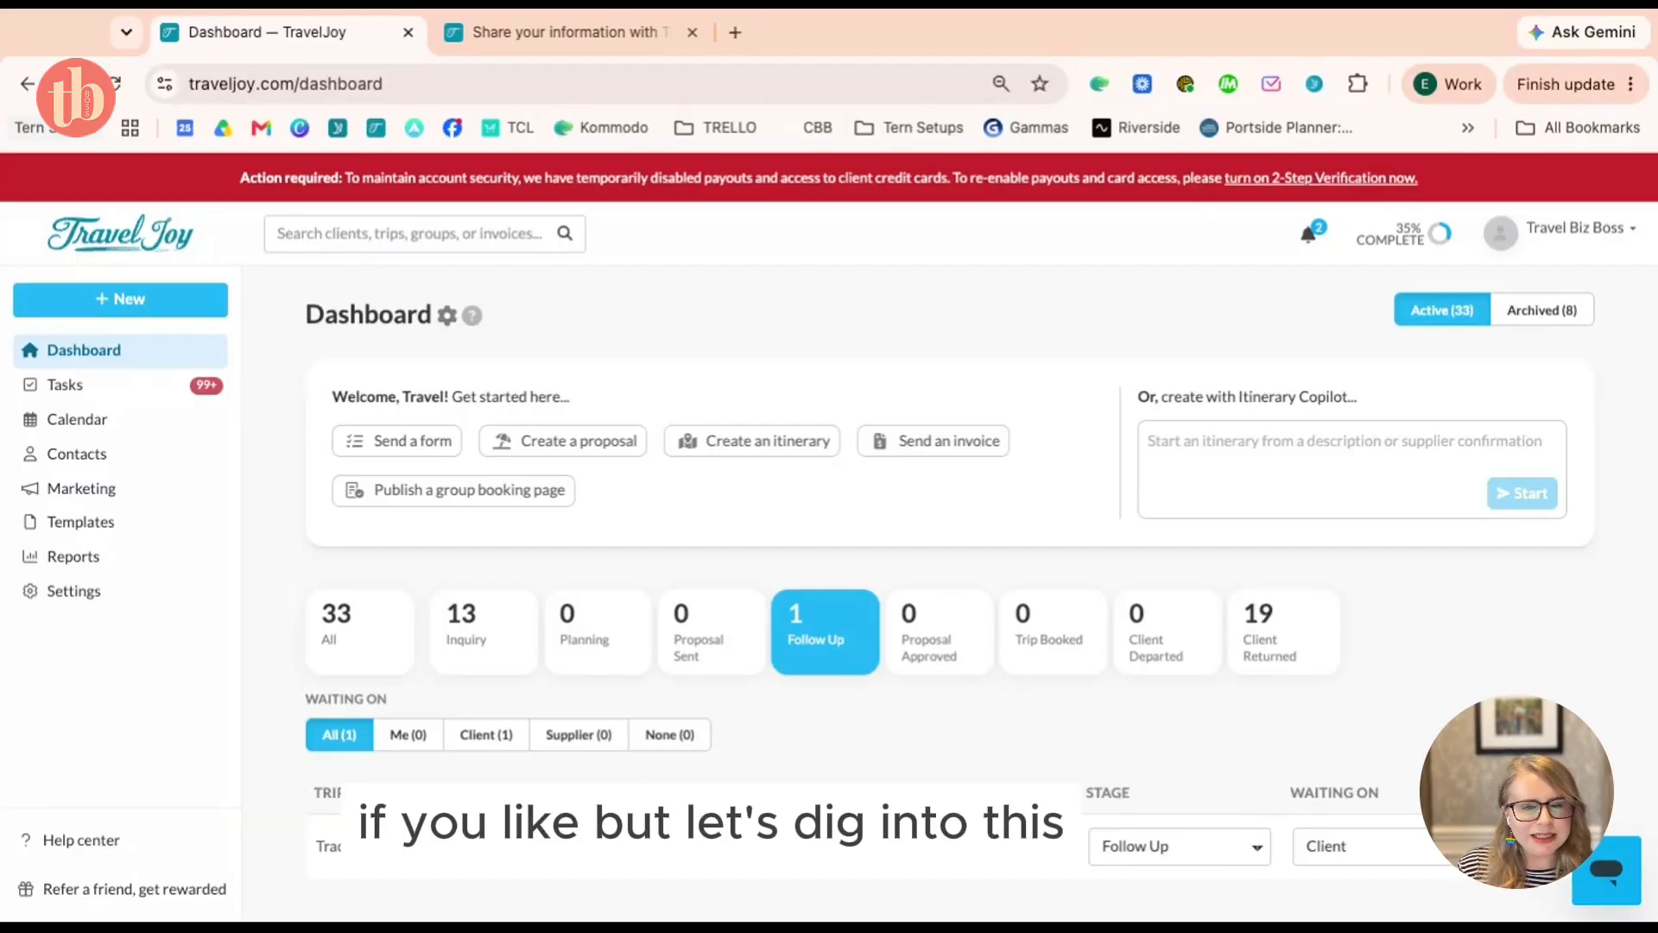
Select the '33 All' stage card so the dashboard lists every active trip
scroll(1096, 383, "up", 1)
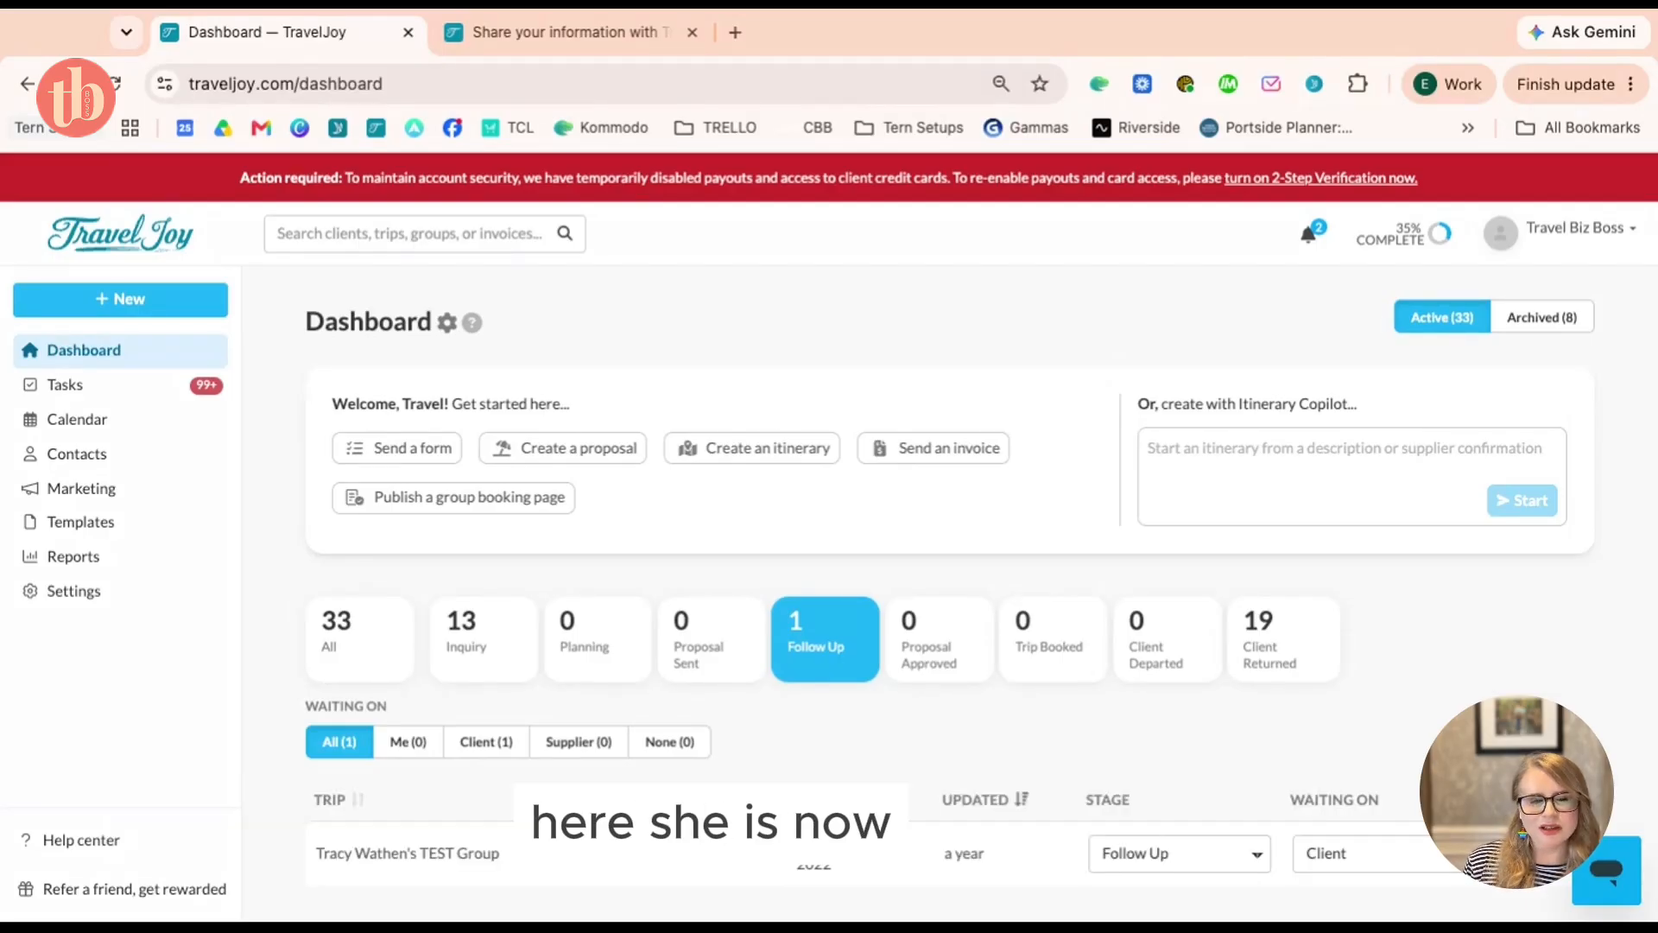
scroll(1084, 411, "down", 5)
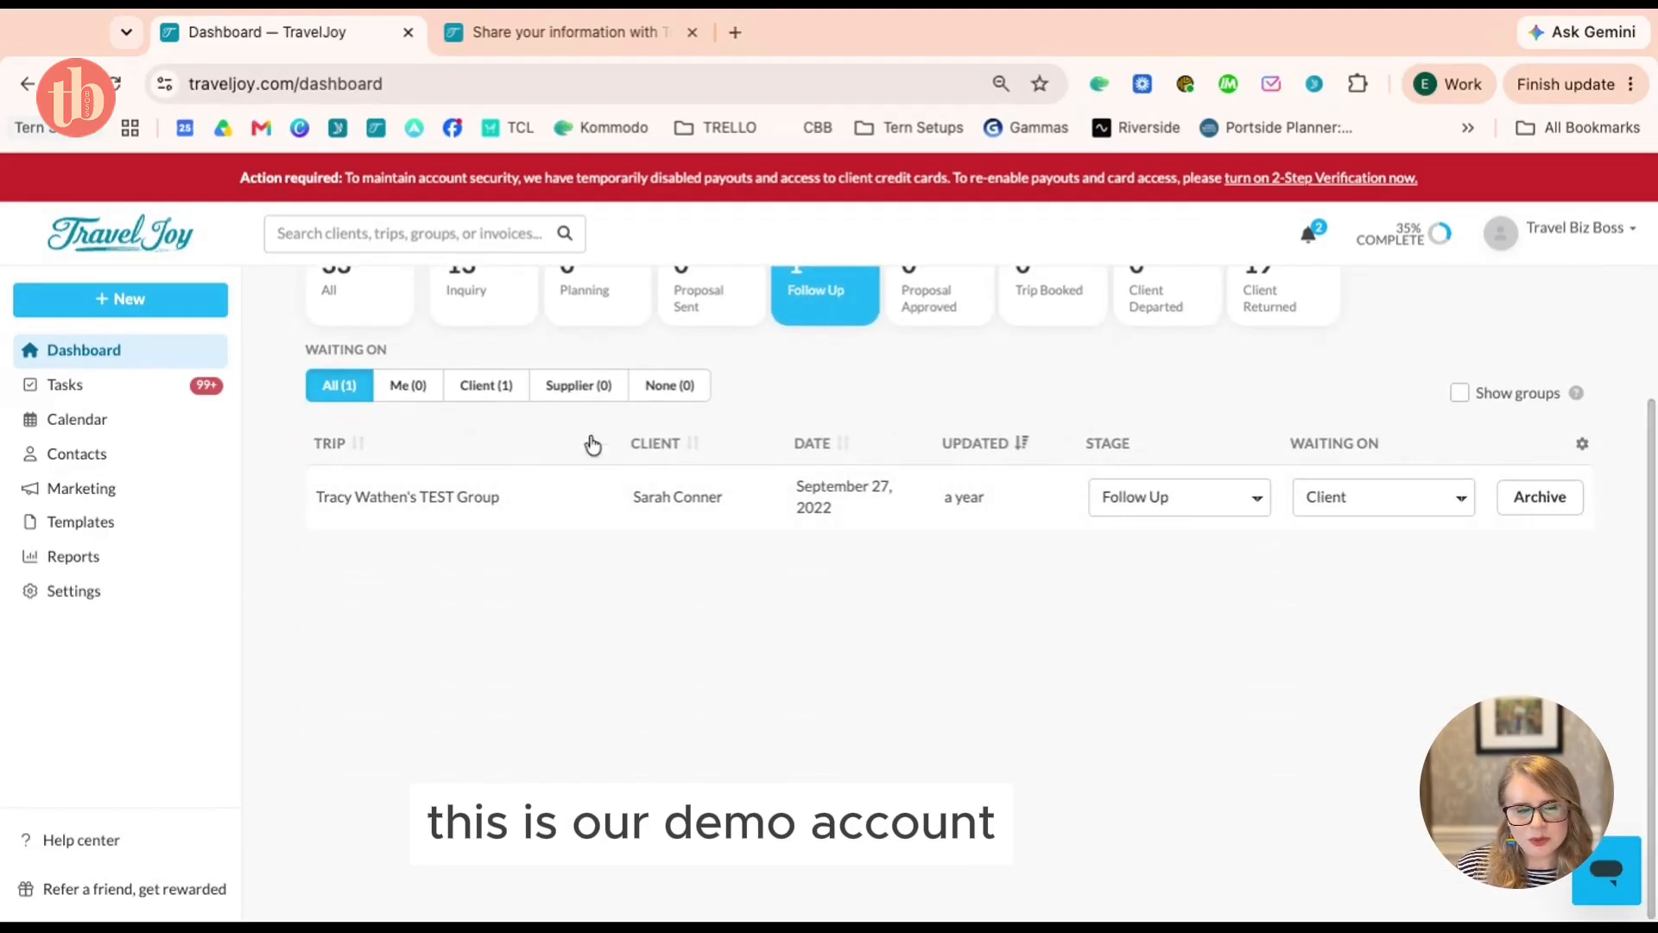
left_click(445, 289)
left_click(340, 313)
scroll(999, 578, "up", 4)
scroll(997, 580, "up", 1)
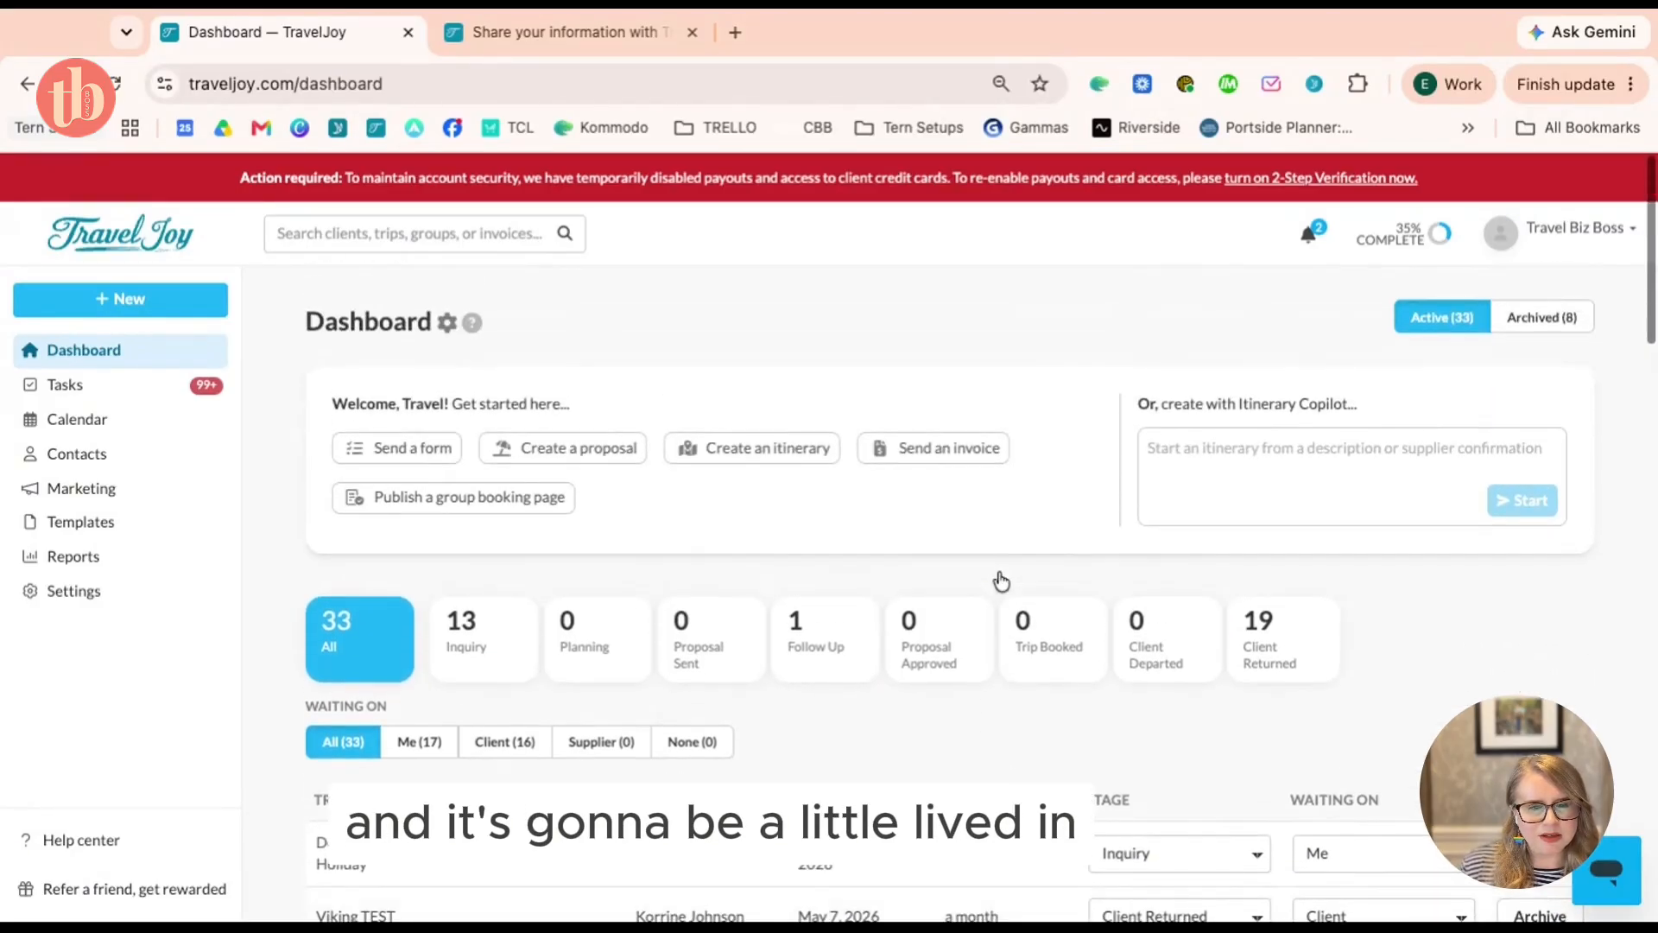
scroll(955, 570, "down", 5)
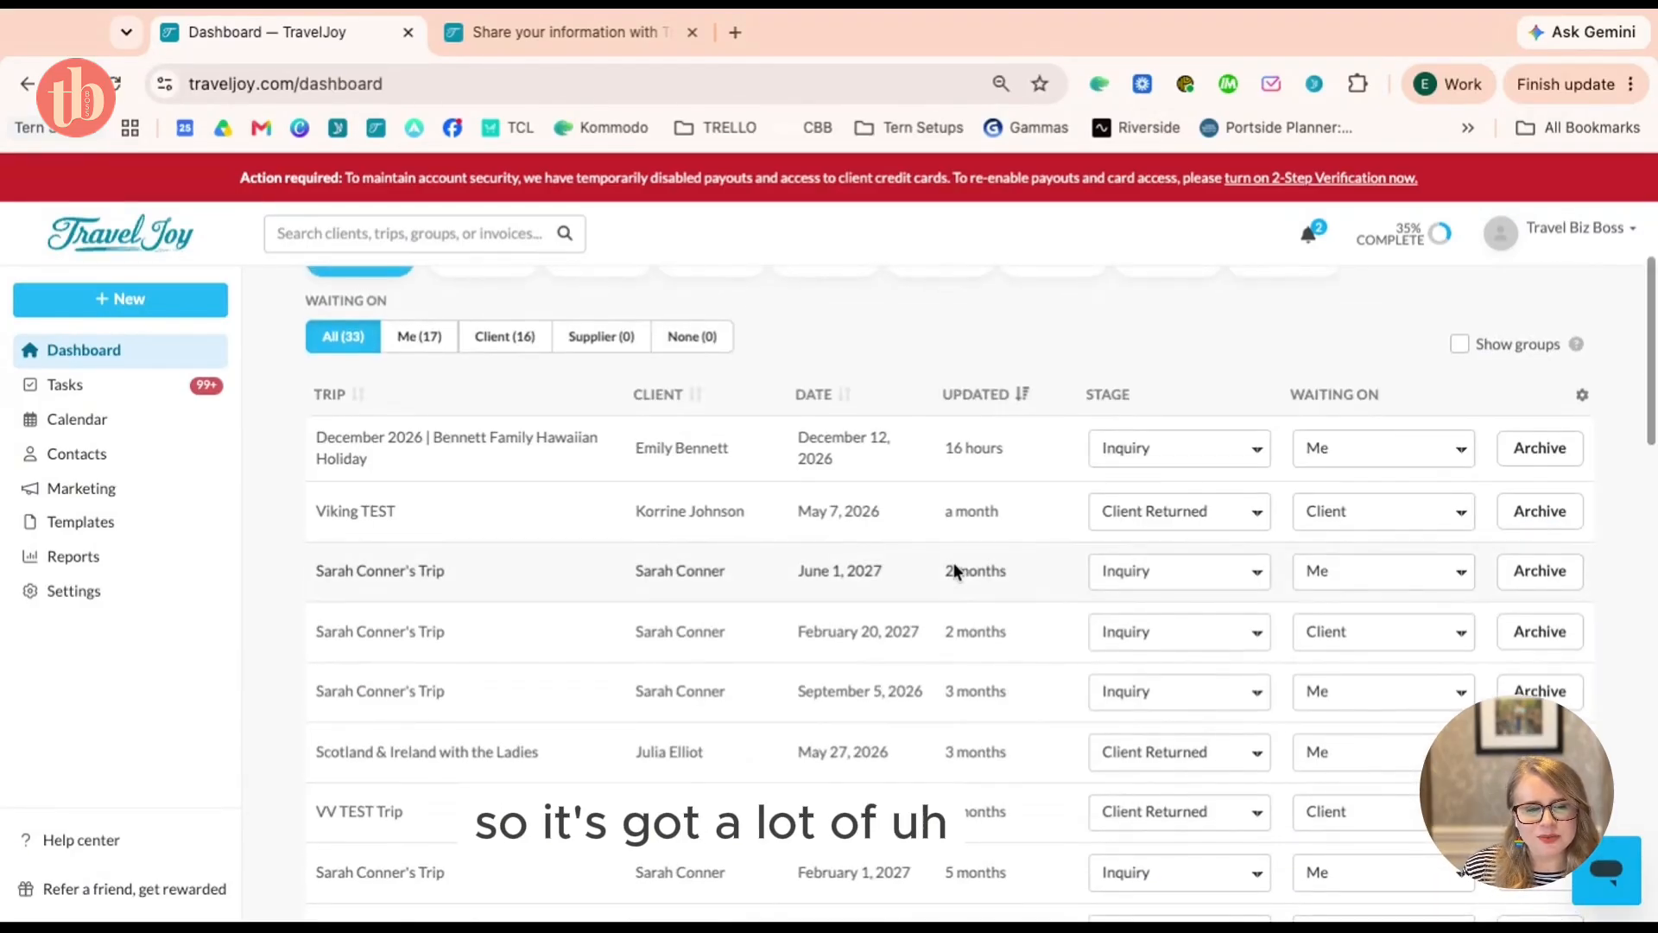
scroll(953, 570, "up", 5)
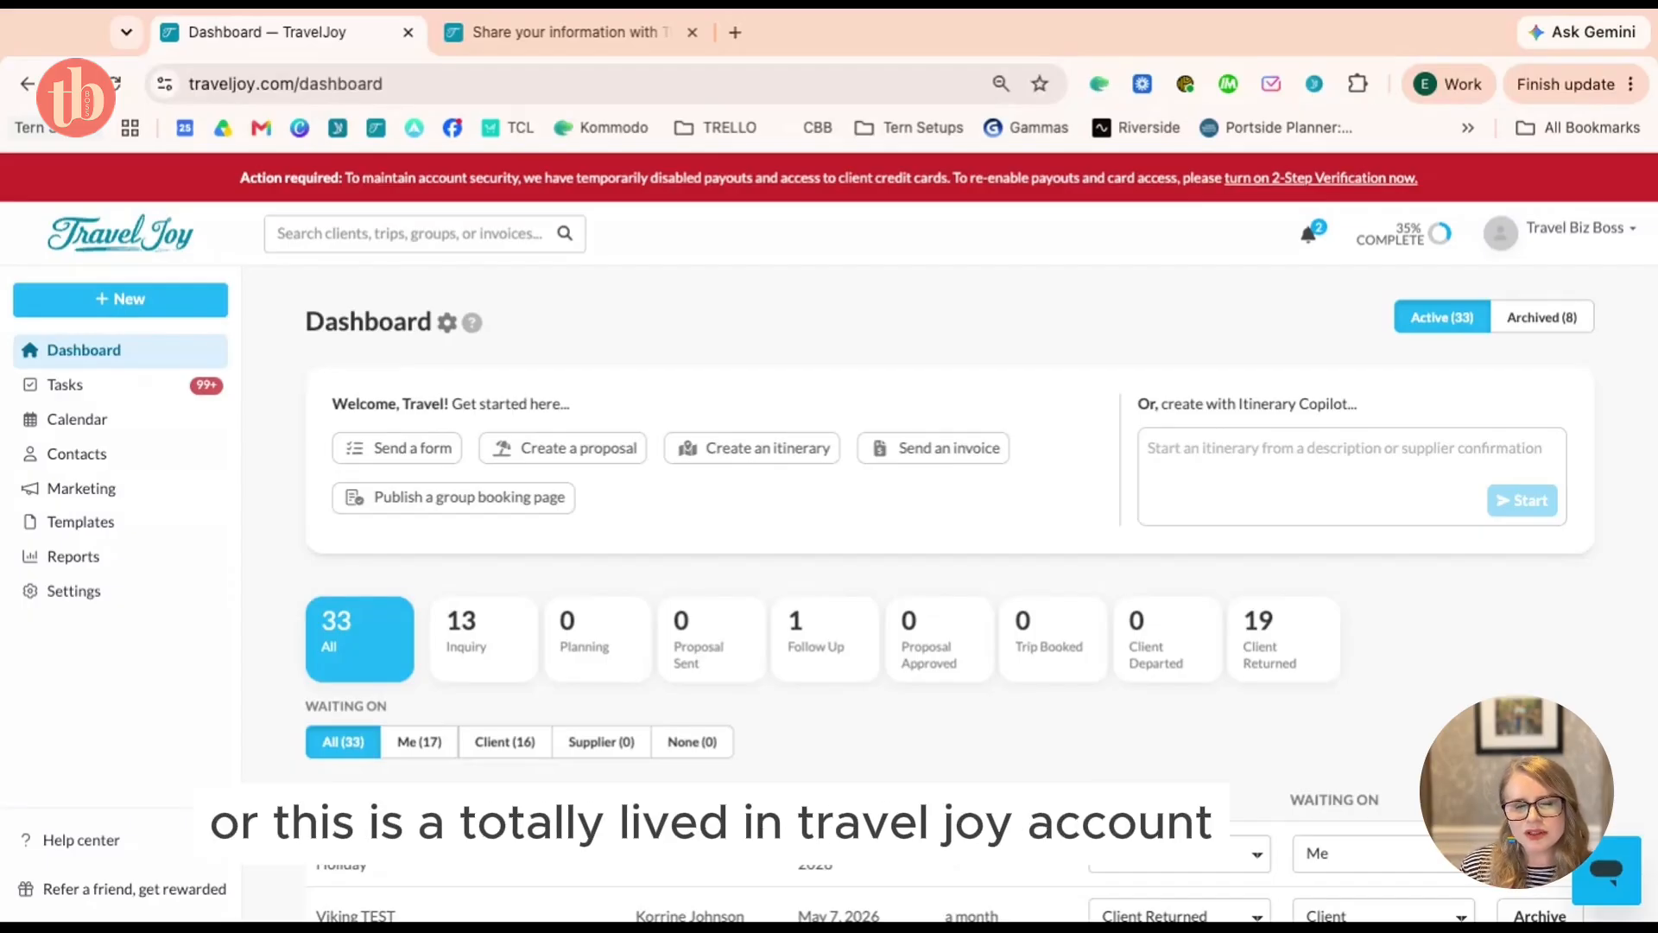
scroll(949, 604, "down", 4)
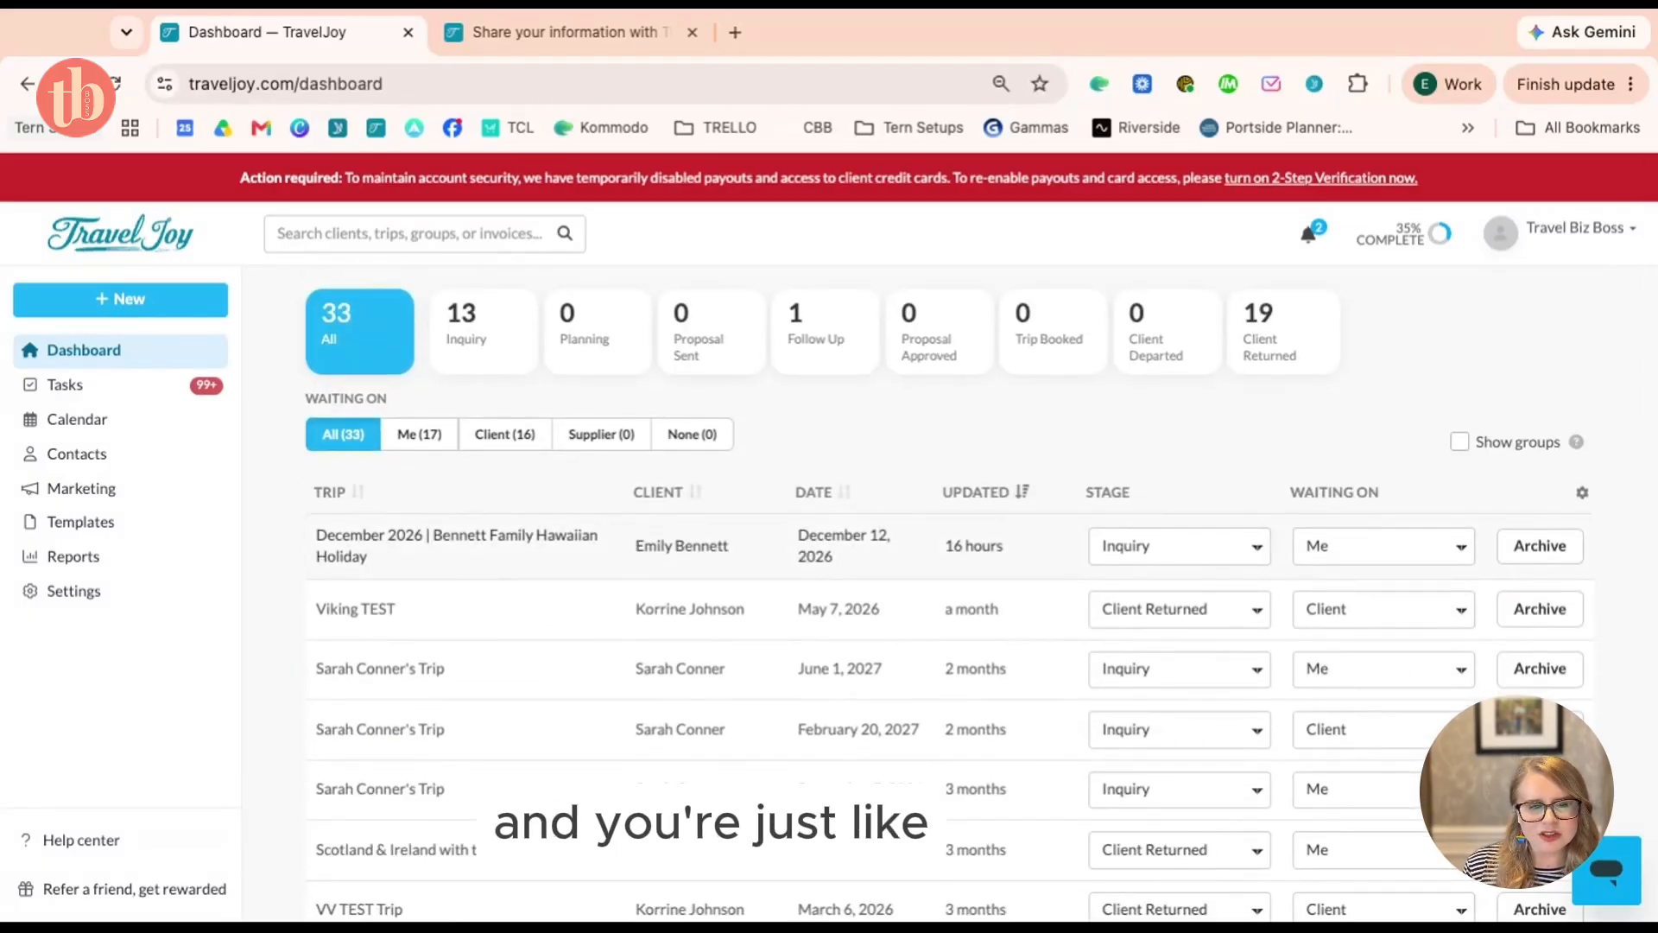
scroll(950, 604, "down", 1)
scroll(949, 604, "up", 5)
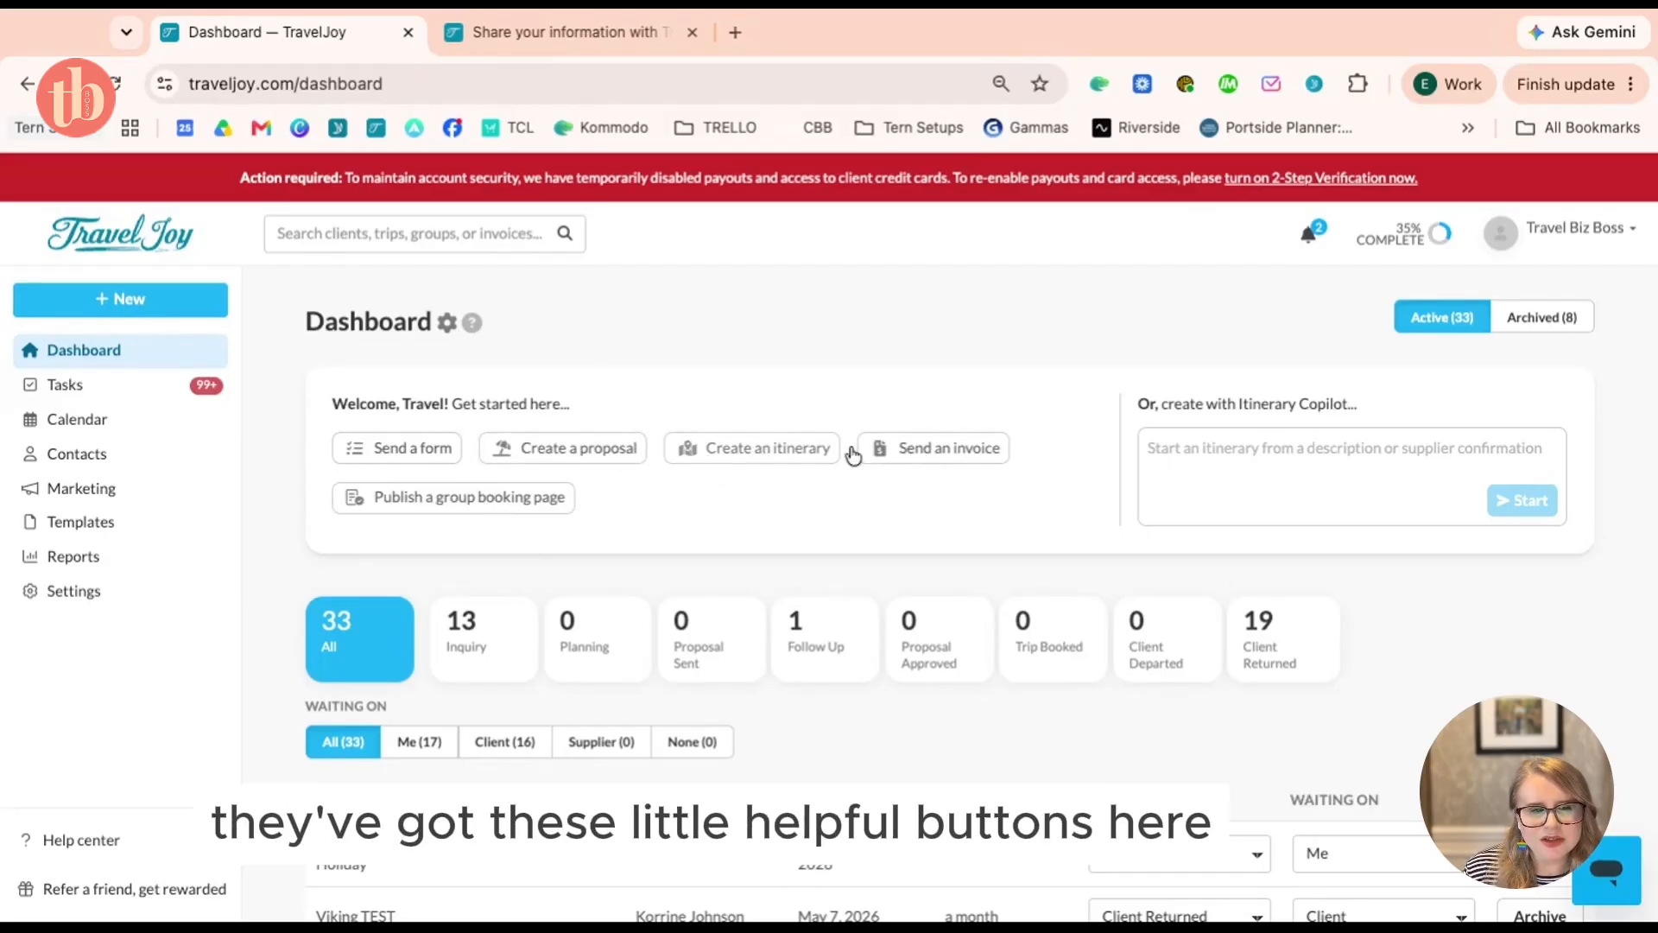
left_click(1375, 453)
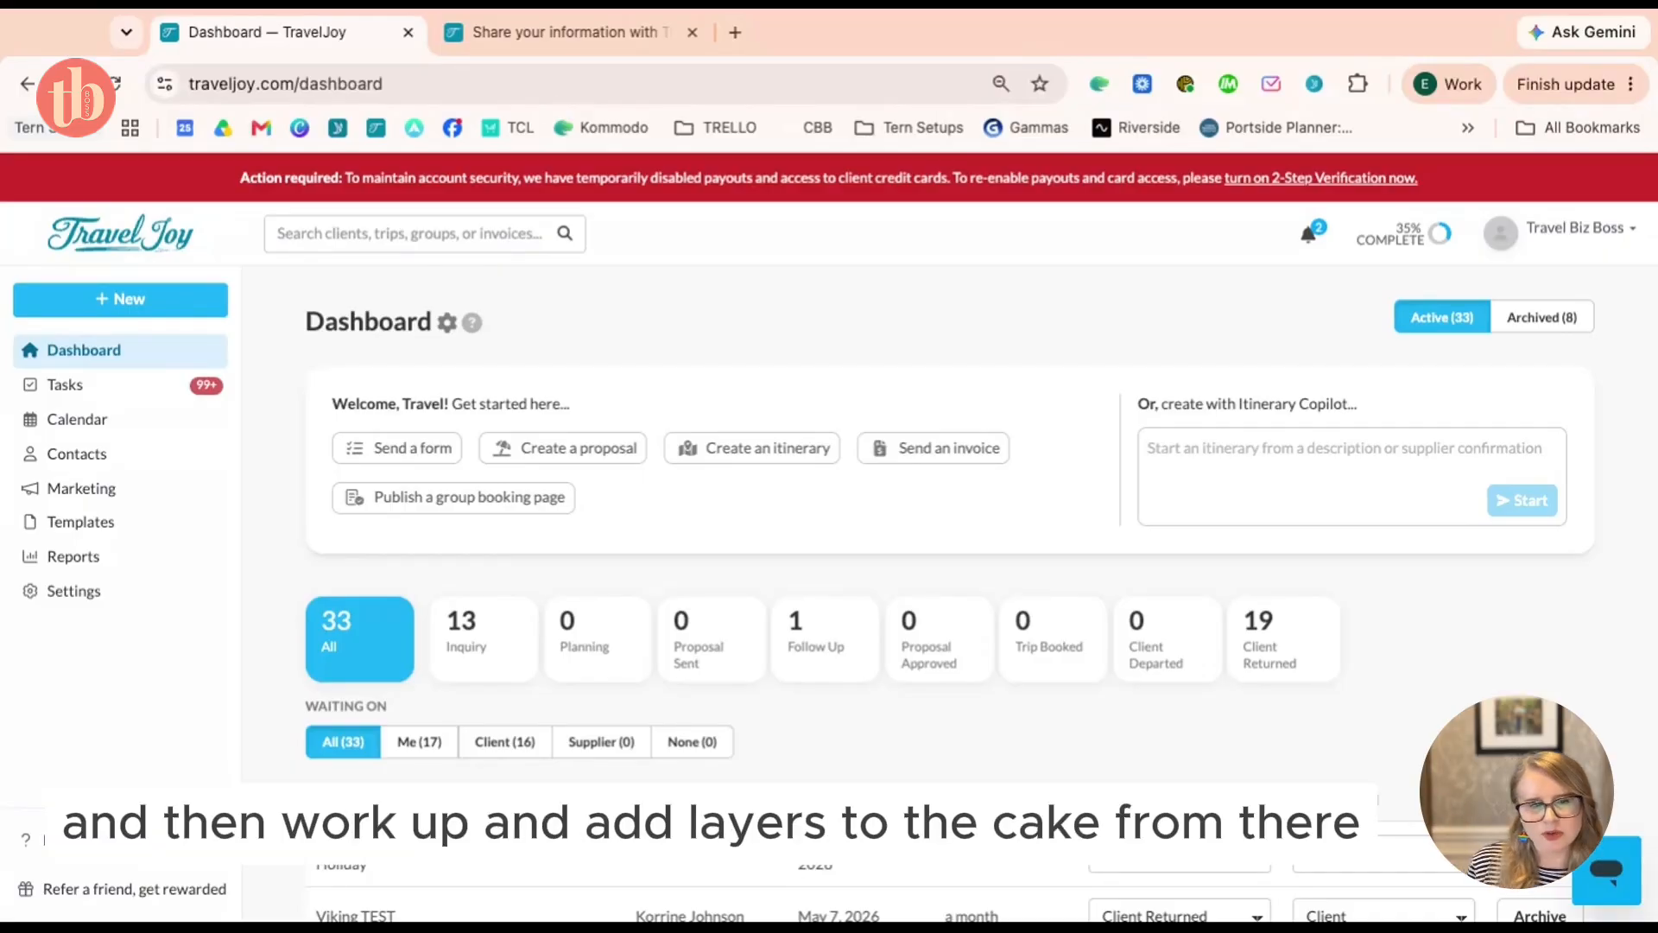
scroll(949, 561, "down", 1)
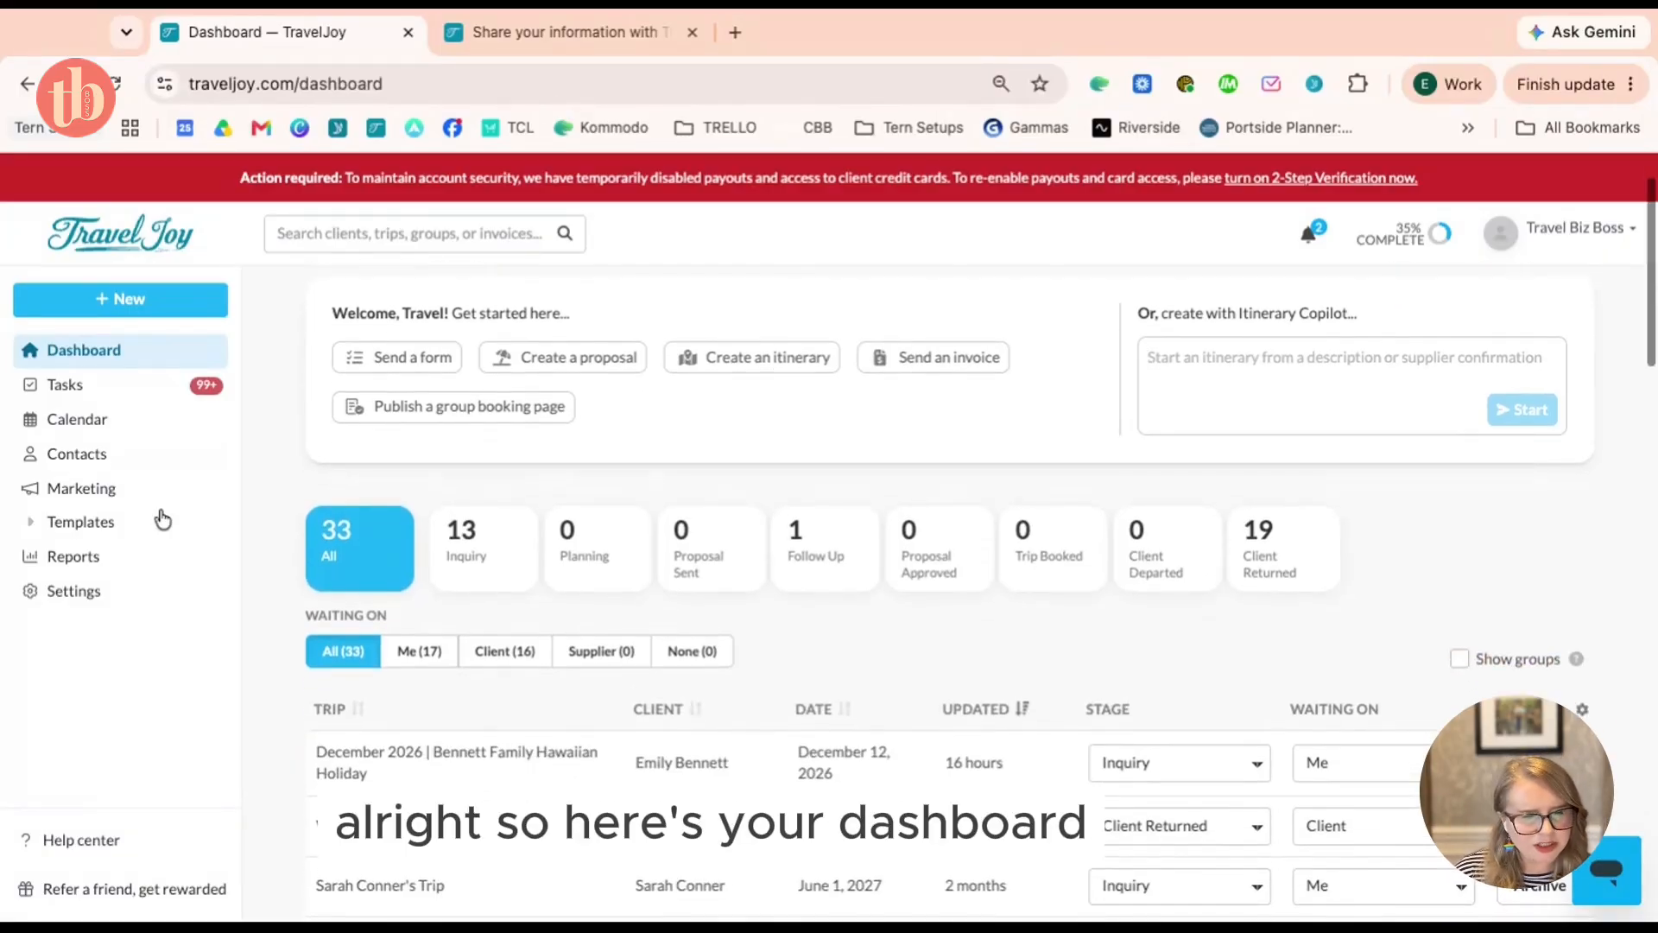
Step through each stage card from Inquiry to Client Returned, then show all 33 trips
left_click(453, 549)
left_click(602, 562)
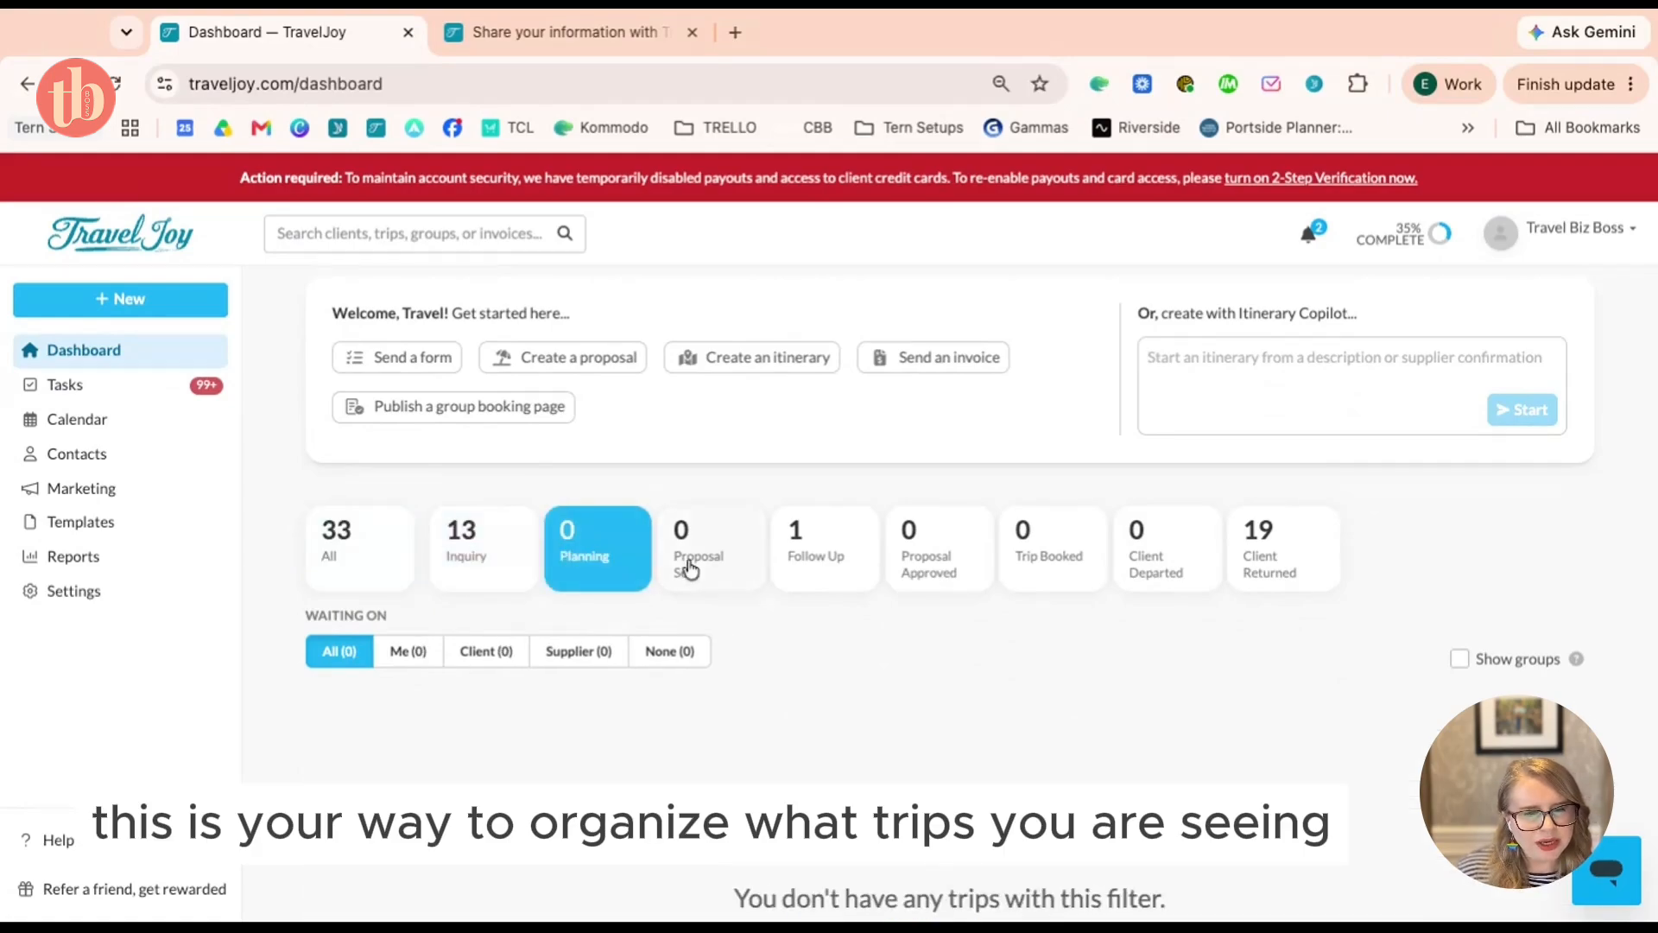
left_click(691, 554)
scroll(697, 568, "down", 2)
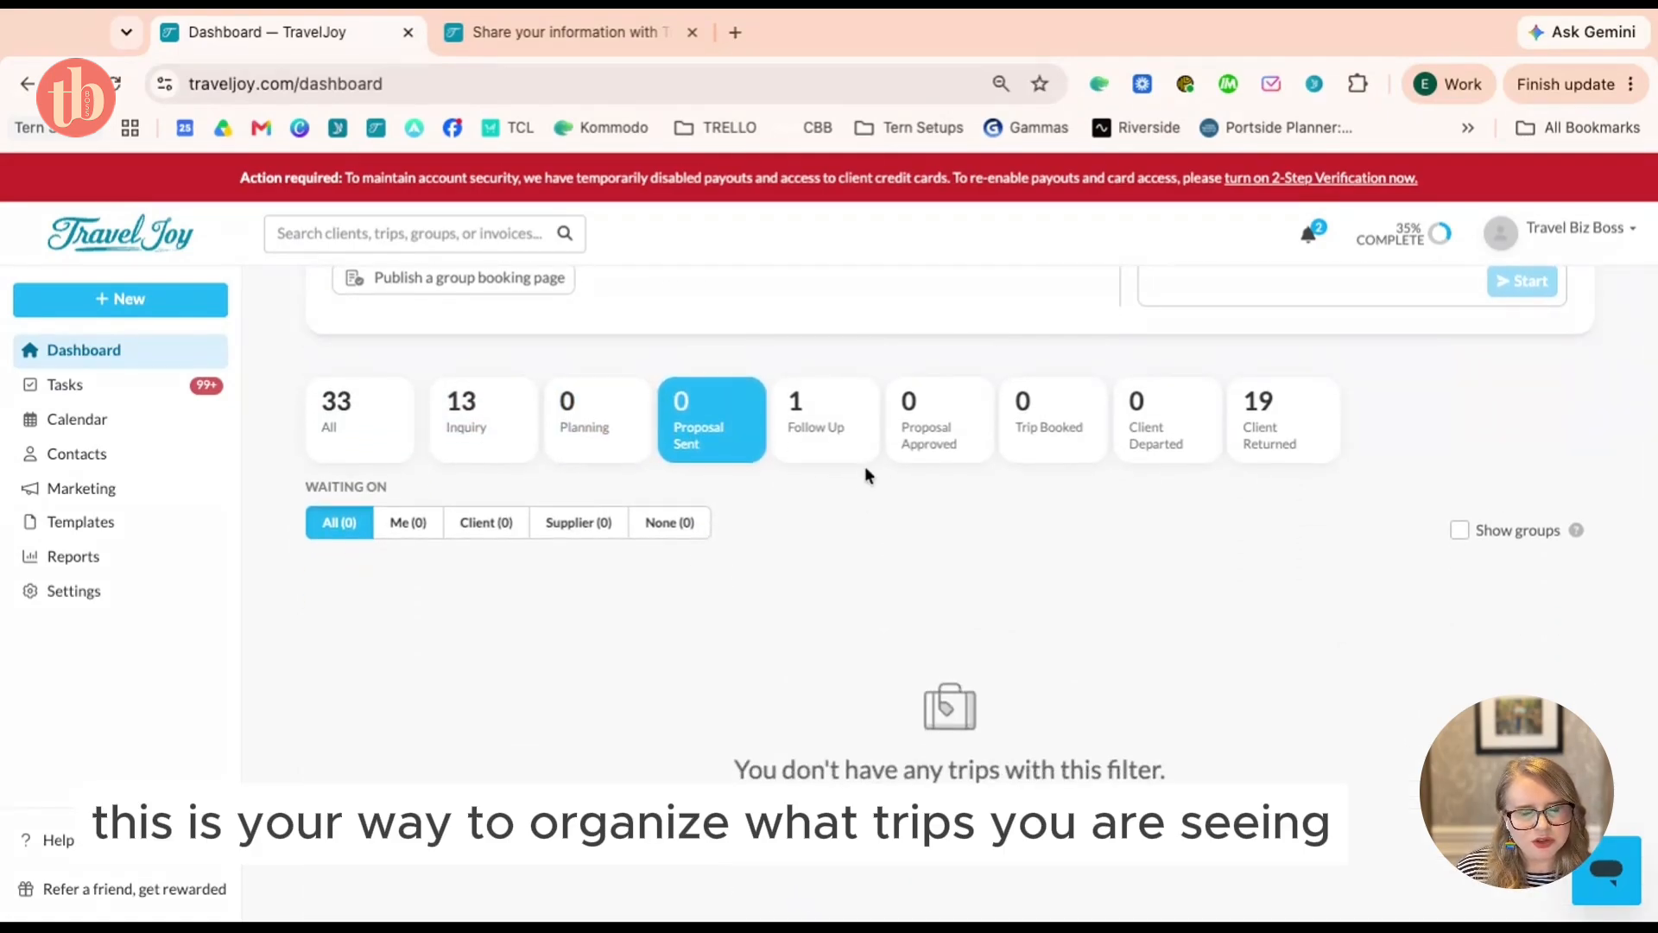
left_click(842, 439)
left_click(932, 440)
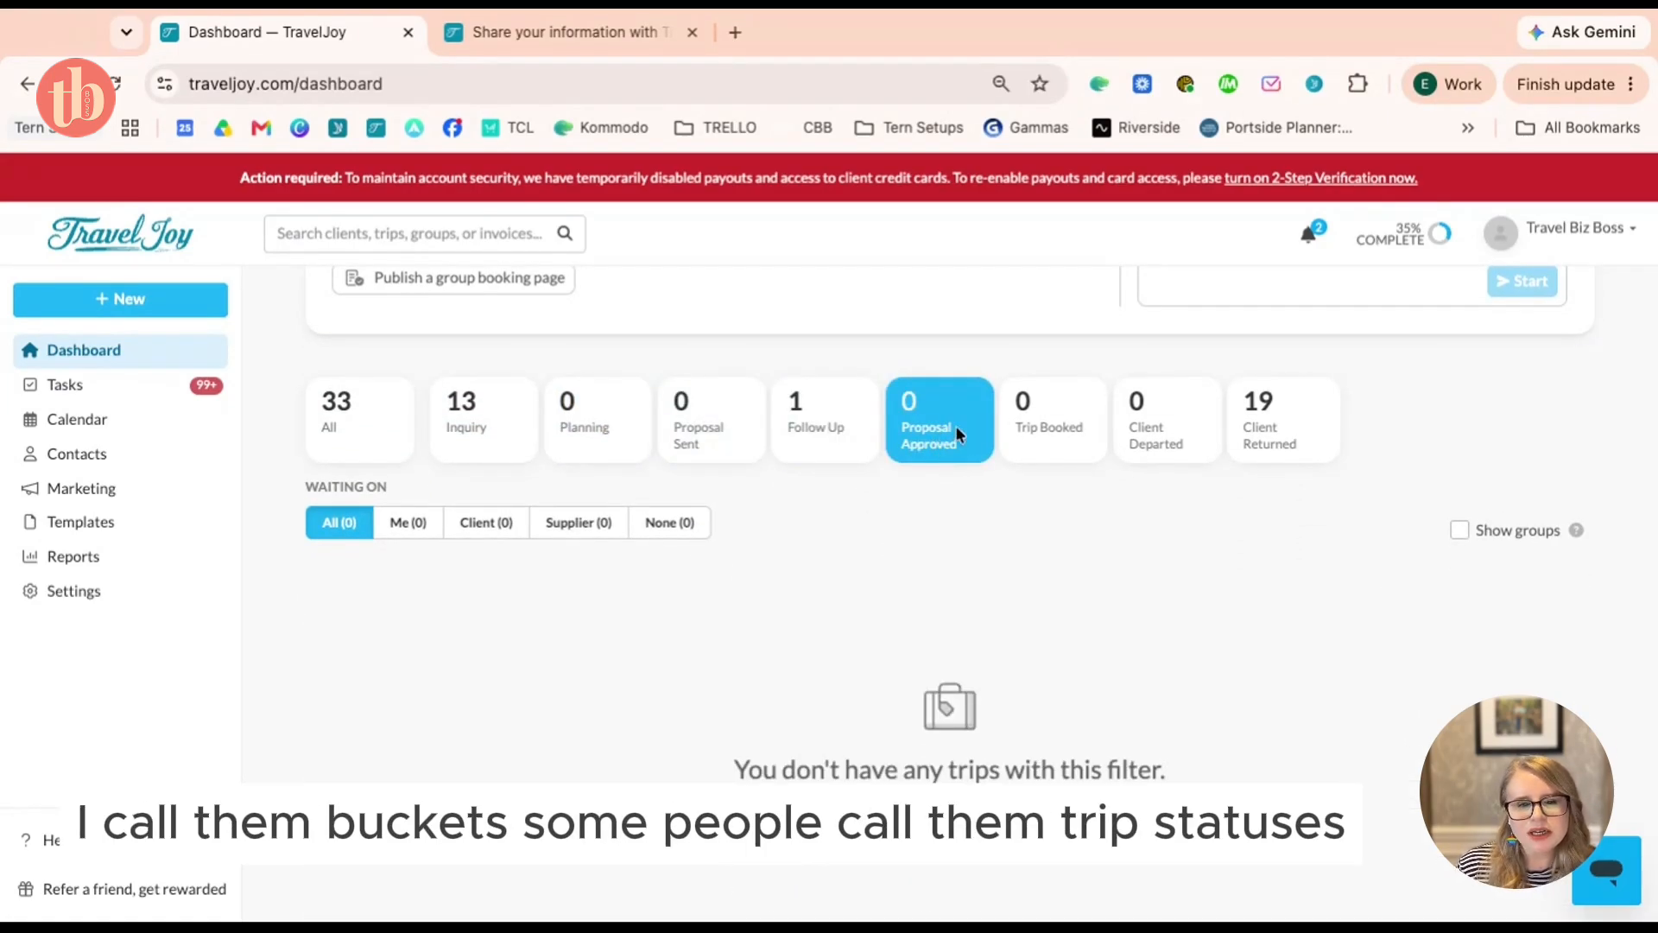
left_click(1055, 430)
left_click(1176, 434)
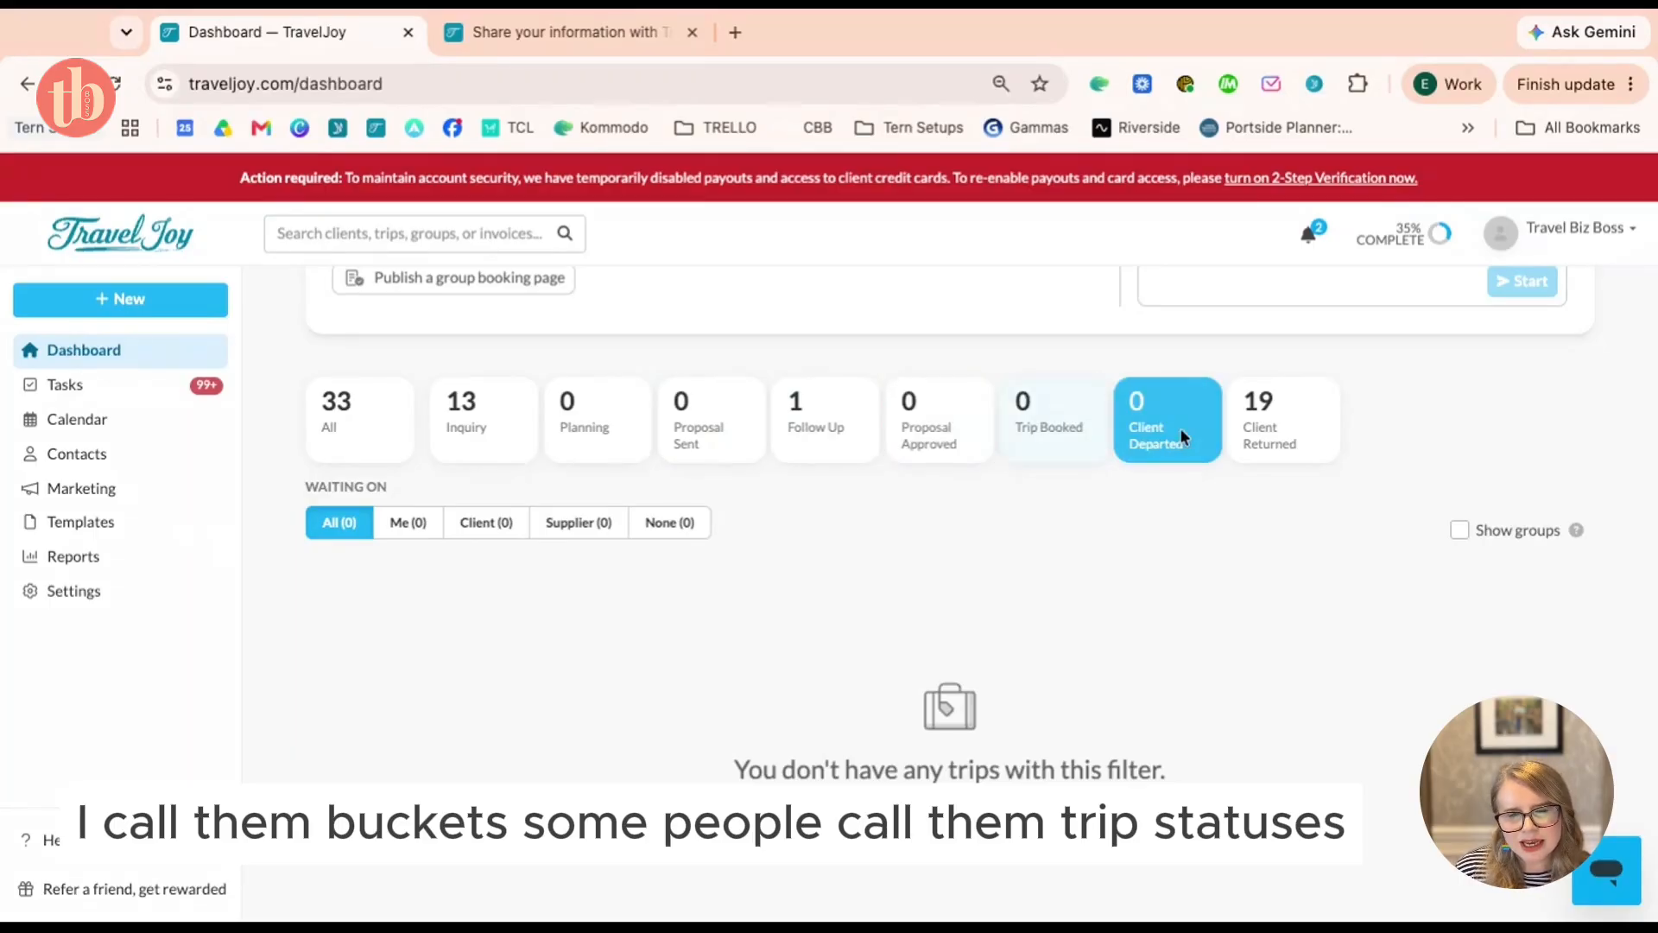
left_click(1277, 436)
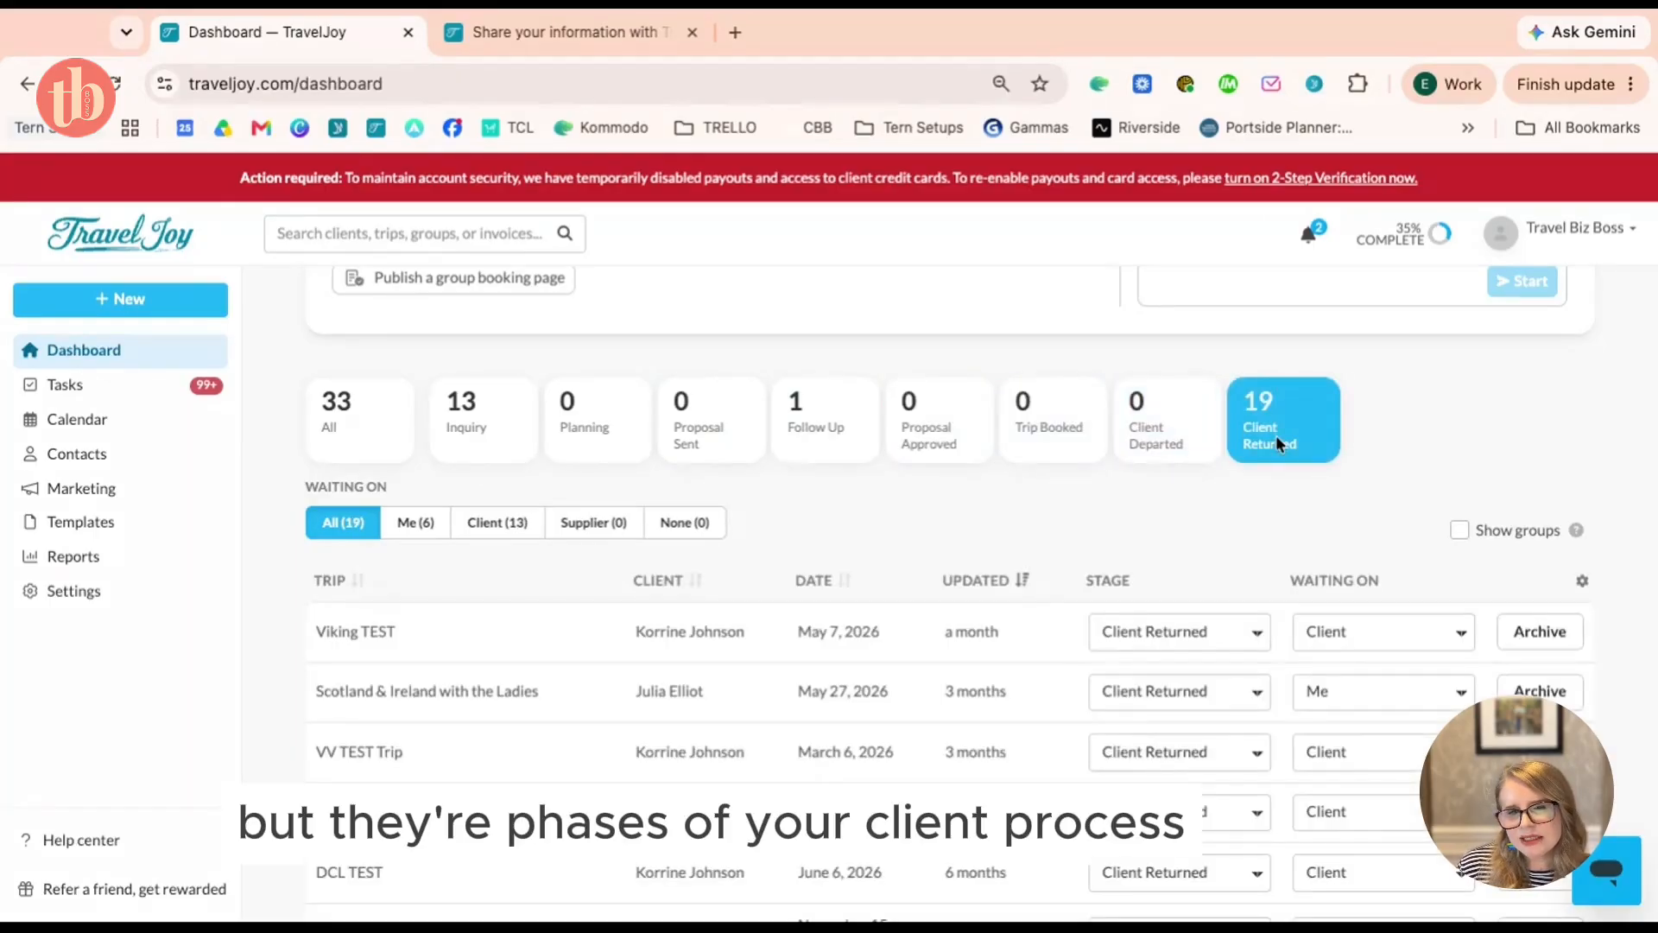
left_click(363, 442)
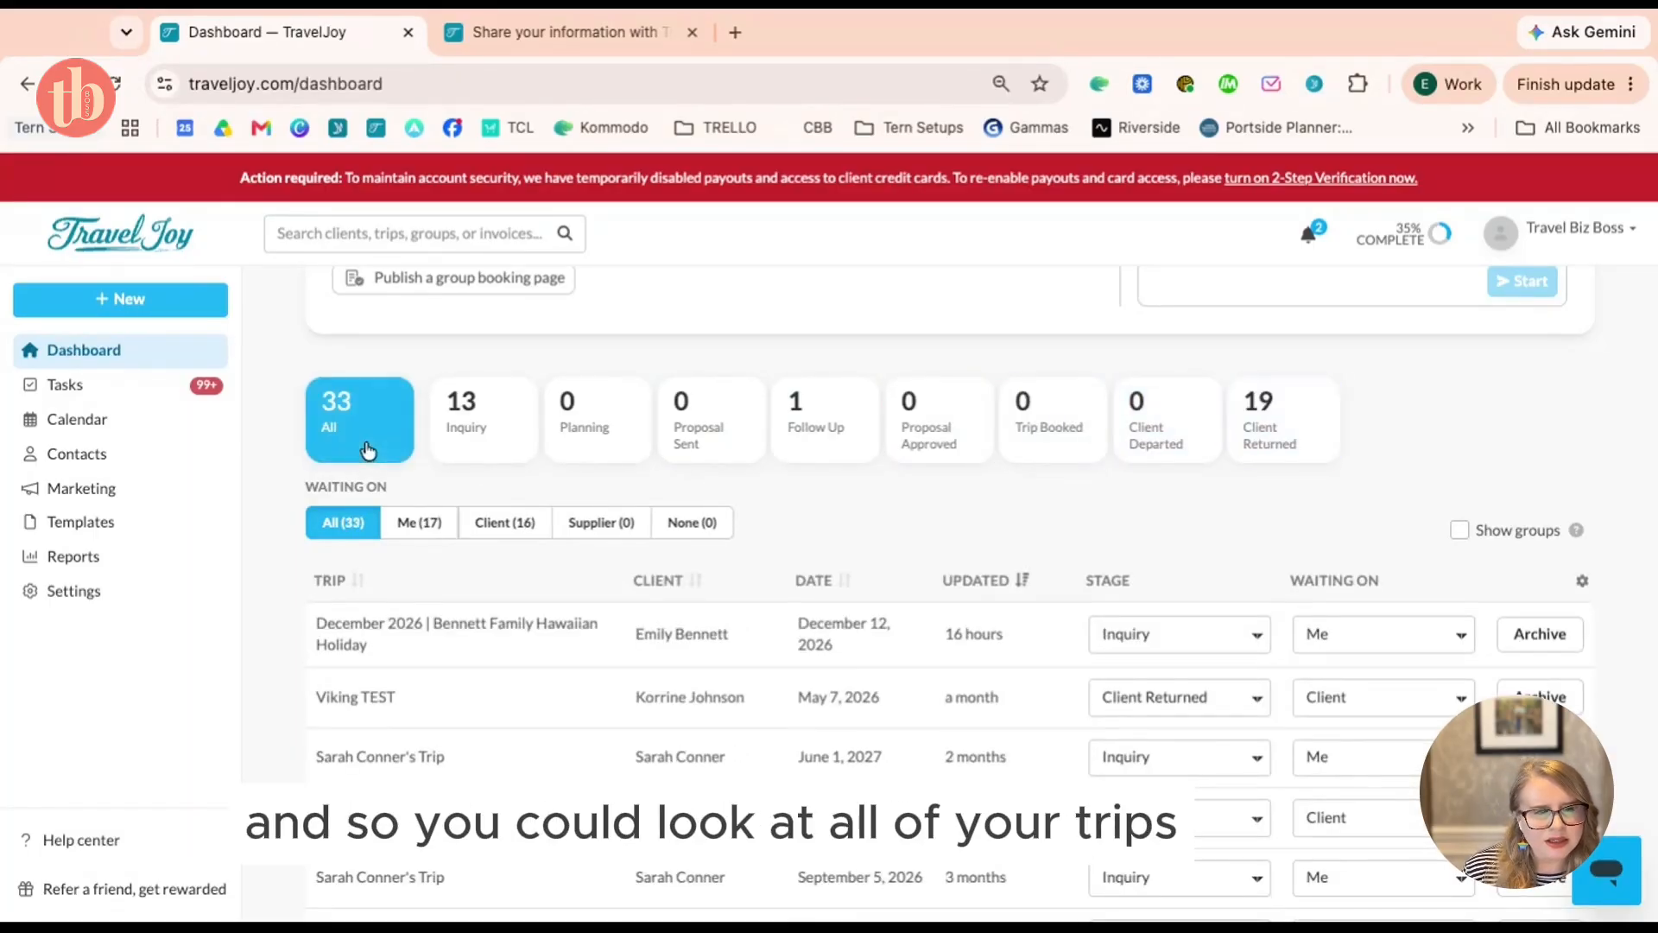
Settle the trip list on the '13 Inquiry' card after rechecking Planning and Proposal Sent
scroll(367, 449, "down", 1)
left_click(452, 381)
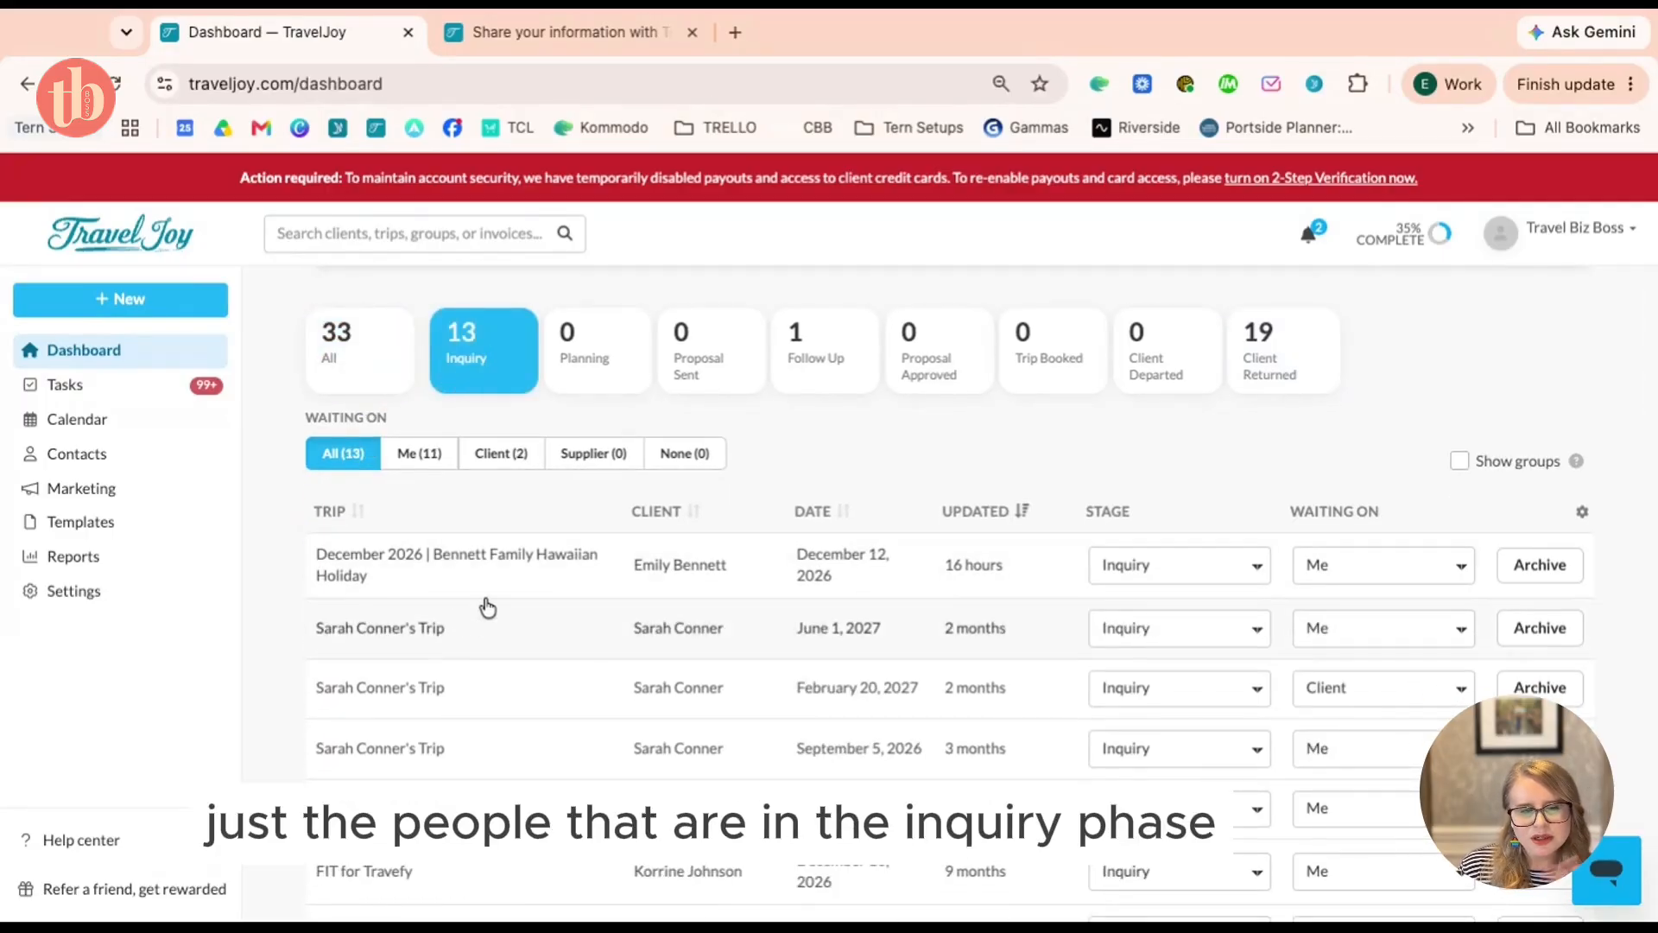
scroll(609, 380, "up", 1)
left_click(609, 390)
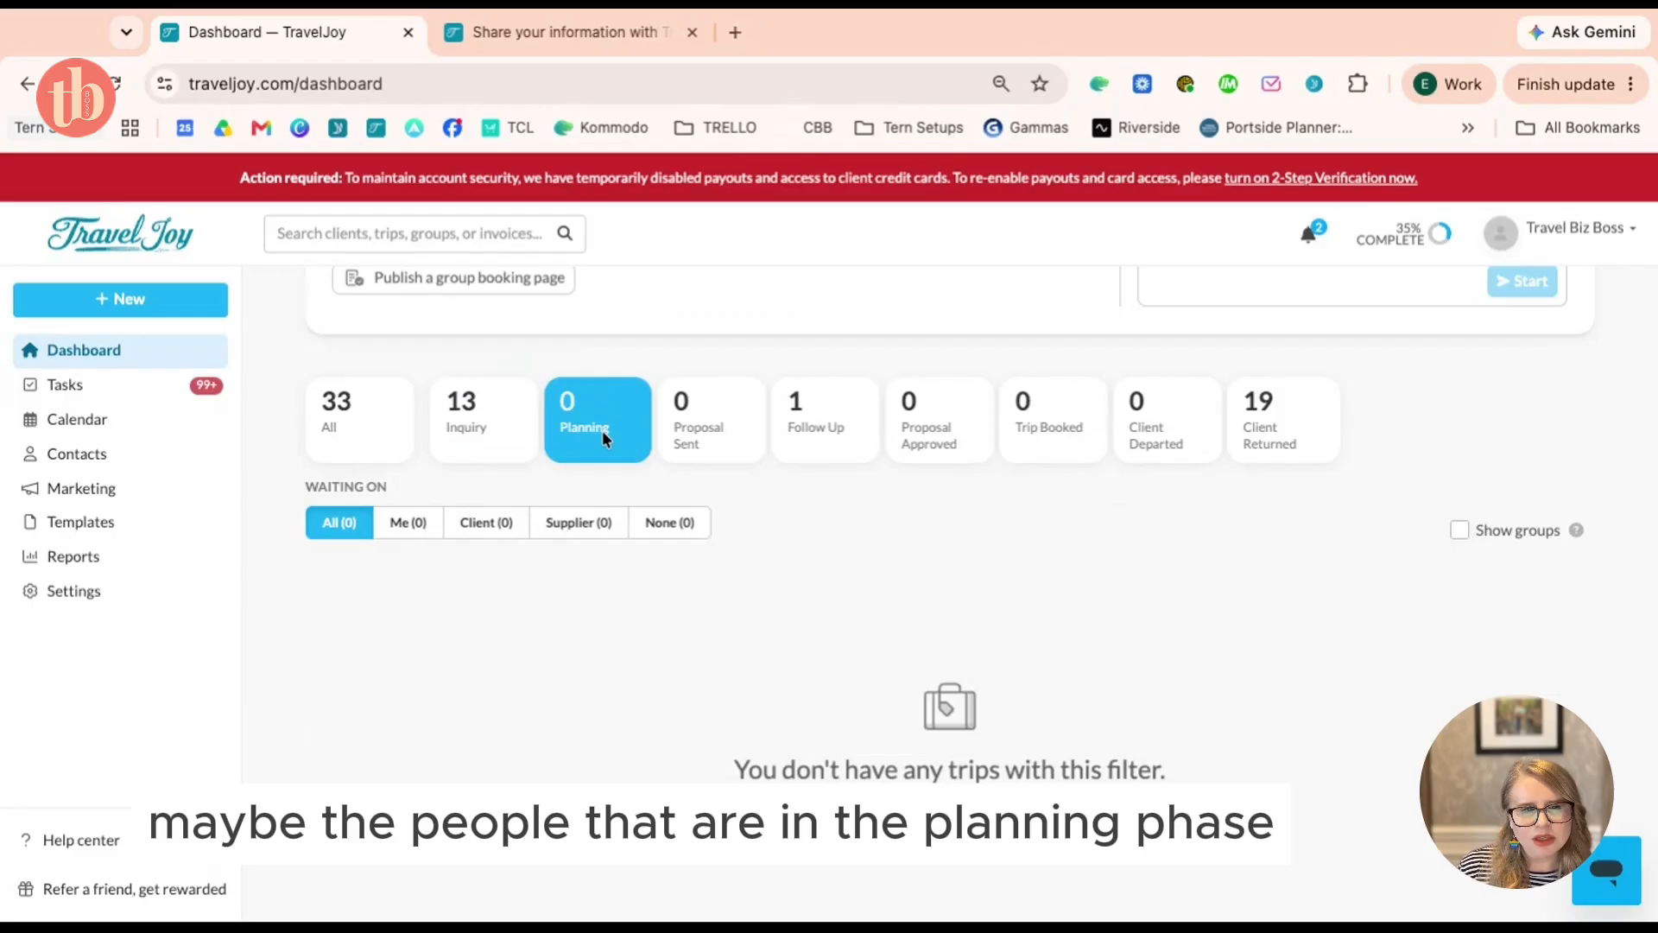
left_click(696, 451)
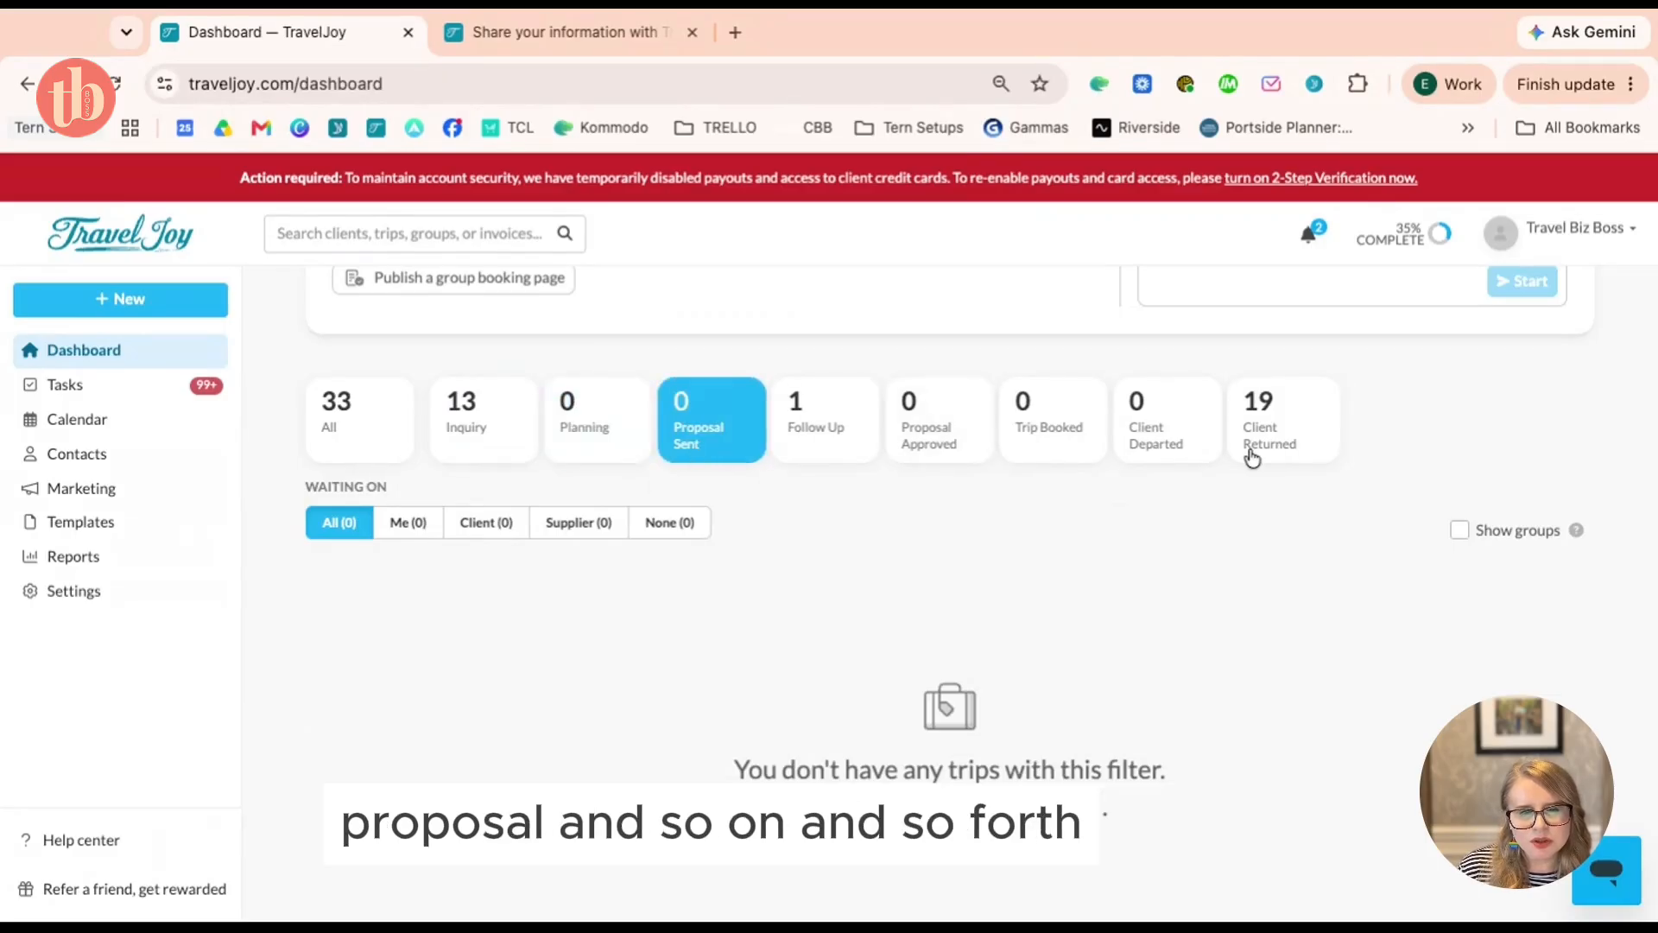
left_click(332, 430)
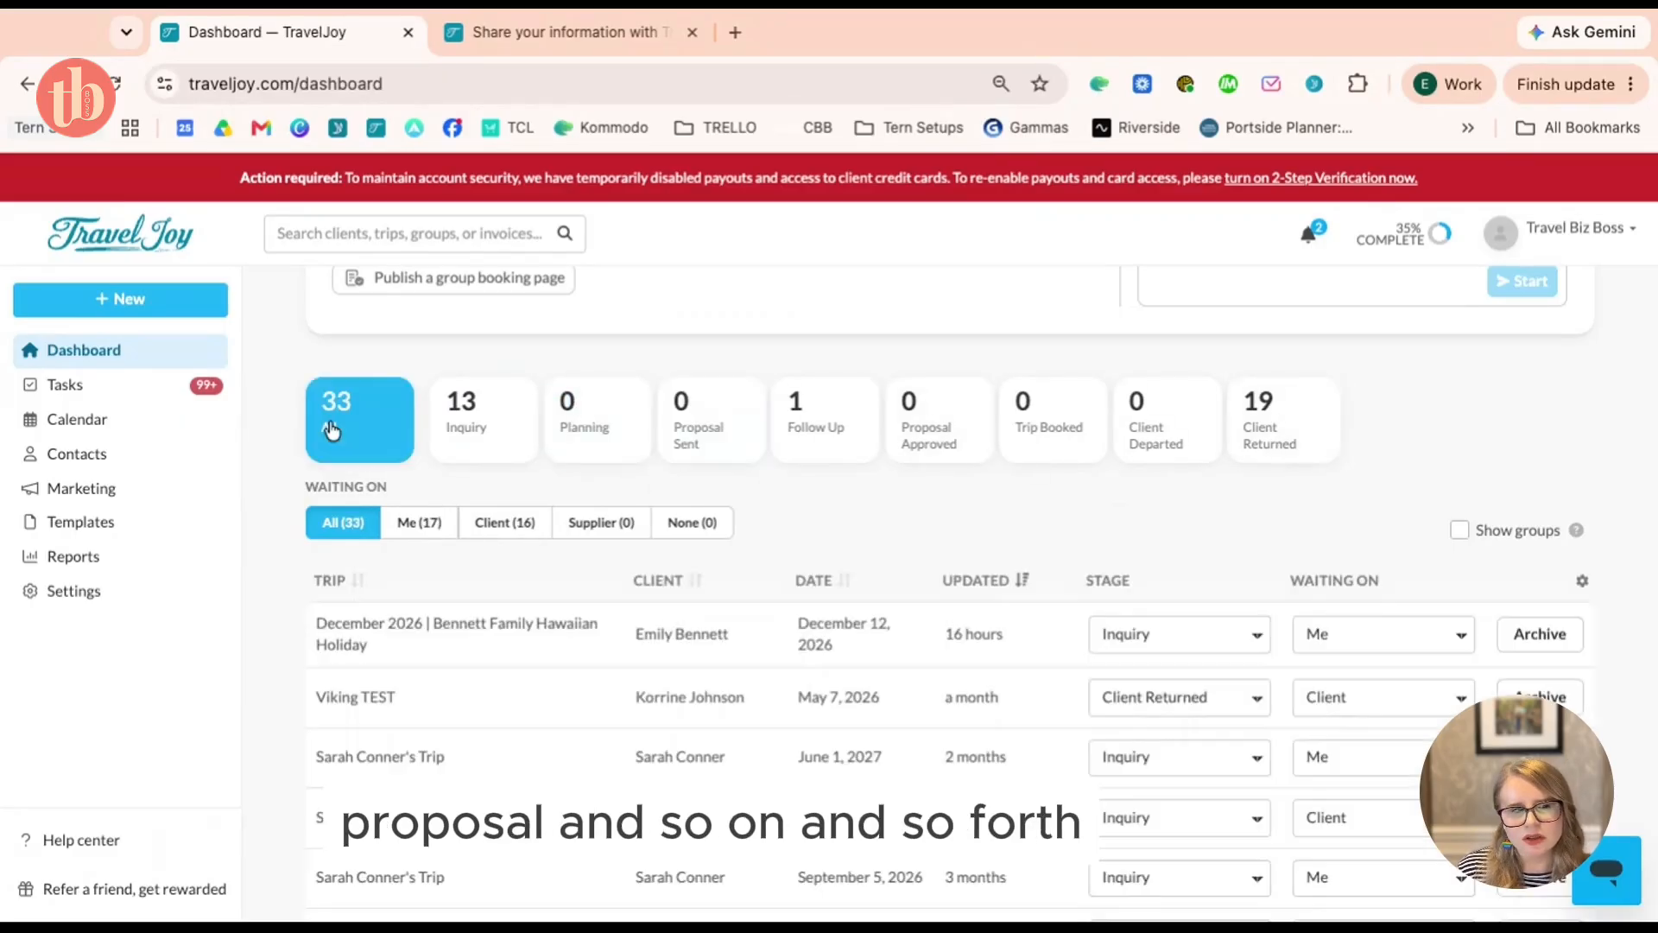
left_click(501, 427)
scroll(661, 580, "down", 1)
scroll(661, 583, "up", 2)
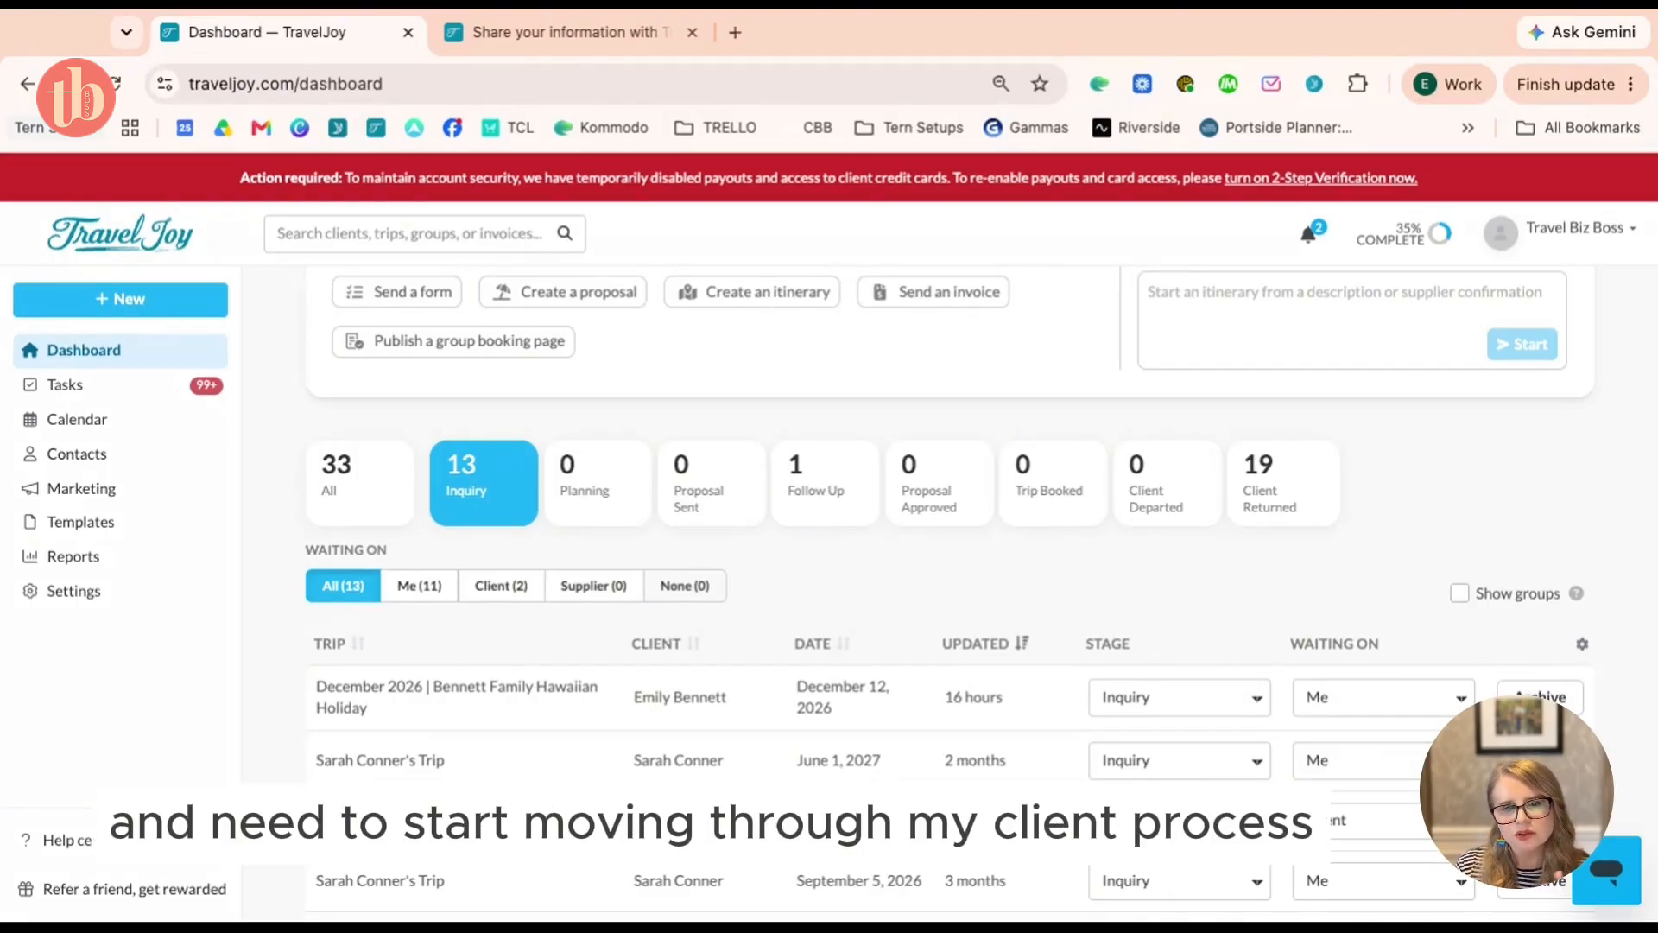
scroll(648, 405, "up", 2)
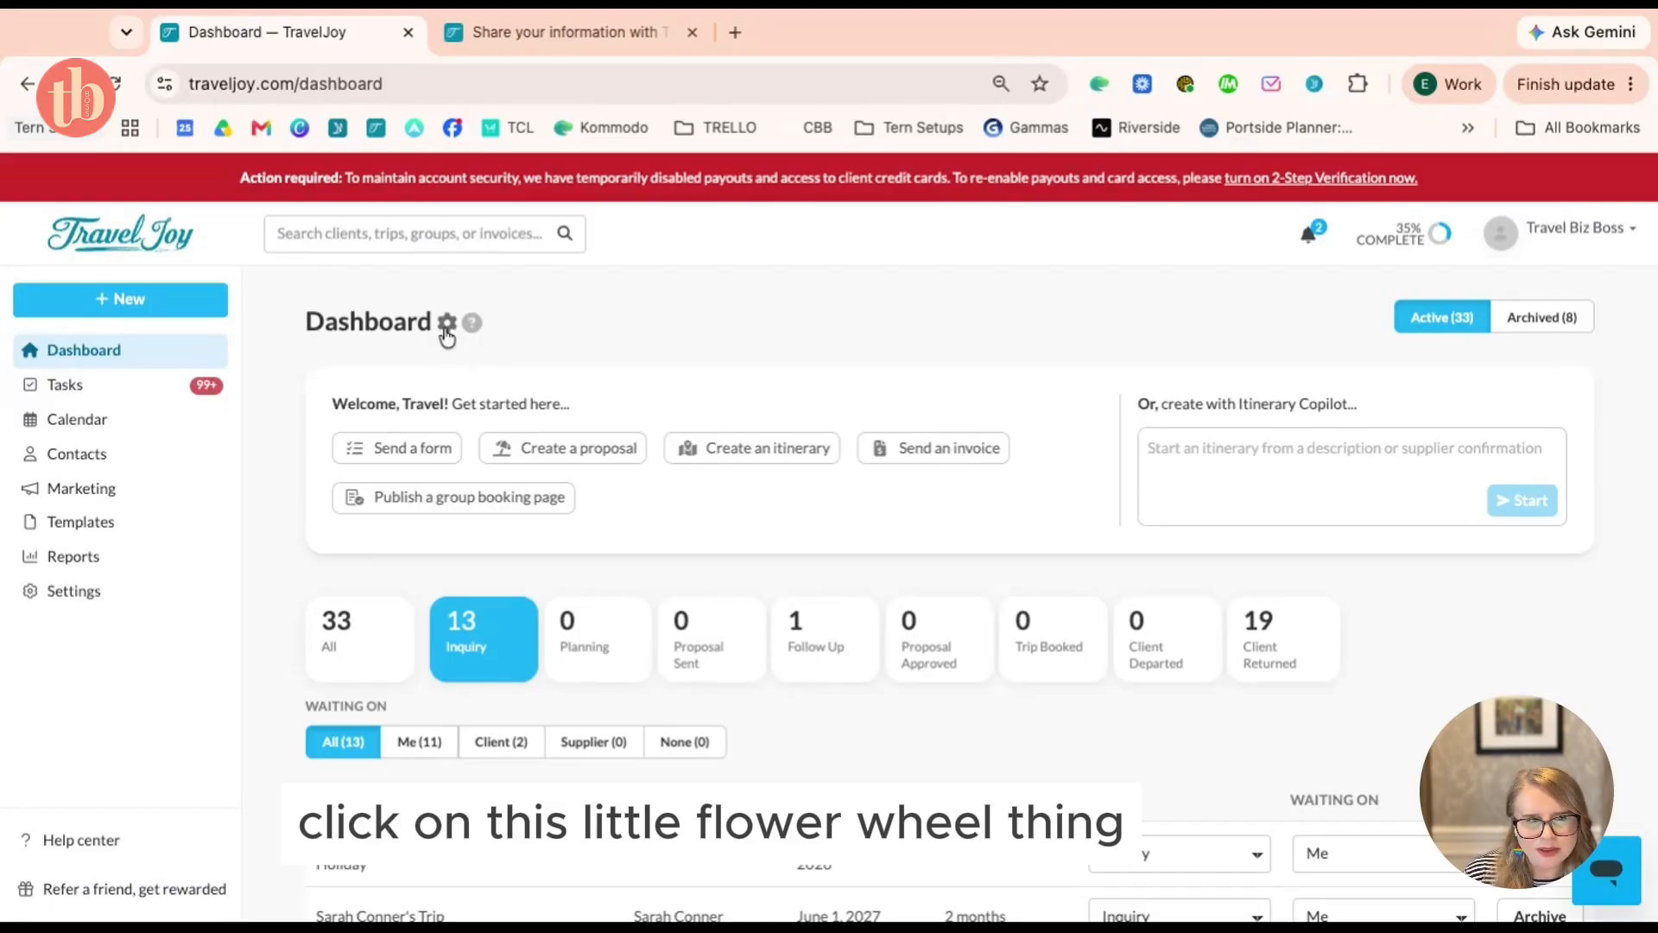
Open the Edit Stages dialog and inspect the Inquiry stage name
left_click(447, 325)
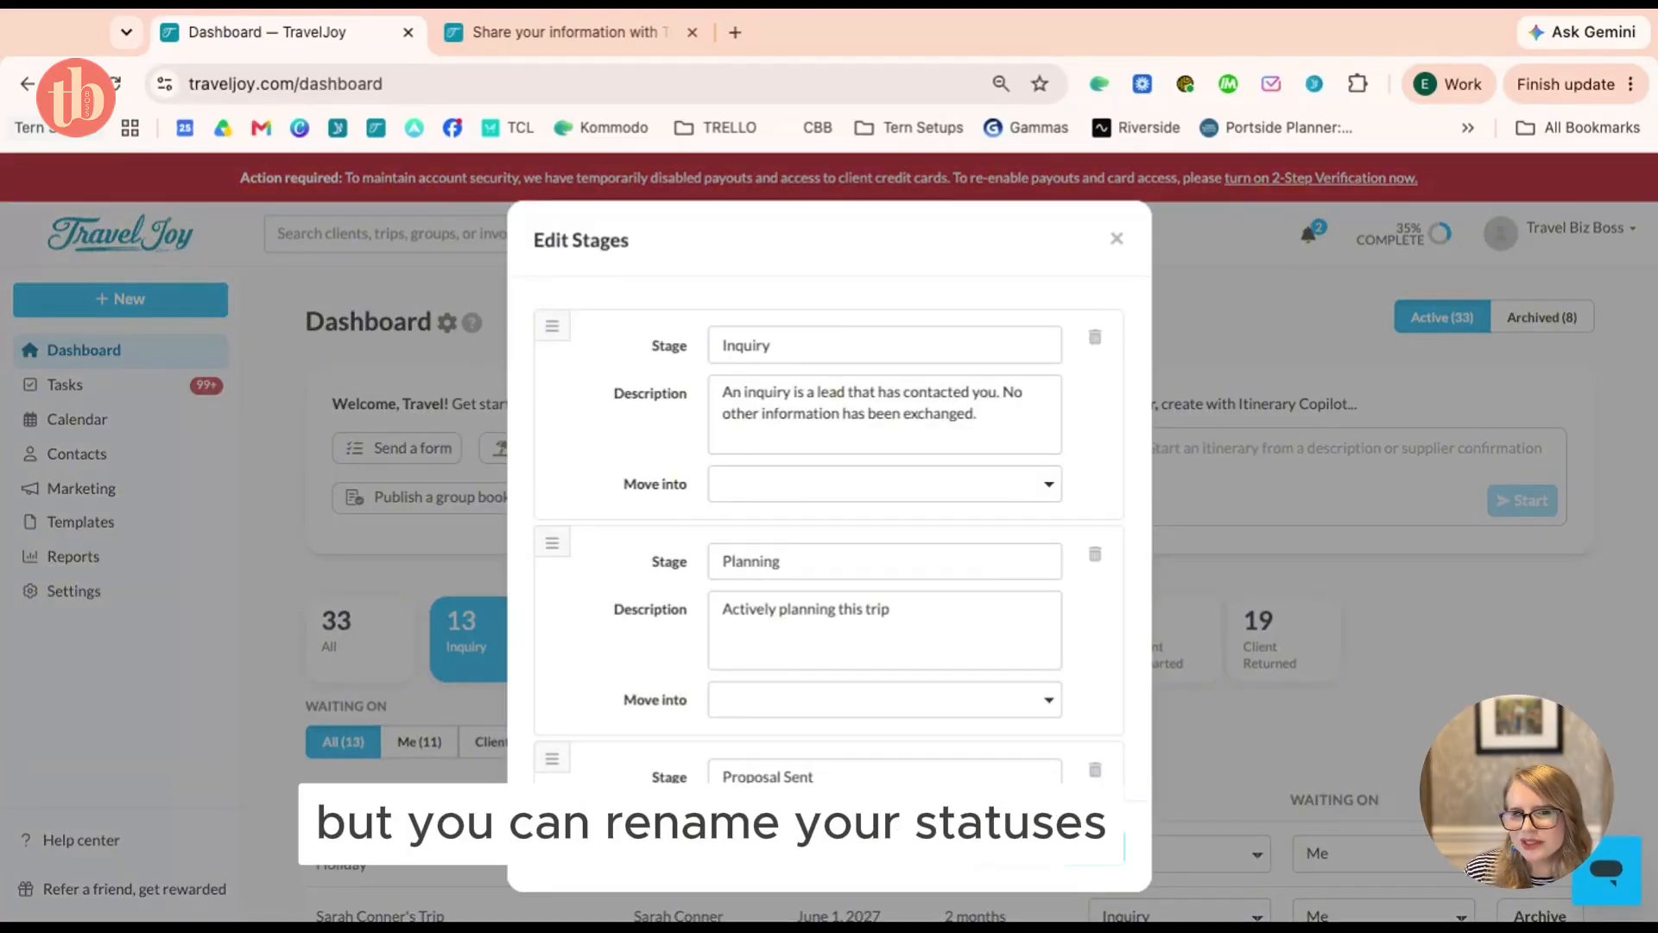
left_click(1122, 242)
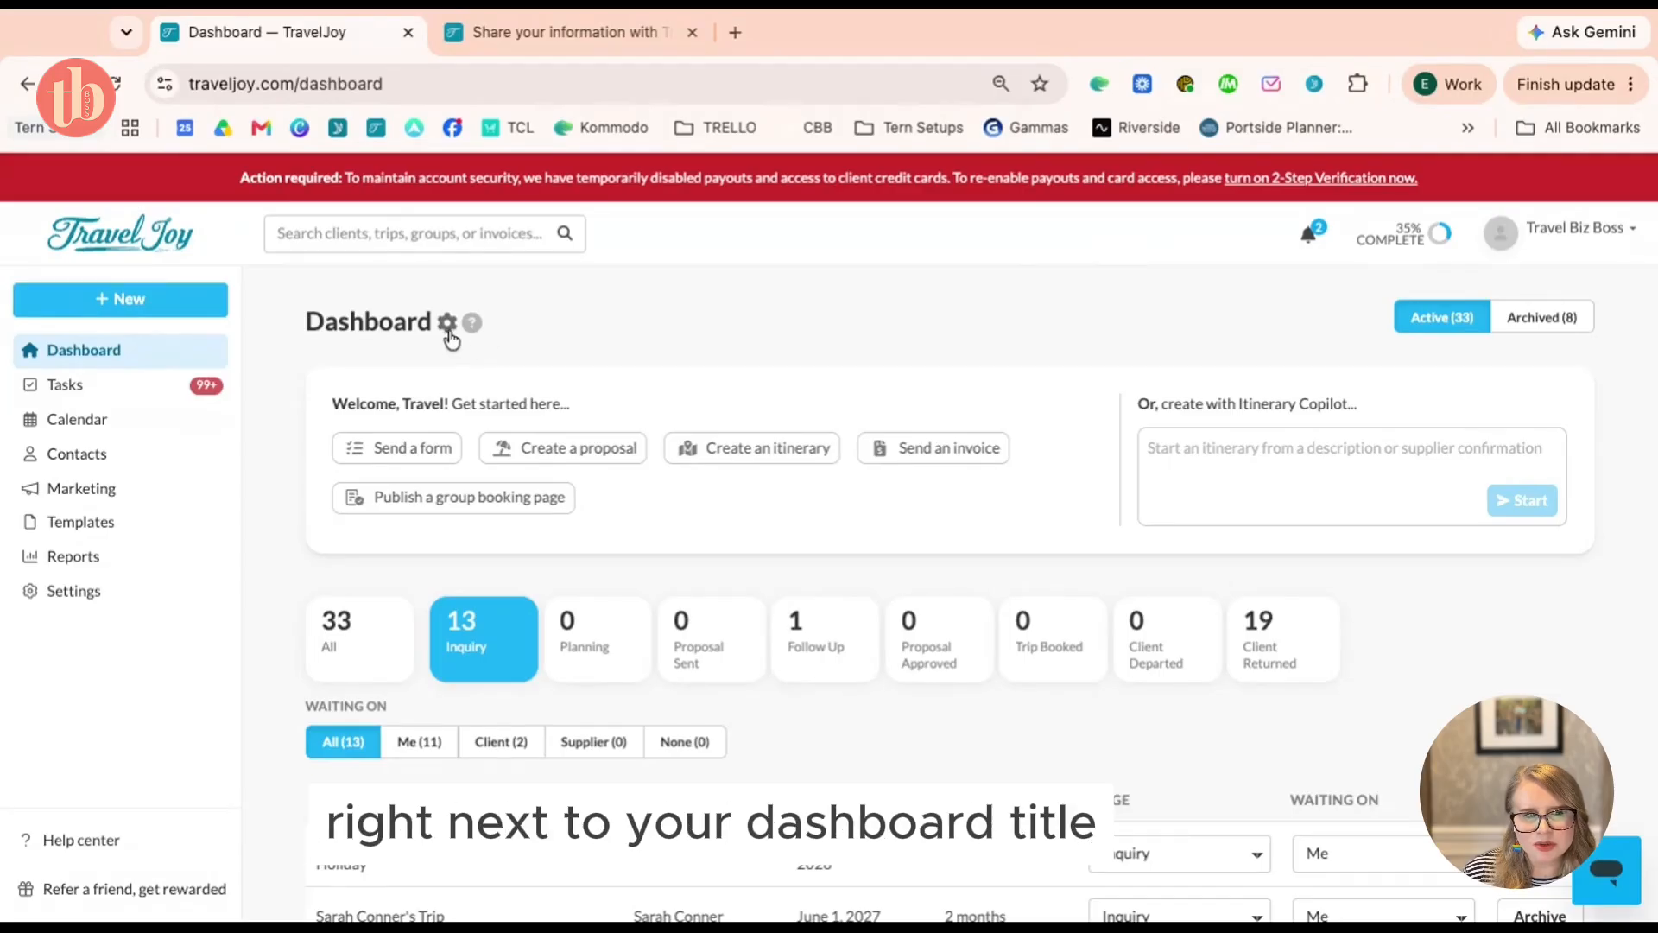
left_click(448, 333)
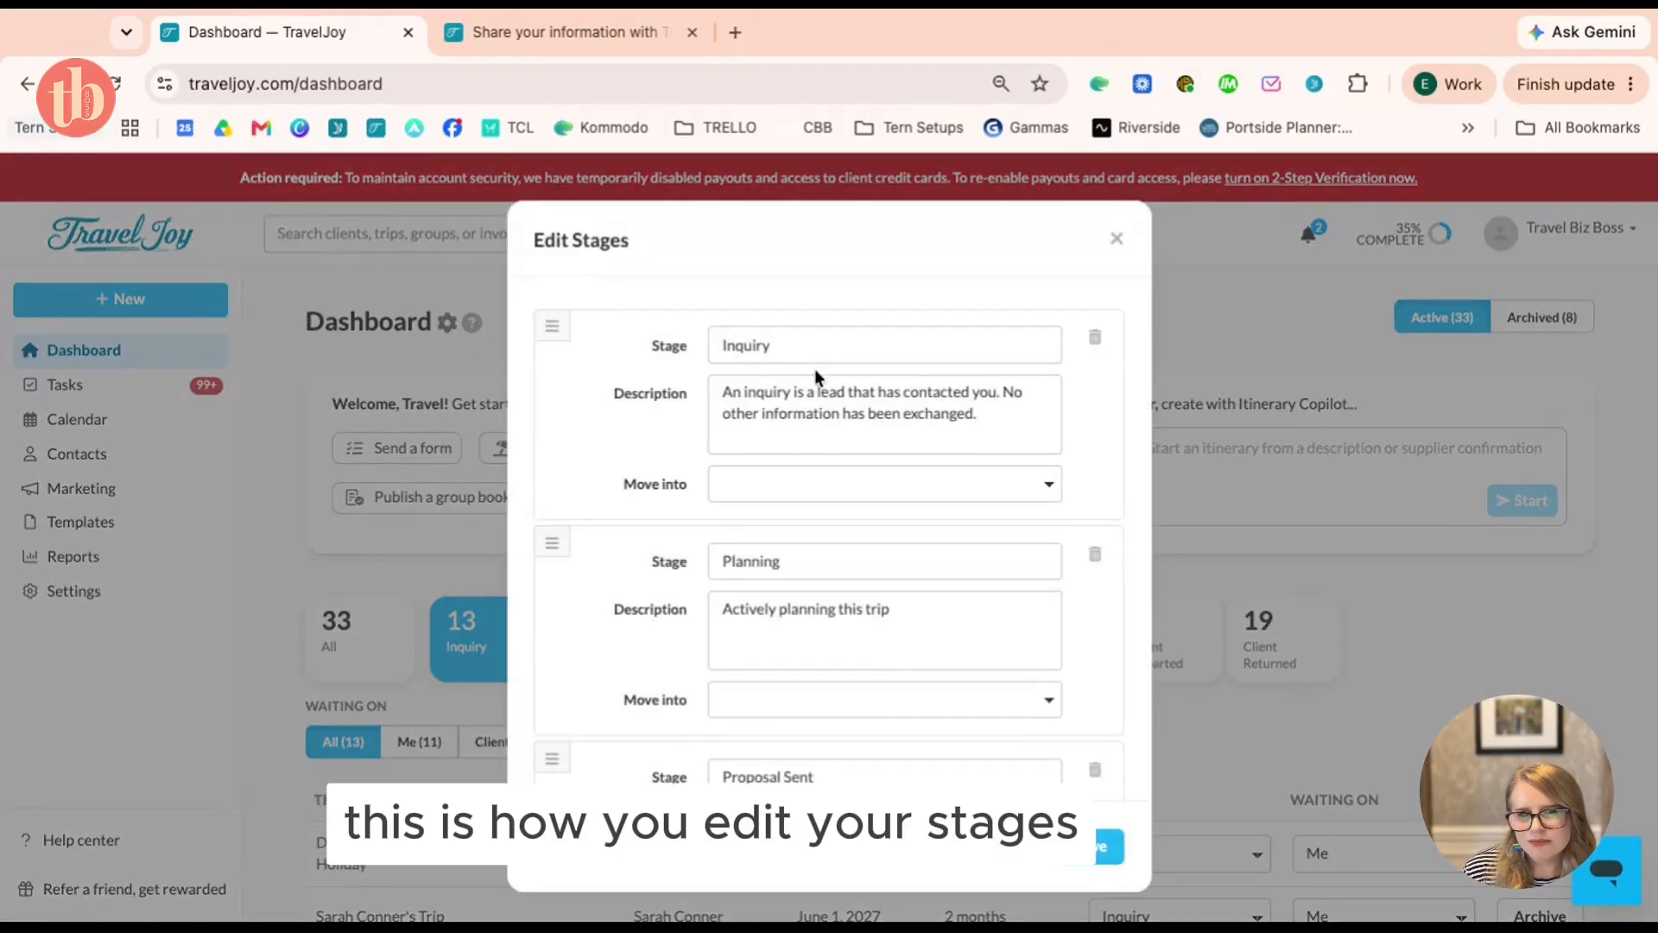
left_click(763, 344)
scroll(880, 351, "down", 15)
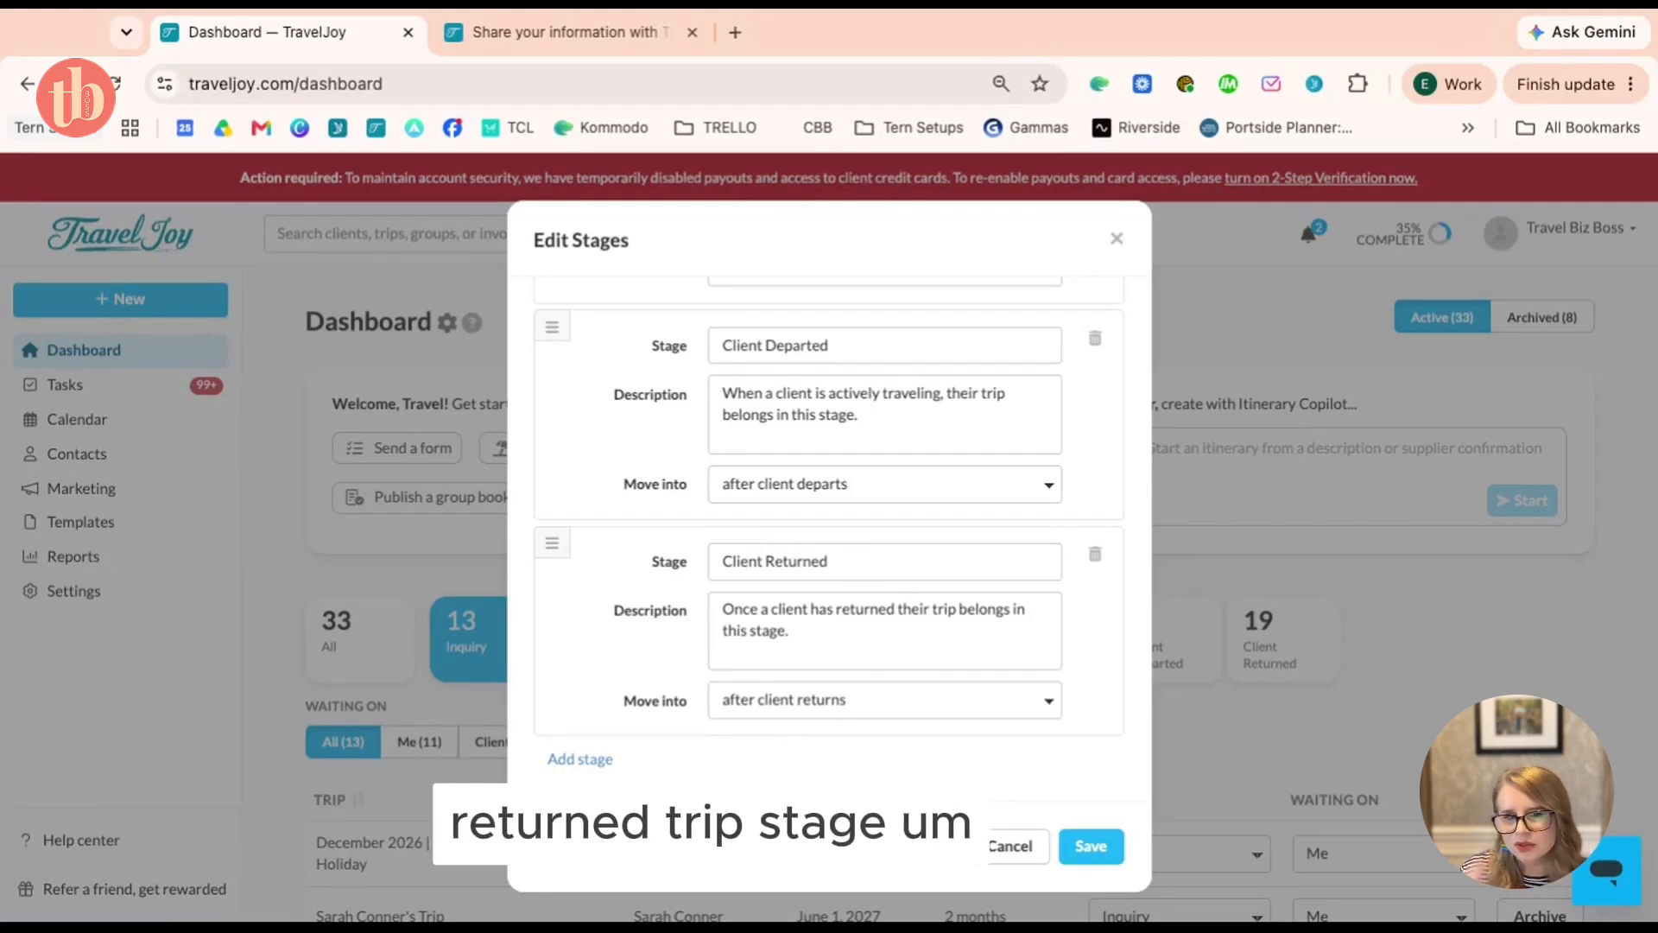
scroll(864, 432, "up", 10)
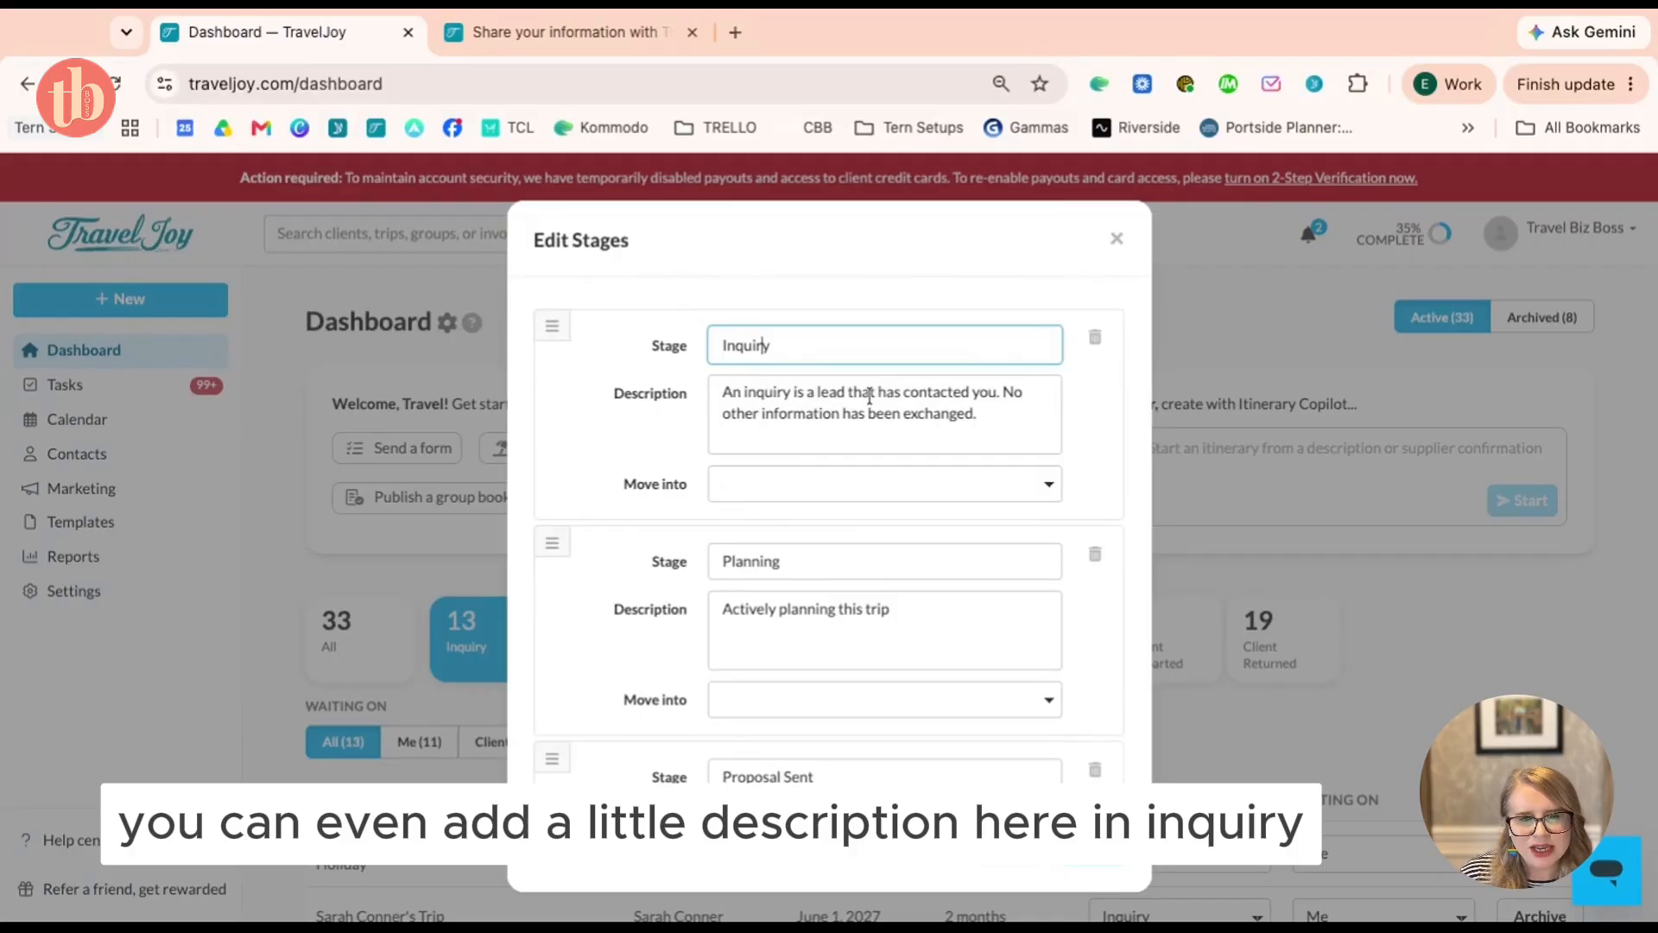
Review when trips move into Inquiry, then save the stages with their original names
left_click(776, 485)
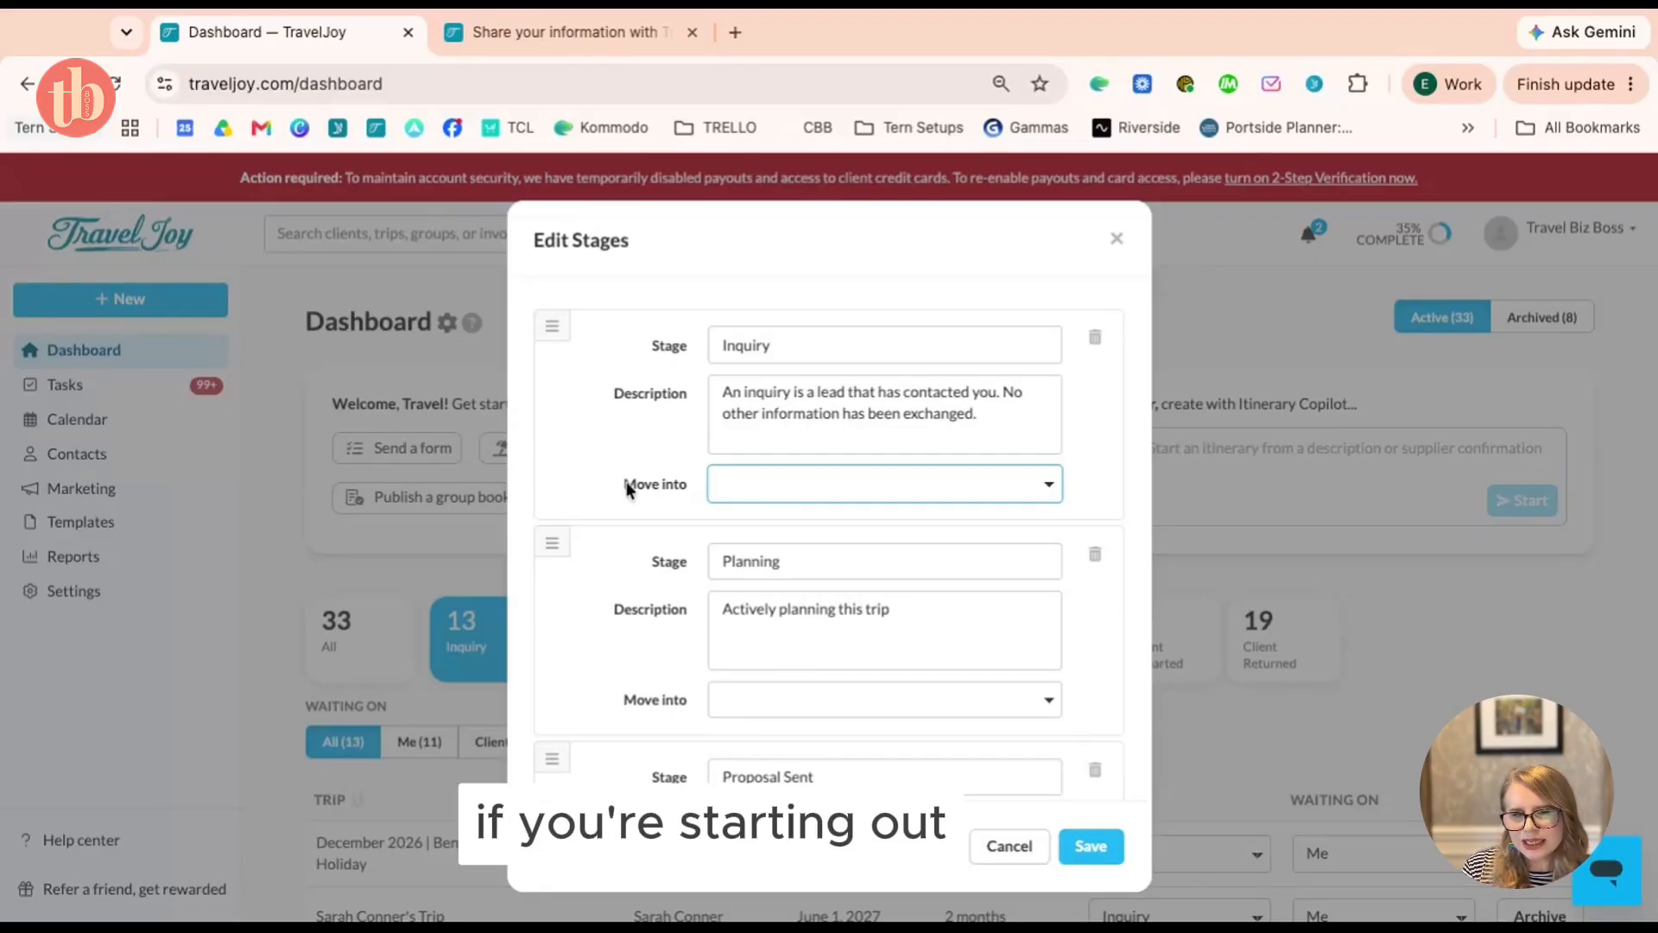
scroll(829, 536, "down", 3)
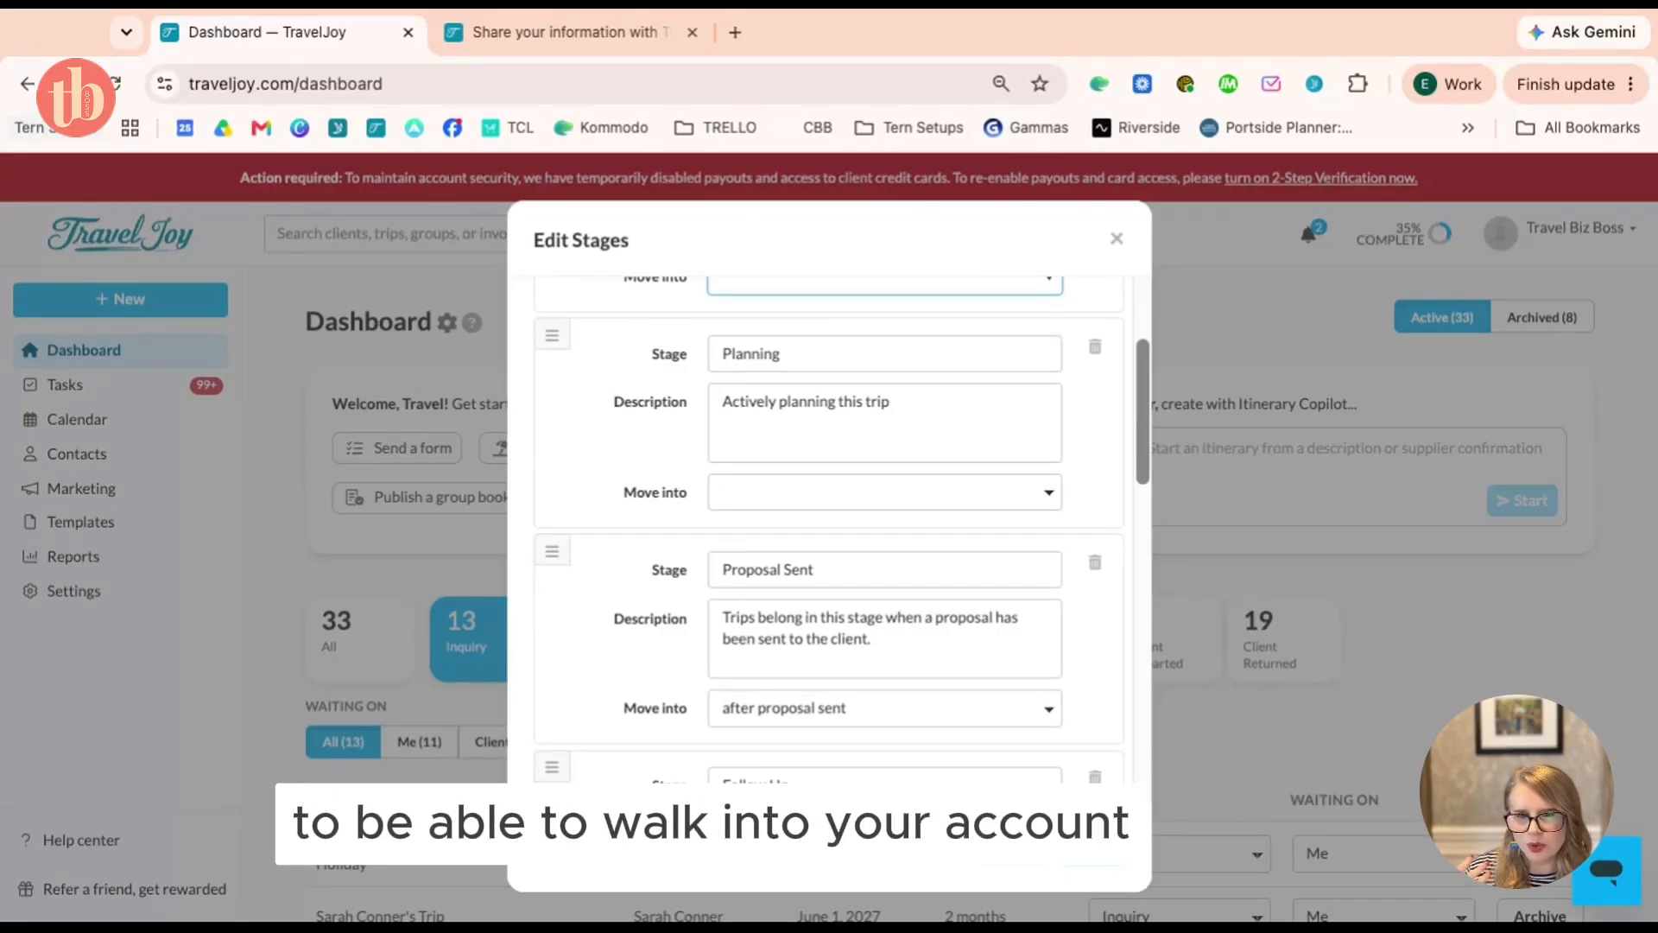
scroll(829, 535, "down", 2)
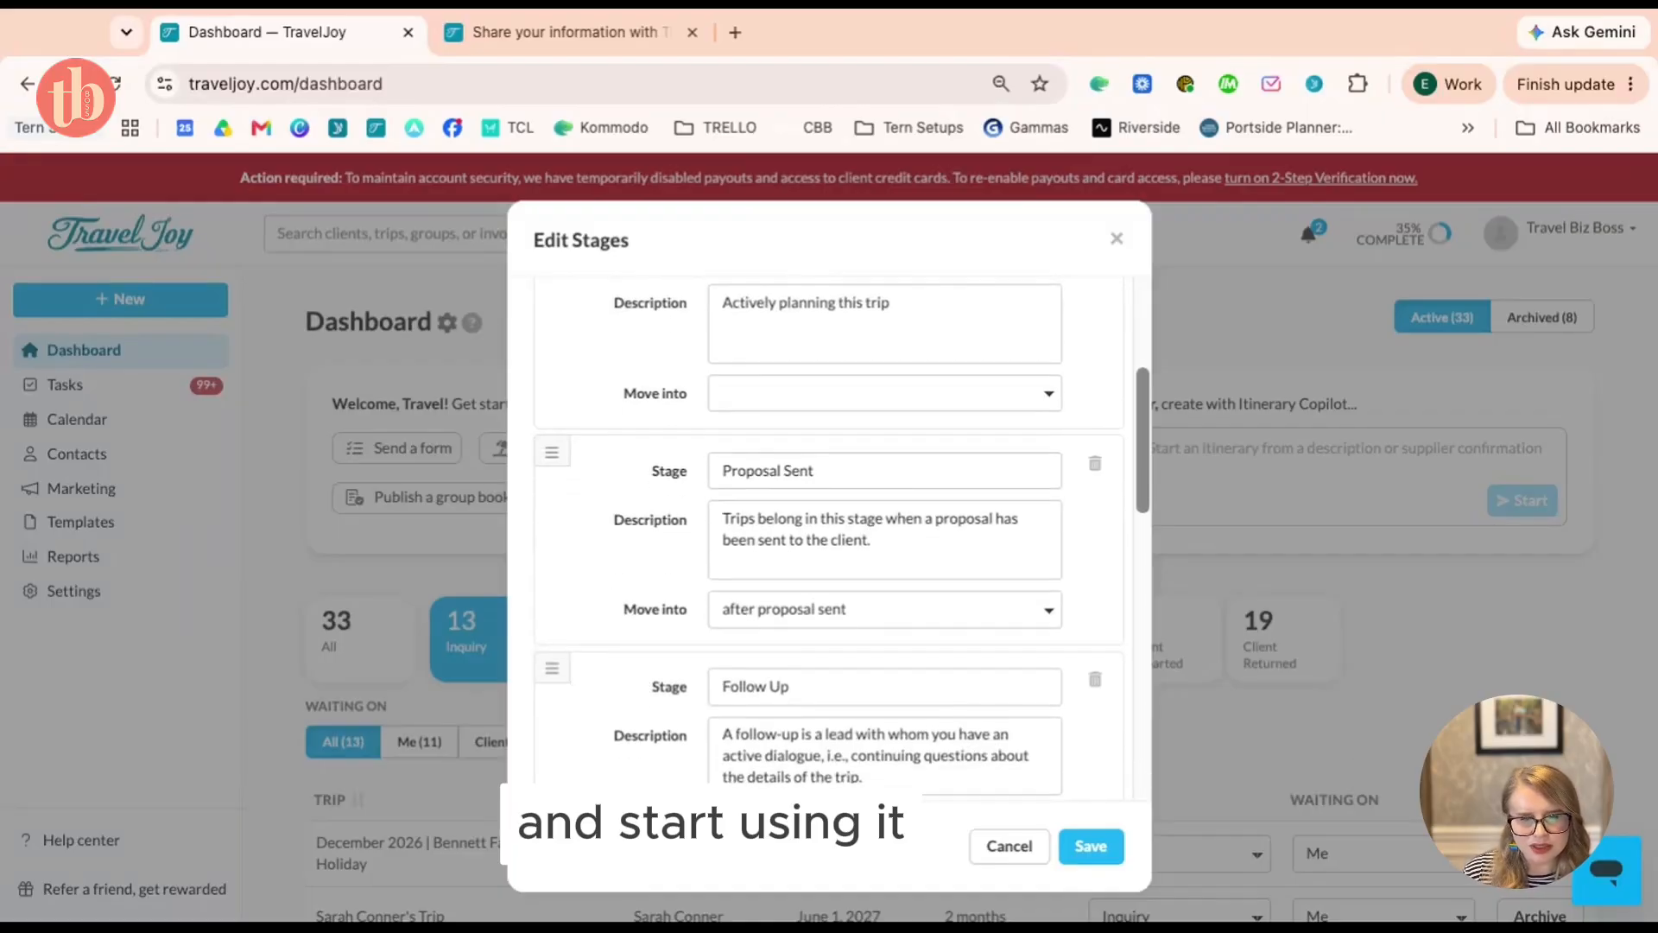
scroll(749, 591, "up", 6)
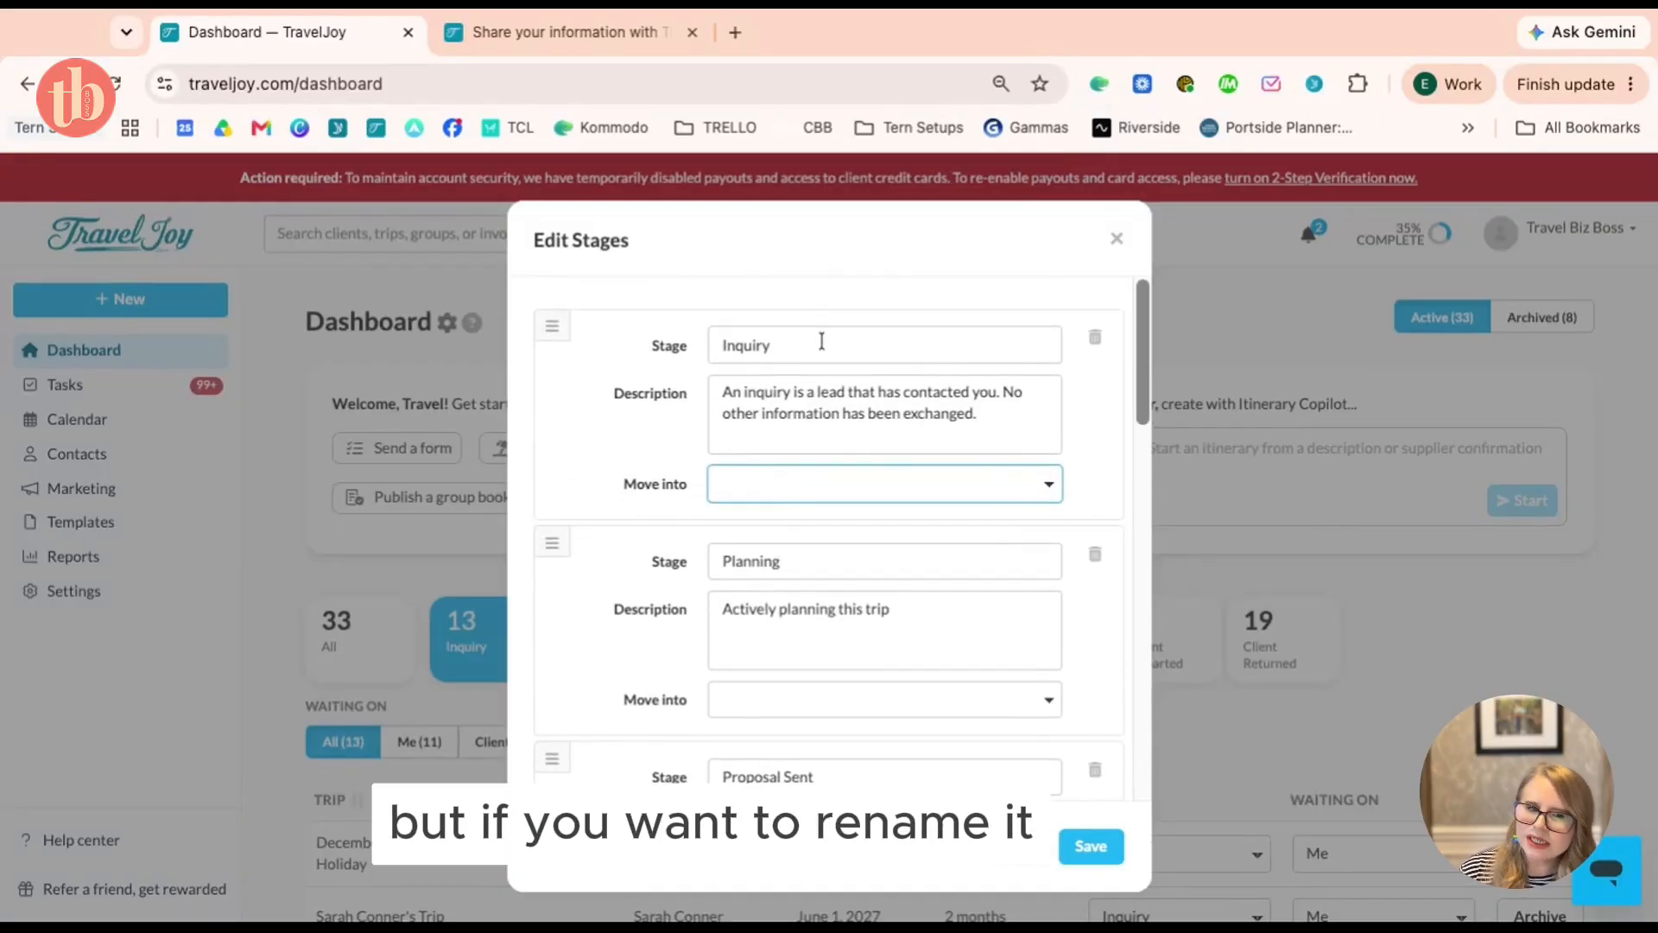
left_click(772, 345)
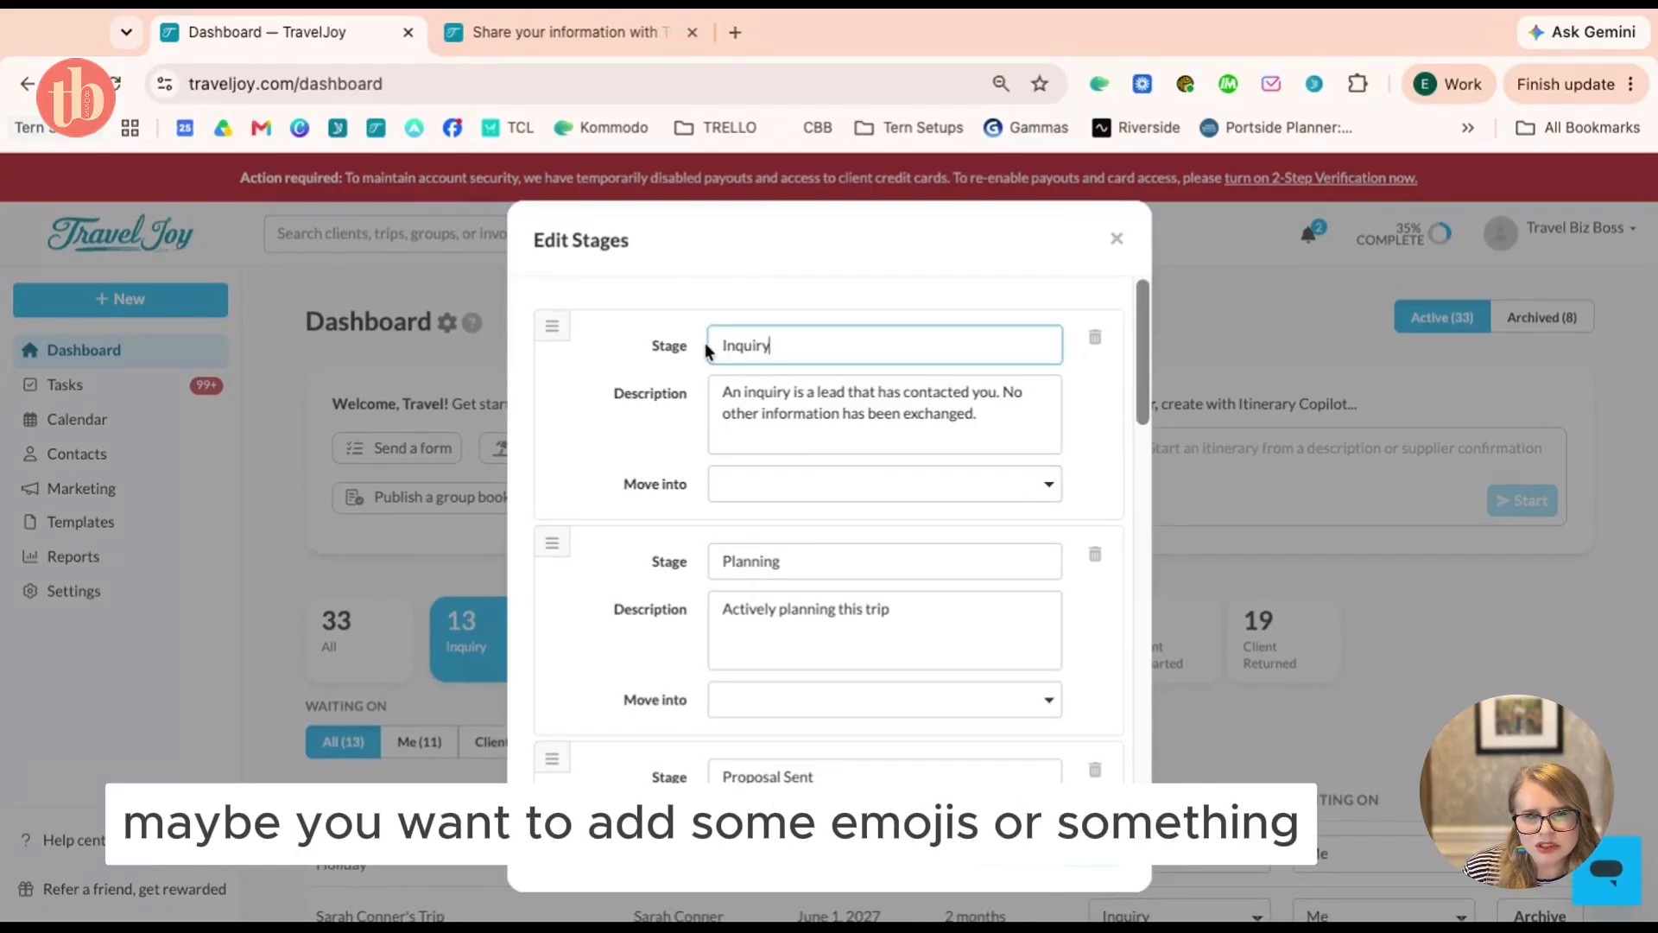
scroll(704, 346, "down", 10)
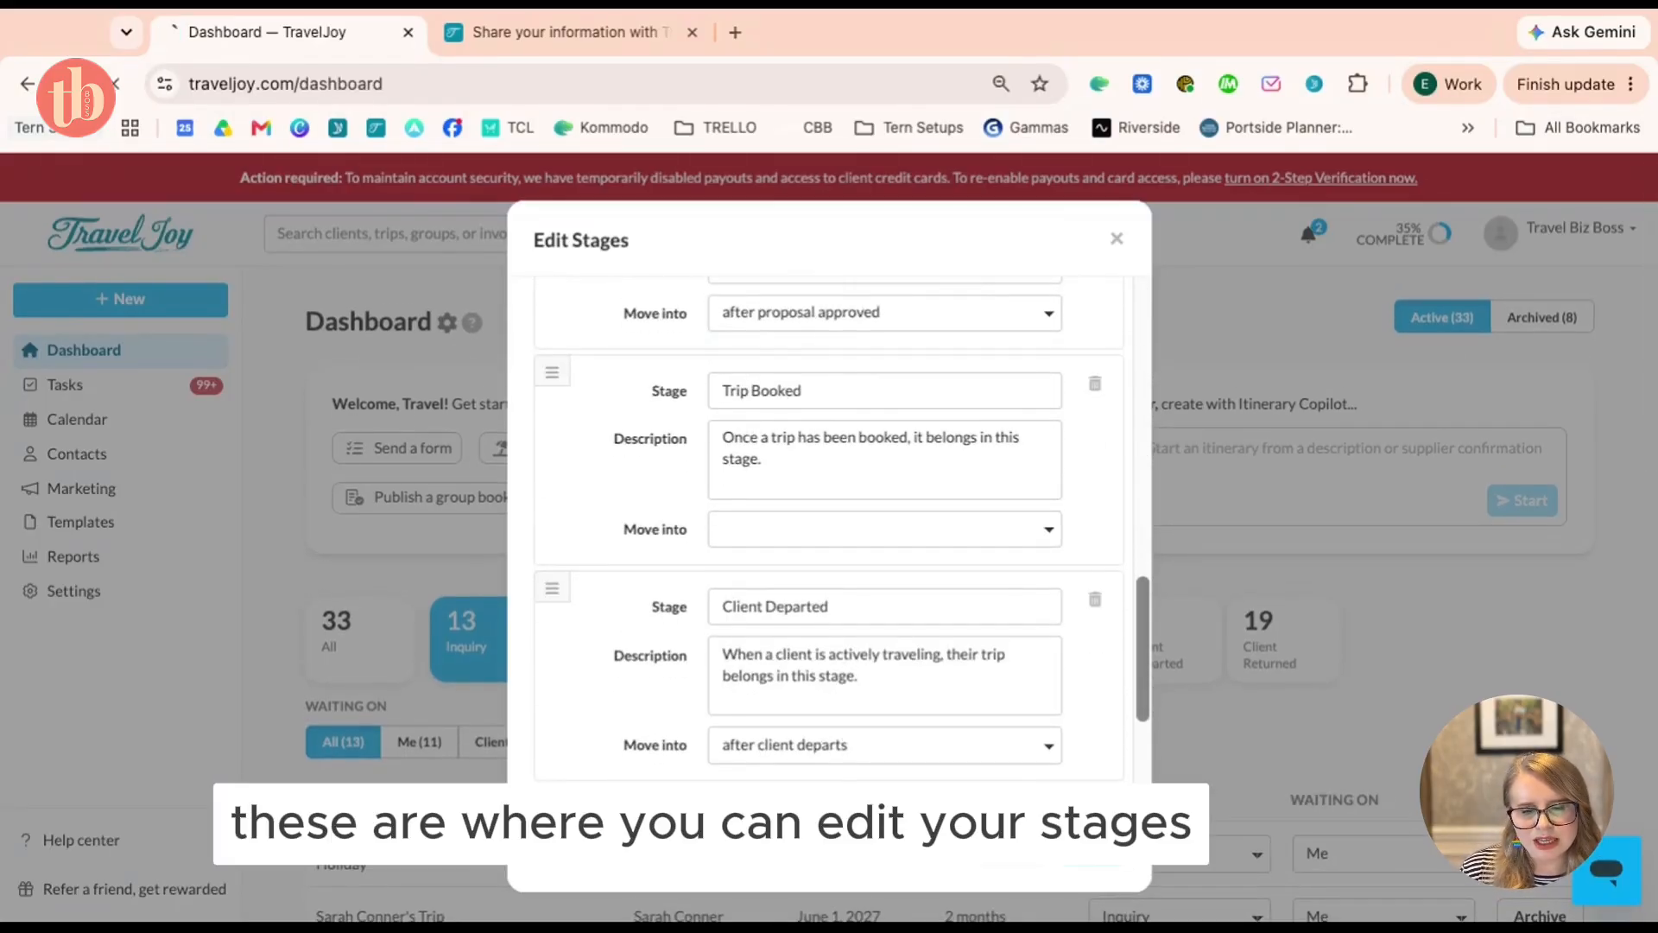
left_click(1090, 842)
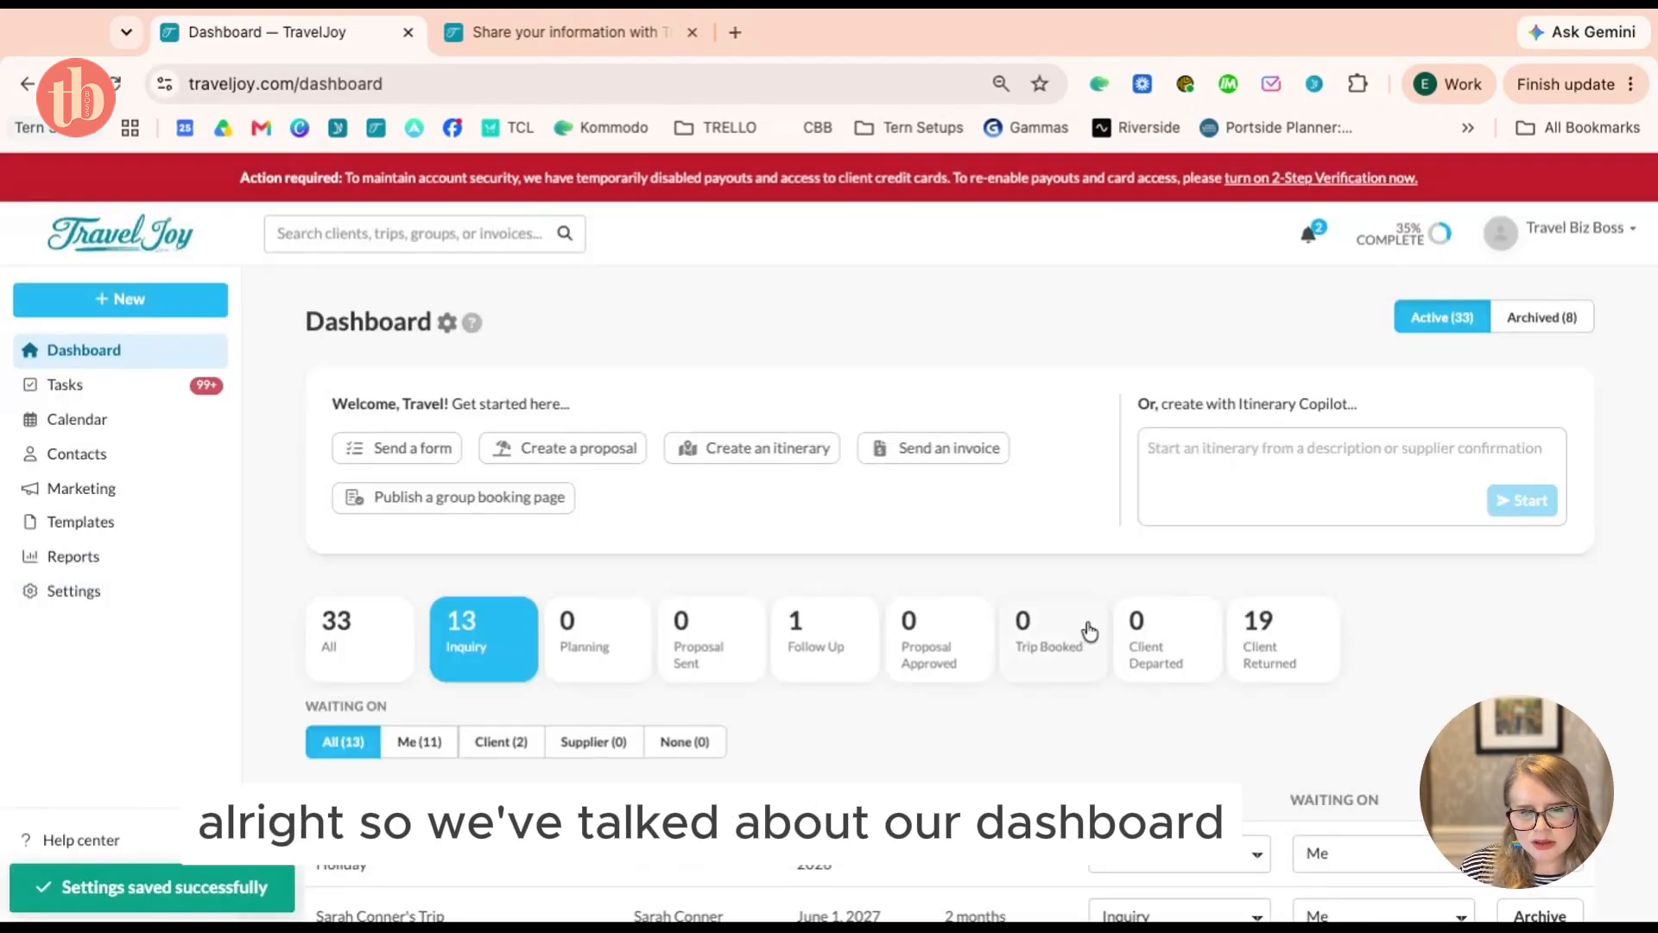
Open the + New dropdown listing form, proposal, itinerary, invoice, trip, client and group
scroll(1088, 631, "down", 2)
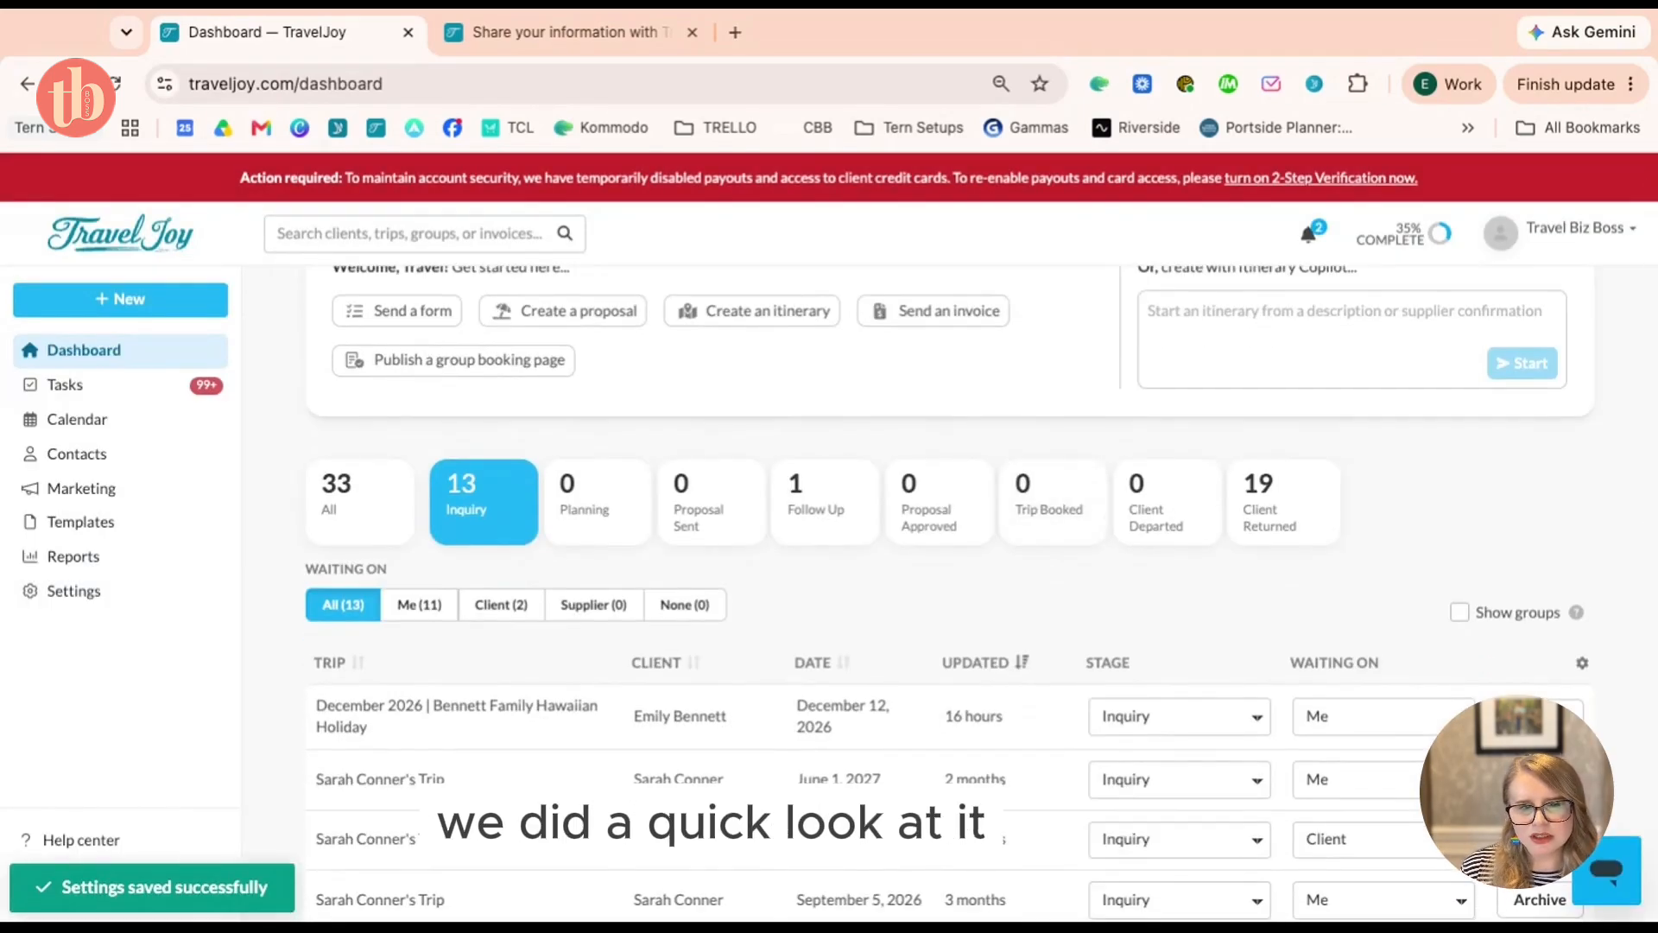
scroll(949, 536, "up", 2)
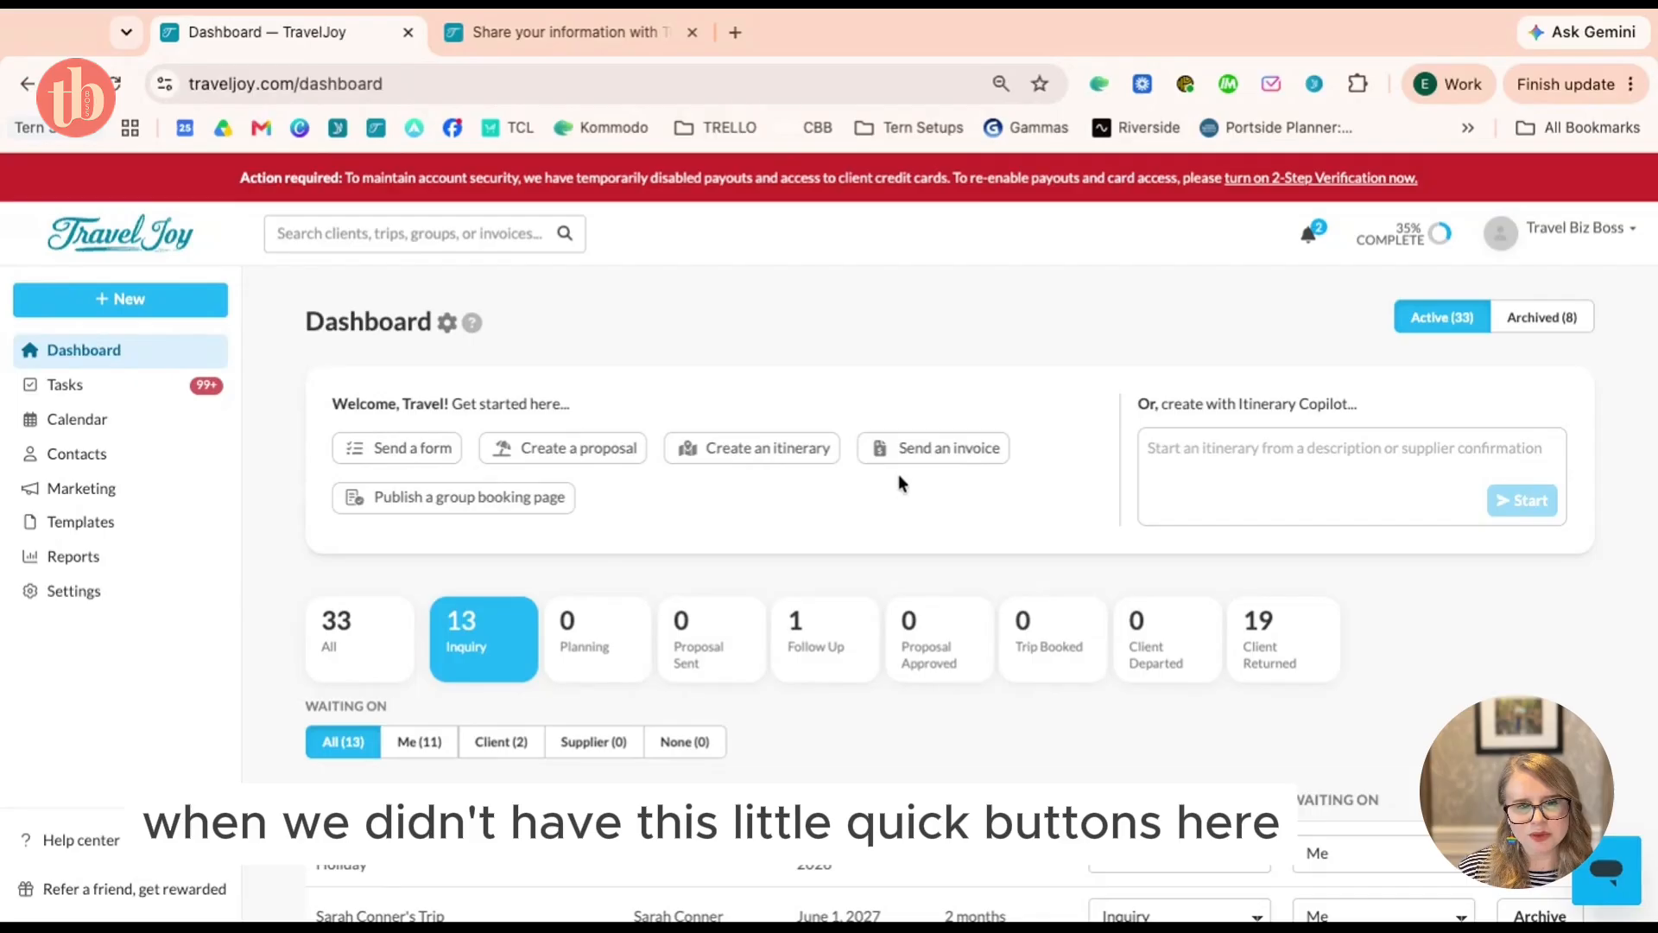
left_click(146, 302)
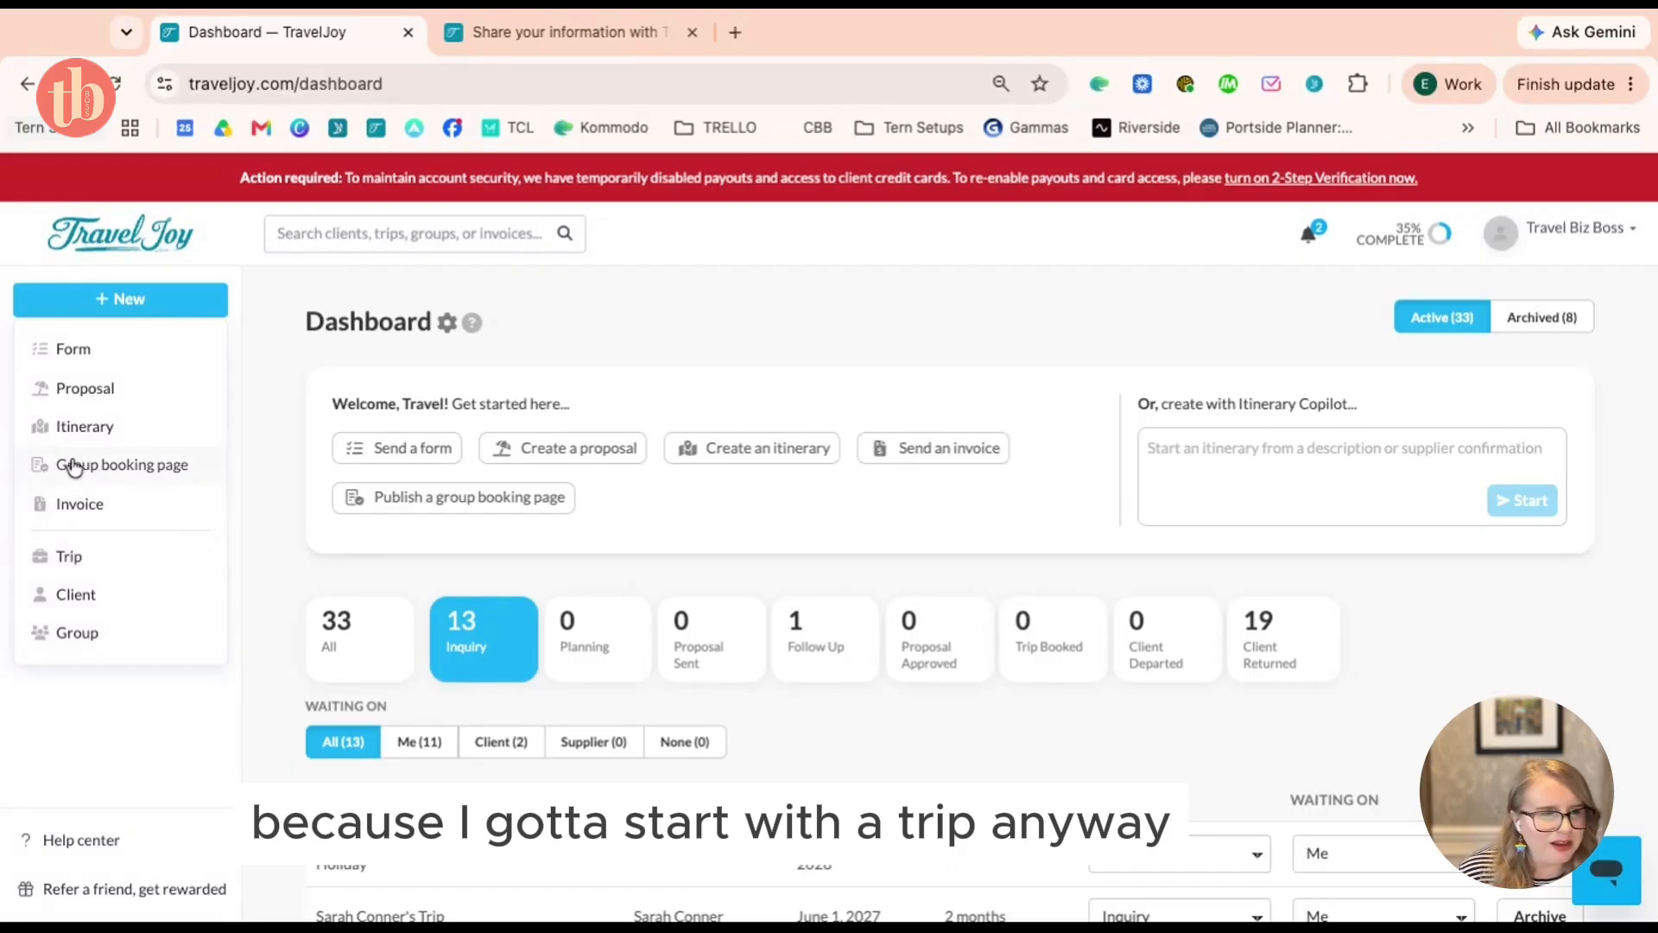
left_click(169, 403)
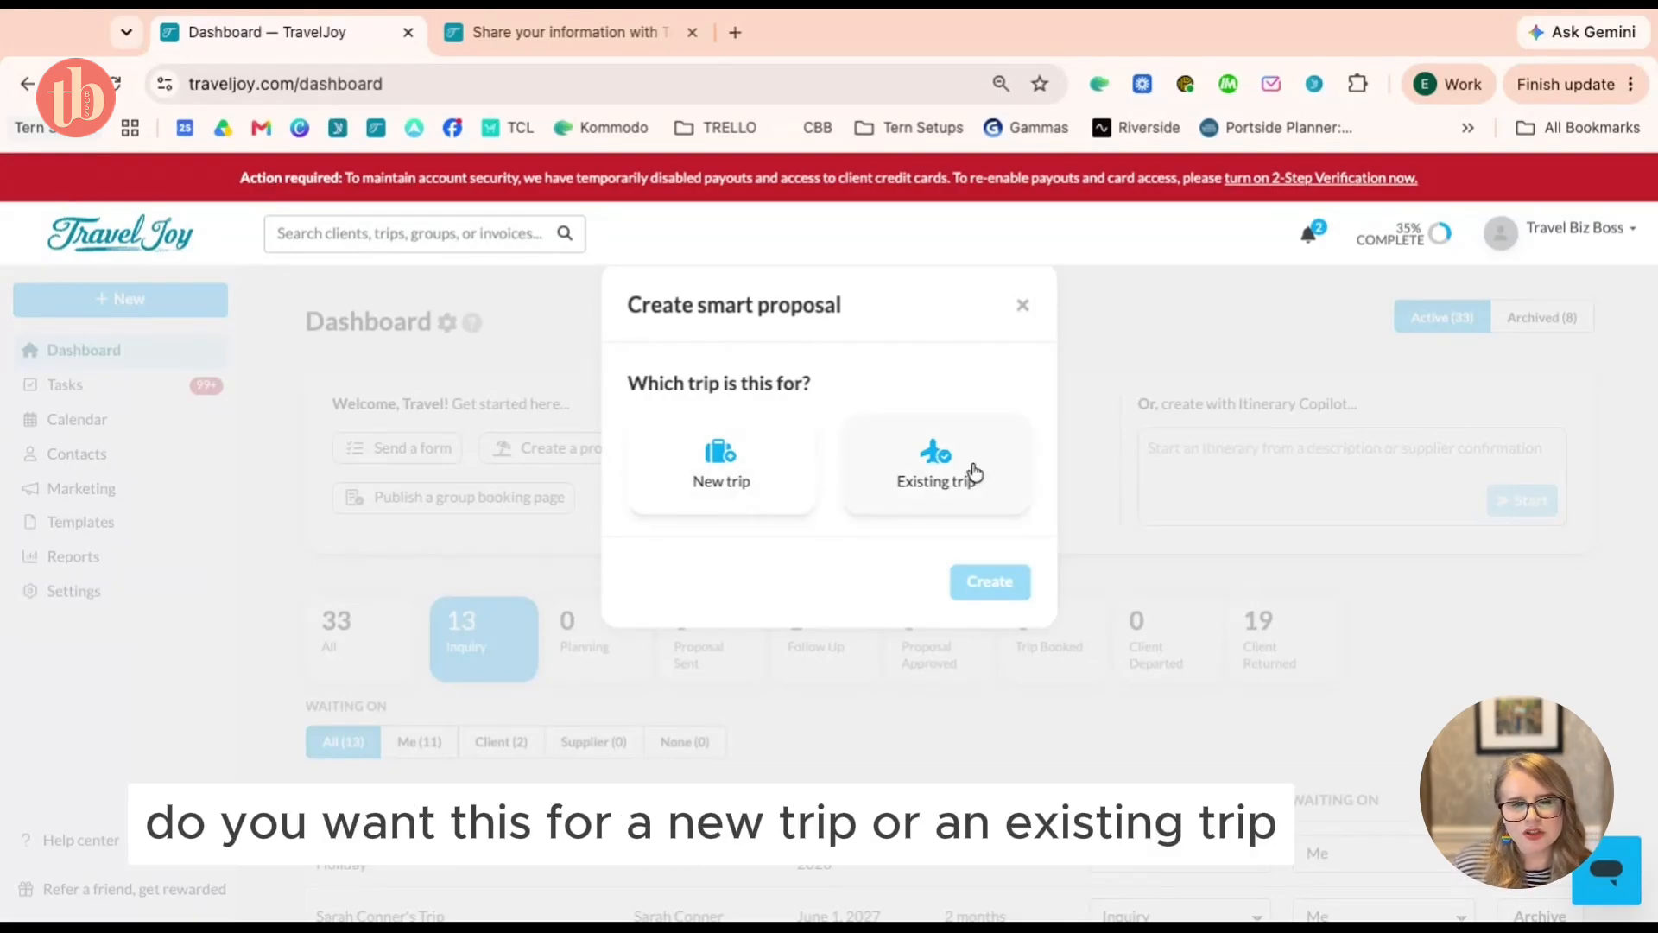
left_click(700, 481)
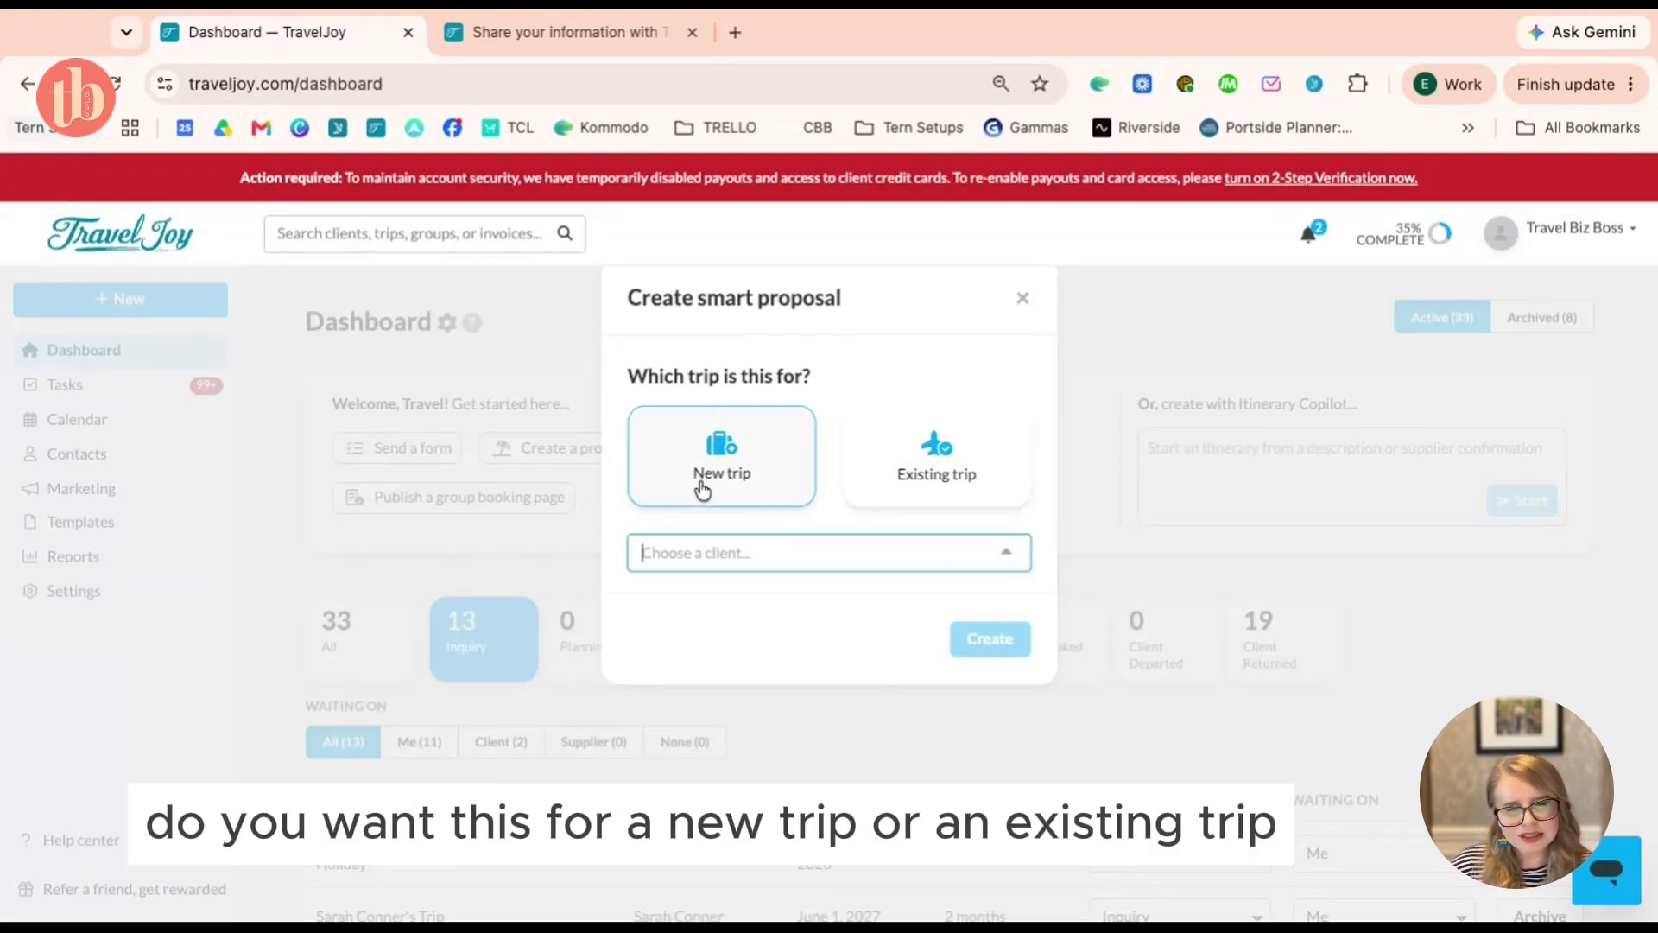
left_click(732, 560)
left_click(783, 527)
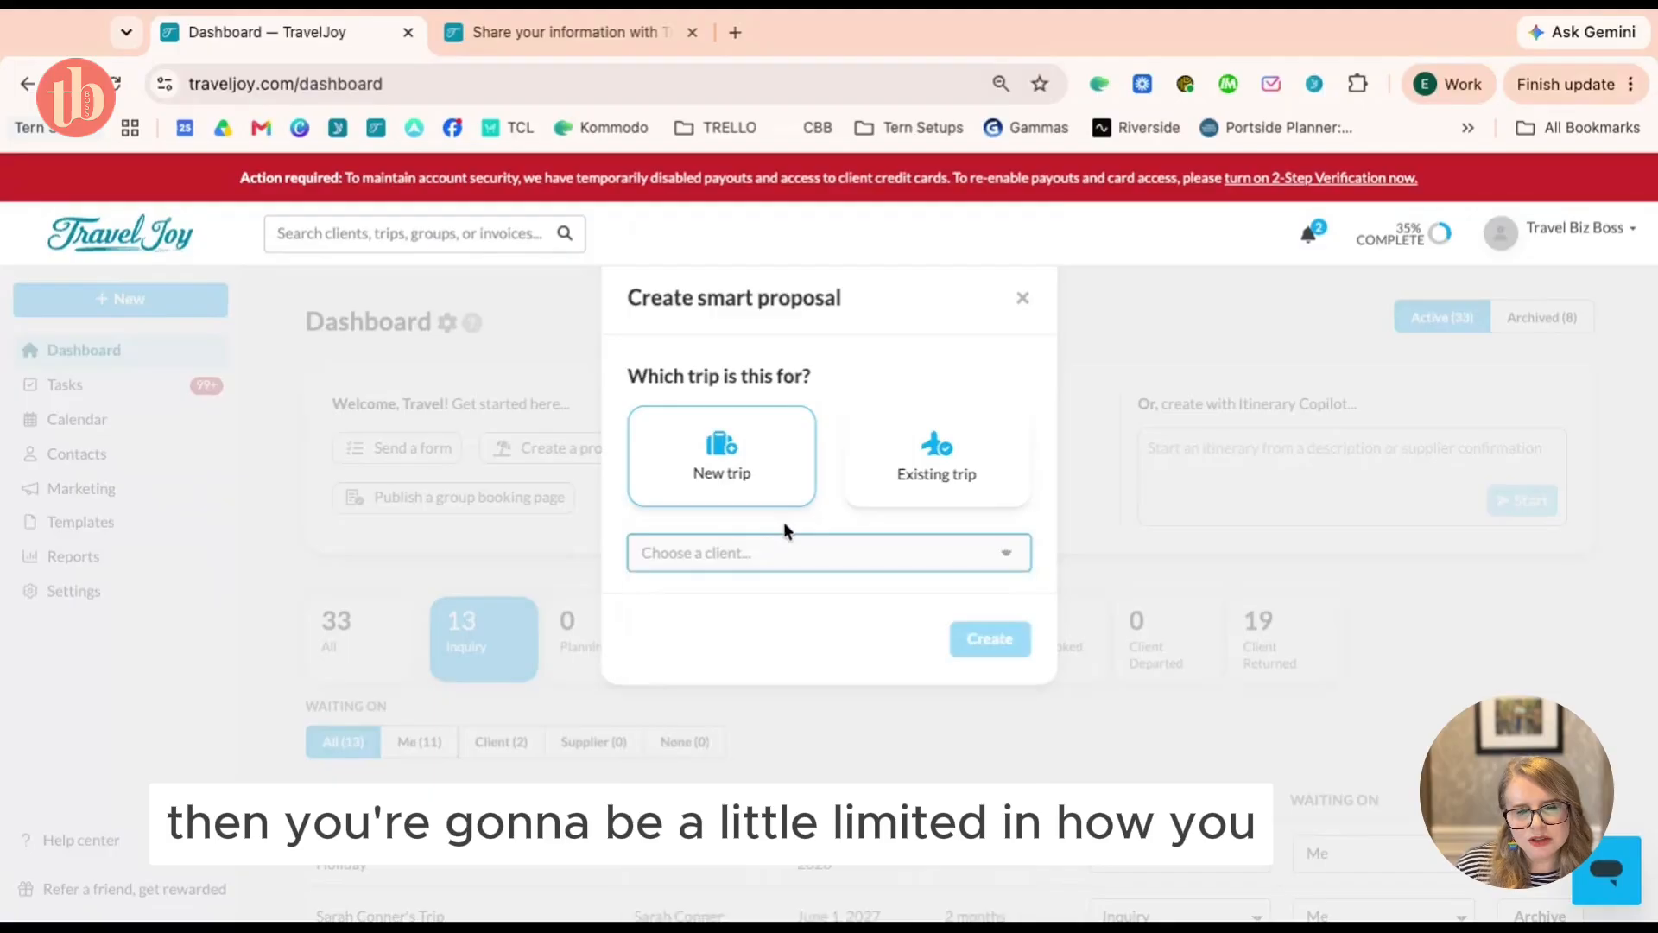
left_click(1022, 299)
left_click(136, 302)
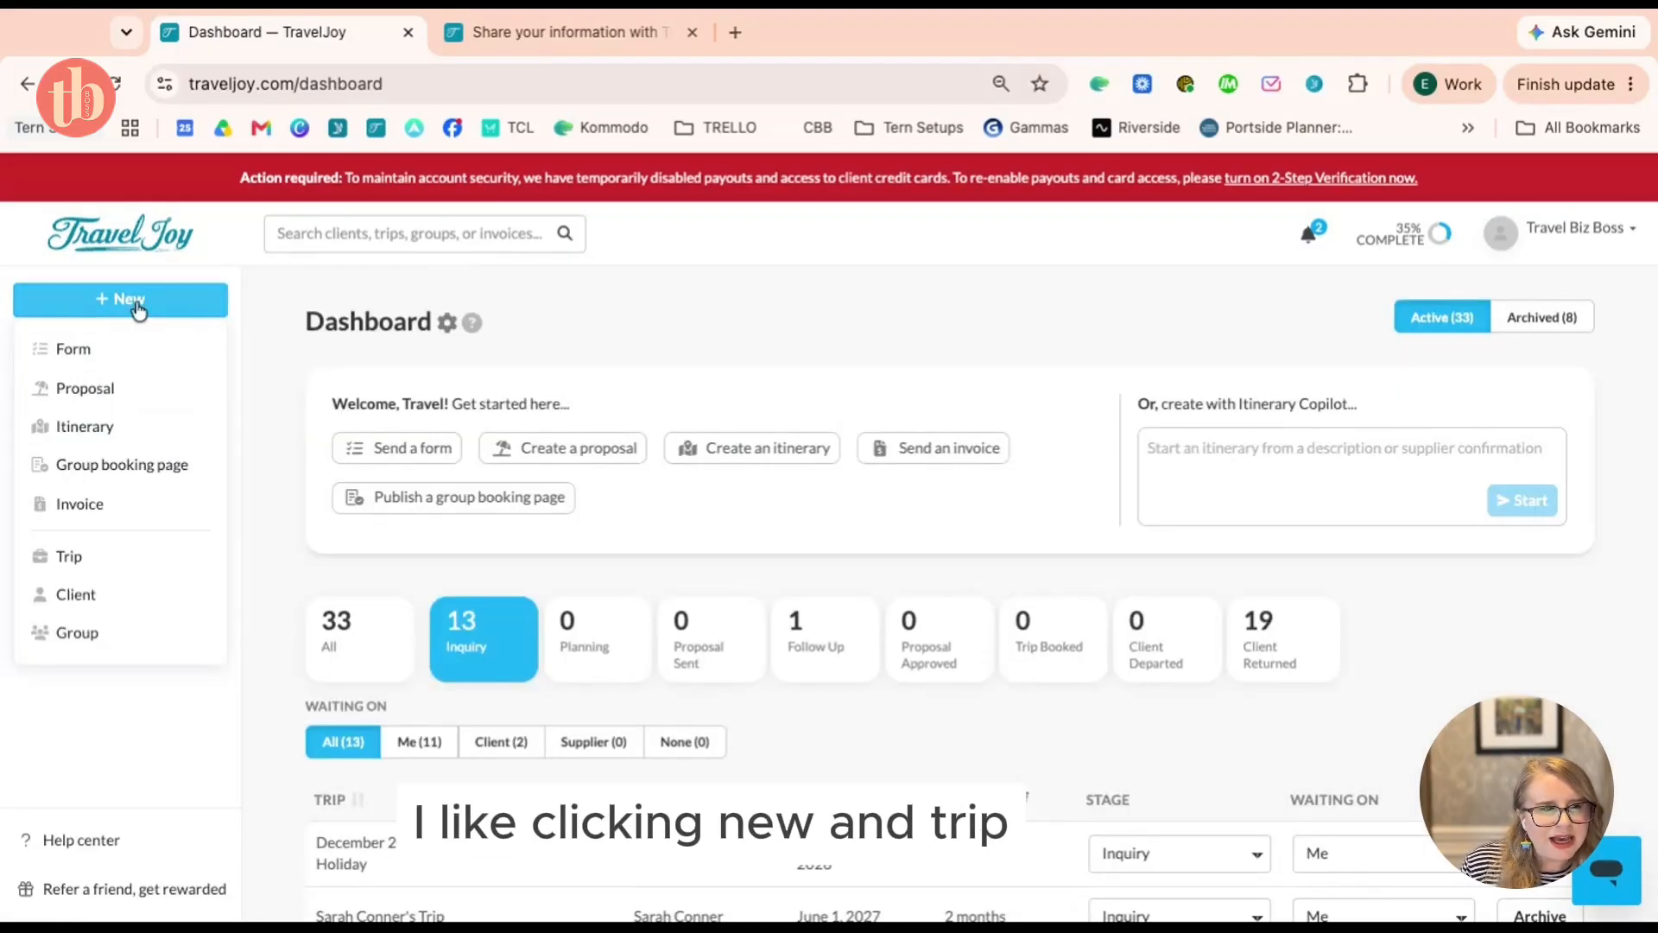
Start a new trip and pick an existing client as Primary traveler under More trip details
left_click(107, 559)
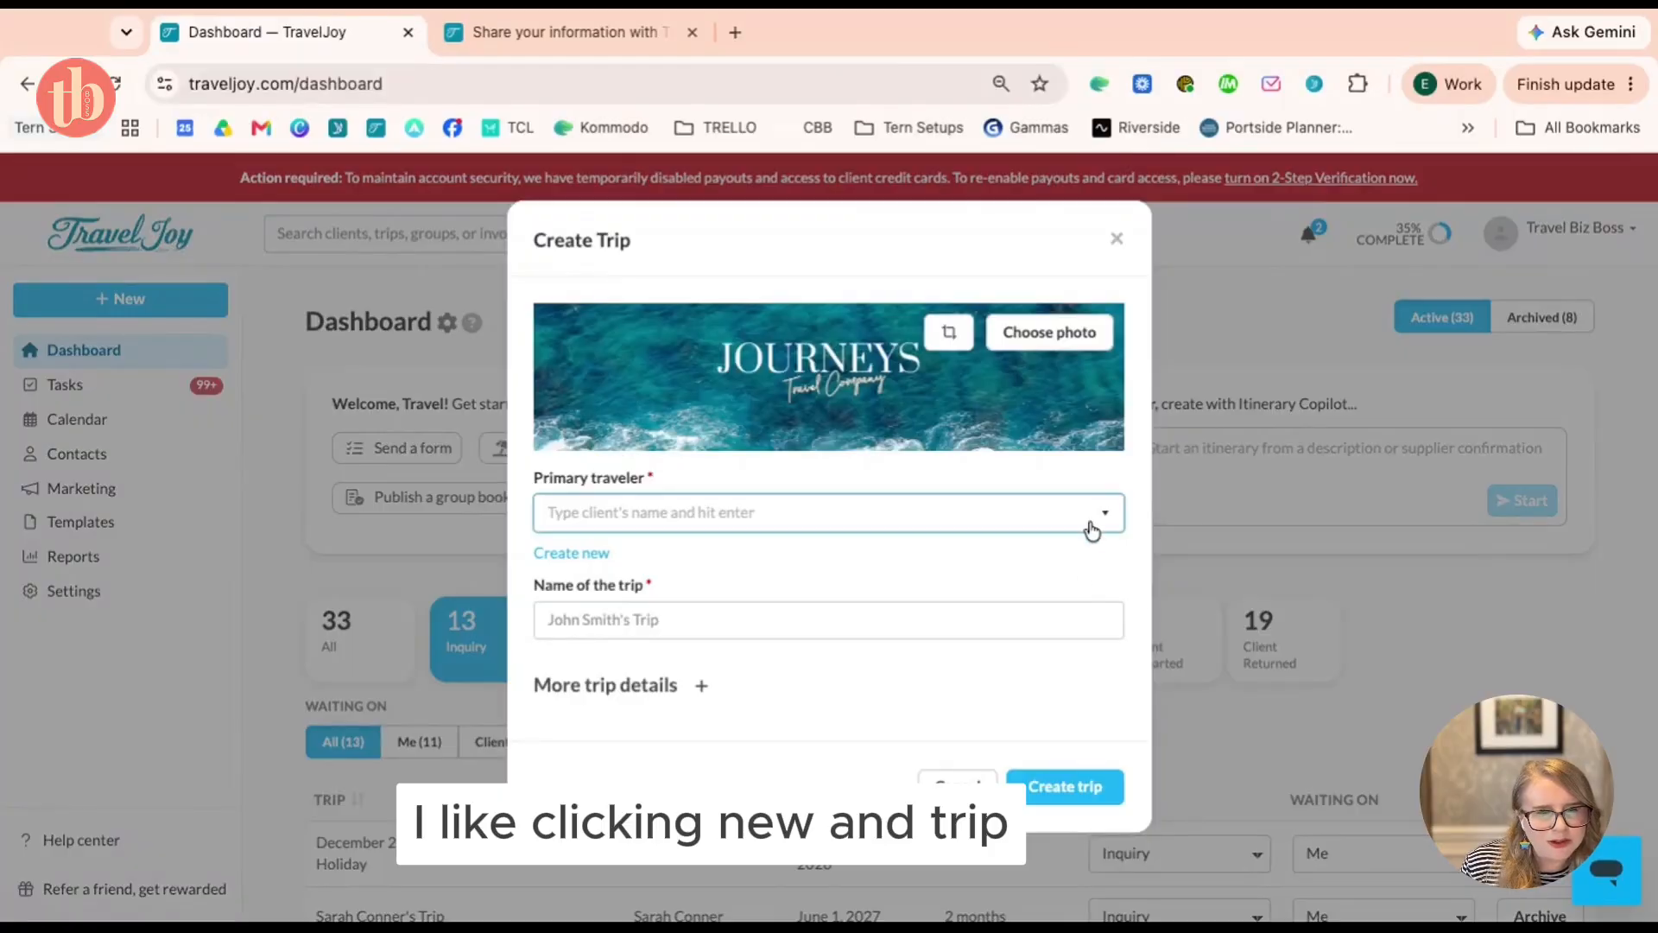
scroll(1063, 530, "down", 10)
left_click(633, 701)
scroll(855, 572, "down", 4)
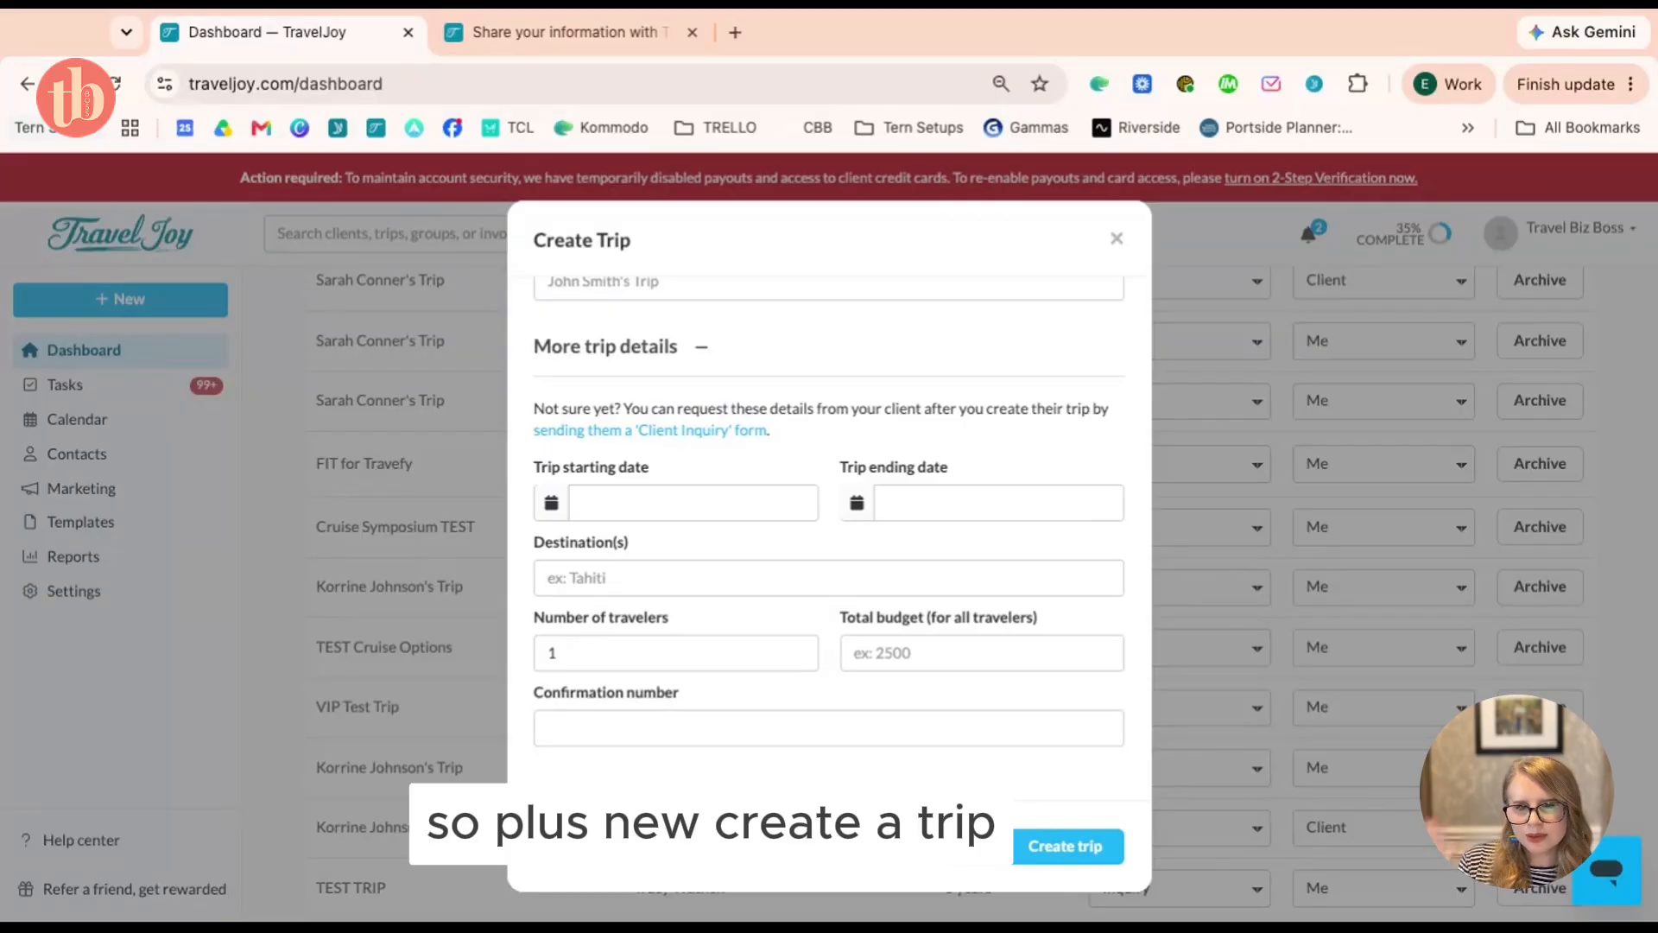
scroll(829, 535, "up", 4)
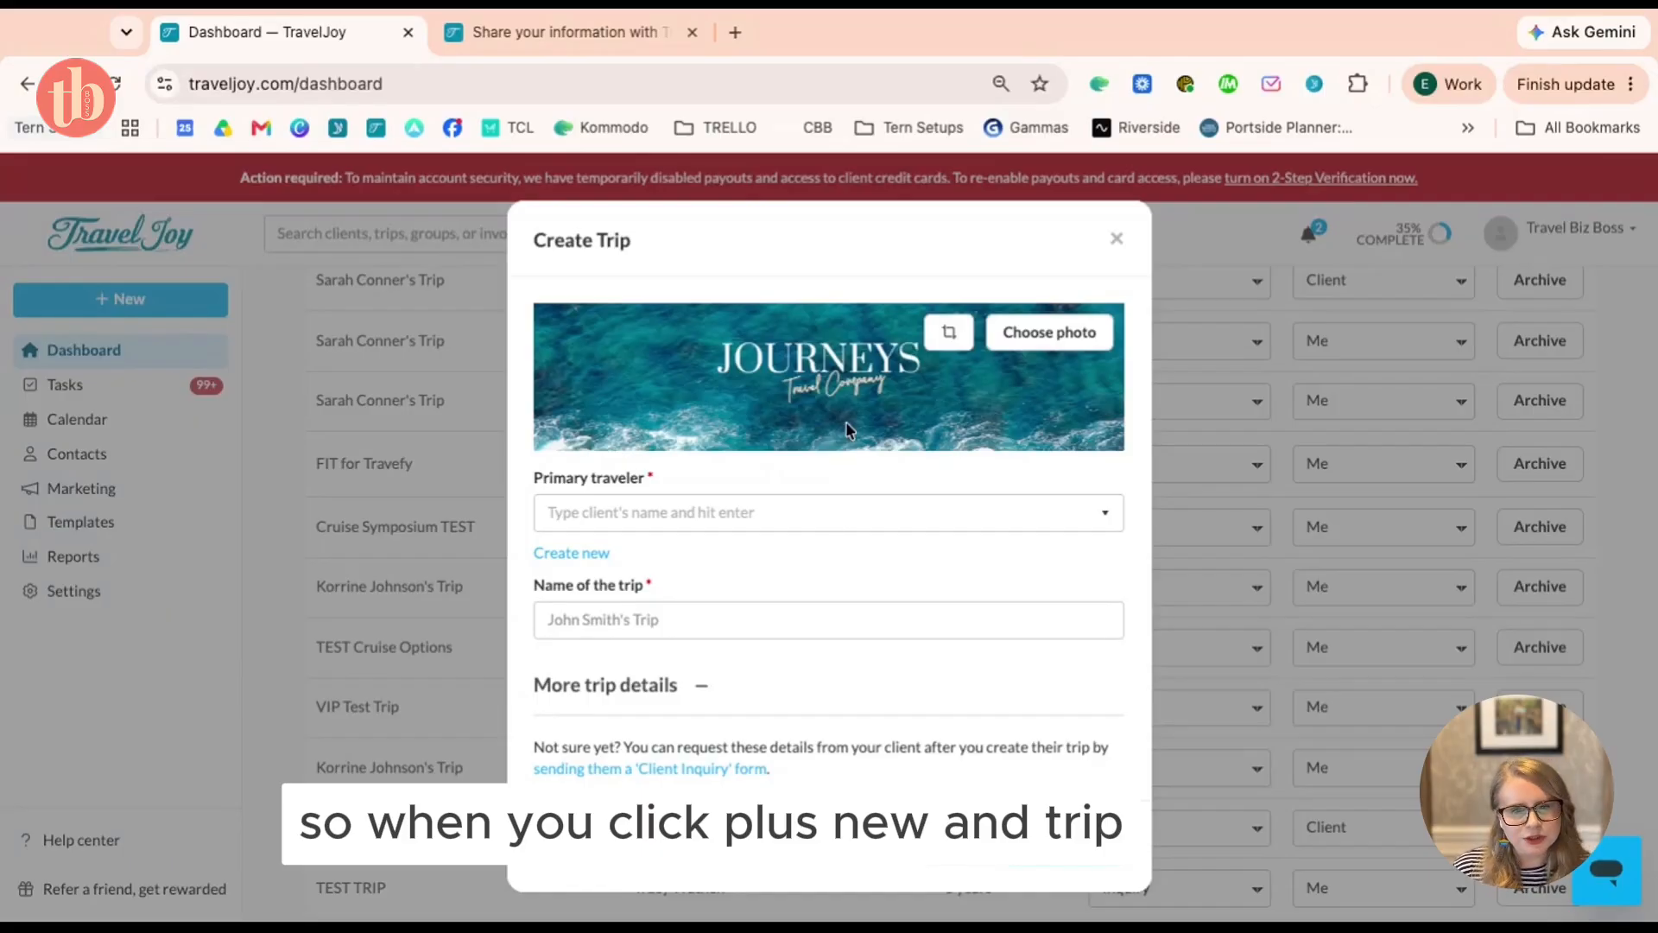
scroll(851, 397, "down", 1)
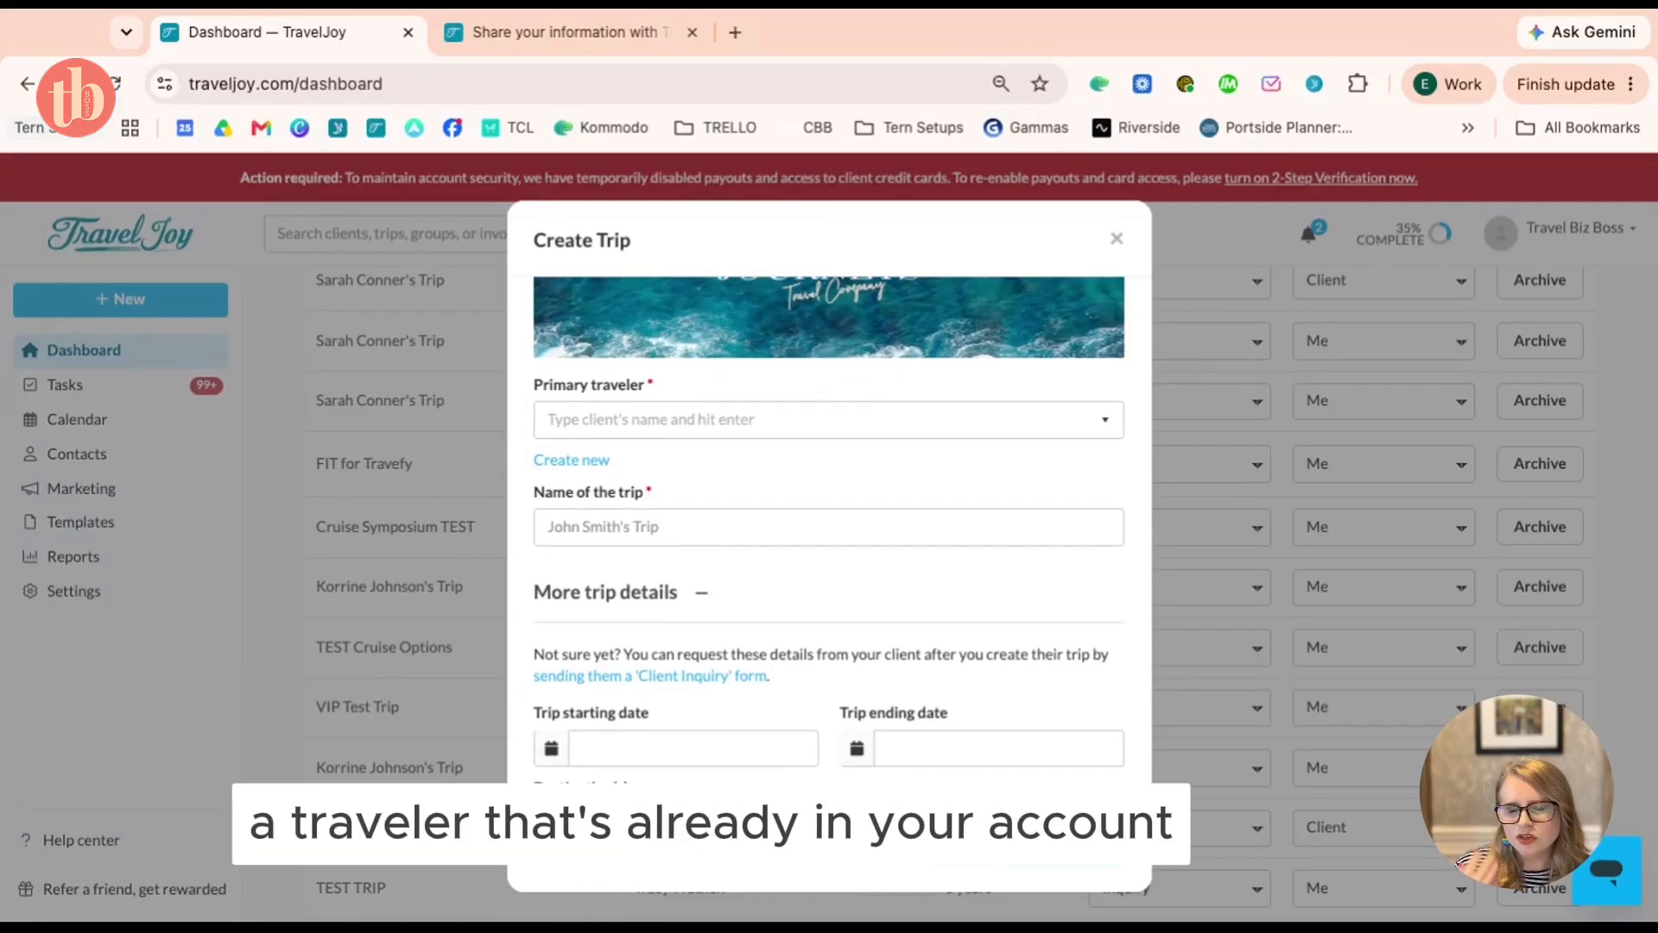
left_click(696, 420)
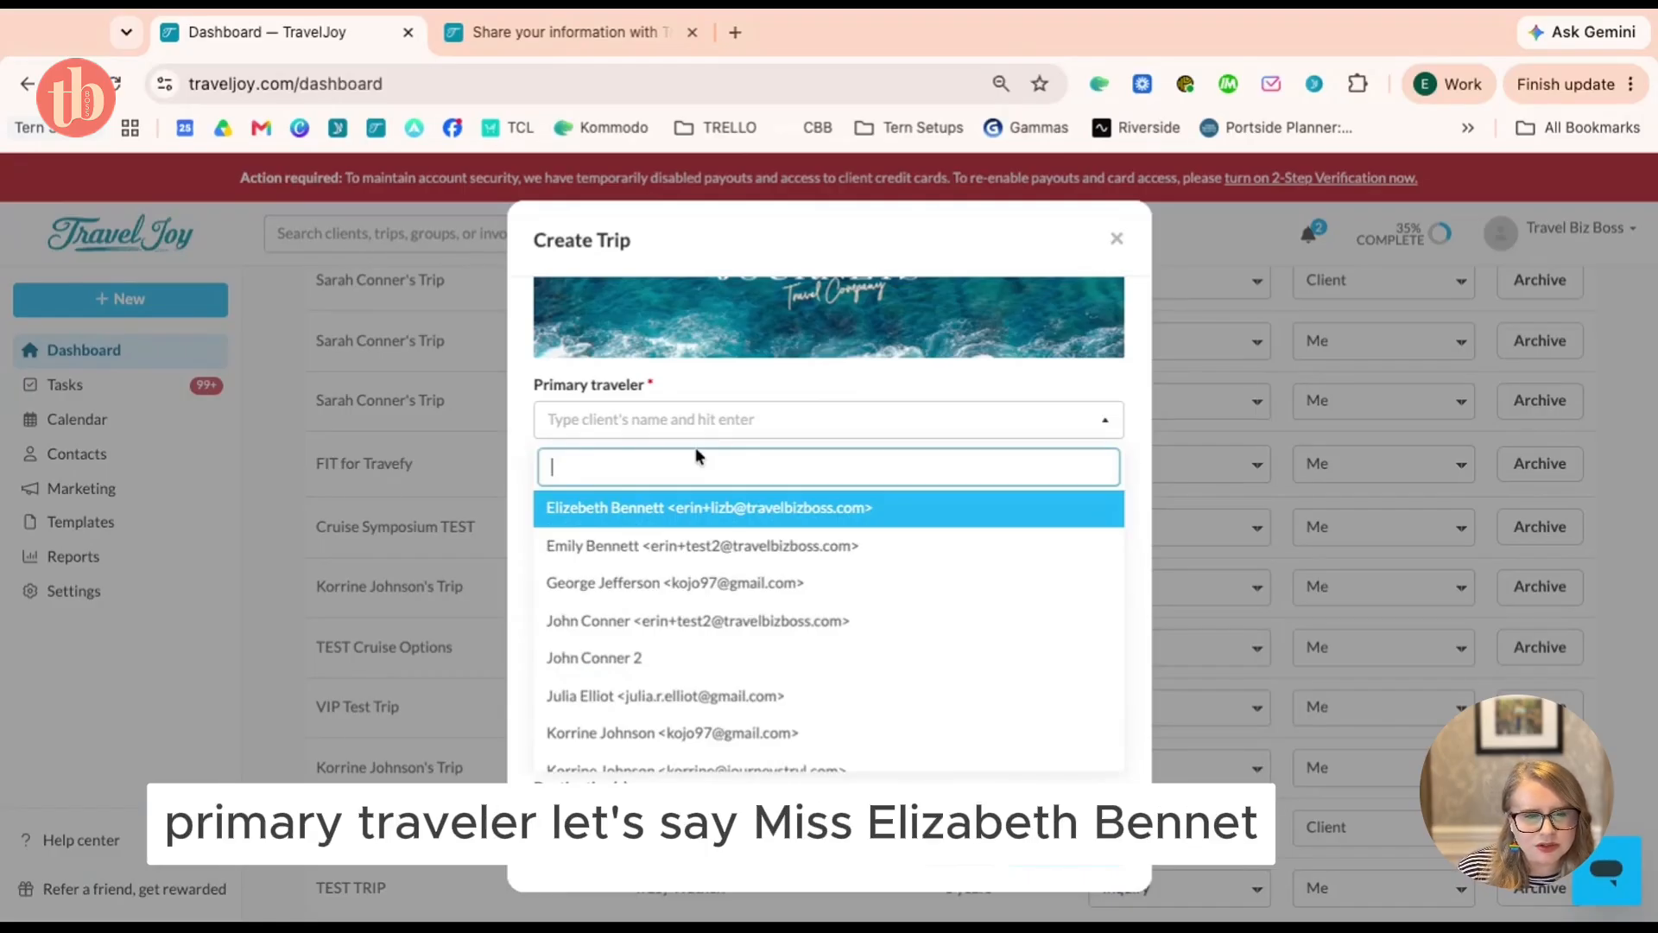
left_click(704, 516)
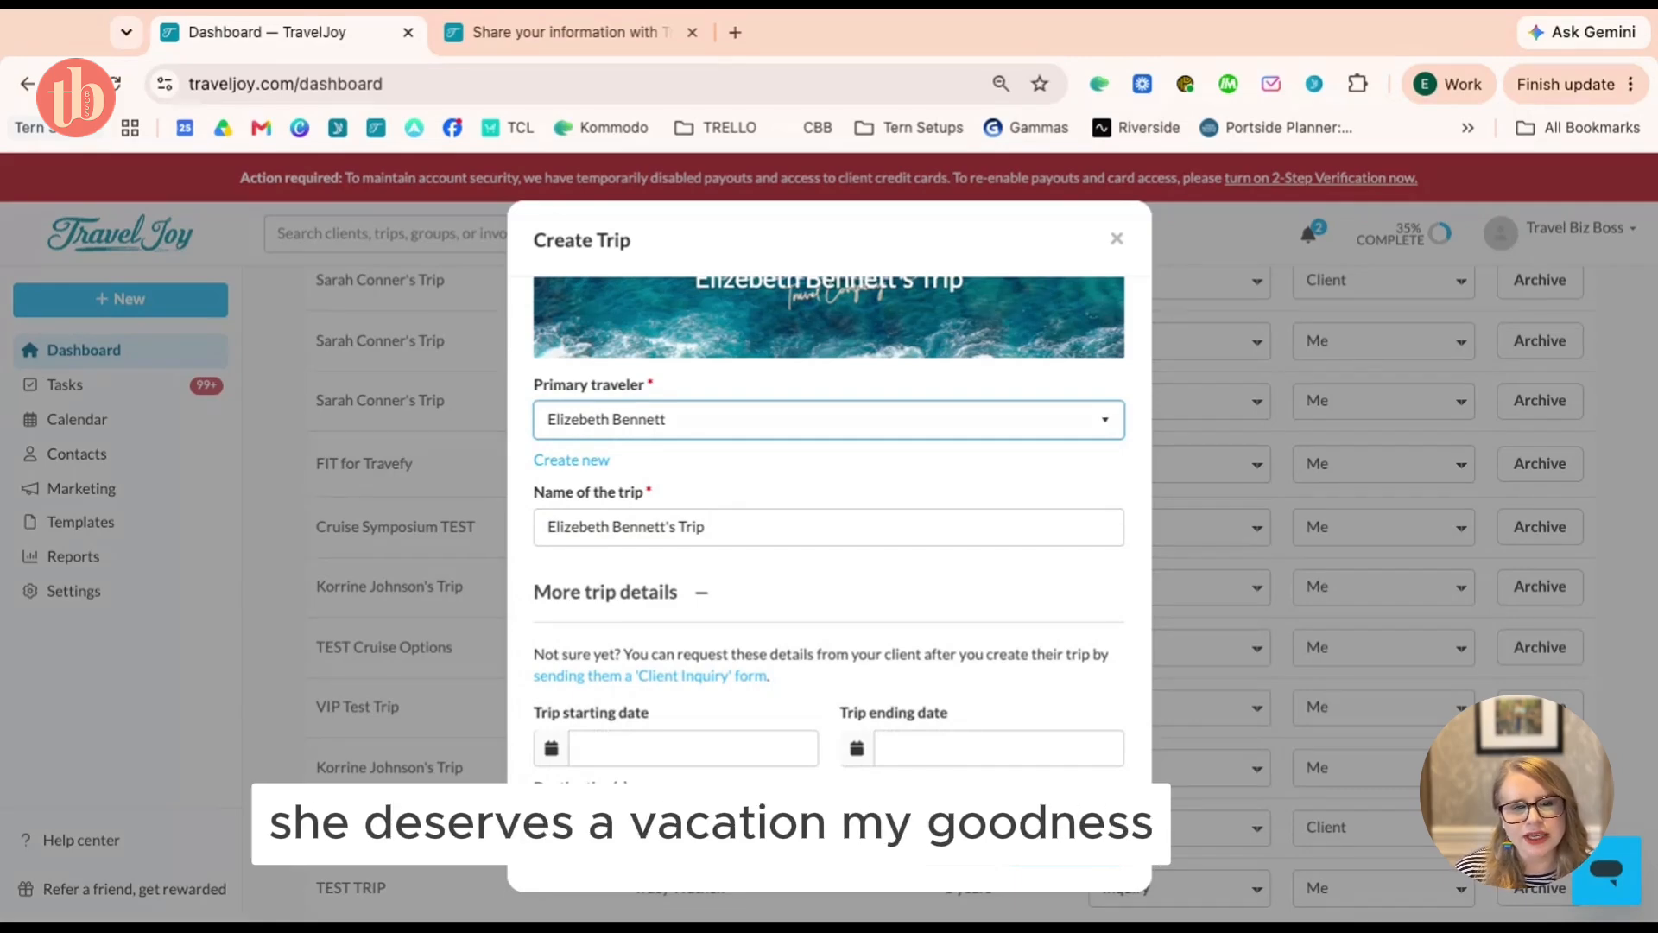
triple_click(732, 519)
left_click(733, 520)
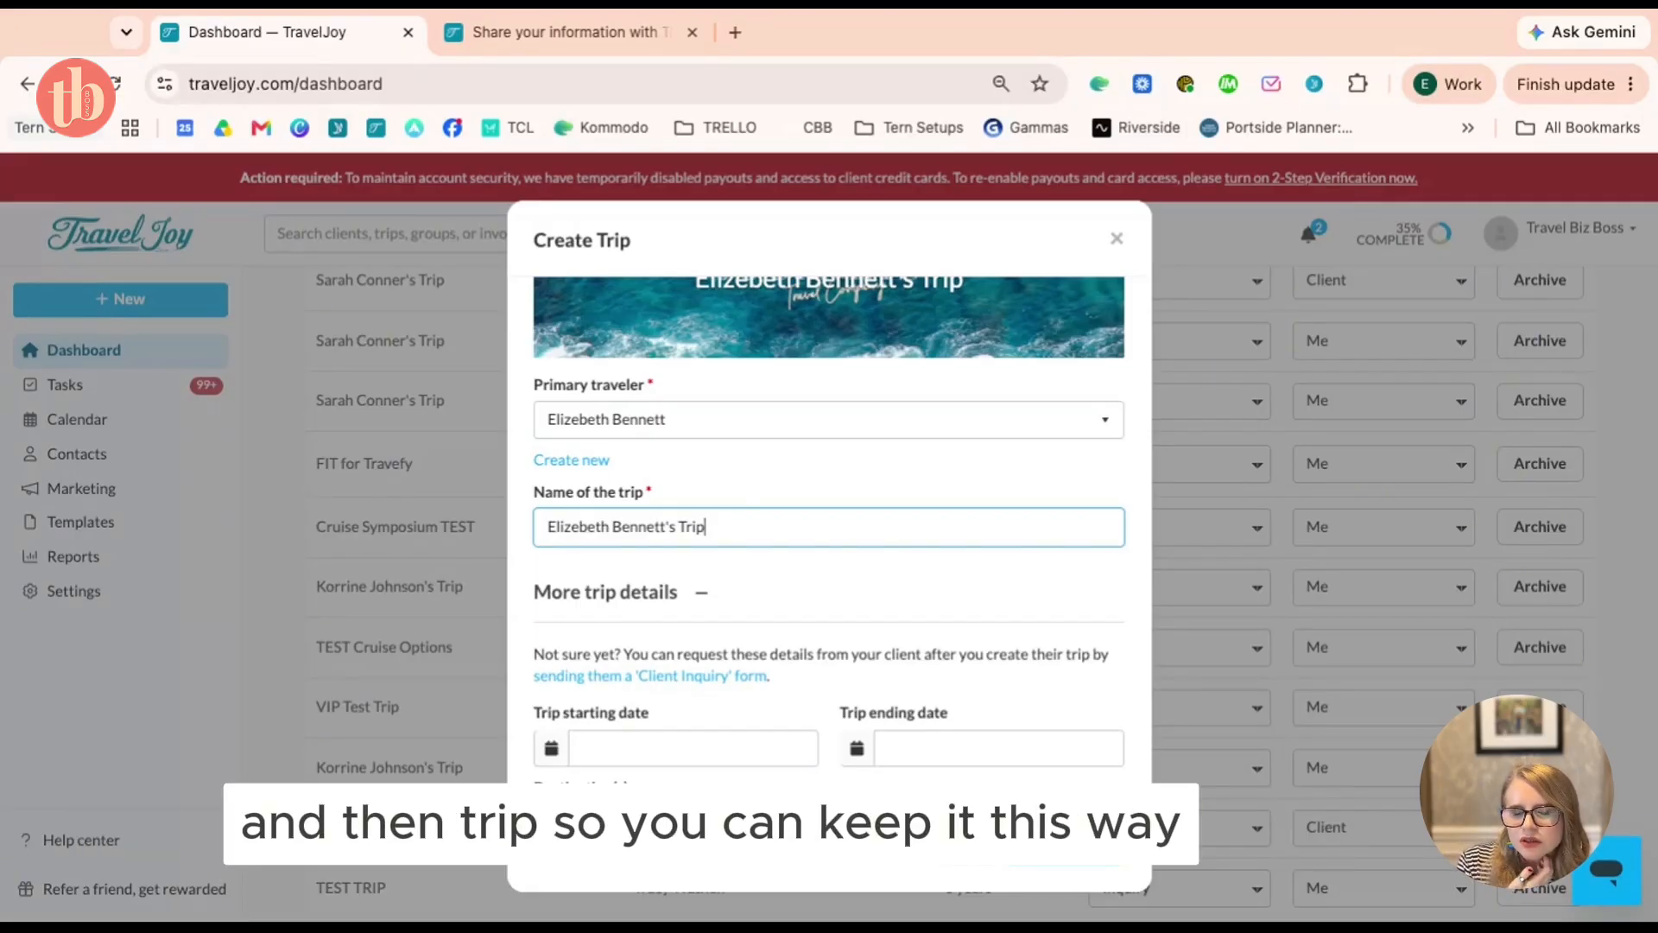
Replace the default trip name with 'DATE | Destination |'
key("ctrl+shift+Left")
key("ctrl+shift+Left")
key("ctrl+shift+Left")
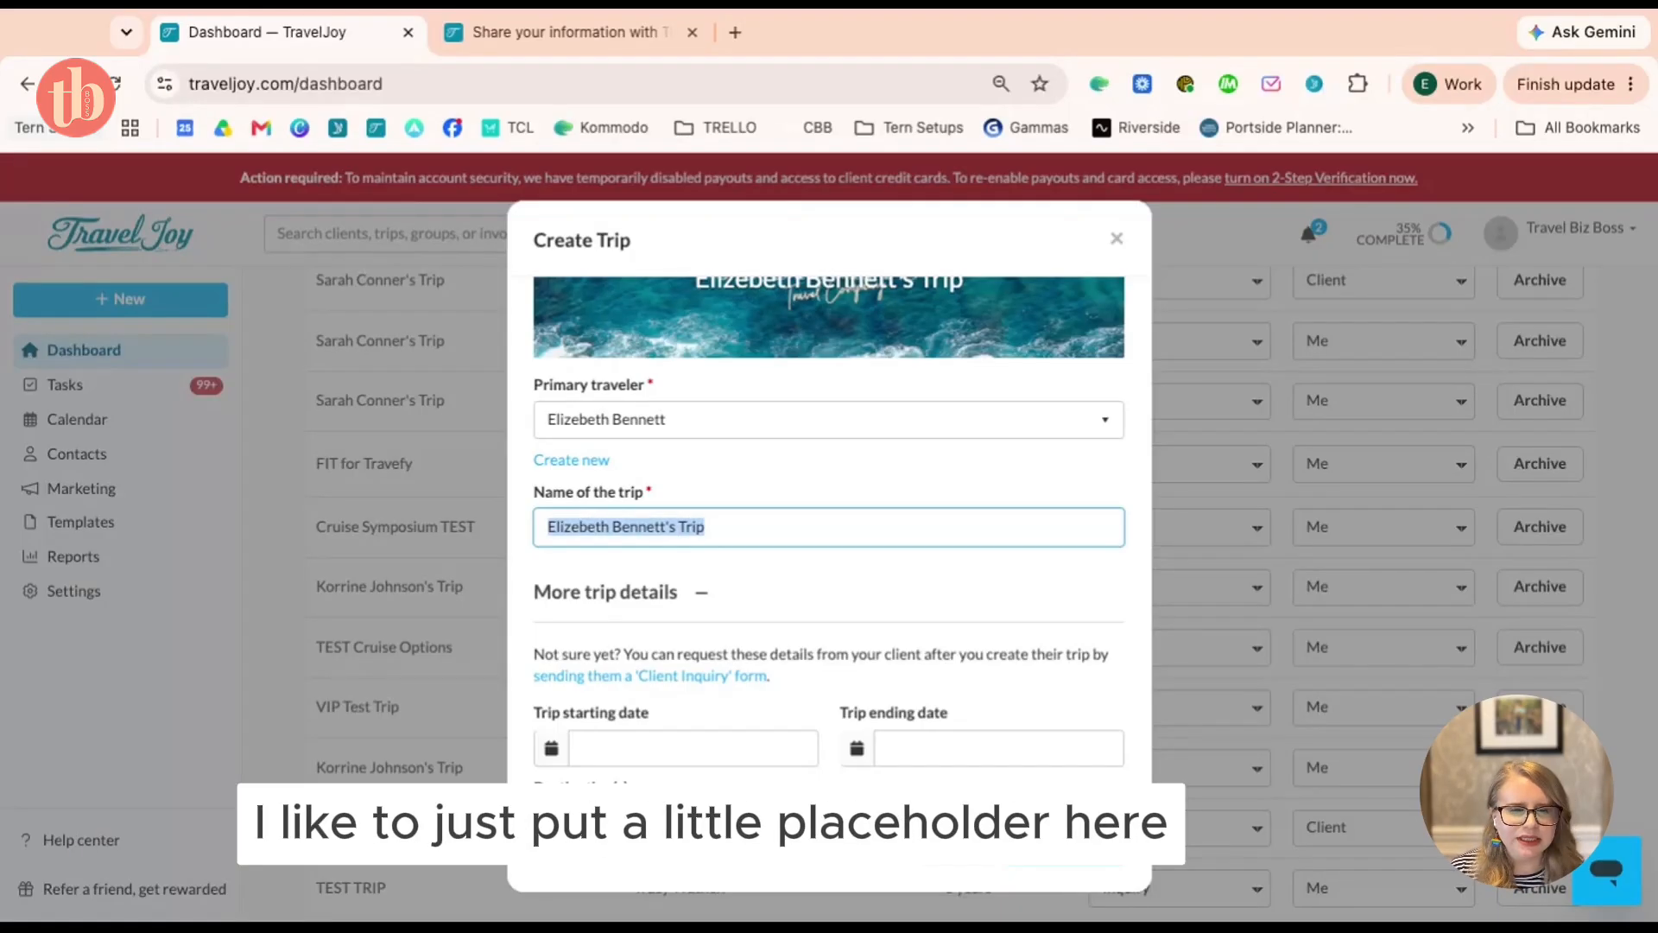
type("DATE | D")
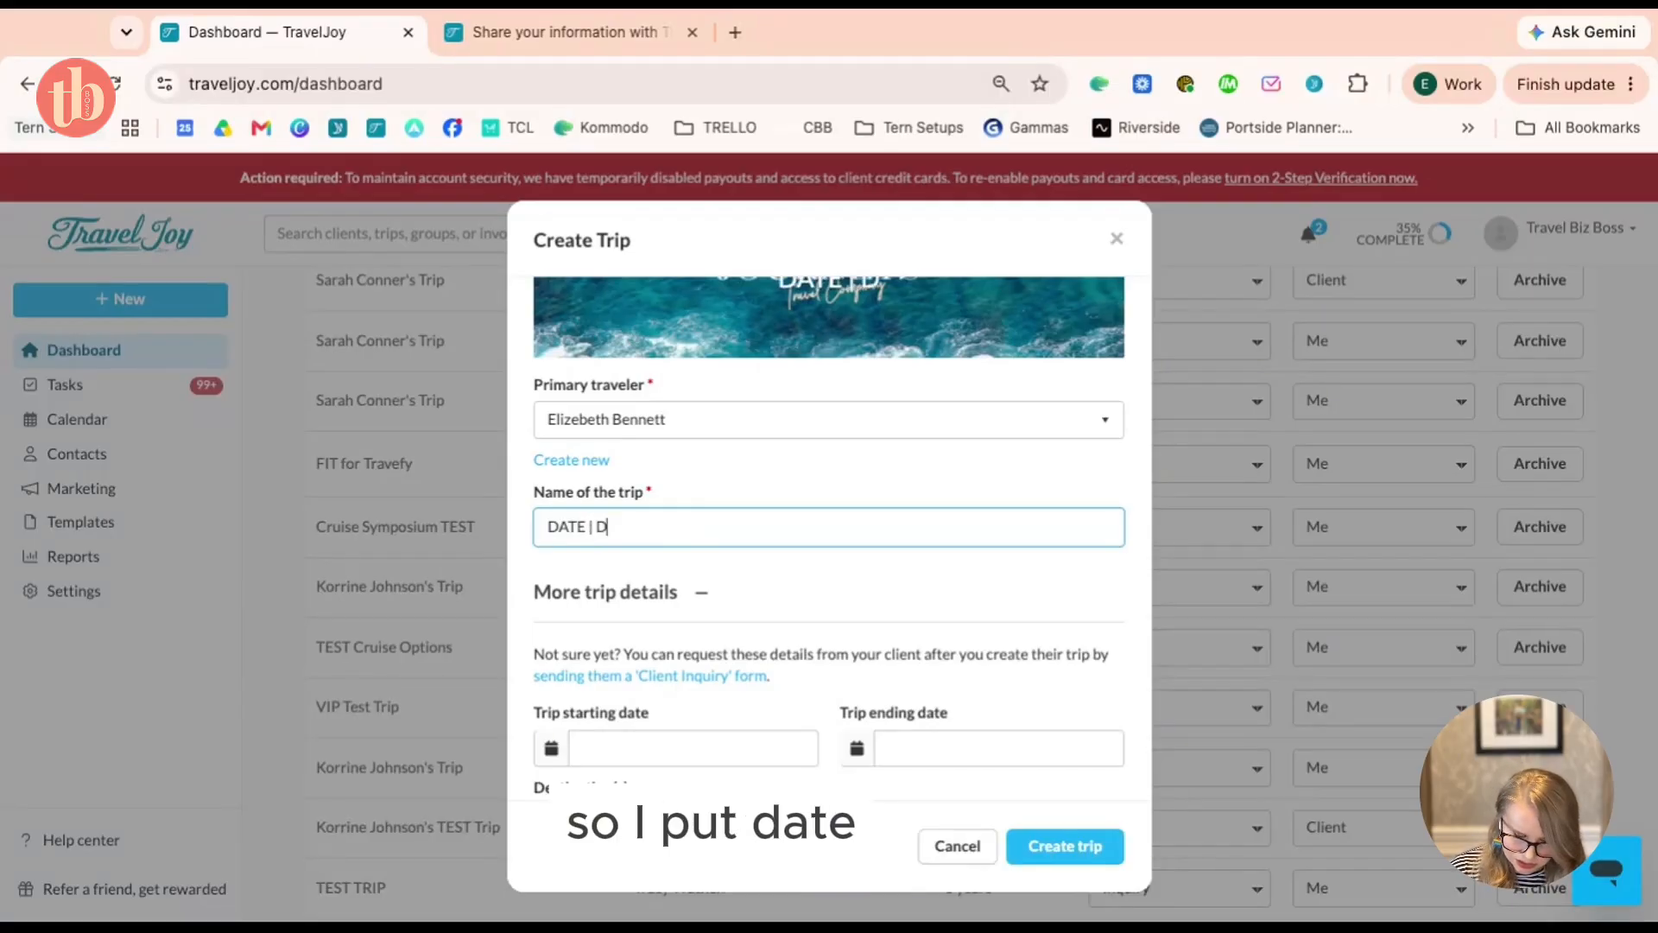
type("estination |")
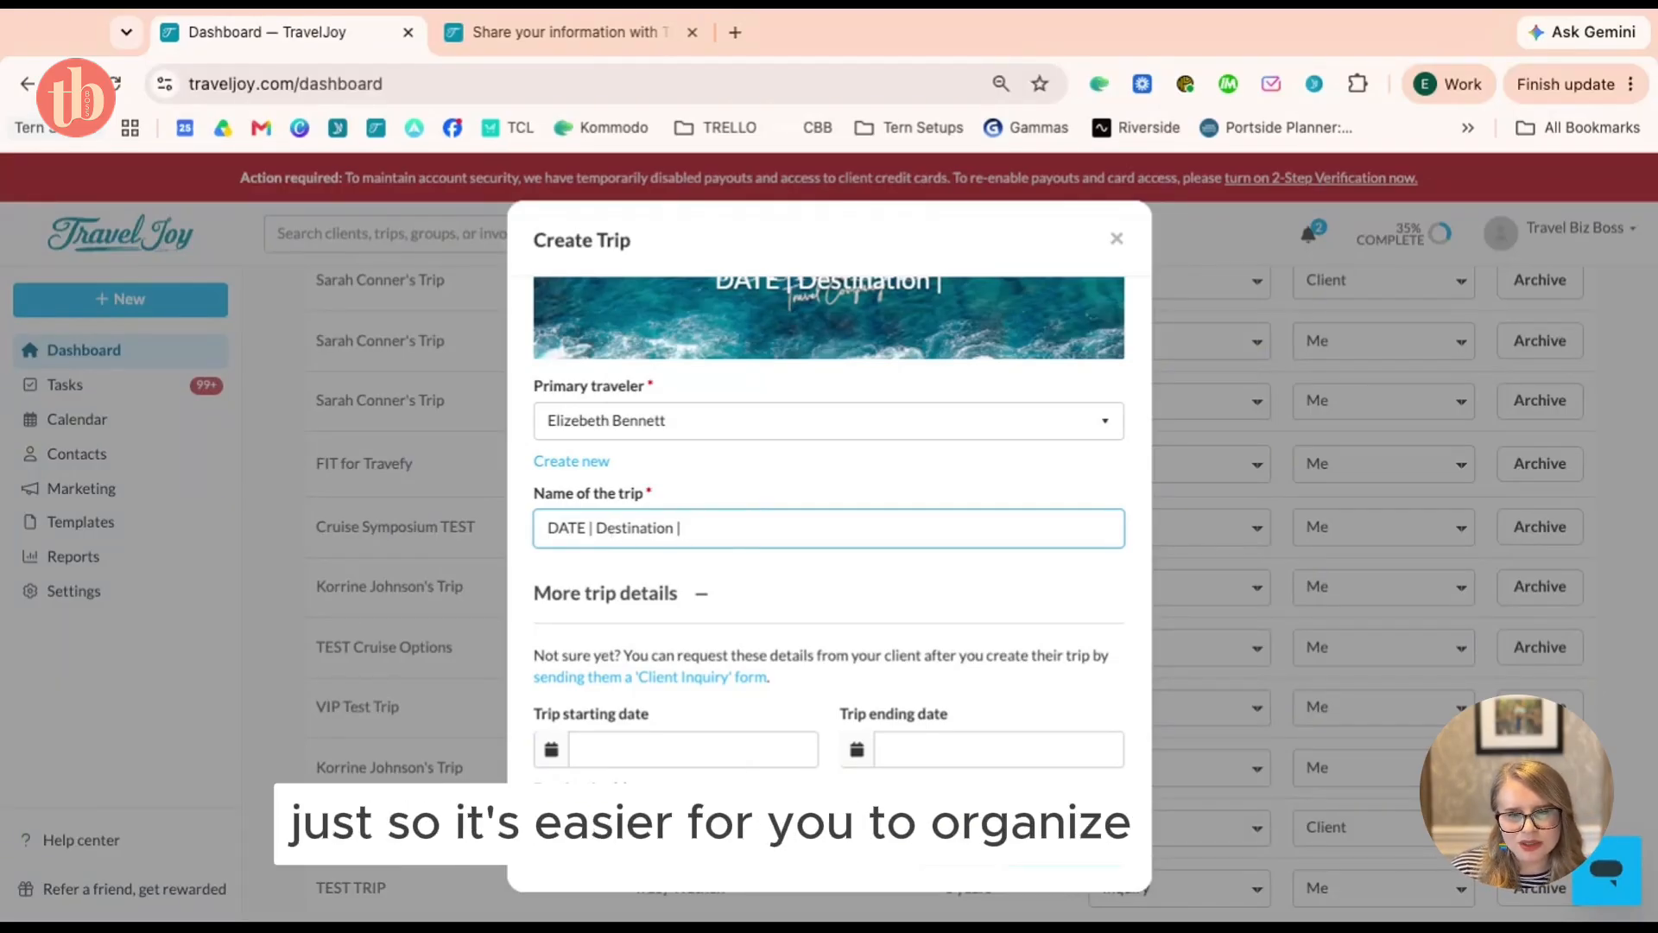
scroll(829, 527, "down", 3)
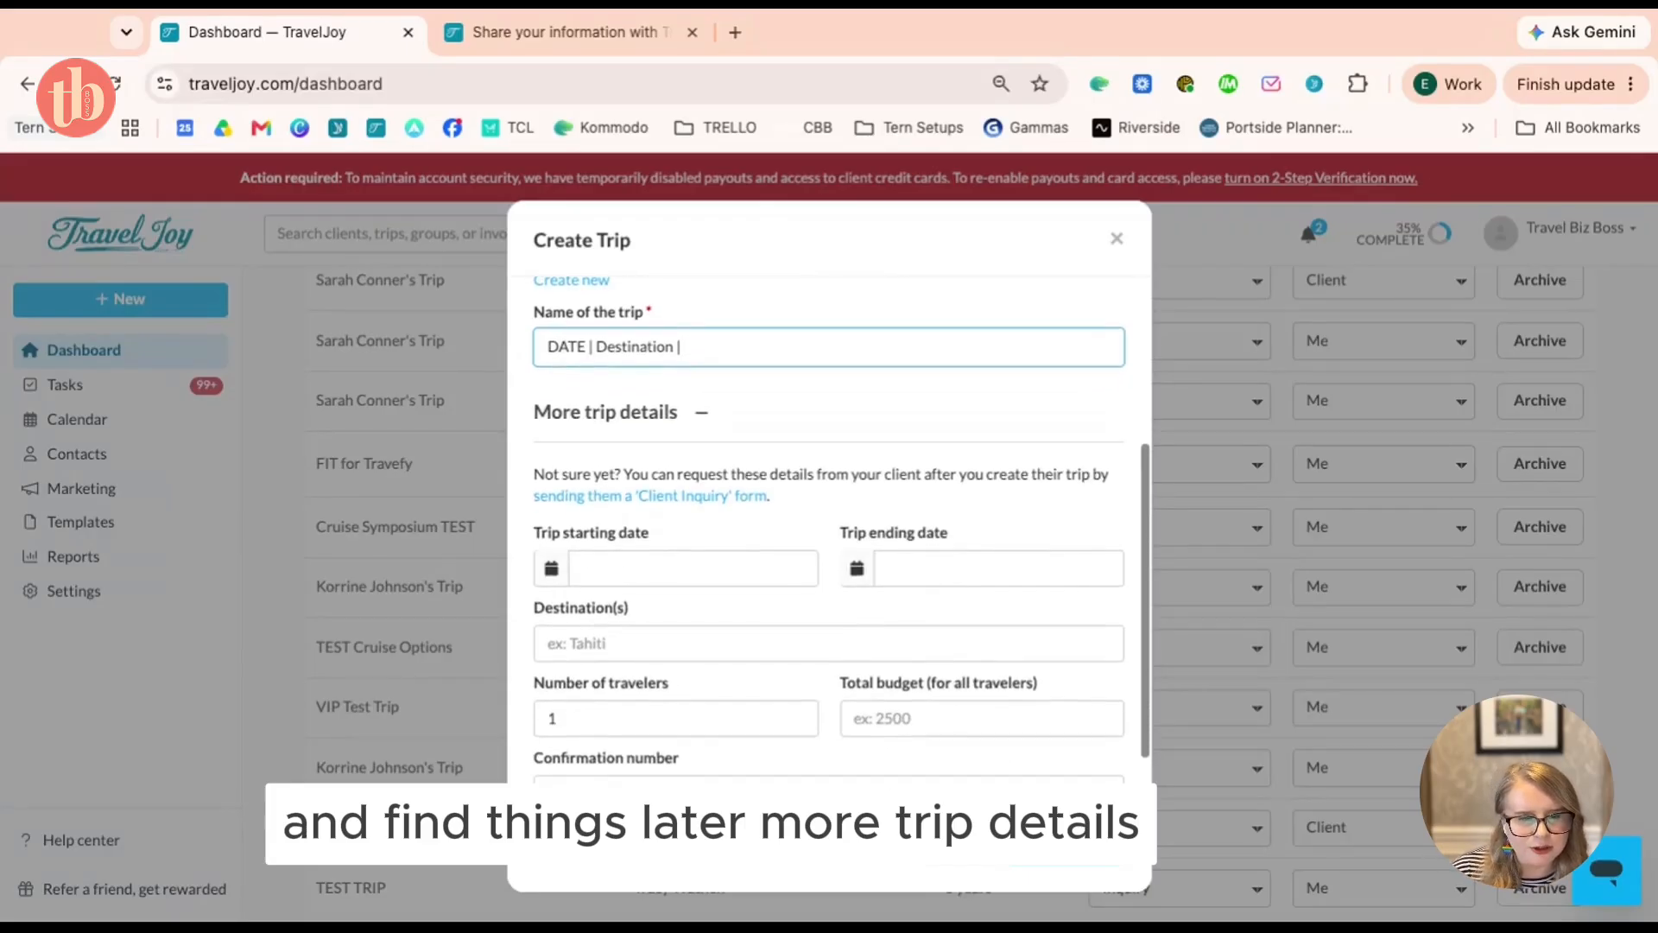
scroll(829, 527, "down", 1)
Set the trip dates to June 1 through June 8, 2027
left_click(656, 533)
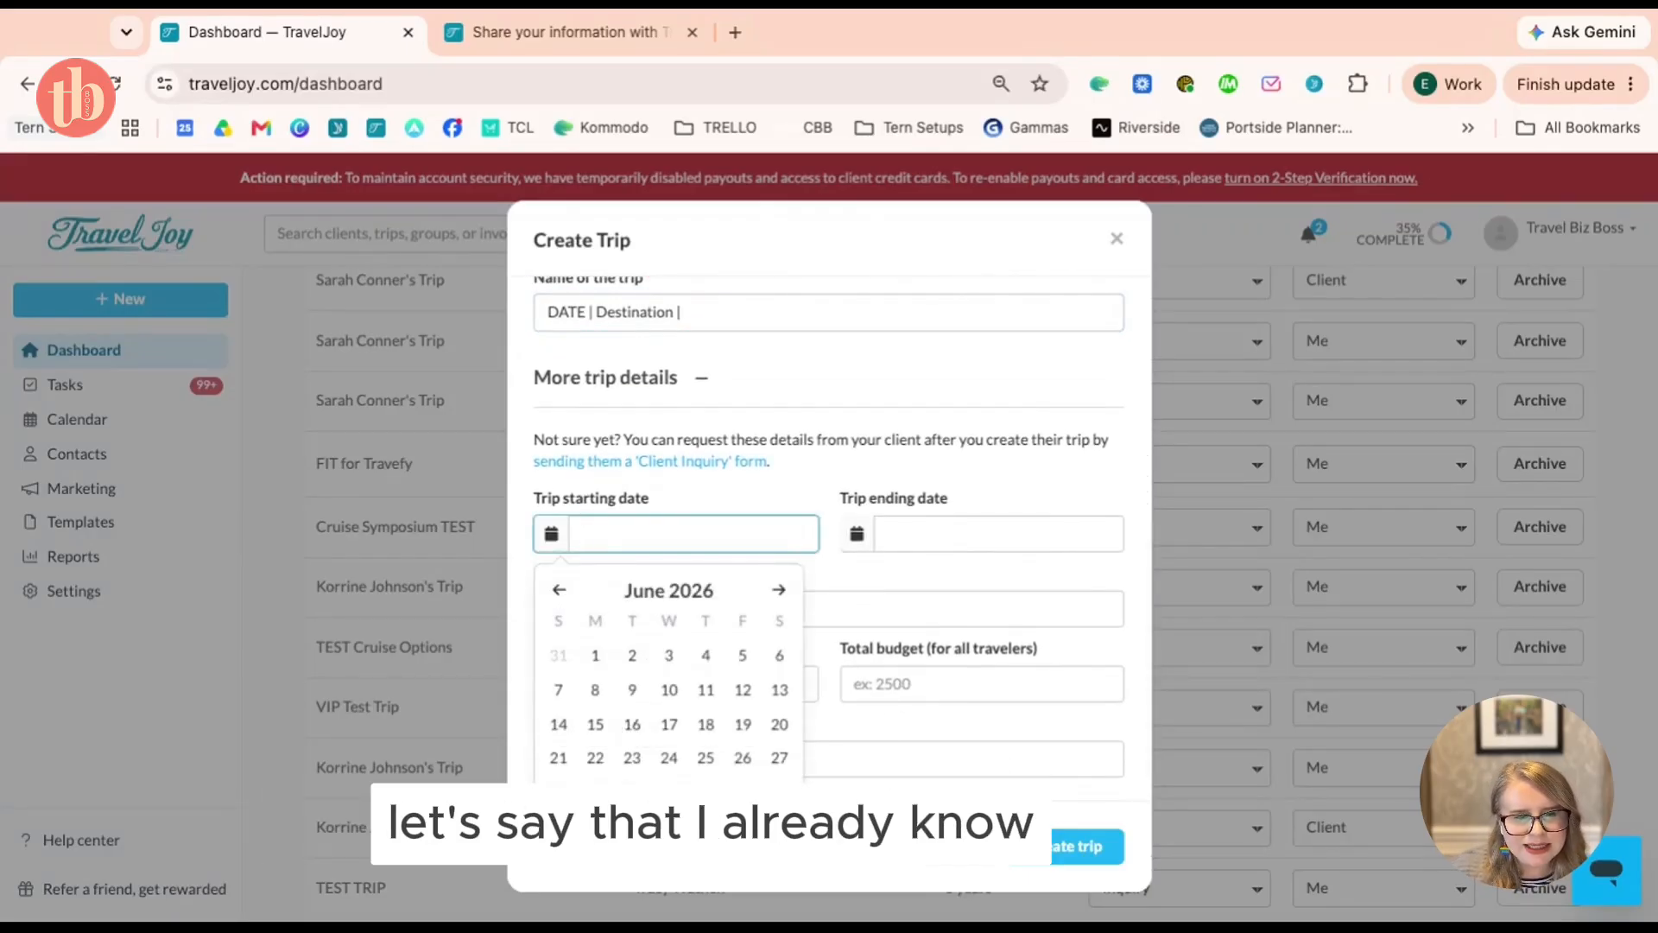
scroll(692, 598, "down", 1)
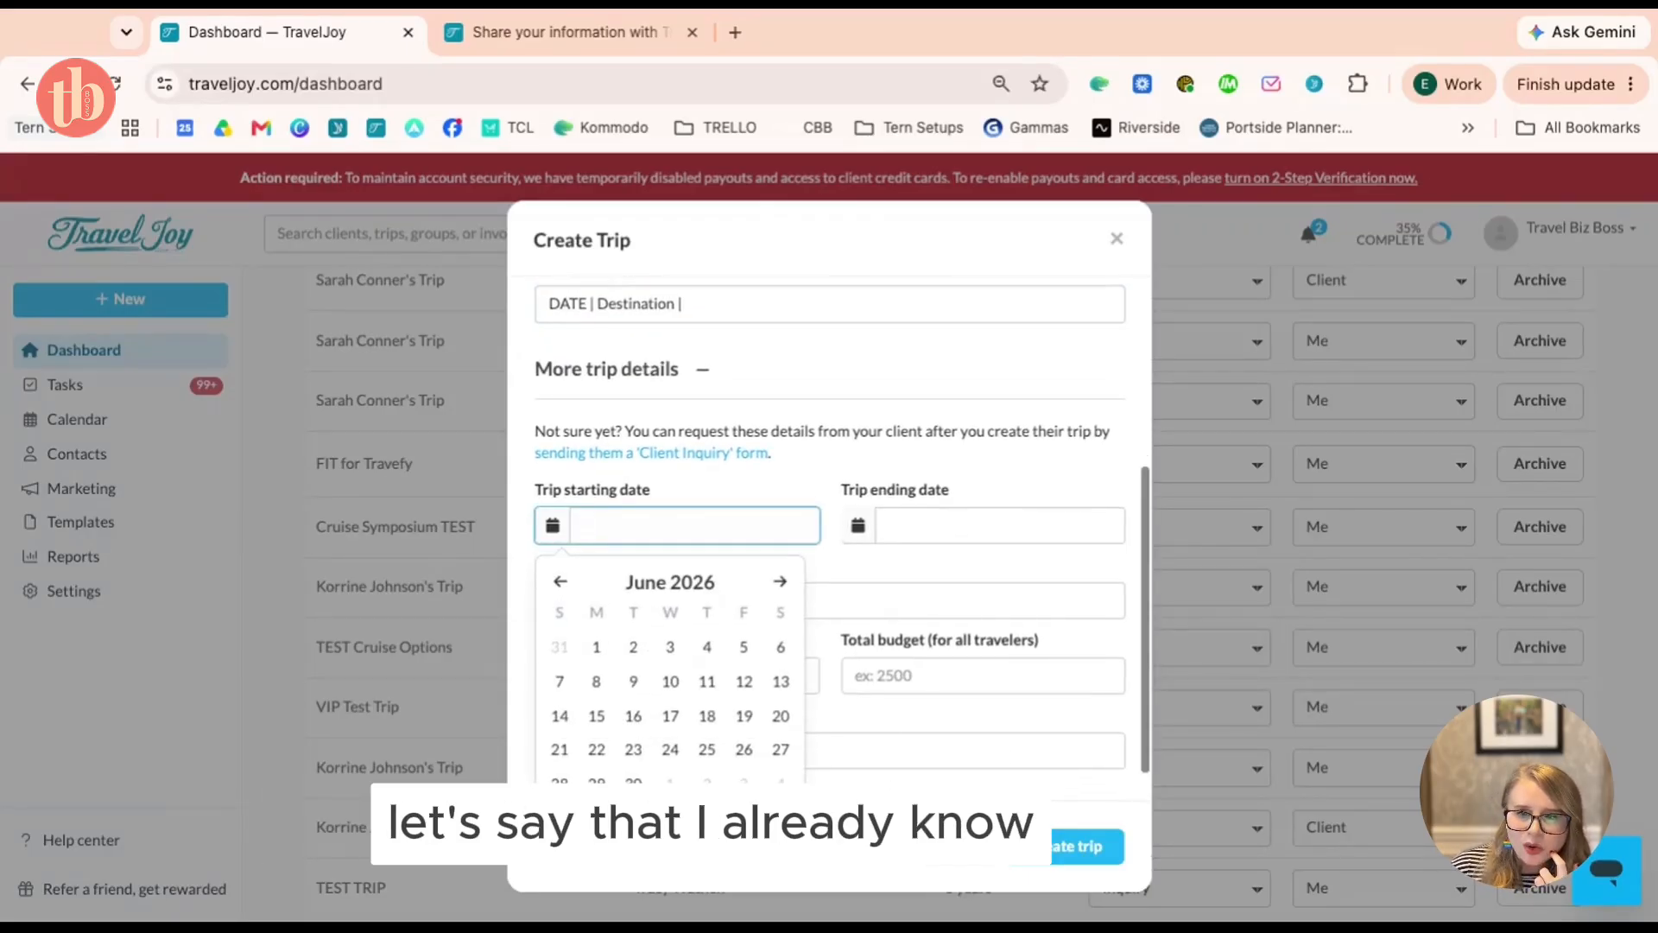
left_click(692, 596)
left_click(740, 628)
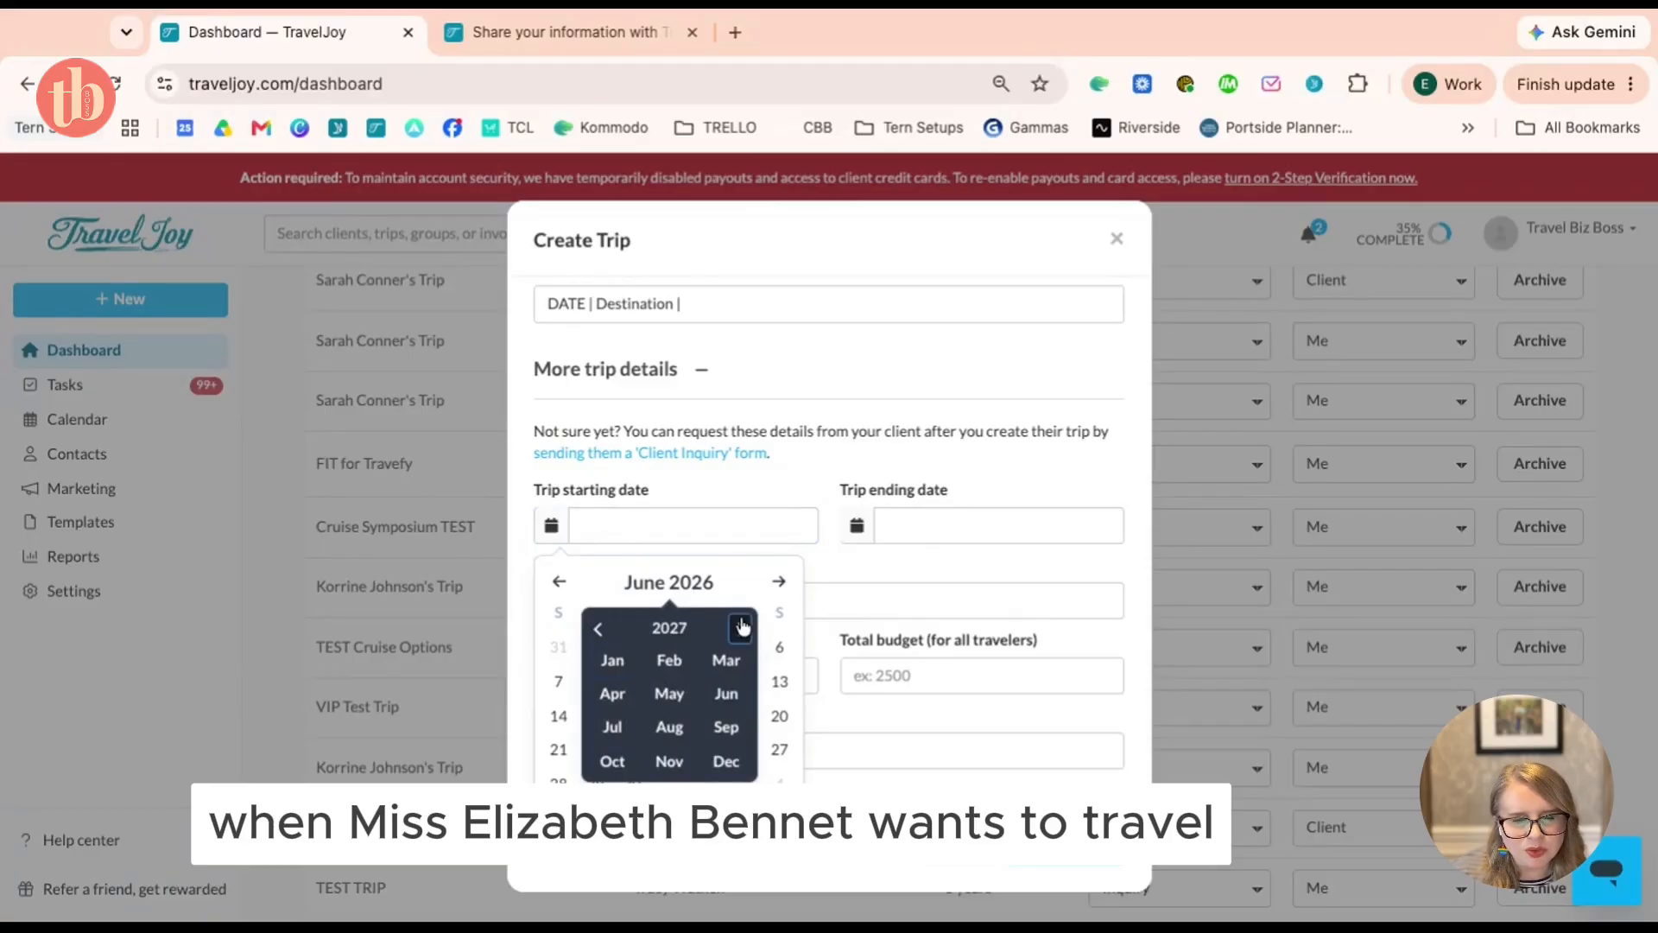
left_click(726, 695)
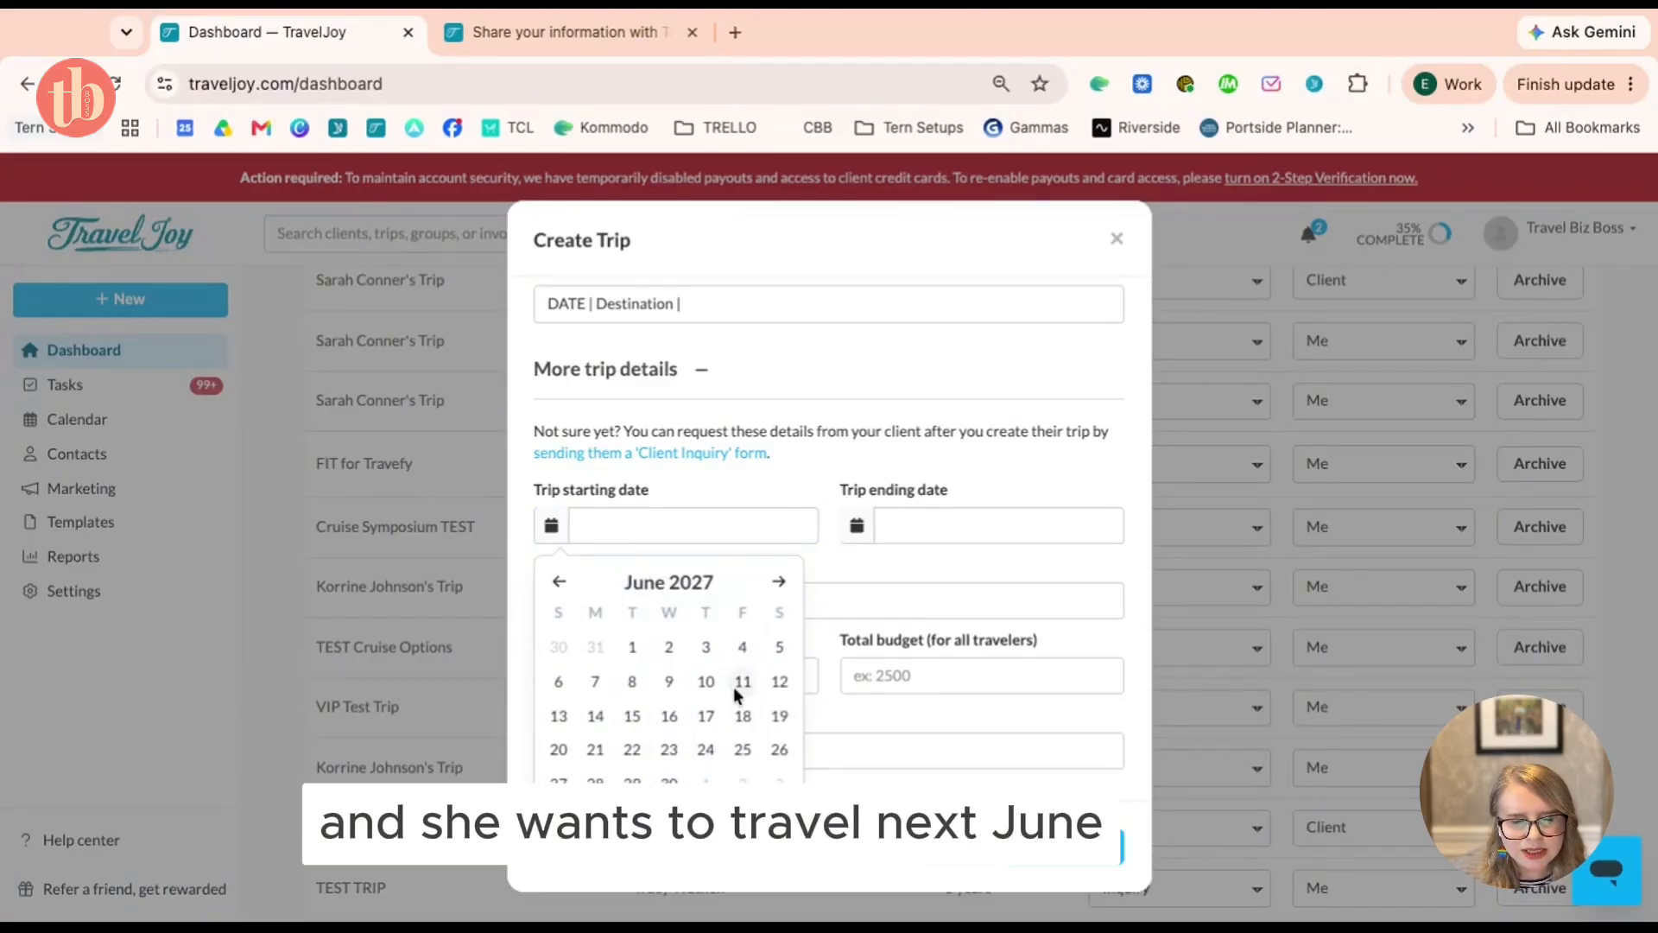
left_click(636, 648)
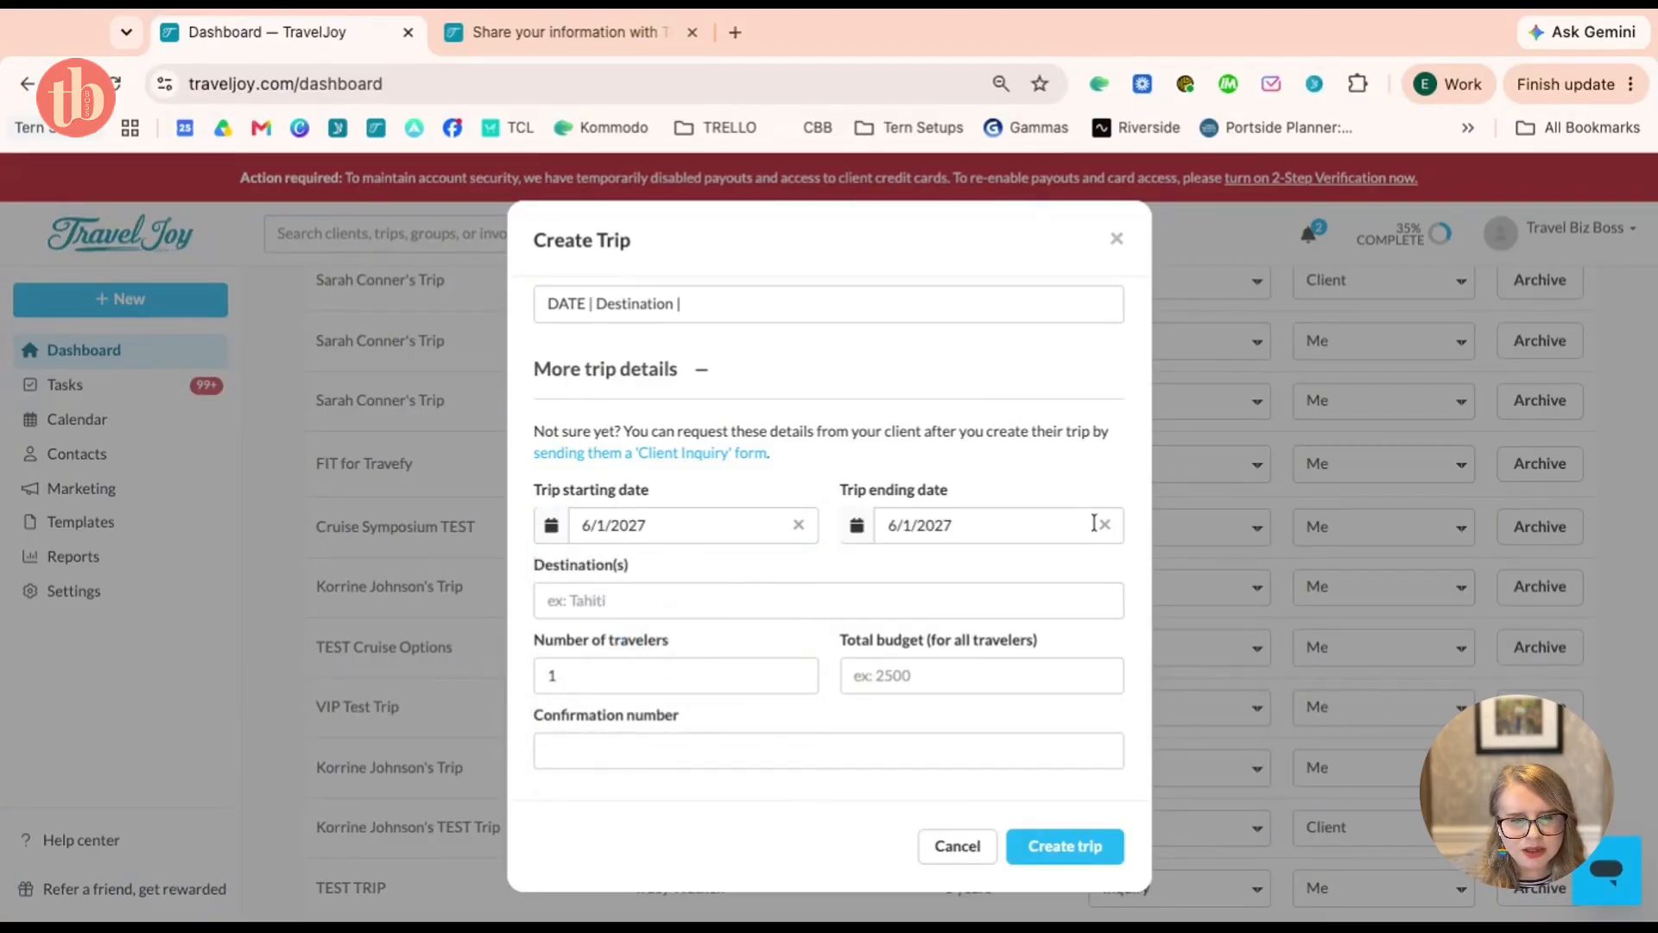
left_click(1027, 527)
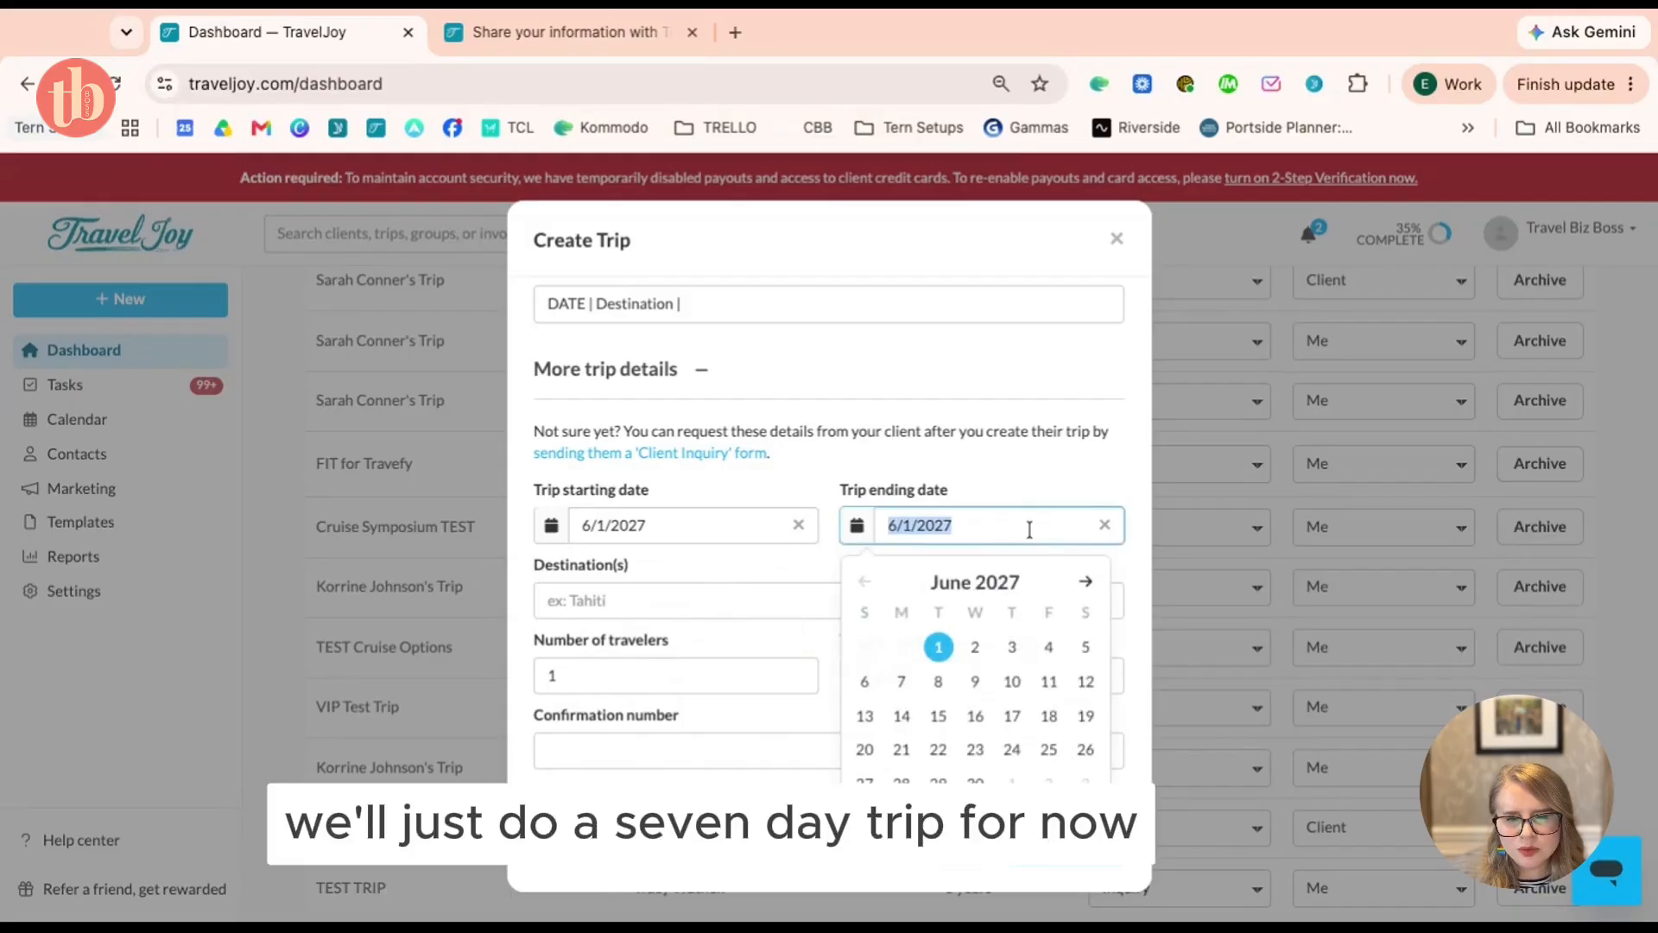
left_click(937, 681)
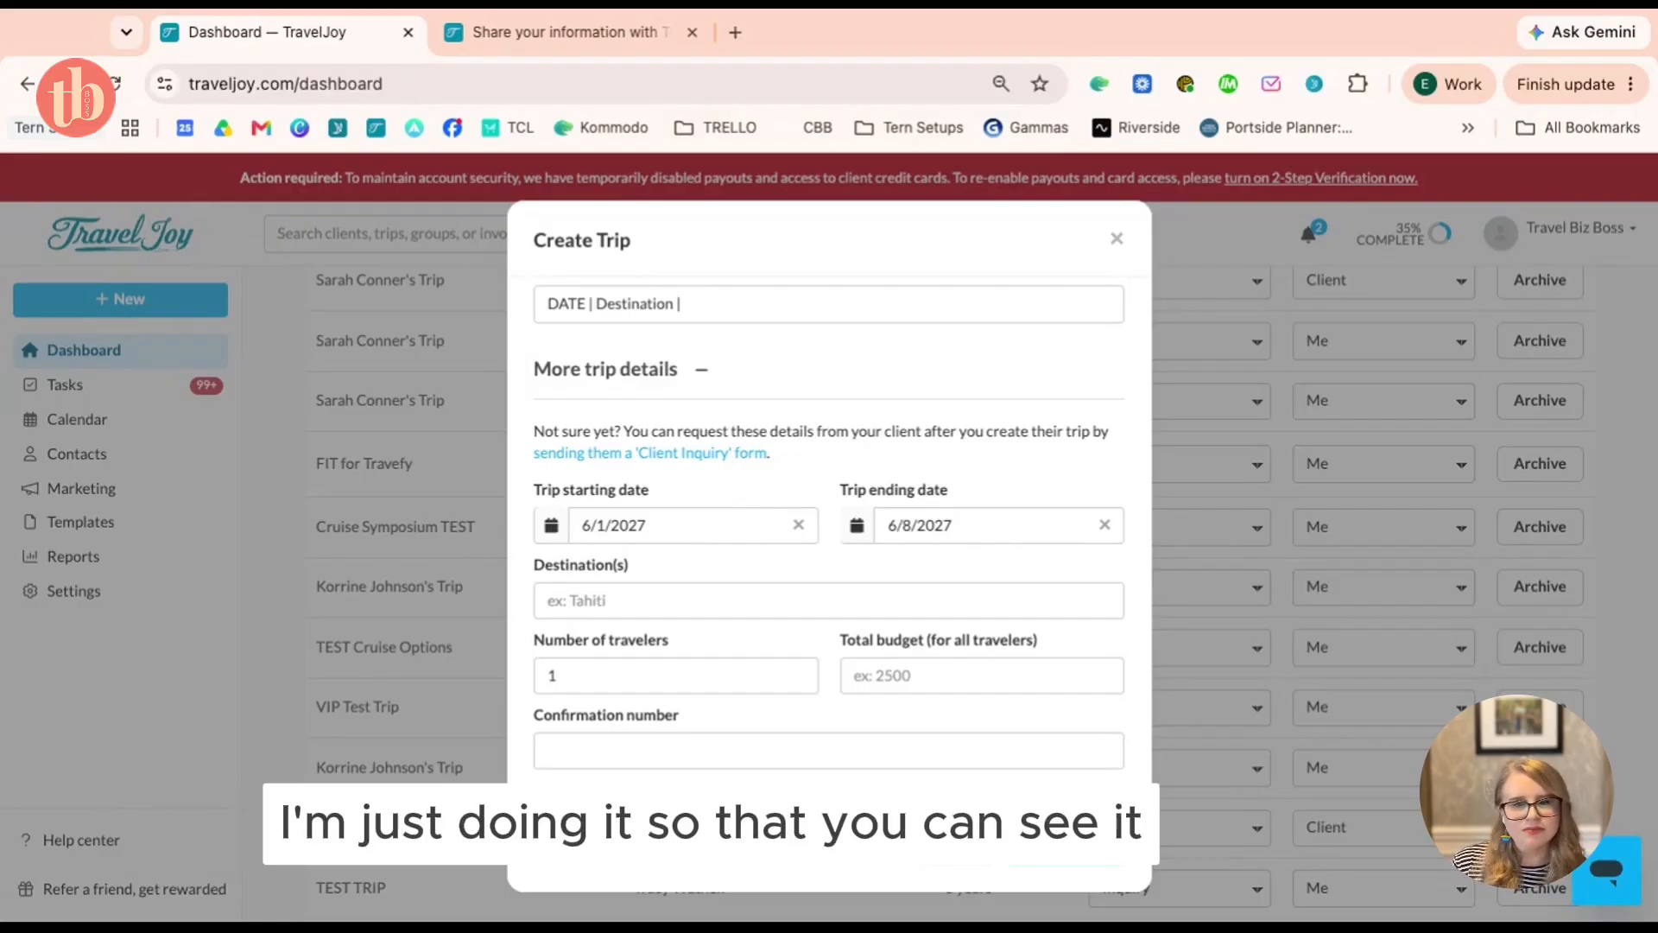
Enter destination Alaska and 2 travelers, leave budget blank, and create the trip
left_click(652, 600)
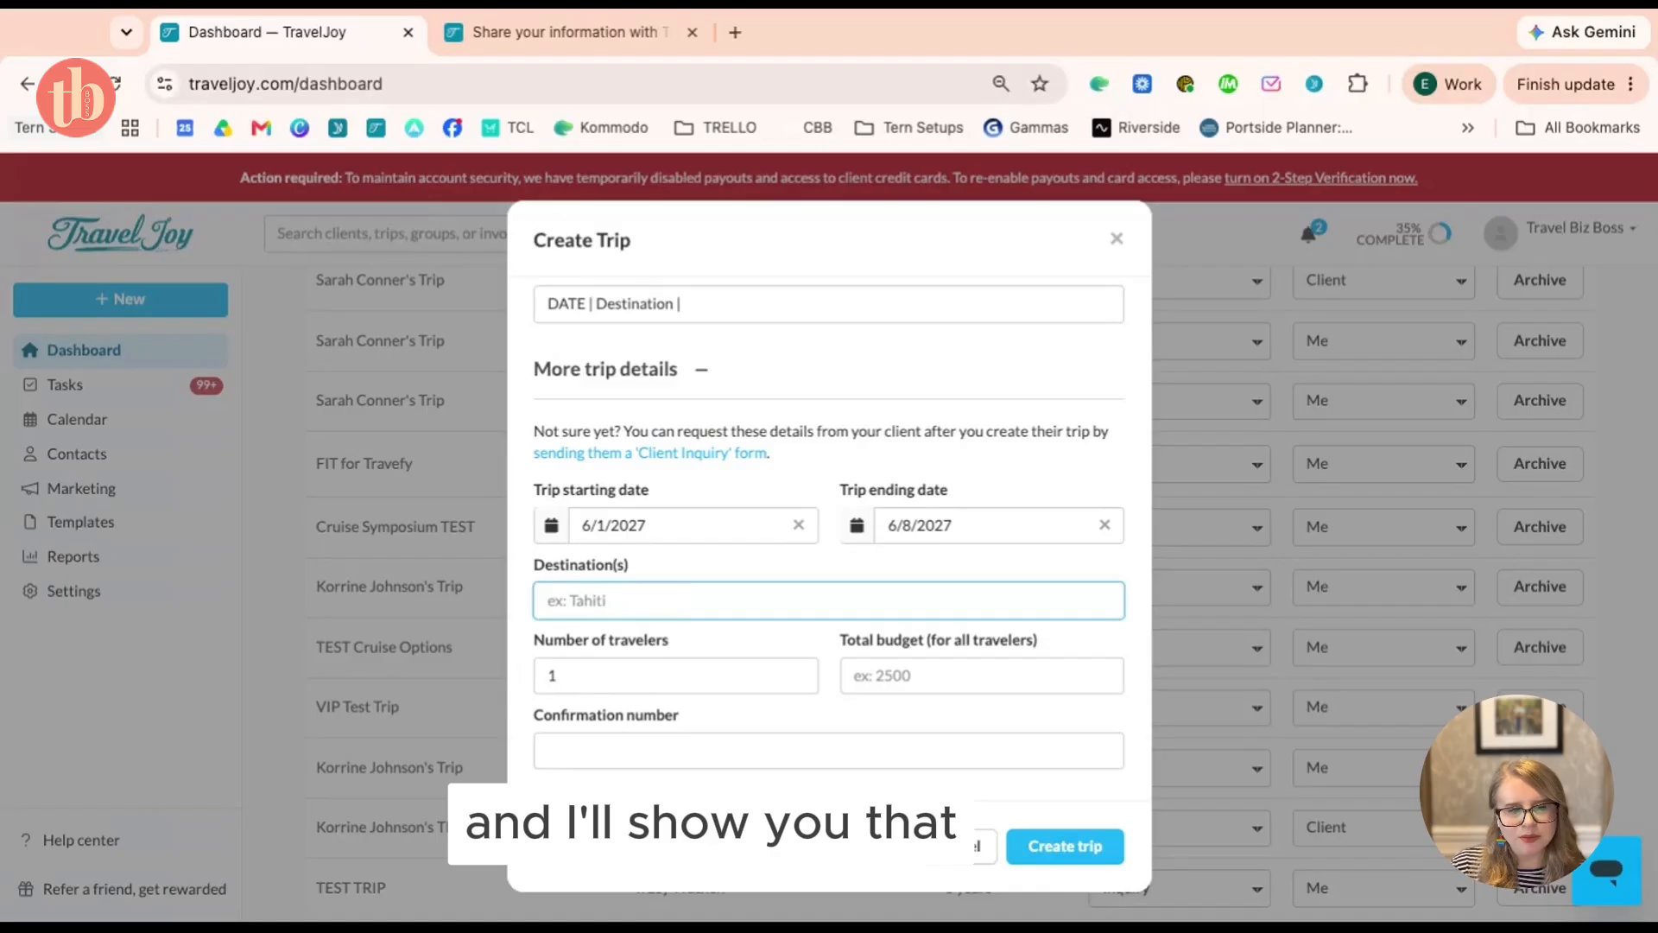
type("Alaska")
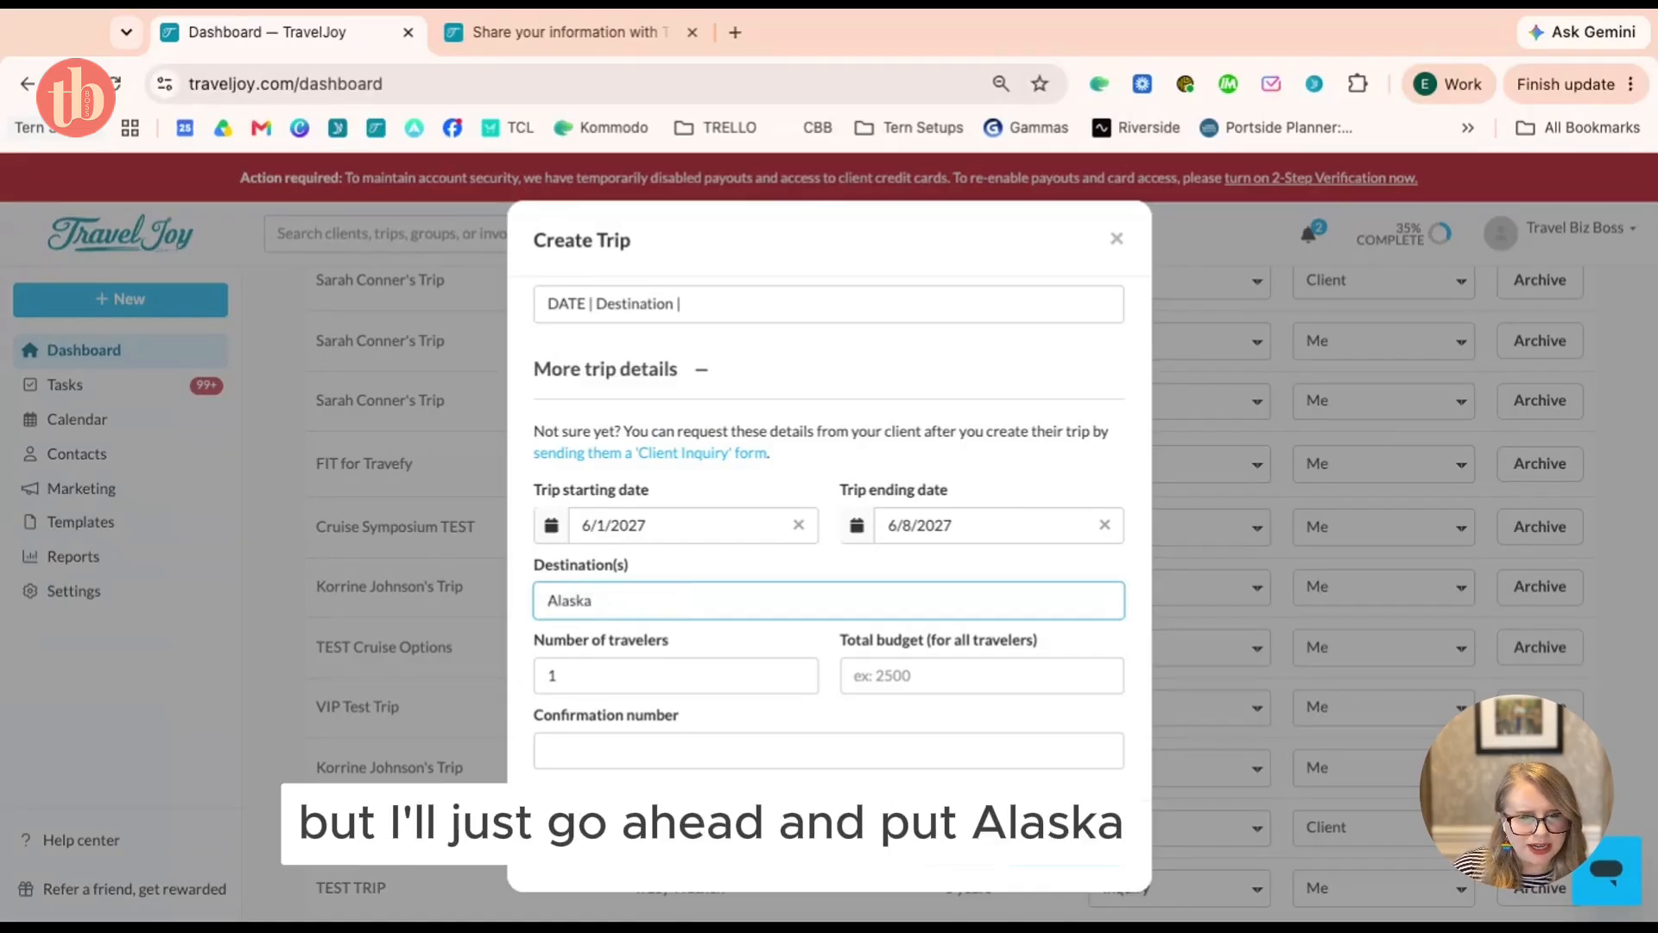
left_click(796, 671)
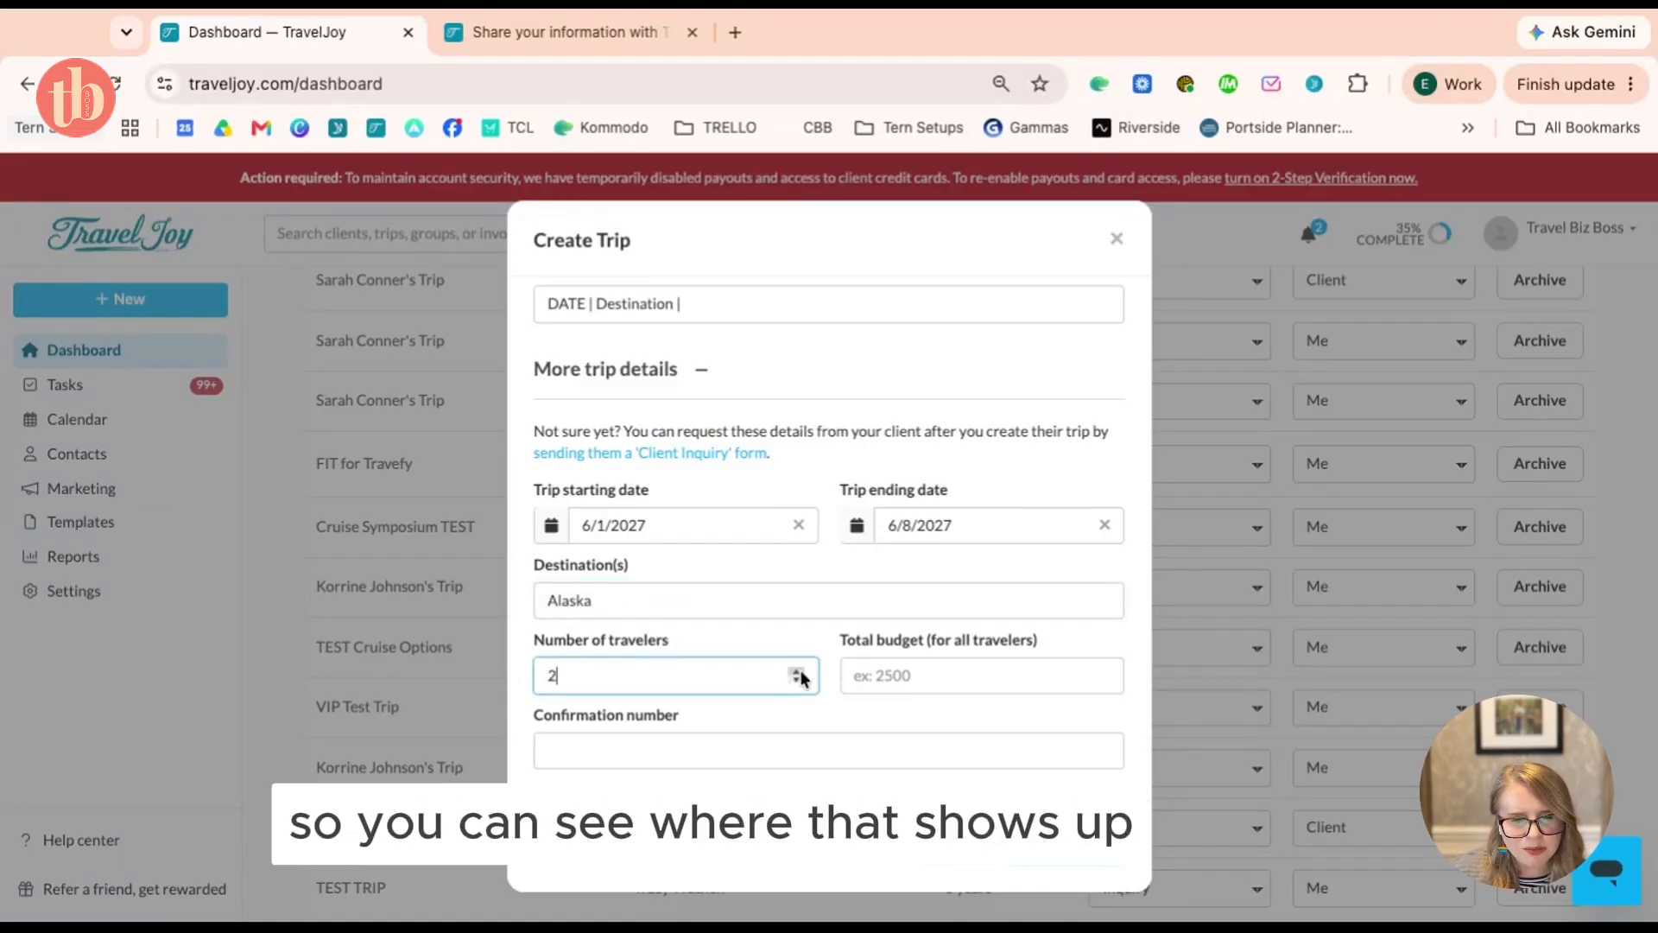
scroll(882, 631, "down", 1)
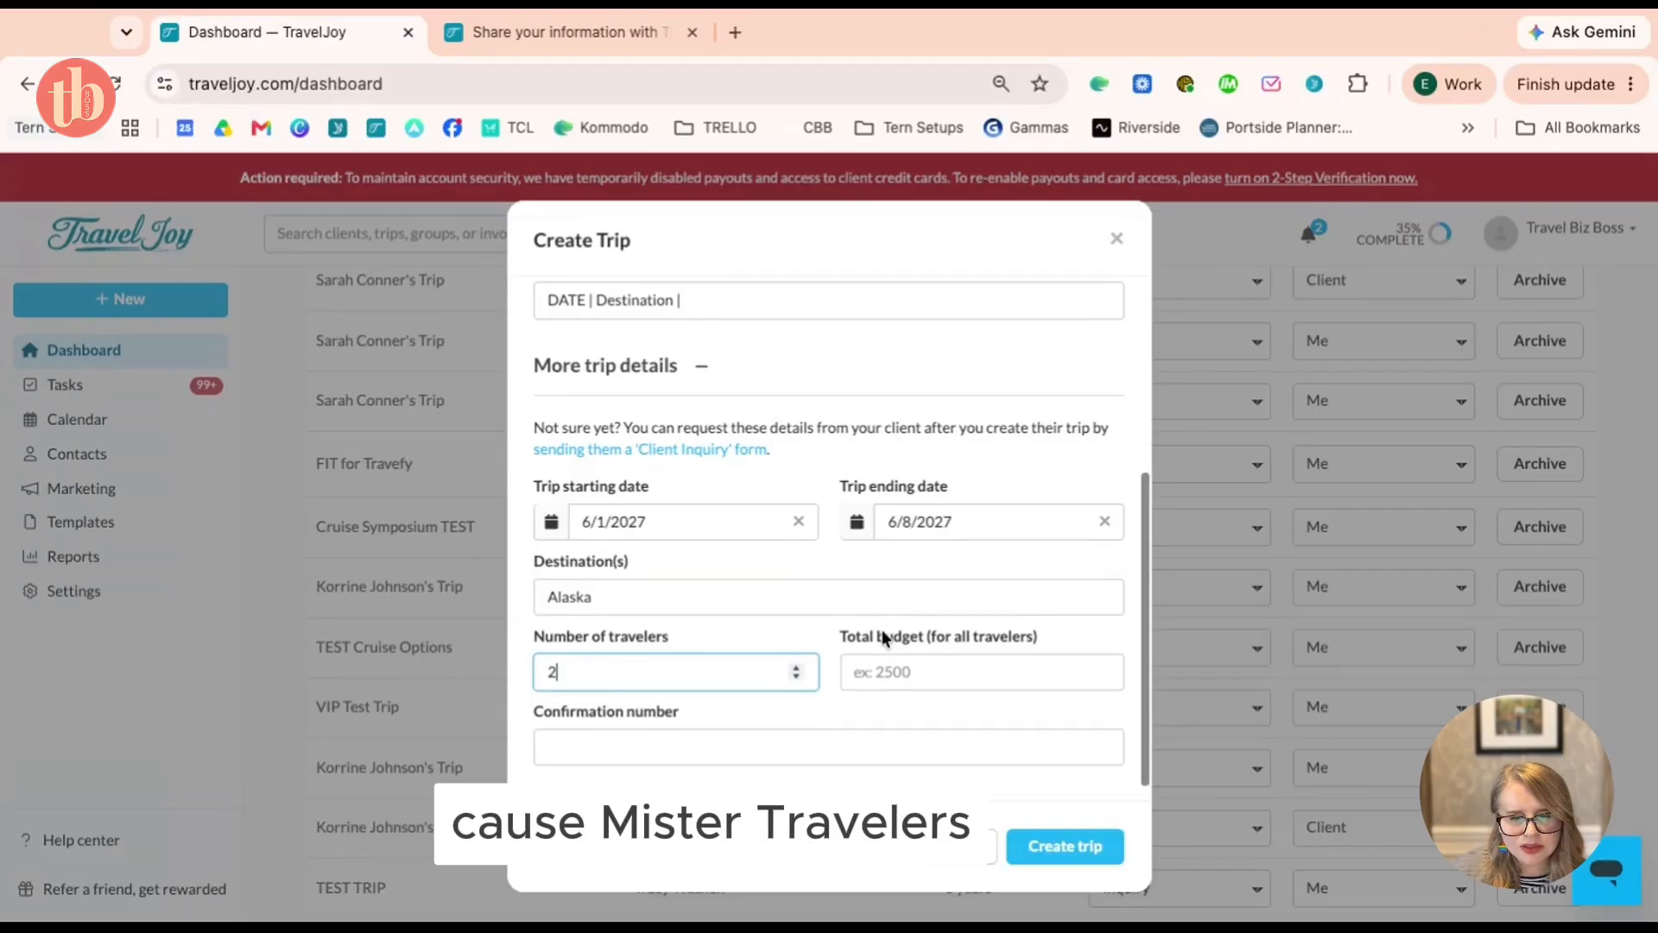
scroll(882, 633, "down", 1)
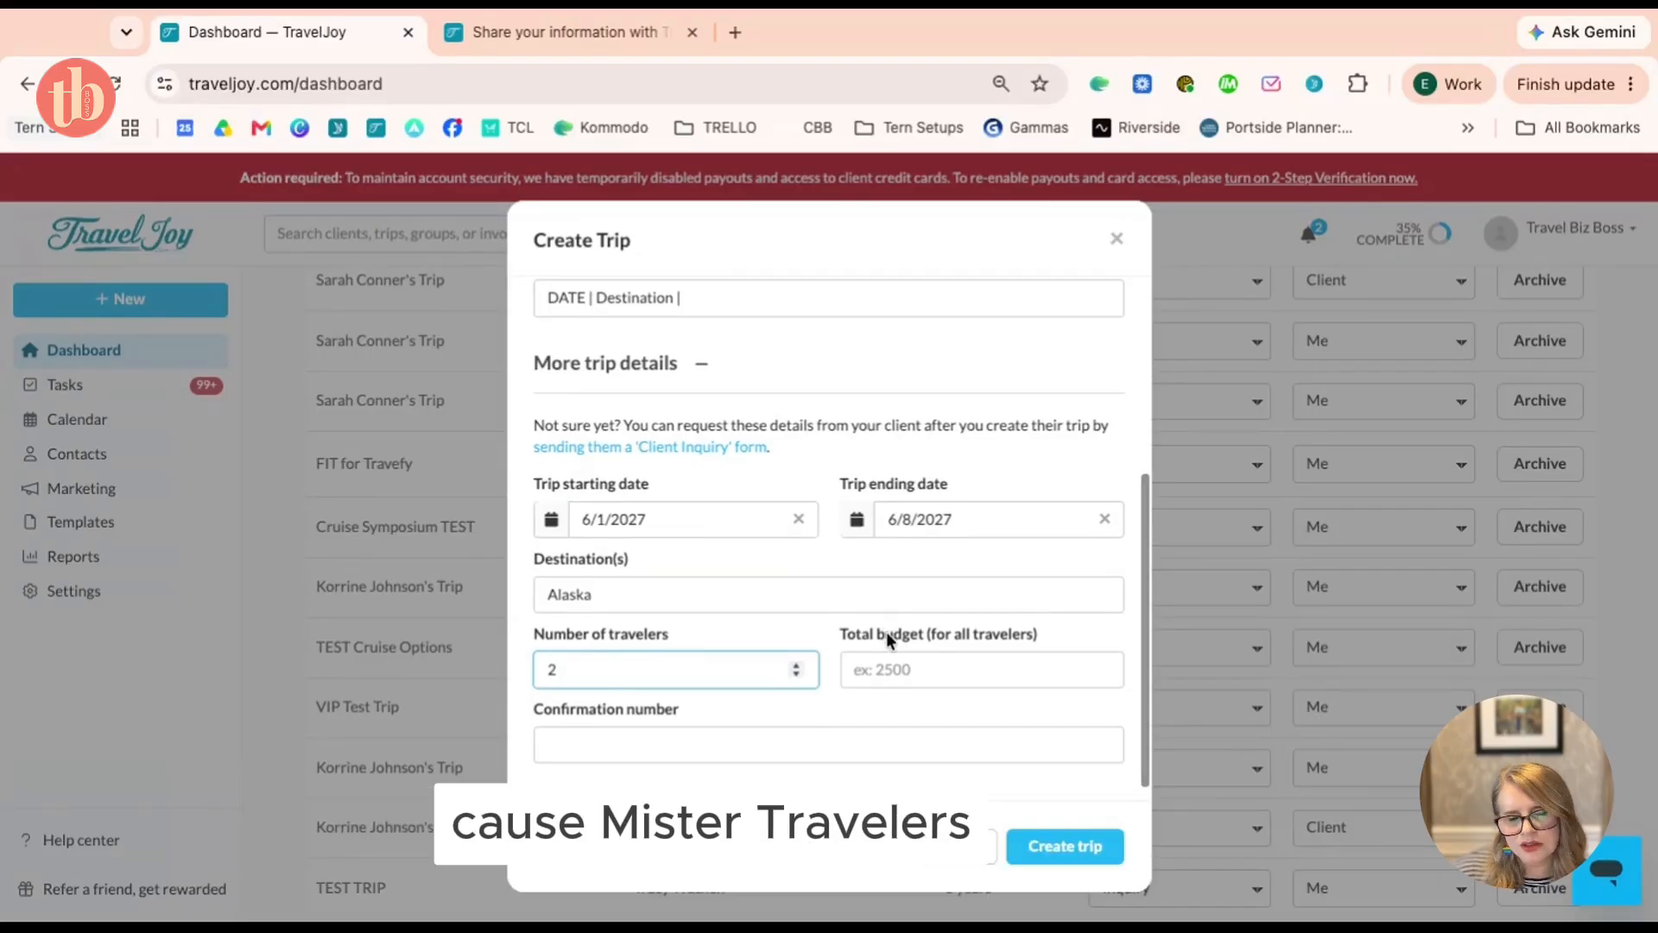
left_click(971, 677)
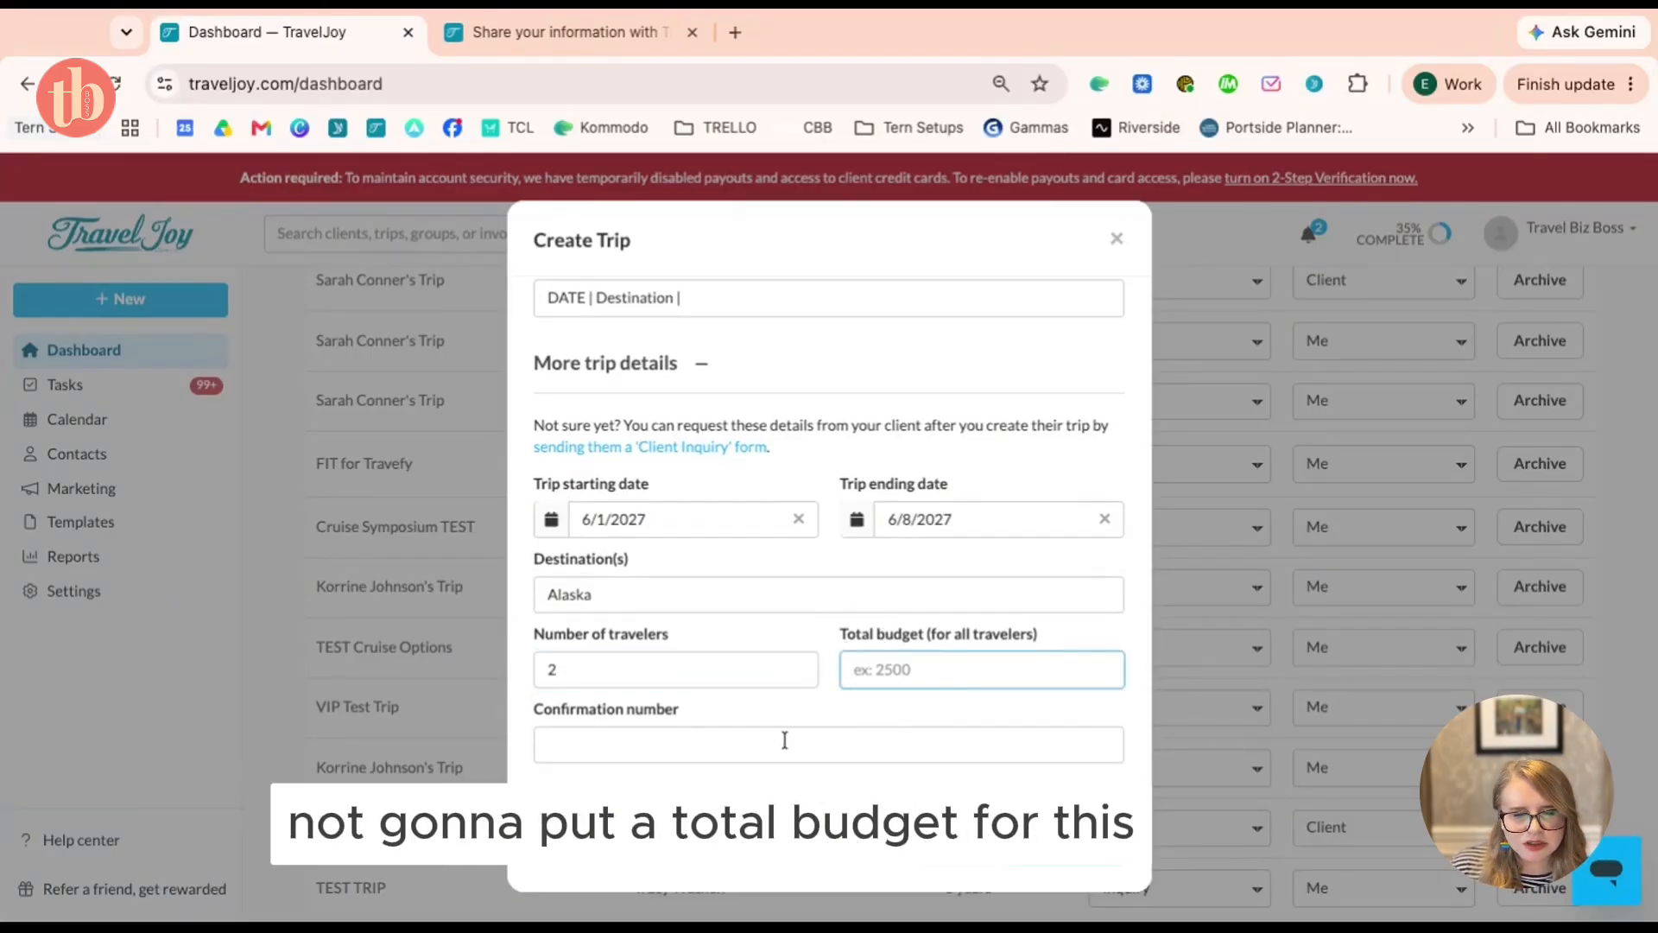
scroll(1019, 763, "up", 1)
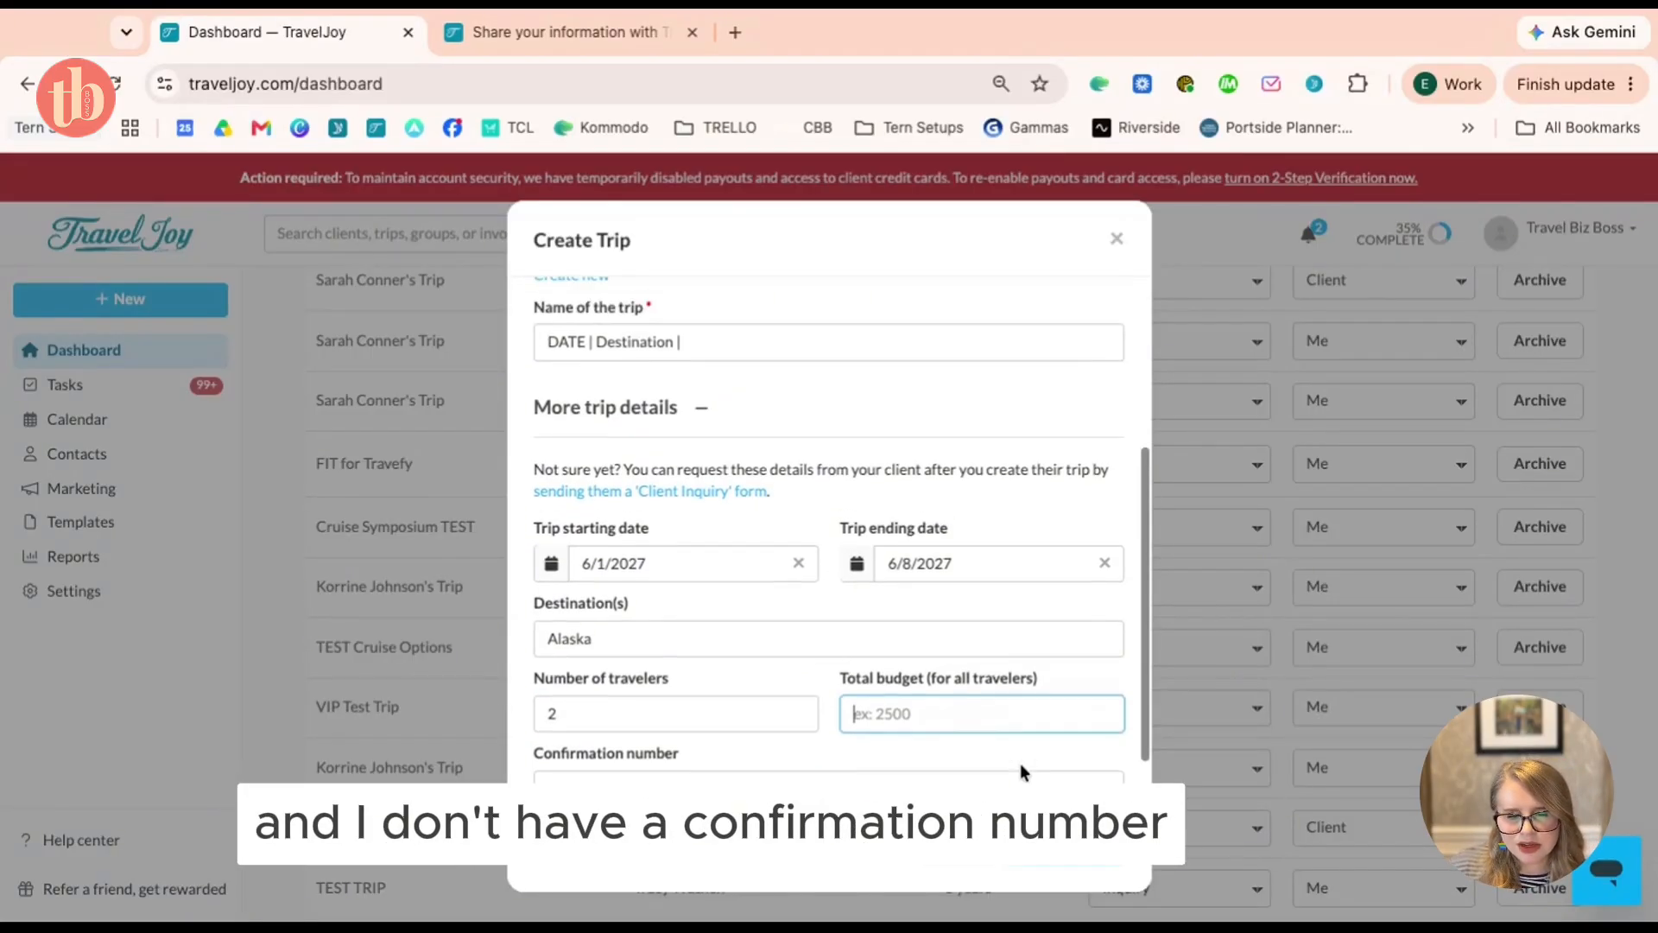
left_click(1086, 863)
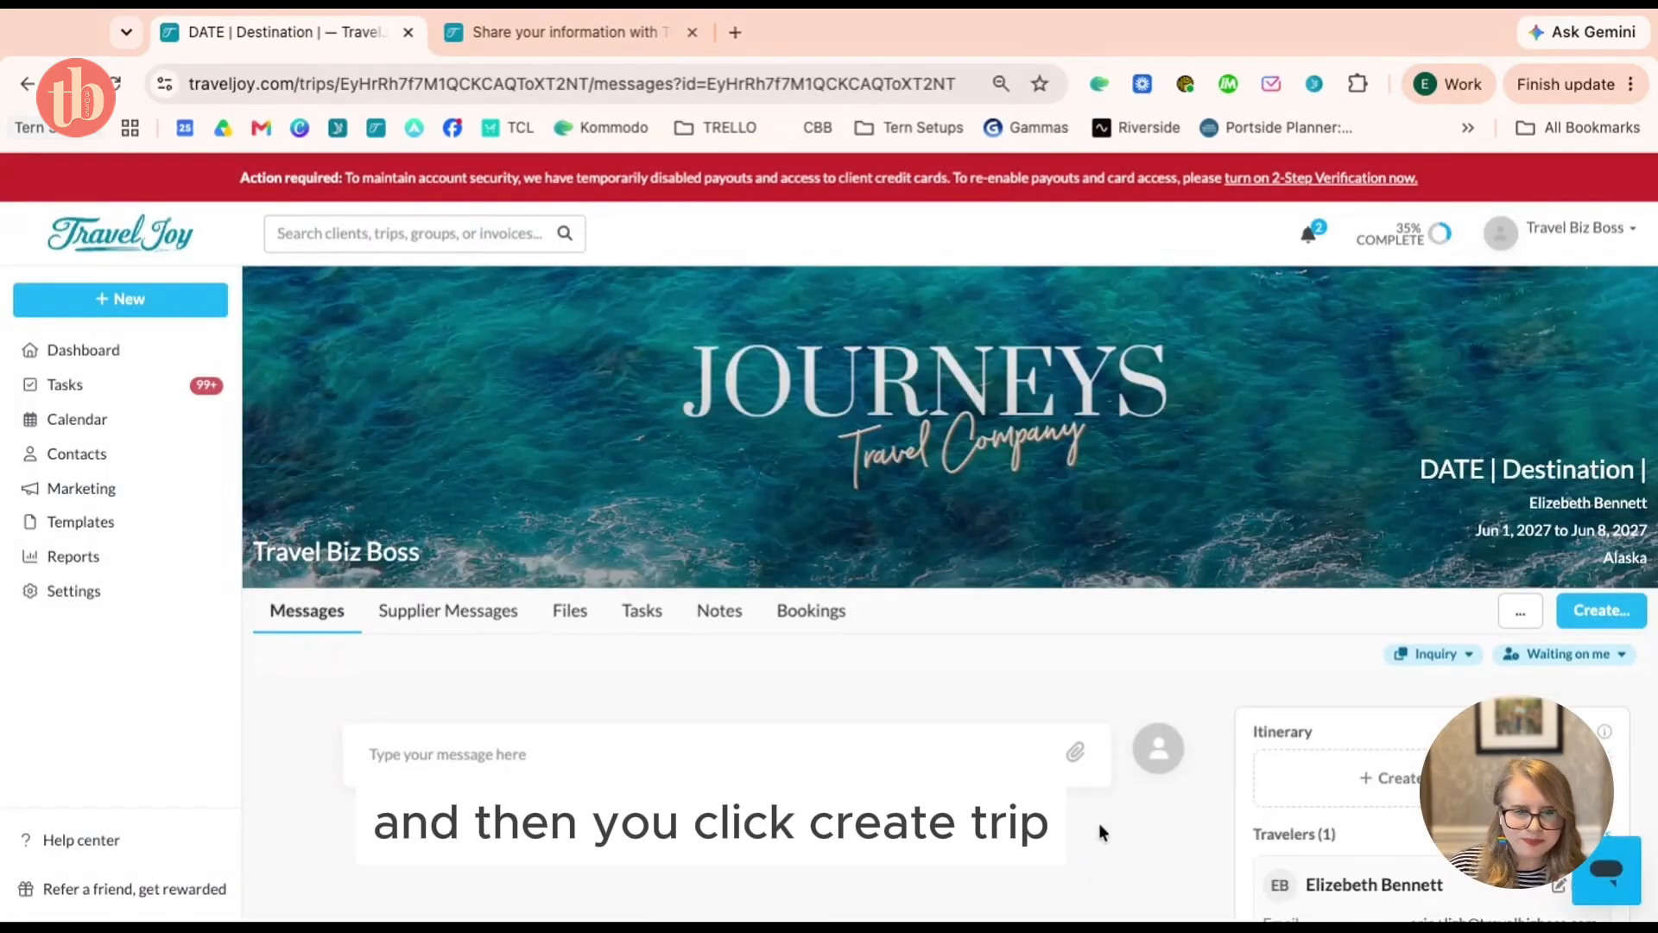
Open the Alaska trip's '...' options menu
scroll(1226, 596, "down", 1)
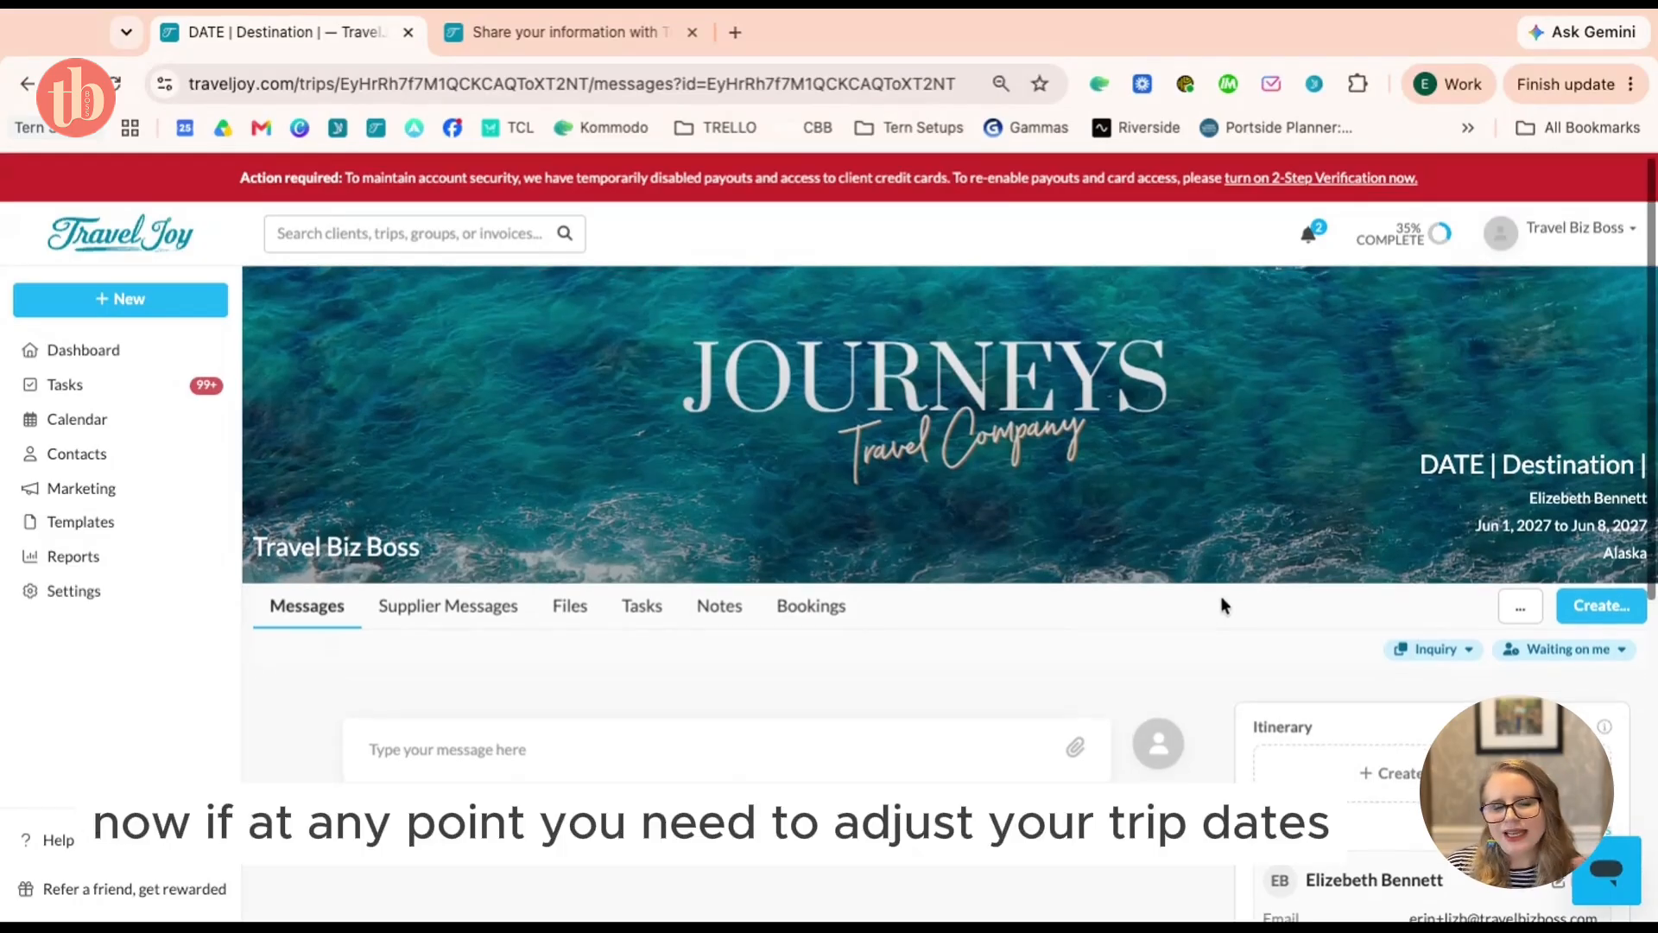
scroll(1223, 603, "up", 1)
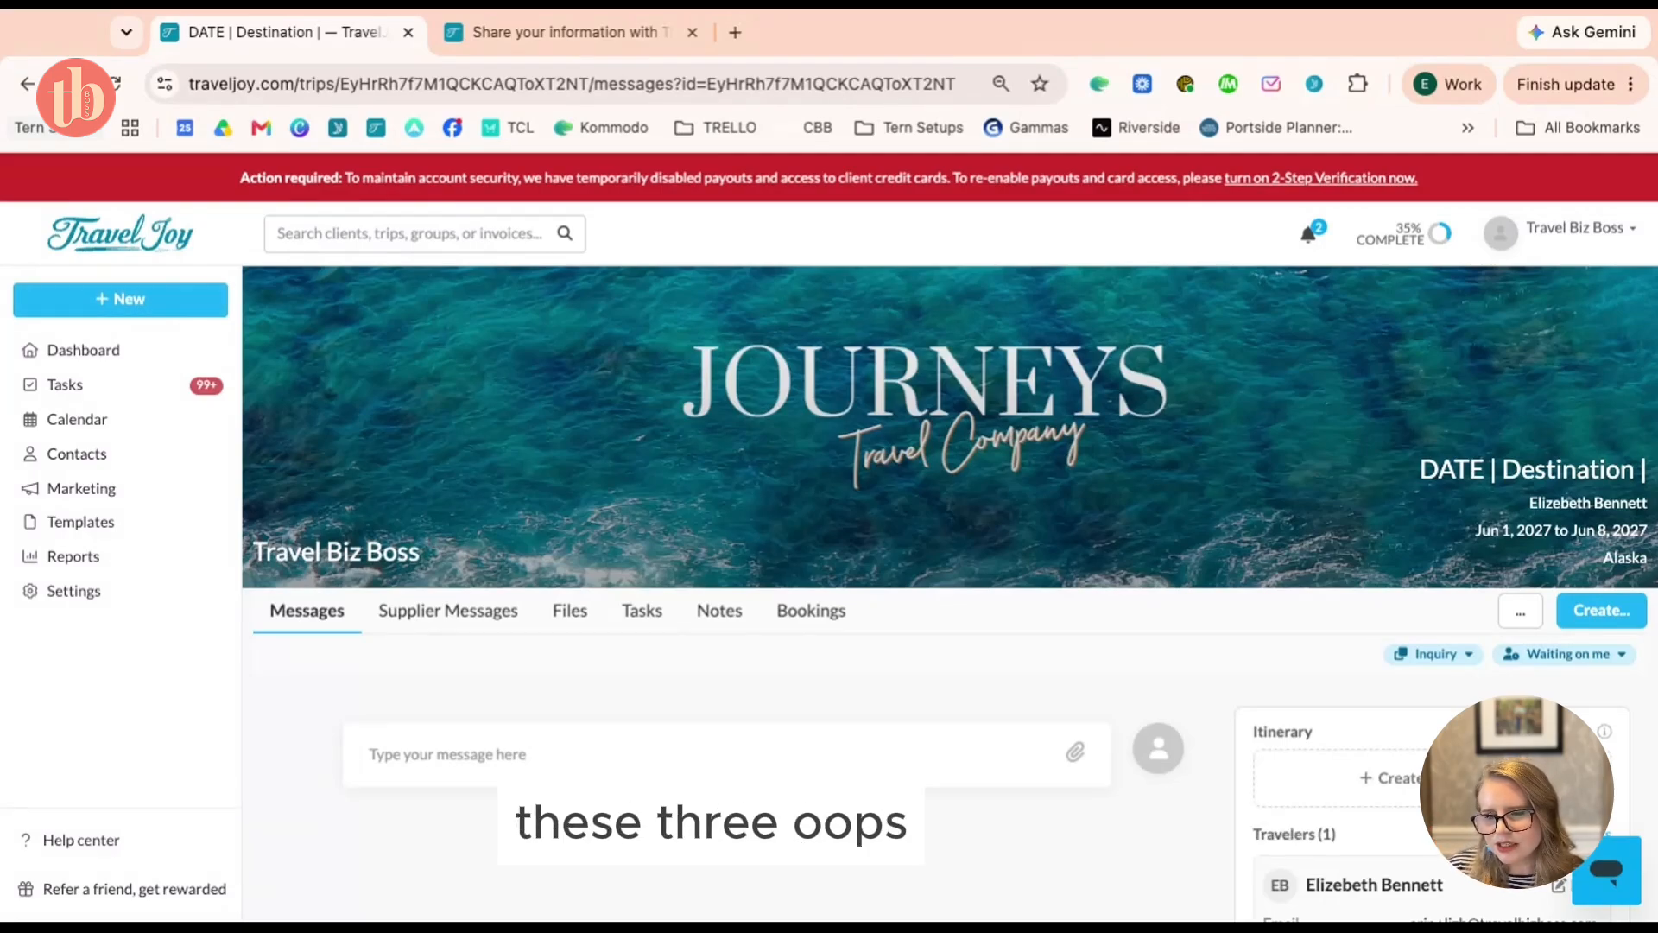
left_click(1519, 613)
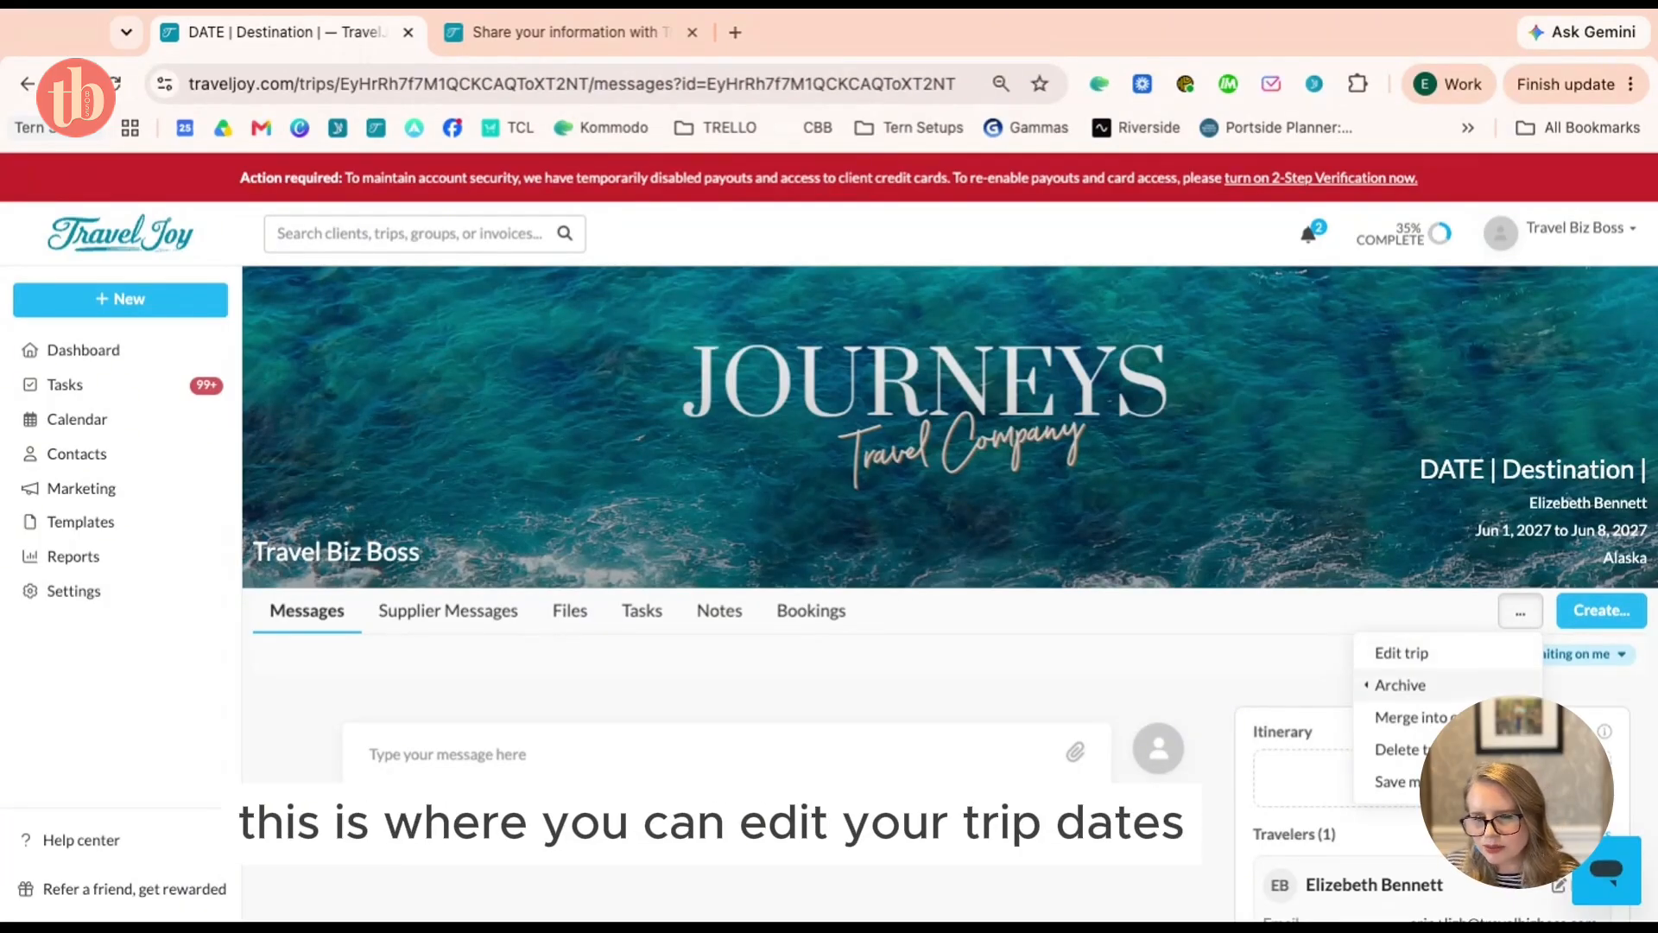
Edit the trip and add a second contact under Additional travelers
left_click(1459, 660)
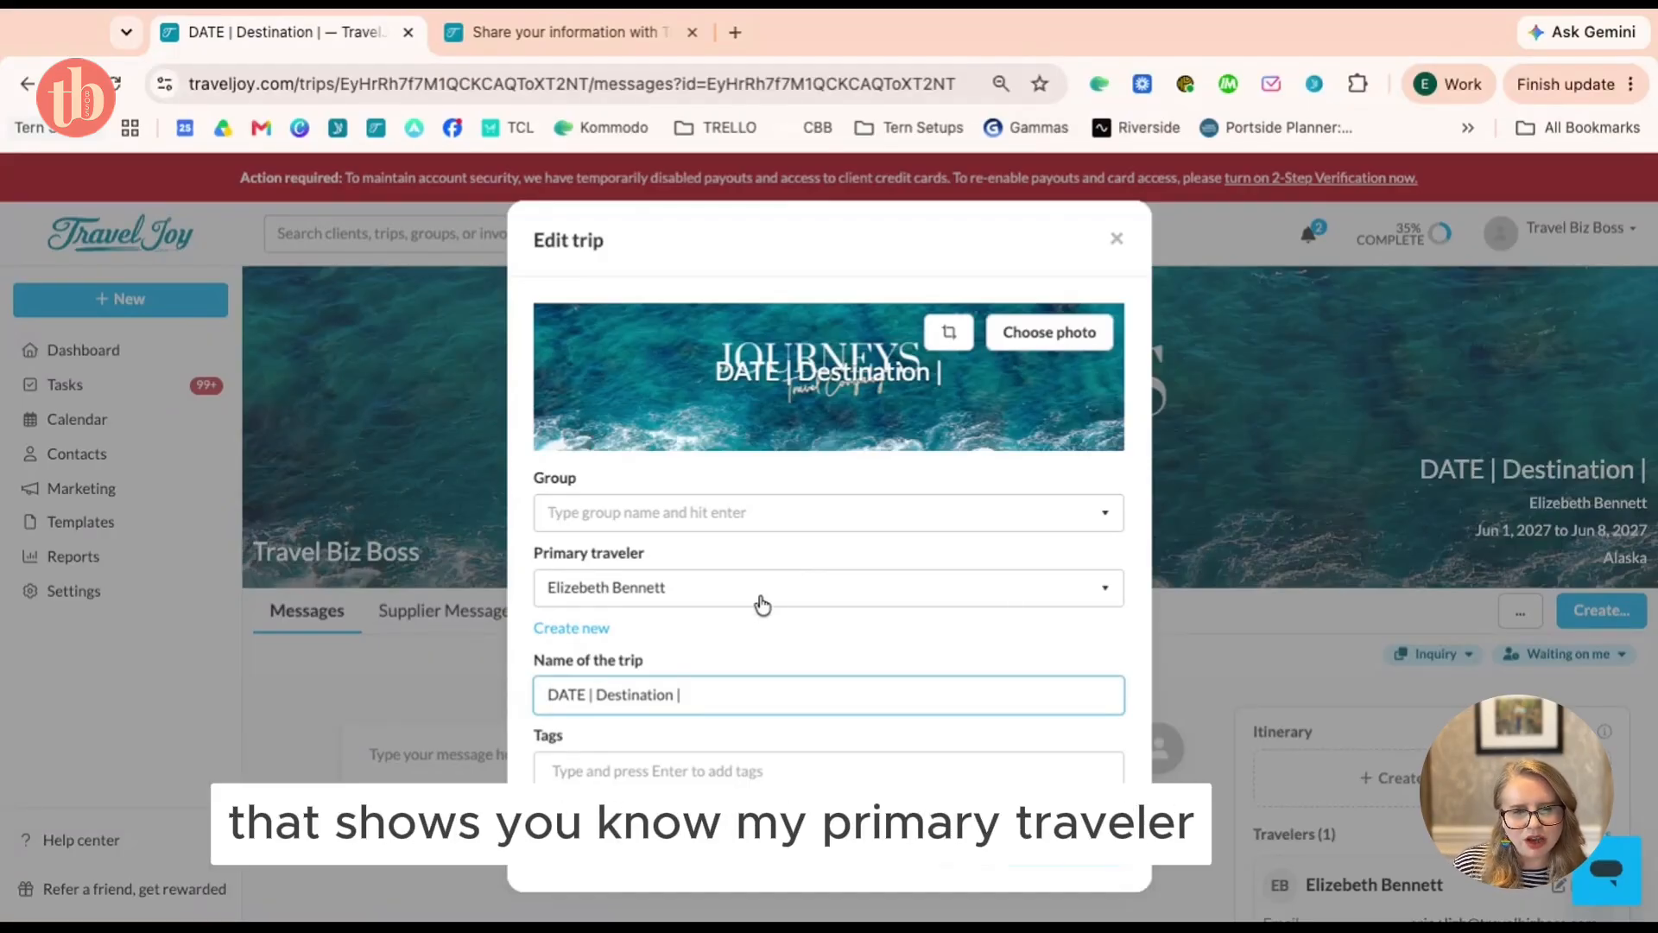
scroll(759, 602, "down", 1)
scroll(836, 551, "down", 1)
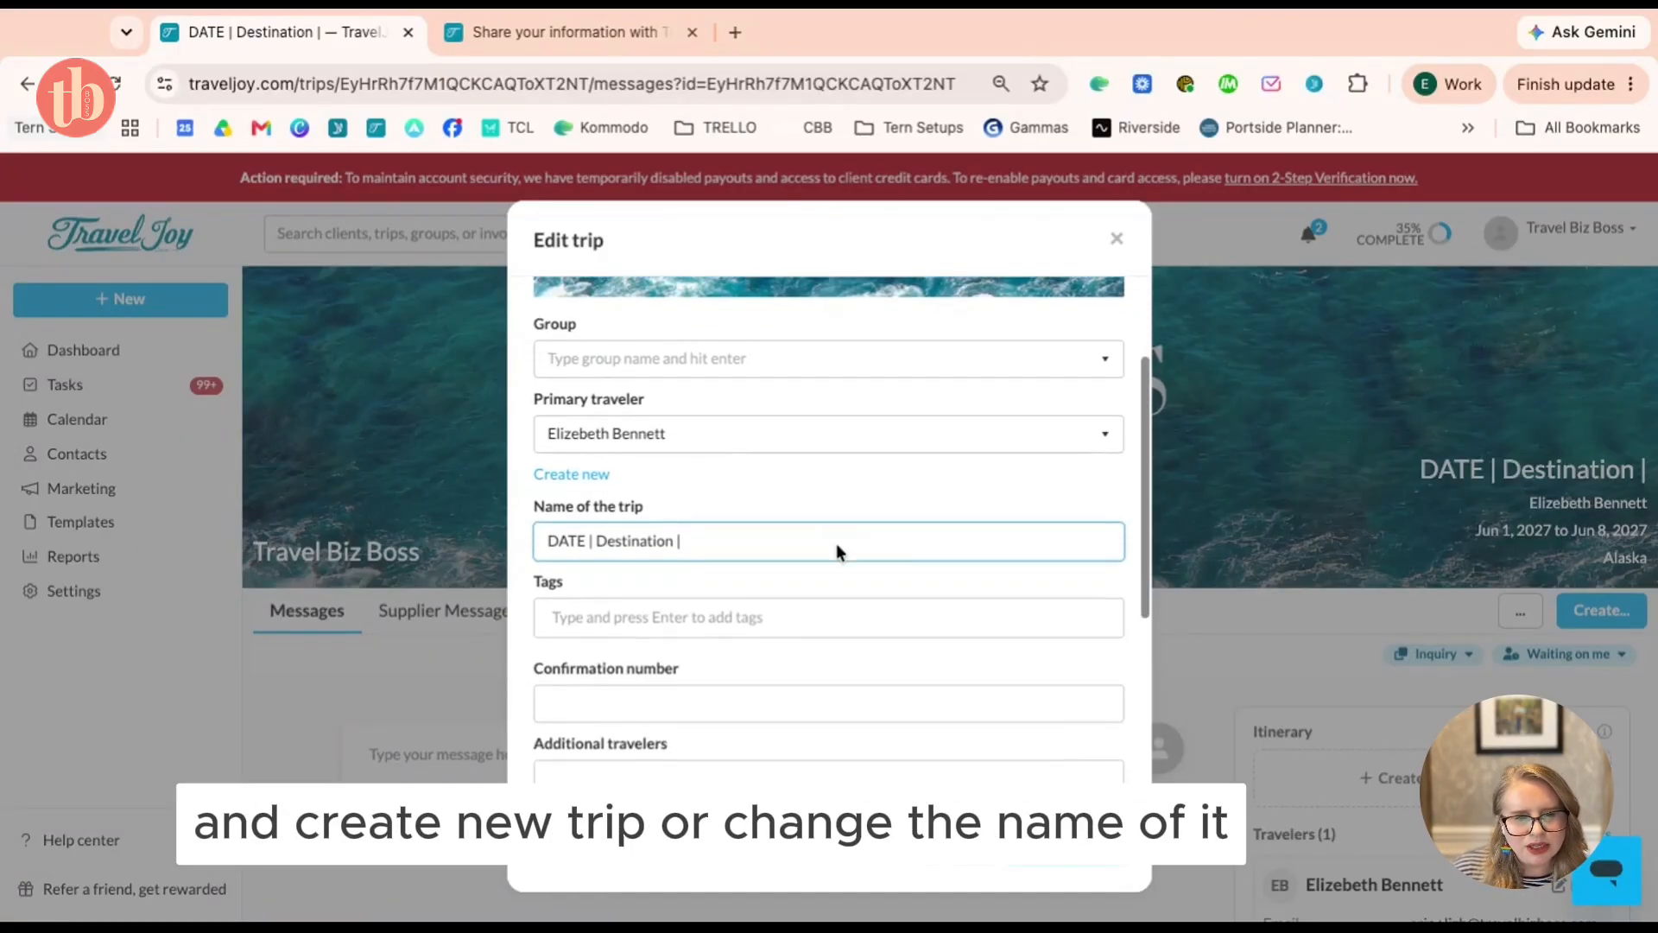
scroll(821, 562, "down", 3)
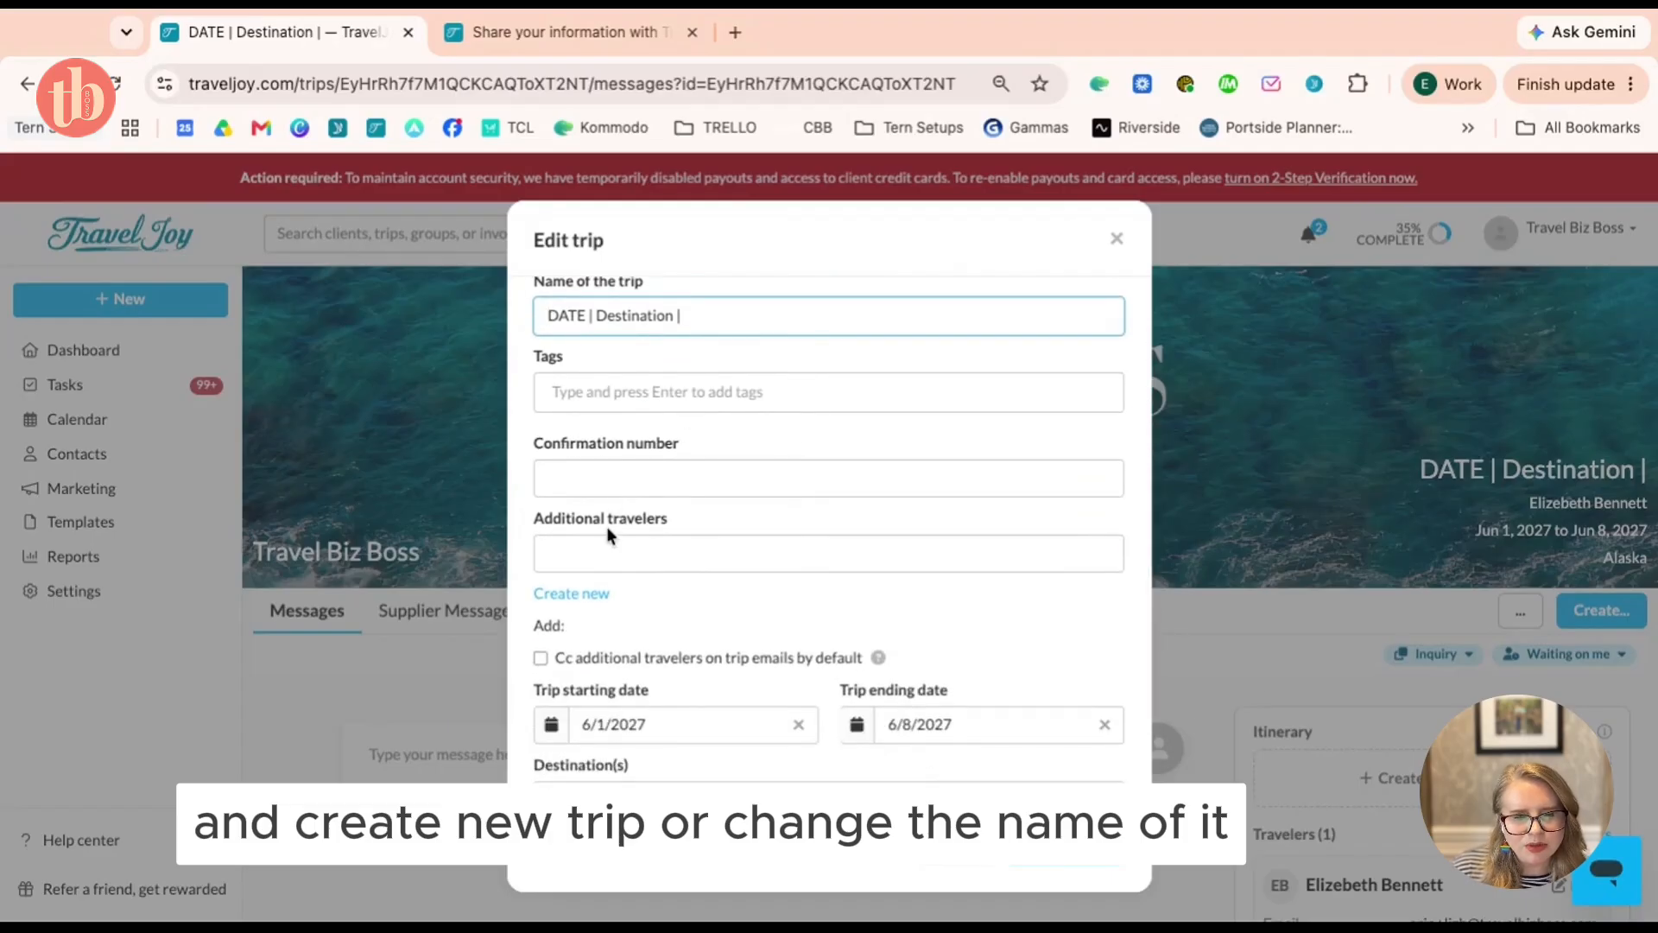
left_click(618, 565)
type("dar")
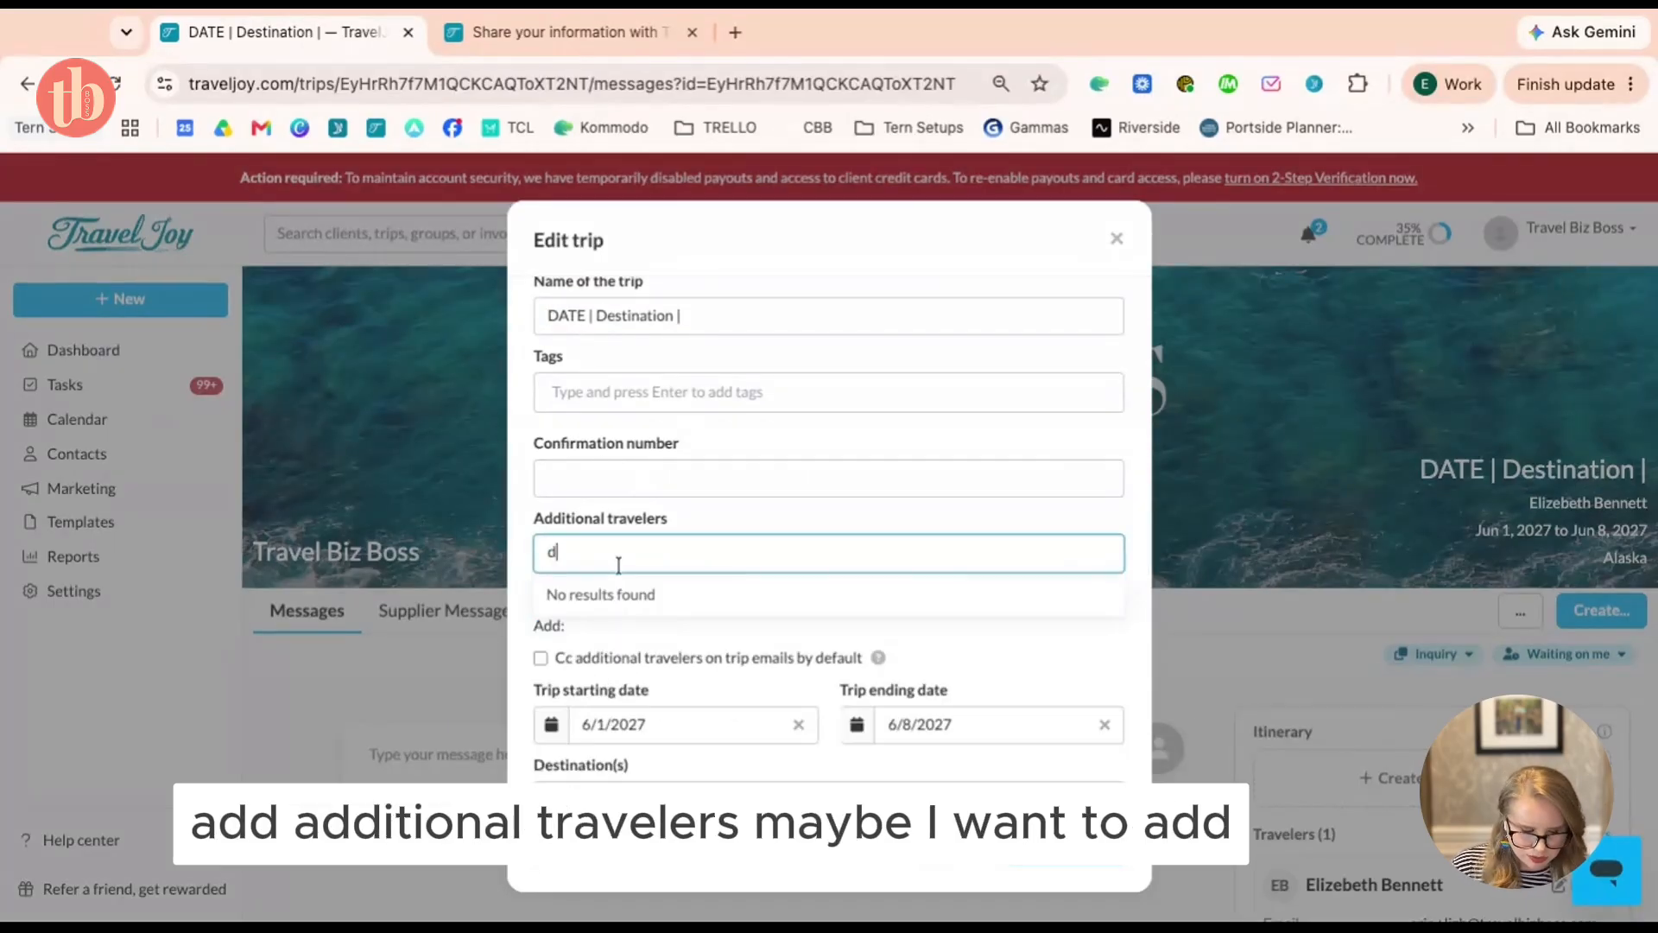
key("BackSpace")
key("BackSpace")
key("BackSpace")
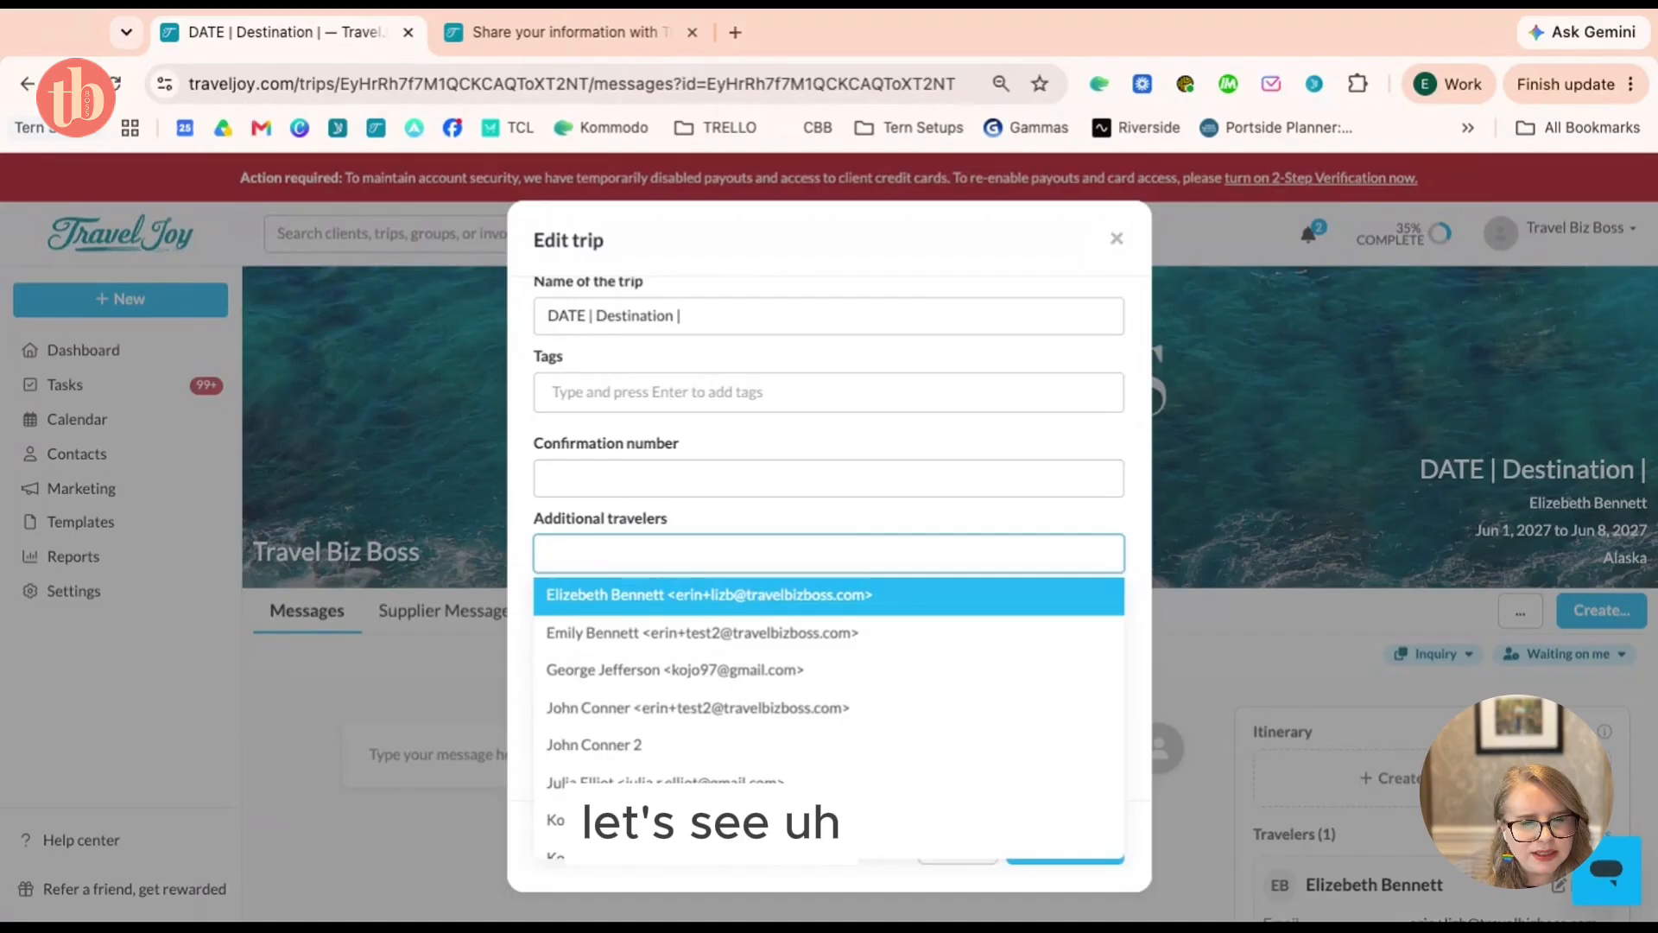
type("sarah")
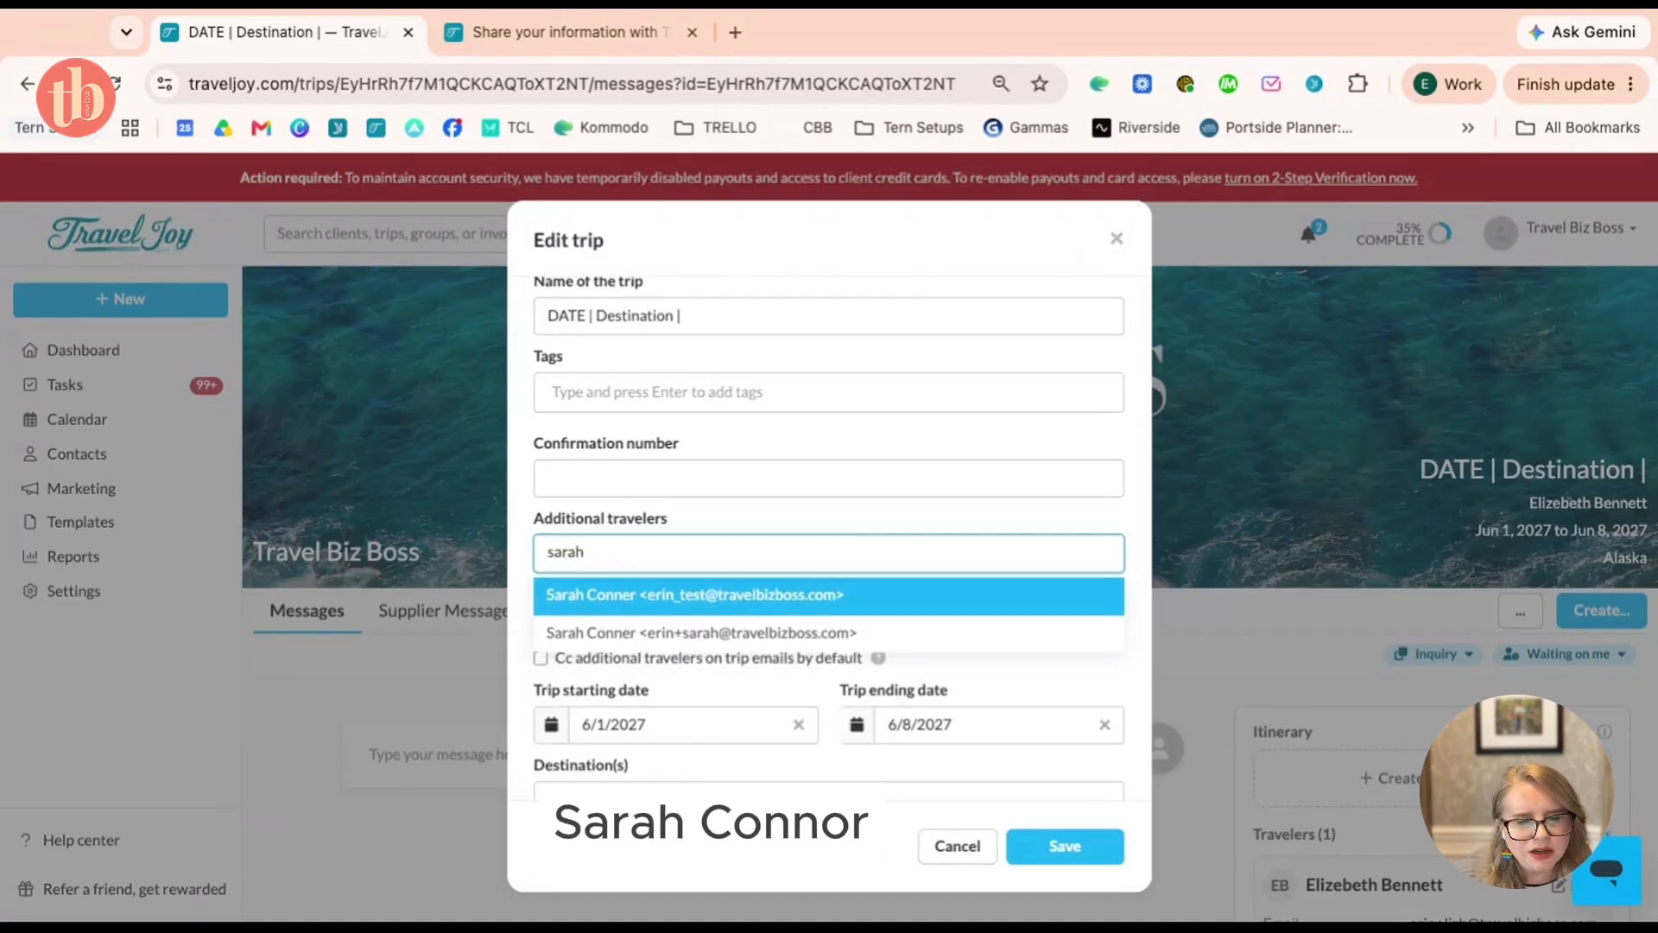
left_click(654, 609)
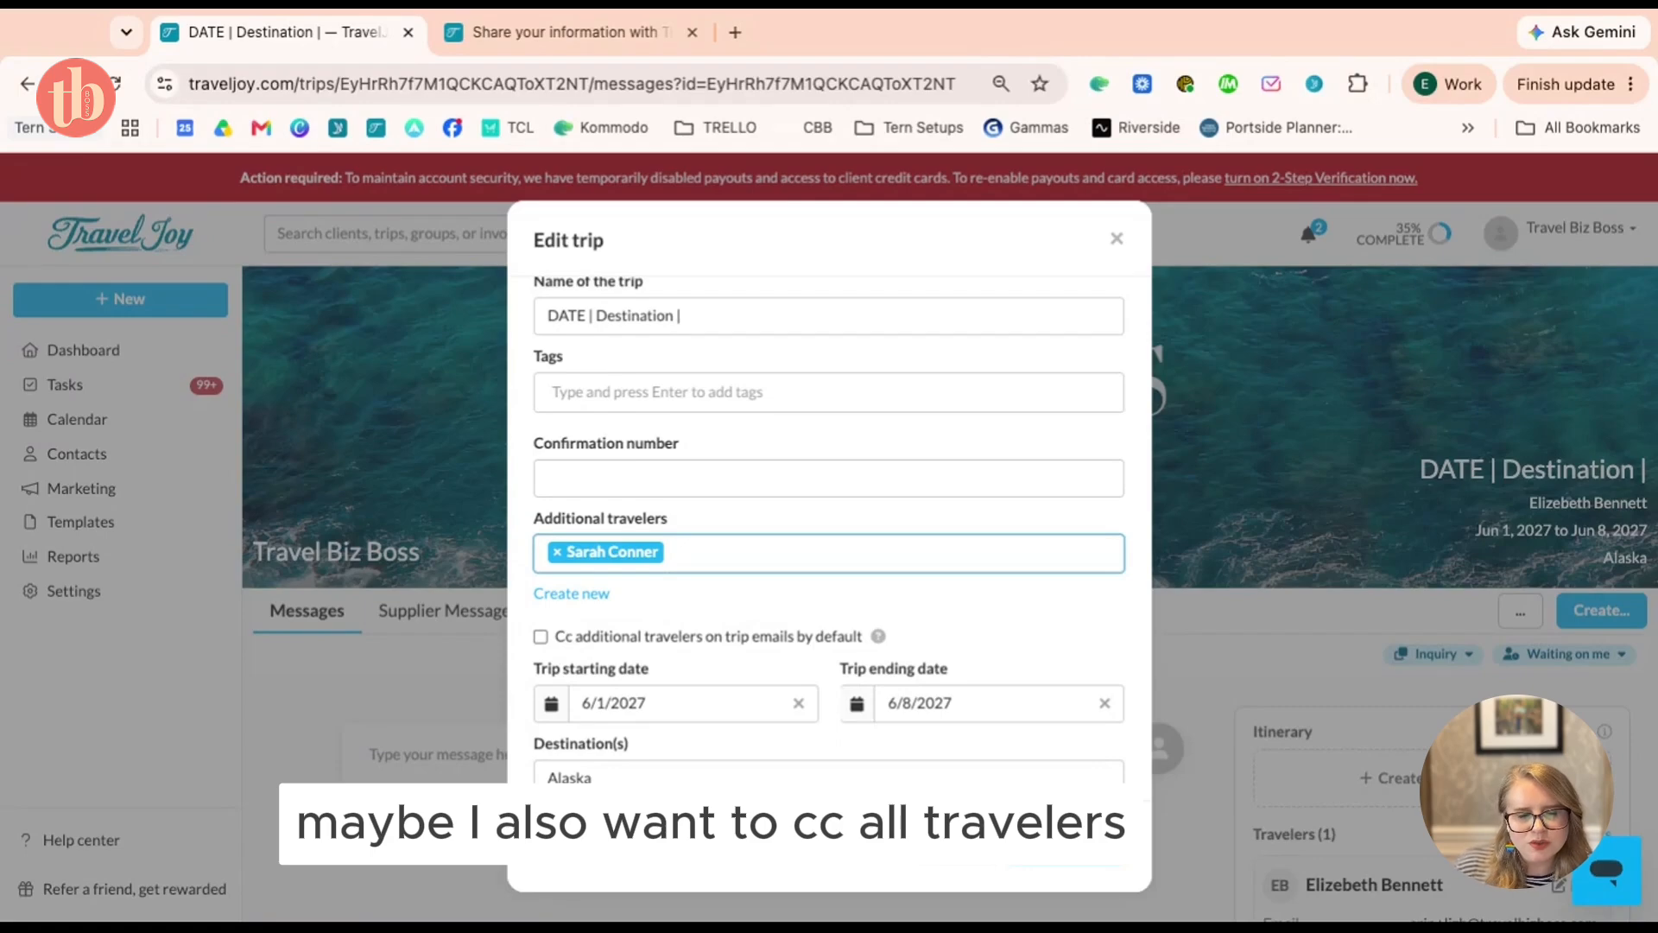
Enable Cc additional travelers, save the trip, and go to the inquiry web form tab
left_click(541, 636)
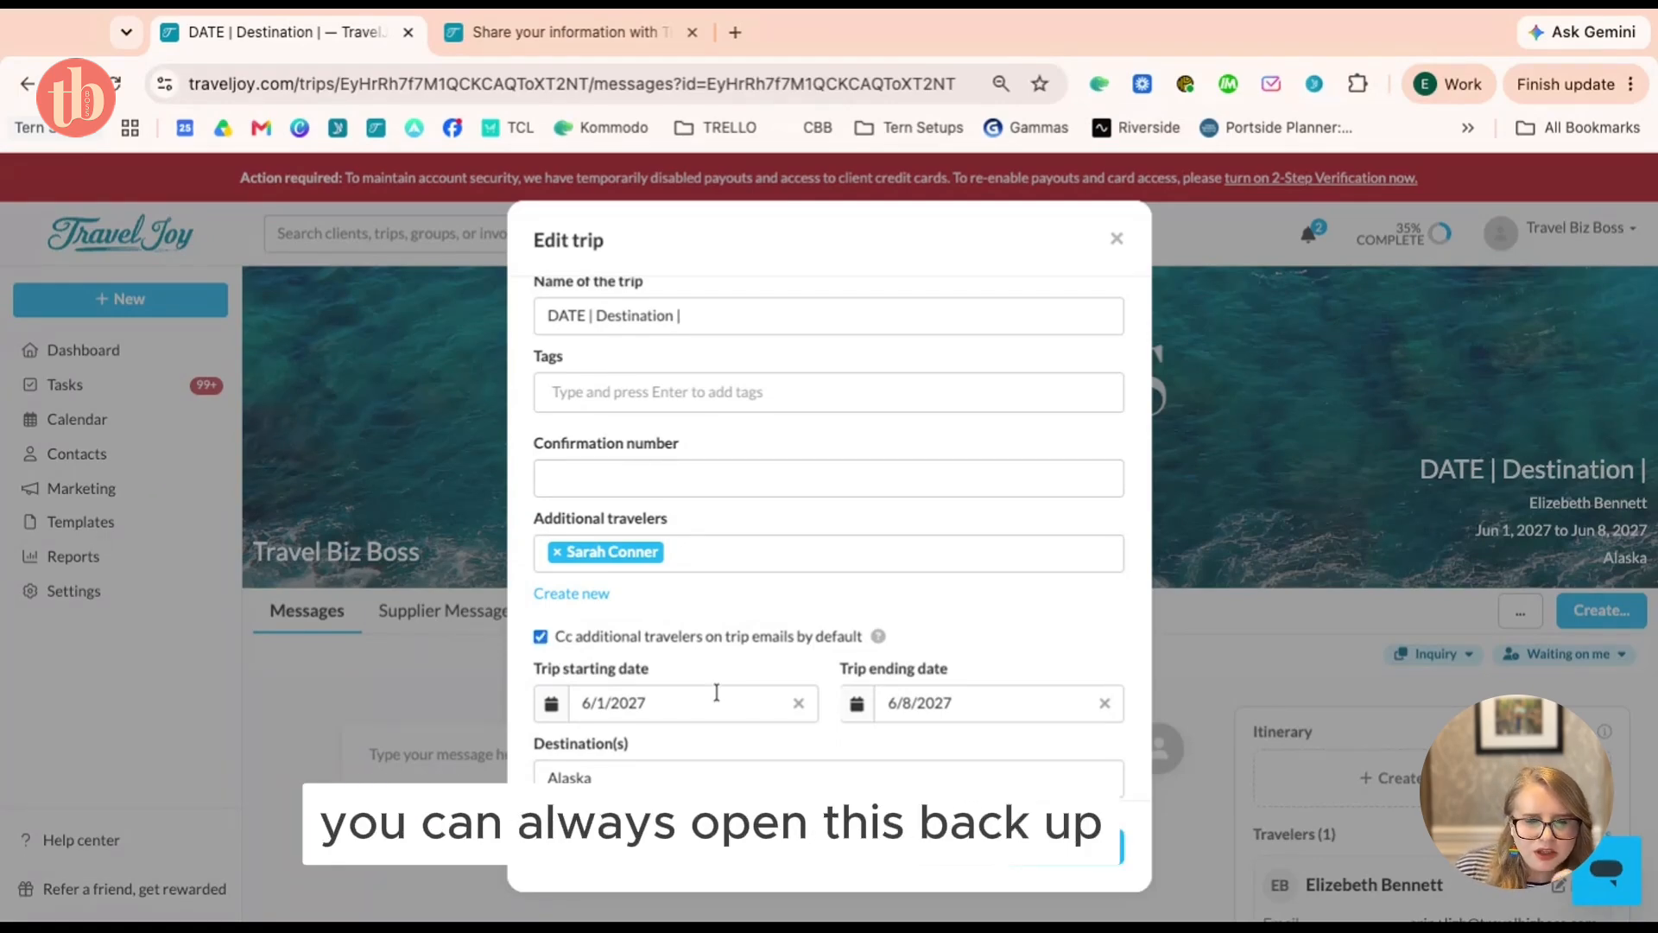
scroll(919, 739, "up", 5)
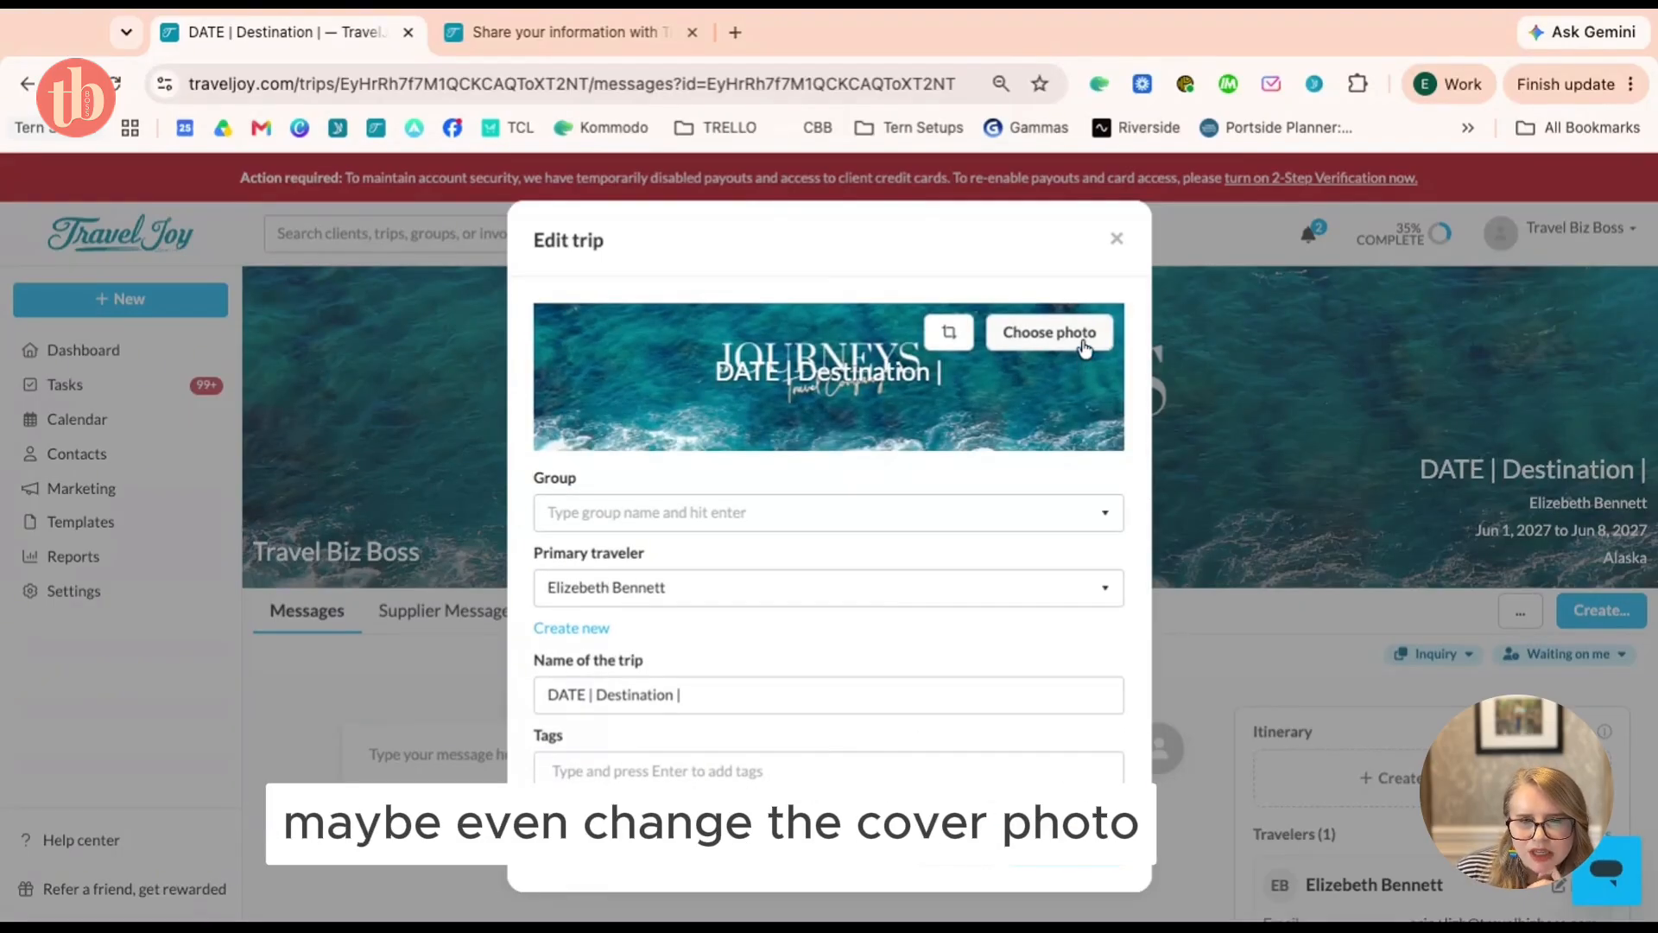
left_click(1076, 868)
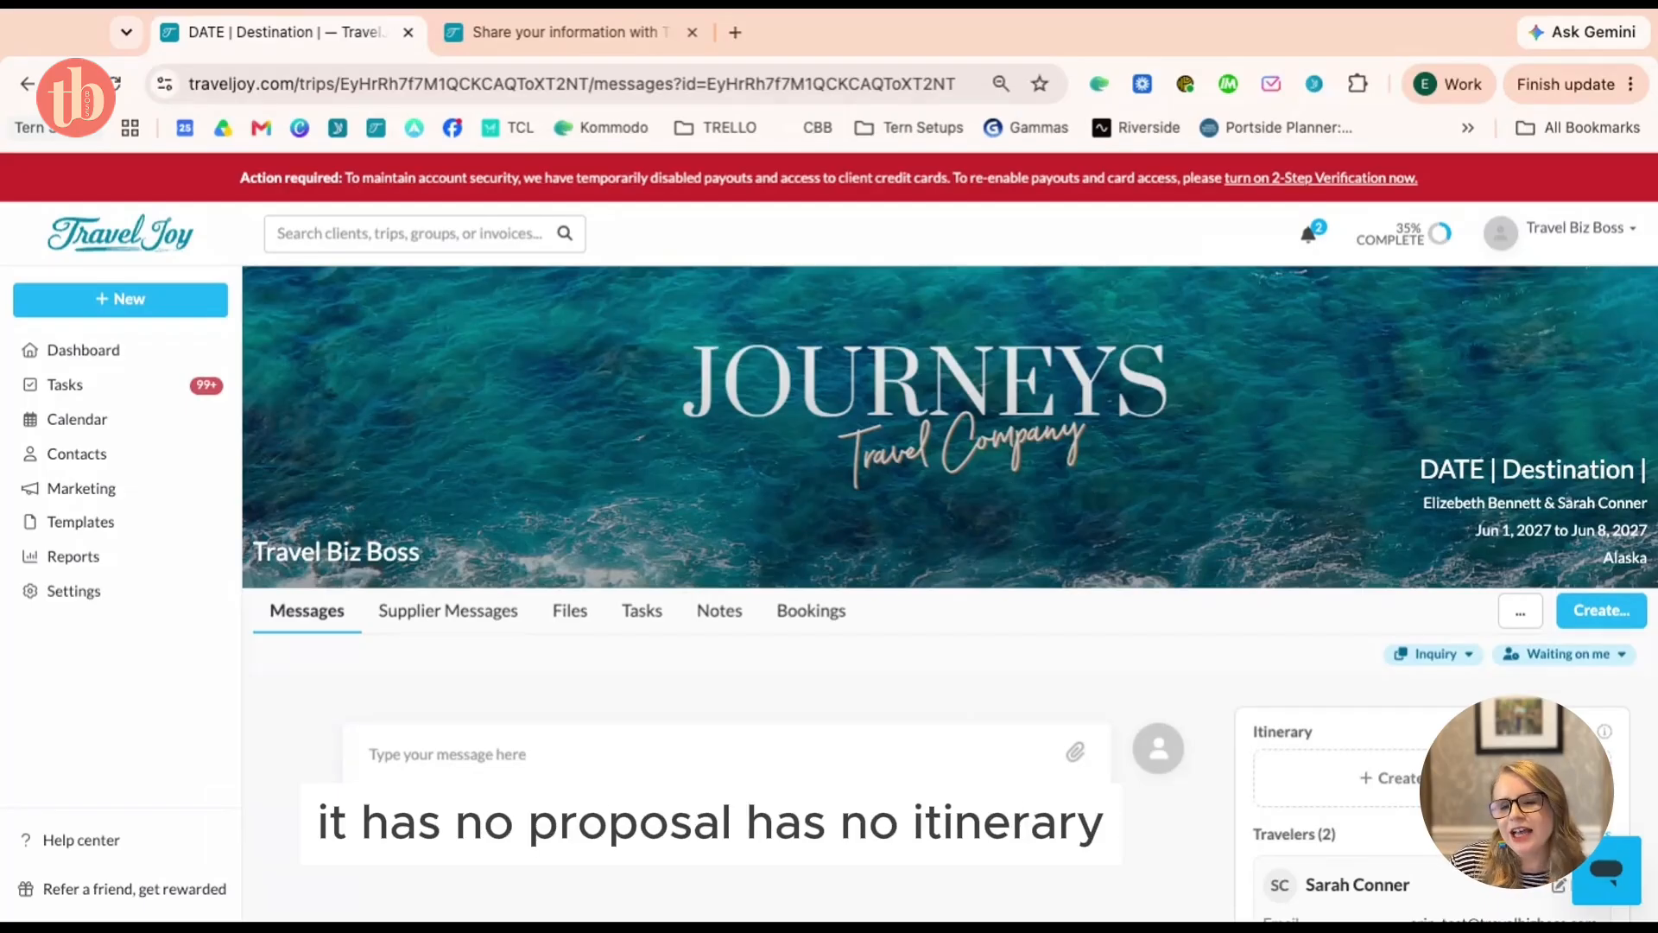
scroll(950, 474, "down", 2)
scroll(1432, 664, "down", 2)
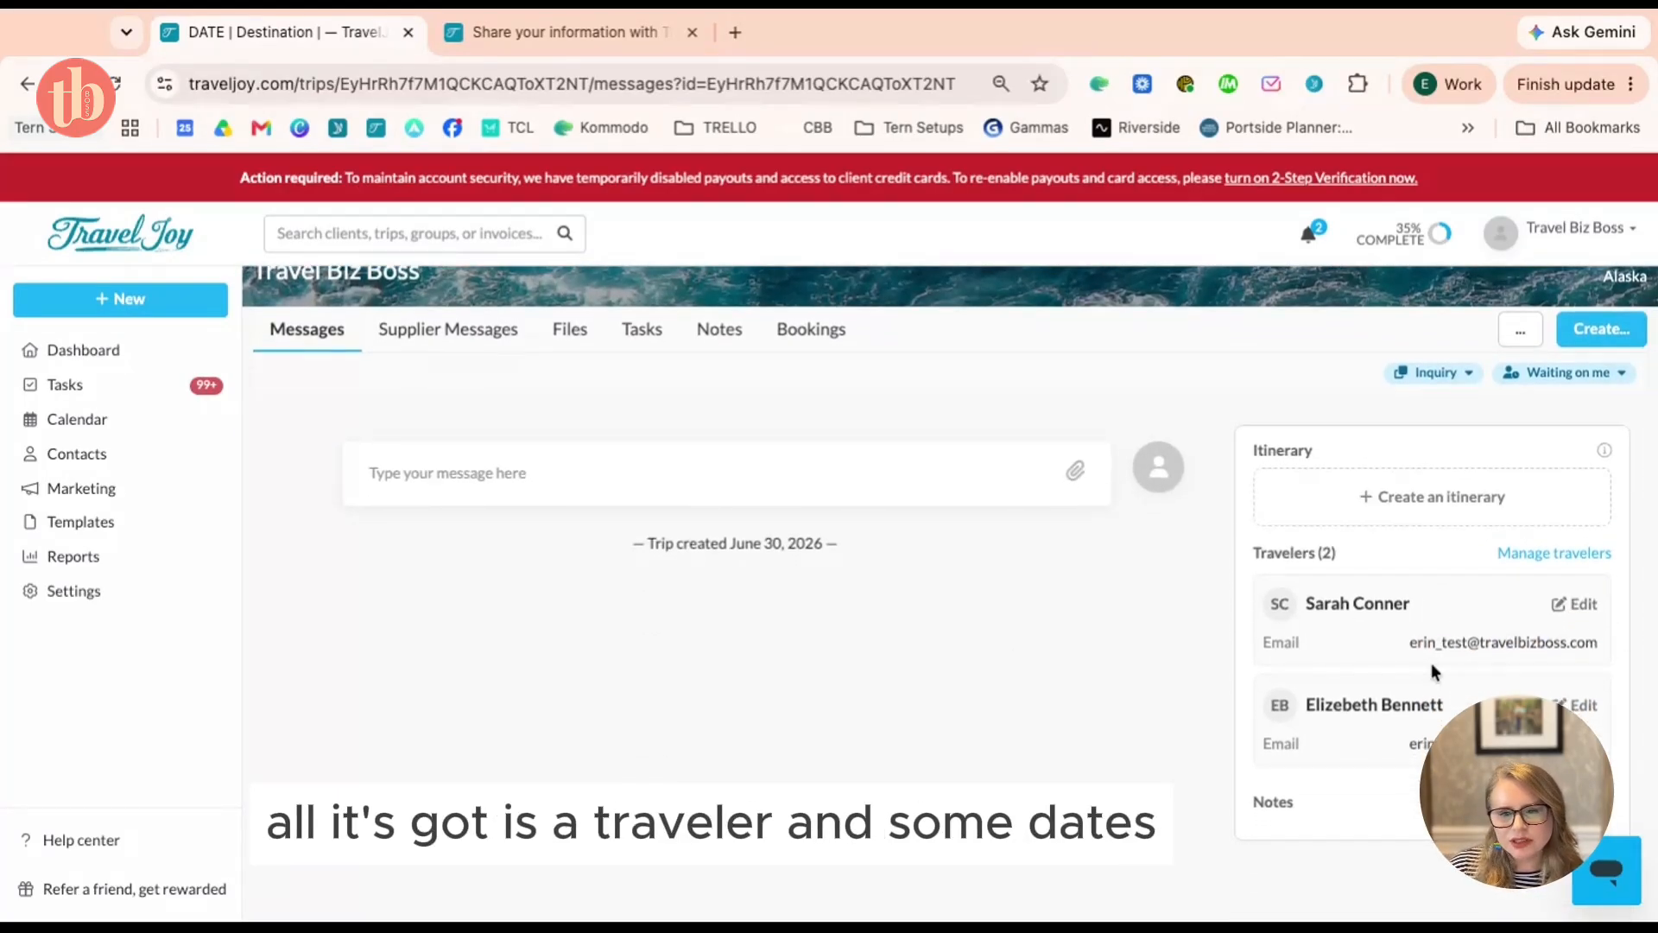
scroll(1432, 662, "up", 4)
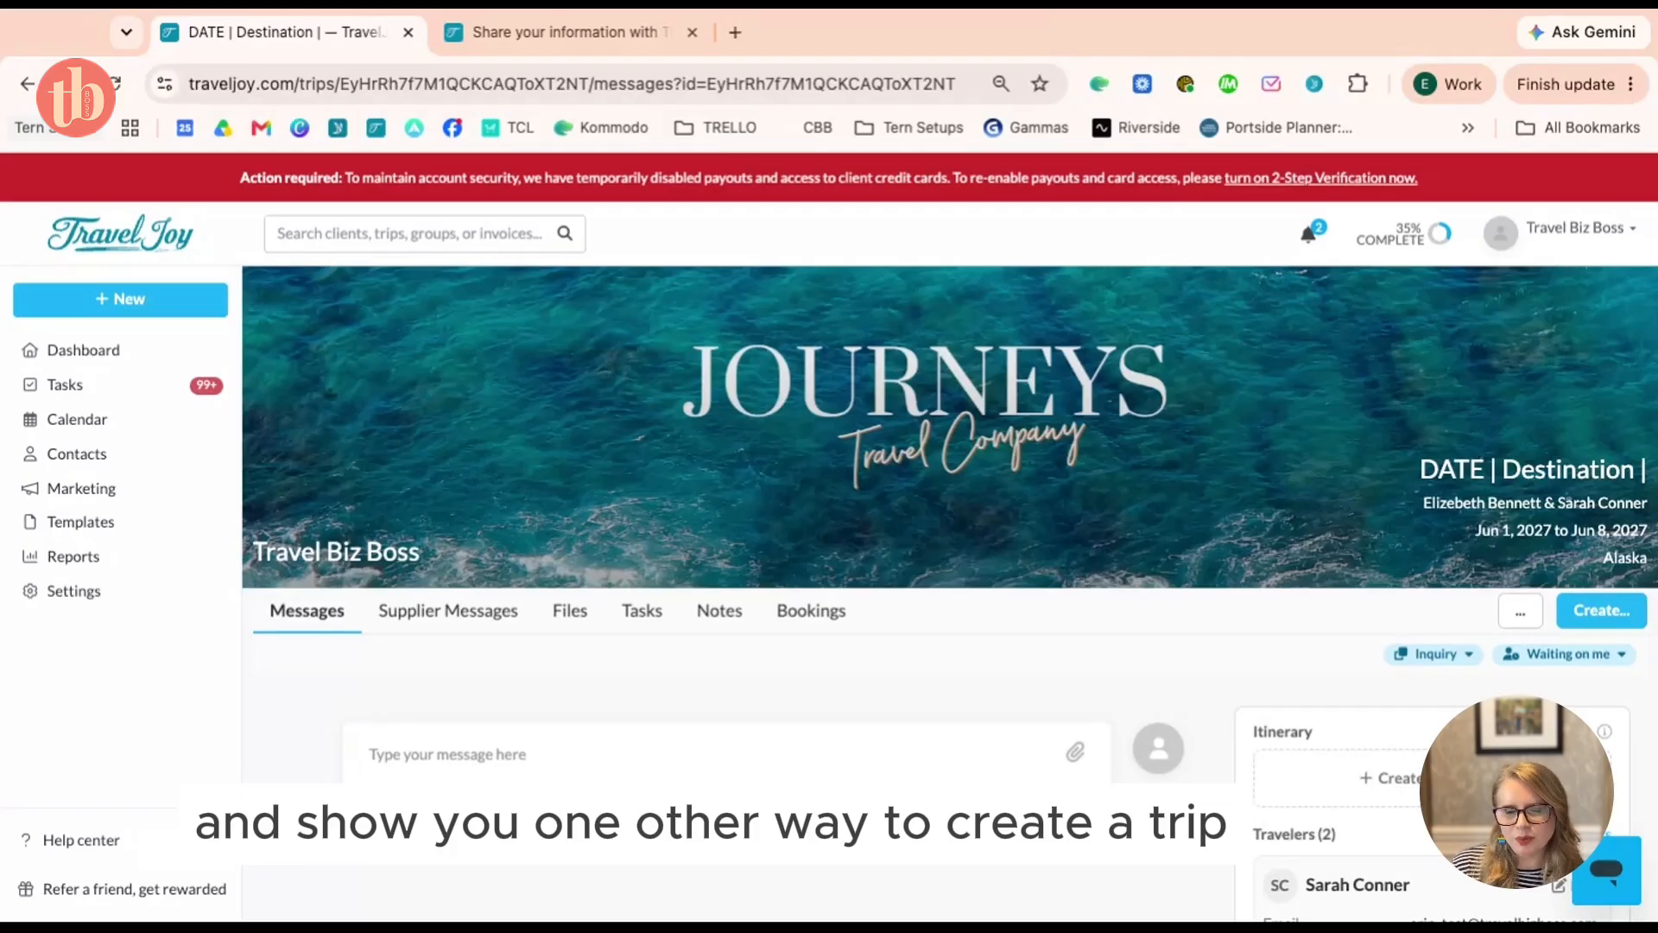
left_click(545, 36)
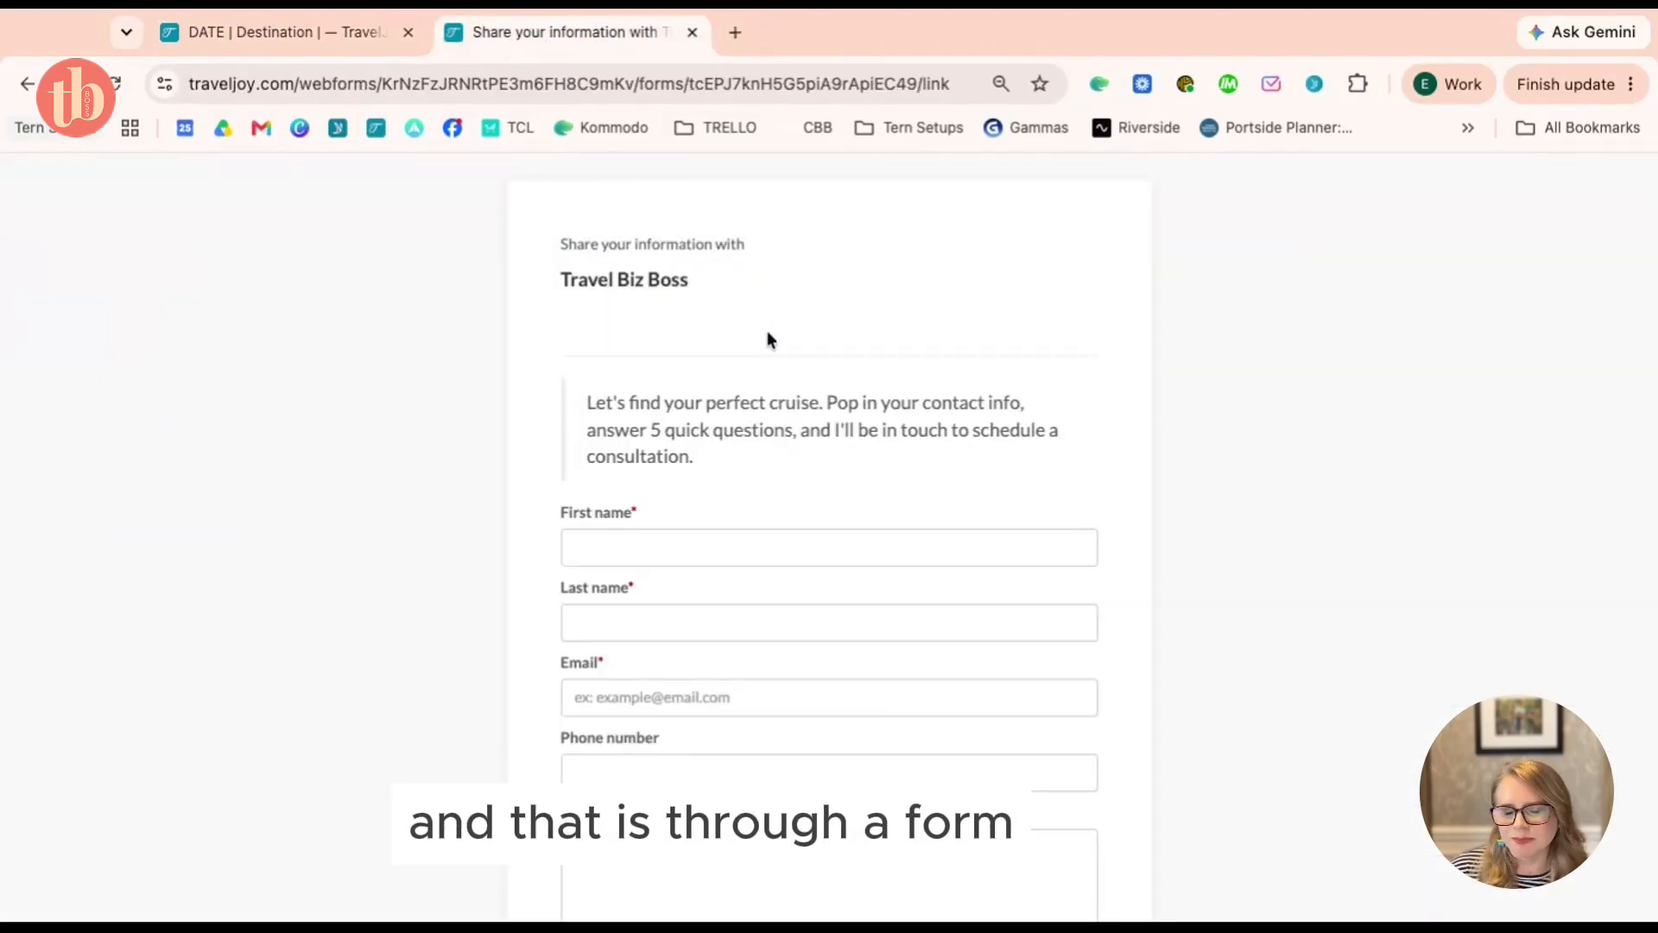
Look through the full inquiry form, then return to the 'DATE | Destination |' trip tab
scroll(917, 427, "down", 5)
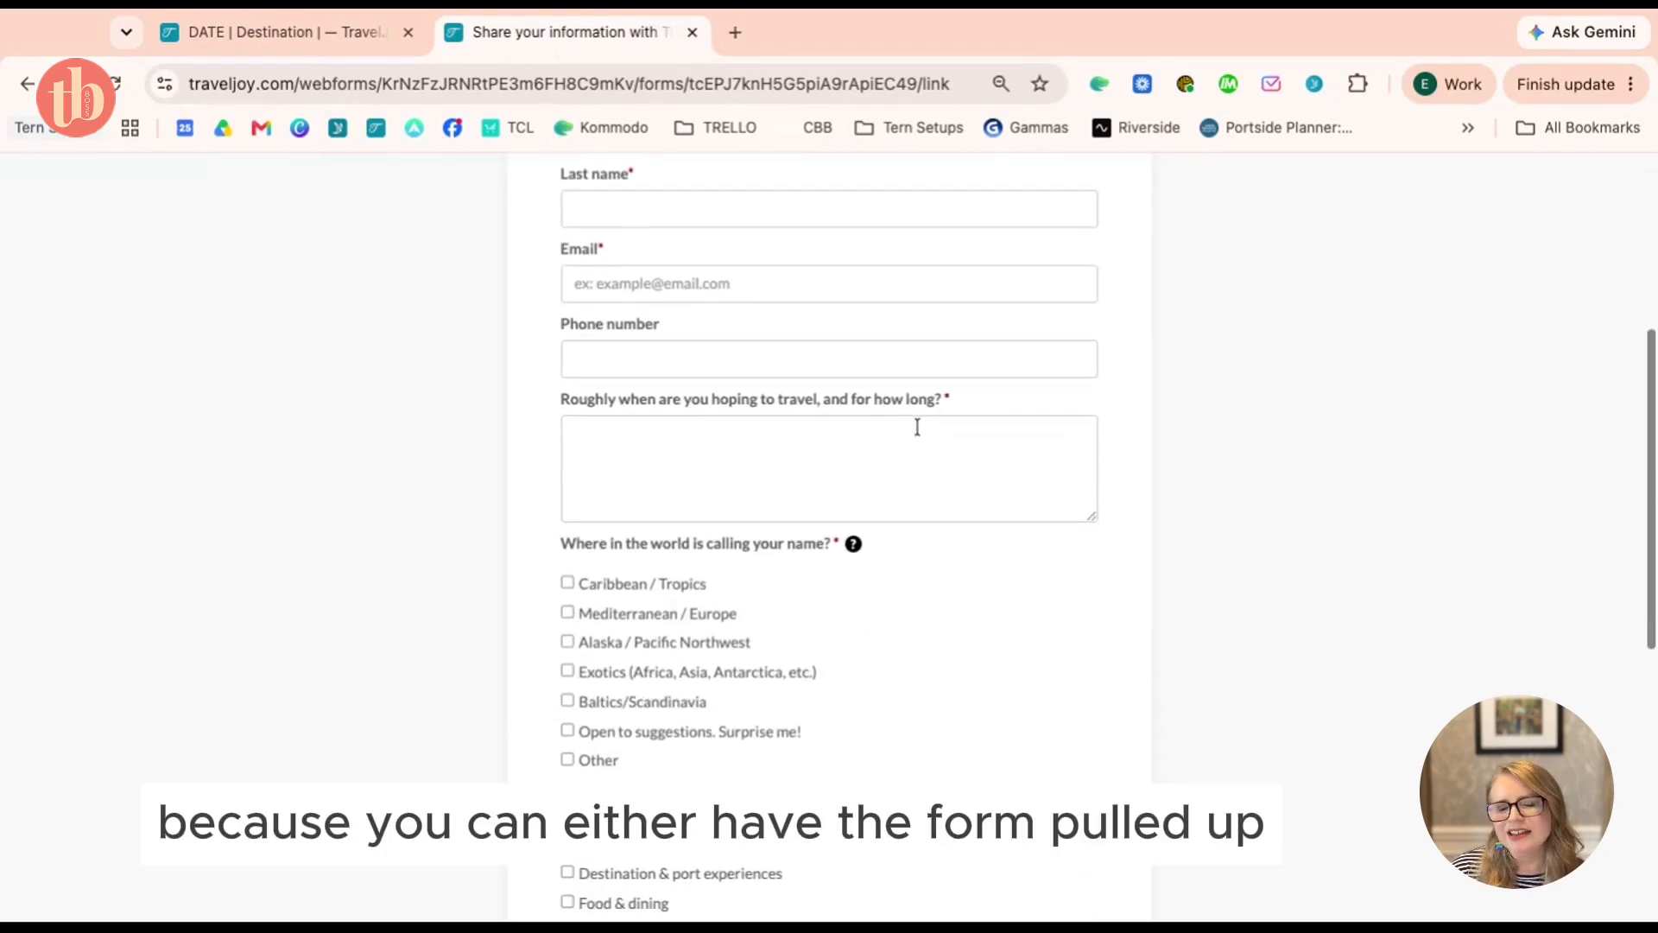
scroll(917, 426, "up", 4)
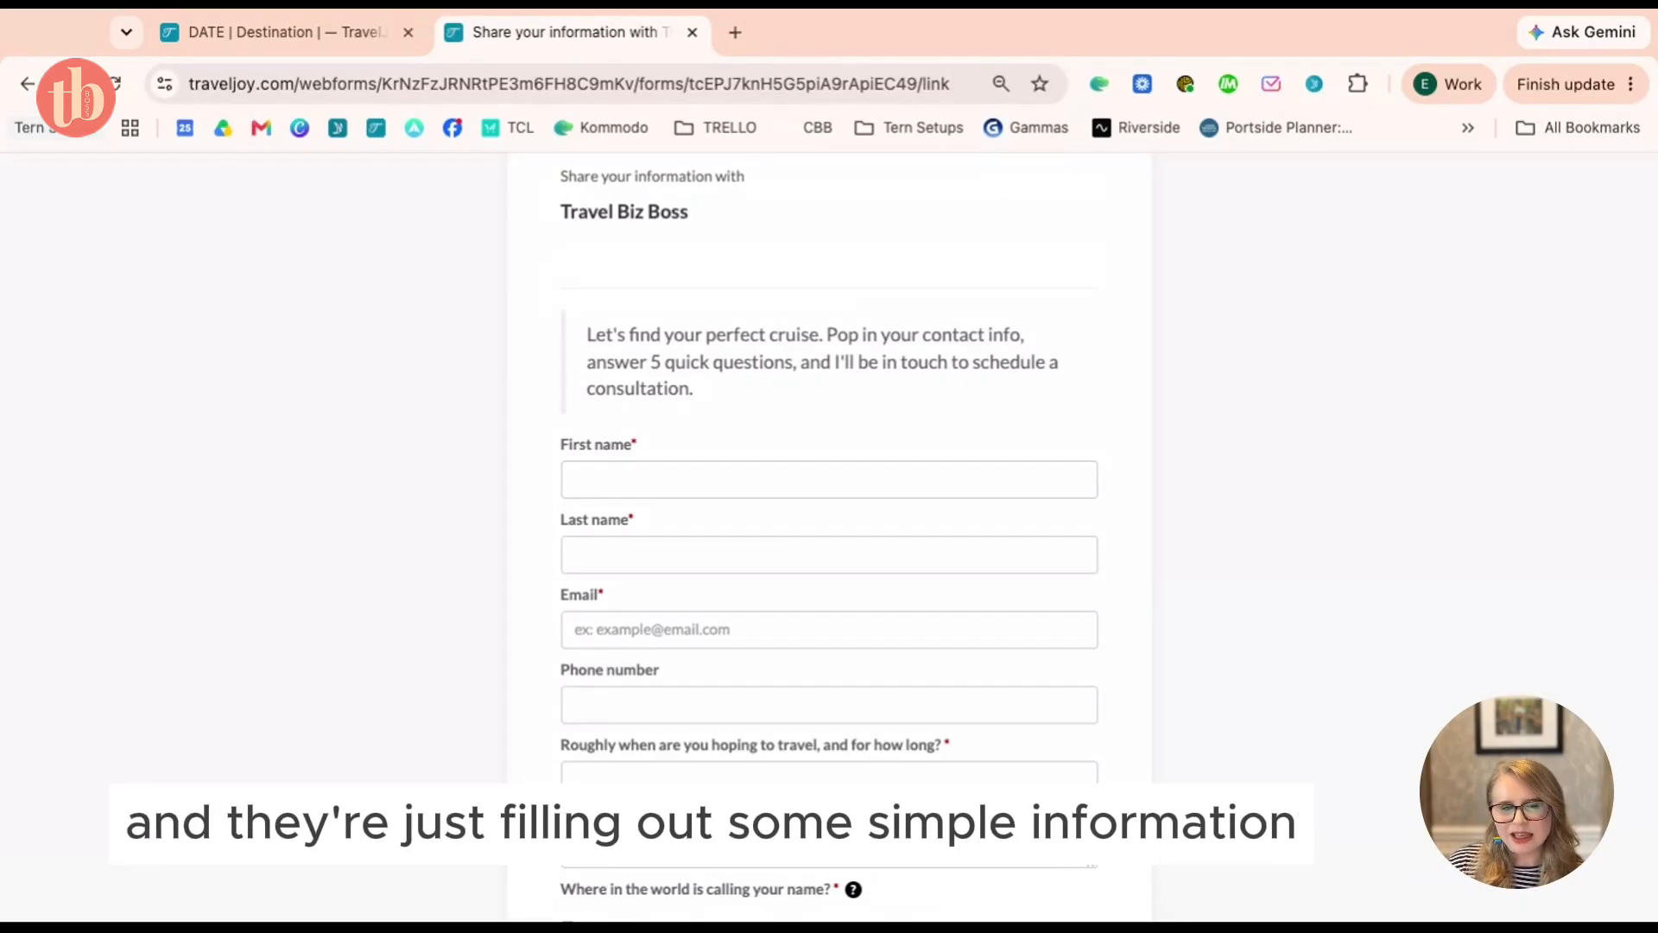
scroll(829, 535, "down", 7)
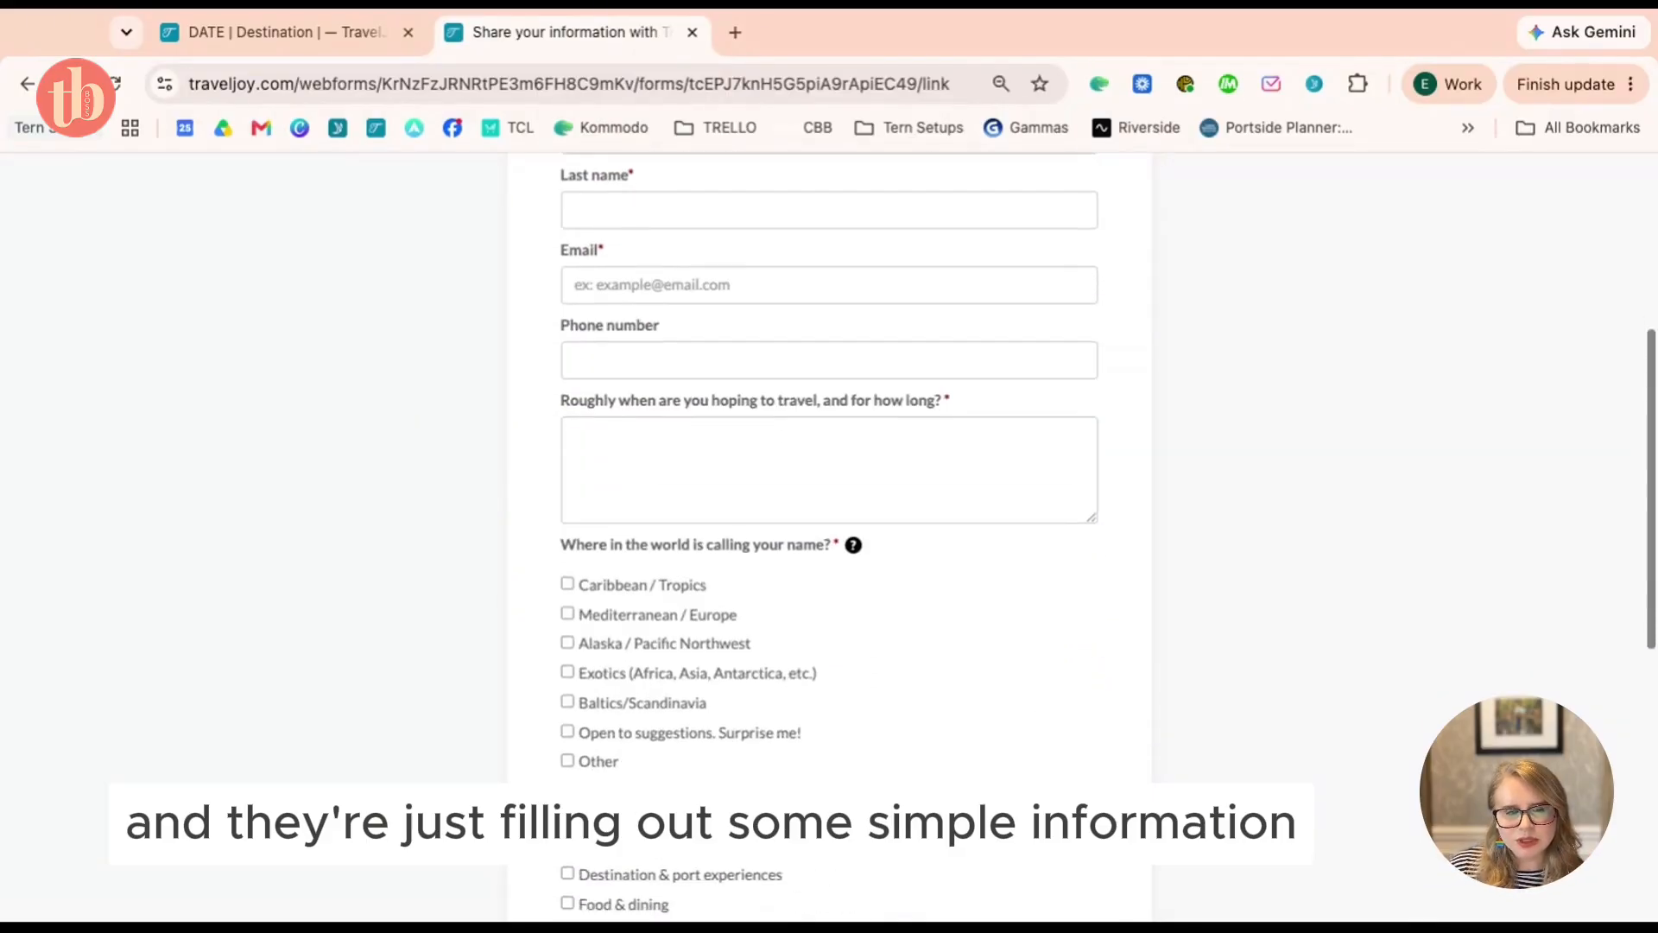
scroll(1012, 677, "down", 4)
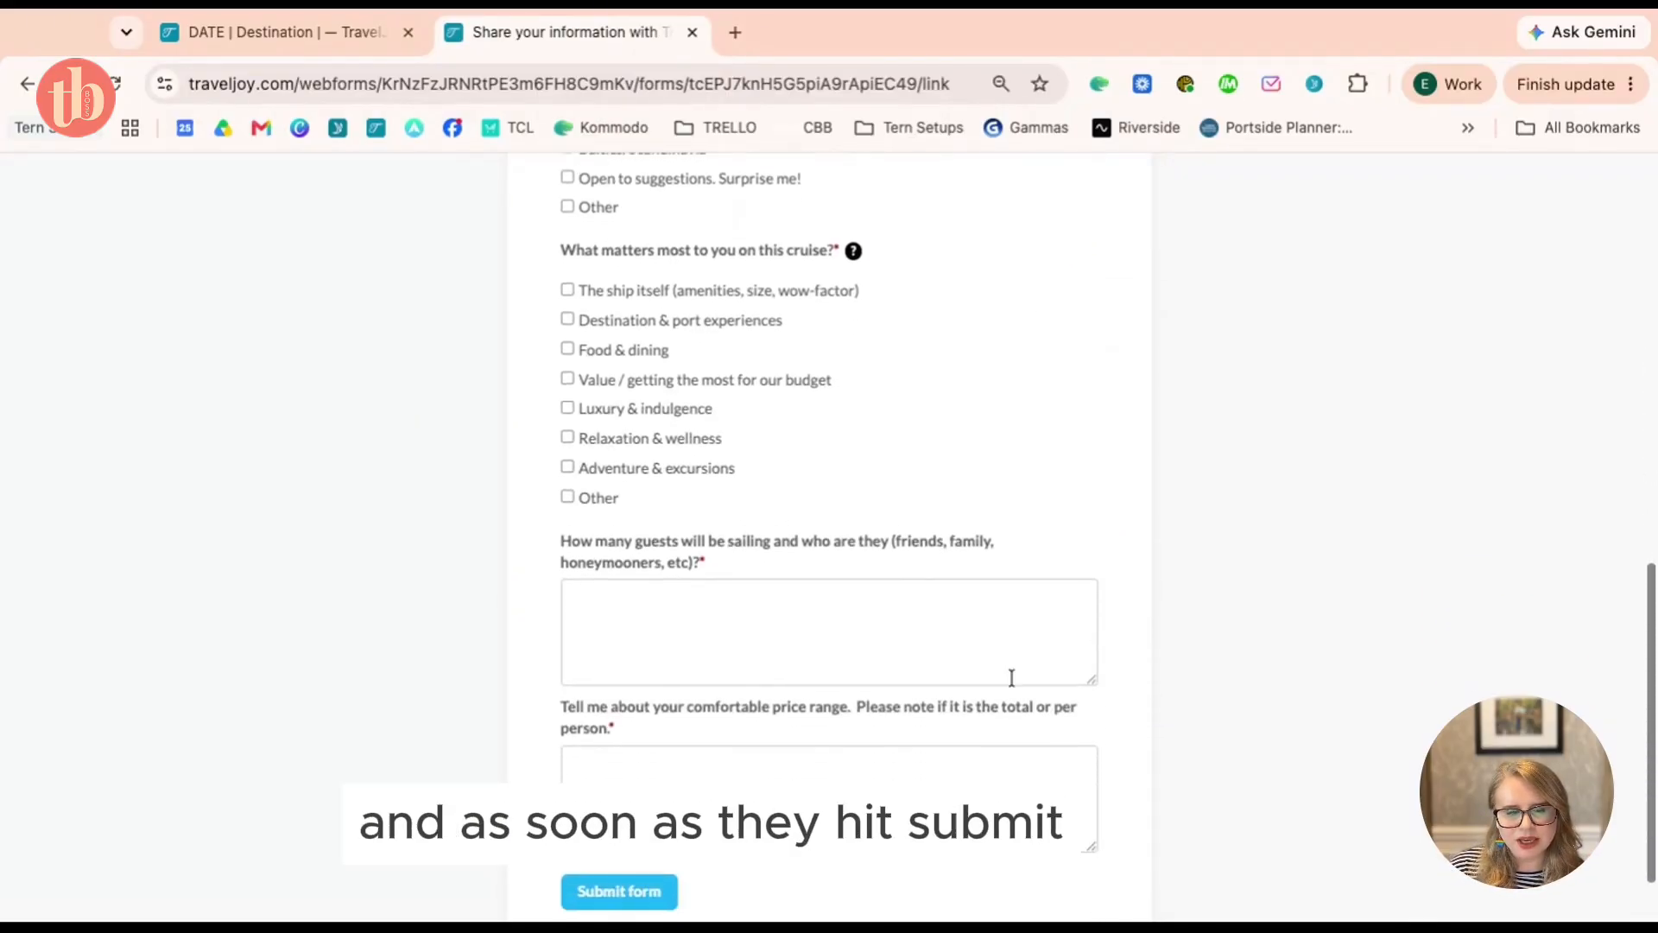
scroll(1011, 677, "up", 10)
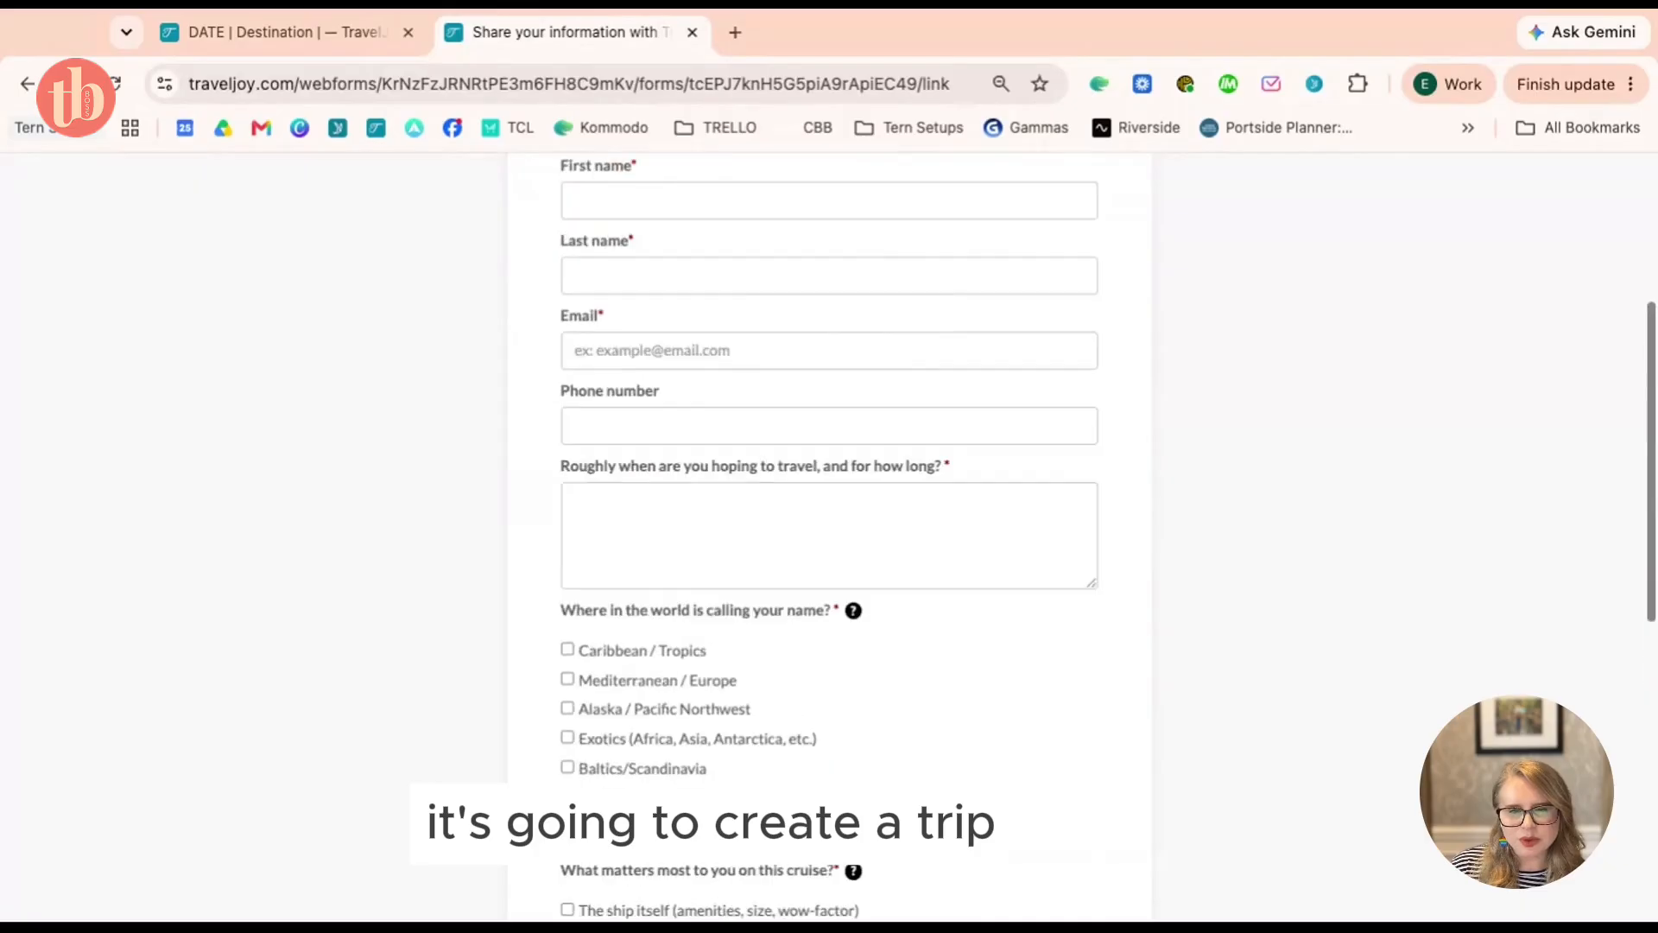
left_click(305, 45)
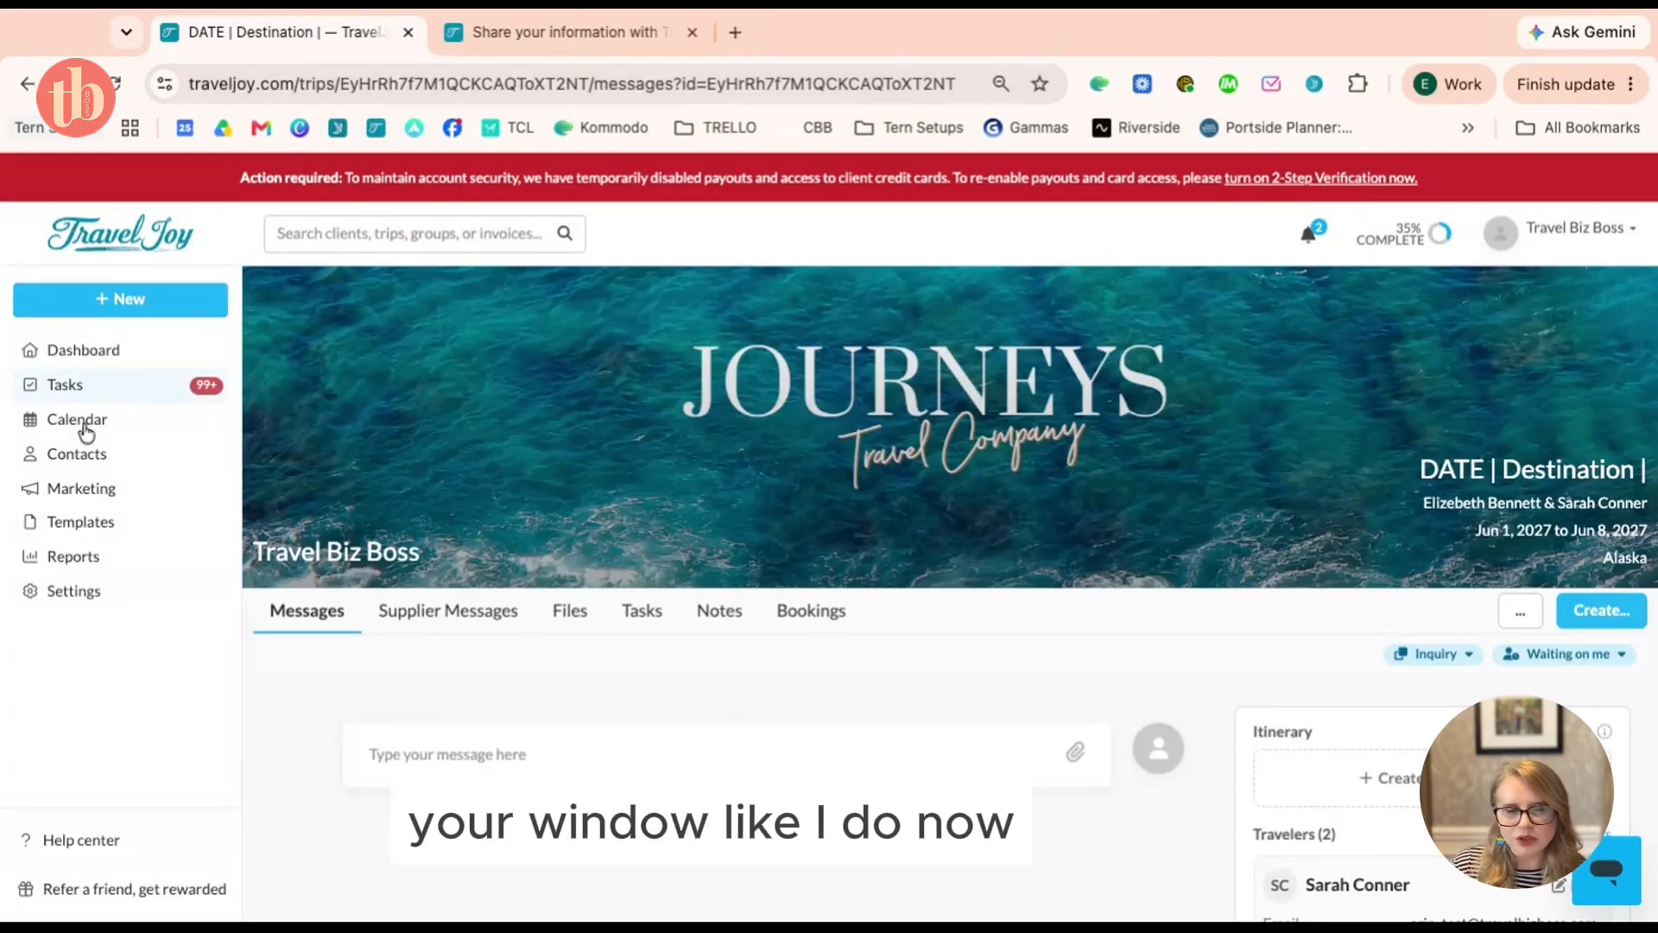
Search the Forms templates for '5' and open the Cruise Inquiry - 5 questions template
left_click(91, 527)
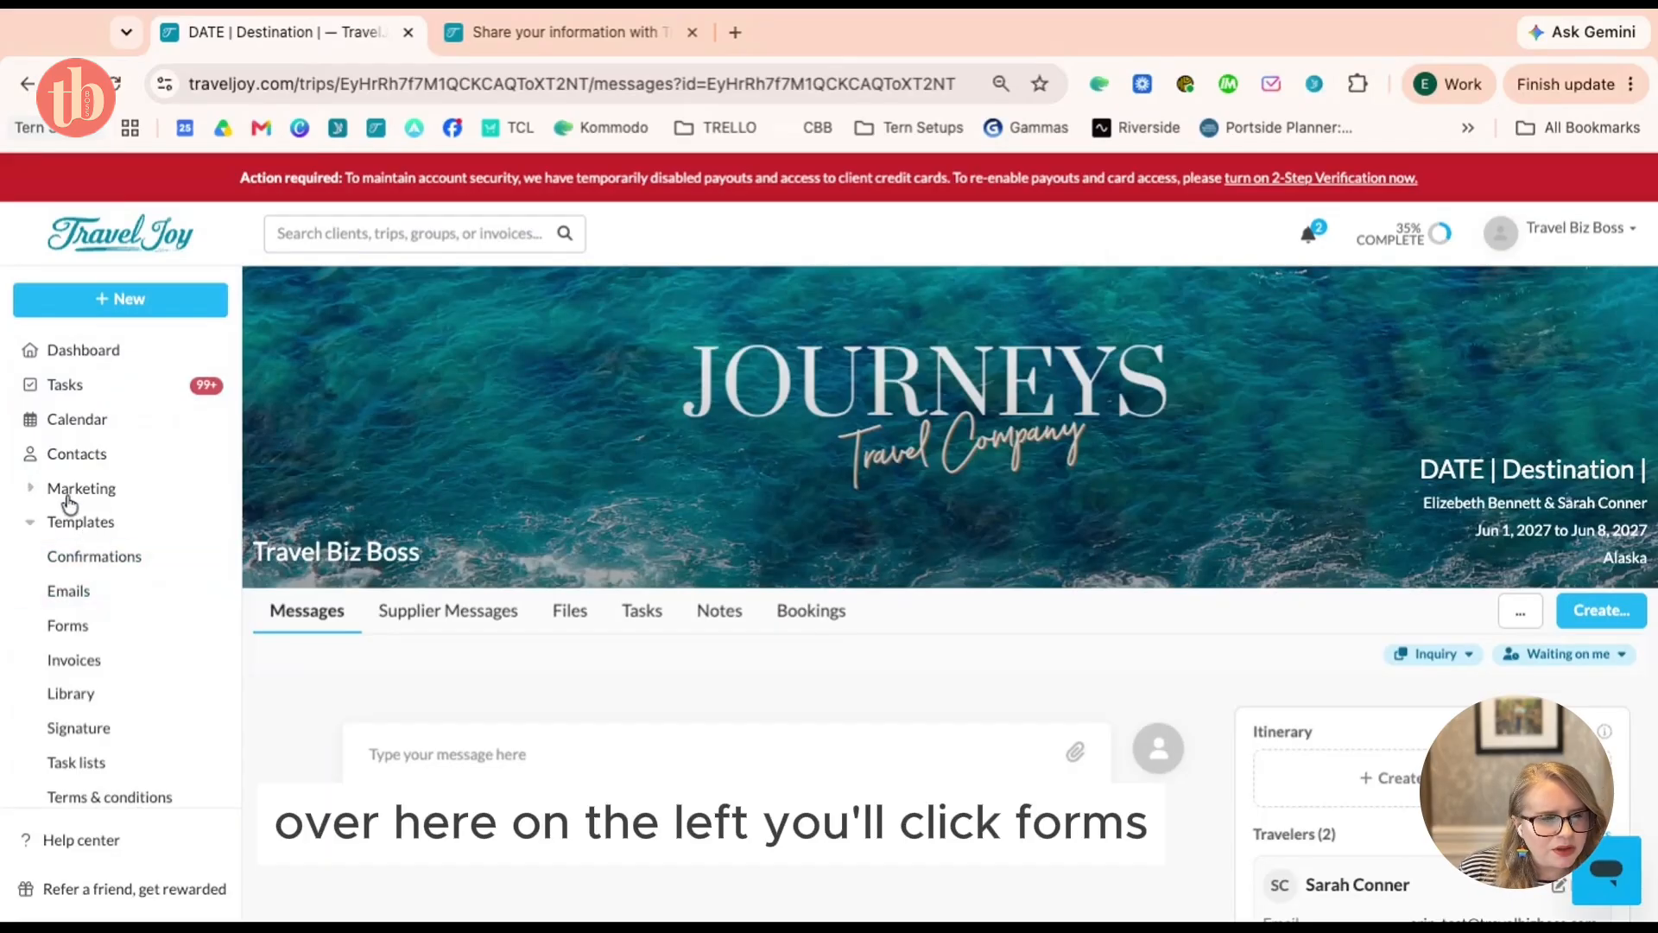
left_click(62, 642)
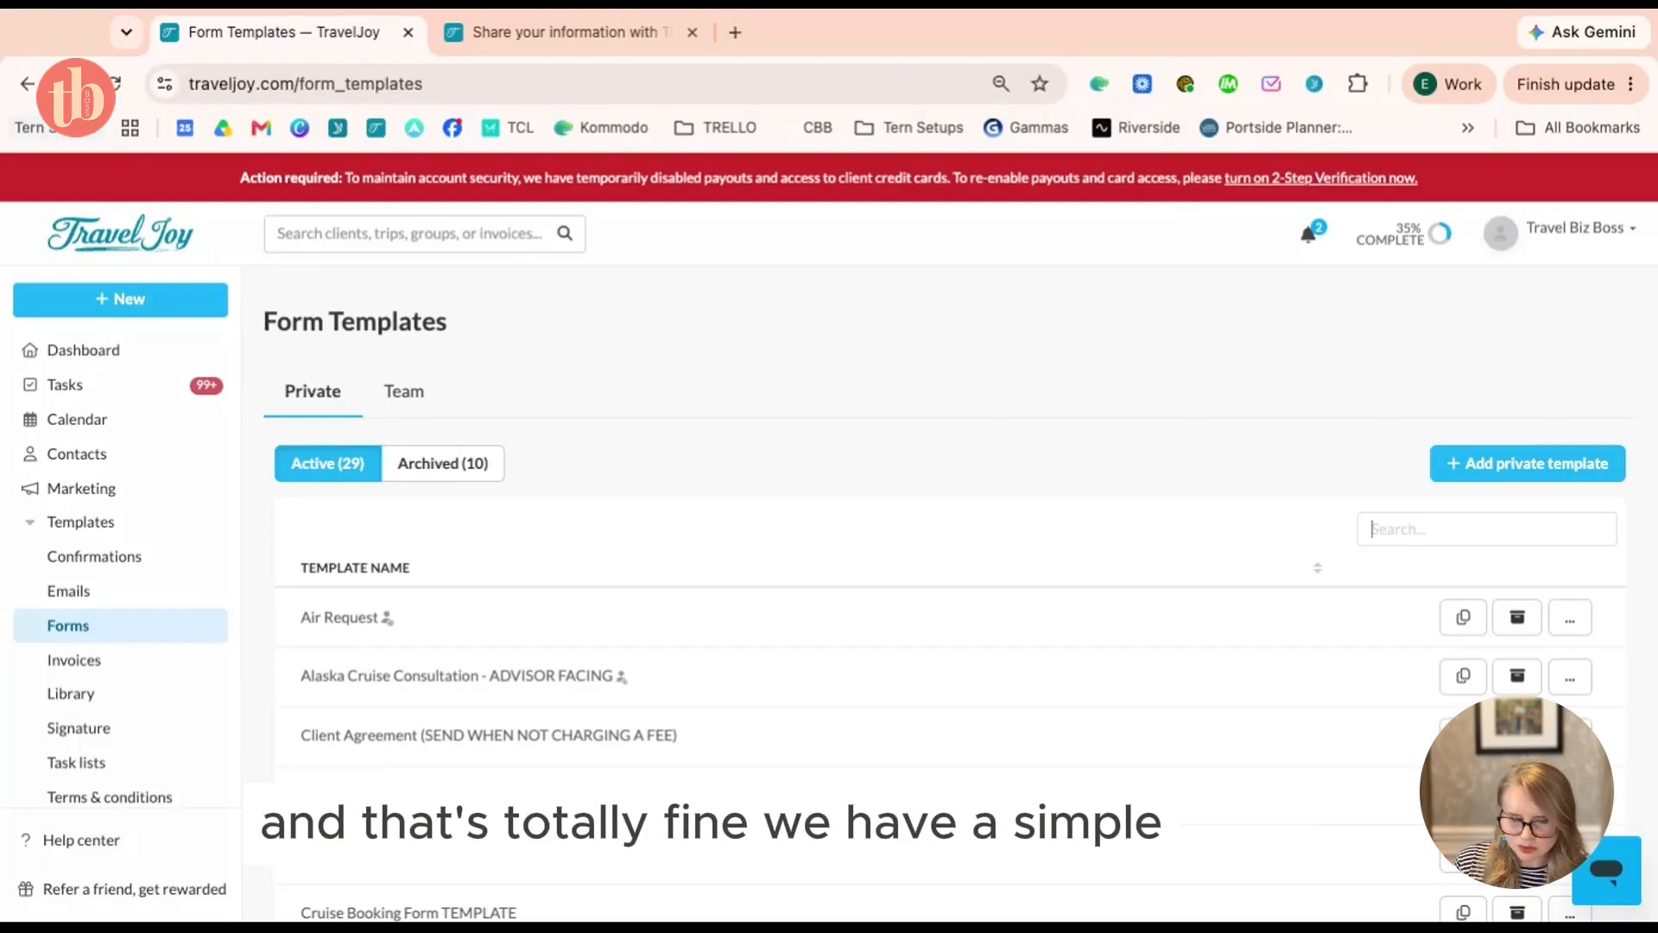
left_click(1486, 530)
type("5")
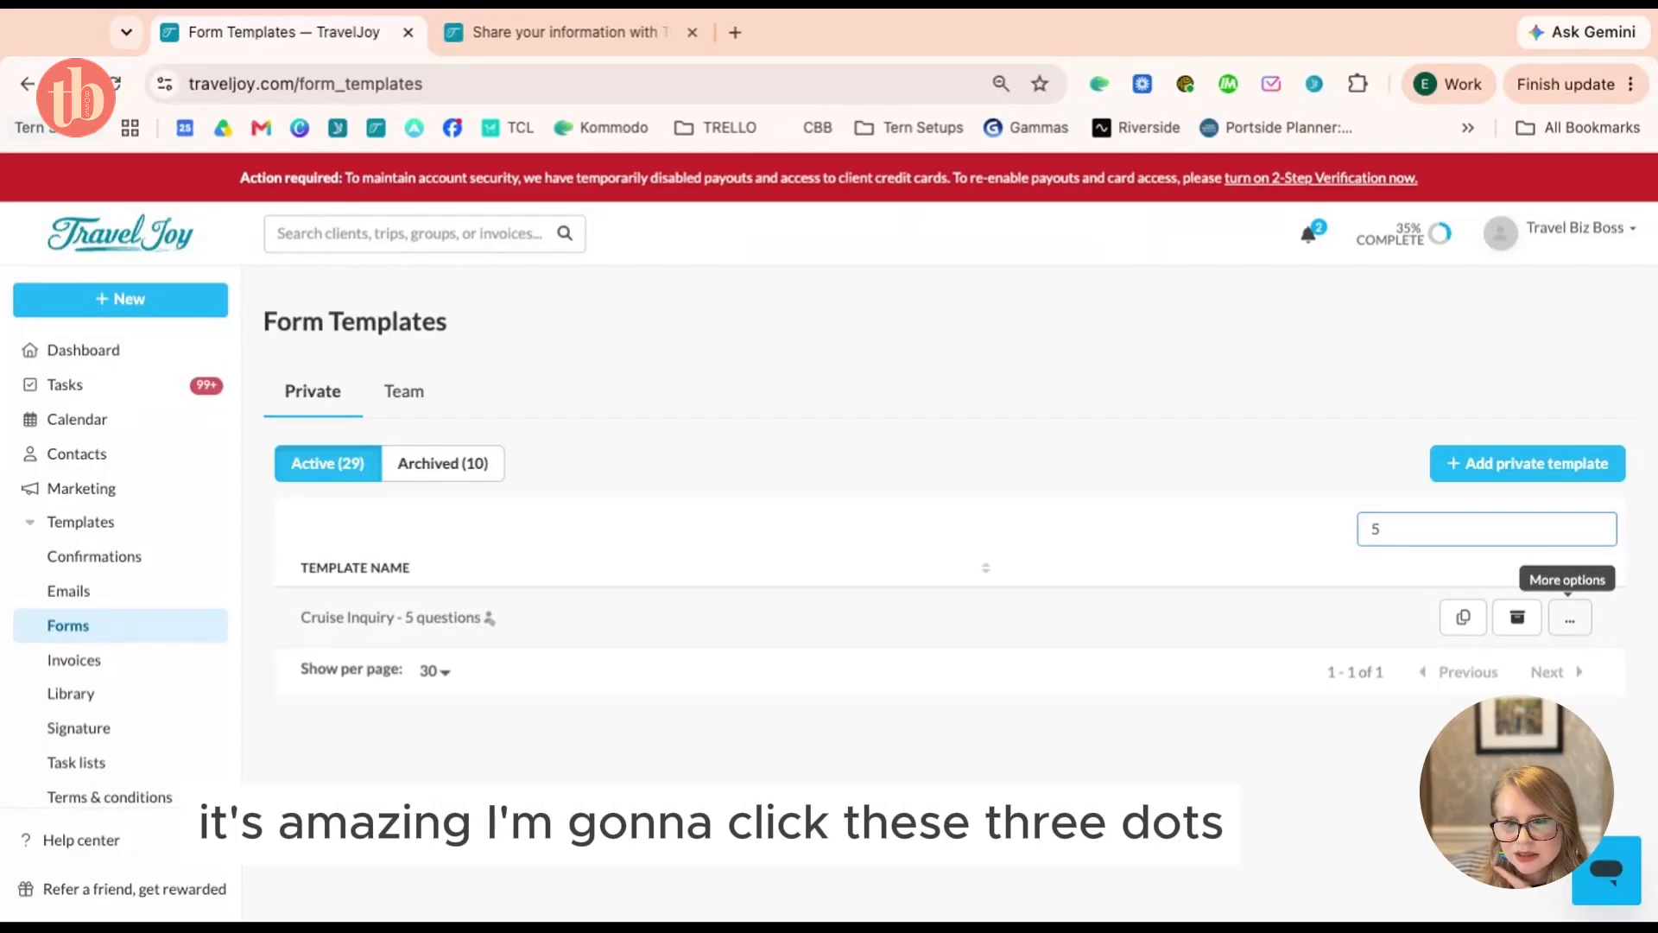
left_click(1577, 625)
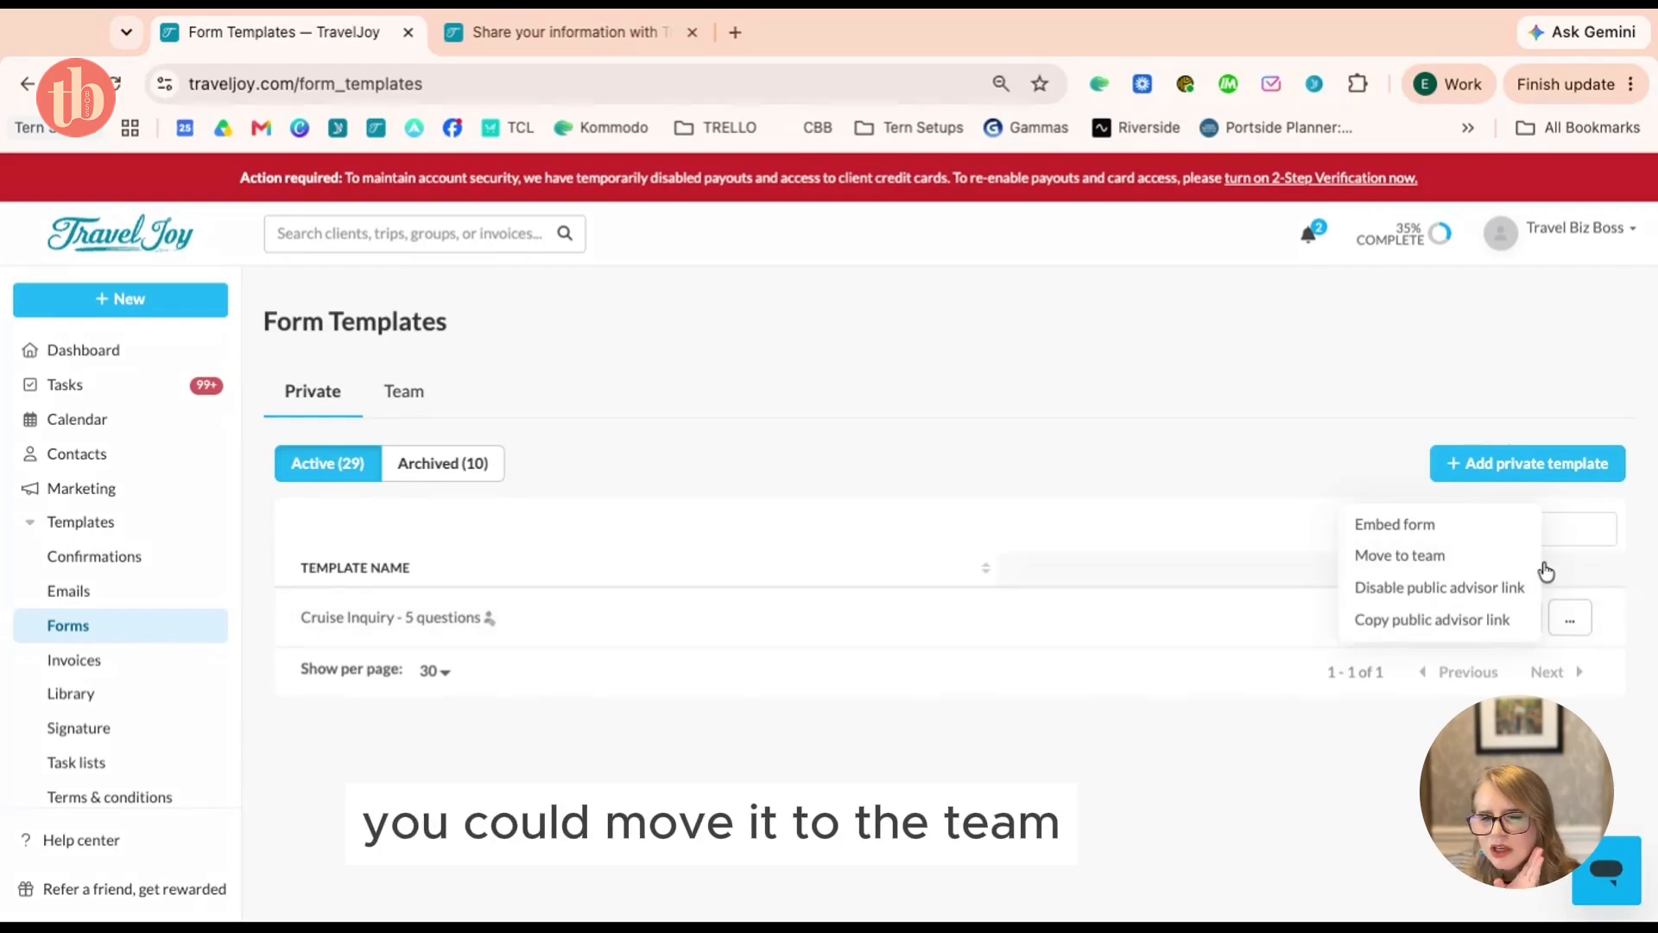
left_click(1225, 733)
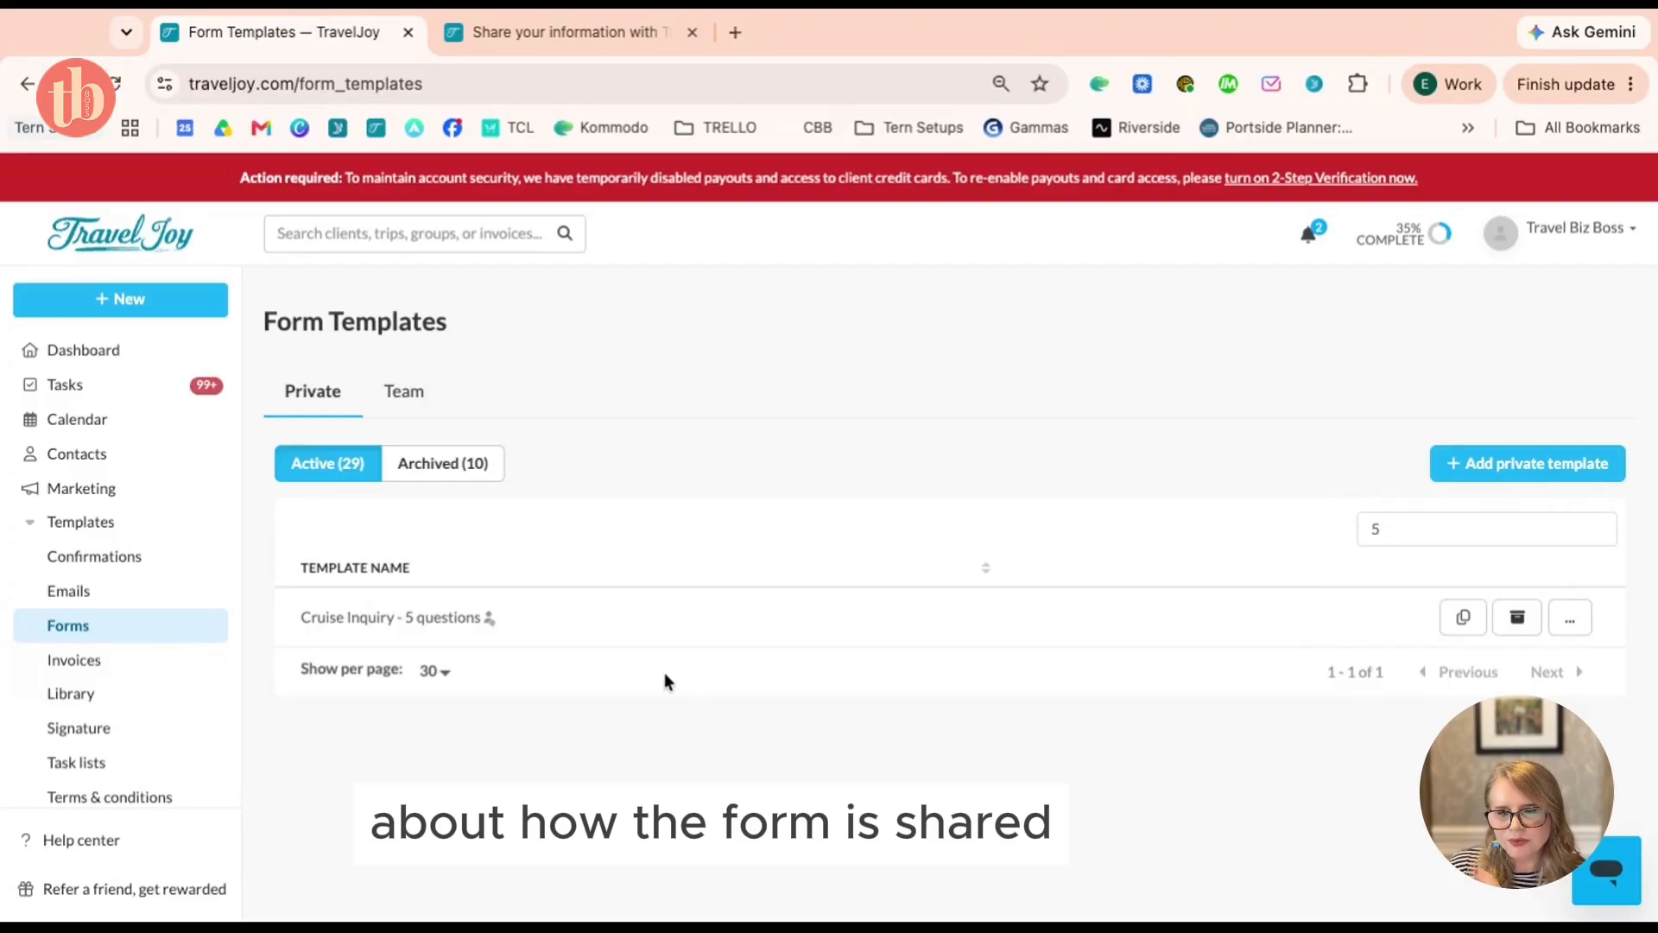
left_click(688, 634)
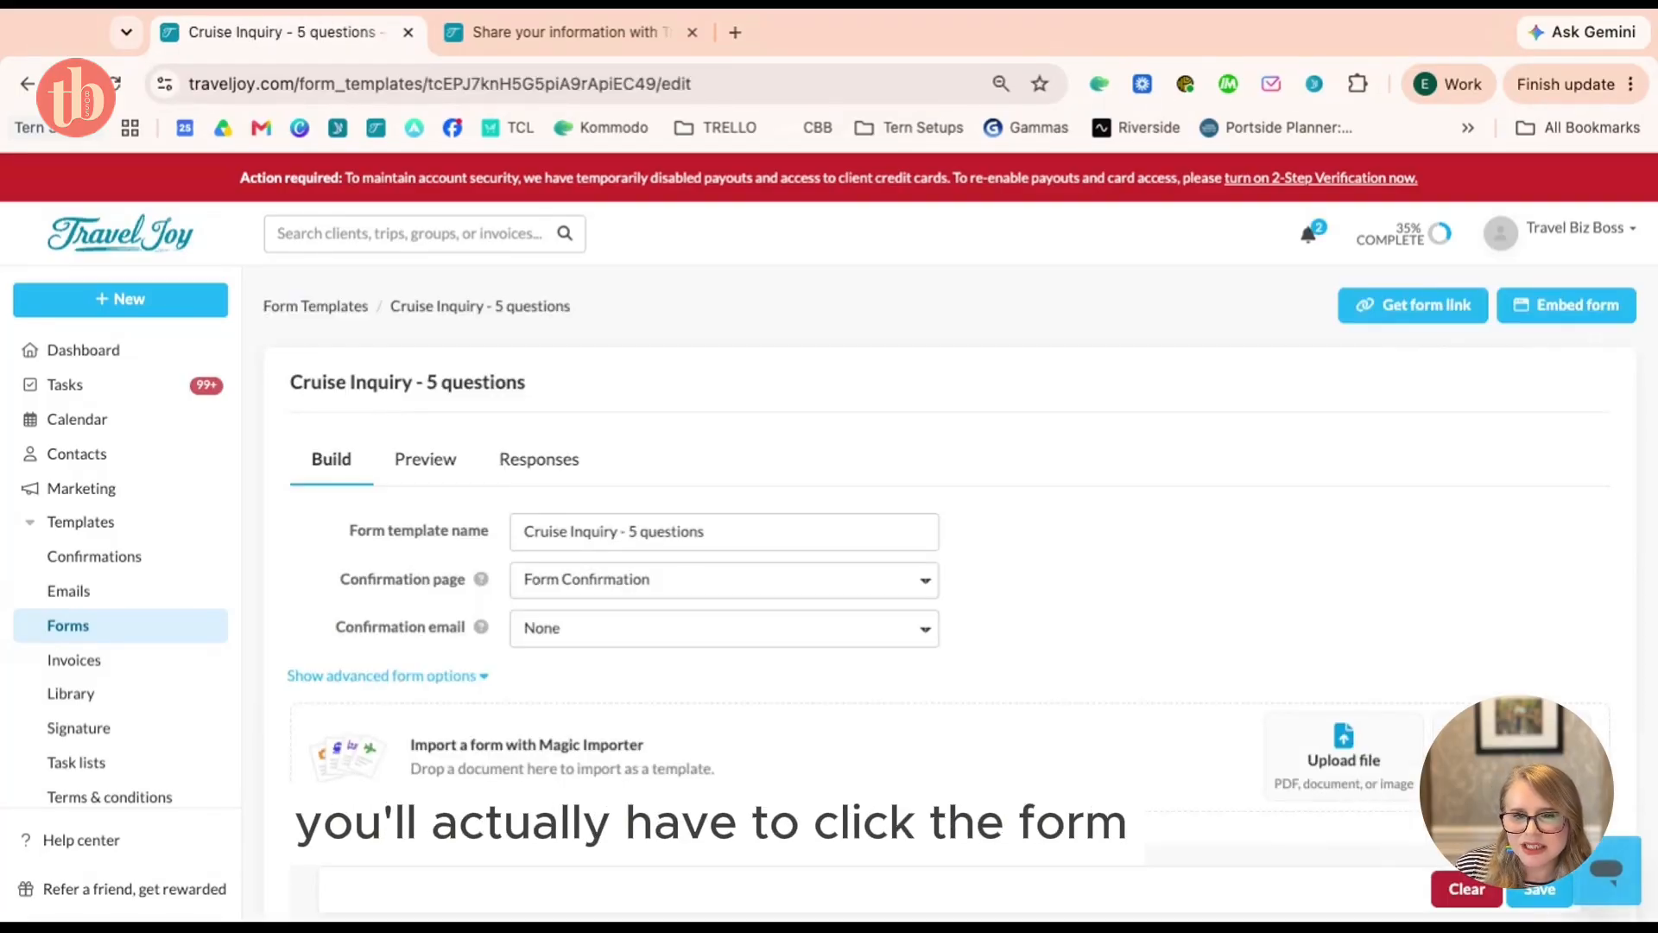
Copy the Cruise Inquiry form's shareable link to the clipboard
left_click(1452, 319)
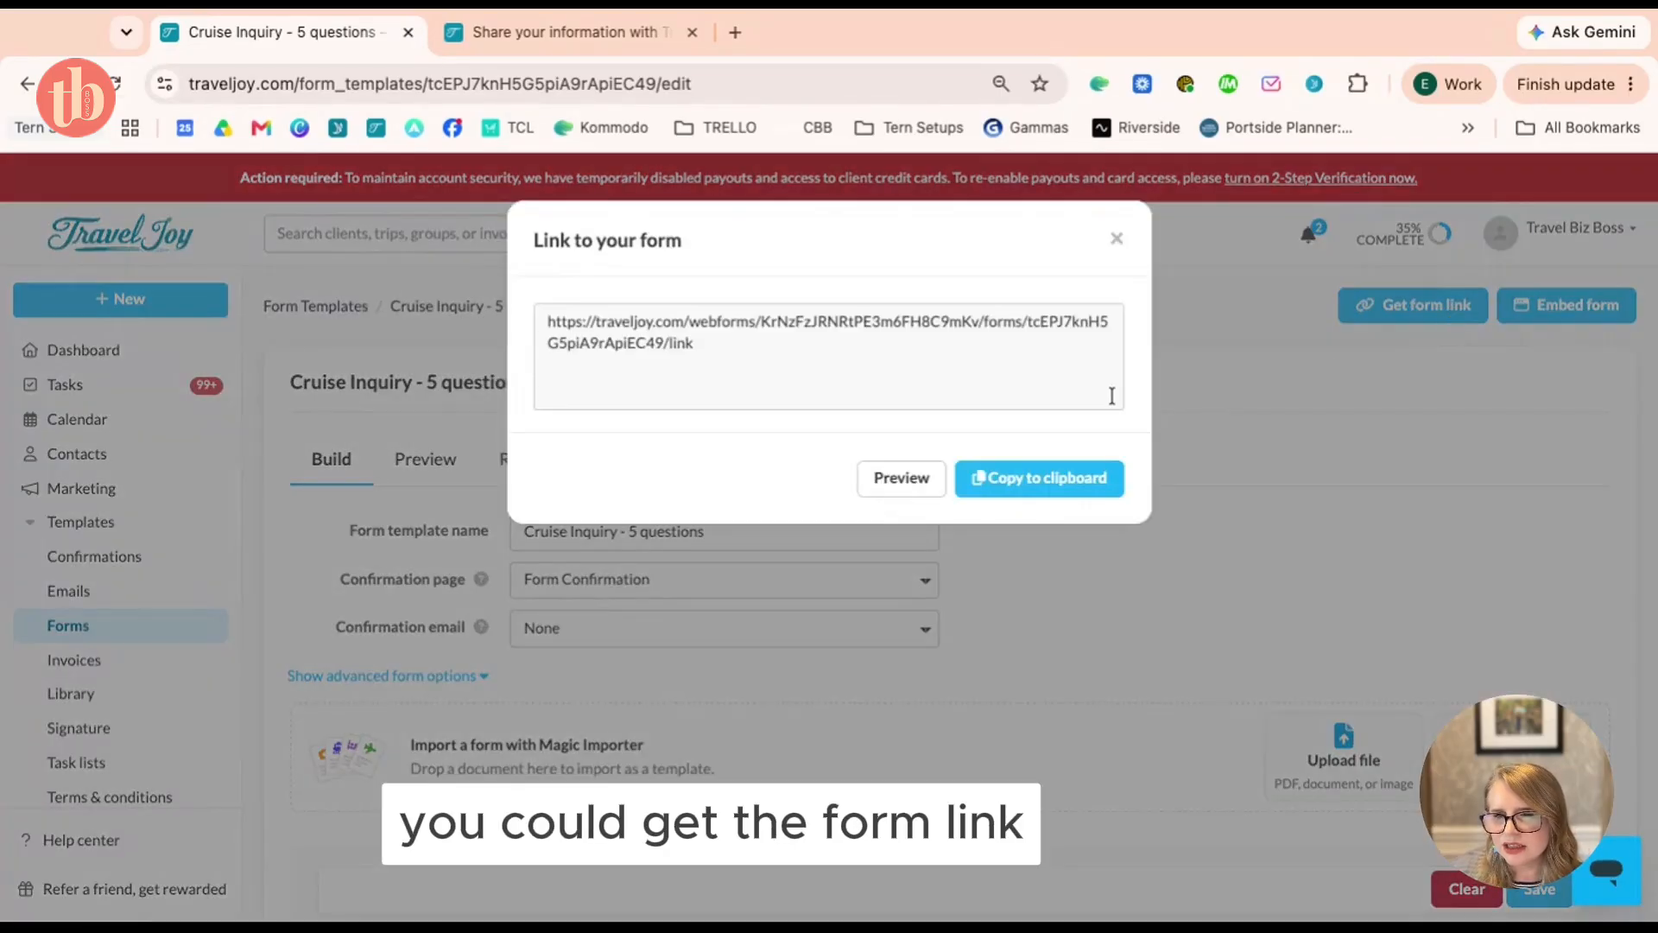
left_click(1074, 480)
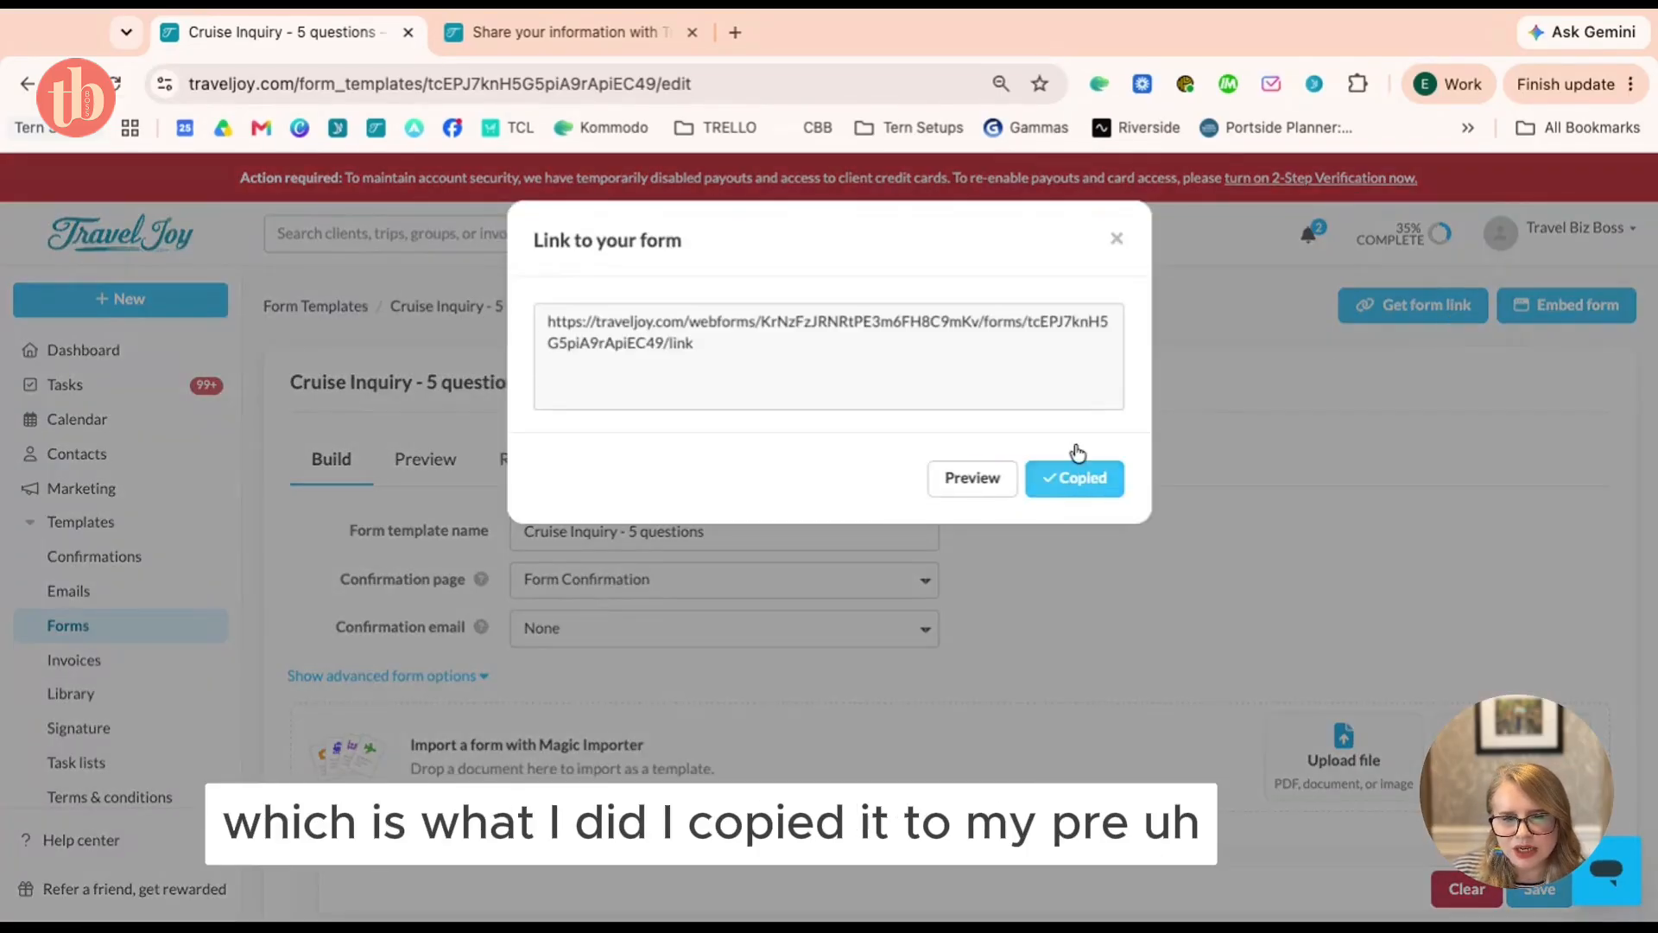
left_click(1119, 241)
Load the copied form link in the second browser tab, then return to the template
left_click(566, 35)
left_click(590, 86)
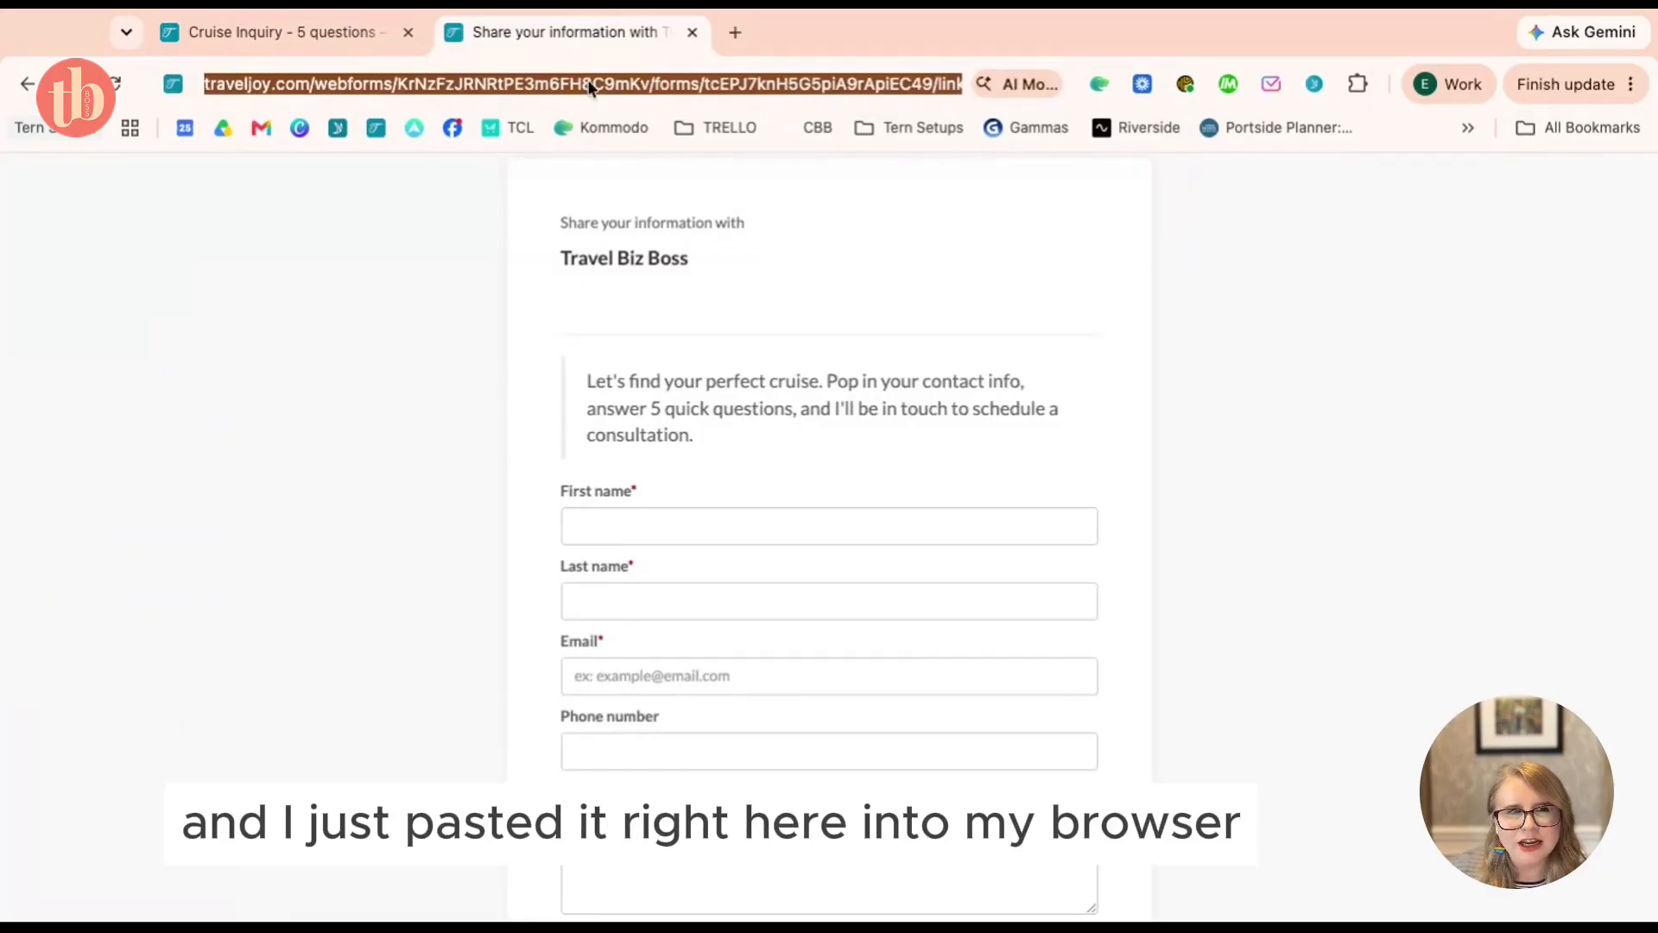
key("Return")
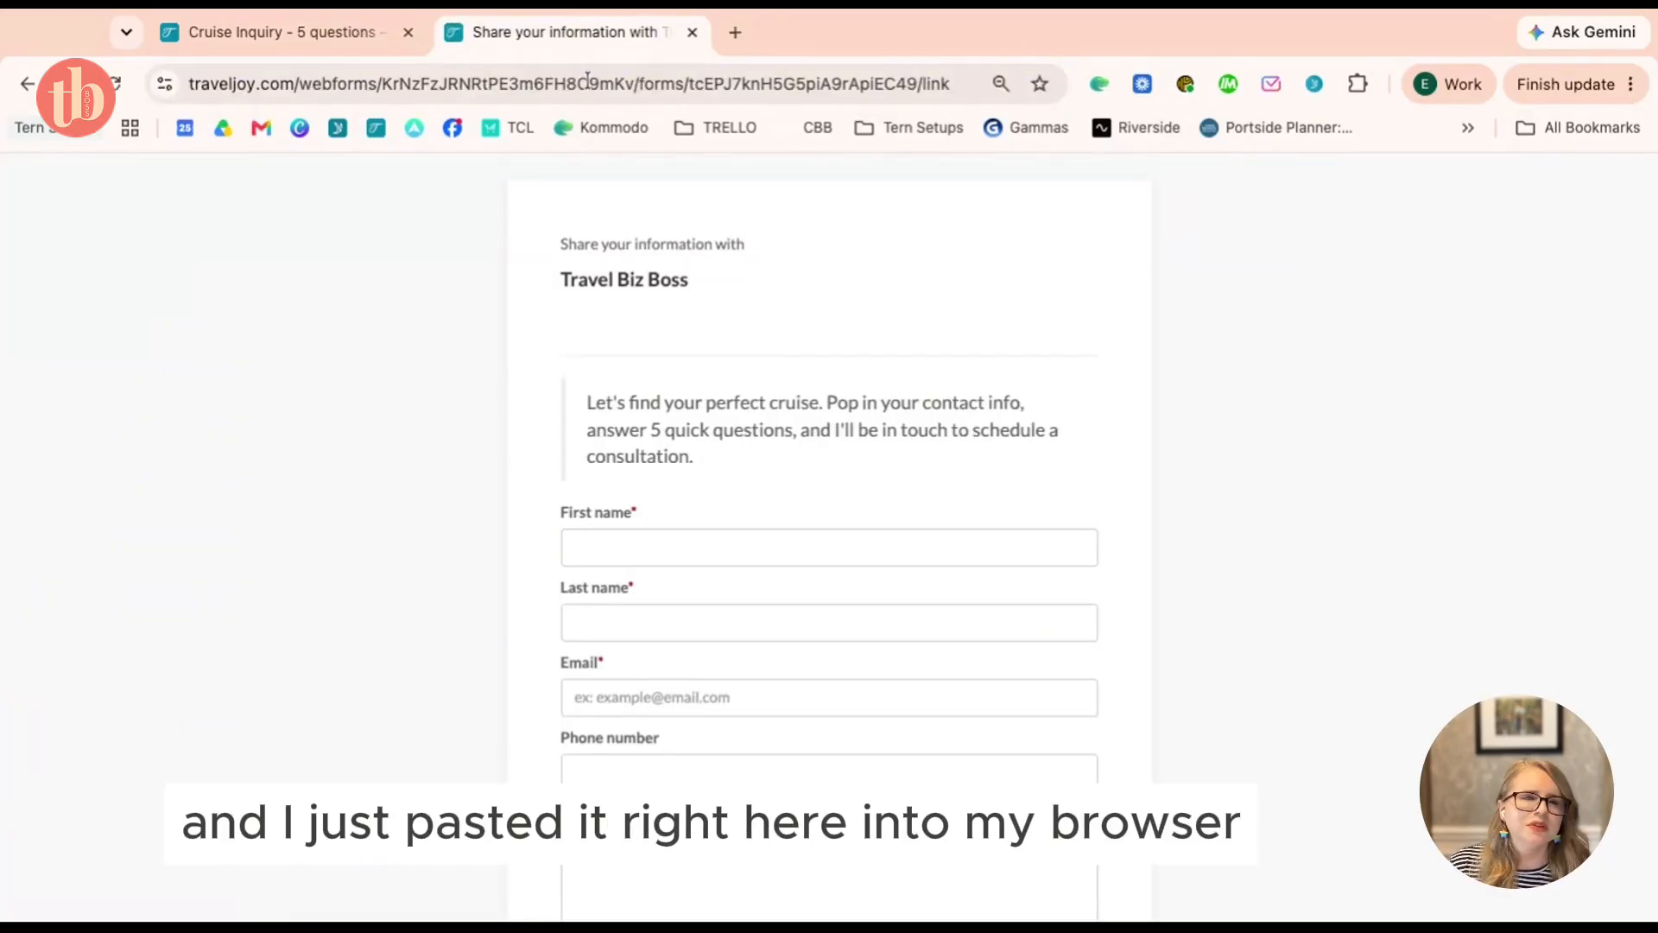
left_click(302, 43)
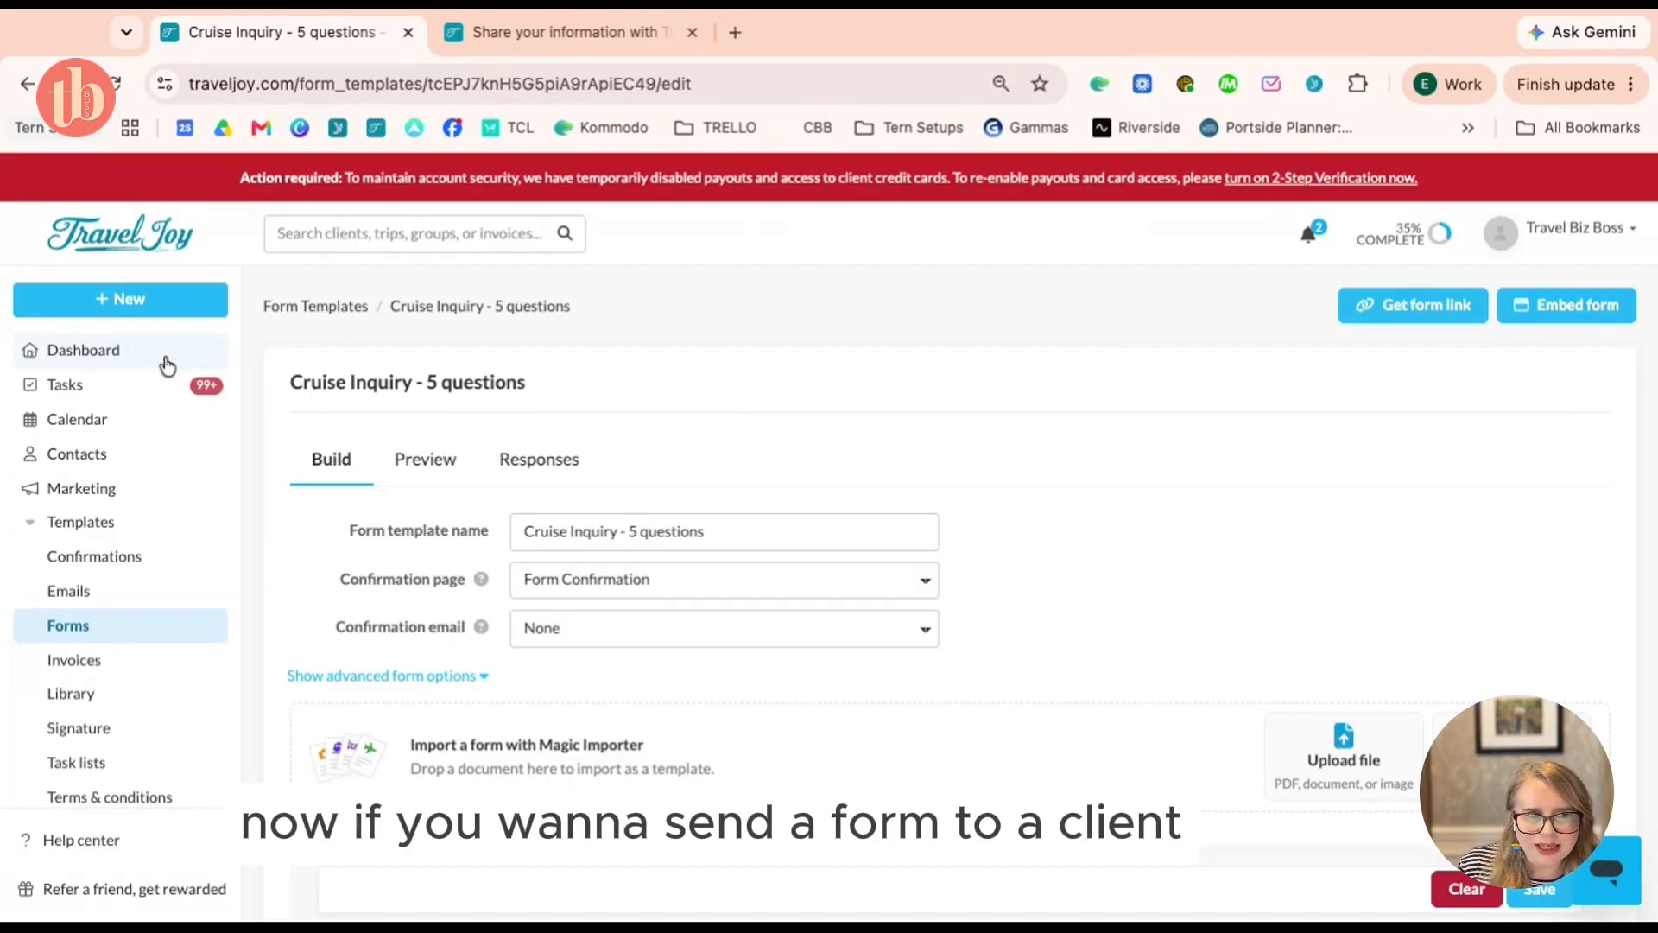
Glance at the public form tab and return to the Cruise Inquiry form editor
left_click(540, 39)
left_click(272, 31)
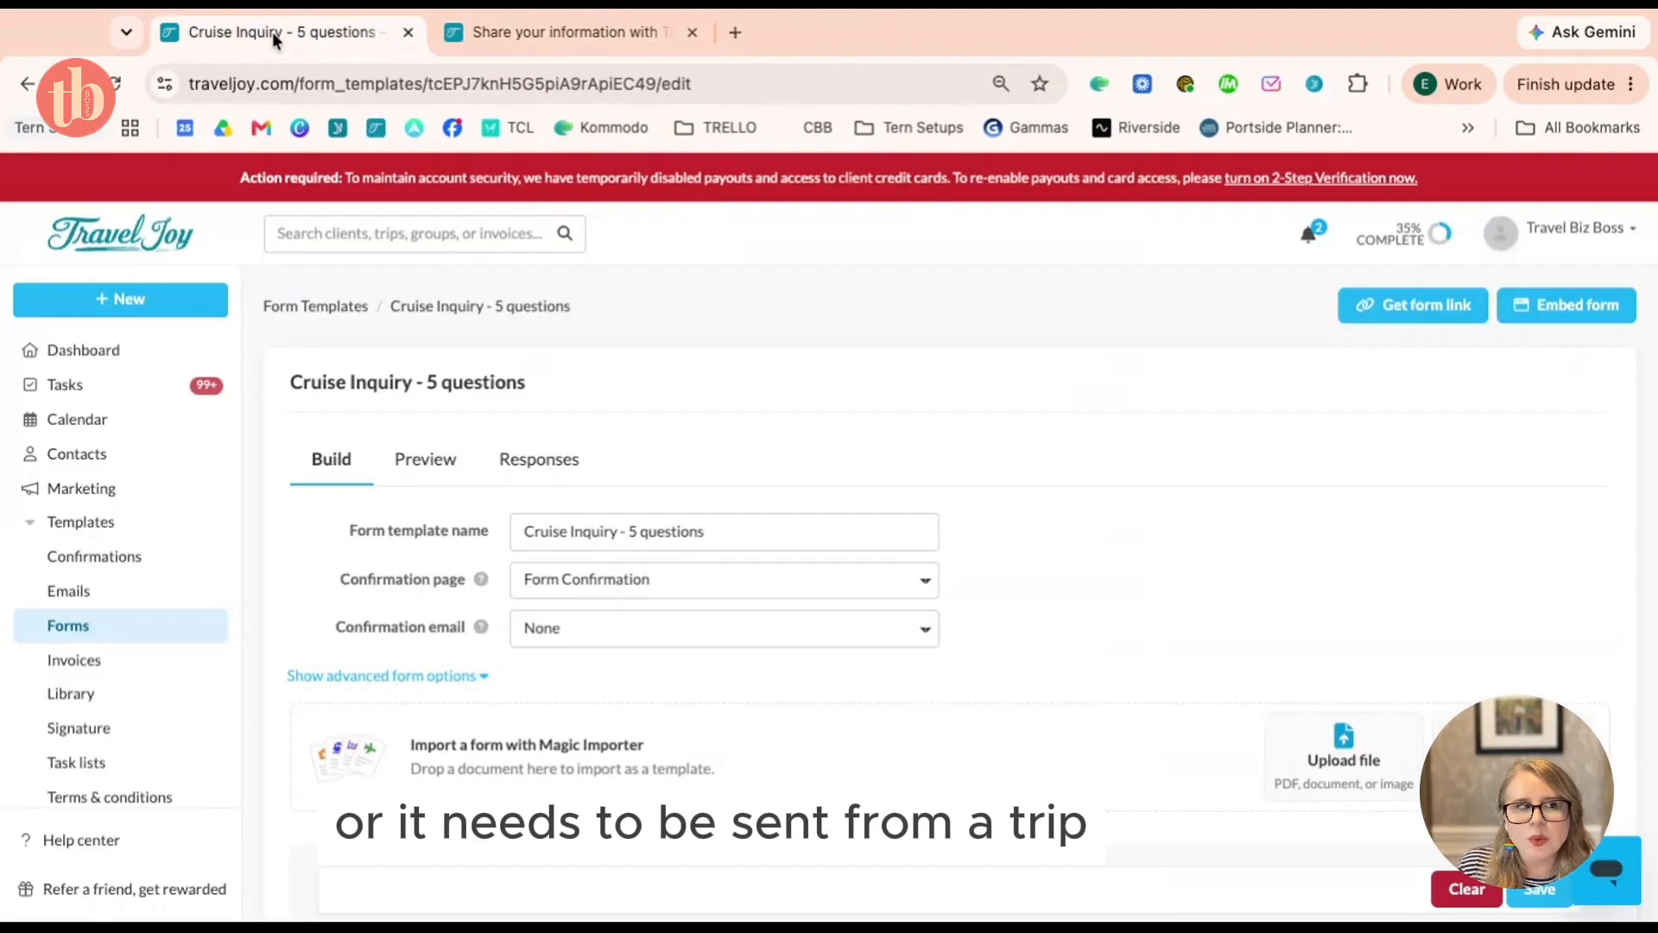
scroll(1076, 447, "down", 4)
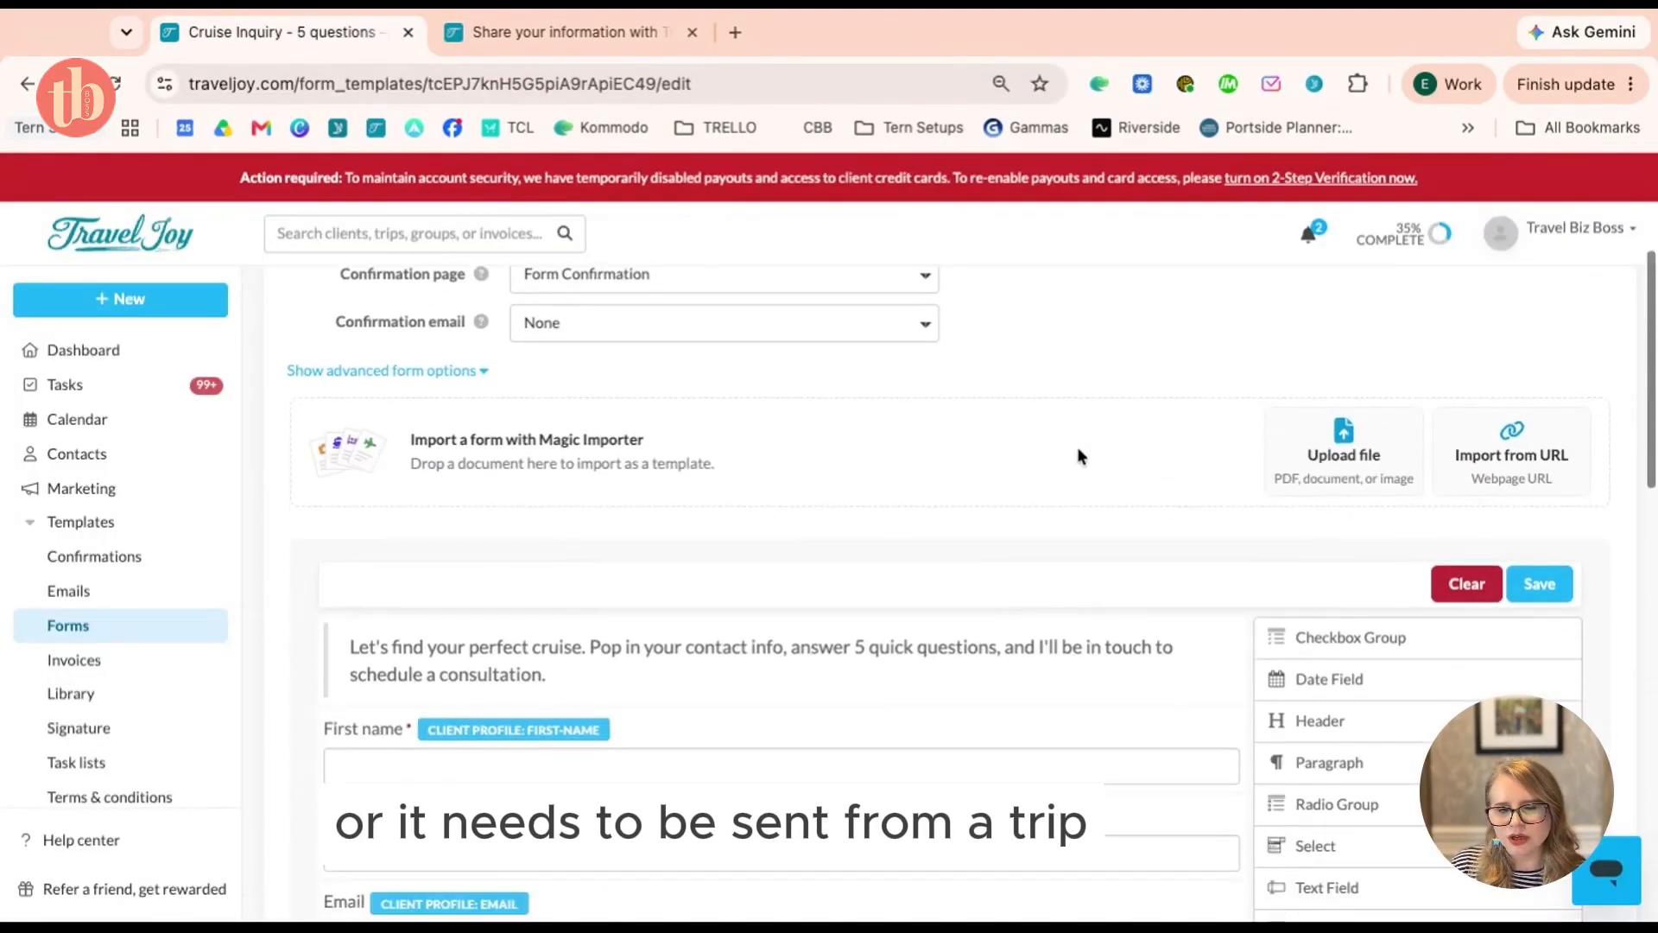
scroll(1076, 447, "up", 4)
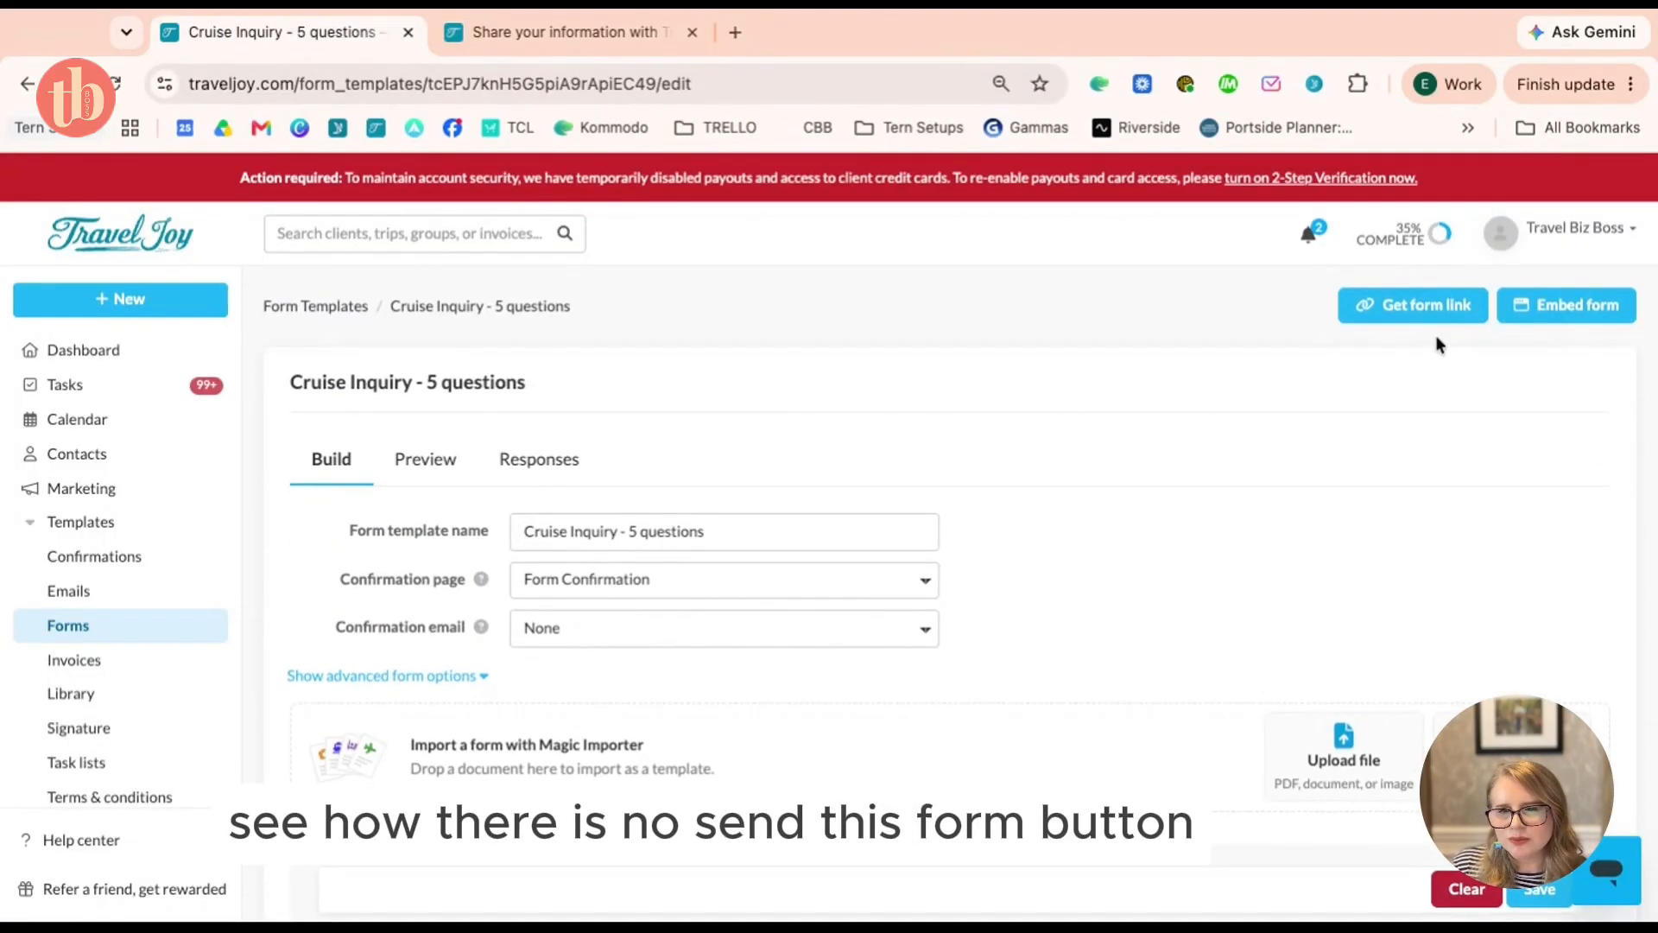
Copy the form's shareable link again and go to the Dashboard
left_click(1466, 306)
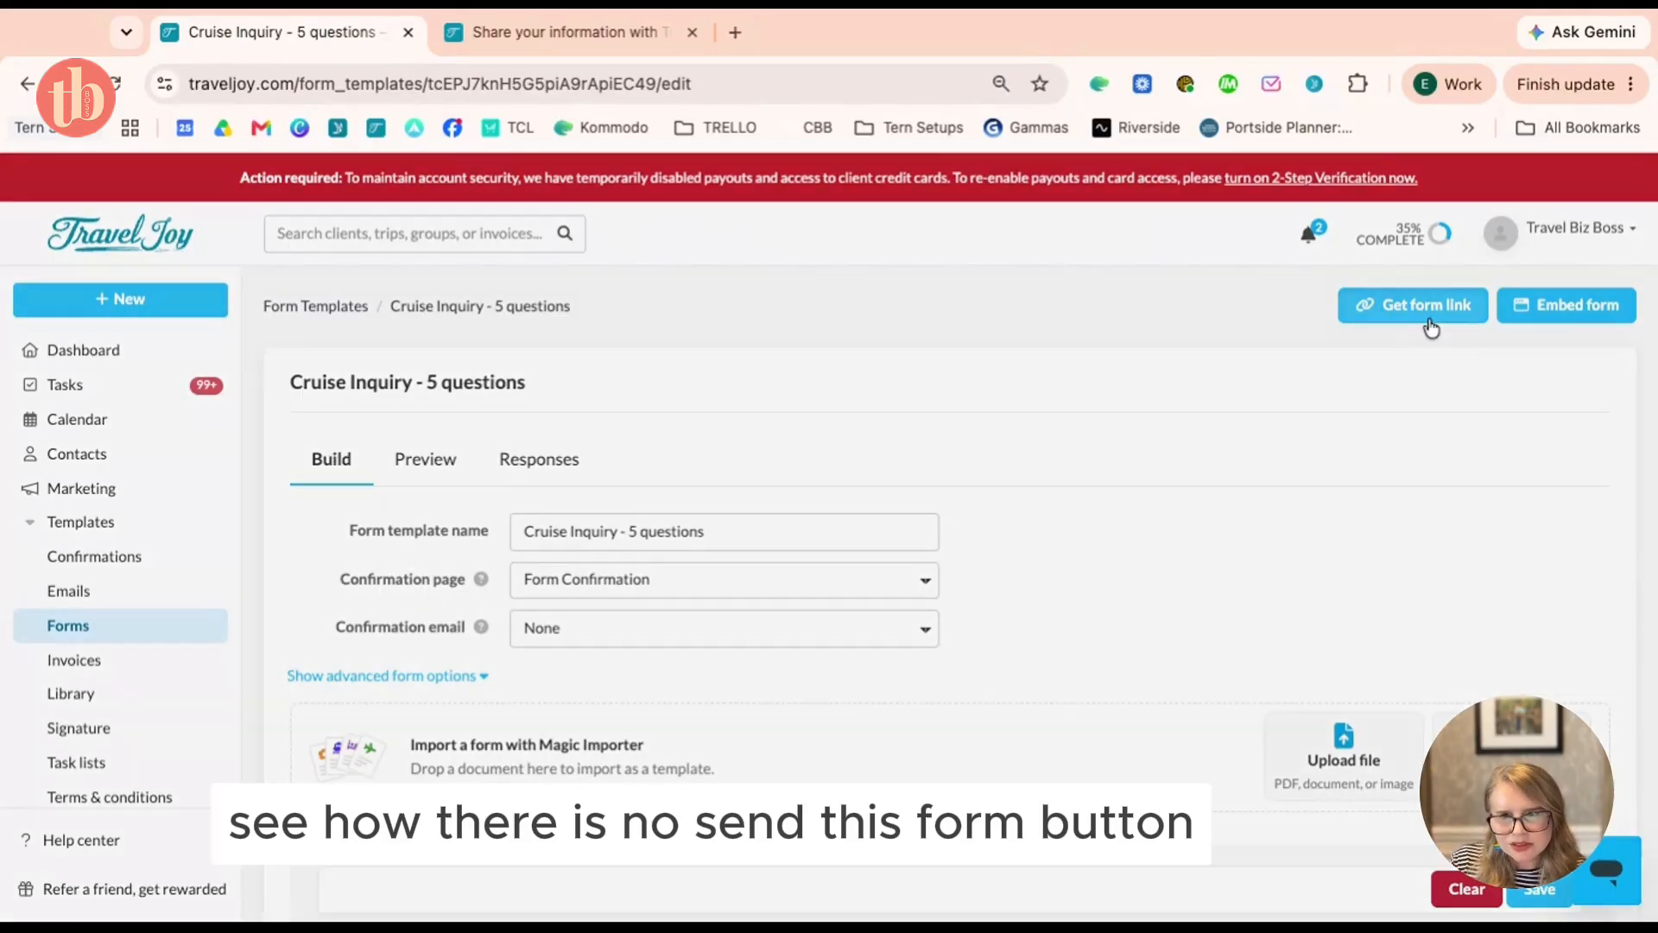
left_click(1094, 479)
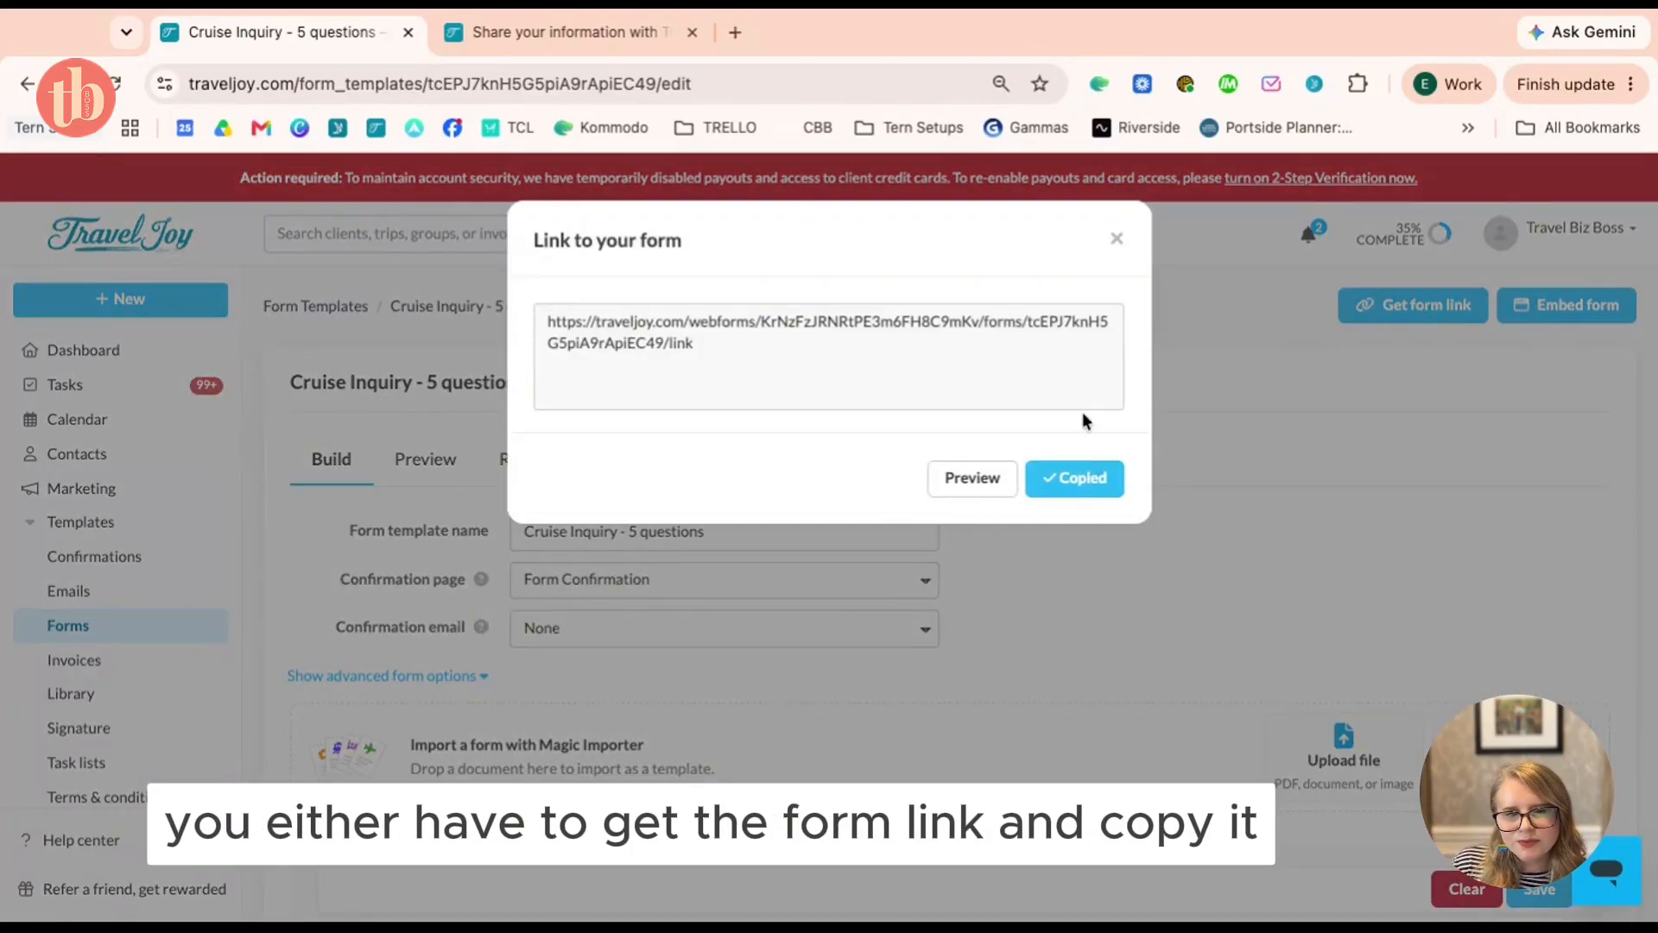
left_click(1119, 241)
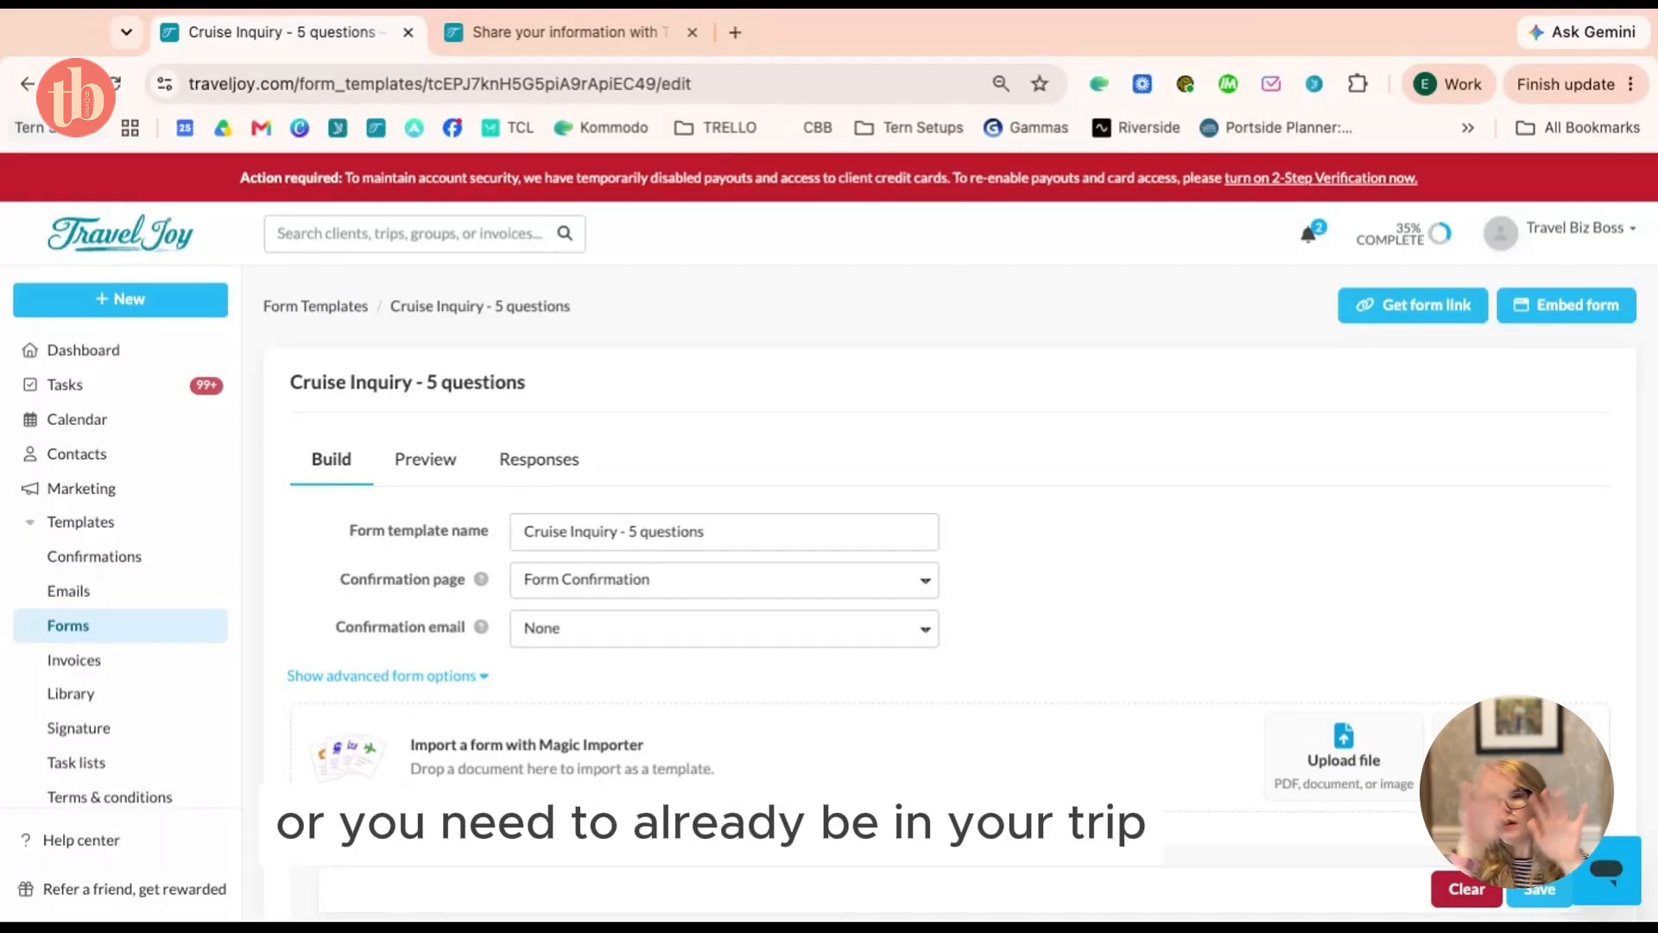
left_click(110, 350)
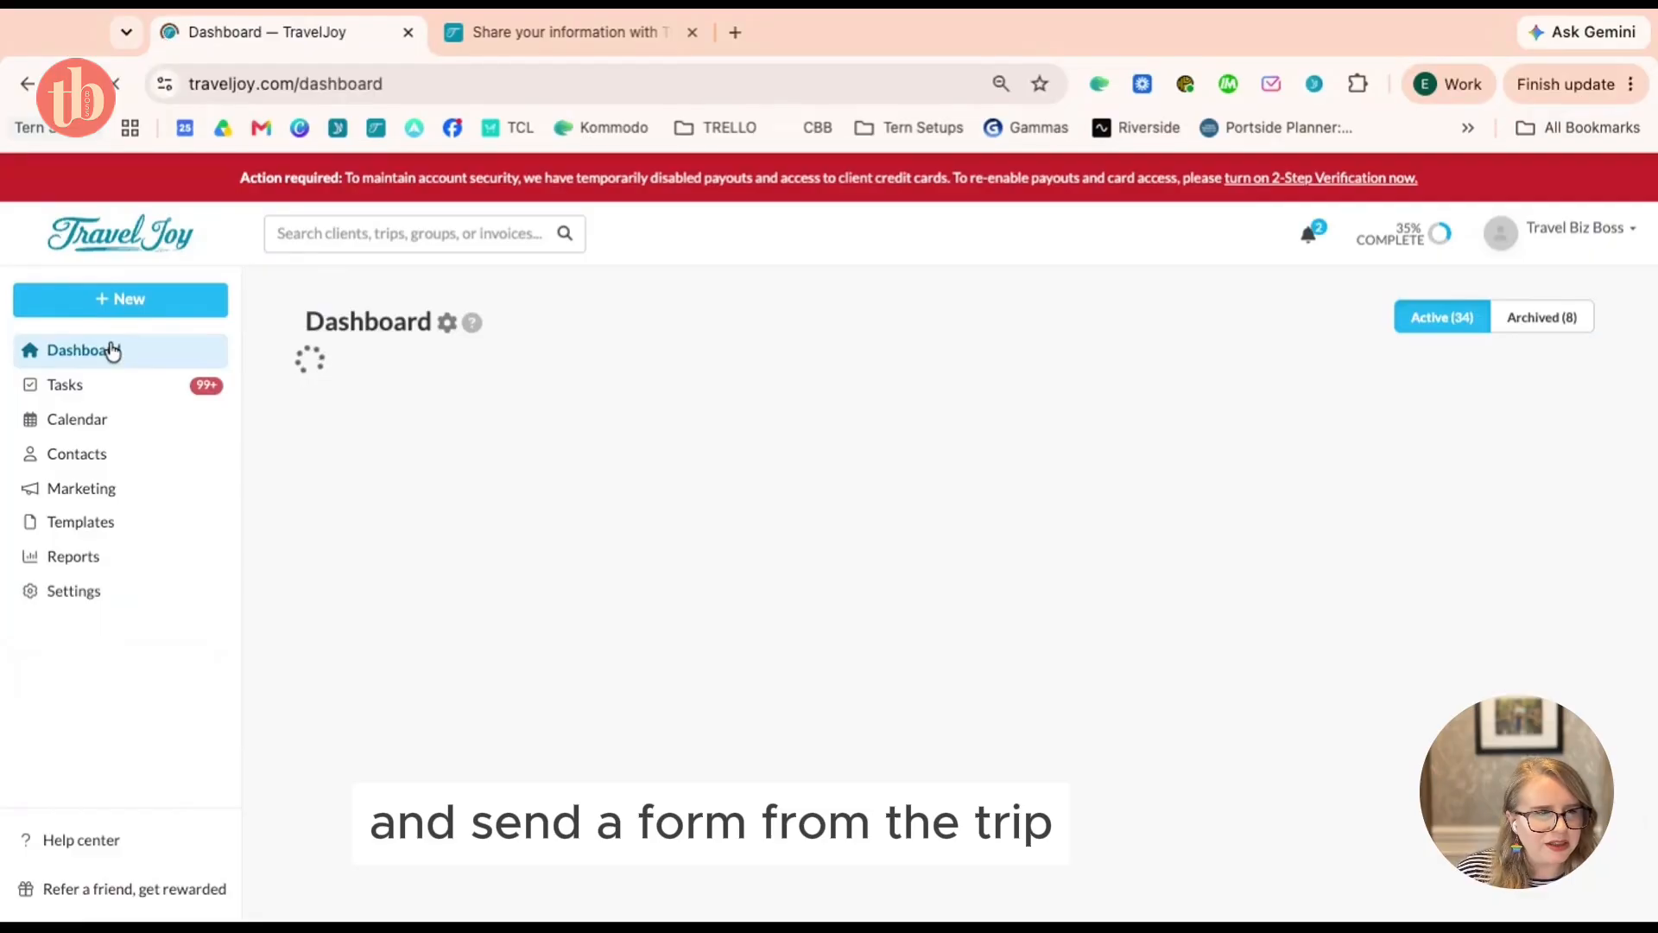
Open the 'DATE | Destination |' Alaska trip from the Dashboard's trip table
scroll(681, 509, "down", 2)
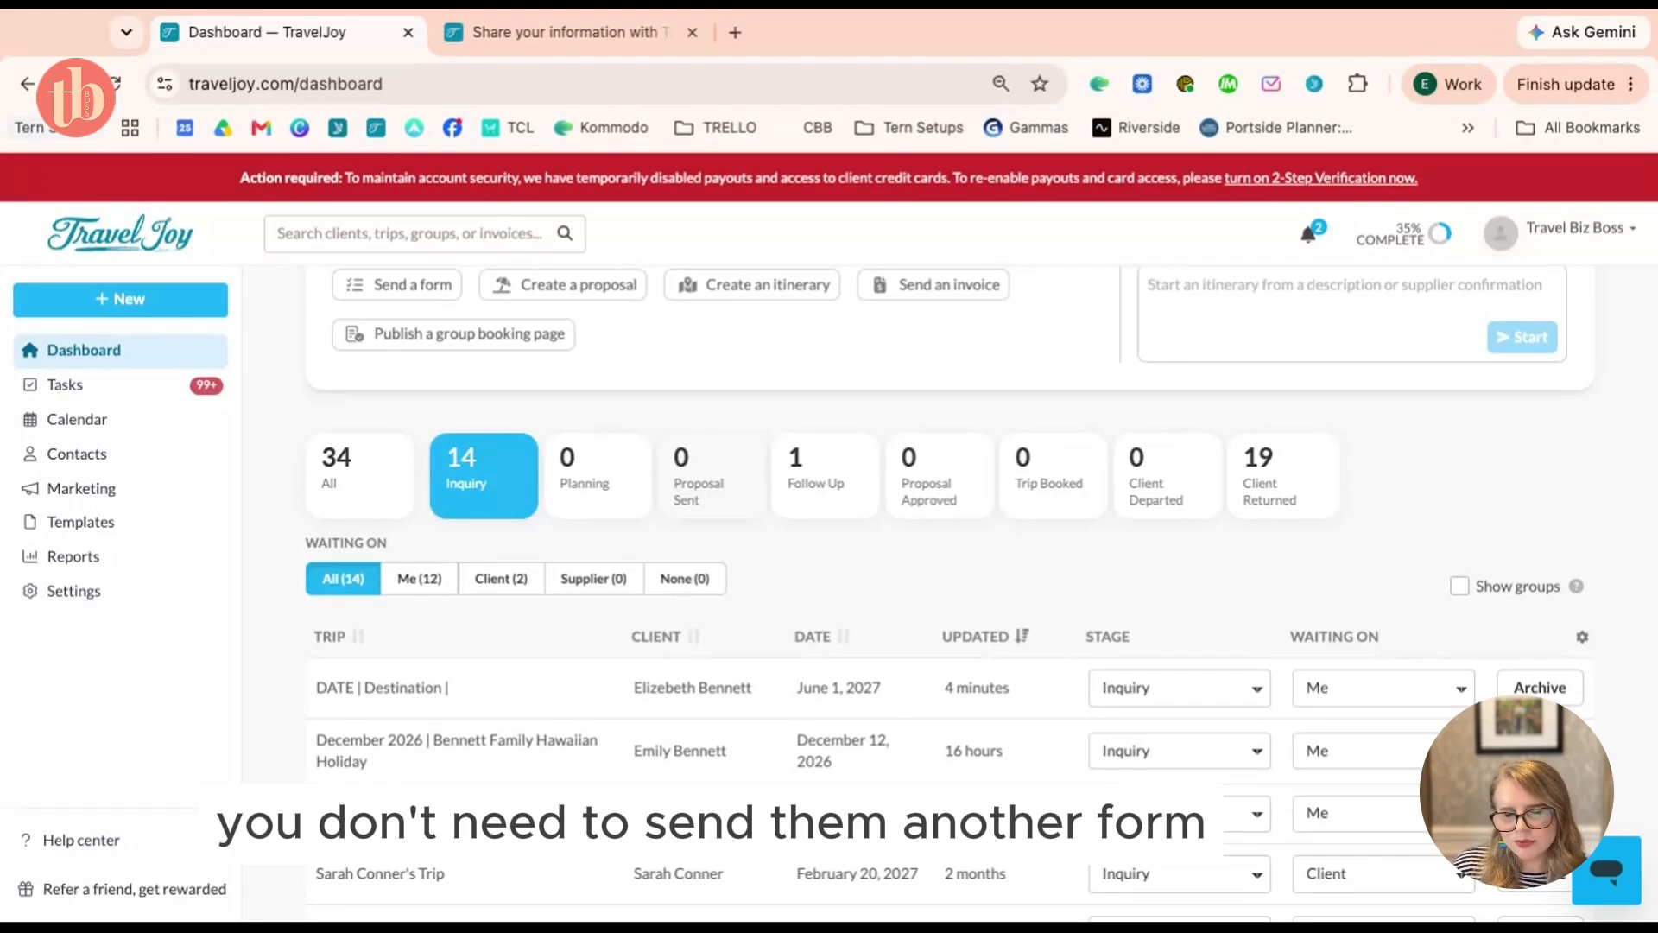
left_click(545, 699)
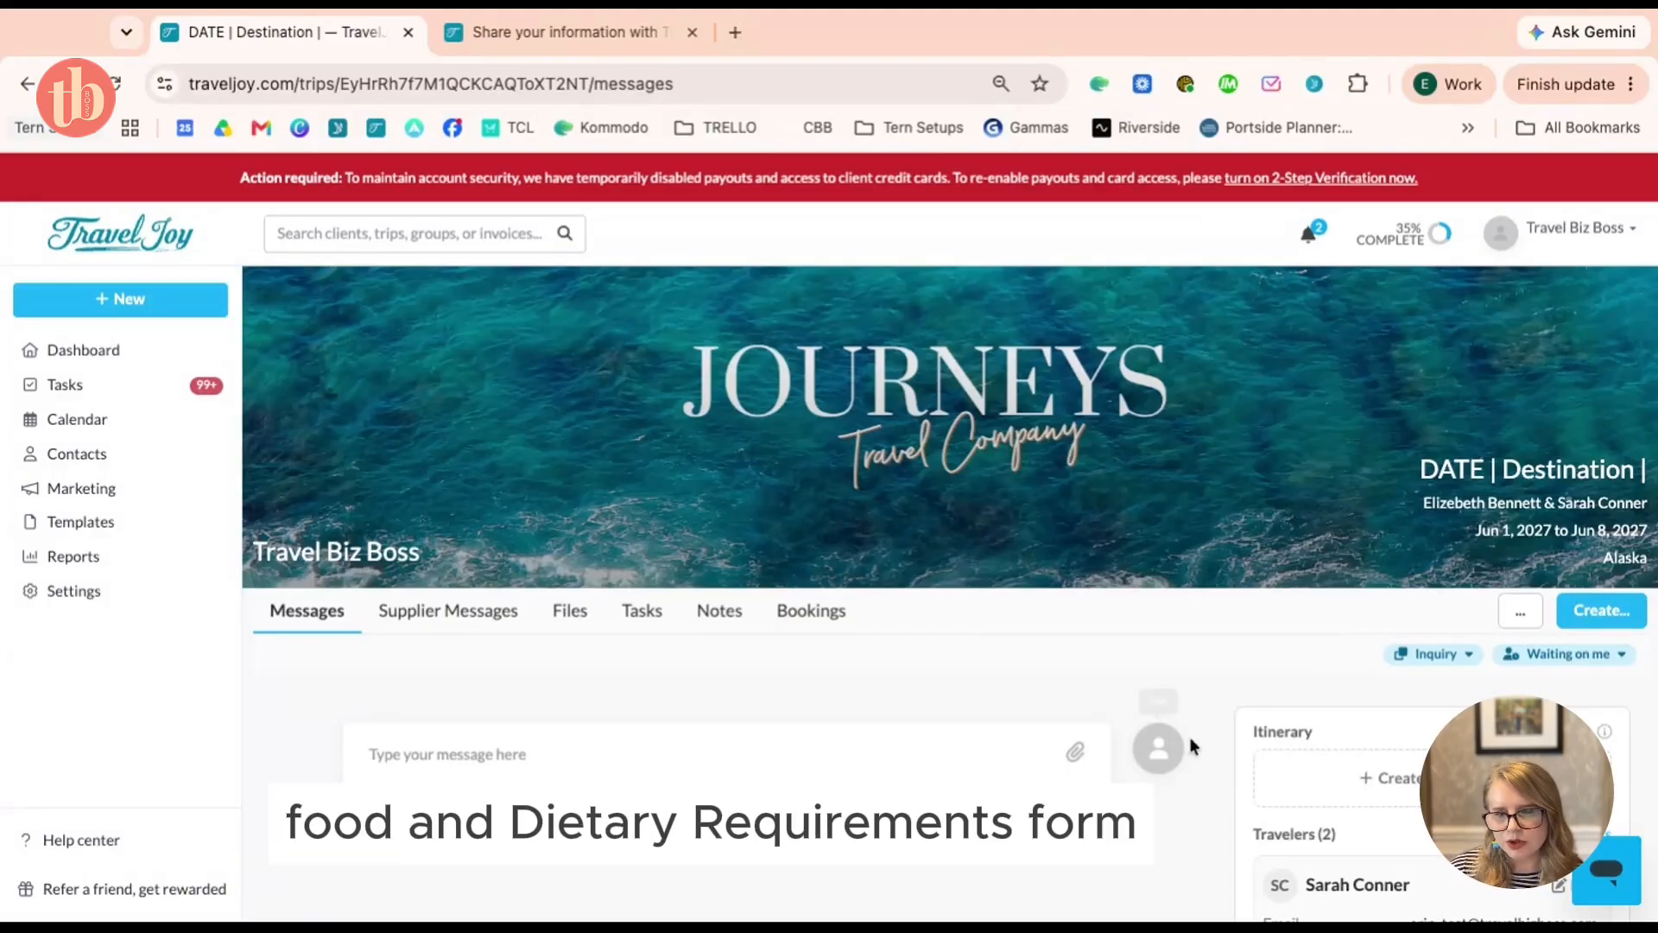
scroll(1242, 654, "down", 1)
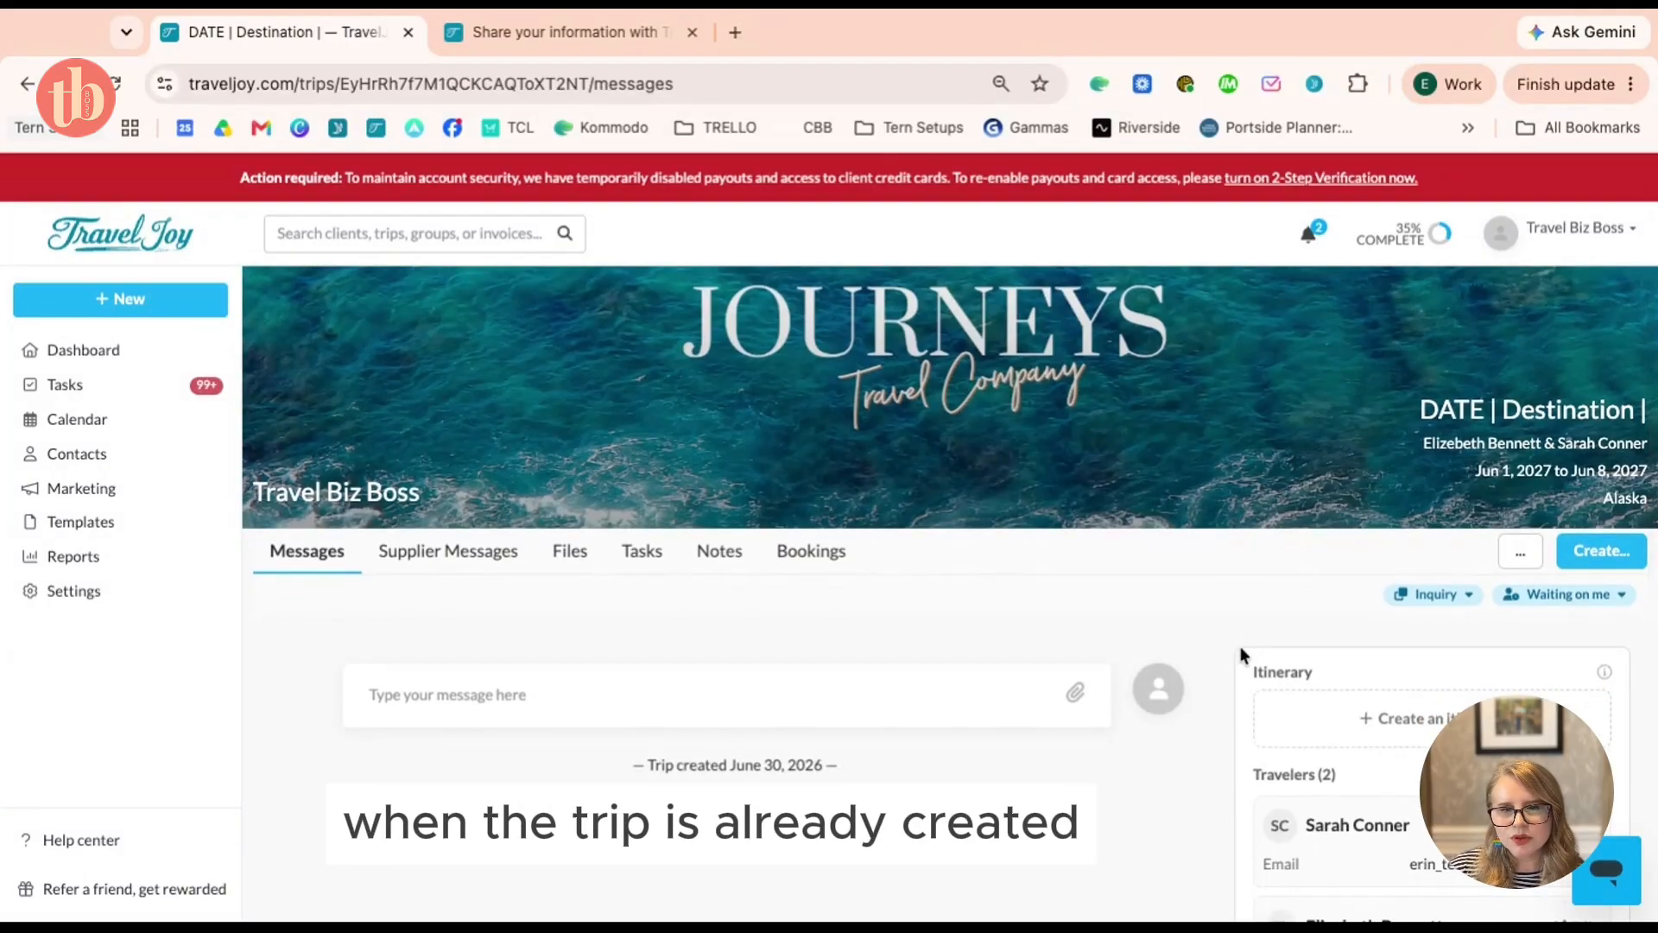
left_click(1627, 562)
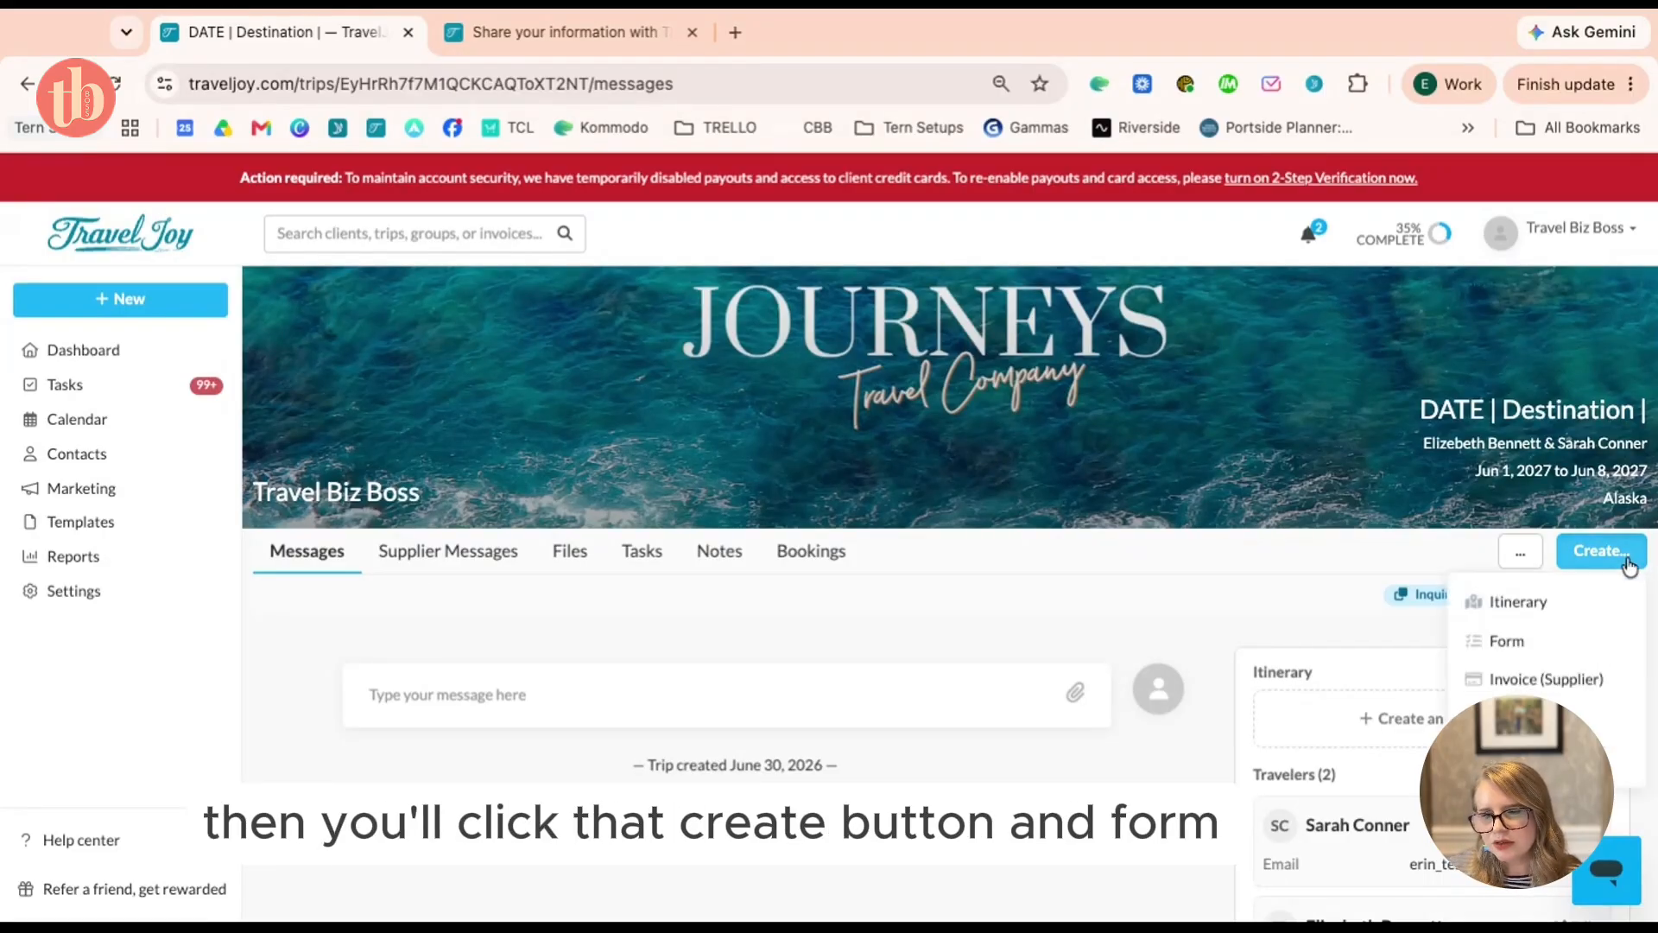
left_click(1567, 643)
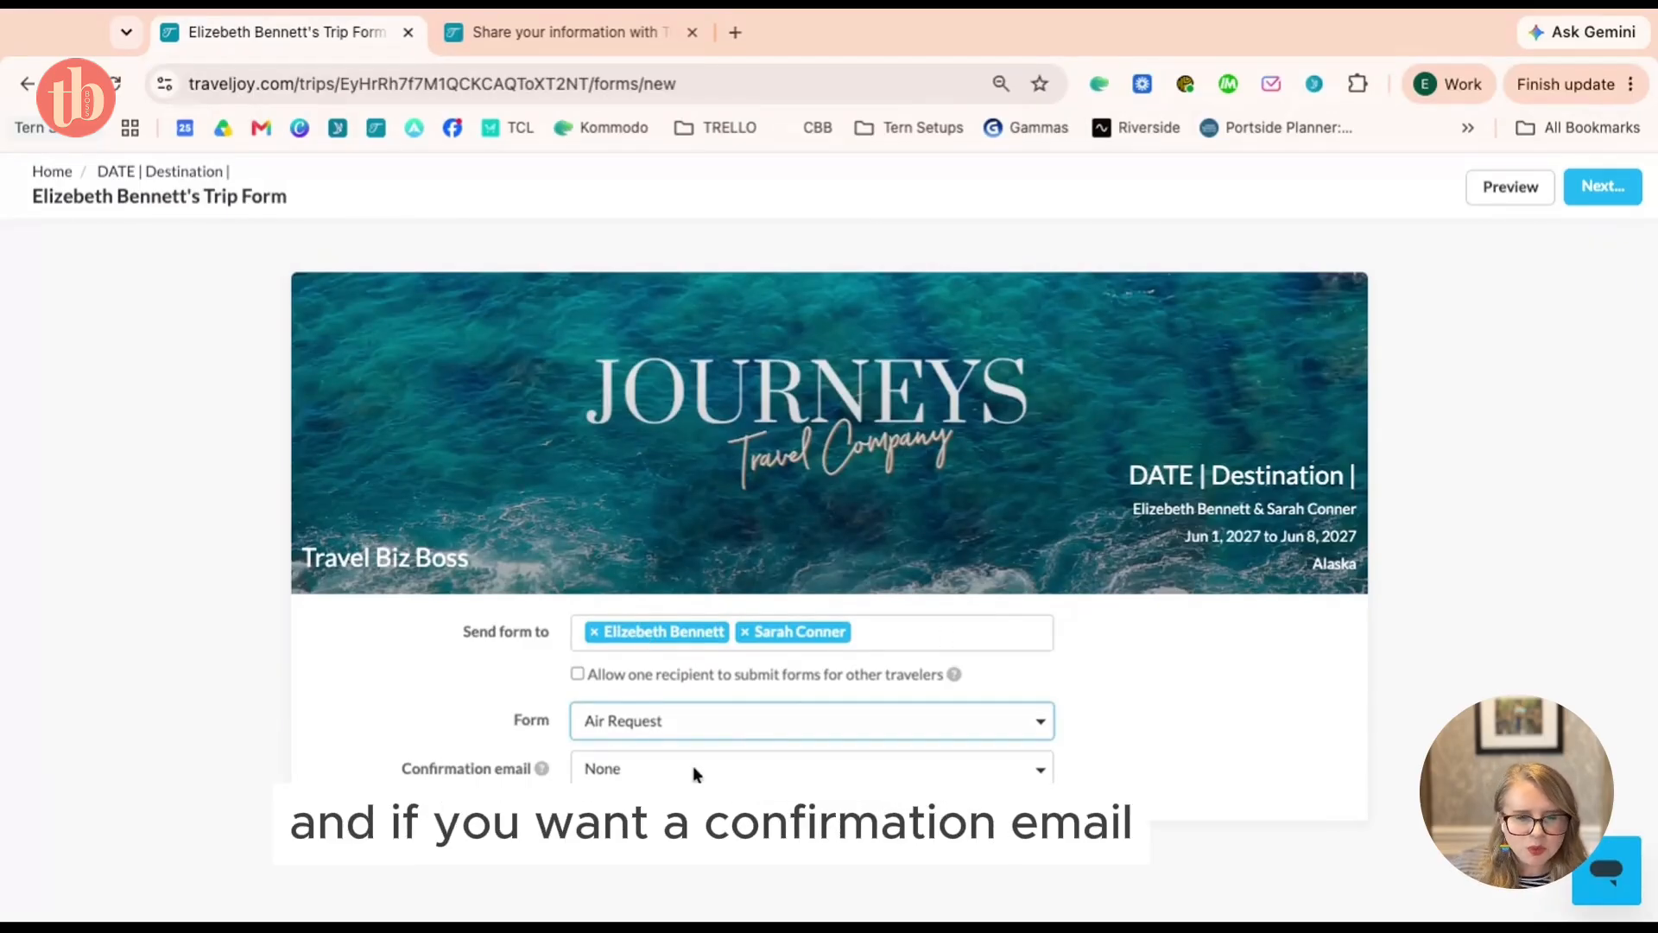
left_click(1613, 189)
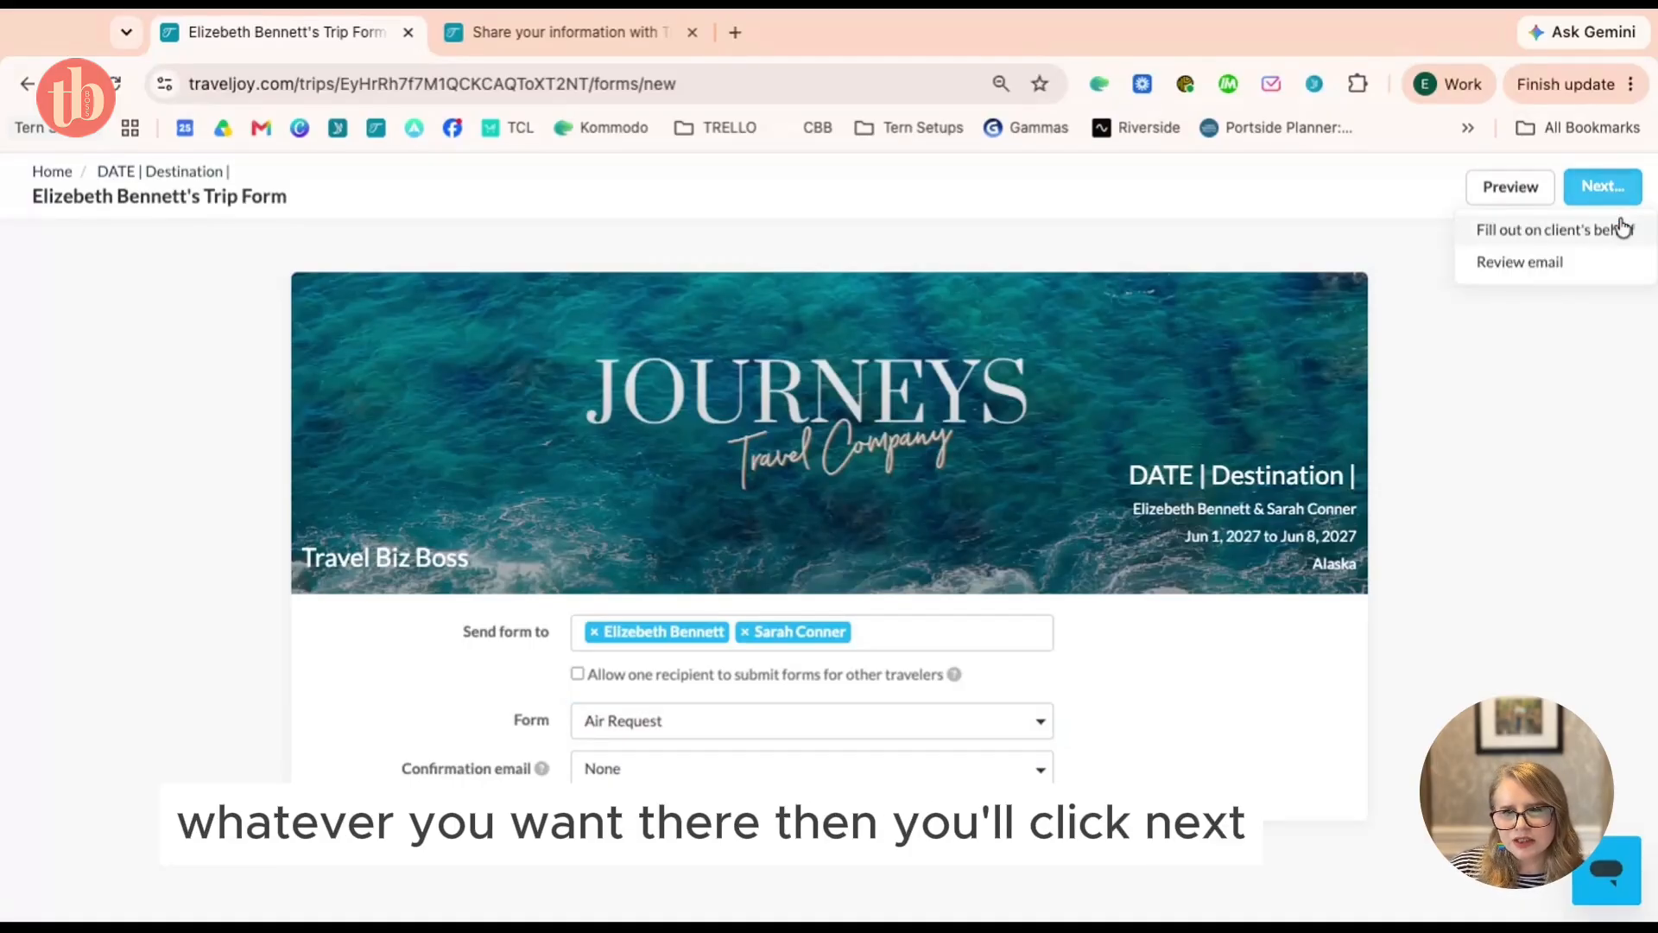
left_click(1611, 277)
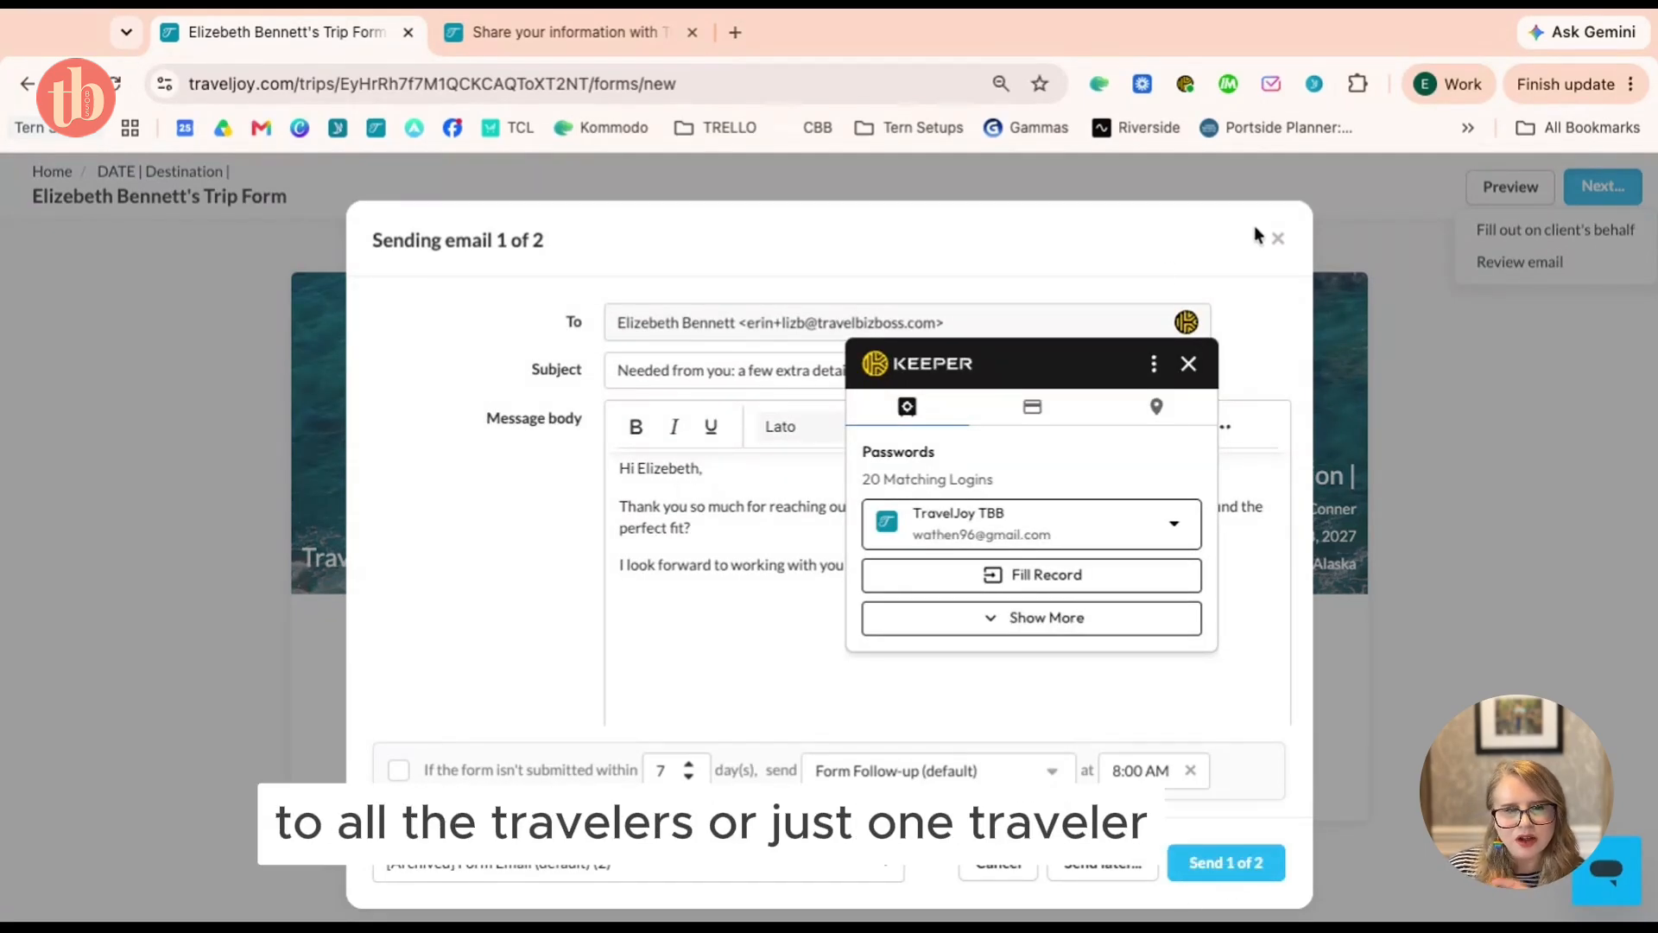
left_click(1282, 241)
left_click(1189, 366)
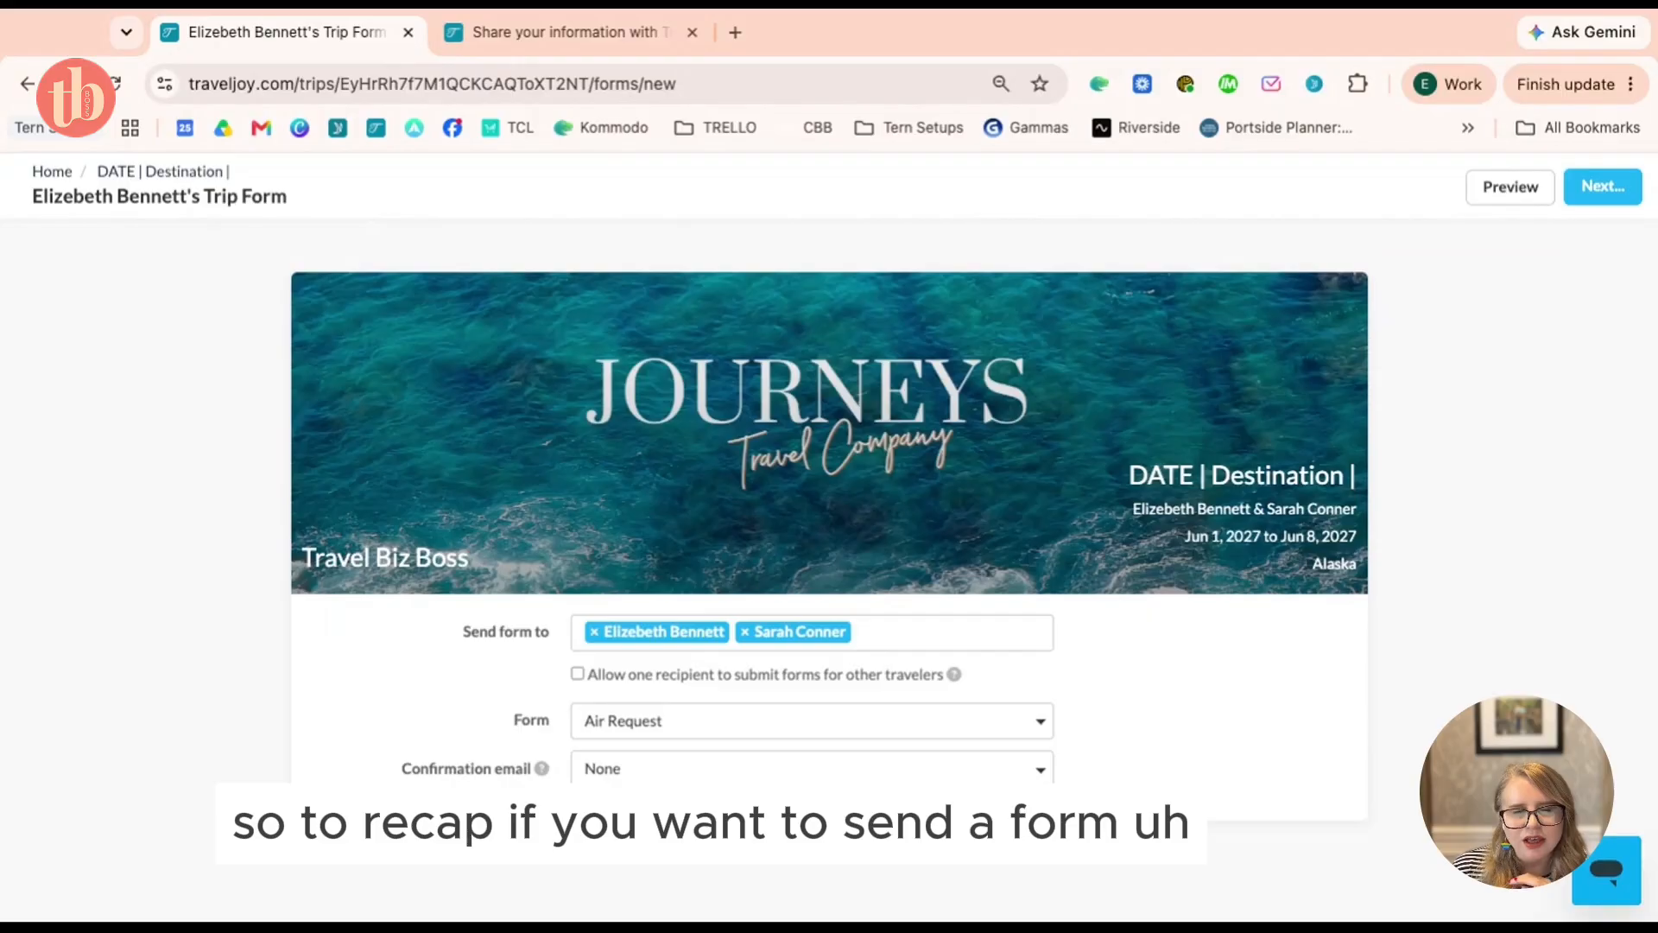
left_click(160, 172)
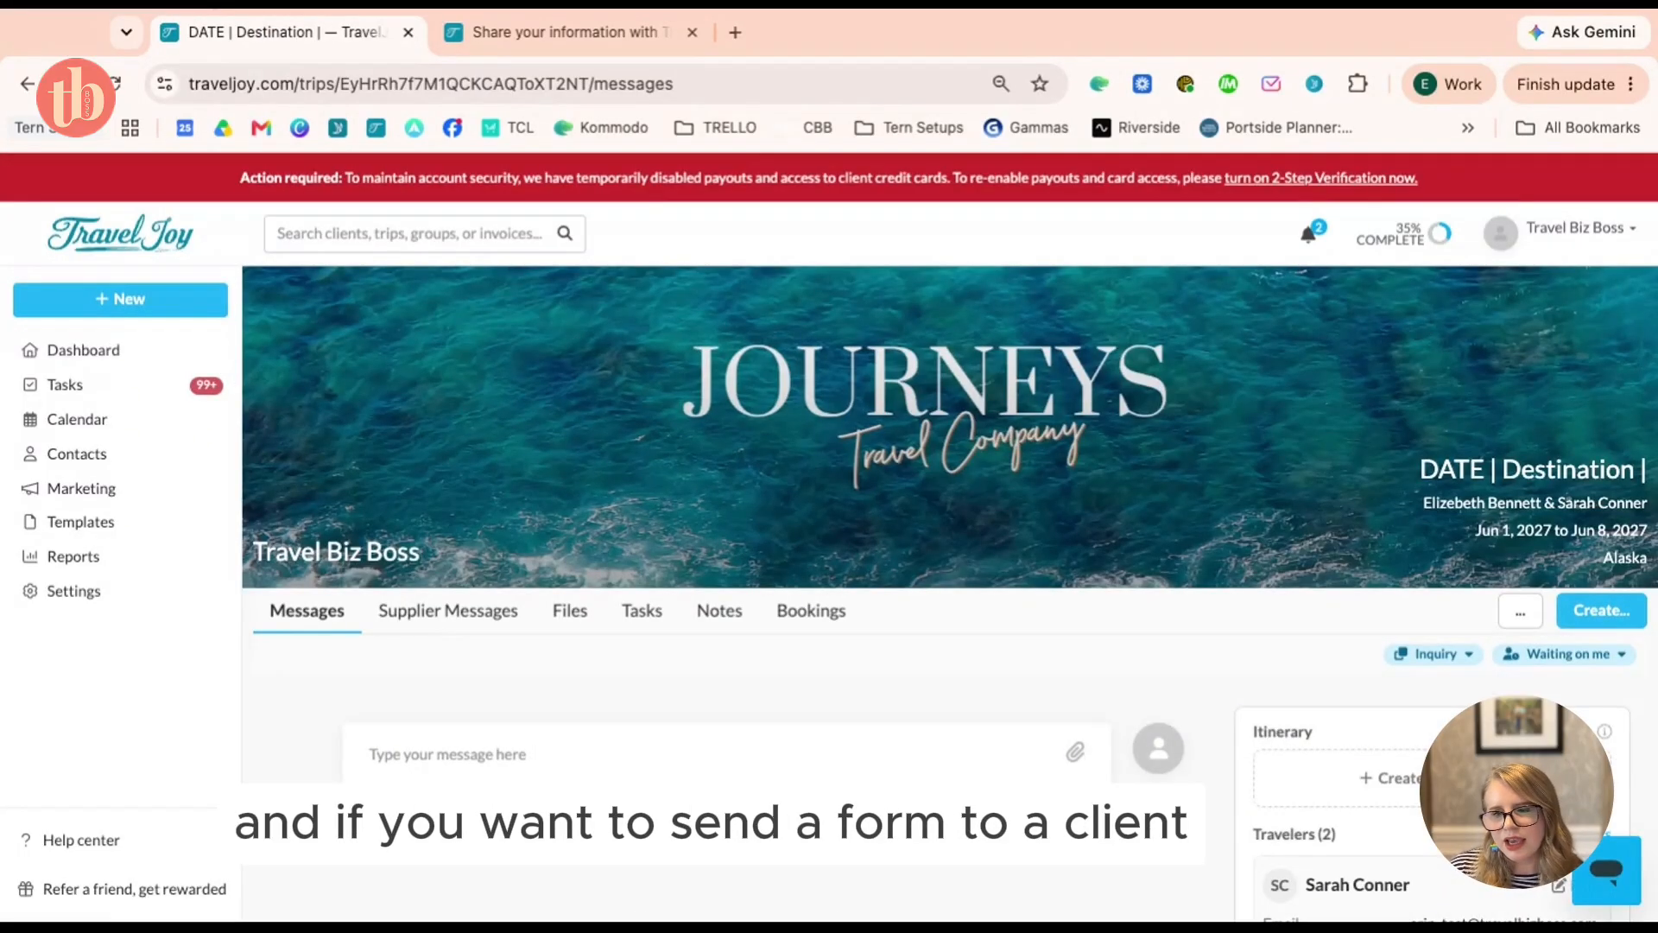
Bring the public web form tab to the front after briefly checking the trip's messages
left_click(509, 32)
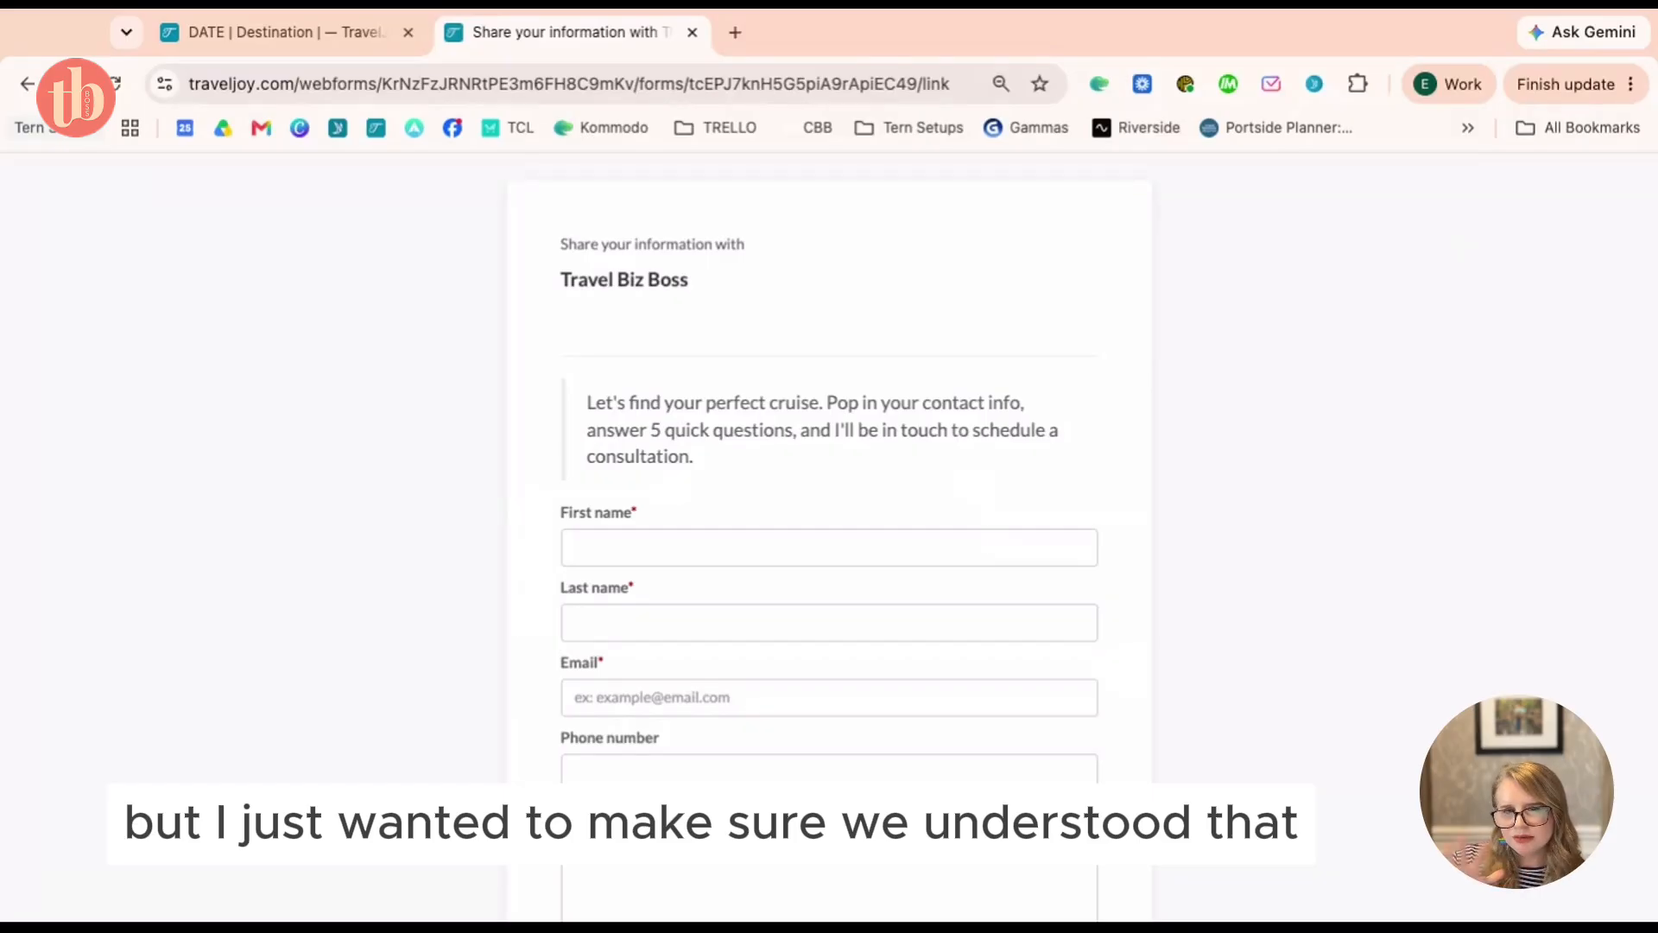
left_click(346, 39)
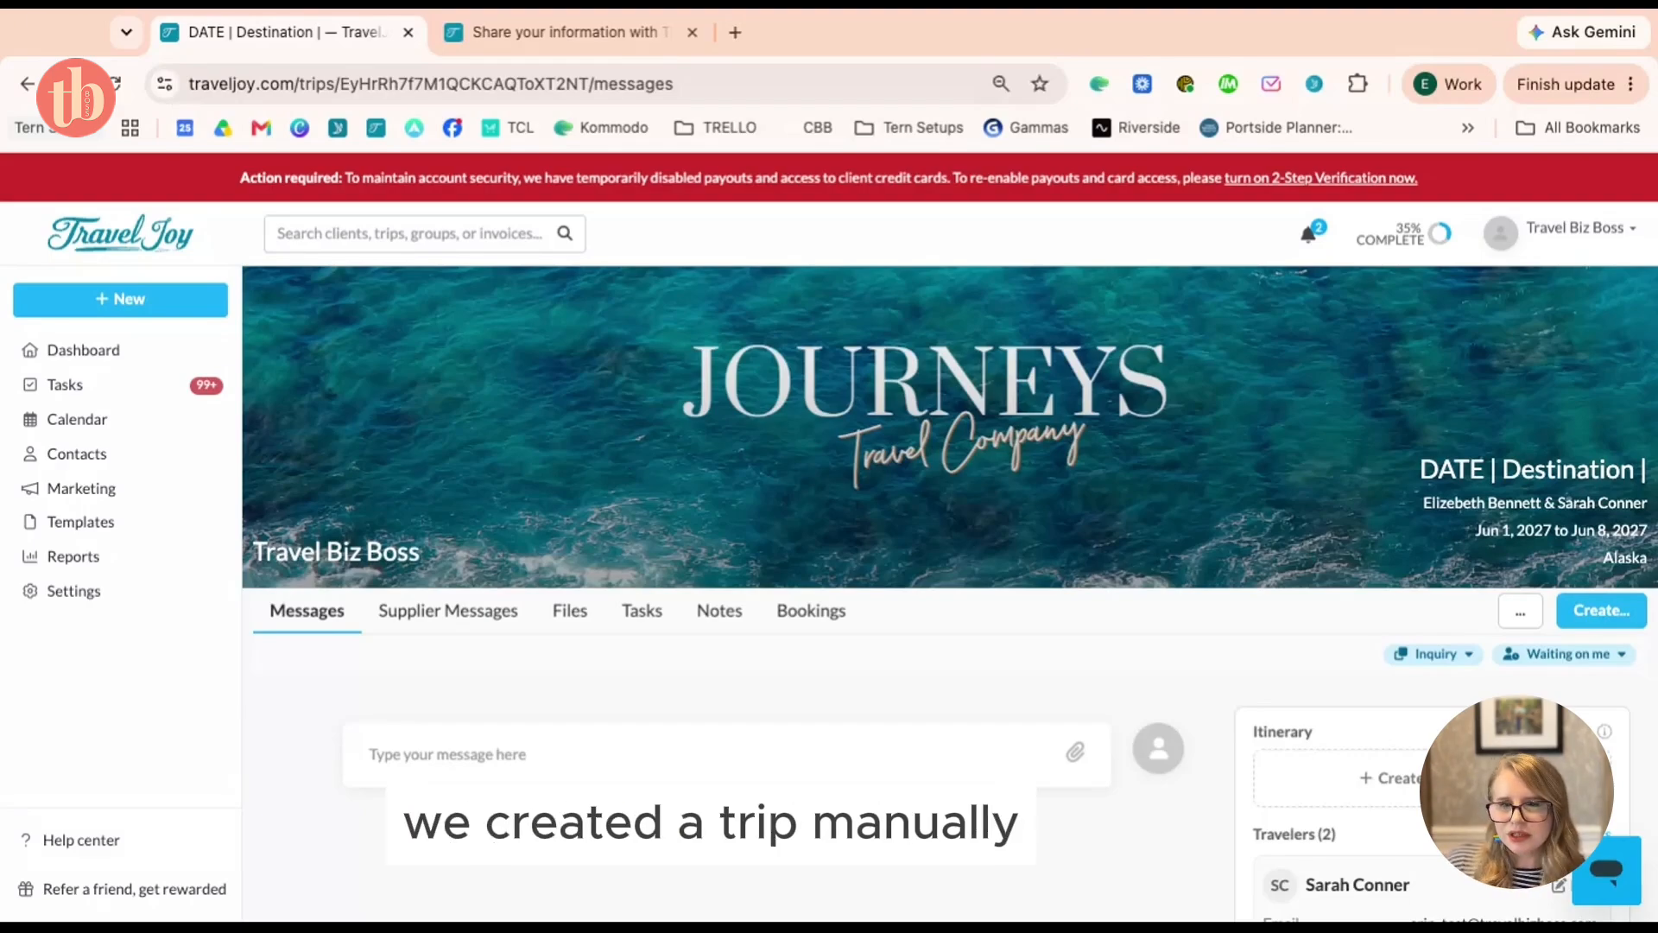
left_click(527, 35)
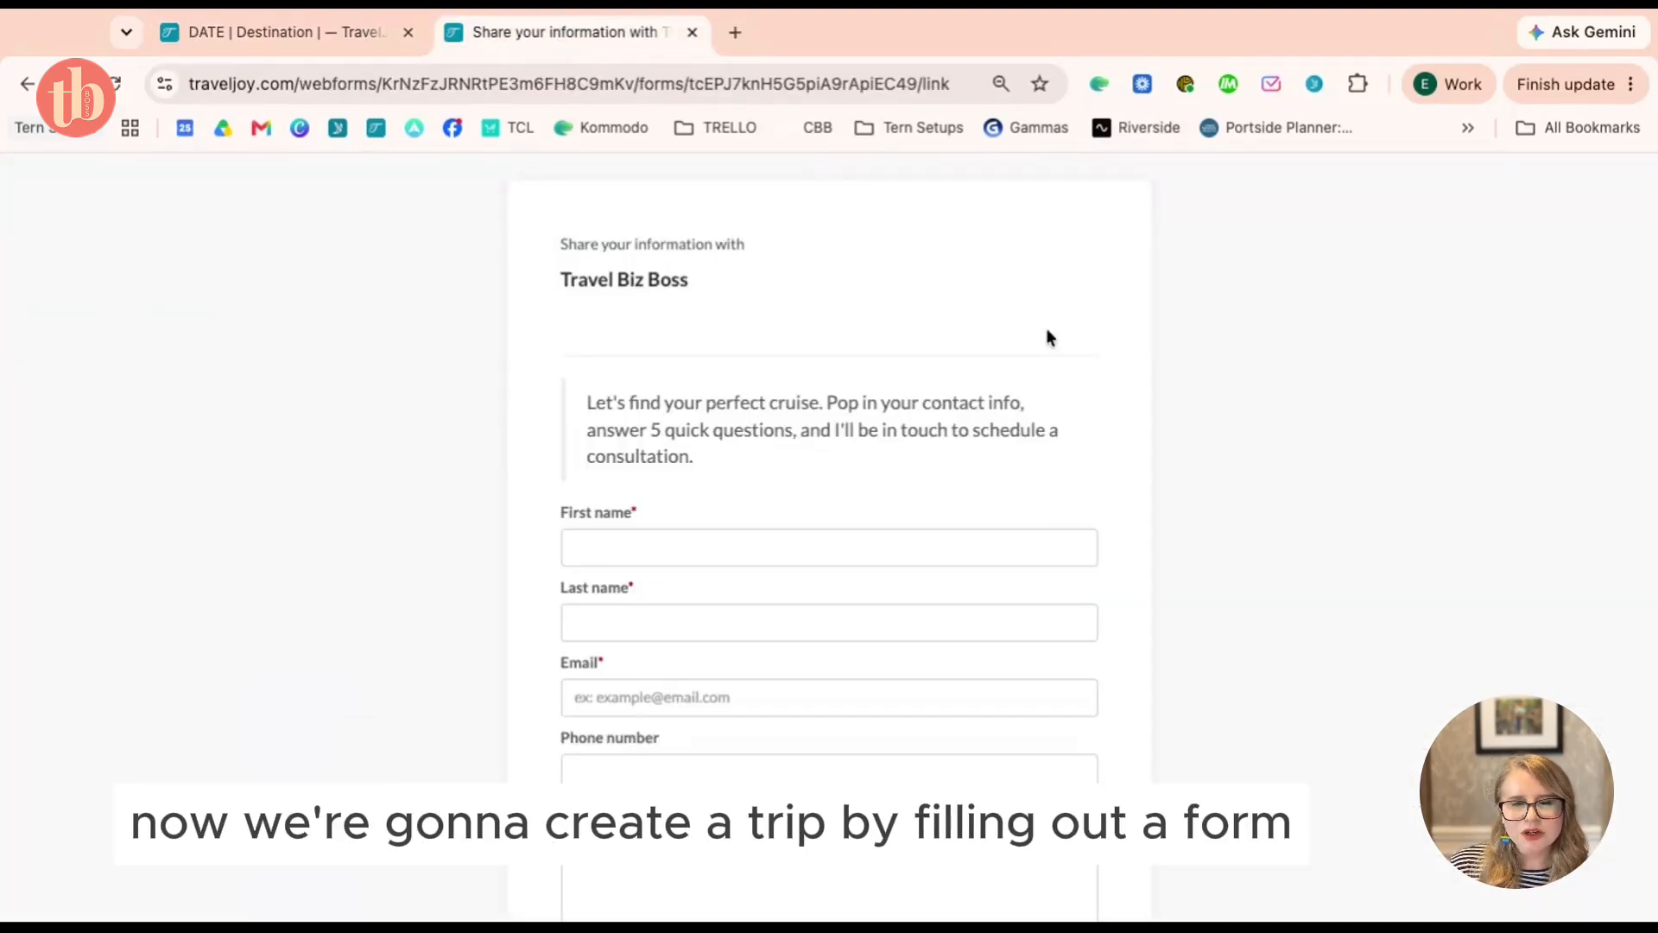
Fill in the client's first name, last name, email address and phone number on the form
left_click(846, 548)
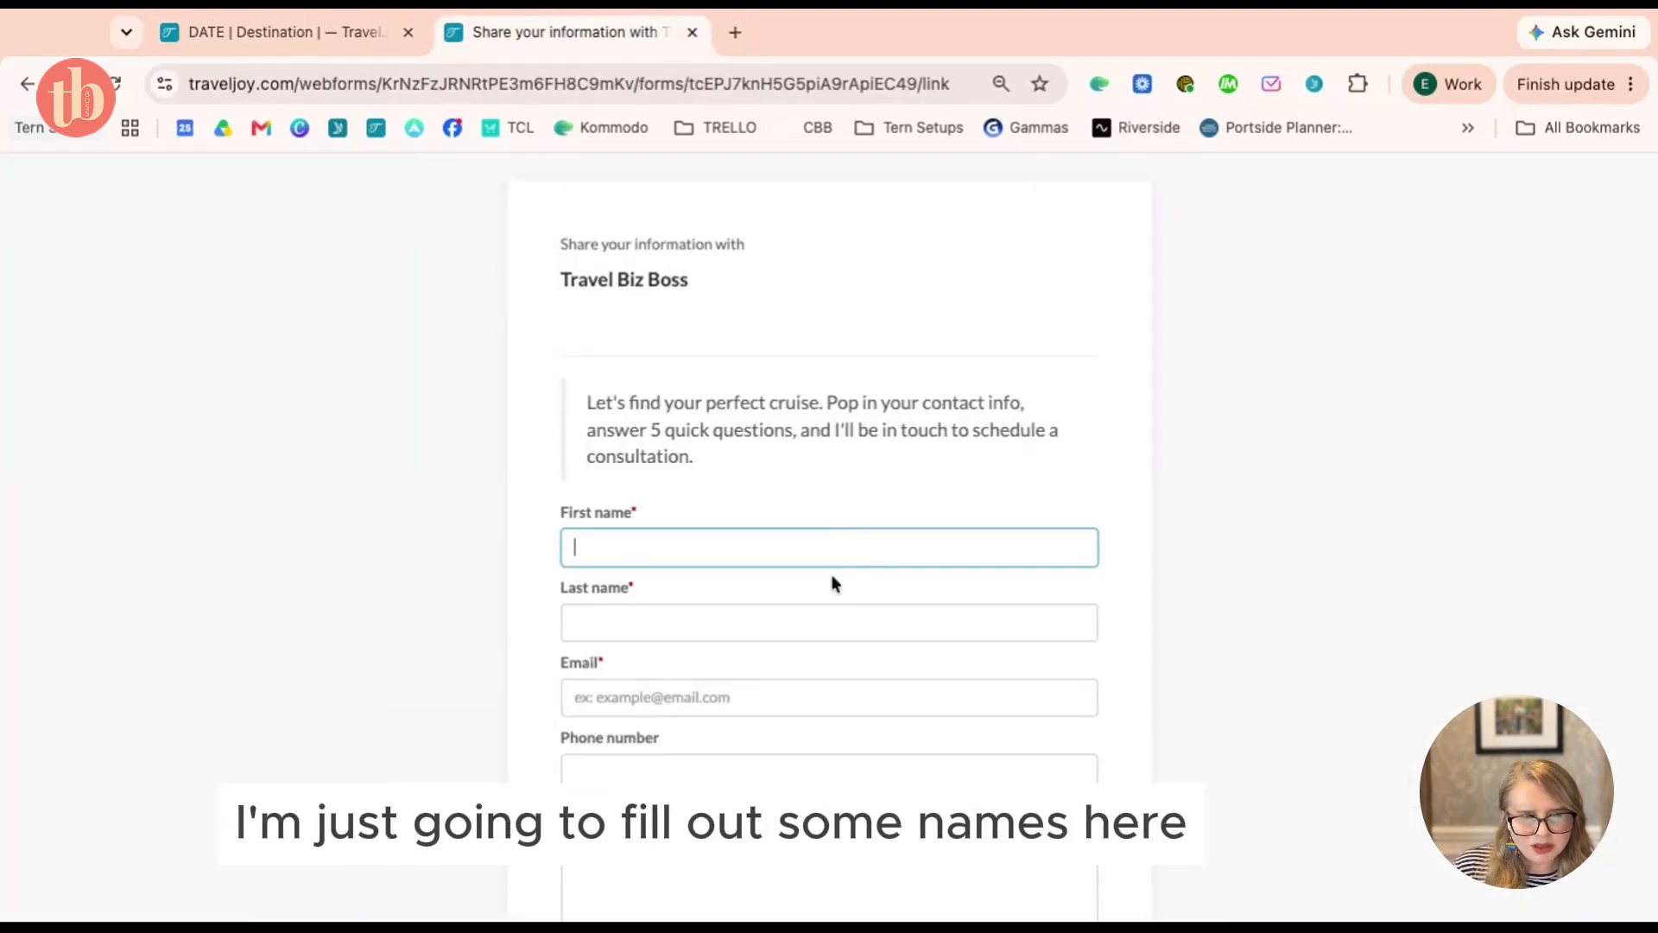
left_click(789, 624)
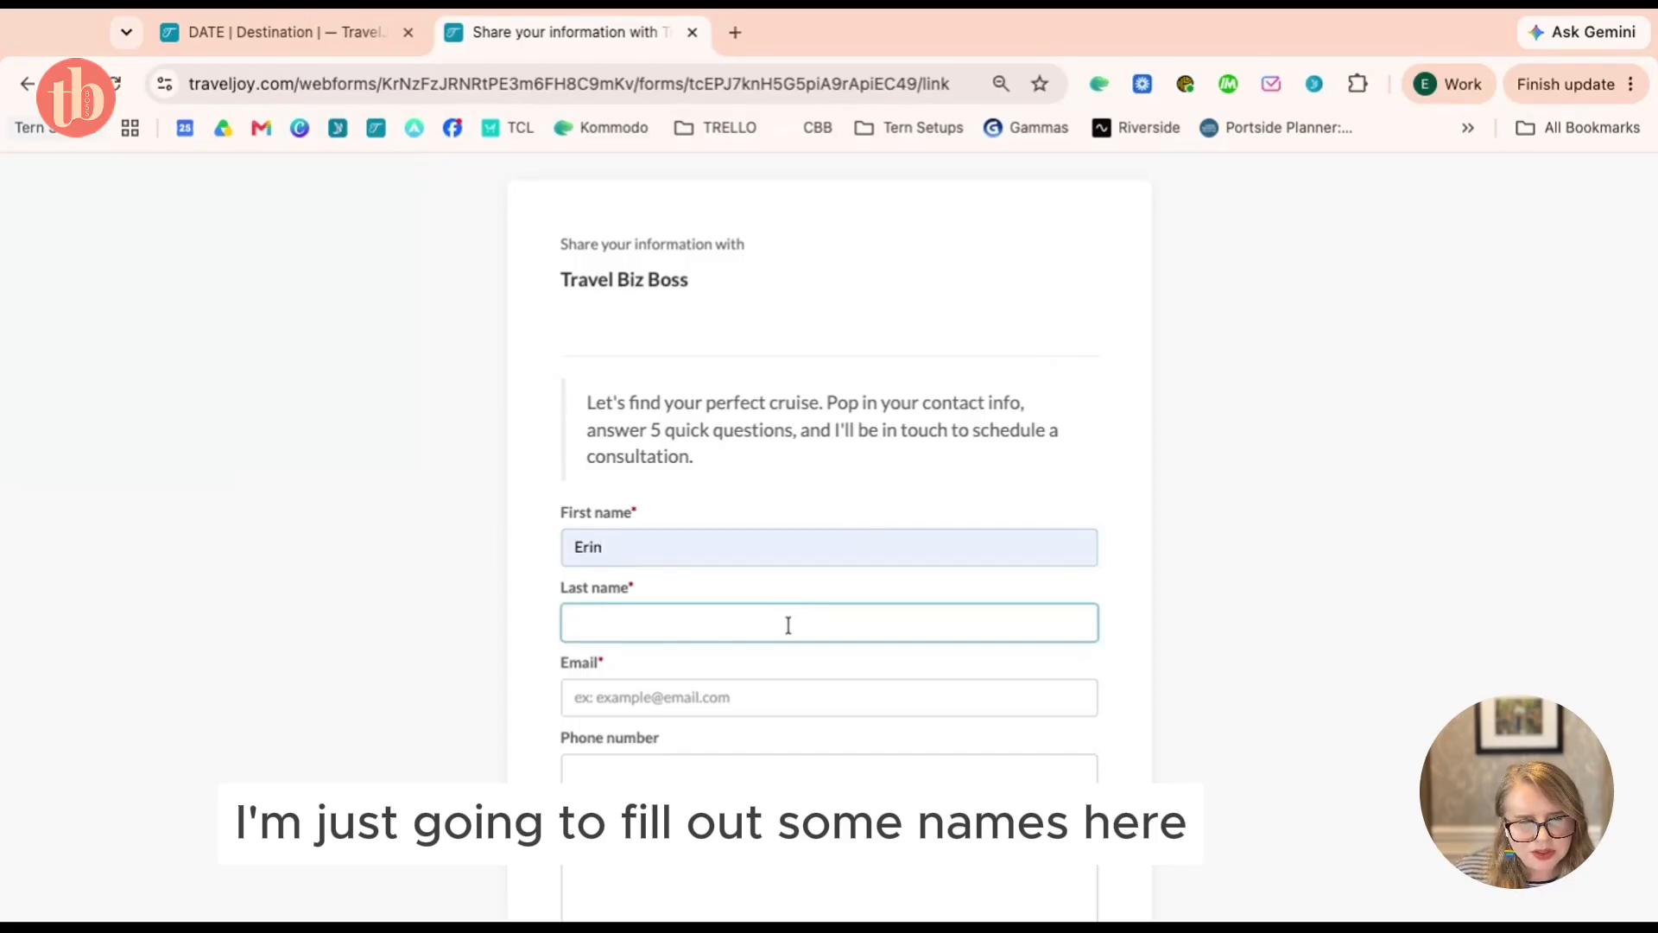
left_click(602, 696)
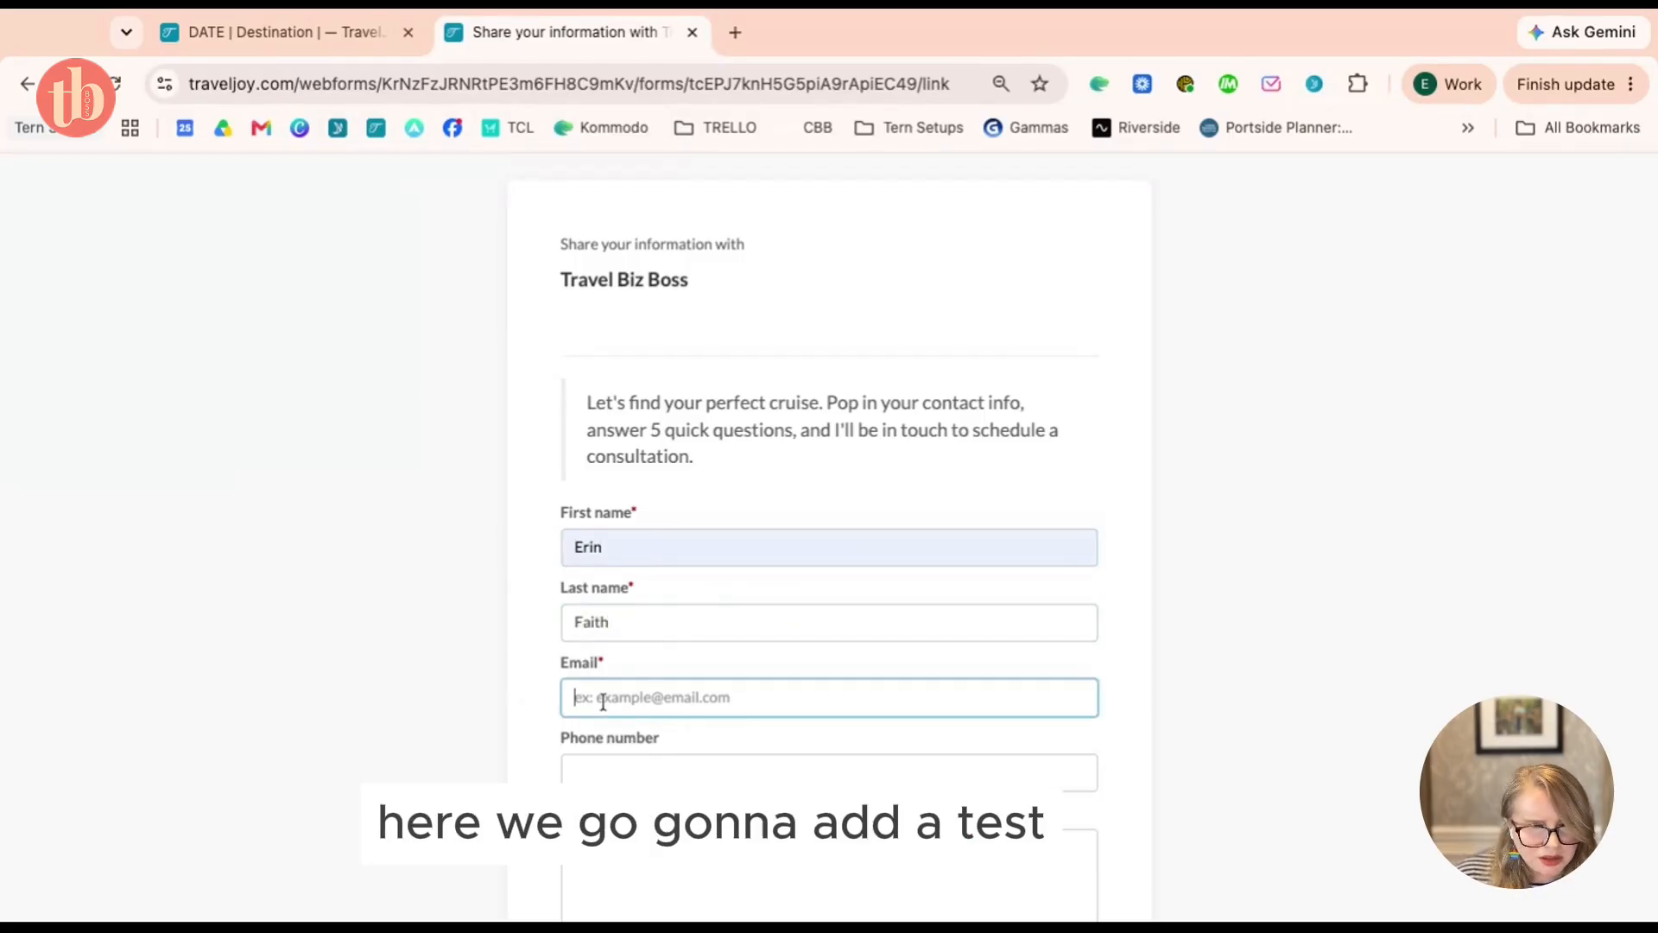
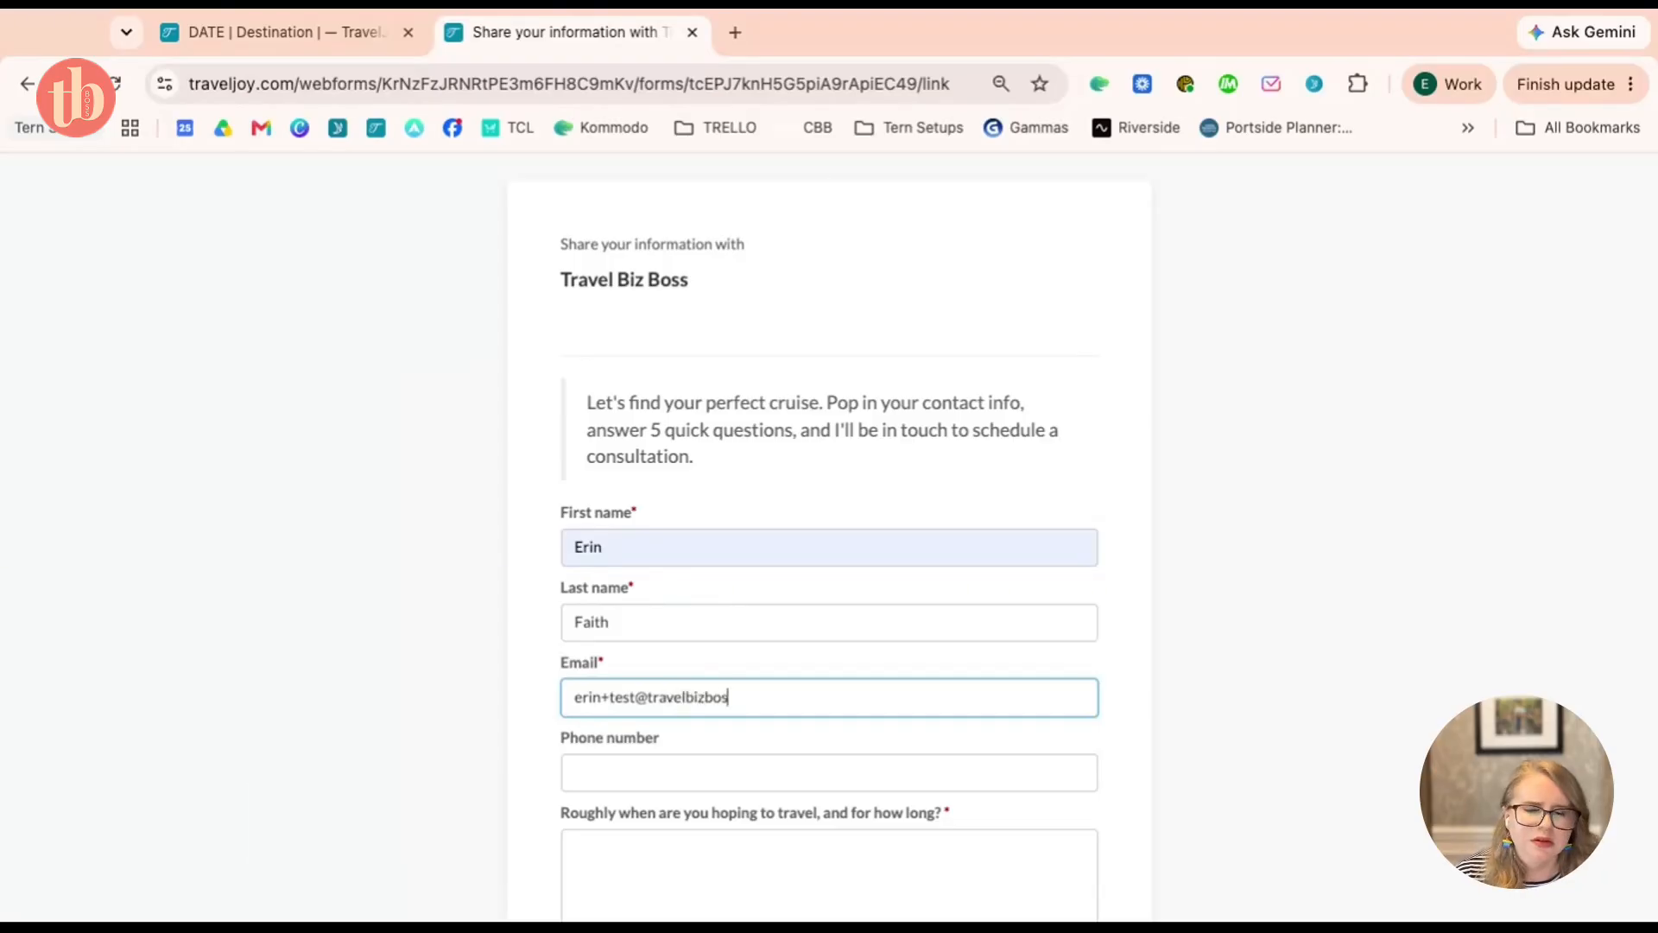
scroll(717, 673, "down", 3)
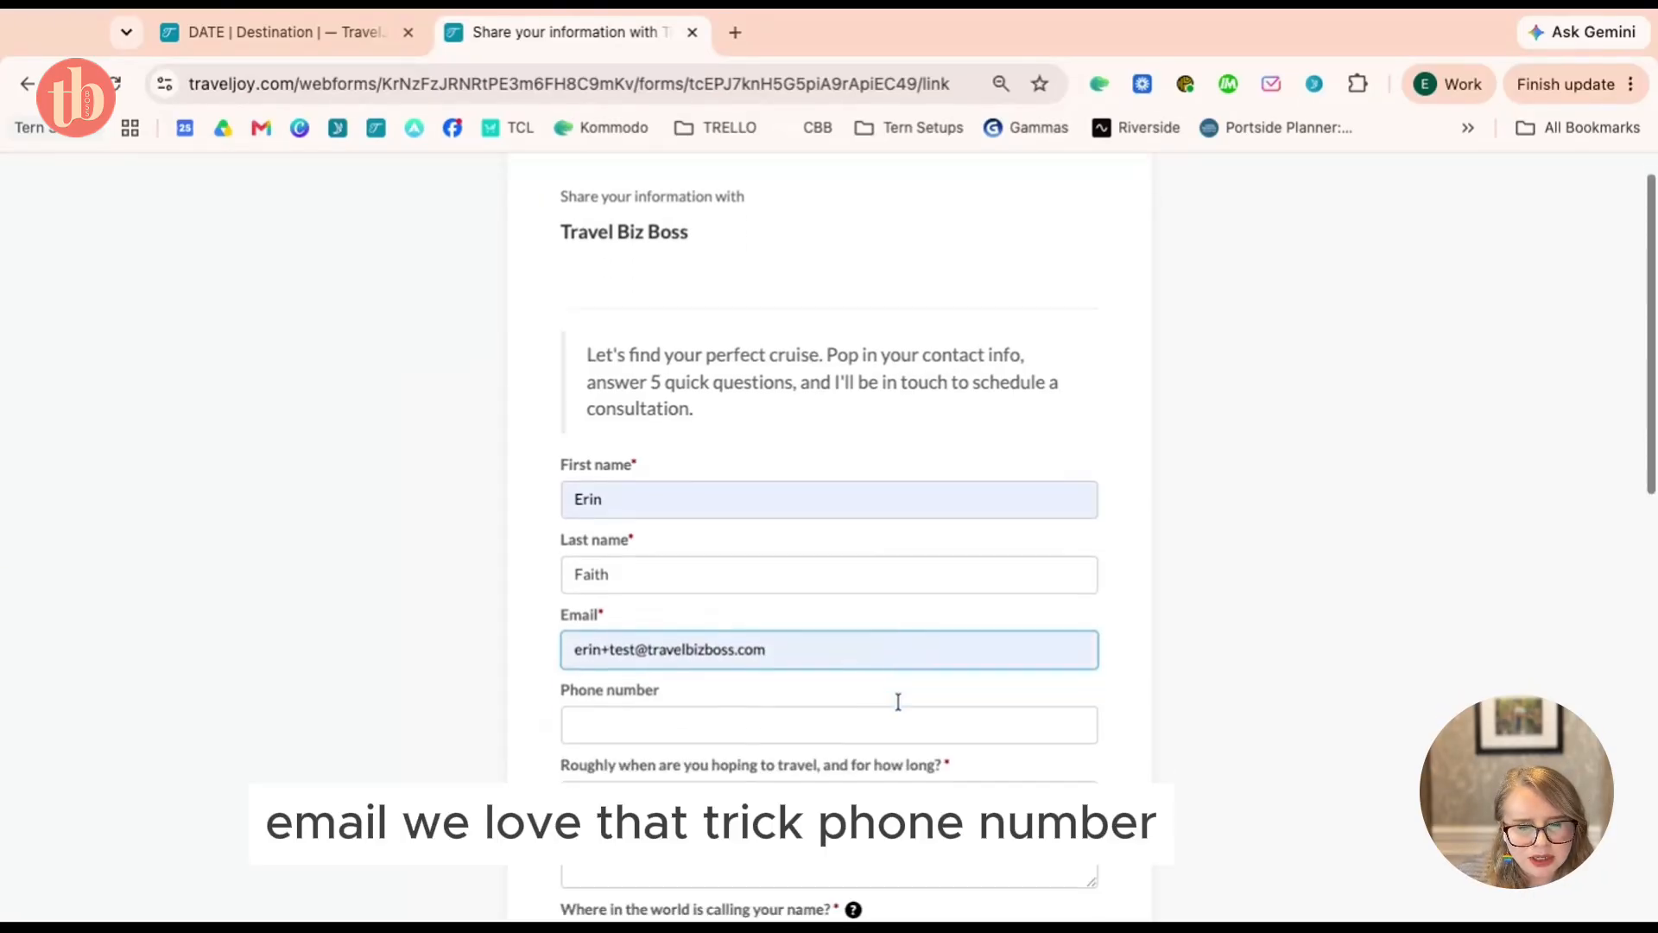
left_click(731, 628)
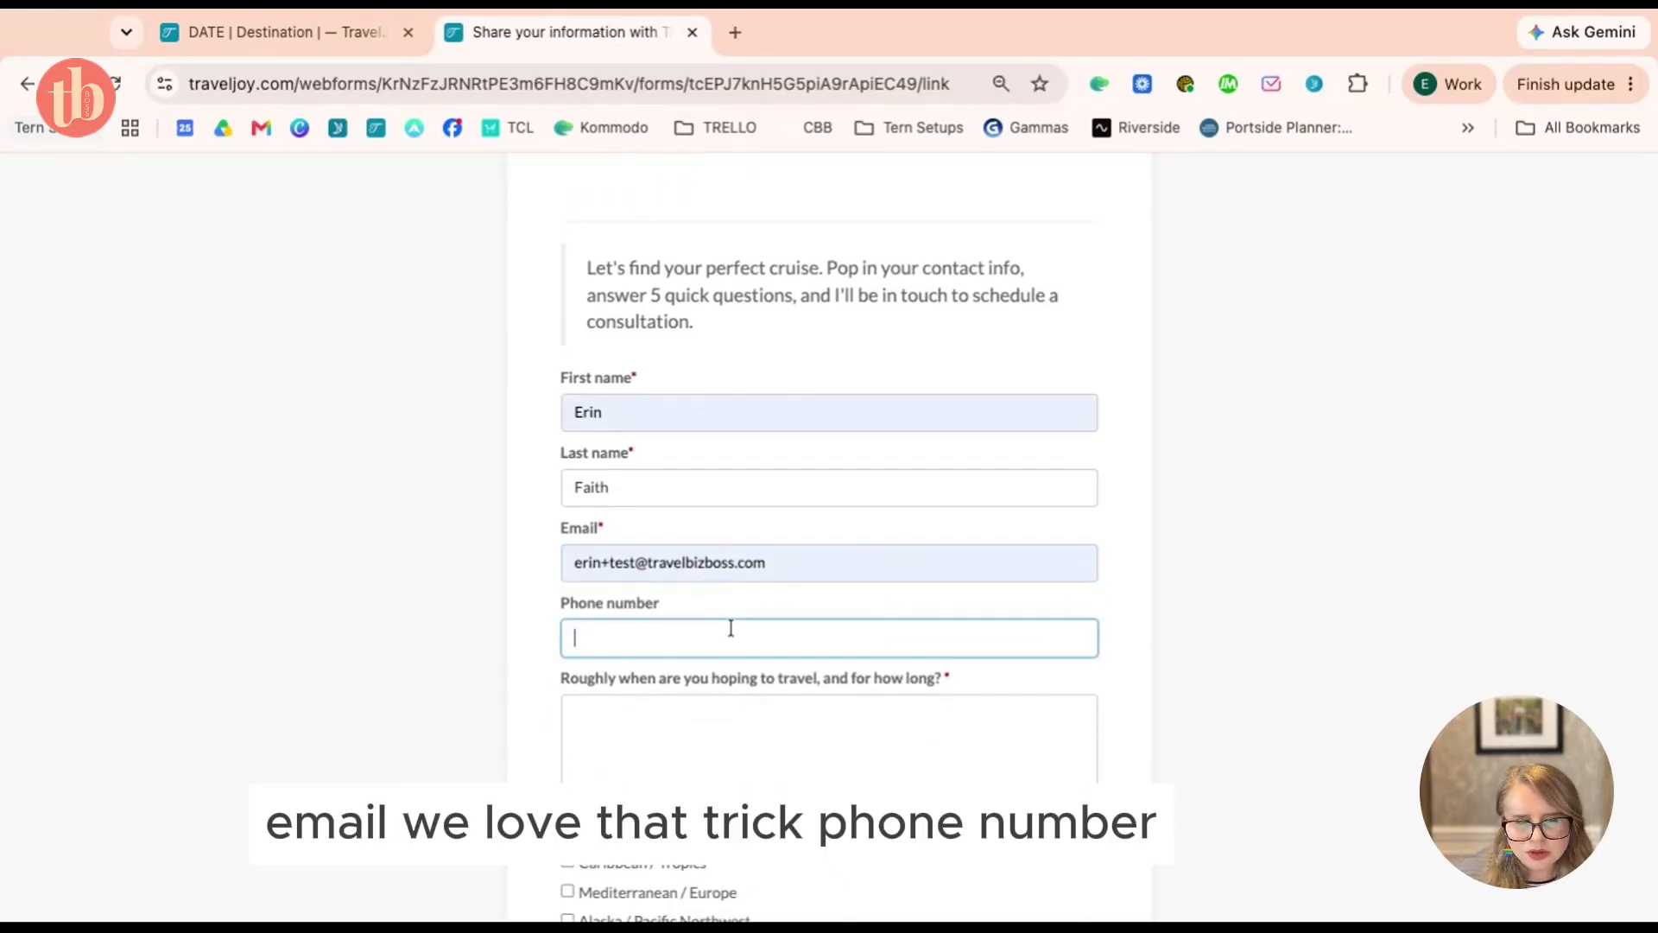
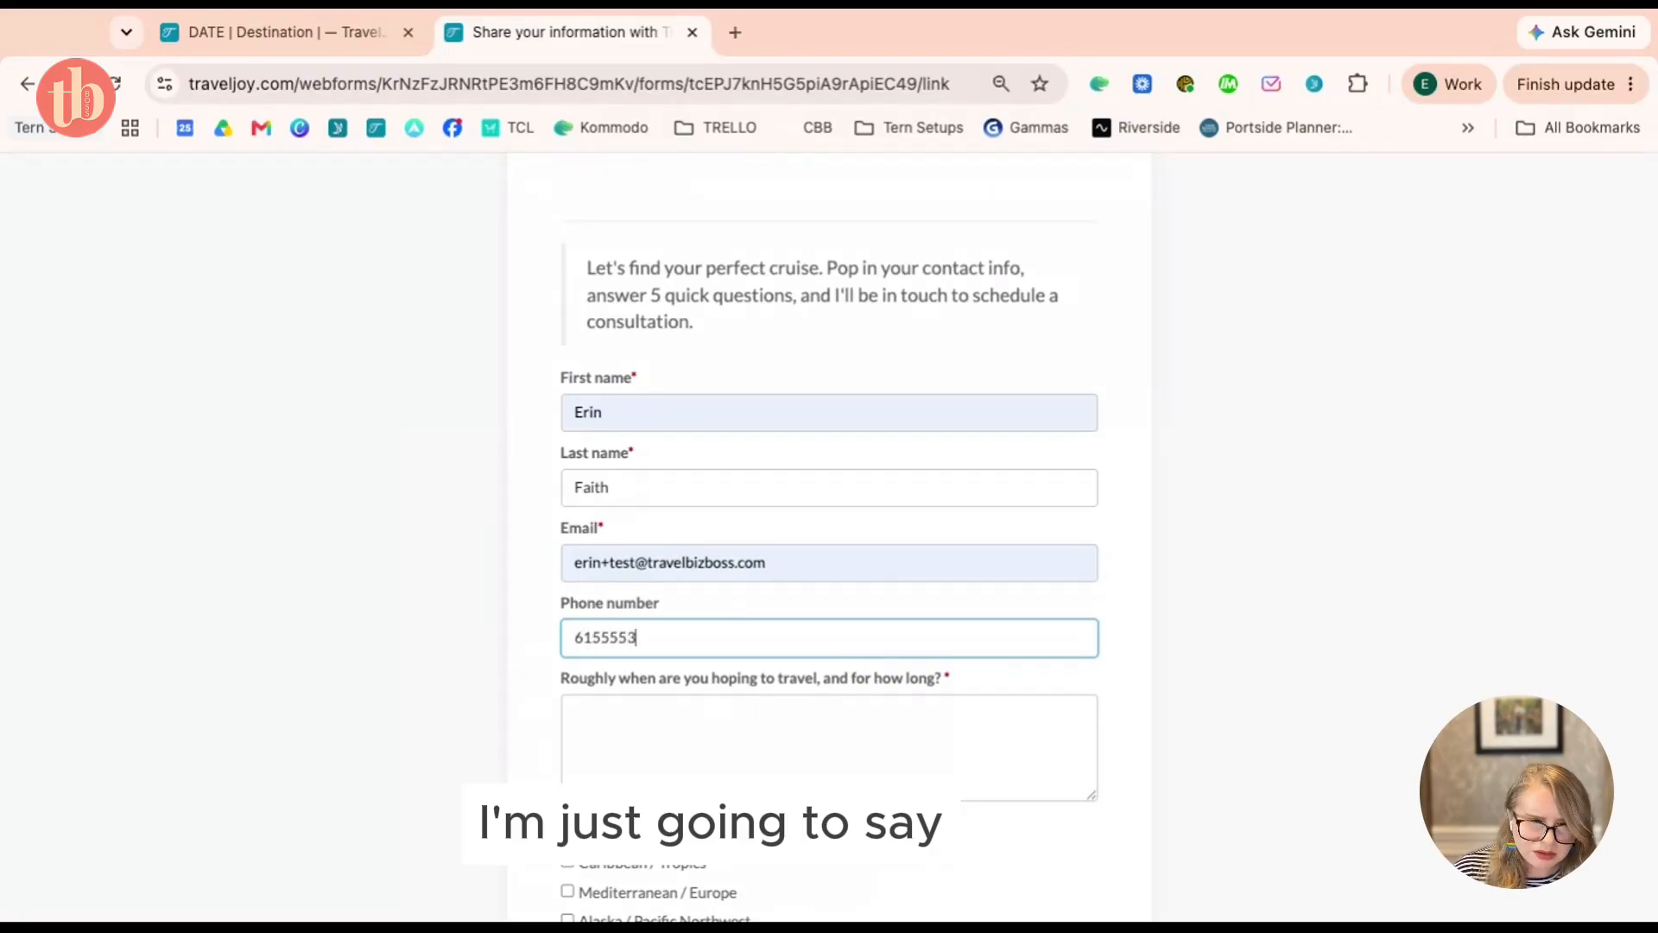
Answer the travel timing question with 'I want to cruise to Alaska for a week in August'
left_click(818, 710)
scroll(818, 710, "down", 5)
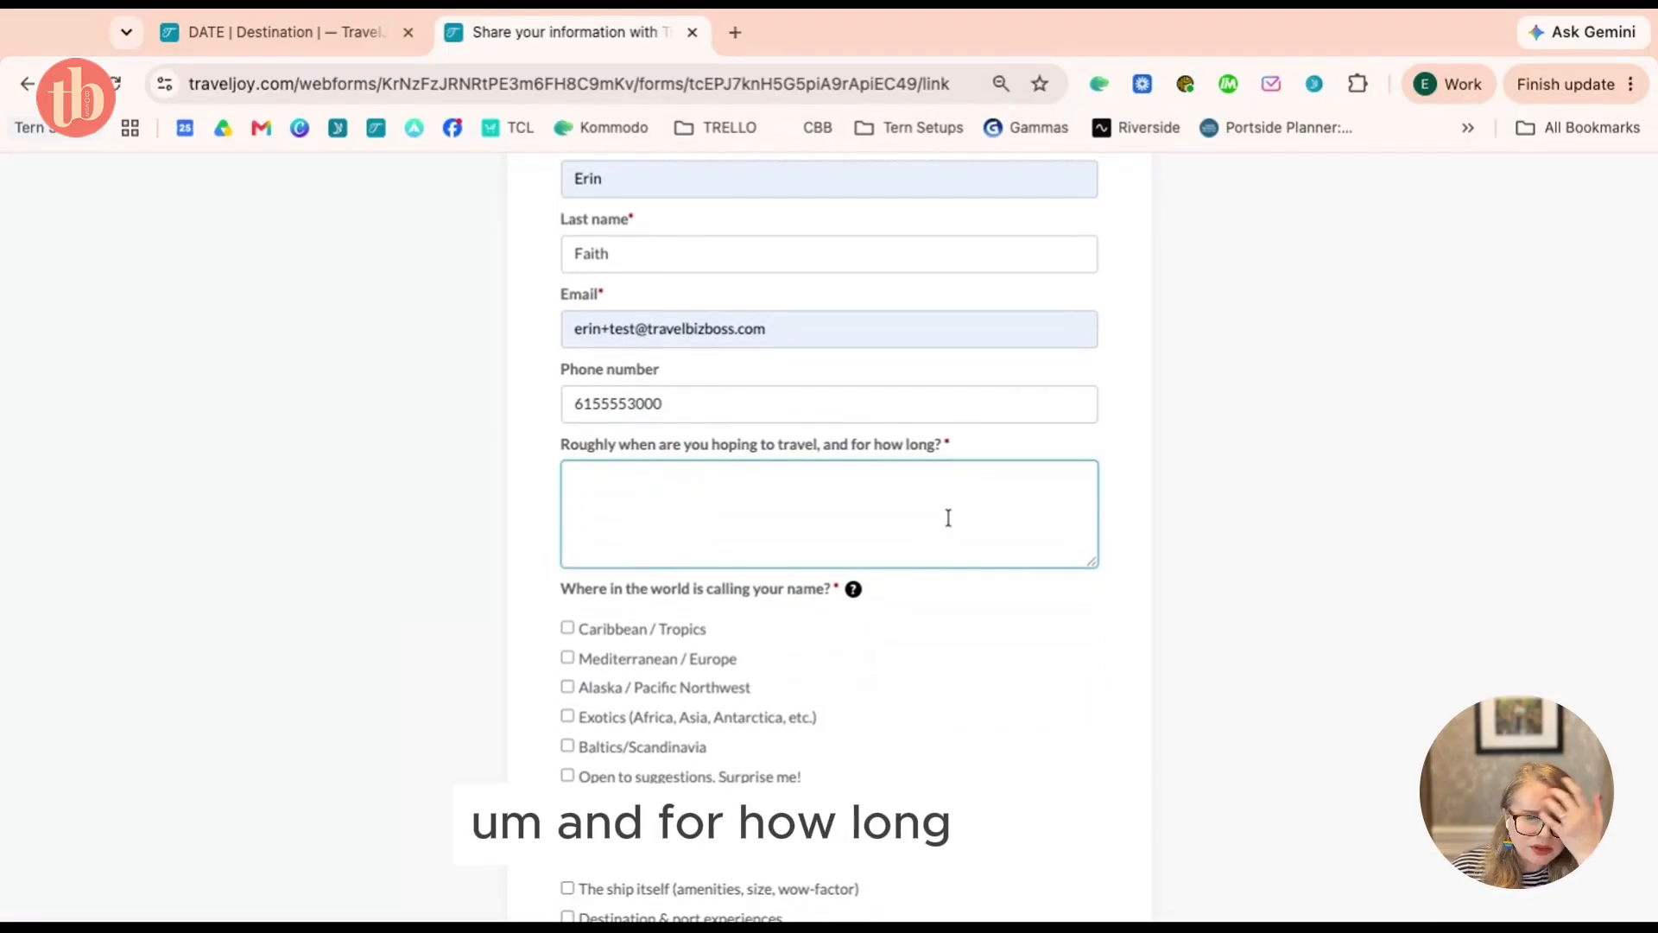
type("I want")
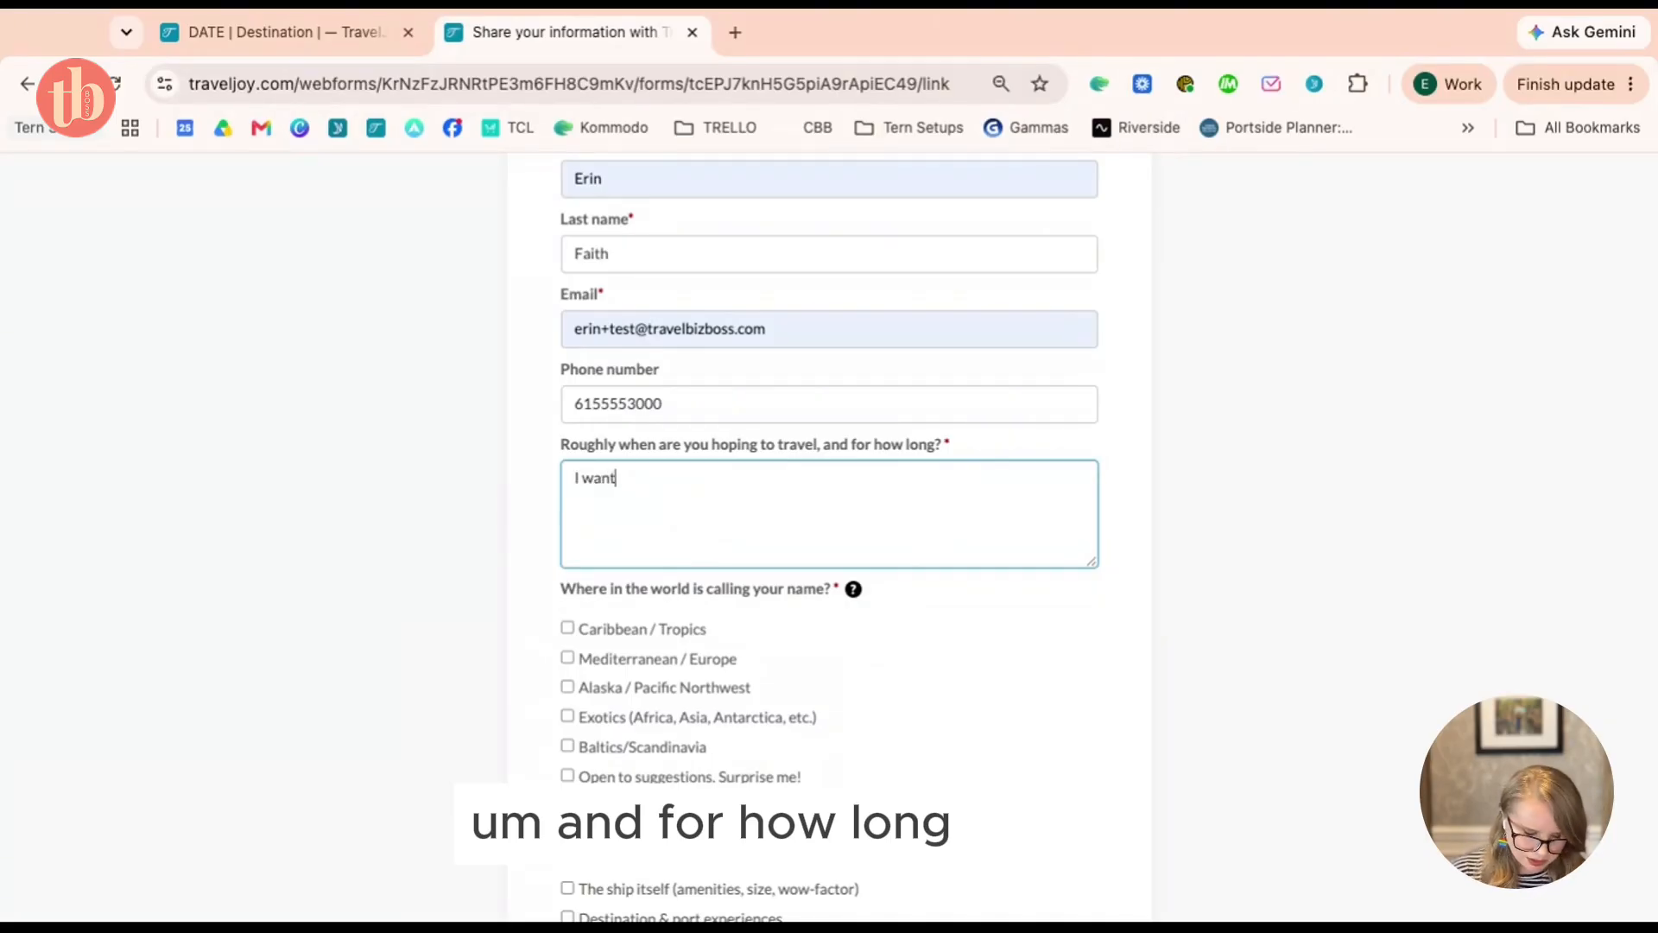
type(" to cruise to ao")
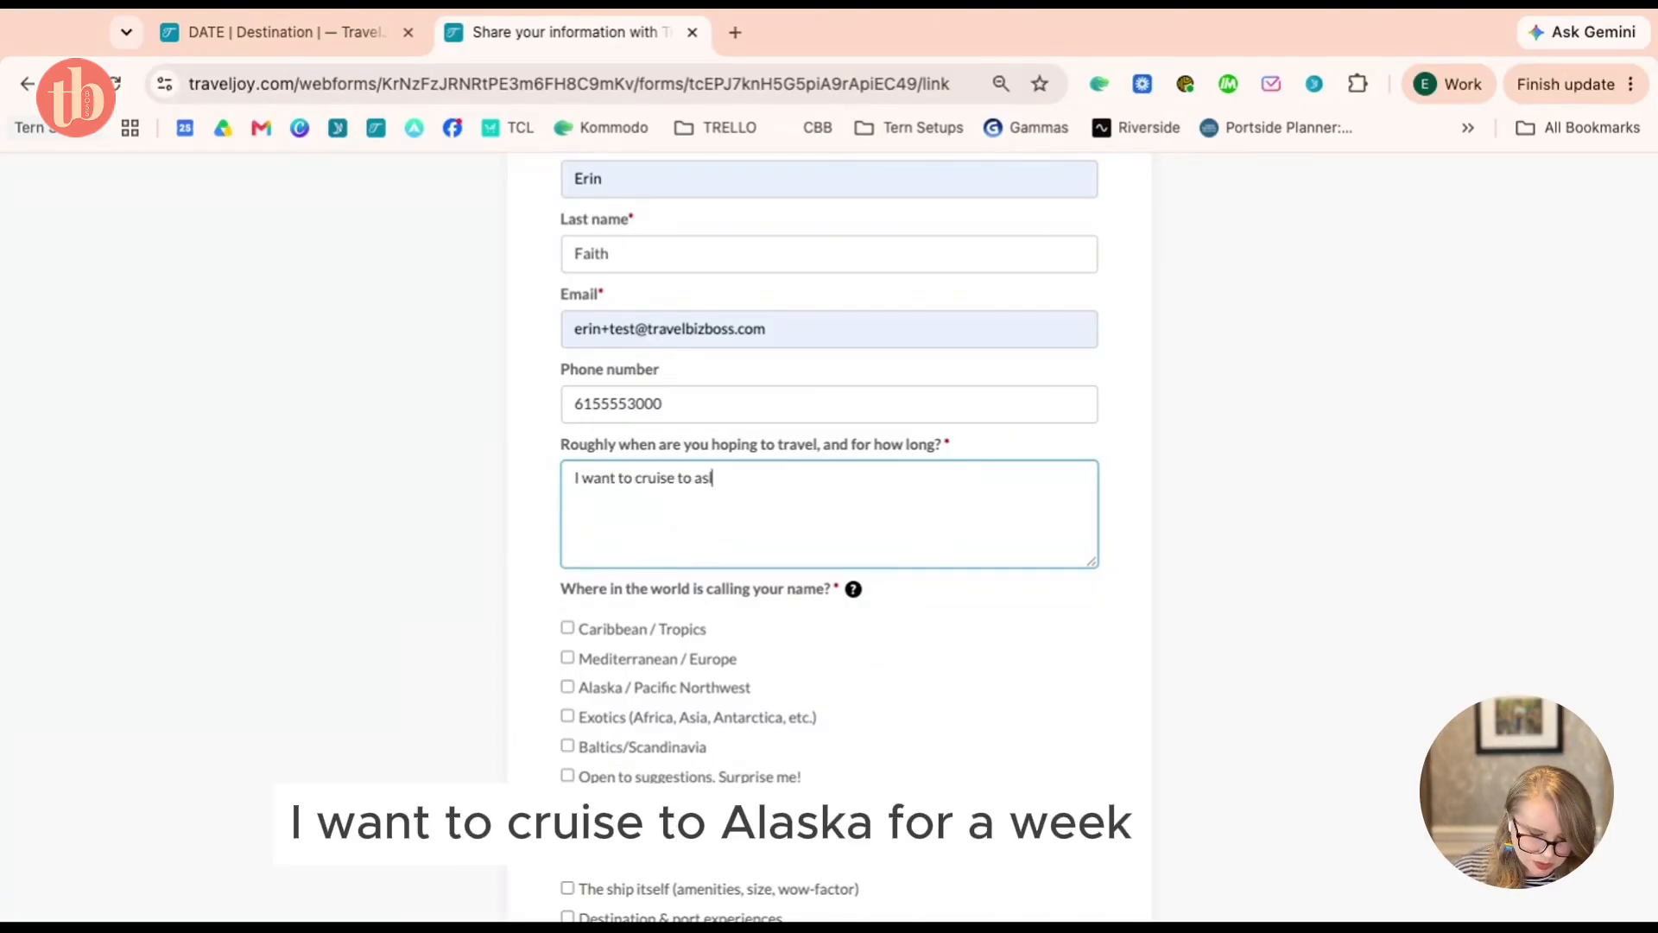
key("BackSpace")
type("laska for a week")
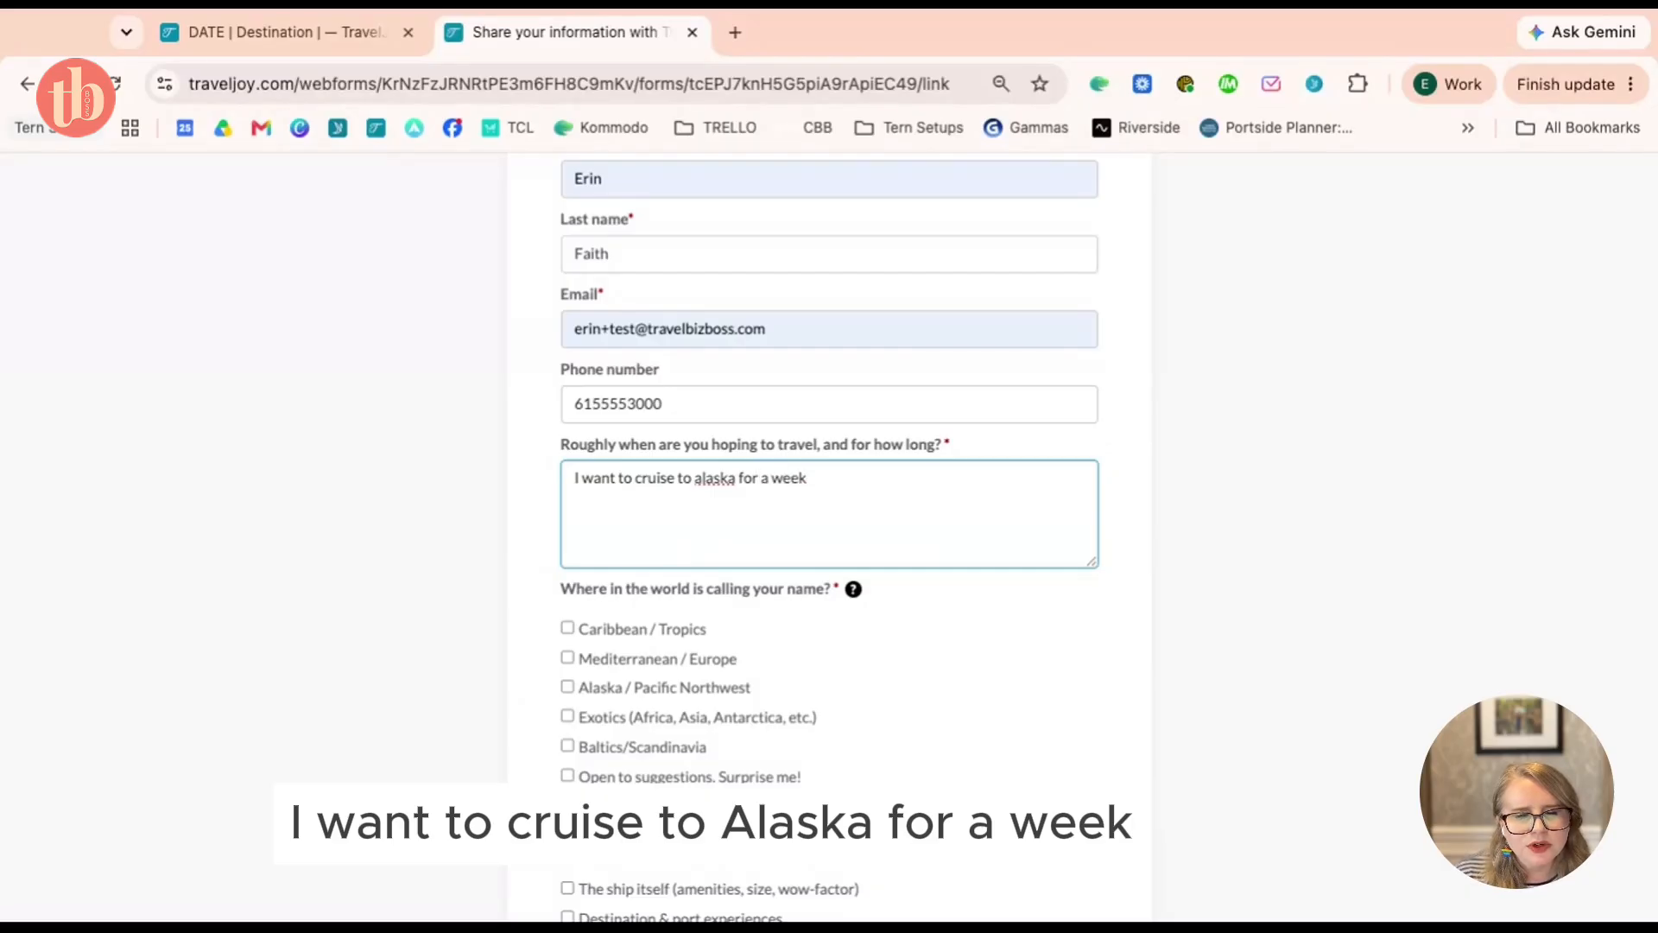
scroll(967, 562, "down", 3)
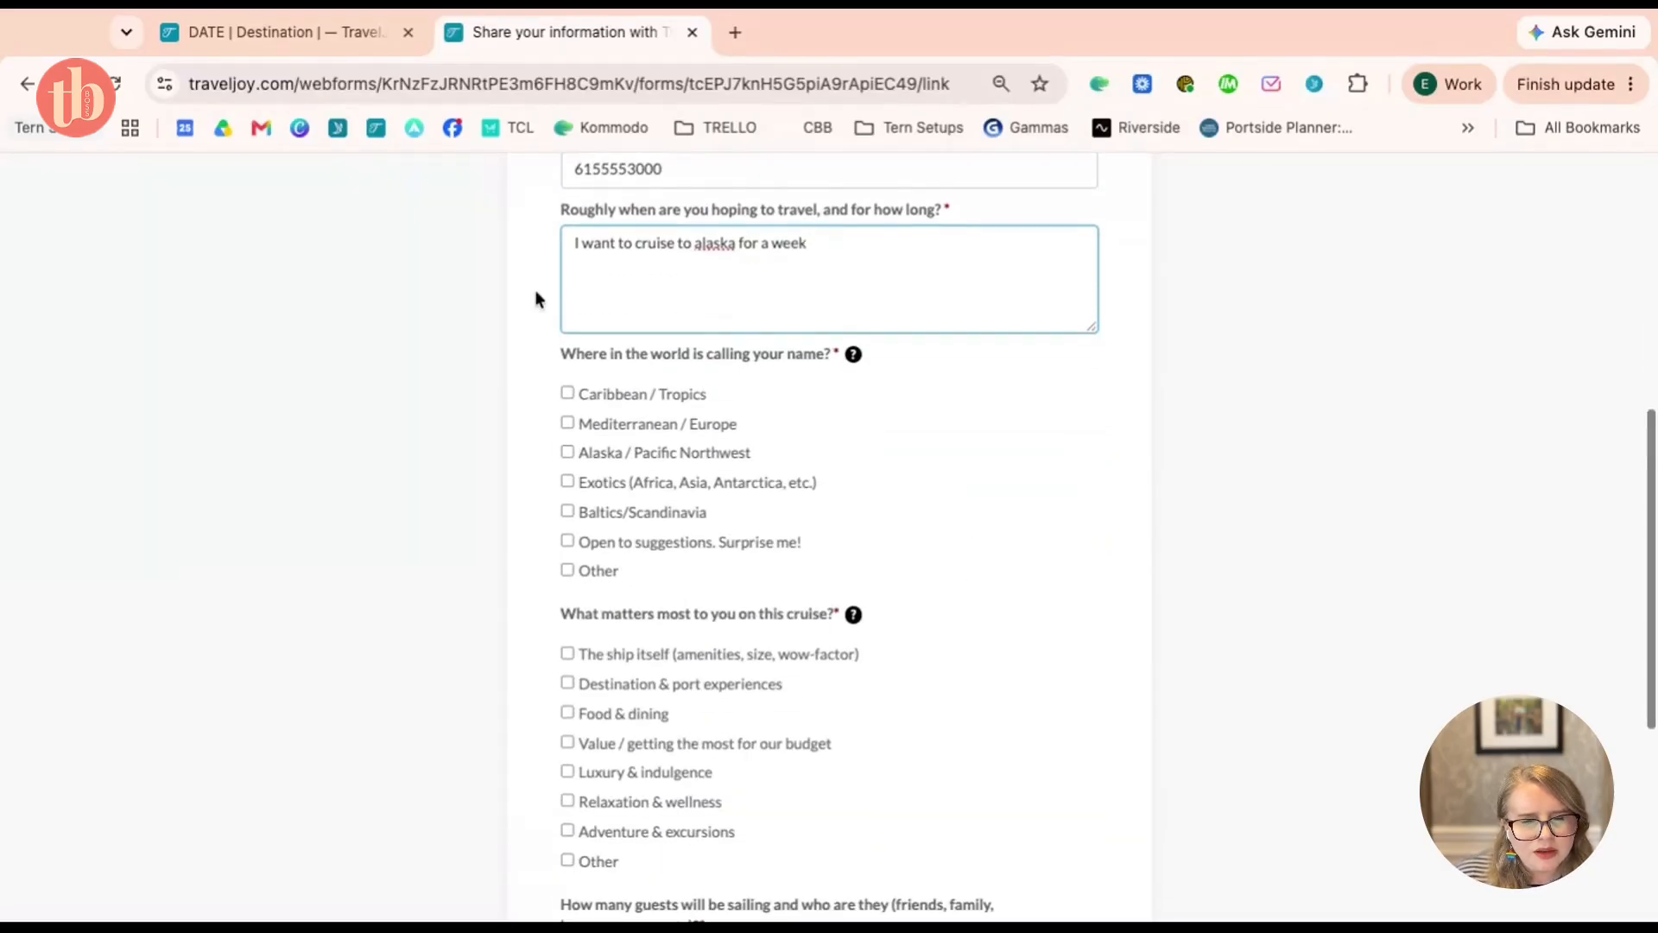
type("in Auugst")
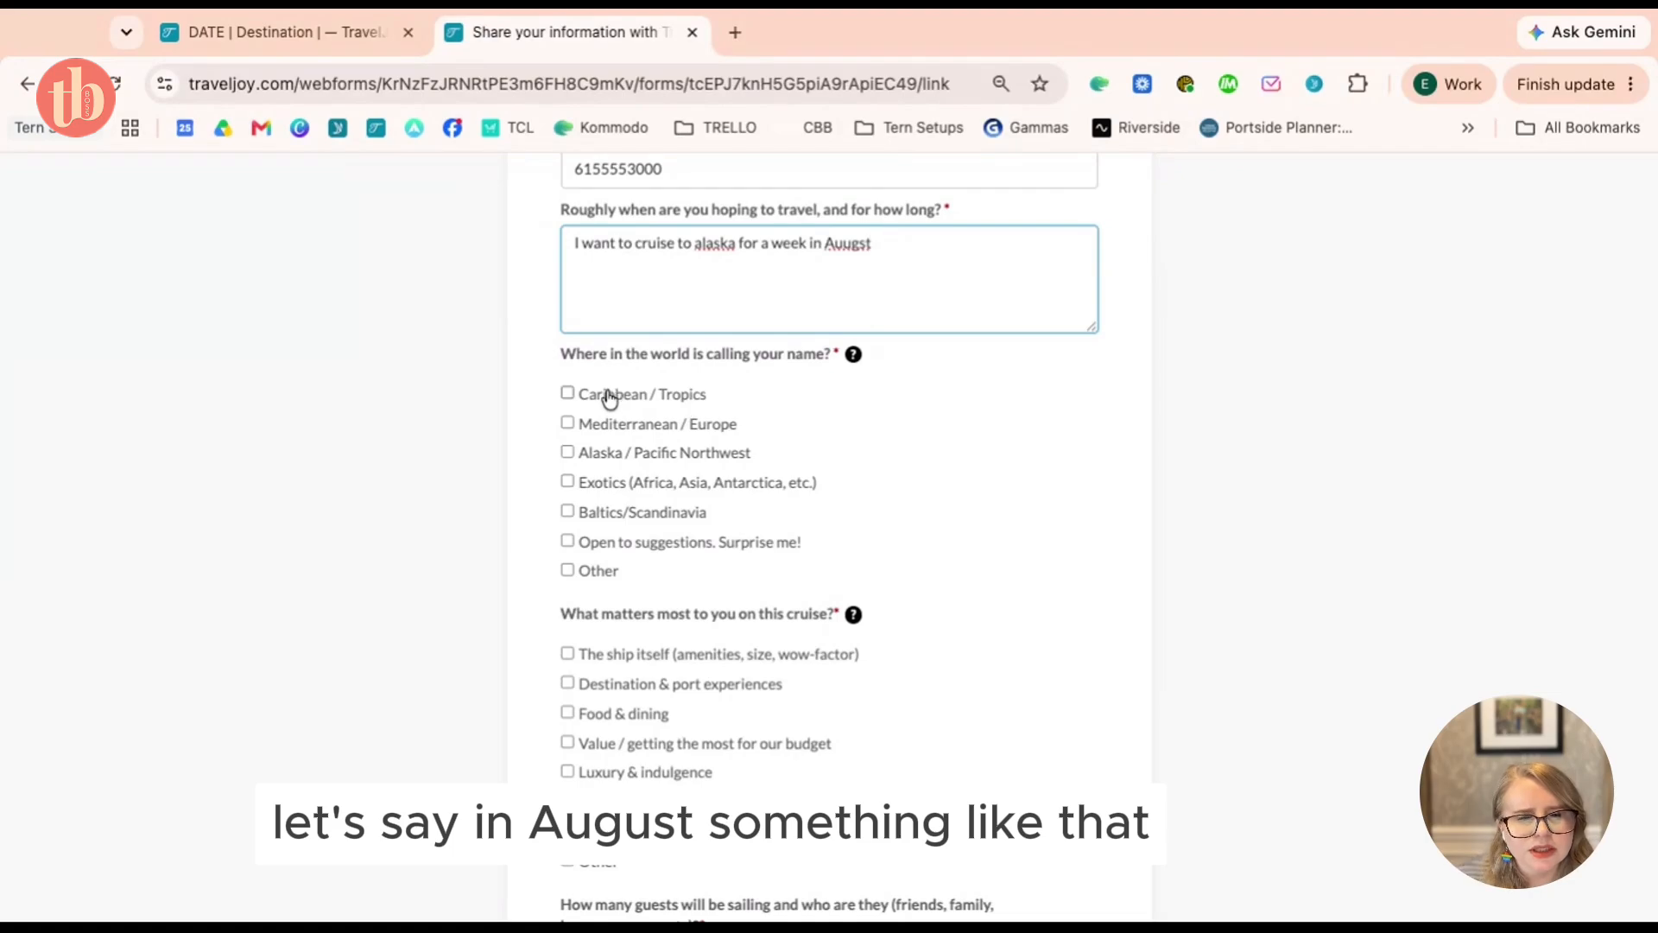
Tick Alaska / Pacific Northwest and Food & dining, and enter '2 guests' and a 10000 budget
left_click(606, 458)
scroll(606, 466, "down", 3)
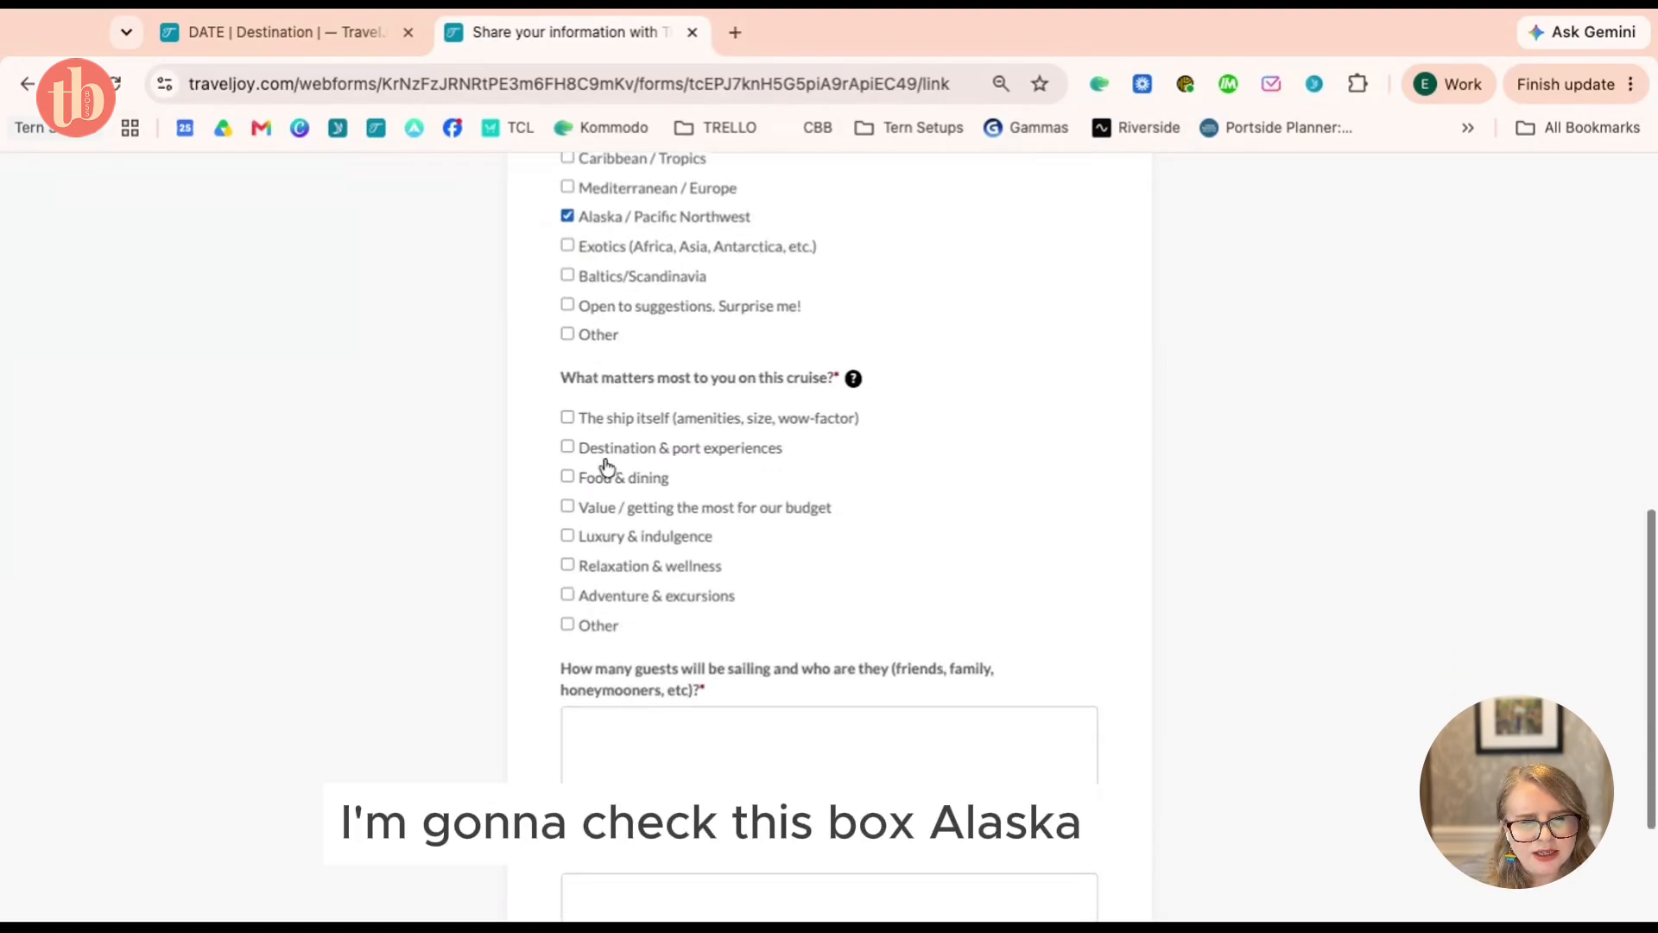
left_click(641, 440)
scroll(730, 504, "down", 2)
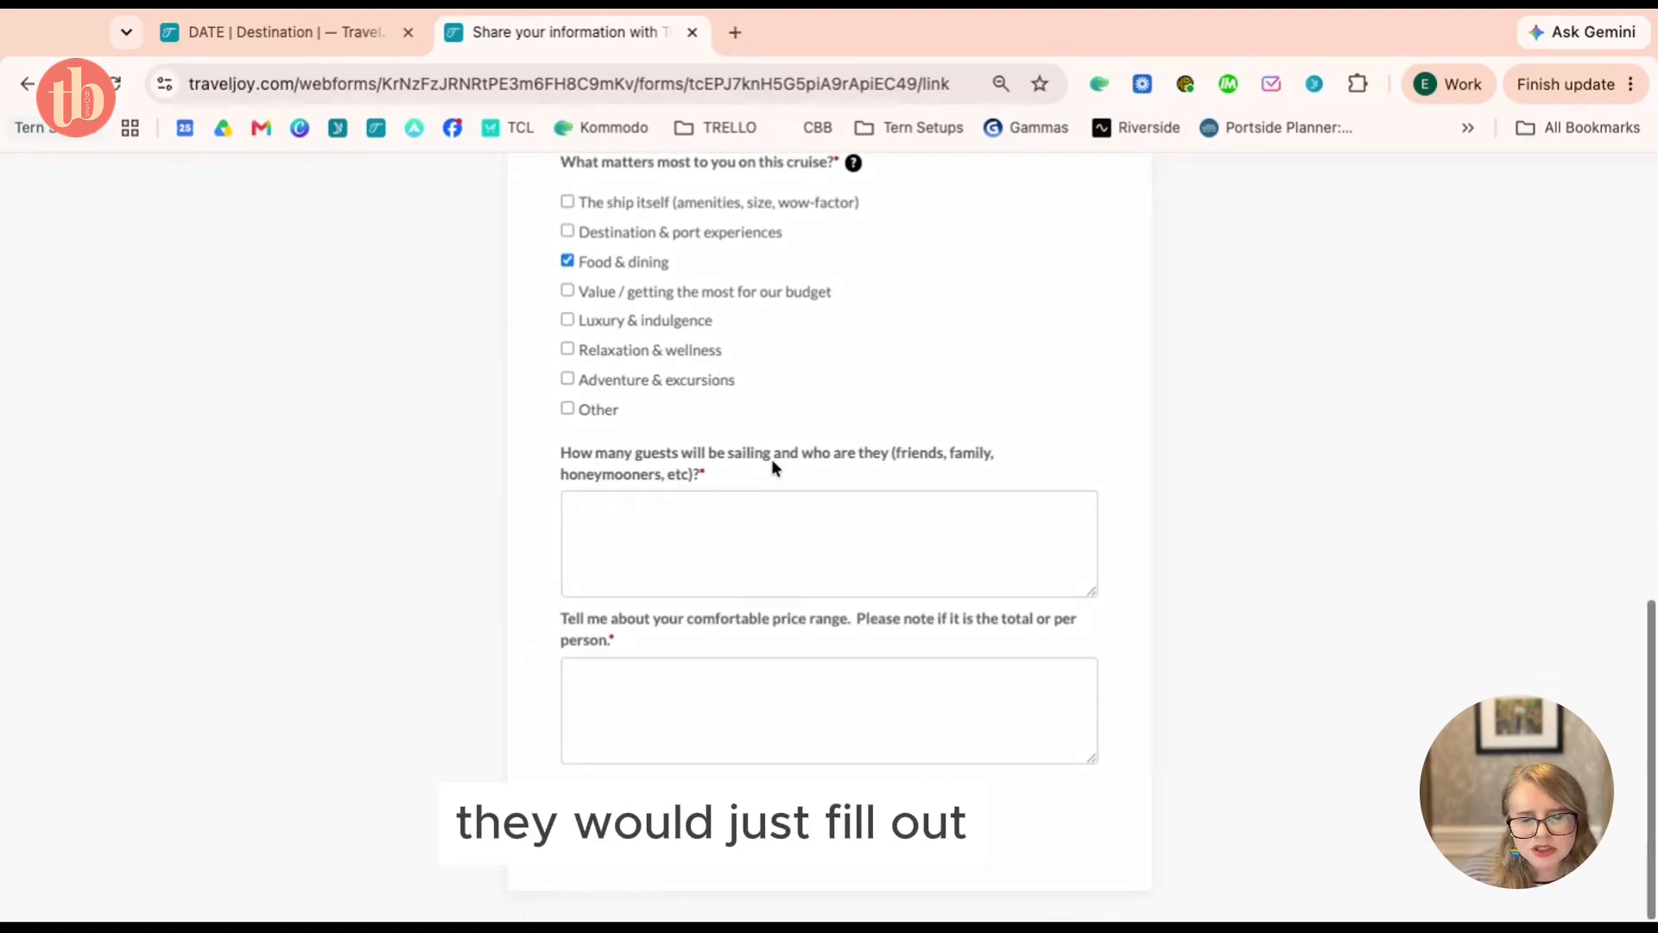
left_click(809, 542)
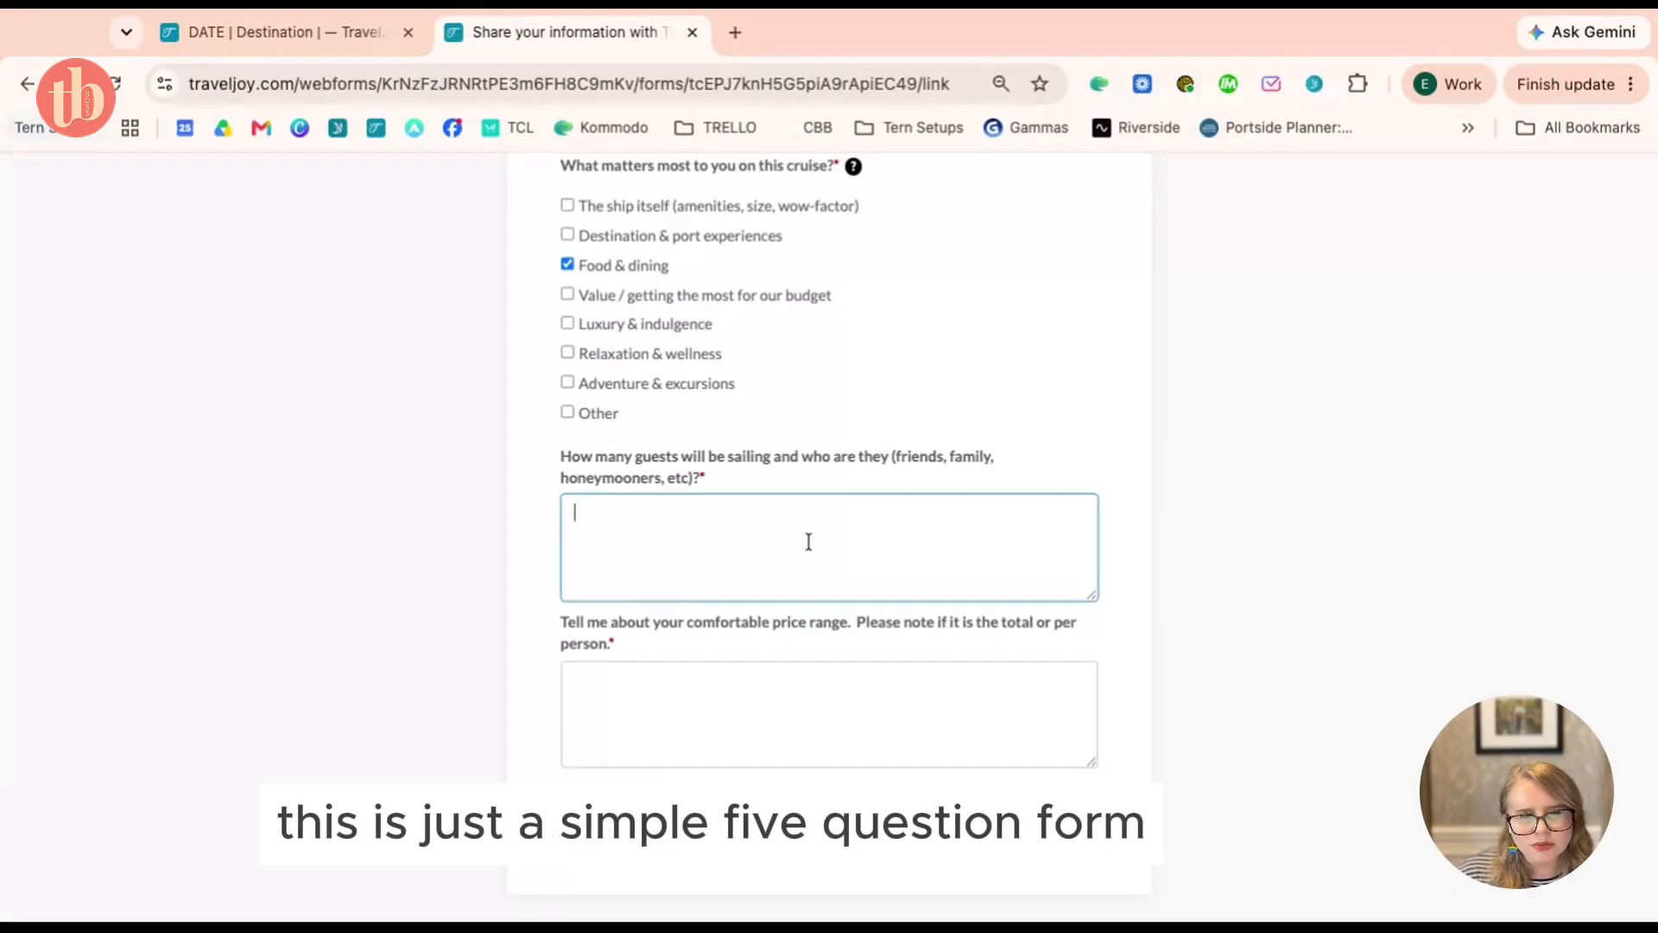
type("2 guests")
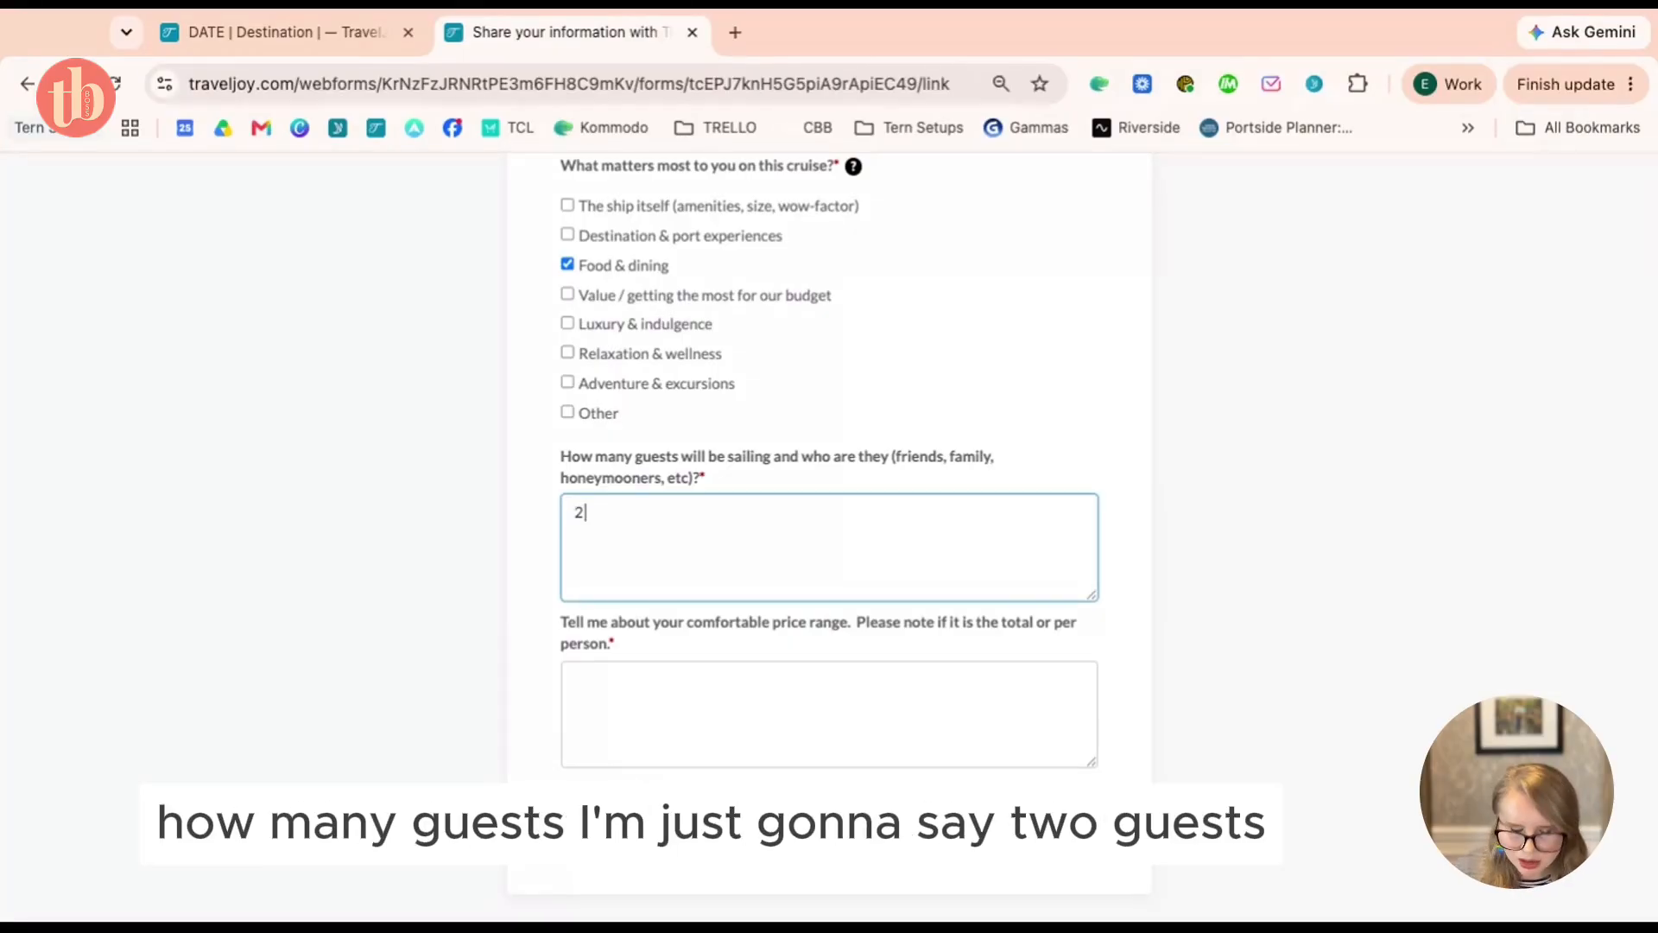
left_click(805, 674)
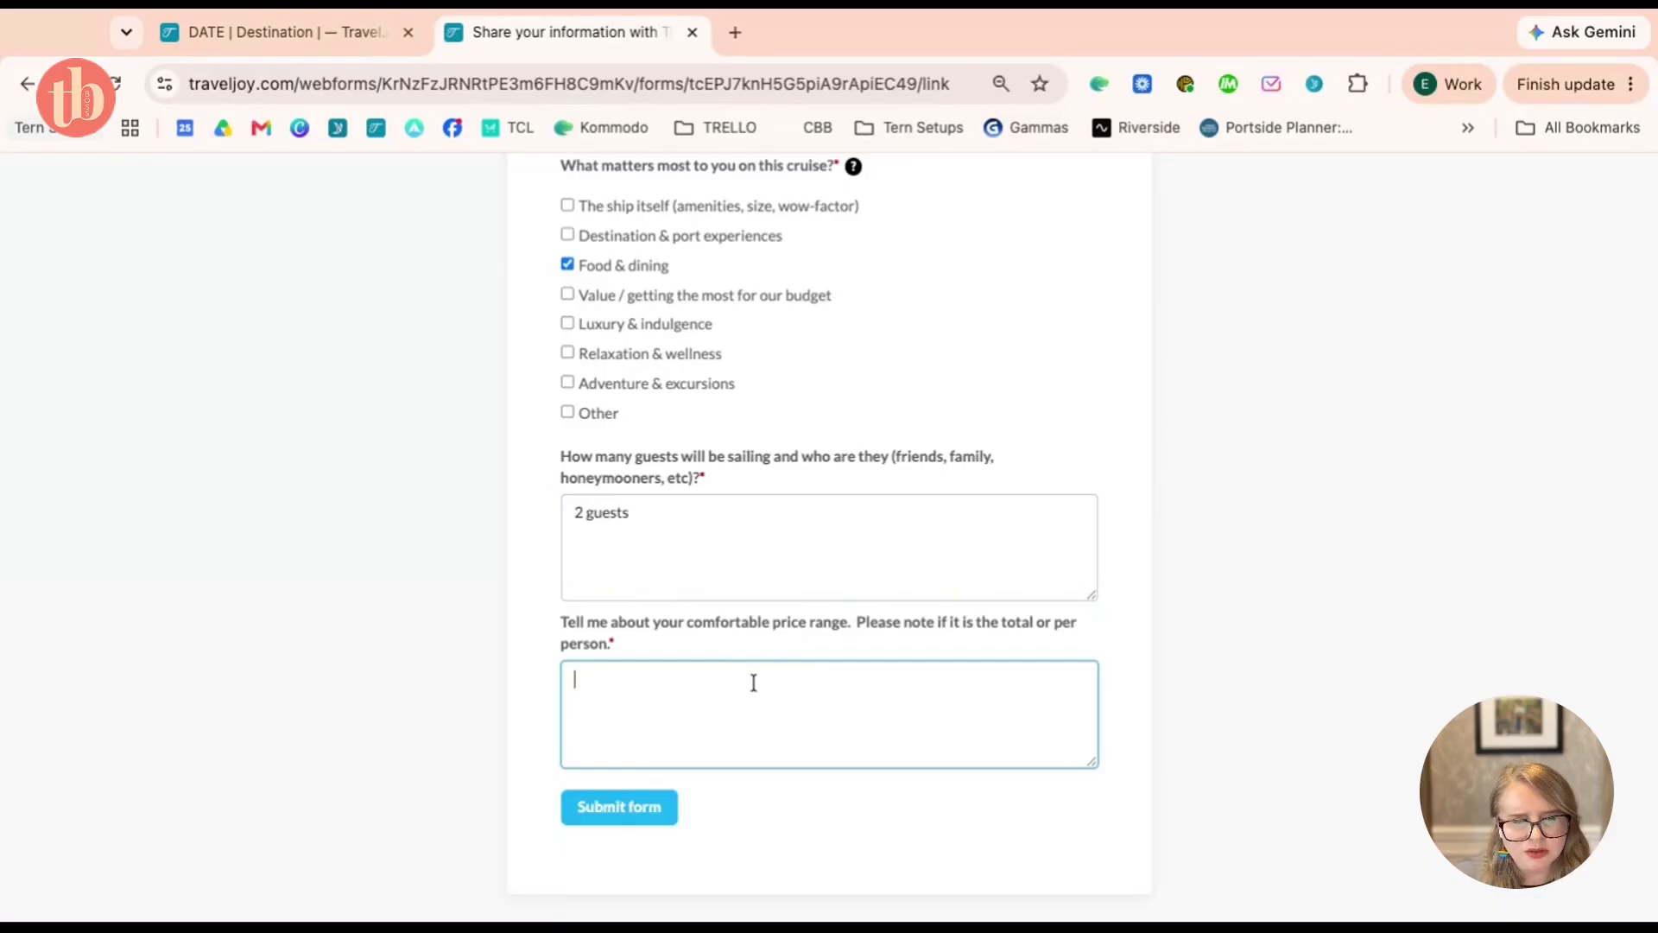
type("10000")
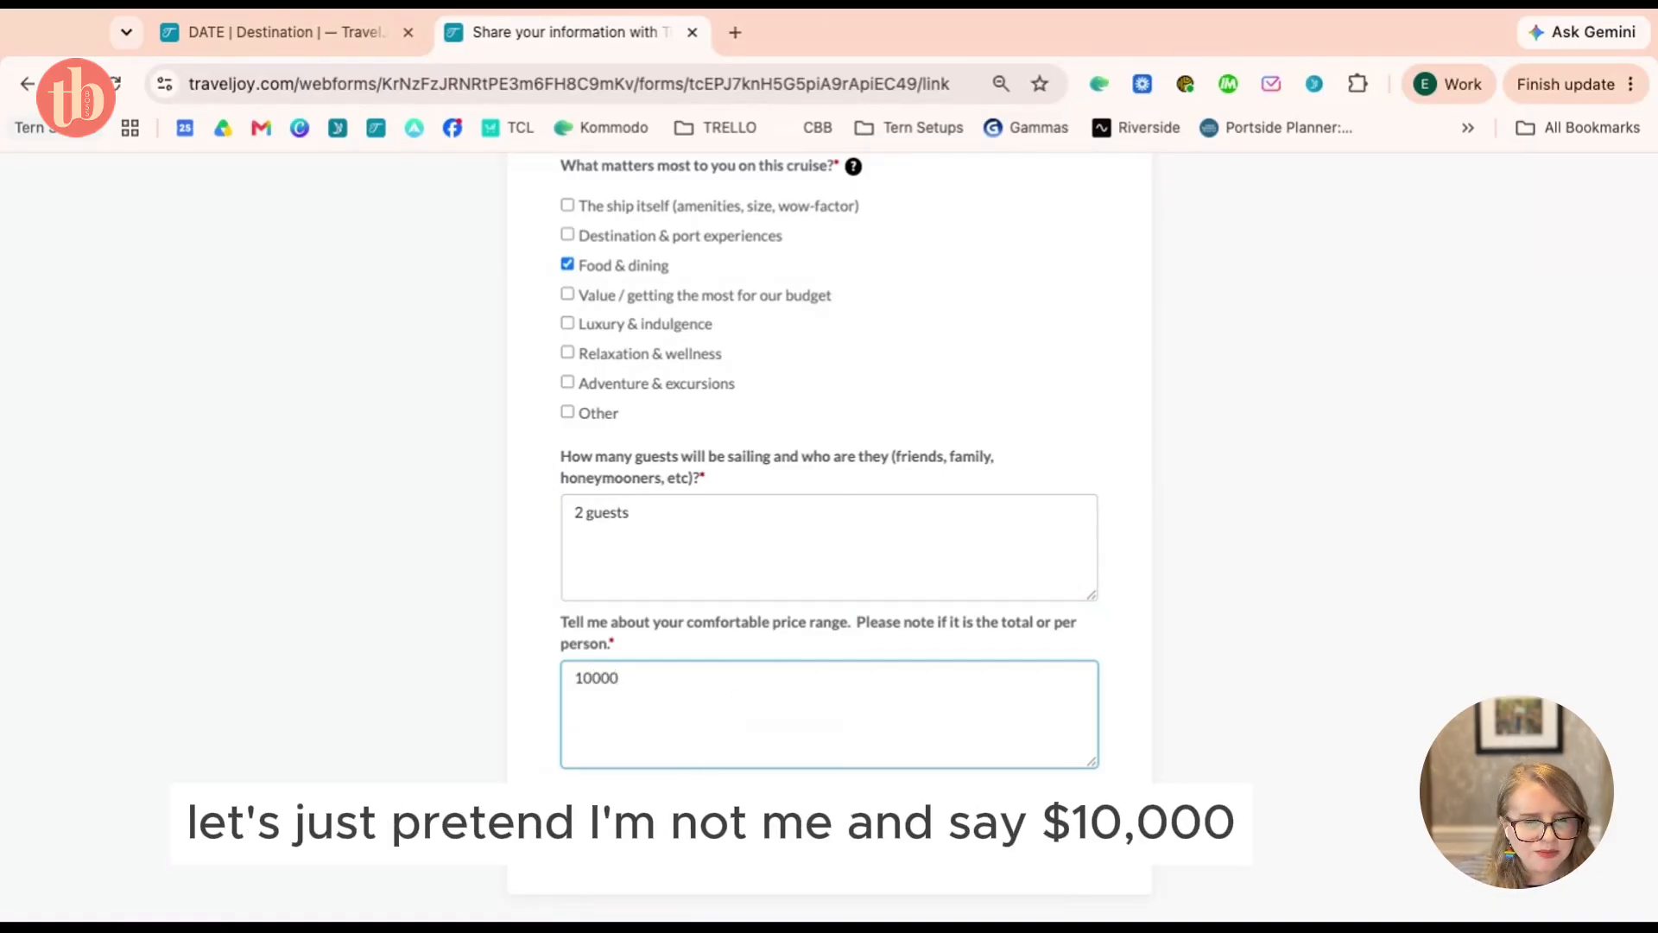
Submit the inquiry form, then return to the trip tab and the Dashboard
left_click(1064, 824)
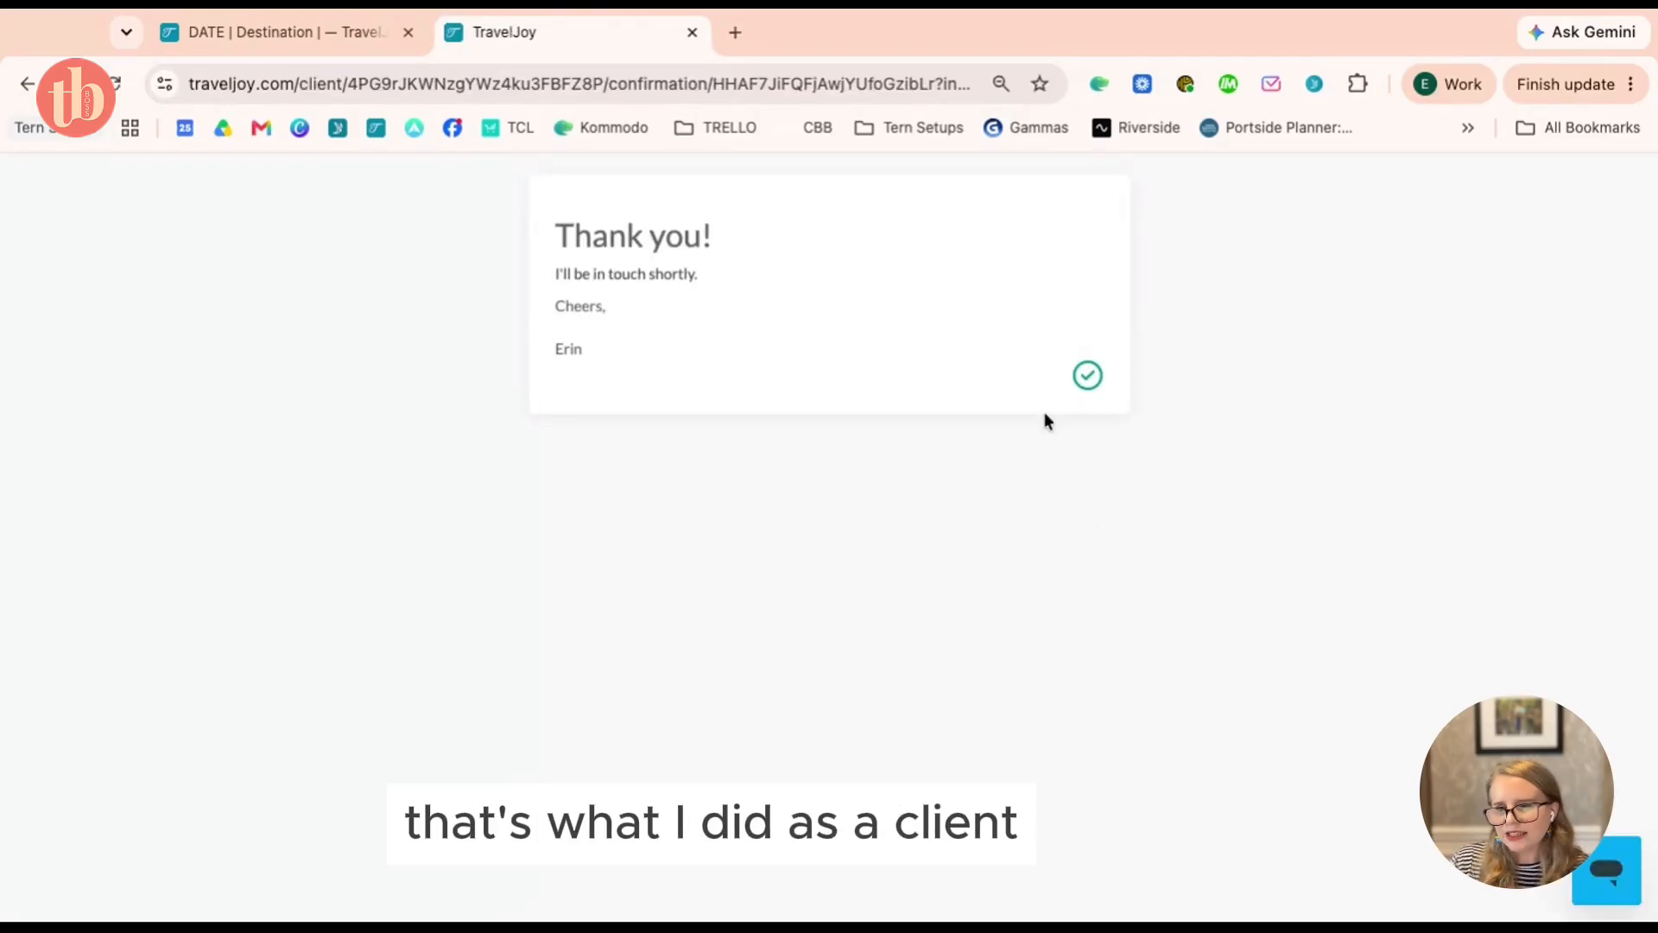
left_click(277, 33)
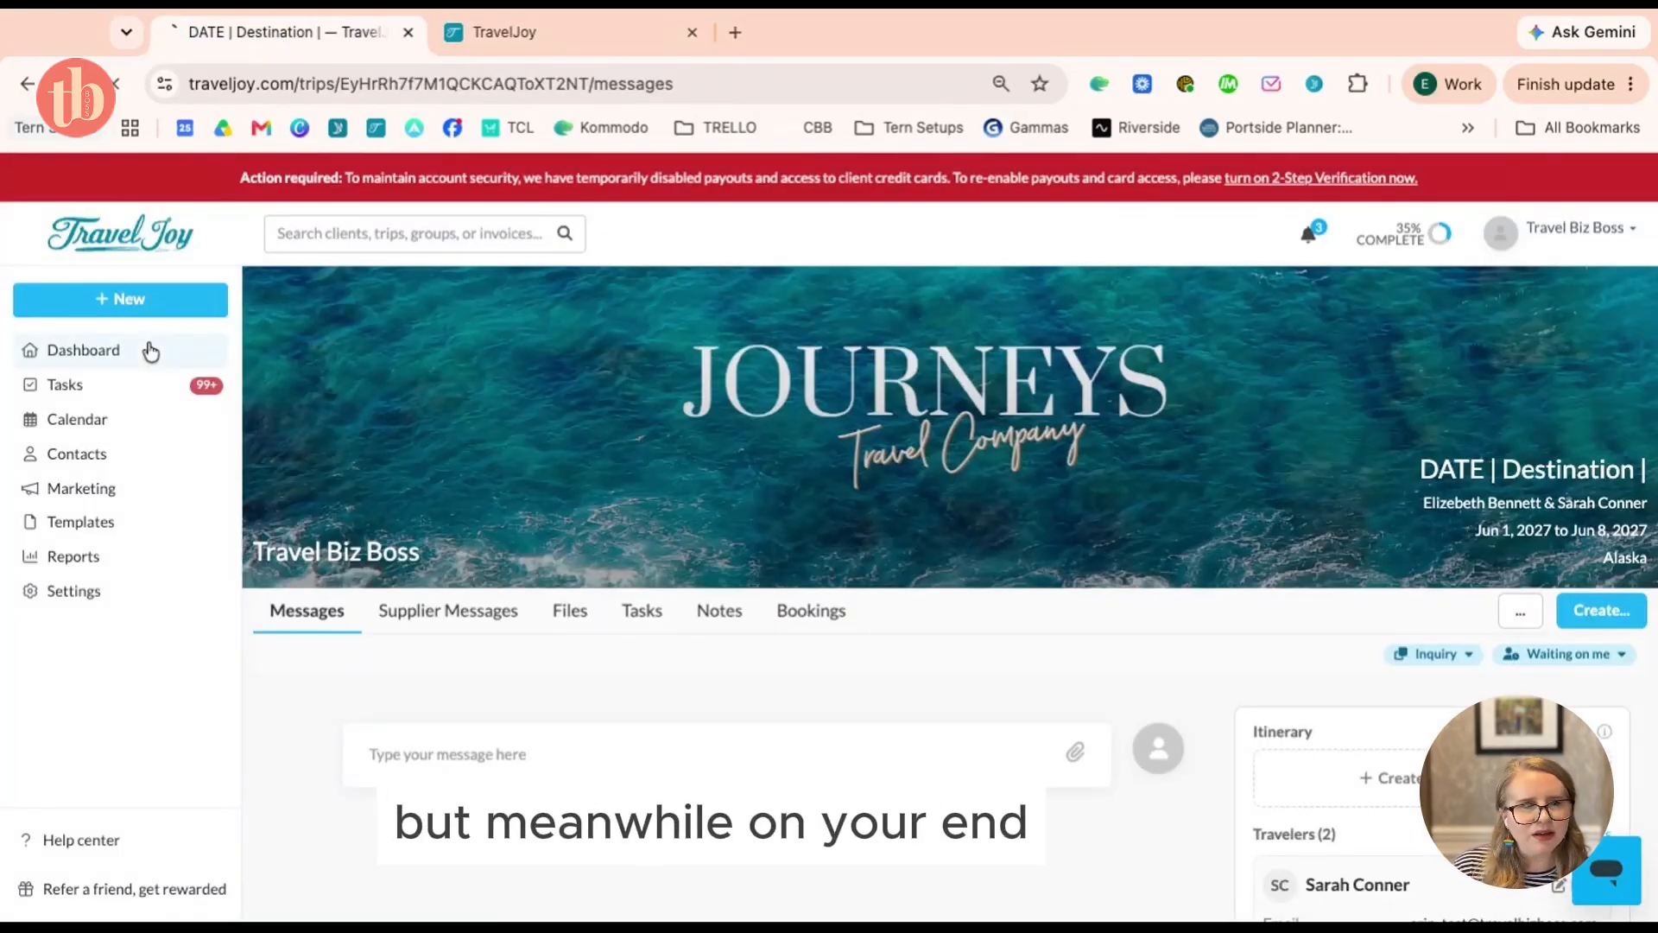
left_click(151, 350)
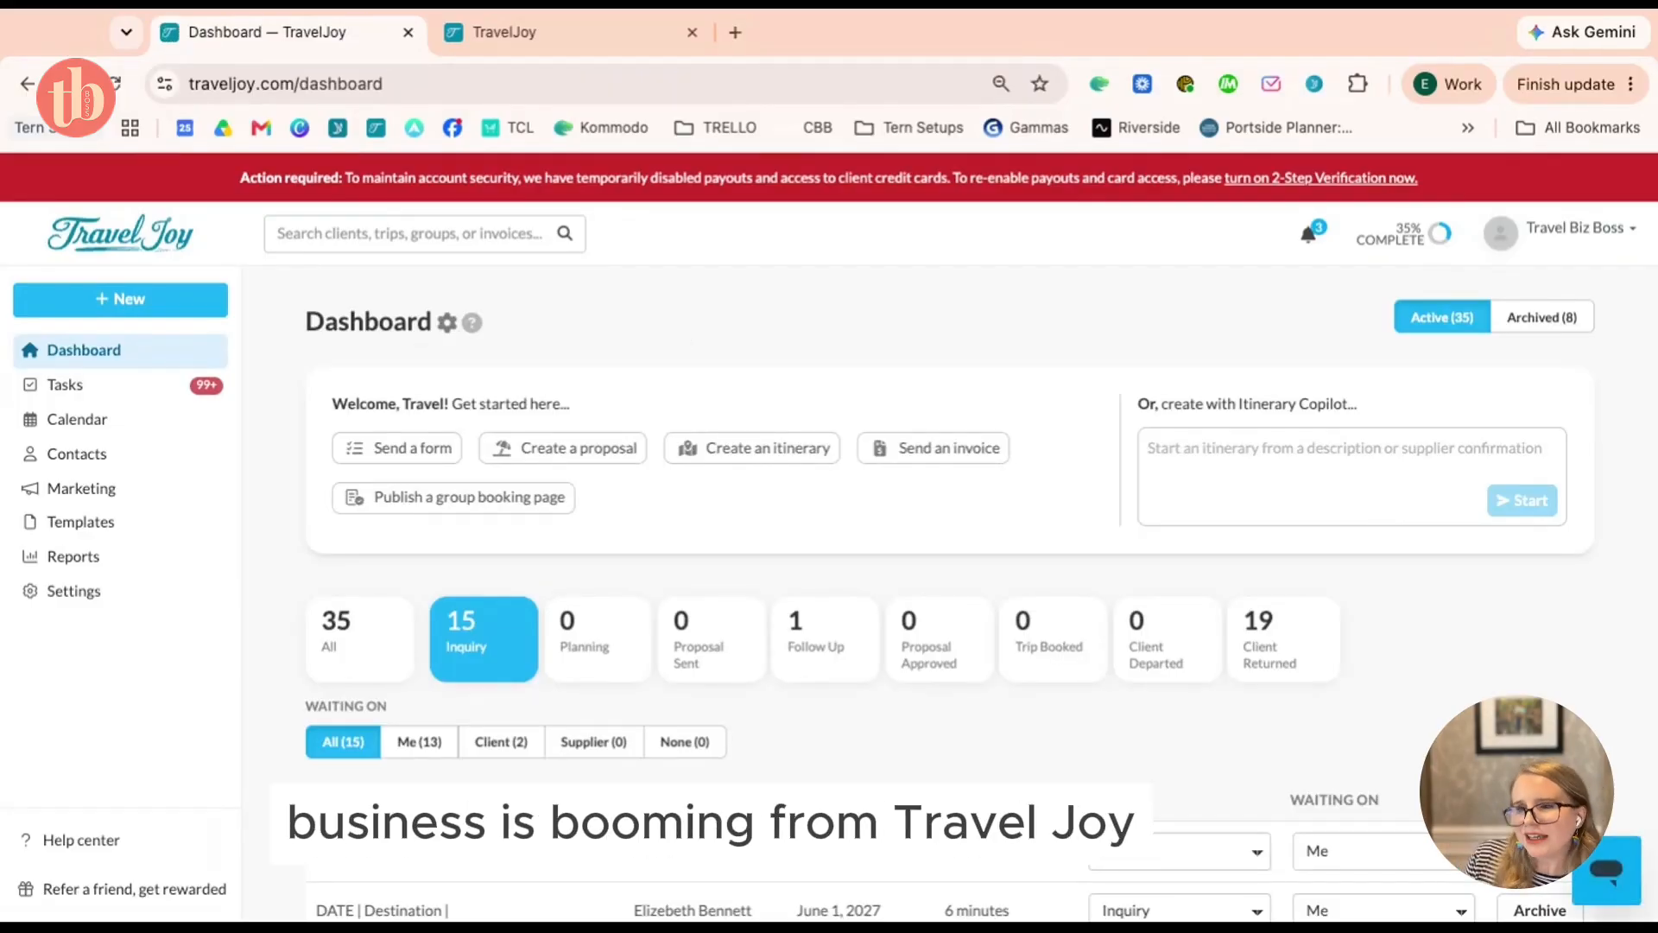
Open the newest trip from the Dashboard table and read through its New Inquiry Added answers
scroll(790, 325, "down", 2)
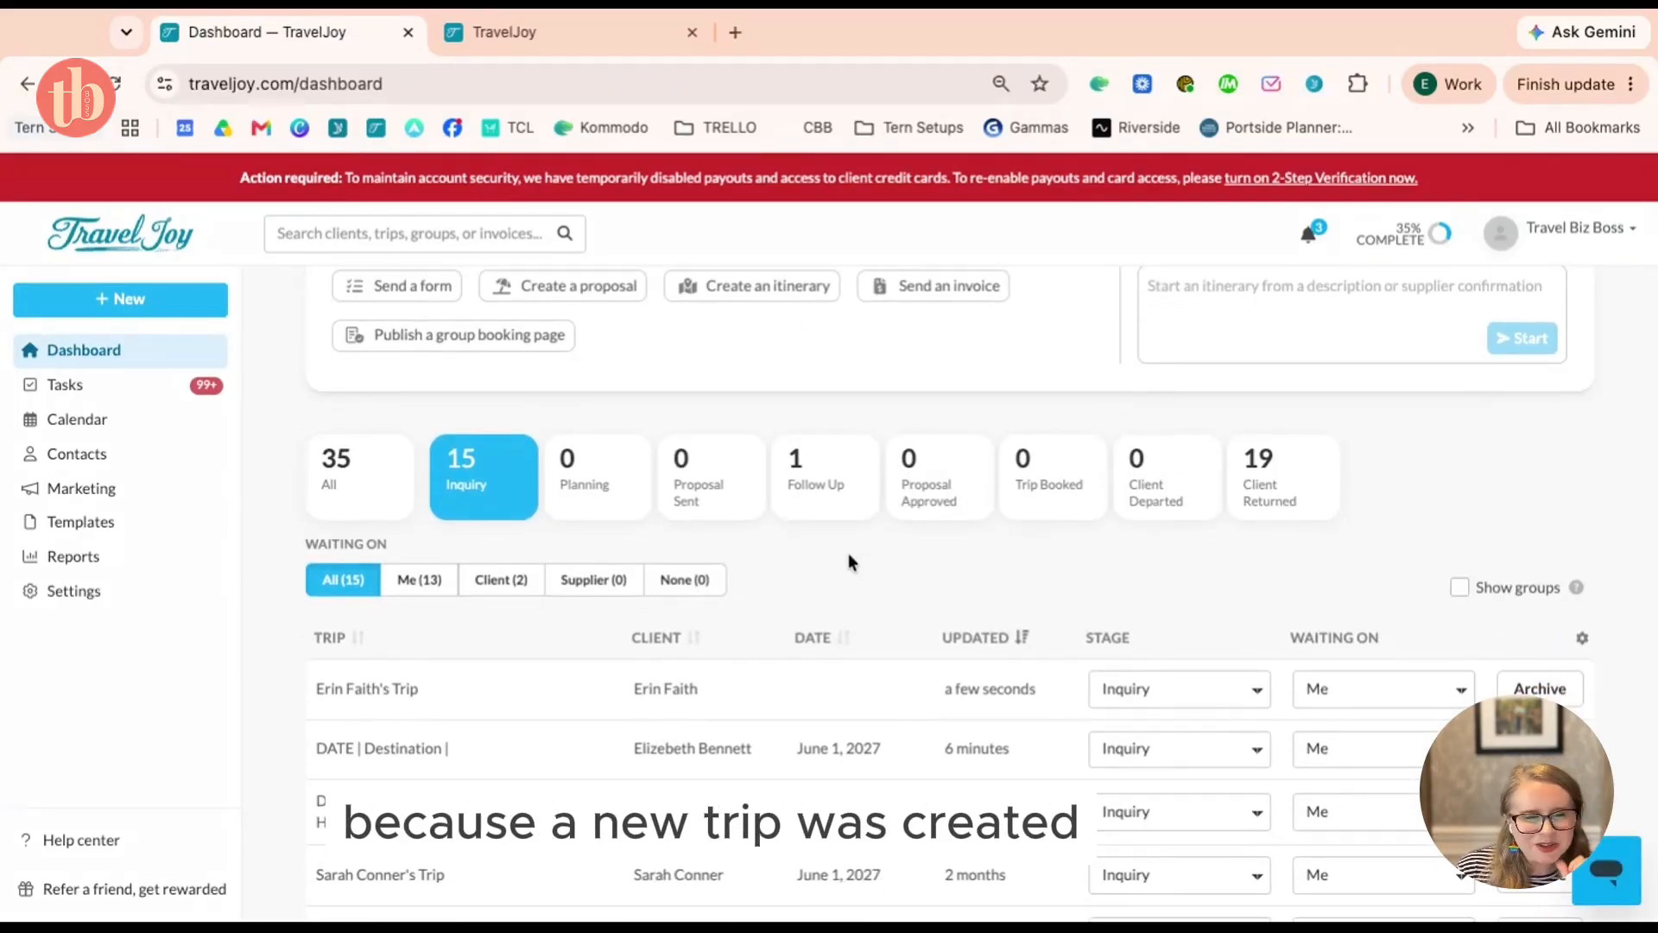
left_click(390, 690)
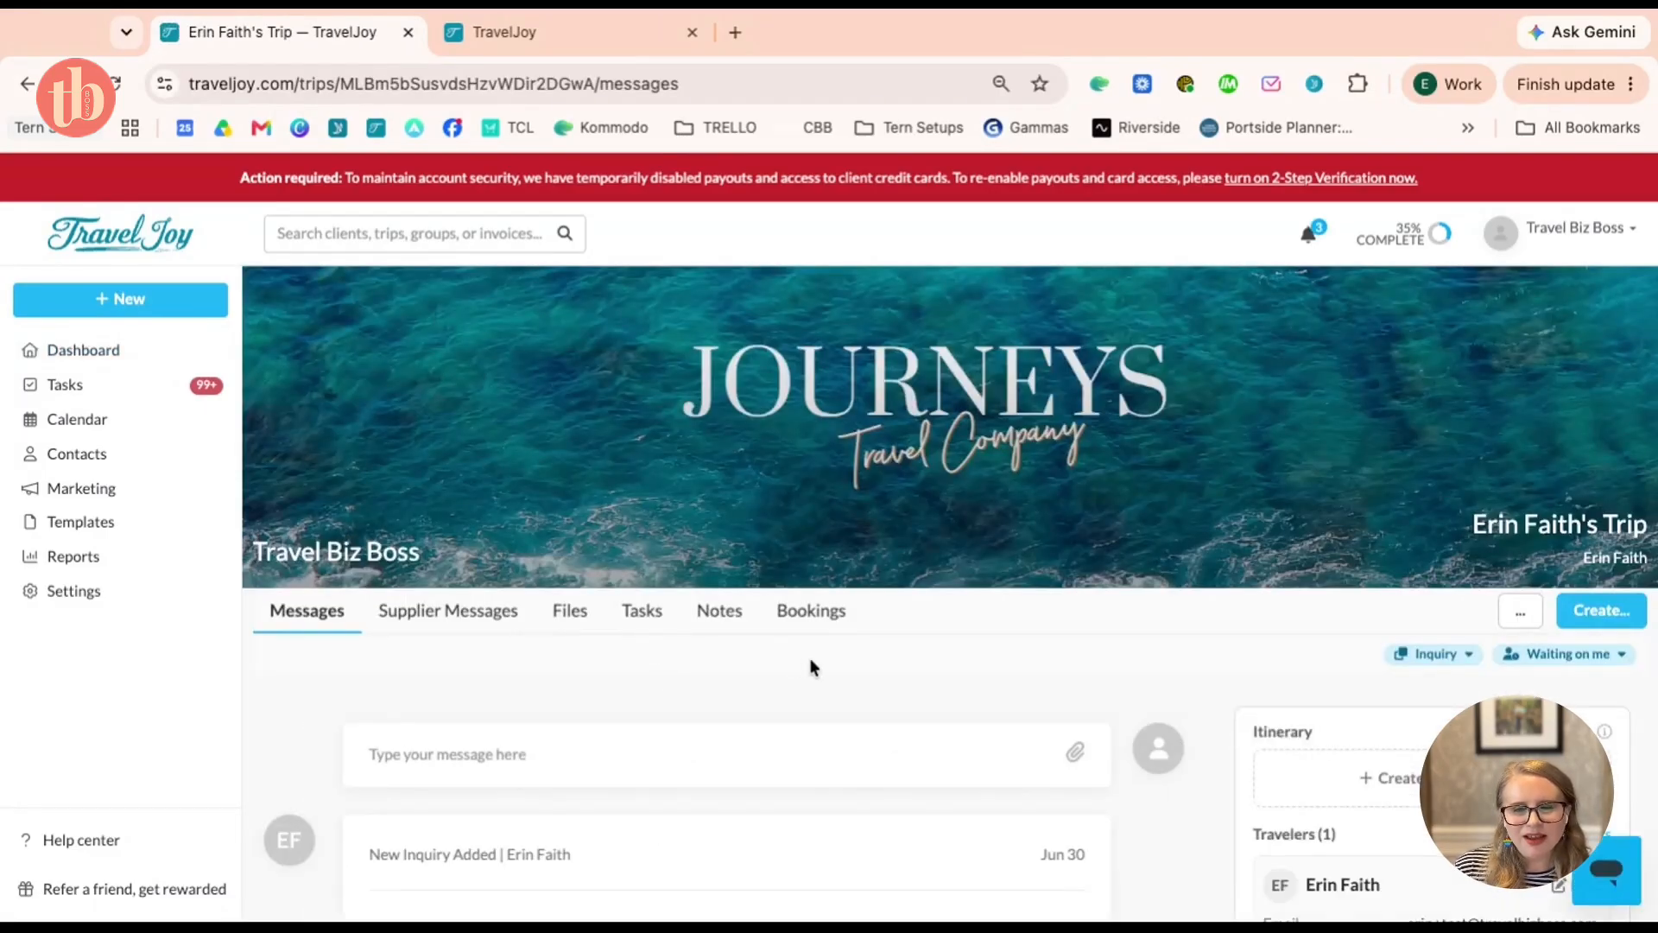
scroll(812, 667, "down", 5)
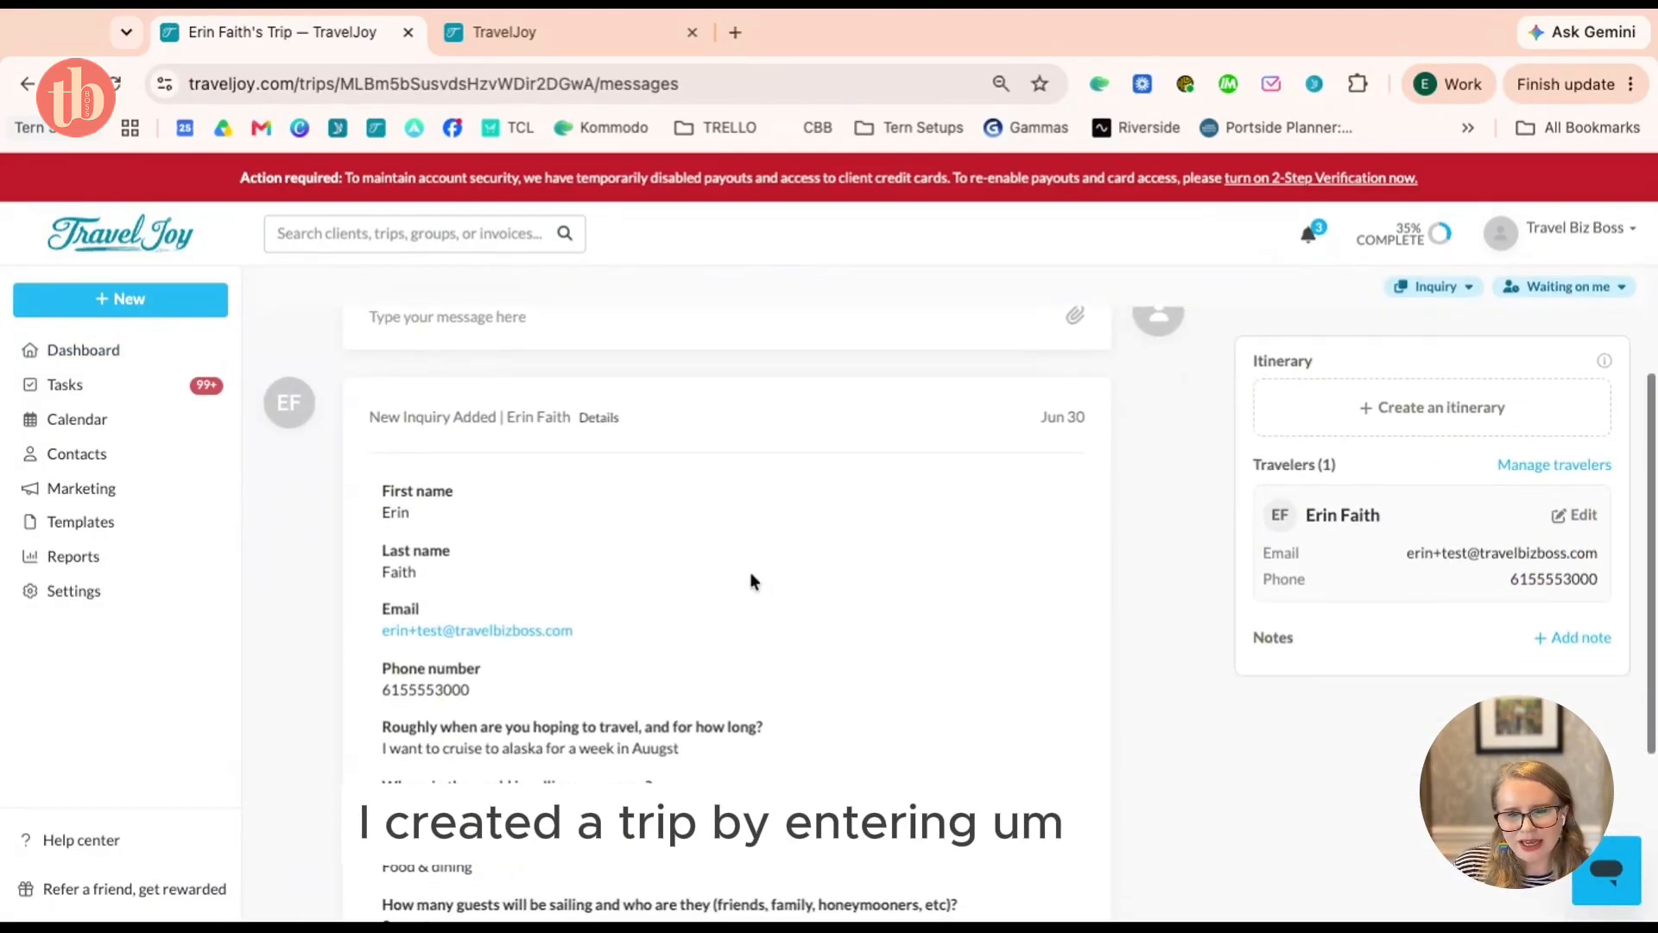
scroll(731, 592, "down", 3)
scroll(731, 590, "up", 3)
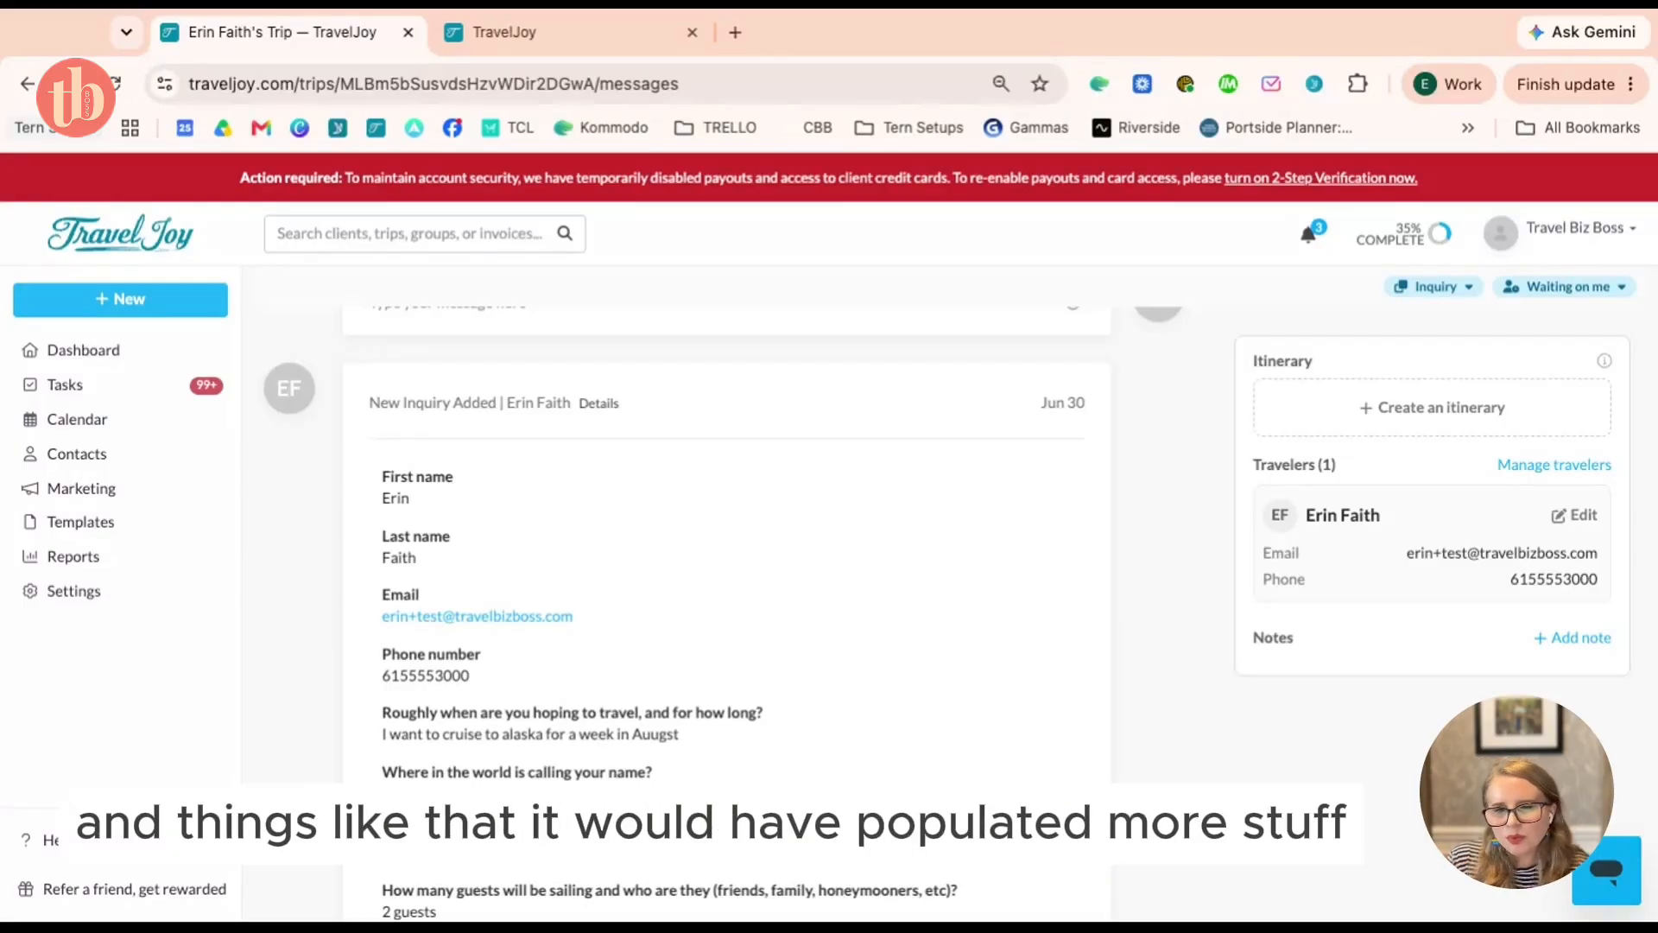
scroll(725, 604, "down", 3)
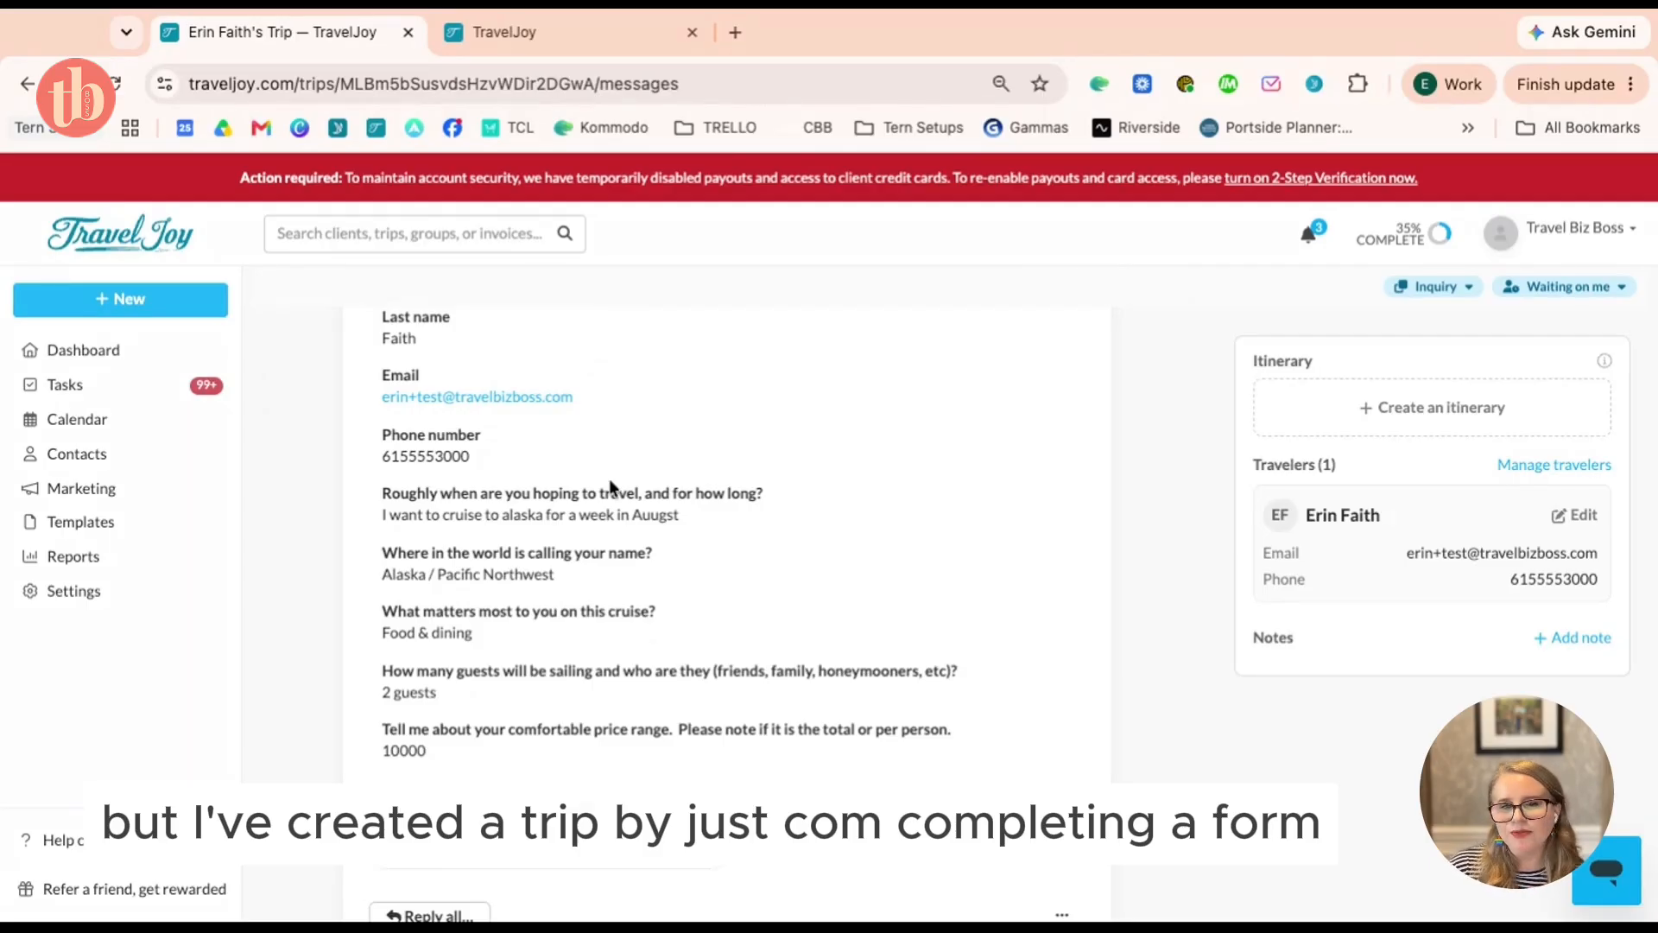
Review the filled-in form from the confirmation tab, close that tab, and return to the Dashboard
left_click(589, 43)
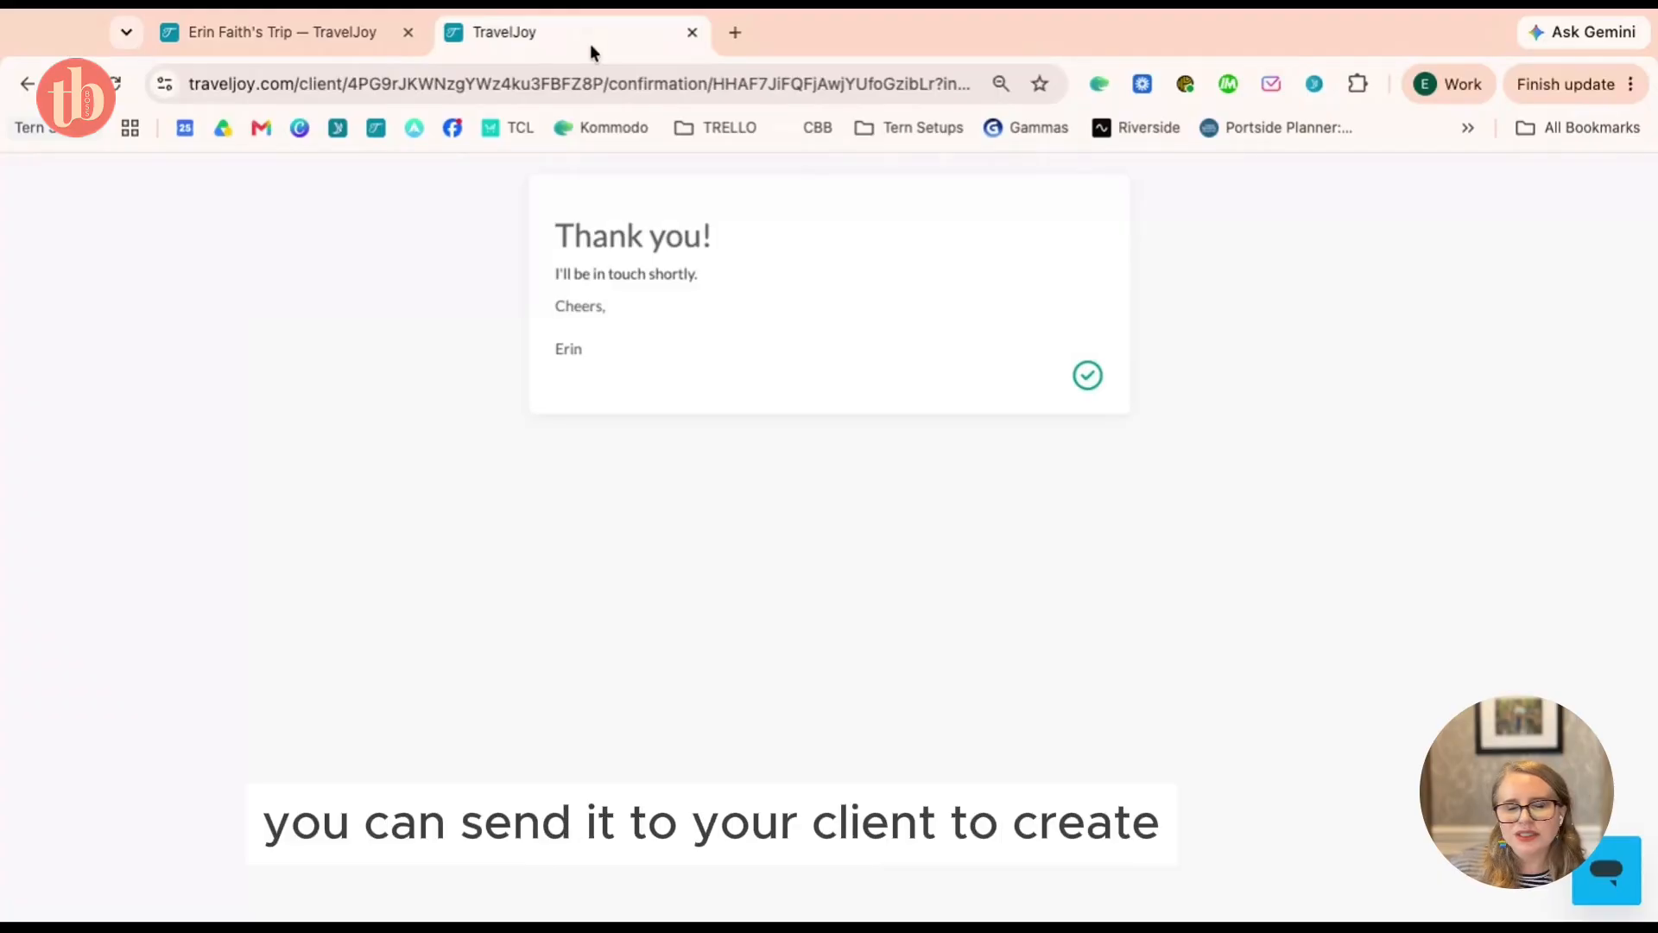
left_click(25, 86)
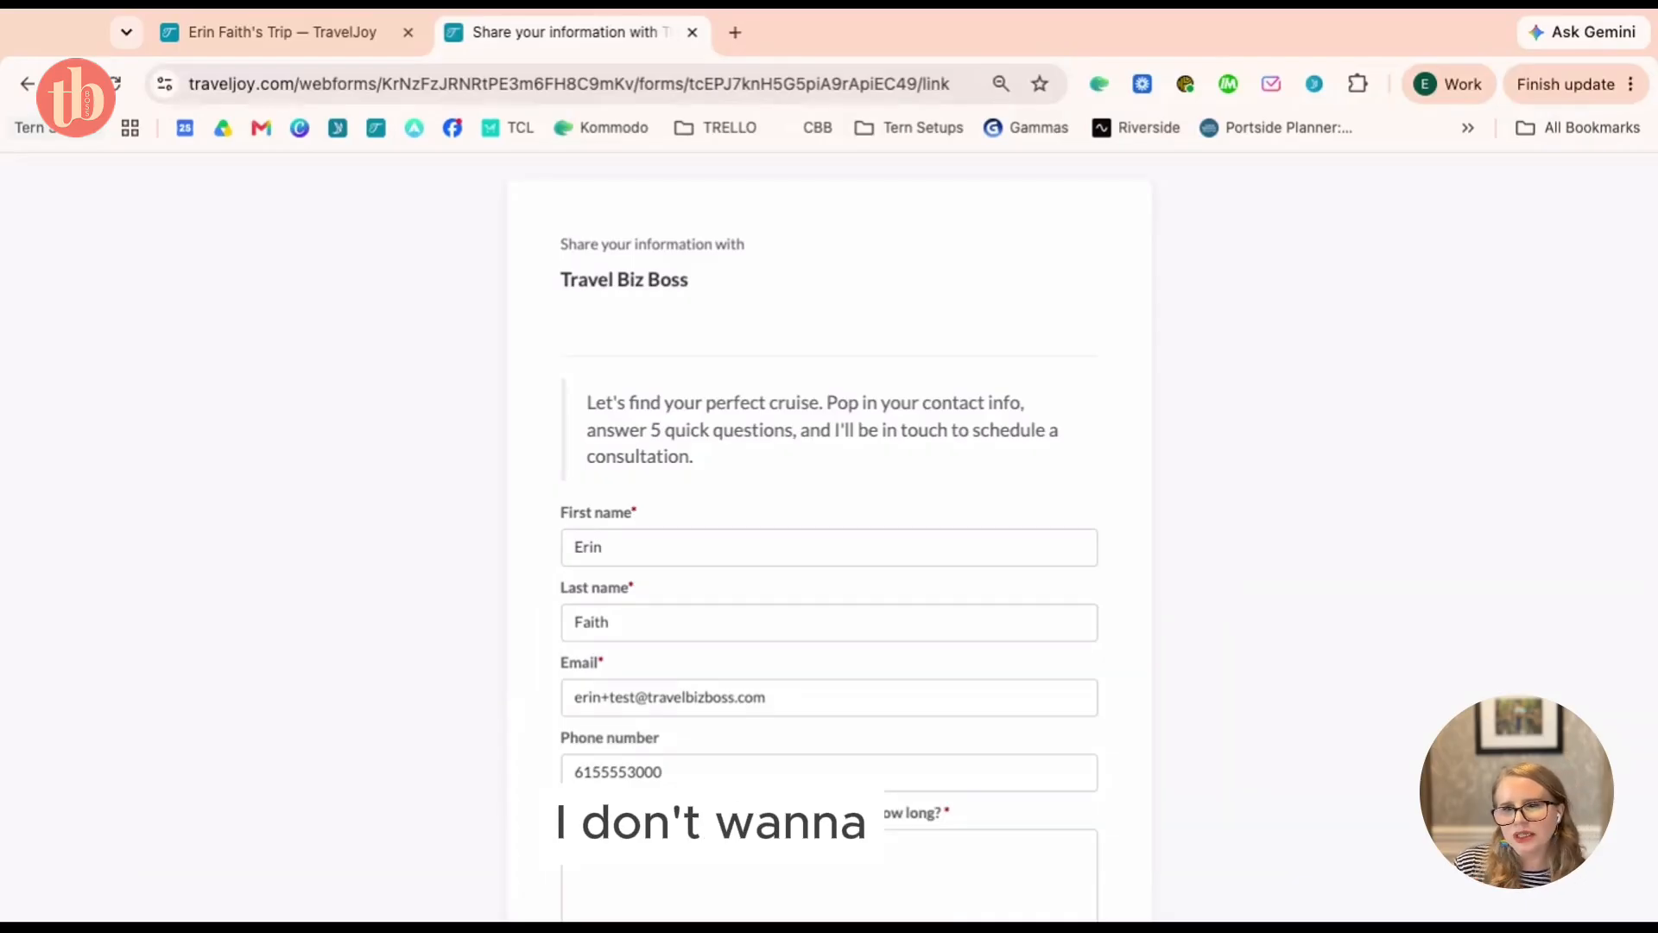
scroll(829, 519, "down", 3)
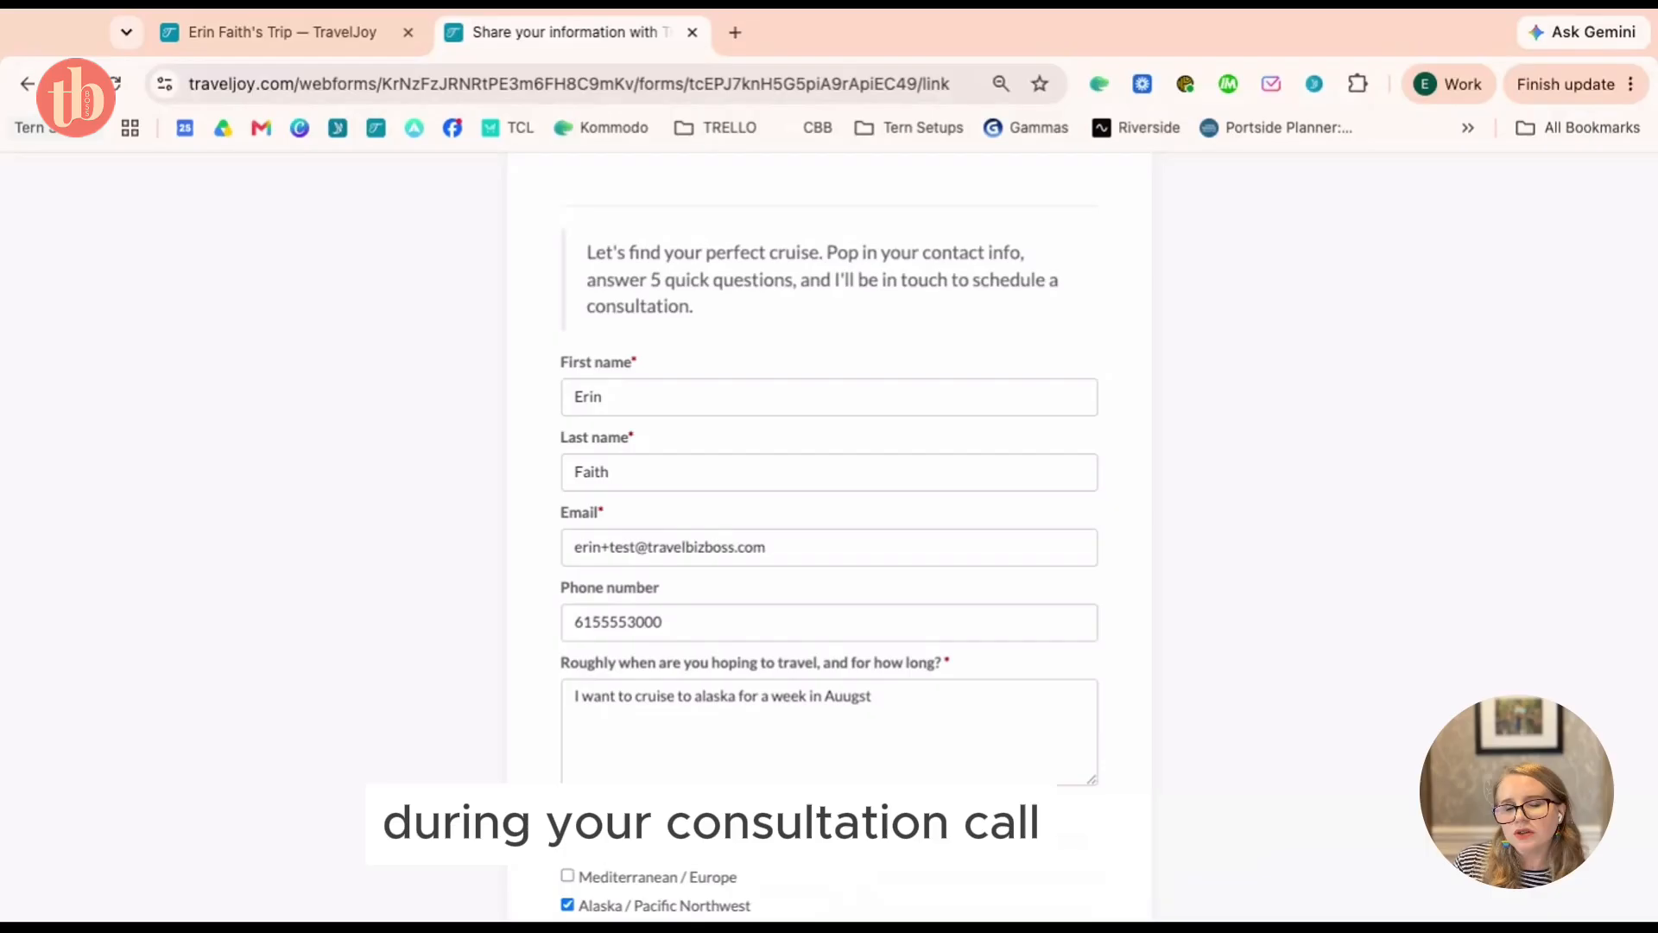
scroll(829, 518, "up", 2)
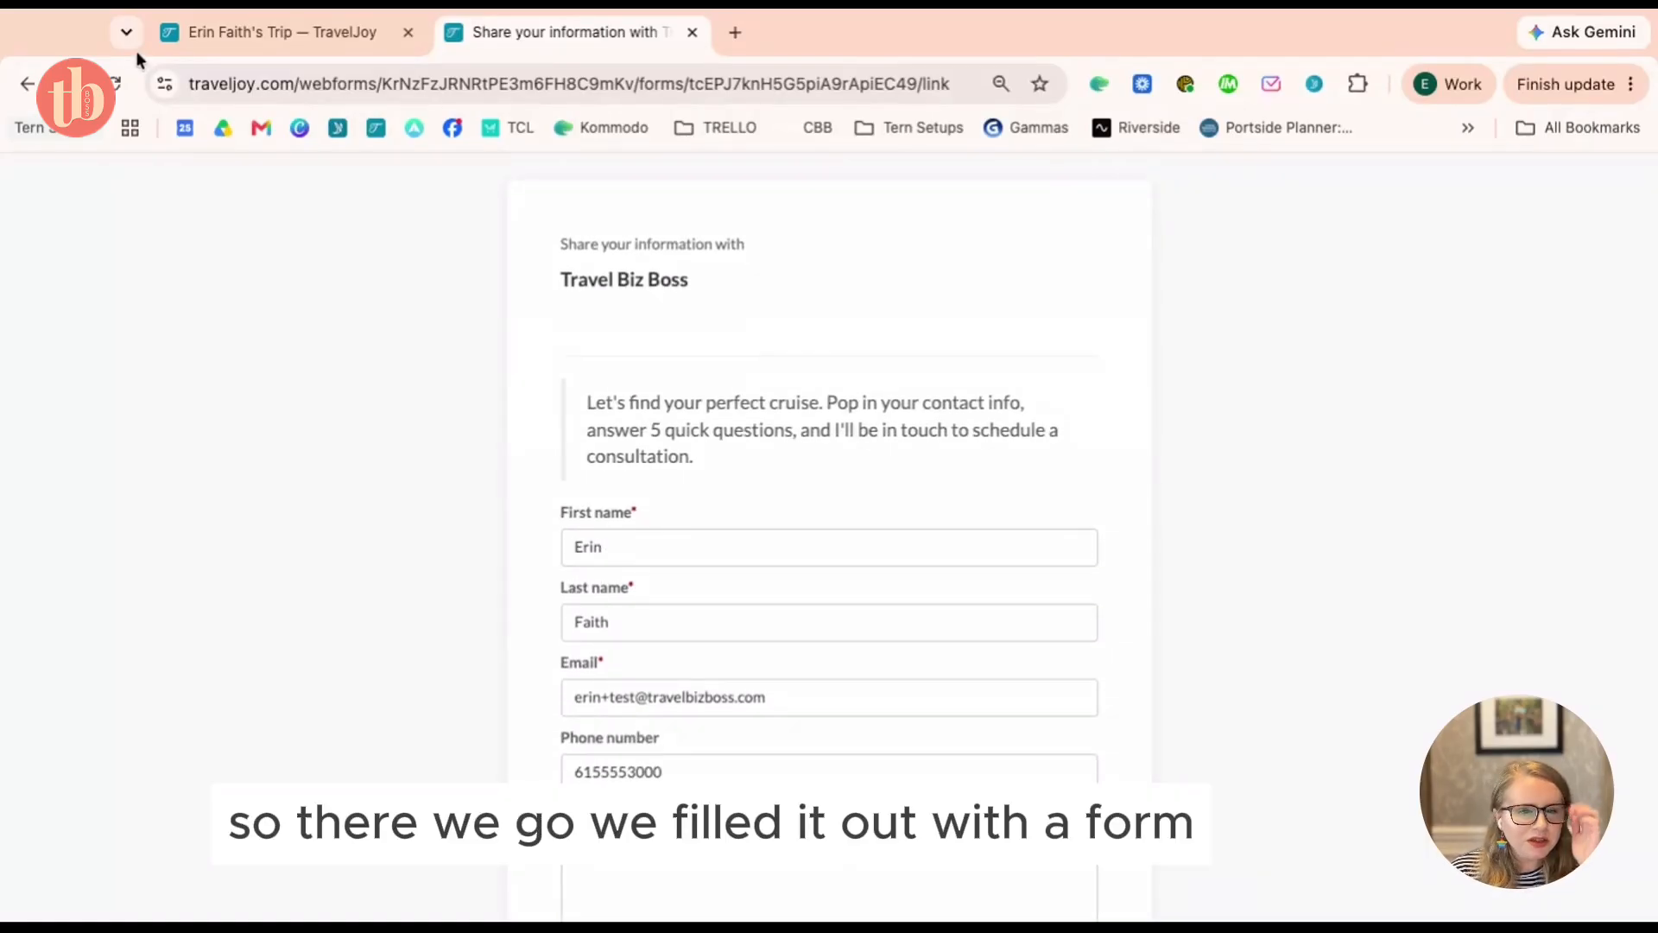
left_click(691, 33)
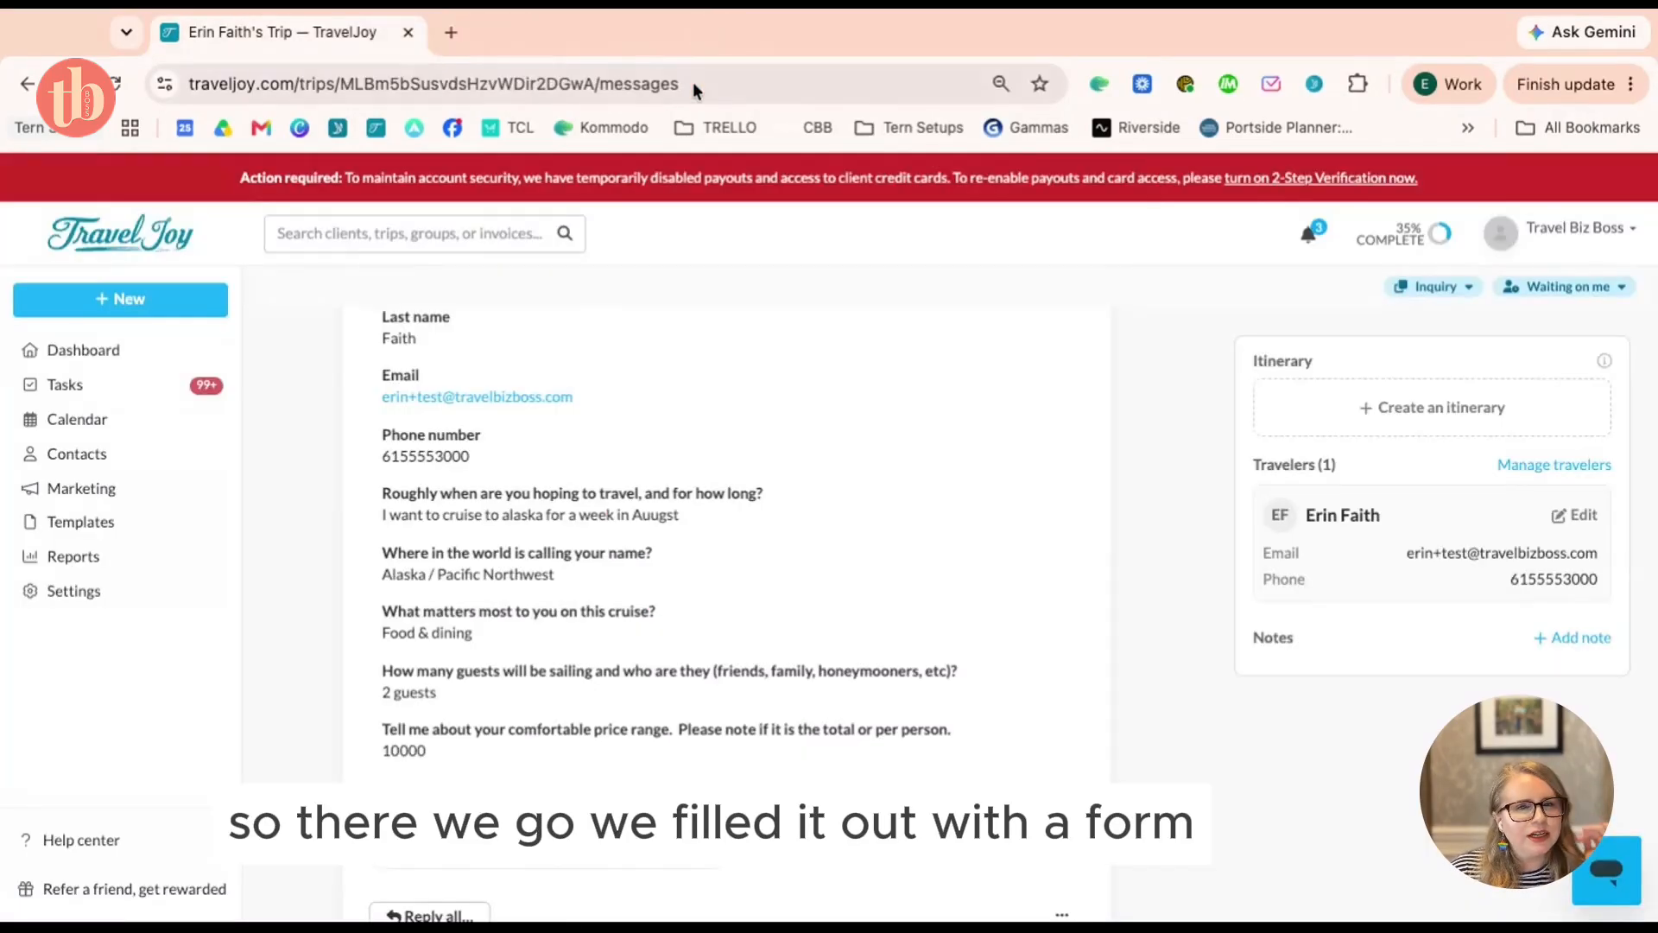
scroll(674, 352, "up", 10)
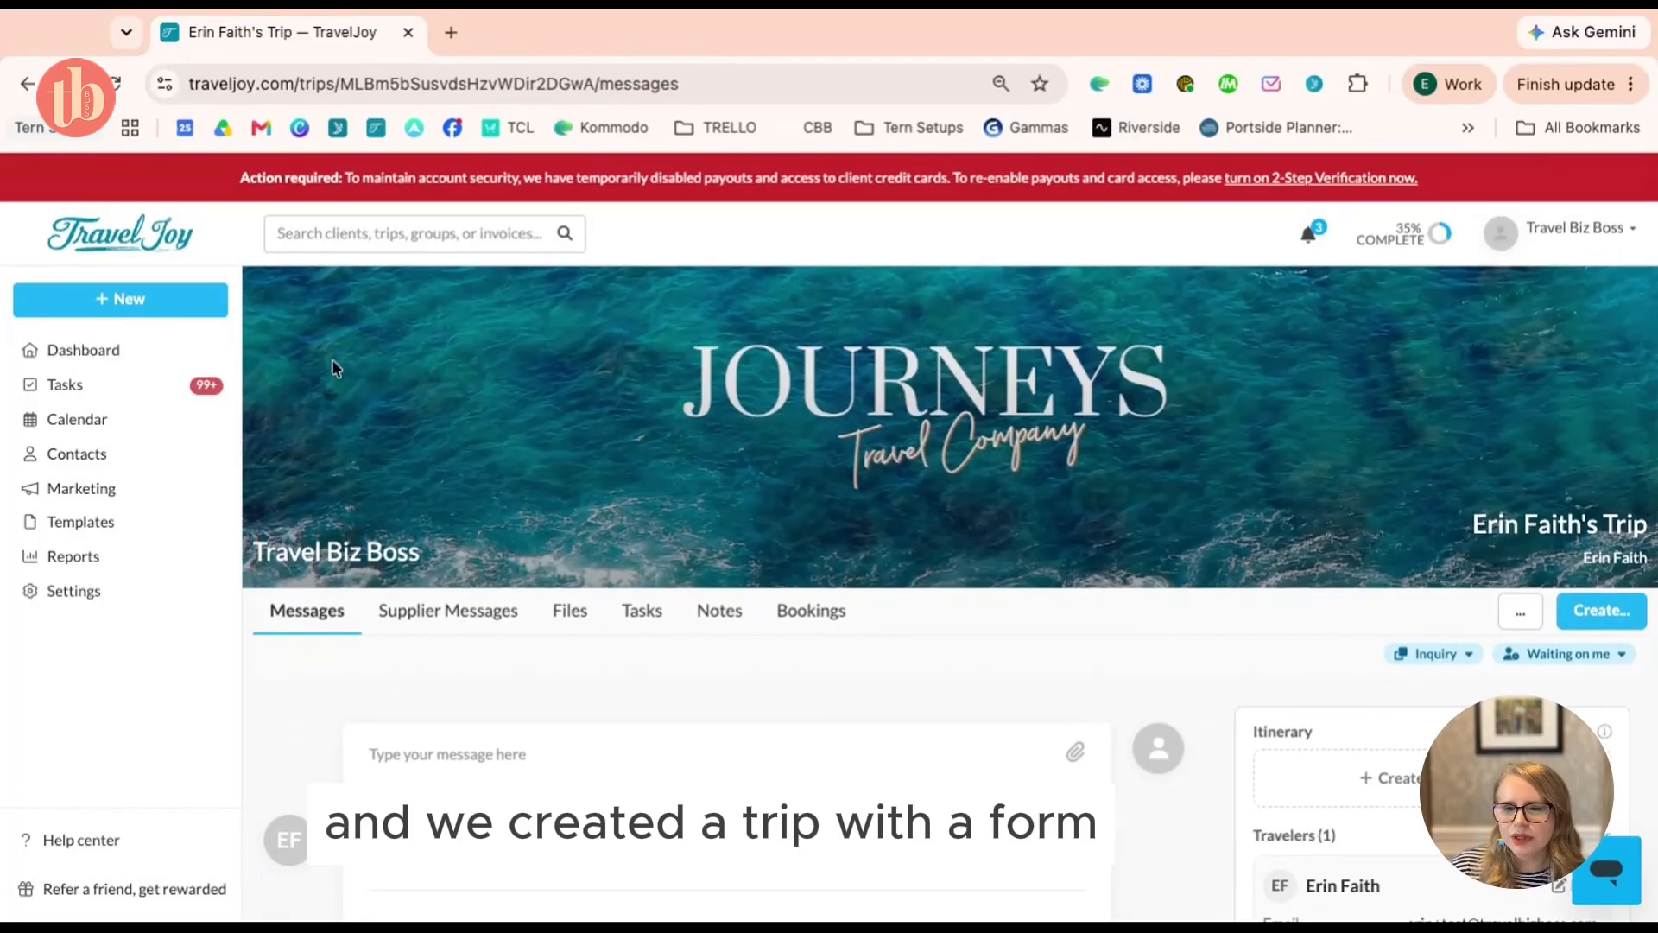
left_click(138, 354)
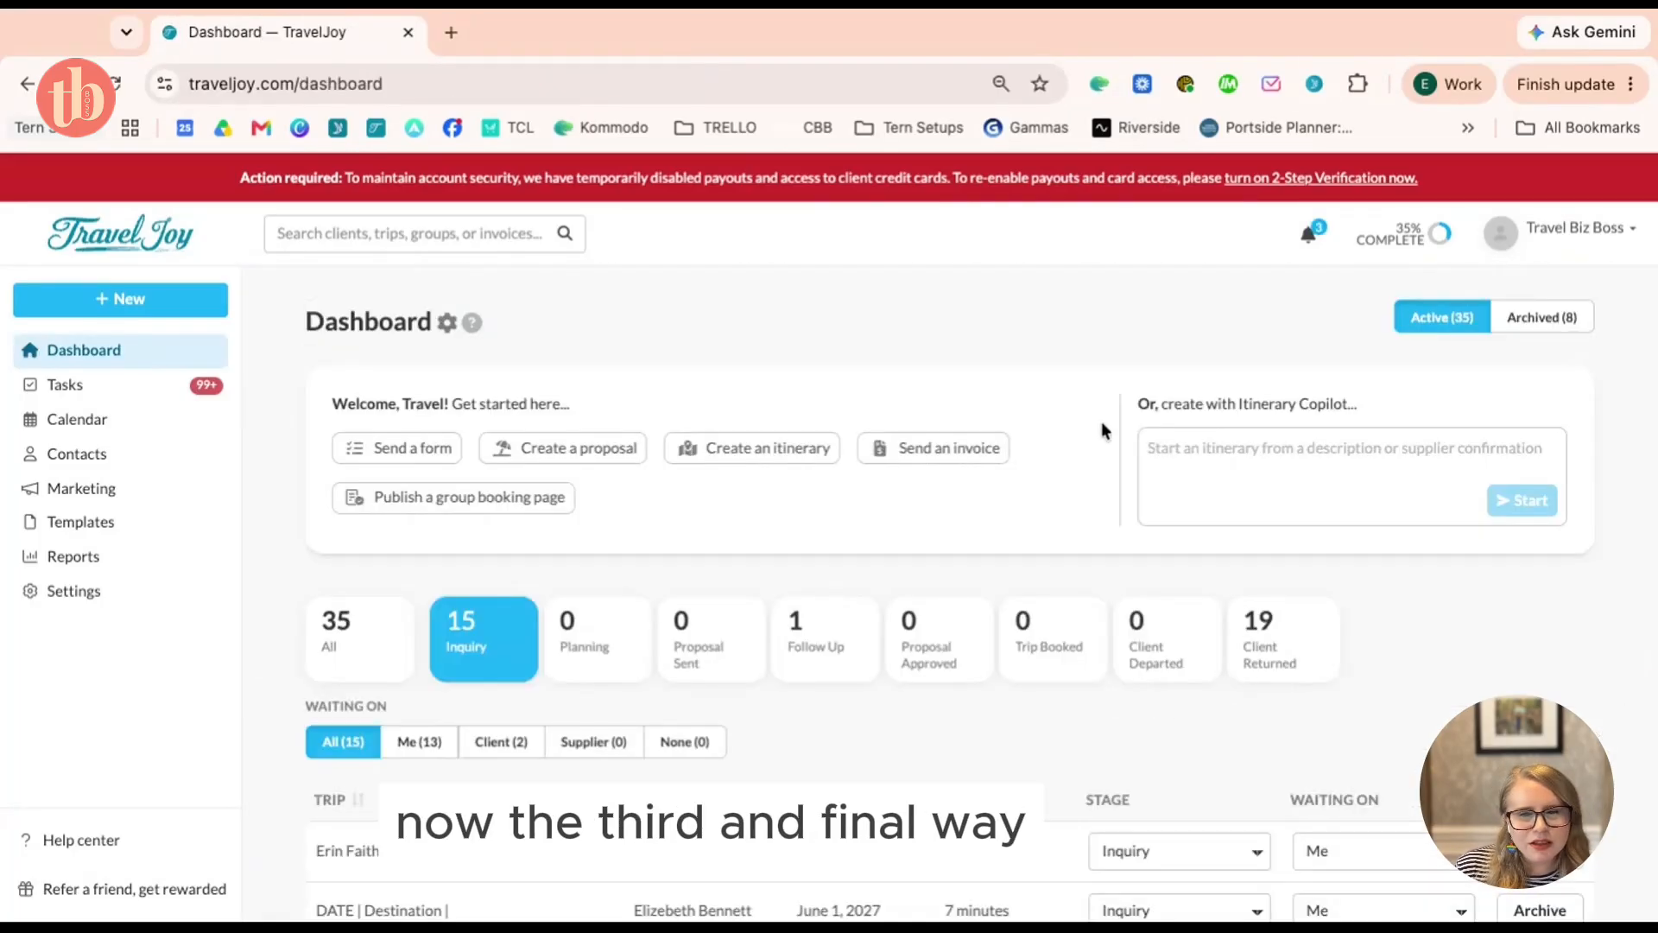
Ask Itinerary Copilot to 'create a trip for an alaskan cruise in August 2027' and start it
left_click(1261, 470)
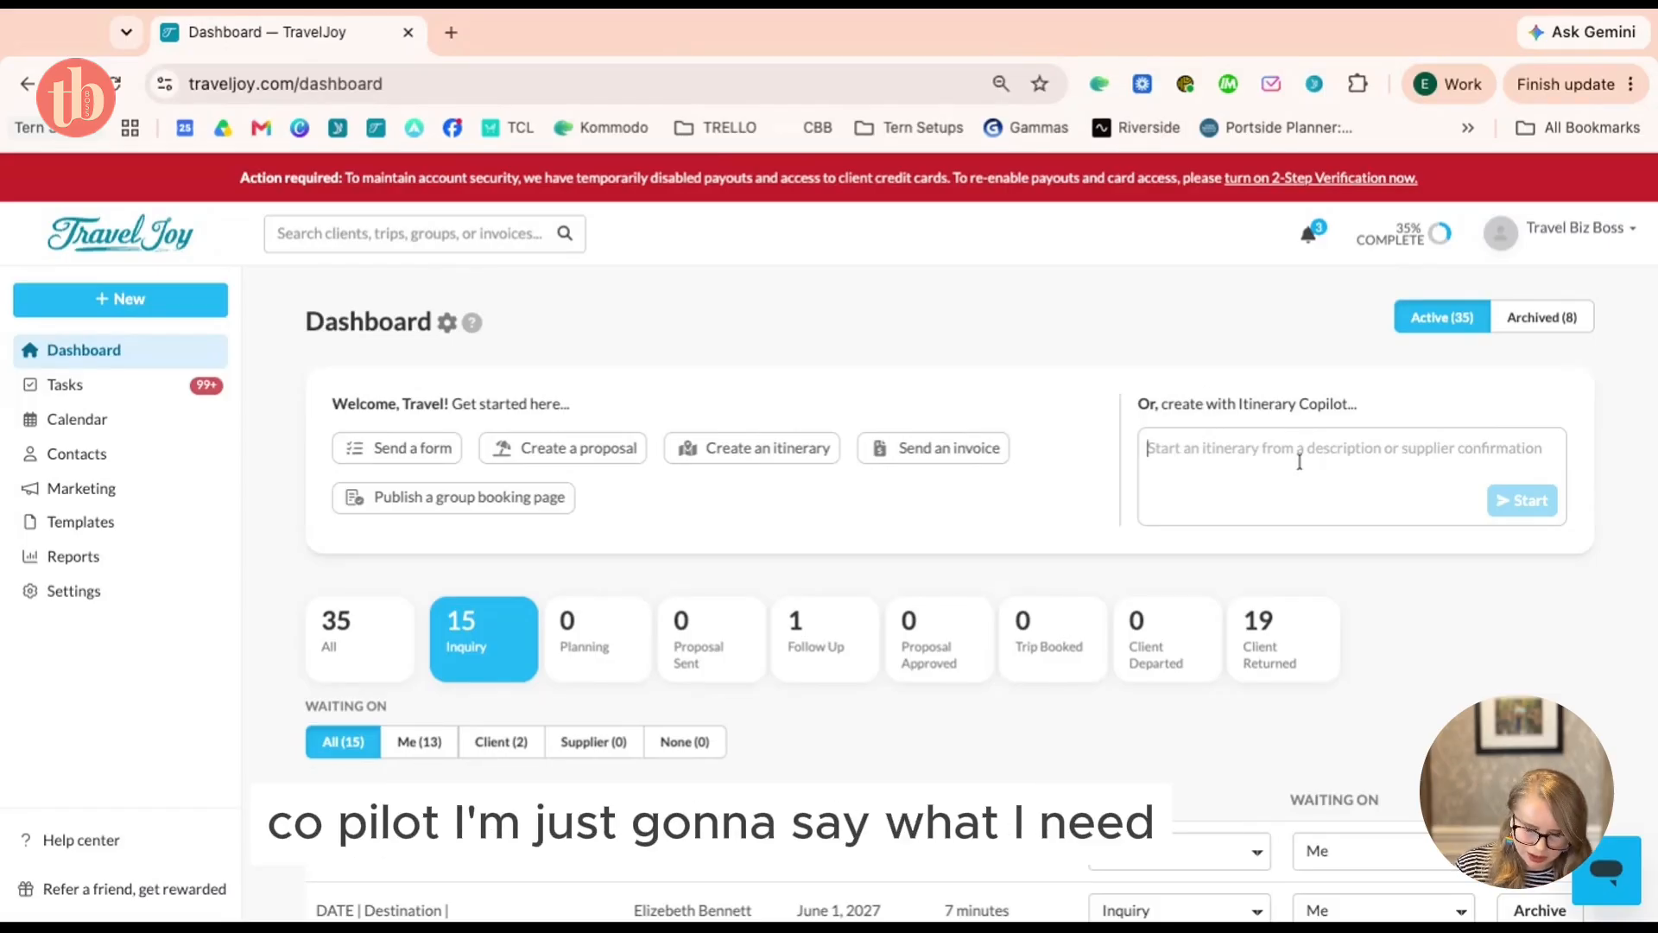
type("I need to cr")
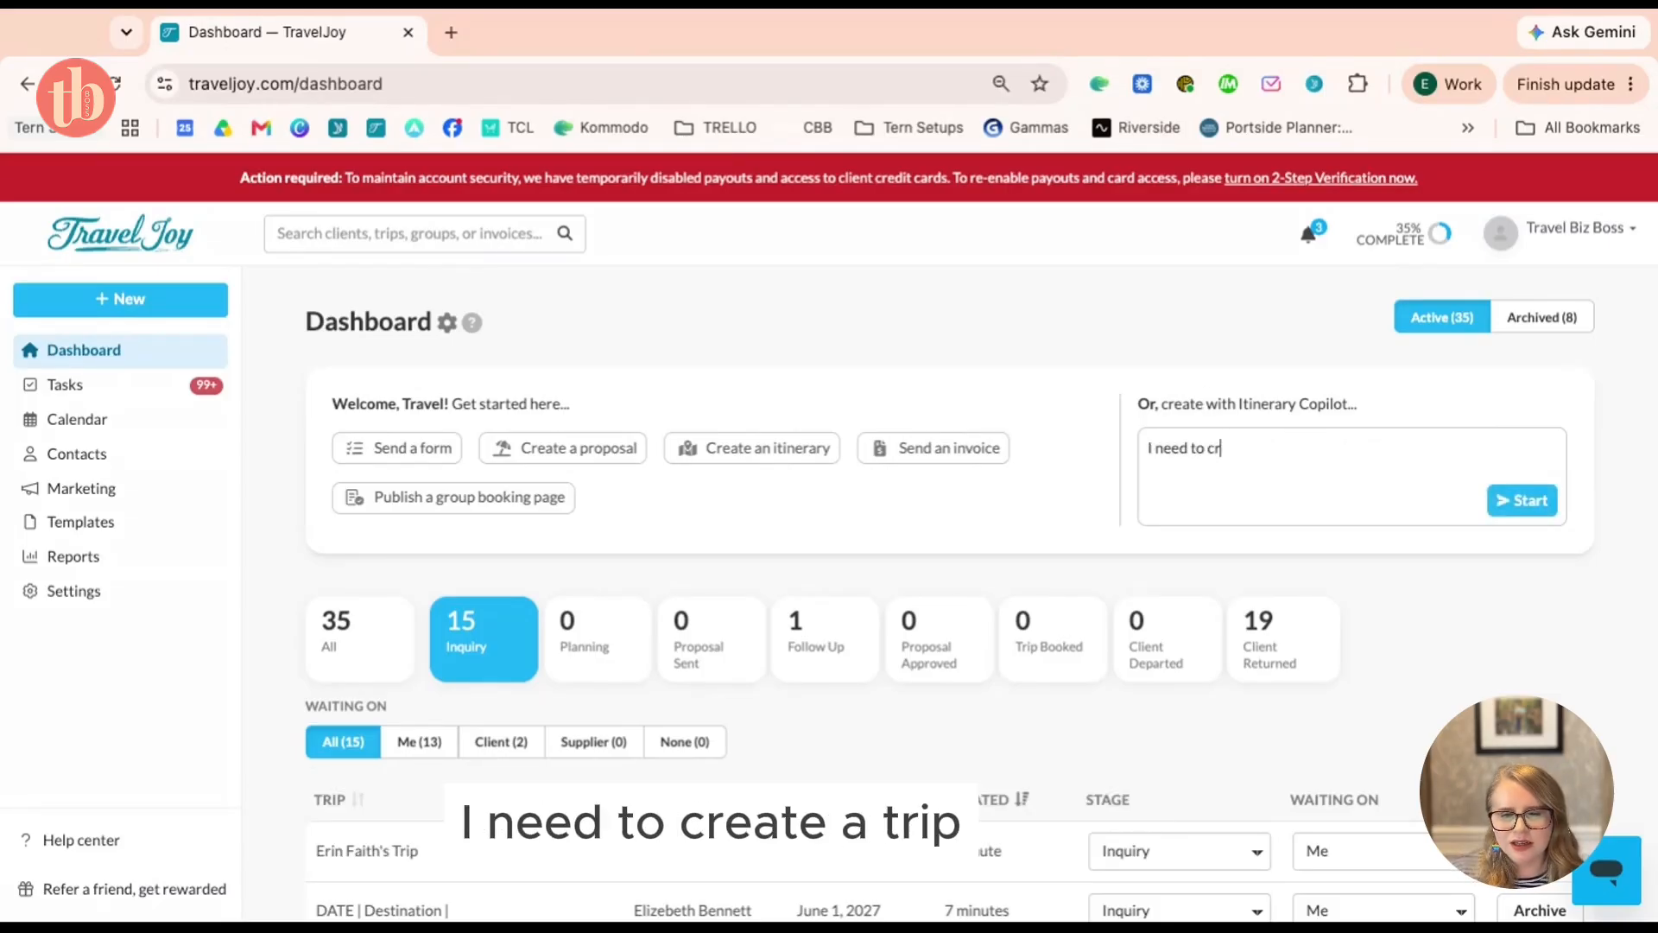
type("eate a trip for")
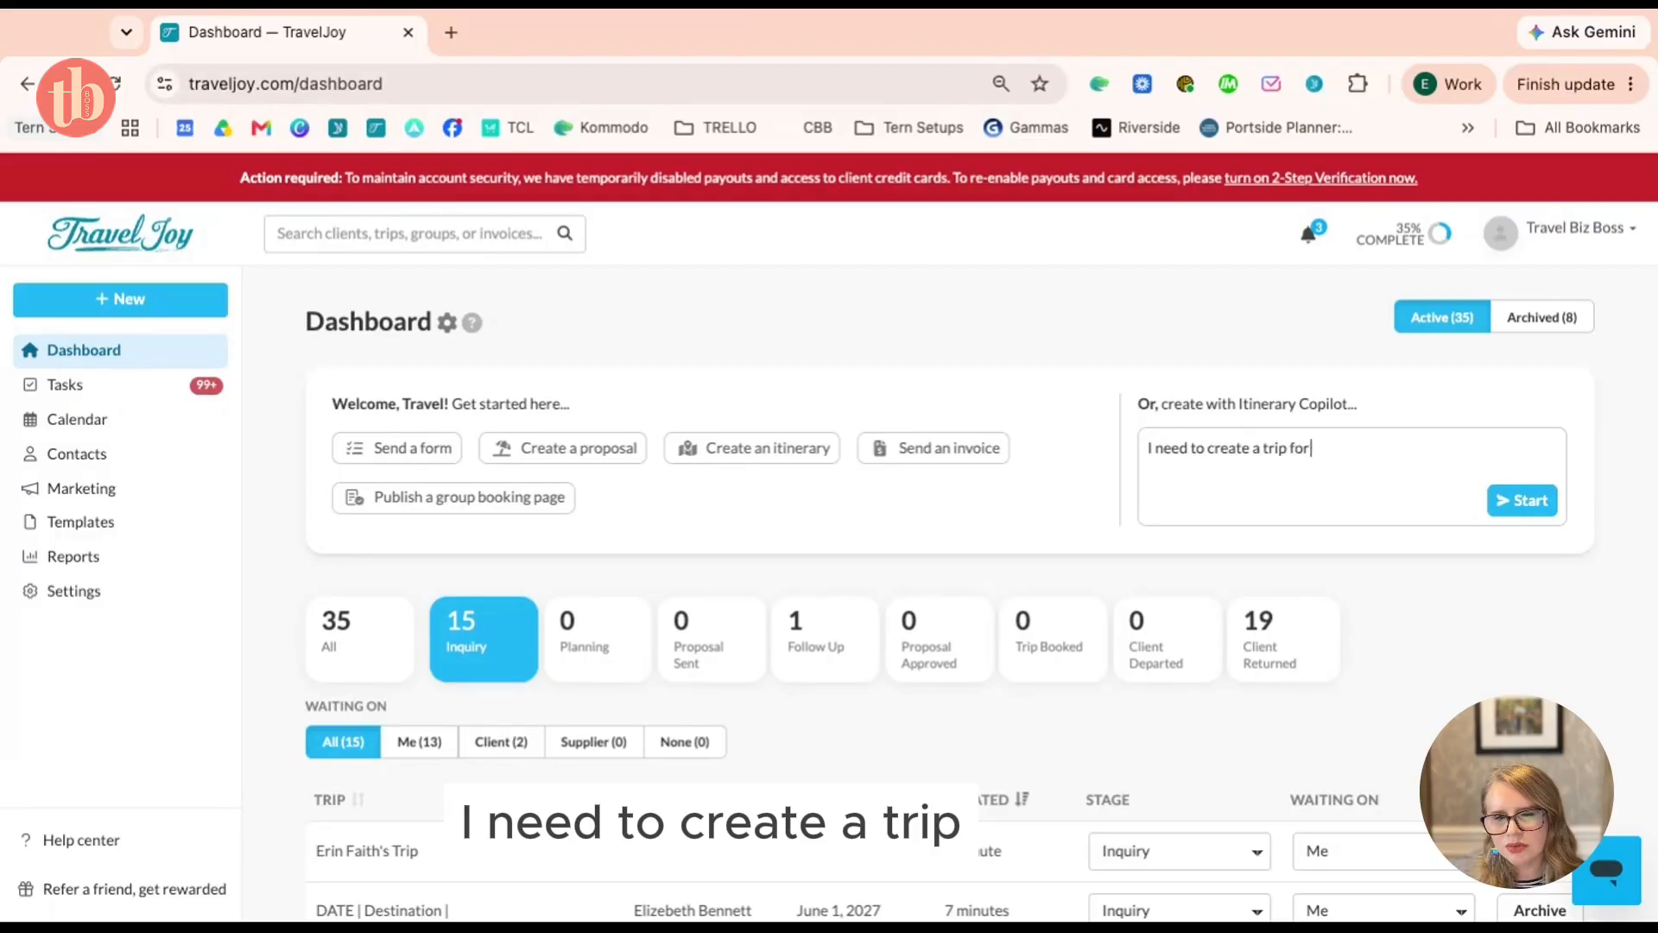
type(" an alaskan cr")
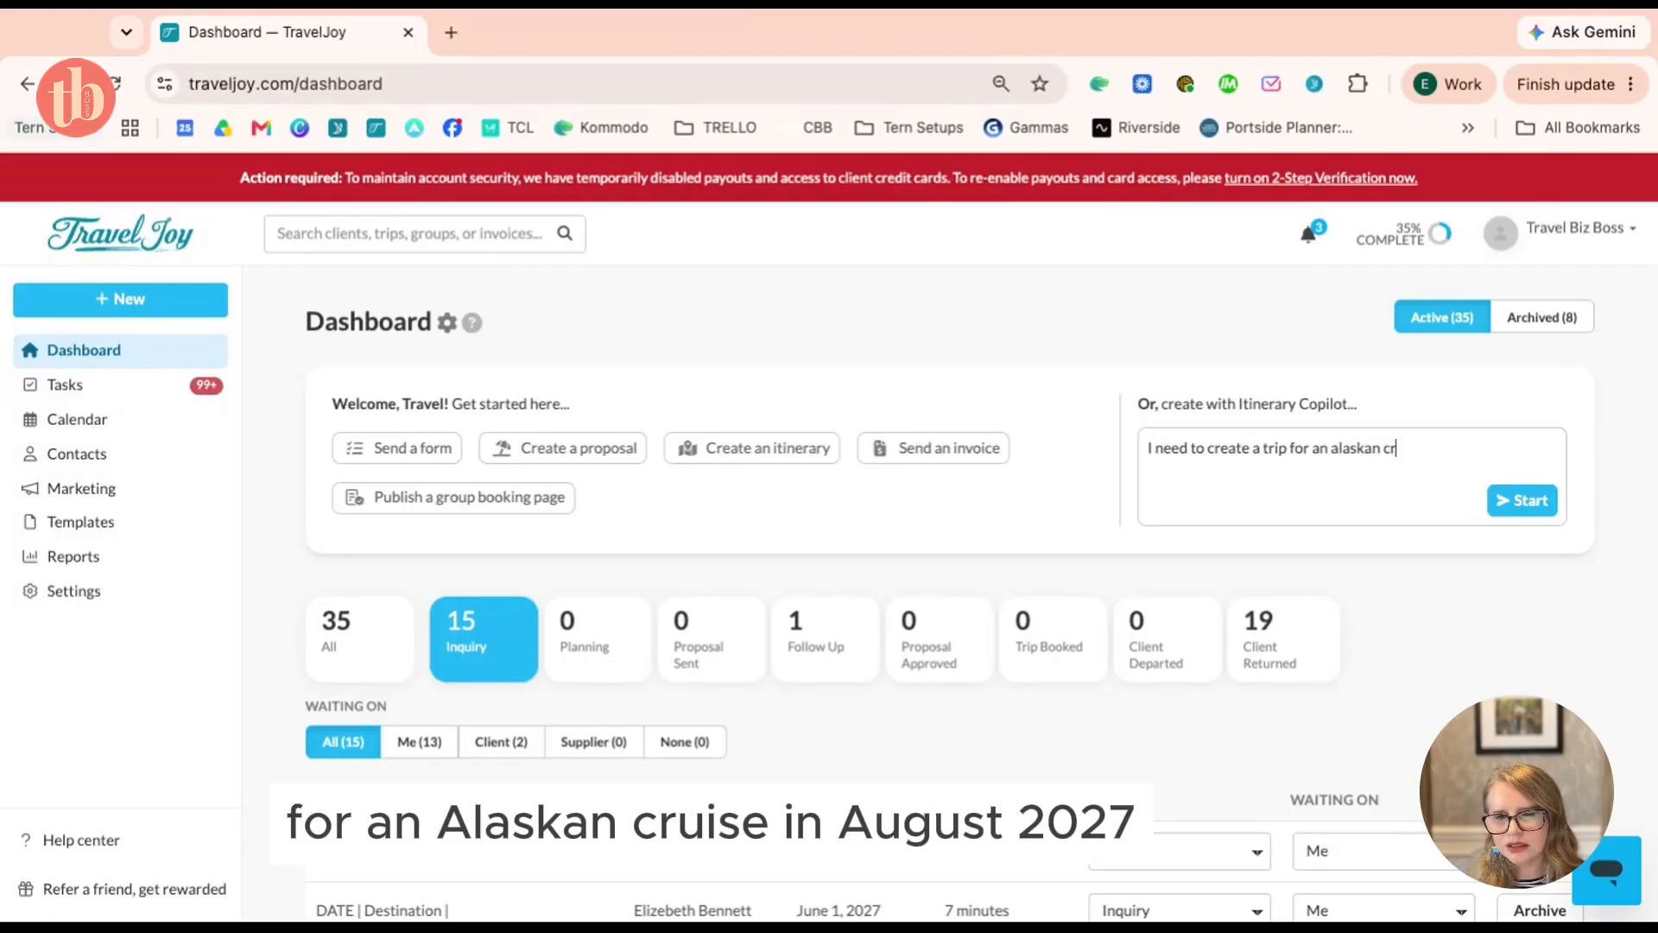
type("uise in August")
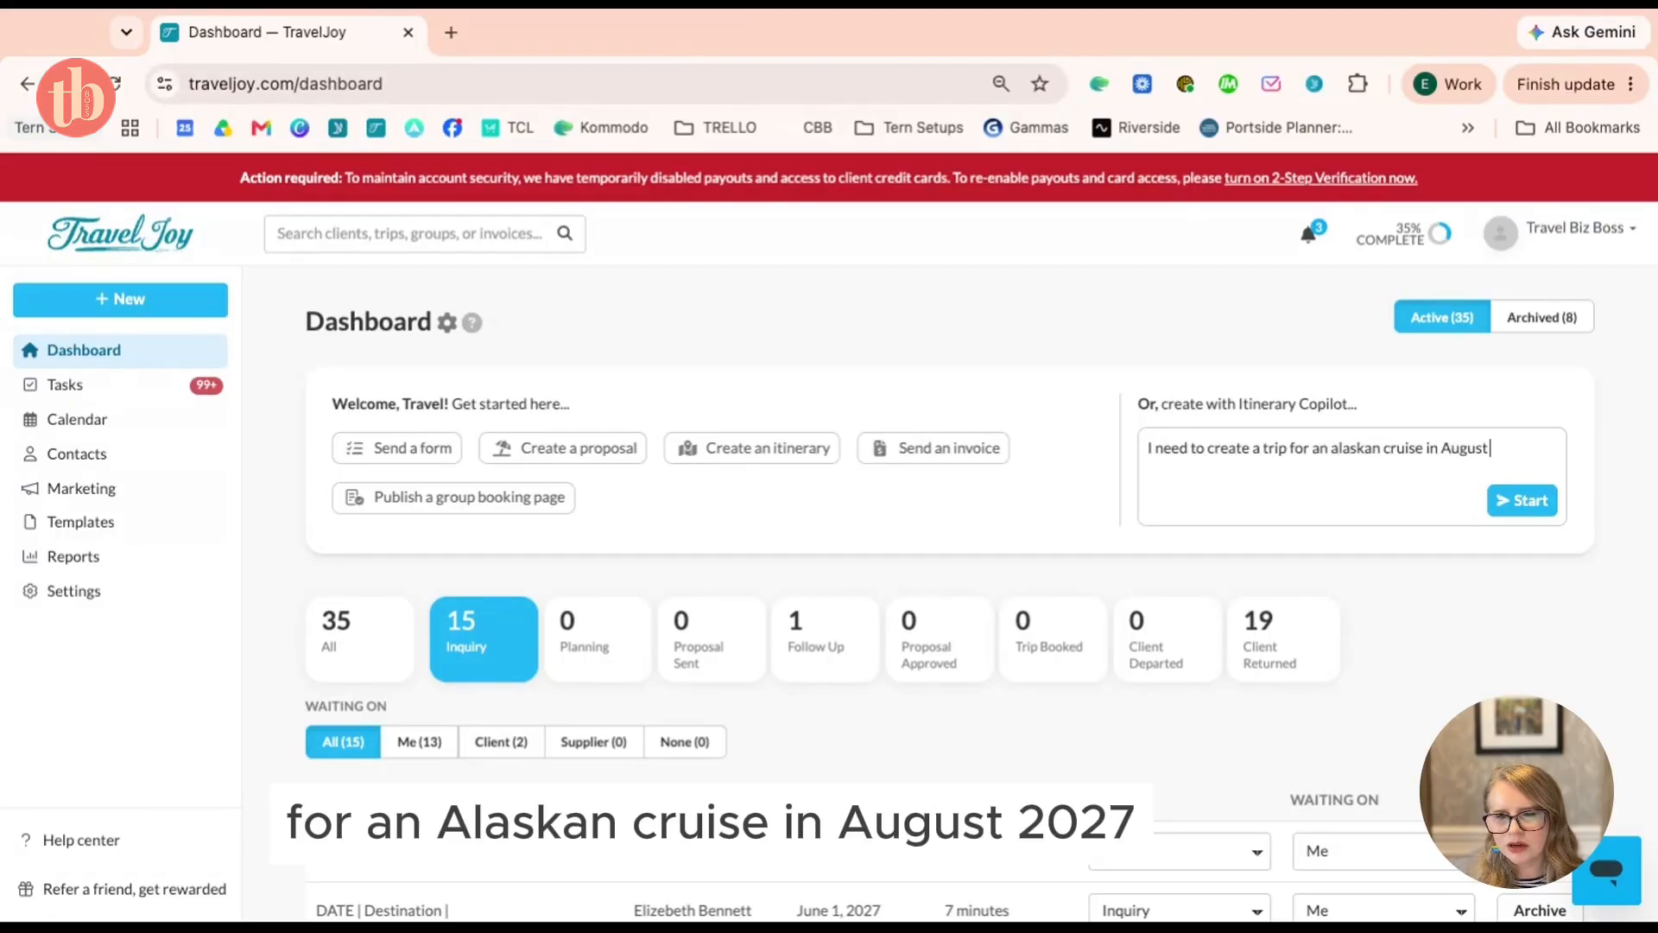
type(" 2027")
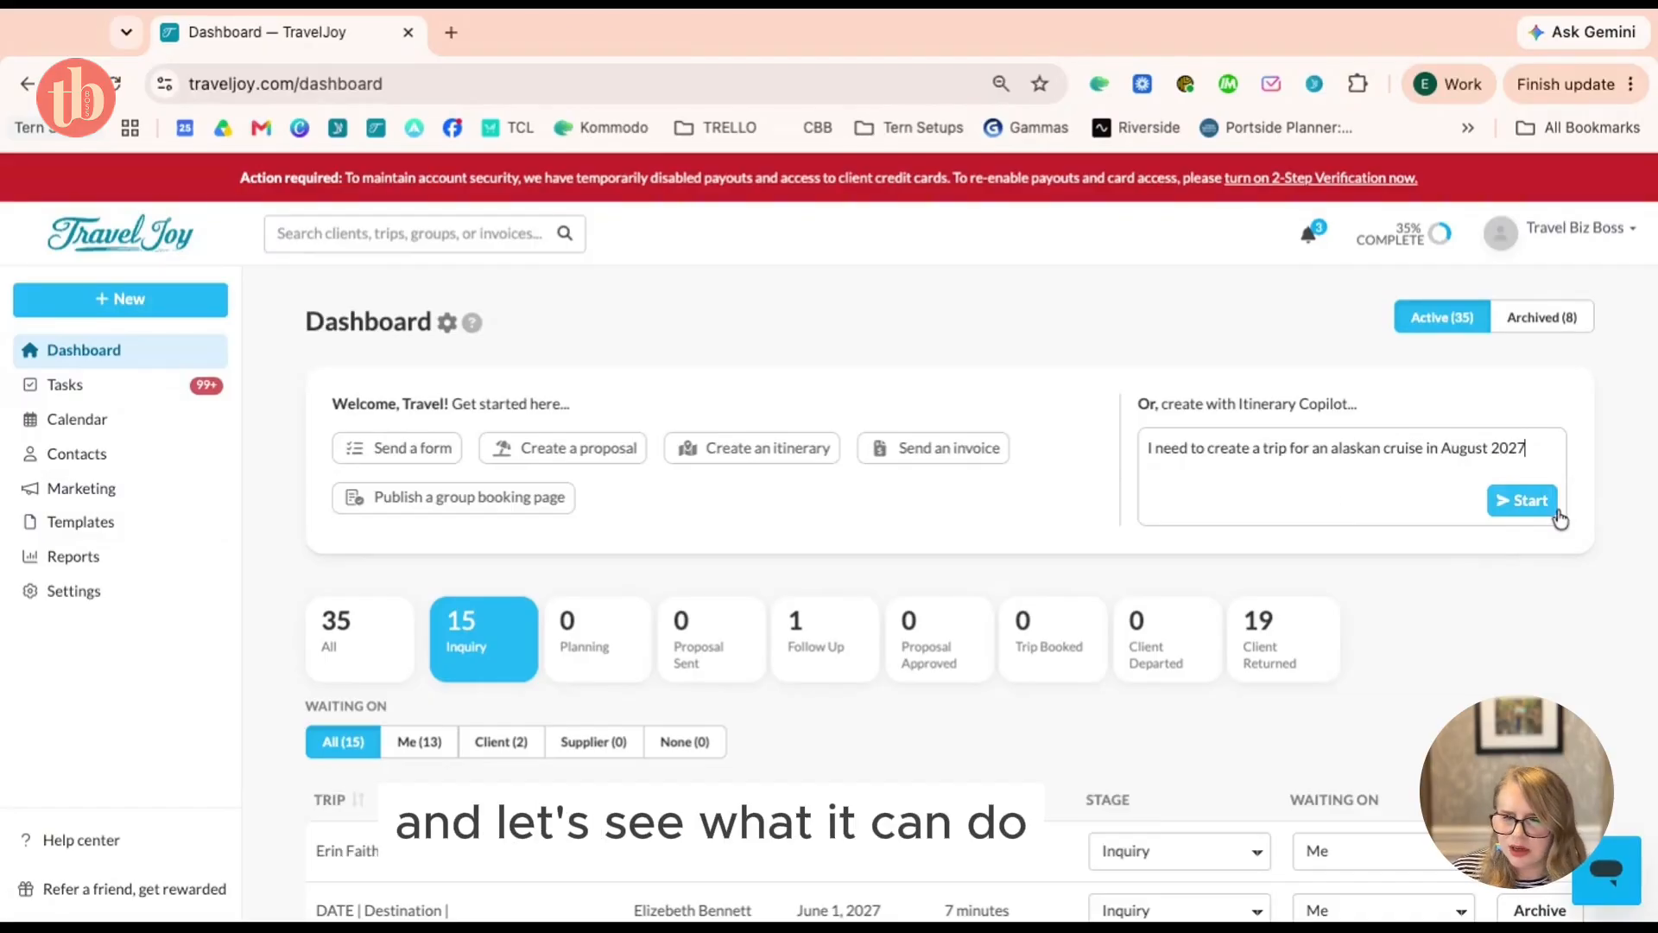
left_click(1527, 504)
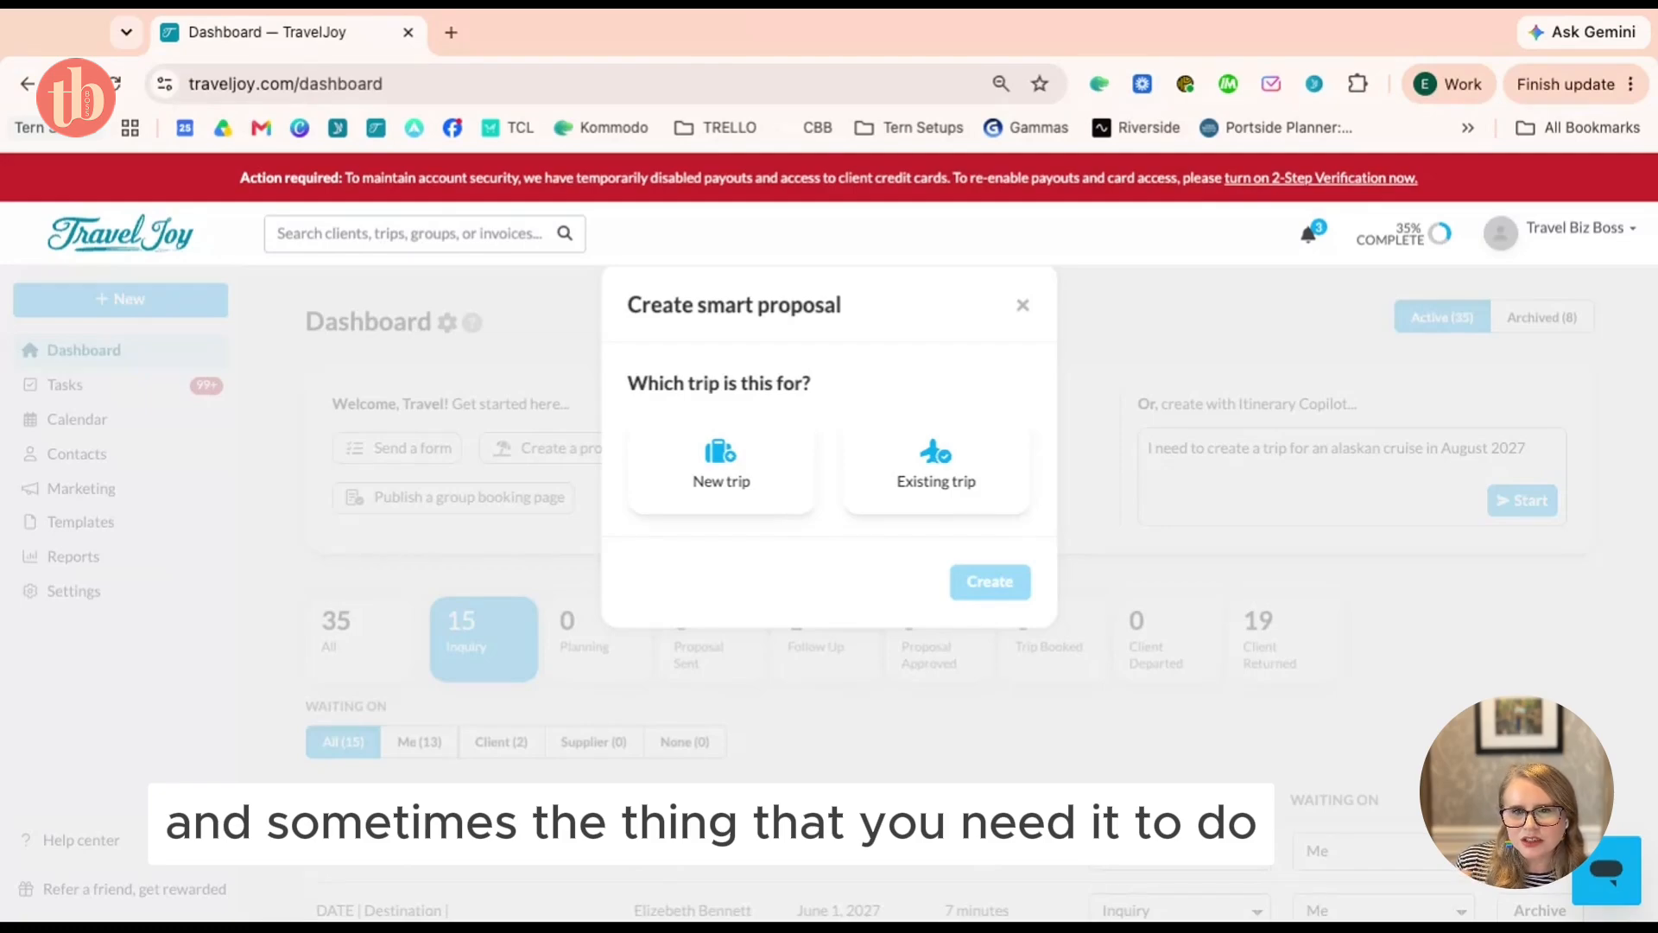
Choose New trip, select the existing client, and create the trip with its draft proposal
left_click(760, 488)
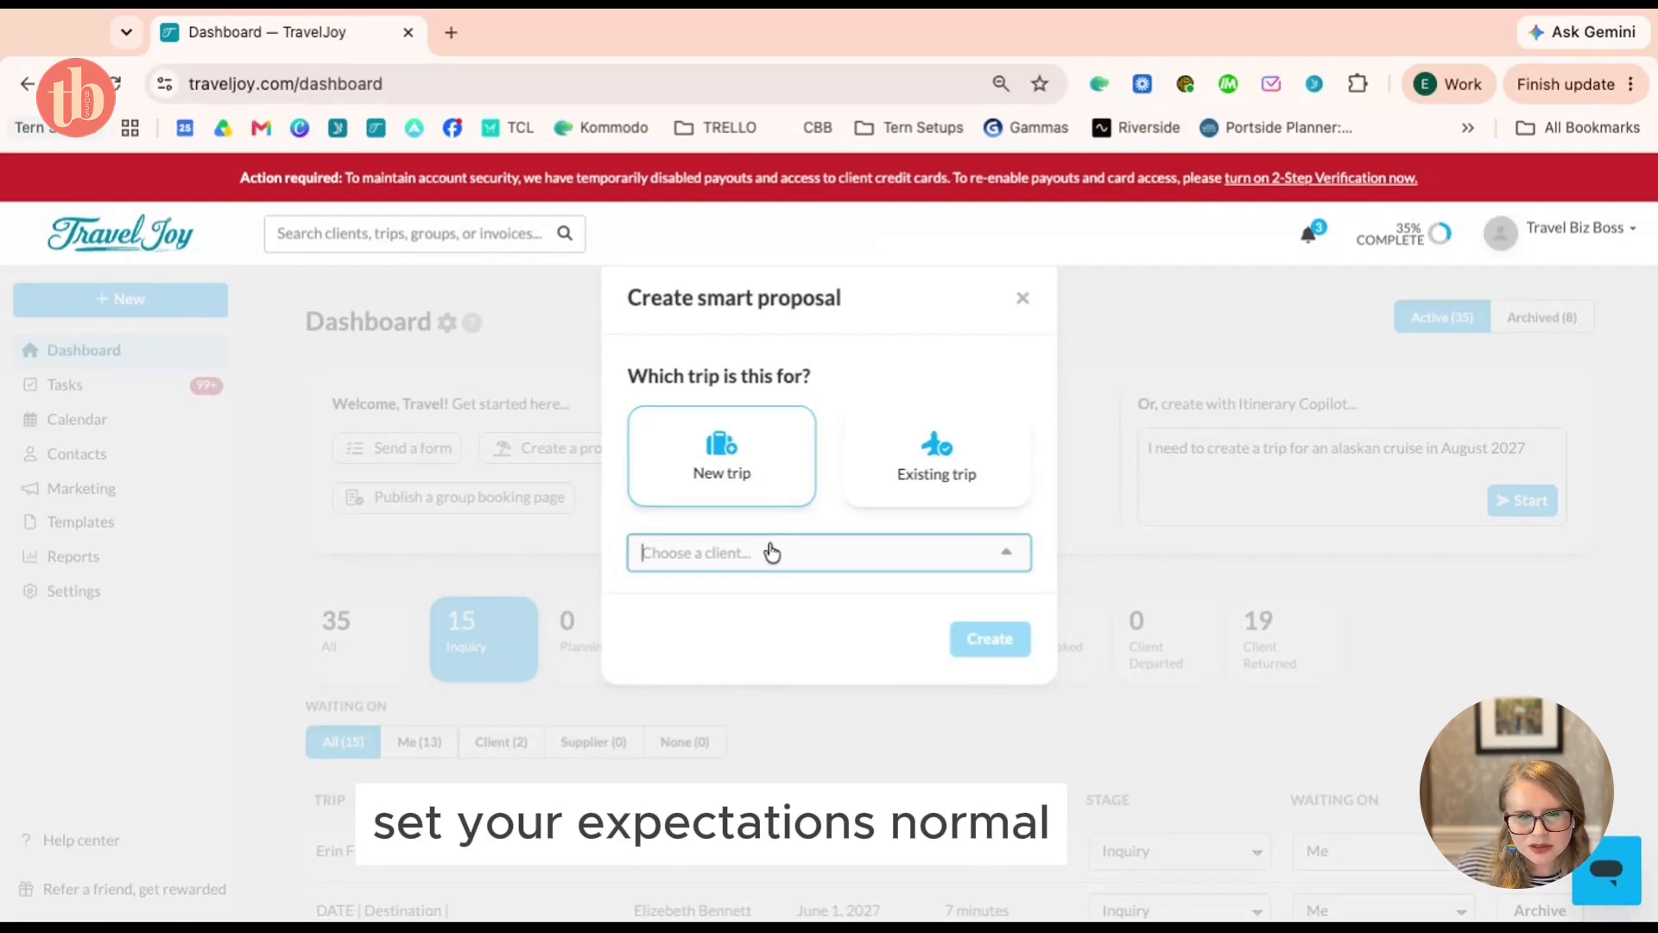
scroll(772, 553, "down", 1)
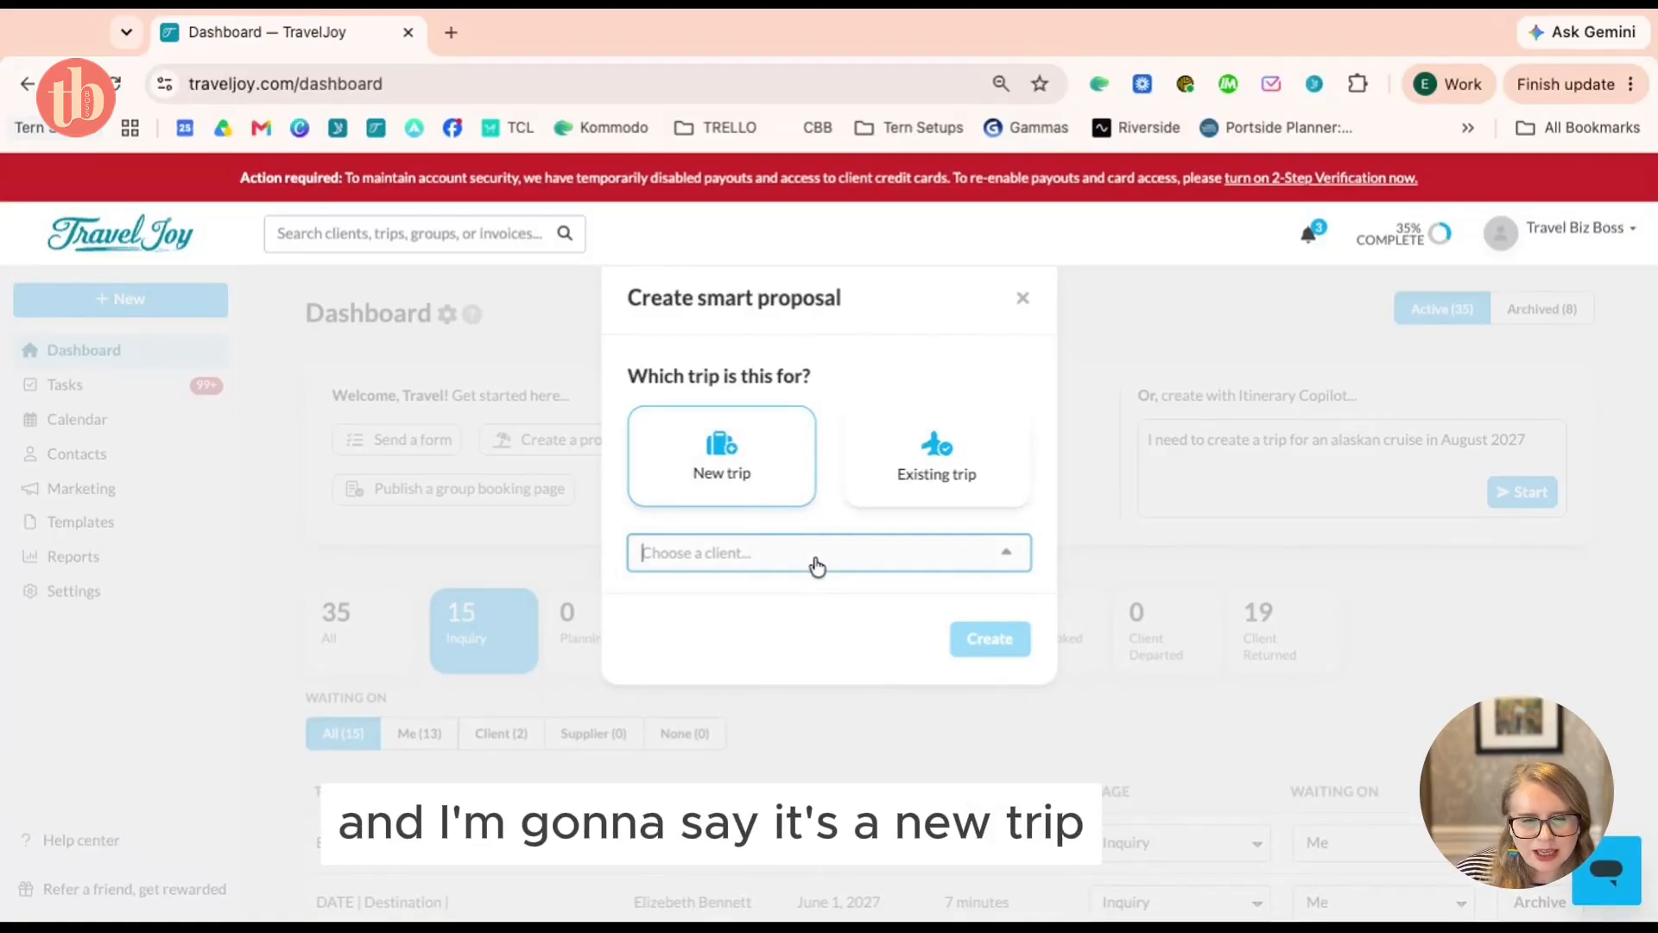
left_click(814, 631)
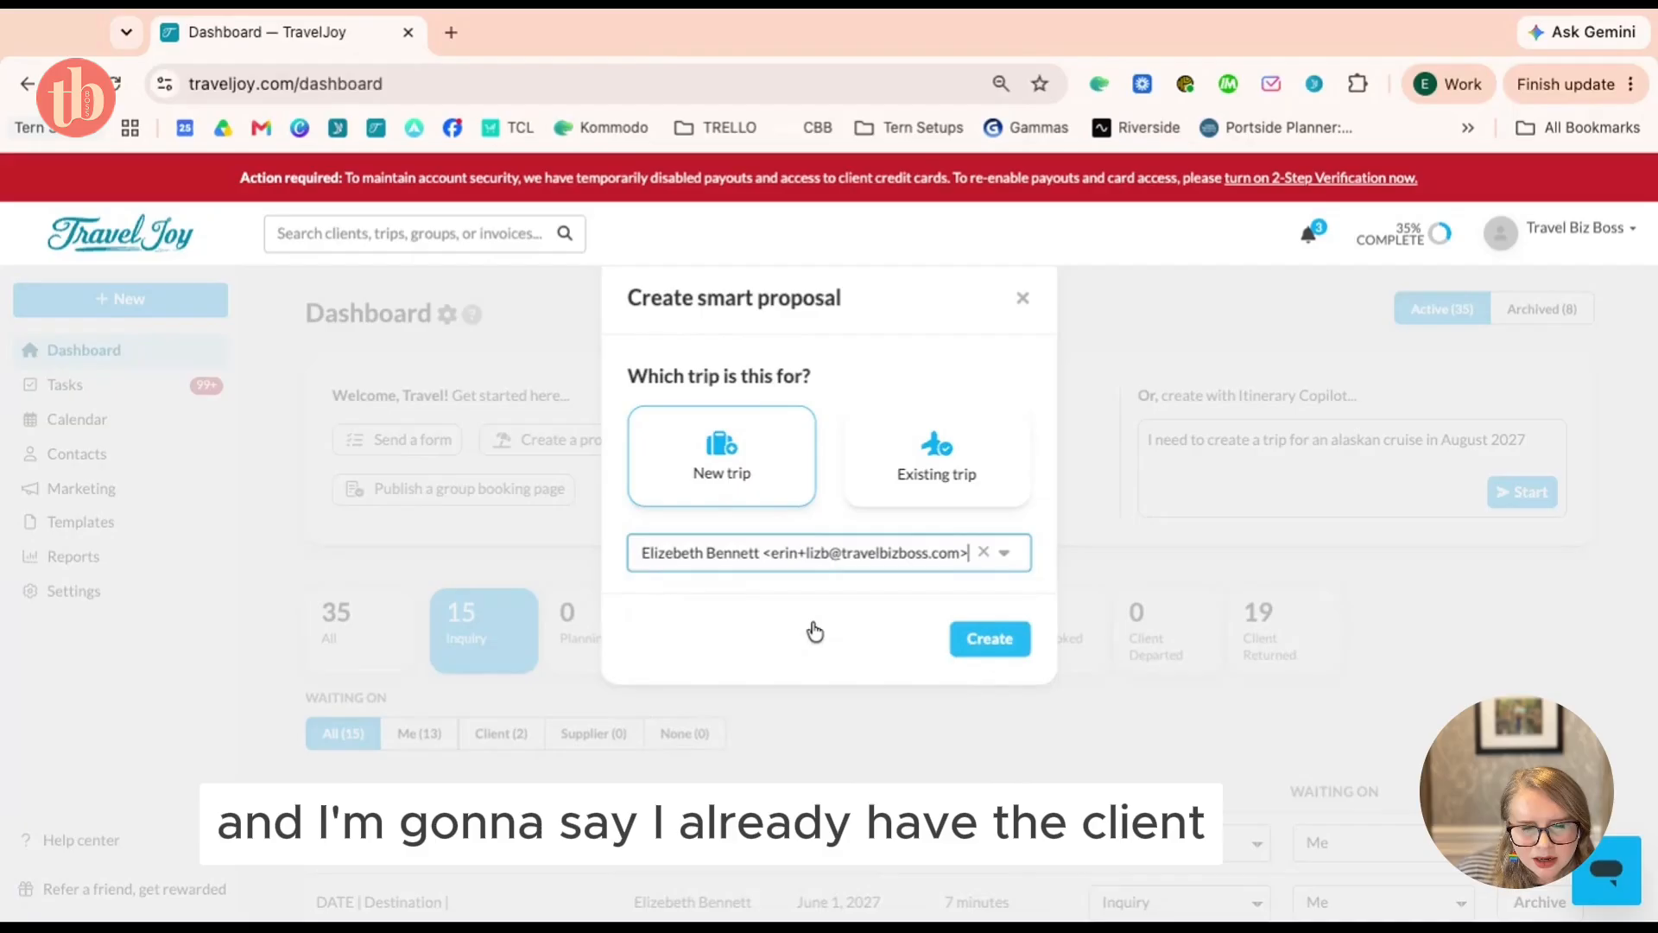
left_click(984, 643)
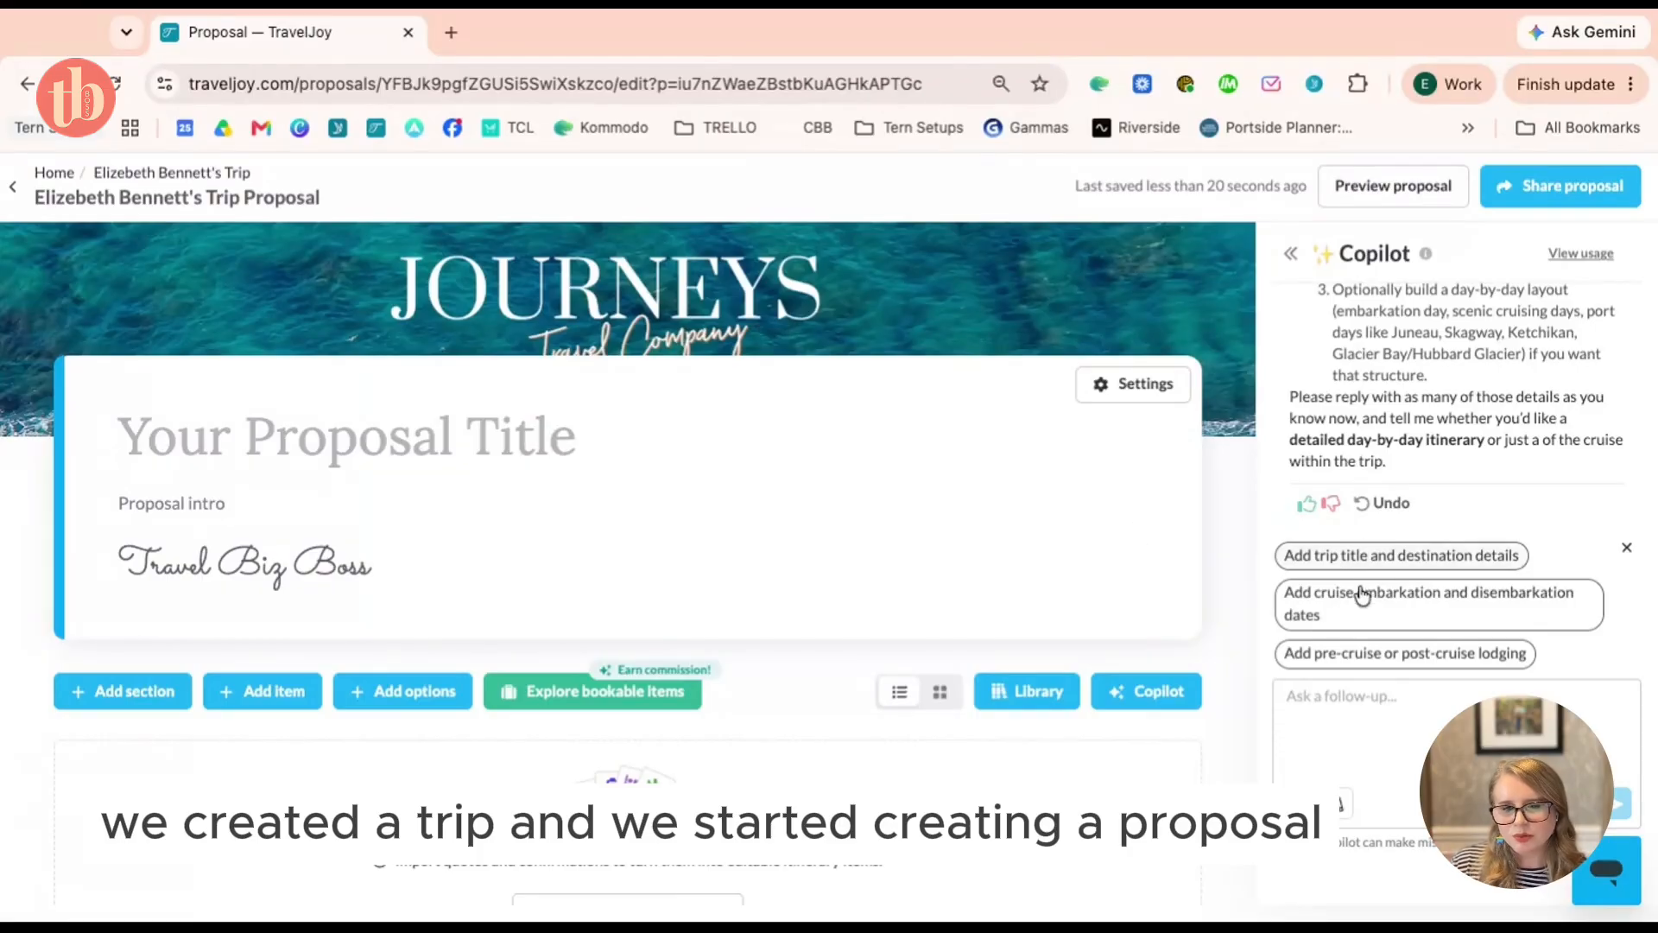
scroll(1546, 459, "up", 3)
scroll(1545, 460, "up", 5)
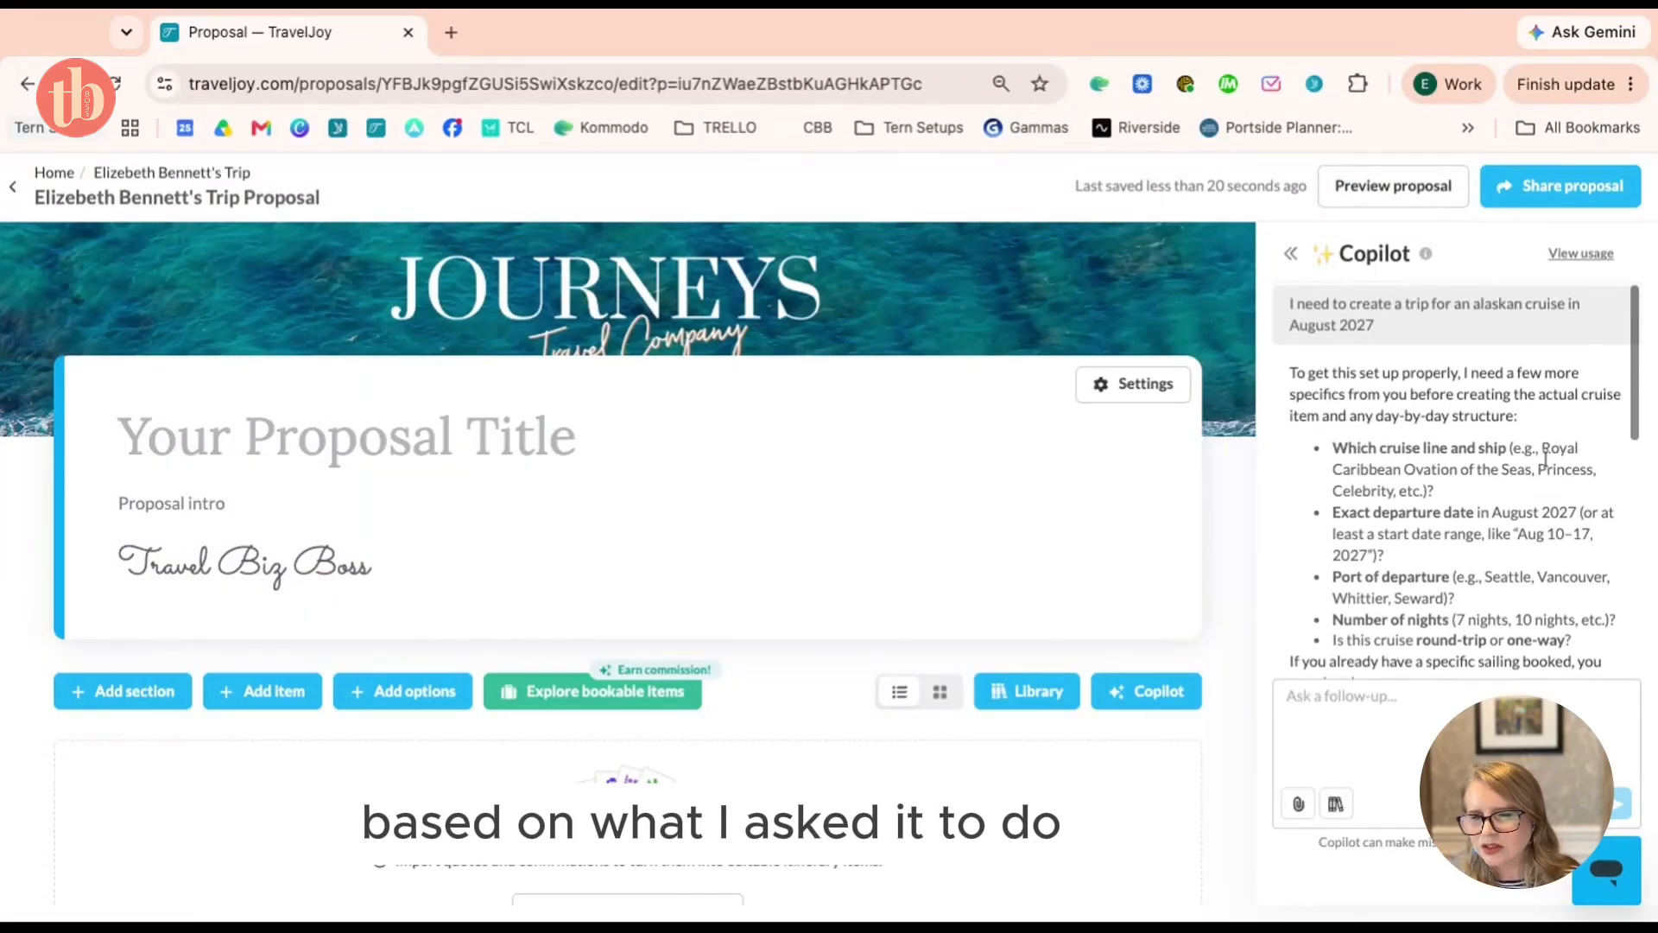
scroll(1545, 459, "down", 2)
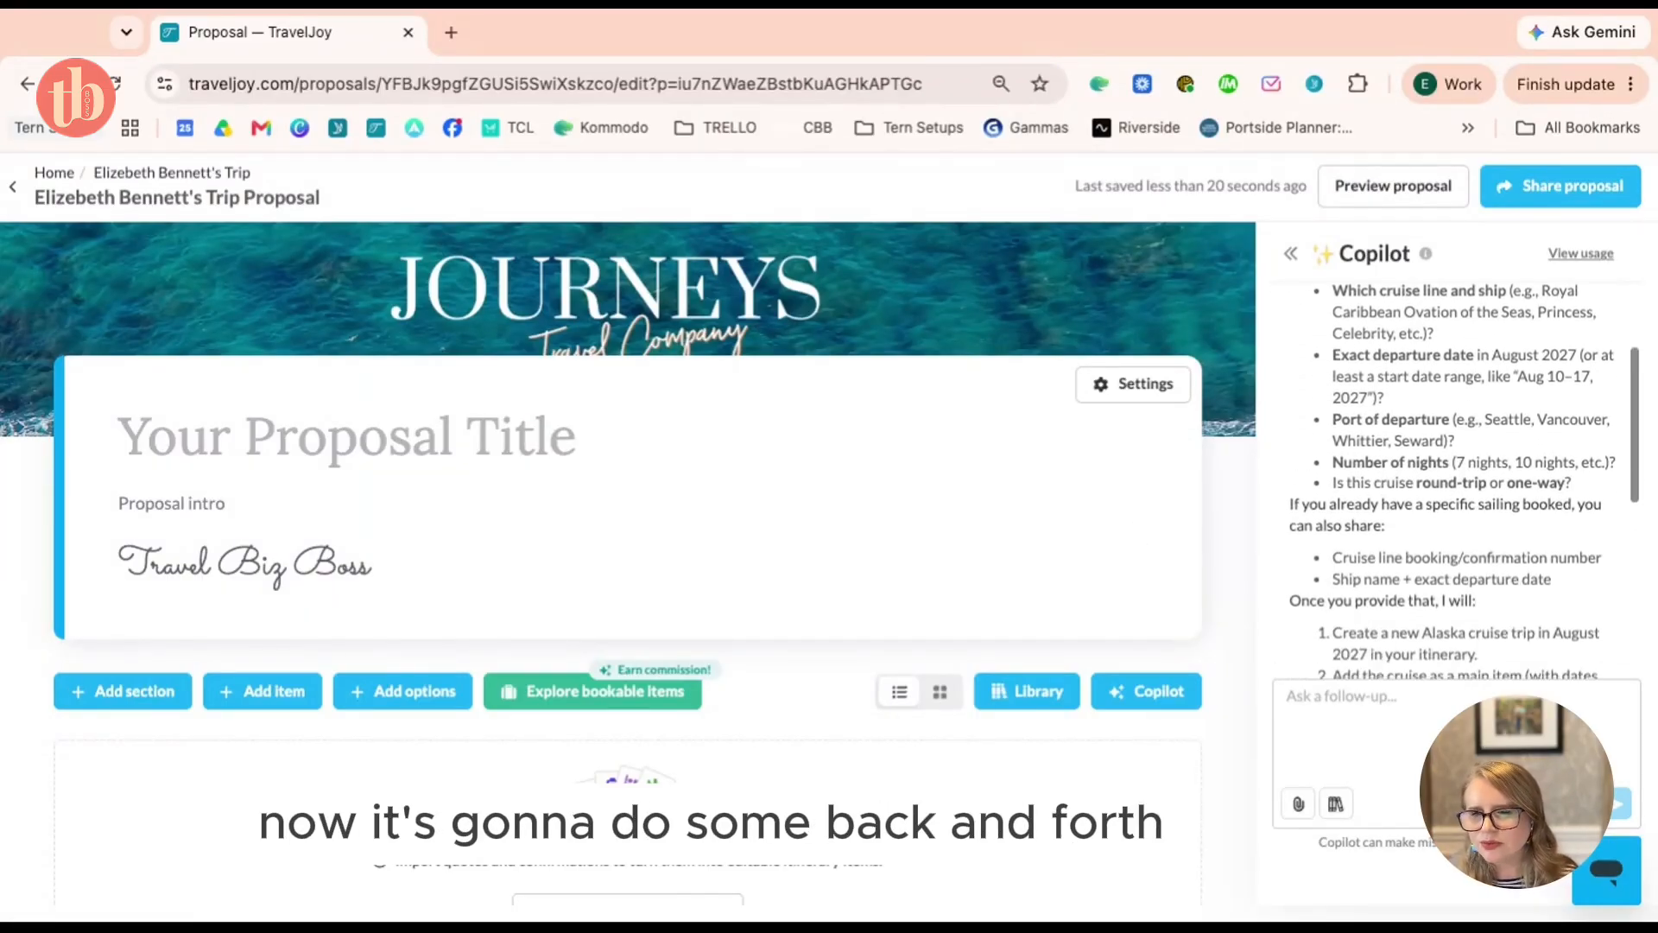
scroll(1546, 459, "up", 2)
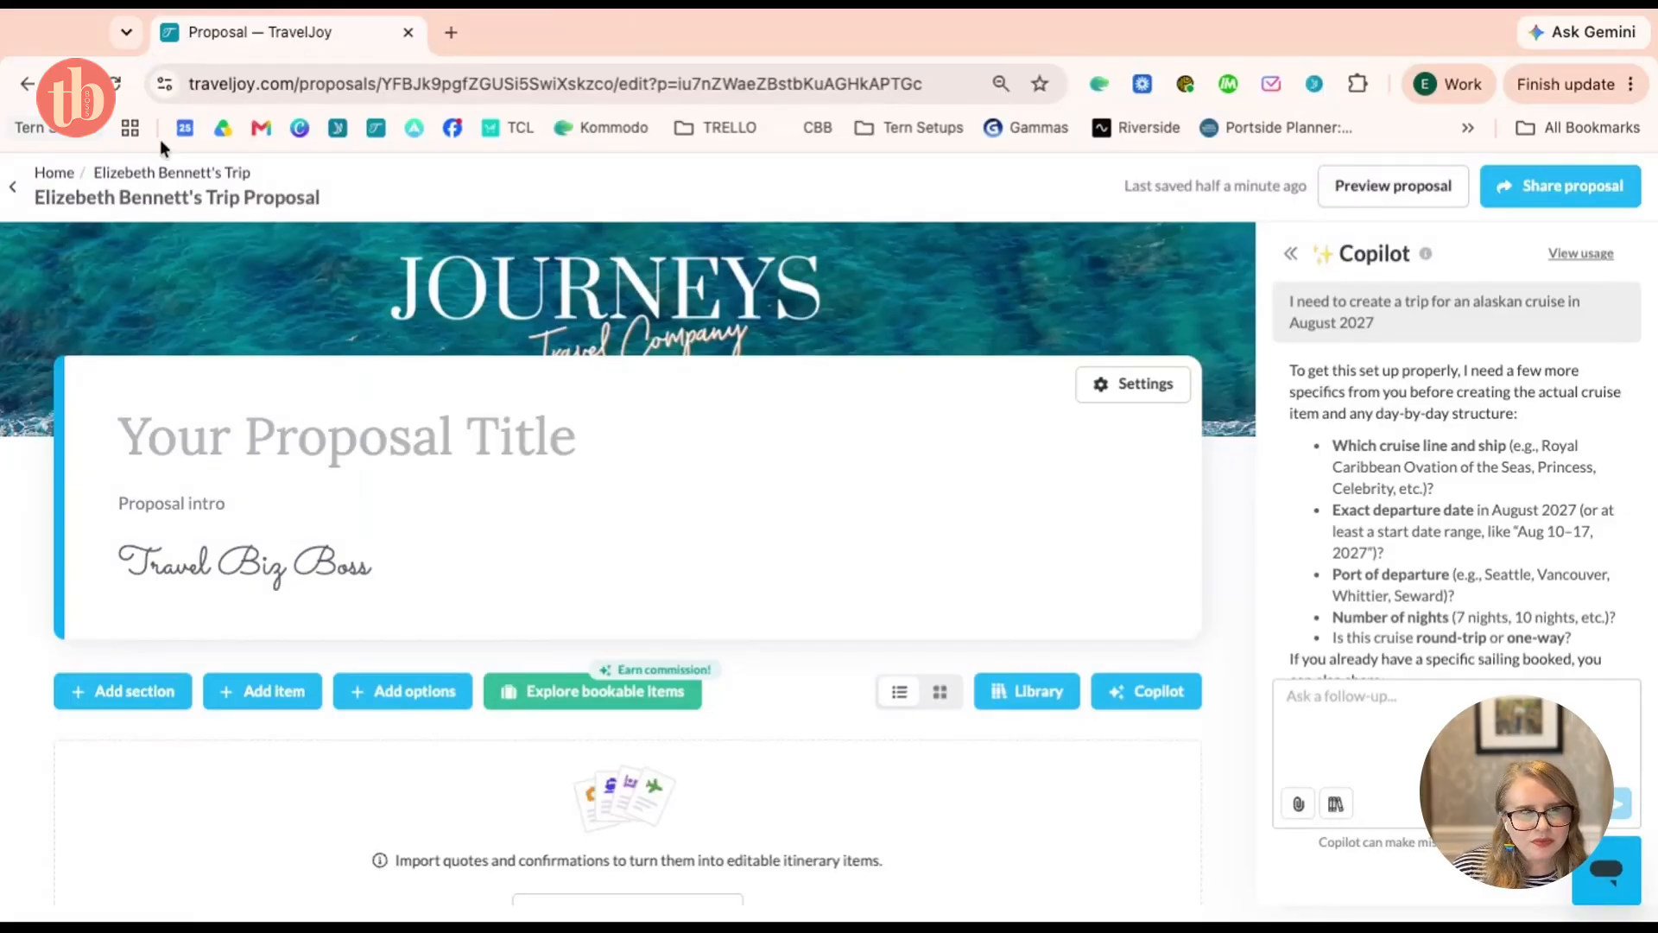
Return to the dashboard and open the 'DATE | Destination' Alaska trip with its travelers
left_click(55, 175)
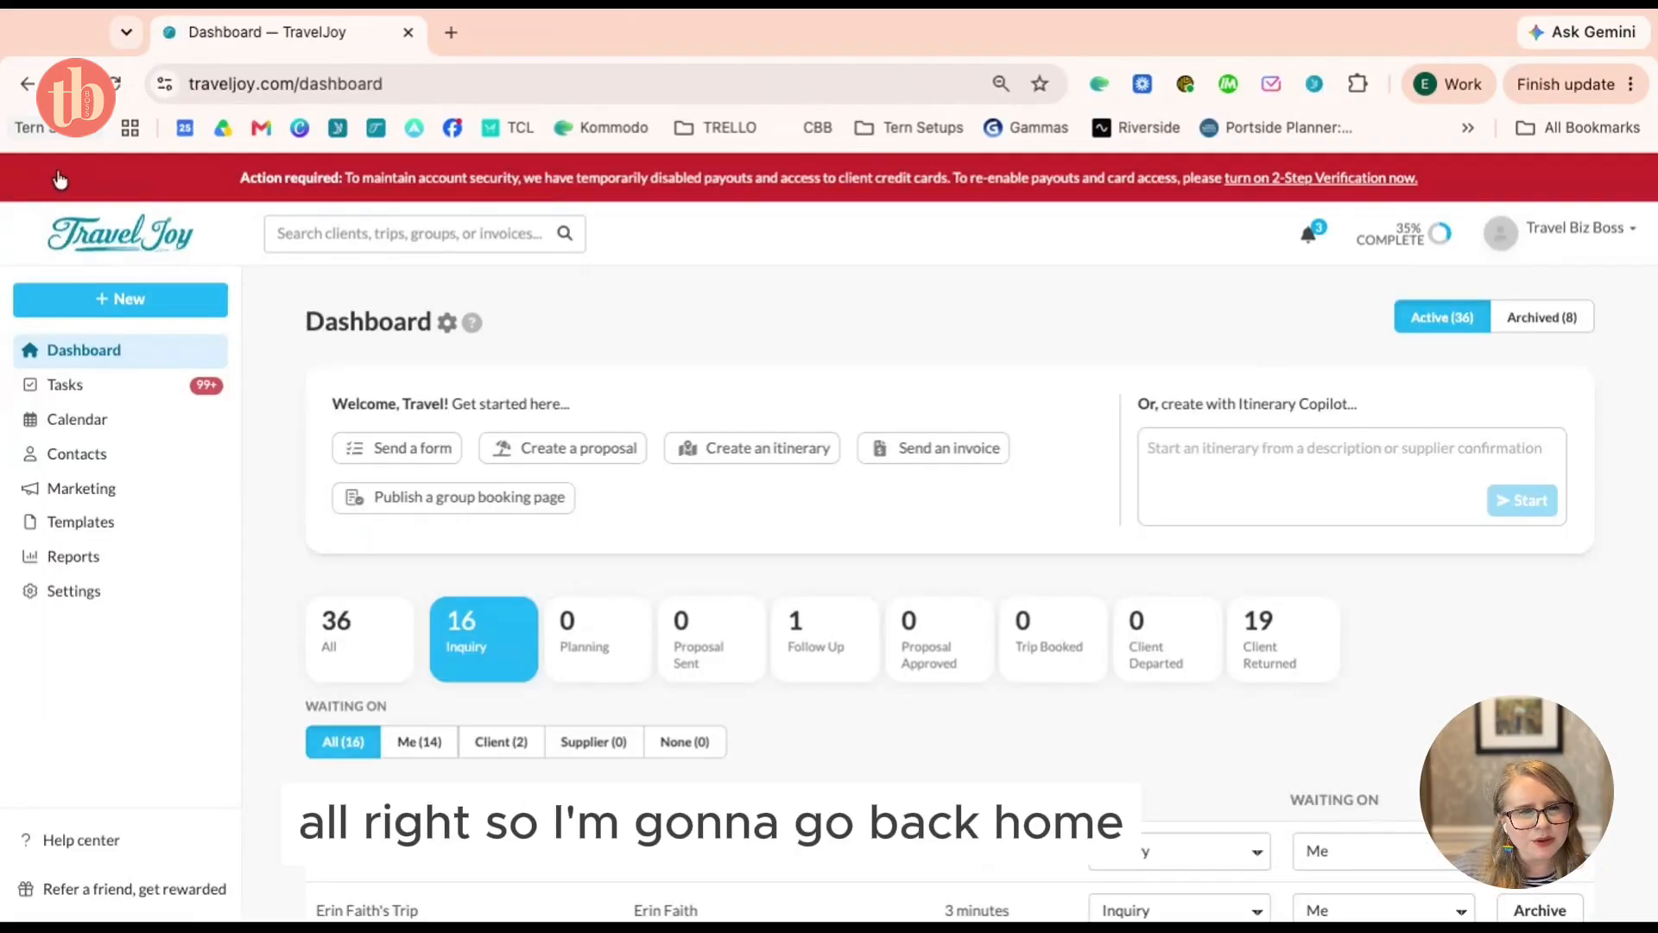
scroll(731, 464, "down", 3)
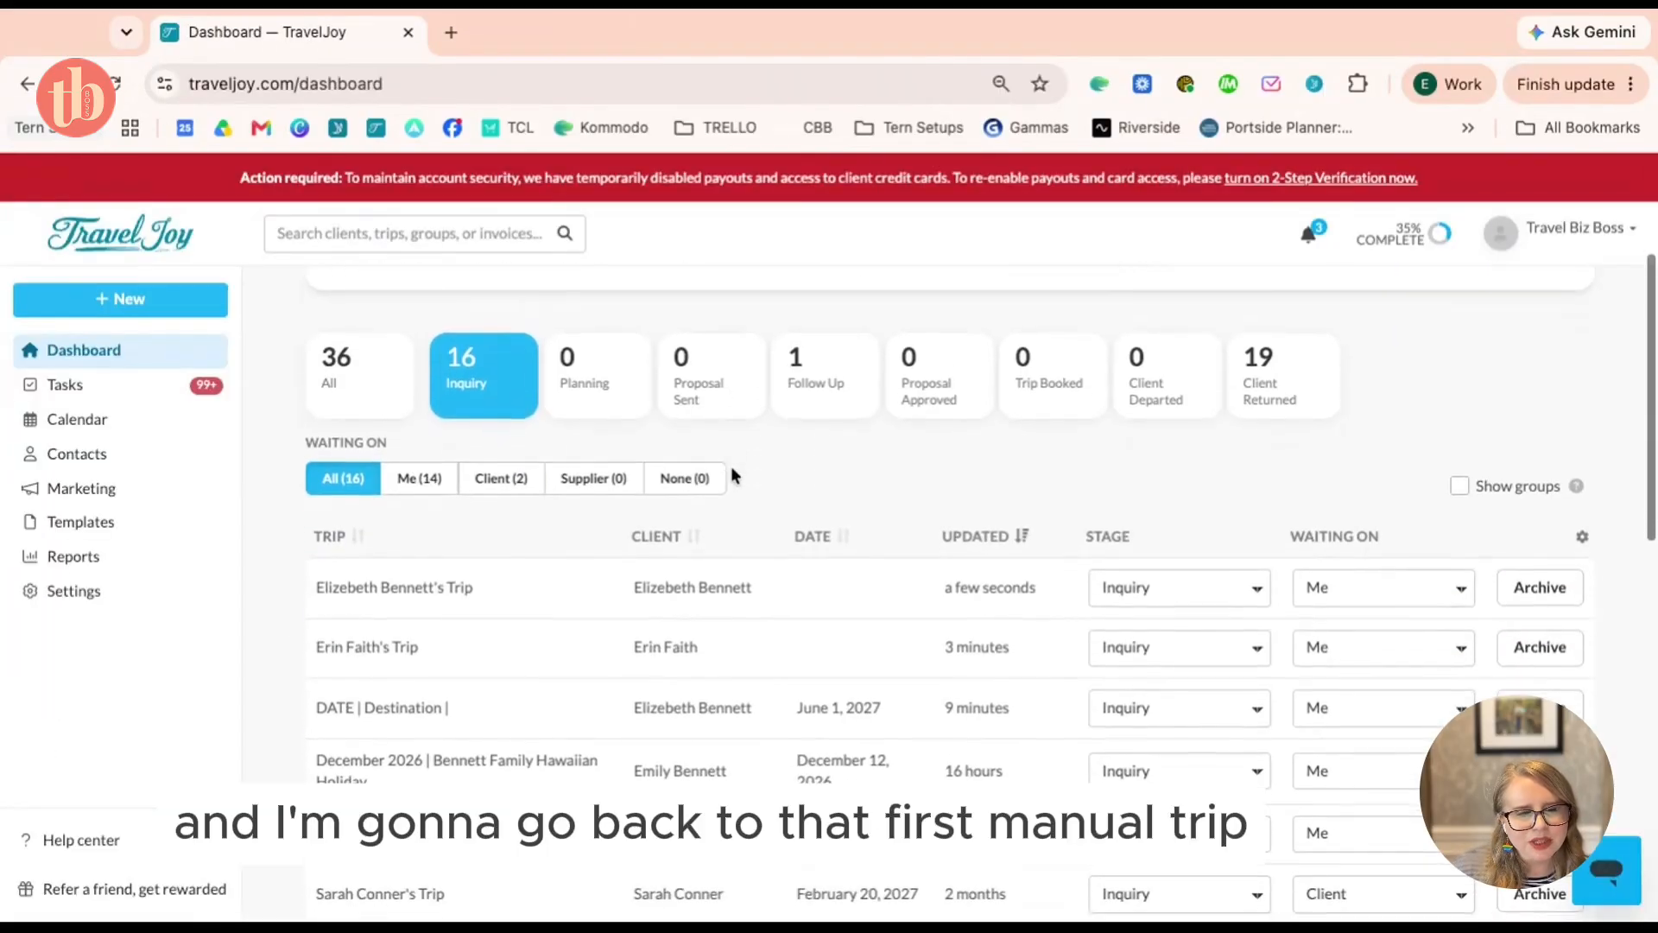
left_click(441, 708)
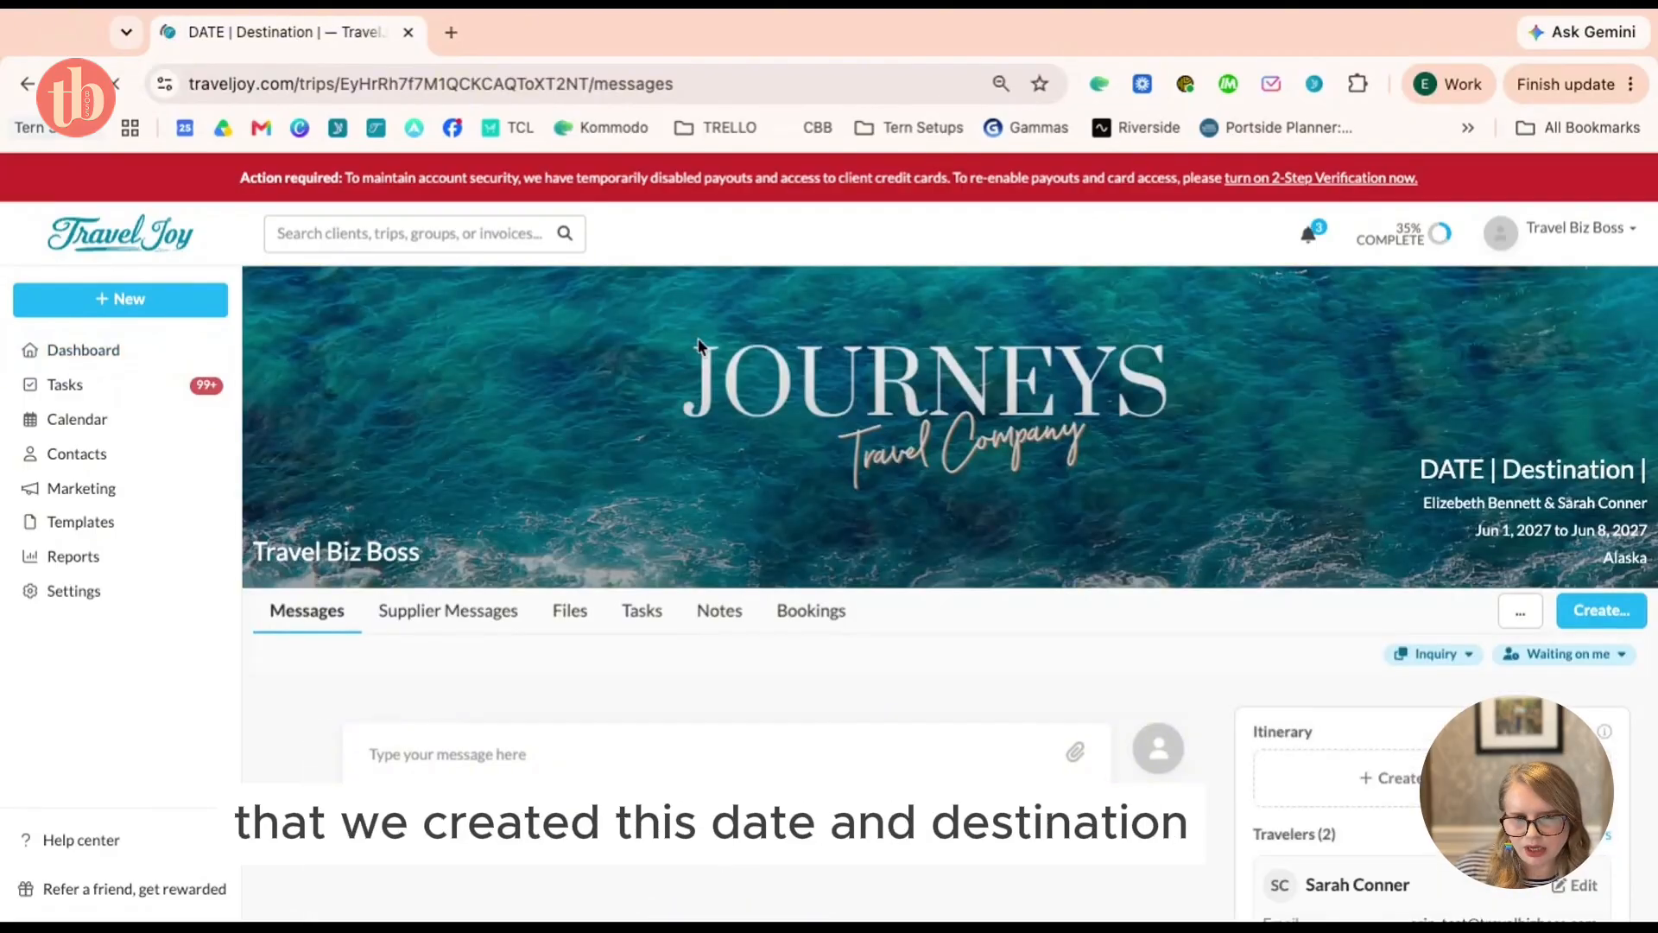
scroll(700, 343, "down", 3)
scroll(700, 343, "up", 3)
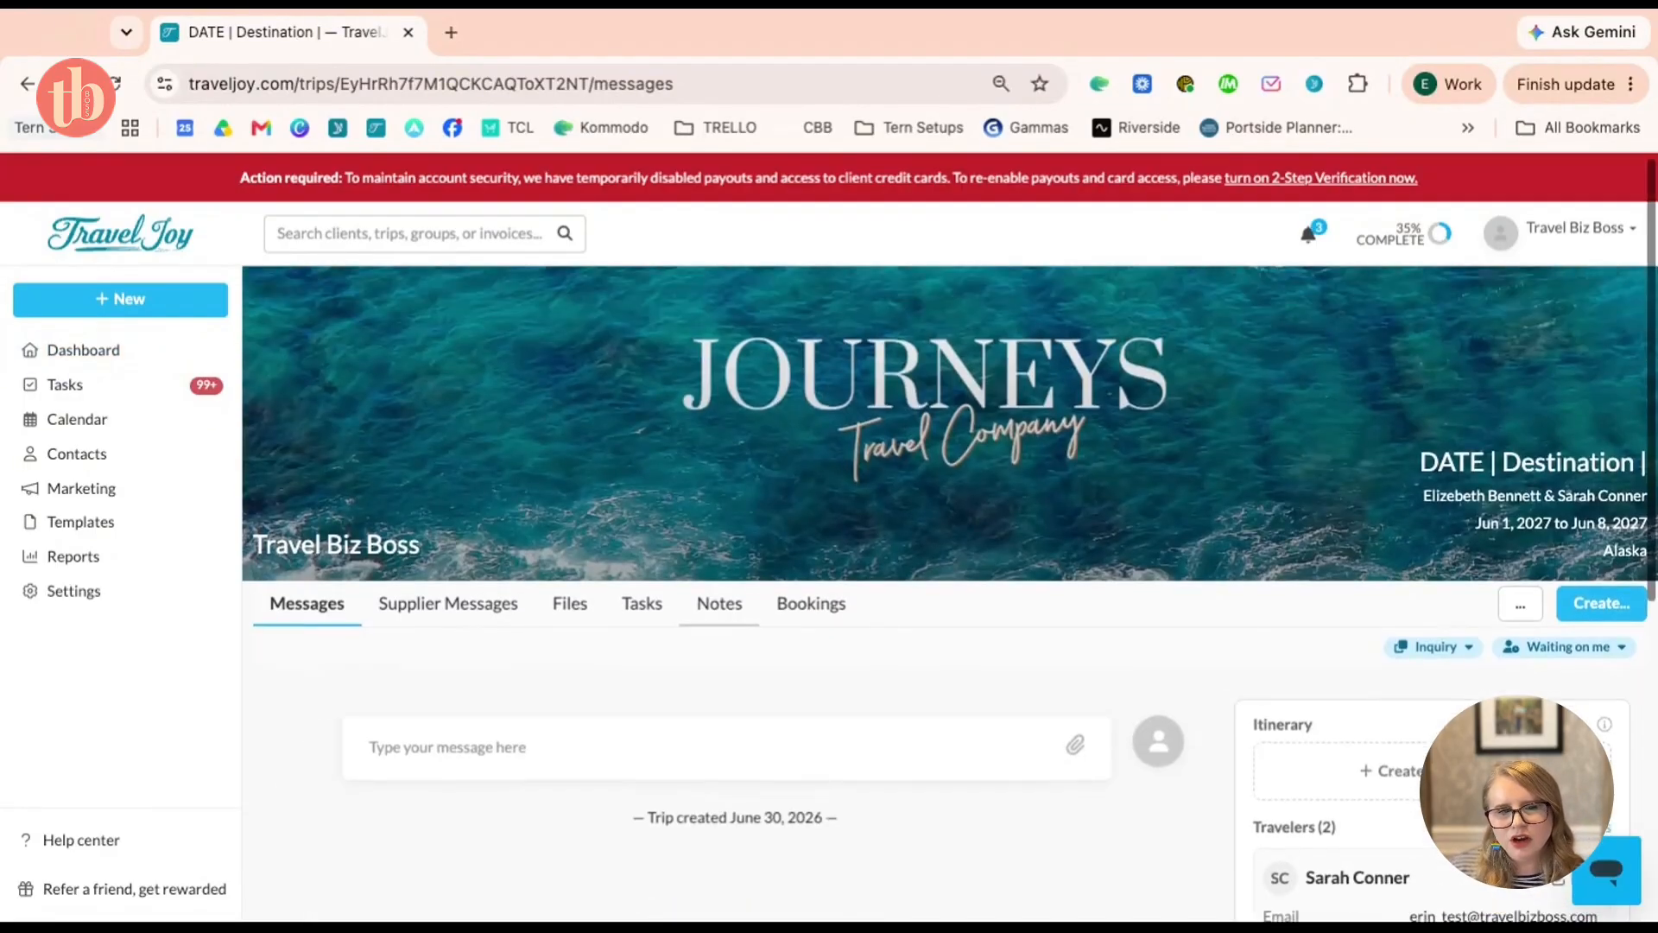
scroll(1554, 448, "down", 4)
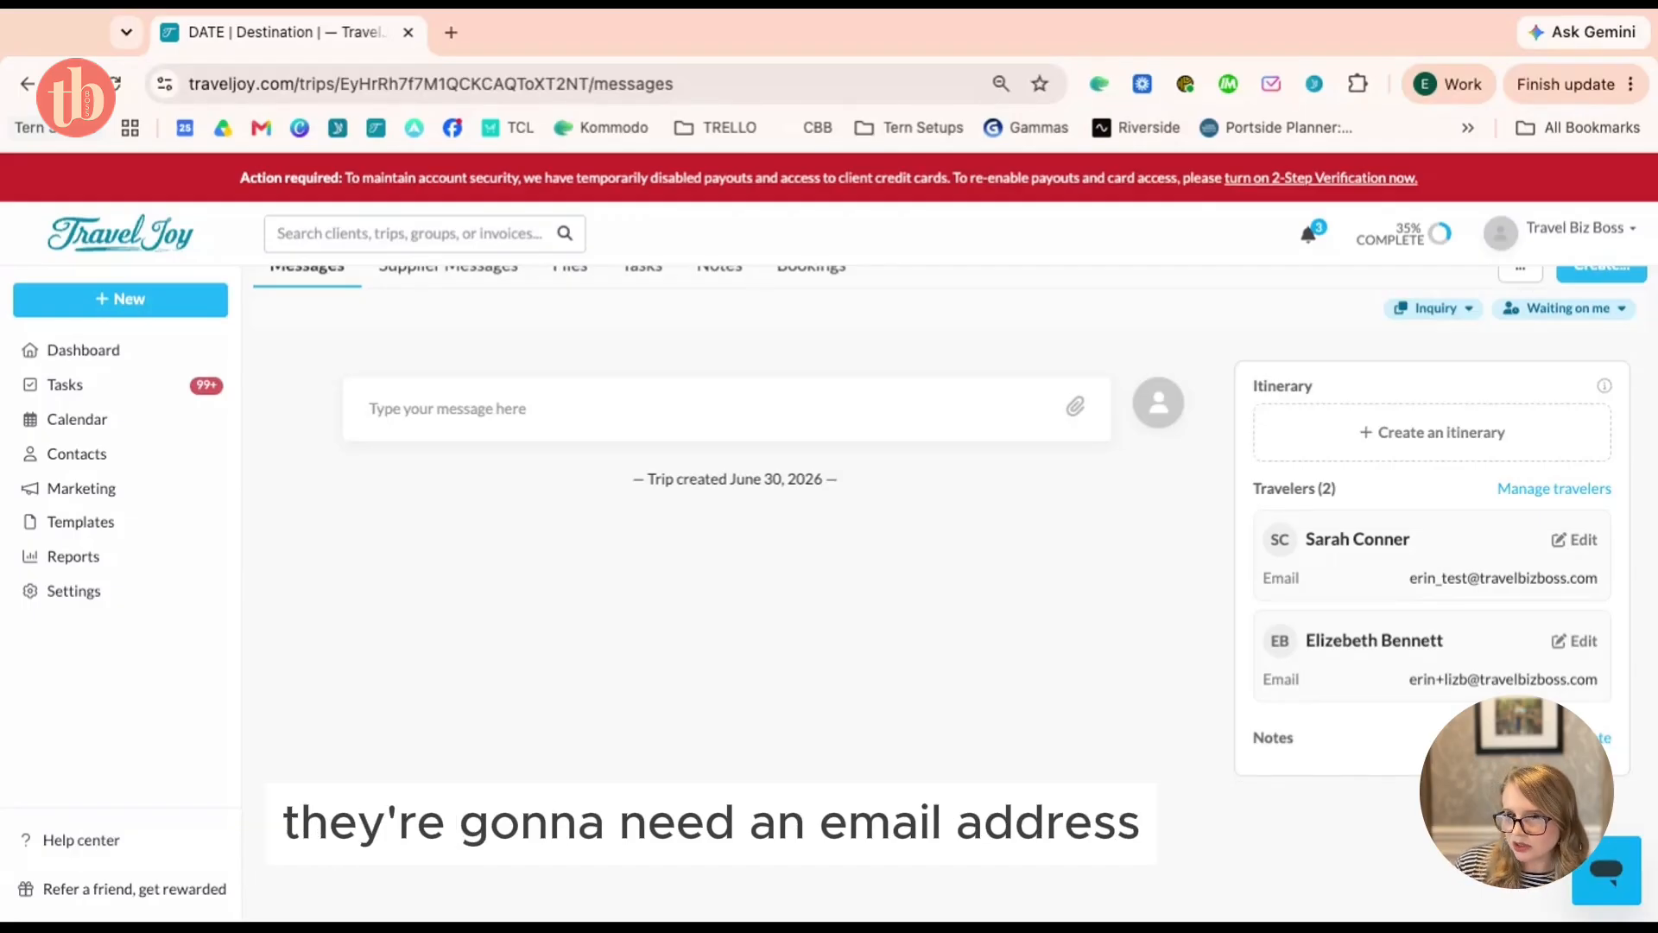
scroll(764, 505, "up", 3)
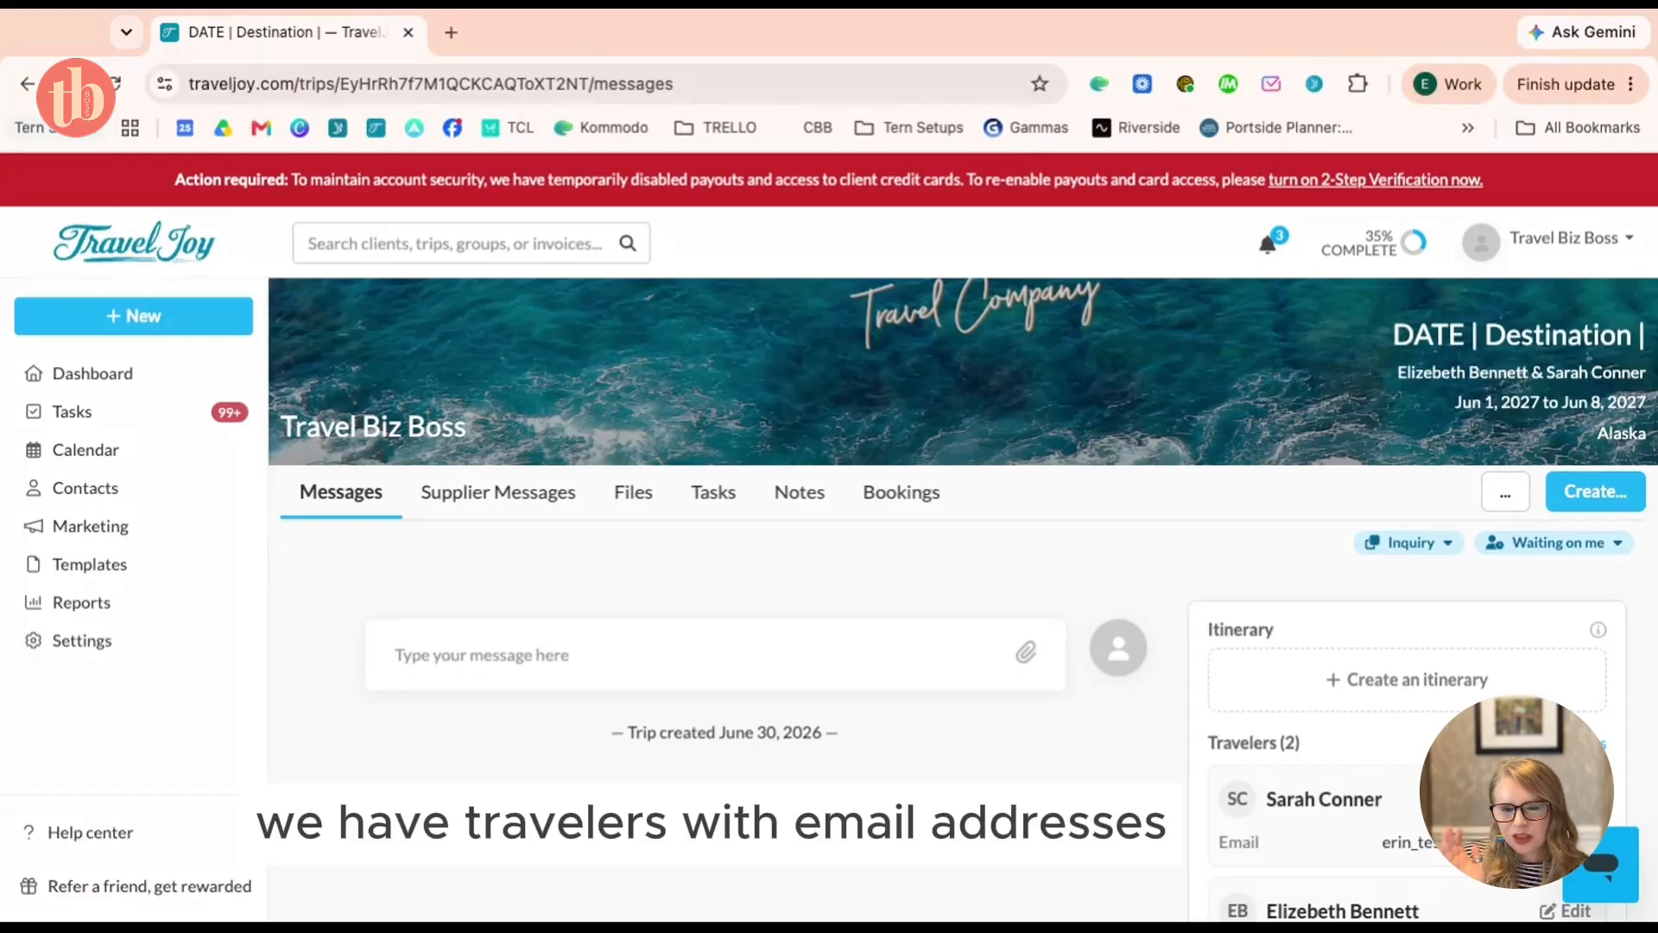
scroll(962, 432, "up", 2)
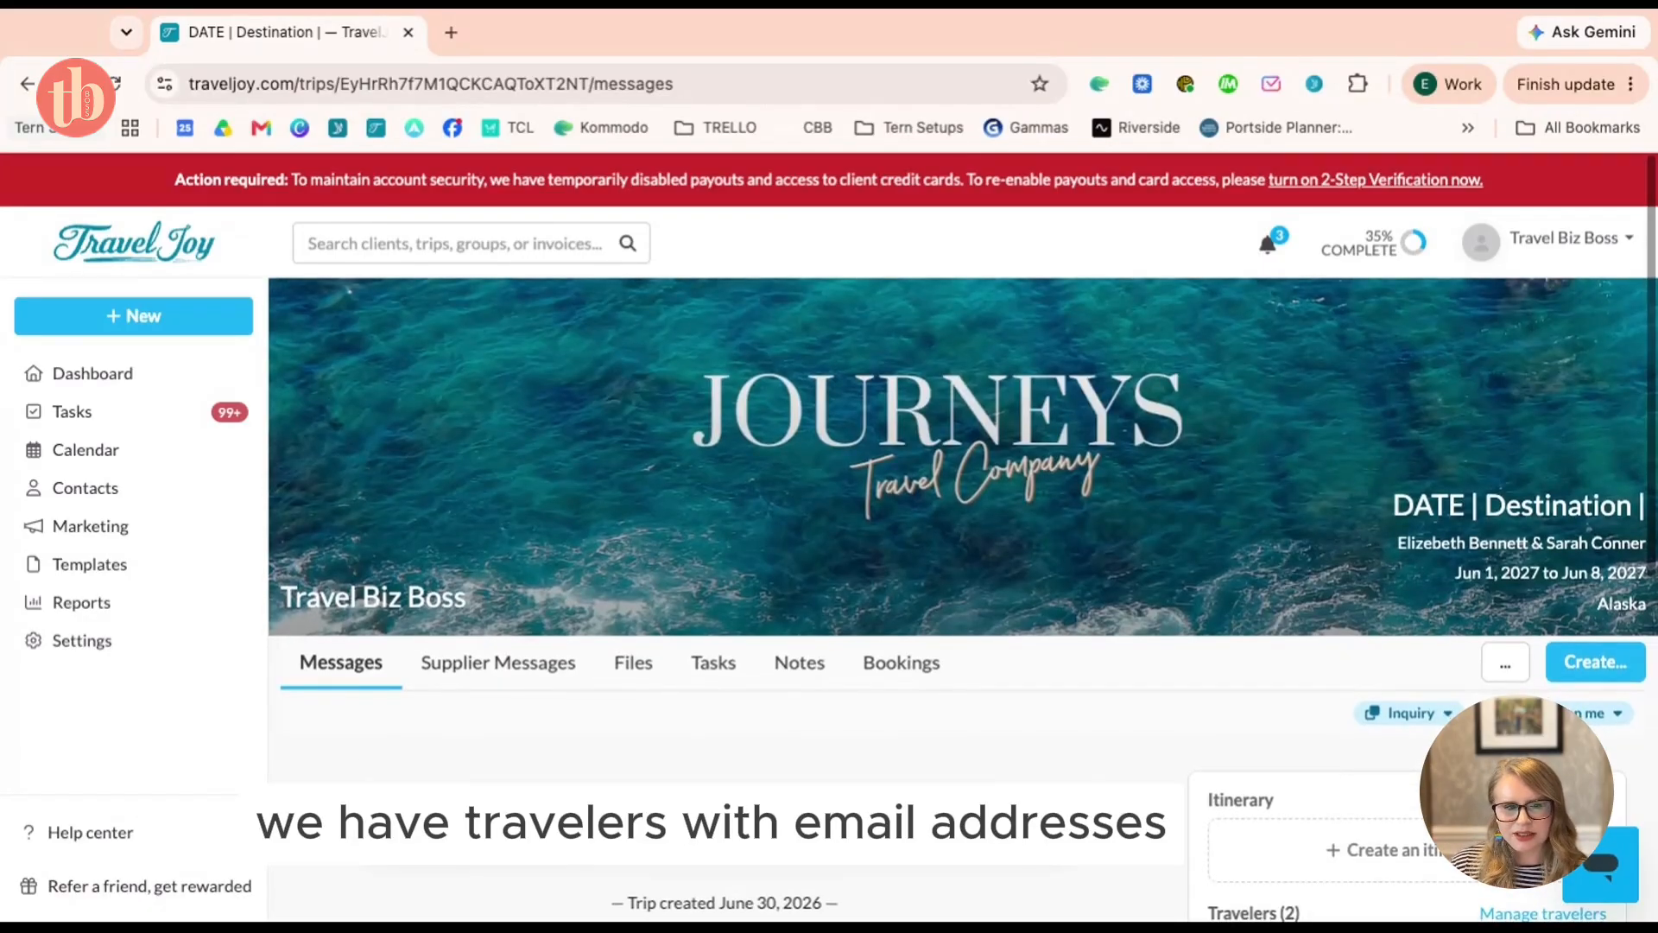
Create a new invoice draft from the Alaska trip's Create menu
left_click(1596, 661)
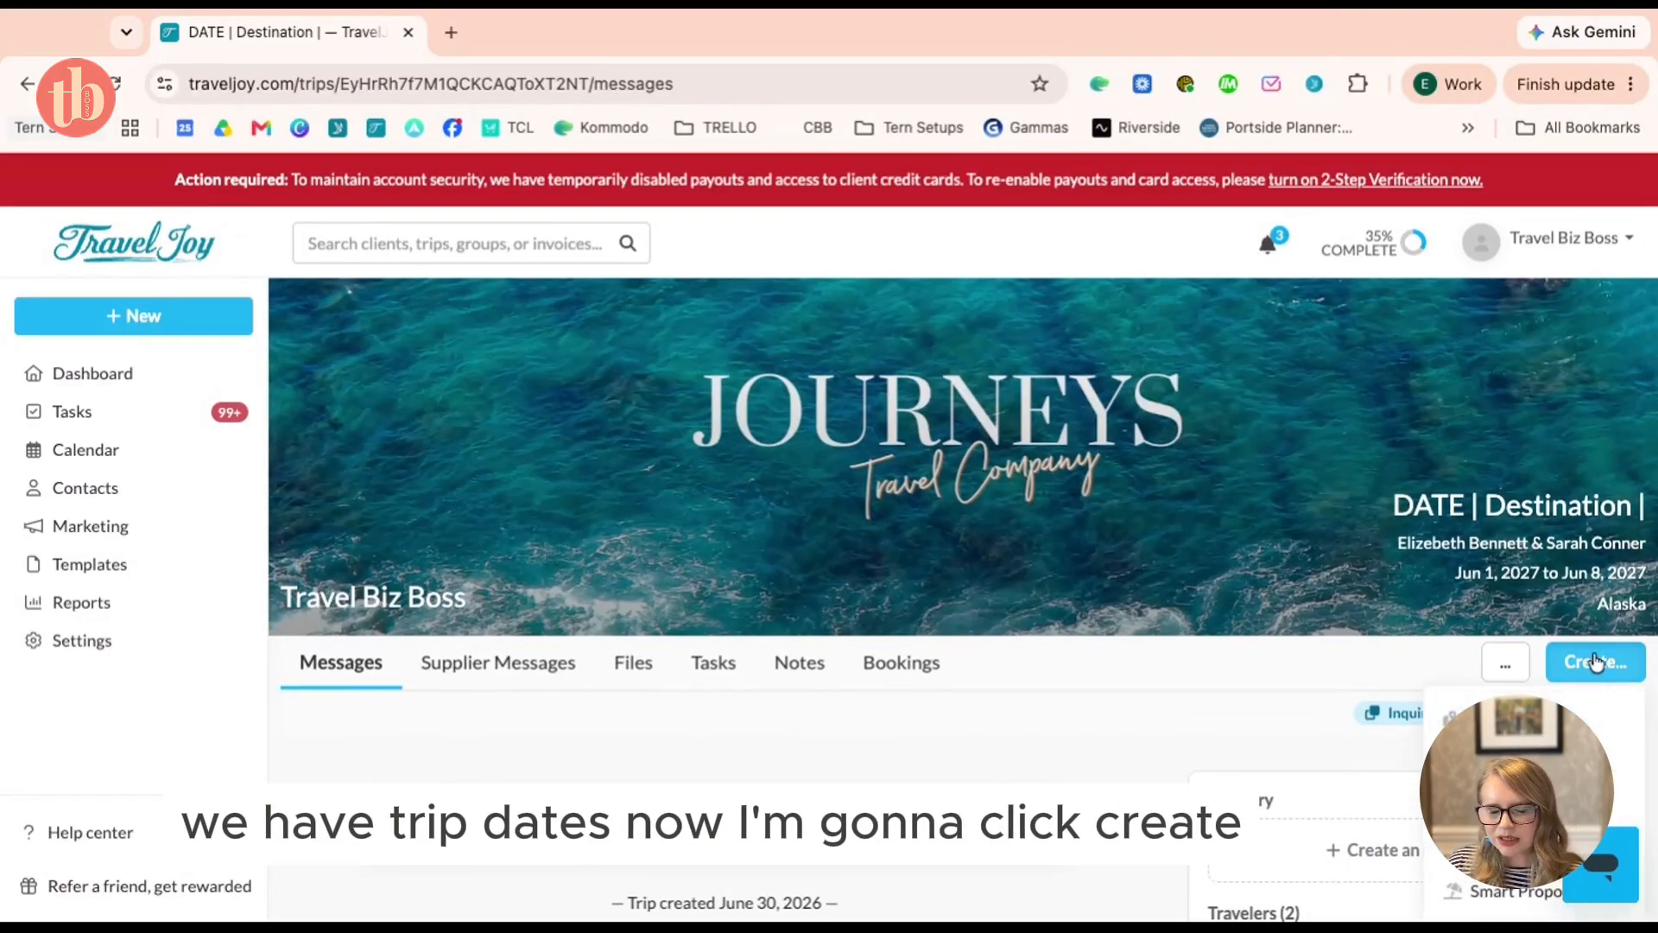
scroll(1325, 681, "down", 1)
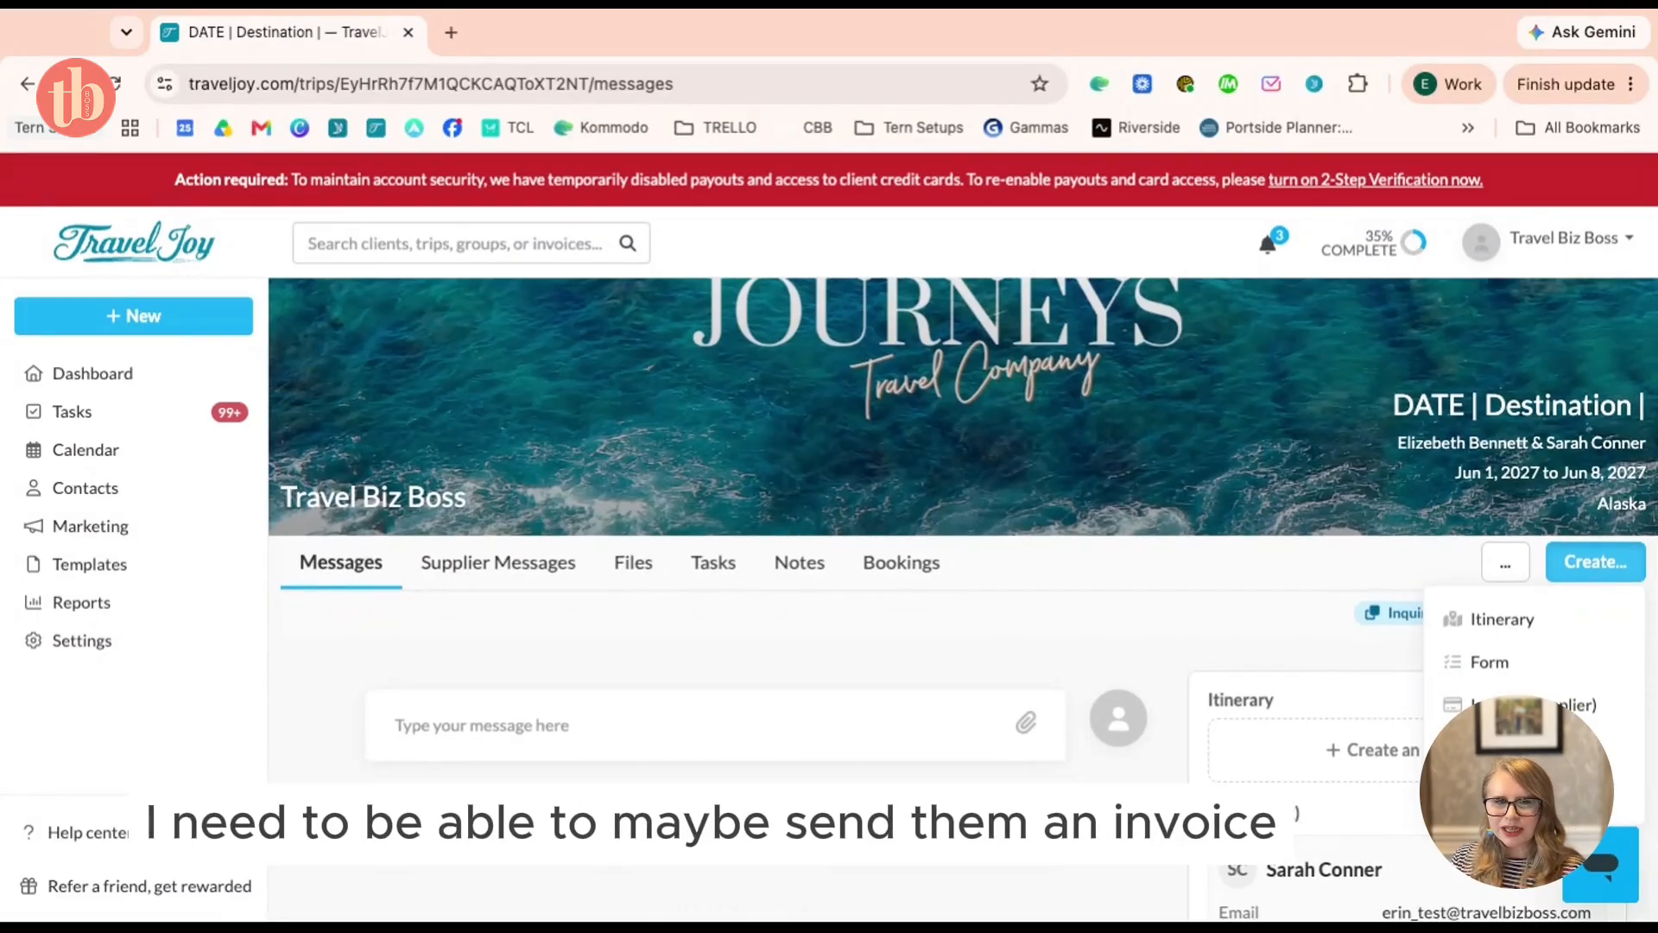
left_click(1319, 638)
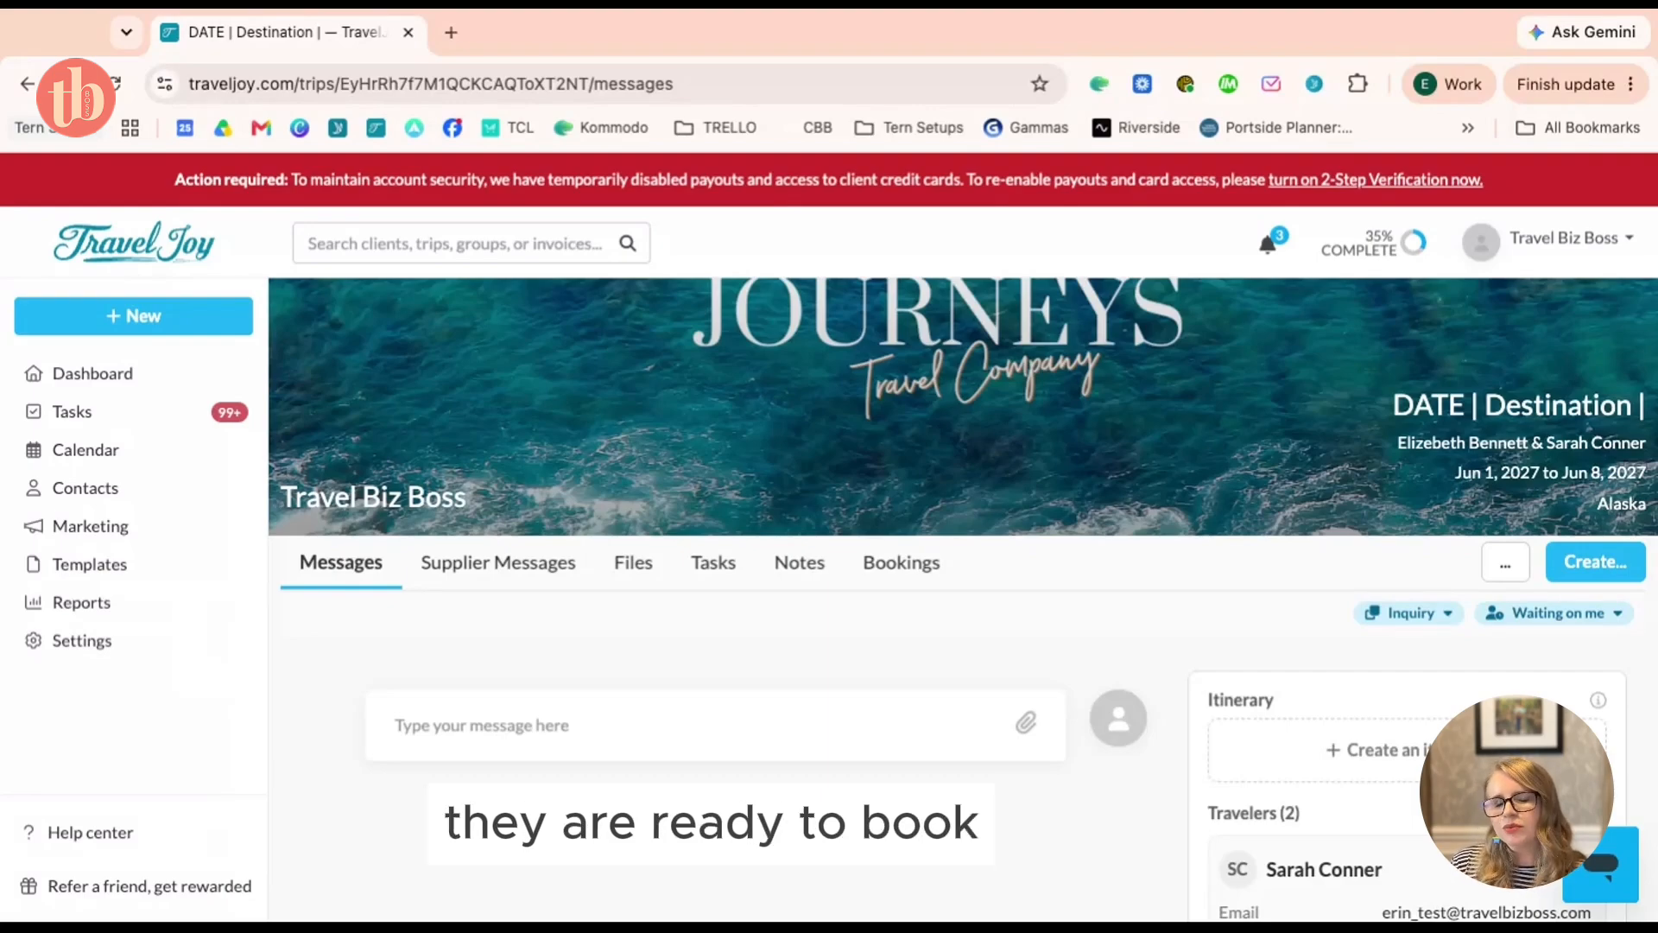
left_click(1593, 572)
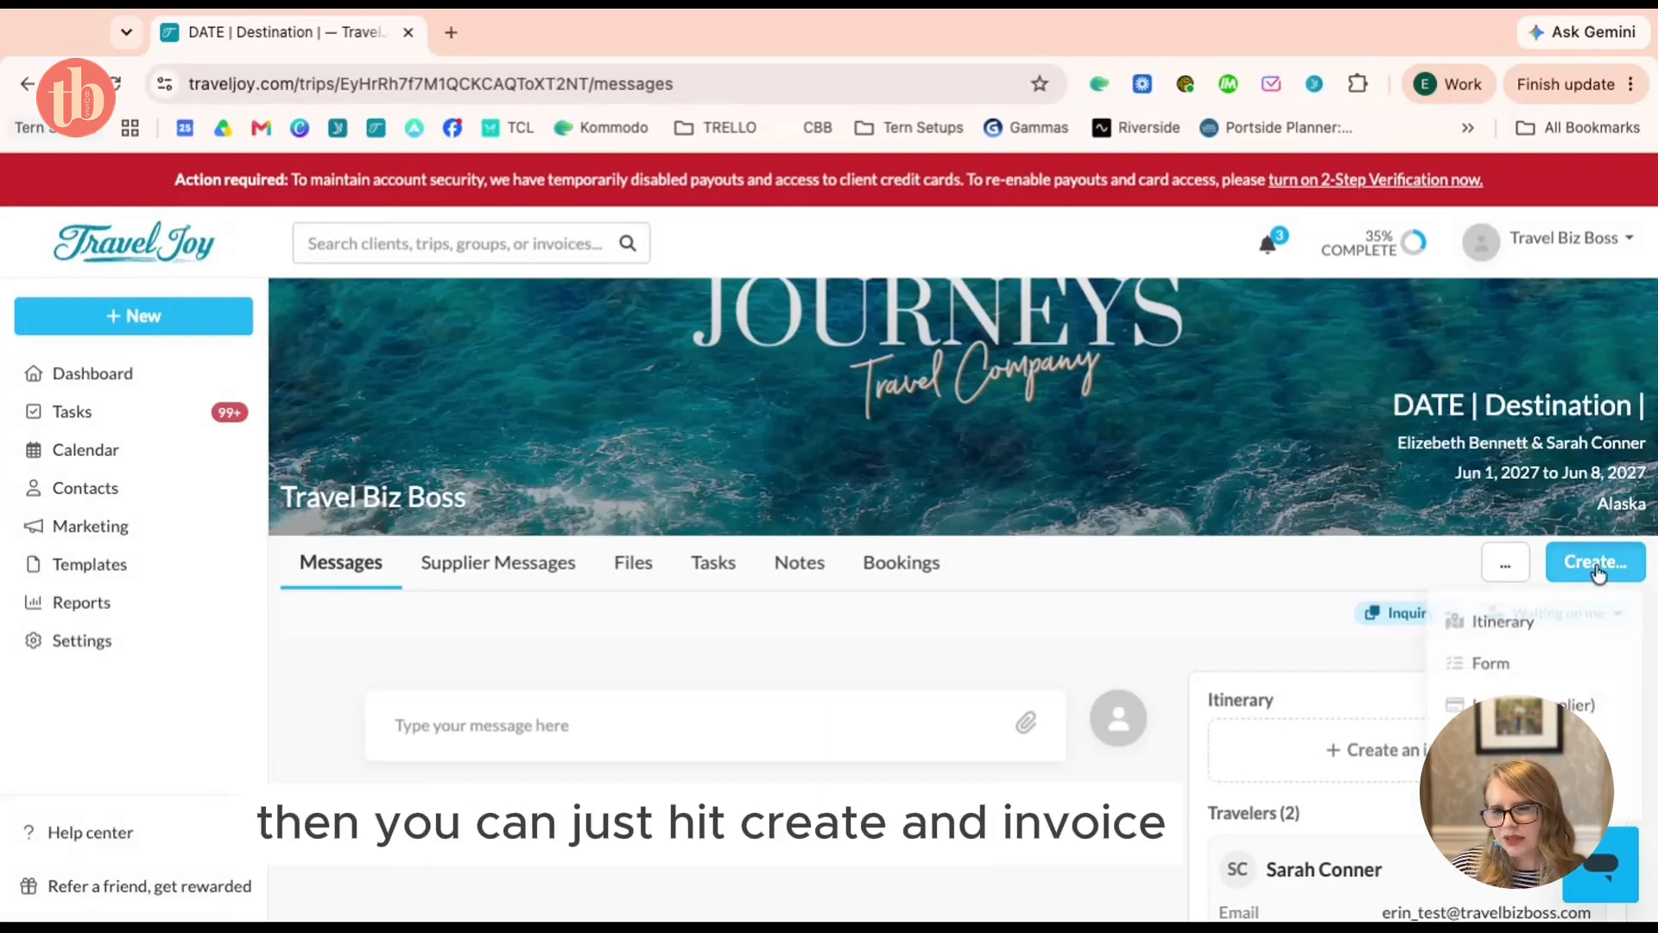
left_click(1593, 700)
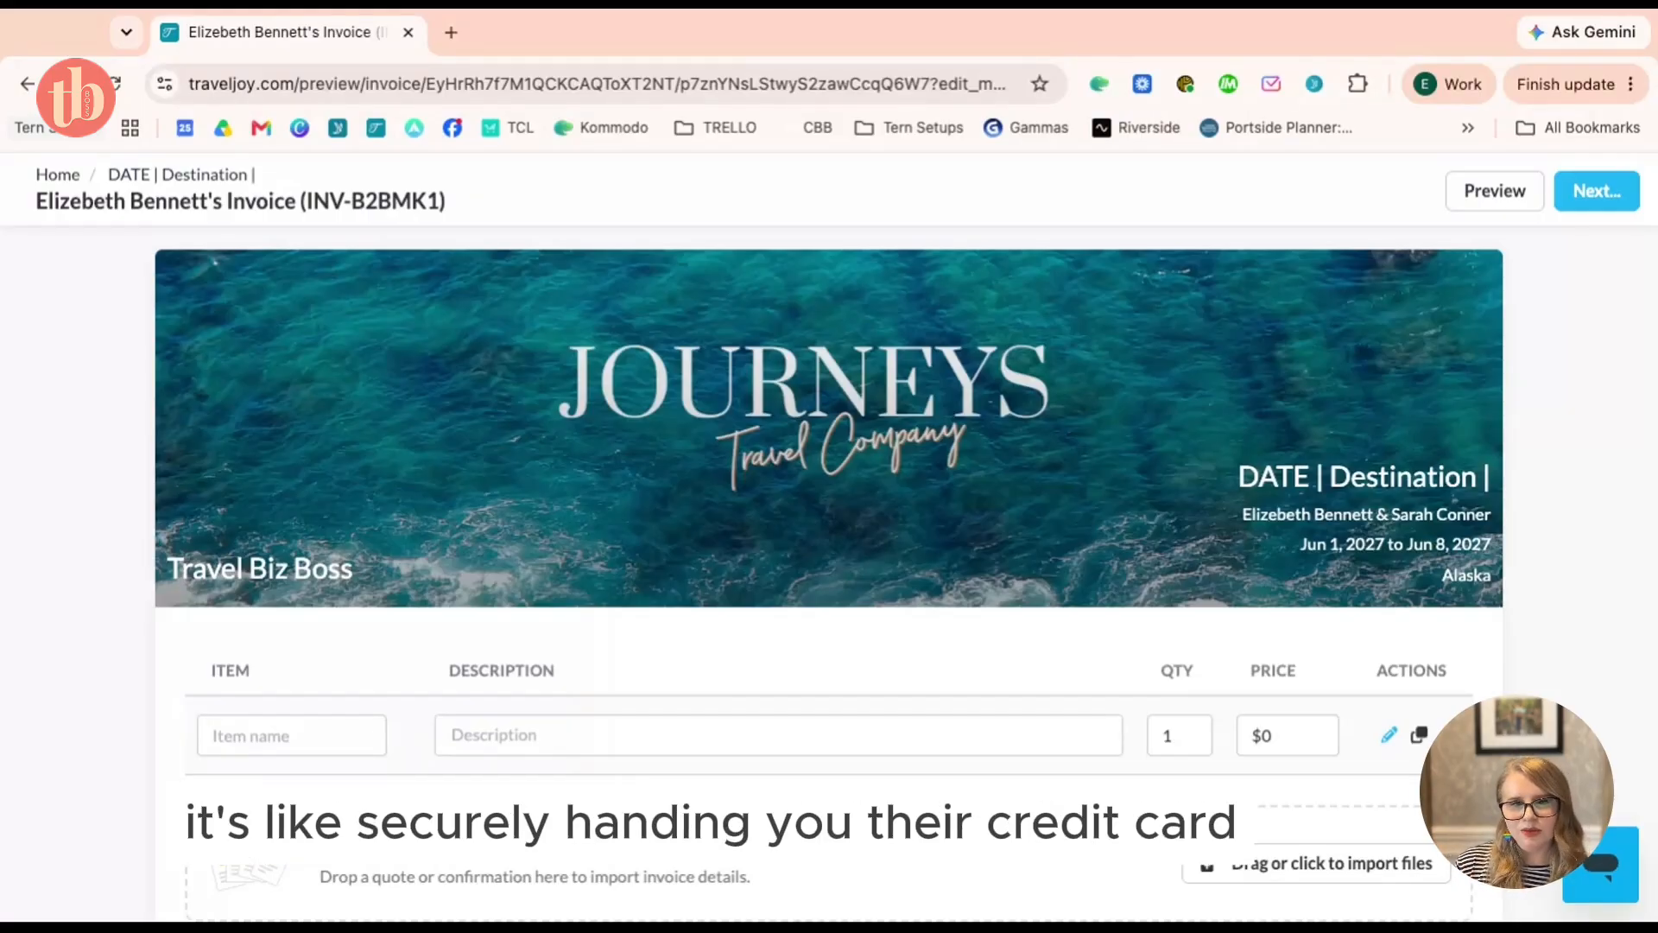
Add an invoice item from the Cruise template, opening a prefilled Add Invoice Item dialog
scroll(829, 535, "down", 2)
scroll(829, 536, "up", 2)
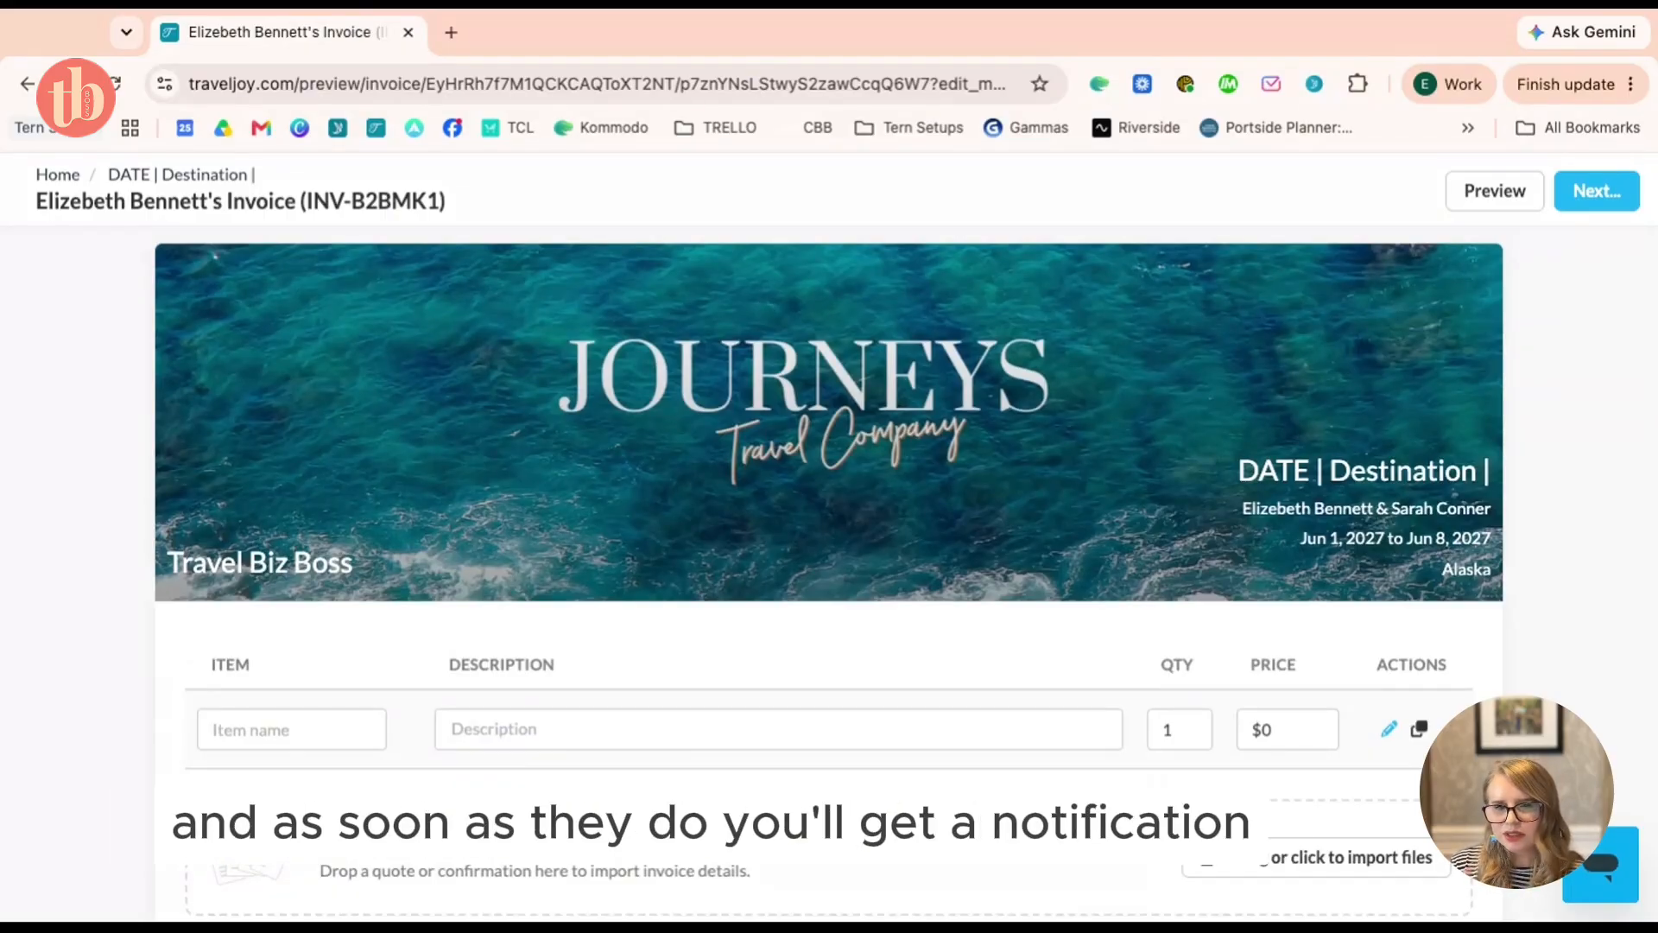
scroll(829, 535, "down", 4)
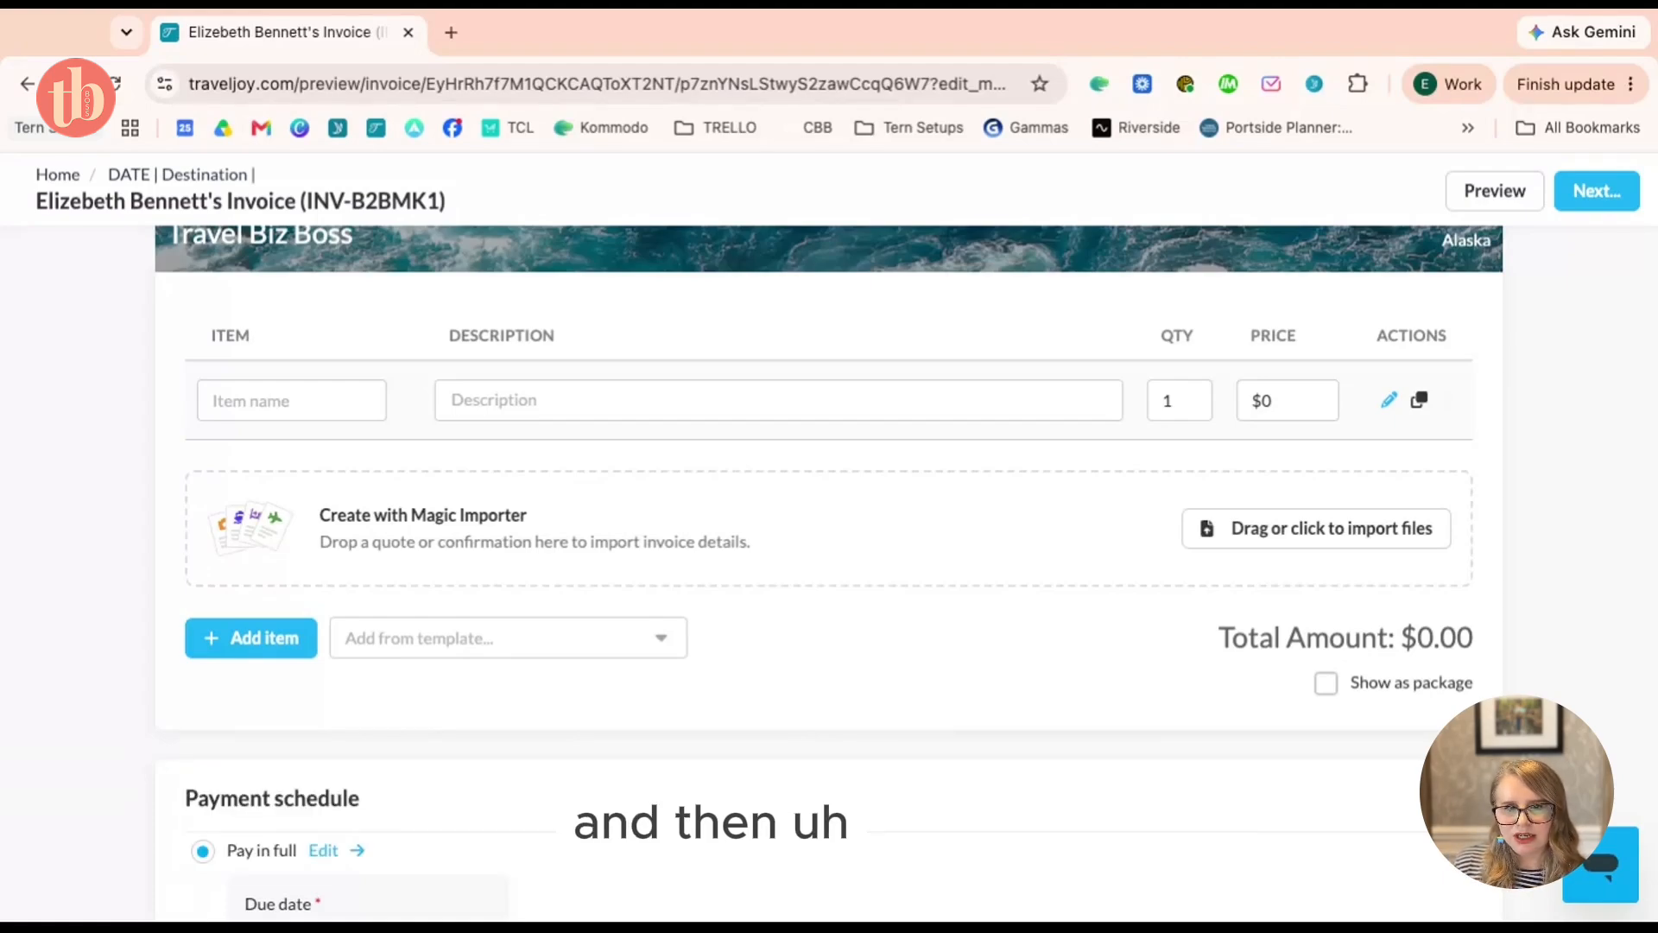
scroll(829, 535, "up", 4)
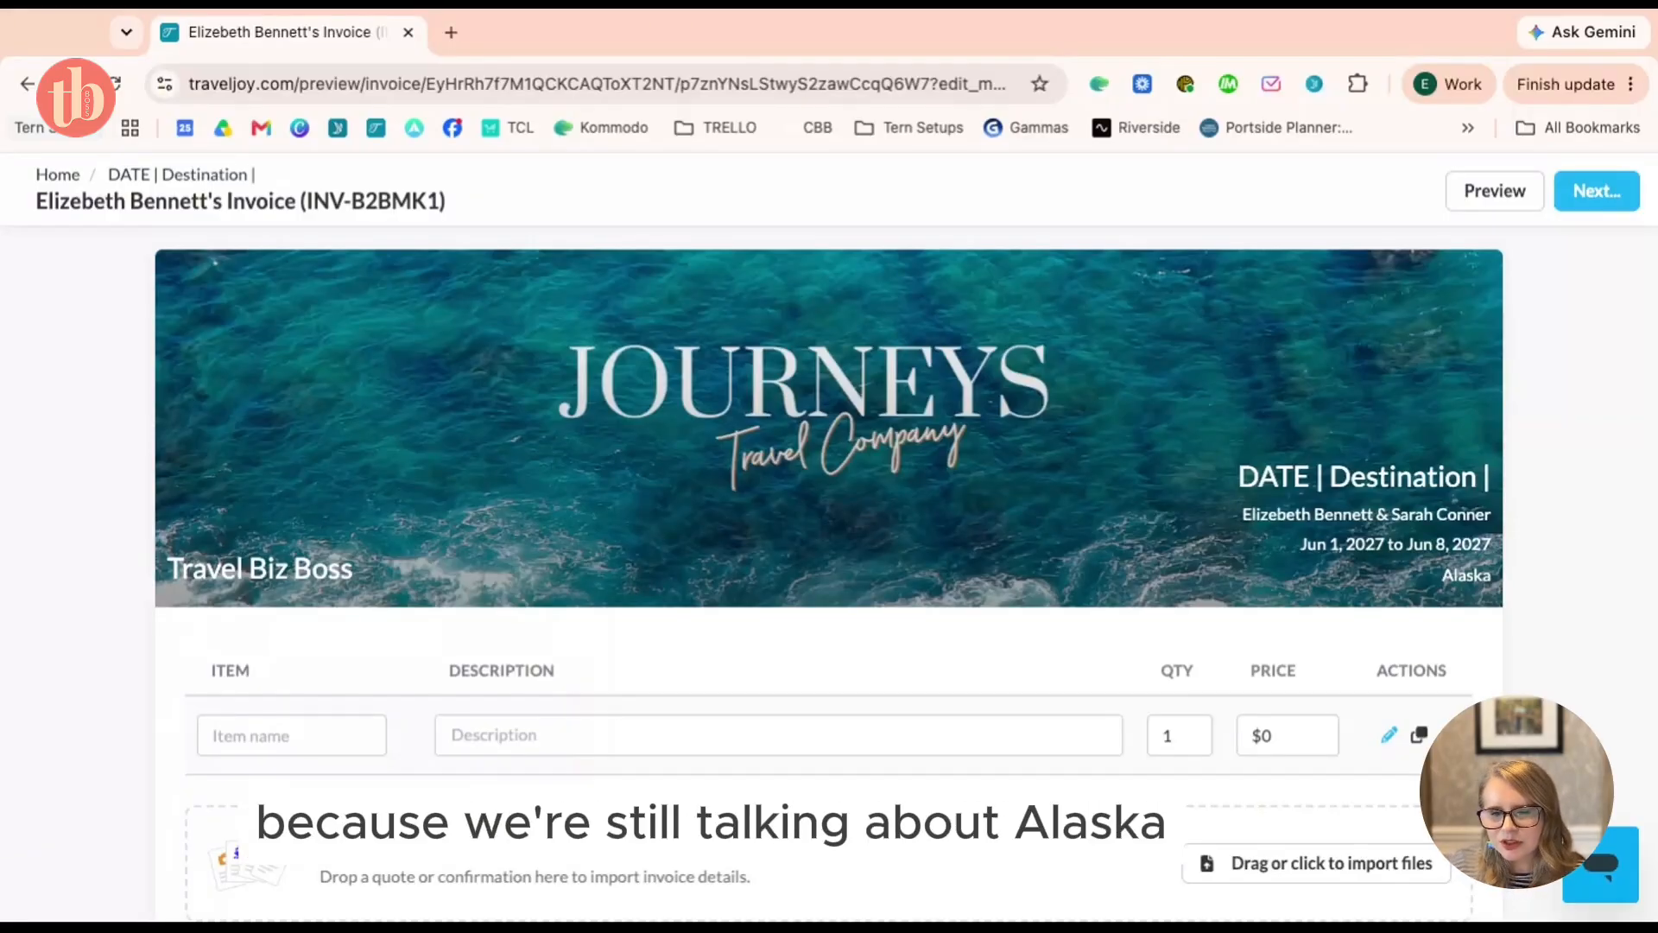
scroll(829, 570, "down", 1)
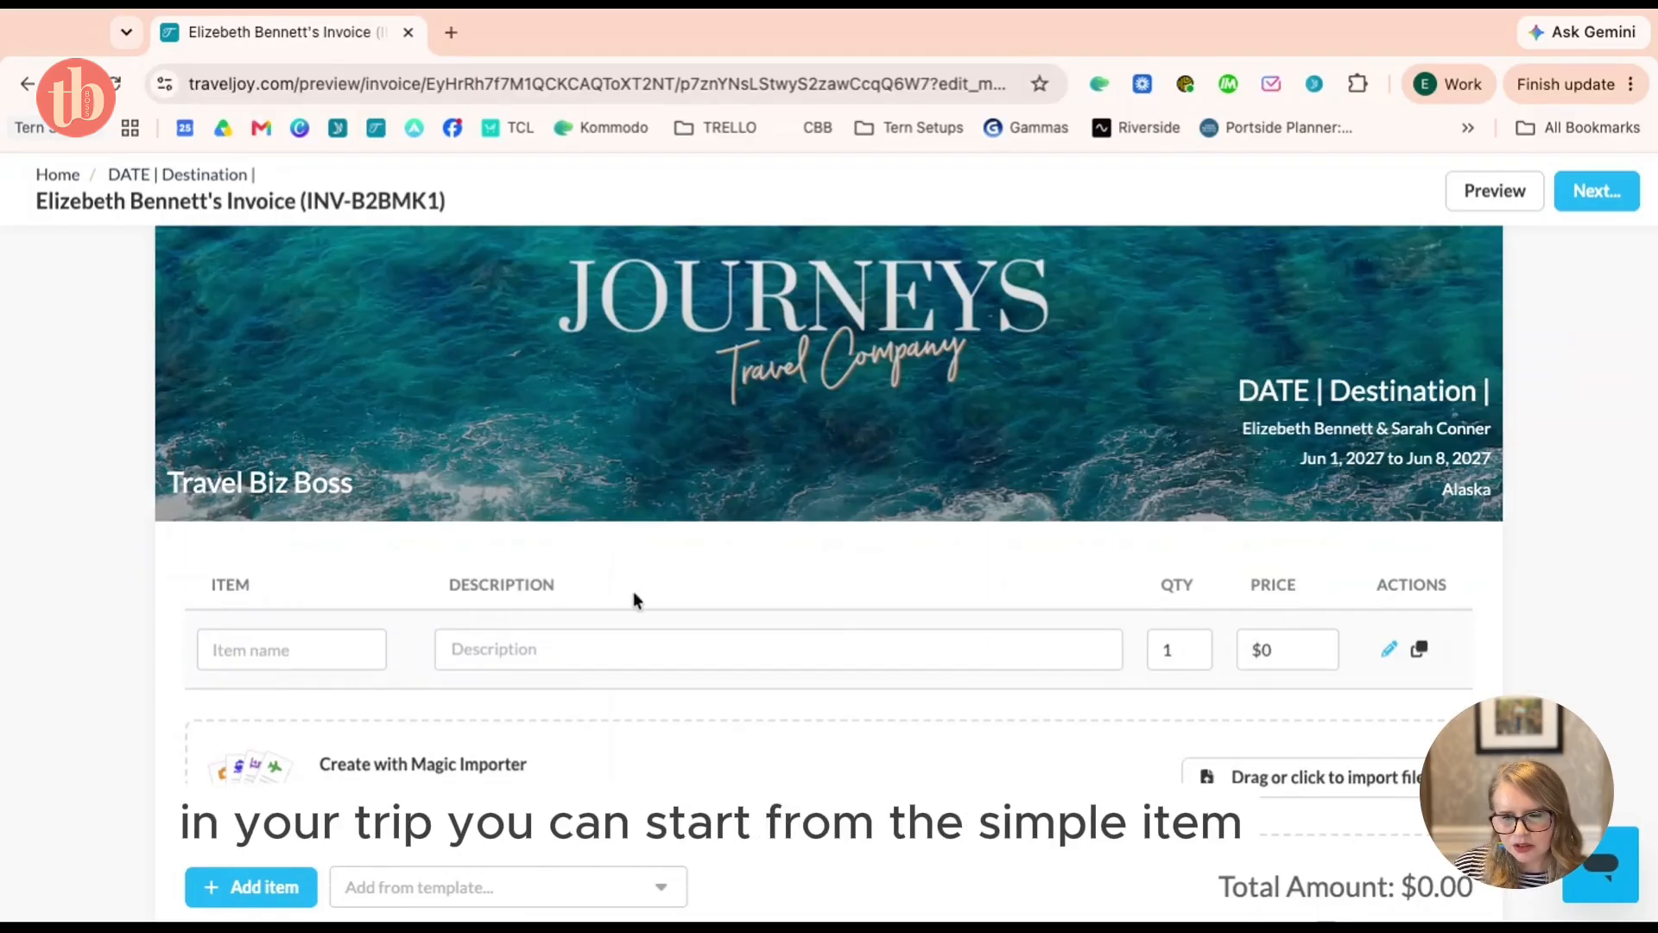
left_click(325, 661)
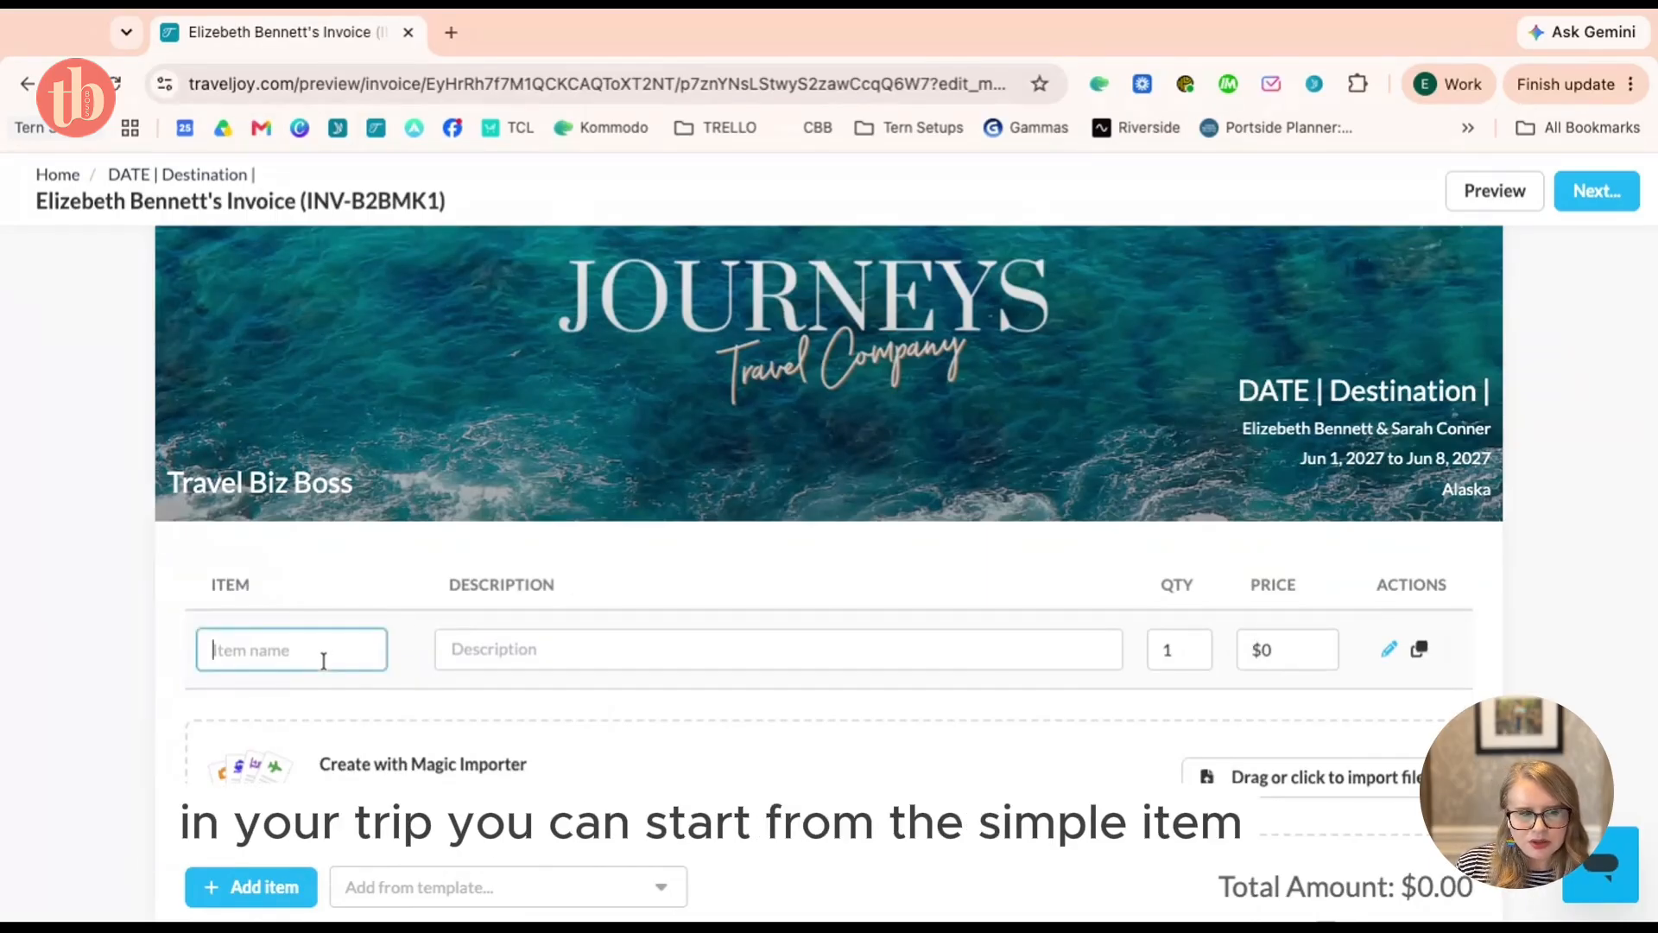
scroll(563, 741, "down", 2)
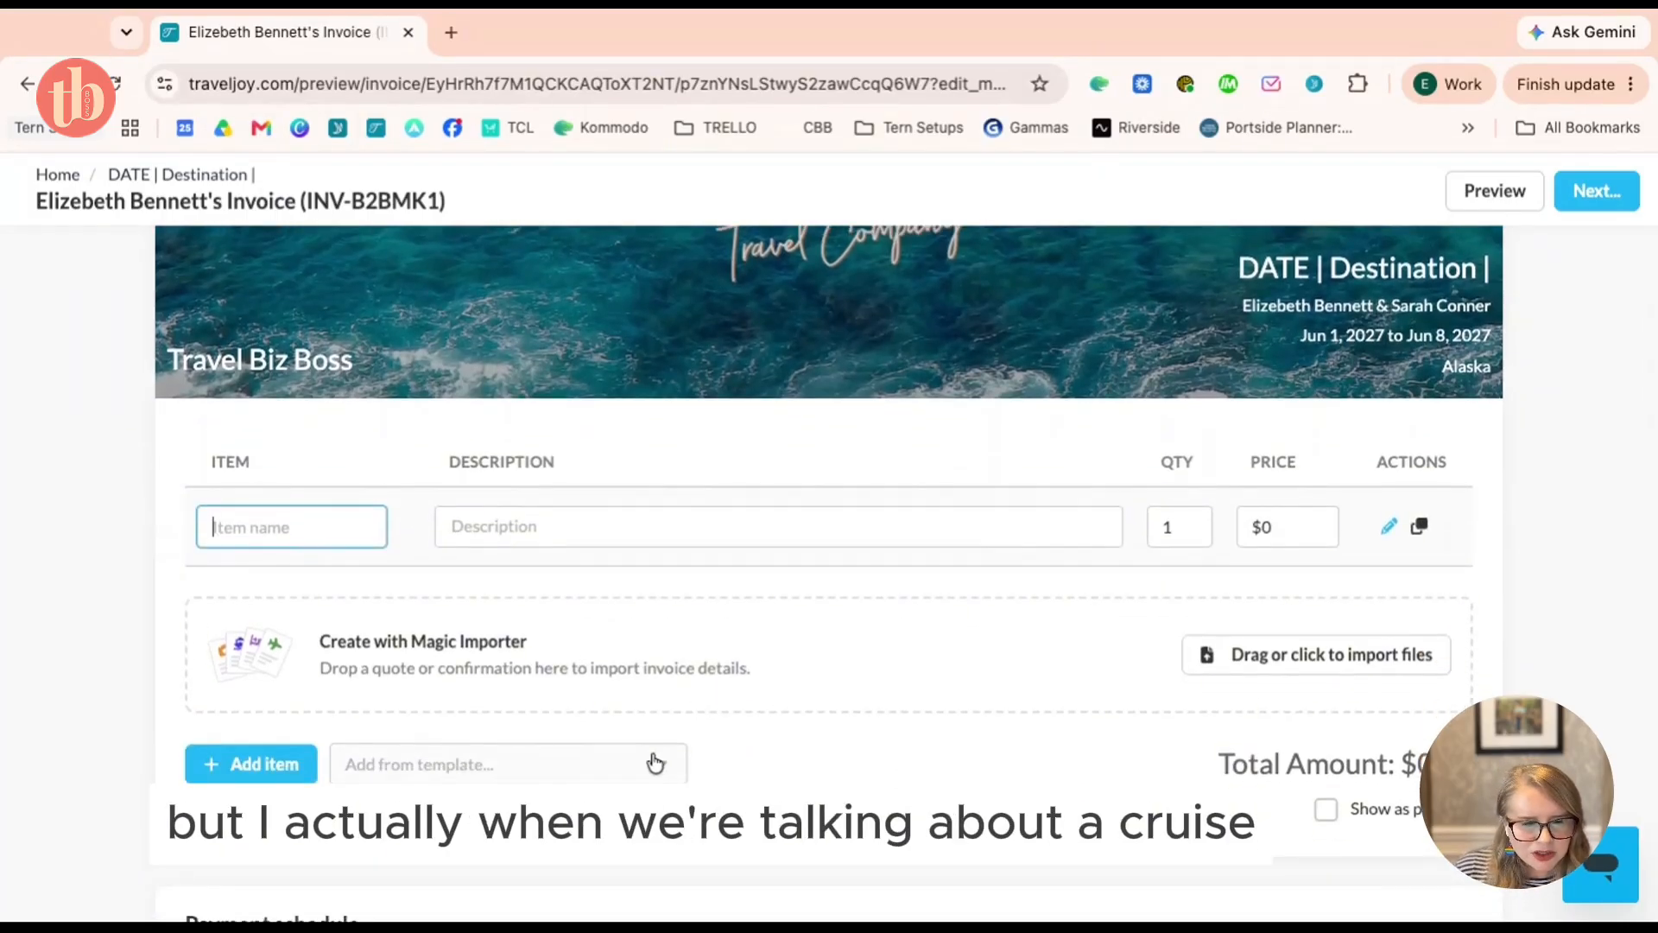
left_click(385, 765)
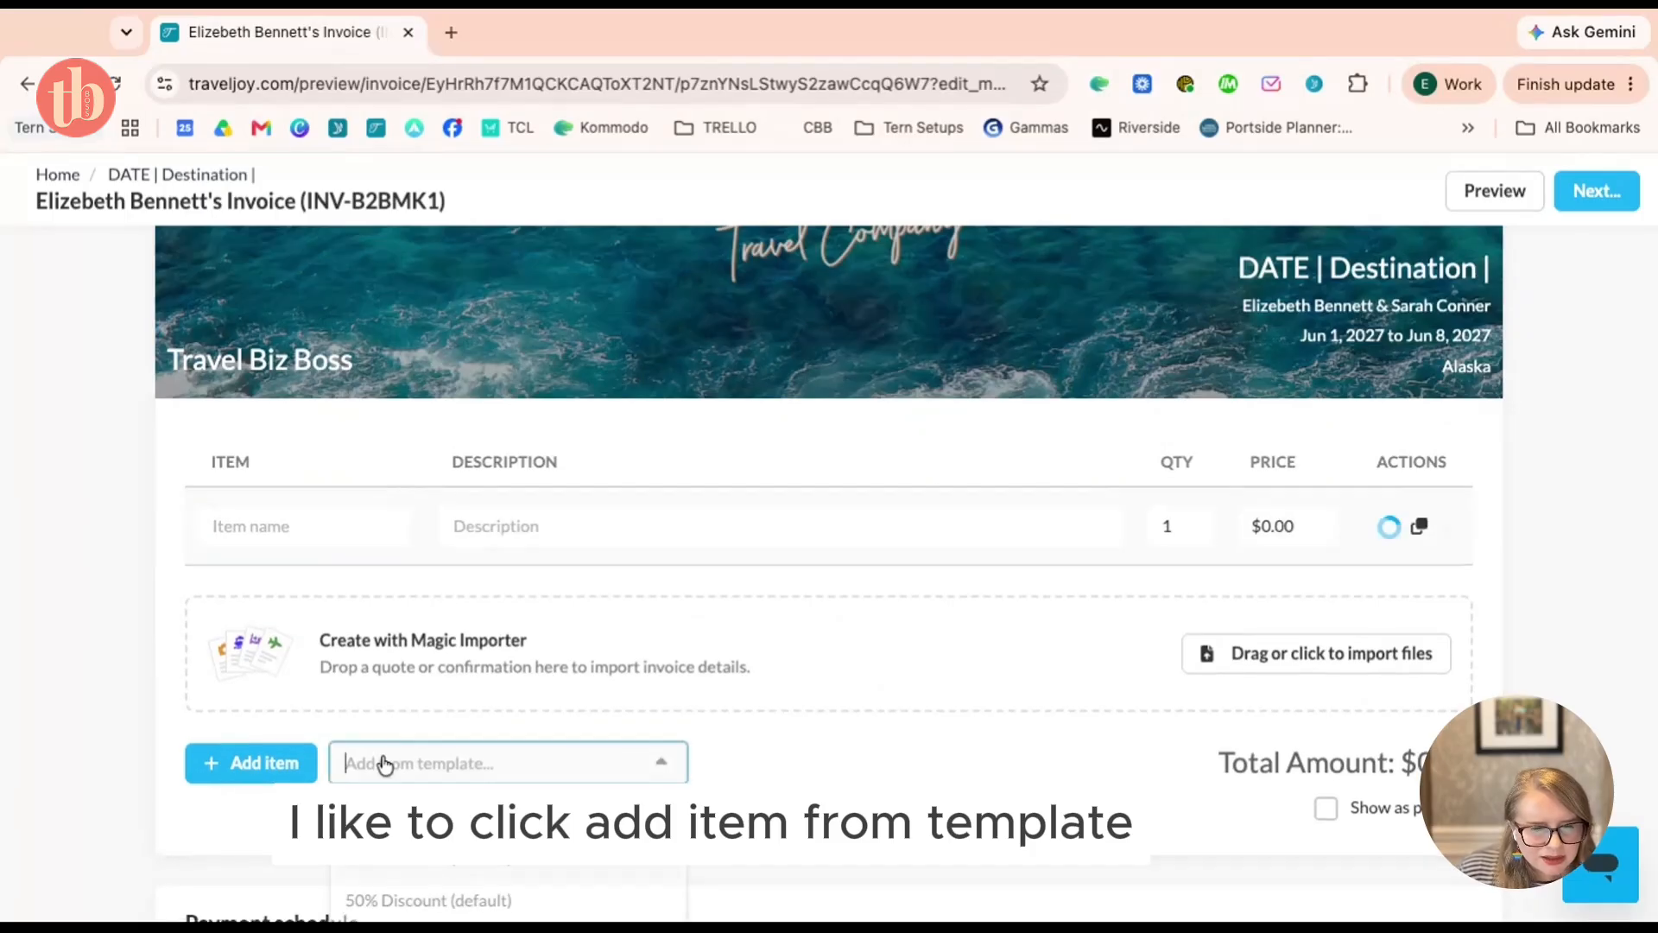
scroll(731, 703, "down", 5)
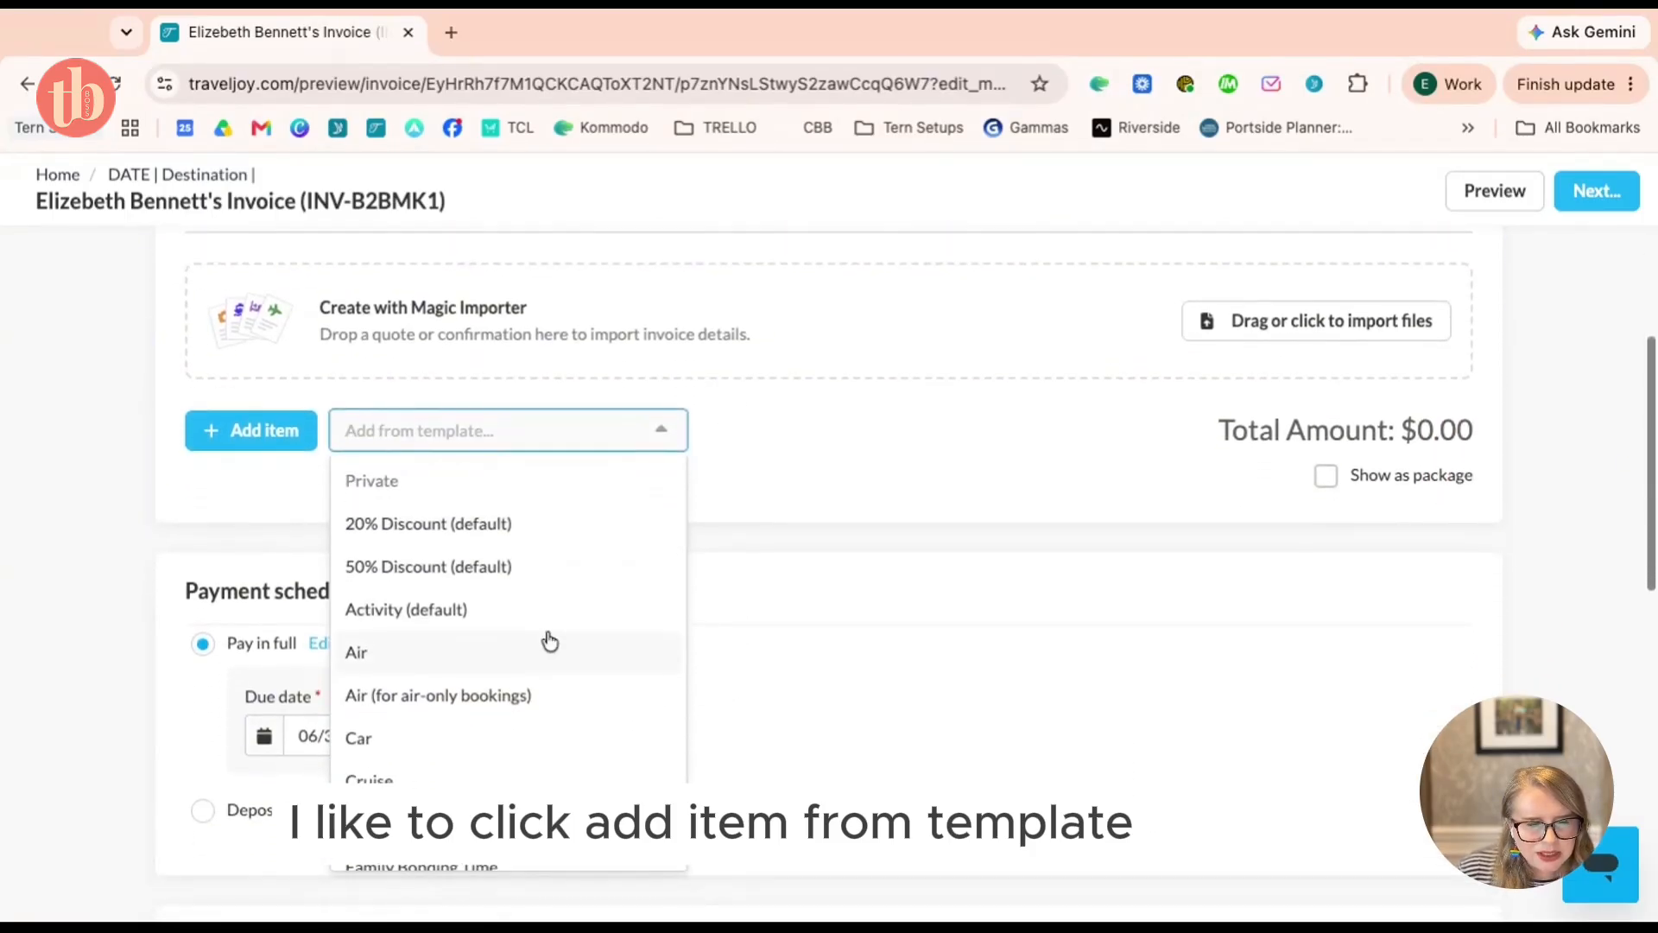
scroll(547, 640, "down", 2)
left_click(437, 658)
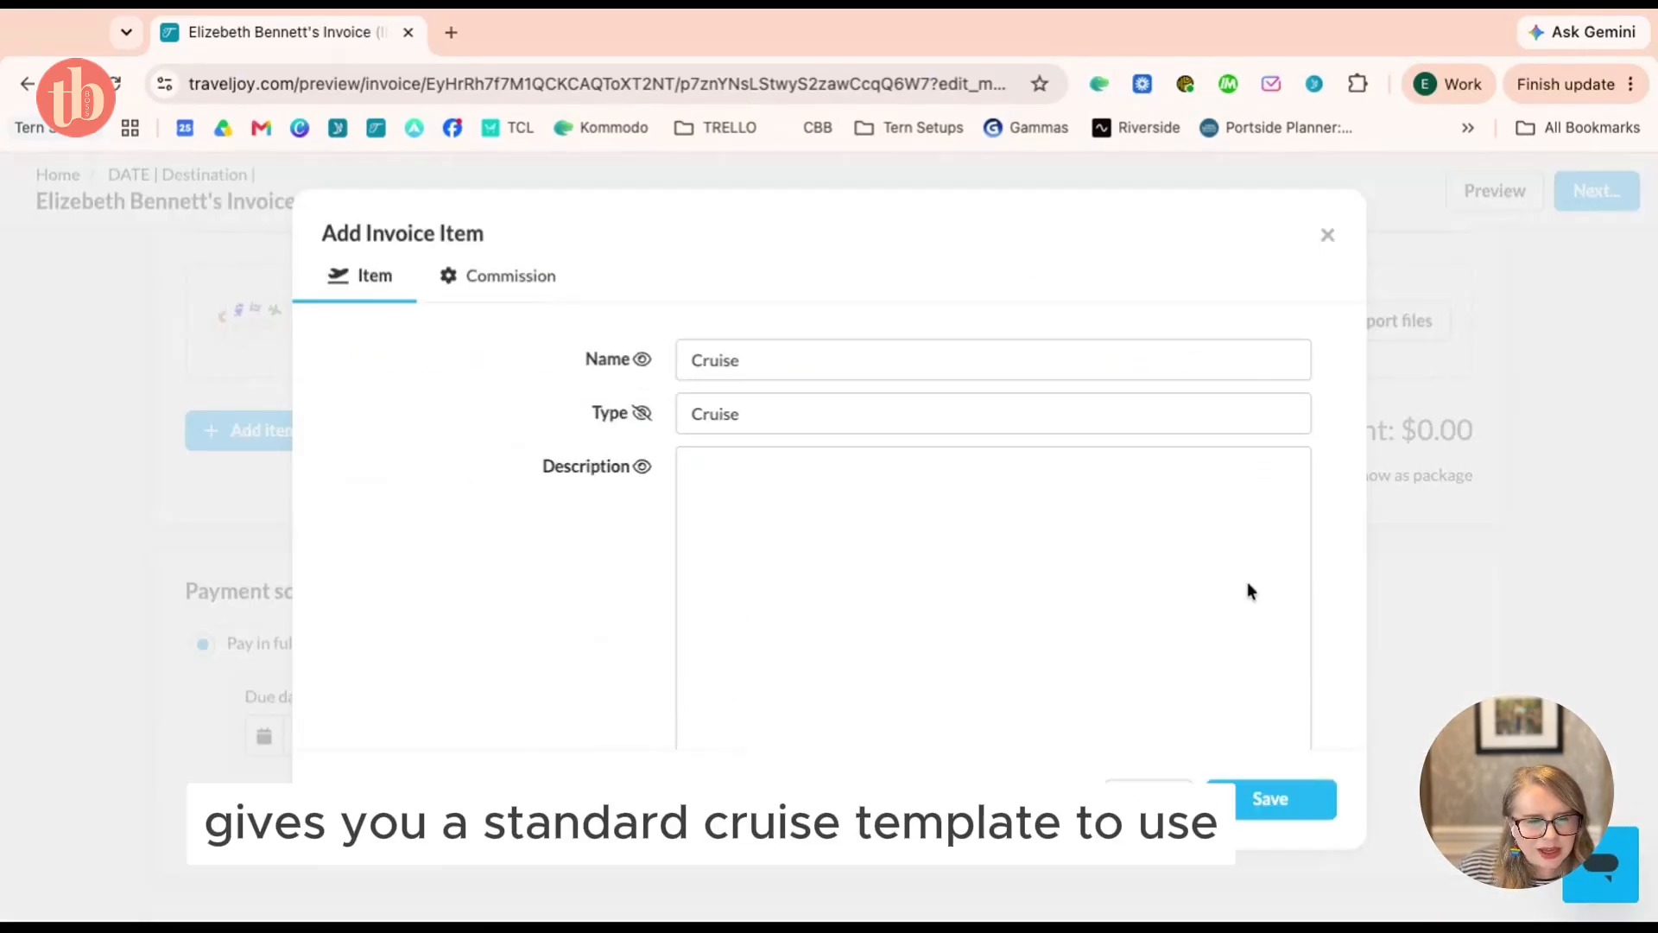
Close the Cruise item dialog unsaved, leaving a Cruise row at quantity 1, $0.00
scroll(1169, 551, "down", 4)
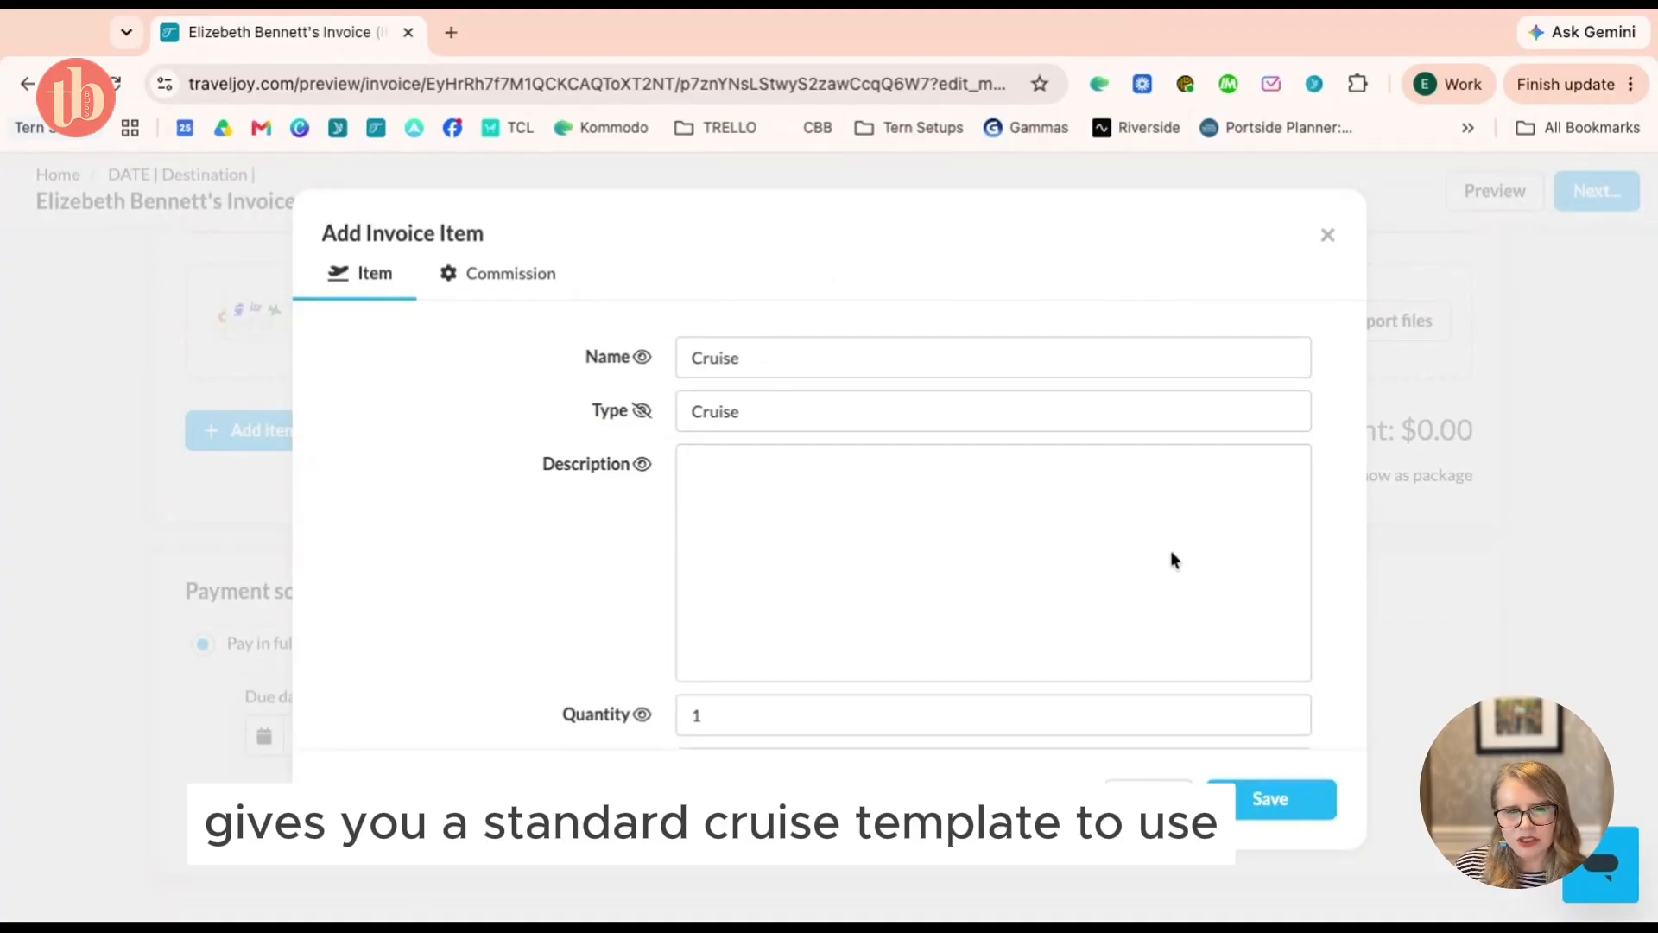
scroll(1170, 551, "down", 1)
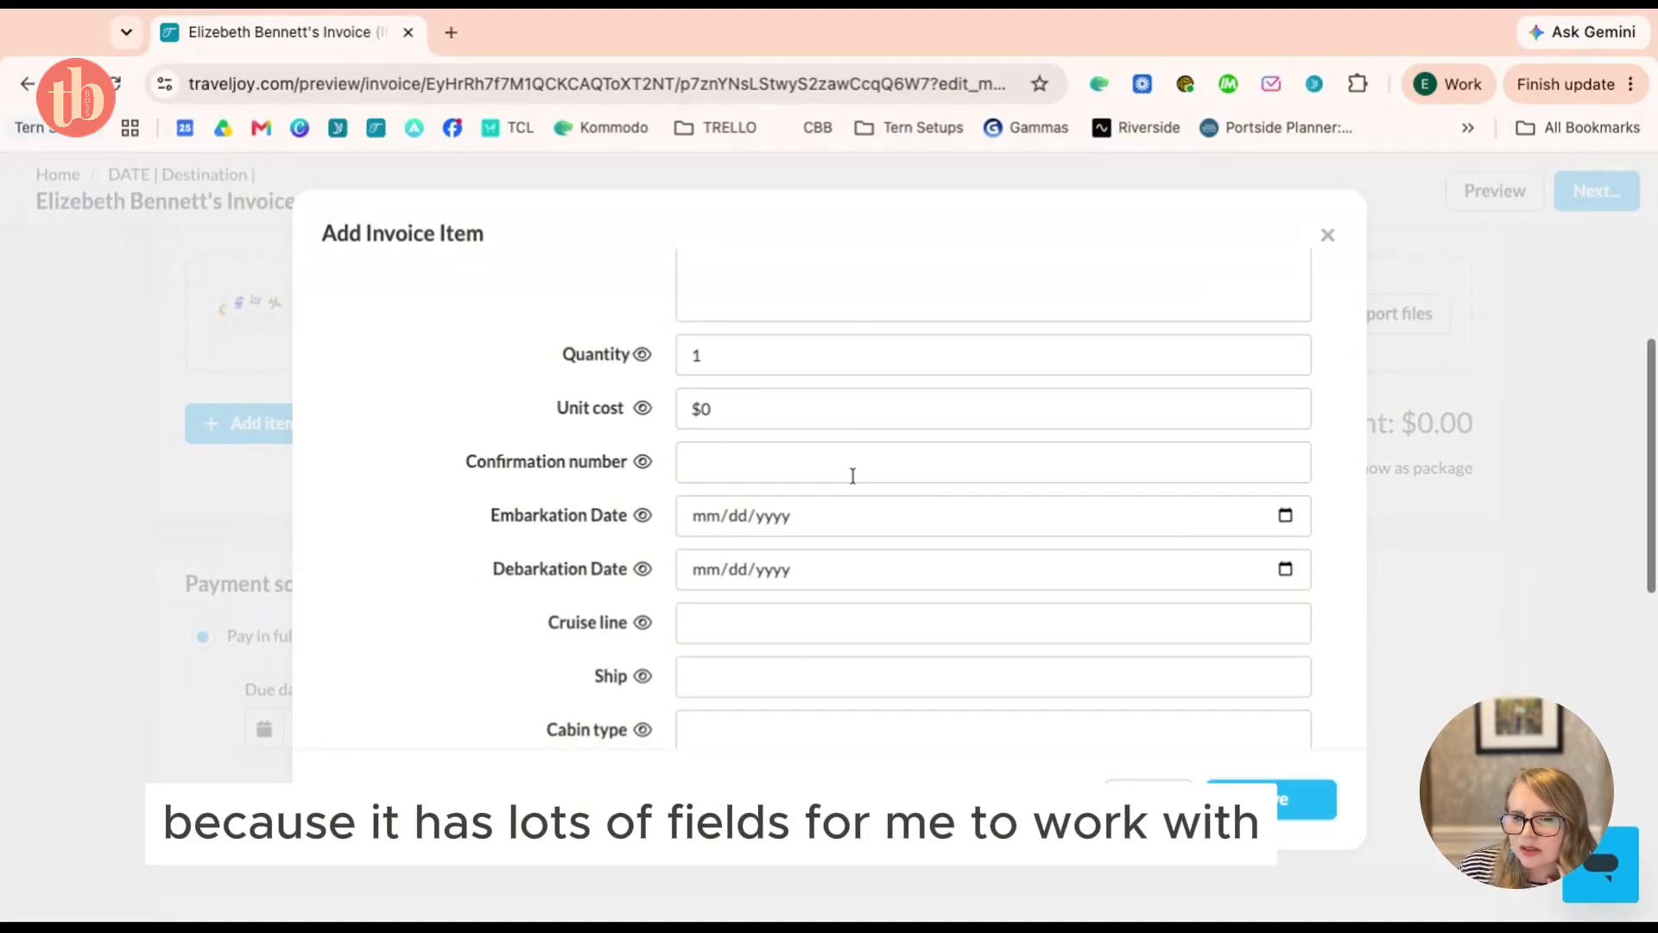
left_click(829, 453)
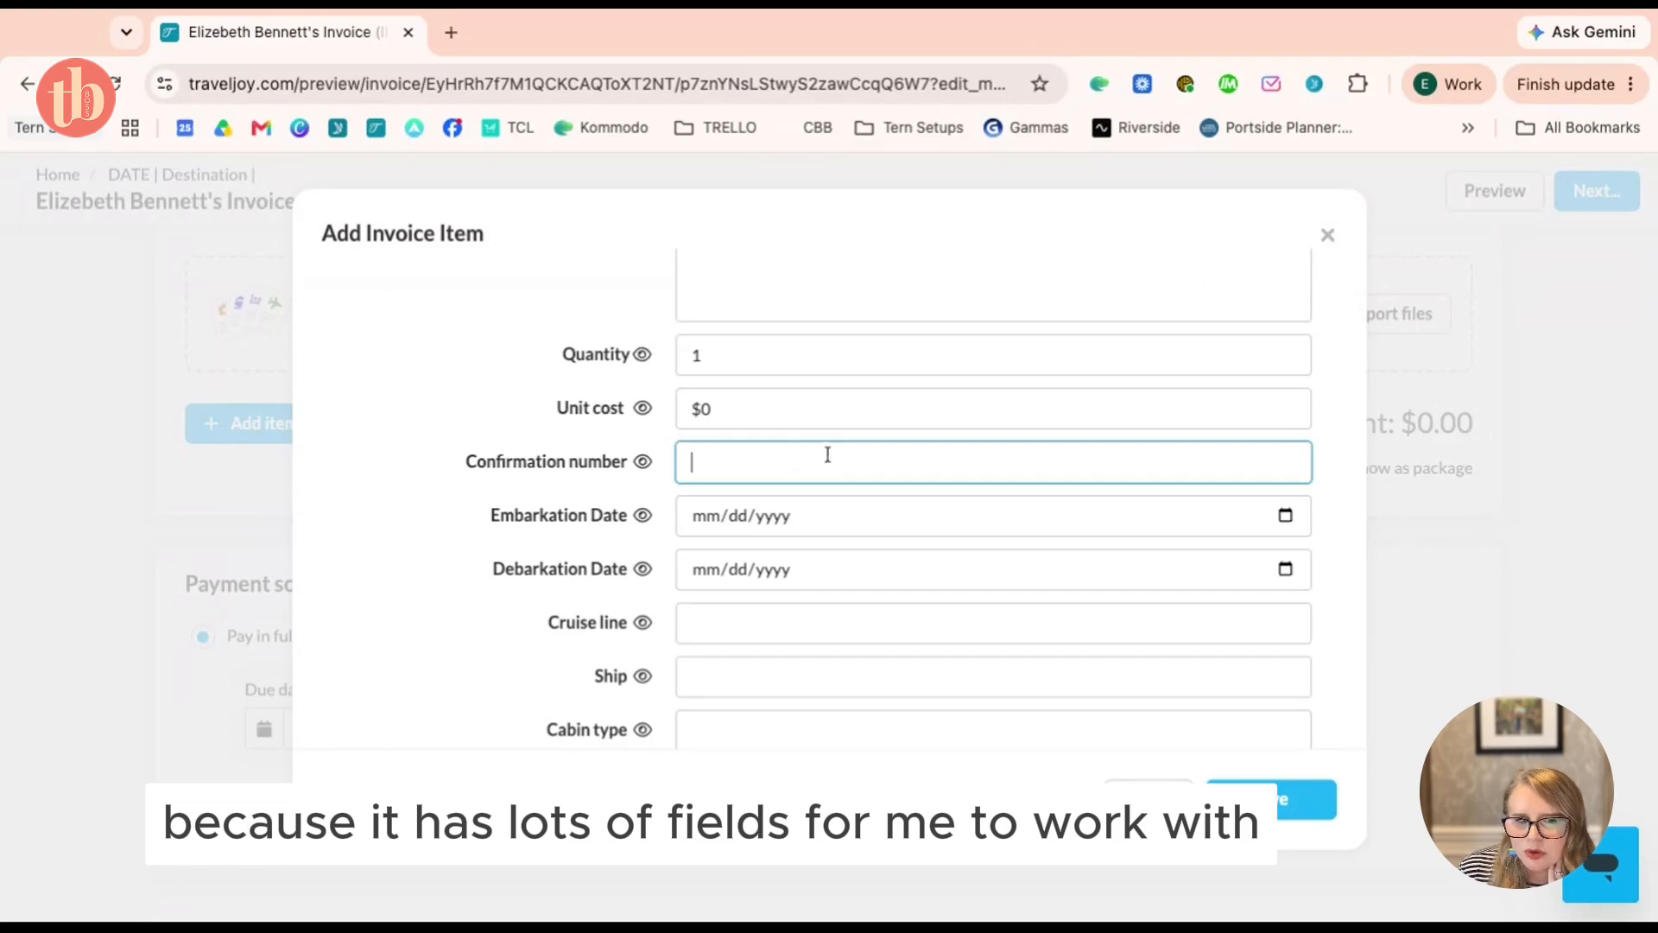
left_click(752, 622)
scroll(750, 626, "down", 2)
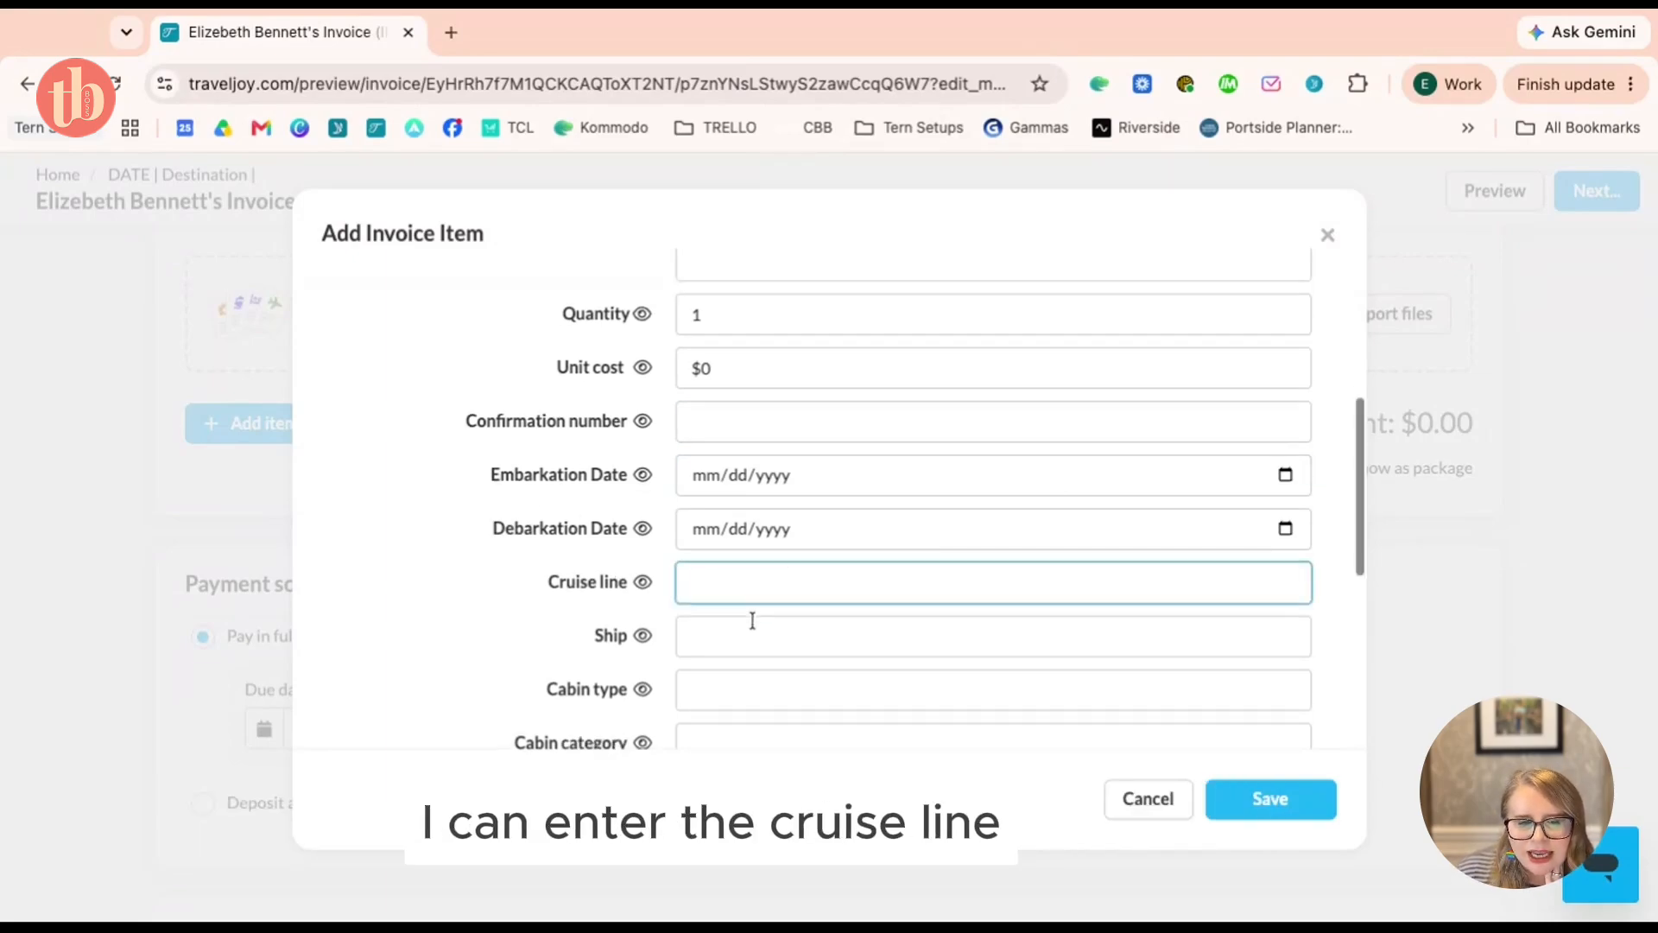
left_click(722, 671)
scroll(785, 640, "down", 5)
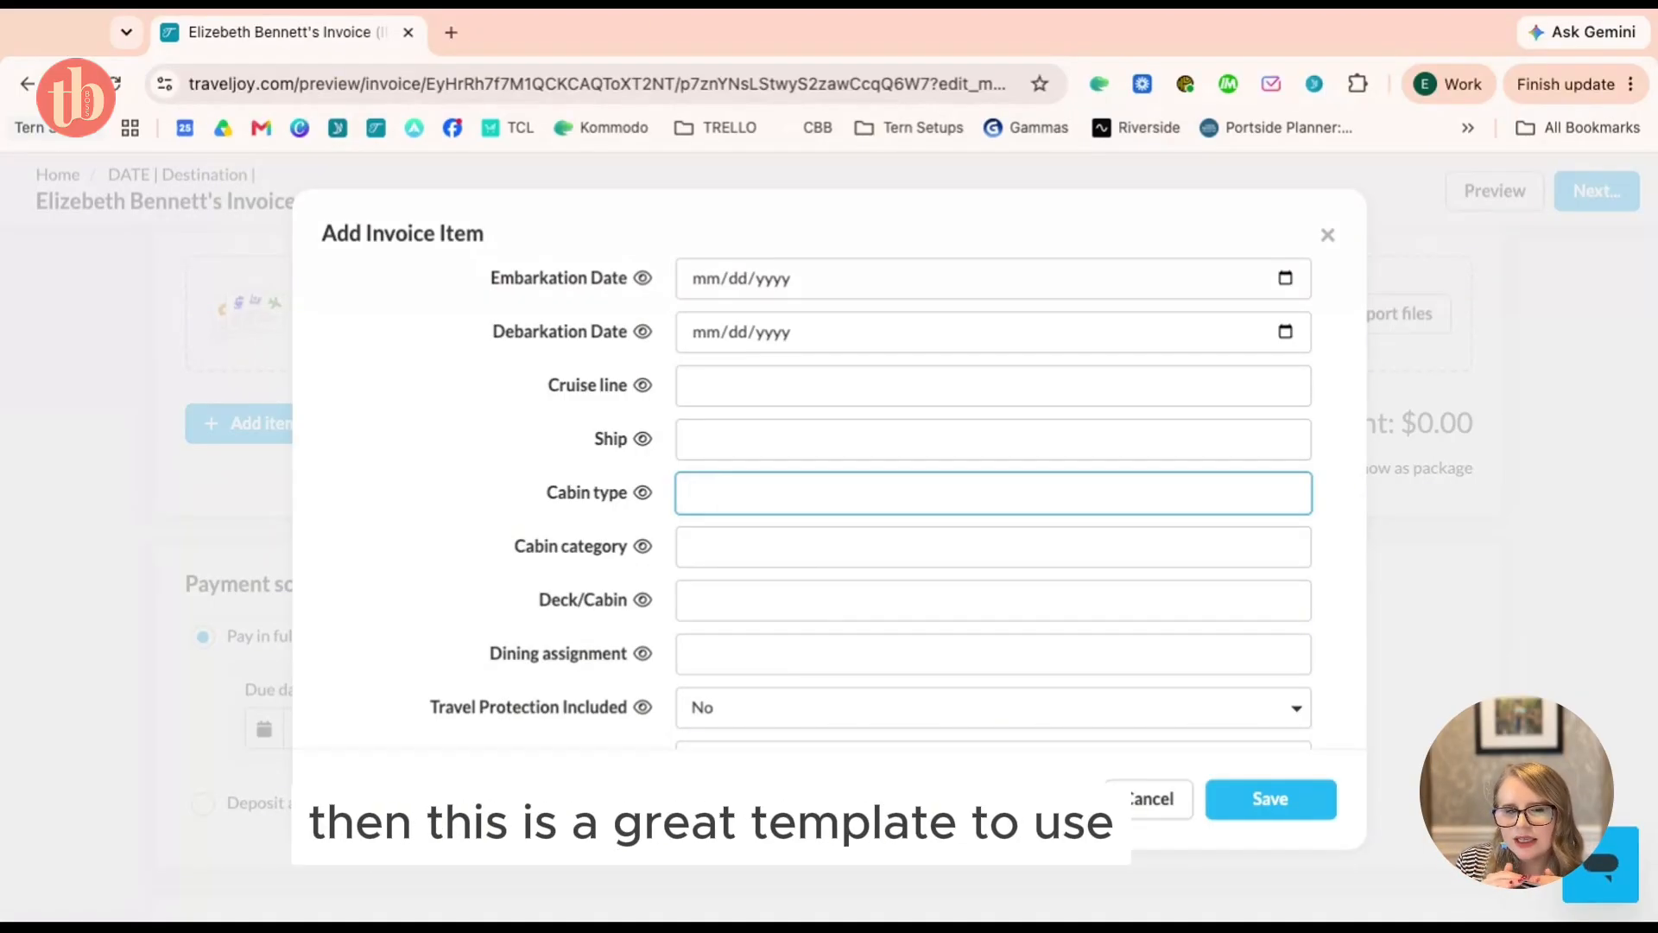
scroll(896, 498, "down", 1)
scroll(806, 592, "down", 2)
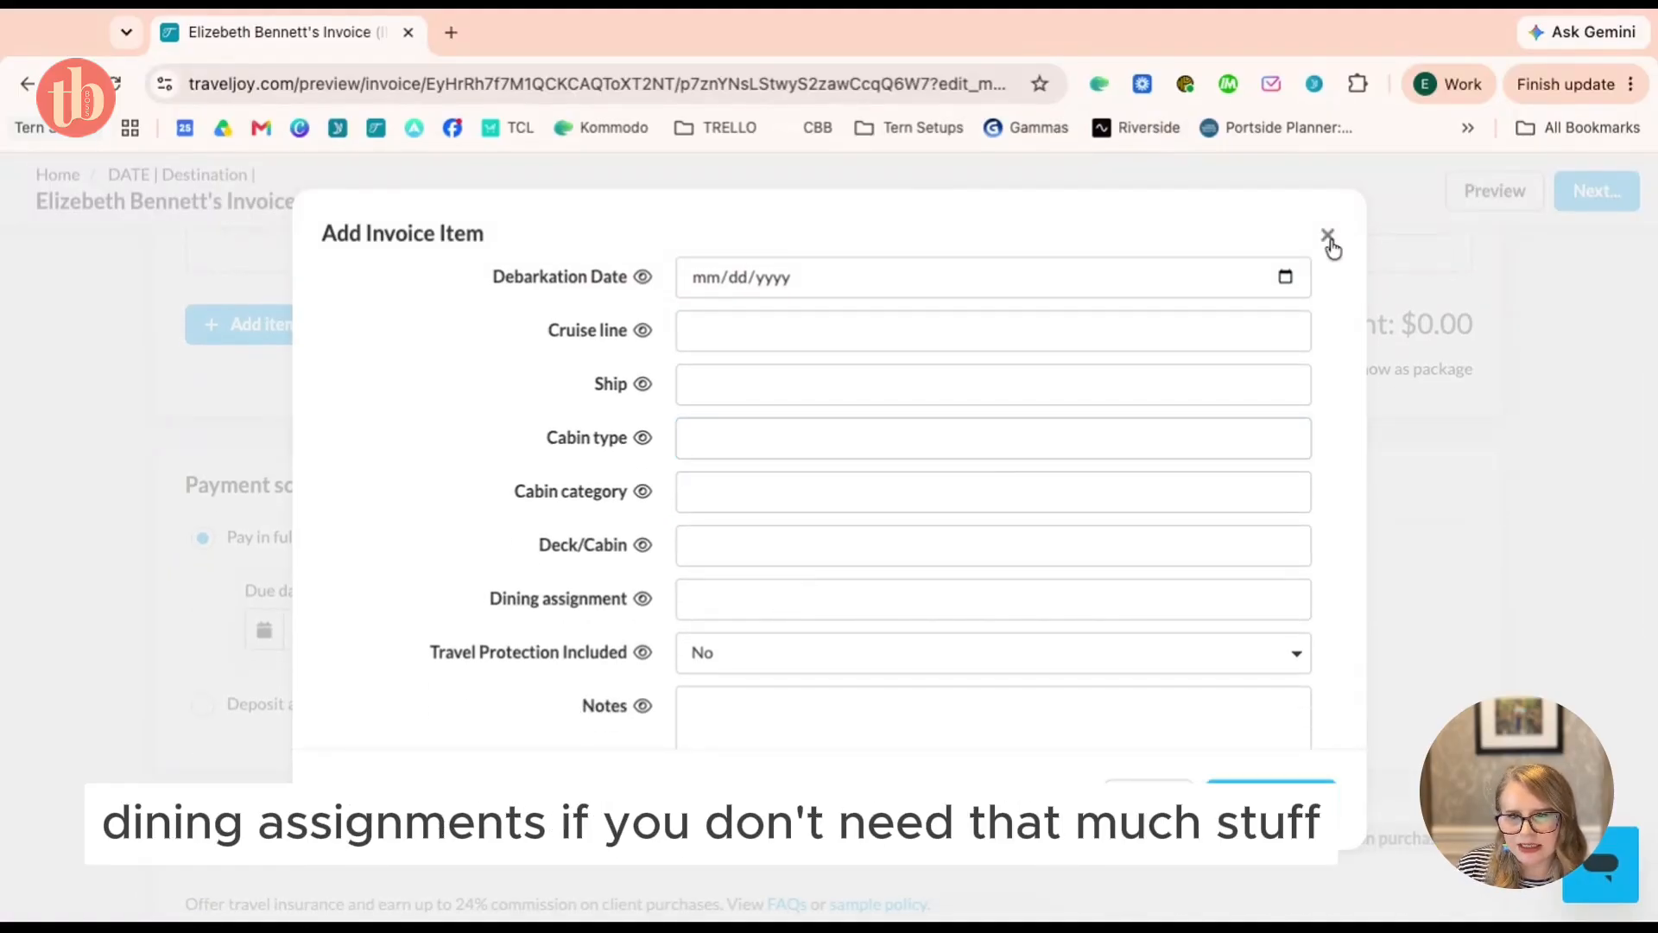
left_click(1327, 235)
scroll(1206, 458, "up", 5)
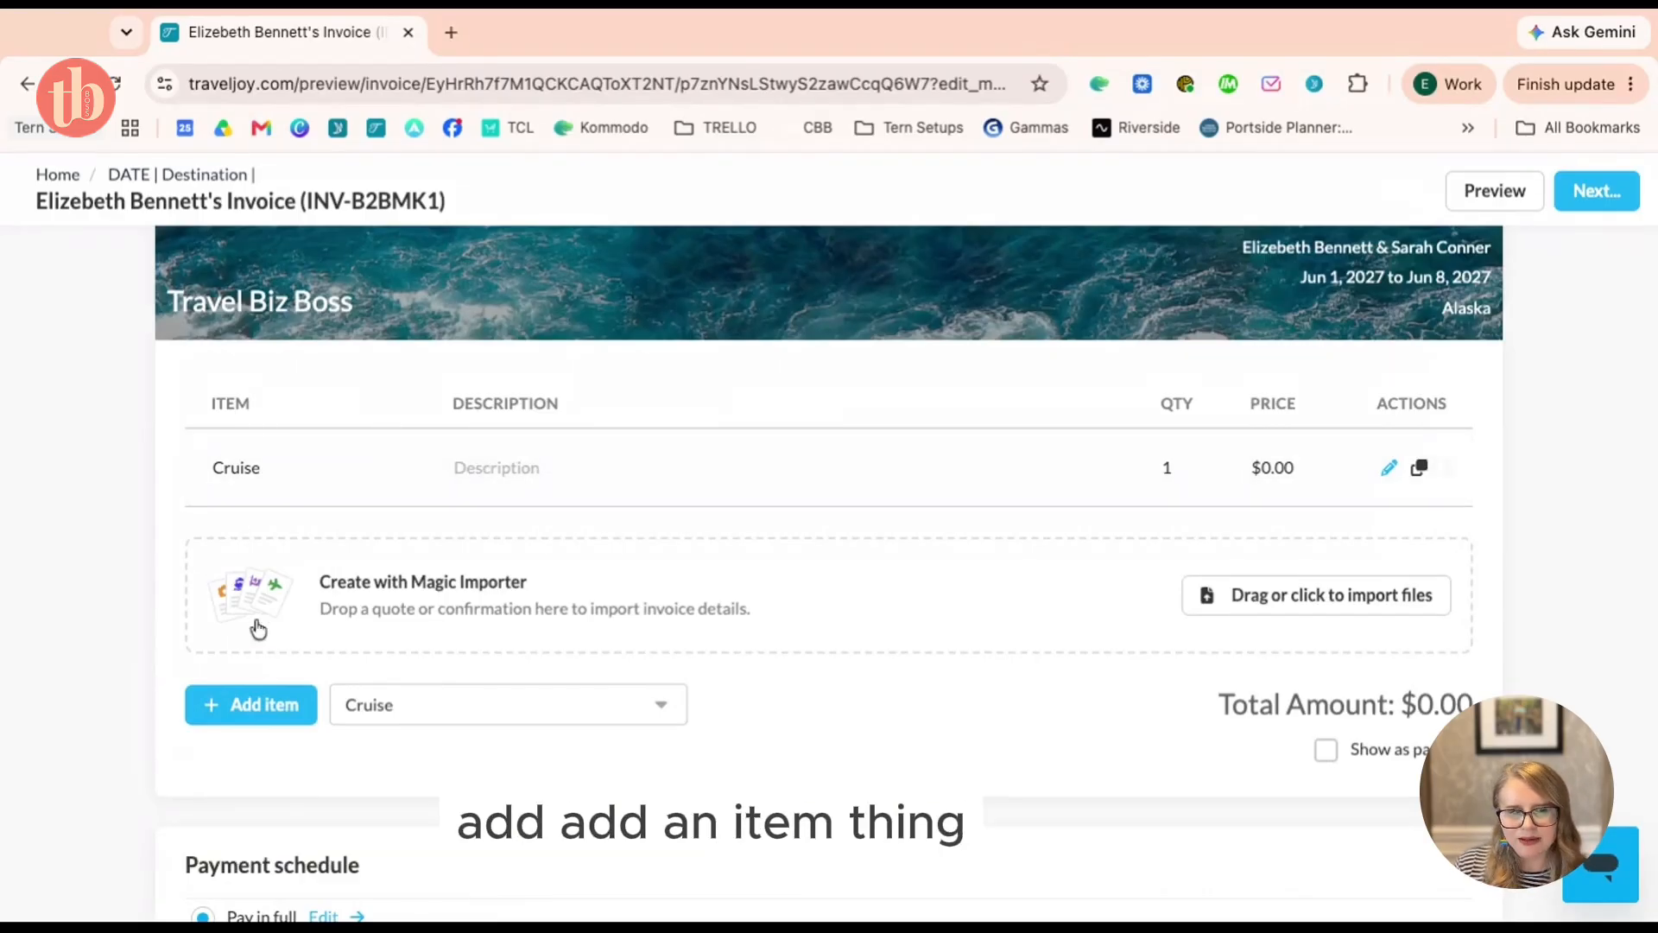
Add a new line item named 'Cruise deposit' below the Cruise item
left_click(223, 716)
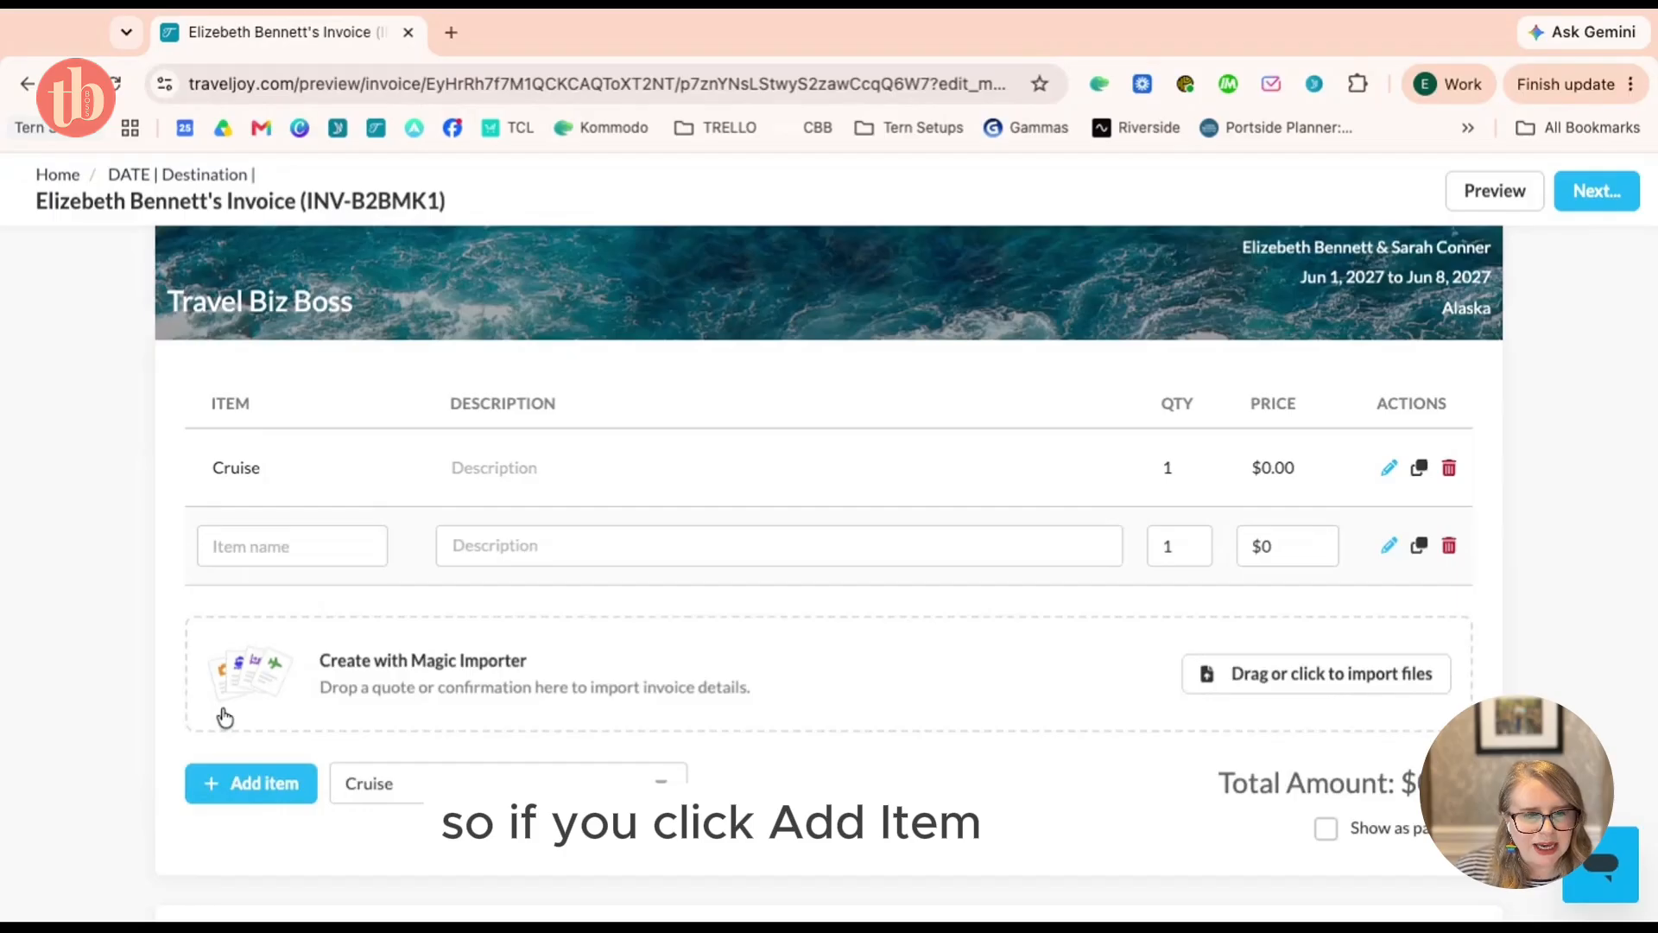
left_click(279, 551)
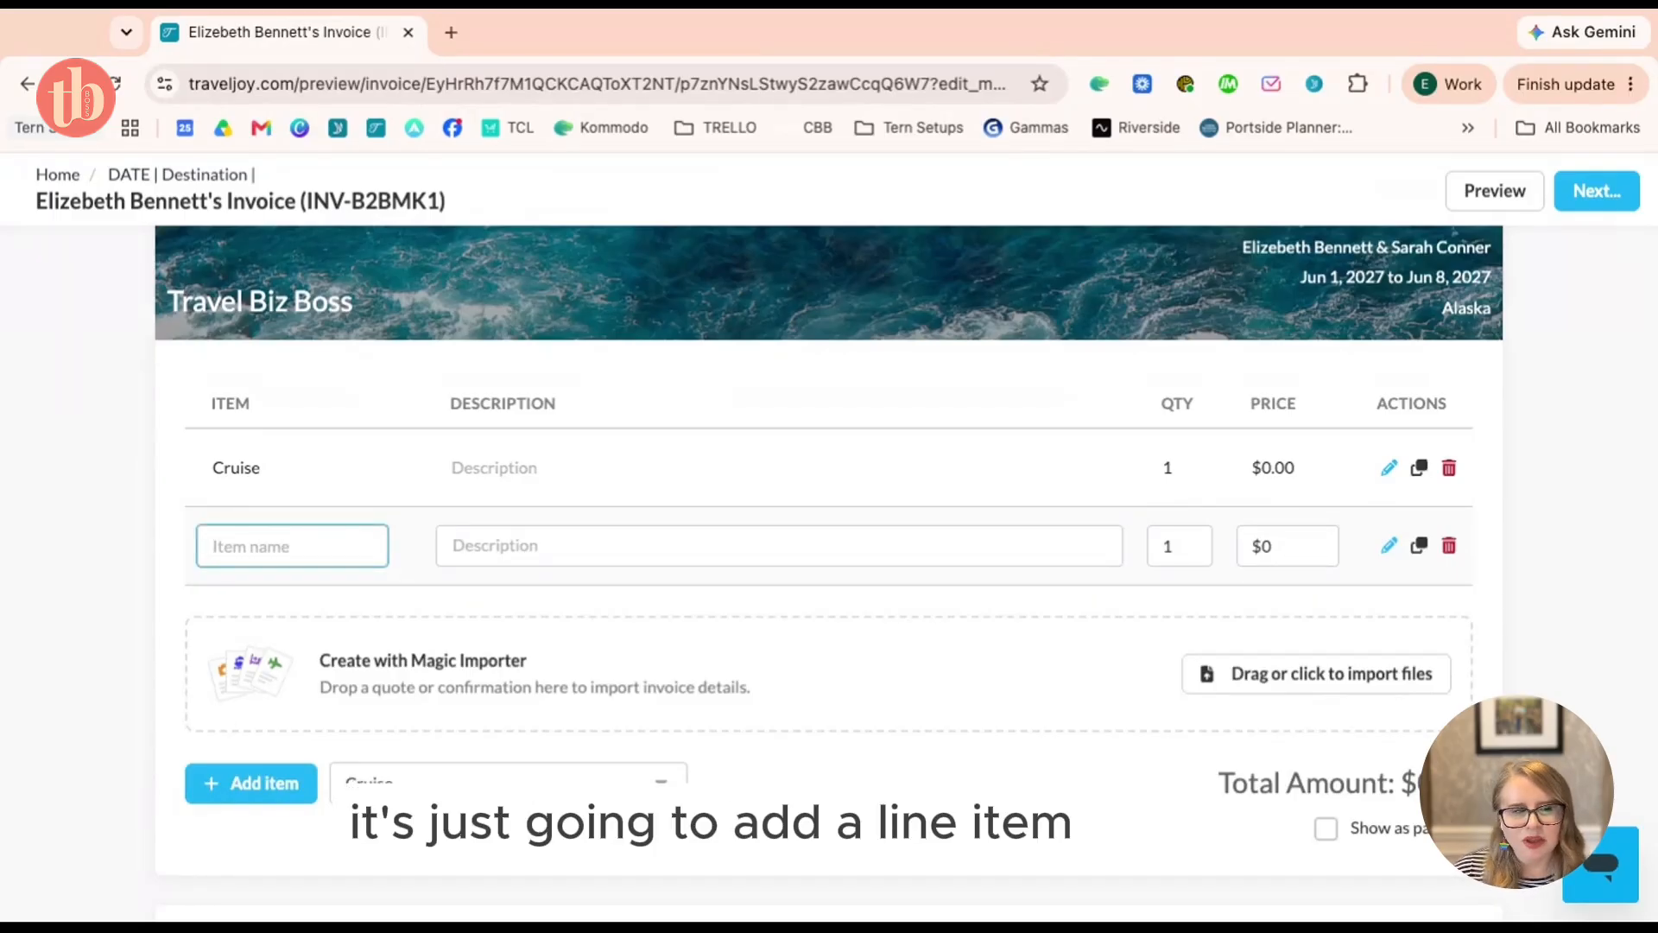
type("Cruise deposit")
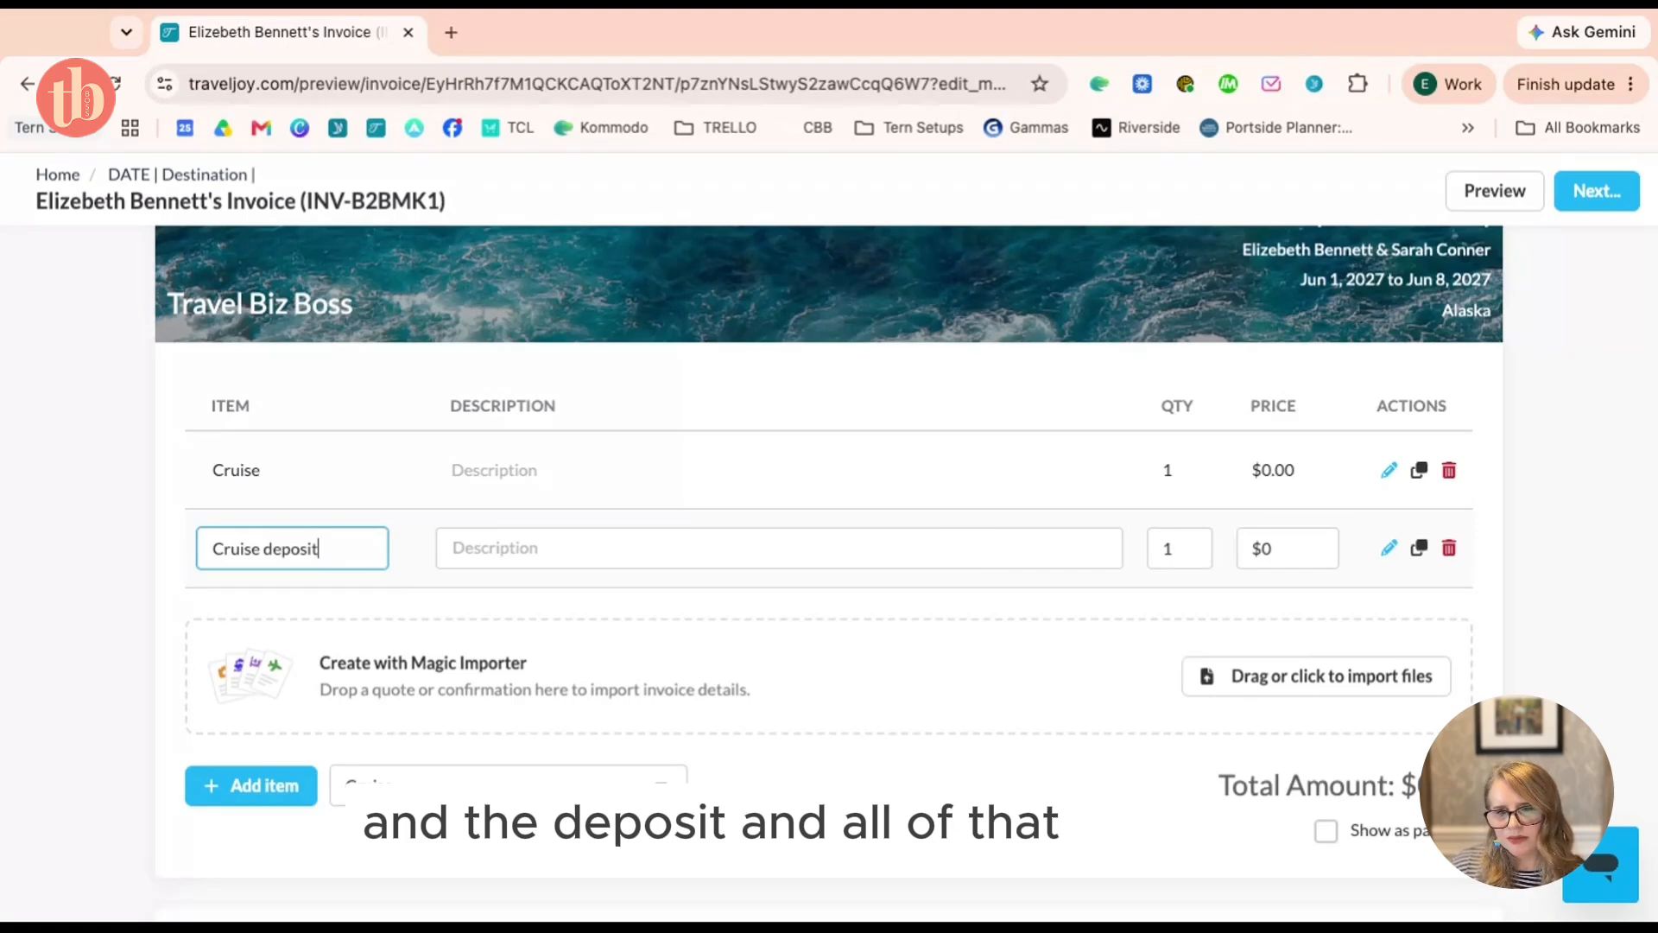
scroll(1347, 548, "down", 1)
scroll(1385, 549, "up", 1)
scroll(1390, 551, "down", 1)
left_click(1390, 546)
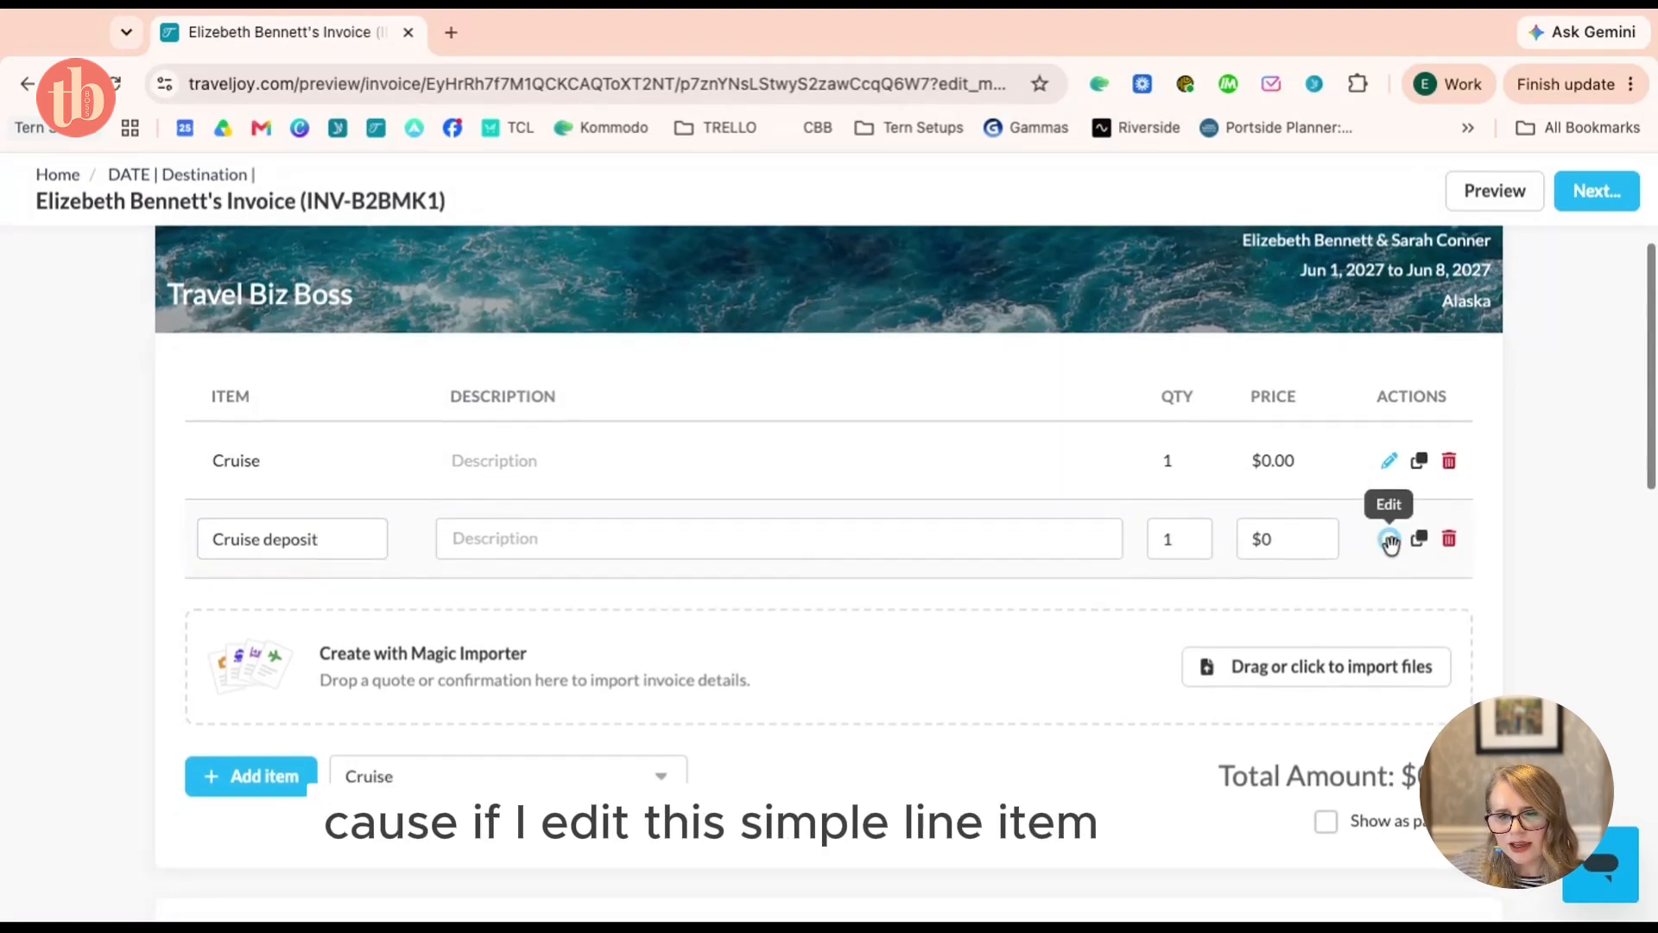
Review the Cruise deposit item's full editor fields, then close it
left_click(1390, 540)
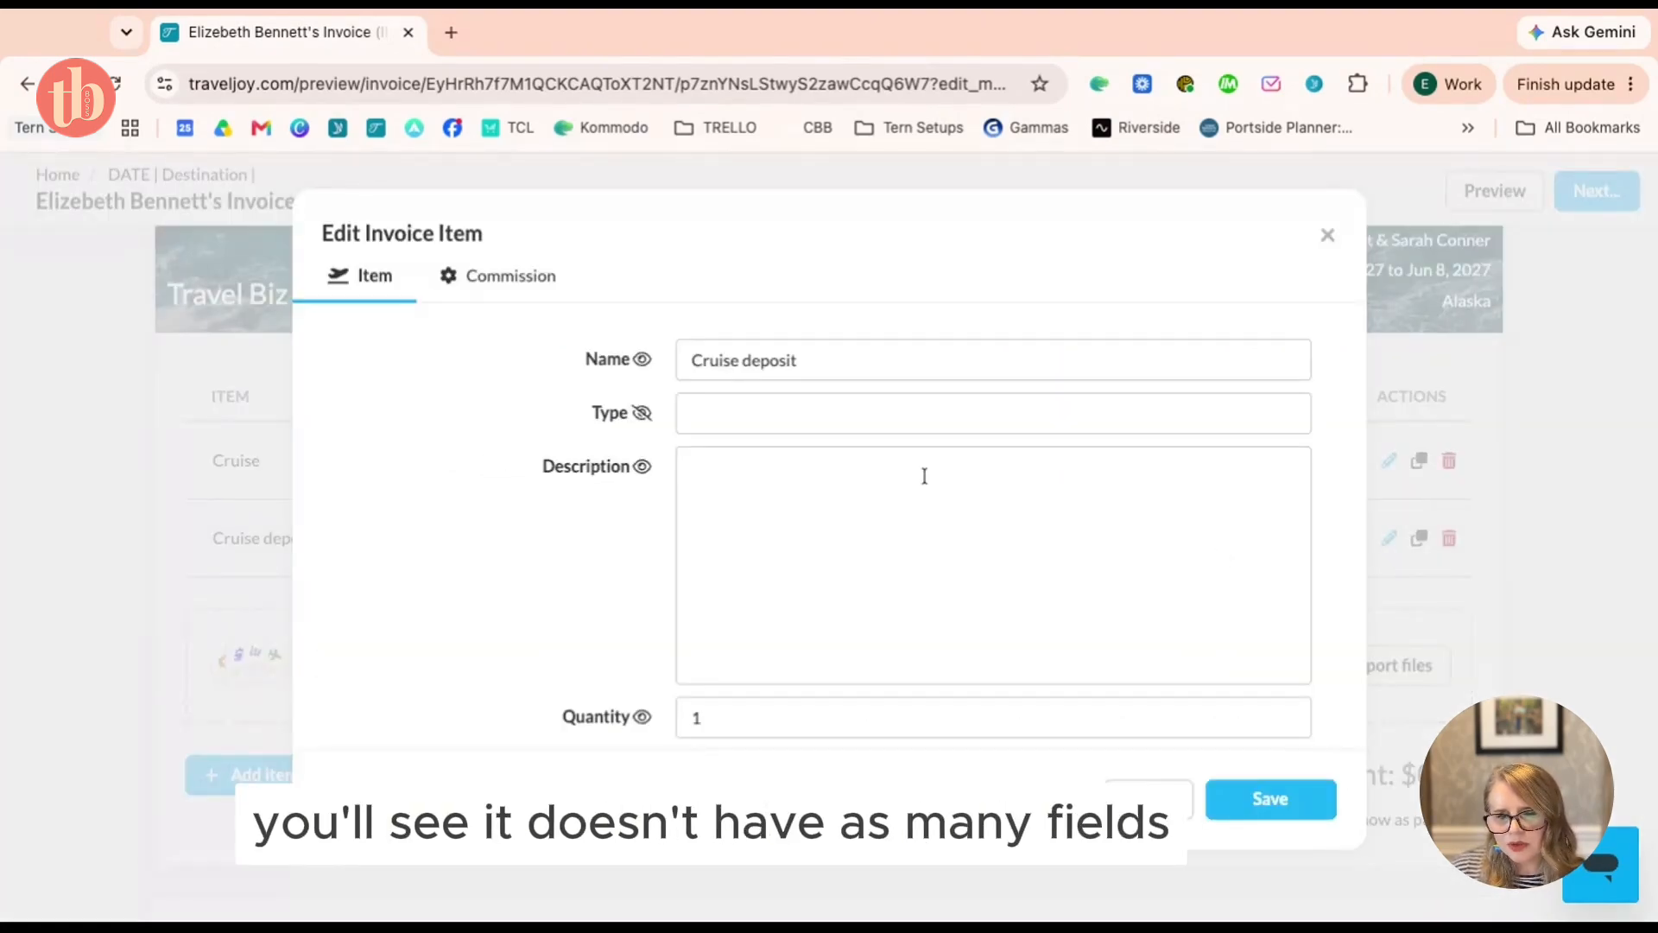
scroll(924, 472, "down", 2)
scroll(924, 471, "up", 2)
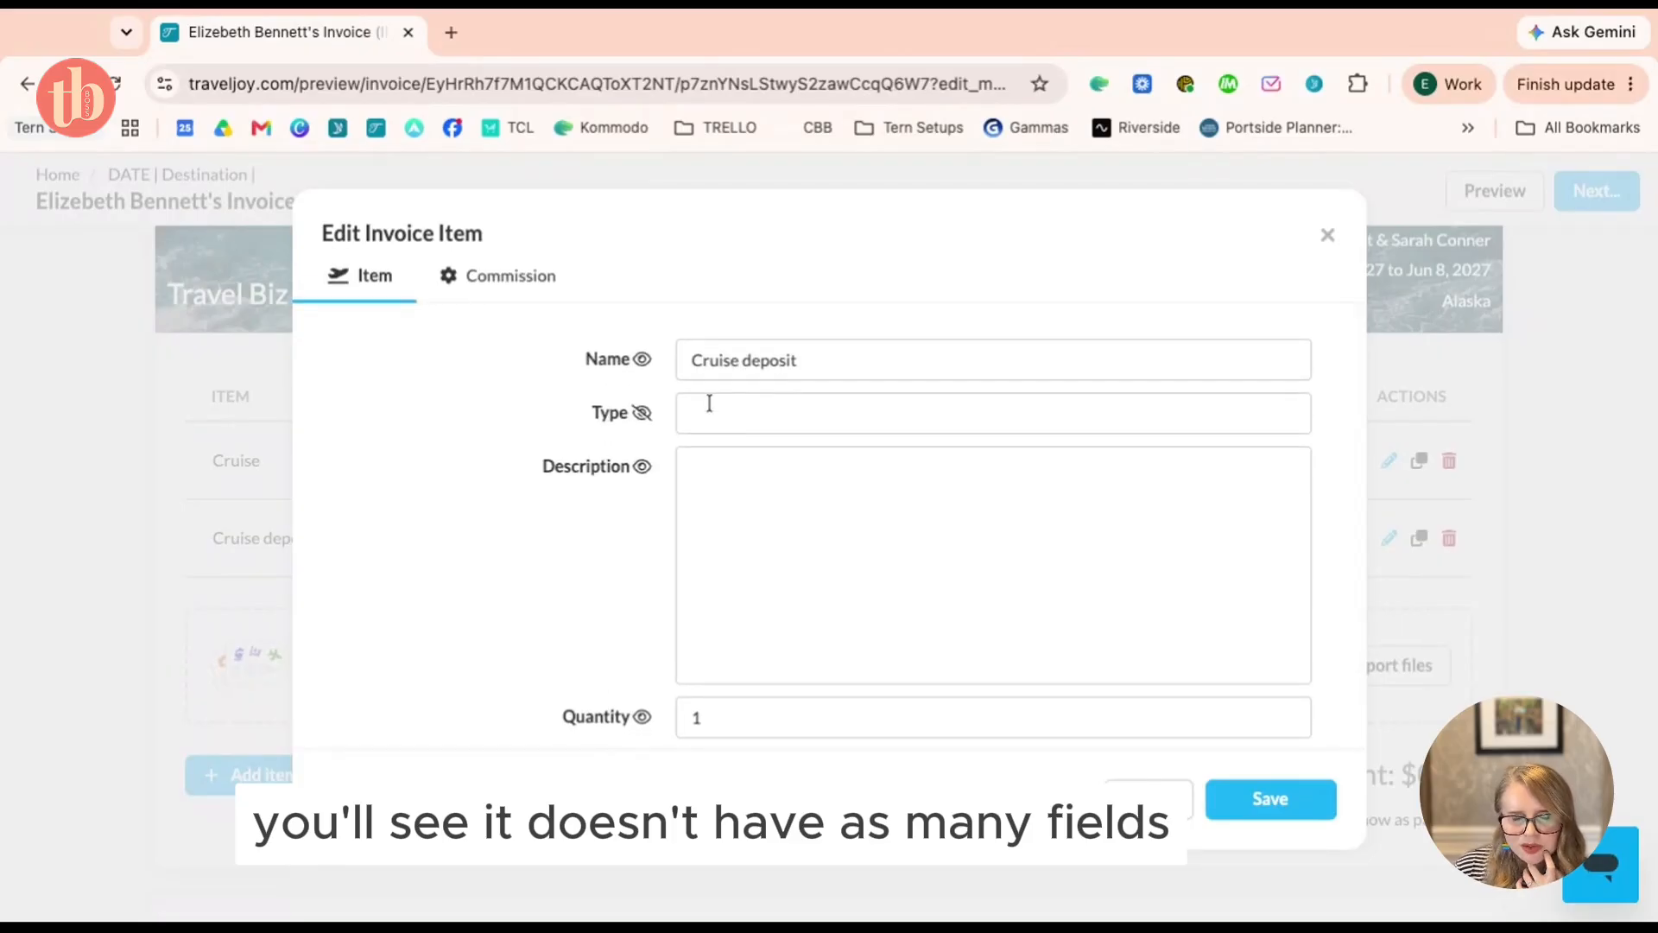
scroll(804, 480, "down", 2)
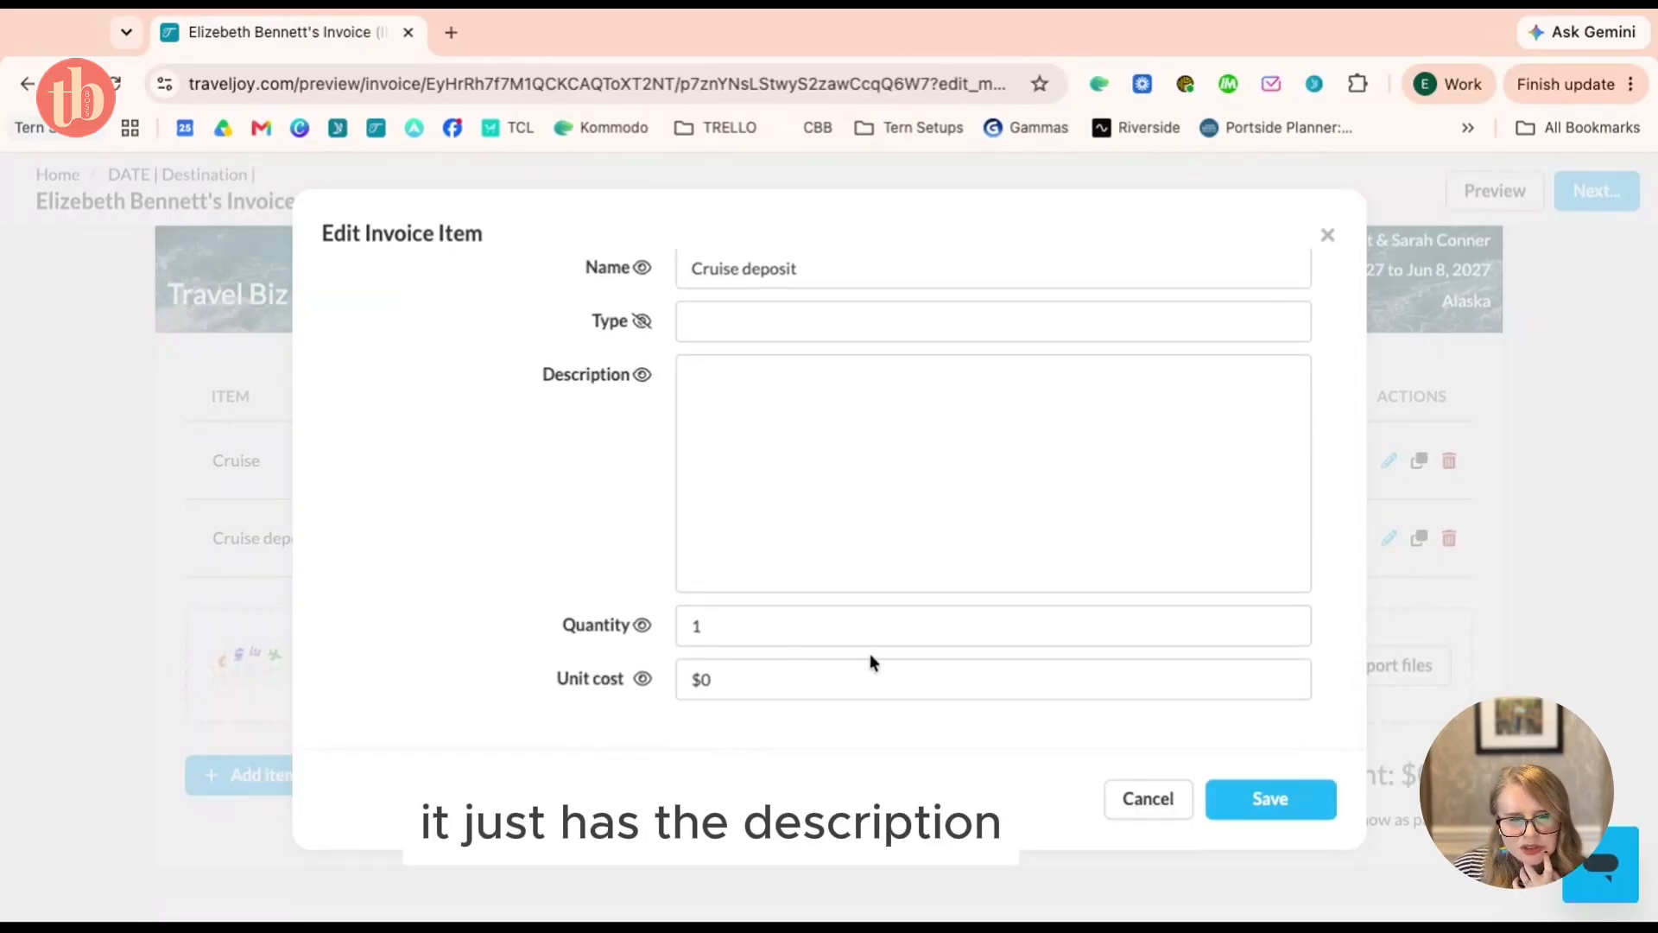
scroll(959, 685, "up", 2)
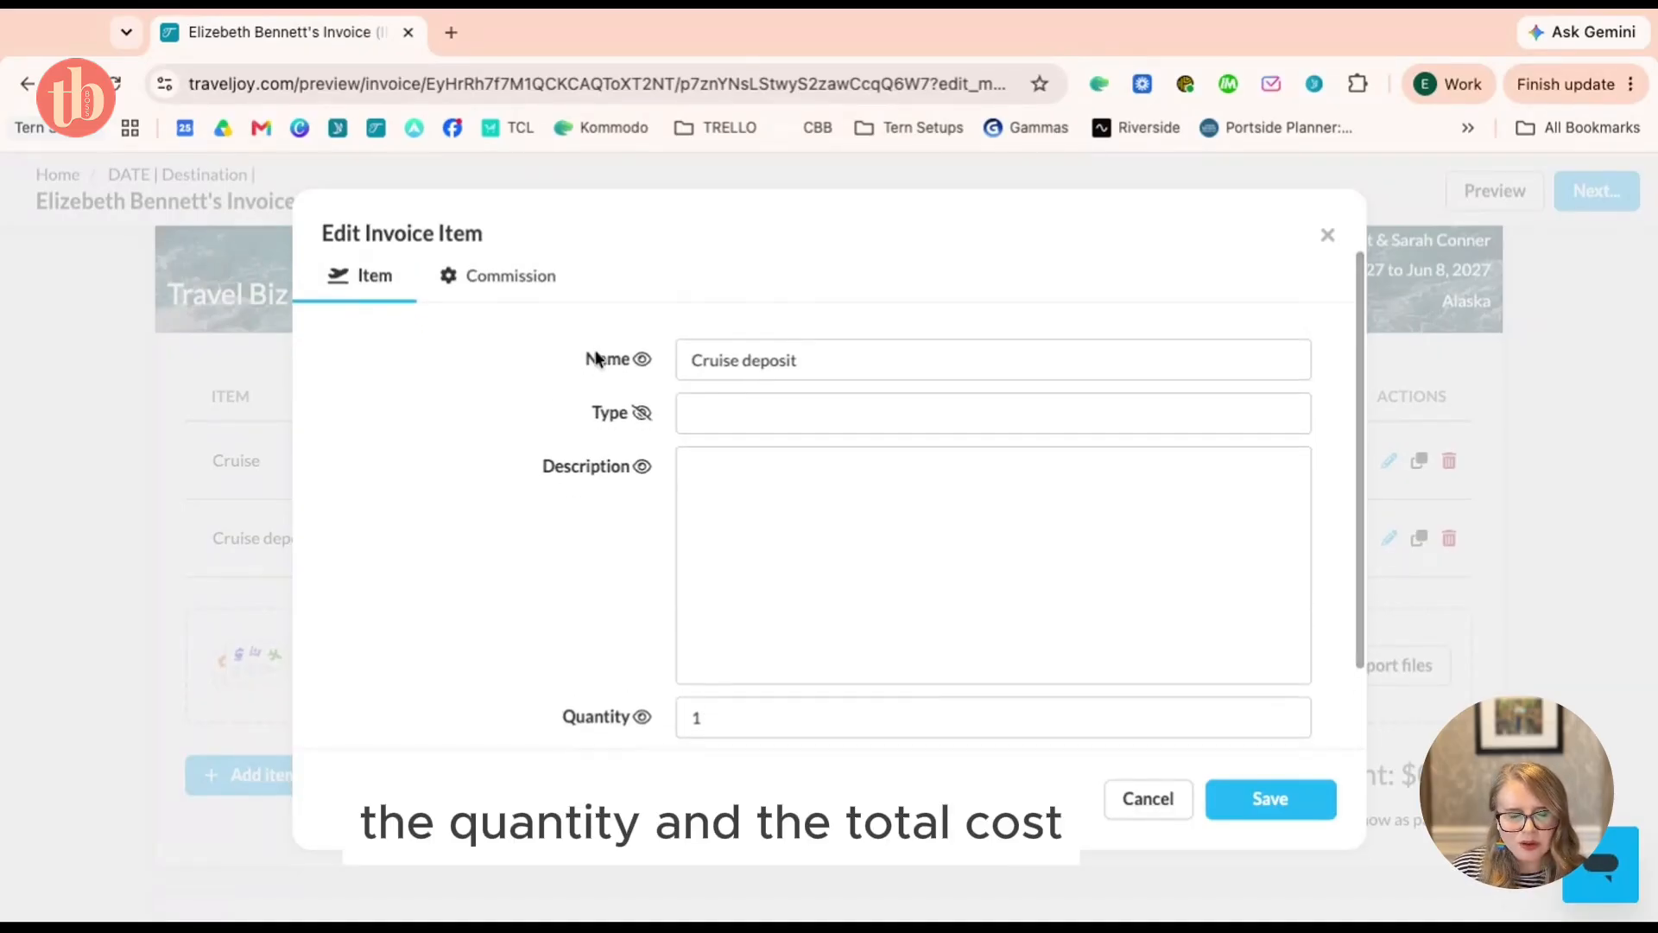
left_click(1327, 234)
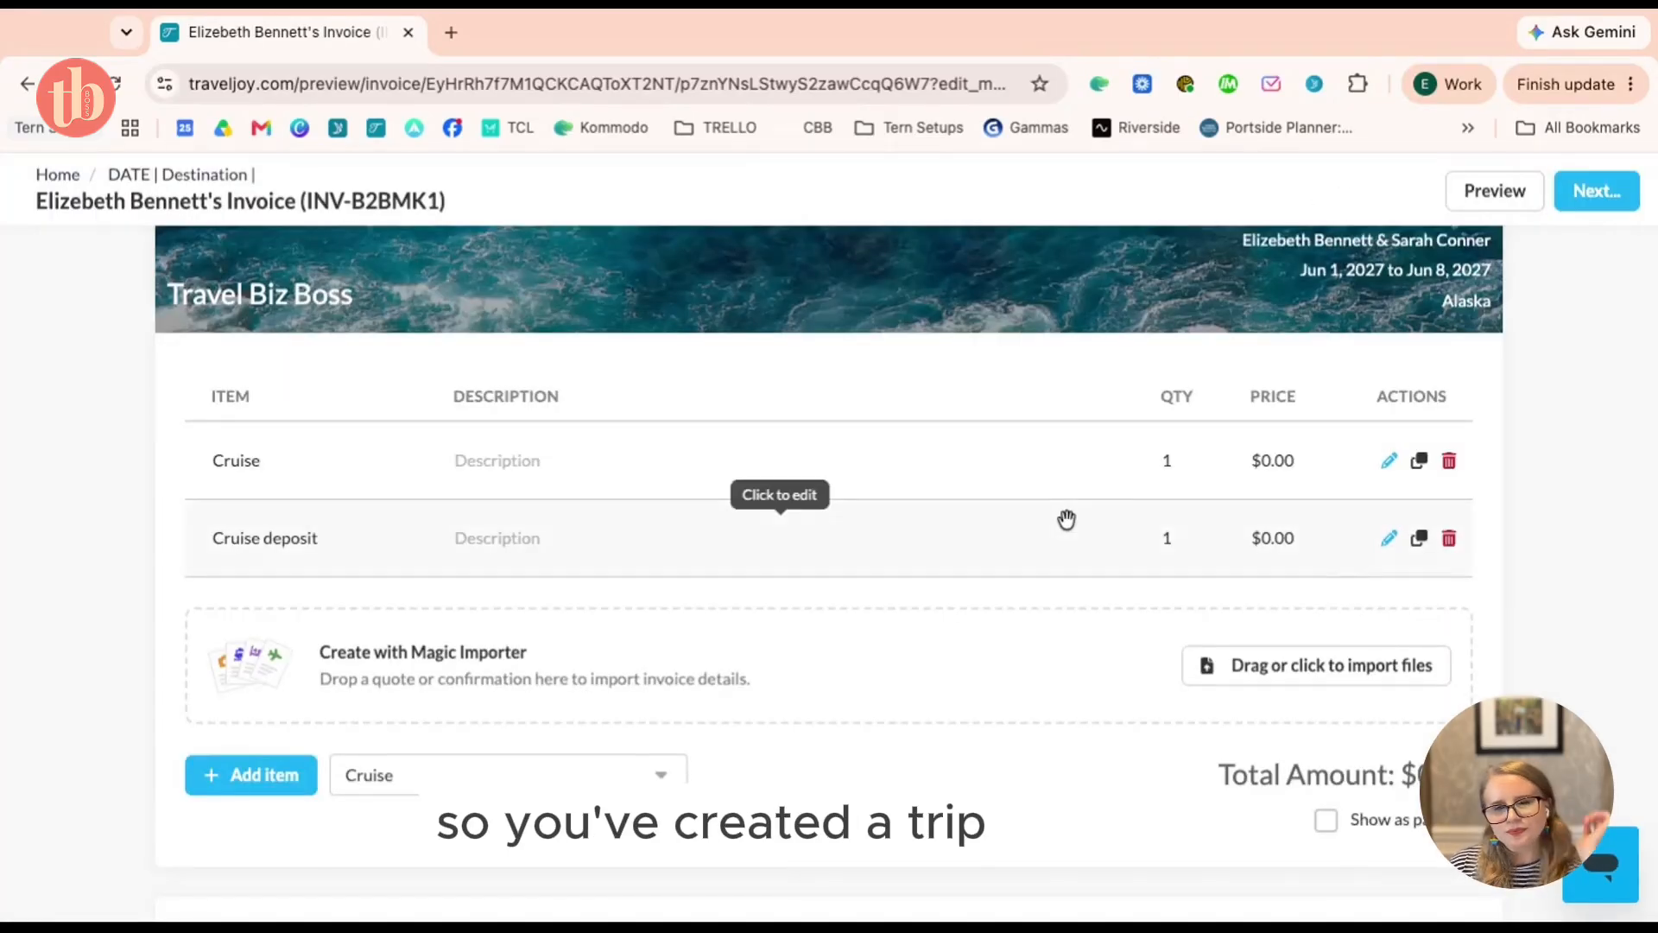
scroll(1066, 519, "up", 3)
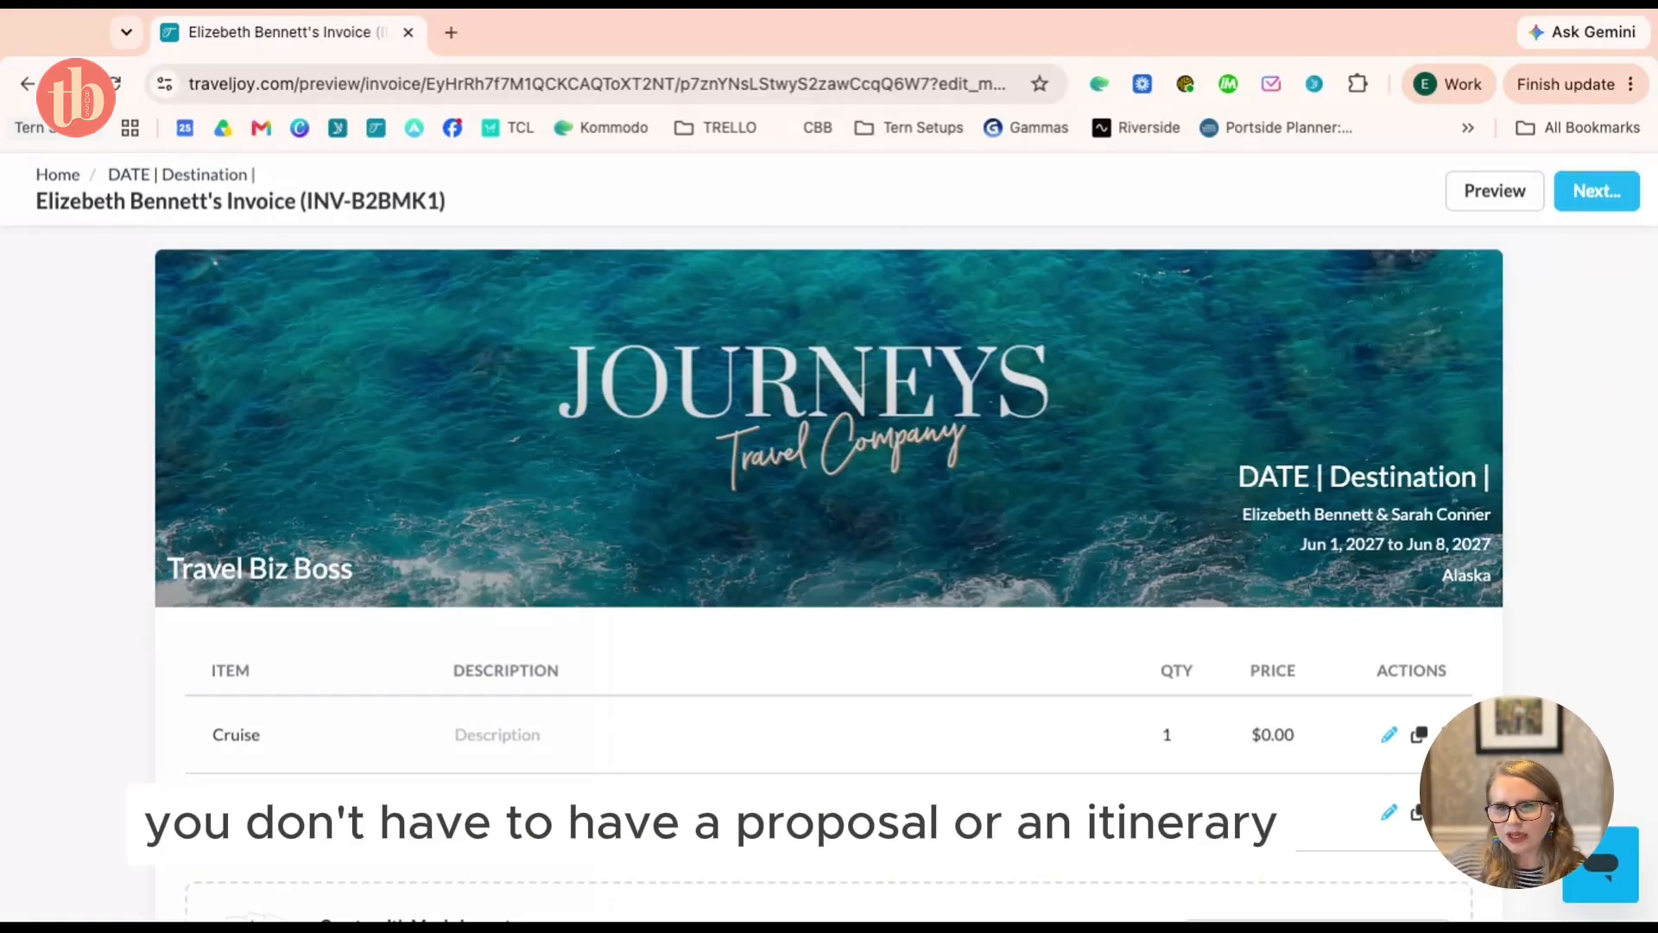
scroll(780, 532, "down", 3)
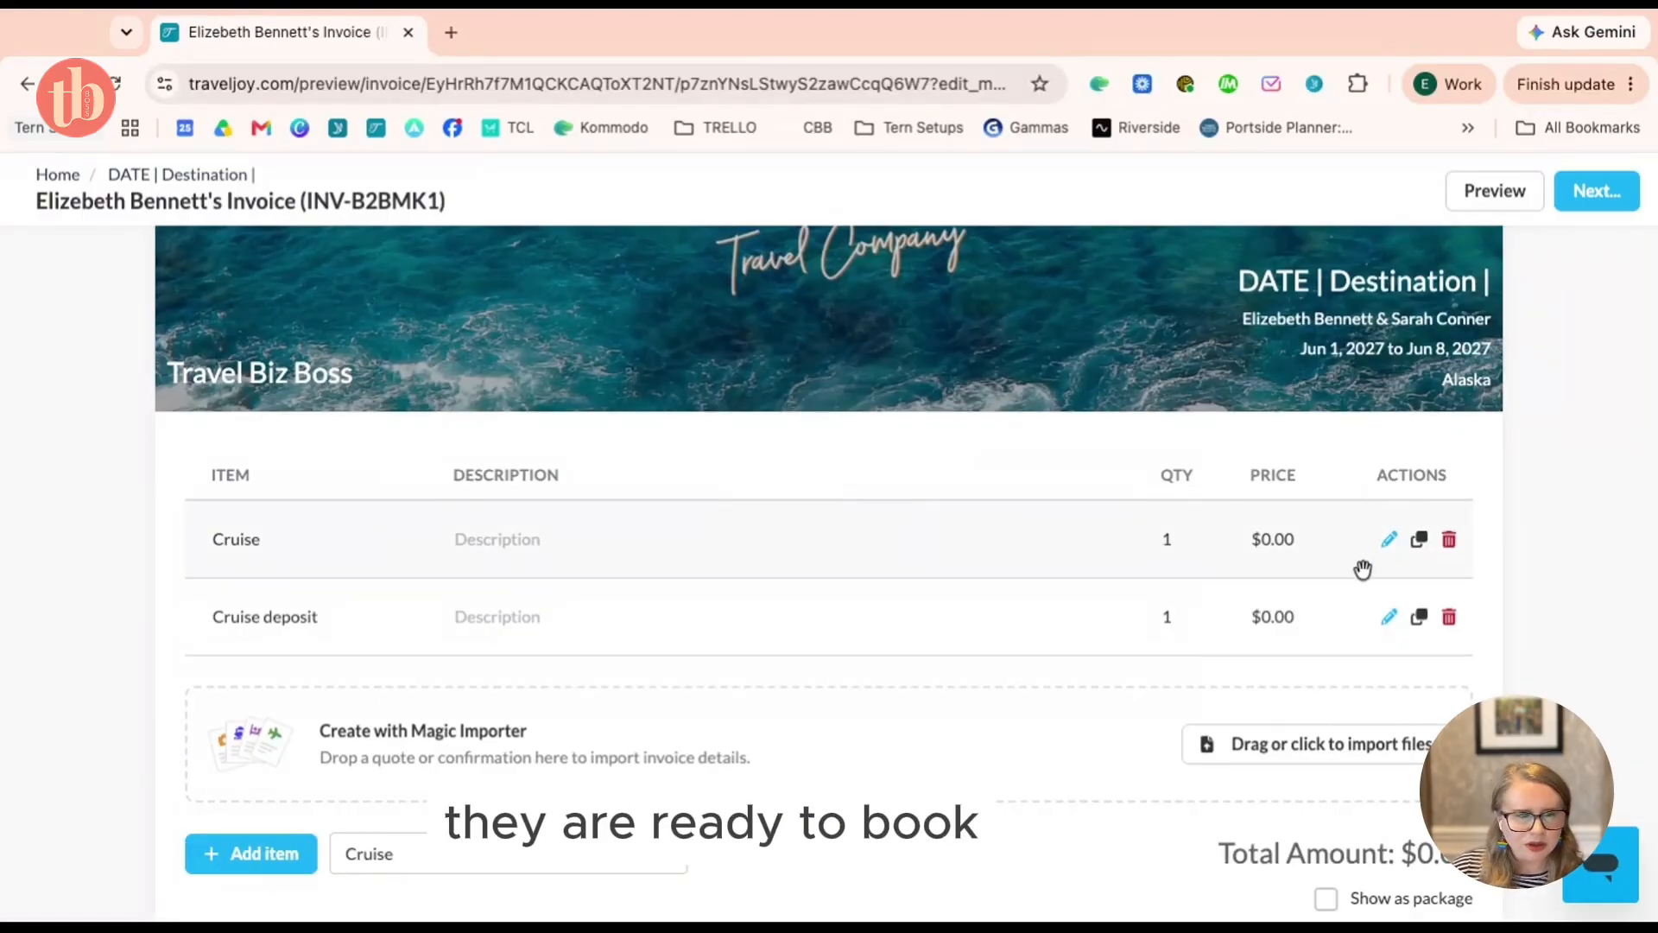
Give the Cruise item a confirmation number, cruise line 'Celebrity' and ship 'Xcel', and save
left_click(1390, 540)
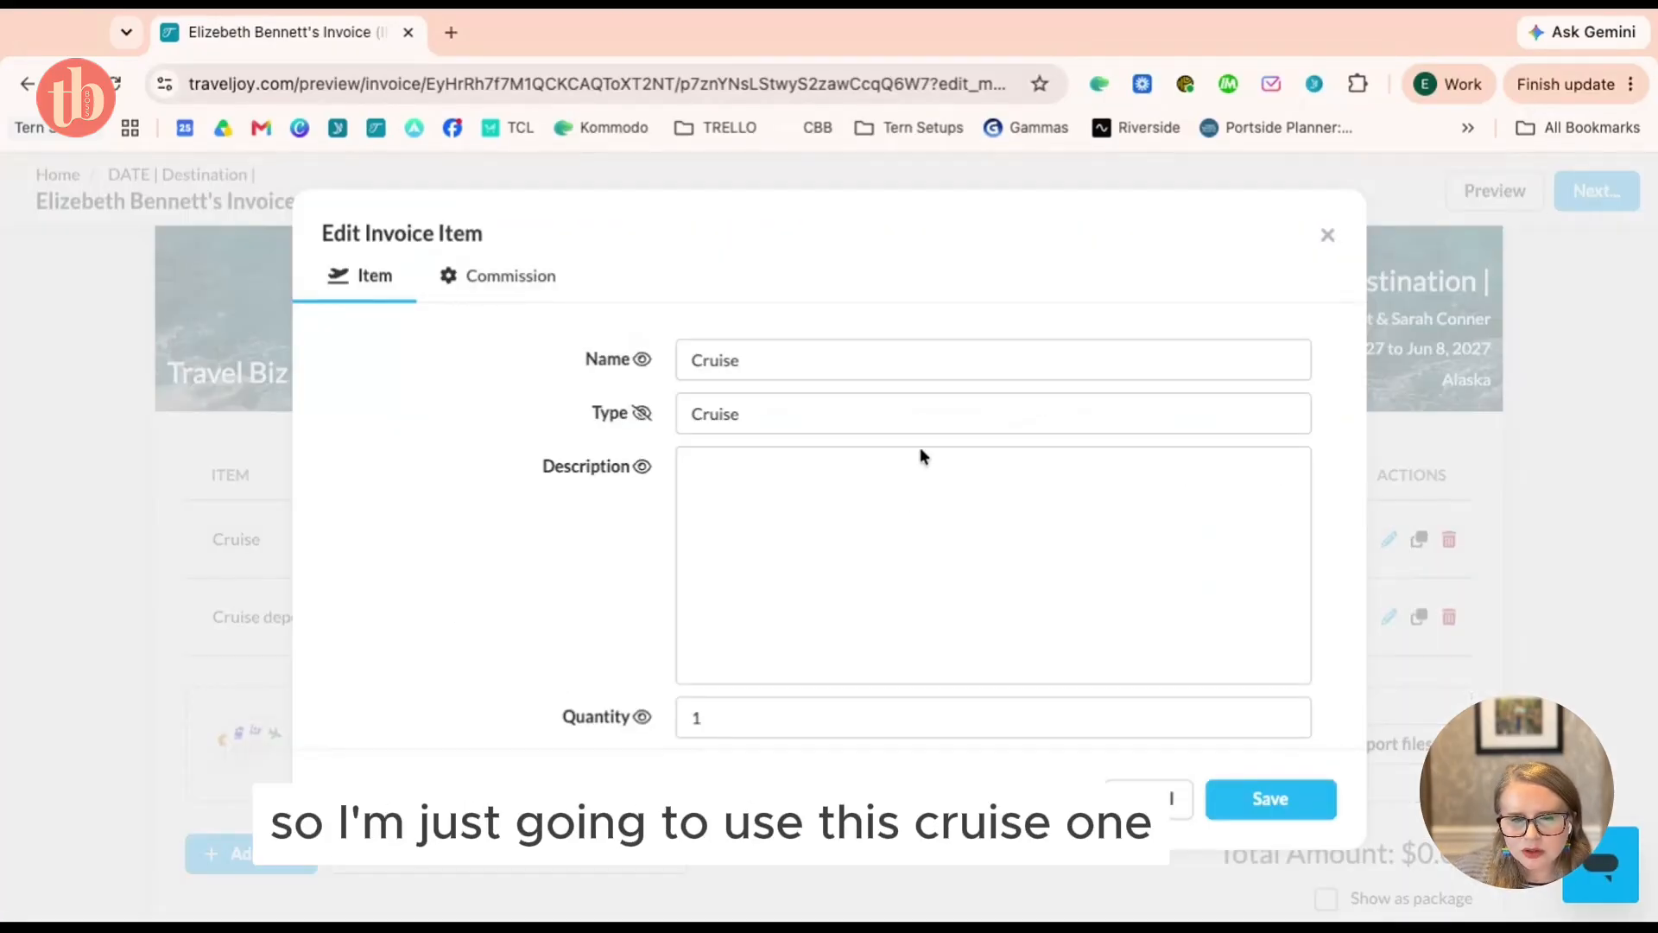
scroll(841, 475, "down", 3)
left_click(814, 447)
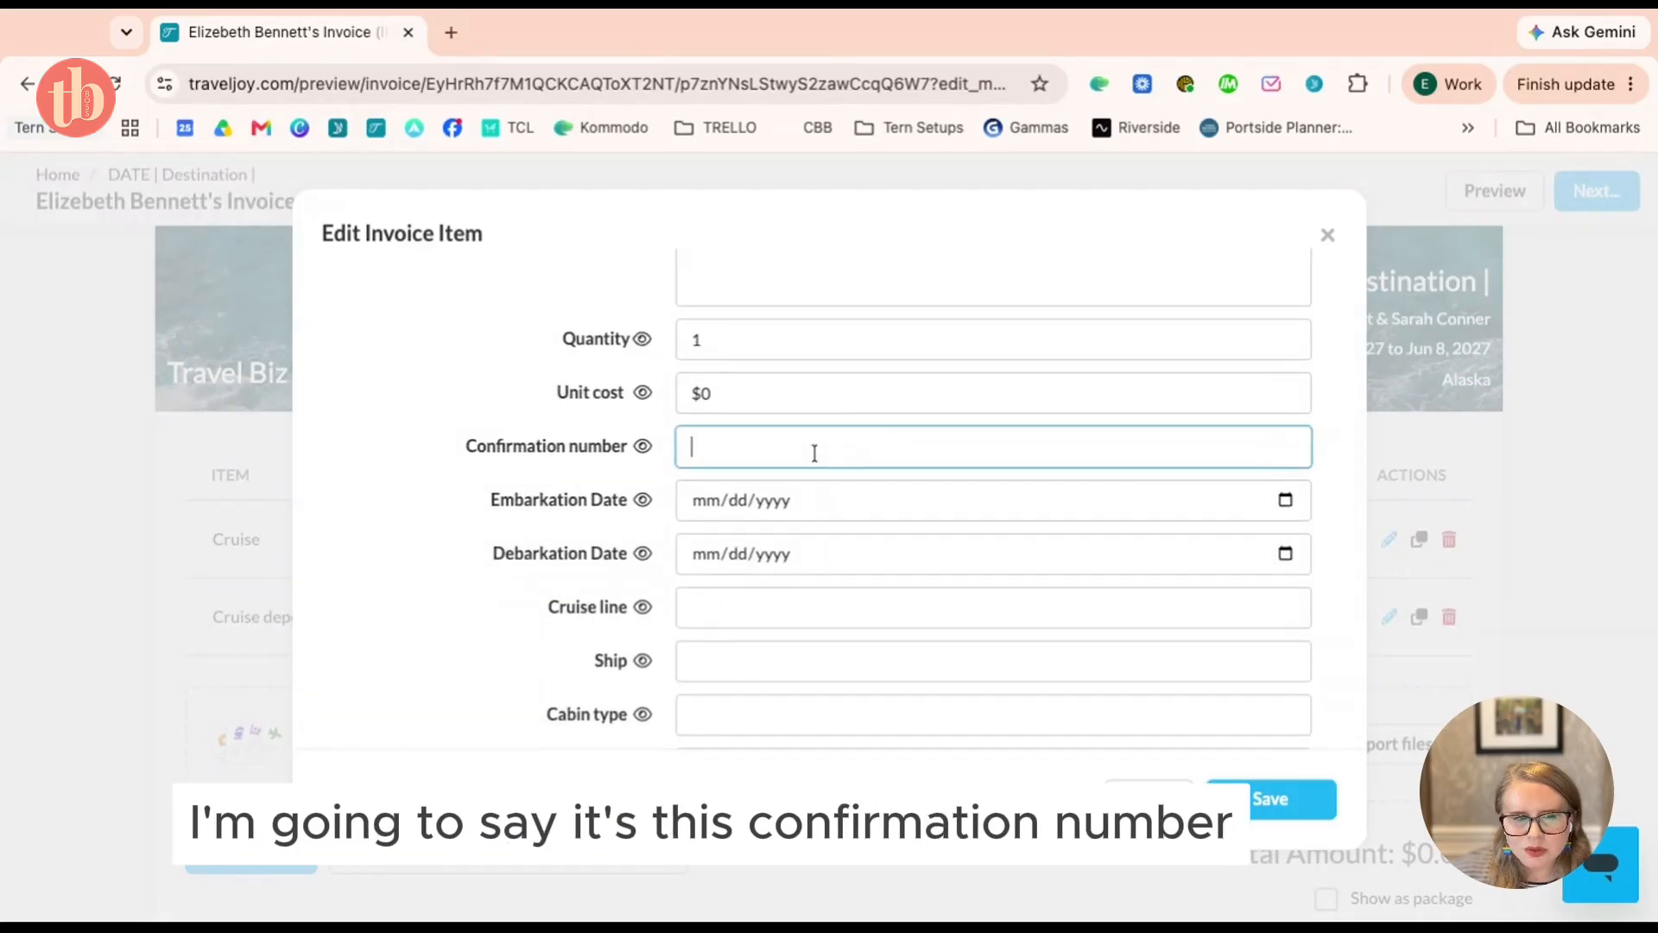
type("55555")
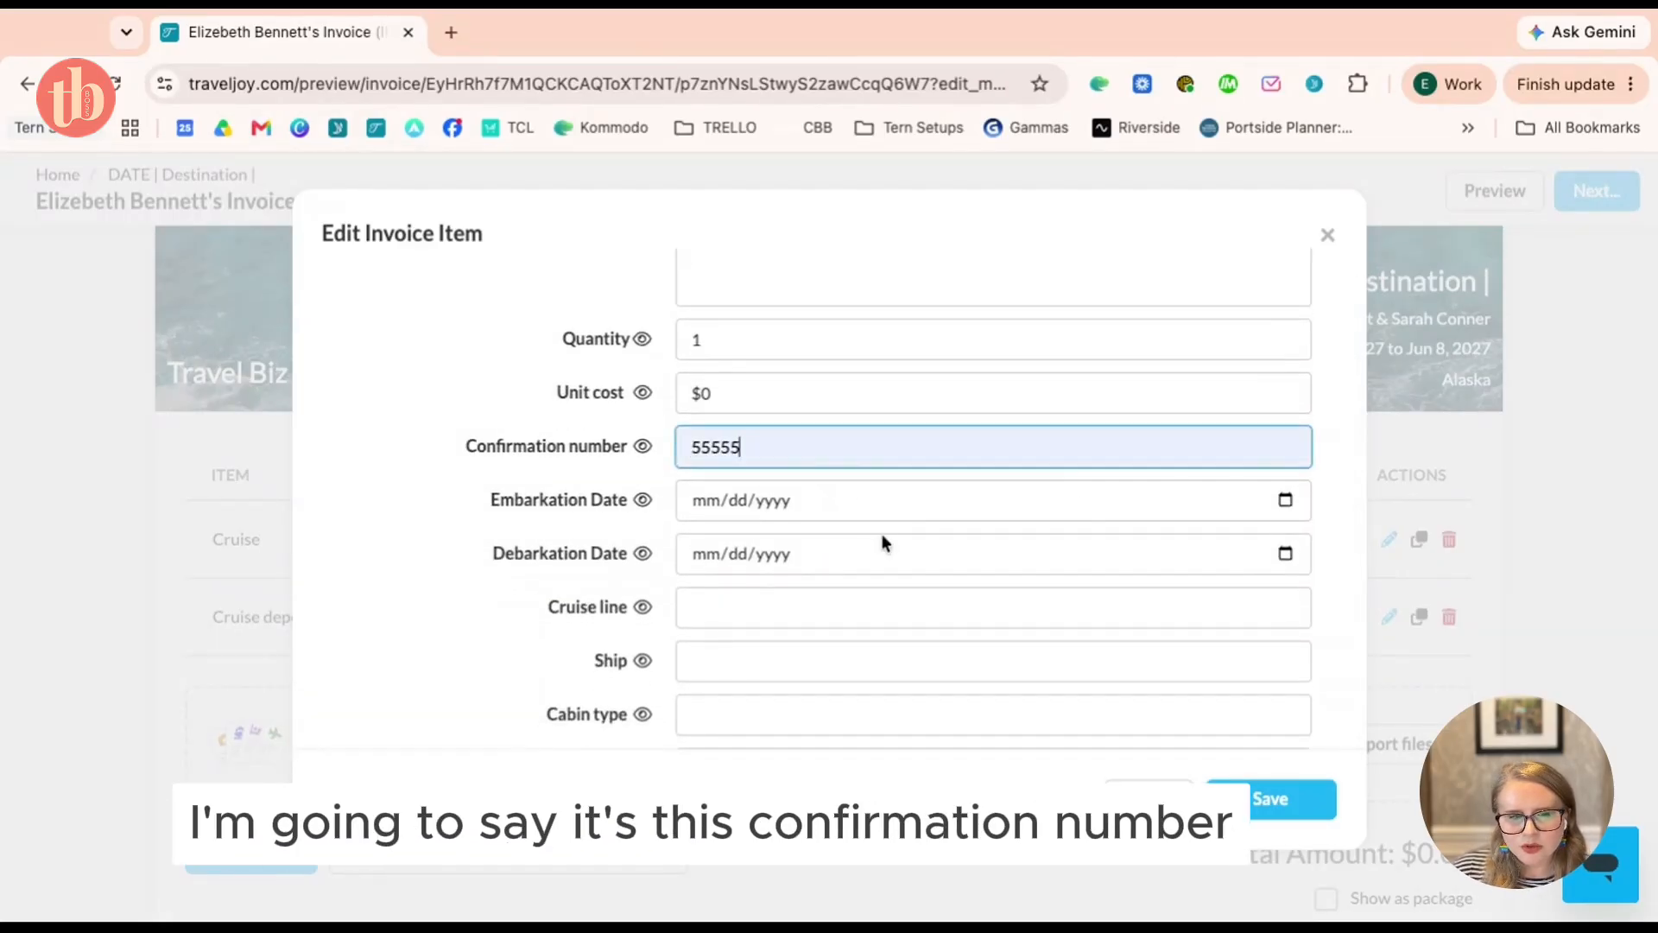
scroll(836, 532, "down", 2)
left_click(803, 482)
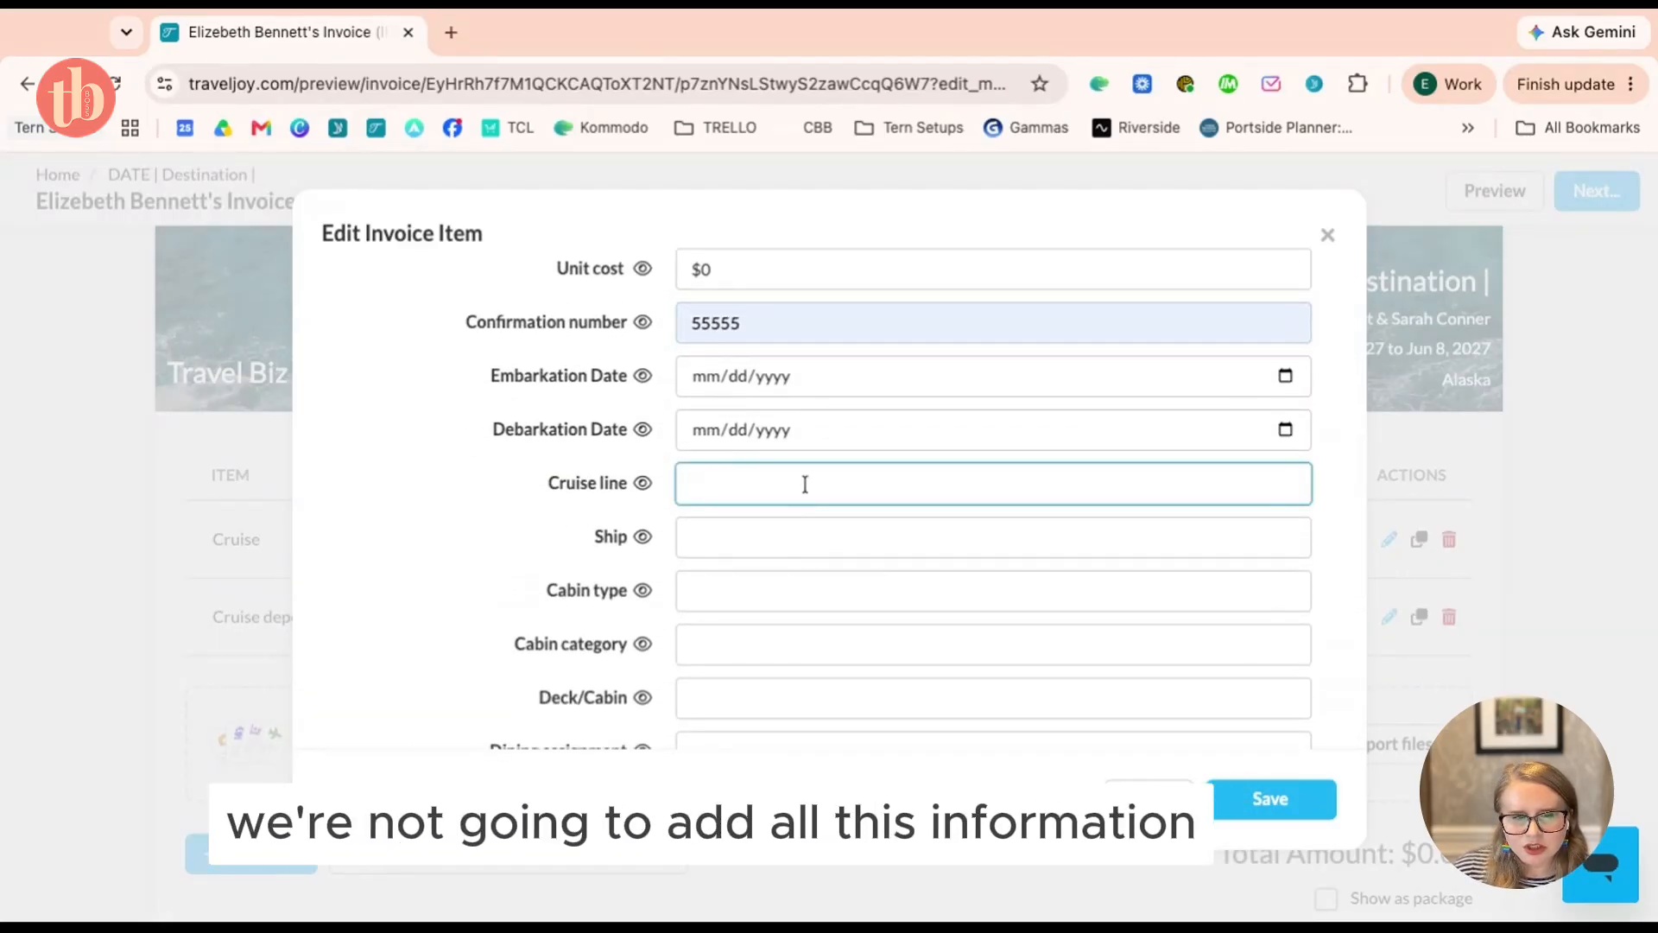
type("Celebrity")
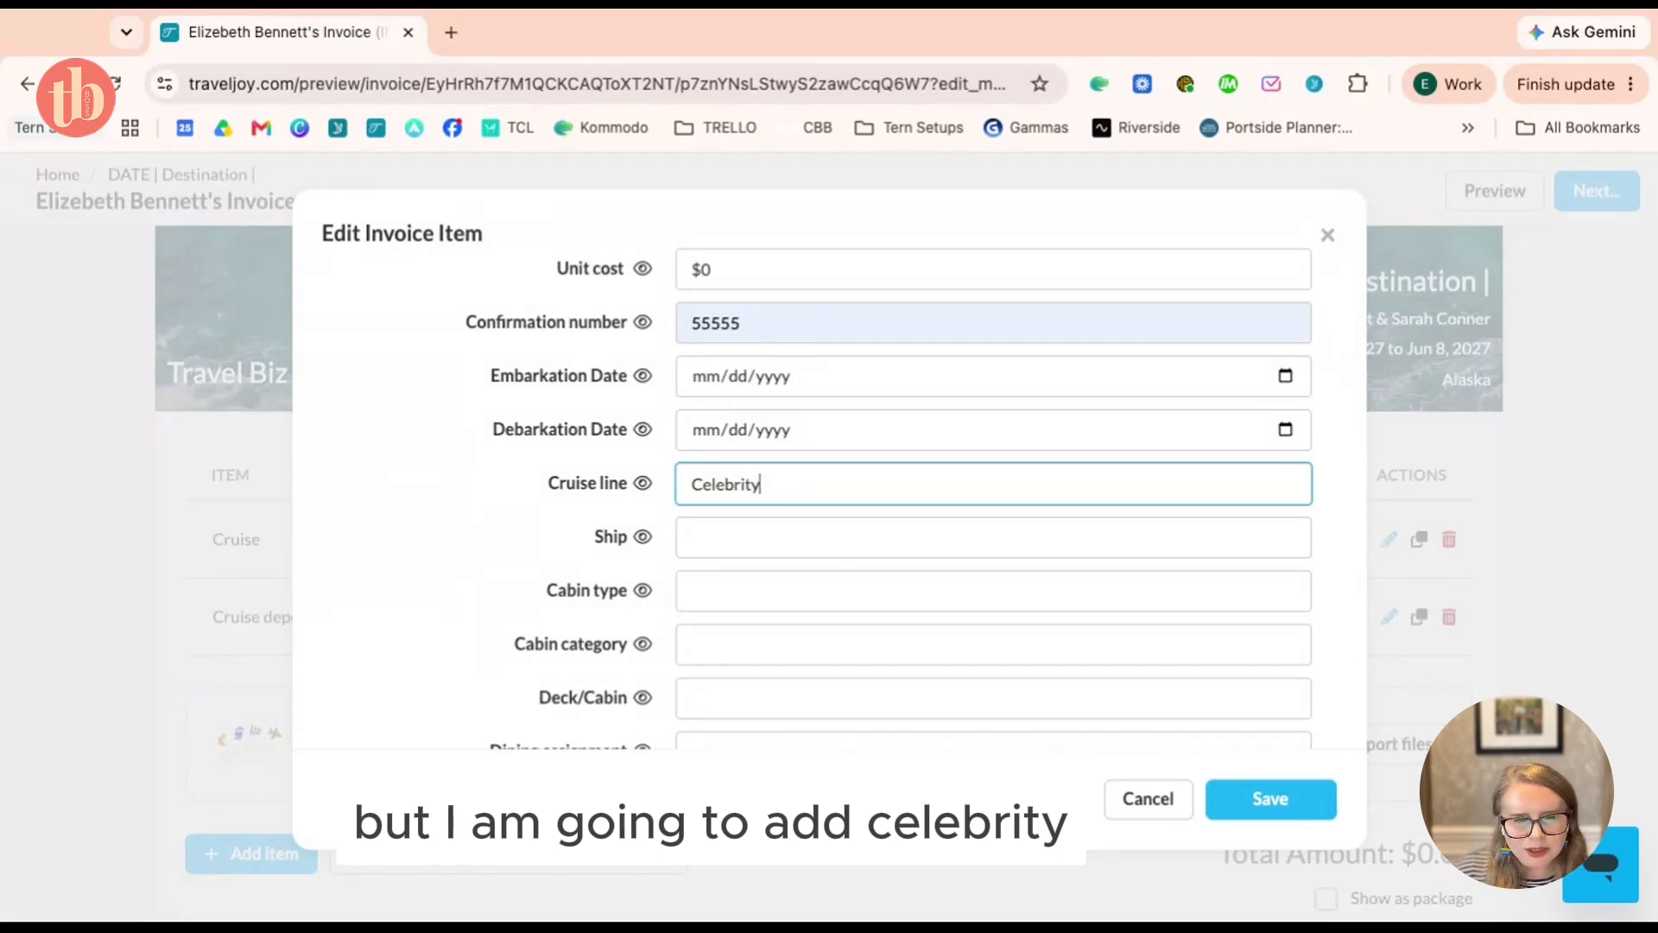
left_click(814, 529)
type("X")
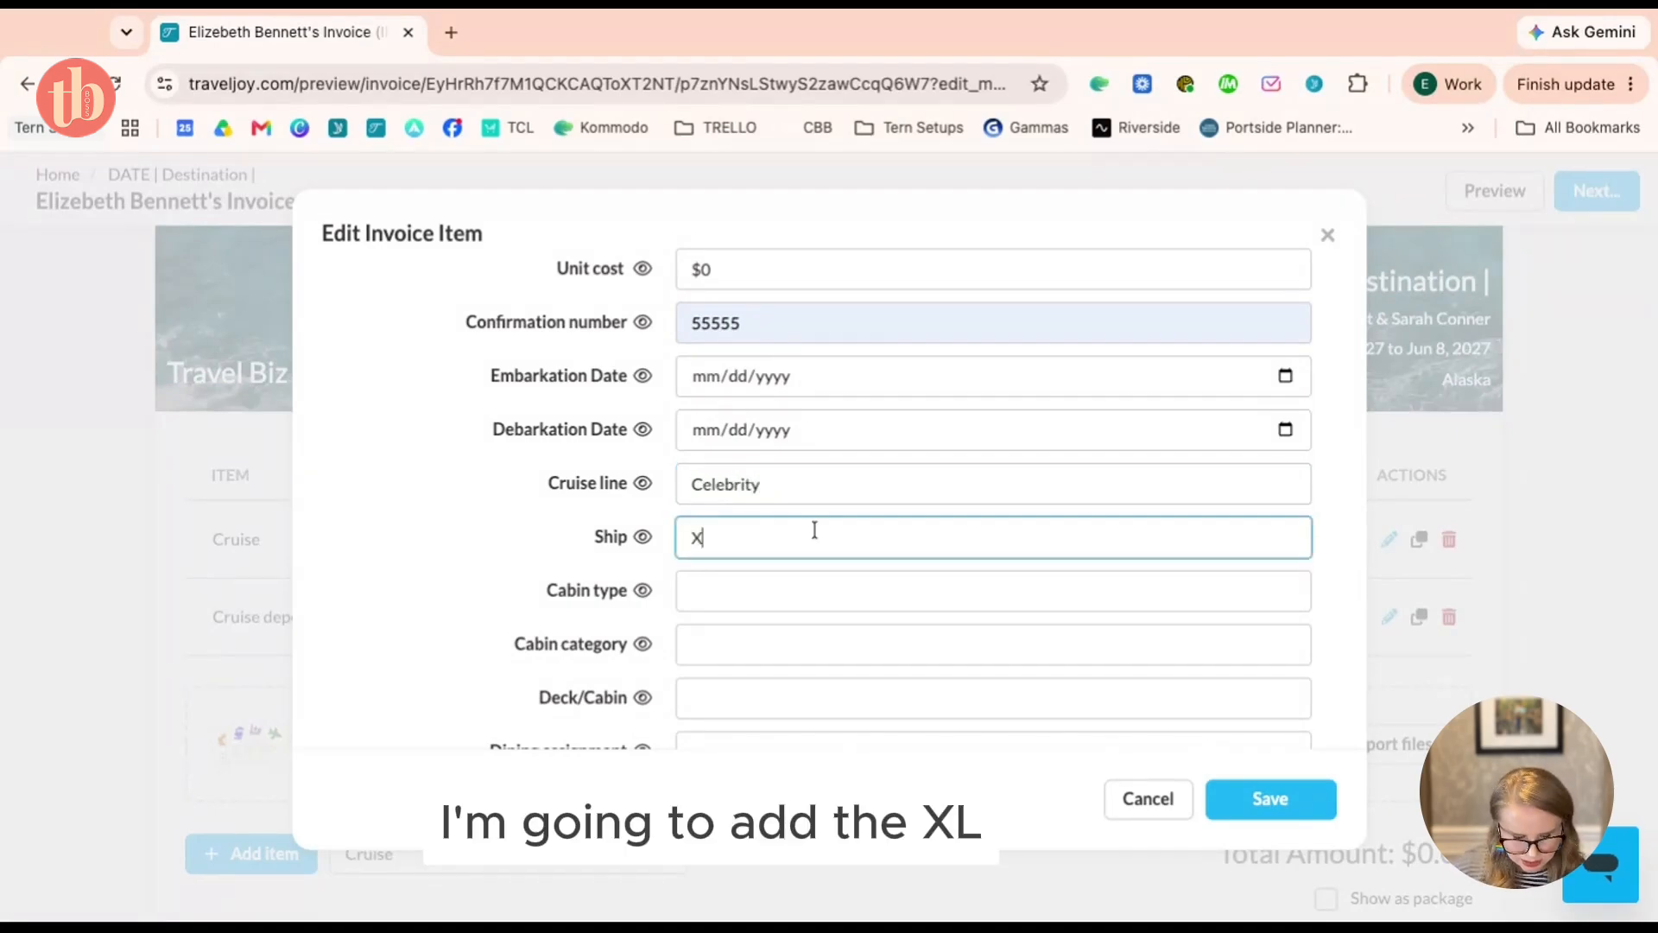
type("cel")
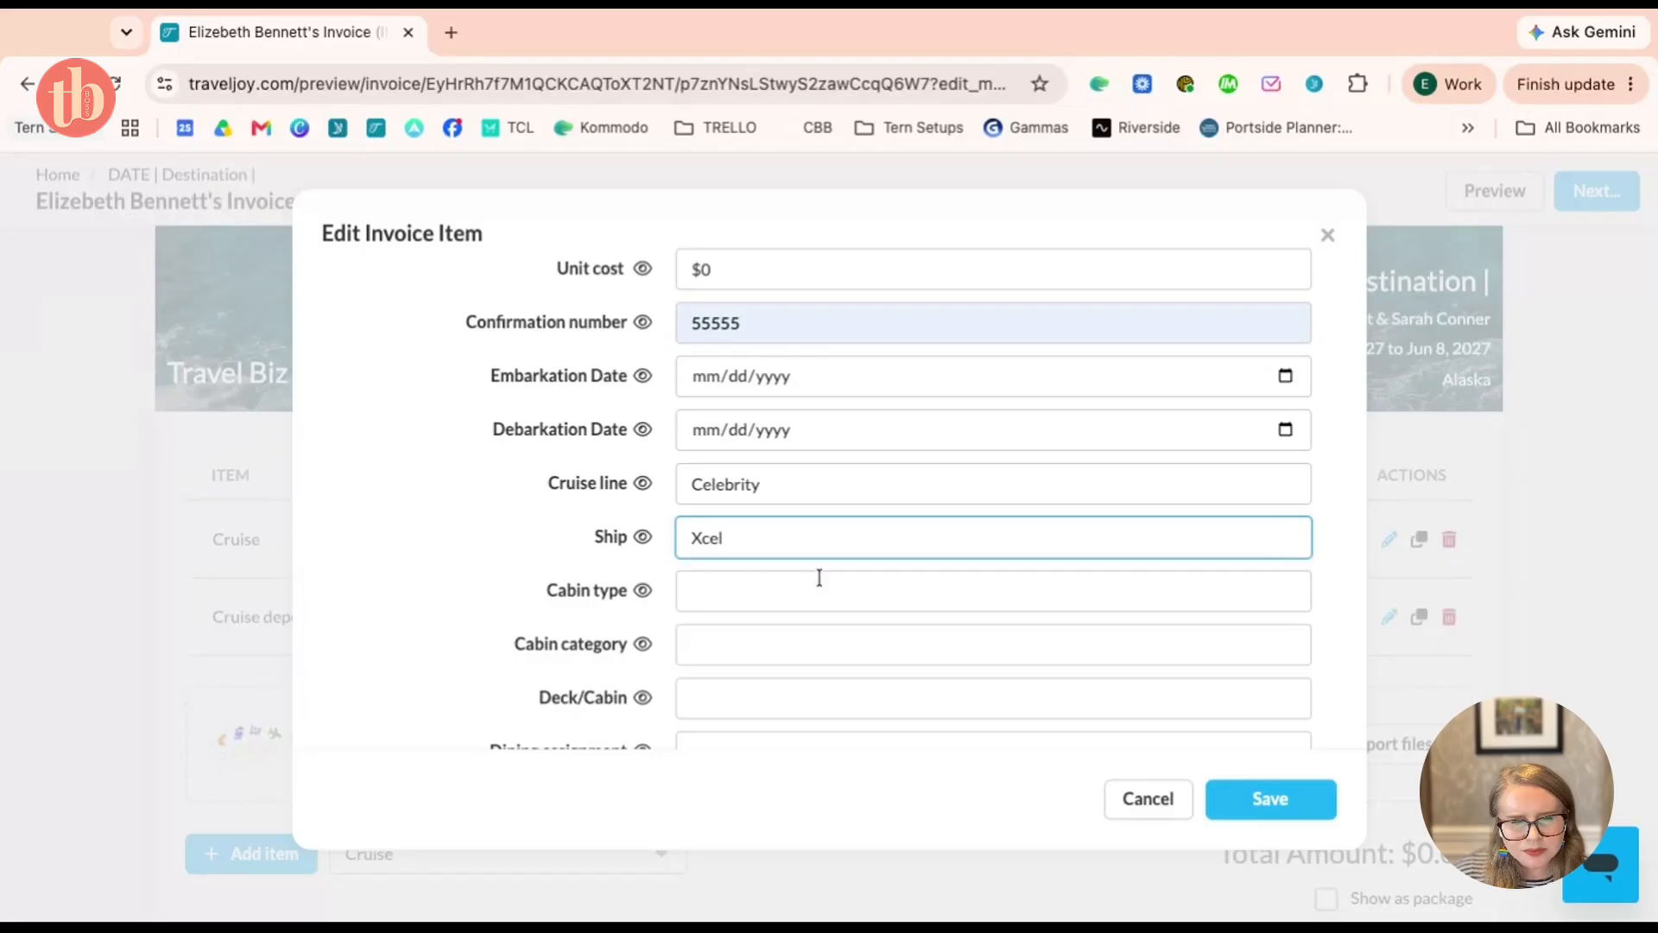
scroll(818, 577, "down", 2)
scroll(812, 518, "down", 6)
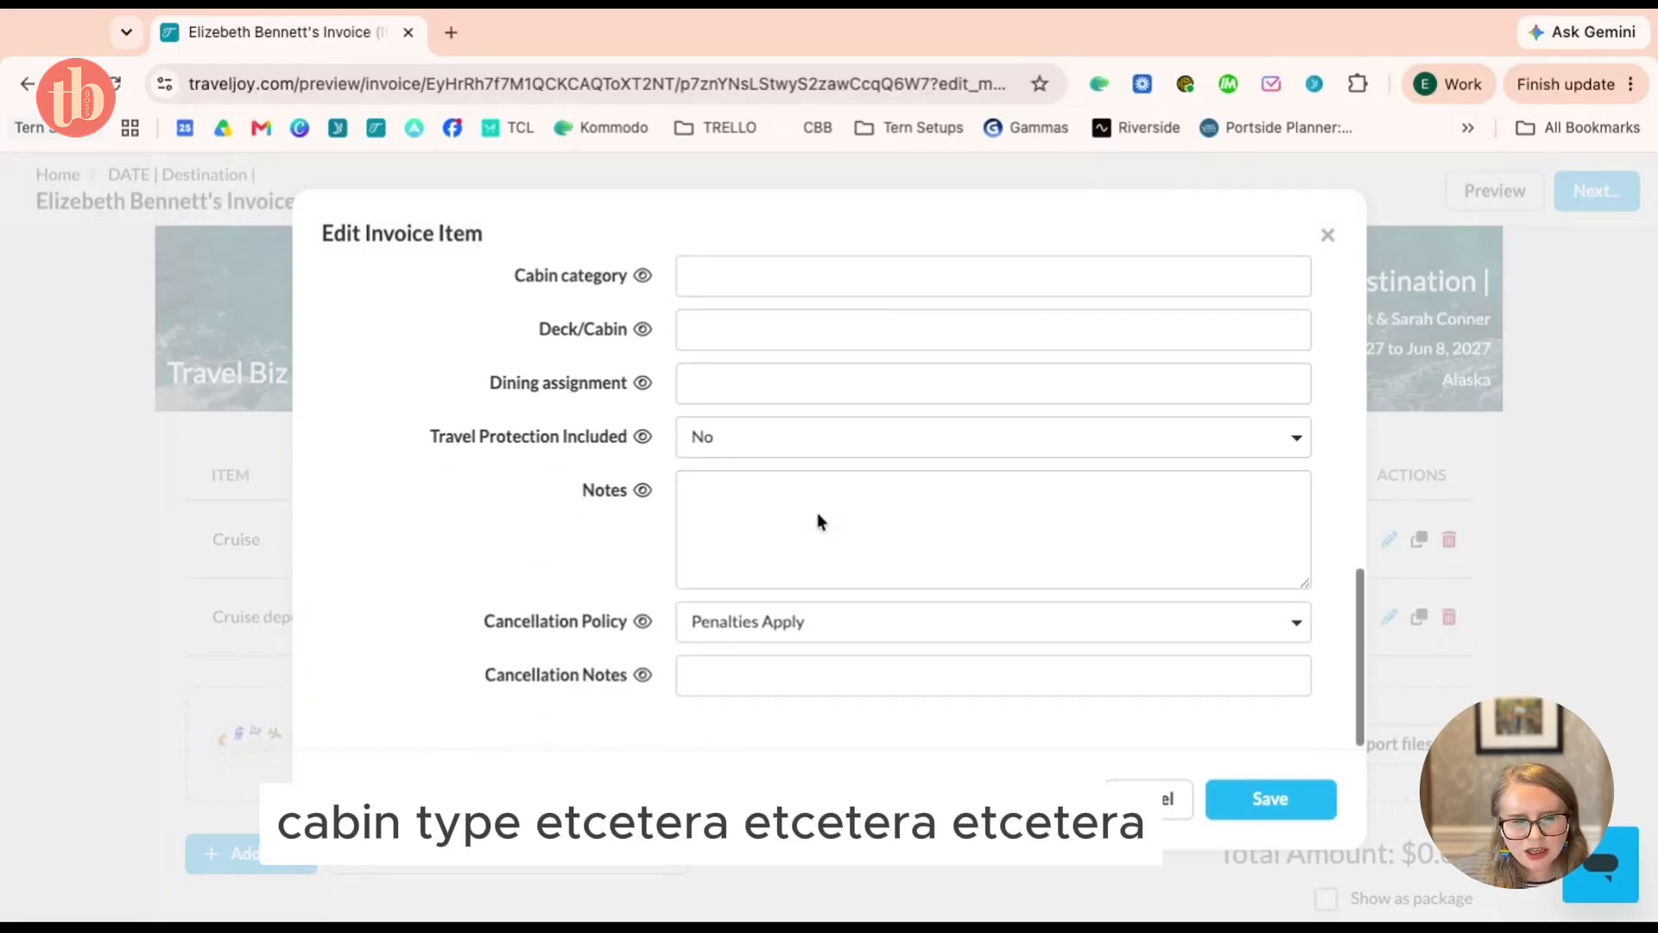
scroll(818, 519, "up", 15)
scroll(817, 521, "up", 2)
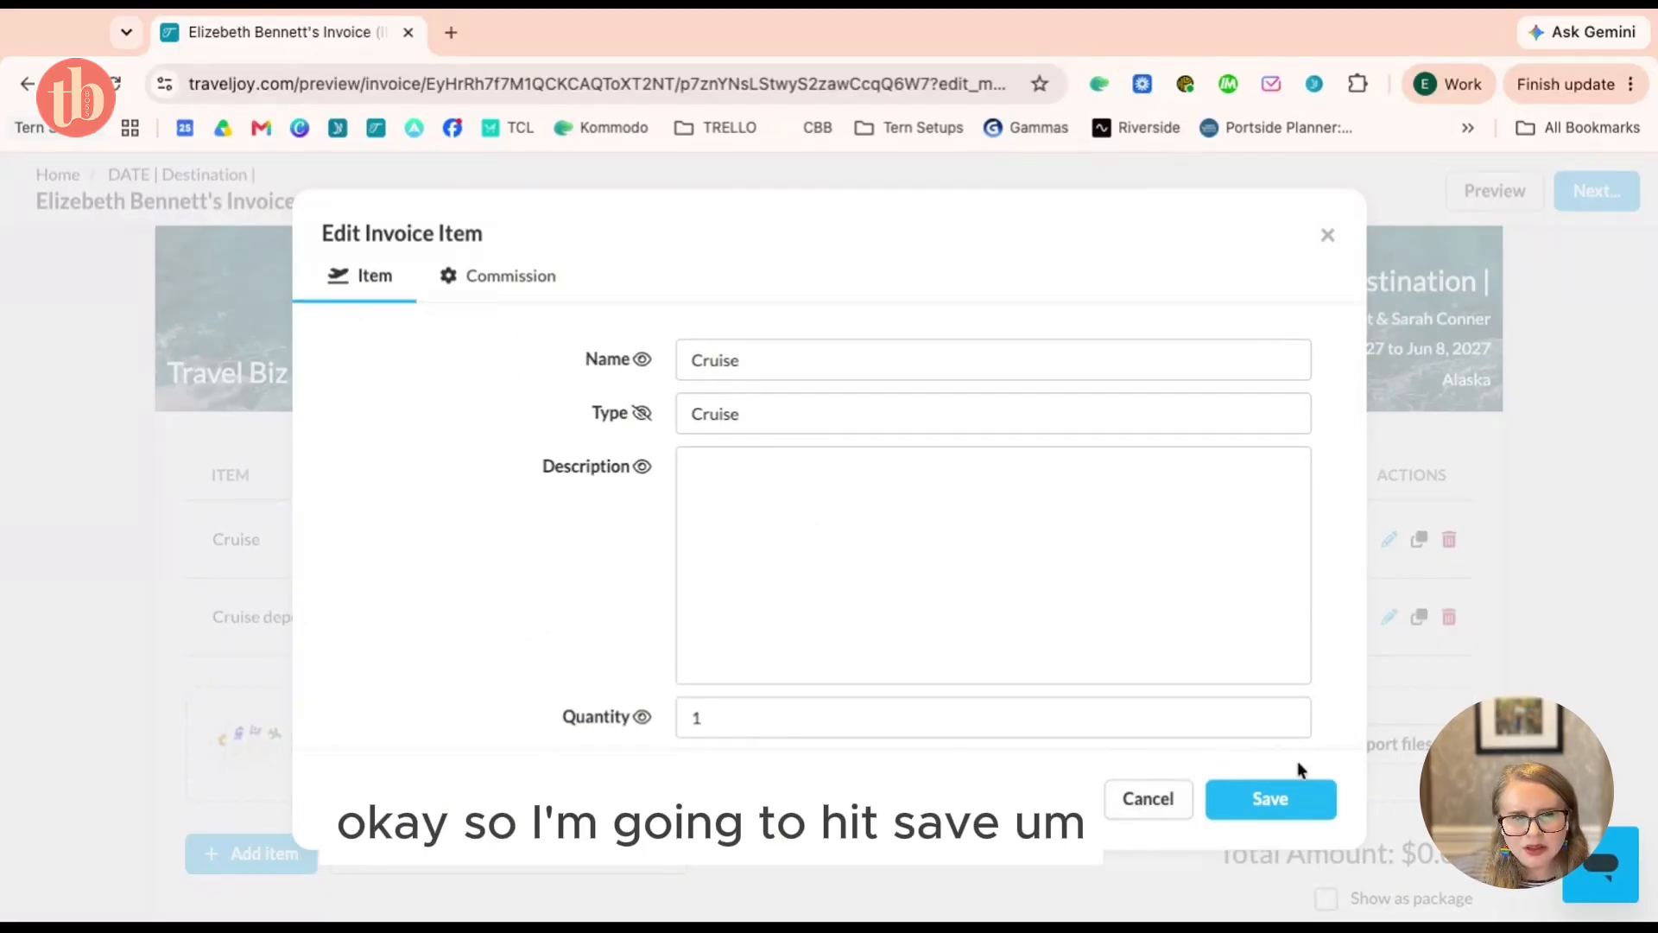
left_click(1304, 801)
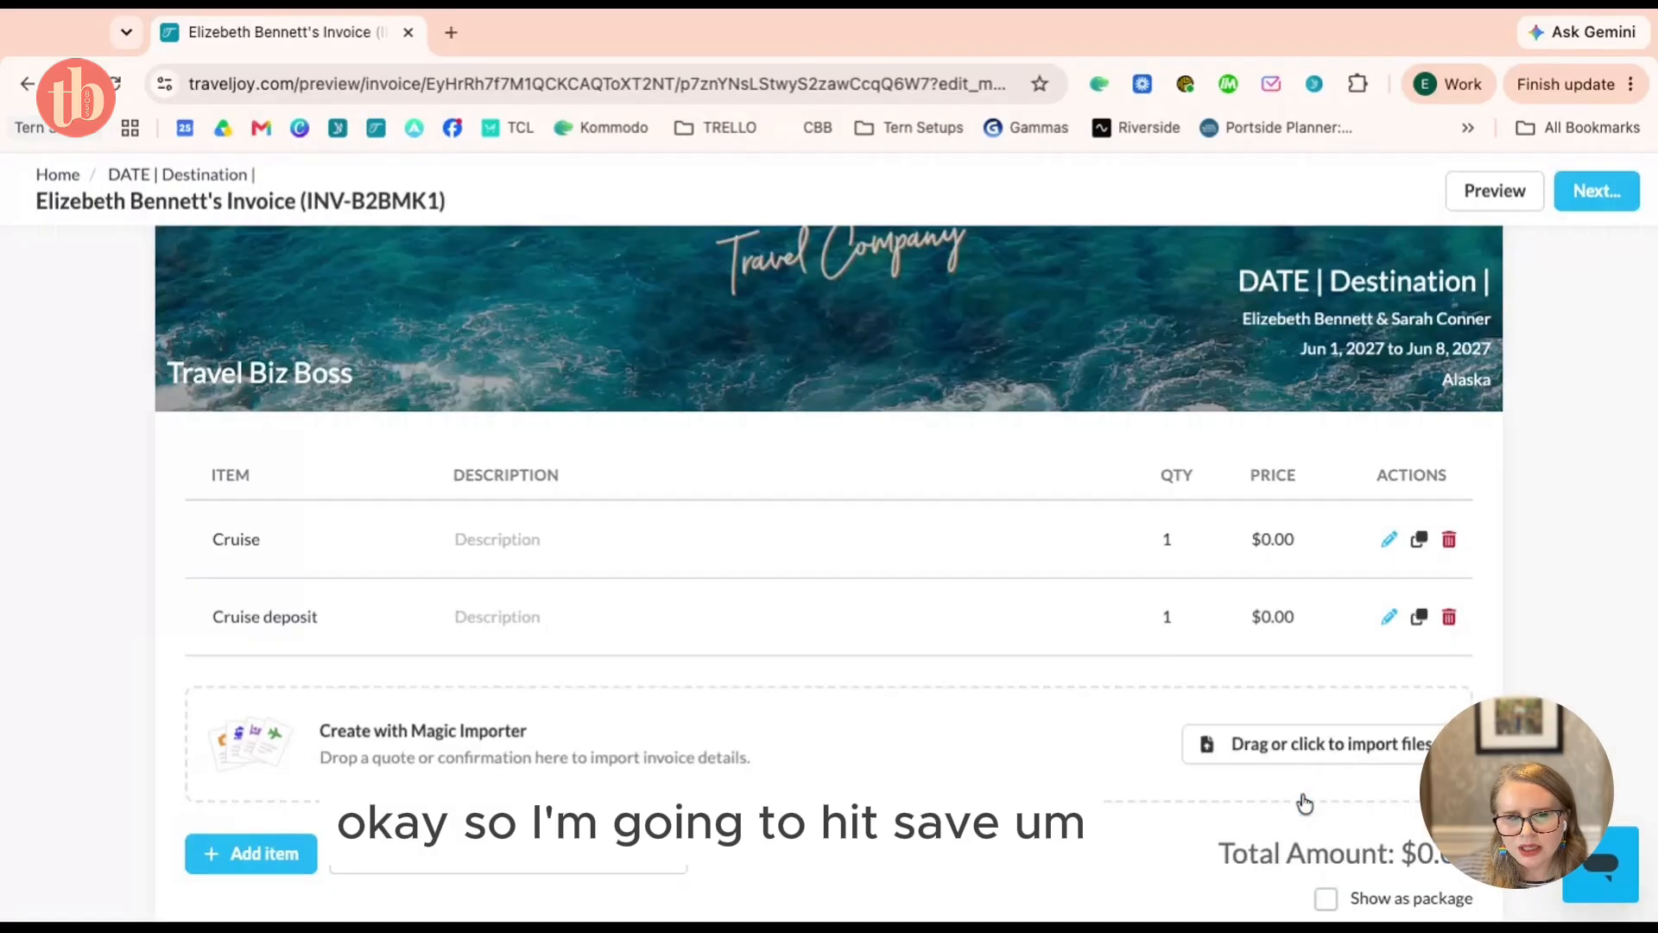
Set the Cruise item's unit cost to $5,000
left_click(1392, 540)
scroll(725, 463, "down", 6)
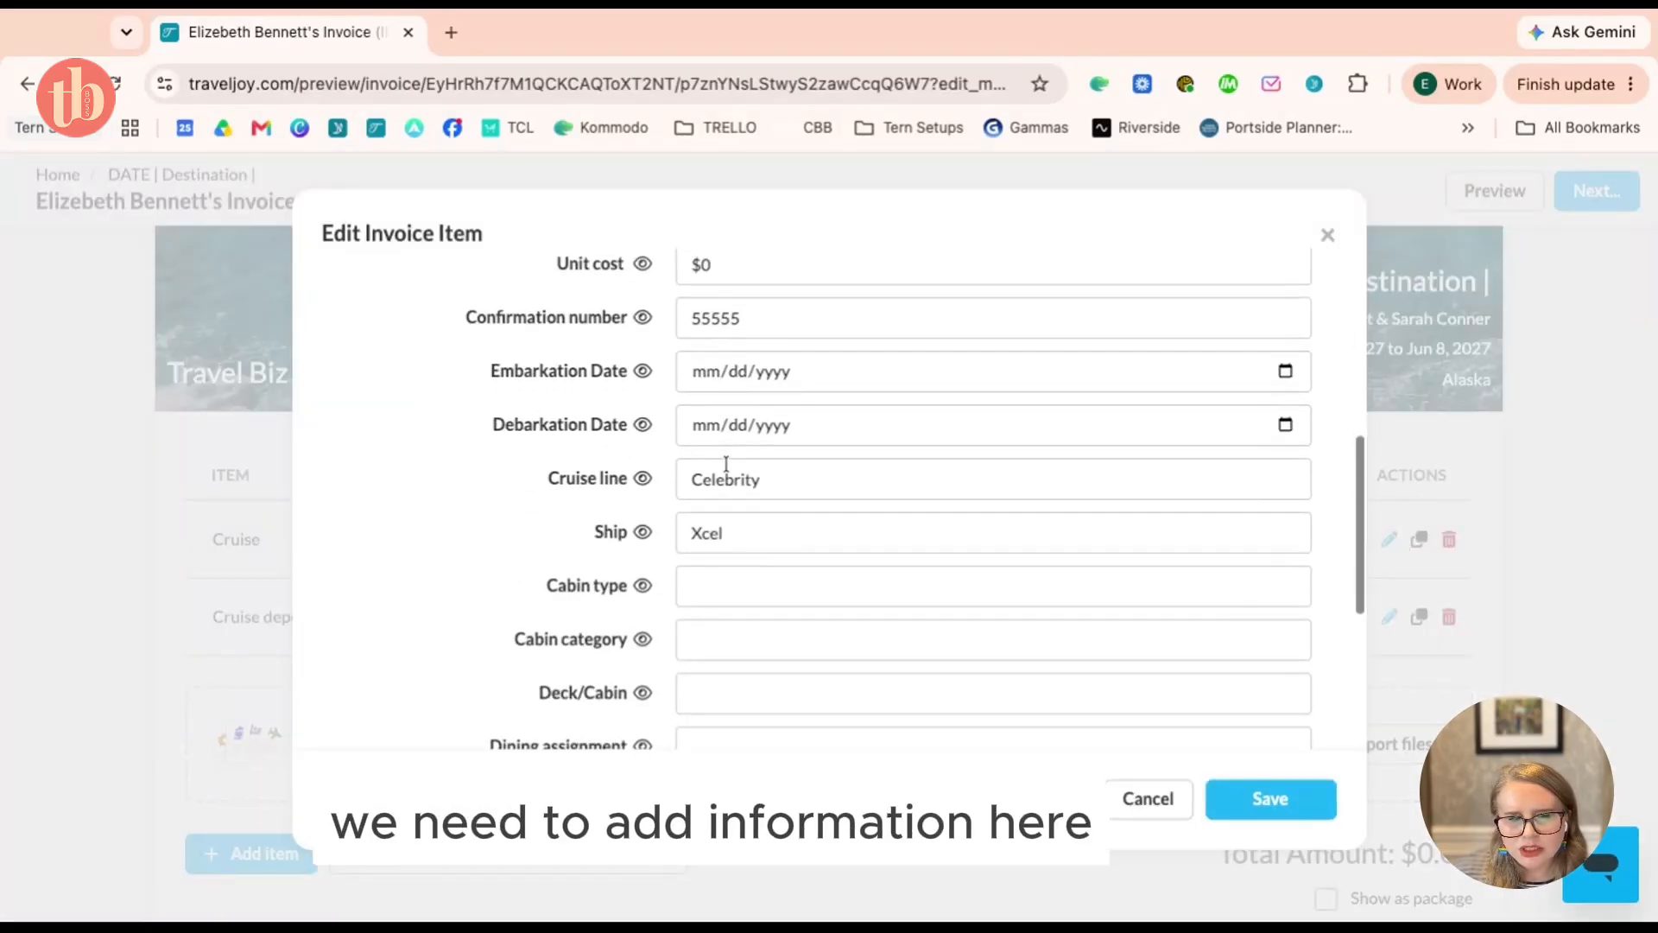
scroll(784, 294, "up", 2)
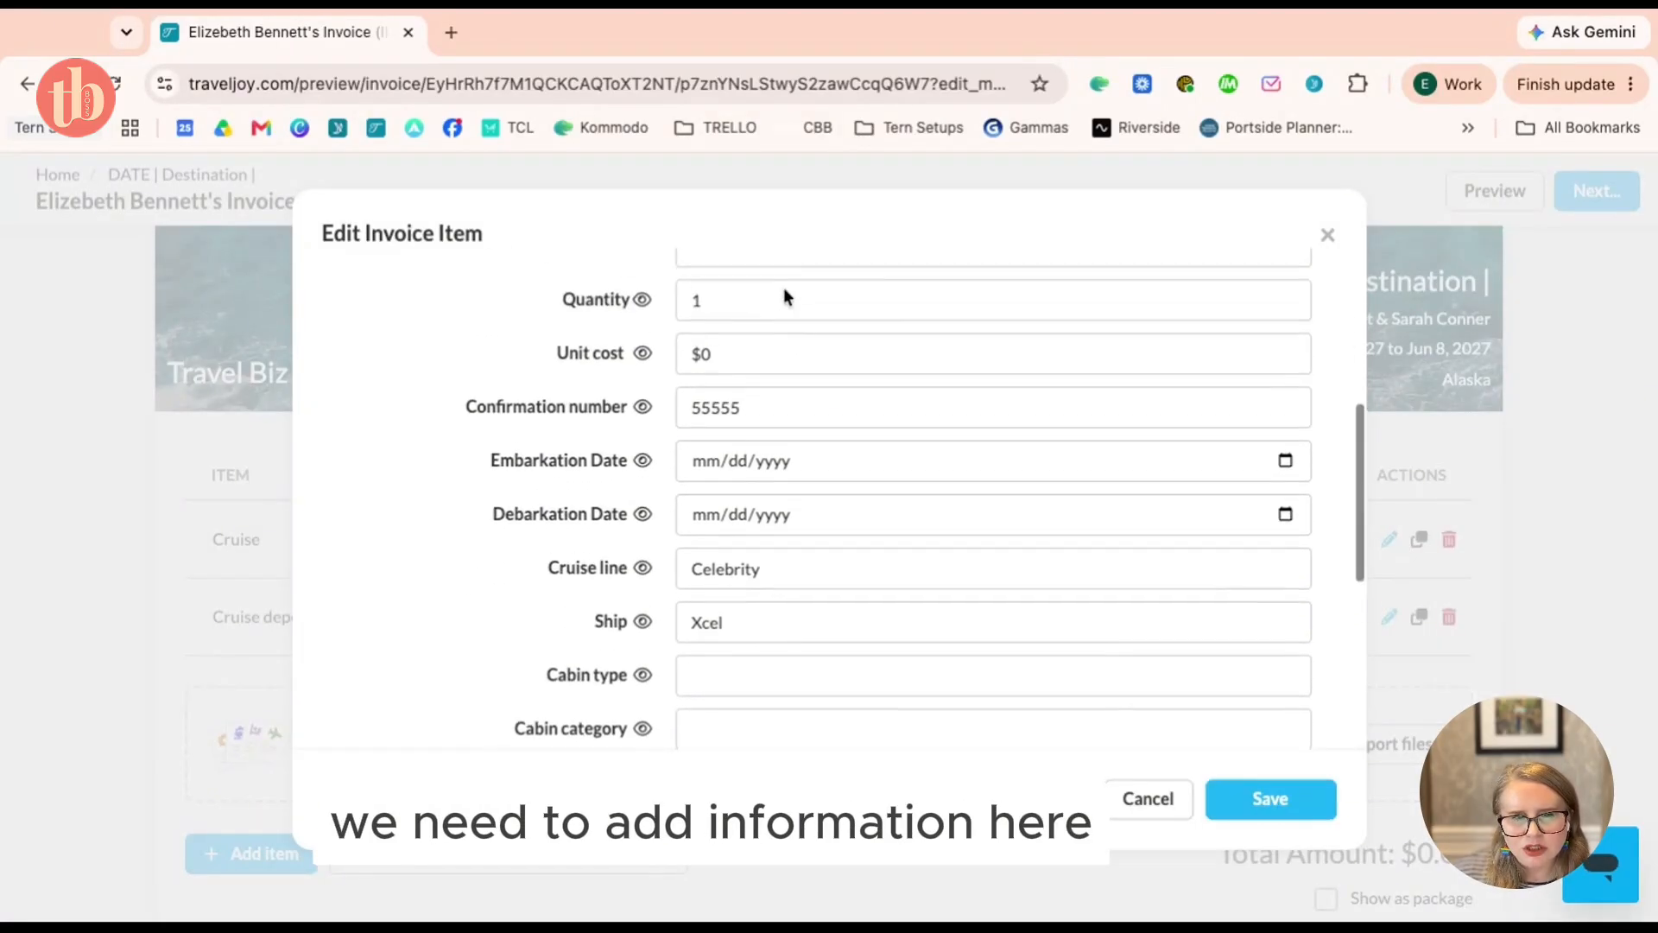
left_click(774, 350)
type("5000")
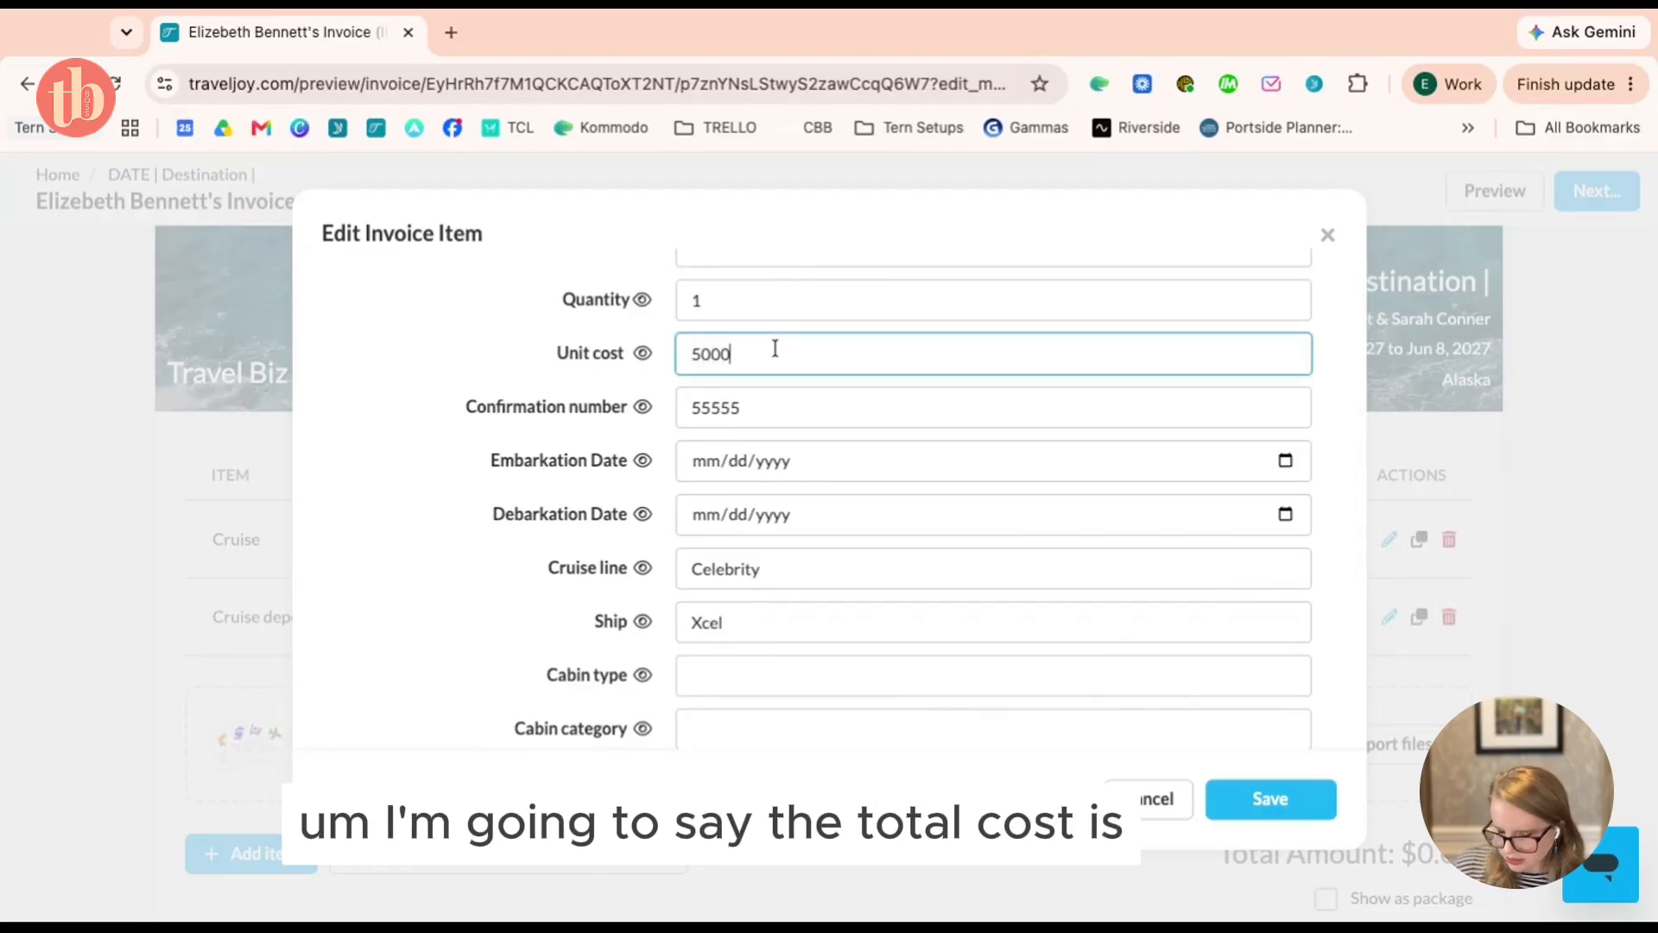
left_click(497, 409)
scroll(496, 409, "up", 5)
scroll(496, 415, "down", 1)
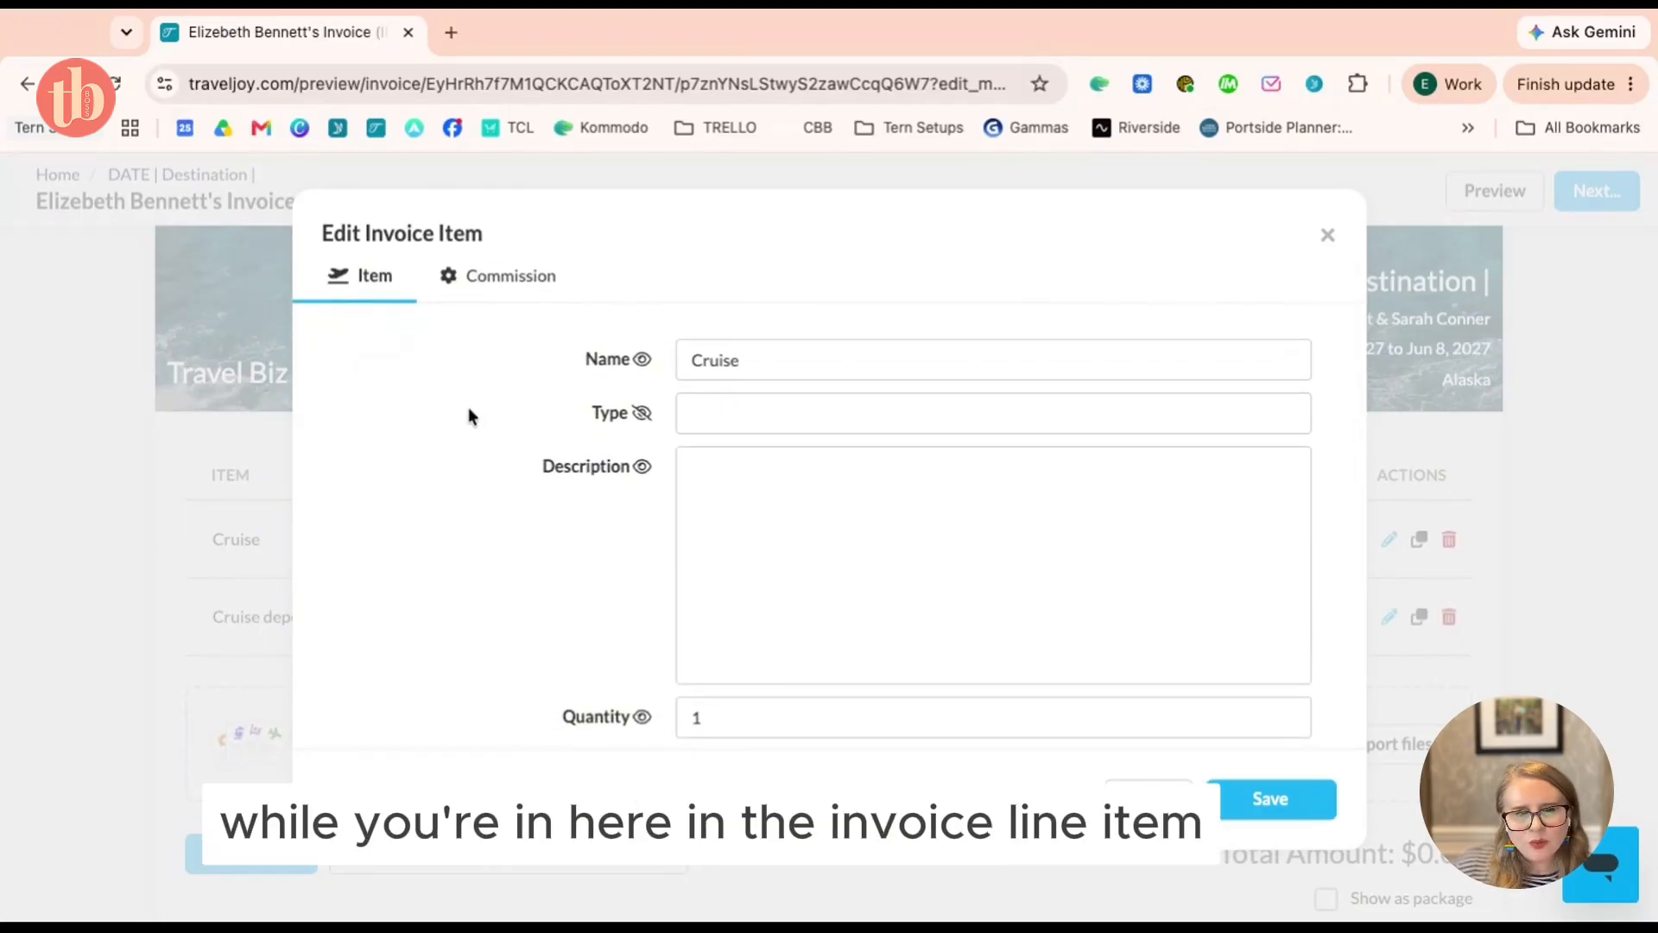
left_click(531, 293)
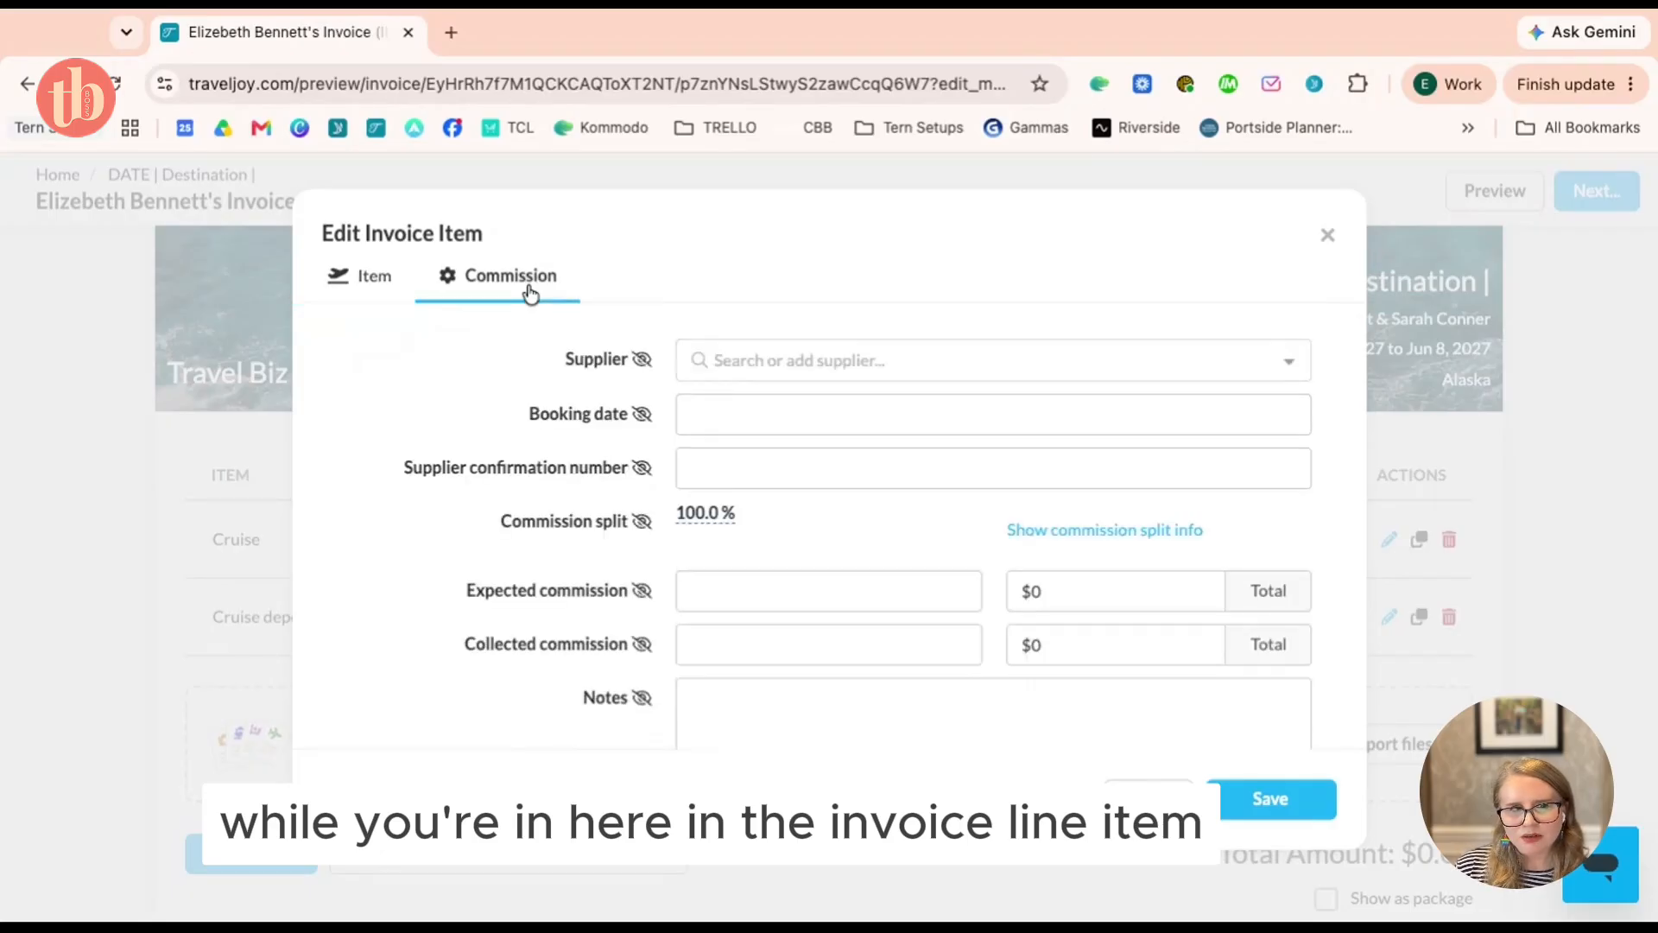
Set the commission supplier to Celebrity Cruises with booking date 06/28/2026
left_click(905, 370)
type("Cele")
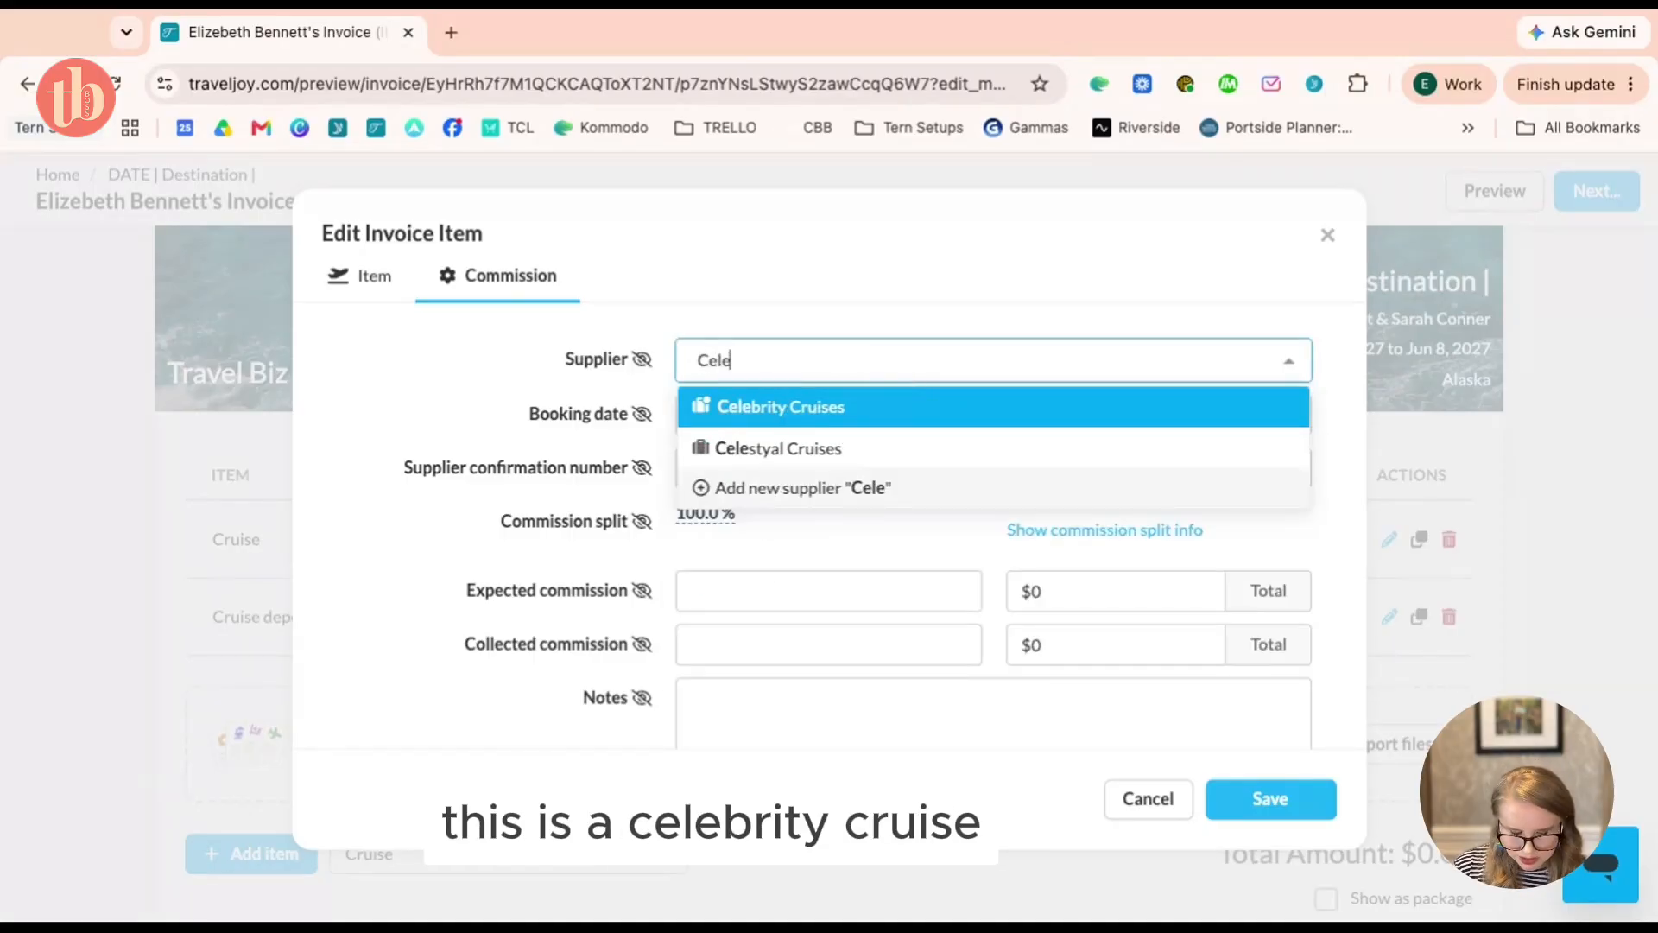
left_click(852, 408)
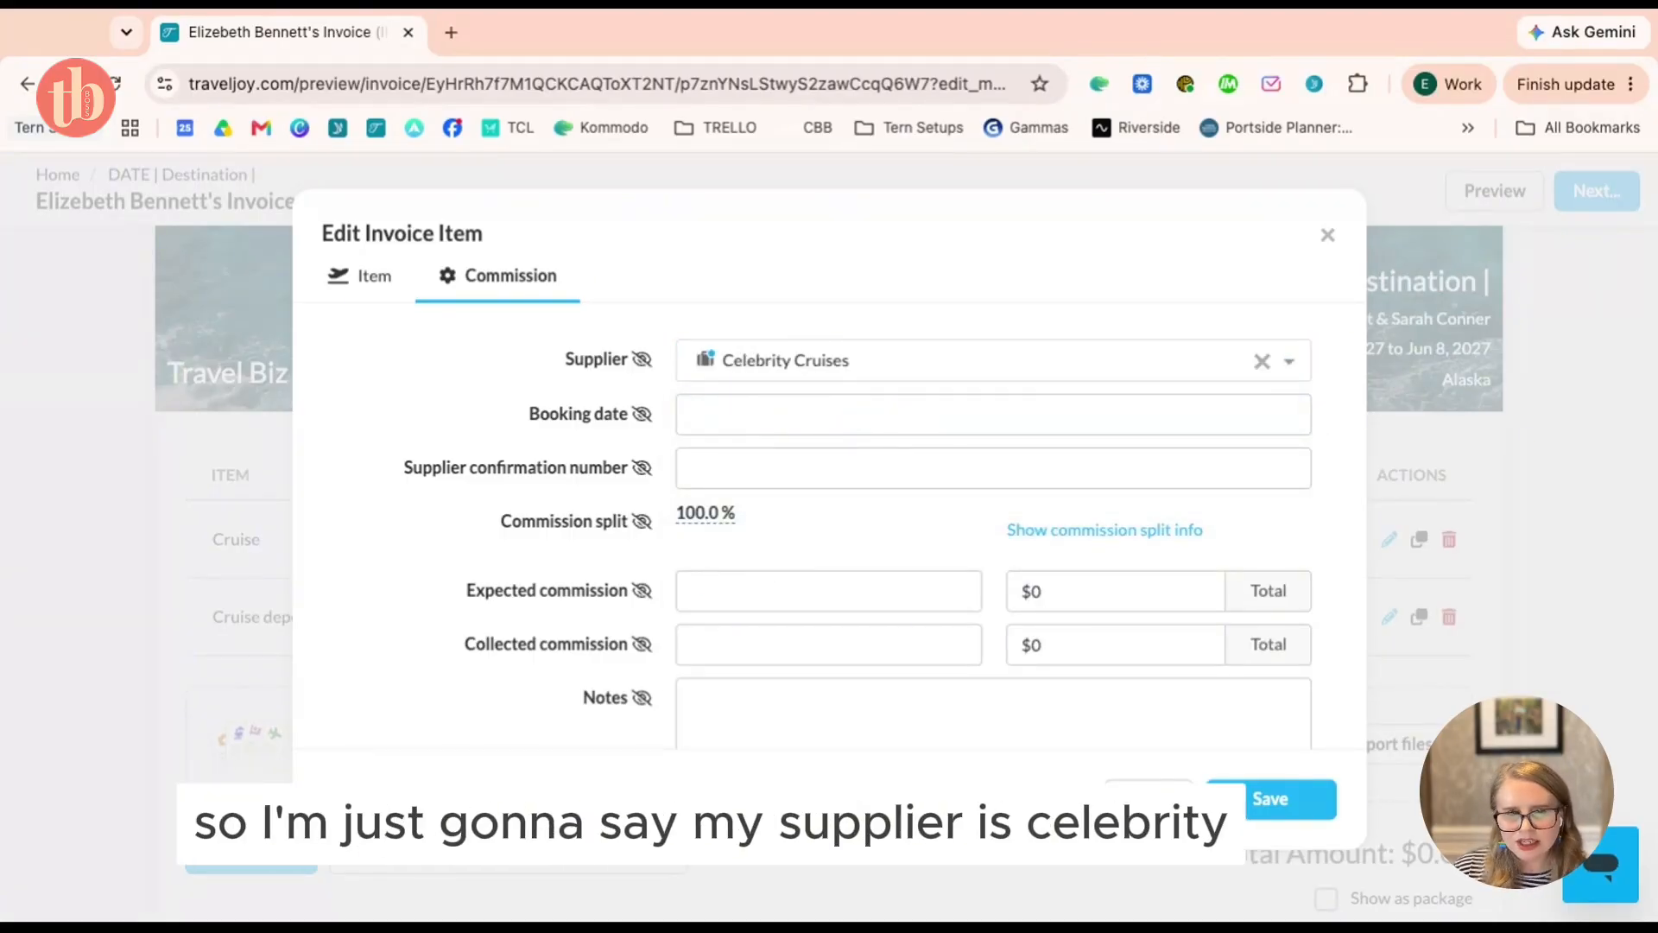
left_click(852, 415)
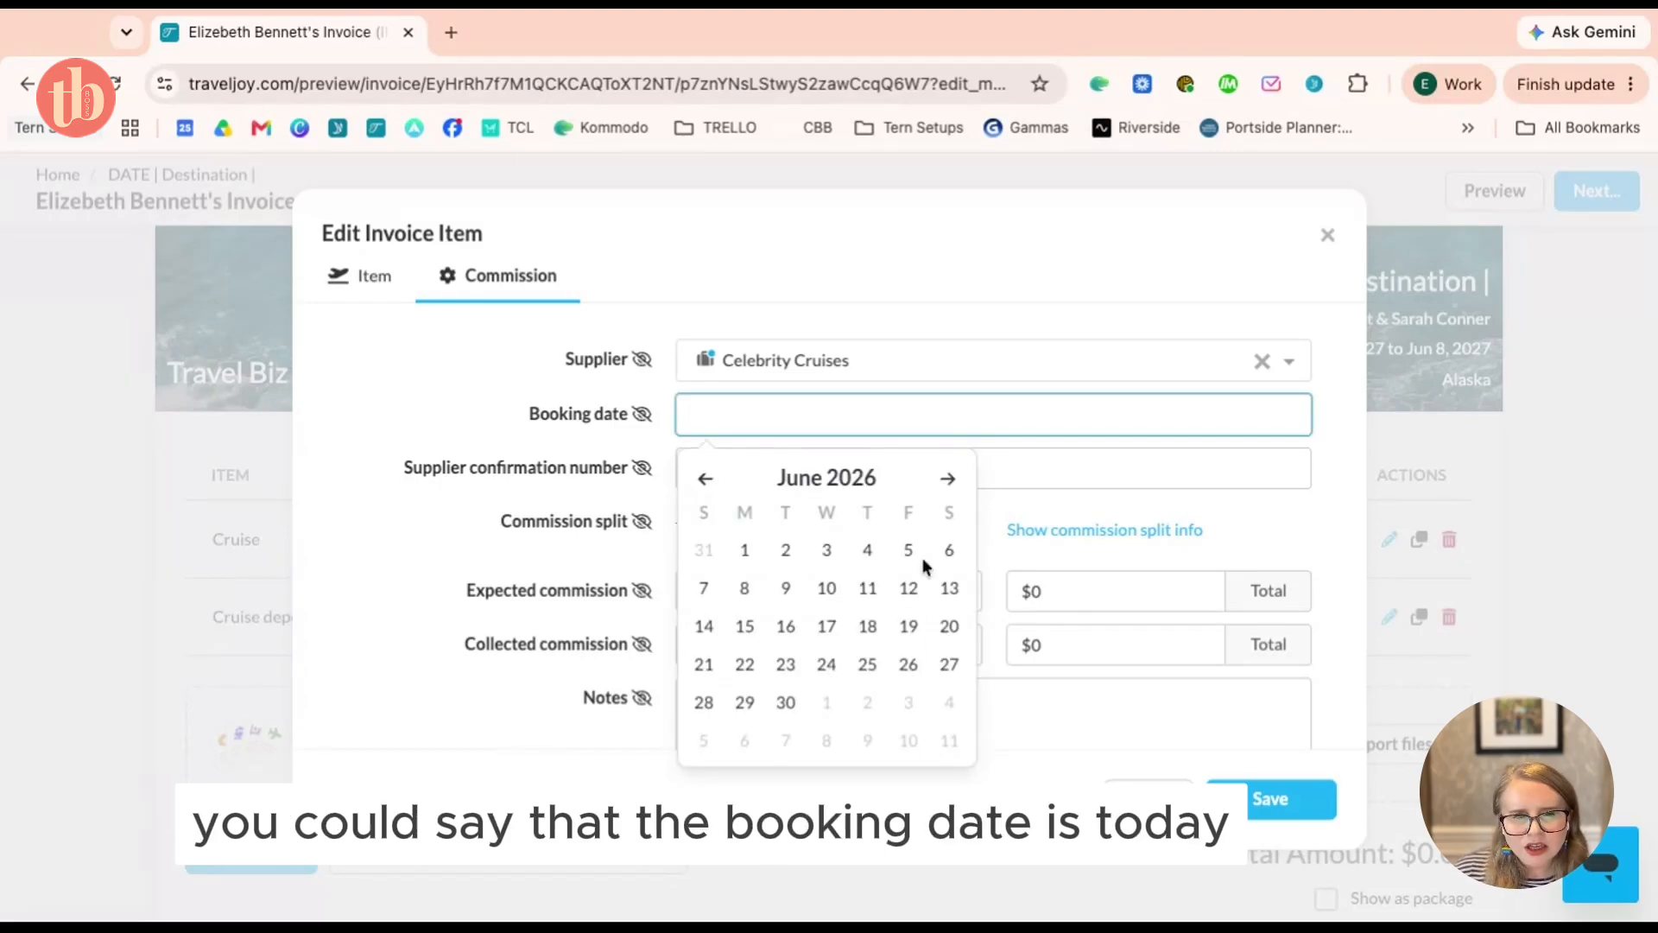
left_click(699, 704)
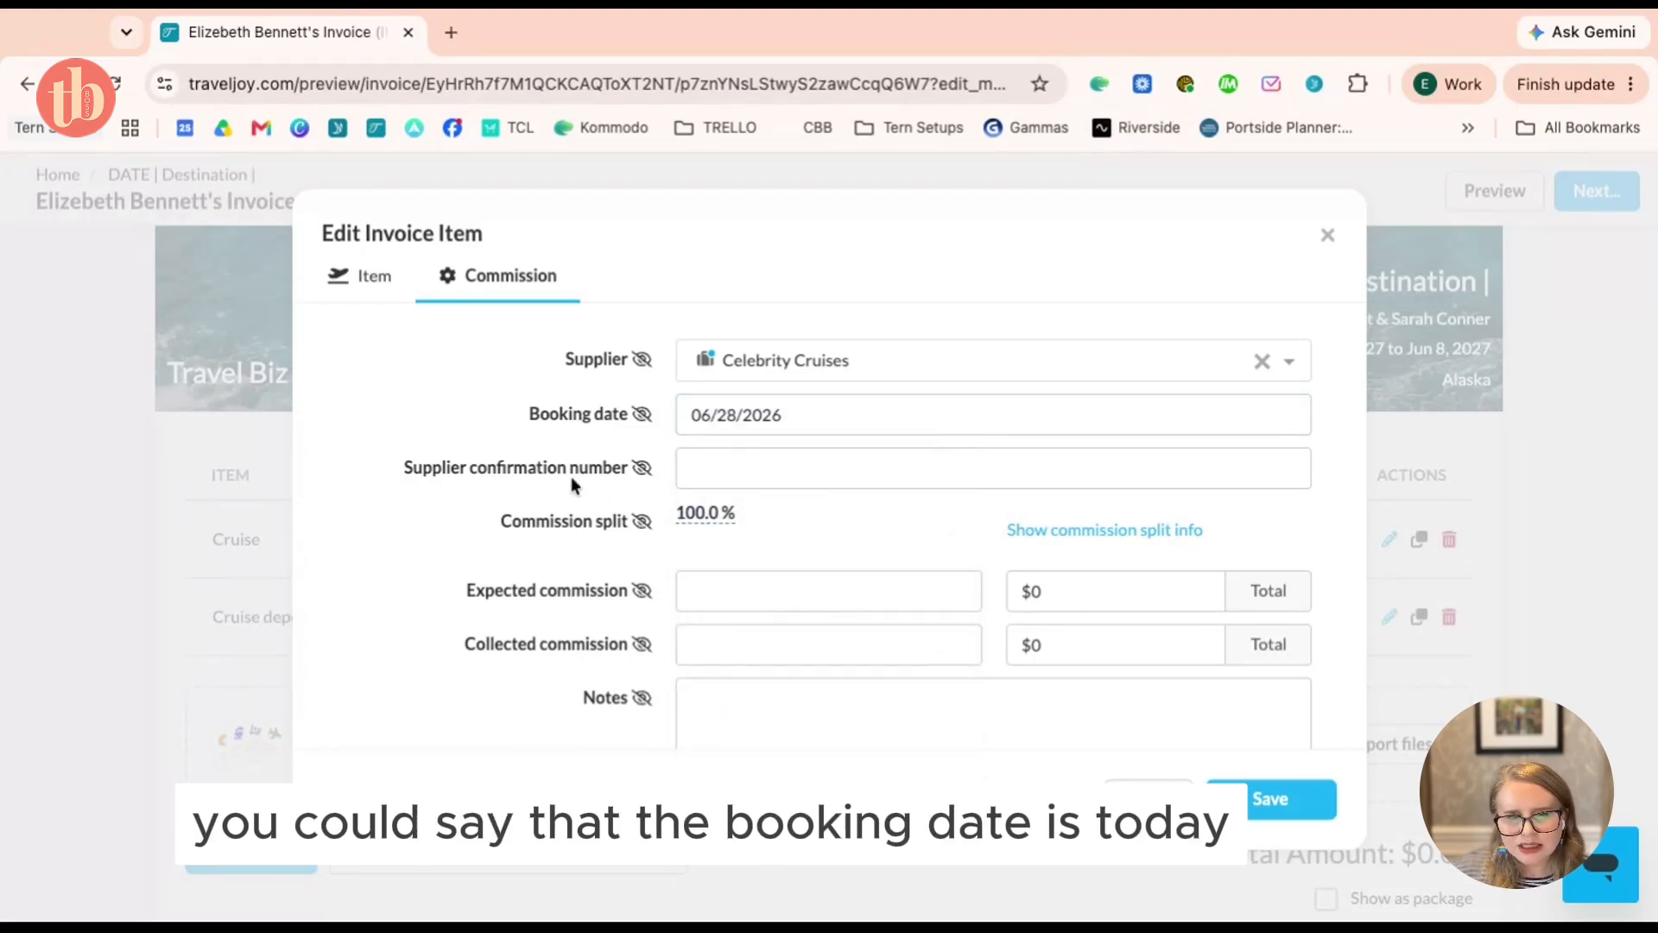
left_click(739, 466)
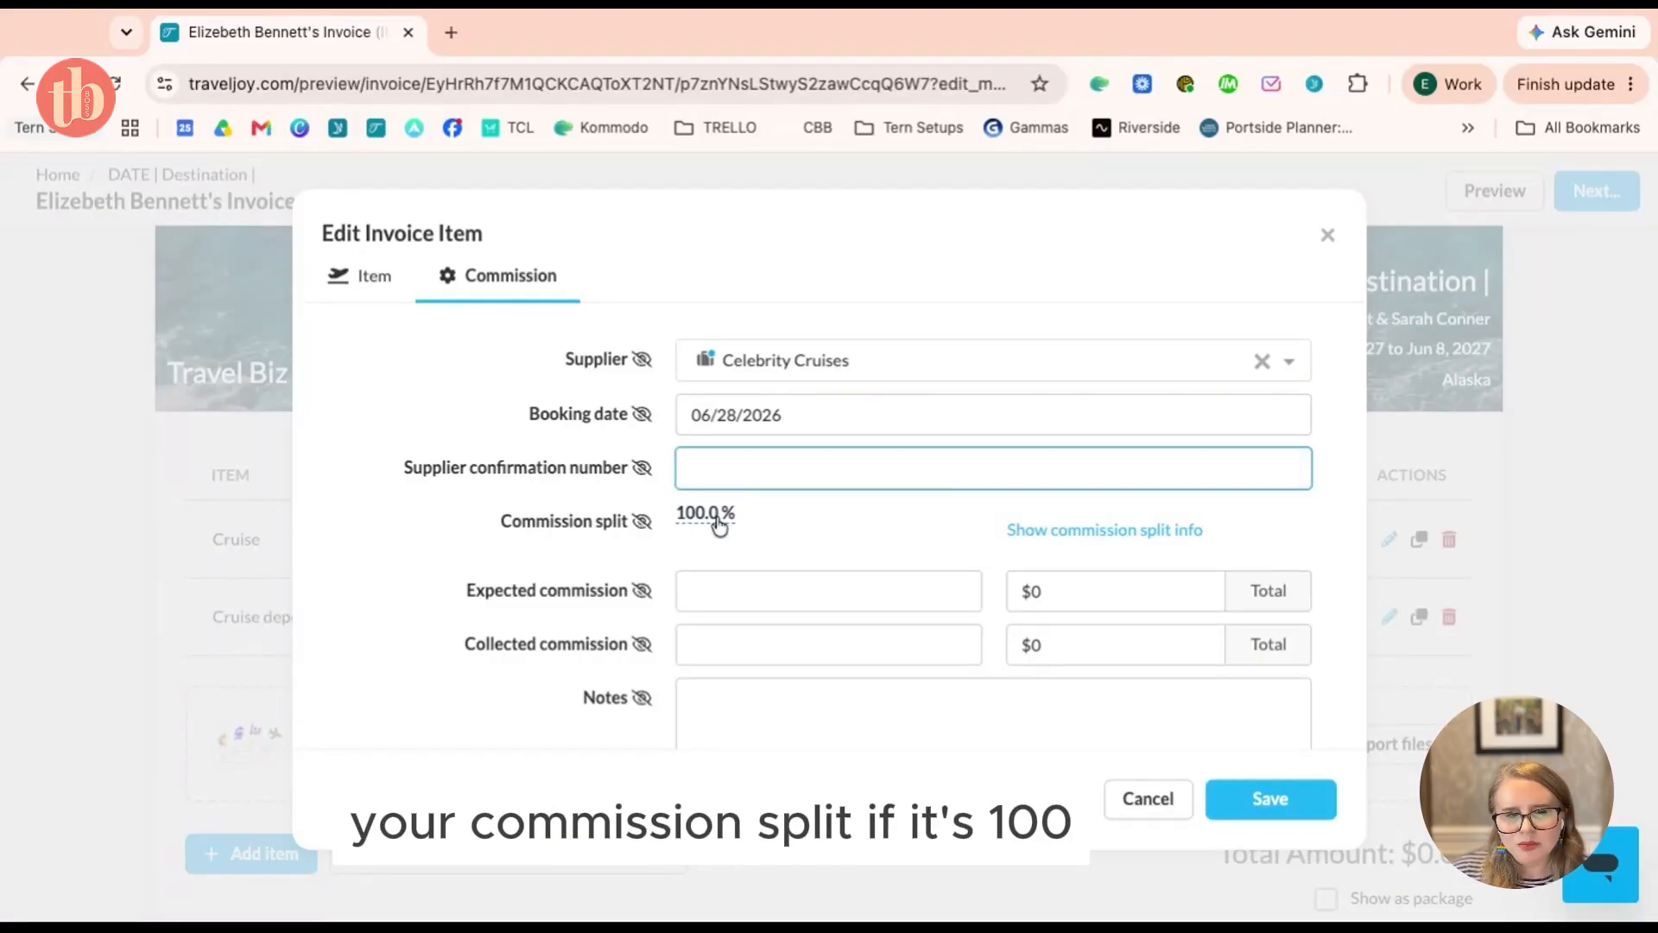
Expect a $500 commission on 08/15/2026 and save the Cruise item
scroll(719, 524, "down", 1)
left_click(832, 562)
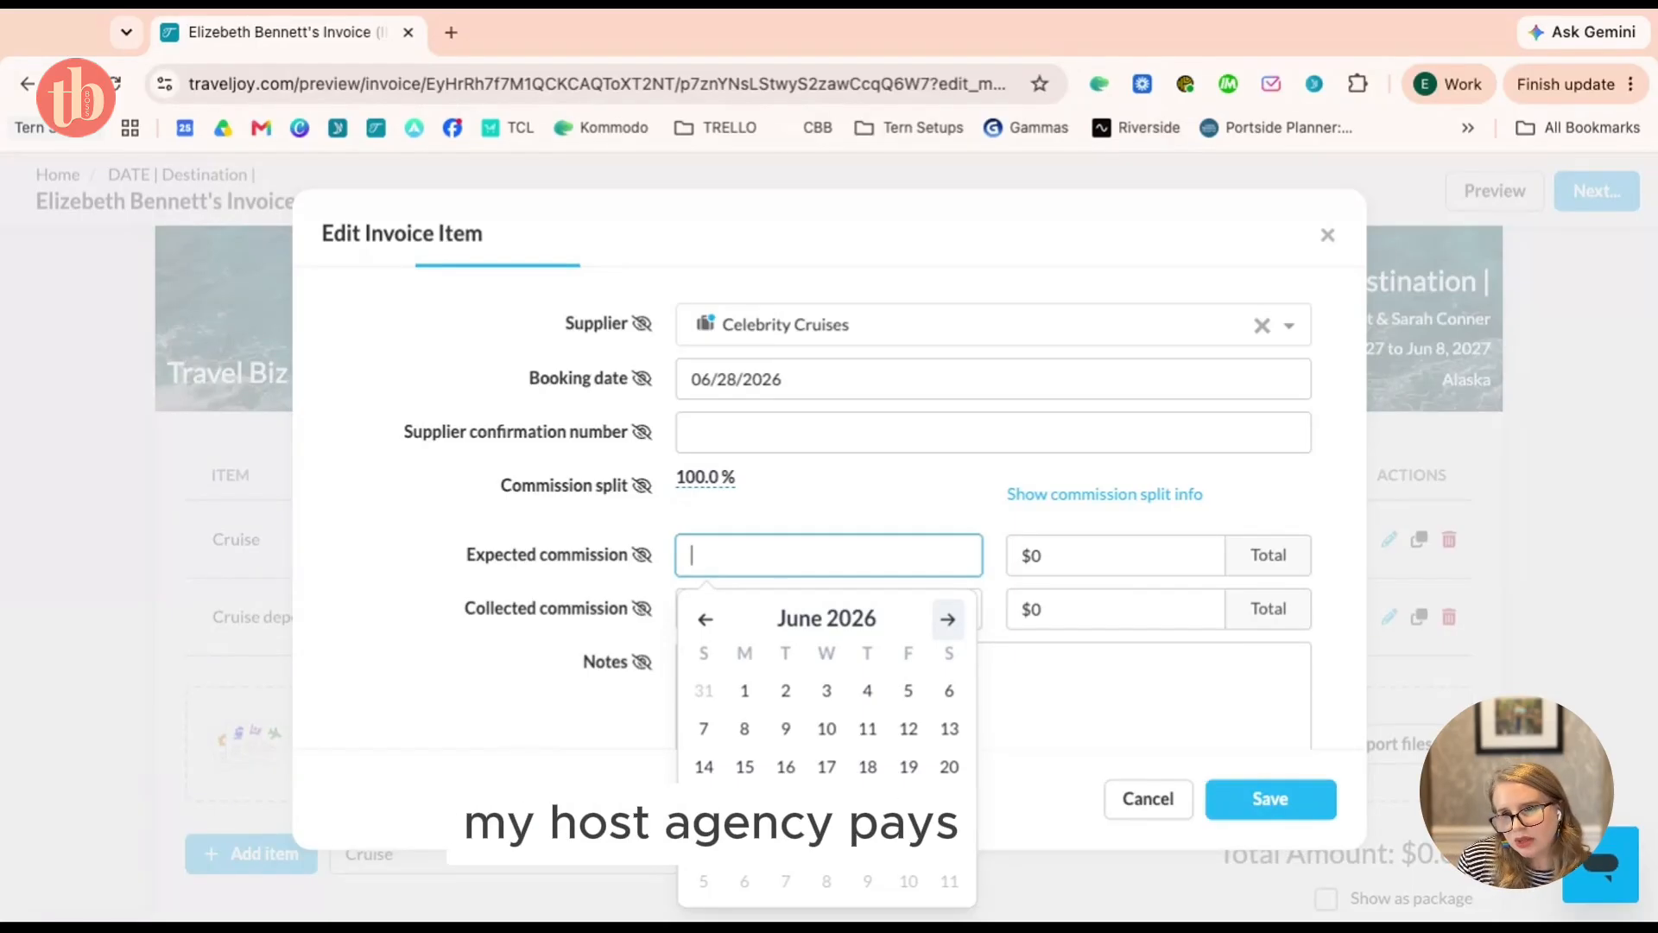
left_click(948, 618)
left_click(947, 618)
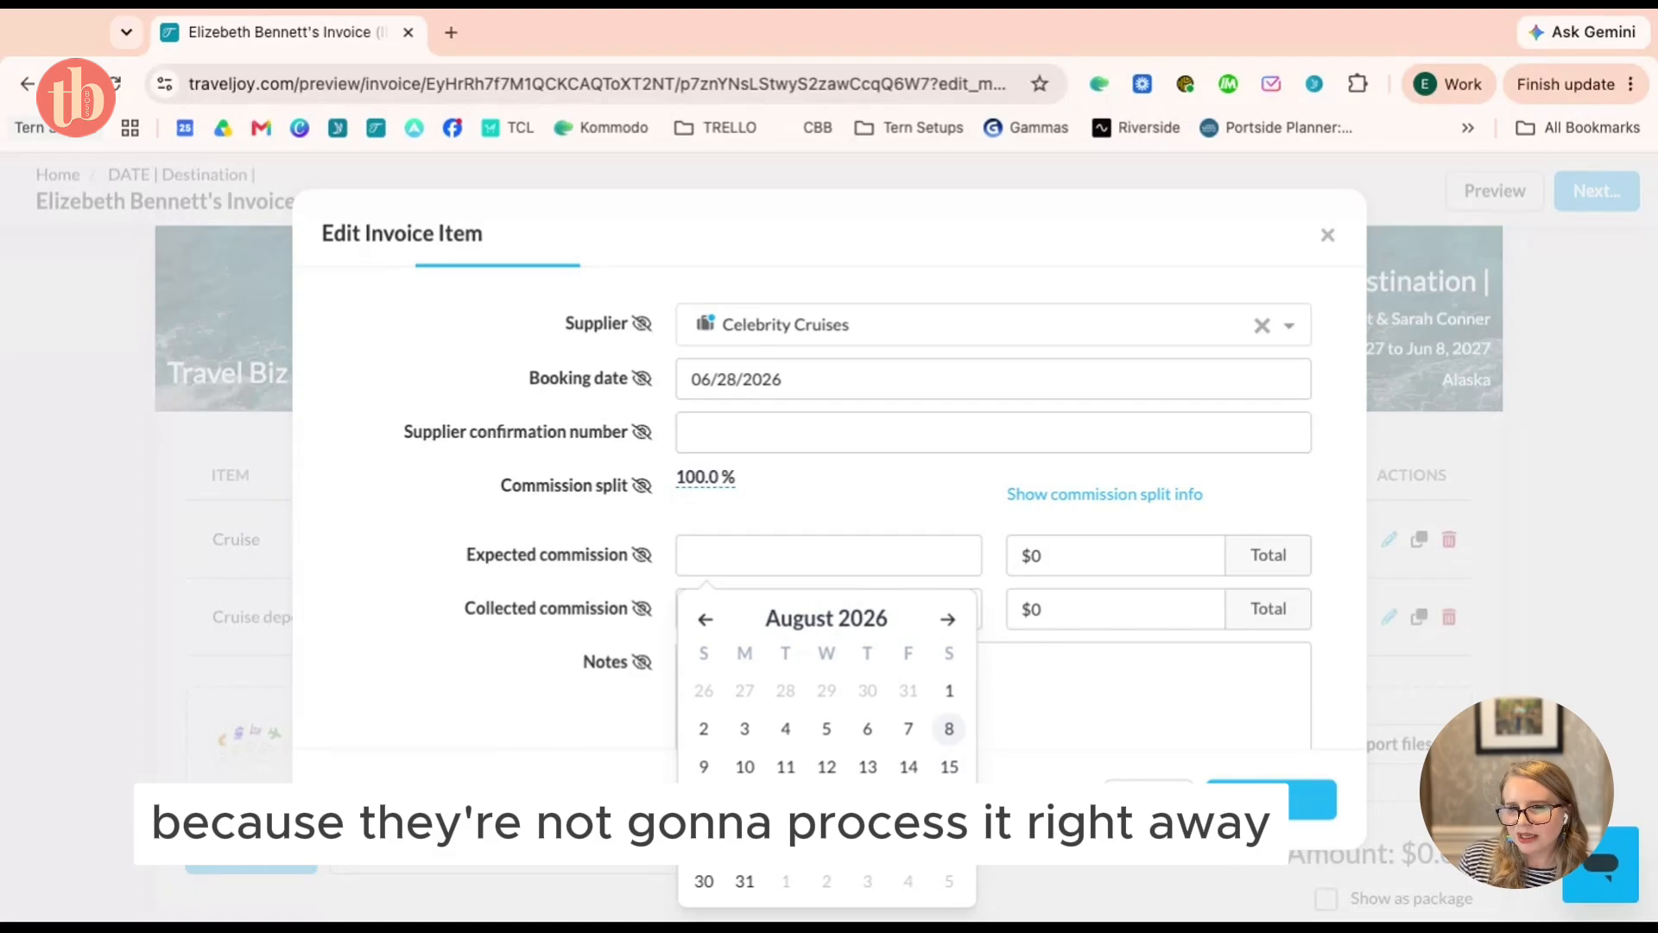
left_click(949, 766)
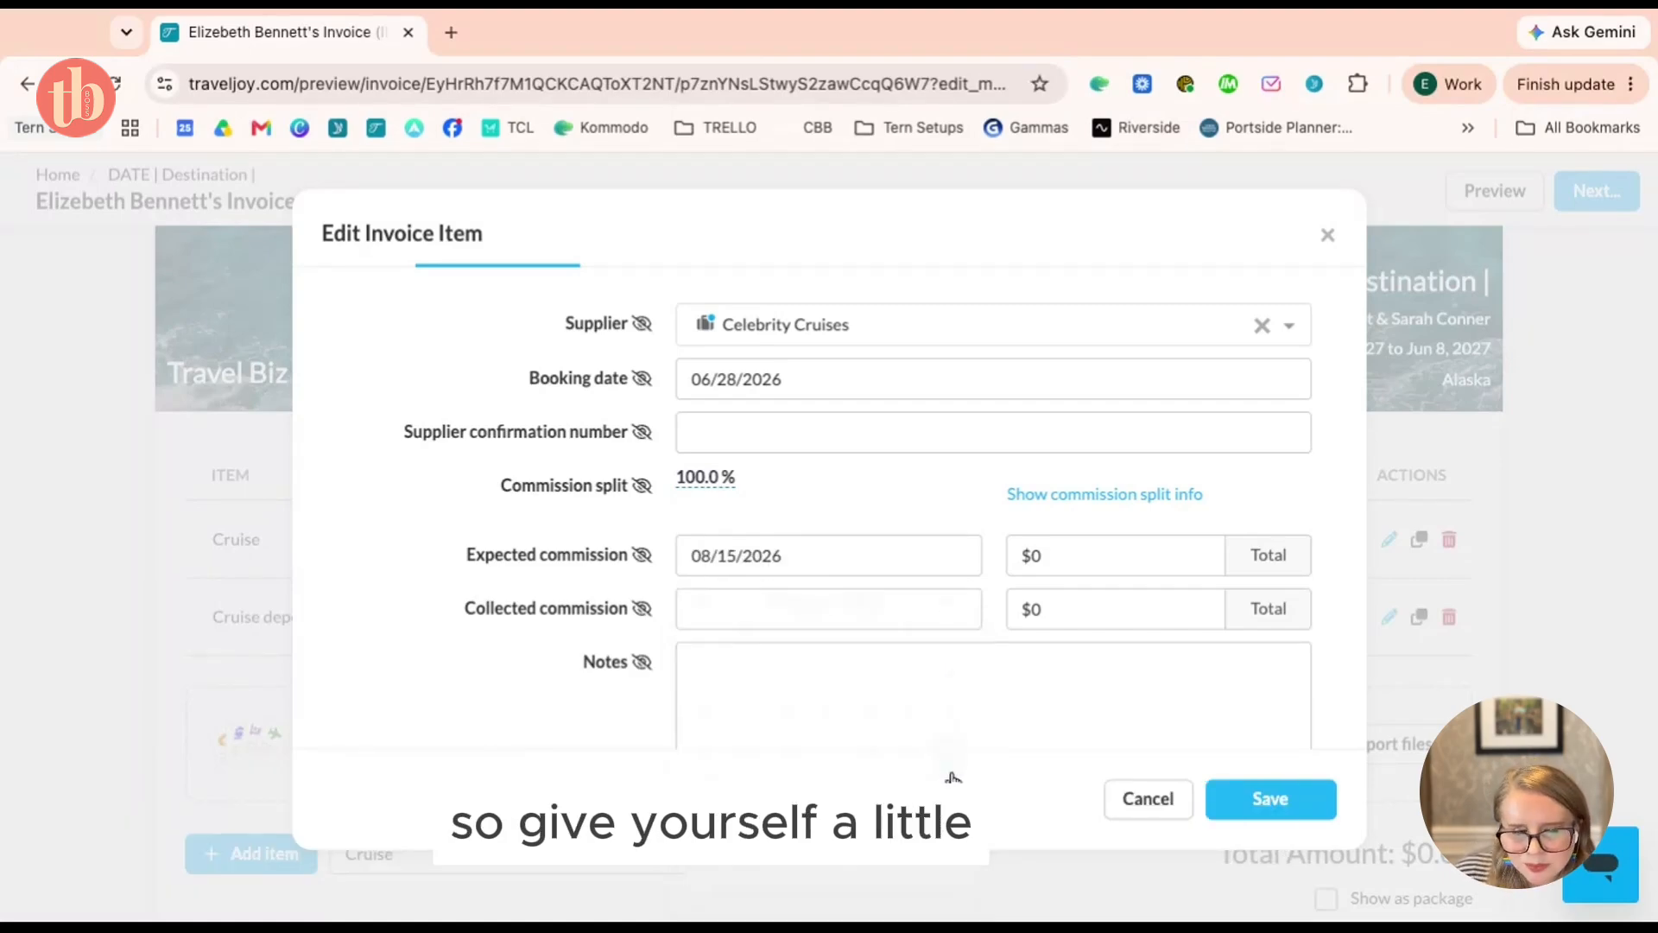
left_click(1122, 555)
type("500")
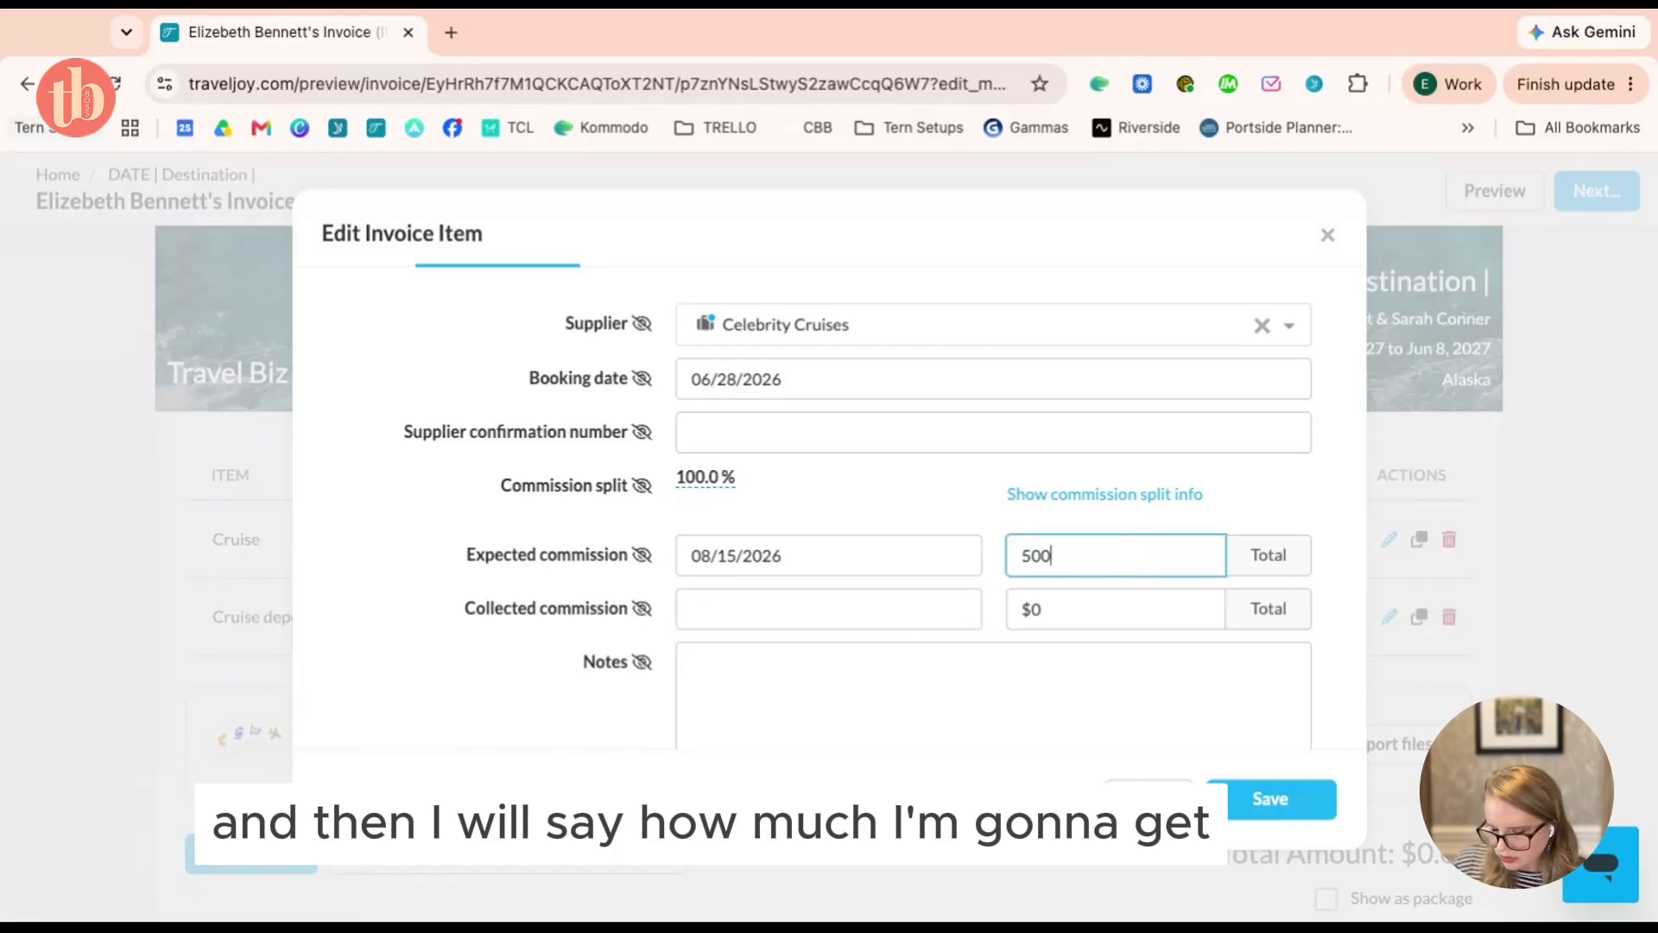
left_click(490, 631)
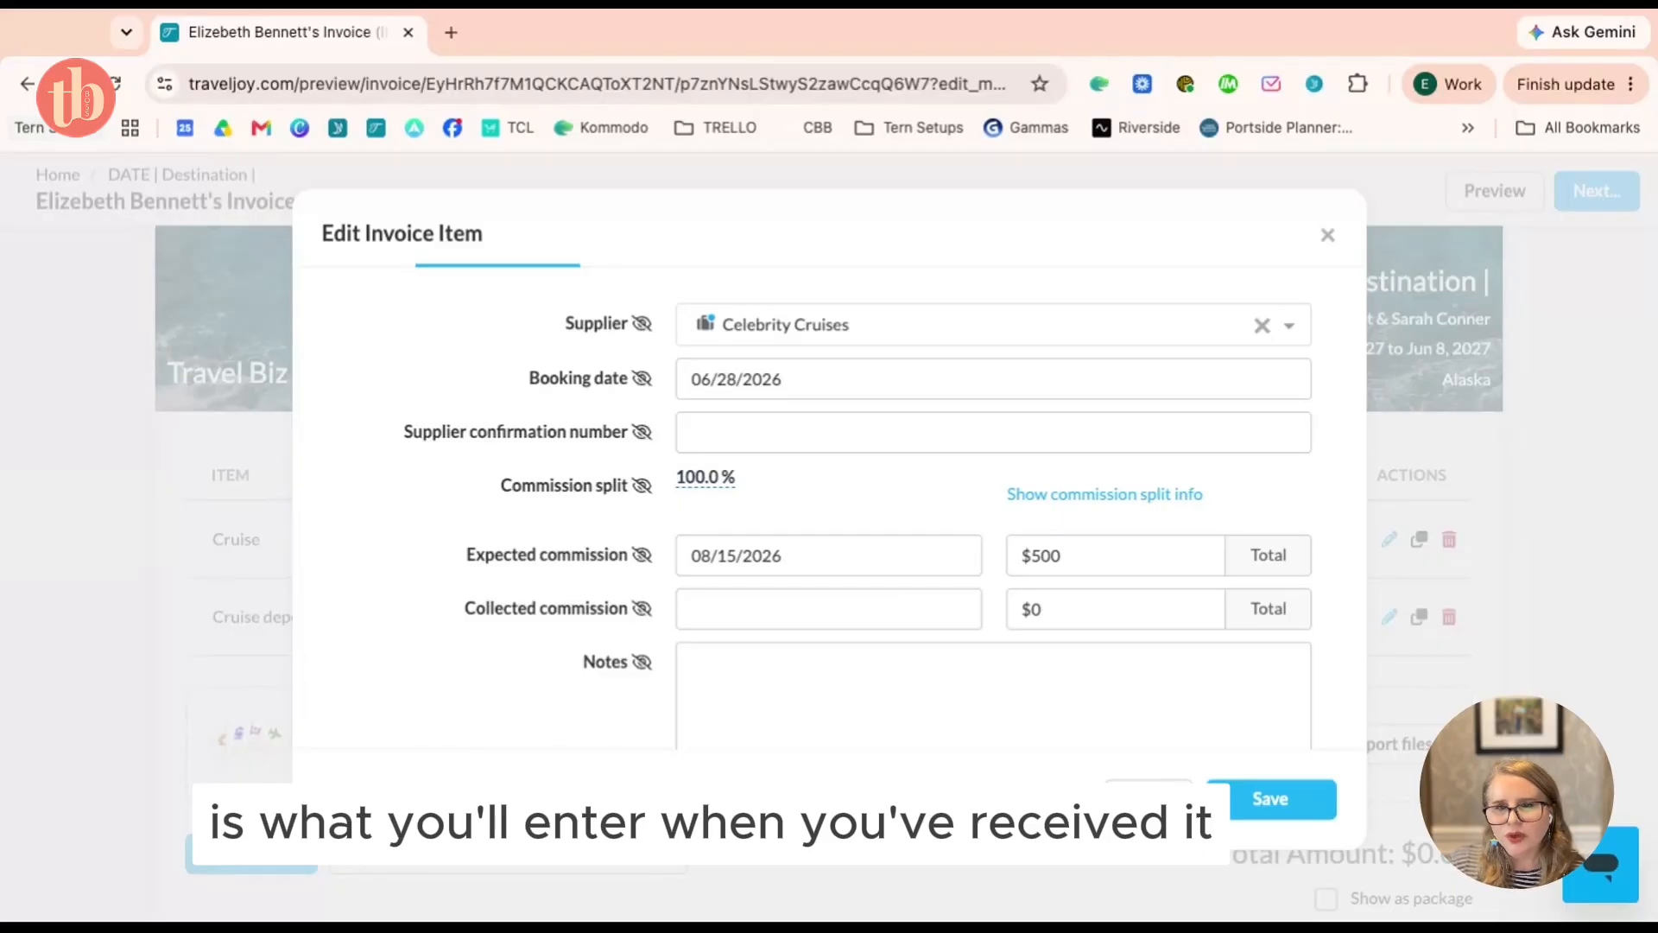
left_click(1323, 810)
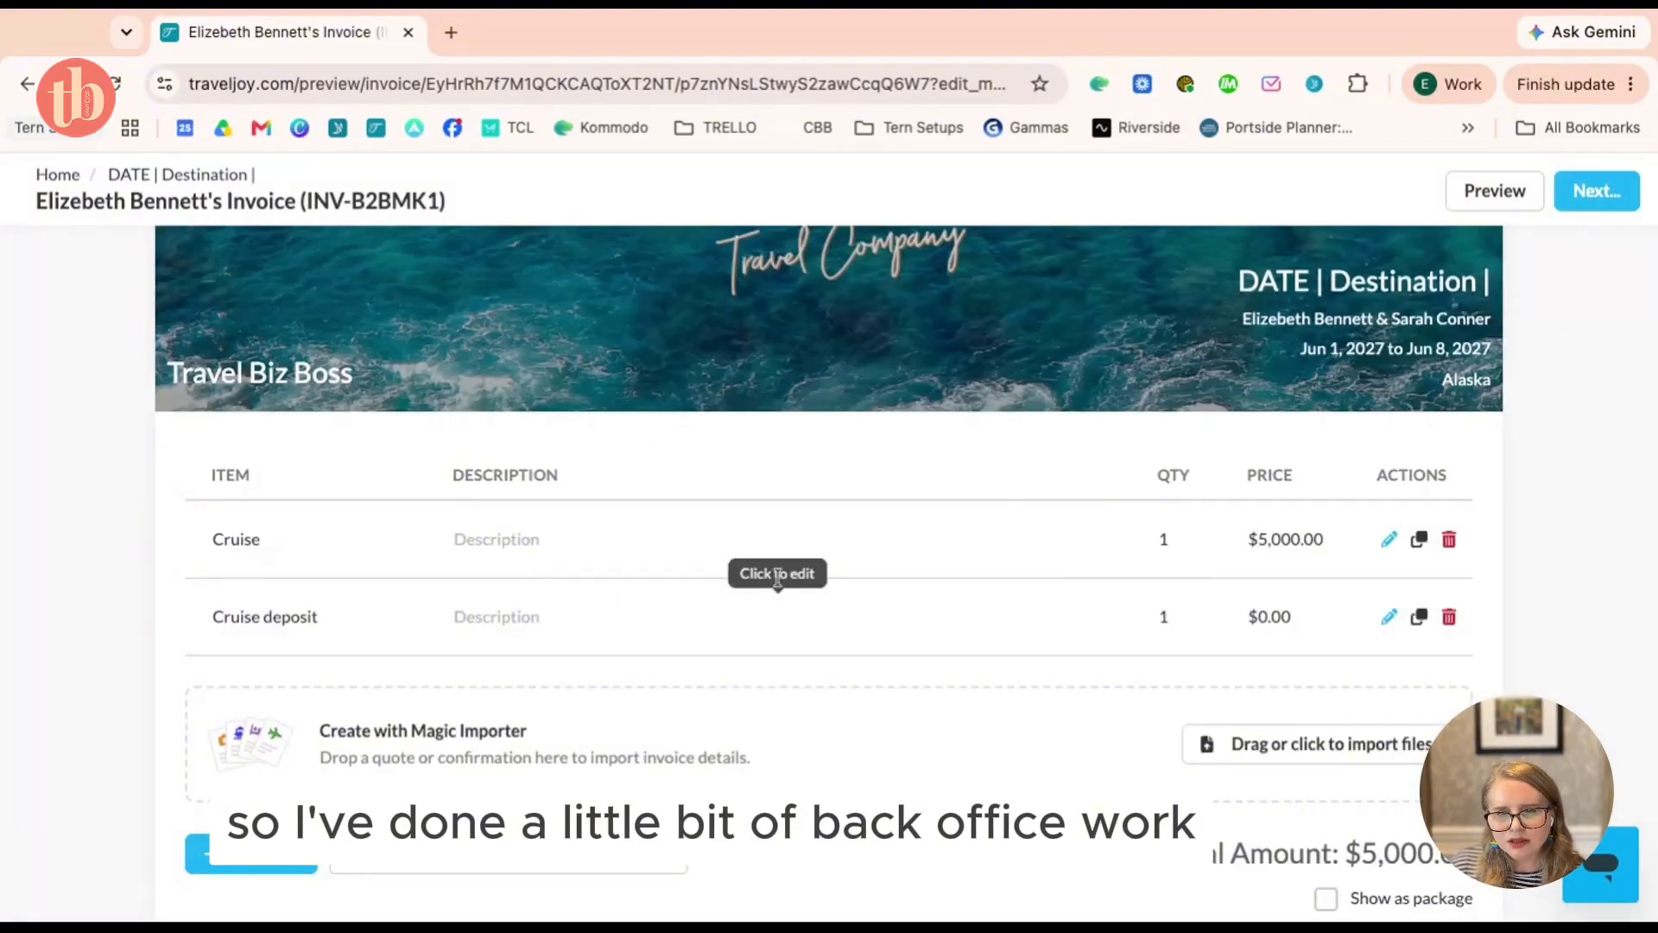
Switch the payment schedule to deposit and final payment with a $200 deposit
scroll(769, 488, "down", 7)
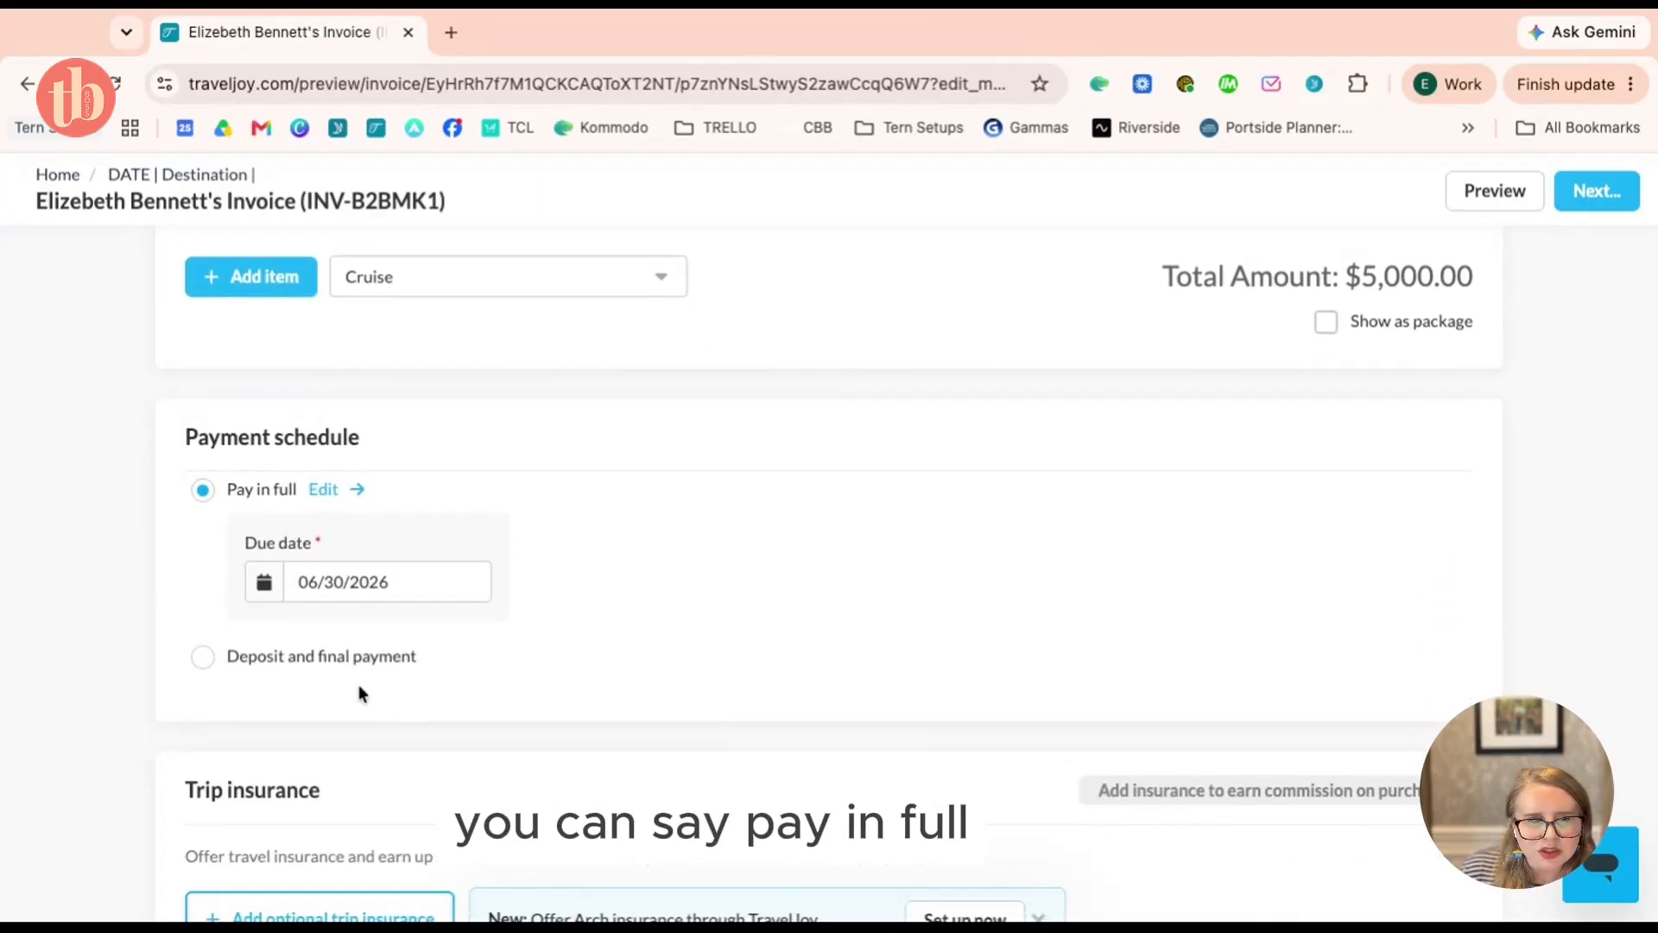
left_click(234, 661)
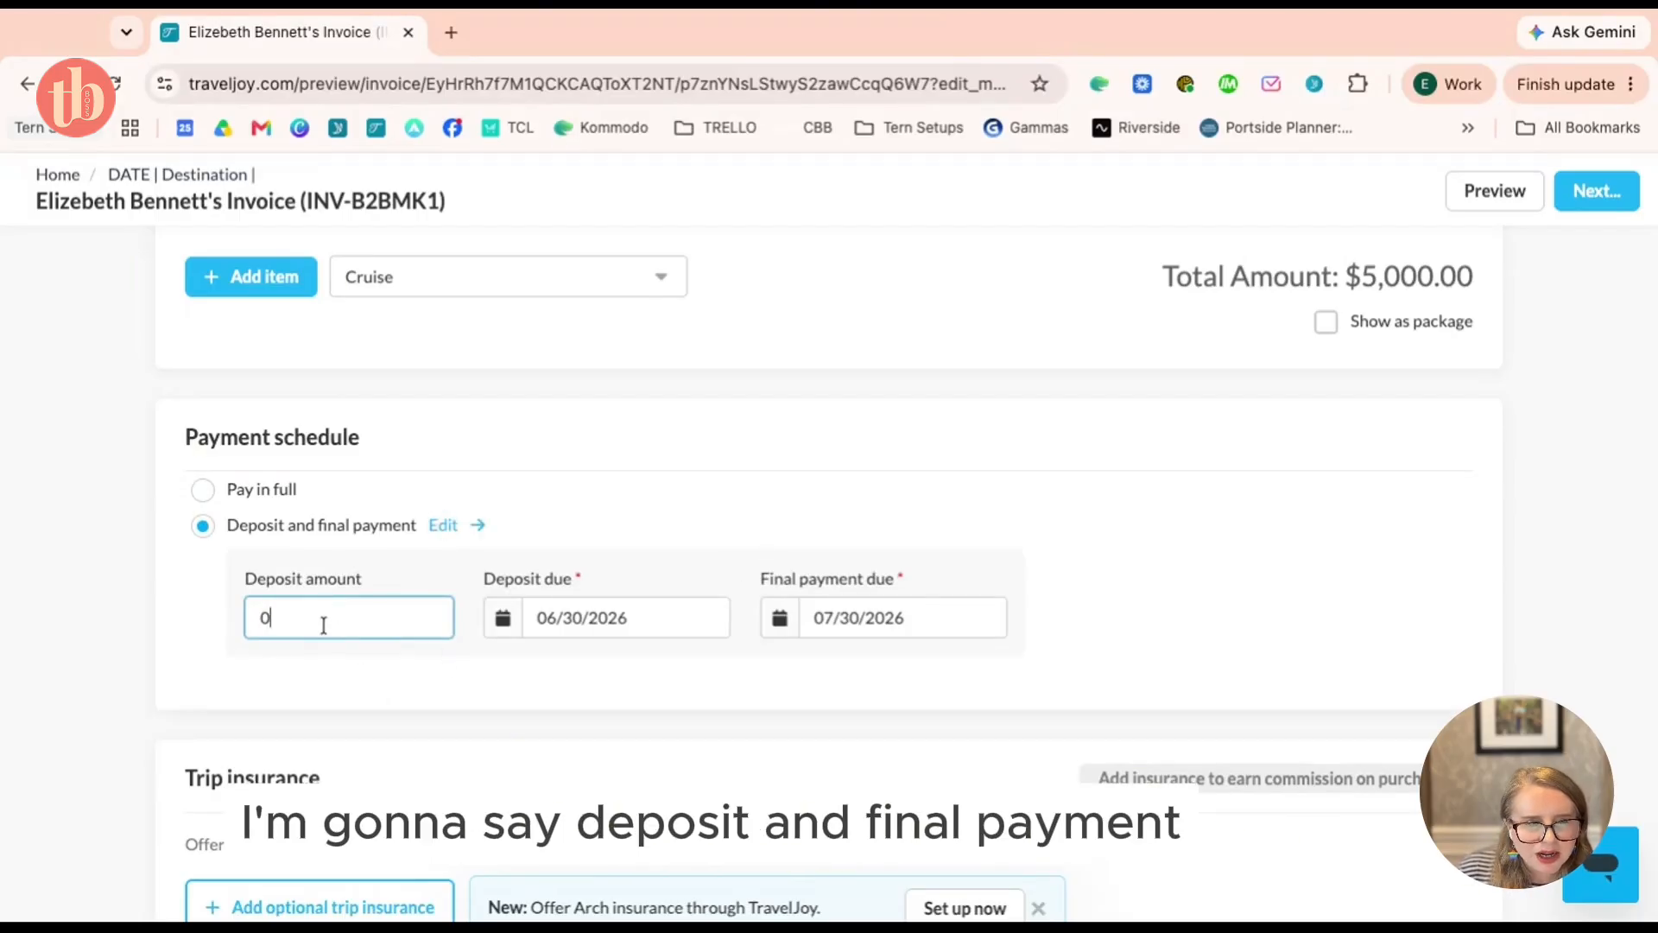
type("200")
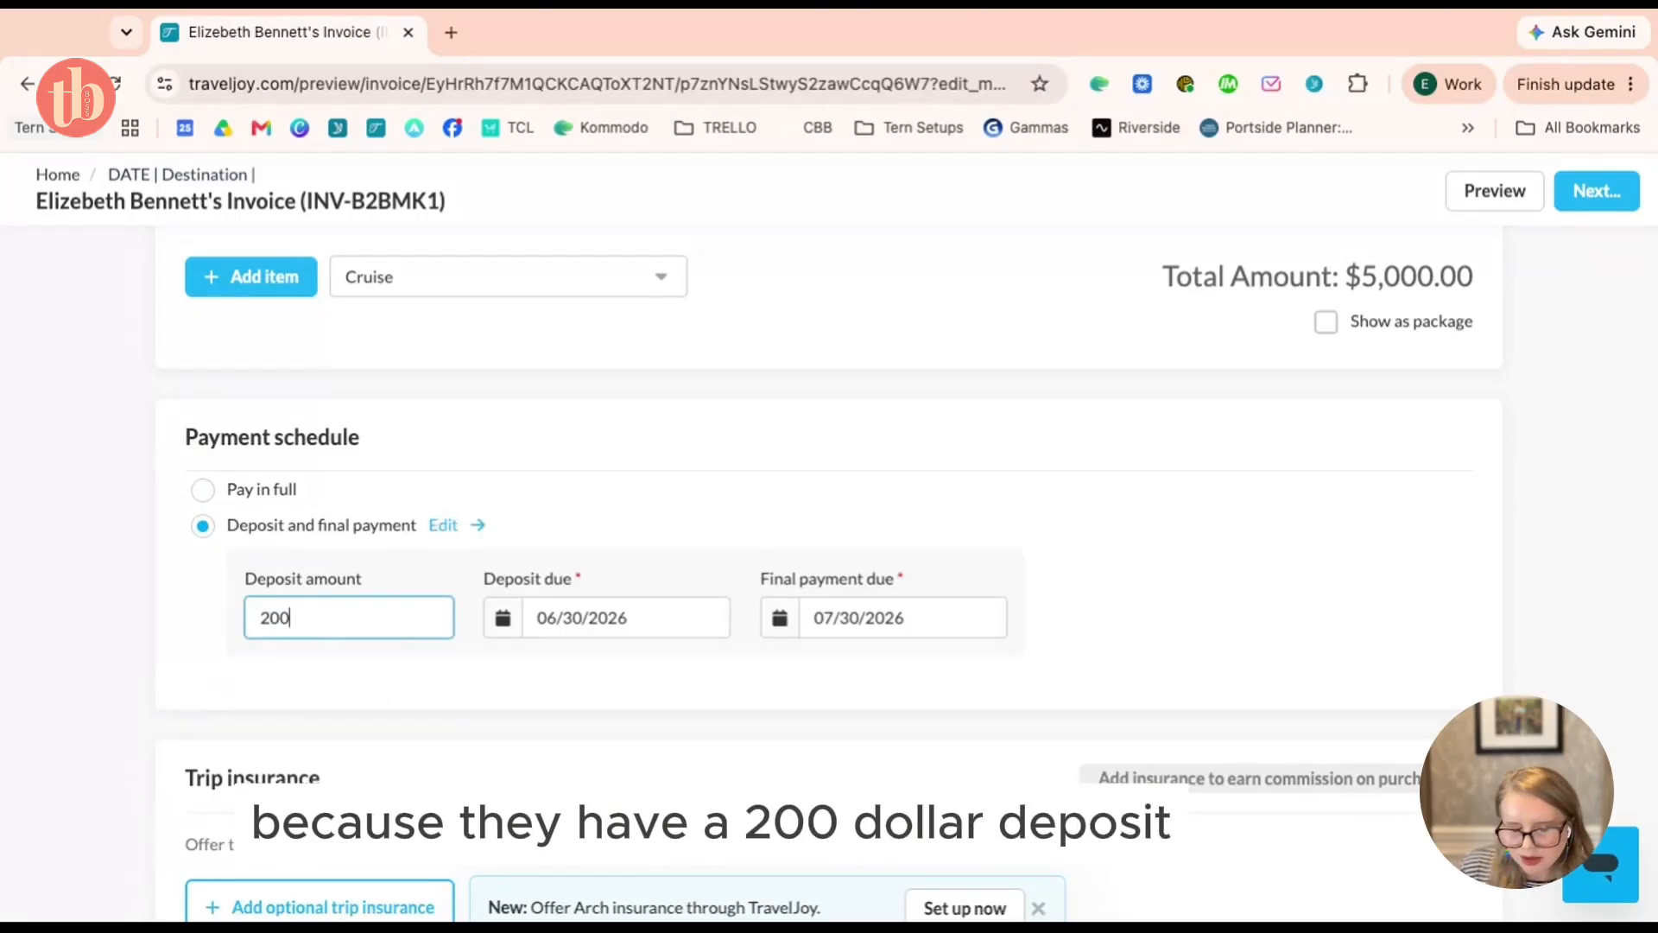
left_click(744, 658)
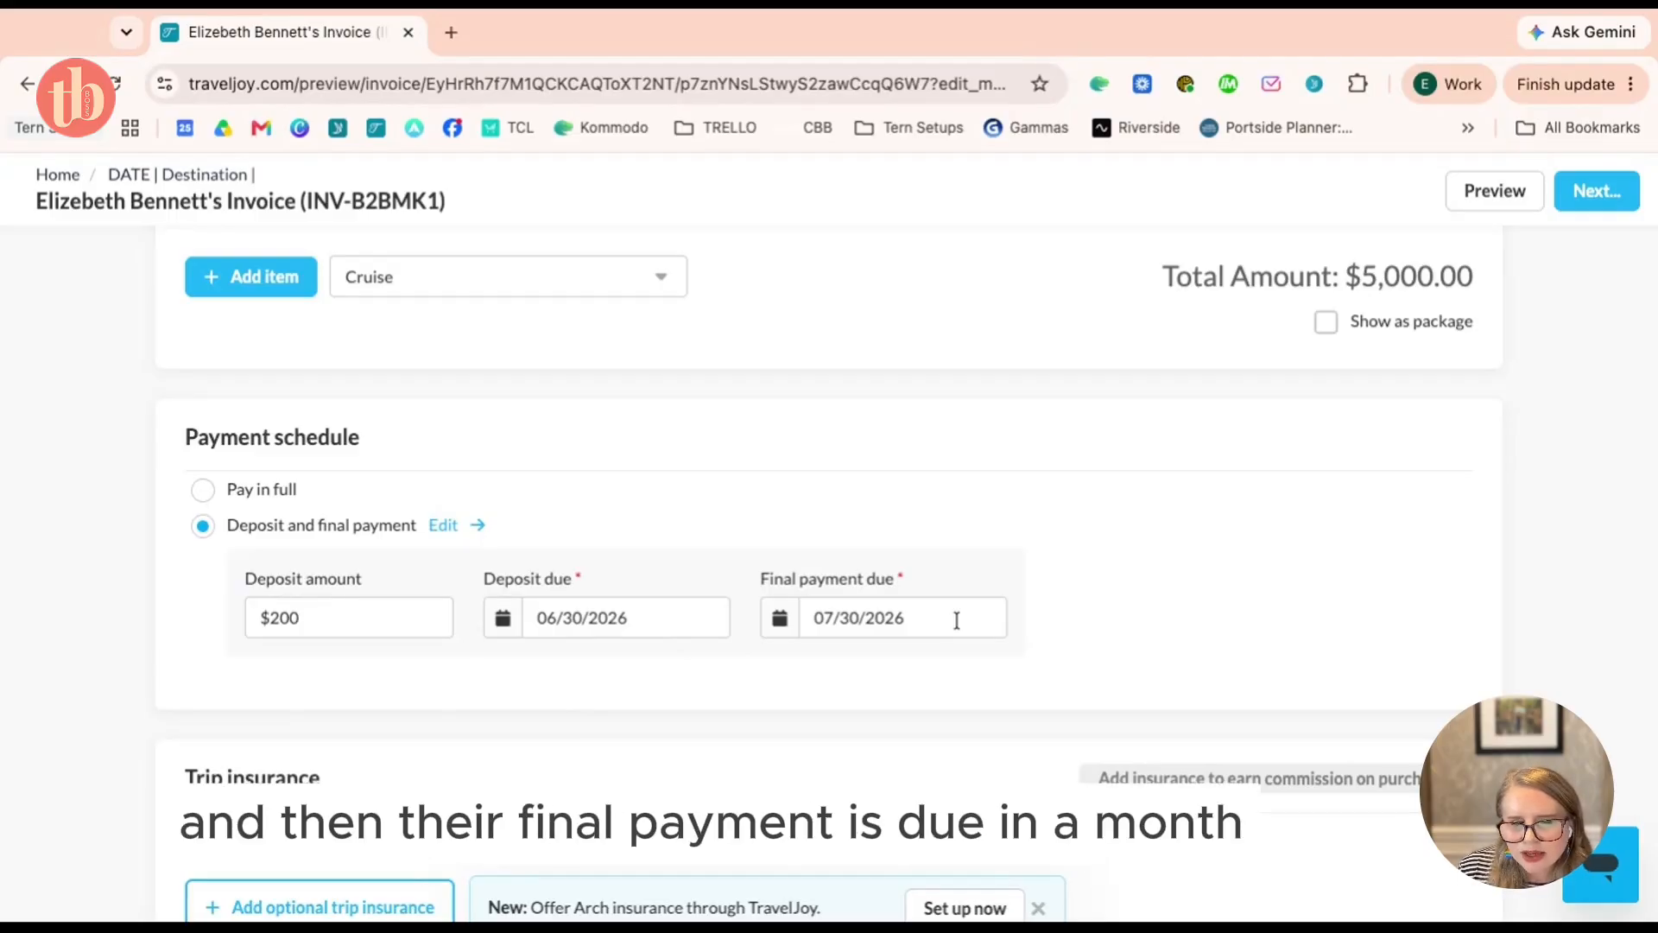
scroll(829, 570, "down", 5)
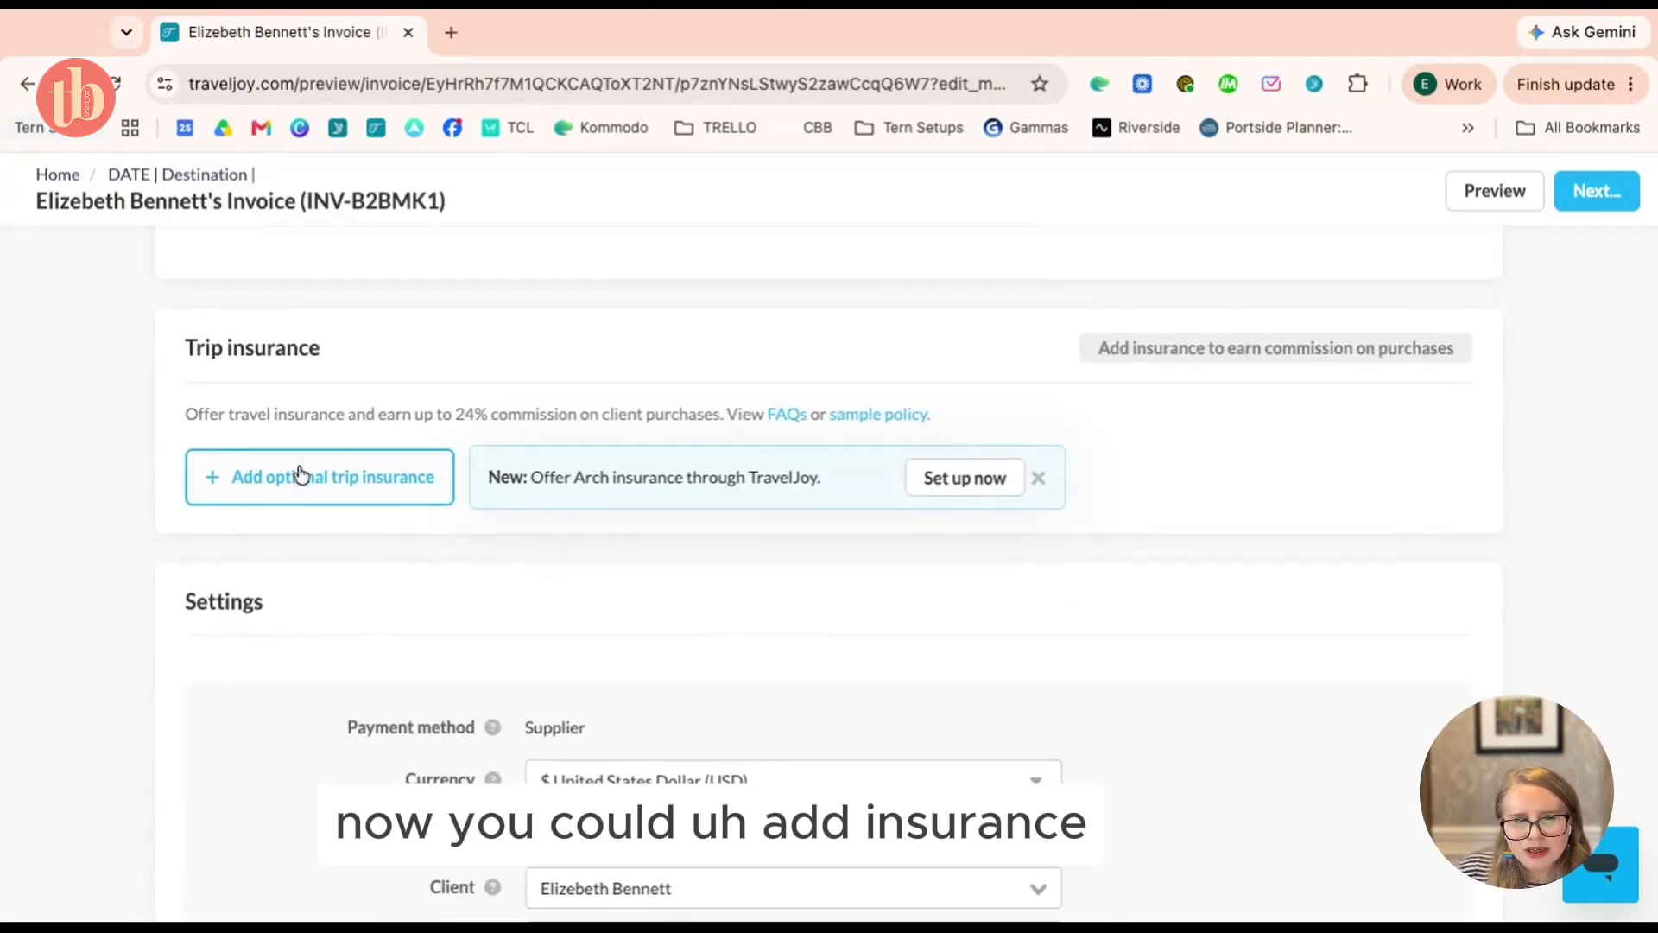
Apply the 'Celebrity Credit Card Auth Terms & Conditions' template to the invoice
scroll(304, 478, "down", 5)
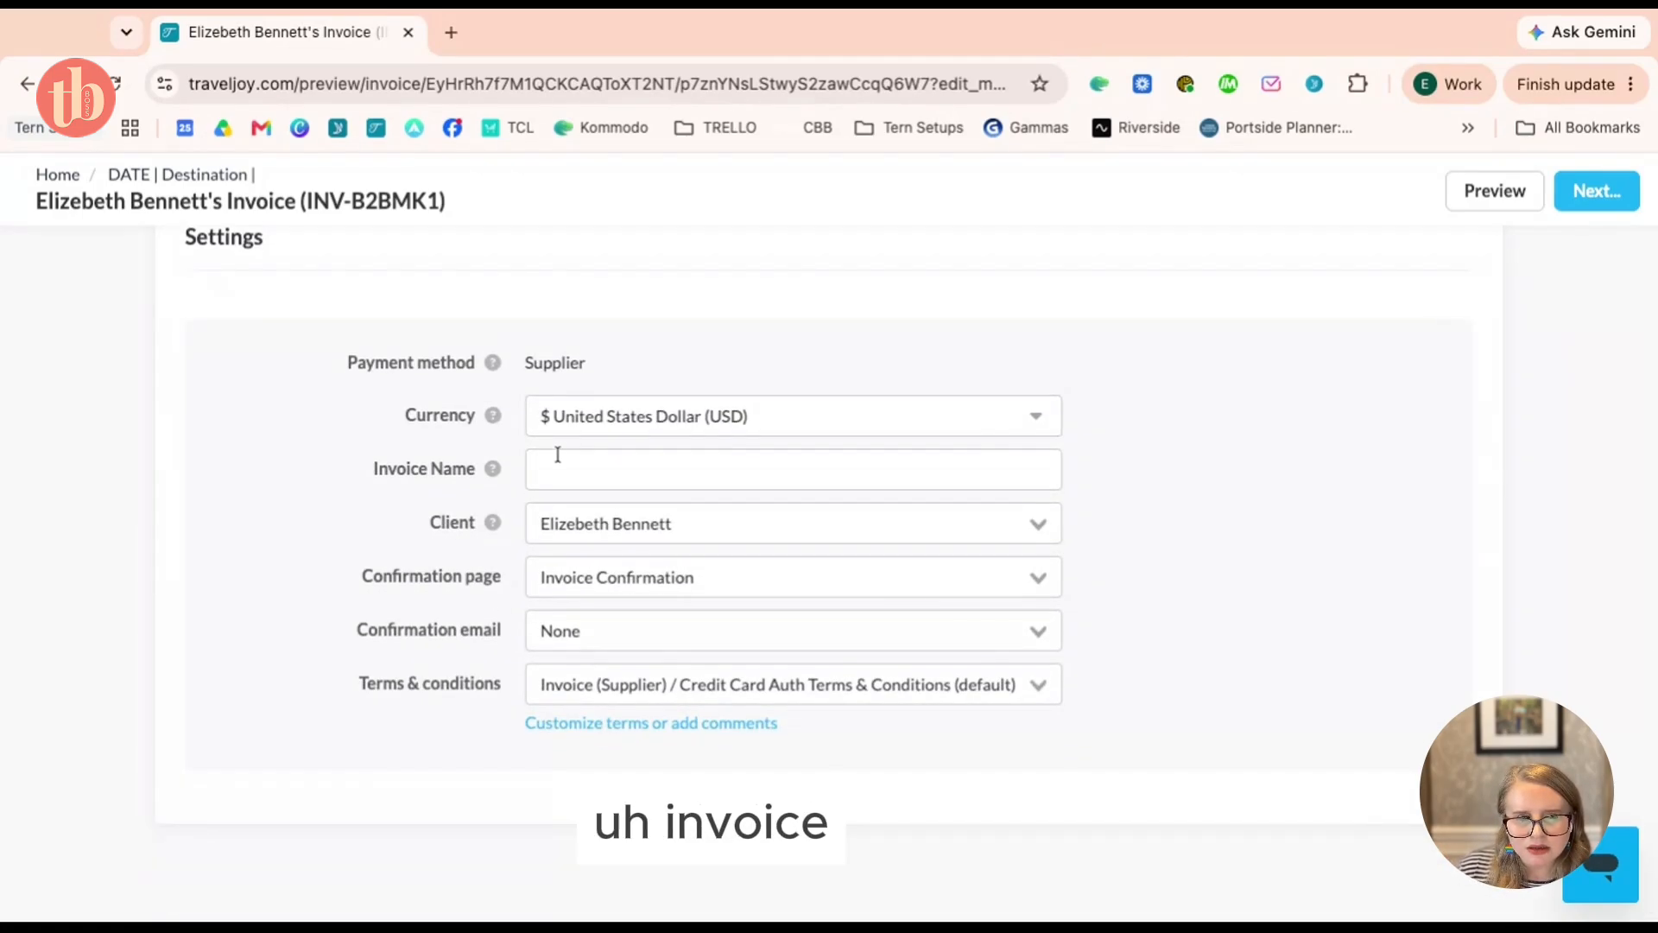
scroll(444, 578, "down", 1)
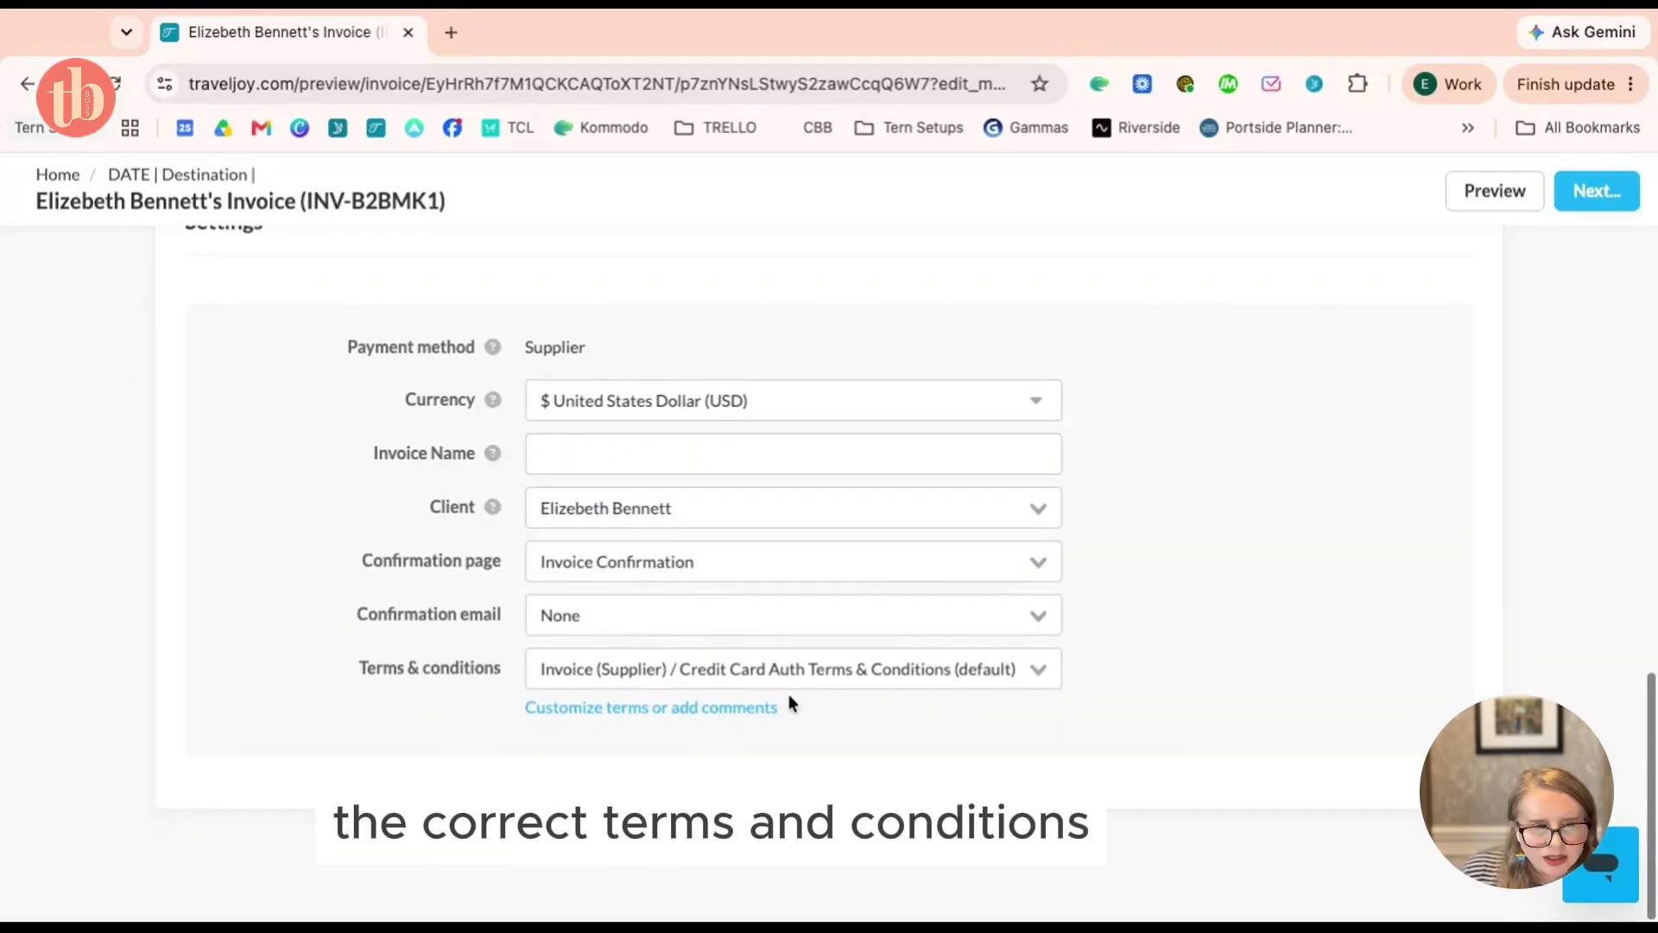
scroll(839, 680, "up", 1)
left_click(917, 698)
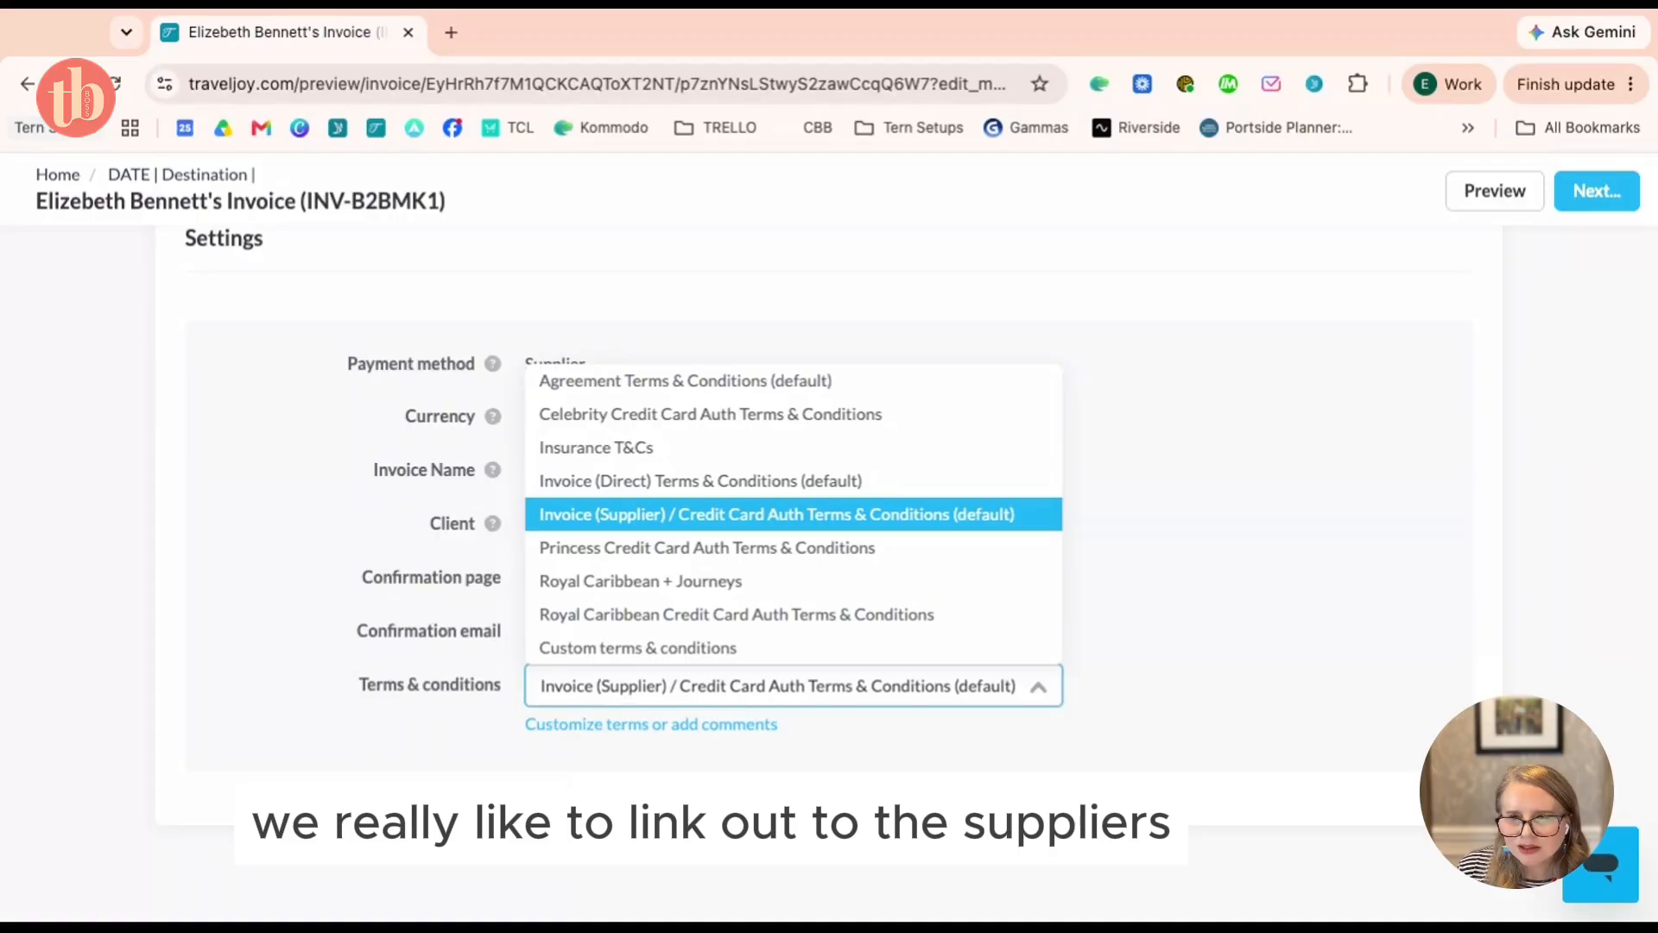
left_click(633, 423)
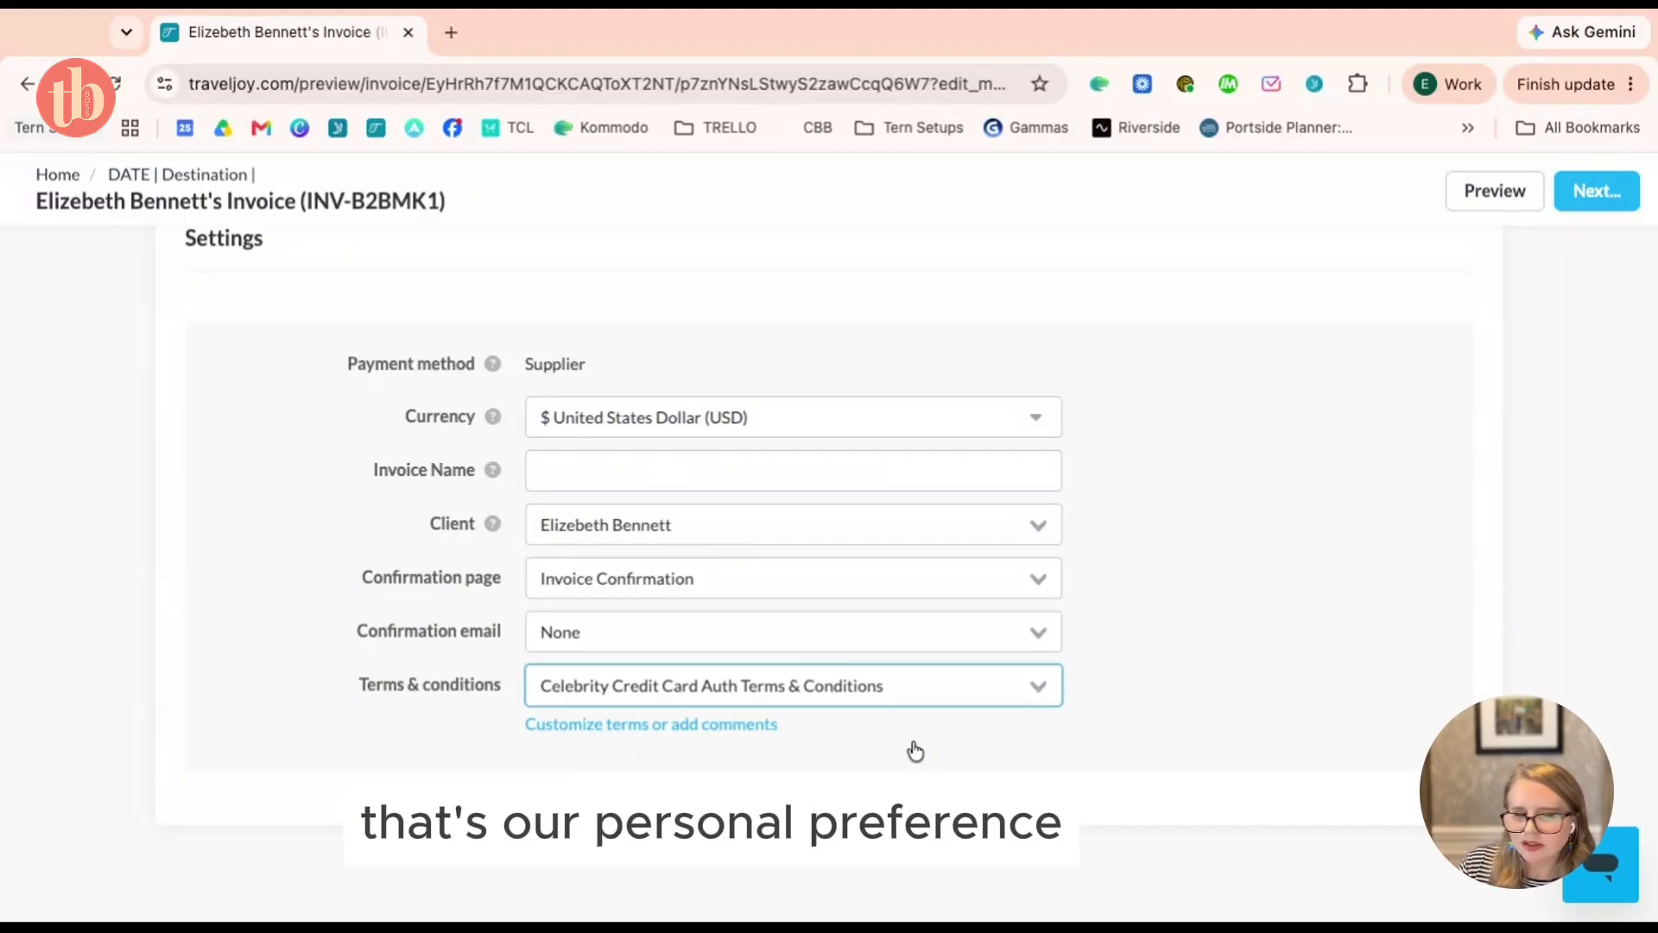
Name the invoice 'Cruise Invoice'
scroll(922, 750, "up", 1)
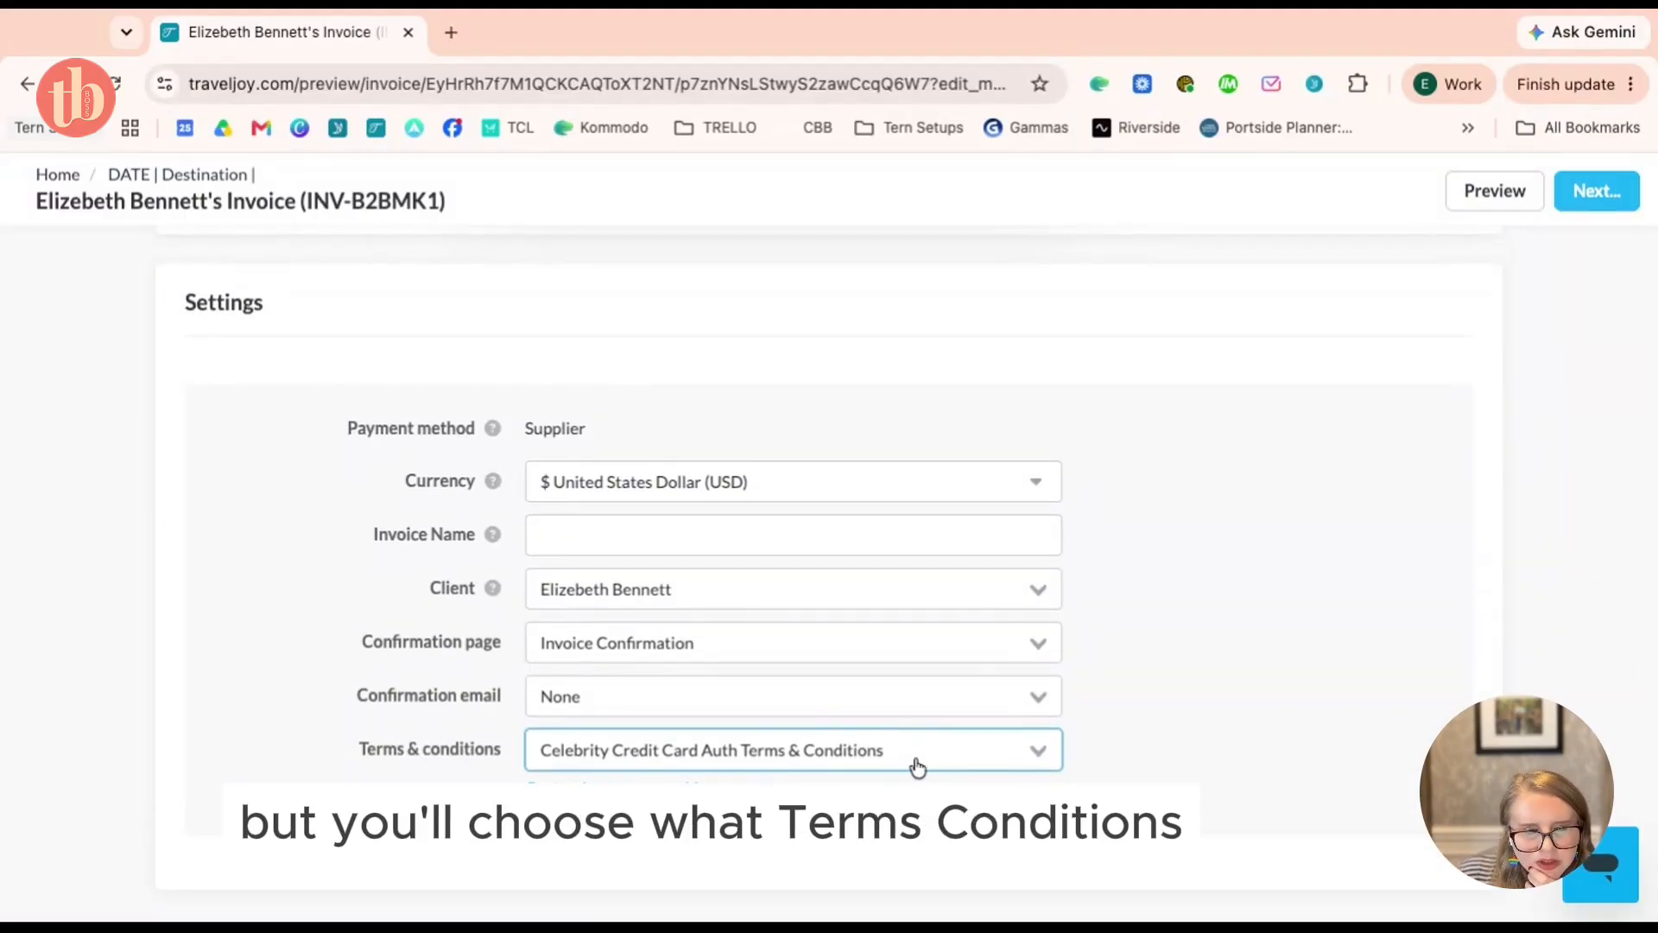
scroll(918, 766, "up", 1)
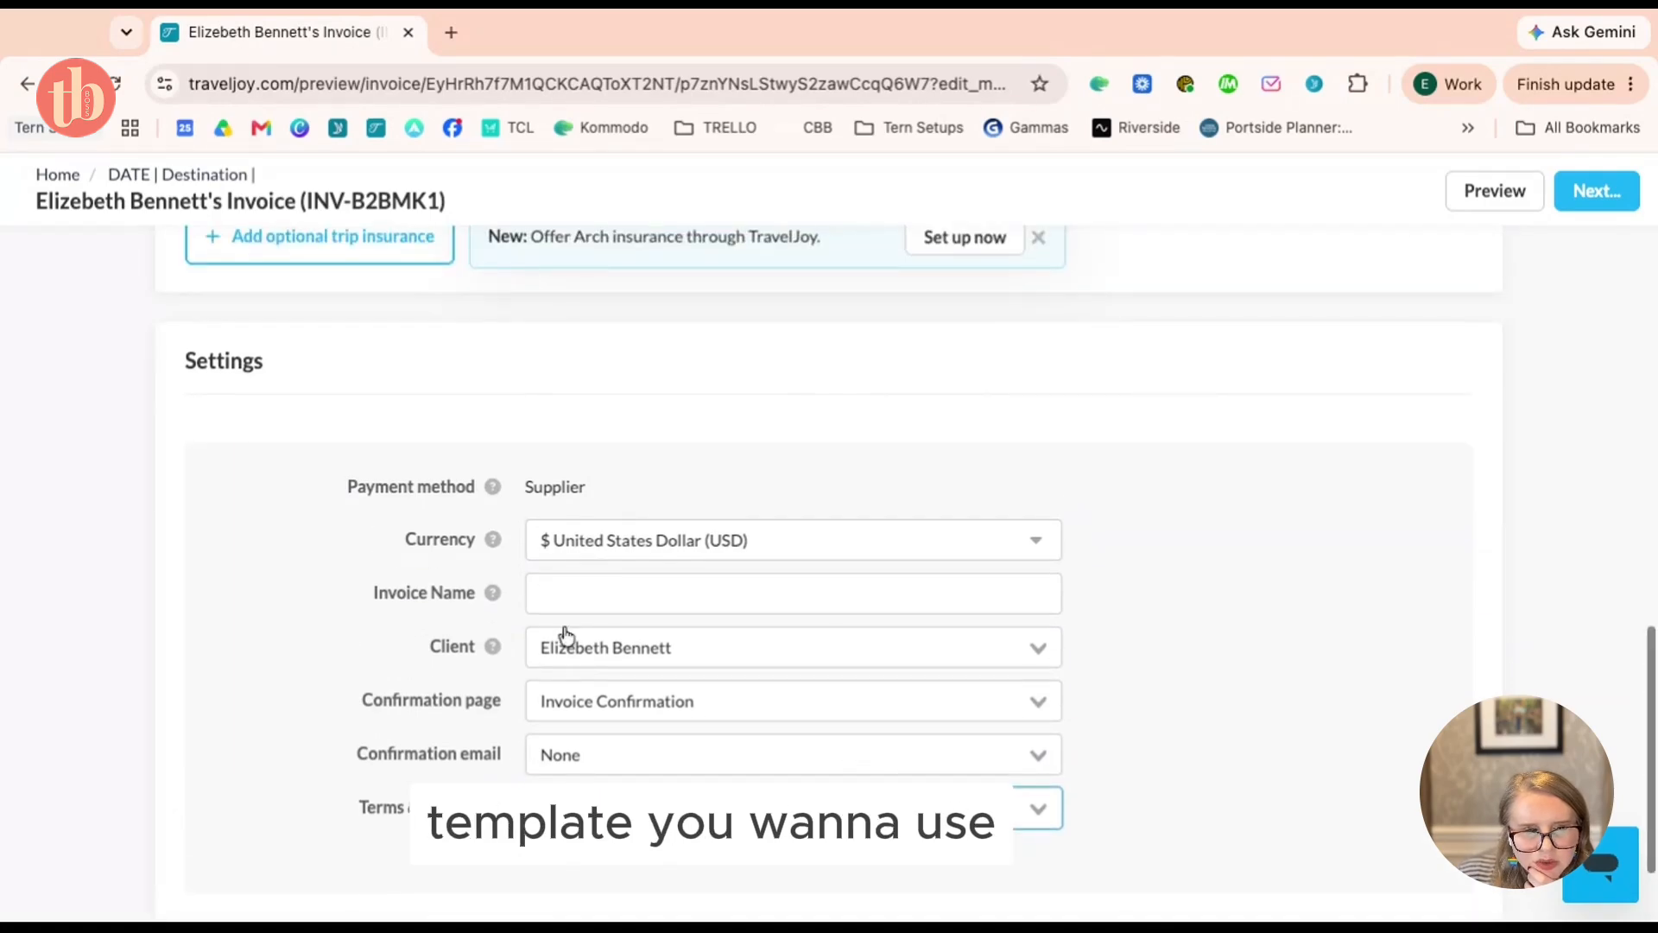
left_click(574, 587)
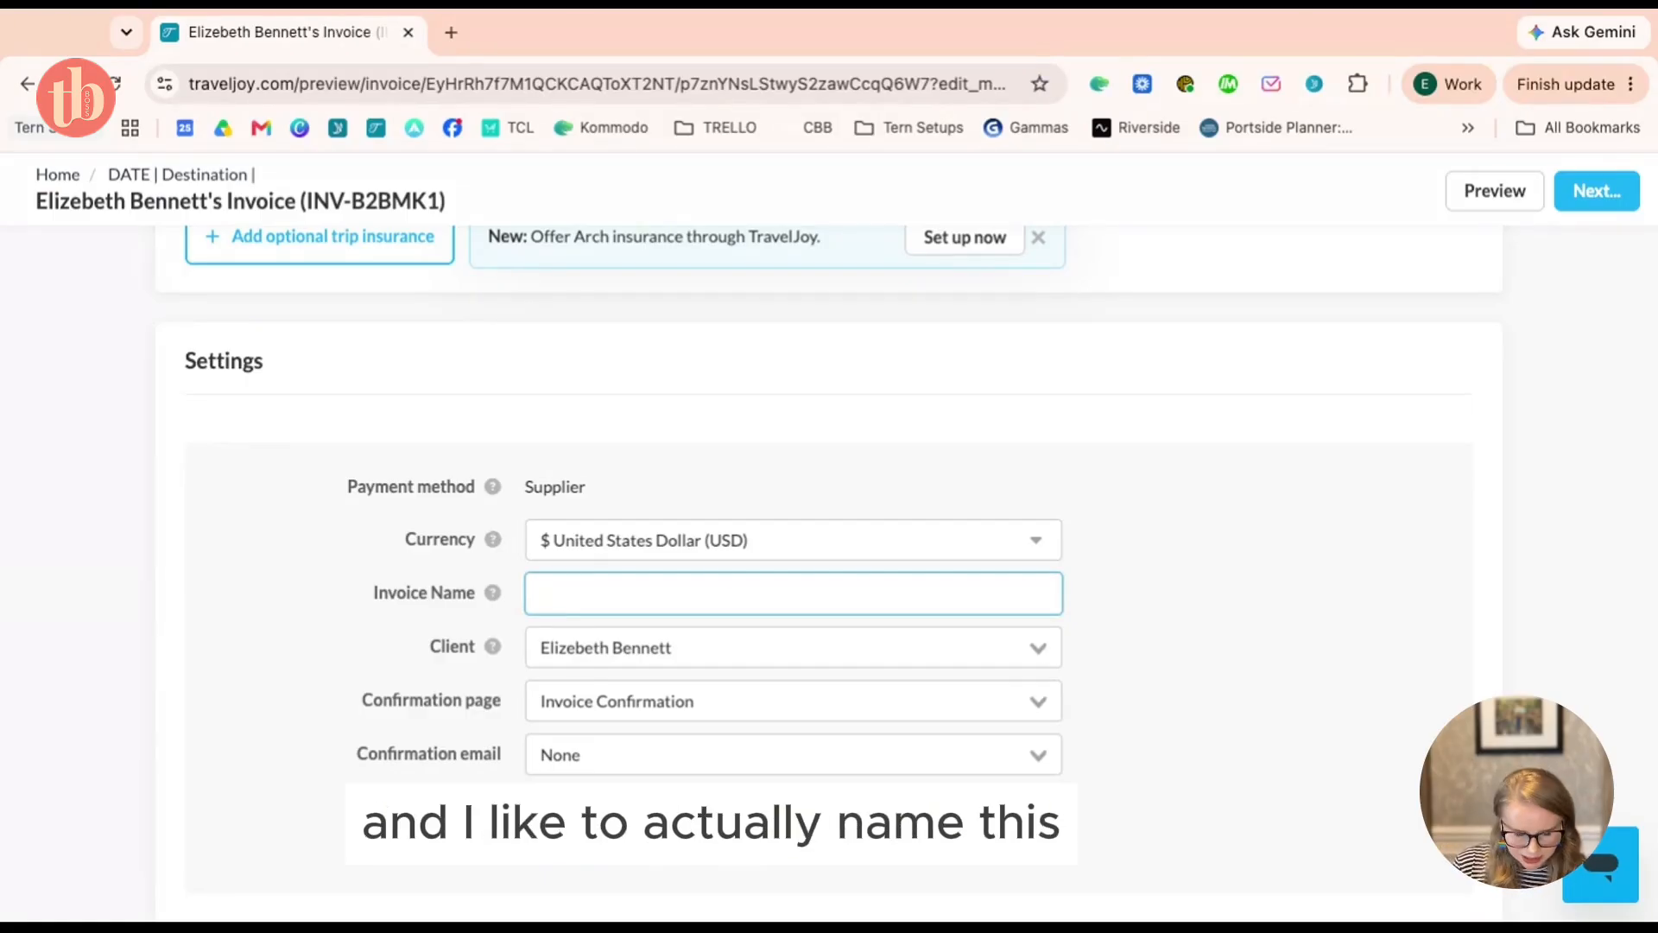
type("ebrity")
key("super+a")
type("C")
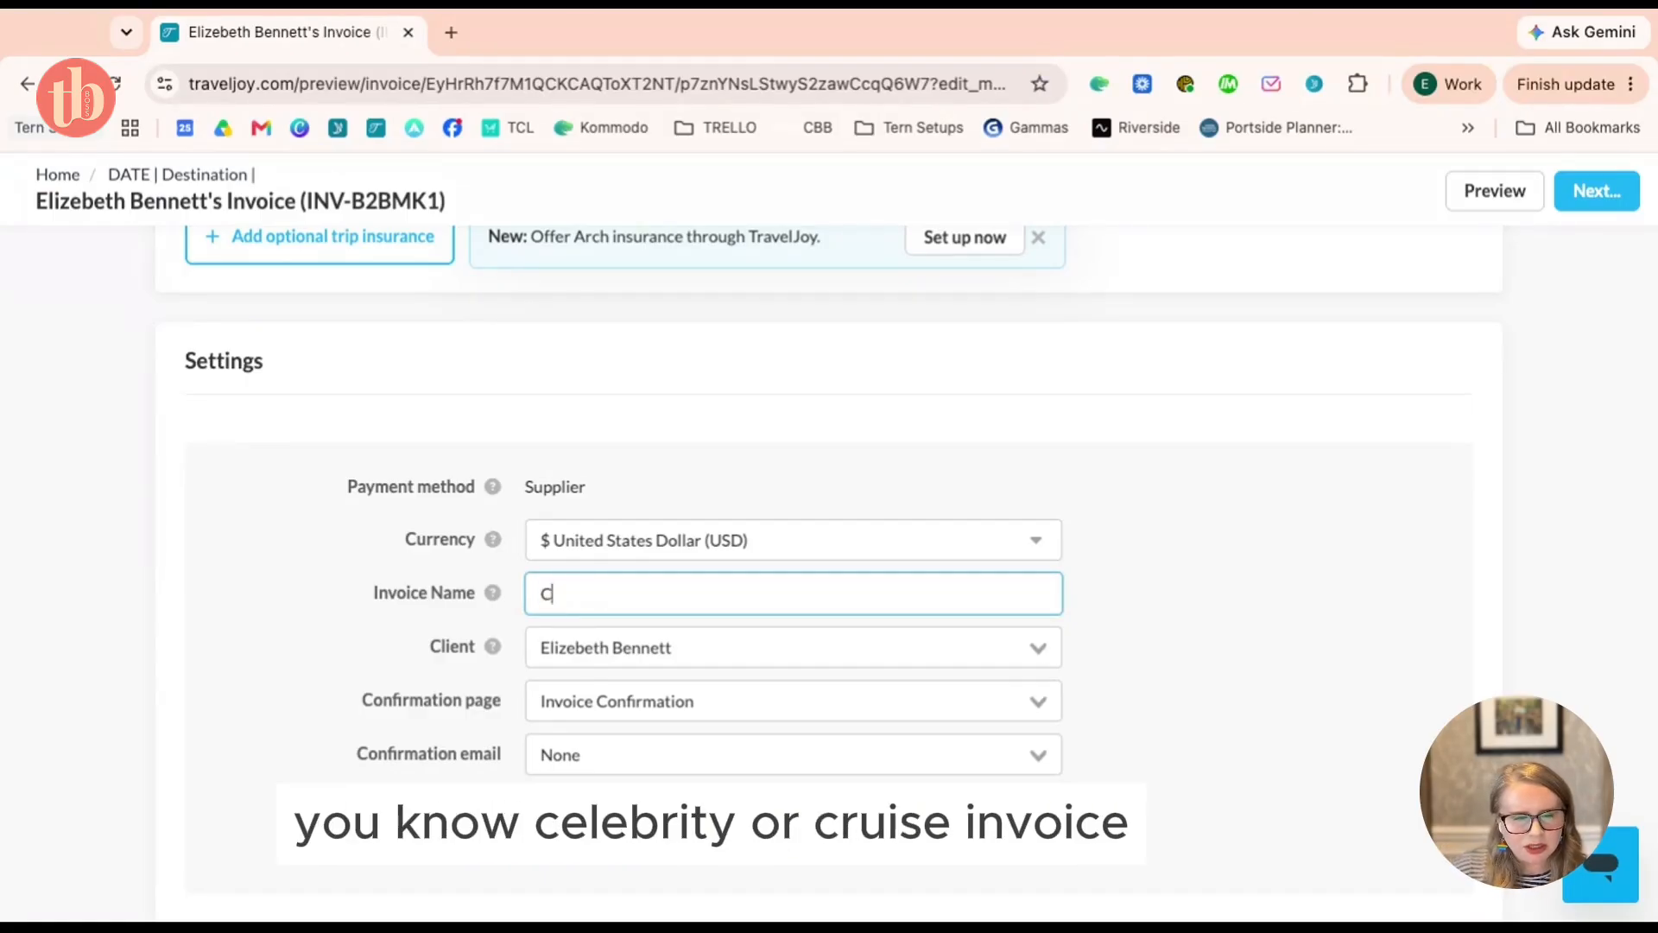
type("ruise Invoice")
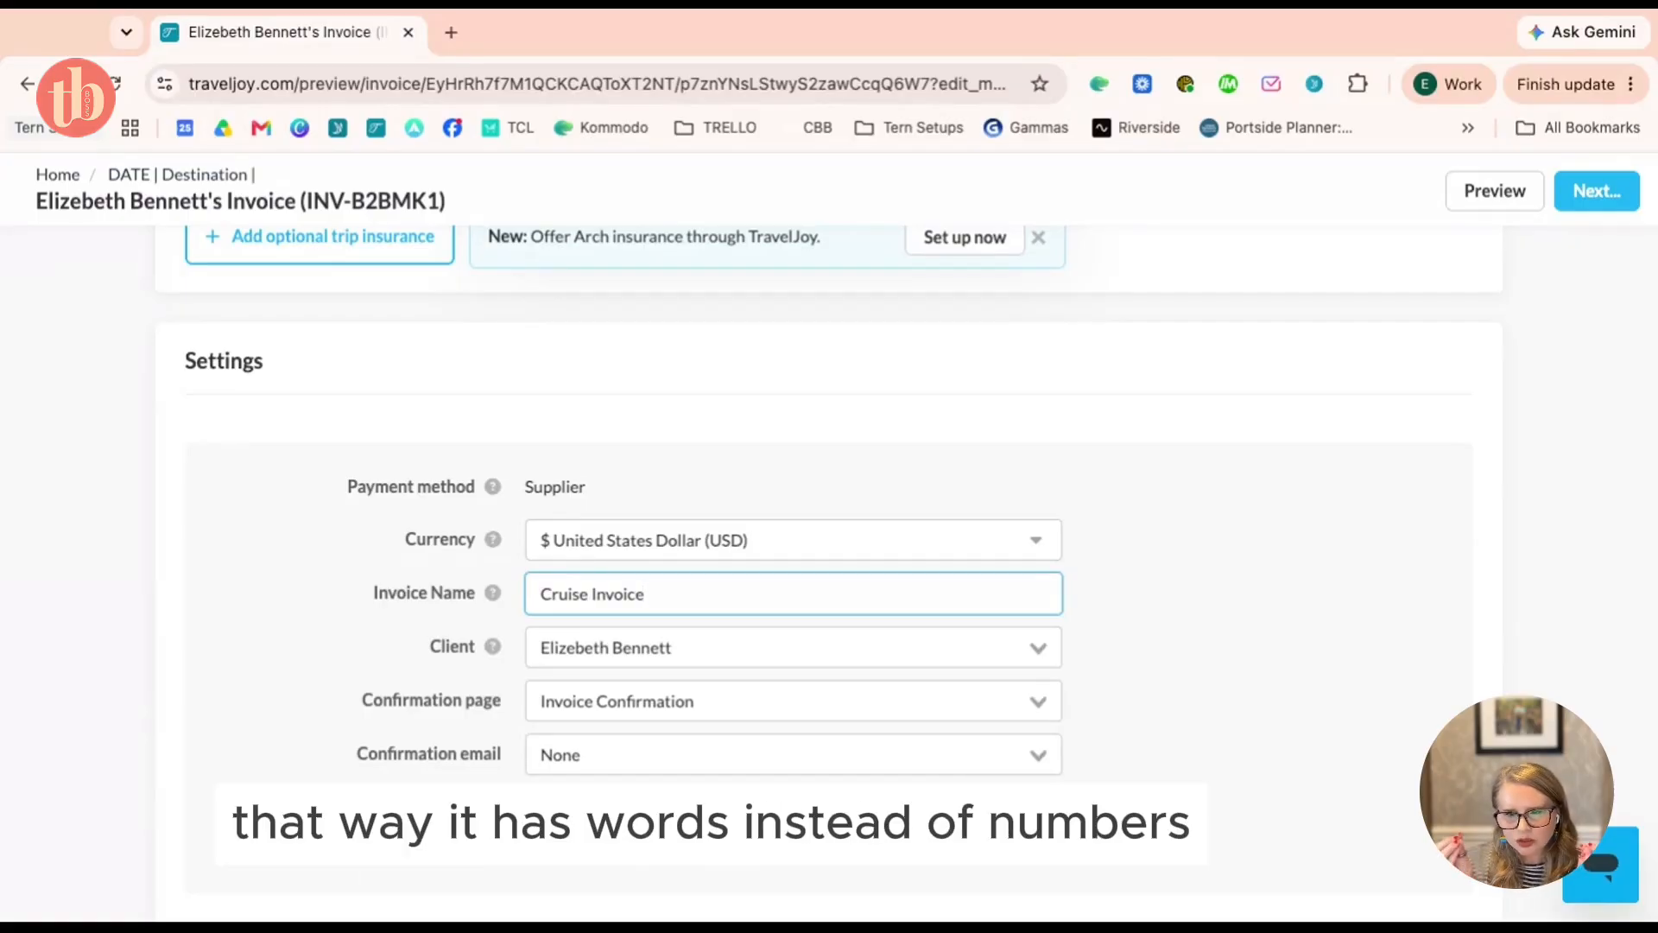
left_click(1250, 665)
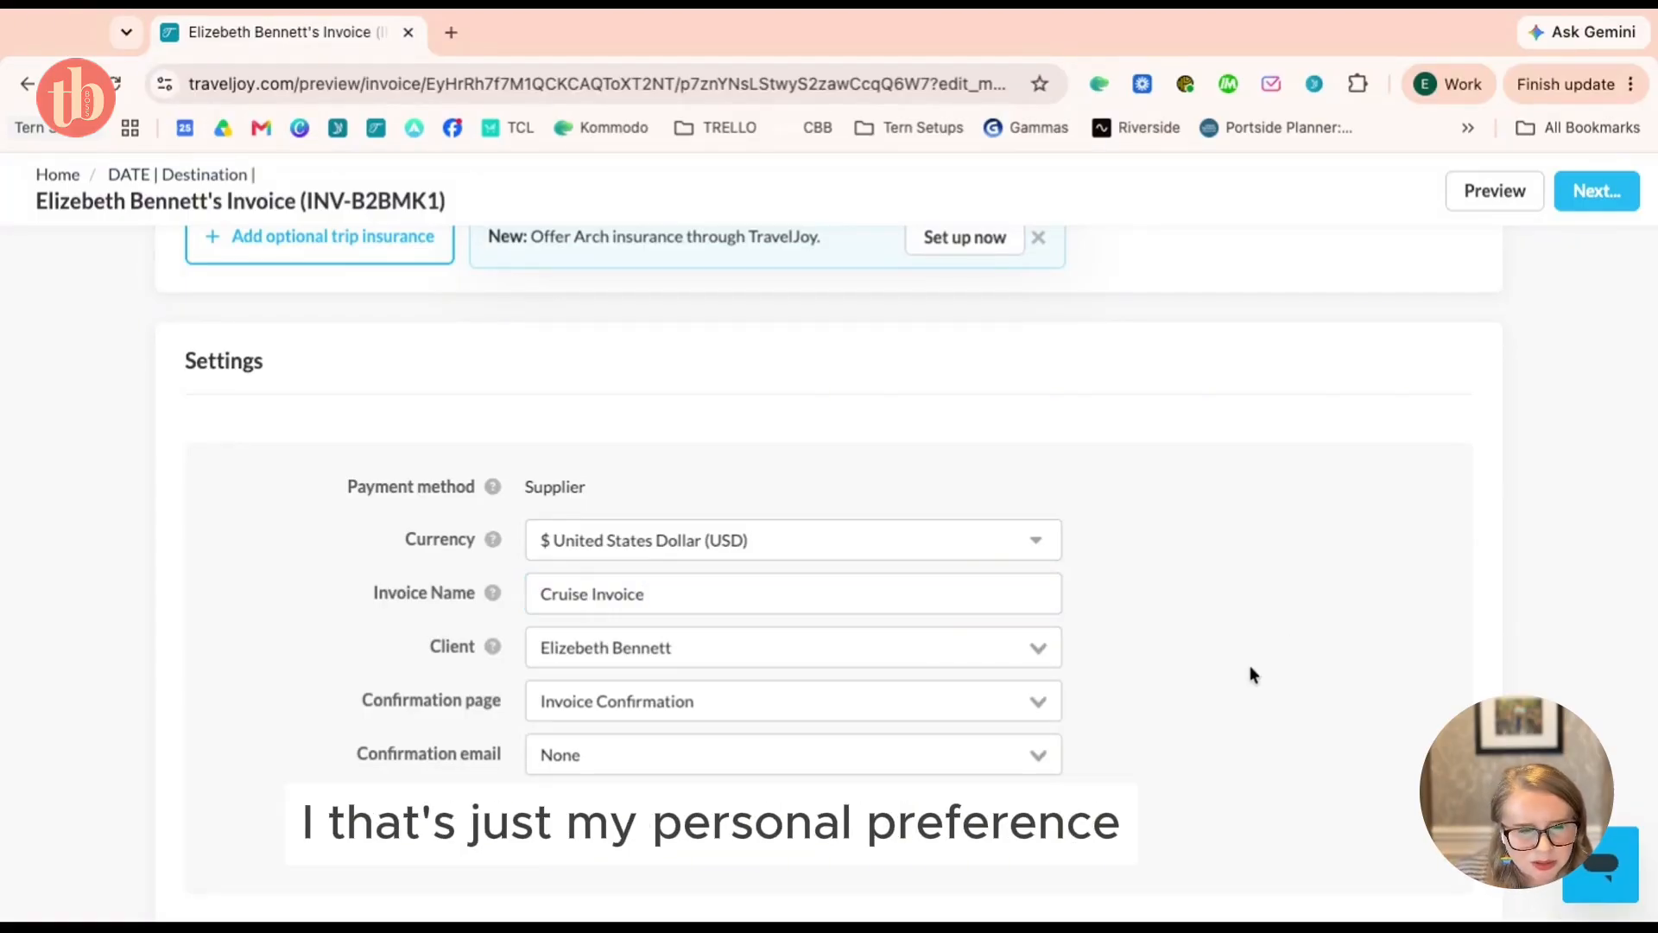
Open 'Customize terms or add comments' to view the terms text
scroll(1250, 665, "down", 1)
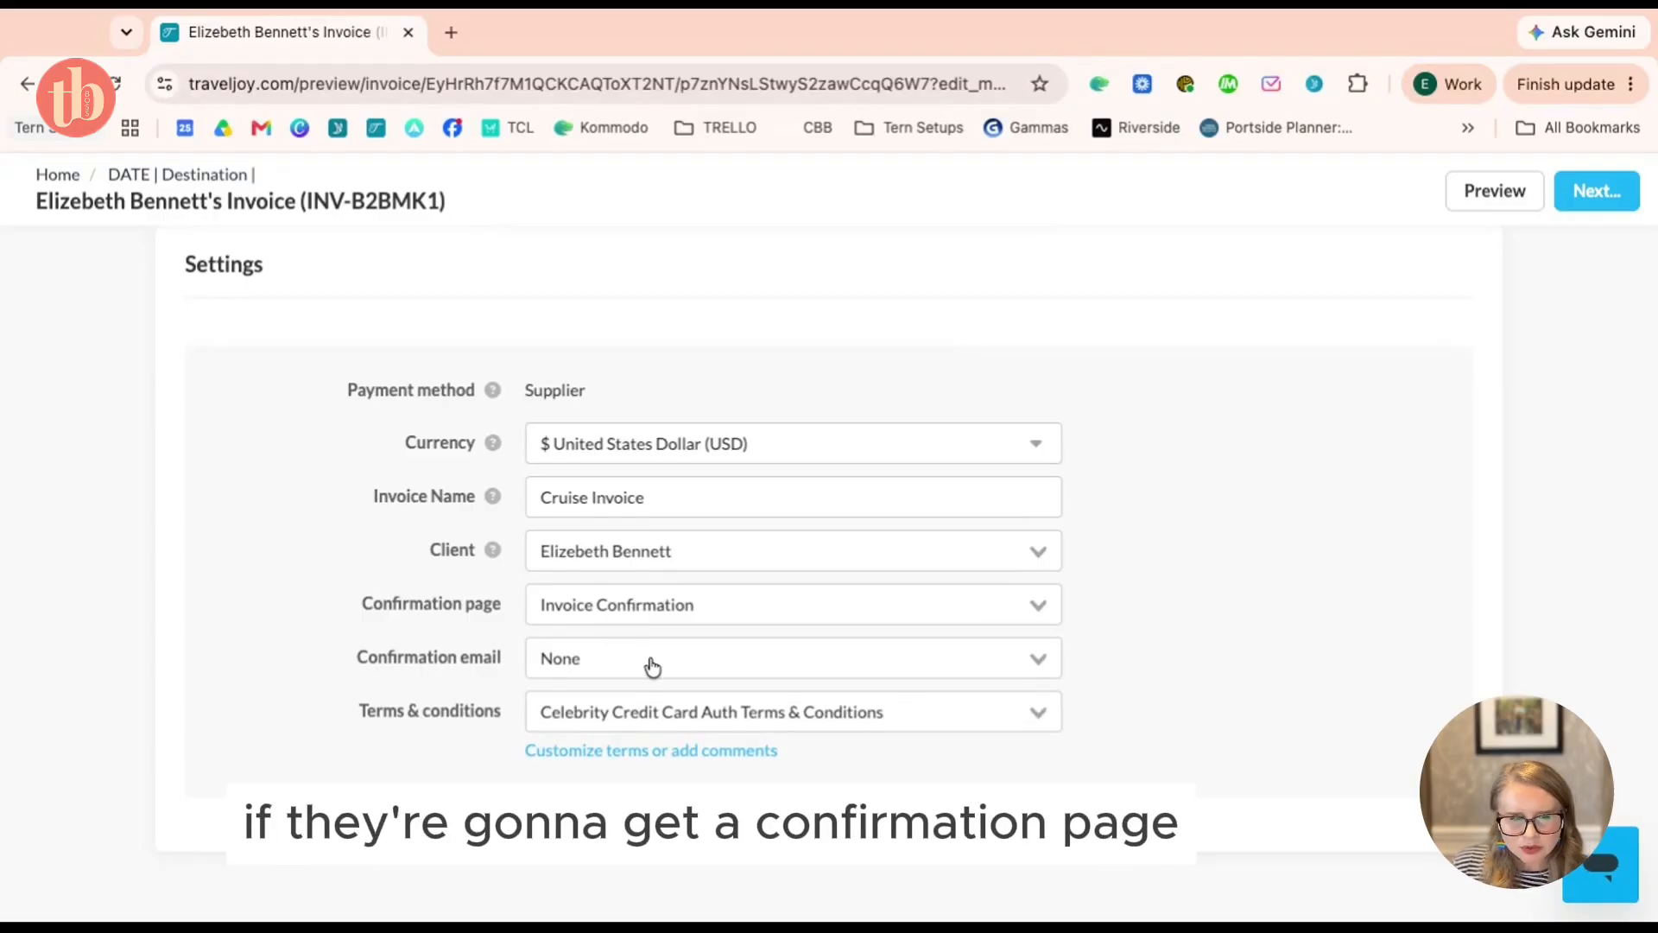
scroll(652, 666, "up", 1)
scroll(652, 665, "down", 1)
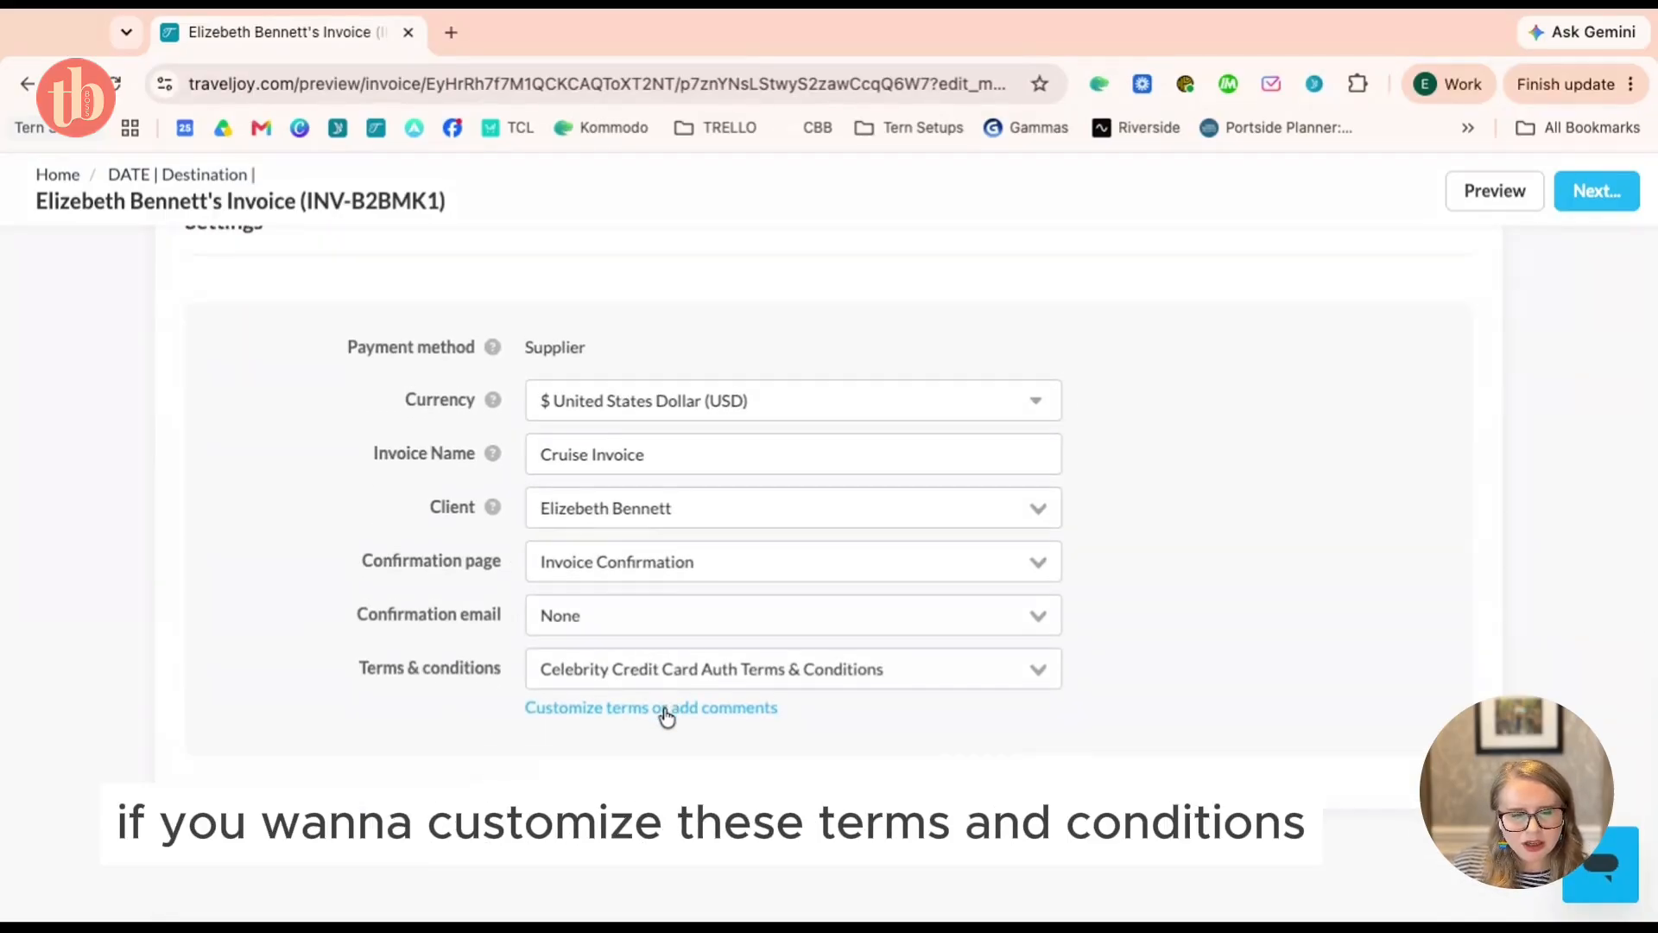
left_click(666, 710)
scroll(666, 717, "down", 4)
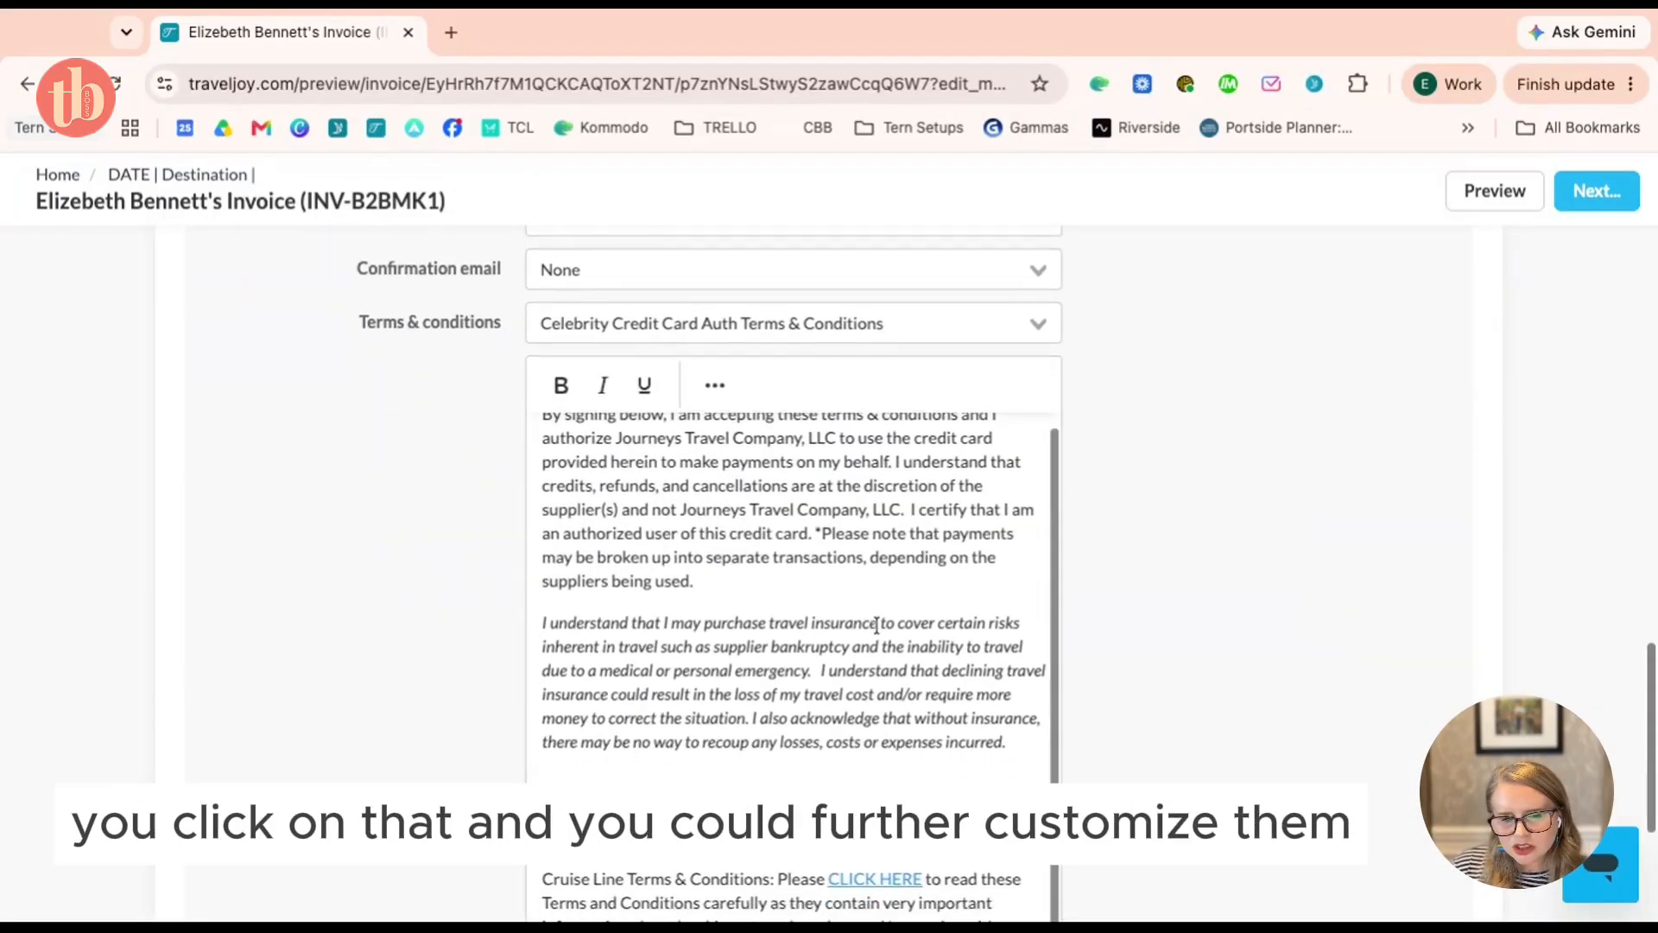
scroll(879, 625, "up", 1)
scroll(1278, 635, "up", 10)
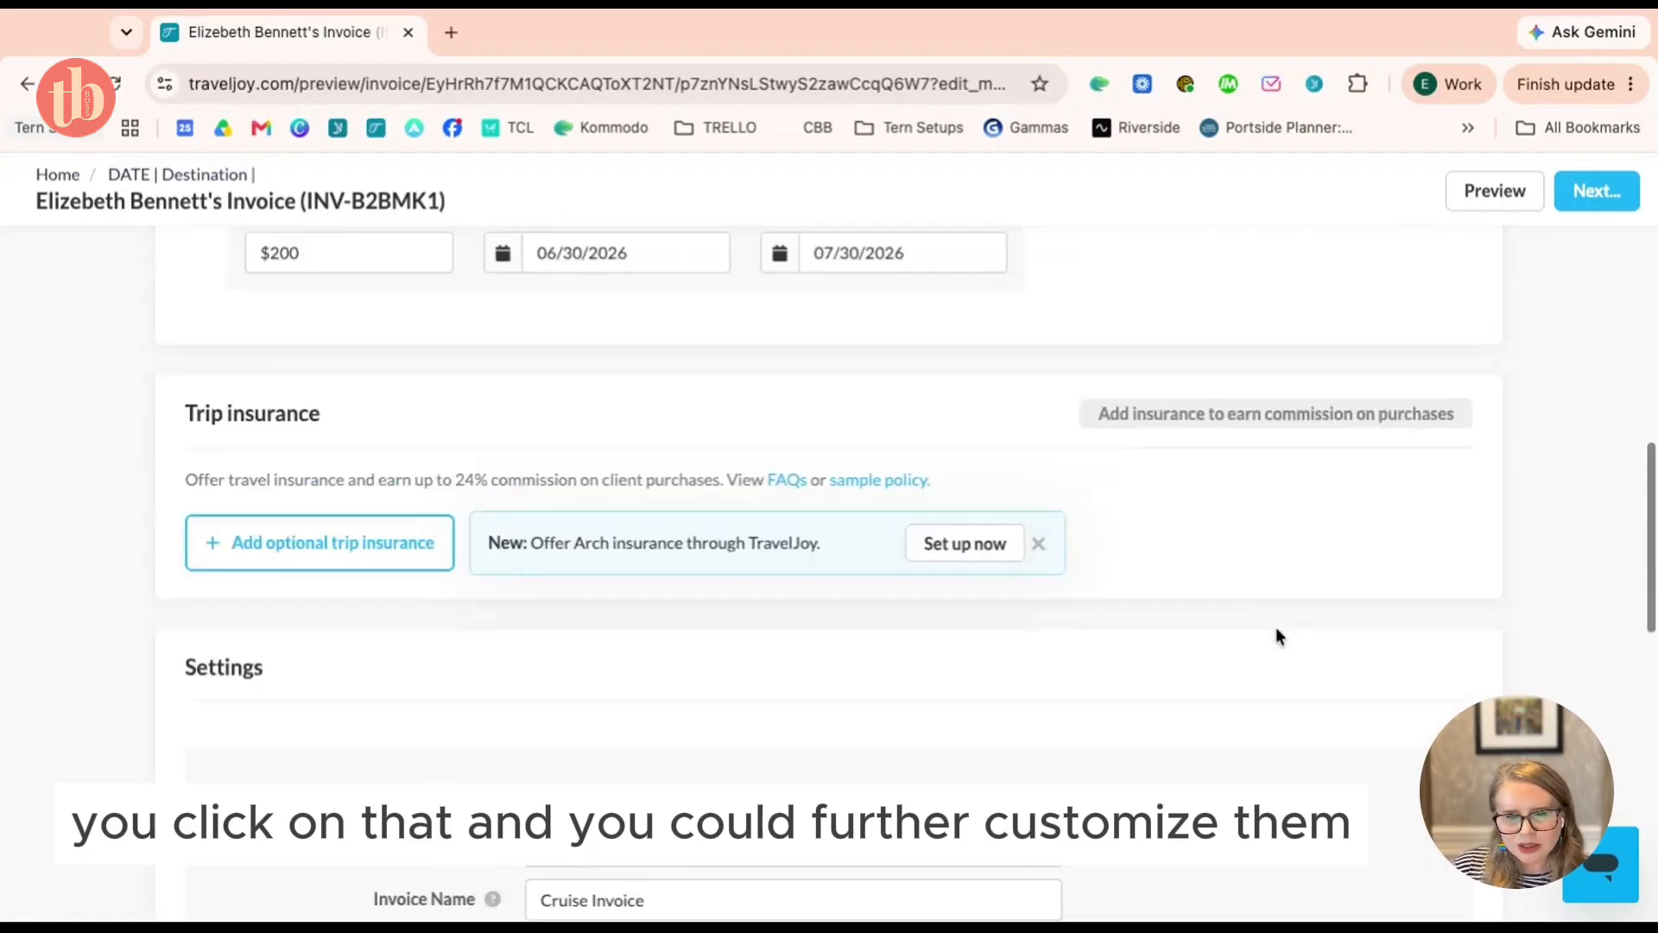
scroll(1276, 636, "up", 5)
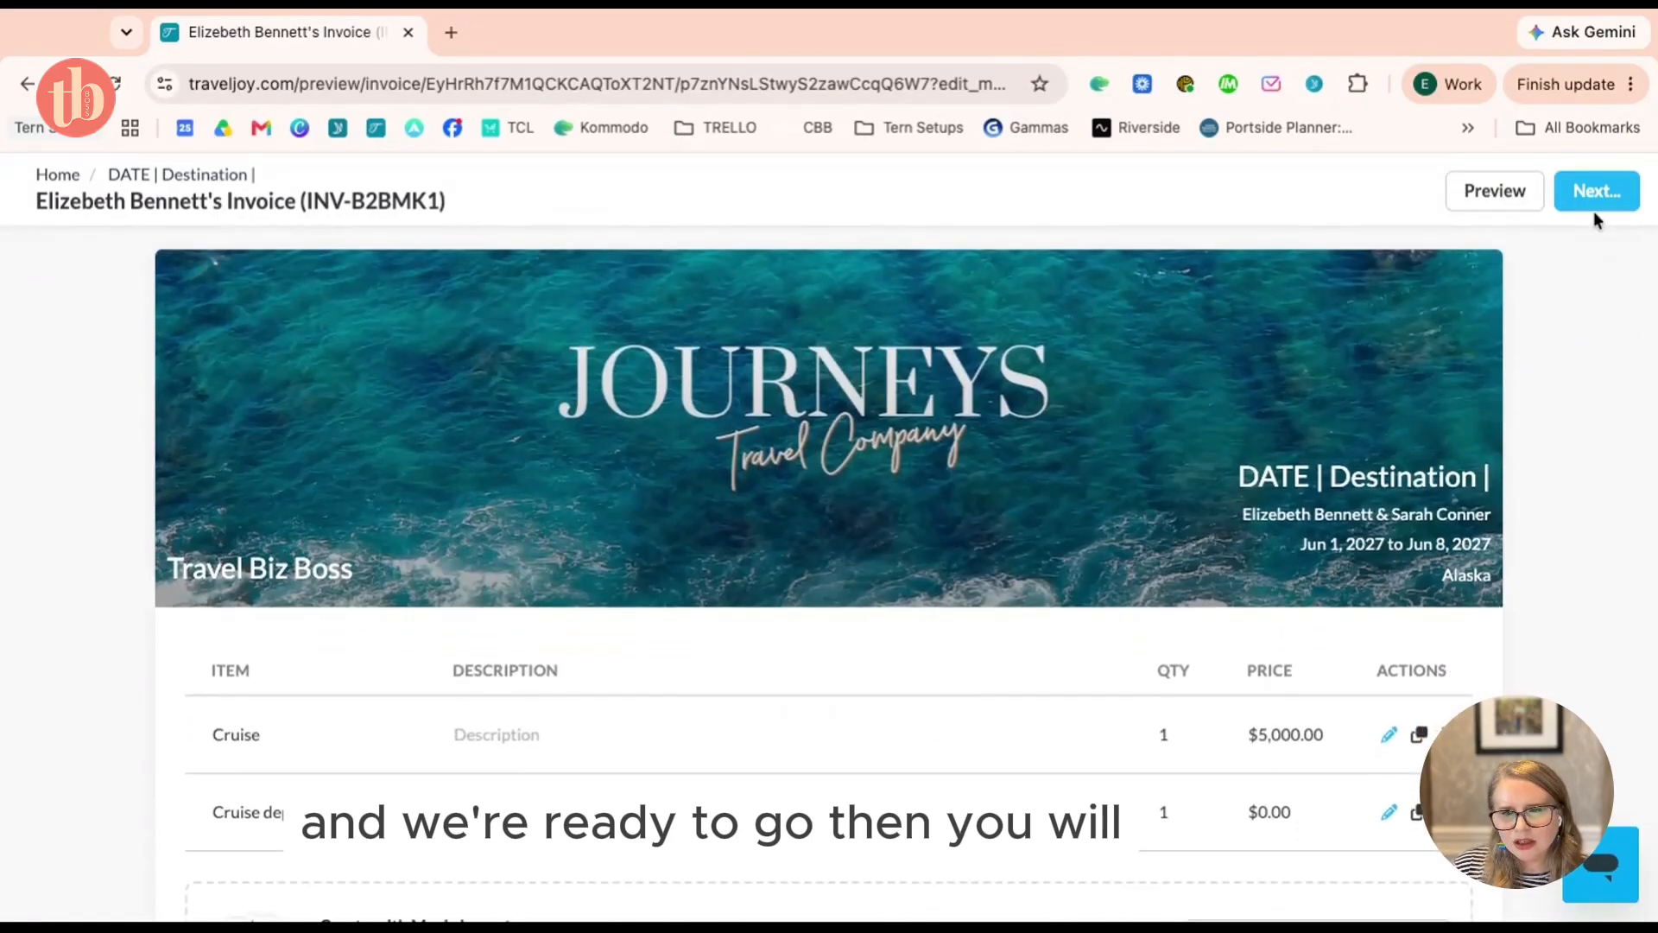
Delete the empty $0.00 Cruise deposit line, confirming with 'Yes, I'm sure!'
scroll(1114, 485, "down", 1)
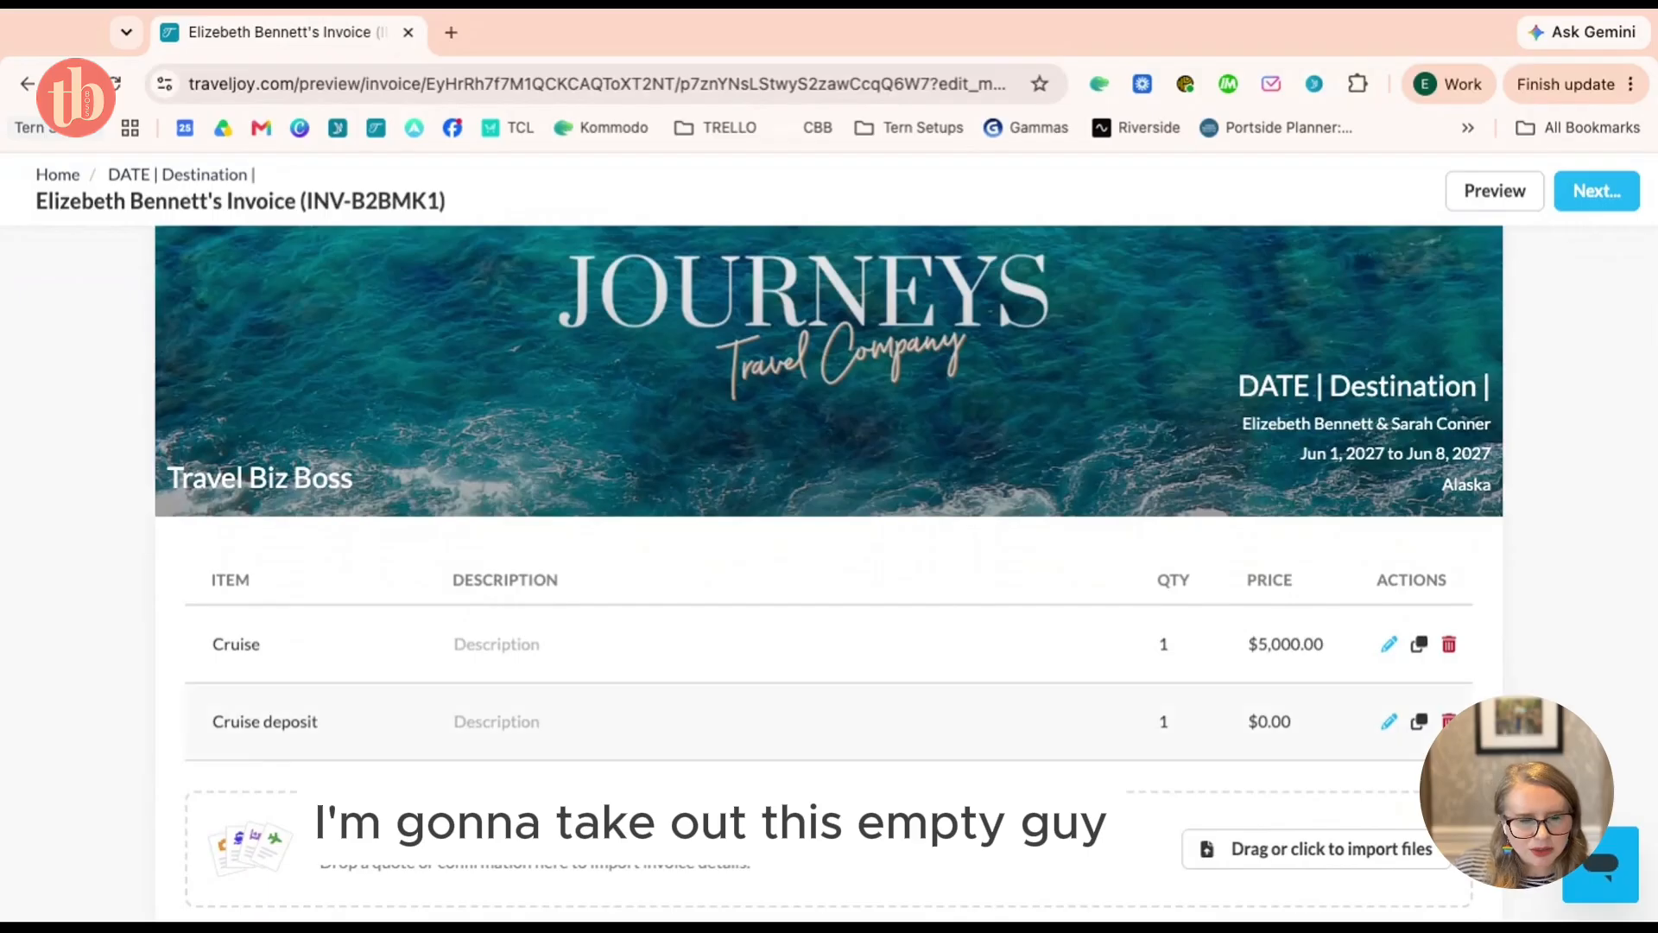
left_click(1285, 721)
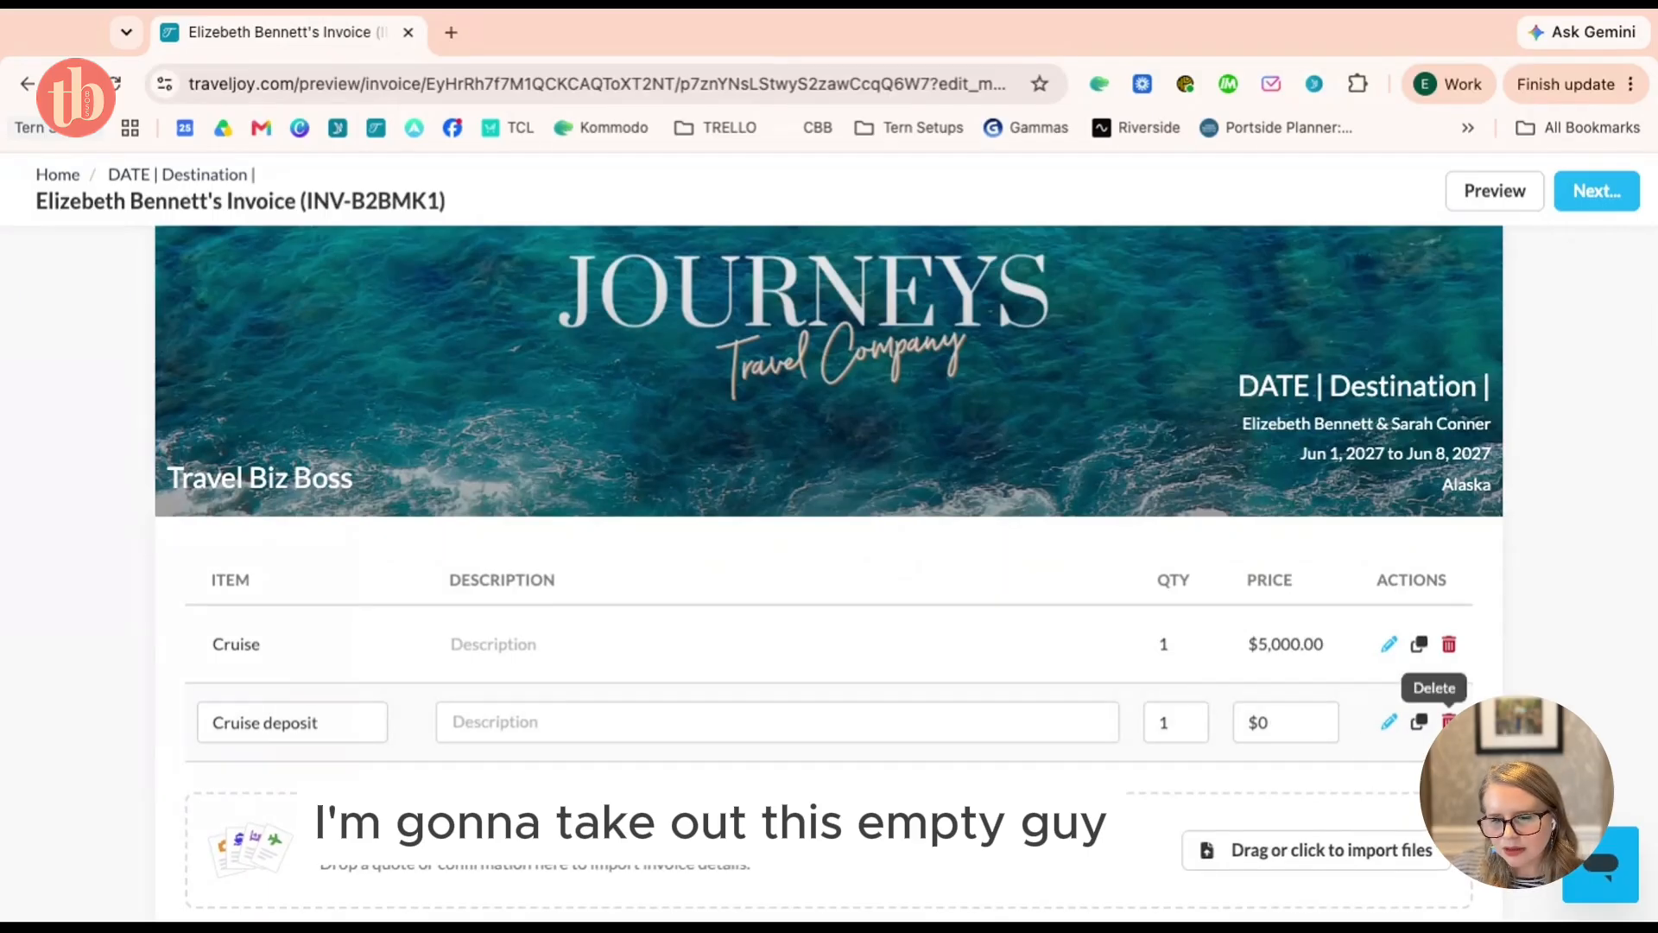
left_click(1449, 721)
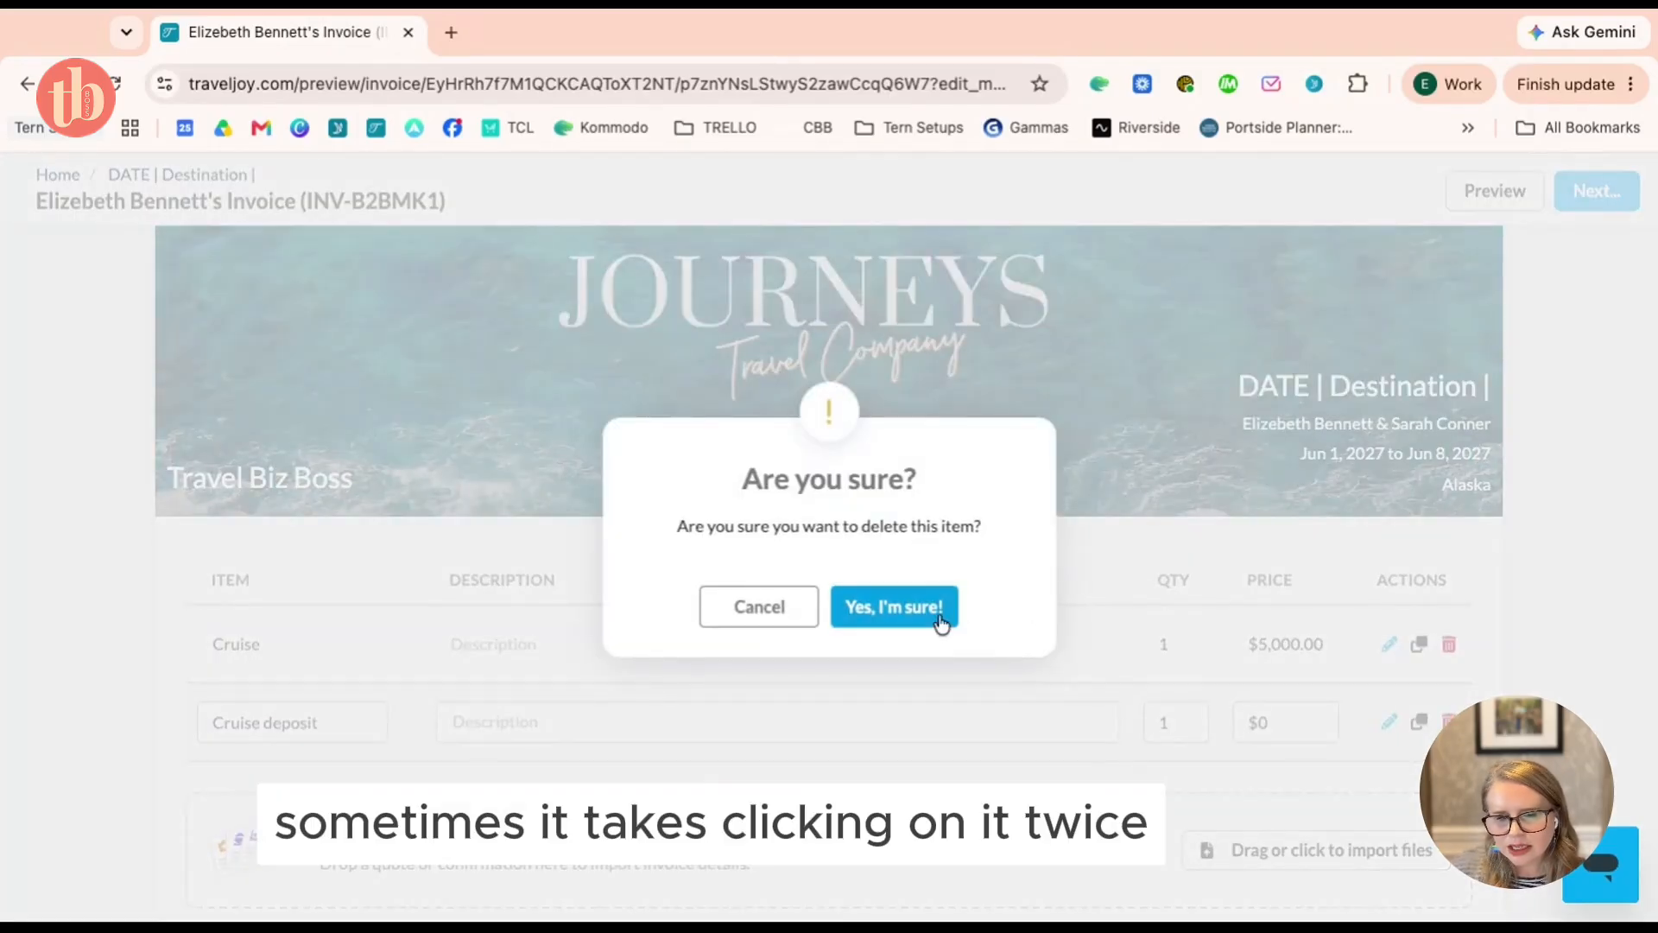
left_click(754, 607)
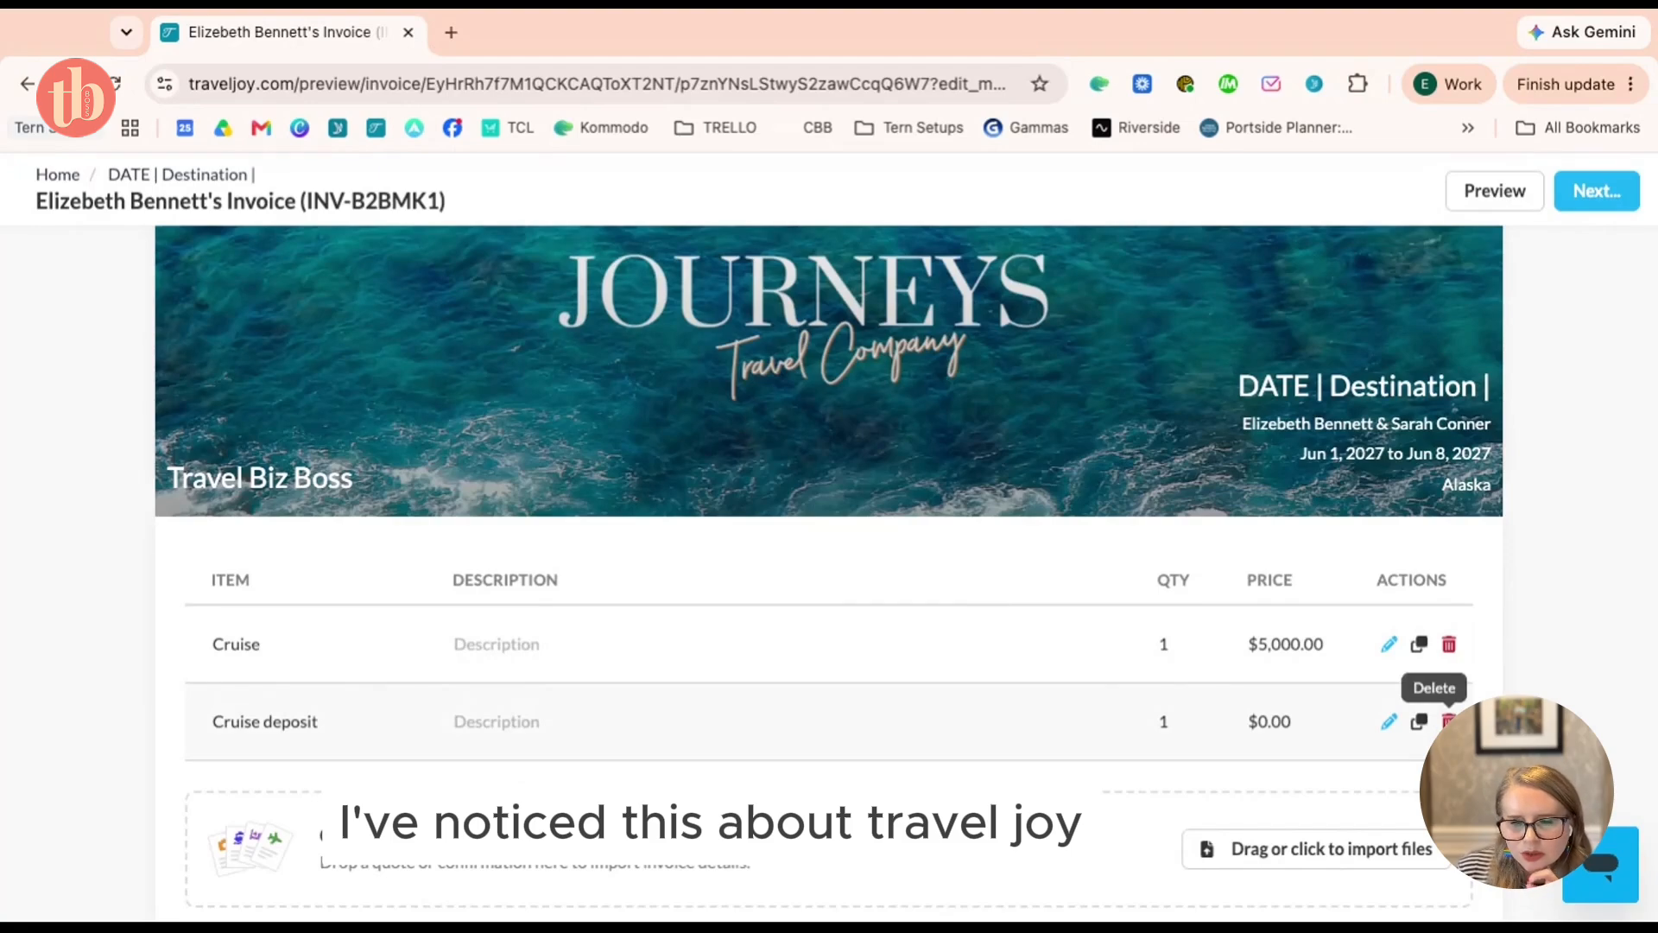
left_click(1449, 721)
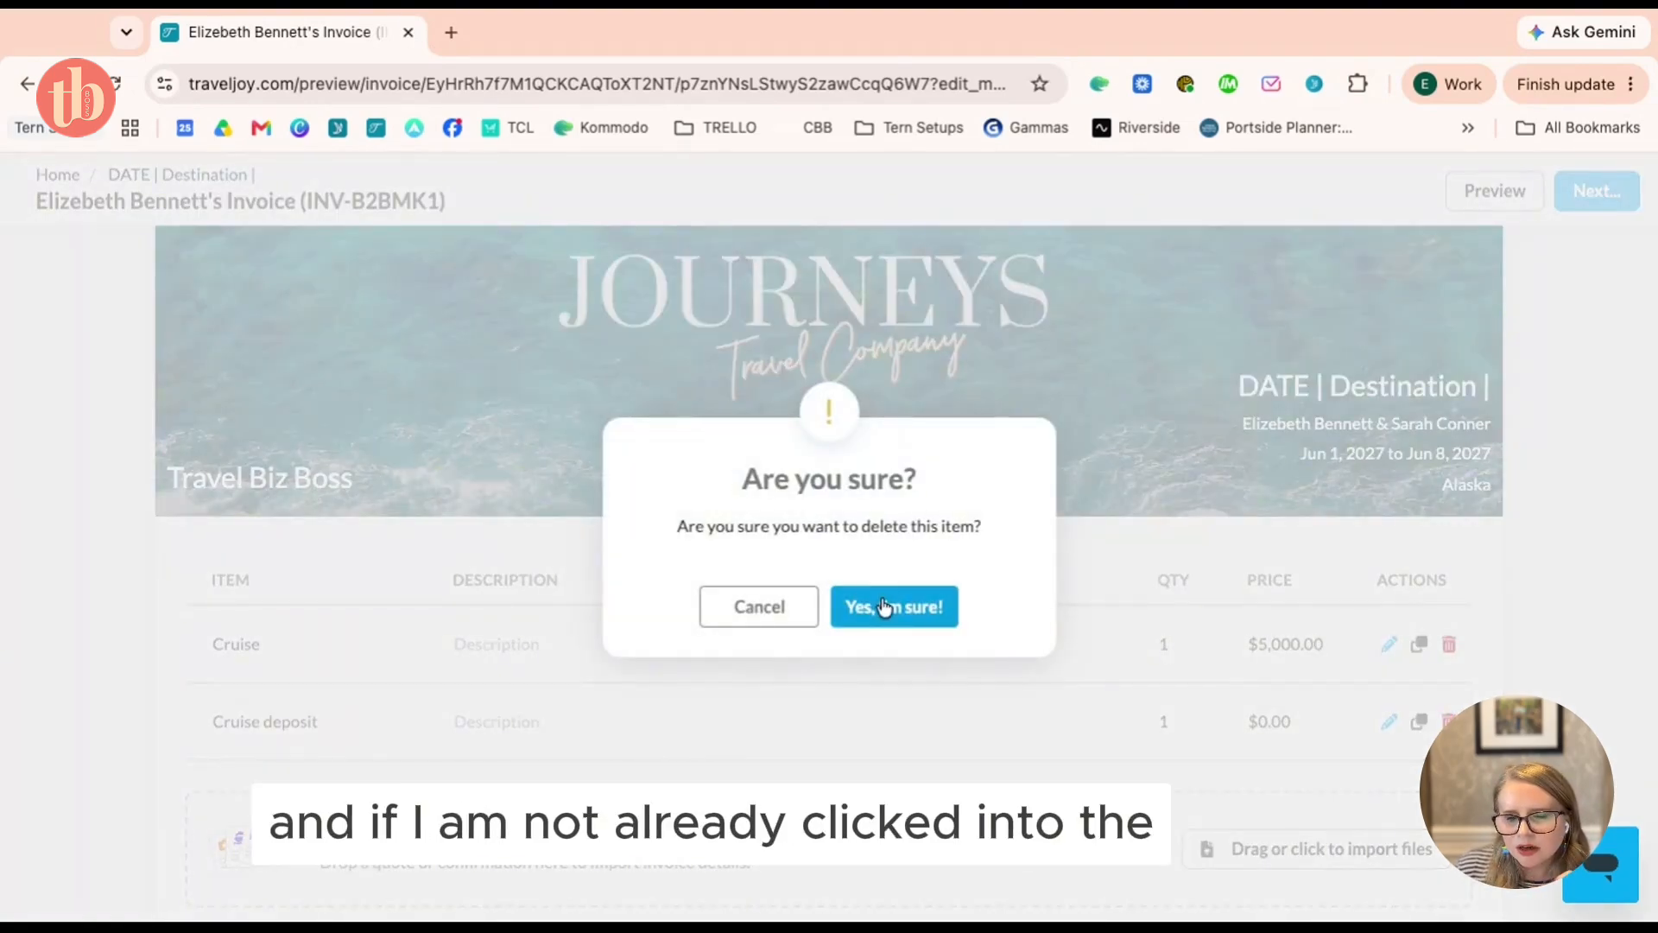
left_click(915, 604)
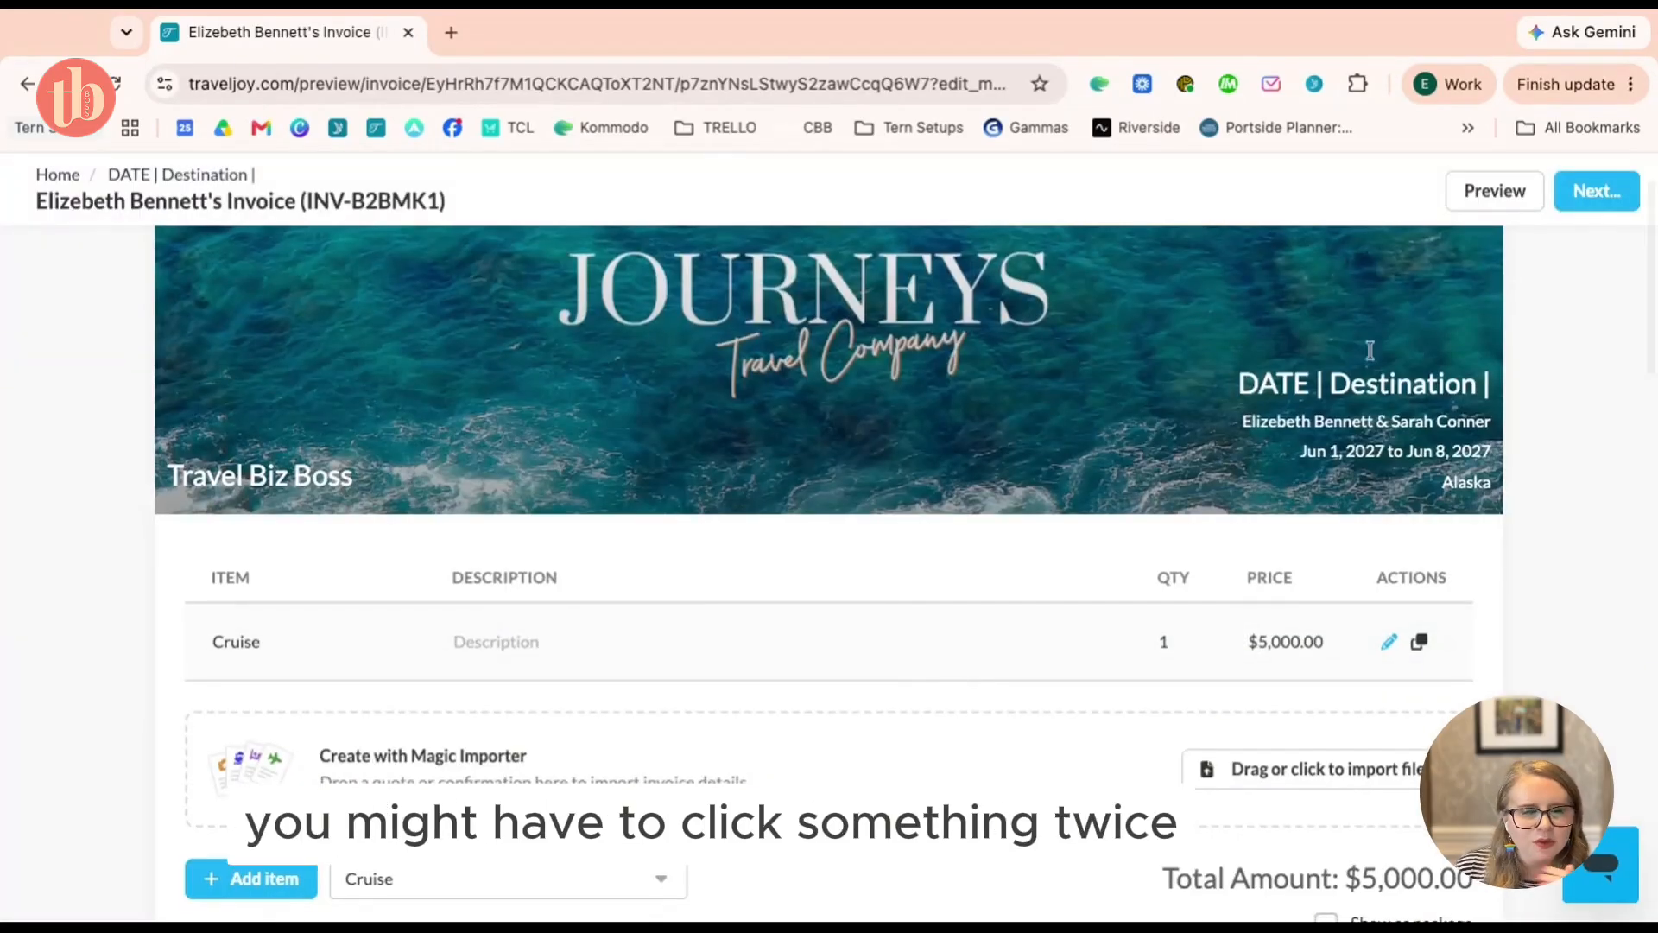
left_click(1597, 190)
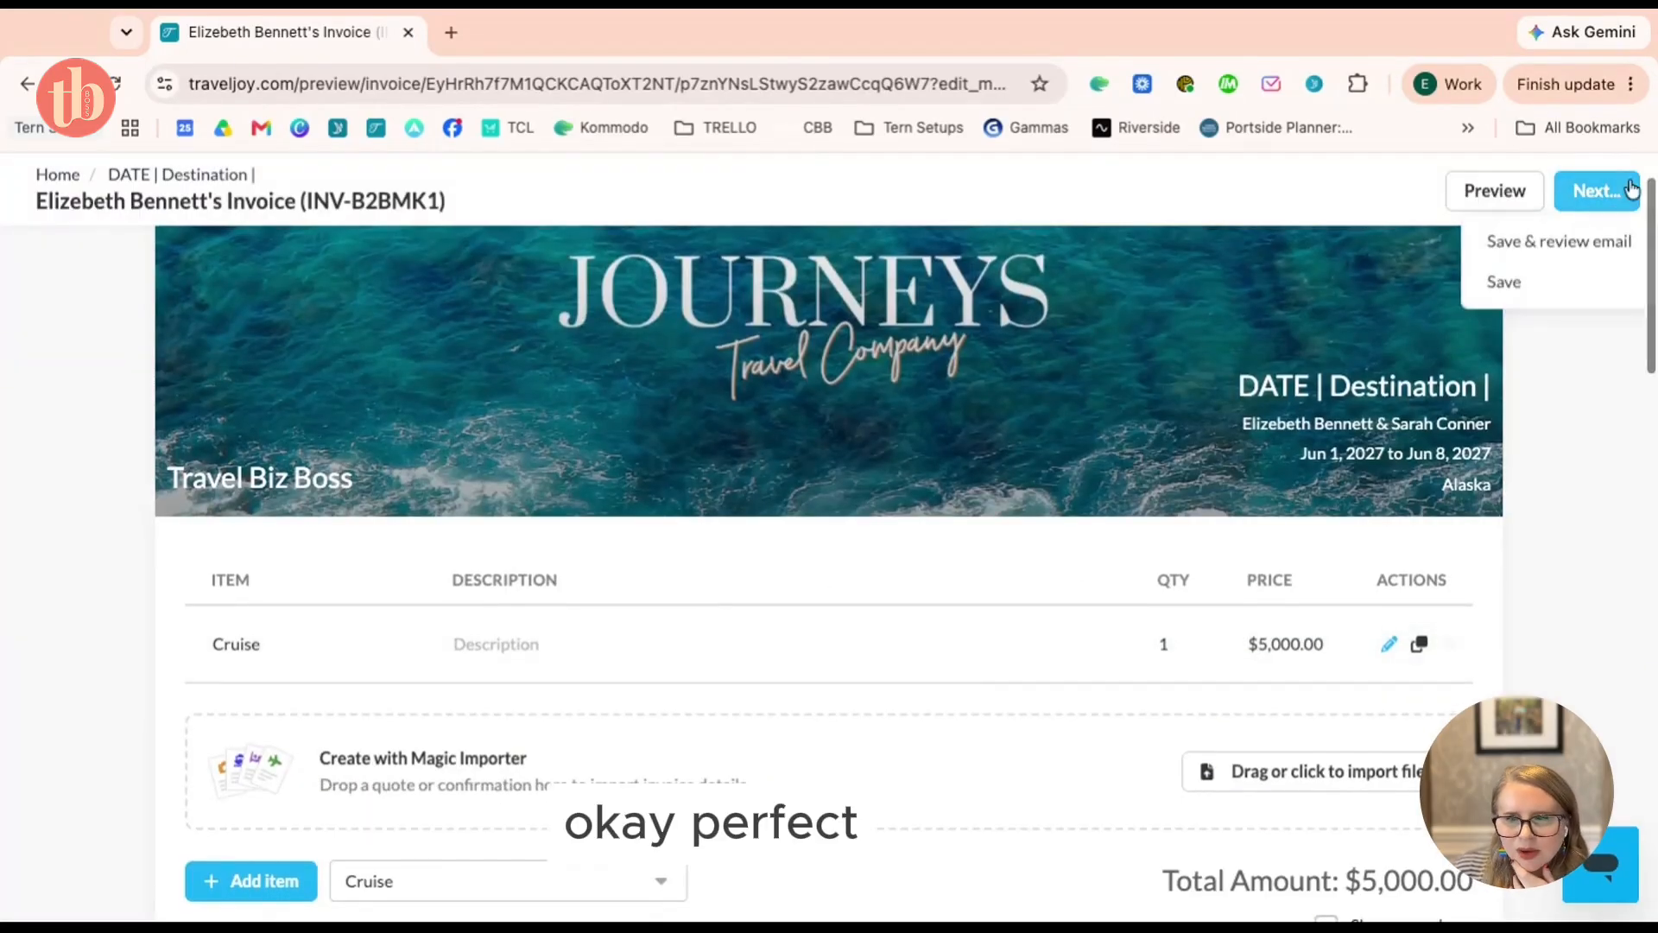
Save the invoice and apply the CRUISE: Proposal OCEAN CV template to its email
left_click(1585, 256)
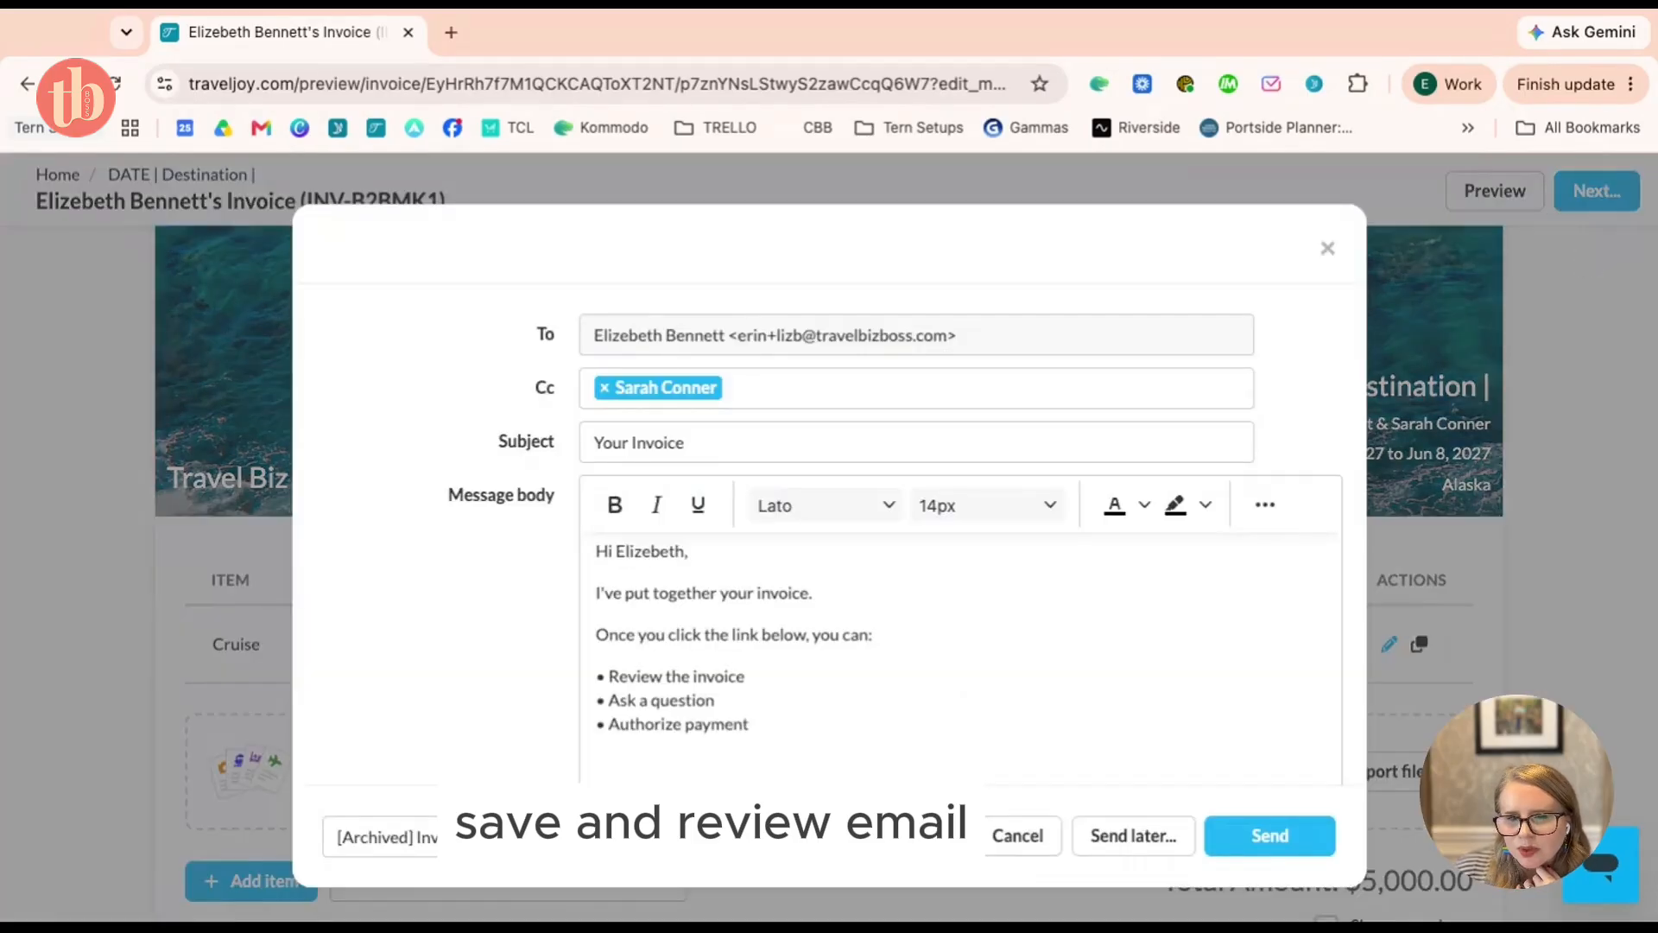
scroll(992, 541, "down", 1)
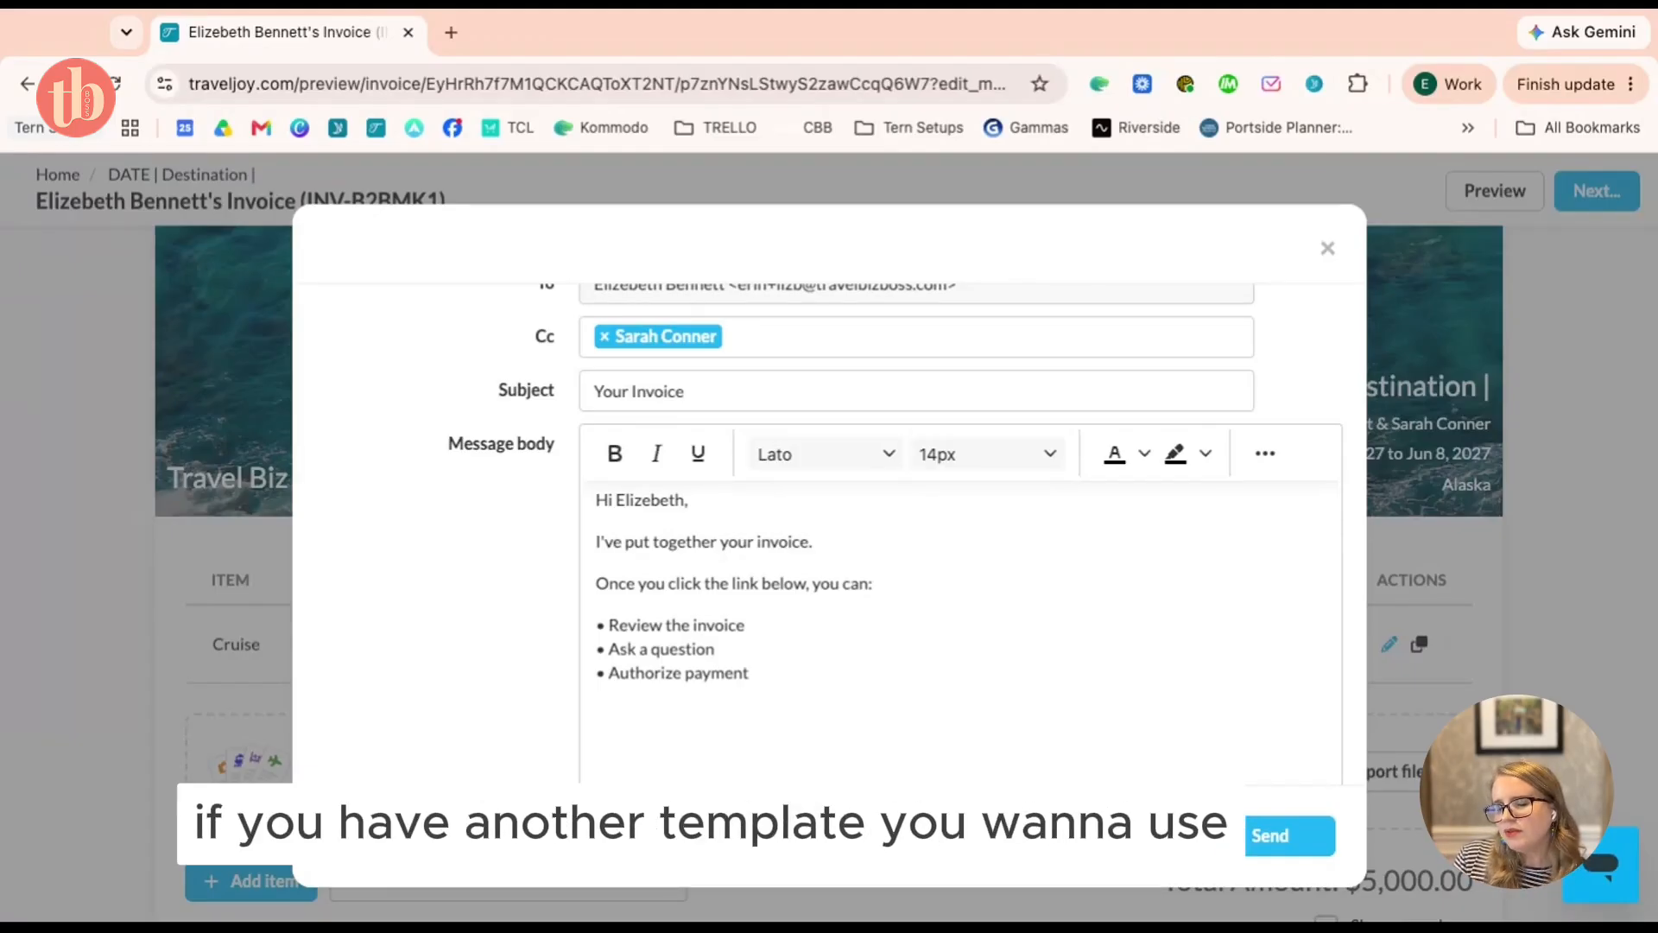
left_click(682, 834)
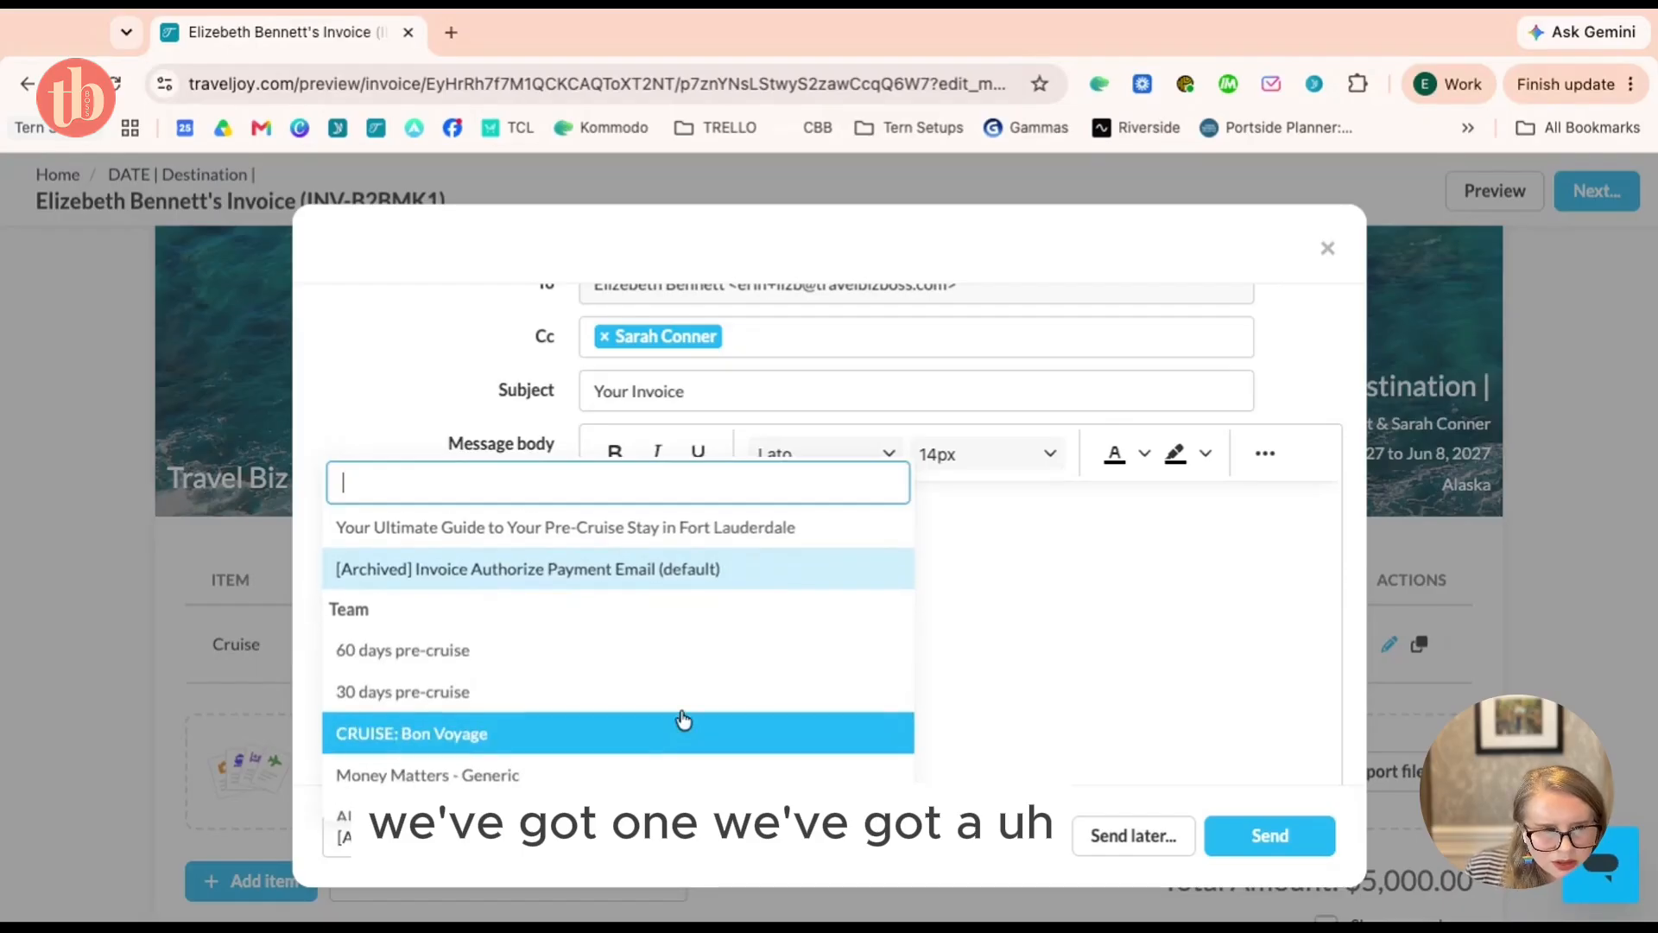
type("pro")
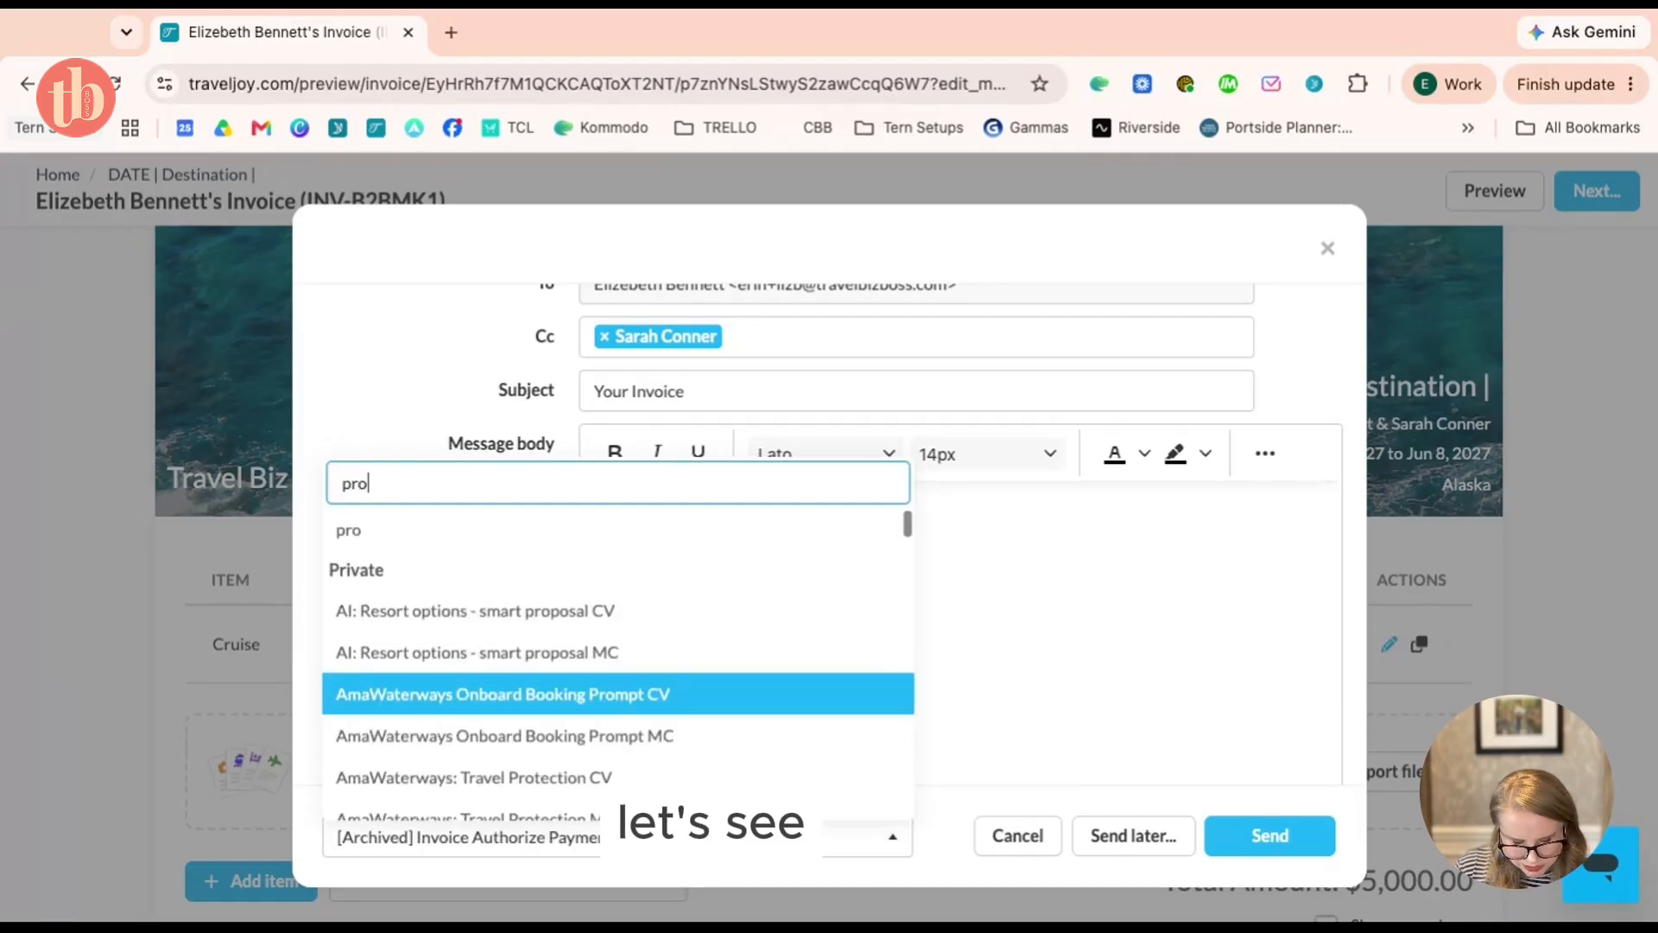
type("posal")
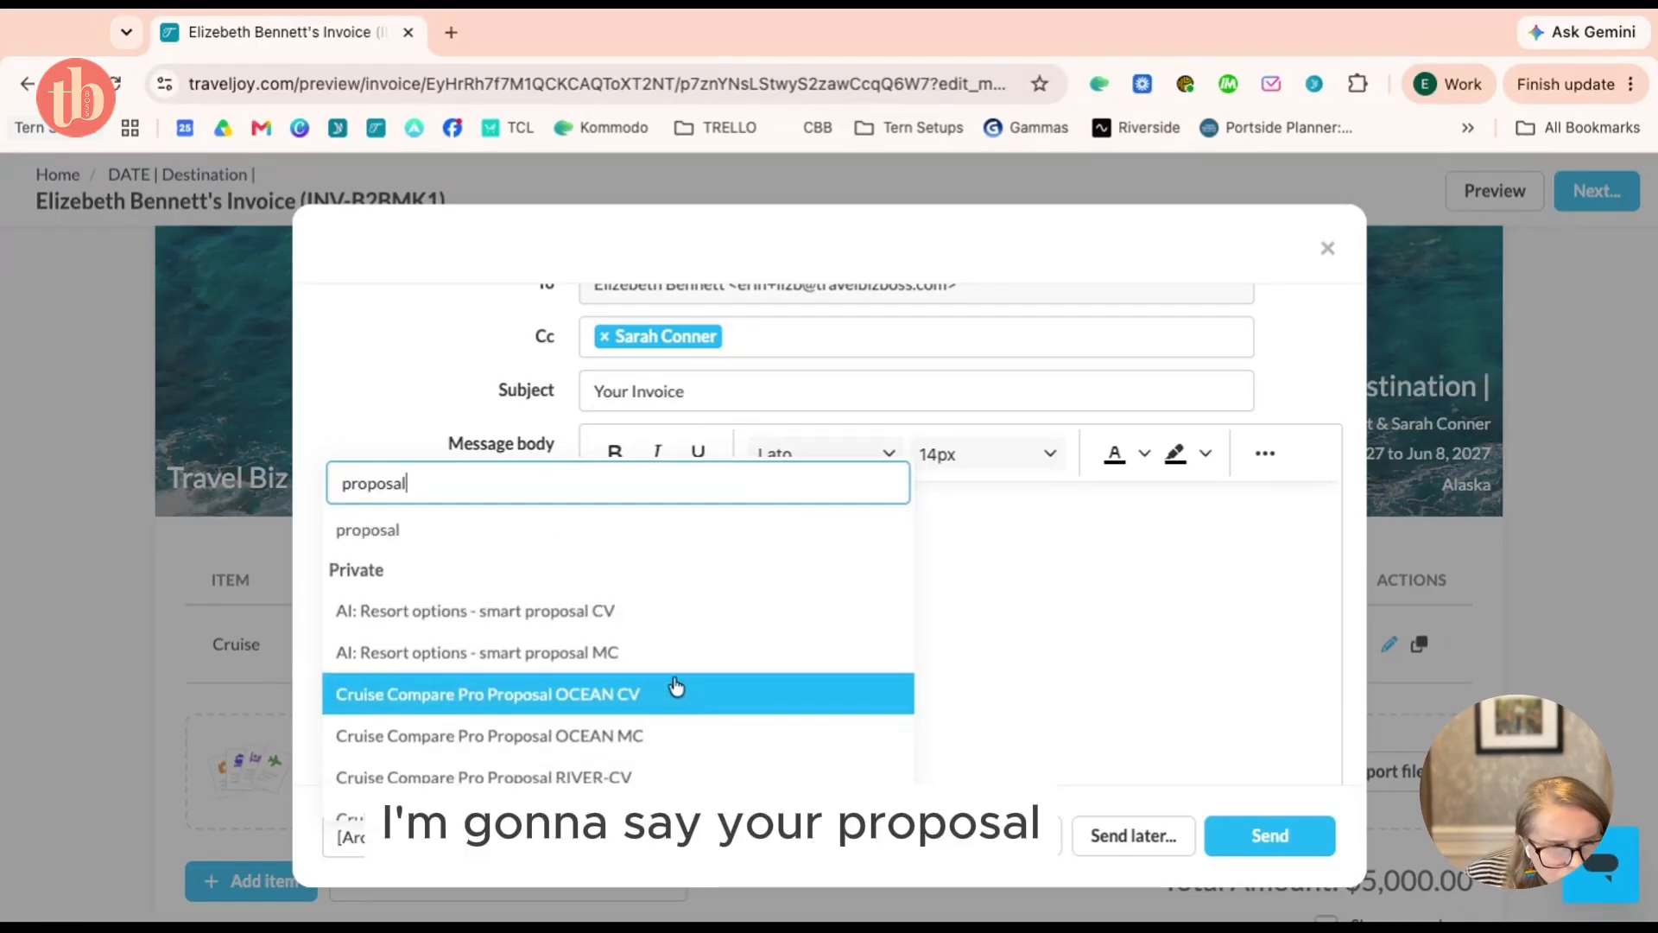
scroll(676, 686, "down", 1)
scroll(674, 686, "down", 1)
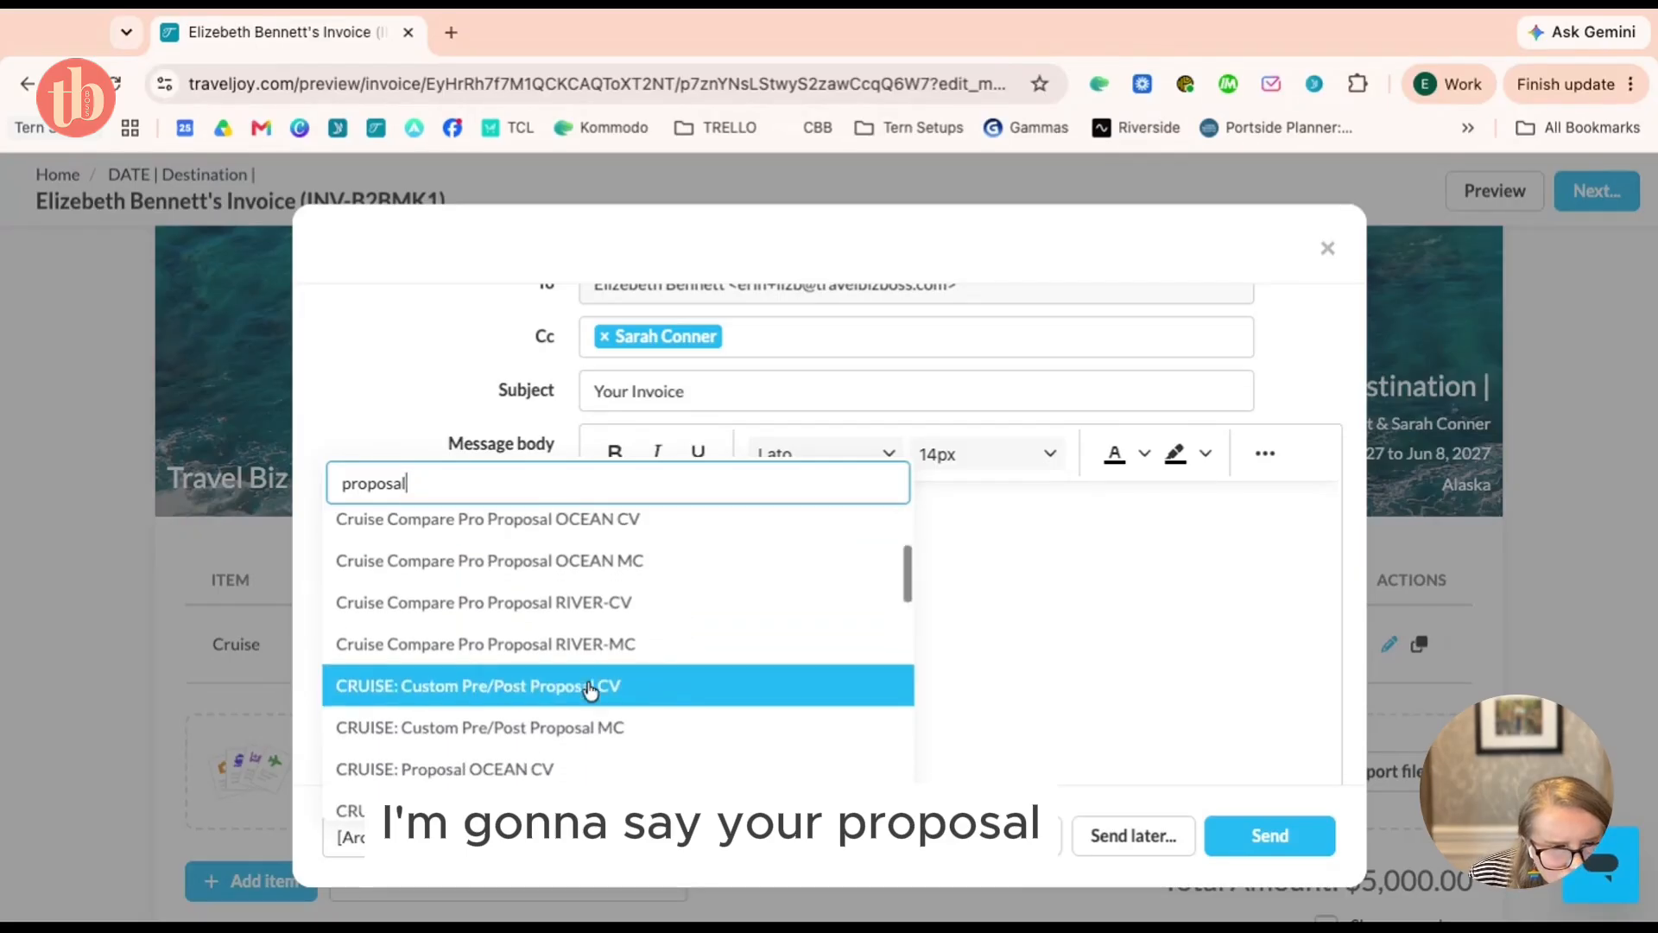
scroll(483, 704, "down", 1)
left_click(440, 715)
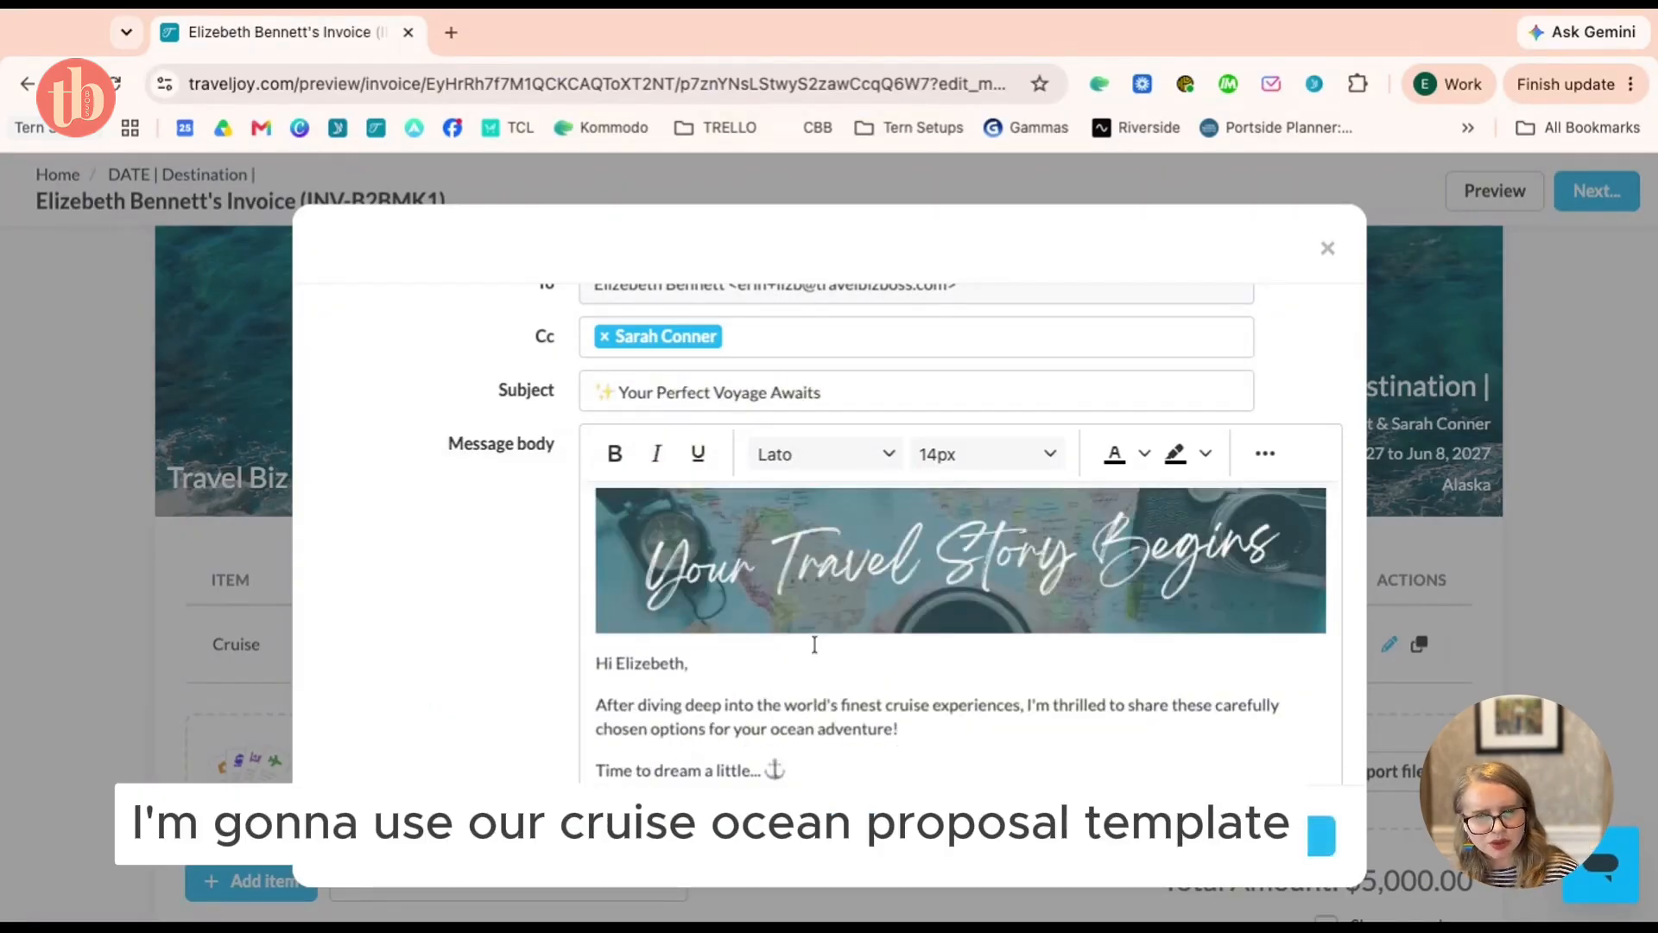
Replace the email content with the CRUISE: Request for payment CV template and review it
scroll(815, 644, "down", 1)
scroll(814, 644, "down", 1)
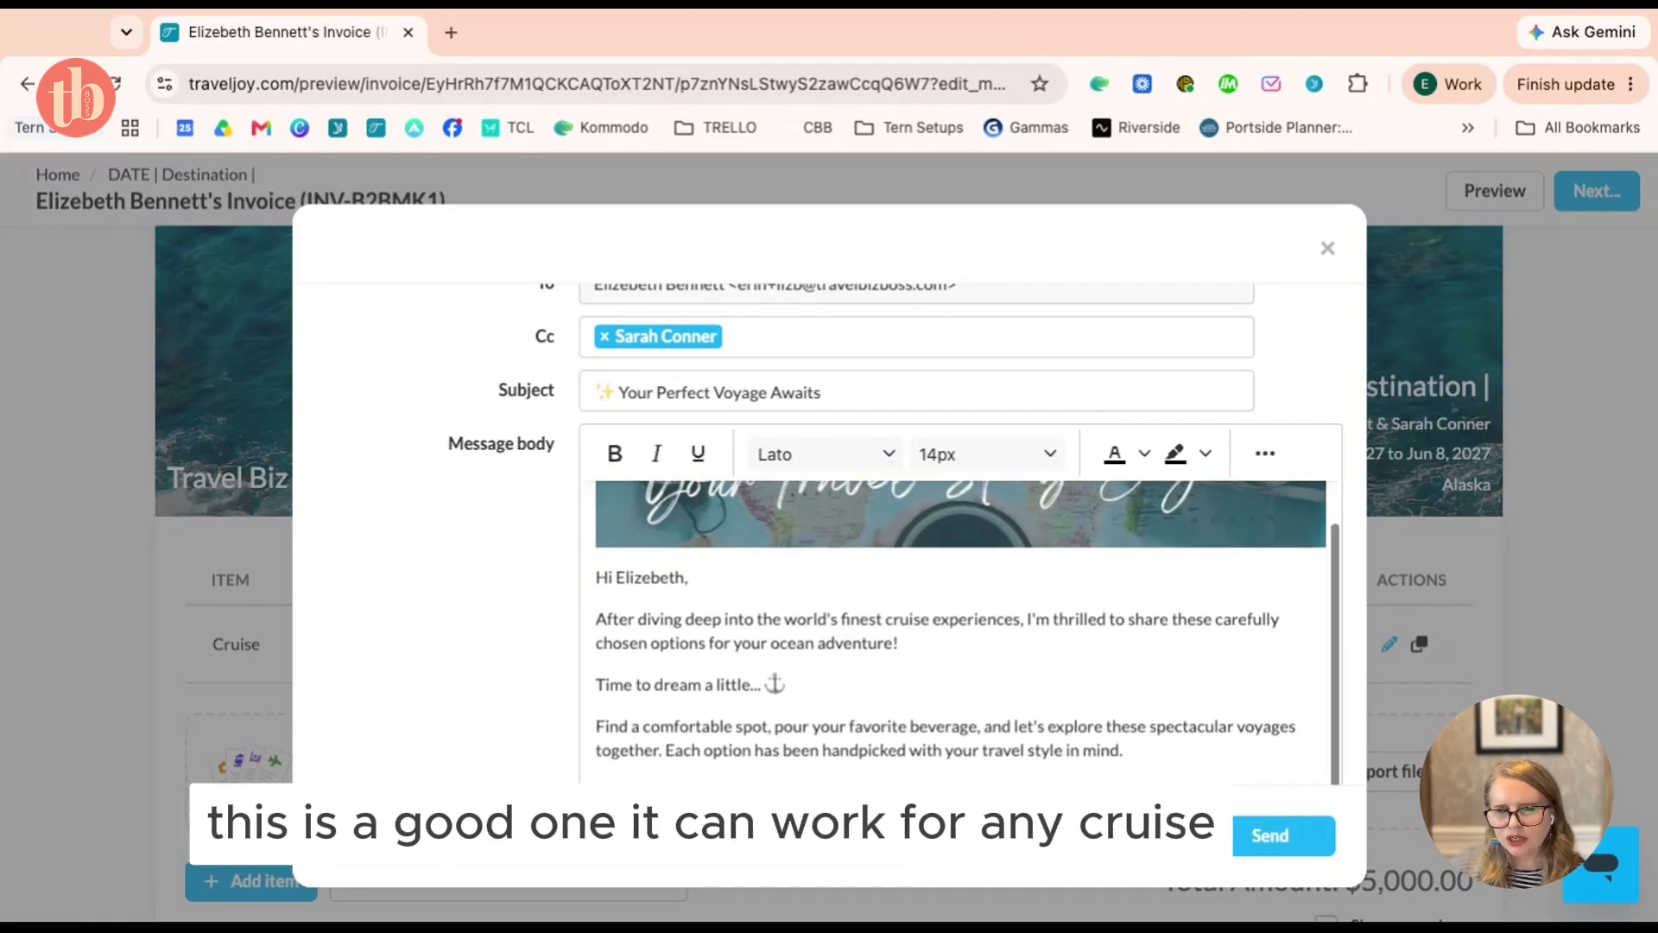
scroll(814, 645, "up", 1)
scroll(814, 644, "down", 2)
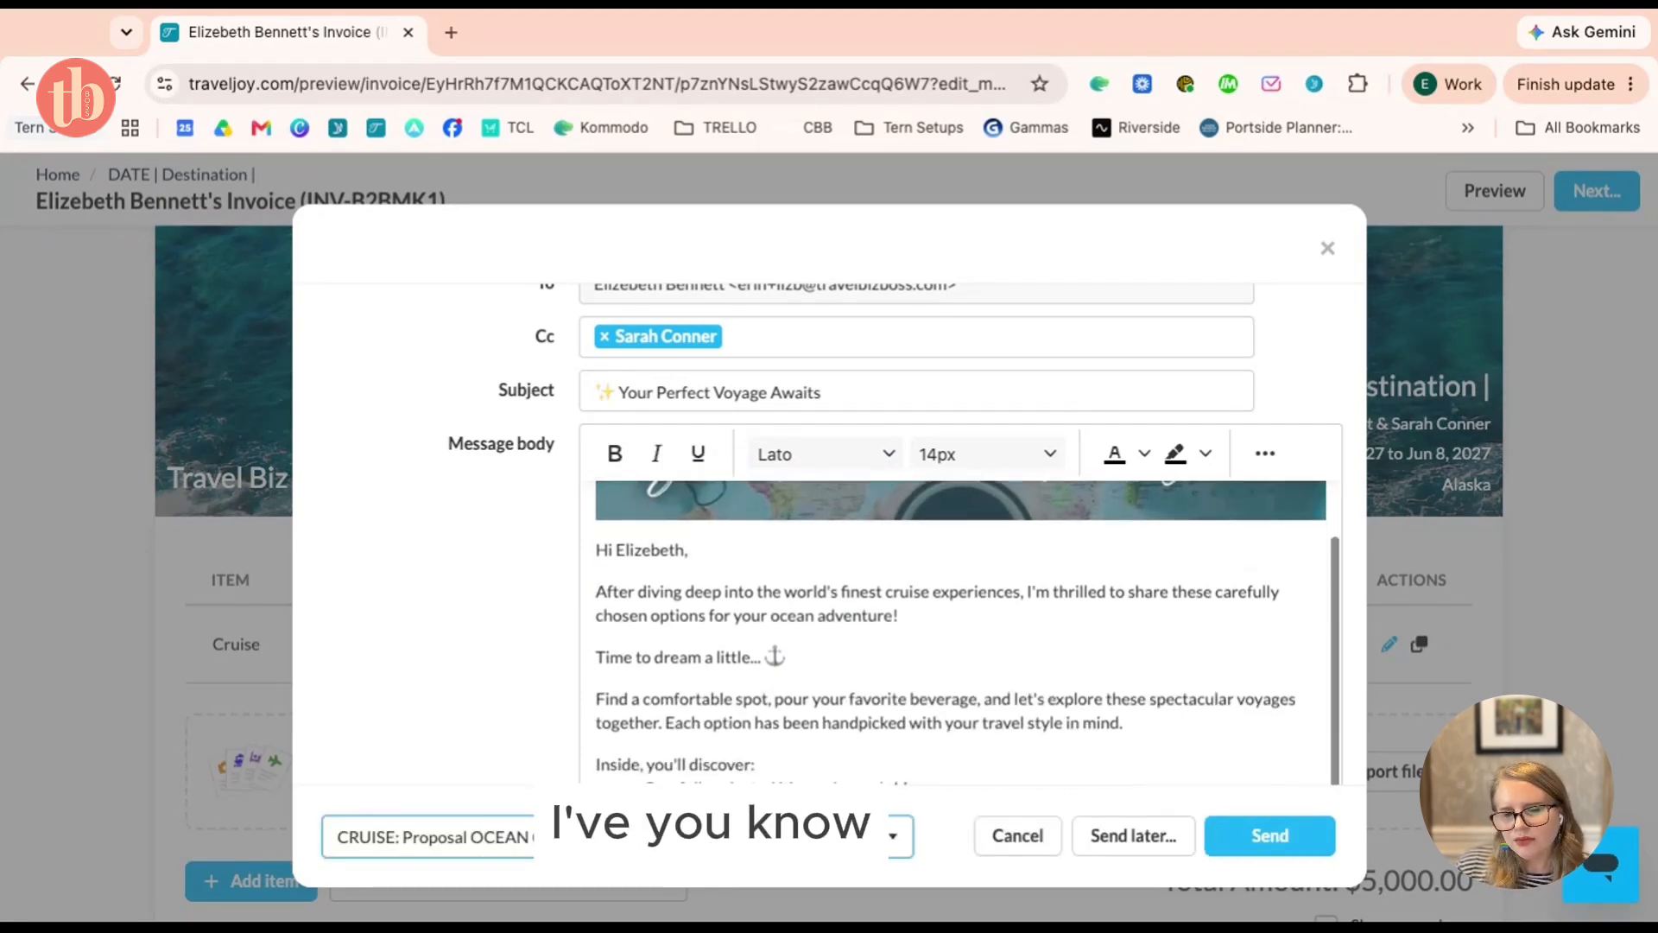
left_click(536, 836)
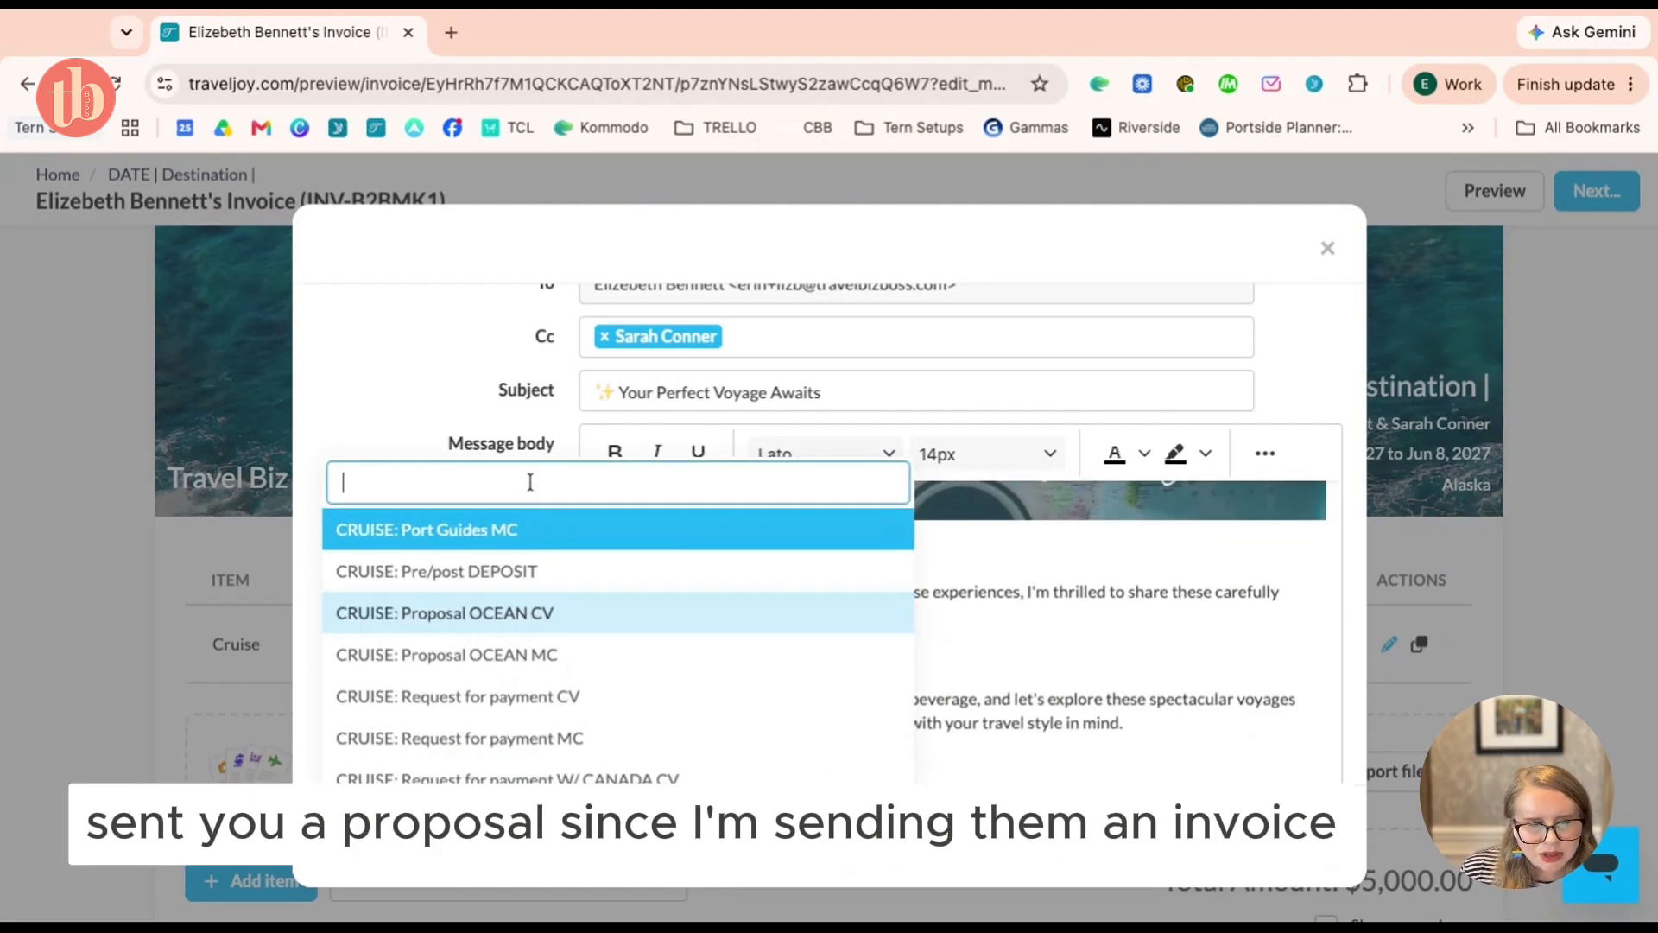
type("request for")
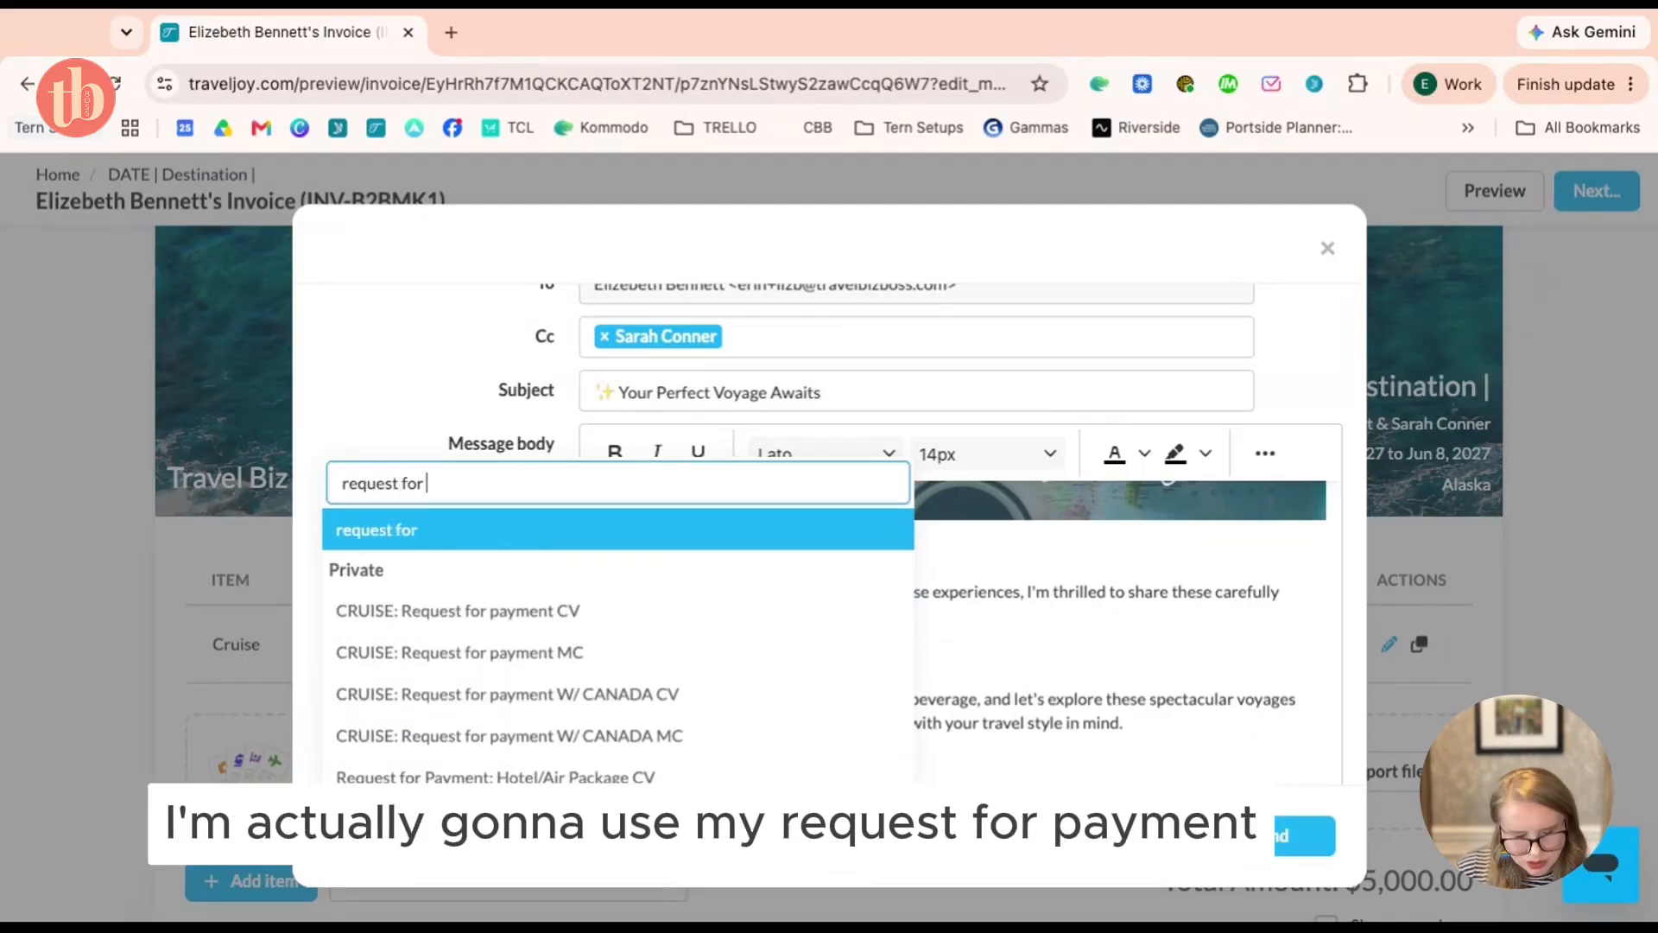
left_click(501, 611)
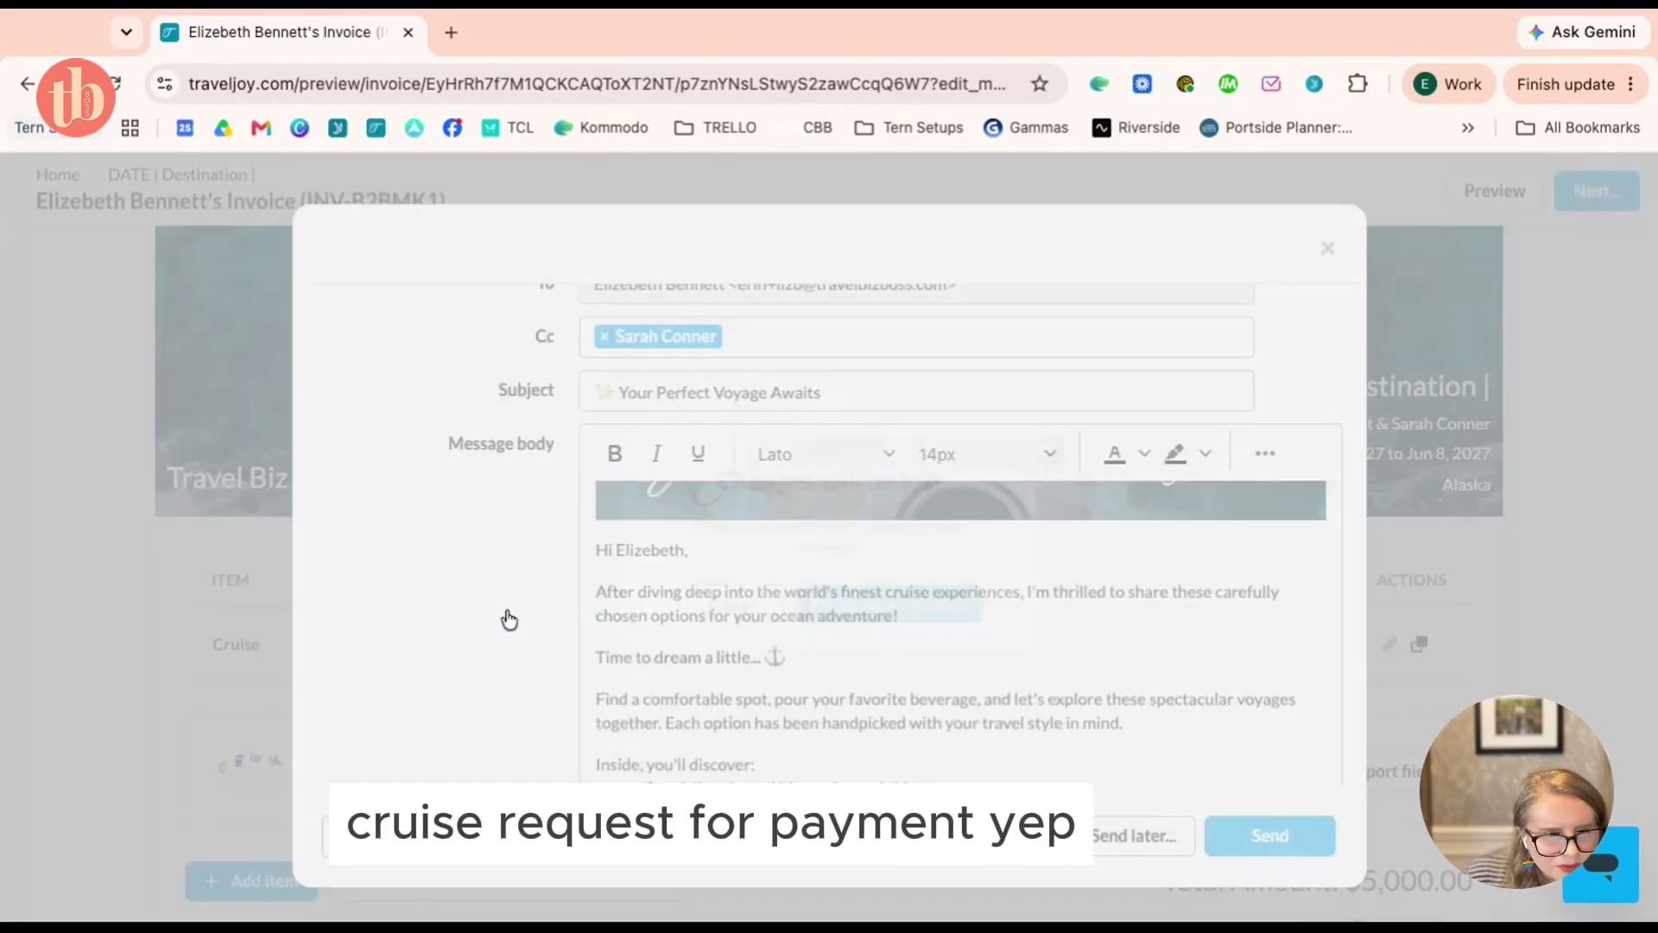
left_click(956, 612)
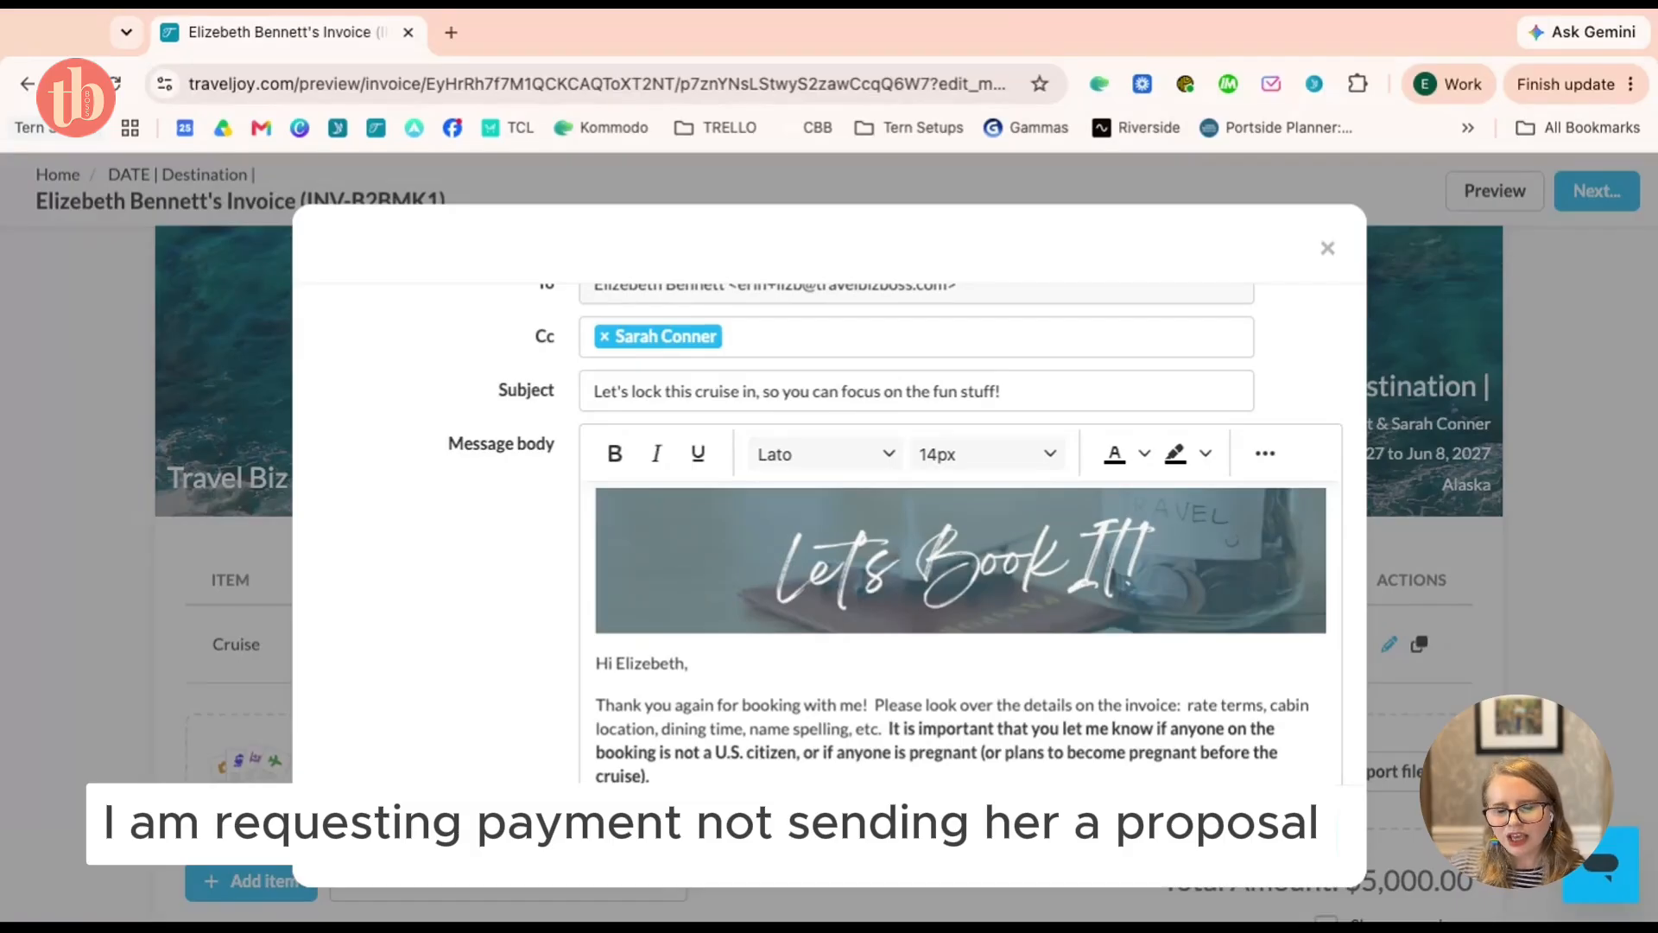
scroll(960, 631, "down", 1)
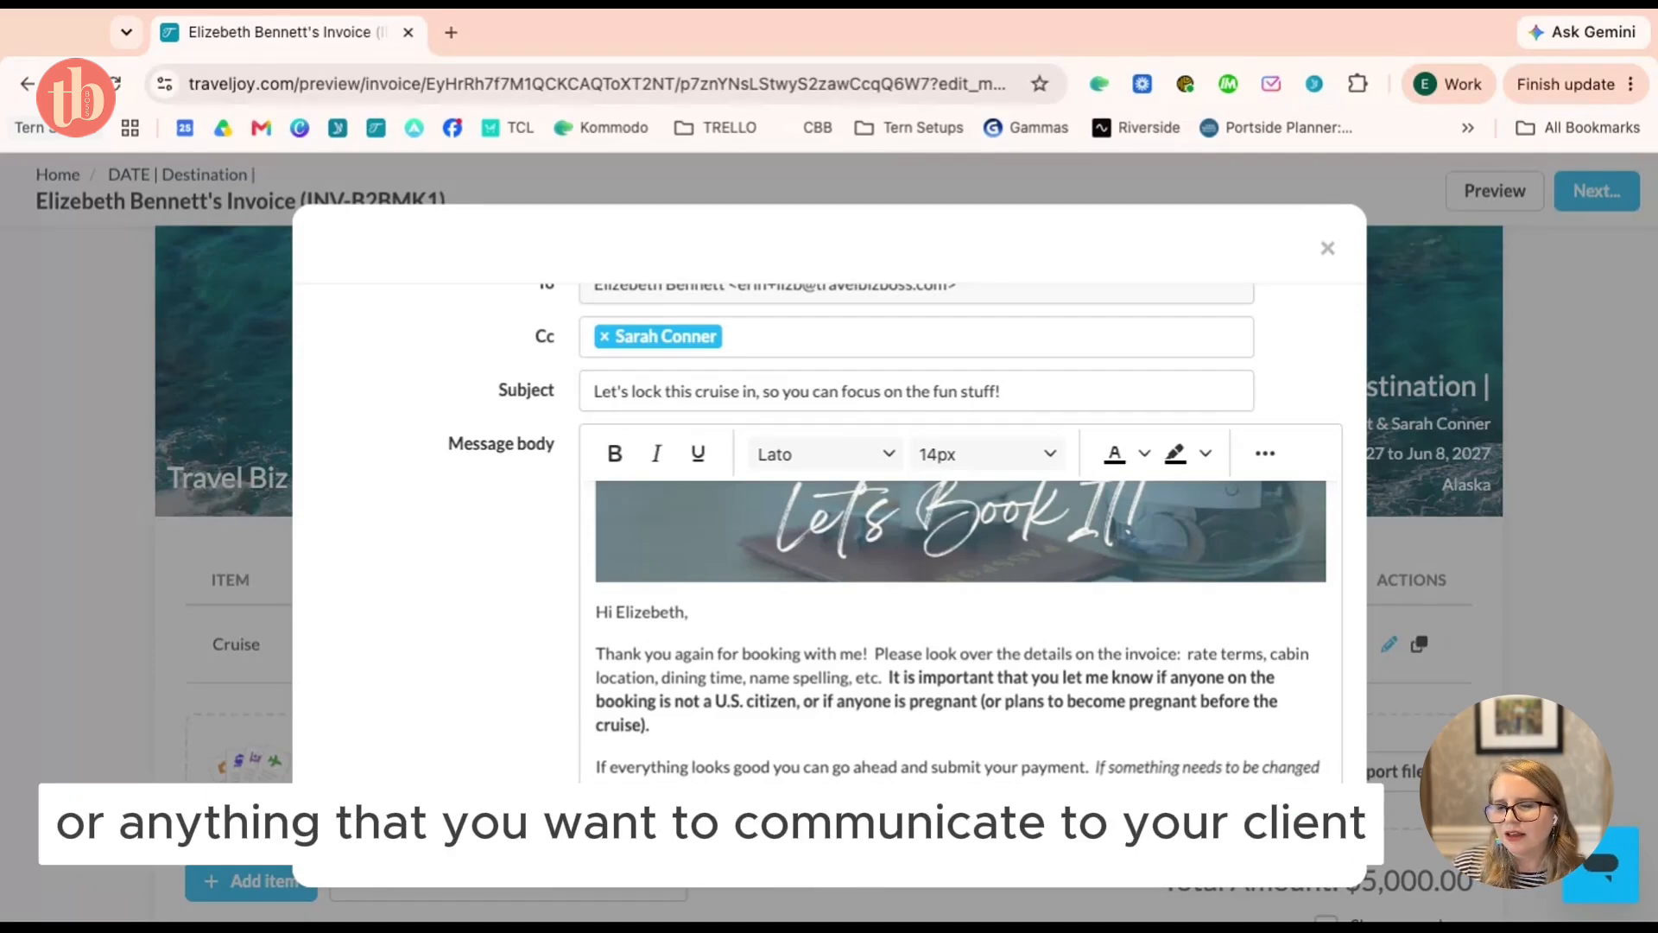
scroll(556, 345, "down", 6)
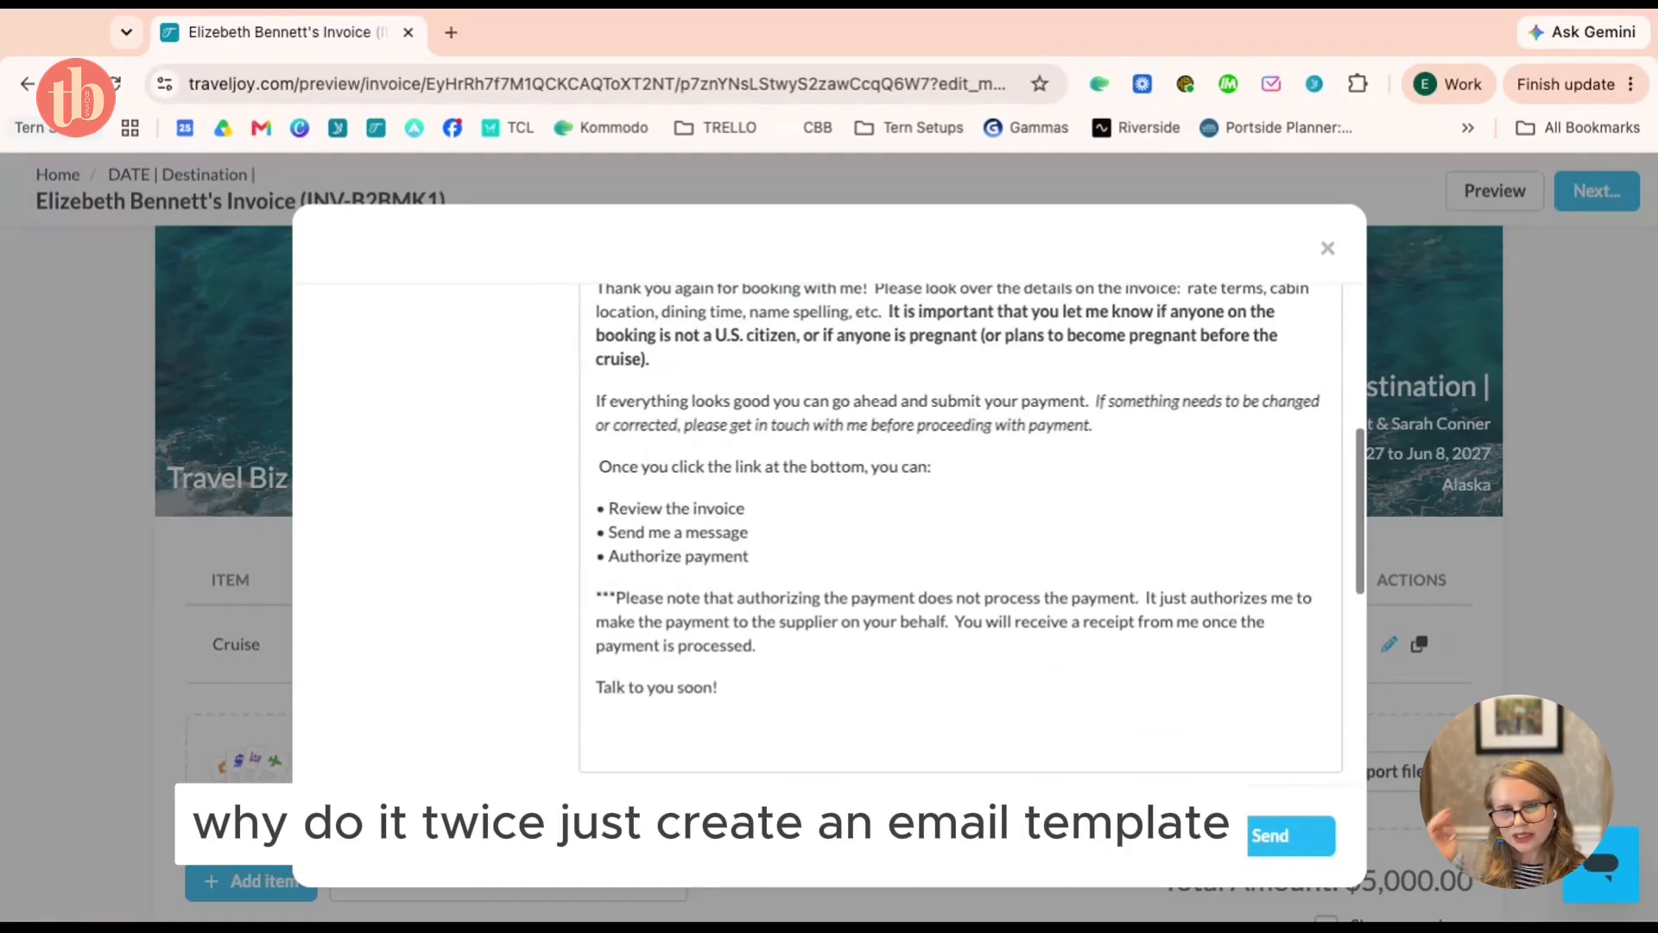
scroll(555, 345, "up", 8)
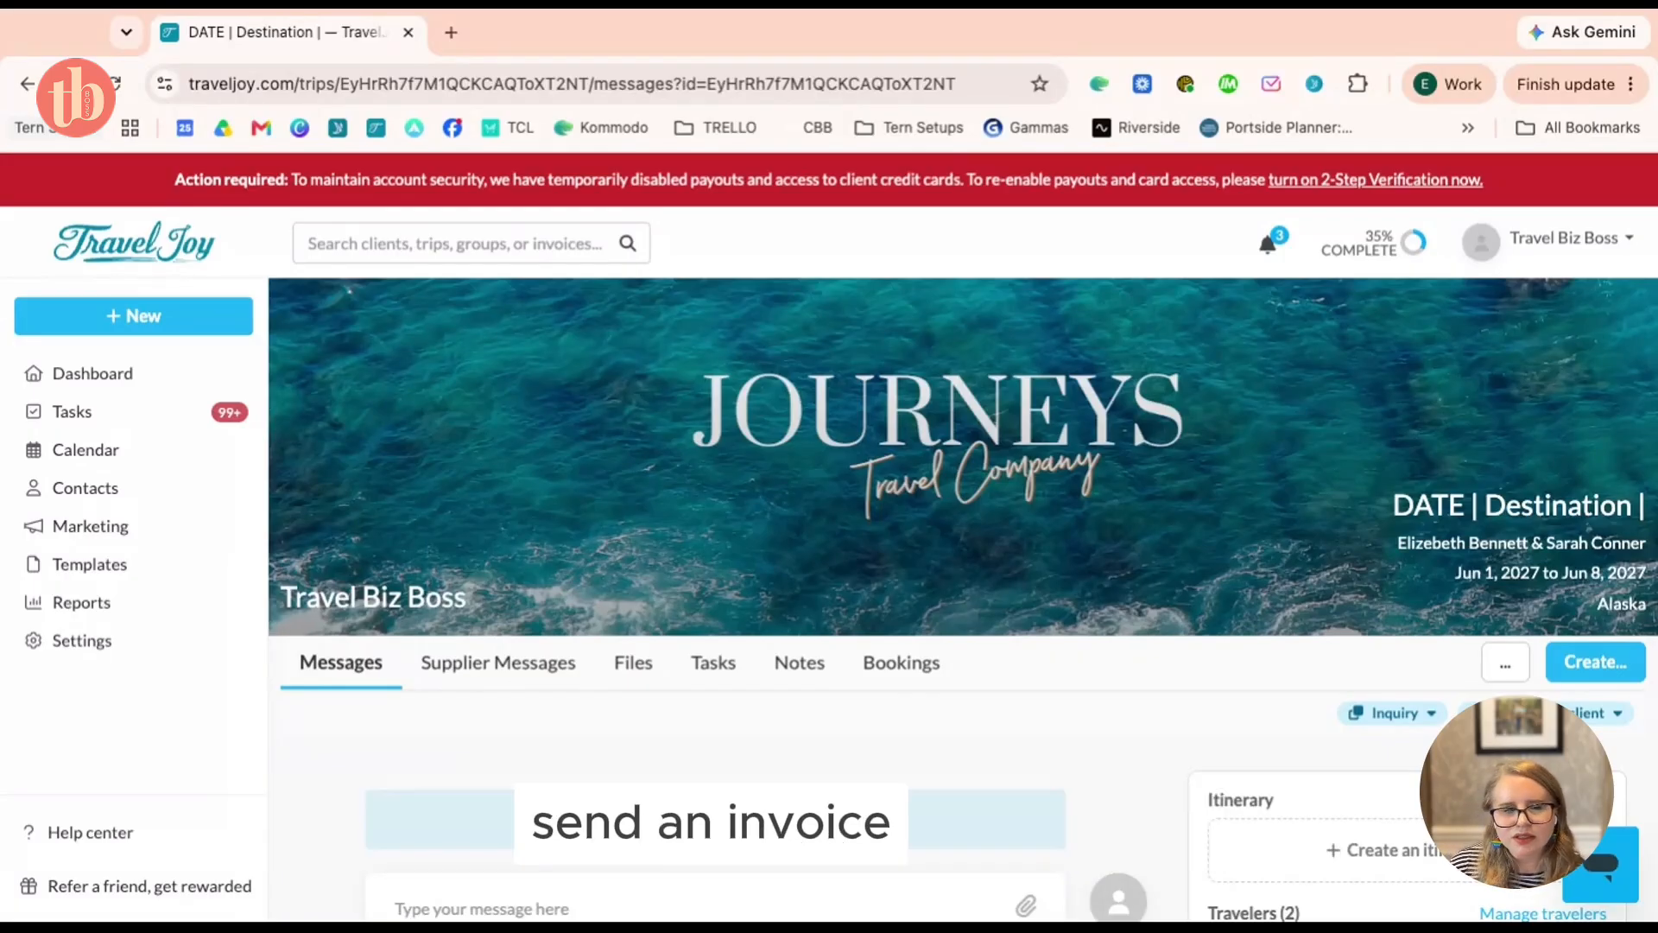
Choose Smart Proposal from the Alaska trip's Create menu
scroll(963, 596, "down", 3)
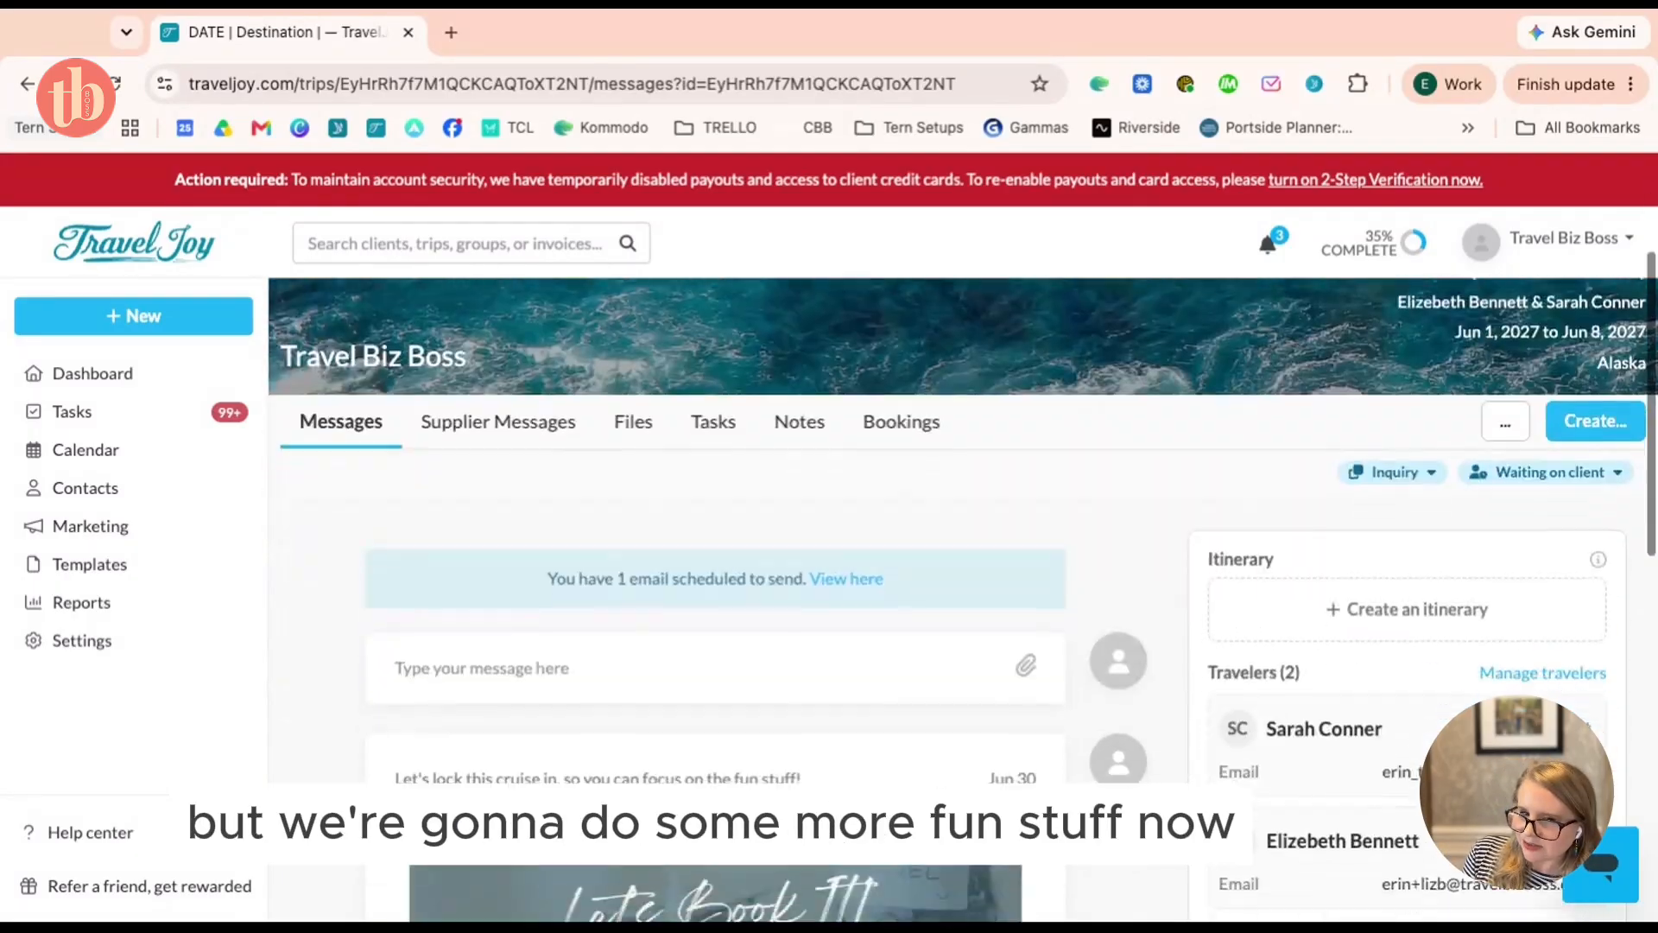
scroll(963, 595, "up", 3)
scroll(963, 595, "down", 1)
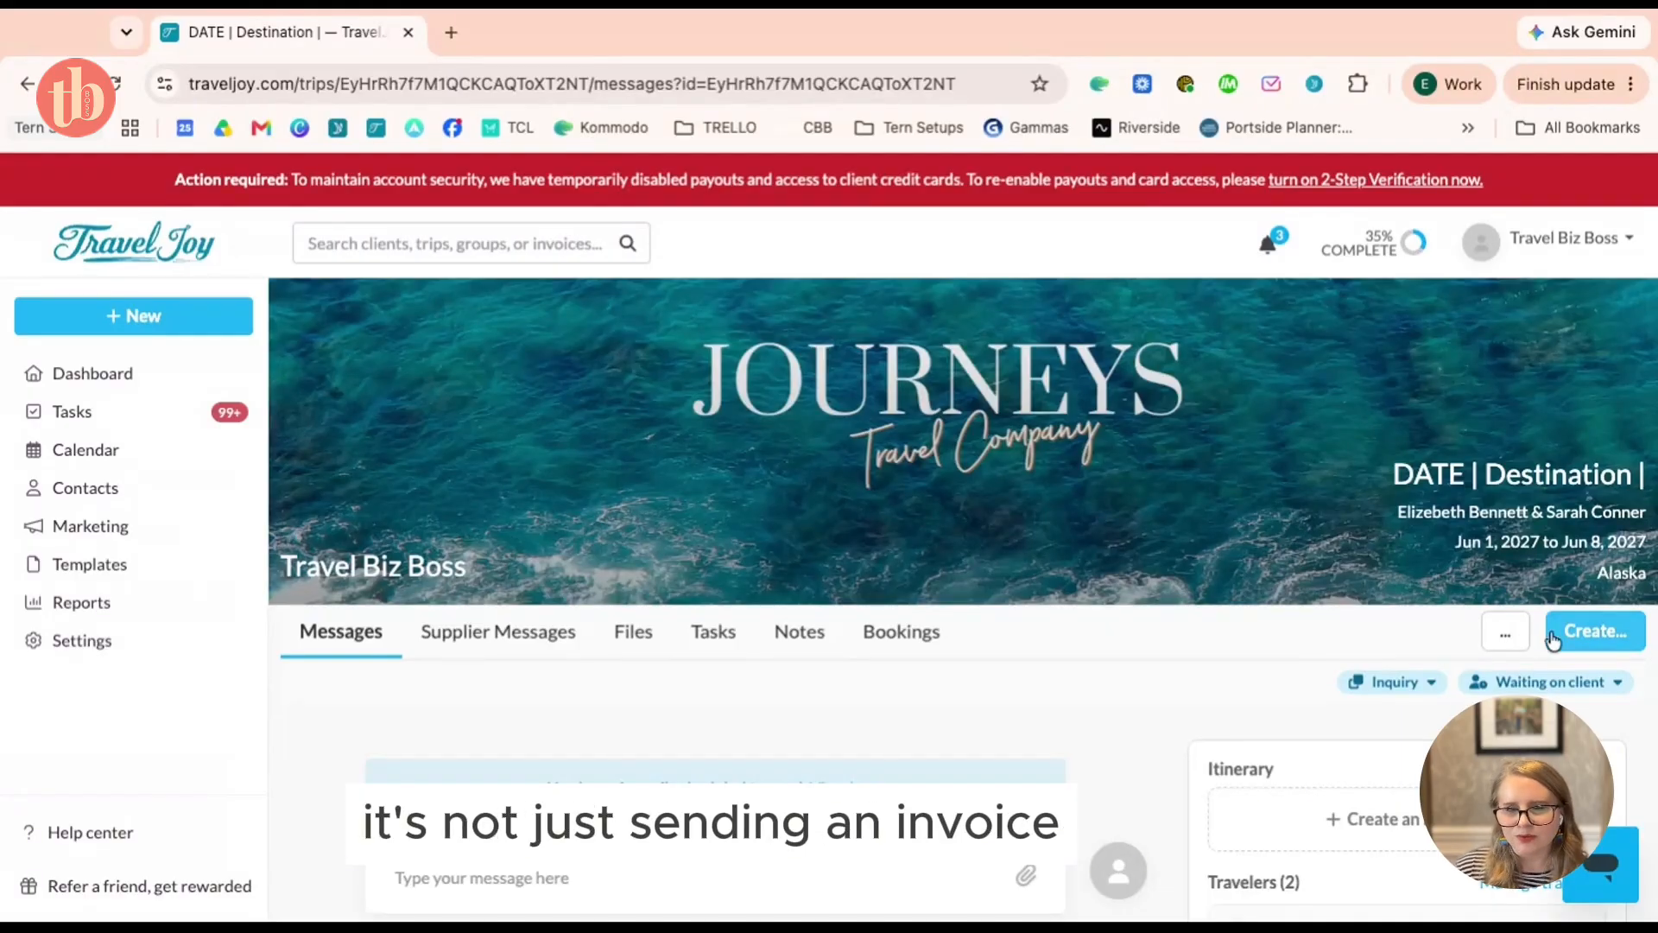
left_click(1598, 633)
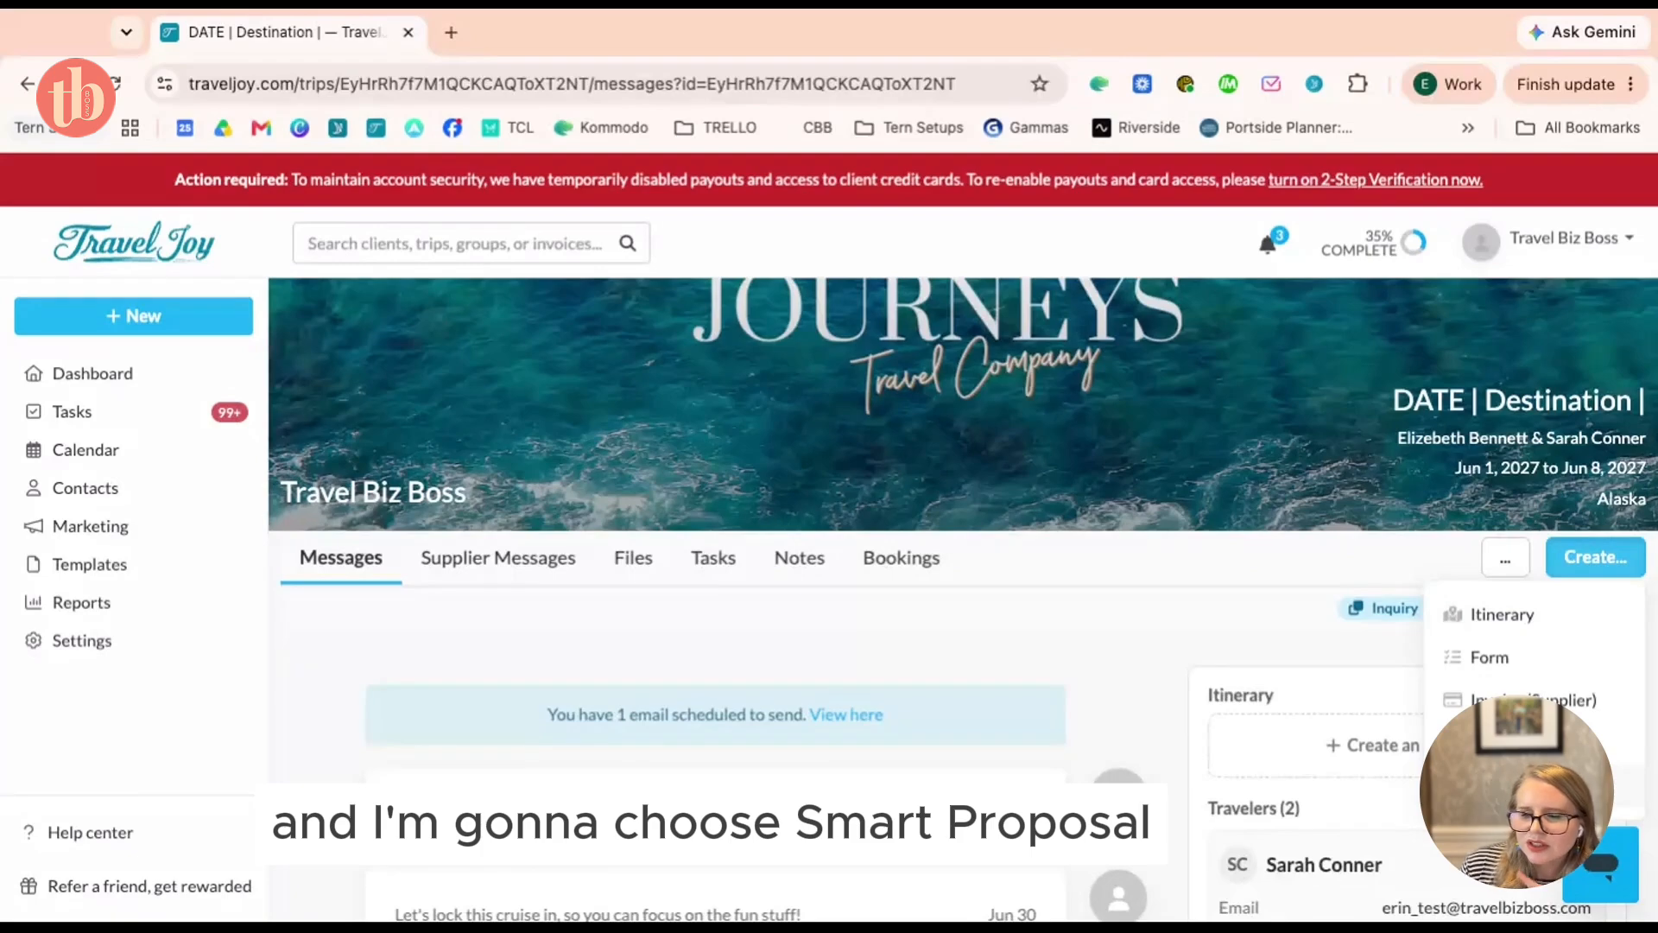
left_click(1520, 786)
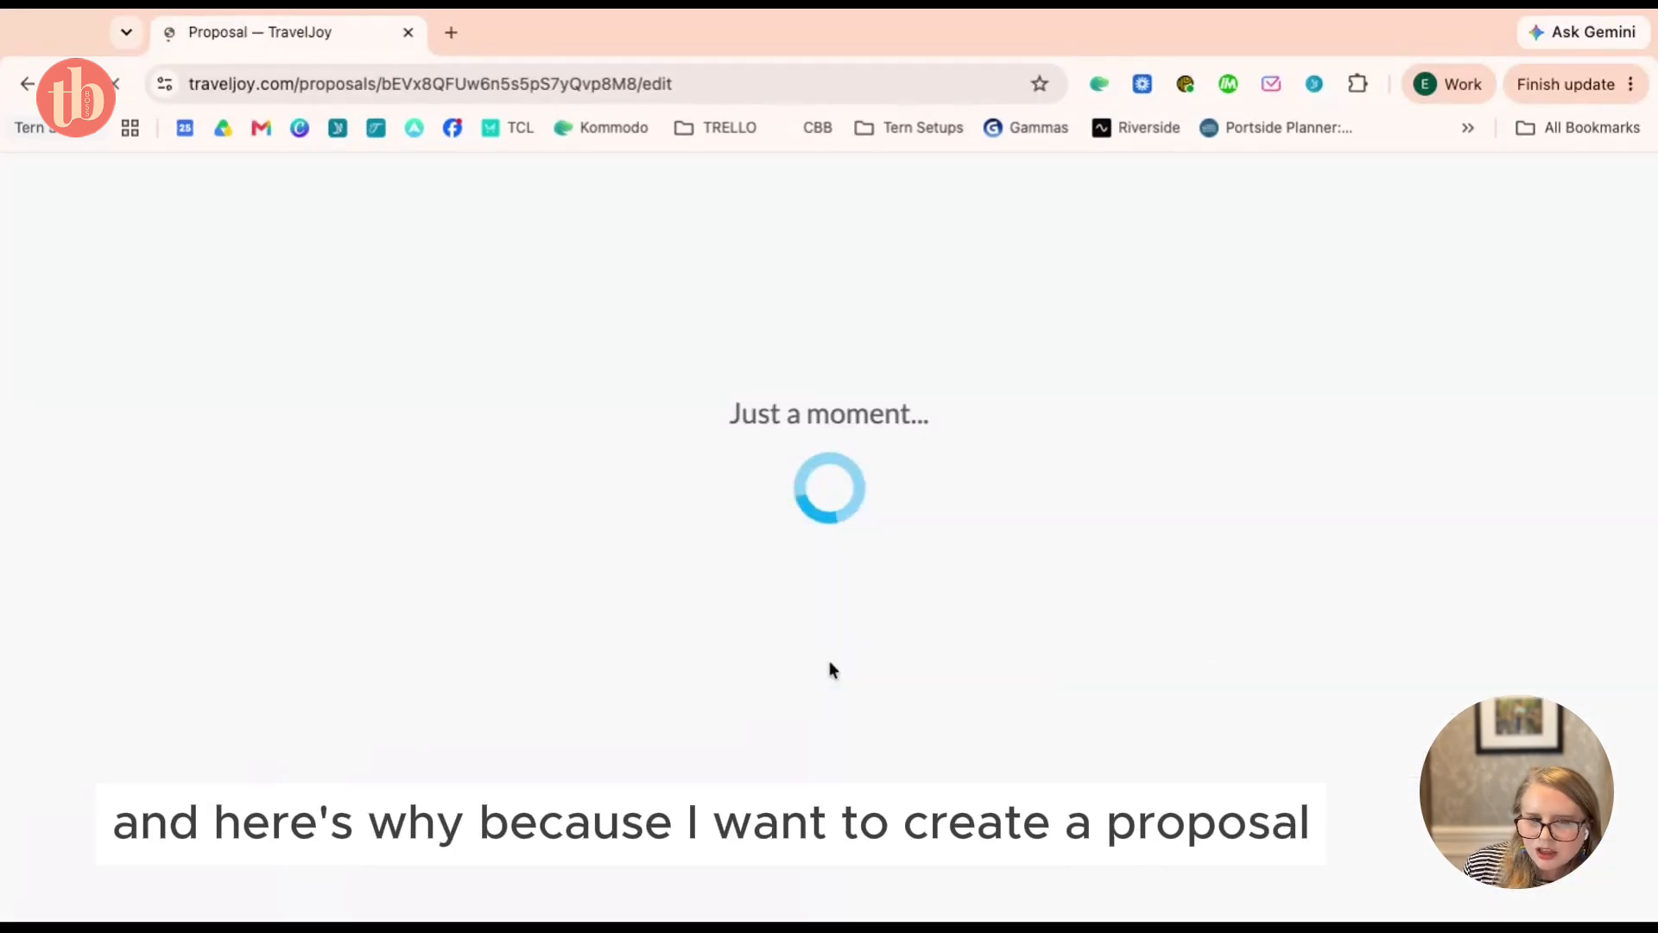
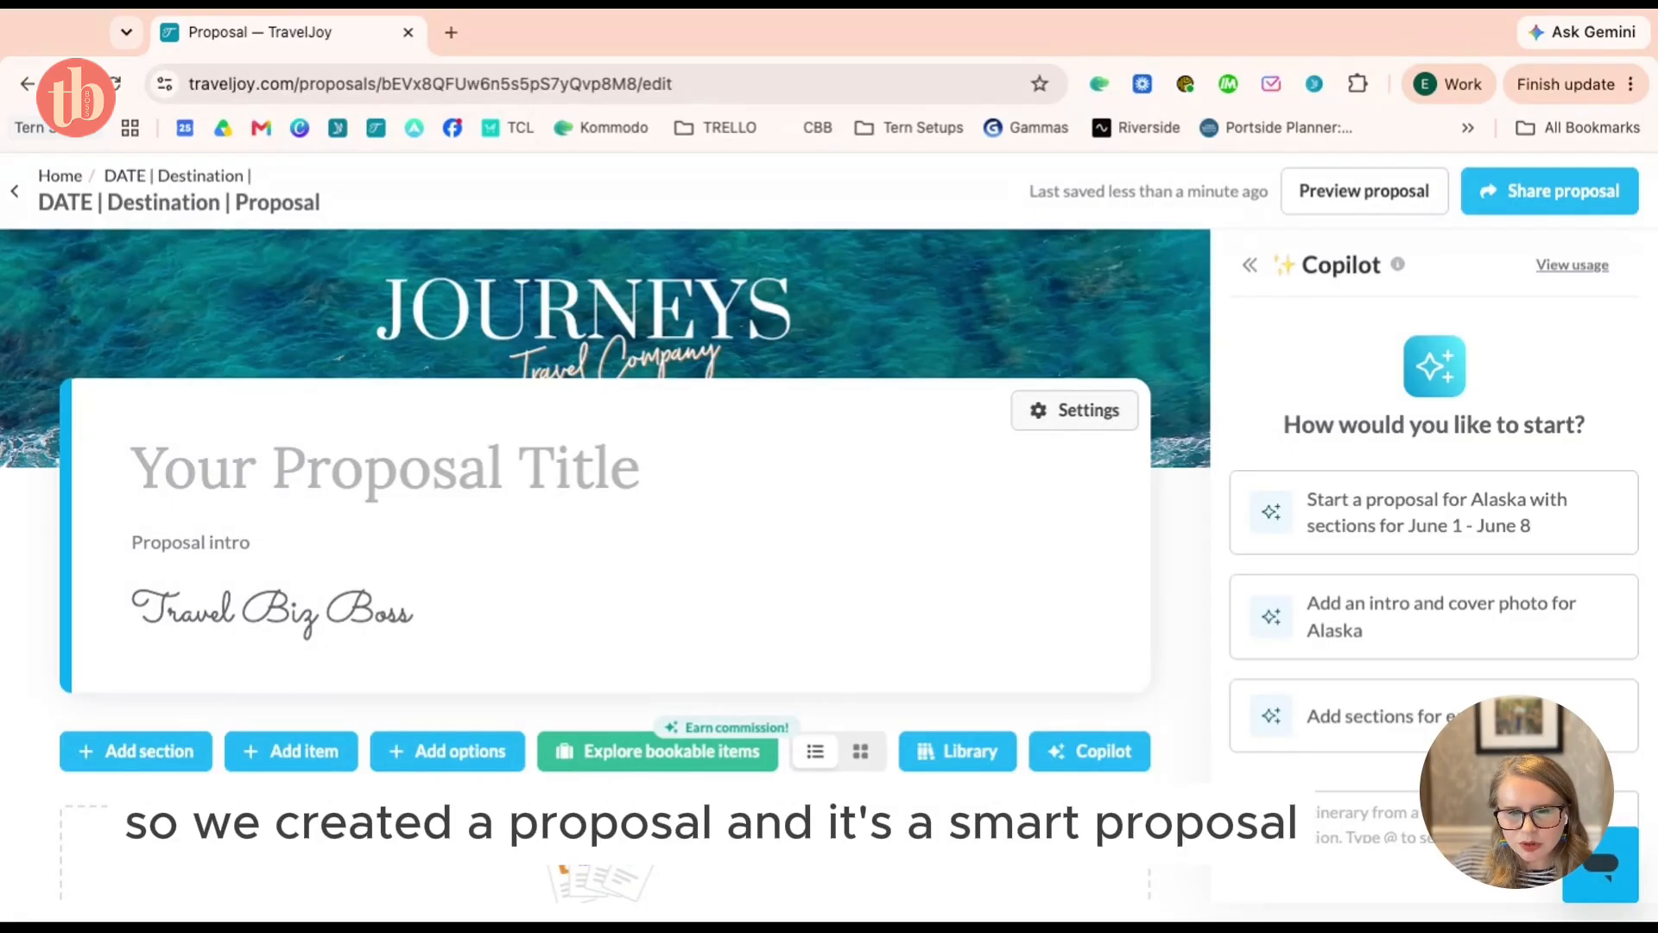
Open the proposal's Pricing settings, closing and reopening them once, then select Total price
left_click(1114, 423)
left_click(1381, 344)
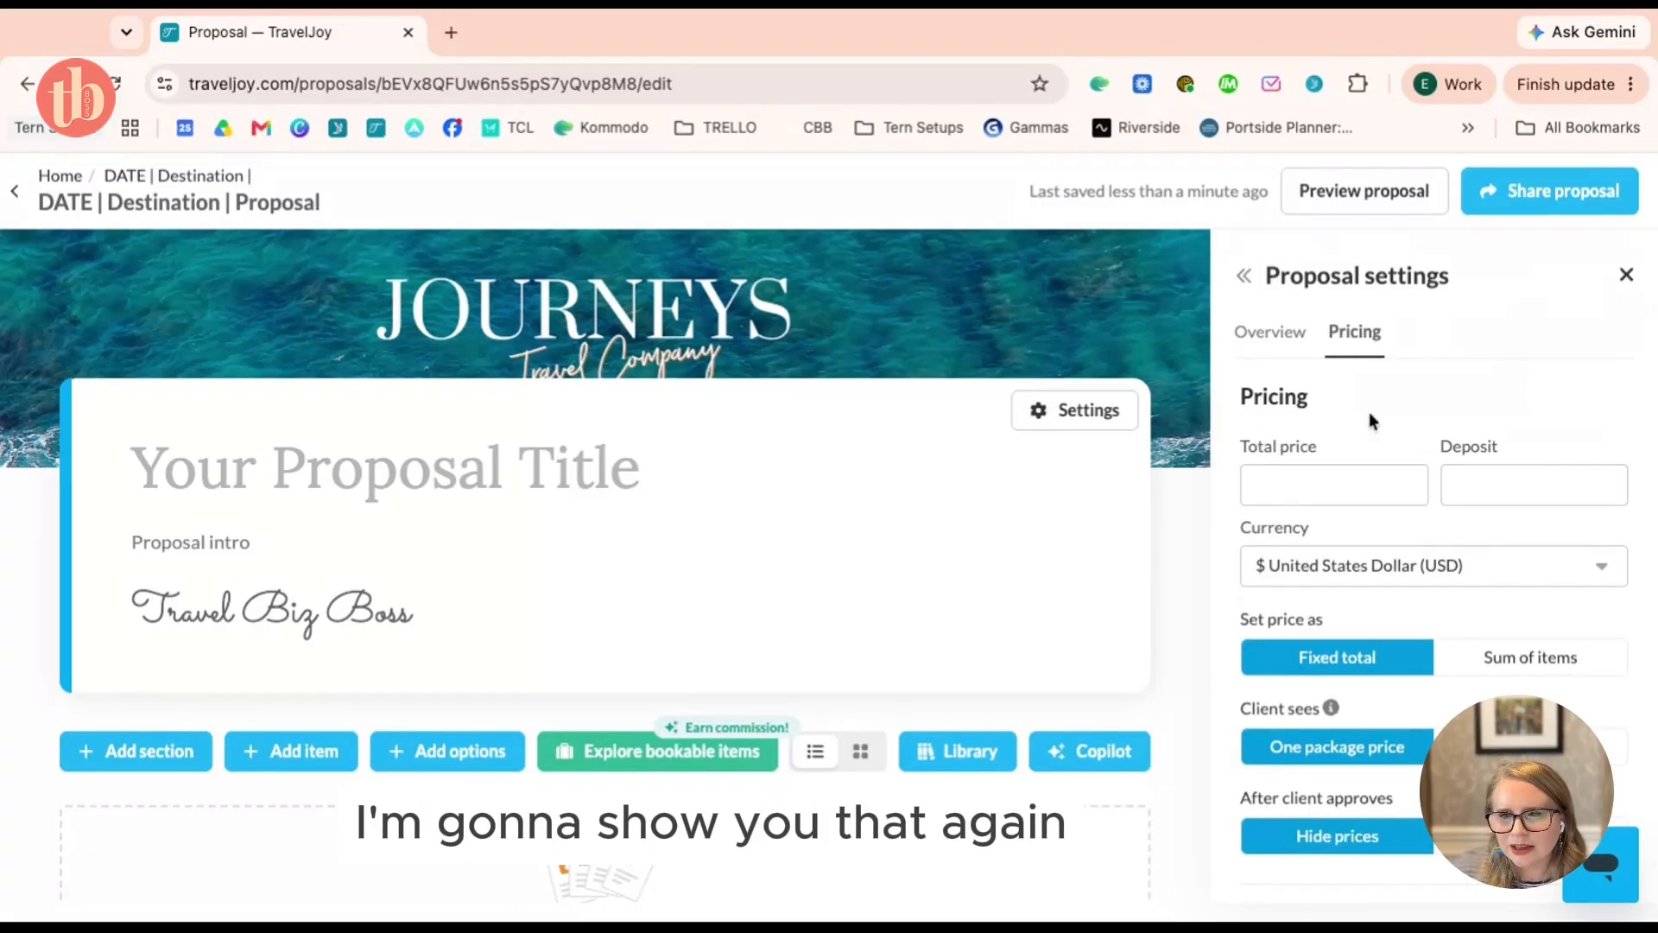
left_click(1627, 276)
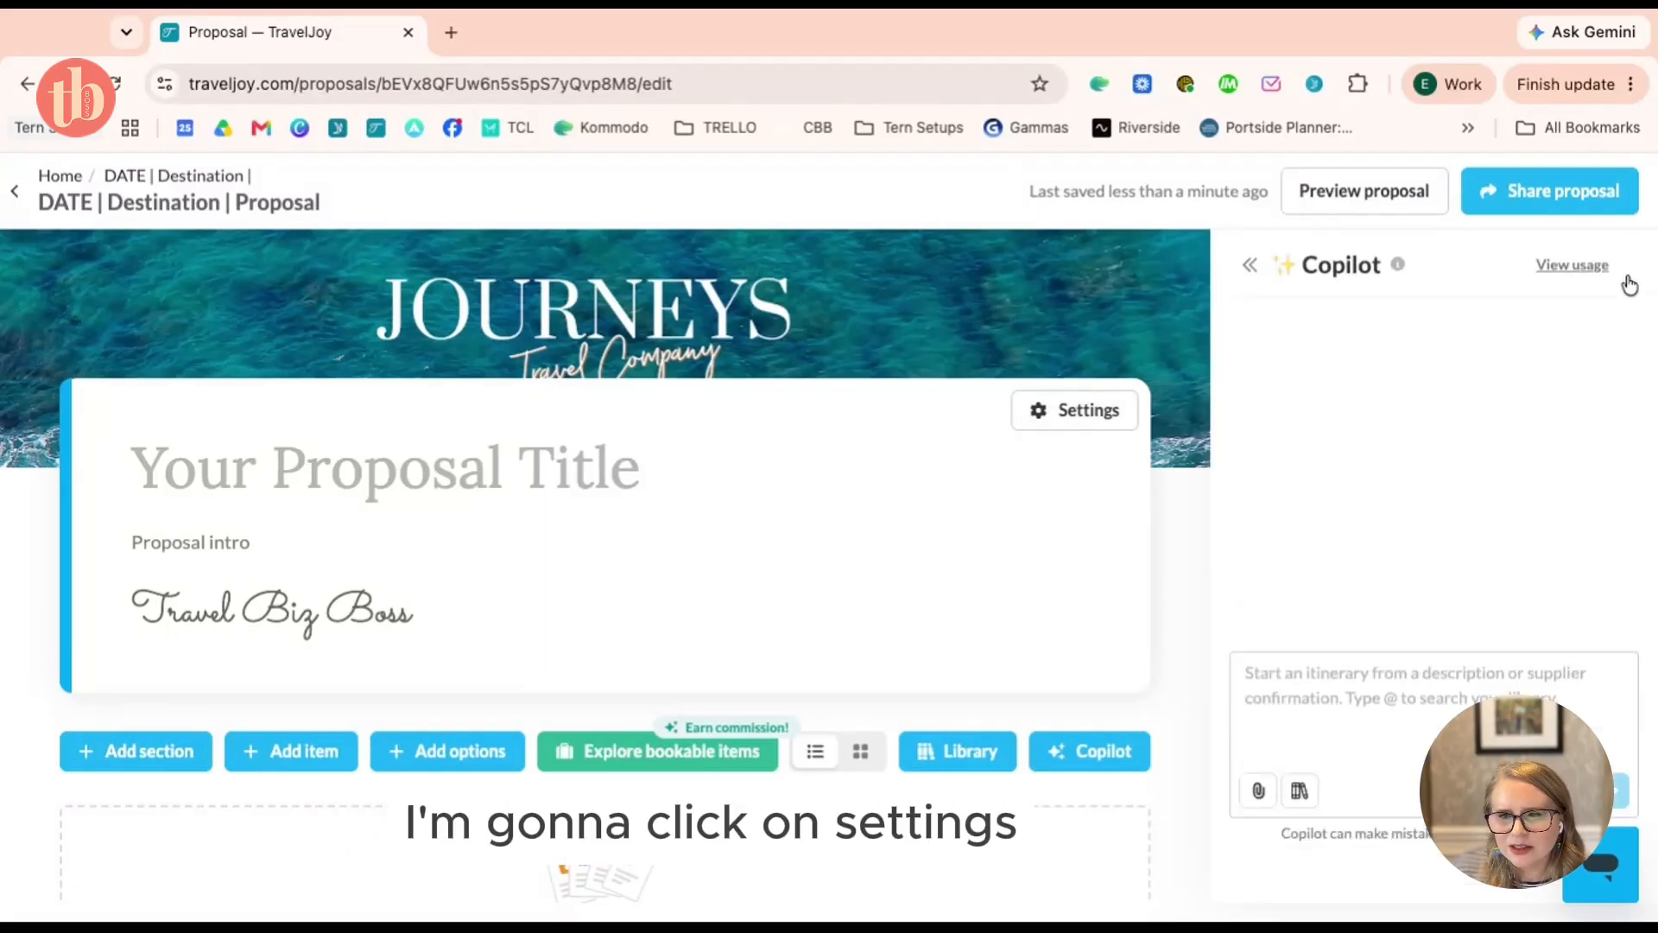
left_click(1050, 426)
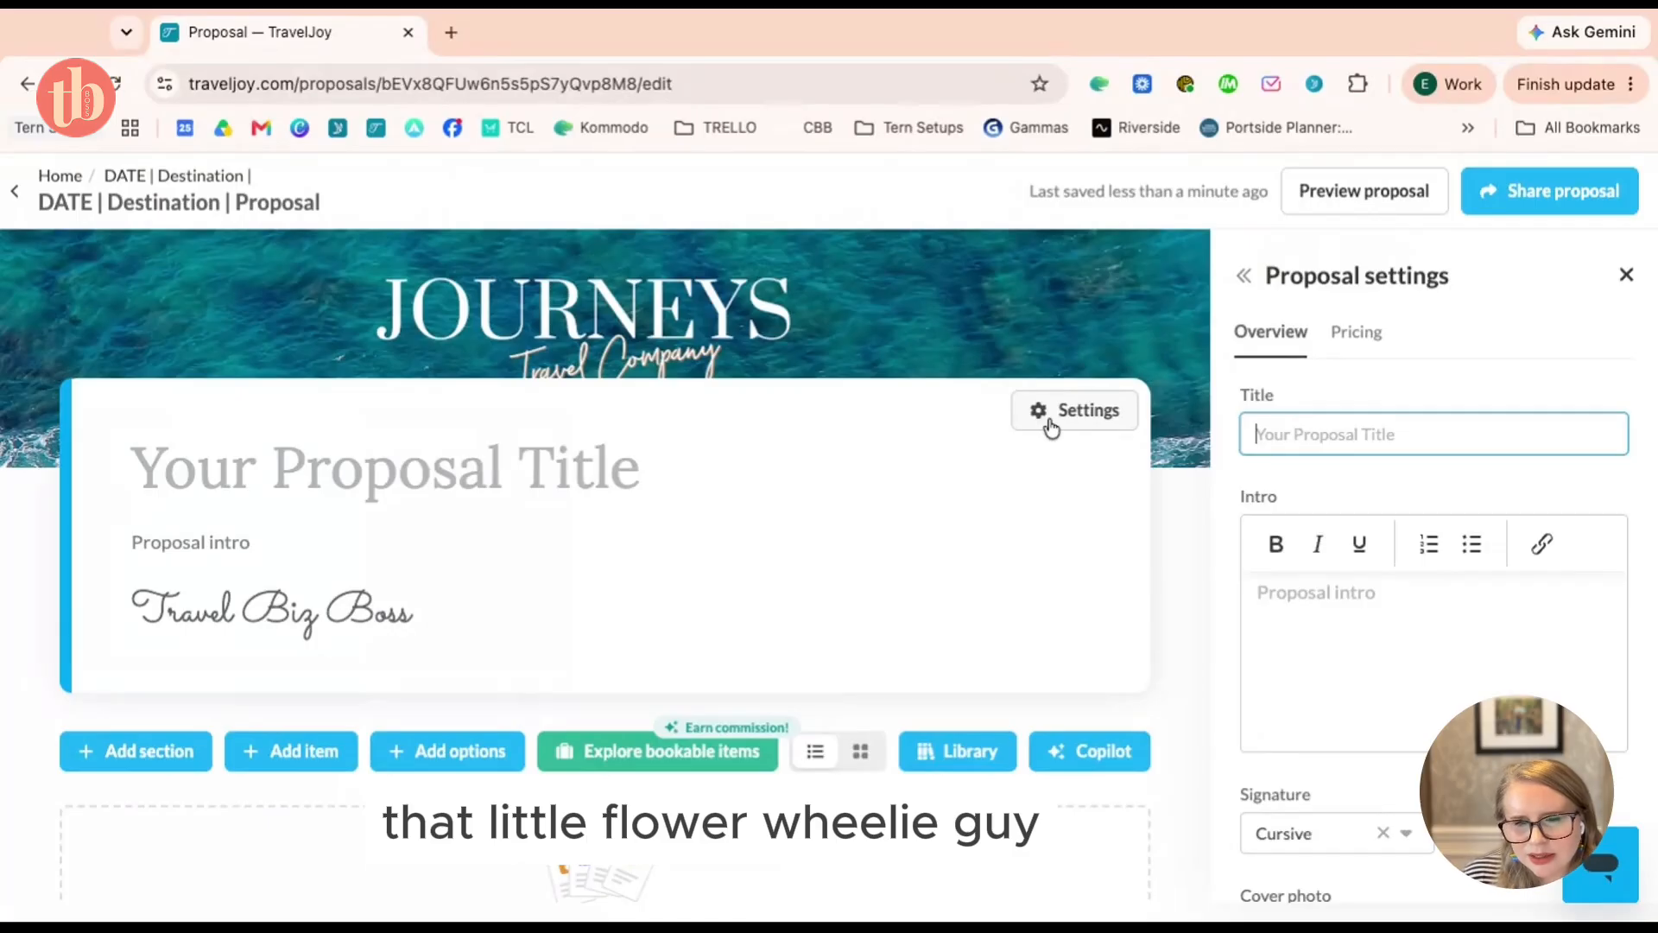
left_click(1377, 336)
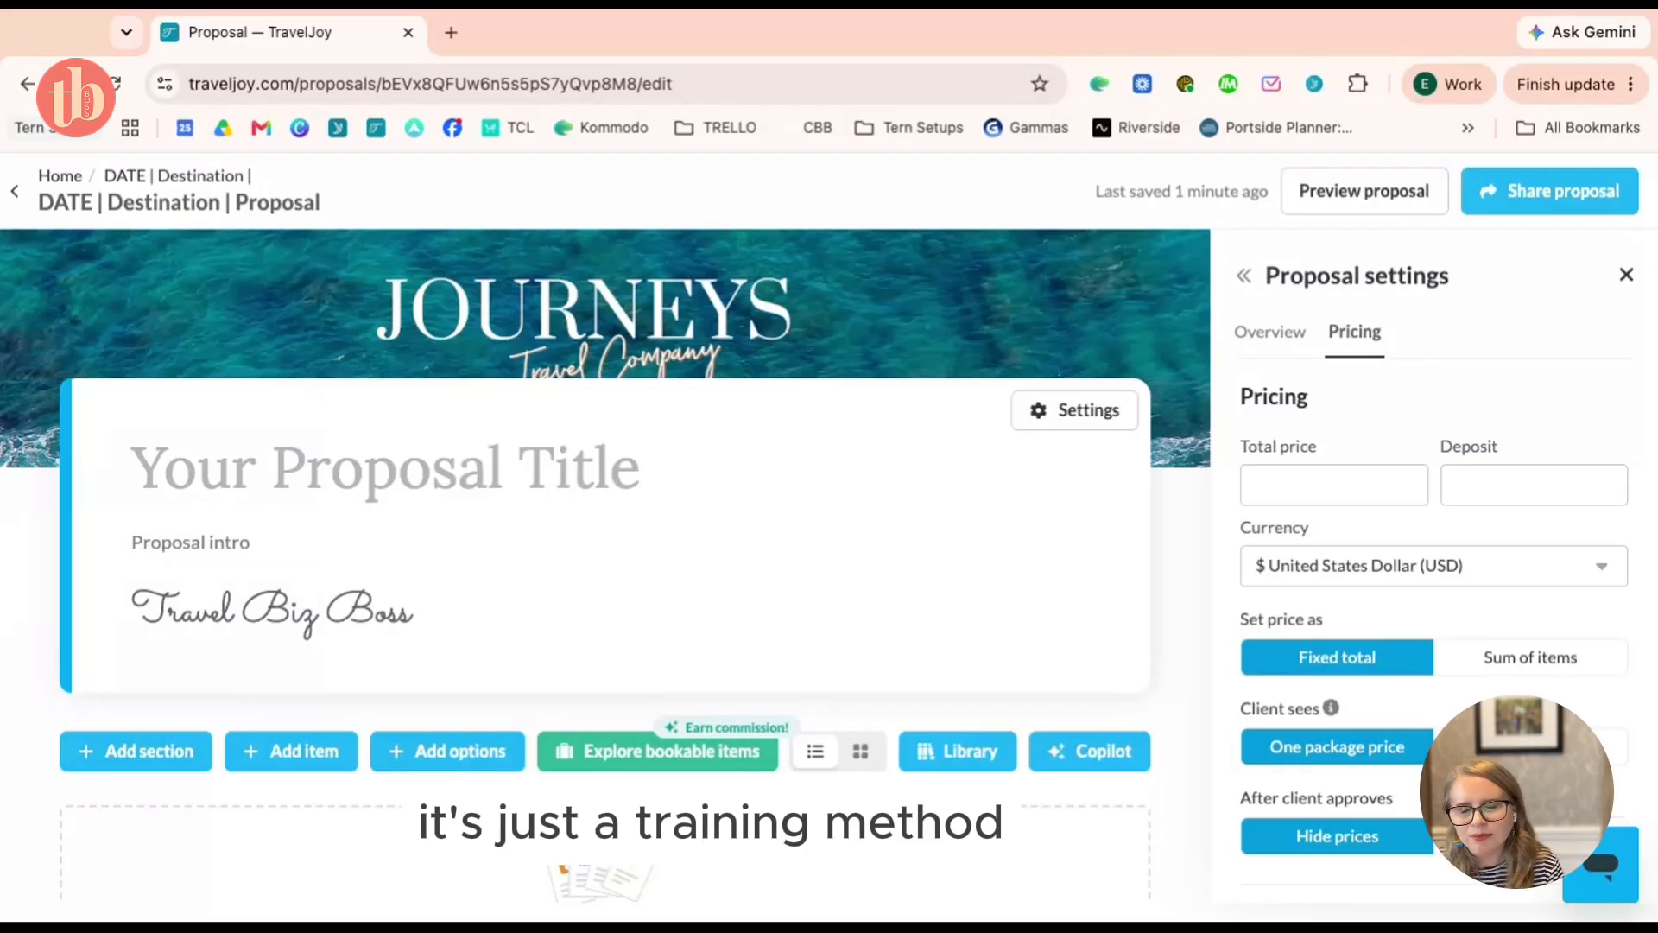
scroll(1330, 484, "down", 1)
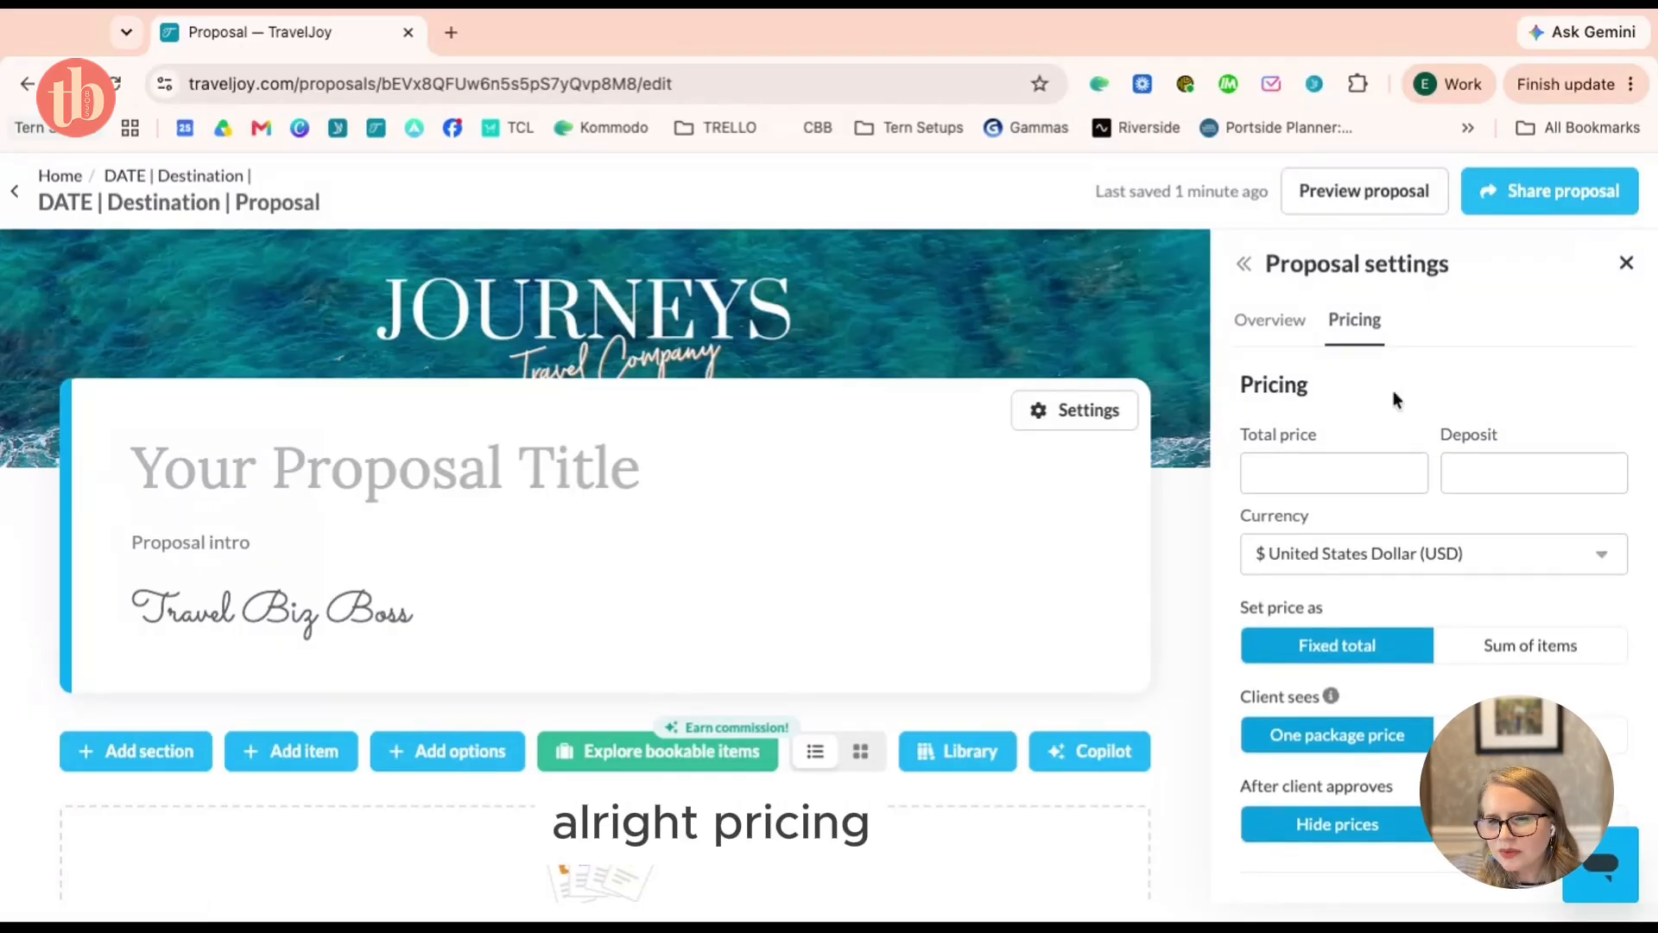
left_click(1331, 476)
Enter a total price of 5000 and a deposit of 200 in Pricing
type("5000")
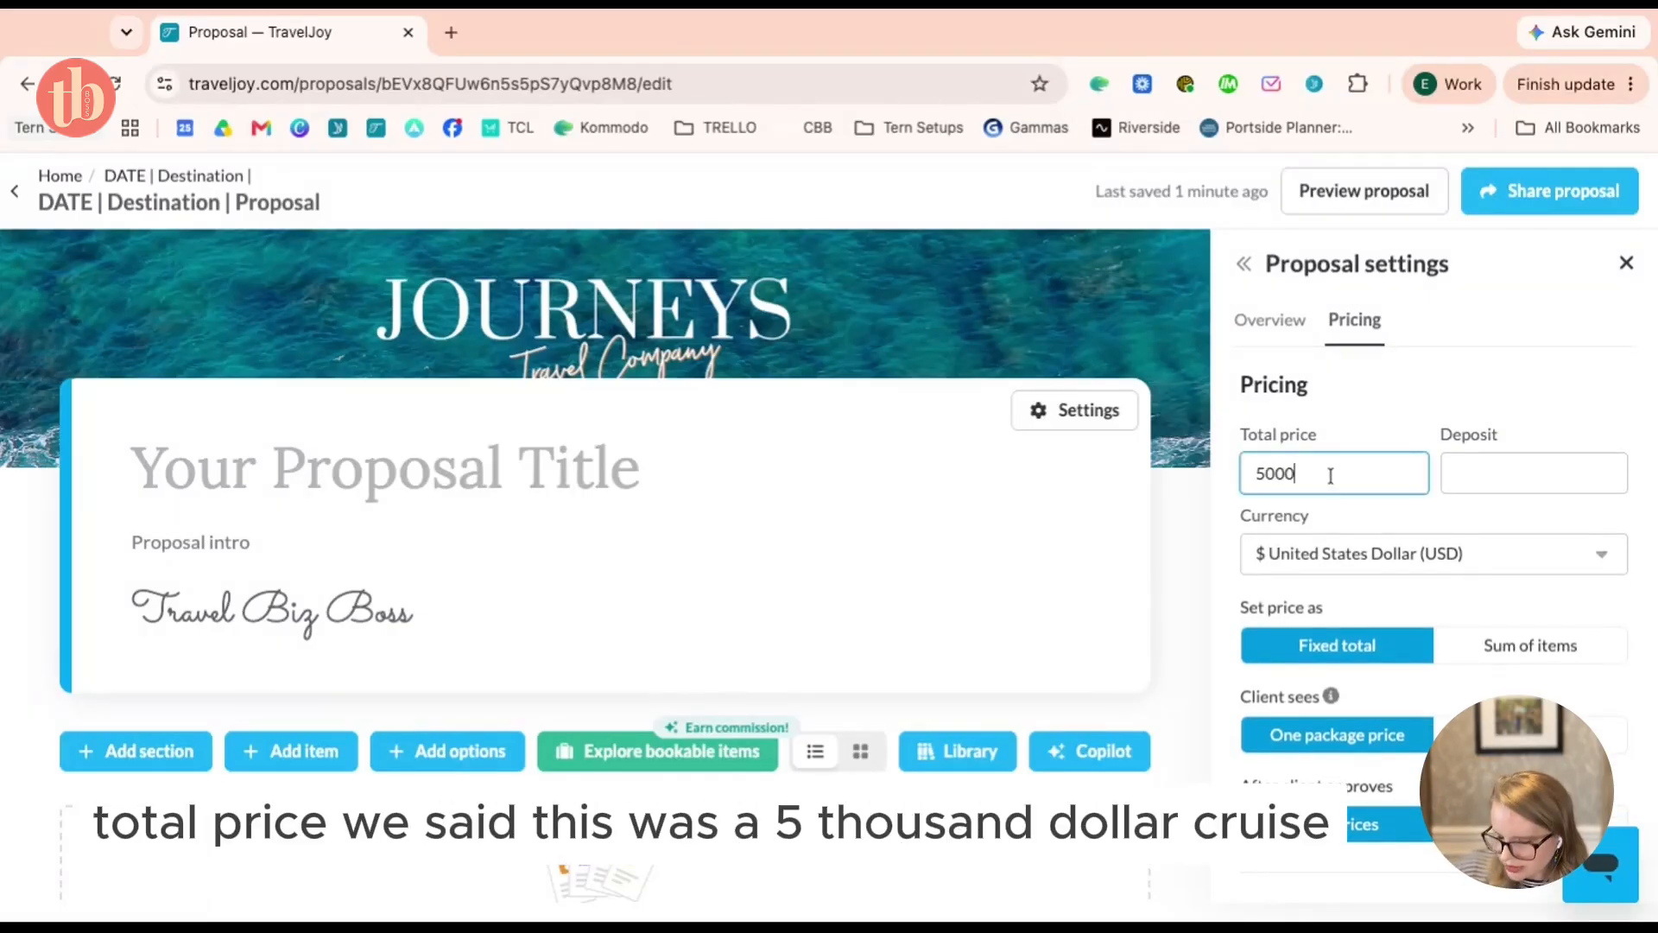
left_click(1502, 471)
type("200")
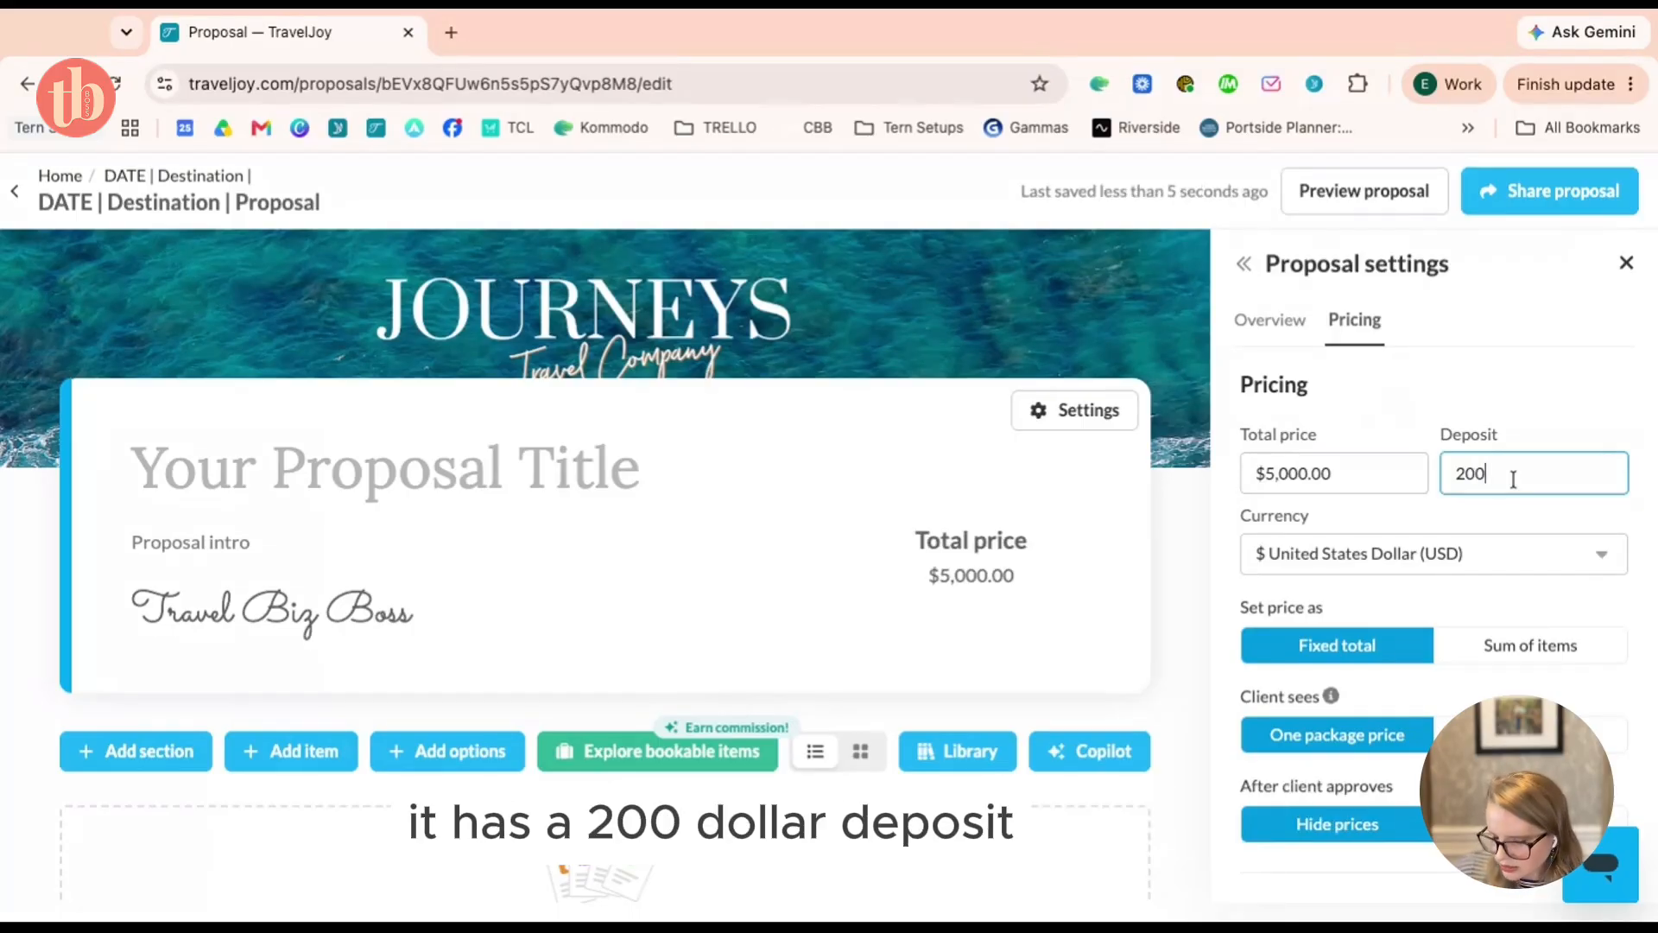
left_click(1514, 420)
scroll(1514, 415, "down", 2)
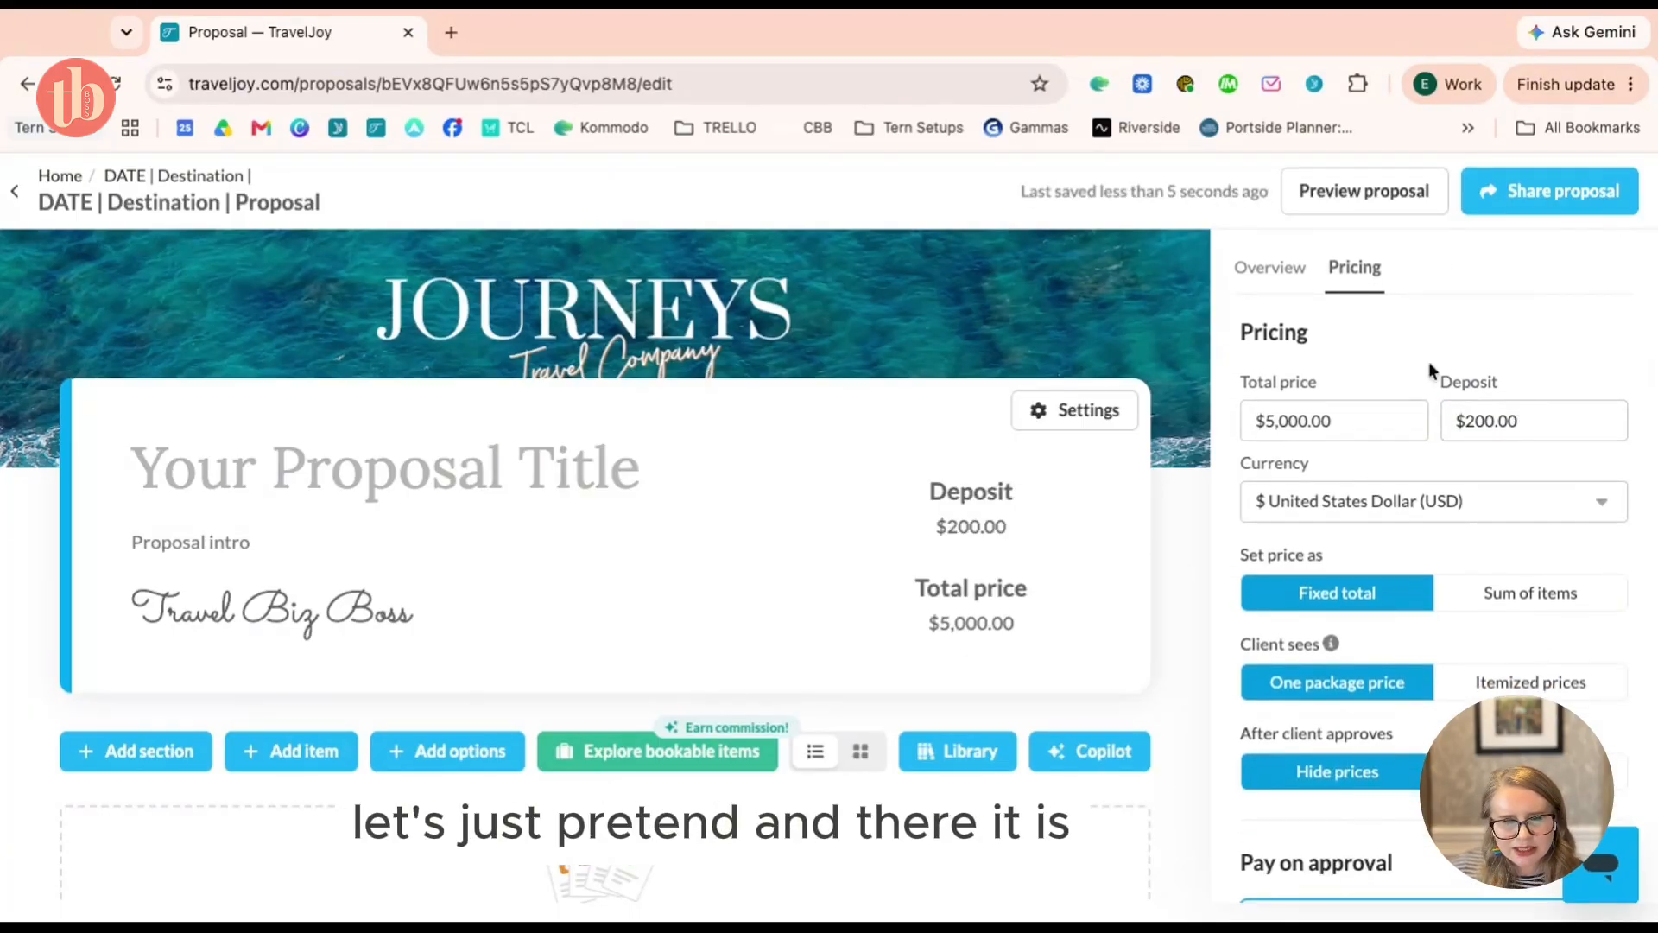
scroll(1571, 490, "down", 3)
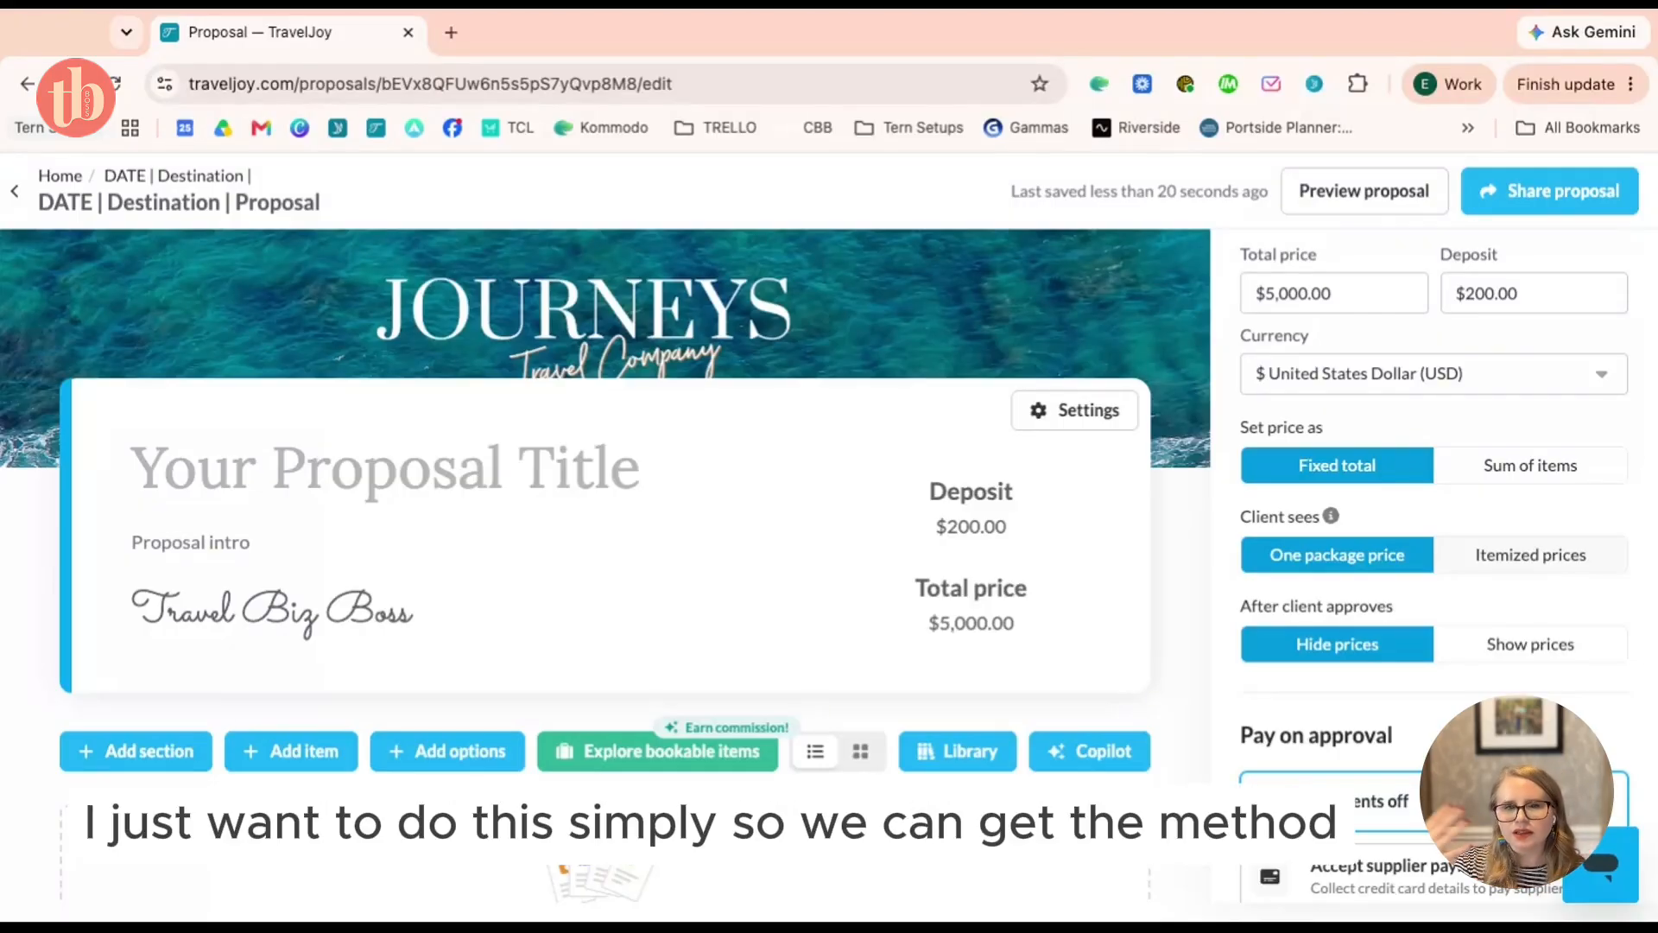
scroll(1434, 518, "down", 2)
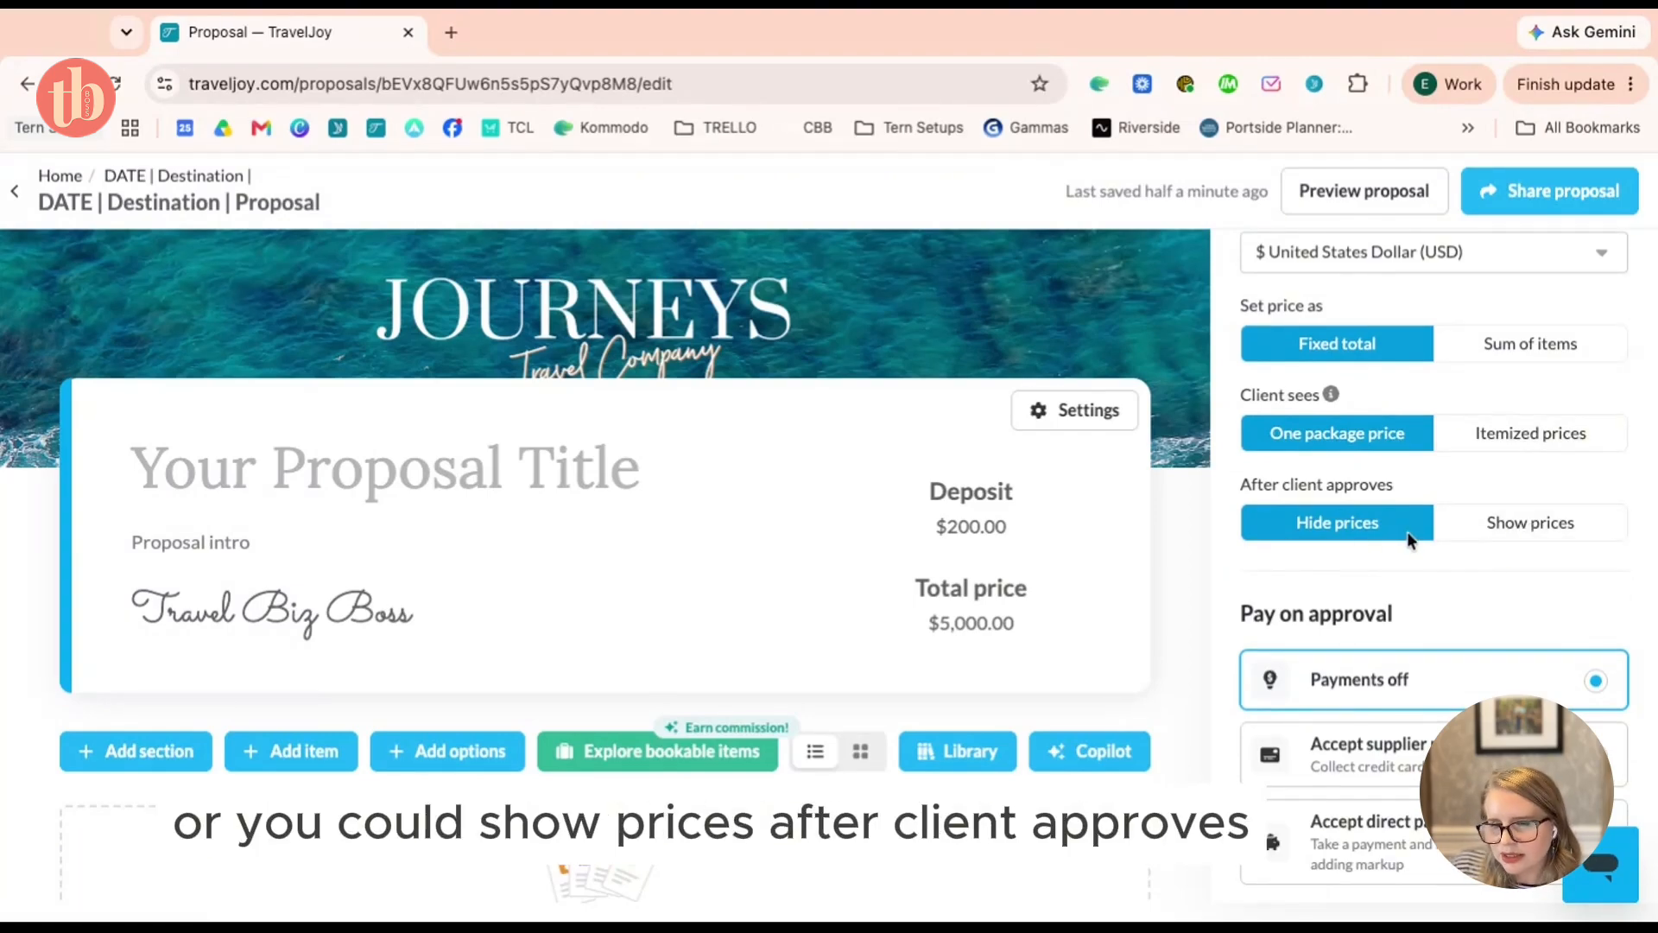
Keep prices shown after approval and accept supplier payment
left_click(1517, 529)
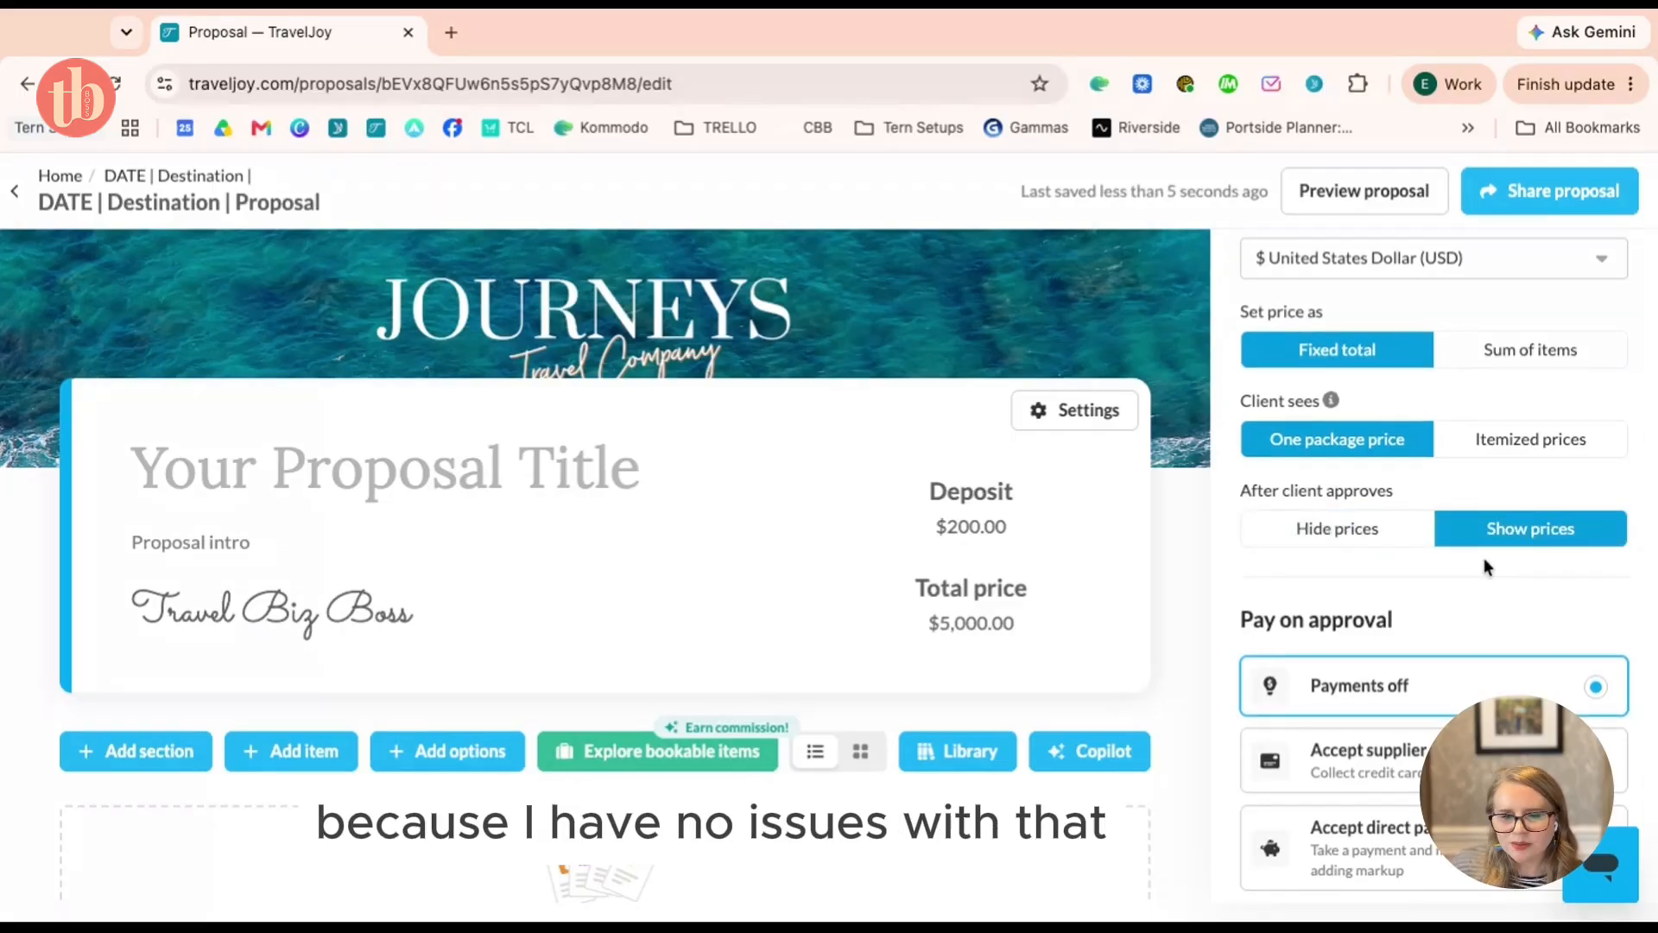
scroll(1483, 561, "down", 1)
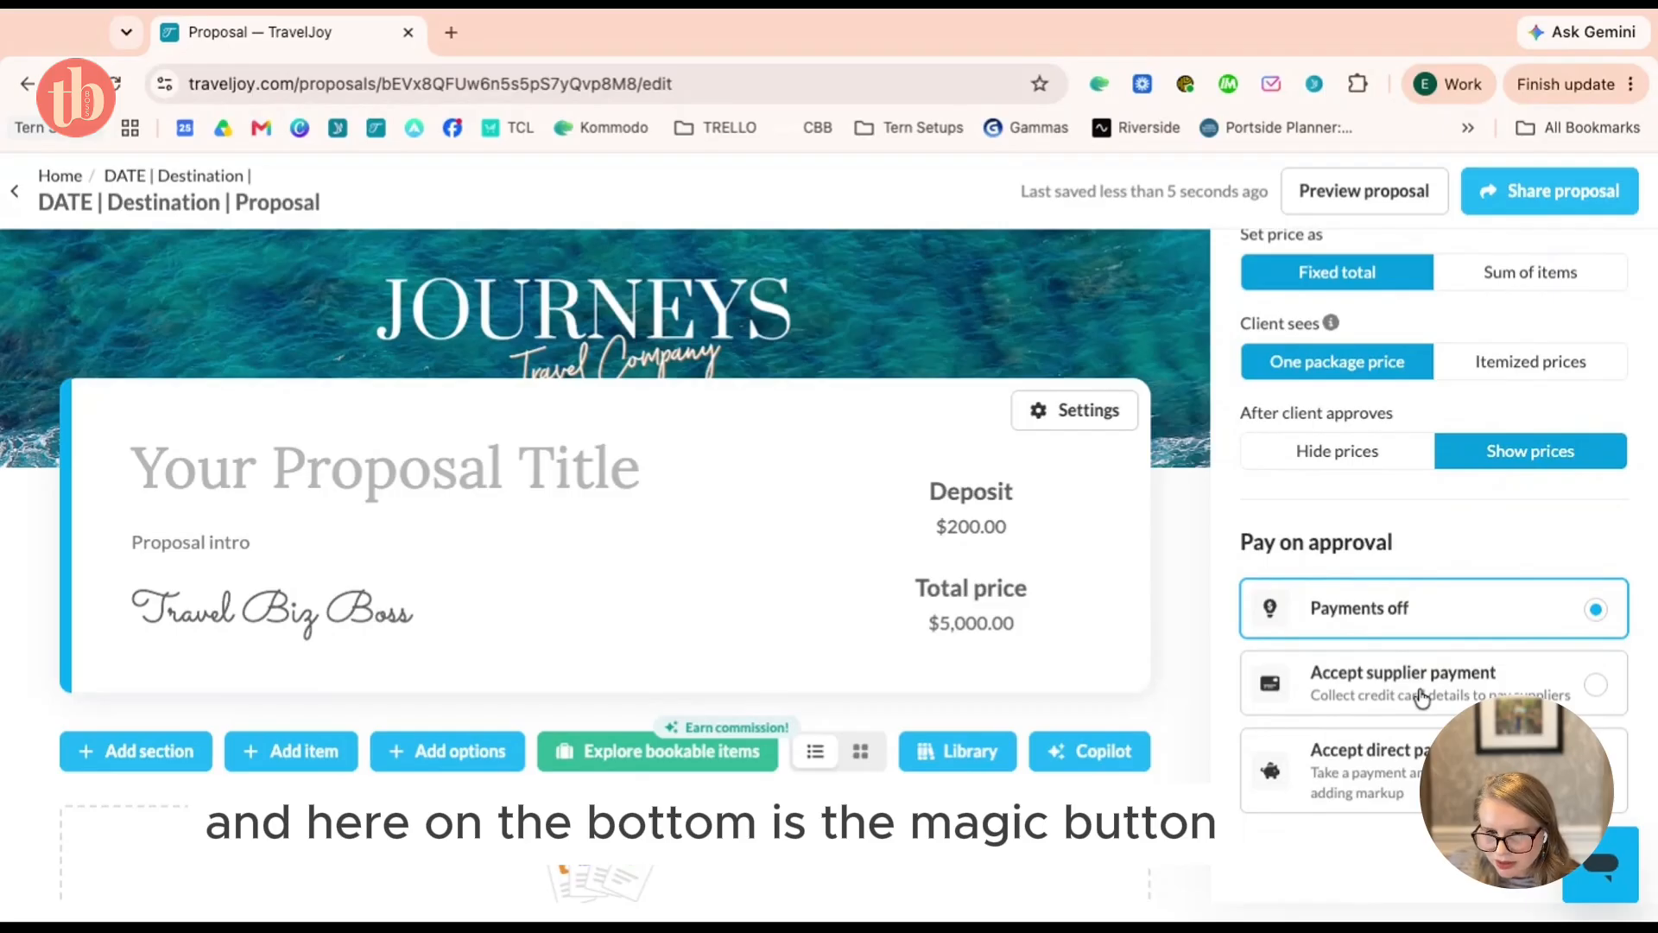
left_click(1520, 686)
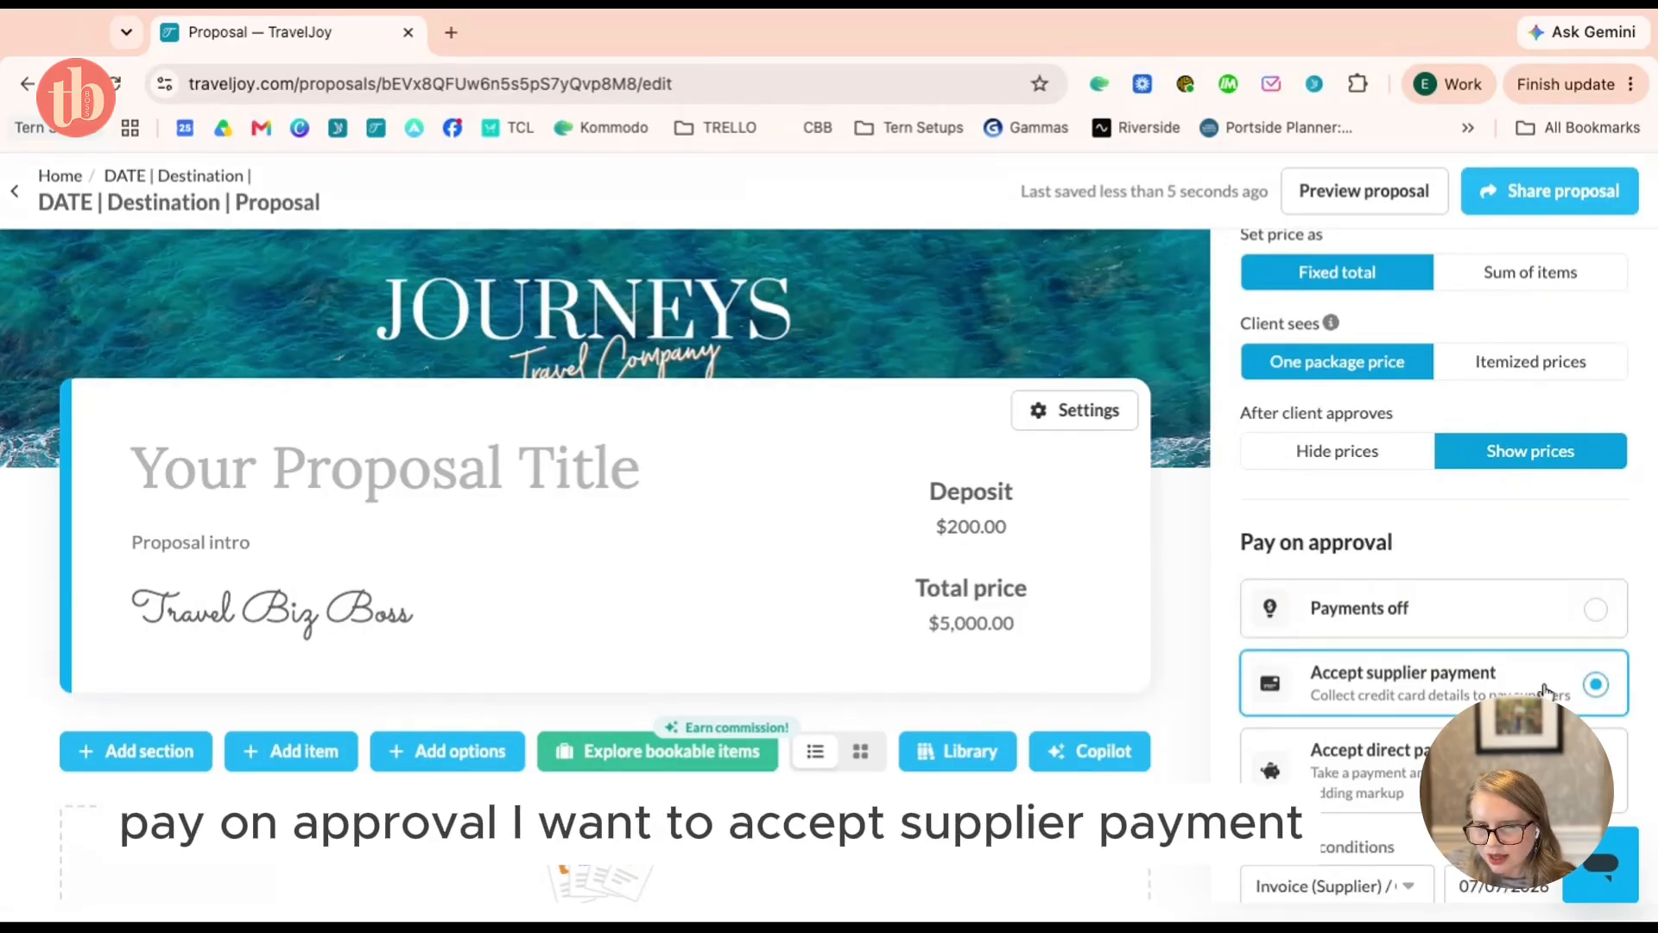
Choose the Celebrity Credit Card Auth terms and set final payment due to 07/31/2026
scroll(1545, 691, "down", 1)
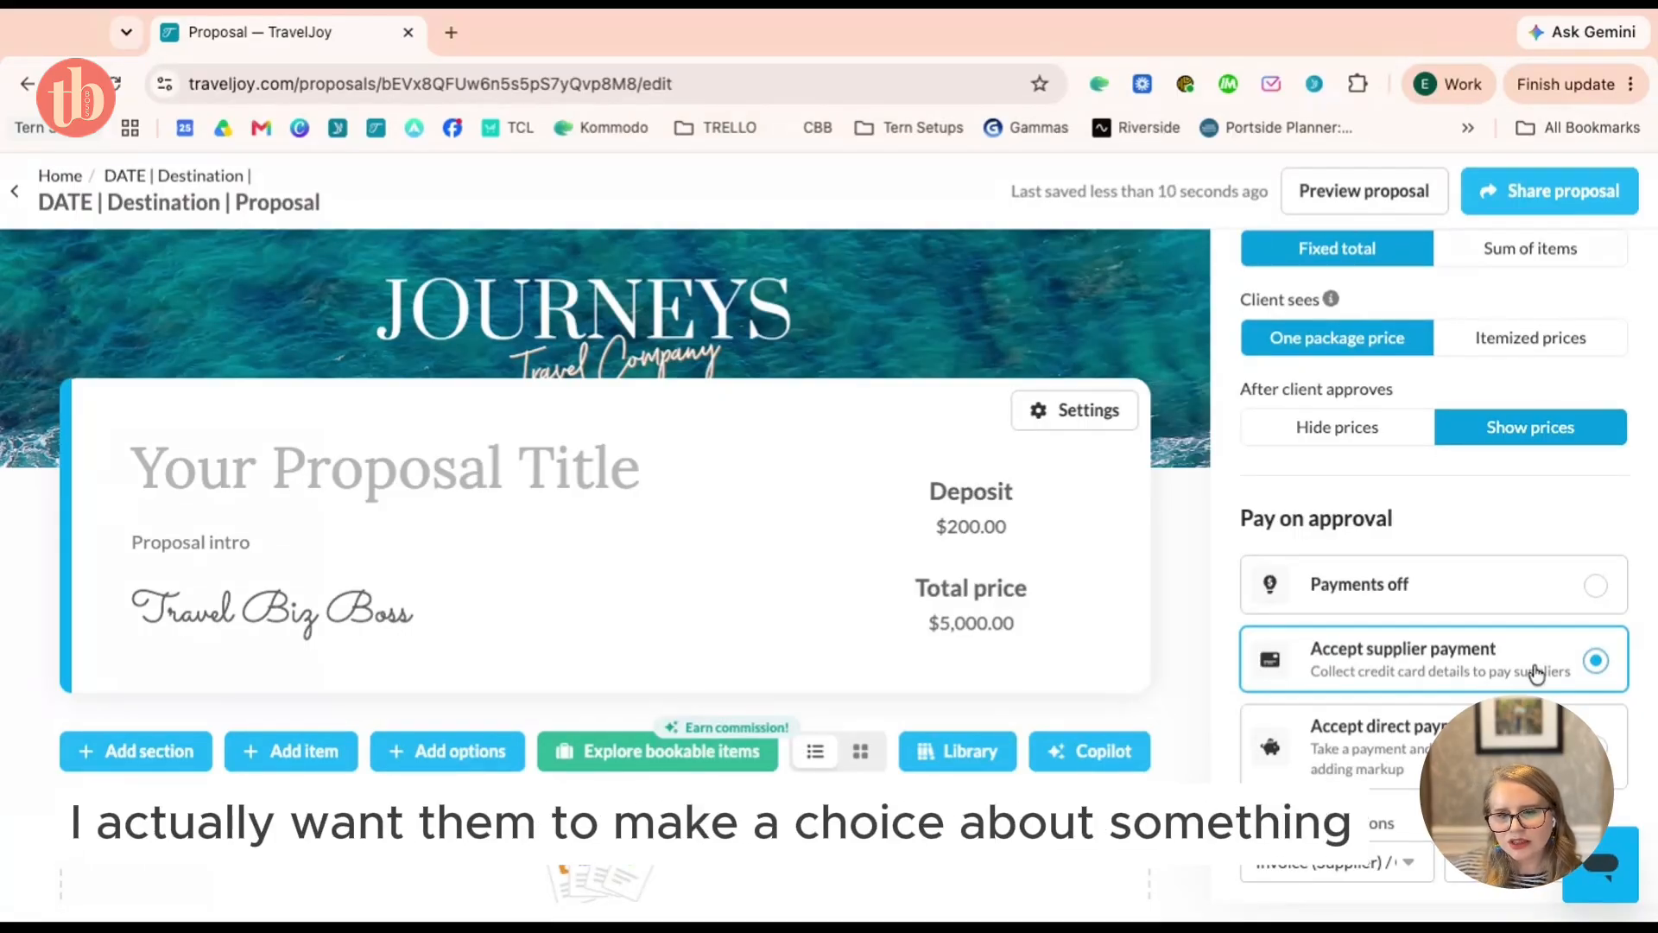
scroll(1543, 674, "down", 2)
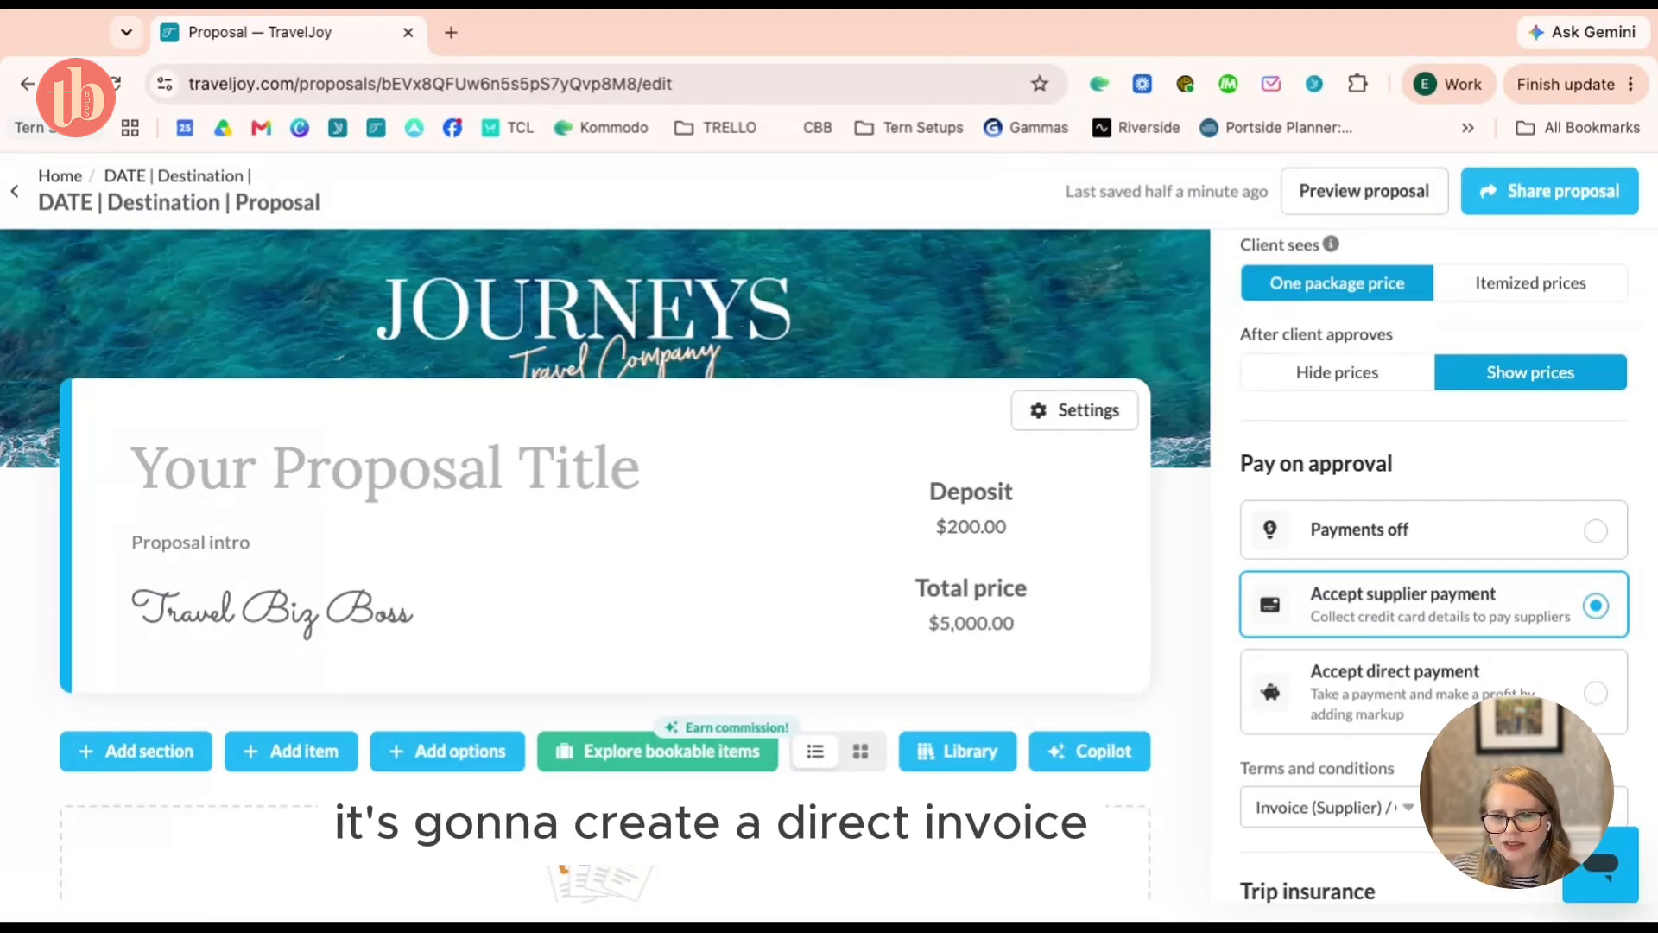
scroll(1433, 561, "down", 3)
left_click(1387, 540)
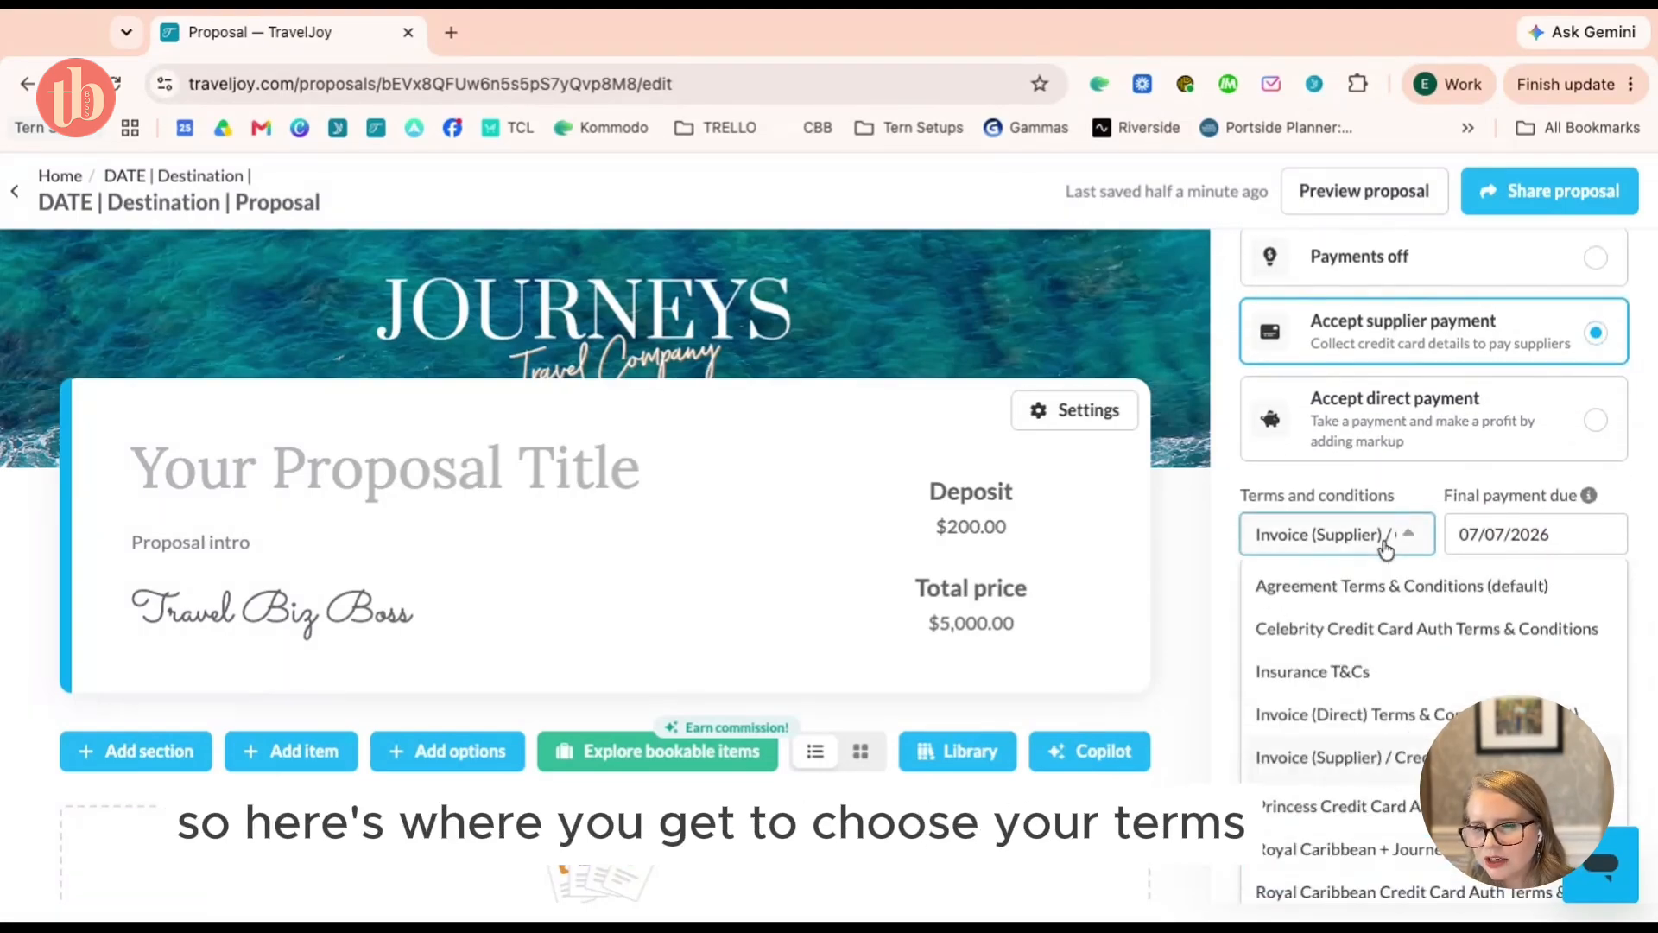
left_click(1384, 630)
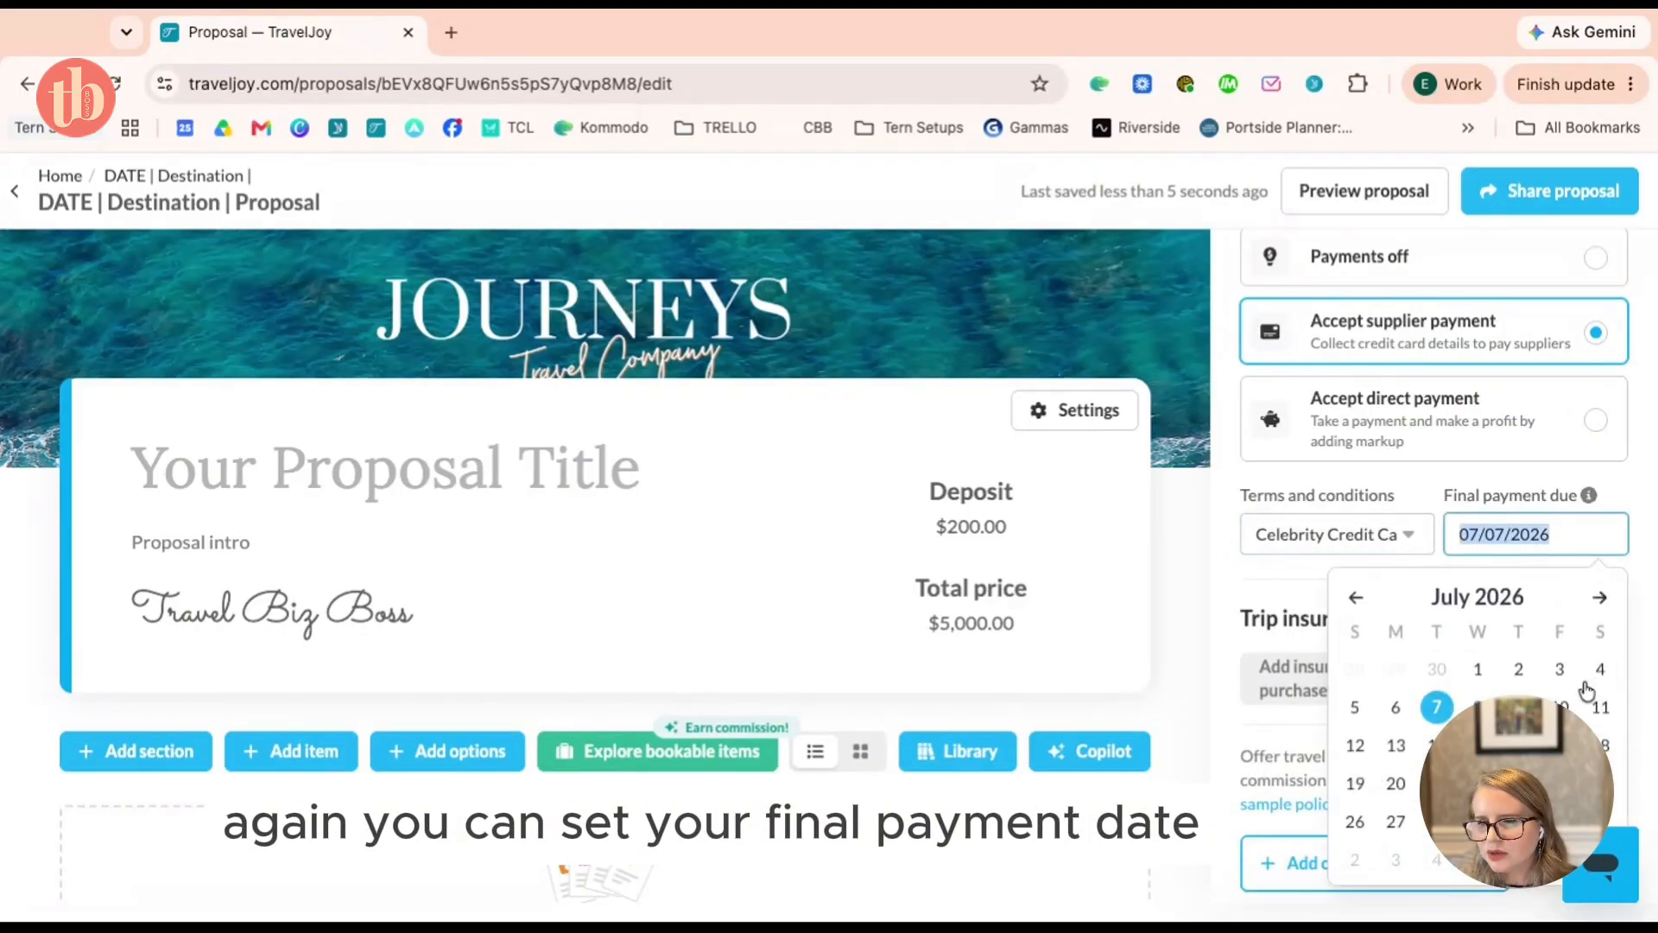
left_click(1559, 821)
scroll(1525, 496, "down", 3)
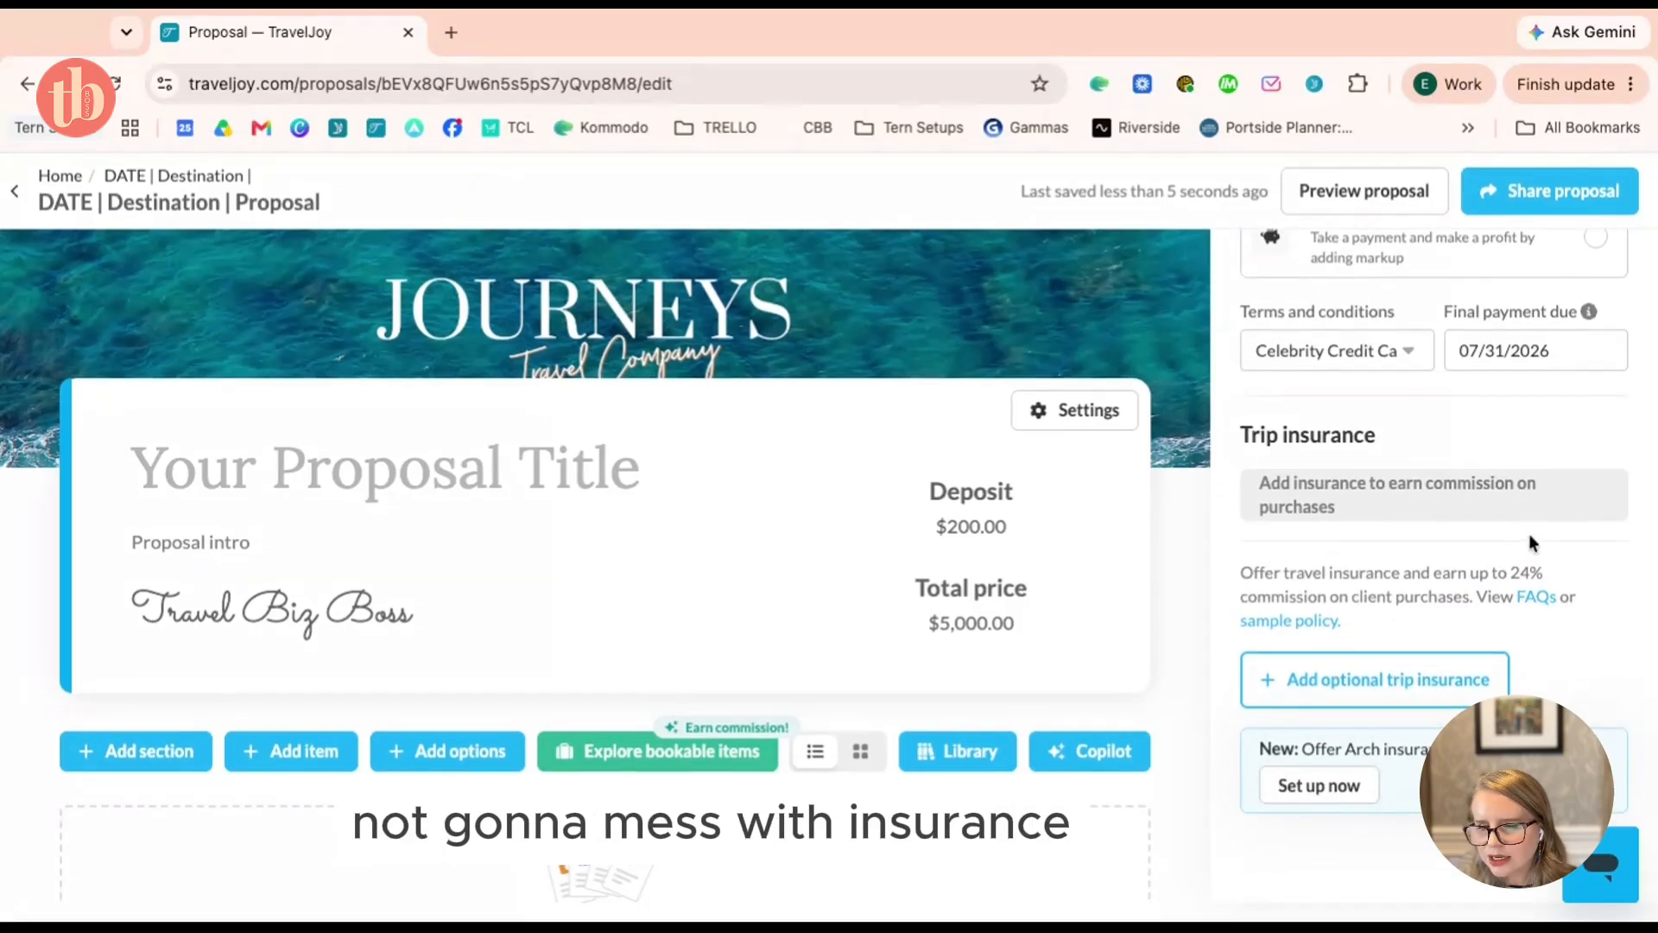
scroll(1529, 542, "up", 6)
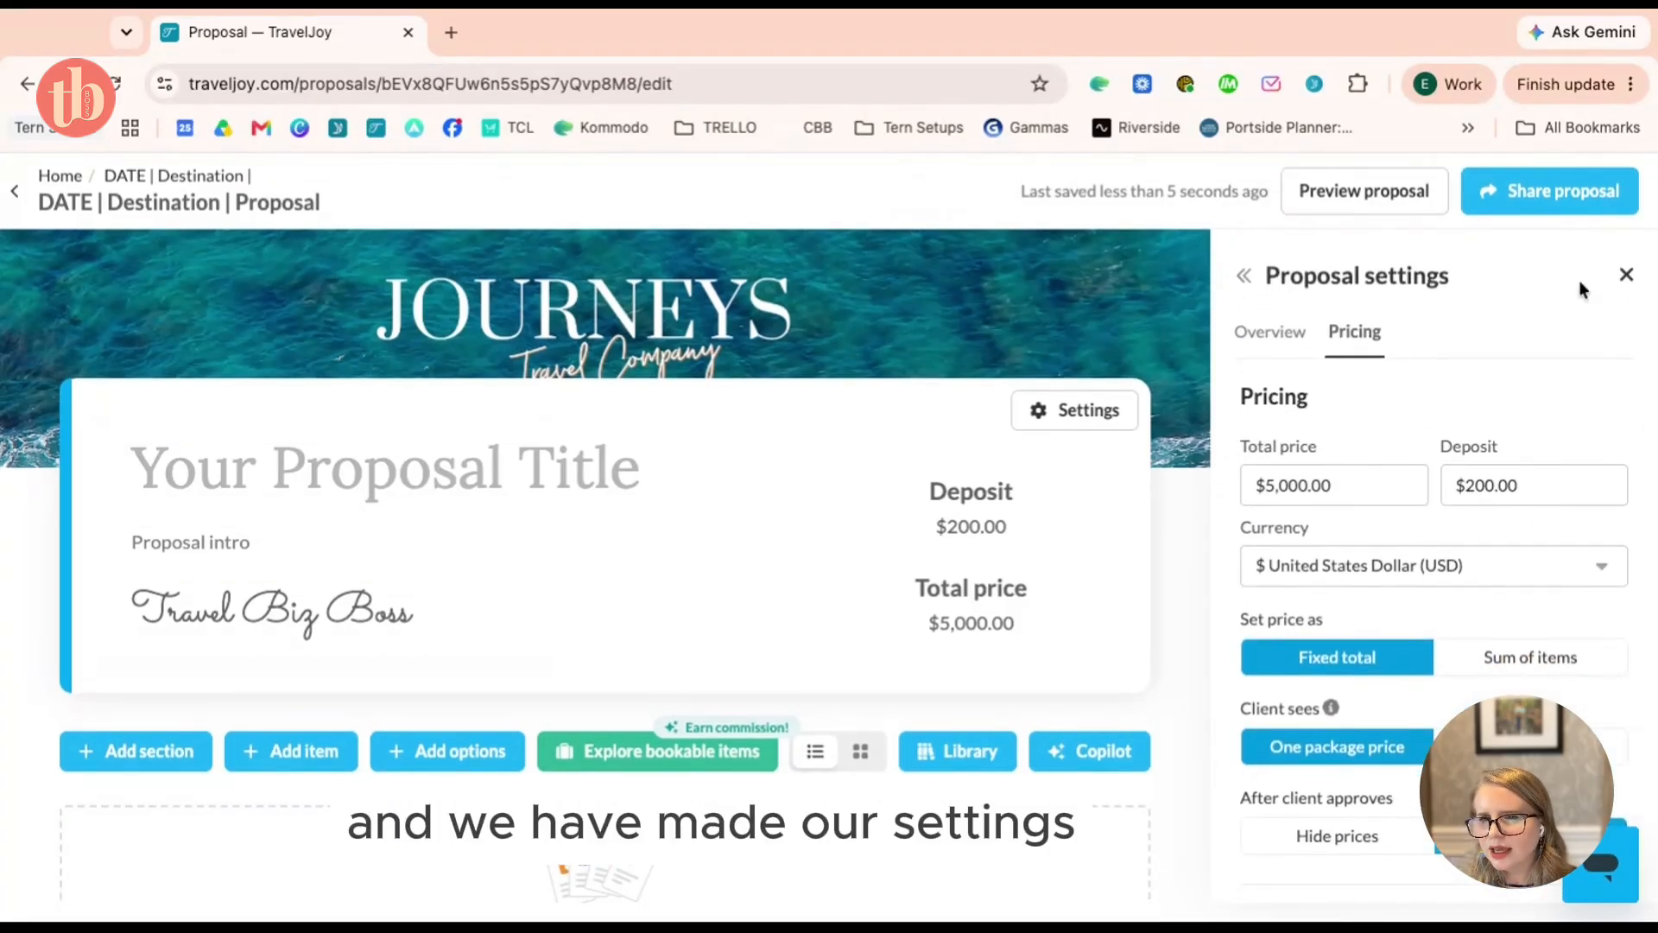
Close the proposal settings and add a new Cruise item to the proposal
left_click(1625, 274)
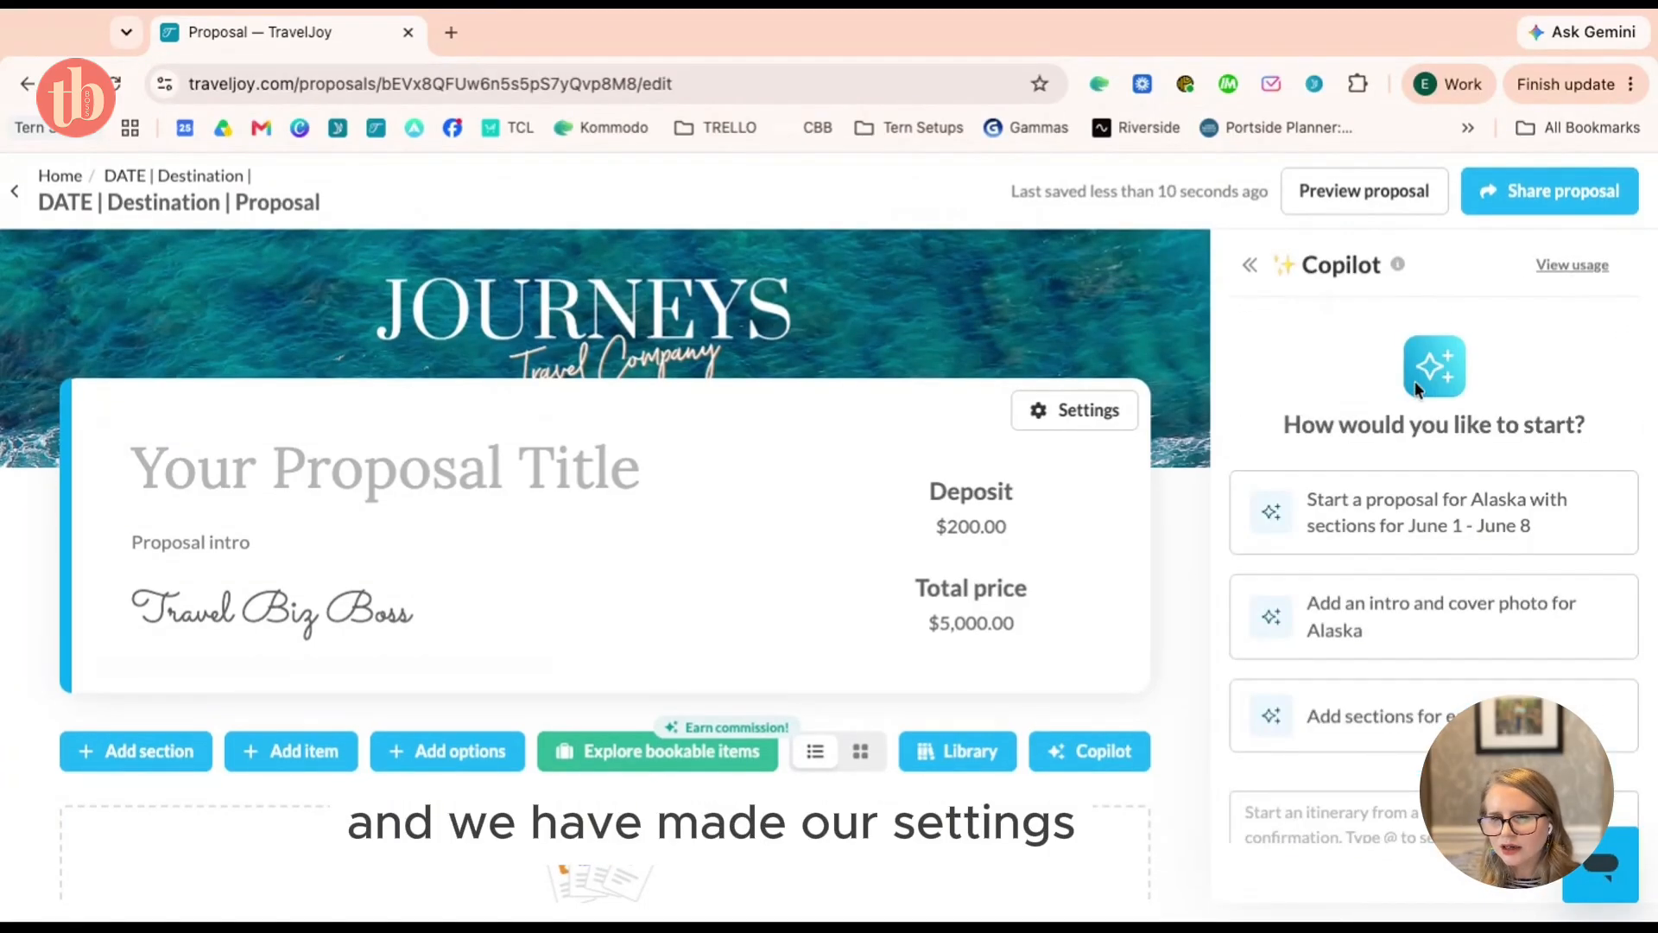
scroll(963, 549, "down", 4)
scroll(962, 550, "up", 1)
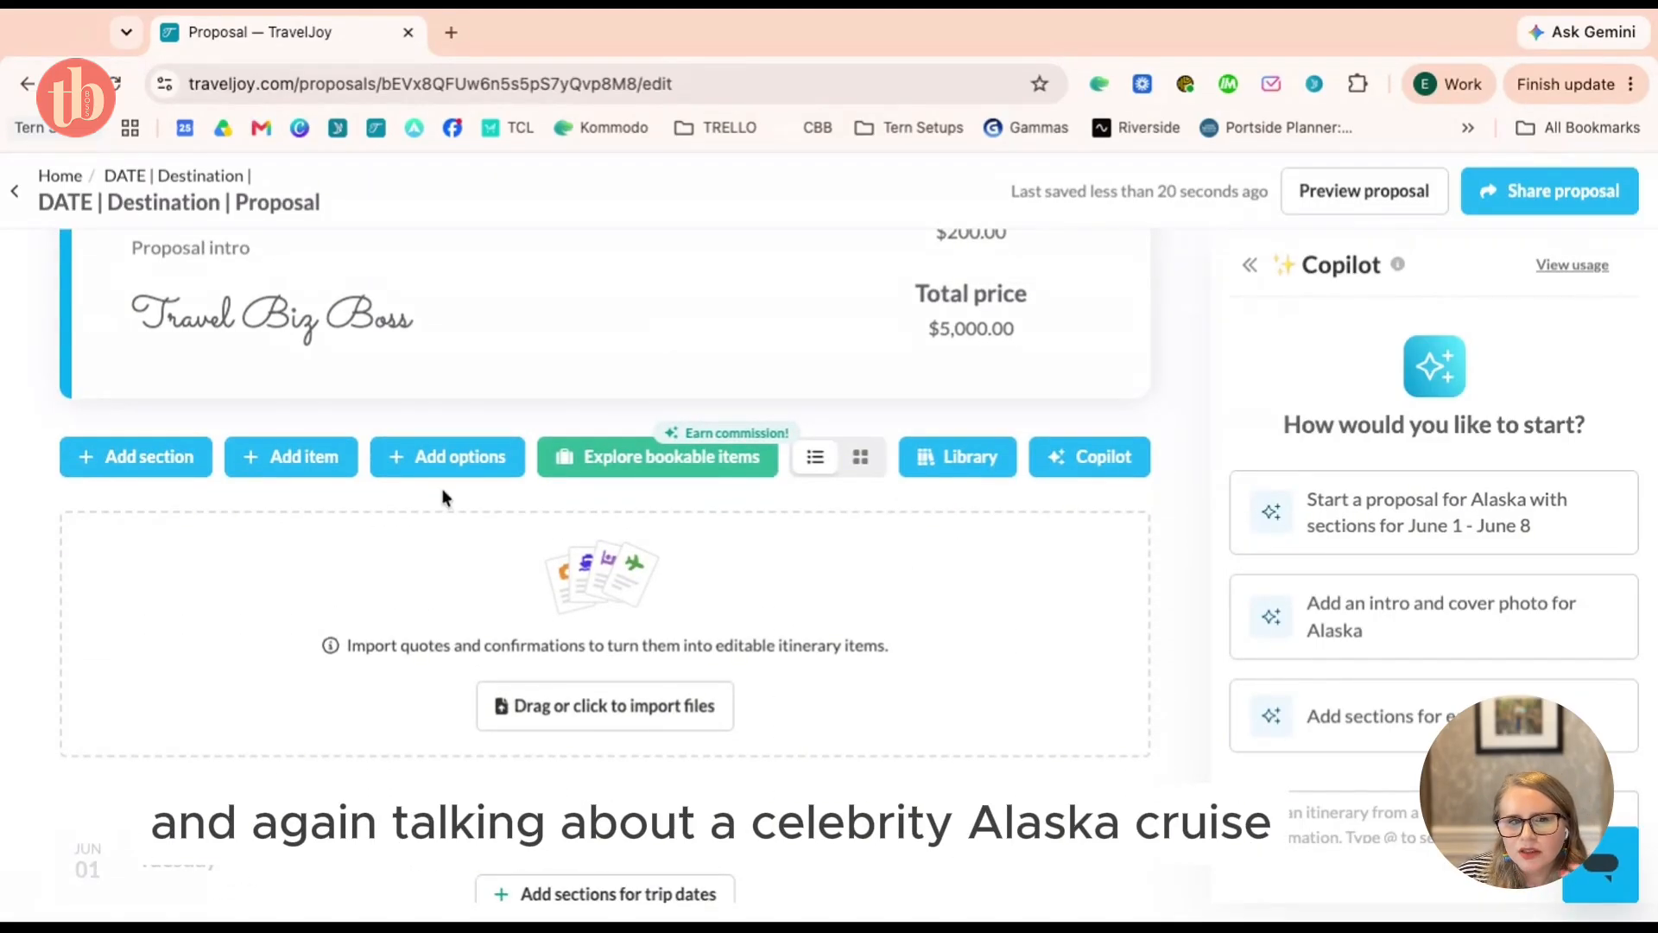
left_click(291, 459)
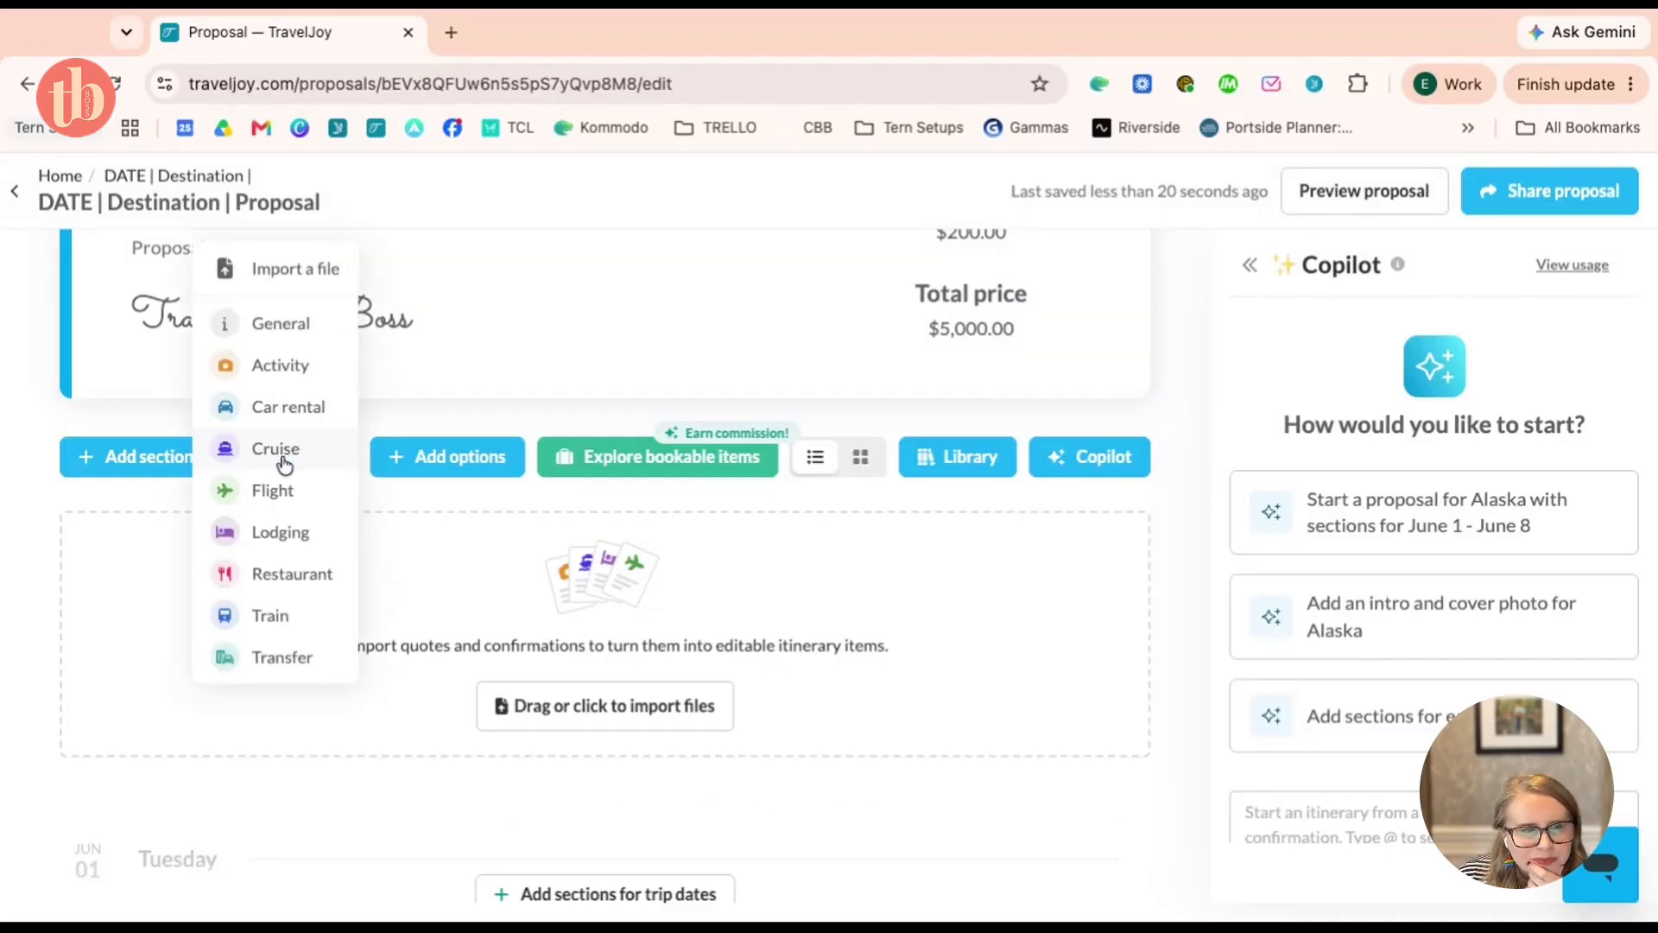
left_click(273, 457)
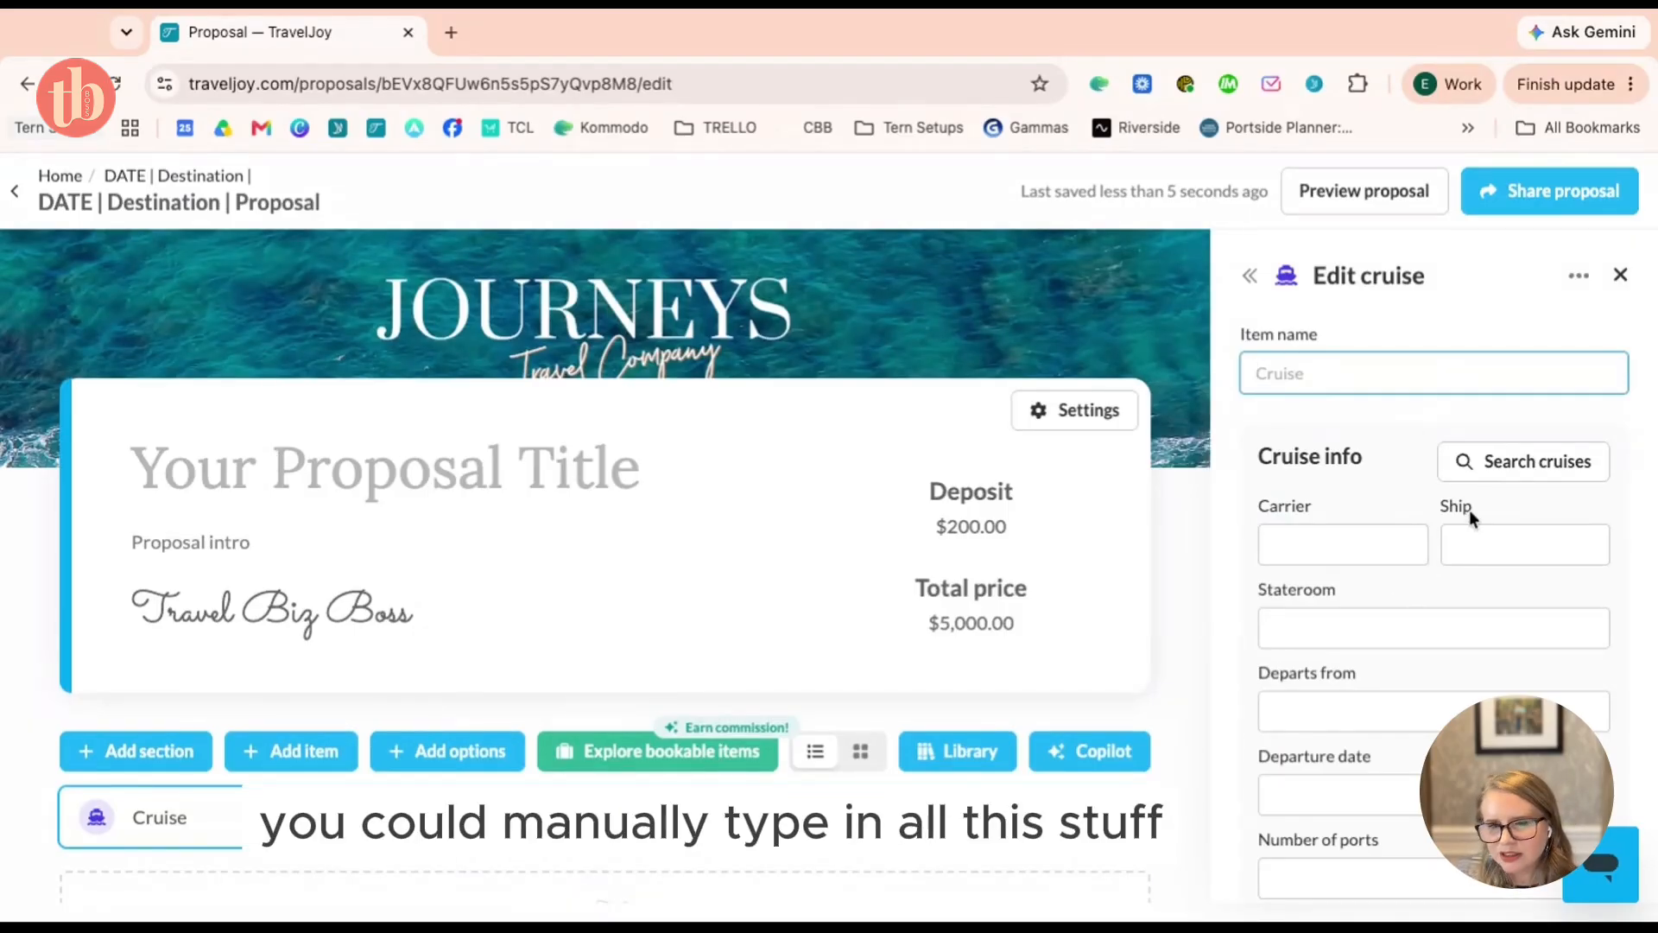
Search for a cruise with operator Celebrity Cruises and ship Celebrity Apex
left_click(1548, 471)
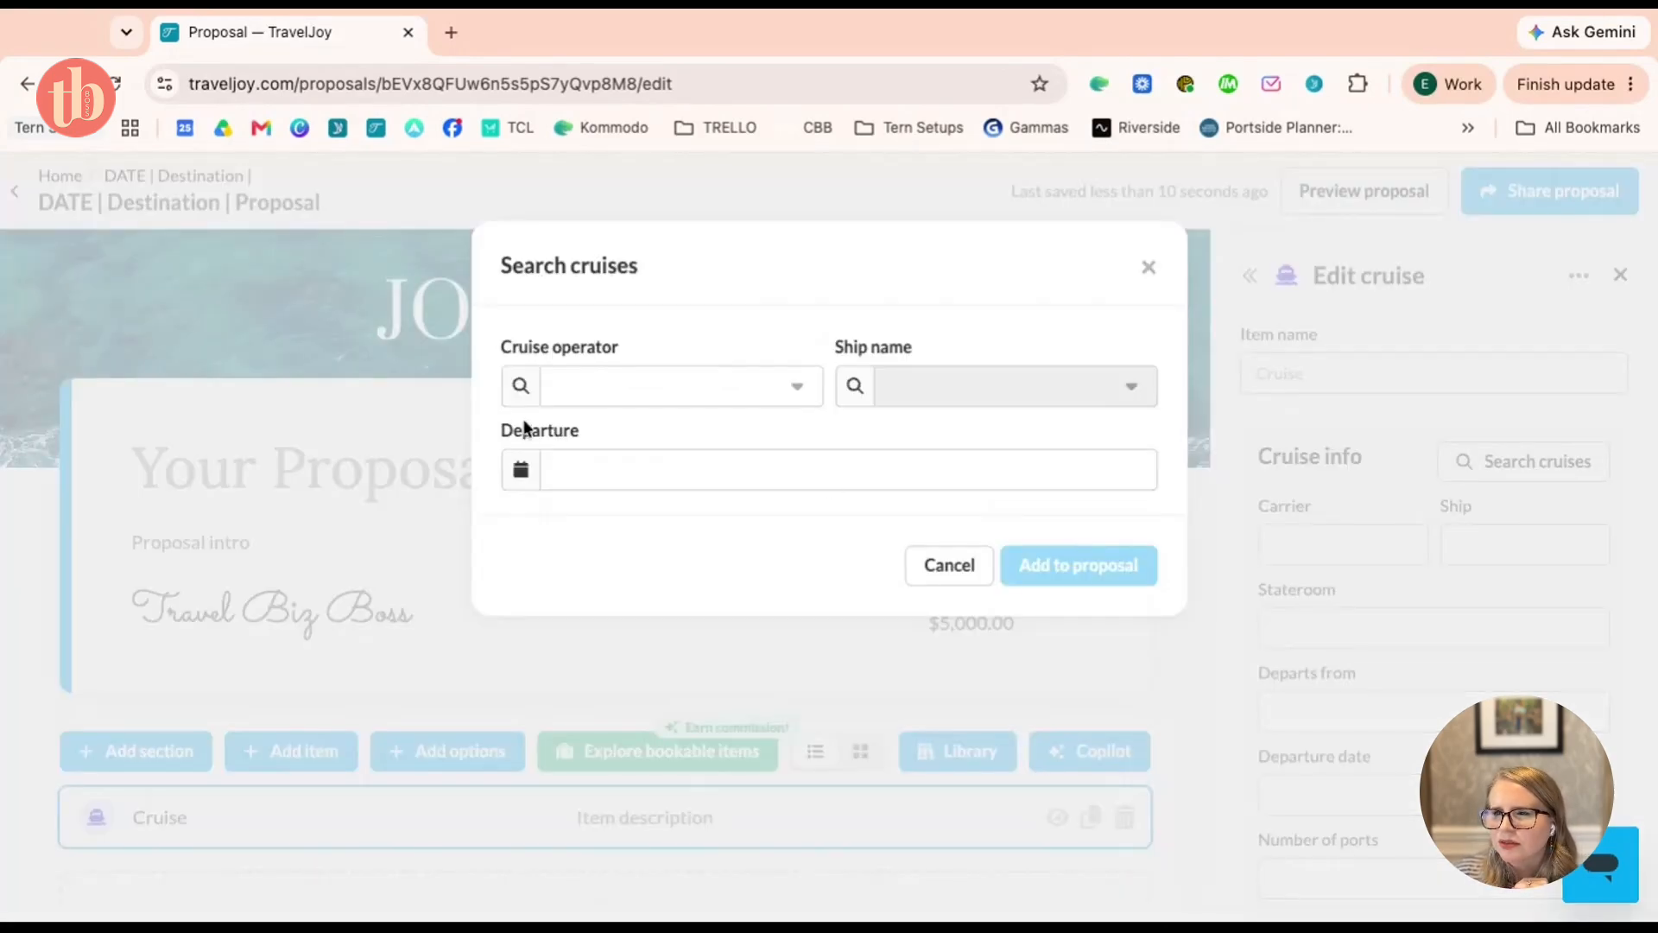
left_click(575, 386)
type("celebr")
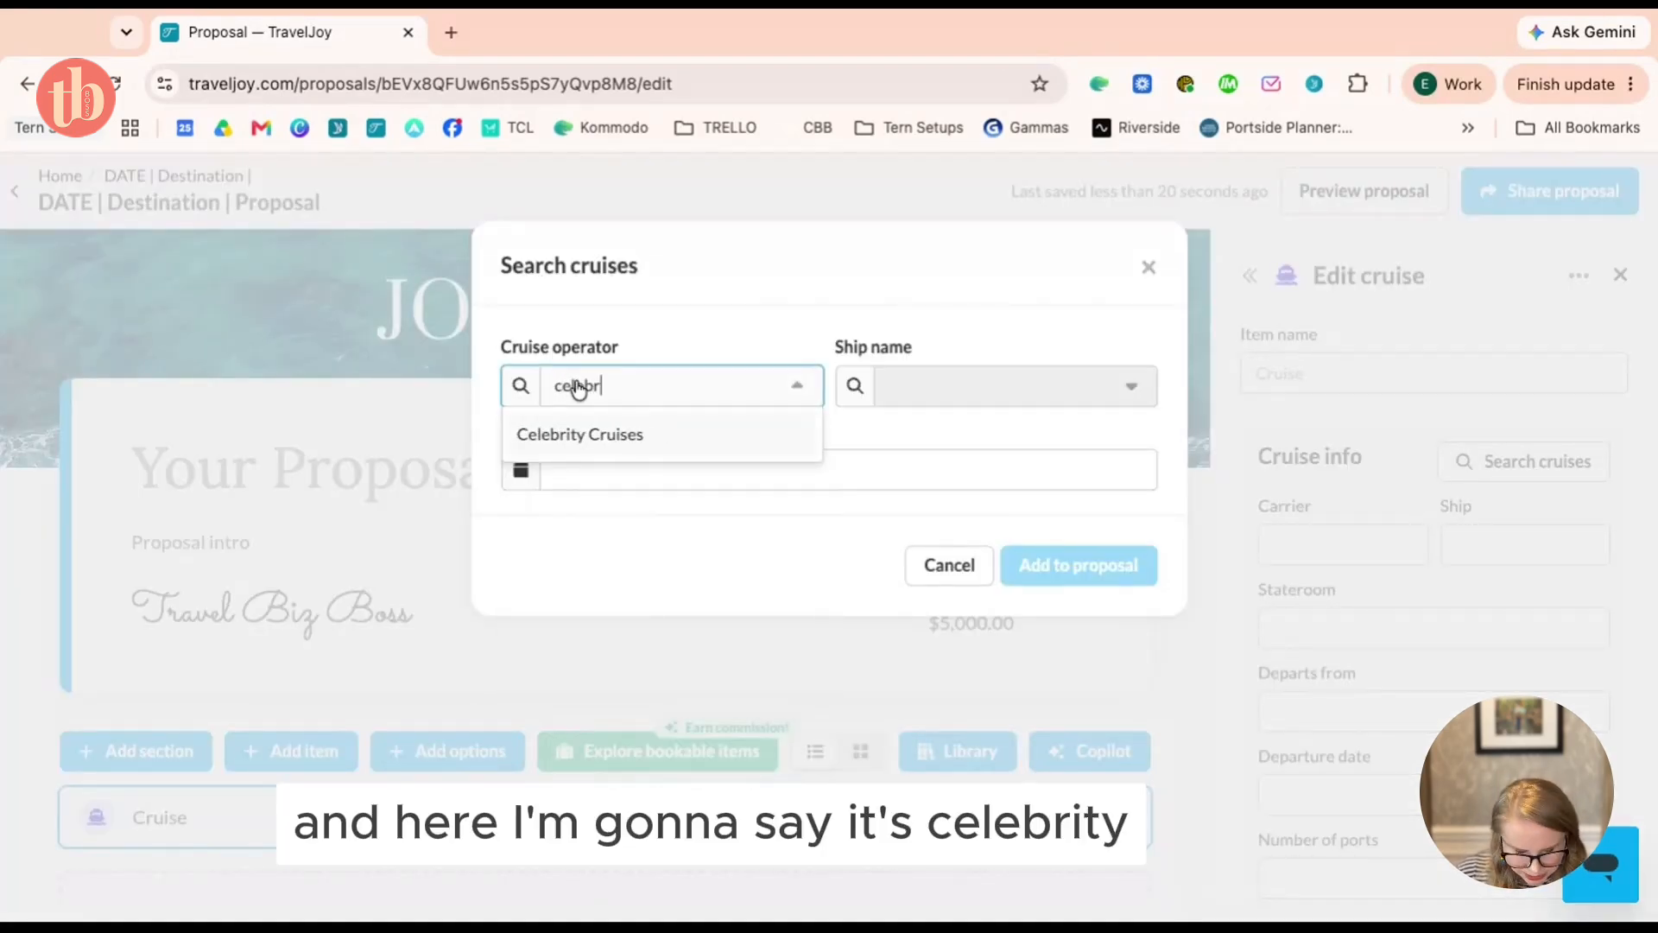
left_click(577, 433)
left_click(1036, 393)
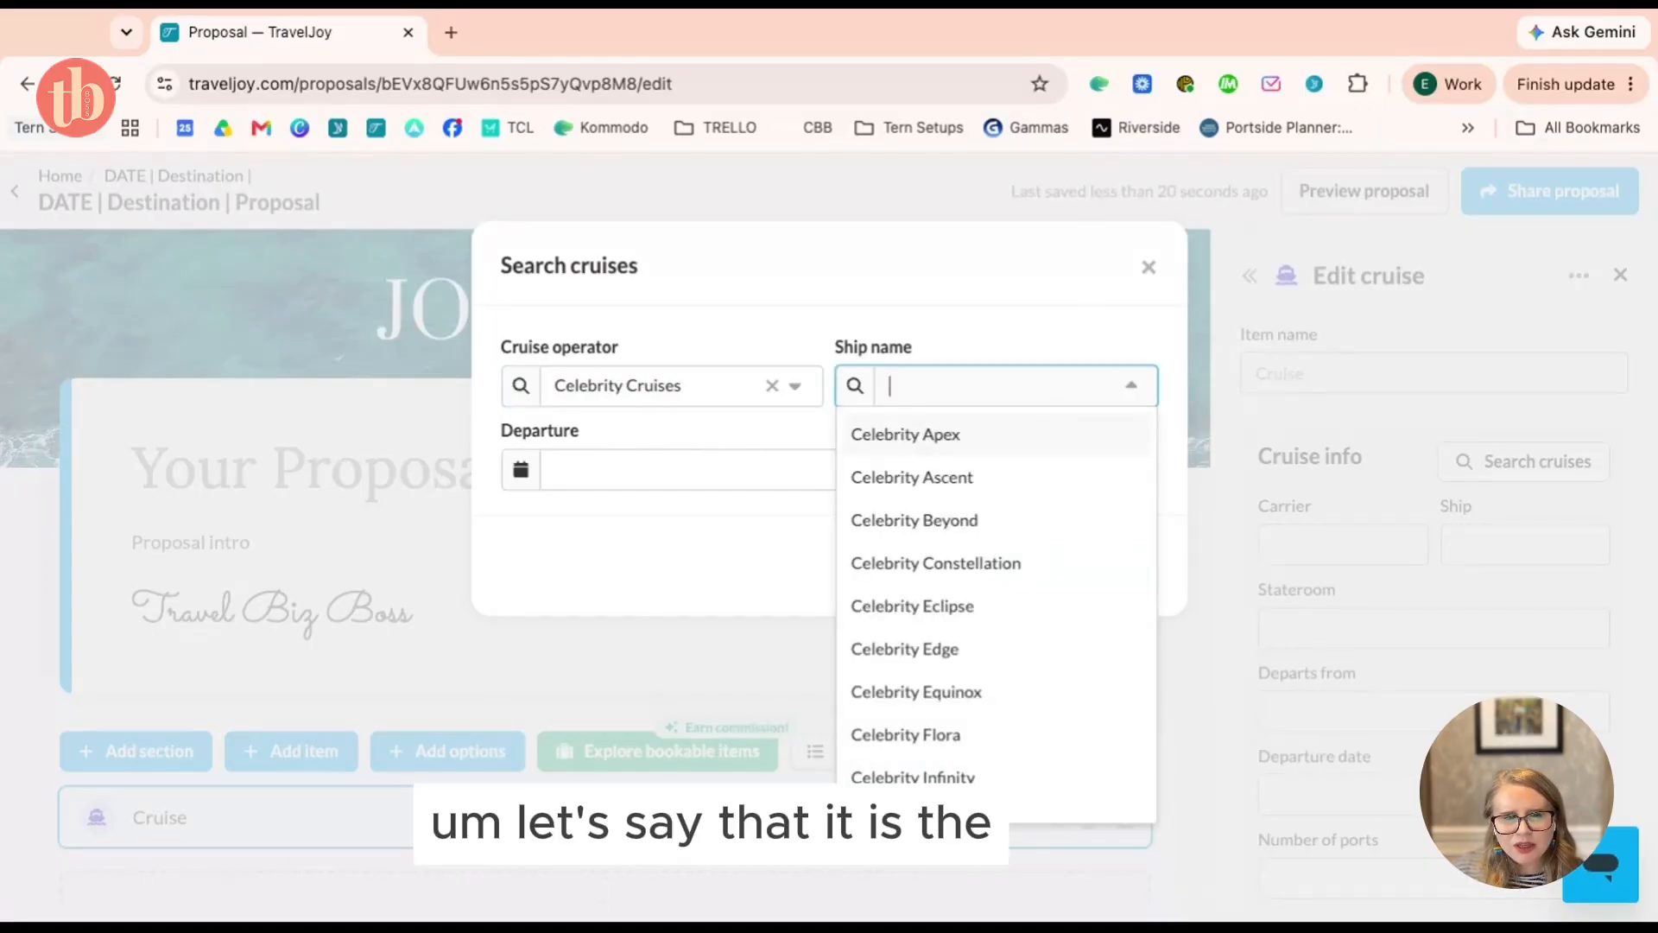
type("e")
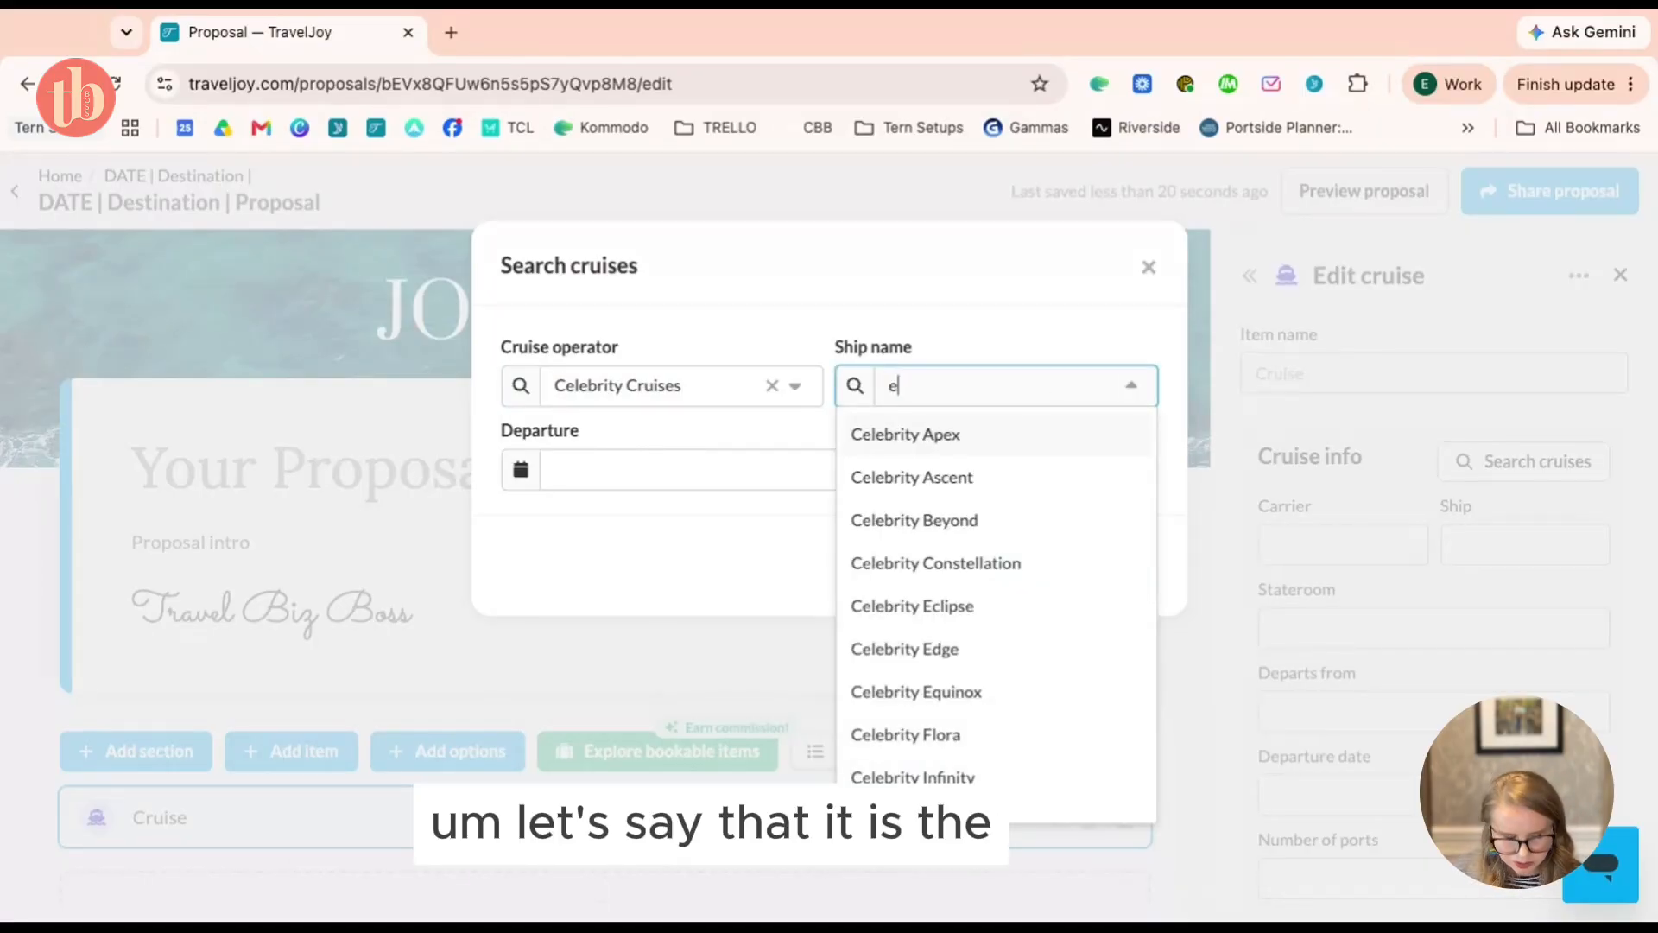
type("xc")
key("BackSpace")
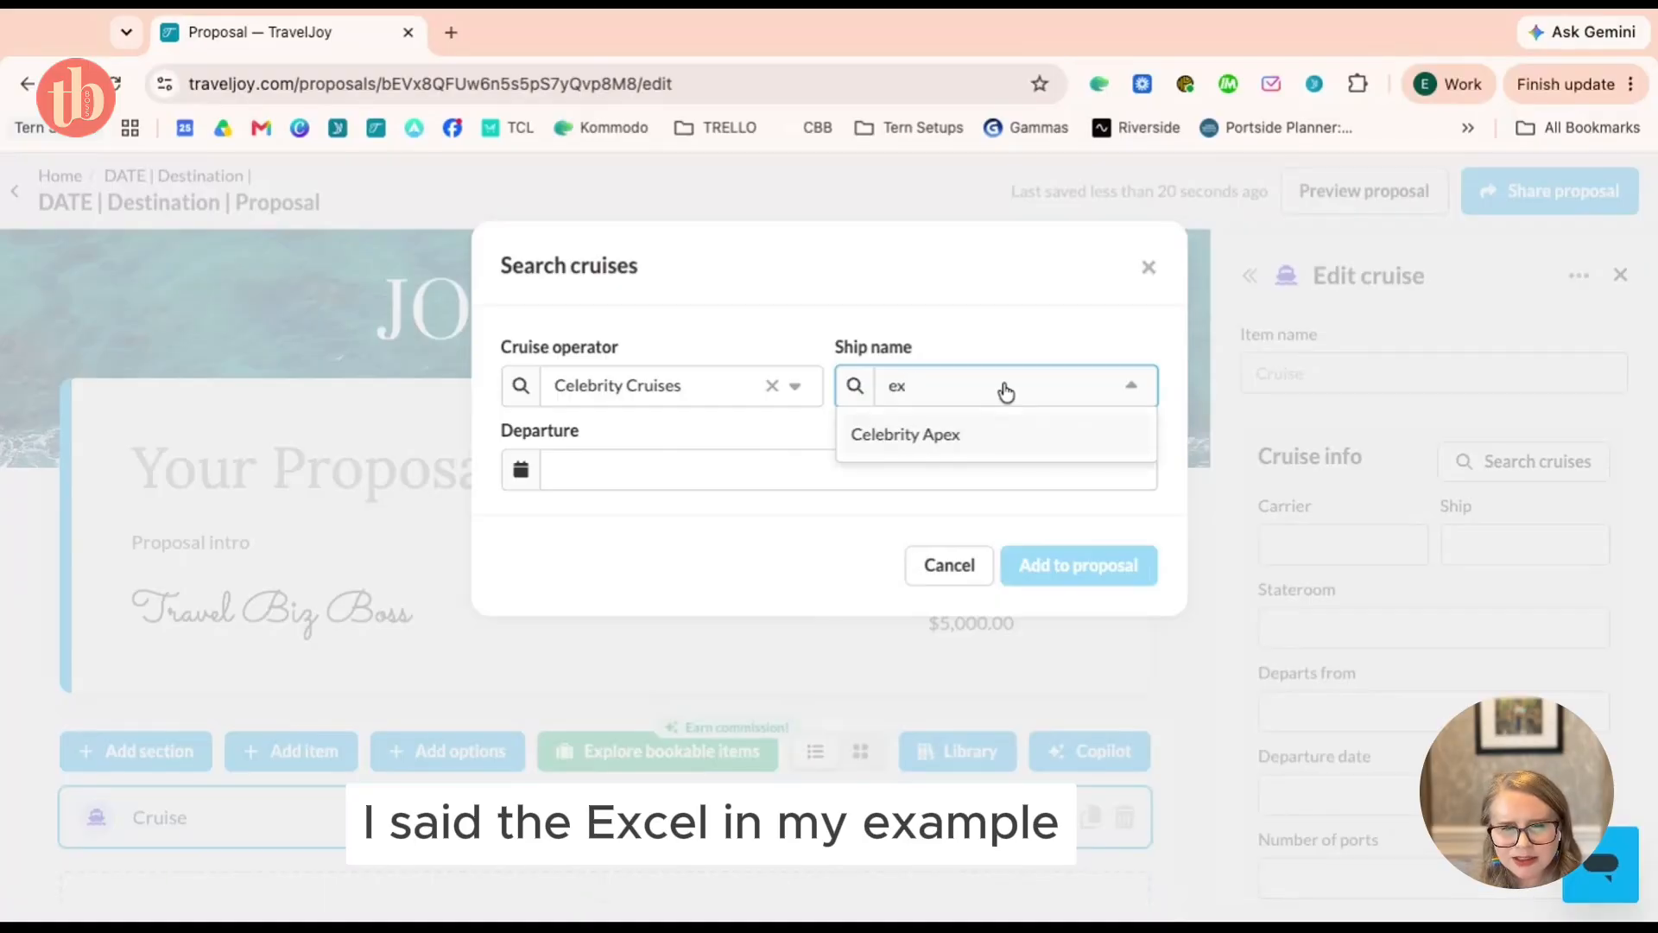
left_click(950, 434)
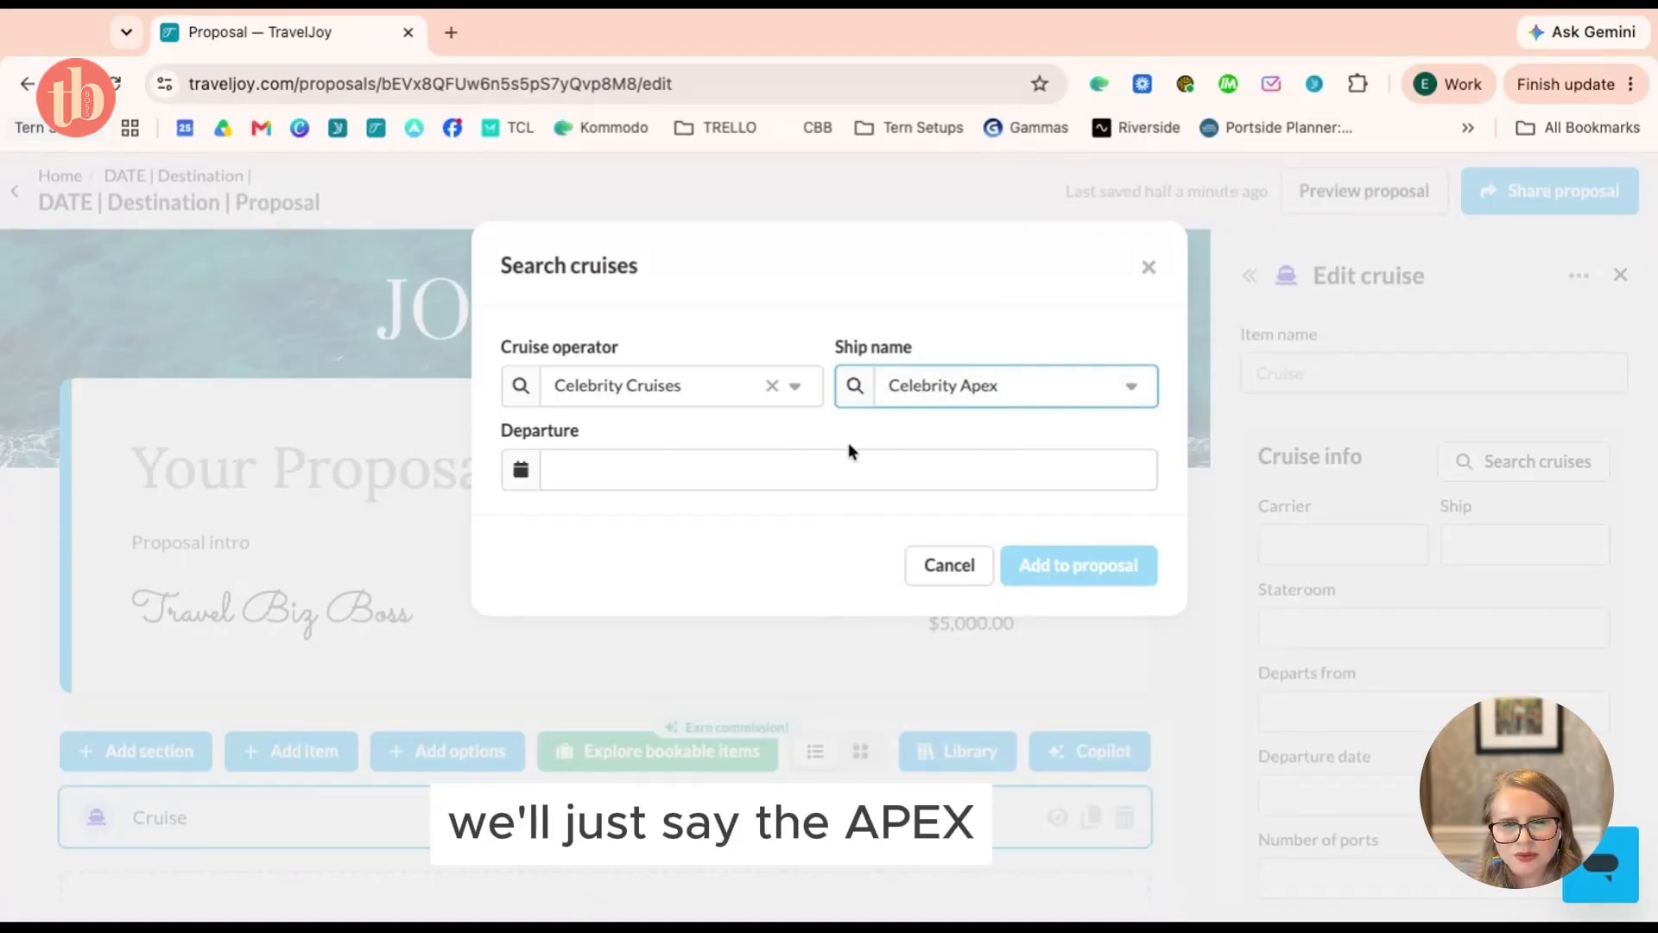
Set the cruise departure date to August 7, 2027
left_click(836, 467)
left_click(772, 533)
left_click(772, 533)
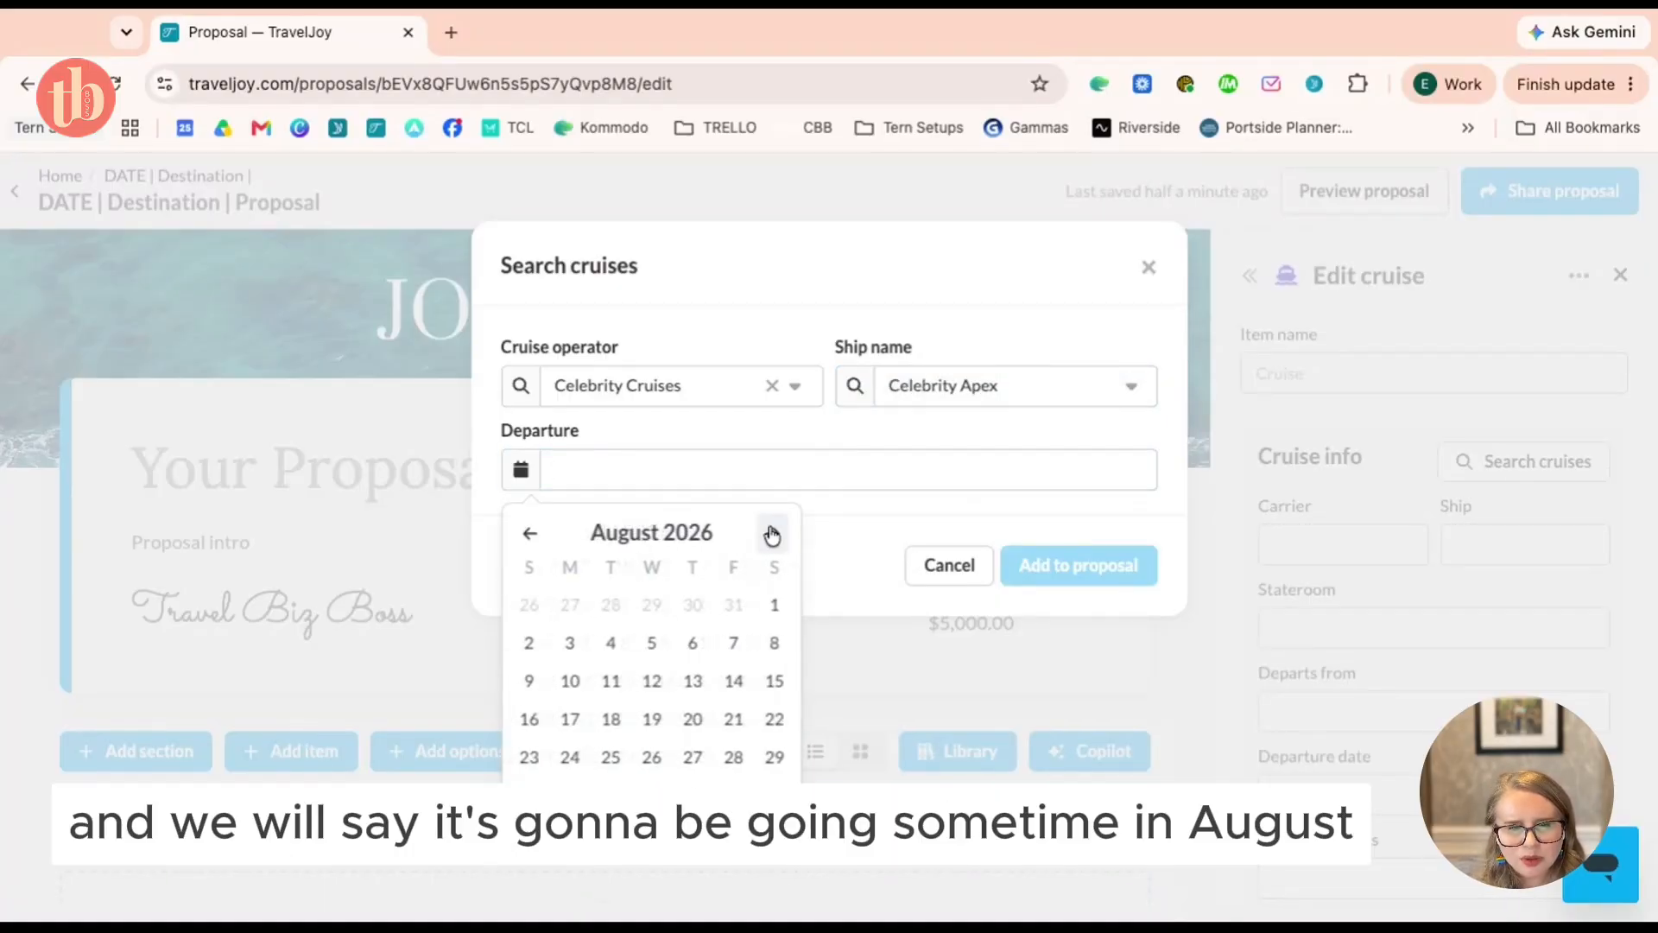
left_click(771, 533)
left_click(772, 532)
left_click(772, 533)
left_click(772, 532)
left_click(772, 533)
left_click(772, 533)
left_click(772, 533)
left_click(772, 533)
left_click(772, 533)
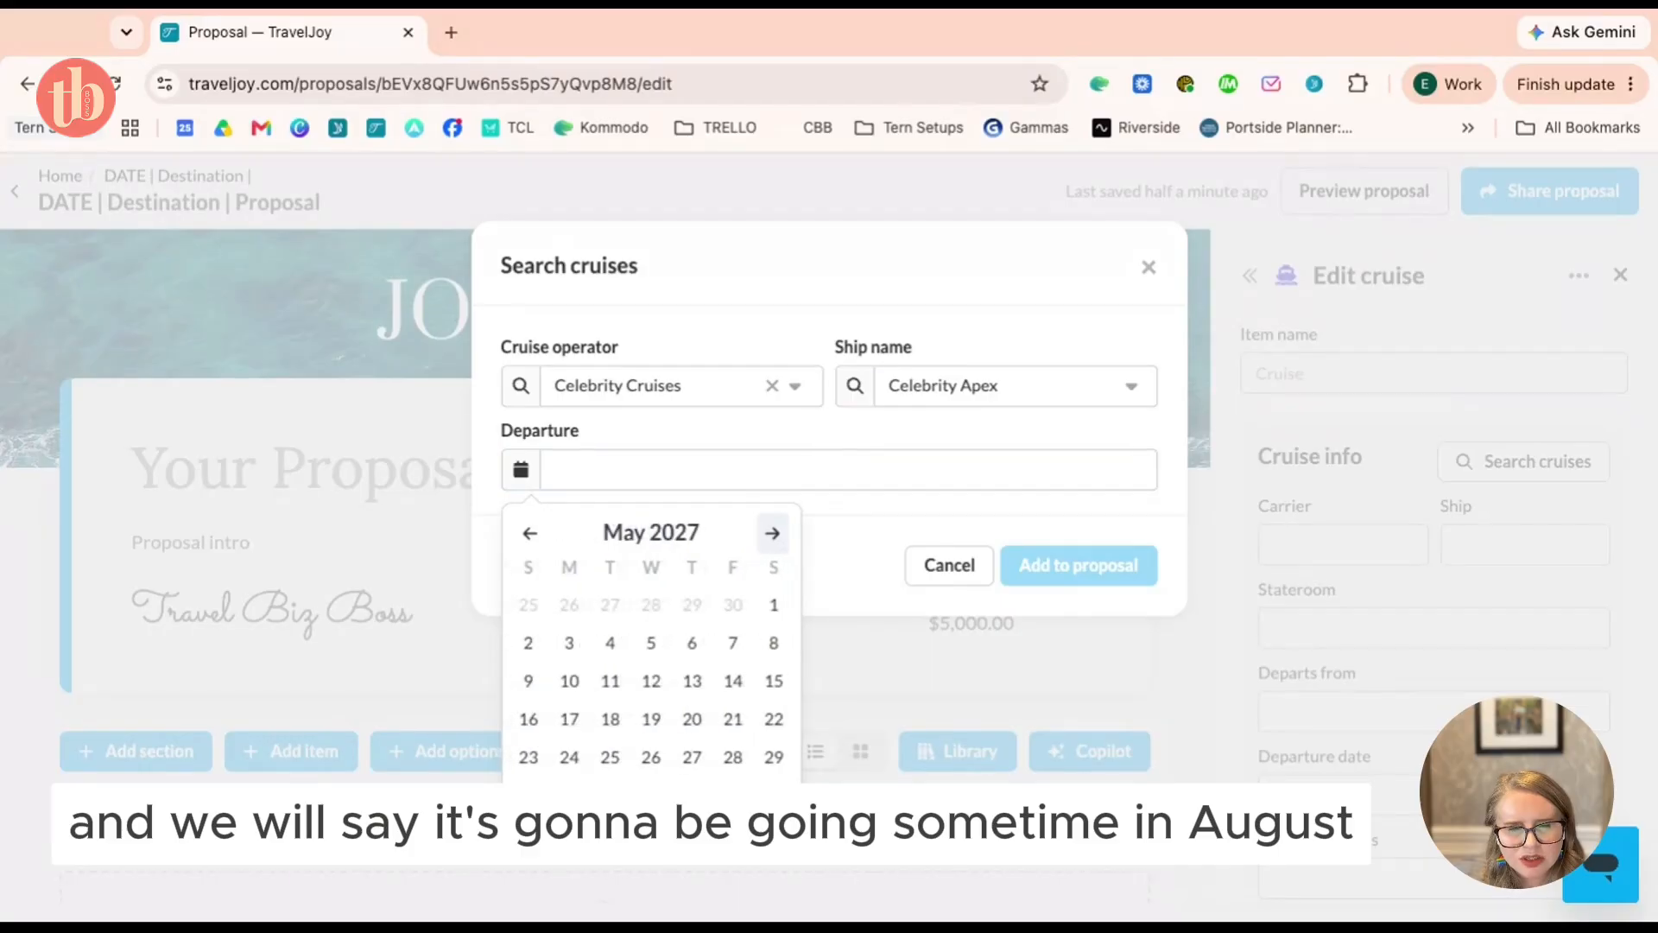
left_click(772, 533)
left_click(772, 533)
left_click(772, 533)
left_click(772, 533)
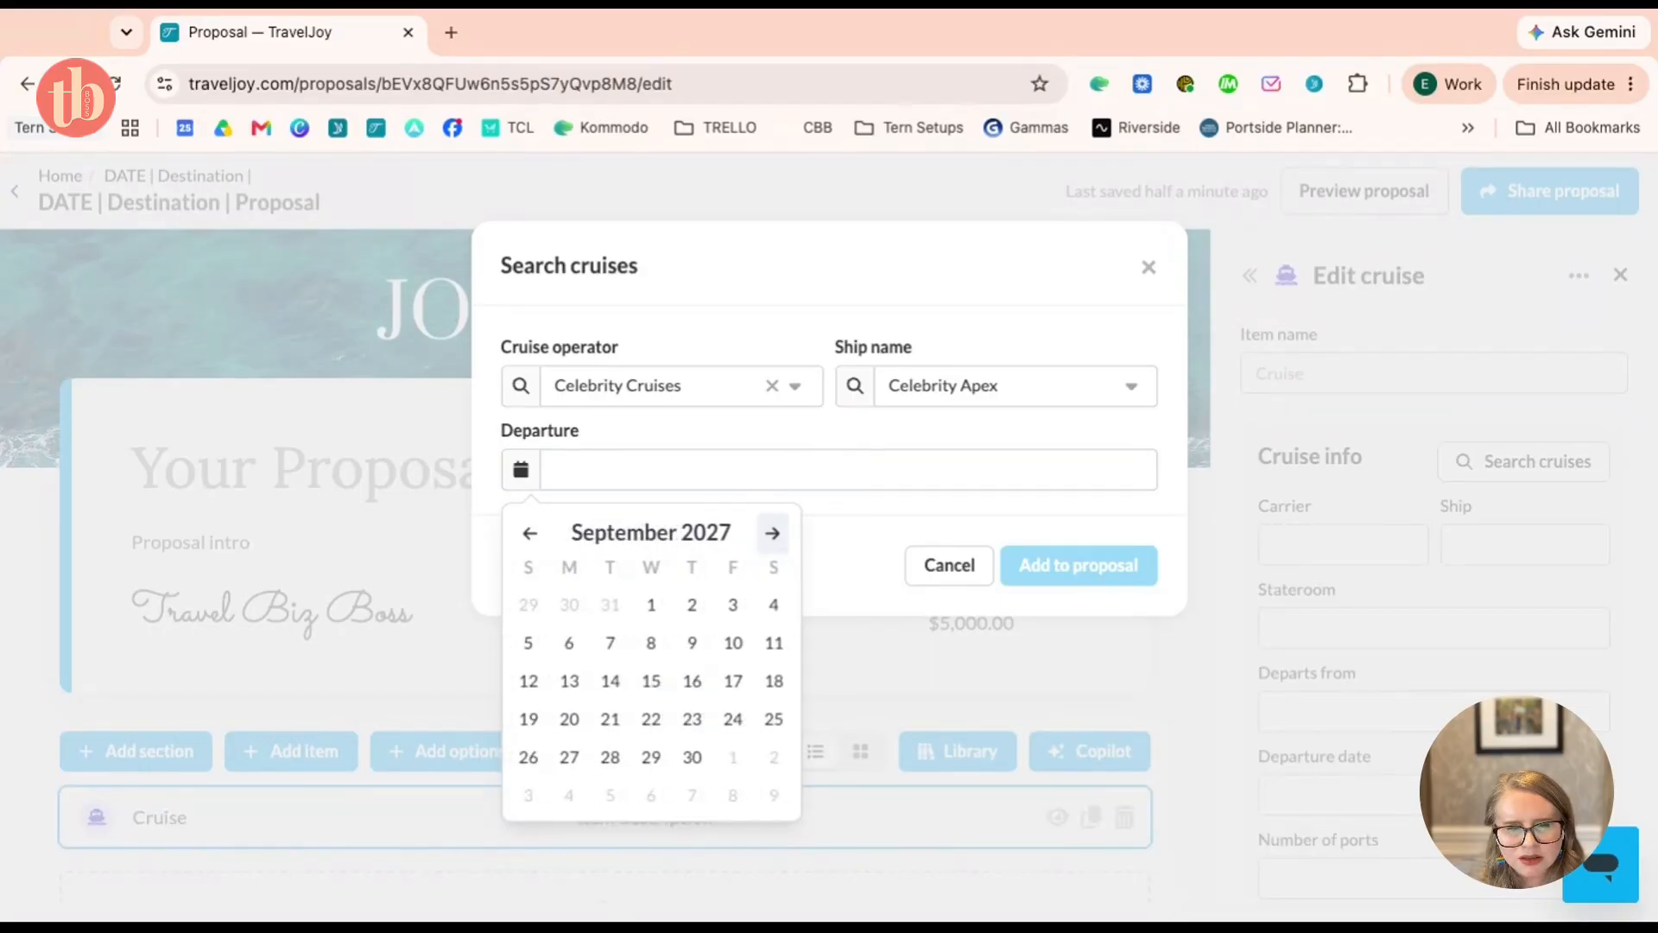
left_click(526, 534)
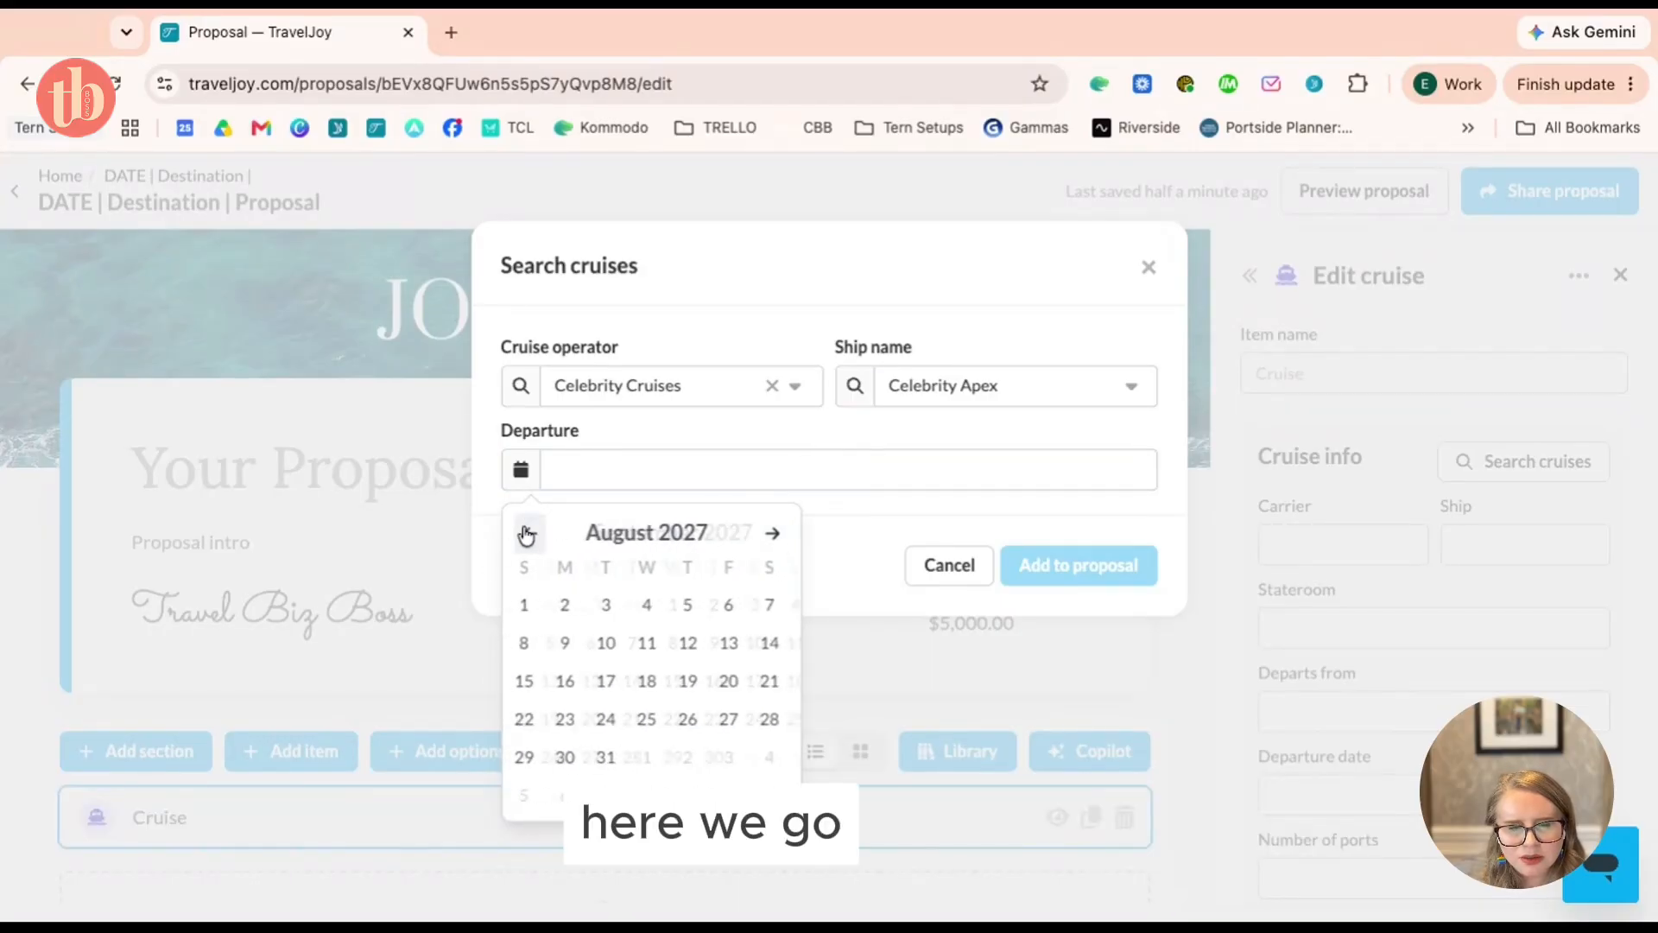
left_click(775, 605)
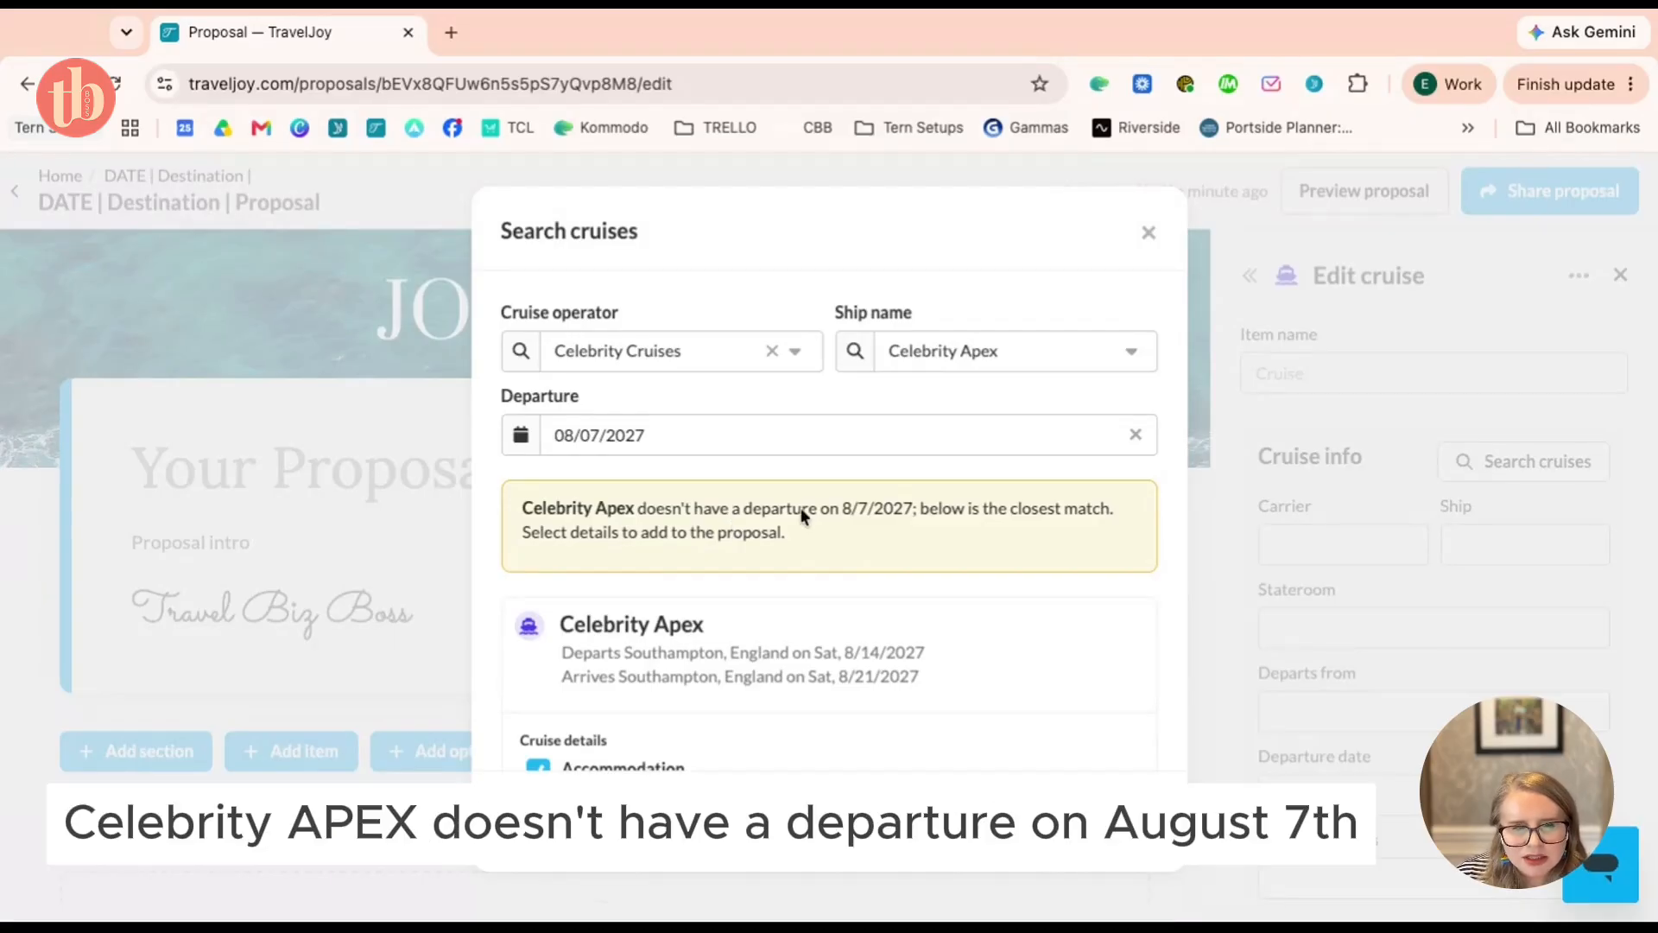
Exclude the Kids & Teens details from the Southampton sailing's cruise import
scroll(920, 535, "down", 3)
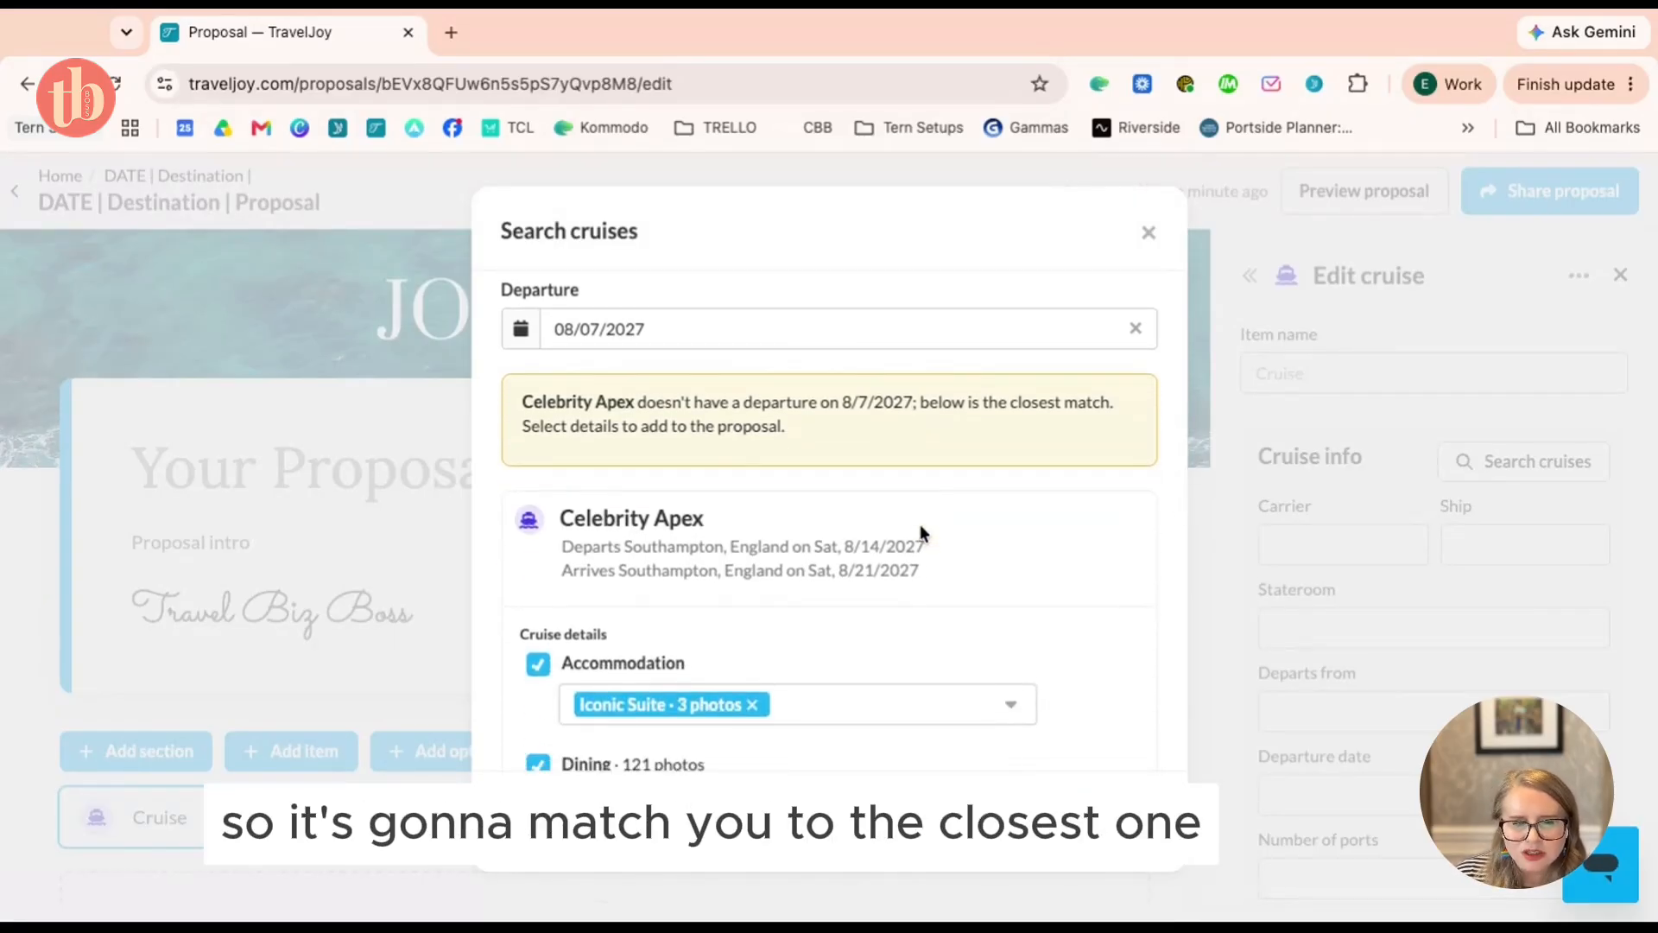
scroll(919, 525, "down", 2)
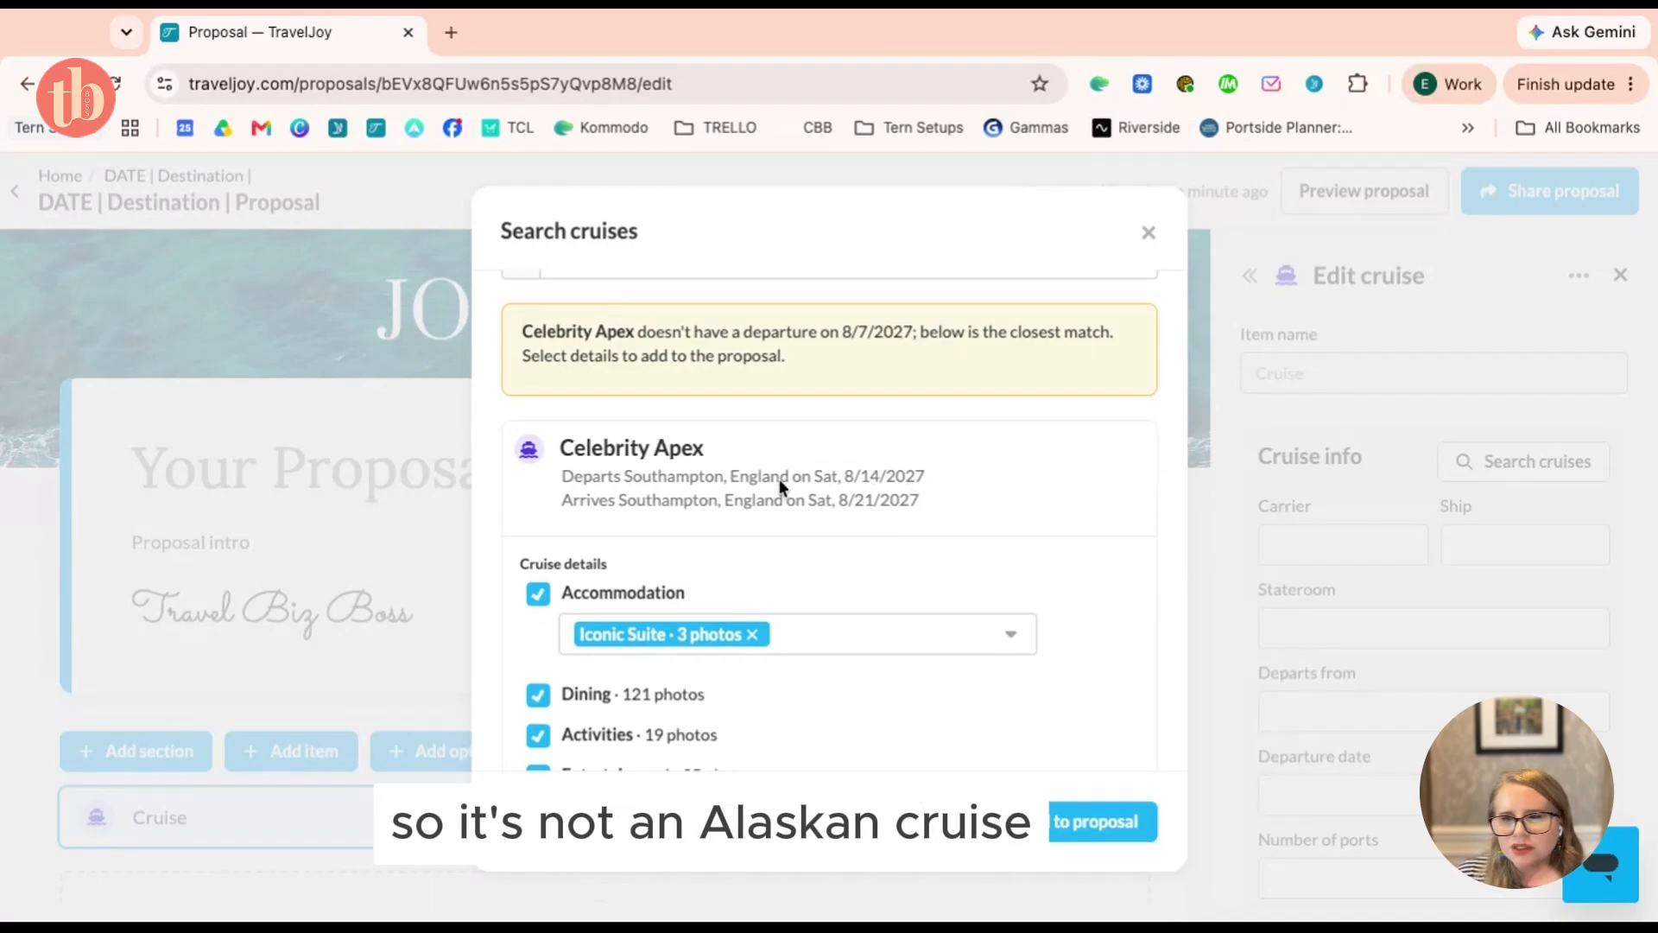
scroll(779, 478, "up", 3)
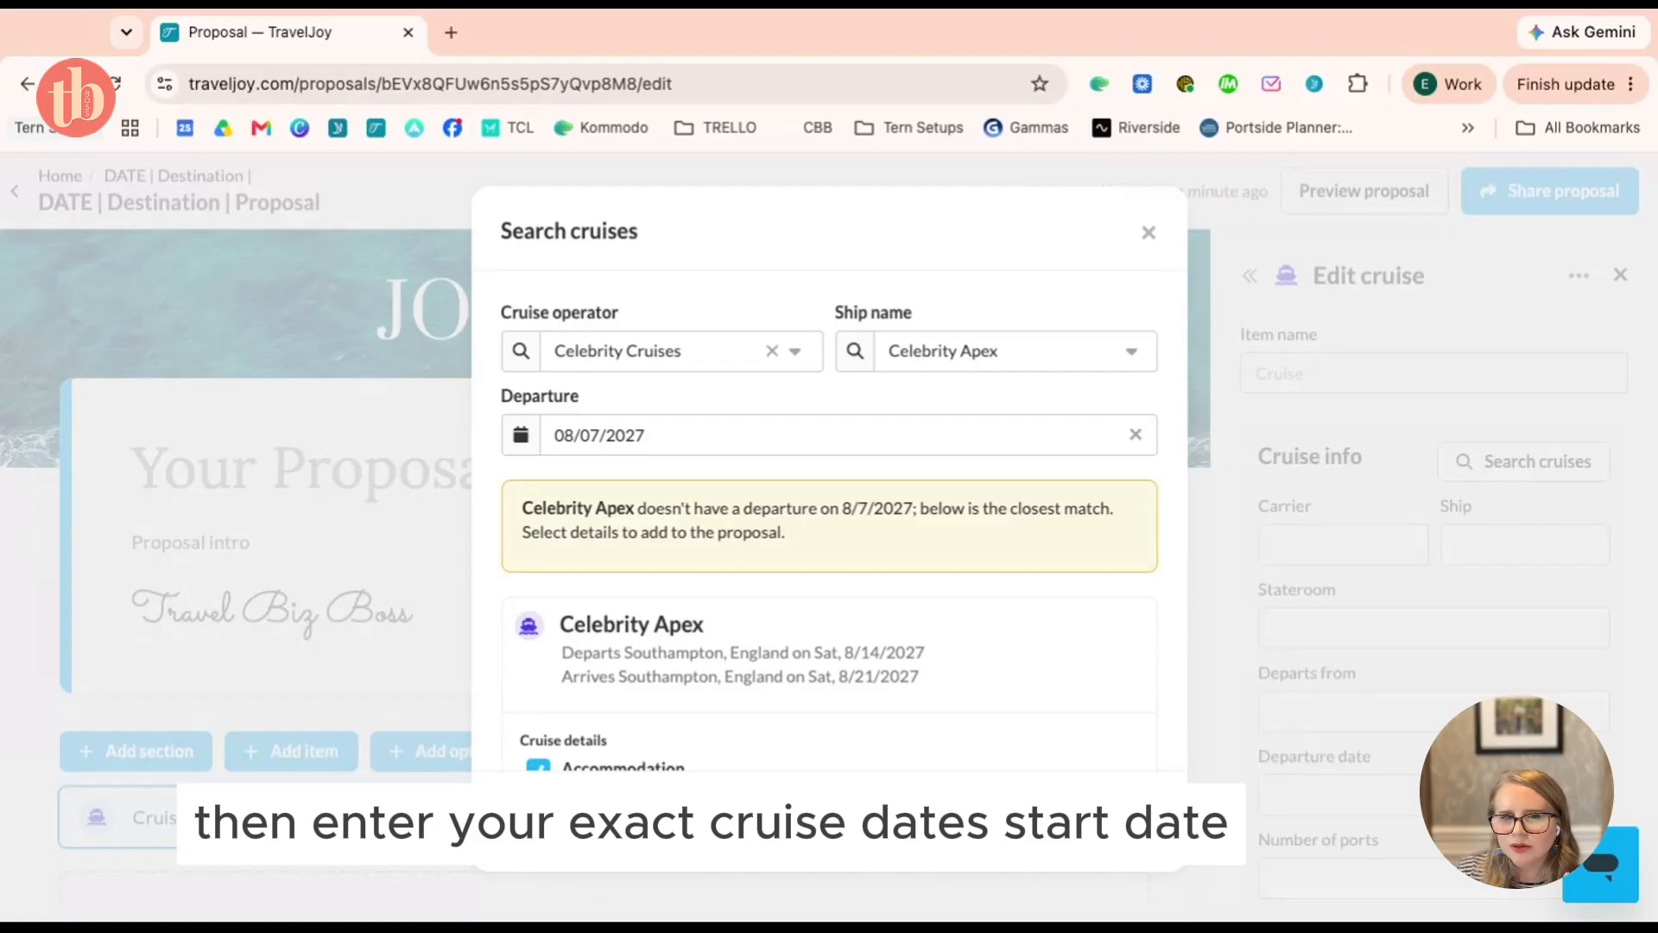
scroll(853, 531, "down", 5)
scroll(853, 518, "down", 2)
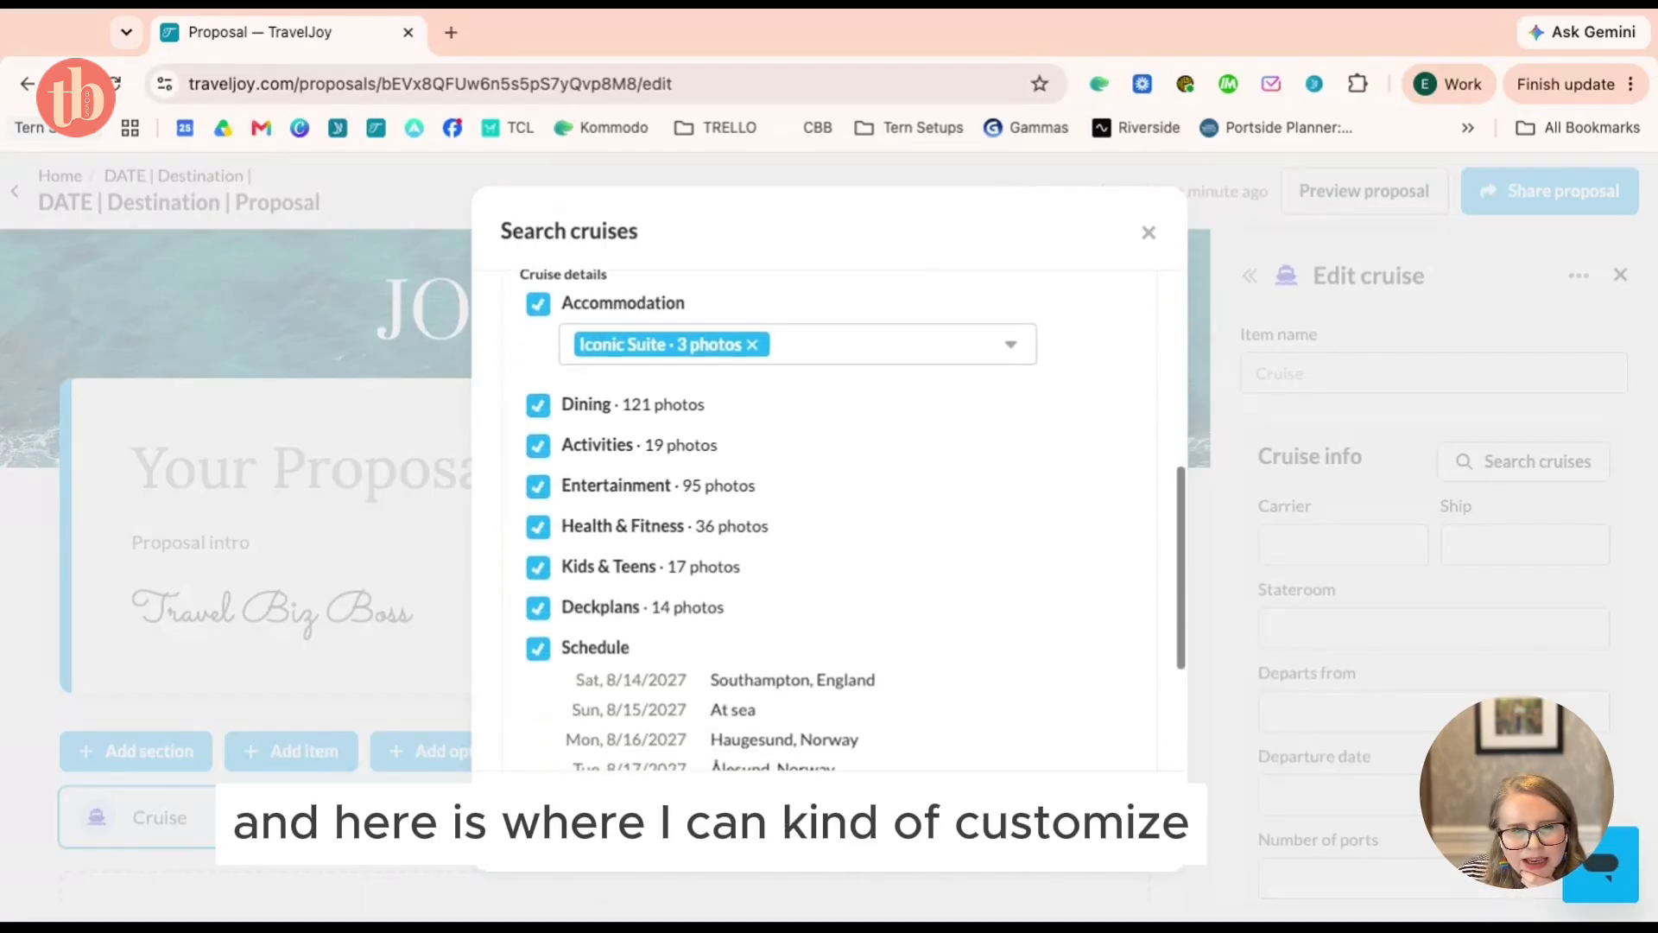
scroll(853, 518, "up", 2)
scroll(853, 518, "down", 1)
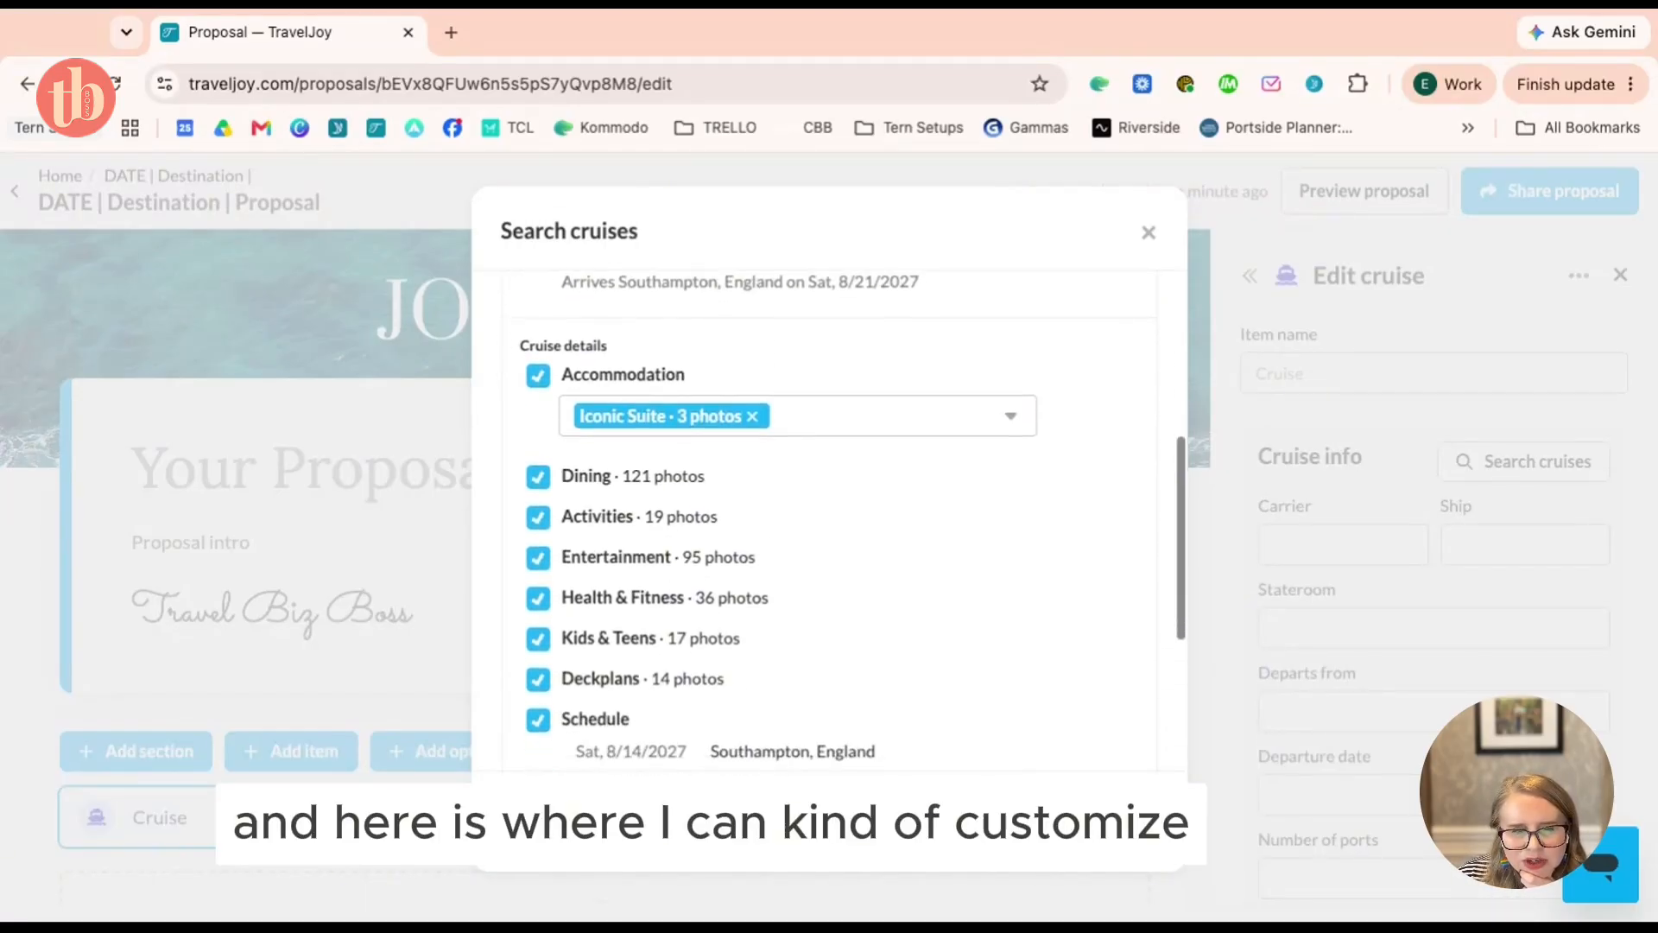
scroll(580, 609, "down", 1)
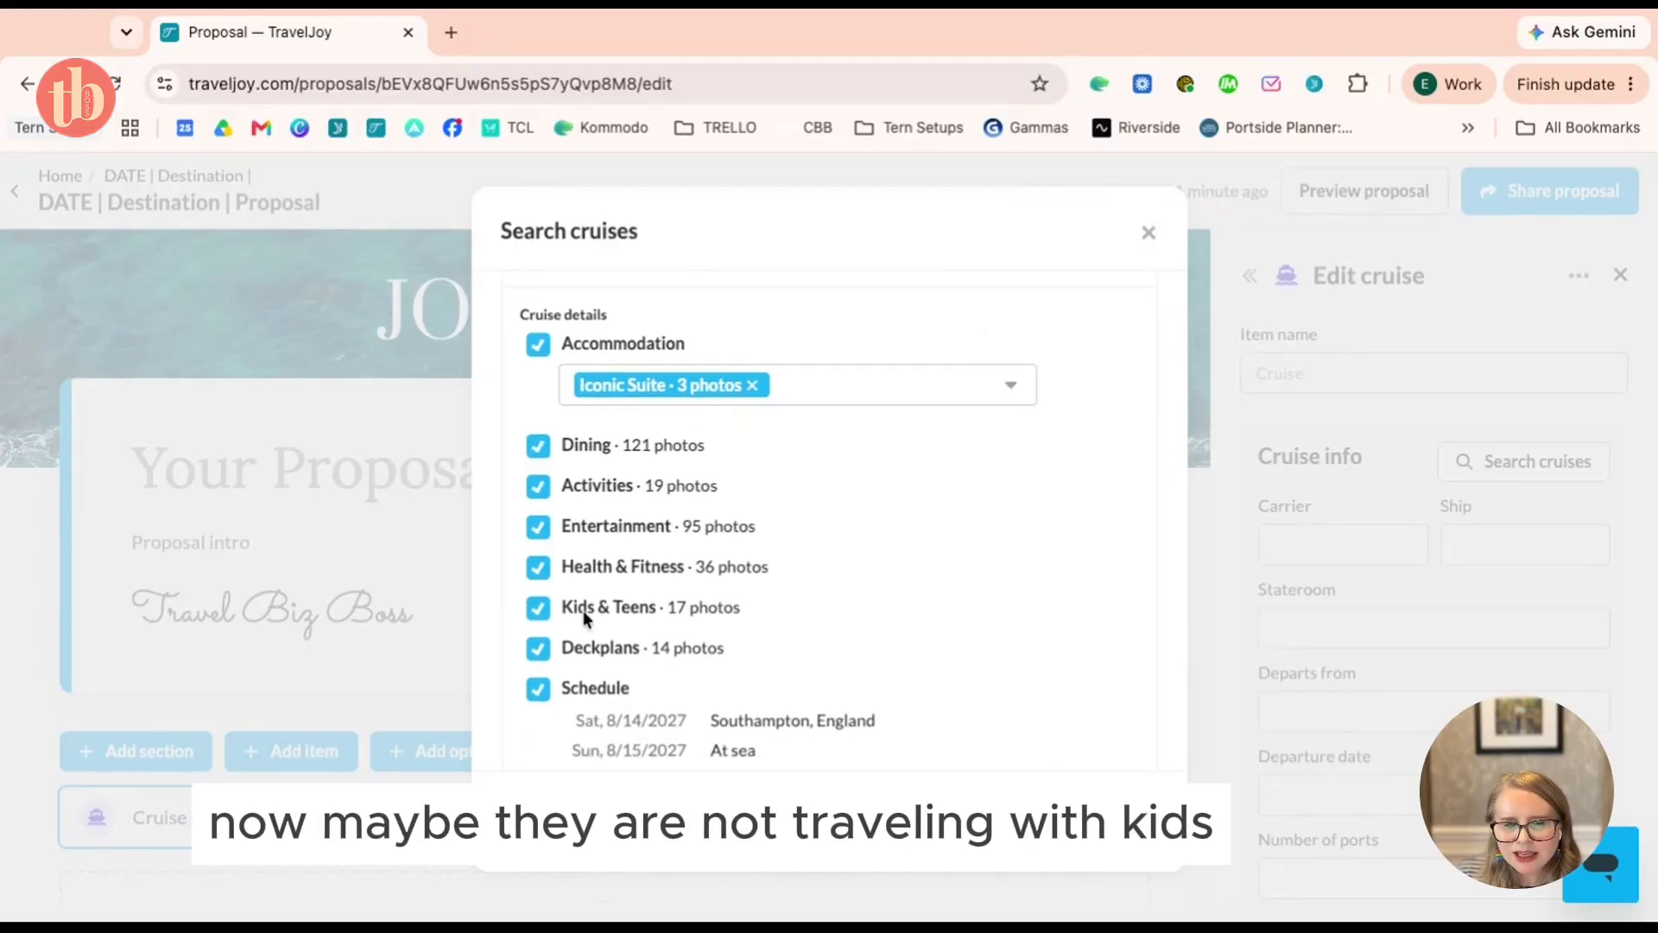
left_click(538, 608)
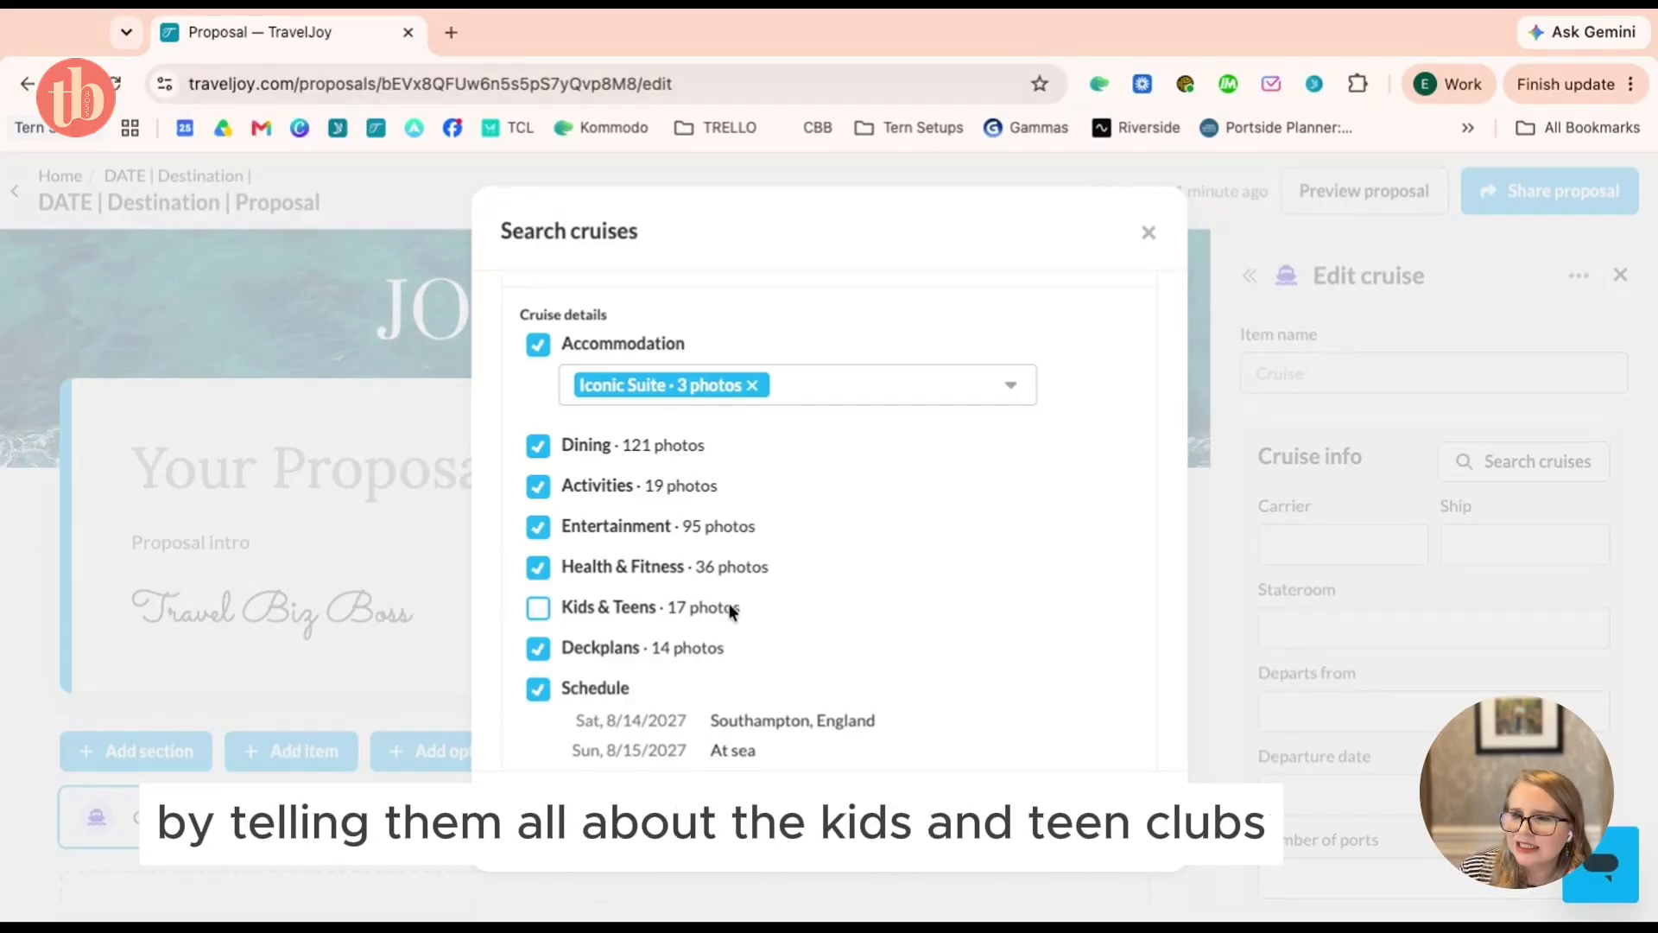
Open the Accommodation dropdown listing the stateroom options
scroll(829, 518, "up", 5)
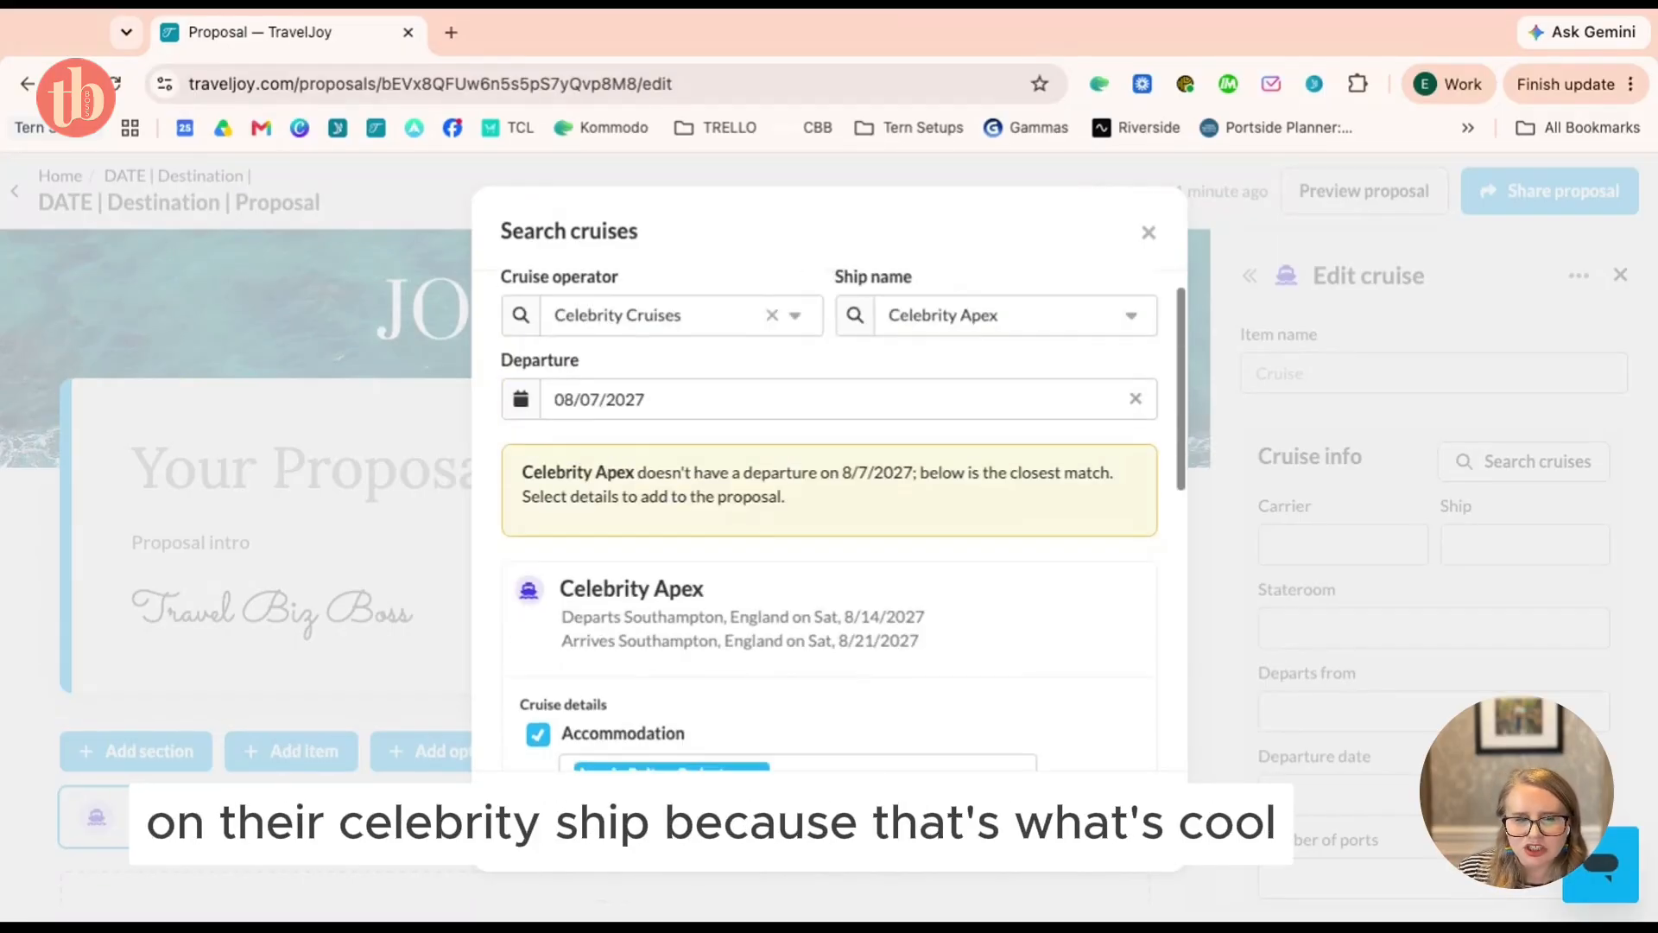
scroll(829, 518, "down", 1)
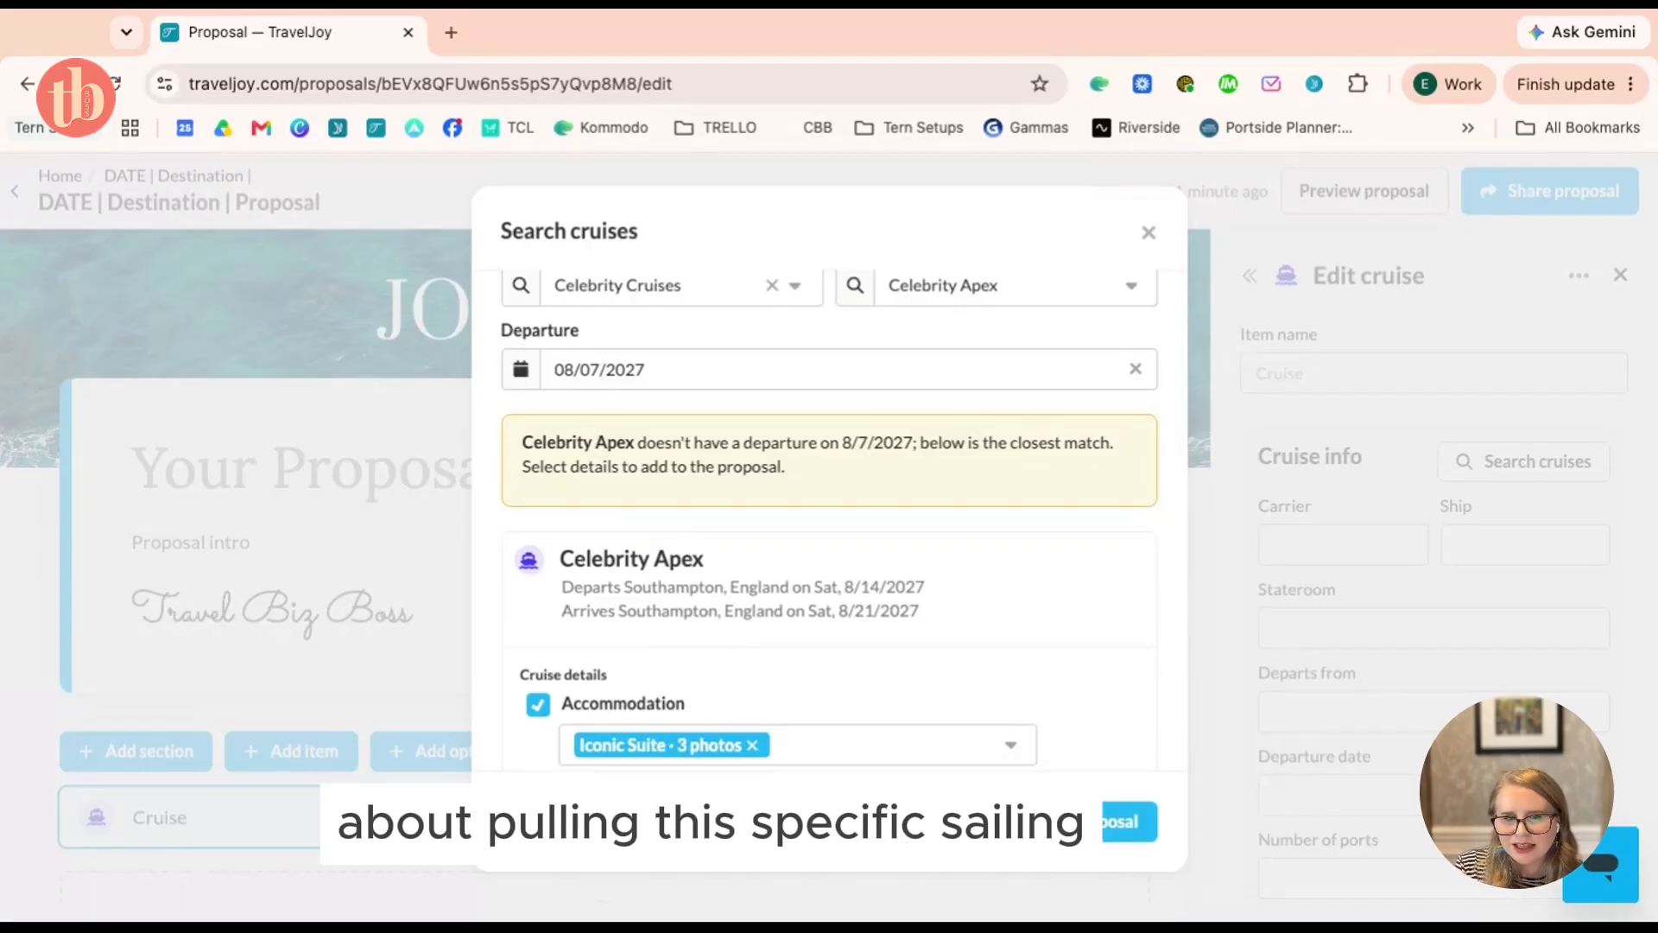
scroll(828, 518, "down", 4)
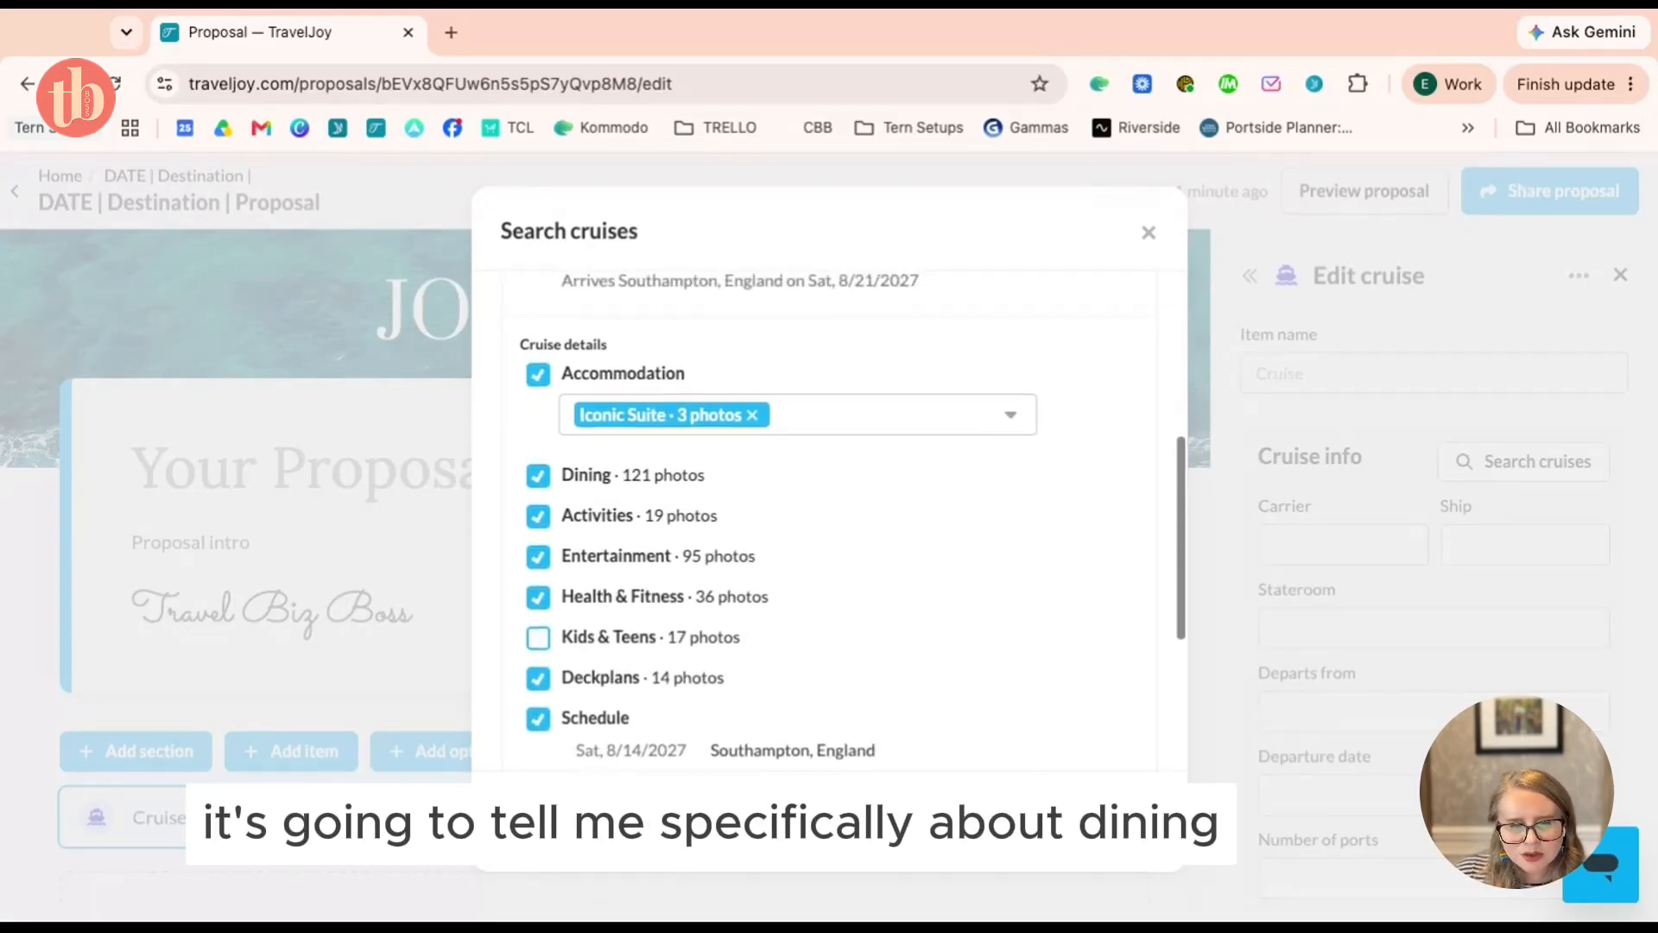
scroll(829, 518, "up", 1)
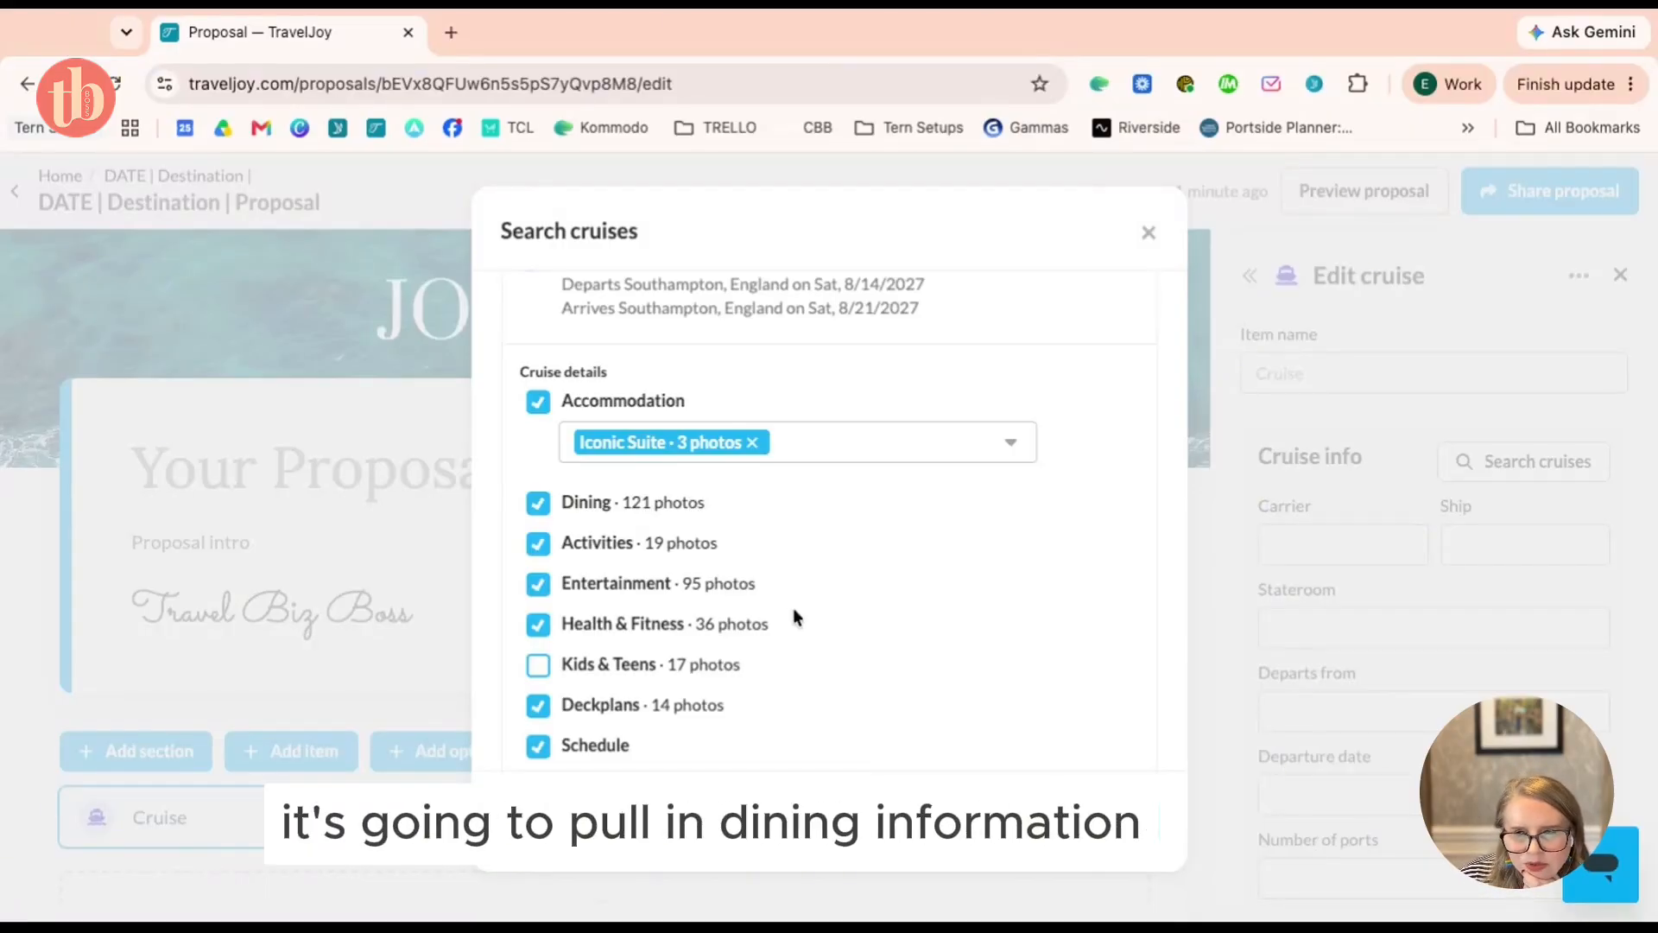
scroll(781, 515, "up", 1)
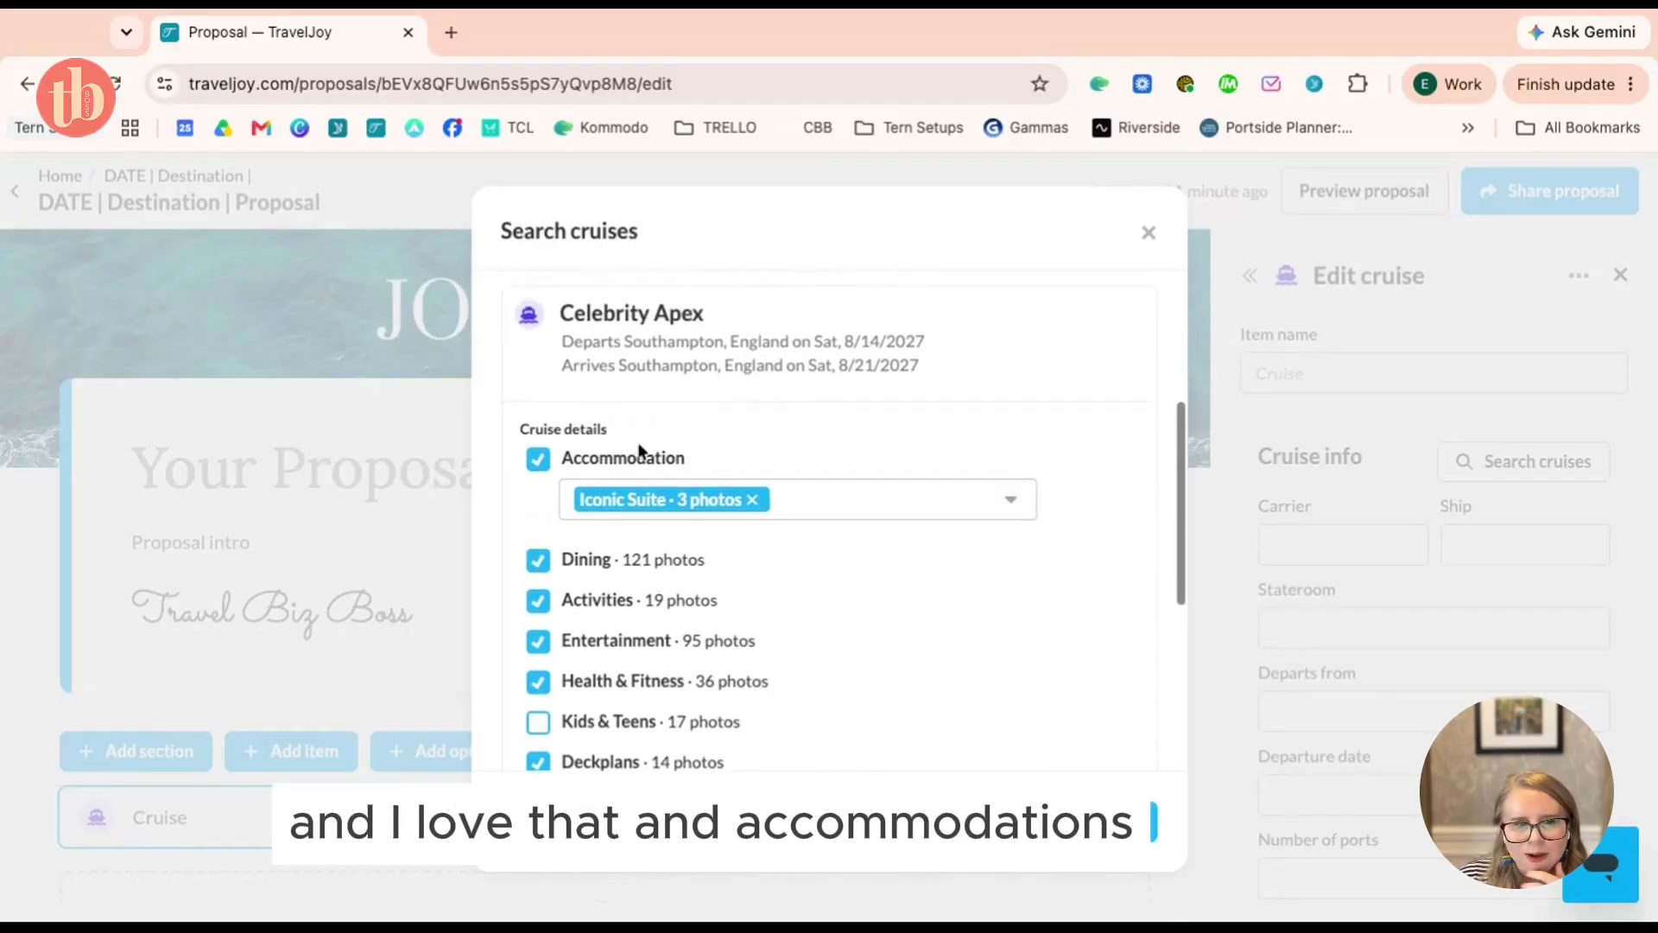
left_click(935, 504)
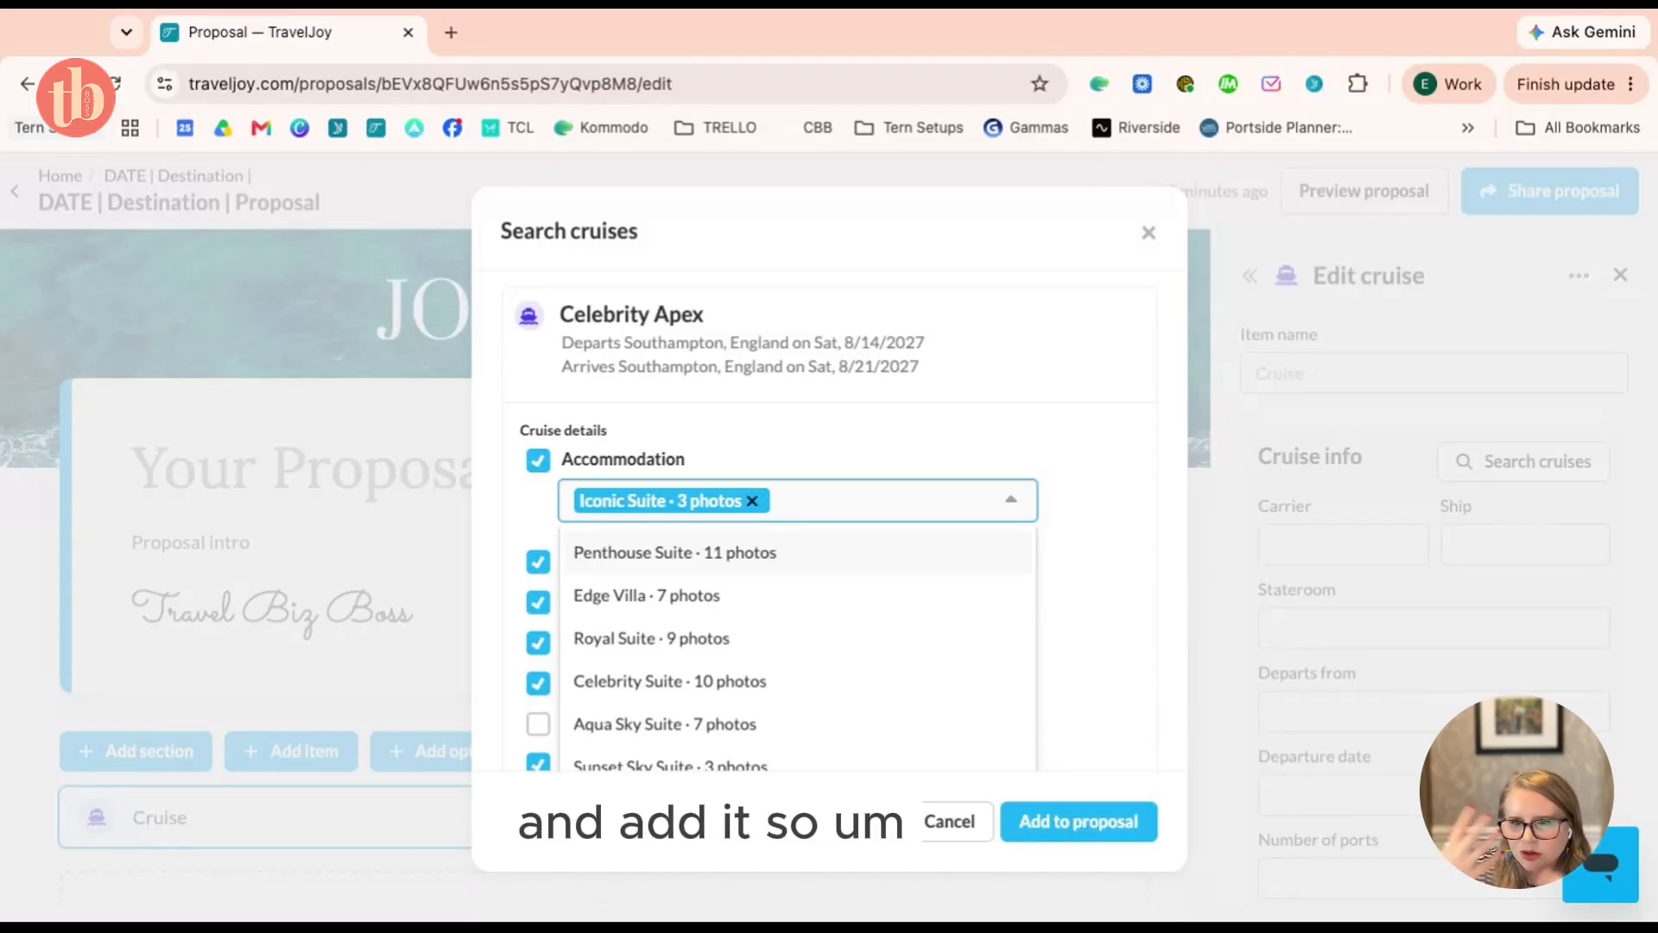
Swap Iconic Suite for AquaClass Stateroom and Deluxe Ocean View Stateroom accommodations
key("BackSpace")
scroll(859, 582, "down", 5)
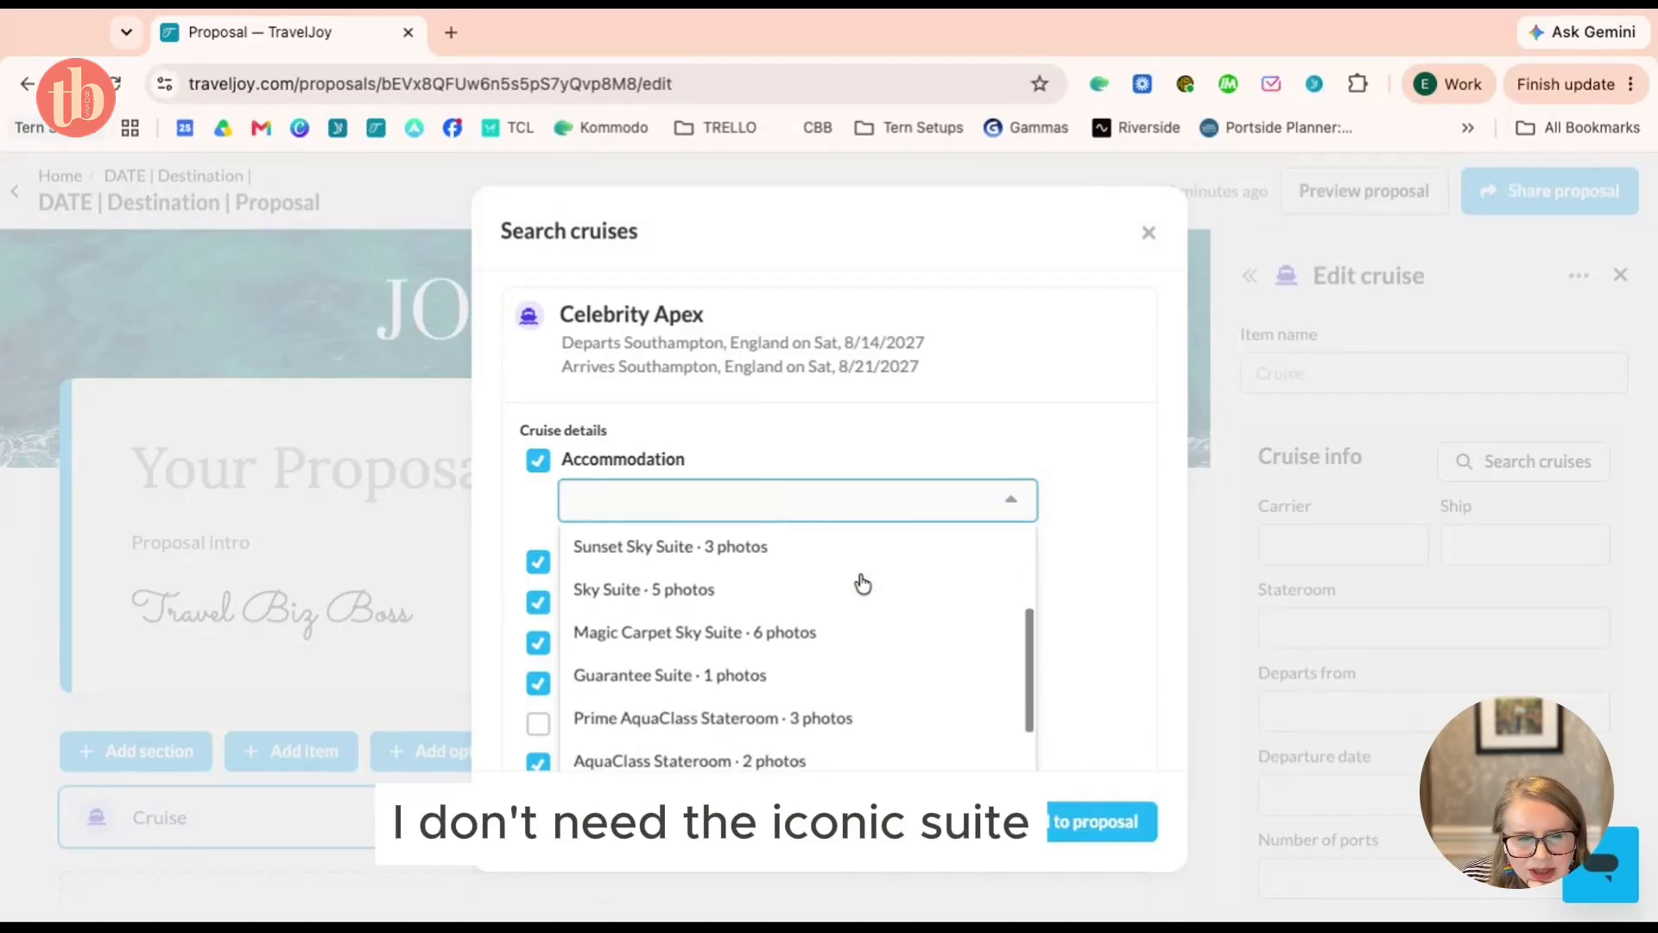
left_click(698, 643)
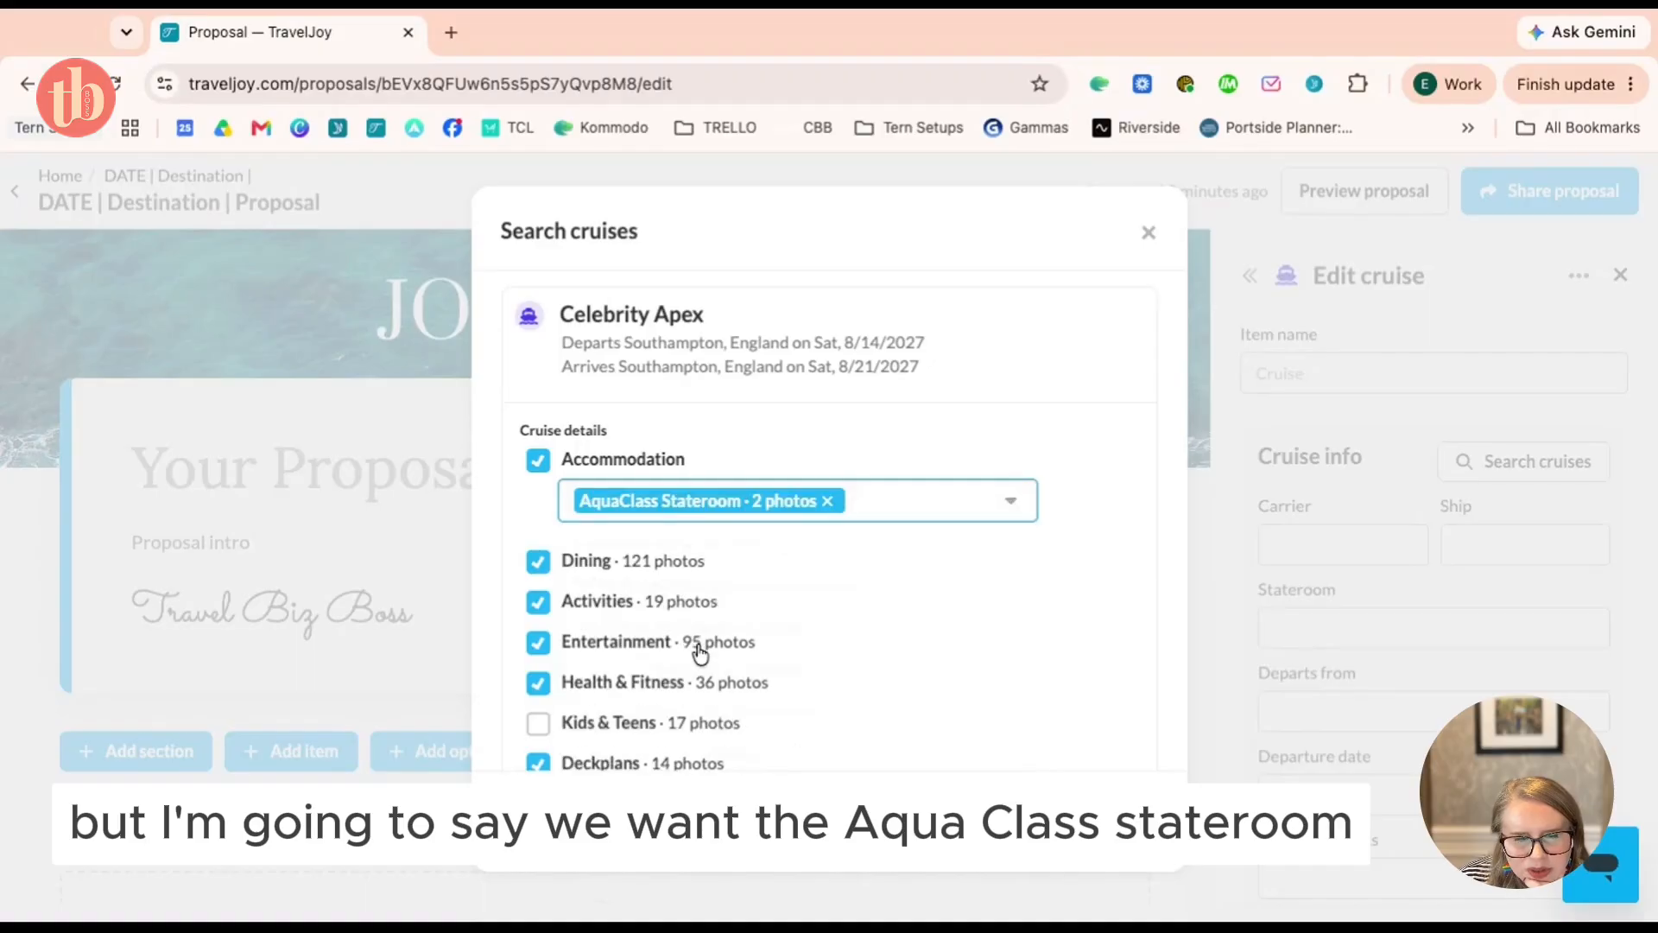
left_click(999, 505)
scroll(912, 620, "down", 10)
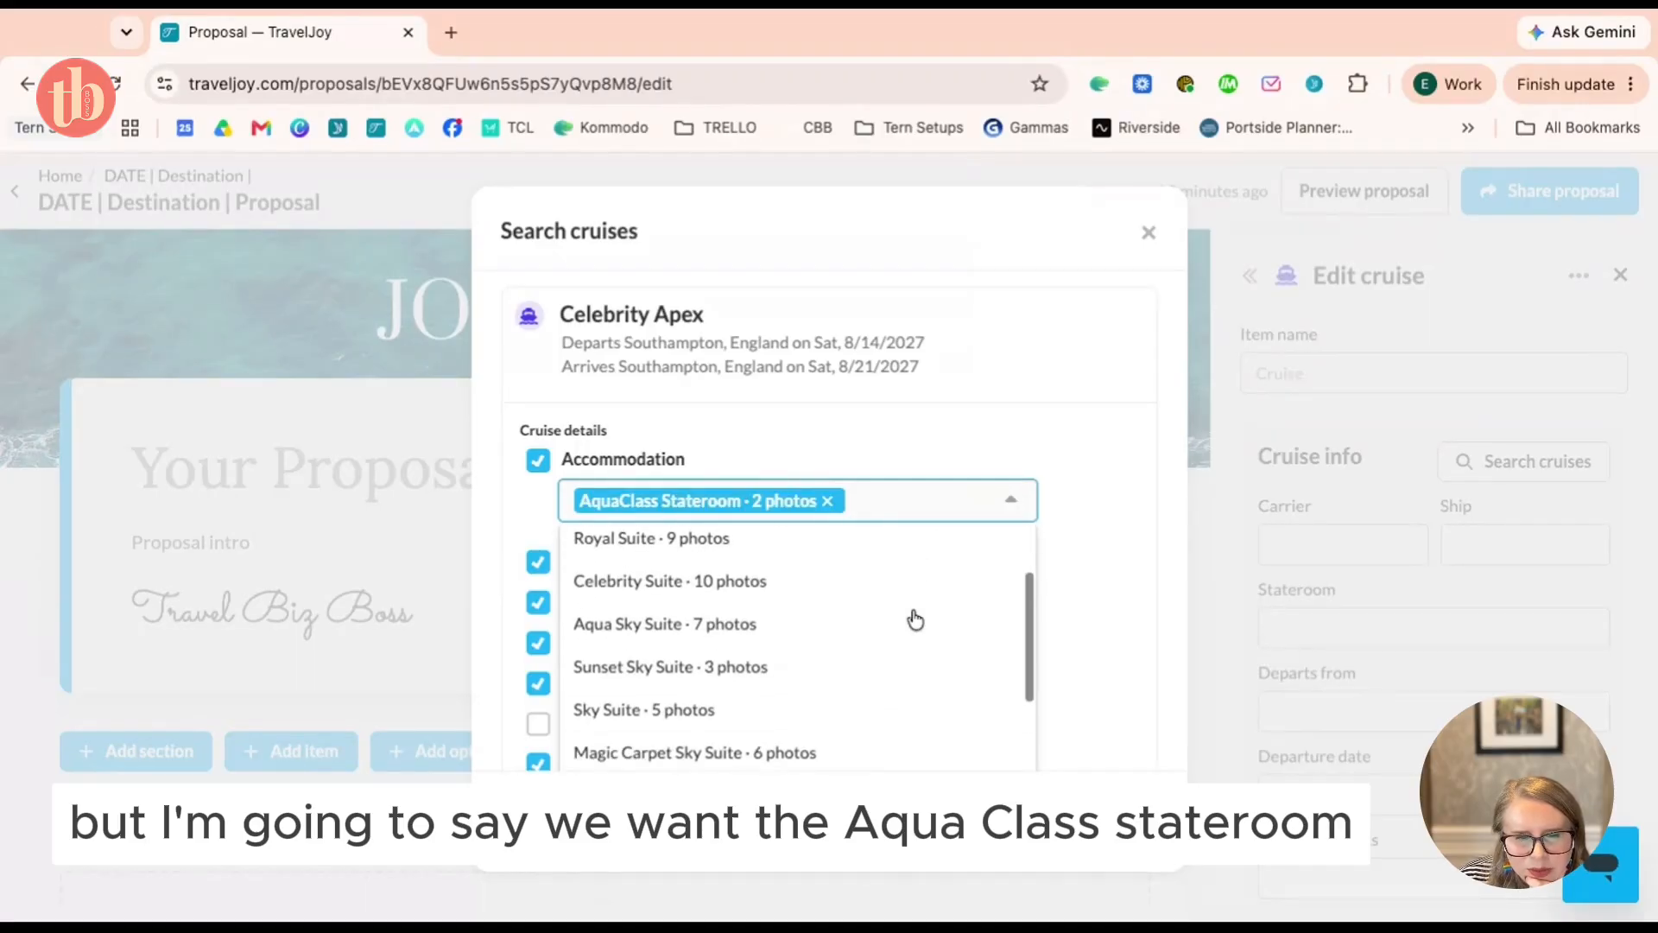
scroll(914, 619, "down", 7)
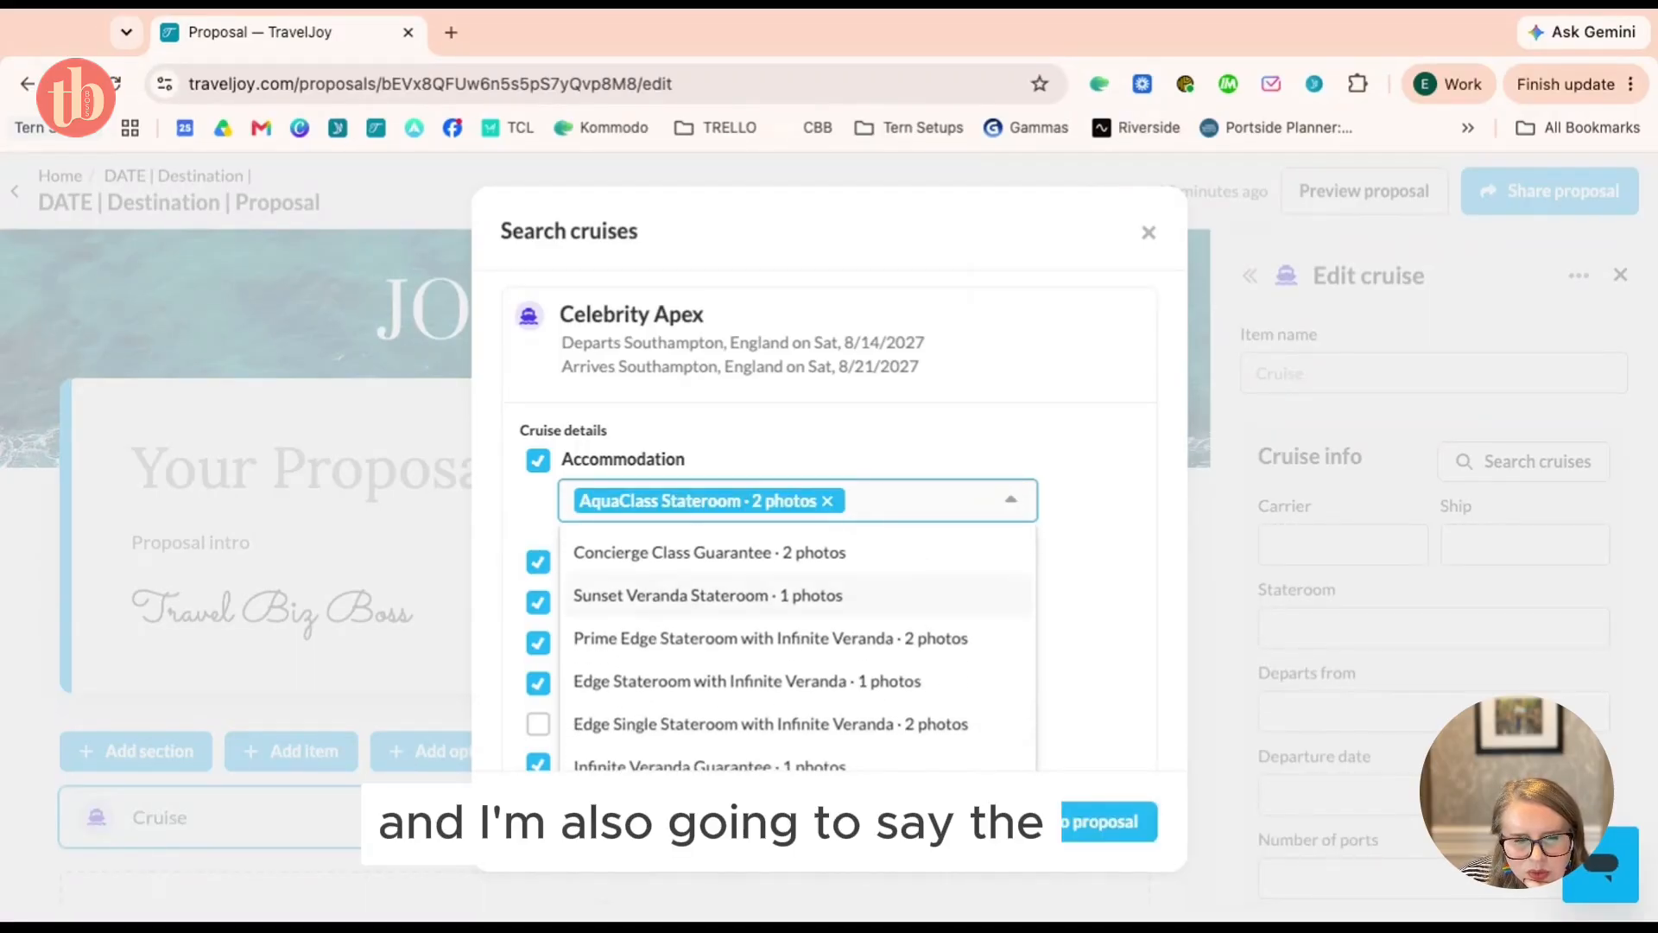
left_click(918, 686)
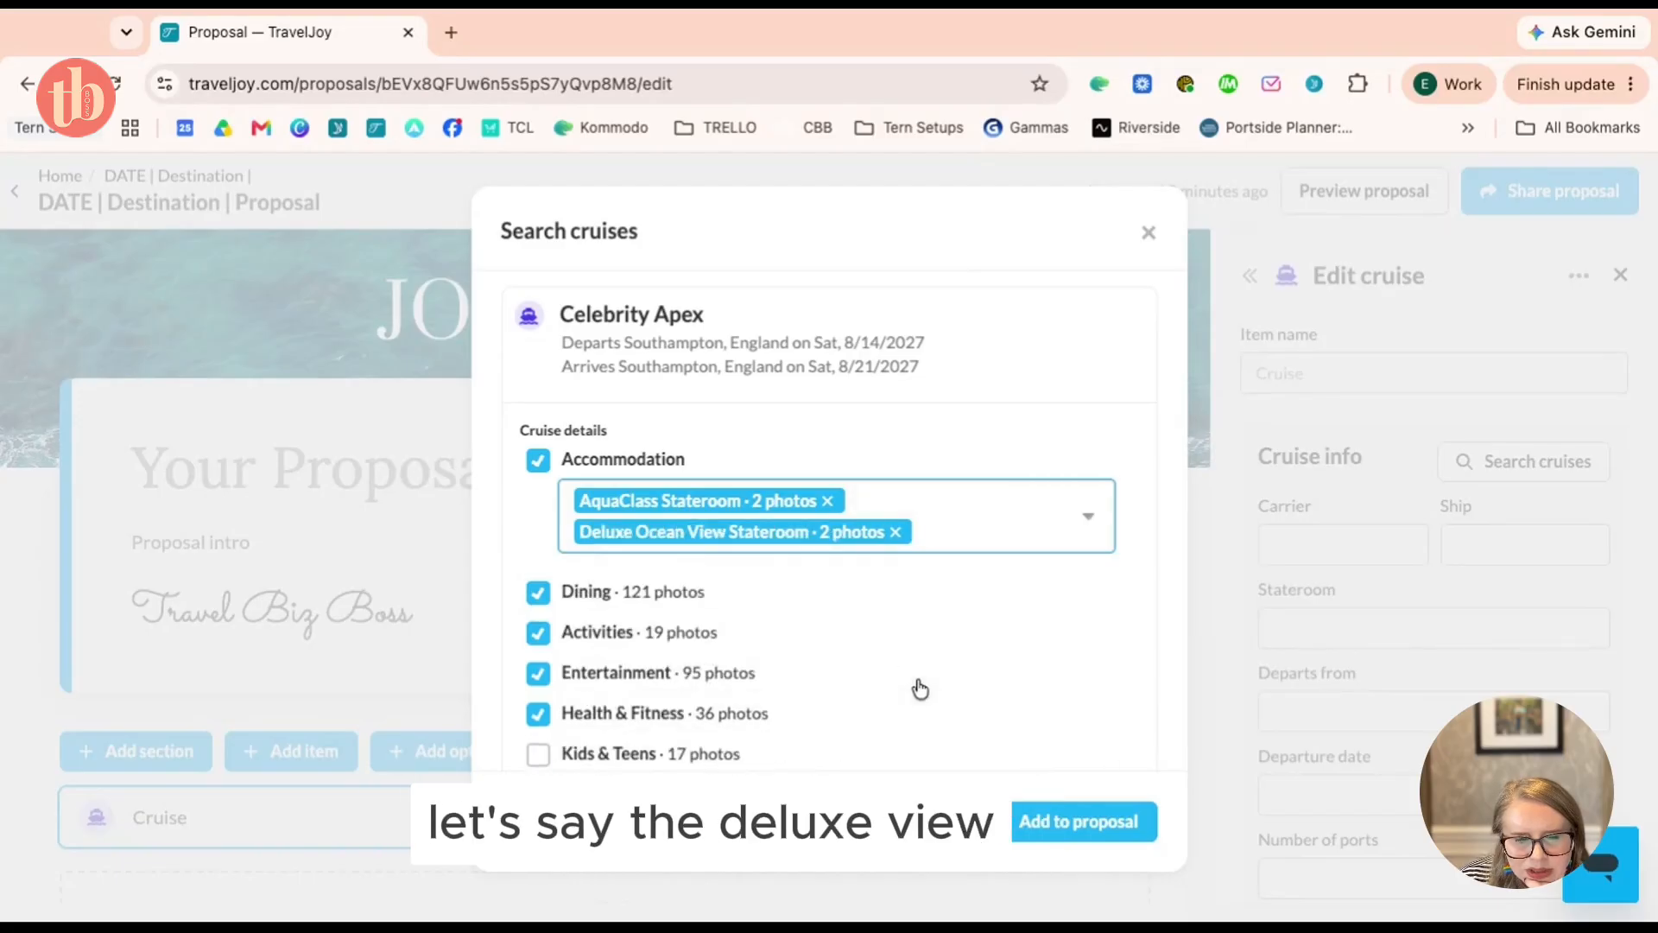
Add the Celebrity Apex cruise to the proposal
scroll(867, 587, "down", 3)
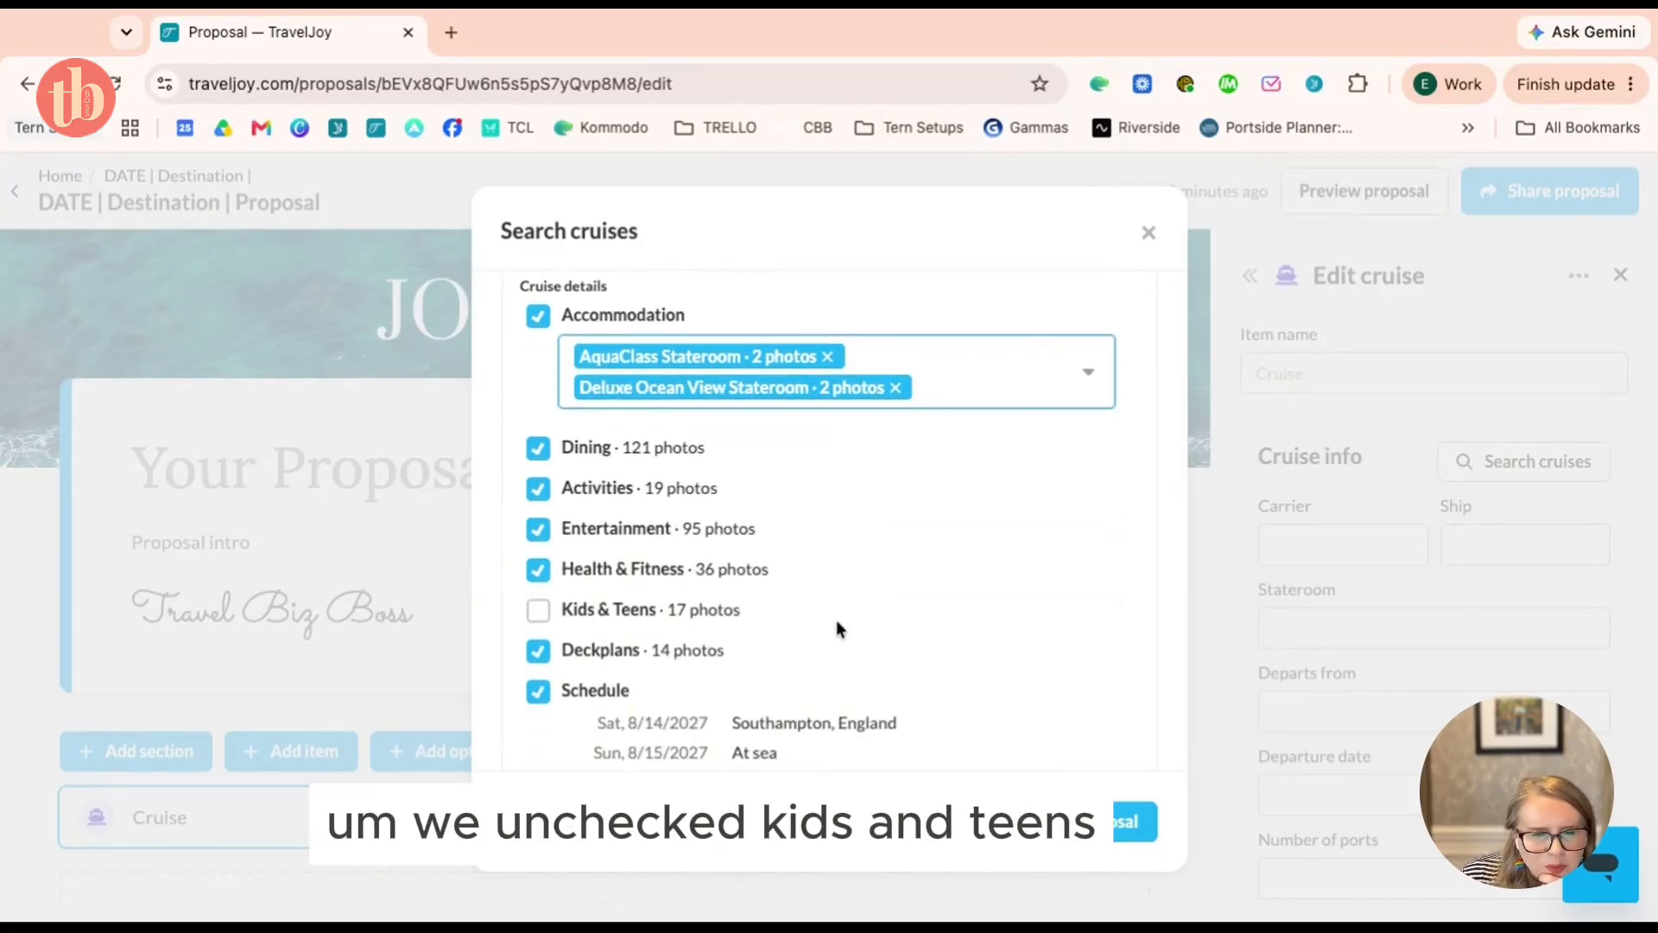
scroll(836, 619, "down", 2)
scroll(836, 619, "down", 4)
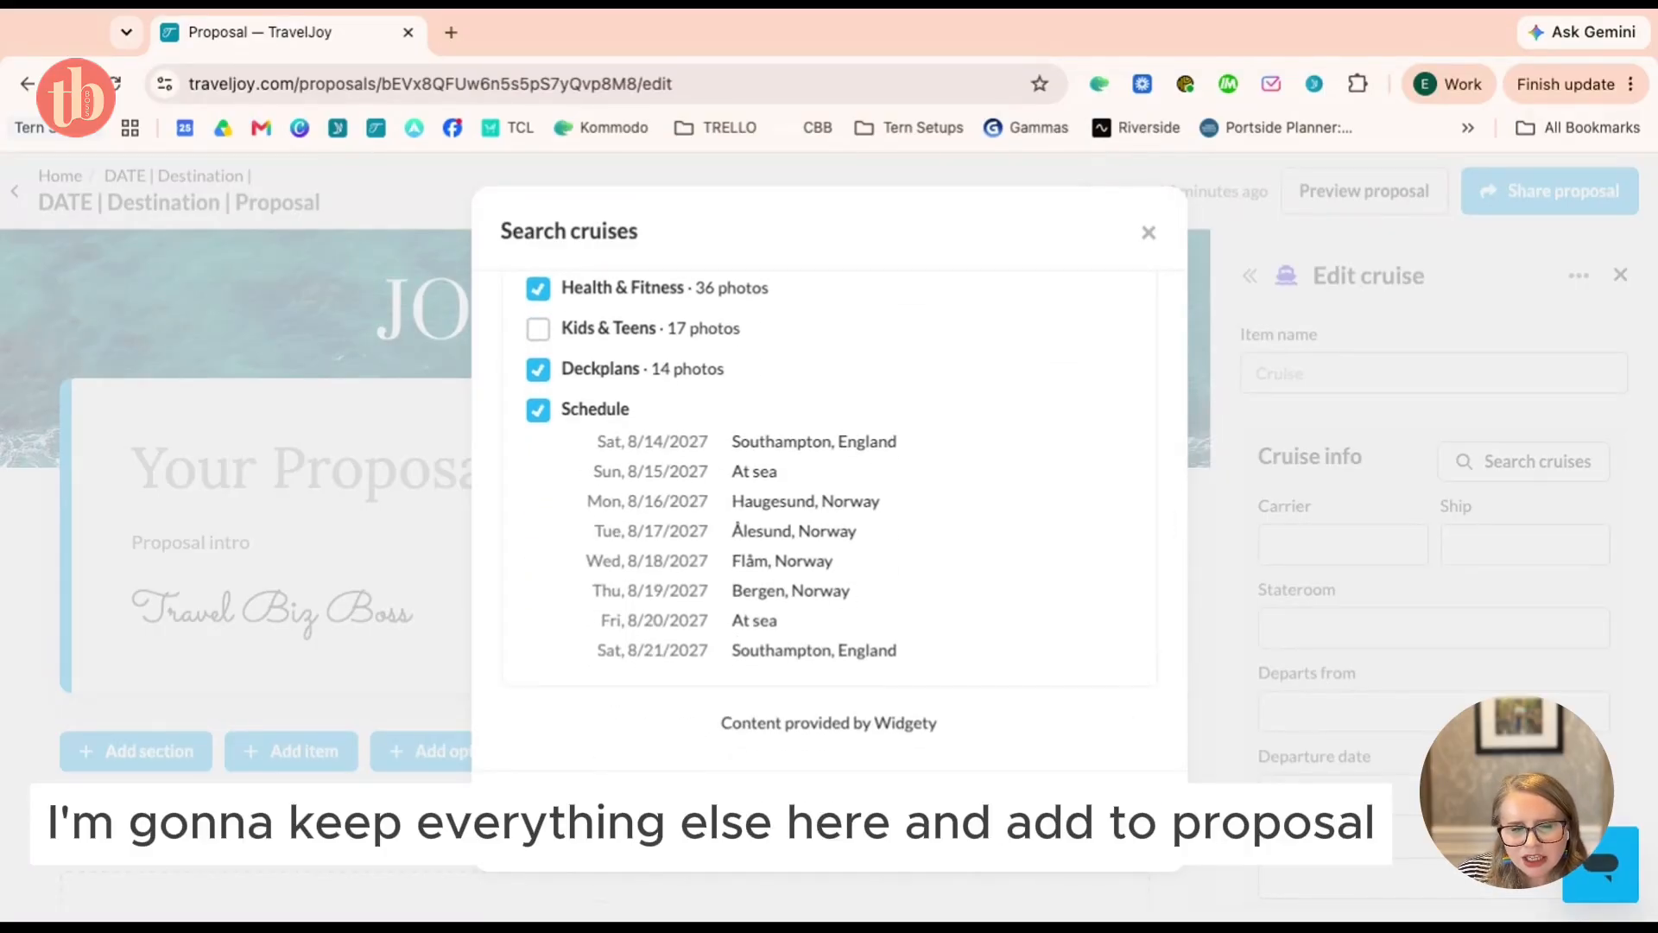
left_click(1084, 817)
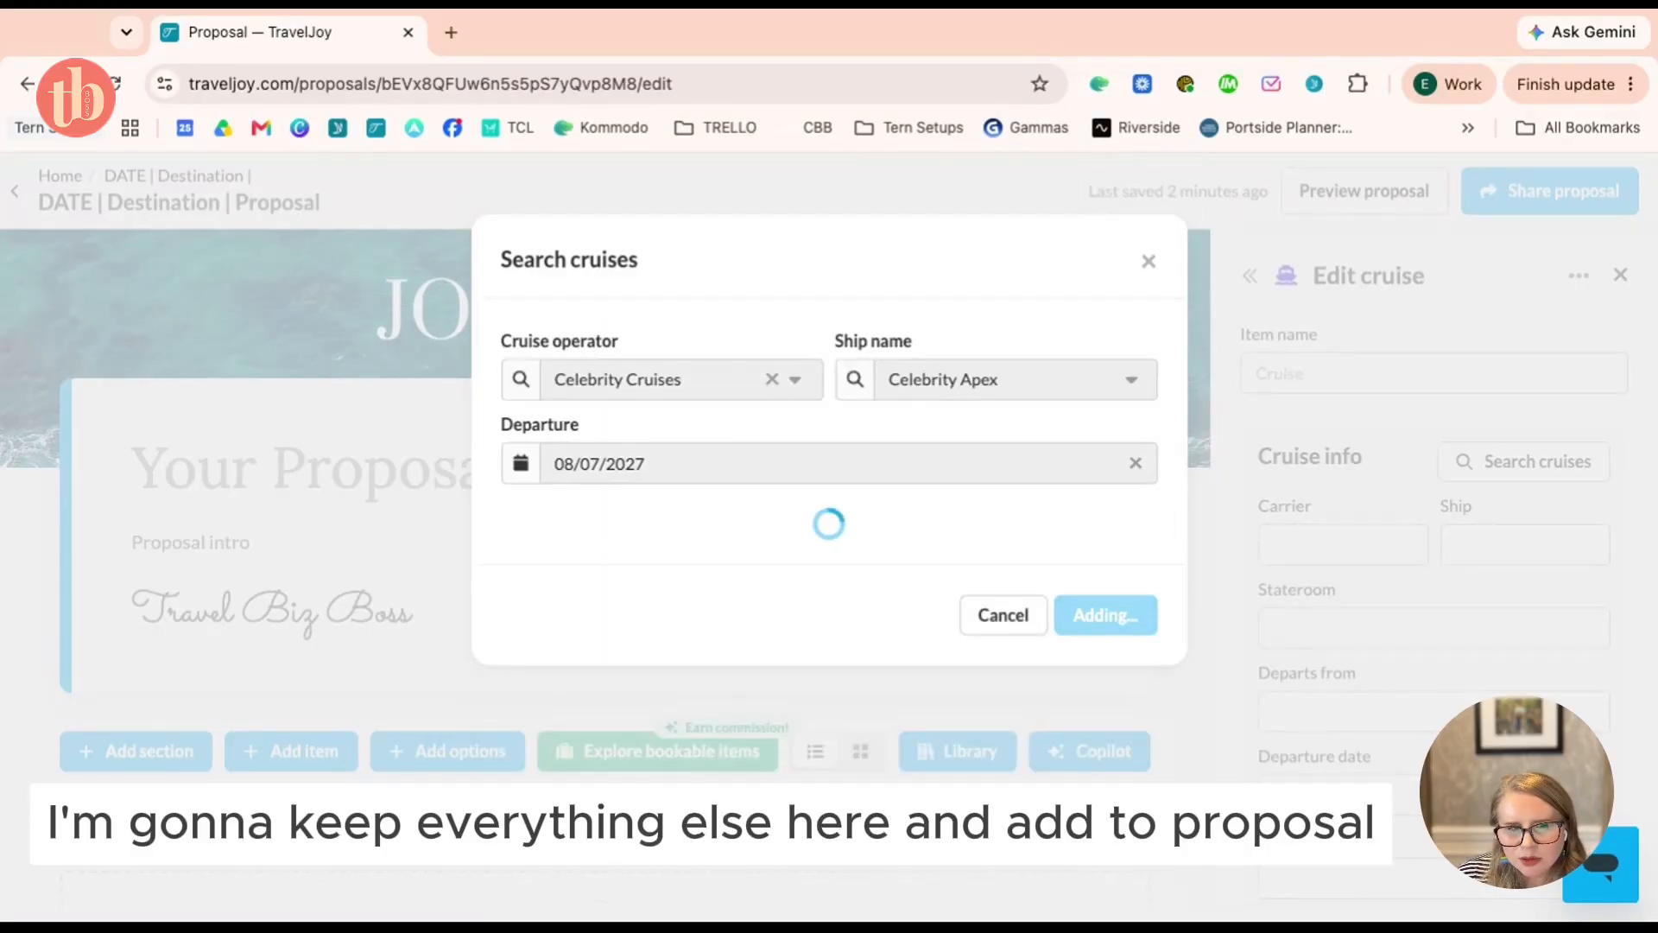
Scroll through the new Celebrity Apex cruise section and its Aug 15–21 port days
scroll(824, 594, "down", 4)
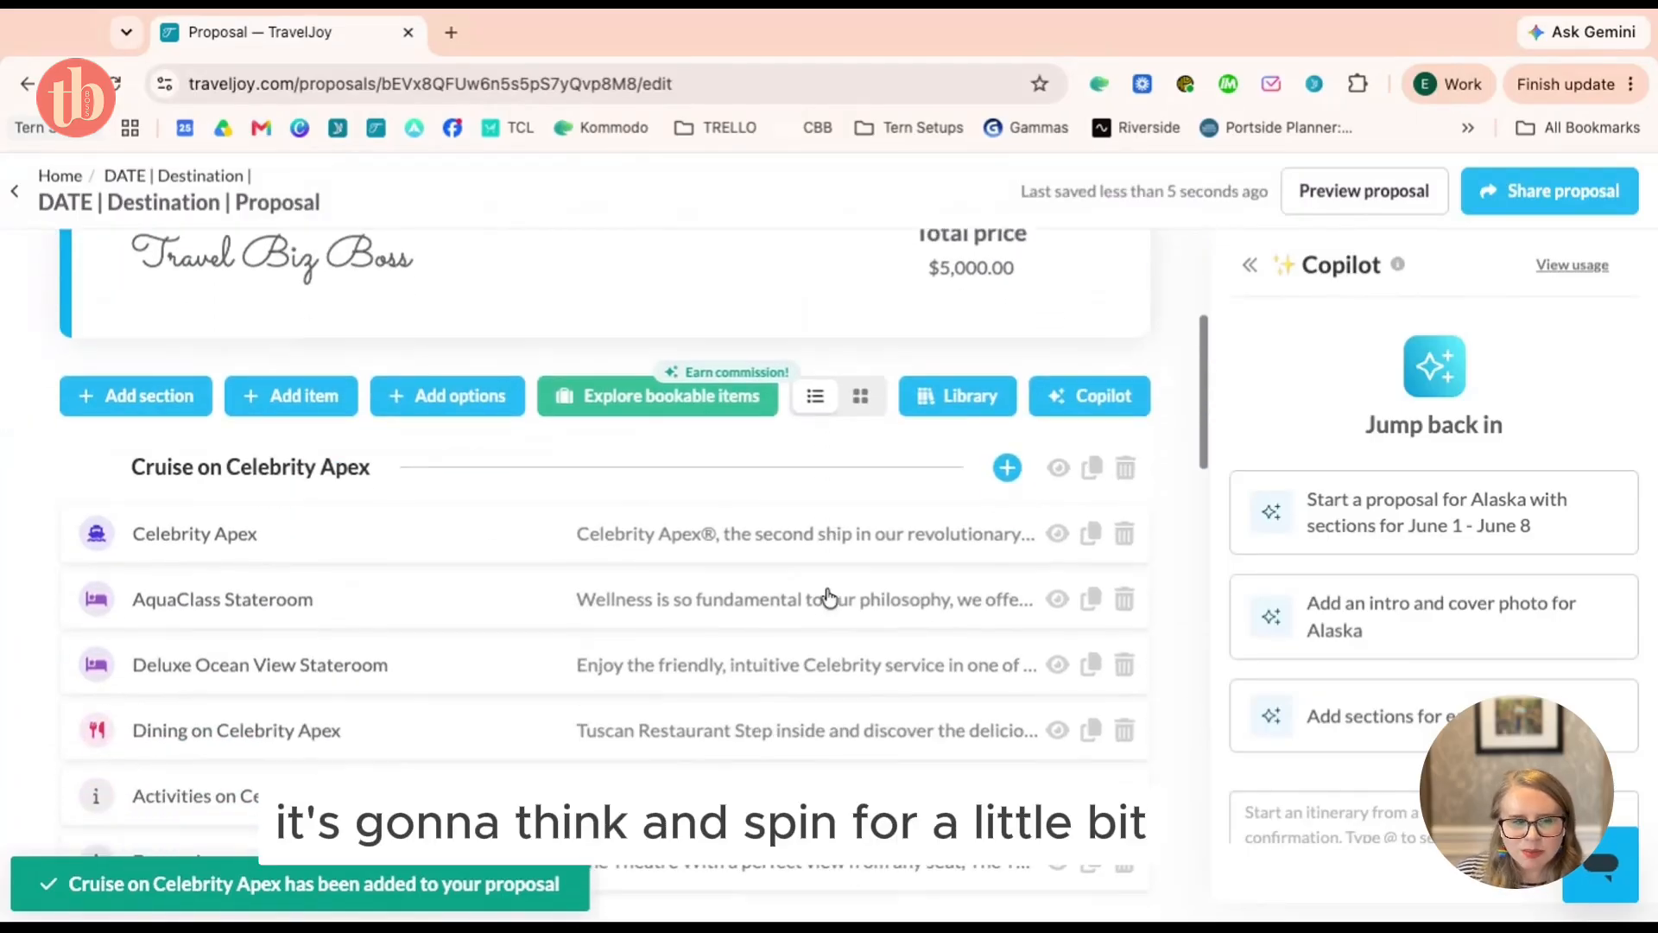
scroll(829, 595, "down", 10)
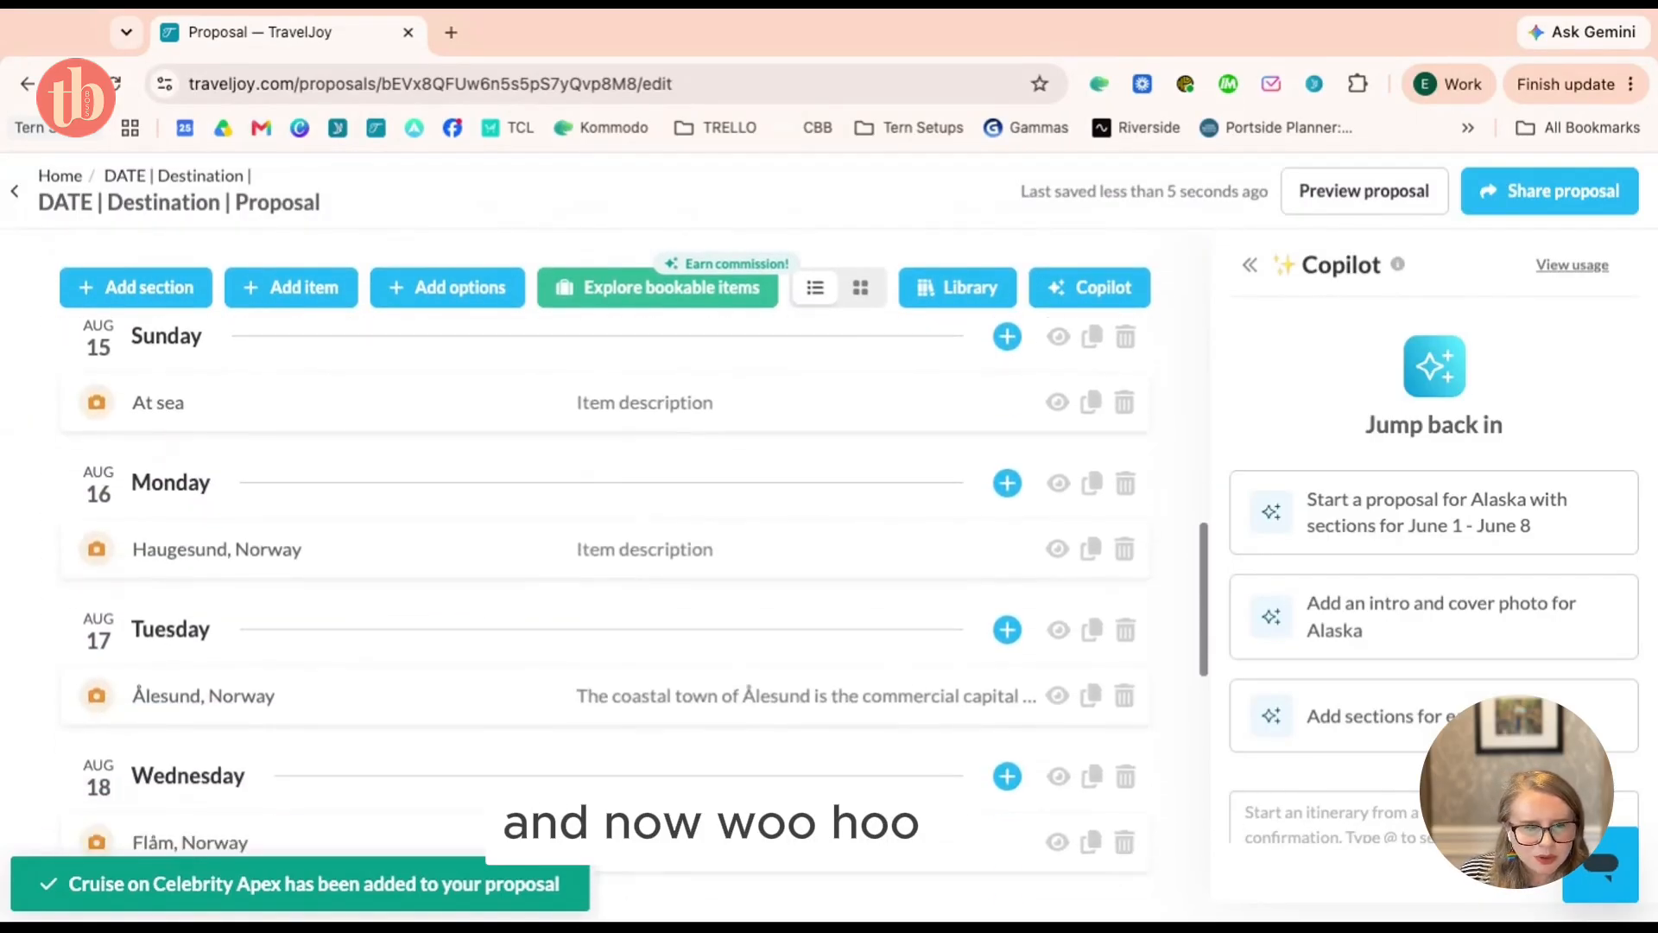
scroll(638, 604, "down", 4)
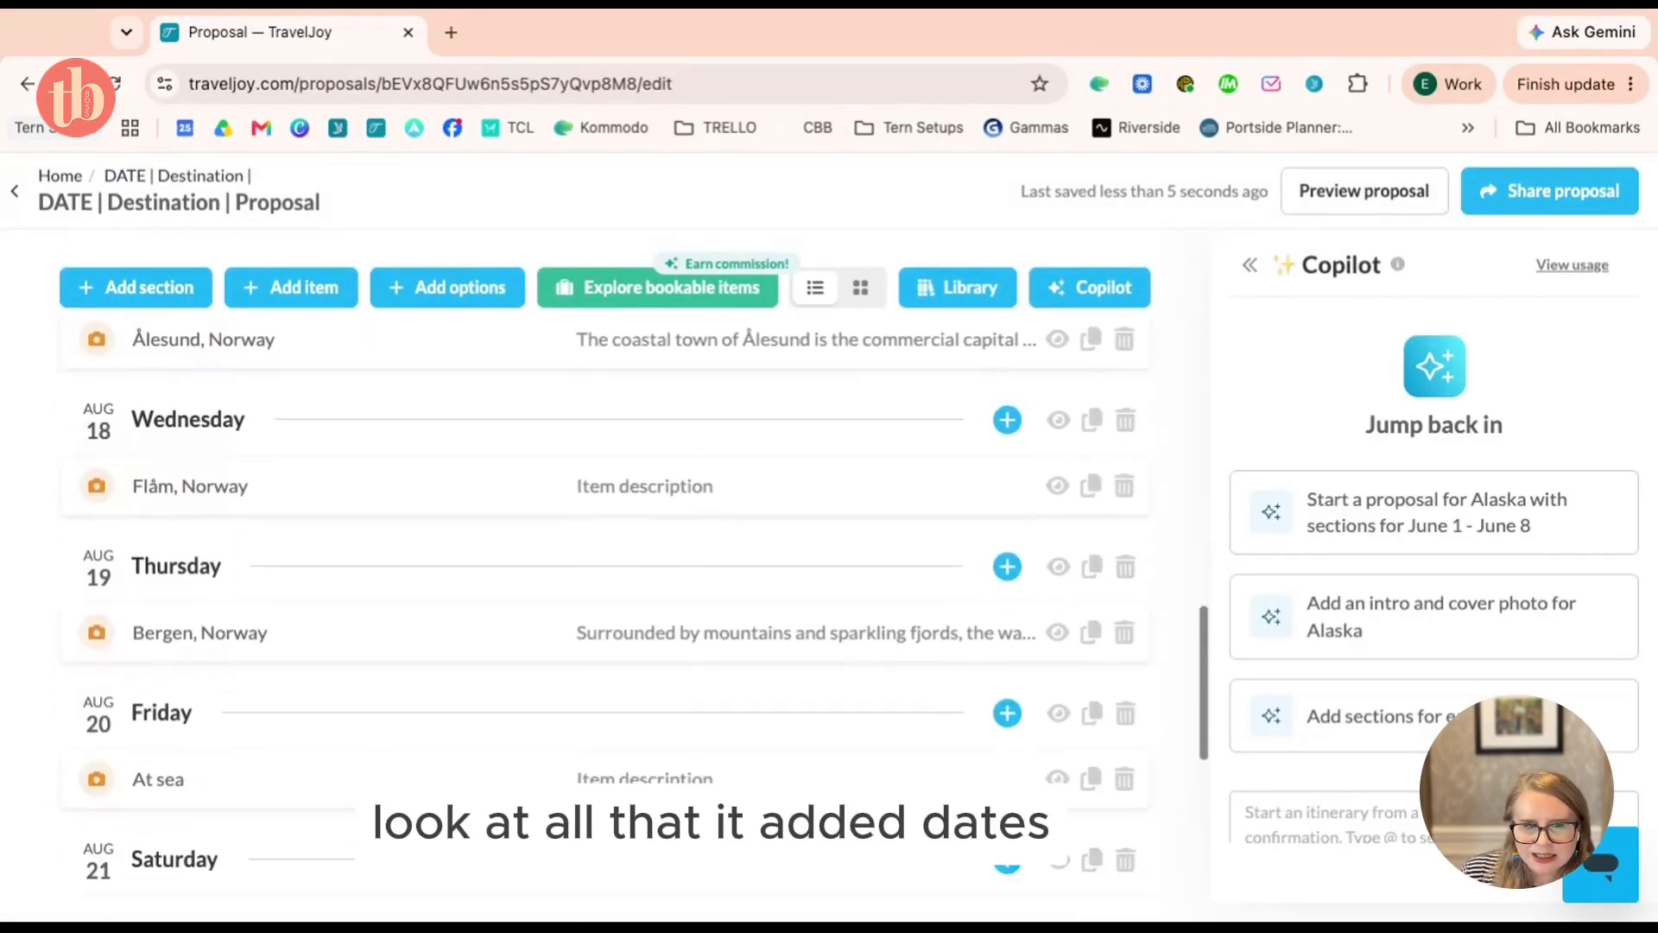
scroll(241, 355, "down", 1)
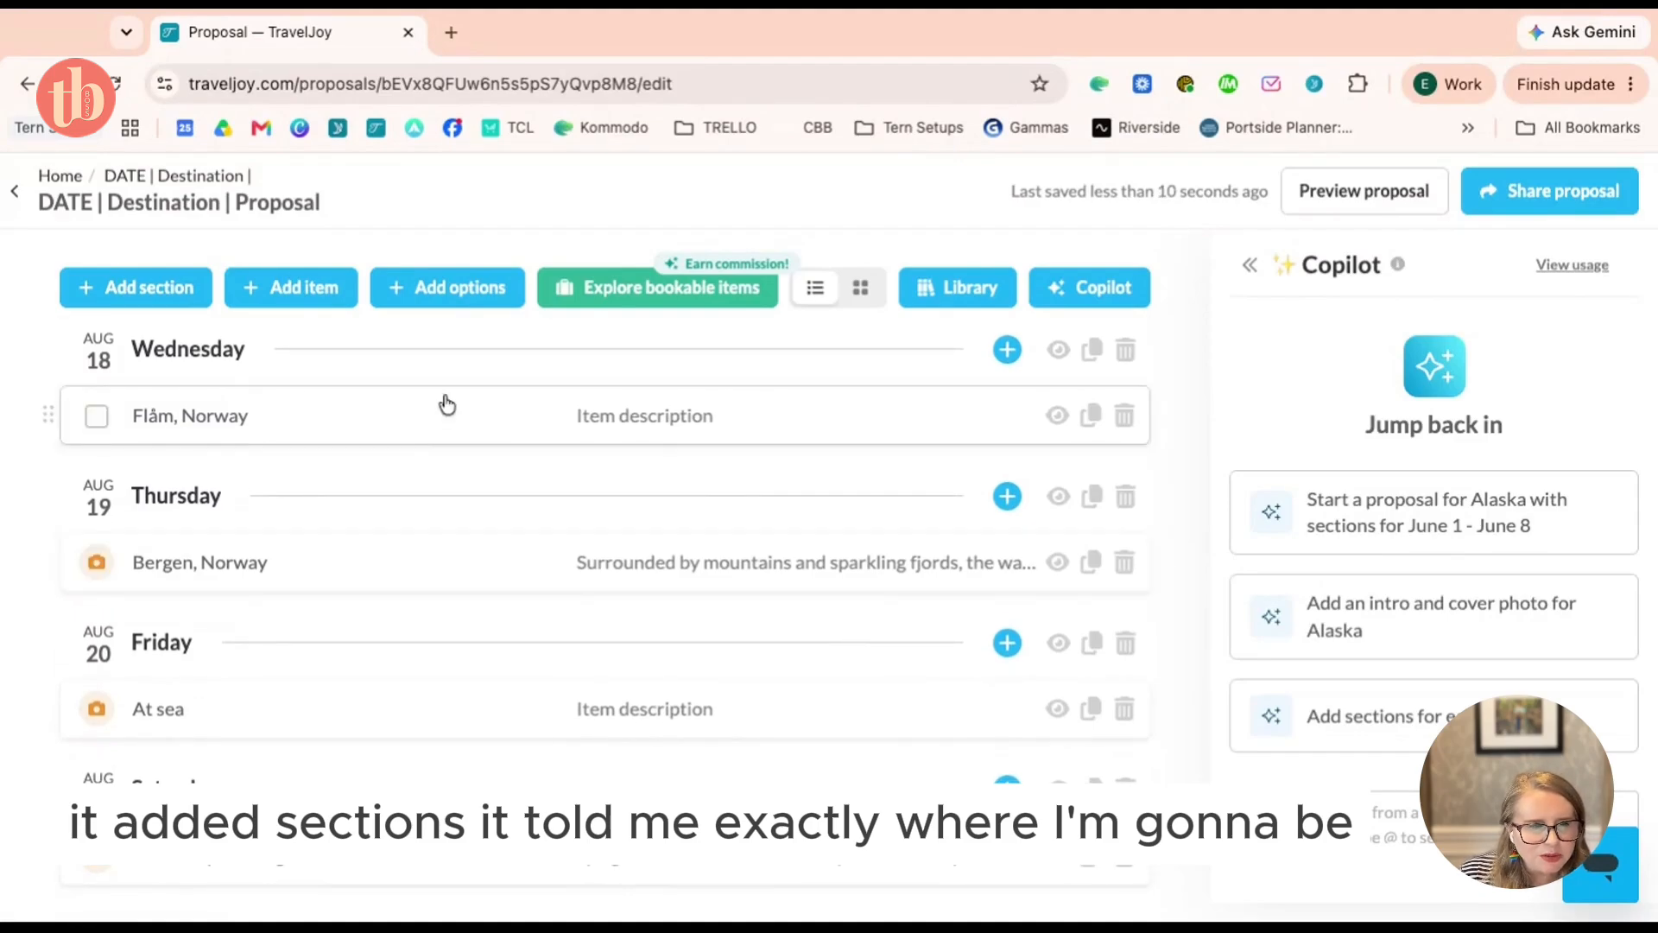
scroll(460, 515, "up", 15)
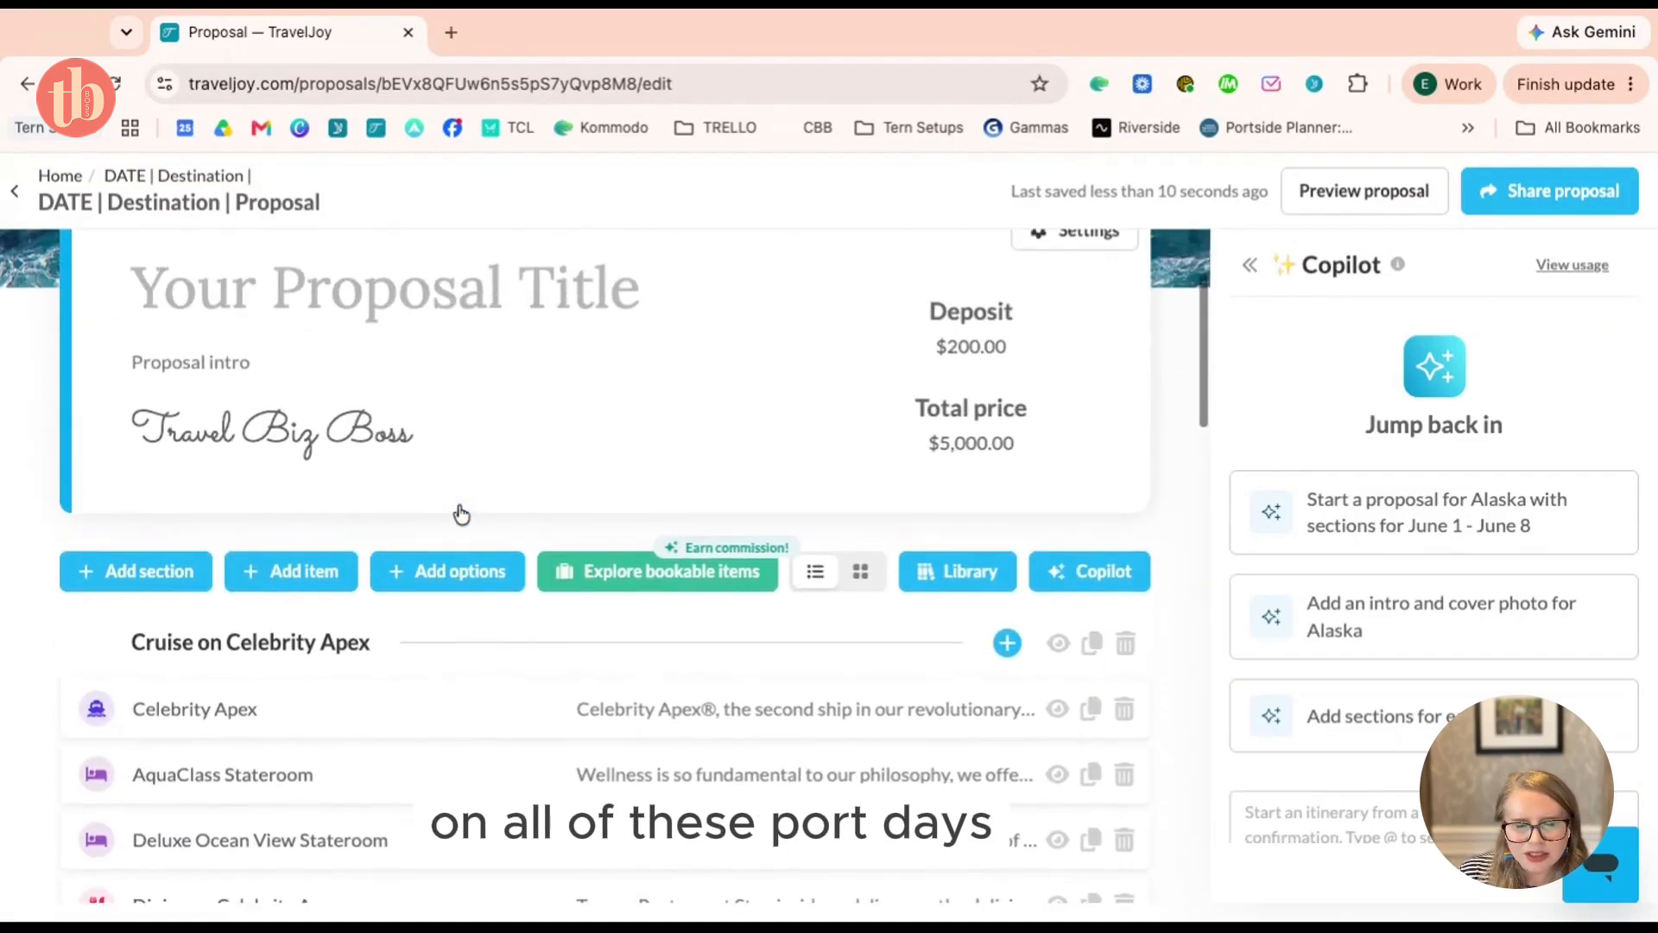
scroll(460, 515, "down", 3)
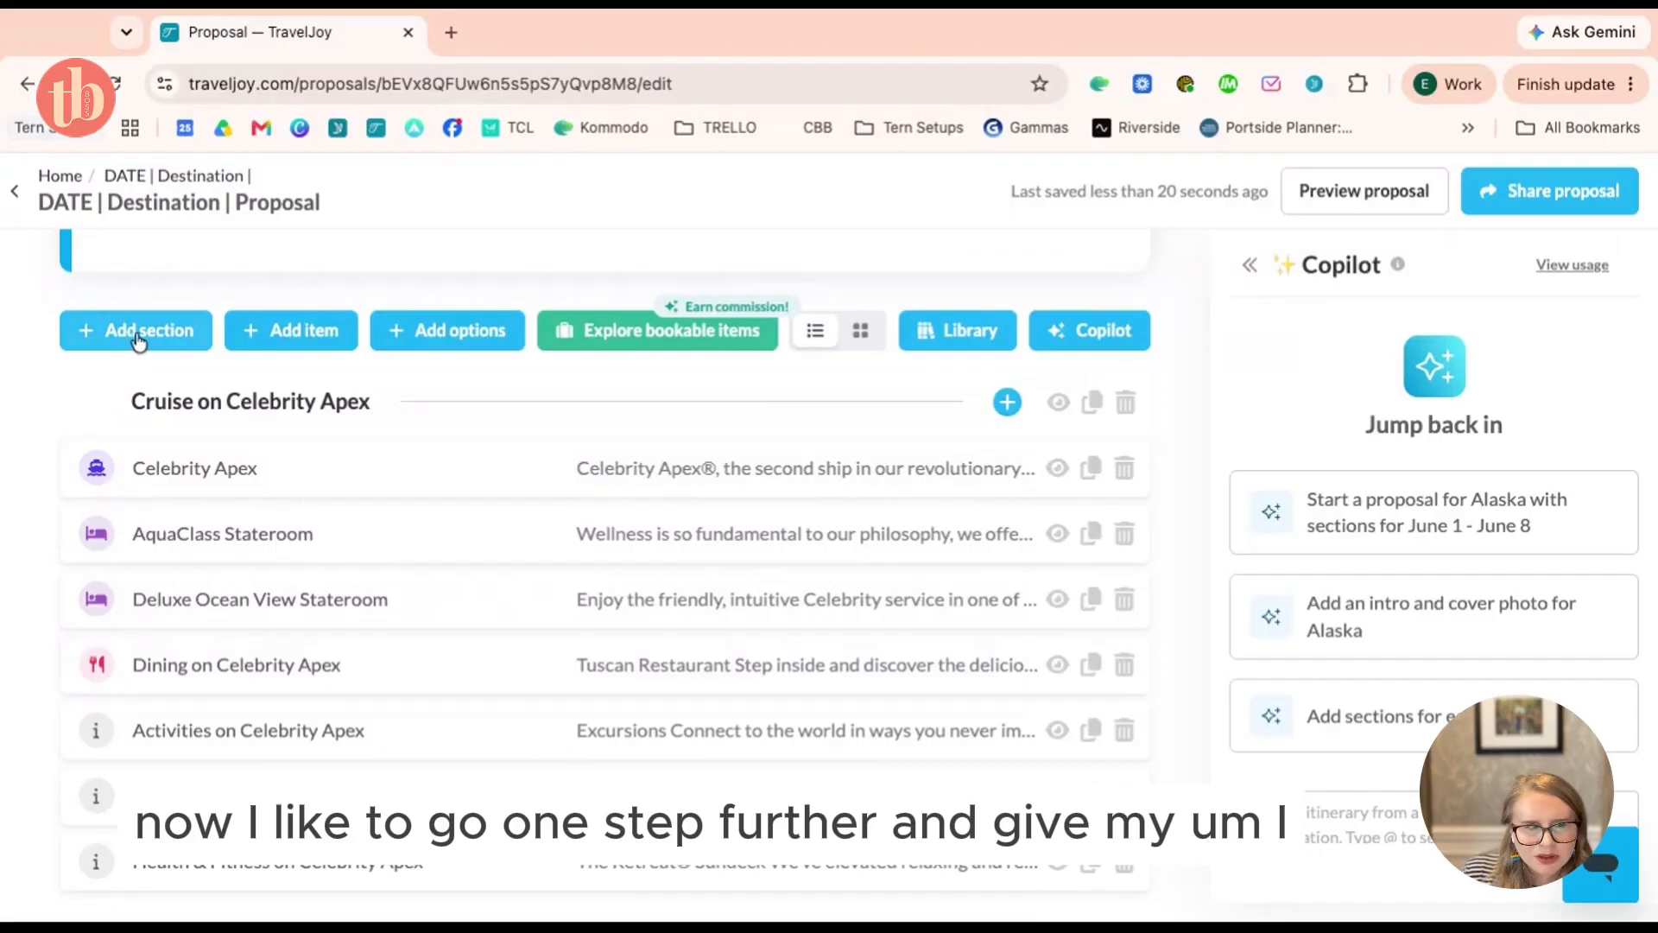
Add an Options block with itemized pricing to the proposal
left_click(474, 348)
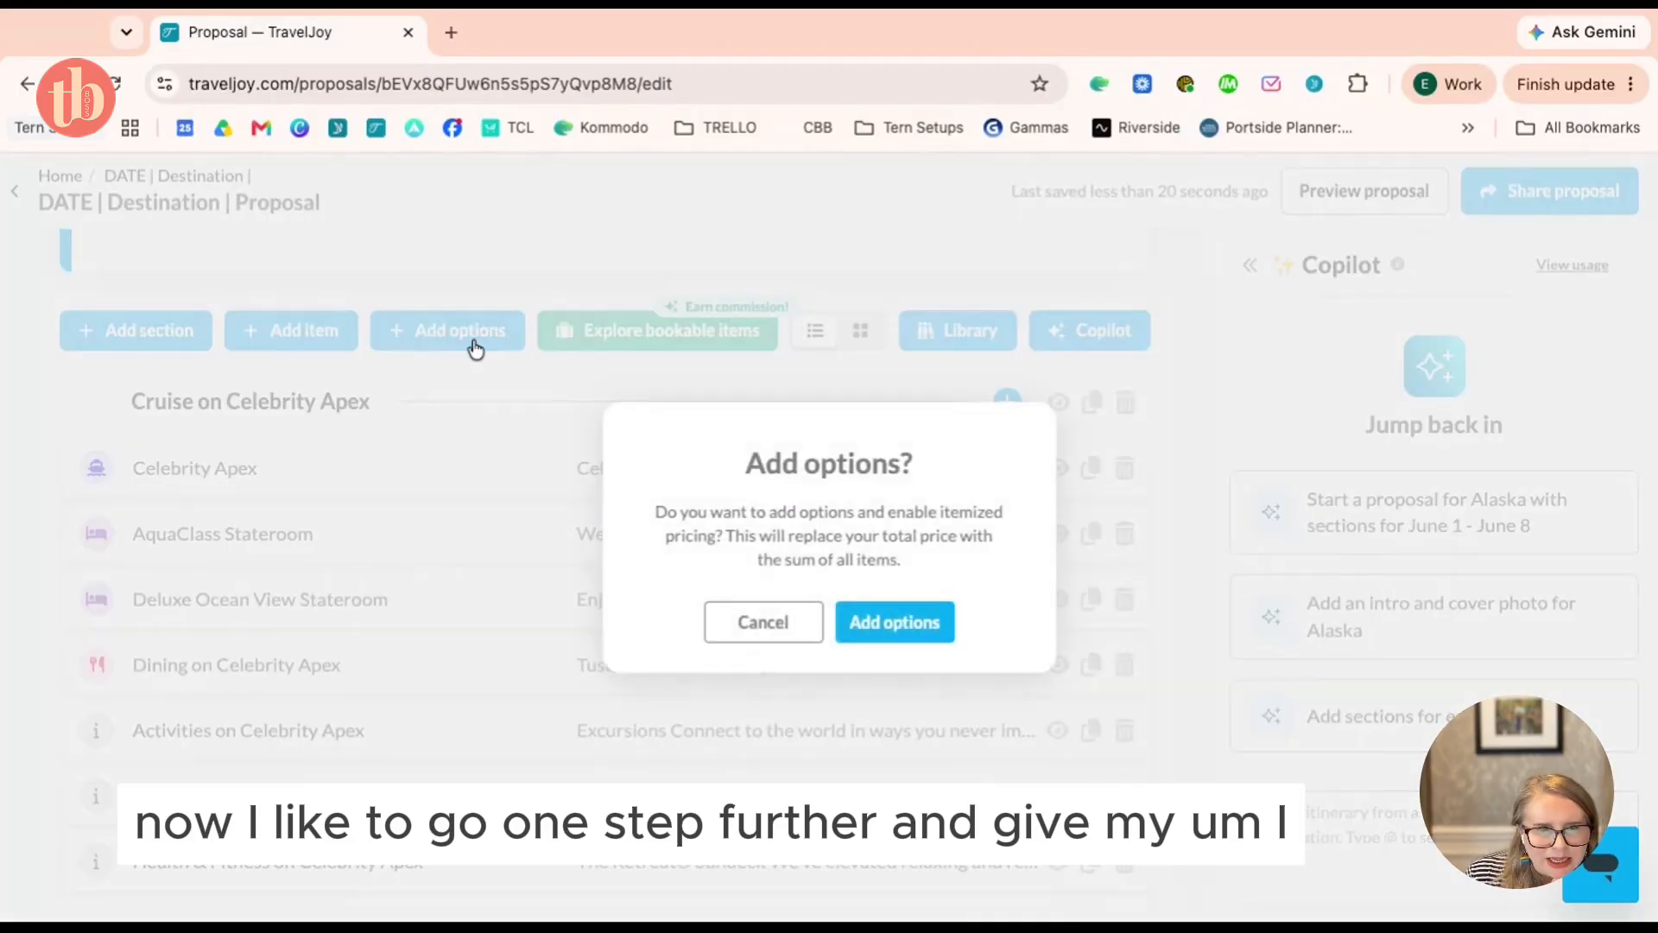
left_click(937, 639)
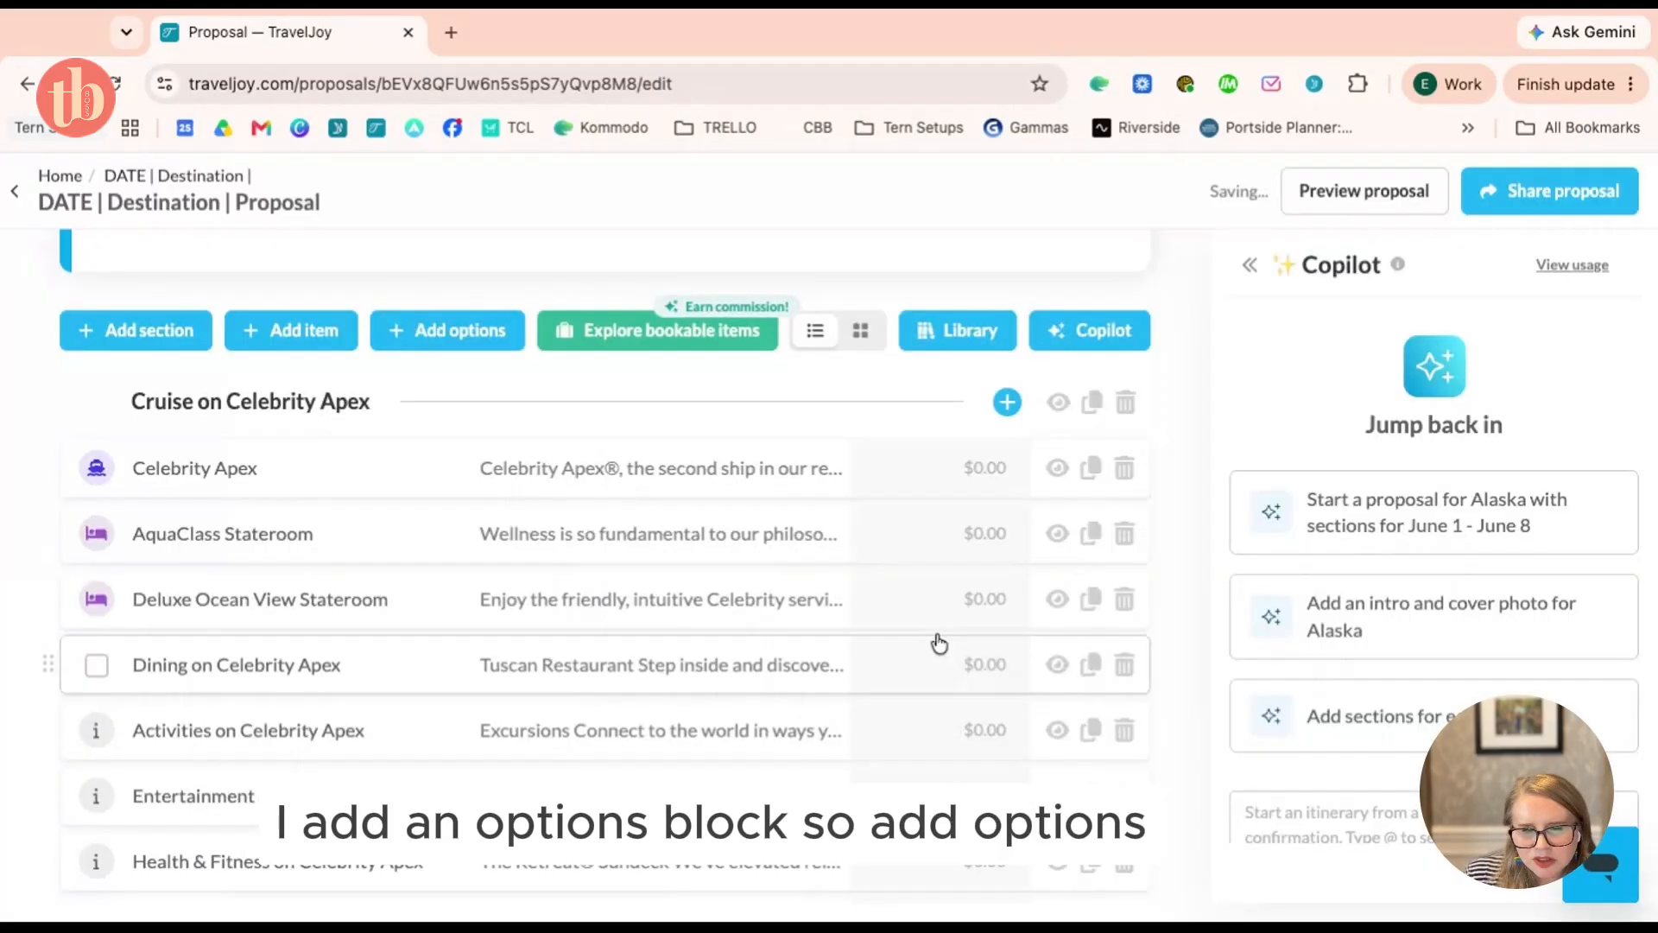
scroll(612, 526, "up", 6)
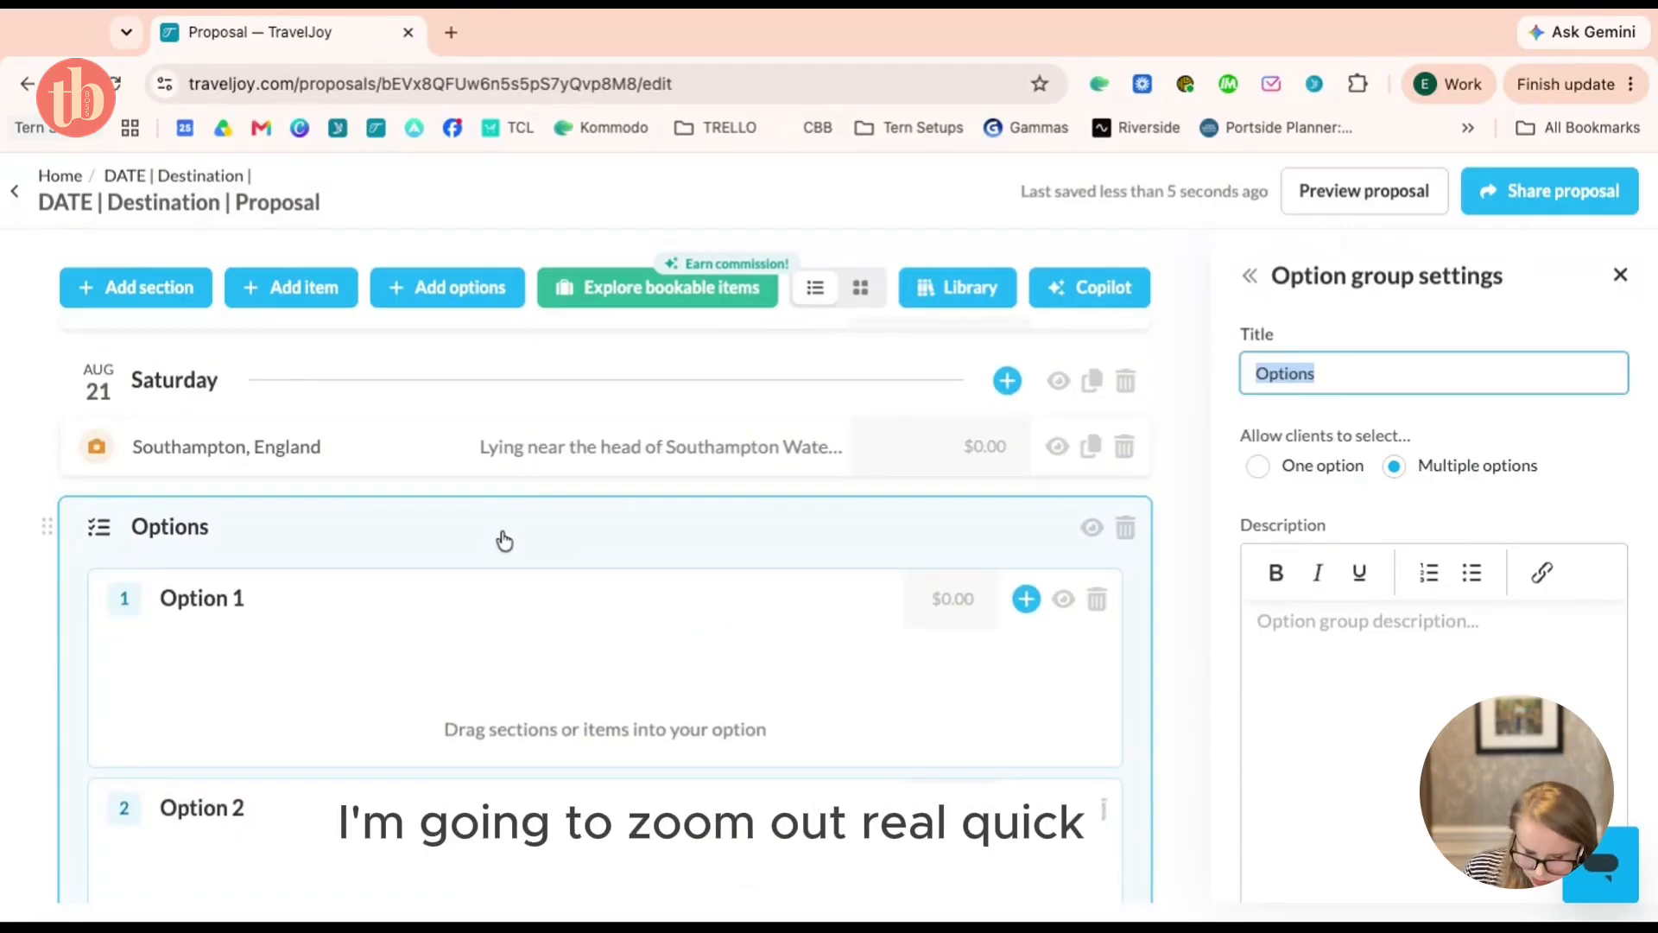
Move the Options block up directly beneath the Celebrity Apex cruise items
key("ctrl+minus")
scroll(525, 681, "up", 3)
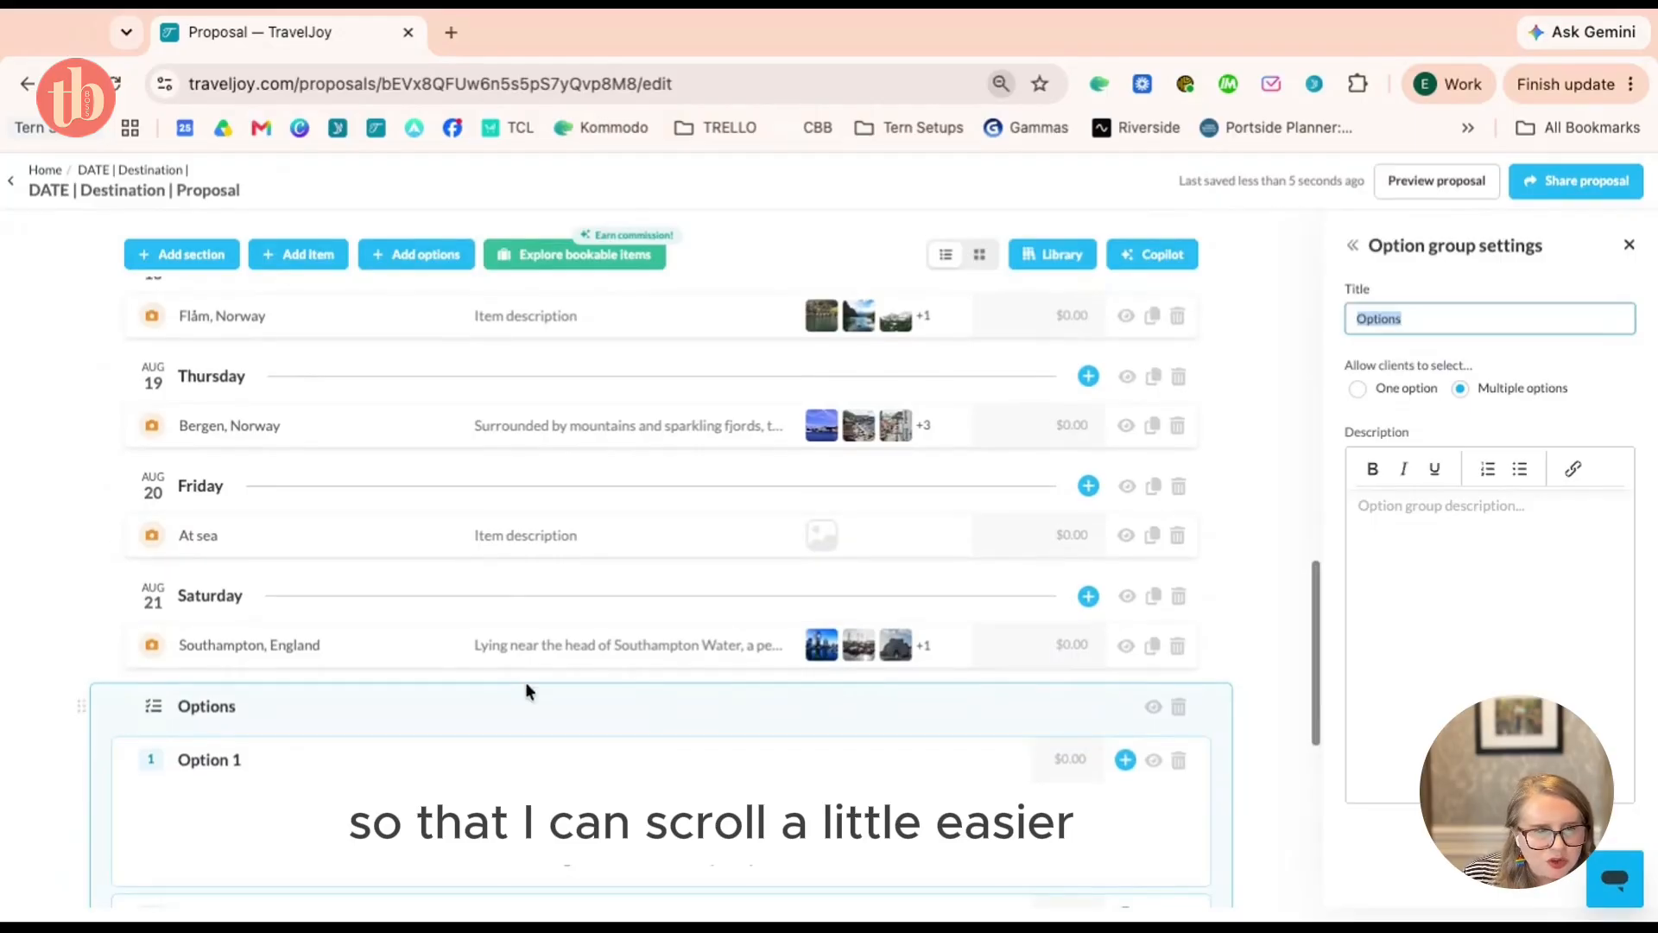
left_click_drag(525, 686, 537, 714)
scroll(537, 714, "up", 1)
scroll(537, 714, "up", 6)
left_click_drag(537, 493, 537, 614)
scroll(539, 614, "down", 2)
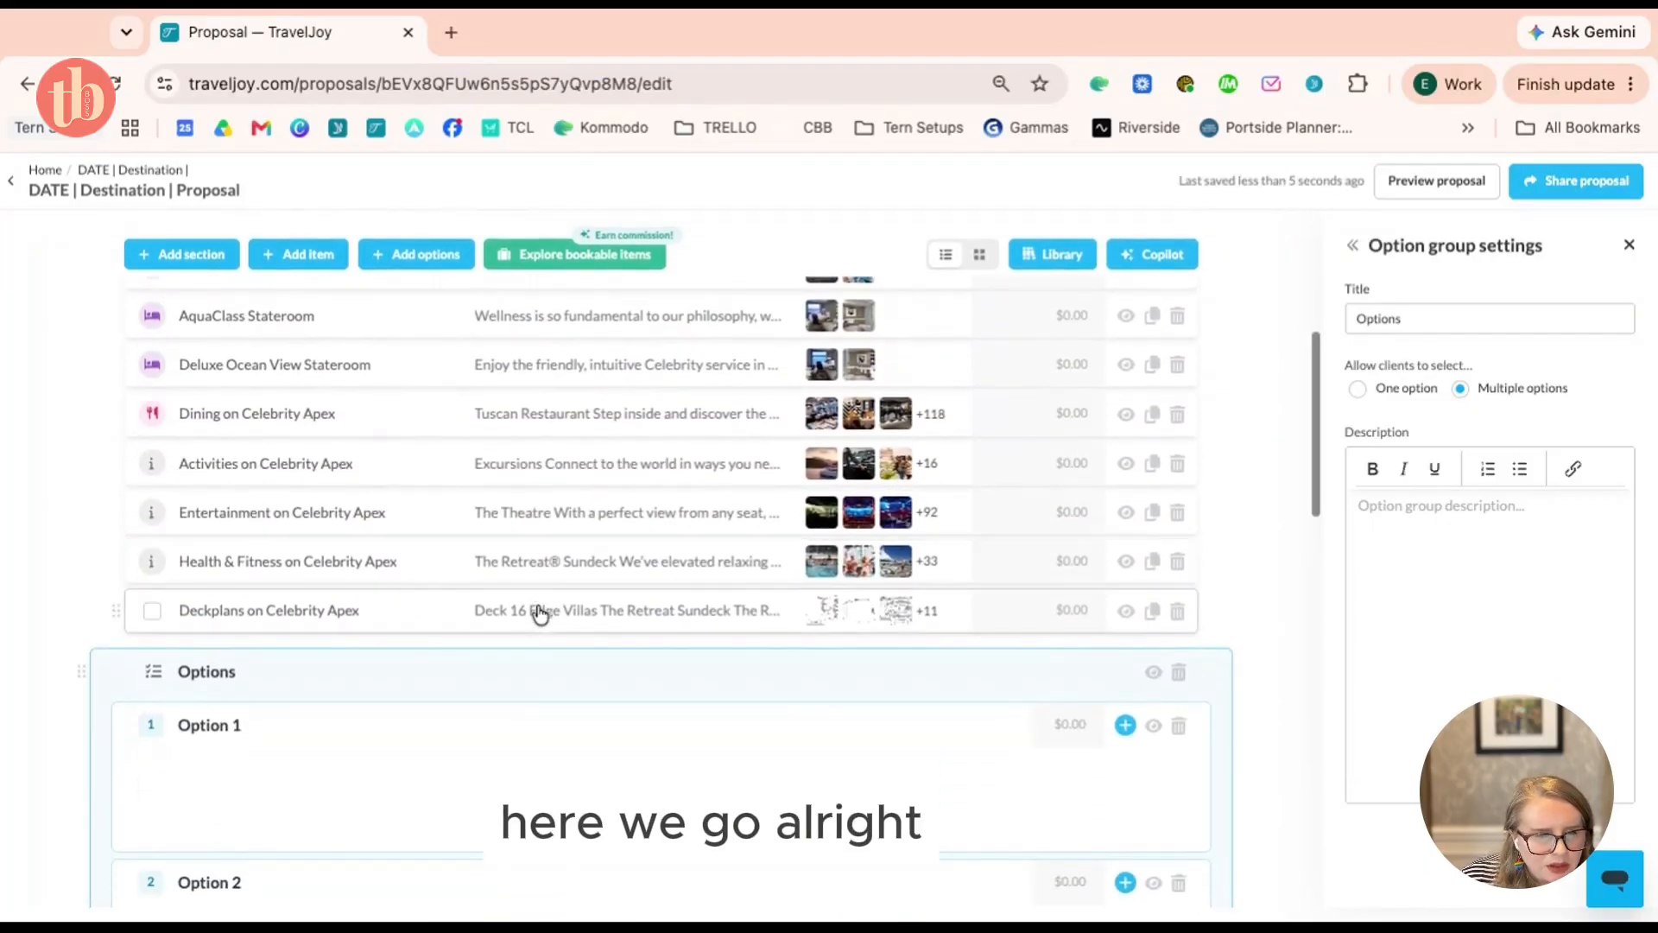
key("super+equal")
key("super+equal")
key("super+equal")
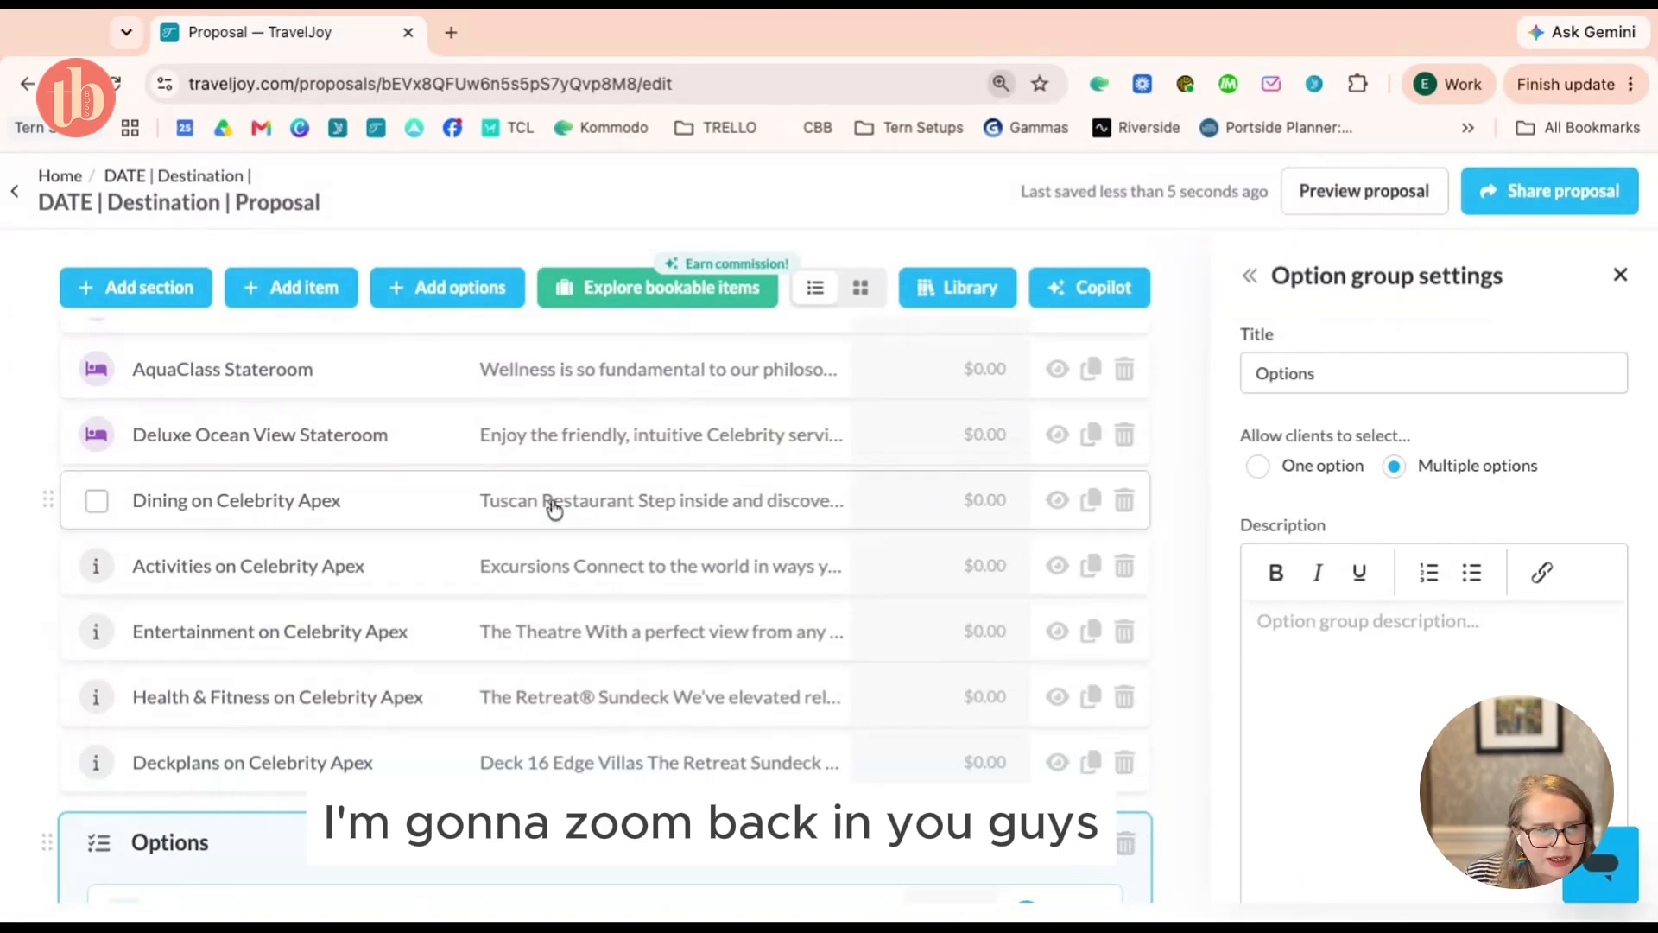
Place the Options block just below Deckplans
scroll(551, 508, "down", 3)
scroll(351, 743, "up", 1)
left_click_drag(380, 712, 380, 713)
scroll(380, 713, "down", 1)
scroll(380, 712, "up", 3)
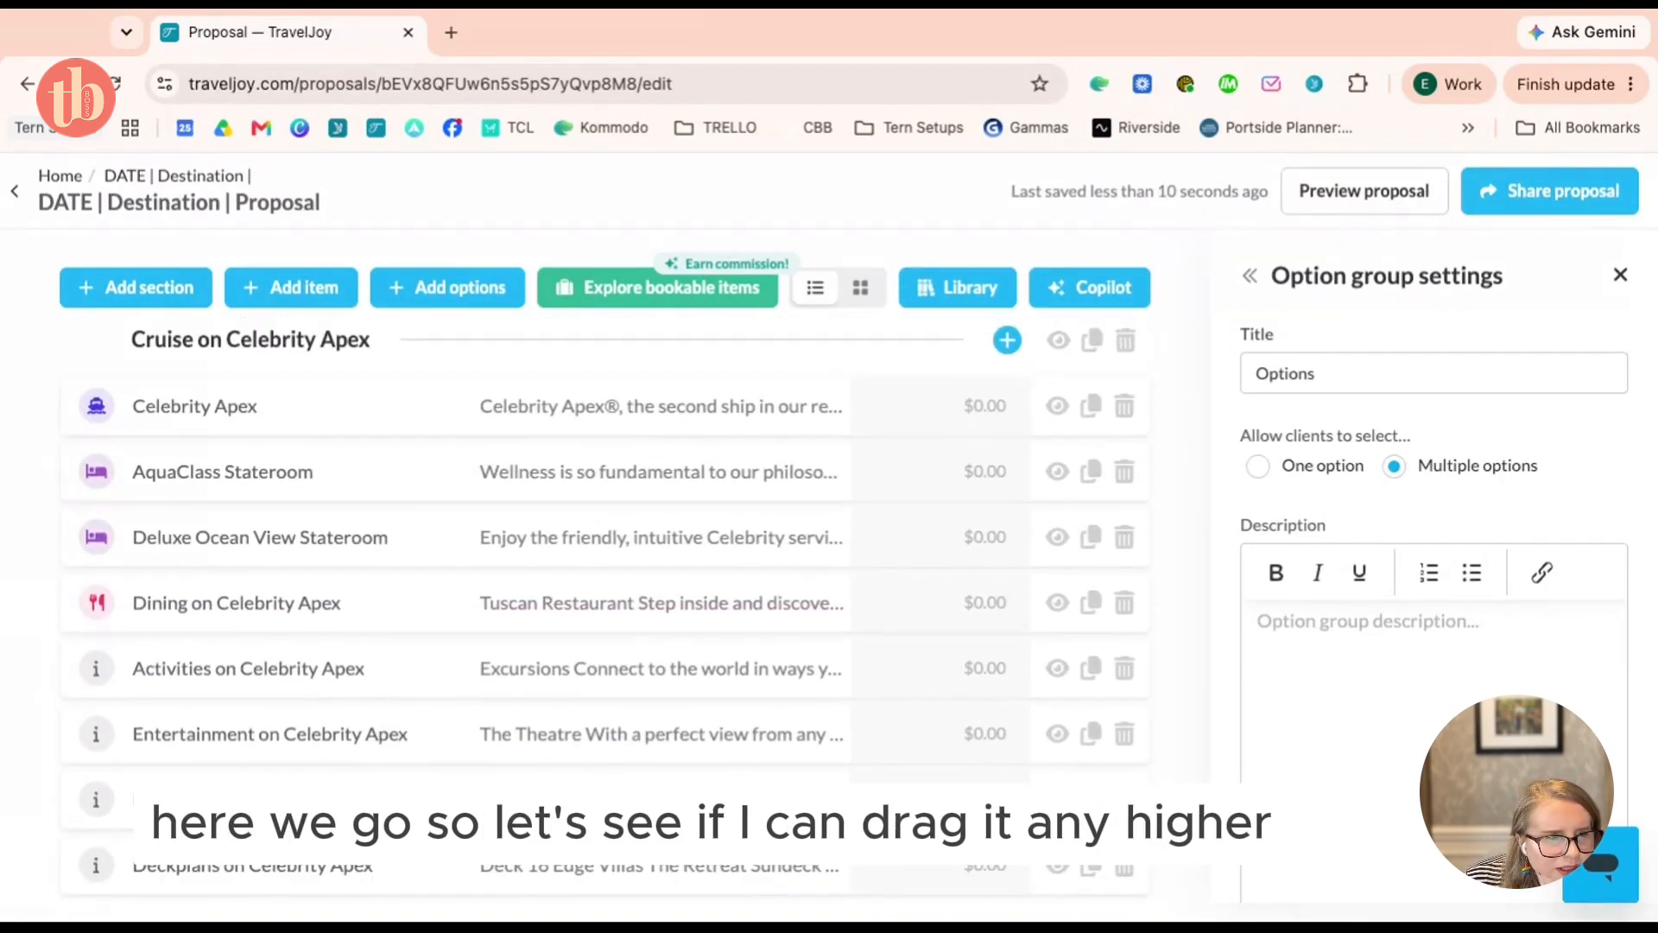
scroll(552, 548, "up", 2)
scroll(553, 548, "down", 6)
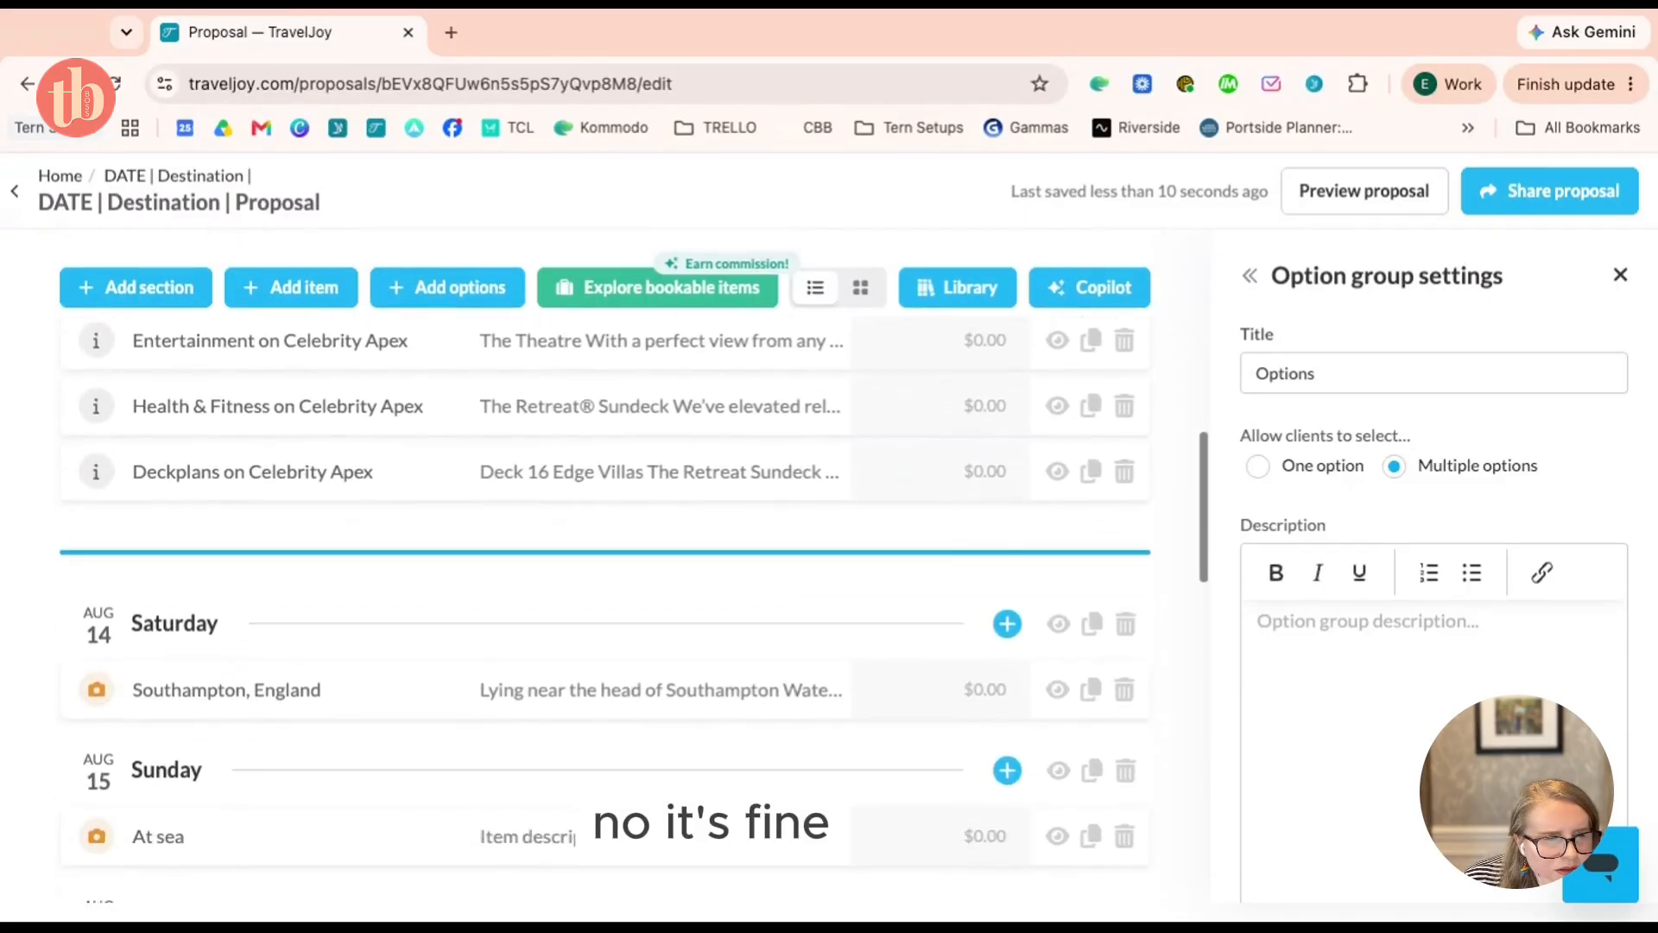
left_click_drag(553, 548, 553, 551)
Drag Deluxe Ocean View Stateroom into Option 1 and AquaClass Stateroom into Option 2
scroll(553, 544, "up", 4)
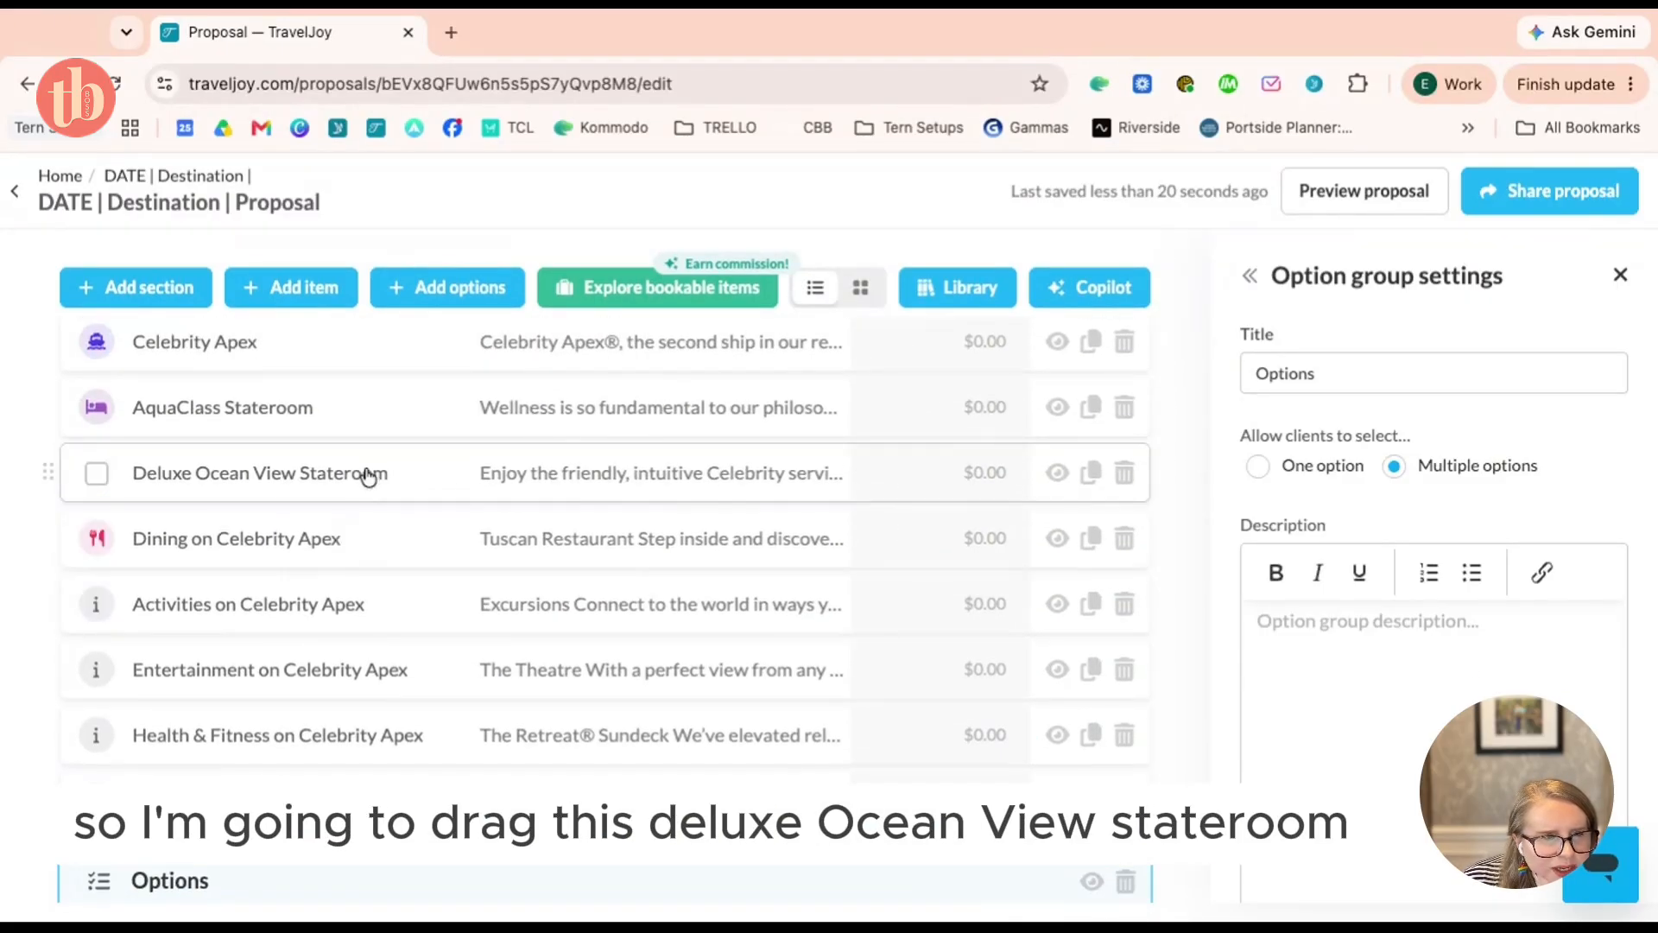
left_click_drag(368, 476, 377, 467)
scroll(368, 477, "down", 6)
scroll(369, 477, "up", 2)
scroll(400, 630, "up", 6)
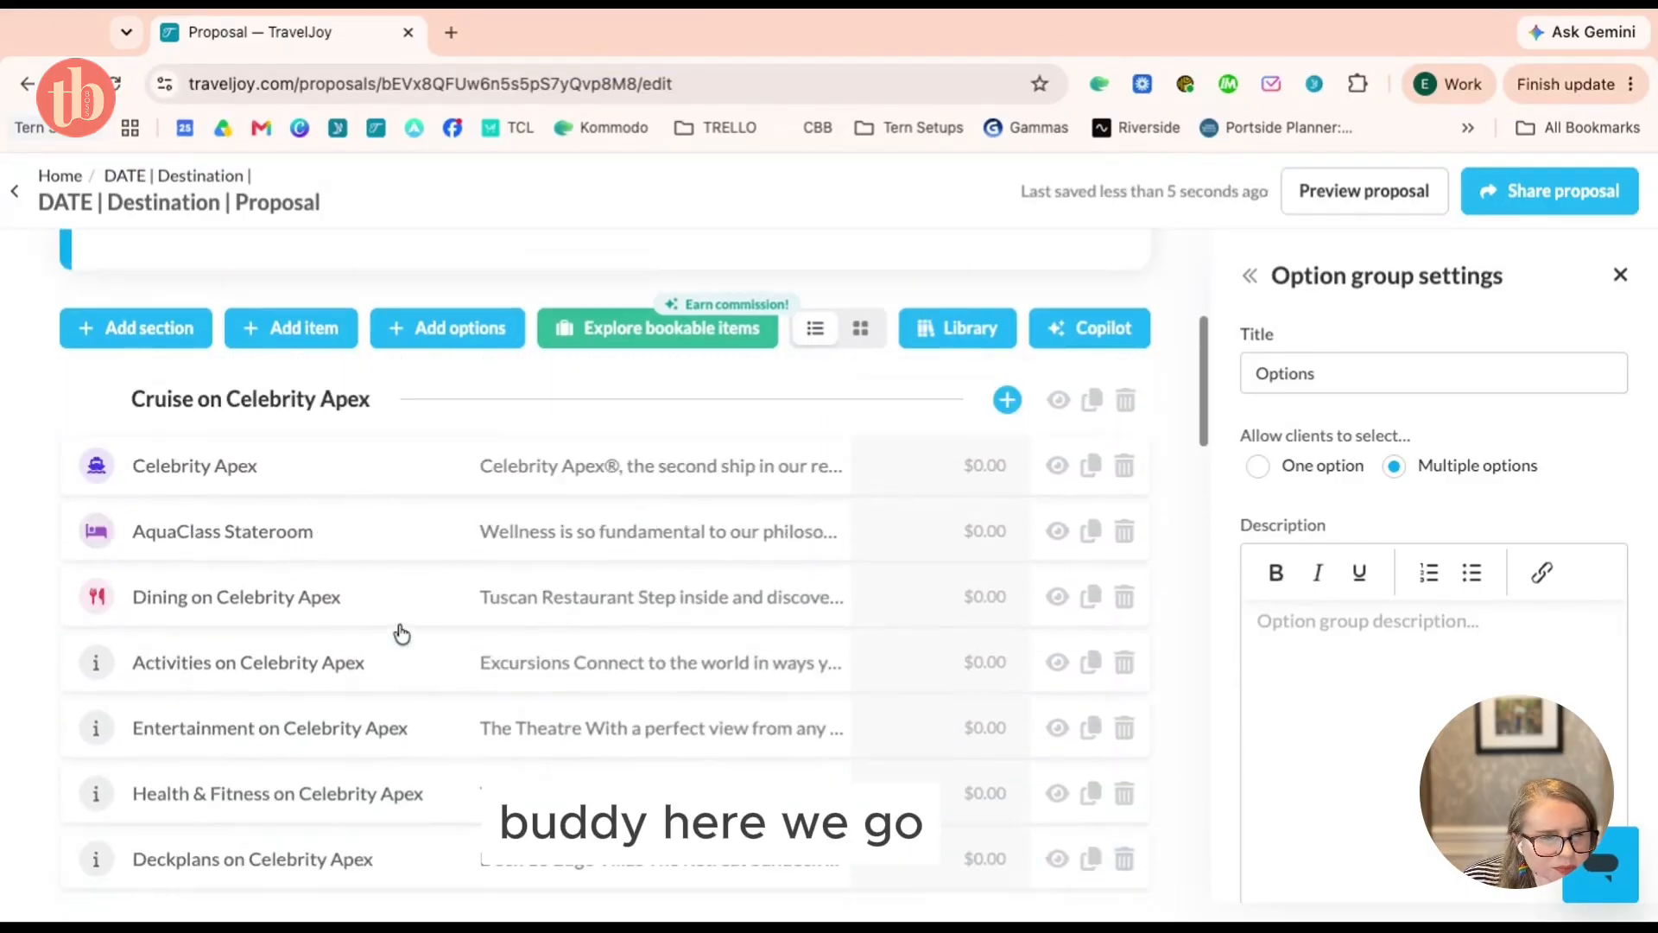
scroll(363, 570, "down", 5)
left_click_drag(366, 568, 486, 525)
scroll(389, 553, "down", 5)
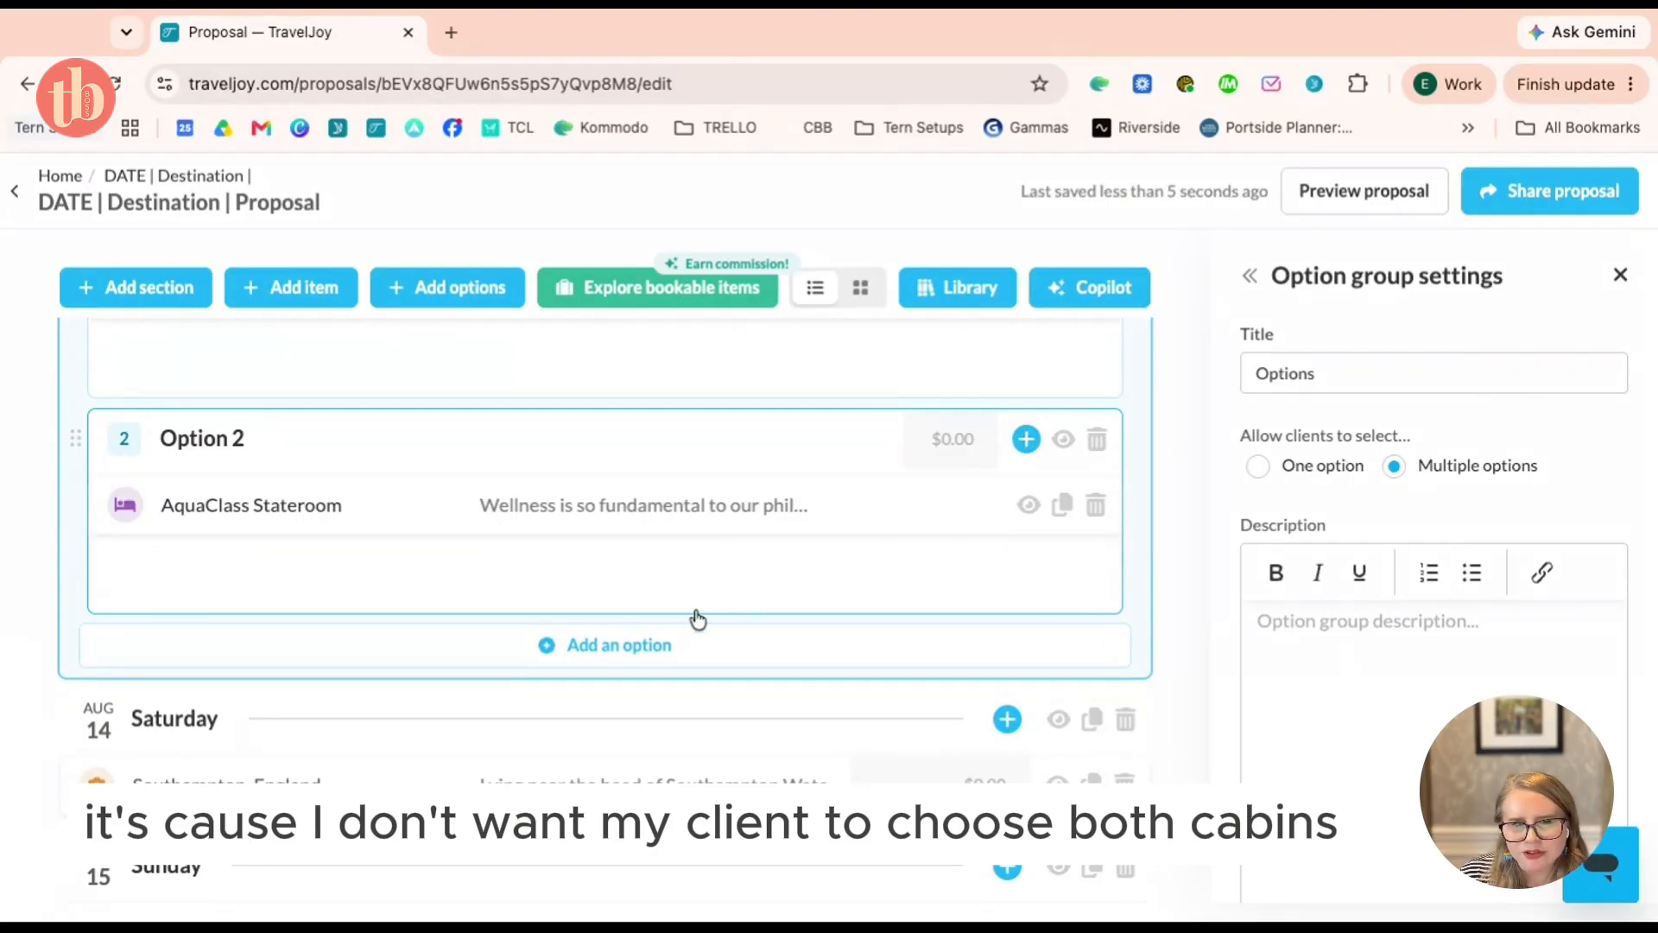
scroll(720, 589, "up", 2)
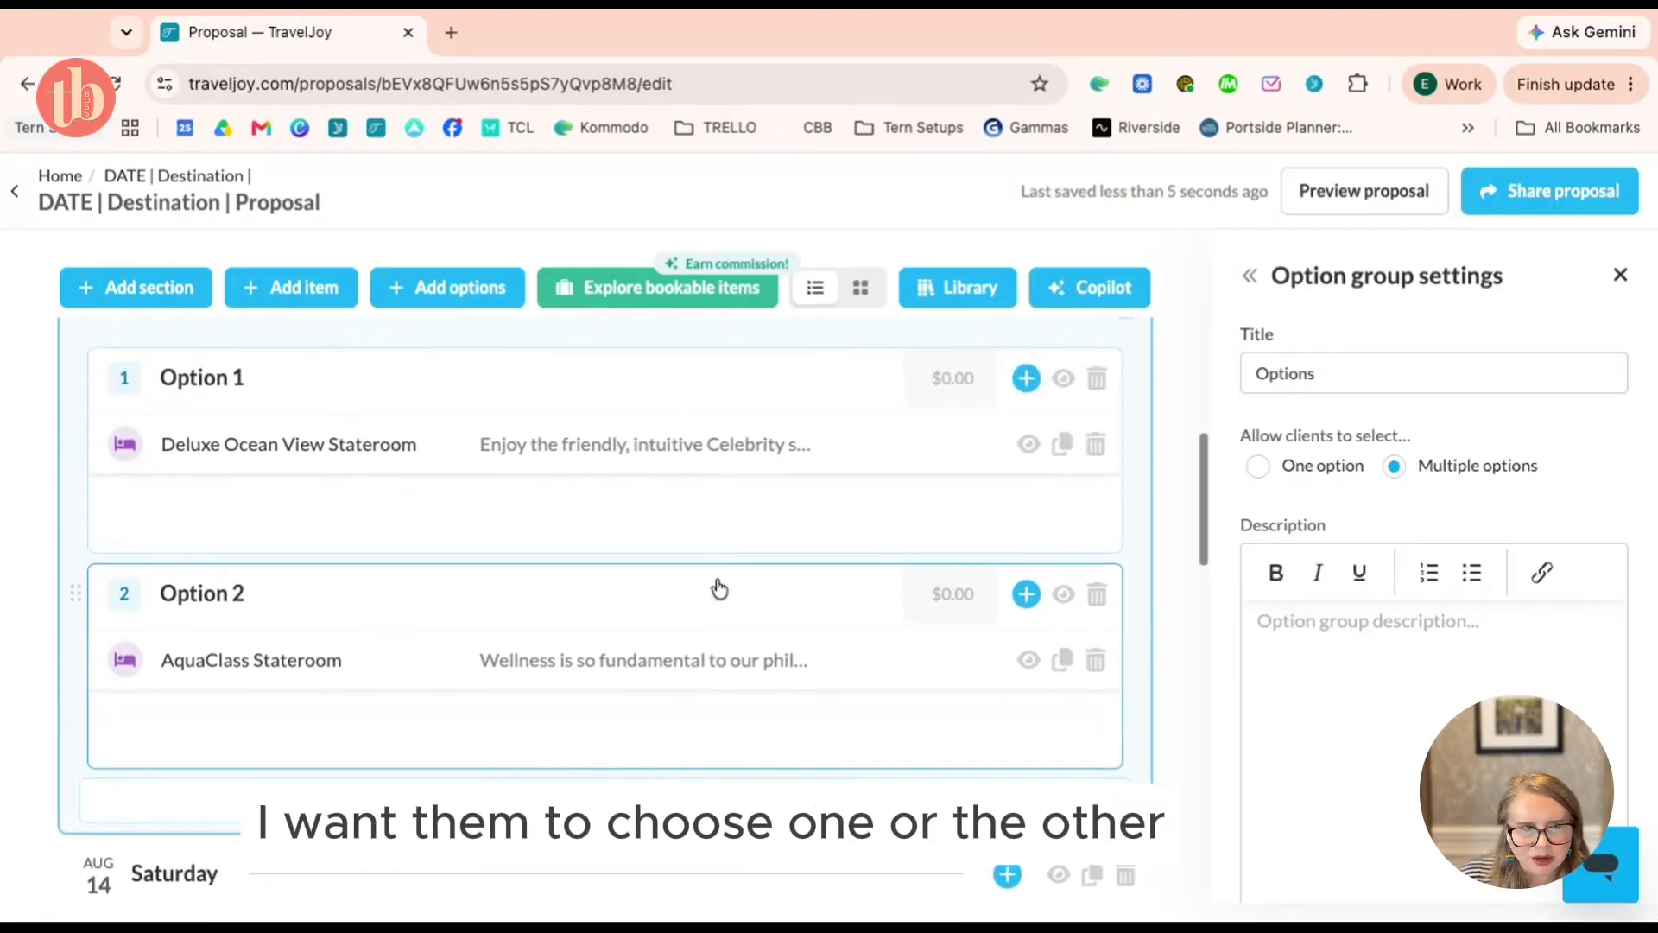
Open the Deluxe Ocean View Stateroom's lodging details, then drag it and the AquaClass Stateroom out of Options 1 and 2
left_click(380, 449)
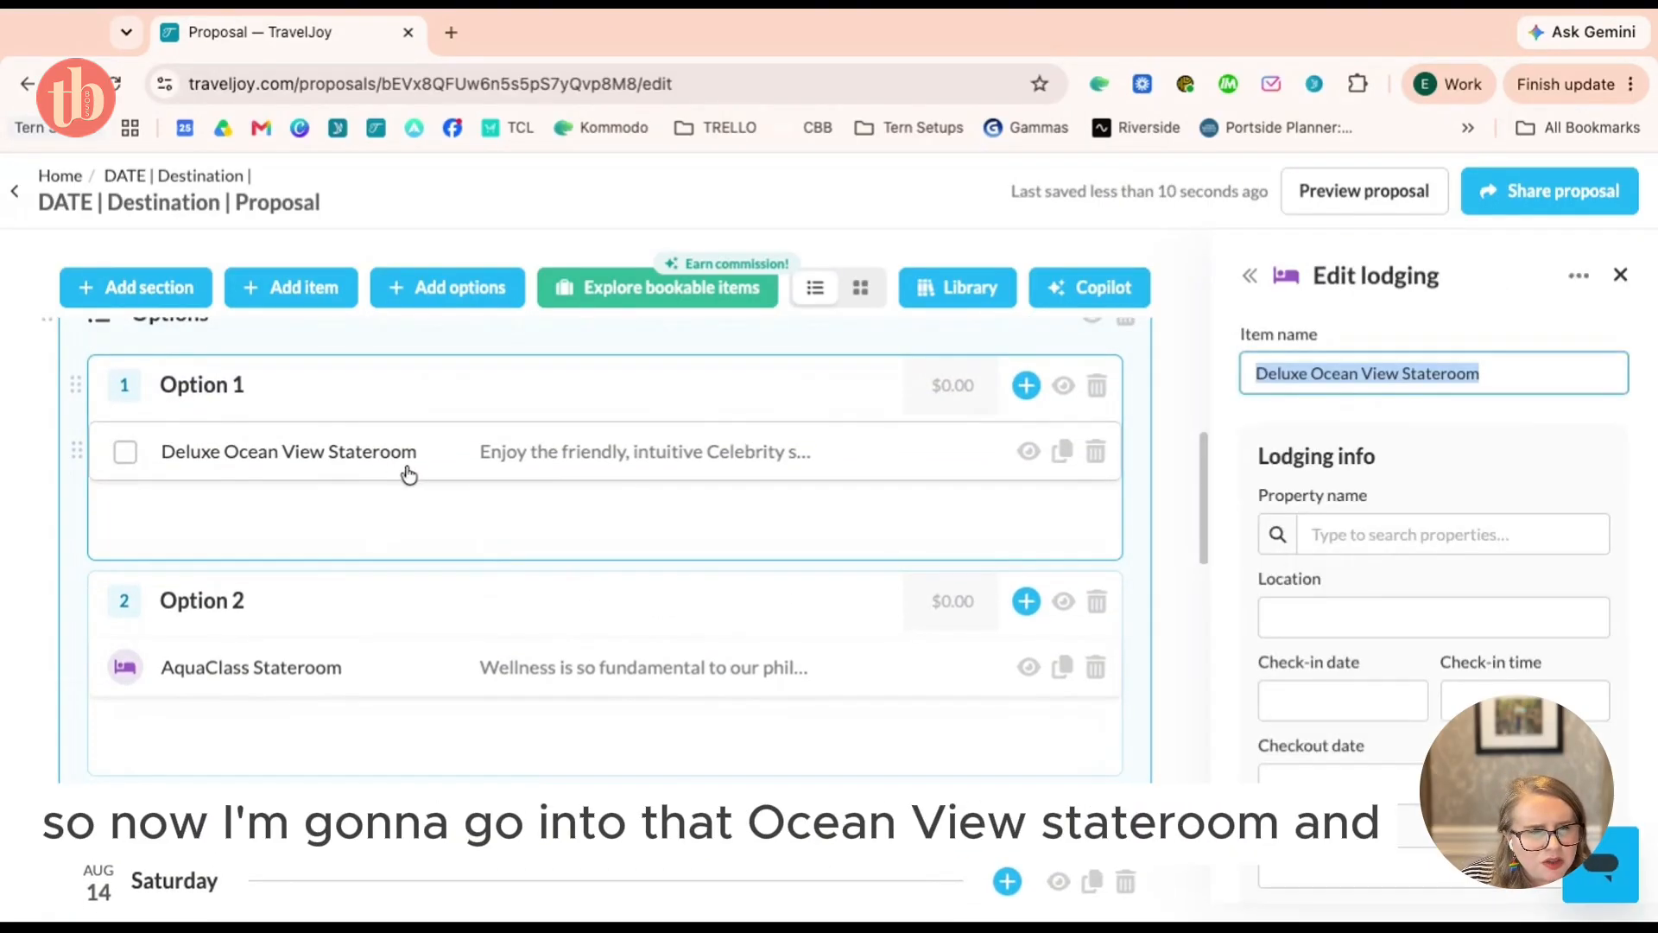
scroll(772, 489, "up", 2)
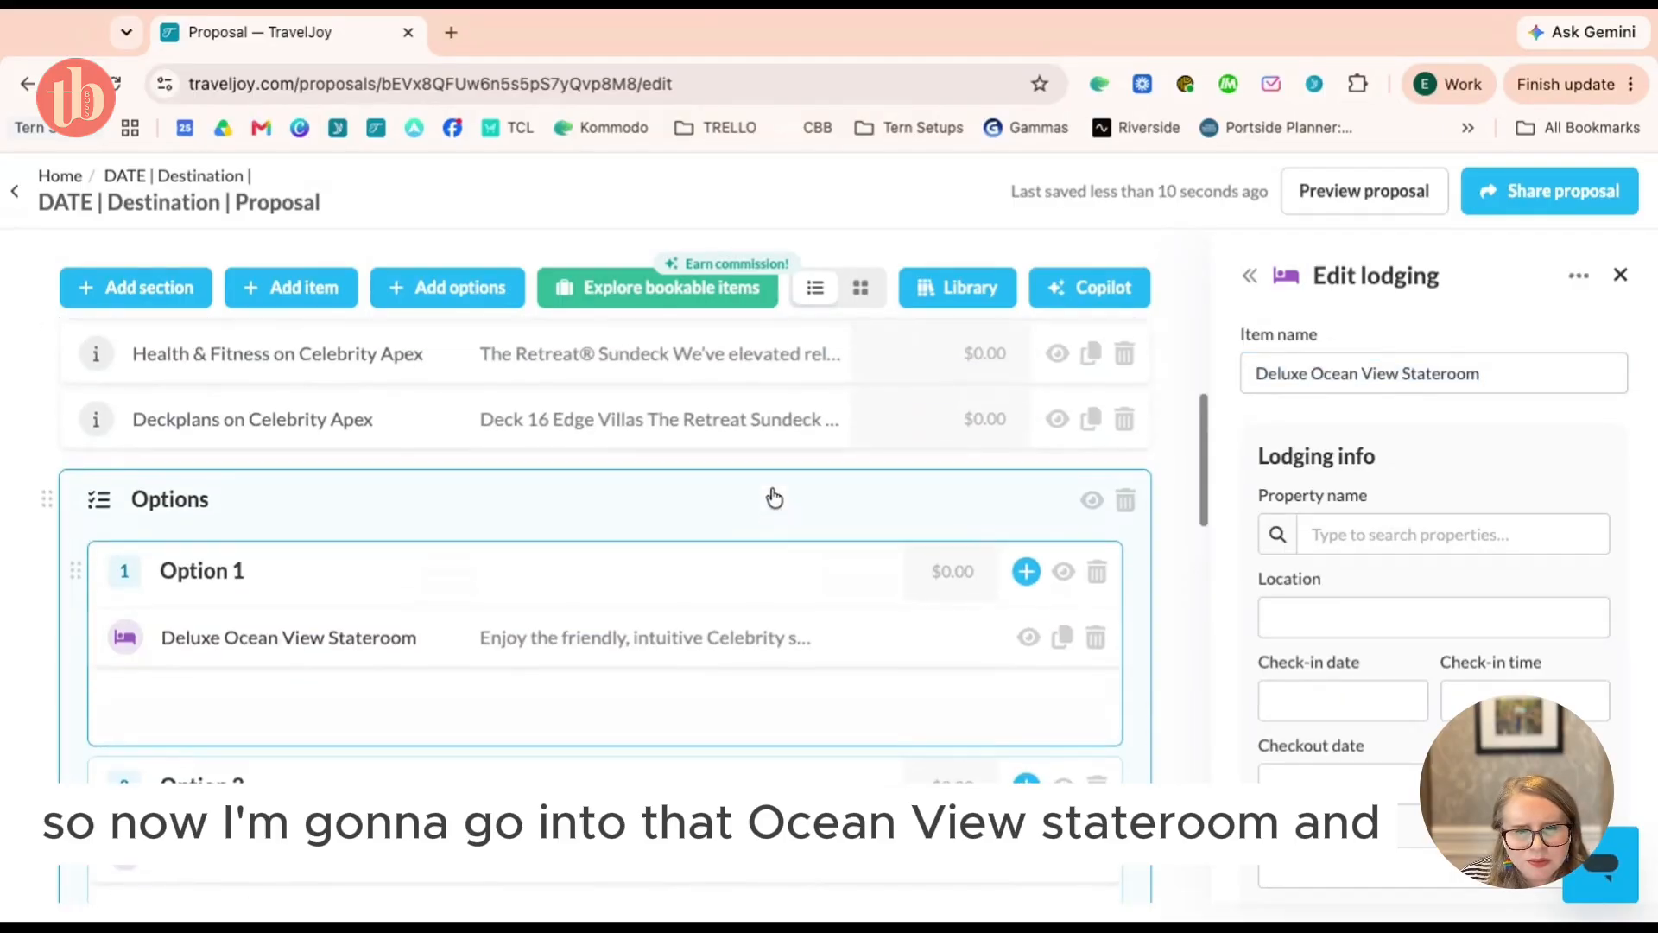
left_click_drag(553, 651, 552, 470)
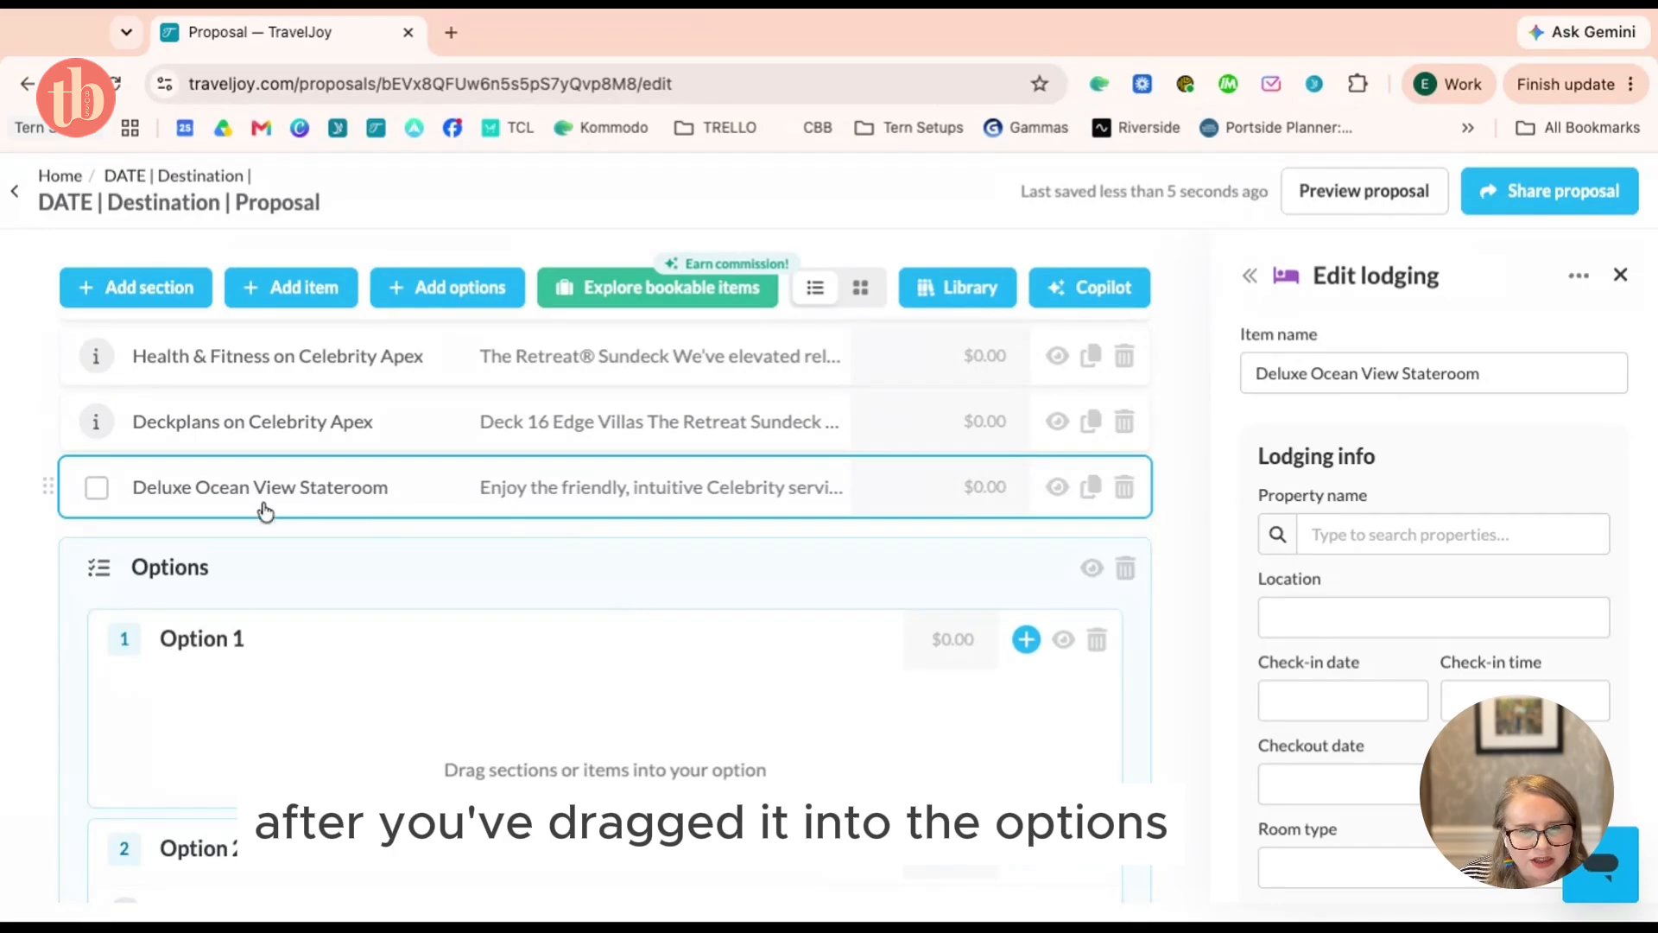
scroll(548, 689, "down", 1)
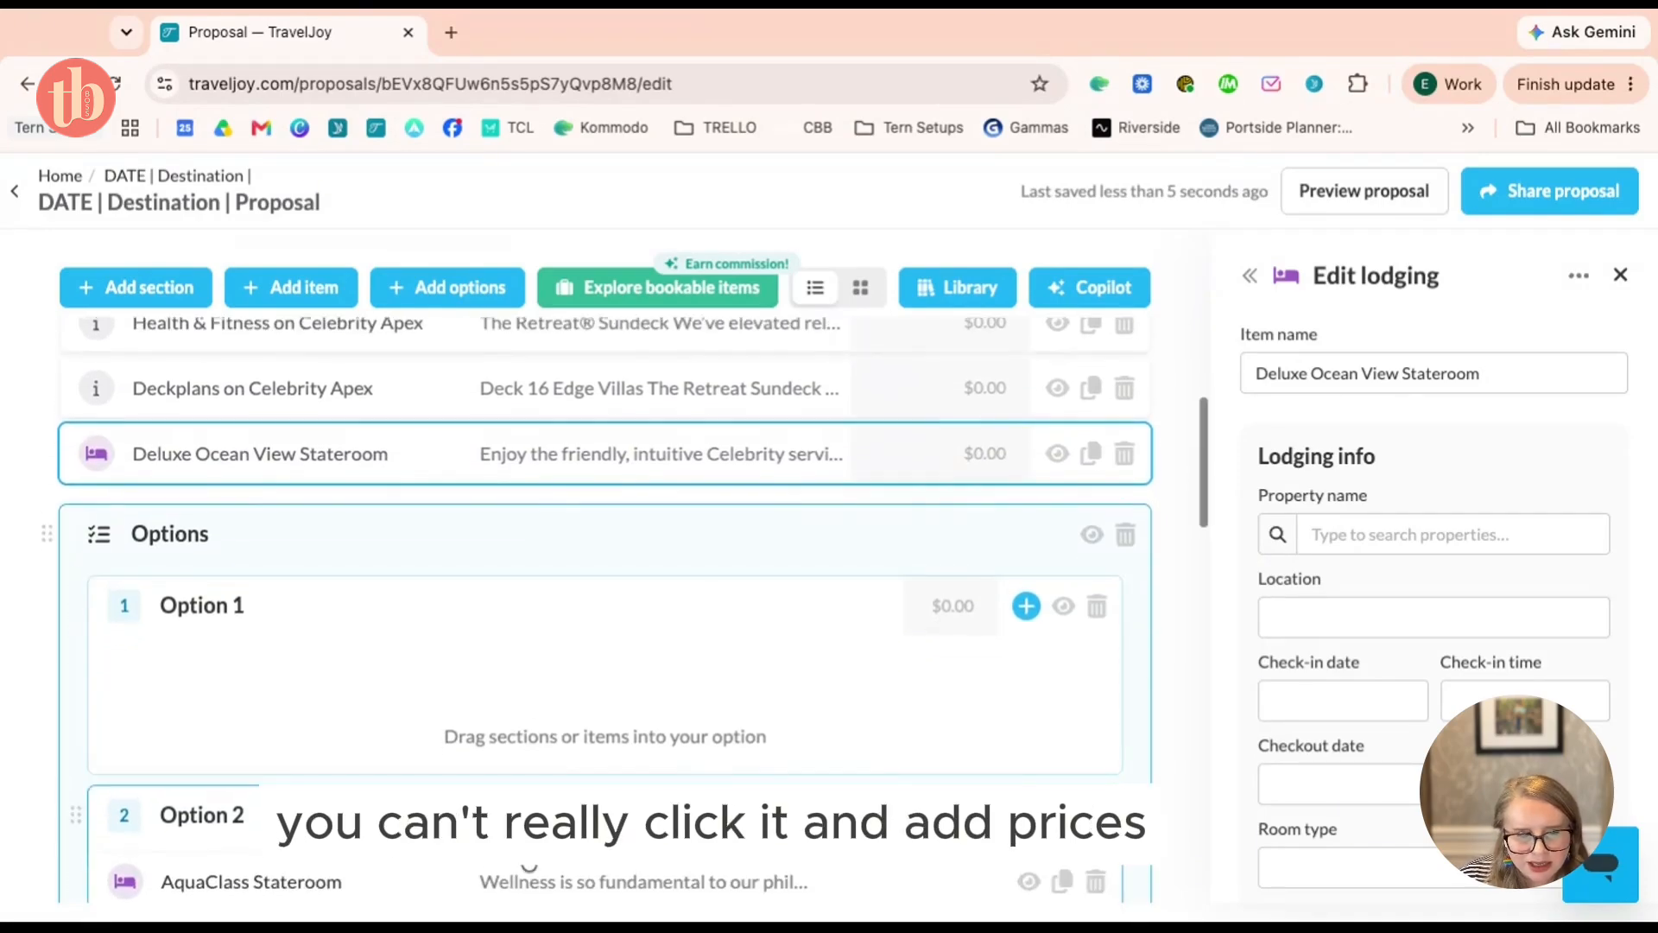
scroll(557, 893, "up", 2)
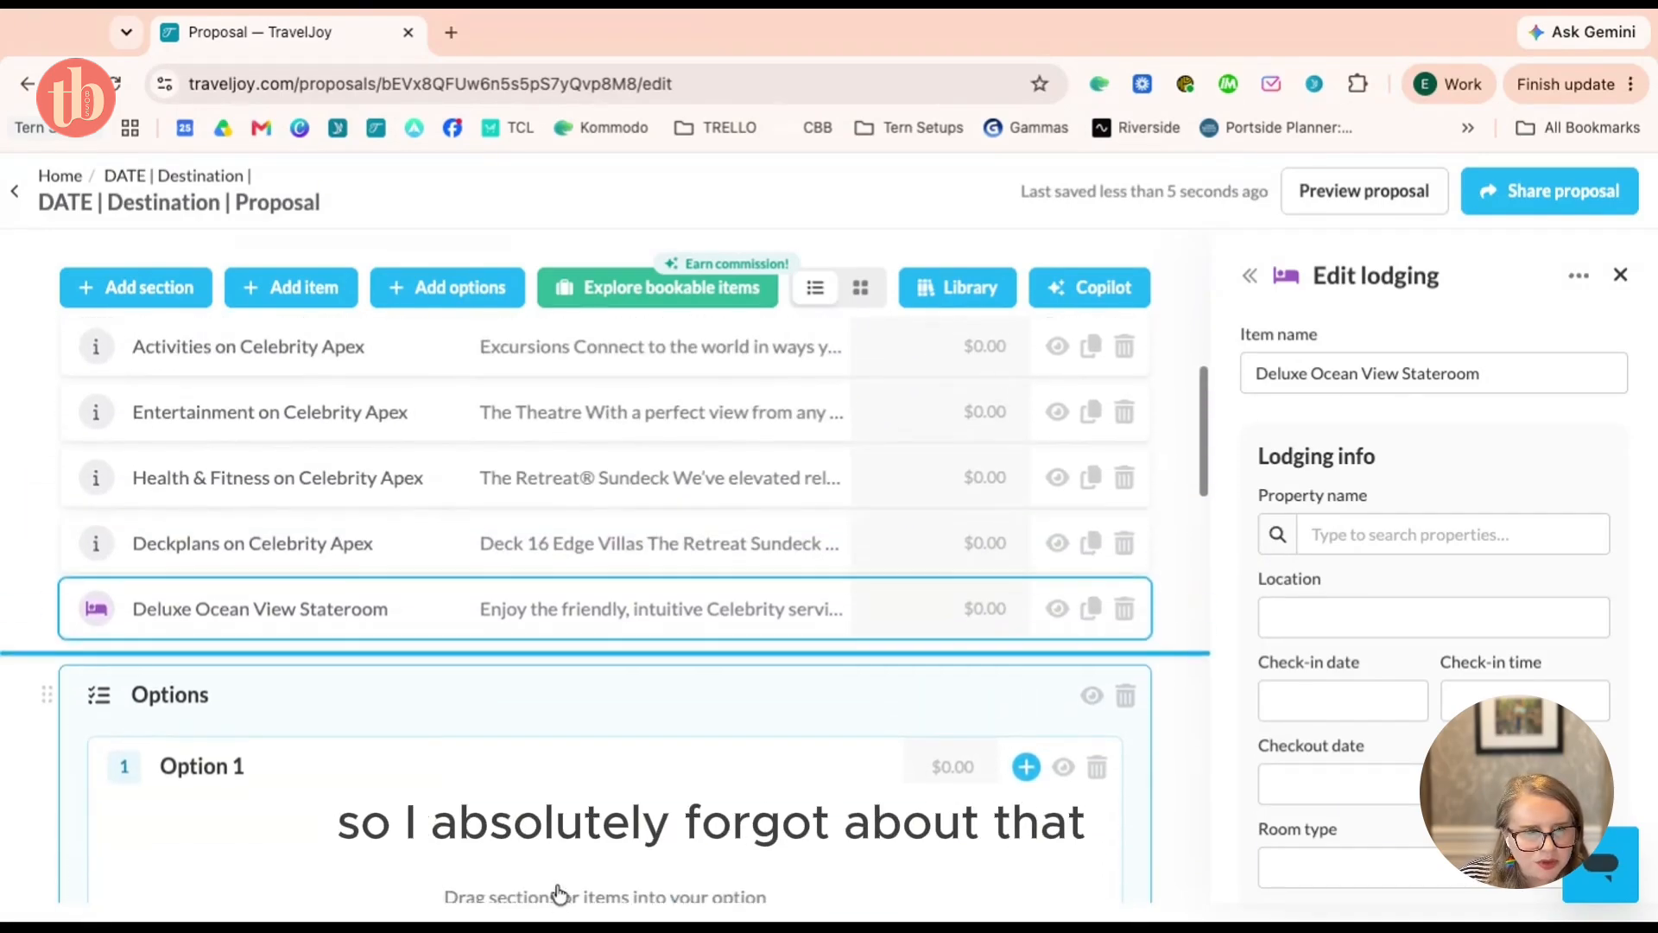
left_click_drag(552, 669, 552, 652)
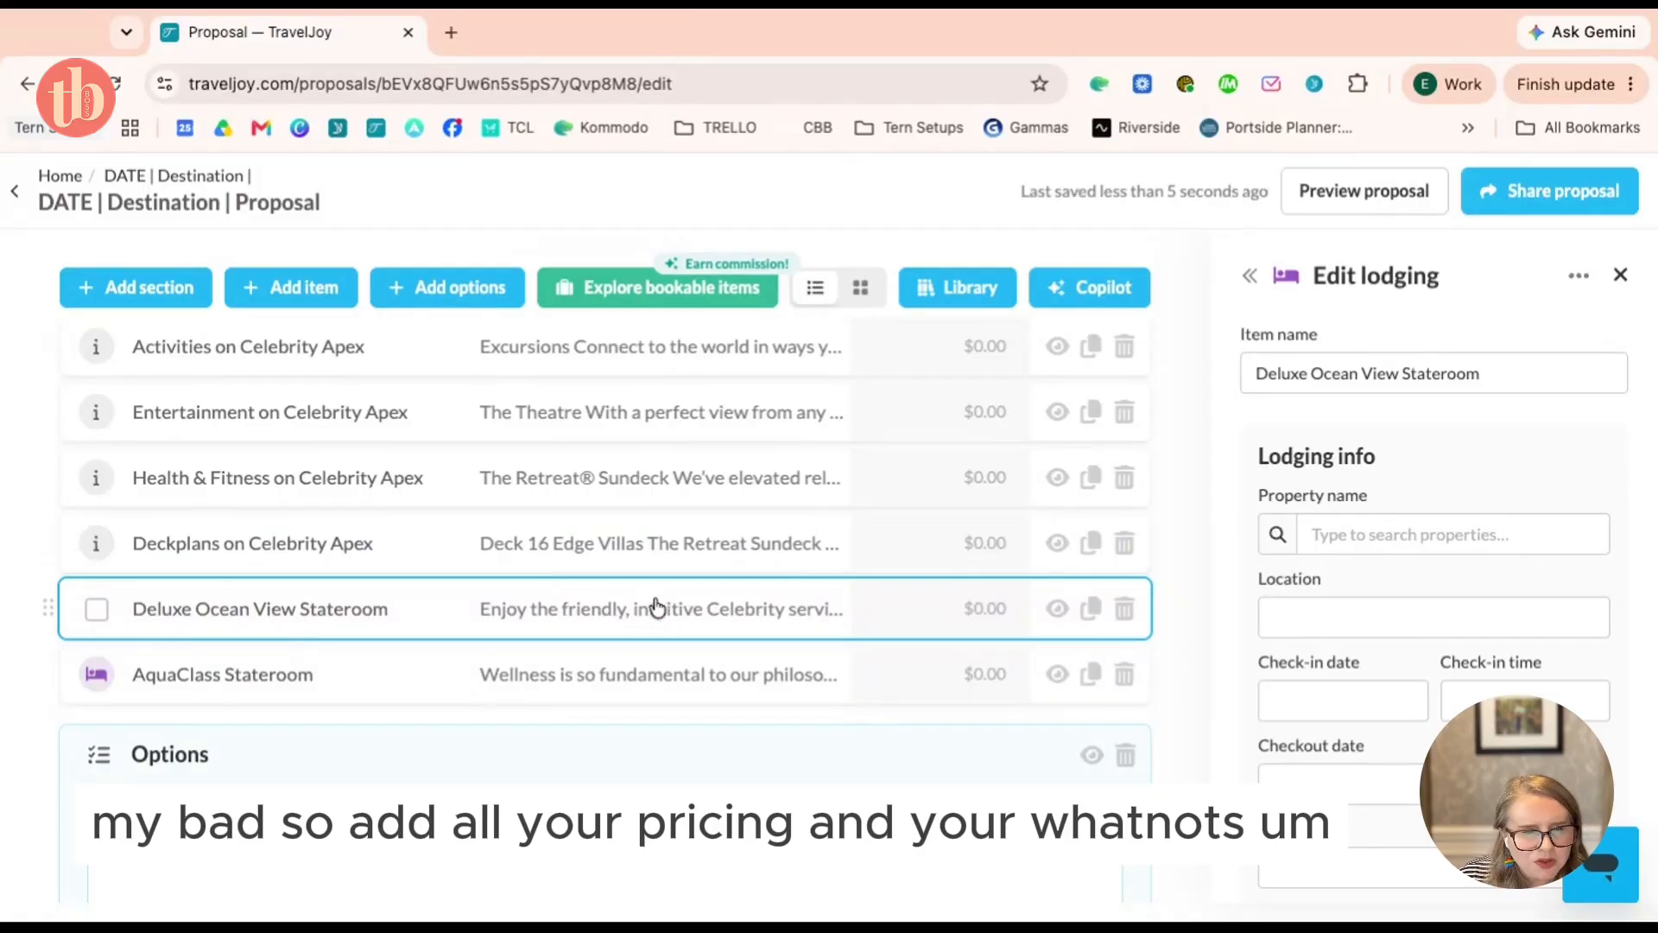
scroll(518, 682, "down", 5)
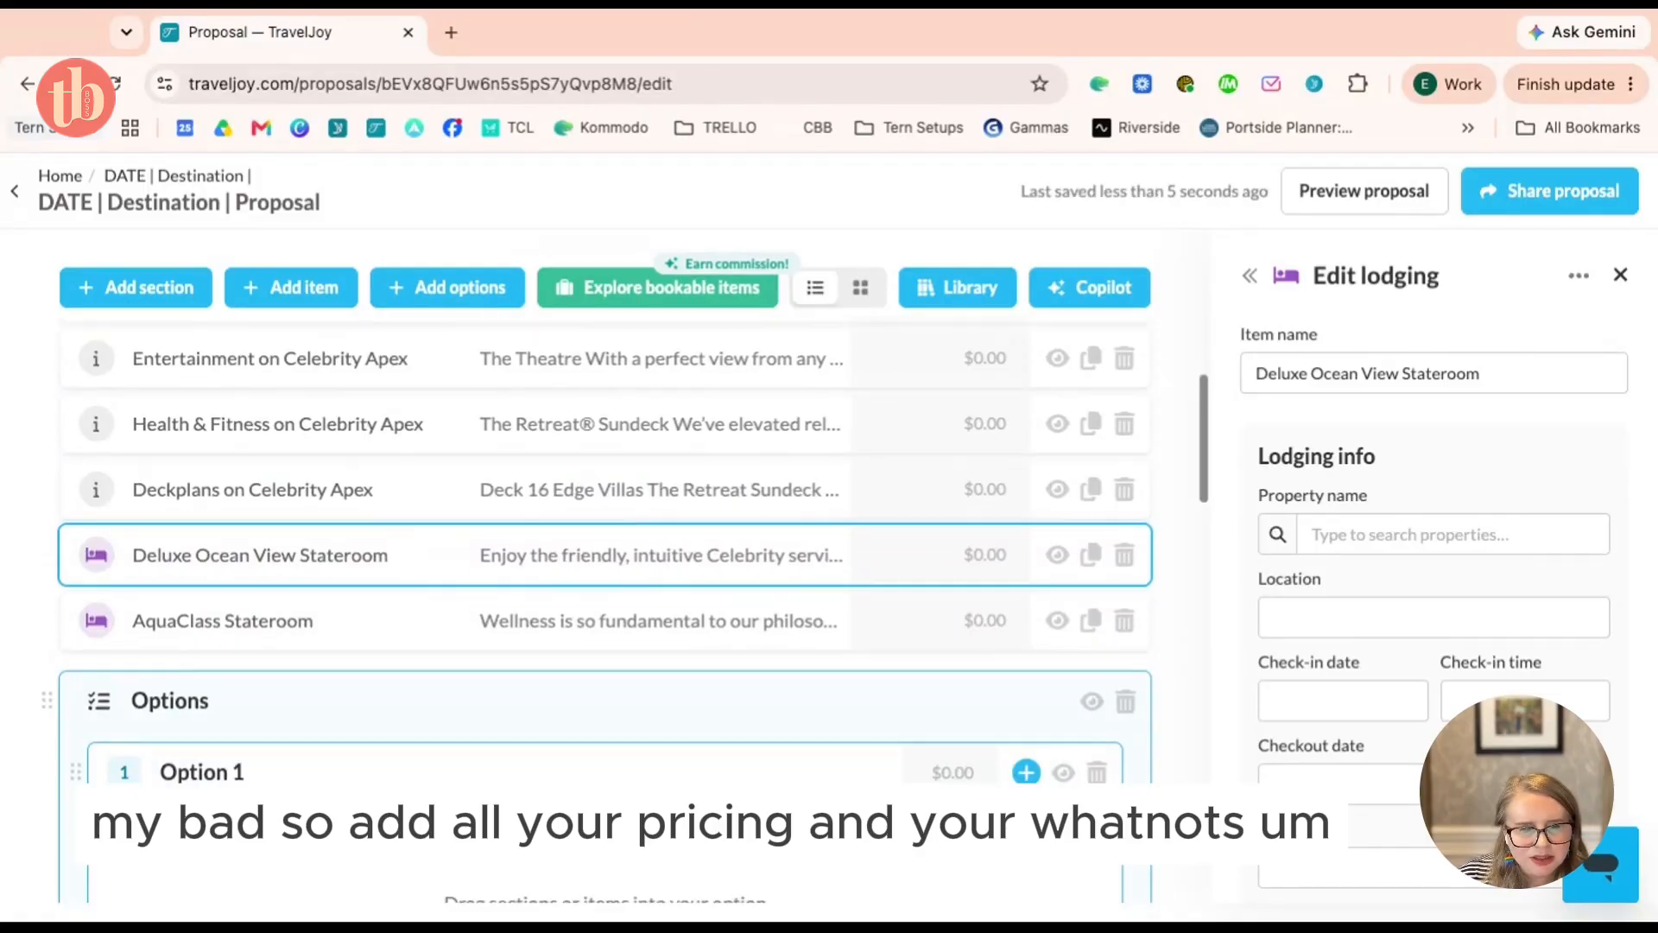
scroll(521, 628, "up", 2)
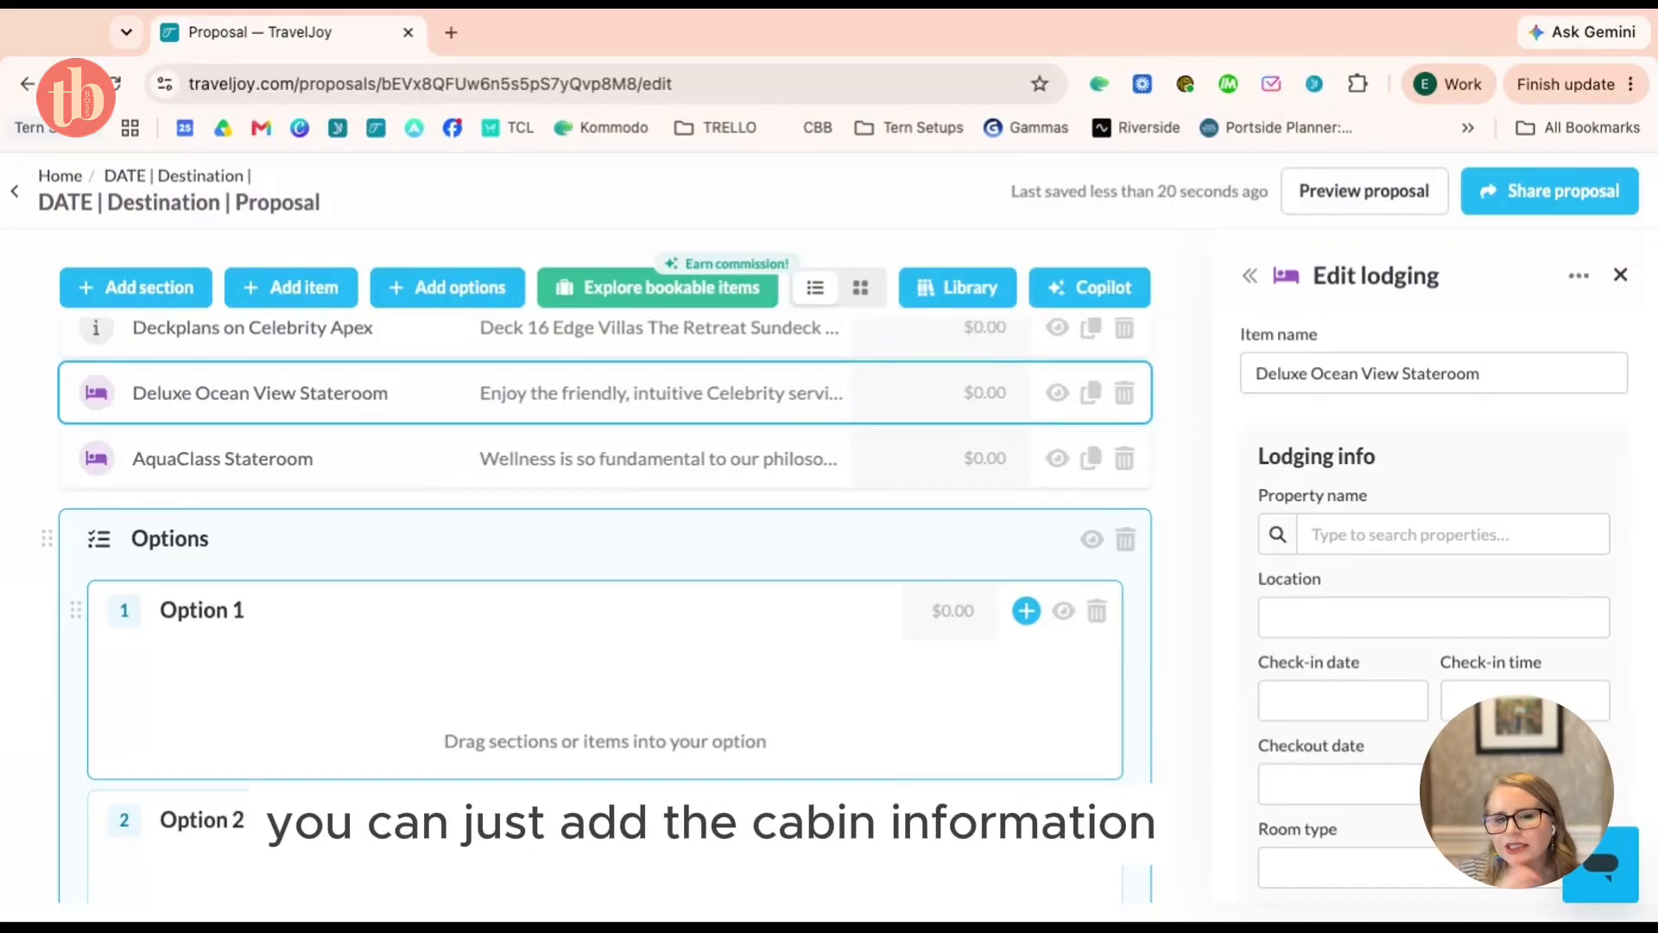
scroll(1027, 433, "up", 3)
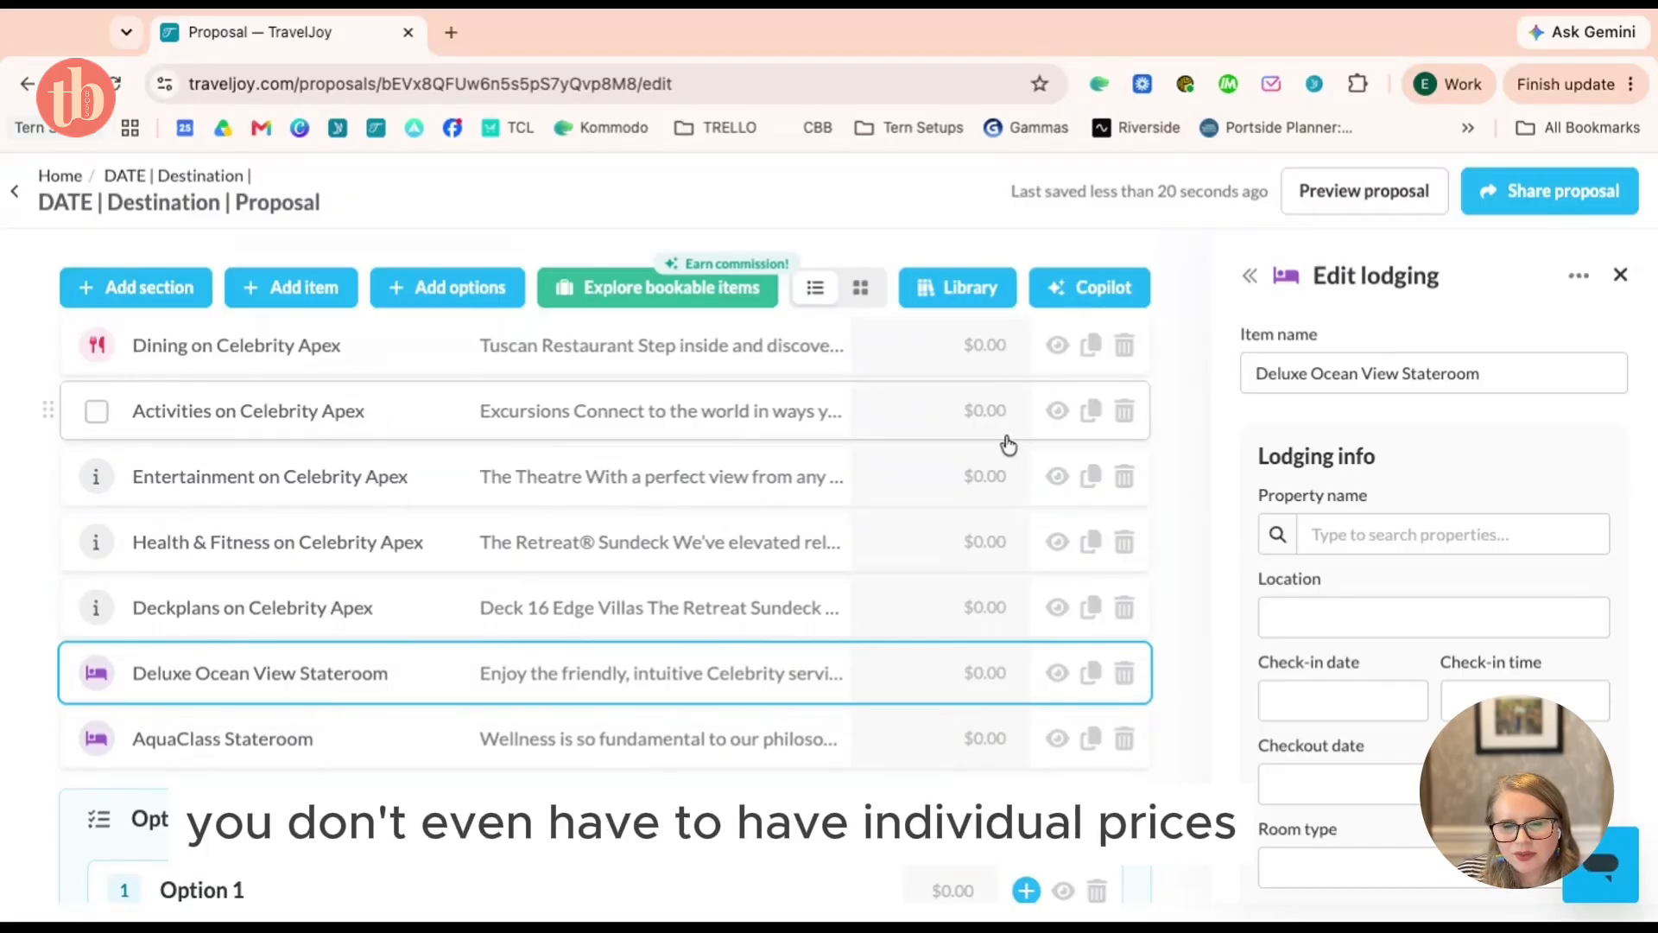
scroll(978, 602, "up", 10)
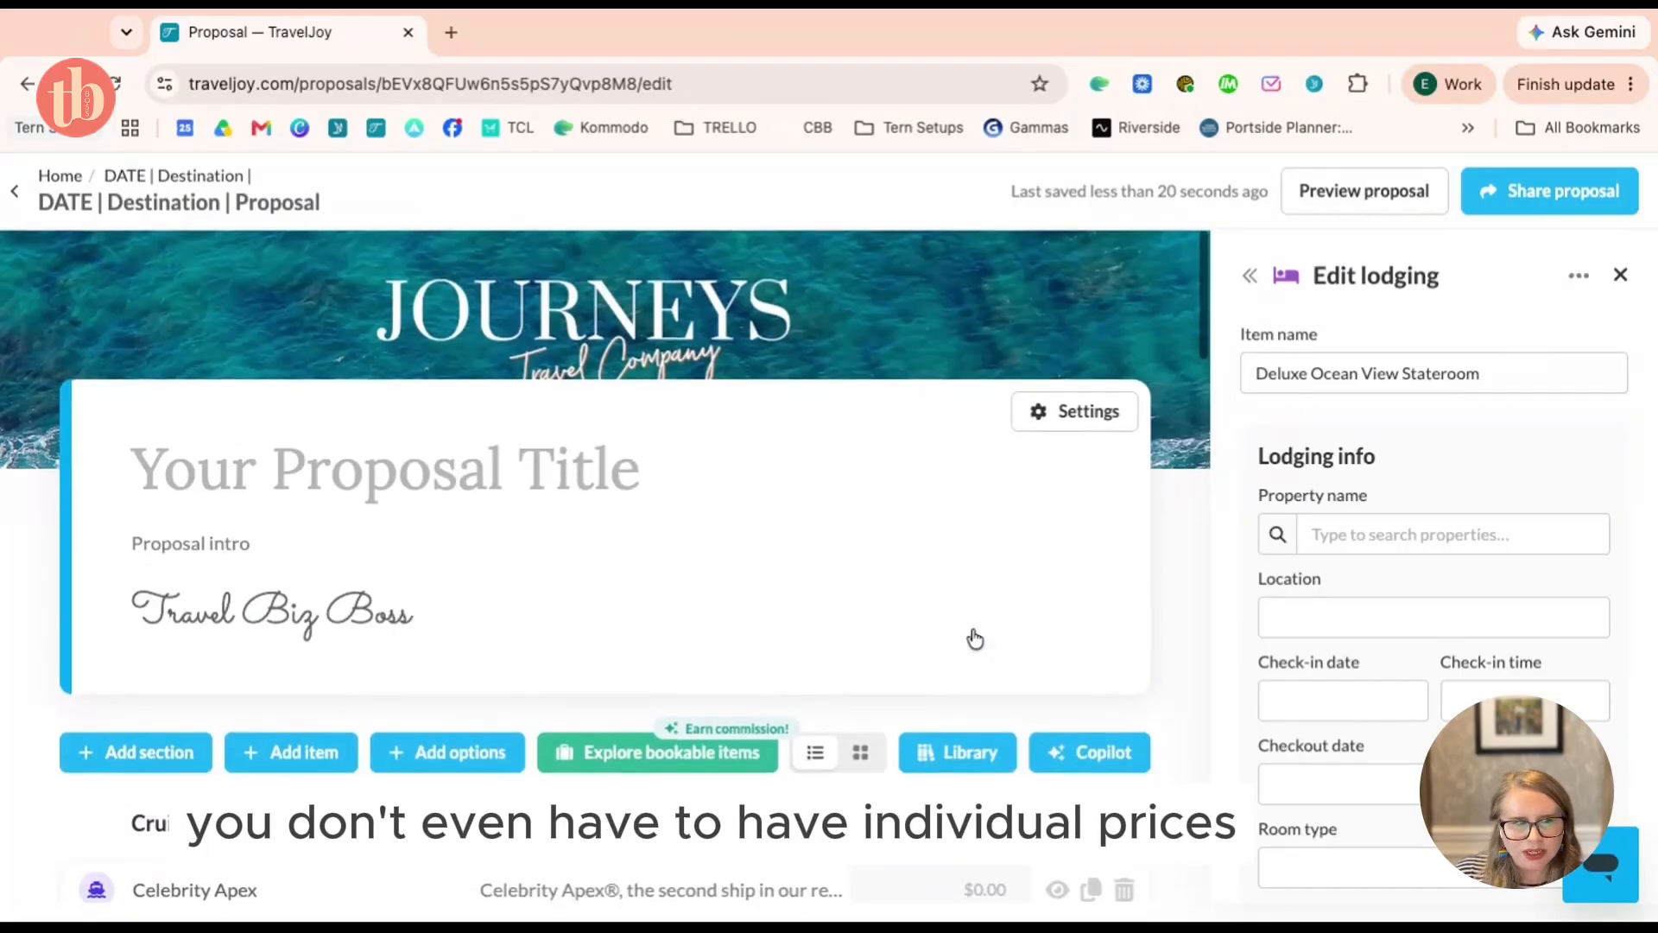
Set the proposal's Pricing to a fixed total after briefly trying sum of items
left_click(1090, 408)
left_click(1357, 335)
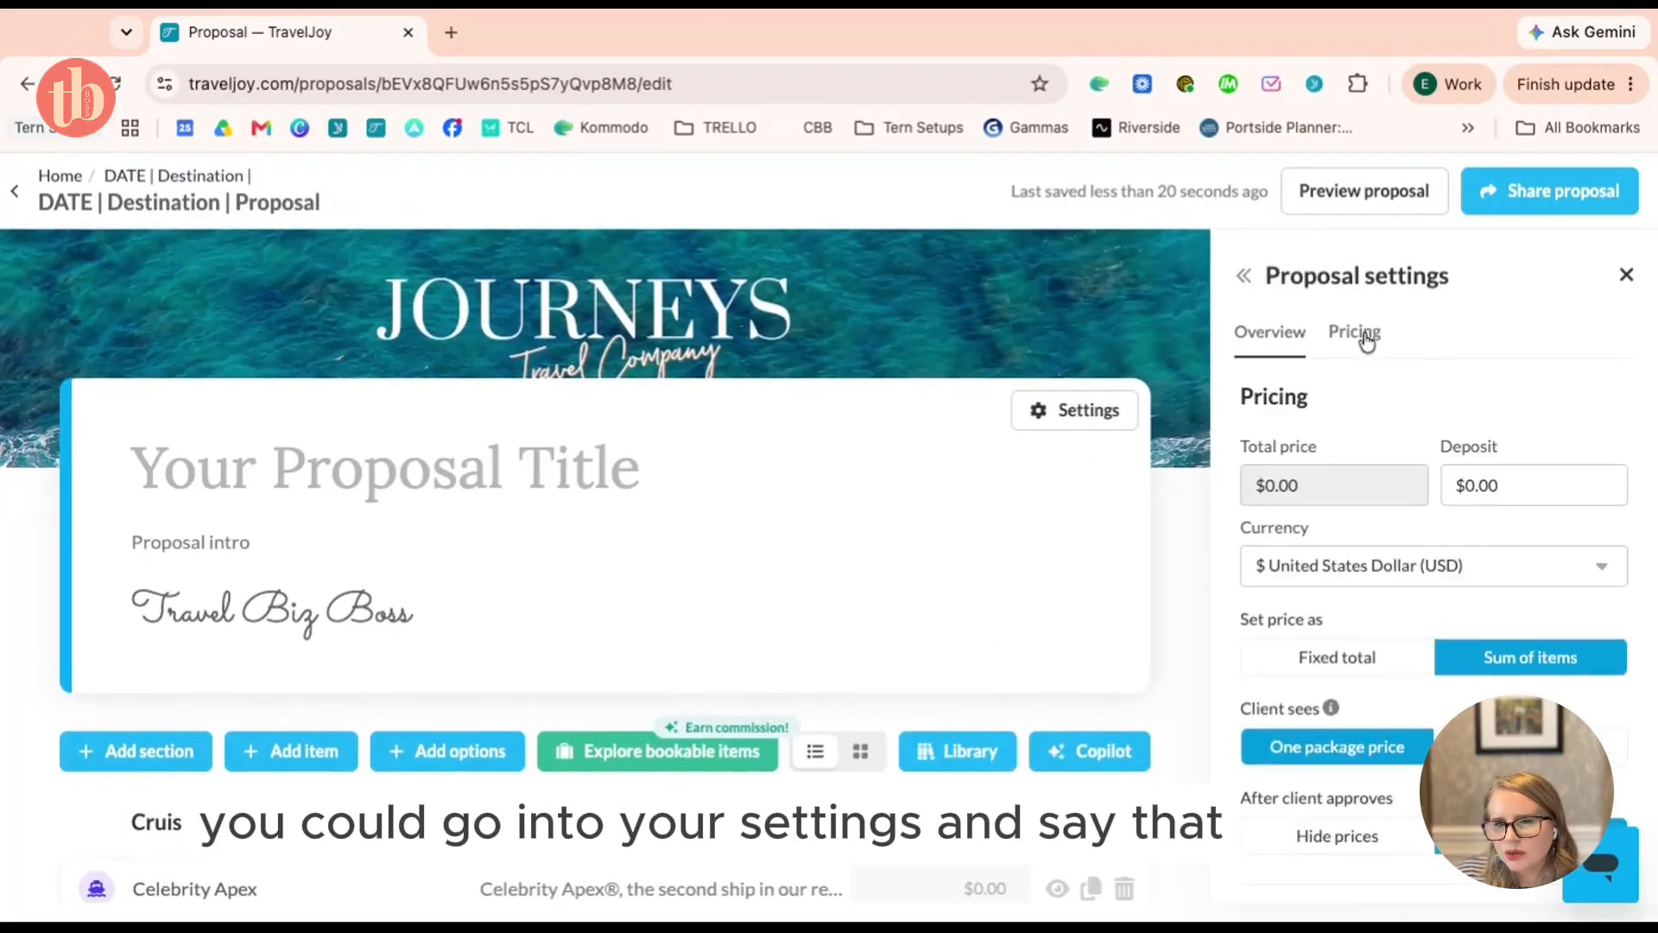
scroll(1468, 475, "down", 3)
left_click(1359, 477)
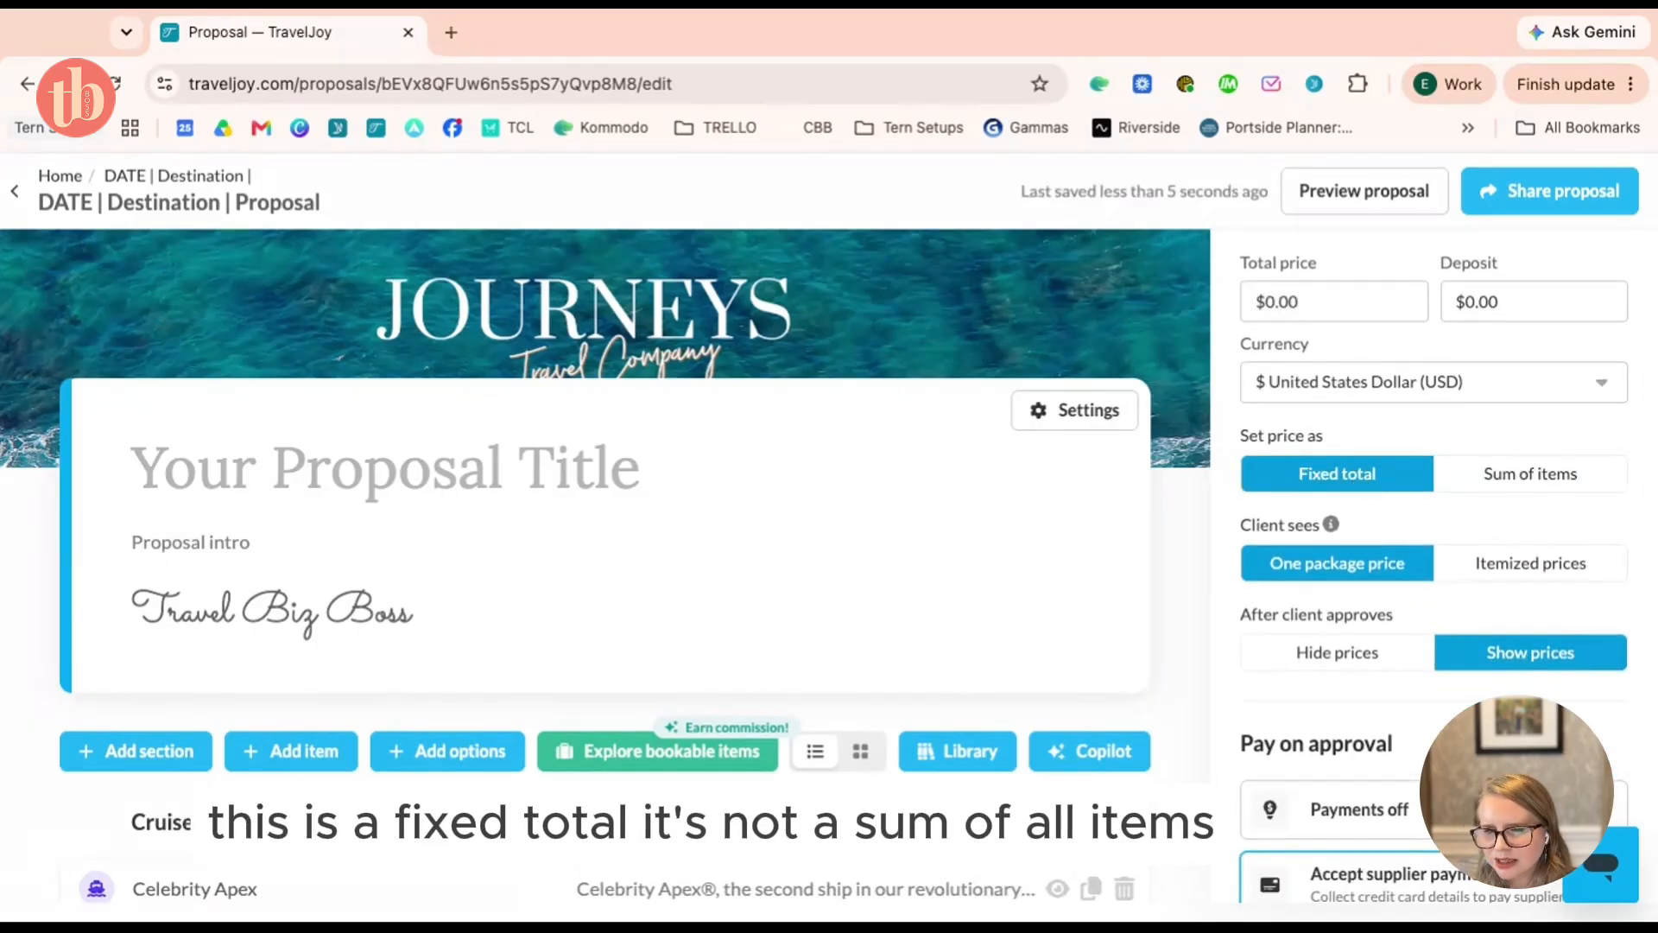
scroll(736, 725, "down", 6)
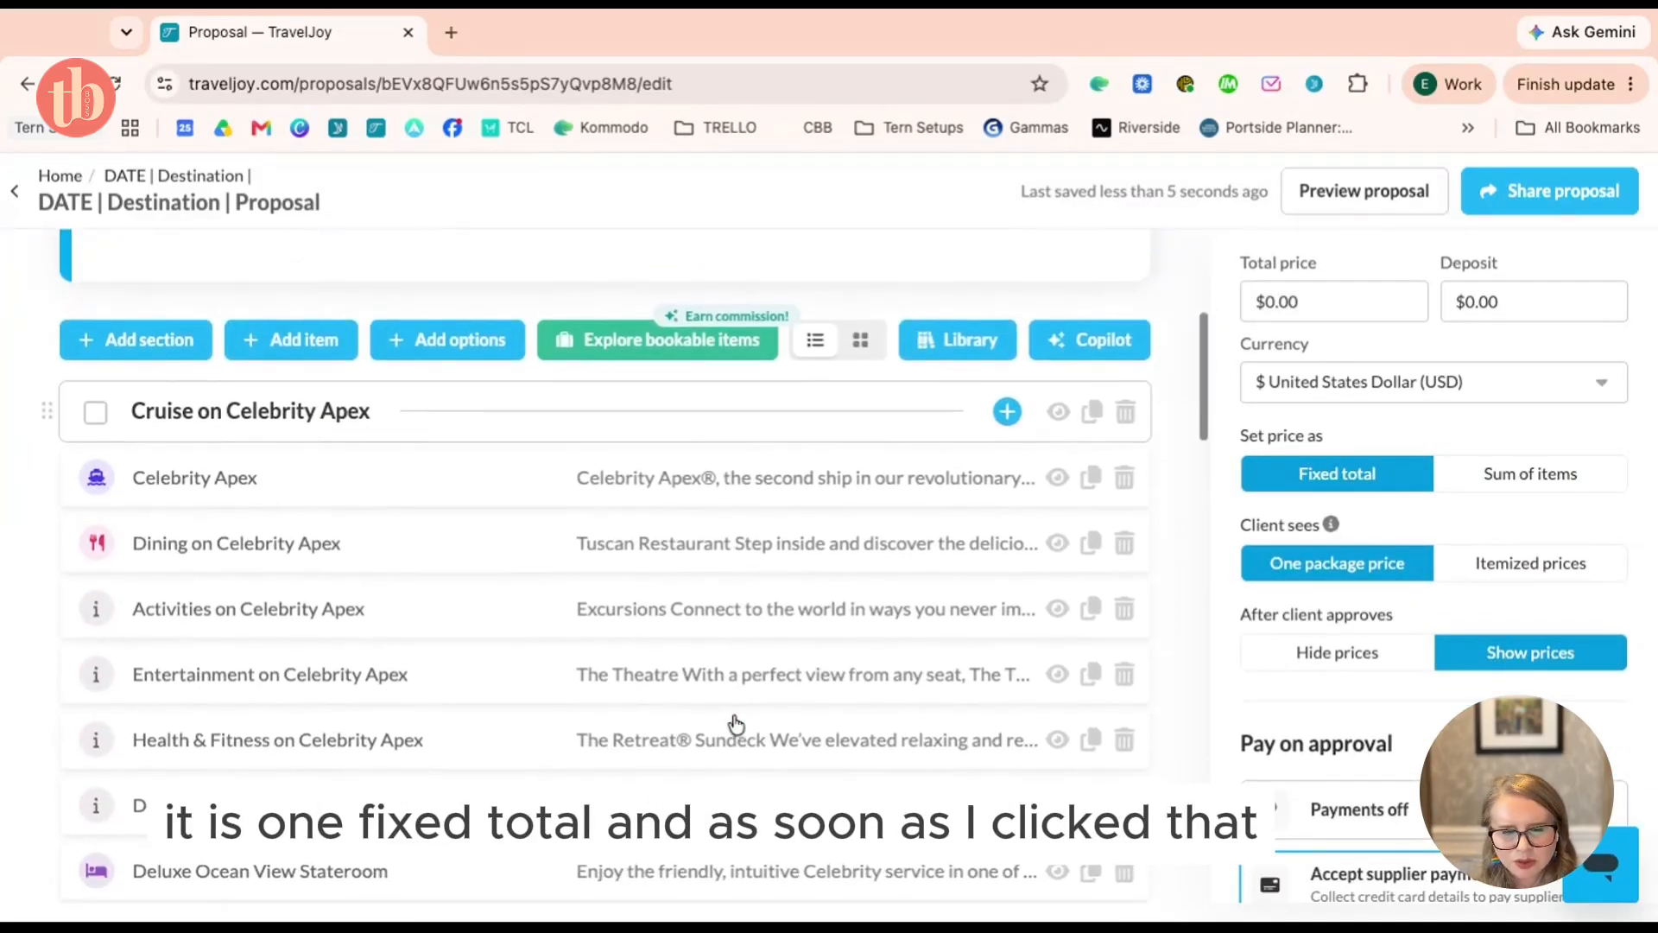
scroll(736, 723, "down", 6)
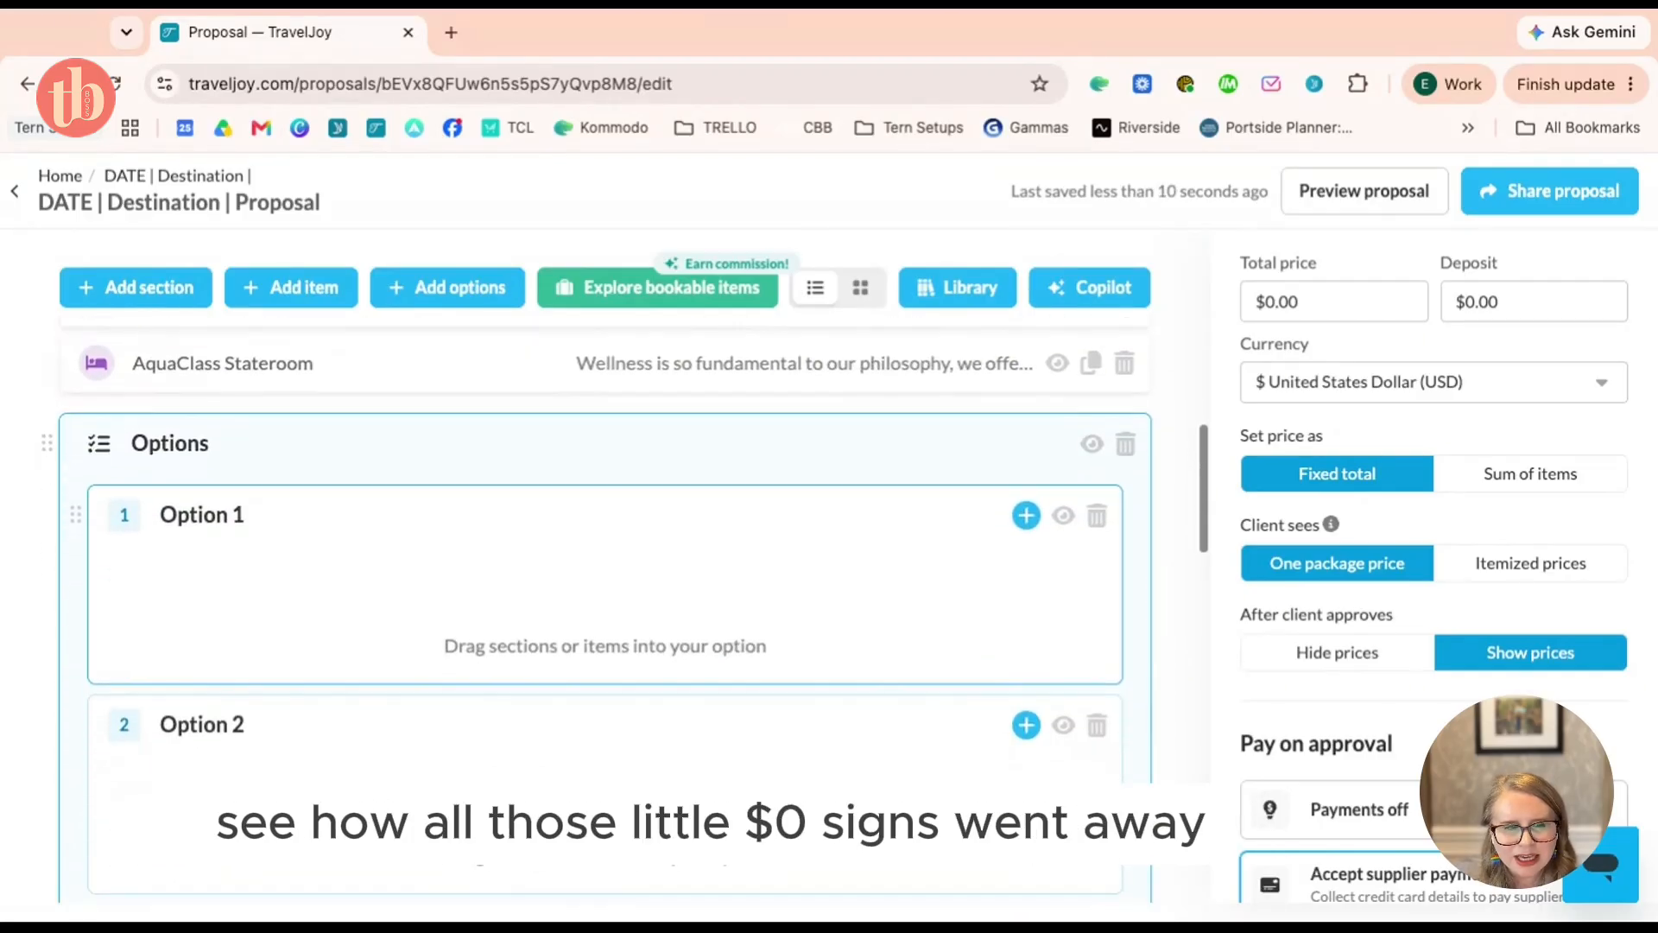
scroll(604, 518, "up", 10)
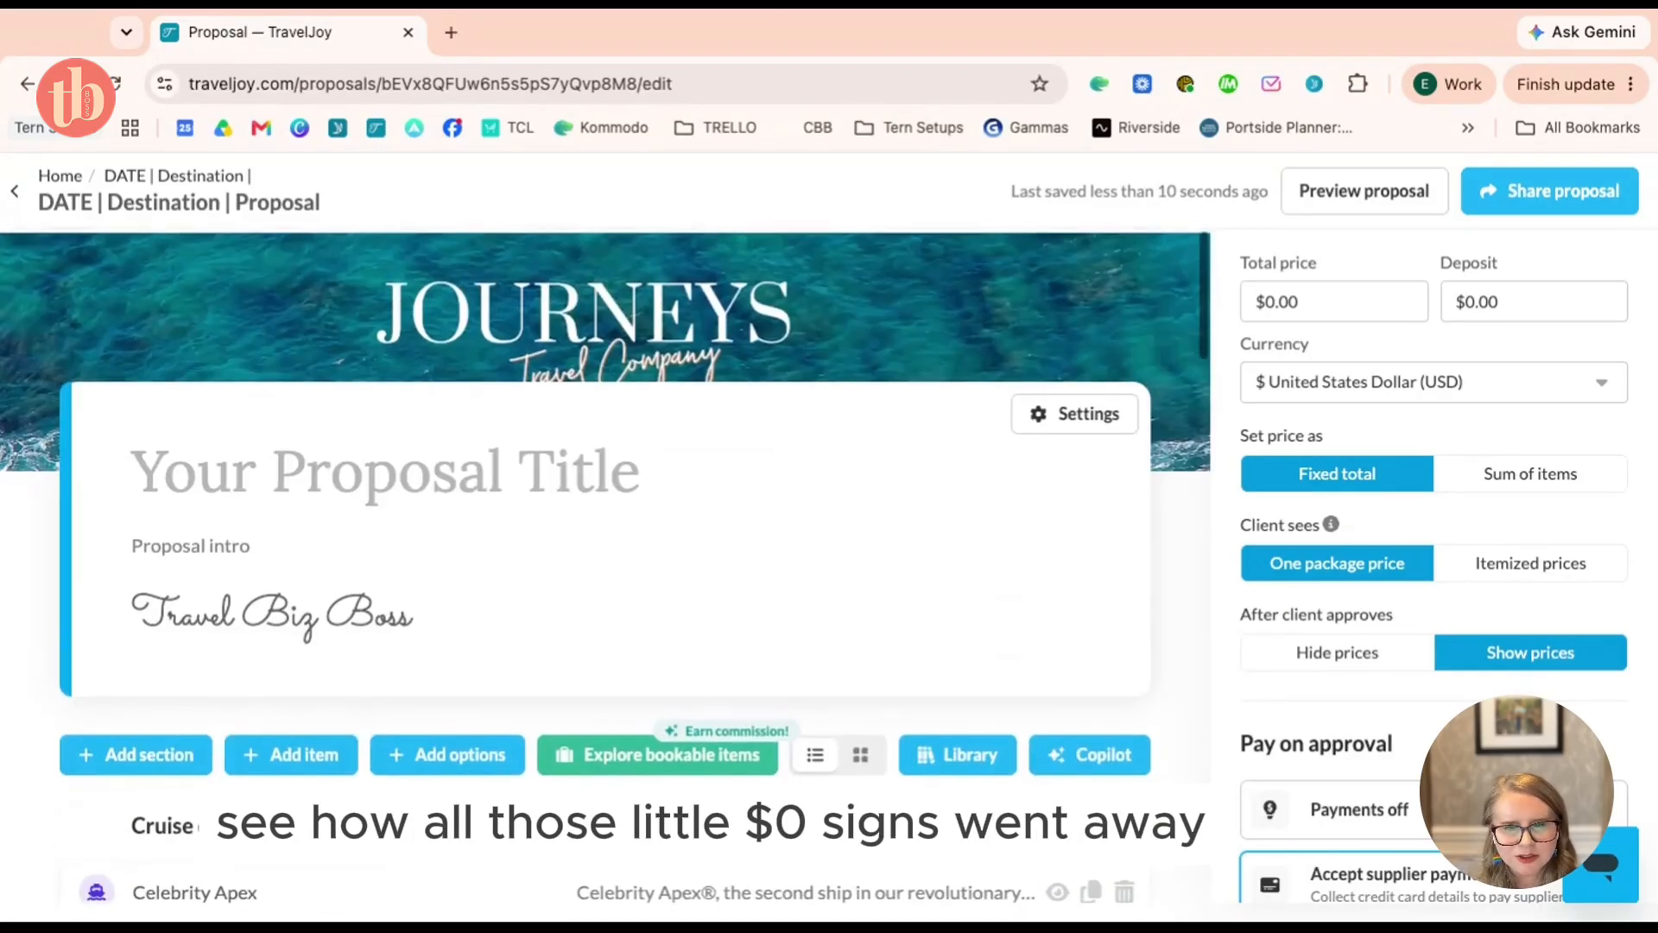
left_click(1519, 480)
scroll(1019, 544, "down", 5)
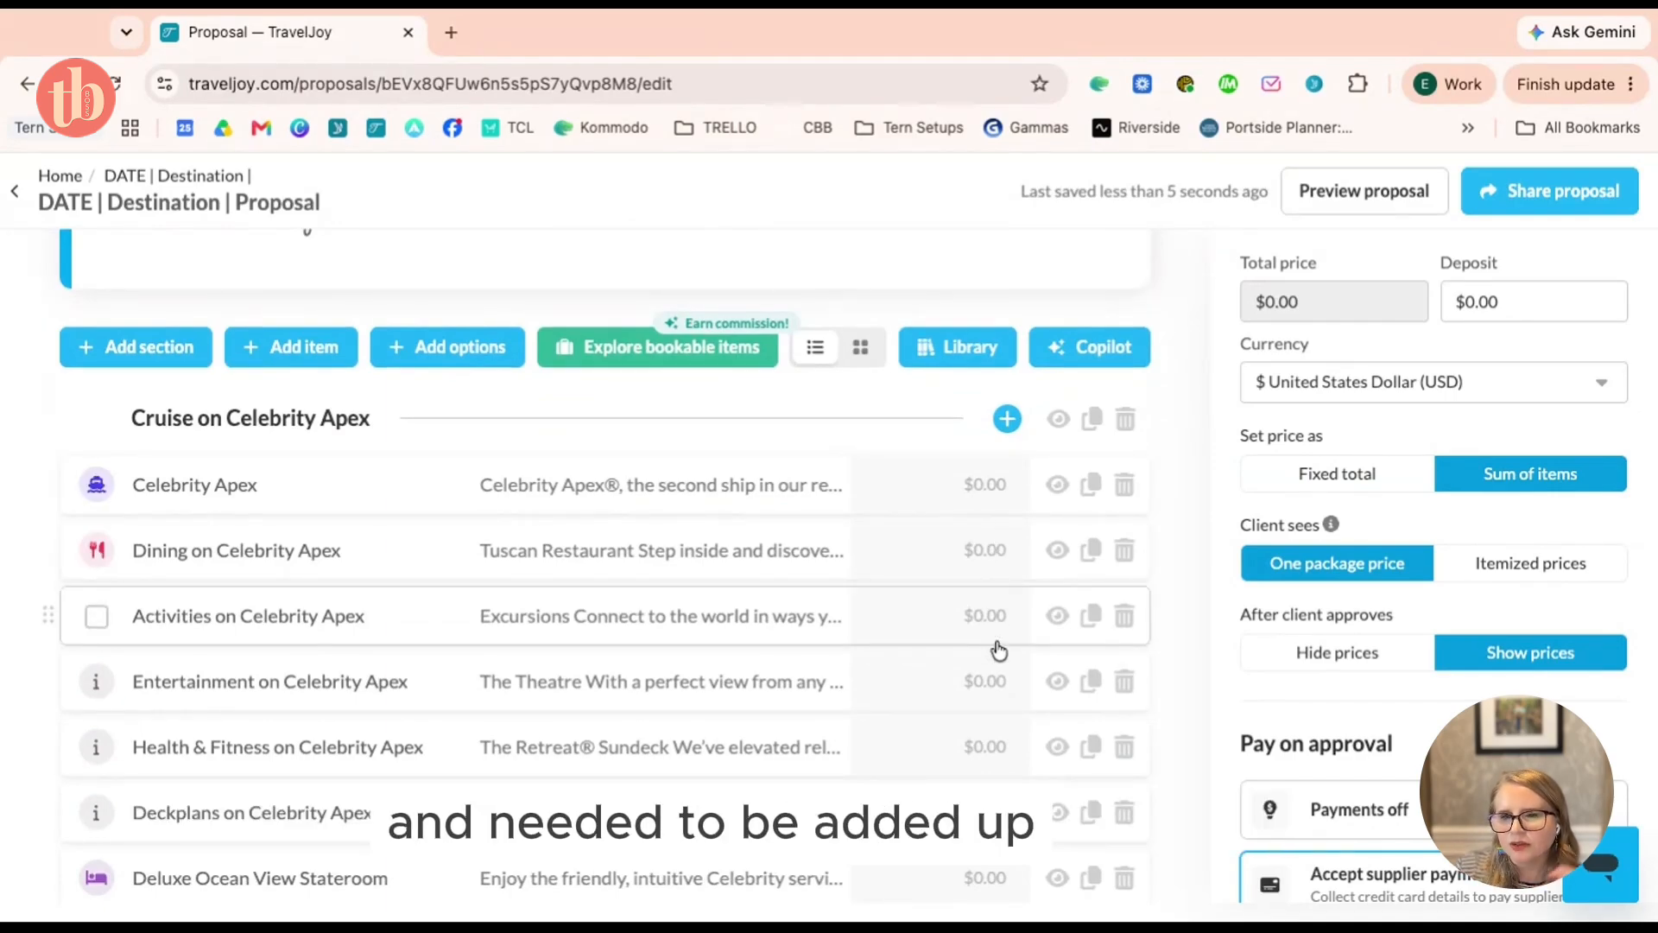
left_click(1423, 484)
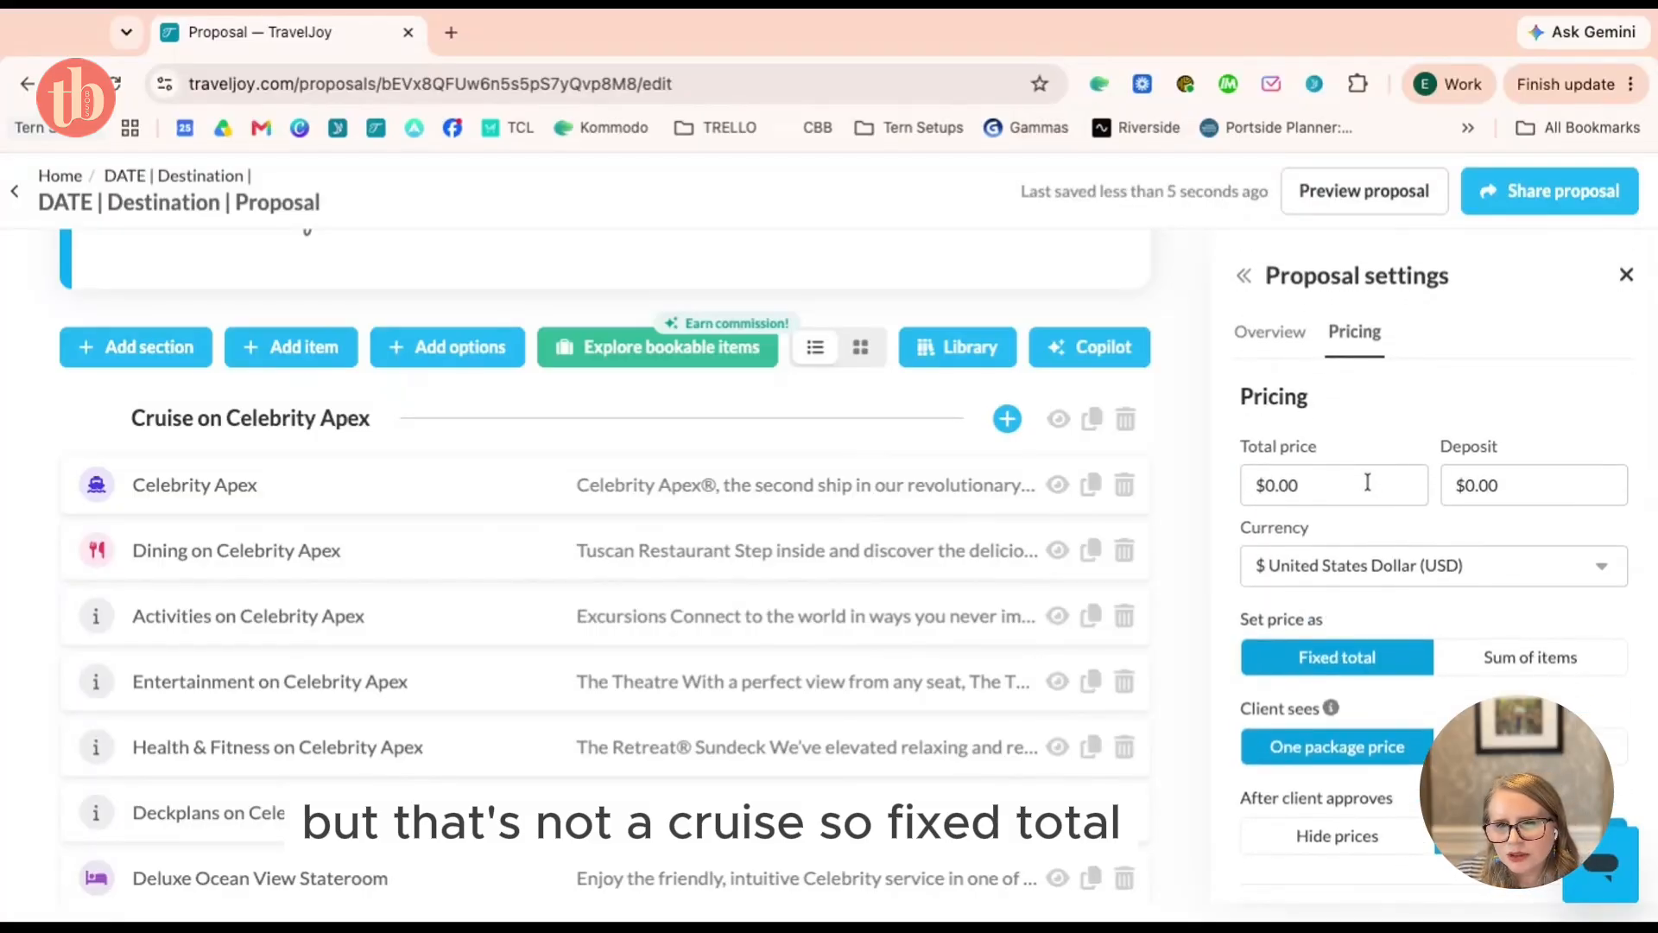
Enter a total price of 5000 and a deposit of 200
left_click(1366, 485)
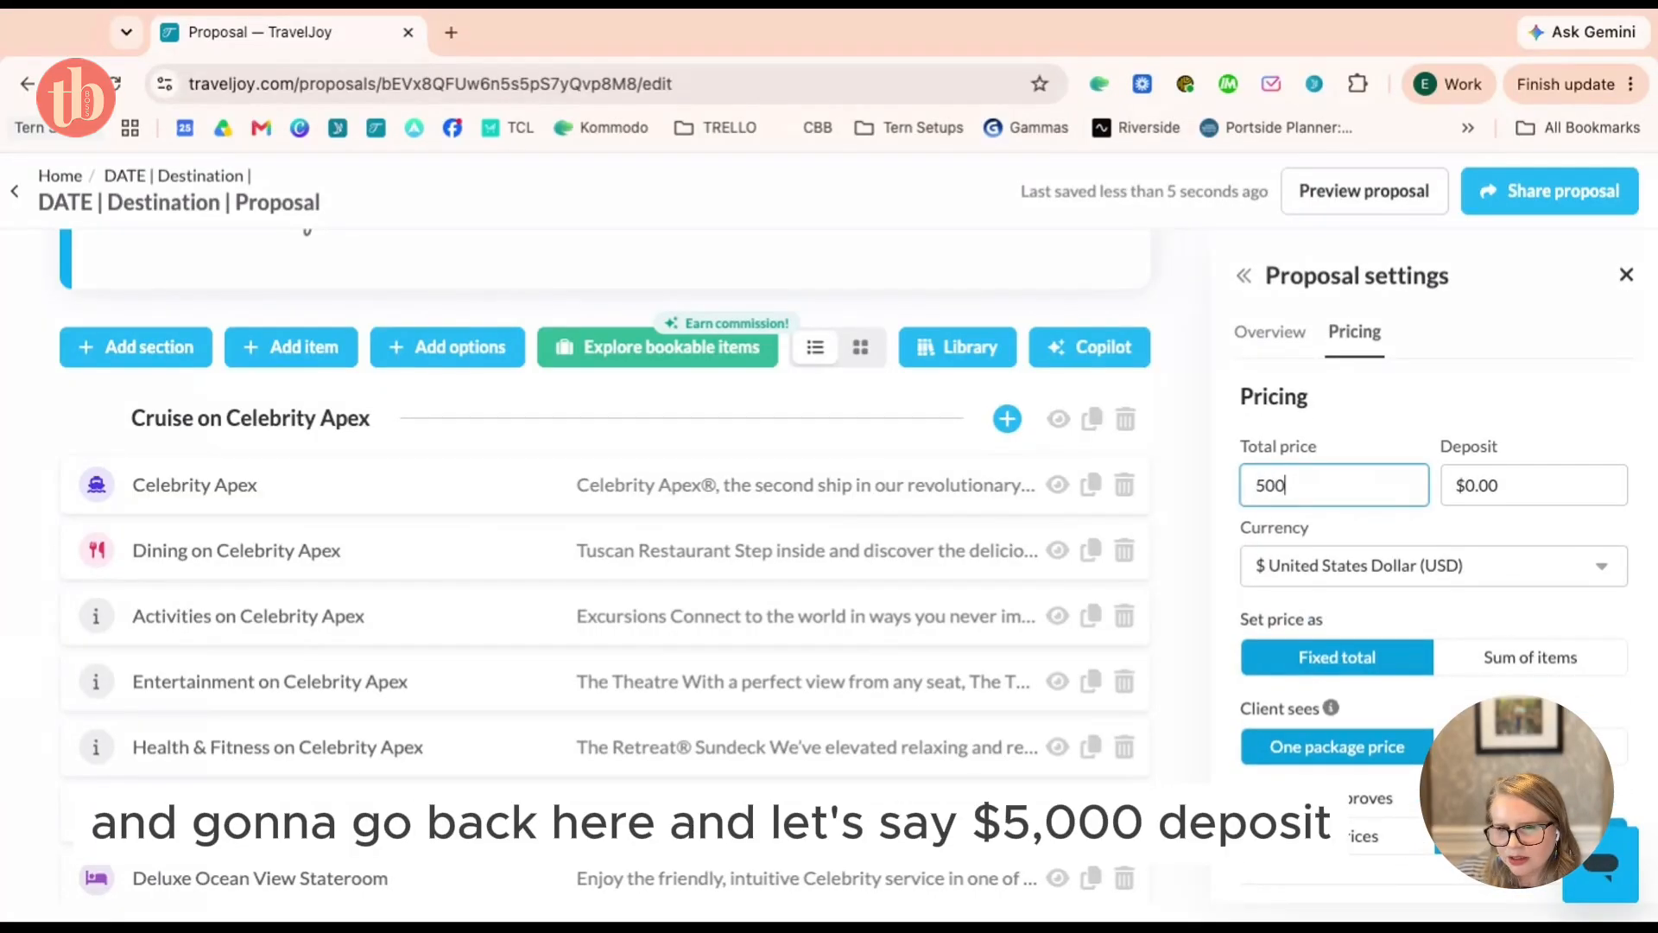
type("5000")
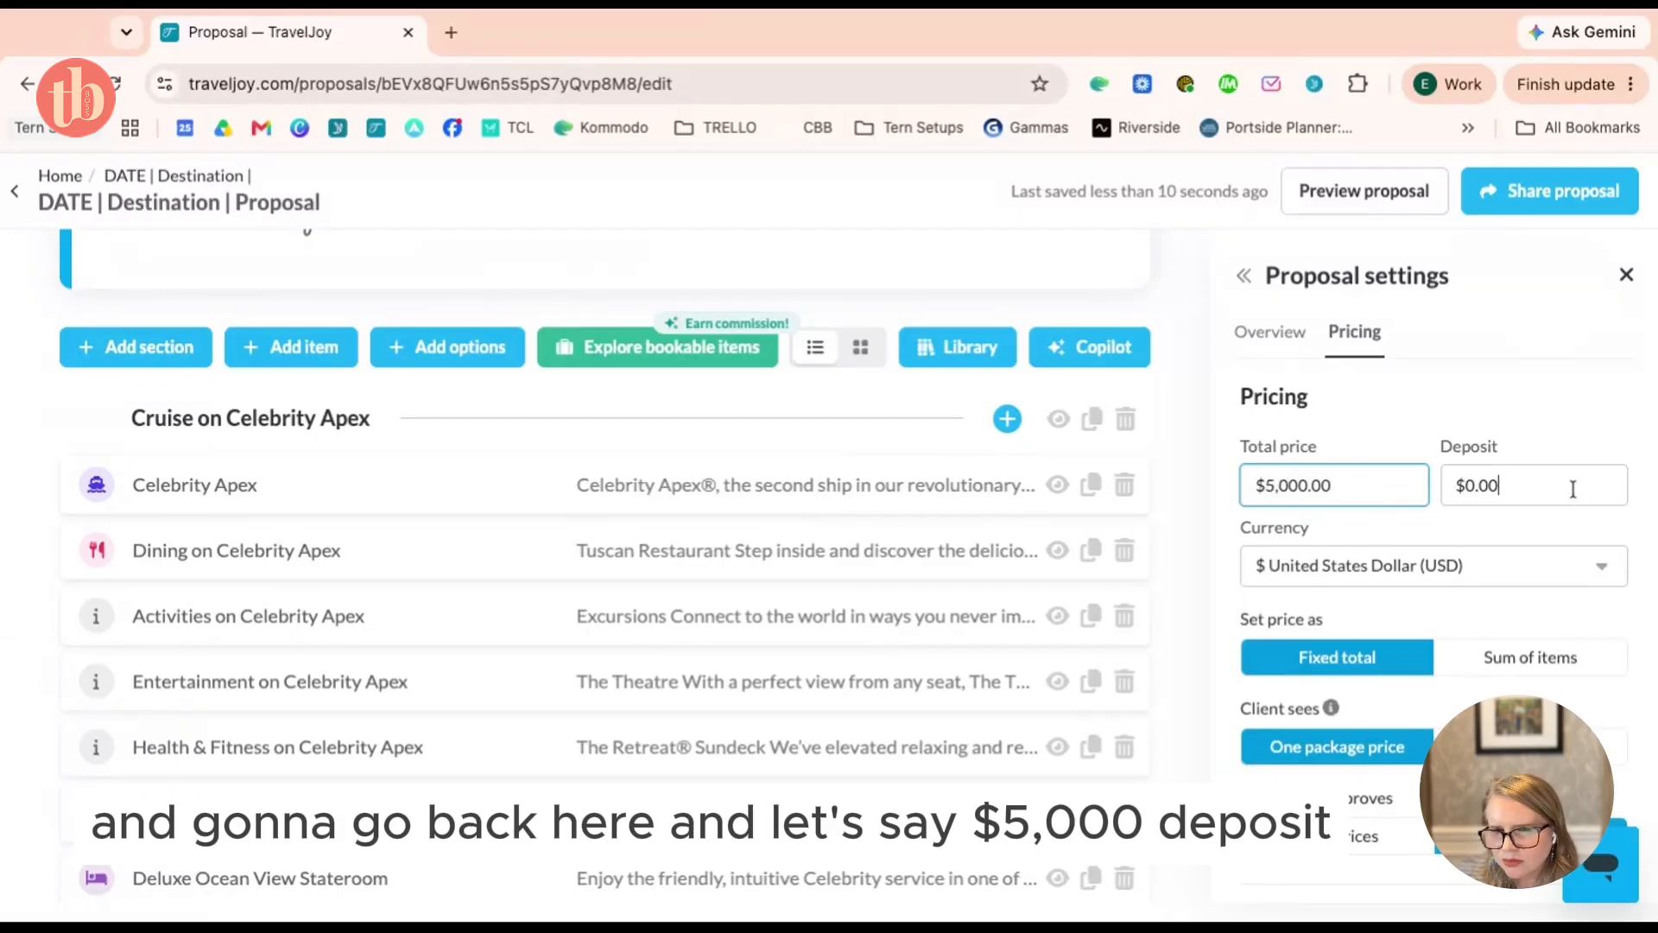
left_click(1573, 488)
type("200")
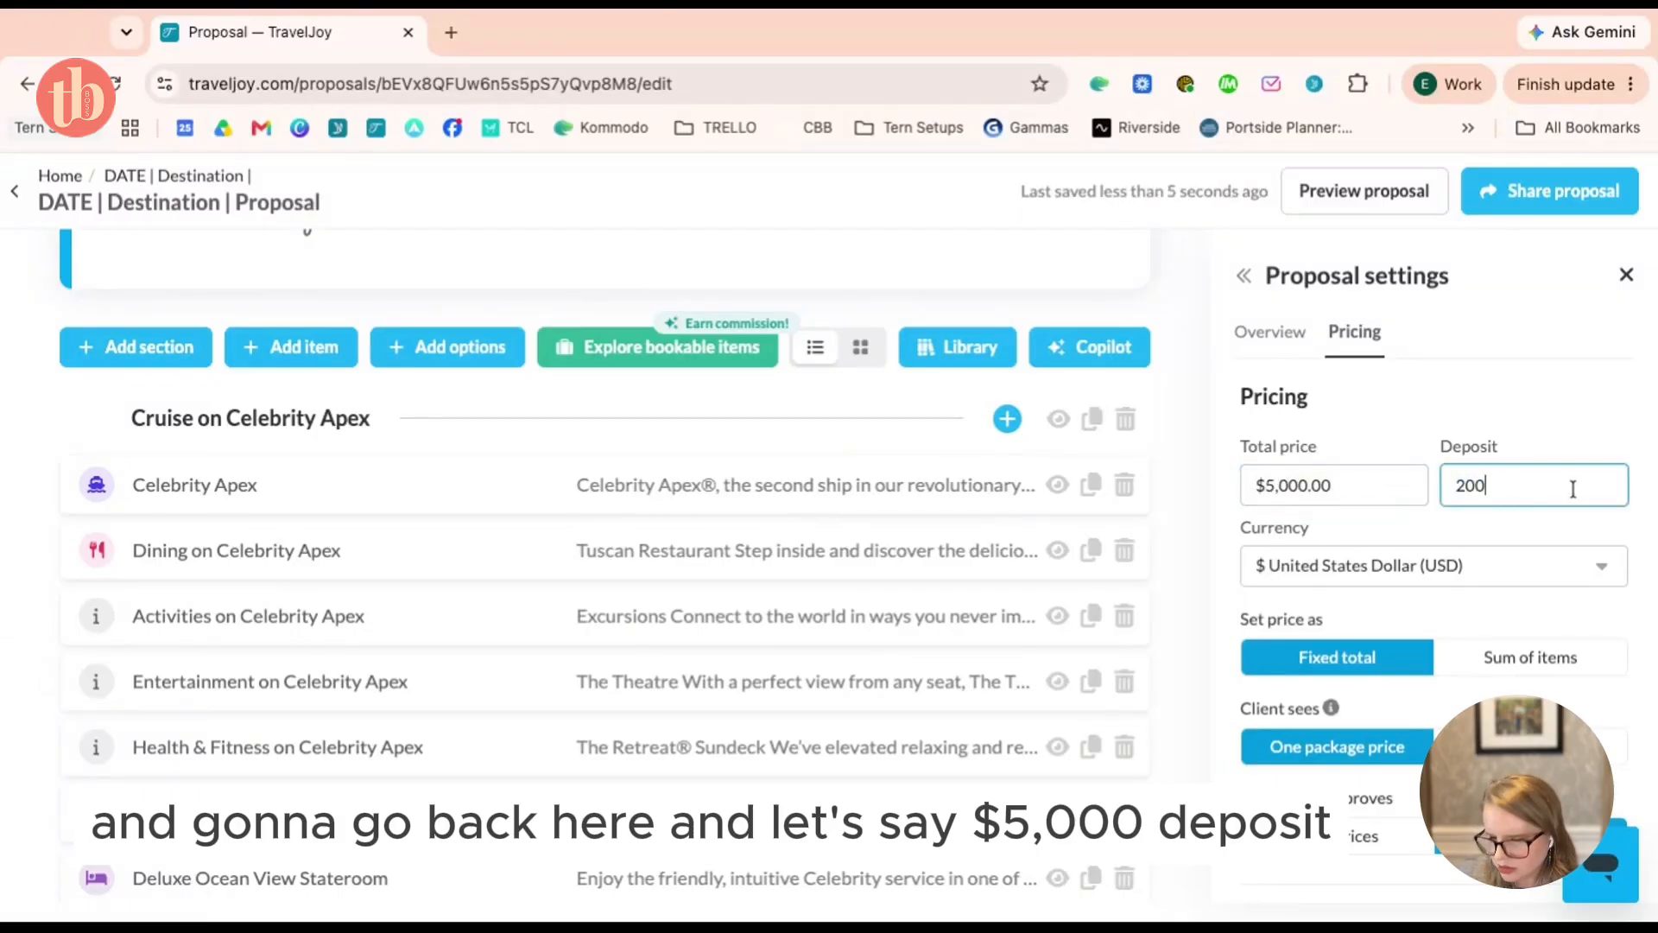
left_click(1391, 418)
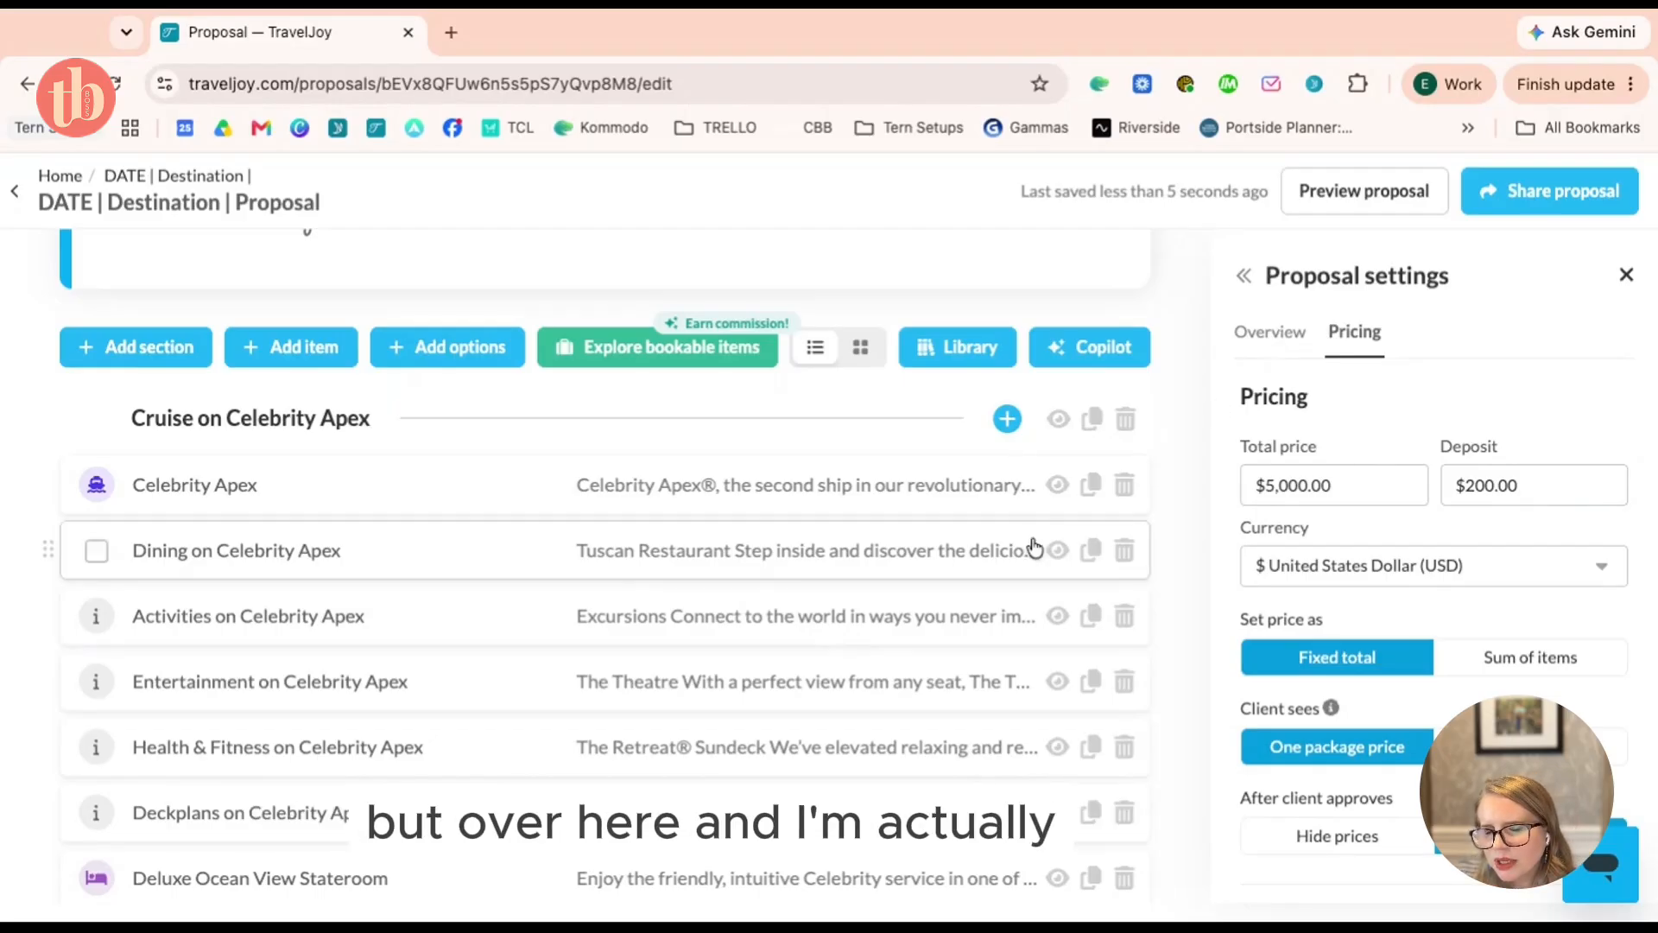
scroll(1033, 545, "down", 6)
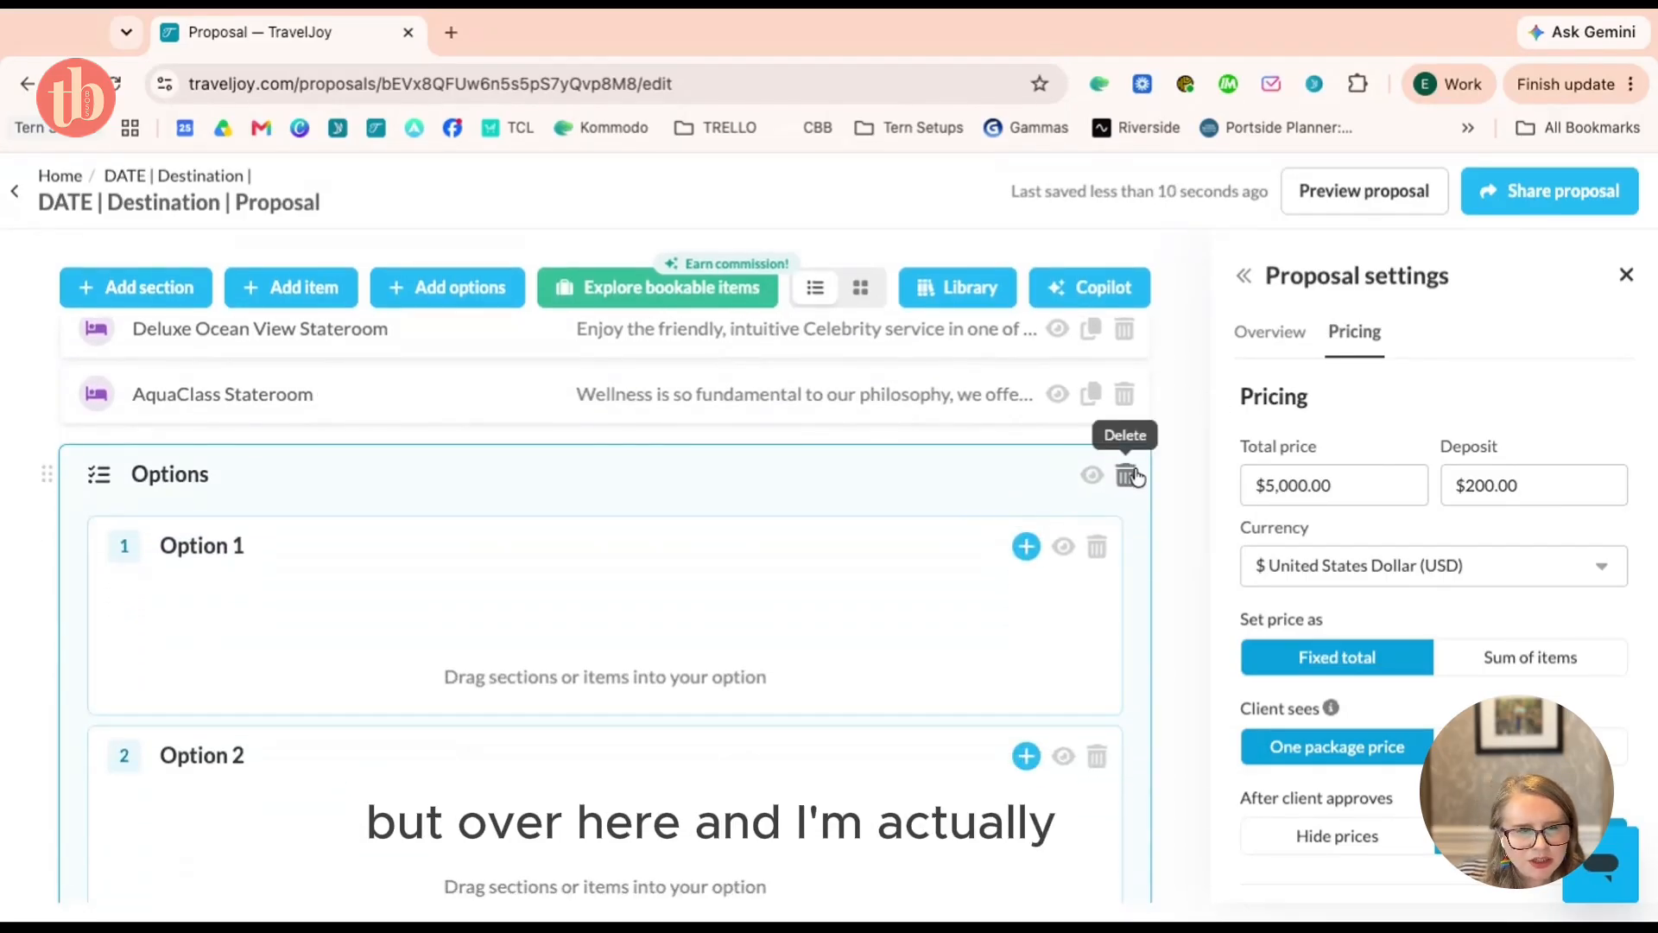
Delete the empty cabin Options block with Delete all
left_click(1125, 476)
left_click(934, 613)
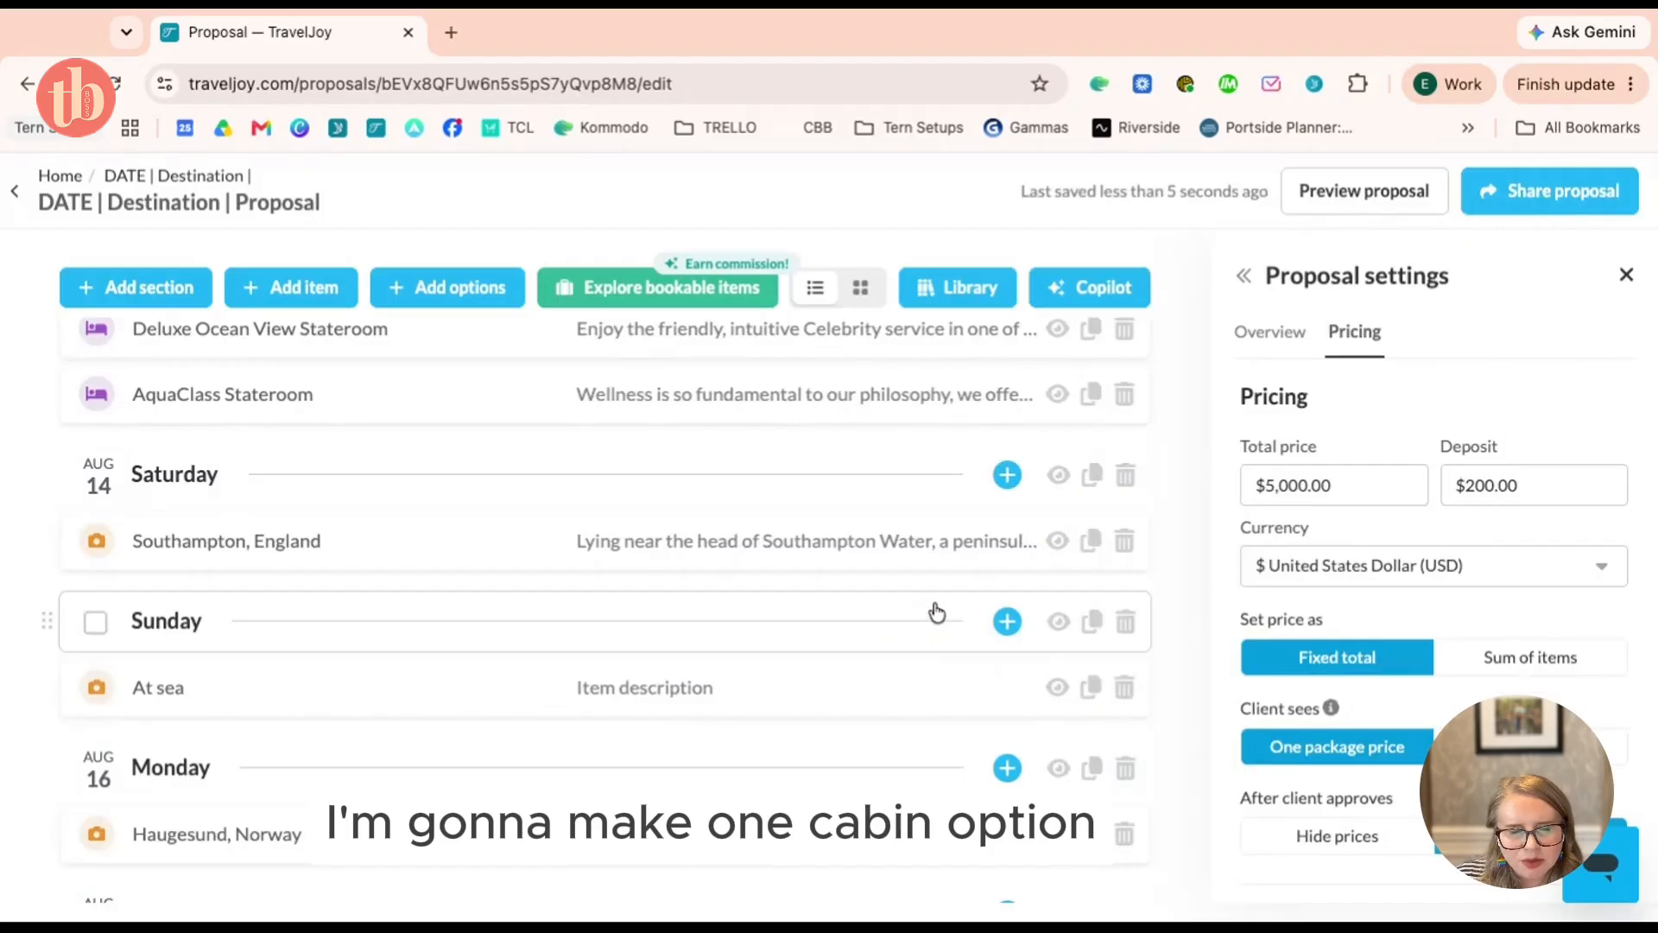
scroll(934, 605, "up", 5)
scroll(935, 599, "up", 1)
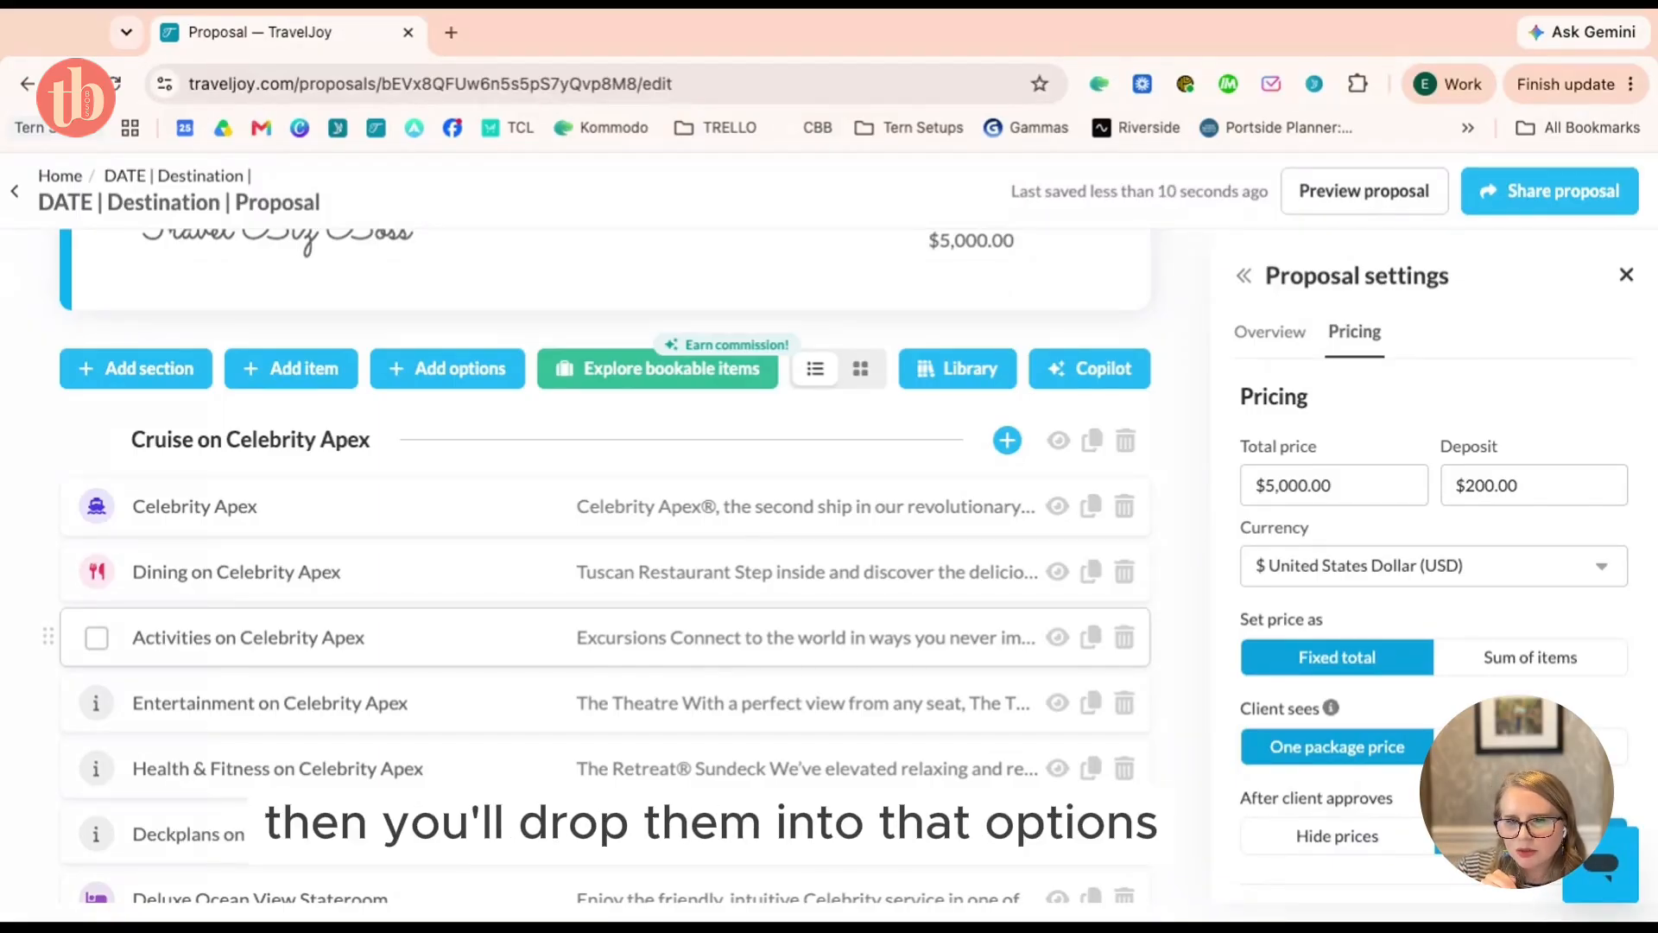
scroll(604, 605, "down", 15)
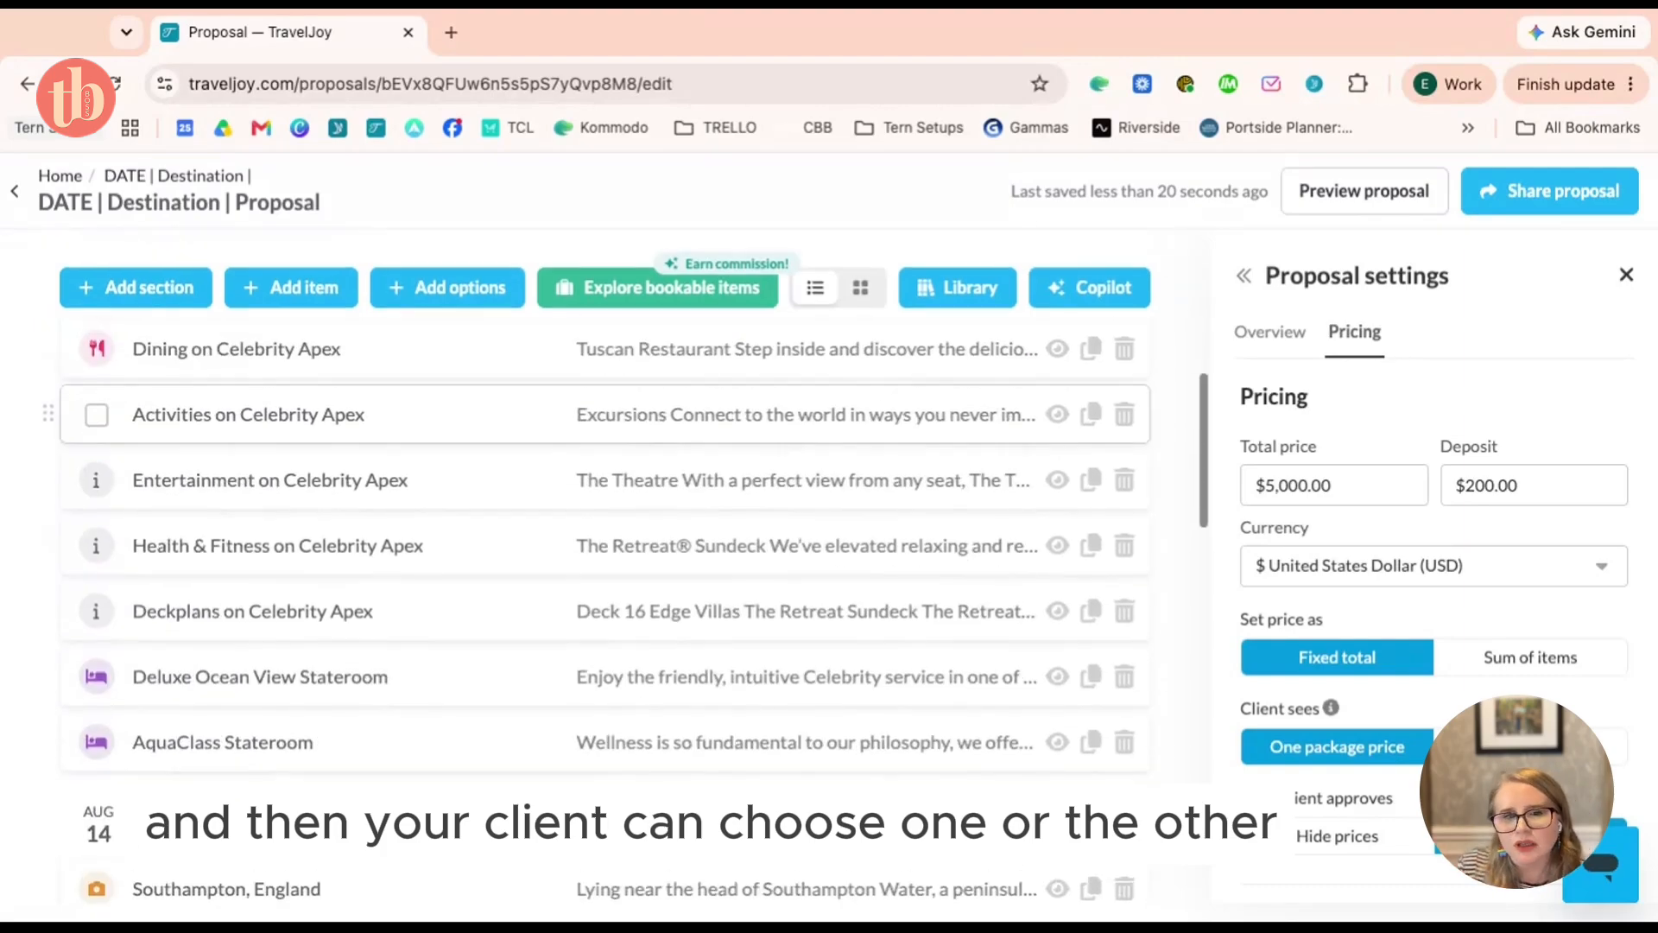
scroll(604, 605, "down", 5)
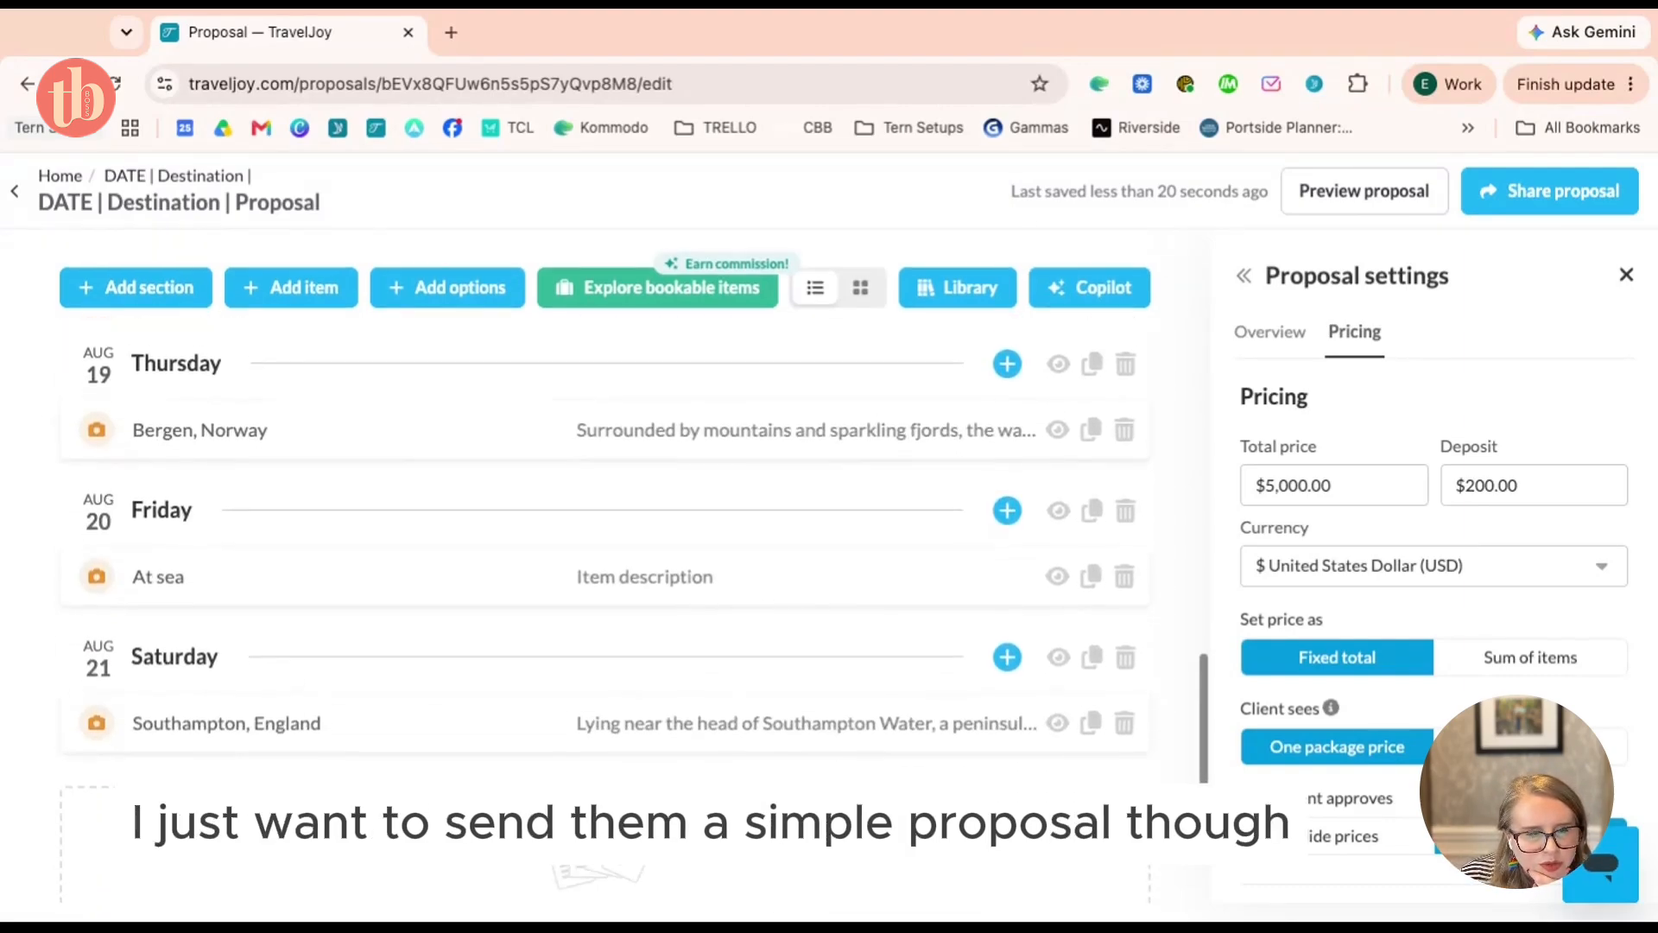
scroll(604, 604, "up", 10)
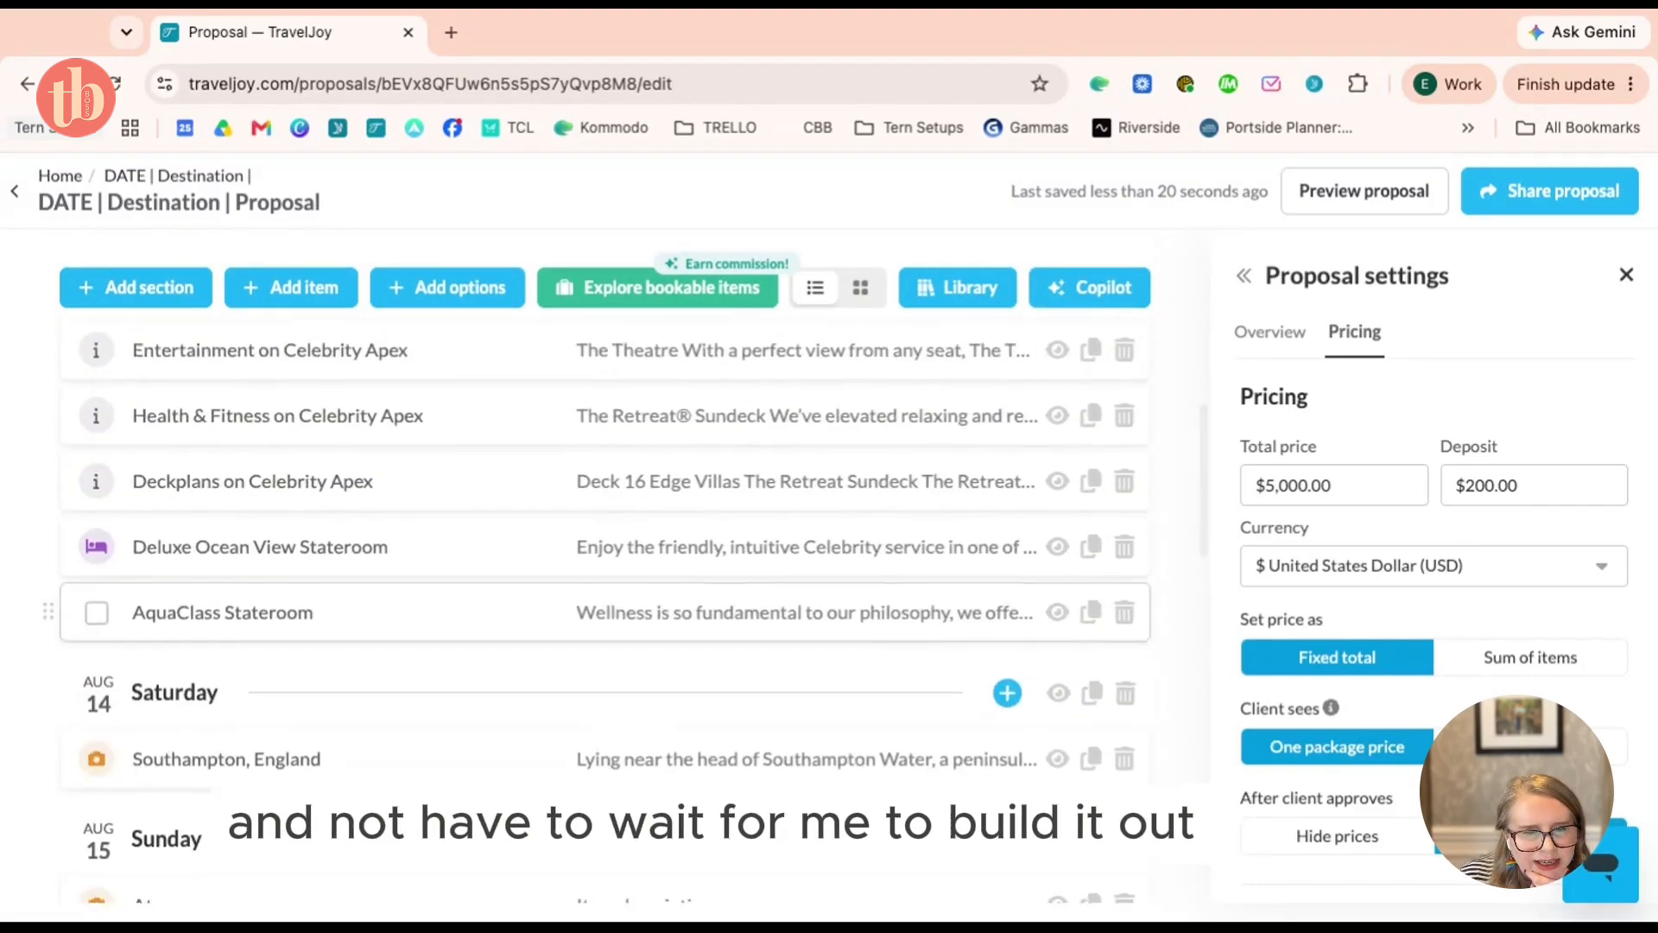
scroll(337, 604, "up", 1)
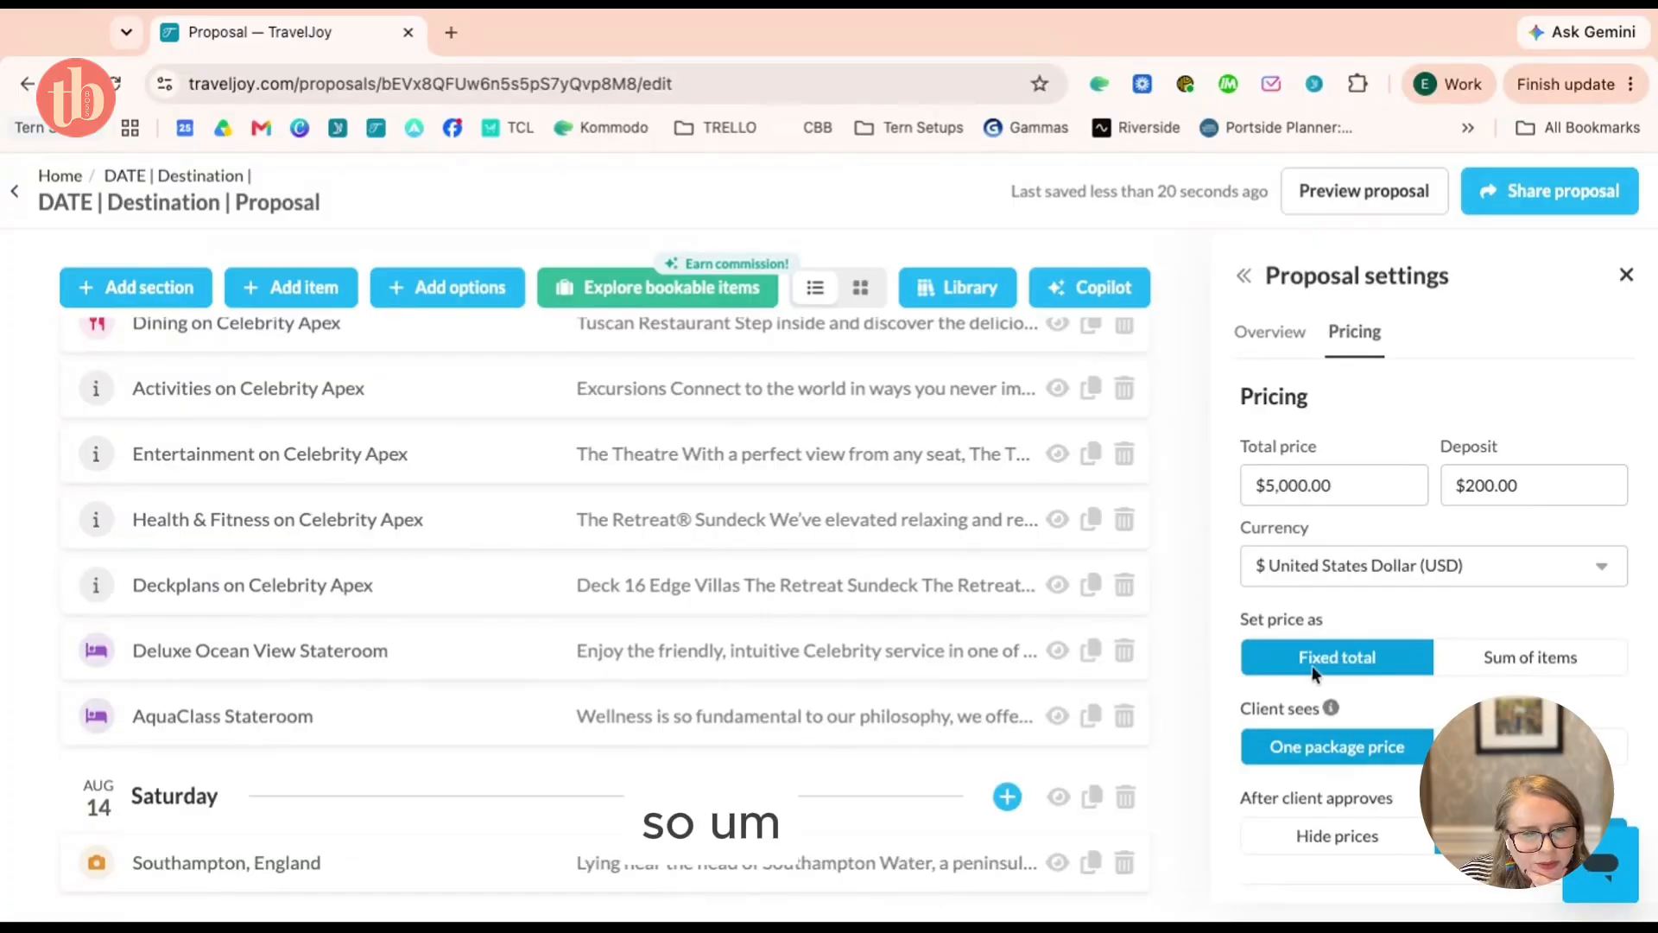
Delete the Deluxe Ocean View Stateroom item and bring up the Share proposal choices
left_click(1123, 657)
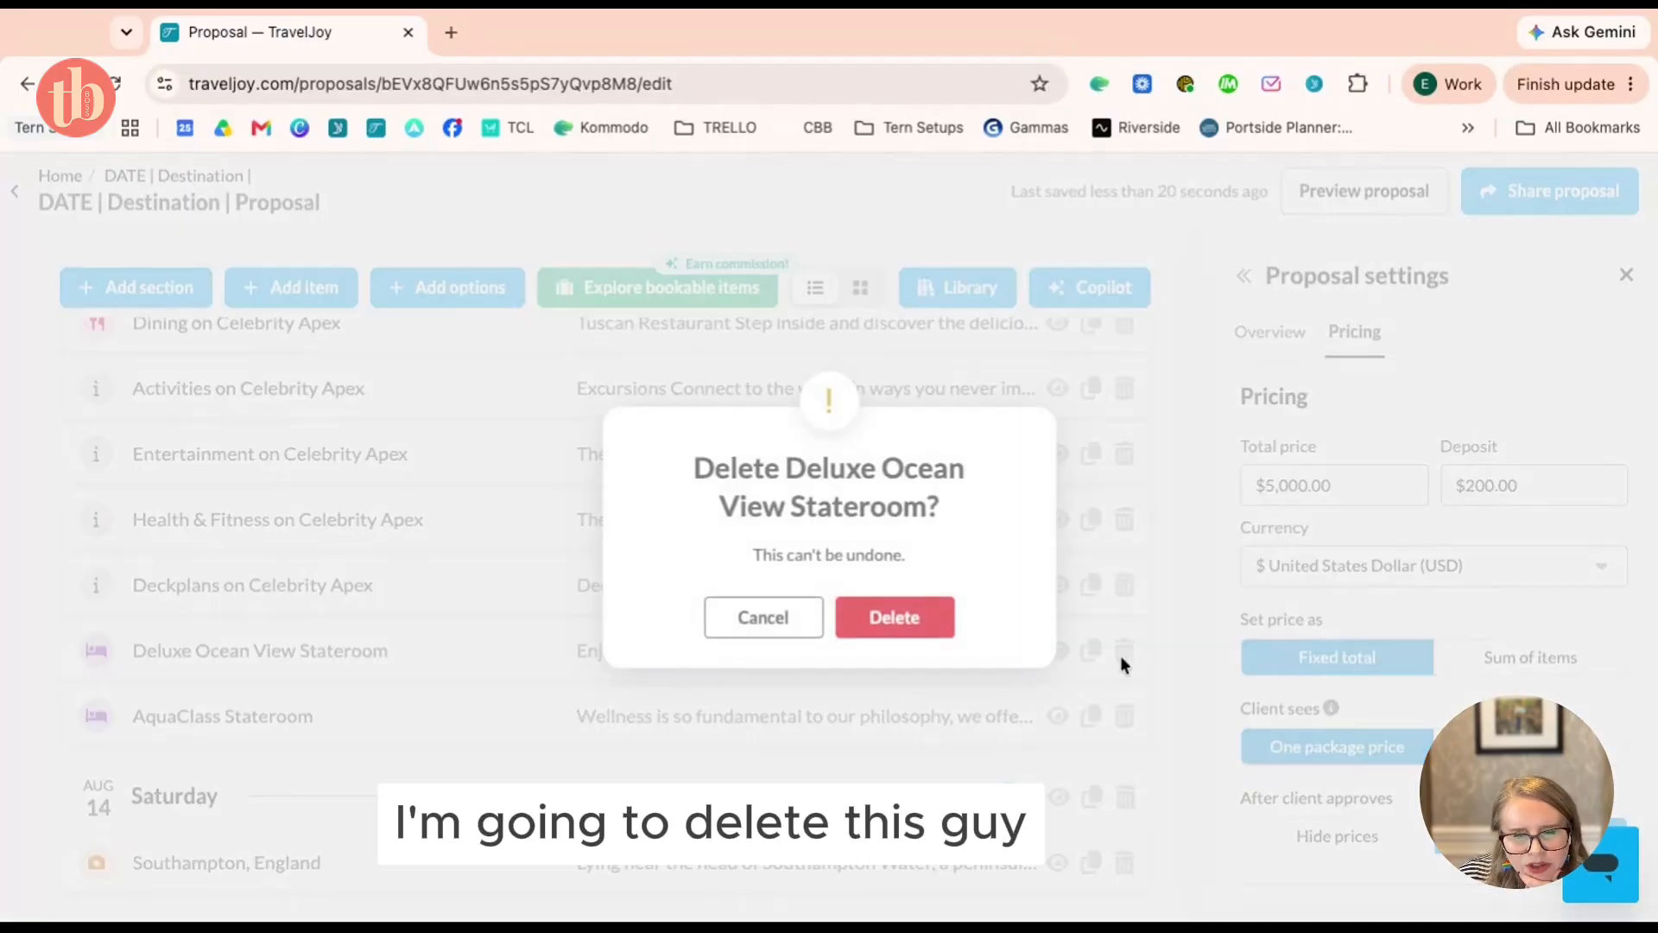
left_click(896, 620)
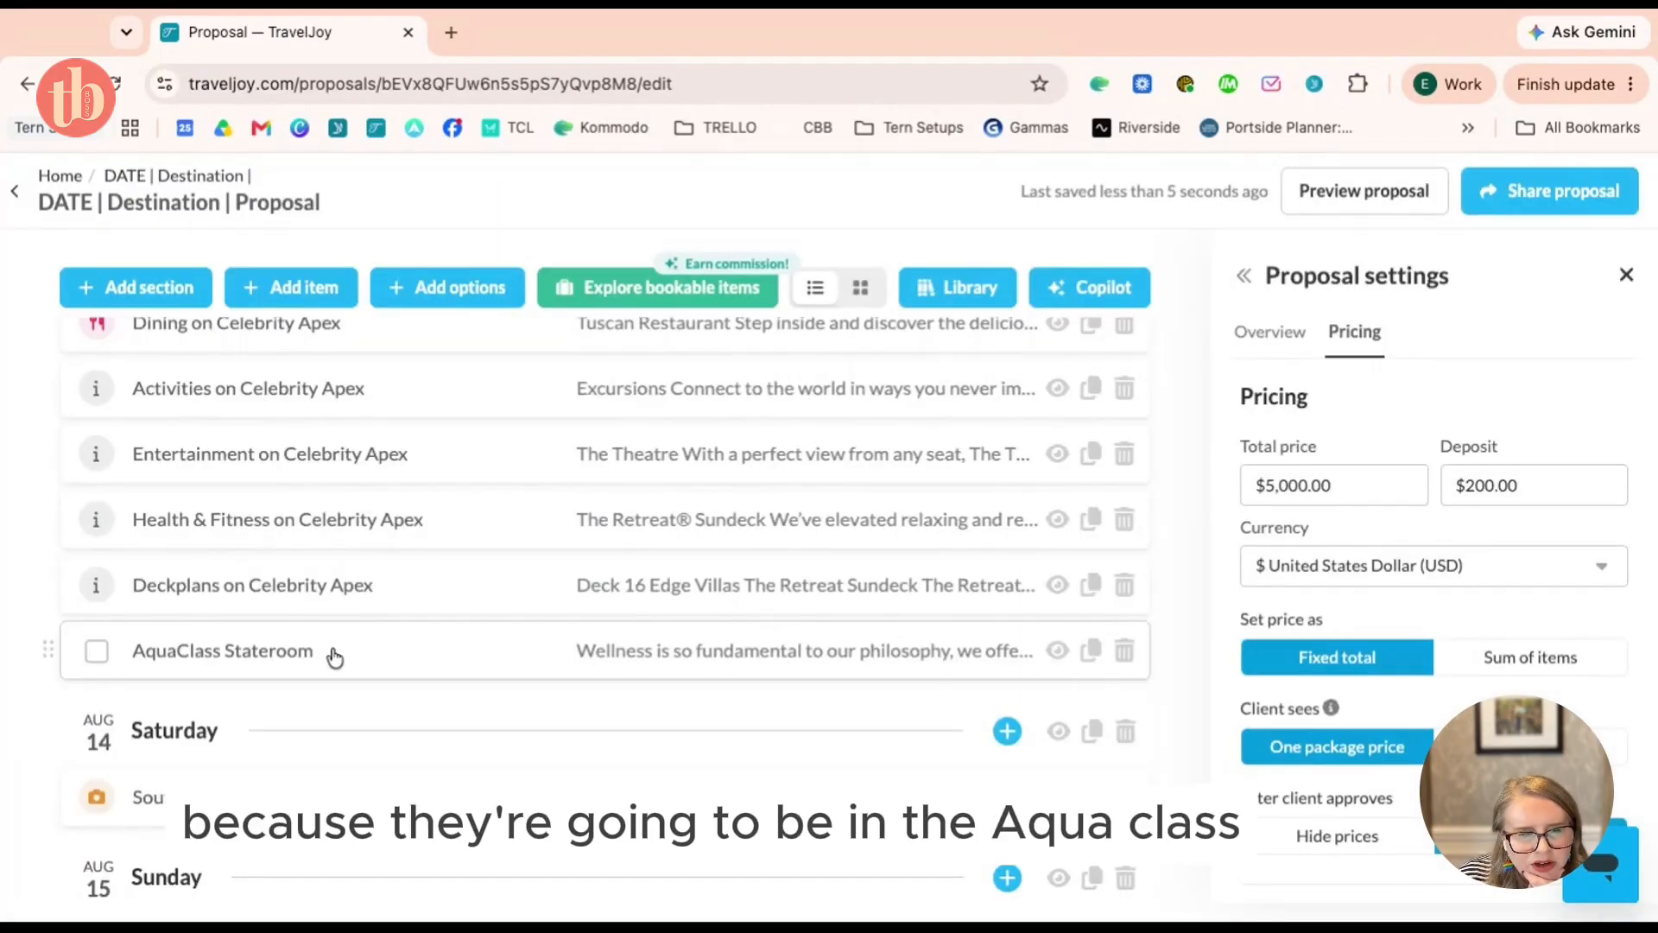
scroll(403, 651, "up", 5)
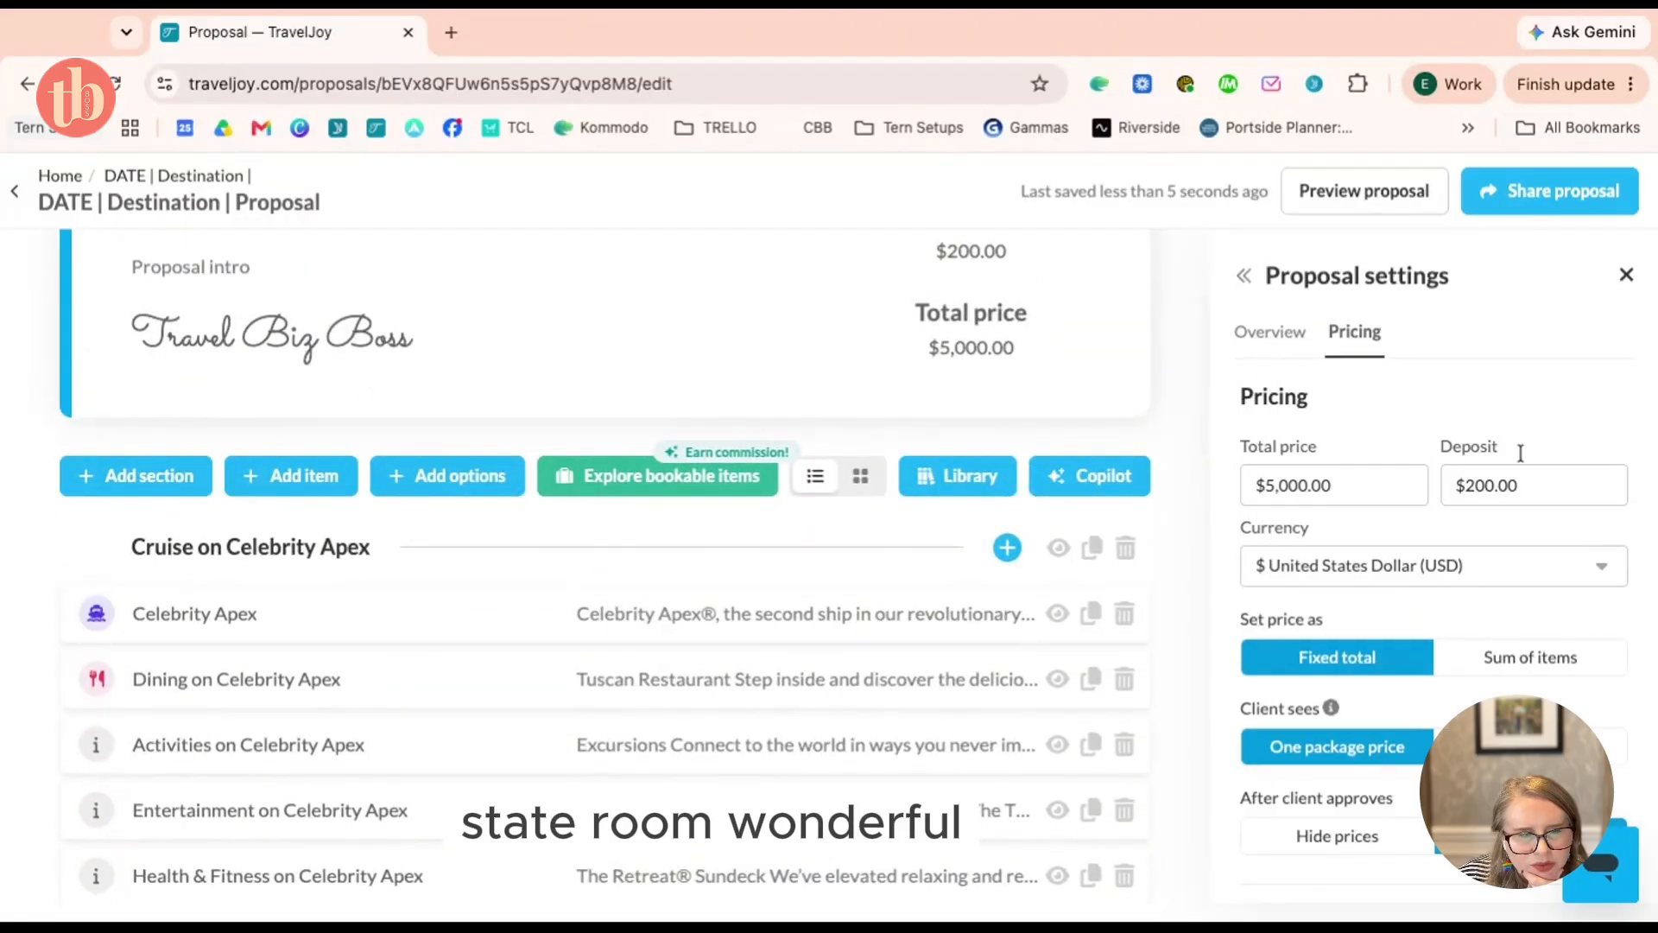
scroll(1294, 520, "down", 7)
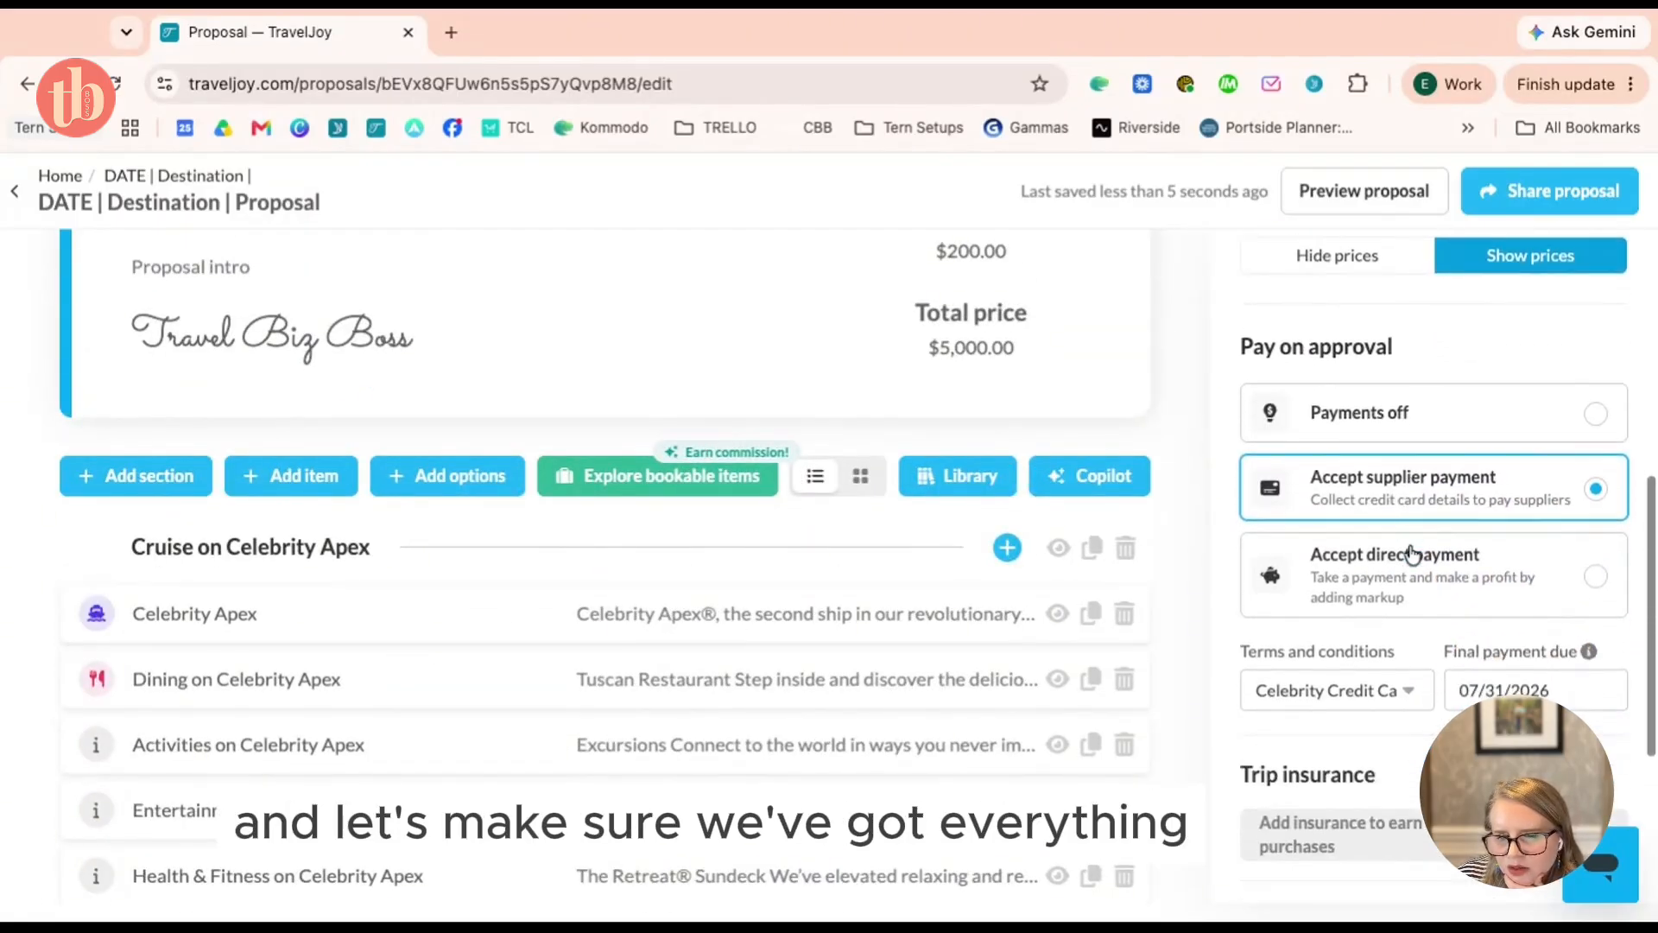
scroll(1531, 503, "down", 3)
scroll(1537, 483, "up", 10)
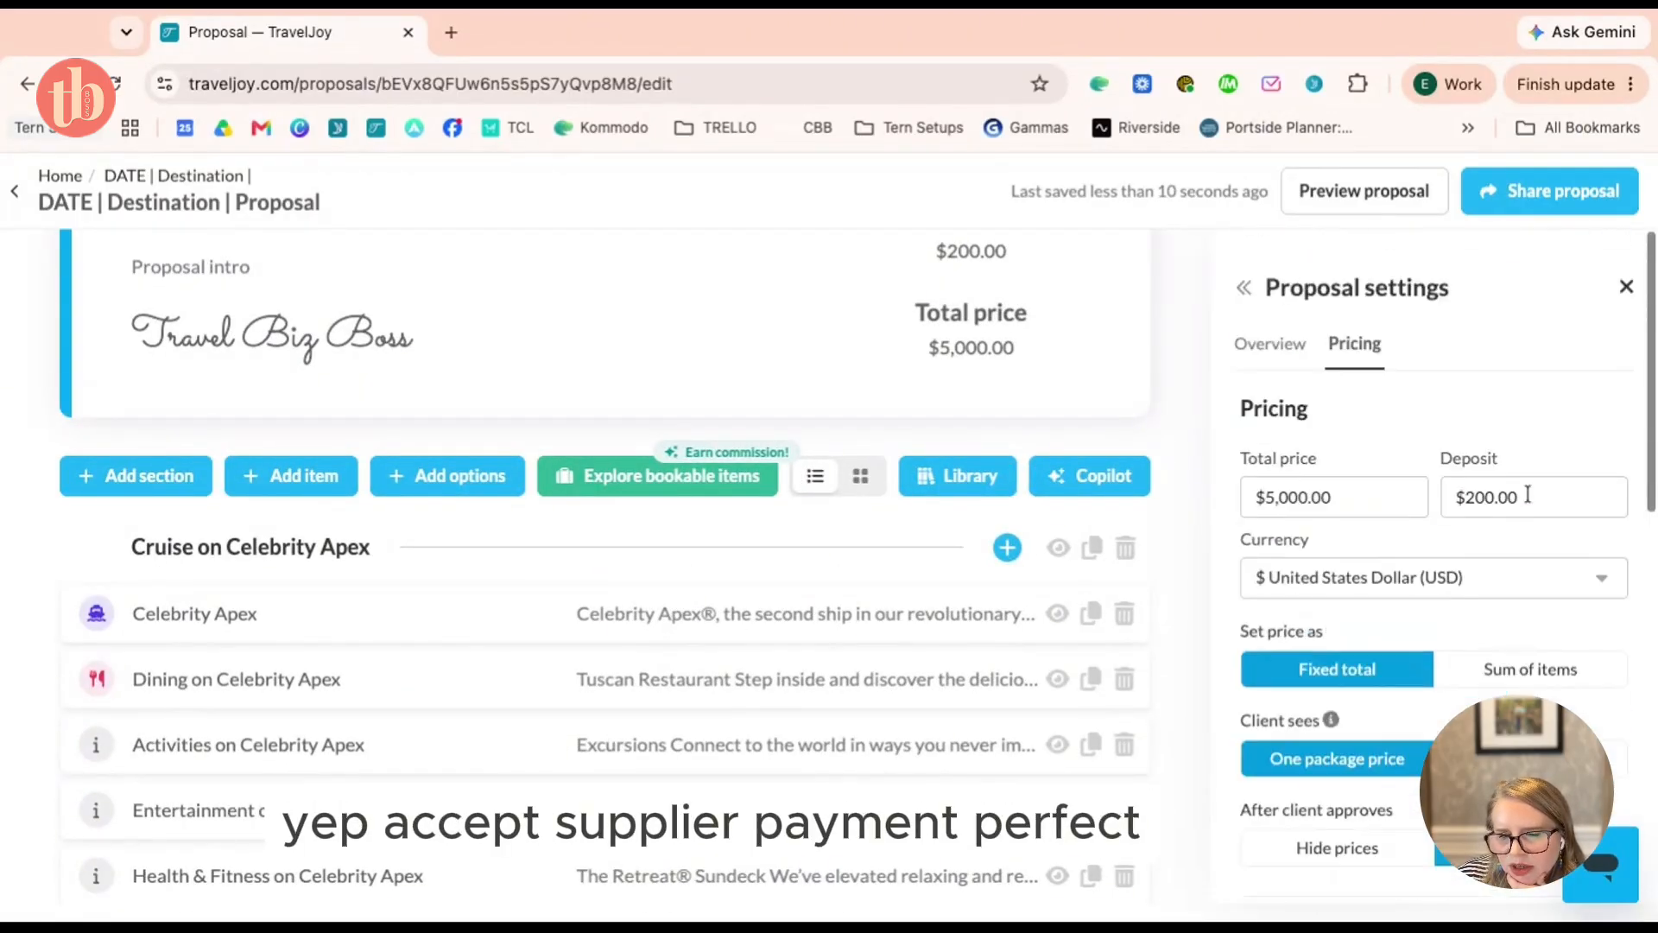
left_click(1574, 205)
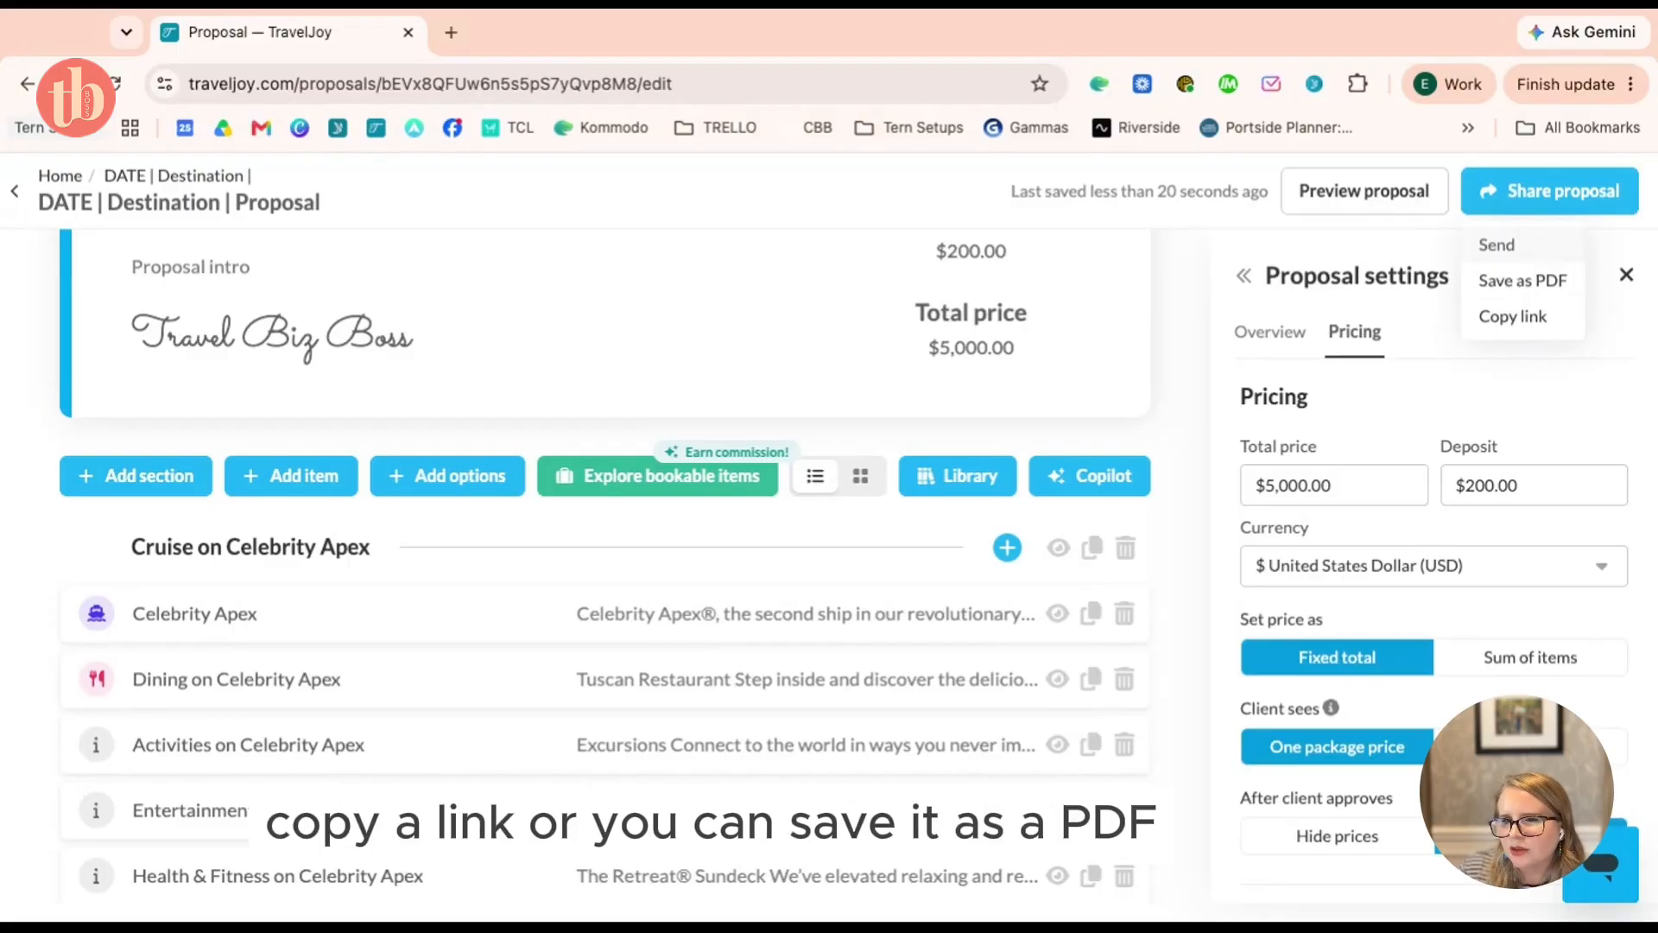
Start the Send proposal email and filter its email templates by 'propos'
left_click(1496, 244)
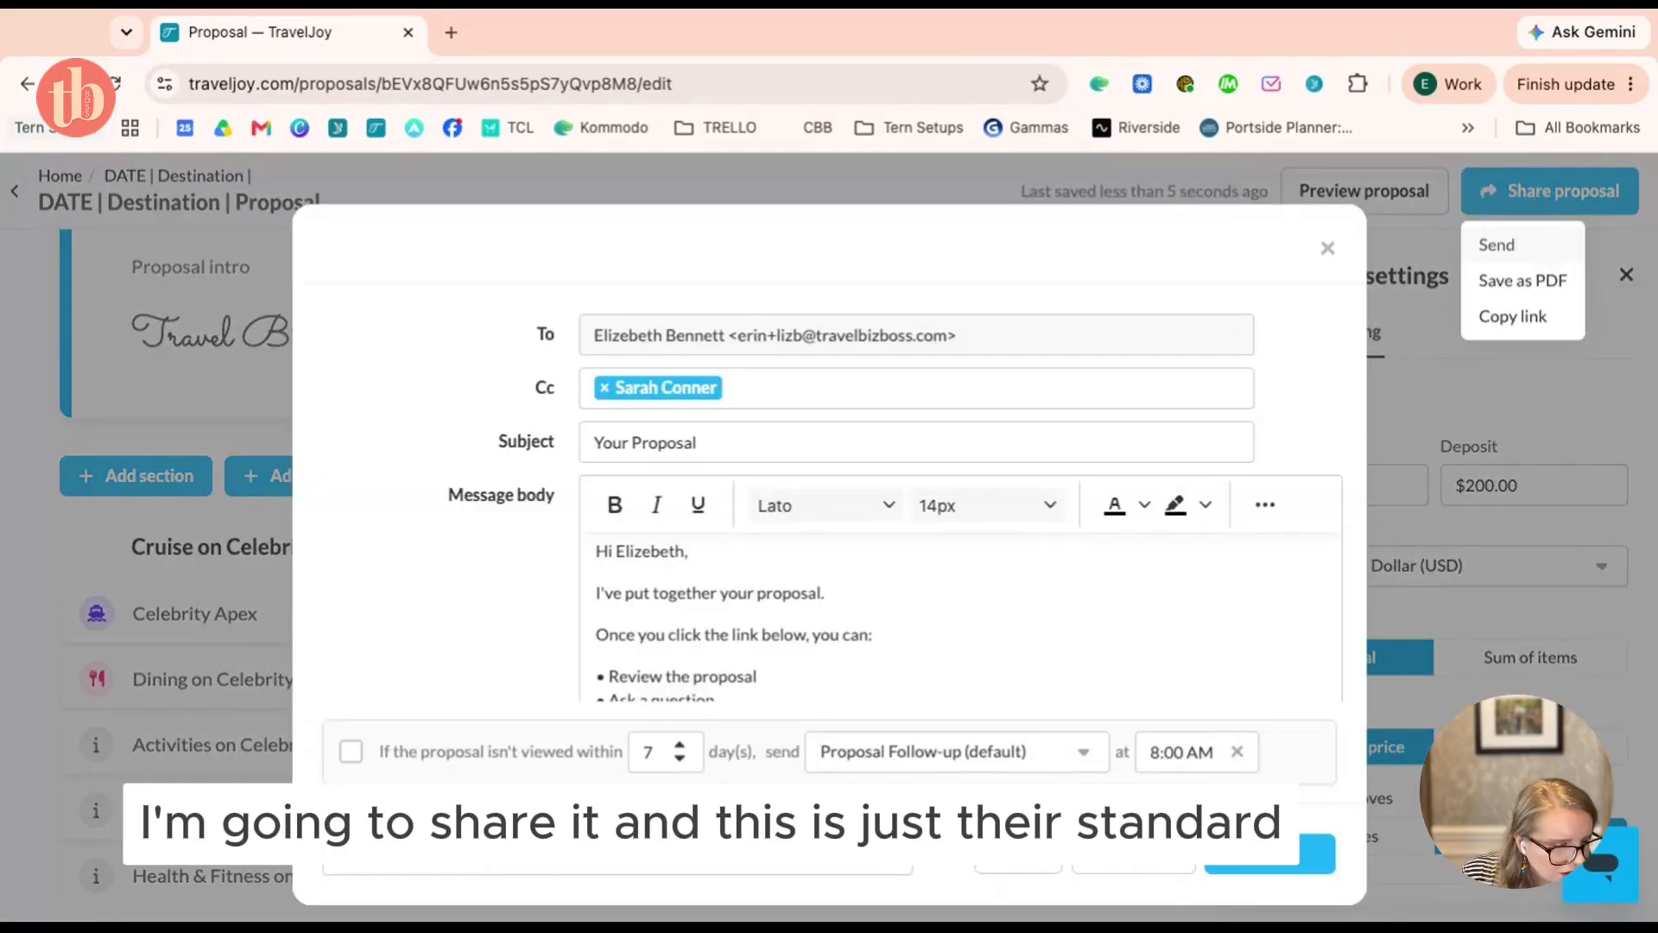
scroll(862, 587, "down", 2)
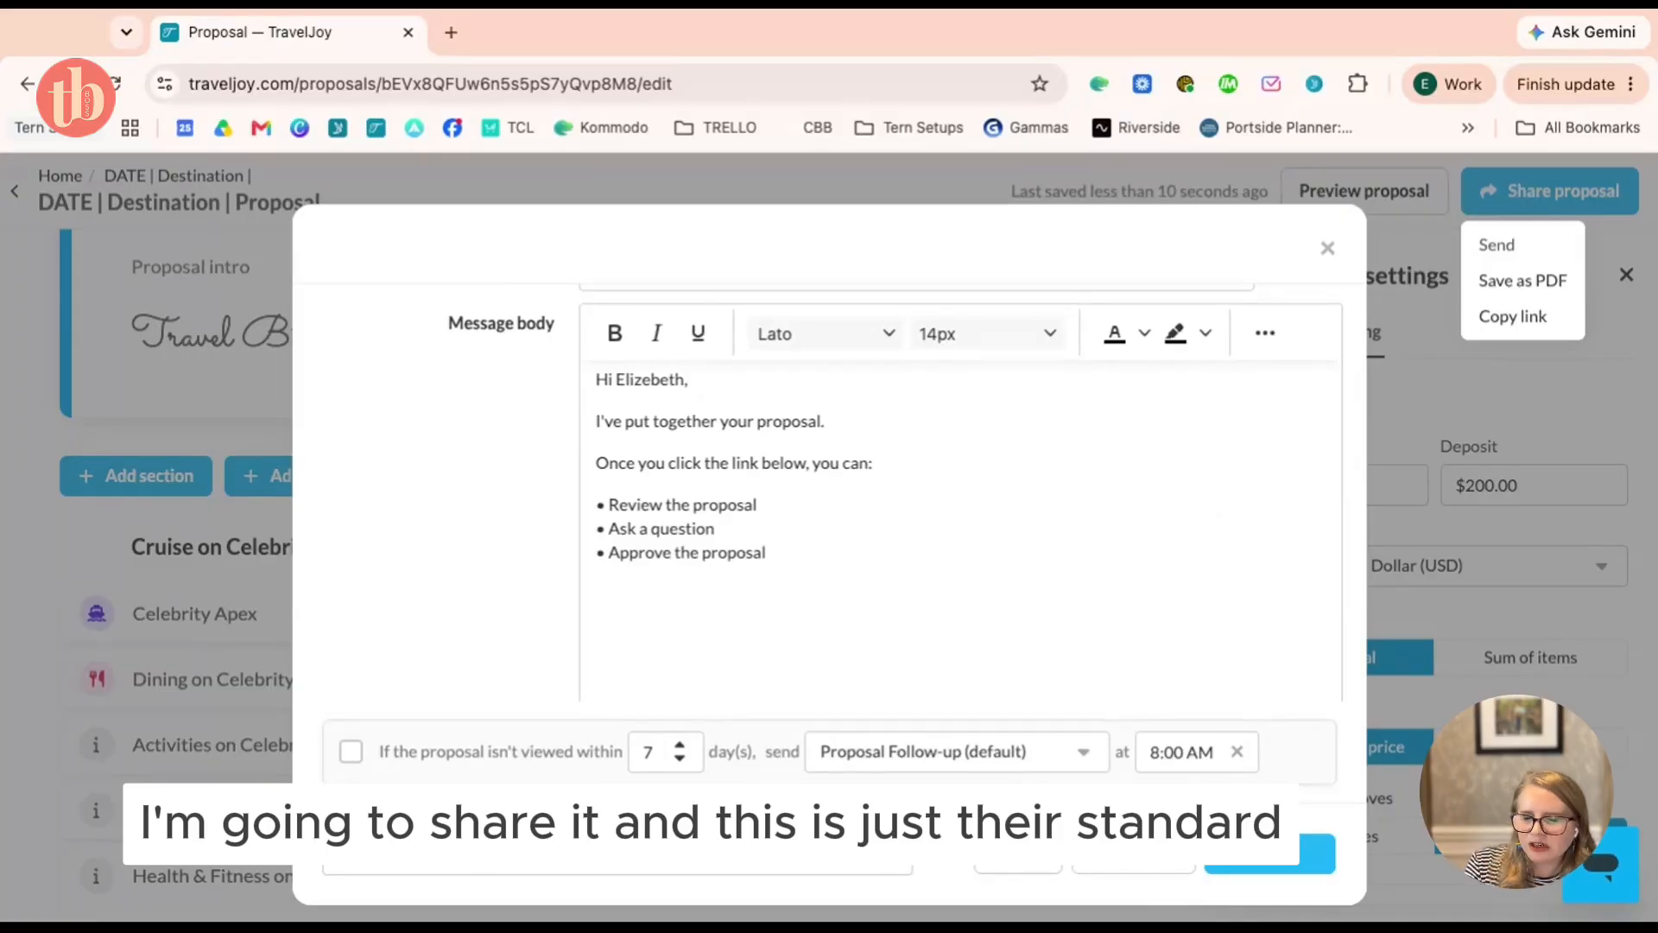
scroll(862, 587, "up", 2)
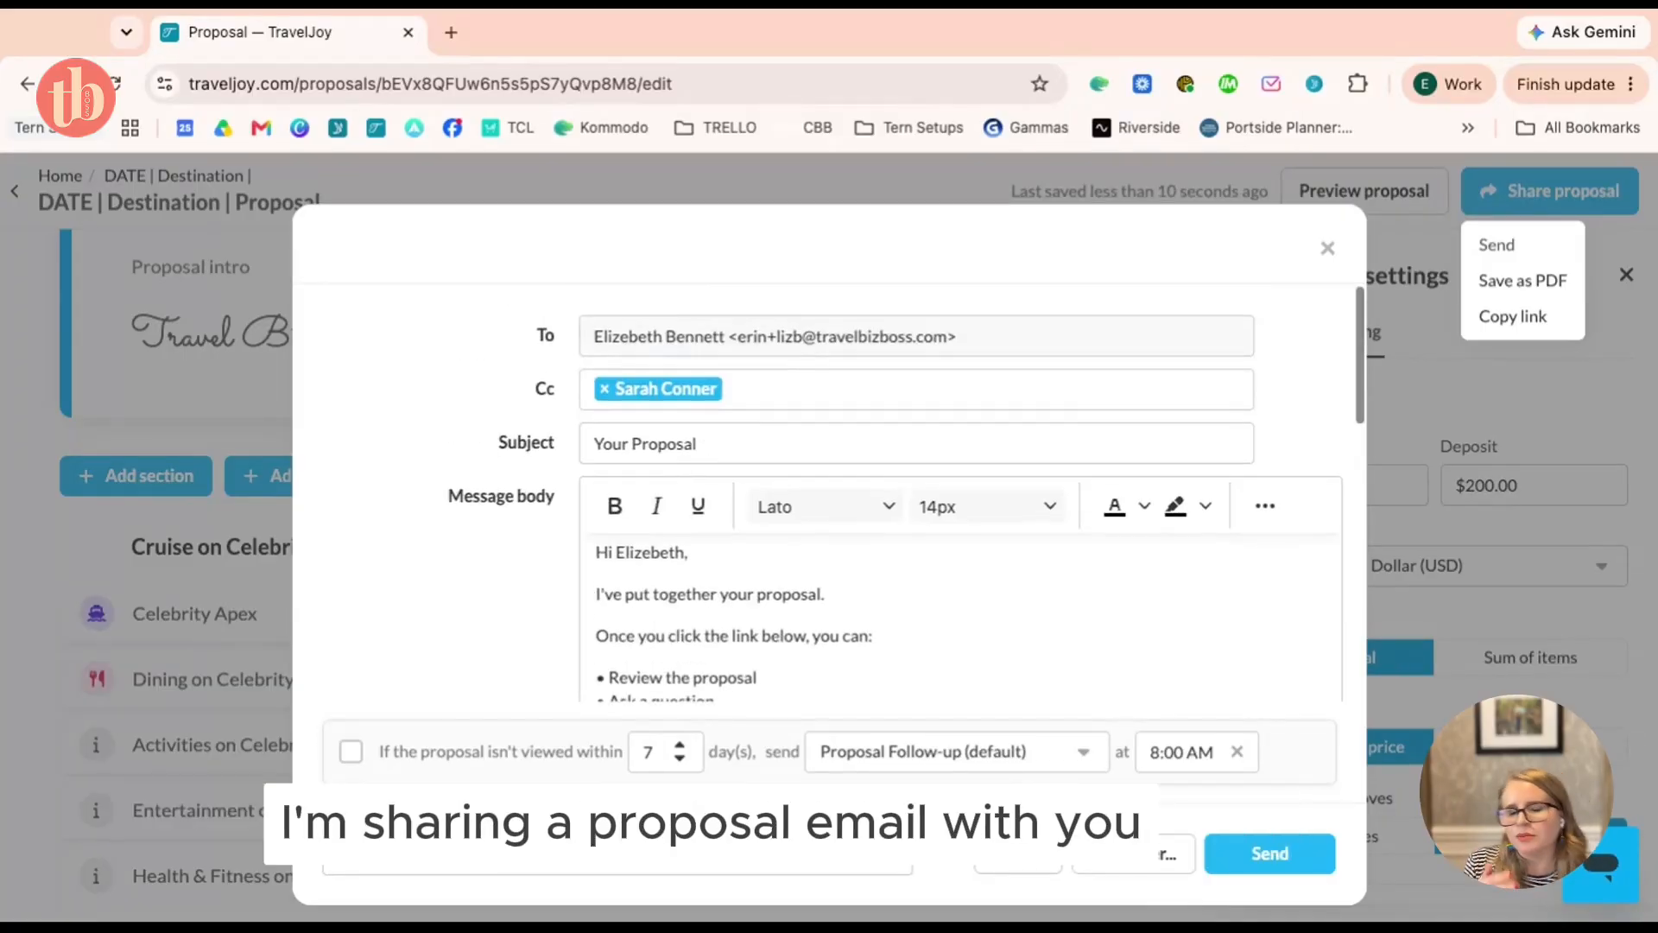
left_click(518, 874)
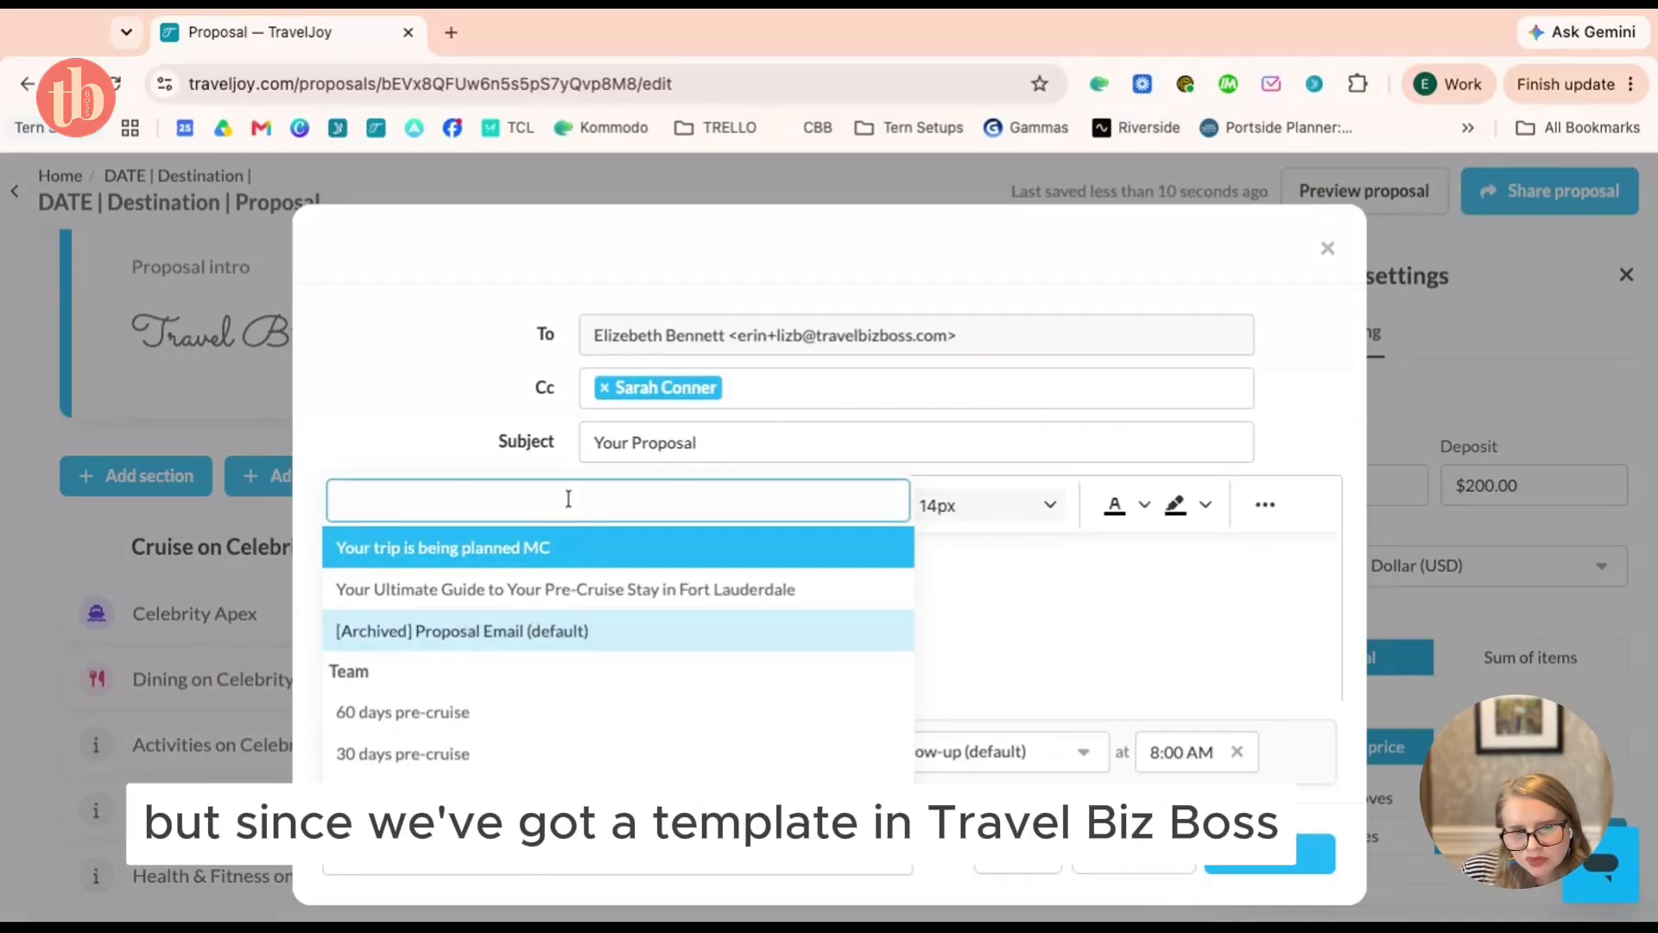
type("proposal")
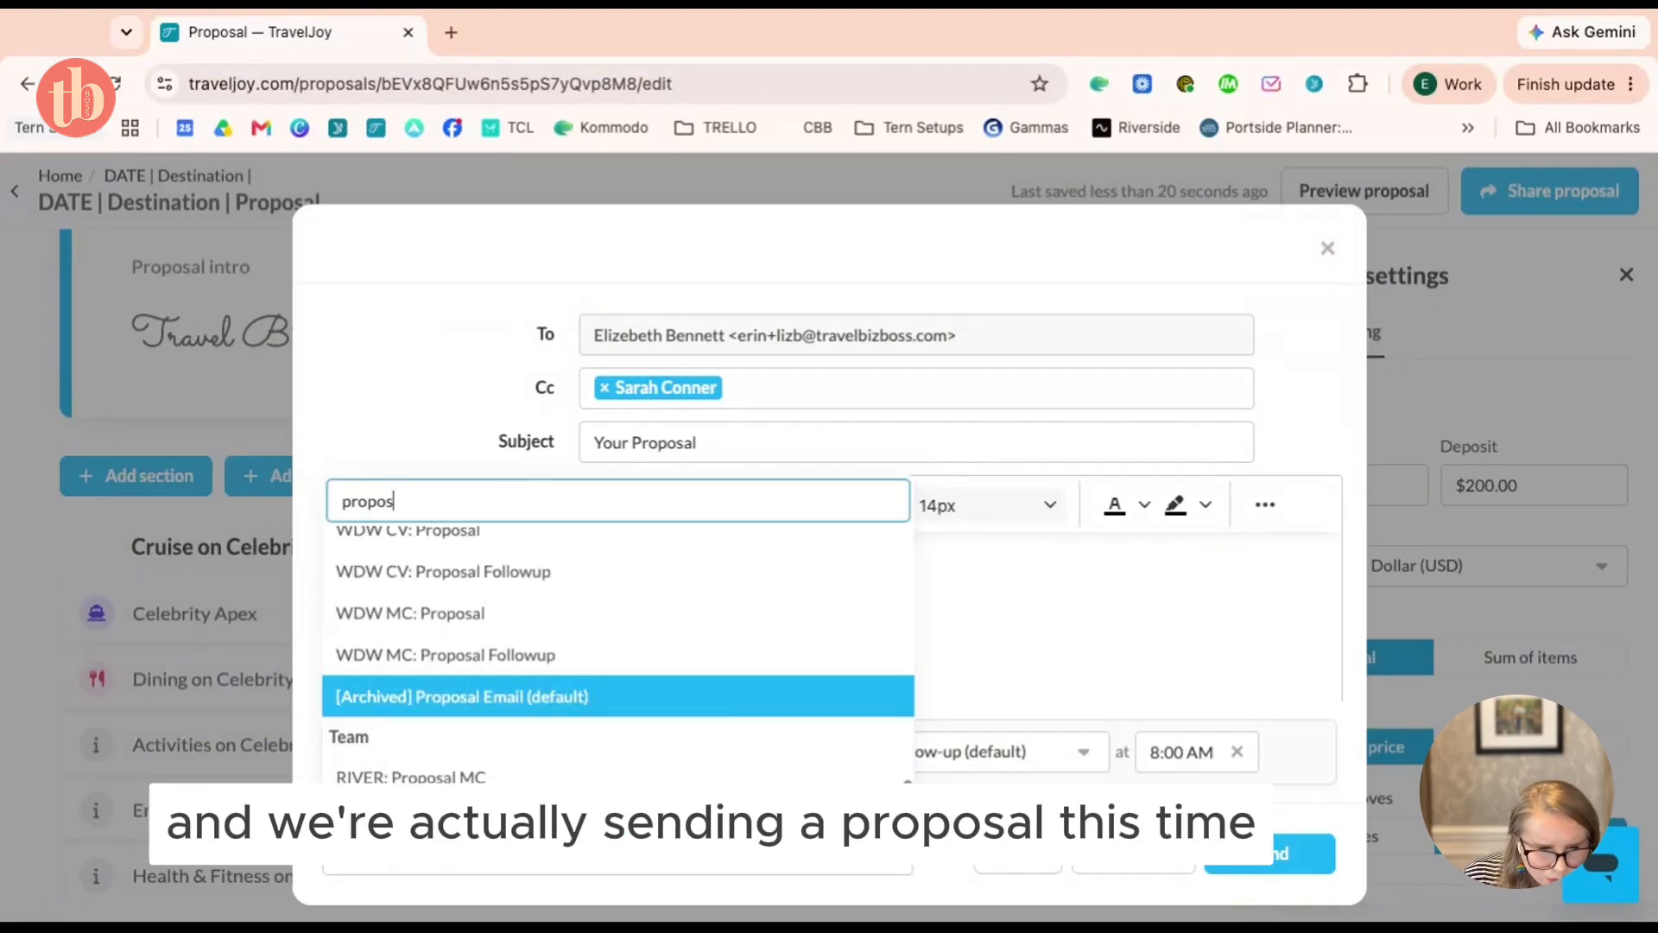
scroll(548, 630, "up", 5)
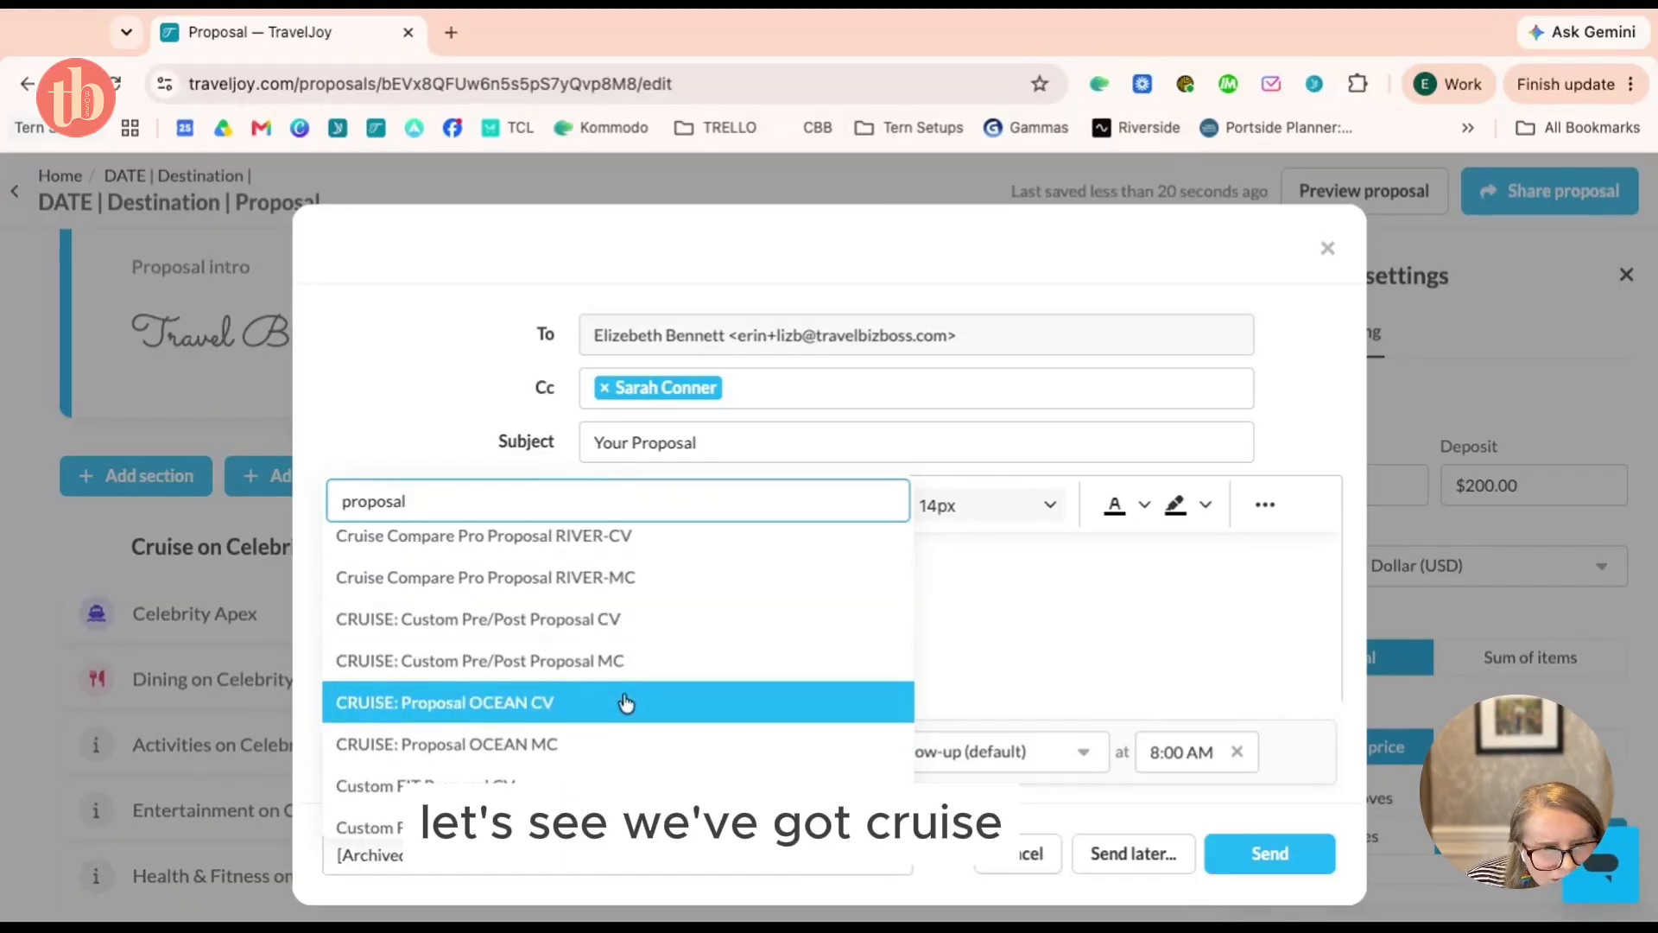
scroll(527, 692, "down", 1)
Apply the 'CRUISE: Proposal OCEAN CV' template, review the message, and send it to the travelers
left_click(521, 681)
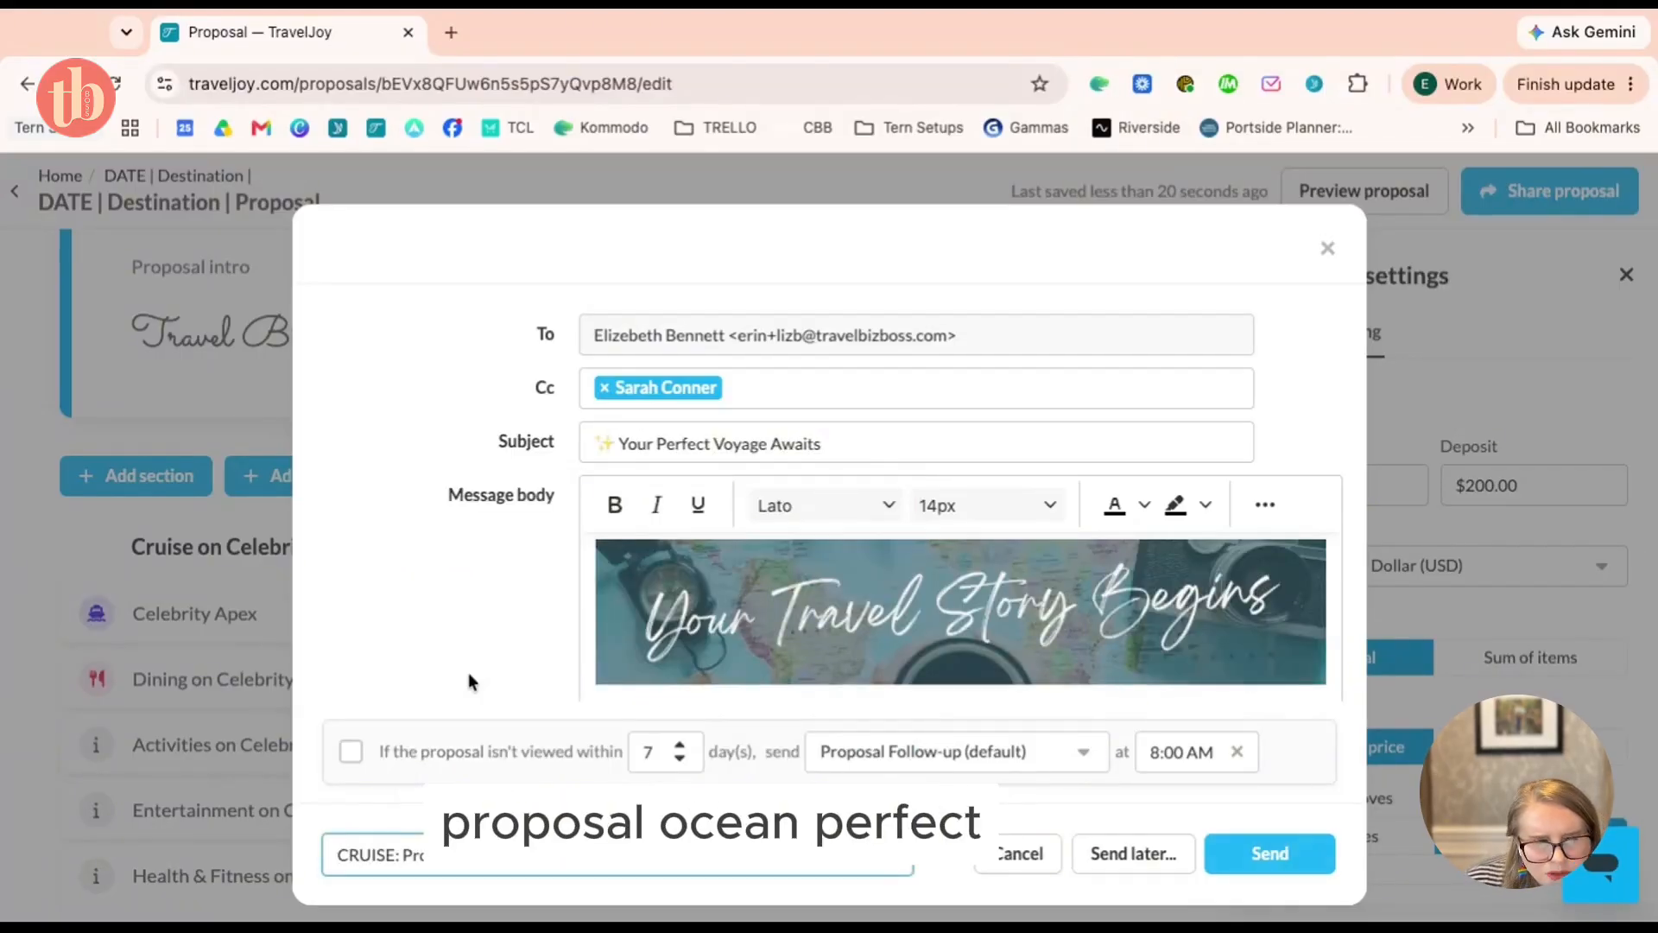
scroll(784, 611, "down", 5)
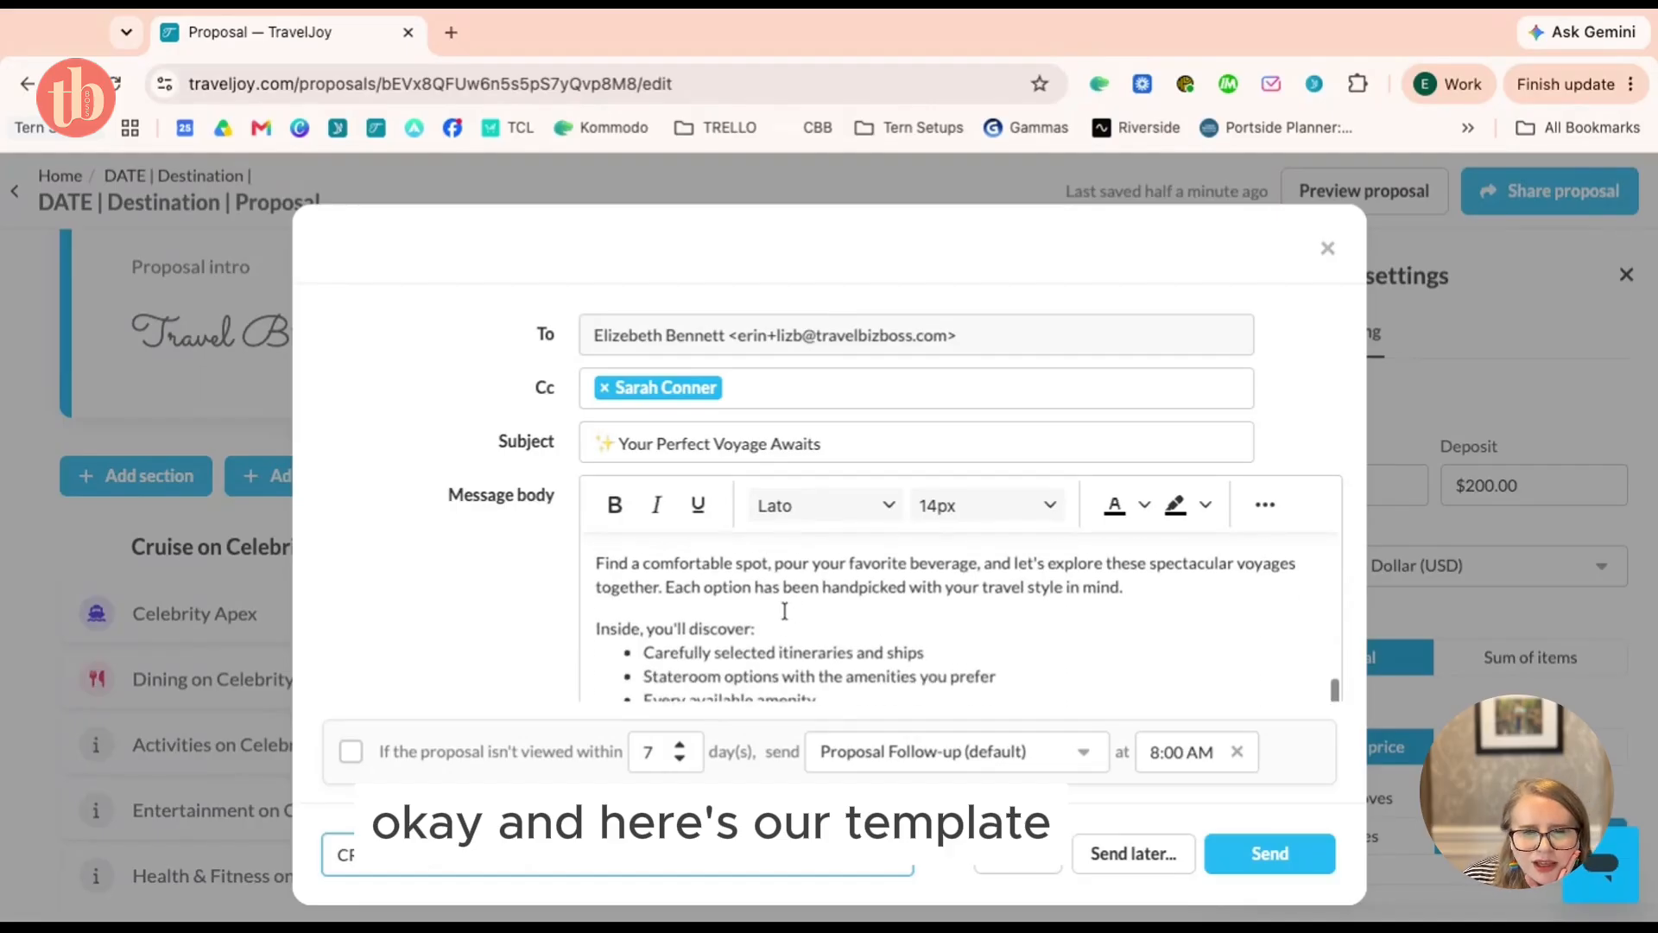
scroll(785, 610, "down", 5)
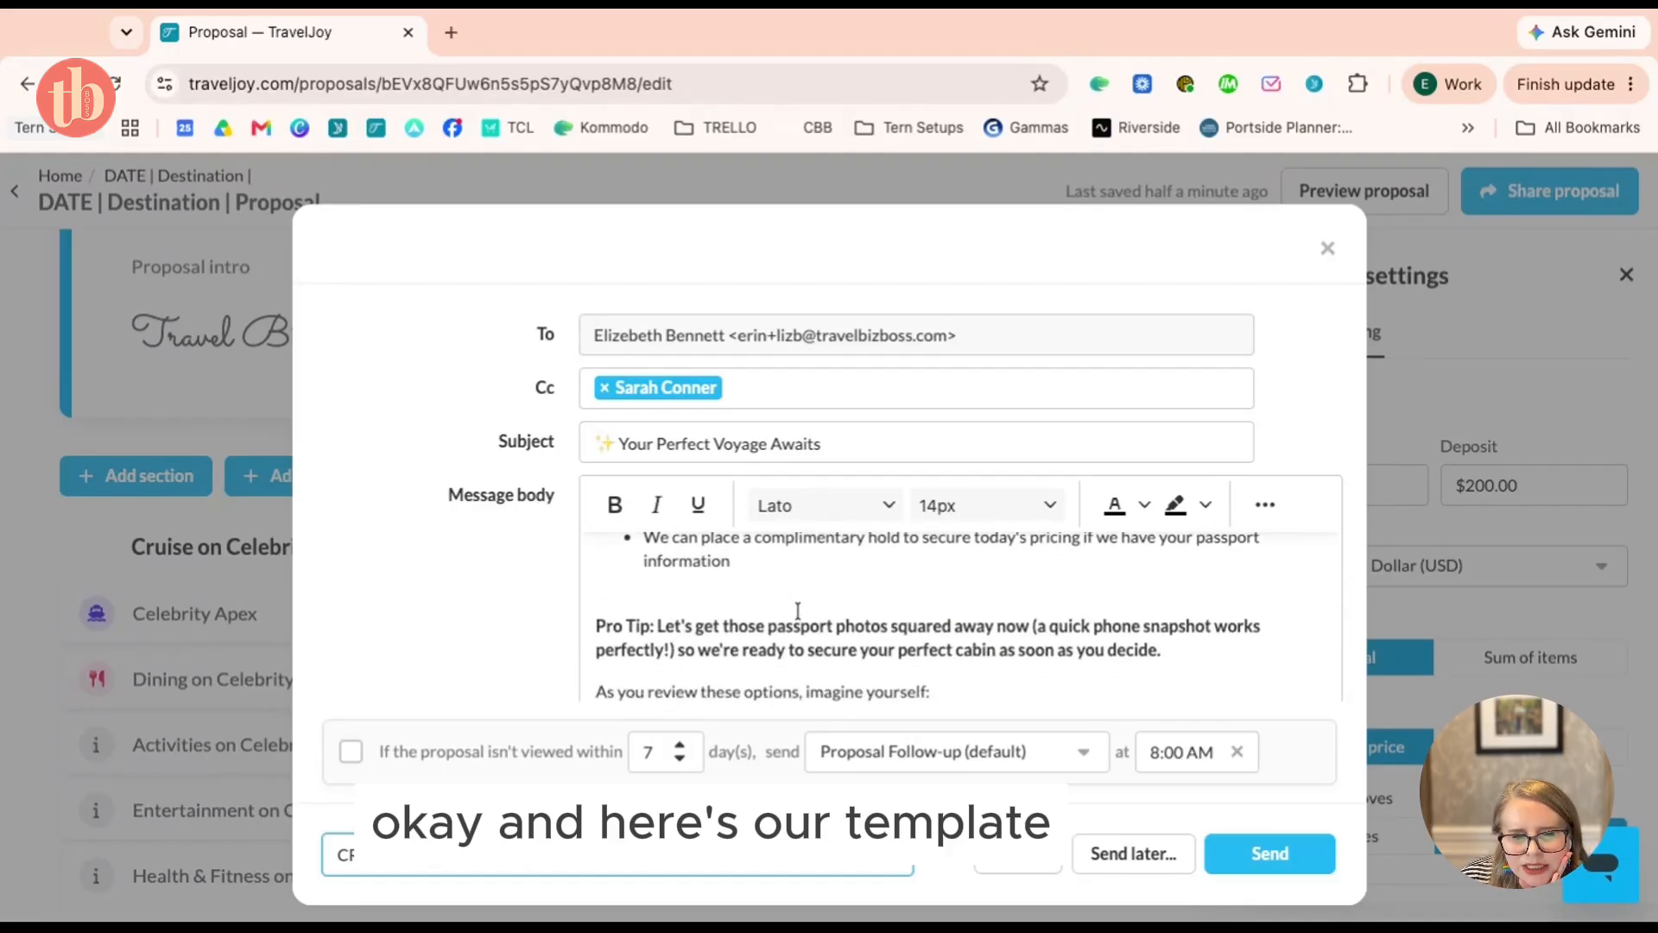
scroll(797, 611, "down", 2)
scroll(785, 656, "up", 10)
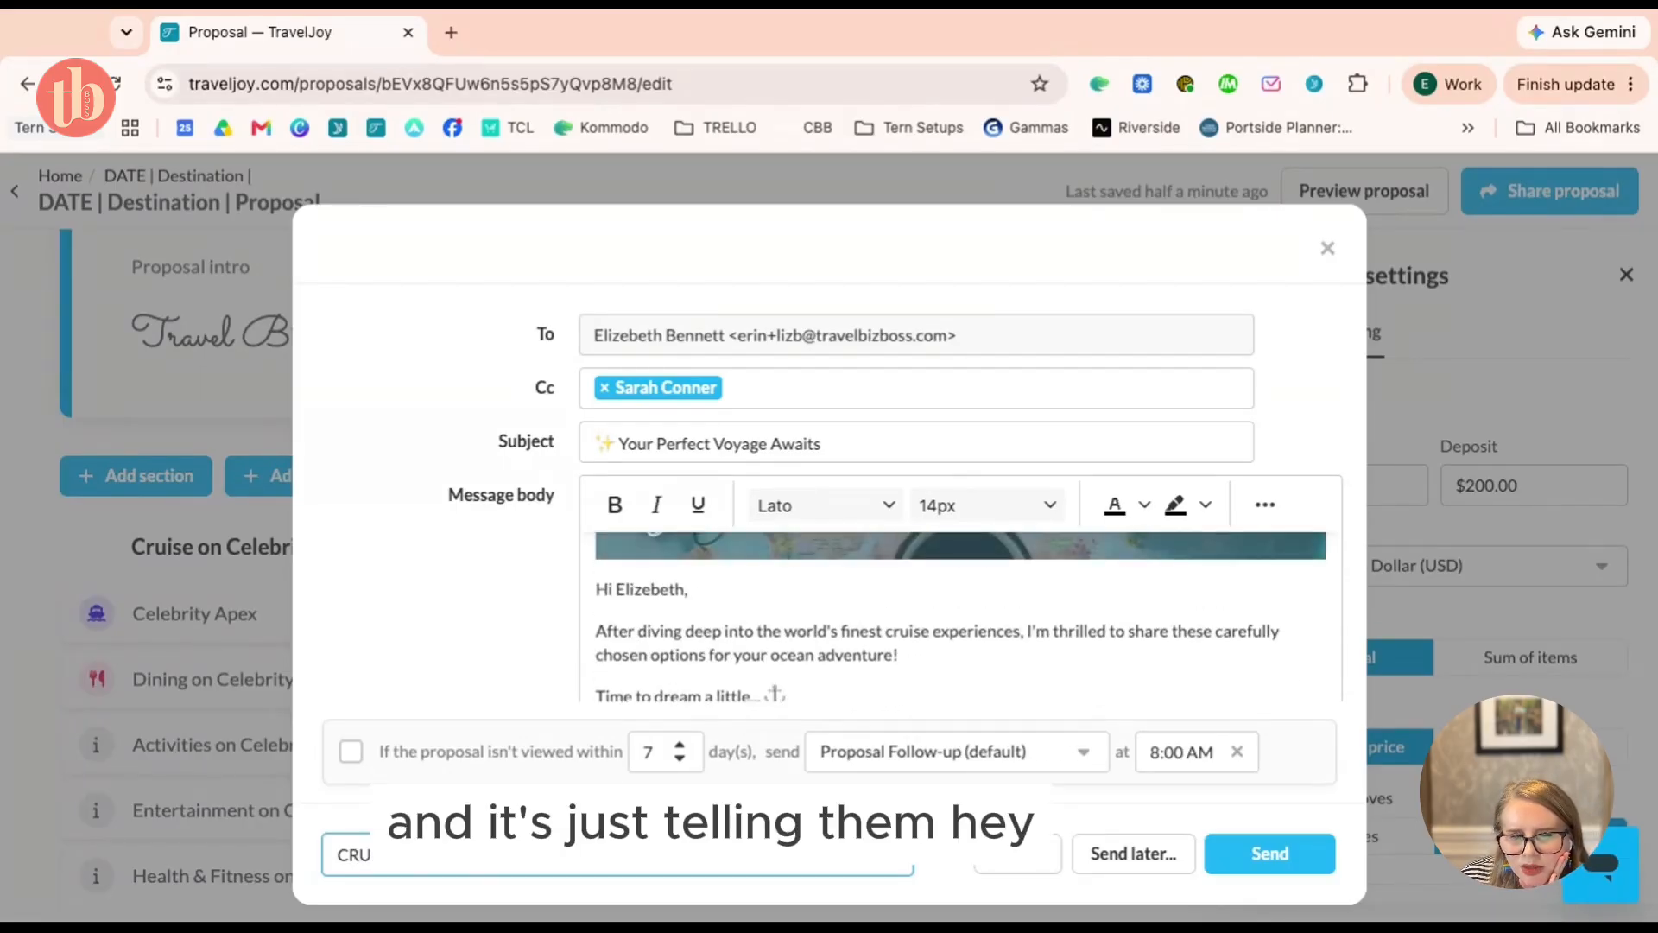
scroll(774, 657, "down", 8)
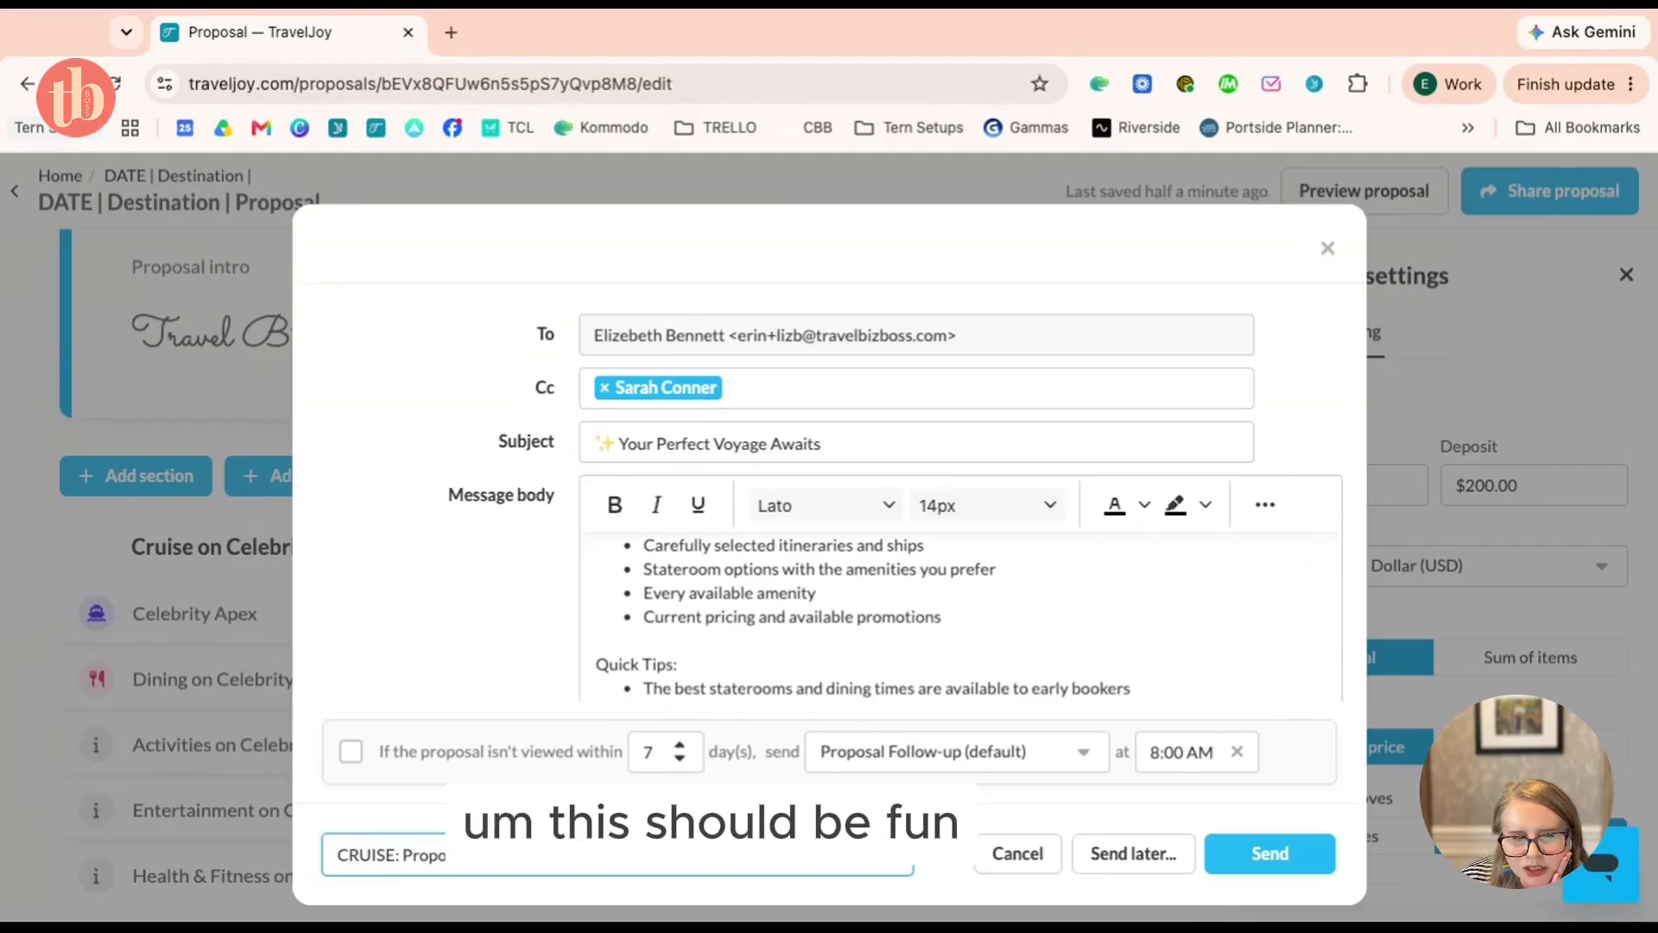
scroll(959, 616, "down", 3)
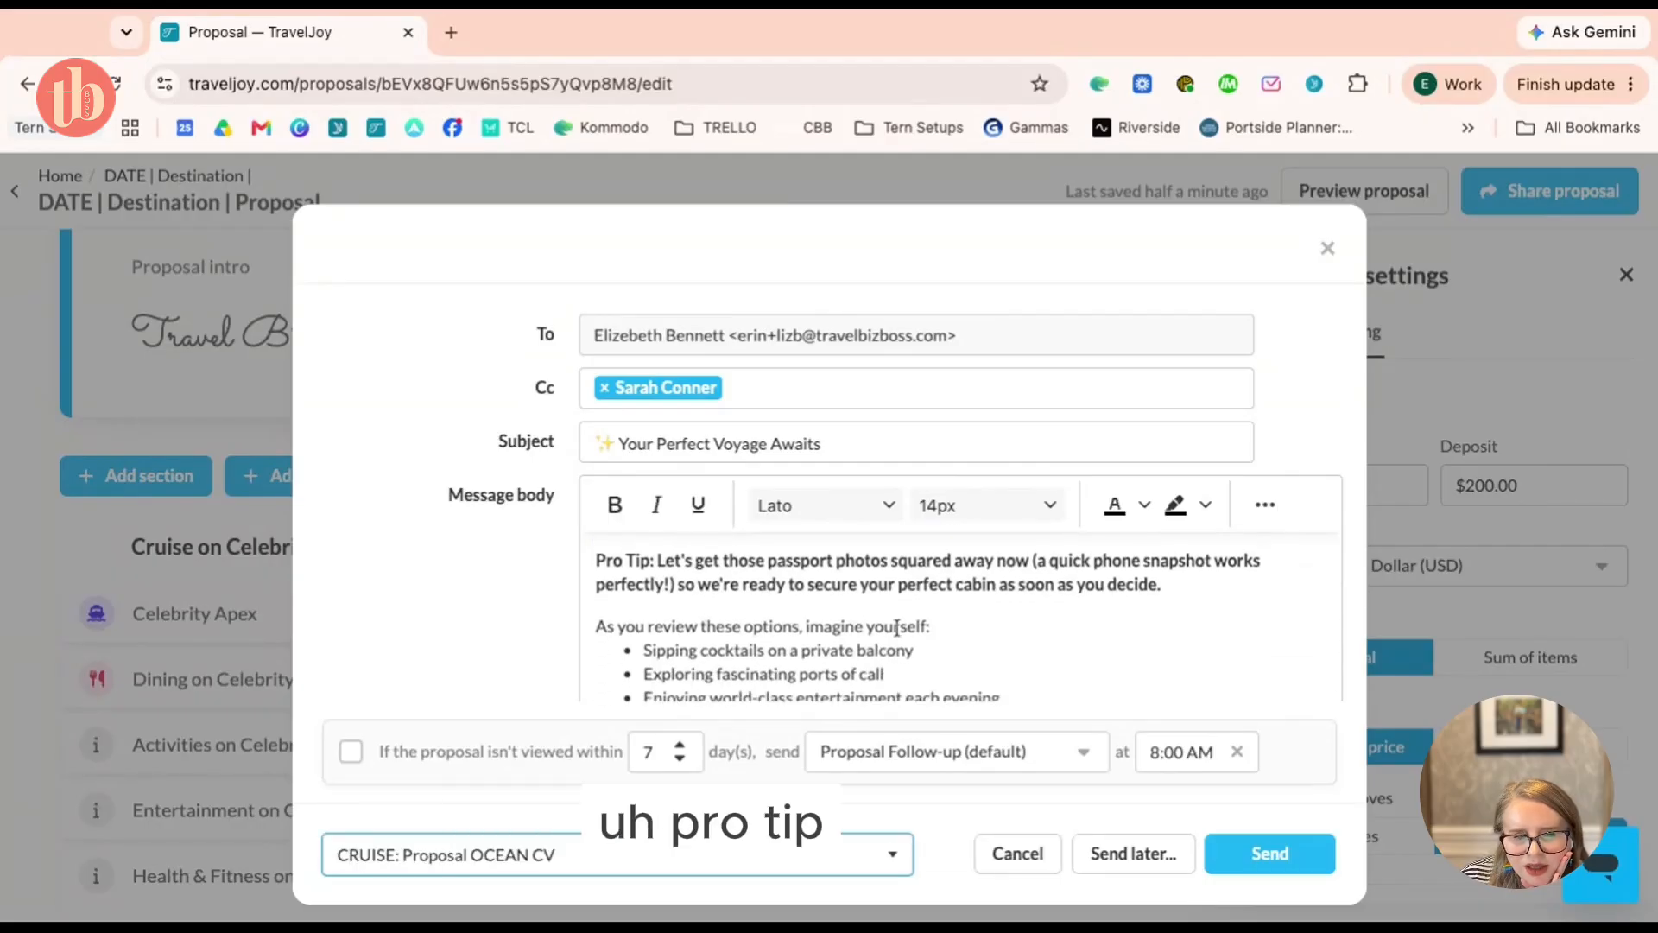
scroll(928, 620, "down", 8)
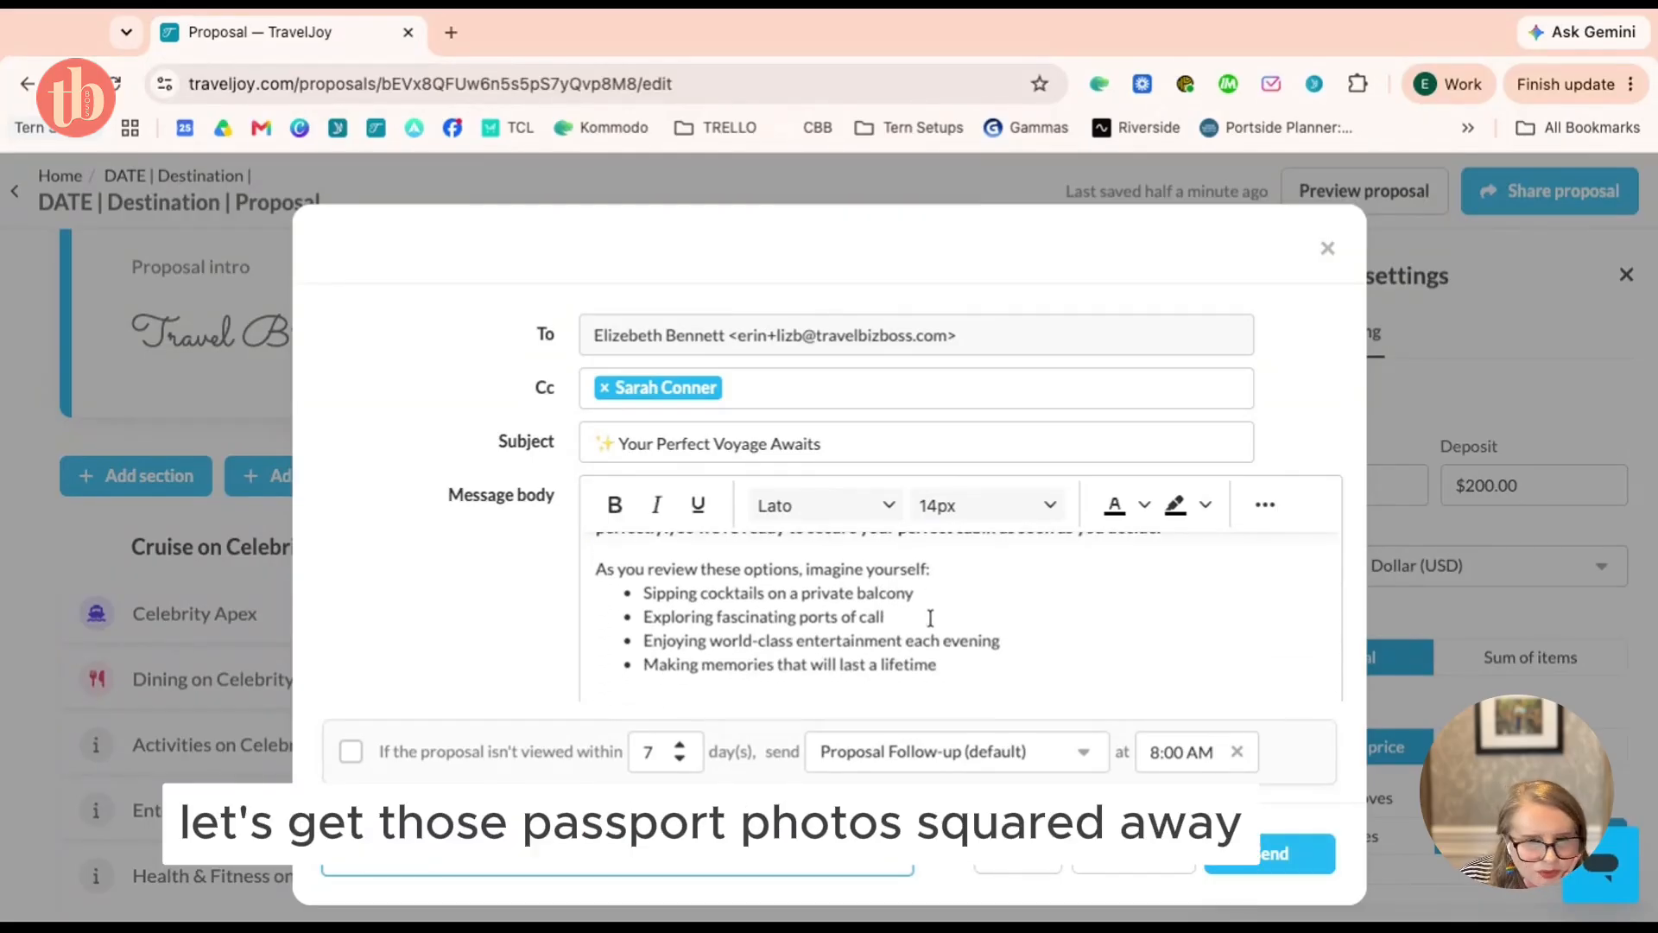
scroll(930, 618, "down", 1)
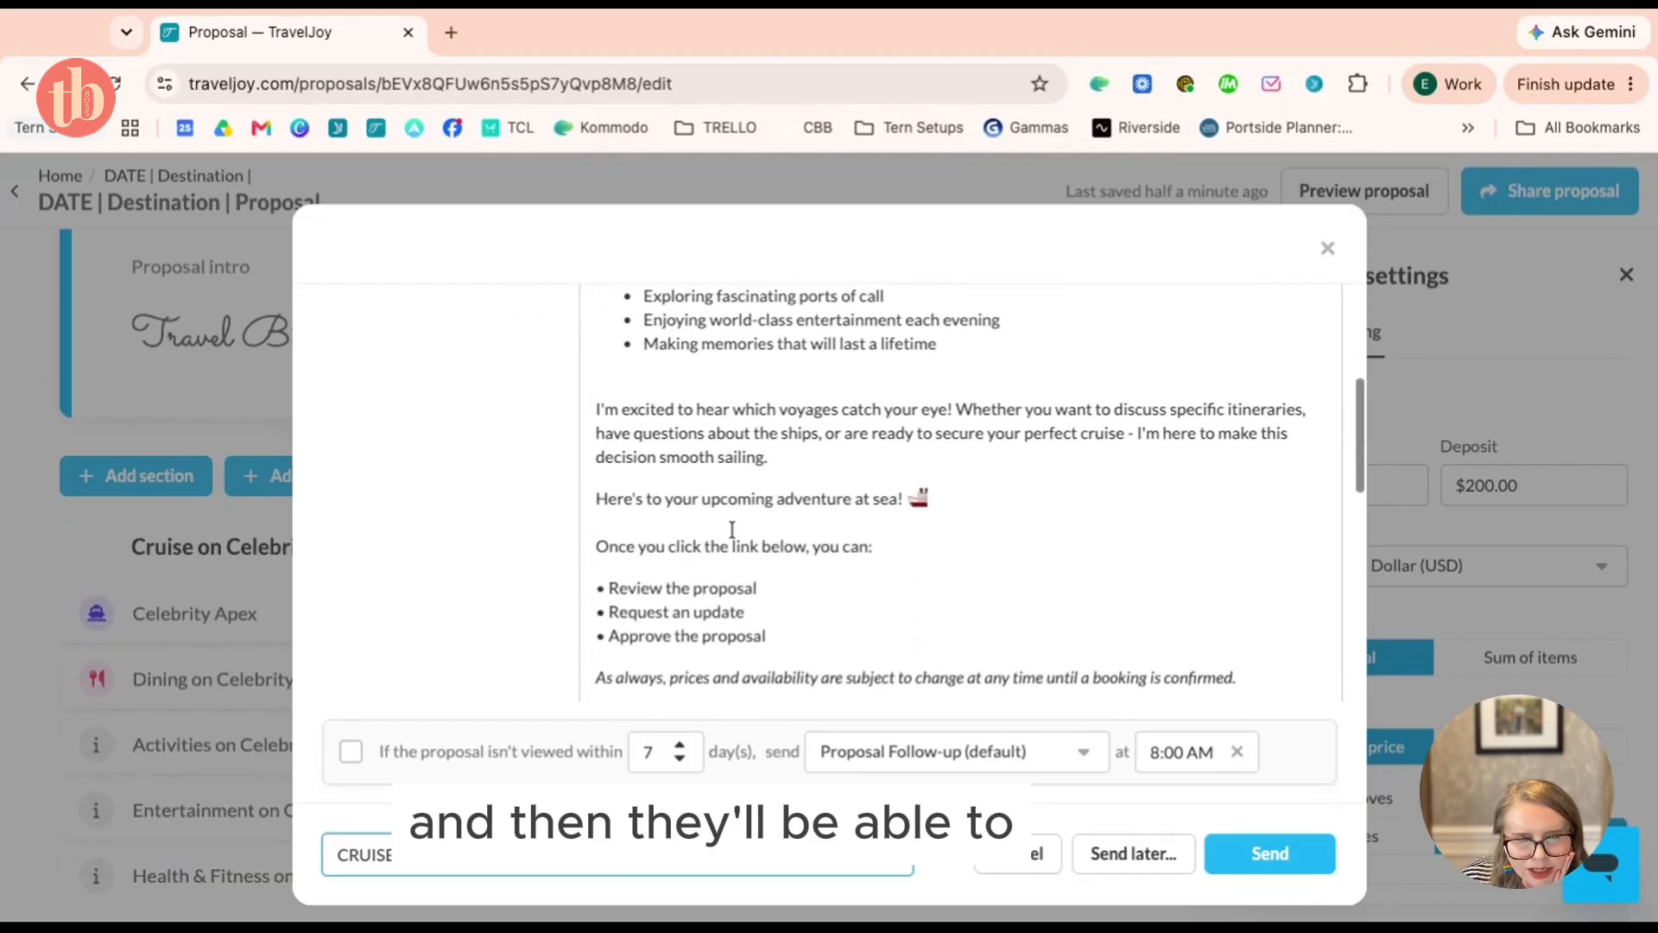
scroll(687, 525, "down", 1)
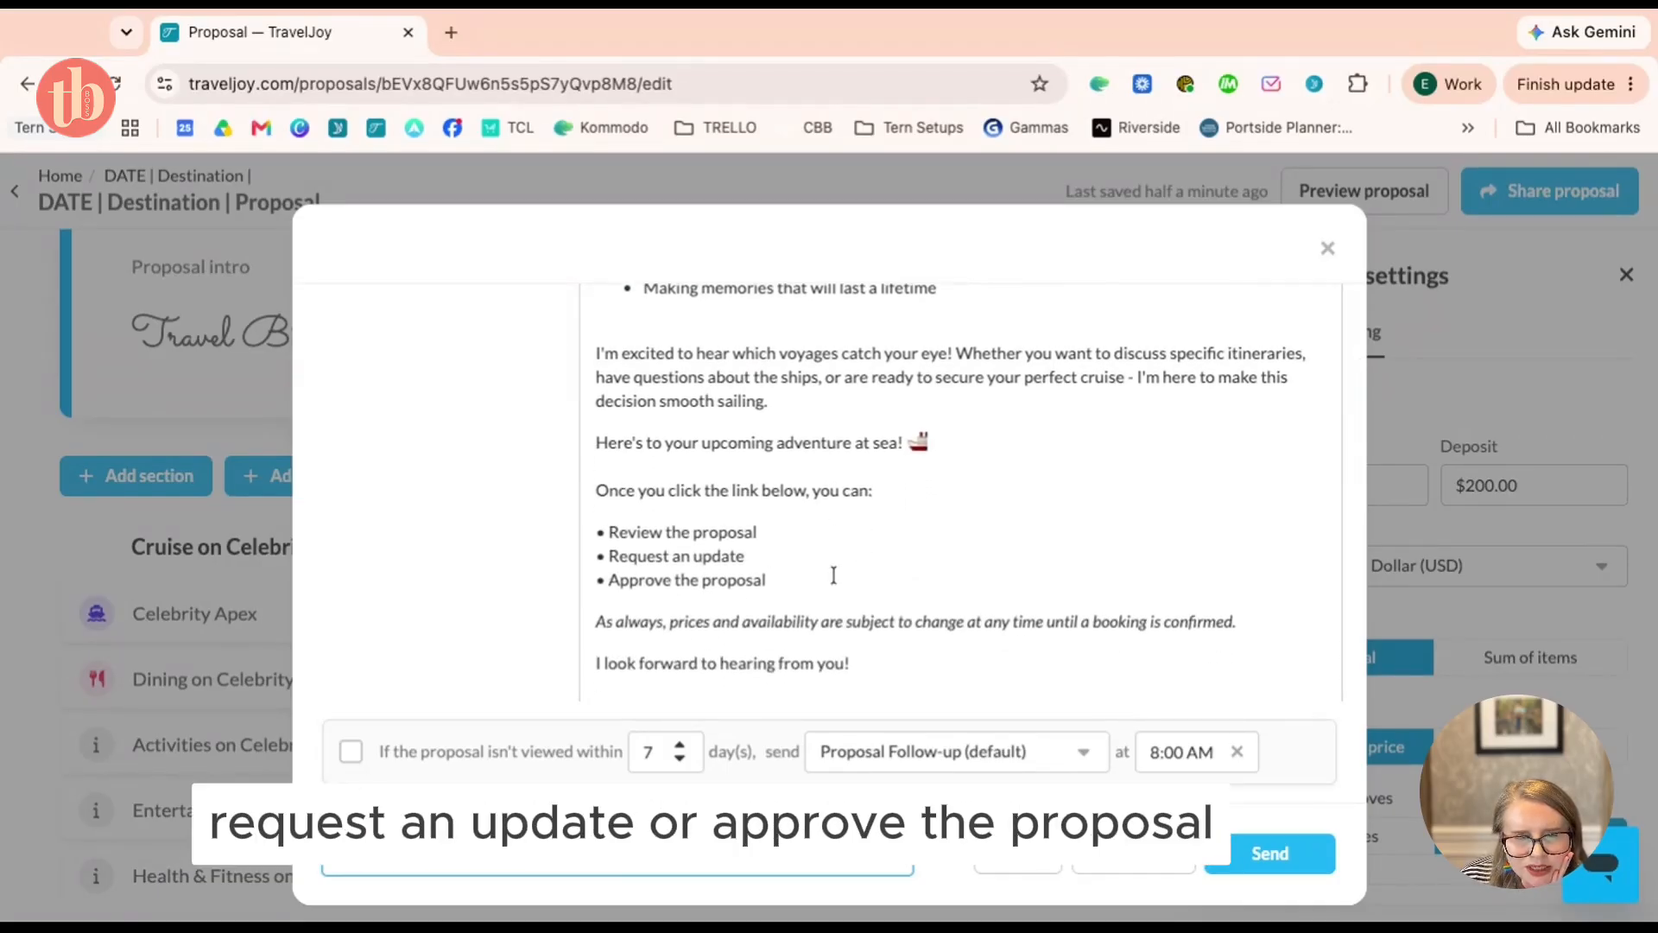
scroll(835, 574, "down", 2)
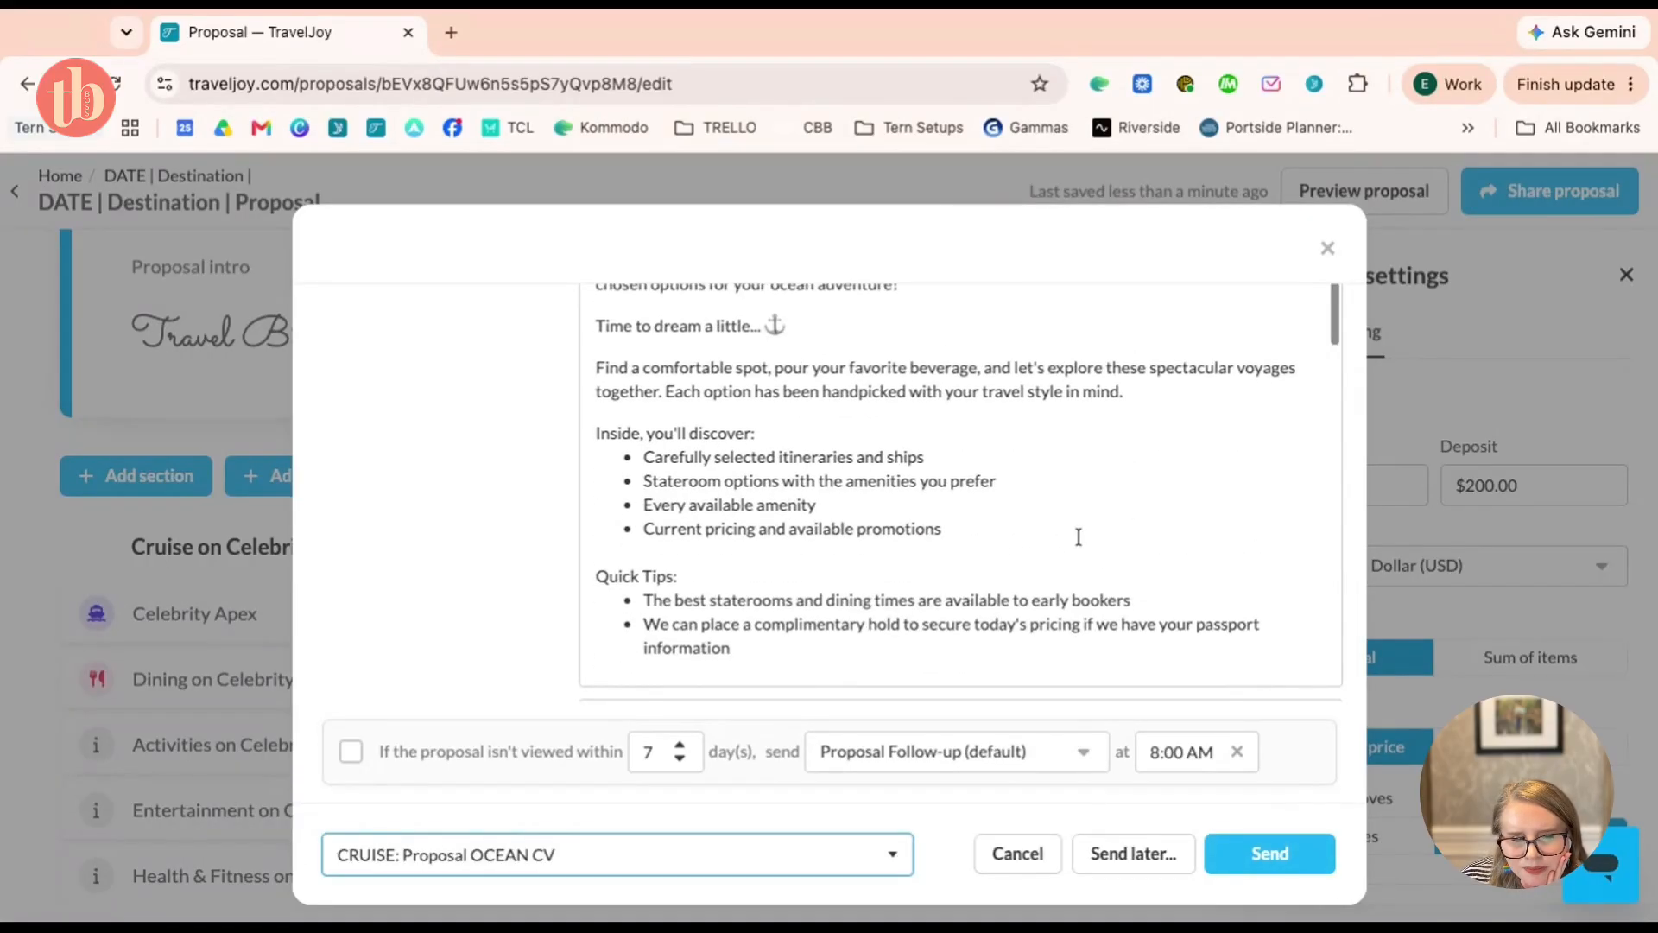
left_click(1254, 853)
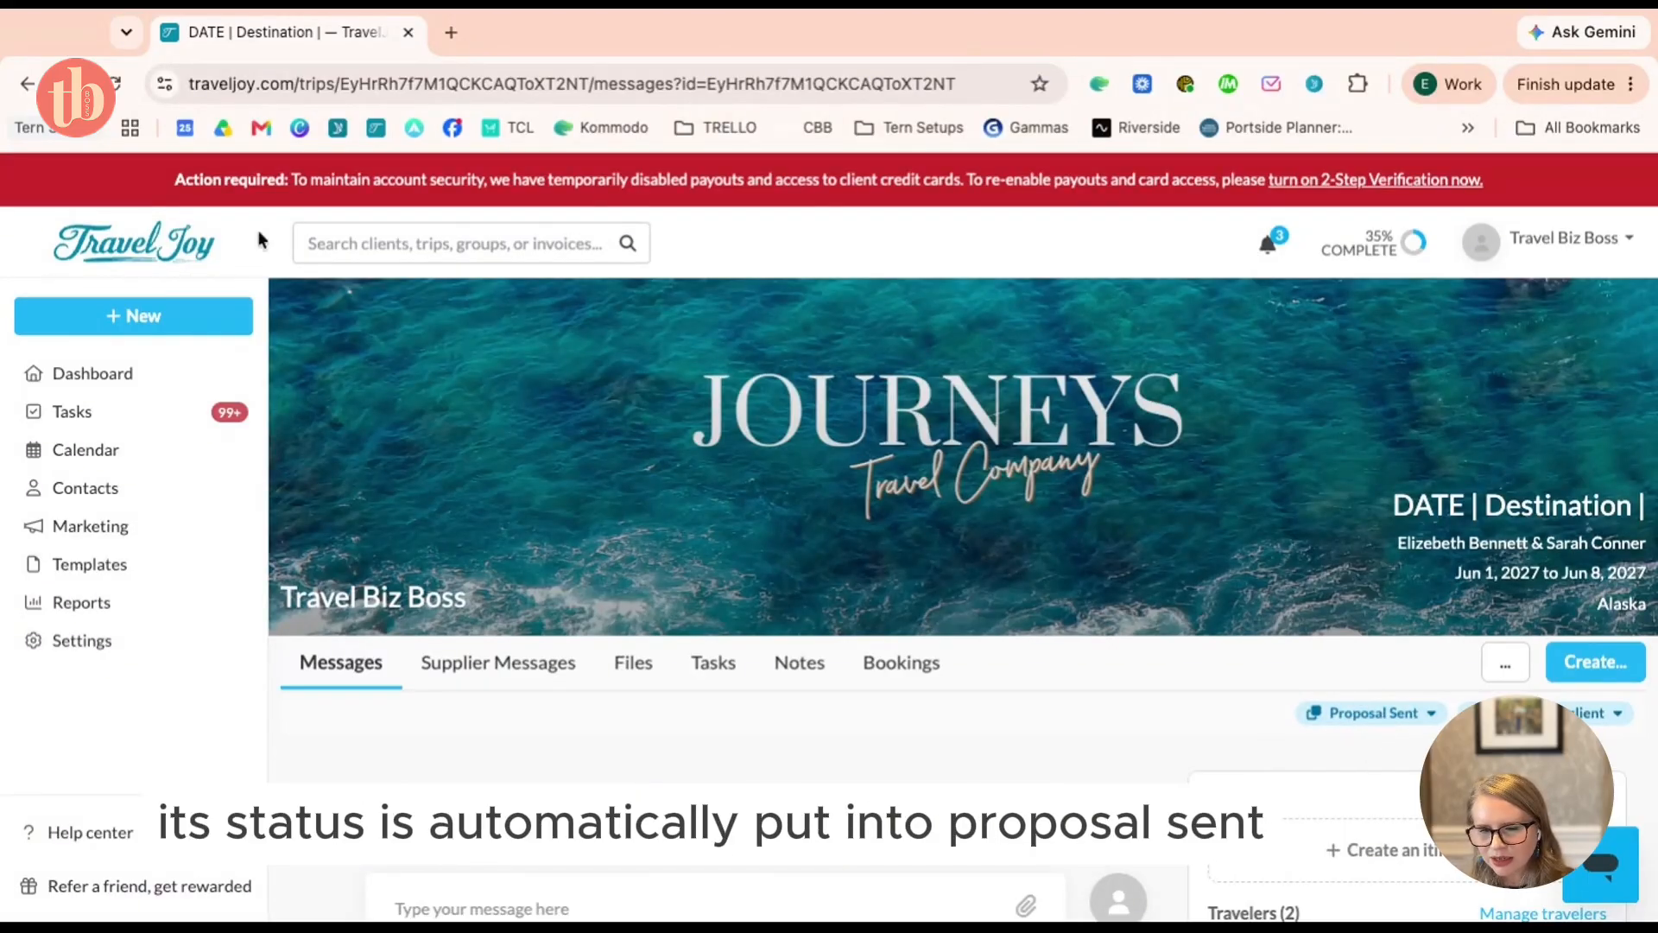
Filter the dashboard to the Proposal Sent stage and review its single trip
left_click(156, 373)
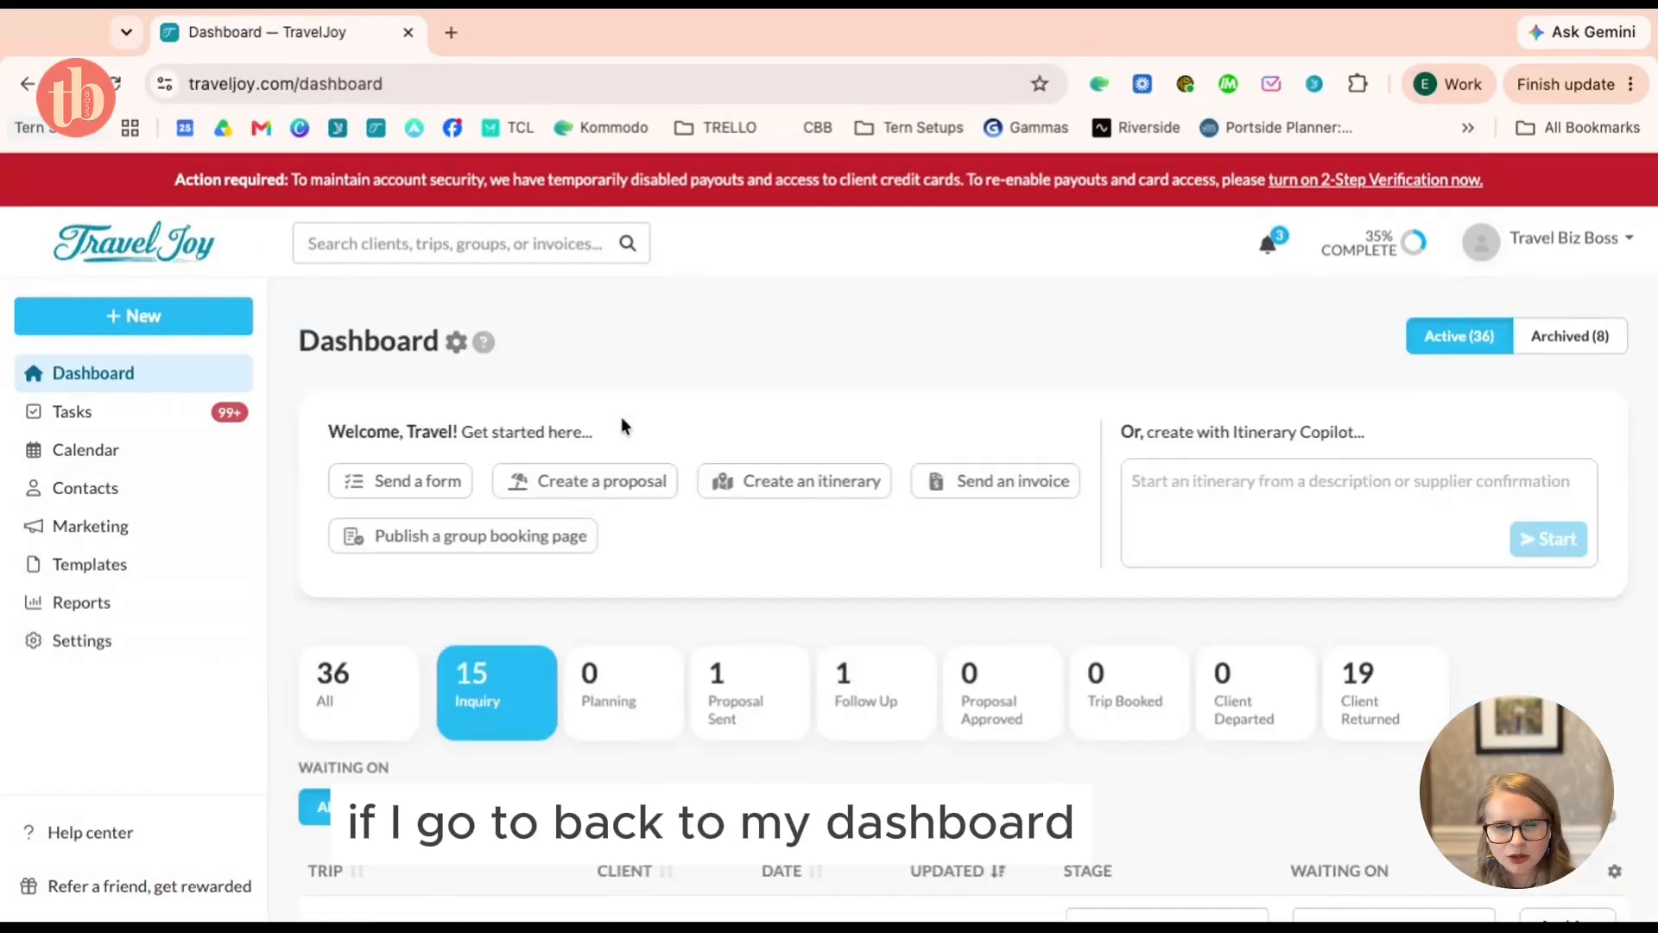
left_click(744, 708)
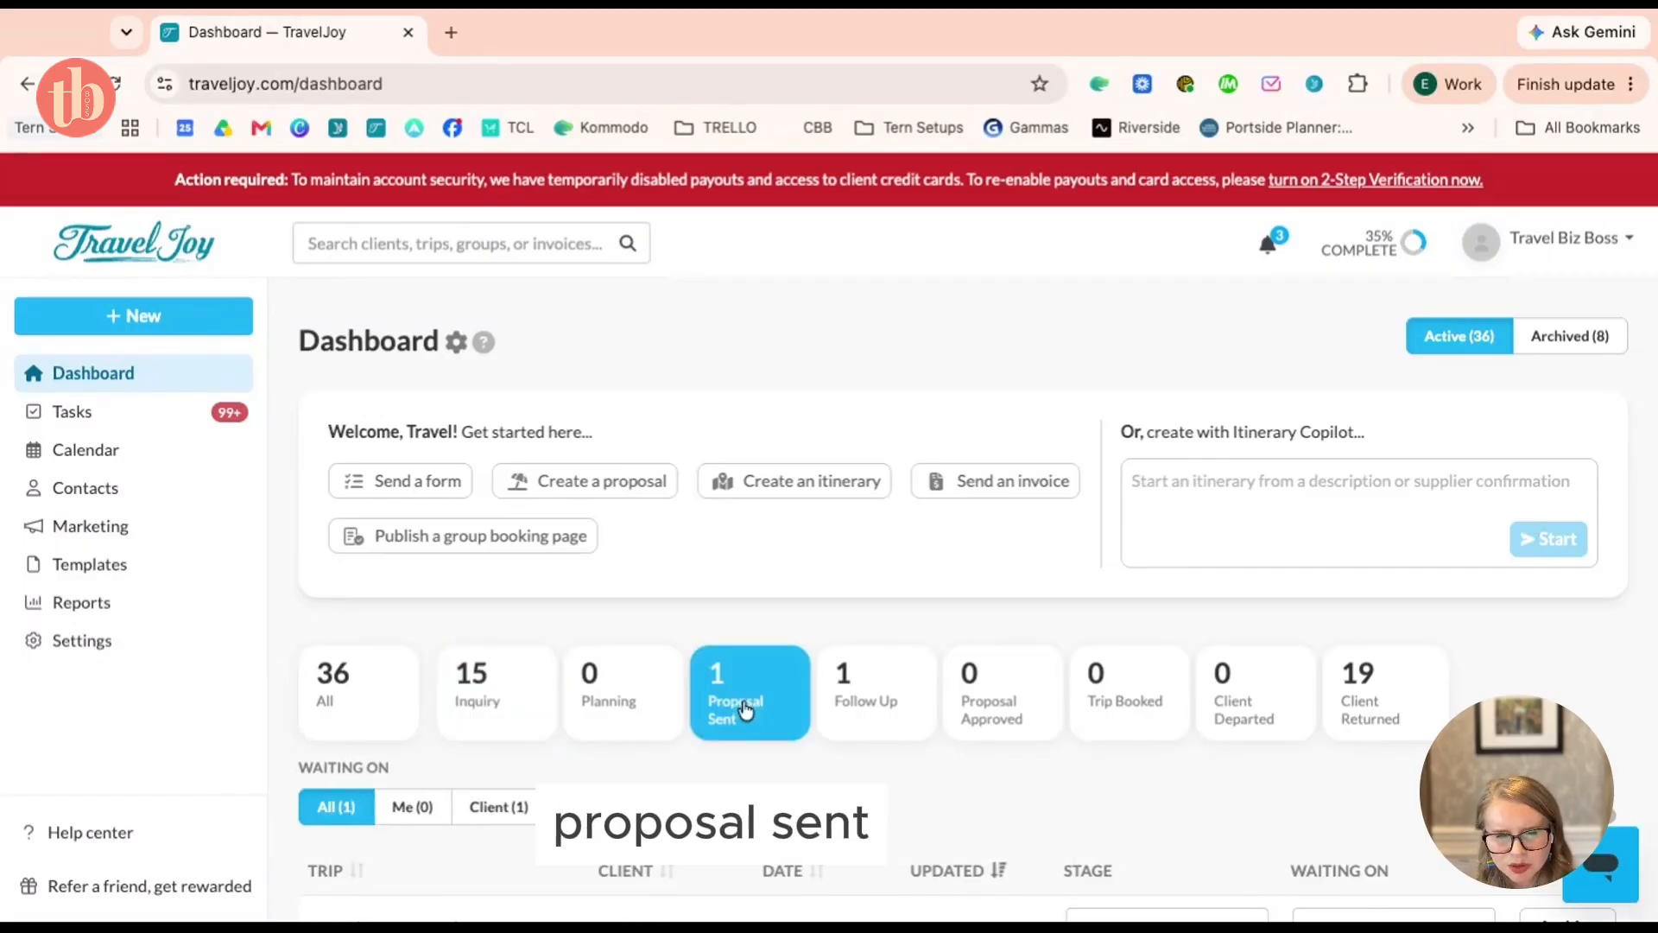
scroll(744, 703, "down", 3)
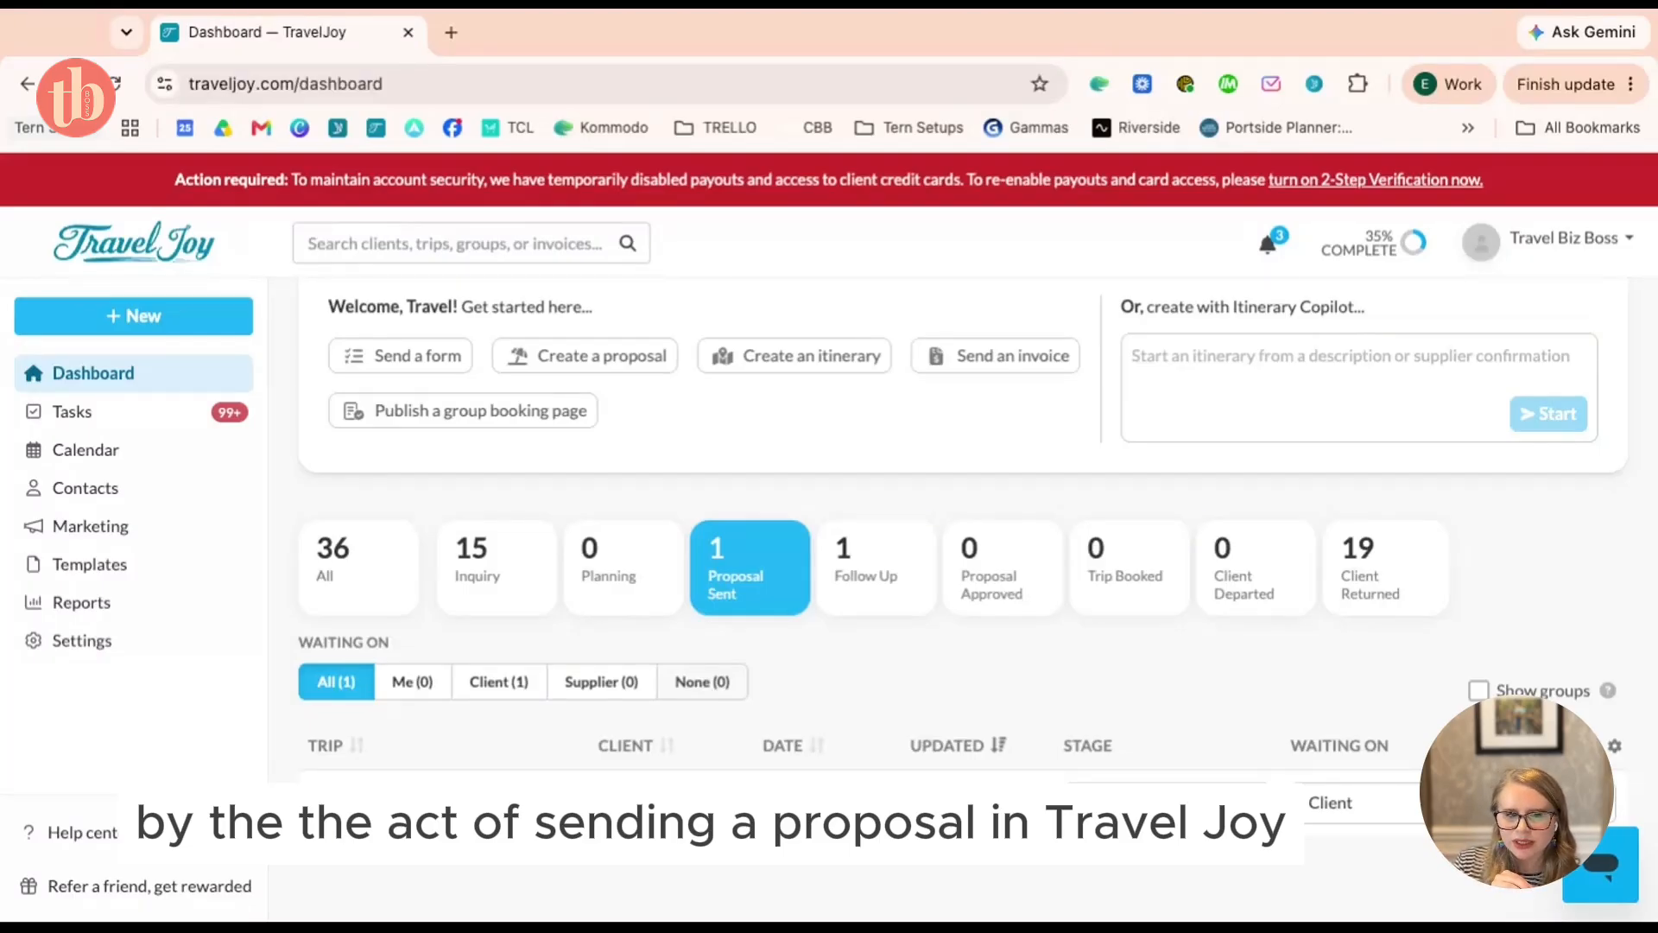
scroll(786, 588, "down", 1)
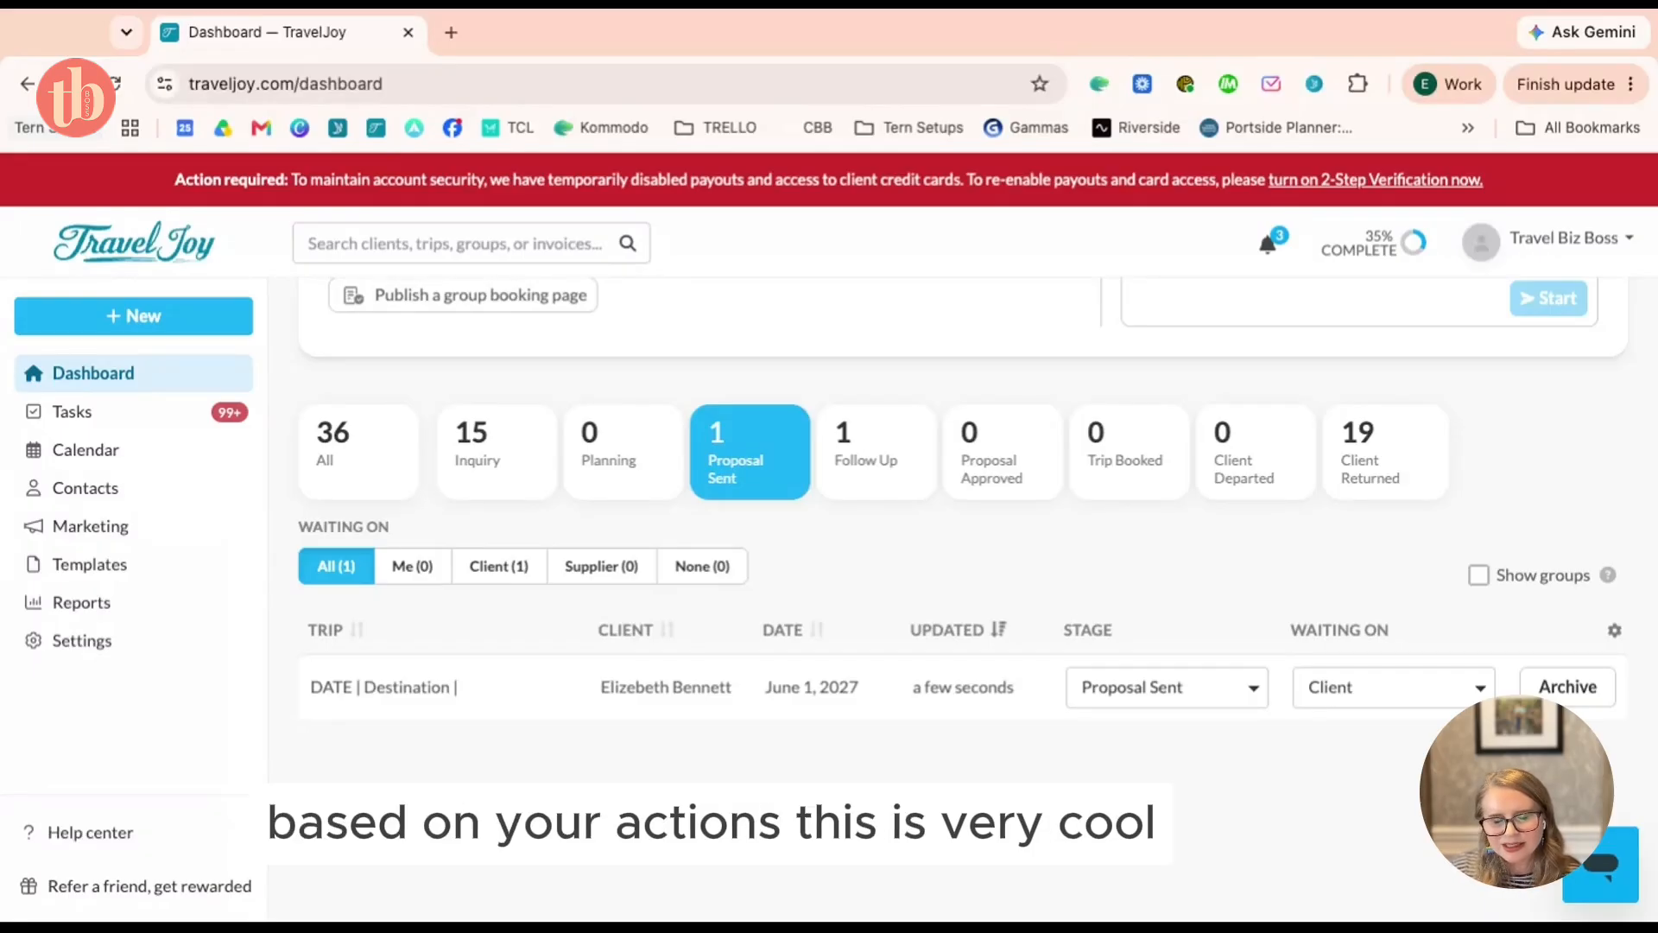
scroll(843, 777, "up", 2)
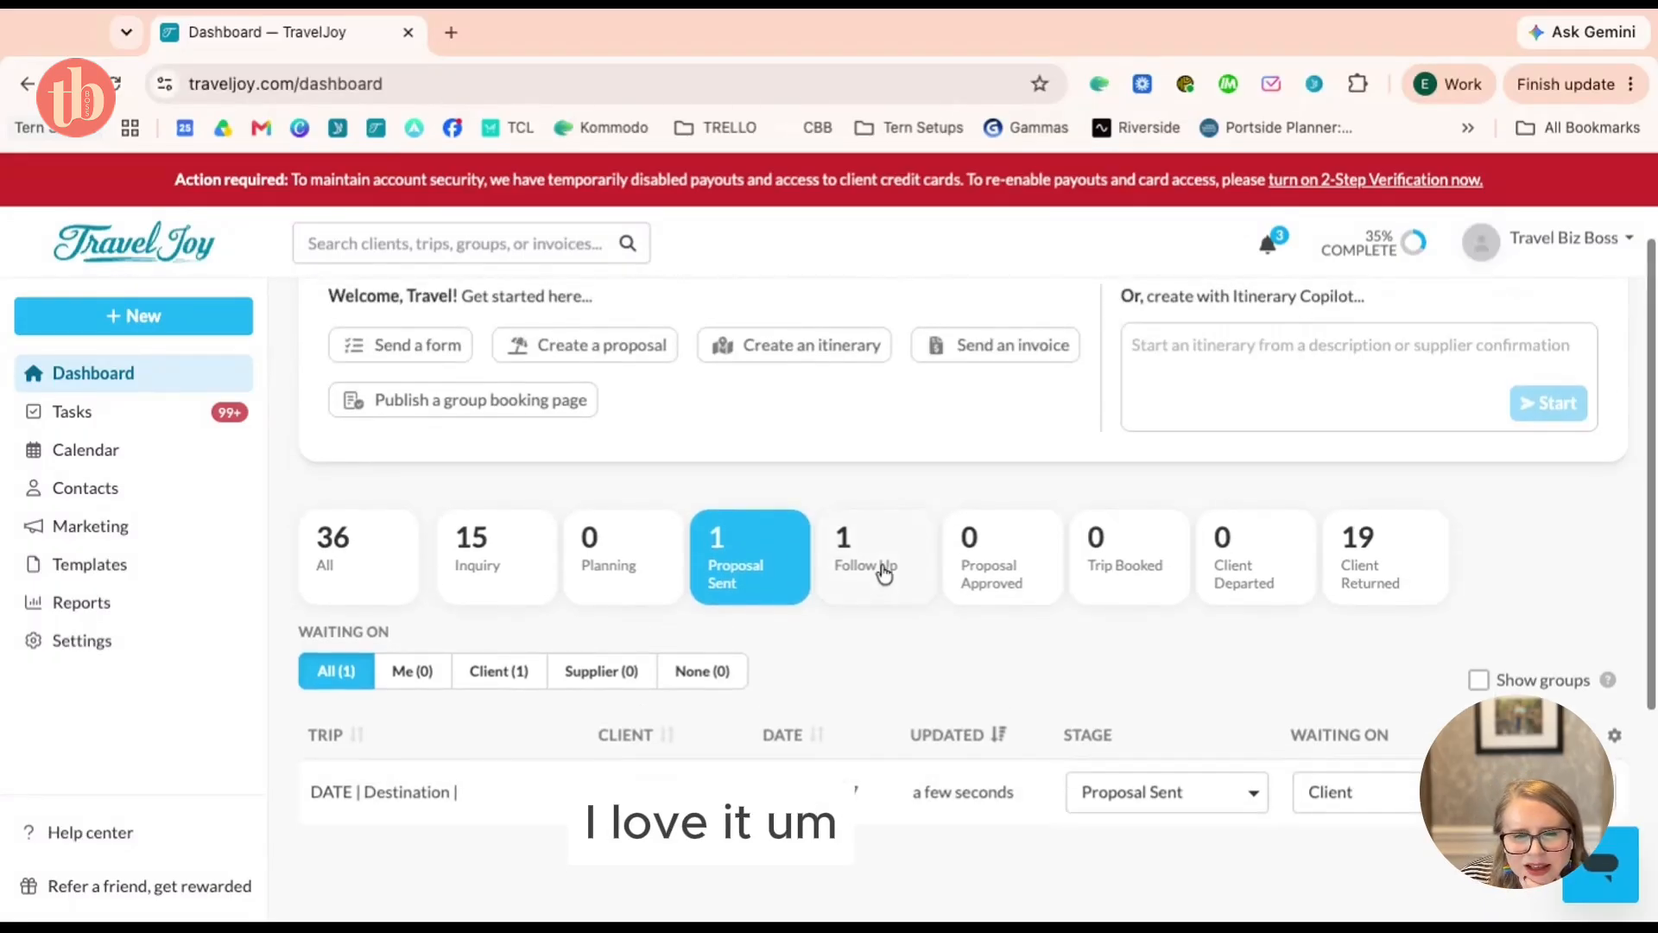
scroll(886, 649, "down", 1)
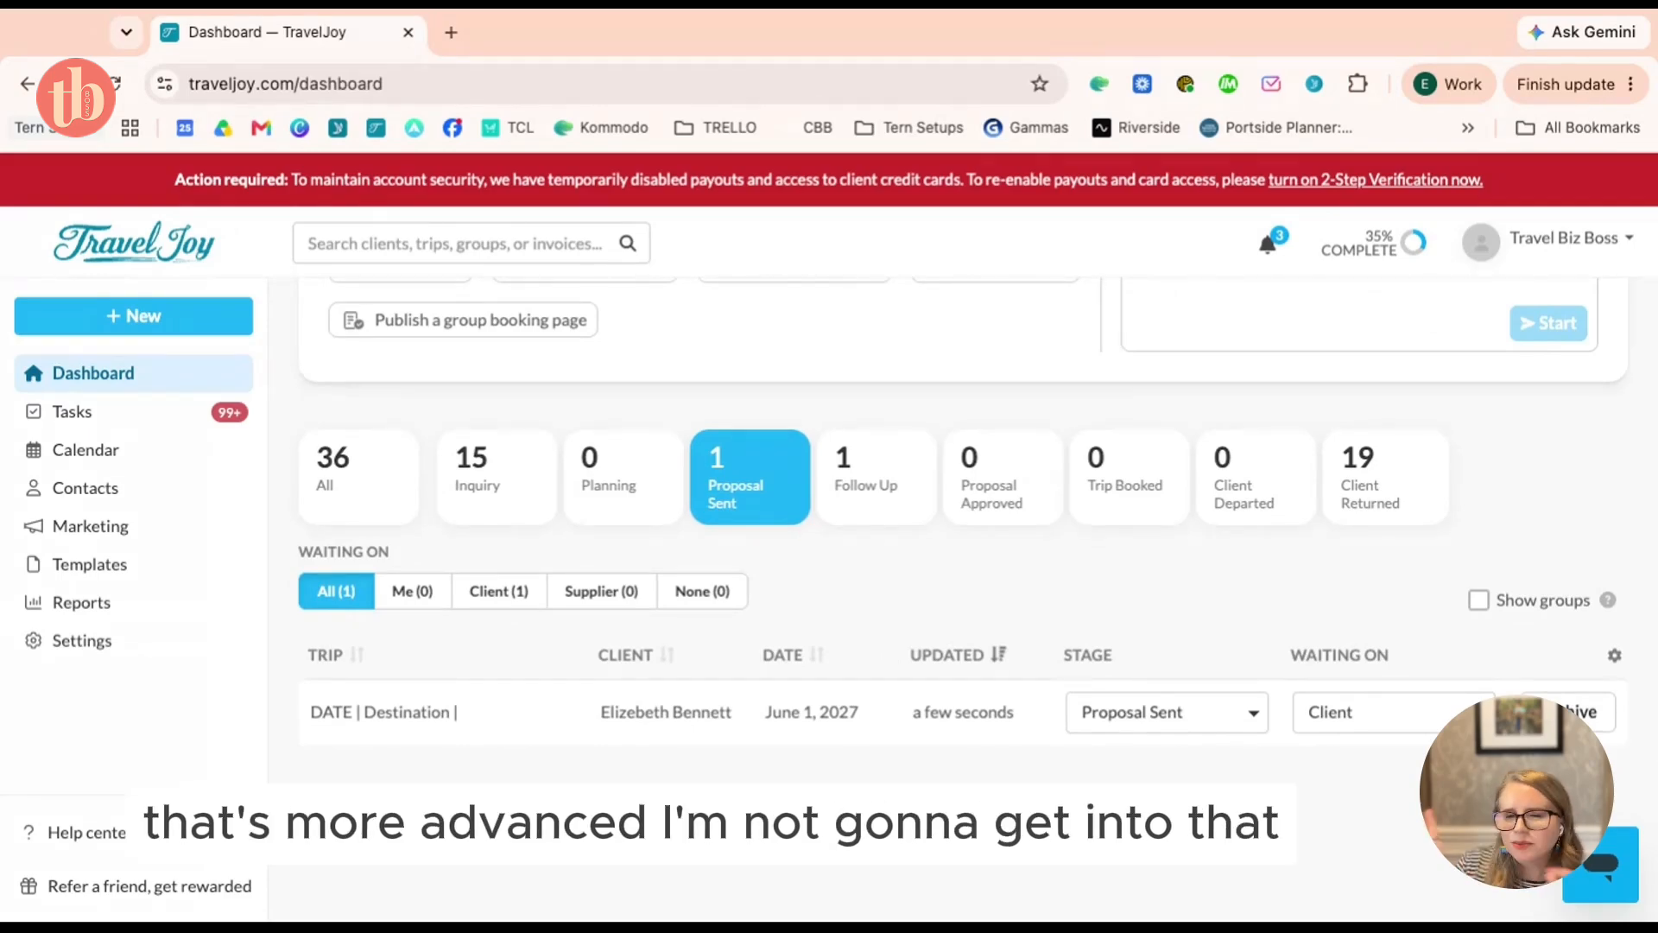
Open the sent trip's Files tab showing the Smart proposal and Cruise Invoice ($200.00 due of $5,000.00)
left_click(735, 717)
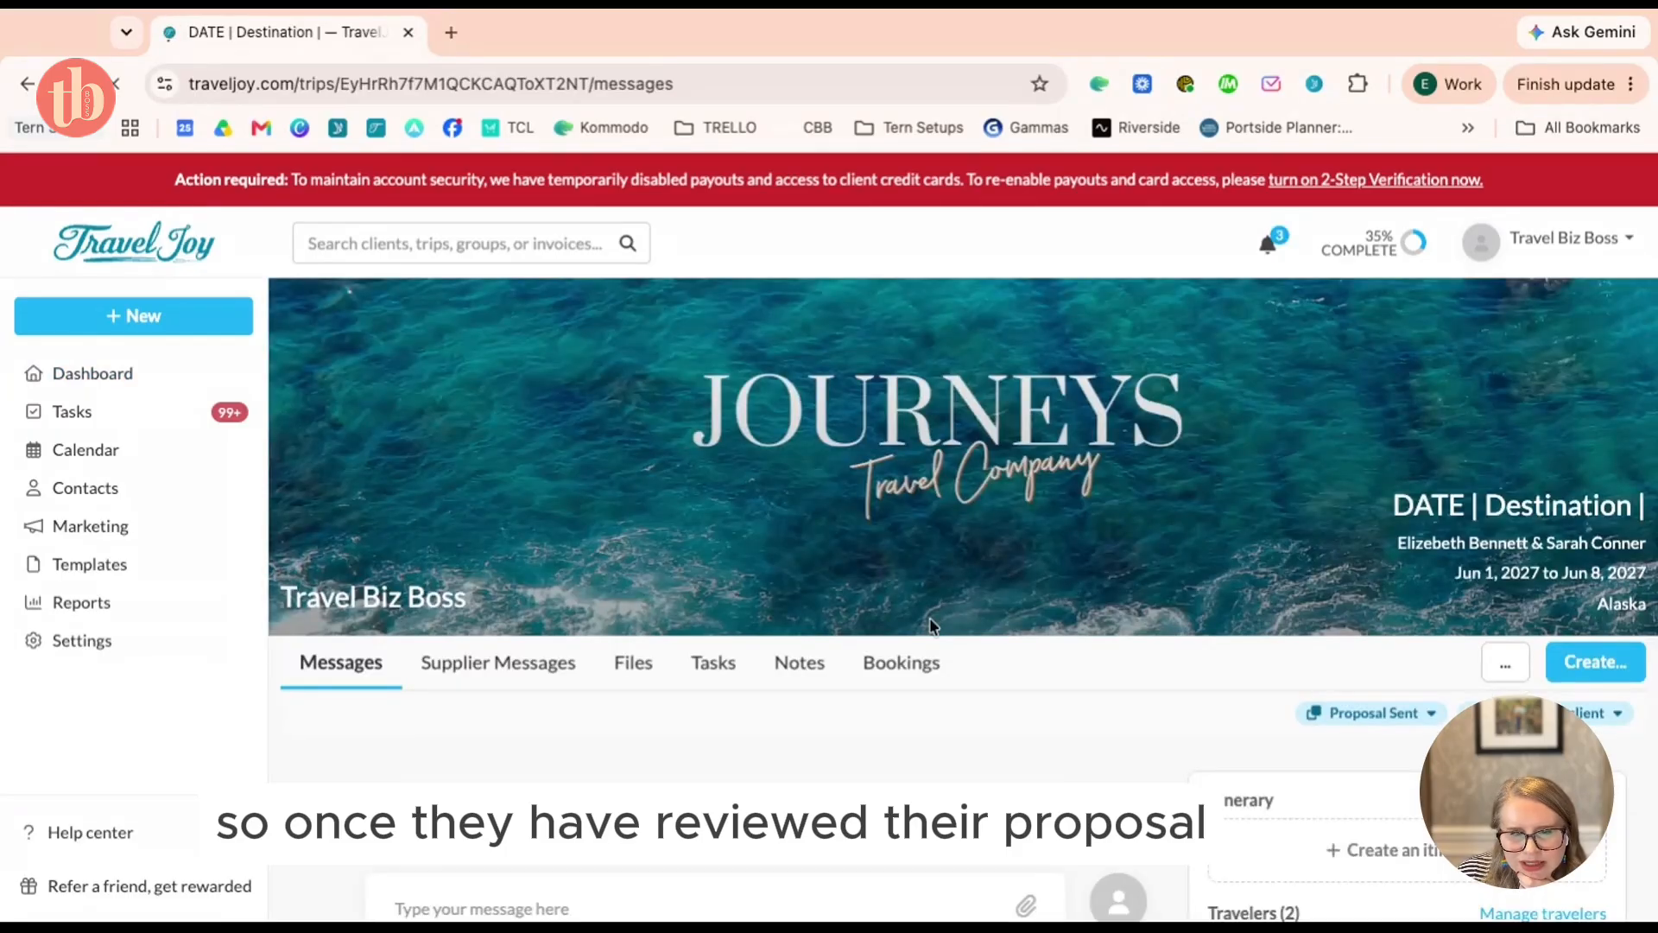
scroll(936, 616, "down", 3)
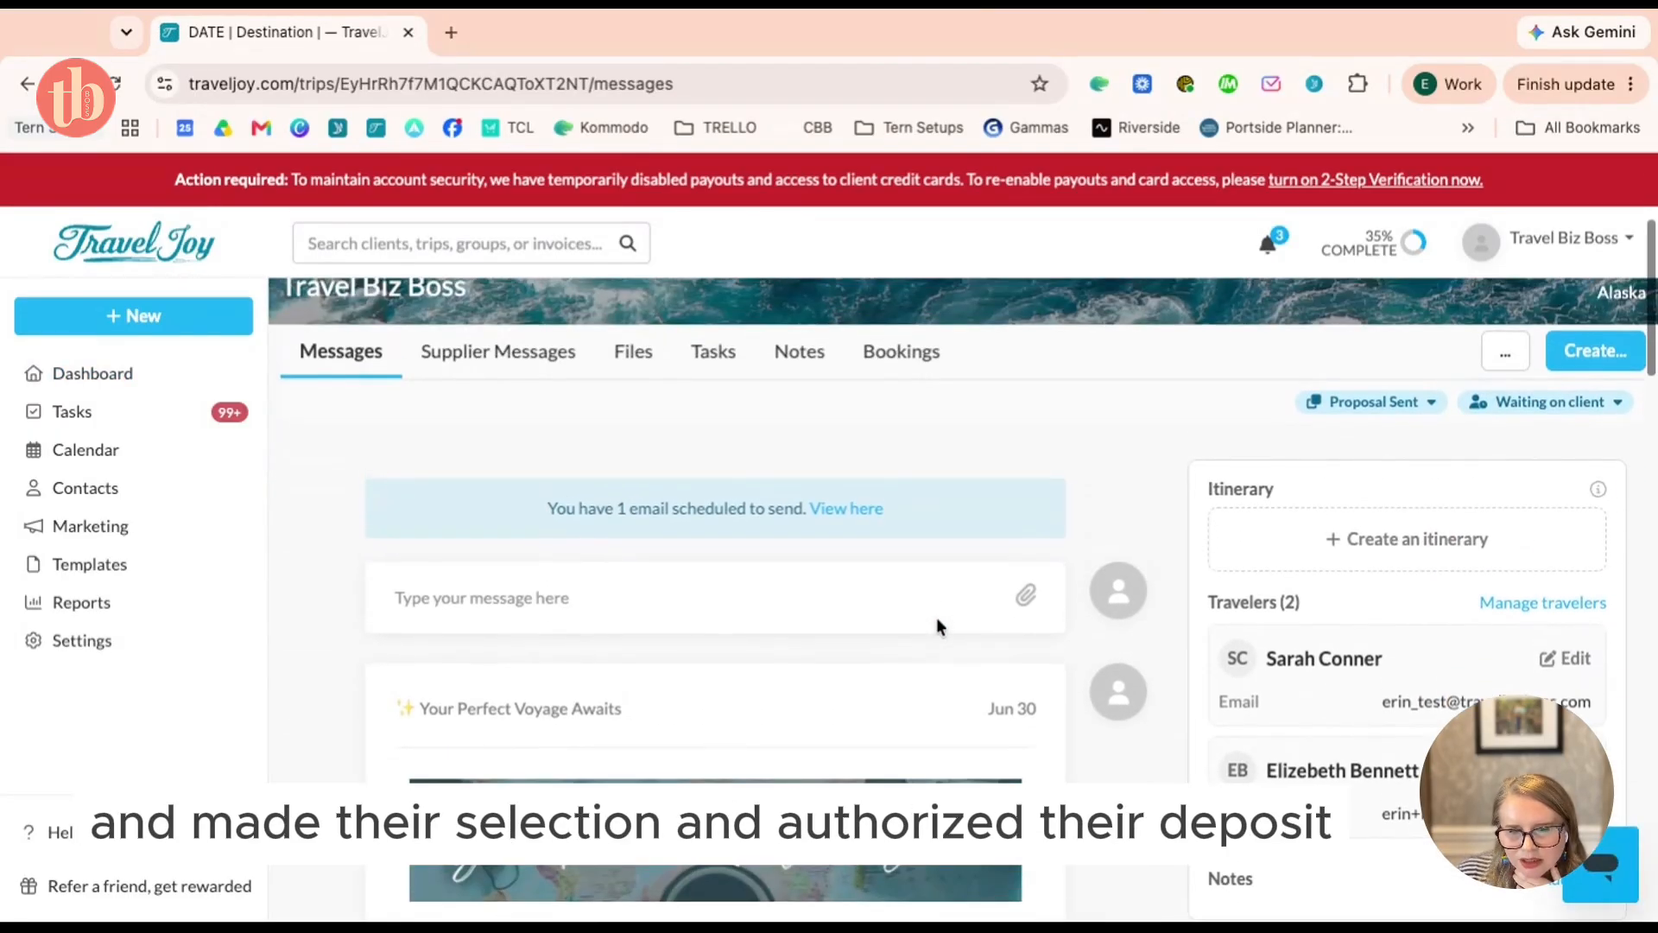
scroll(962, 557, "up", 2)
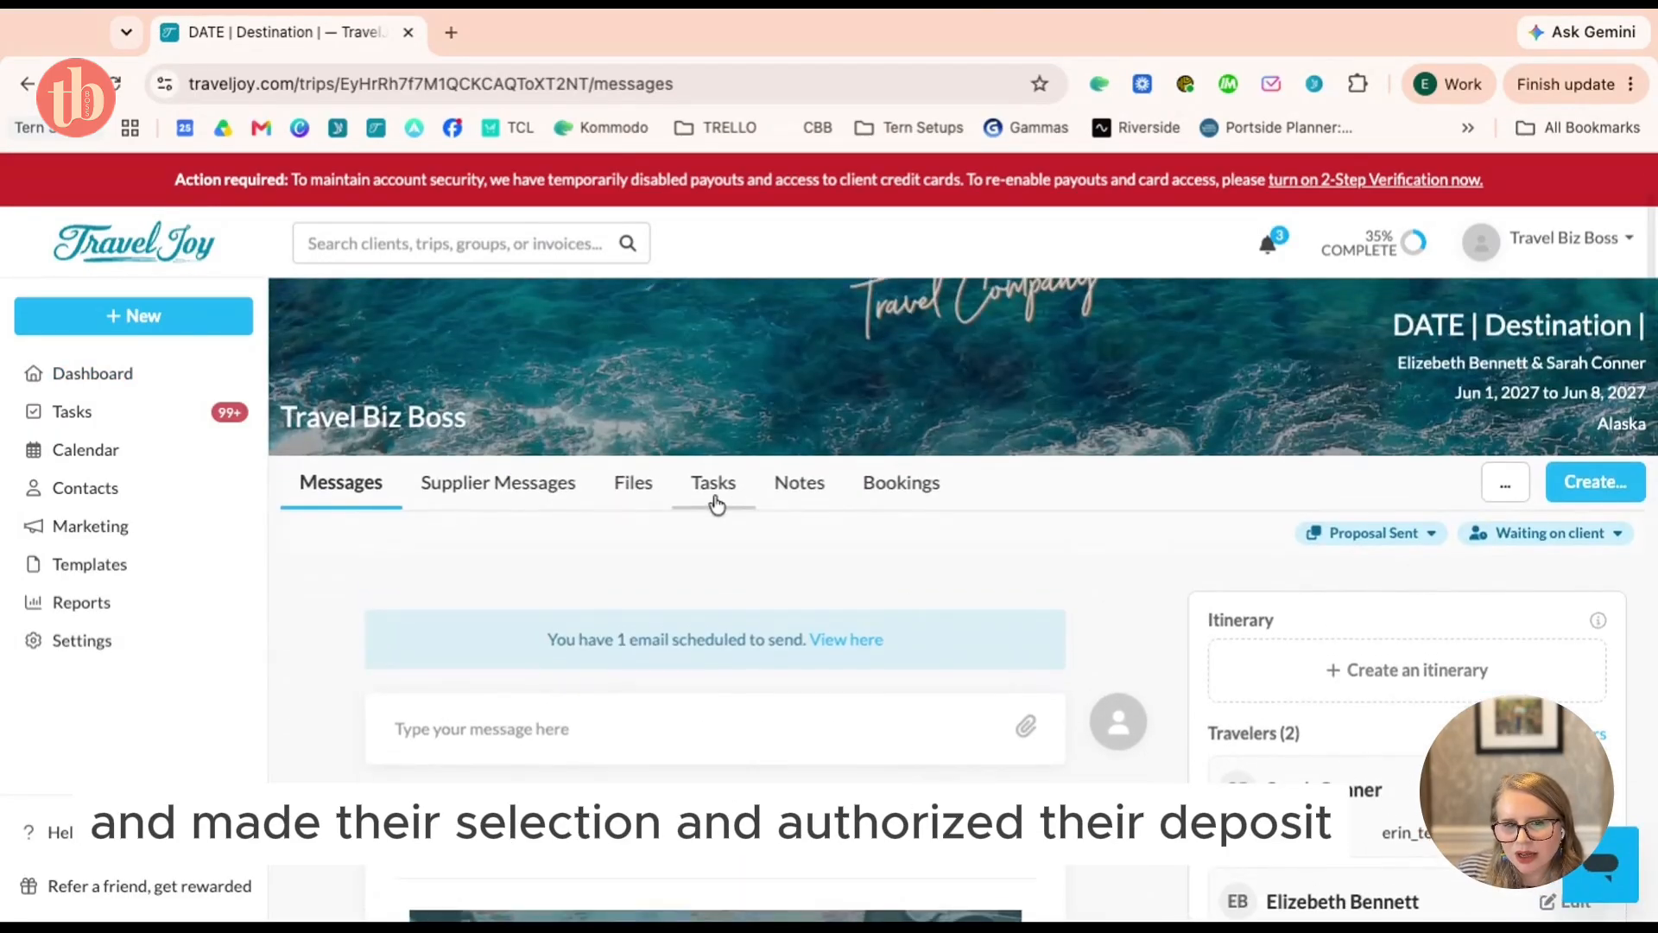
left_click(652, 500)
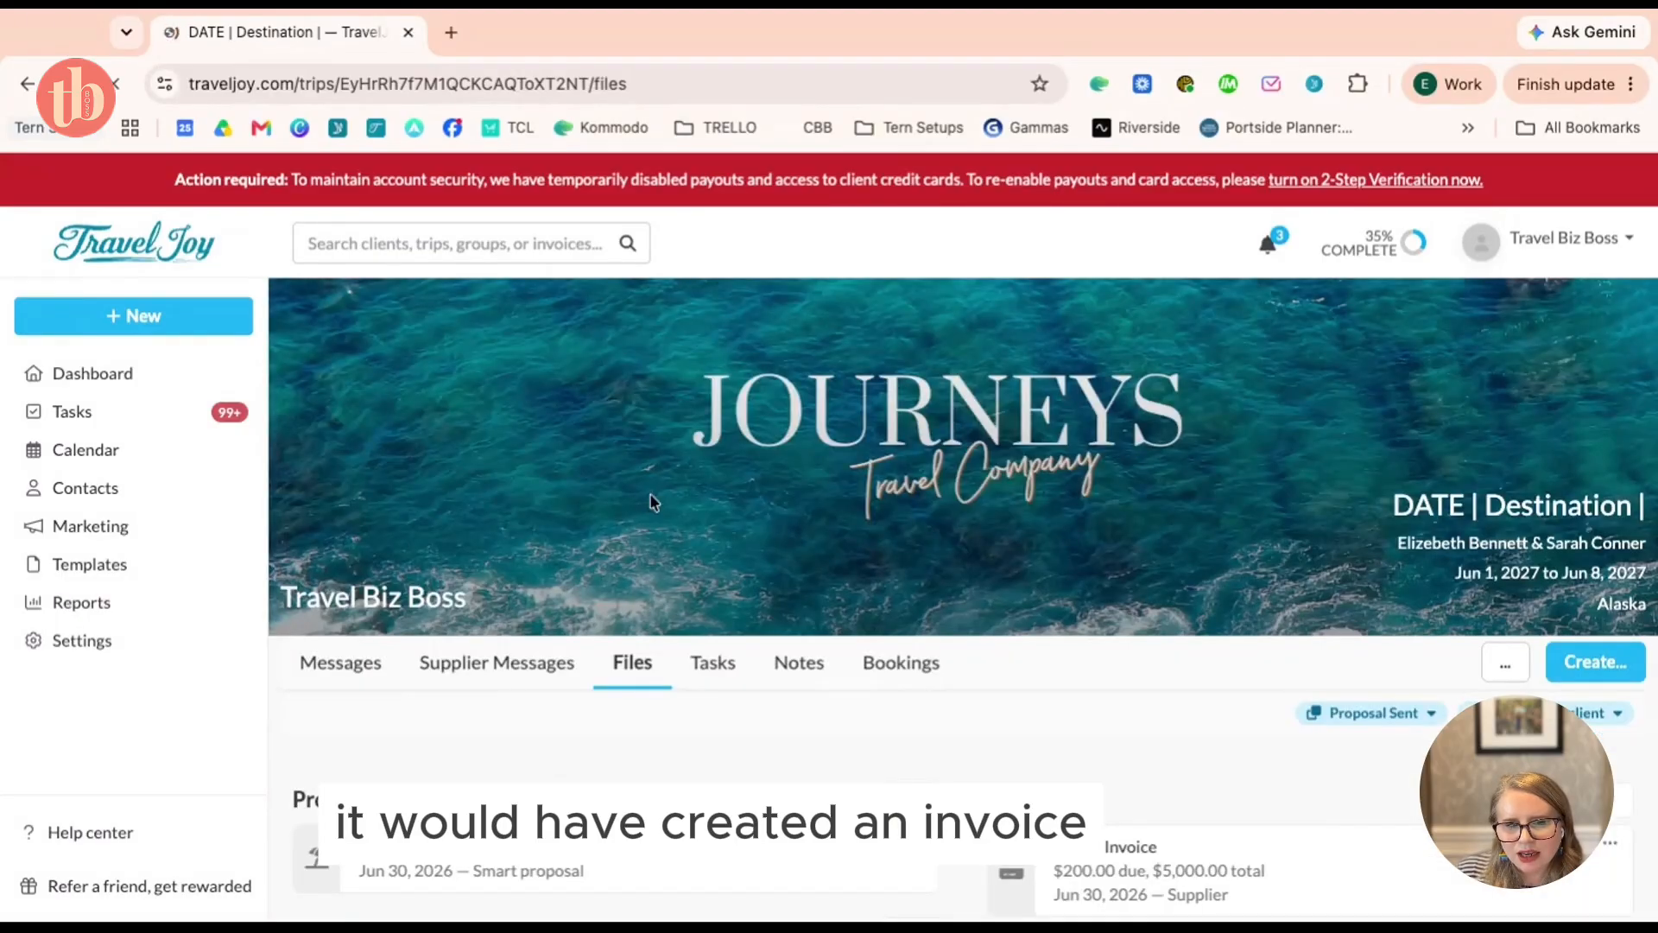
scroll(766, 482, "down", 2)
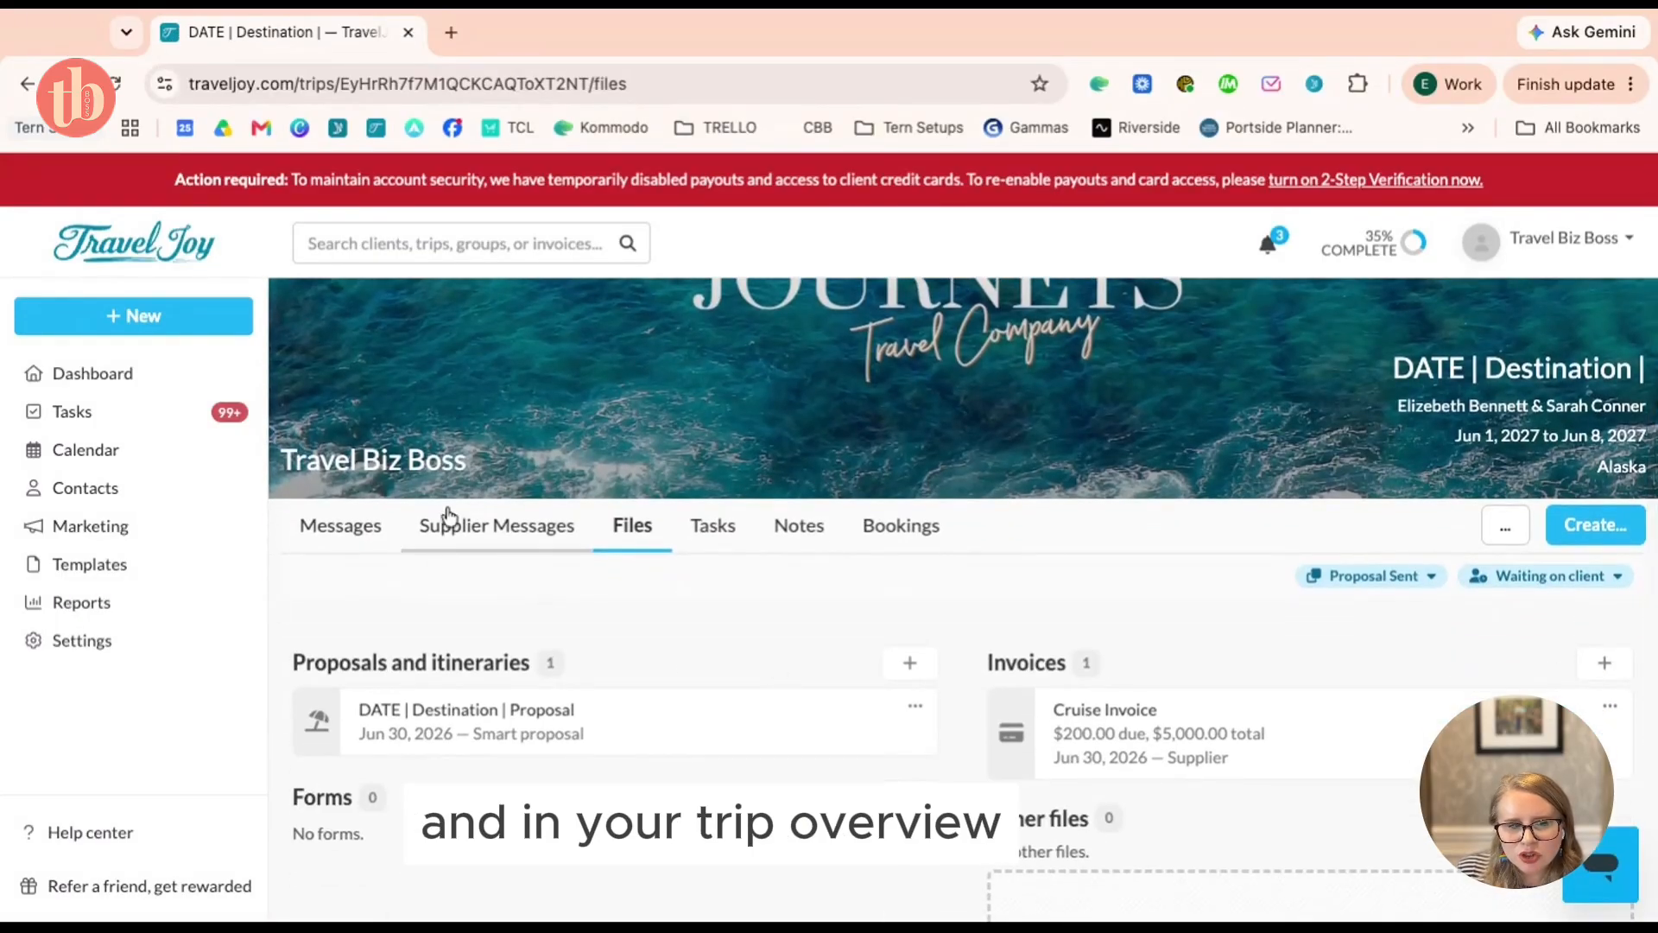
left_click(322, 534)
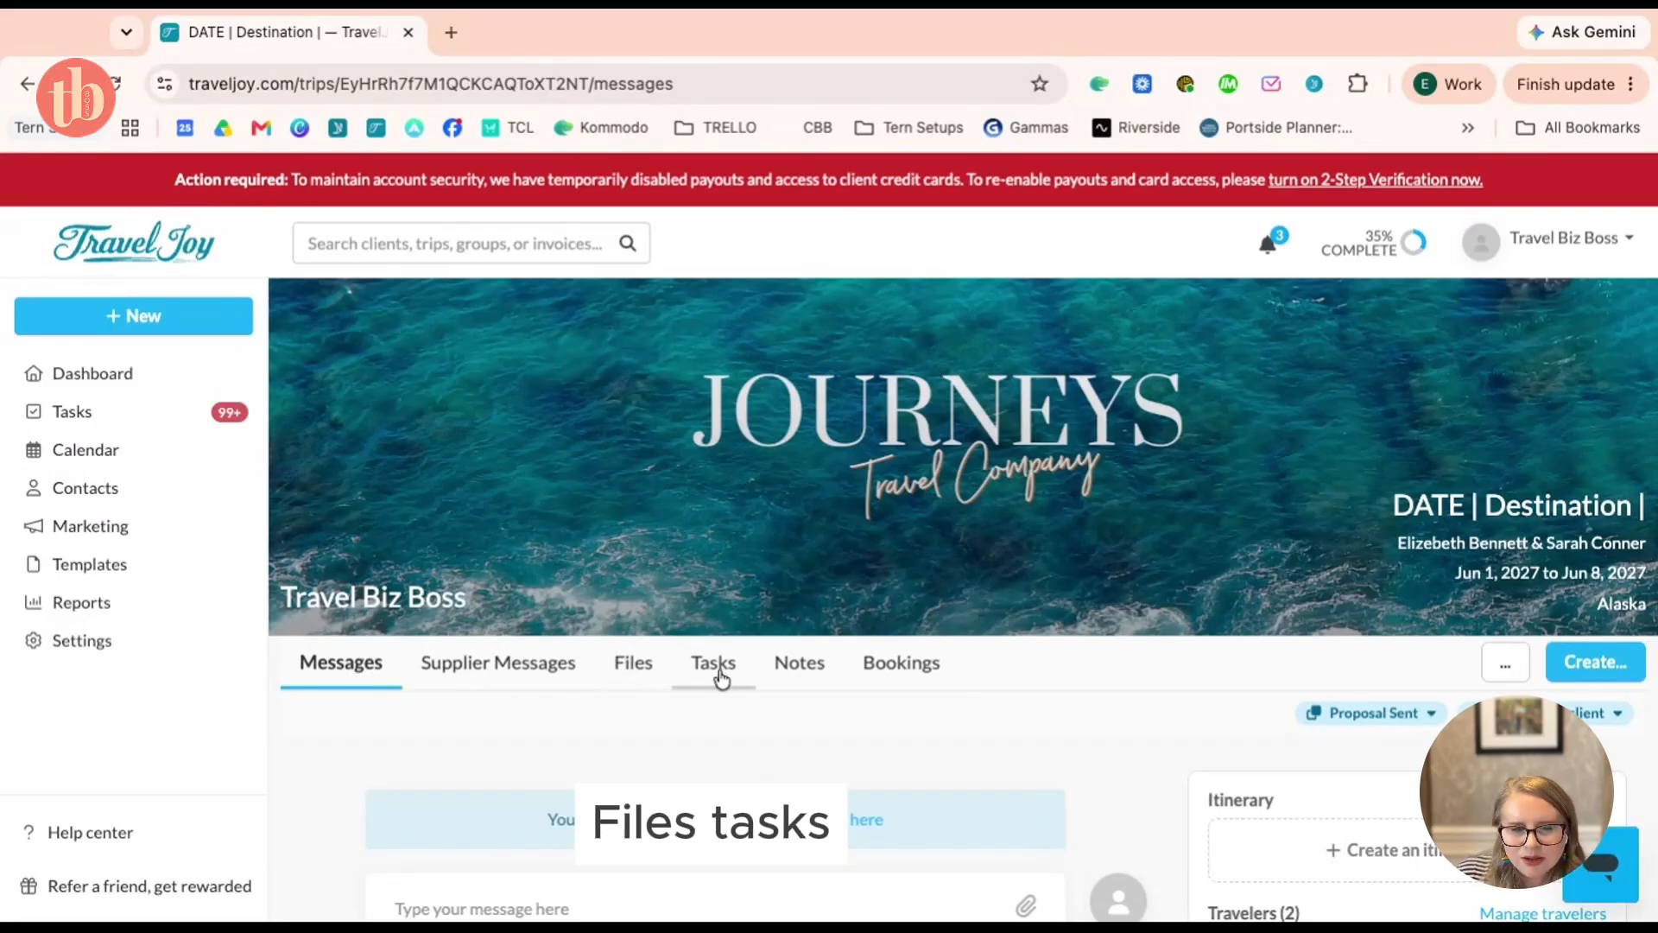
left_click(648, 669)
scroll(962, 649, "down", 5)
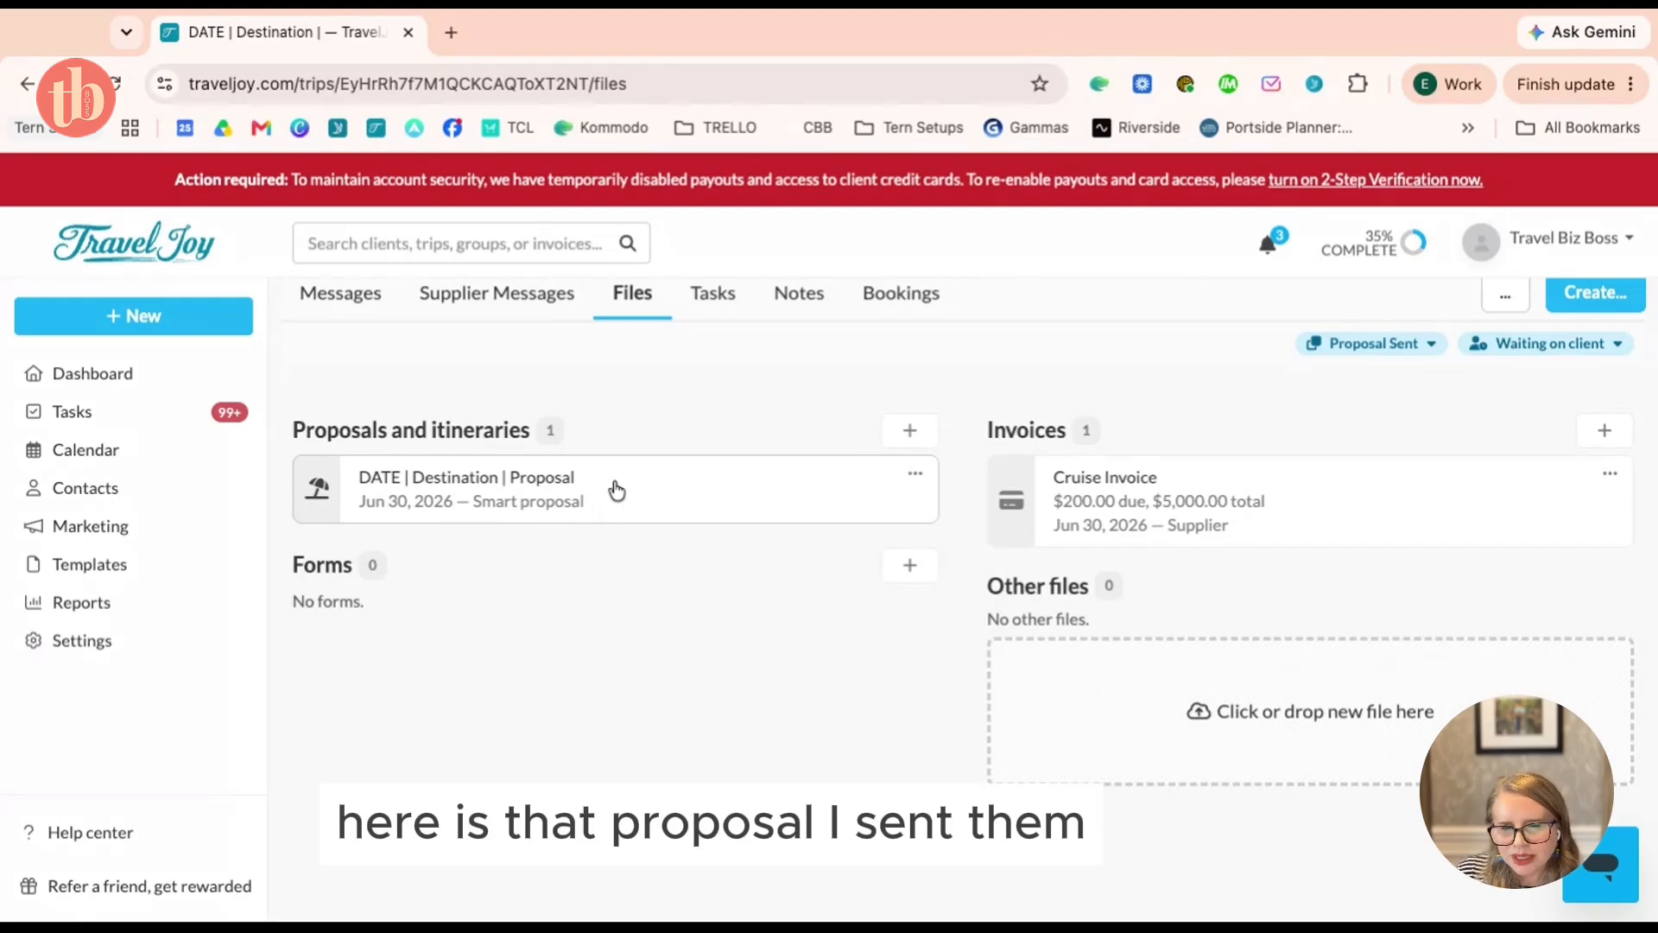
scroll(665, 584, "up", 1)
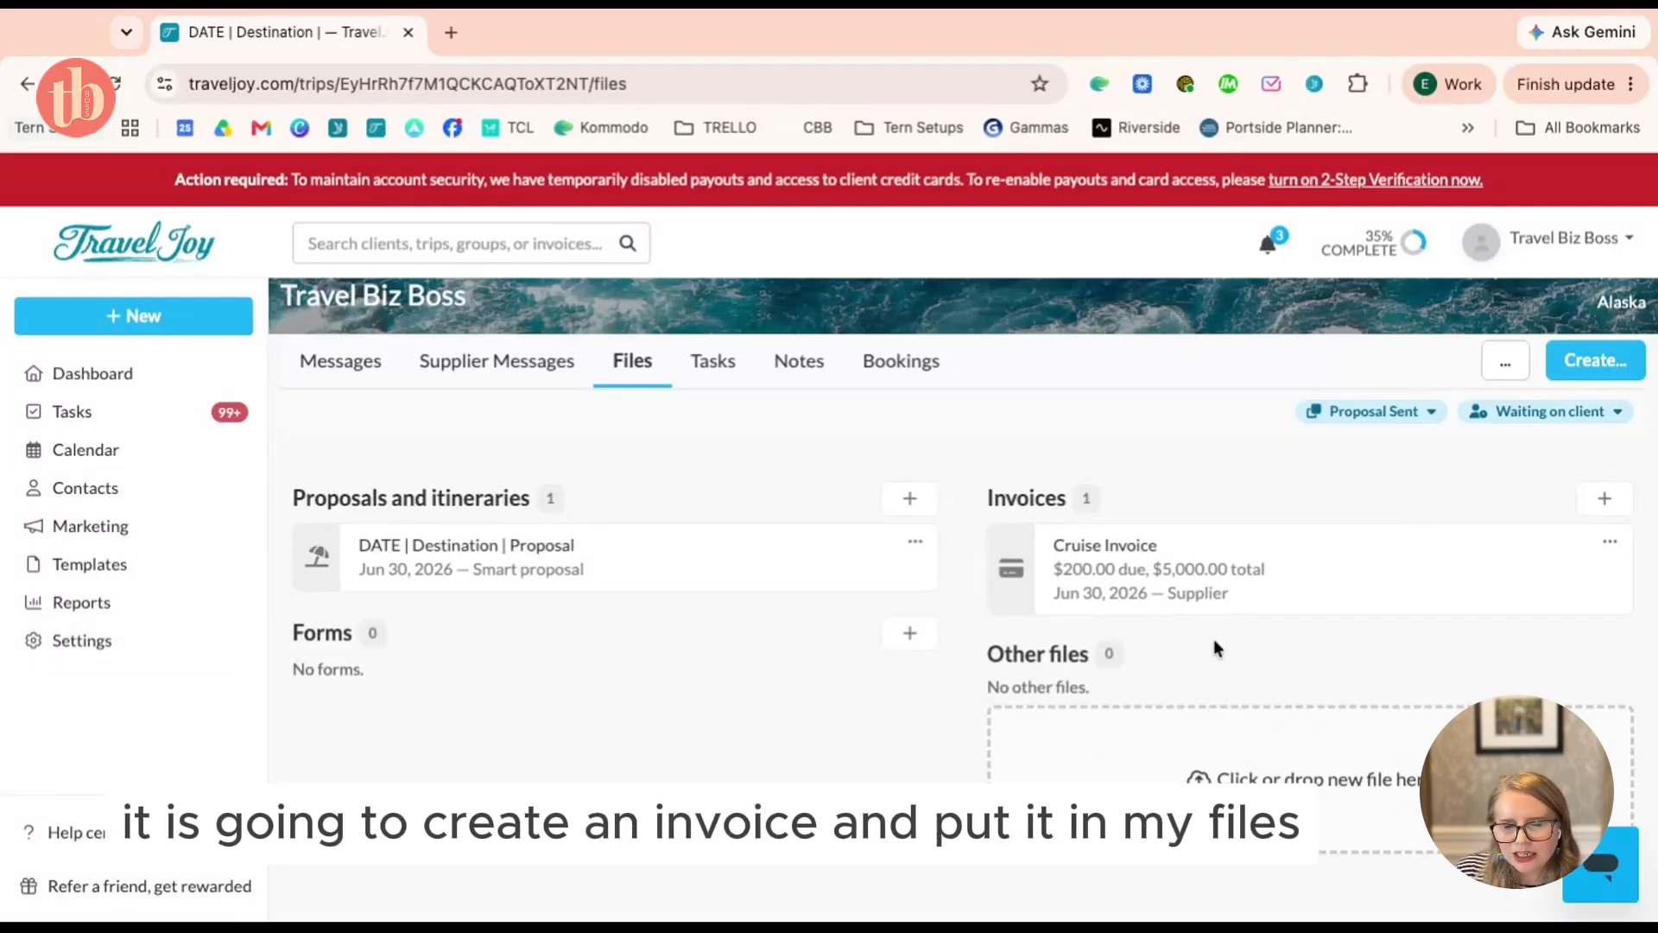
scroll(1214, 648, "up", 1)
scroll(1214, 648, "up", 1)
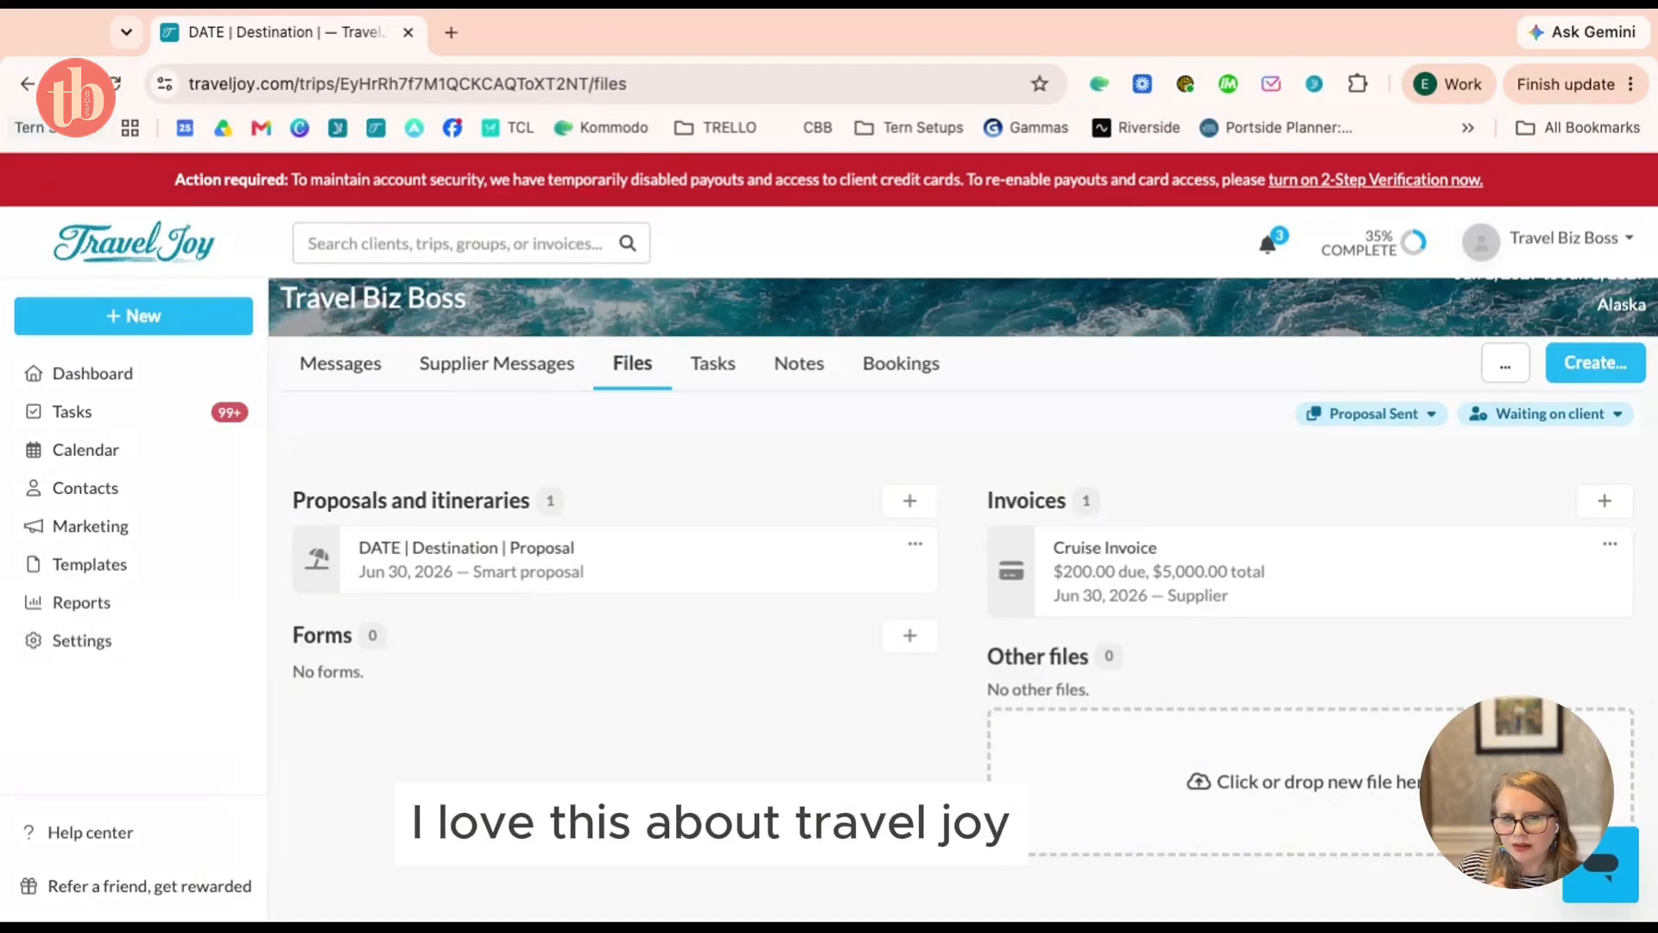
scroll(740, 552, "up", 3)
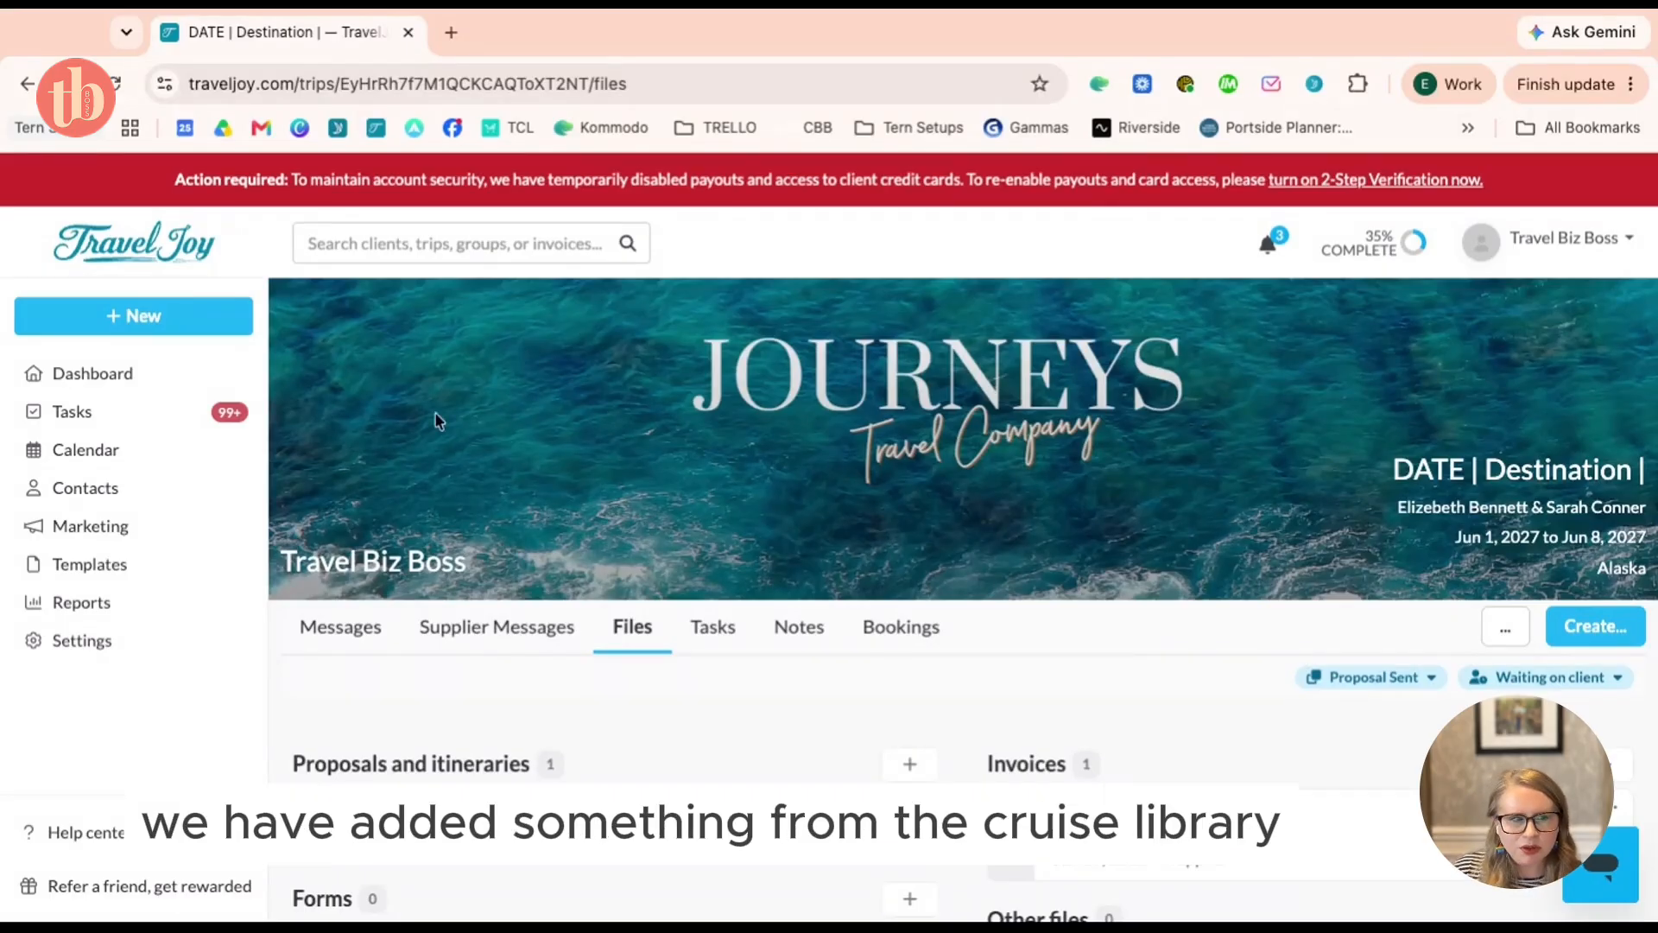
Filter the dashboard to trips at the Inquiry stage
left_click(173, 378)
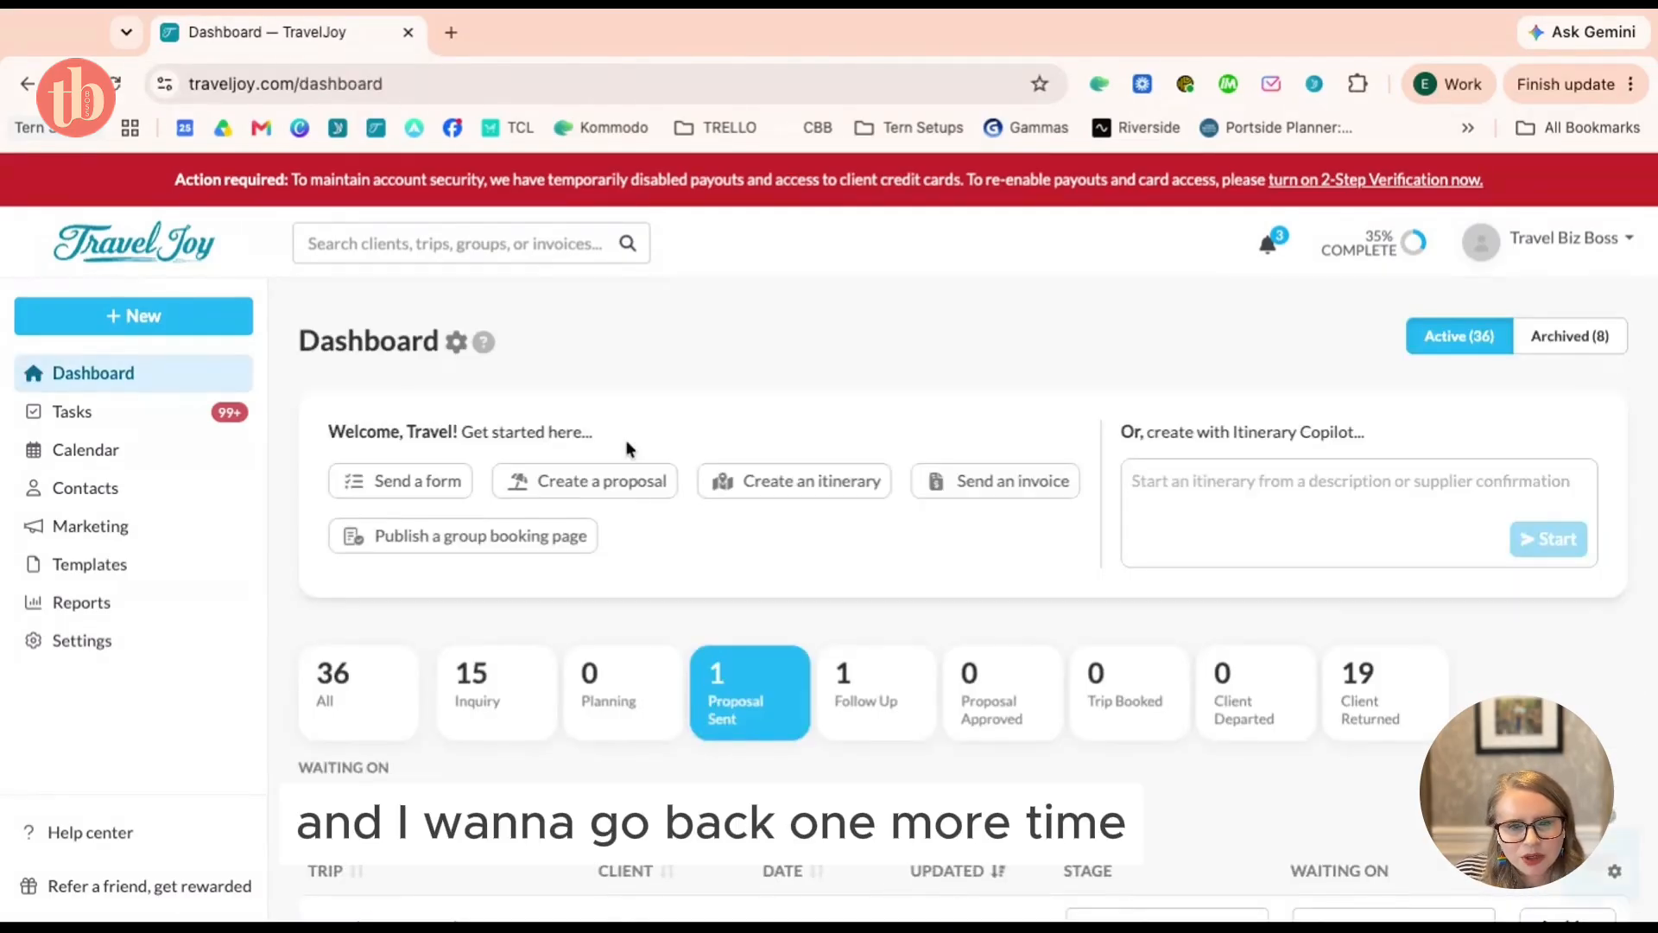
scroll(682, 531, "down", 5)
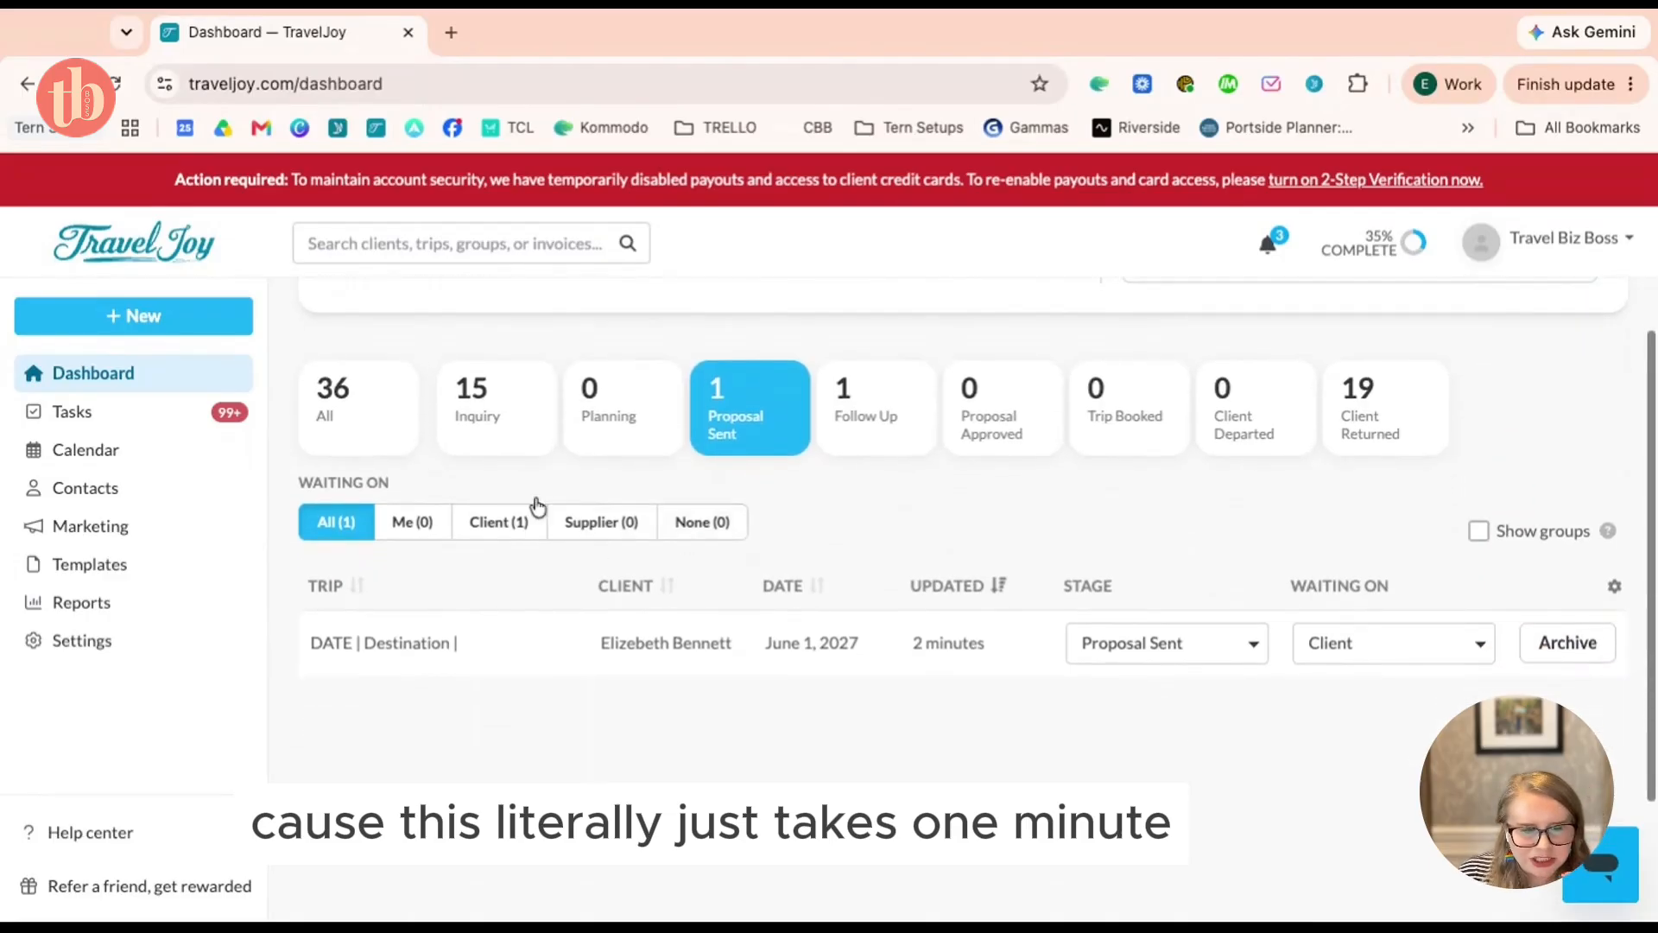
left_click(453, 416)
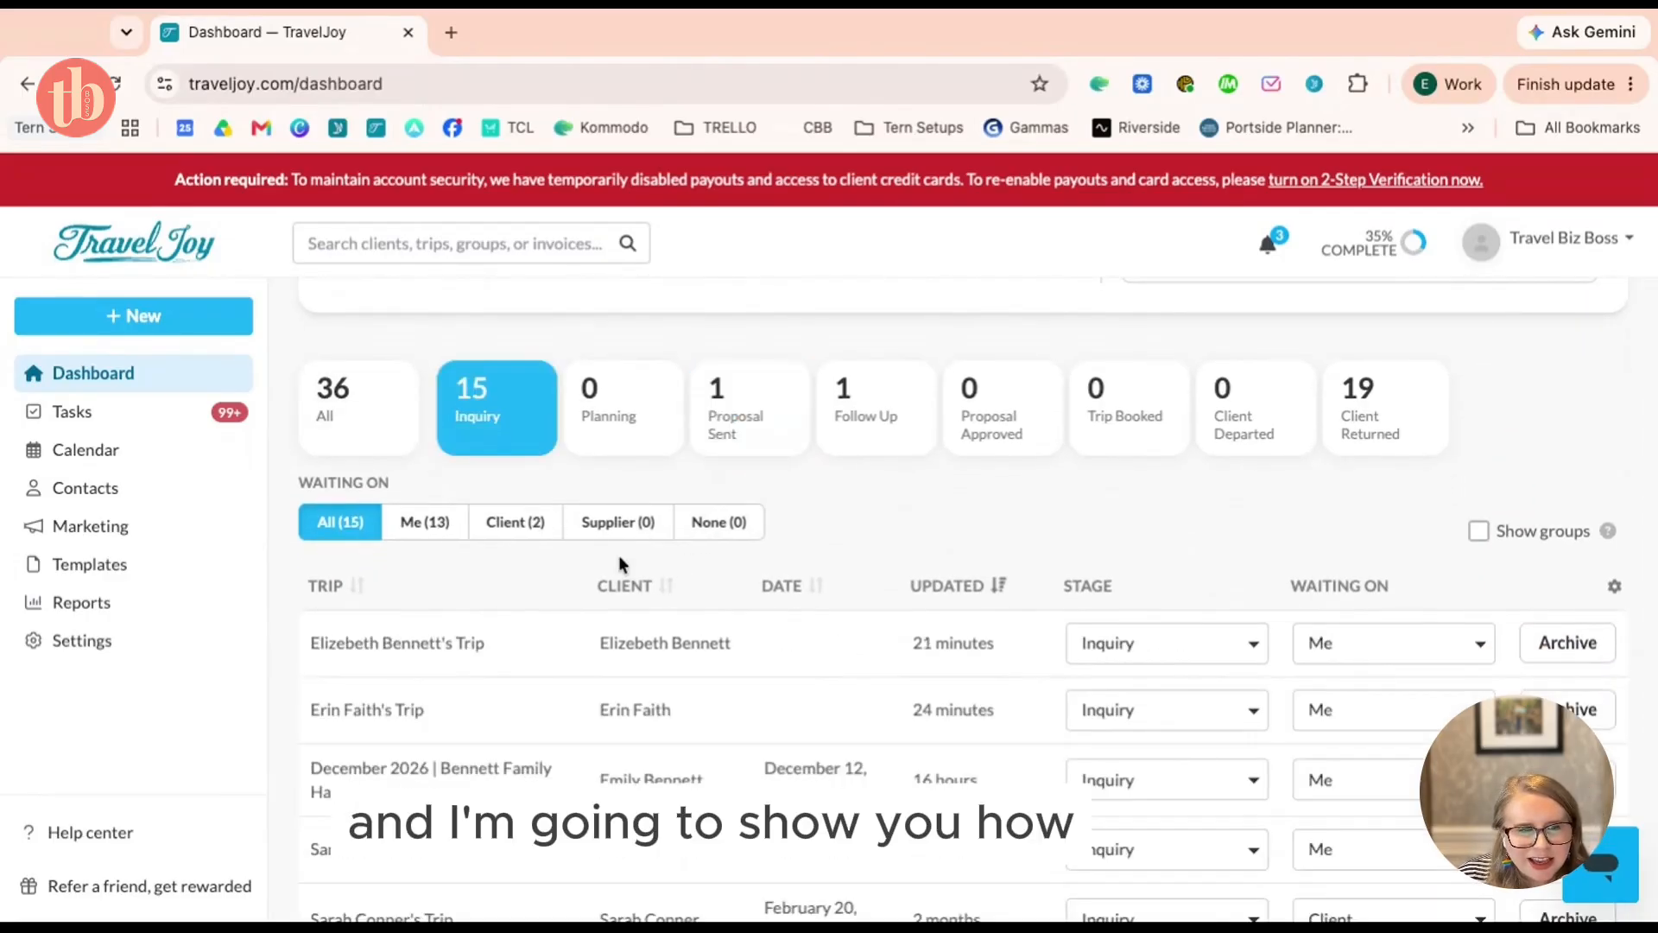
scroll(678, 570, "down", 1)
scroll(679, 570, "down", 1)
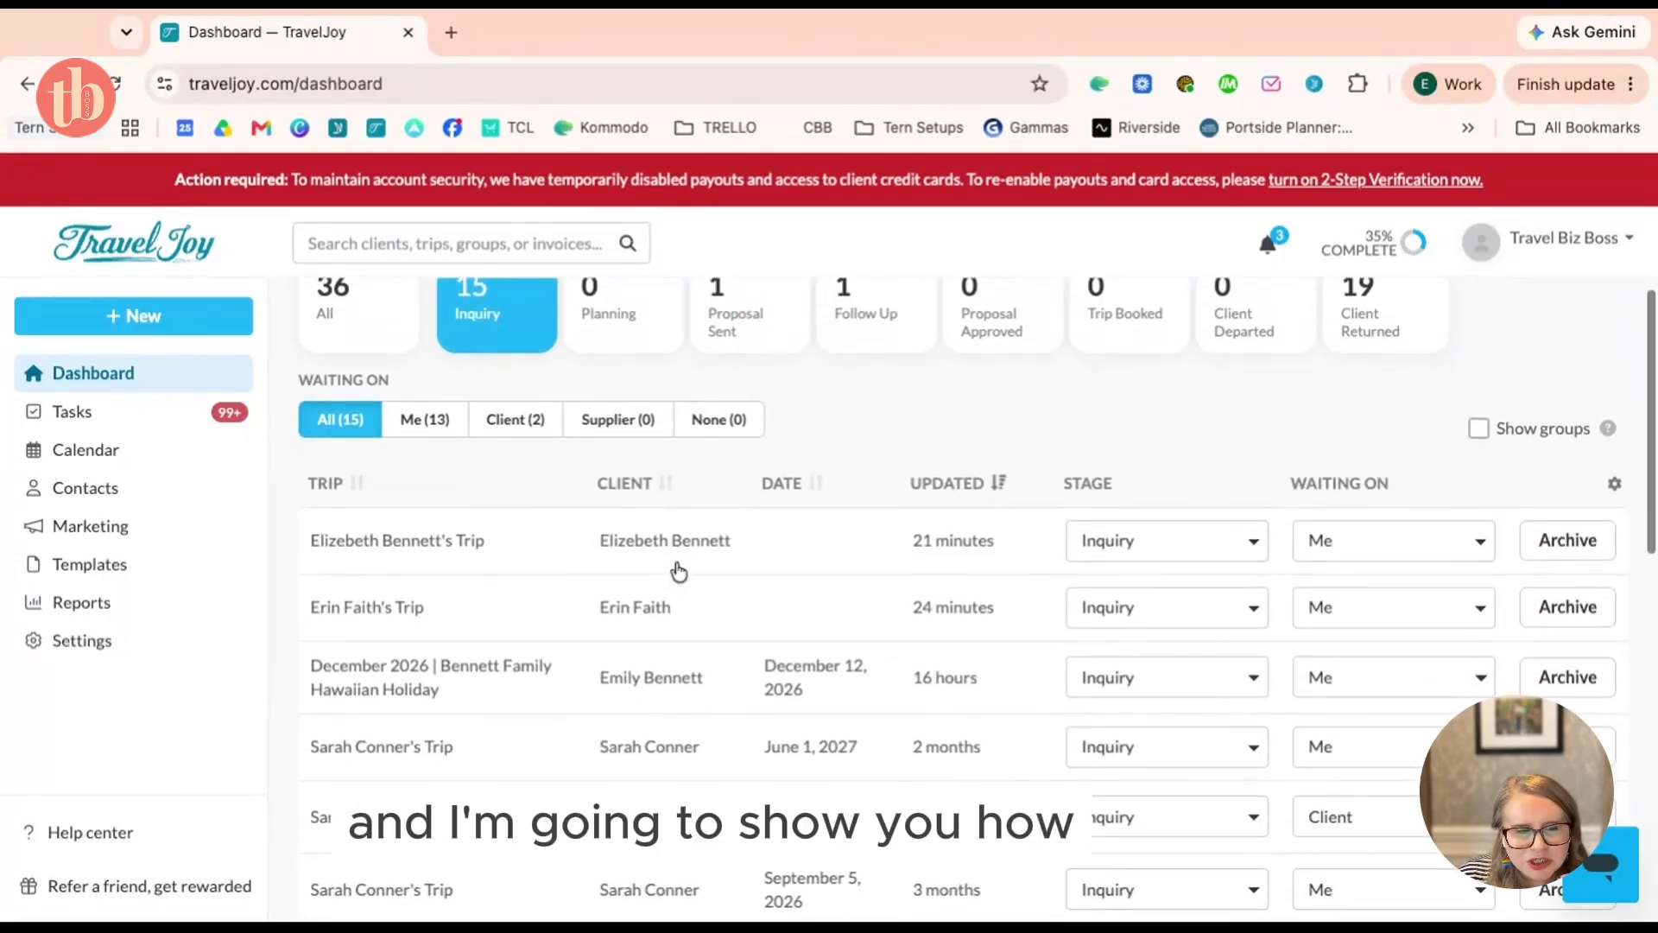
Open the most recently updated inquiry trip and start a new smart proposal for it
left_click(523, 557)
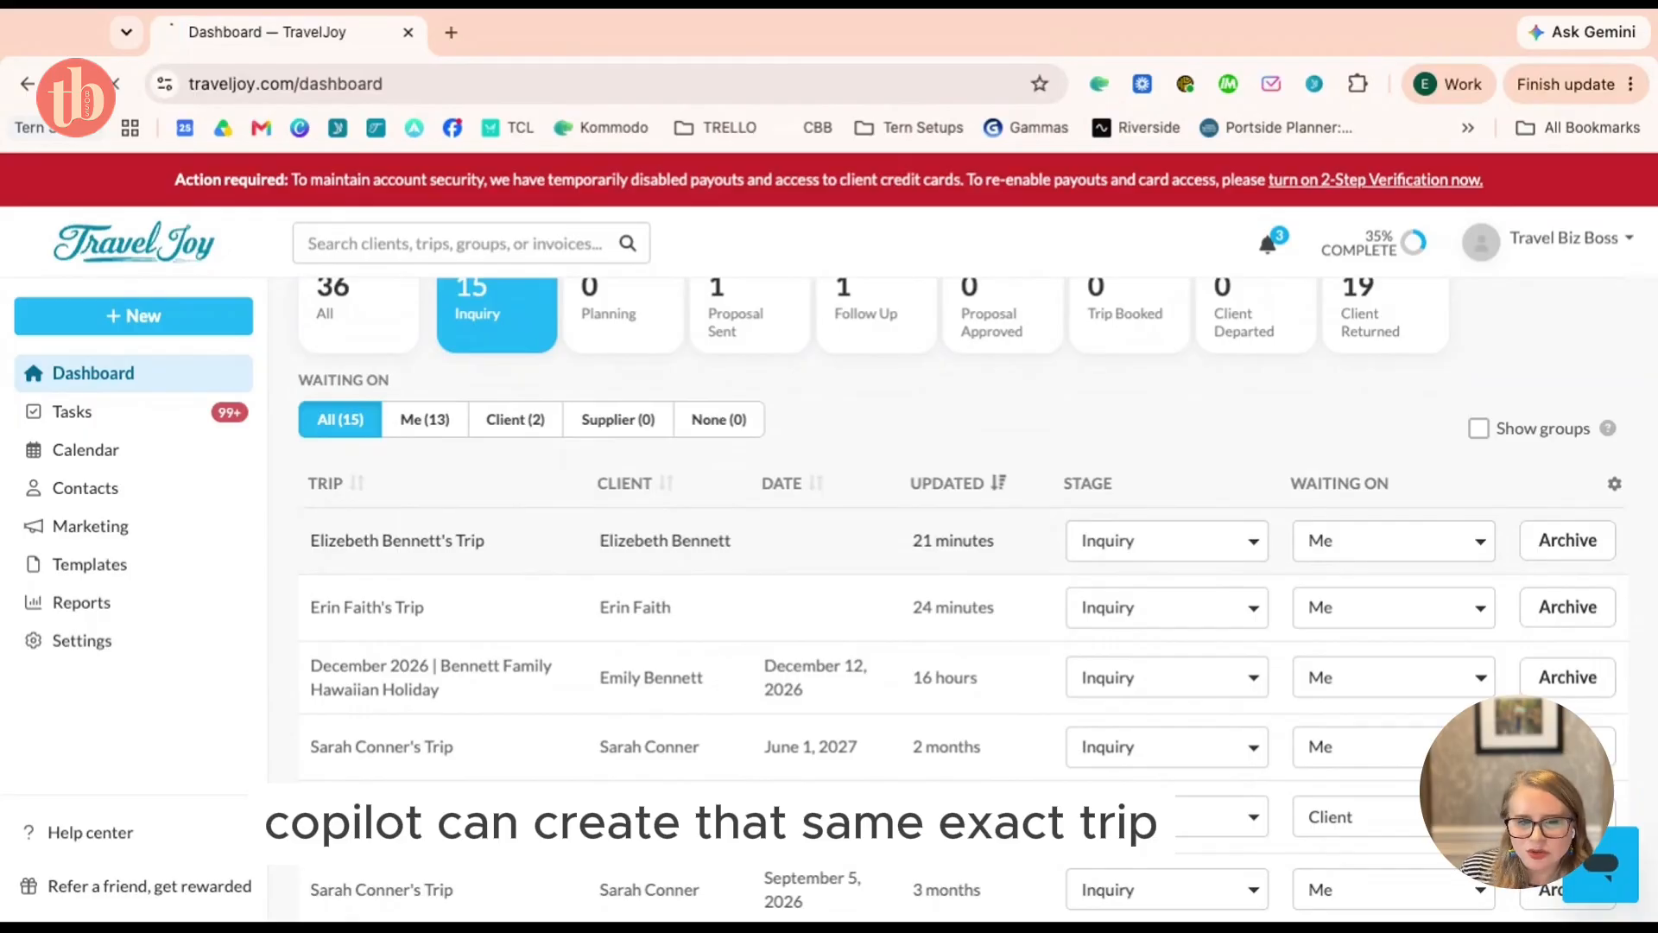
scroll(1313, 619, "down", 4)
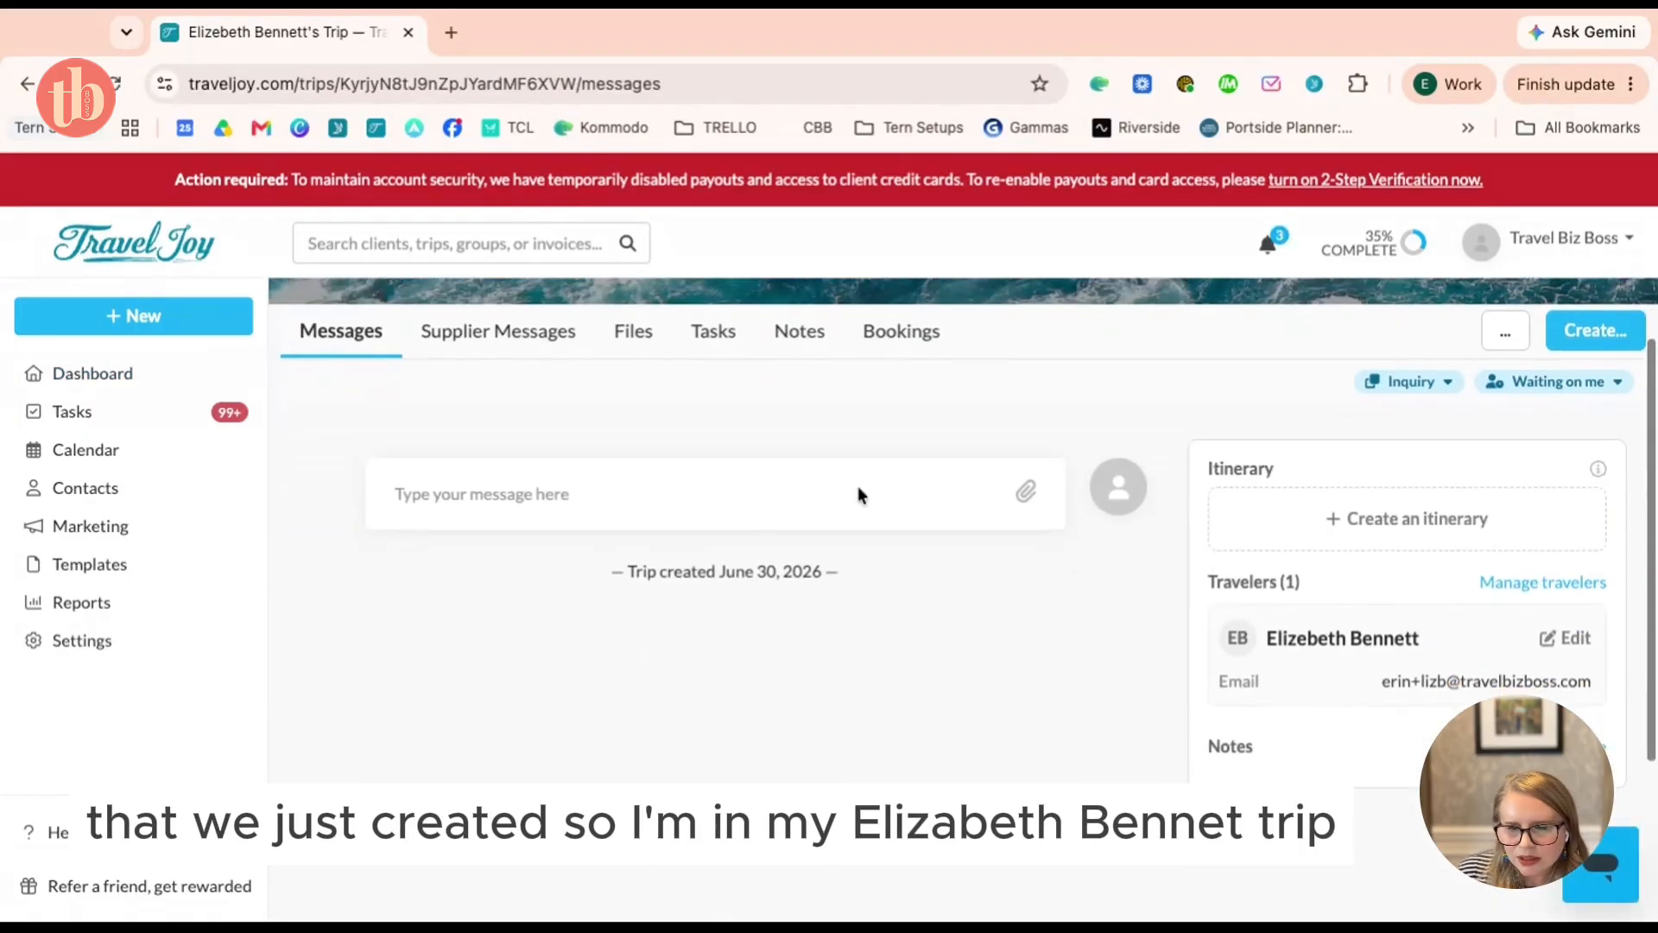
scroll(858, 485, "up", 4)
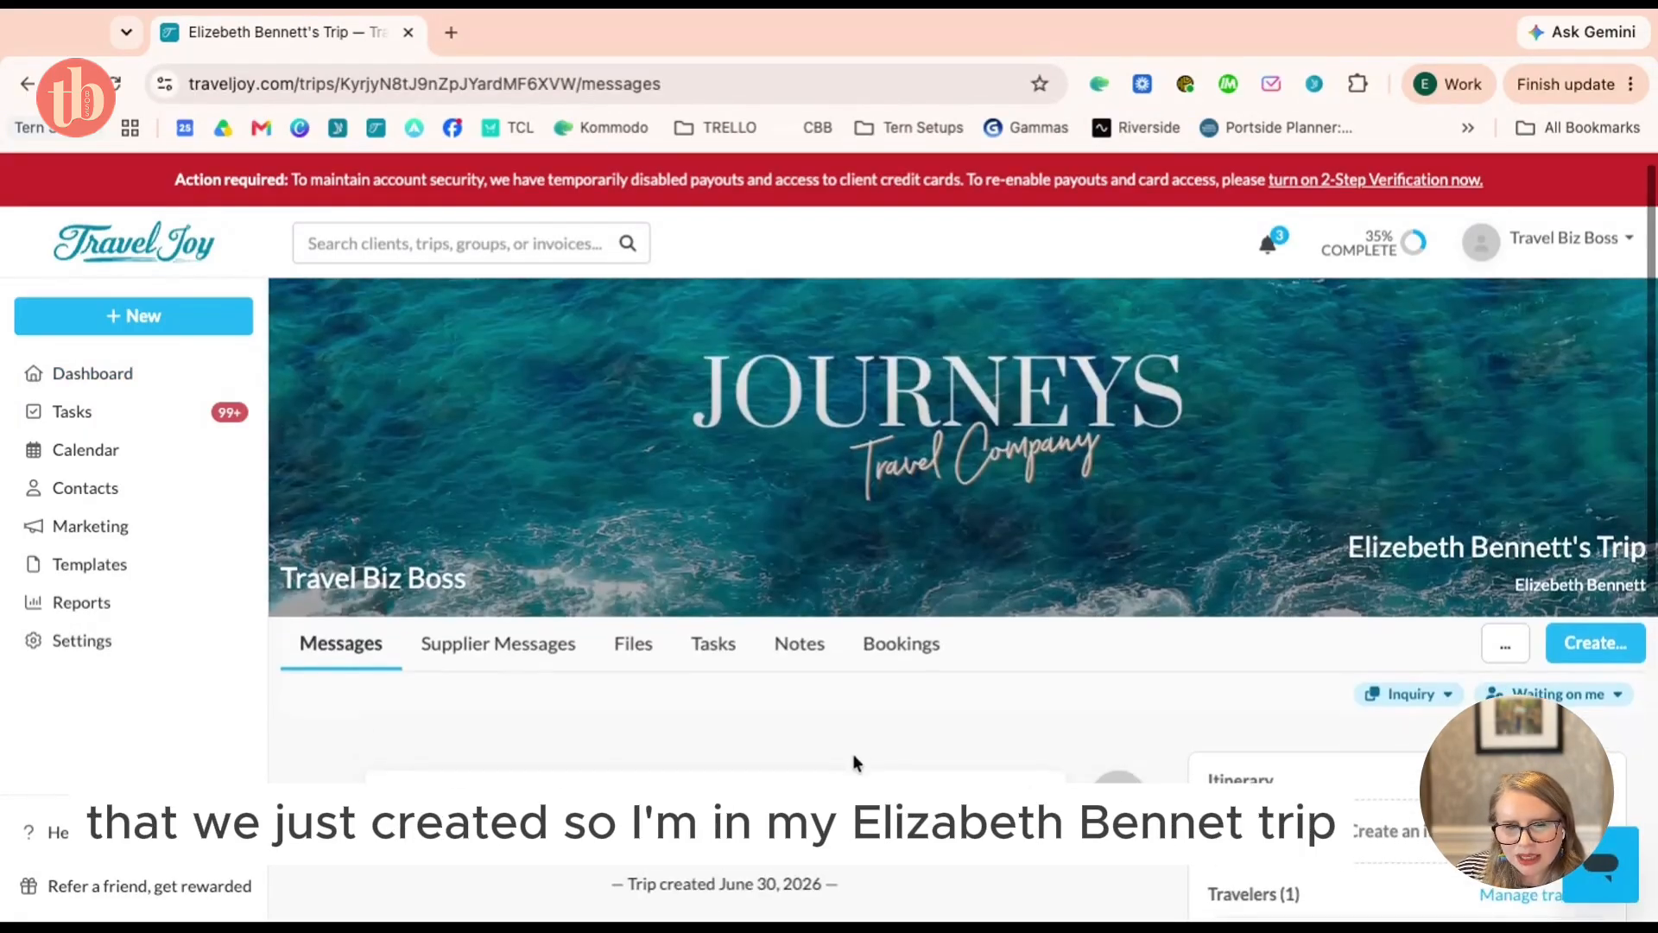
left_click(1596, 644)
scroll(1596, 643, "down", 2)
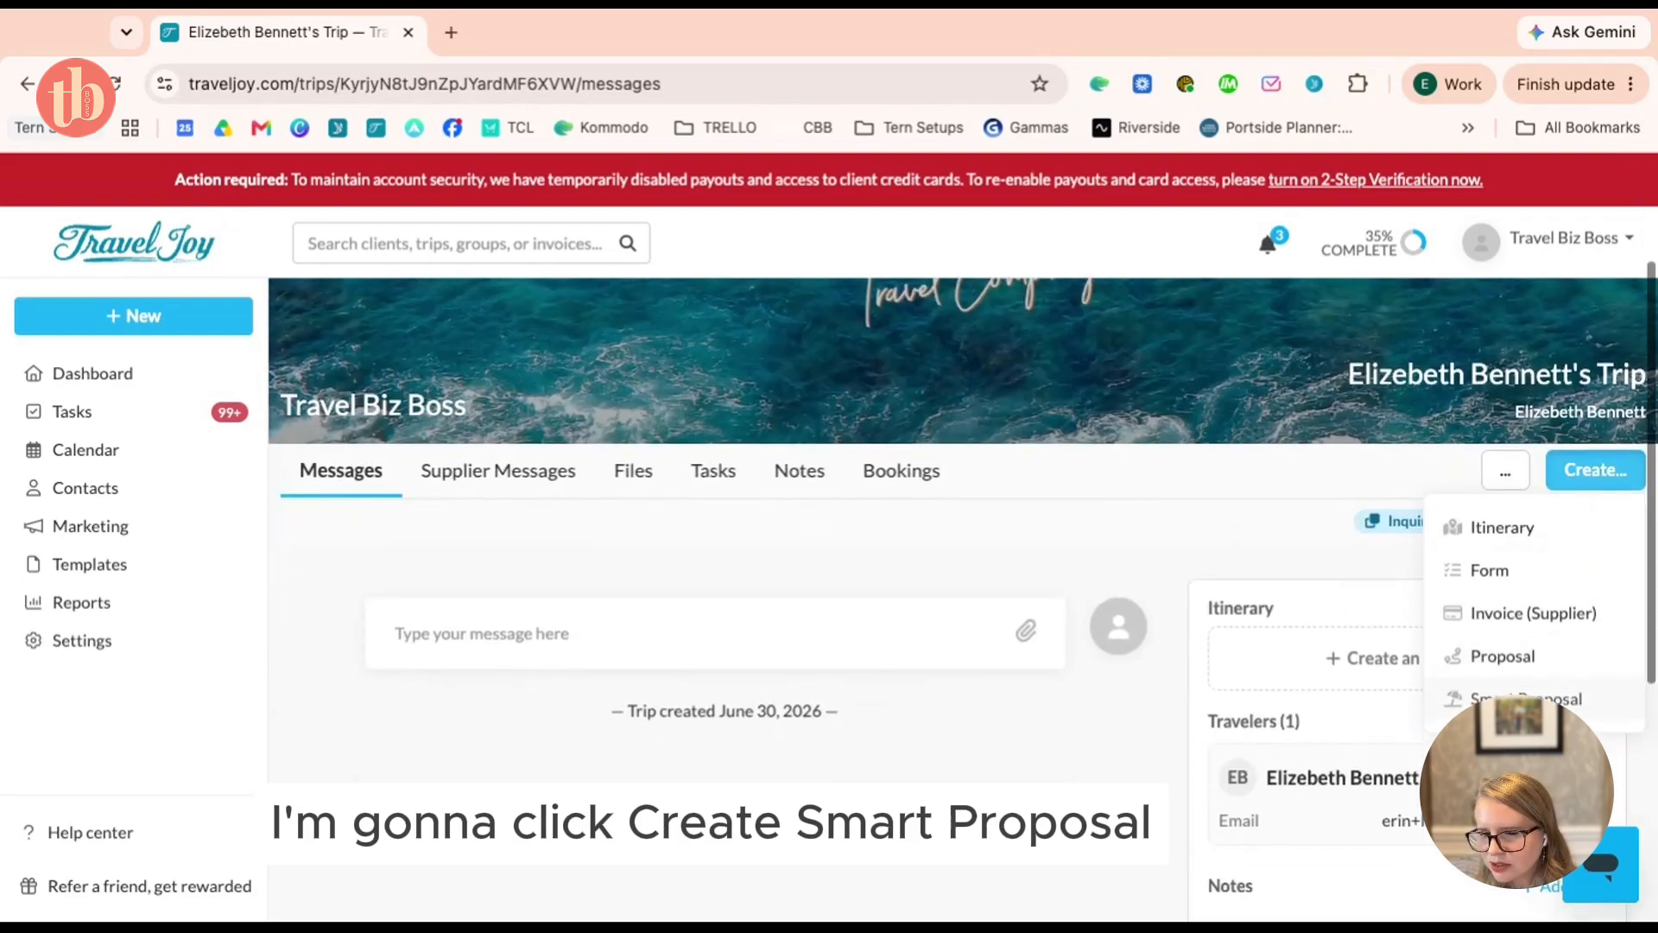
left_click(1593, 649)
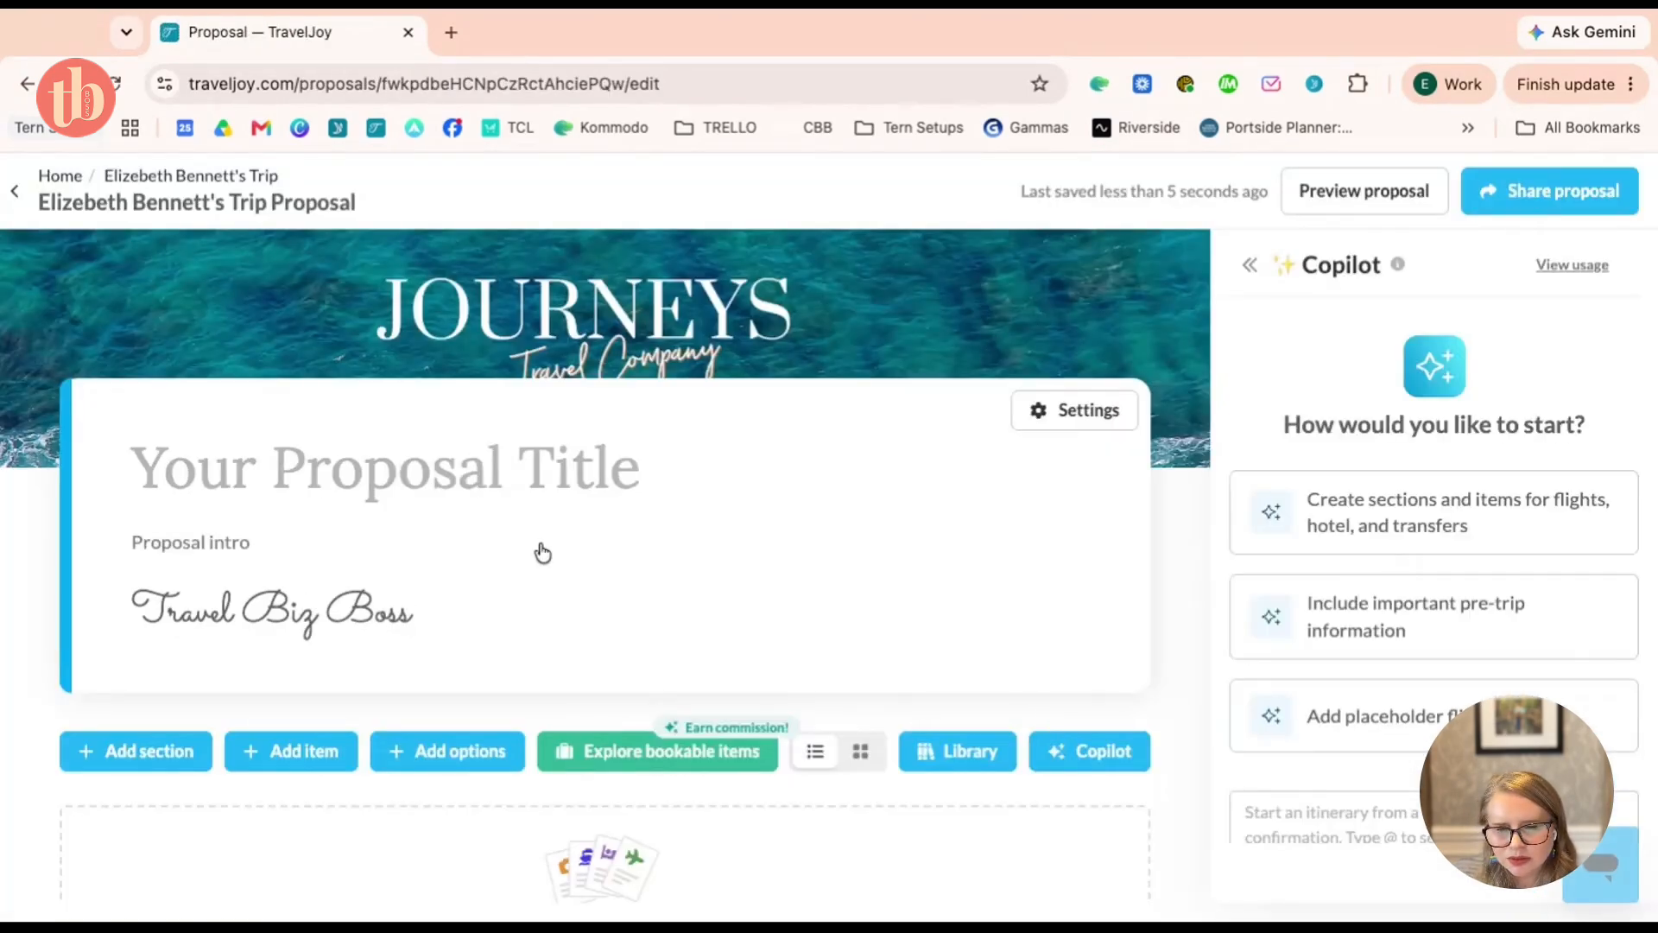
Send Copilot a request for an August 14, 2027 Celebrity cruise proposal with balcony cabin and flights placeholder
scroll(345, 673, "down", 3)
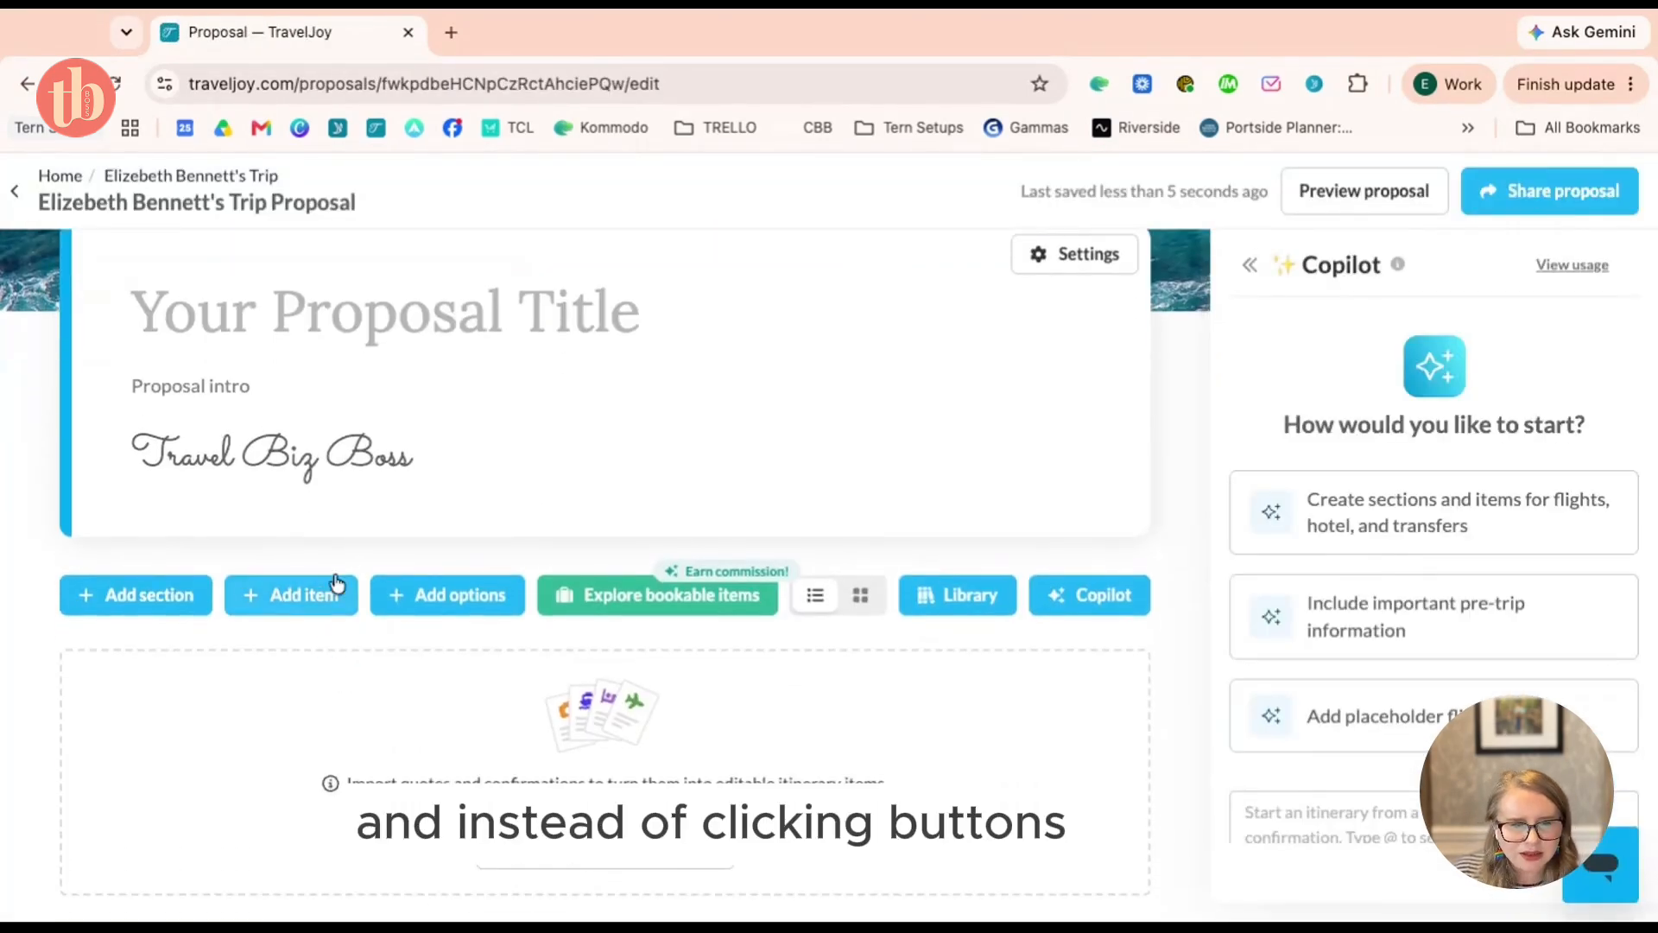
scroll(1399, 553, "down", 1)
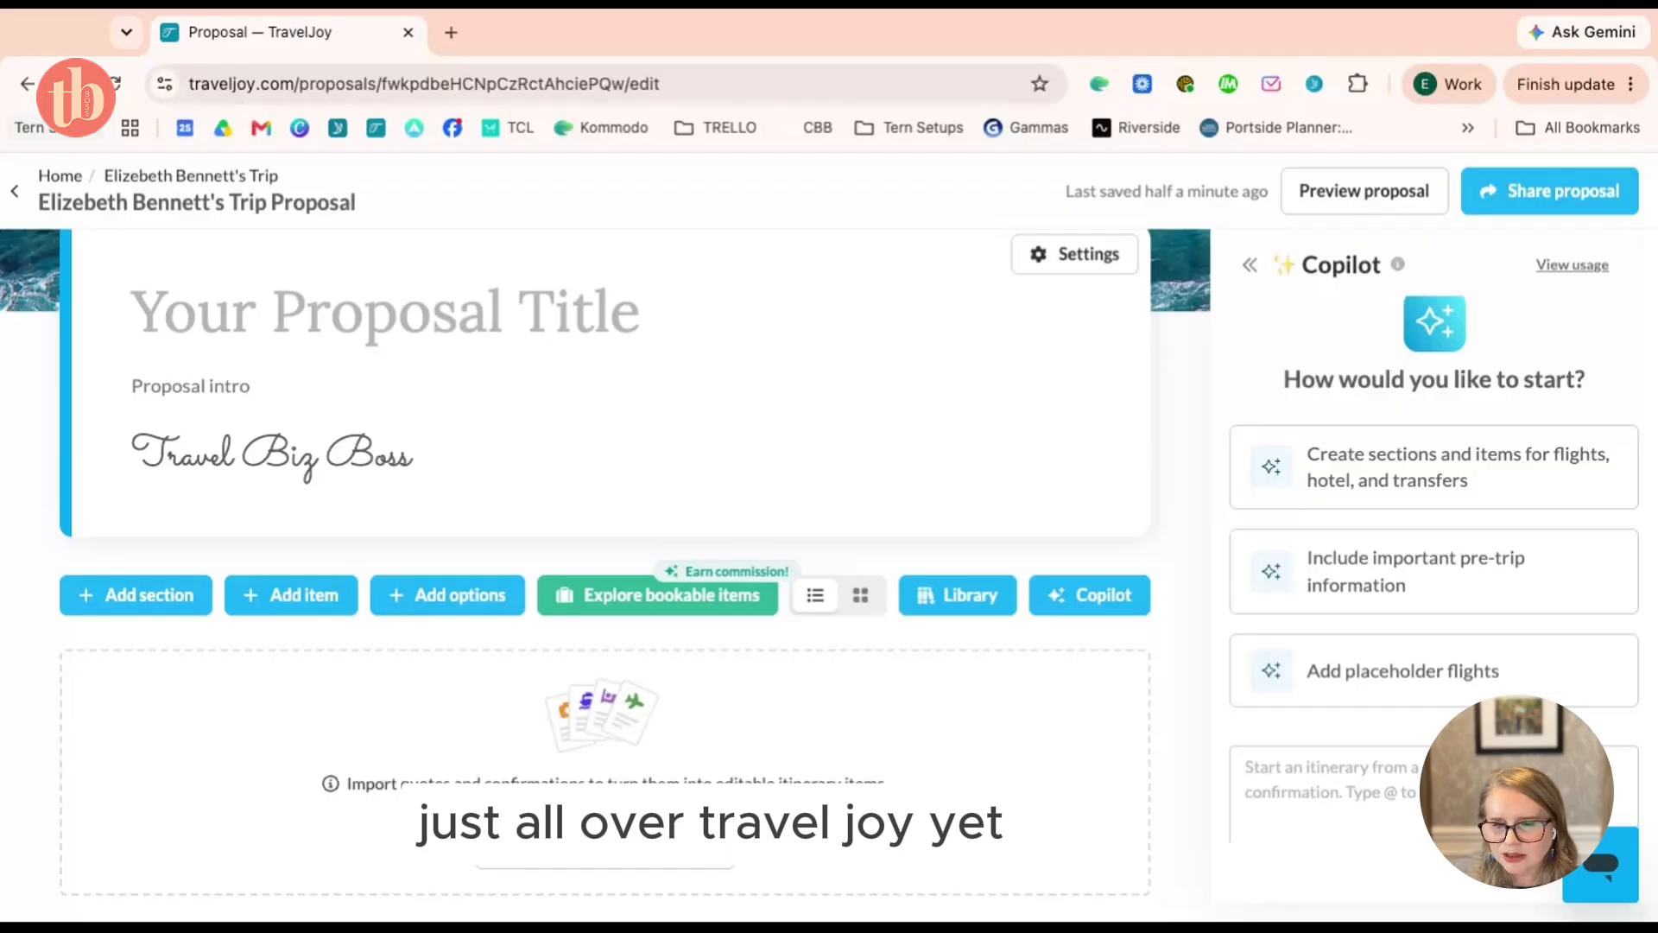
scroll(1433, 570, "down", 1)
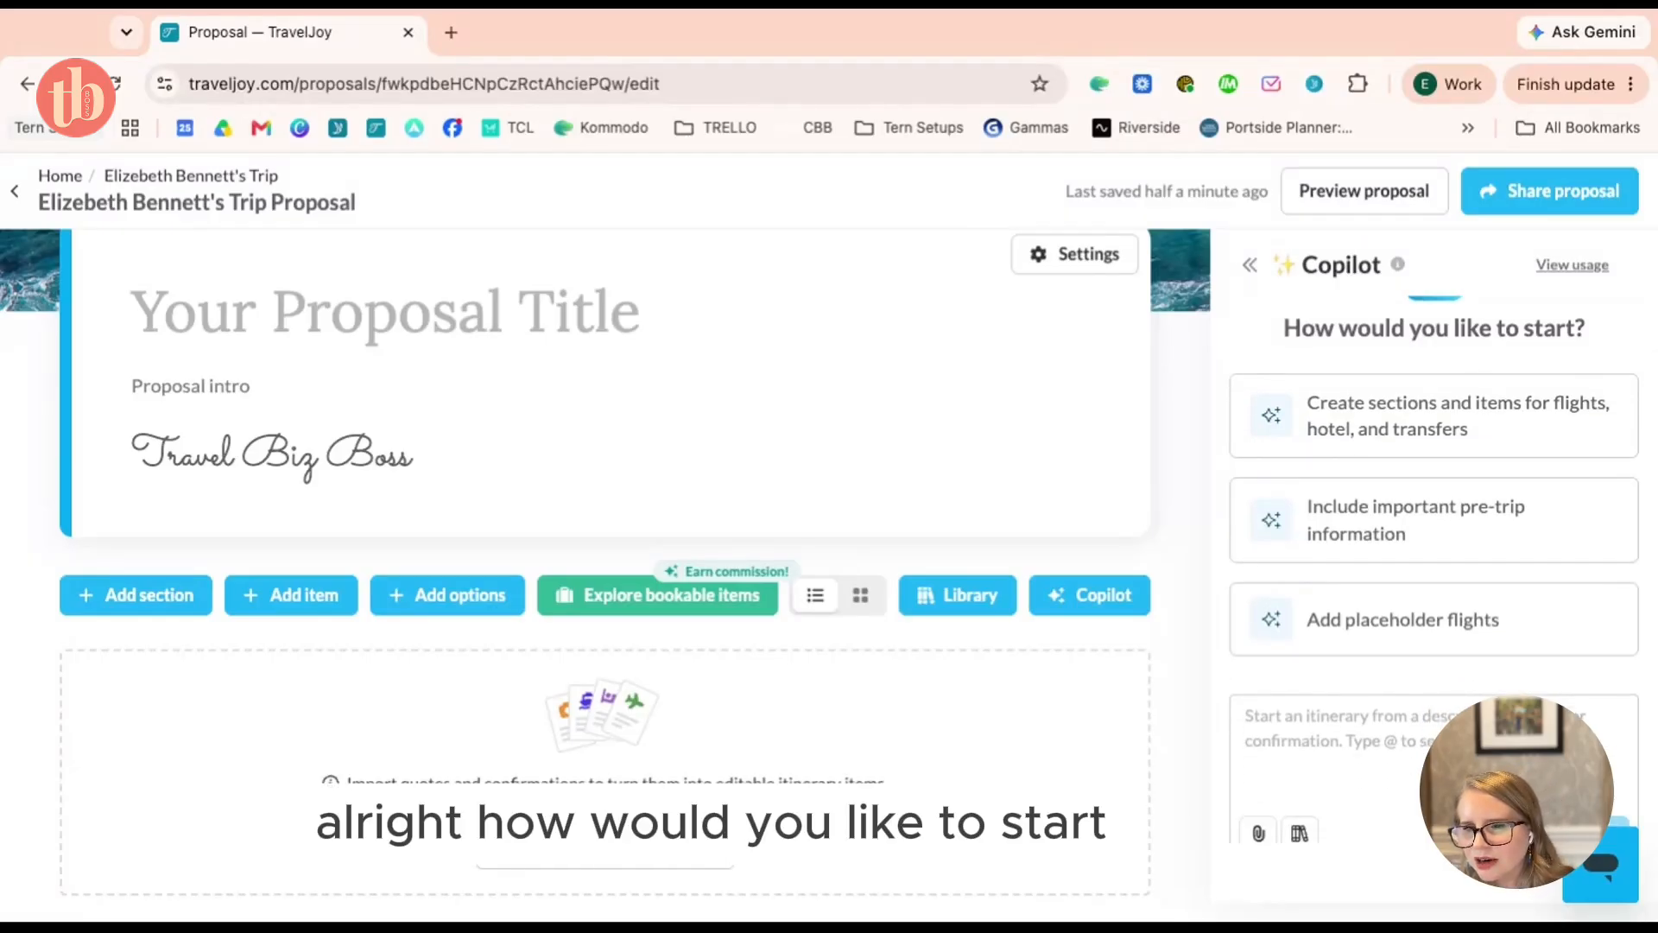
left_click(1425, 752)
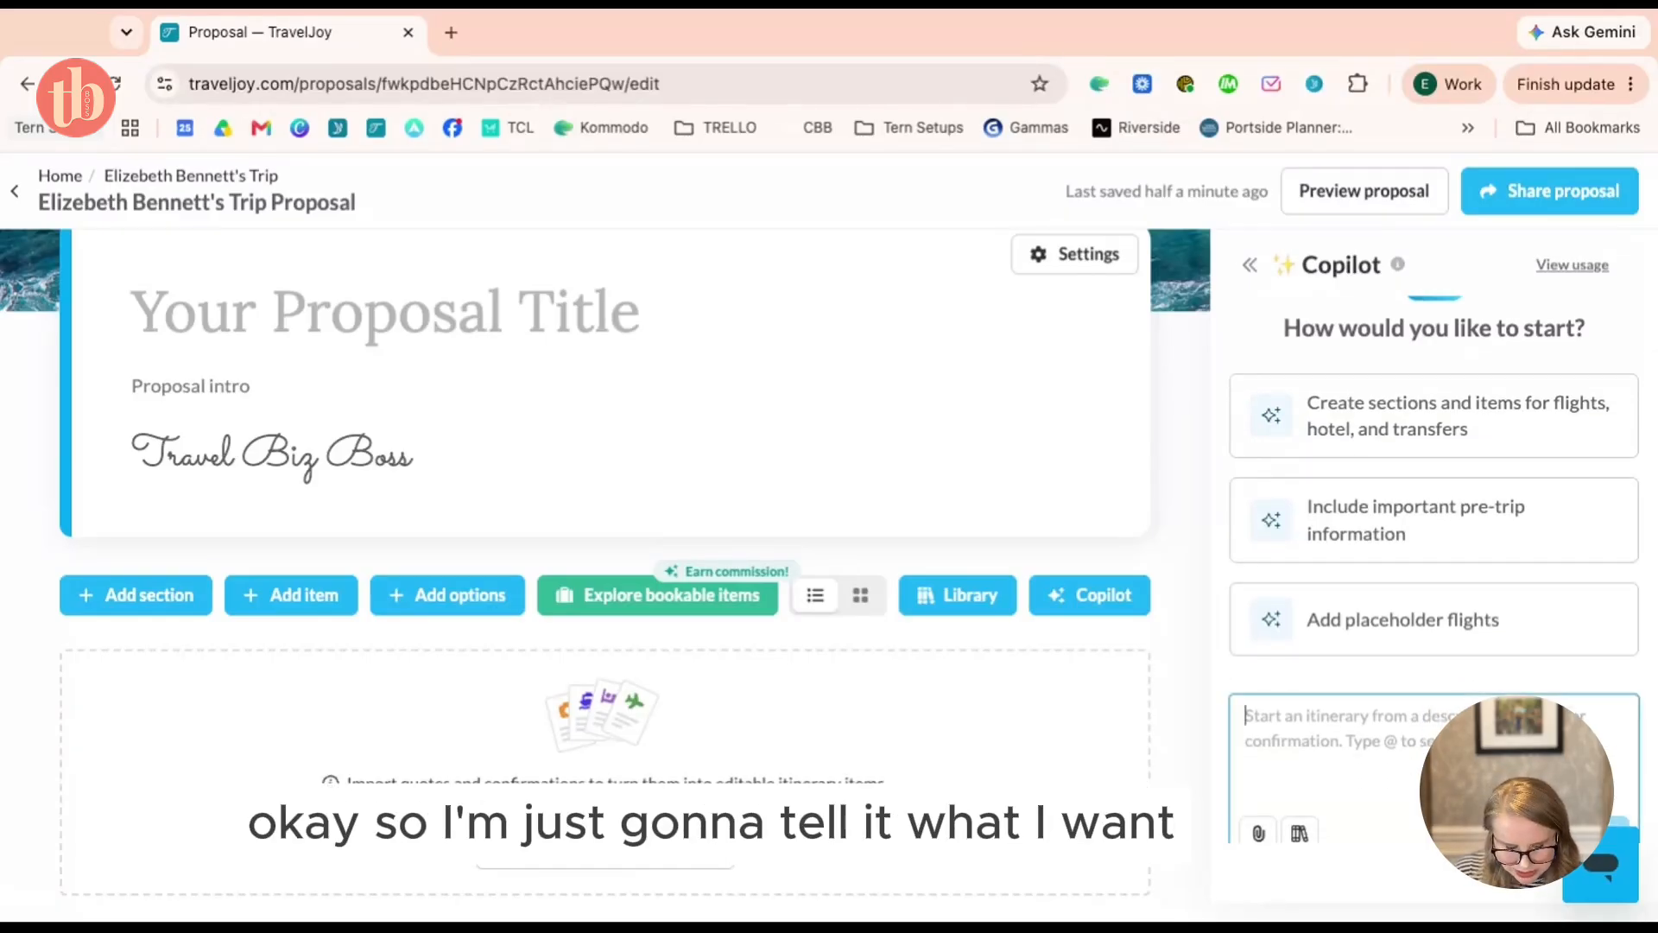
type("I want to c")
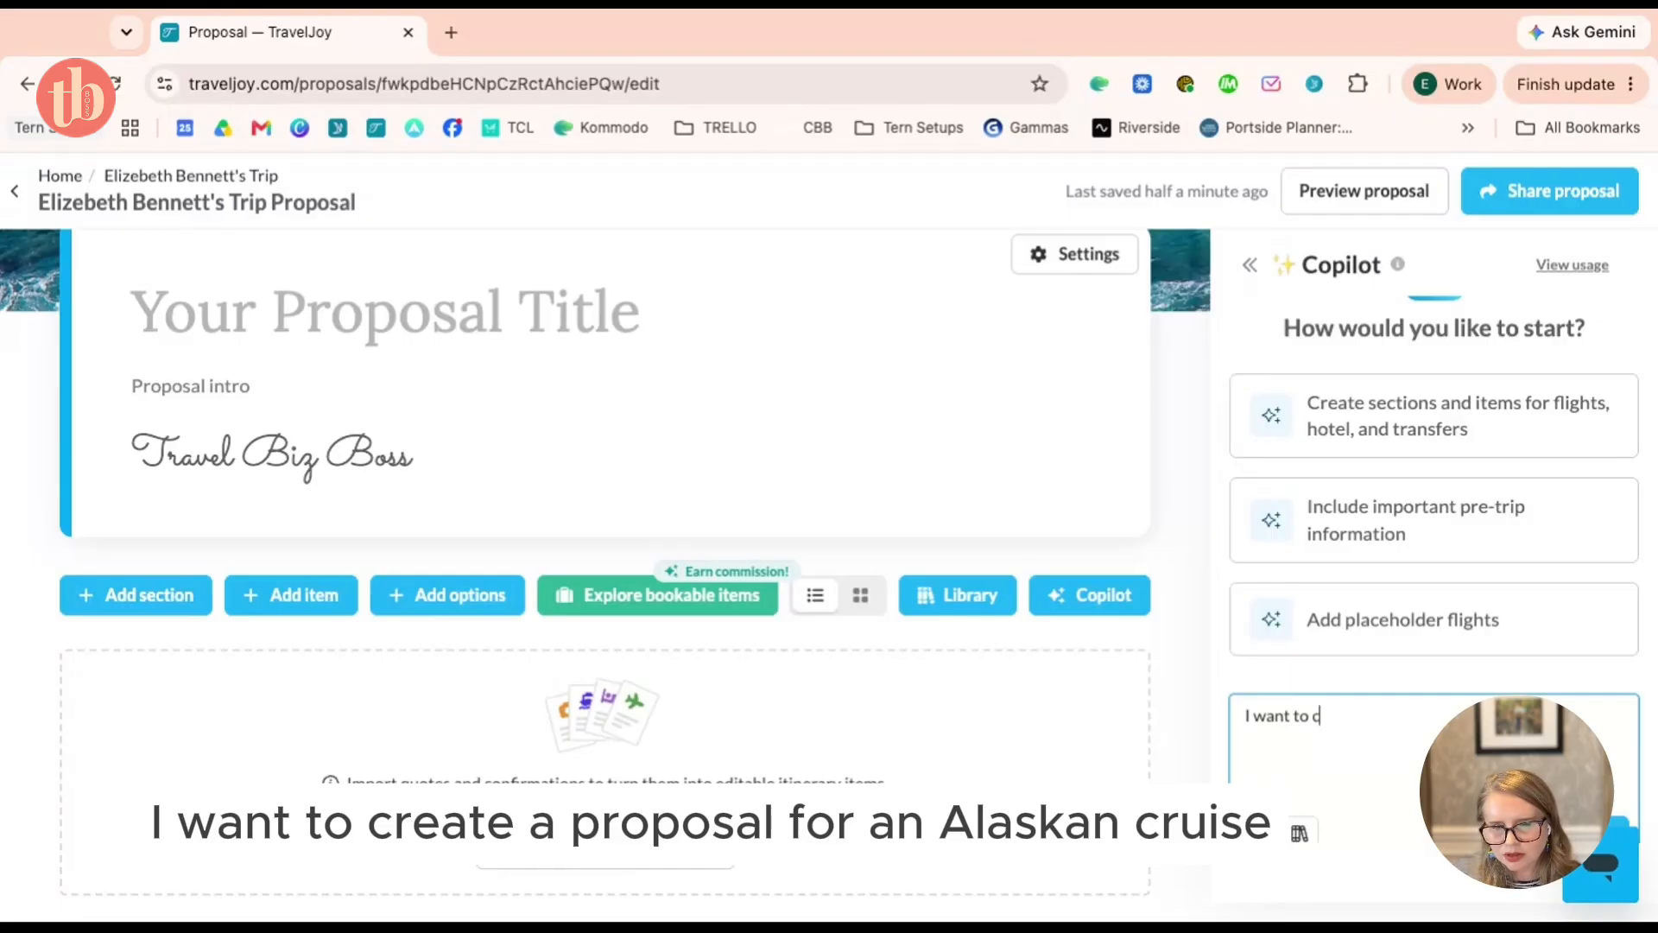
type("reate a proposal fo")
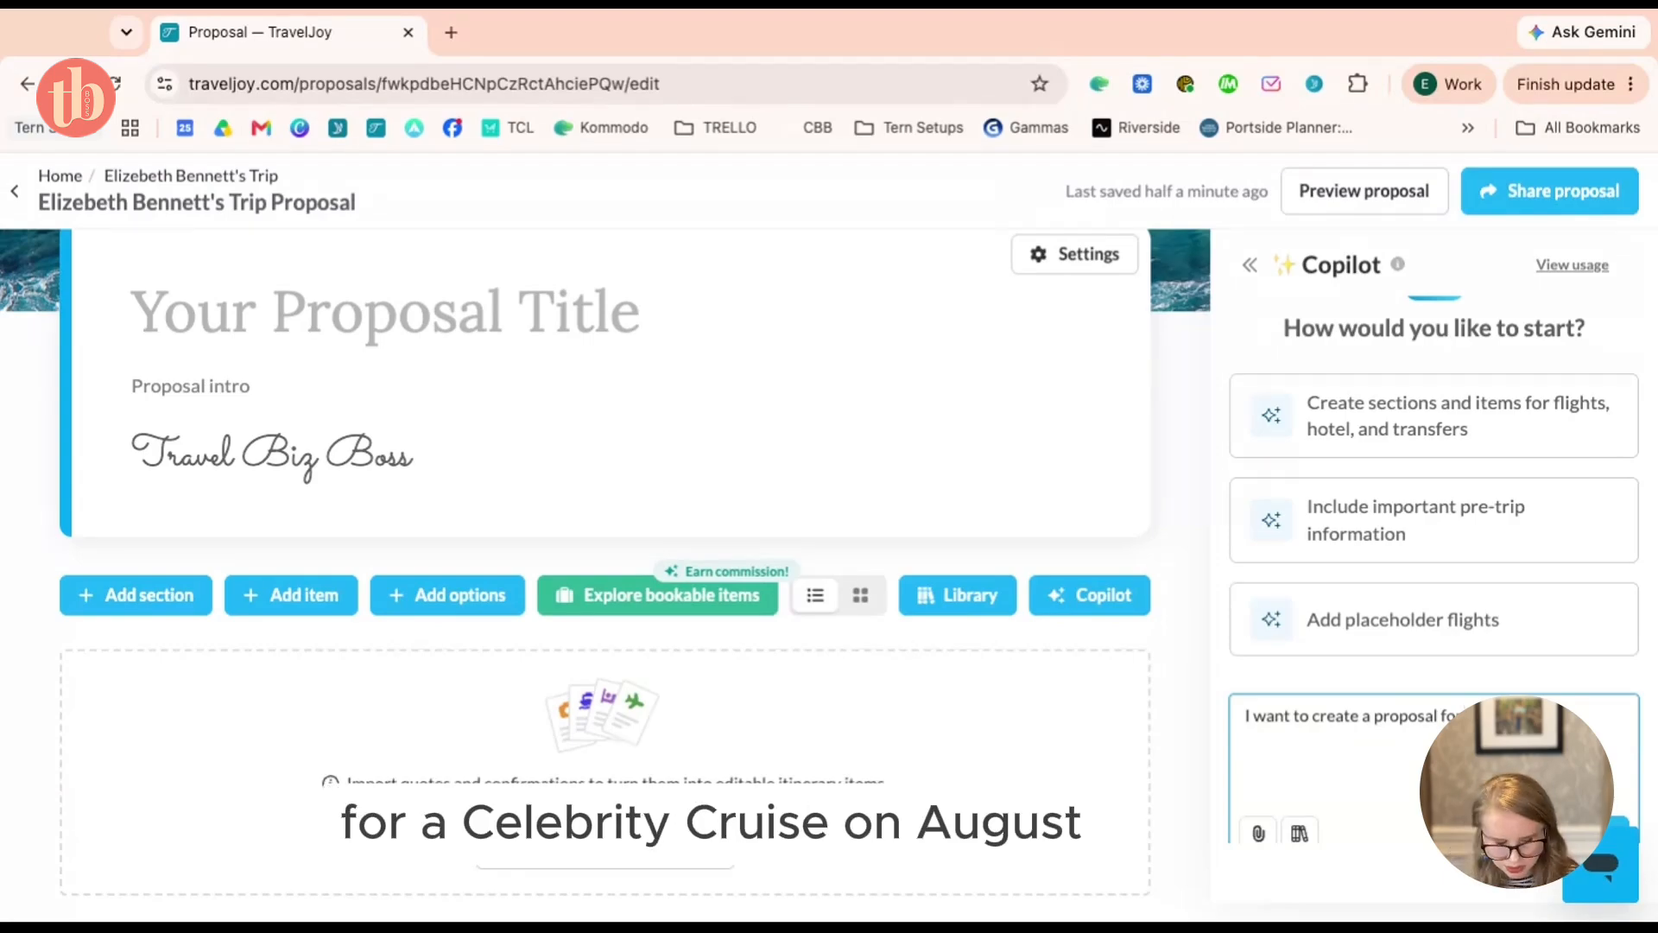
type("Augus")
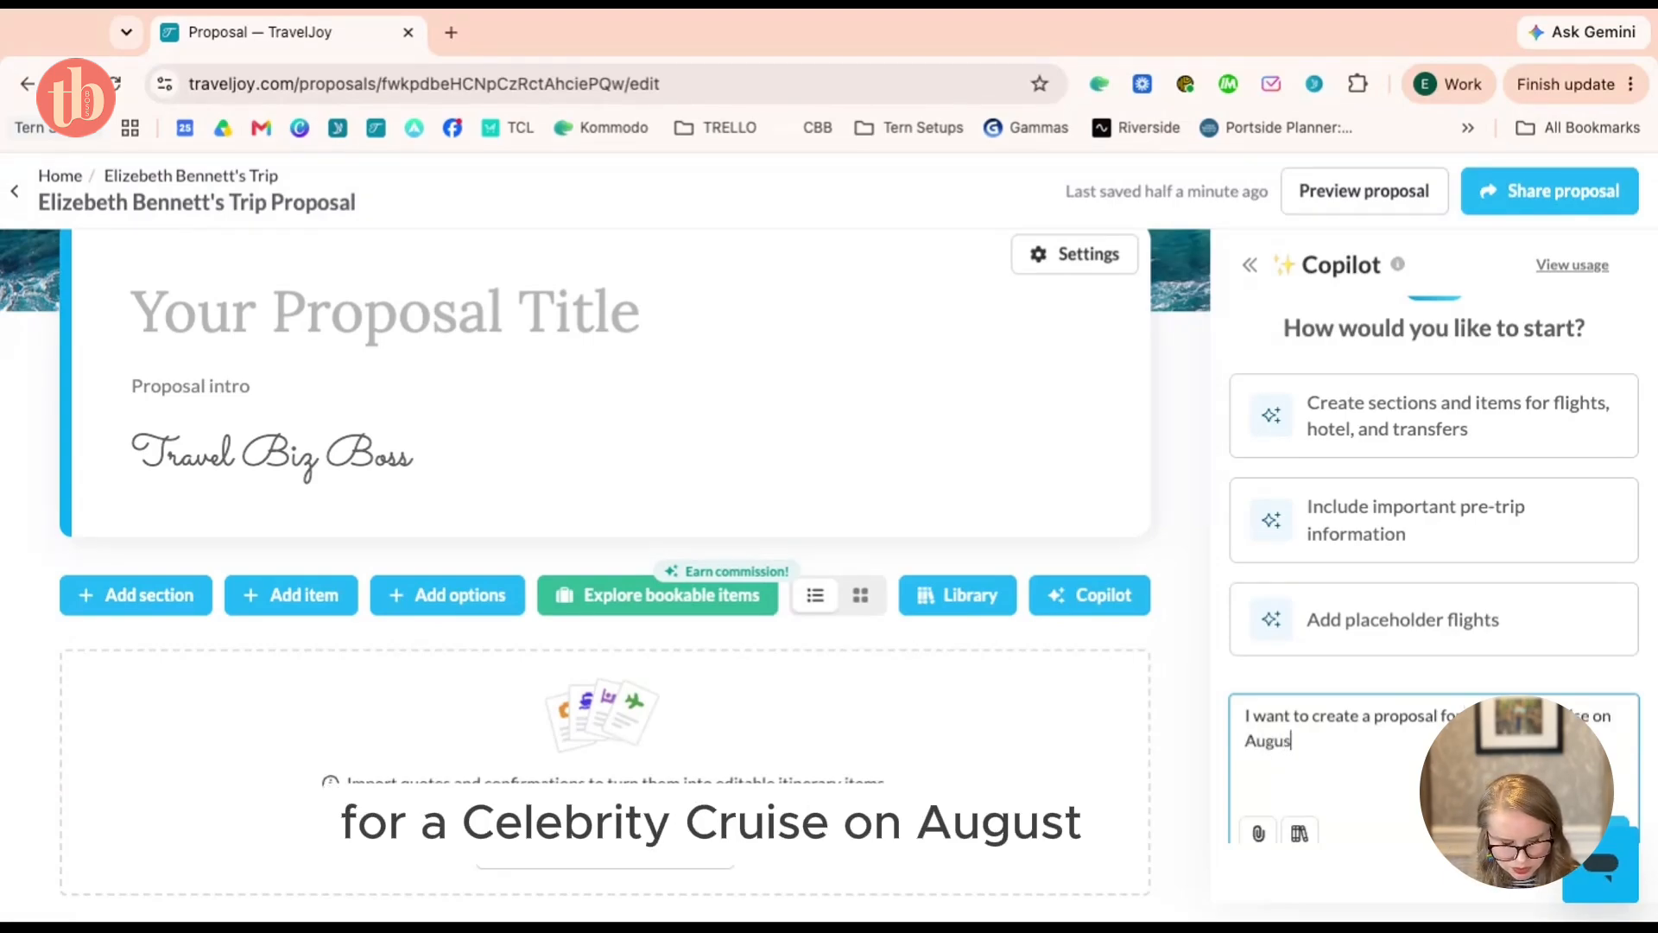
type("t 14")
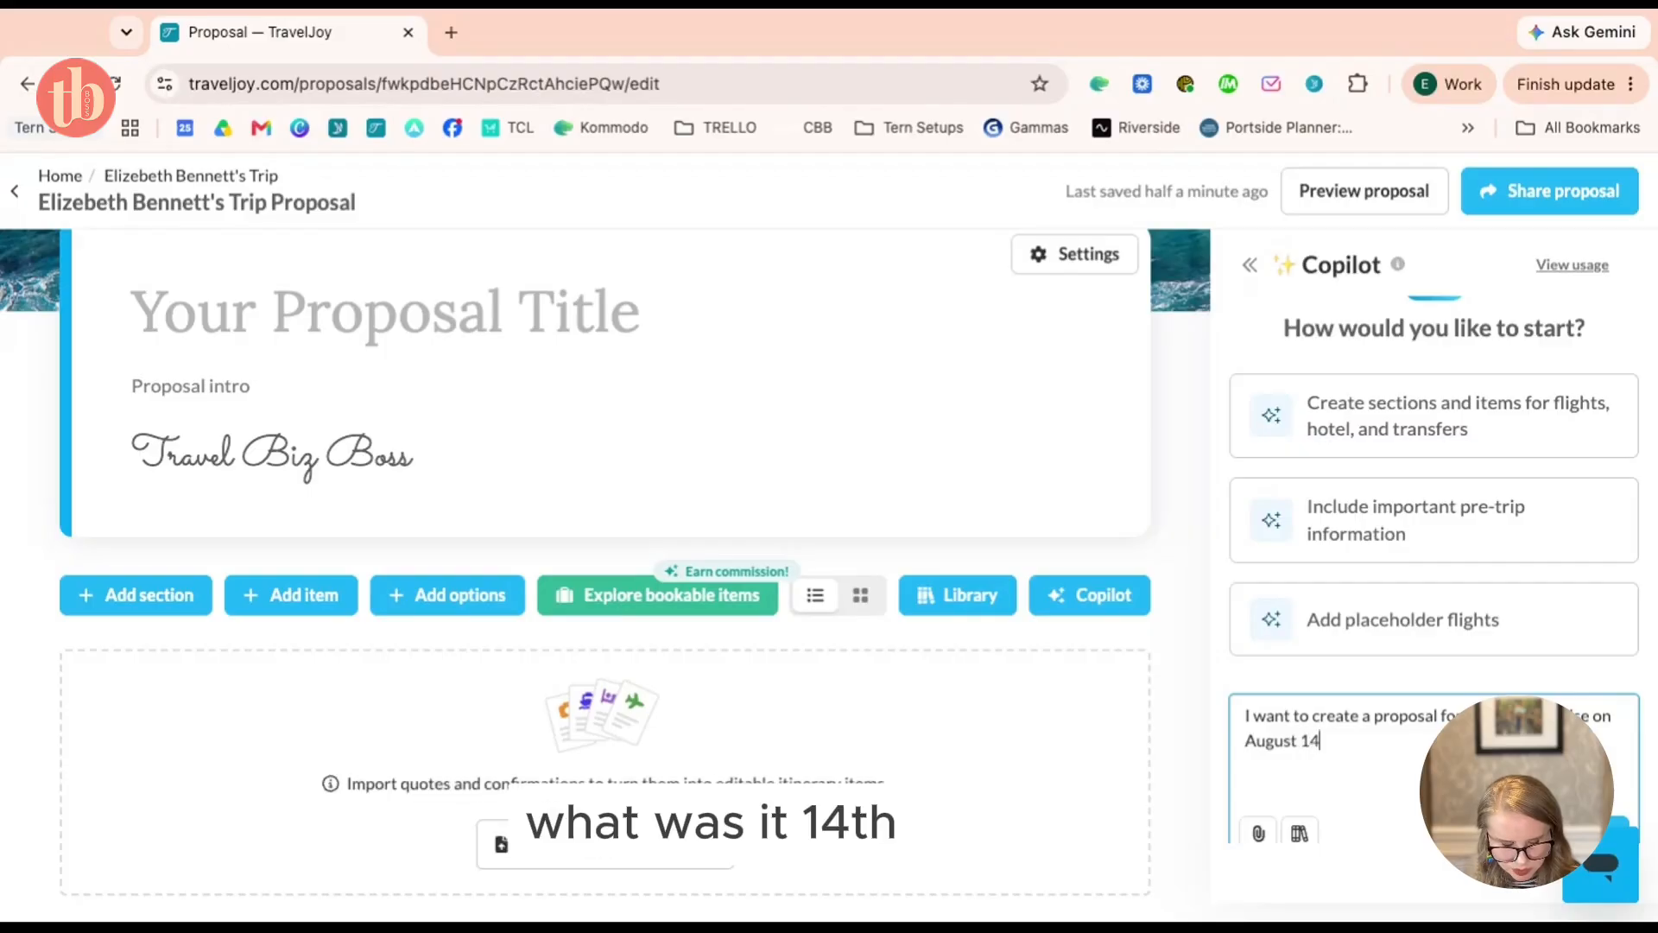
type(", 2027 on")
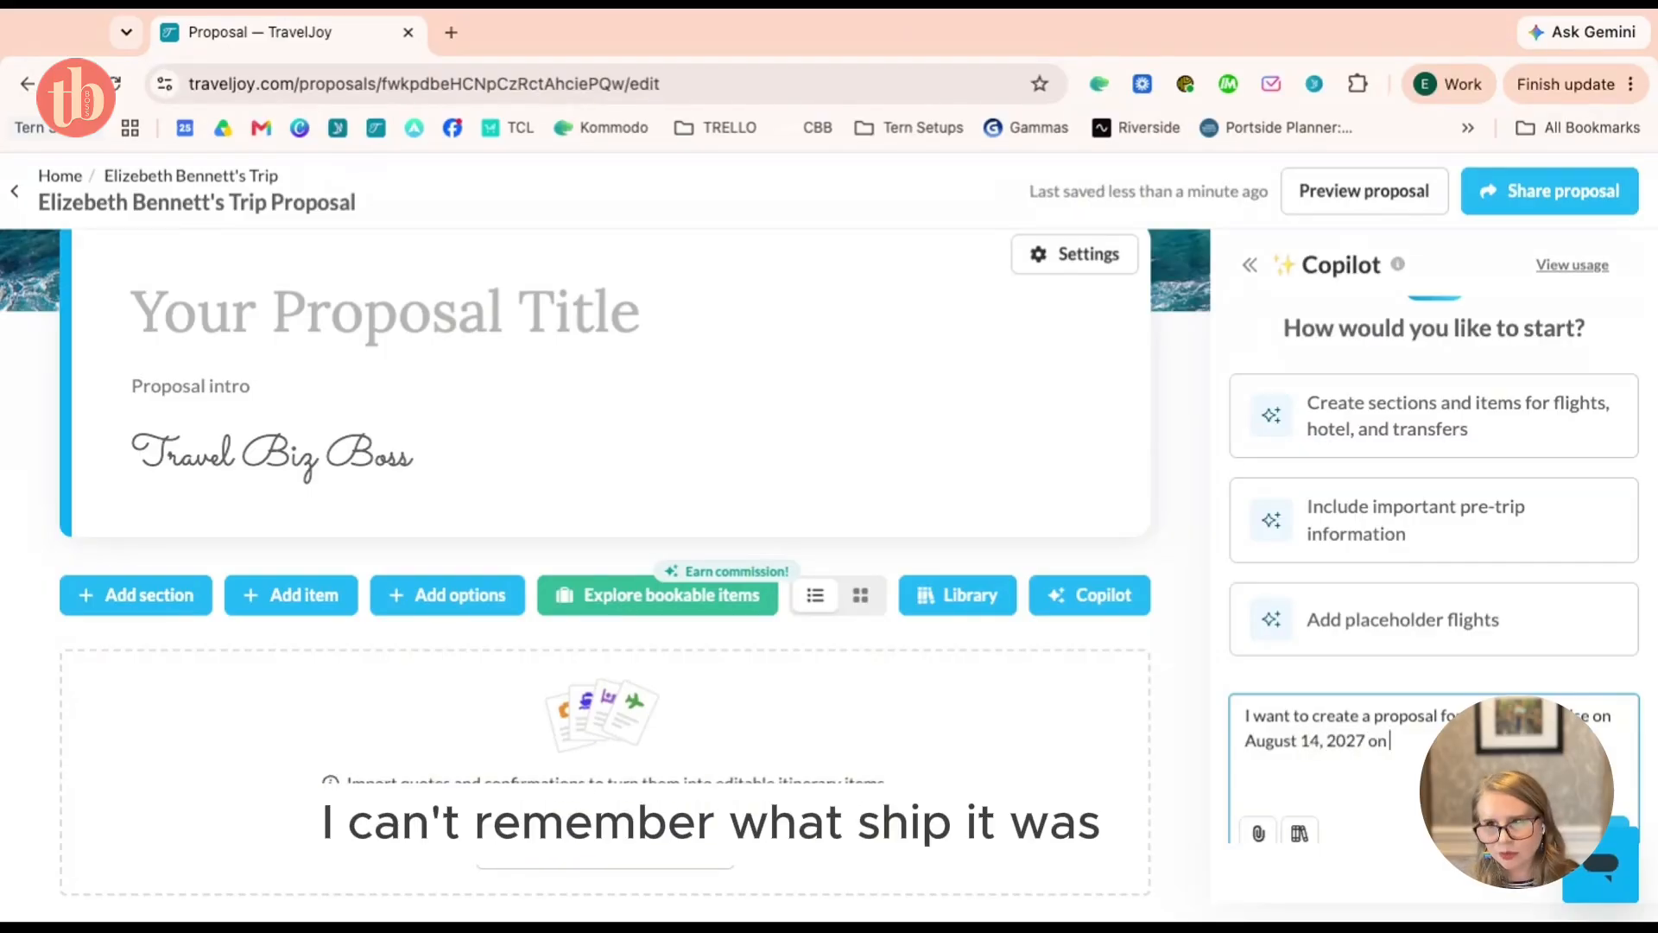
key("BackSpace")
key("BackSpace")
key("BackSpace")
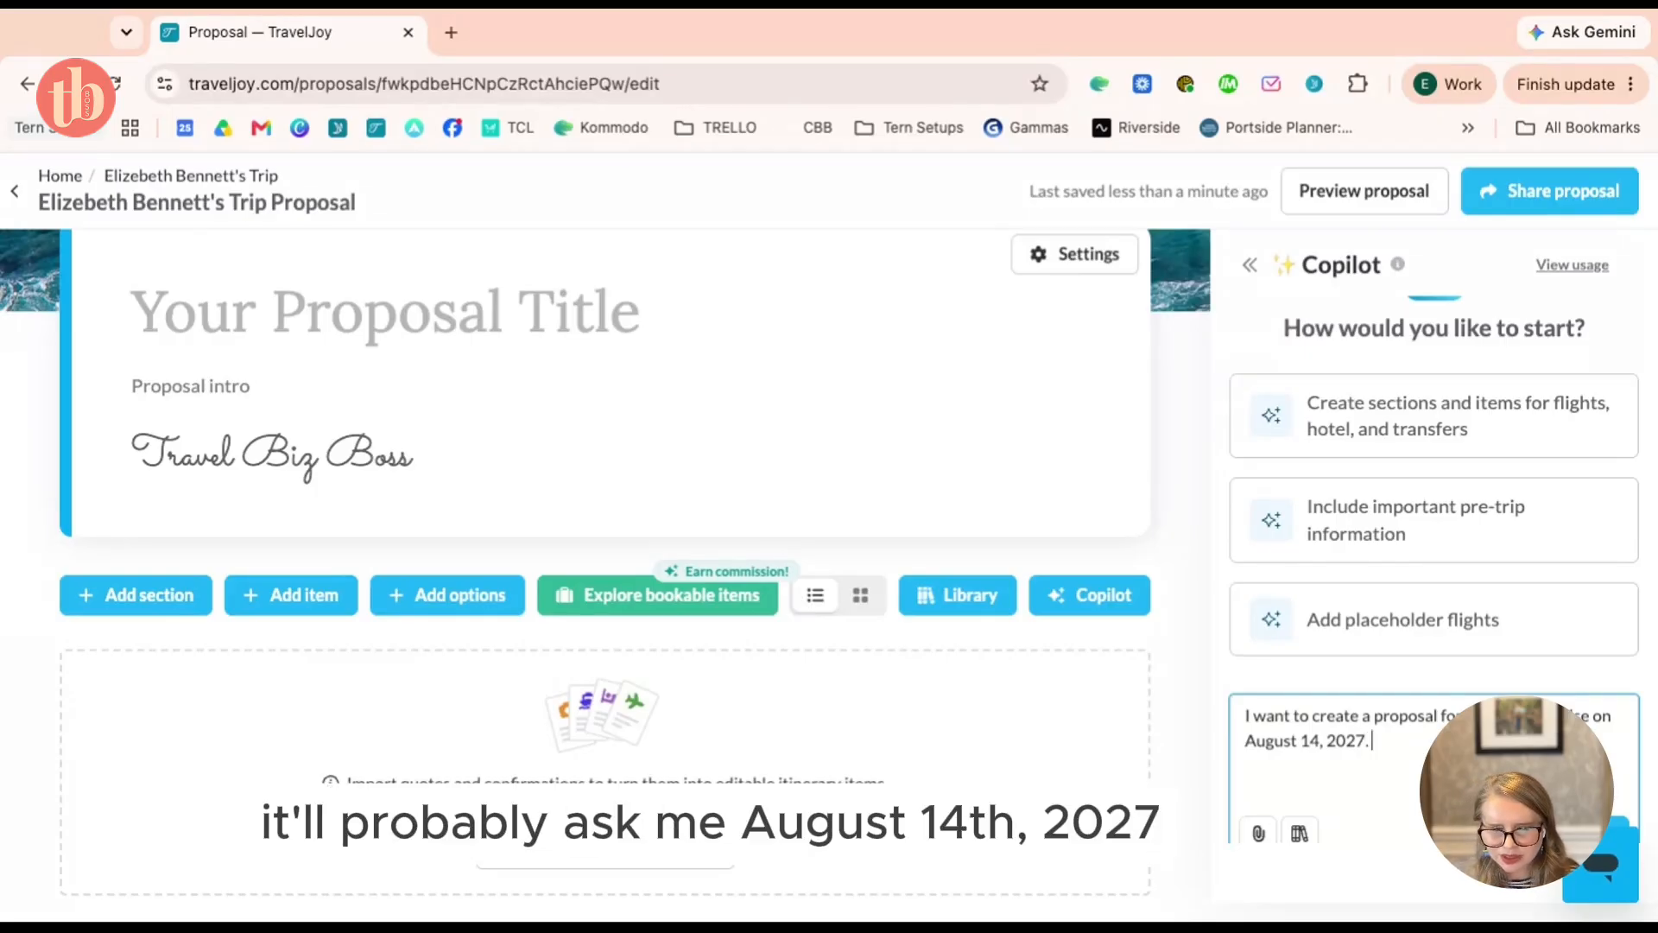
type("I want to")
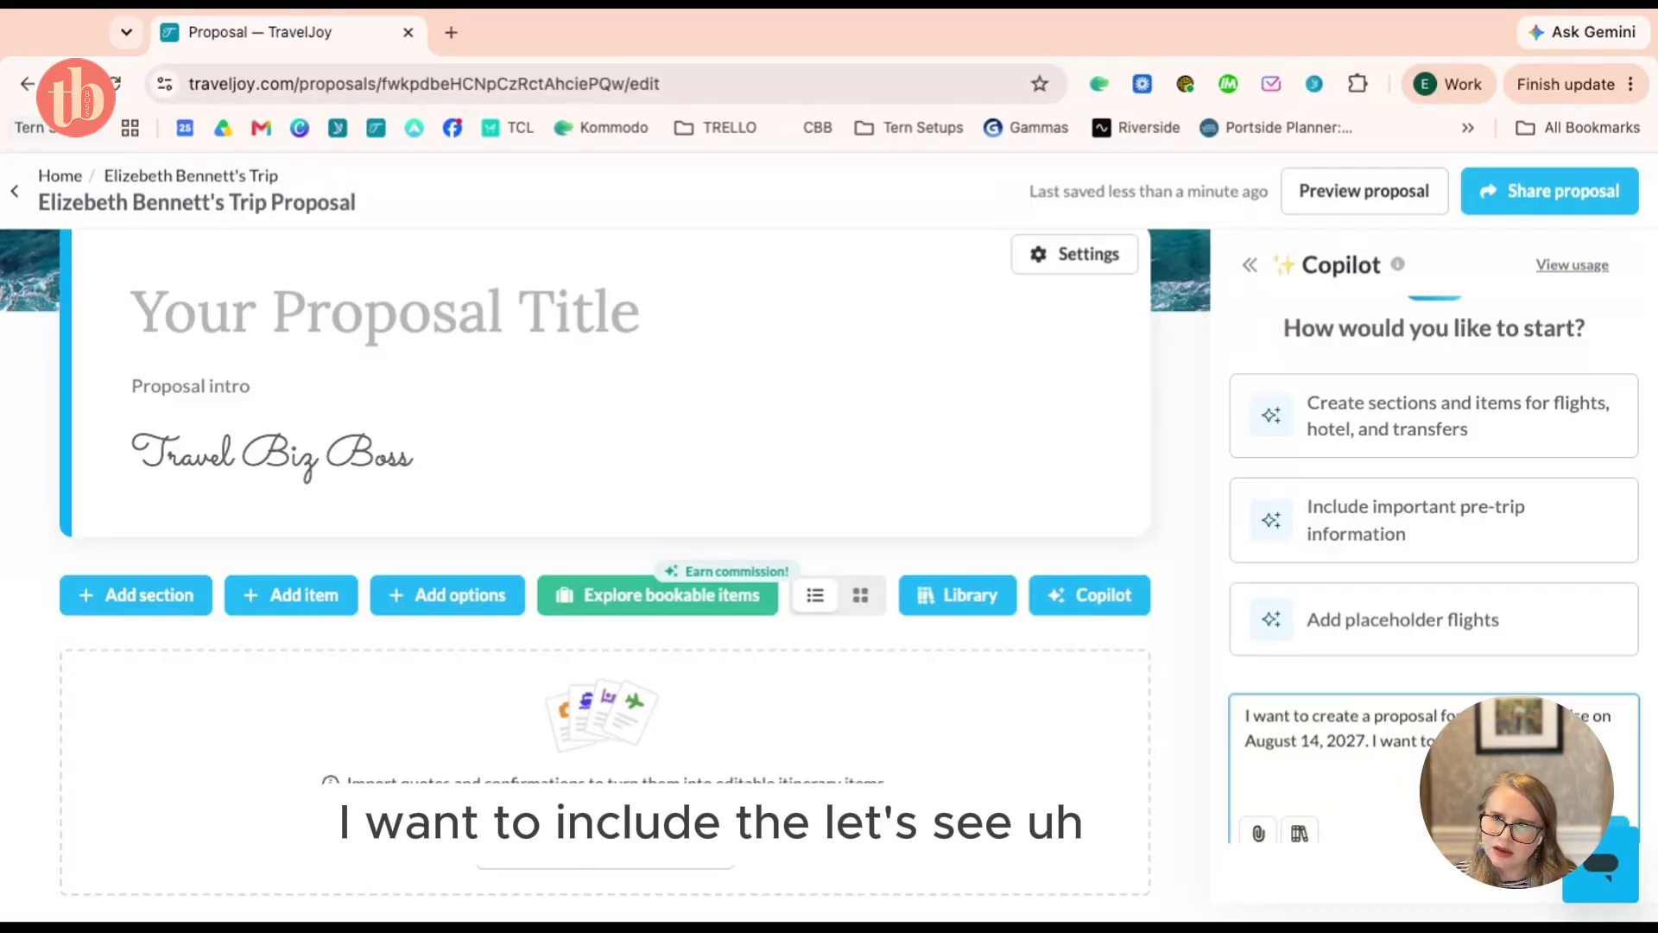
type("bin")
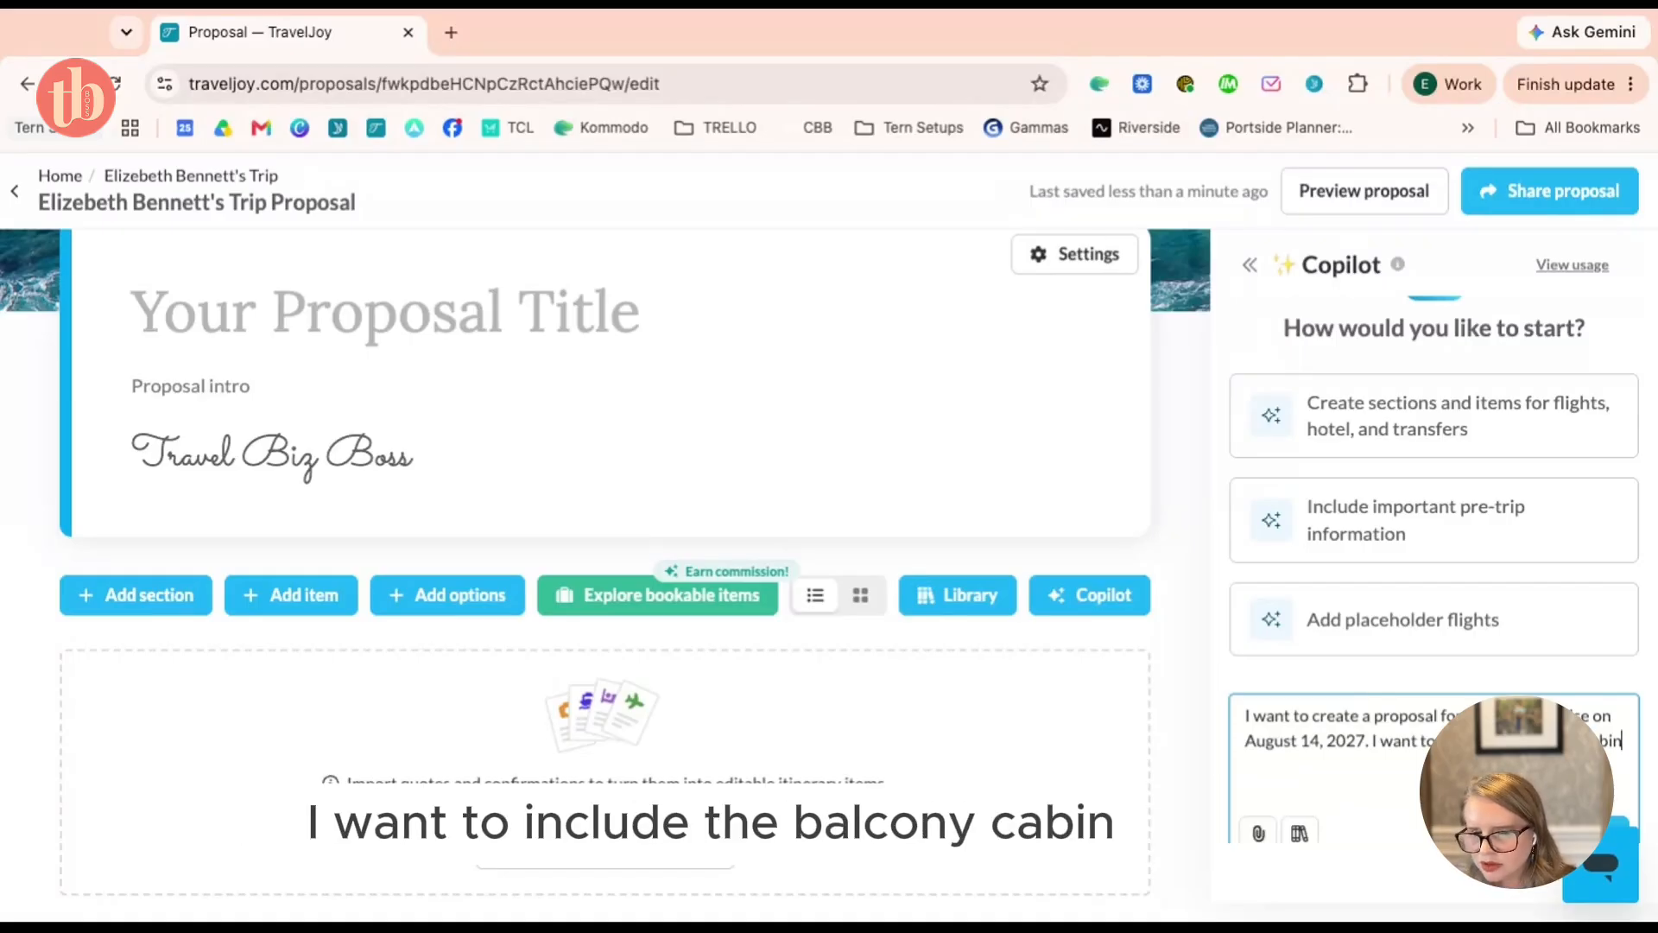
type(", and a fligh")
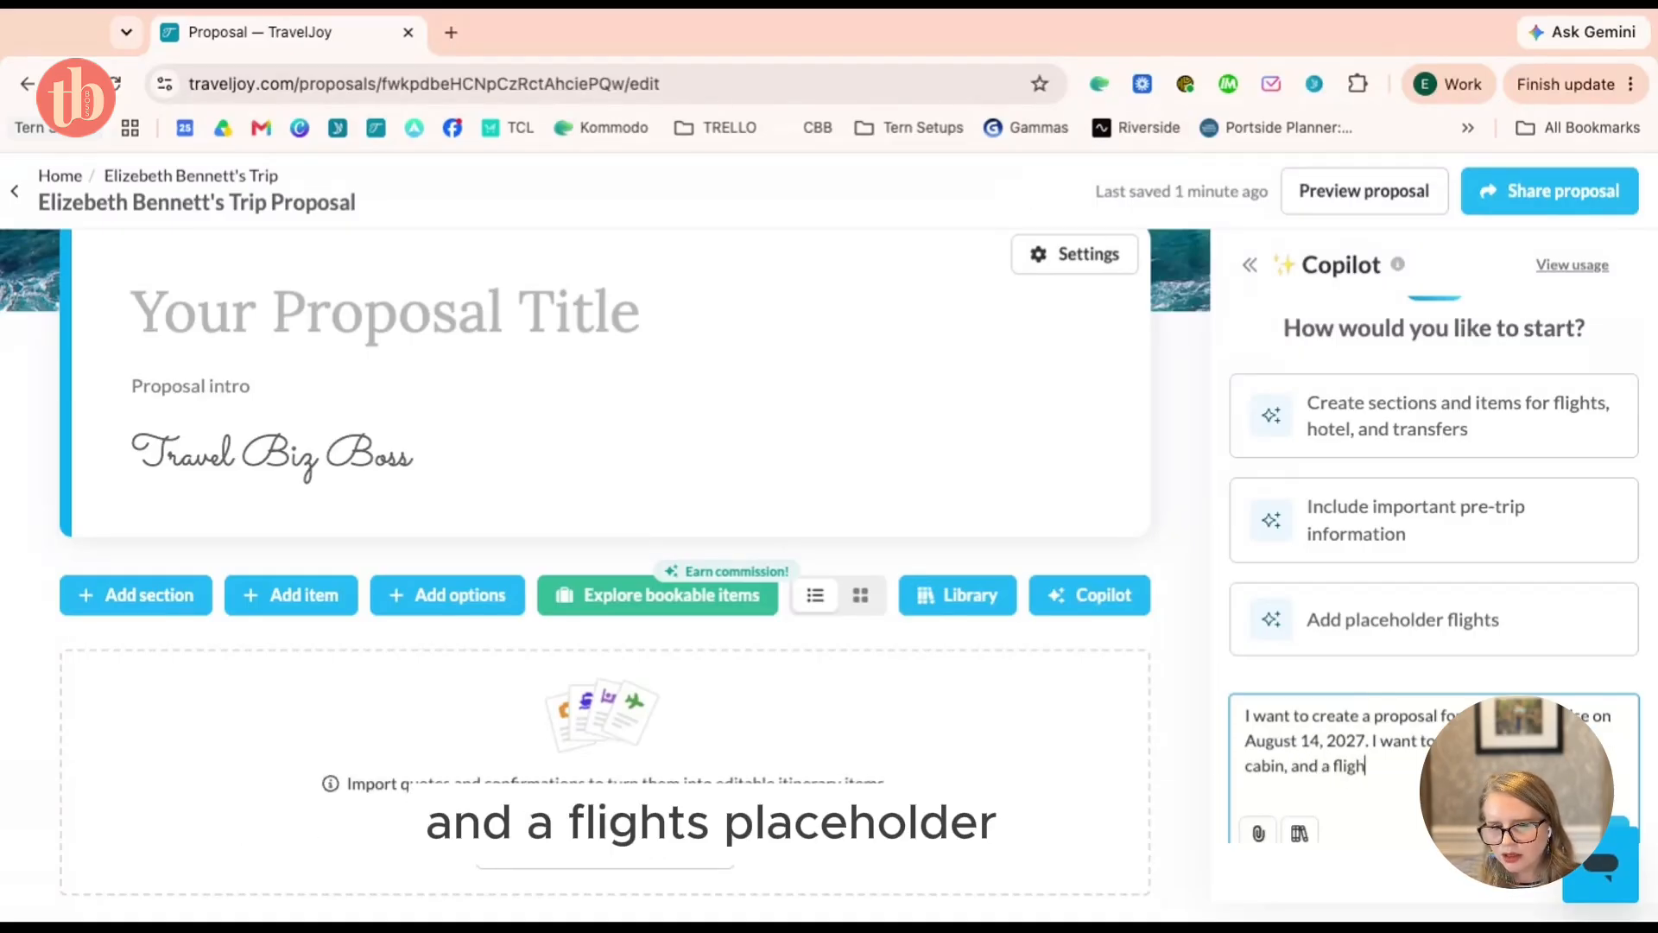
type("ts placeh")
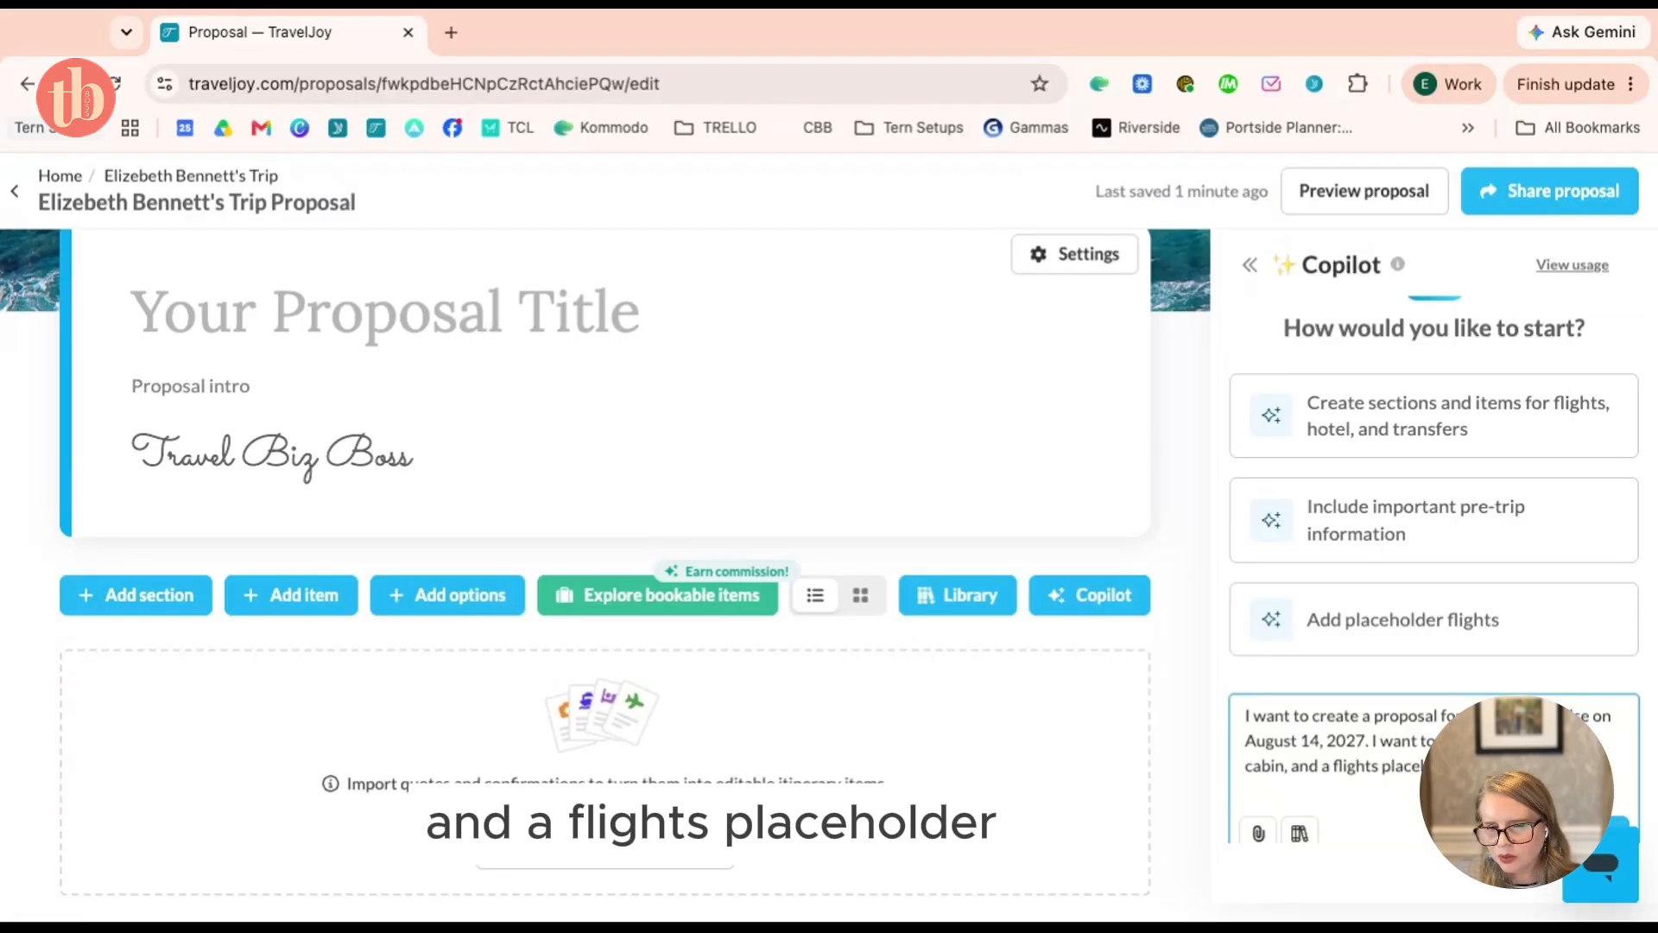
key("Return")
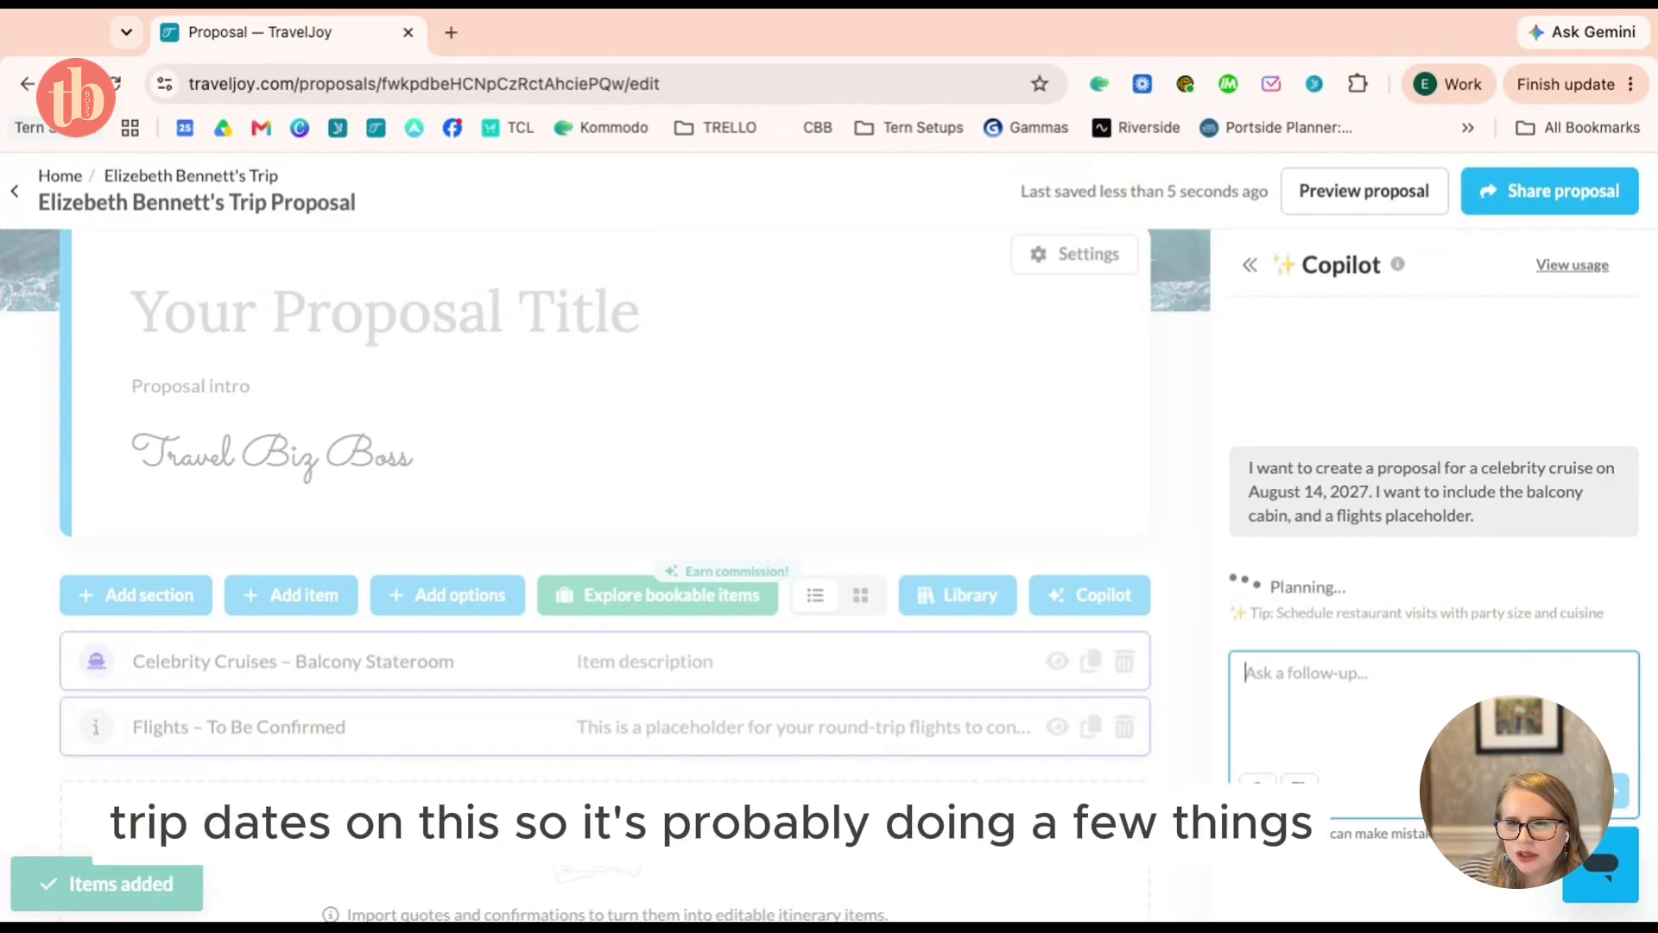
Review Copilot's Balcony Stateroom and Flights – To Be Confirmed items and its ship question
scroll(1495, 459, "up", 1)
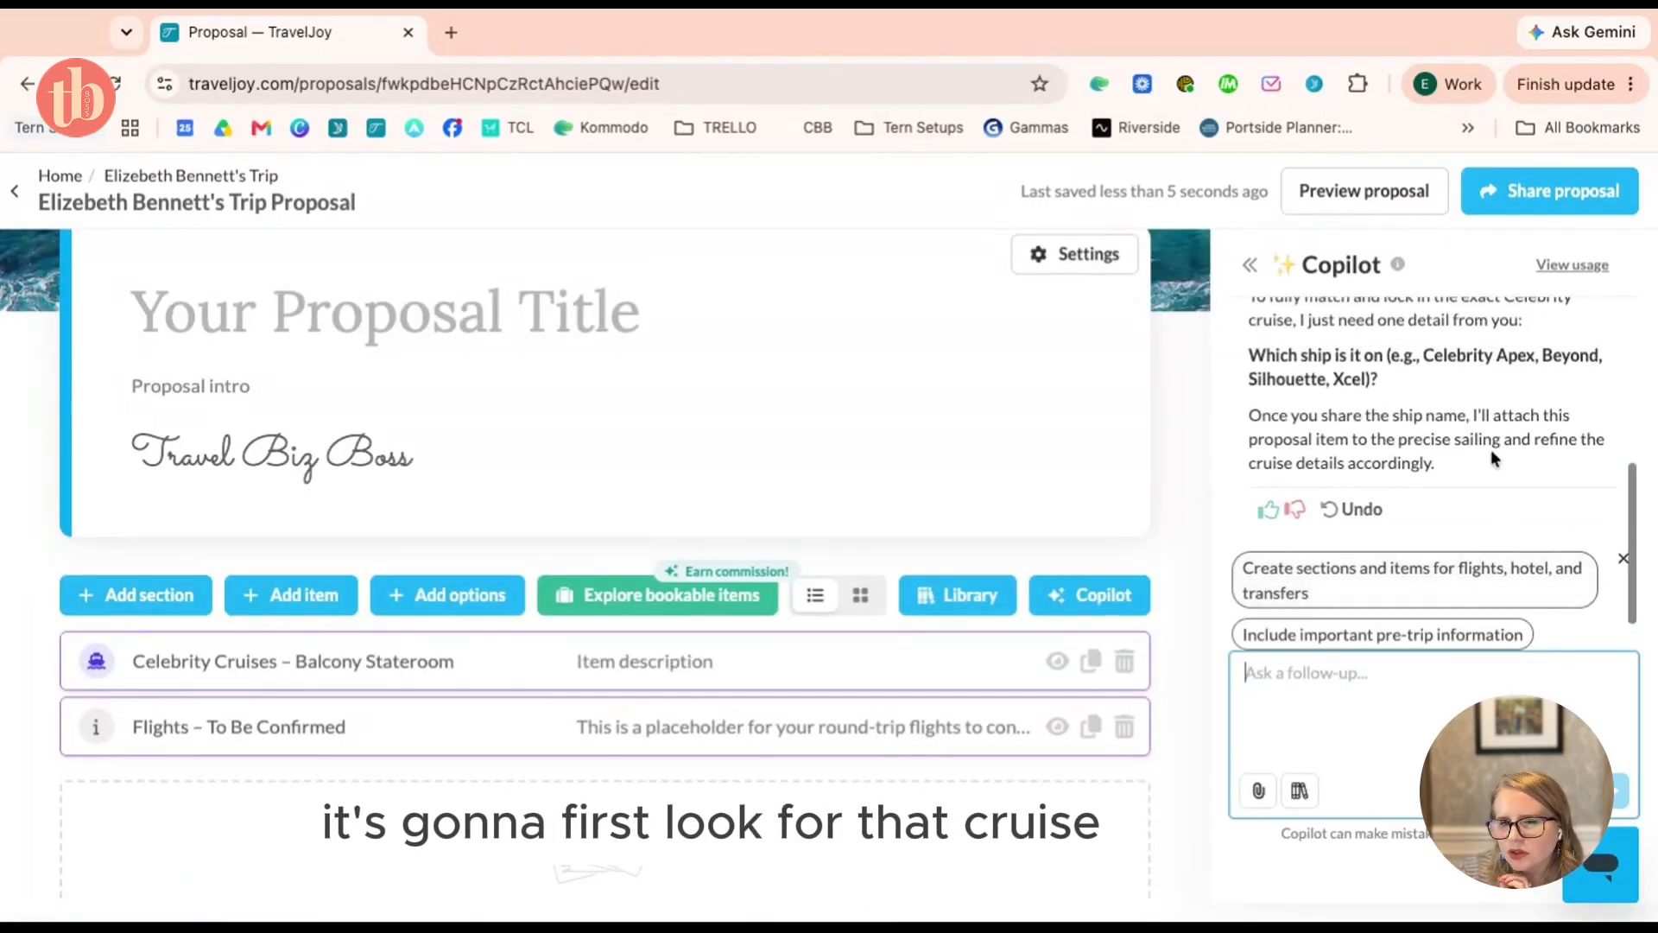
scroll(1494, 459, "up", 5)
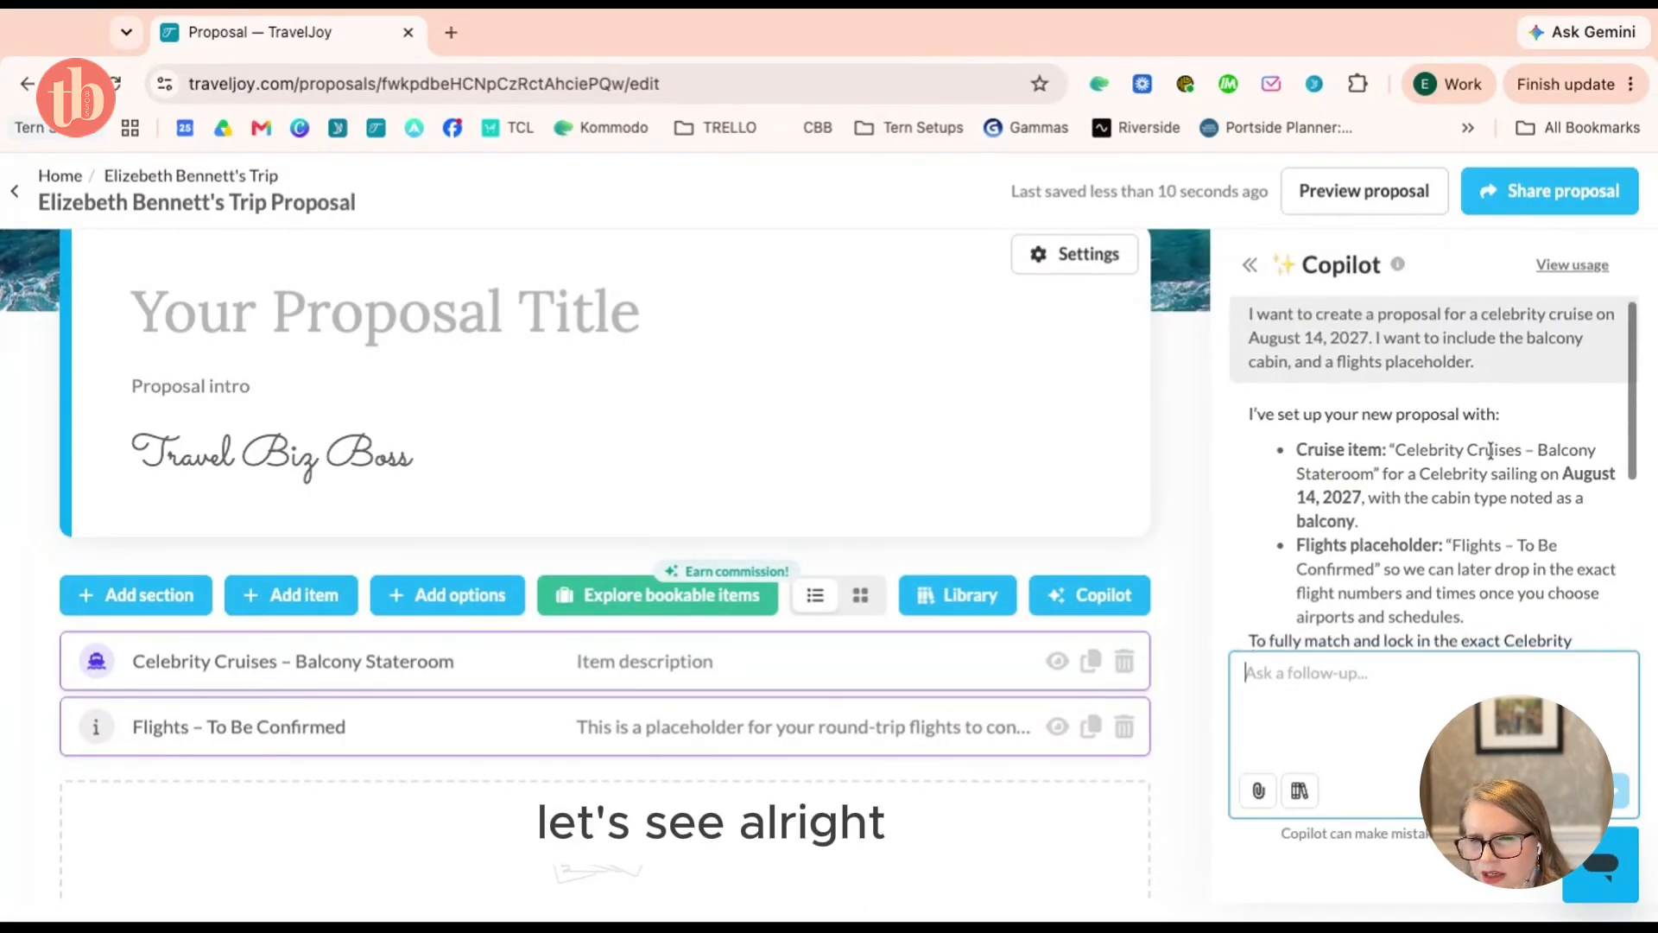
scroll(1491, 450, "down", 1)
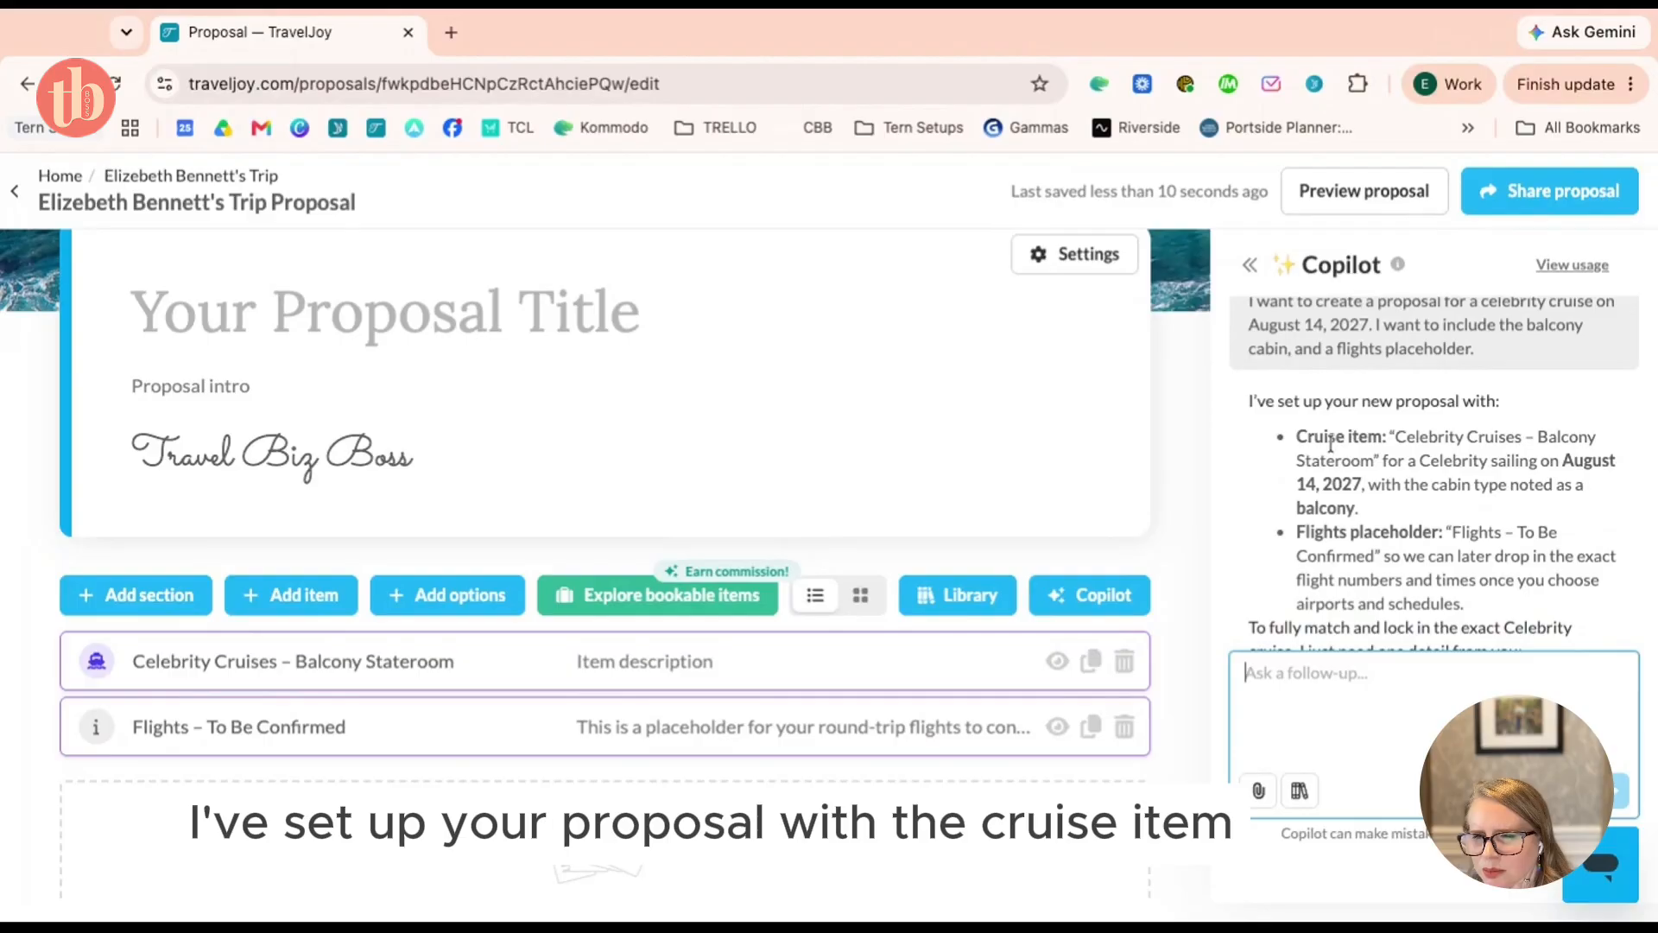
scroll(1450, 438, "down", 4)
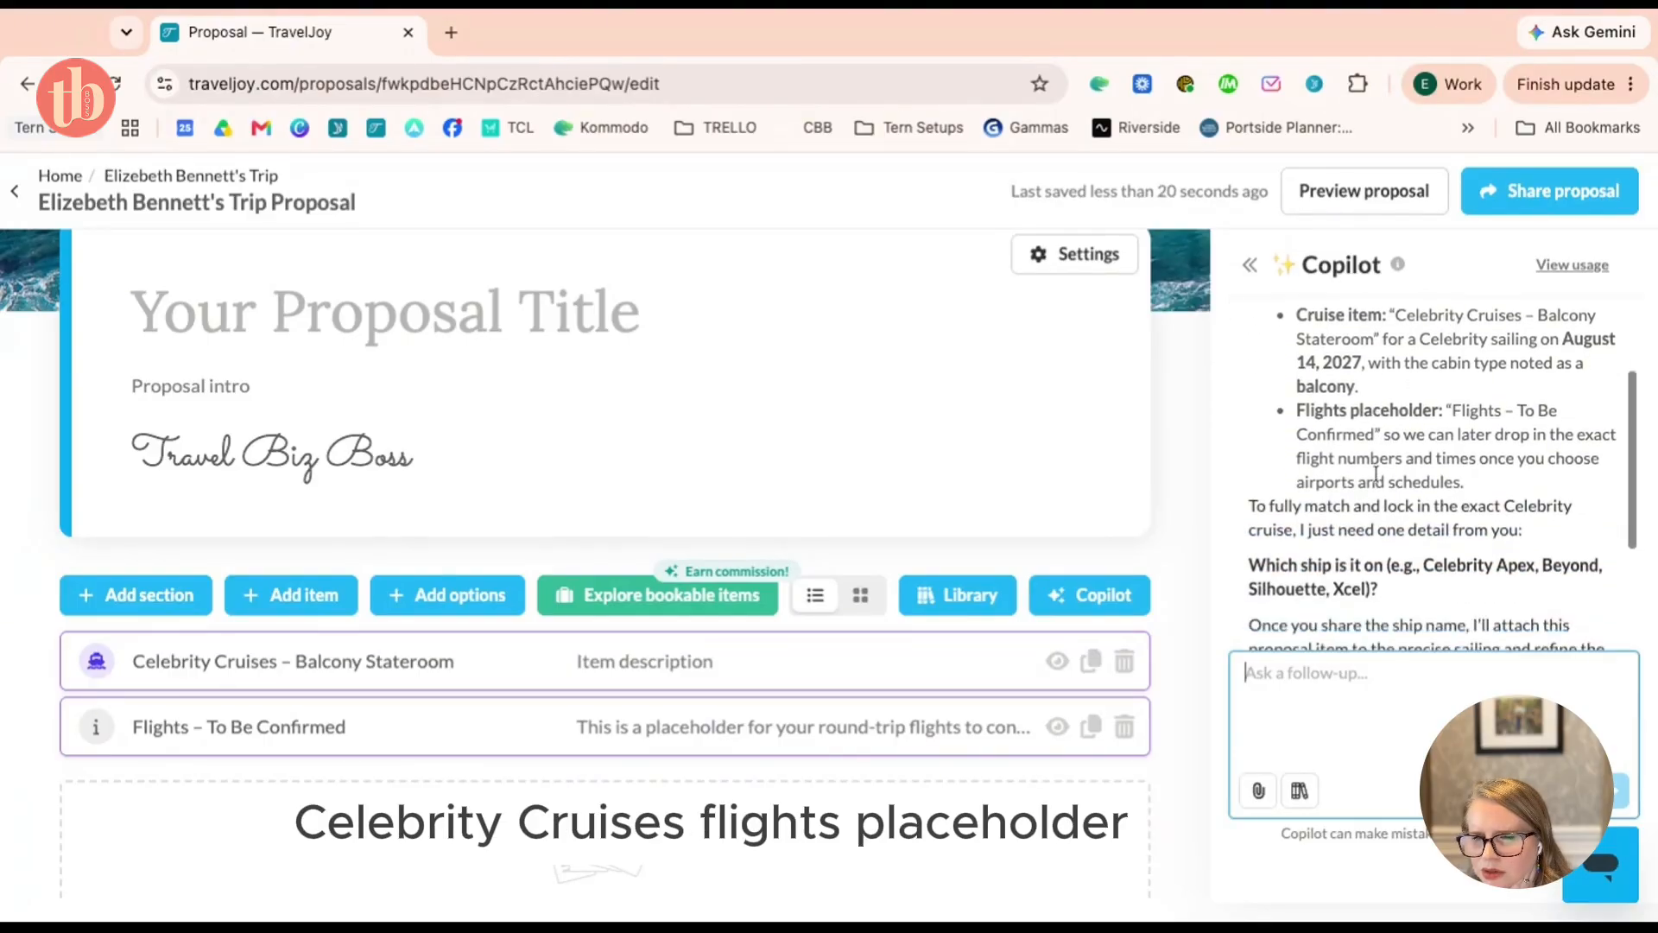
scroll(1490, 401, "down", 1)
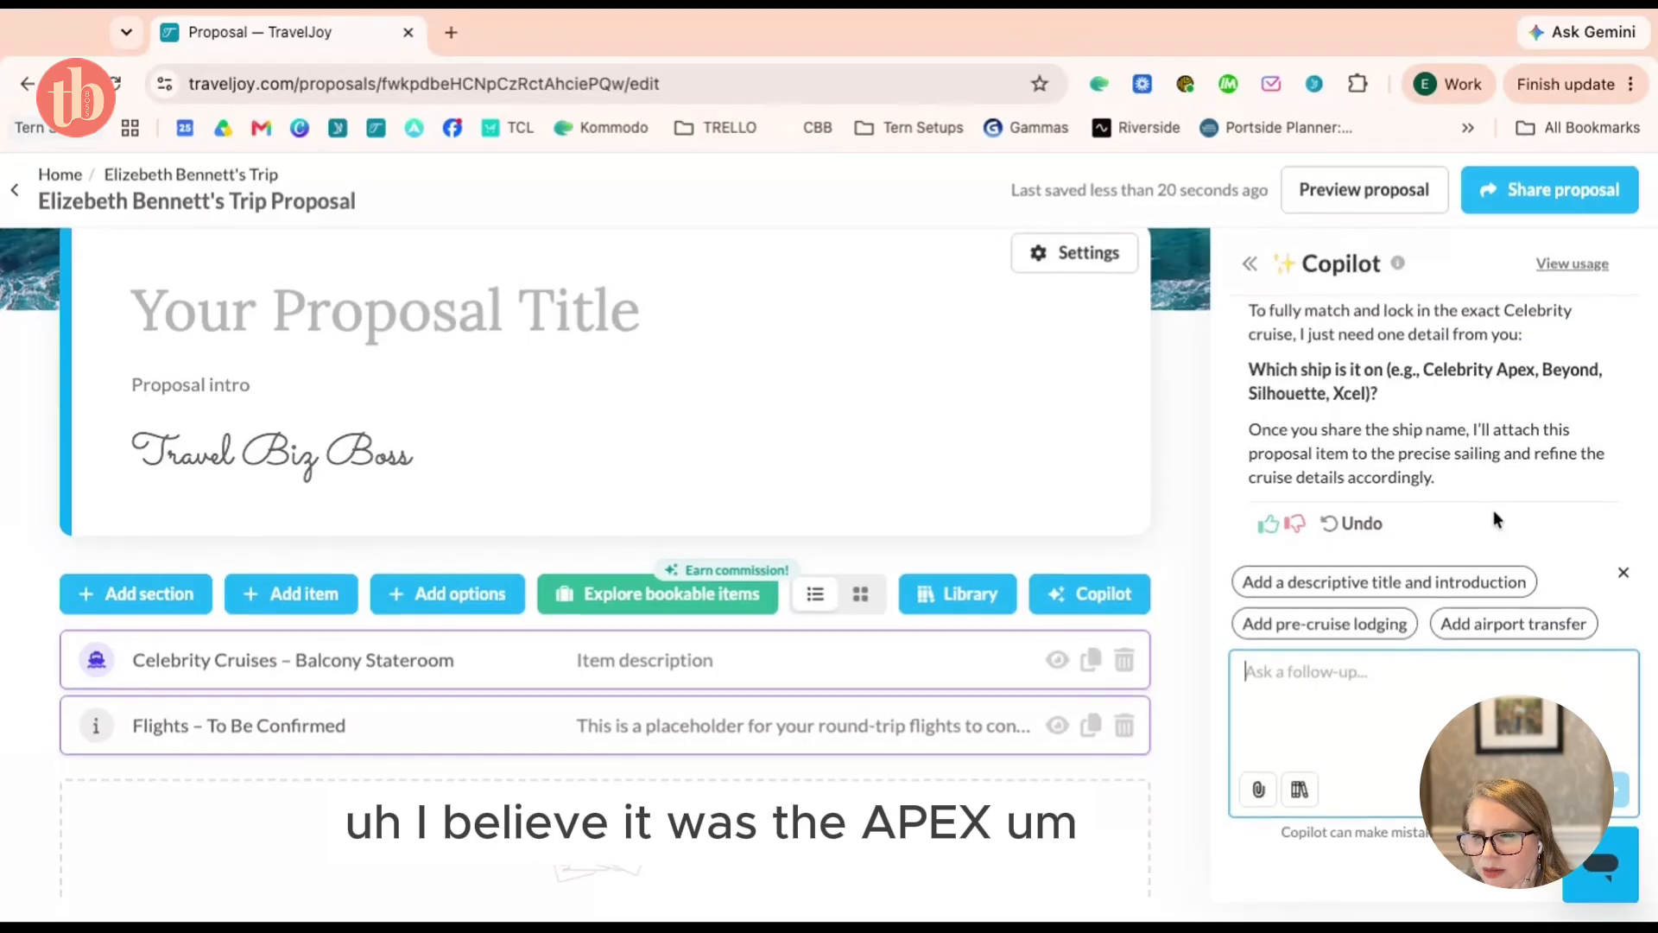
scroll(1494, 509, "down", 1)
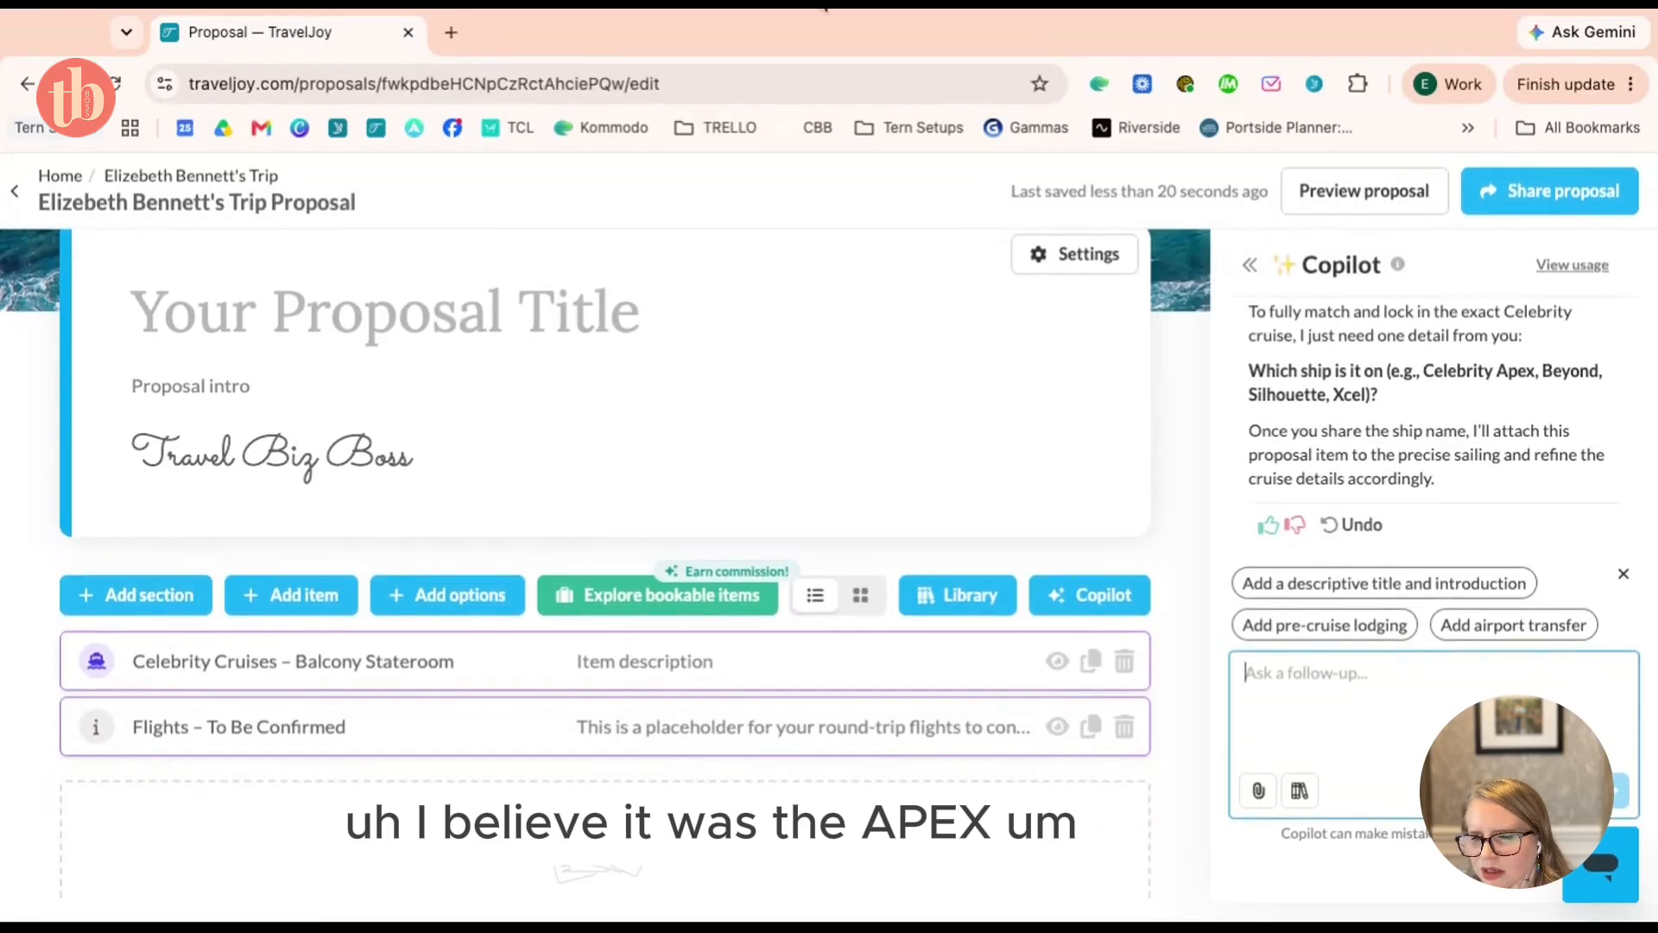
Open the TravelJoy dashboard in a new tab and switch to it
double_click(57, 181)
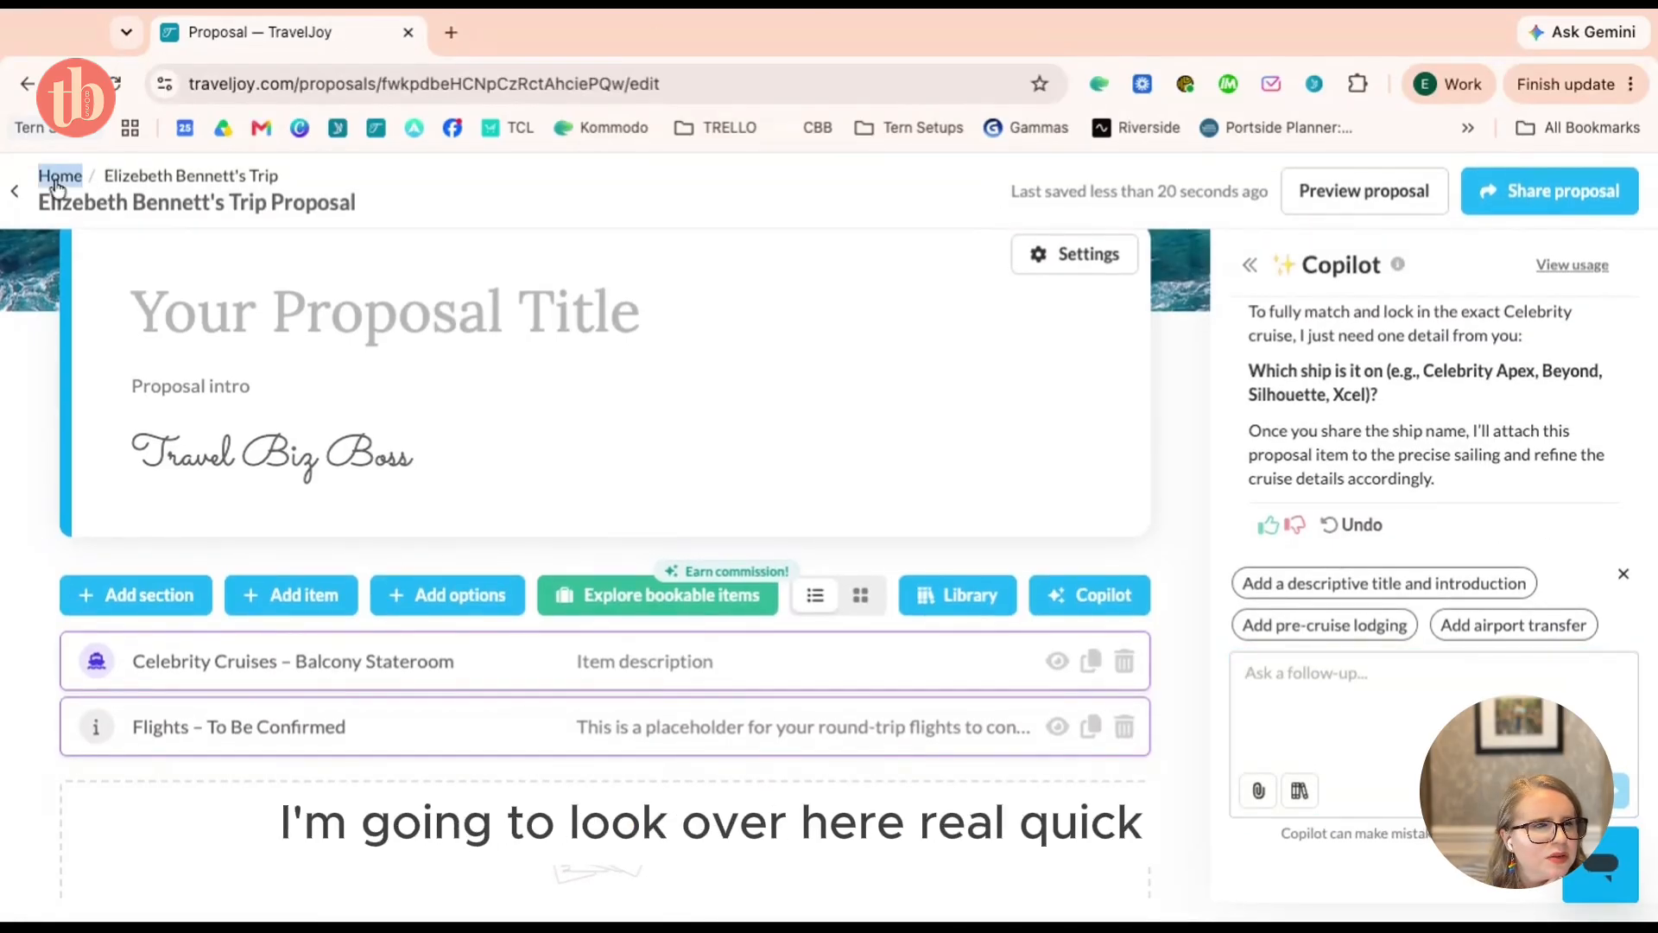
left_click(57, 181, "super")
left_click(527, 32)
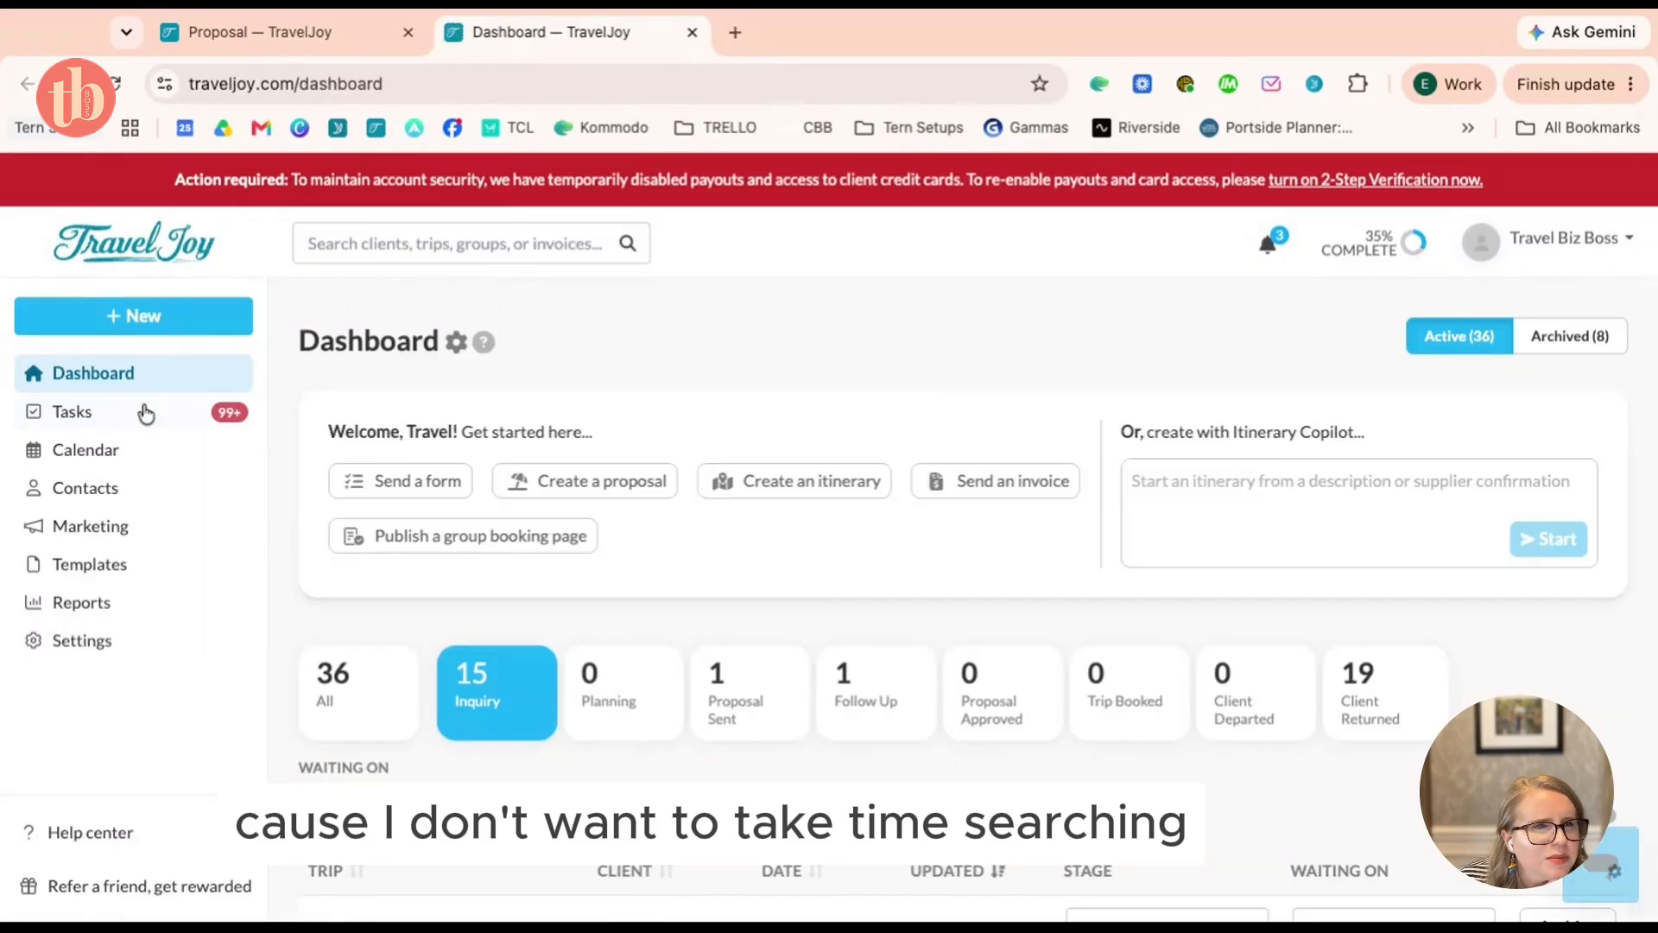
Check the DATE | Destination | trip's sent proposal in Files for Celebrity Apex, then return to the client's proposal
scroll(511, 604, "down", 3)
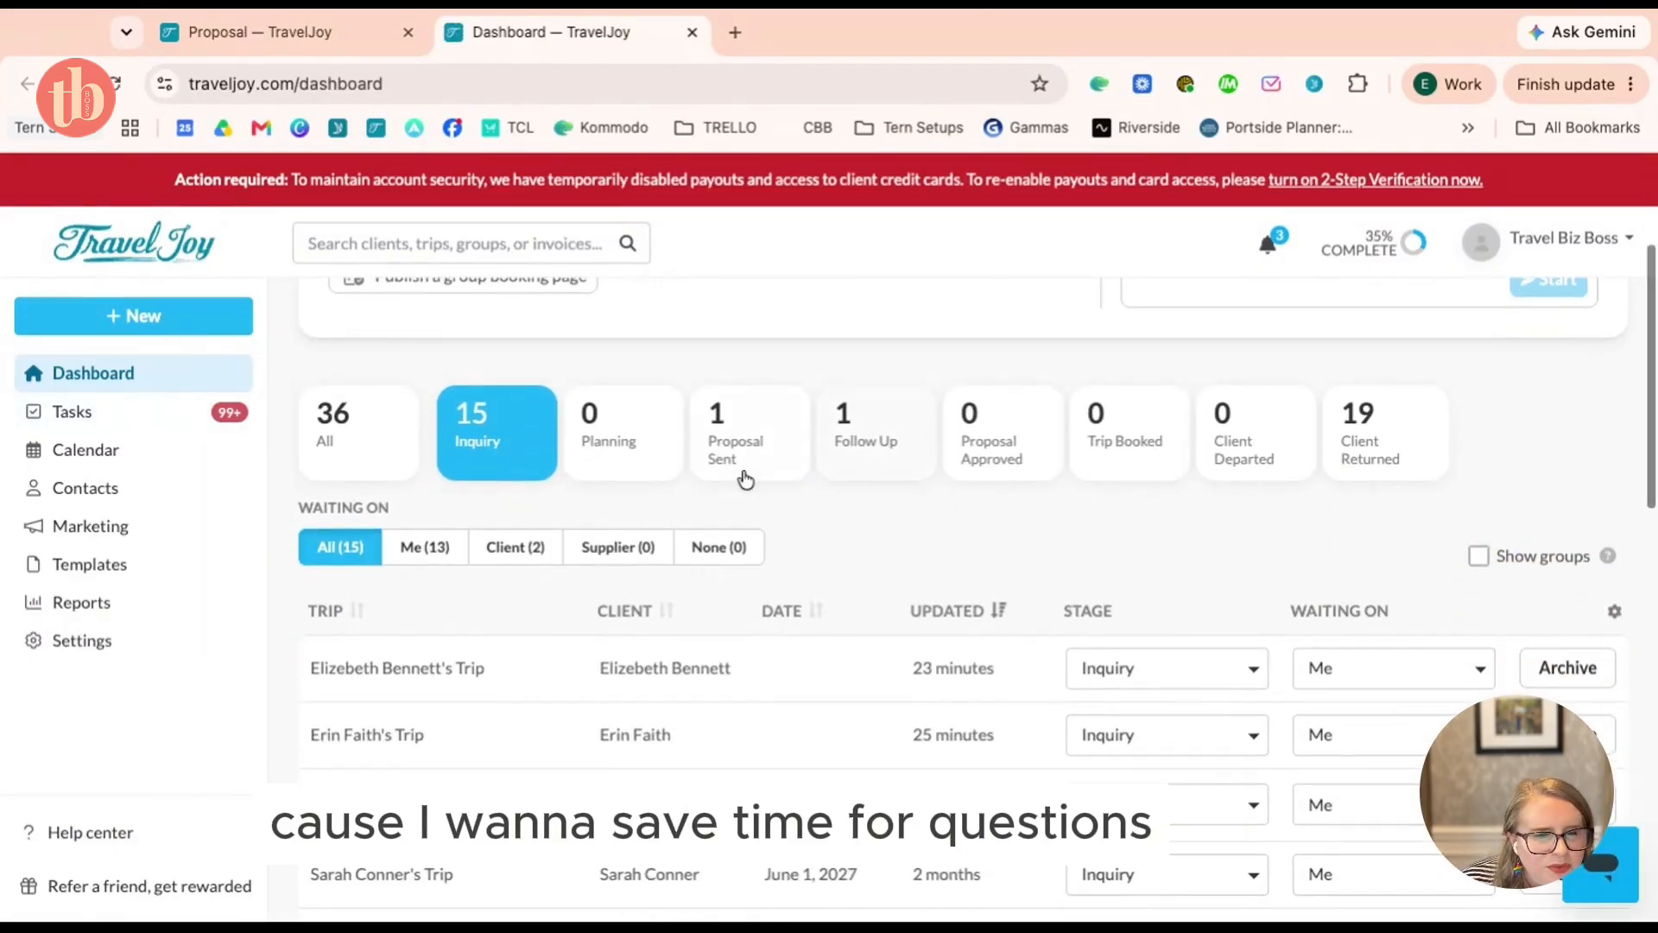
left_click(745, 479)
left_click(699, 639)
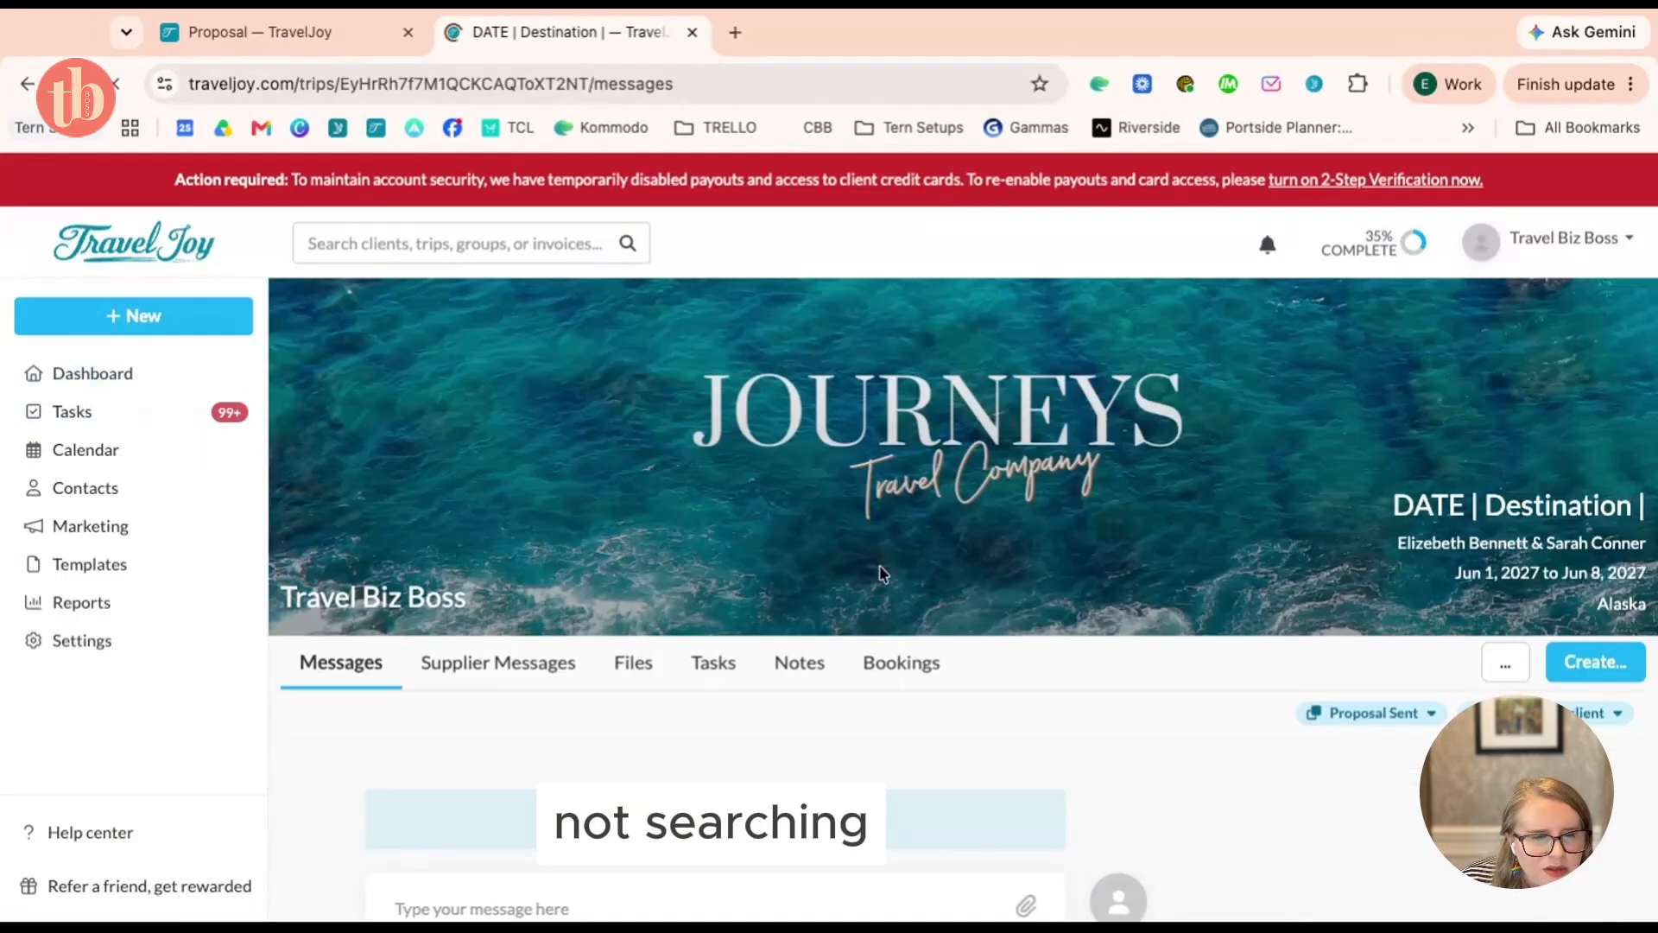
left_click(636, 684)
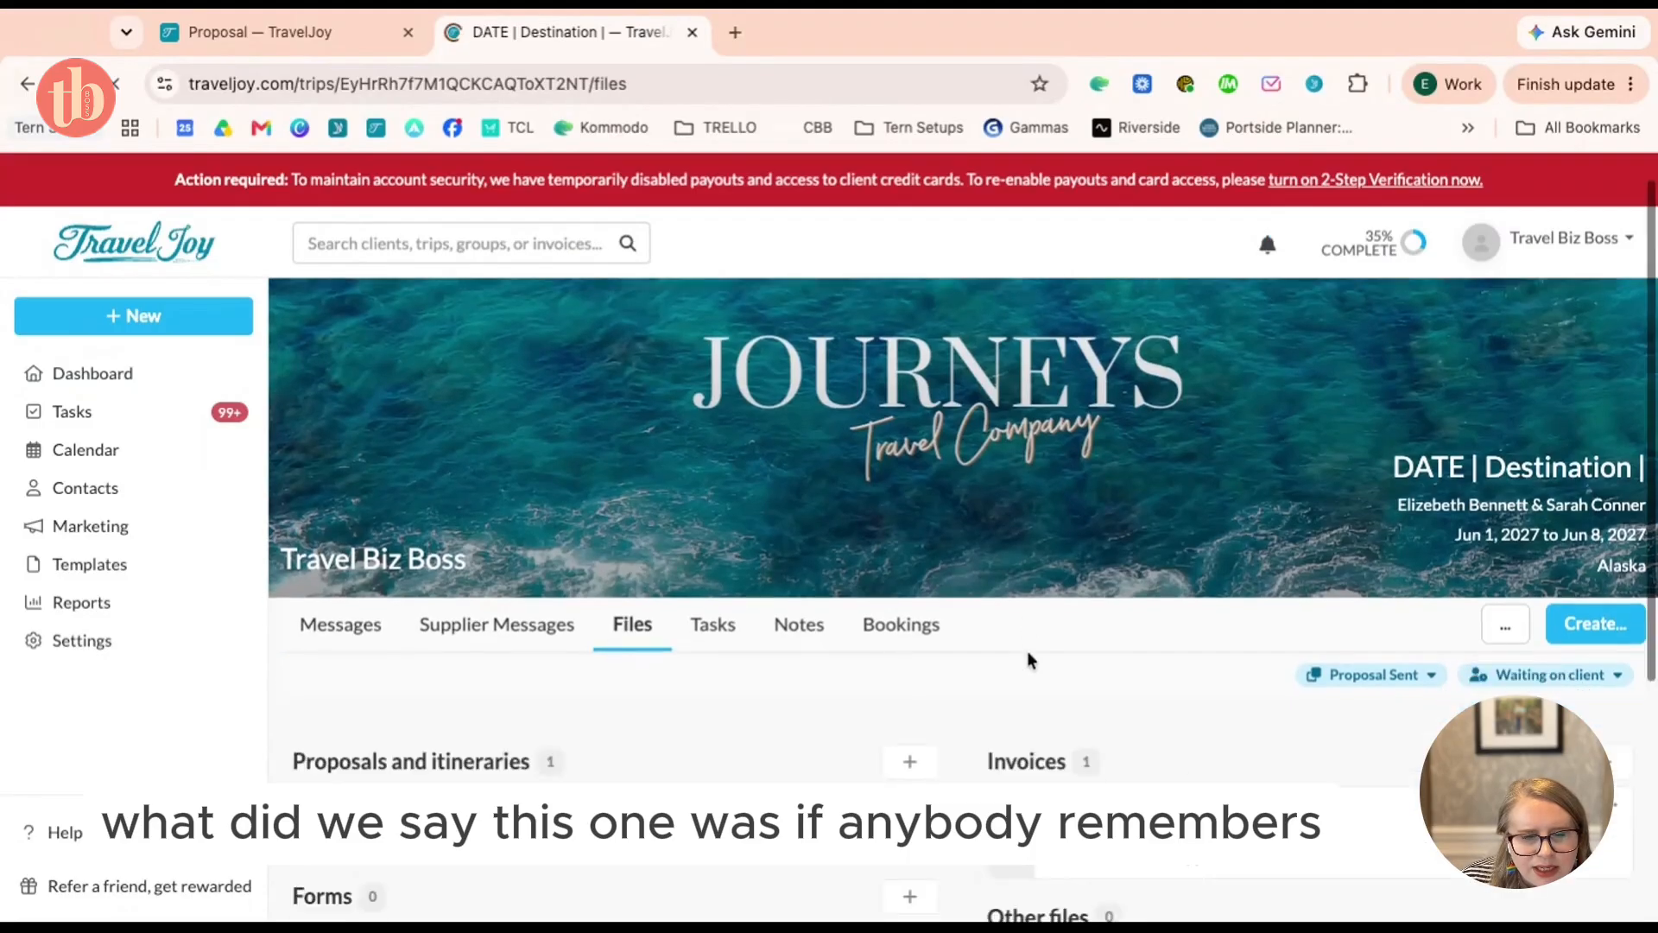
left_click(632, 629)
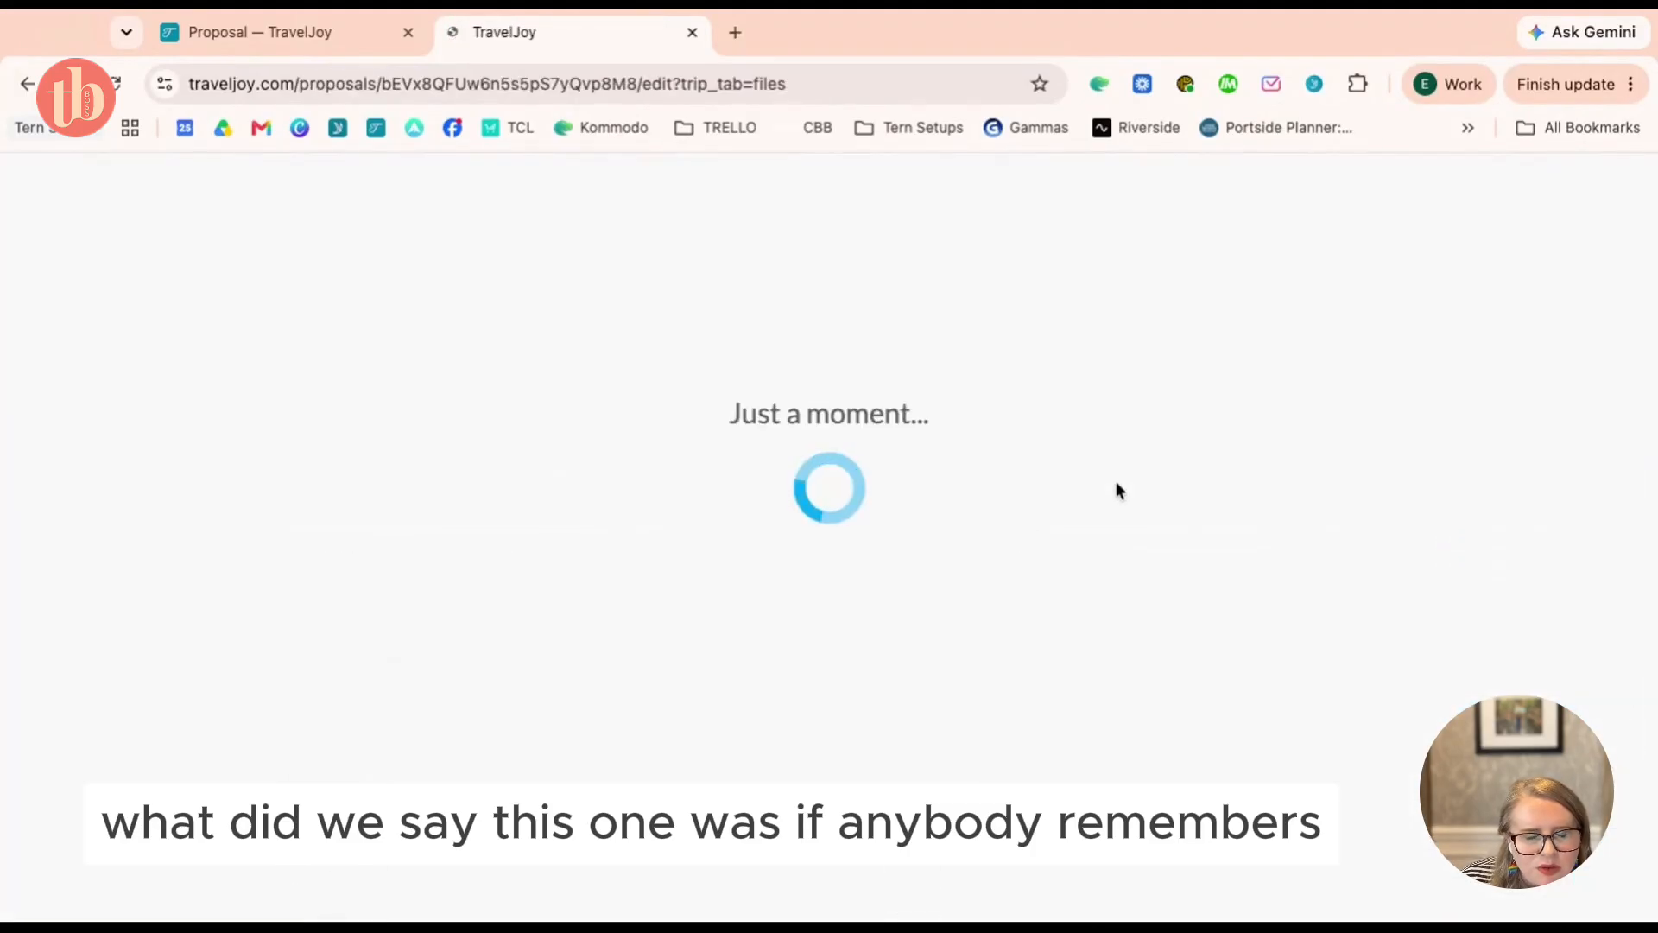
scroll(1115, 490, "down", 5)
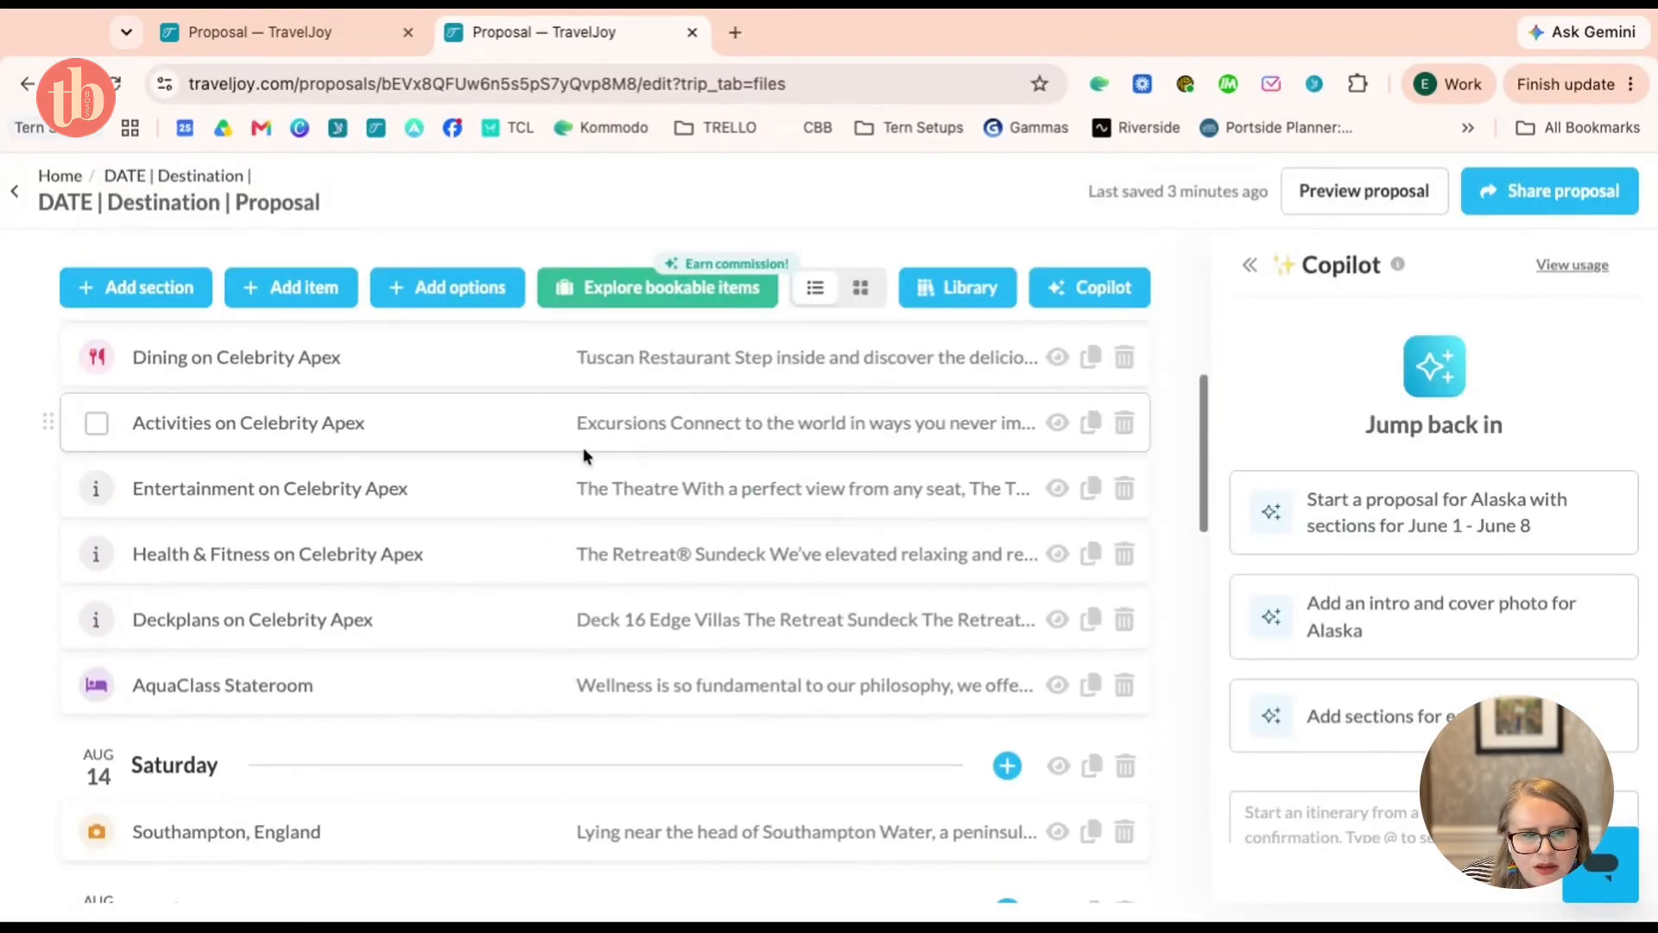
scroll(583, 447, "up", 3)
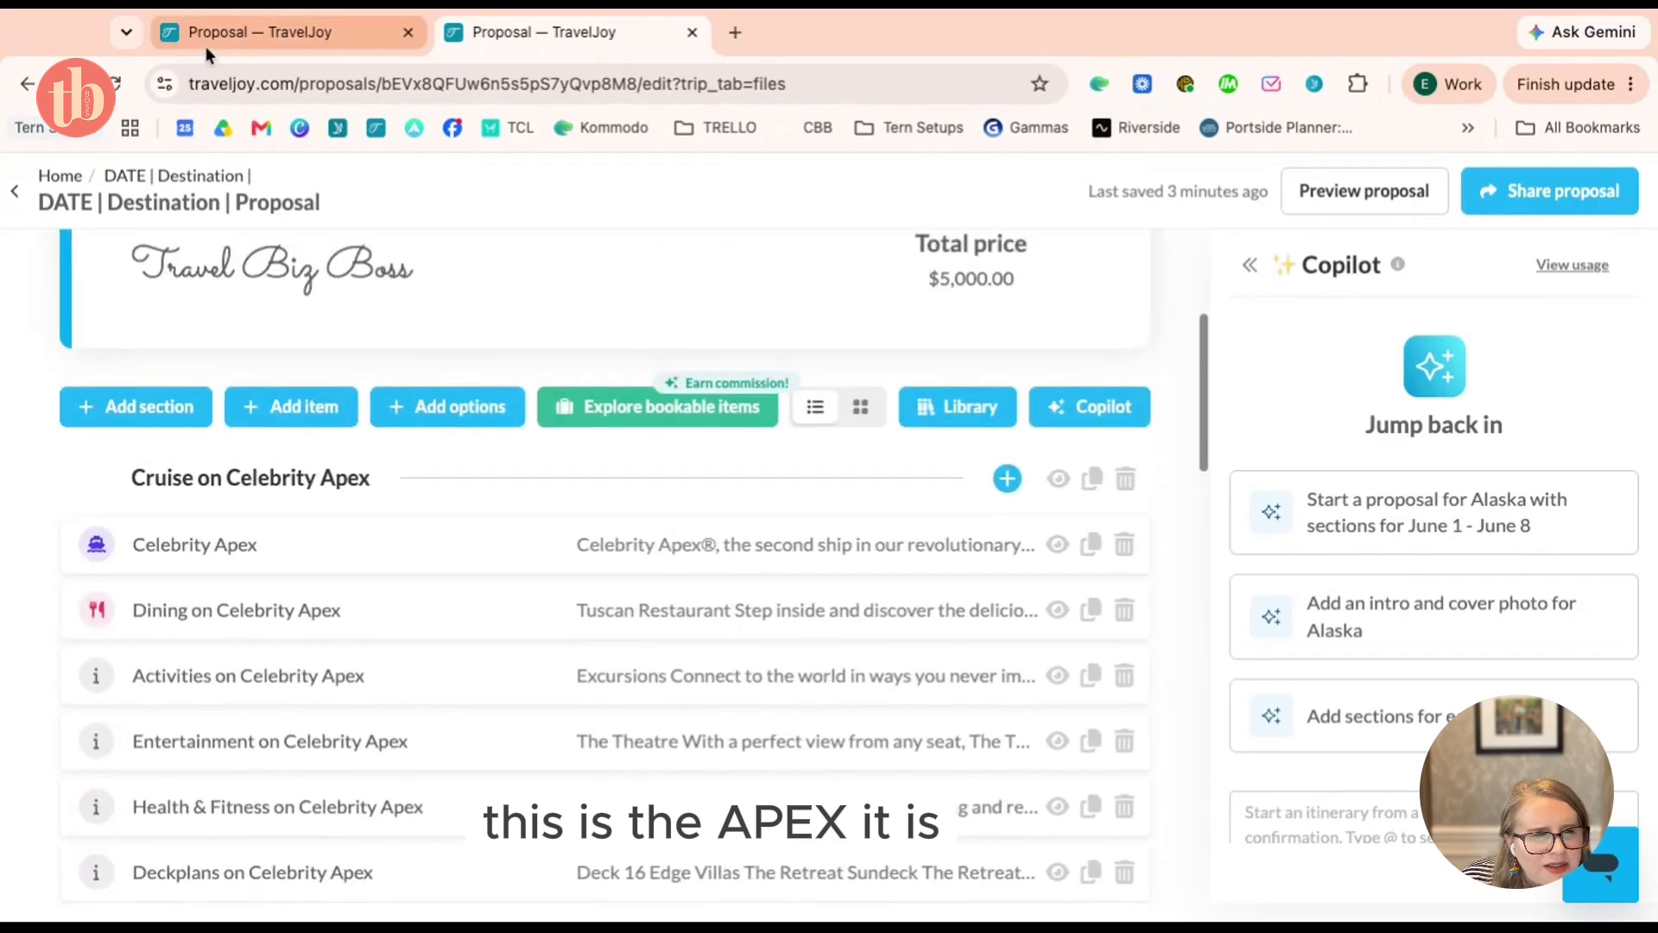
left_click(206, 39)
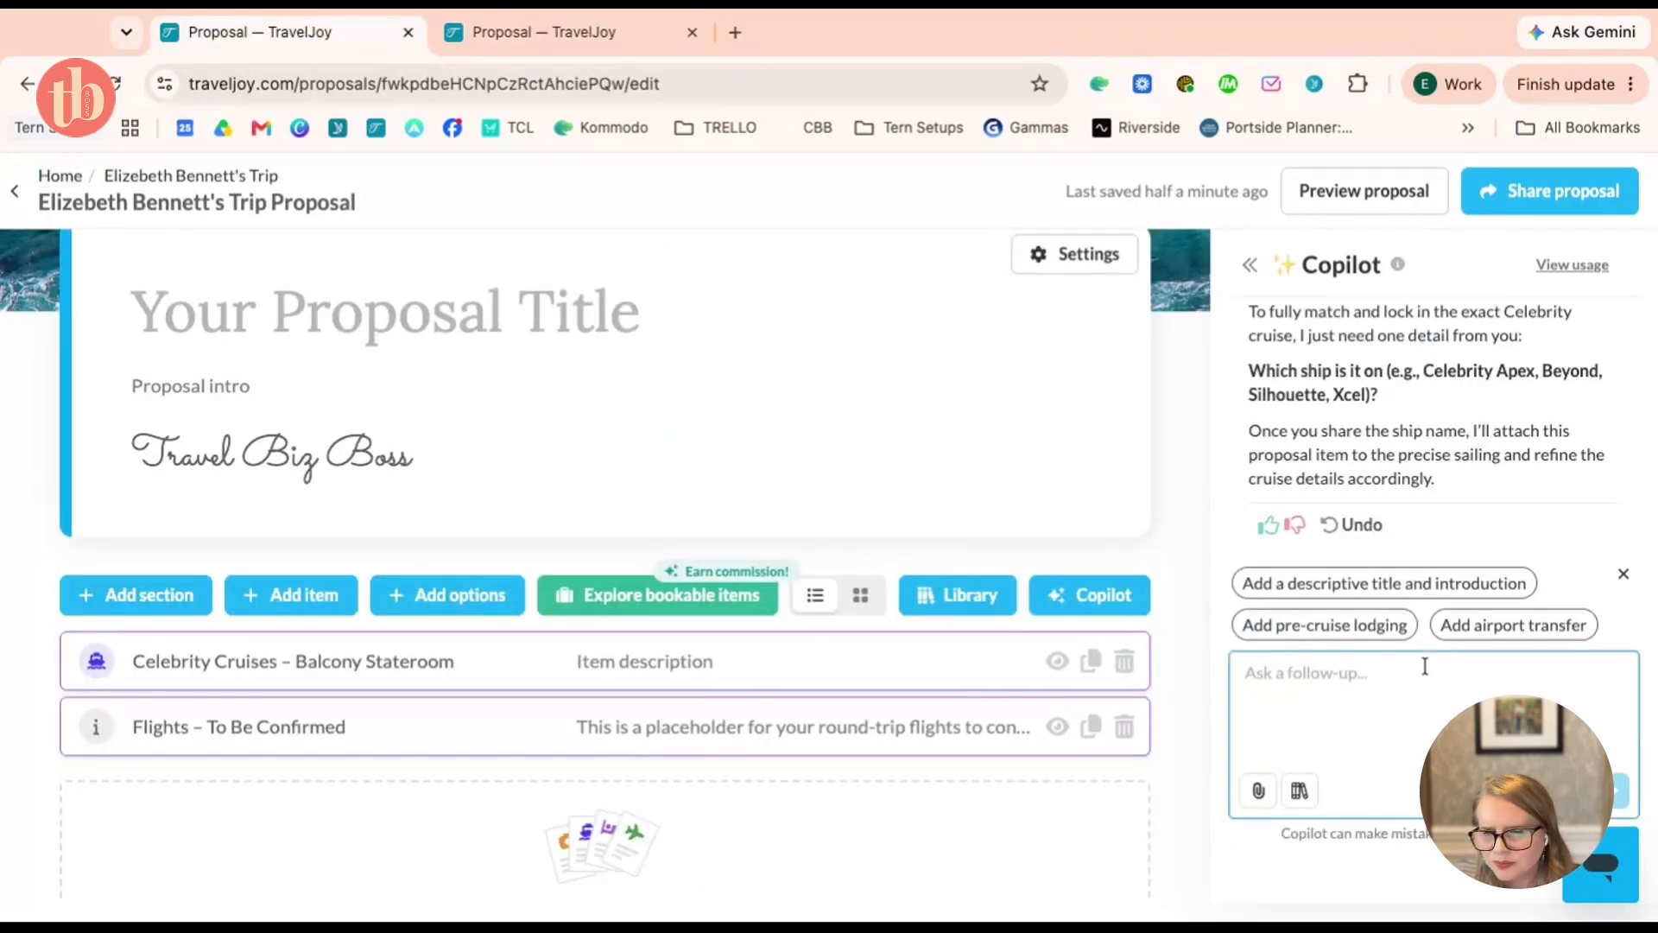
Tell Copilot 'This is the celebrity apex' and review the Aug 14, 2027 Apex cruise items it adds
type("This is the celebr")
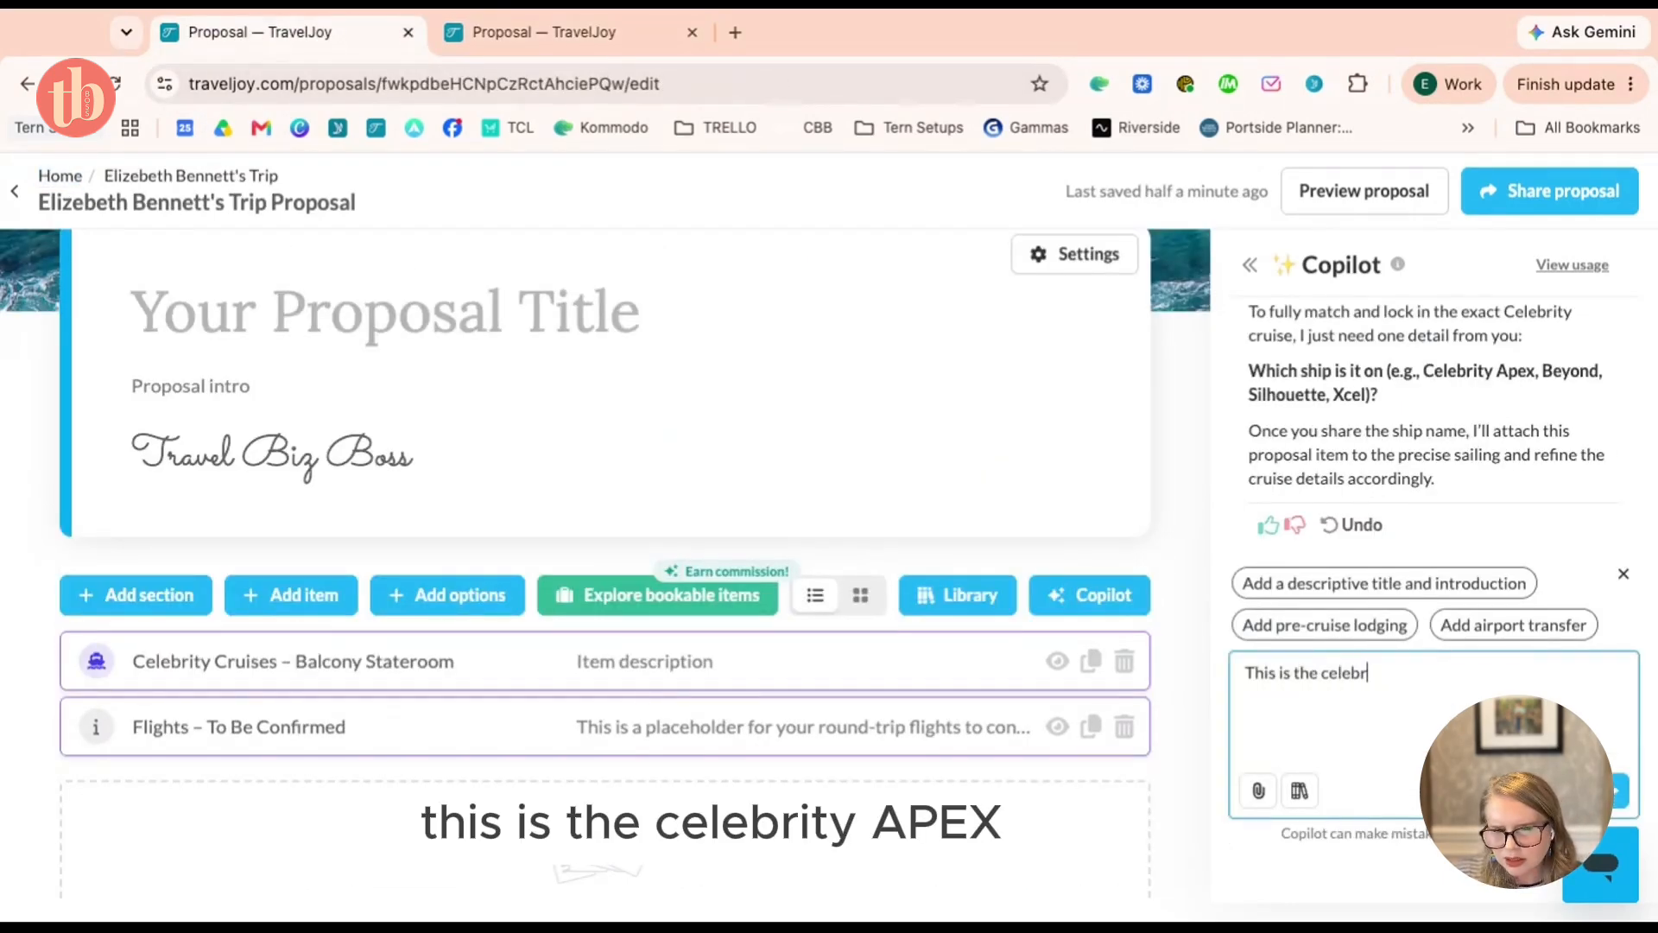
type("ity apex")
key("Return")
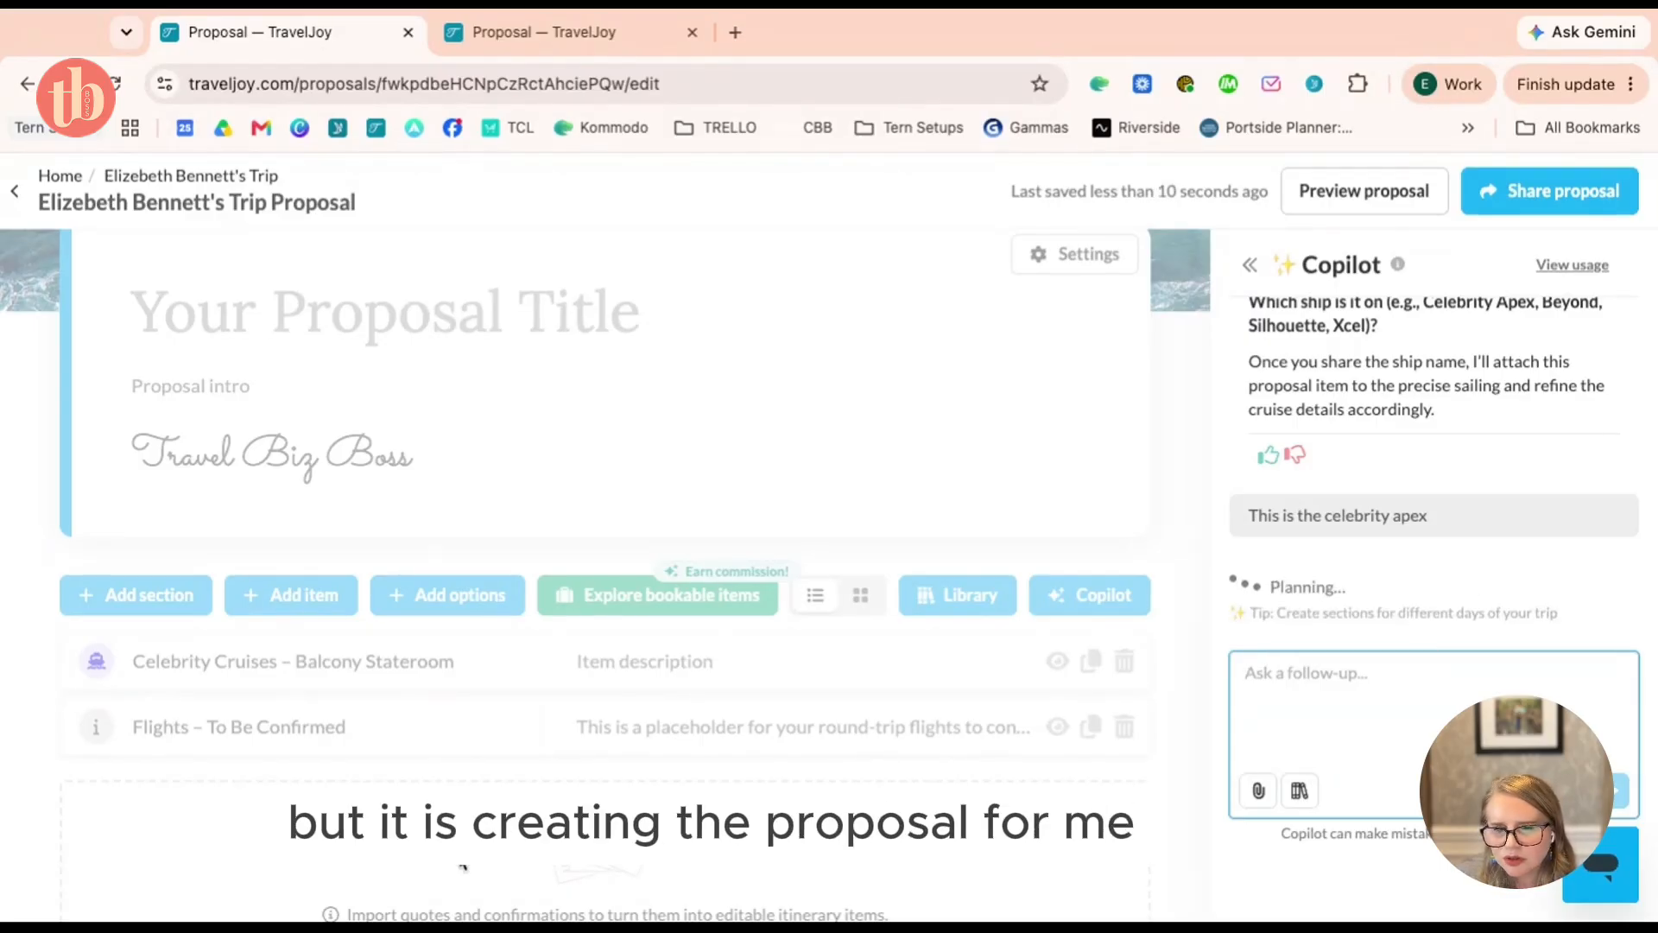
scroll(553, 660, "down", 2)
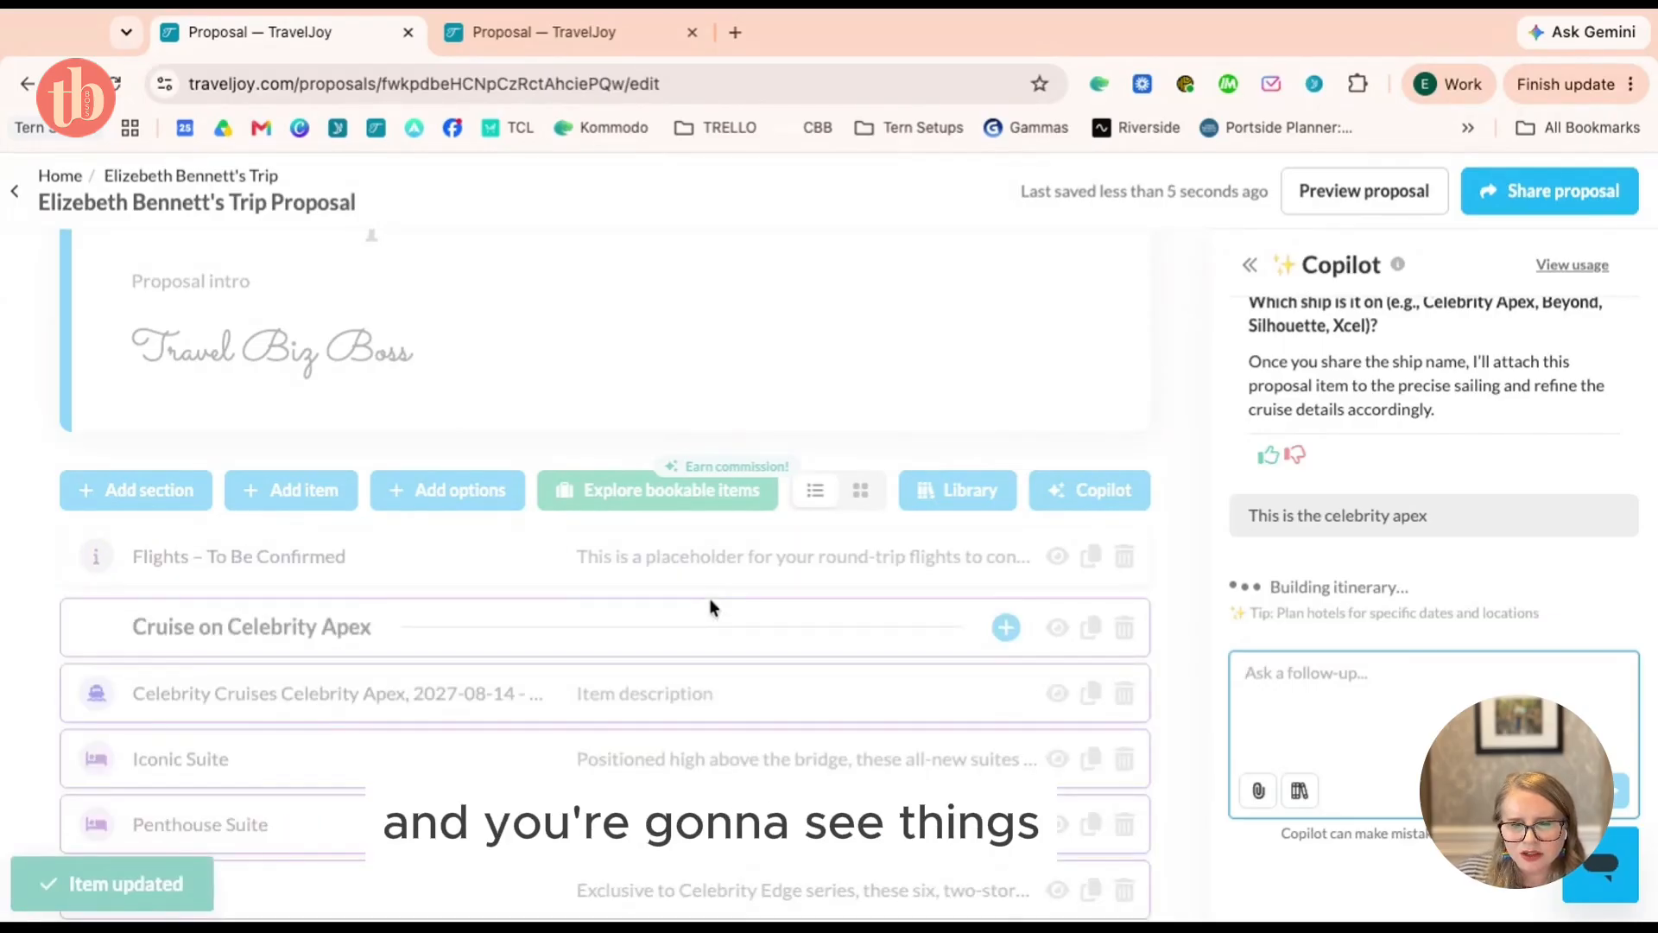
scroll(710, 605, "down", 2)
scroll(605, 415, "down", 7)
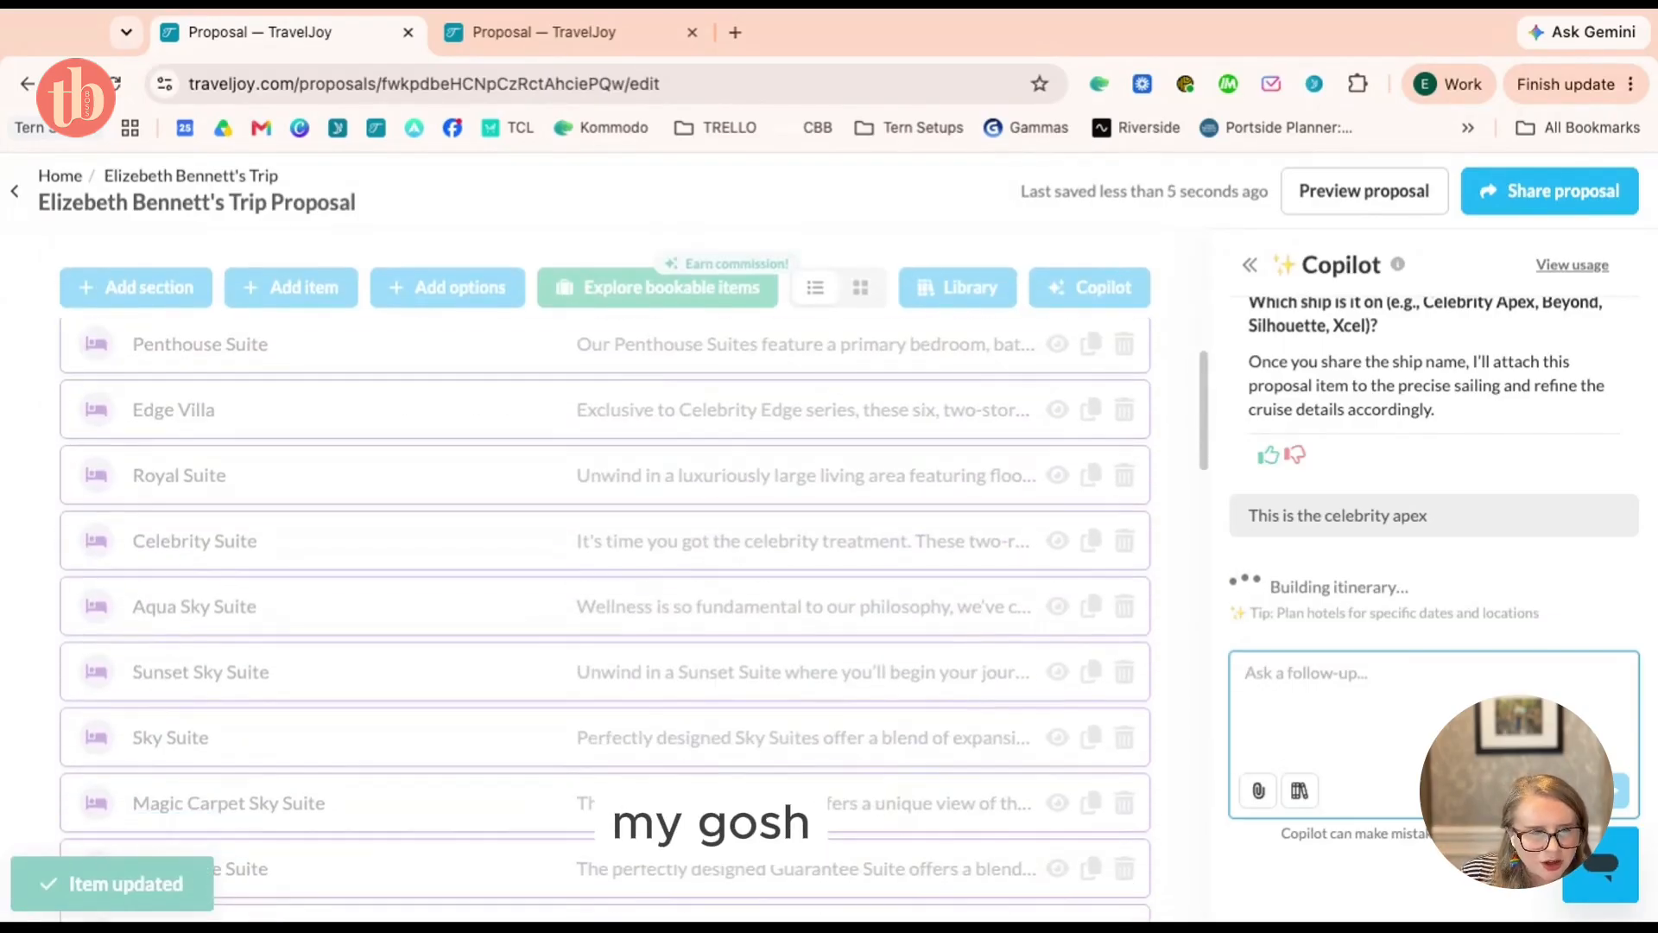
scroll(604, 604, "down", 5)
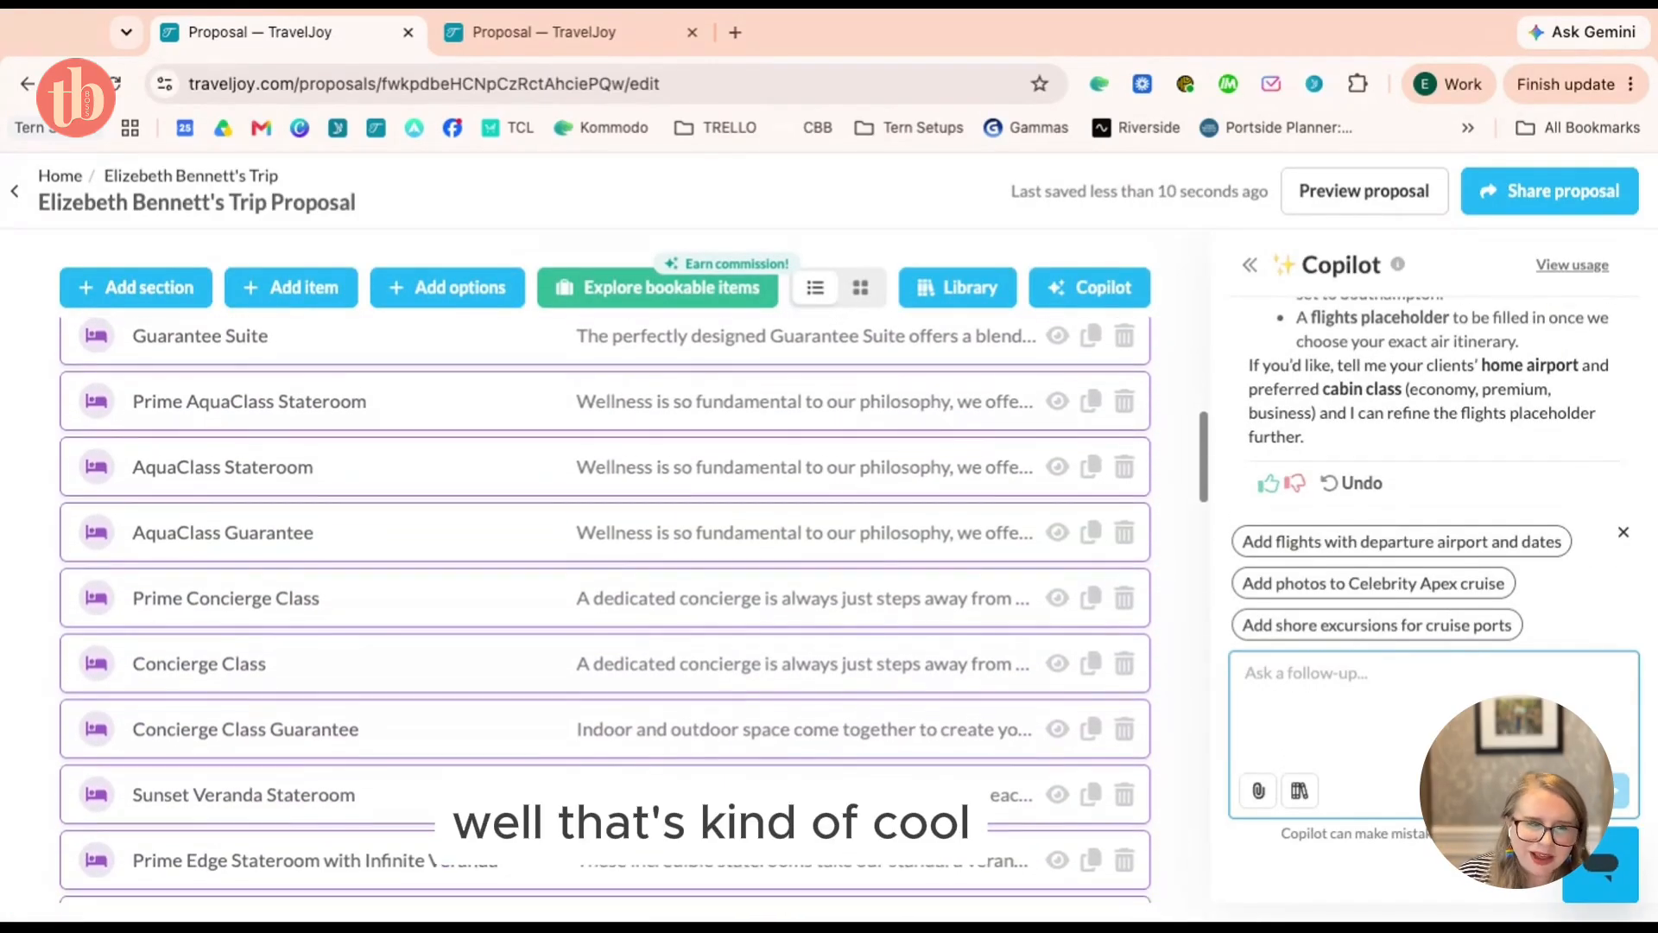
Look over the remaining stateroom categories and begin asking Copilot to delete the room options
scroll(604, 604, "down", 10)
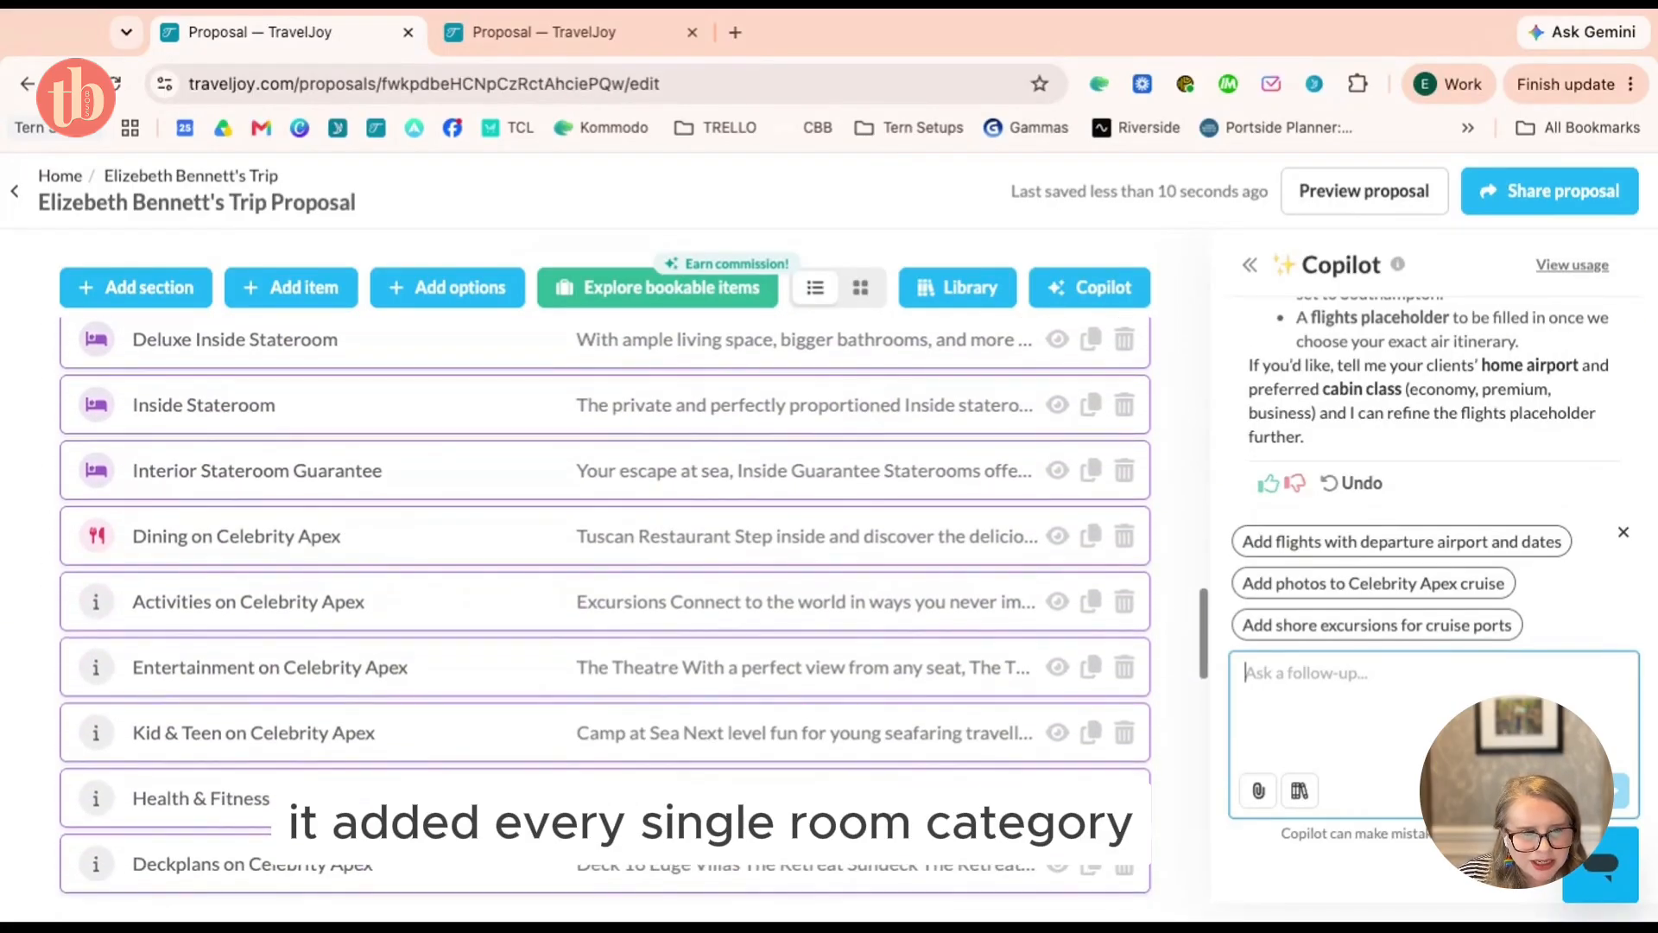
scroll(234, 397, "down", 2)
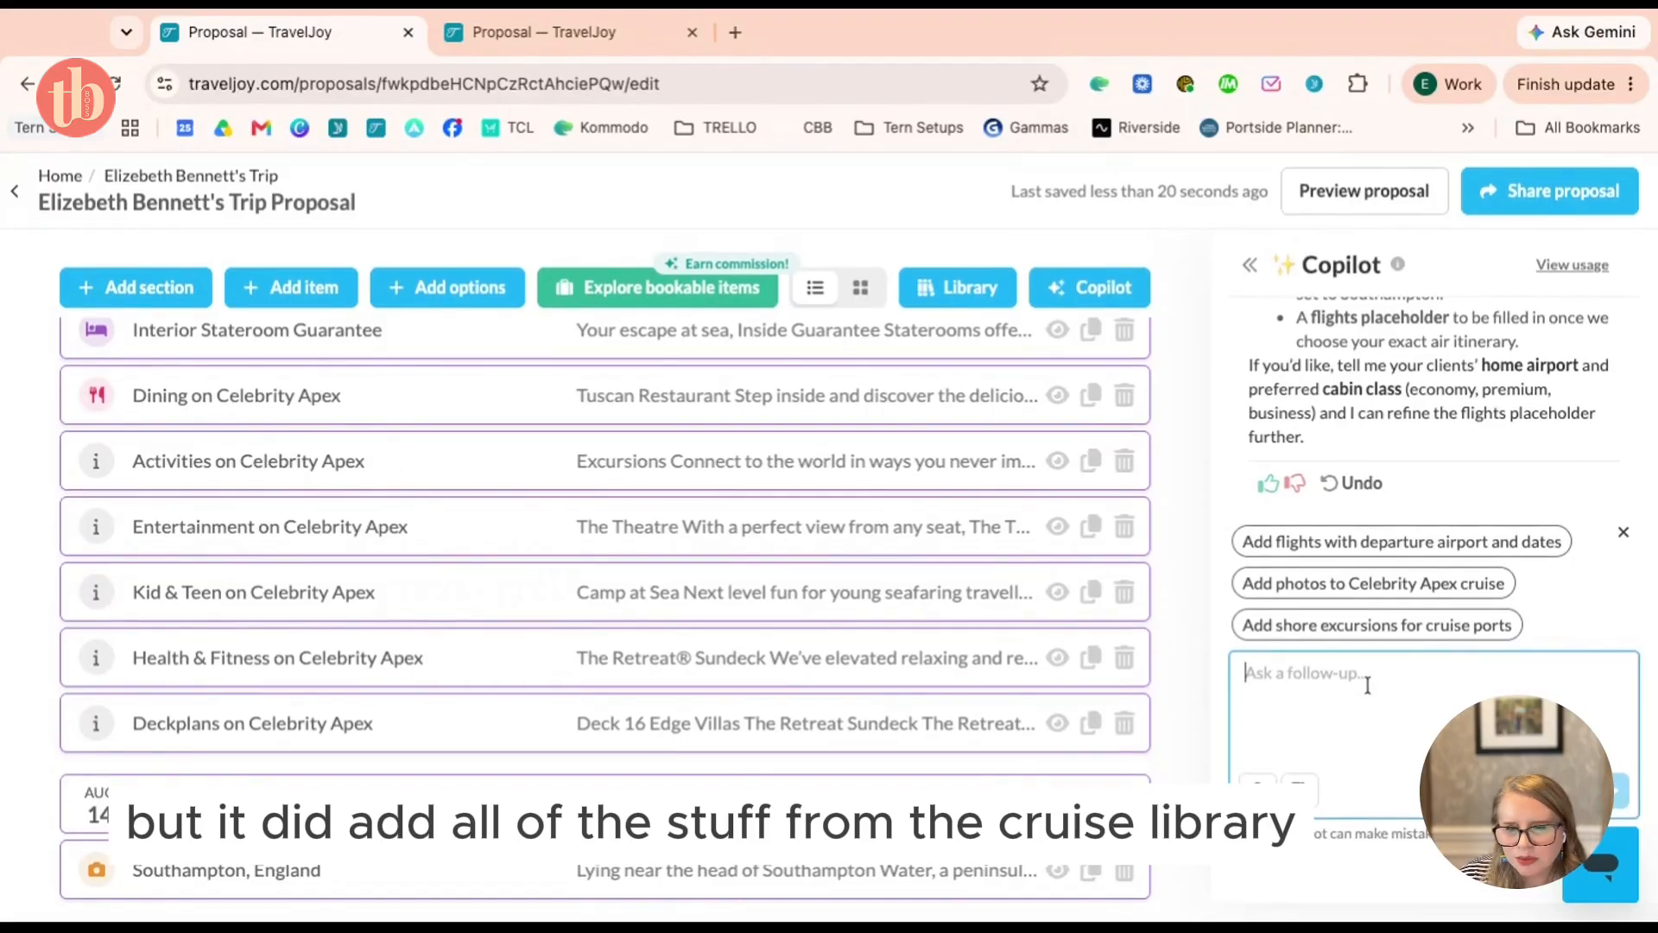
type("can you d")
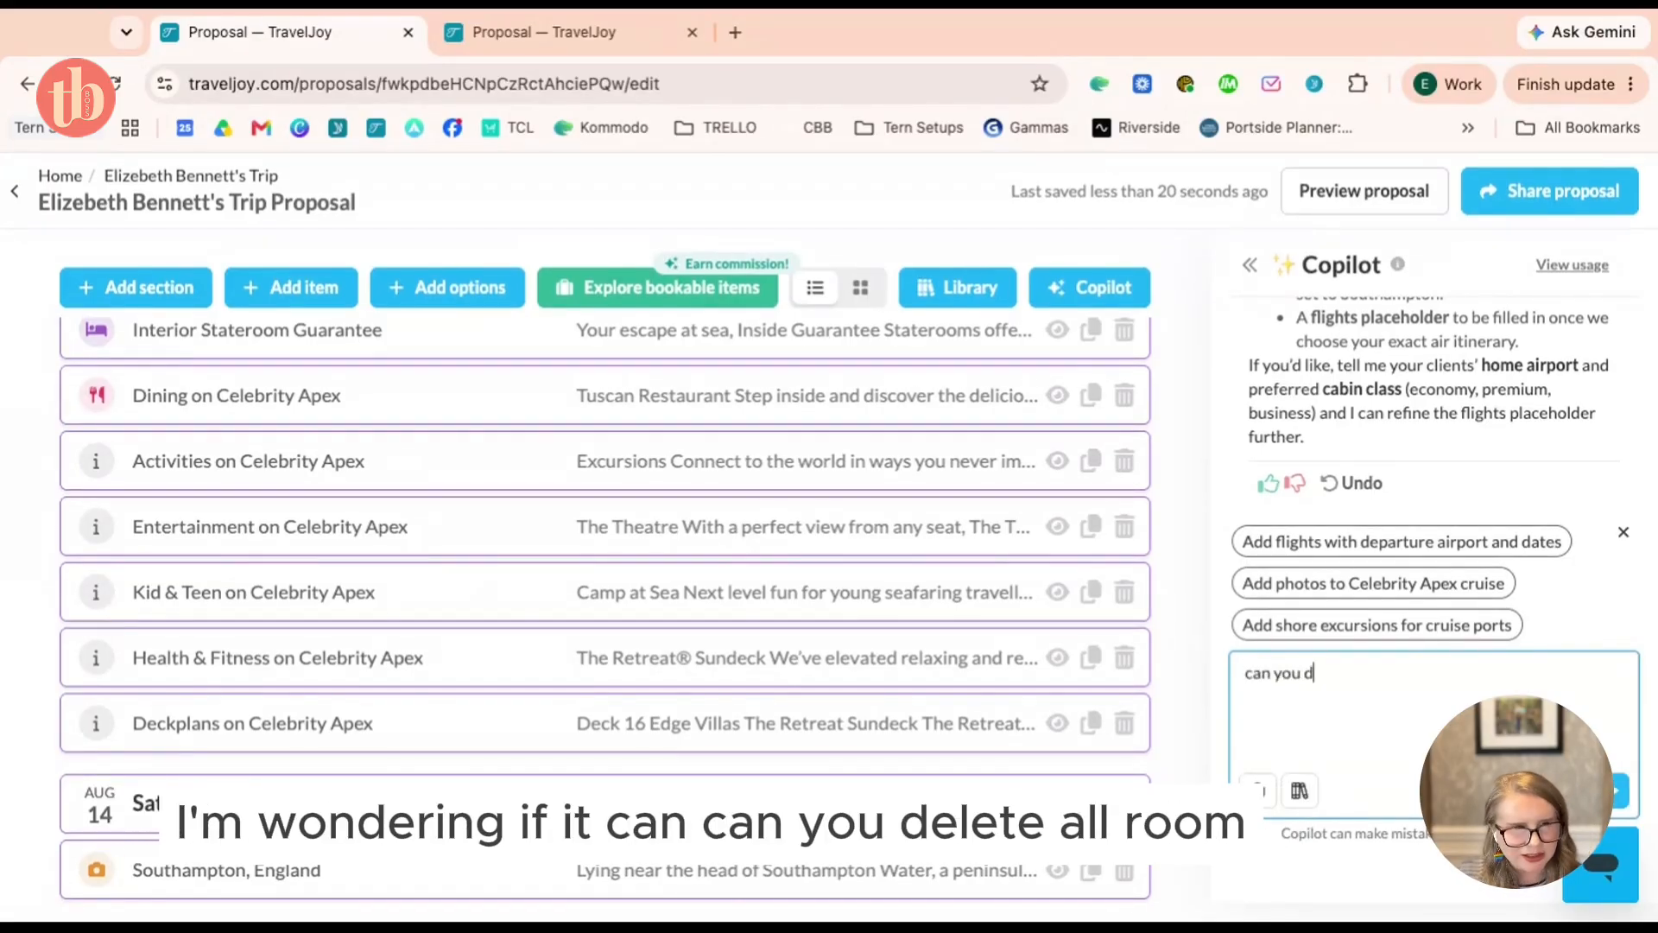
type("elete all room")
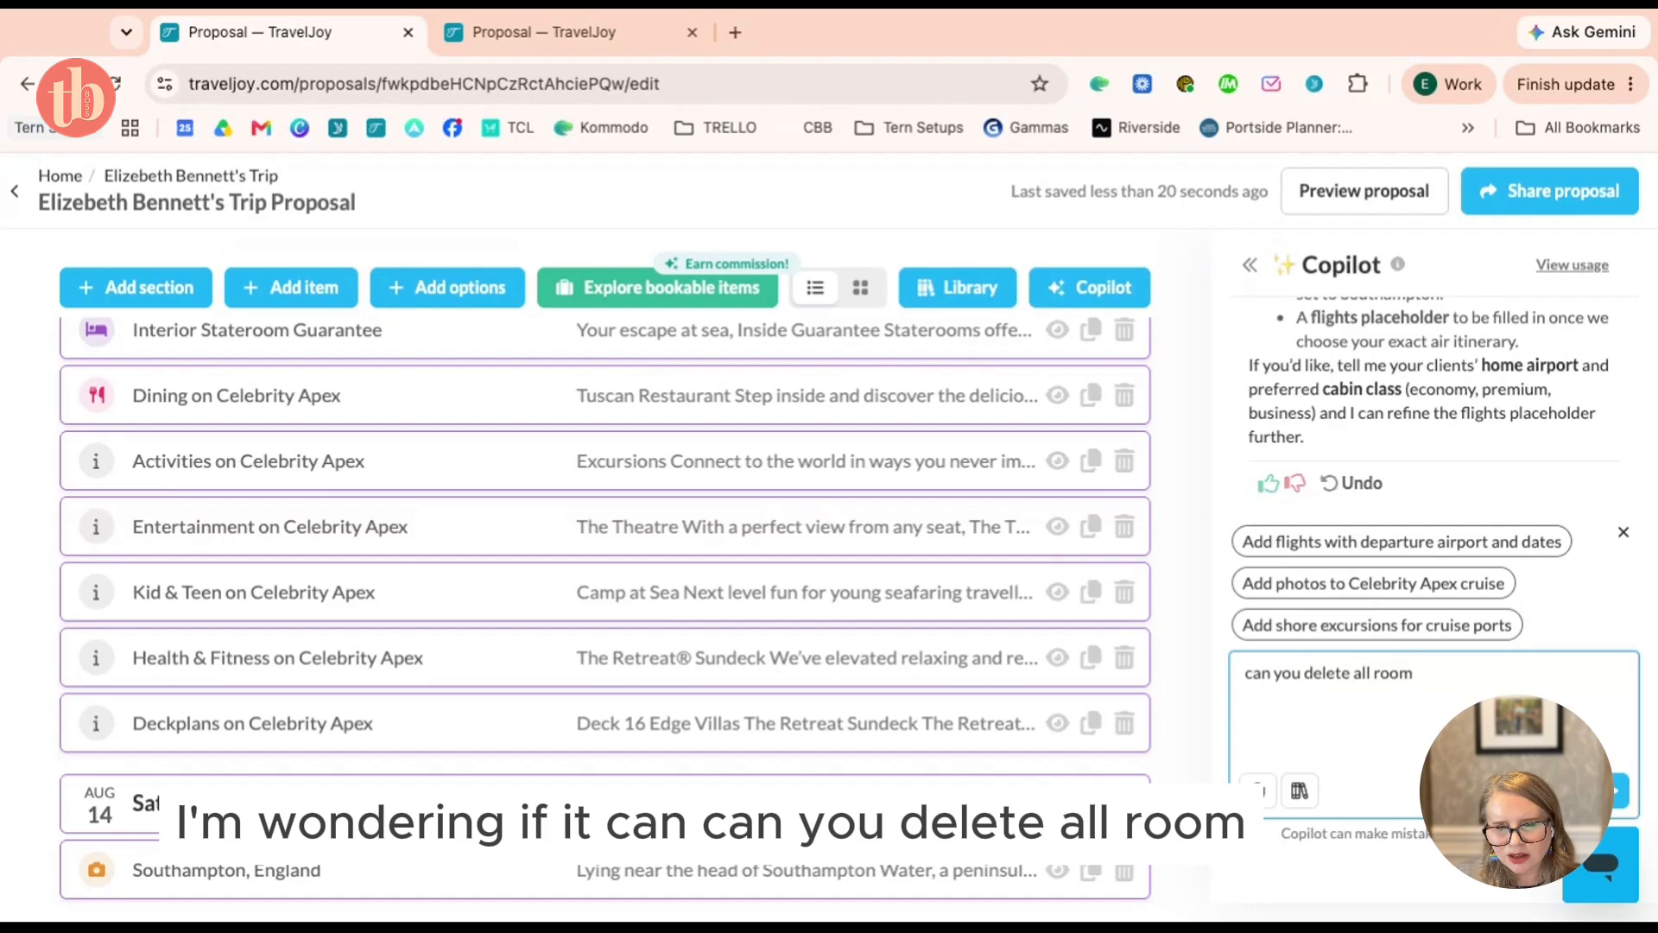
Have Copilot delete all room options except the Deluxe Ocean View Stateroom, then review the cruise
scroll(518, 573, "up", 5)
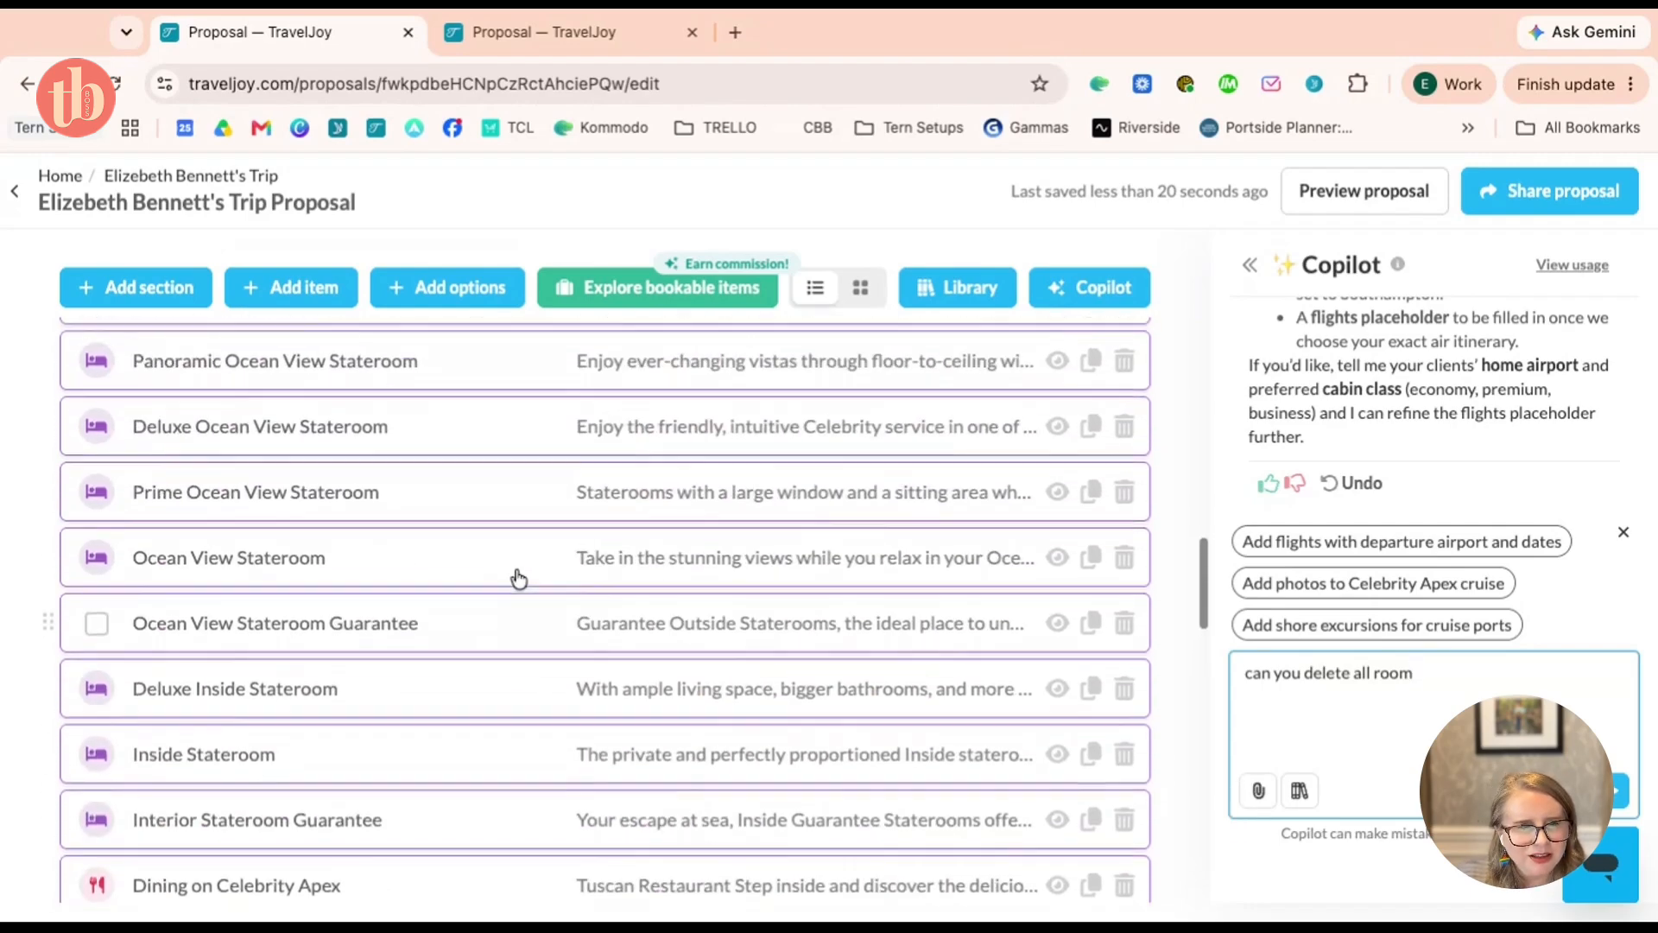
scroll(518, 579, "up", 2)
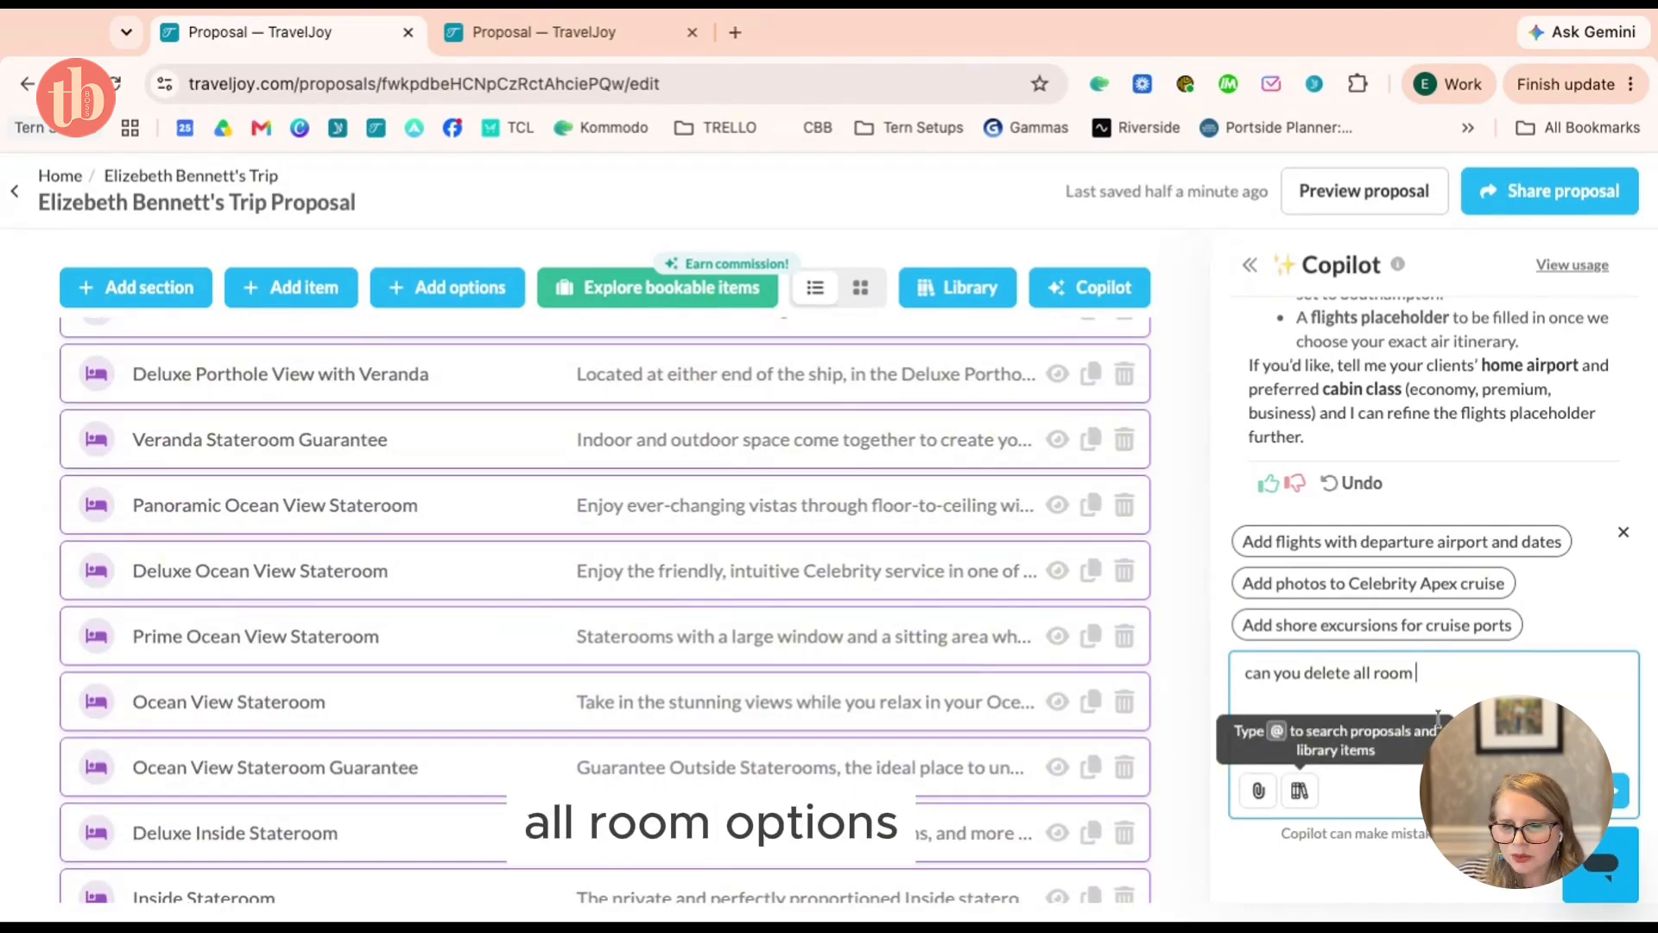
type("options except")
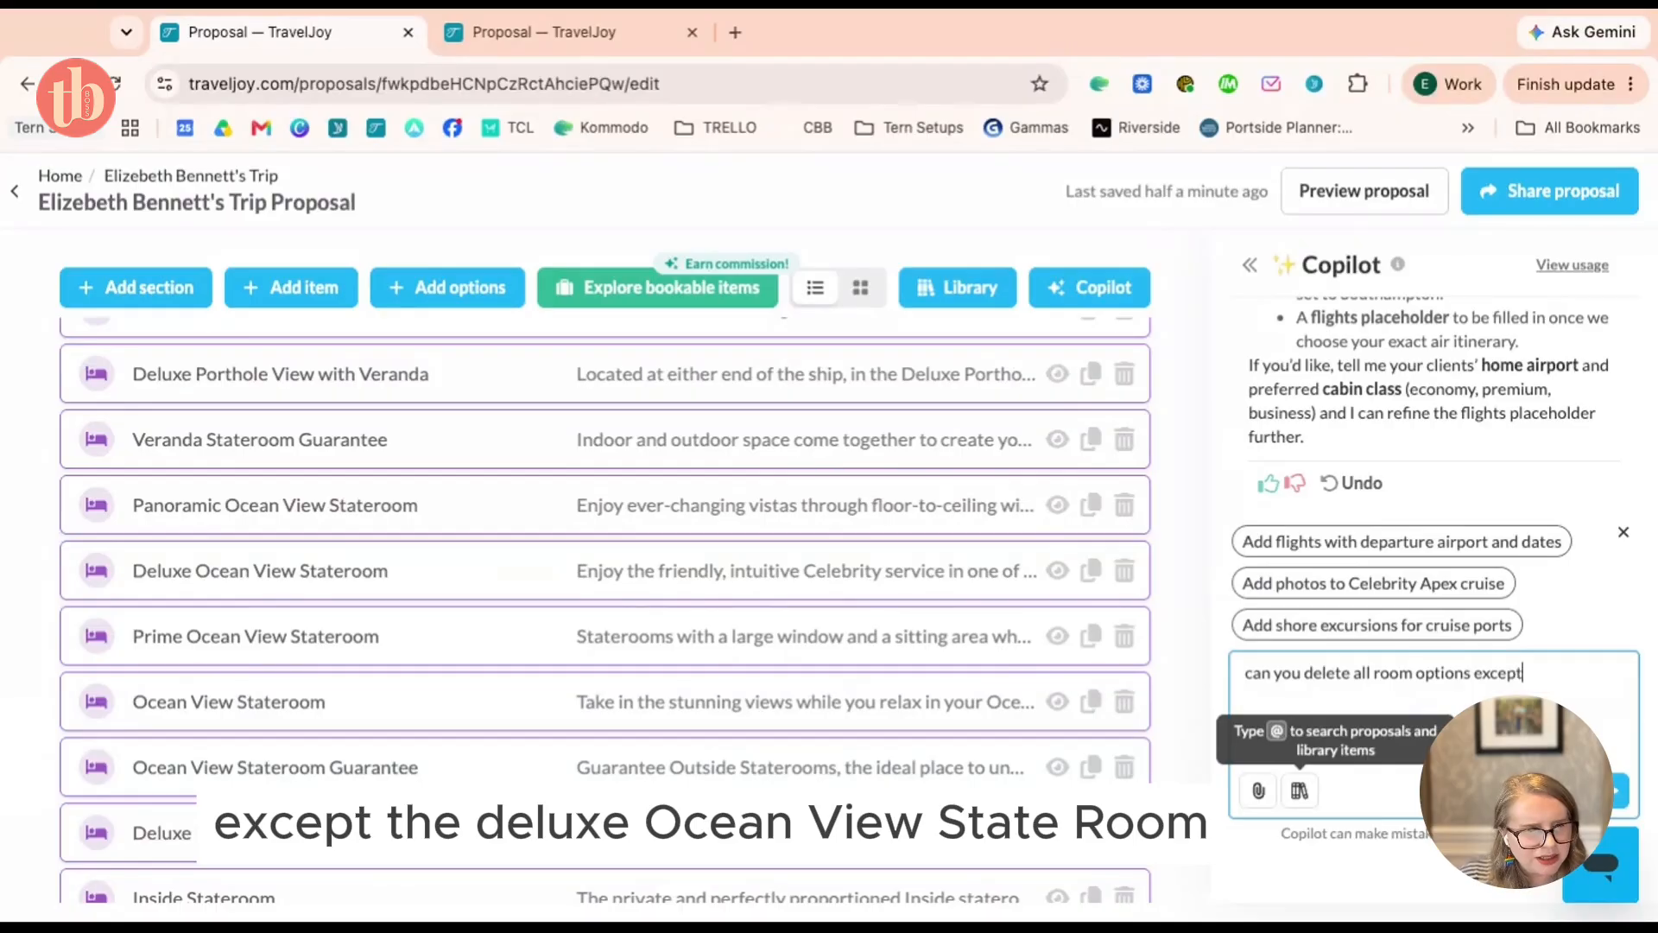
type(" the deluxe ocean")
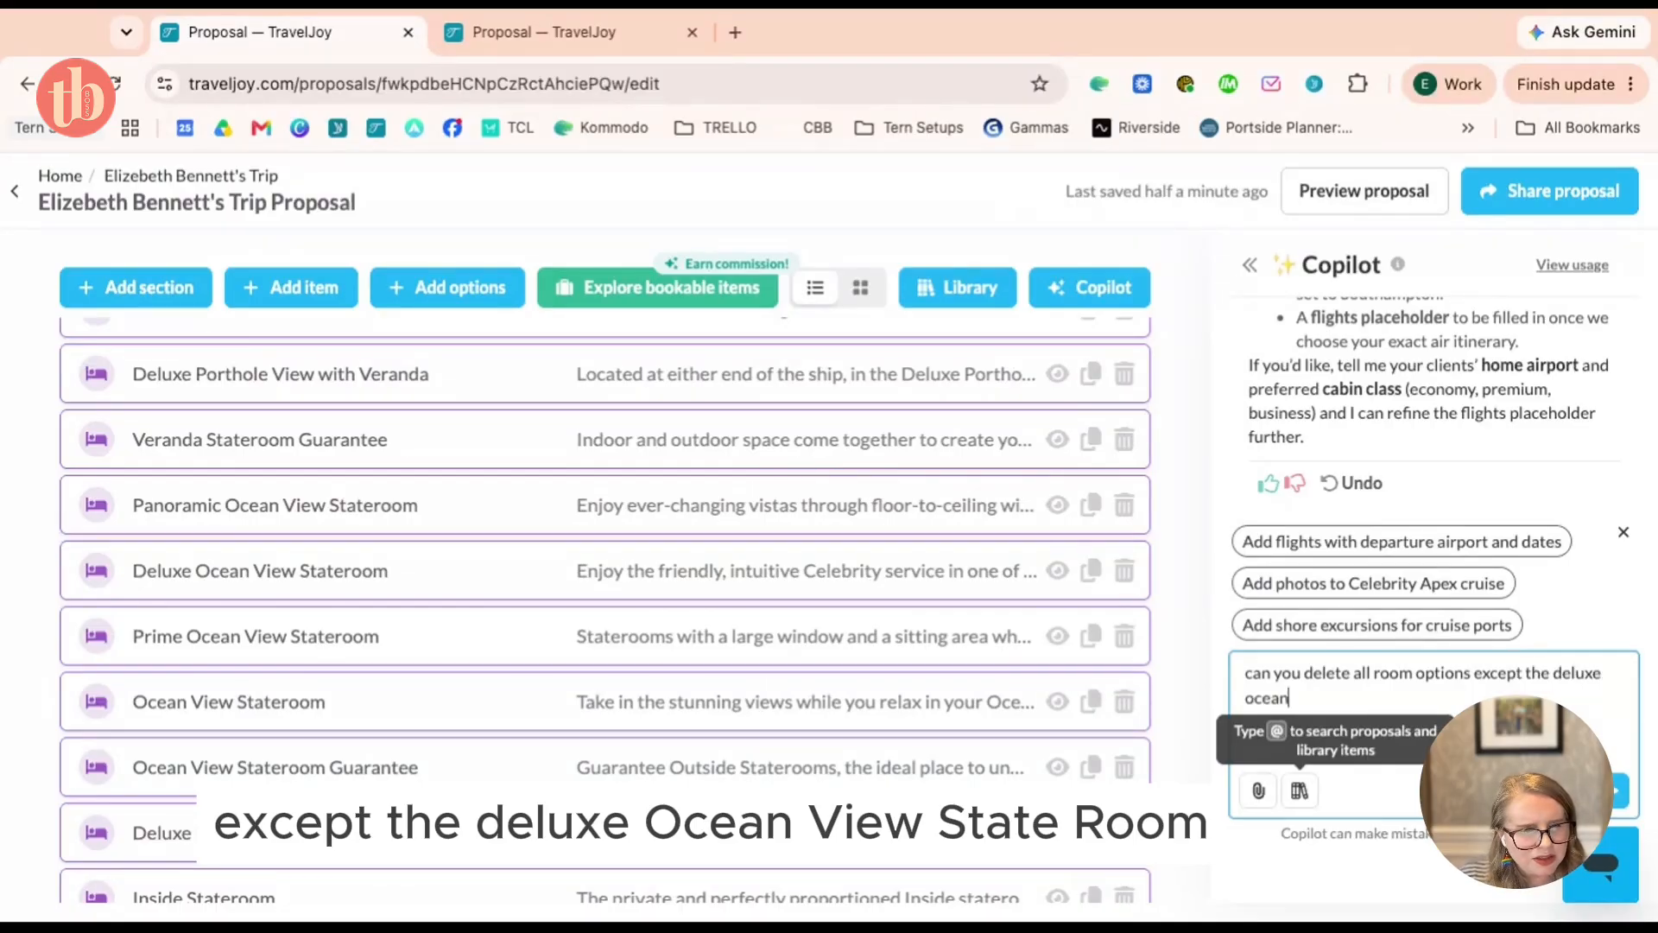
type(" view stateroom")
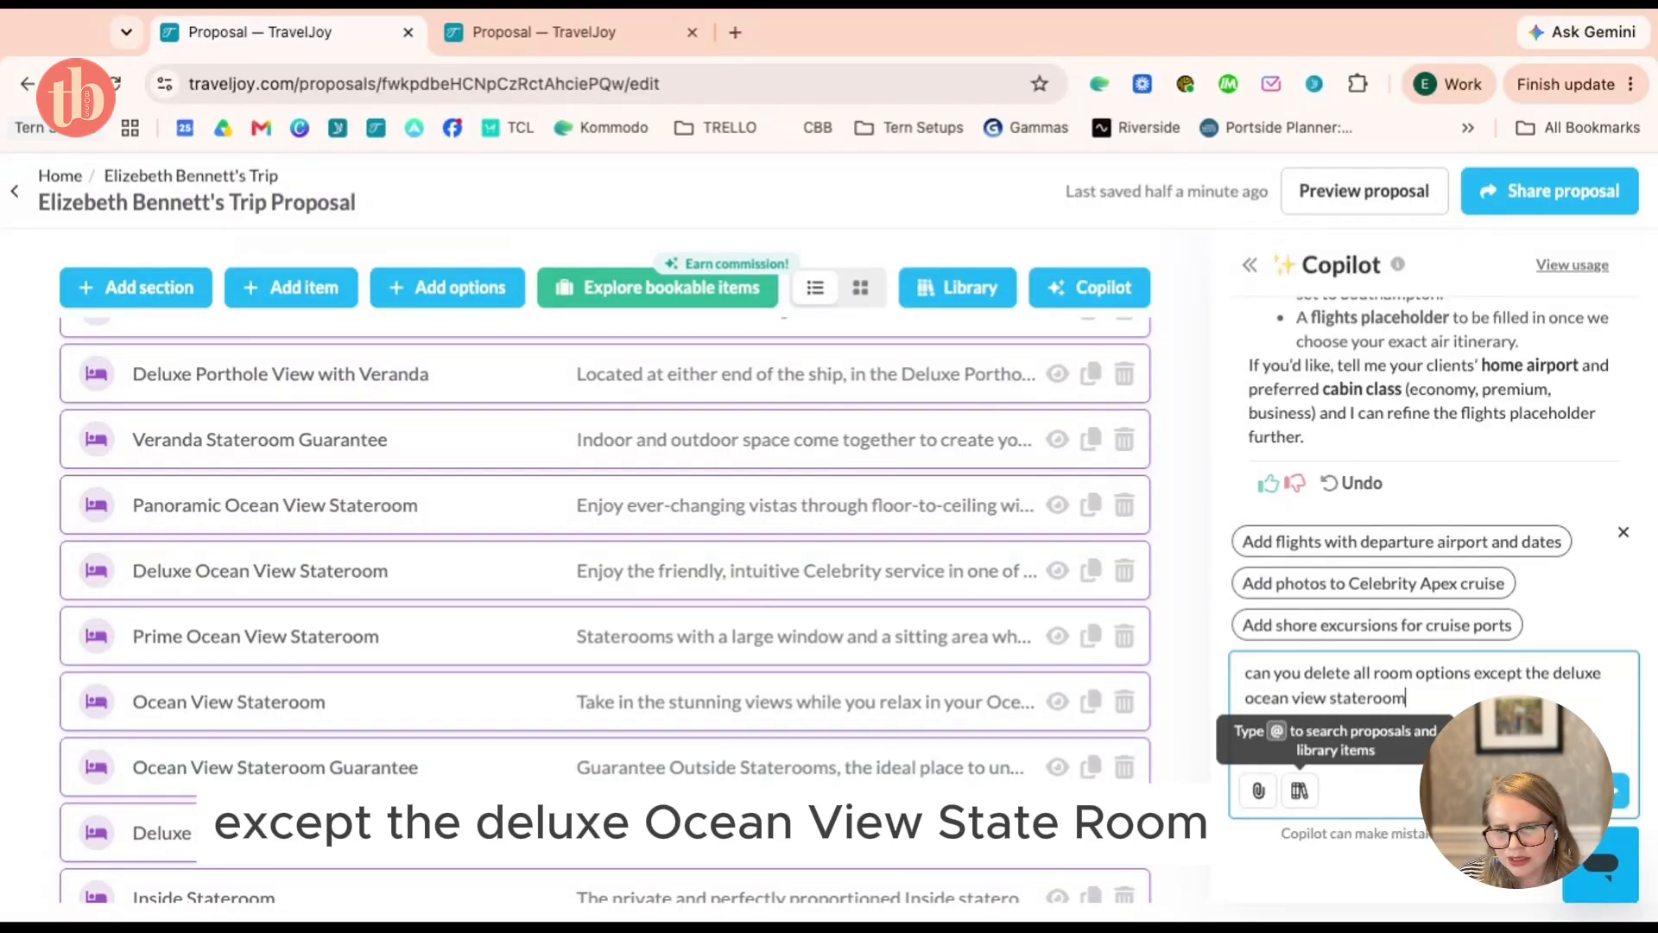
type(".")
key("Return")
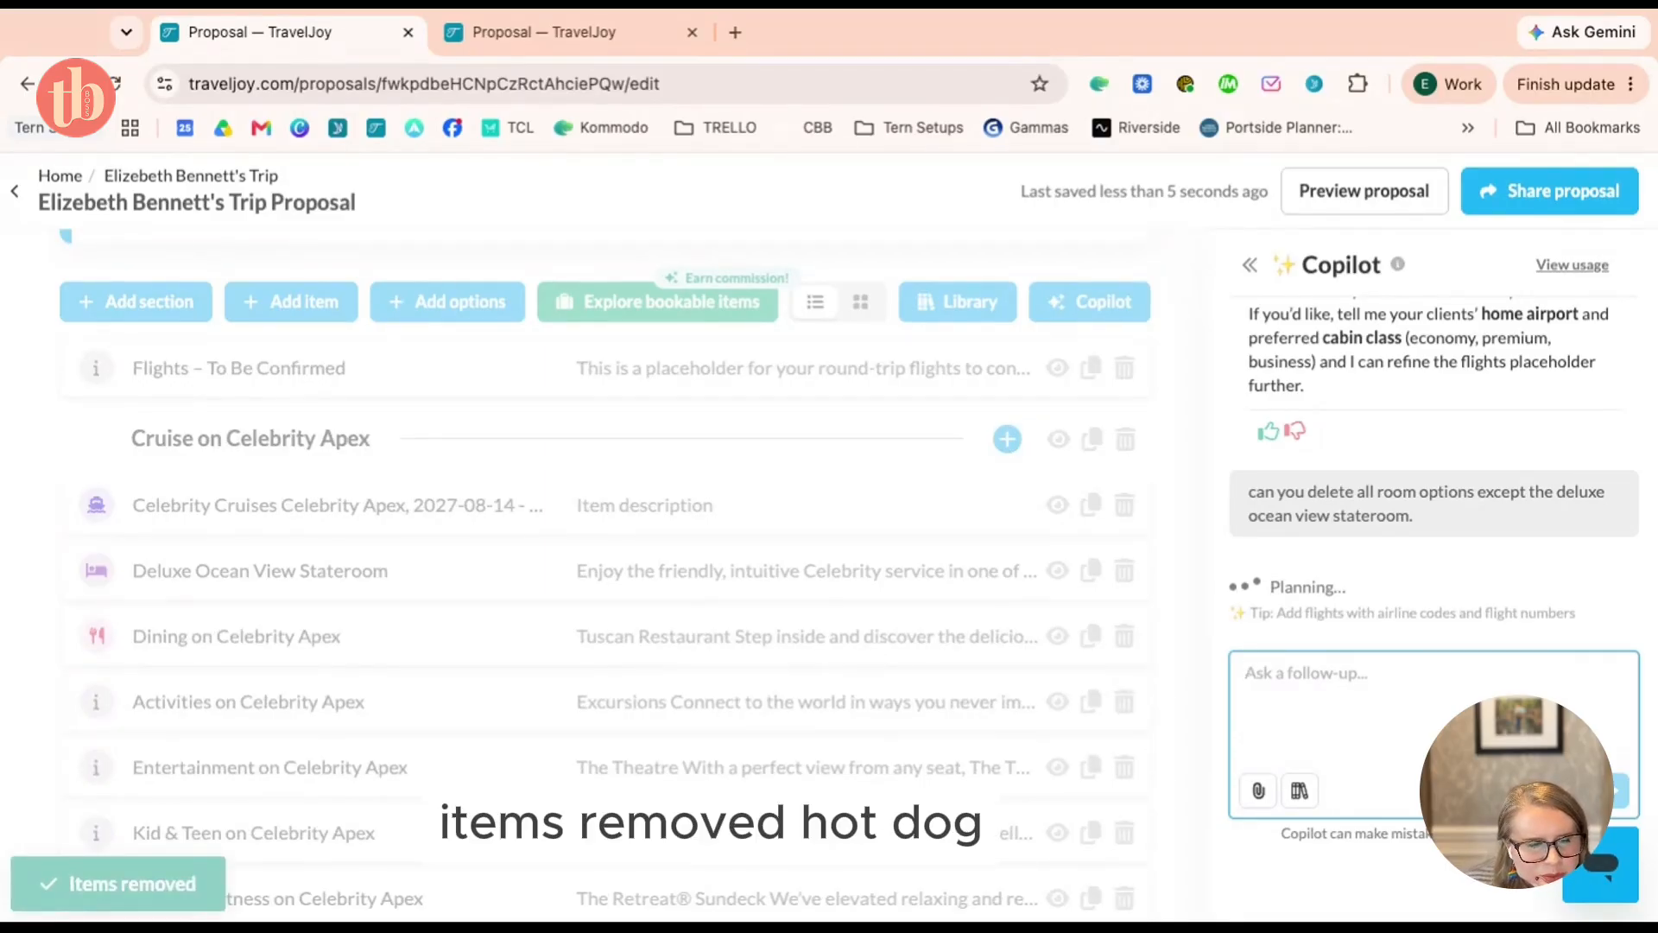
scroll(345, 631, "down", 3)
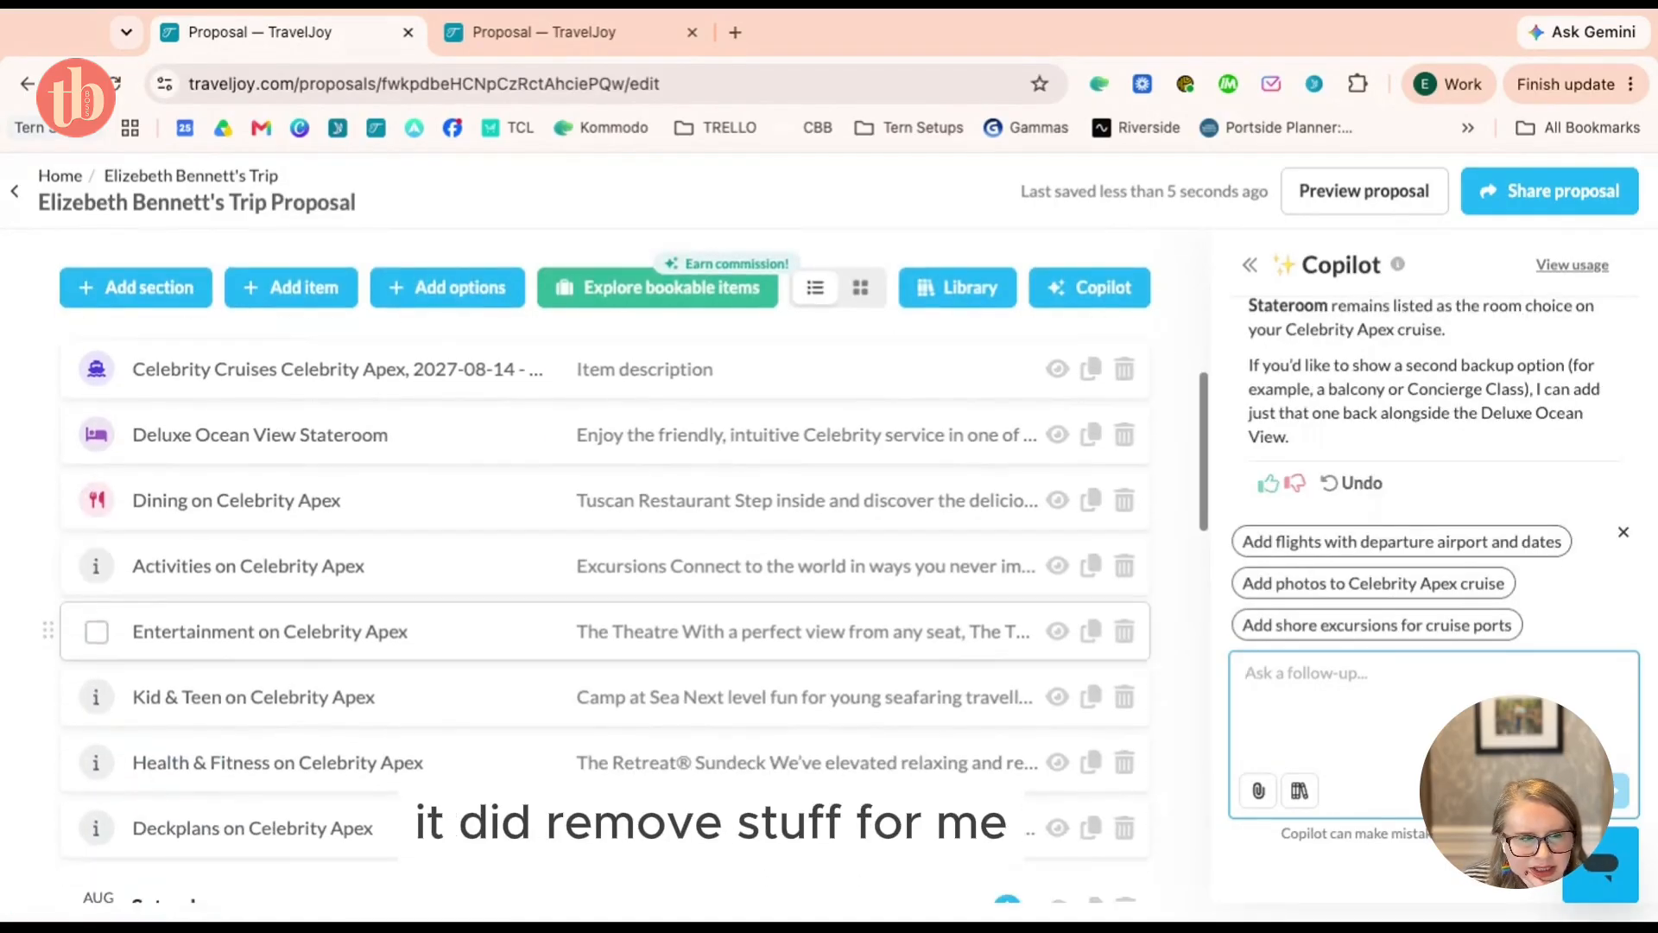
scroll(345, 632, "down", 6)
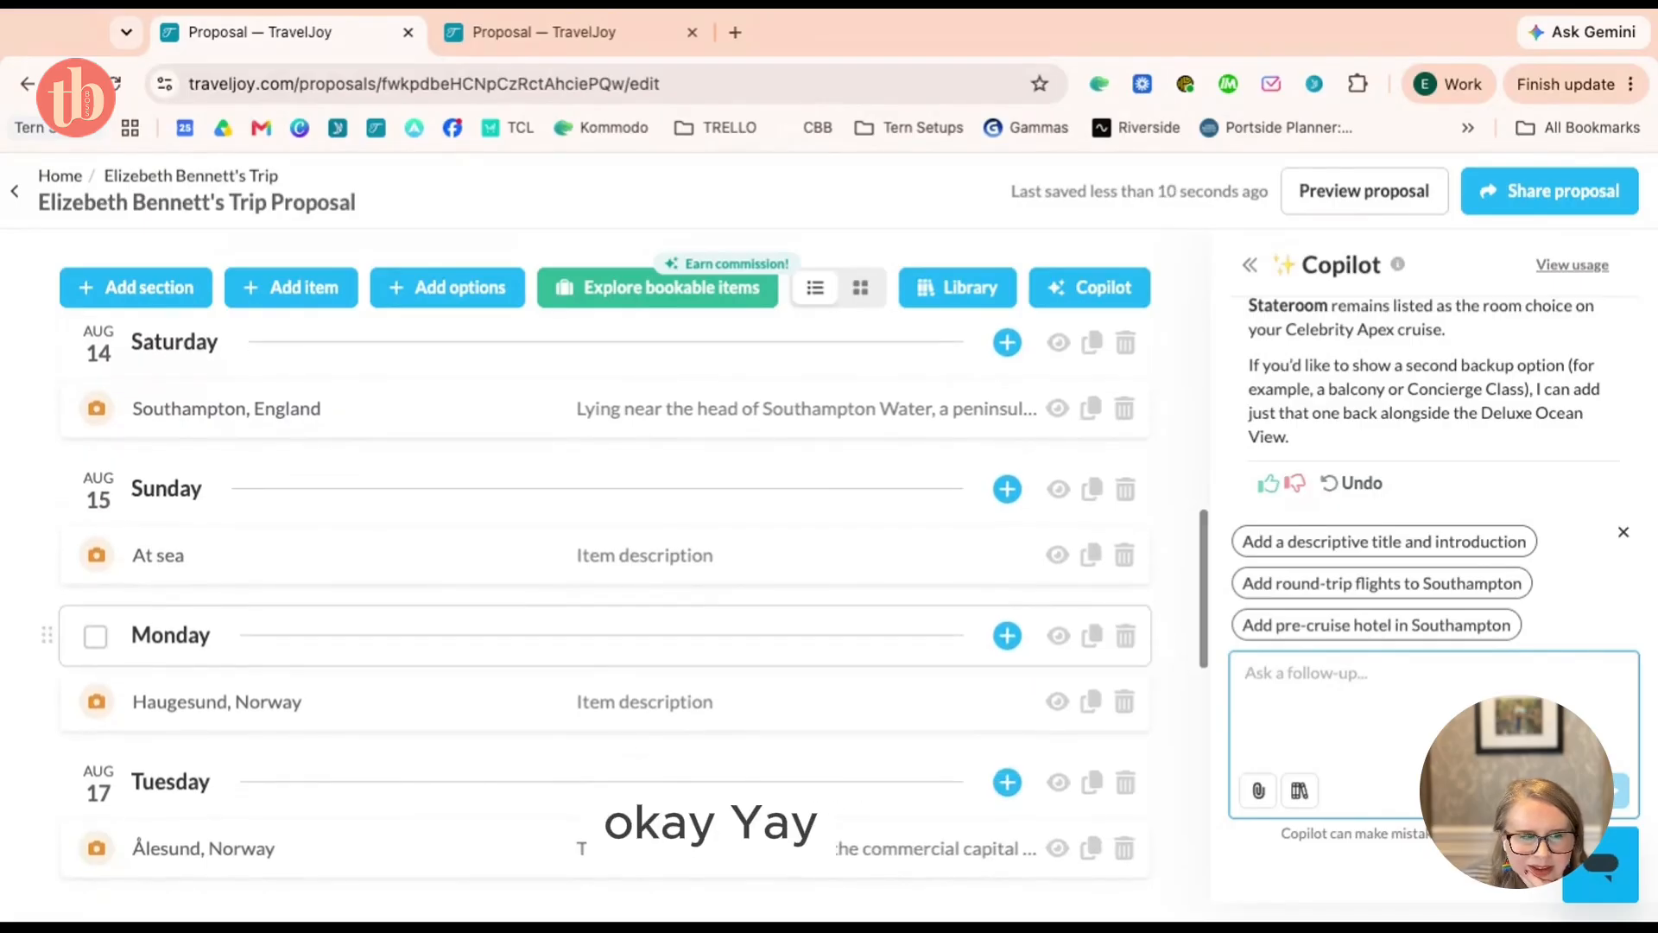
scroll(577, 566, "up", 8)
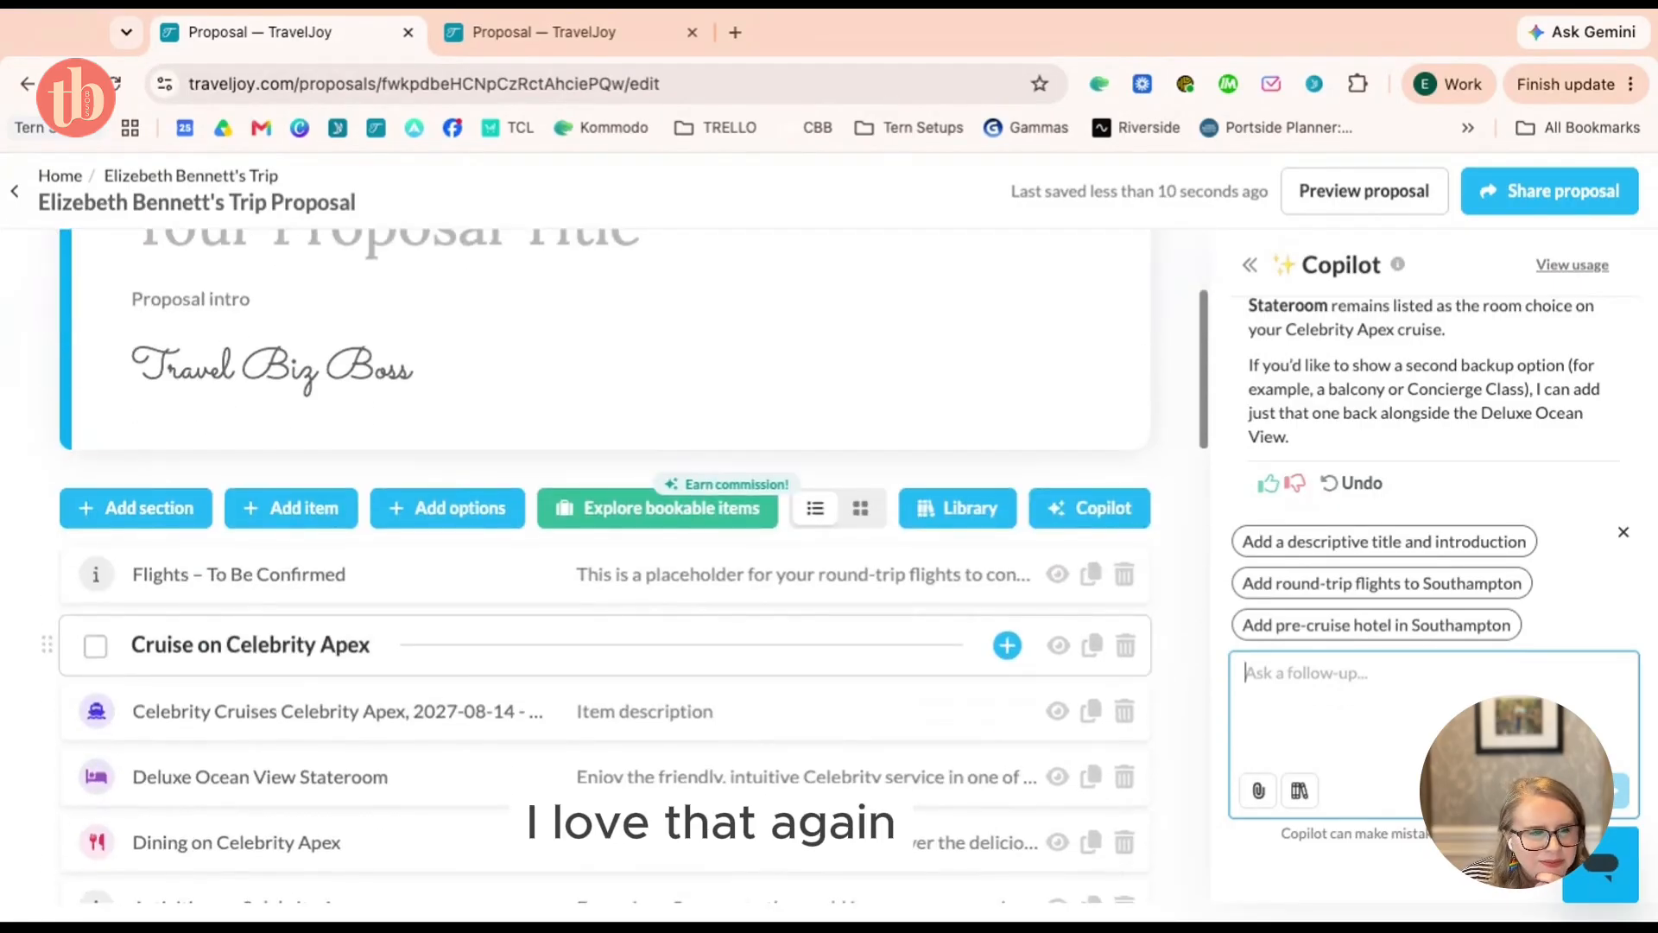
scroll(346, 691, "up", 1)
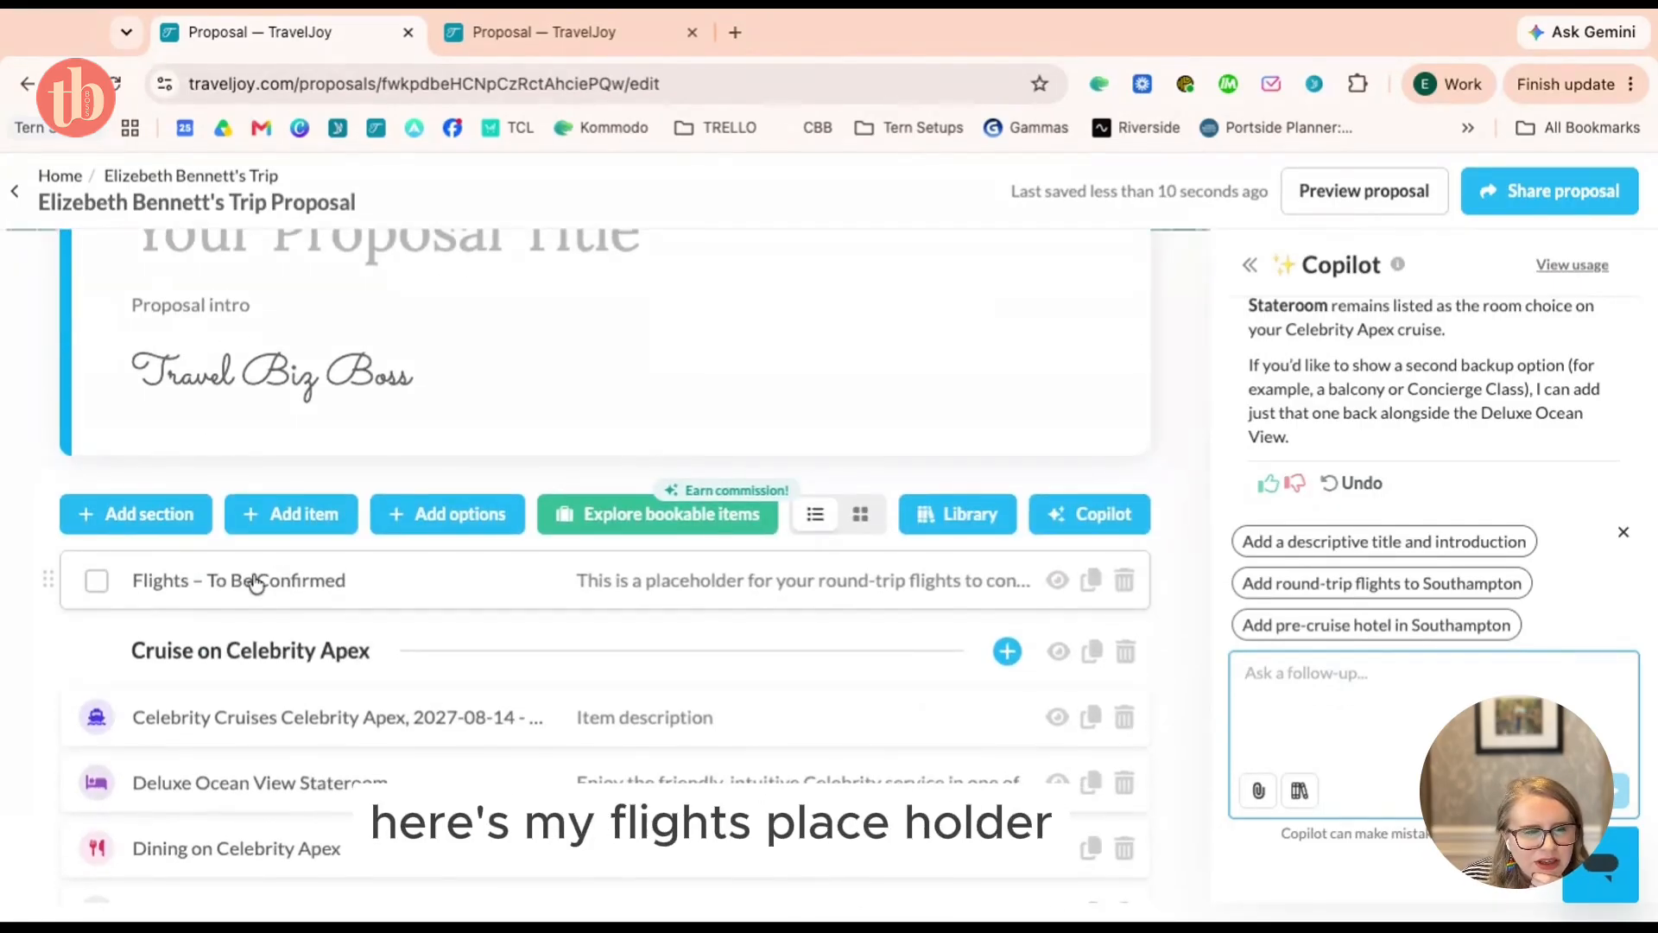
scroll(253, 583, "down", 3)
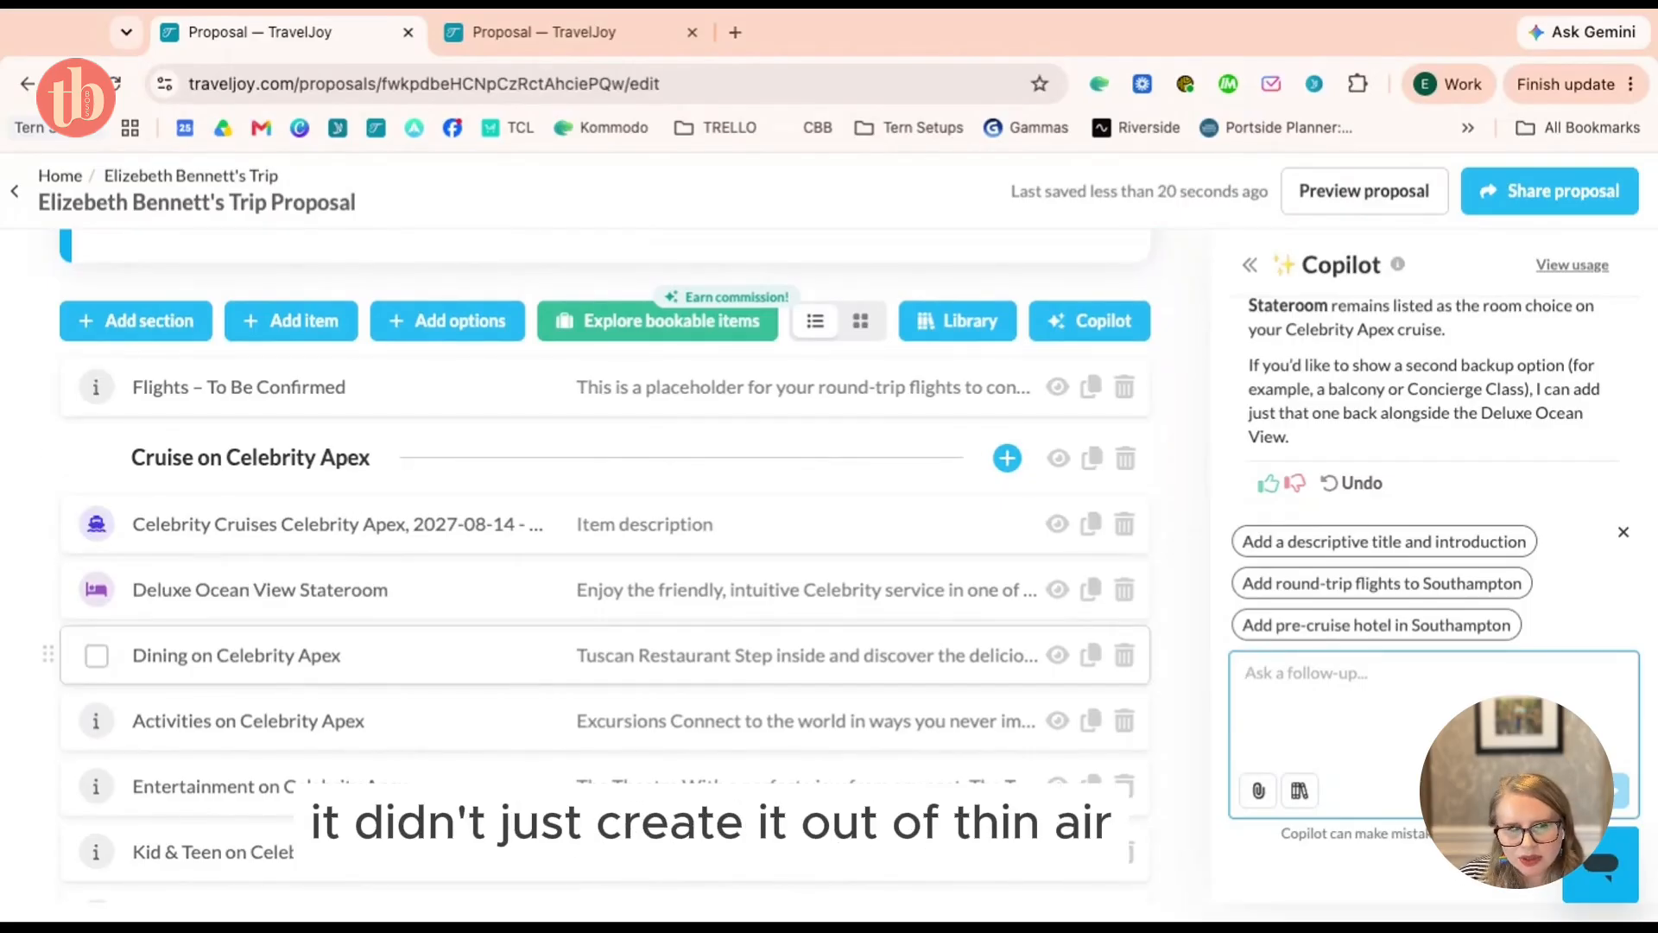
scroll(346, 654, "down", 2)
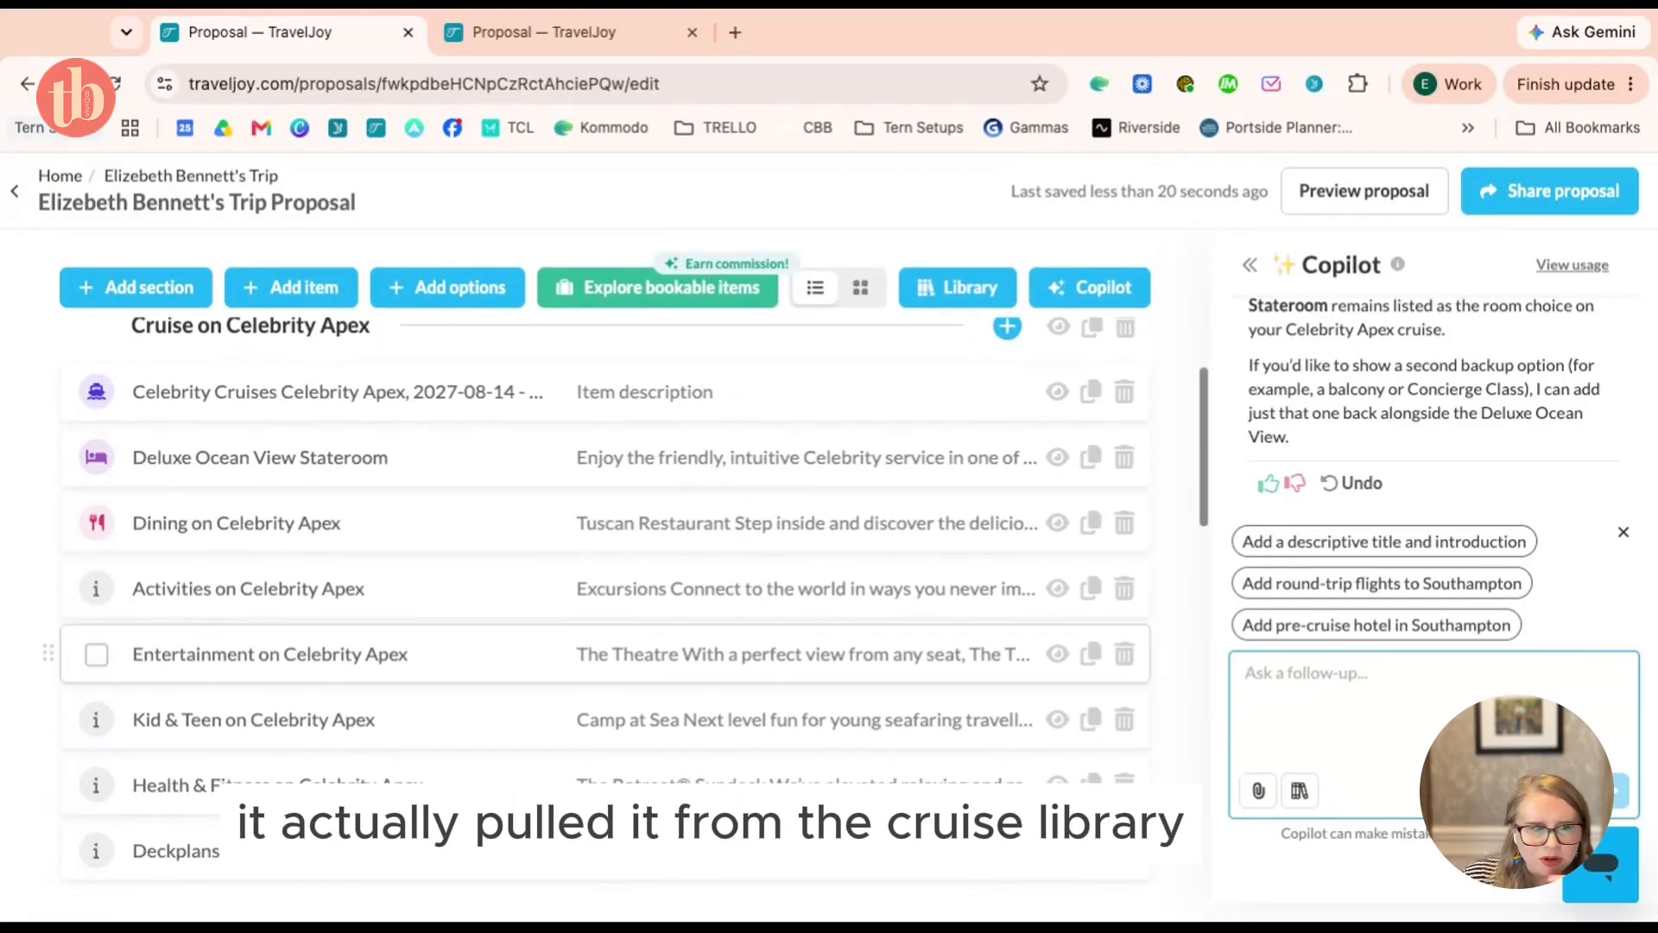
scroll(406, 661, "down", 4)
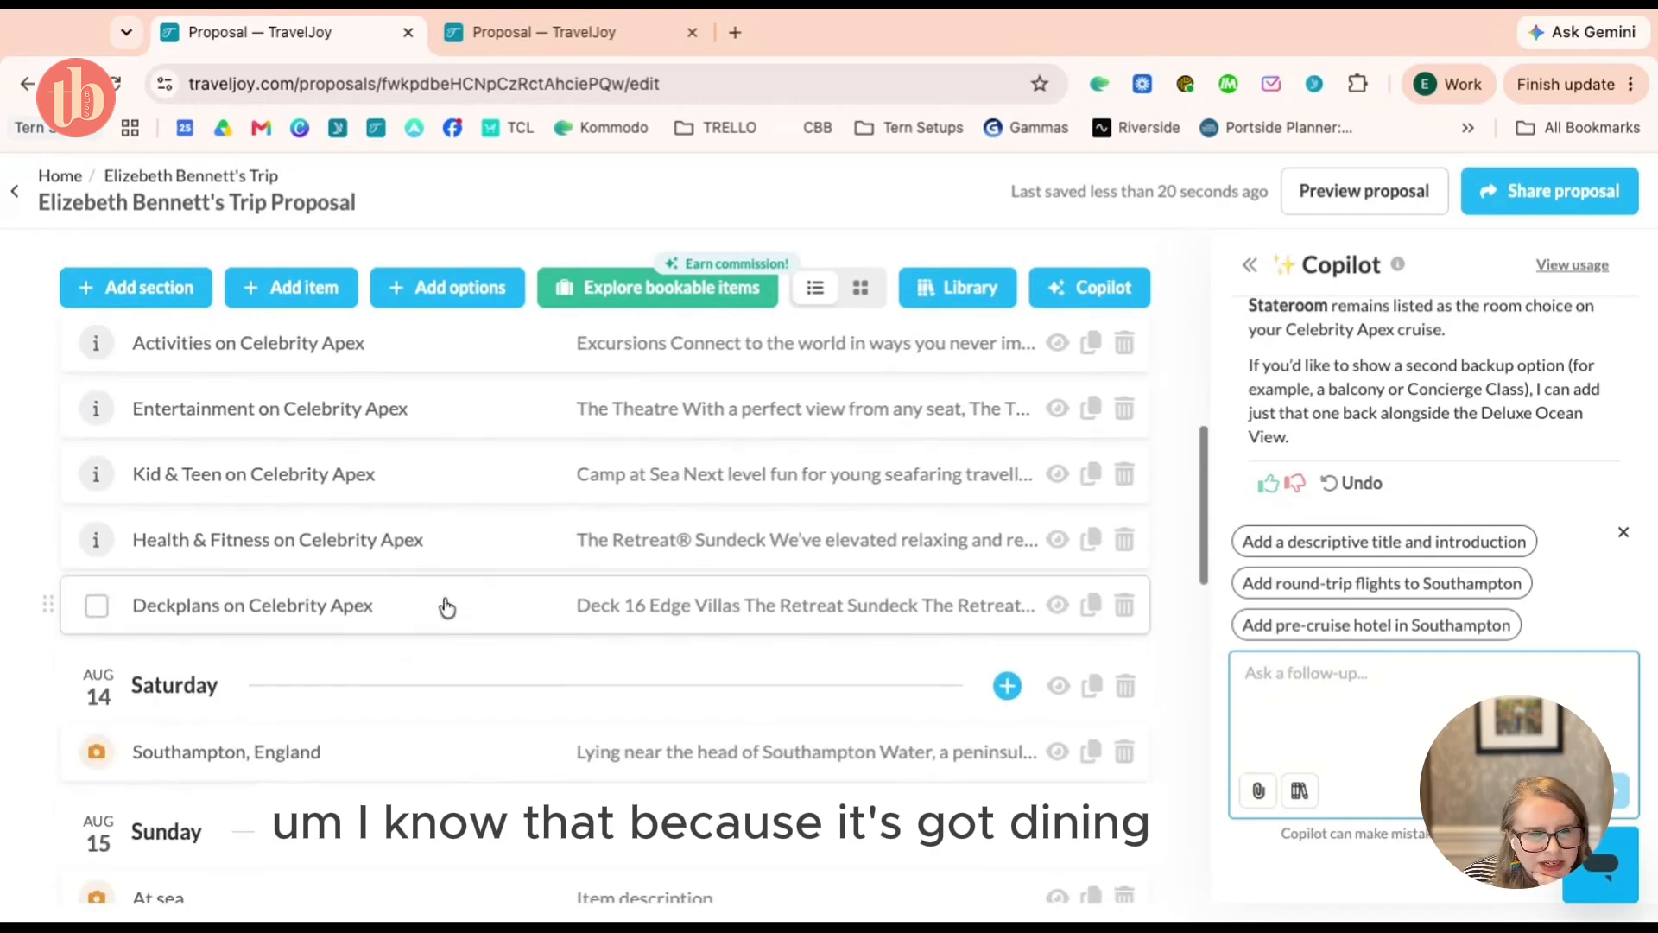
scroll(456, 527, "down", 4)
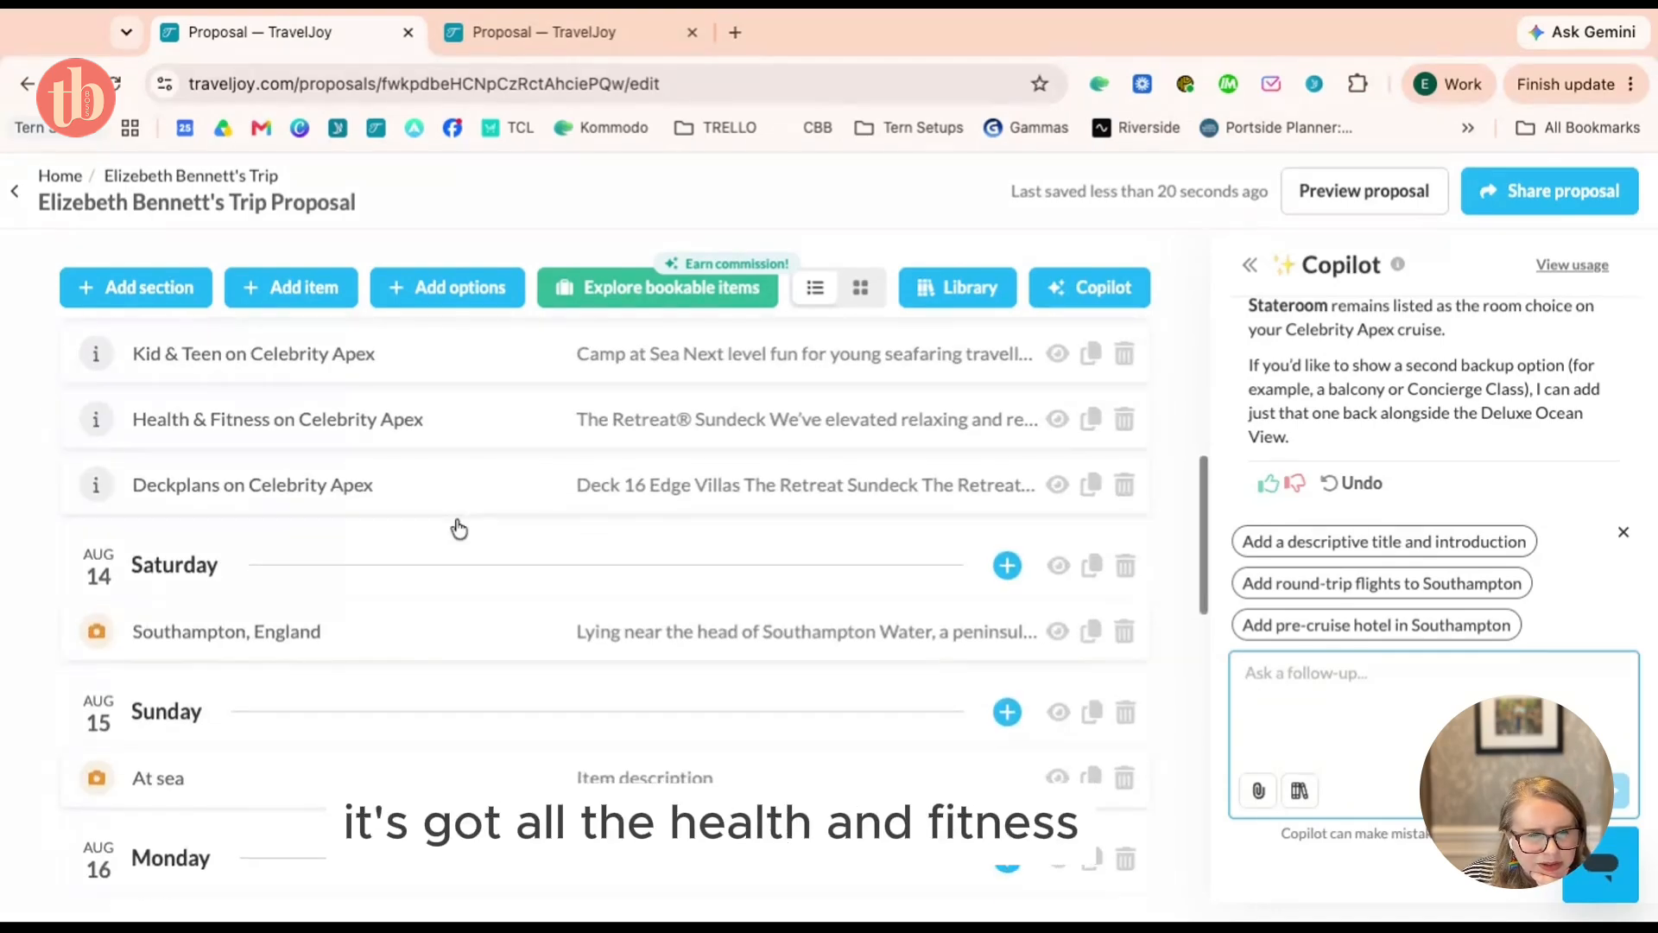
scroll(604, 562, "down", 10)
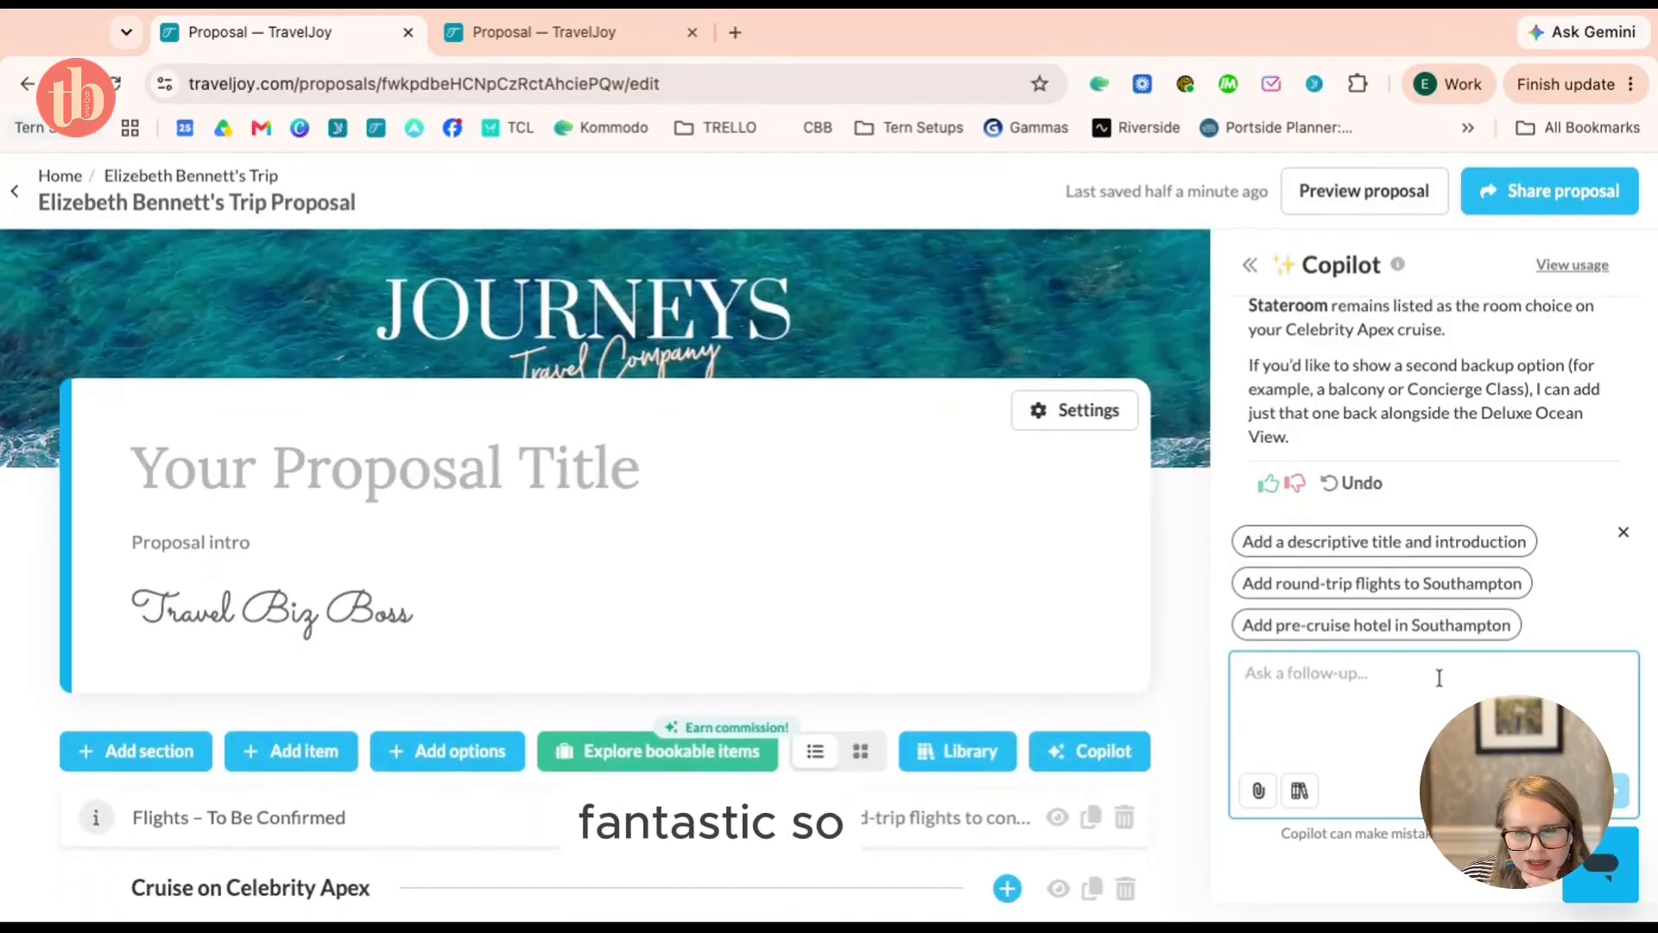
Use Copilot's suggestions to add a title, introduction and cover image, then request pre-cruise Southampton accommodation
left_click(1374, 550)
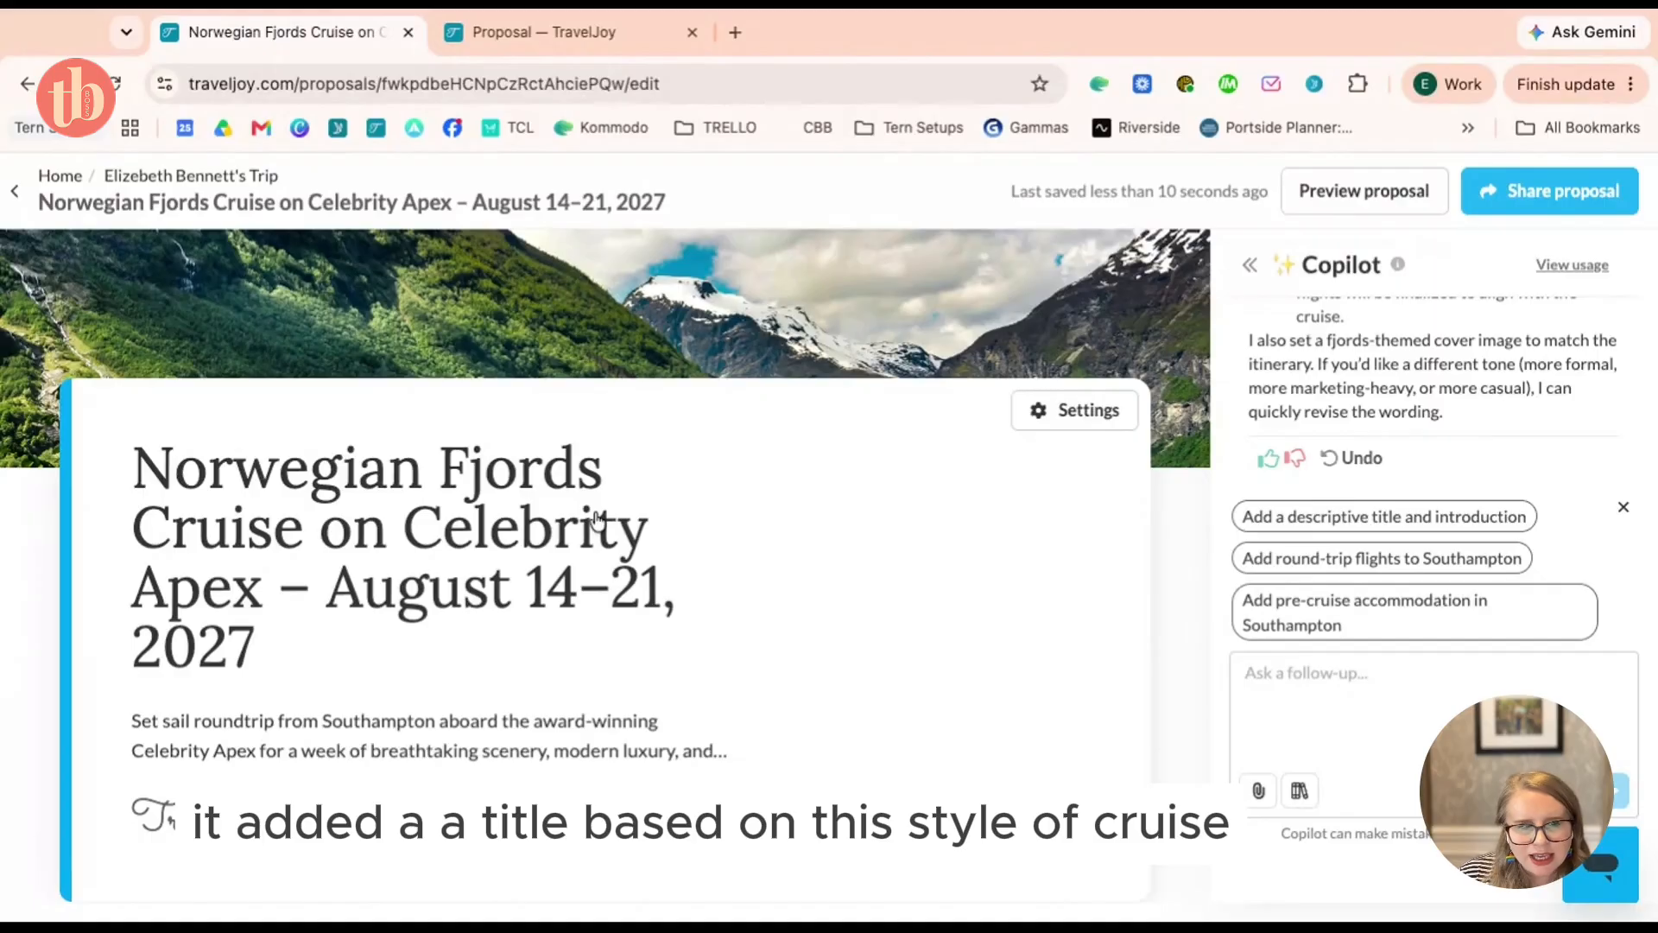
scroll(587, 544, "down", 1)
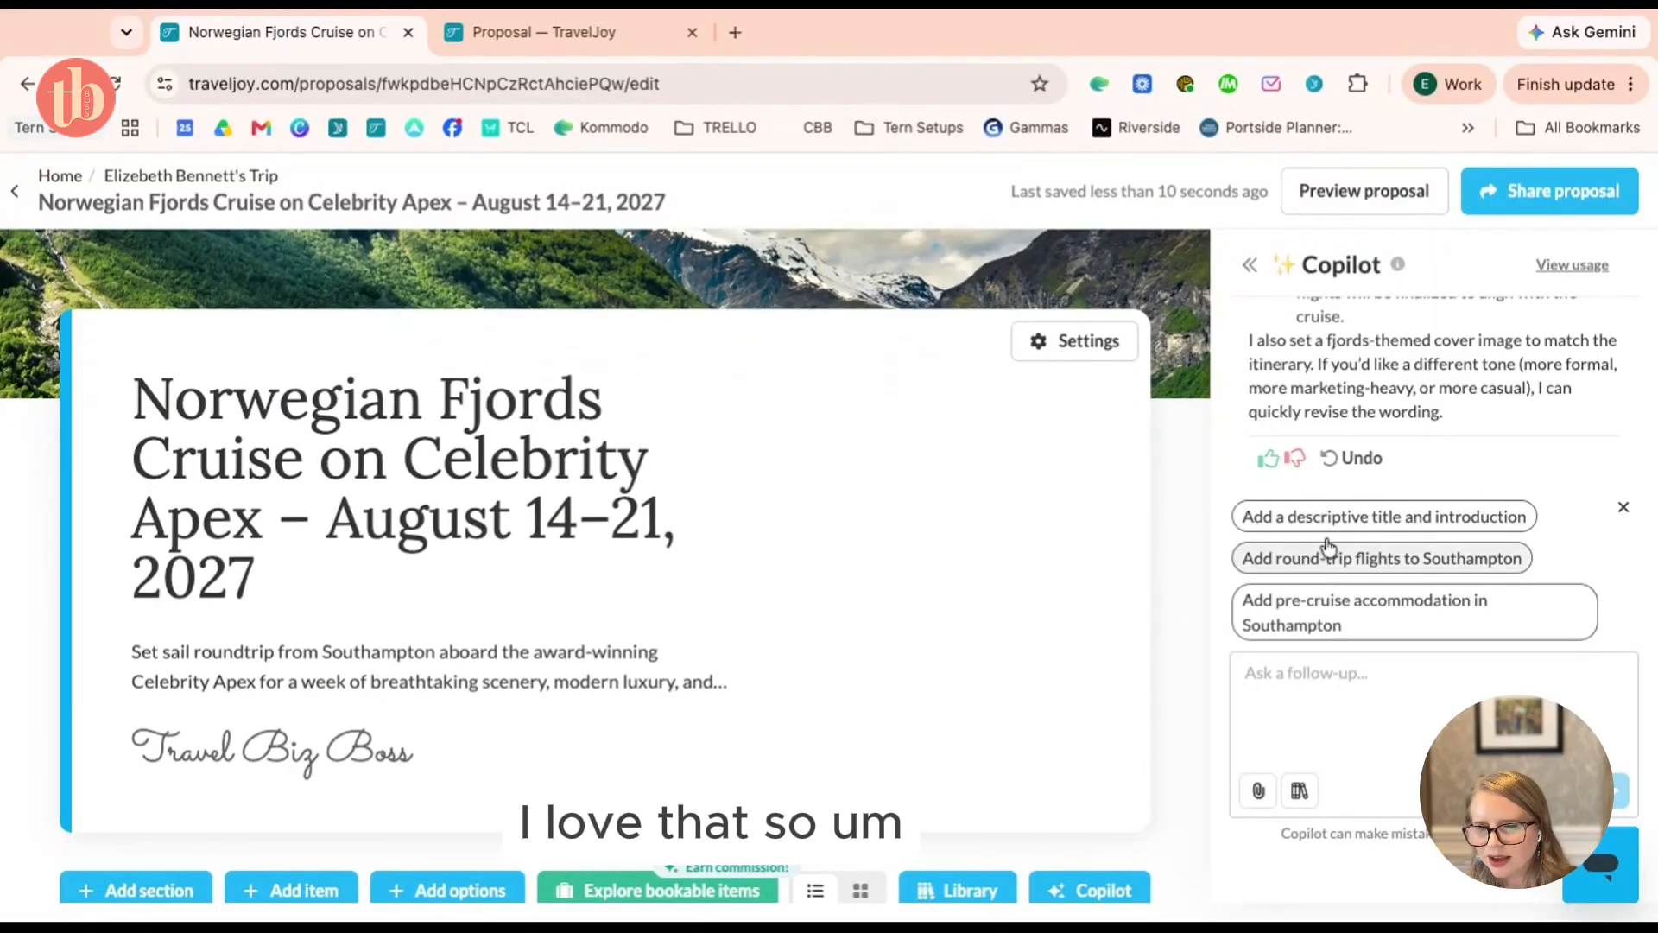
left_click(1482, 617)
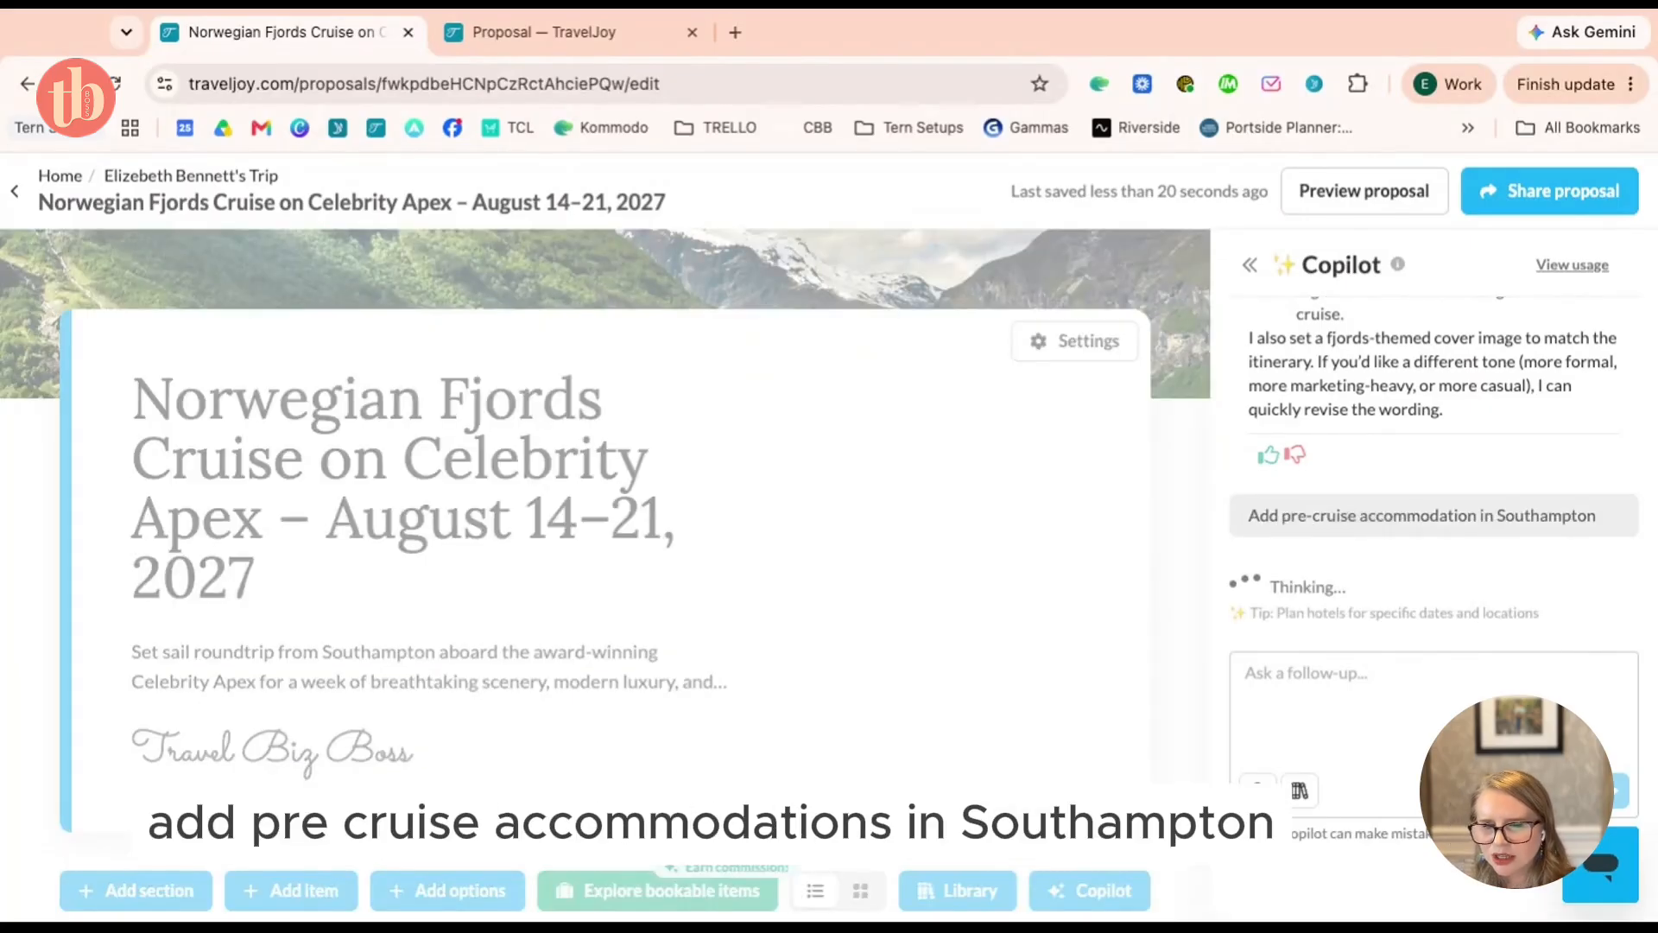
scroll(781, 569, "down", 4)
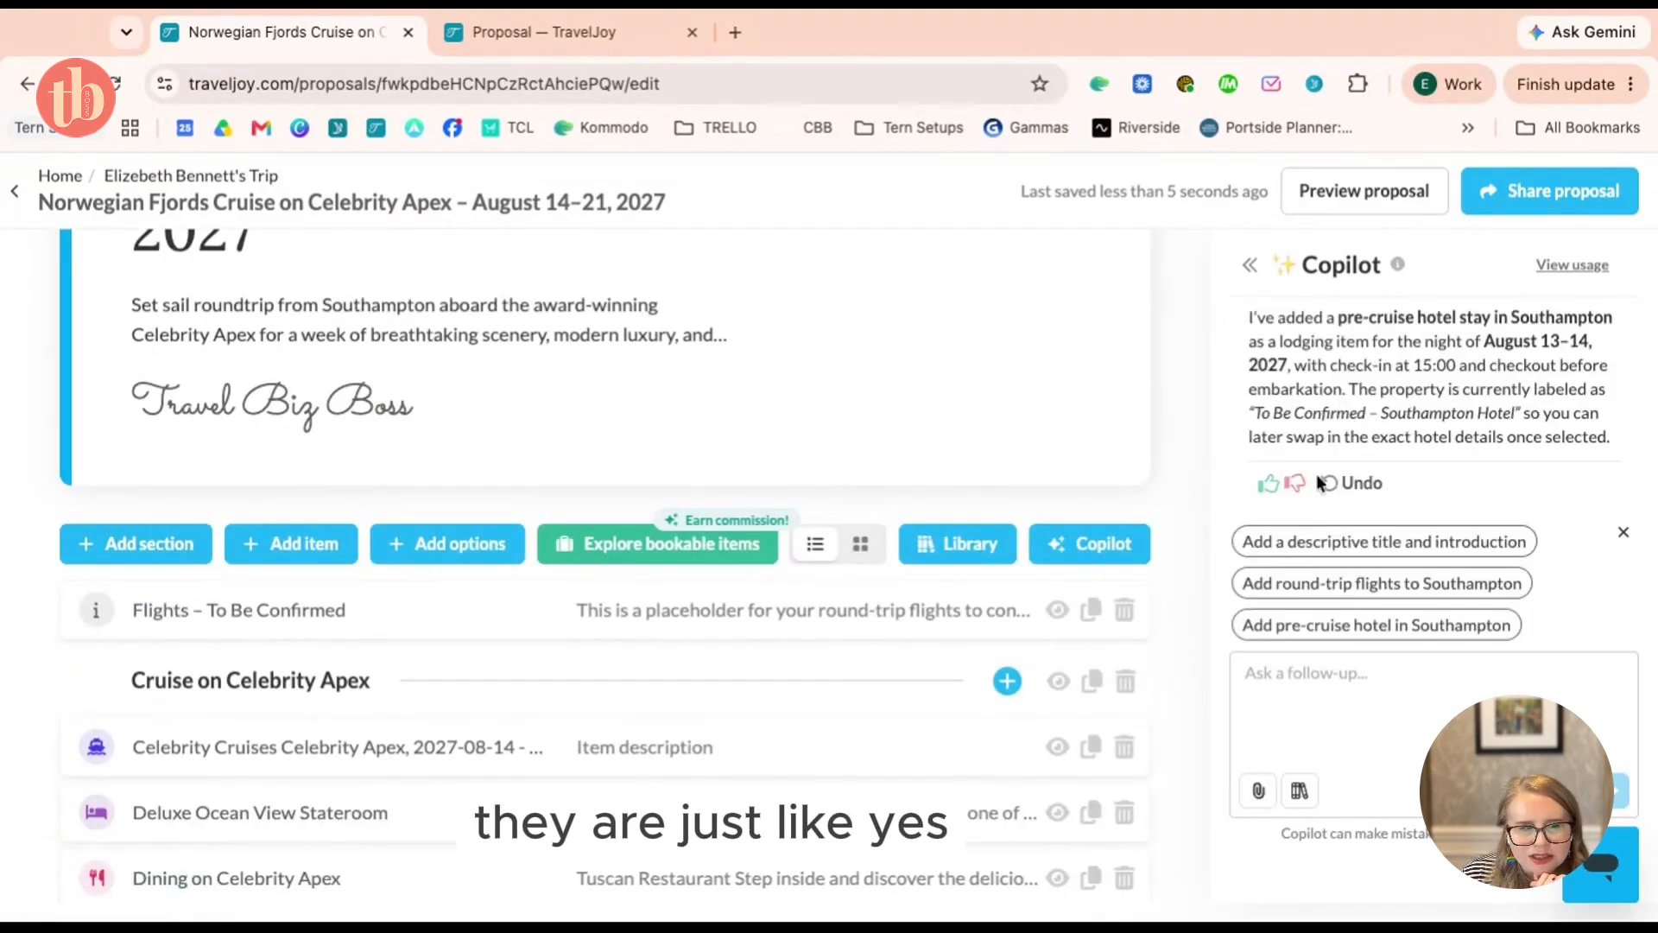
scroll(643, 436, "down", 2)
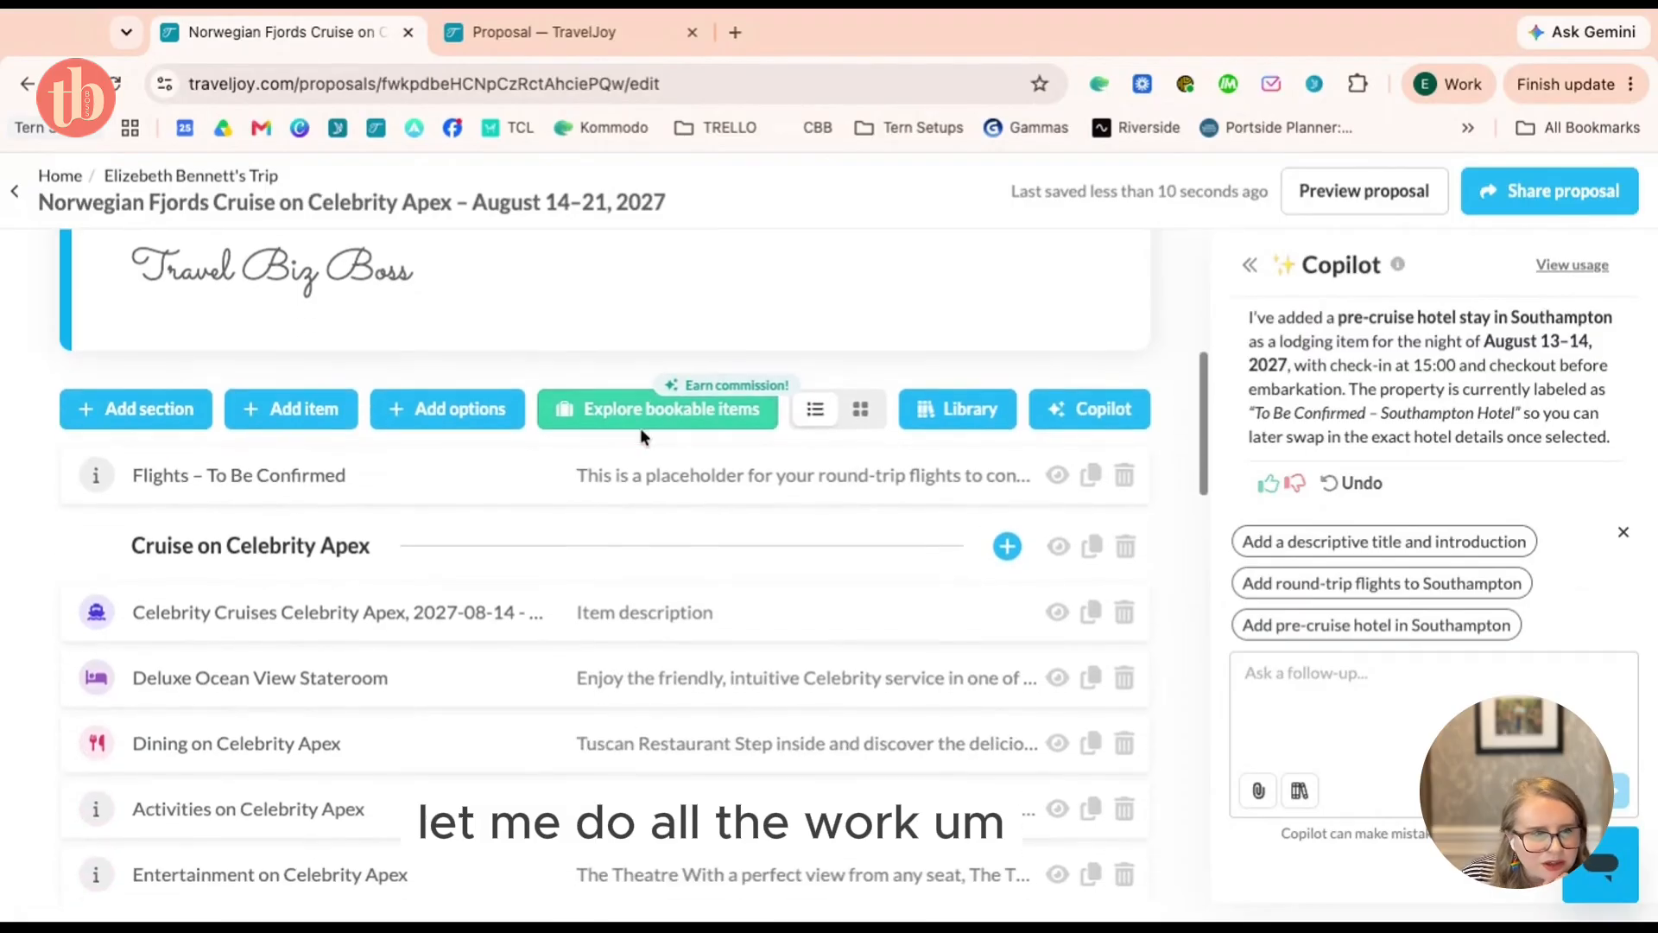
scroll(579, 544, "down", 8)
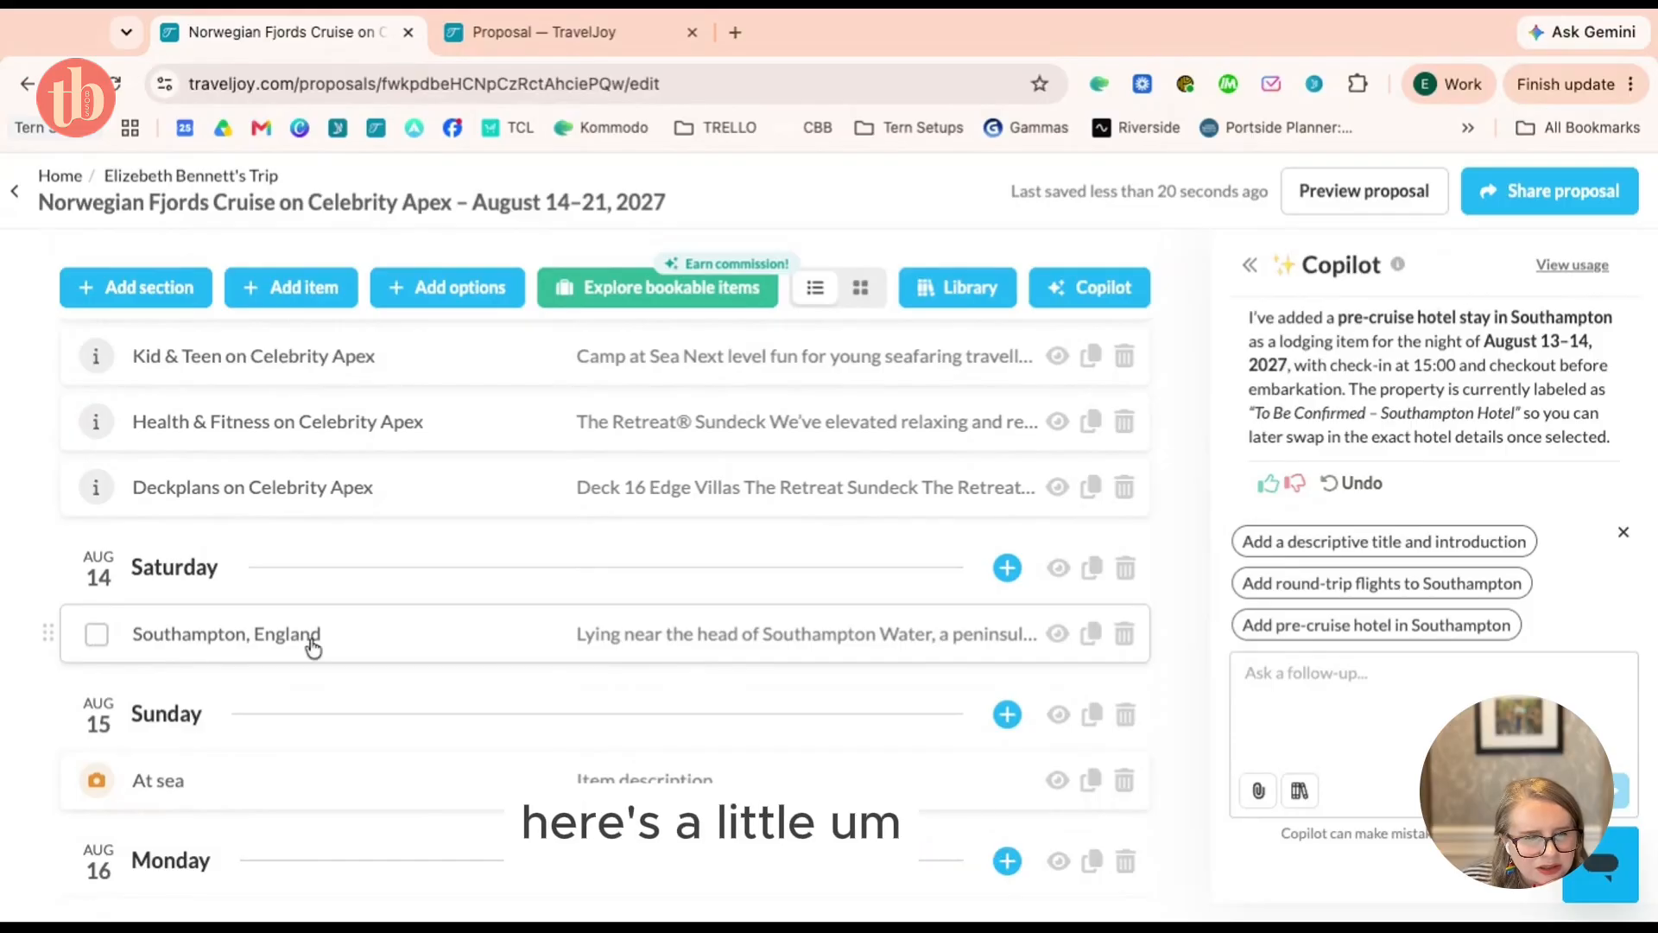
scroll(312, 646, "up", 3)
scroll(313, 646, "up", 4)
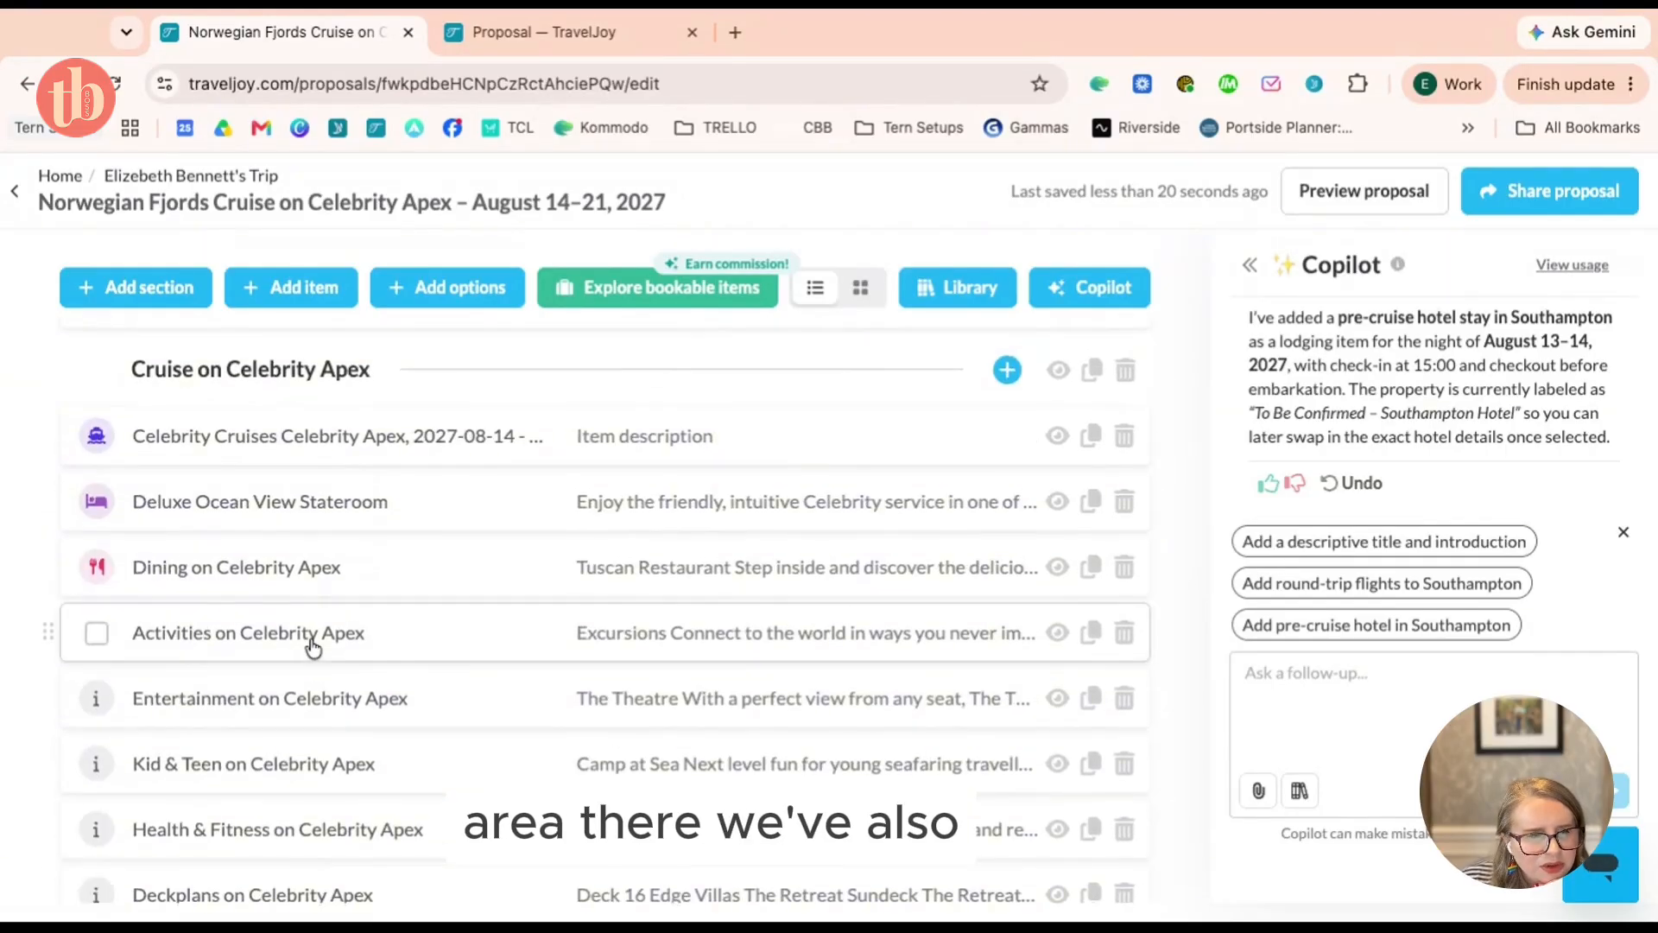
scroll(312, 646, "up", 2)
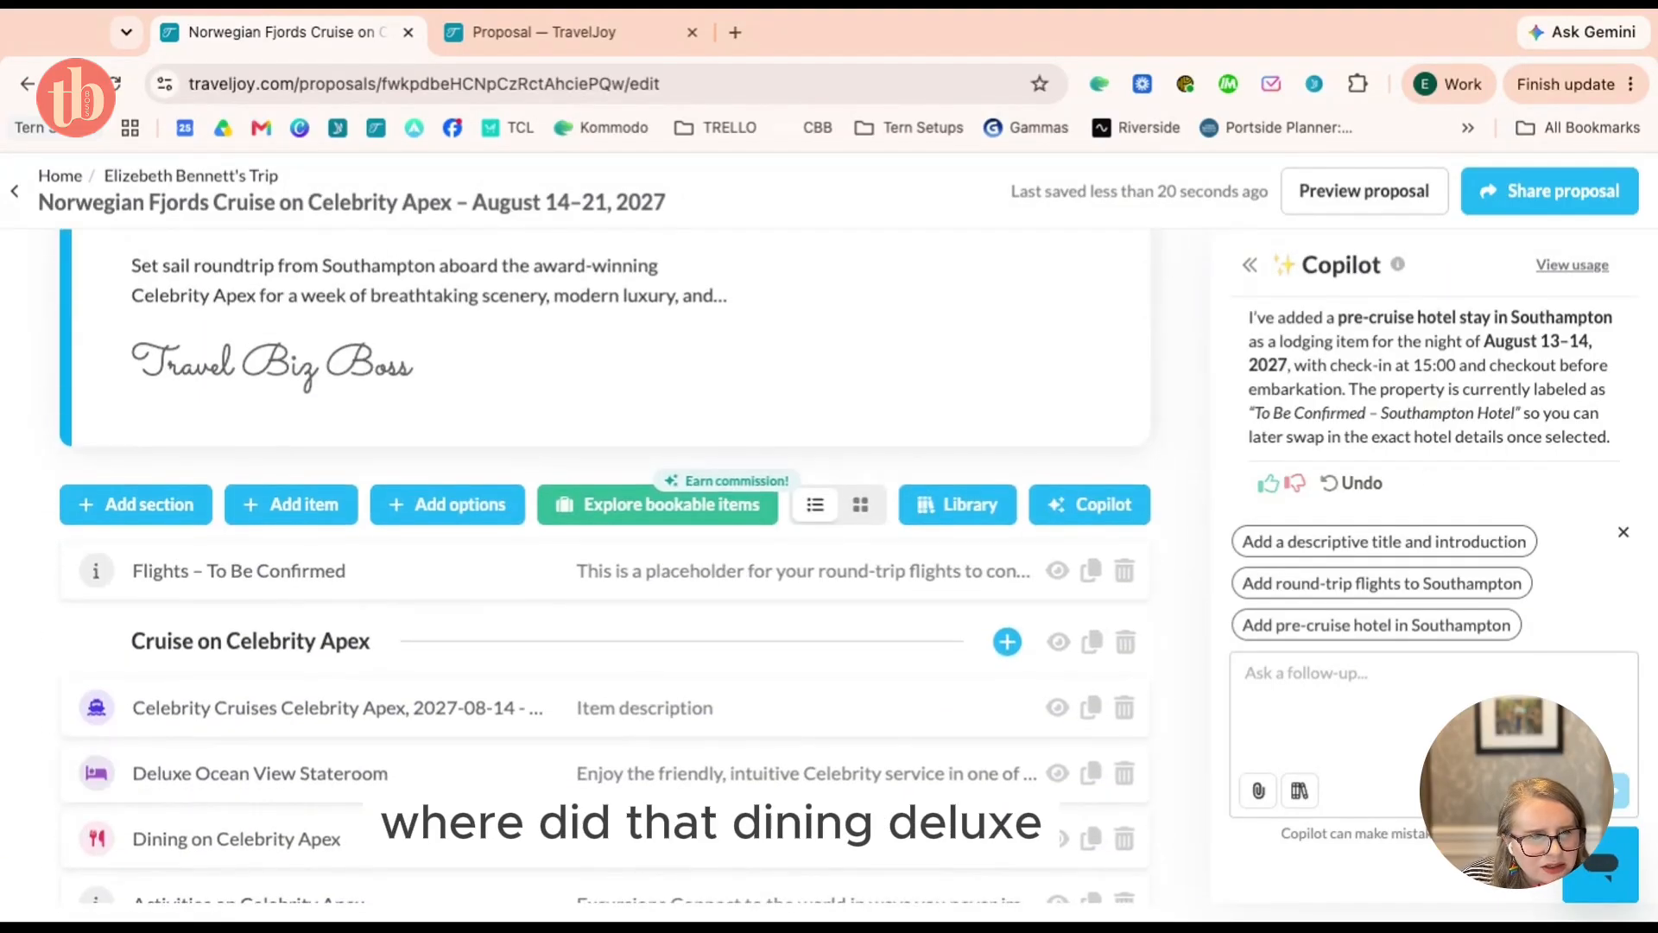
scroll(1429, 439, "up", 2)
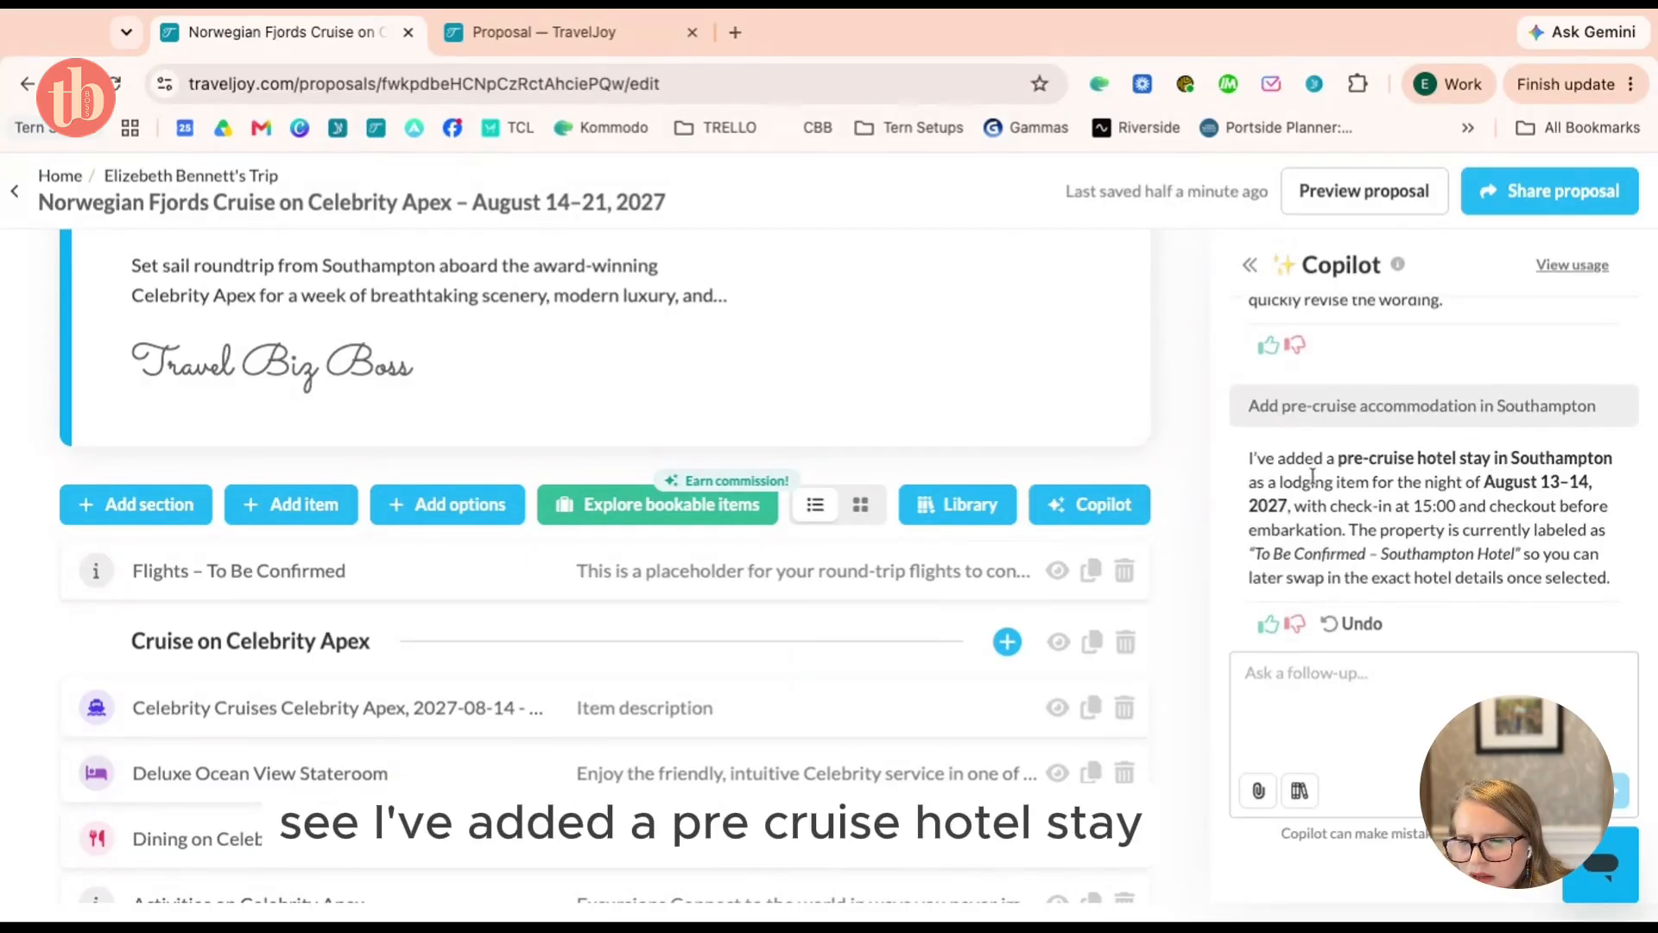
scroll(544, 581, "down", 20)
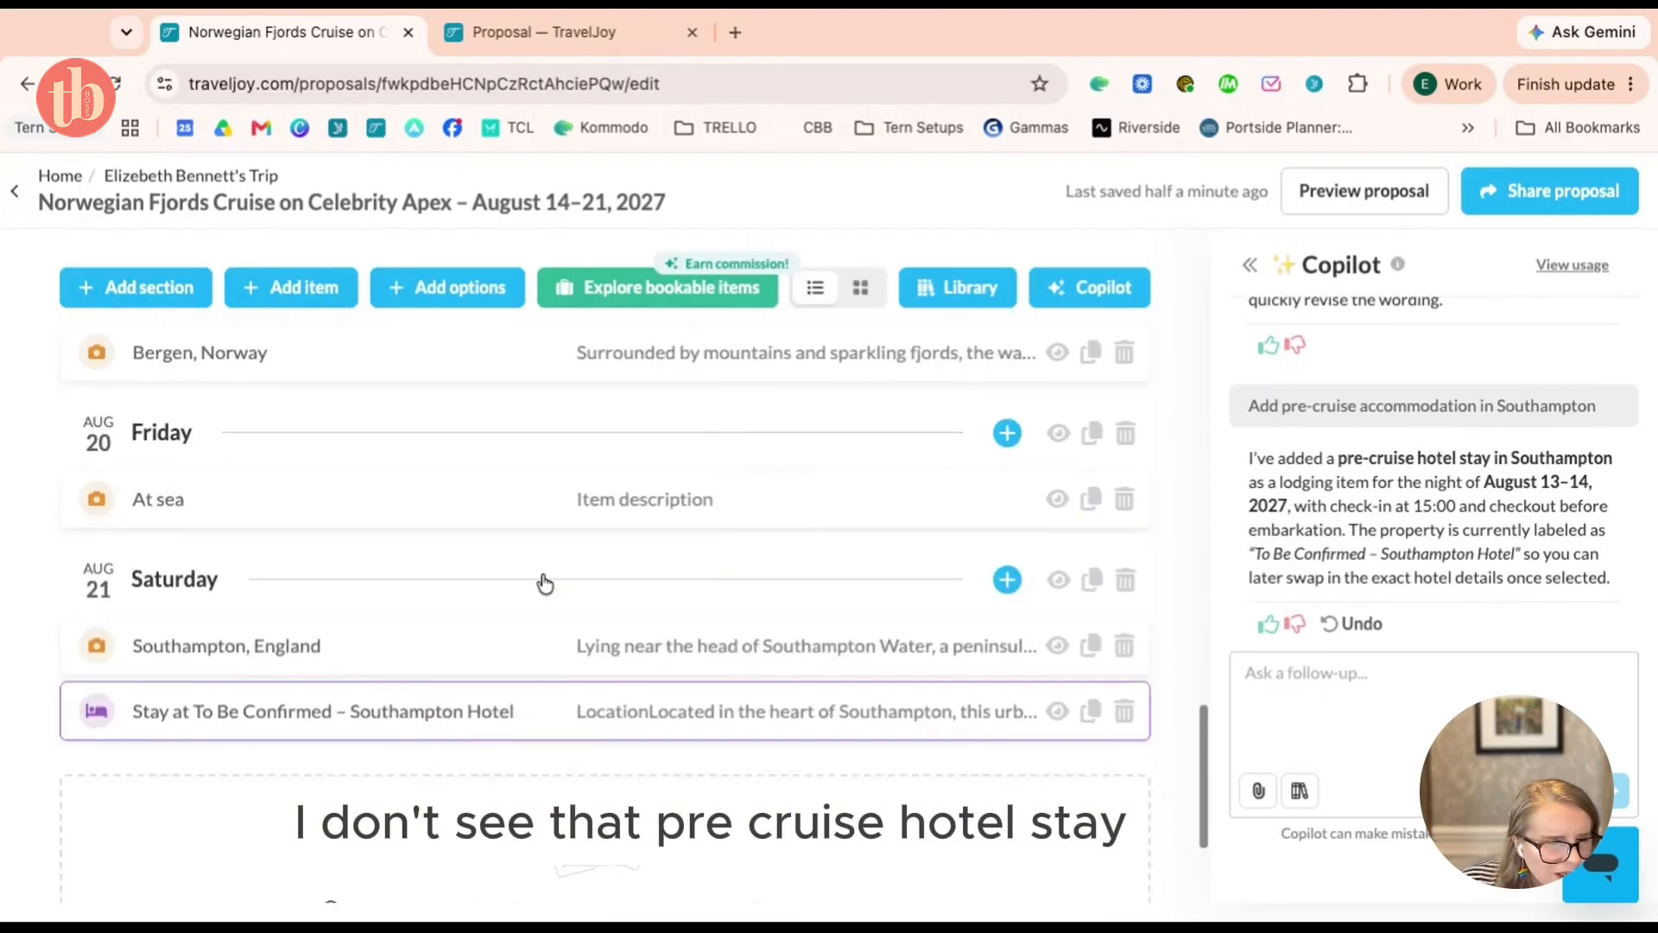
scroll(544, 583, "down", 3)
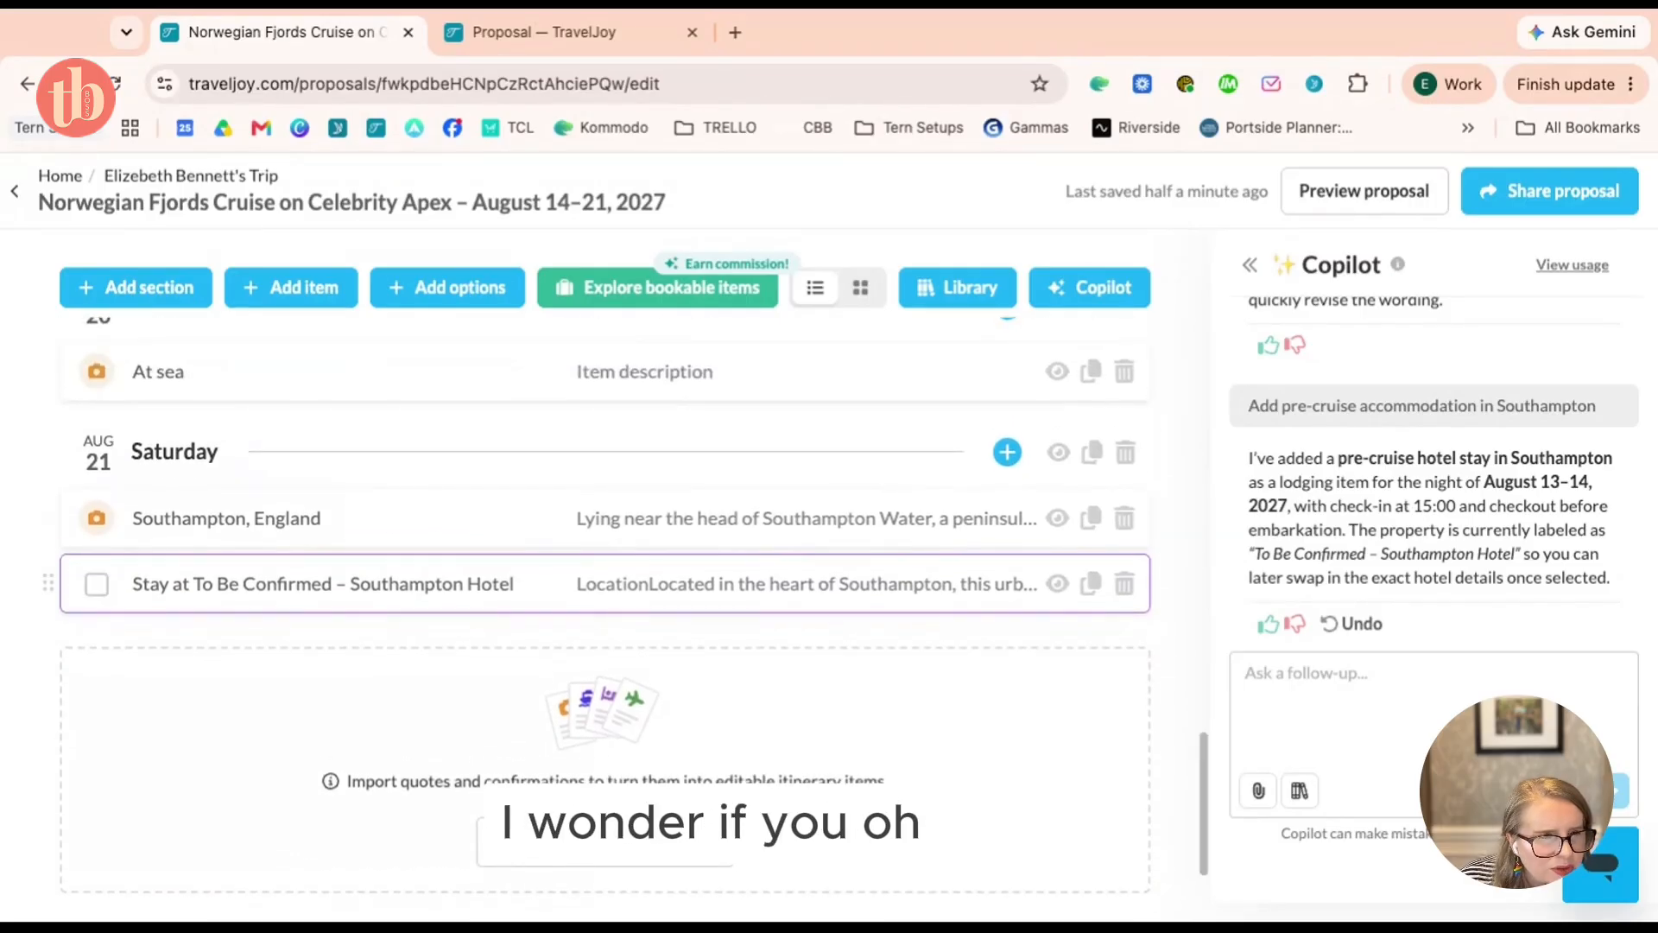
Ask Copilot 'can you move this to the august 13th section' and check where the hotel stay lands
left_click(1442, 673)
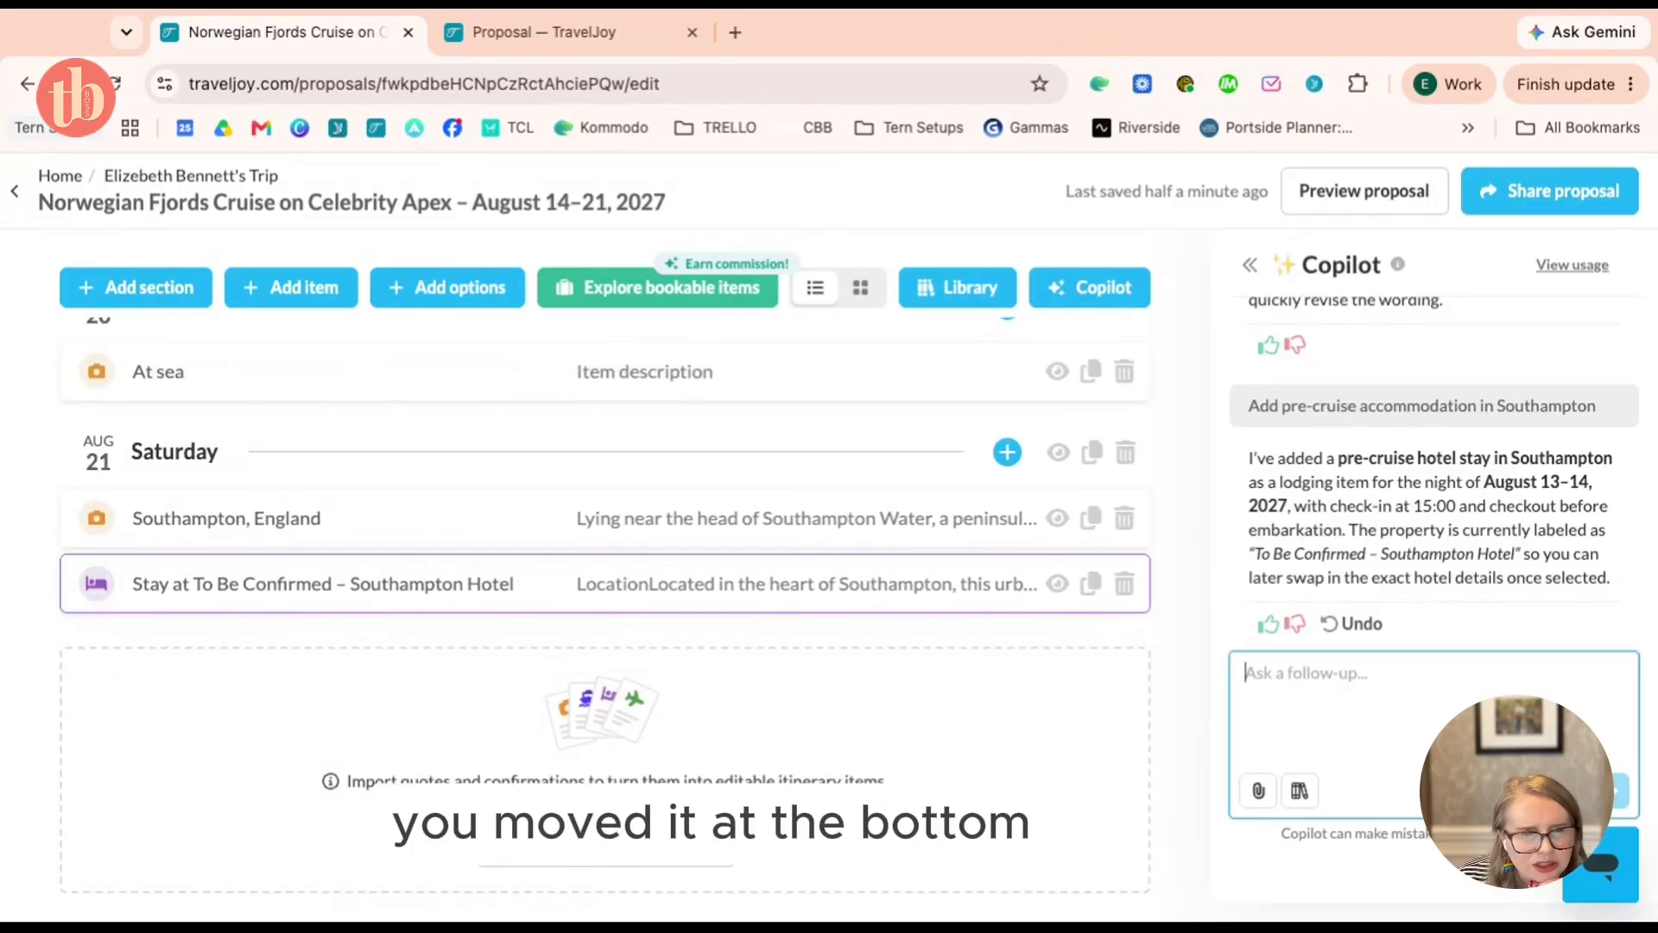
type("can you move this to the august 13th s")
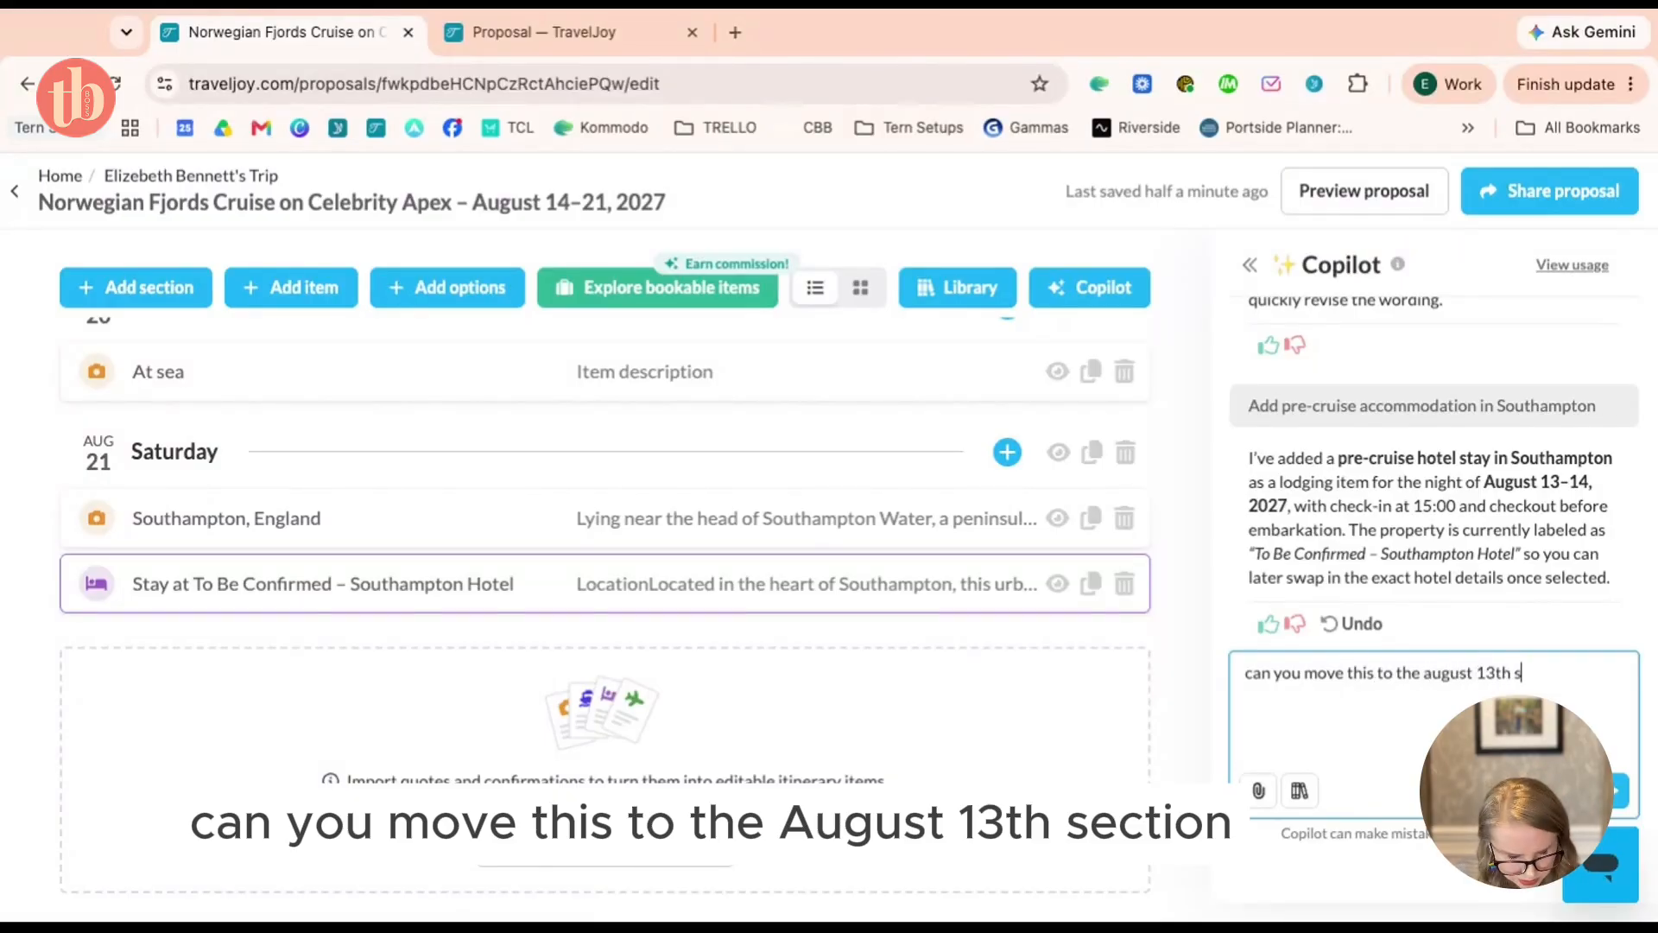
type("ection")
key("Return")
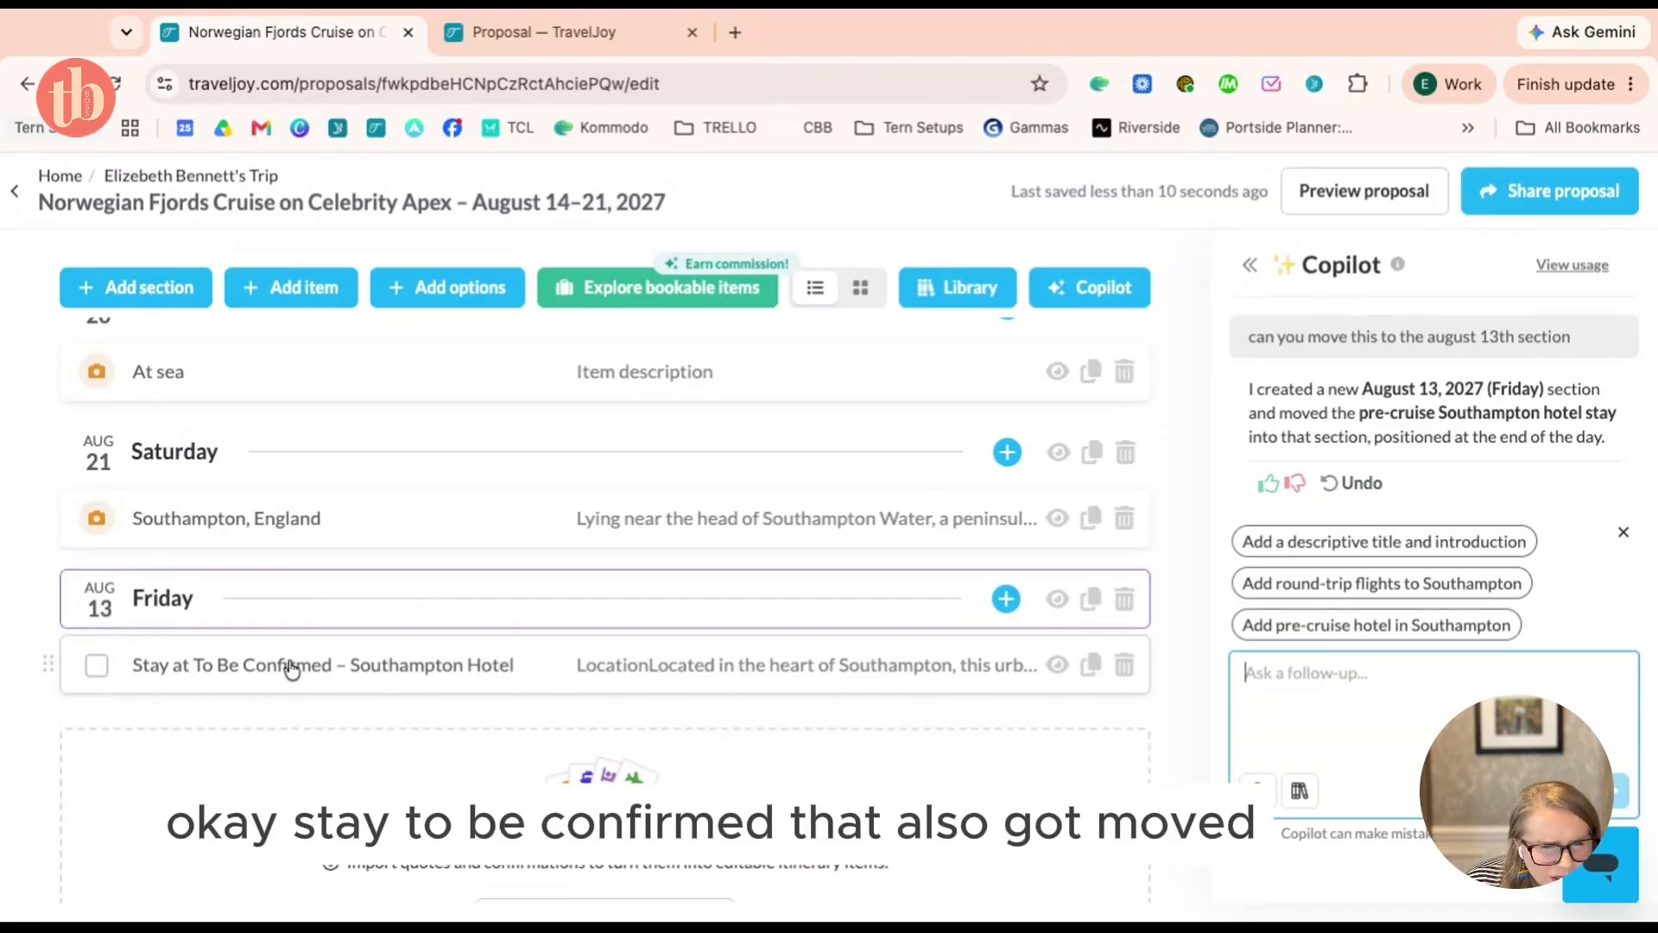
scroll(292, 670, "up", 5)
scroll(292, 670, "down", 5)
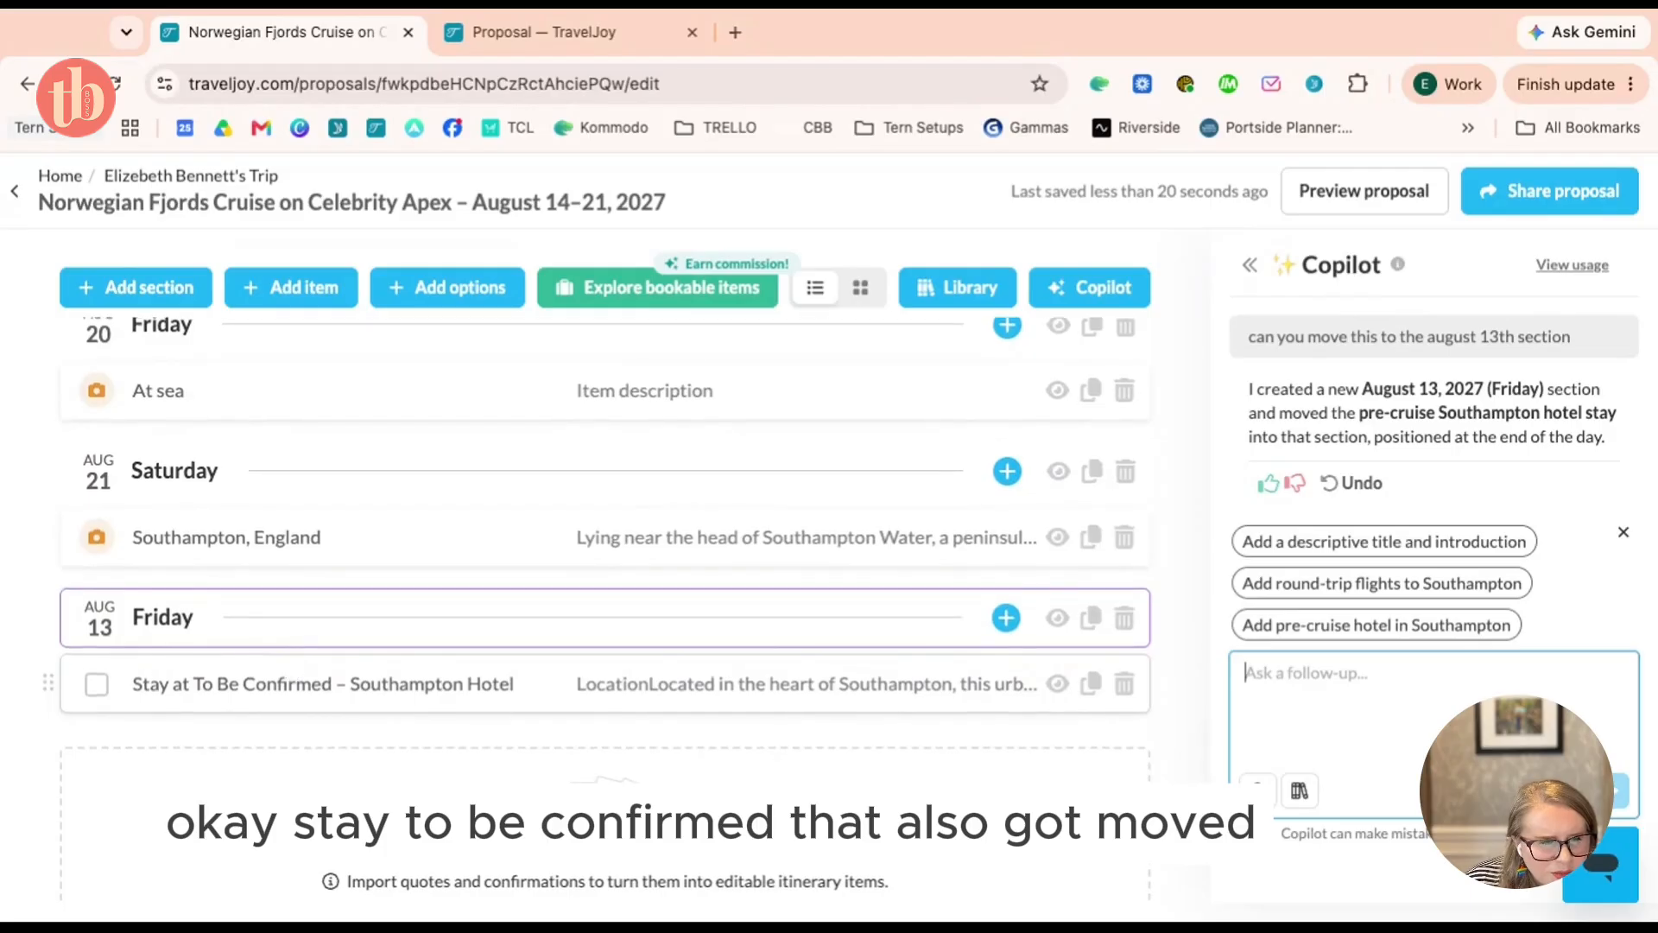
scroll(604, 561, "up", 15)
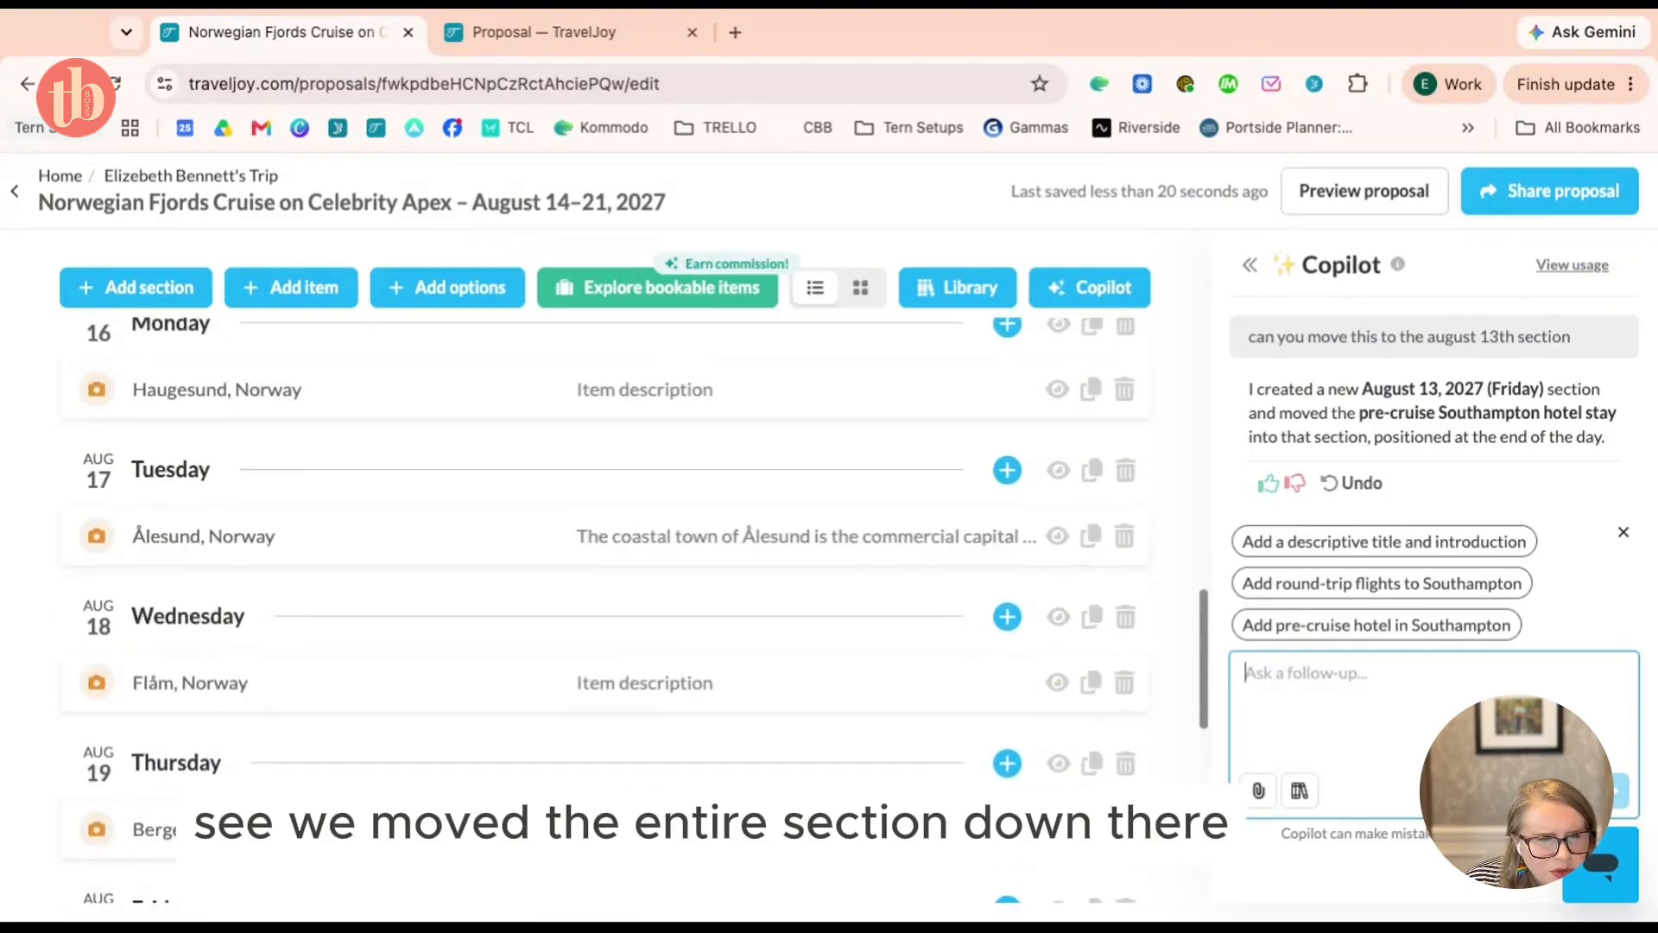
scroll(604, 561, "down", 10)
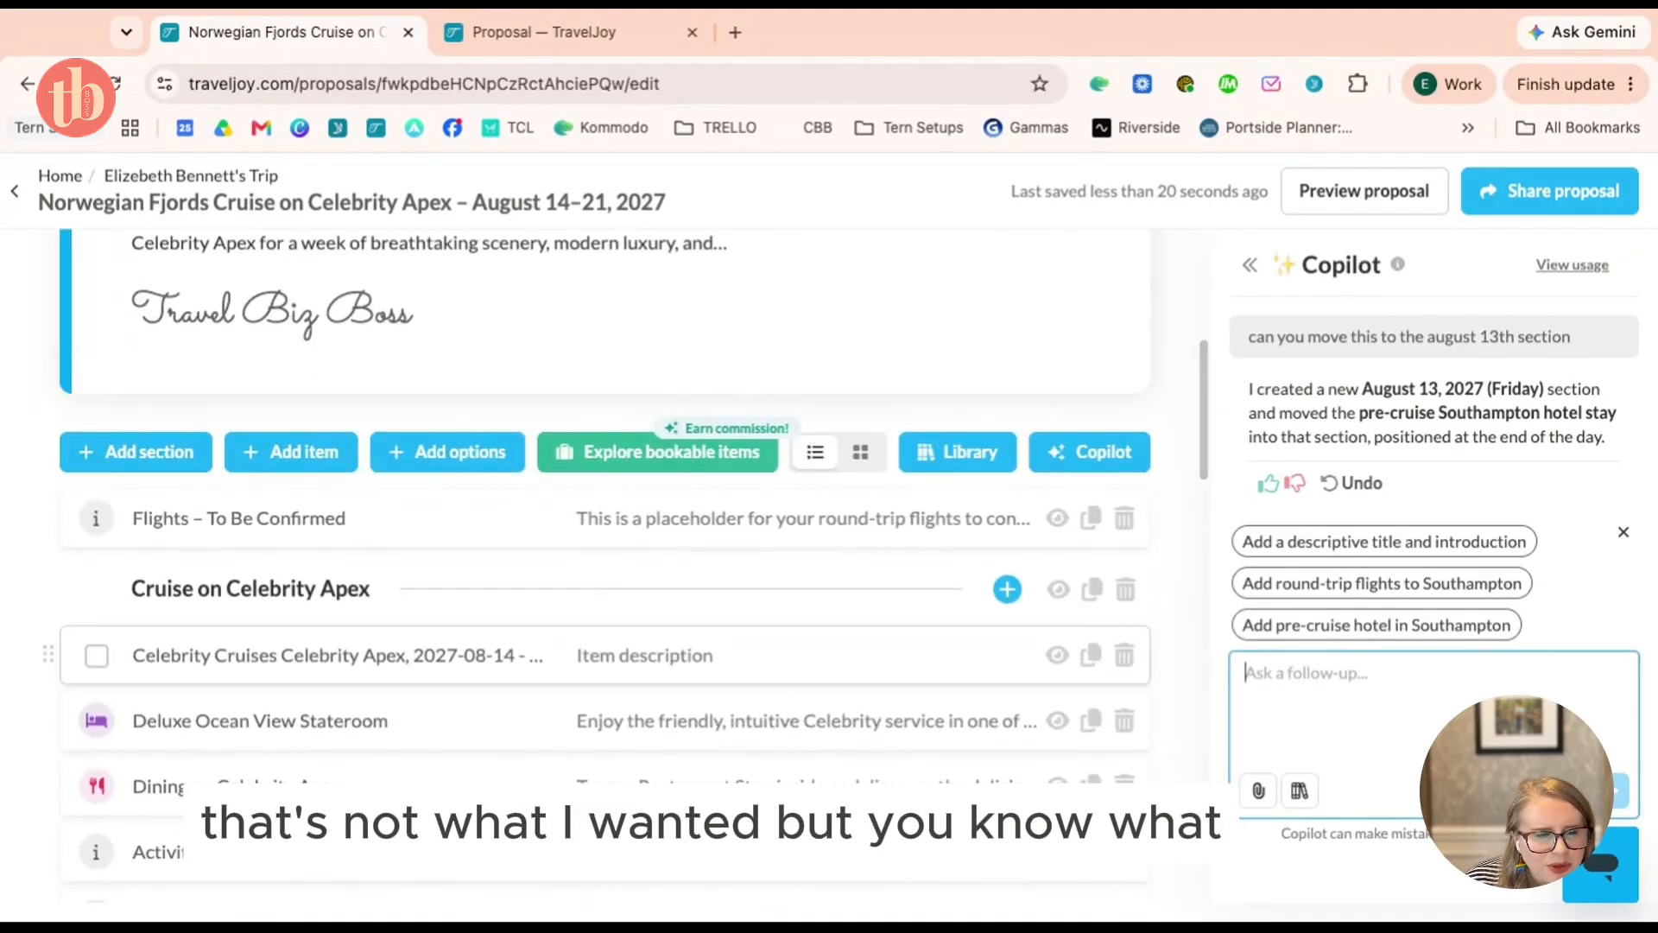
scroll(604, 561, "down", 1)
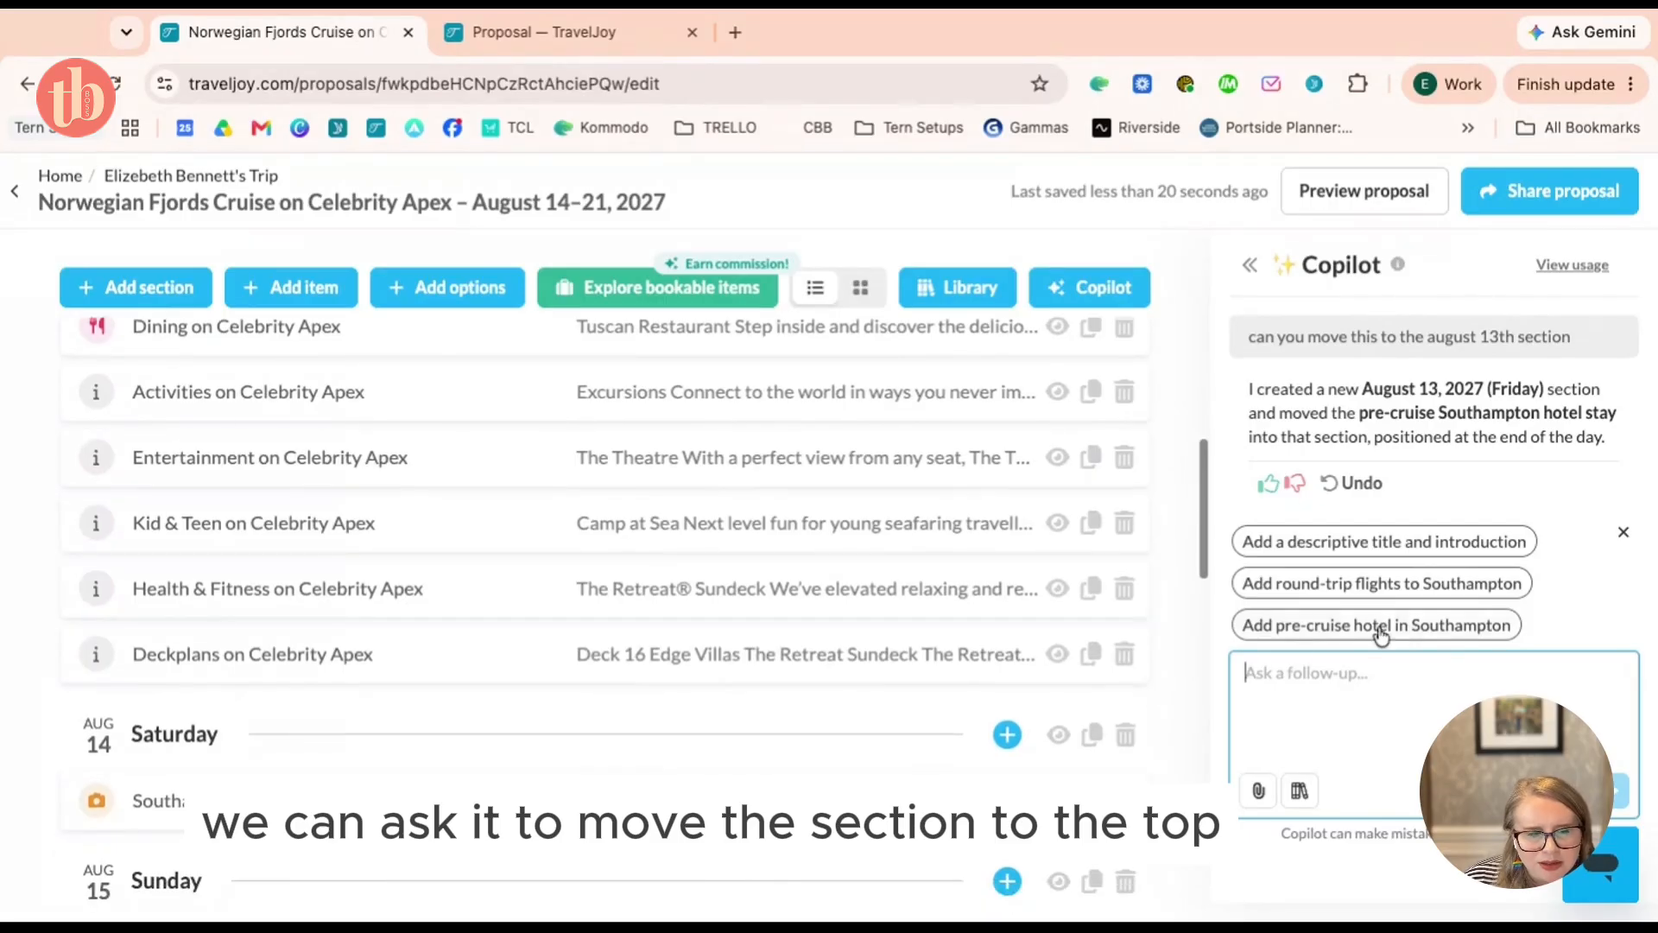
Ask Copilot to 'move the section to the top' and review the August 13 hotel section after the flights placeholder
type("mo")
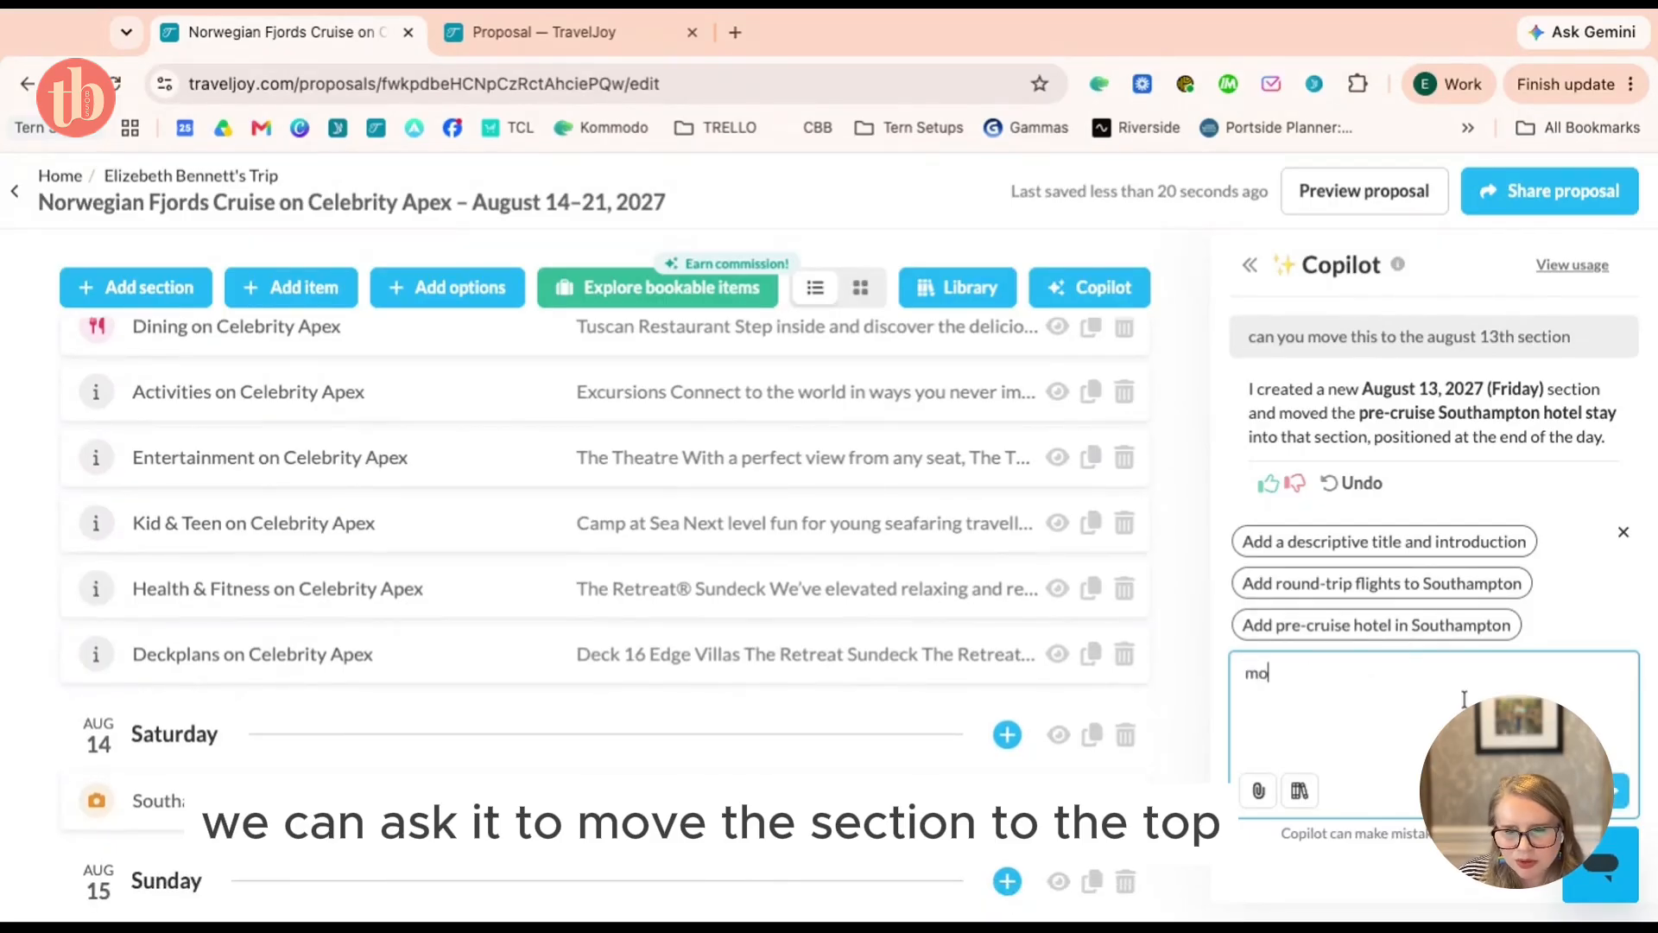
type("ve the section to the")
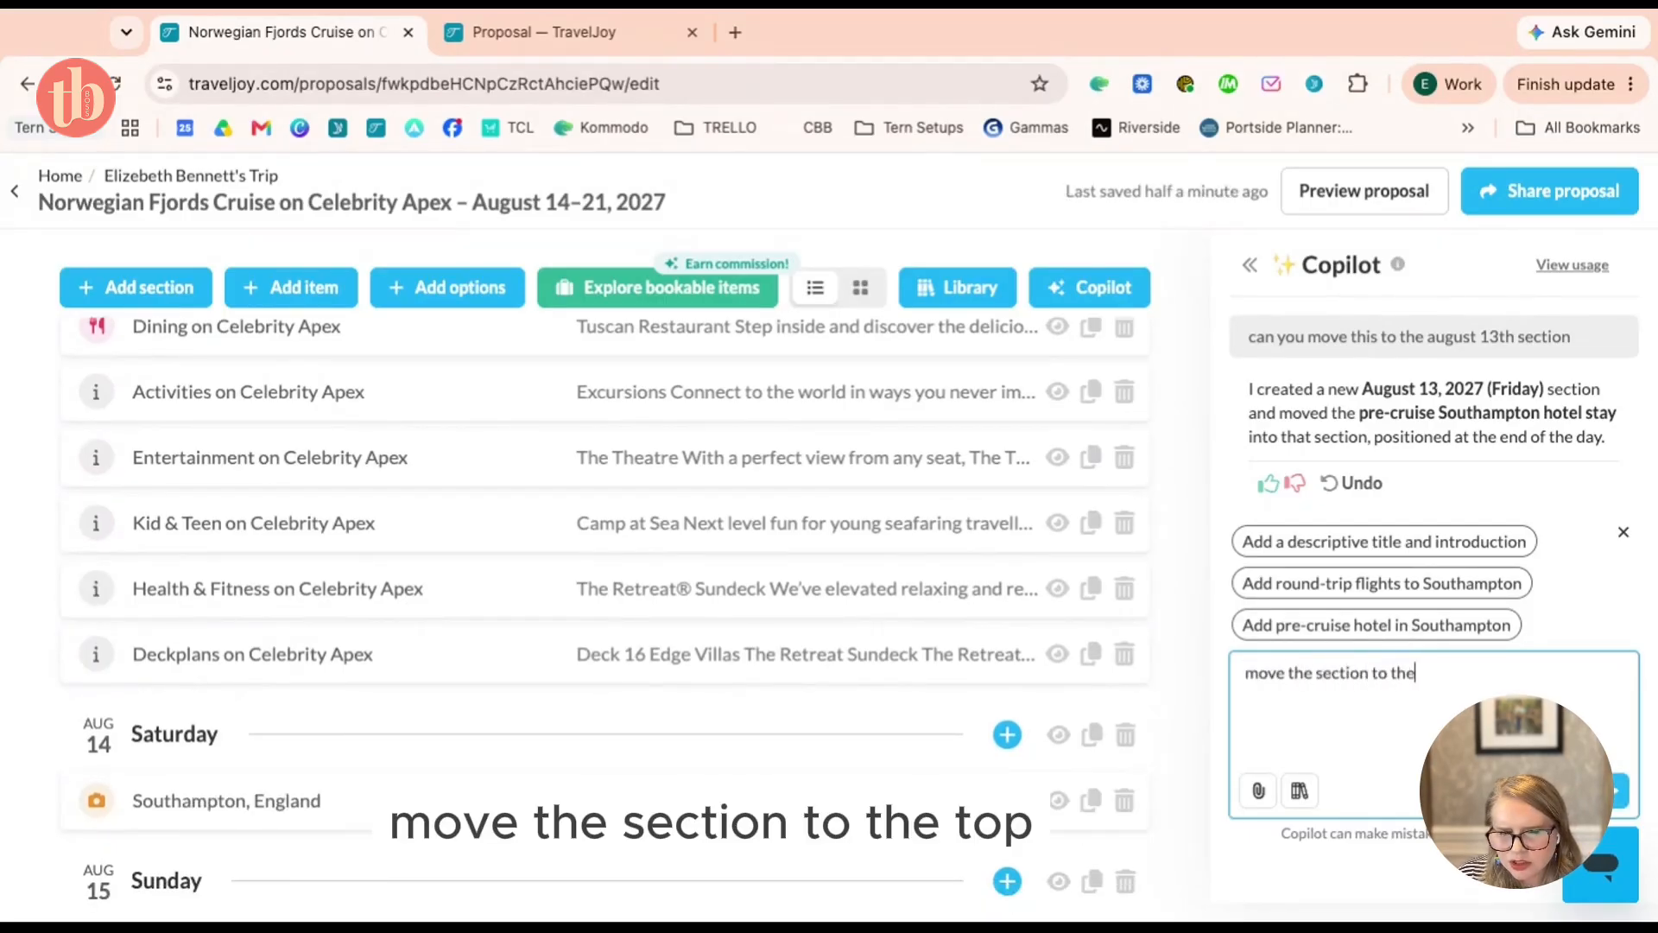
type(" top")
key("Return")
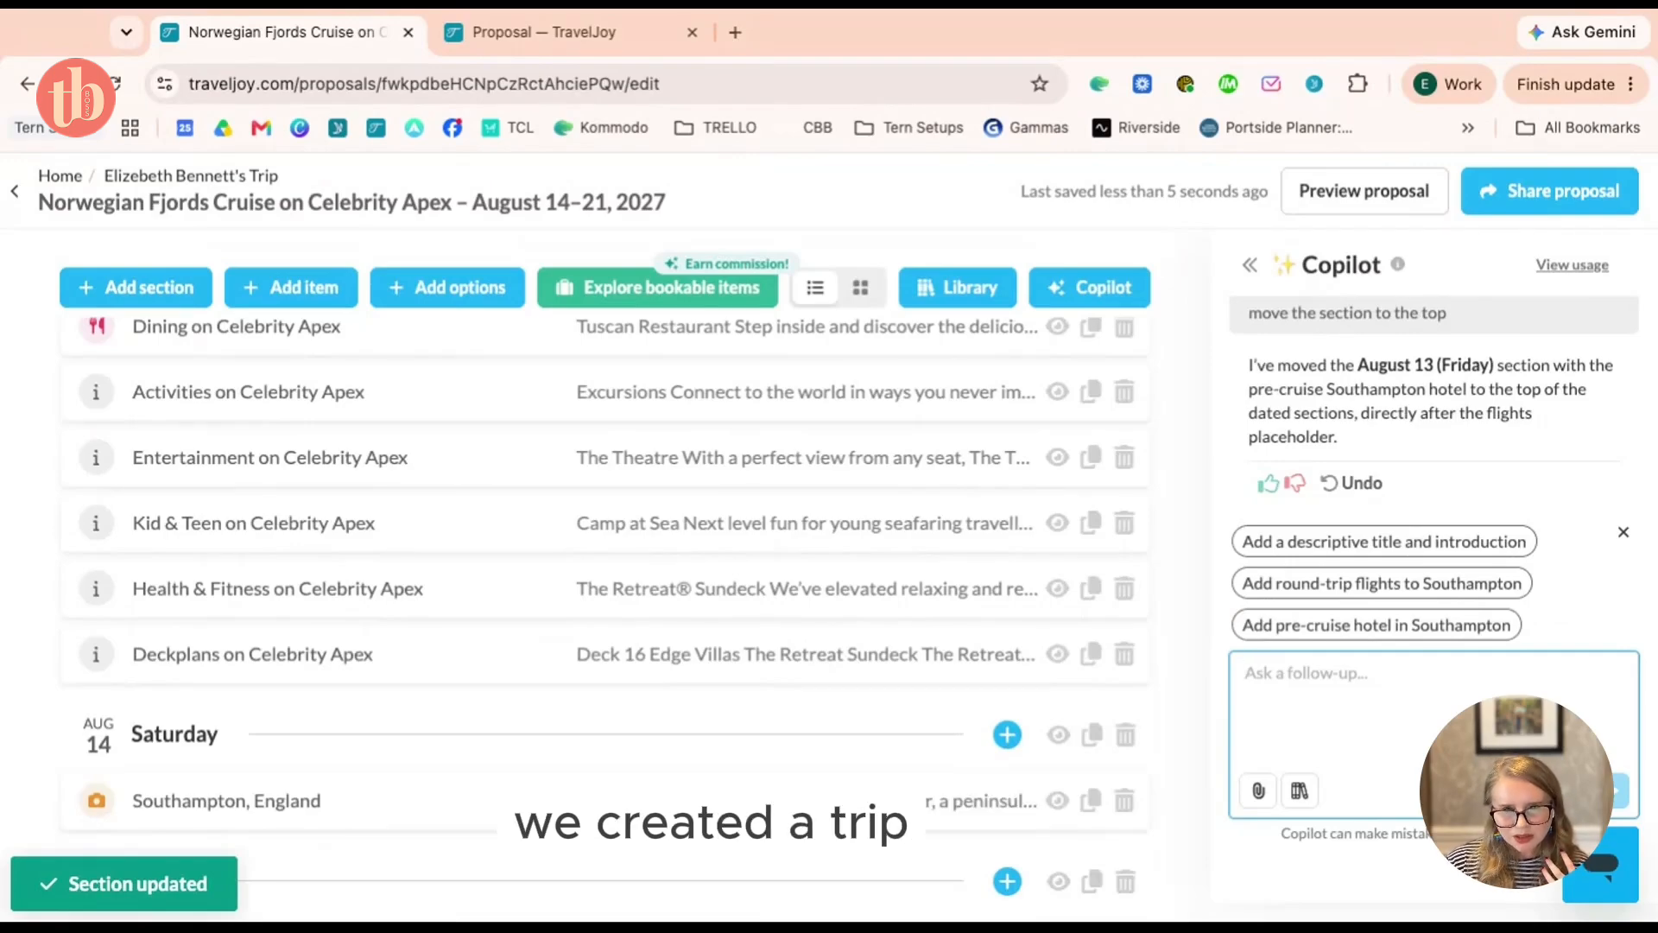
scroll(869, 688, "up", 2)
scroll(870, 688, "up", 10)
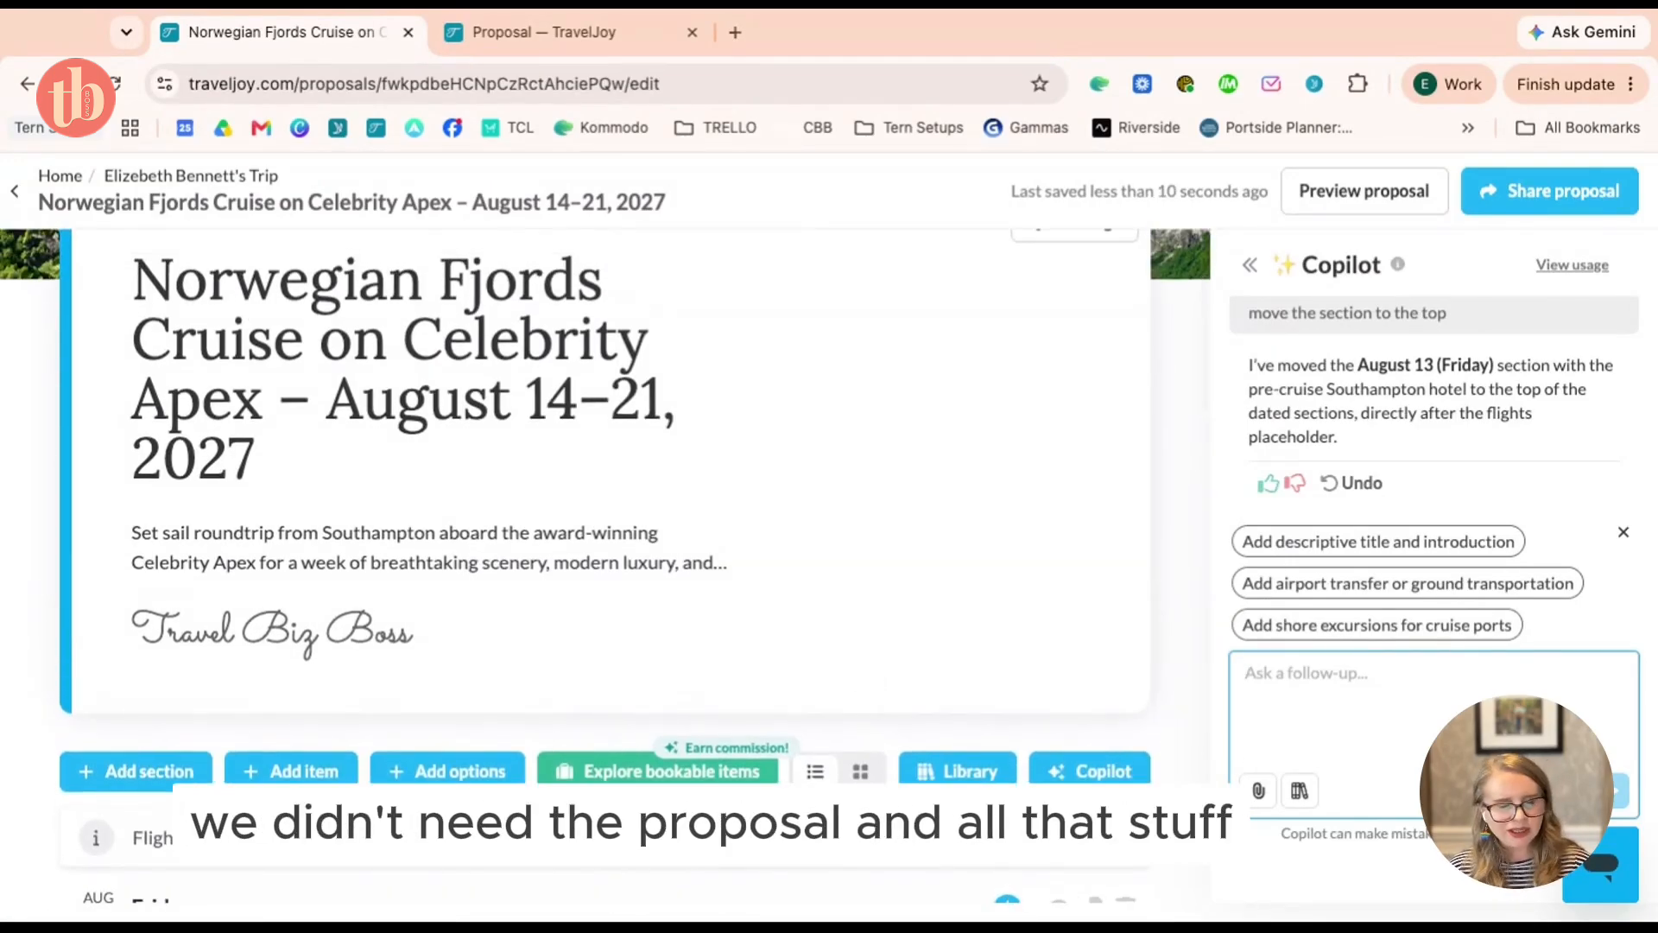
scroll(869, 688, "up", 3)
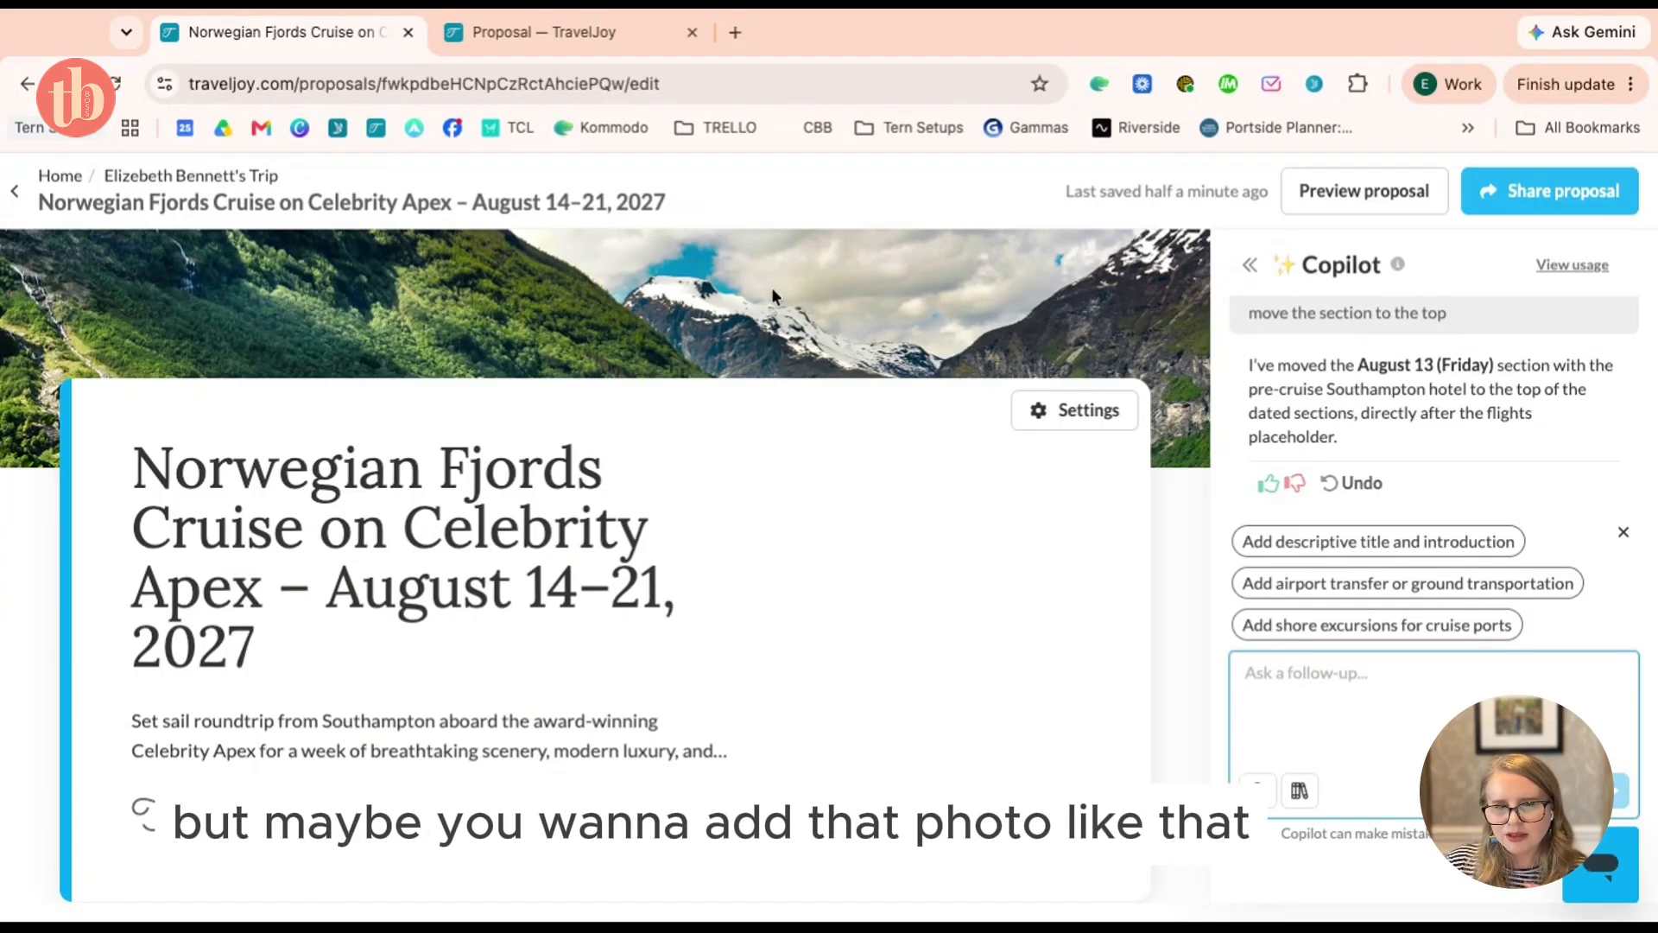
scroll(771, 286, "down", 3)
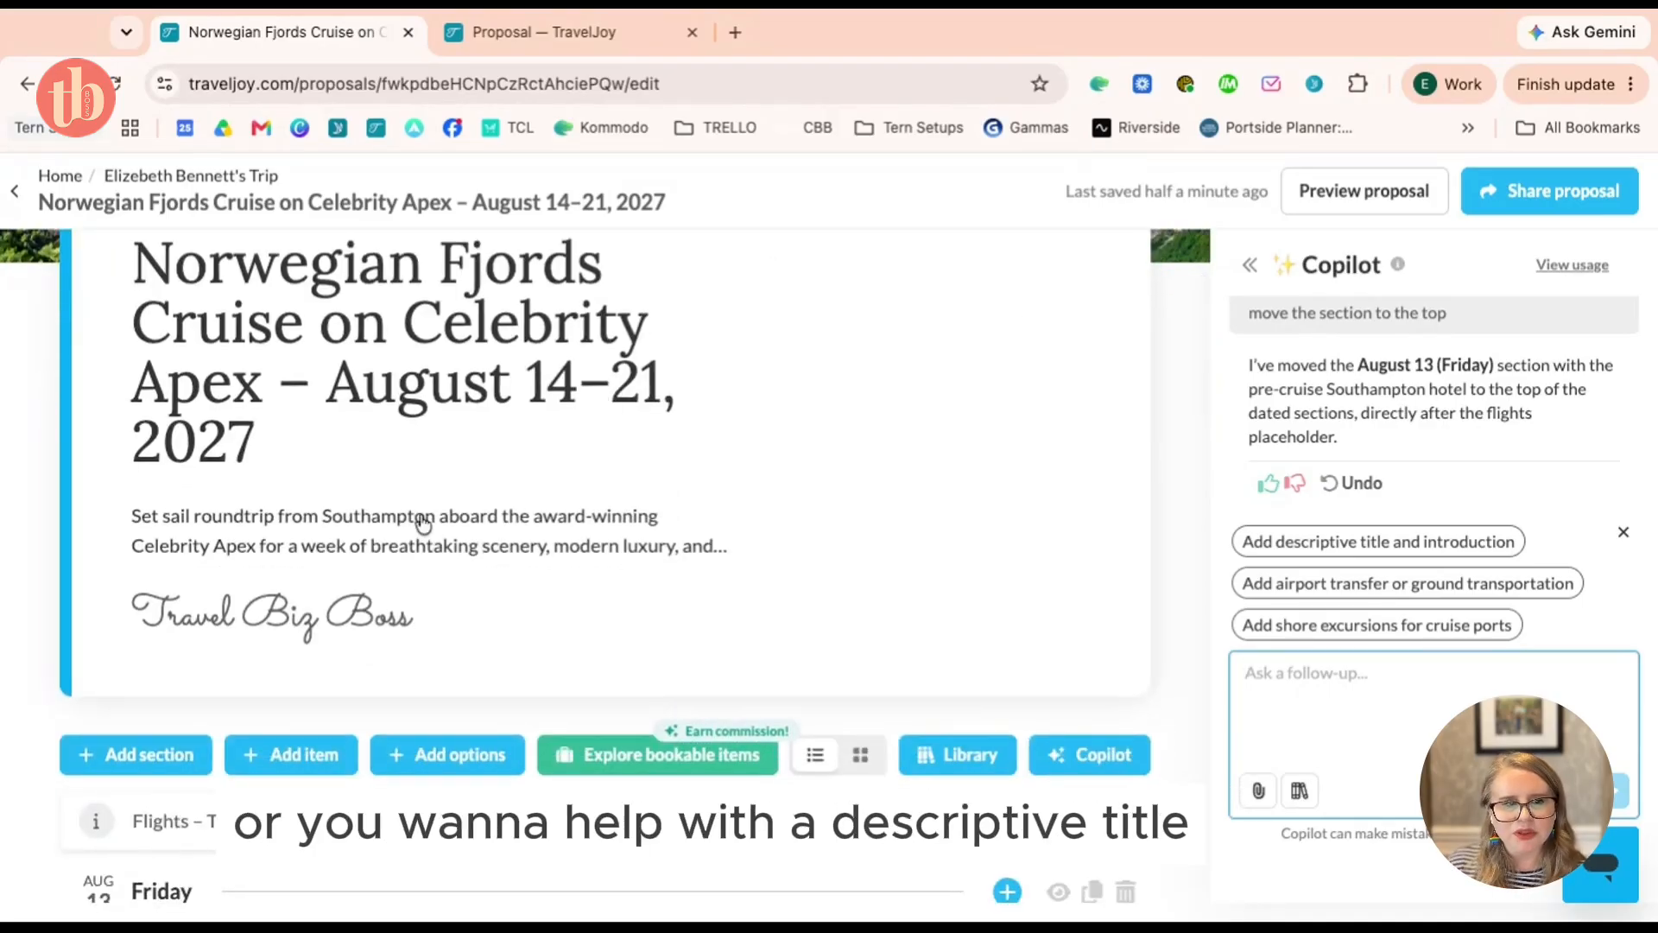
scroll(423, 523, "down", 5)
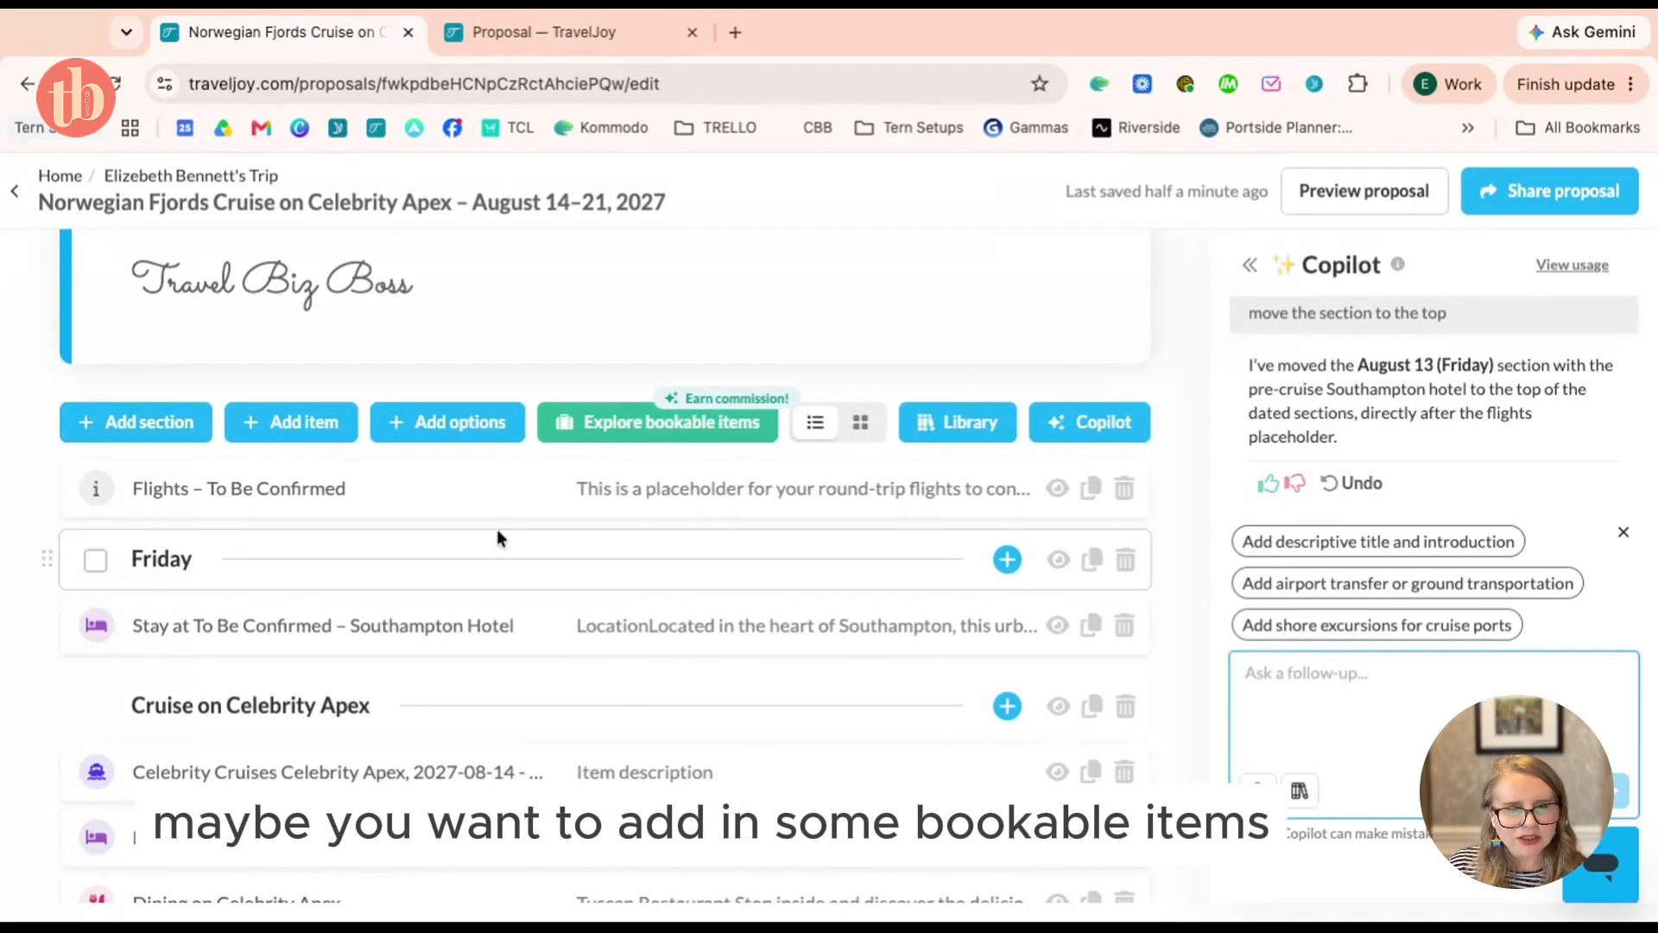
left_click(679, 432)
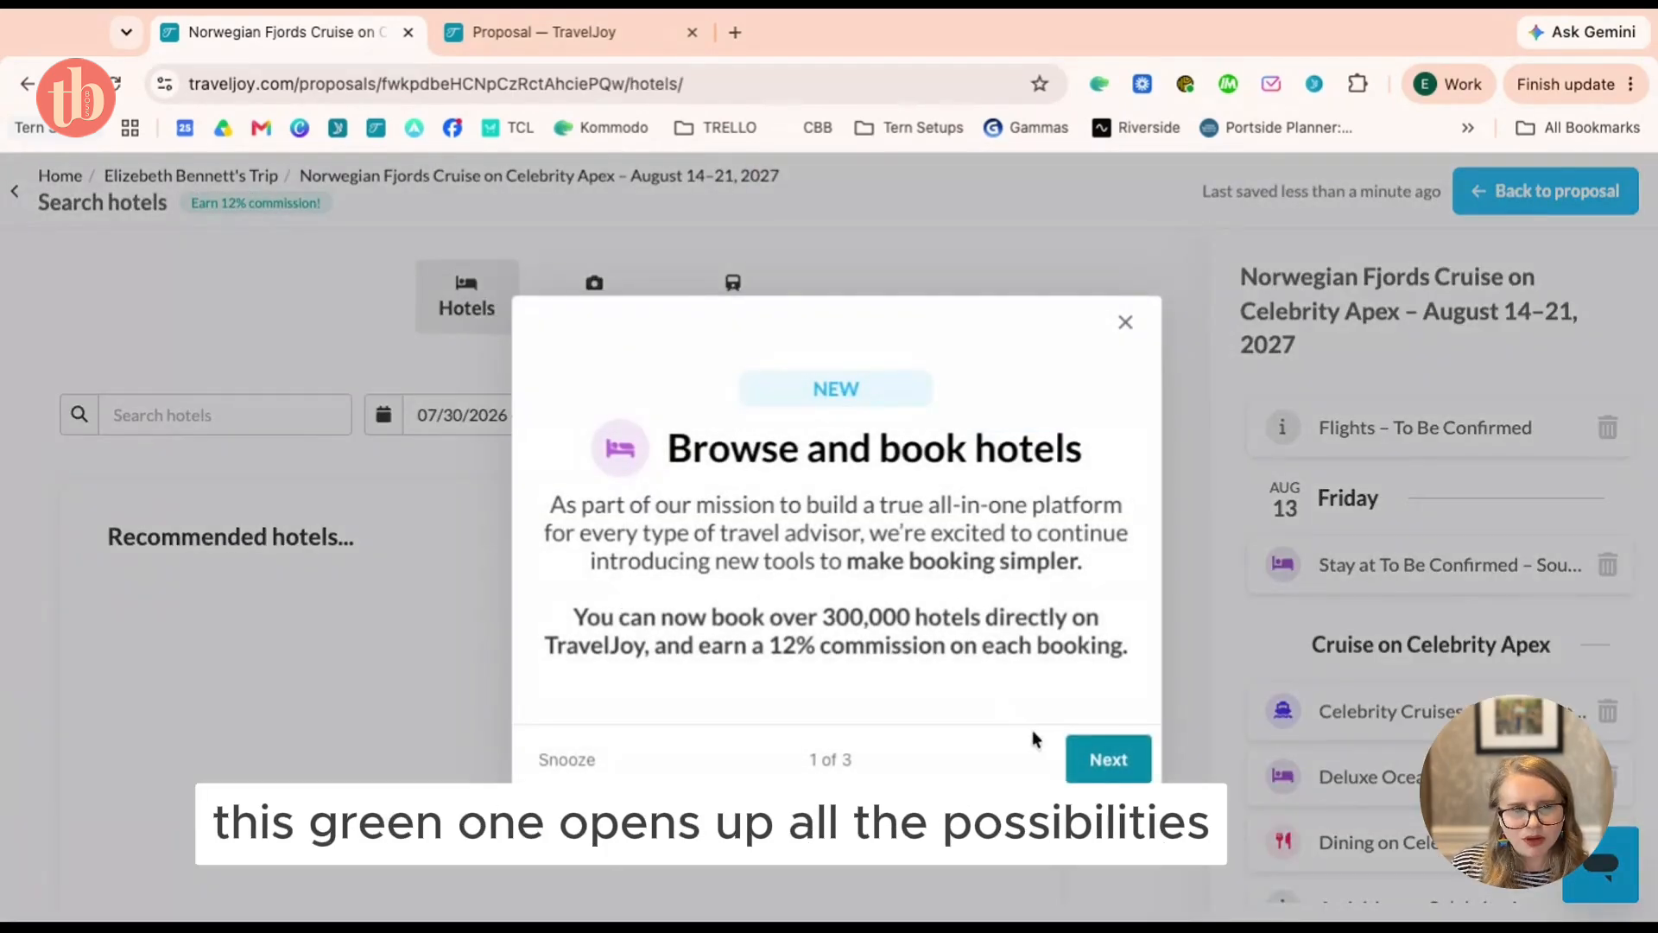
left_click(1102, 760)
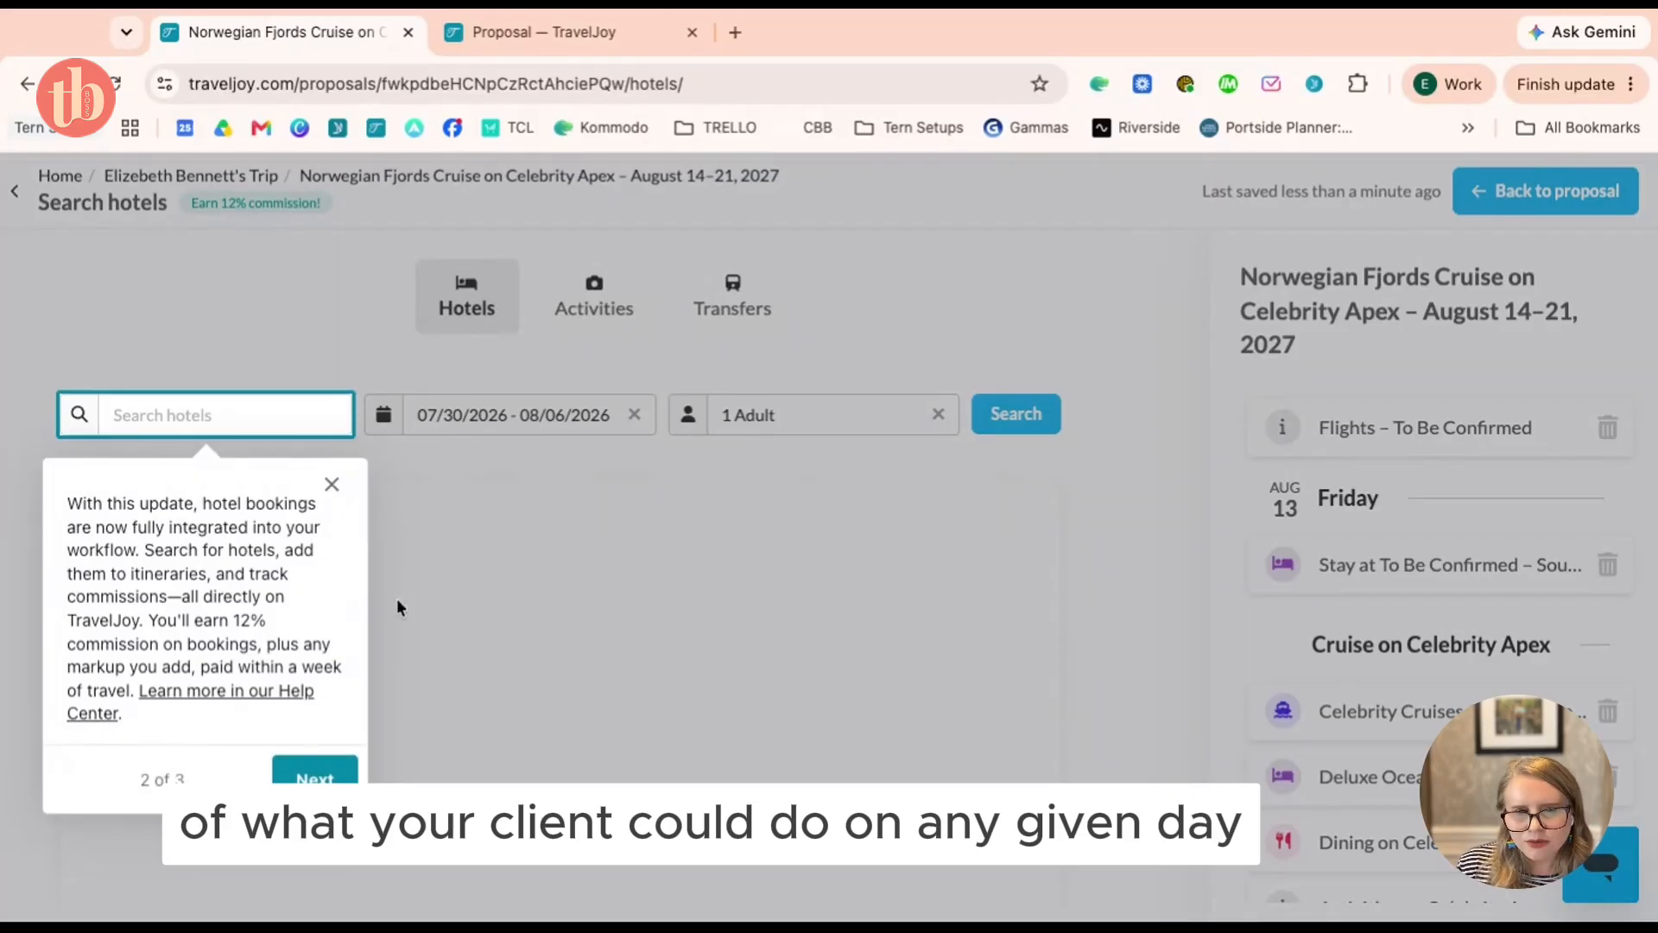
left_click(315, 775)
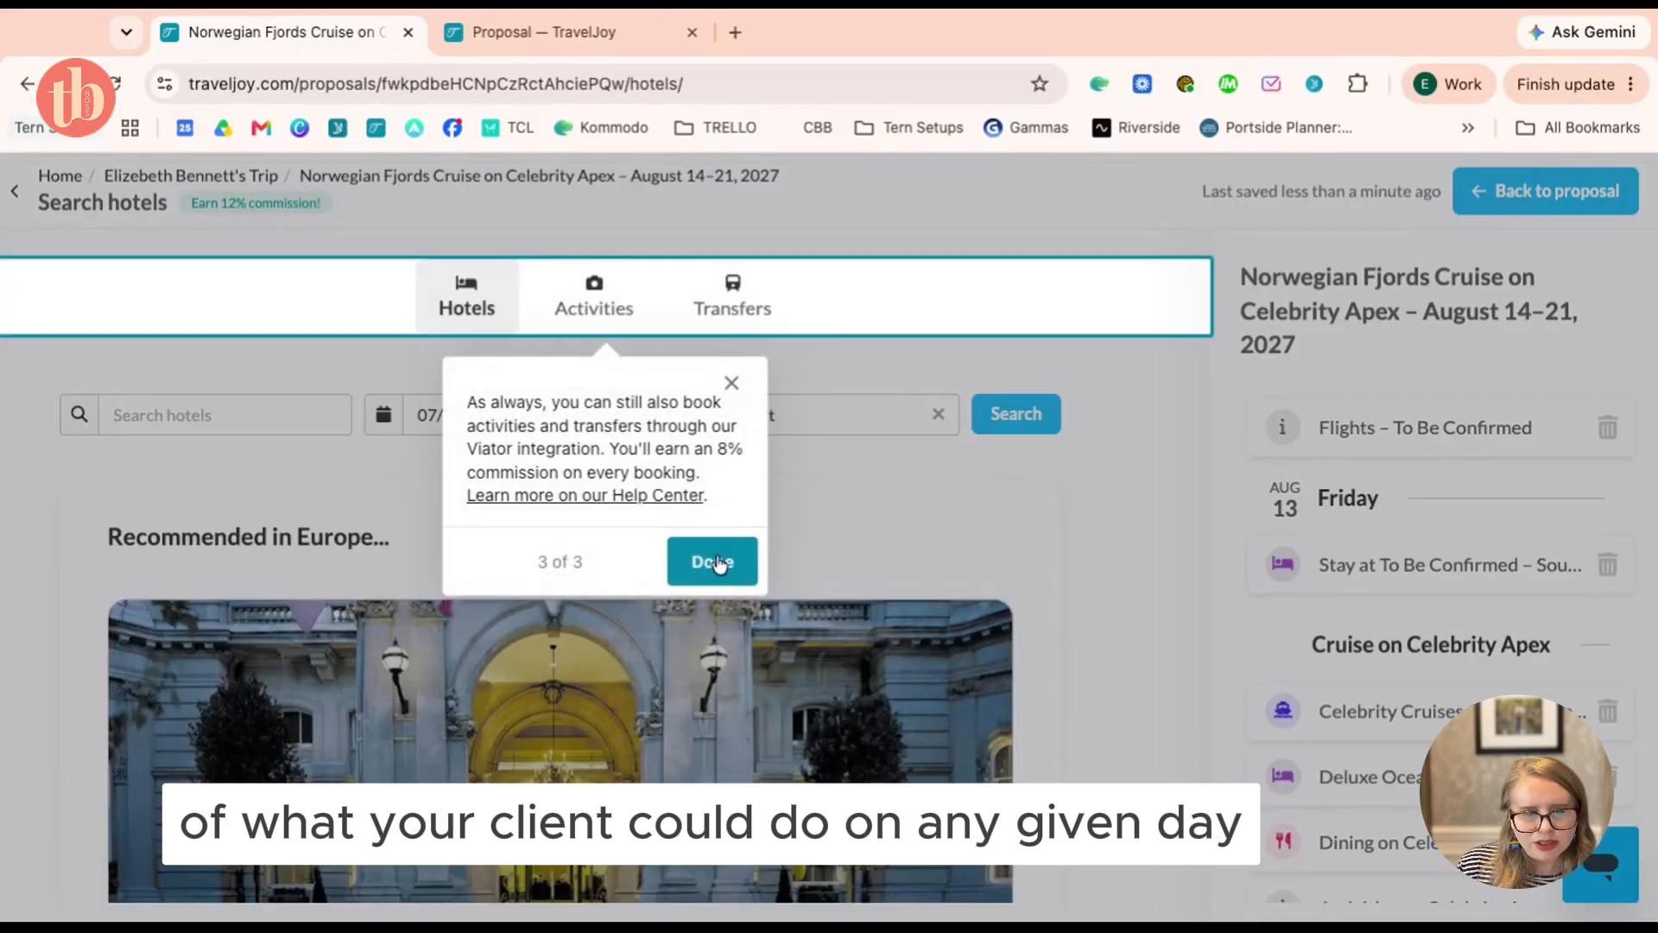
left_click(717, 562)
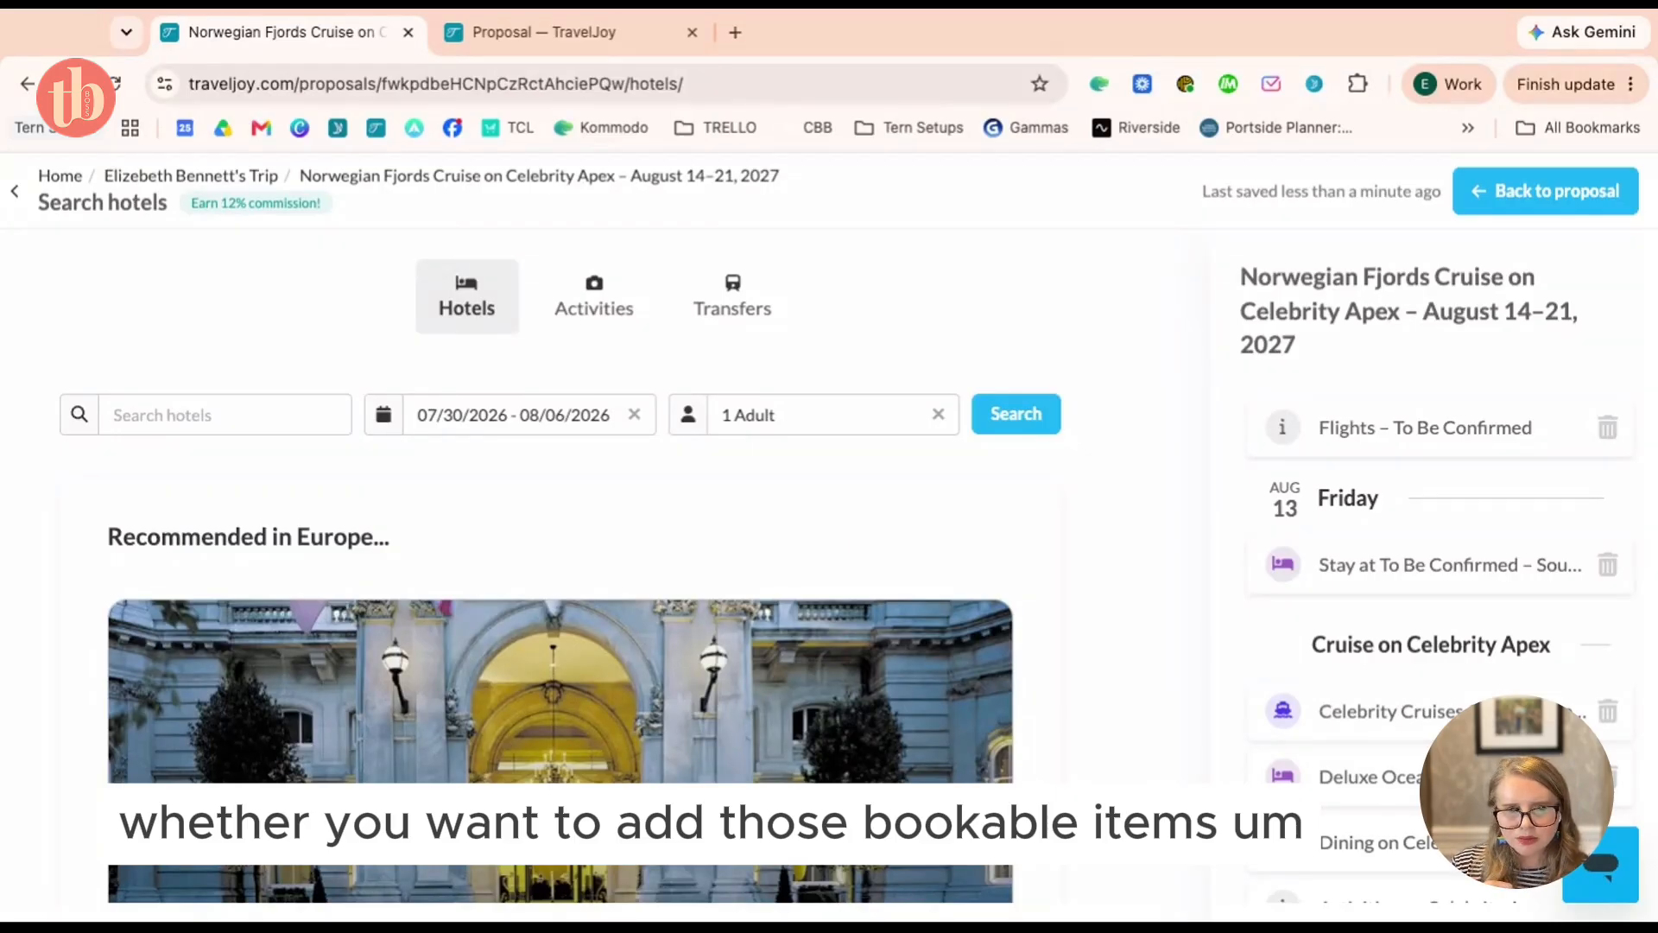
scroll(858, 624, "down", 5)
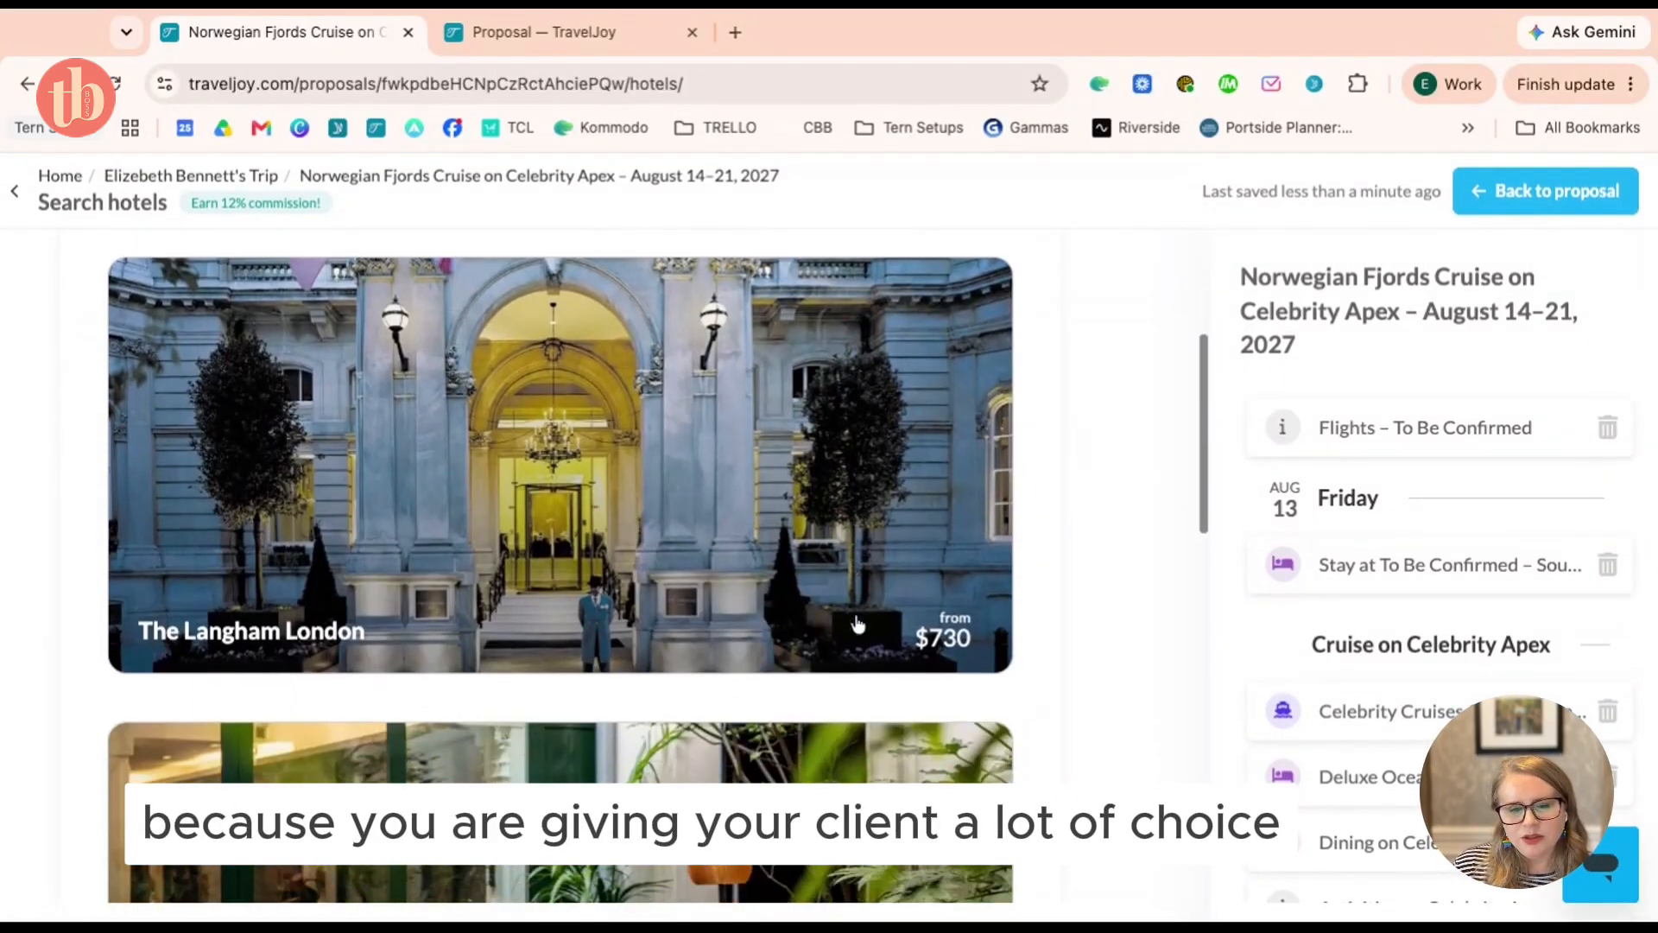
scroll(858, 623, "down", 1)
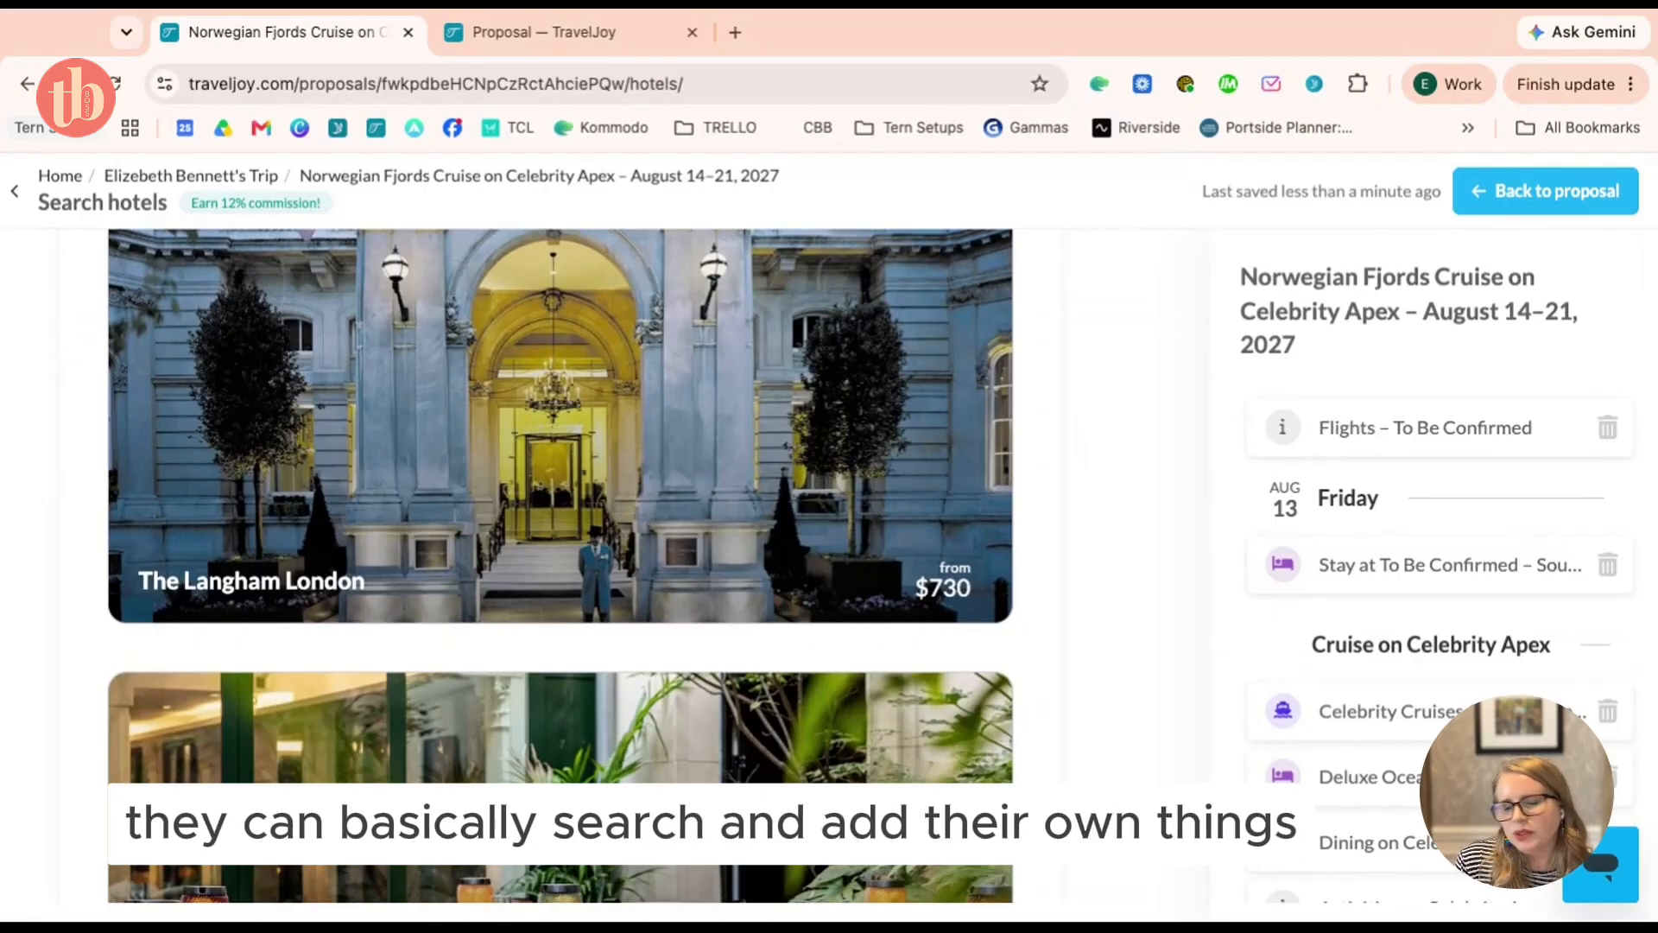
scroll(781, 708, "down", 6)
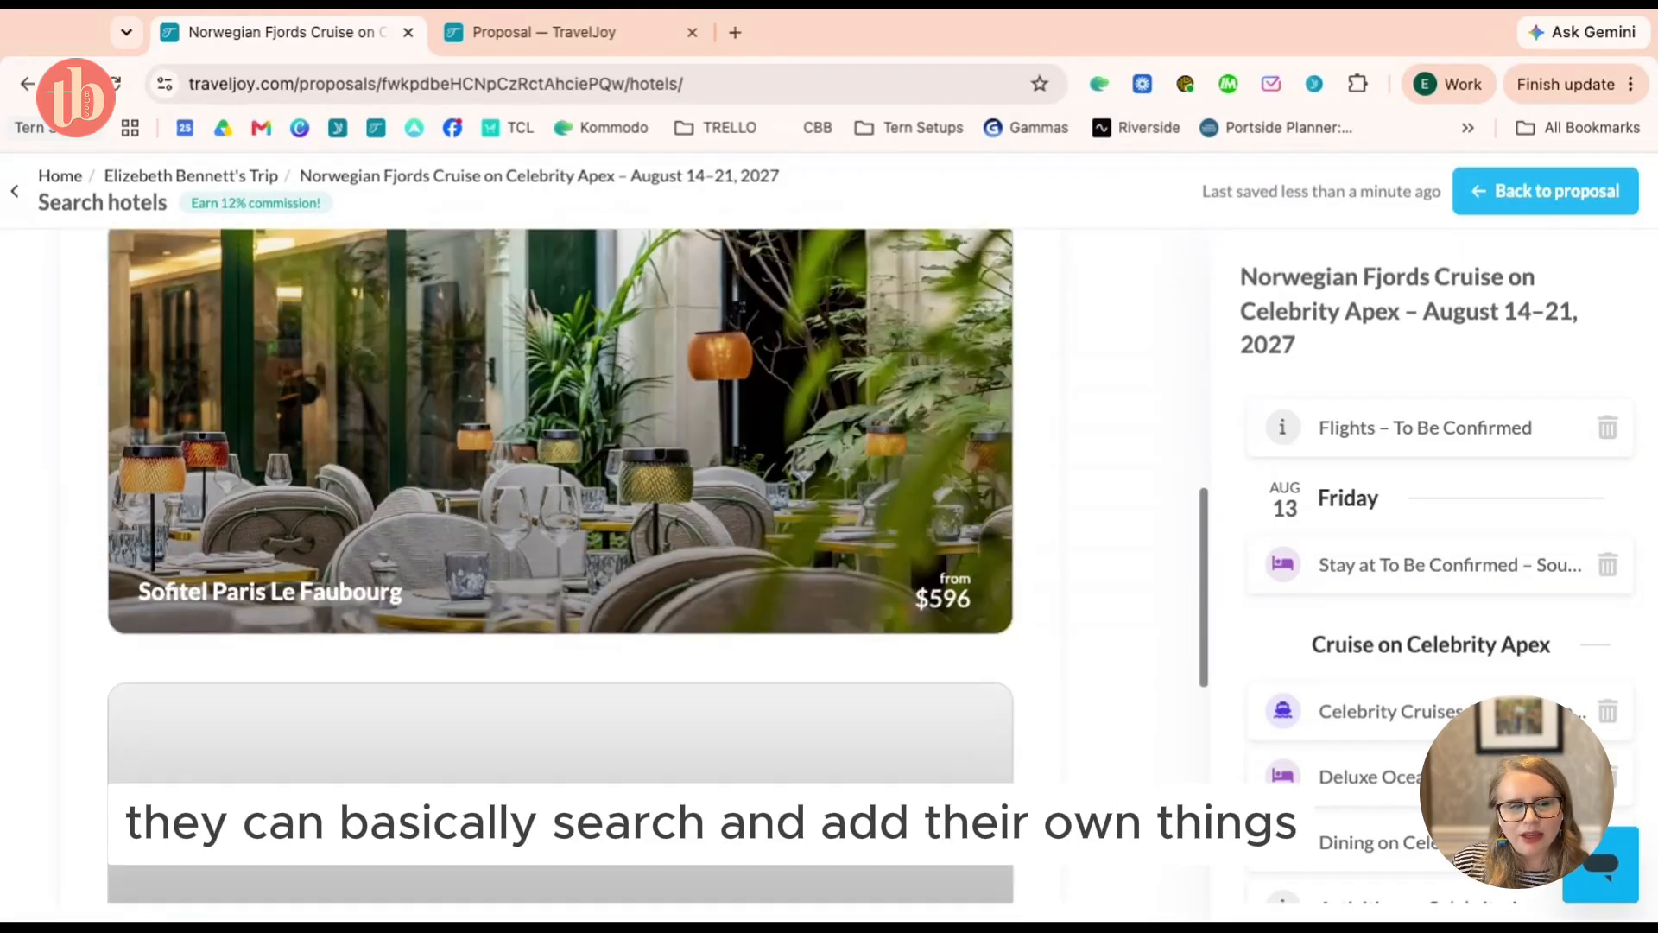
scroll(781, 708, "up", 12)
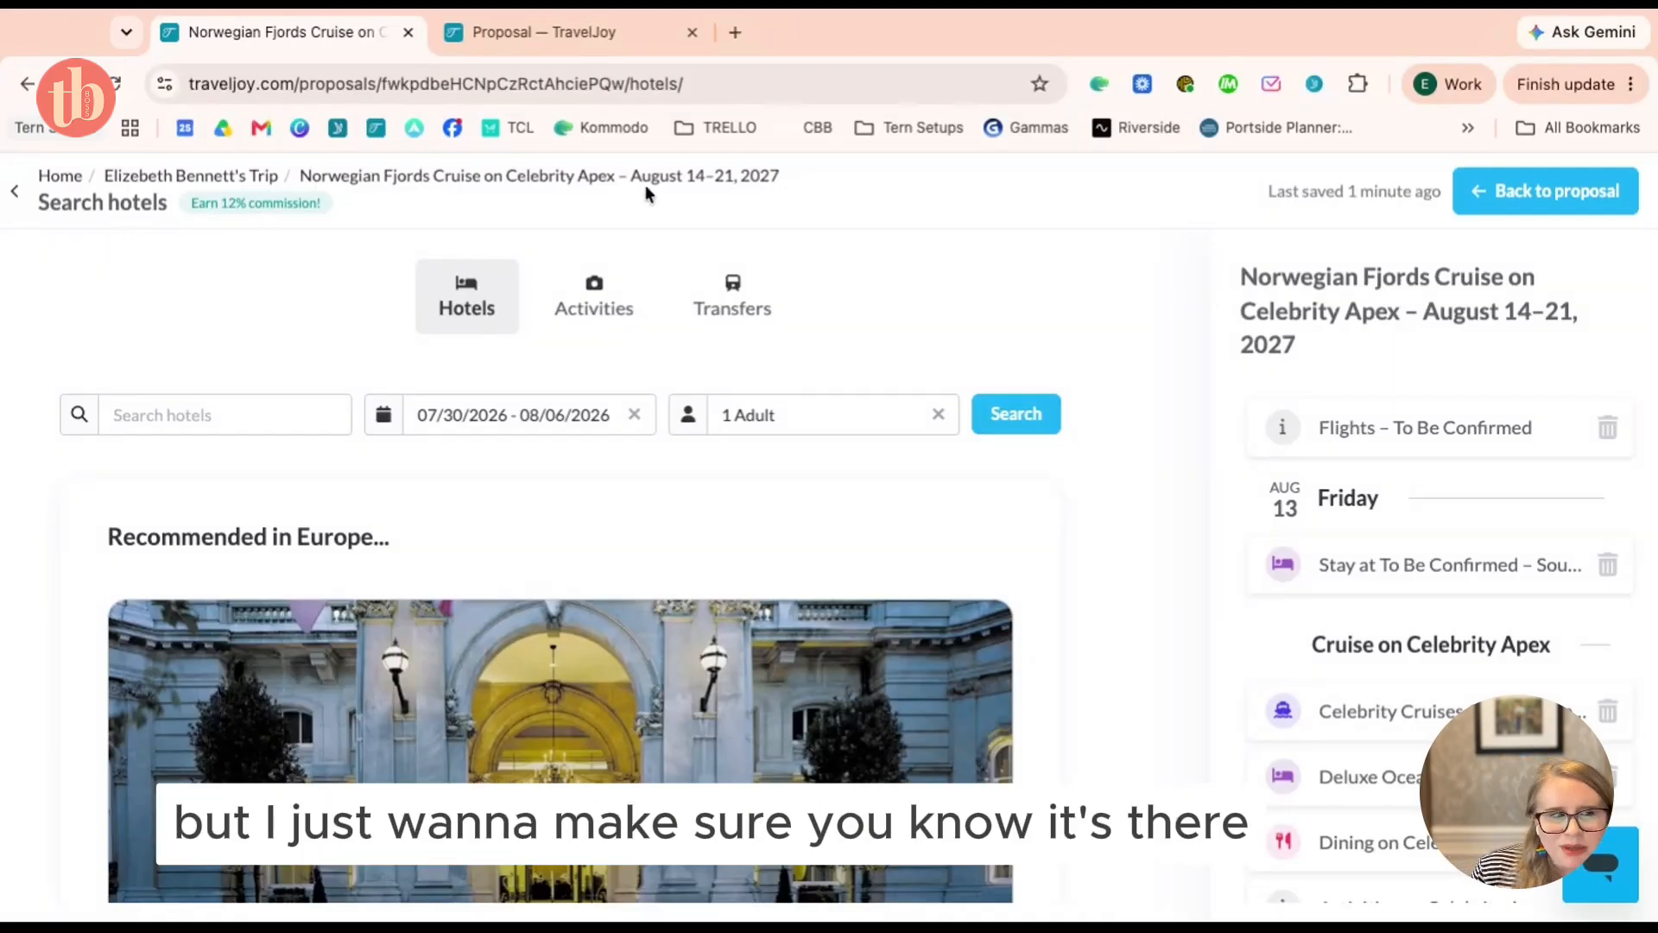
left_click(536, 177)
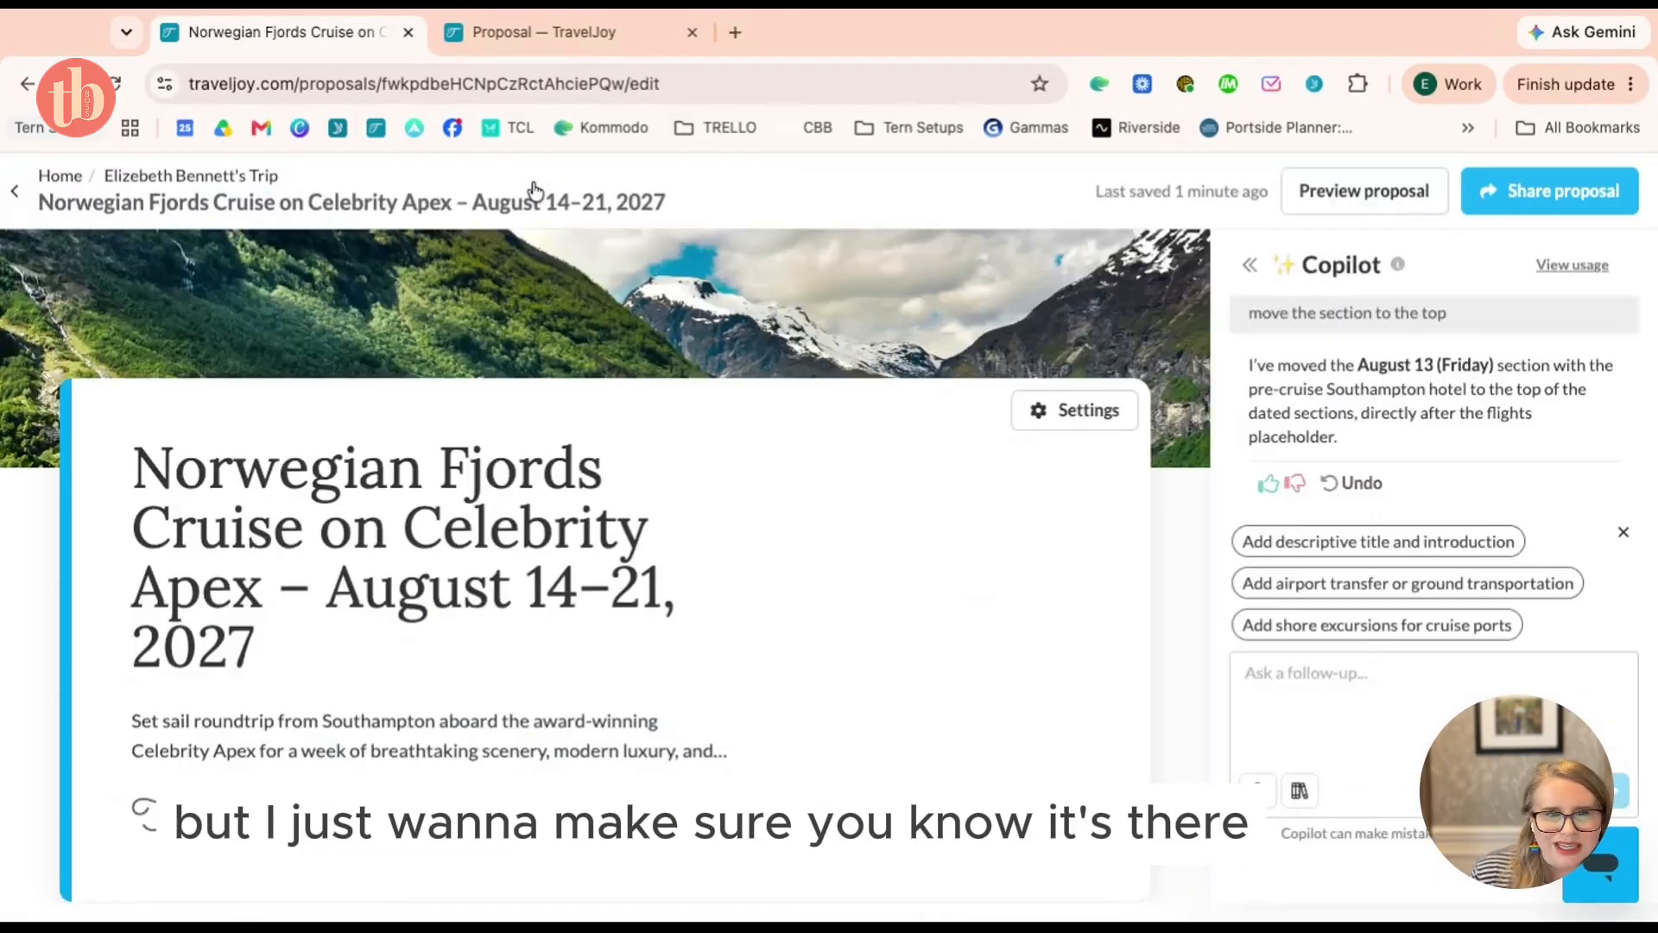
Go from the trip page back to the Dashboard and open the DATE | Destination | trip's page
left_click(179, 178)
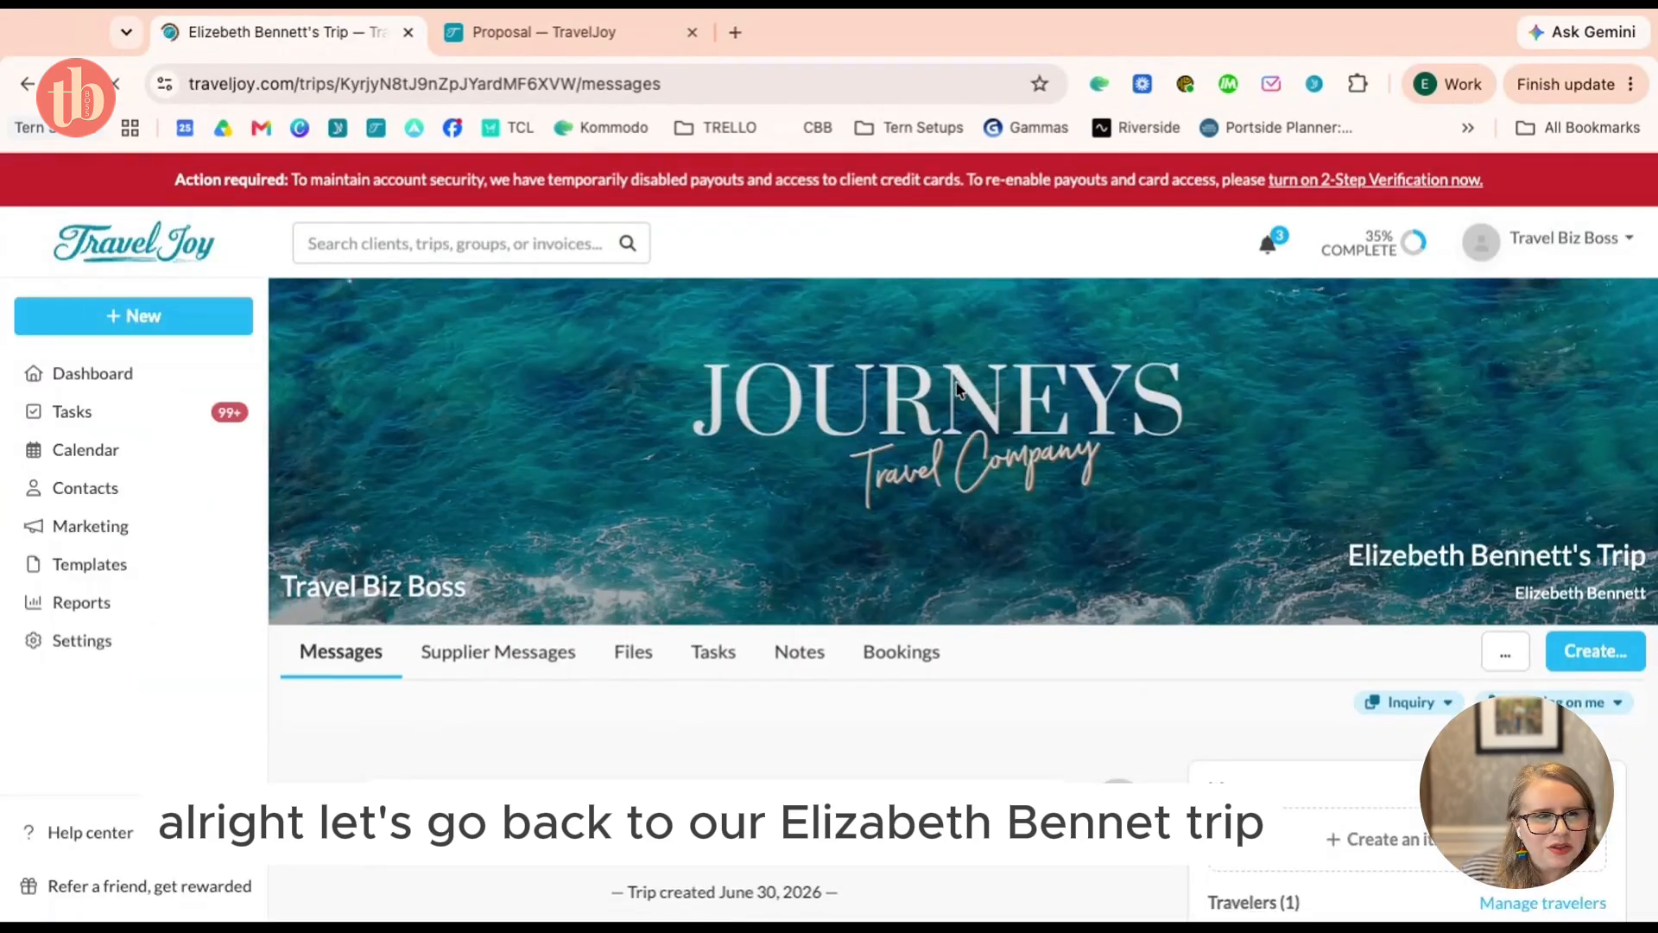
scroll(959, 389, "down", 2)
scroll(957, 388, "up", 2)
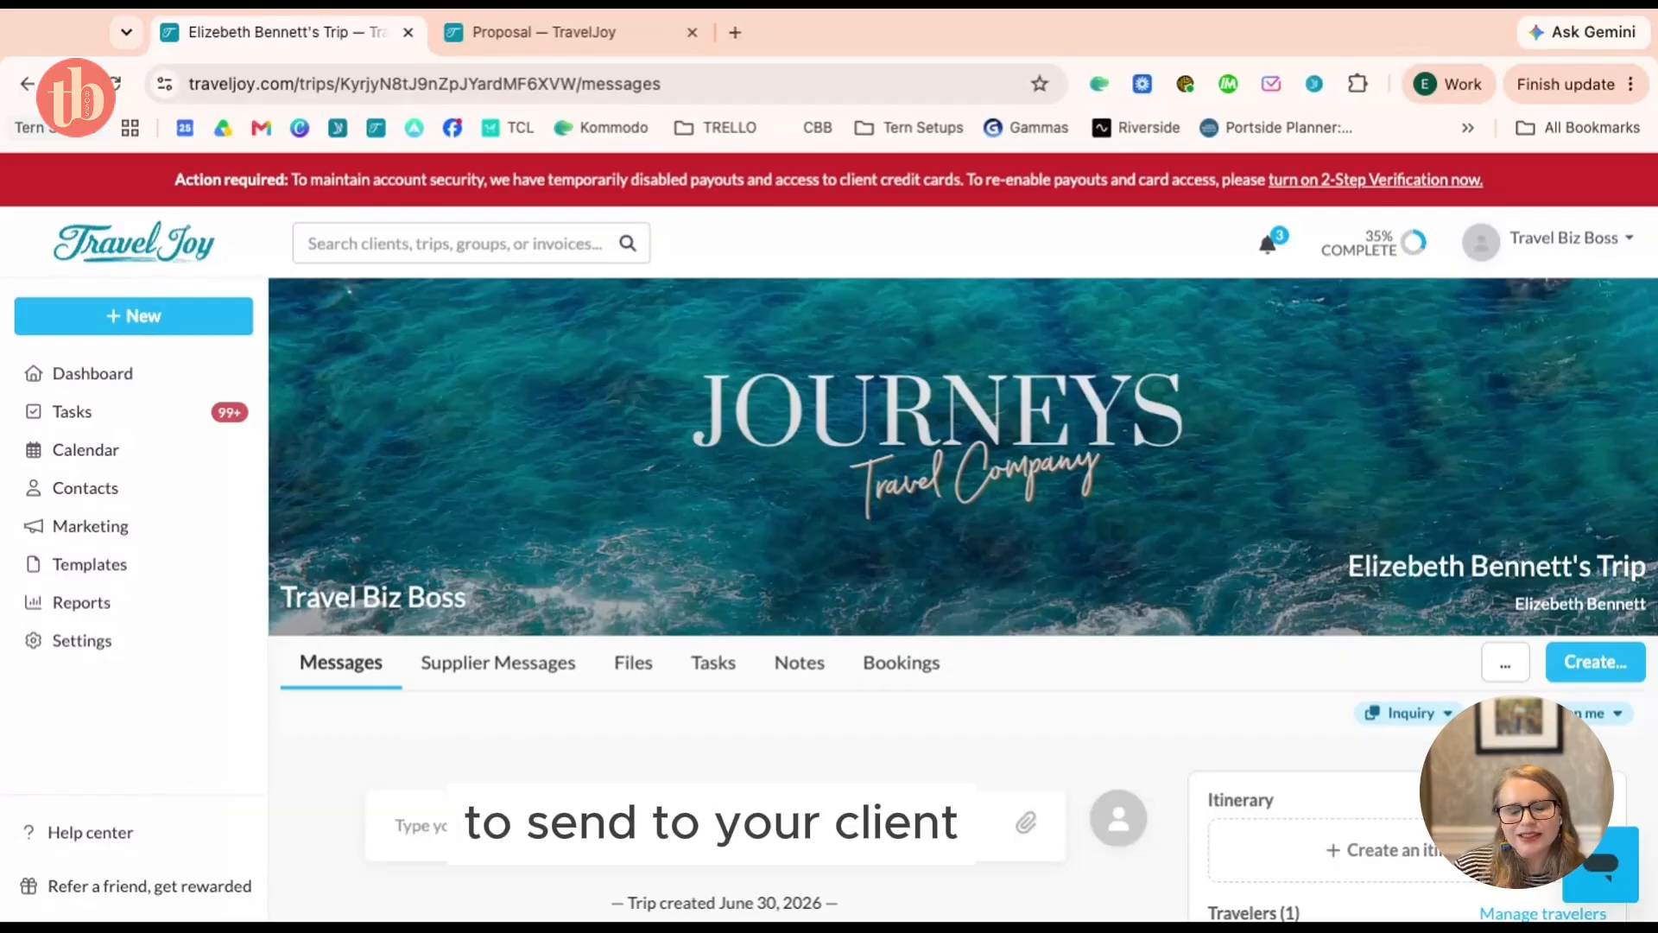
left_click(152, 382)
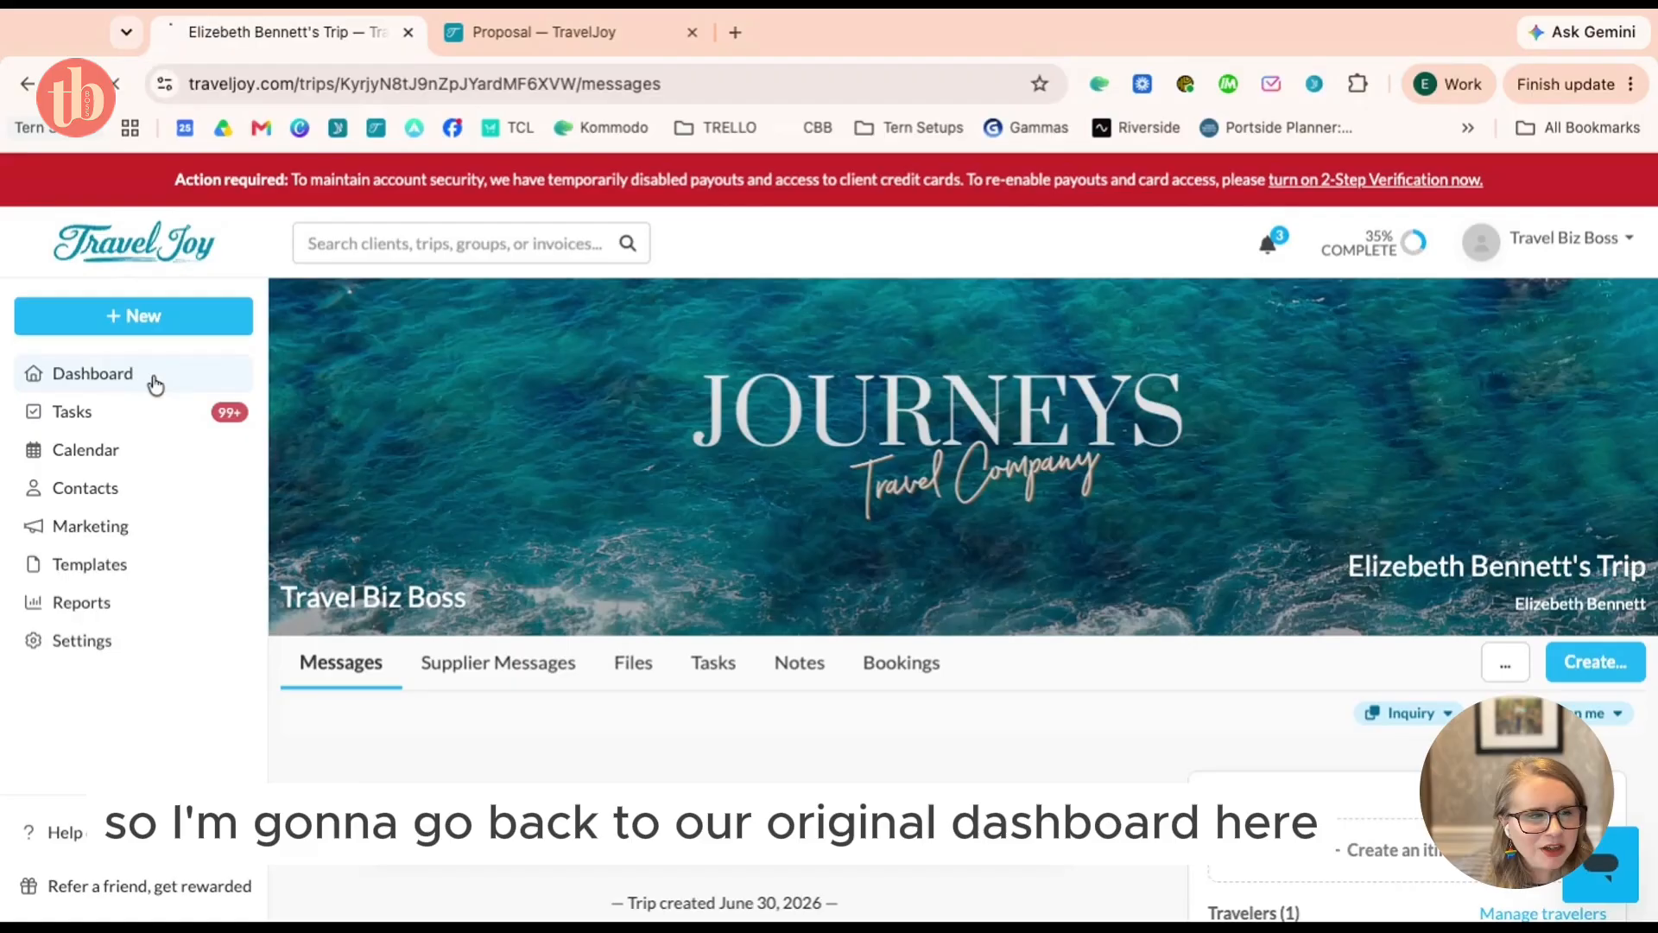
scroll(737, 485, "down", 4)
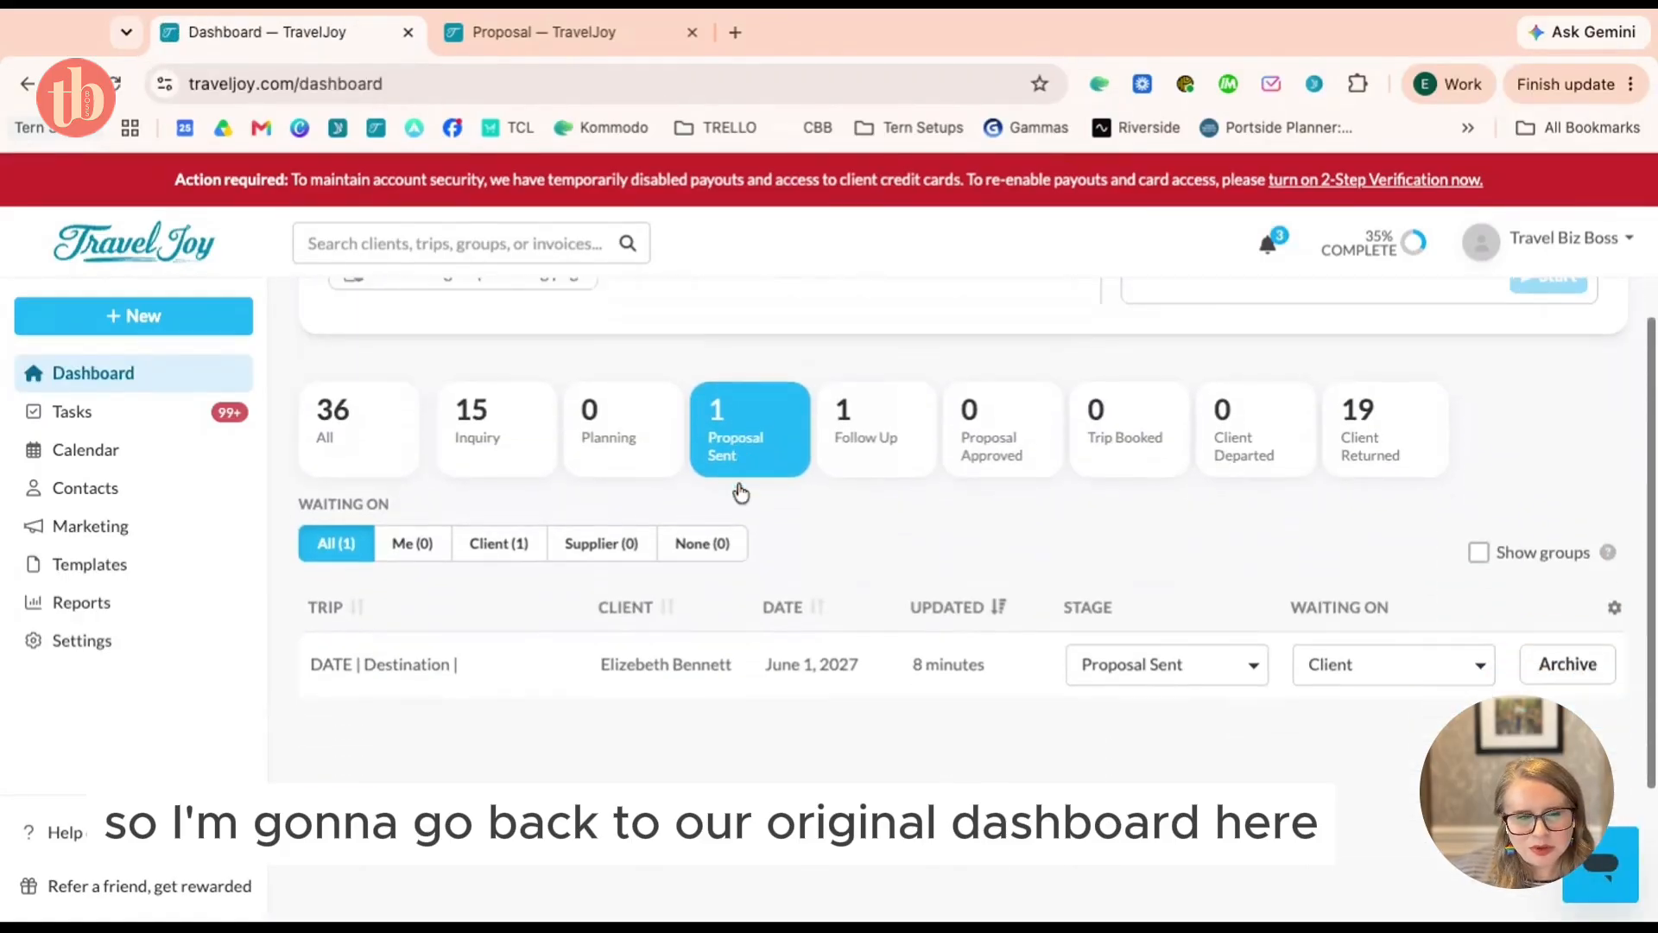
left_click(533, 616)
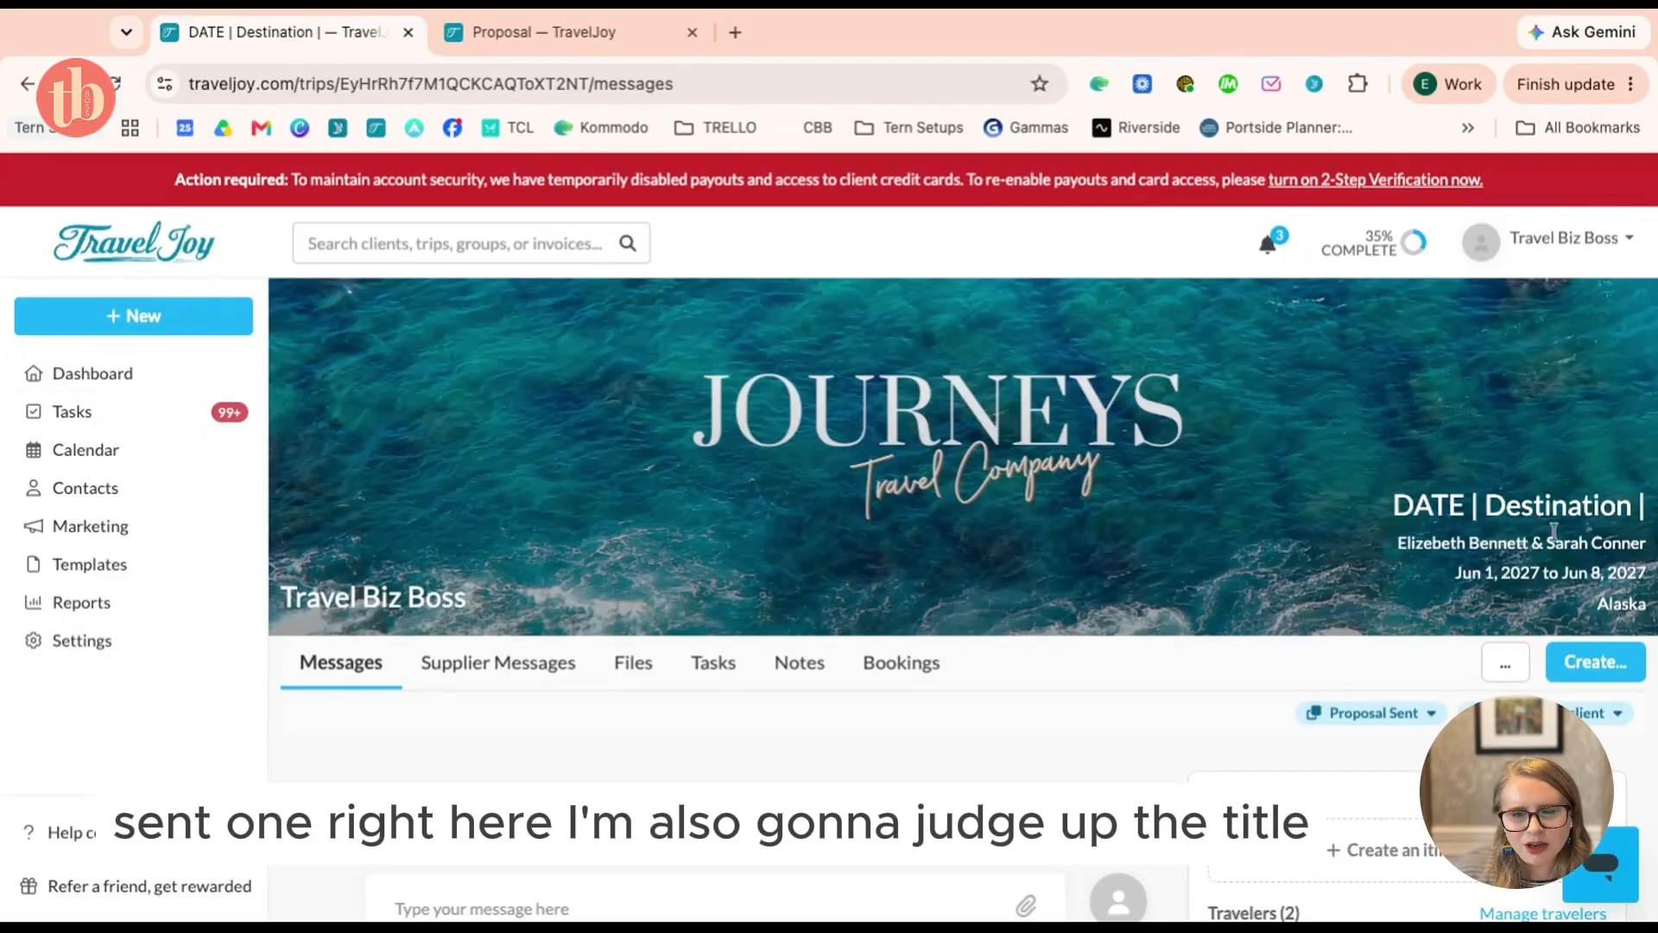
scroll(1500, 670, "down", 1)
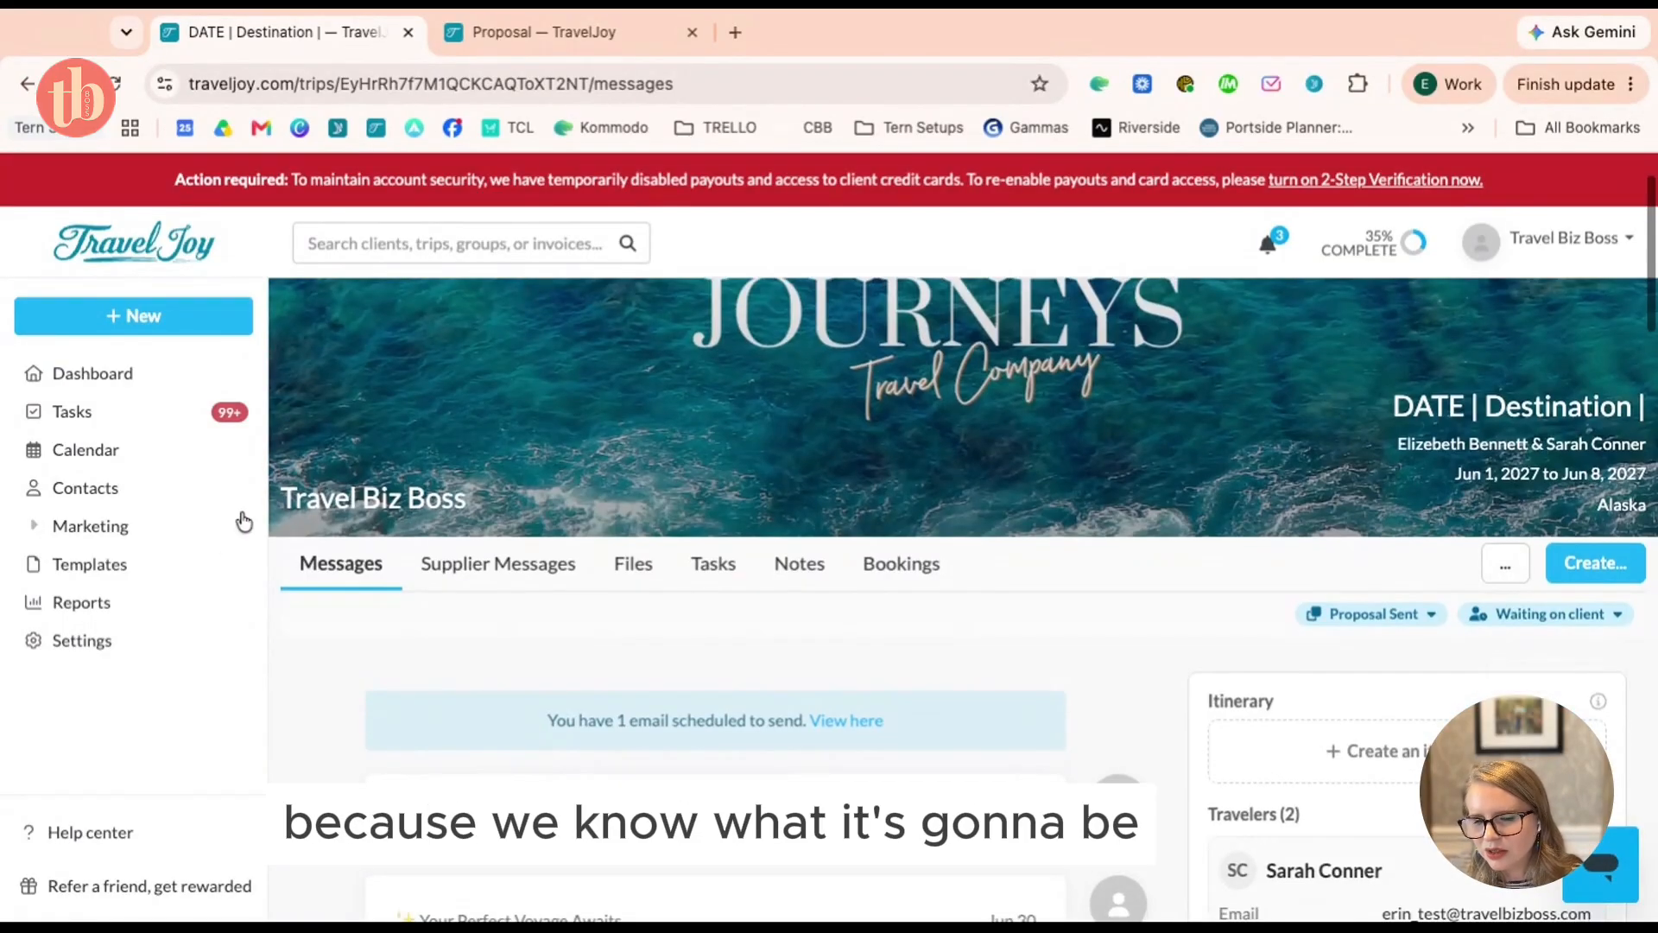
left_click(1507, 574)
Rename the trip to 'August 2027 | Norwegian Fjords adventure on Celebrity Ctuise' and save it
left_click(1373, 610)
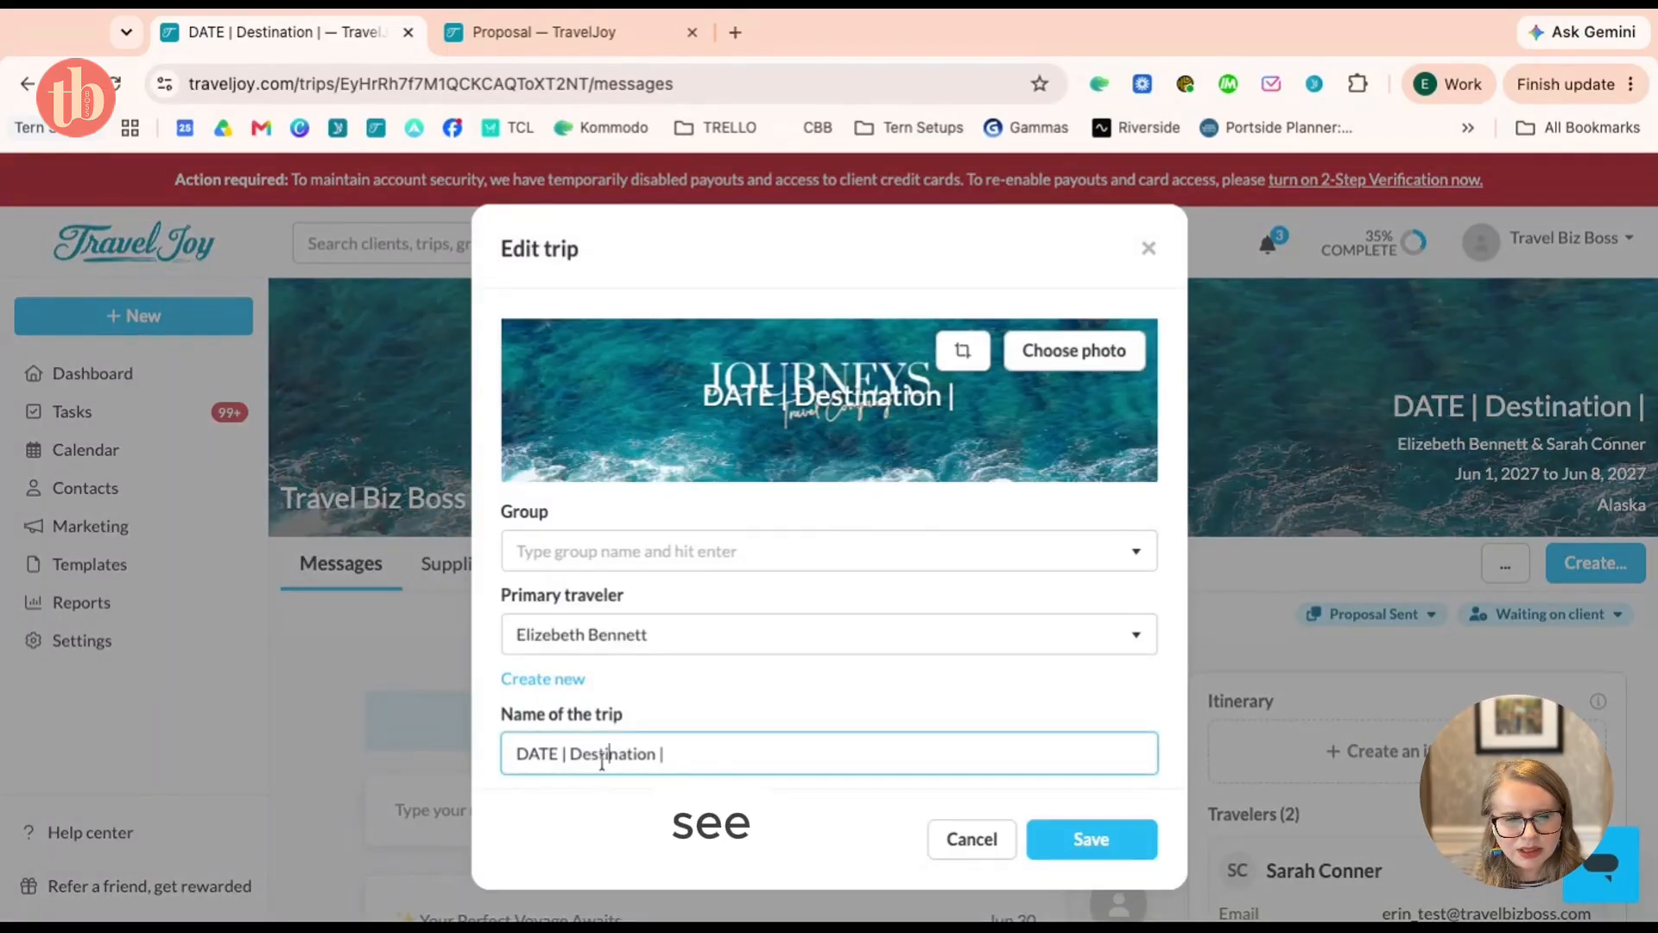
double_click(516, 754)
type("August 2027")
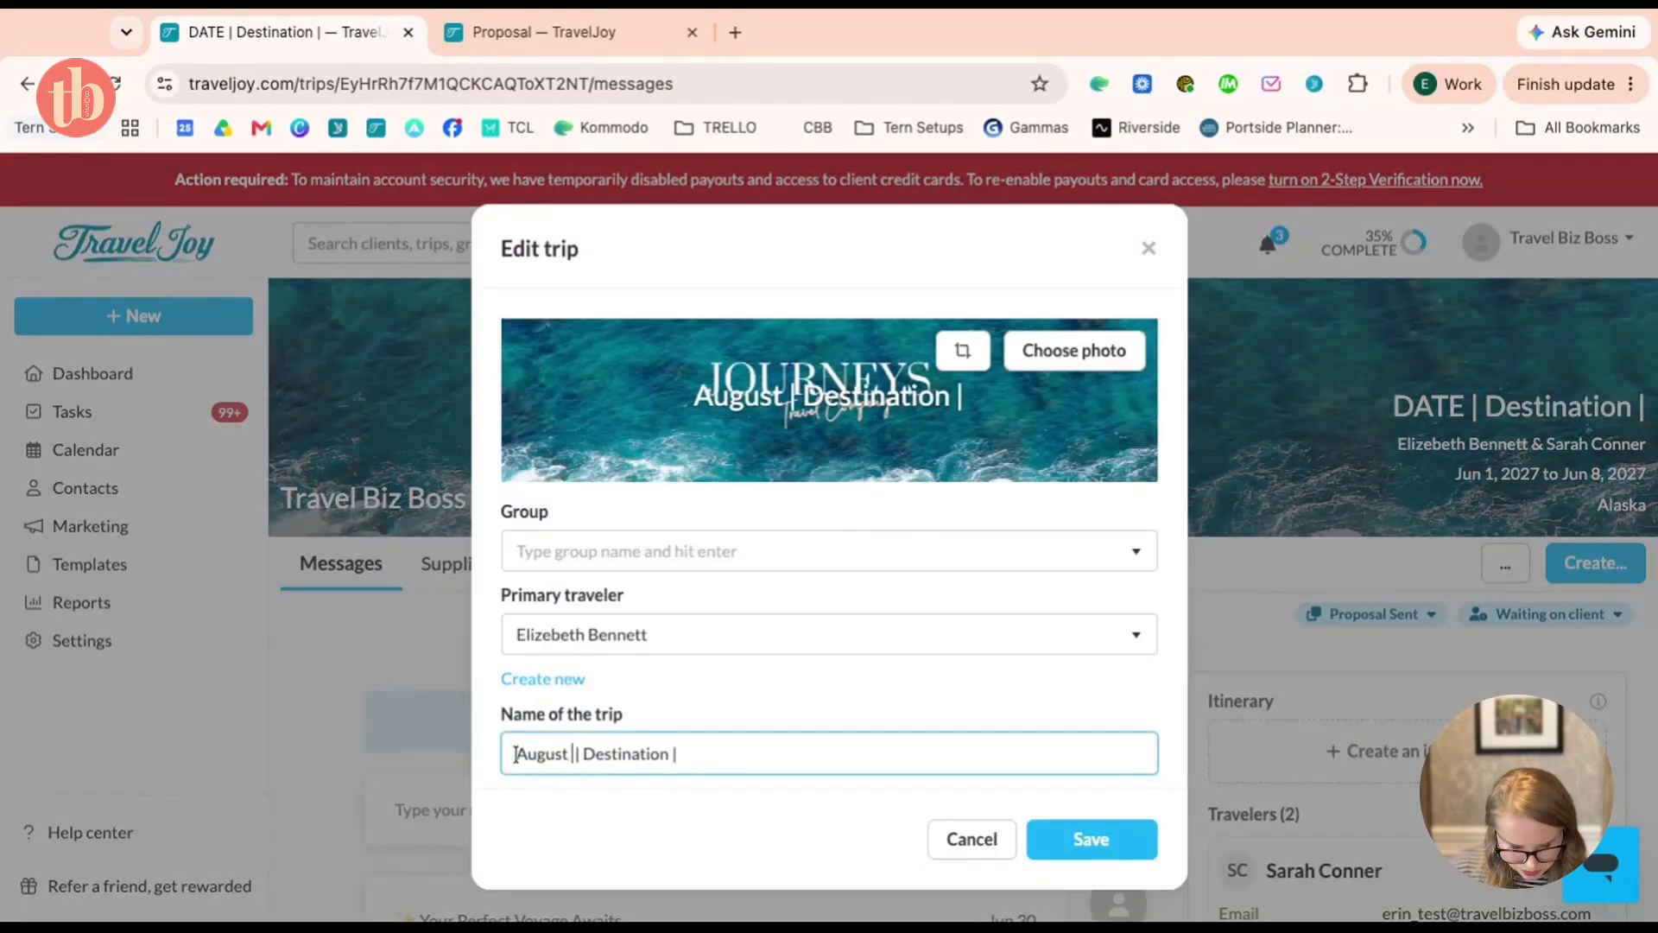
double_click(650, 754)
type("Norwegian")
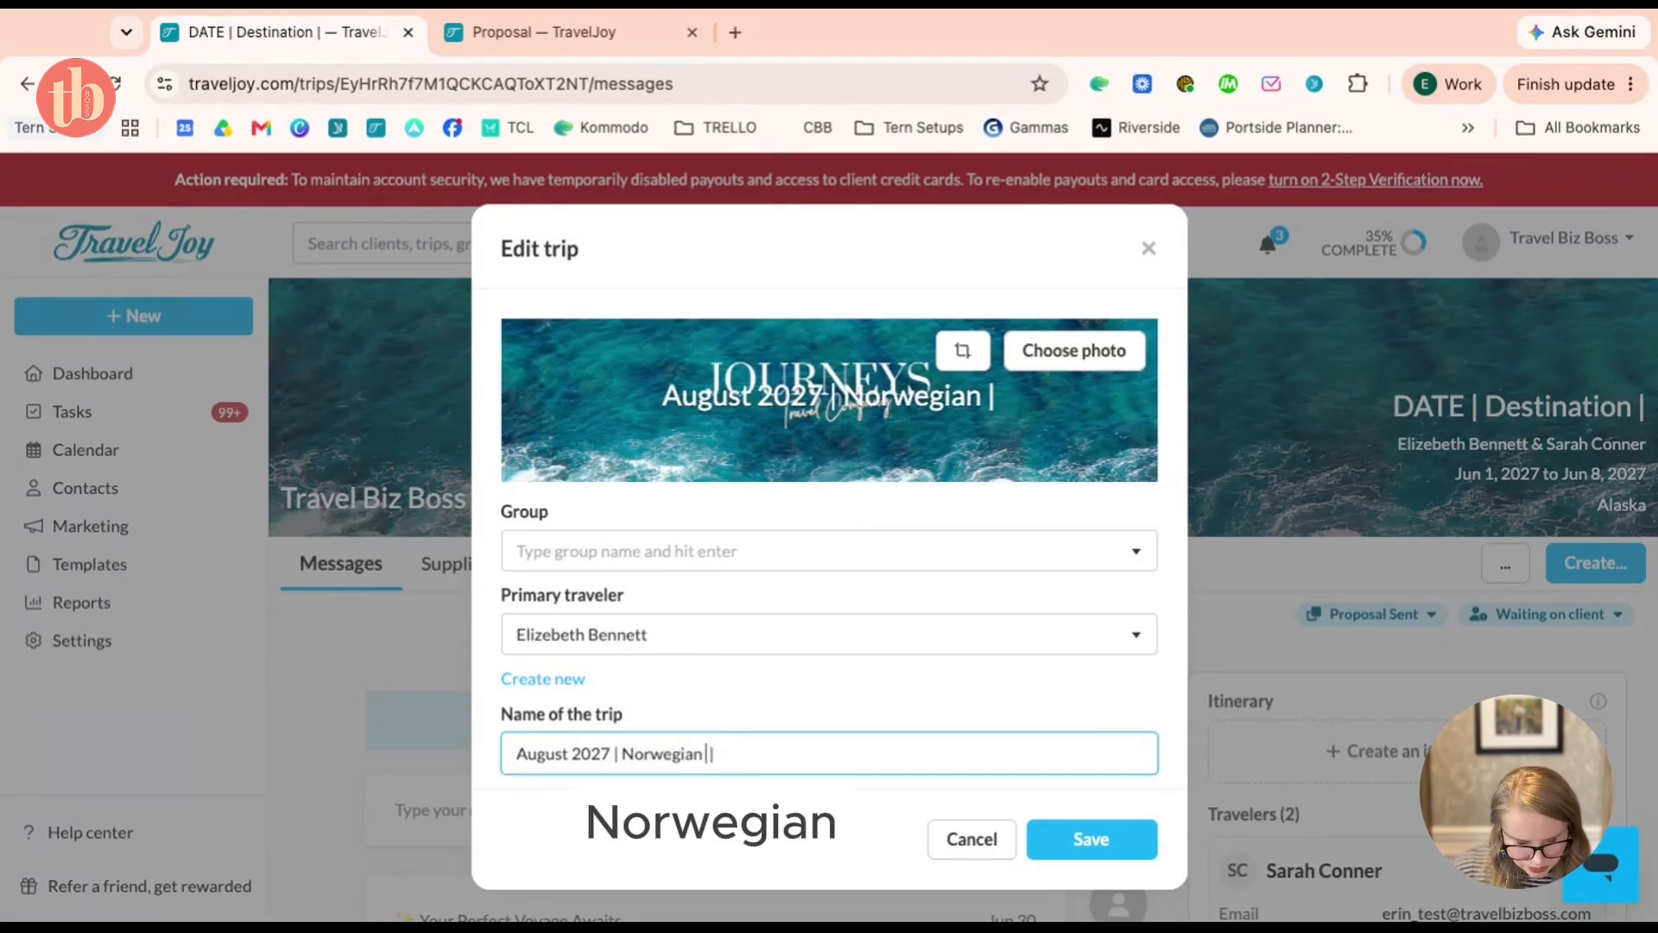
type(" Fjords ad")
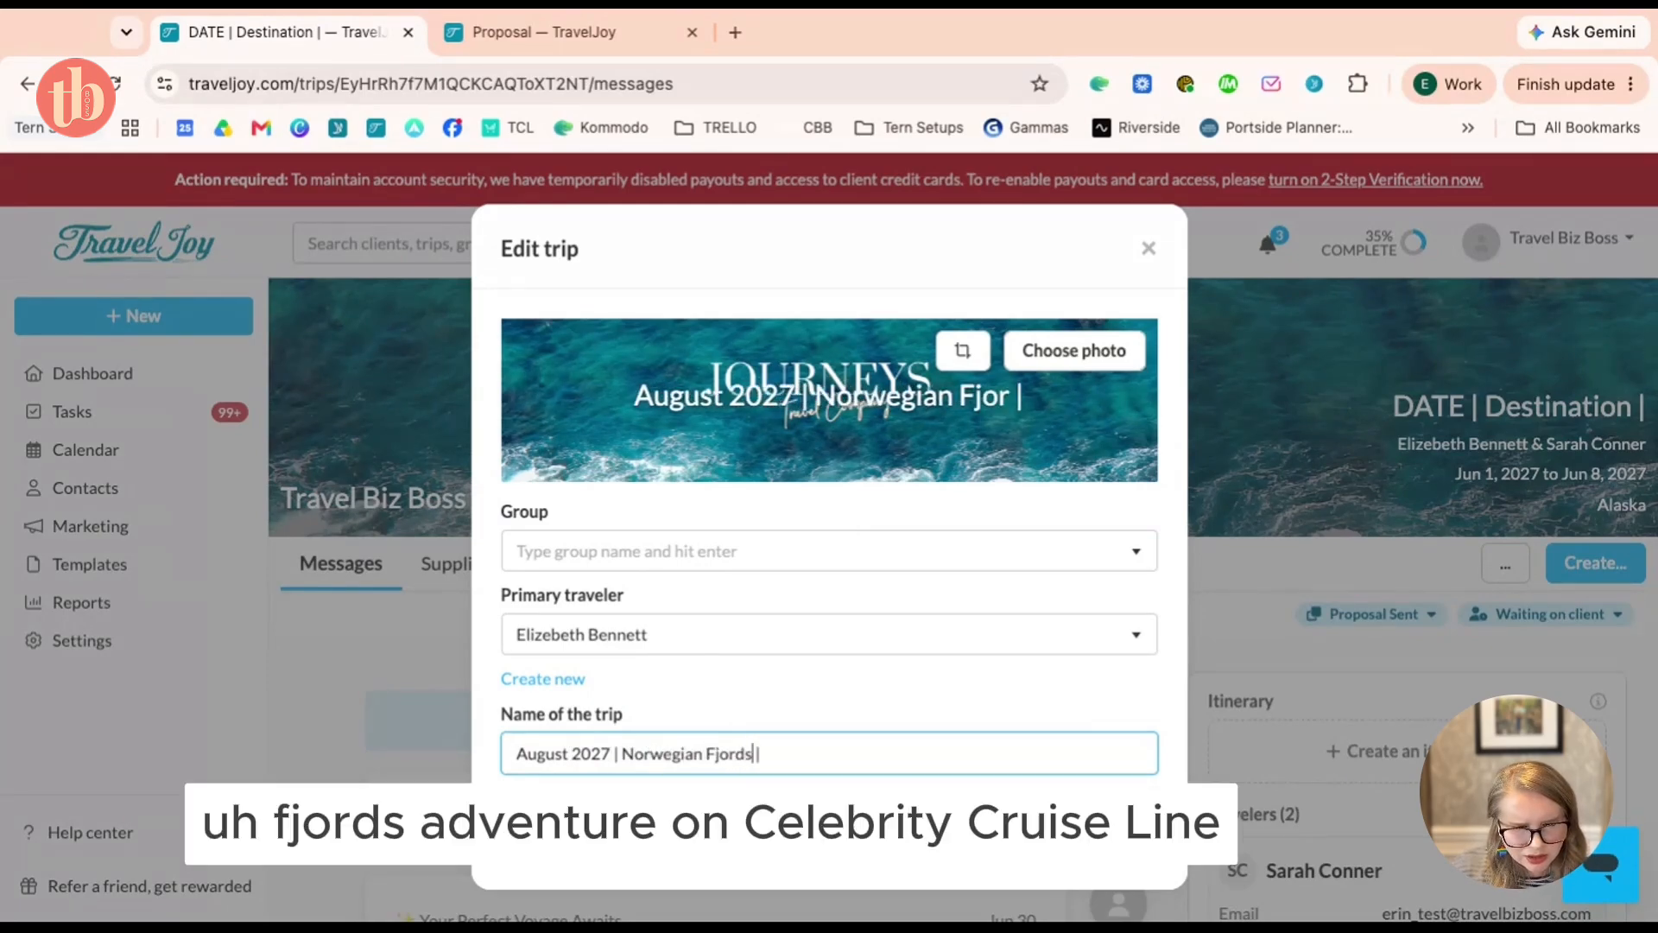
type("venture on Celebri")
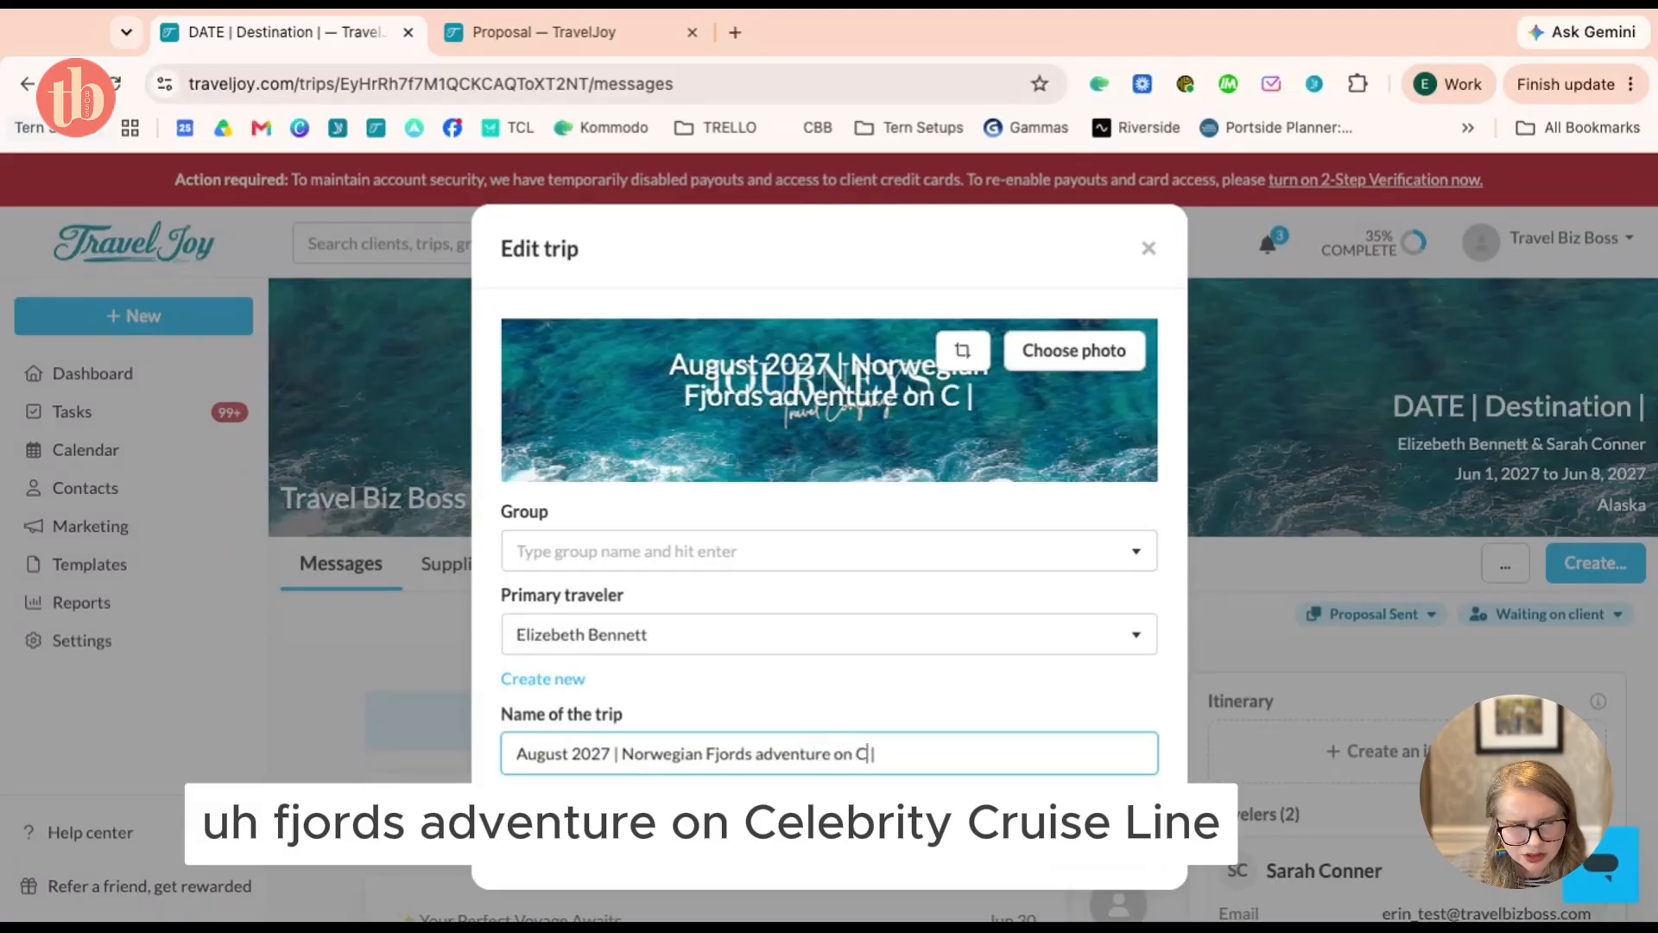
type("ty Ctuise")
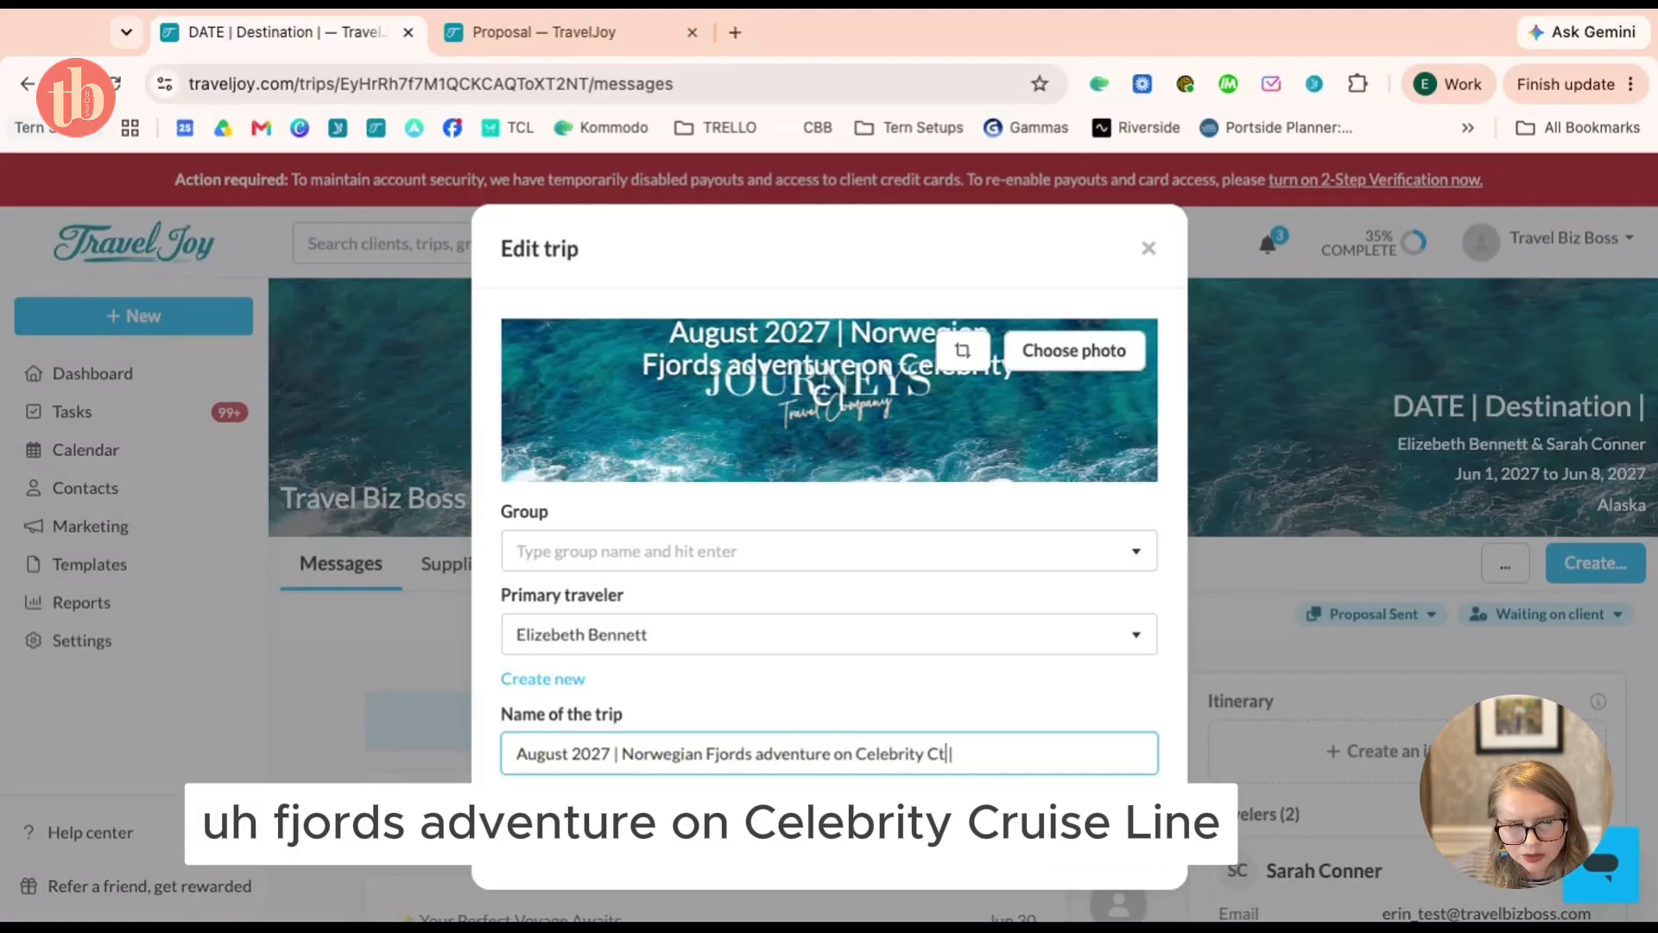
key("Delete")
key("Delete")
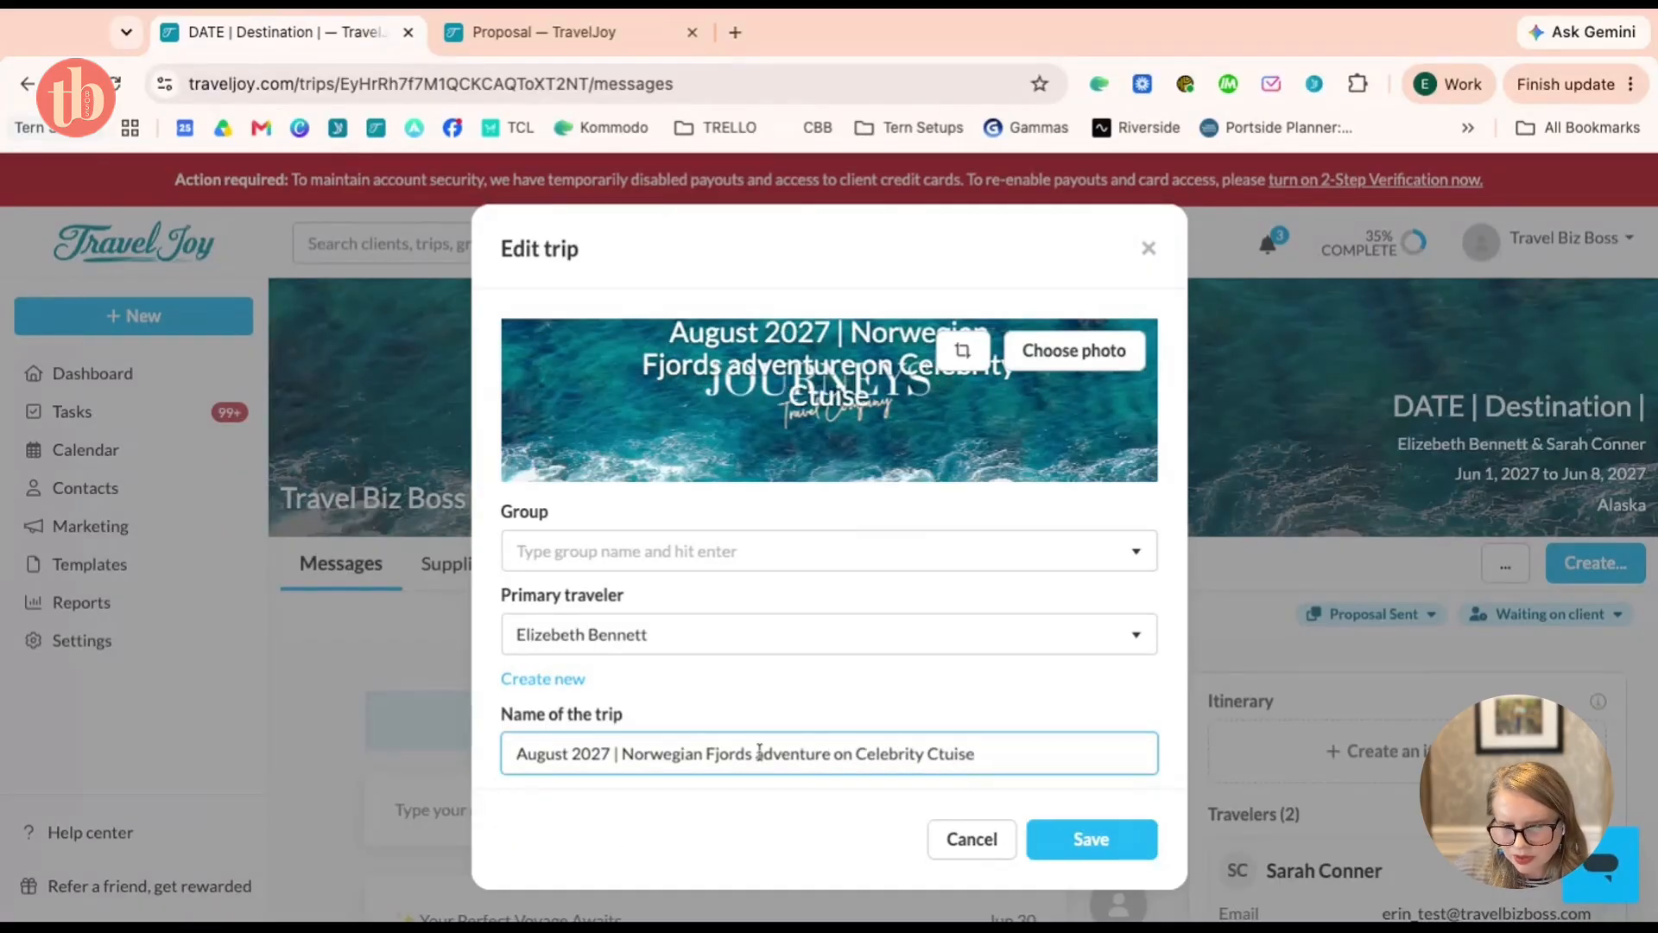
left_click(1114, 842)
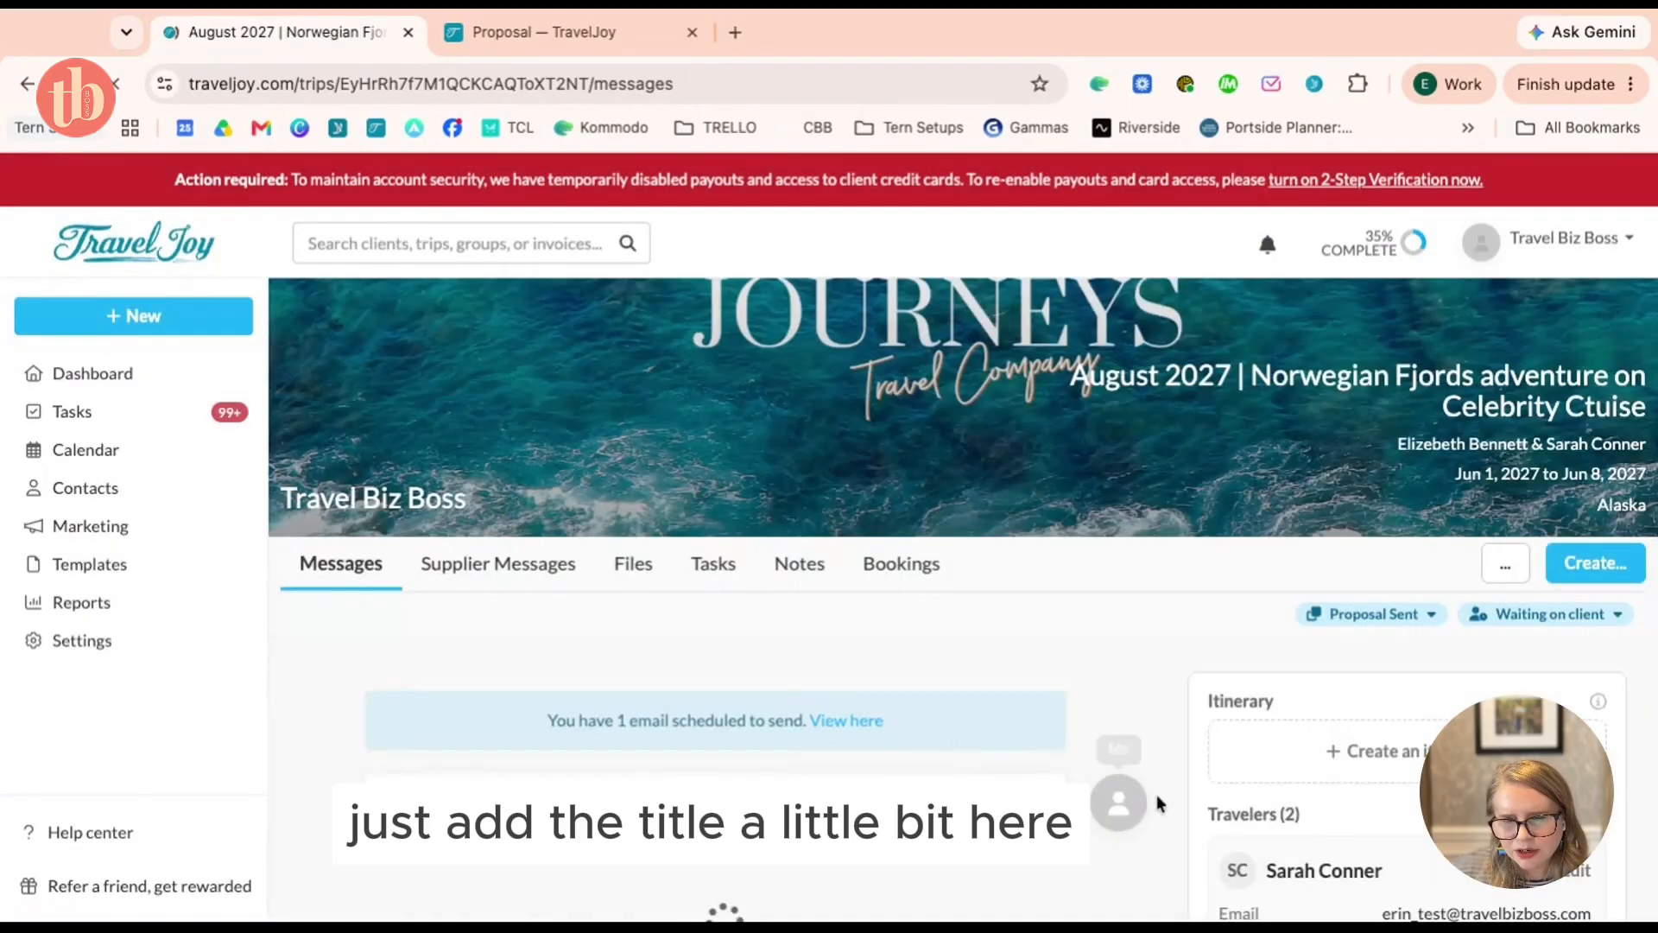
scroll(1236, 656, "down", 2)
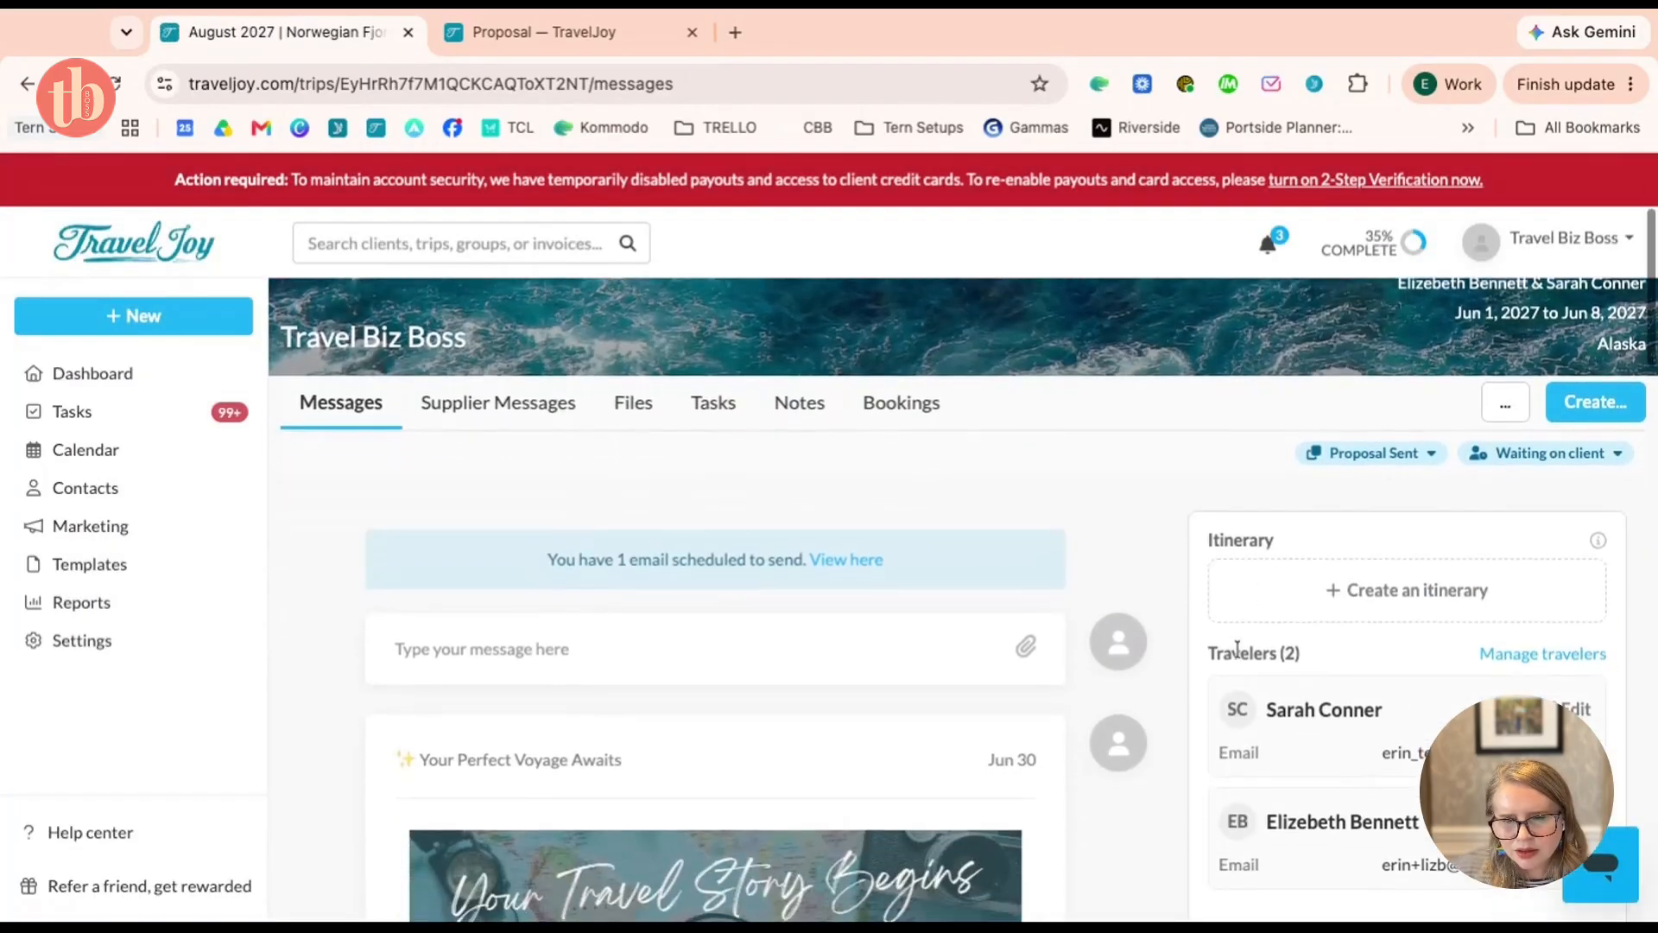
Import the Cruise BOOKED Mass Market CV task list into the trip's Tasks
left_click(711, 421)
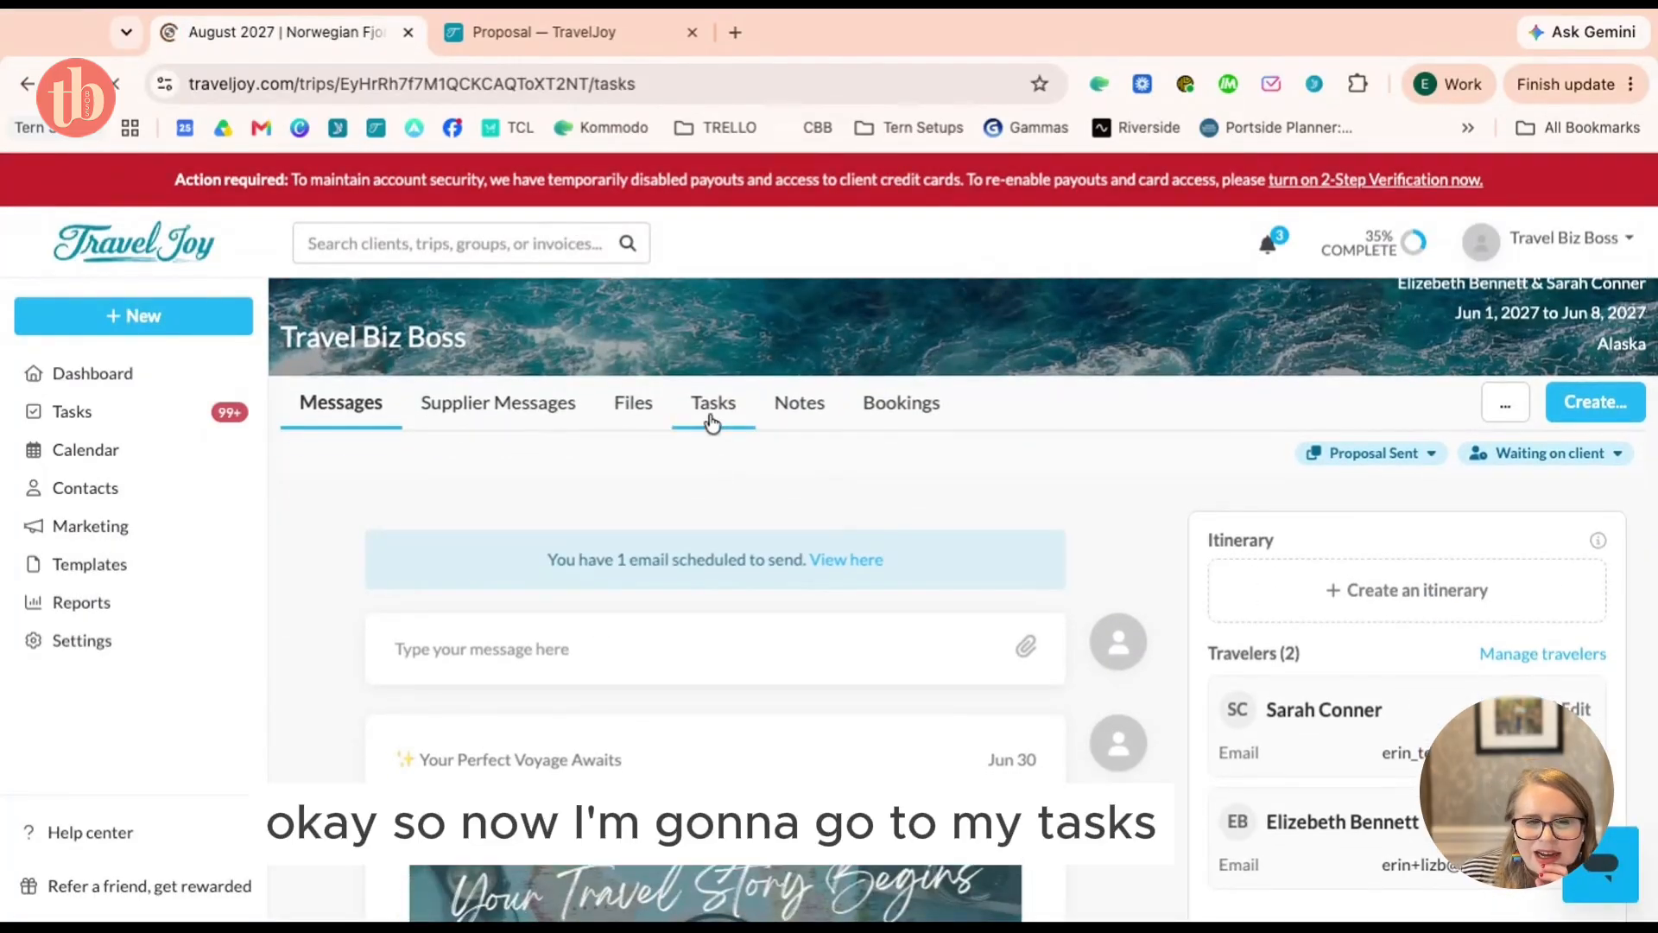
scroll(947, 538, "down", 2)
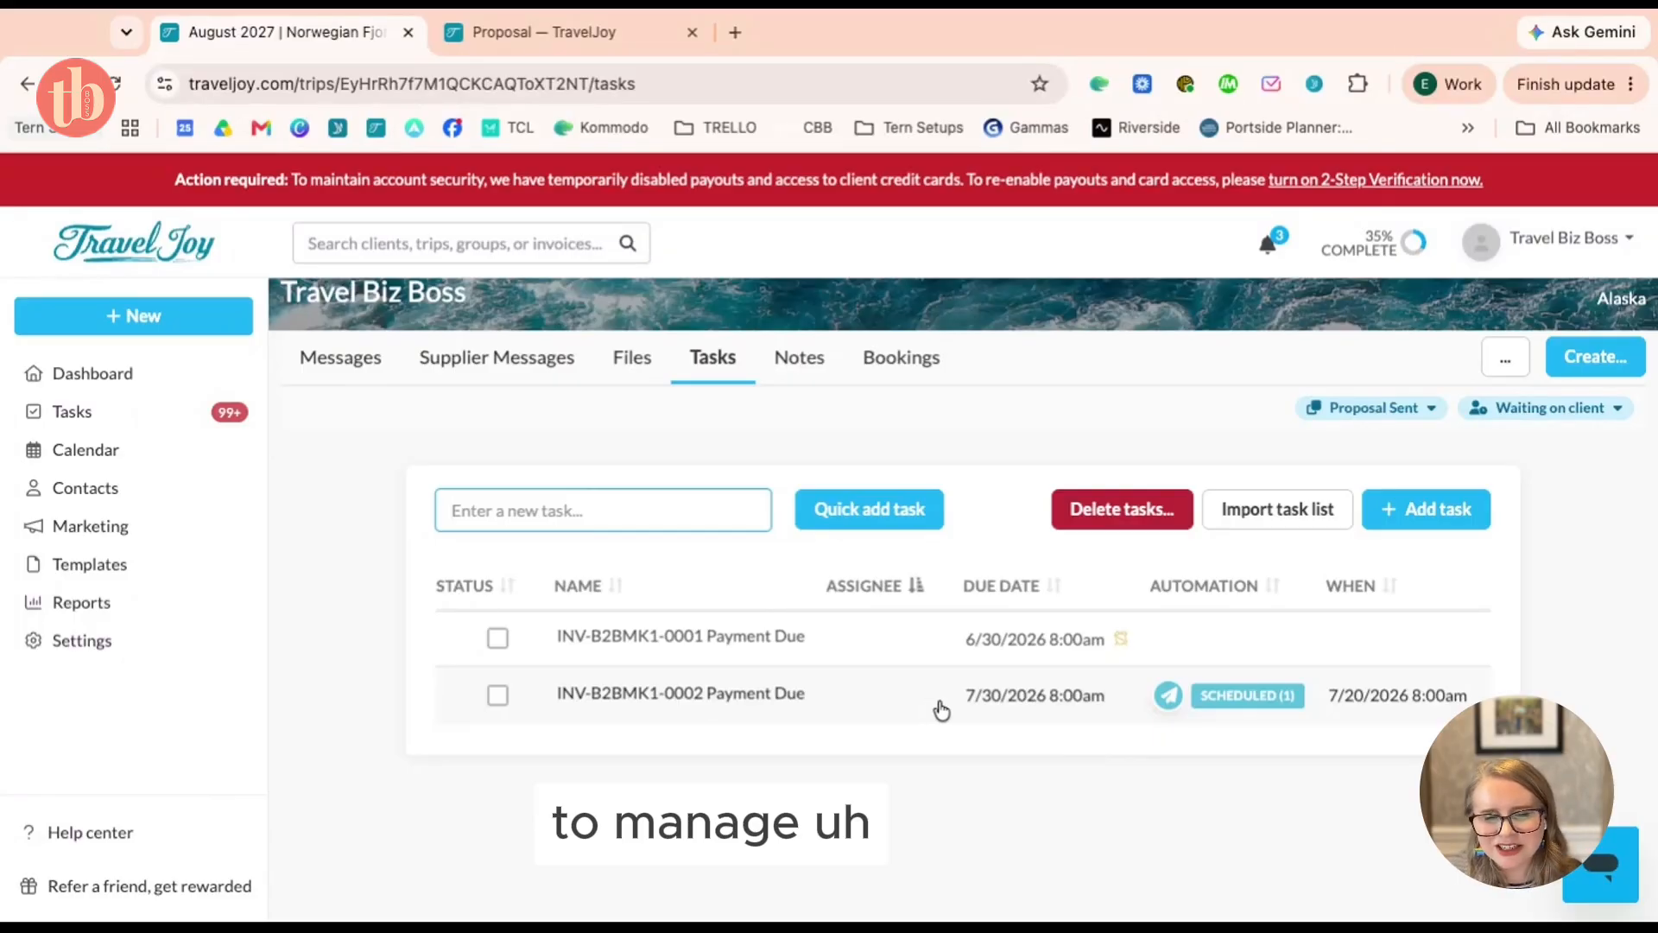
scroll(941, 710, "up", 2)
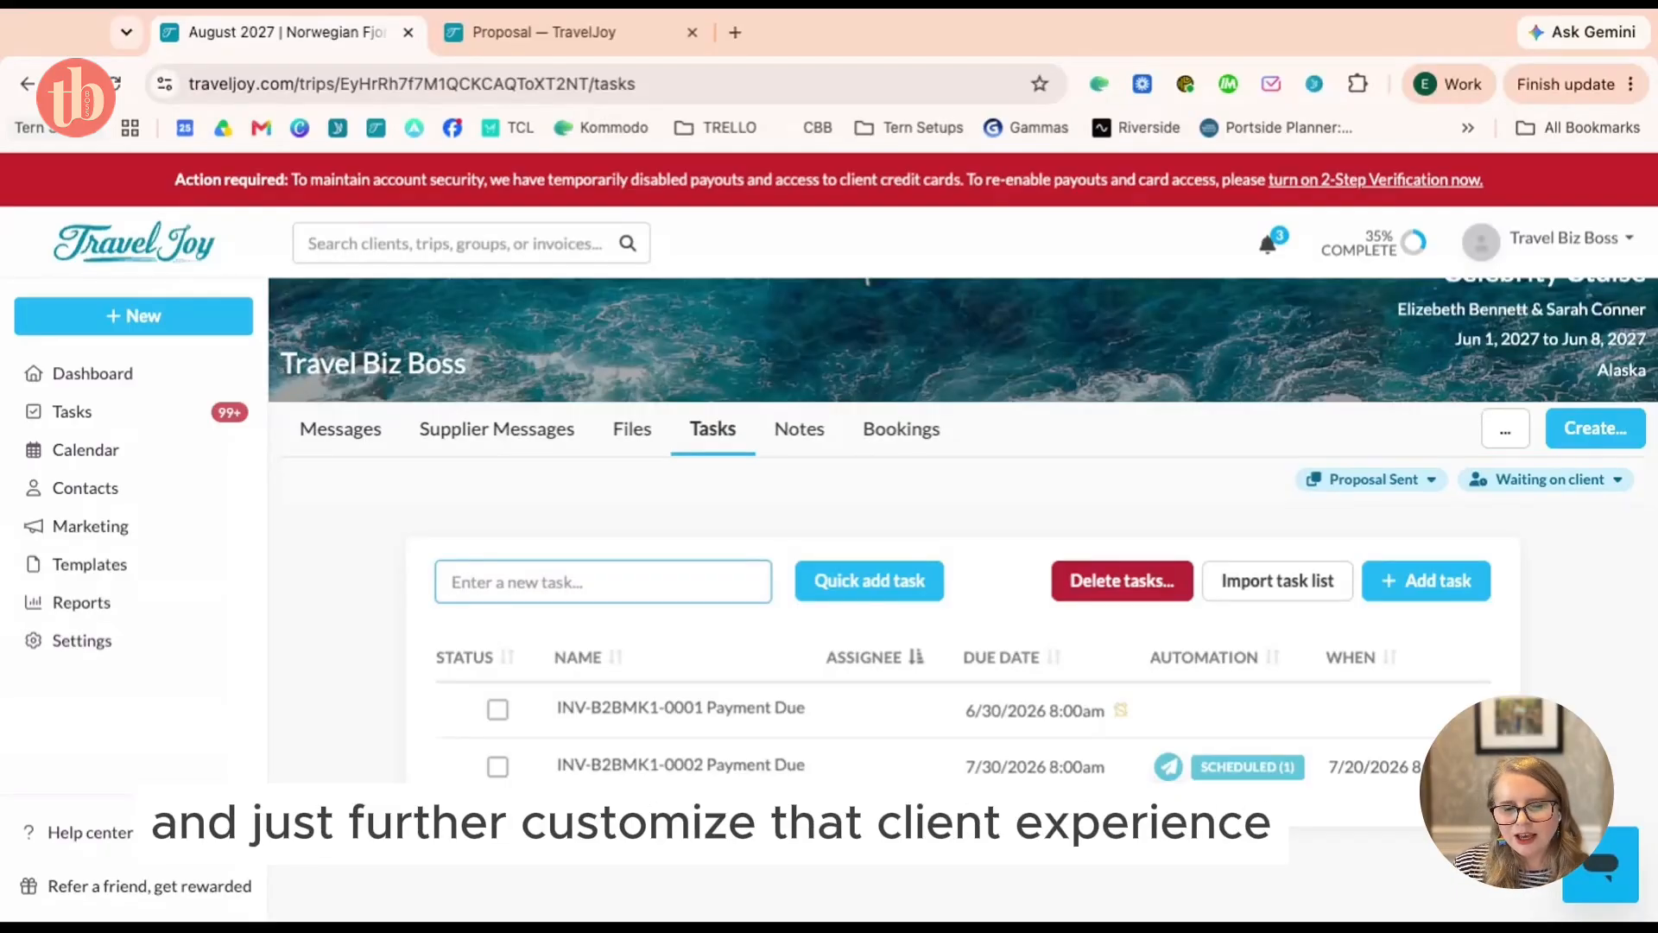
scroll(1006, 615, "down", 1)
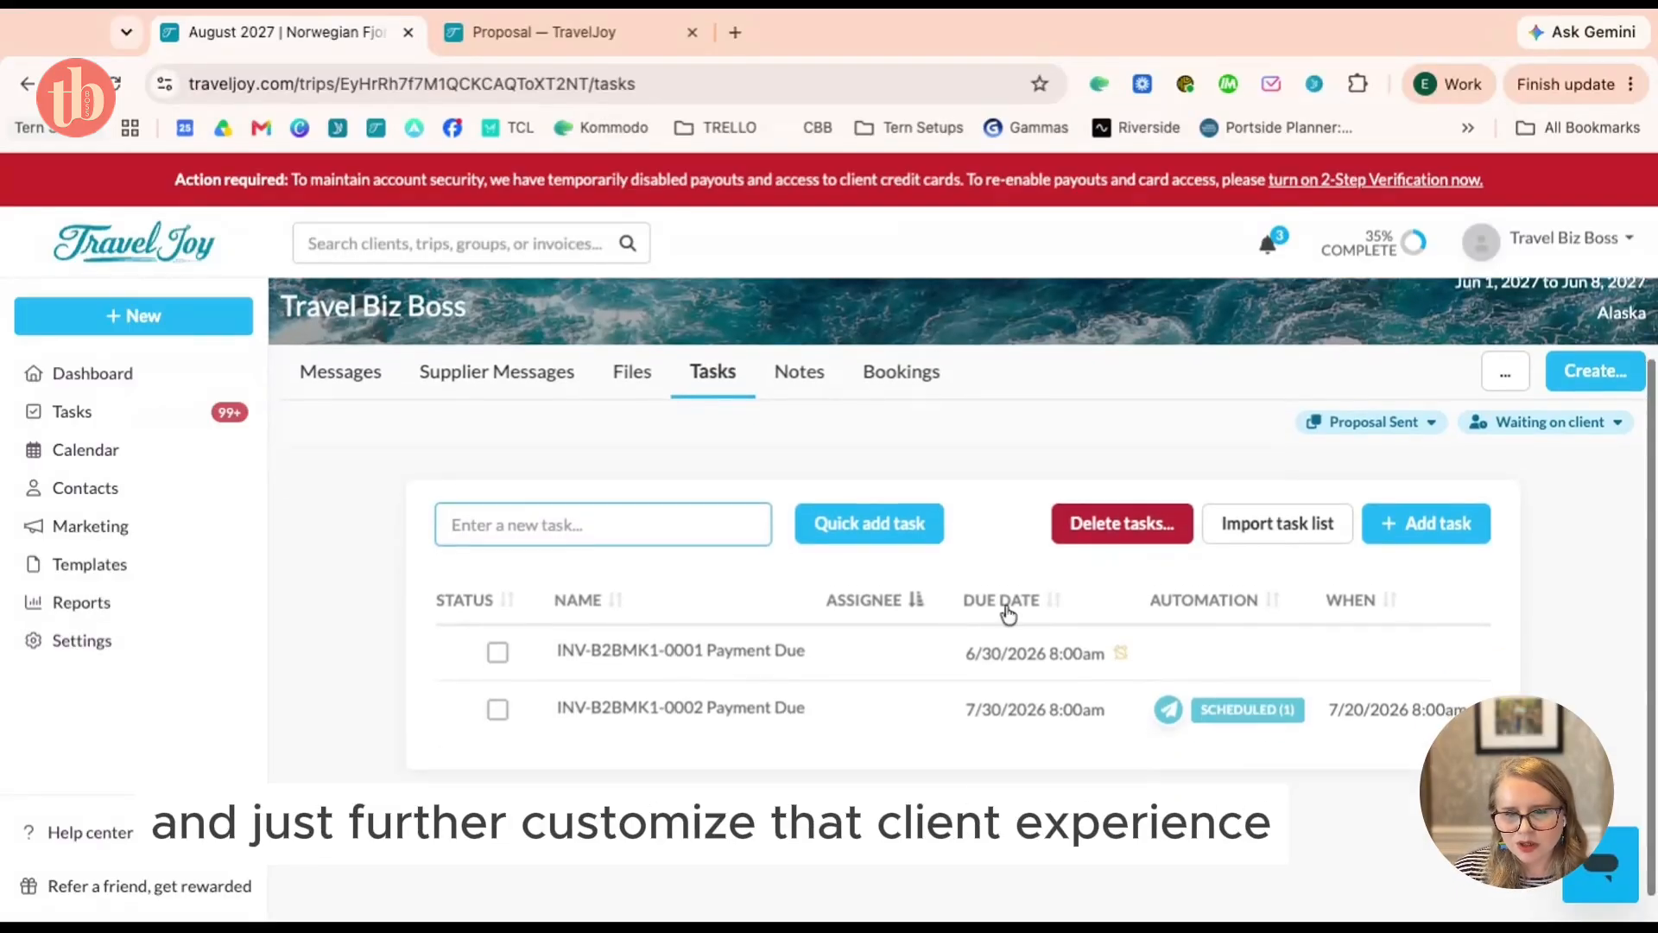
left_click(1272, 528)
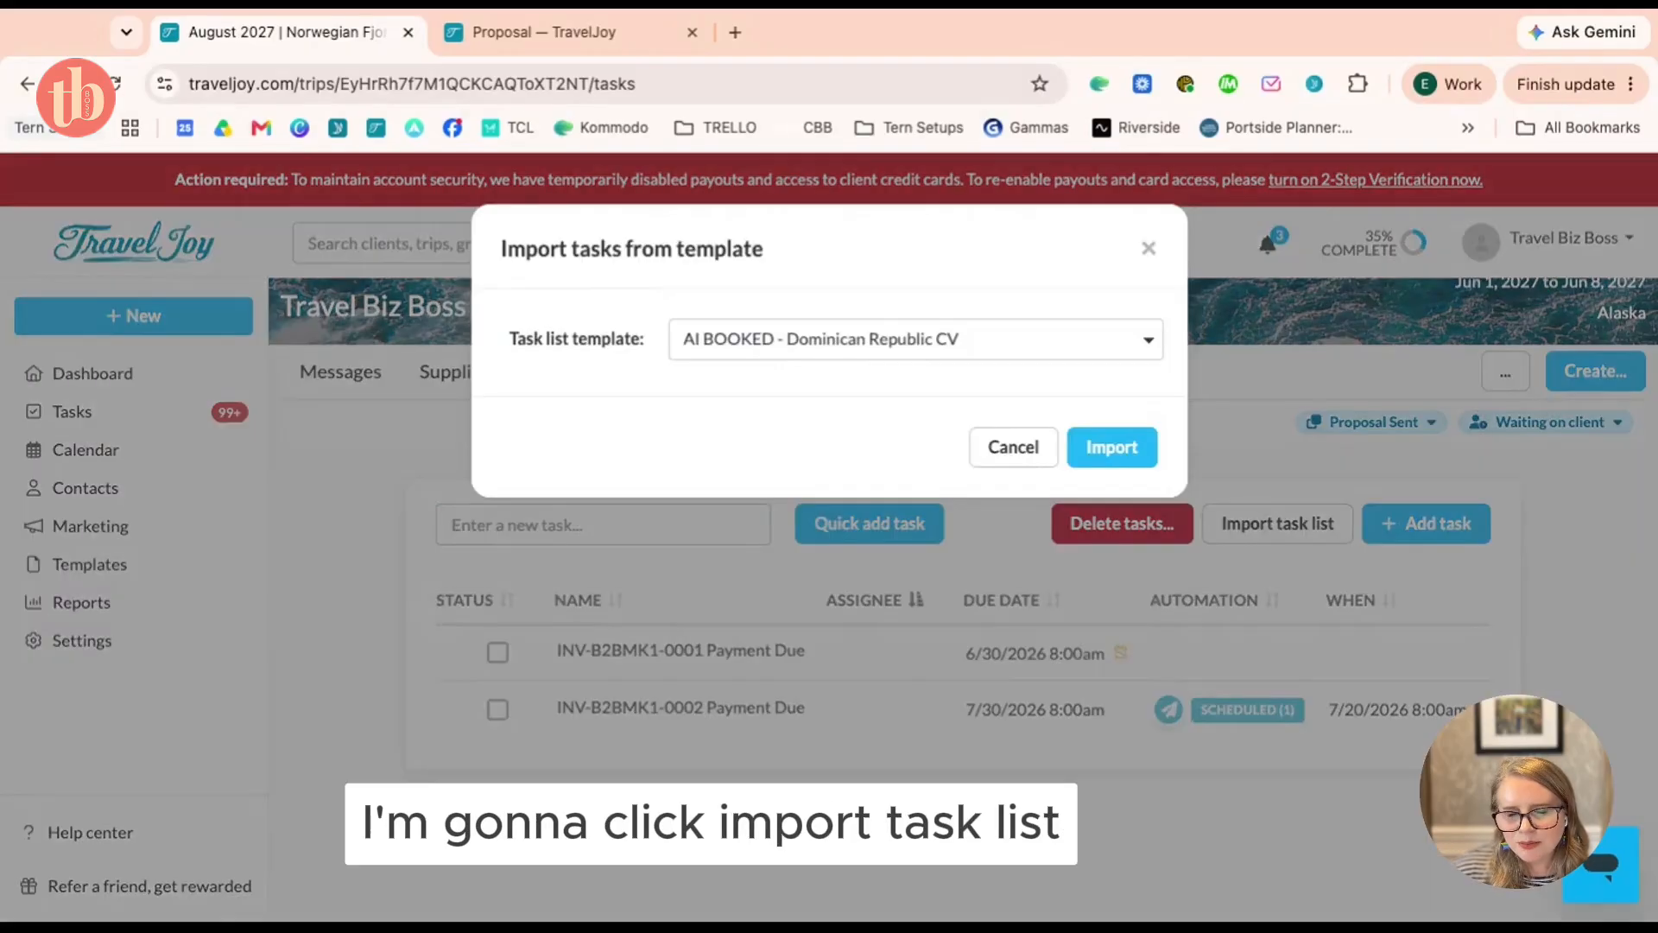
left_click(846, 335)
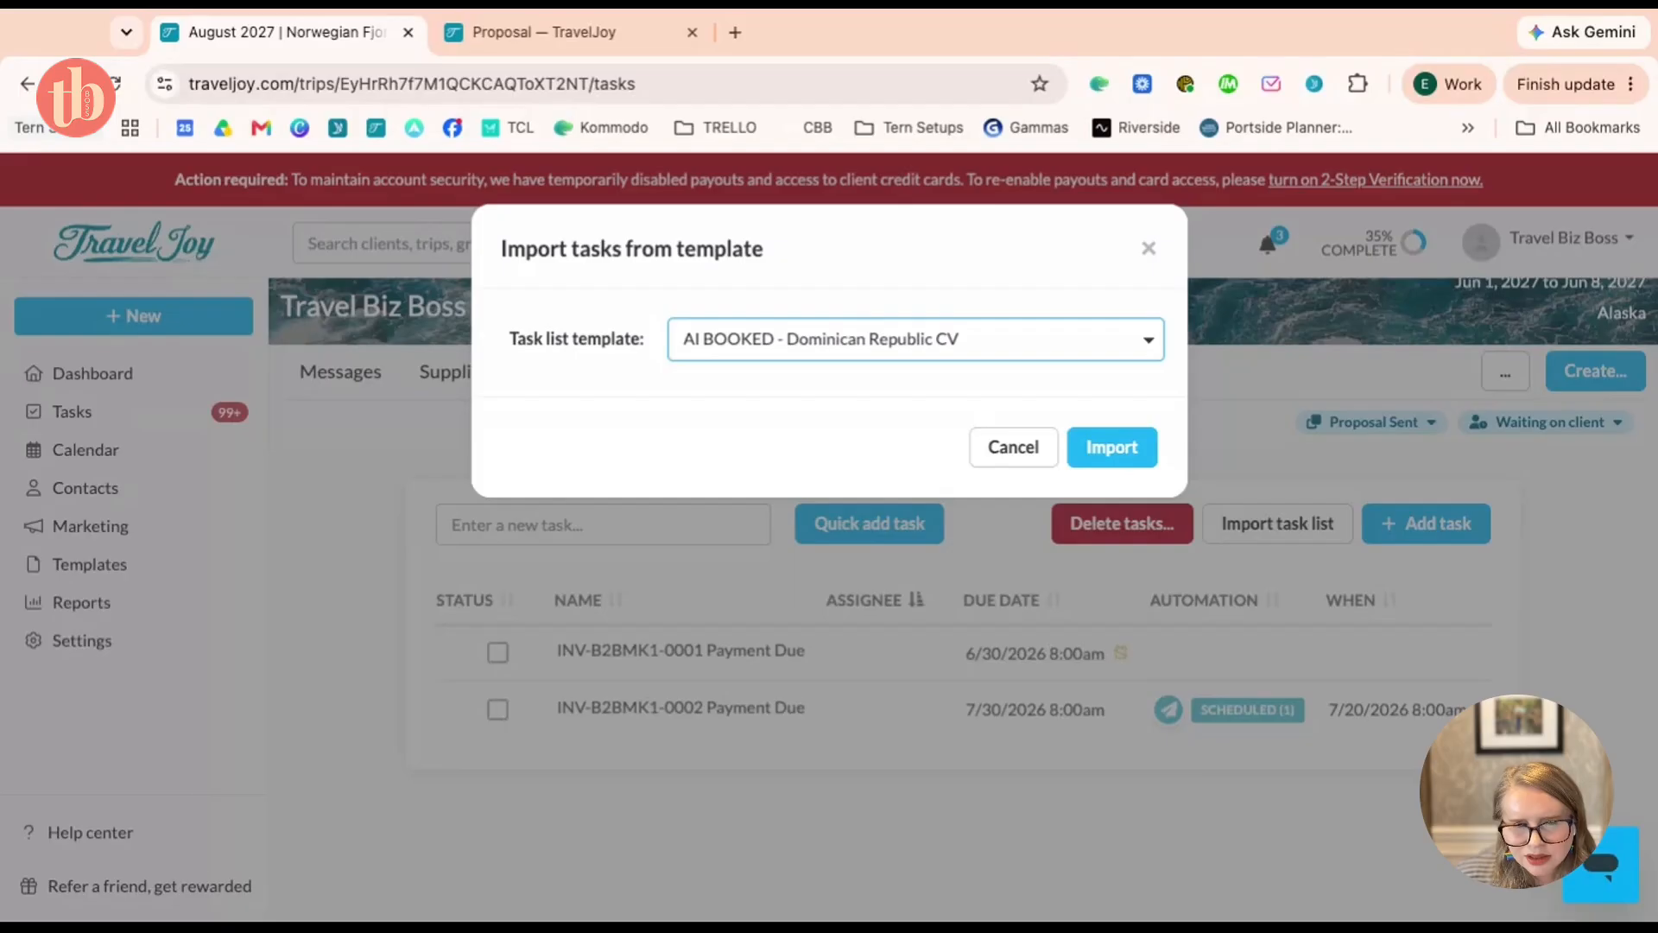
left_click(829, 449)
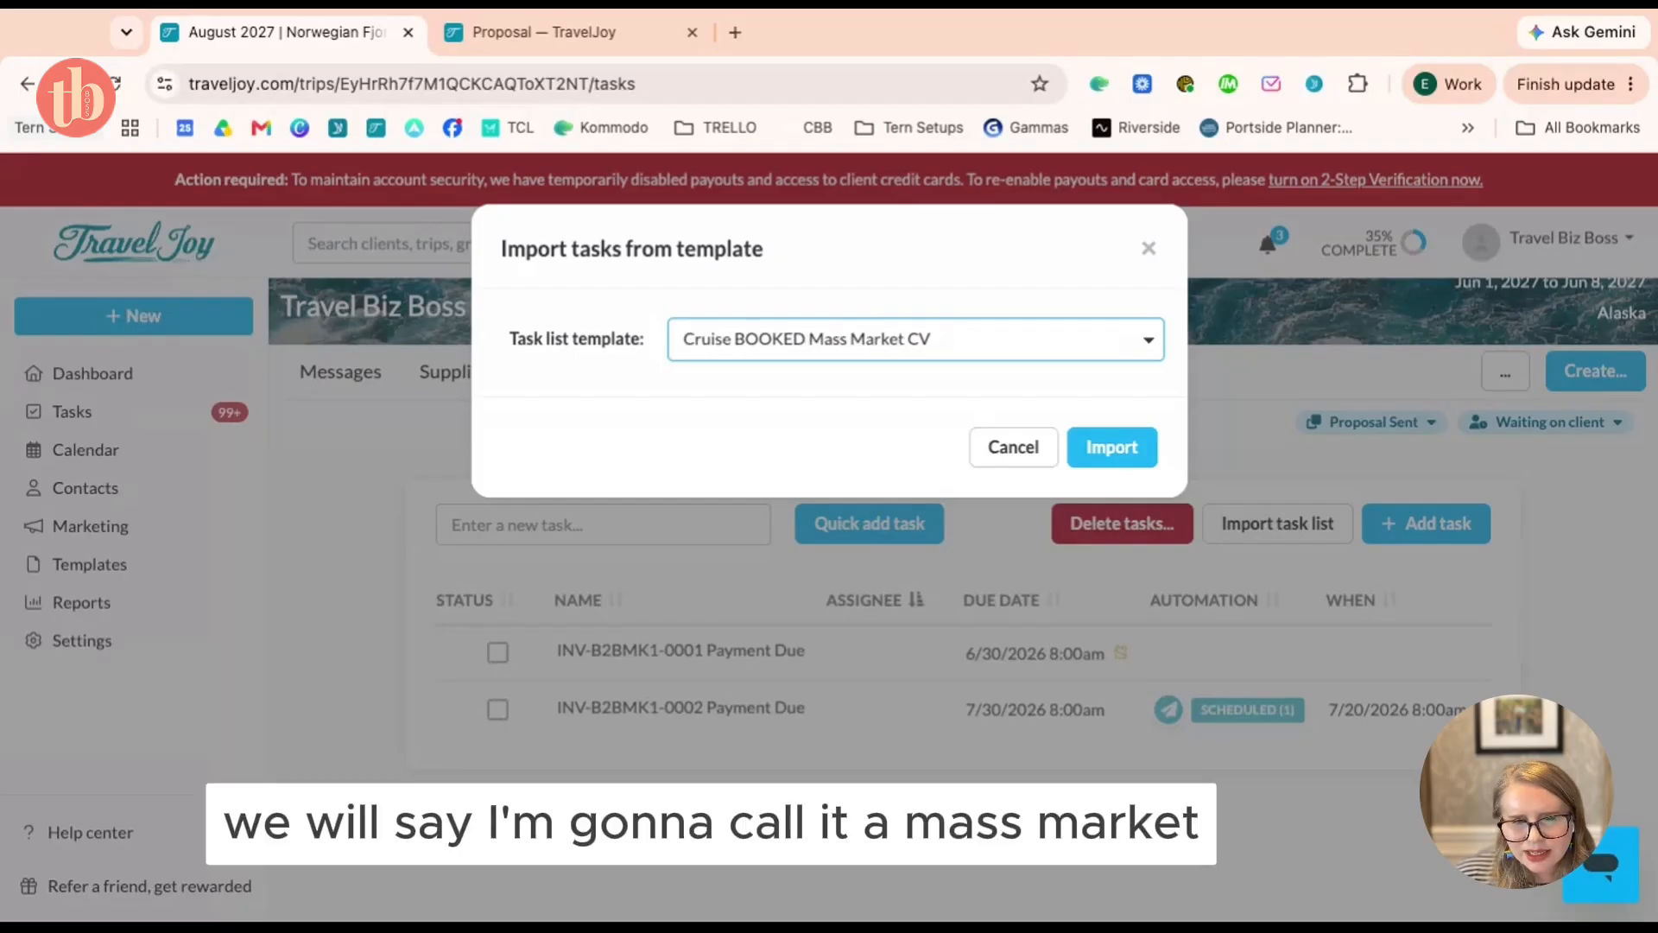
left_click(1126, 457)
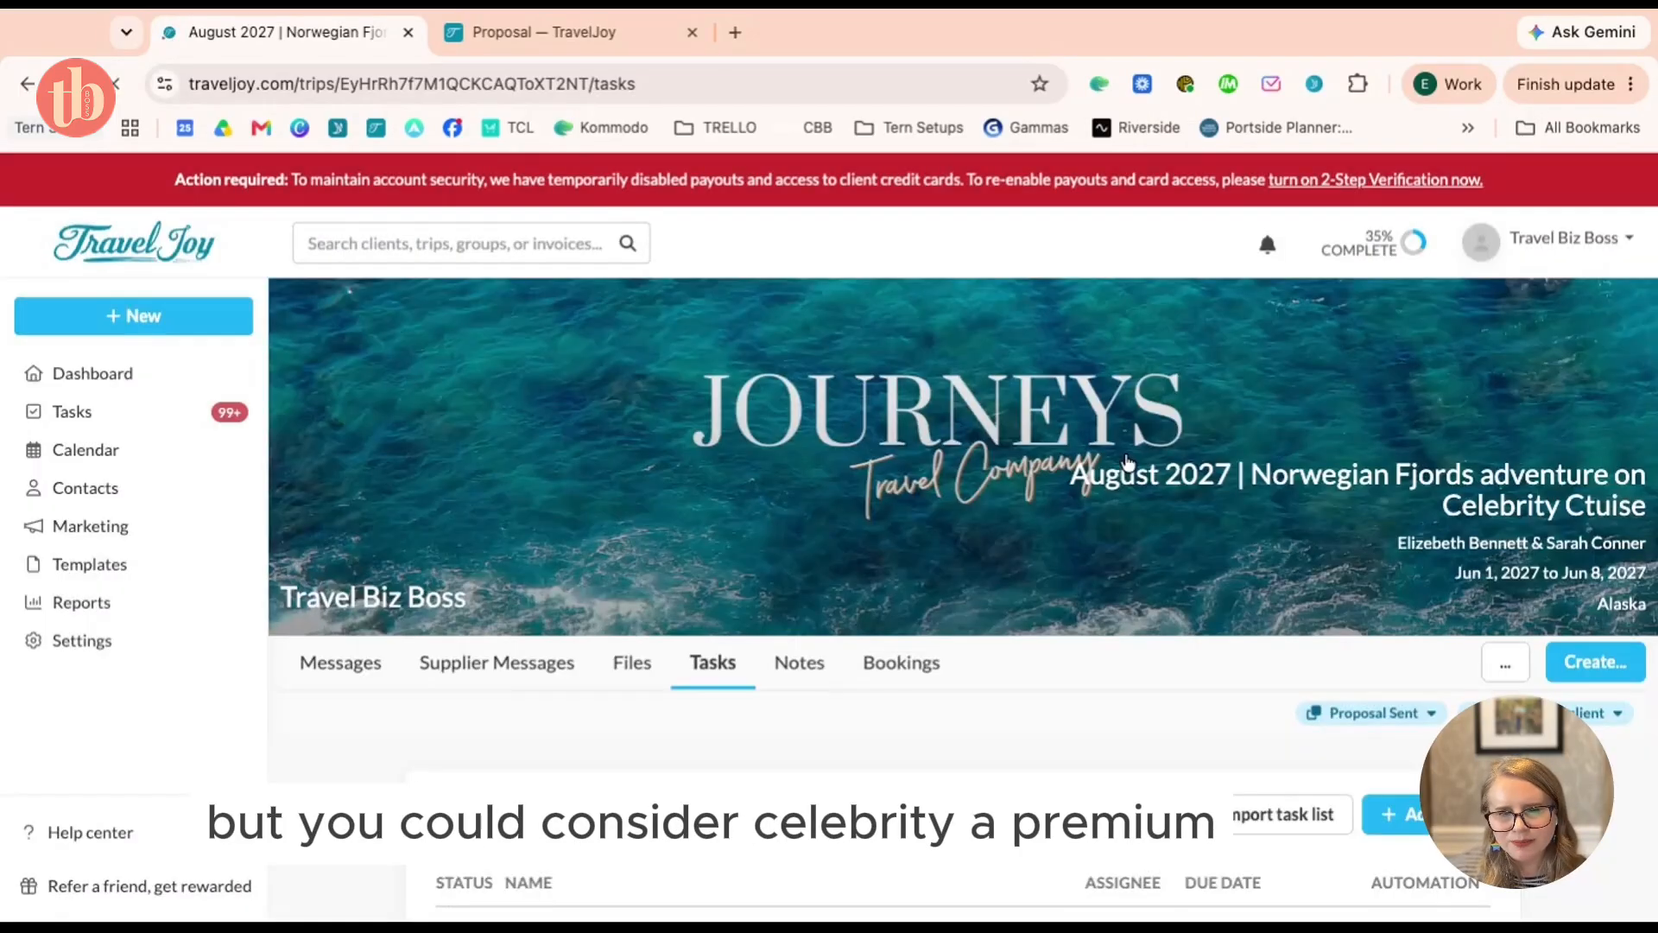
Import the Celebrity Mini CV task list as well
scroll(1266, 696, "down", 2)
scroll(1266, 696, "down", 1)
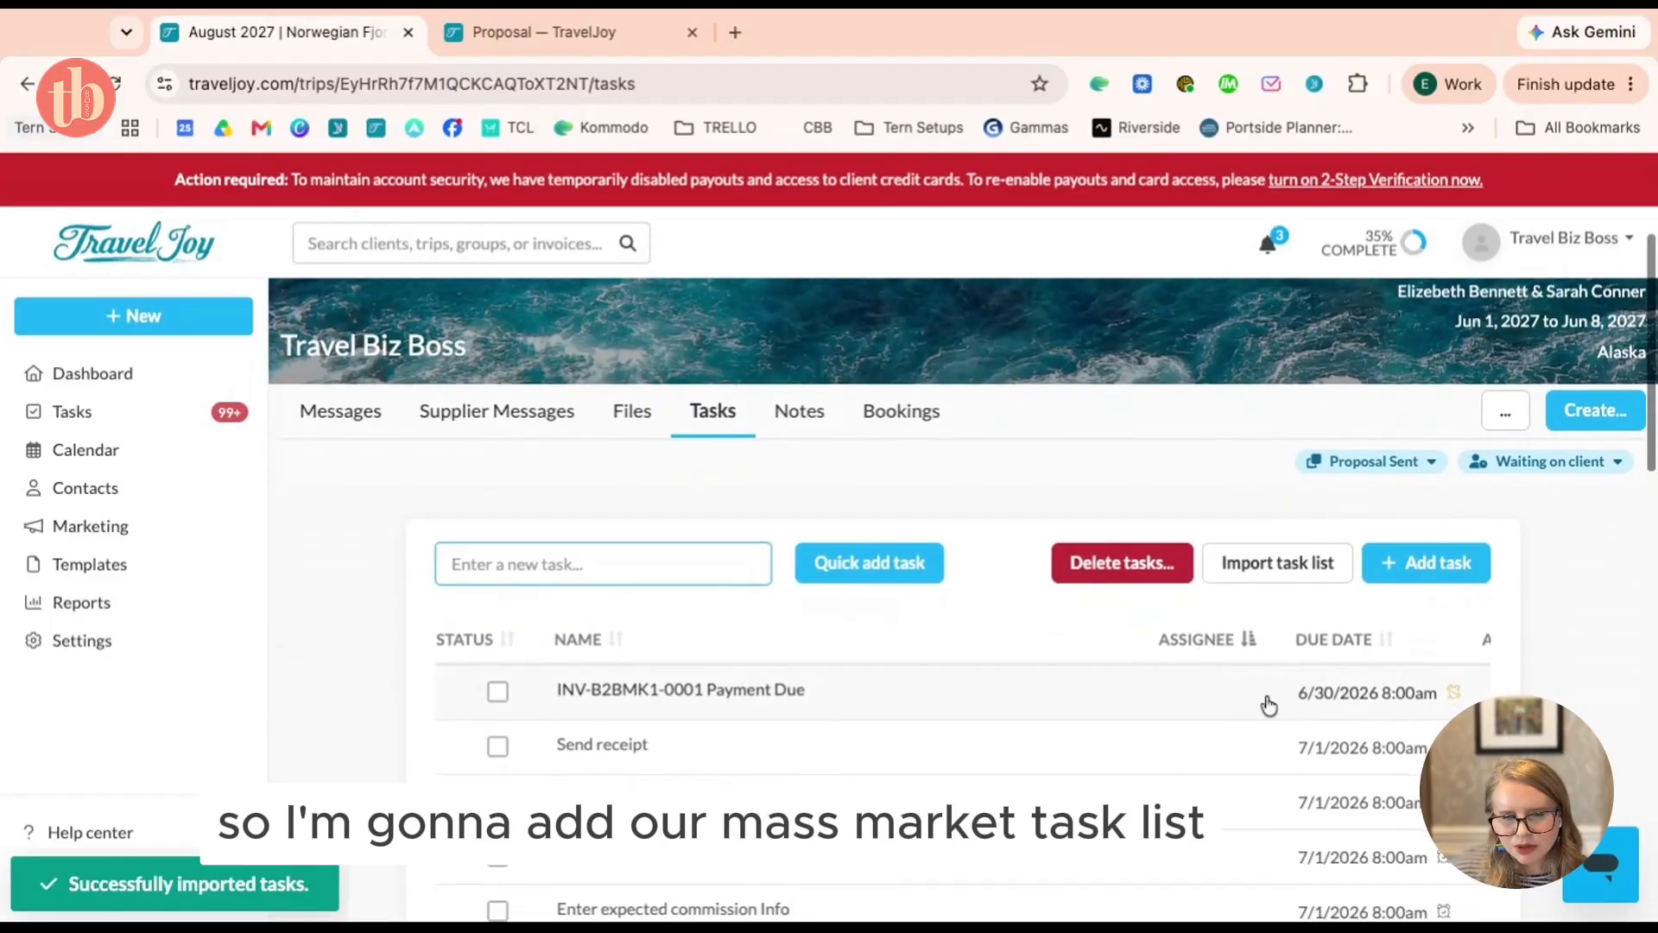
left_click(1288, 562)
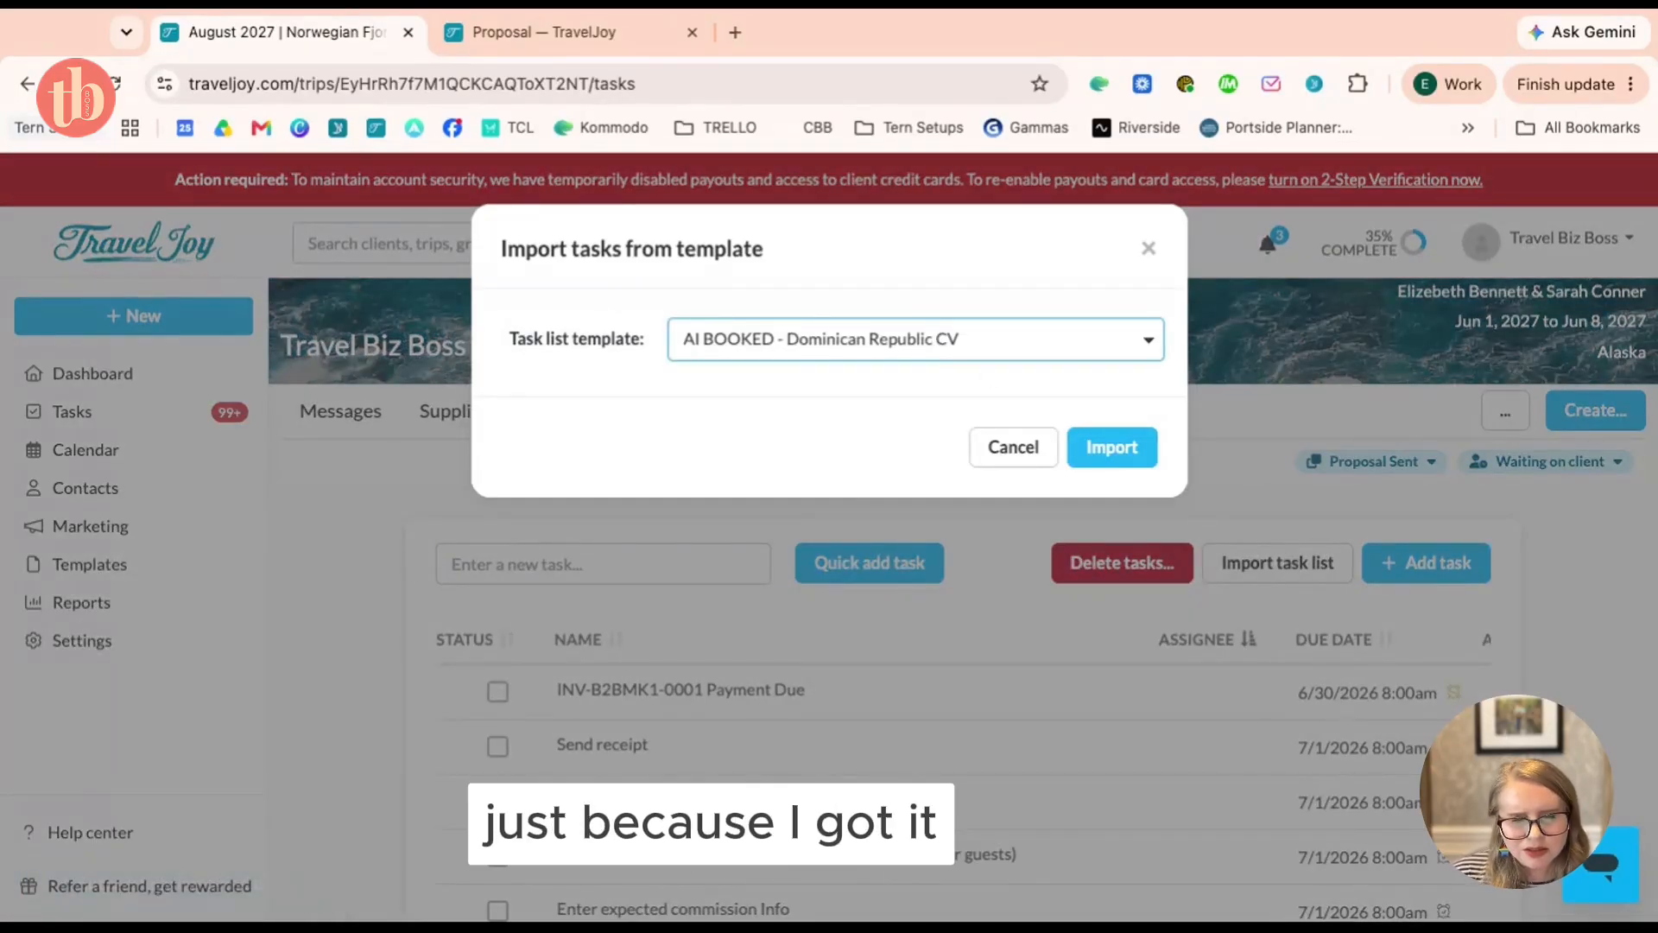
left_click(1157, 452)
left_click(1135, 453)
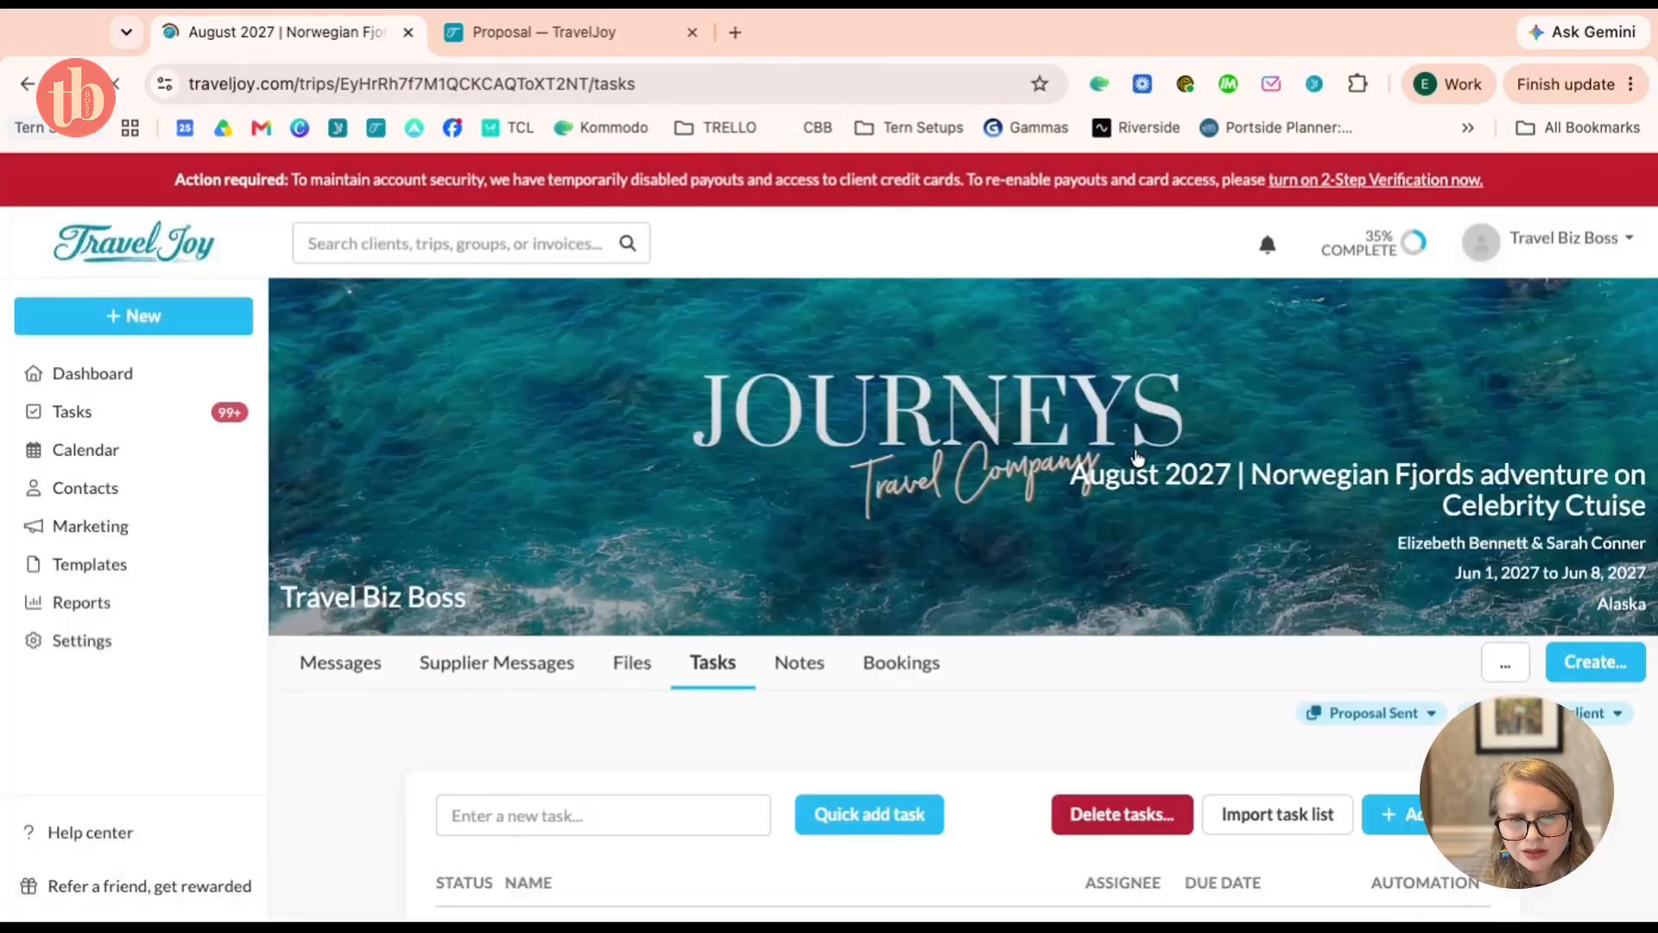
scroll(1135, 522, "down", 5)
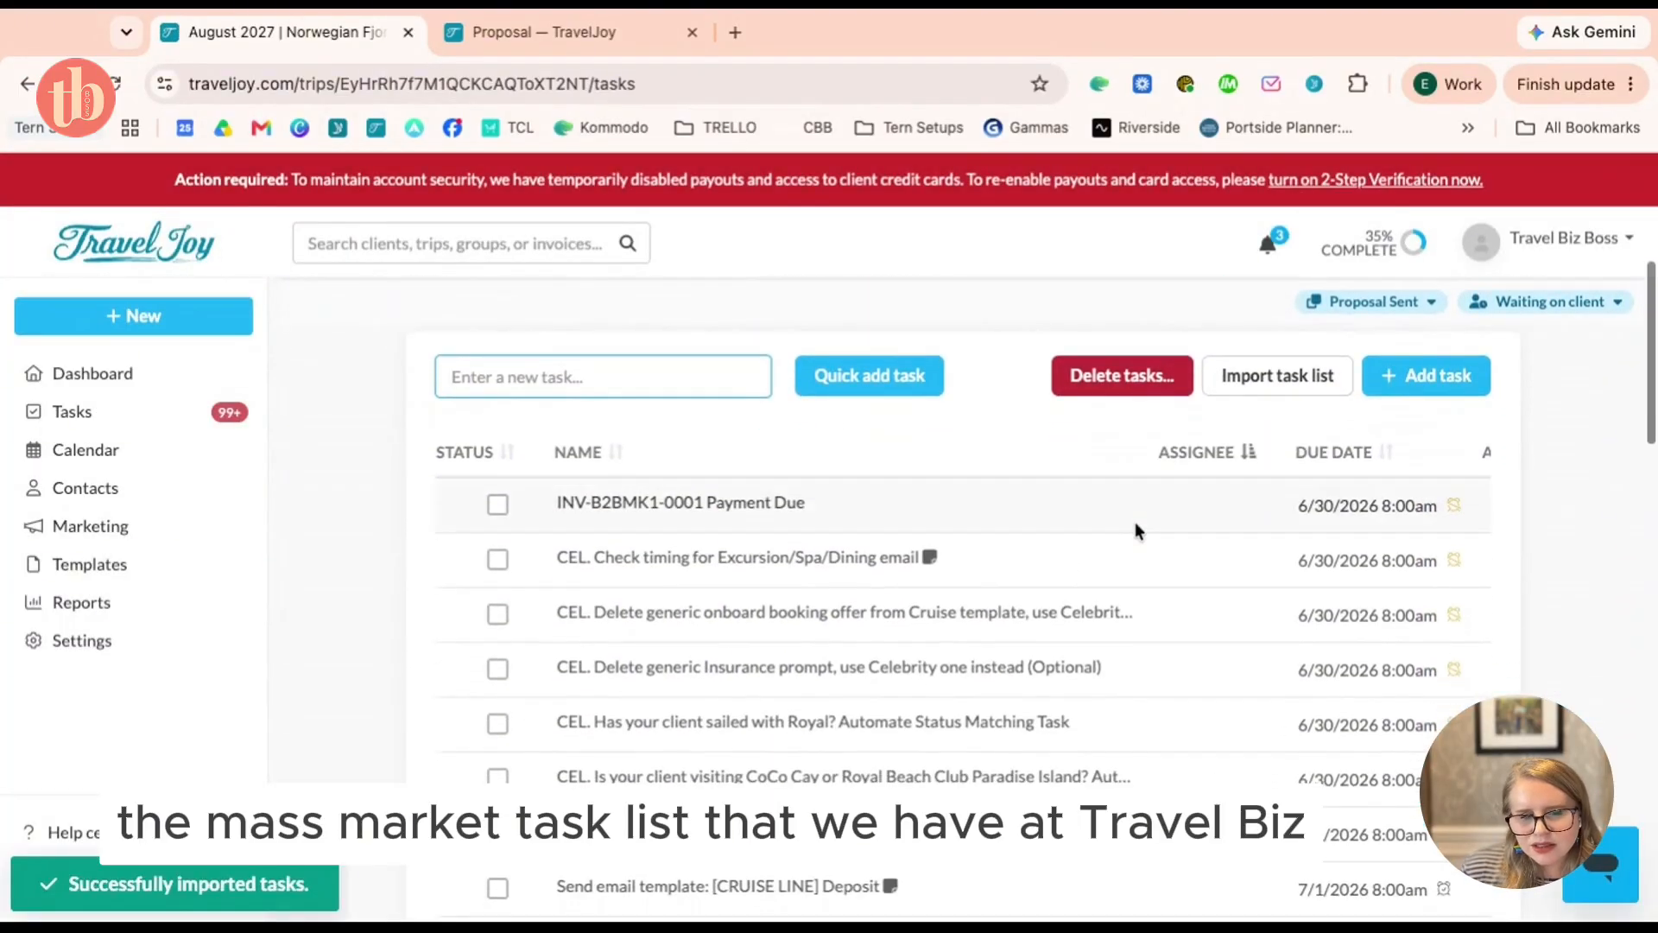
scroll(1136, 525, "down", 1)
scroll(1137, 527, "down", 1)
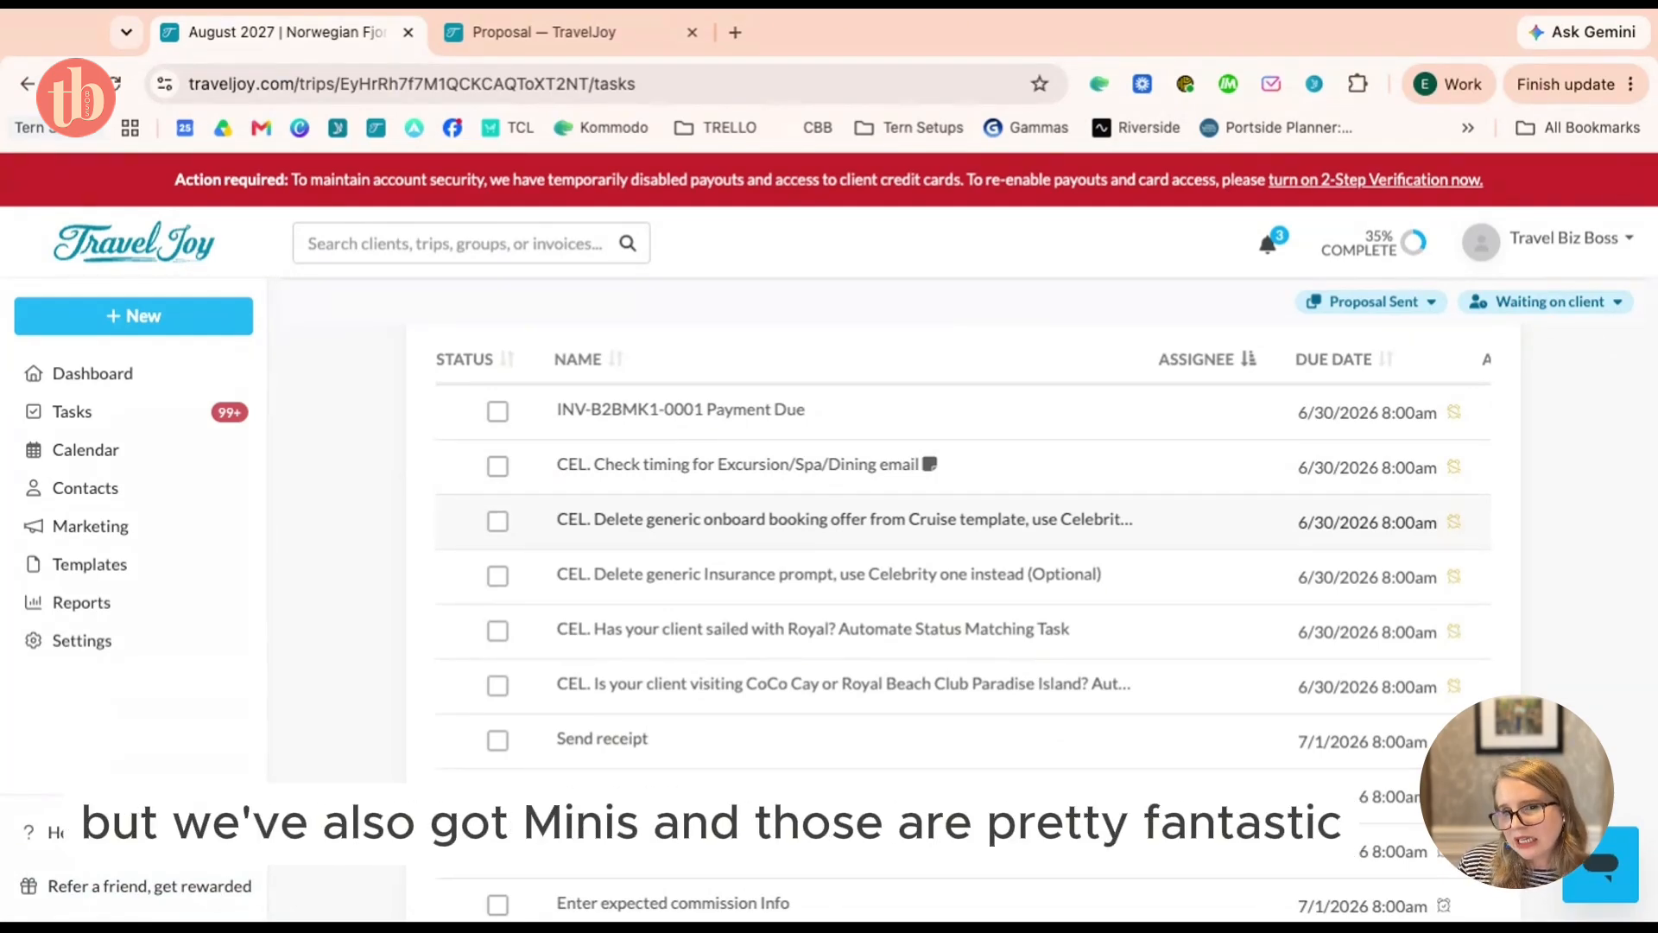
scroll(950, 523, "down", 1)
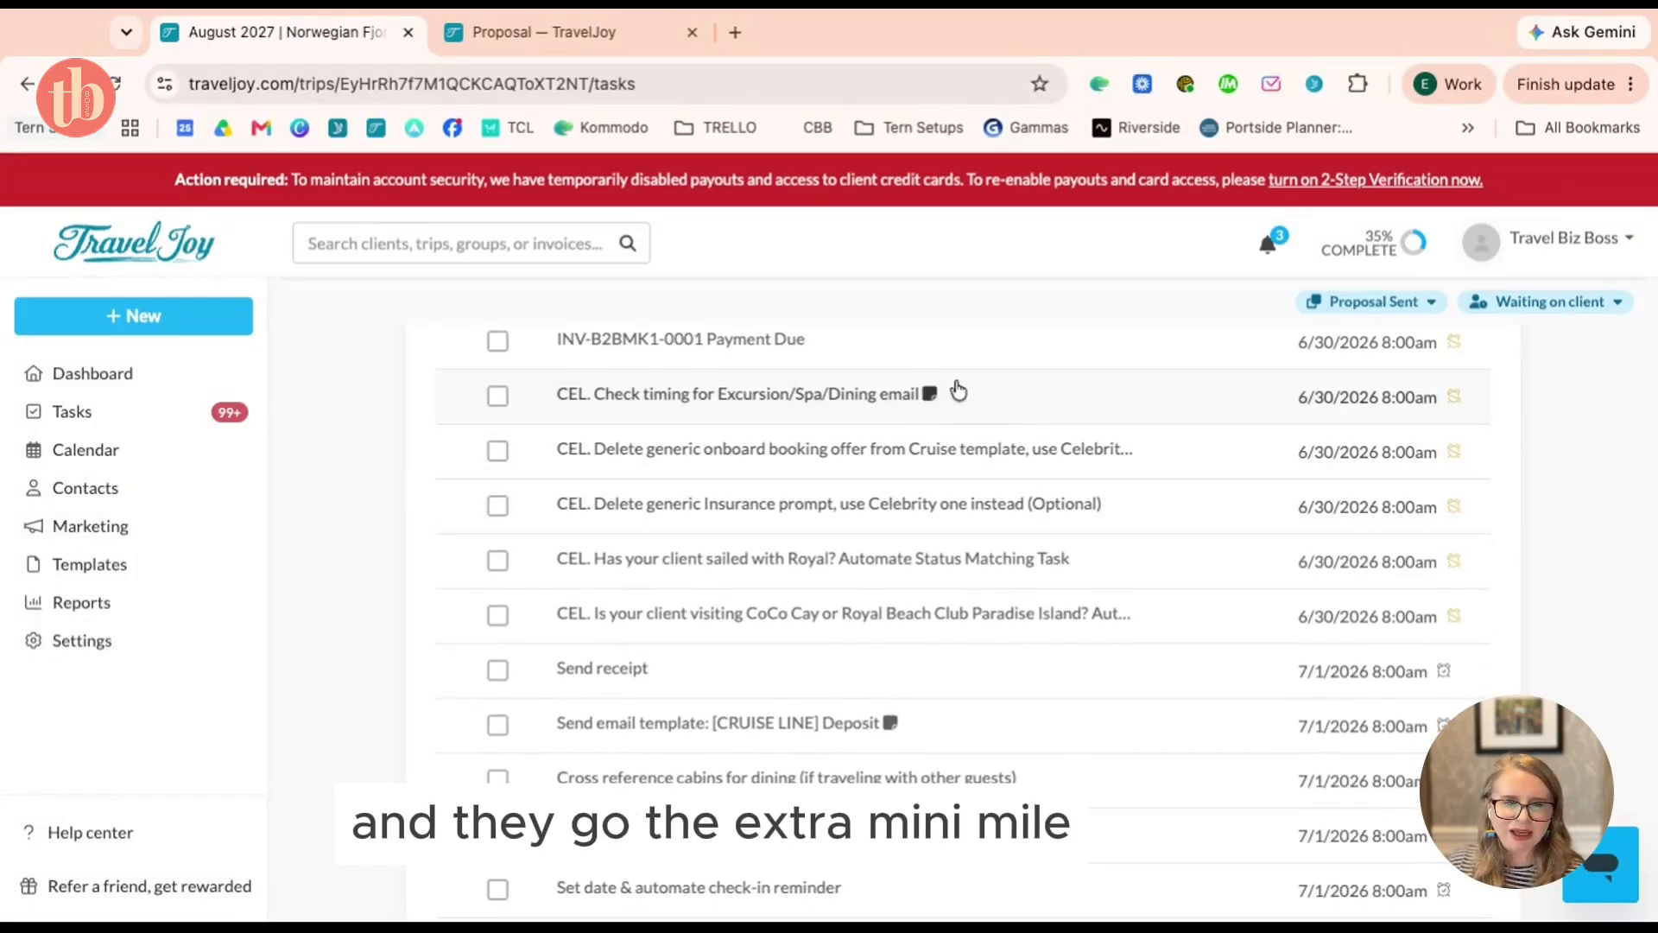
scroll(807, 423, "down", 1)
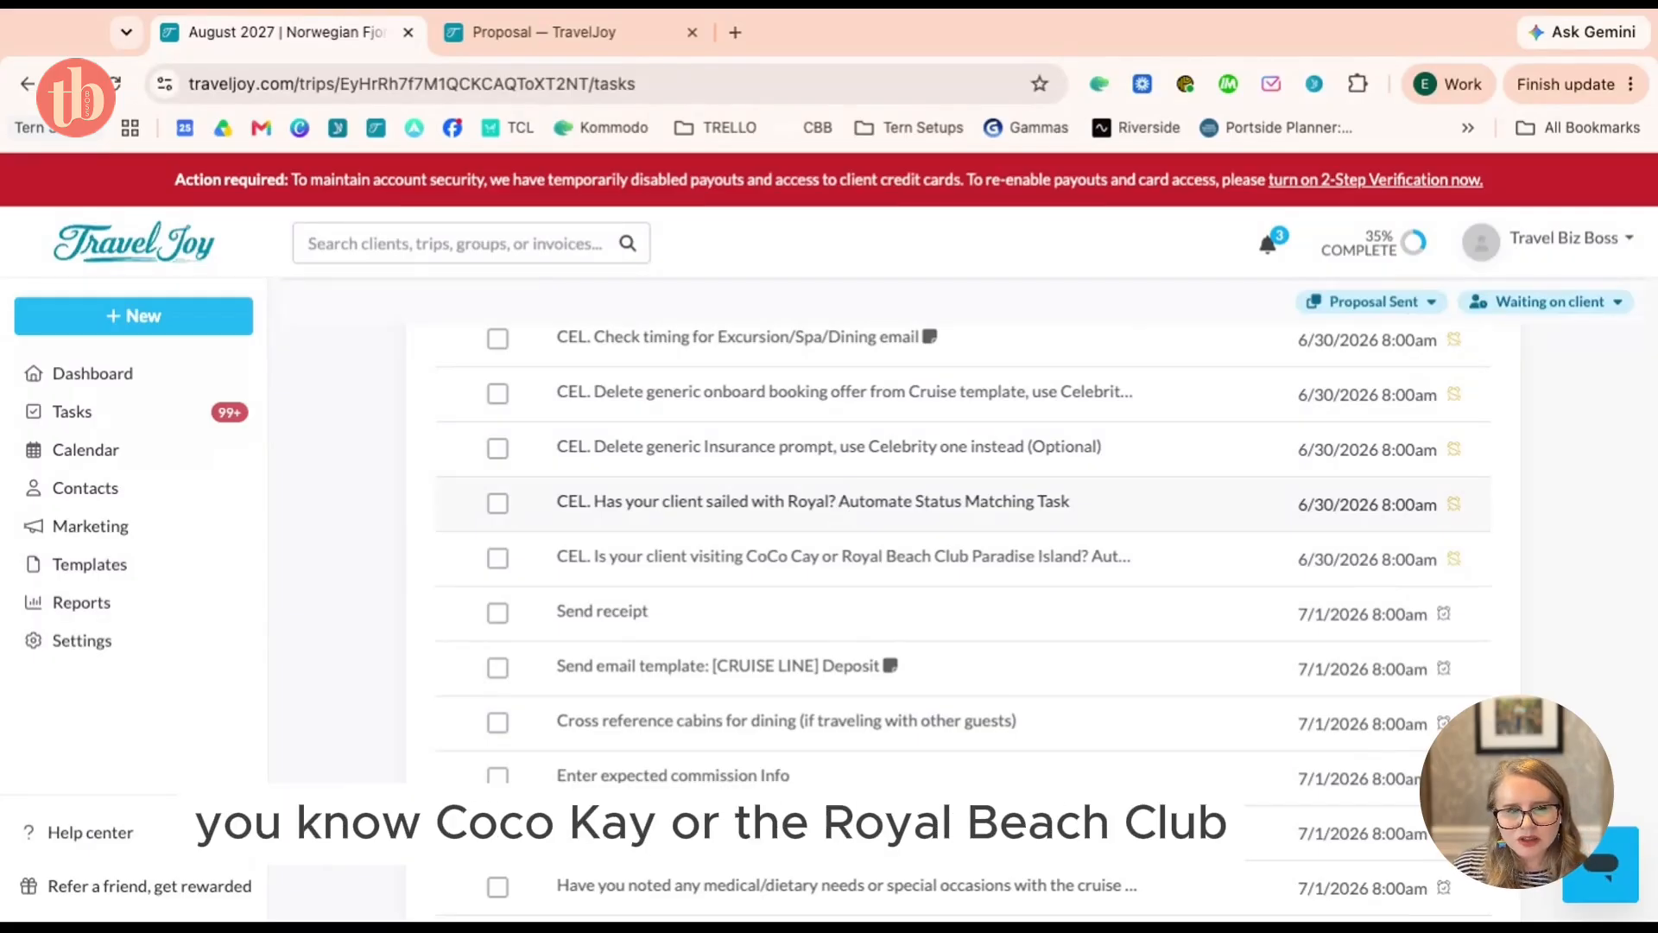
scroll(1128, 511, "up", 3)
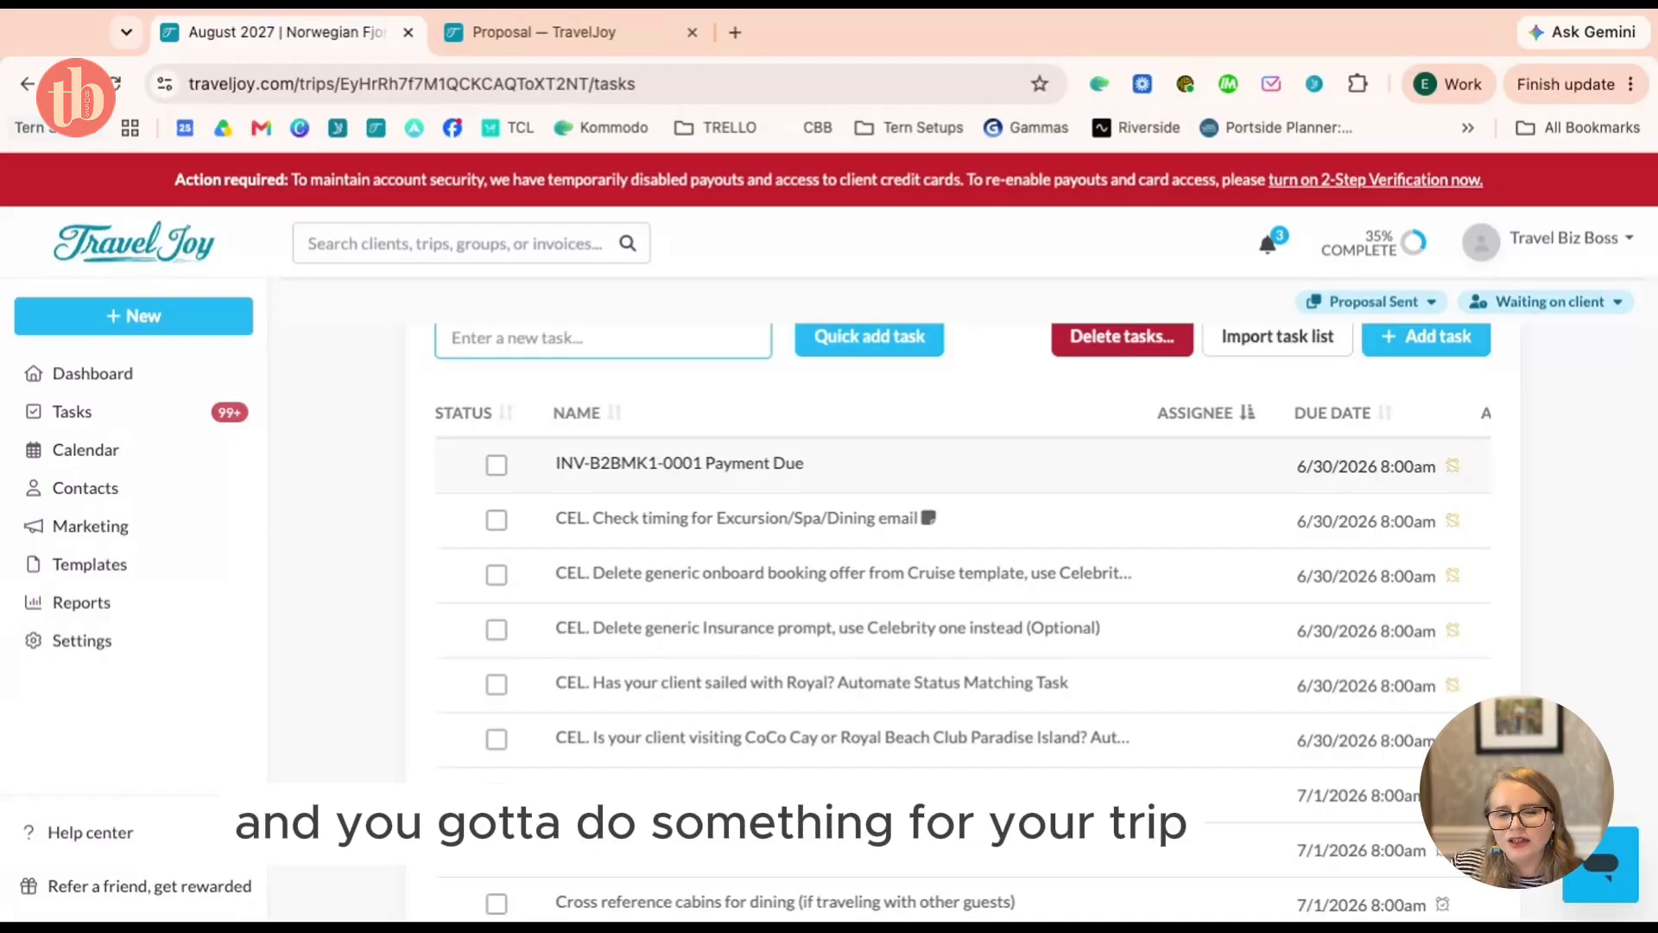
scroll(958, 605, "down", 7)
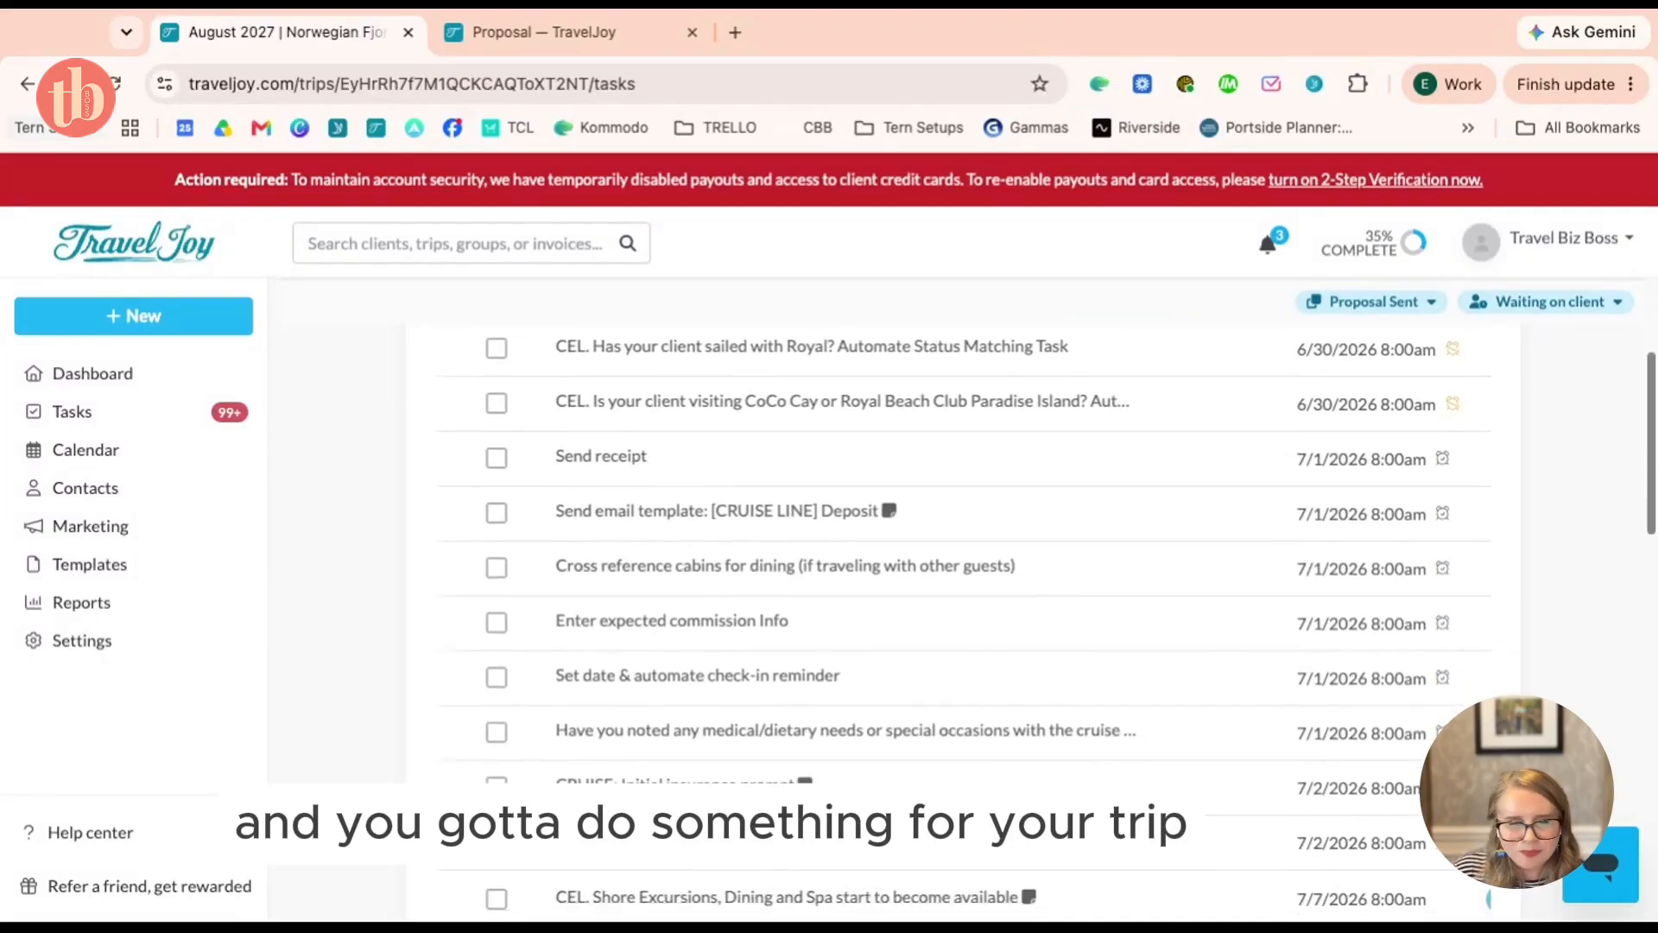
scroll(959, 605, "up", 12)
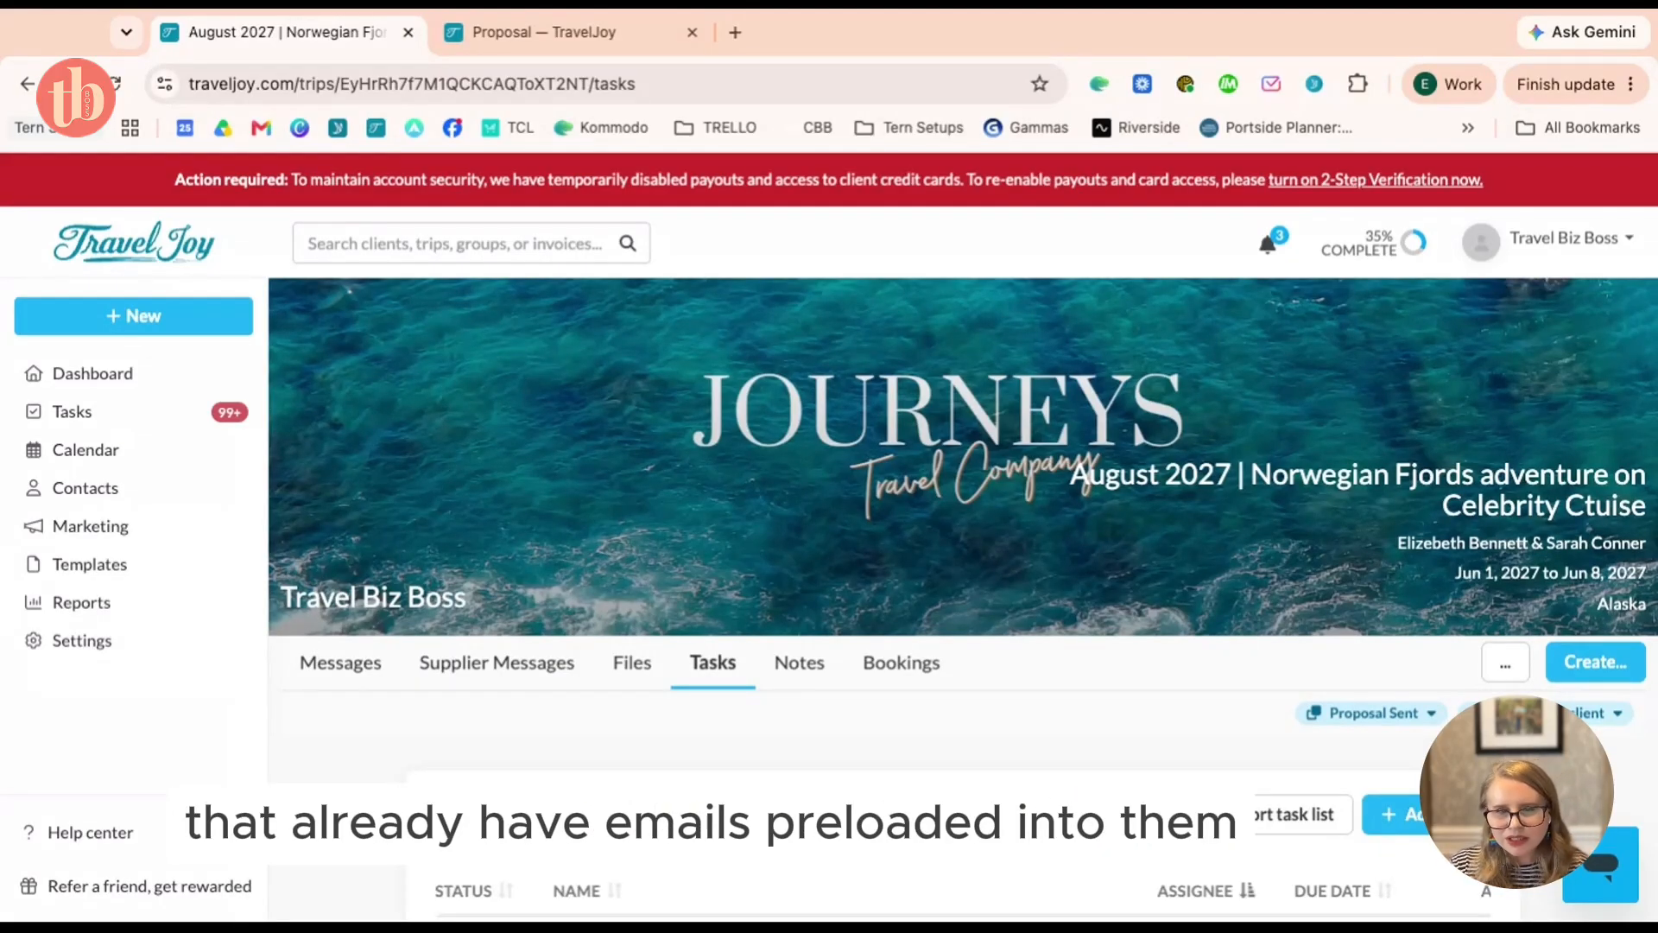
scroll(1122, 675, "down", 1)
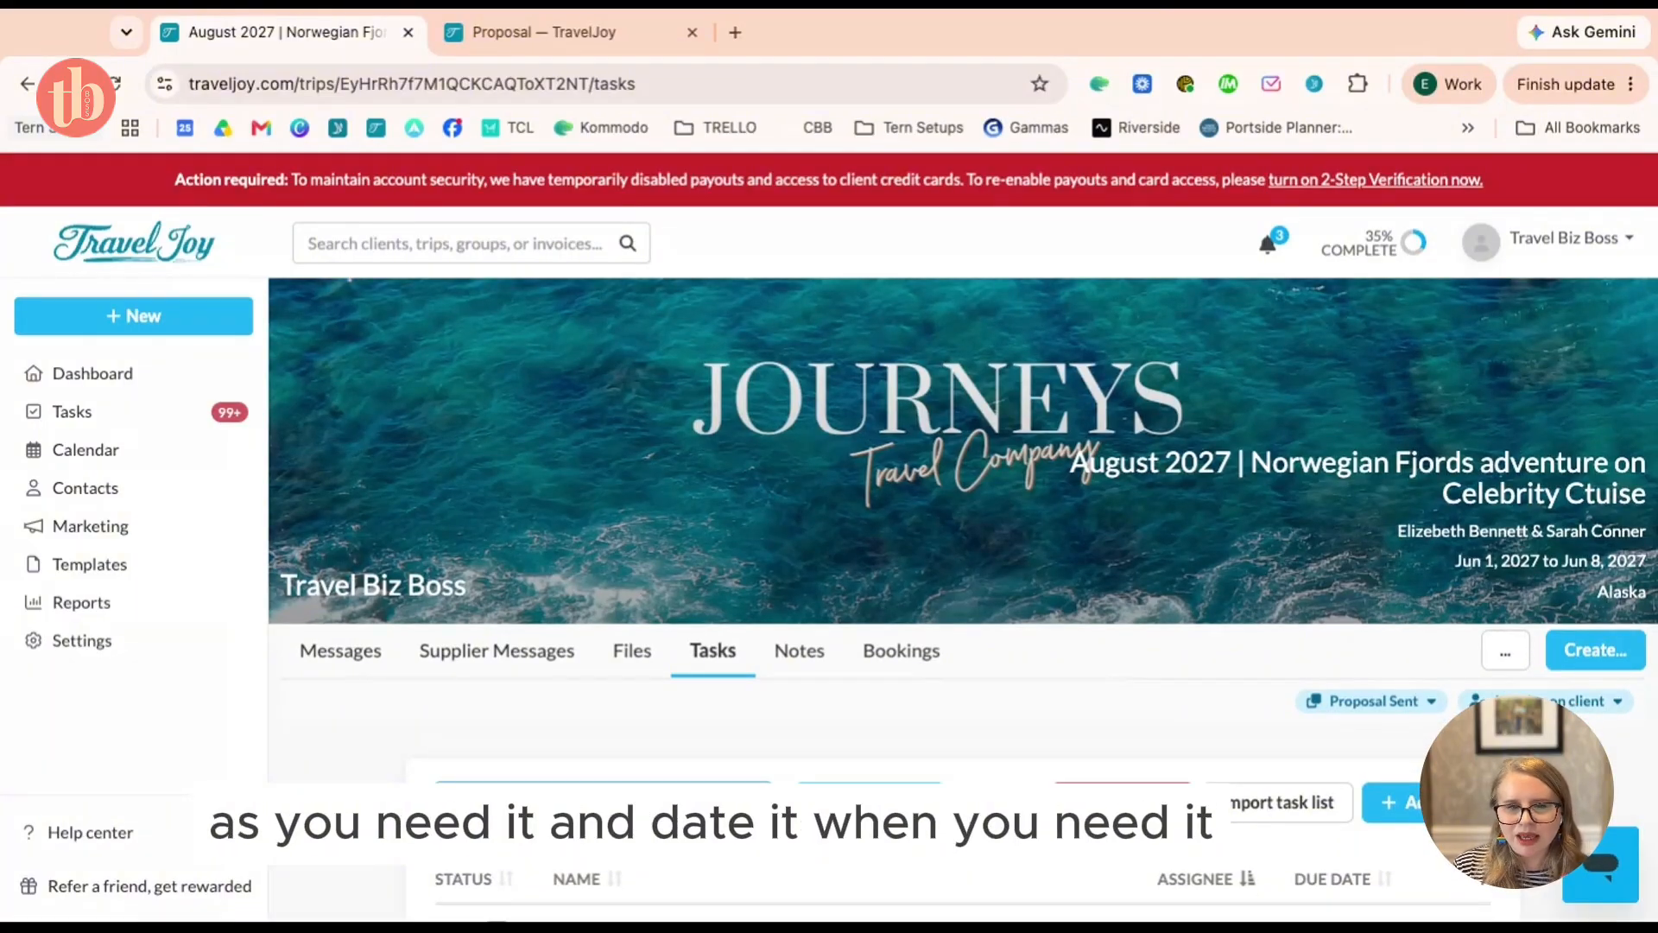
scroll(963, 604, "down", 15)
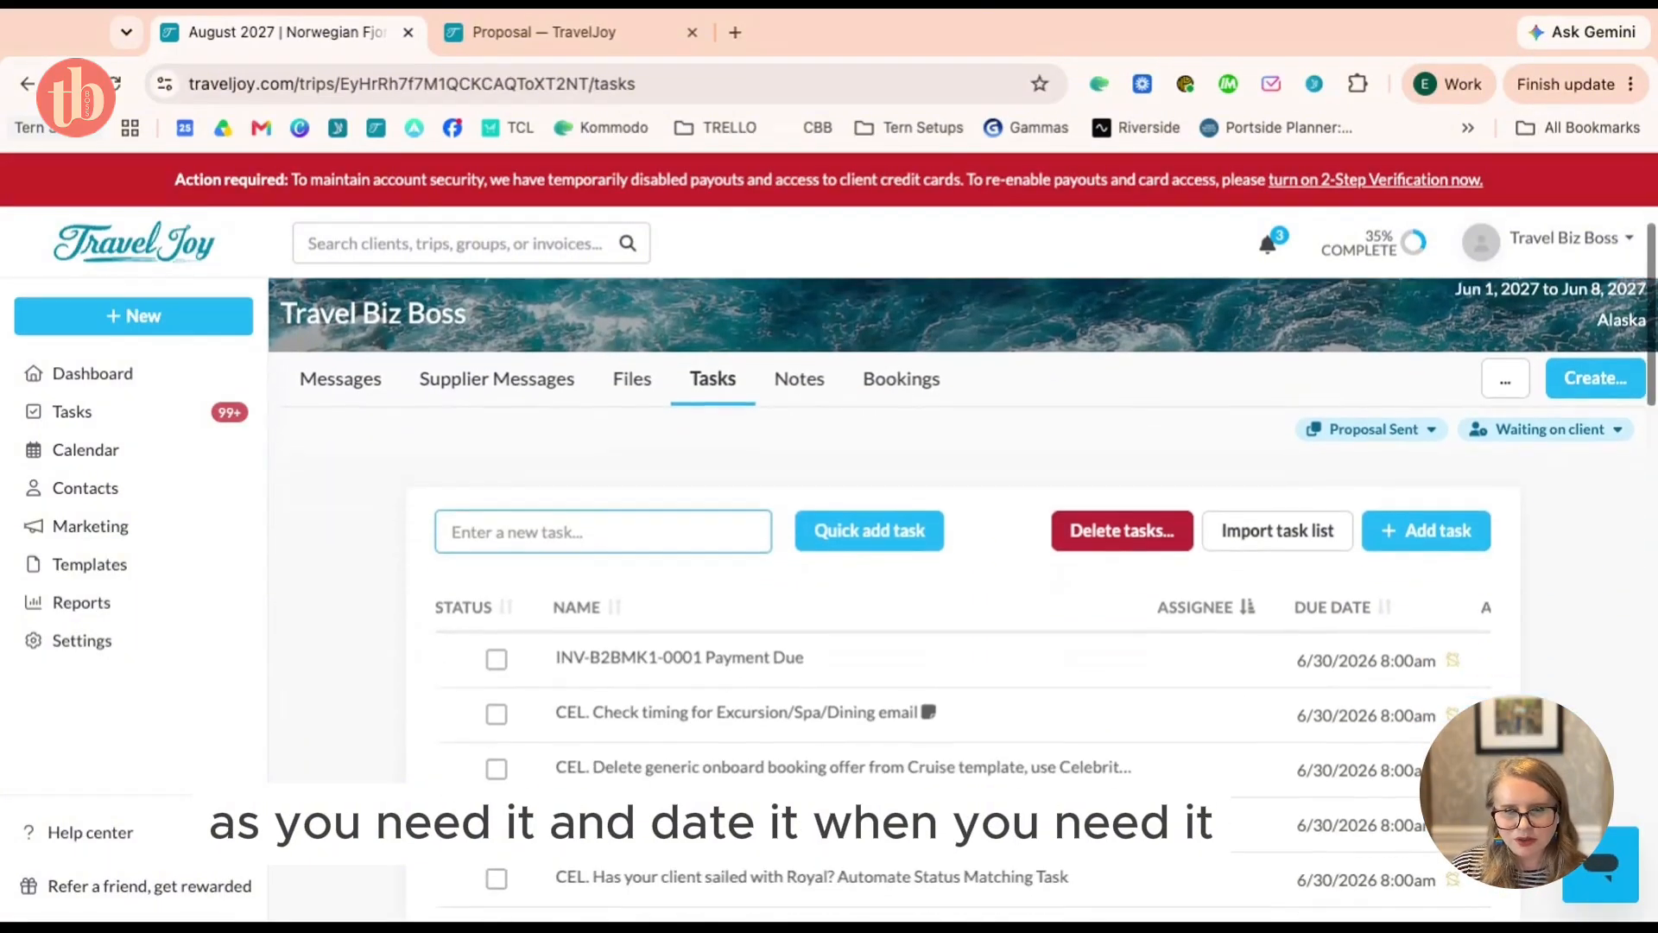
scroll(962, 605, "down", 13)
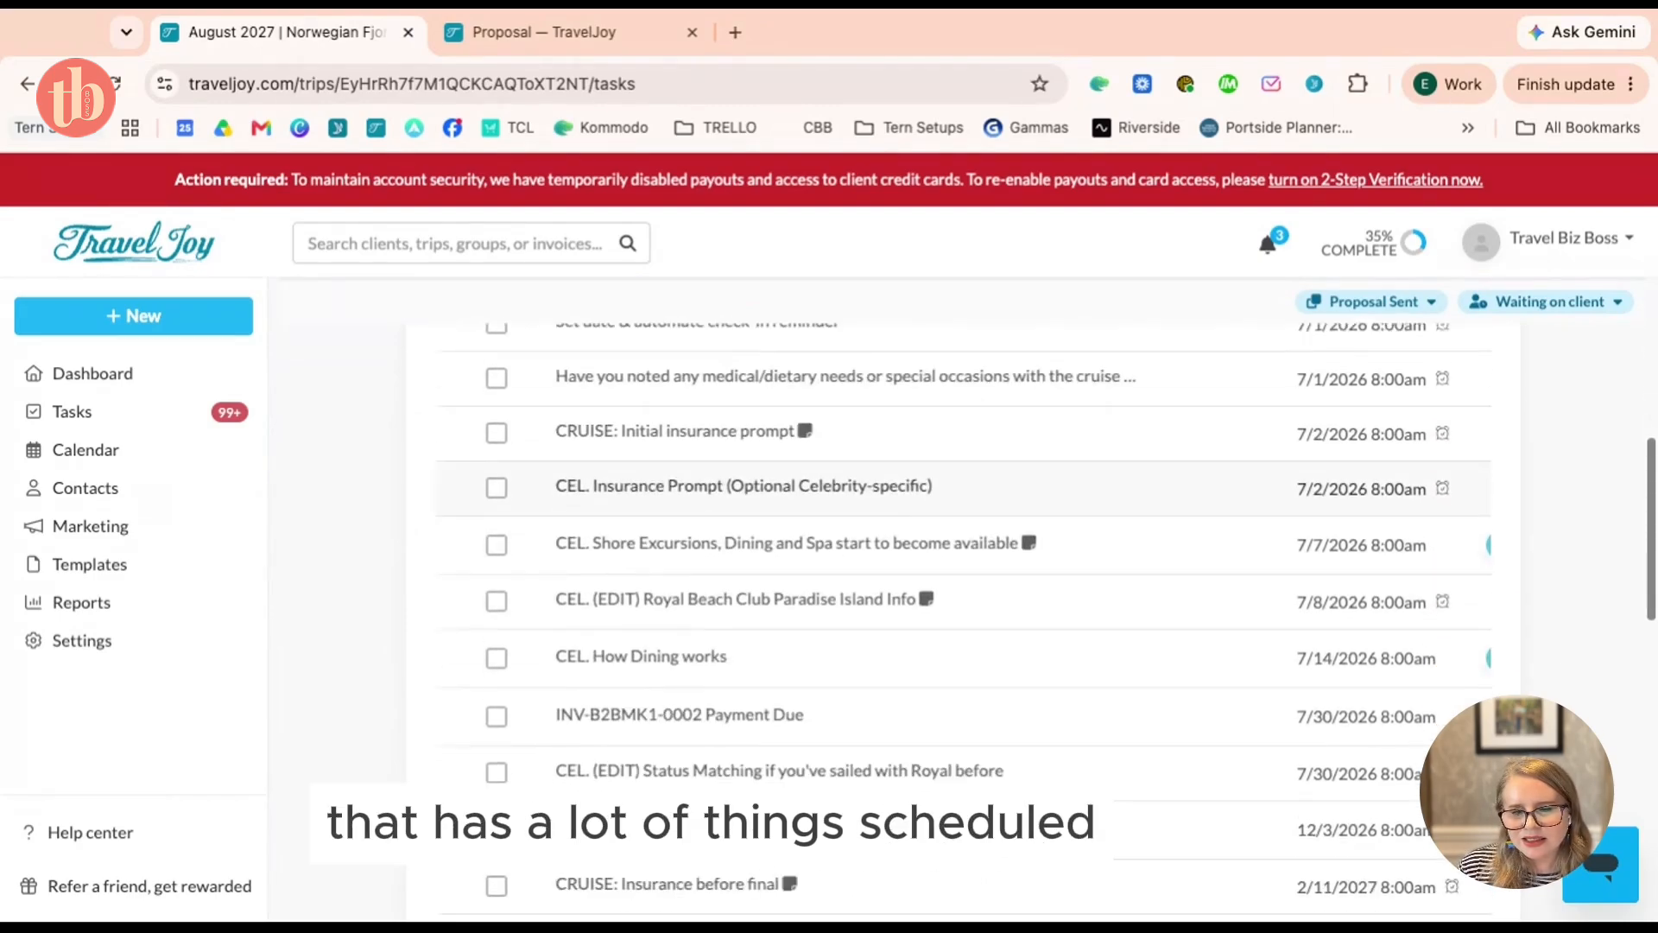
scroll(963, 604, "down", 1)
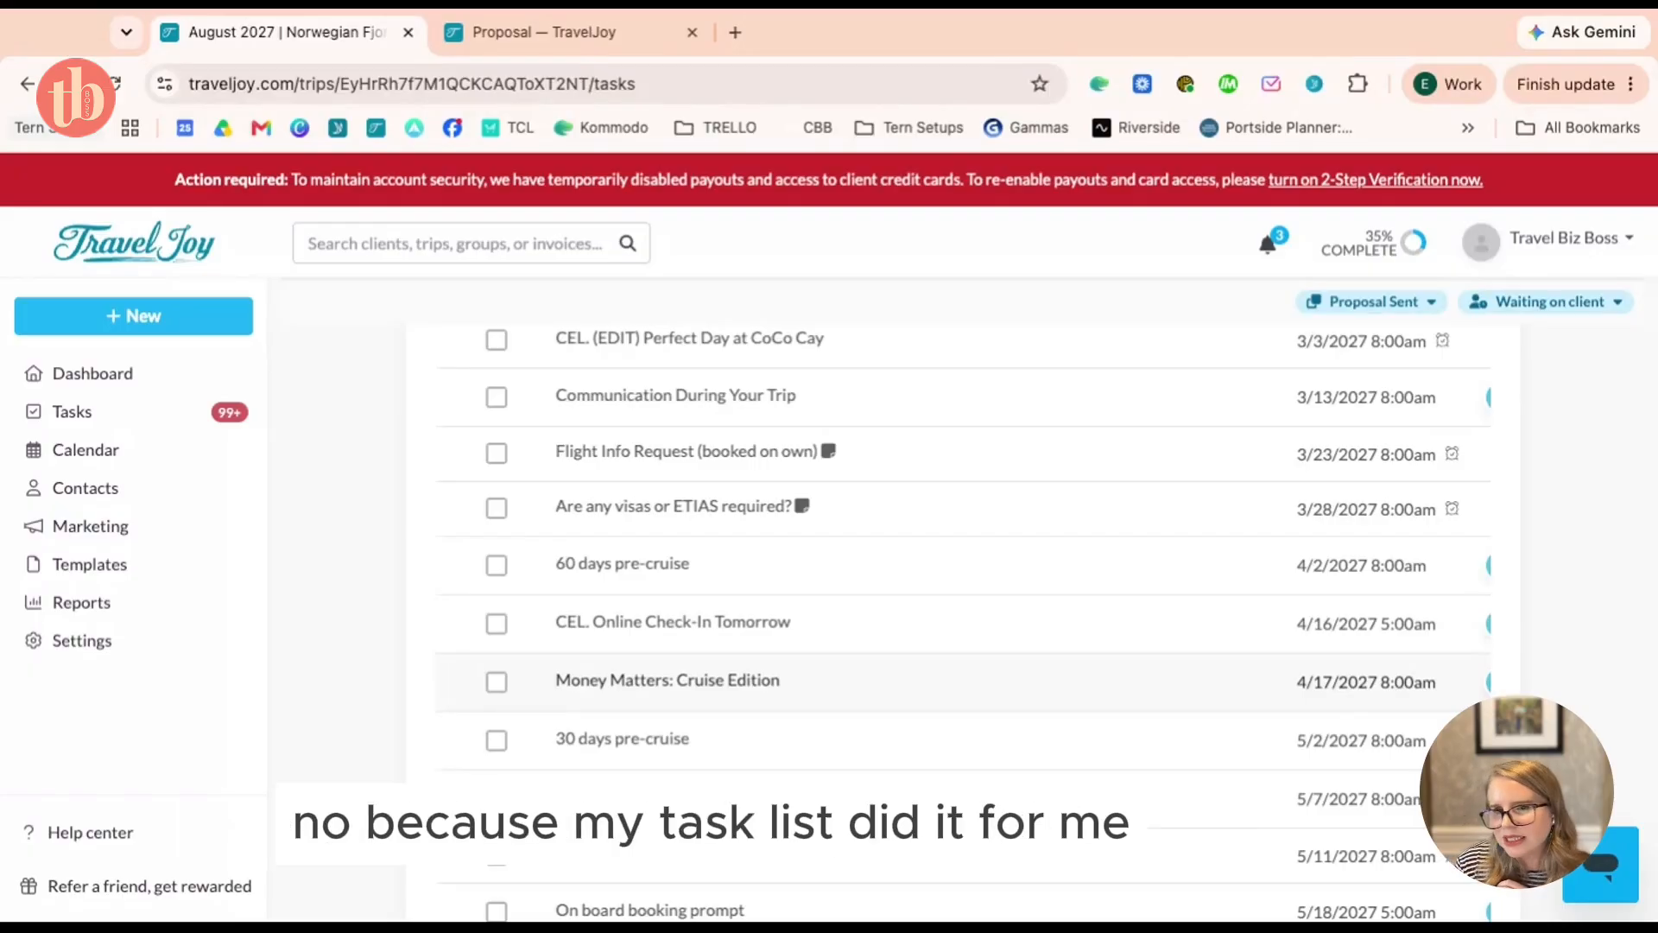
scroll(981, 670, "up", 15)
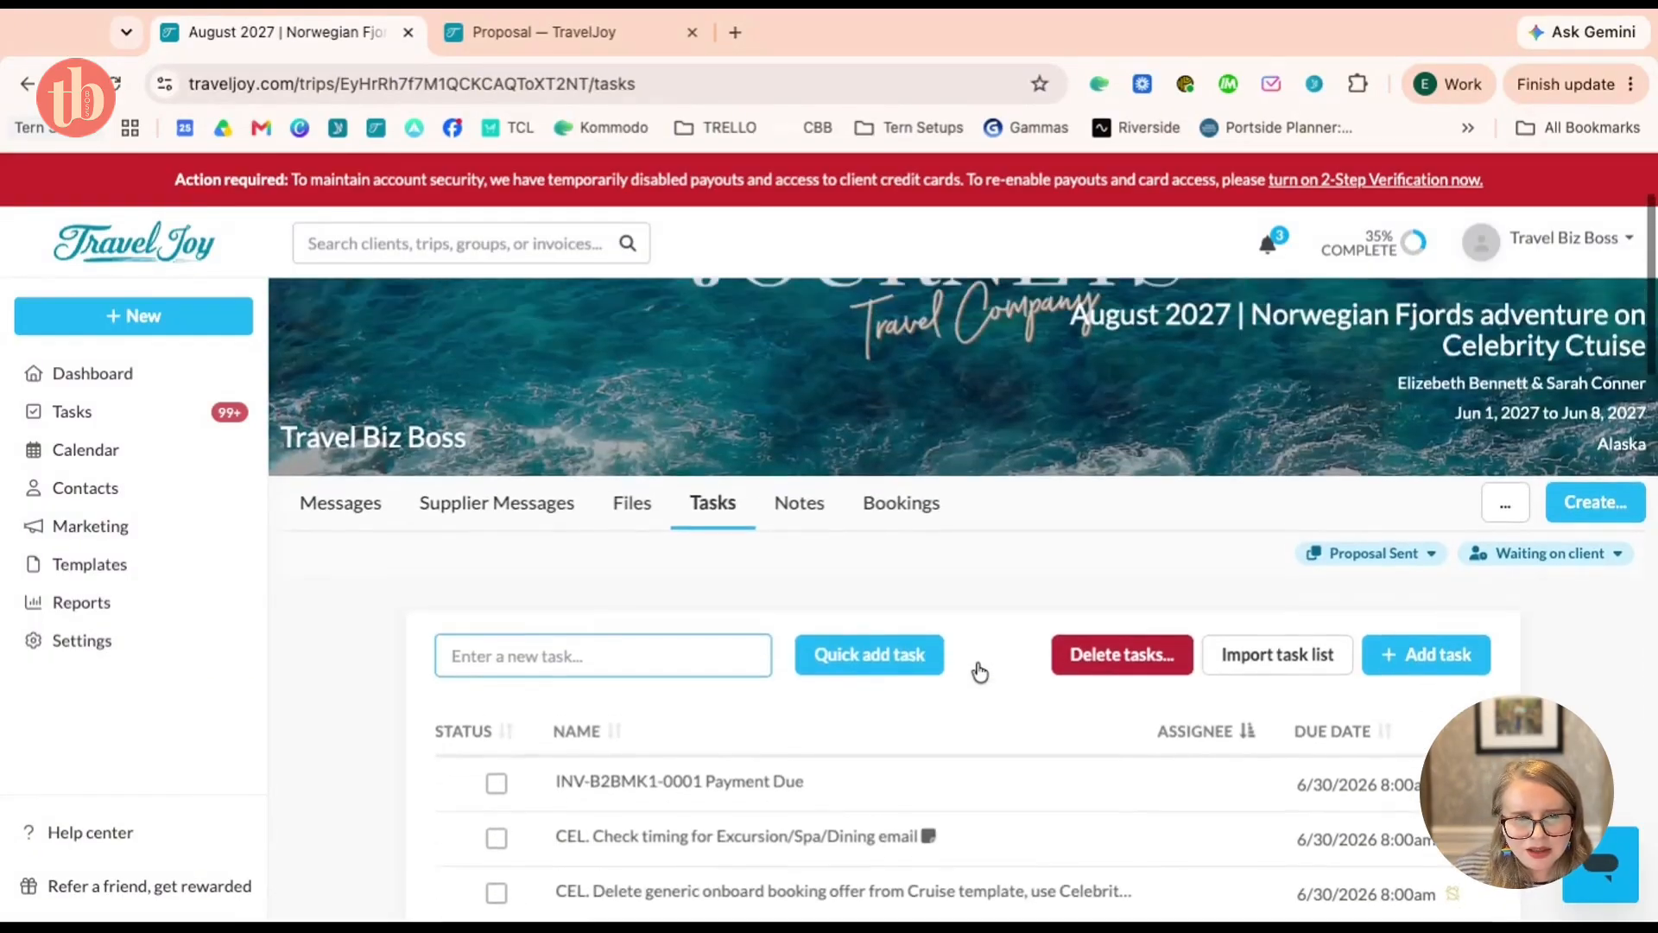
scroll(981, 670, "up", 2)
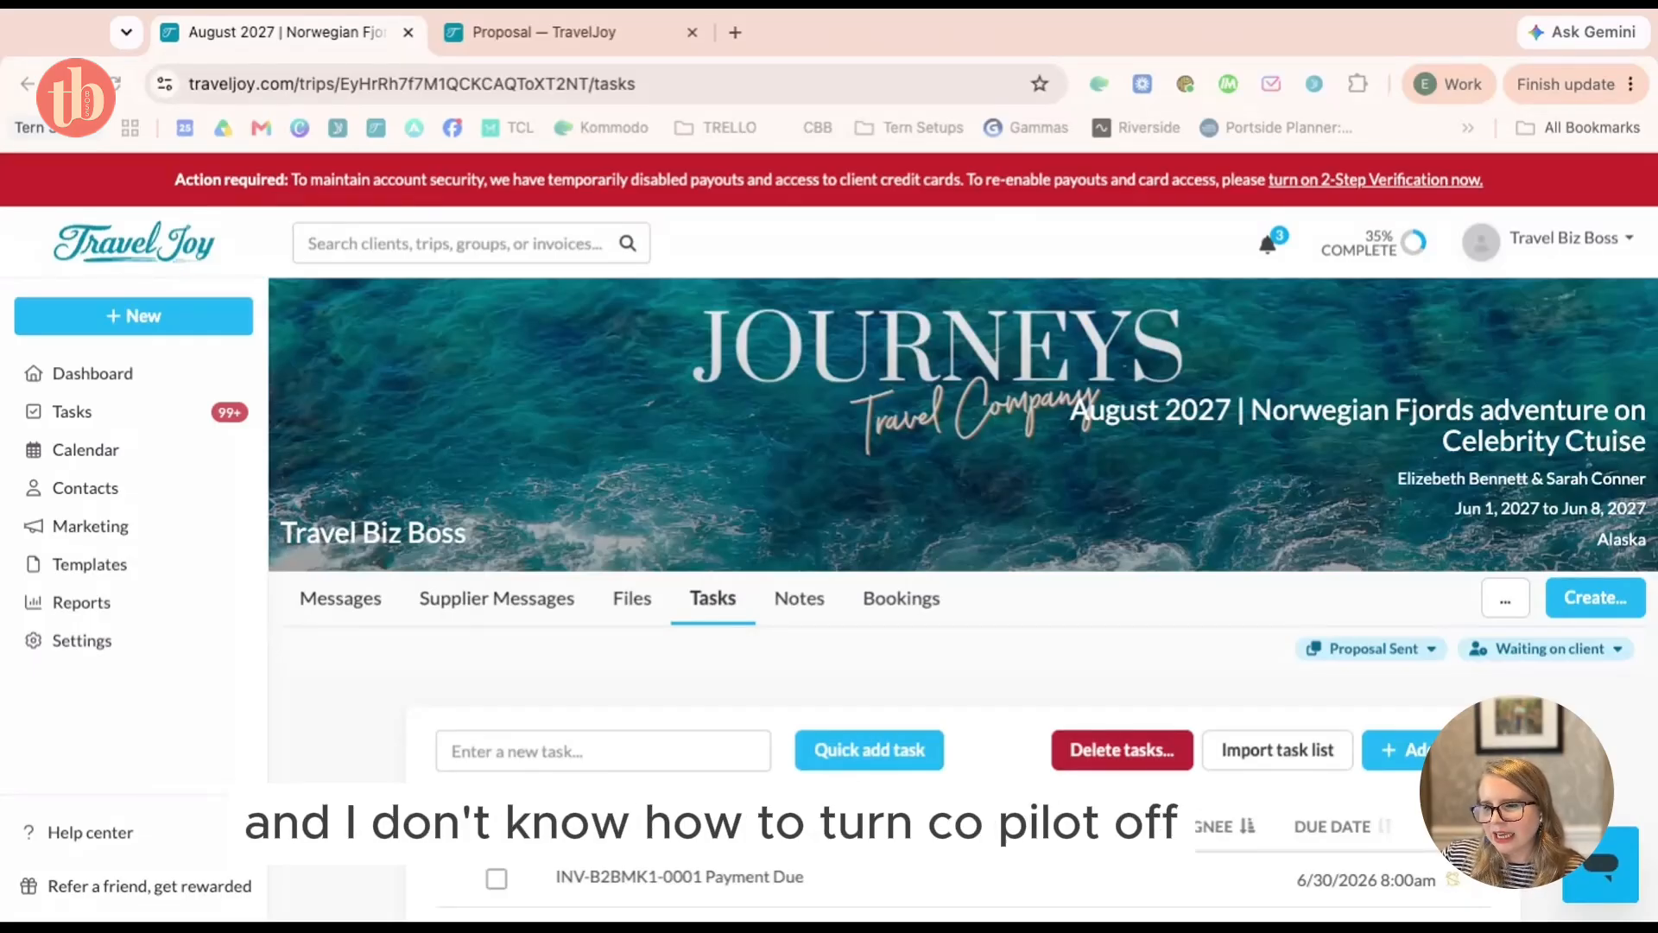
Switch the Norwegian Fjords trip page from its task list to the Files tab
left_click(301, 693)
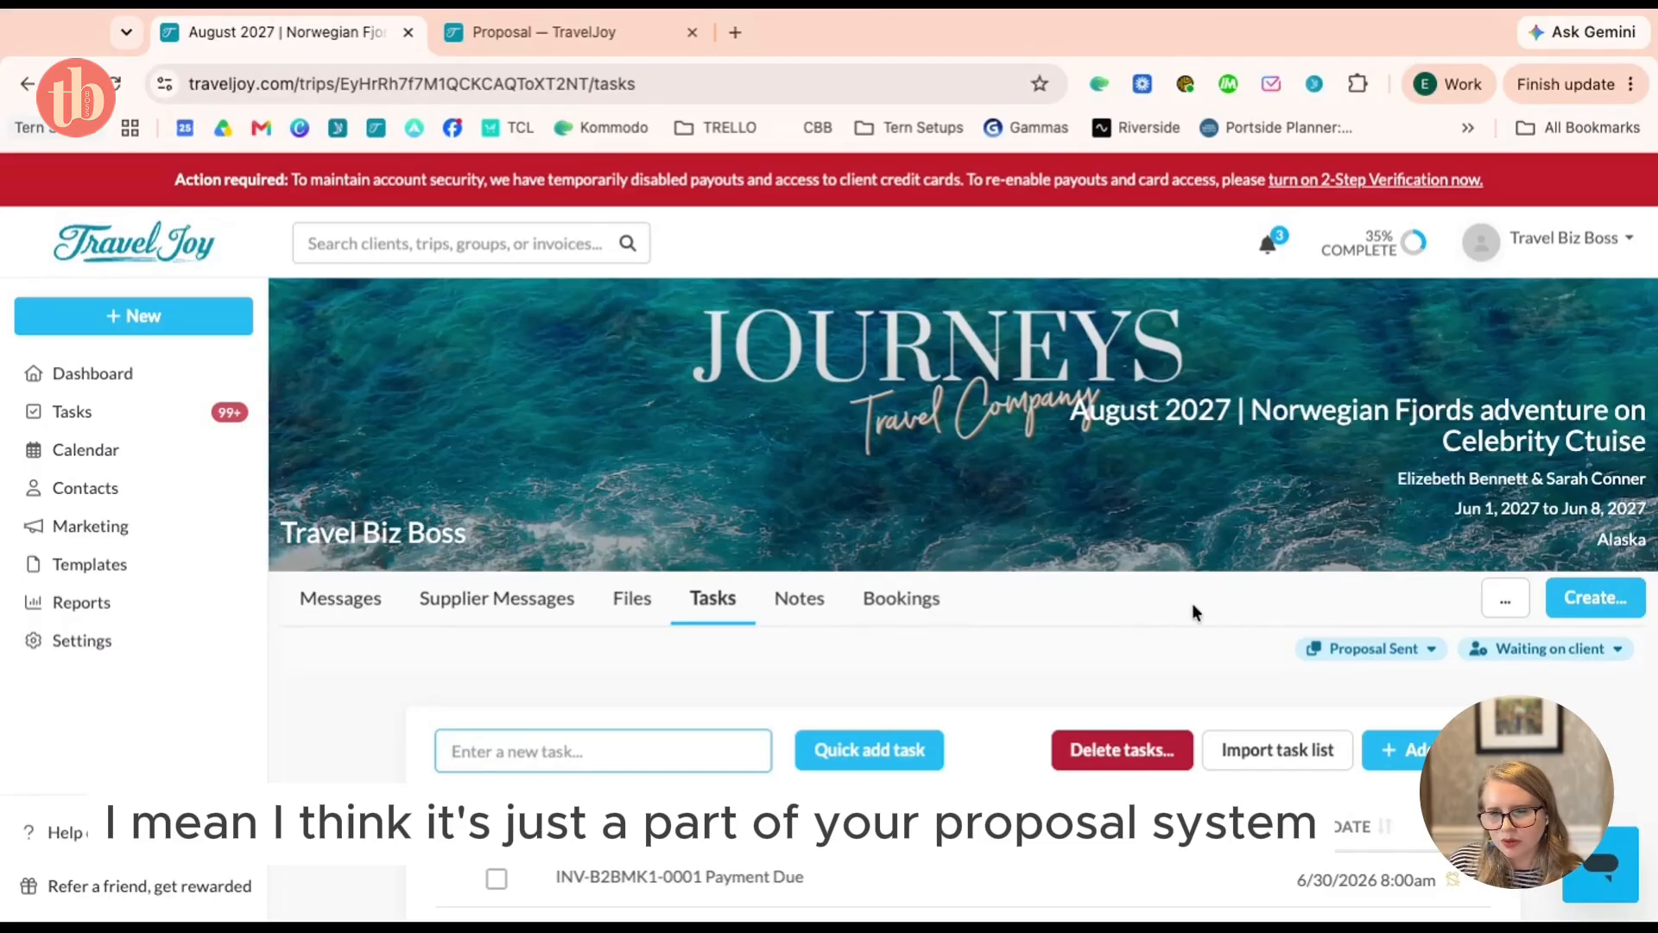
left_click(661, 600)
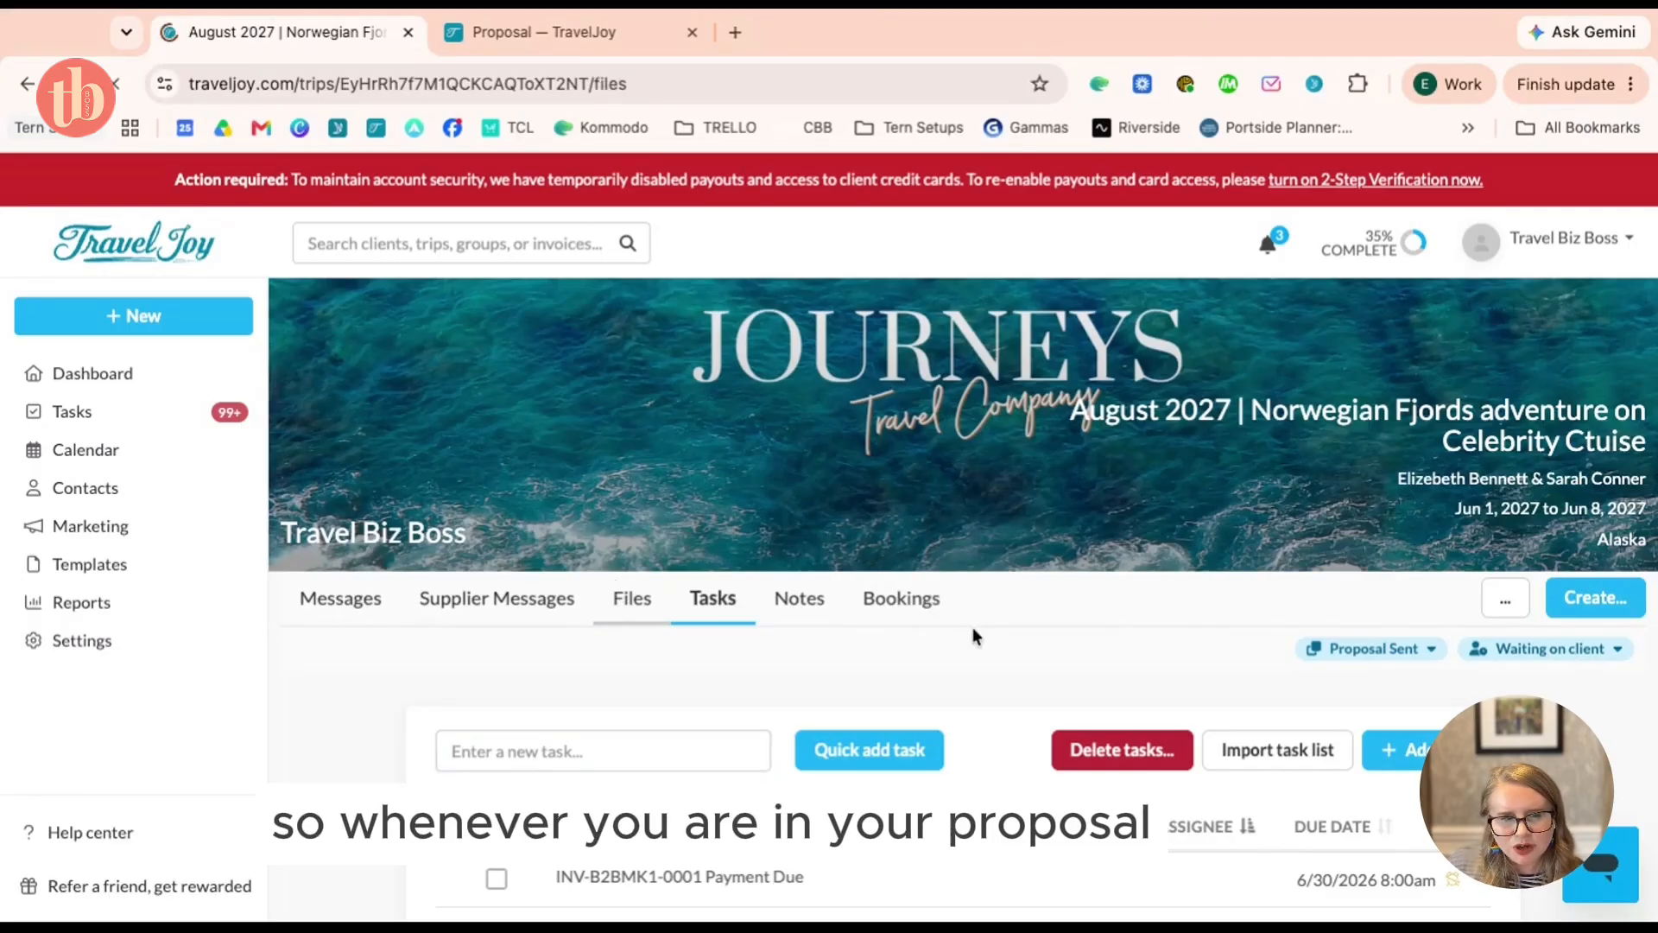
Open the Norwegian Fjords proposal in the editor, widening then narrowing the Copilot panel
scroll(977, 627, "down", 3)
left_click(665, 544)
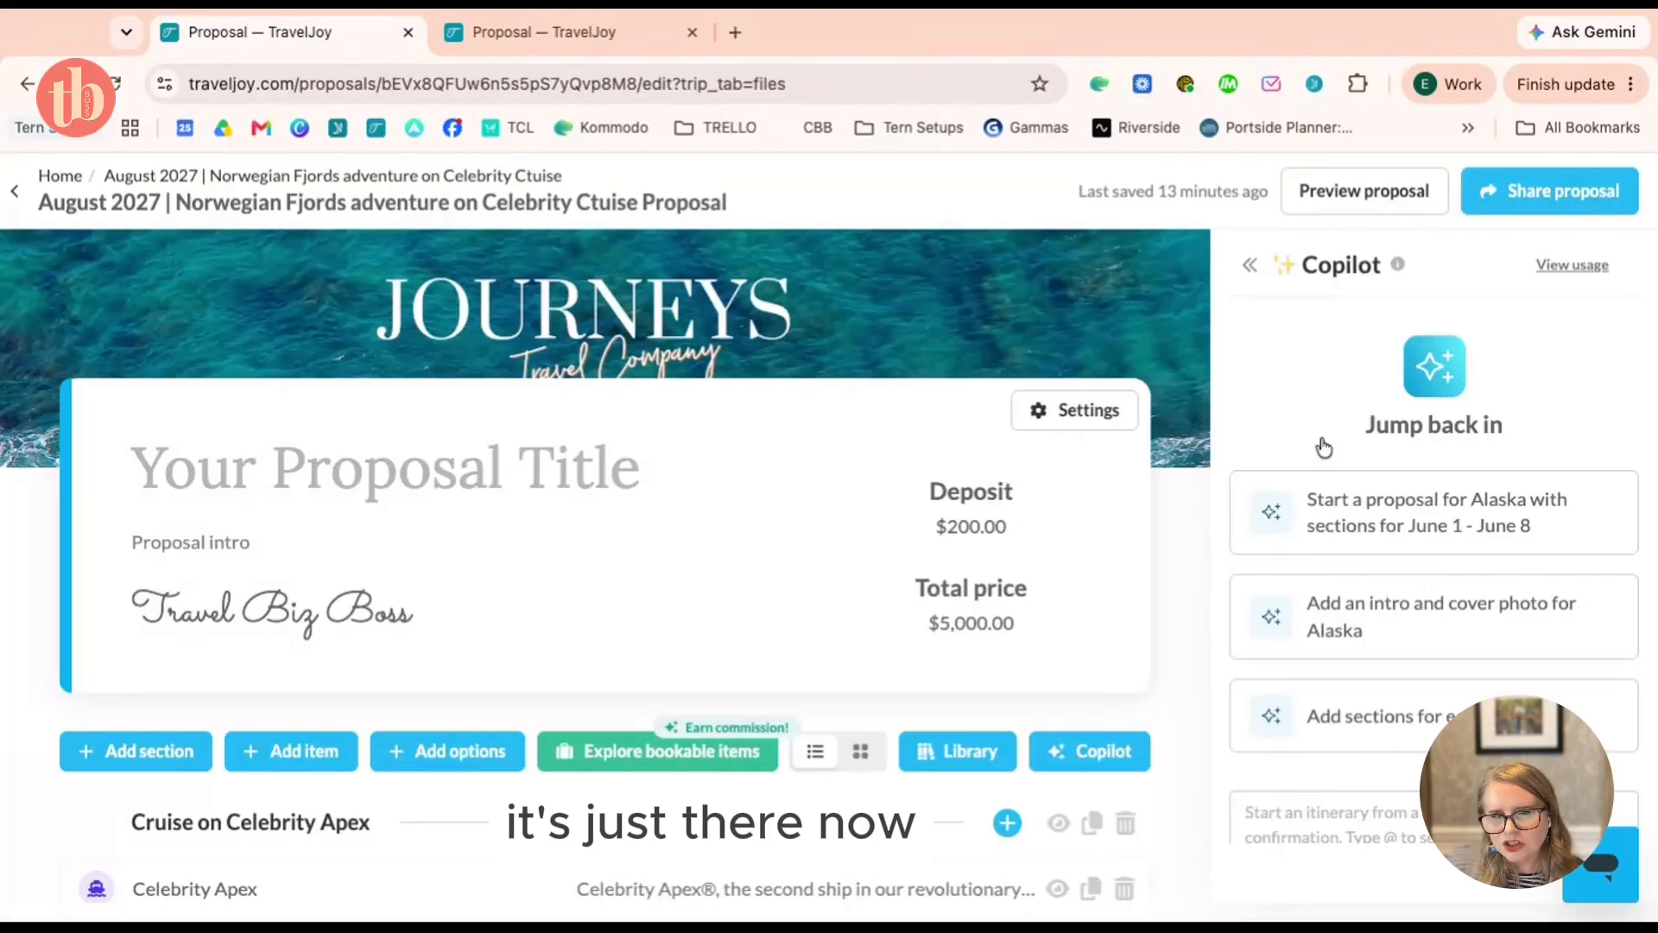
left_click(1249, 264)
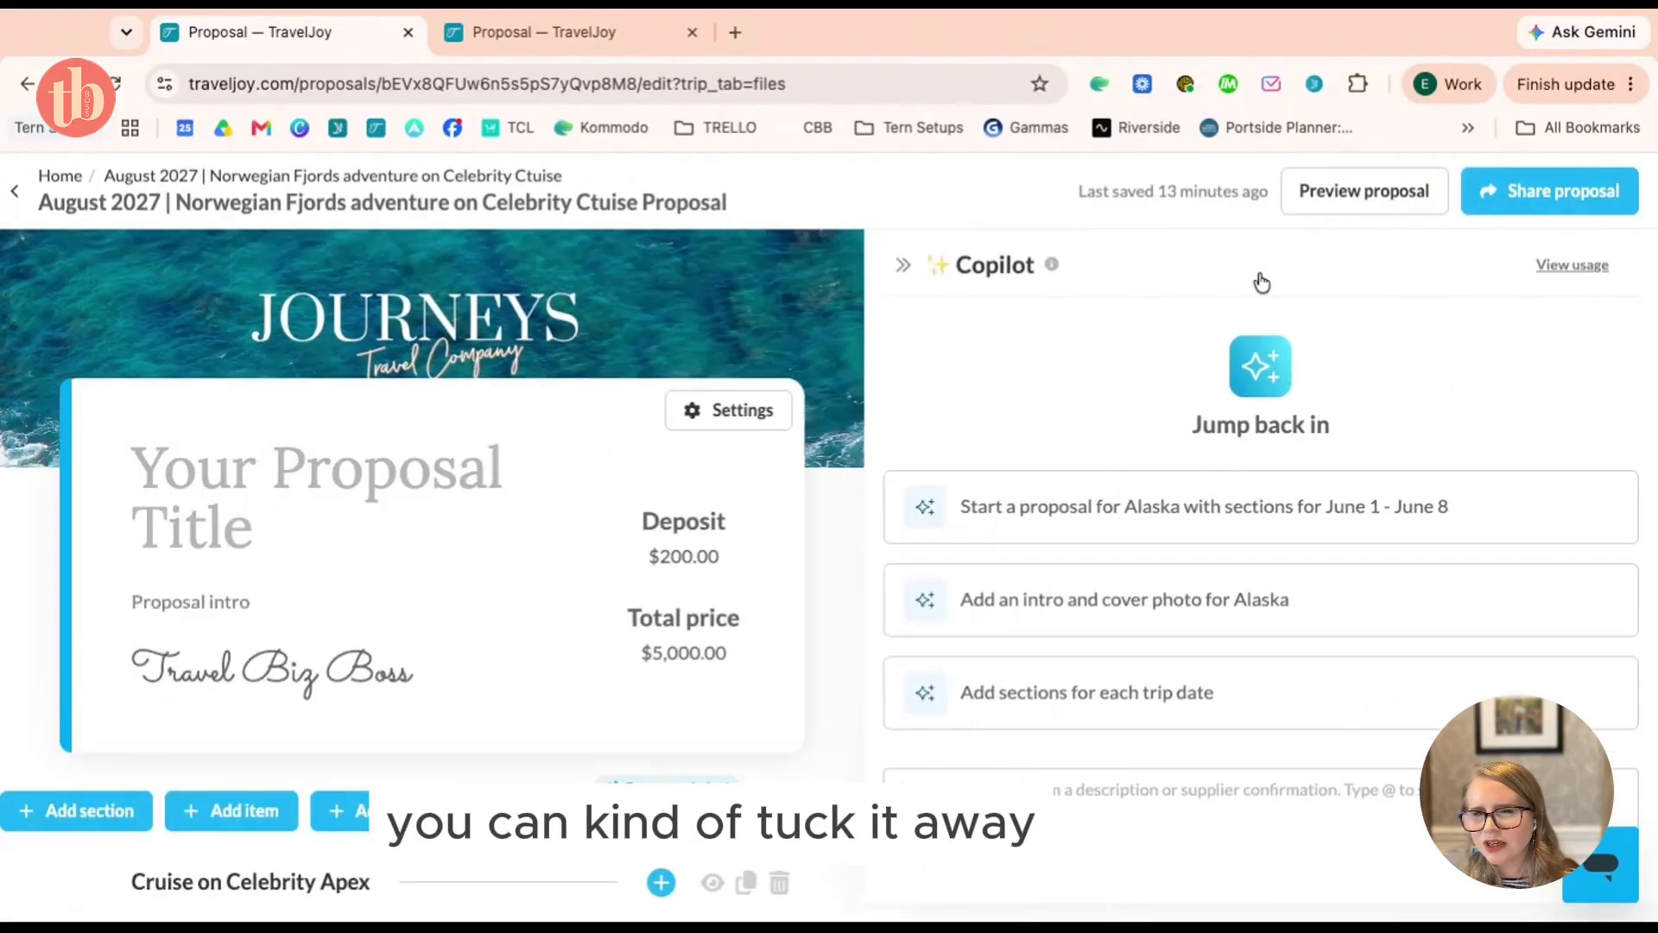
left_click(801, 265)
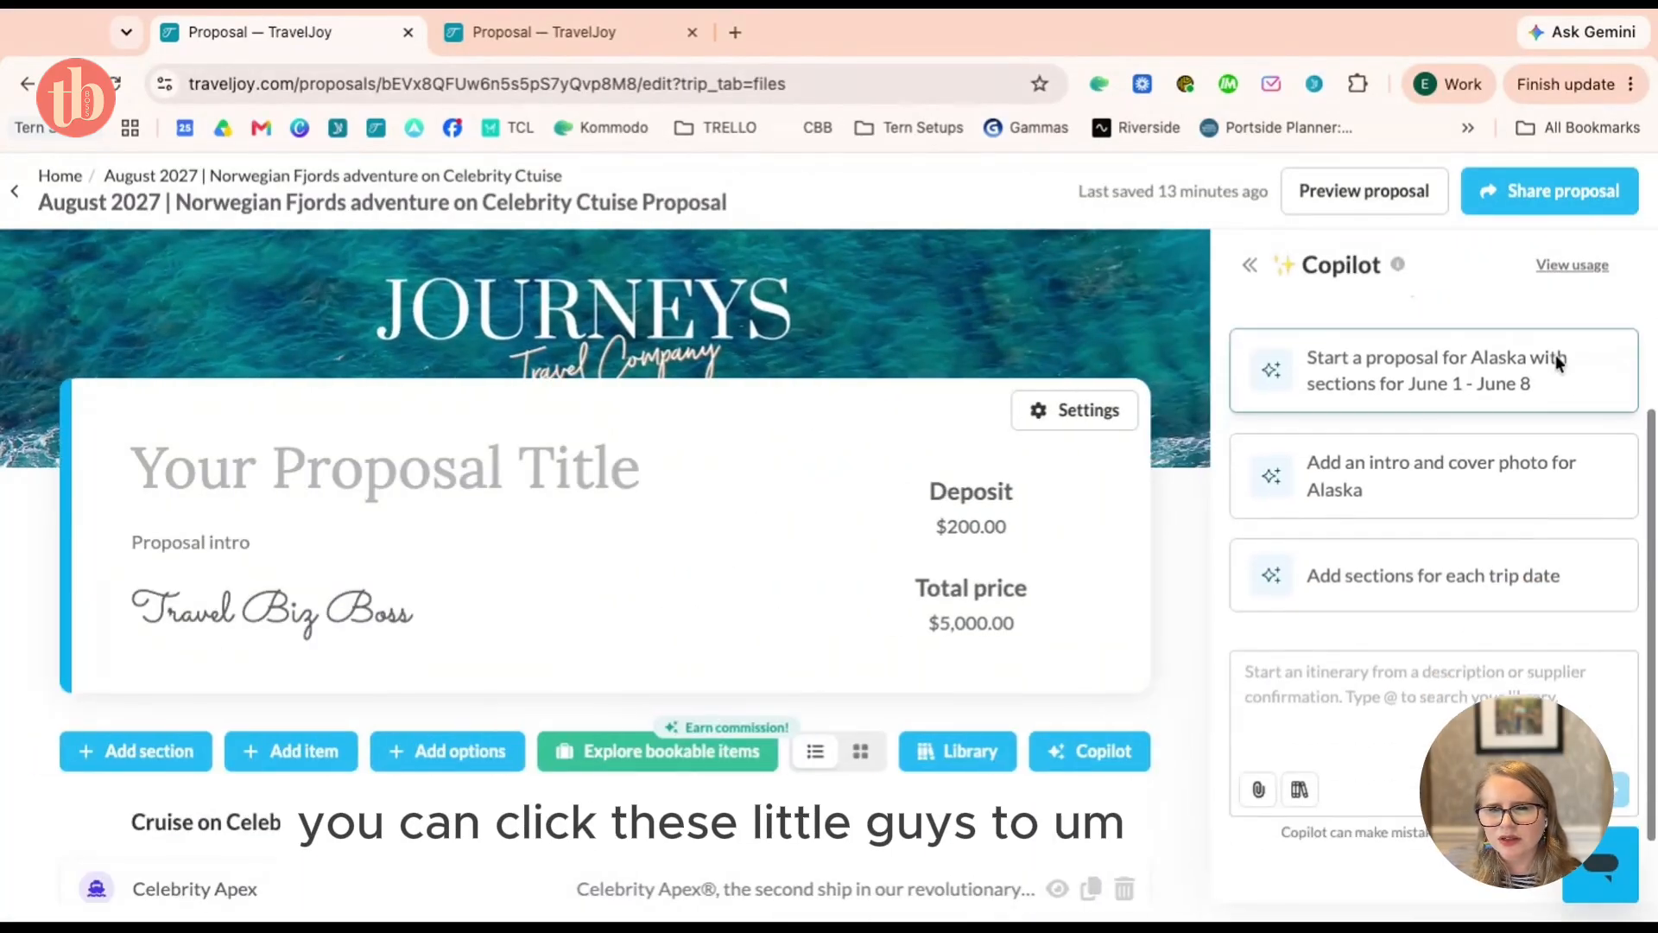
Review the proposal's $200.00 deposit and $5,000.00 total, then return to the dashboard
scroll(1373, 518, "up", 2)
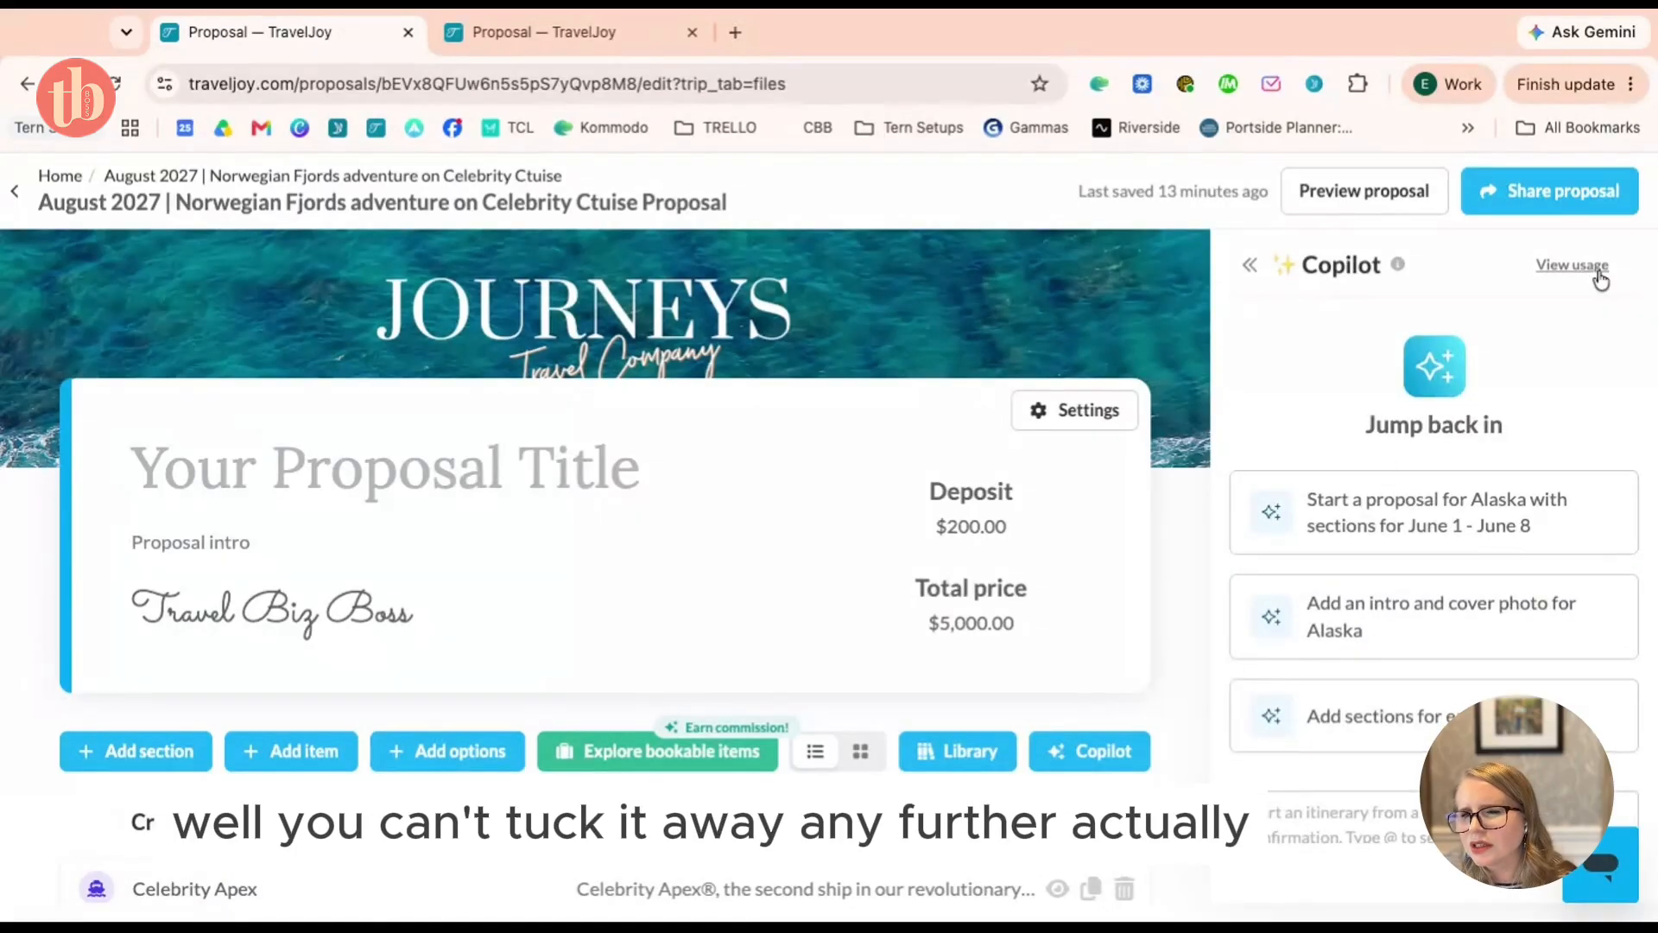
scroll(1127, 310, "down", 2)
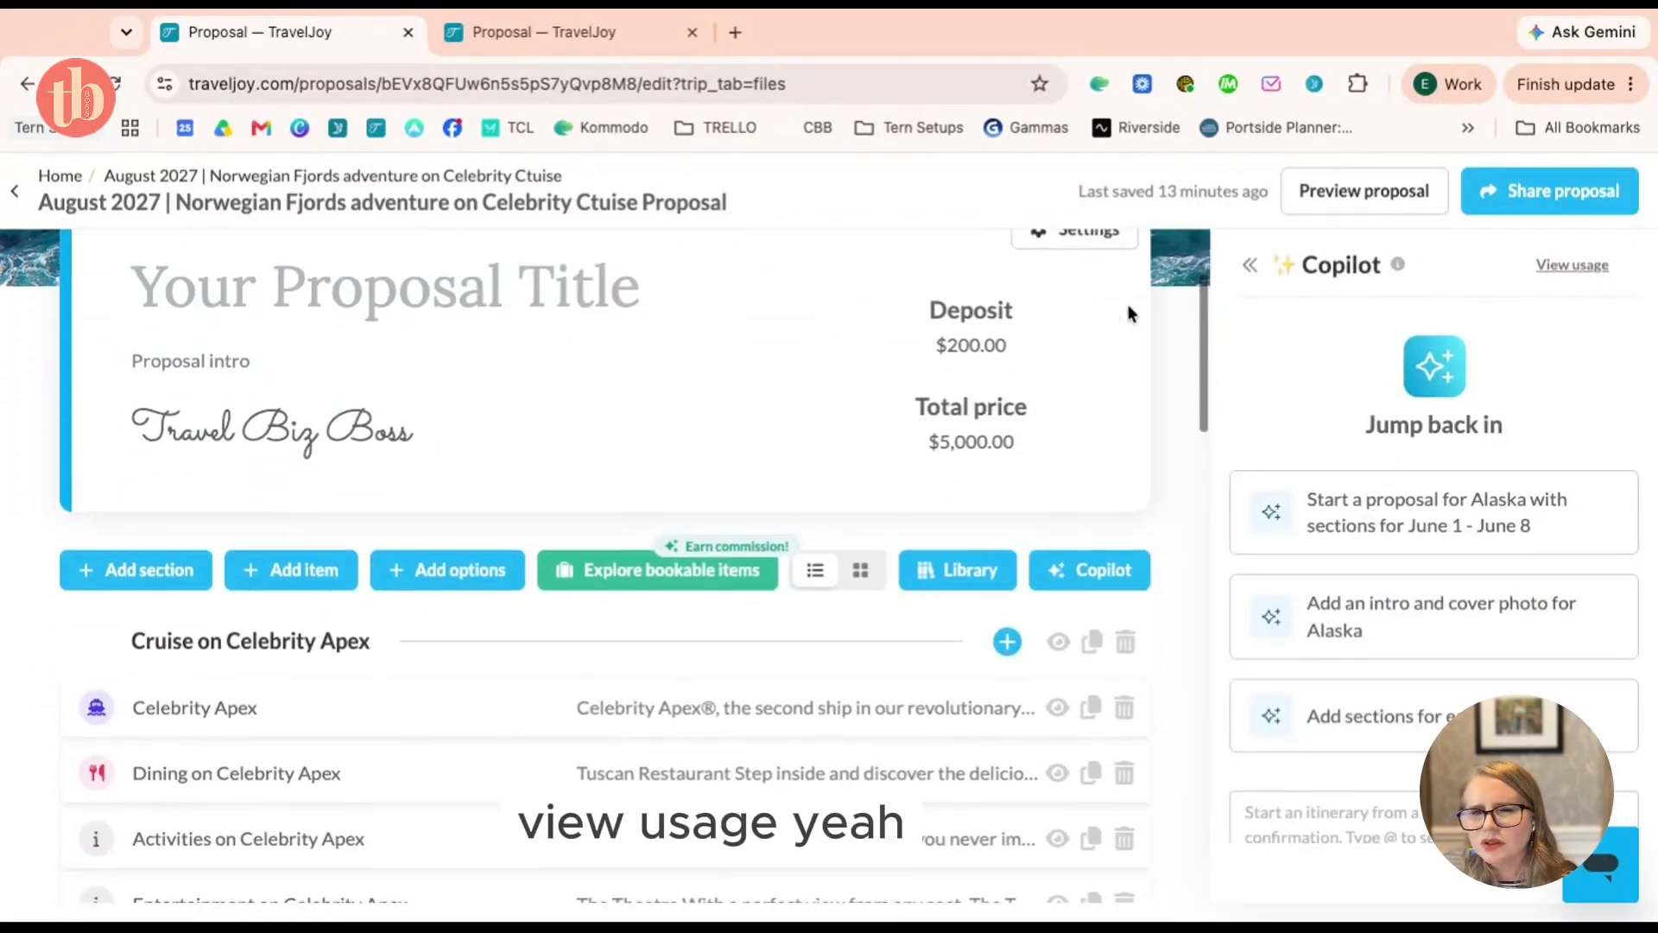
scroll(1126, 304, "up", 5)
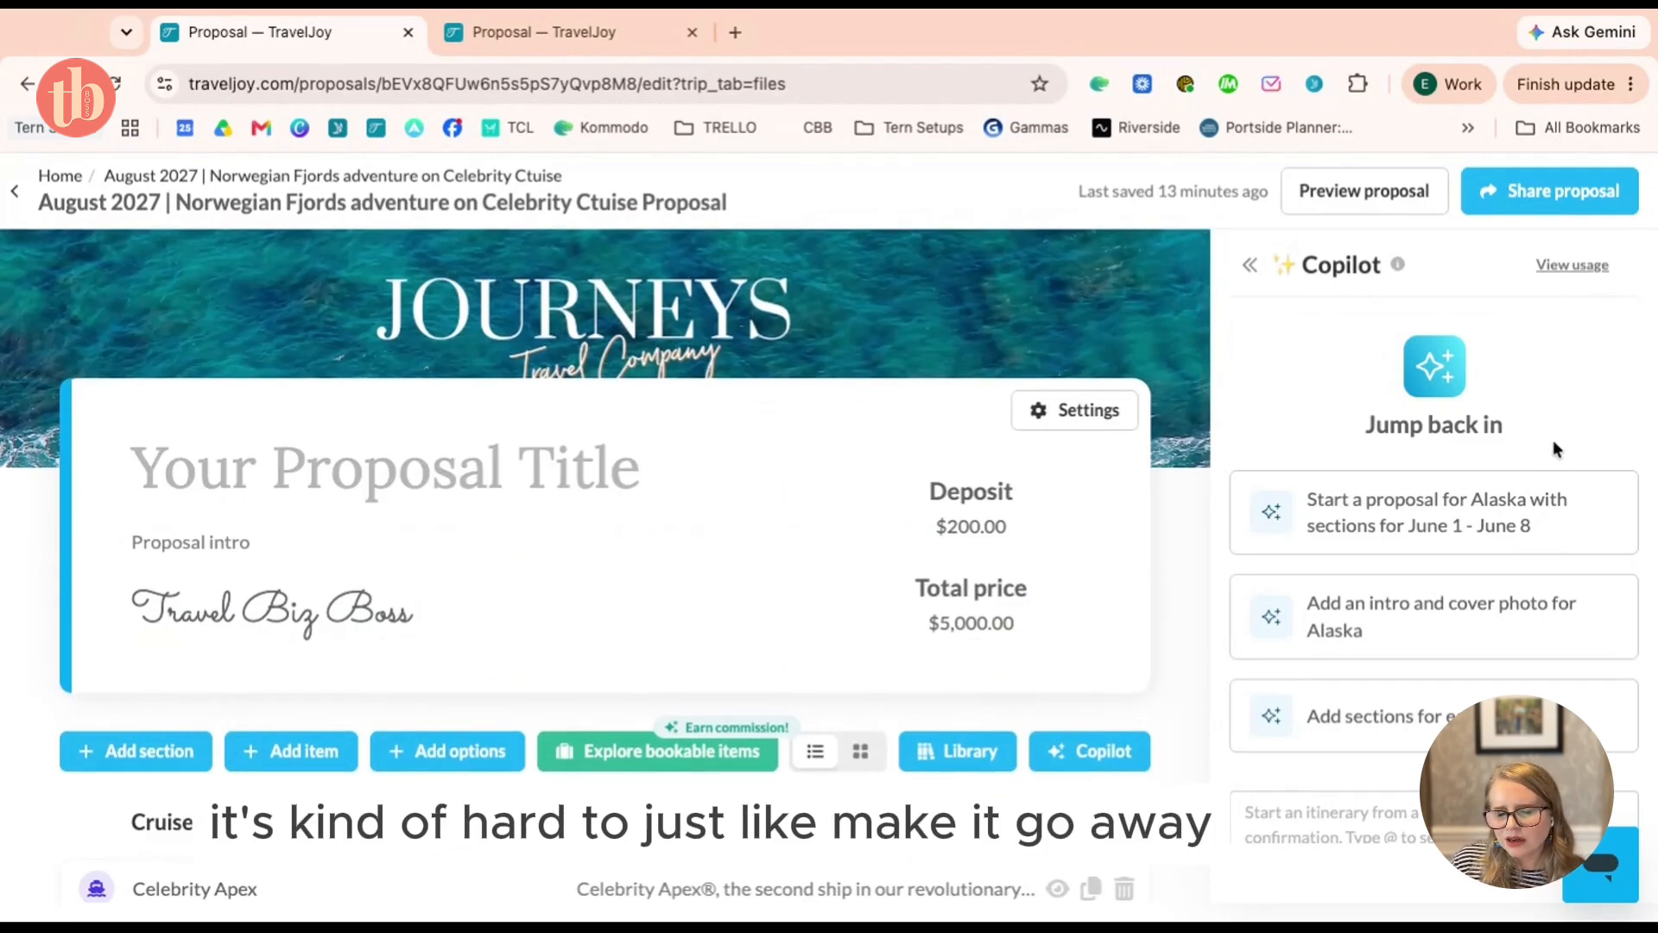
left_click(59, 177)
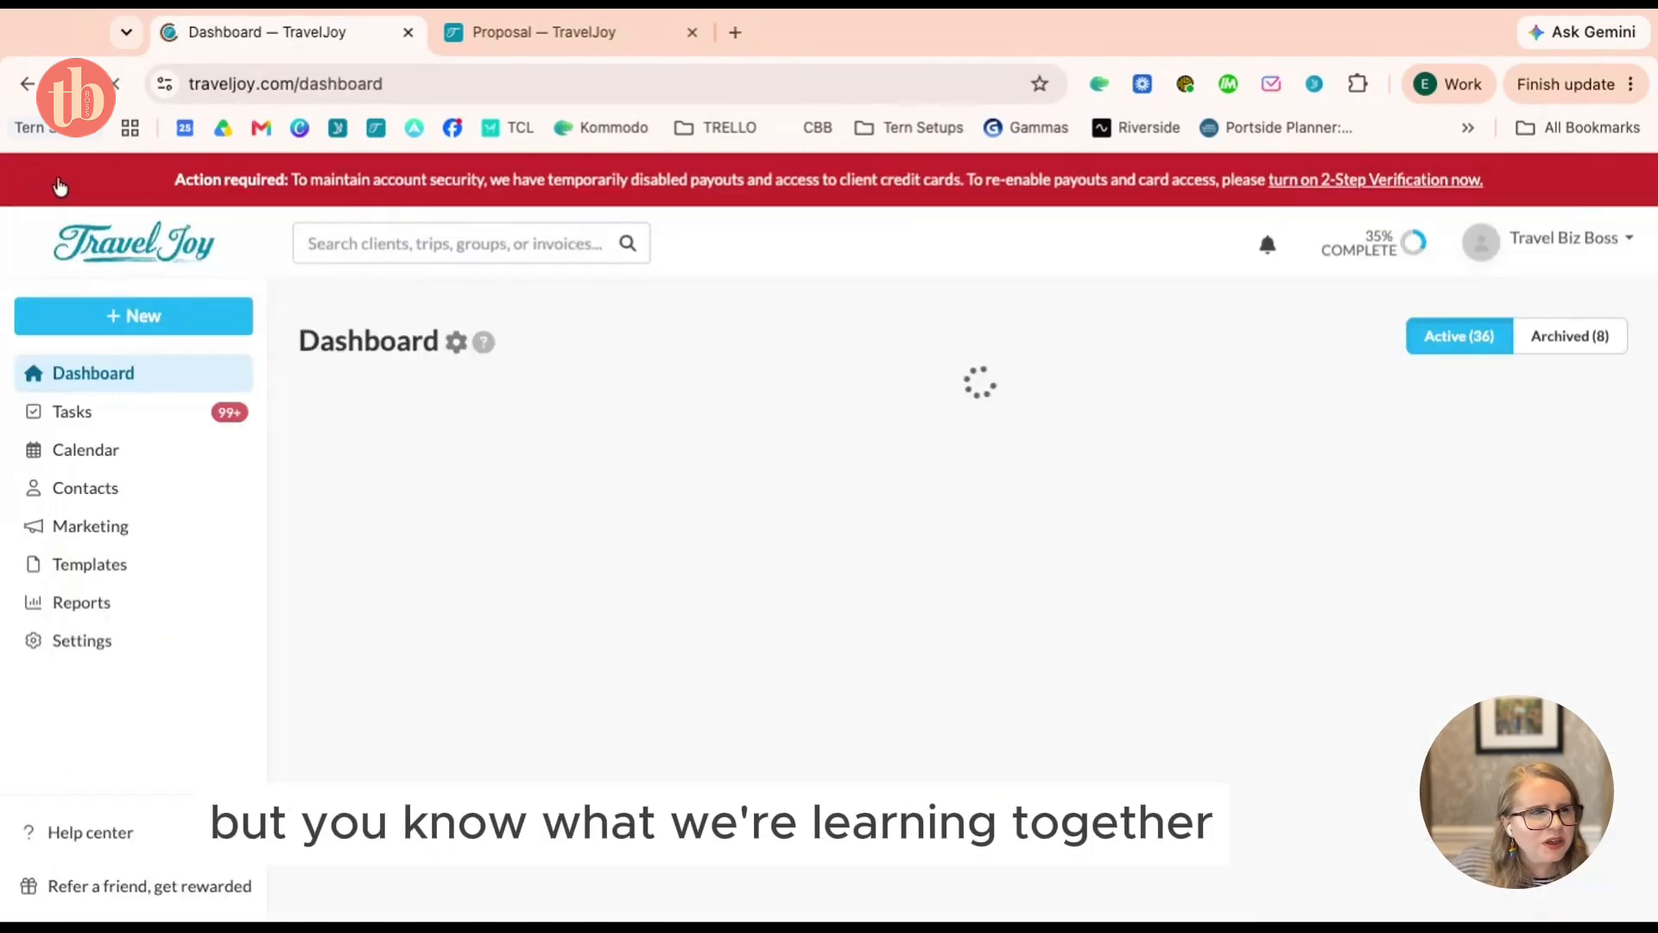
Expand the Settings pages in the sidebar and scroll through the dashboard's trips
left_click(69, 646)
scroll(69, 646, "down", 3)
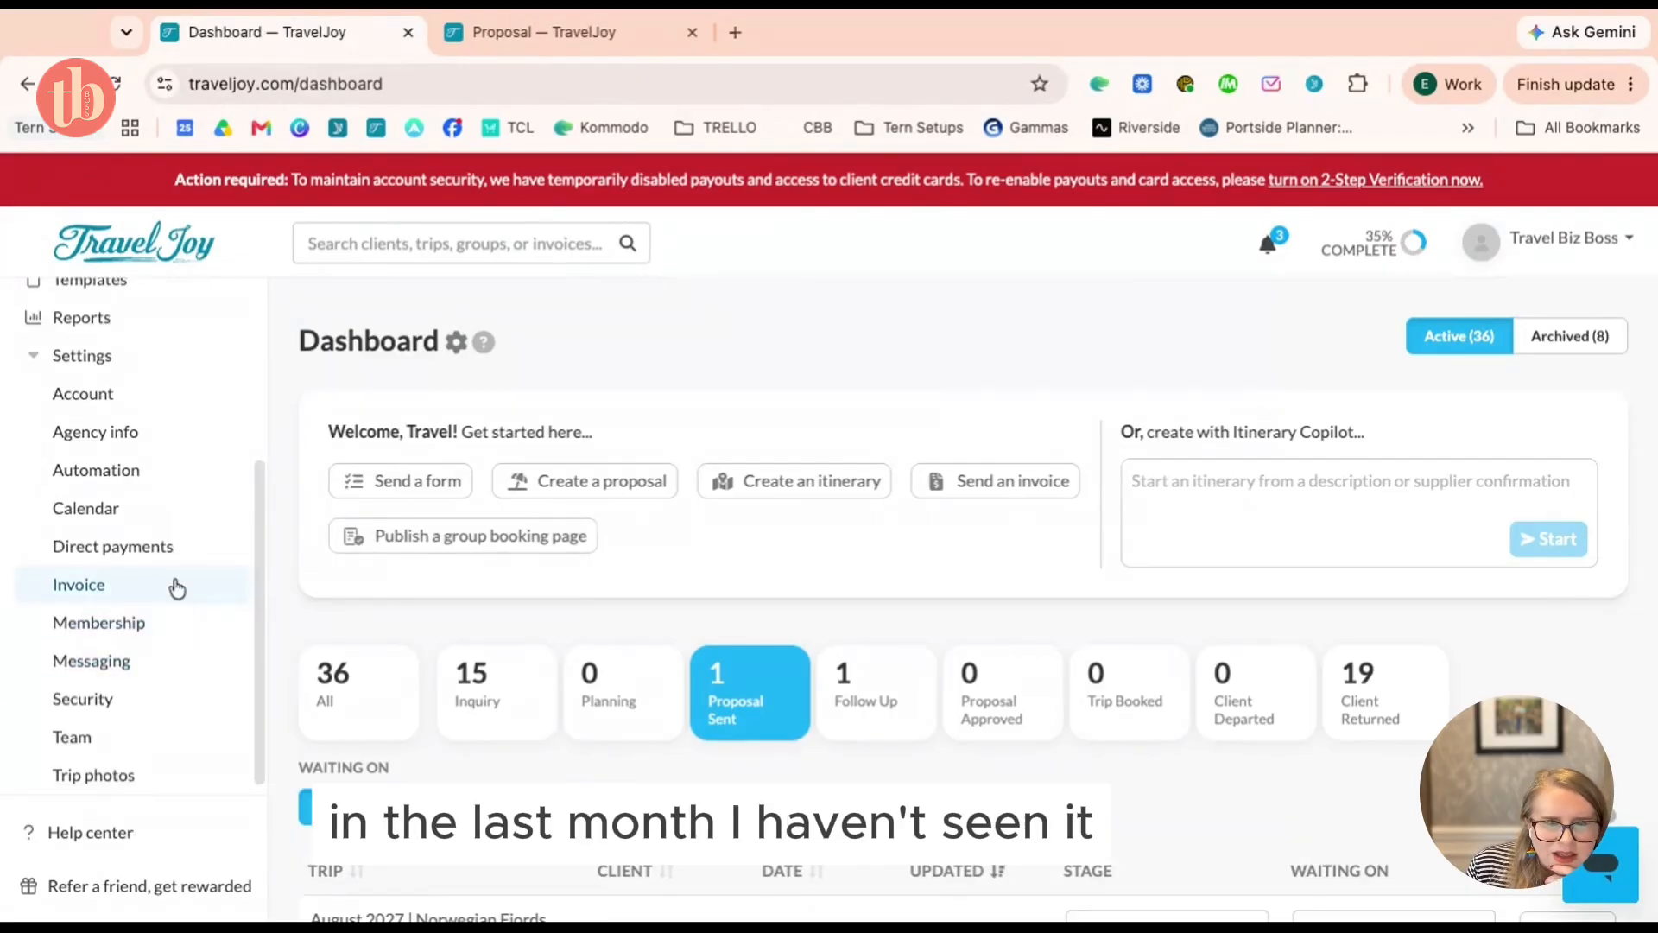
scroll(177, 575, "down", 1)
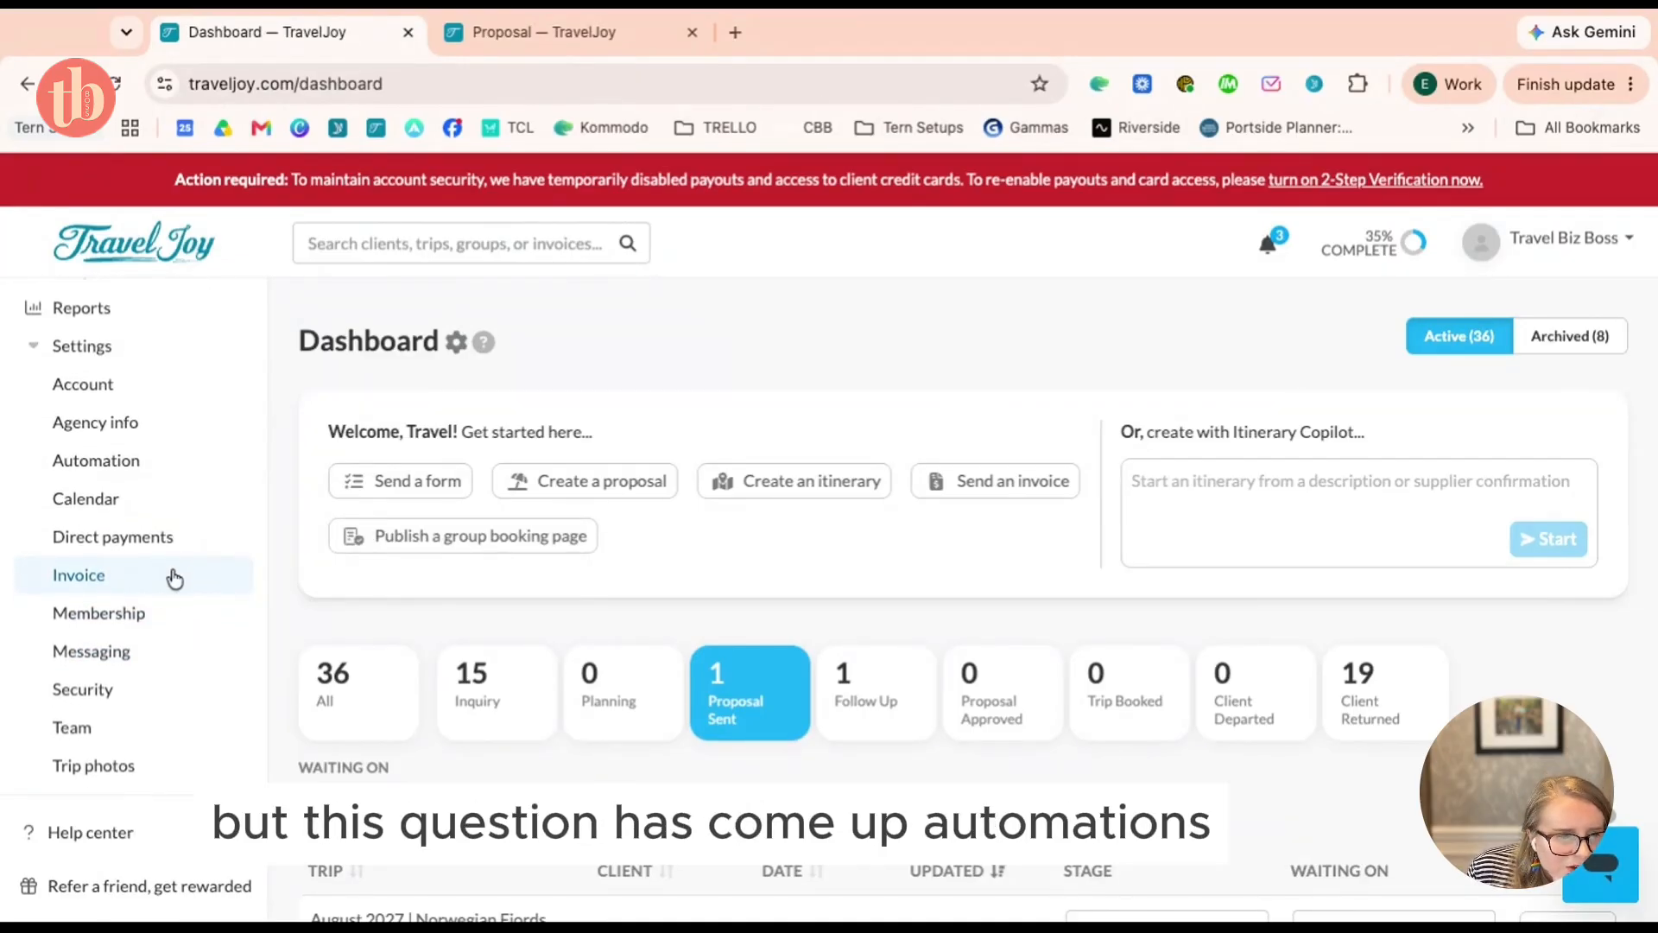
scroll(167, 618, "up", 2)
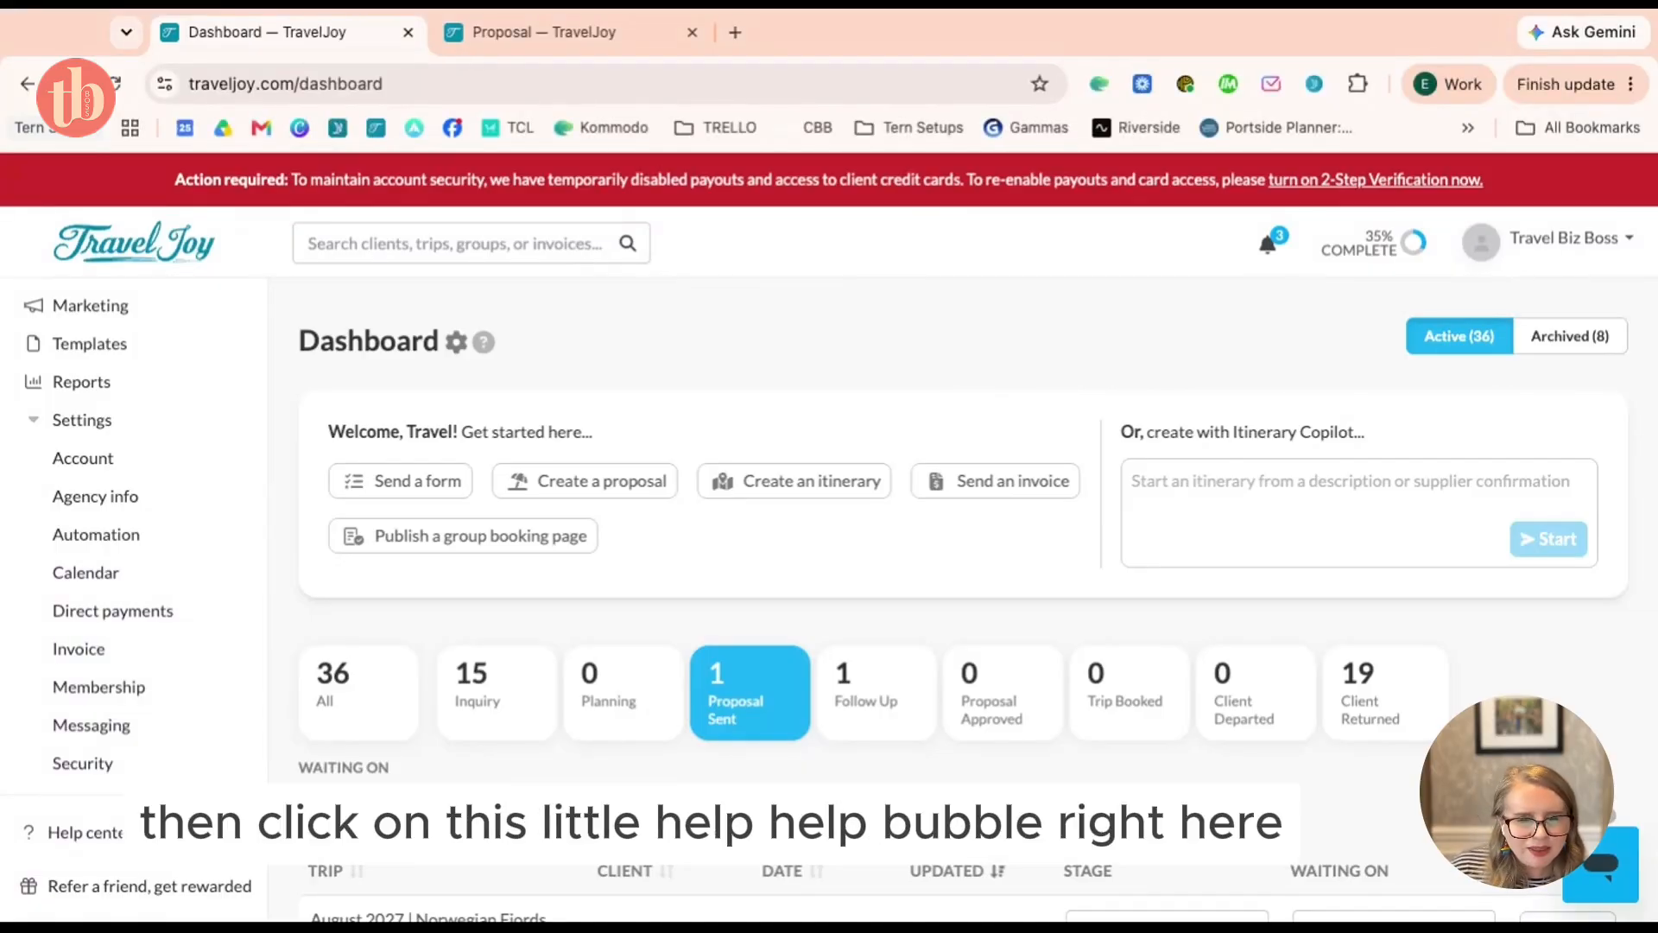
left_click(1603, 865)
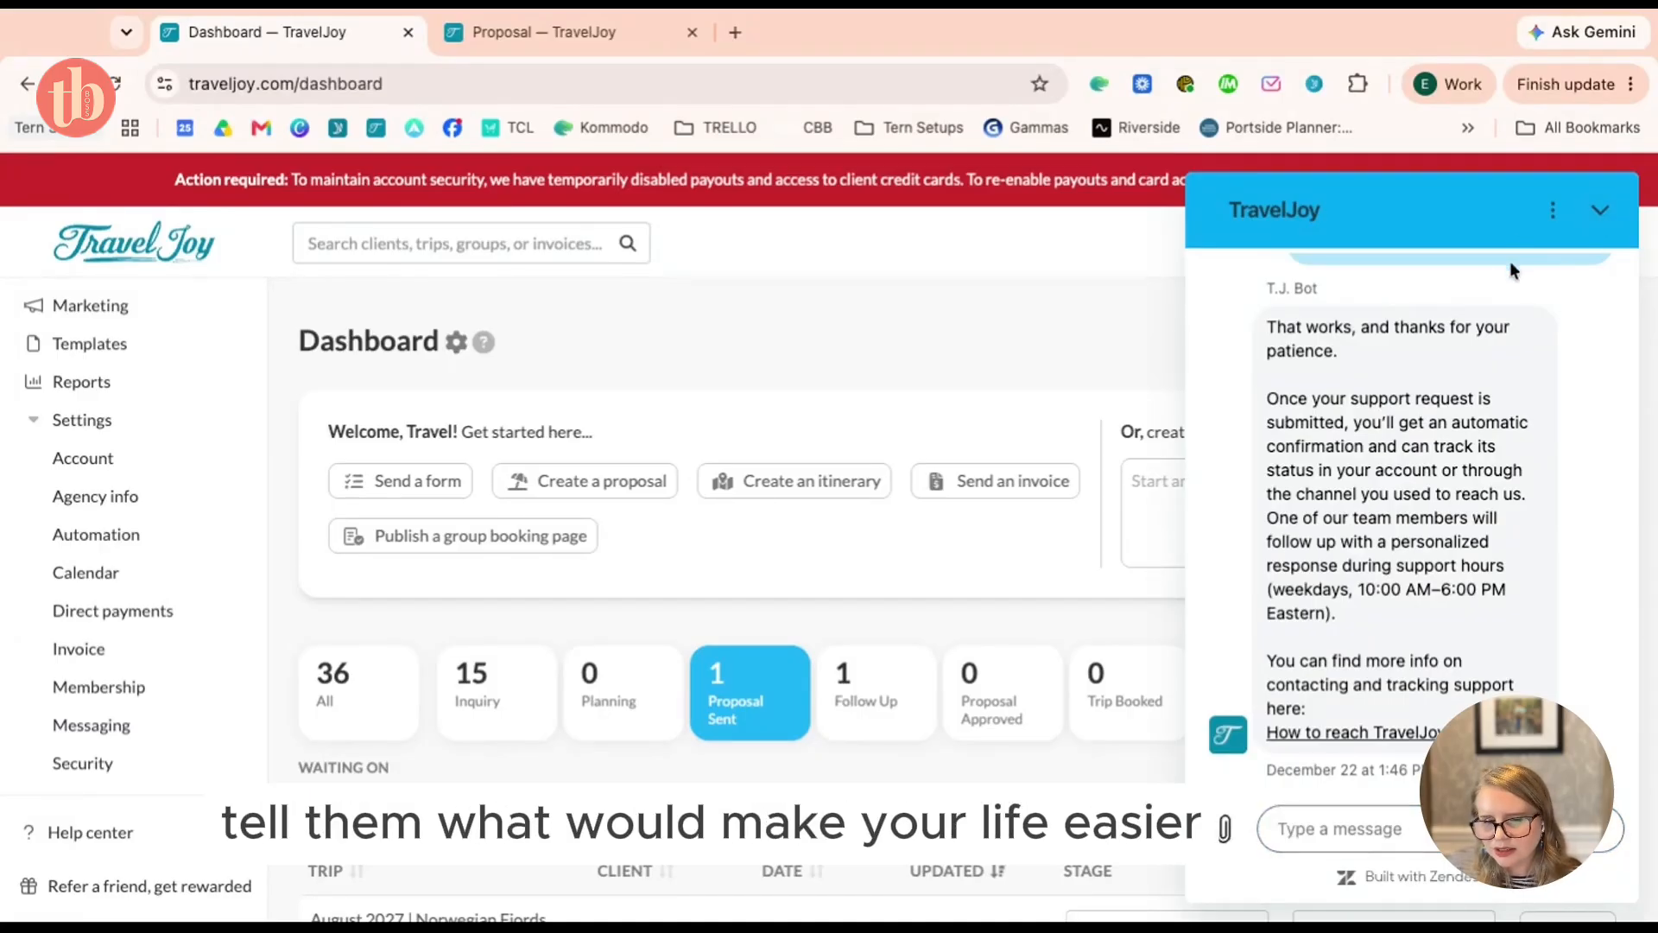
left_click(1605, 212)
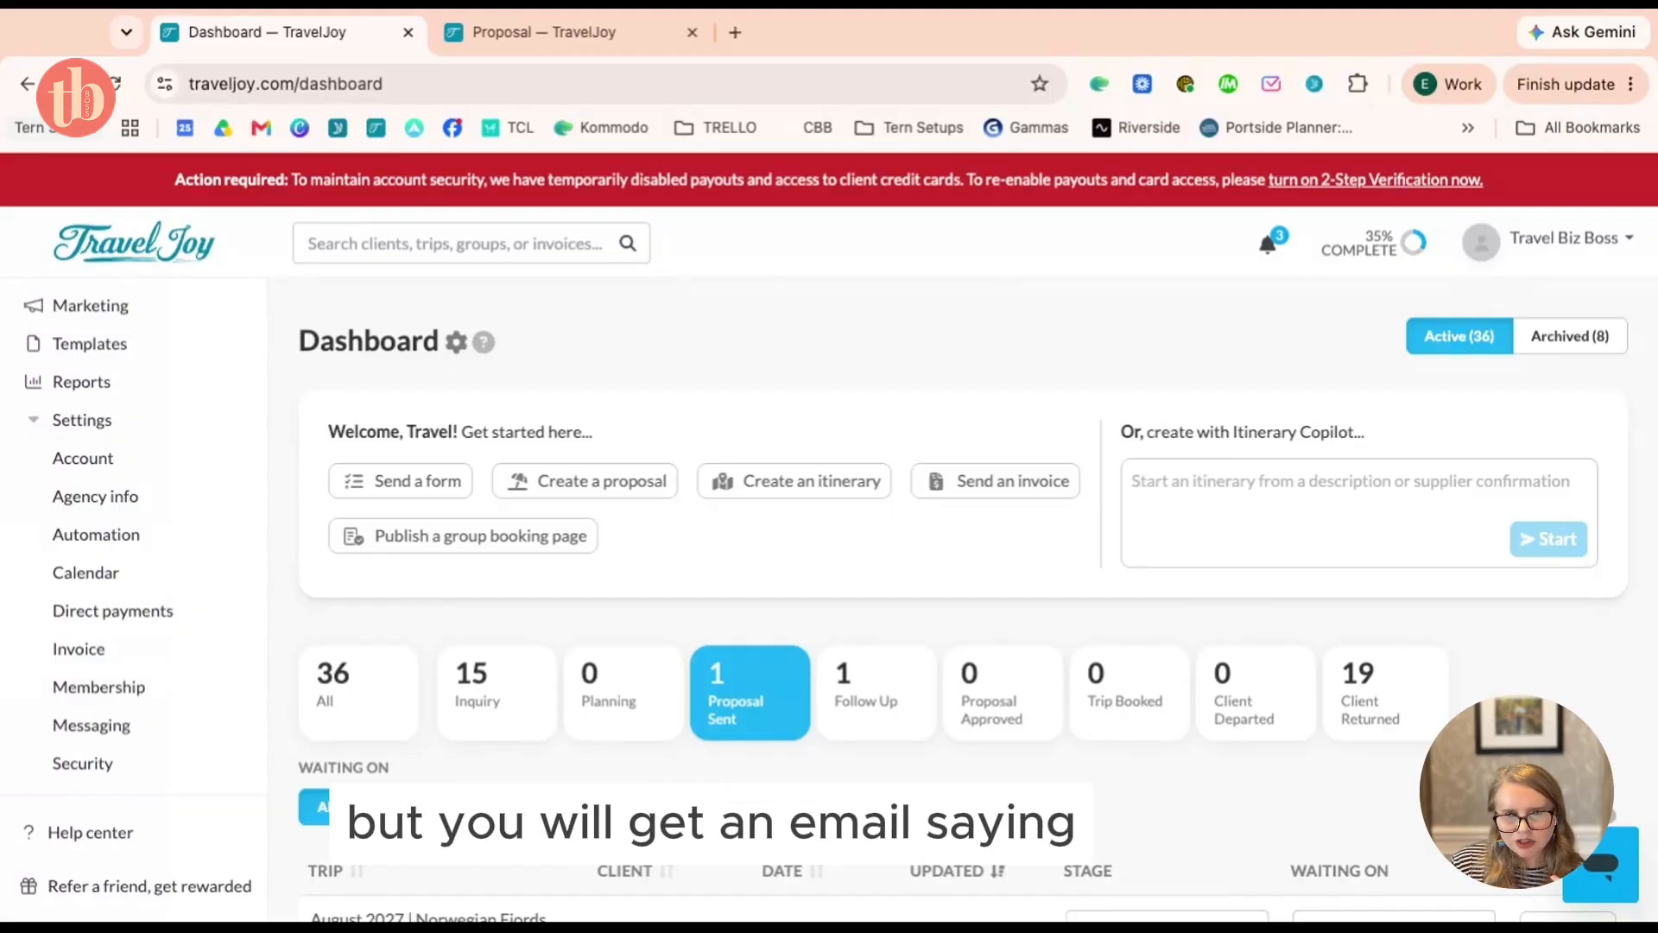
scroll(976, 561, "down", 3)
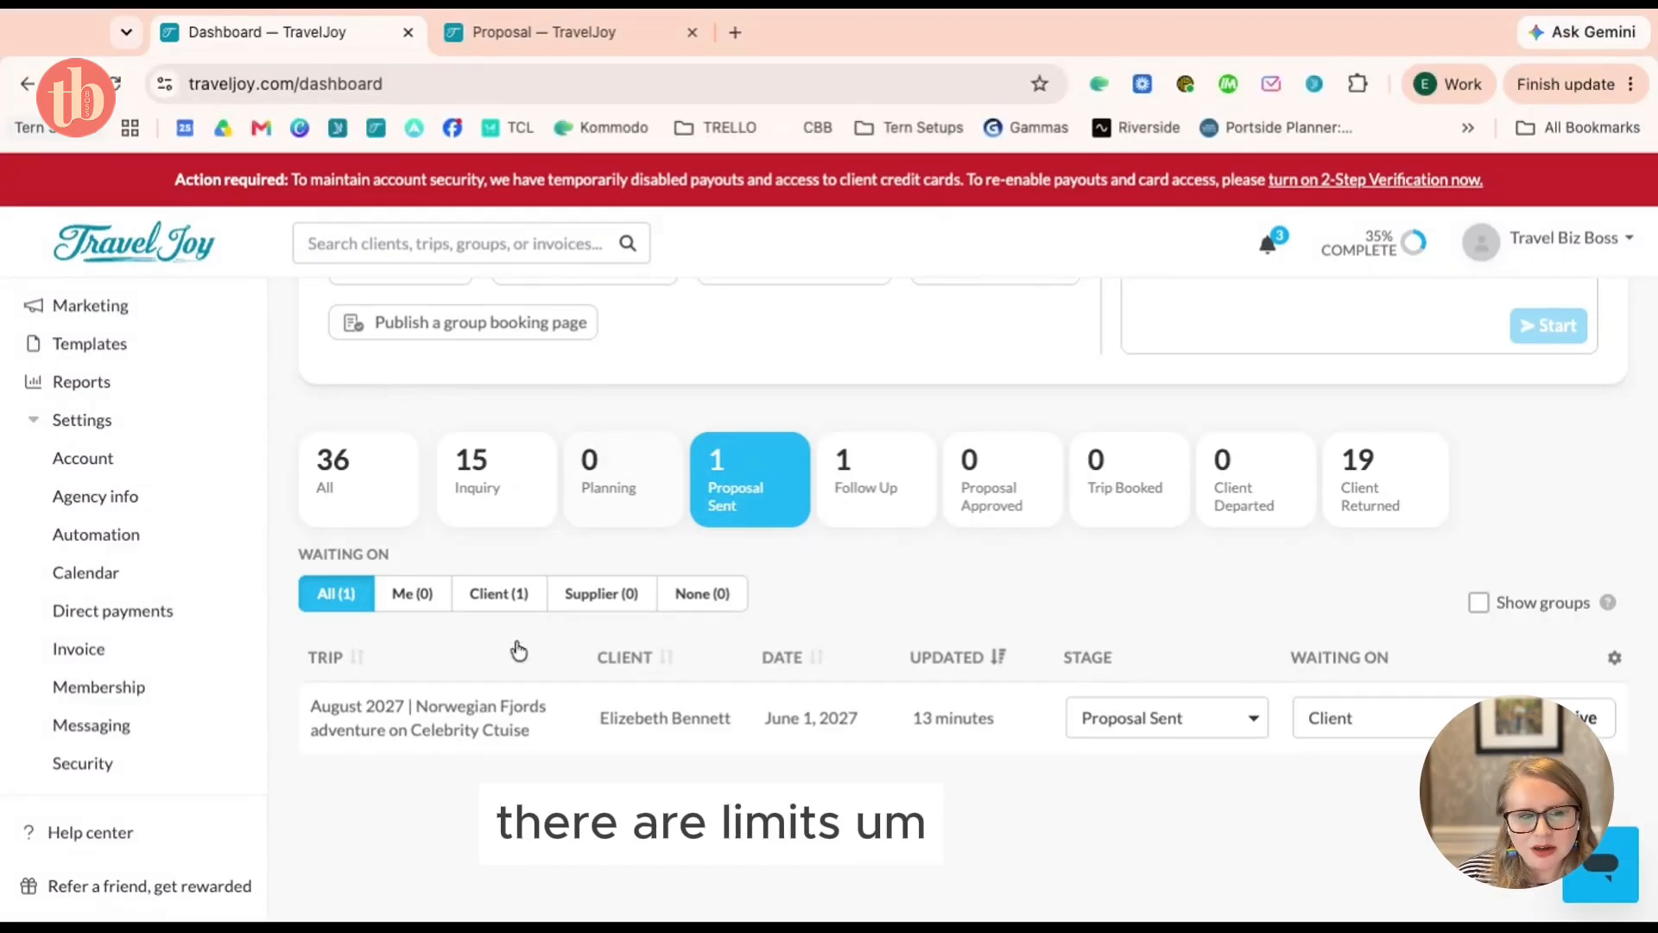
Open the Norwegian Fjords trip and launch its proposal from the Files tab
left_click(598, 714)
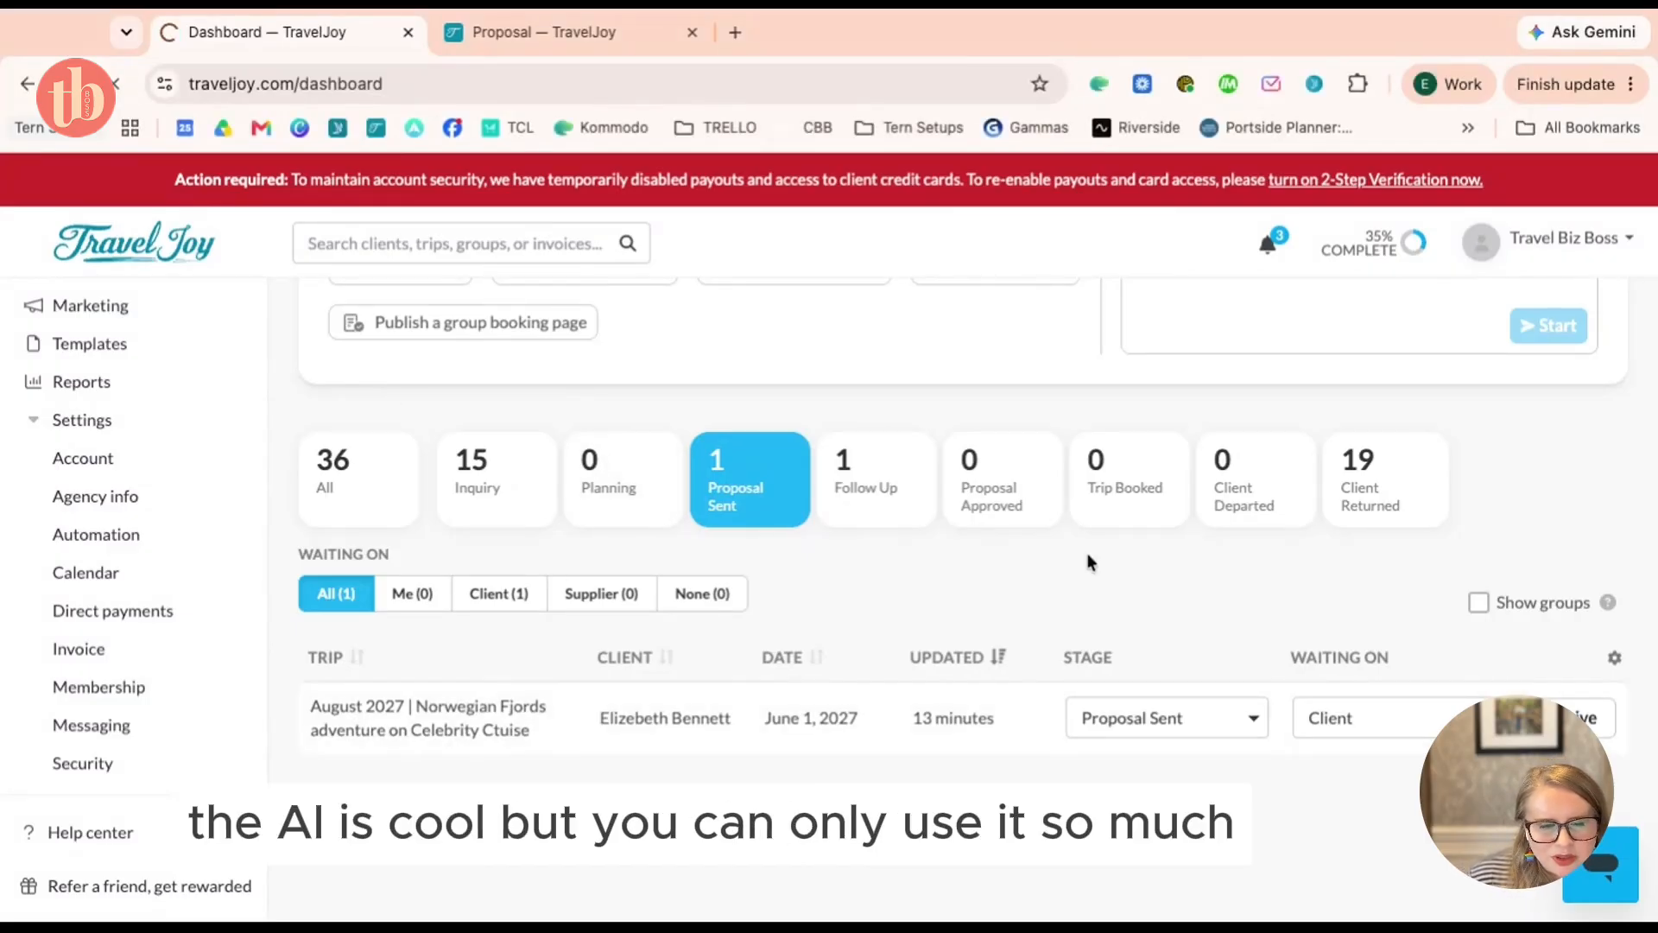
scroll(1114, 595, "down", 3)
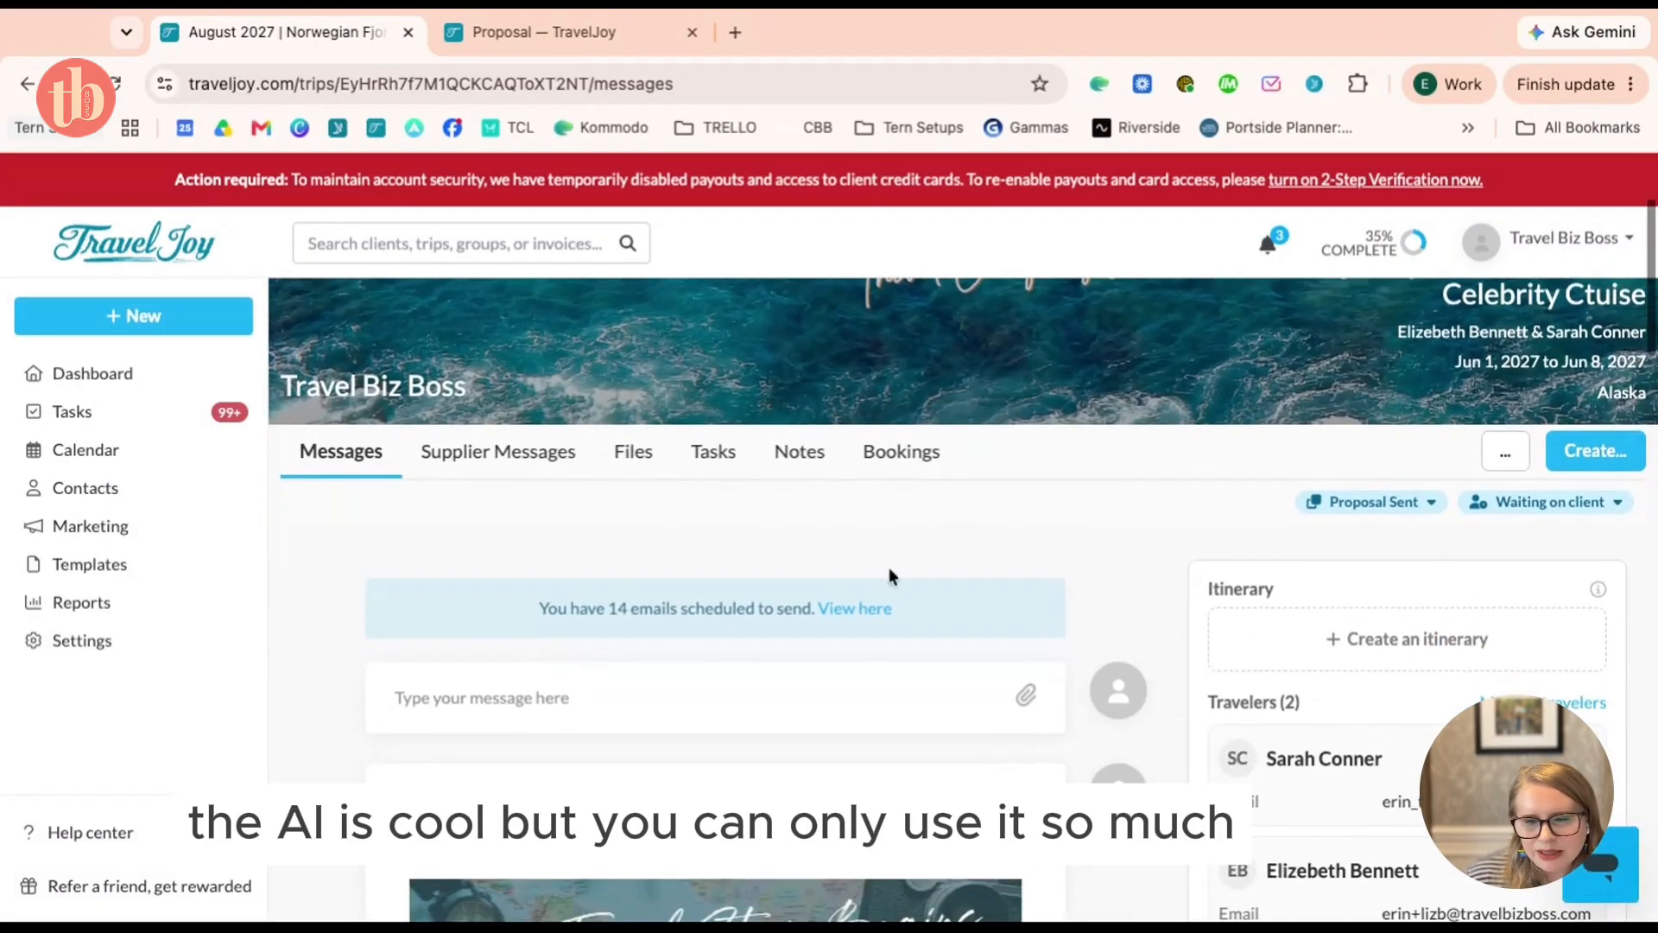
left_click(623, 459)
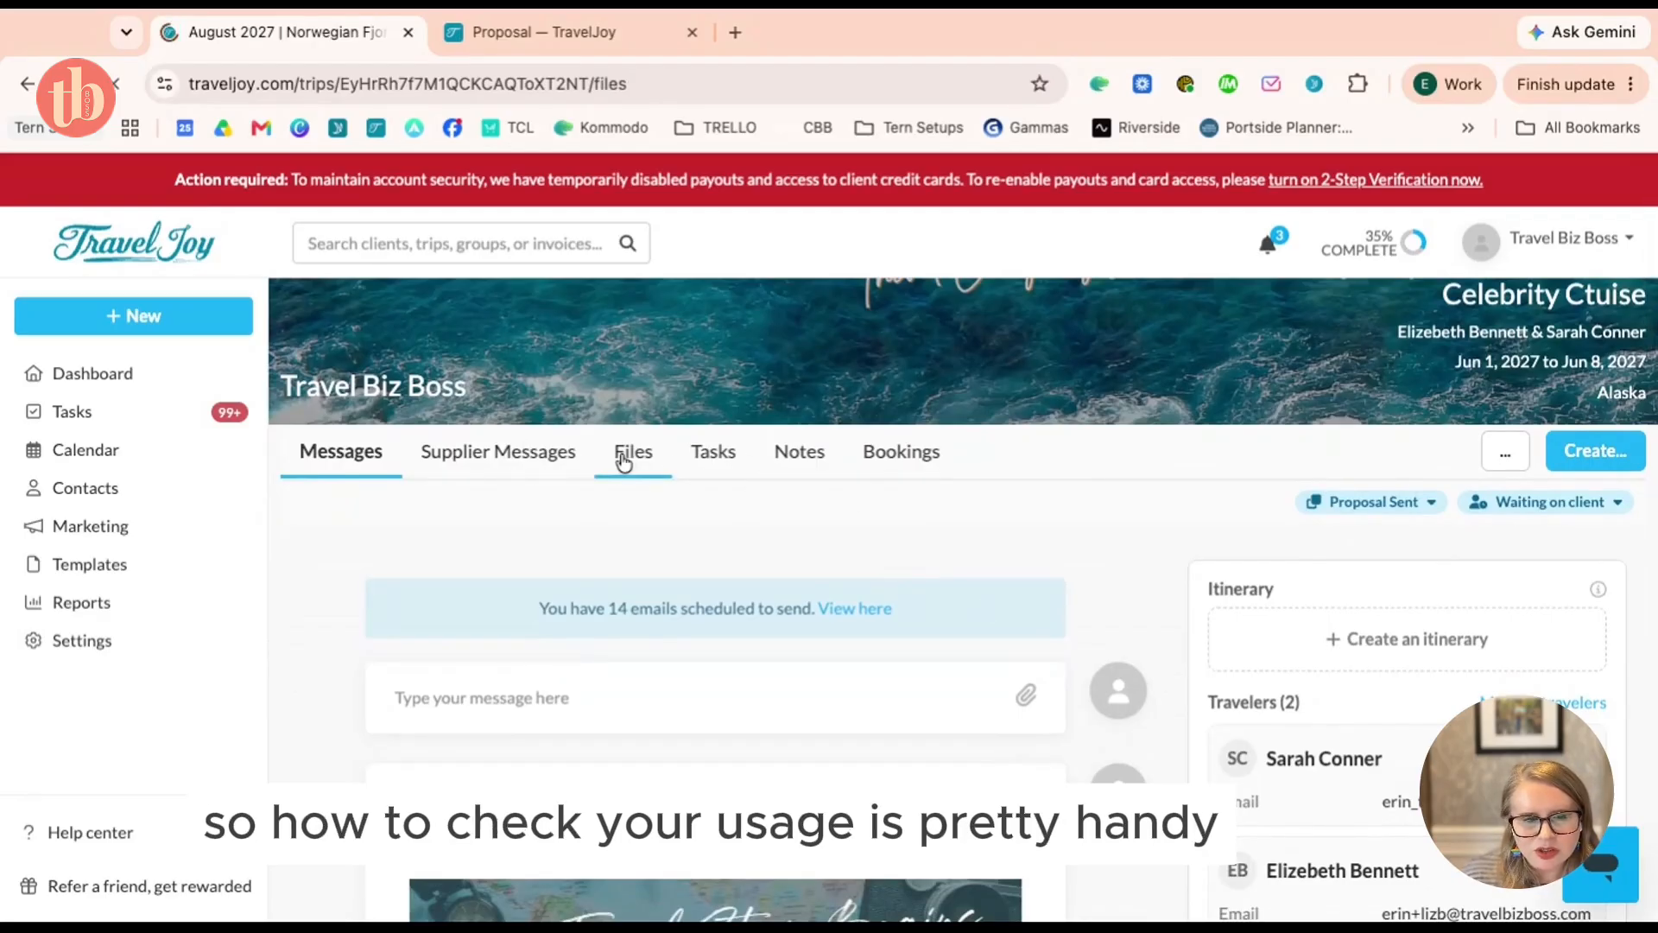
scroll(855, 469, "down", 5)
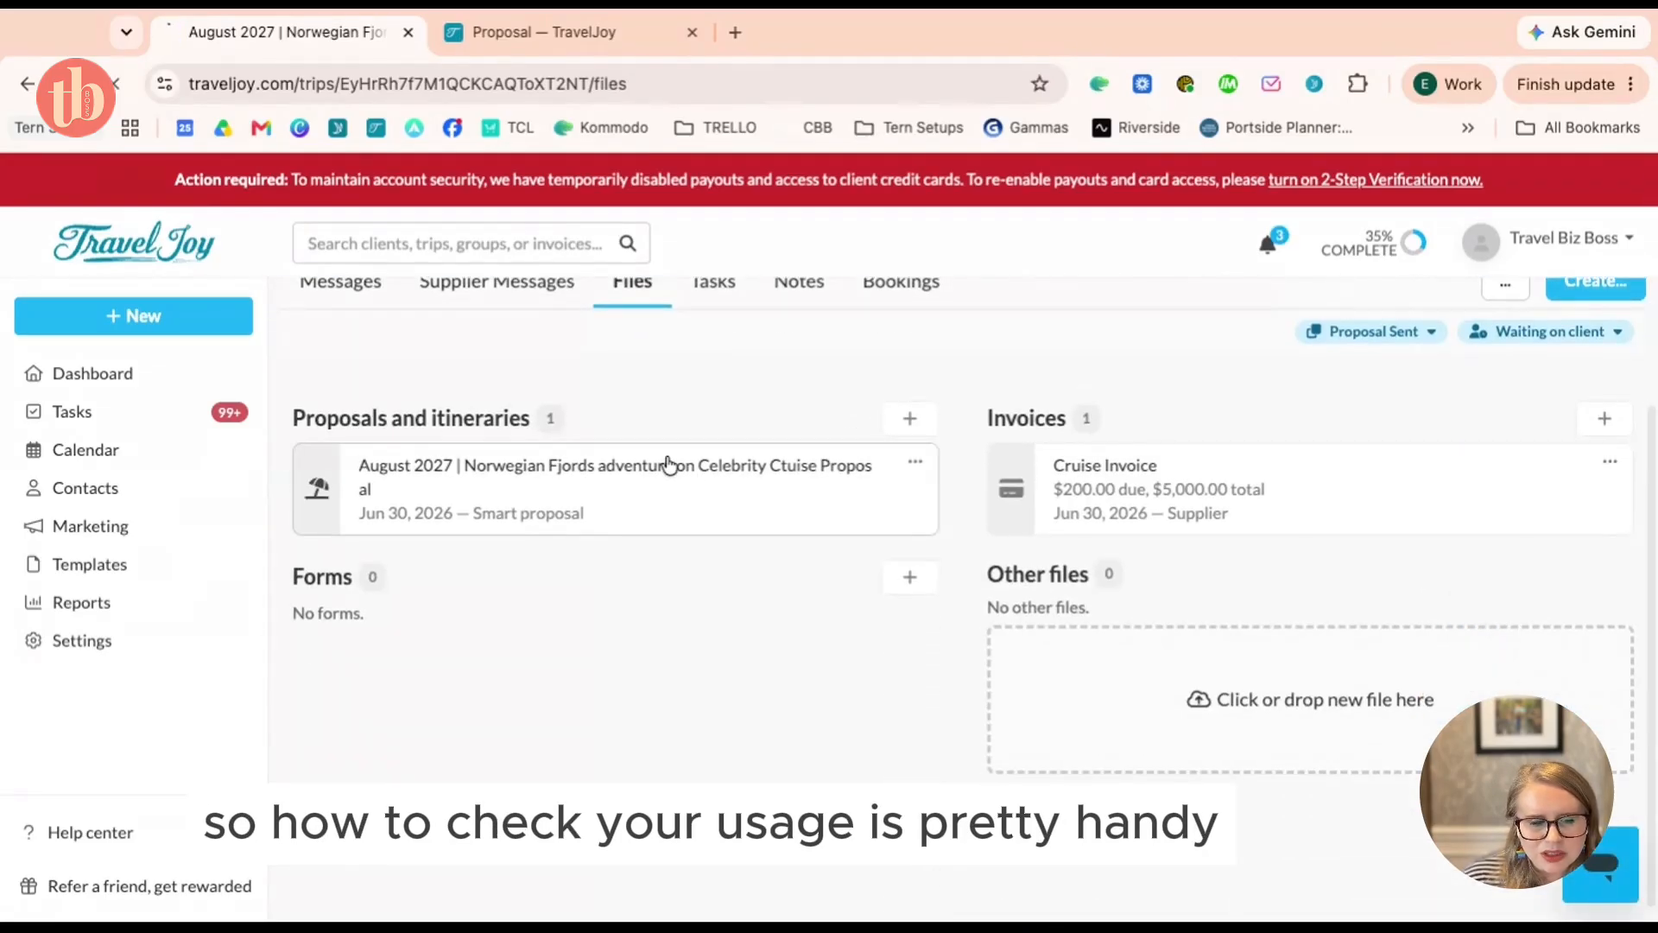
left_click(669, 465)
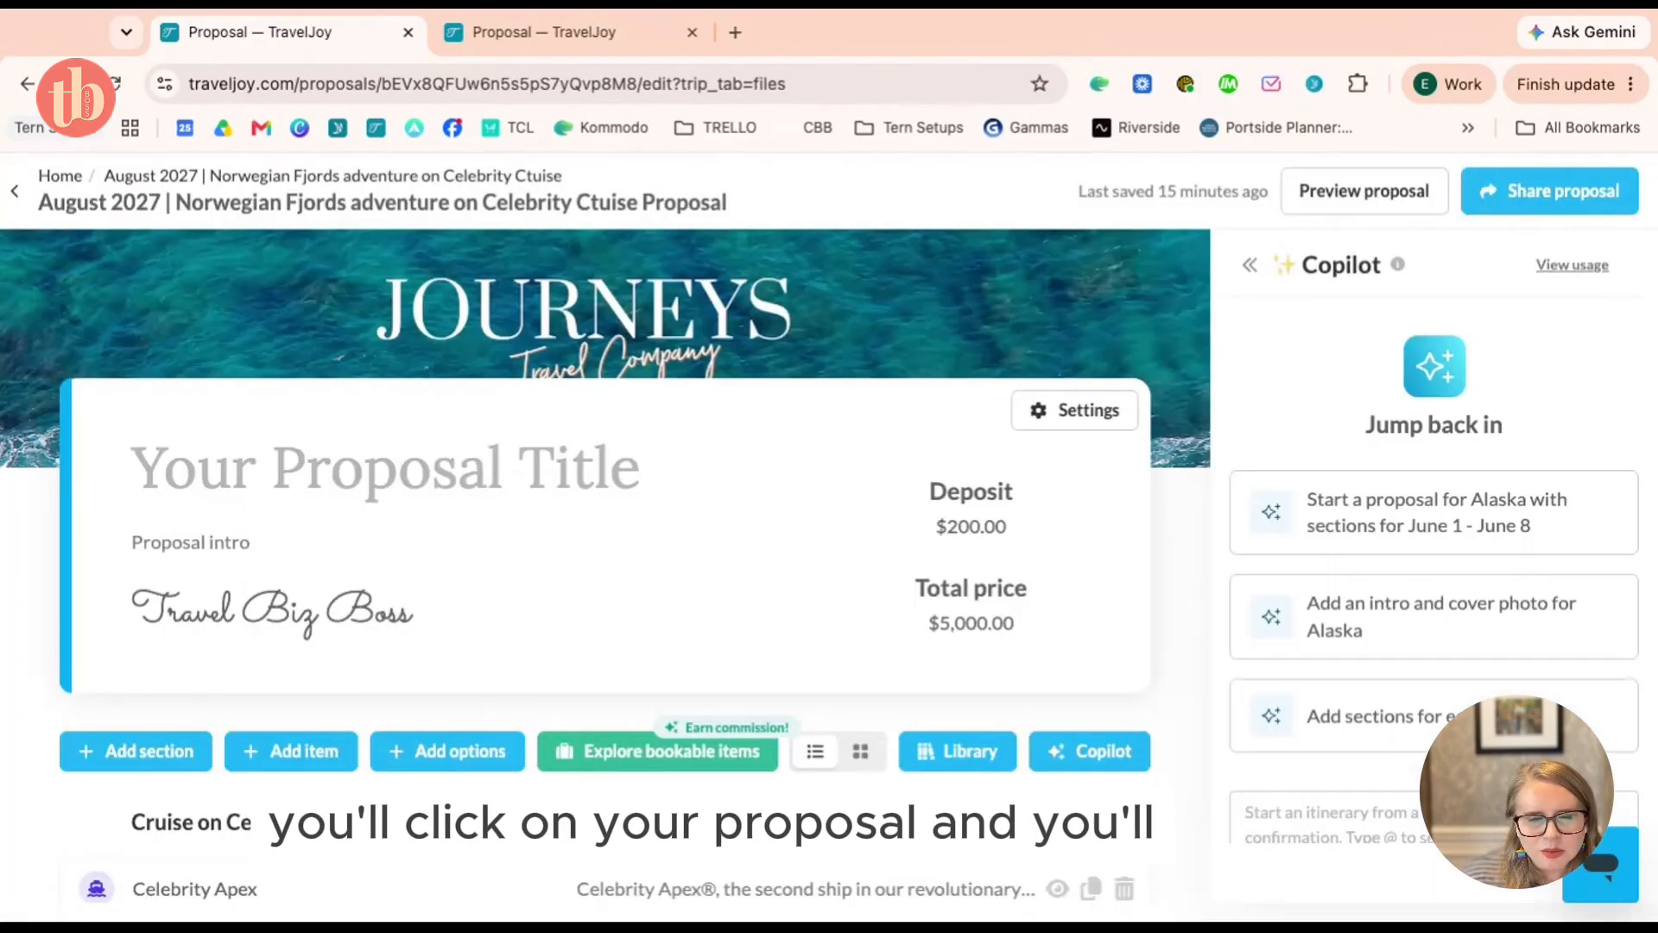
Show this month's Copilot usage: 14 of 50 requests used
left_click(1593, 274)
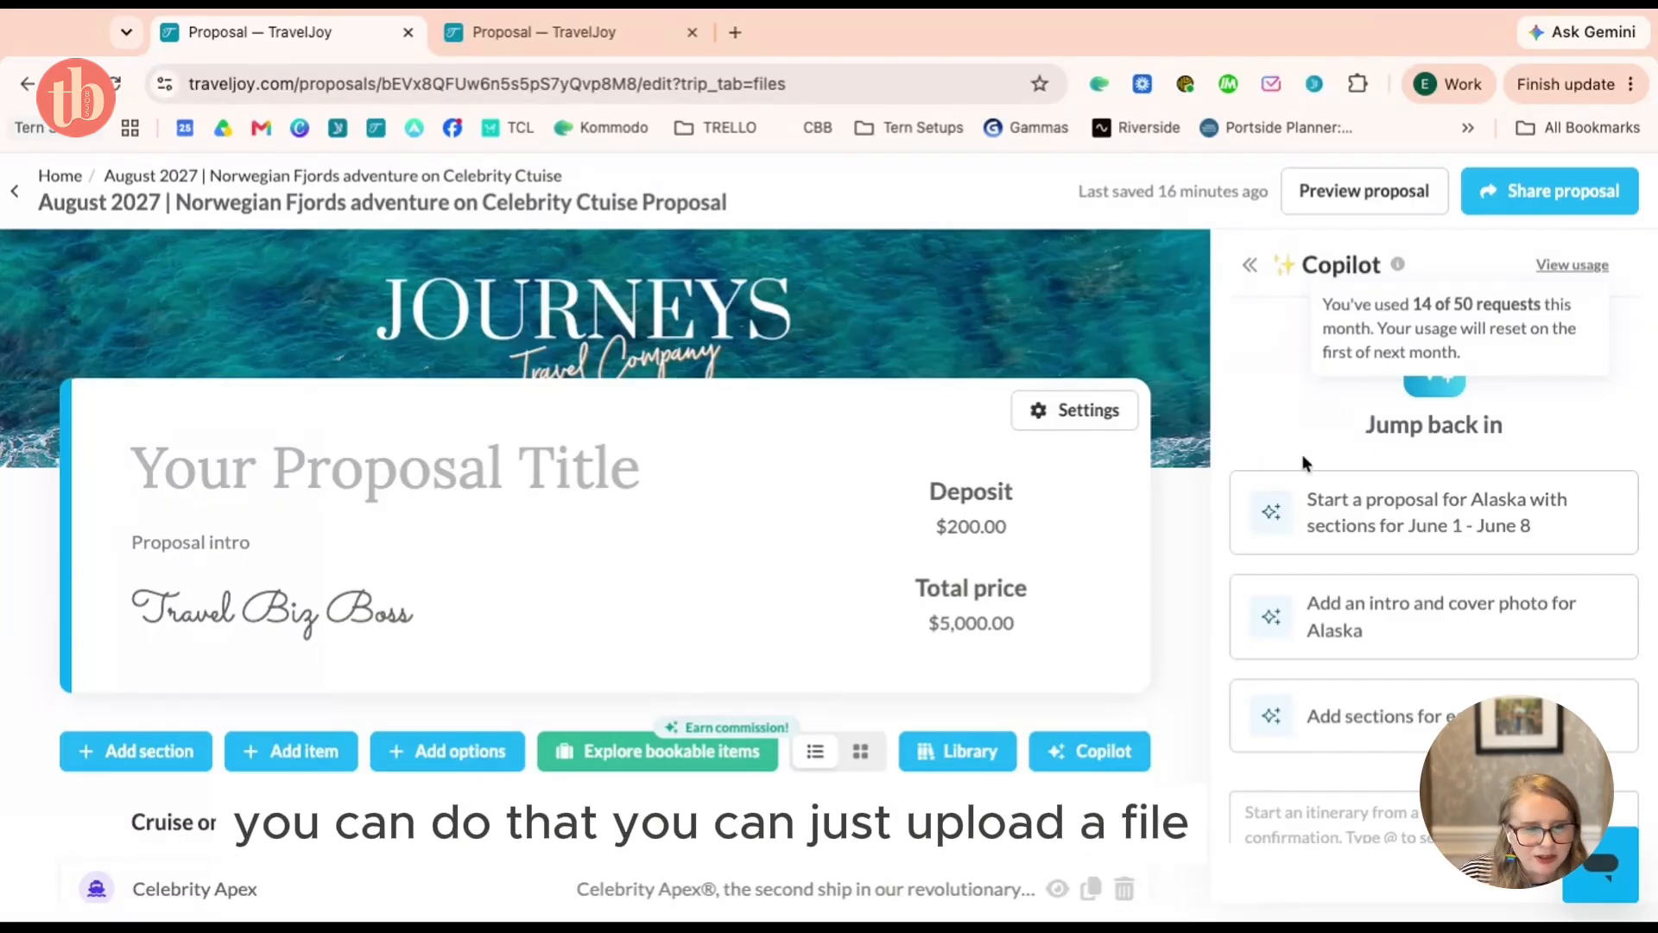
scroll(438, 622, "down", 10)
scroll(438, 621, "down", 5)
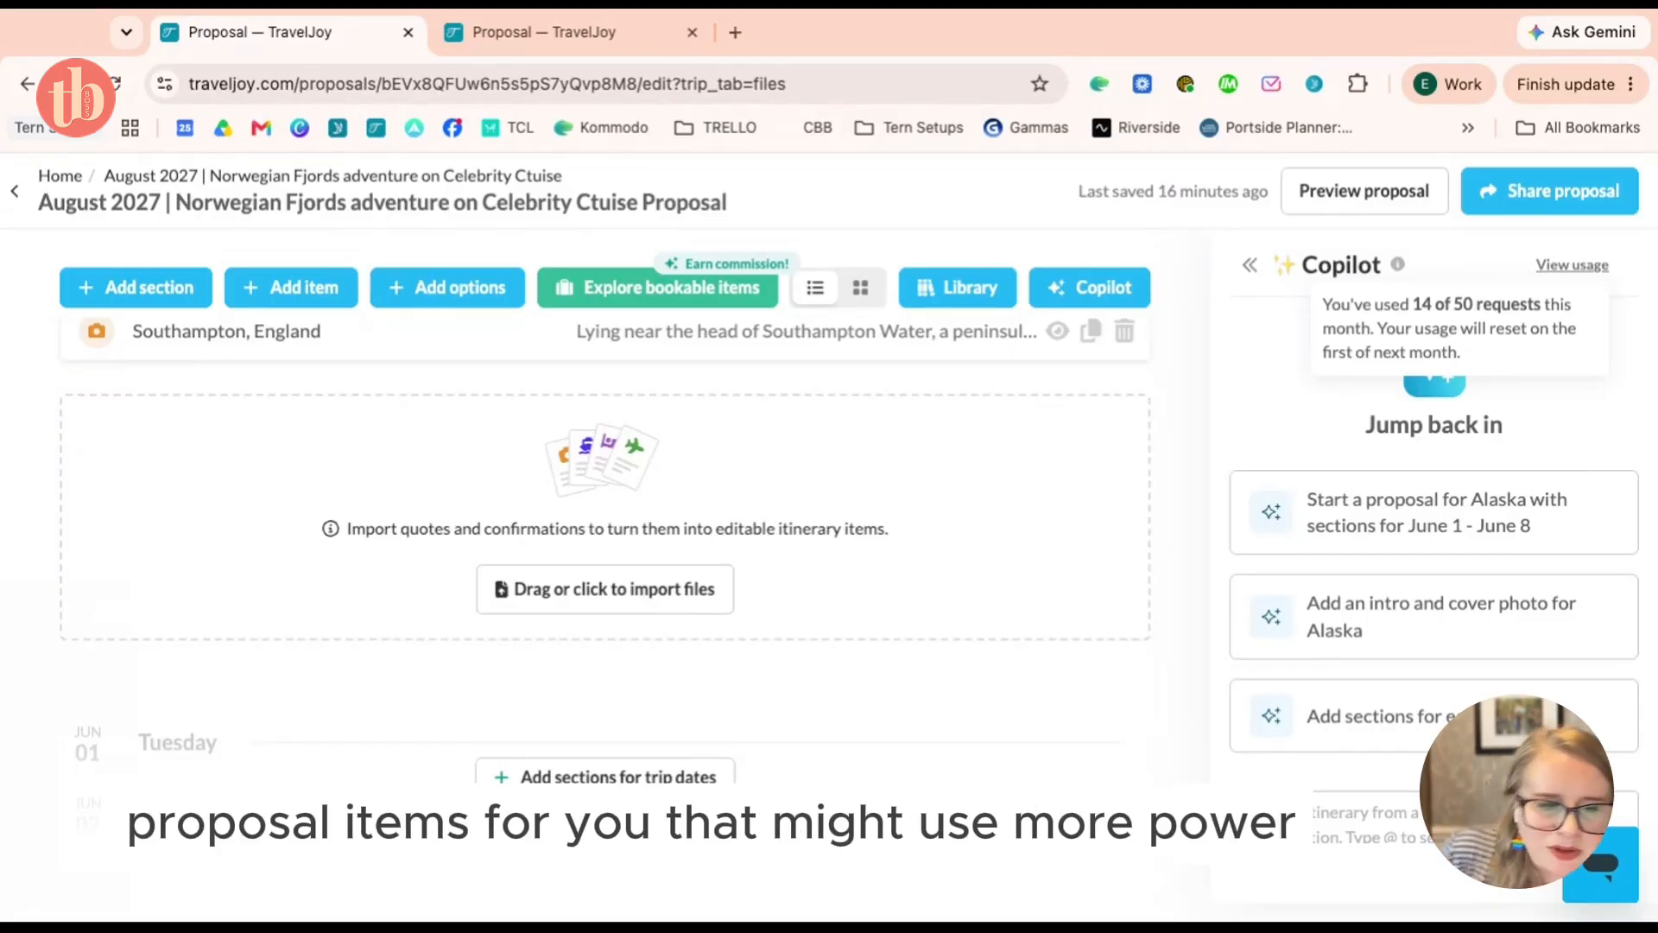
scroll(604, 518, "up", 7)
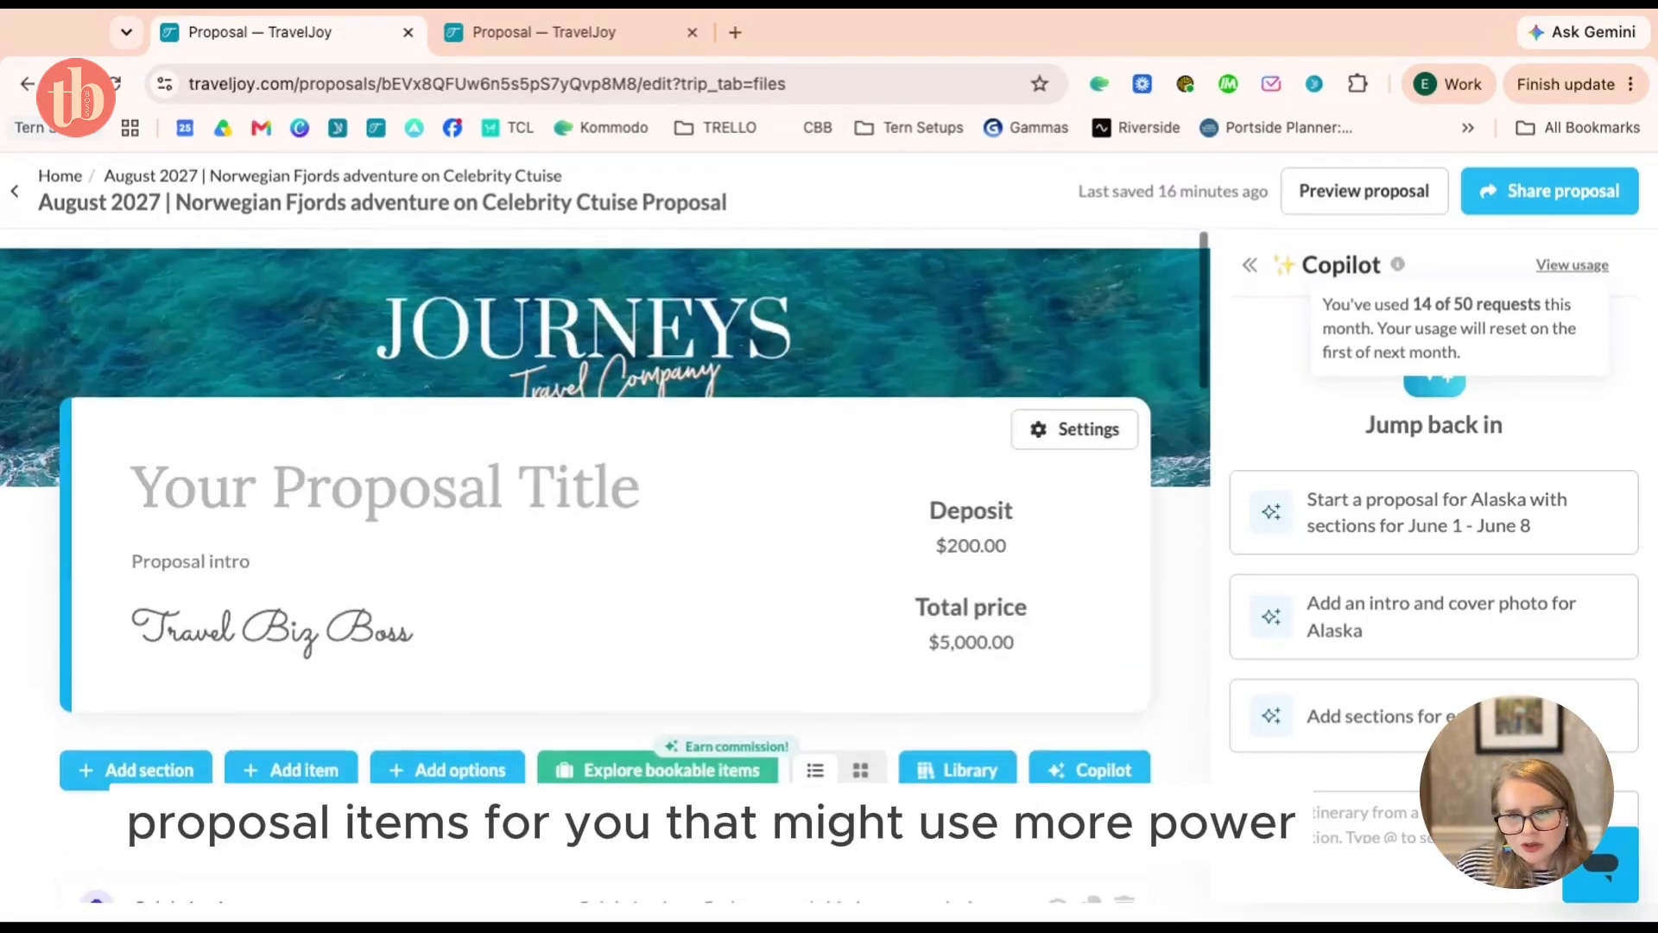
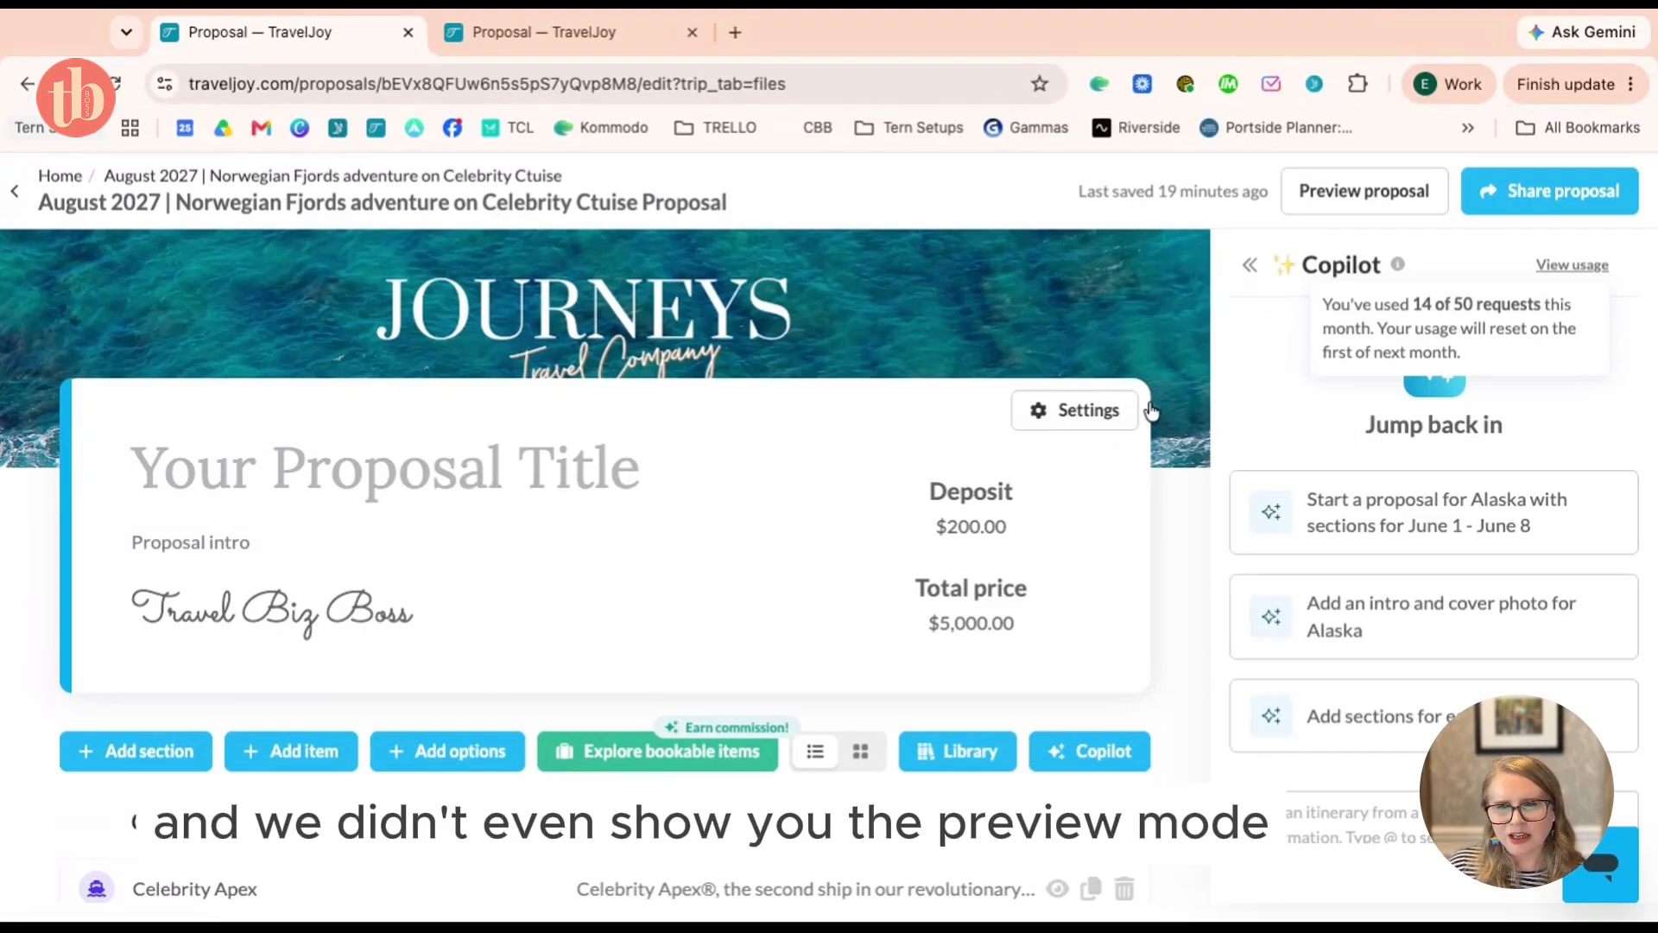
Scroll the Norwegian Fjords proposal ($200 deposit, $5,000 total), then return to the dashboard
scroll(1151, 409, "down", 4)
scroll(639, 302, "up", 5)
scroll(639, 303, "down", 1)
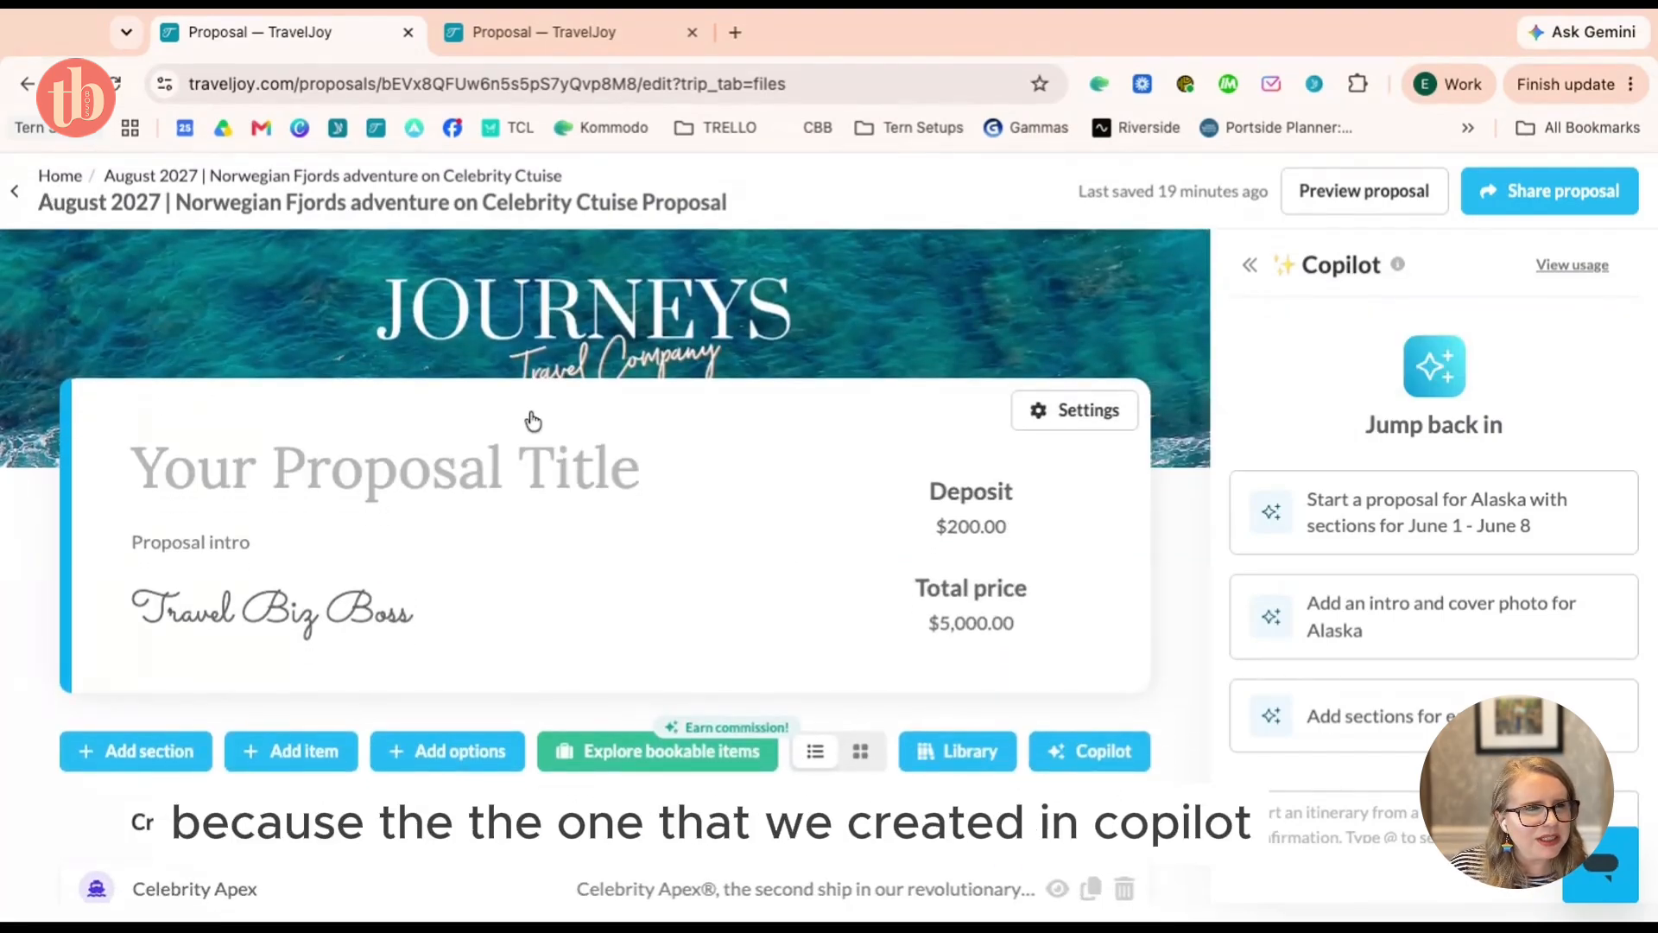
left_click(75, 178)
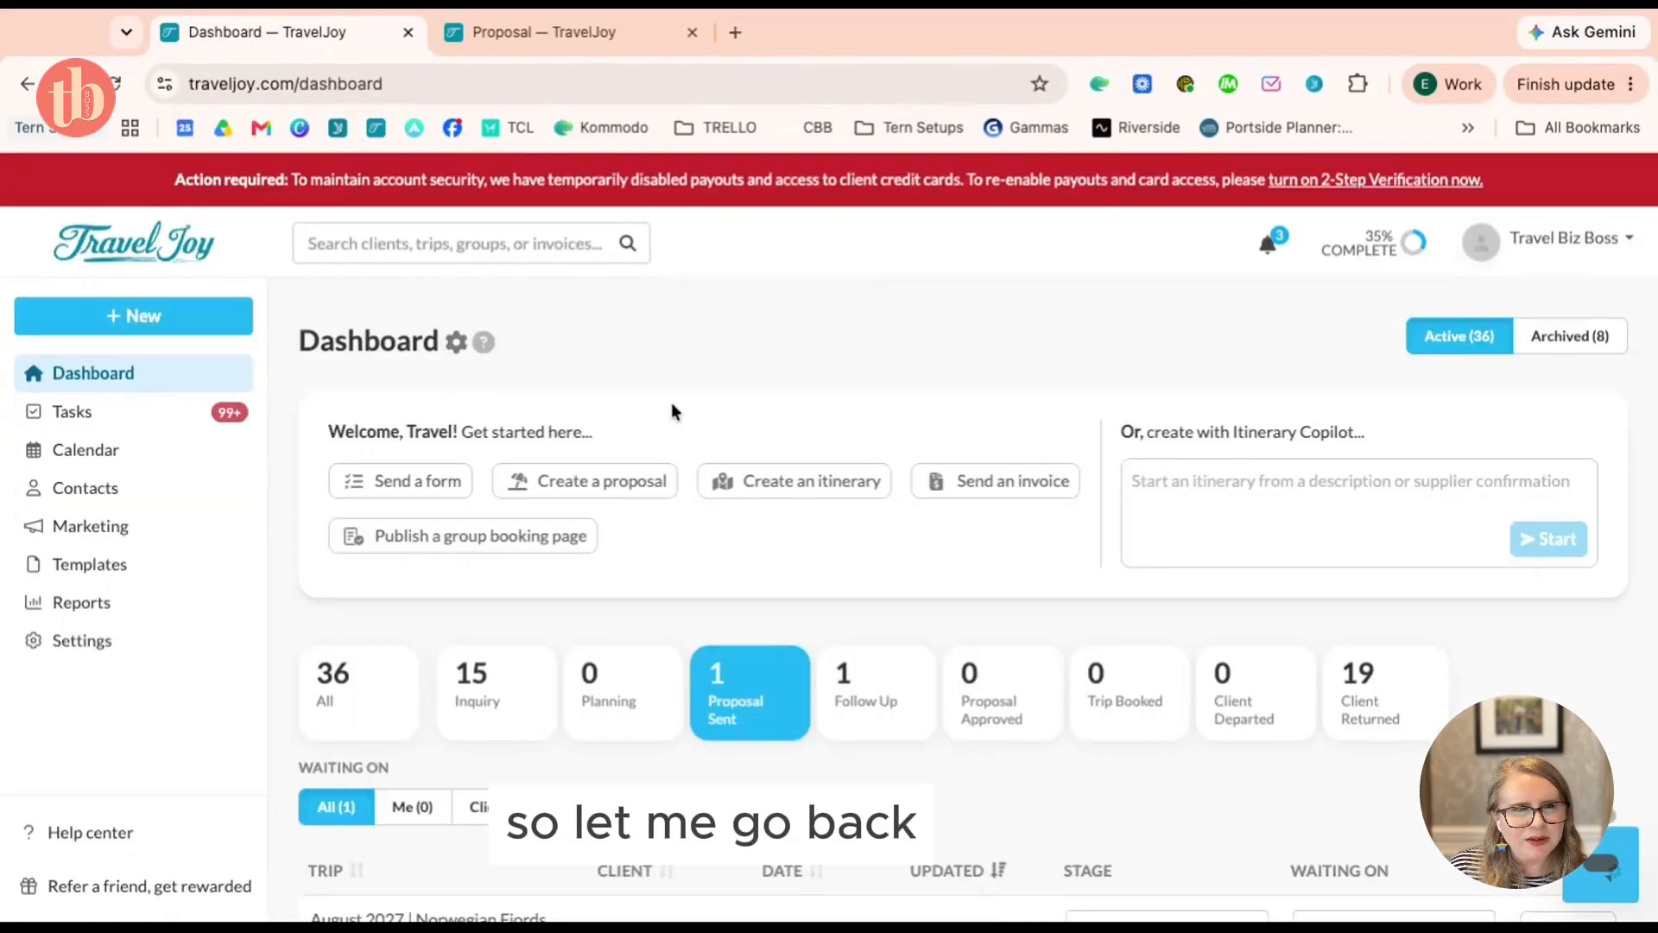
Filter the dashboard to inquiry-stage trips and open the client's trip files
scroll(671, 402, "down", 3)
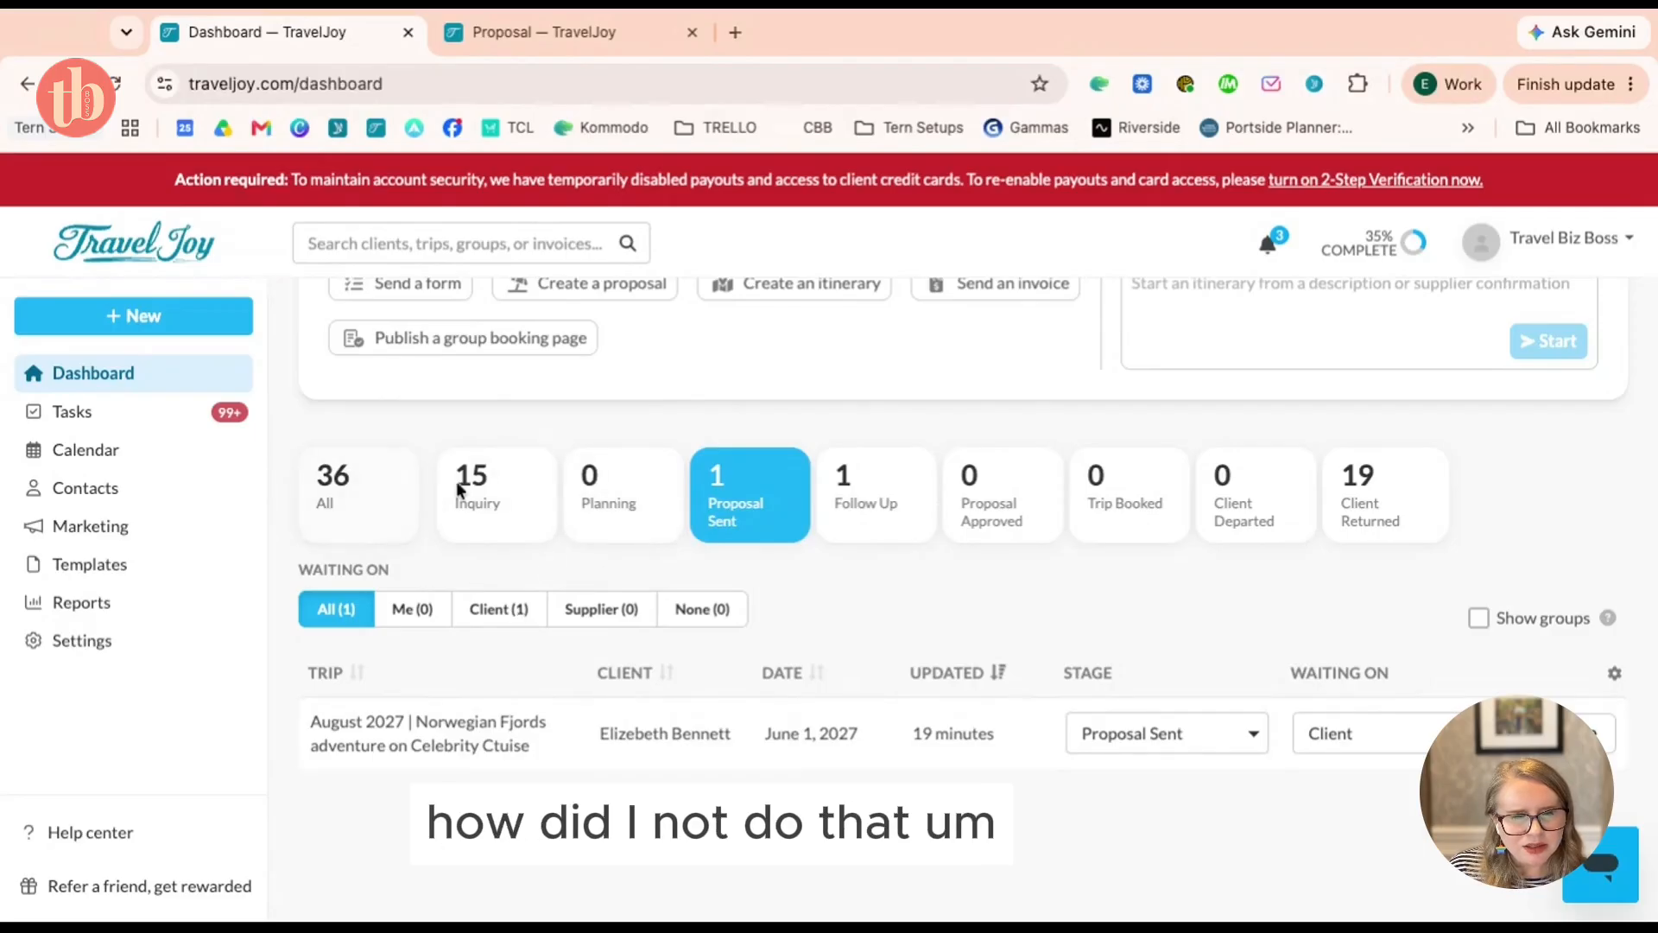
left_click(486, 496)
left_click(463, 733)
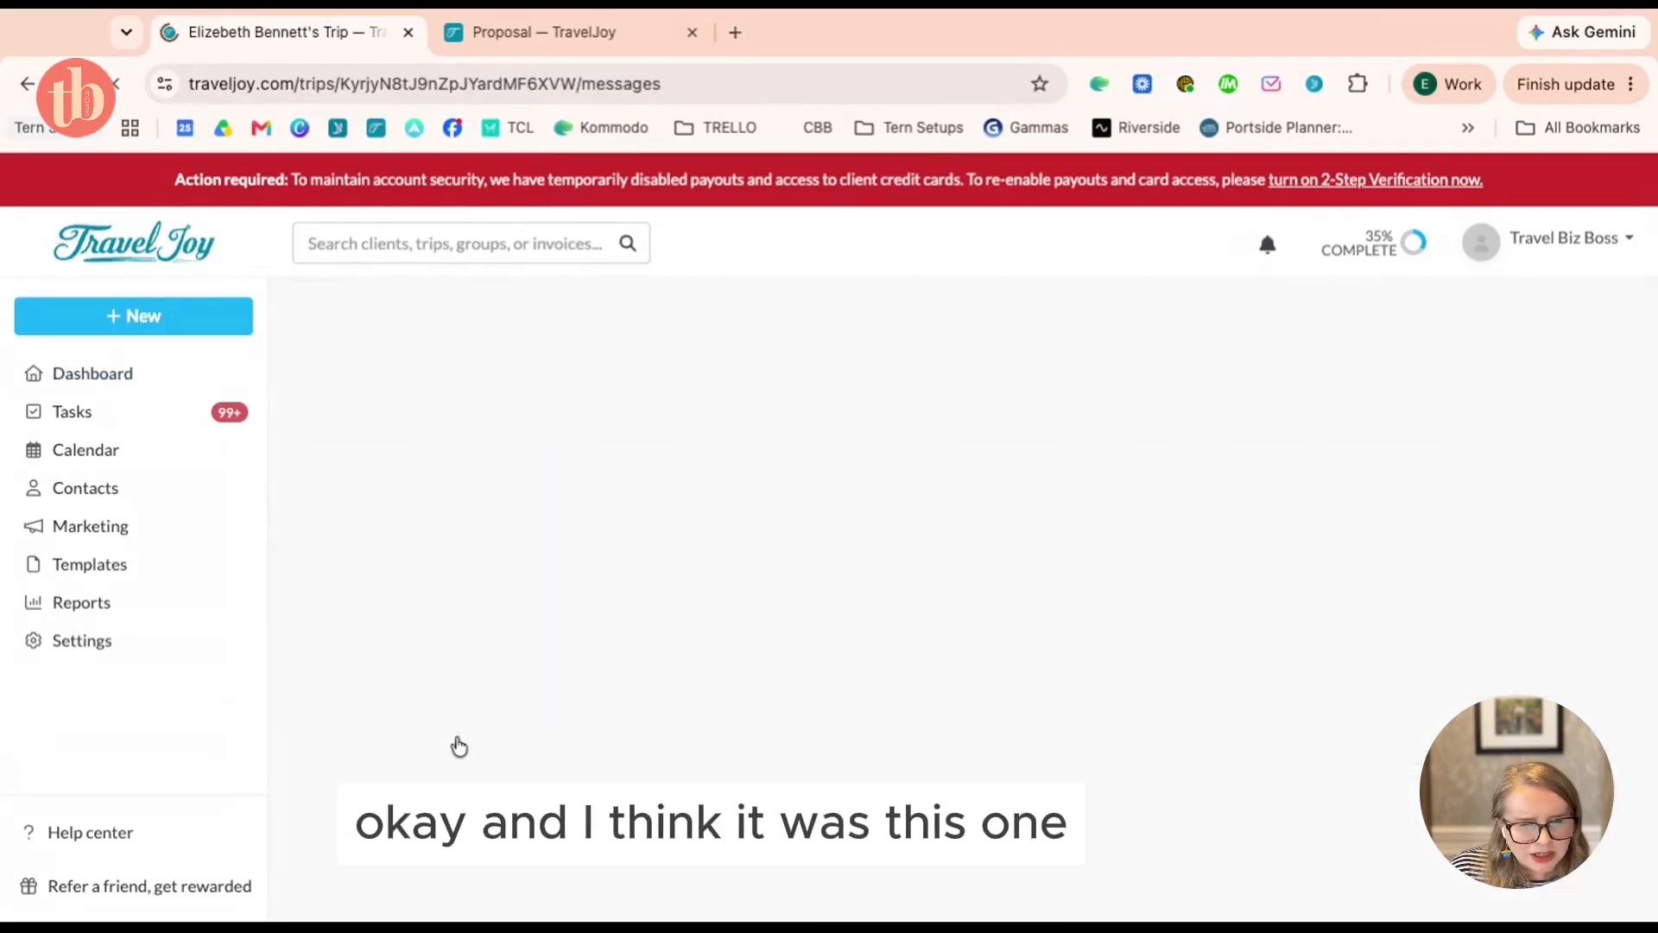
left_click(521, 675)
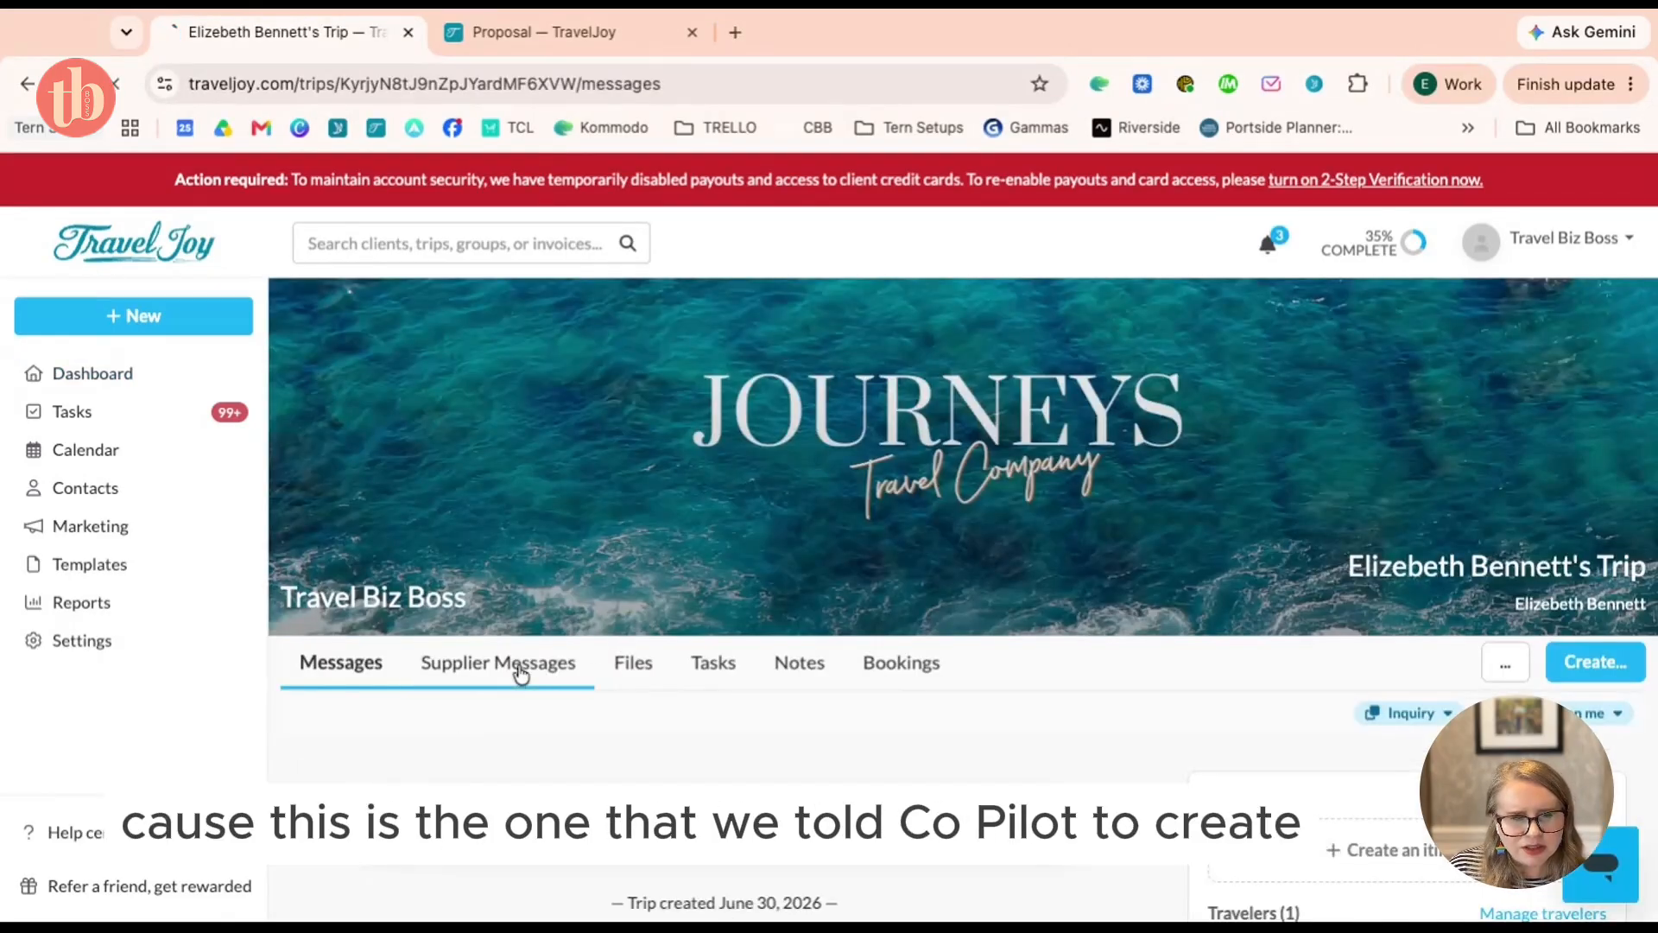
left_click(645, 668)
Open the Norwegian Fjords Cruise on Celebrity Apex proposal and preview it
scroll(665, 668, "down", 2)
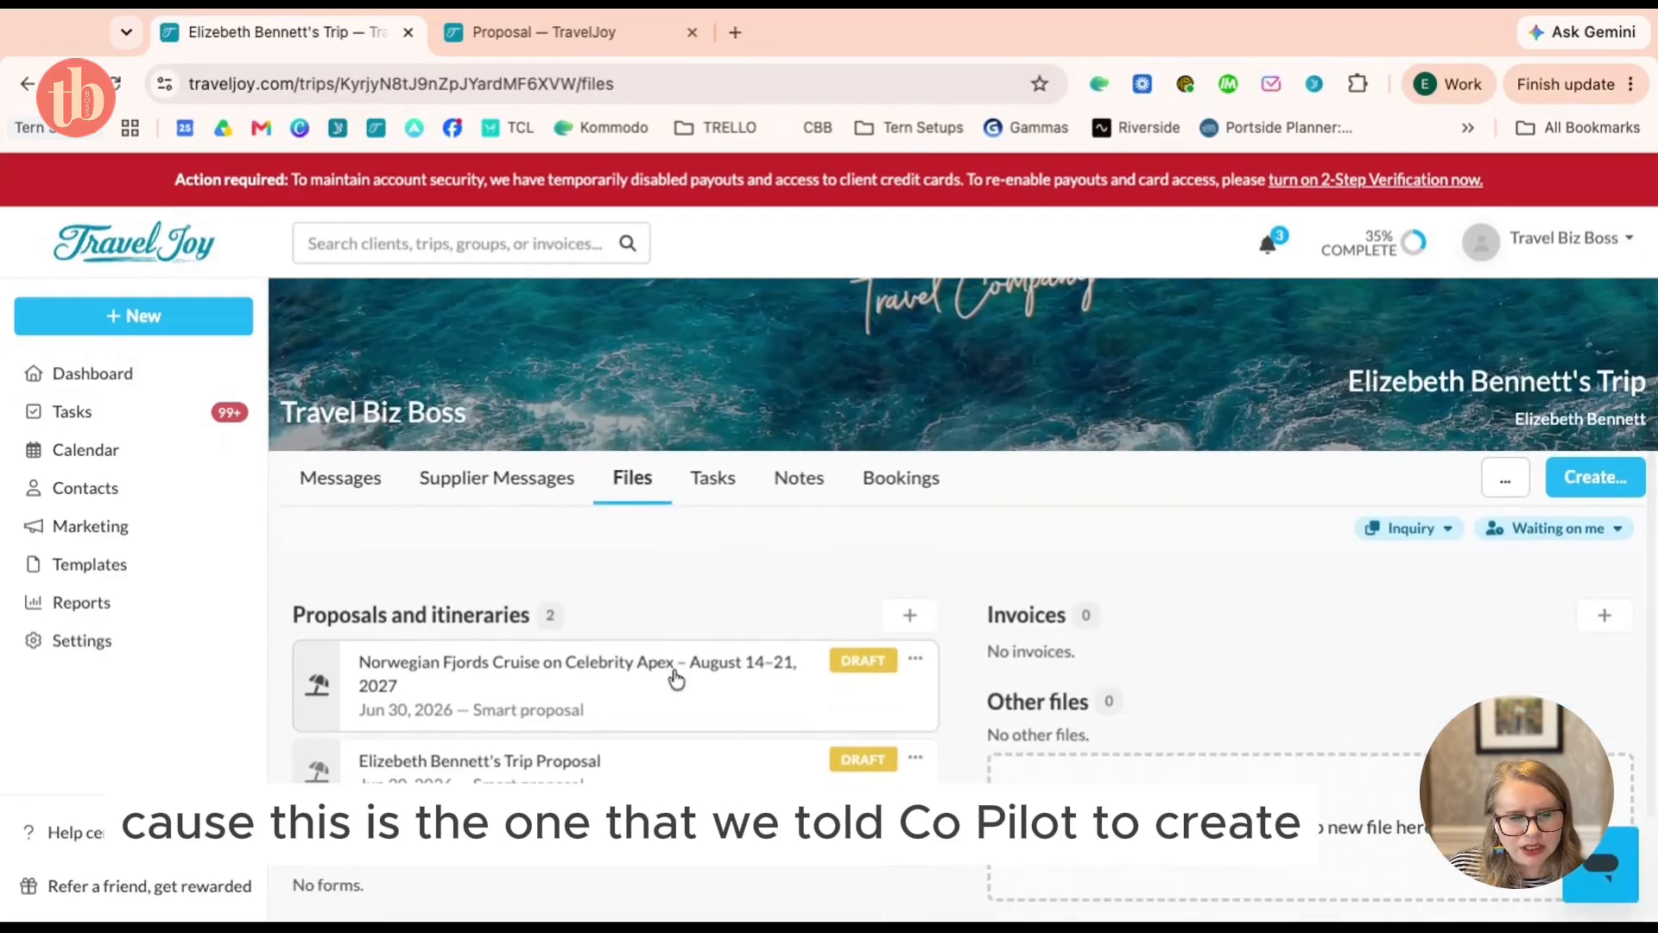
left_click(676, 680)
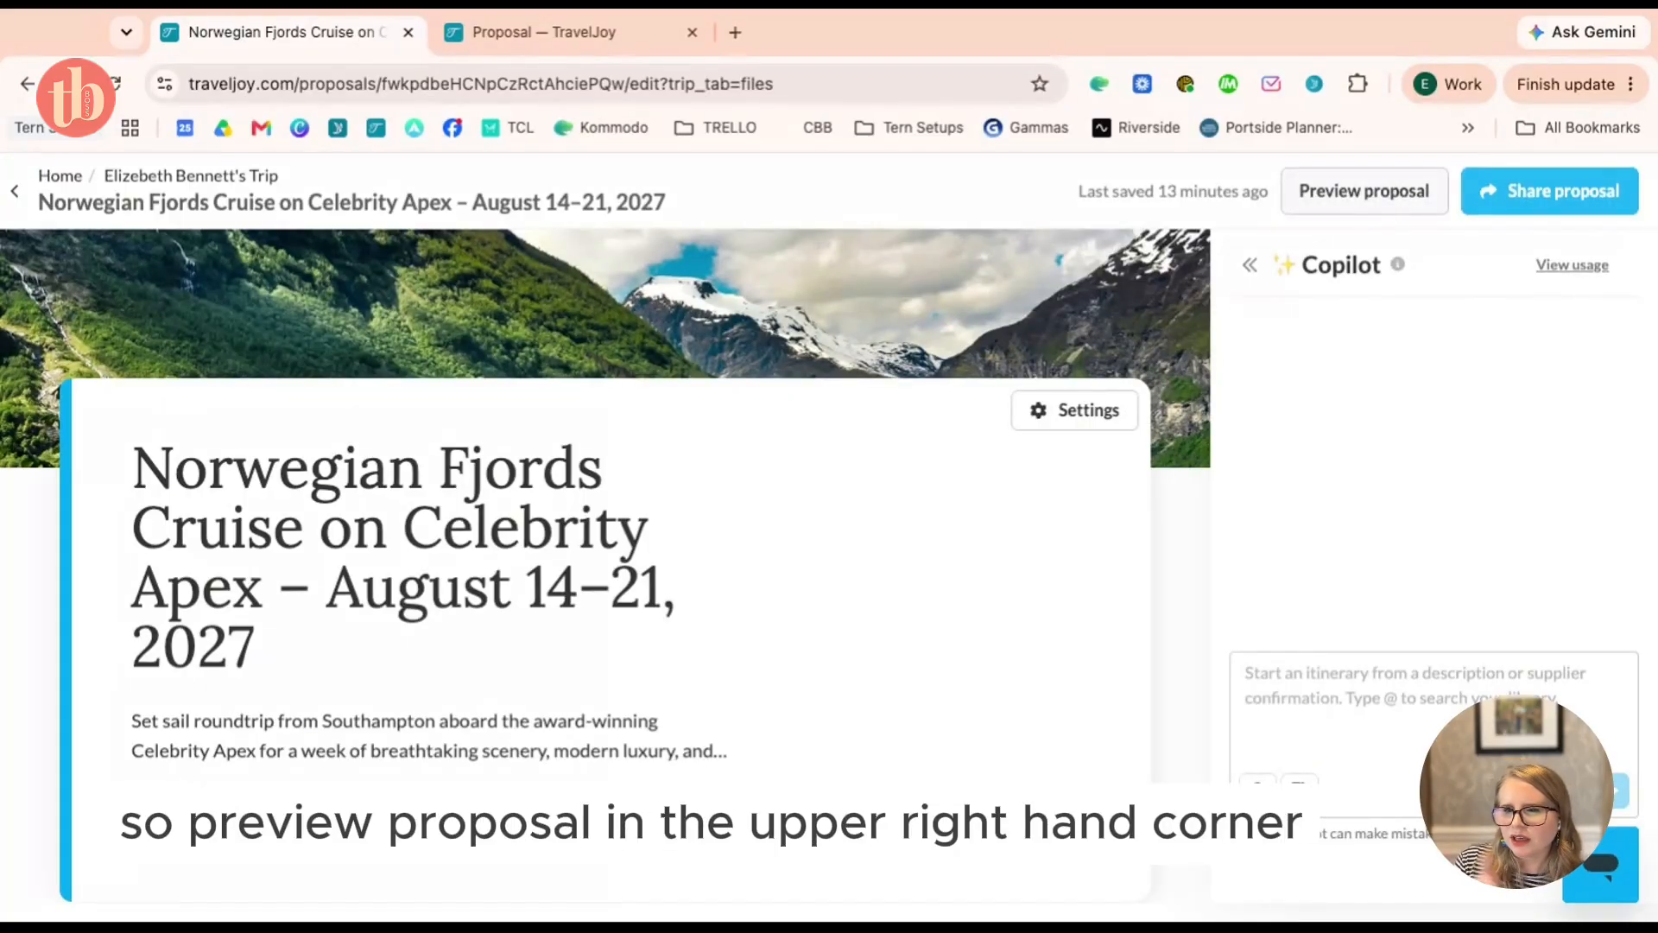
left_click(1353, 193)
Jump through the preview to the Southampton, At sea and Celebrity Apex cruise sections
scroll(1333, 307, "down", 5)
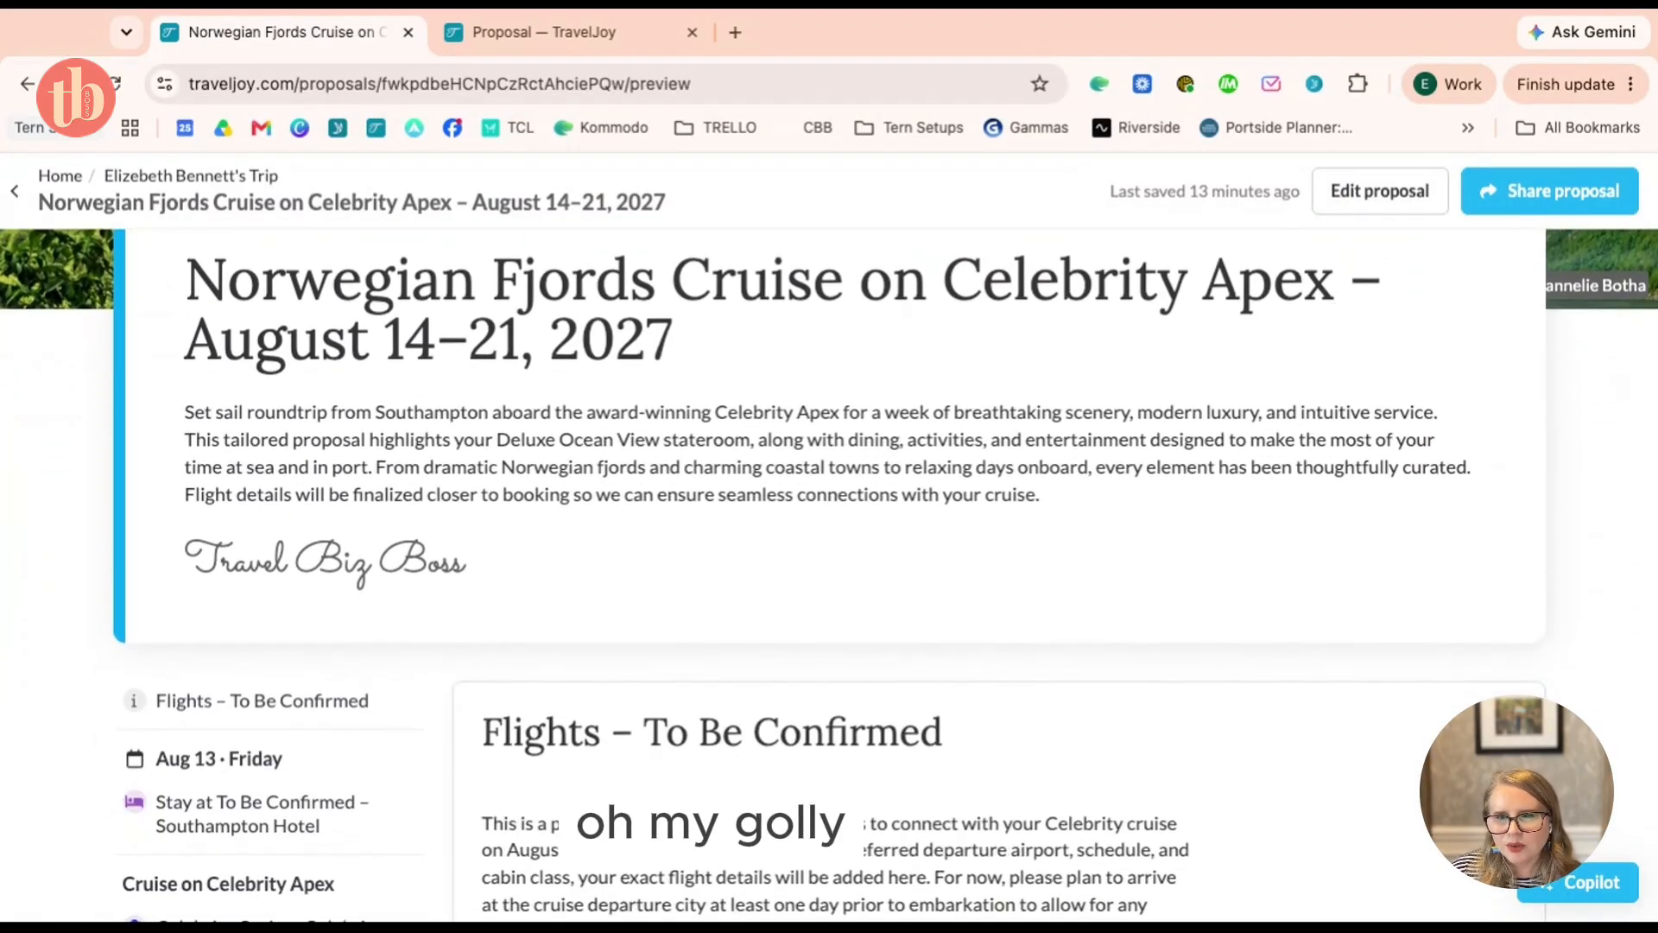
scroll(1334, 304, "up", 4)
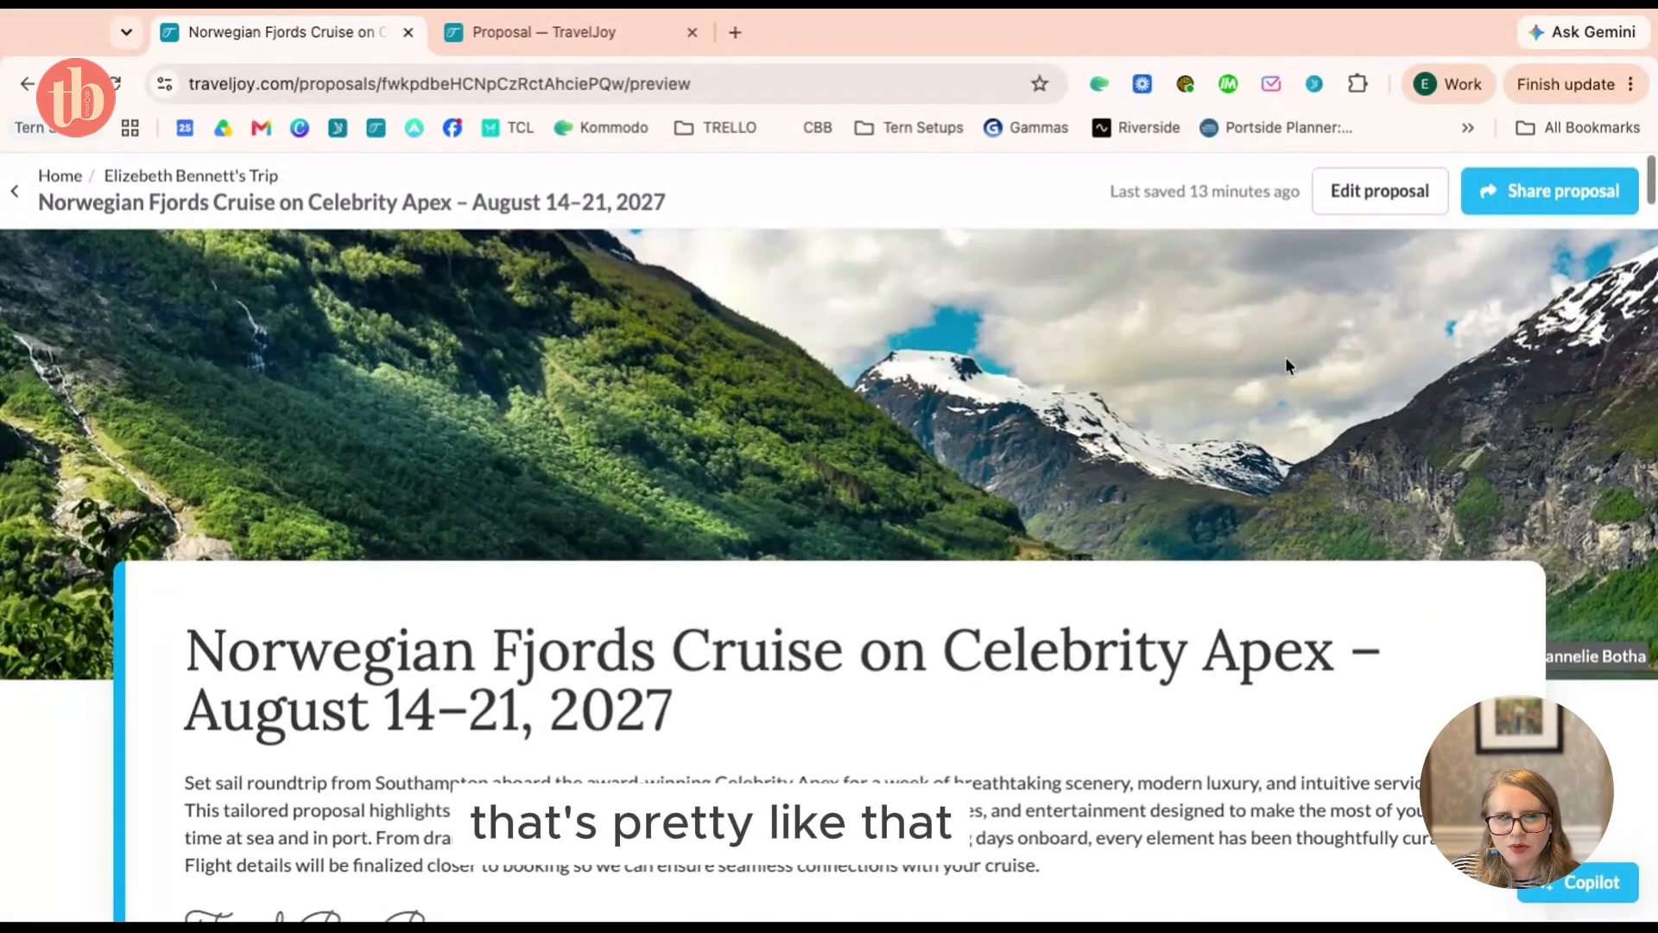
scroll(1287, 363, "down", 3)
scroll(1286, 362, "down", 6)
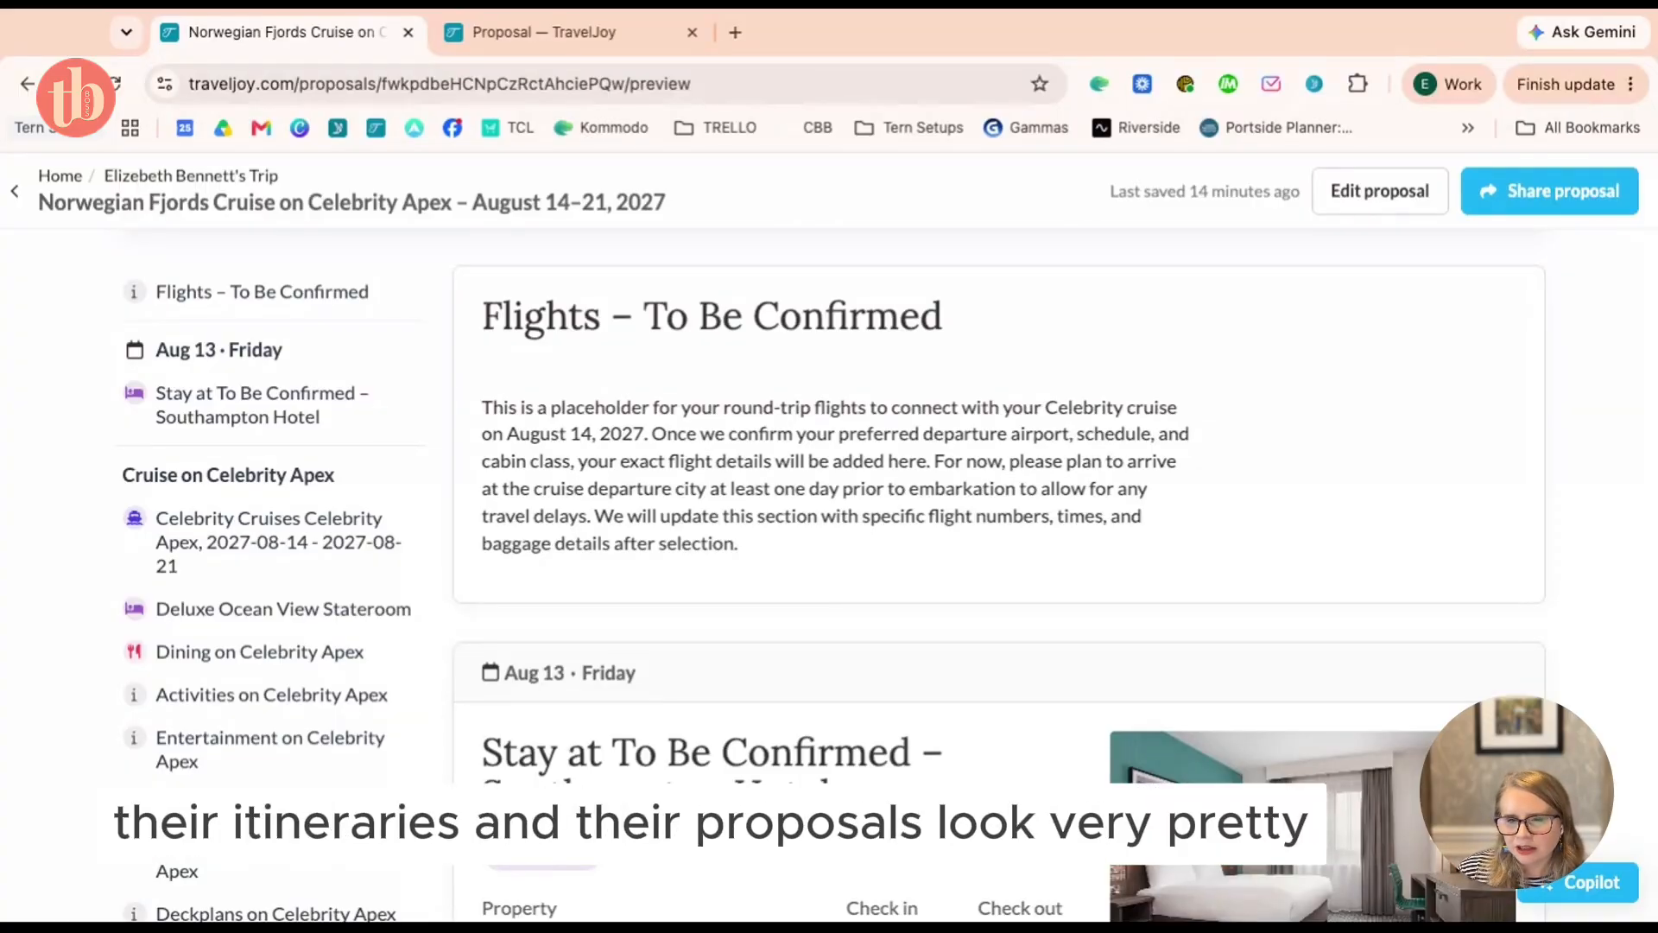
scroll(338, 453, "down", 5)
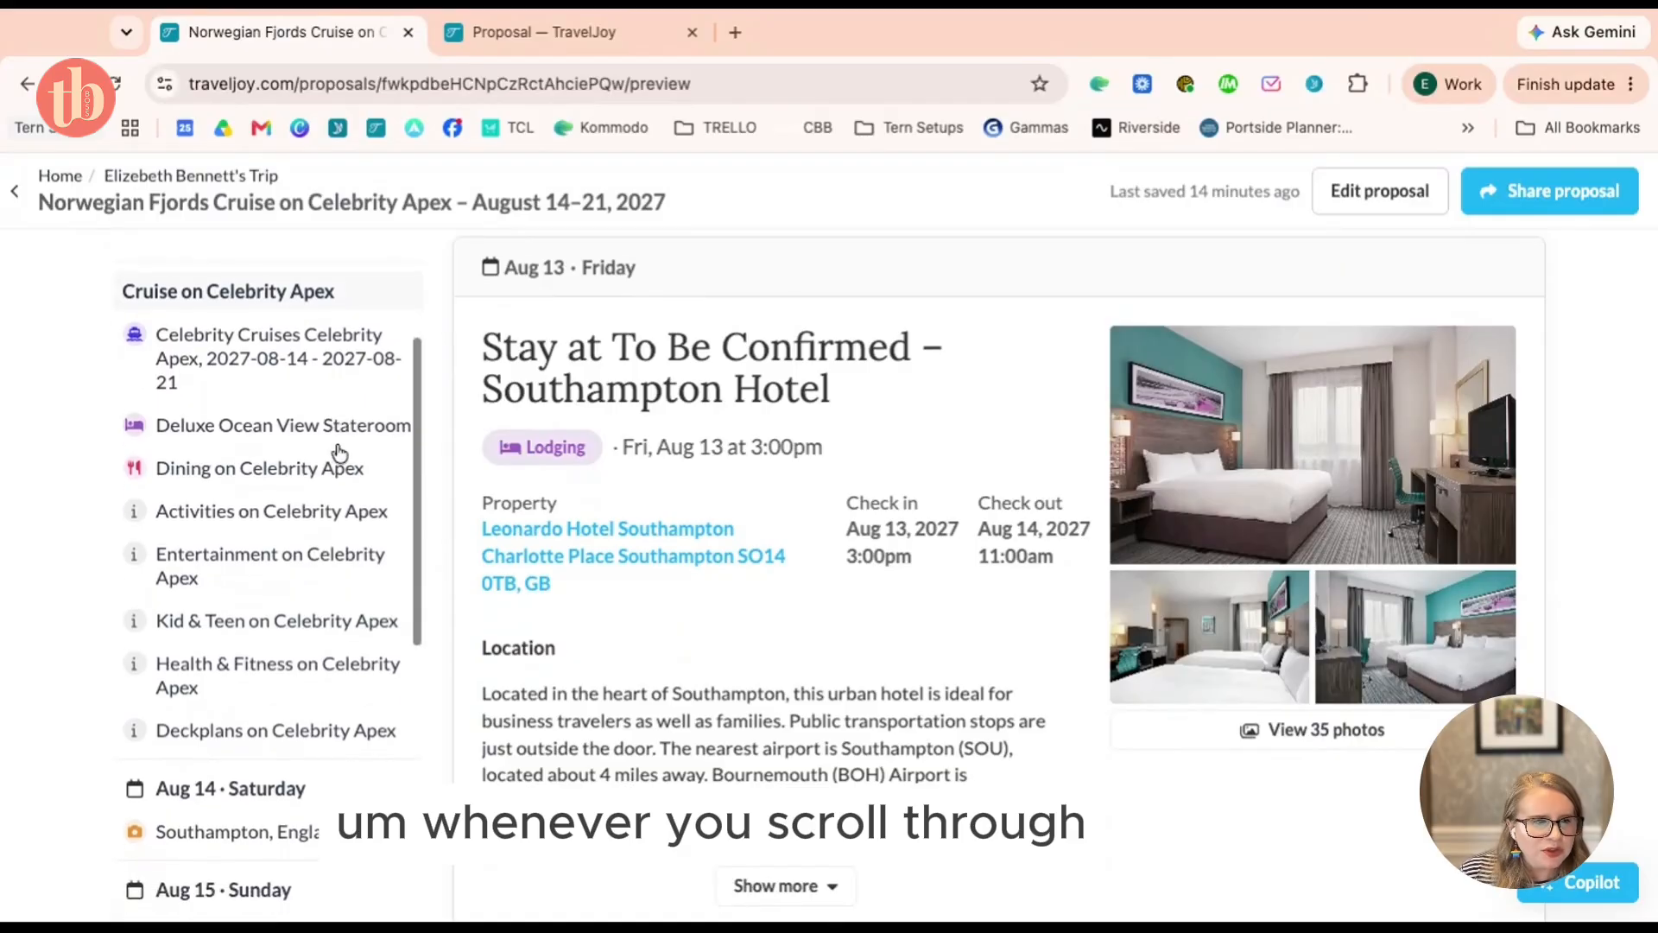
scroll(338, 453, "down", 3)
left_click(229, 597)
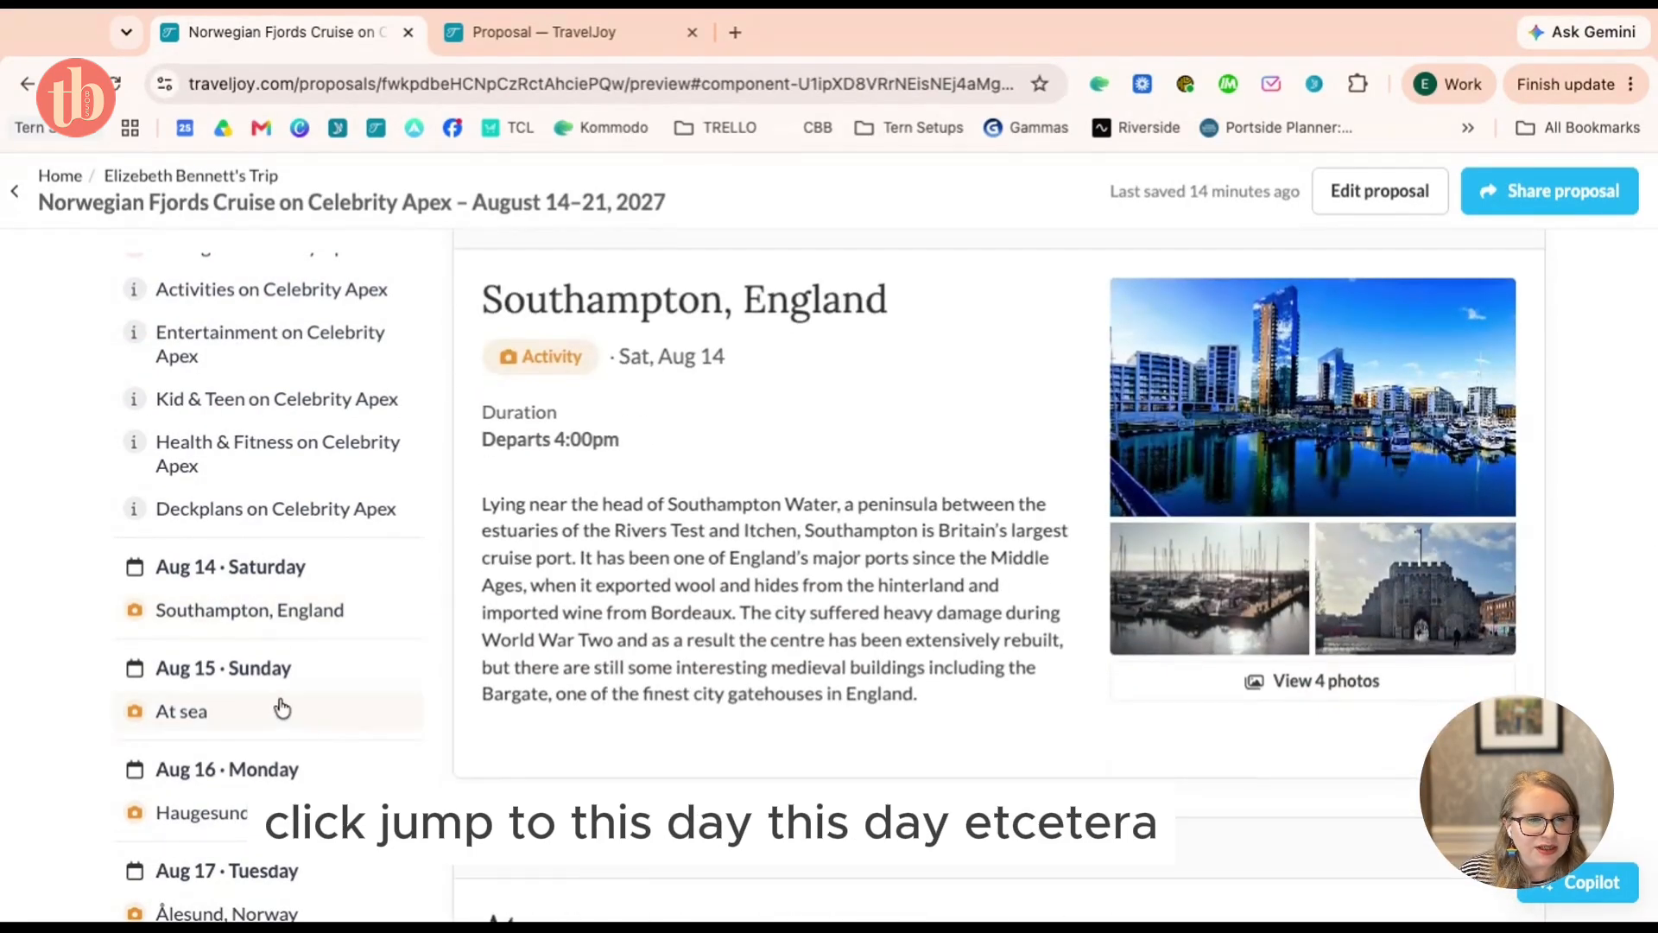
left_click(282, 709)
scroll(278, 704, "up", 5)
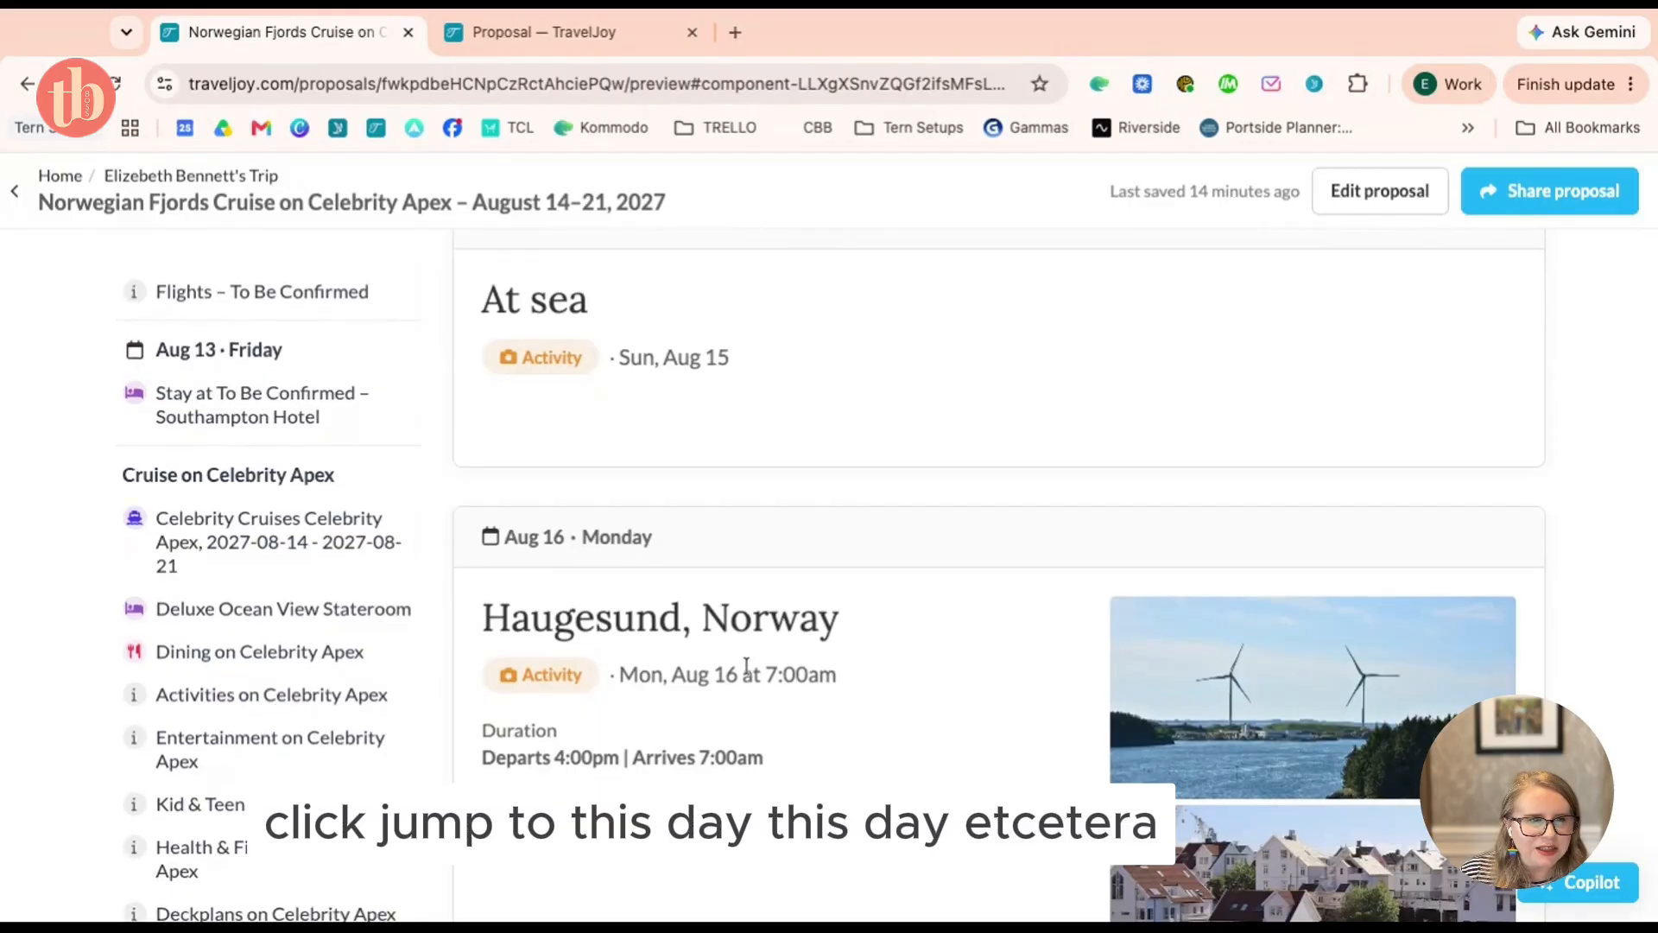
left_click(230, 544)
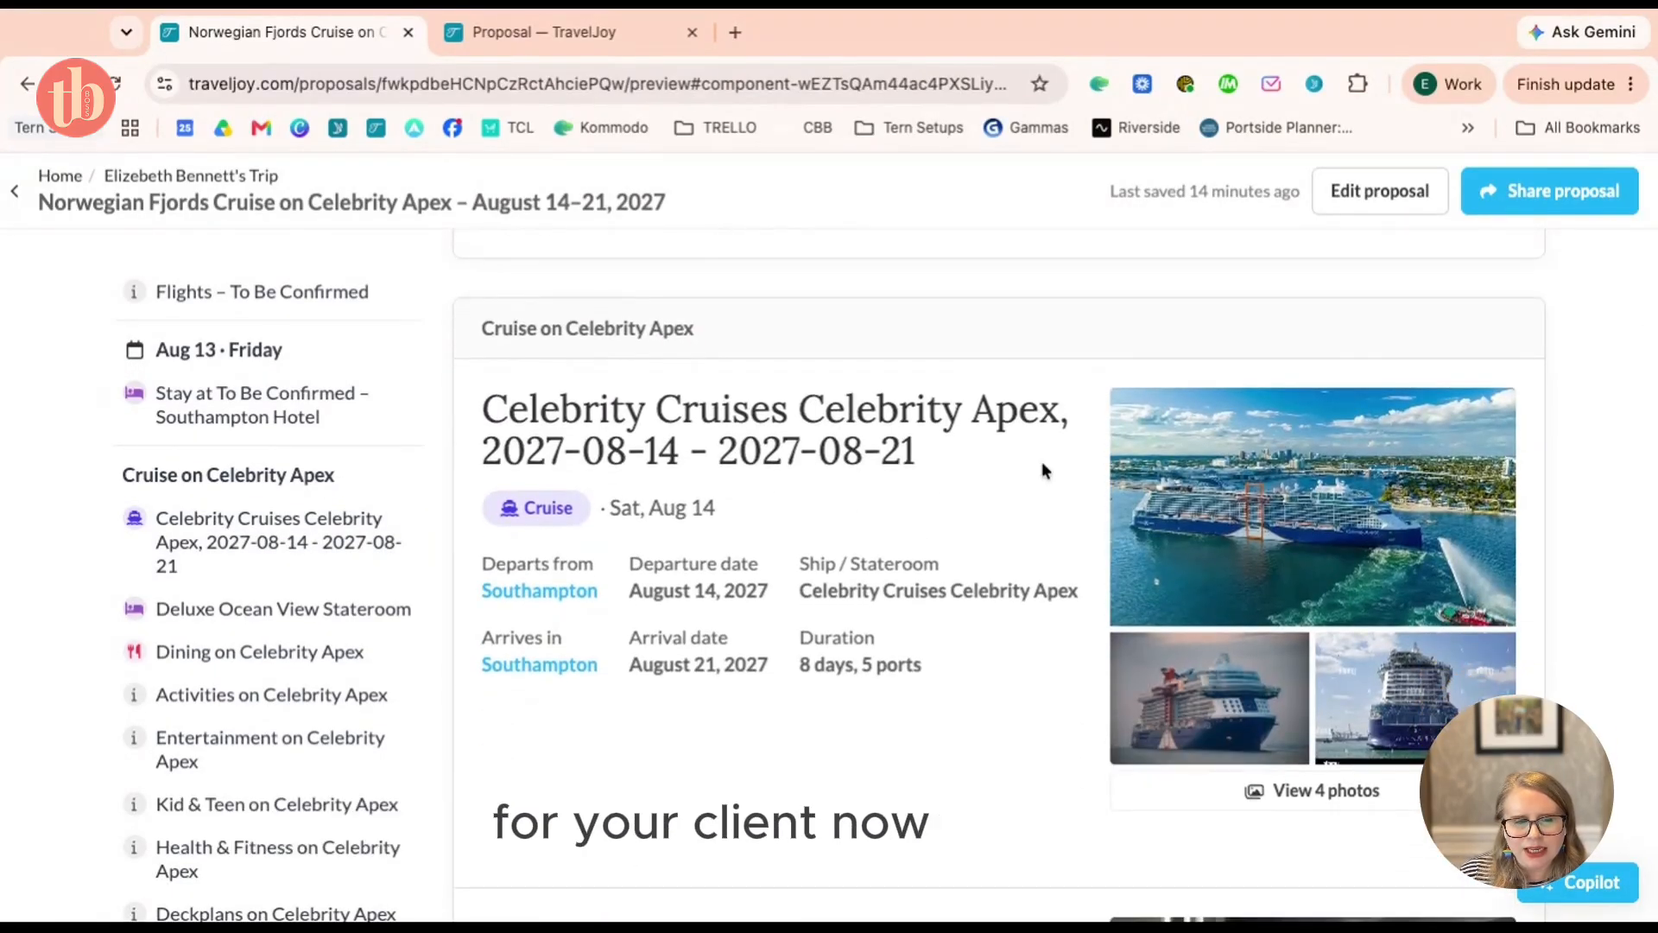
Expand the full Deluxe Ocean View Stateroom description
scroll(1043, 471, "down", 1)
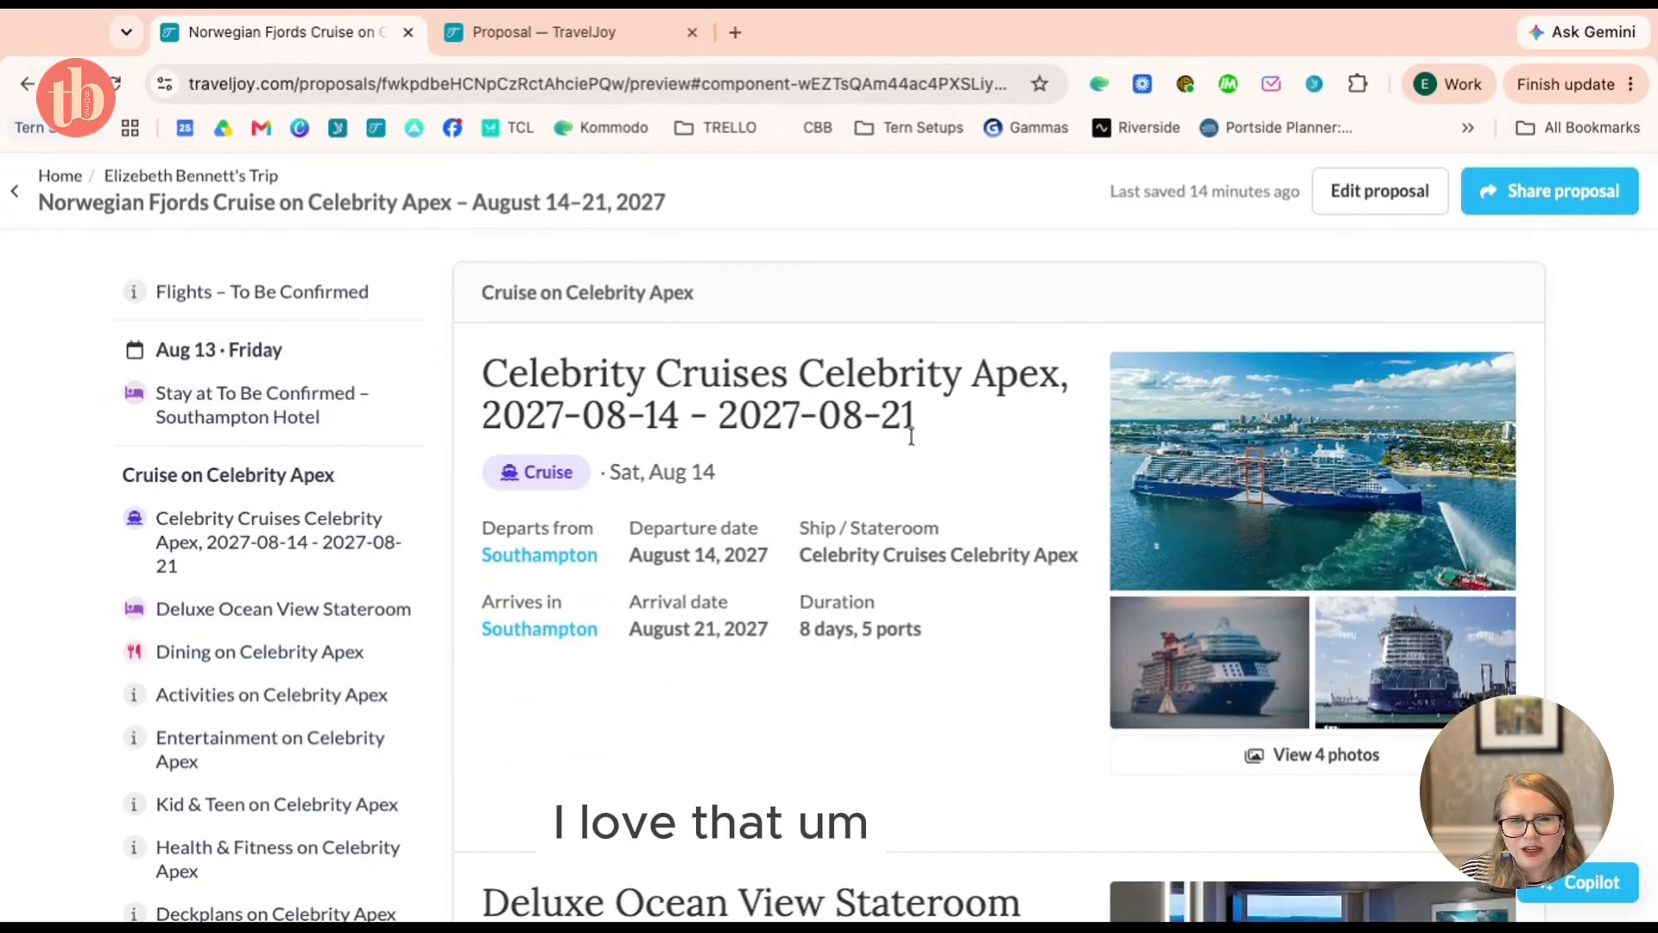
scroll(911, 436, "down", 5)
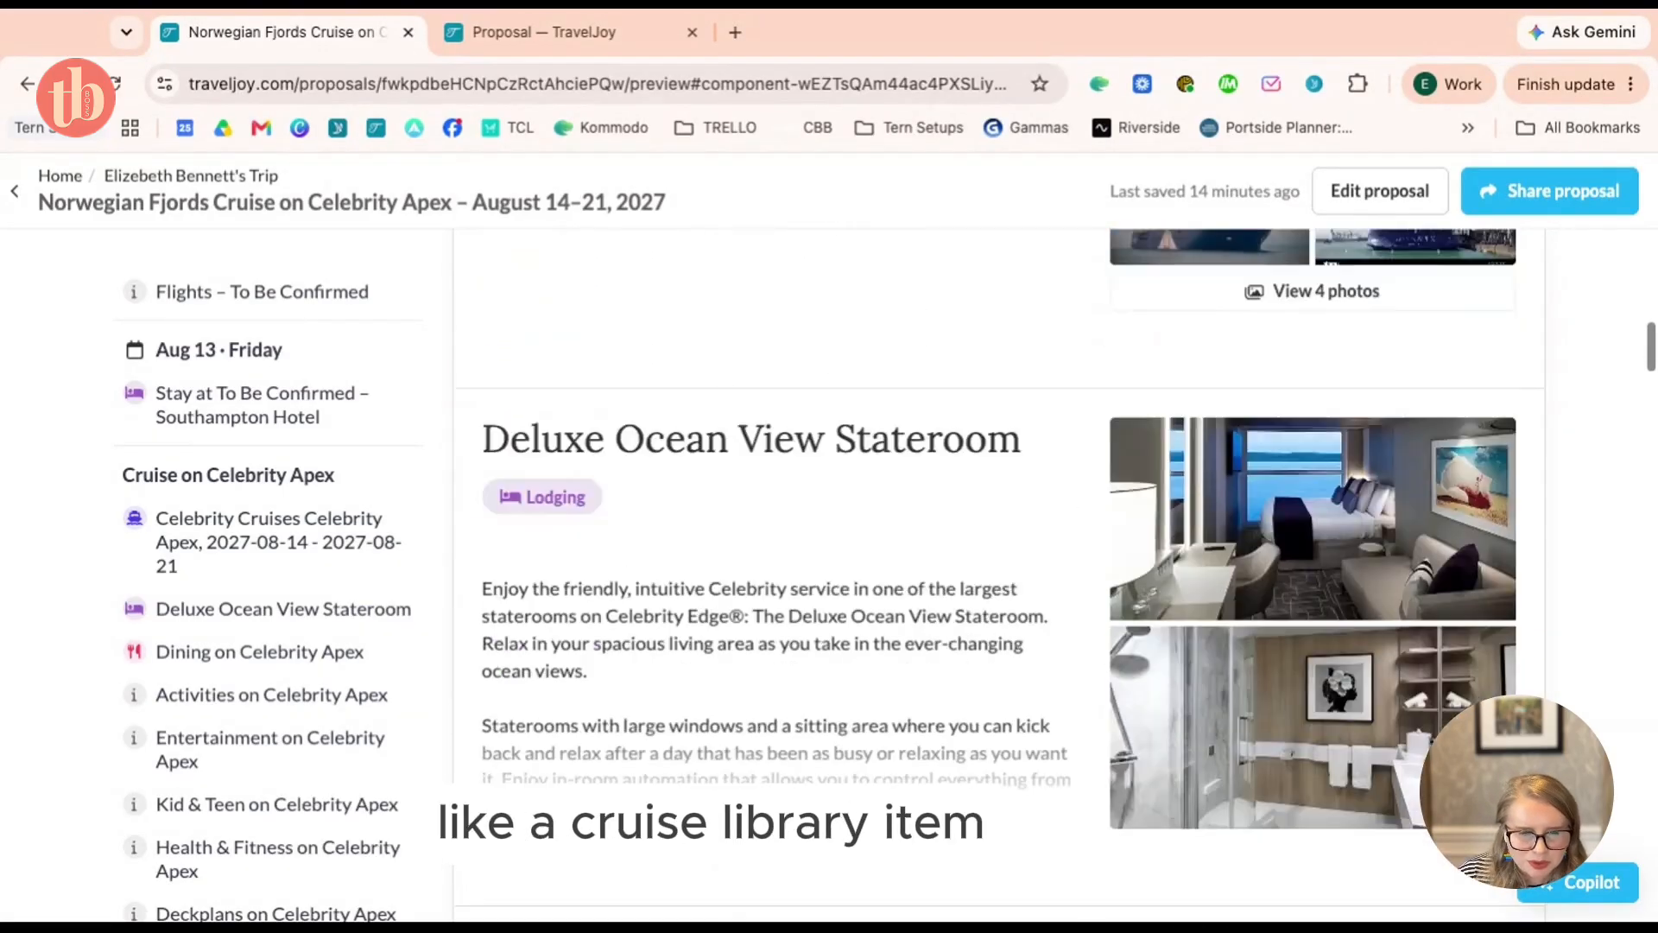
left_click(782, 781)
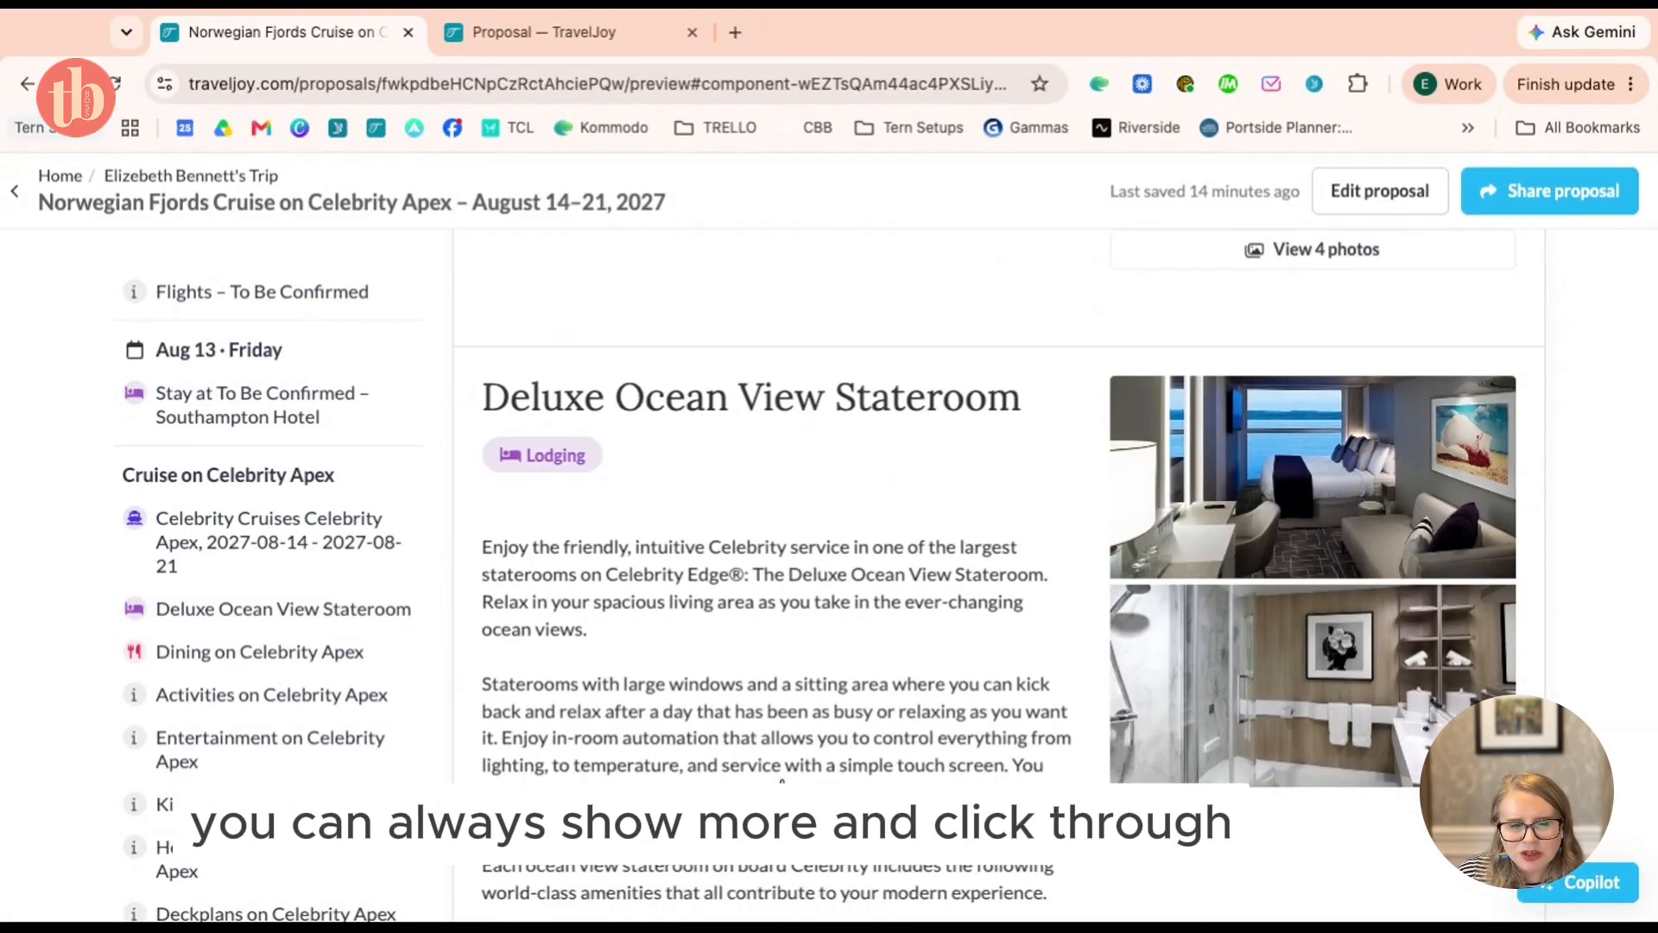
Expand the Dining on Celebrity Apex description listing Tuscan, Cyprus and Cosmopolitan restaurants
scroll(1455, 380, "down", 1)
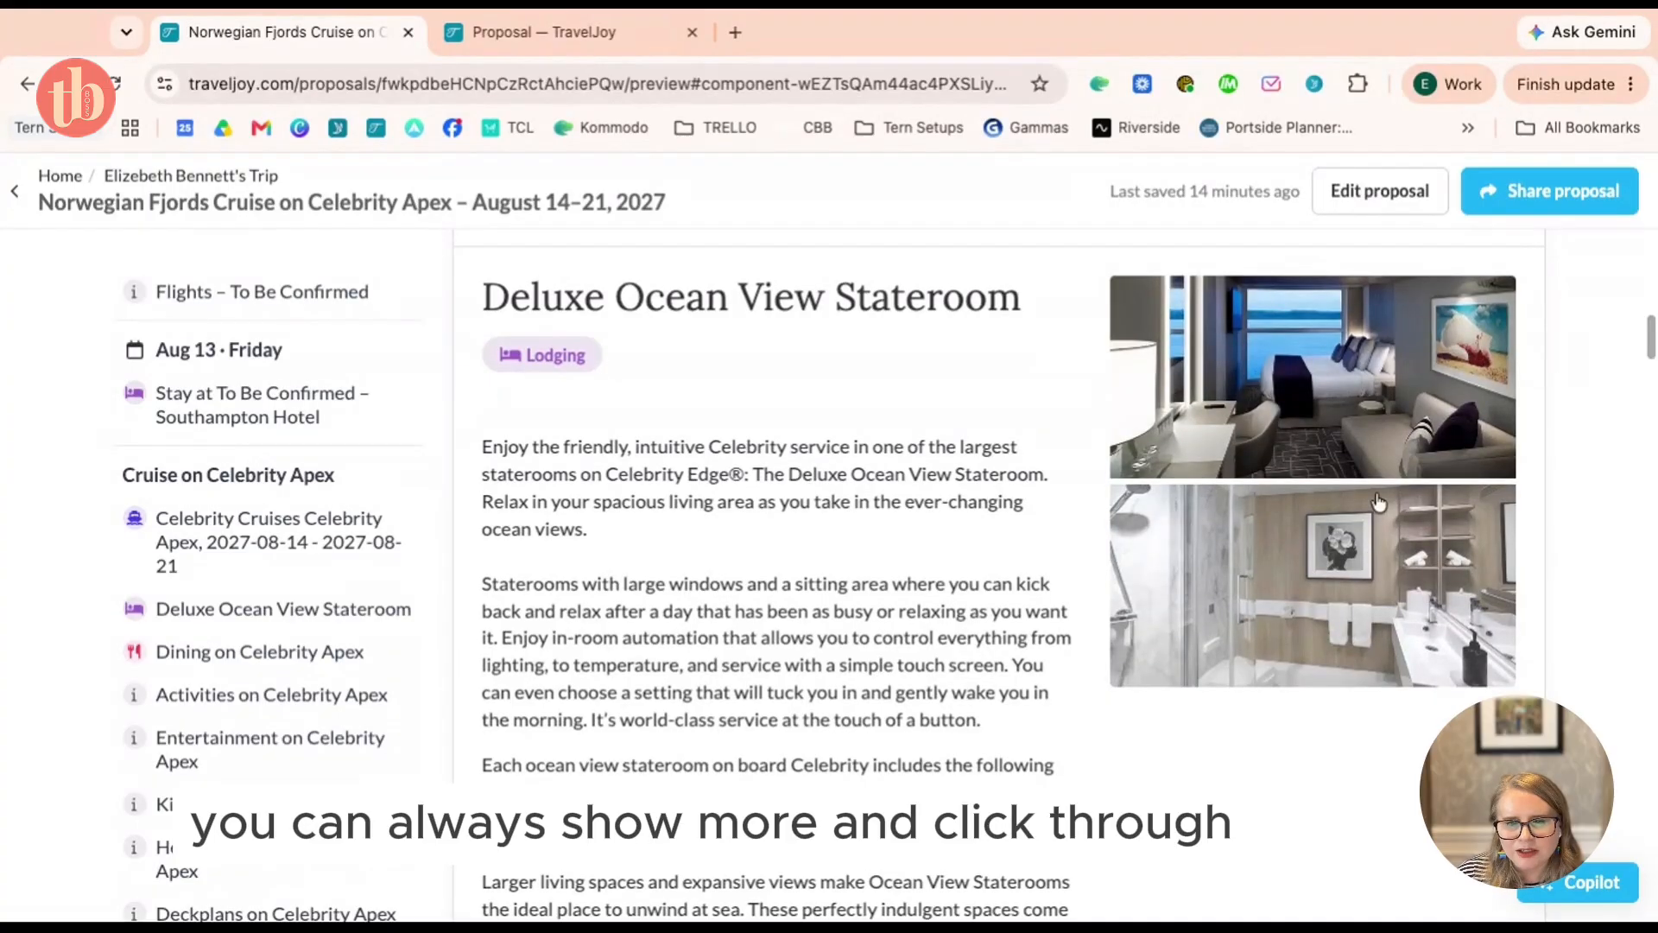
scroll(1381, 483, "down", 4)
scroll(1379, 500, "up", 1)
scroll(1379, 500, "up", 1)
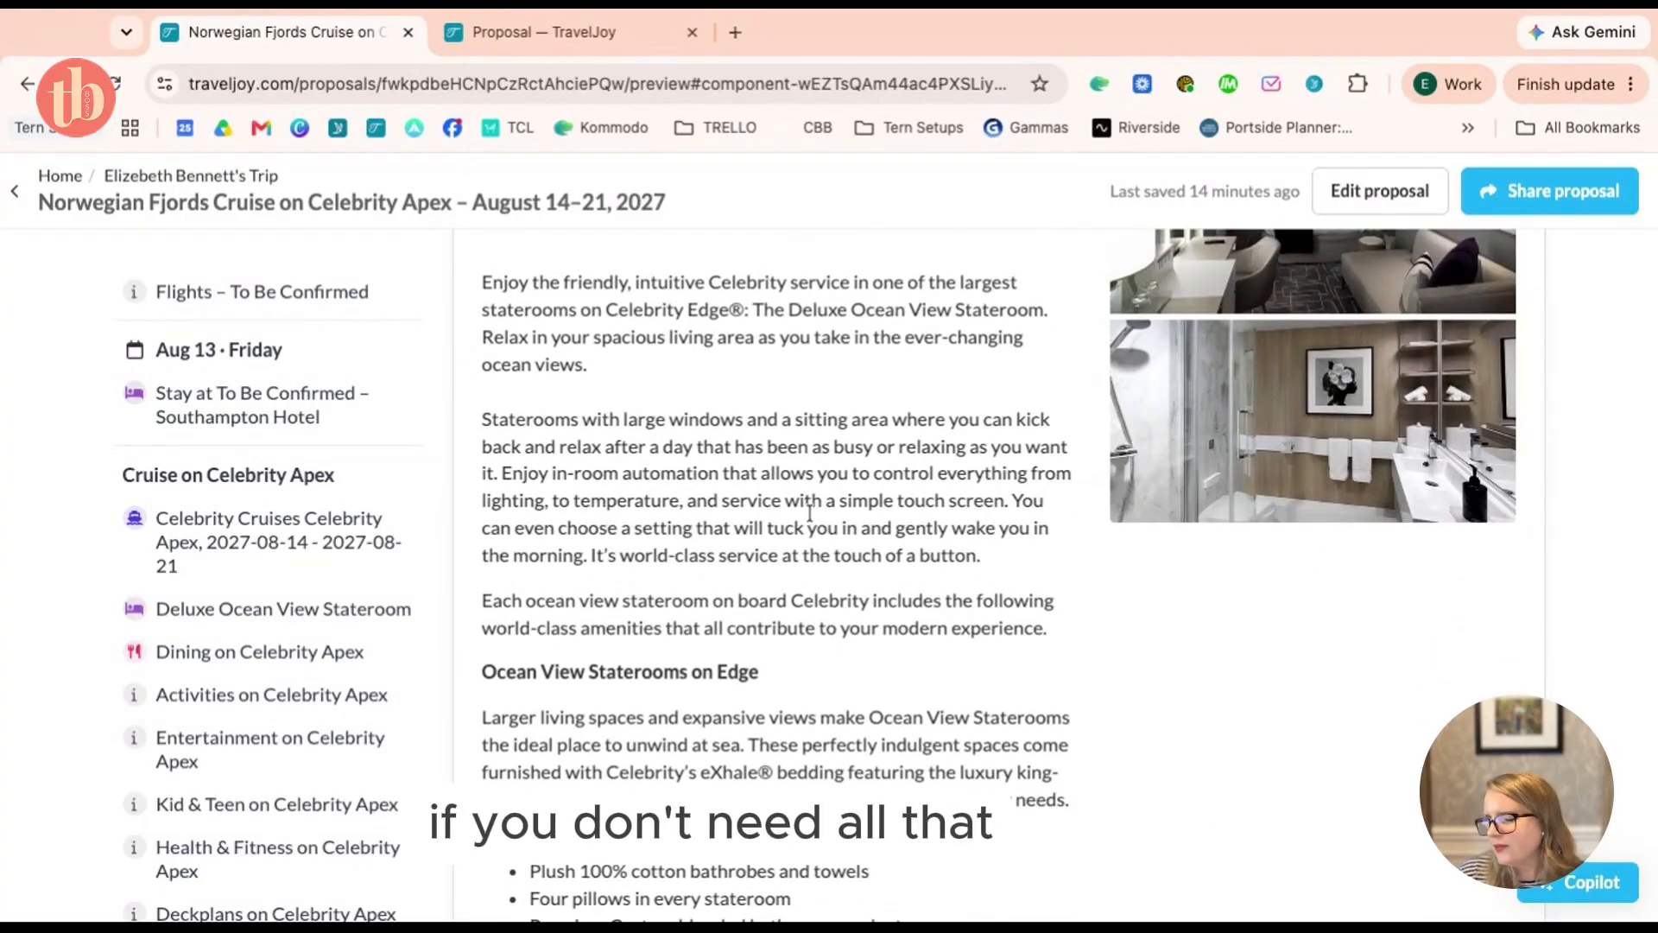
scroll(810, 513, "down", 7)
scroll(829, 277, "down", 6)
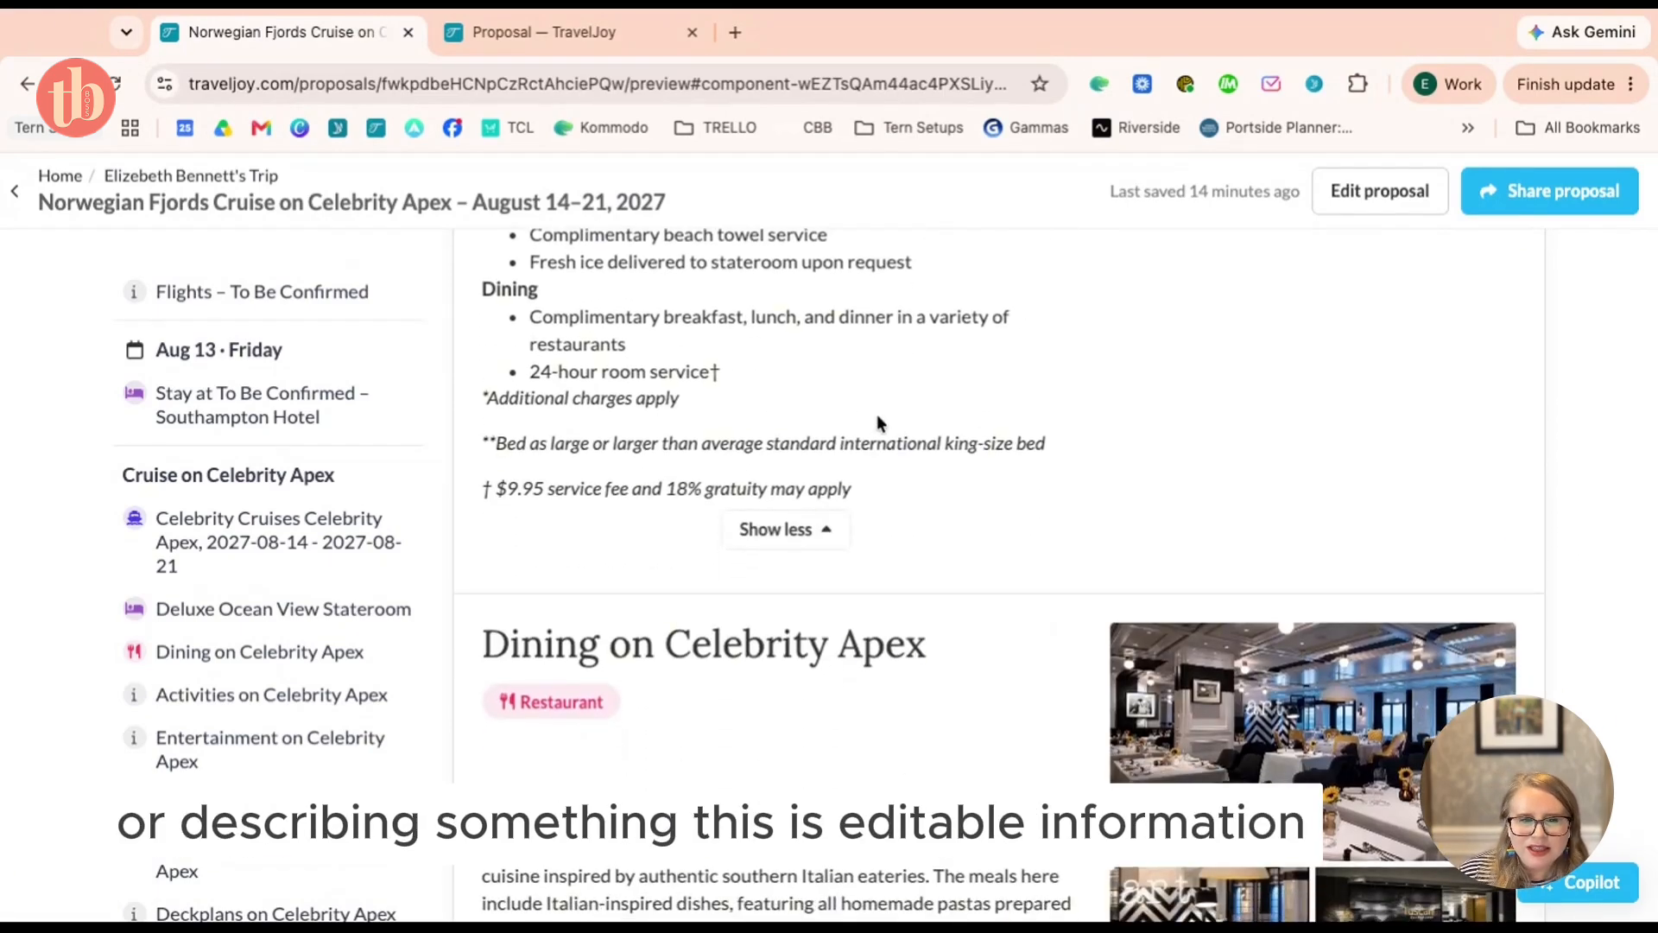
scroll(877, 423, "down", 5)
scroll(877, 423, "up", 1)
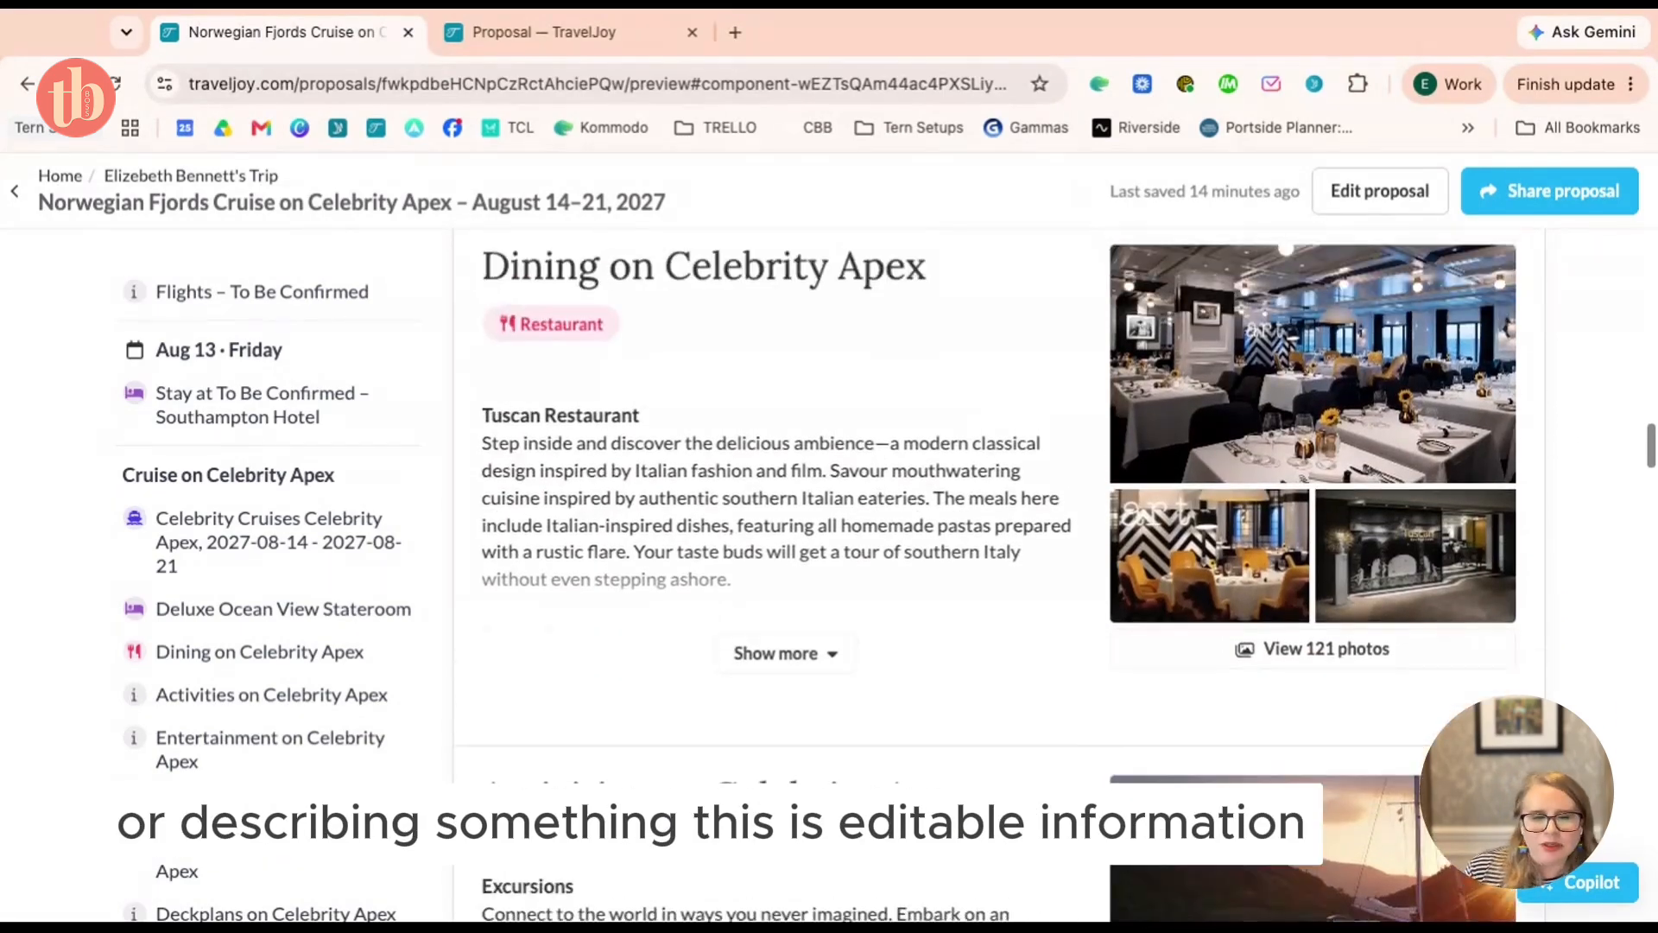
scroll(998, 575, "down", 1)
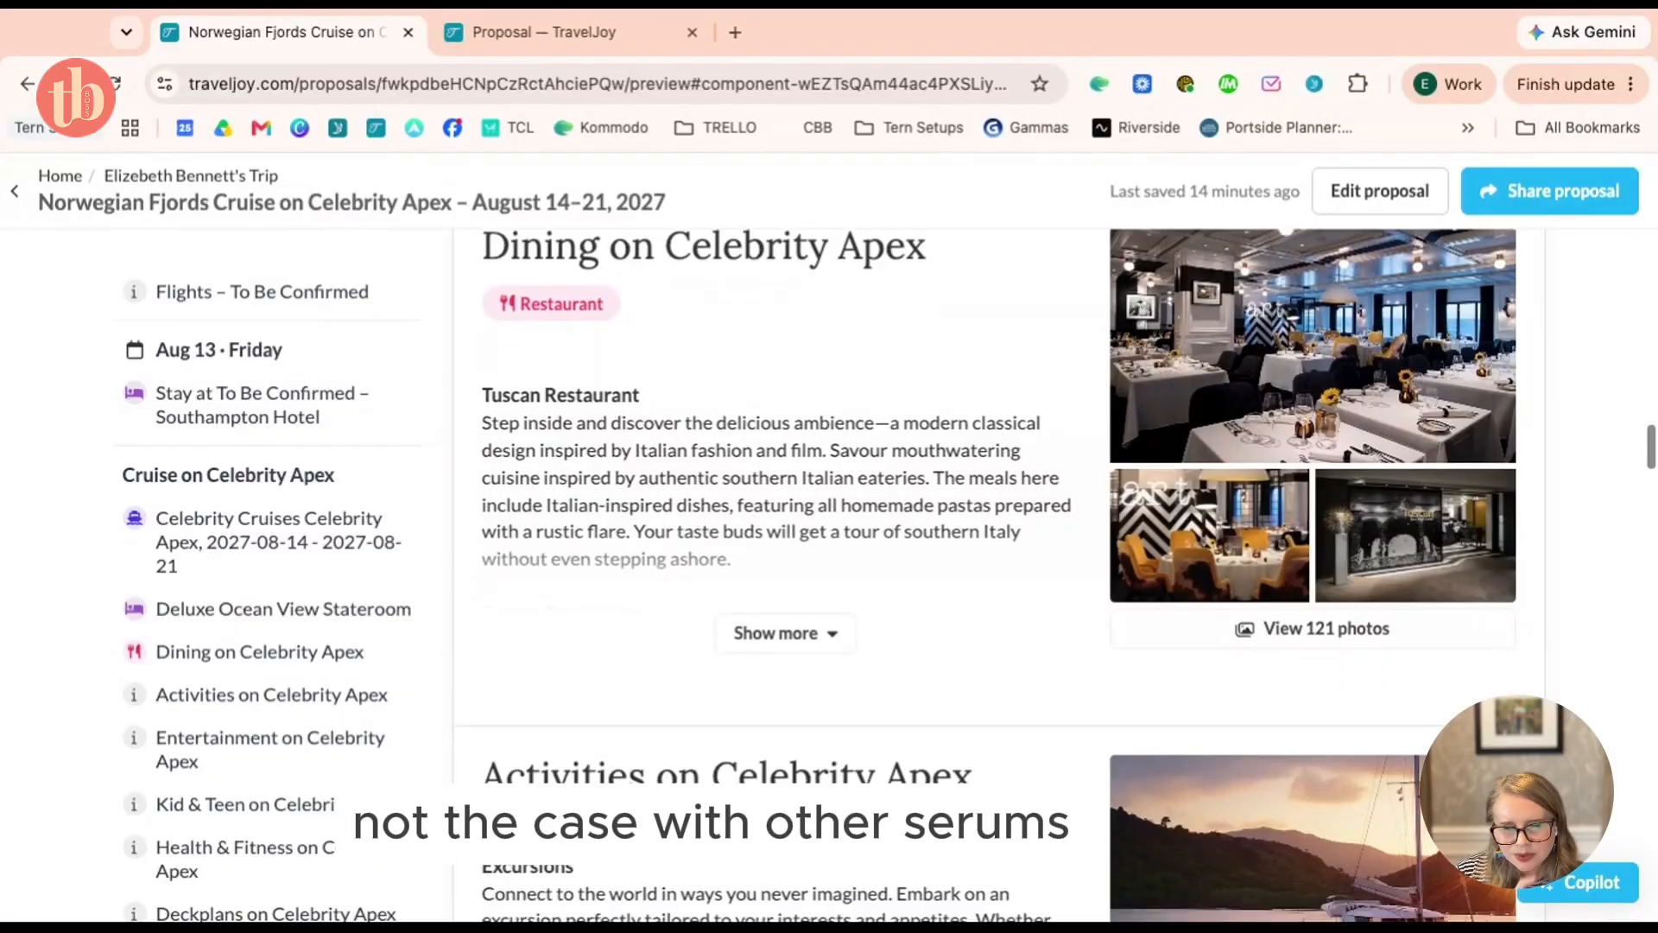
scroll(999, 575, "up", 1)
scroll(815, 696, "up", 1)
left_click(812, 708)
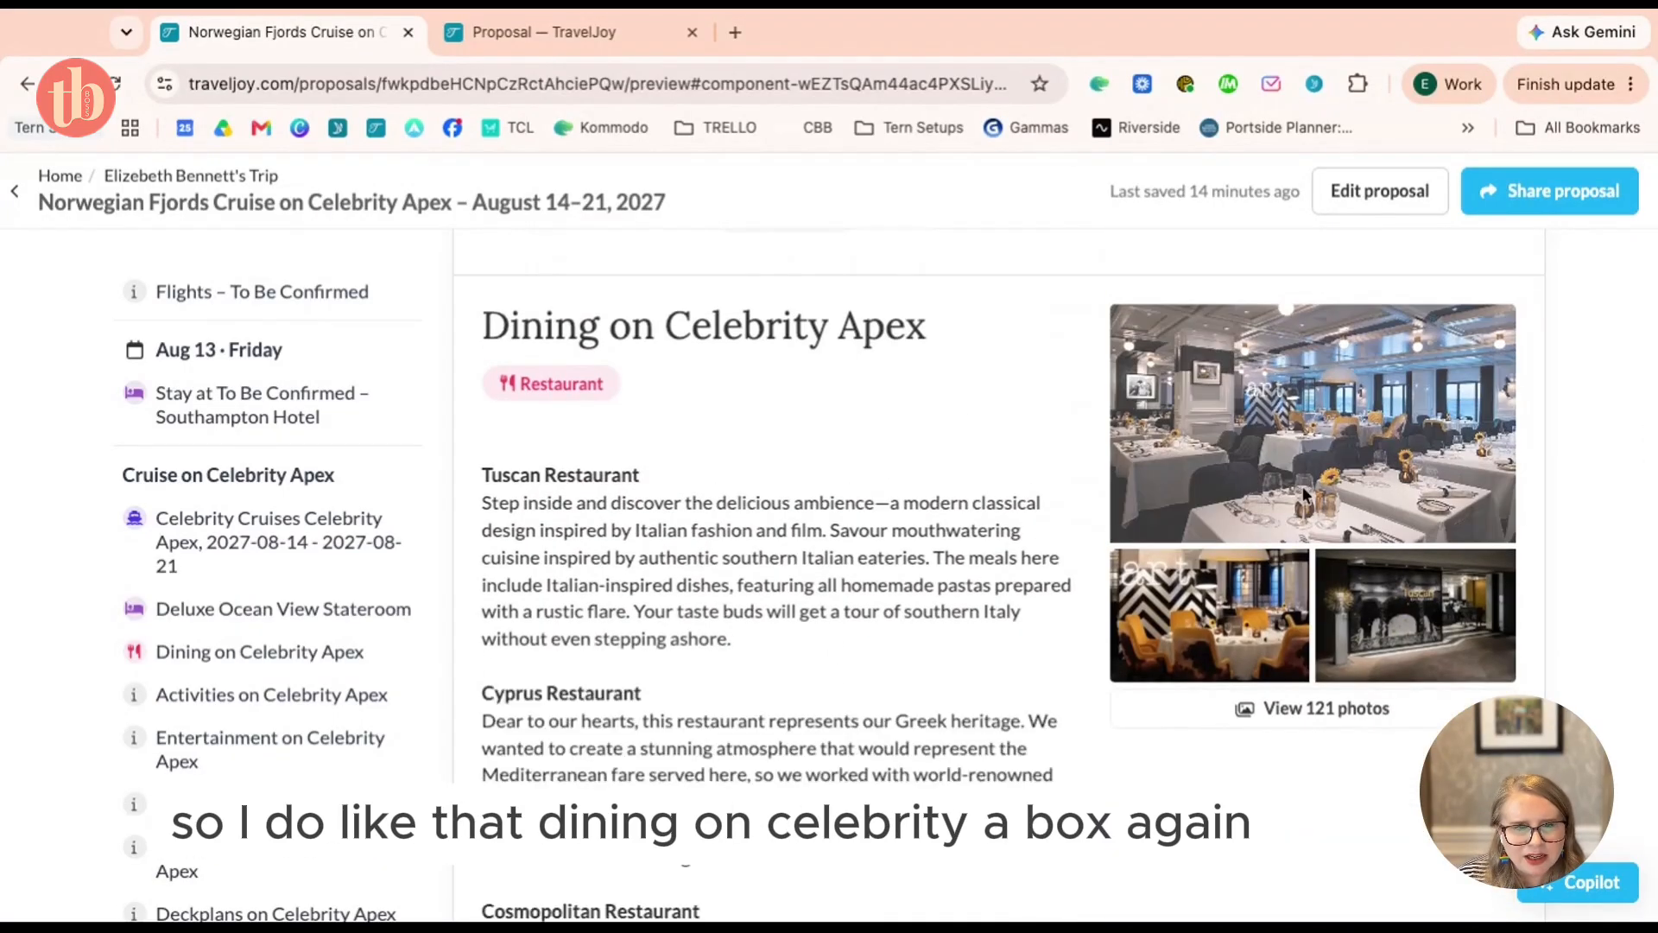
Browse the dining photo gallery and close it
left_click(1385, 459)
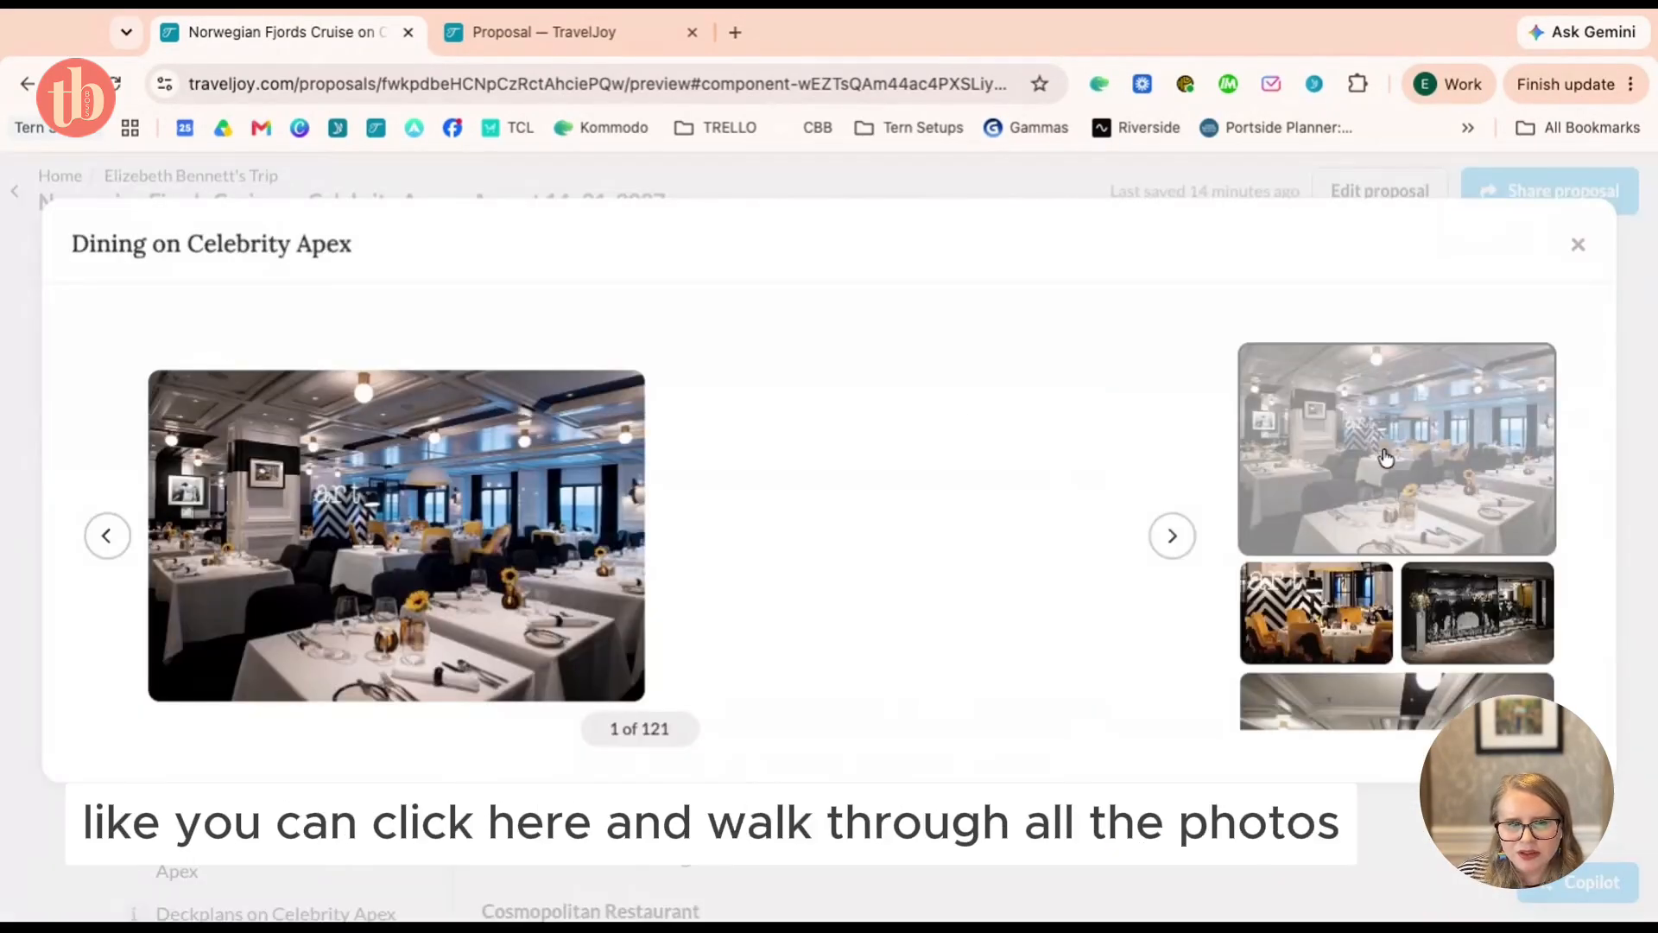
key("Right")
key("Right")
key("Right")
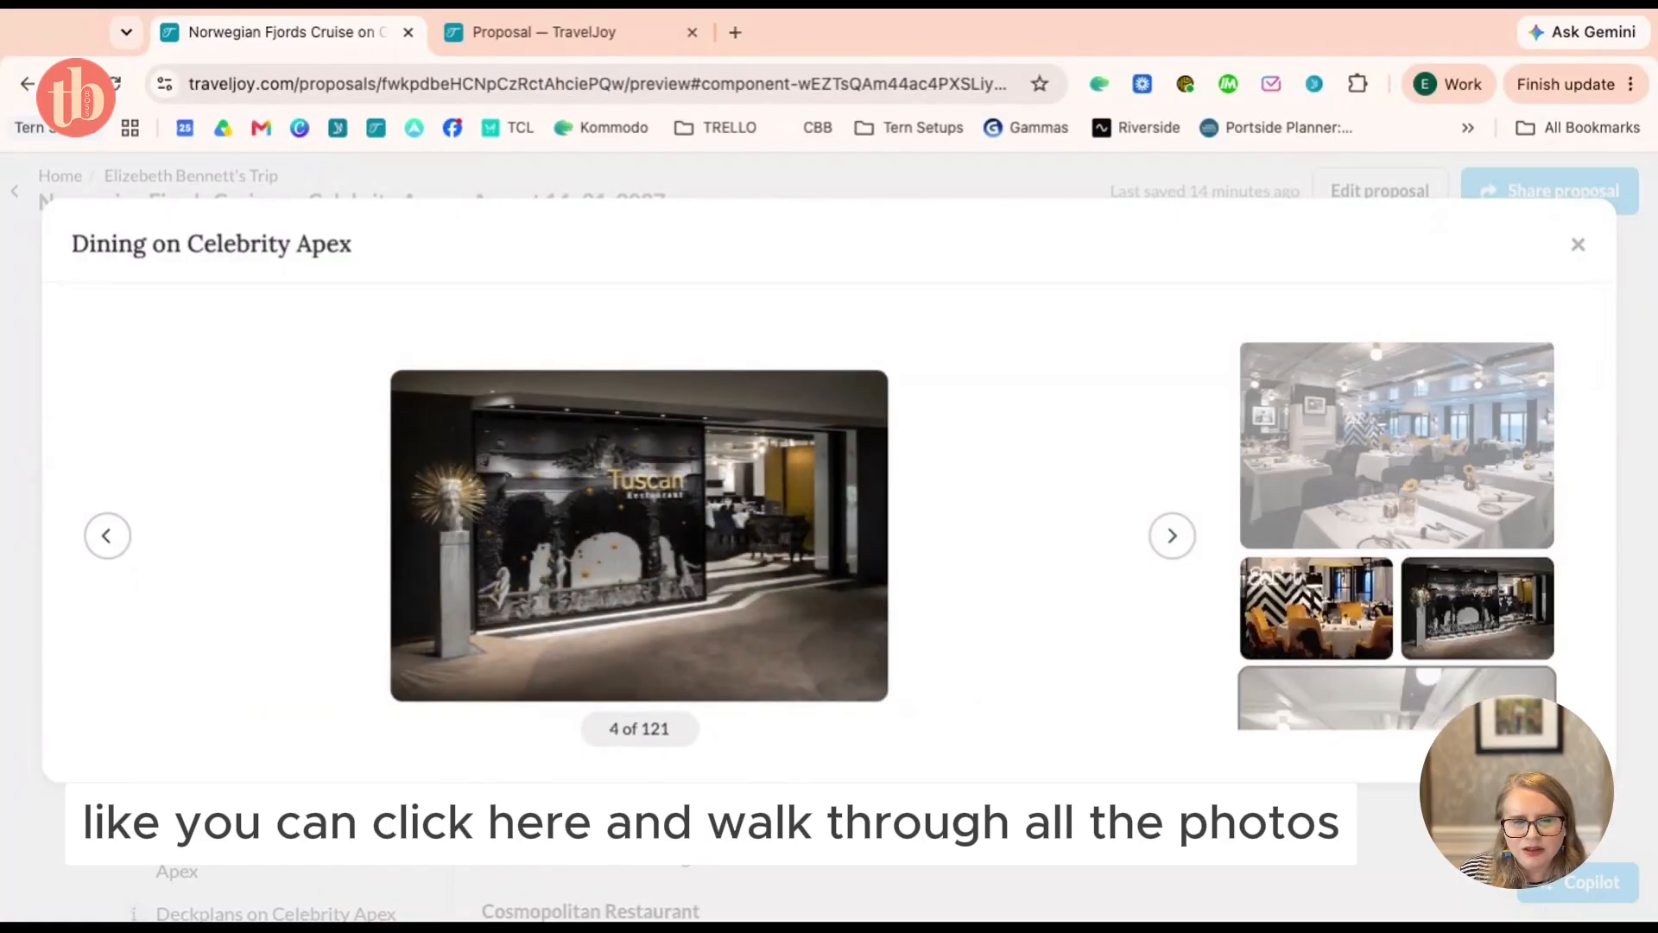
key("Right")
key("Right")
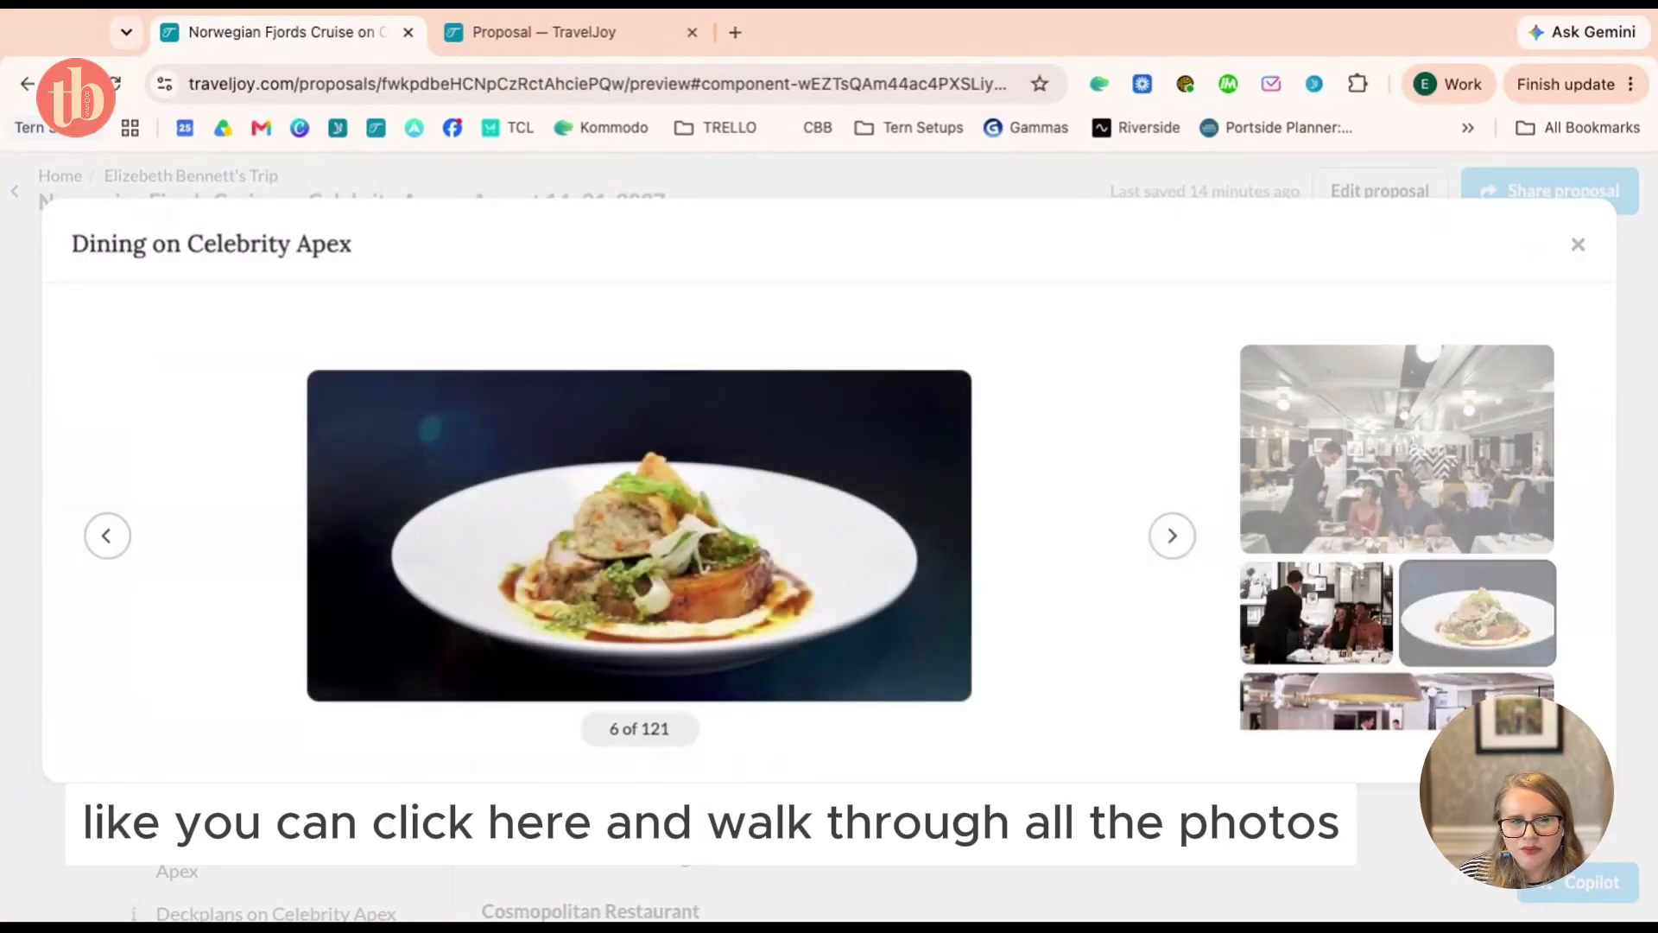
left_click(1578, 246)
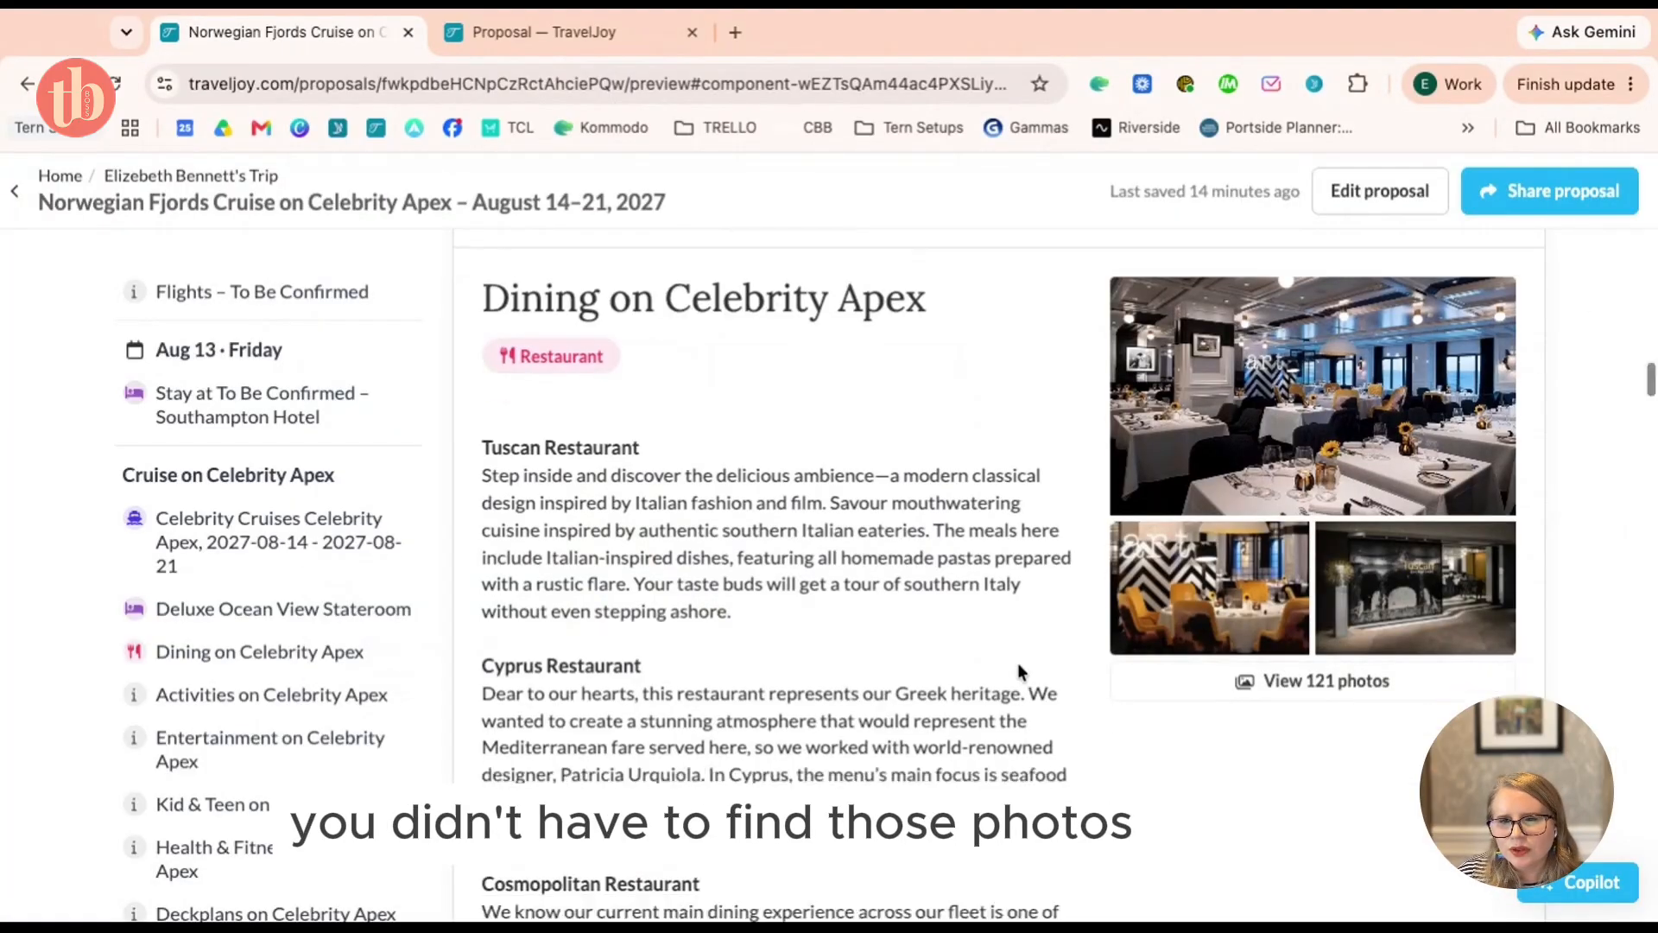
Page through the Celebrity Apex deck plans gallery, close it, and scroll back up to dining
scroll(1017, 662, "down", 15)
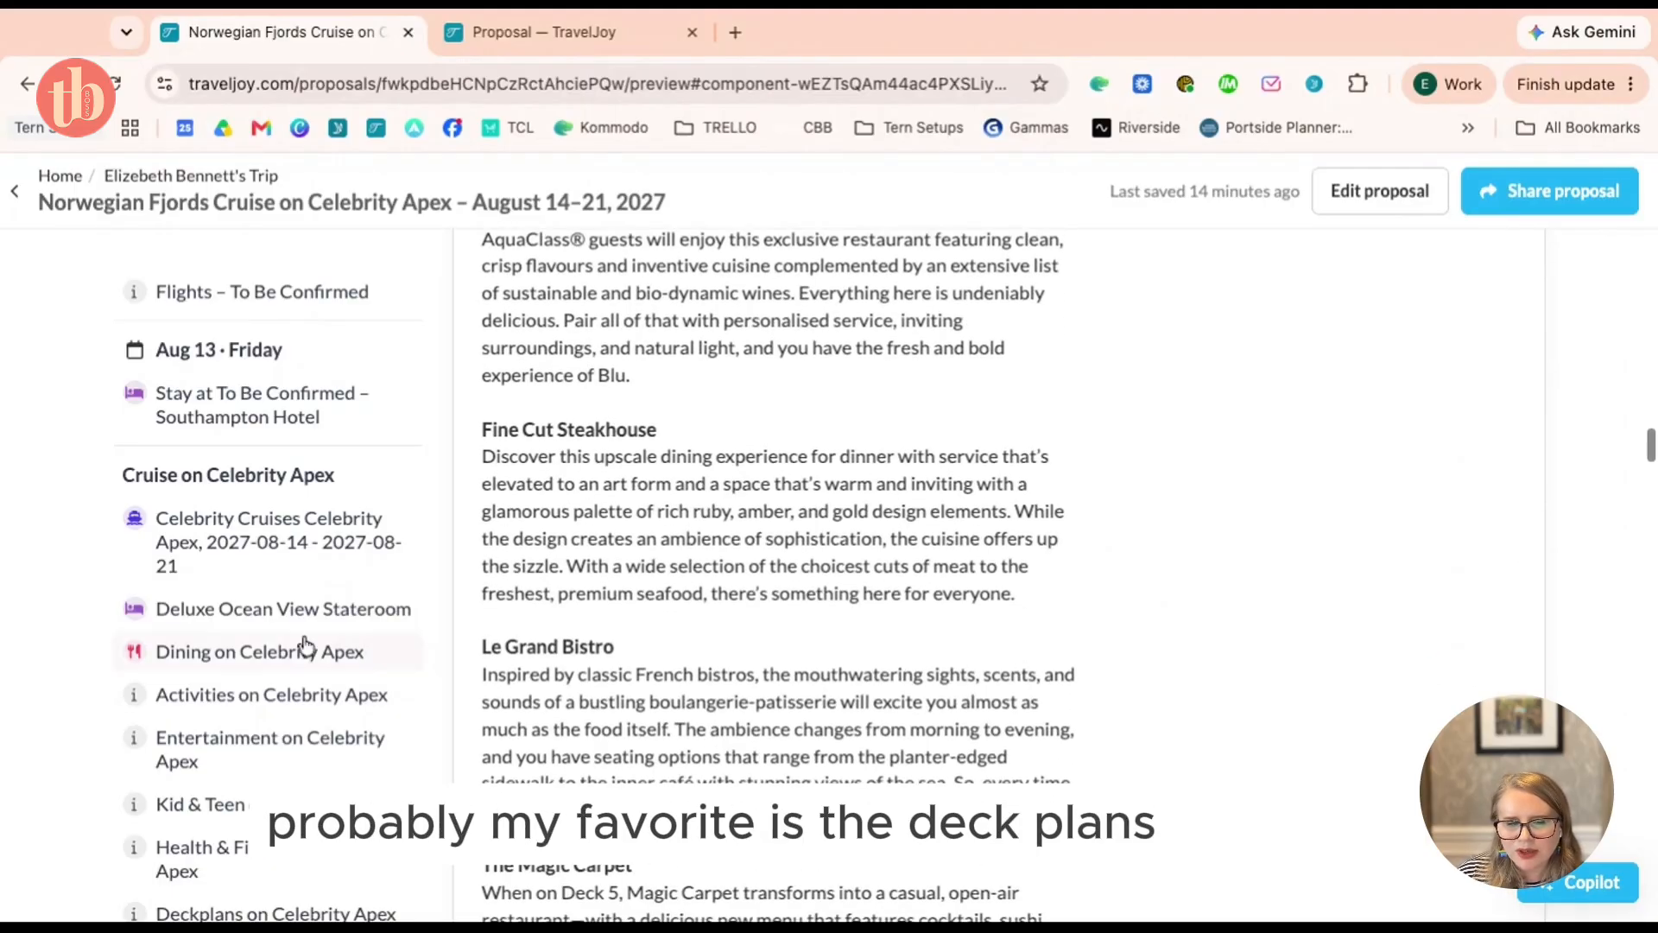
scroll(272, 648, "down", 3)
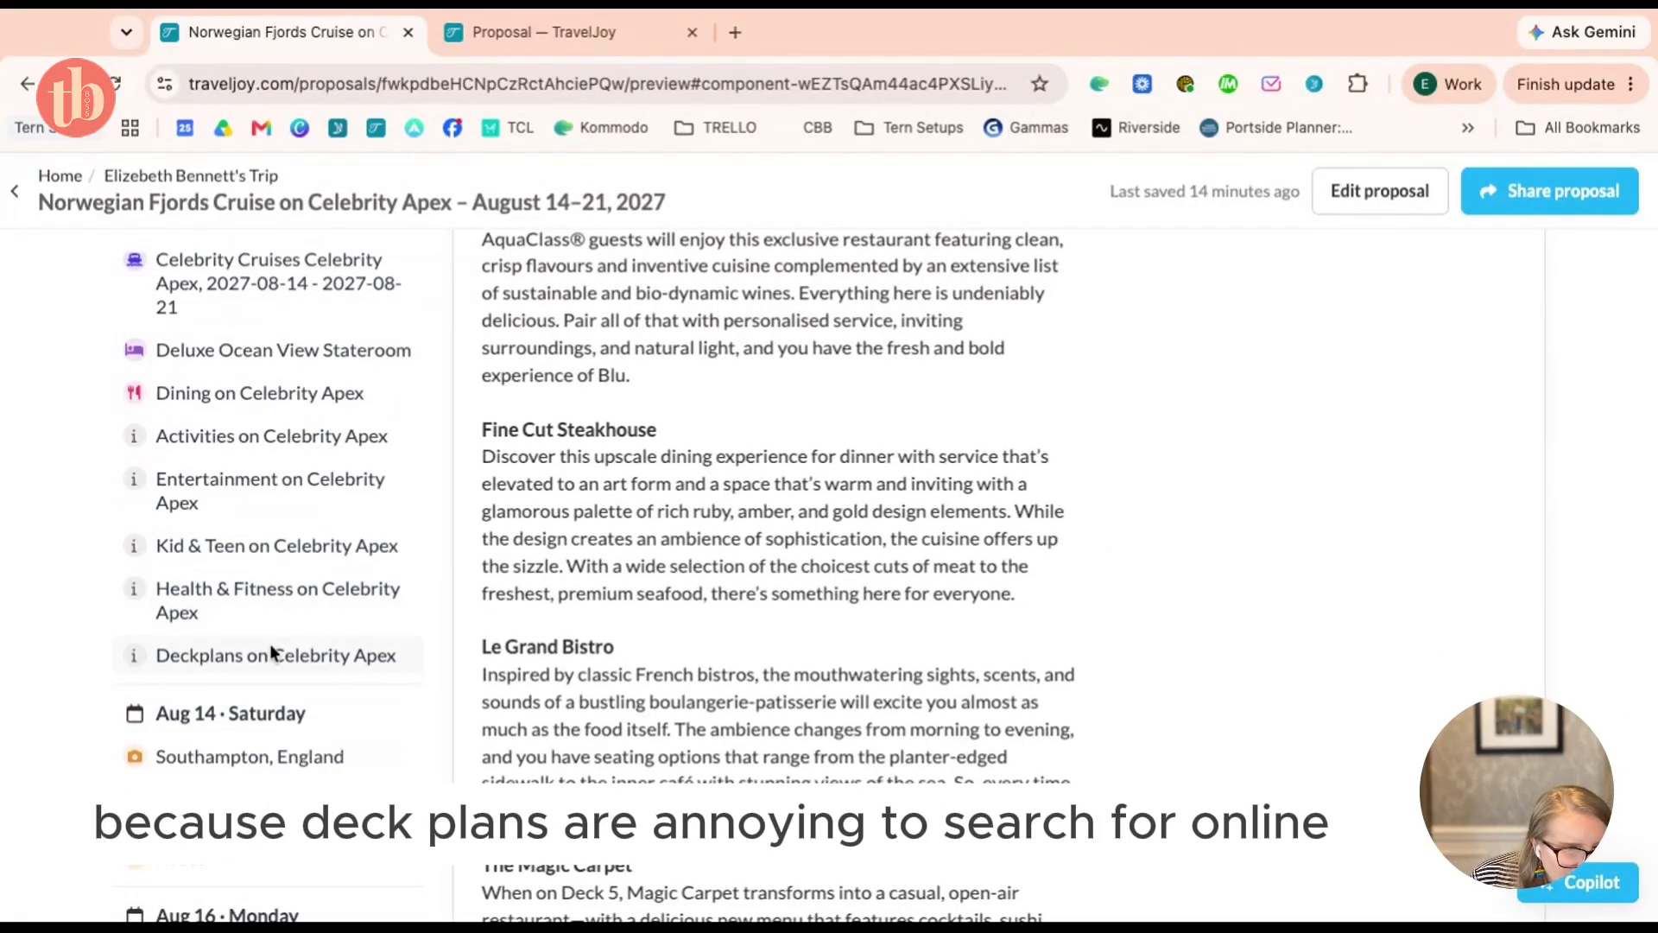
left_click(273, 654)
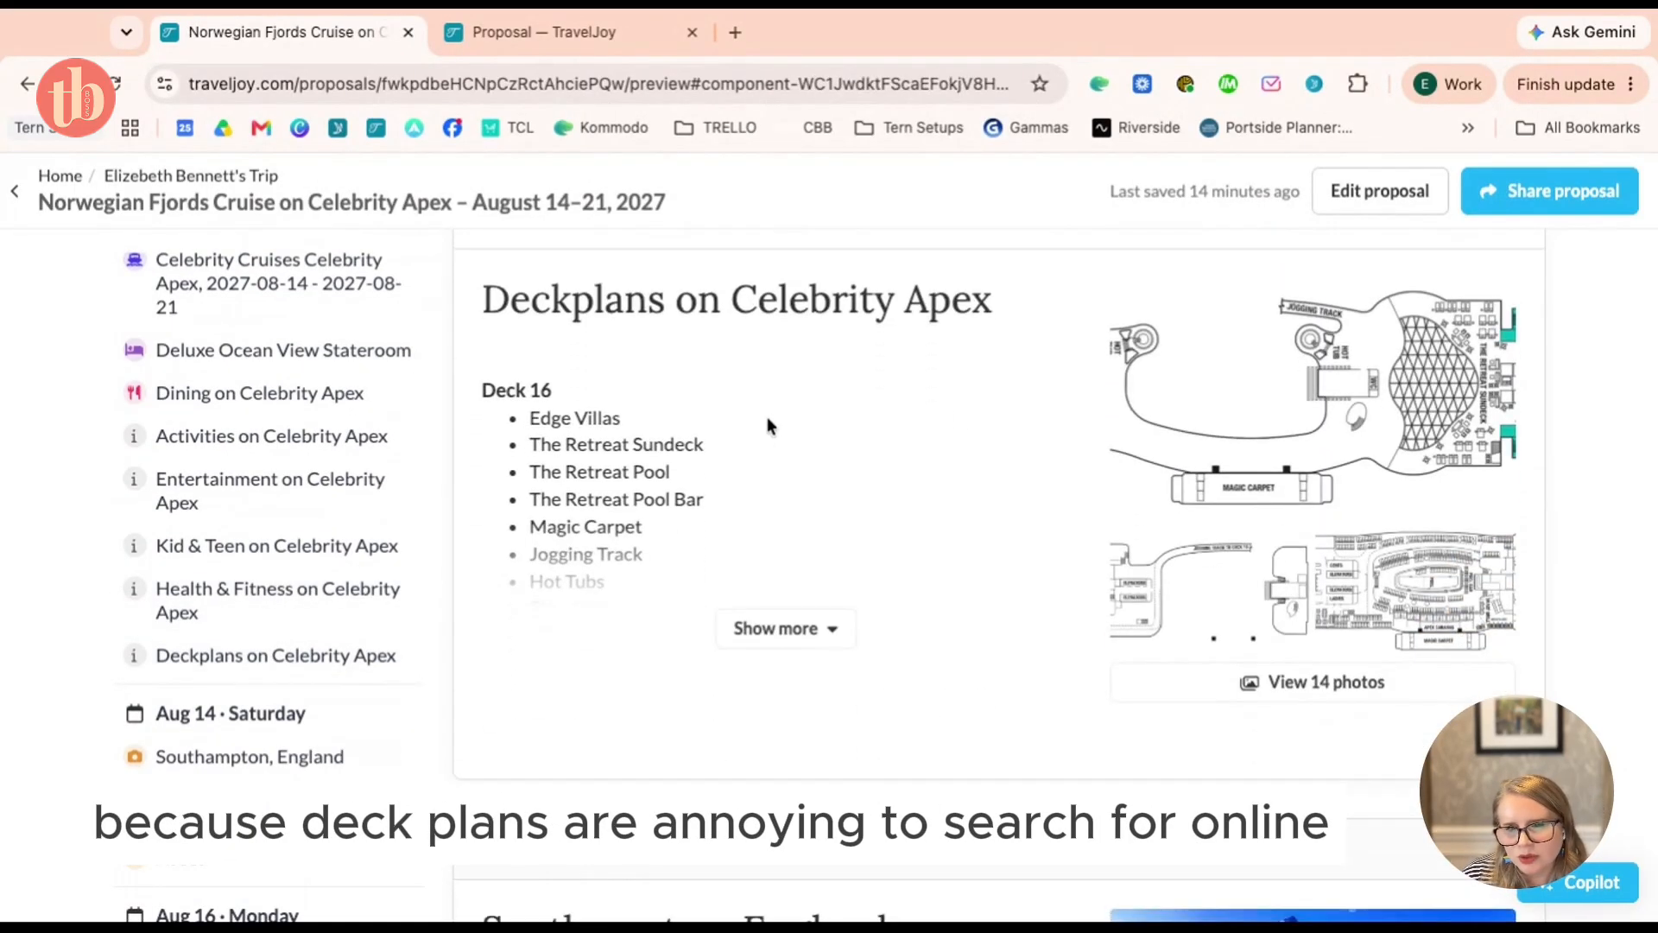
left_click(1309, 386)
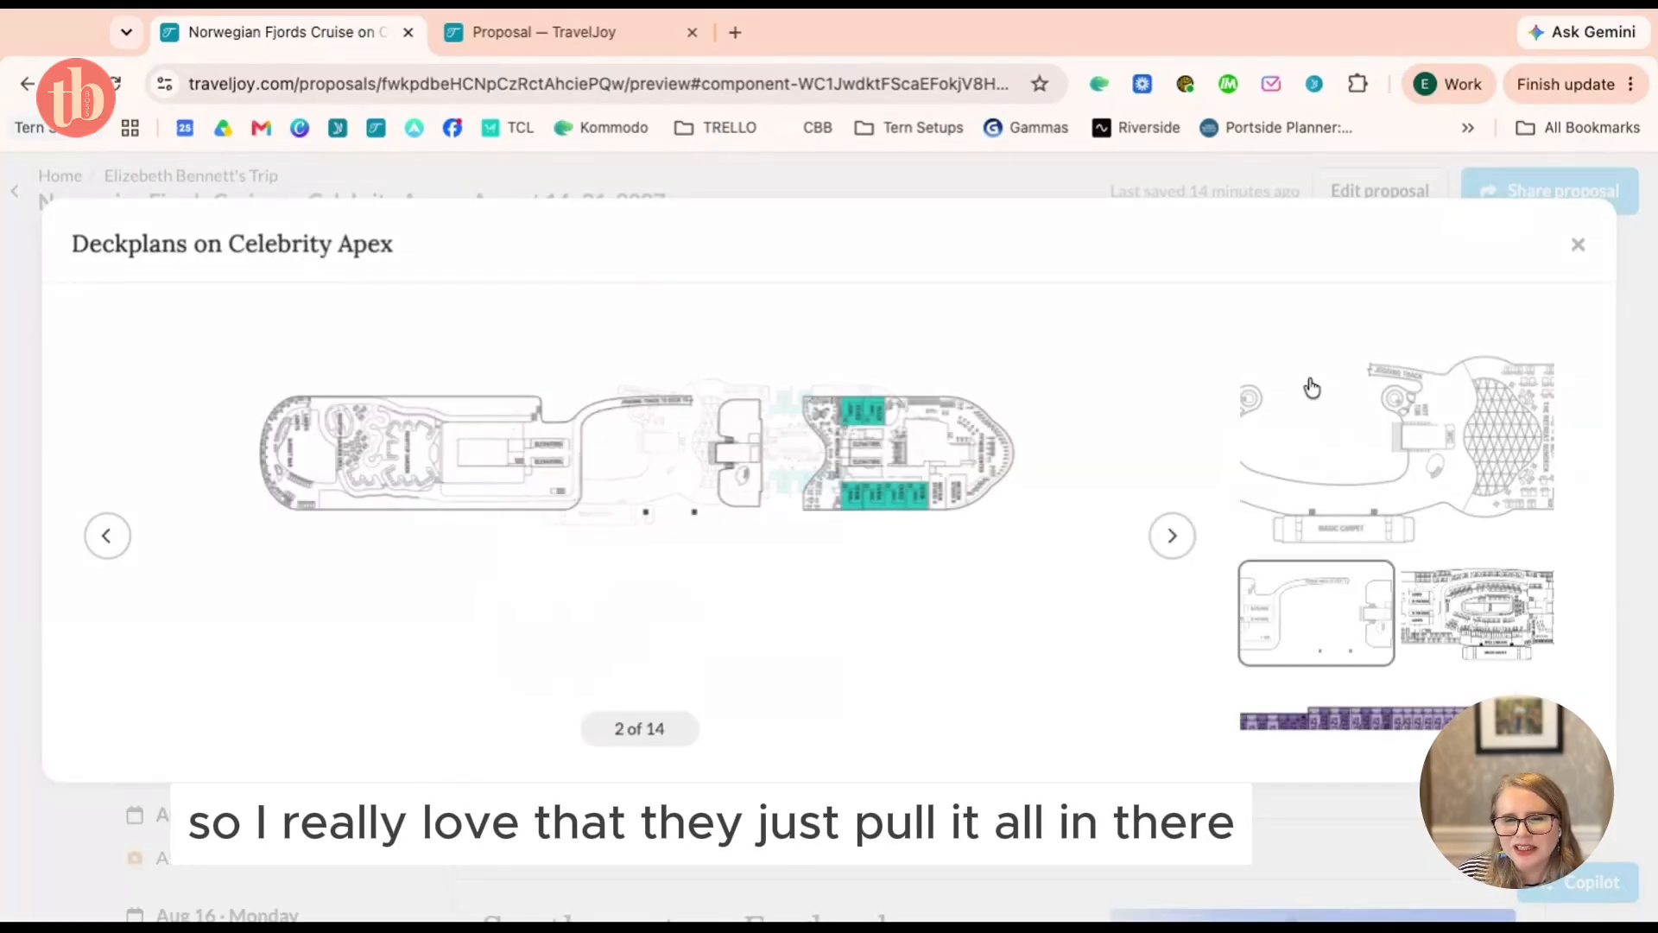
key("Right")
key("Right")
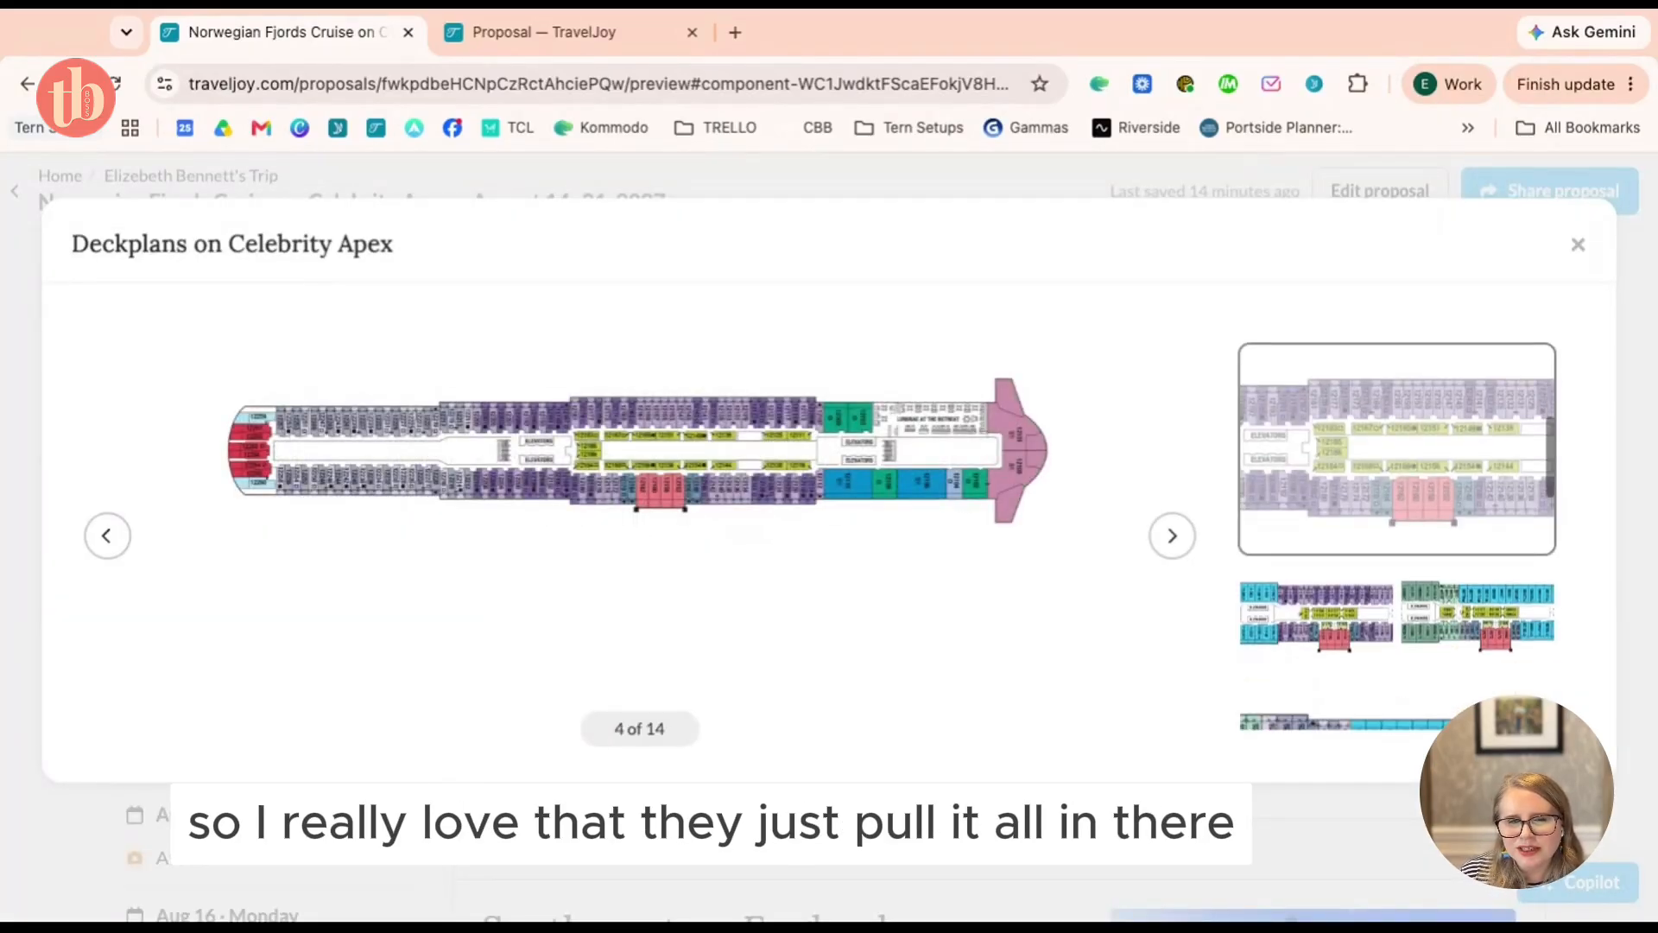
key("Right")
key("Right")
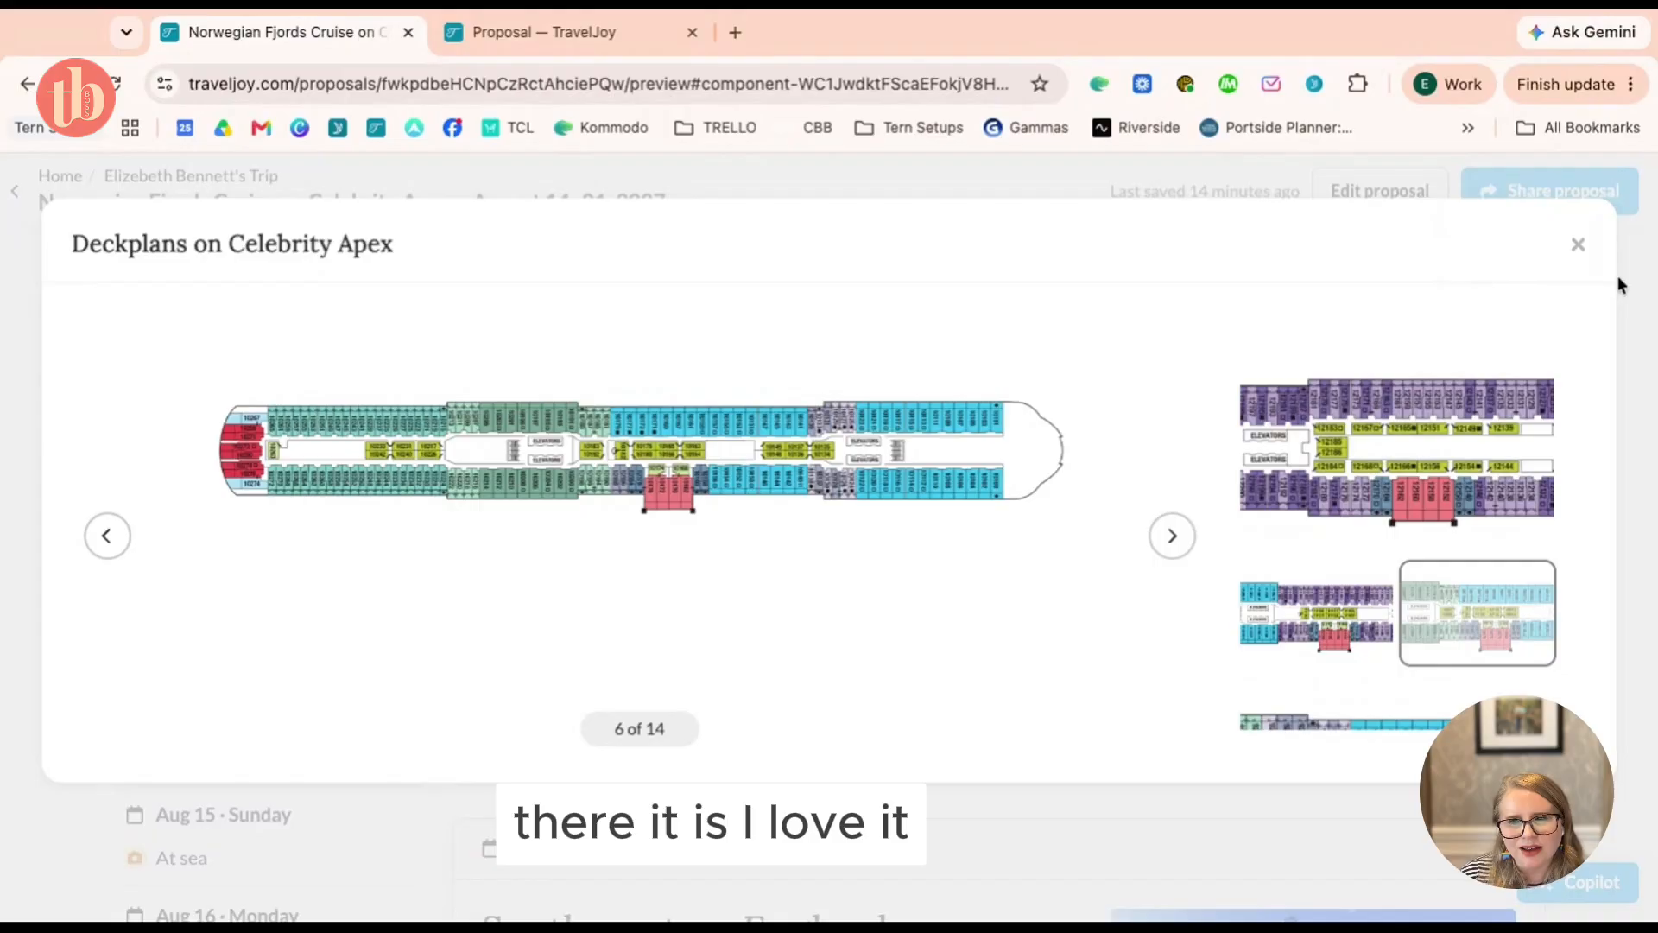
left_click(1578, 244)
scroll(918, 593, "up", 4)
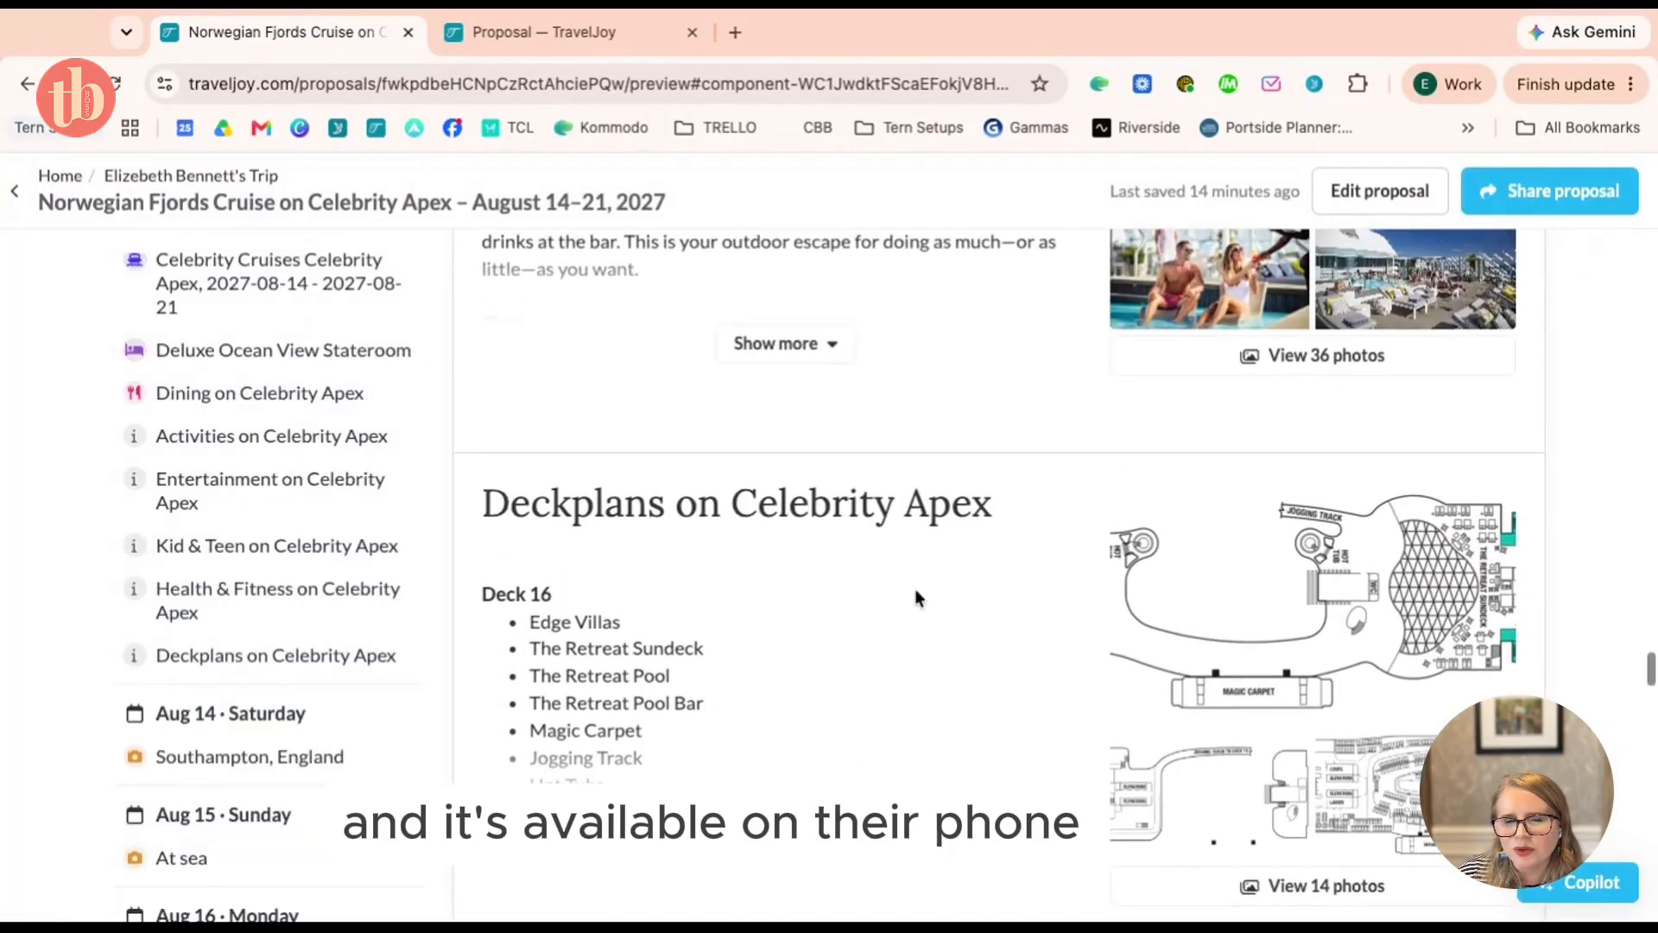
scroll(914, 588, "up", 5)
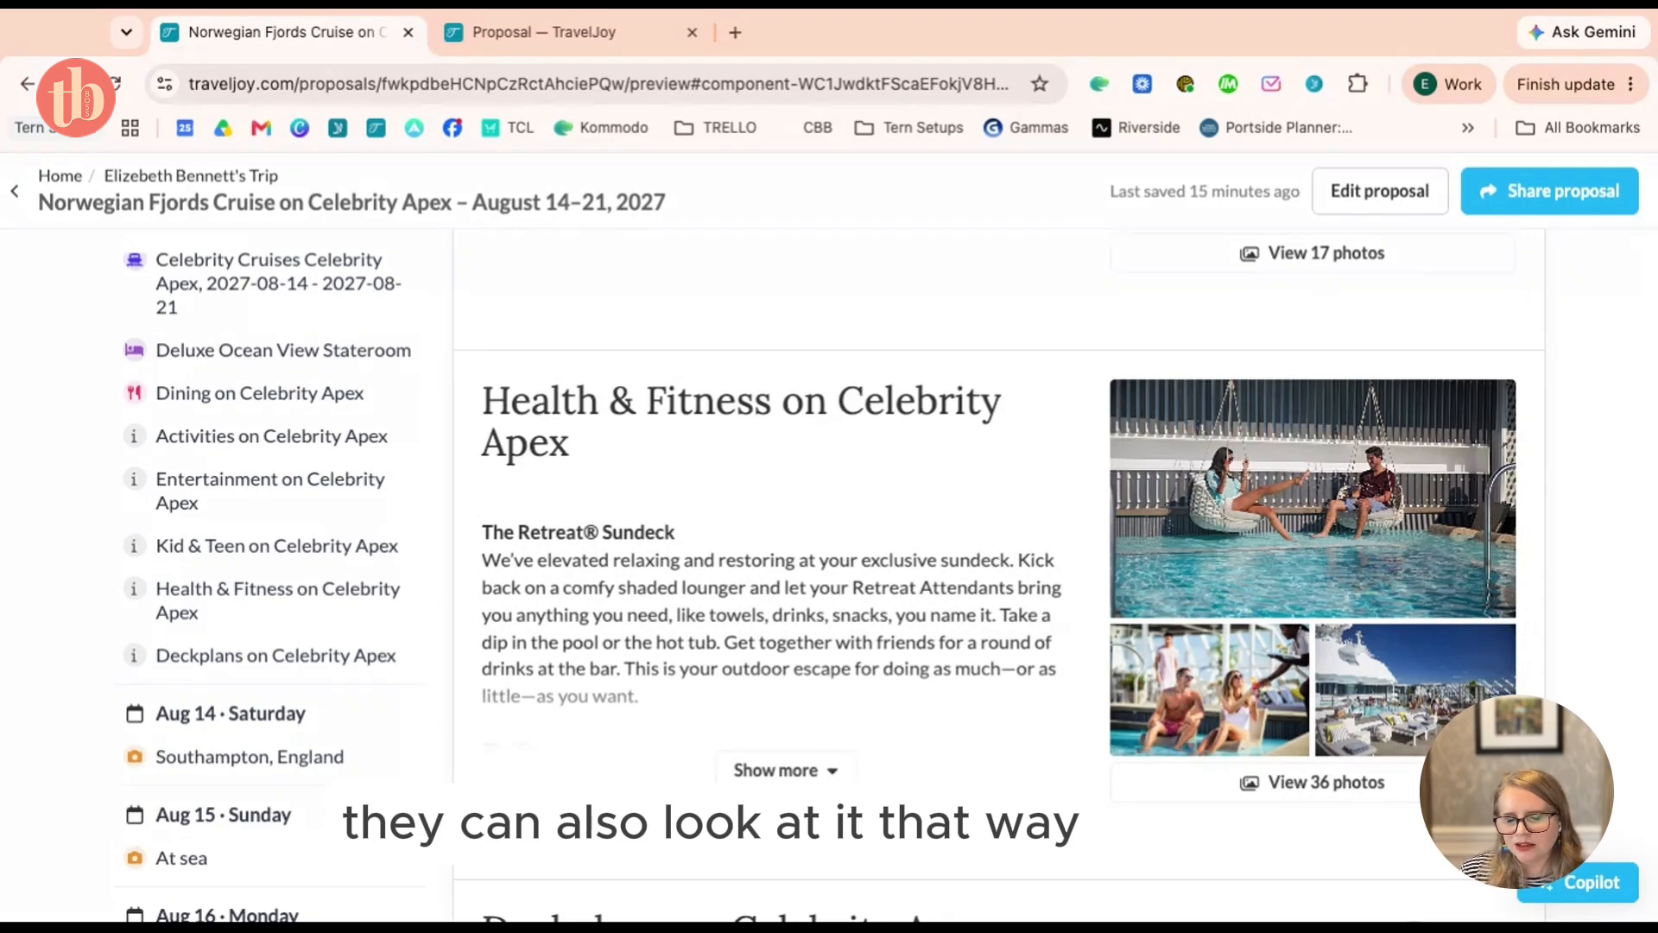
scroll(1006, 609, "up", 15)
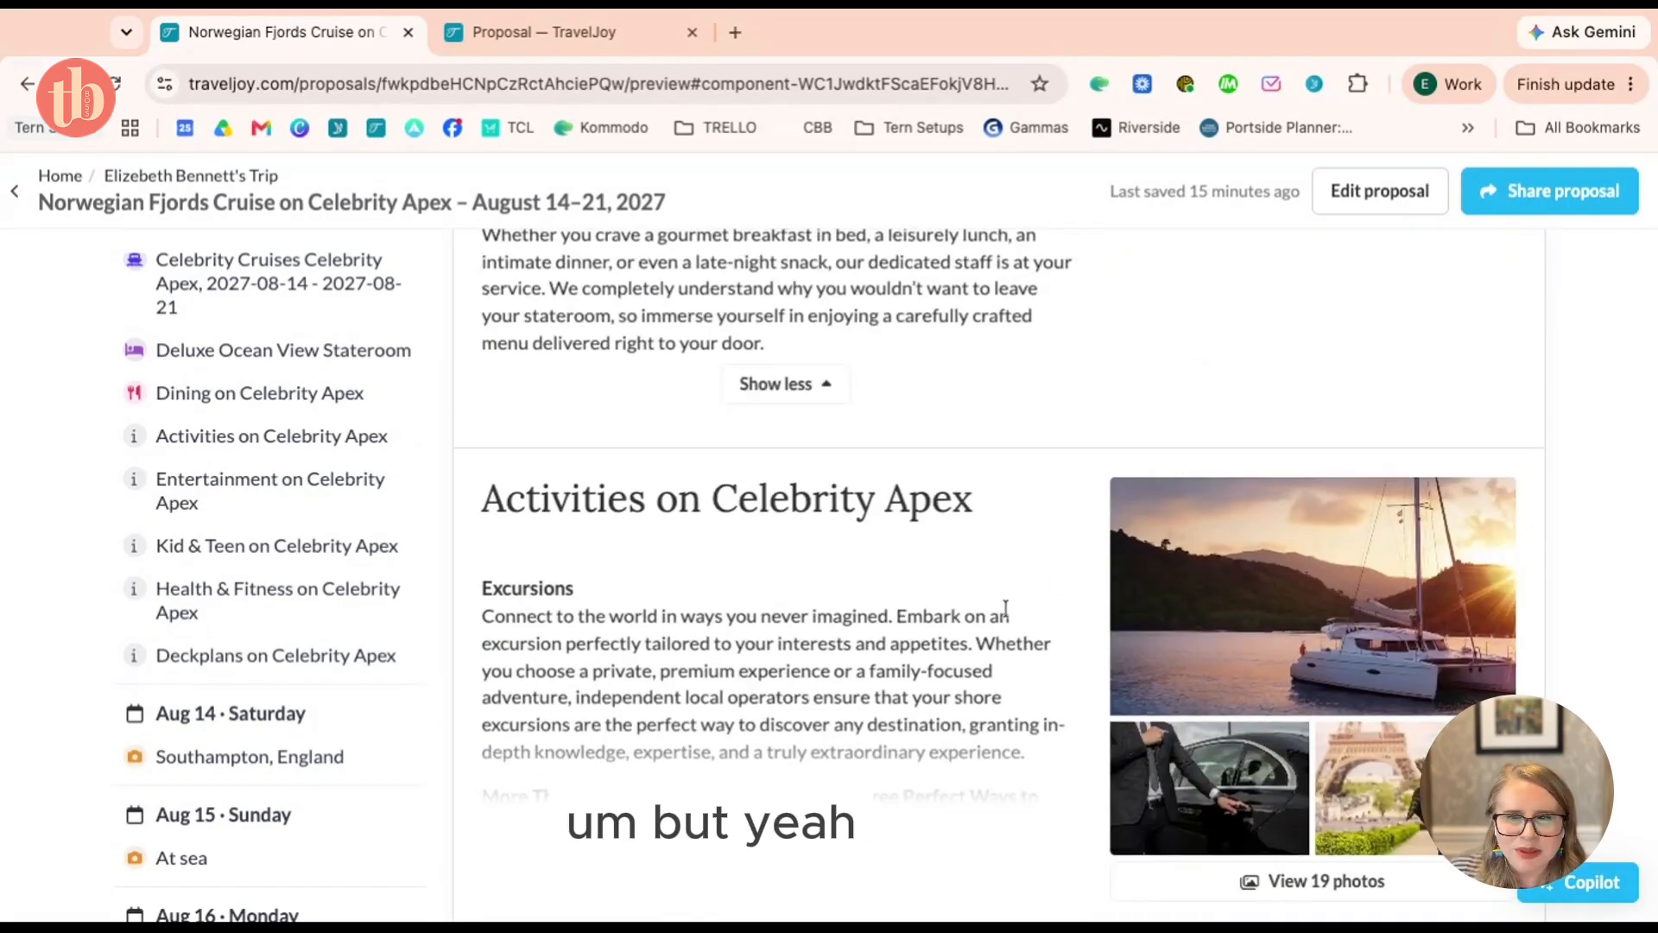
scroll(1006, 608, "up", 5)
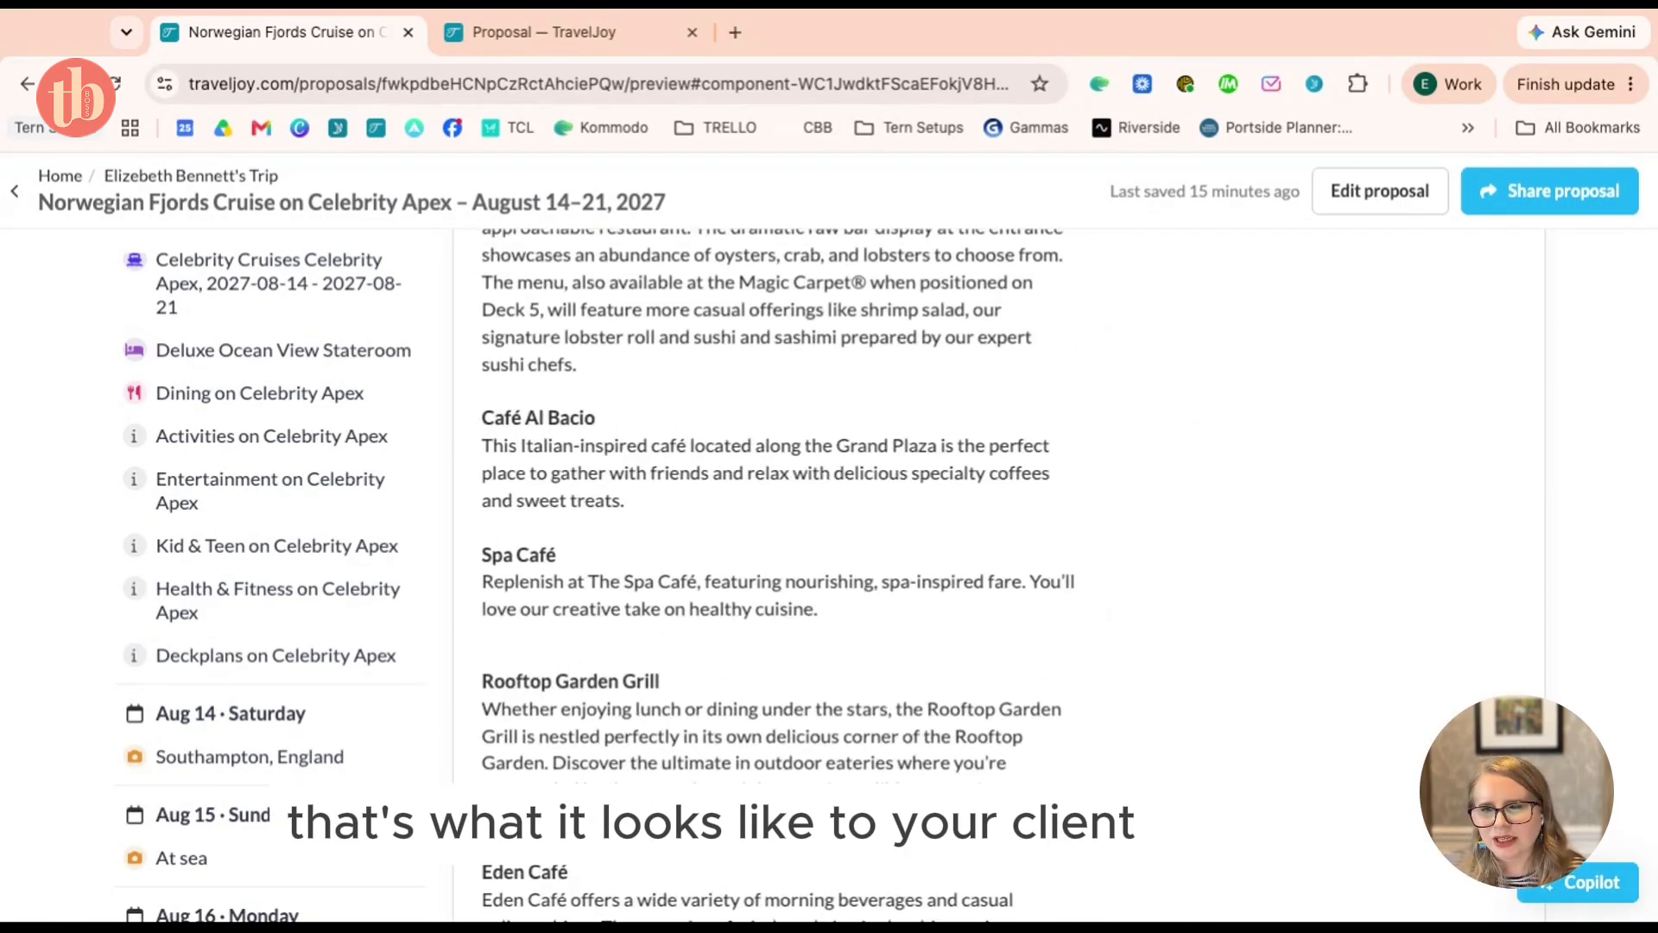
Return from the preview to the dashboard listing the 15 inquiry-stage trips
left_click(59, 177)
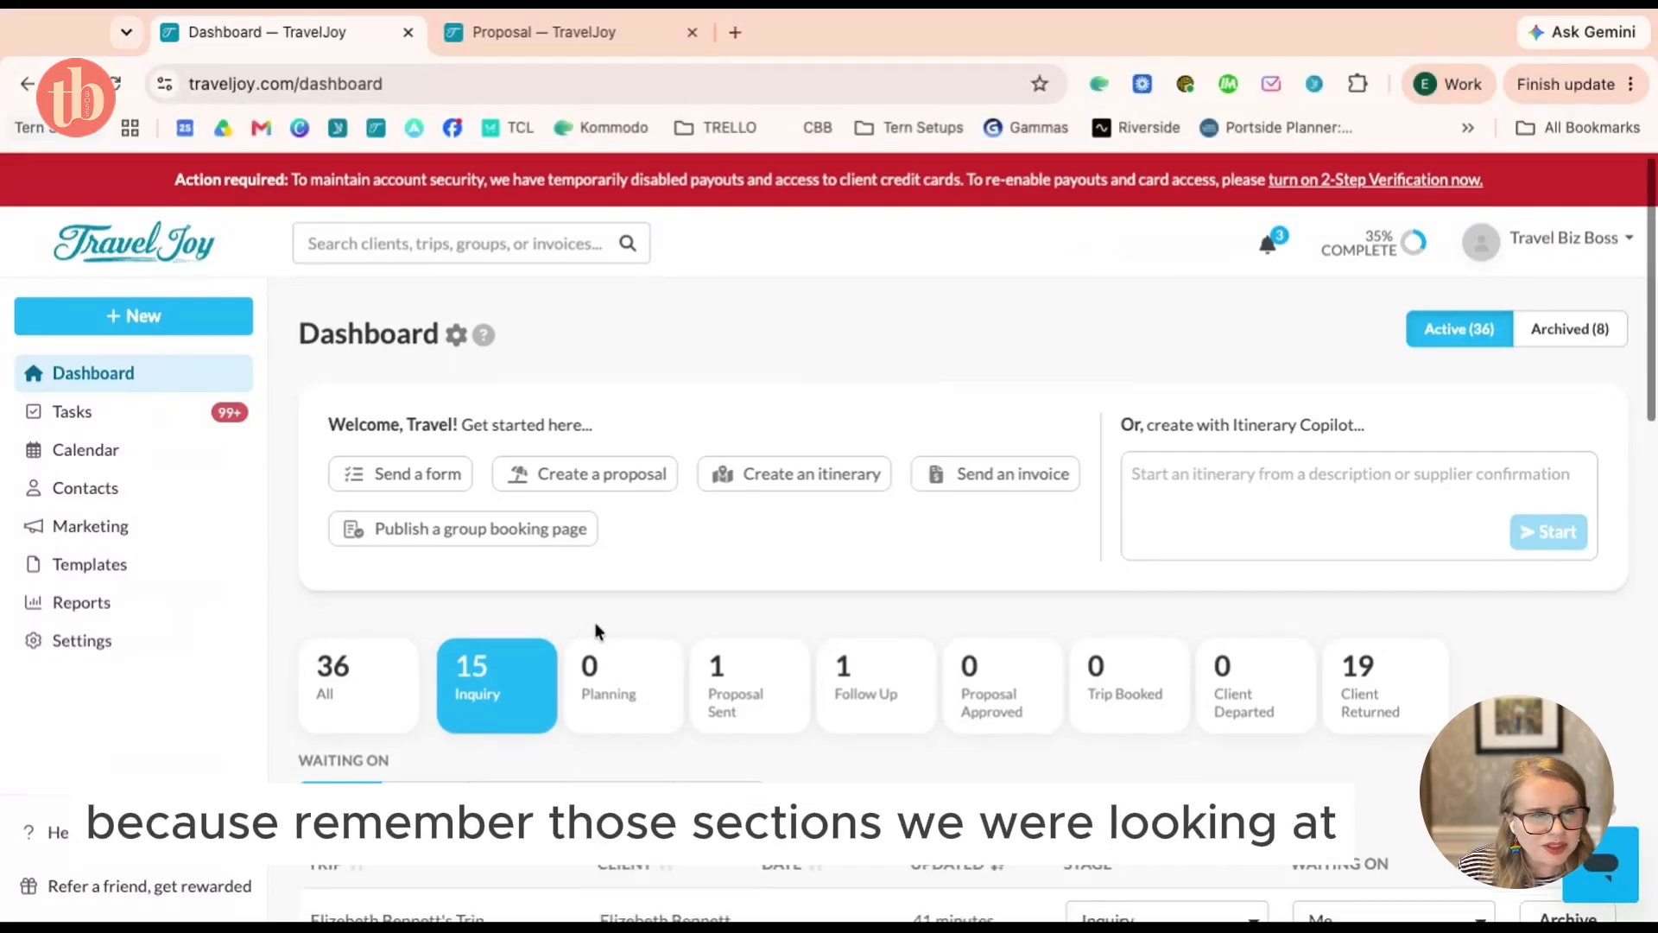
scroll(594, 621, "down", 4)
left_click(497, 582)
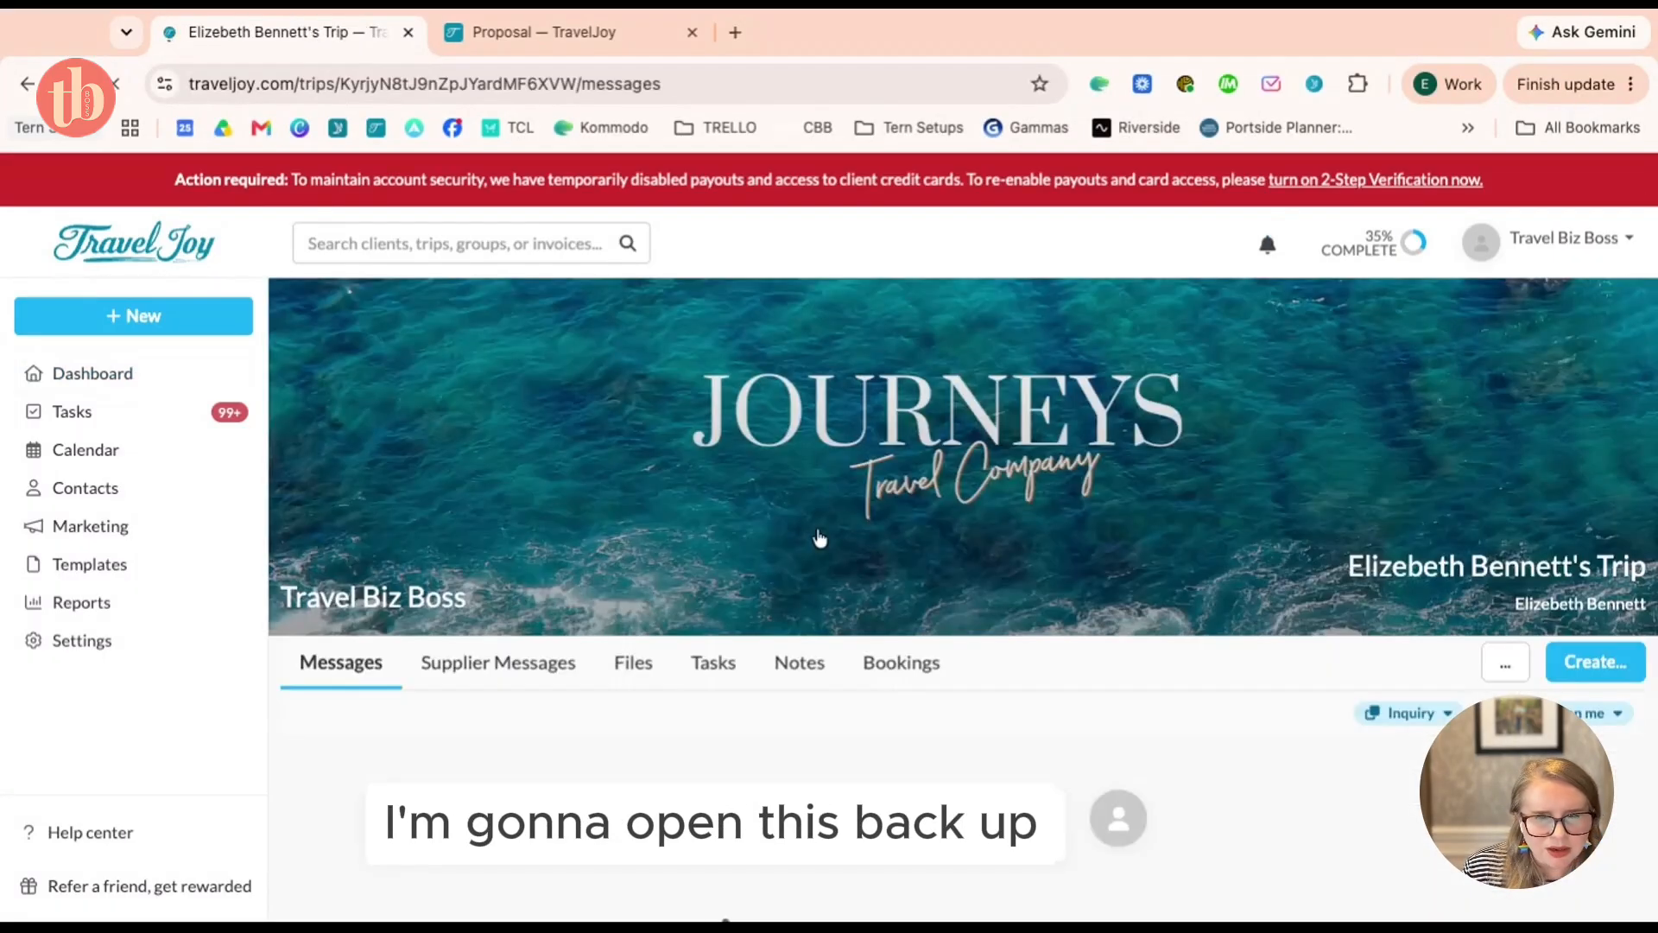
left_click(633, 663)
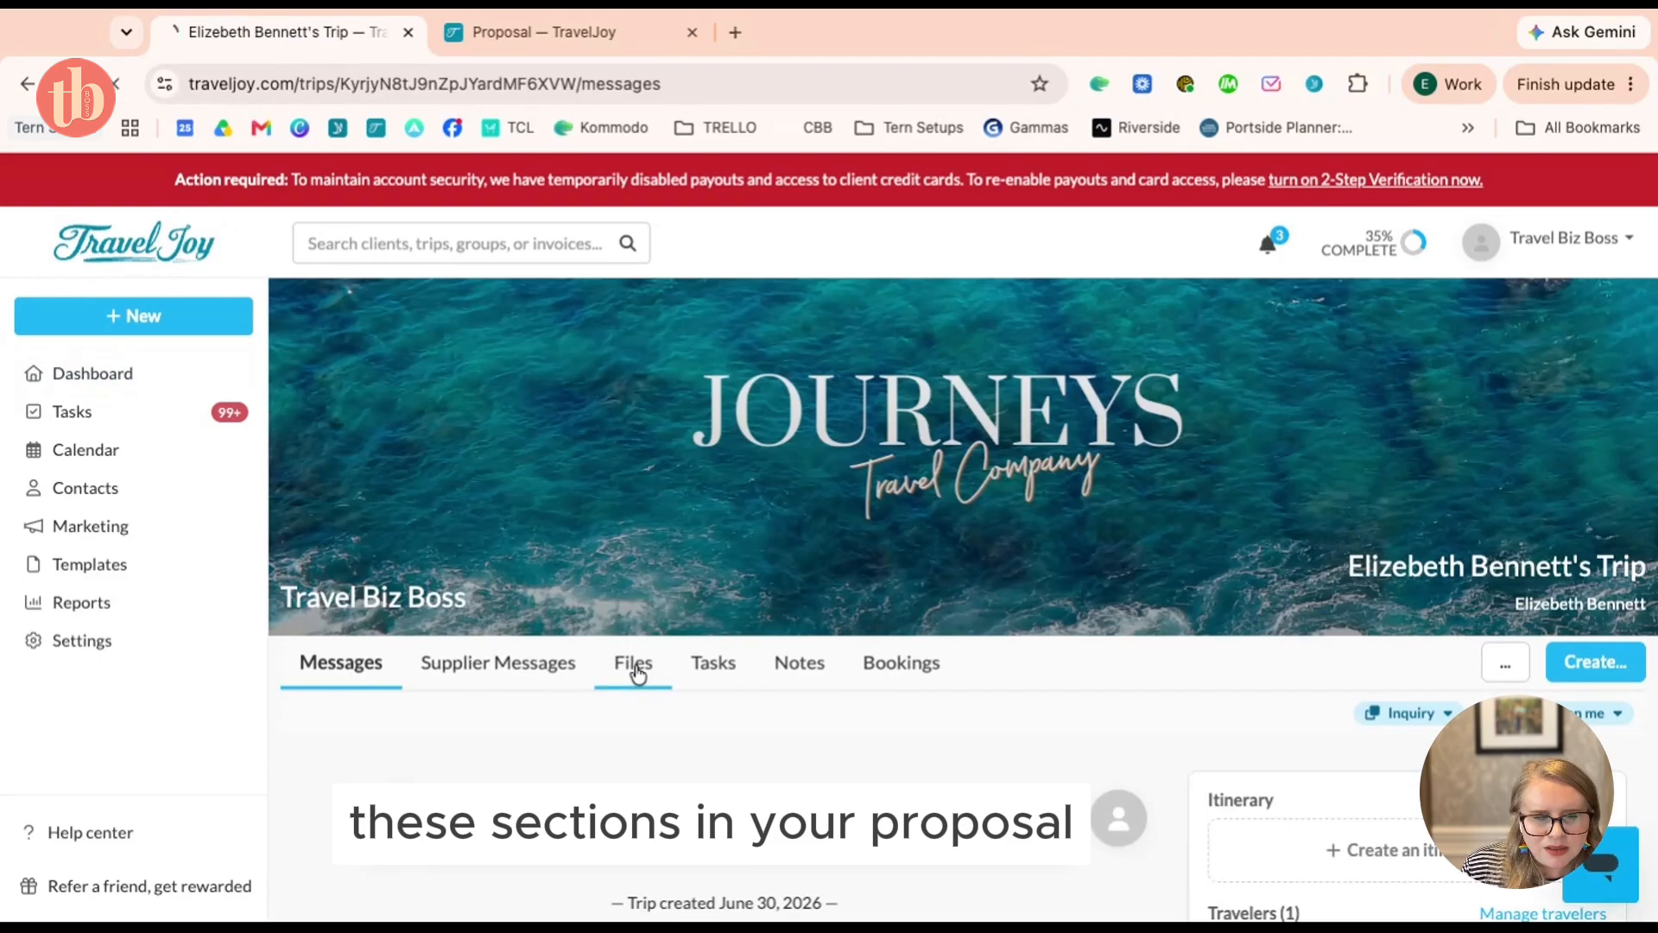
scroll(732, 661, "down", 4)
left_click(665, 521)
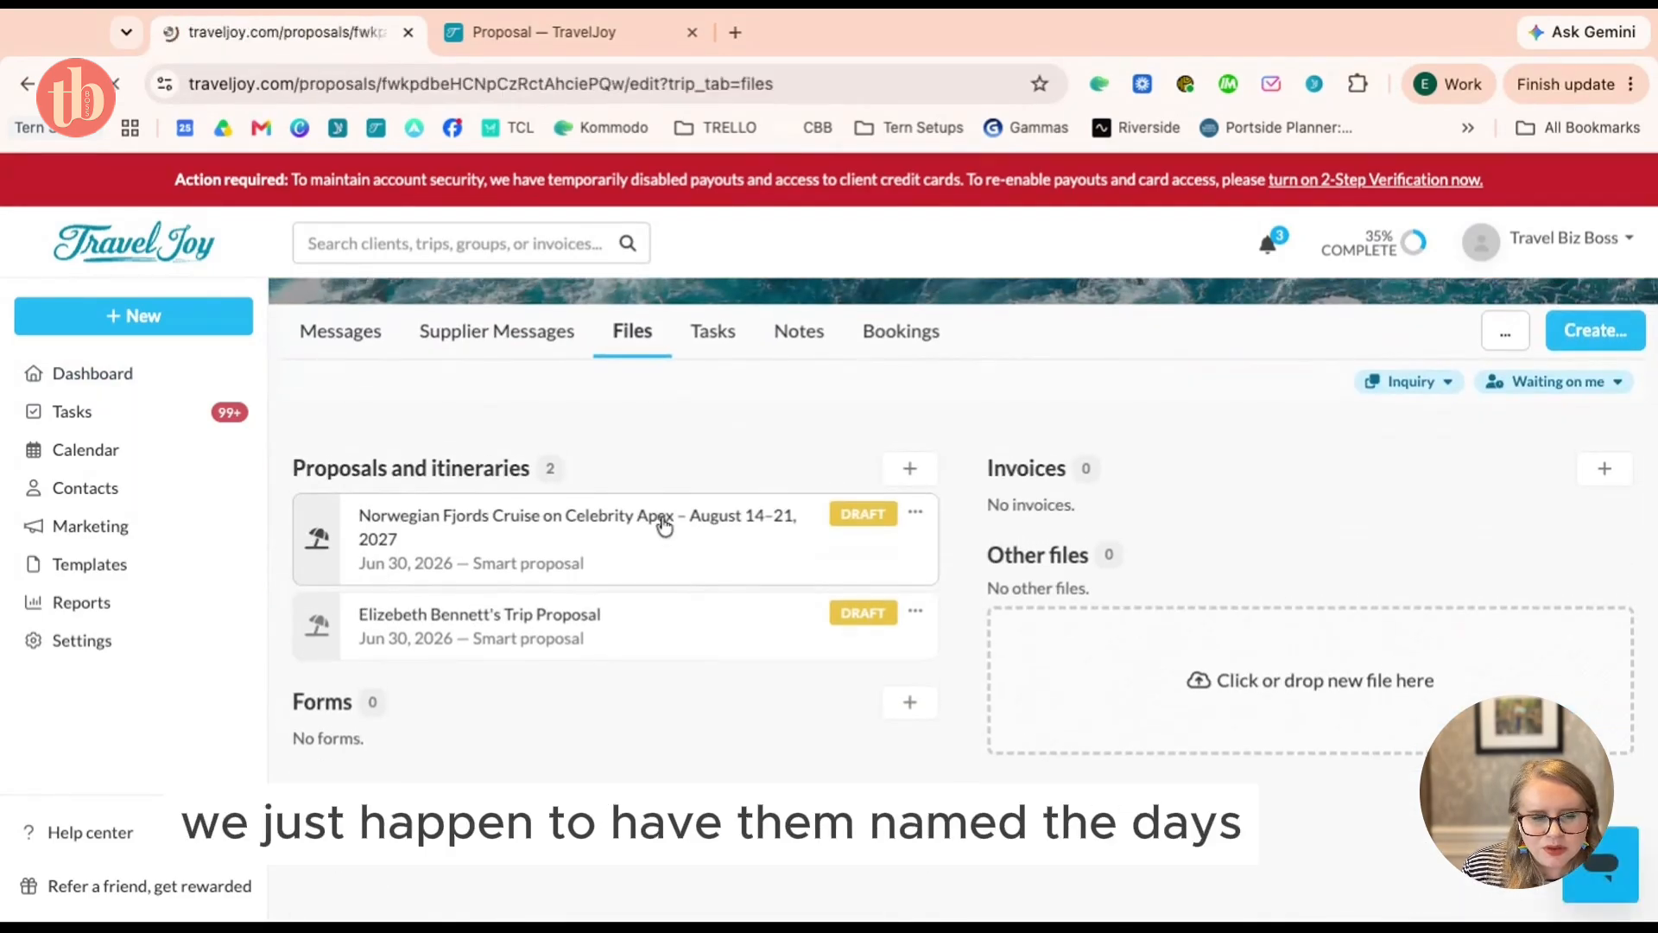
scroll(980, 599, "down", 4)
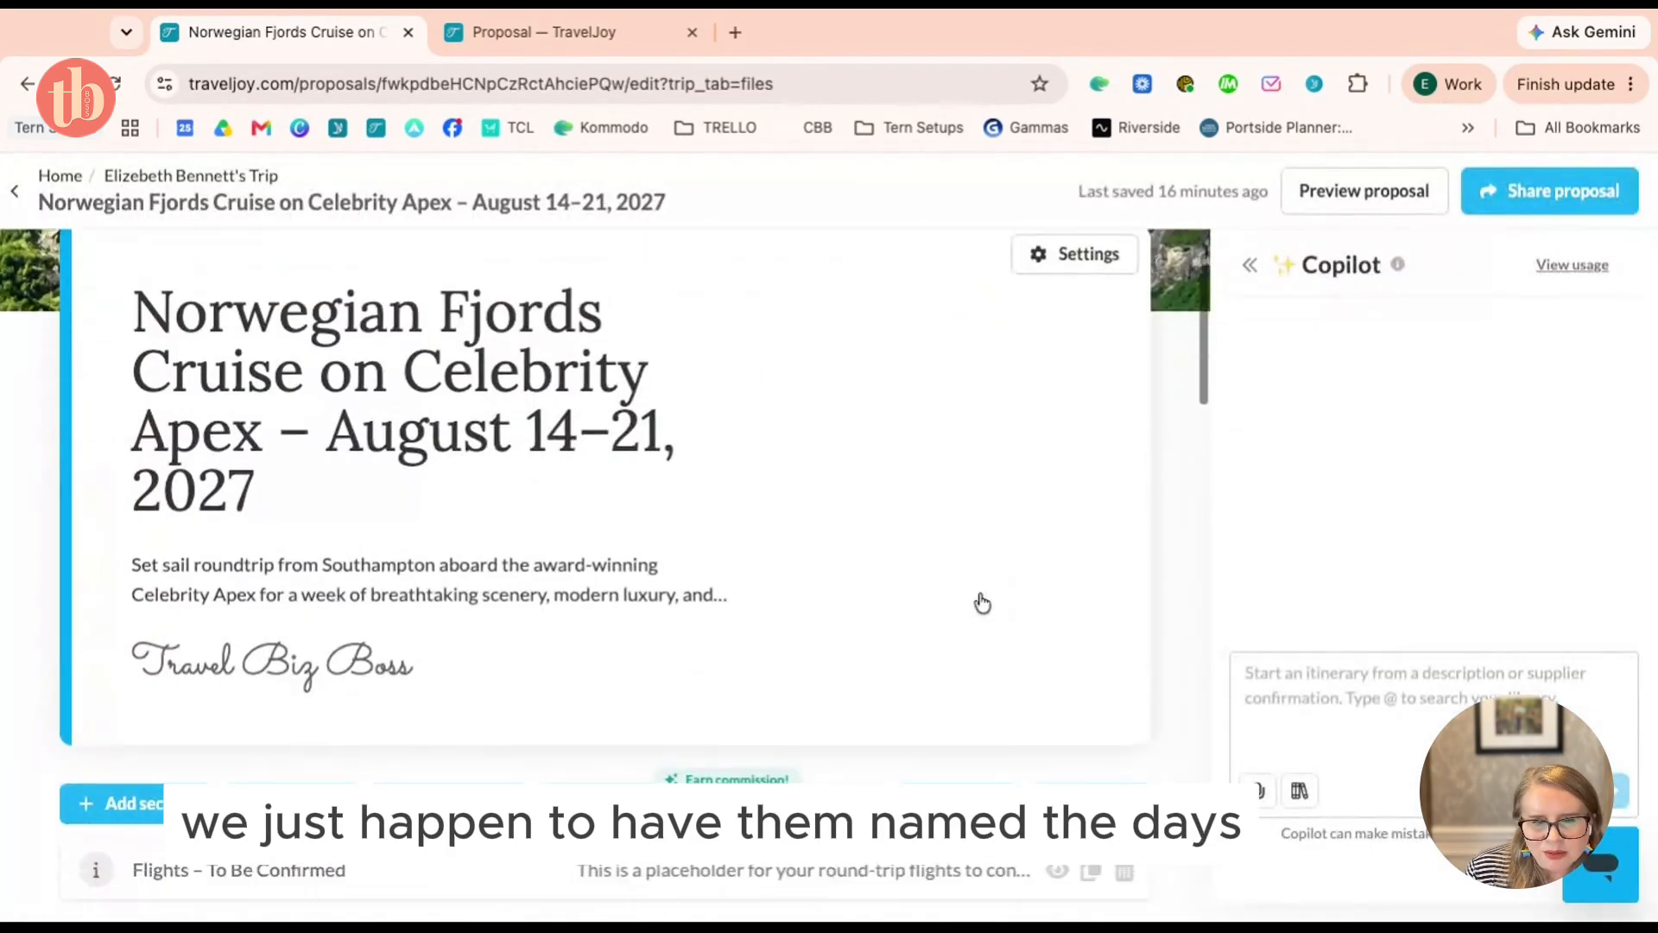
scroll(502, 684, "down", 3)
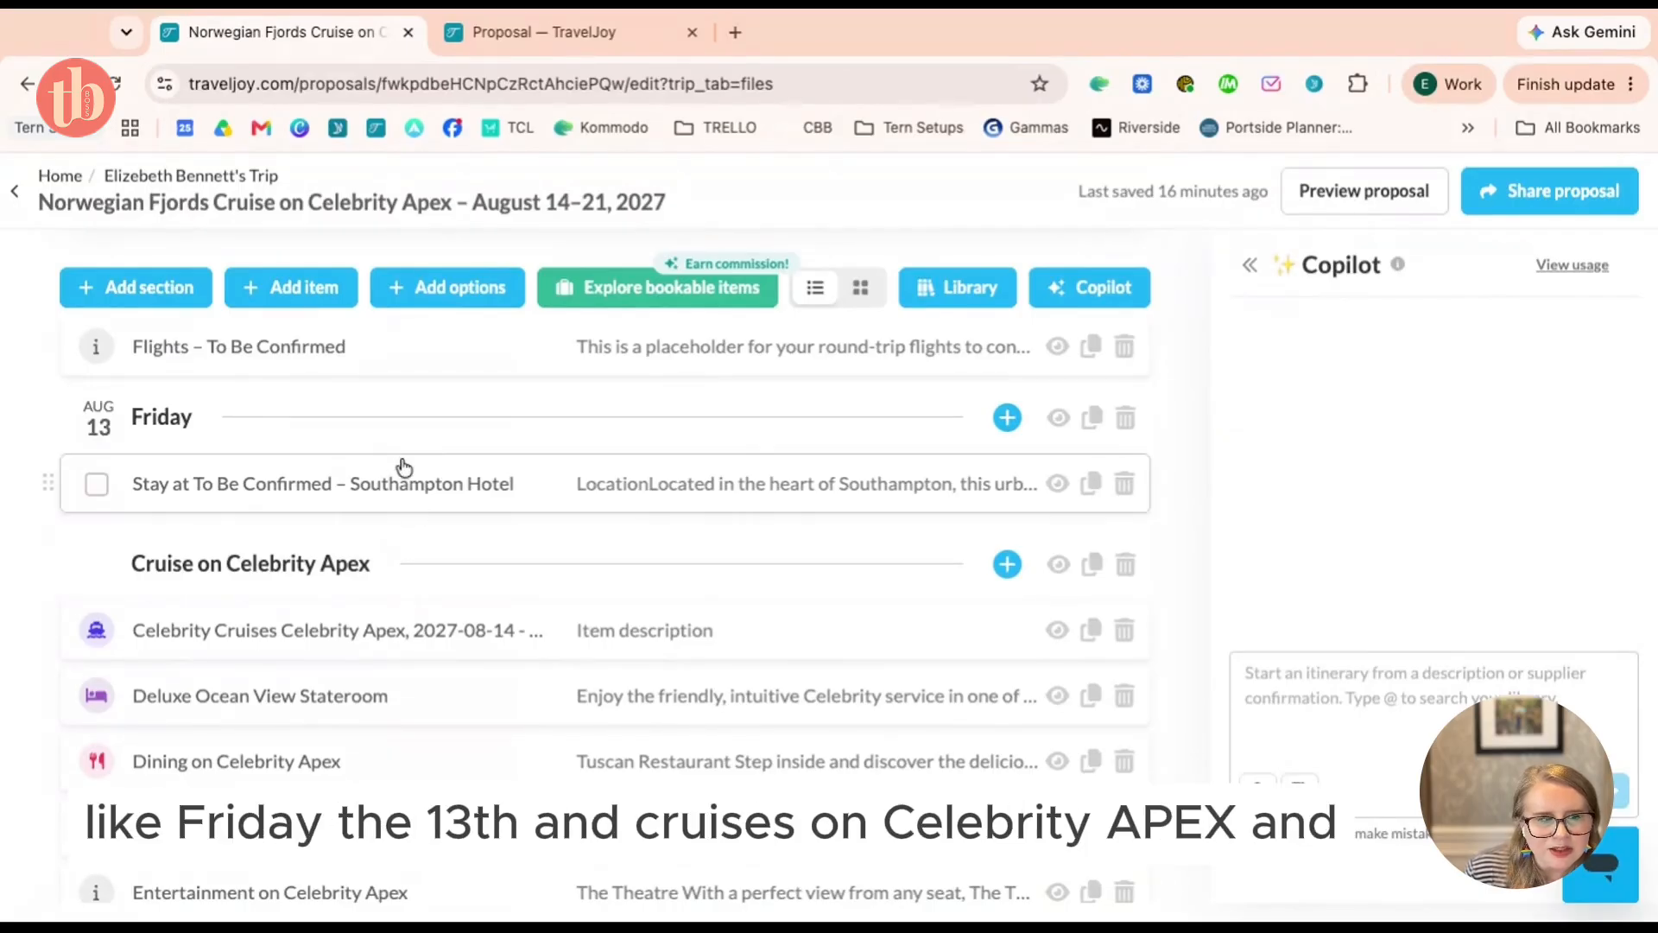
scroll(380, 567, "up", 6)
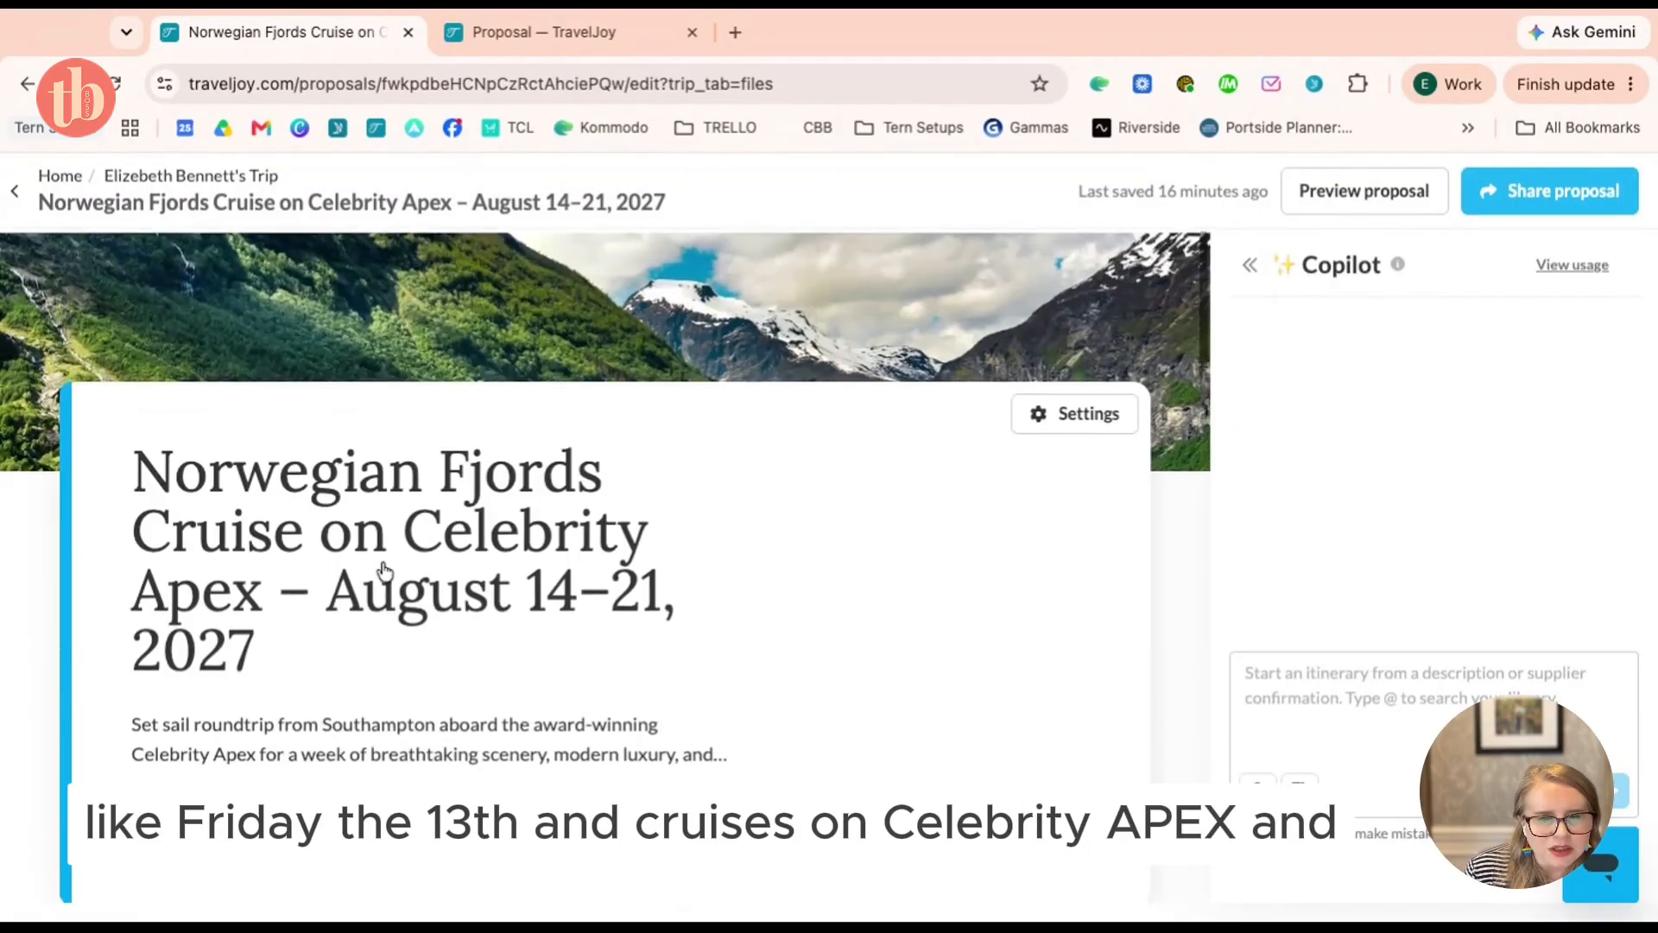
left_click(77, 176)
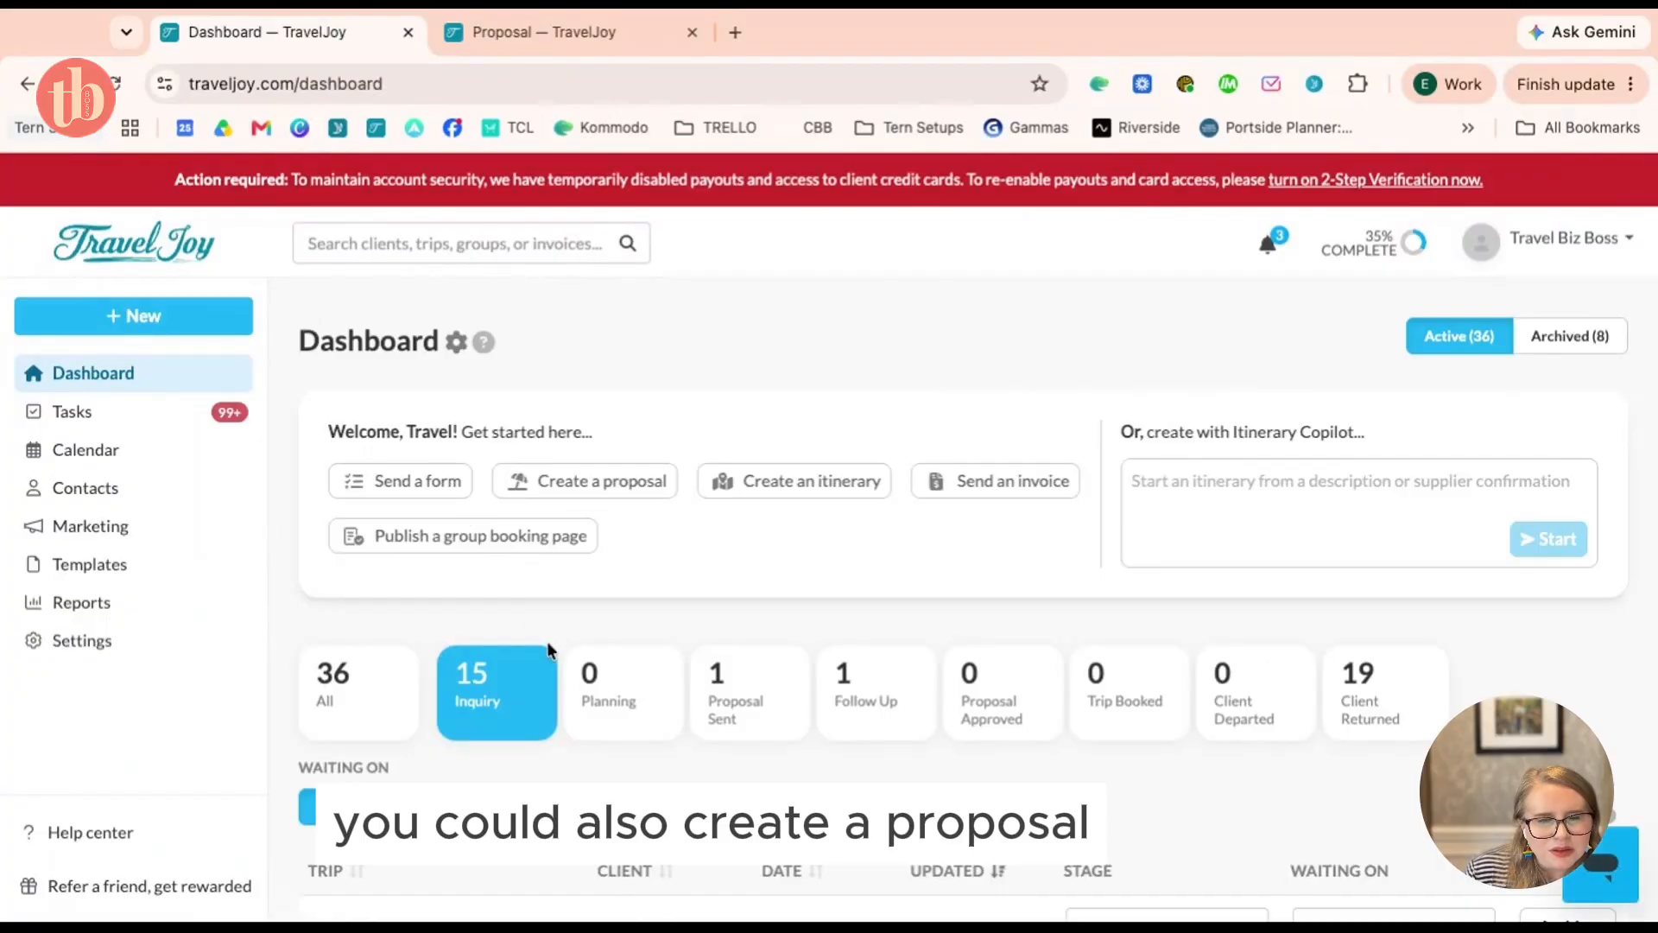
scroll(549, 659, "down", 3)
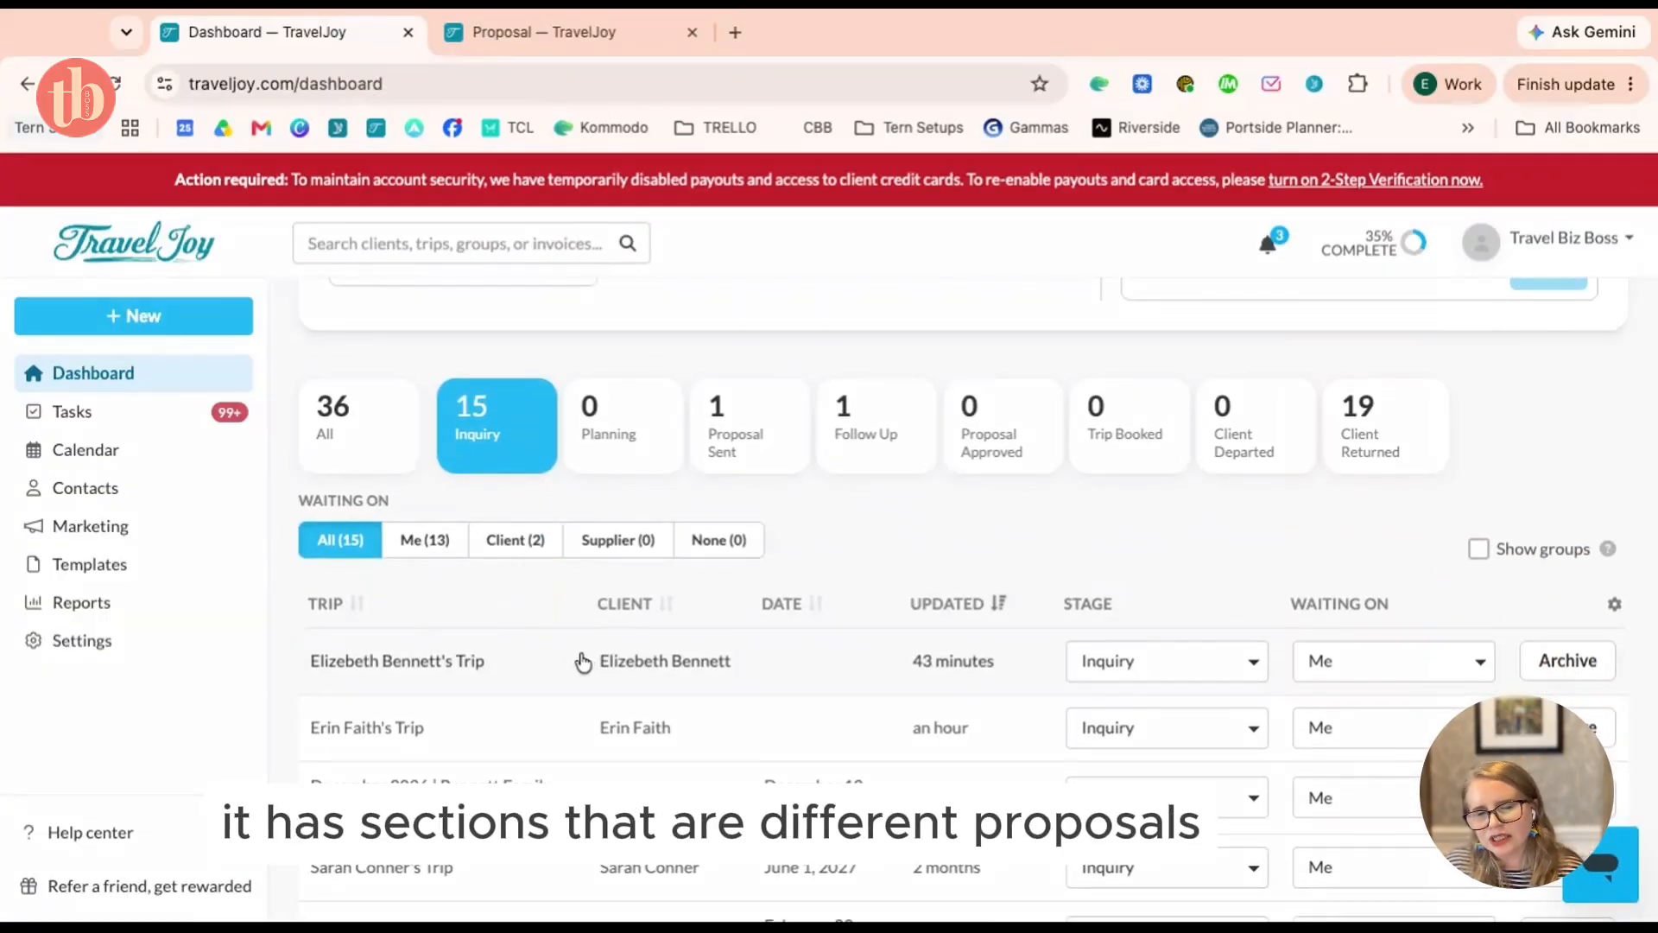
From the client's trip files, create a new blank smart proposal instead of an upload proposal
left_click(648, 665)
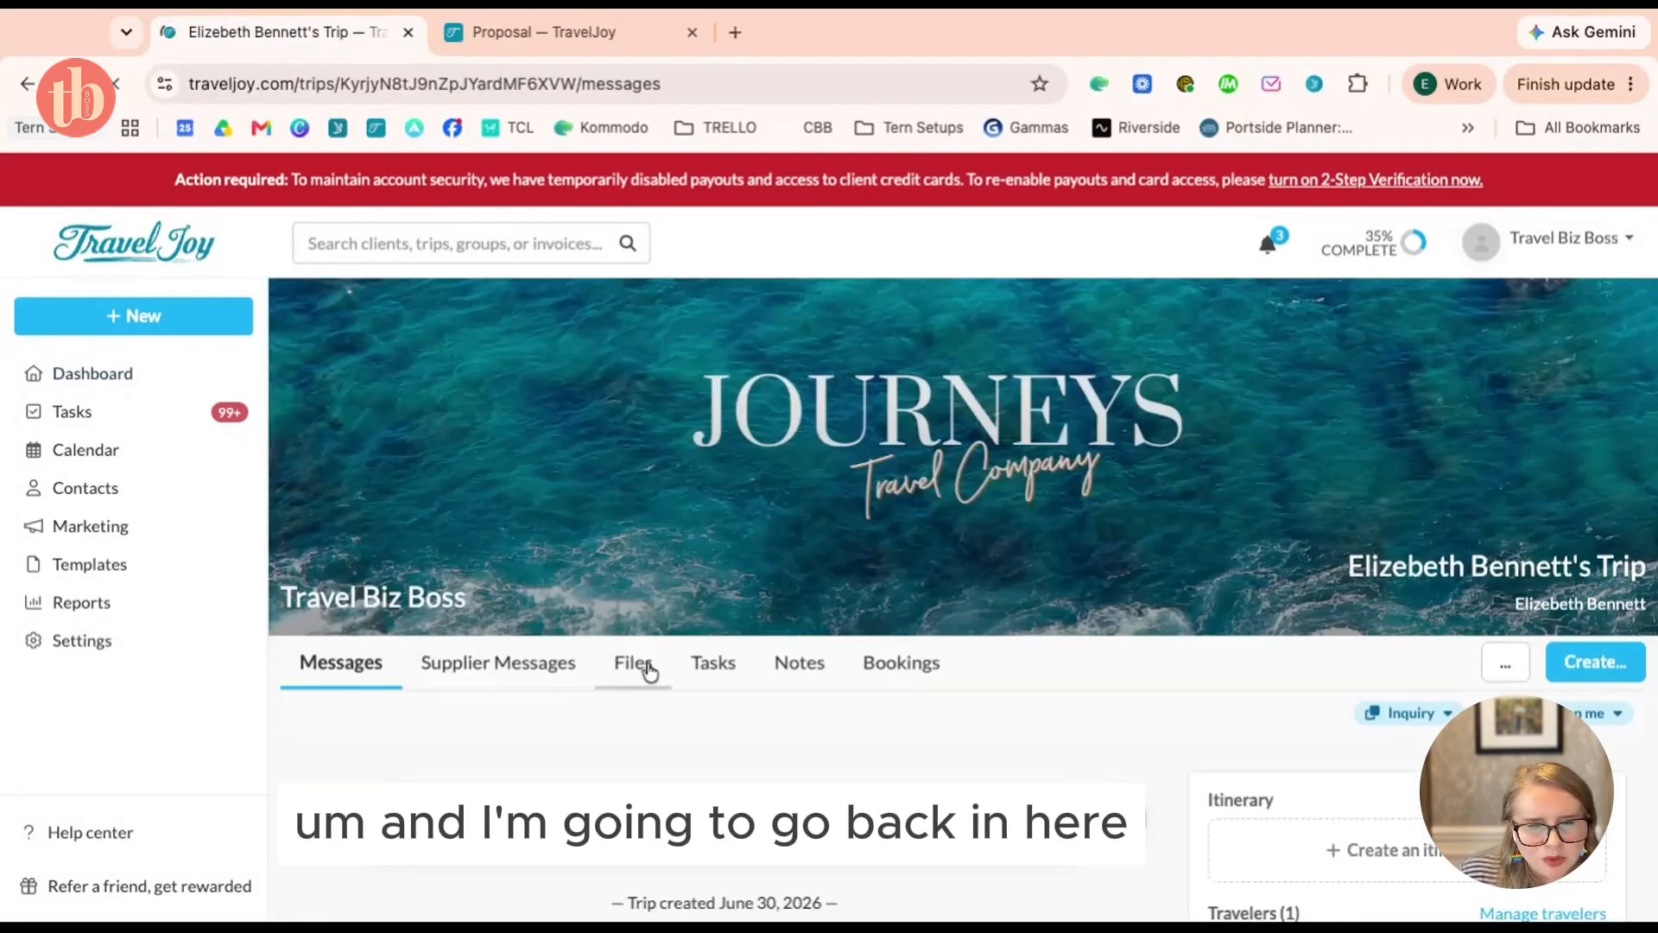
left_click(648, 669)
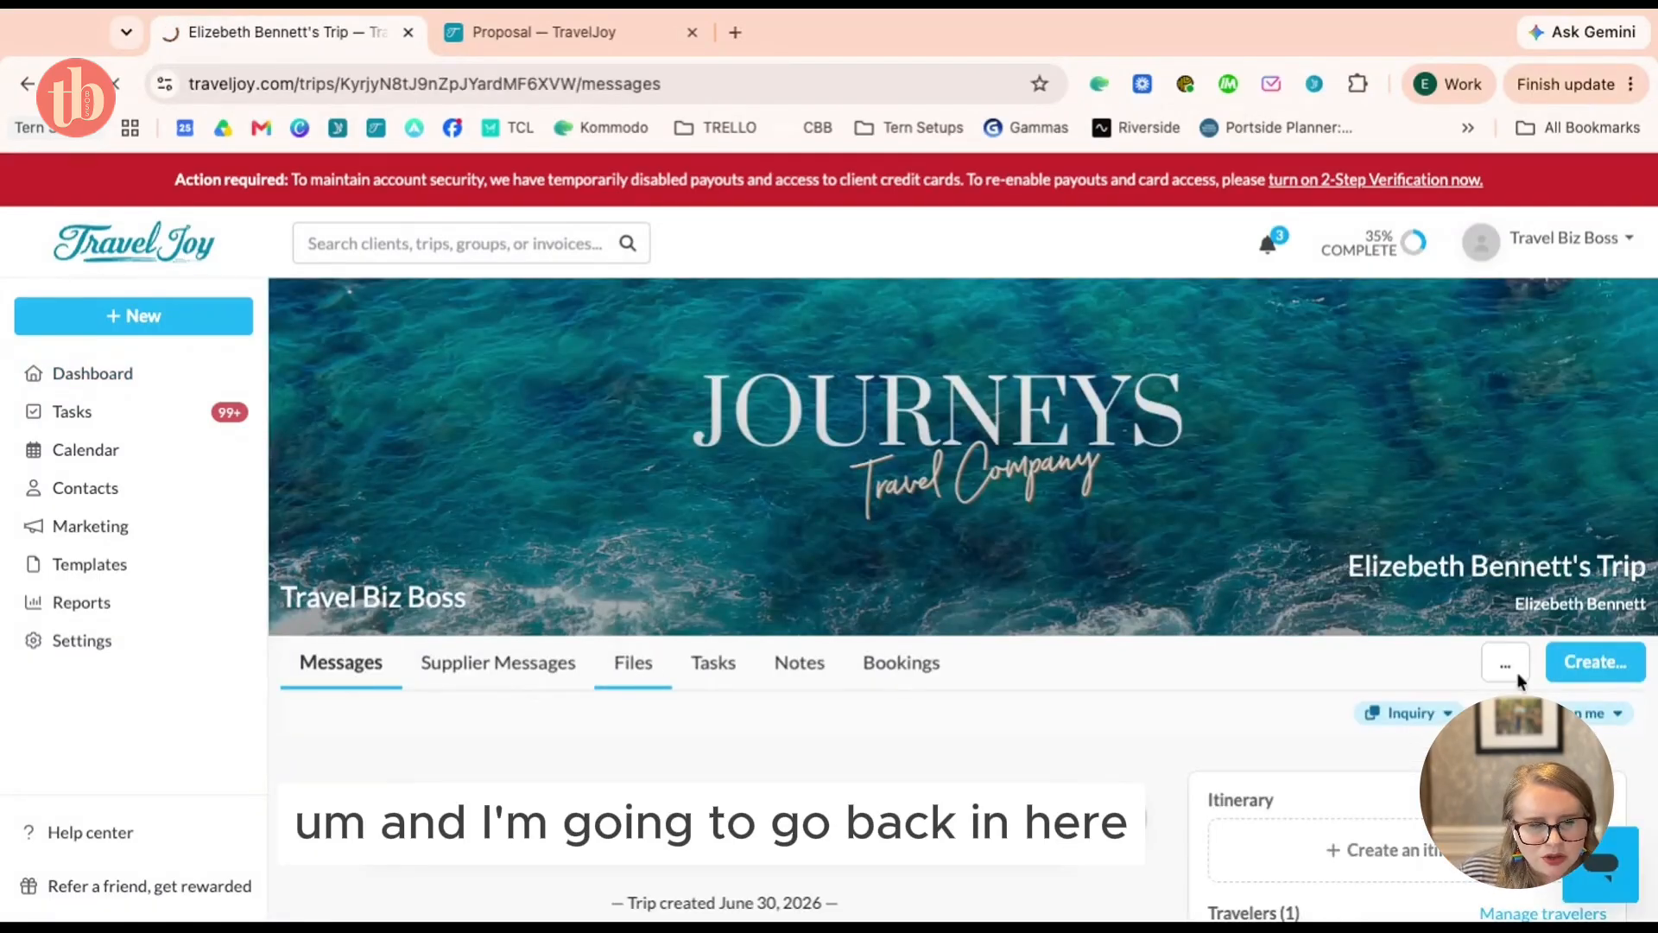
left_click(1593, 662)
scroll(1579, 673, "down", 1)
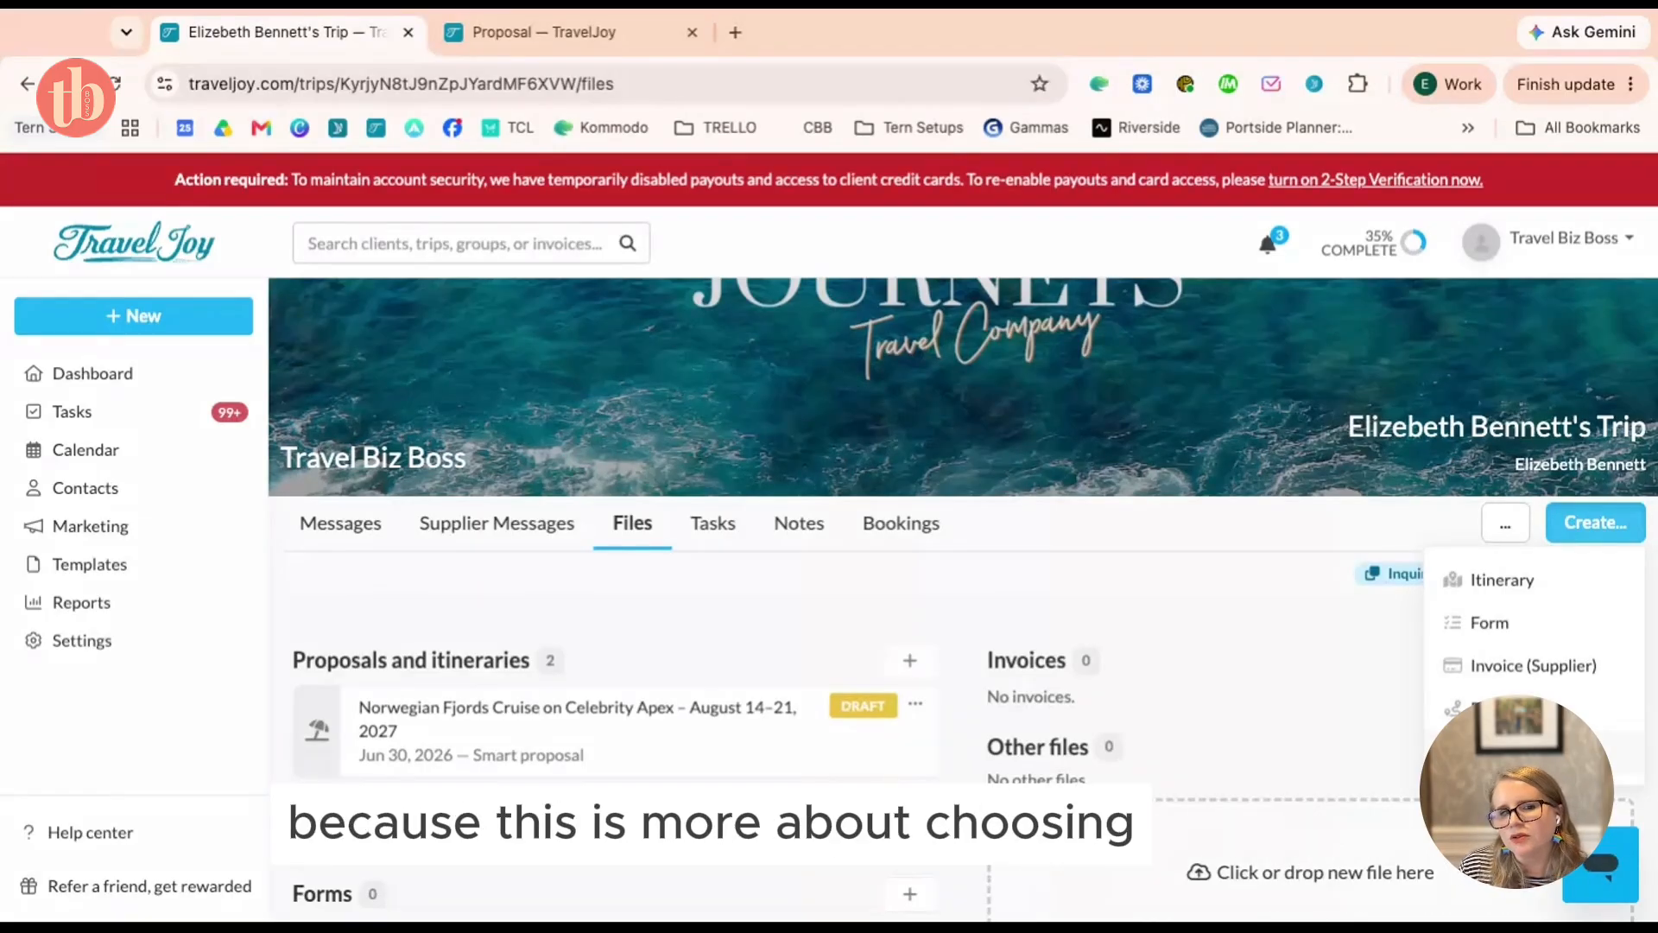
left_click(1502, 709)
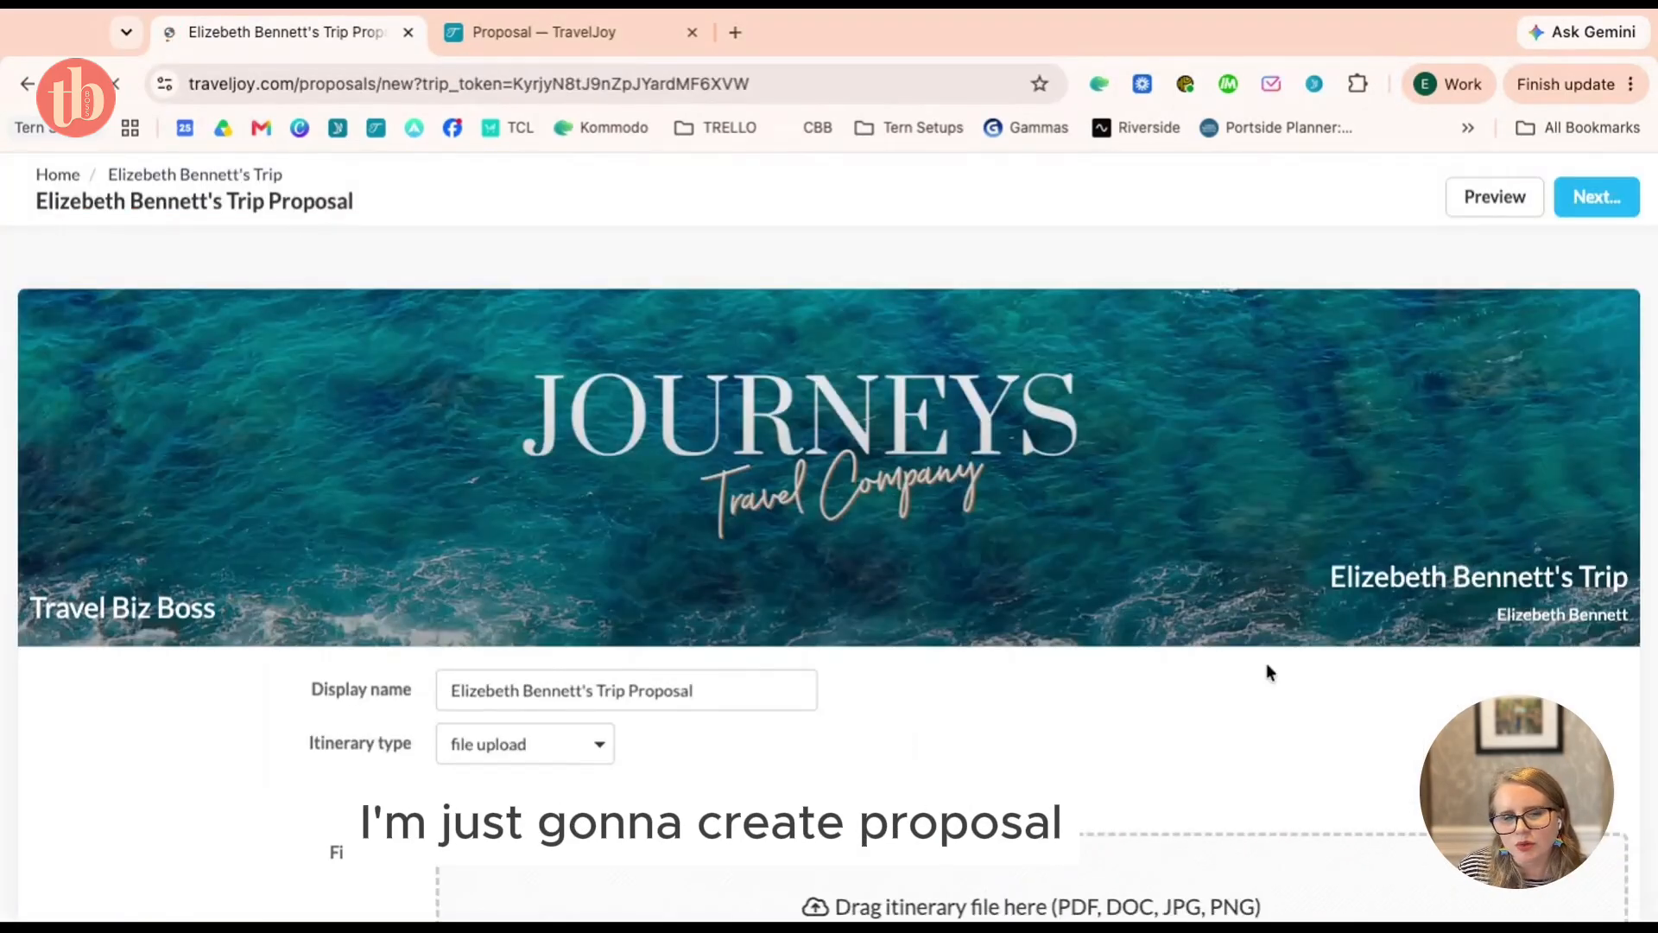
scroll(1270, 673, "down", 4)
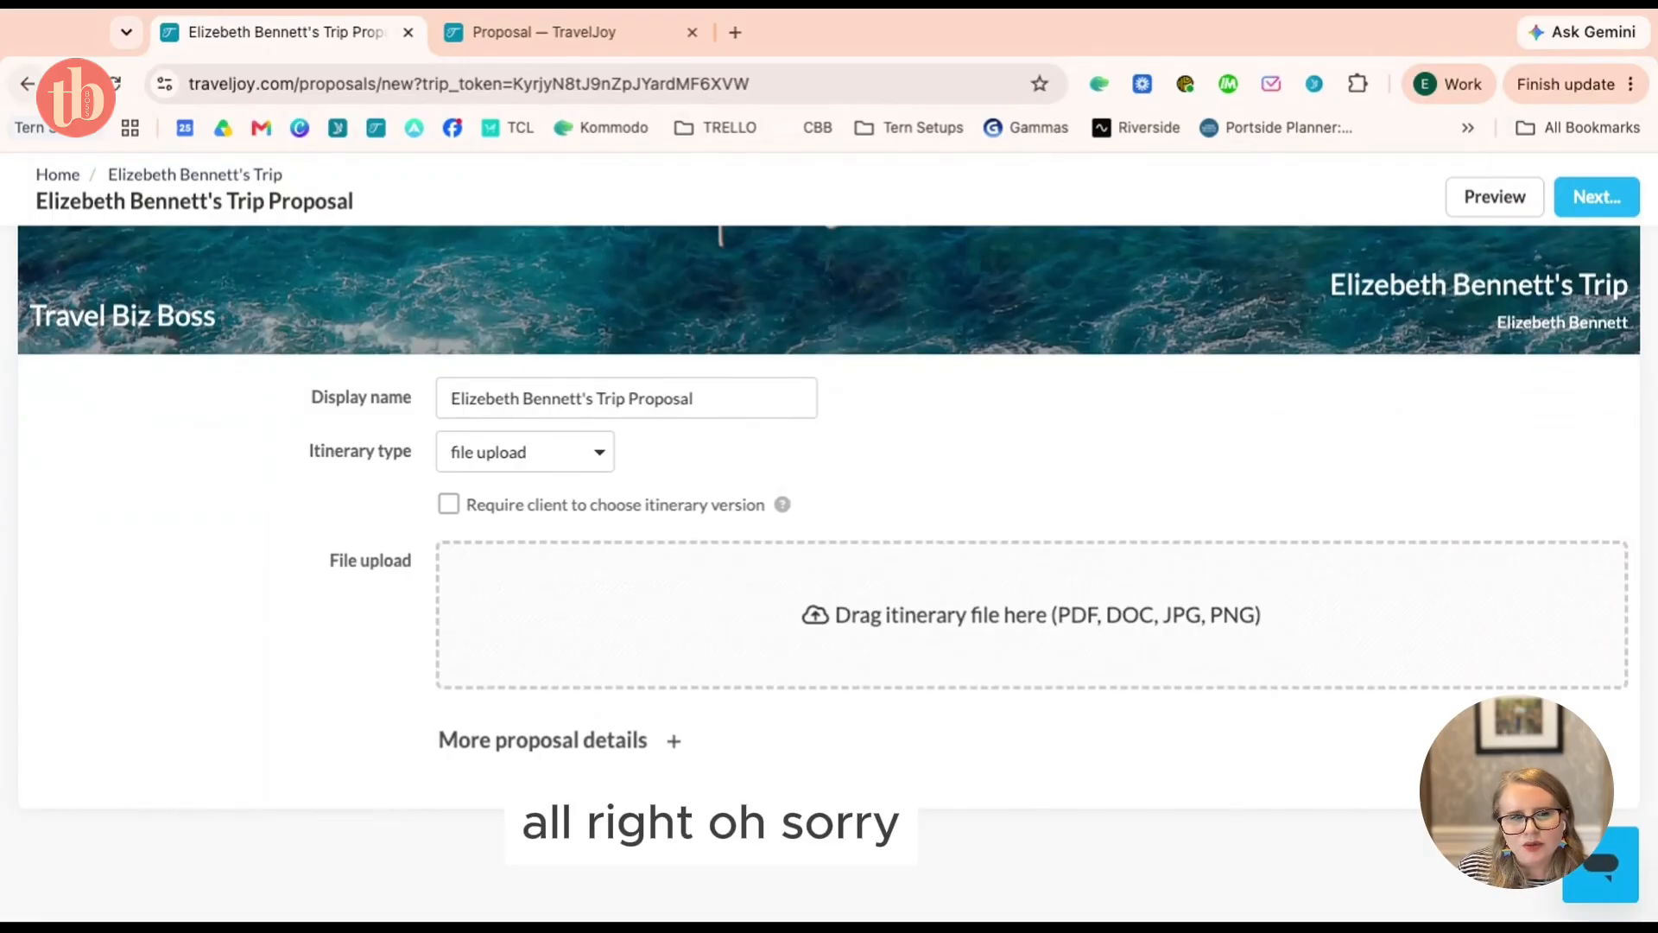
left_click(26, 84)
left_click(1589, 529)
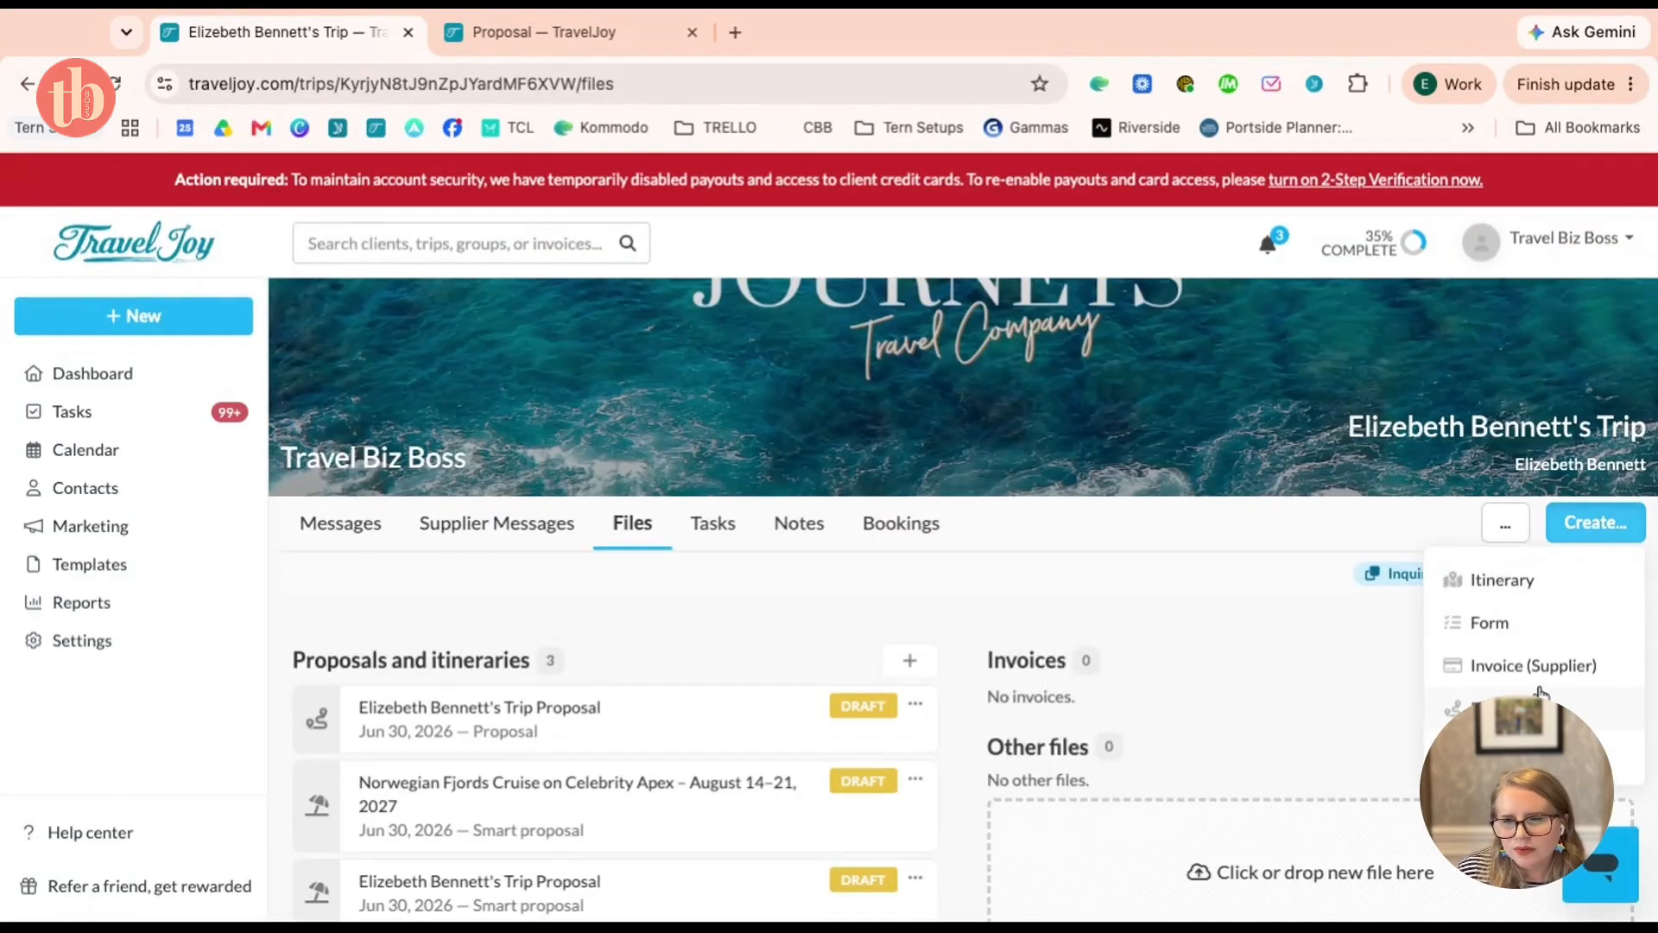
left_click(1503, 709)
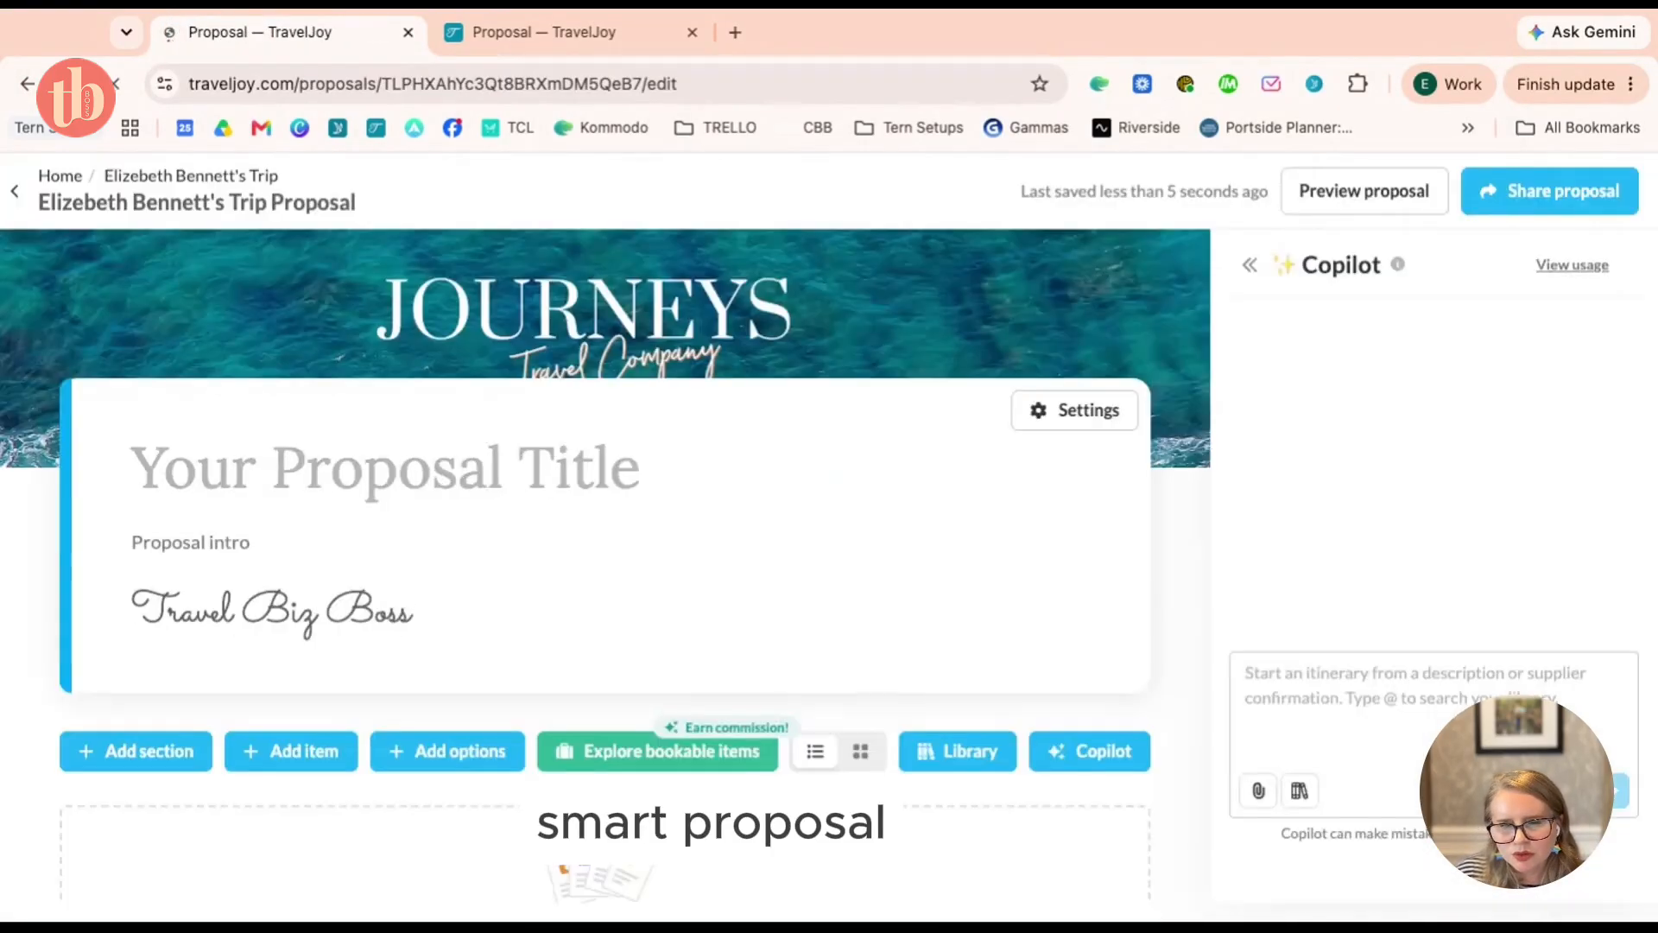
Ask Copilot for three option sections: August 14 2027, September 2027, October 2027 All-Inclusive
left_click(1460, 674)
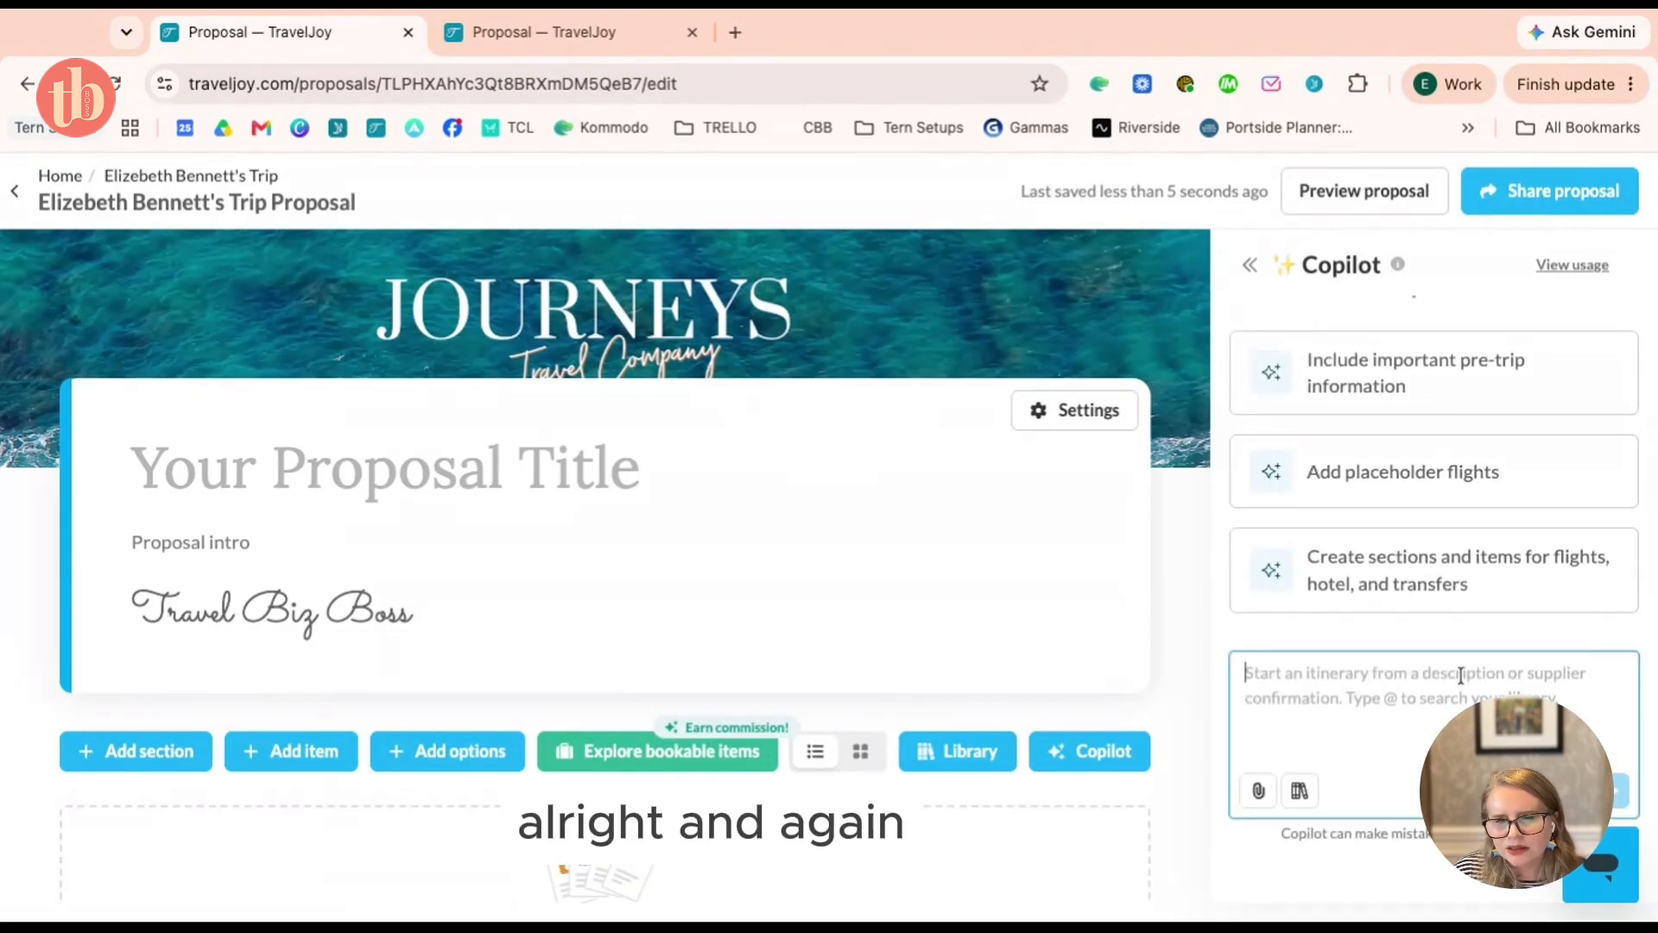
type("I")
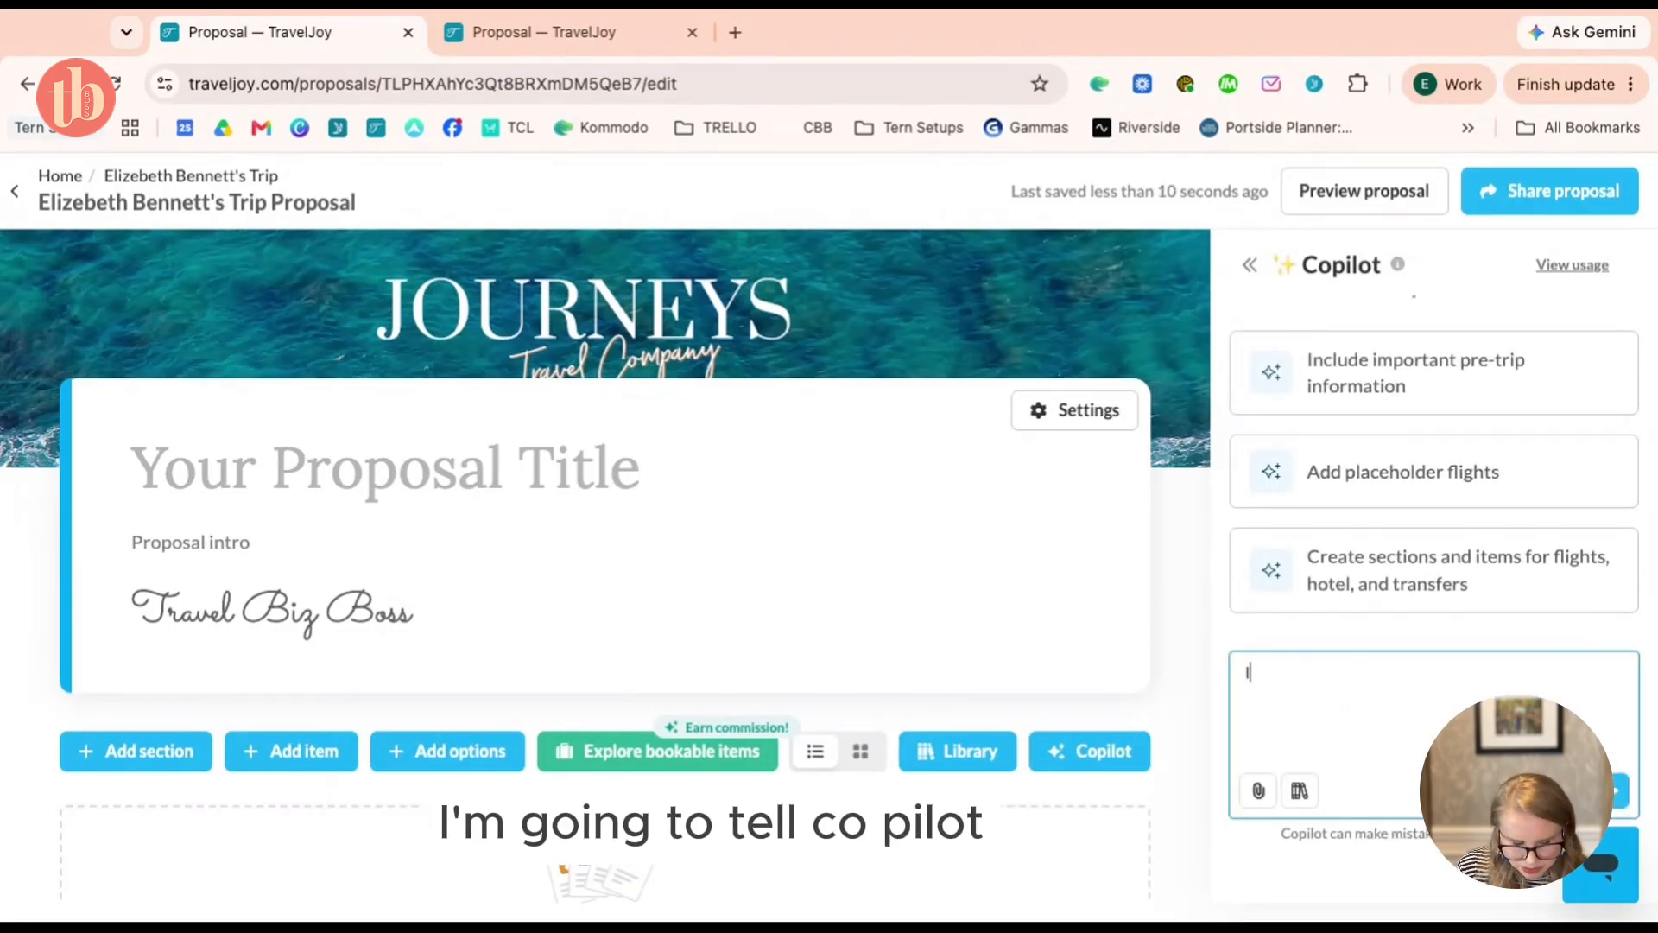
type(" want three differen")
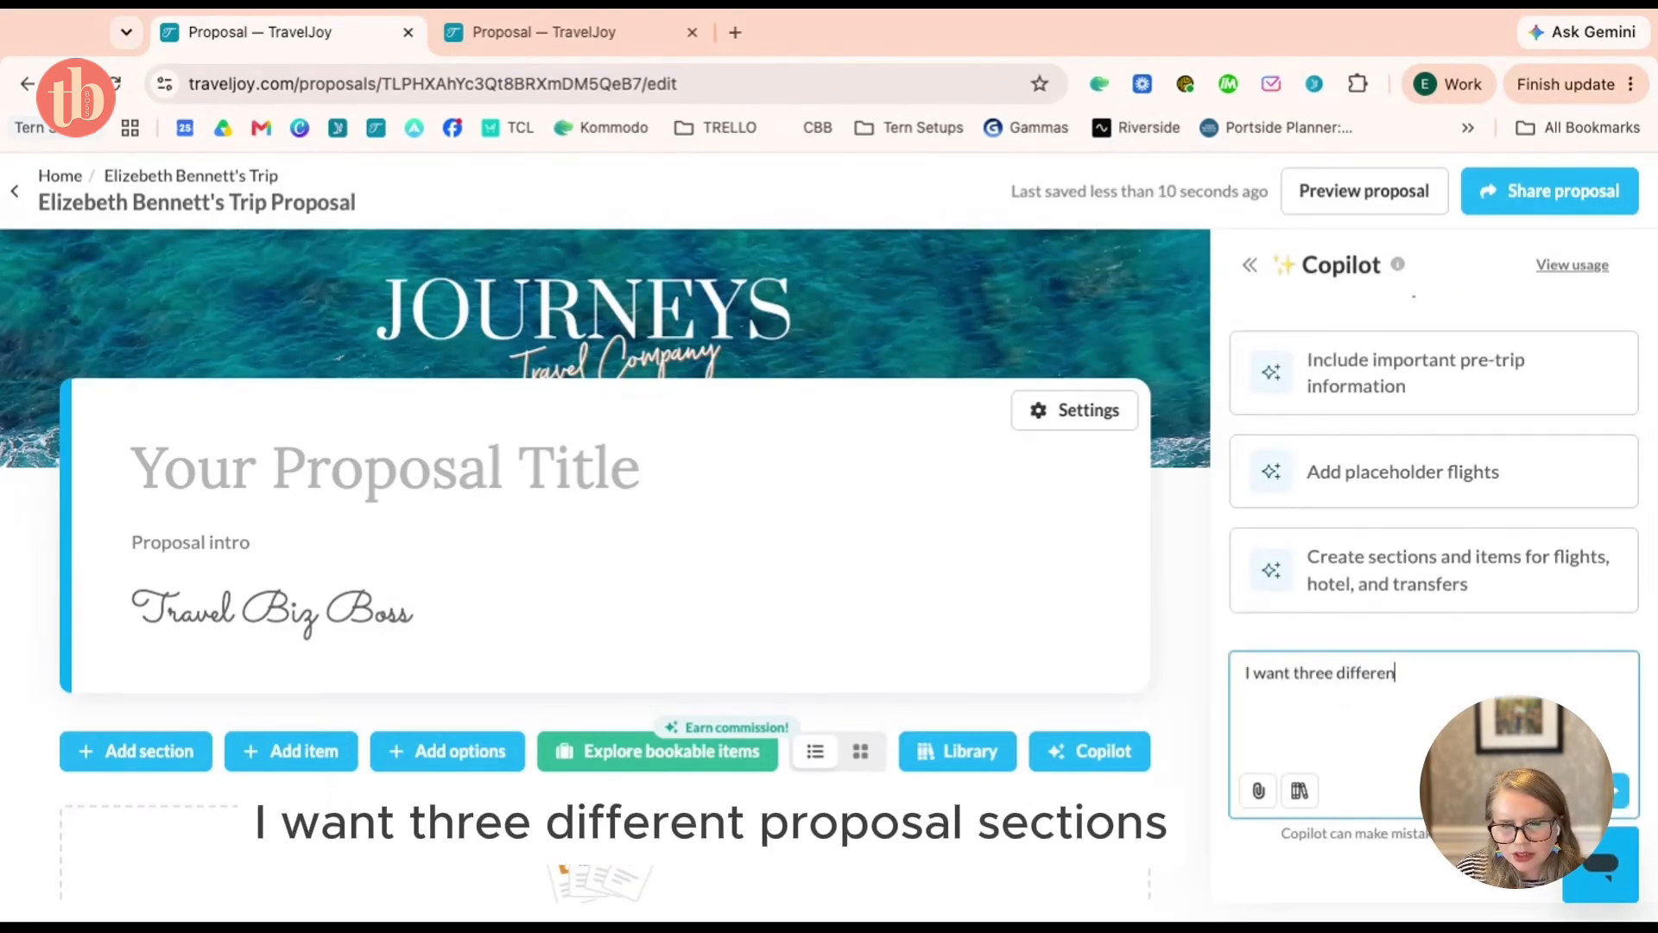
type("t proposal section")
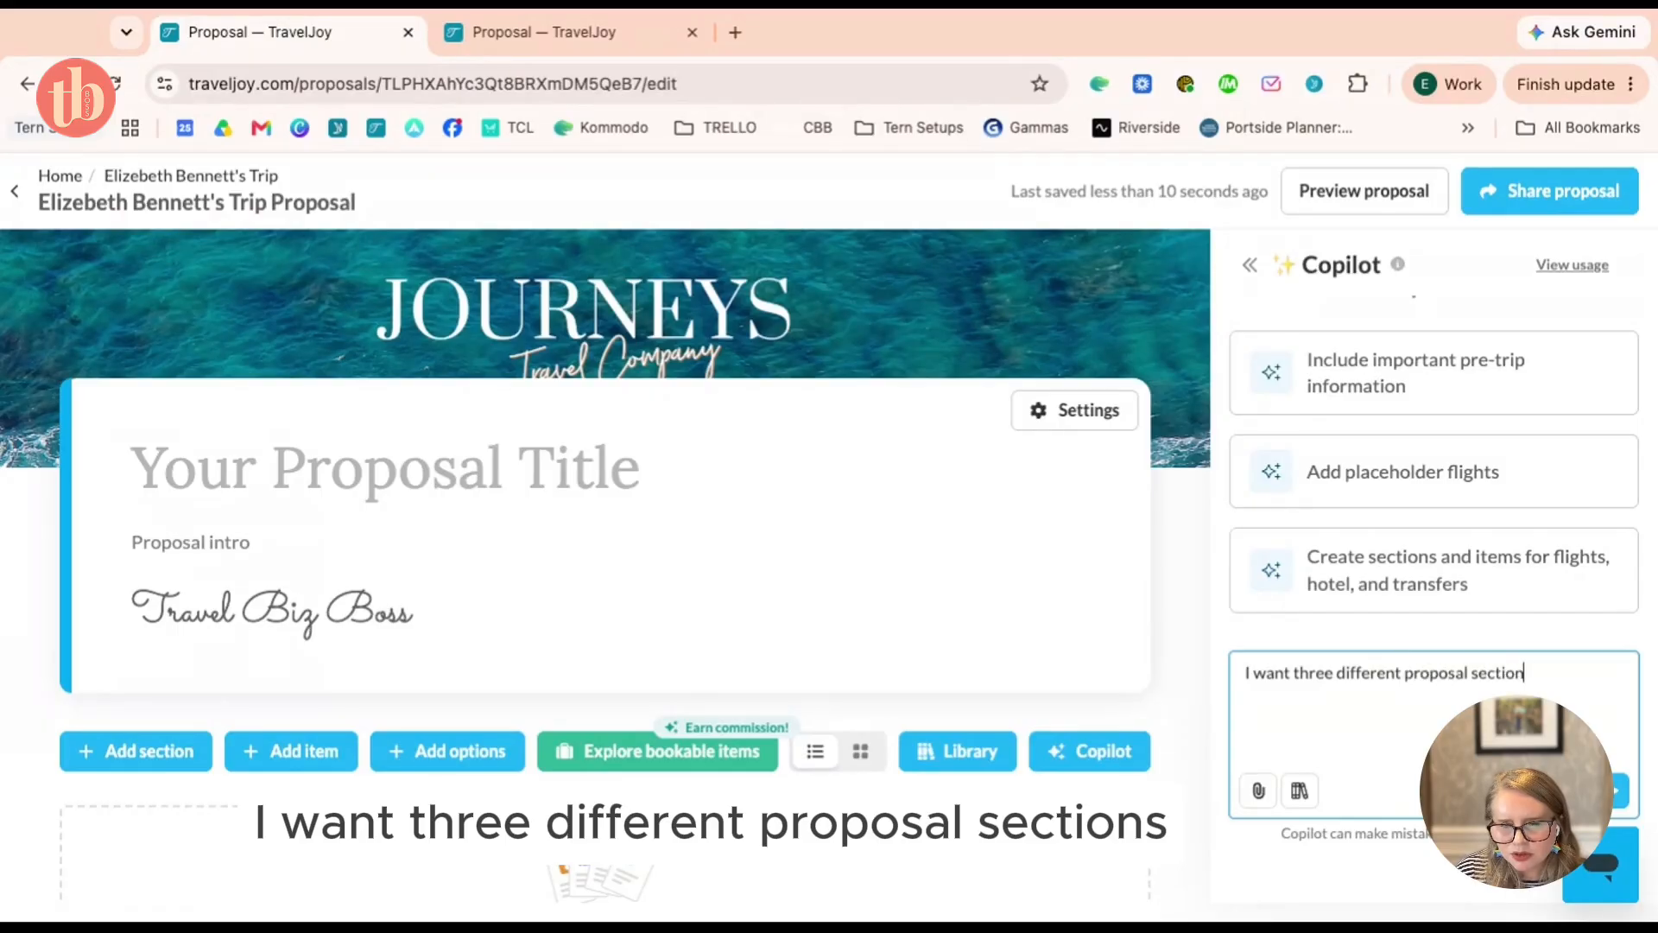
type("s representing three")
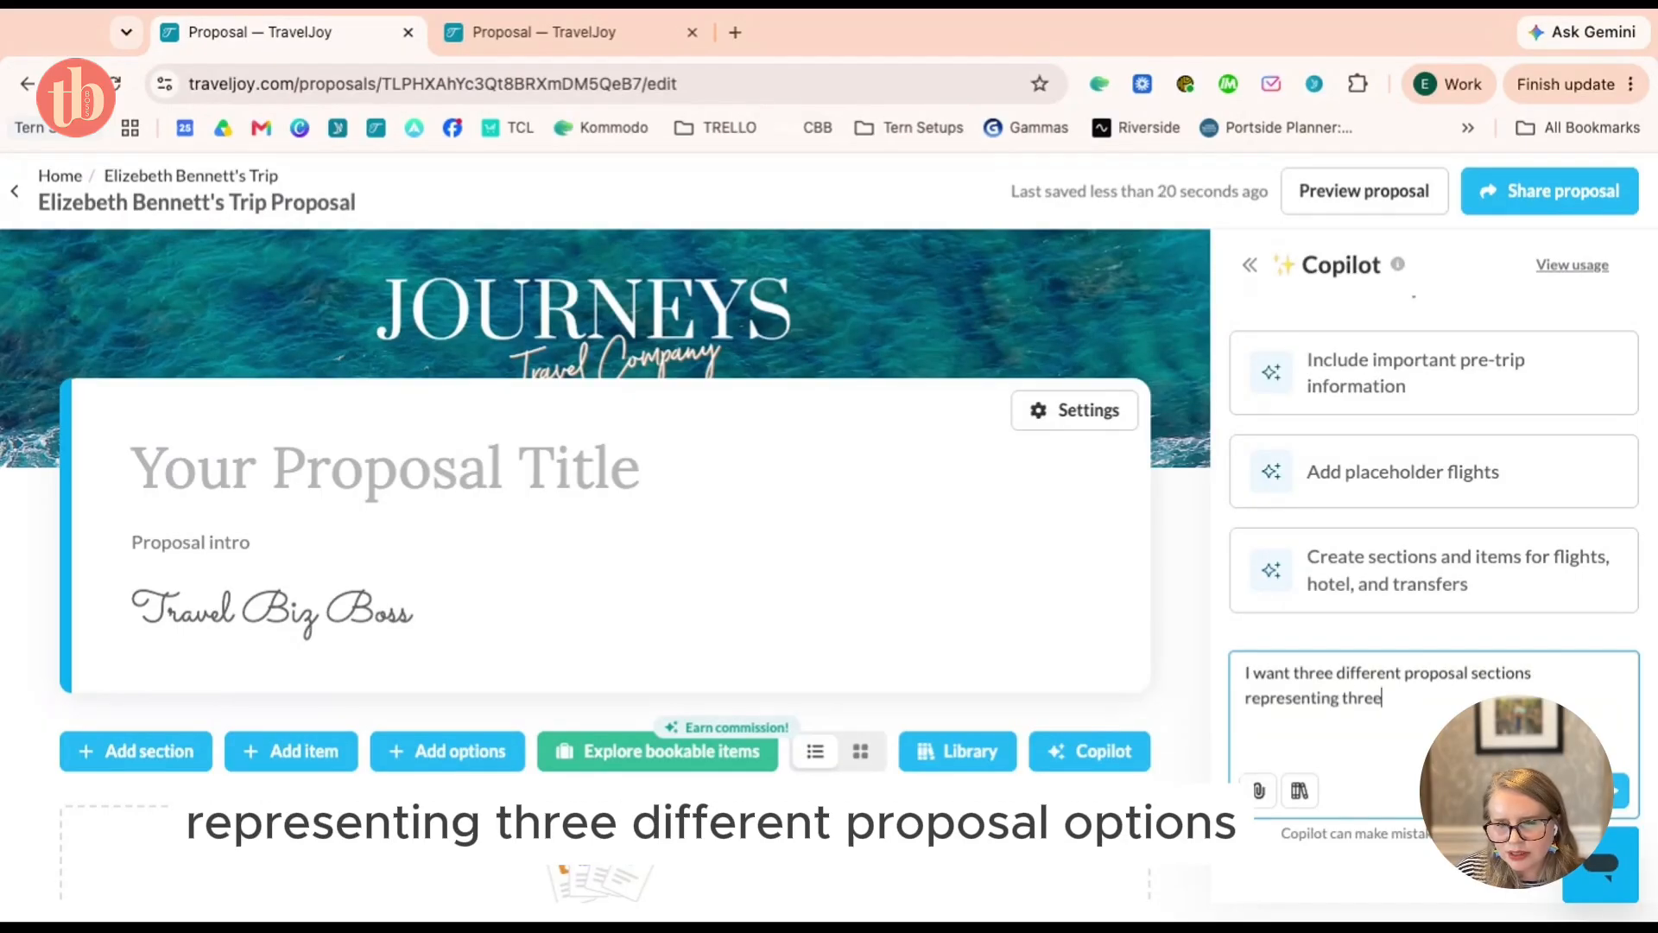
type(" different prop")
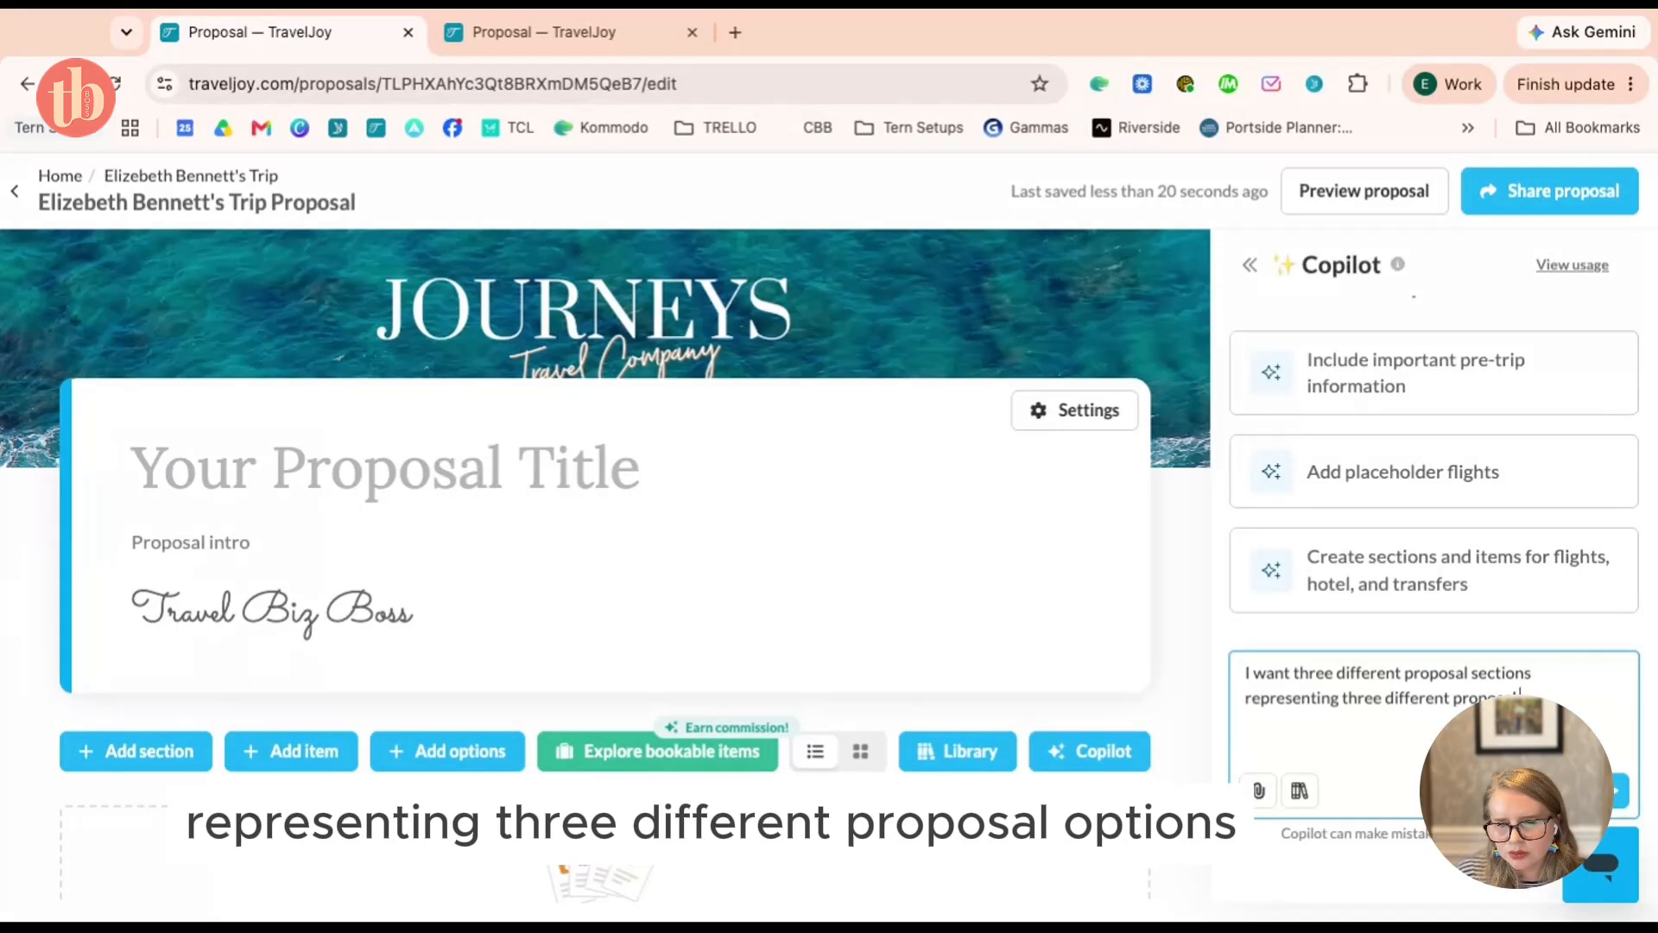
type("osal options. One for")
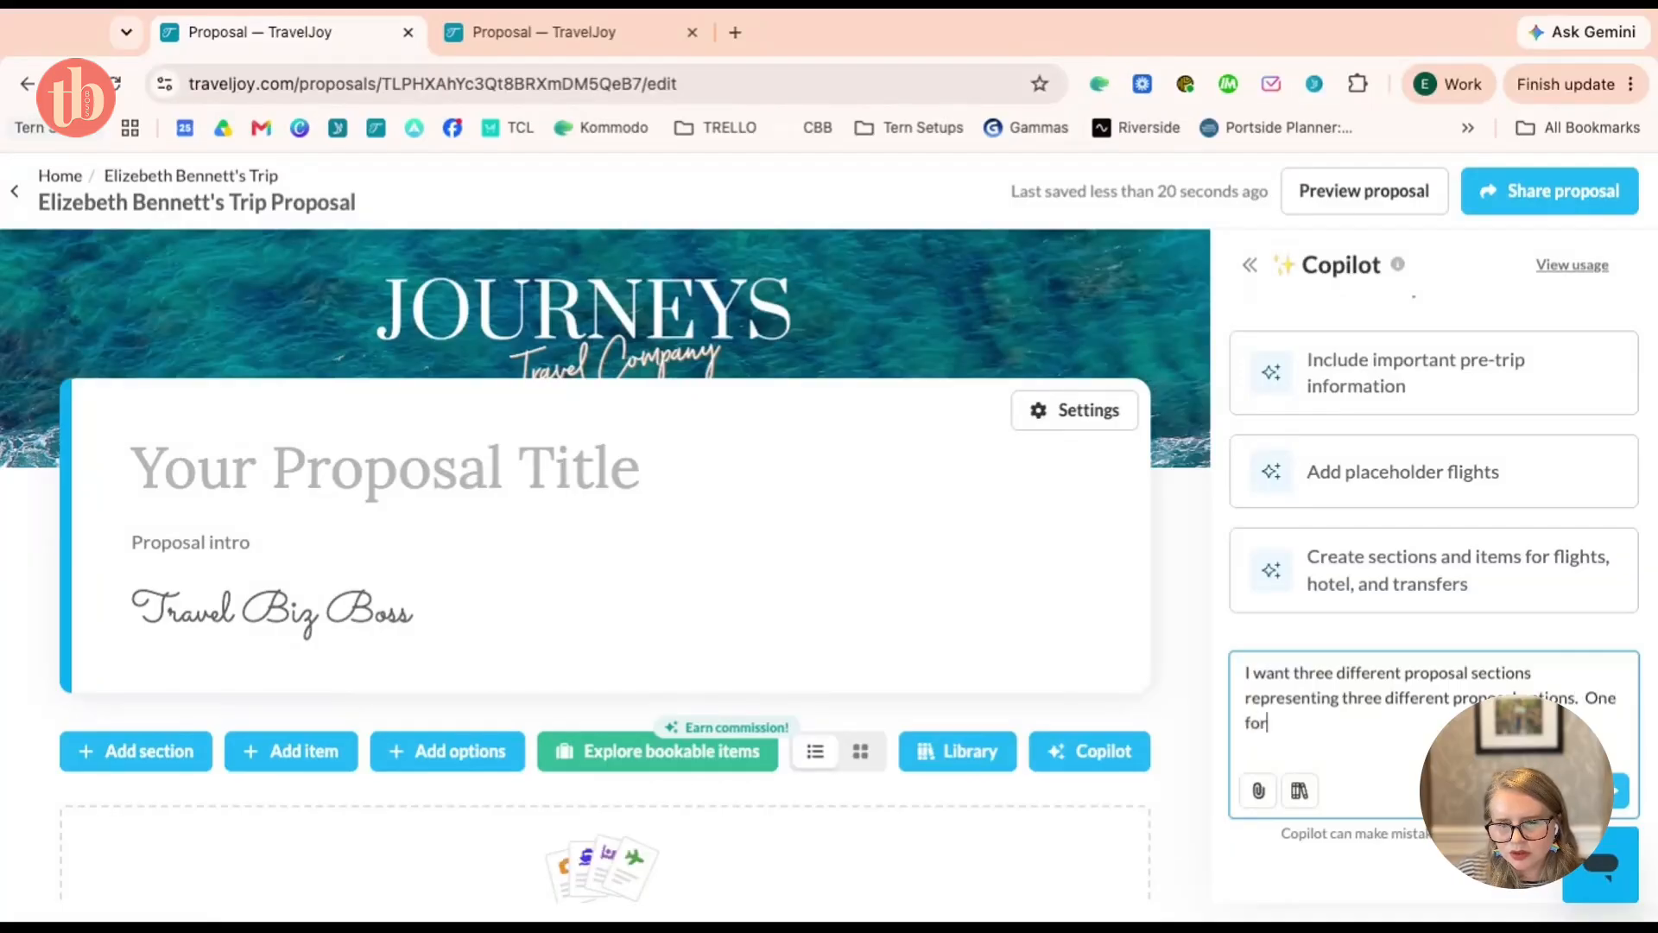
type(" August 1")
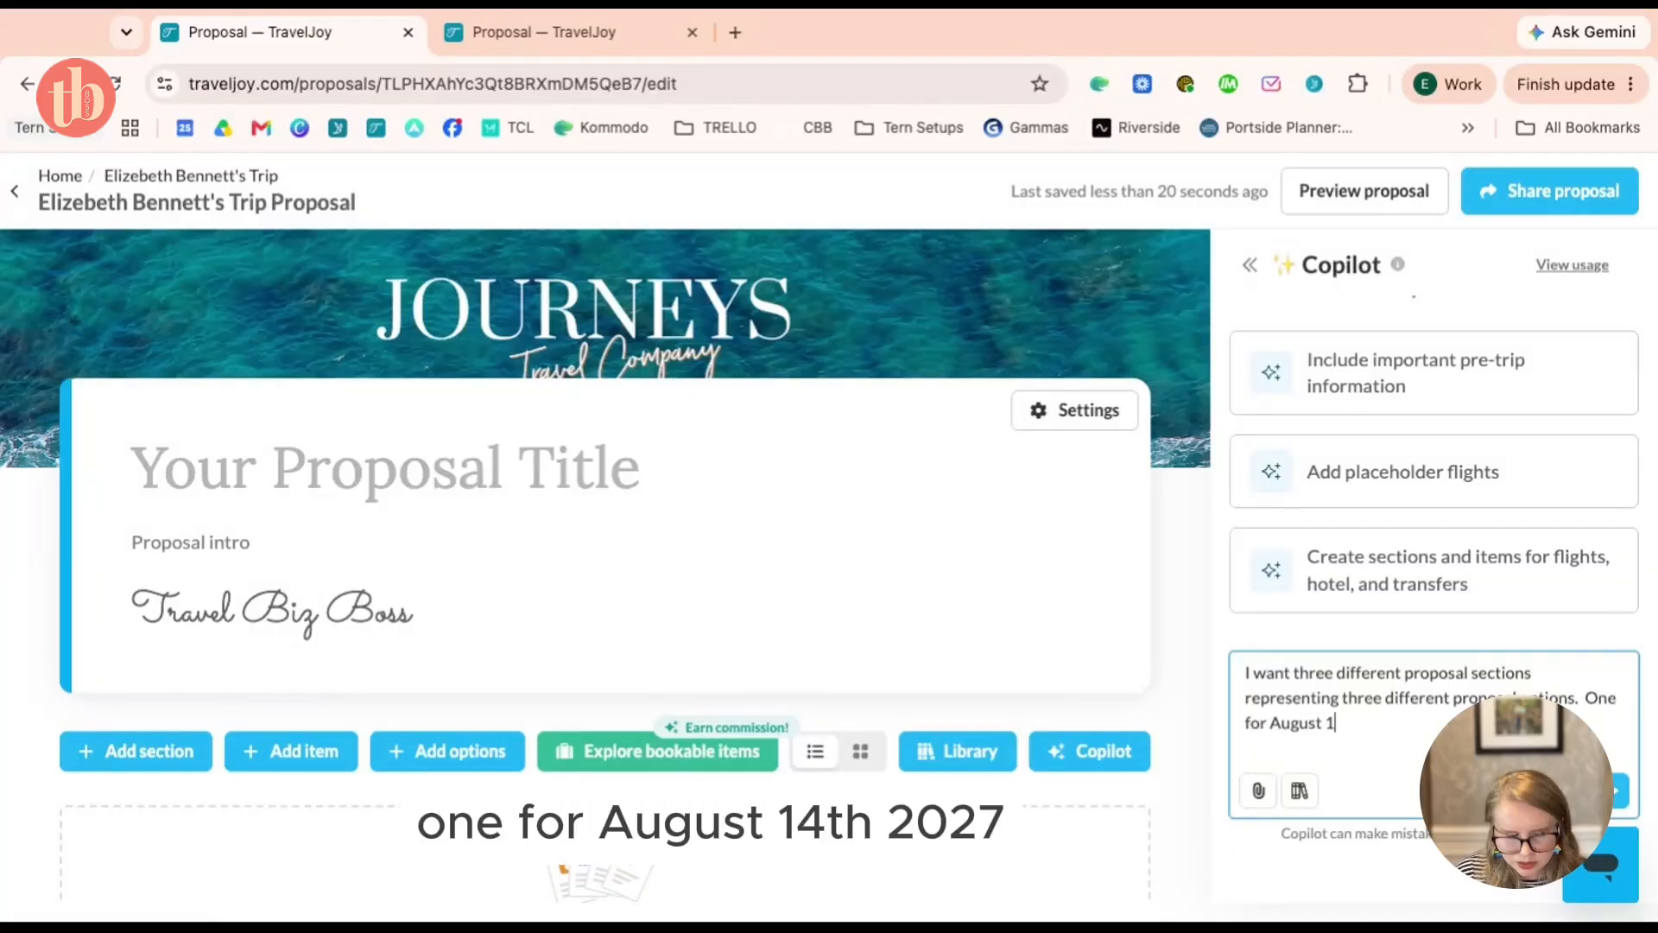
type("4 2027,")
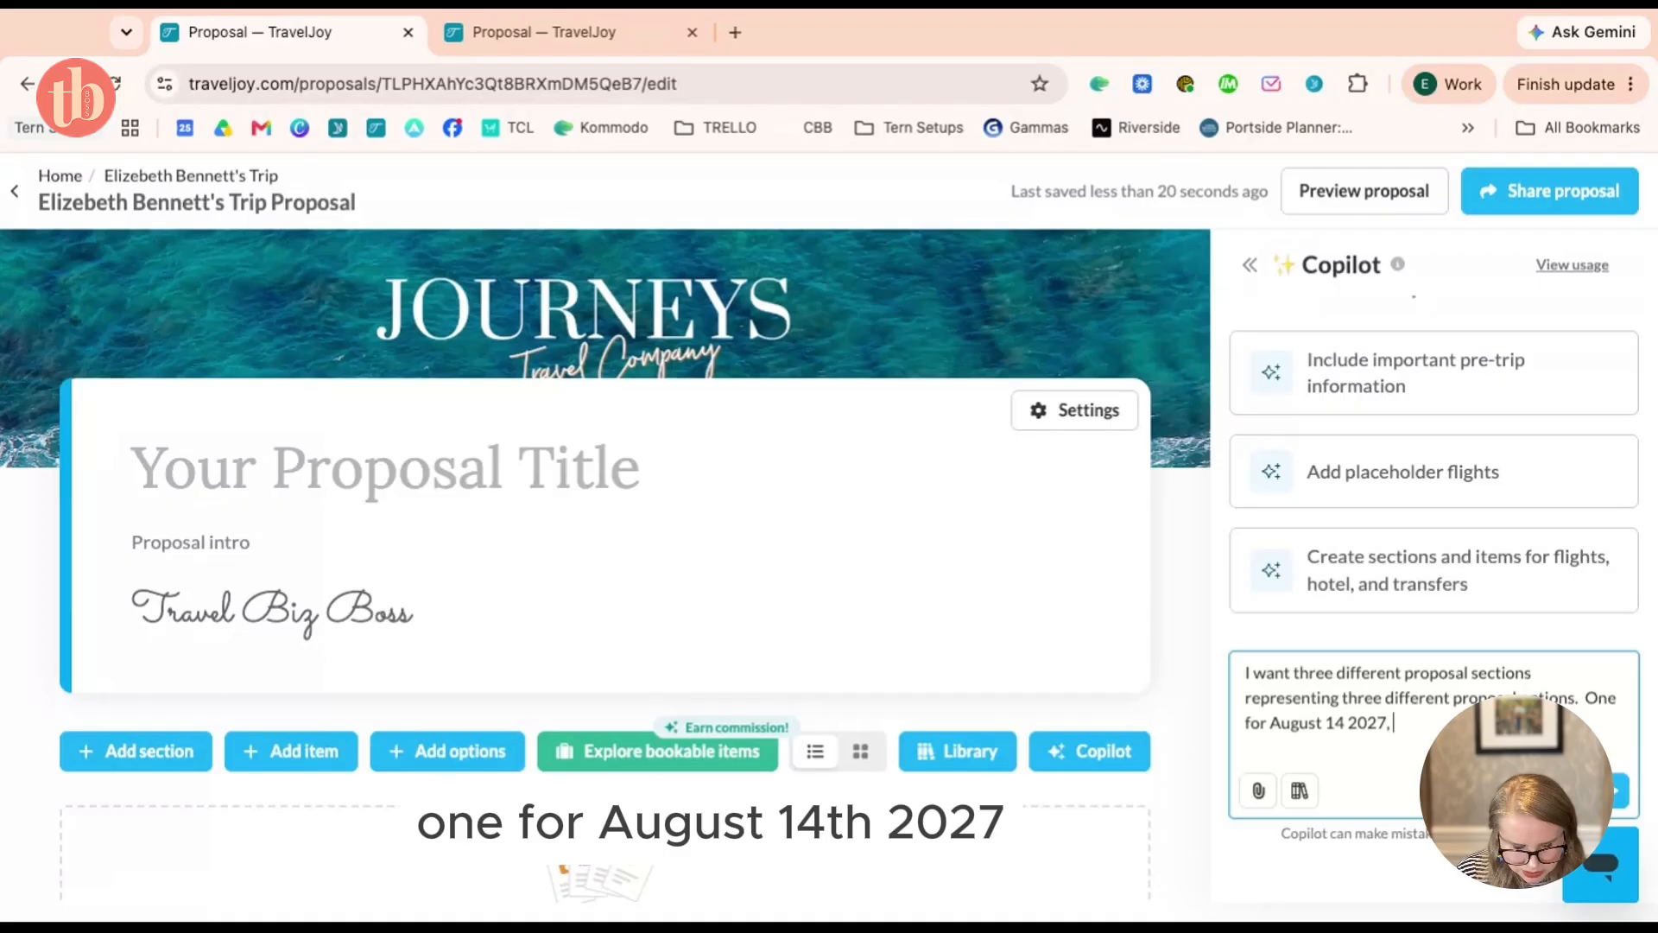
type(" one for September 2027. an")
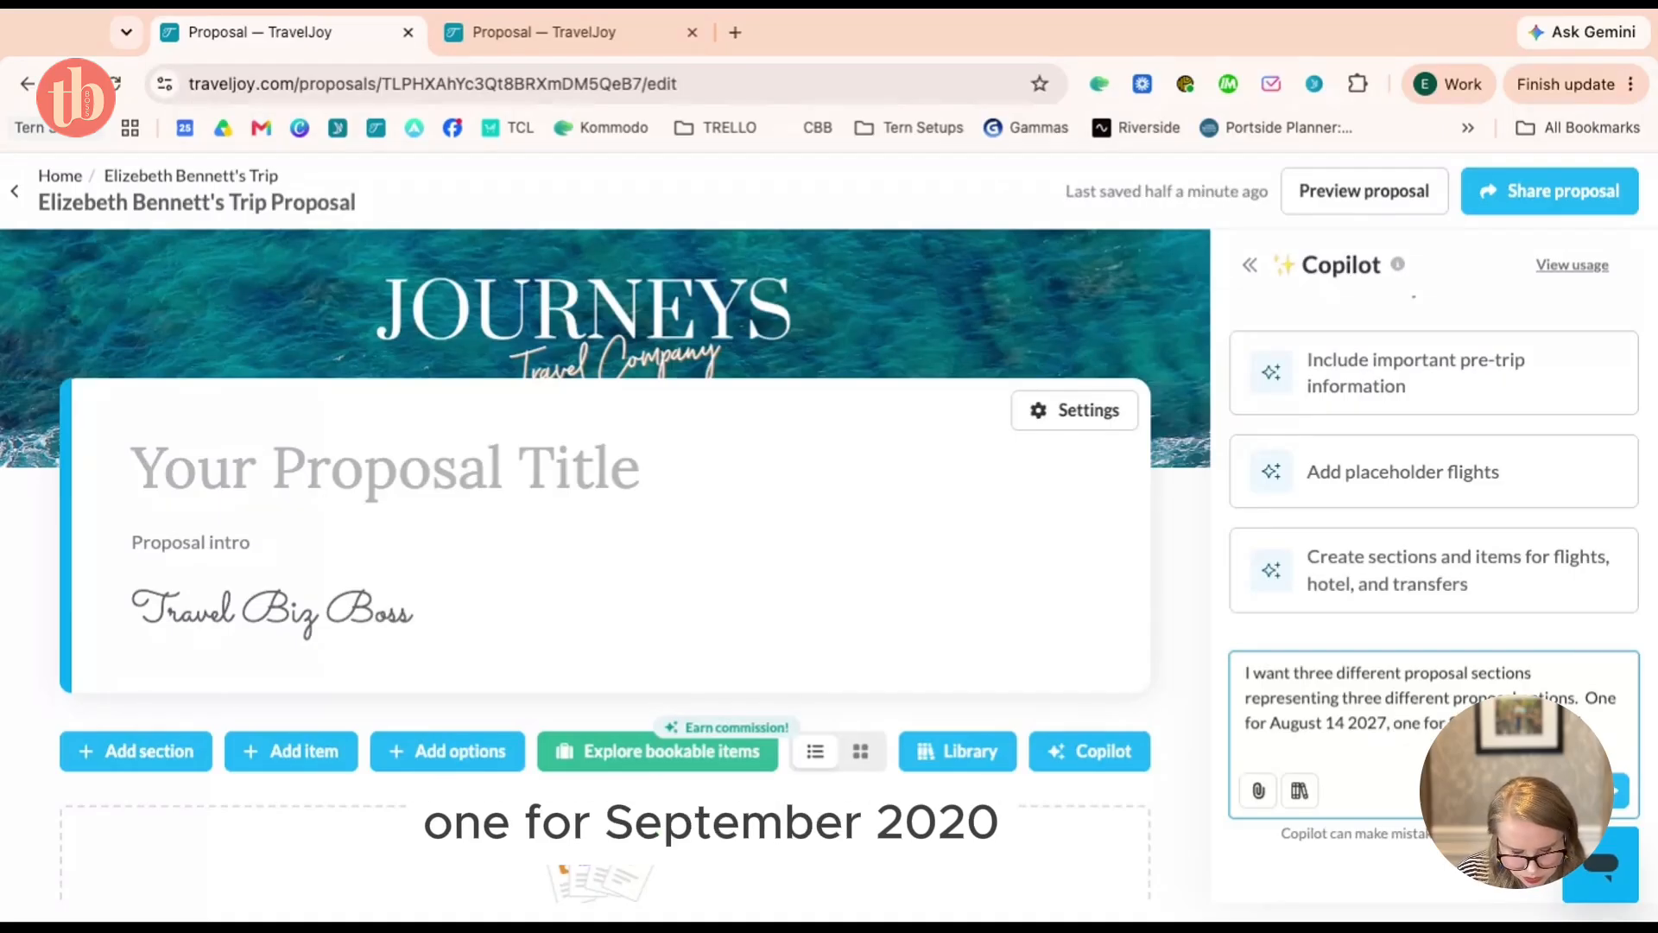
type("d")
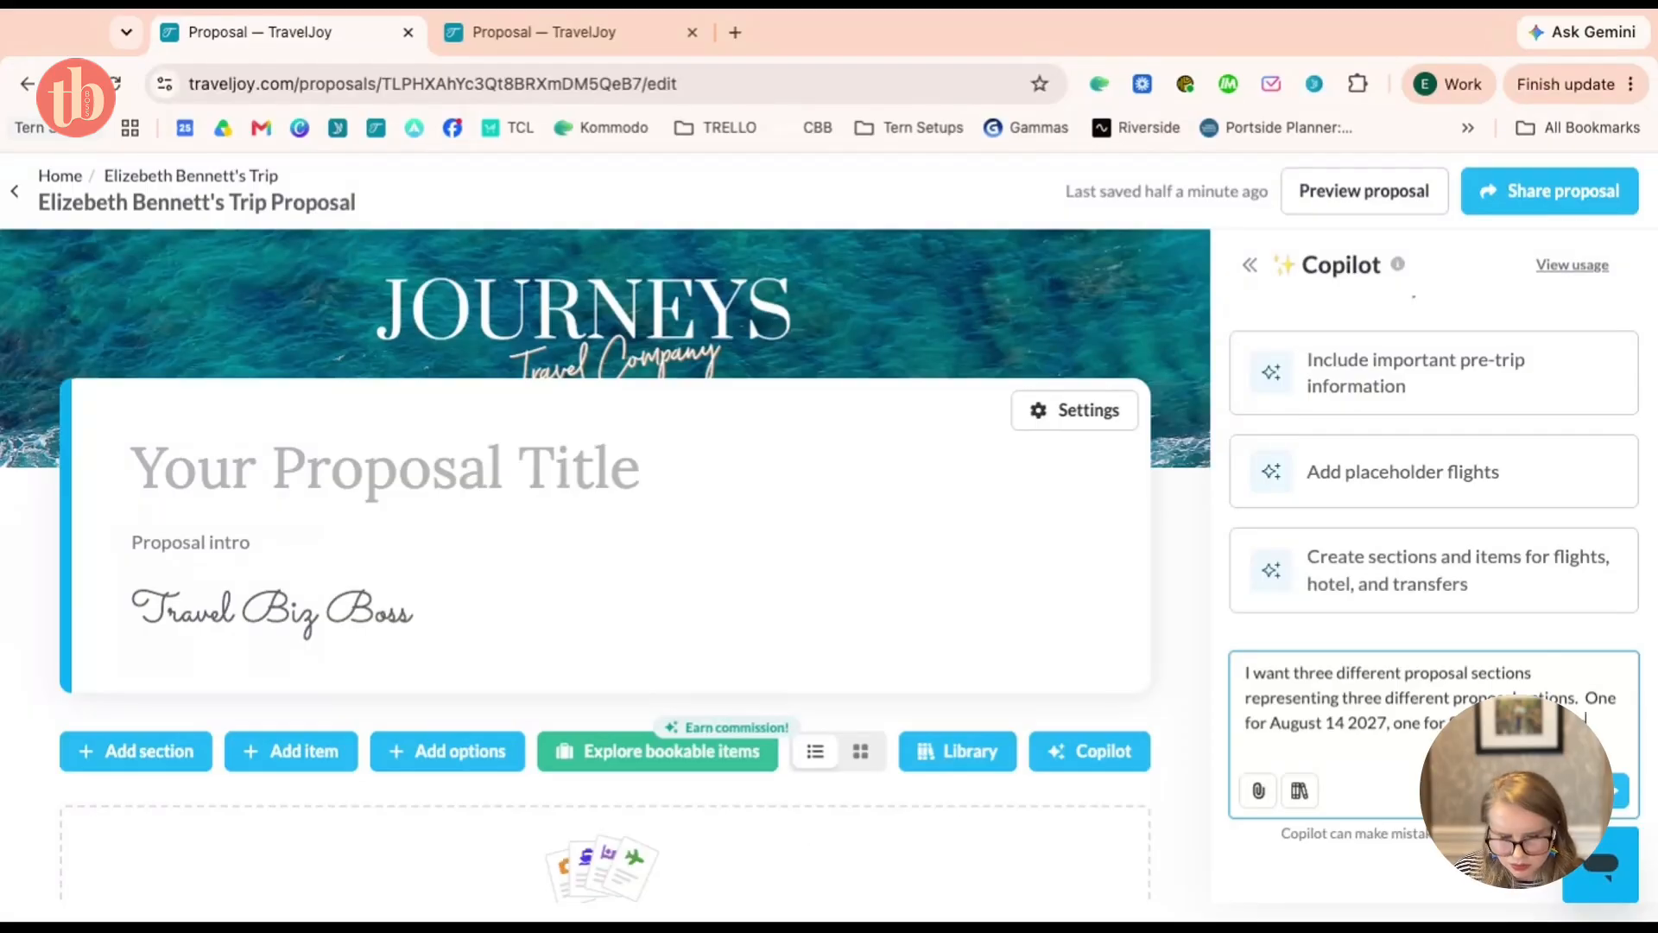
type(" one for an all inc")
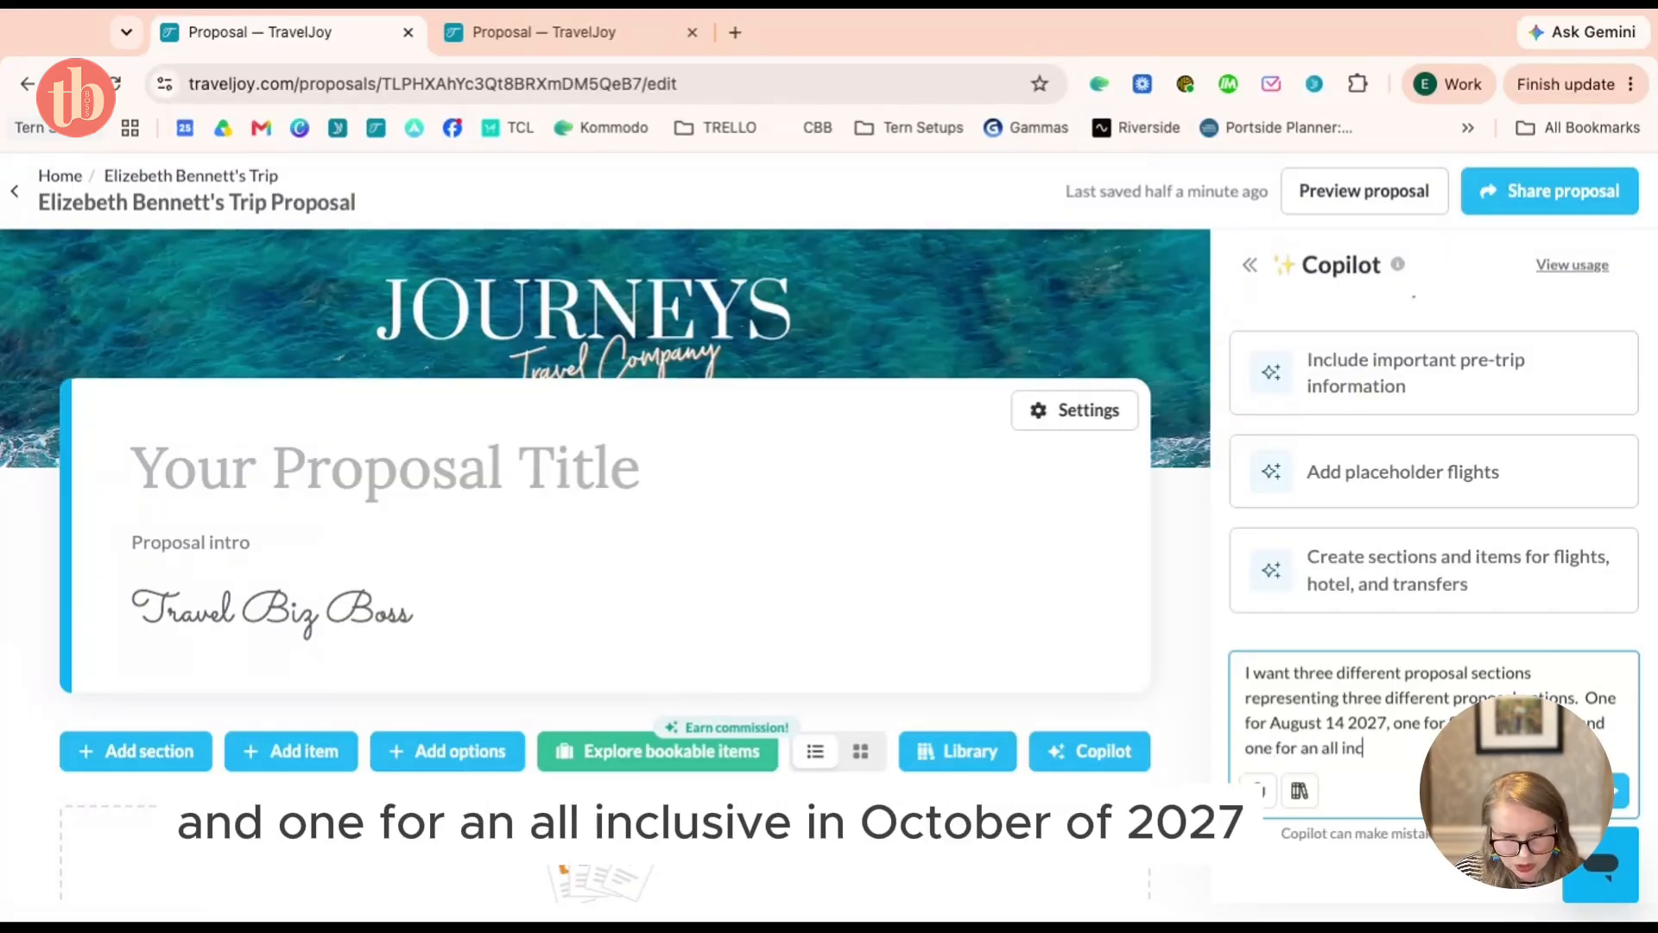
type("lusive in ")
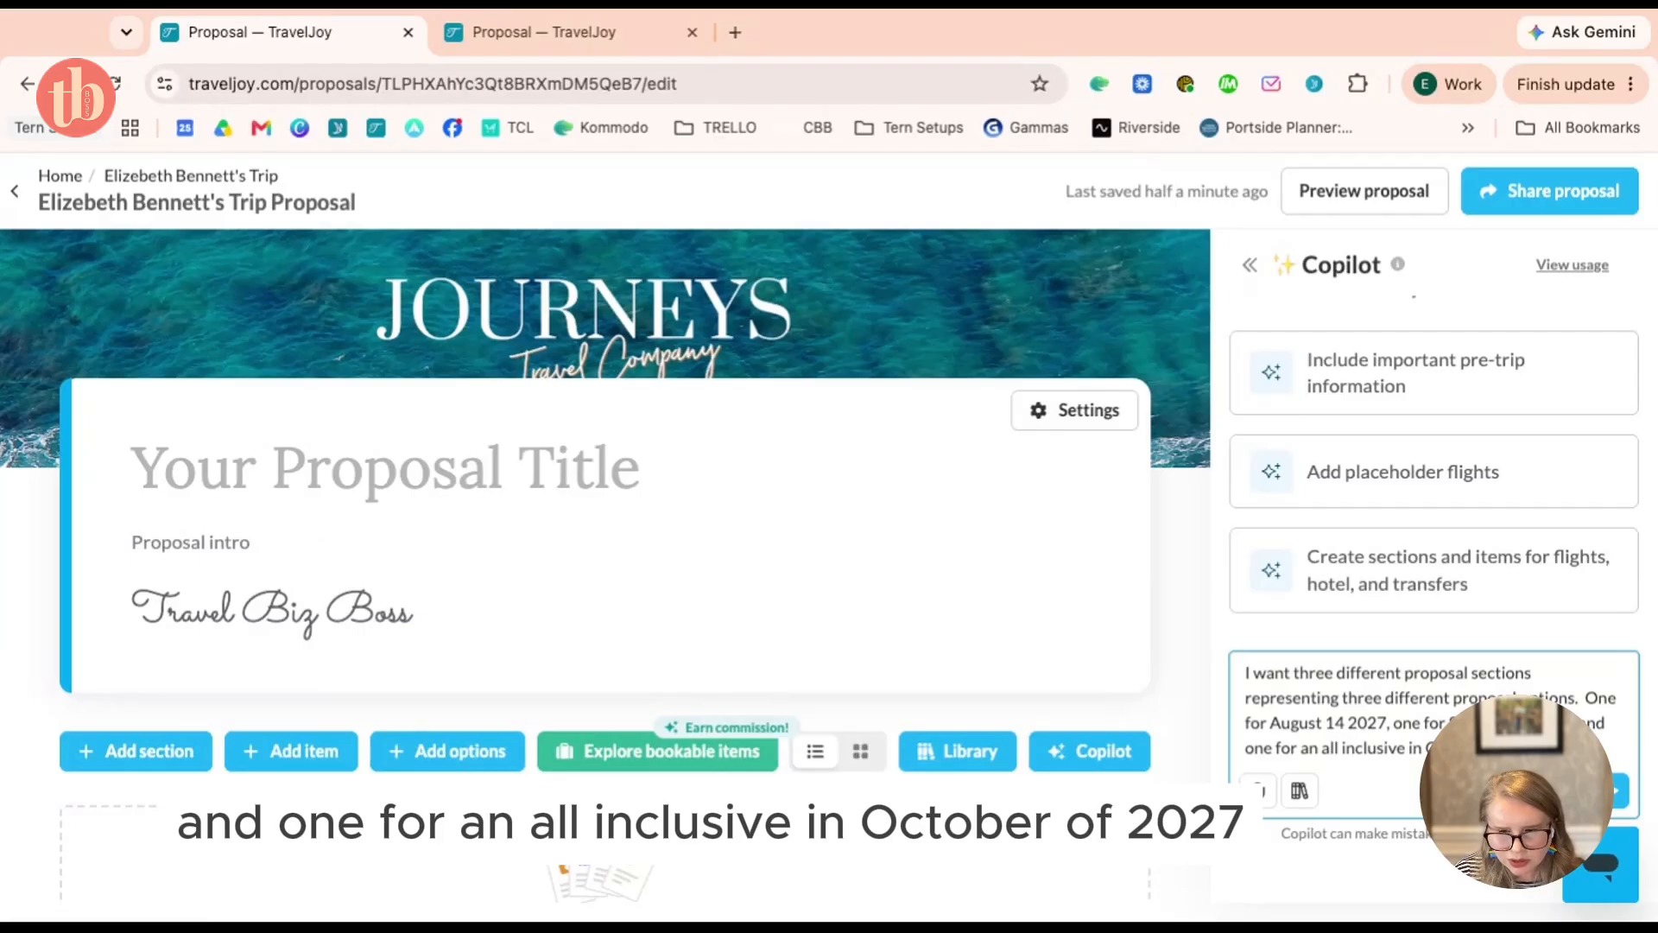
type("October of 2027.")
key("Return")
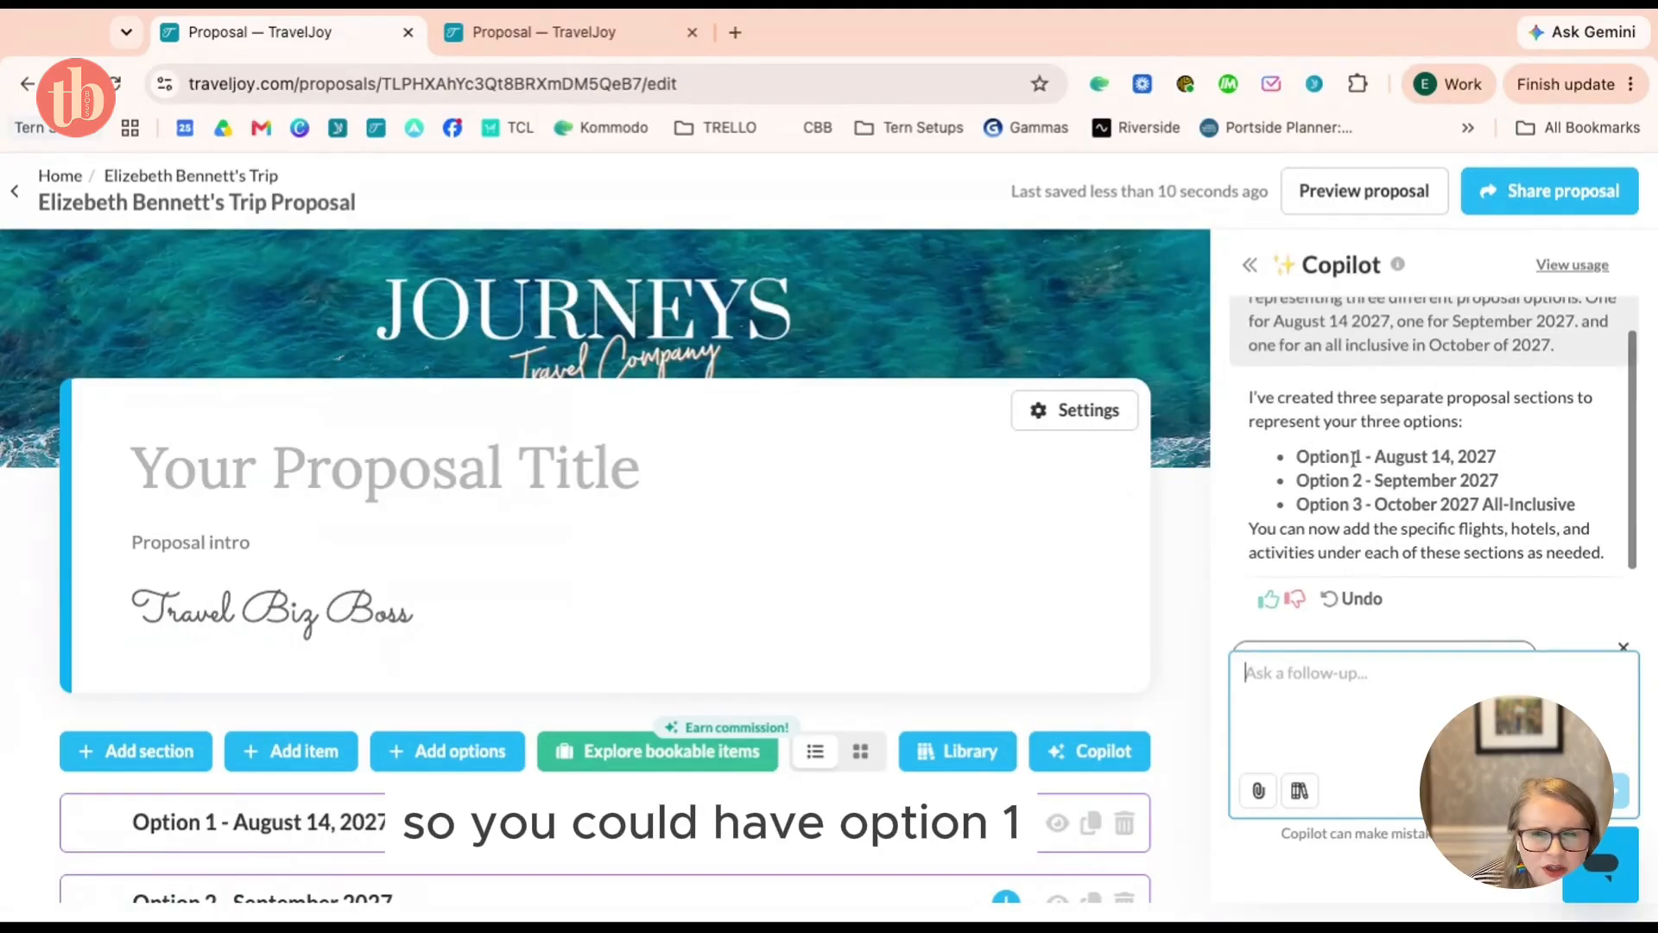
scroll(308, 611, "down", 3)
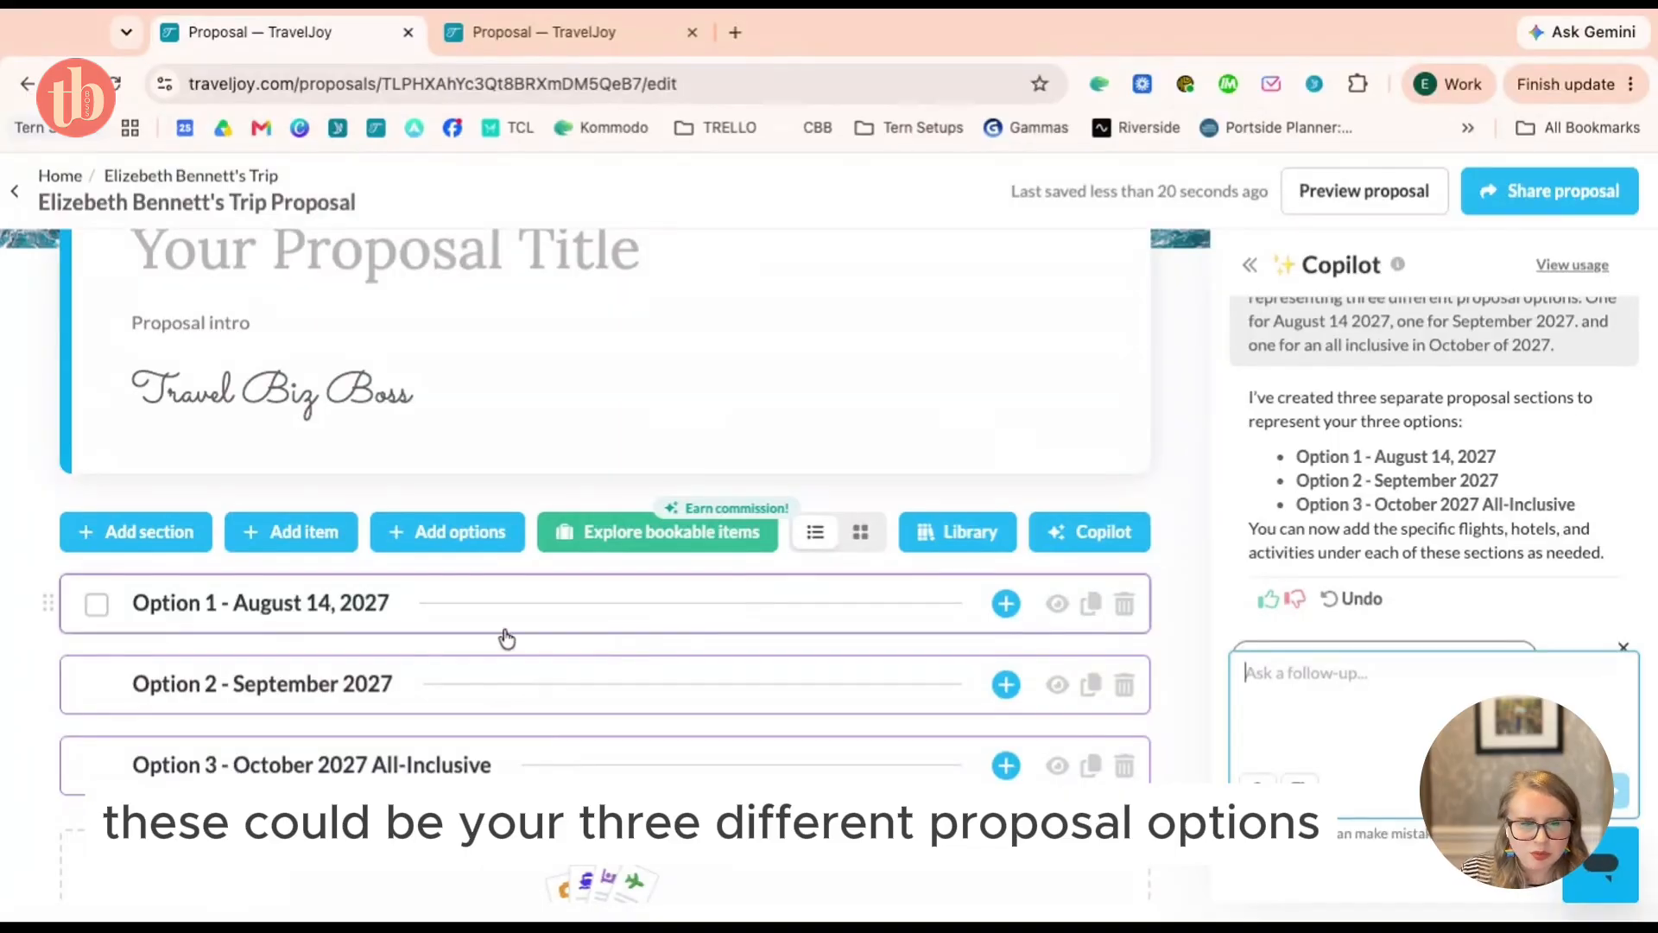
left_click(1006, 603)
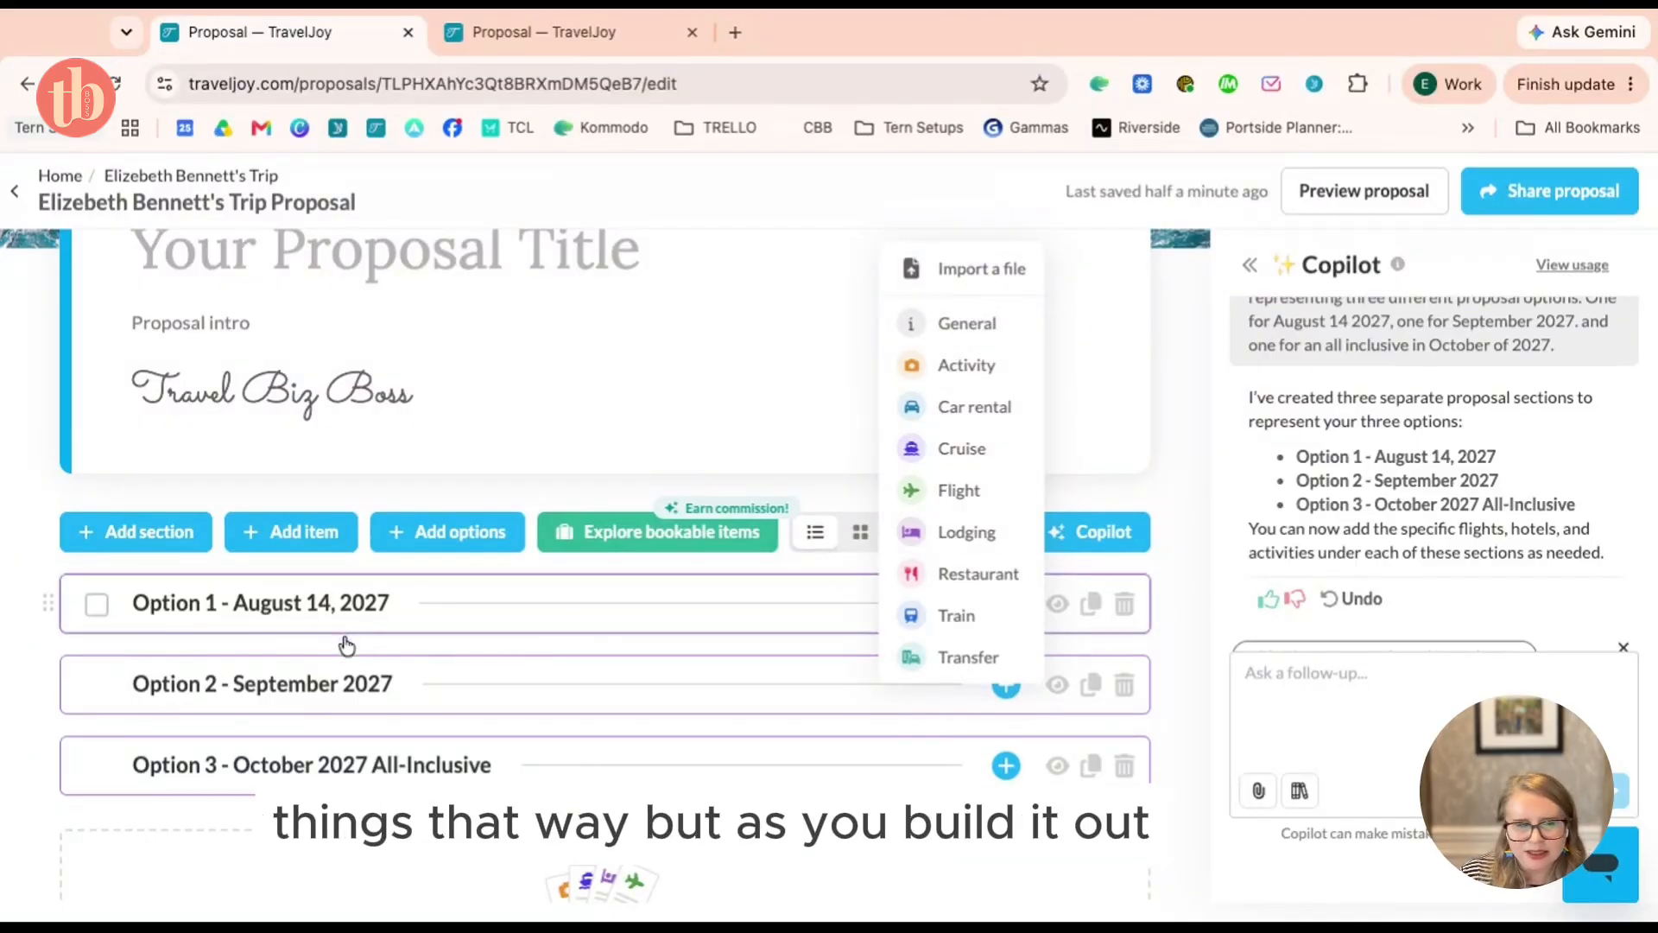
Add a Four Seasons Resort Maui at Wailea lodging item to Option 1
left_click(985, 537)
left_click(1411, 532)
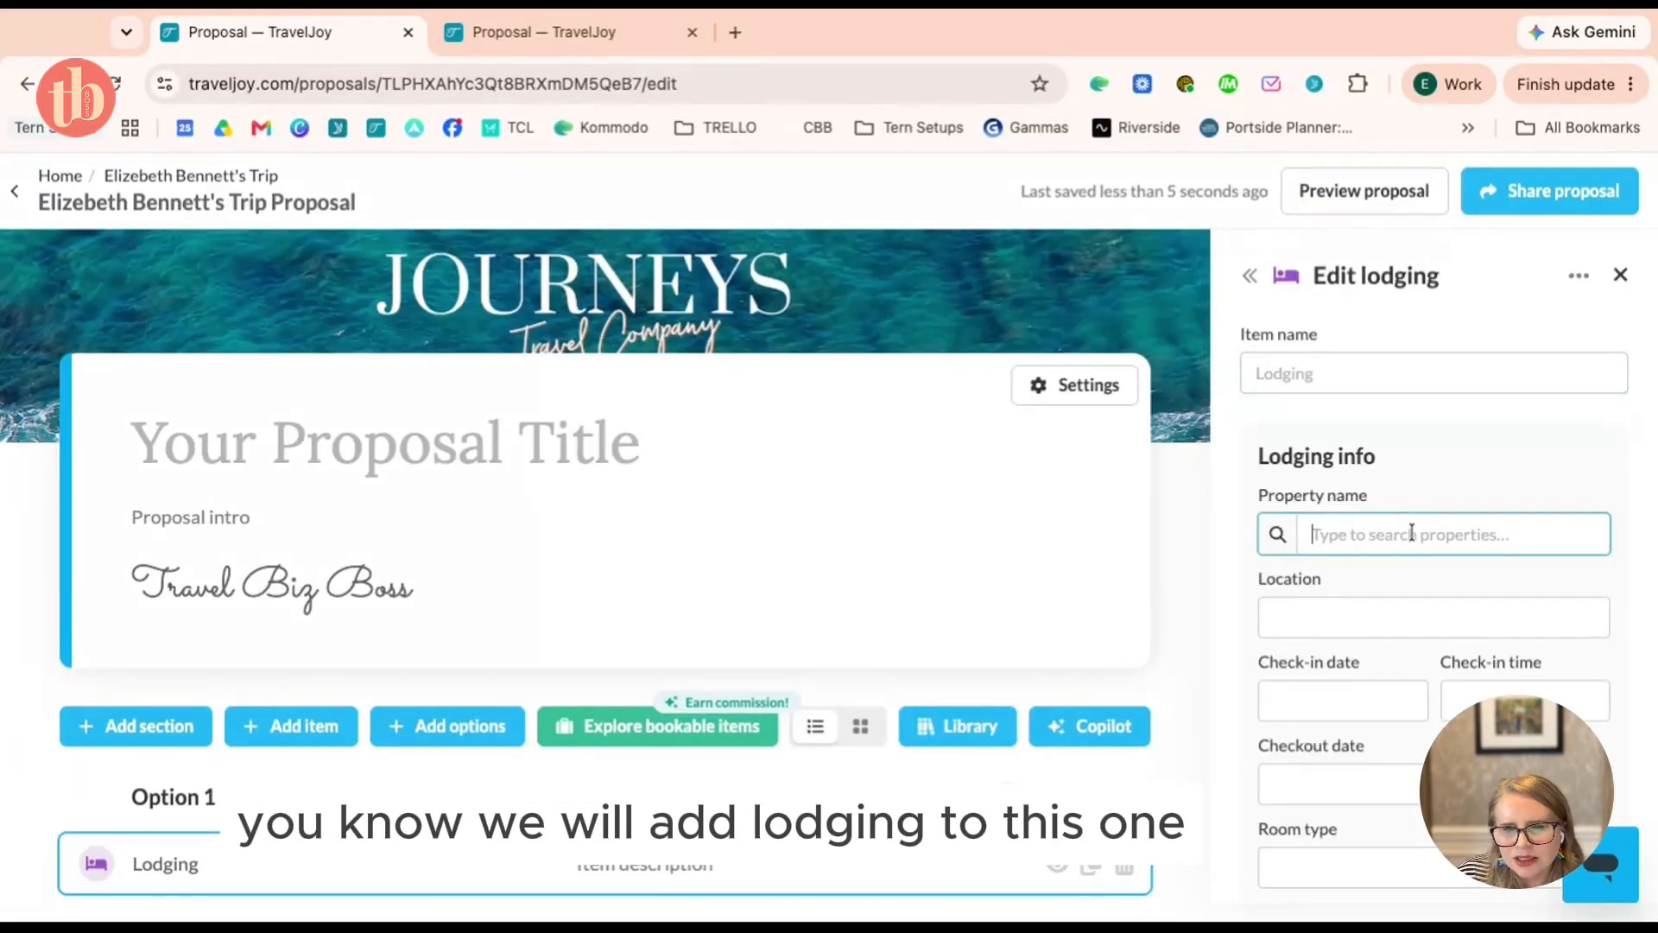
type("maui four")
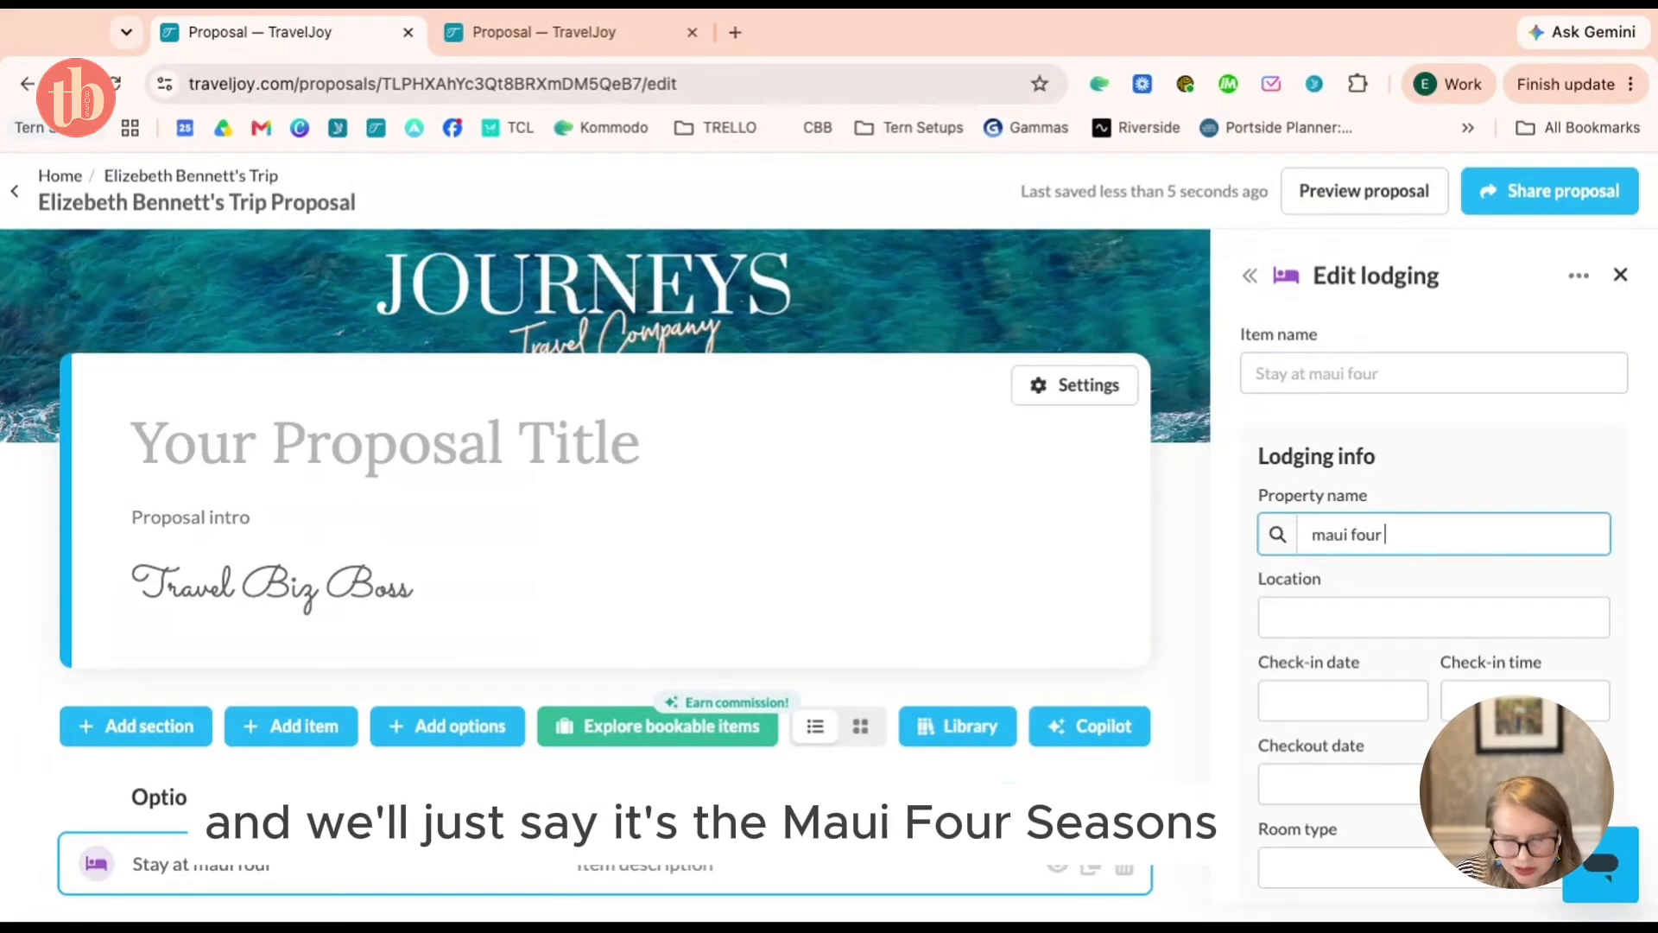
type(" seasons")
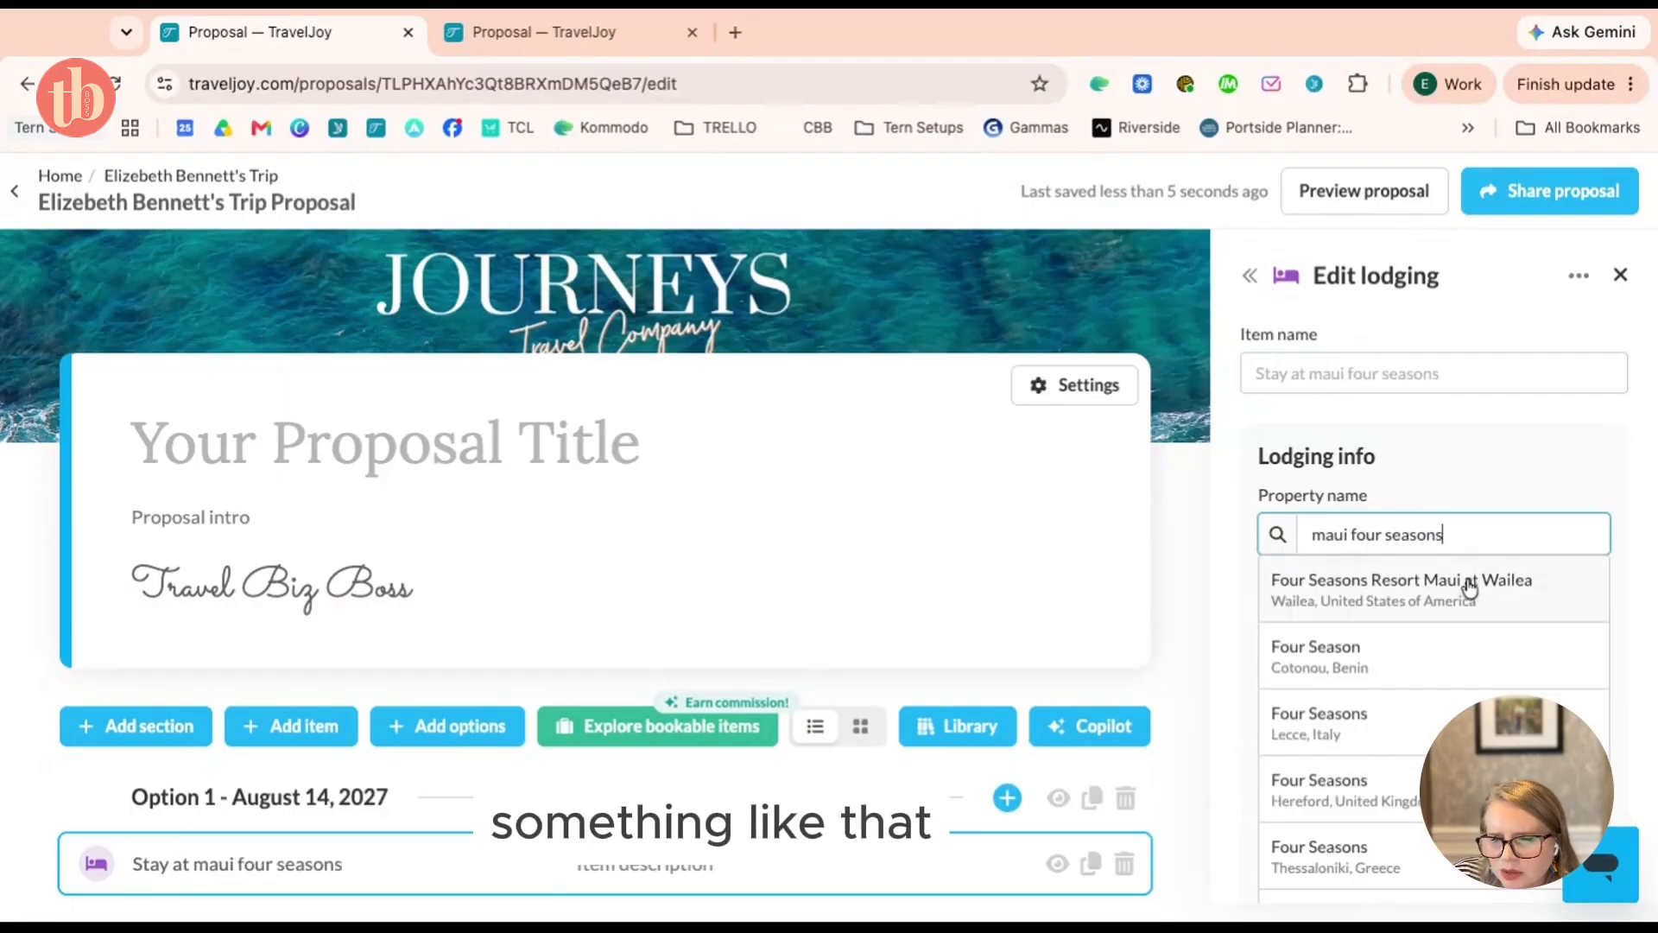
left_click(1468, 580)
scroll(1517, 515, "down", 8)
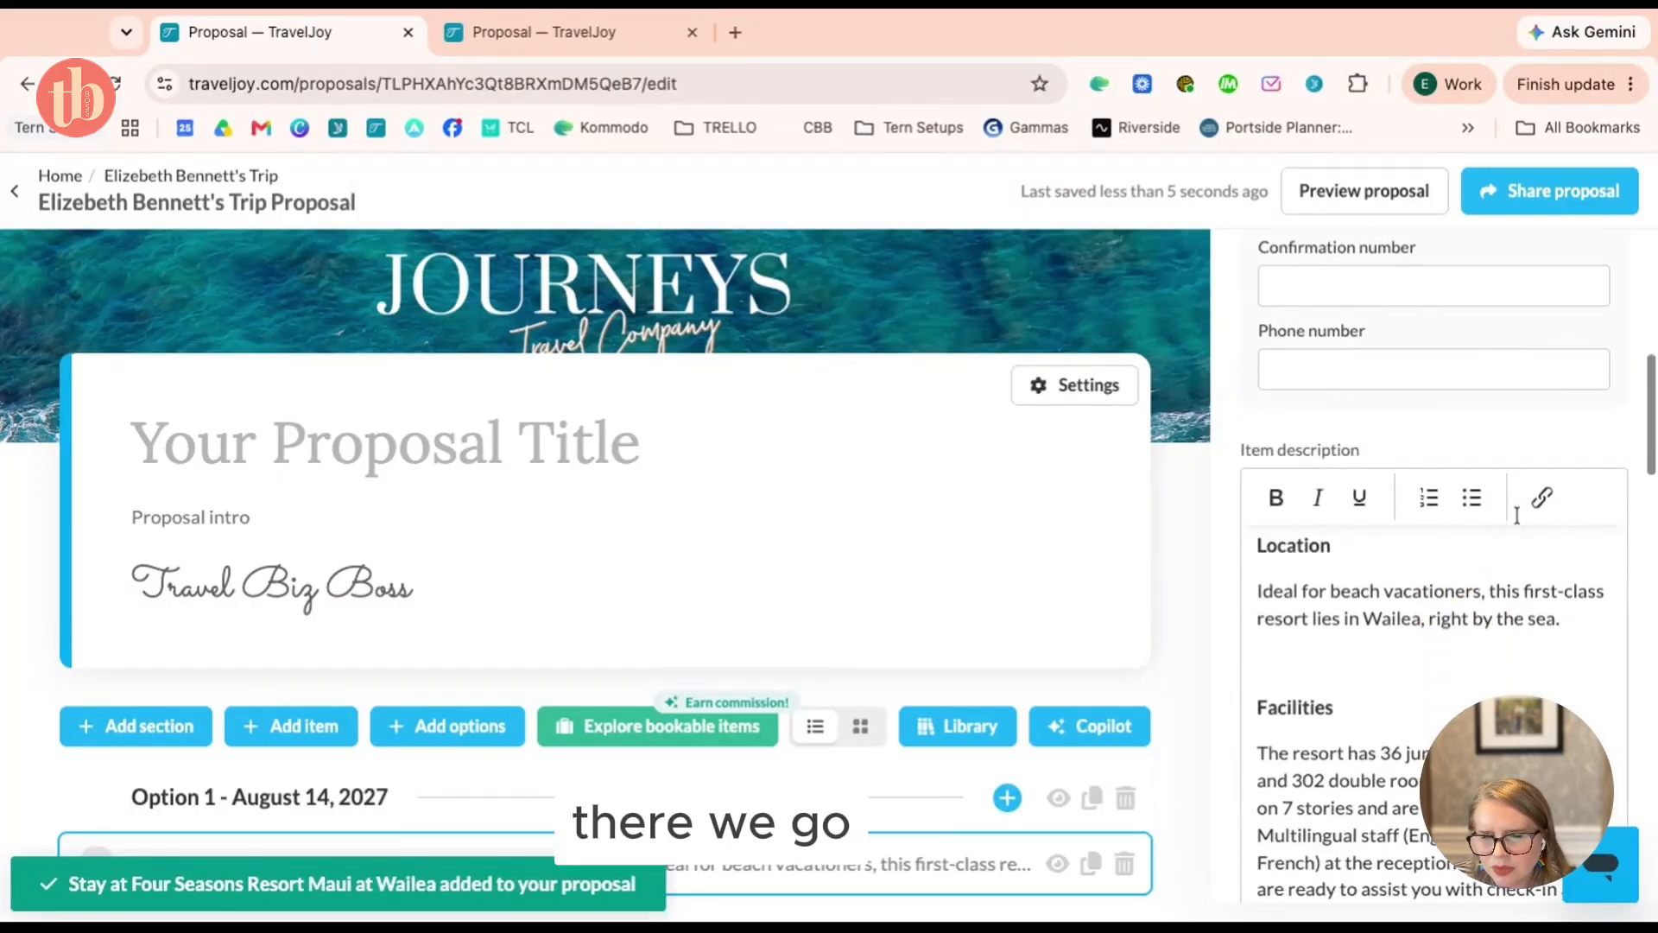
scroll(922, 544, "down", 4)
Add The Ritz-Carlton Key Biscayne, Miami lodging to Option 2 and preview the proposal
left_click(692, 627)
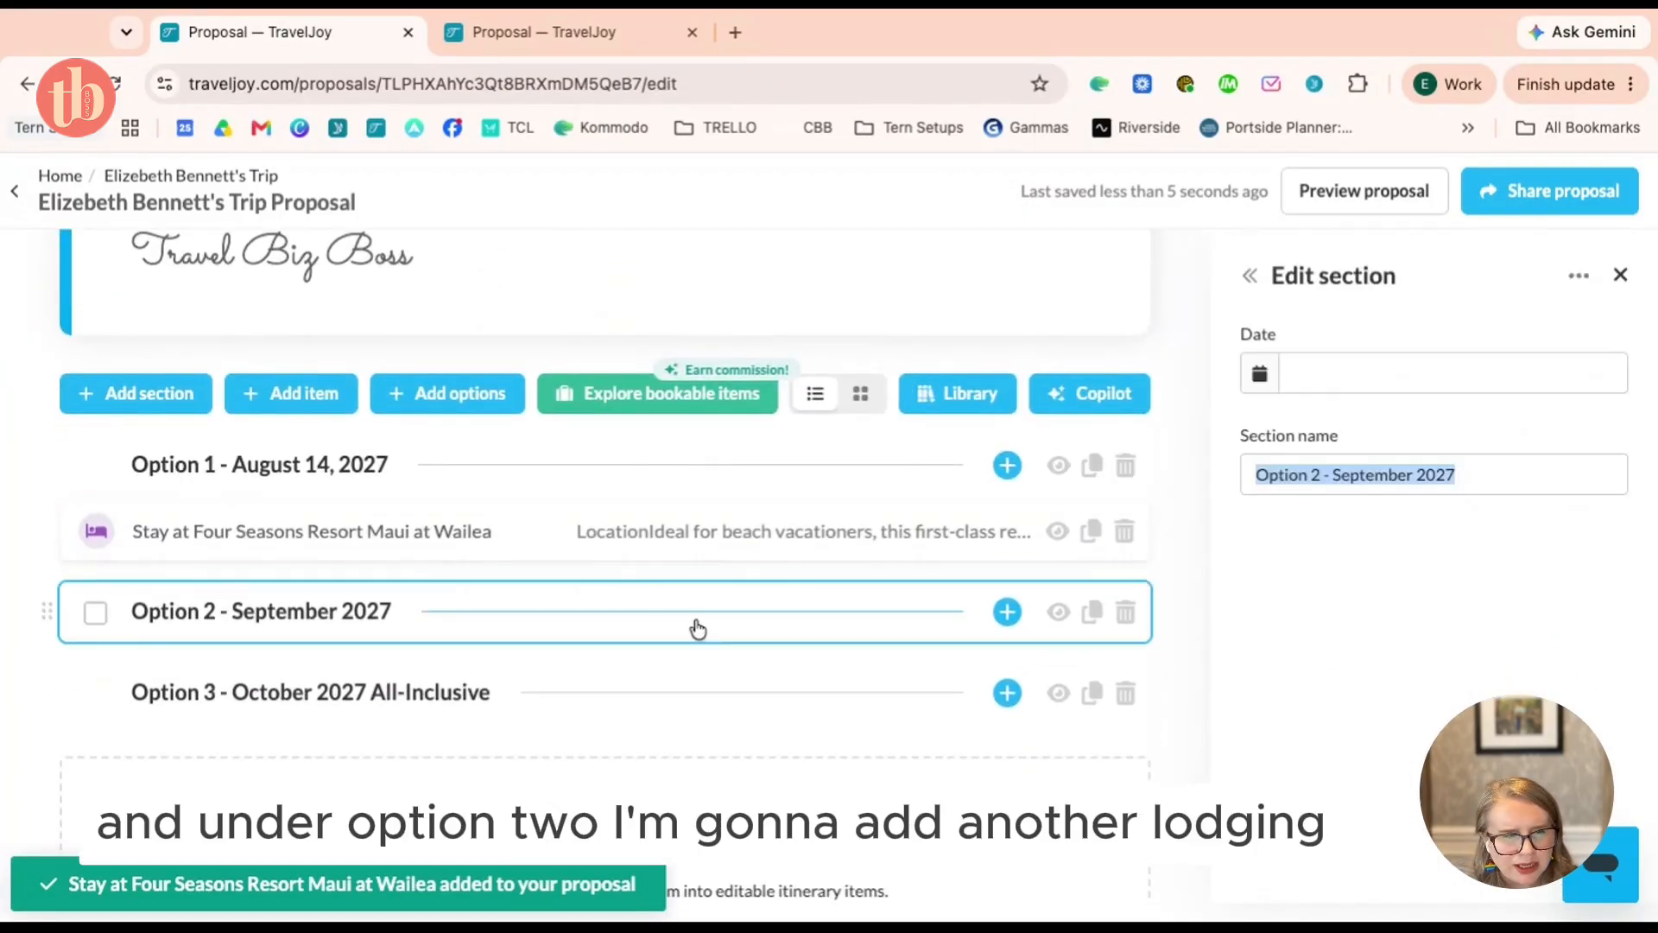
left_click(1006, 613)
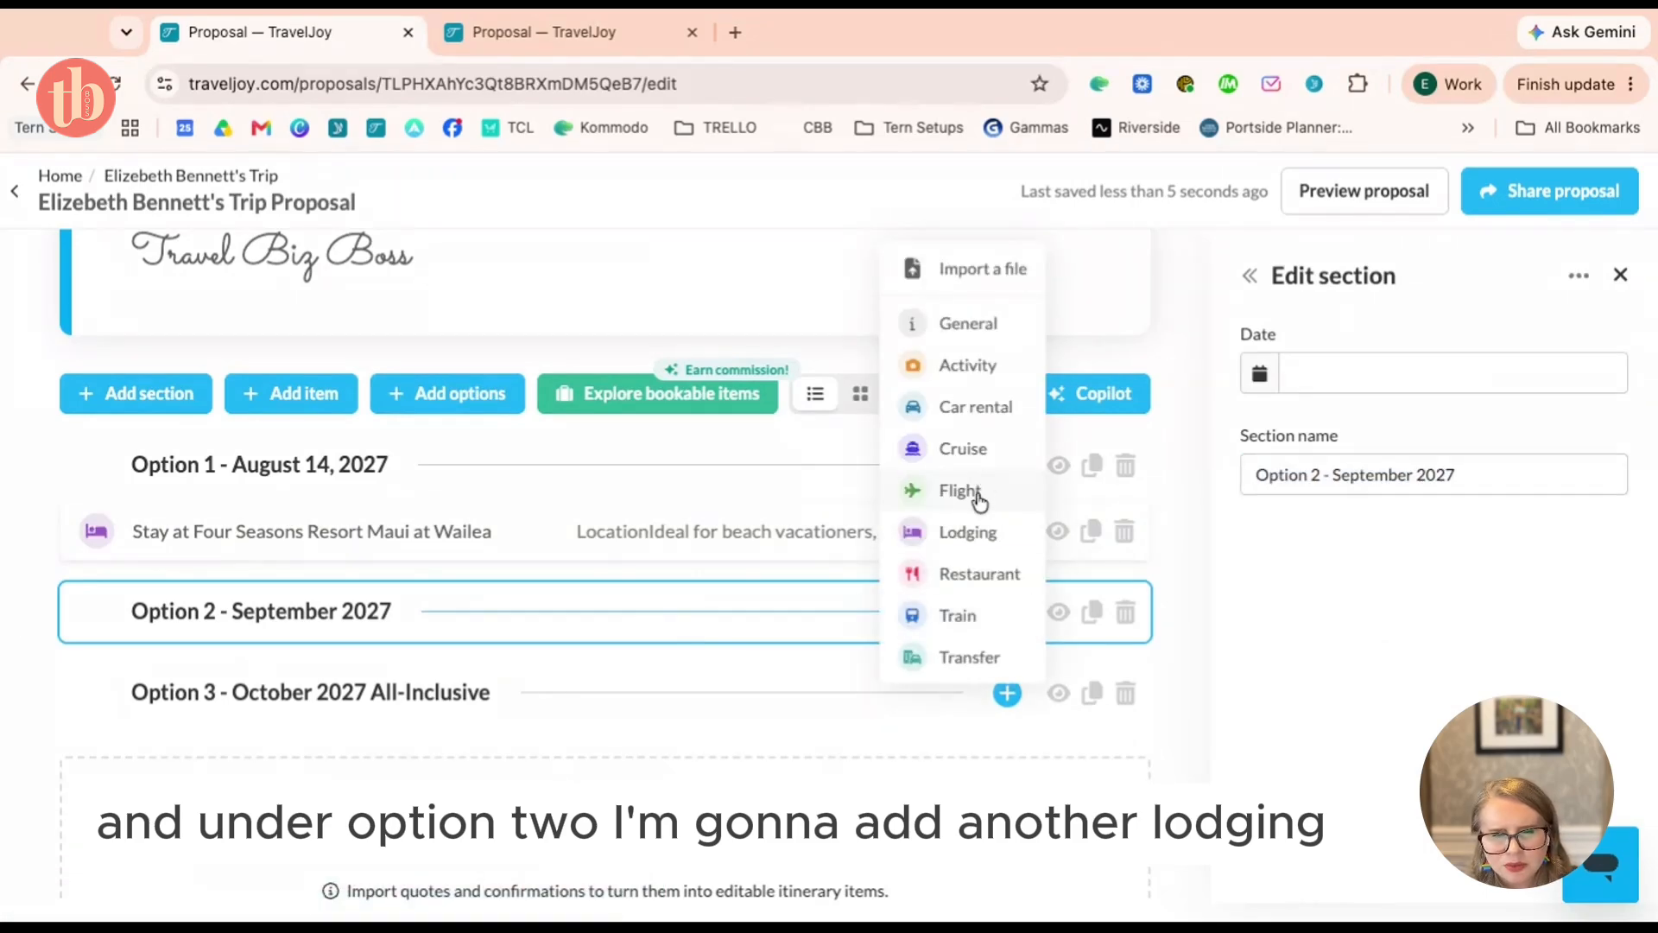
left_click(978, 528)
left_click(1458, 533)
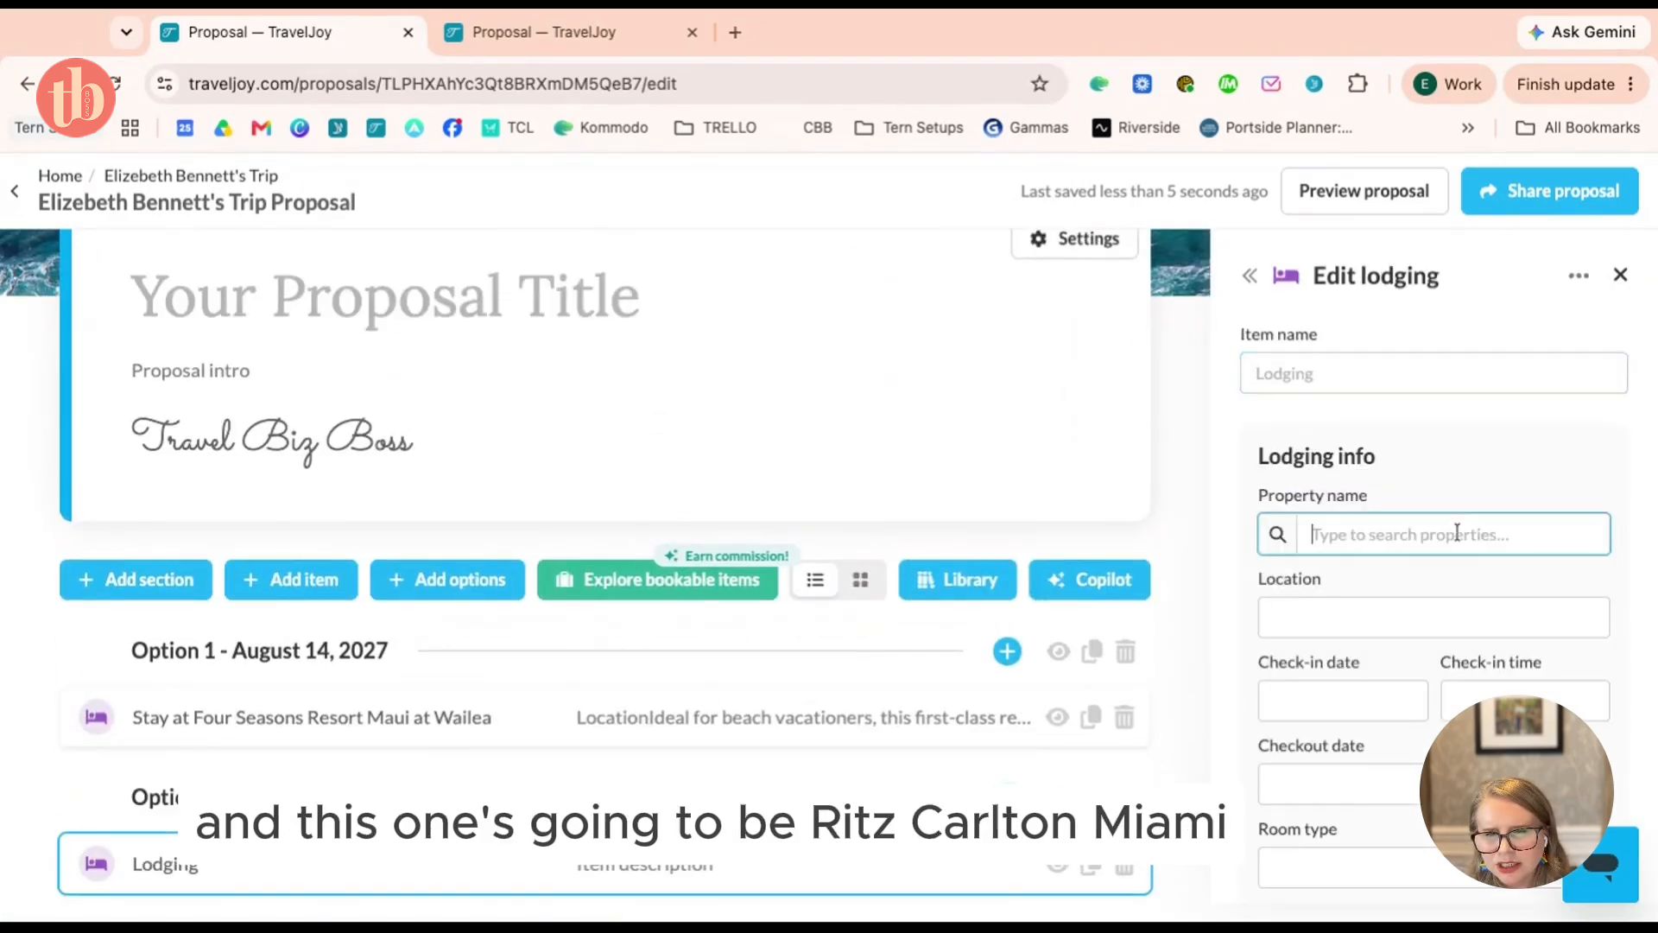
type("ritz carl")
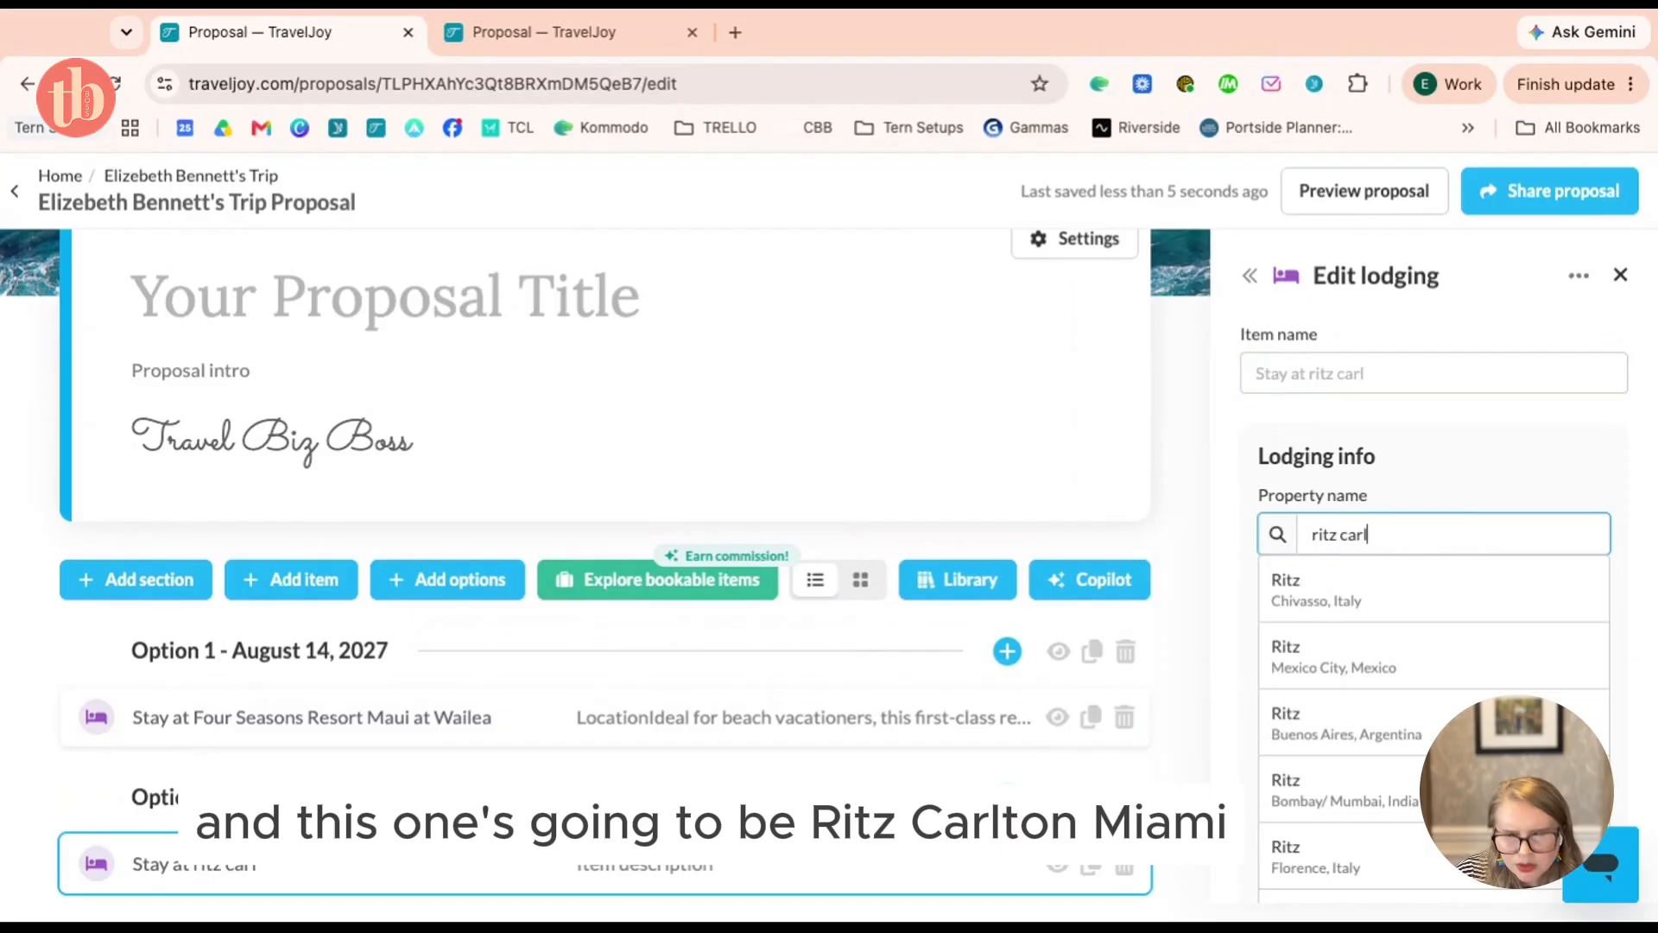
type("ton miamim")
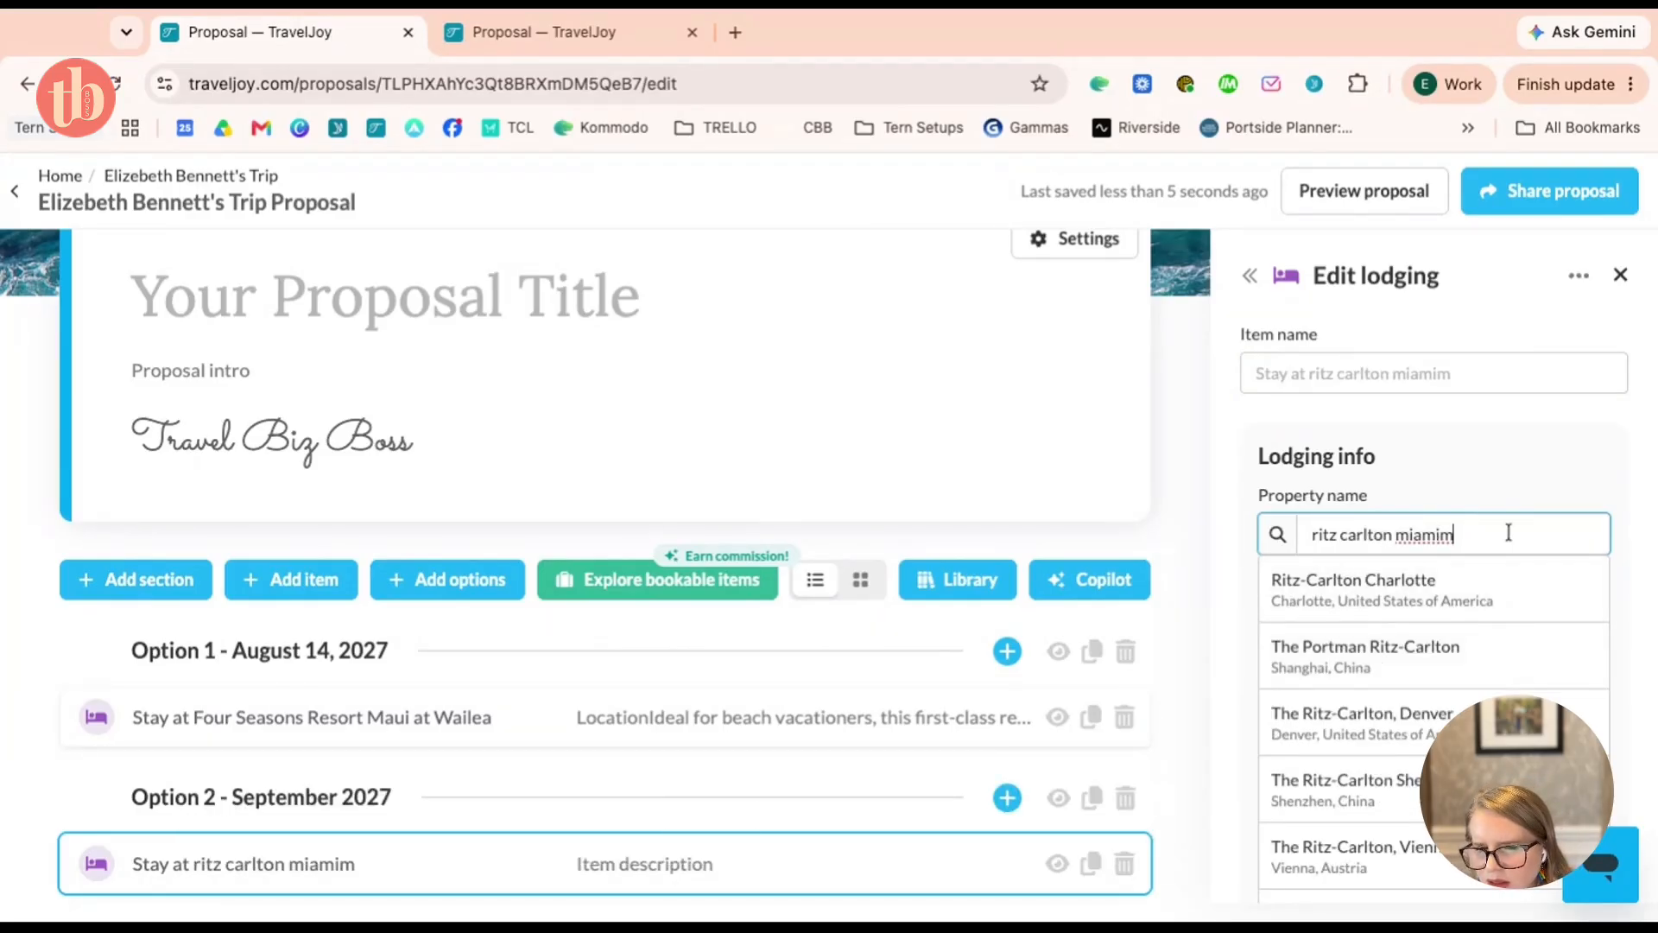
double_click(1431, 536)
type("miami")
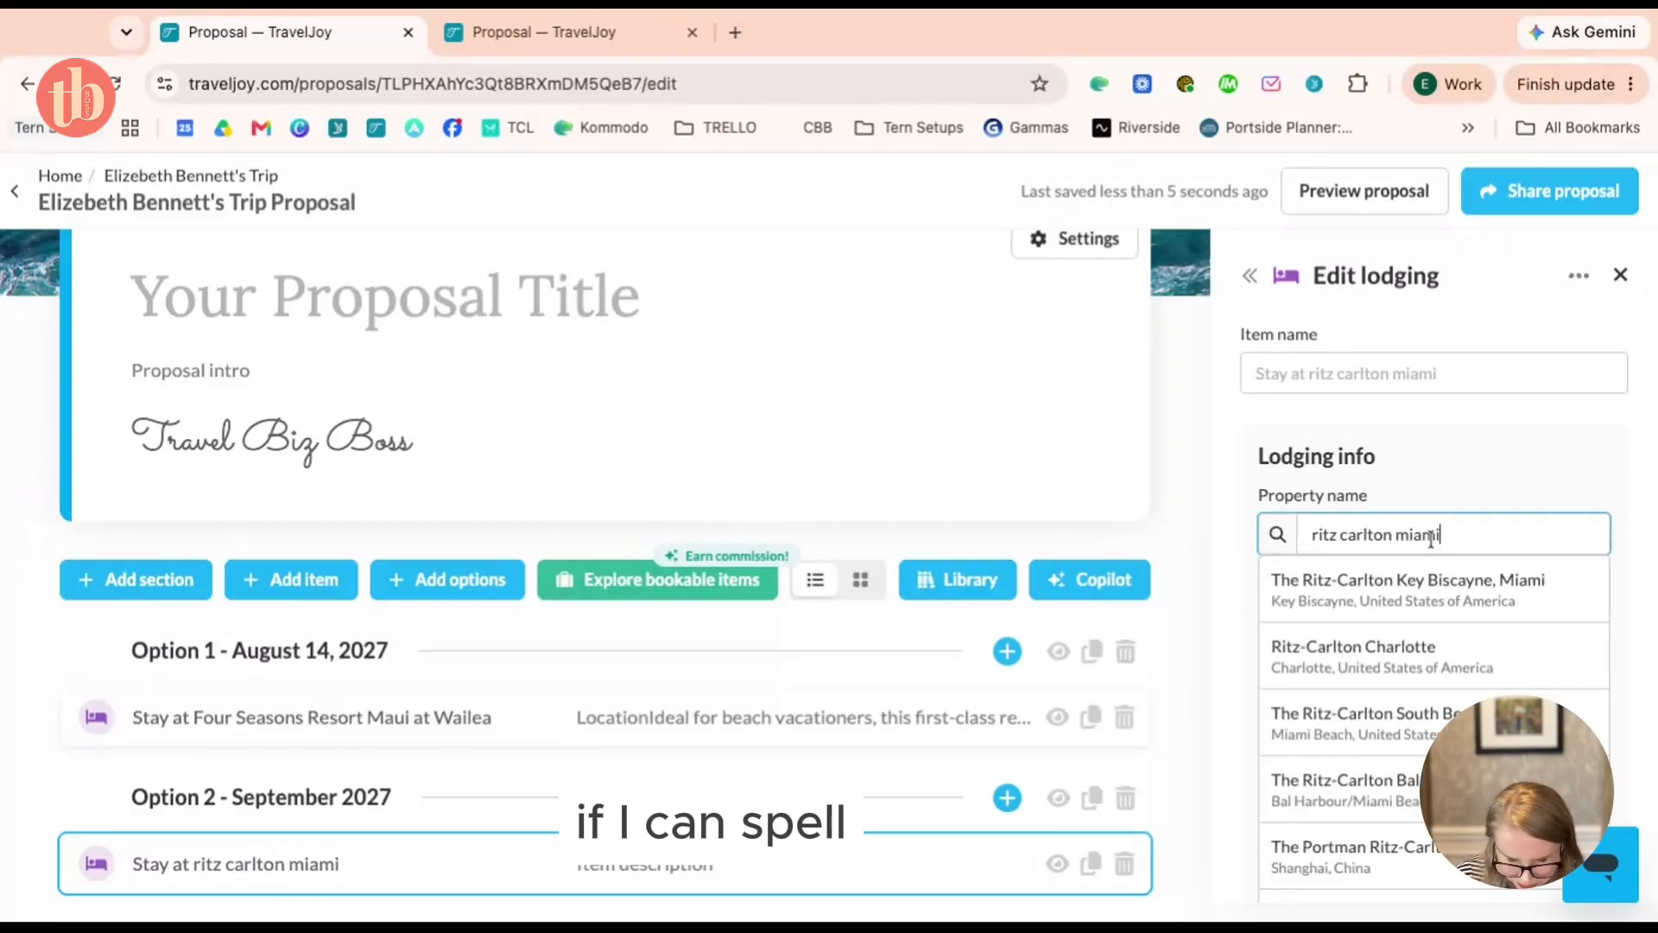
left_click(1507, 598)
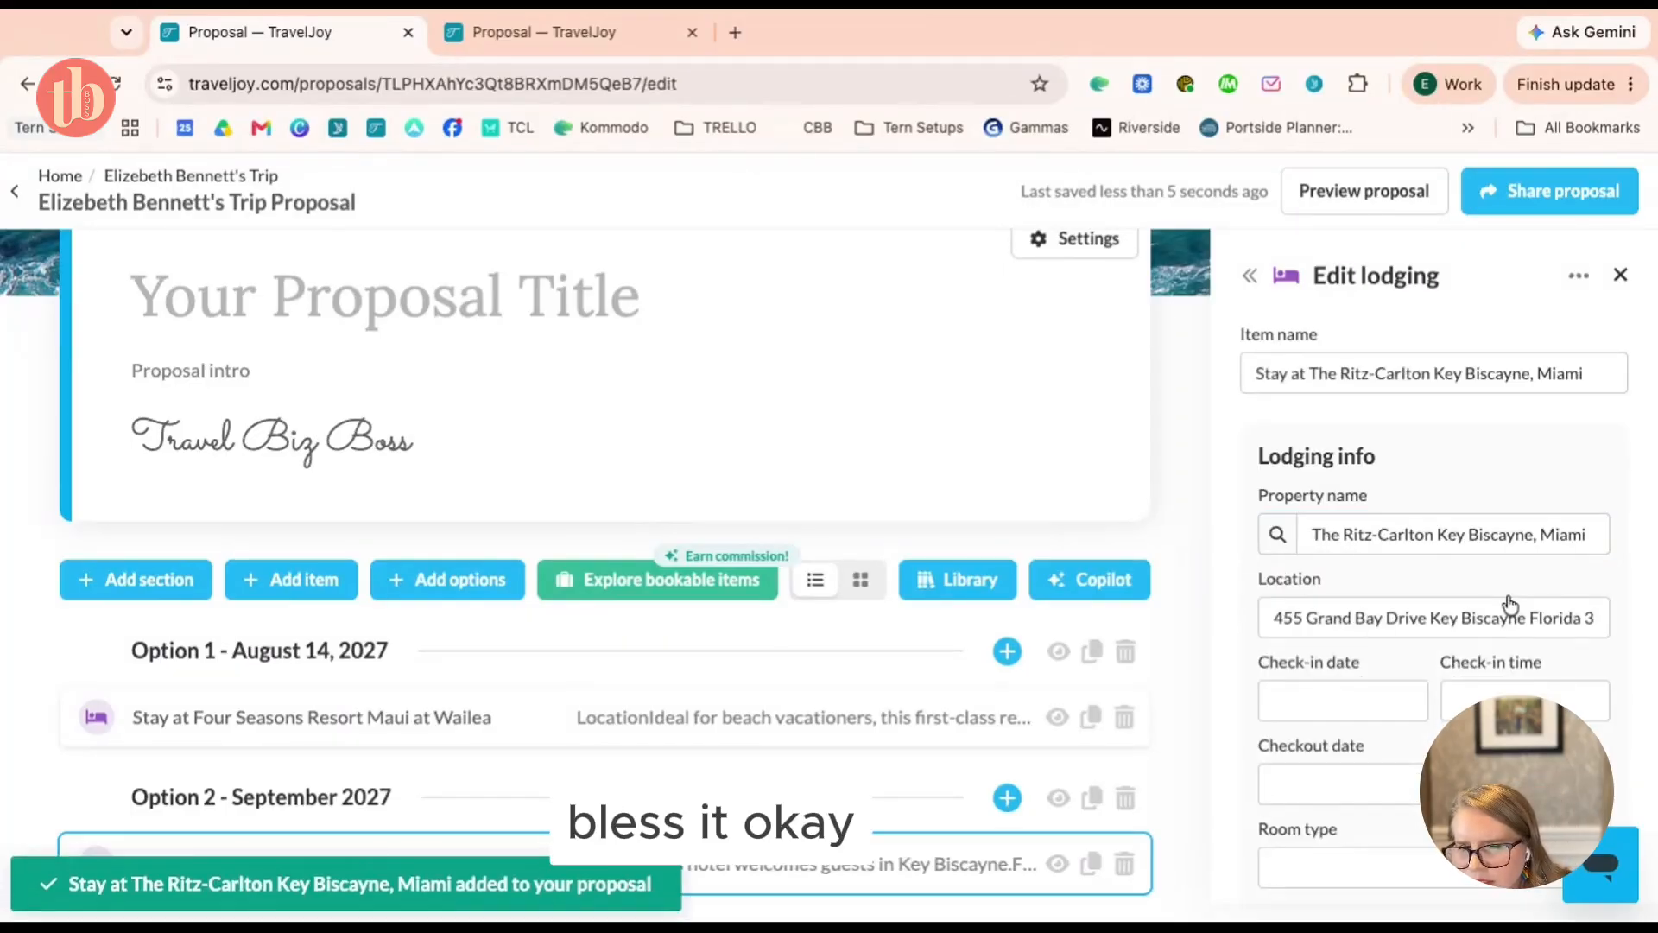
scroll(718, 569, "down", 3)
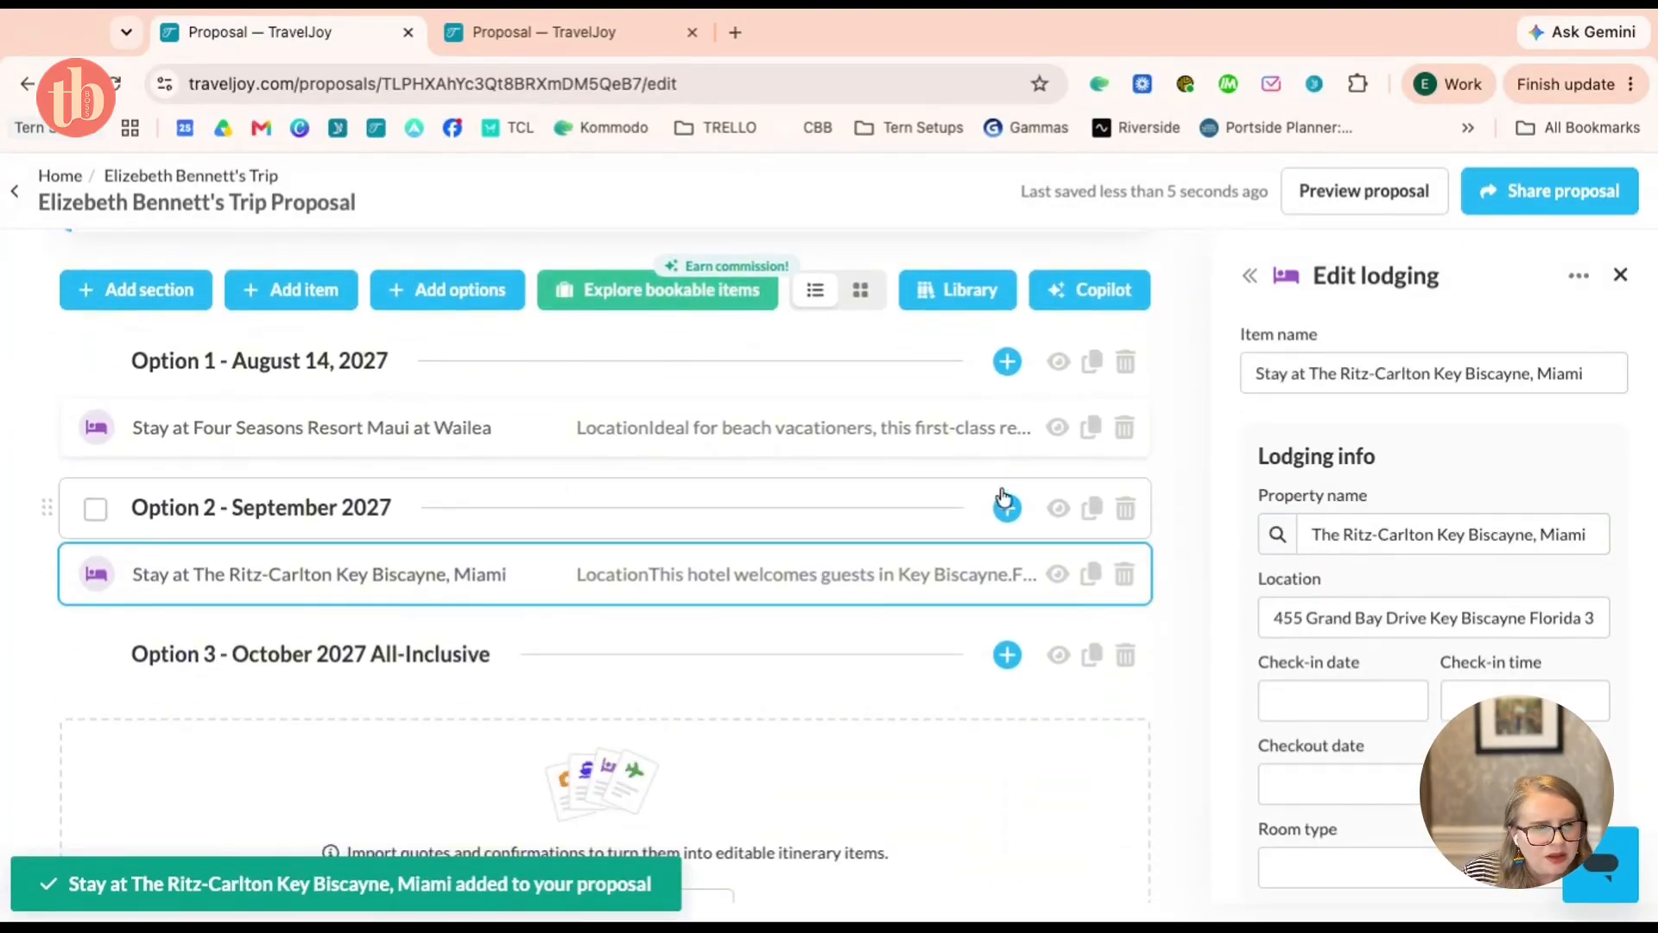
left_click(1420, 187)
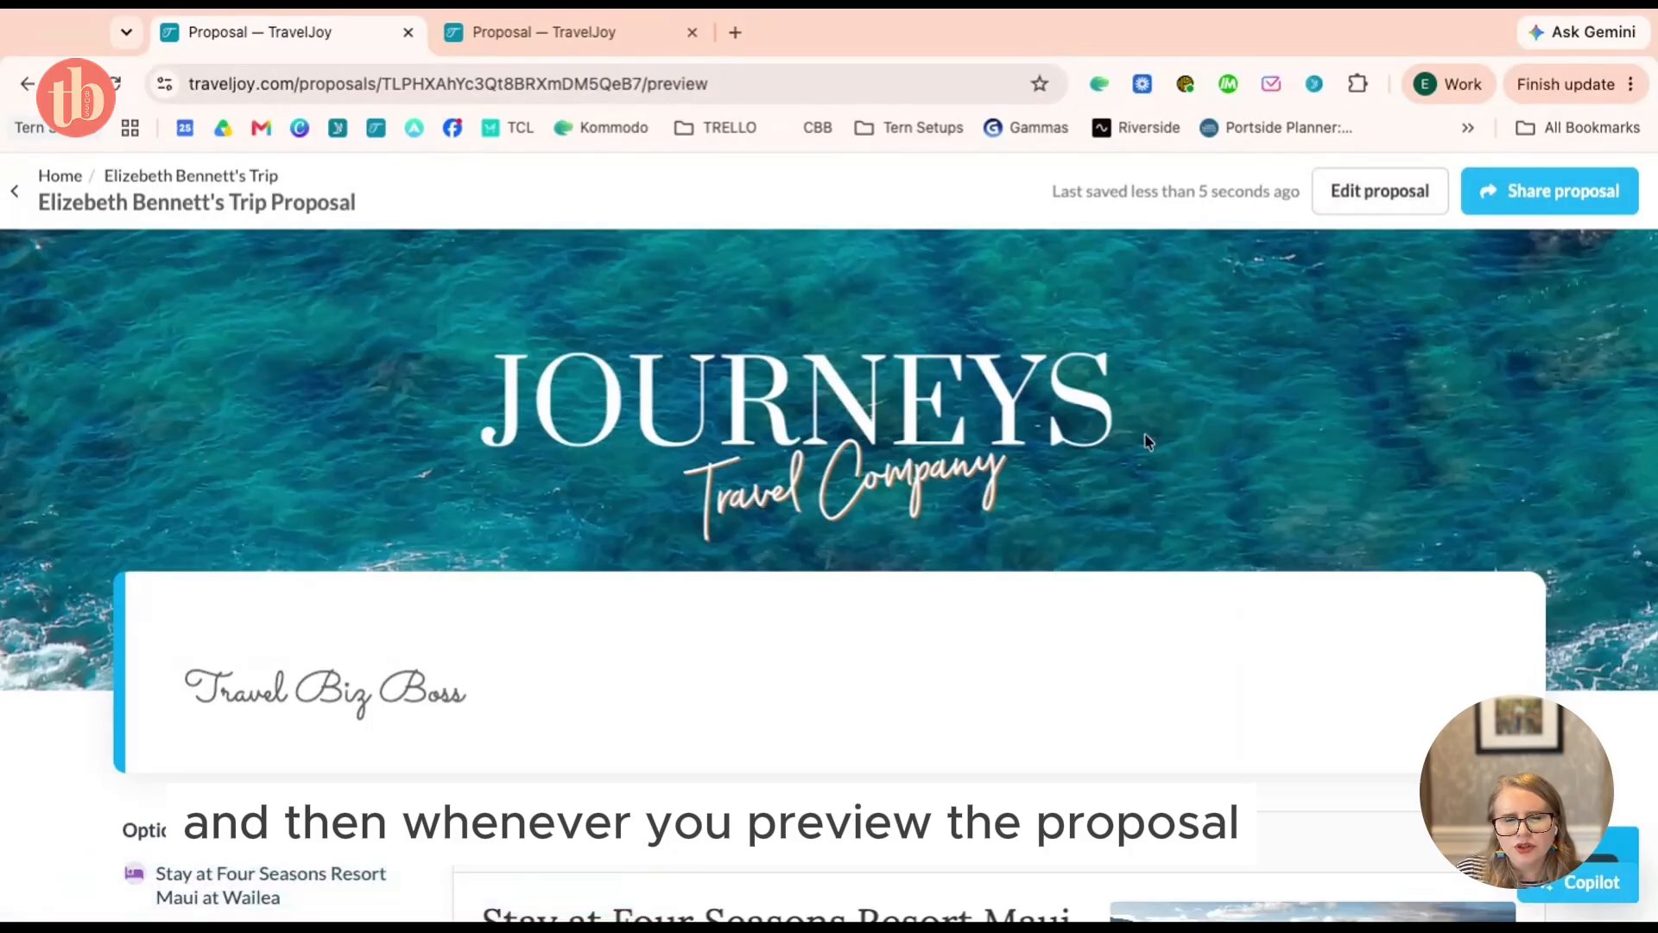
scroll(1152, 428, "down", 3)
scroll(1150, 423, "down", 2)
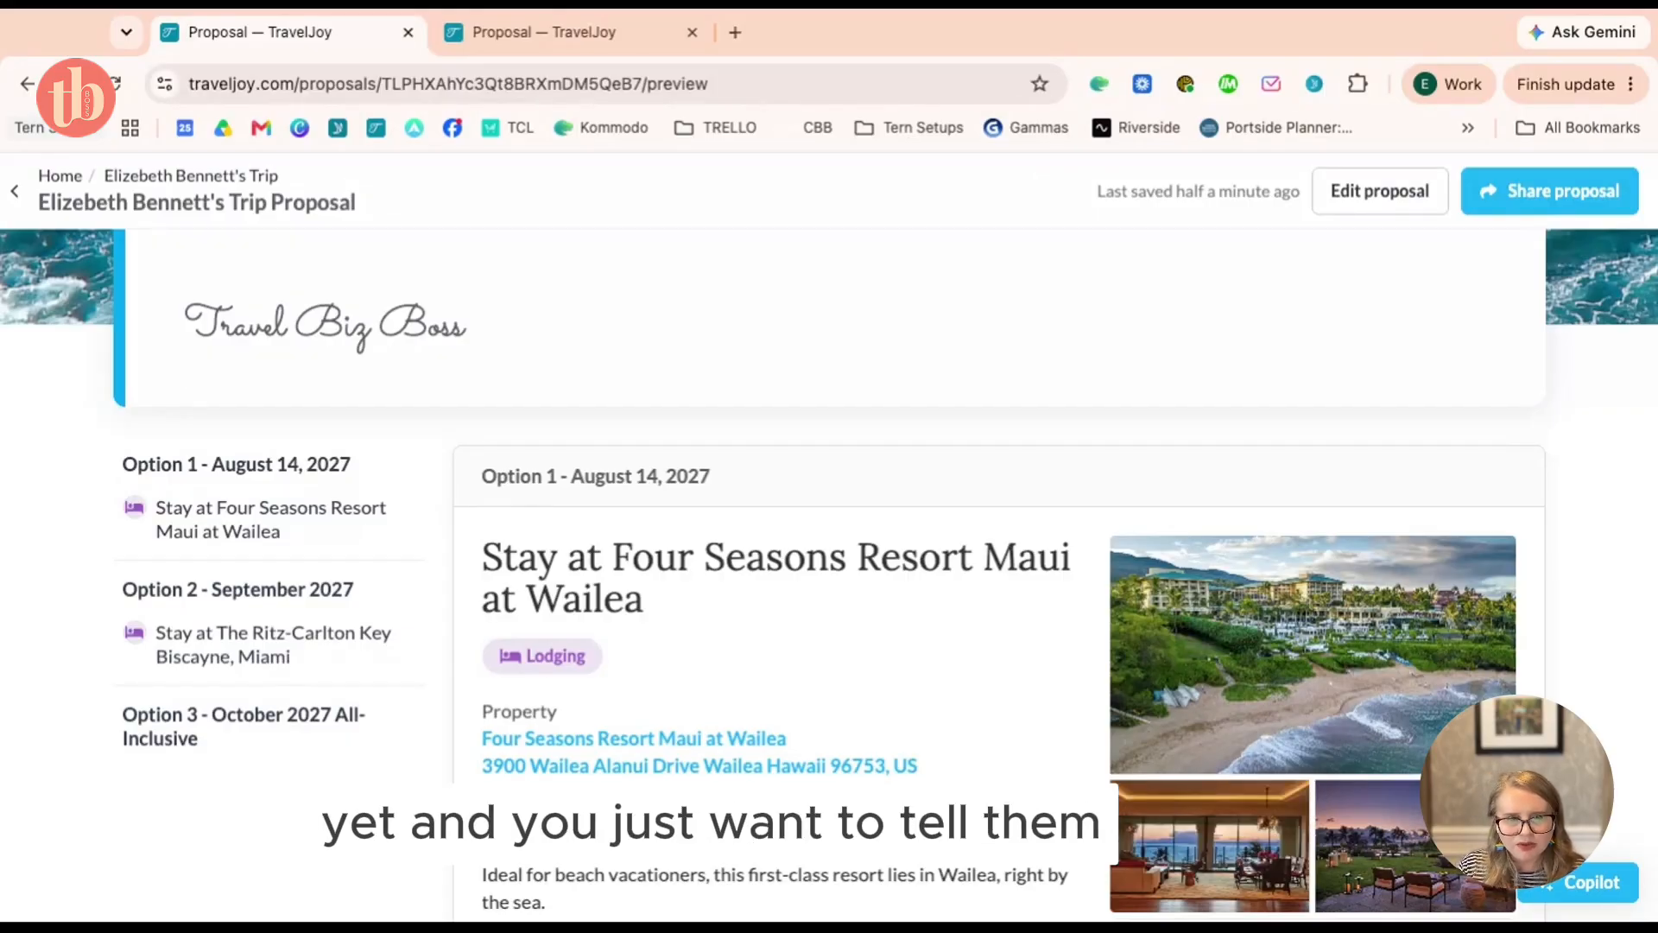
scroll(931, 686, "up", 1)
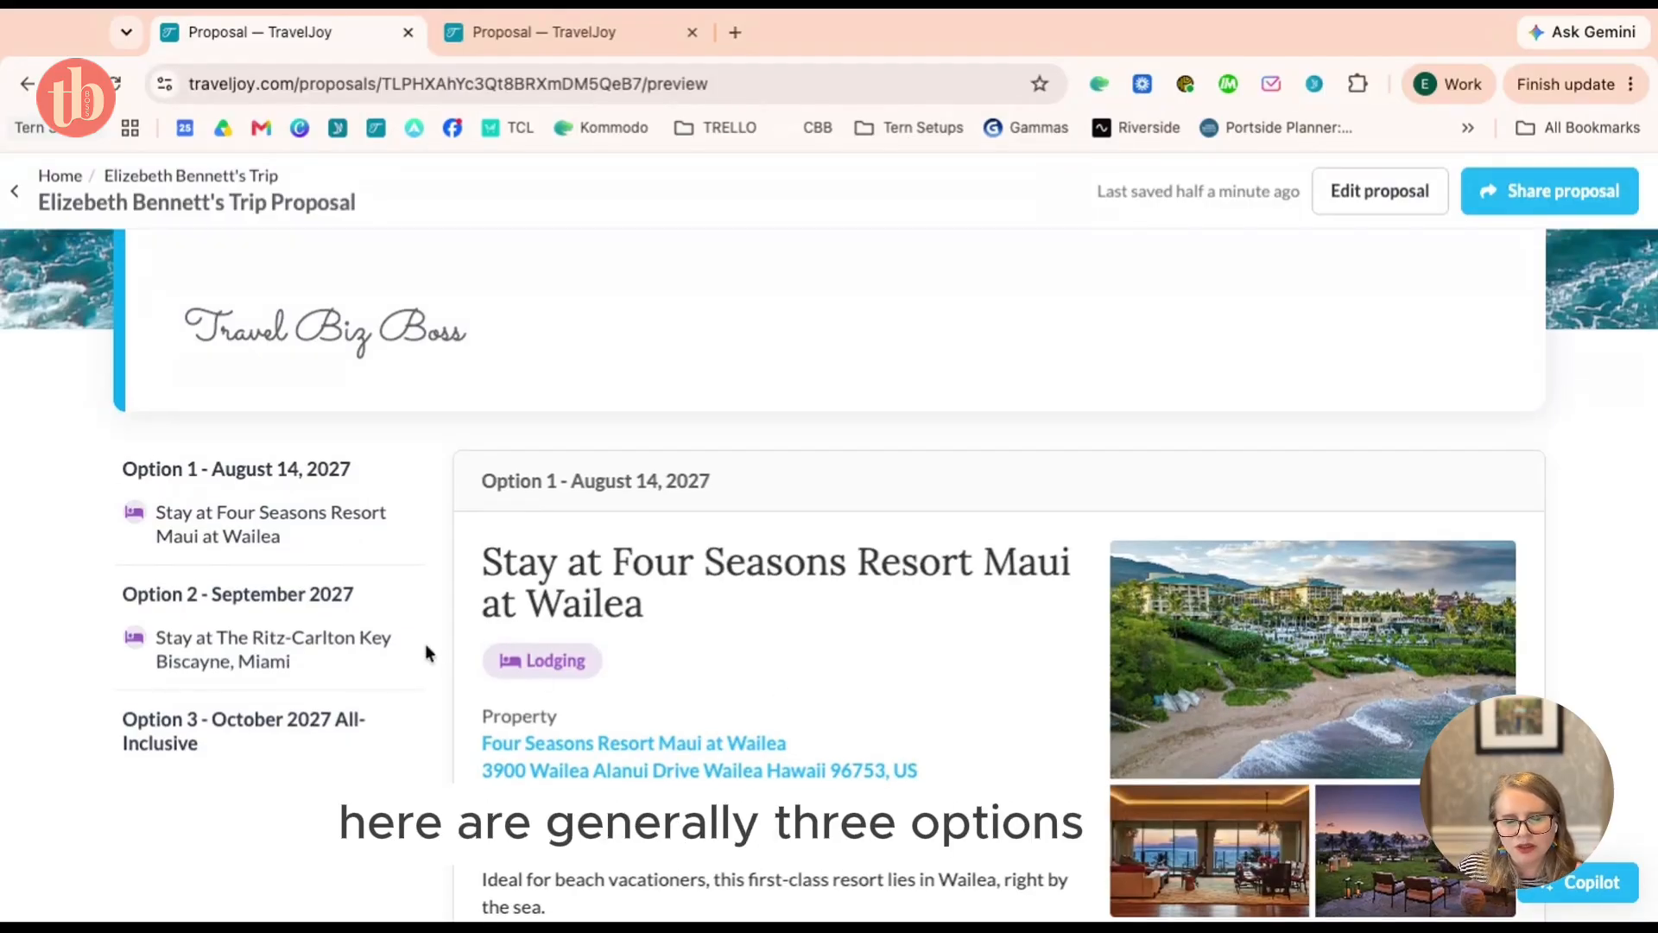
scroll(762, 611, "up", 2)
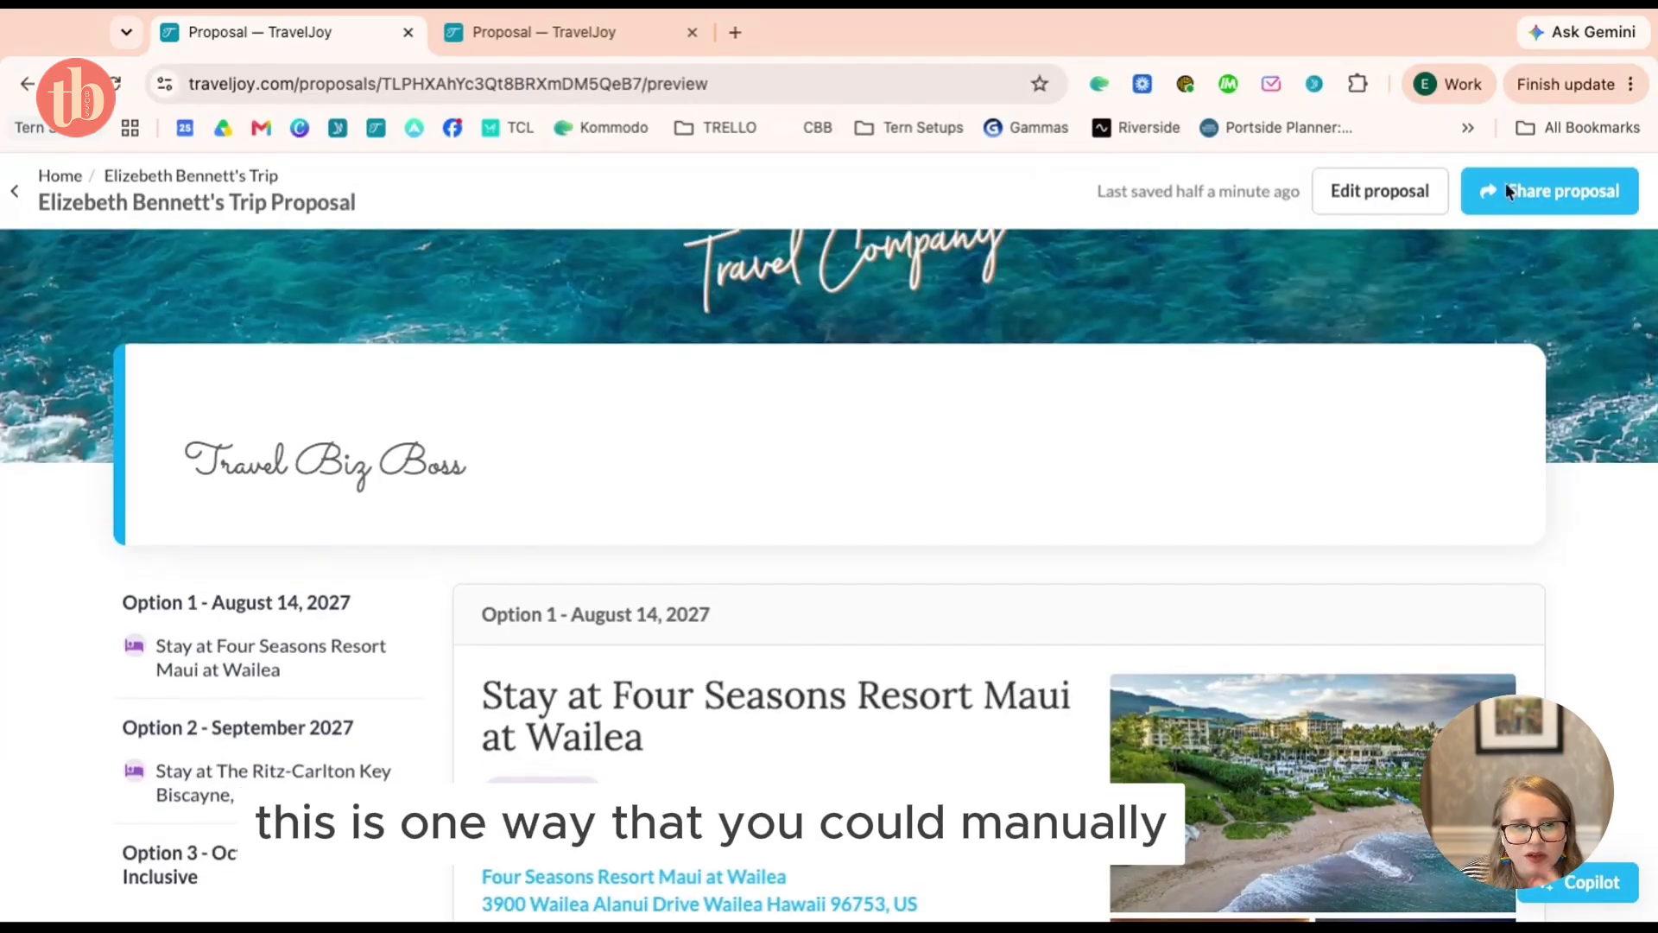
Back in the editor, add an Options group holding Option 1 and Option 2
left_click(1425, 191)
scroll(474, 665, "down", 8)
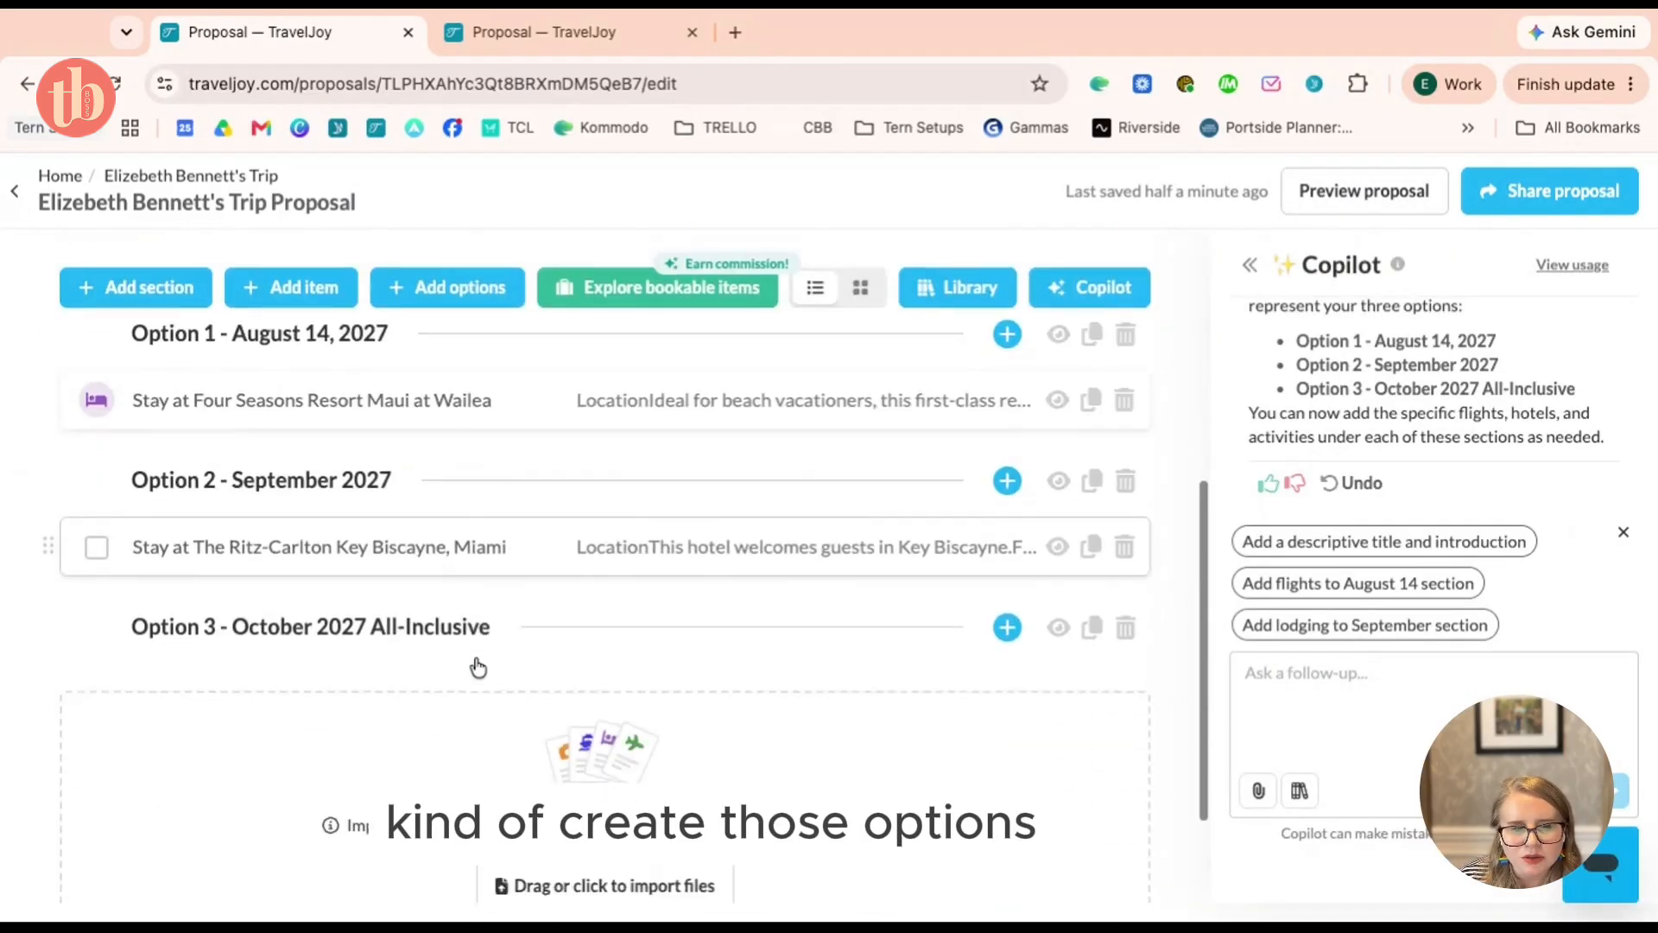
left_click(464, 294)
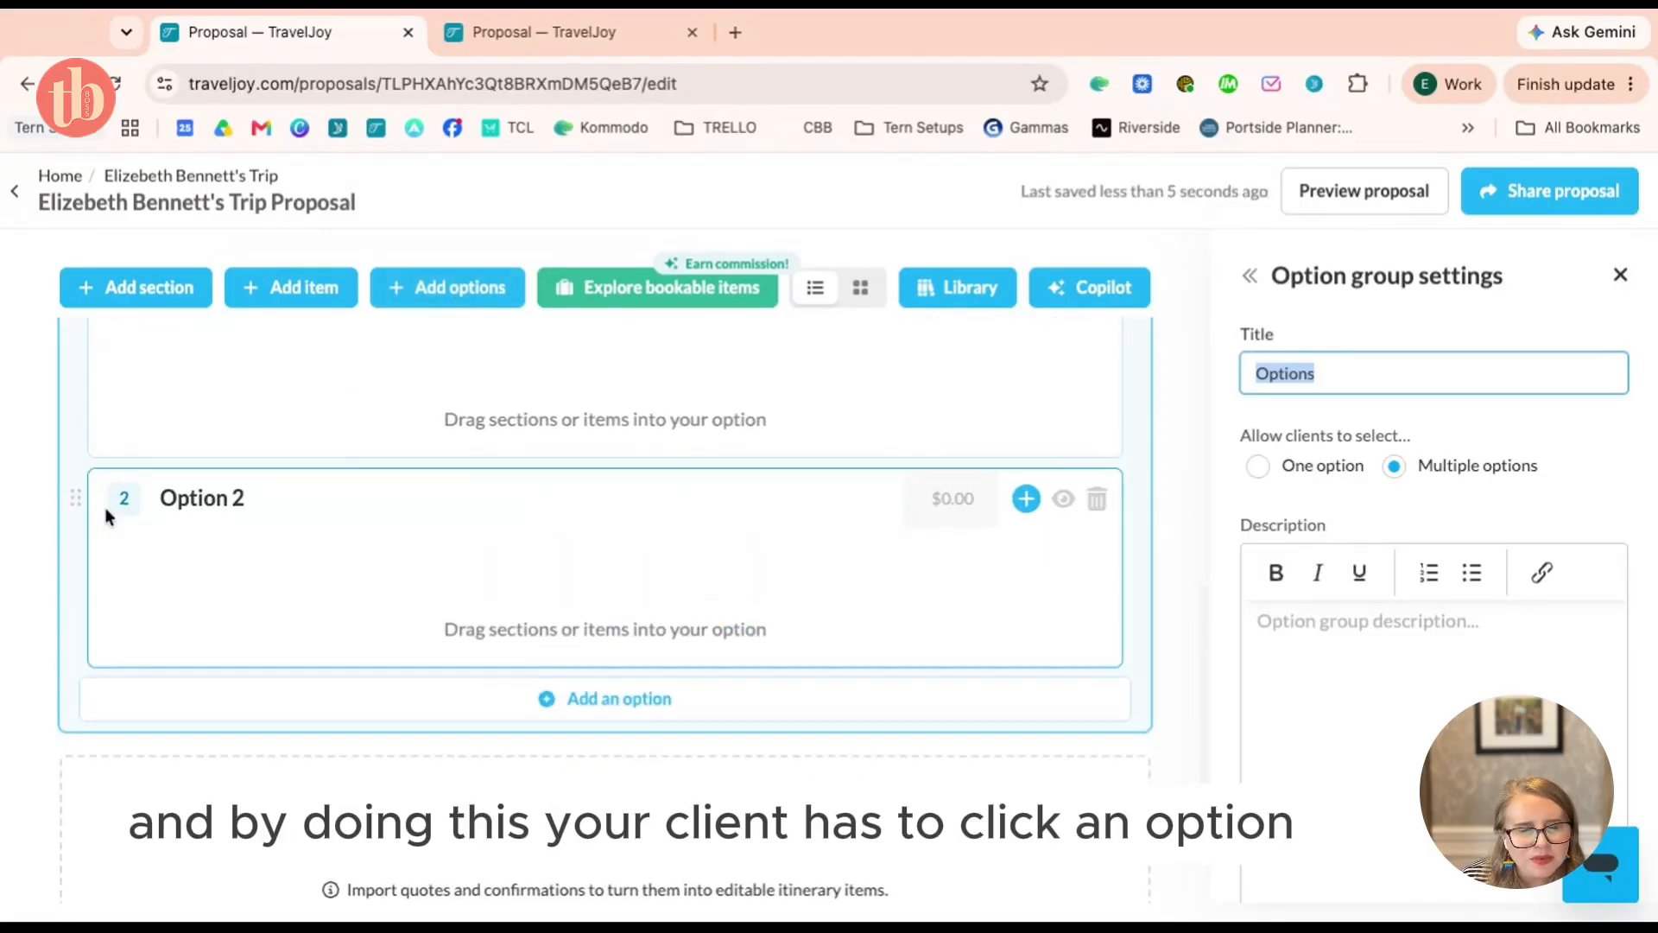
scroll(374, 434, "up", 1)
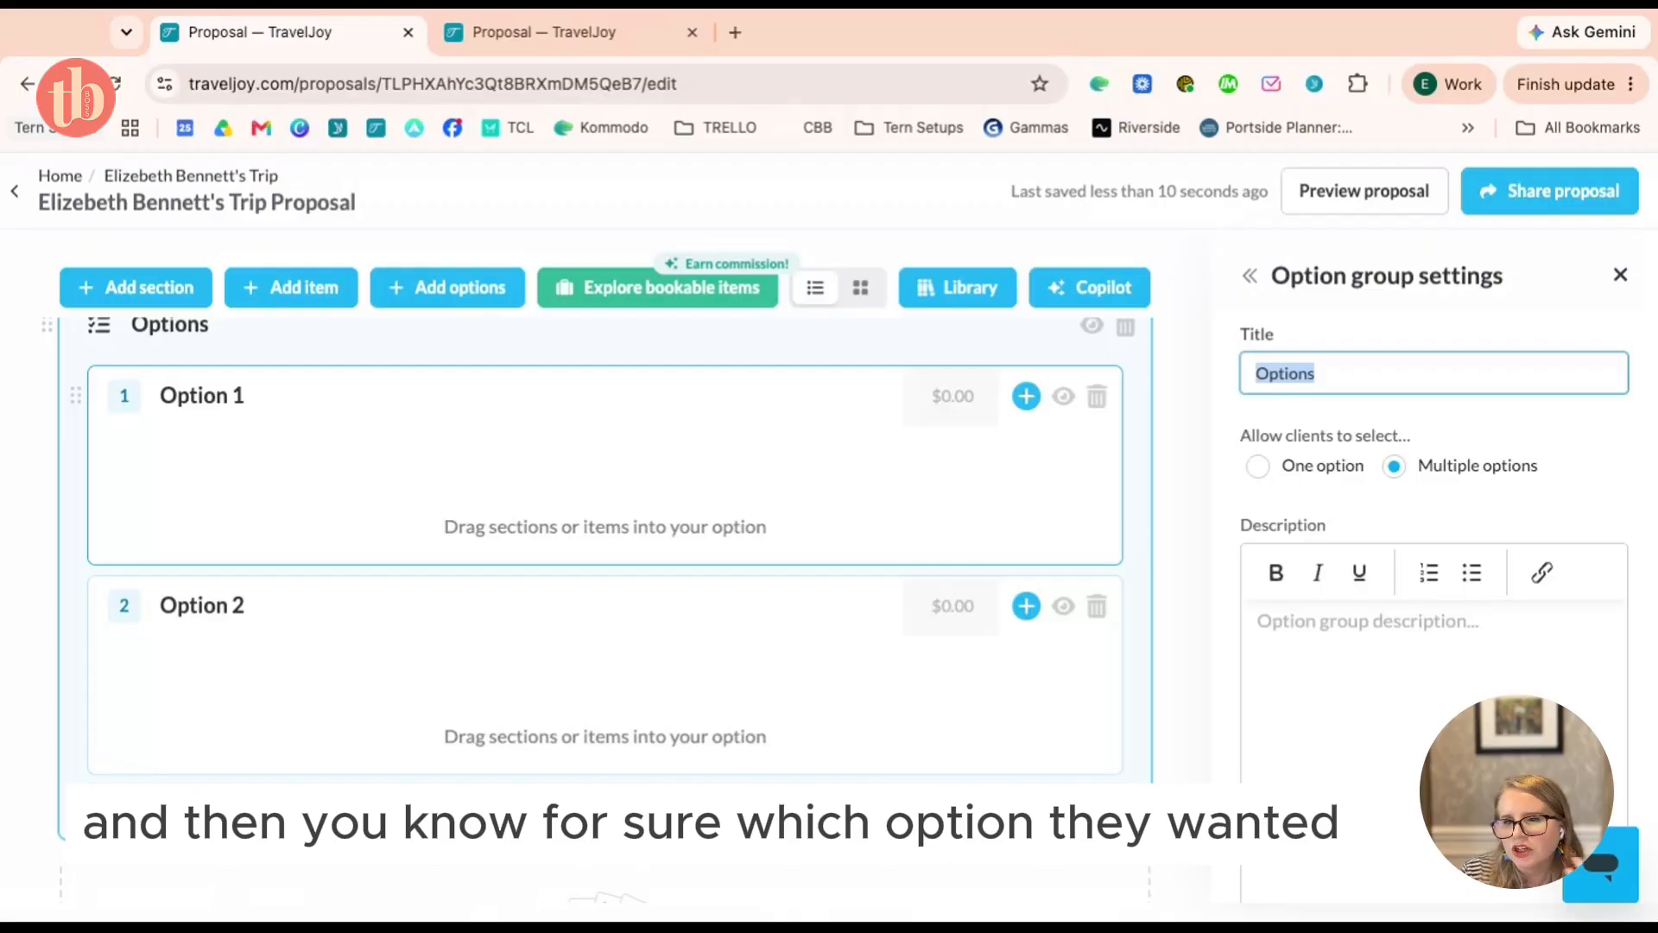
scroll(605, 604, "up", 4)
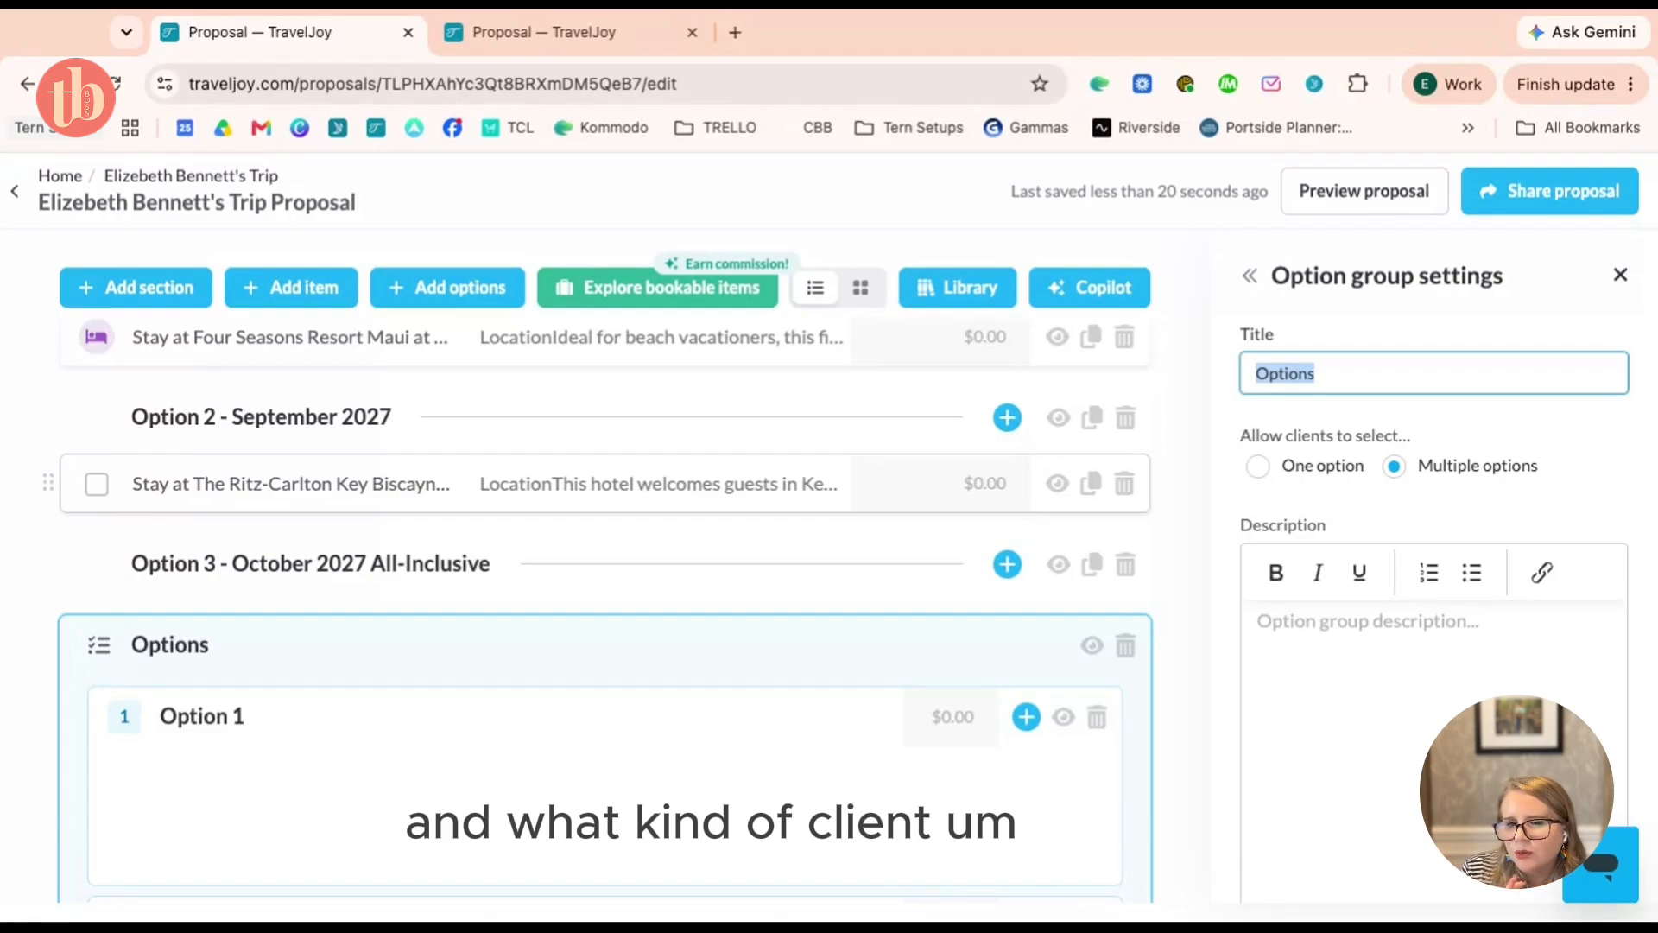
left_click(60, 175)
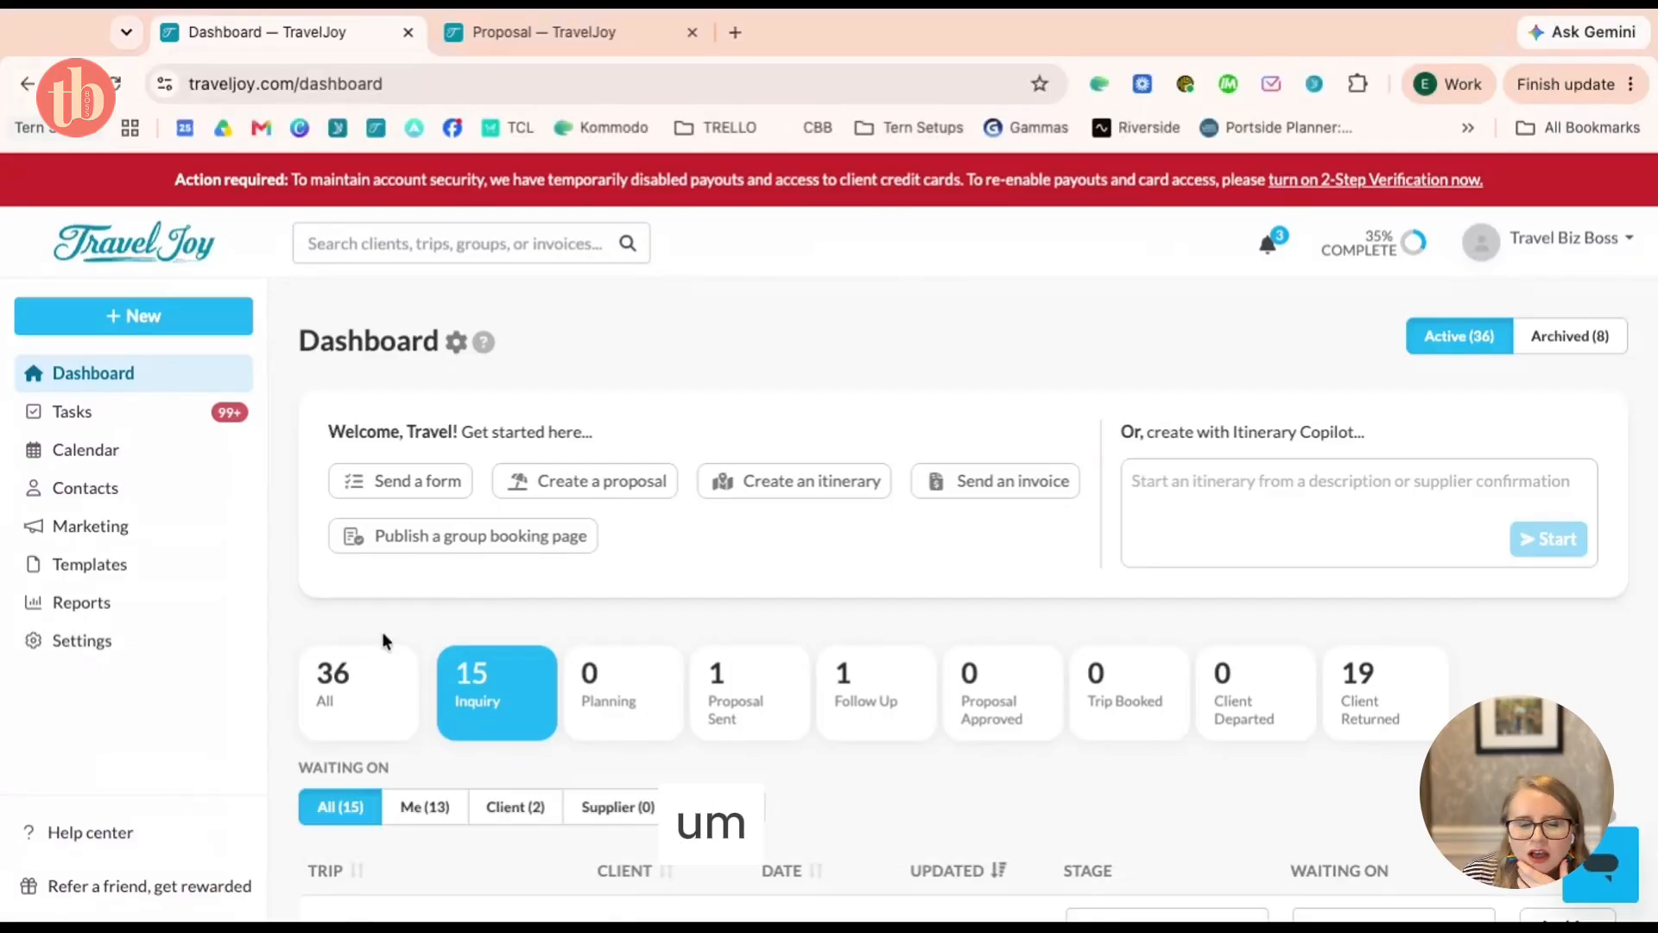
Open the client's trip Files, showing the June 30, 2026 smart proposal draft
scroll(563, 583, "down", 4)
left_click(540, 622)
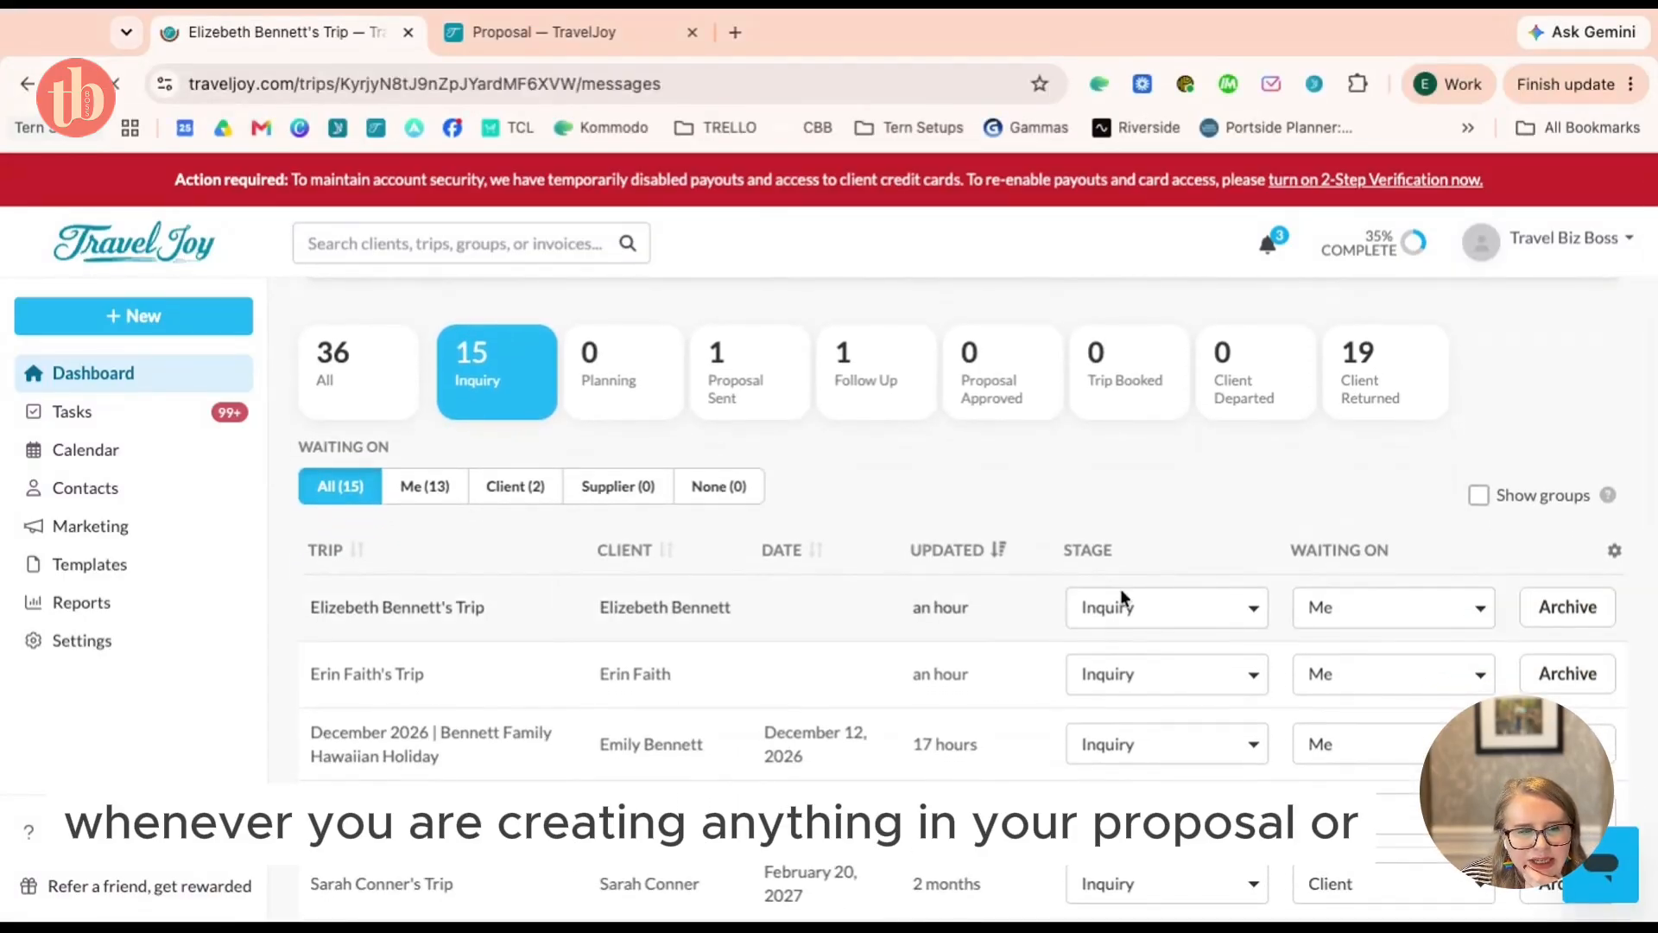
scroll(1132, 587, "down", 2)
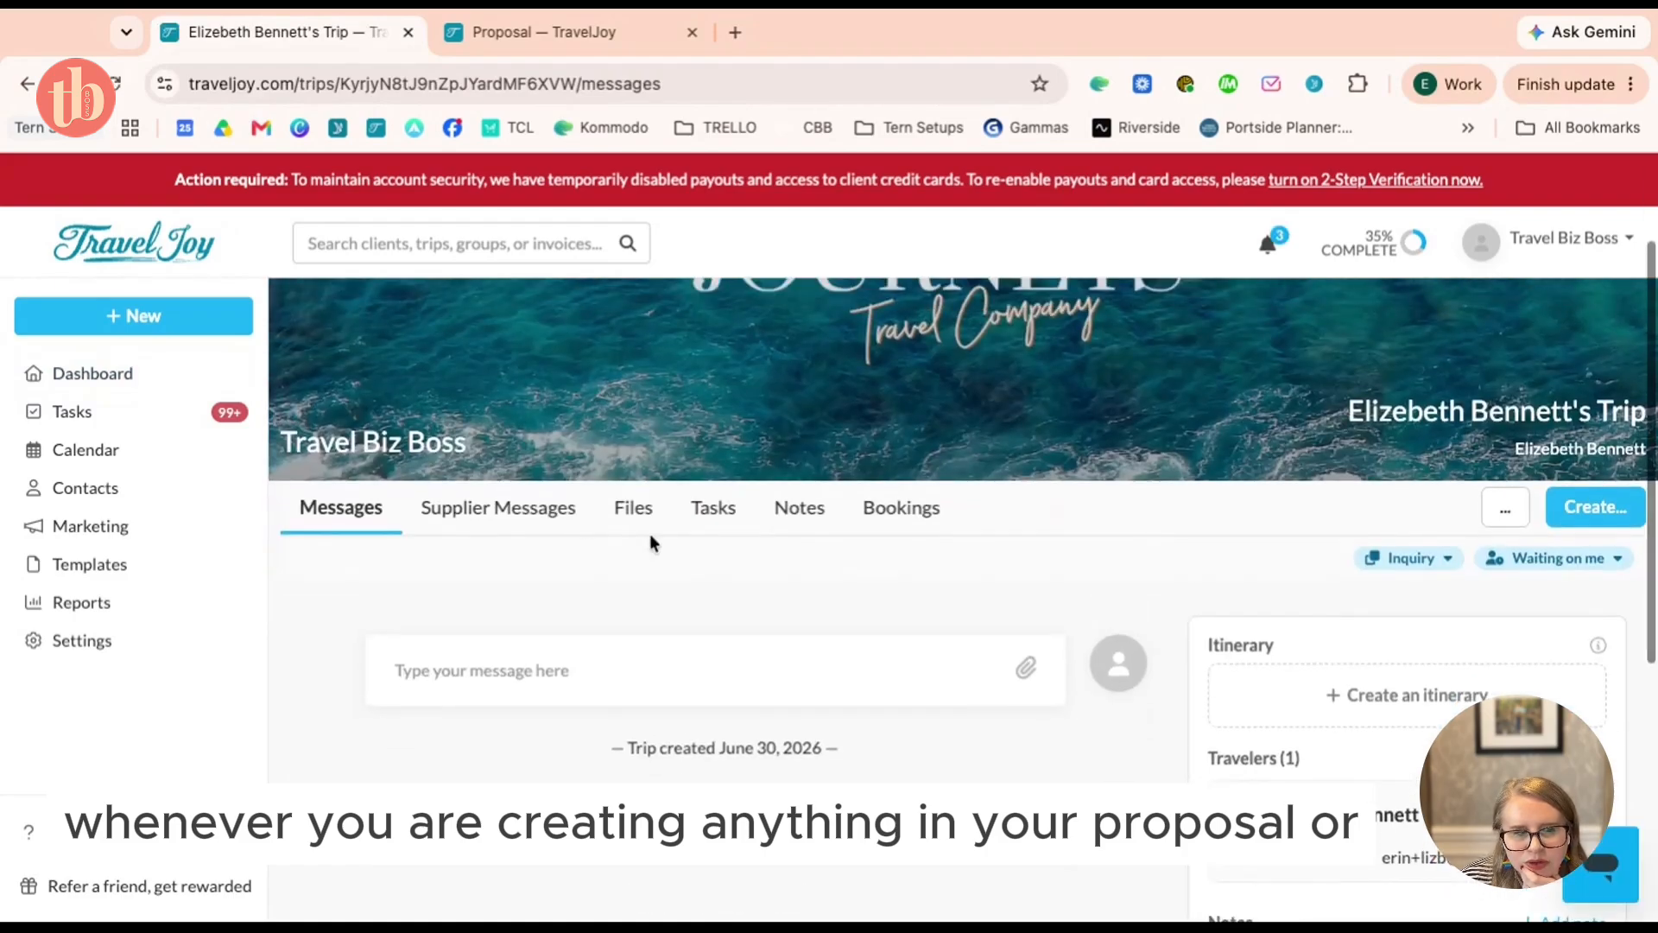
left_click(639, 511)
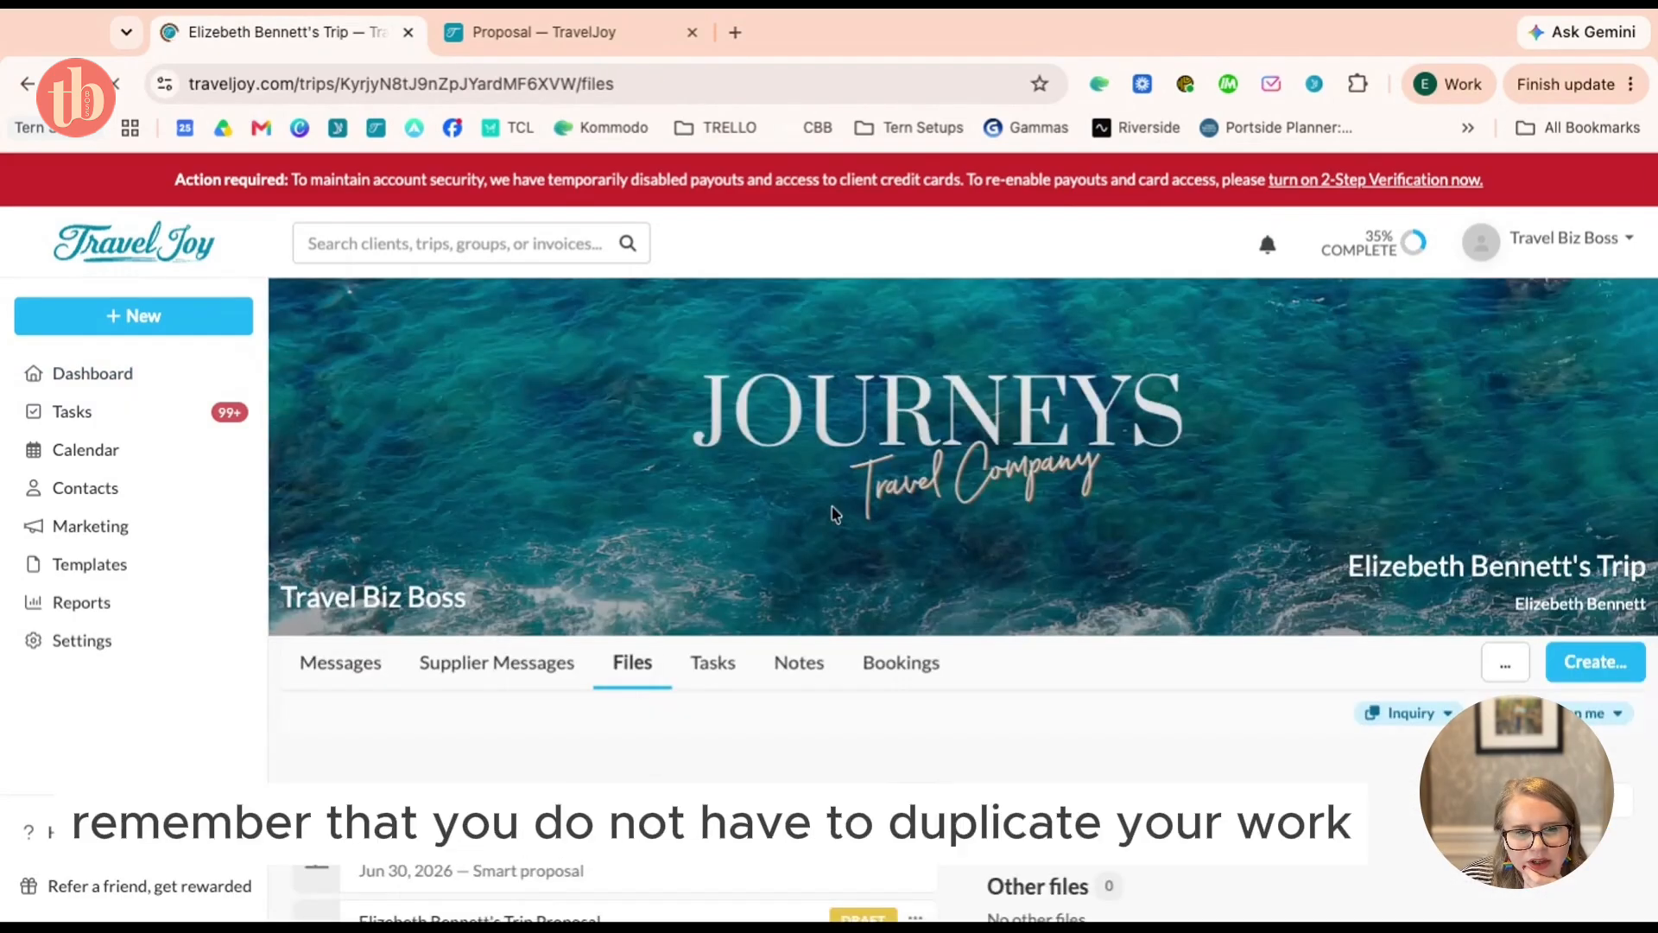
scroll(831, 504, "down", 5)
left_click(611, 483)
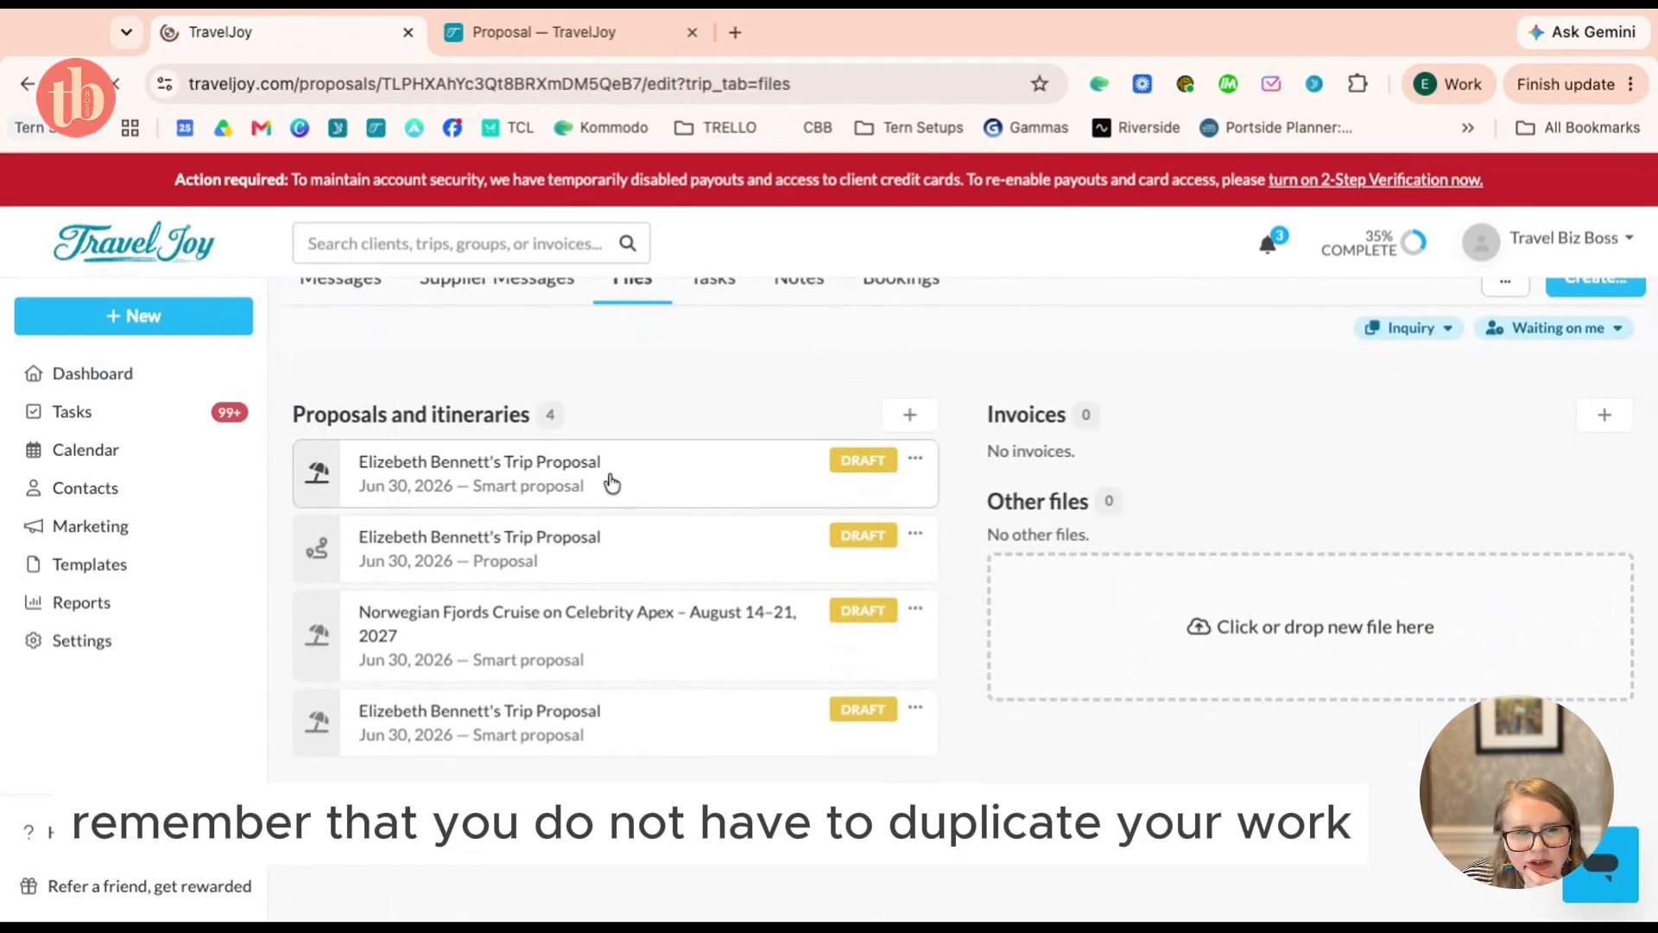
scroll(971, 515, "down", 5)
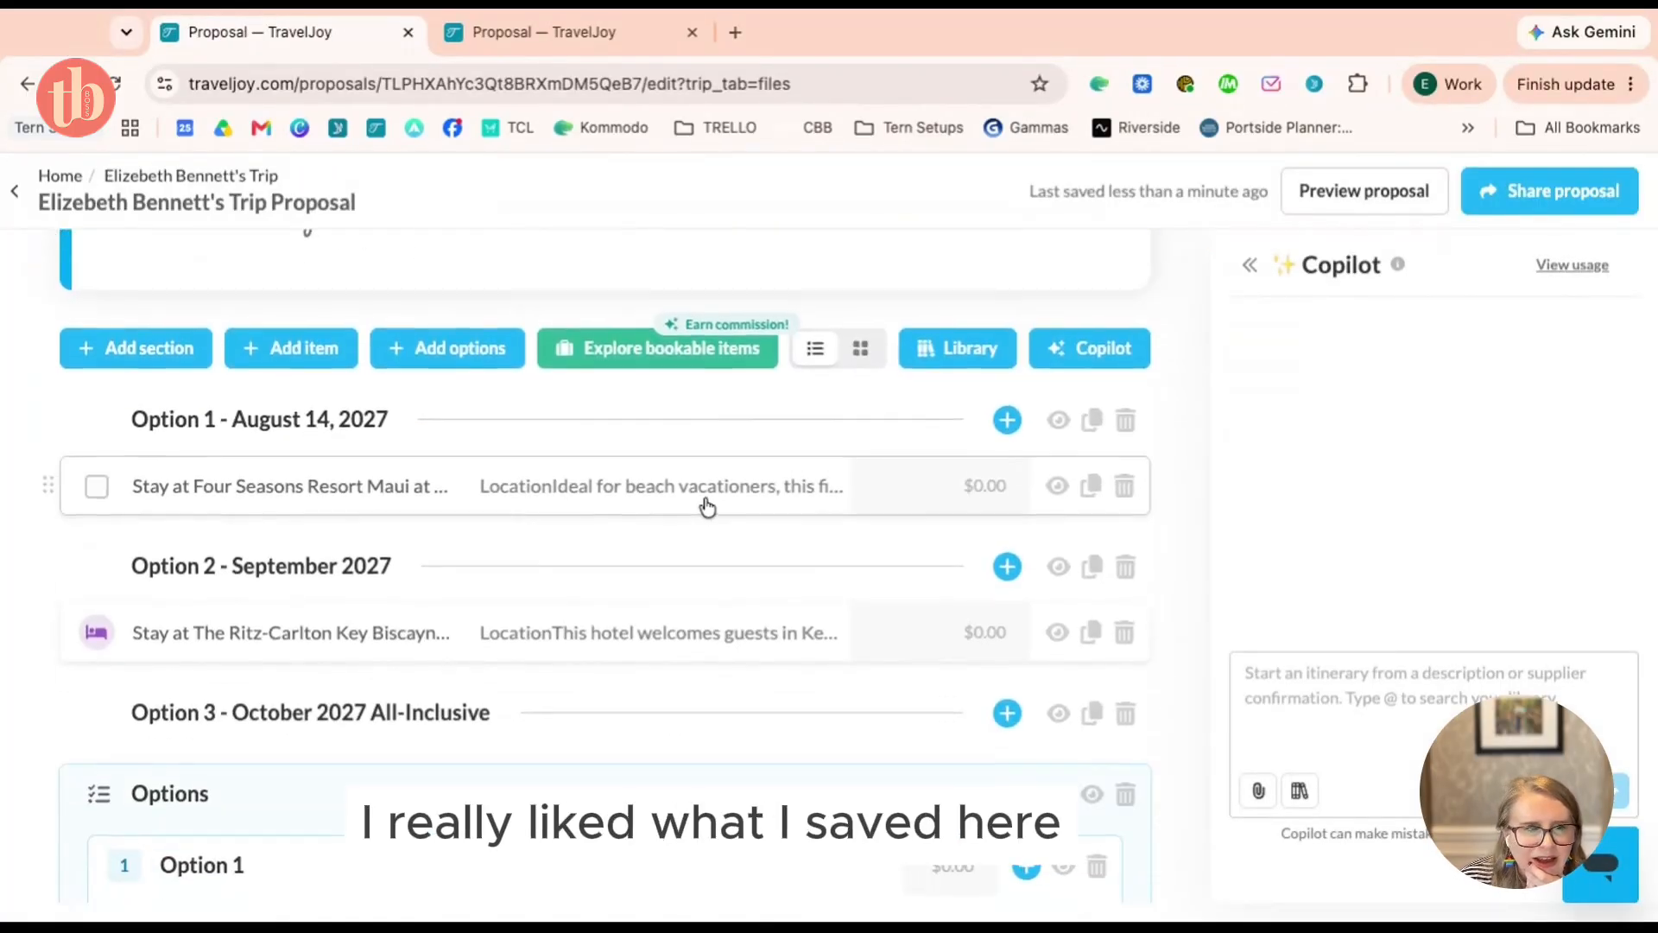
scroll(705, 507, "up", 3)
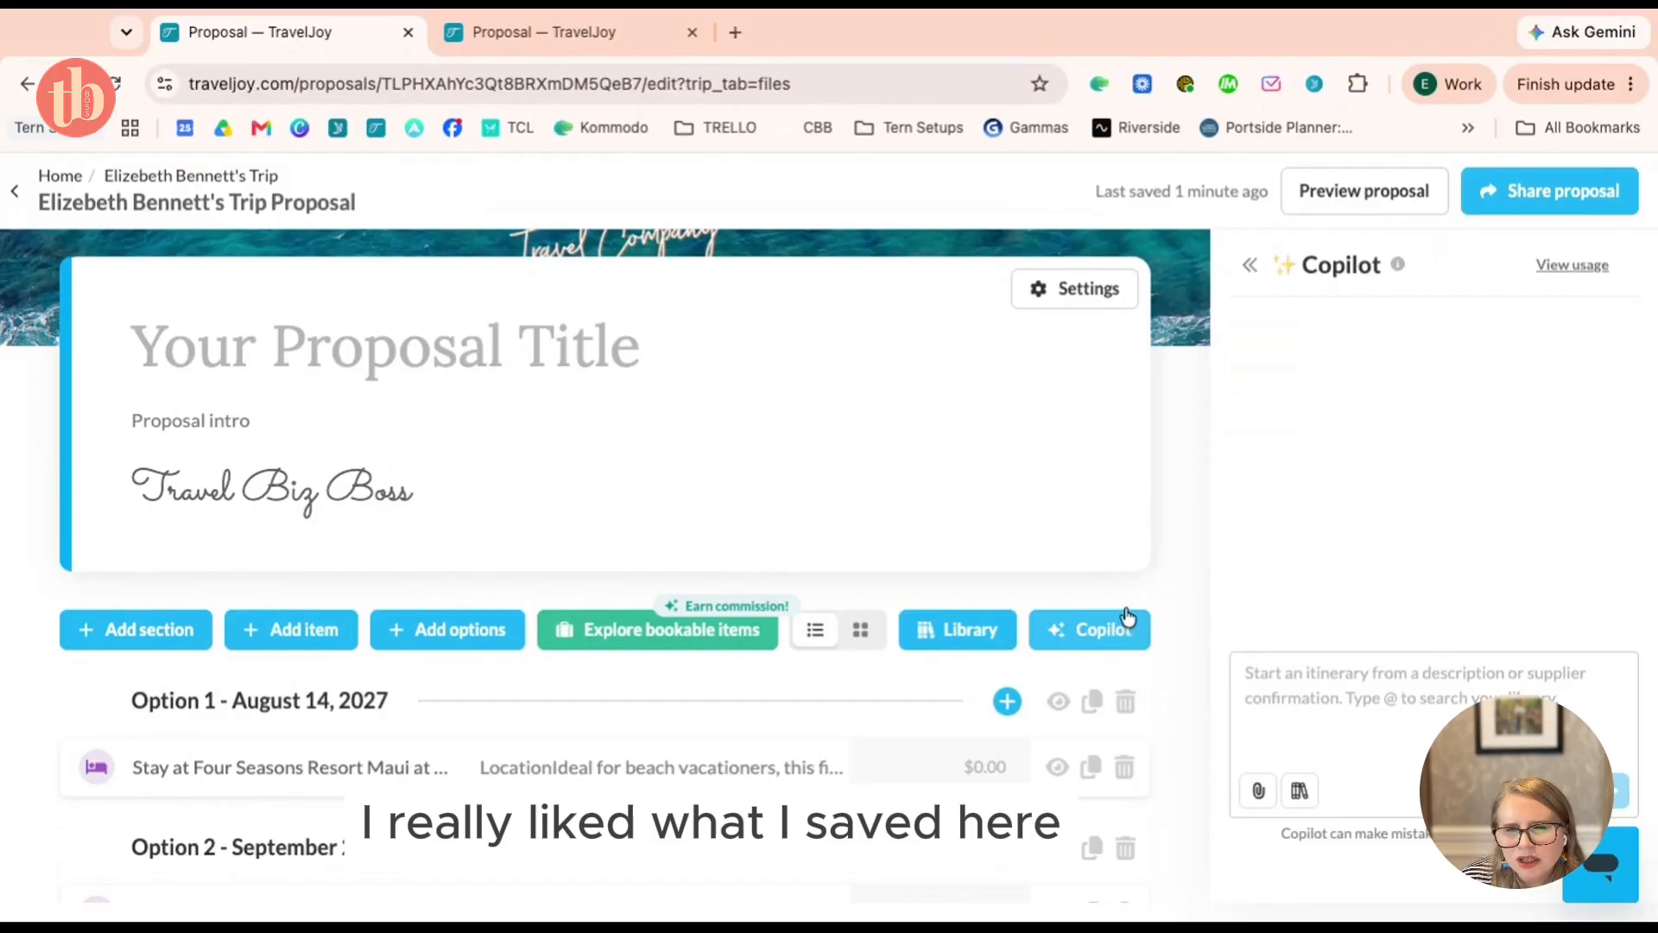
scroll(1128, 609, "down", 2)
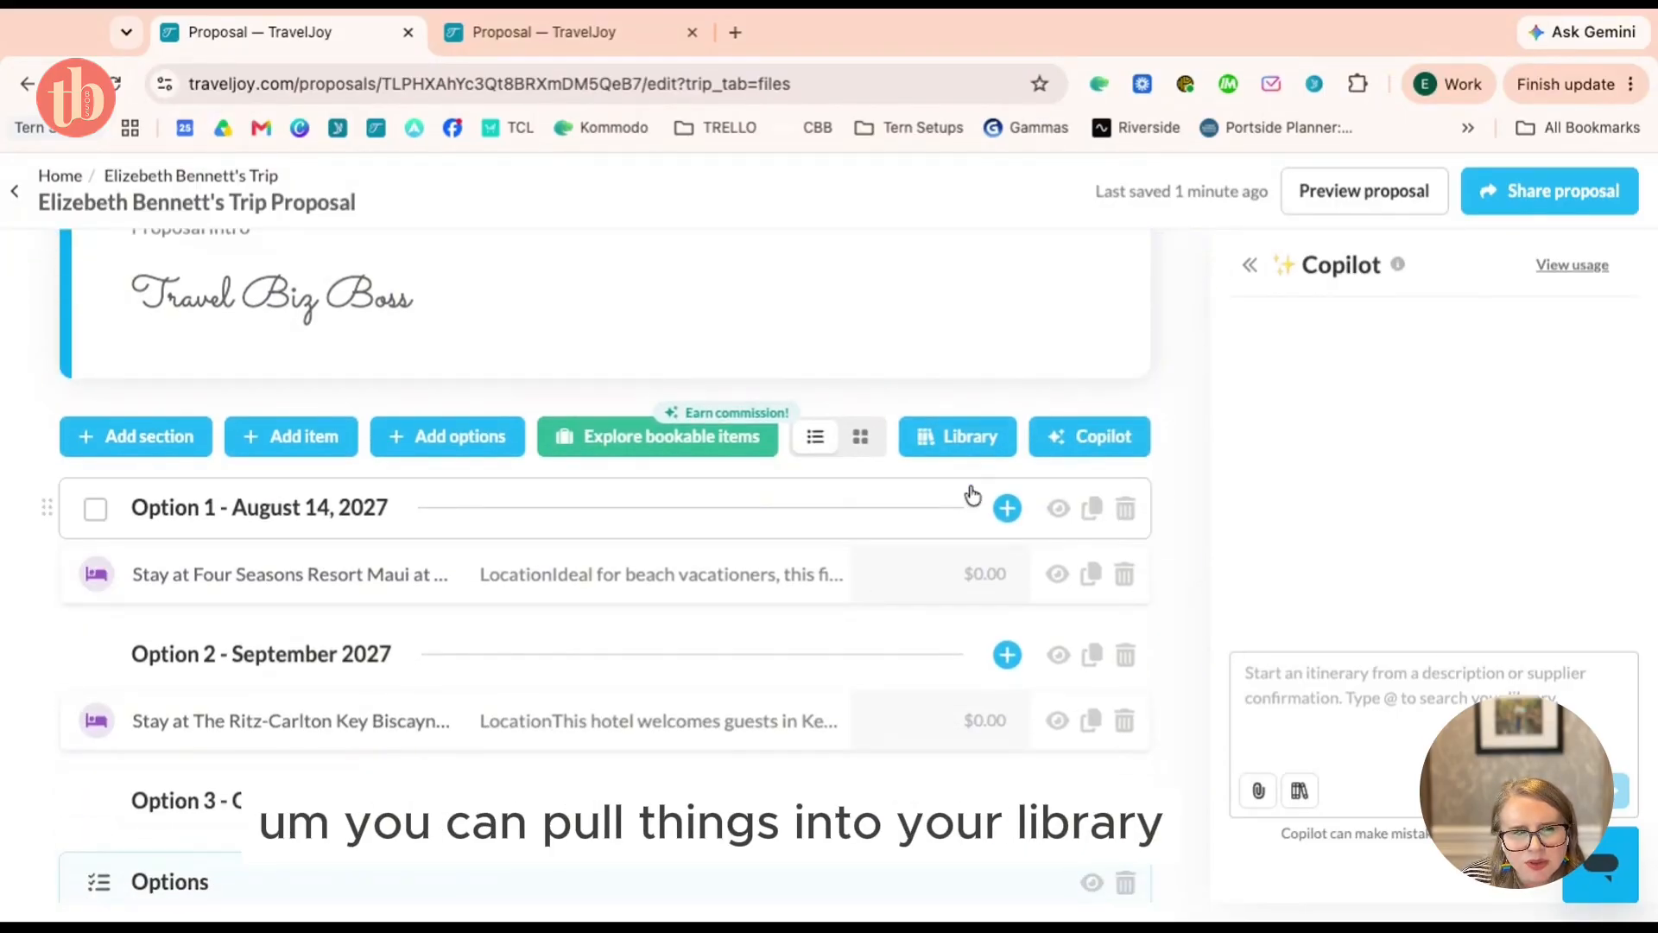
scroll(1119, 530, "down", 9)
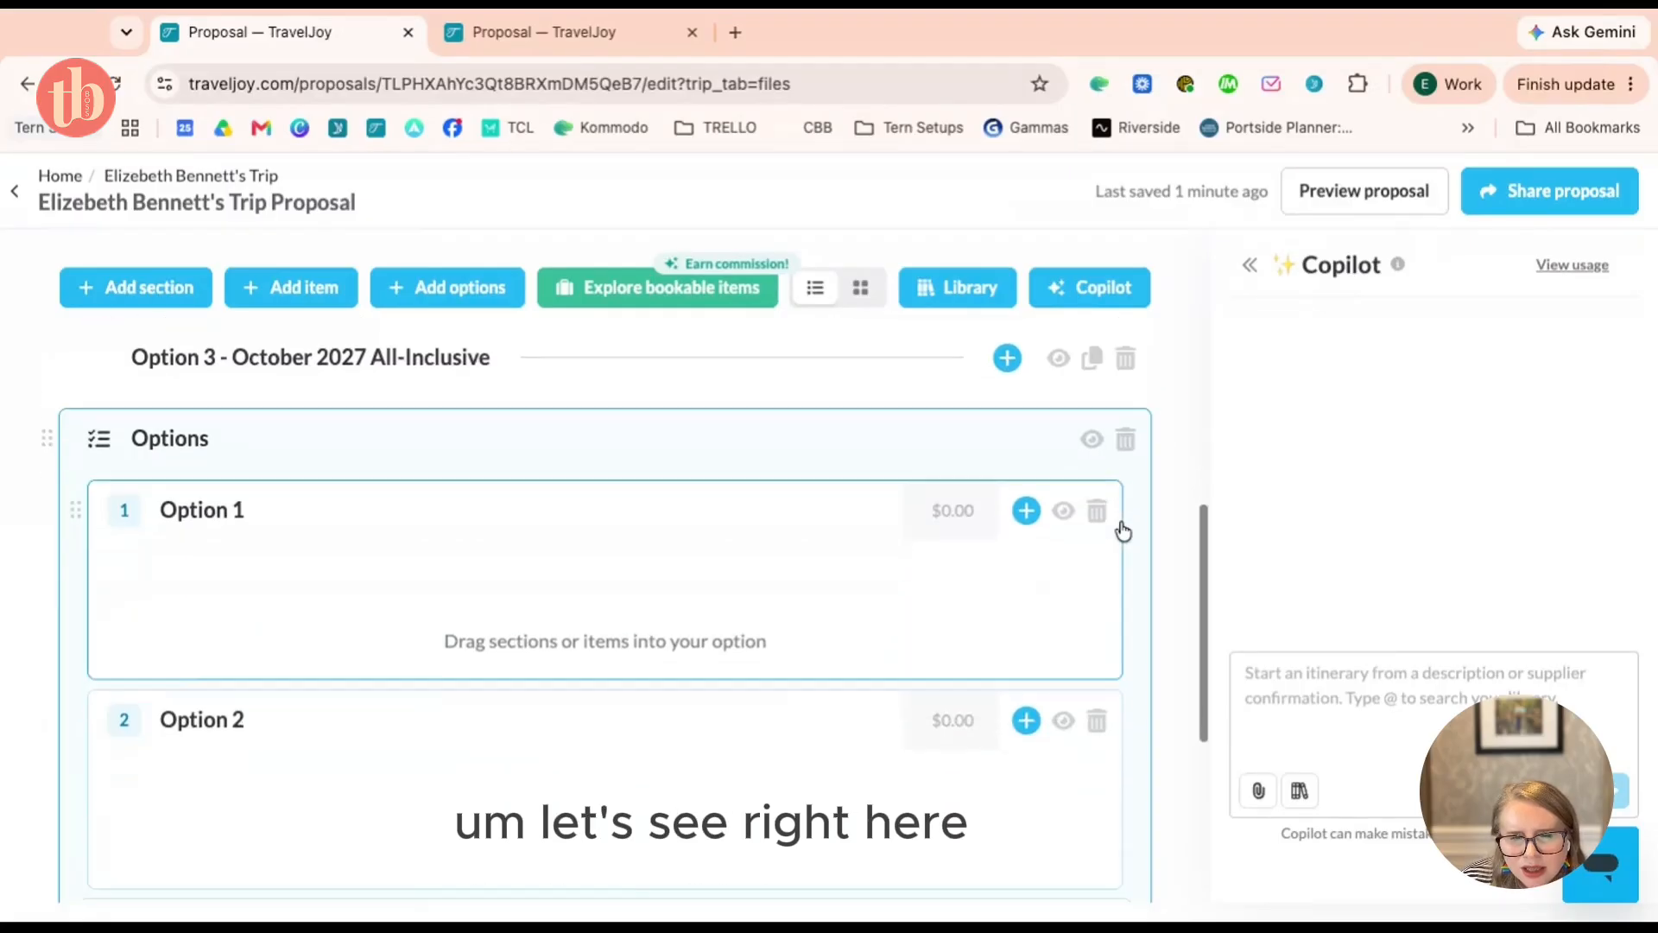
scroll(1122, 530, "down", 1)
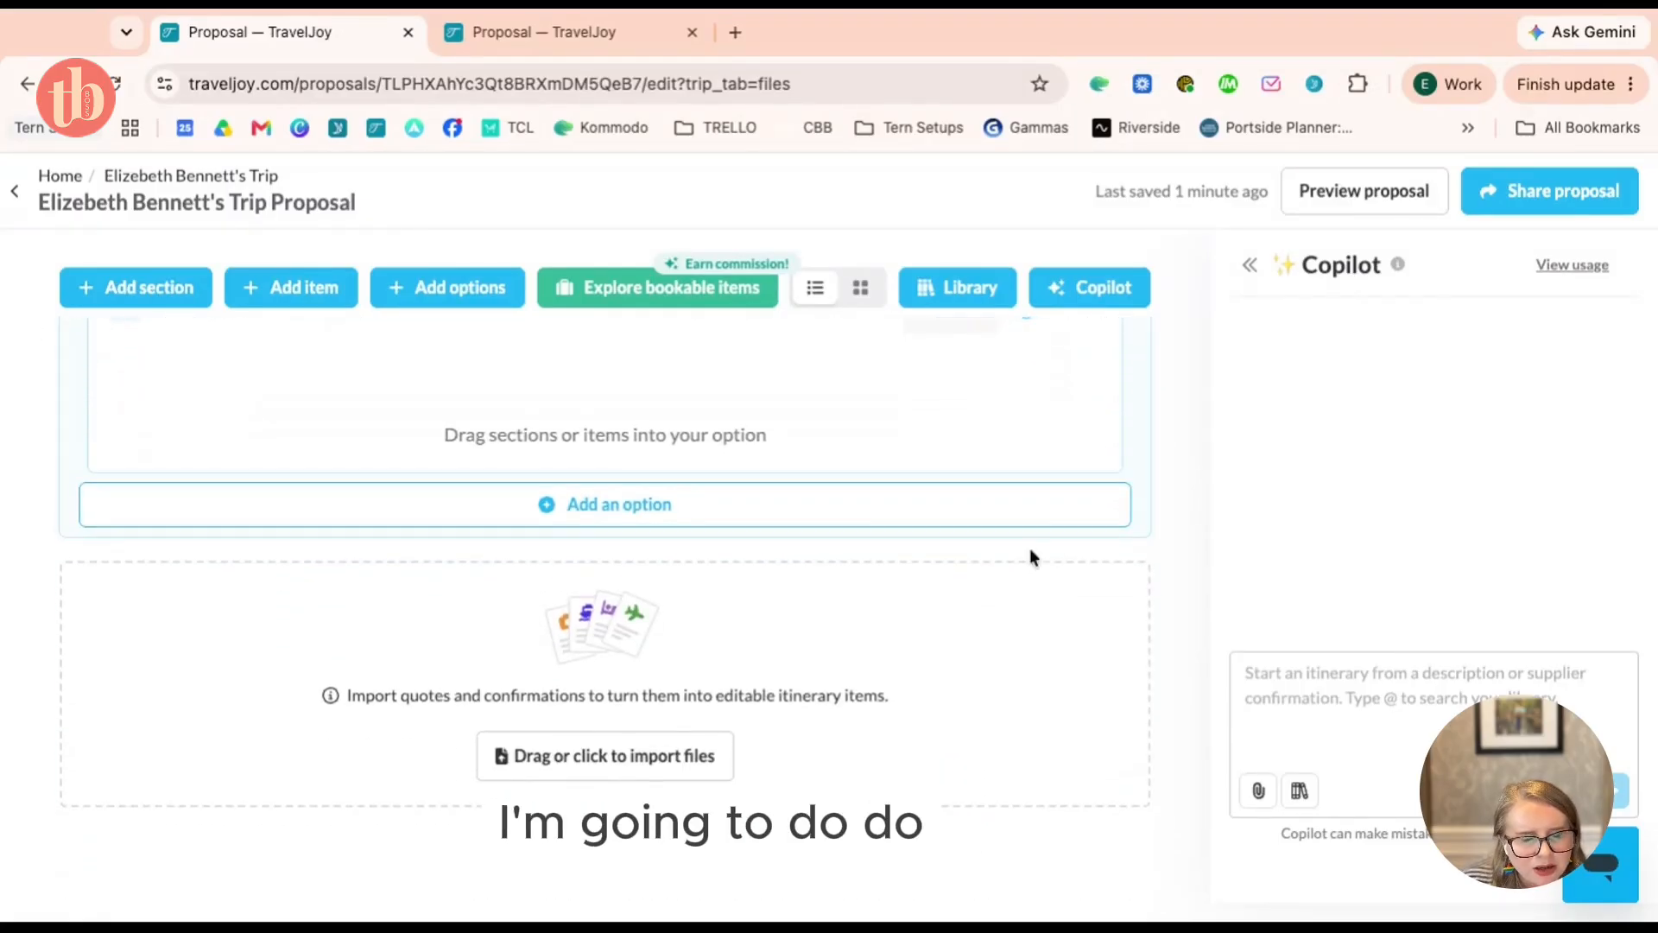
scroll(1010, 553, "up", 10)
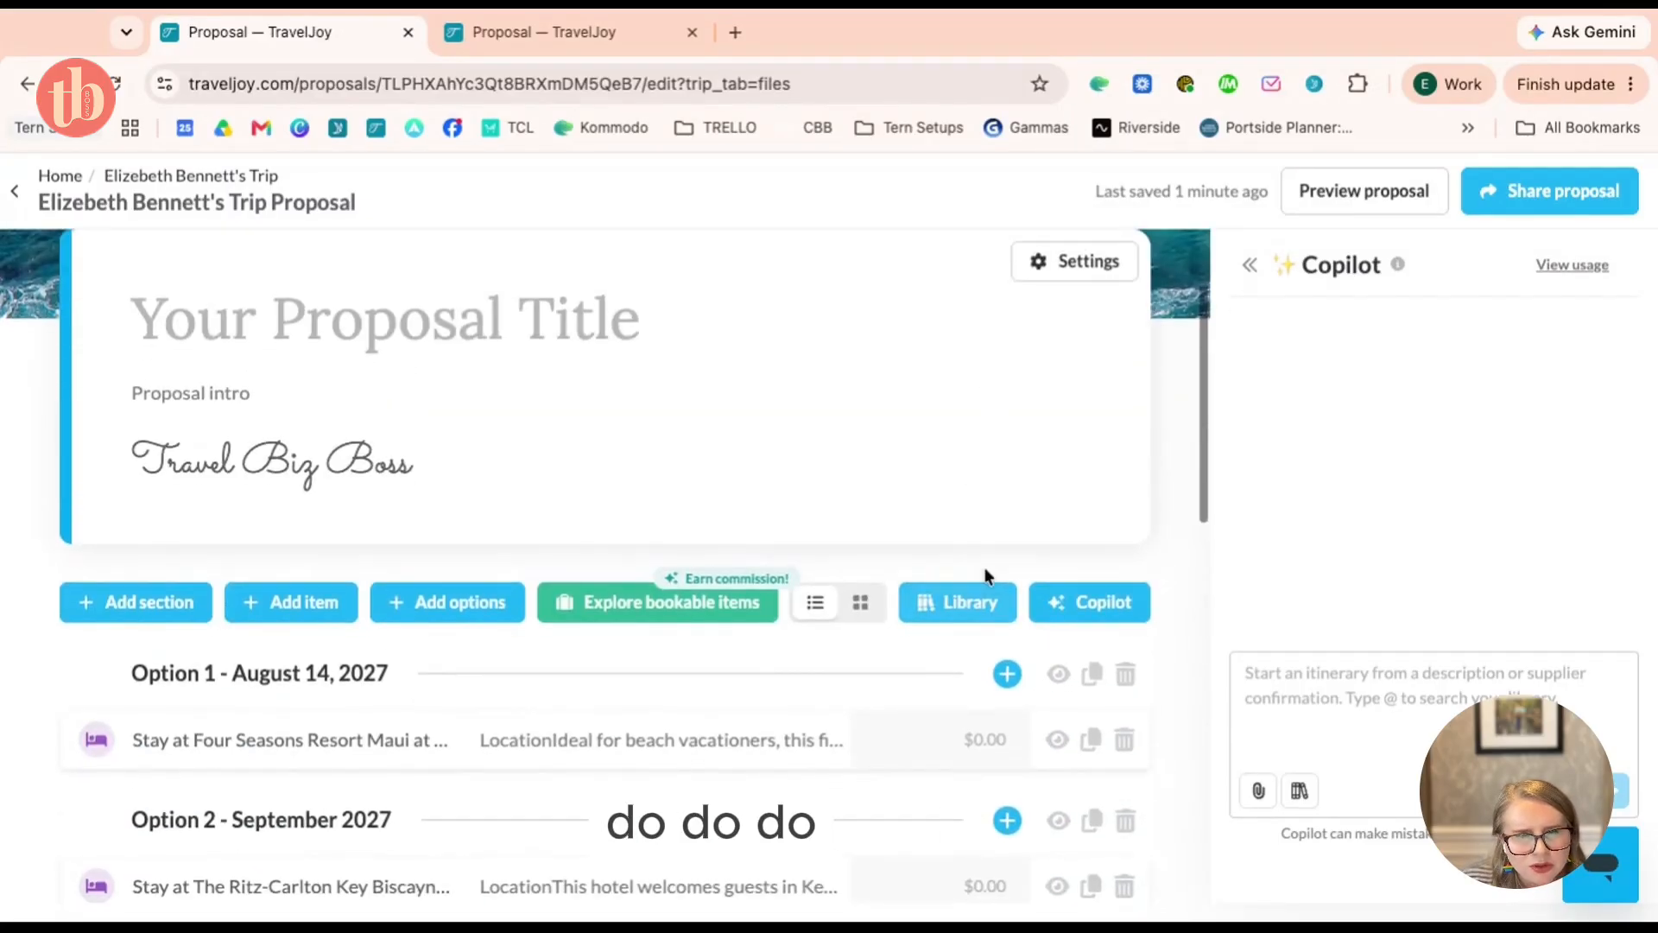
Open the Library panel beside the proposal and scroll through its saved items
left_click(985, 610)
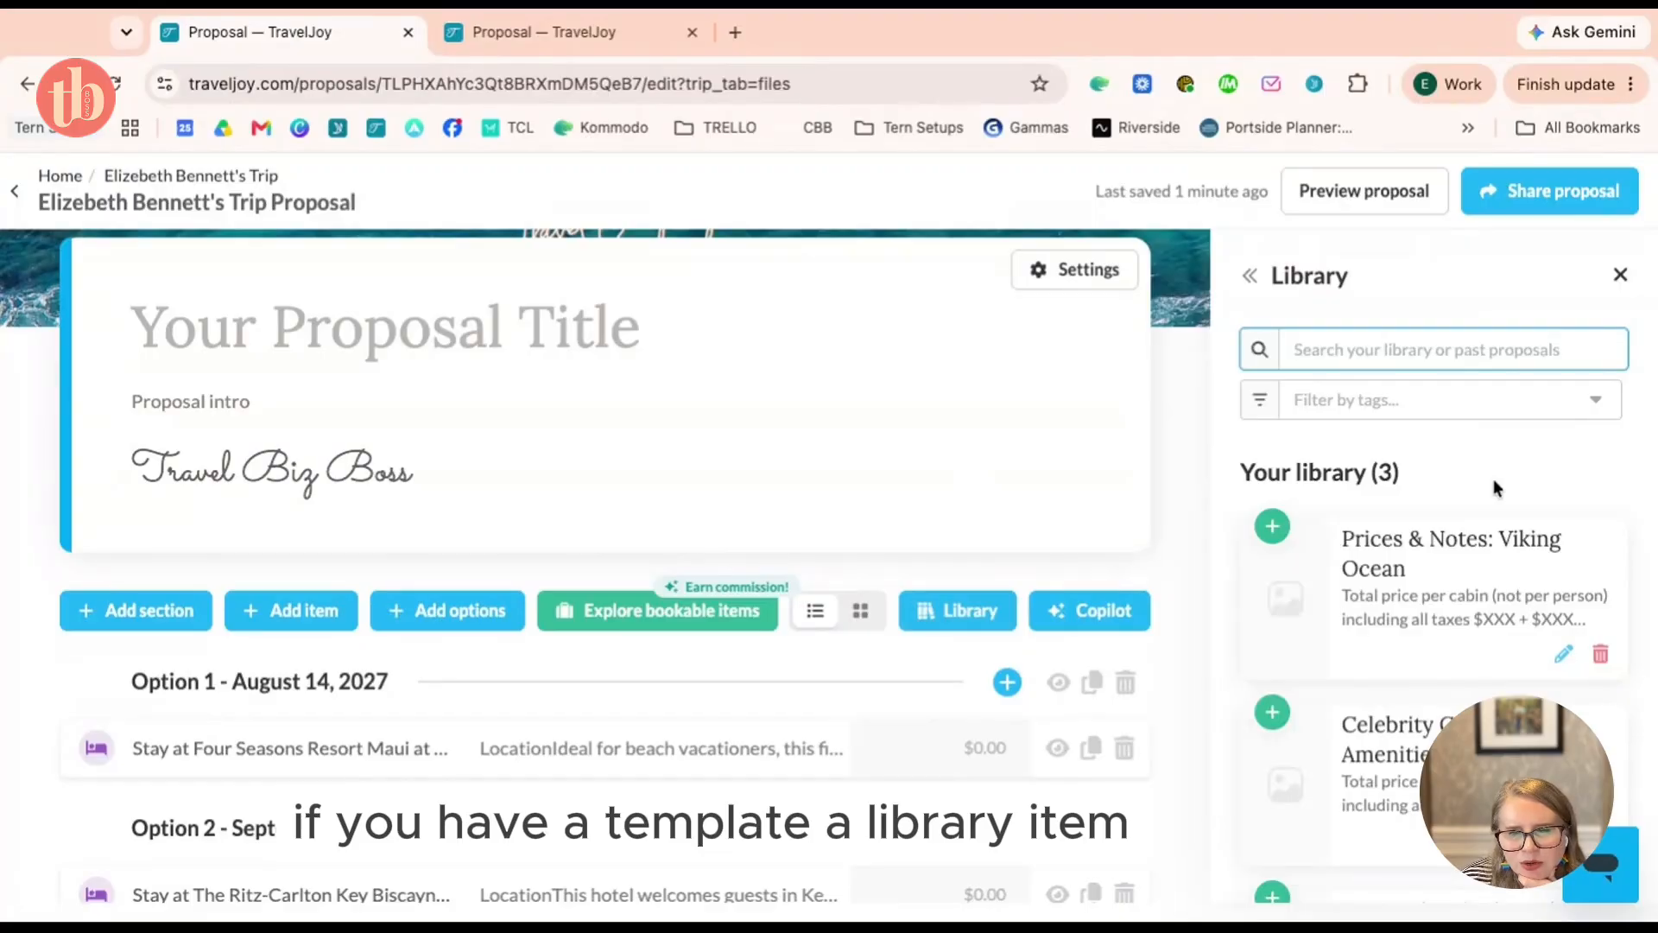
scroll(1494, 479, "down", 1)
scroll(1524, 514, "down", 3)
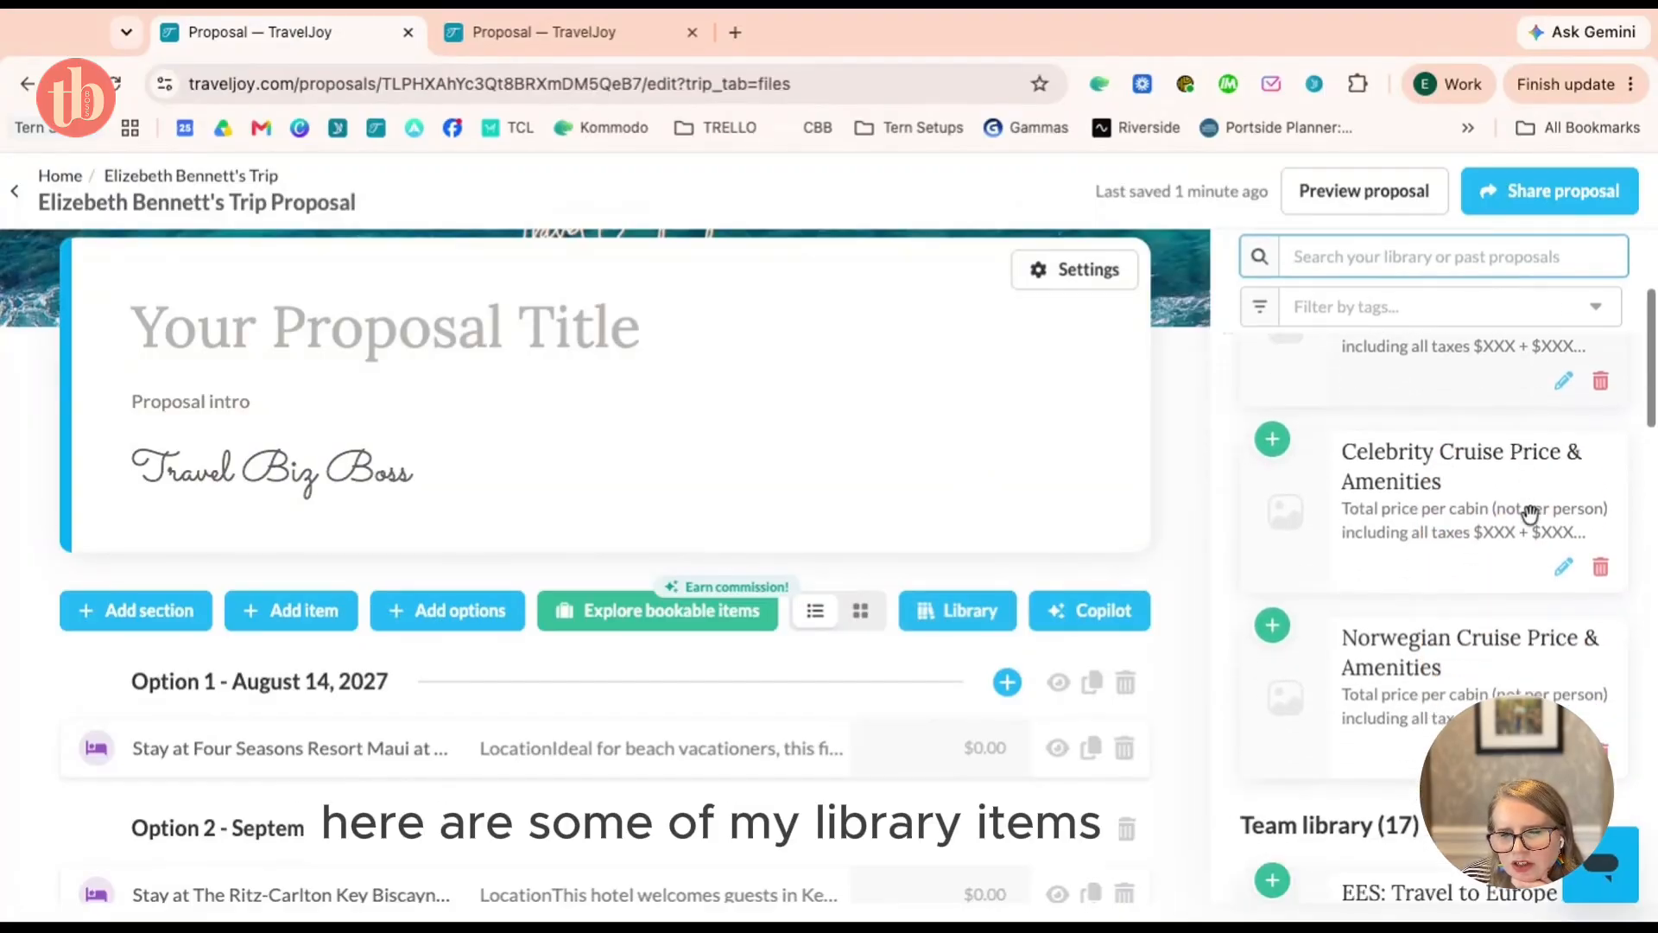
scroll(1482, 518, "down", 4)
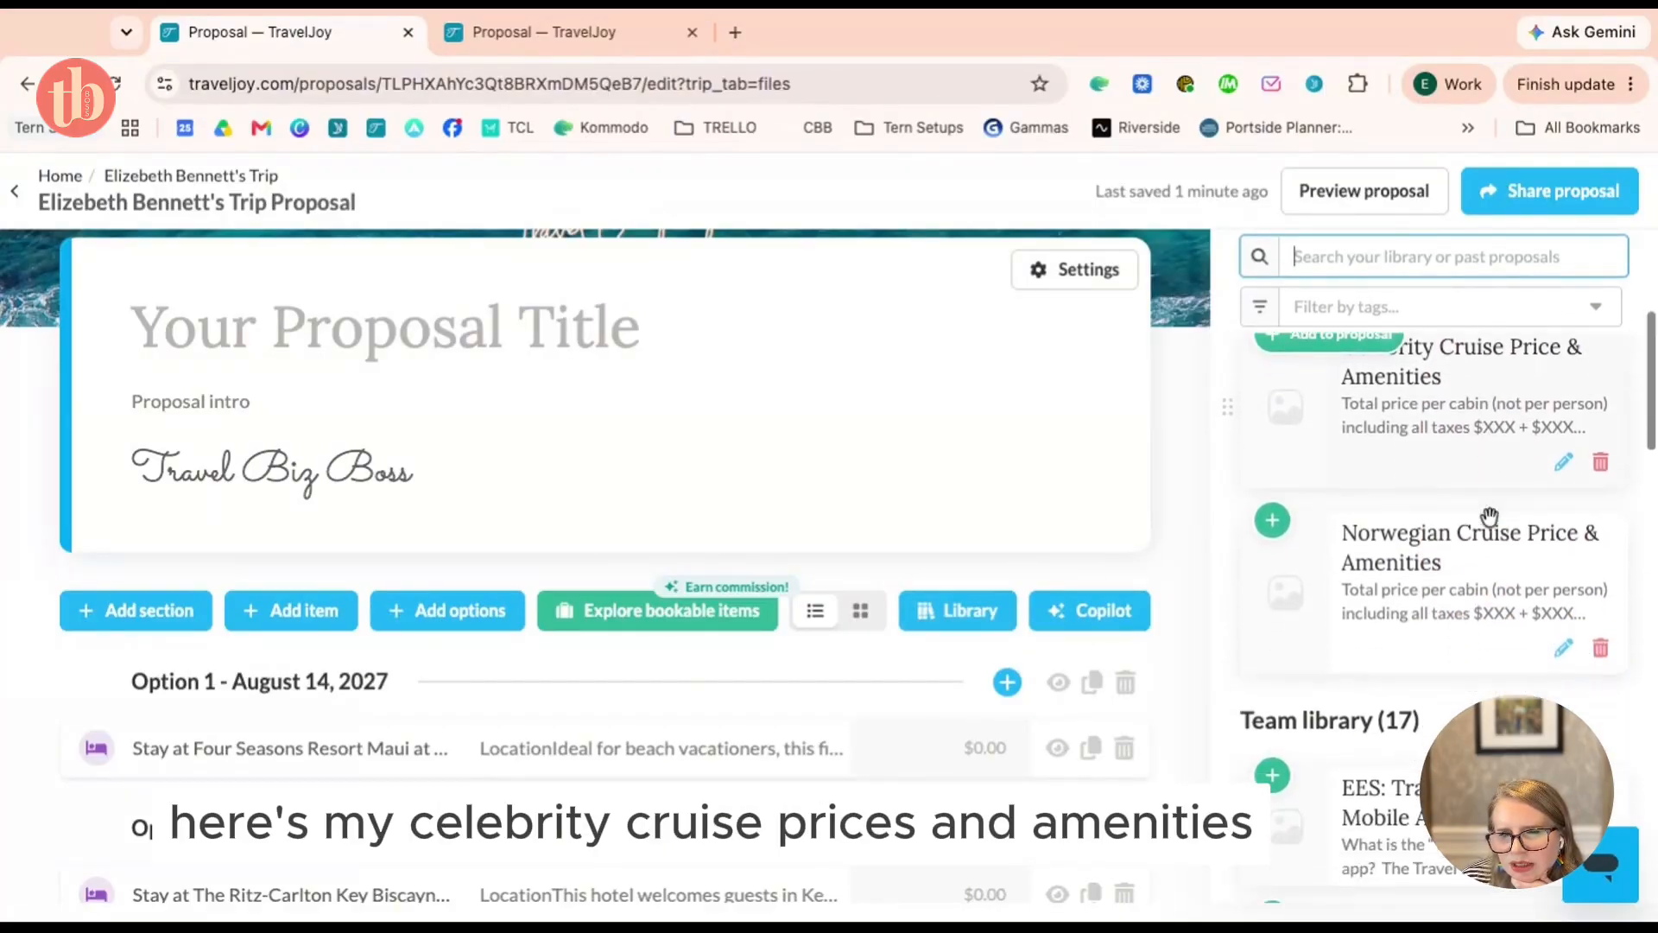
scroll(1490, 518, "down", 5)
scroll(1485, 778, "up", 8)
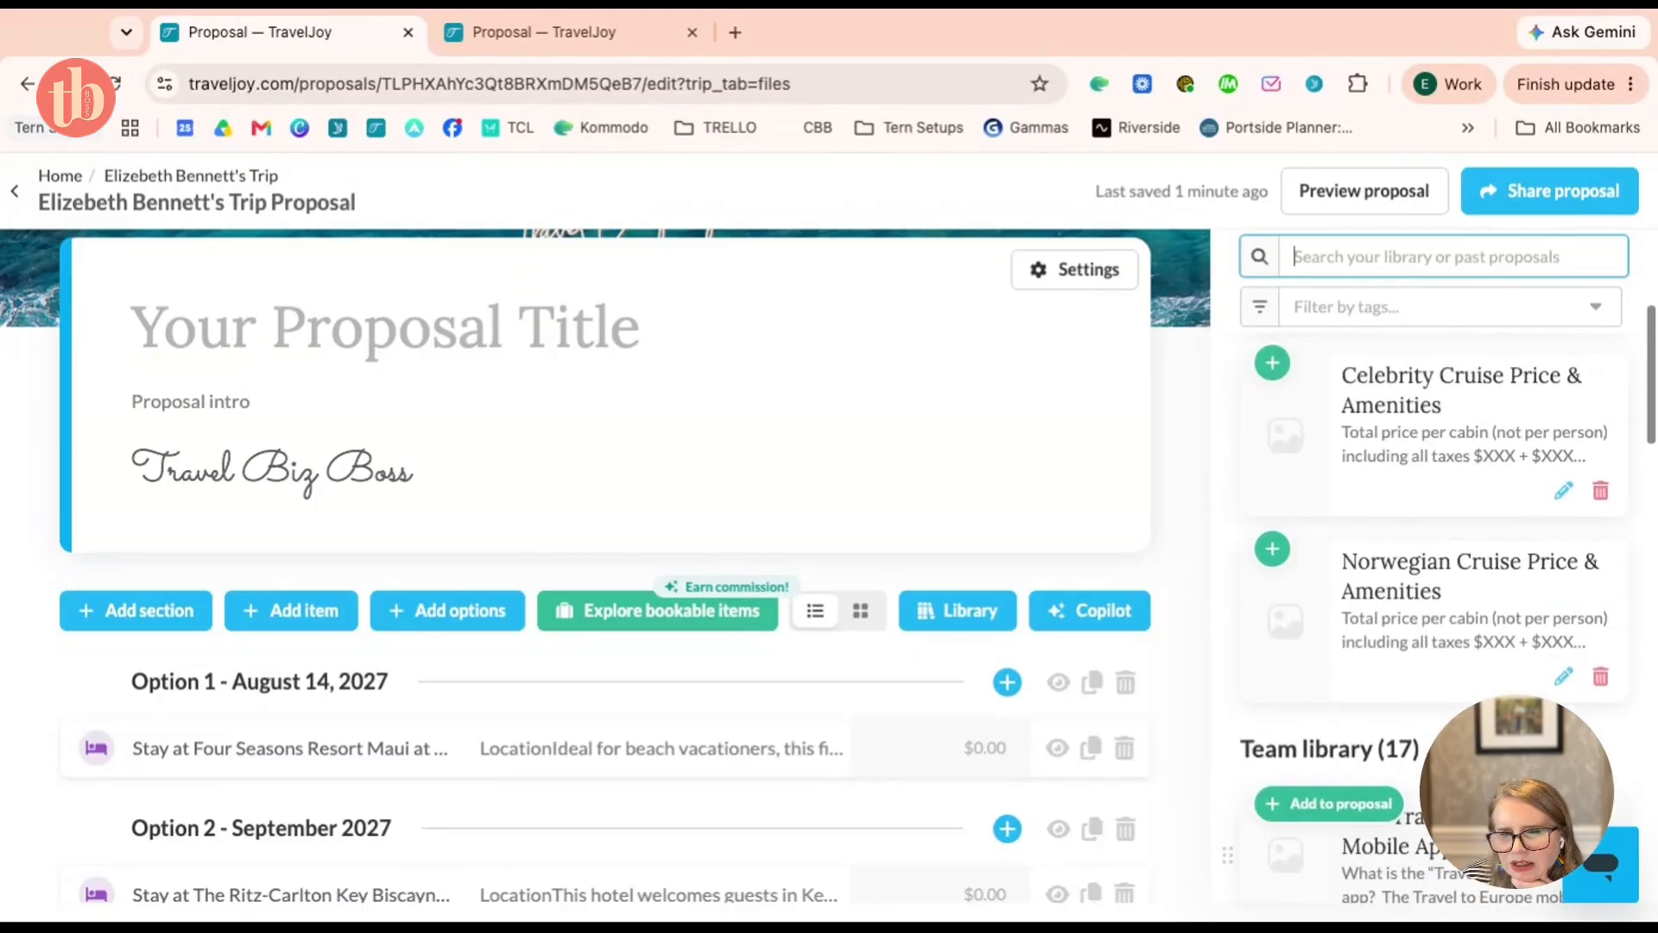
scroll(1485, 803, "down", 8)
scroll(1454, 596, "down", 2)
scroll(1454, 596, "up", 8)
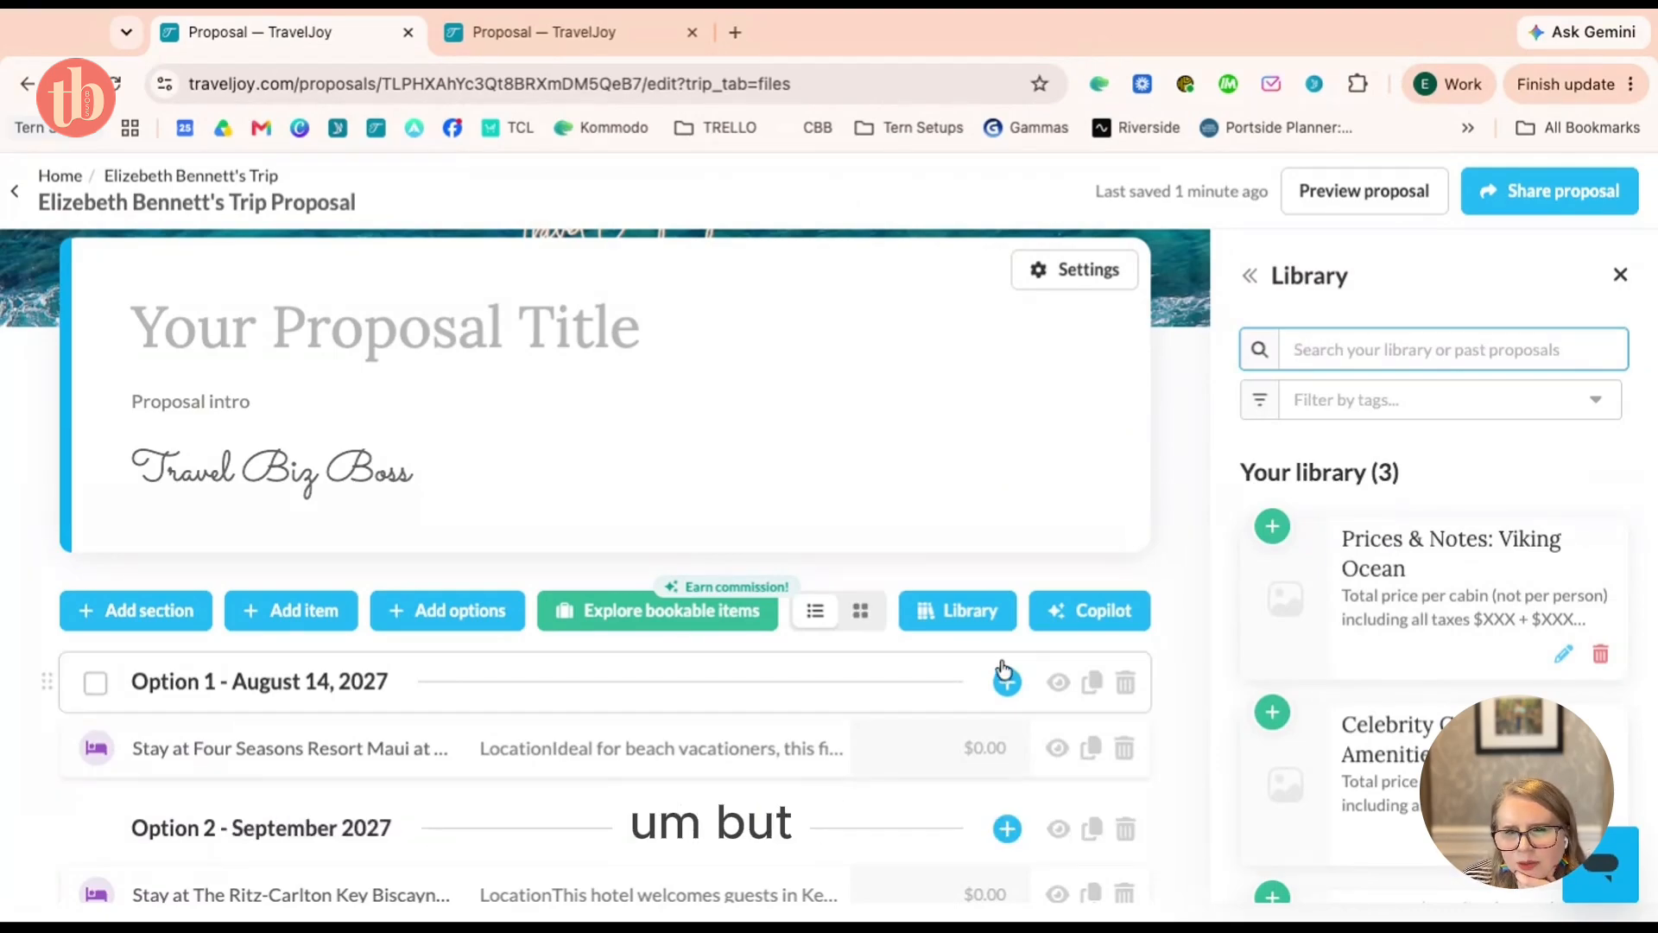
Toggle between Copilot and Library, ending with the three saved Library items shown
left_click(967, 614)
left_click(1134, 620)
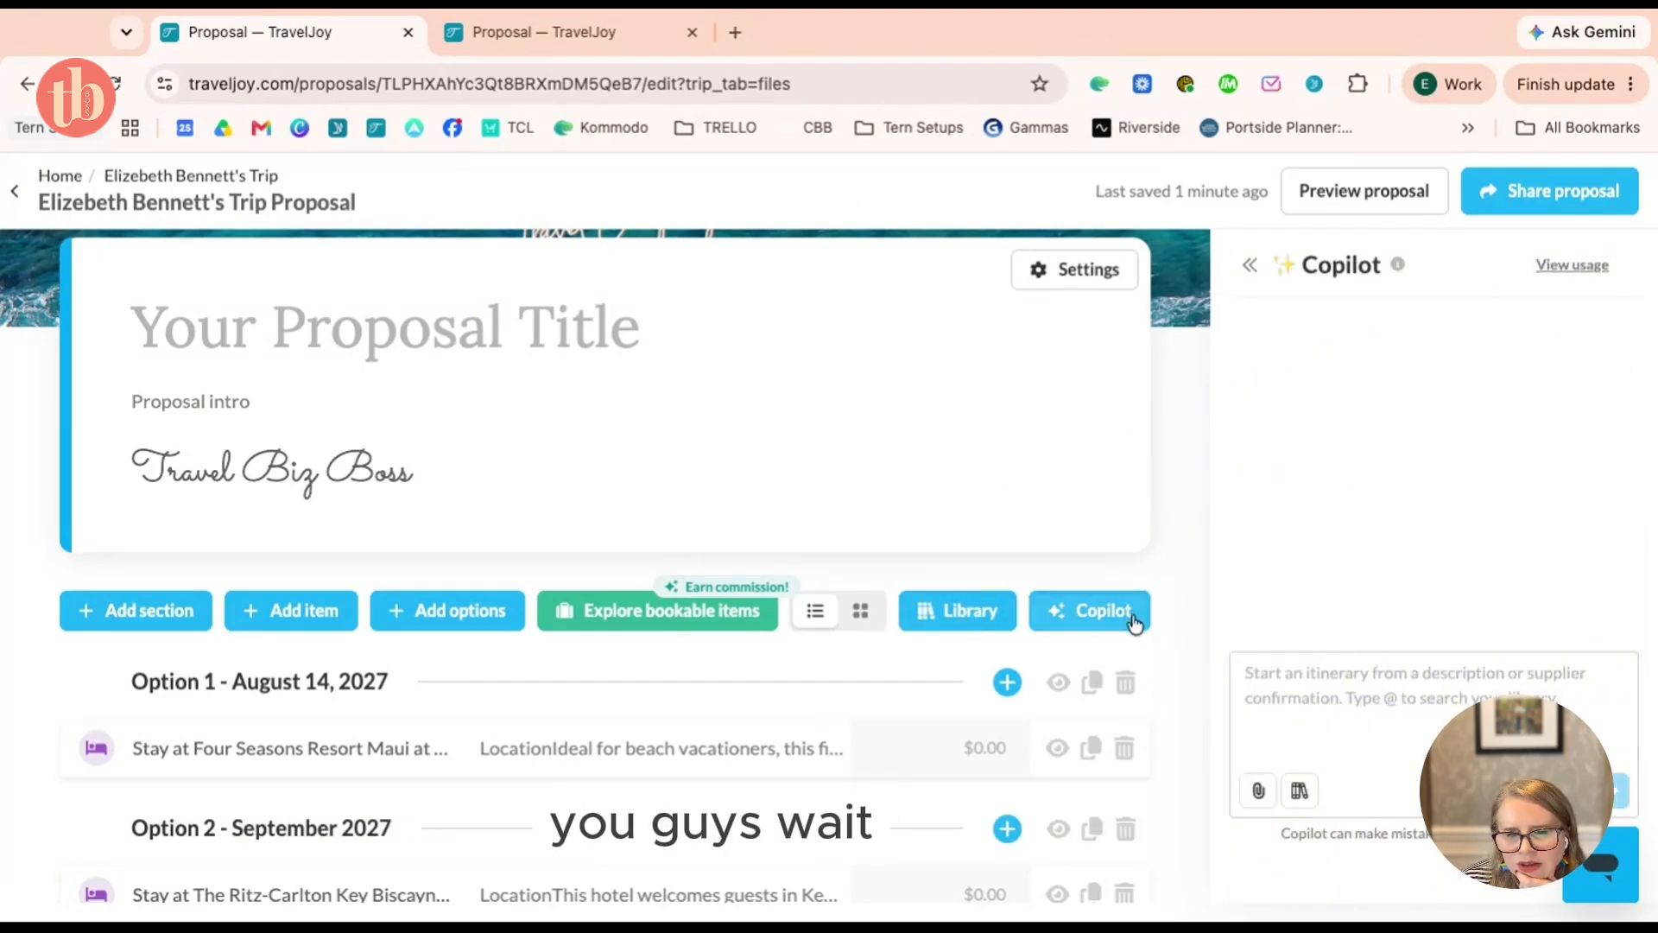
left_click(983, 616)
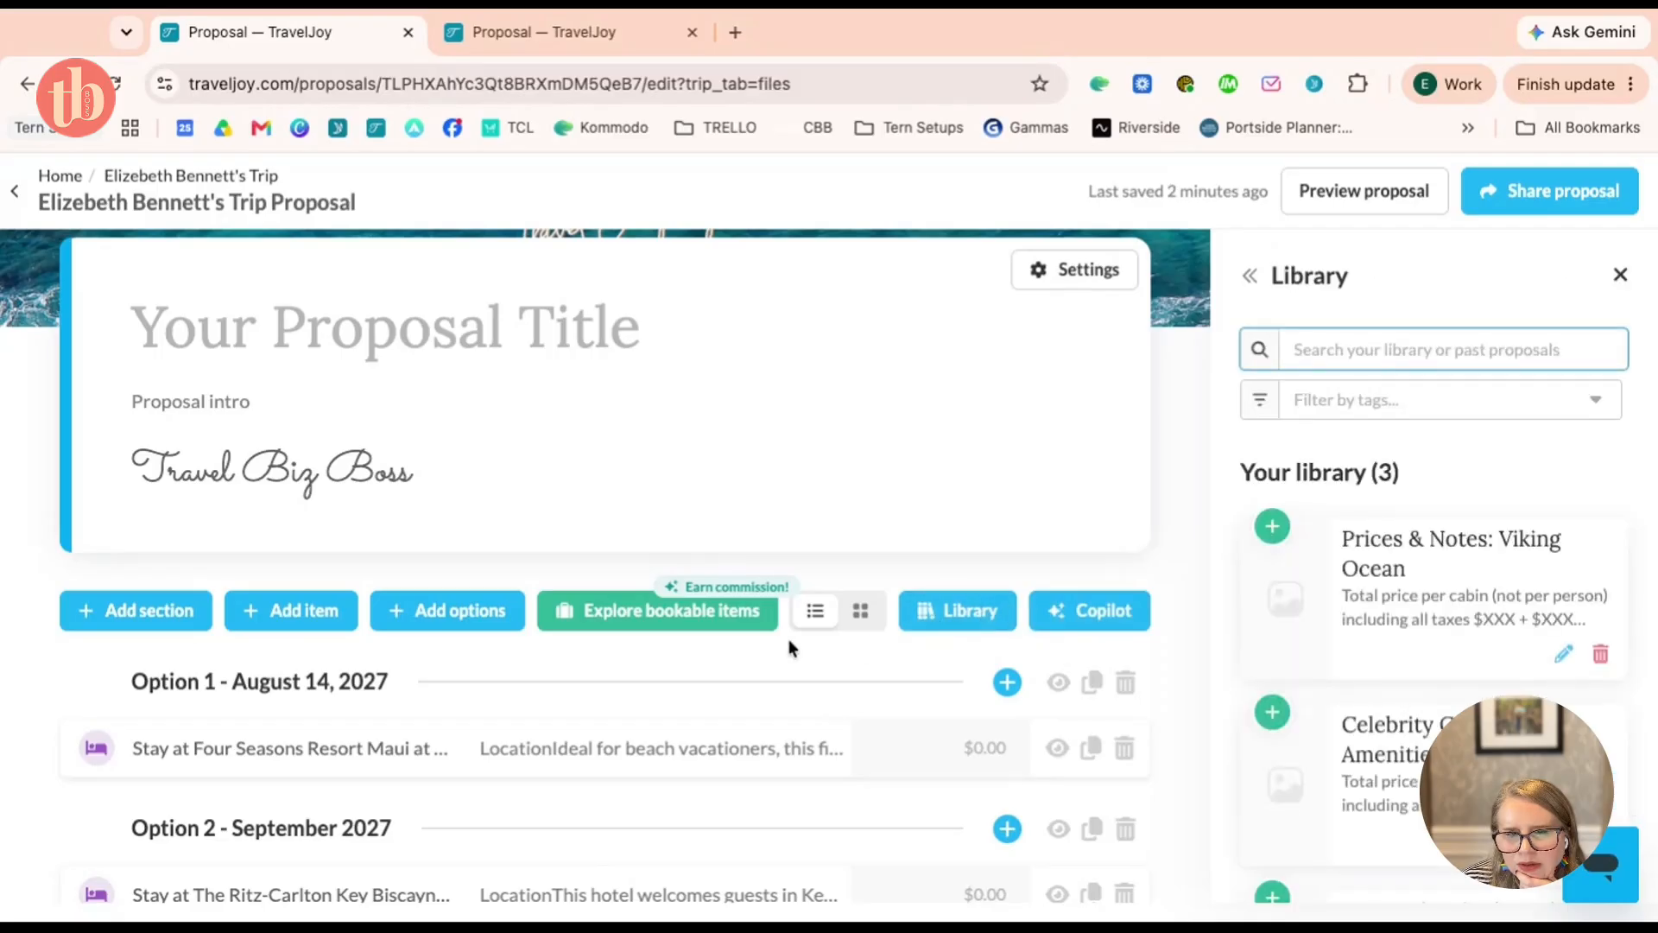
left_click(1096, 613)
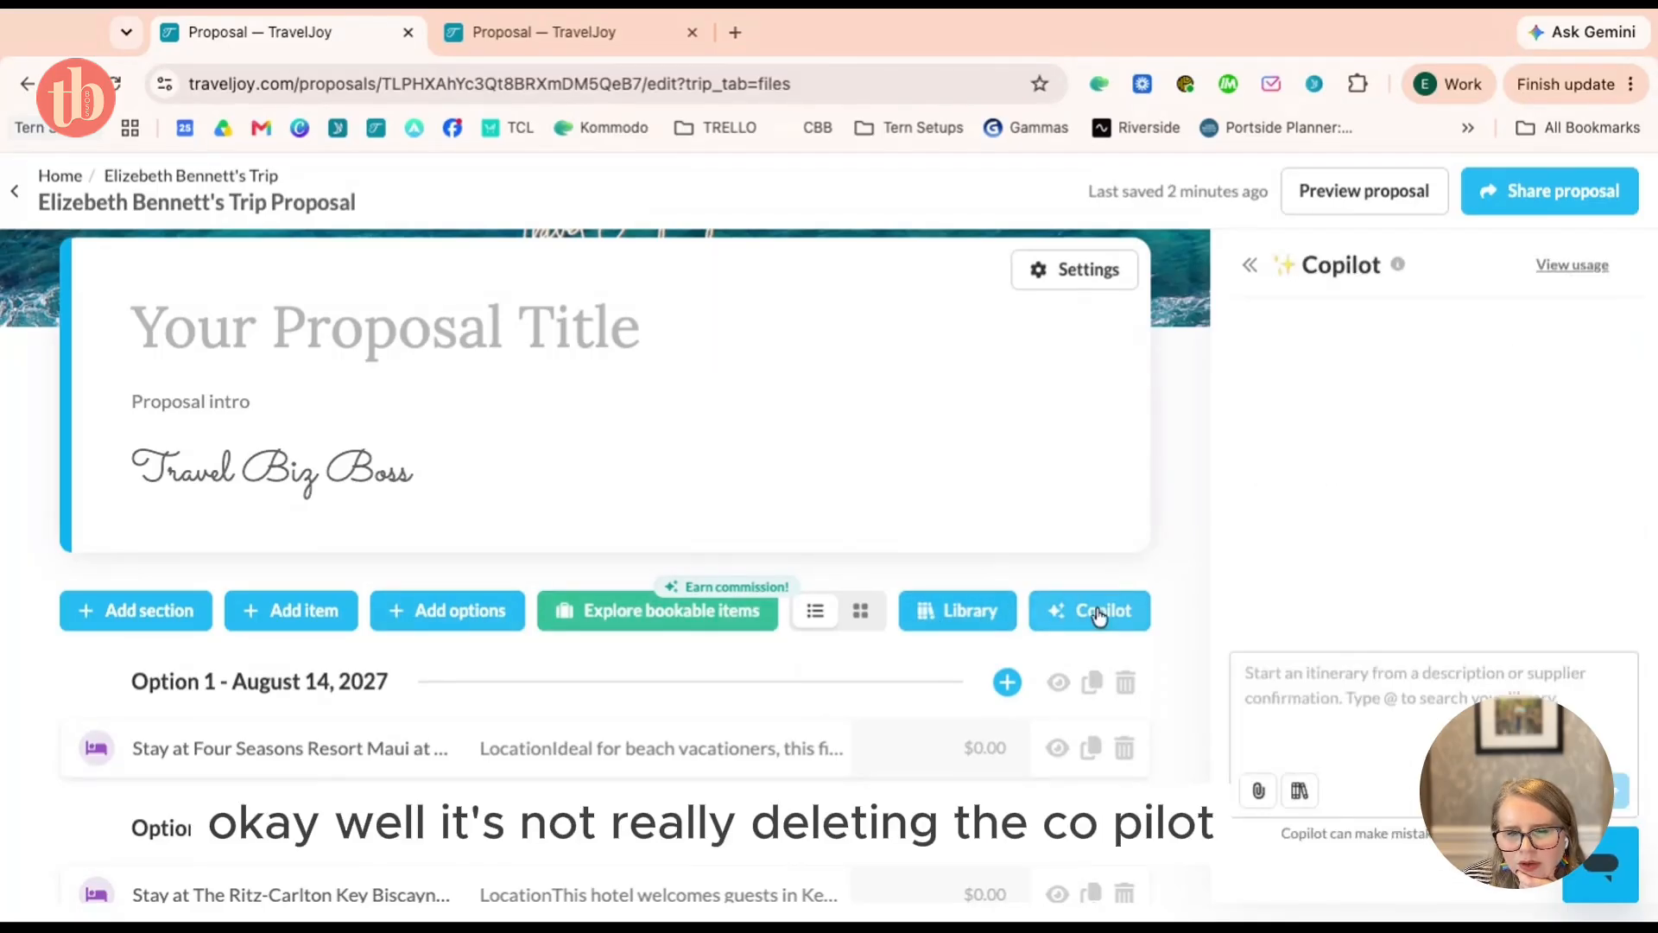
left_click(979, 617)
scroll(1456, 540, "down", 3)
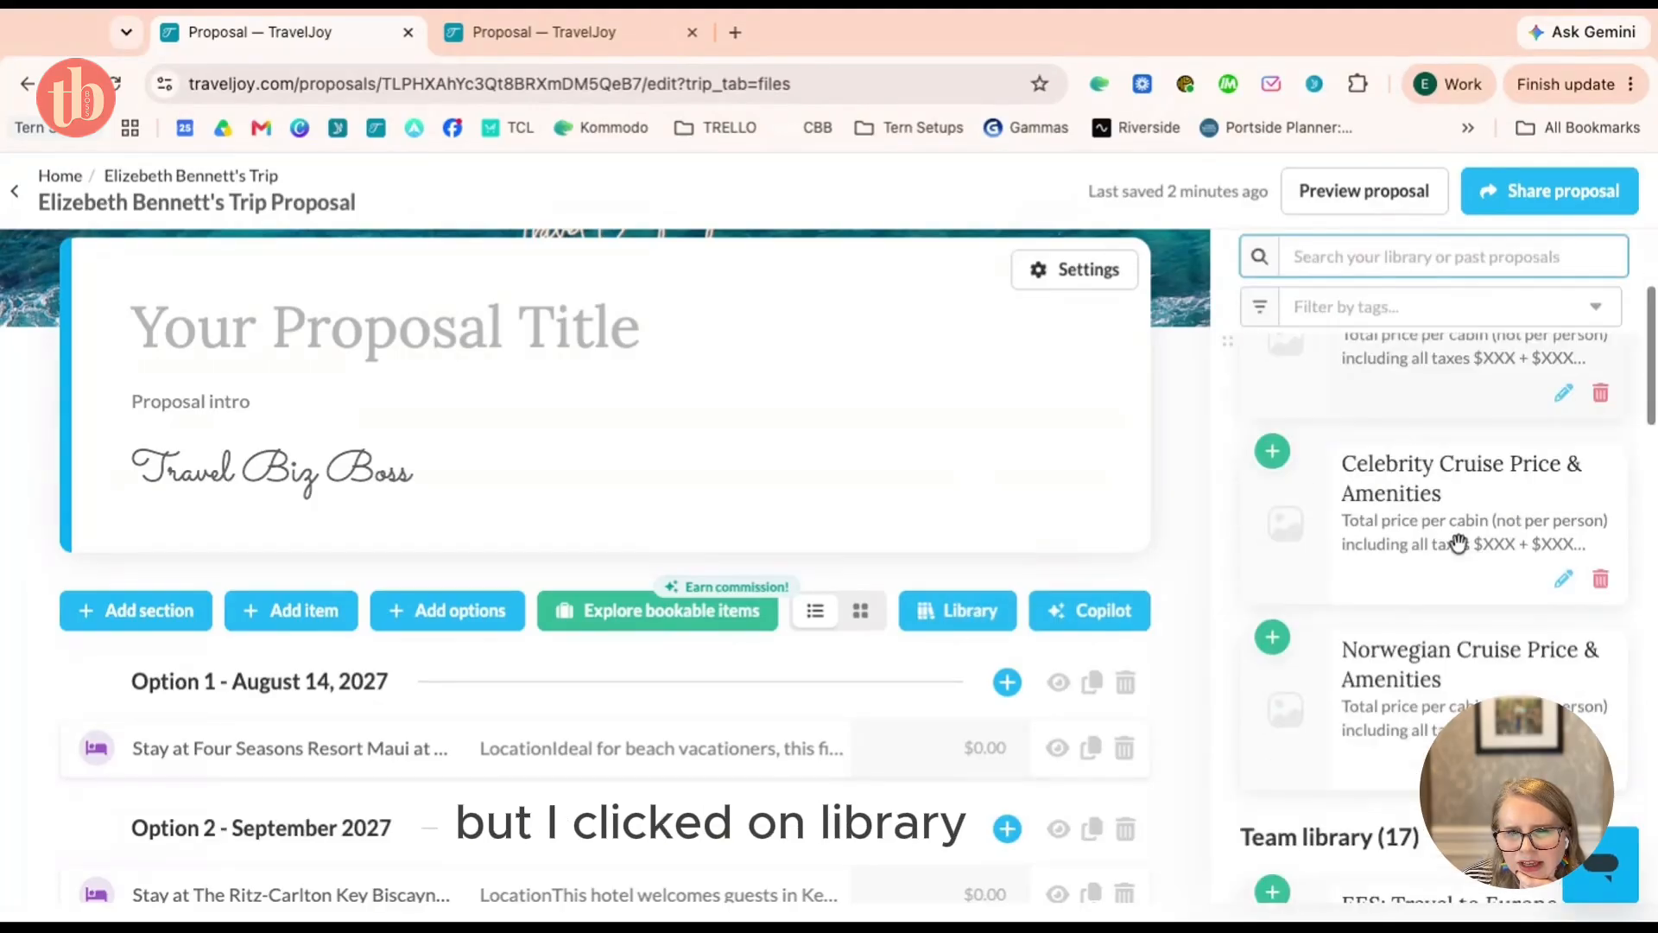
scroll(1458, 542, "down", 2)
left_click(1112, 629)
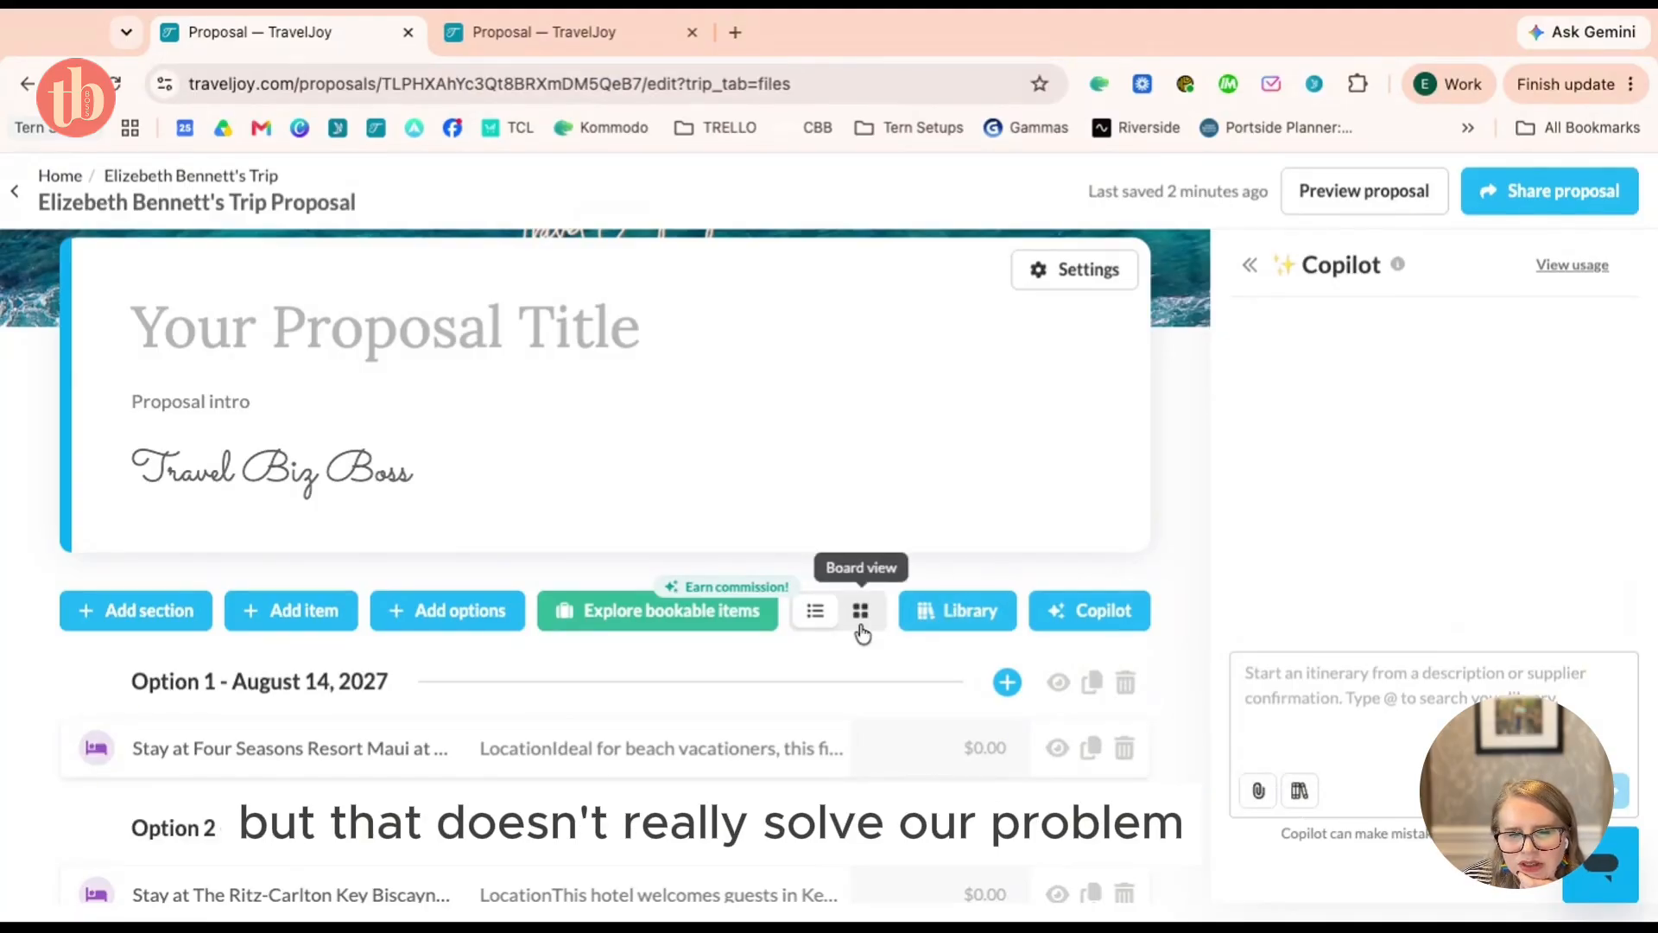
left_click(1007, 624)
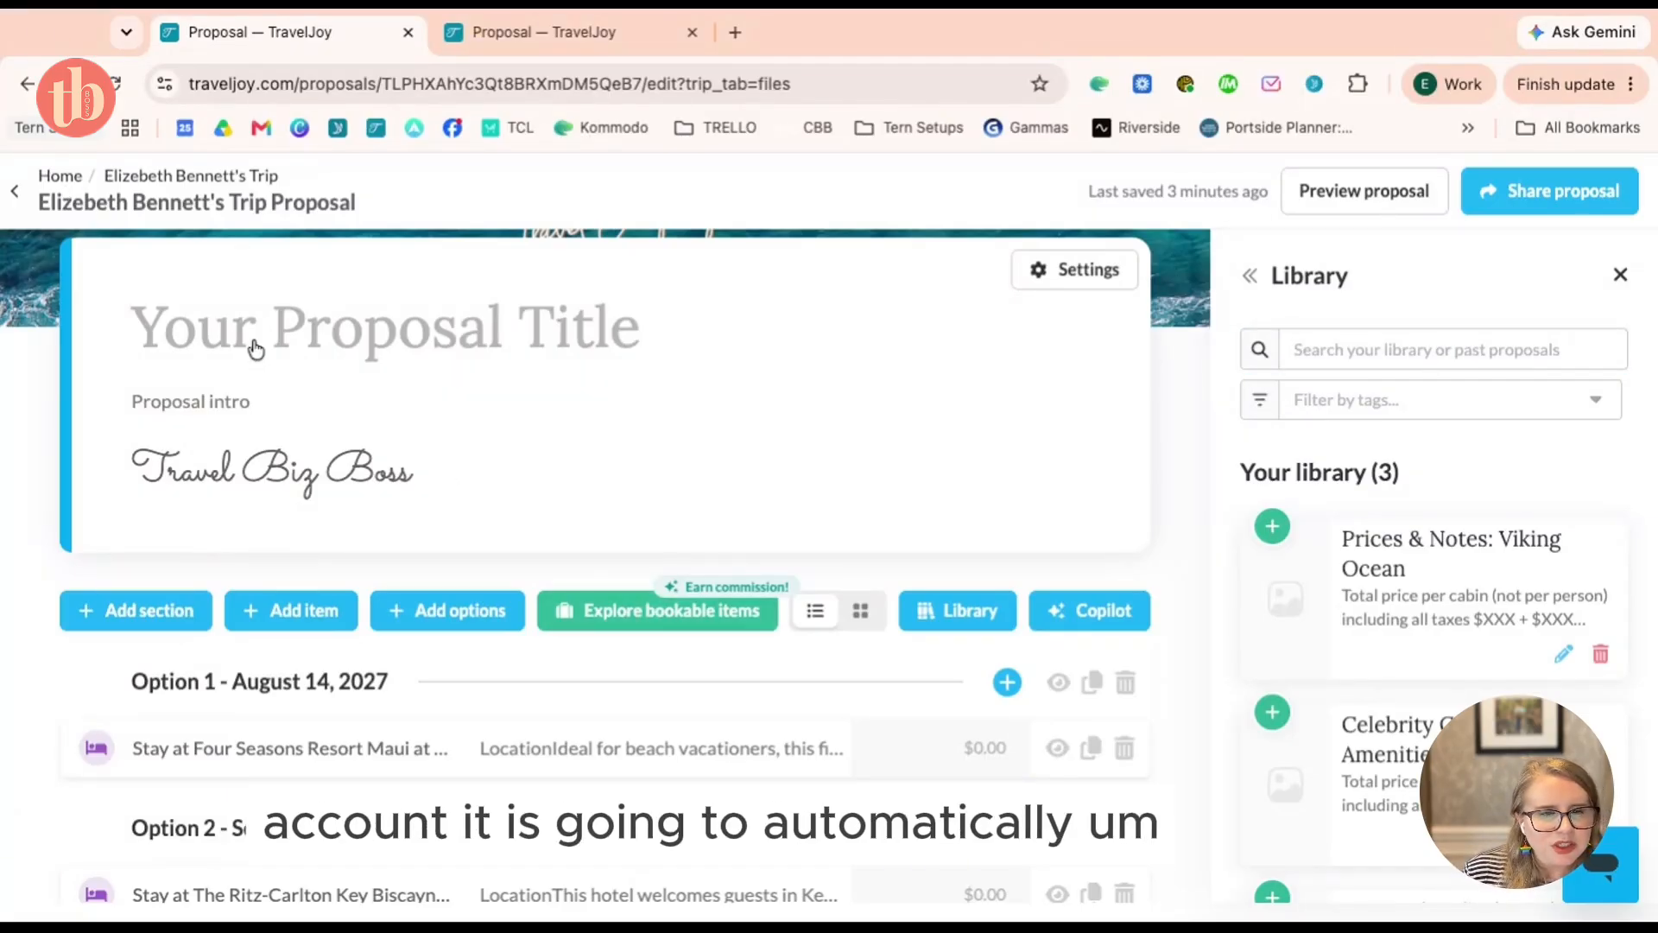
Use the Home breadcrumb to go from the proposal editor to the Dashboard
left_click(55, 175)
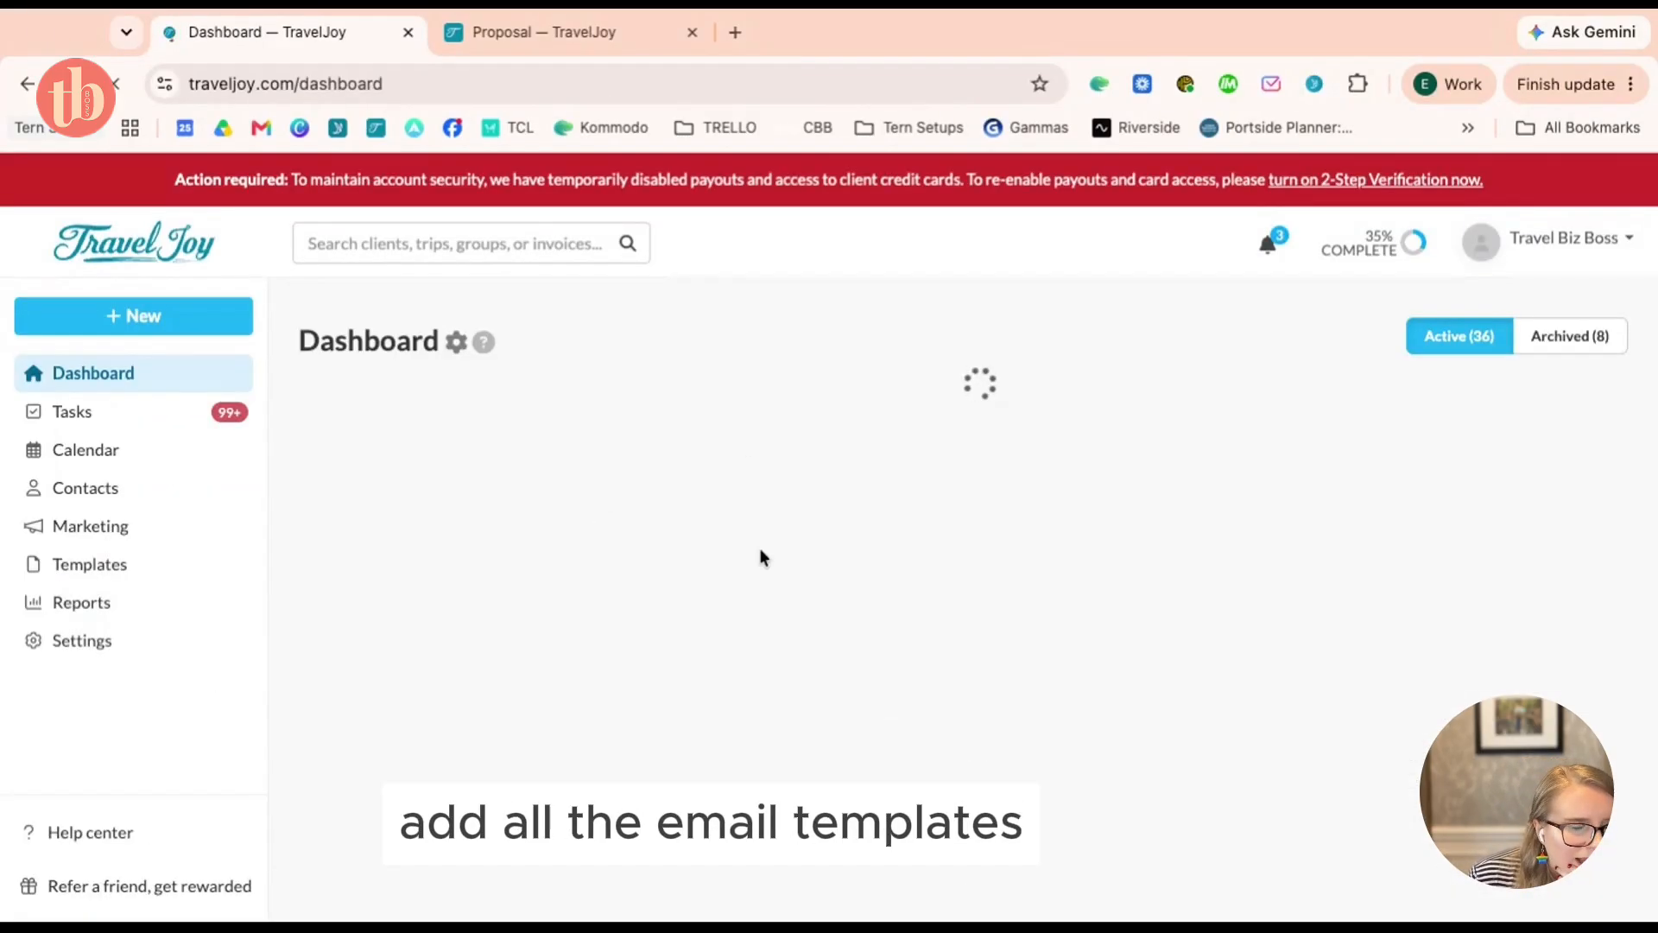
Expand Templates in the sidebar and open the Emails templates page
left_click(87, 566)
scroll(152, 570, "down", 3)
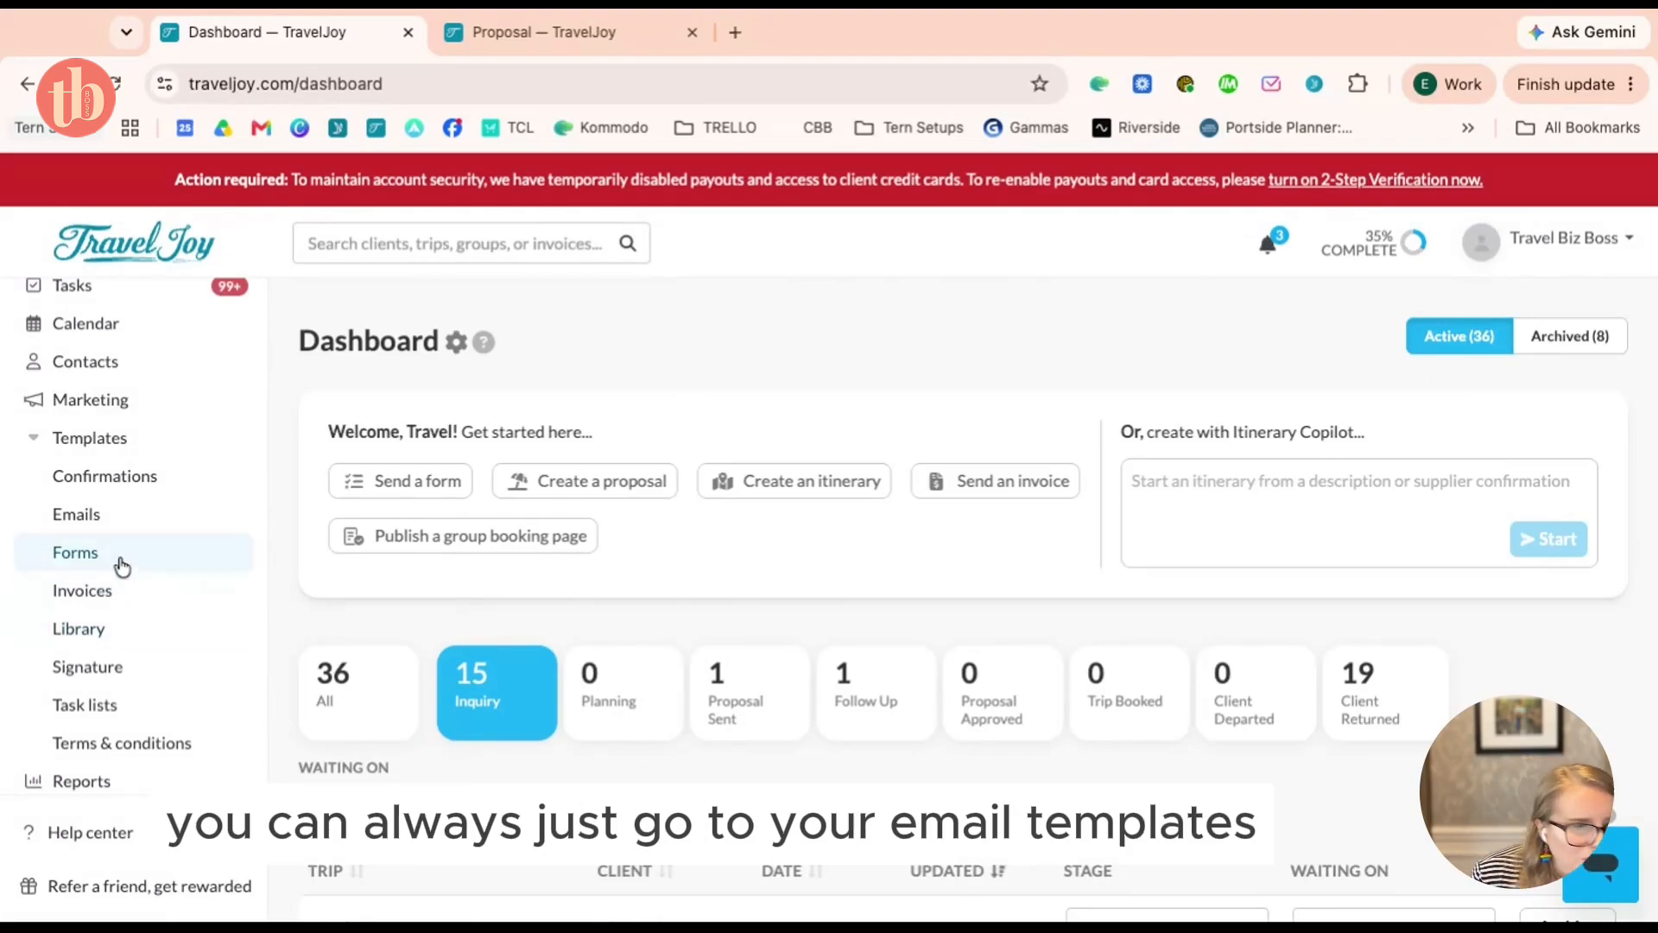
left_click(128, 525)
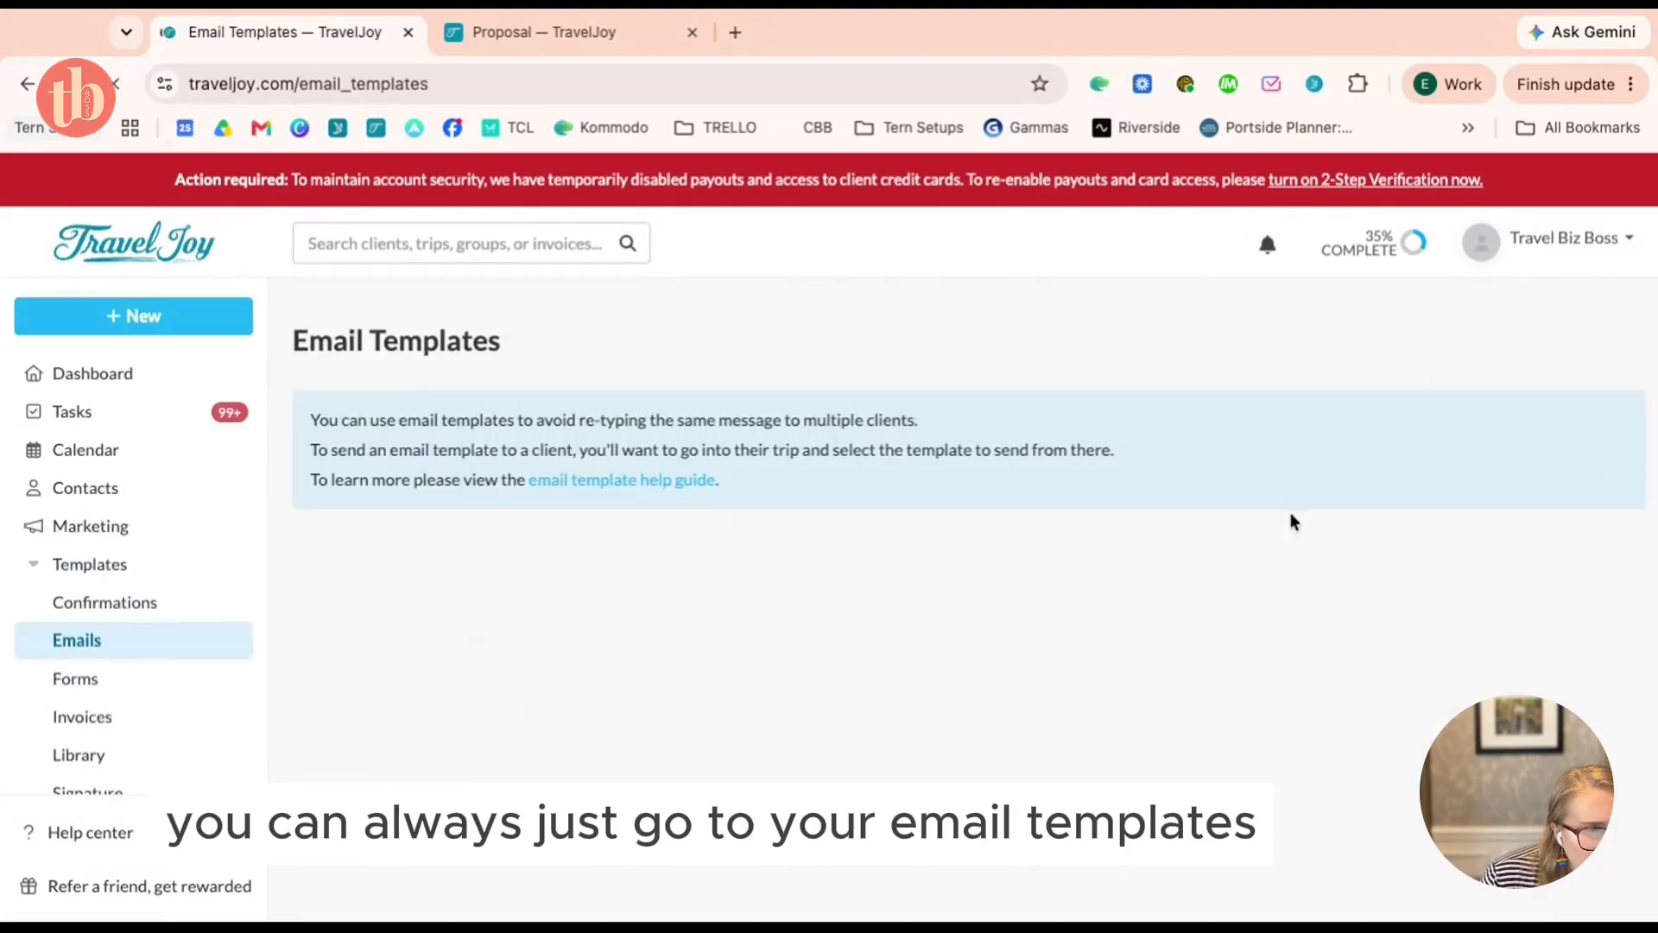
Search the email templates, trying '(2', '(3' and '2' before settling on '3'
scroll(1297, 621, "down", 3)
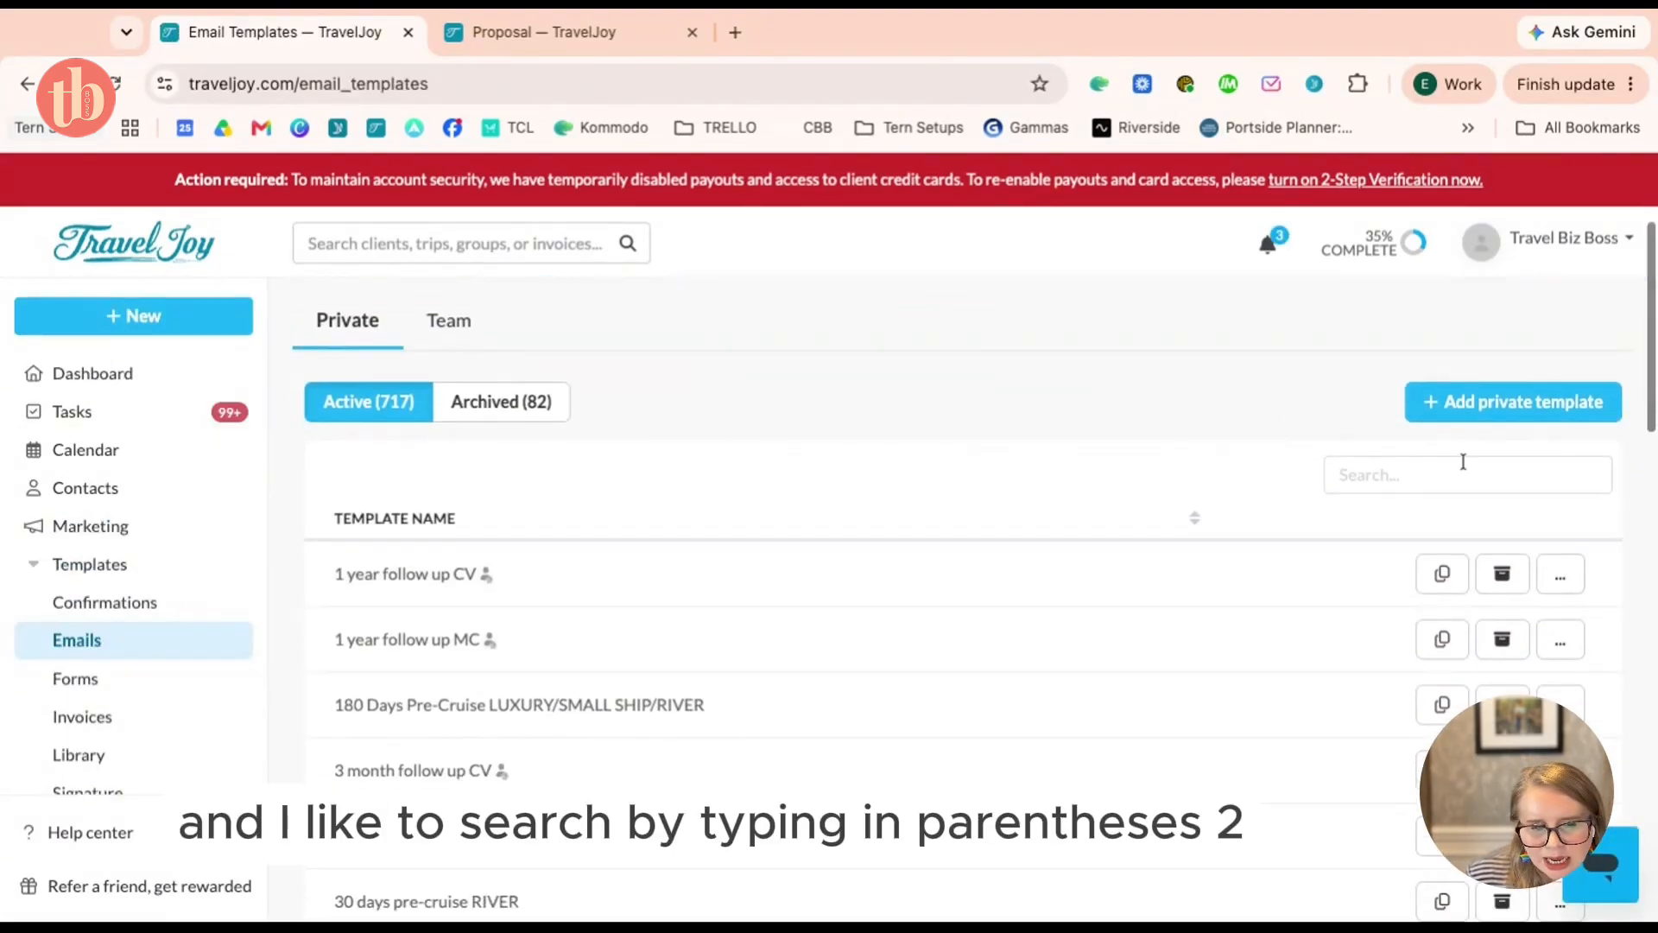
left_click(1463, 462)
type("(")
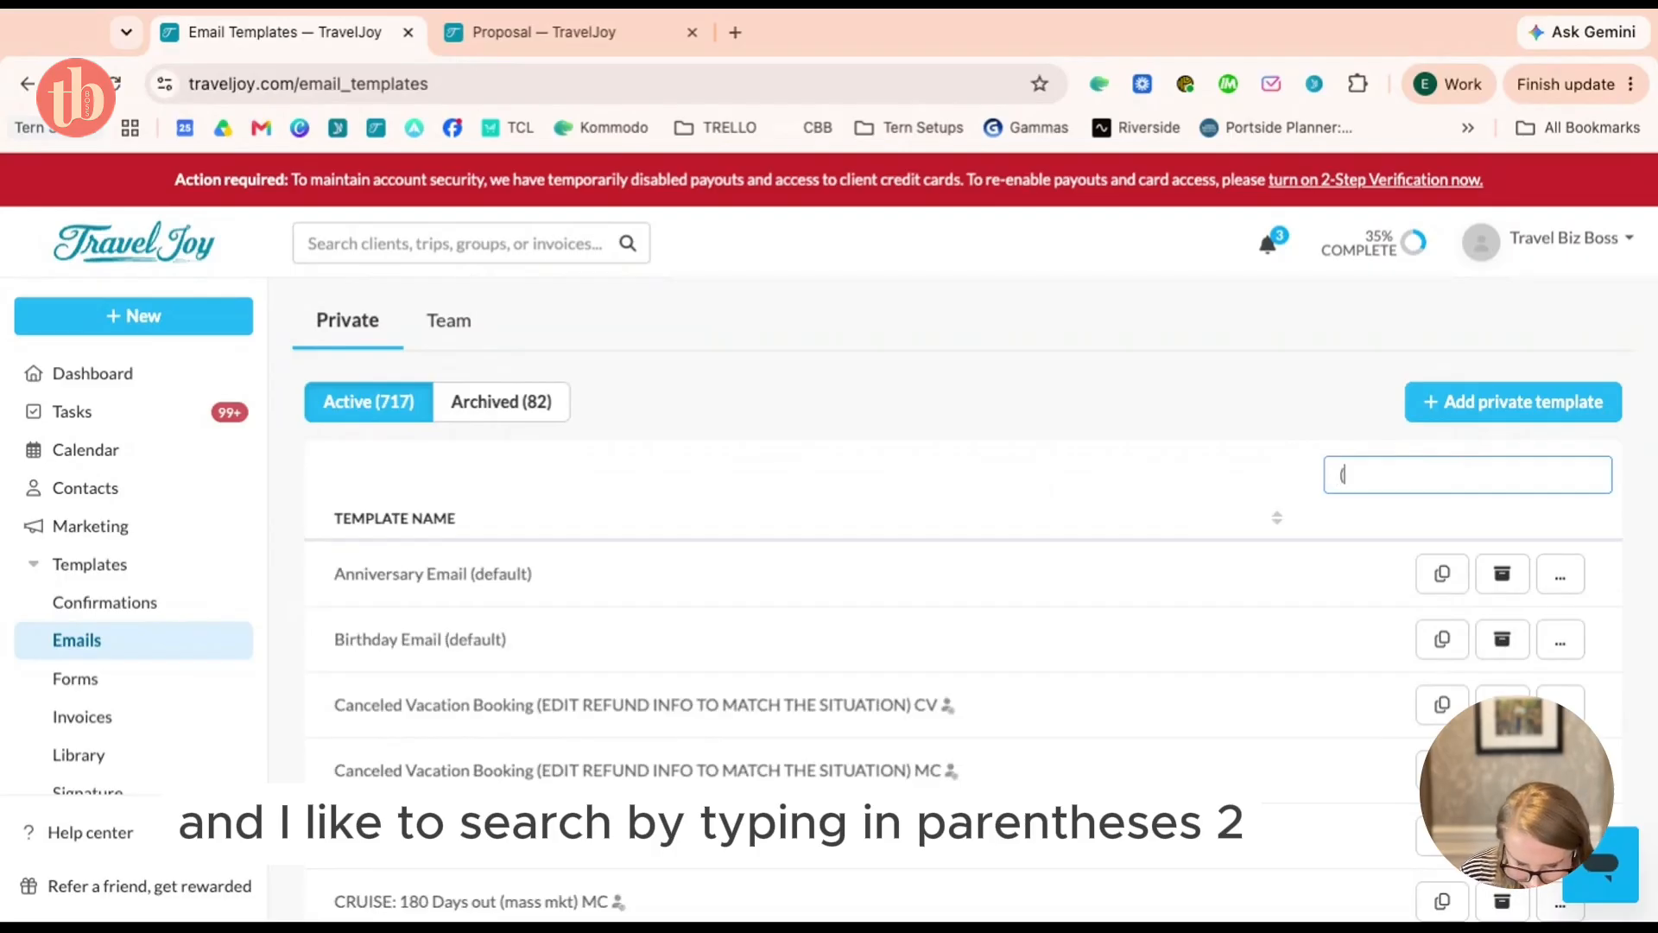
type("2")
key("BackSpace")
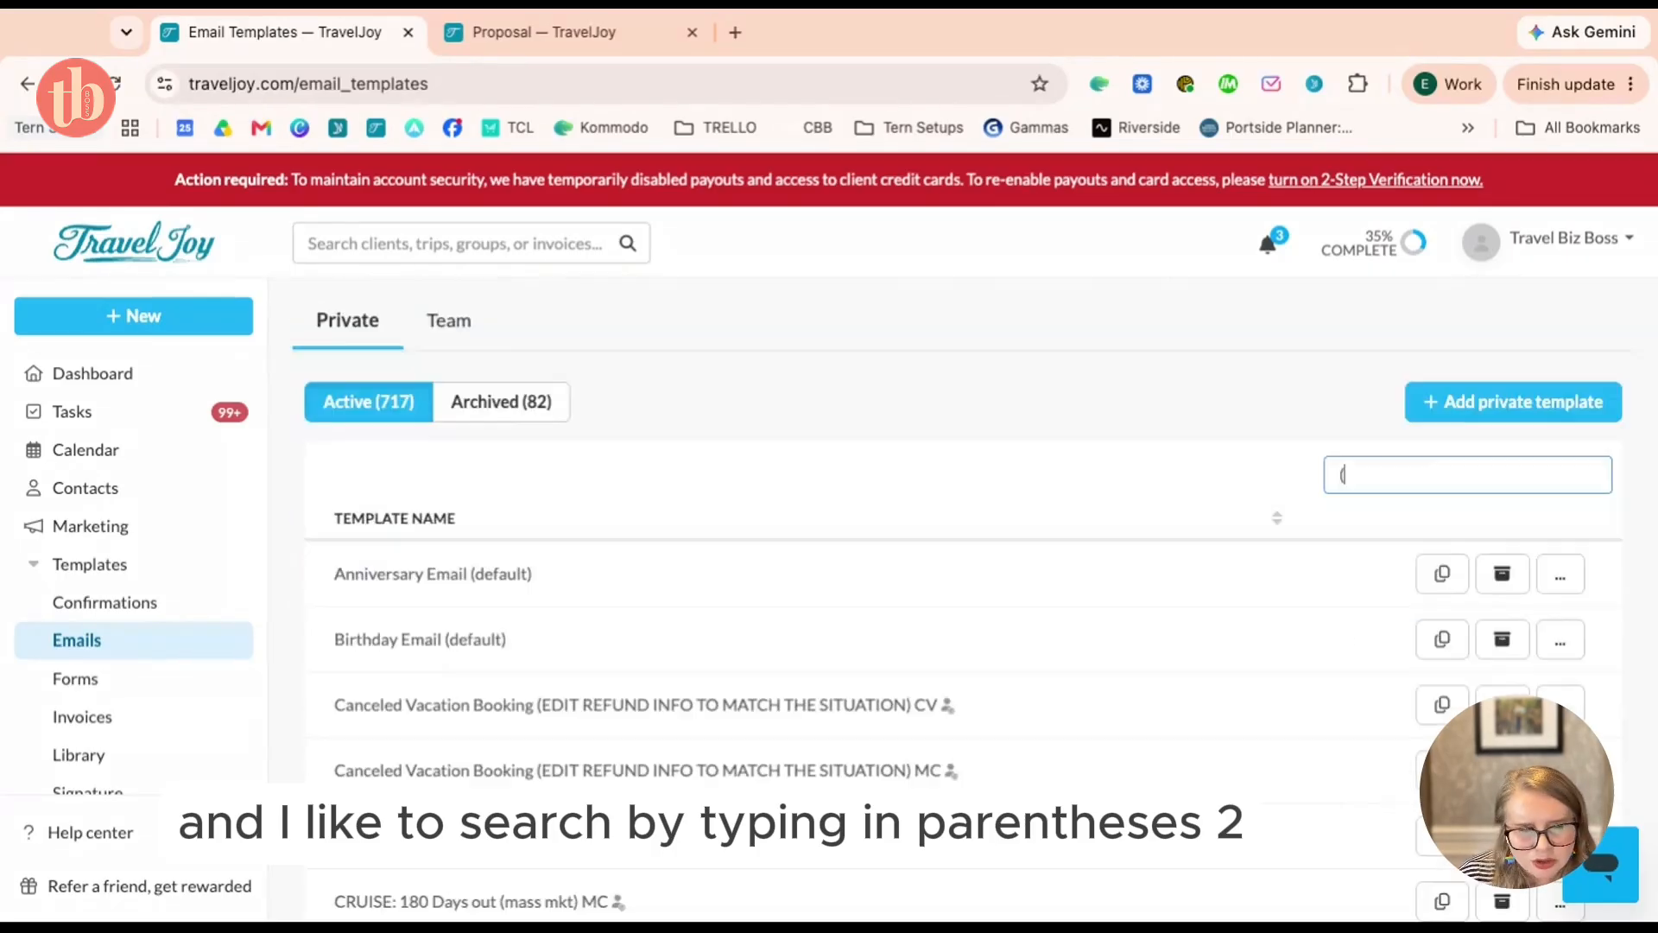
type("3")
key("BackSpace")
key("BackSpace")
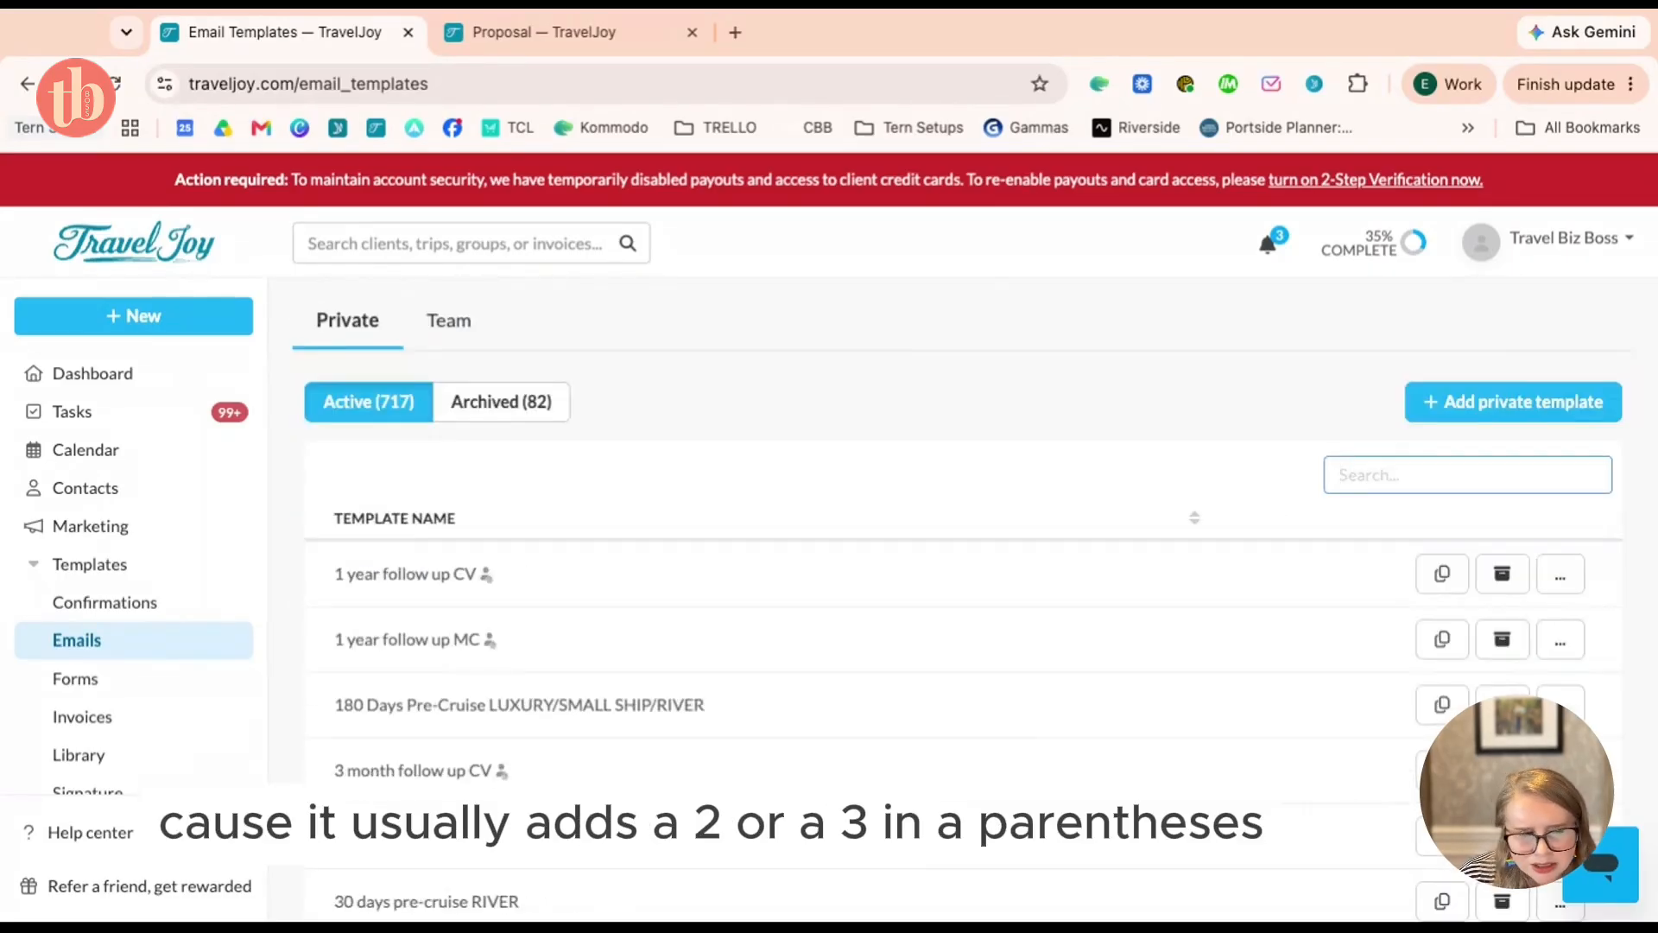
type("2")
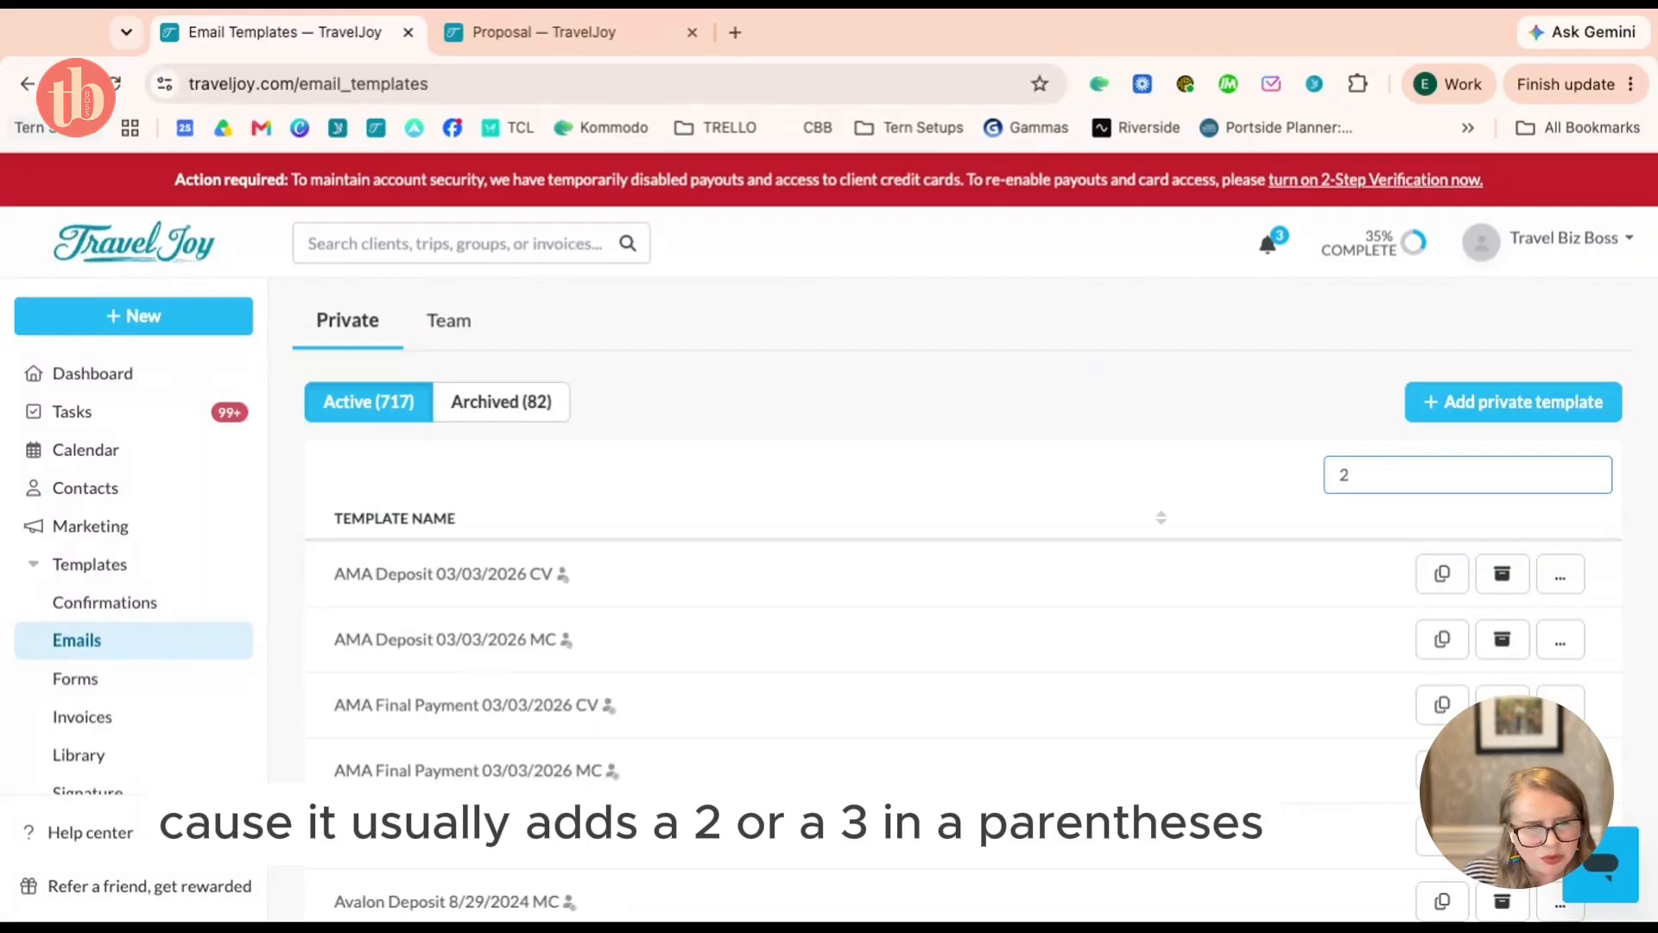
key("BackSpace")
type("3")
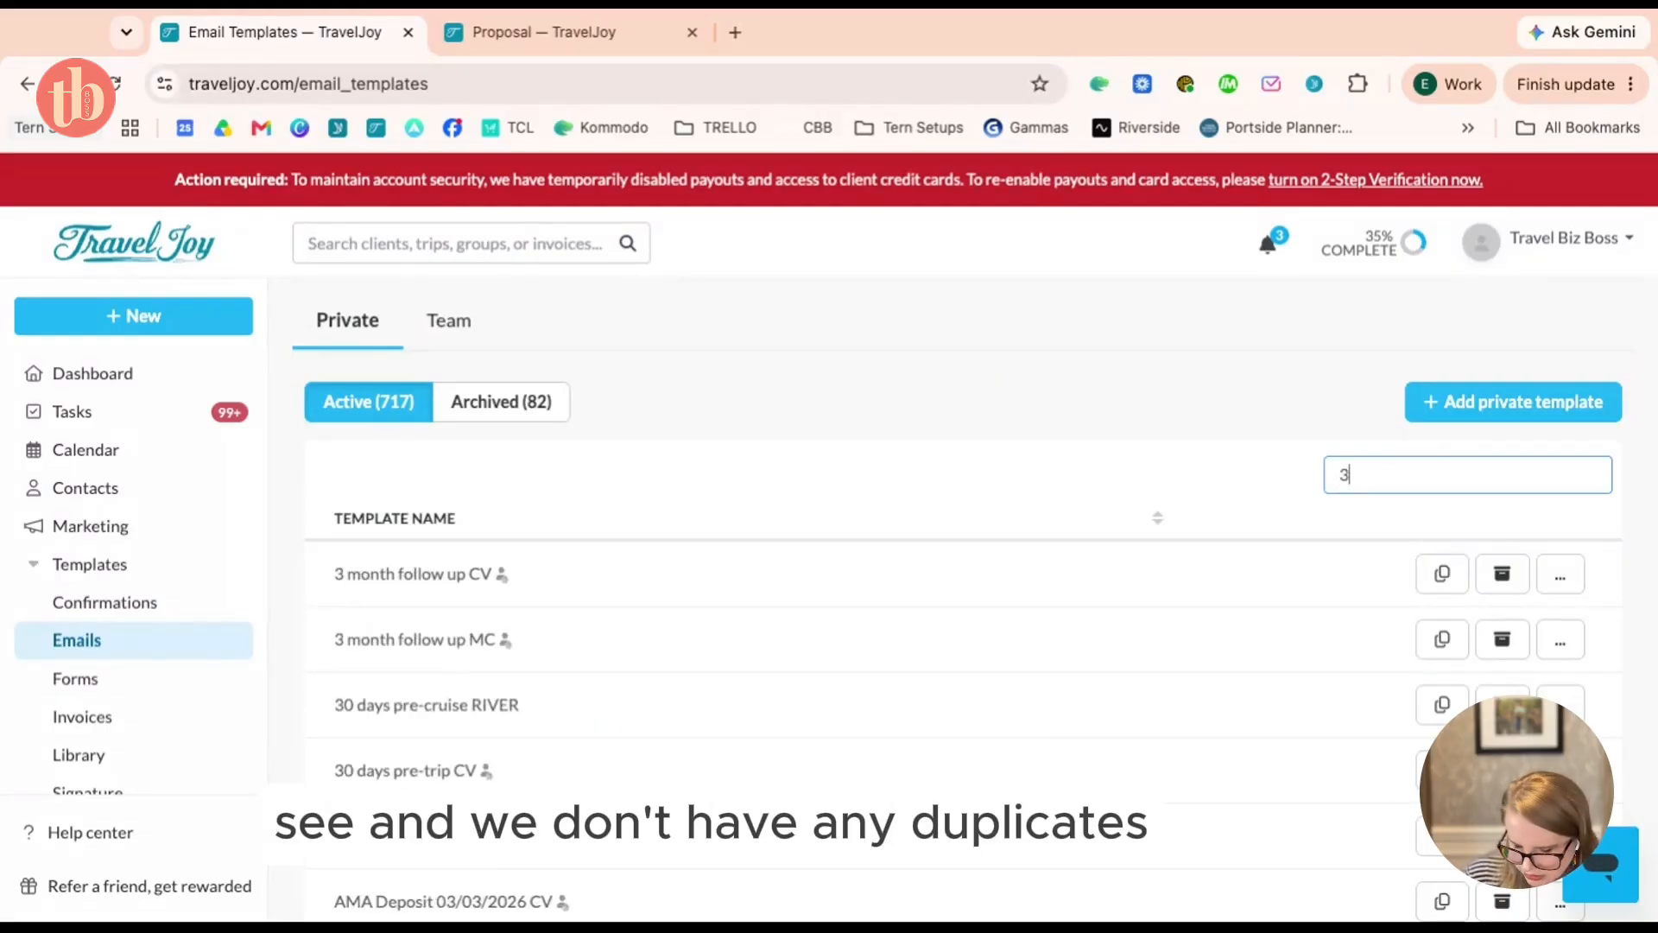
Review the templates matching '3' for duplicates, then go to the Help Center
scroll(985, 680, "down", 3)
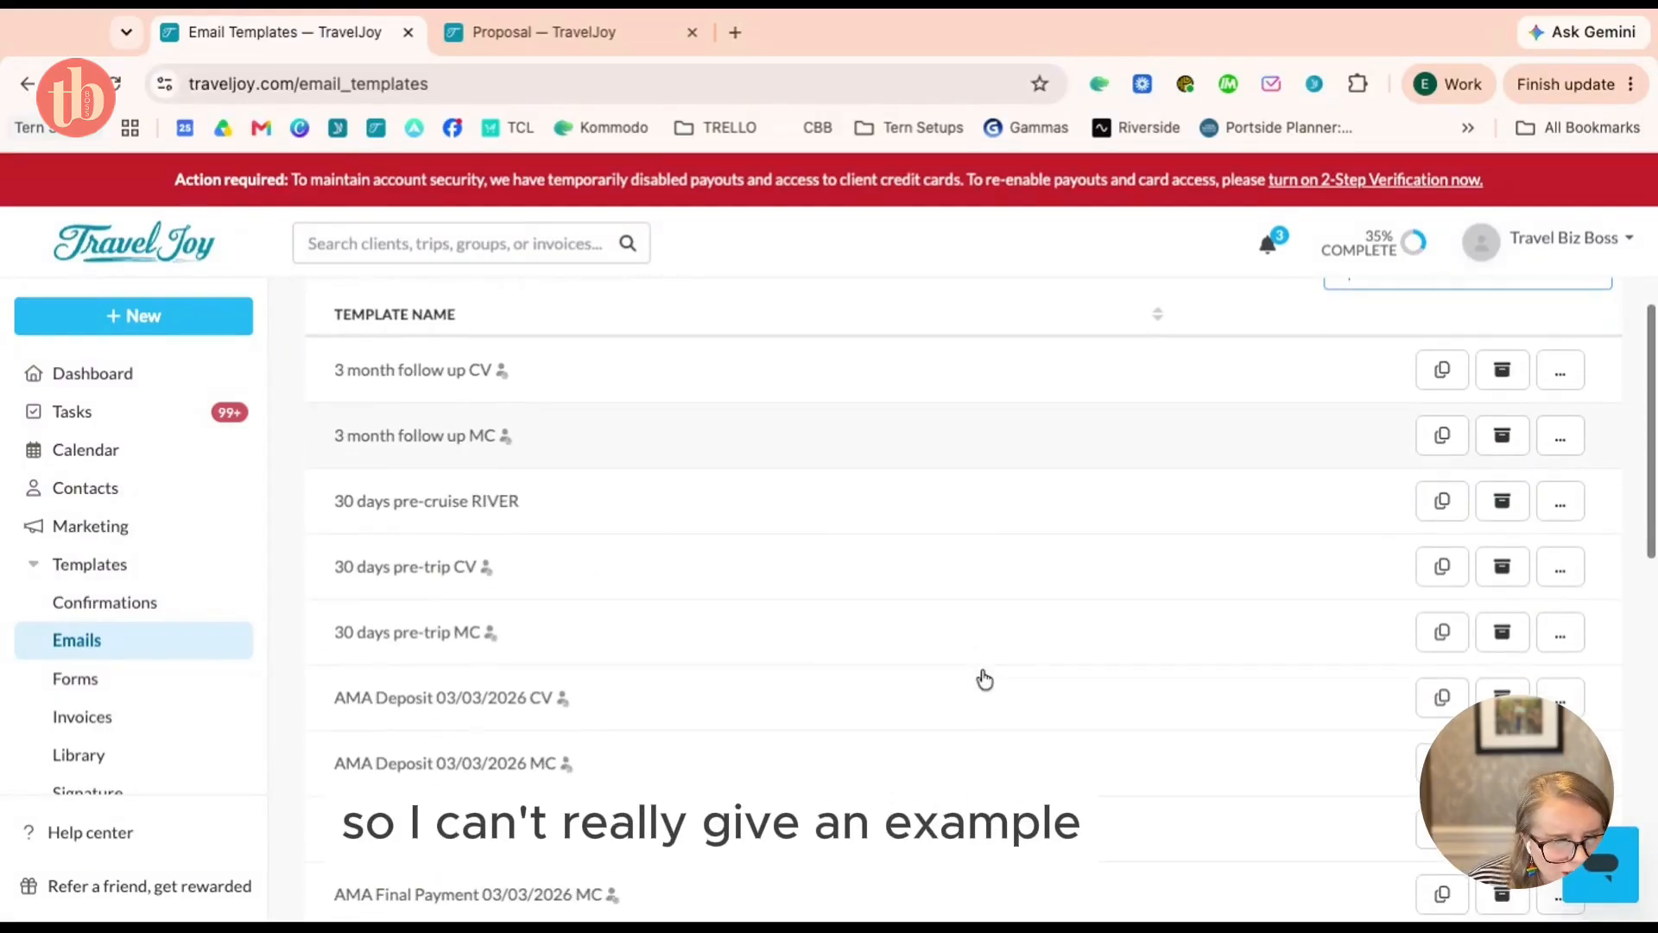
scroll(981, 678, "up", 5)
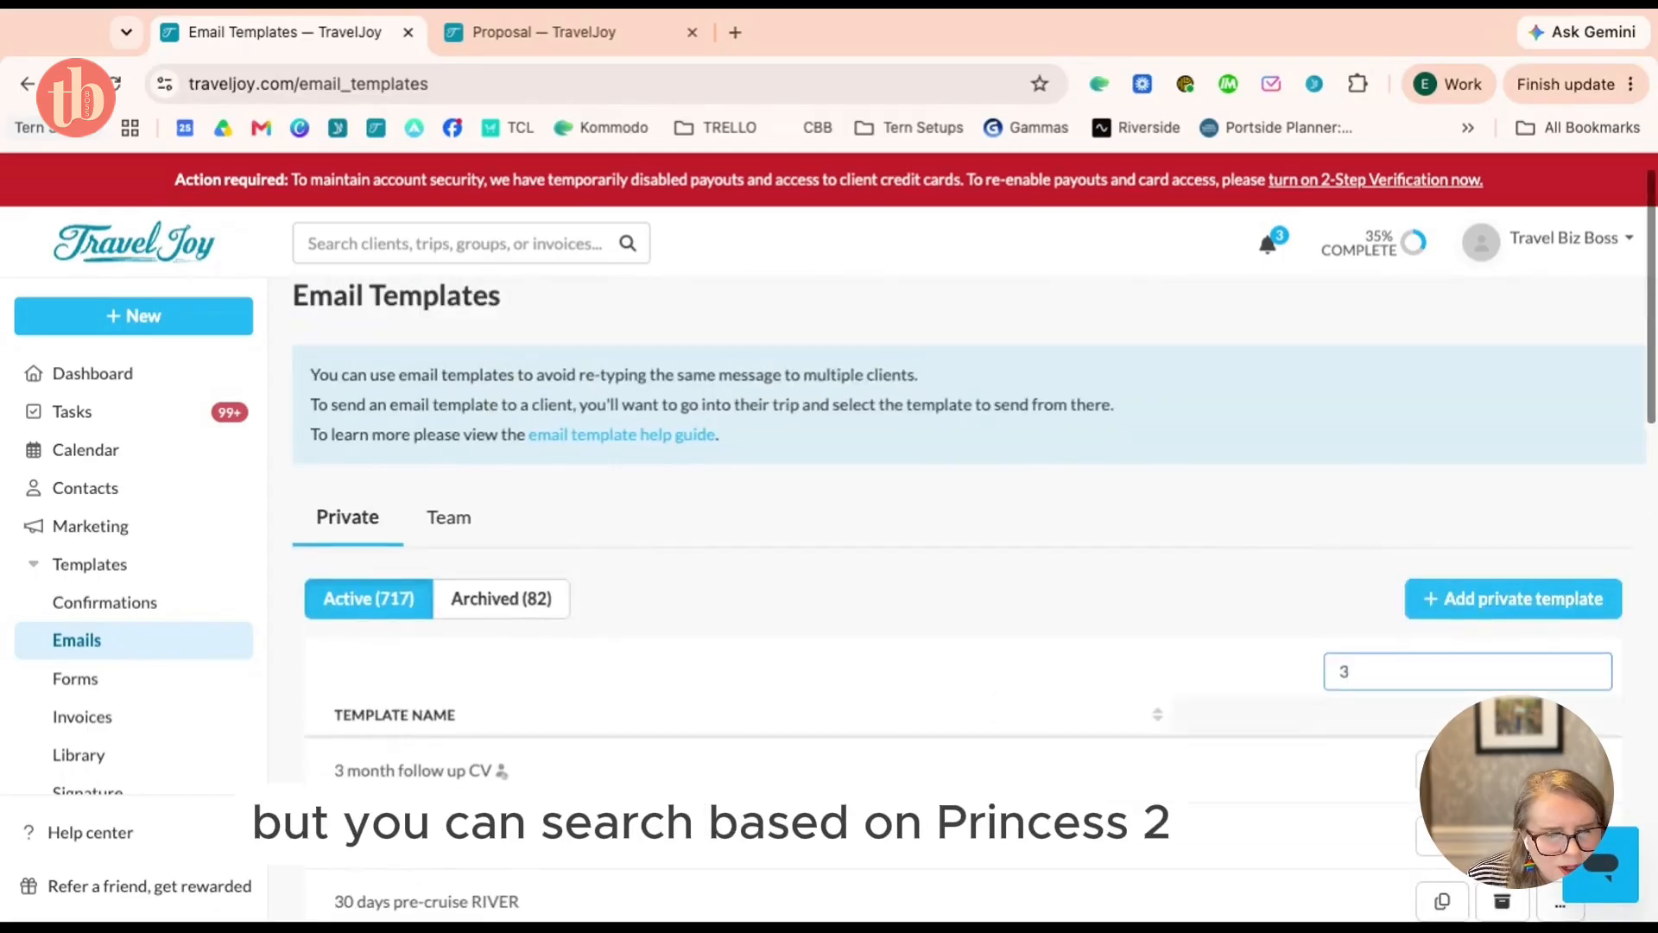
double_click(1475, 677)
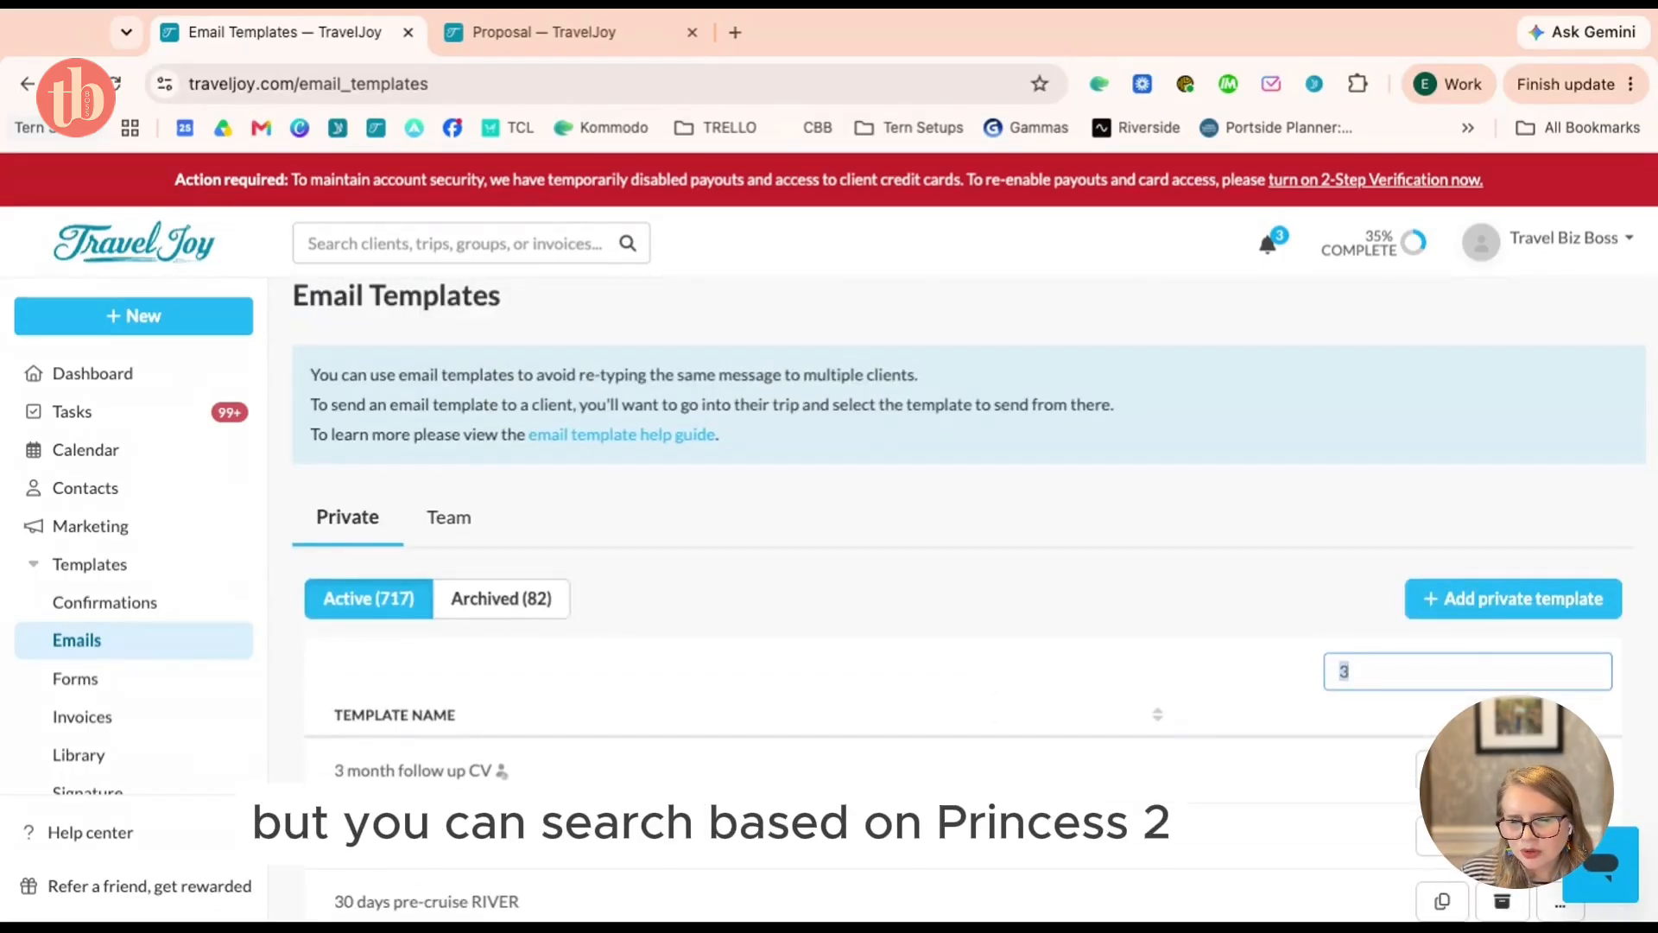
scroll(1475, 678, "down", 3)
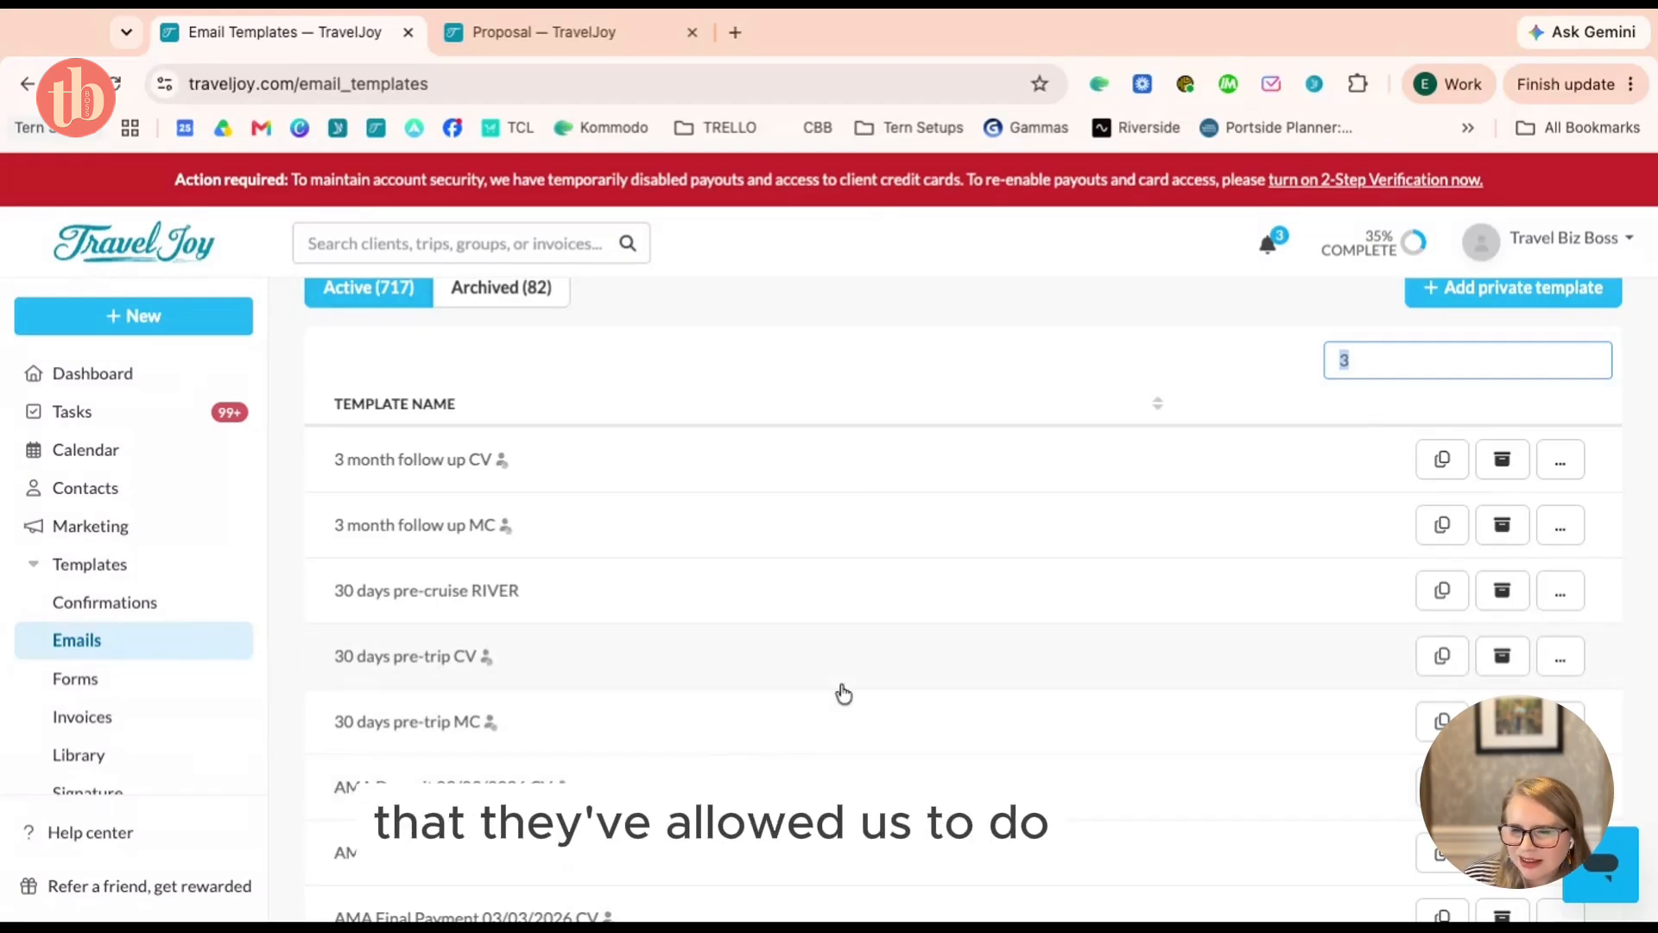
scroll(844, 693, "up", 4)
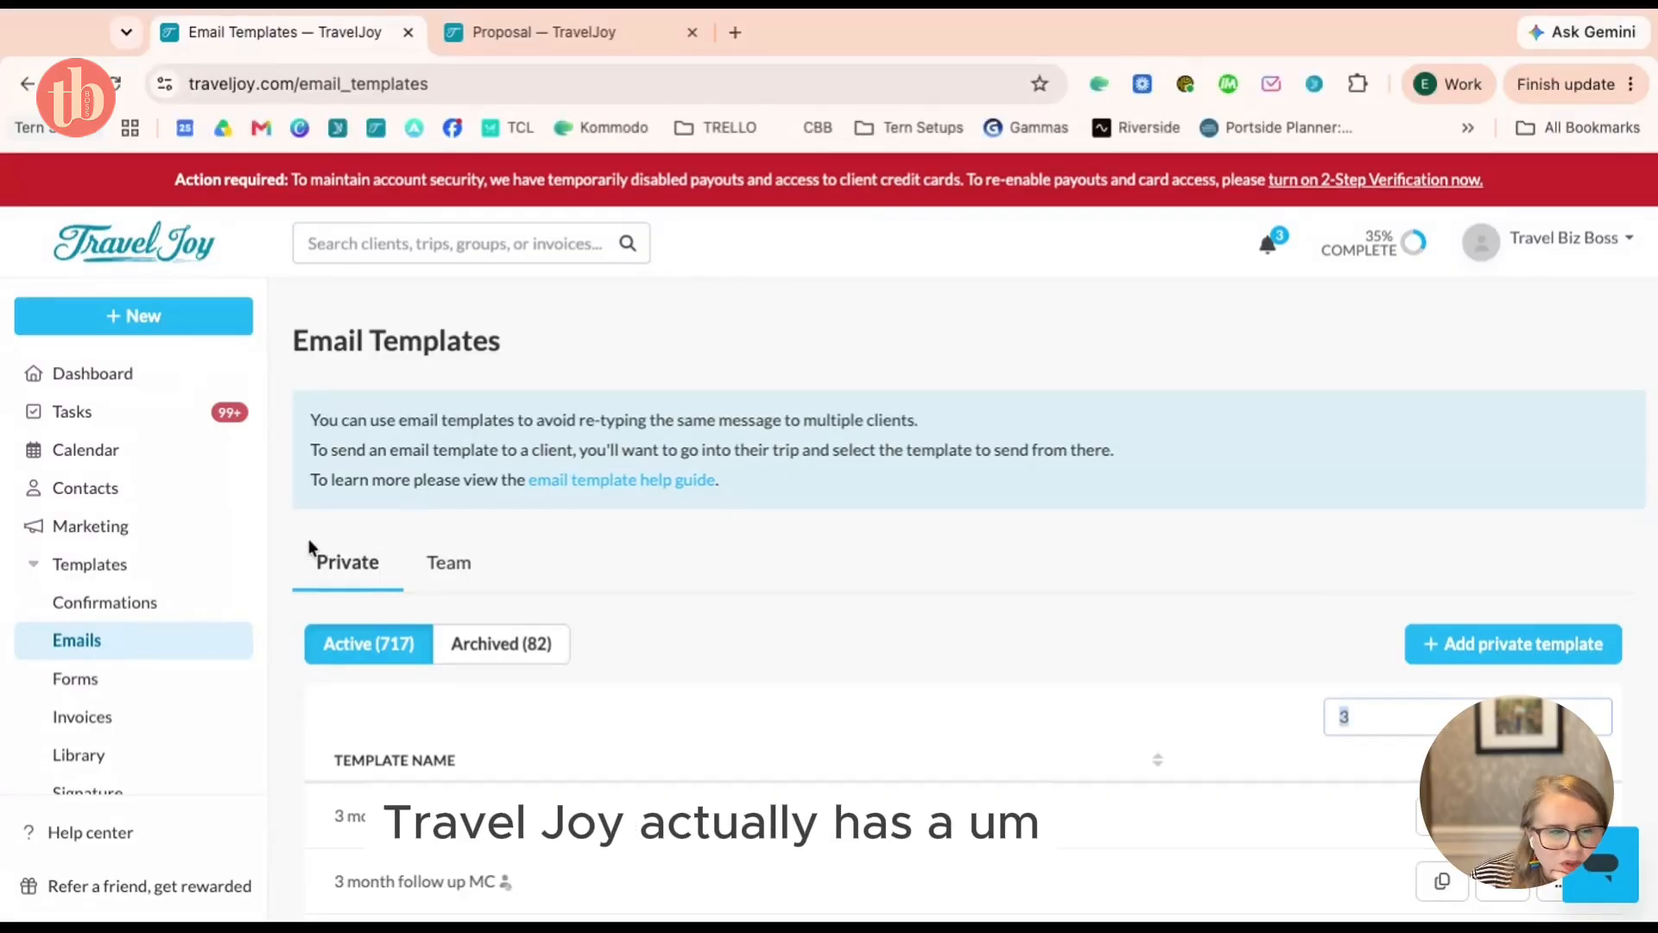
scroll(209, 595, "down", 3)
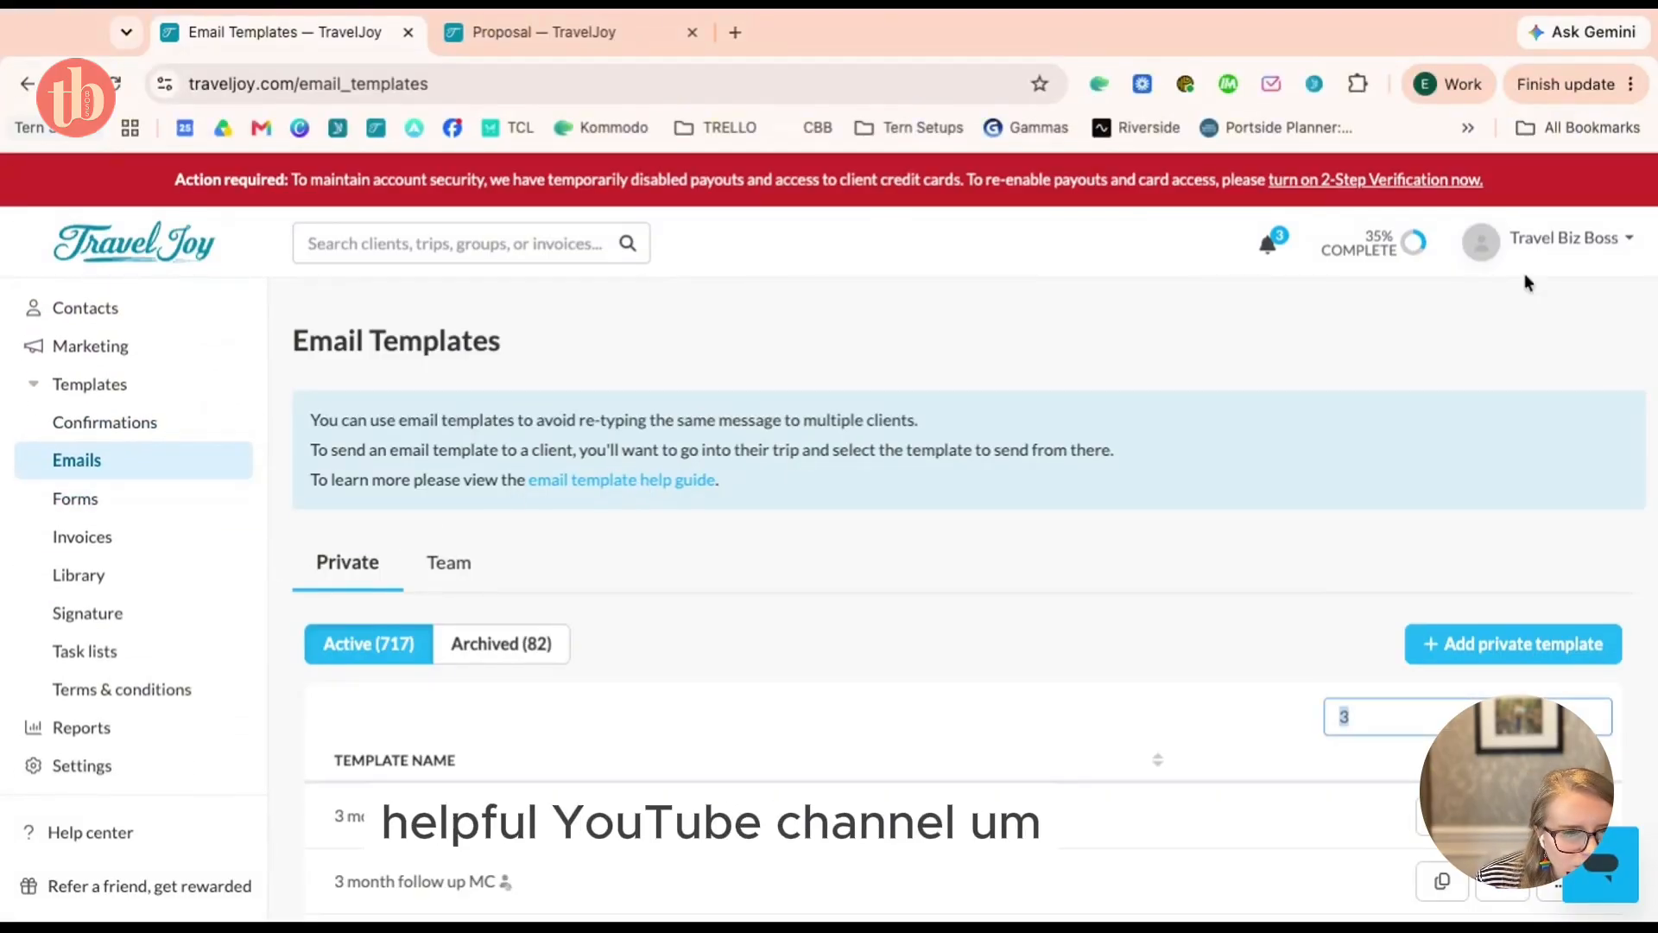
left_click(102, 833)
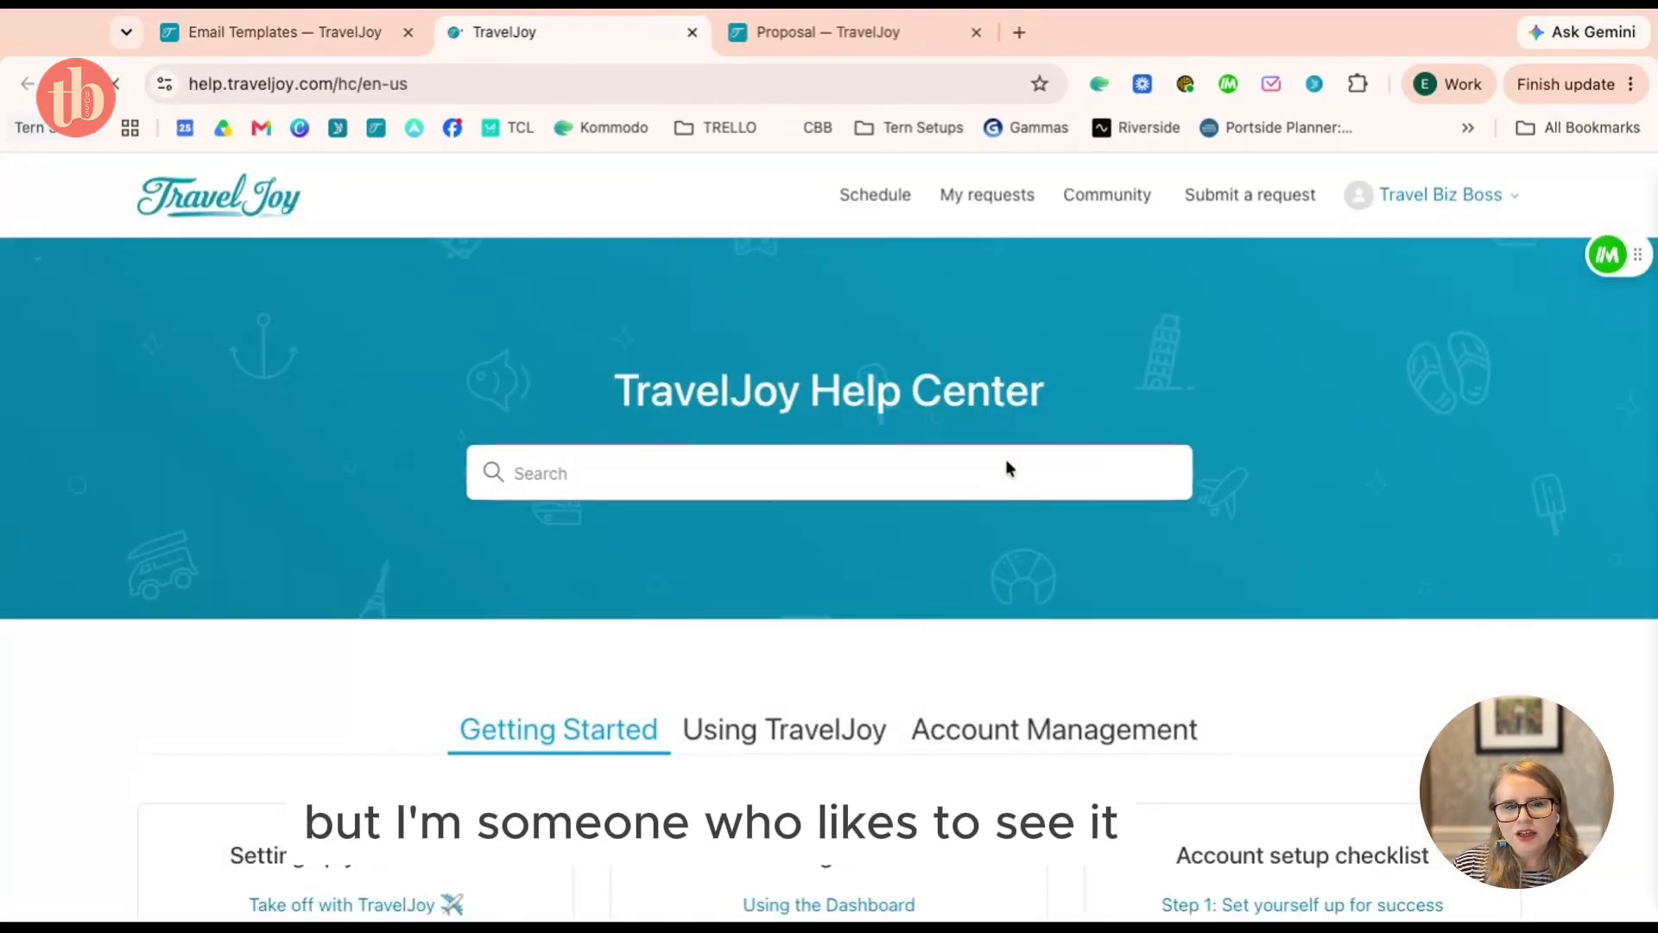
Load YouTube in the proposal tab by entering 'youtube' in the address bar
scroll(1005, 460, "down", 5)
scroll(829, 518, "up", 5)
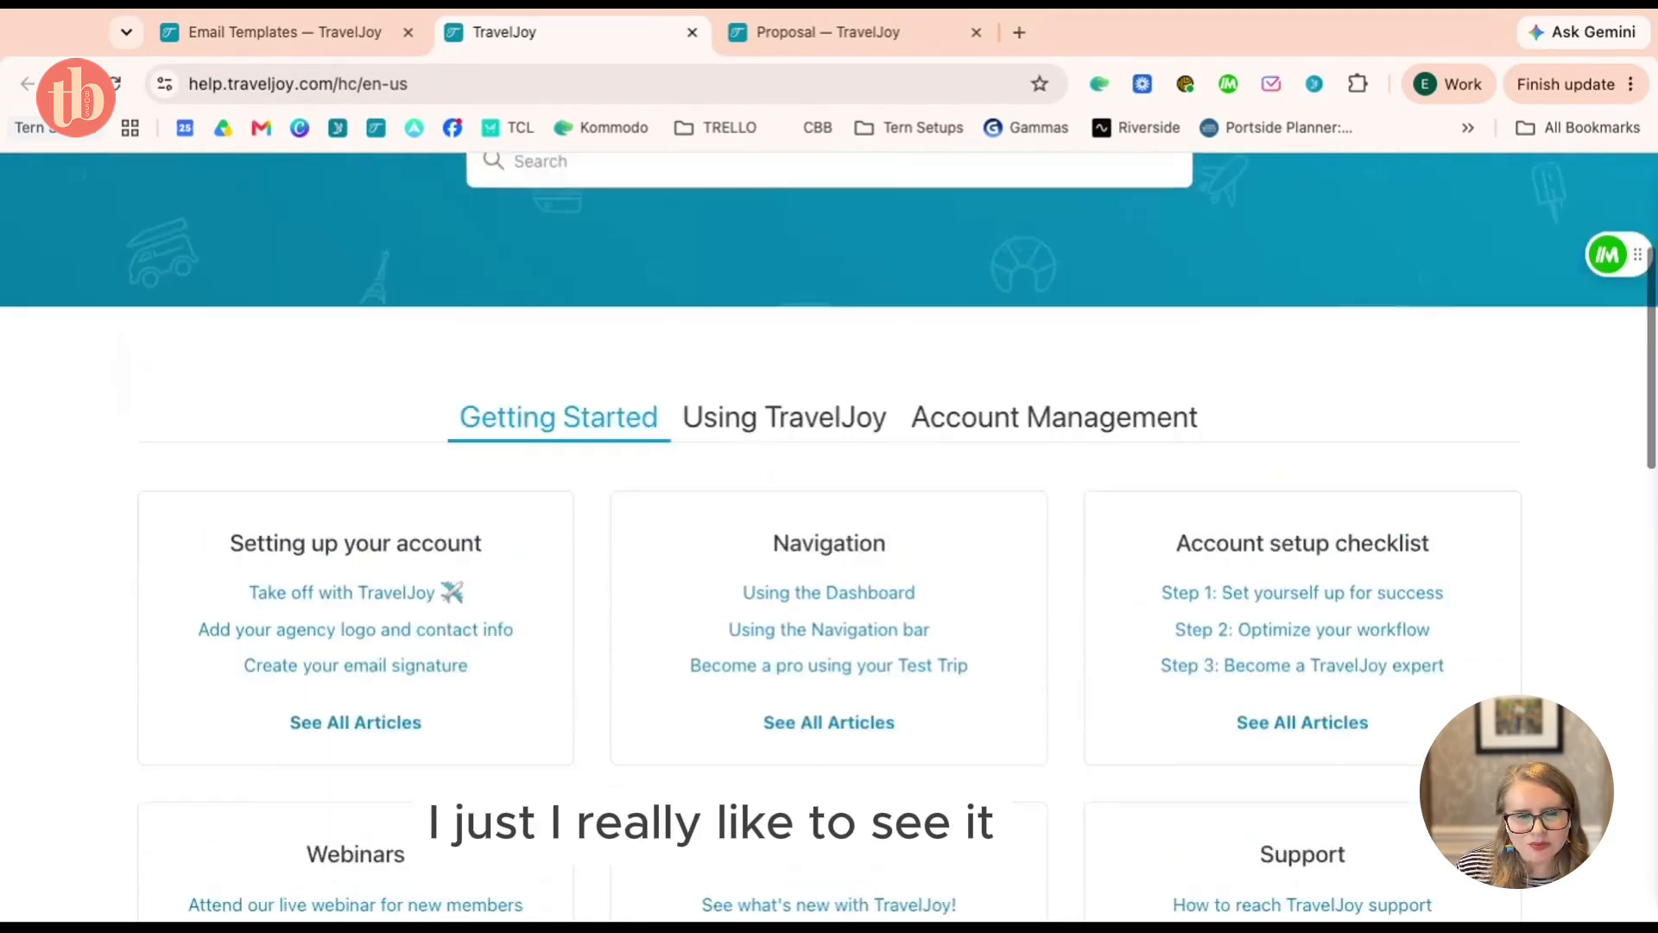
left_click(863, 31)
left_click(836, 86)
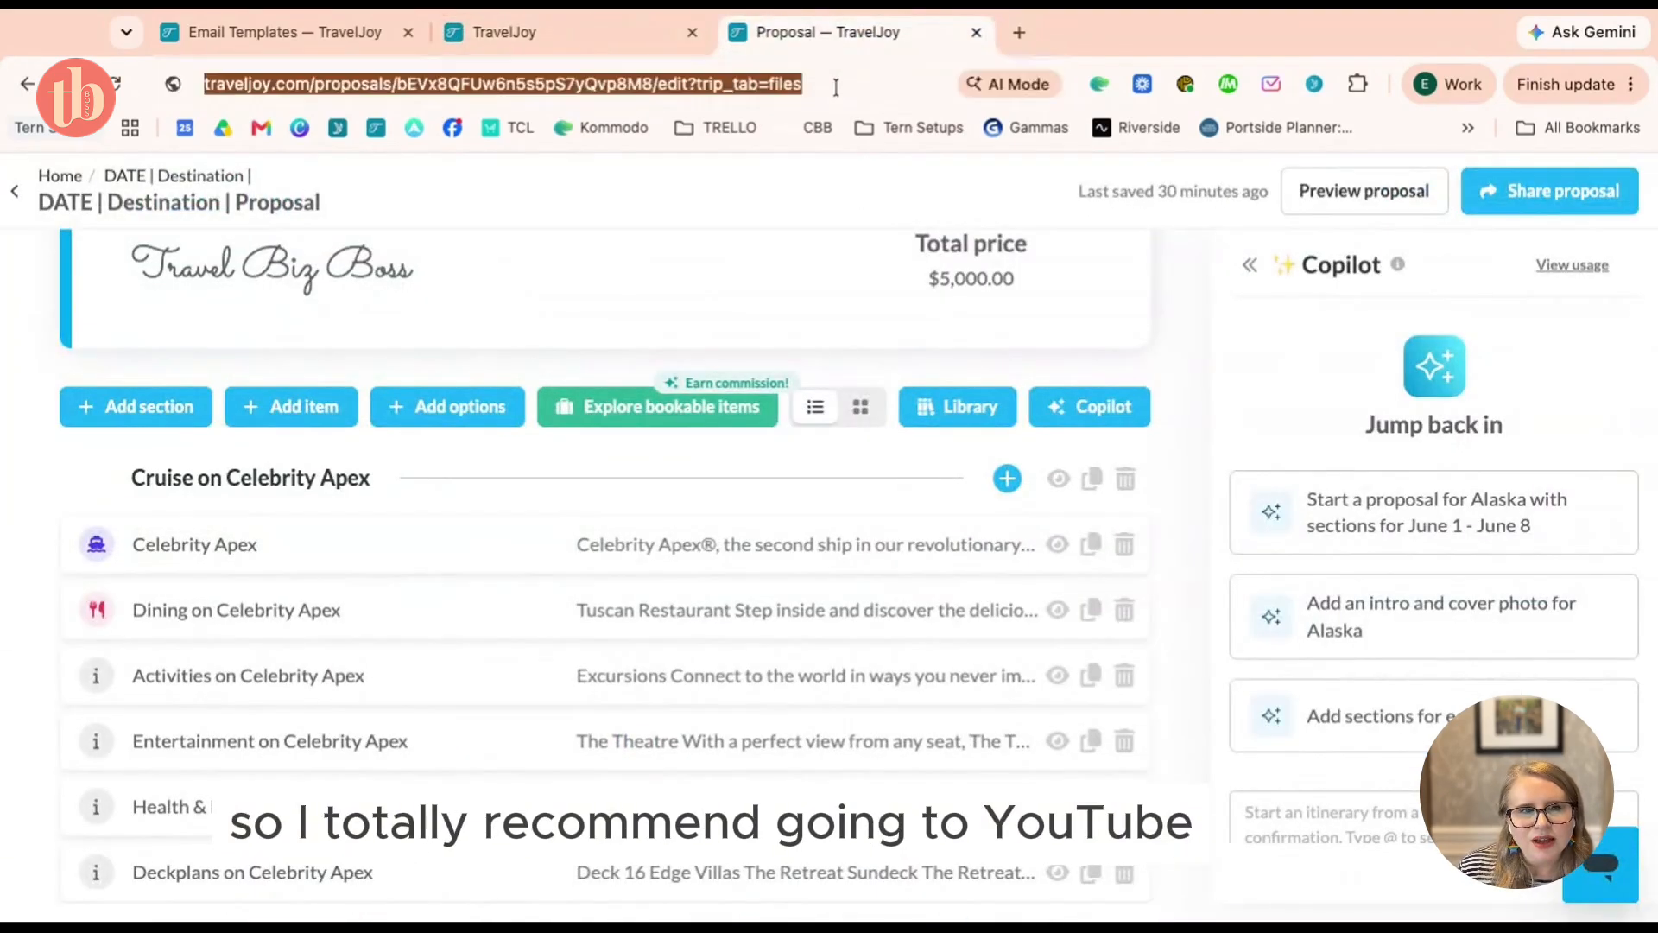
type("youtube.")
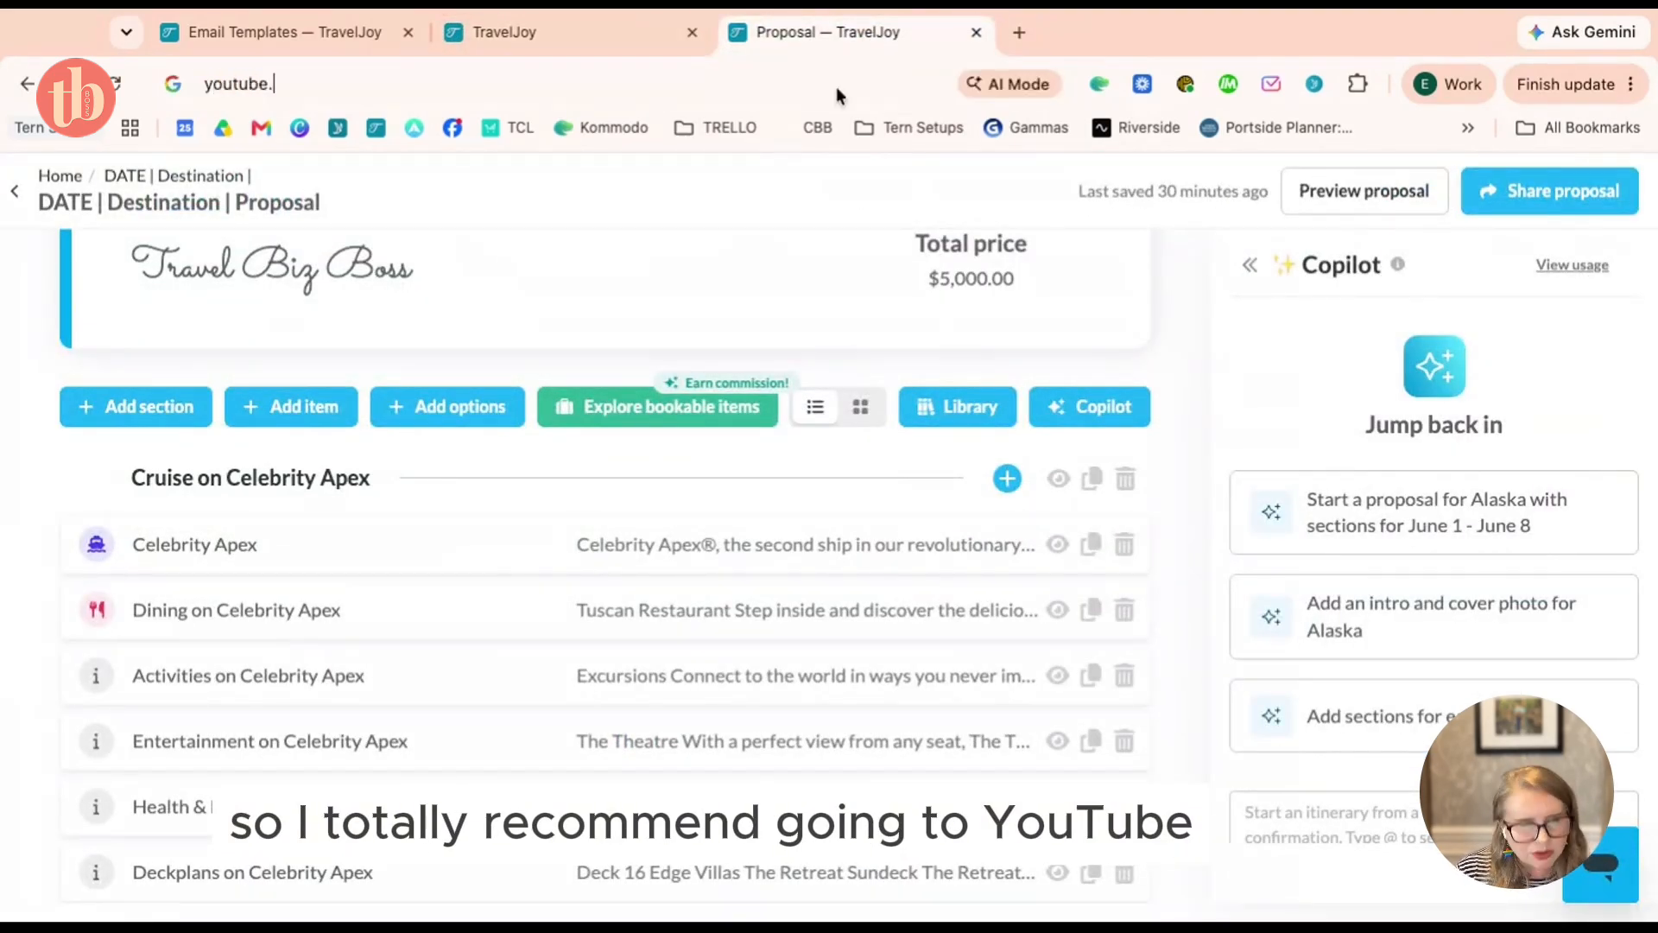
key("Return")
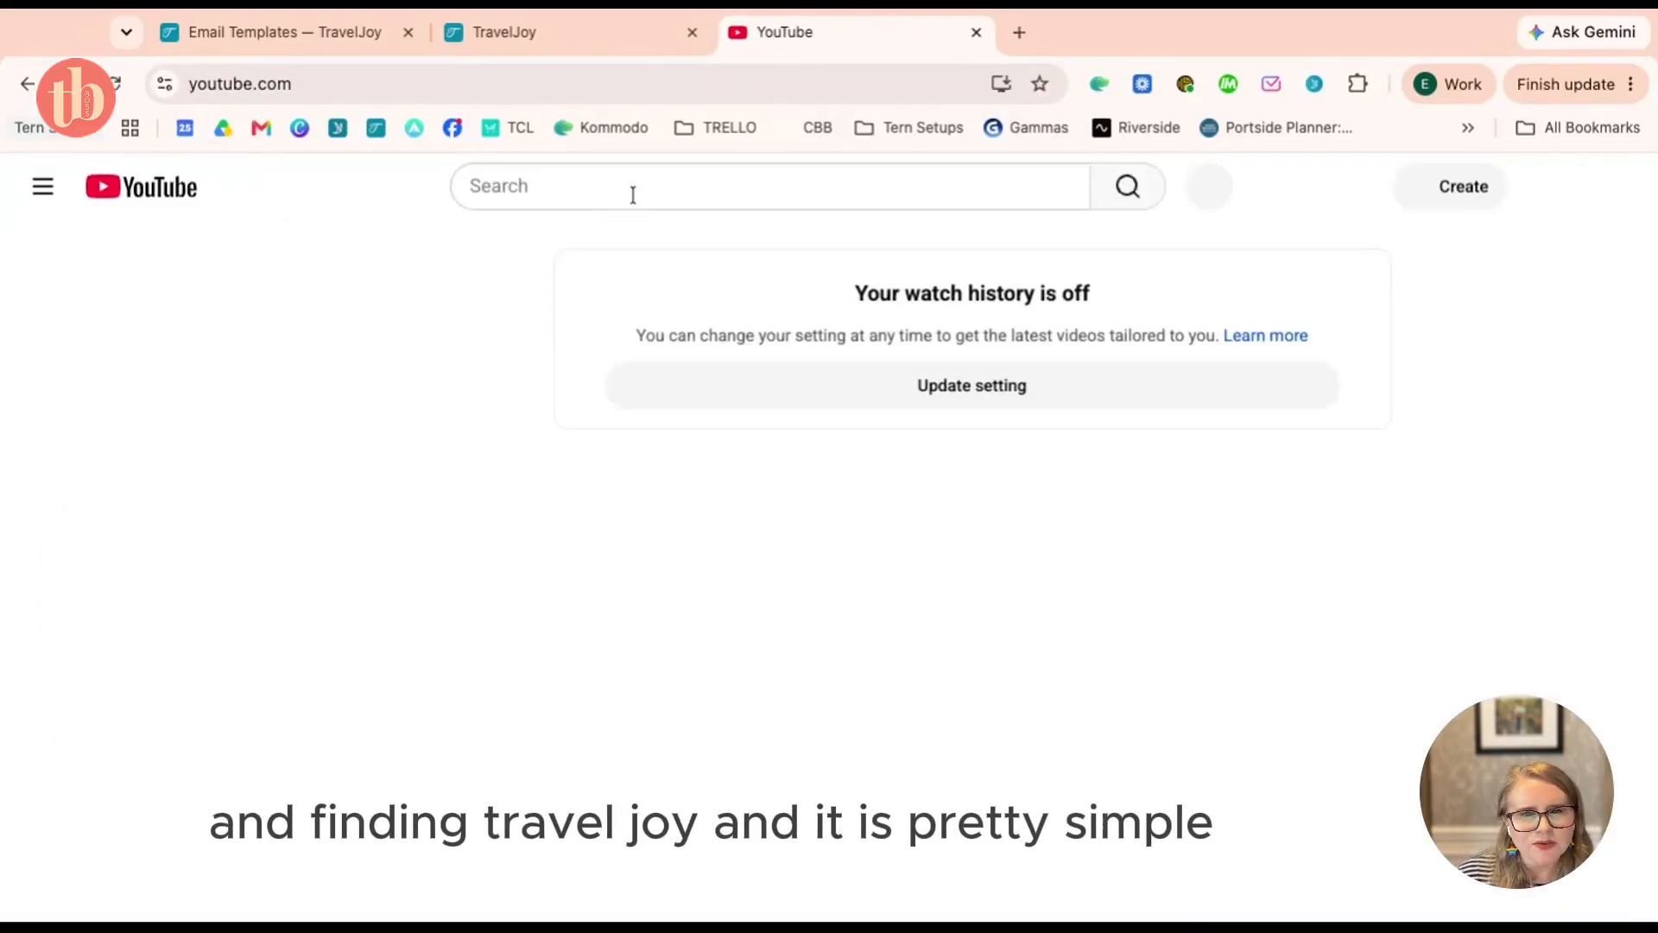
left_click(633, 196)
Search YouTube for 'travel joy', open the TravelJoy channel and copy its URL
type("trave")
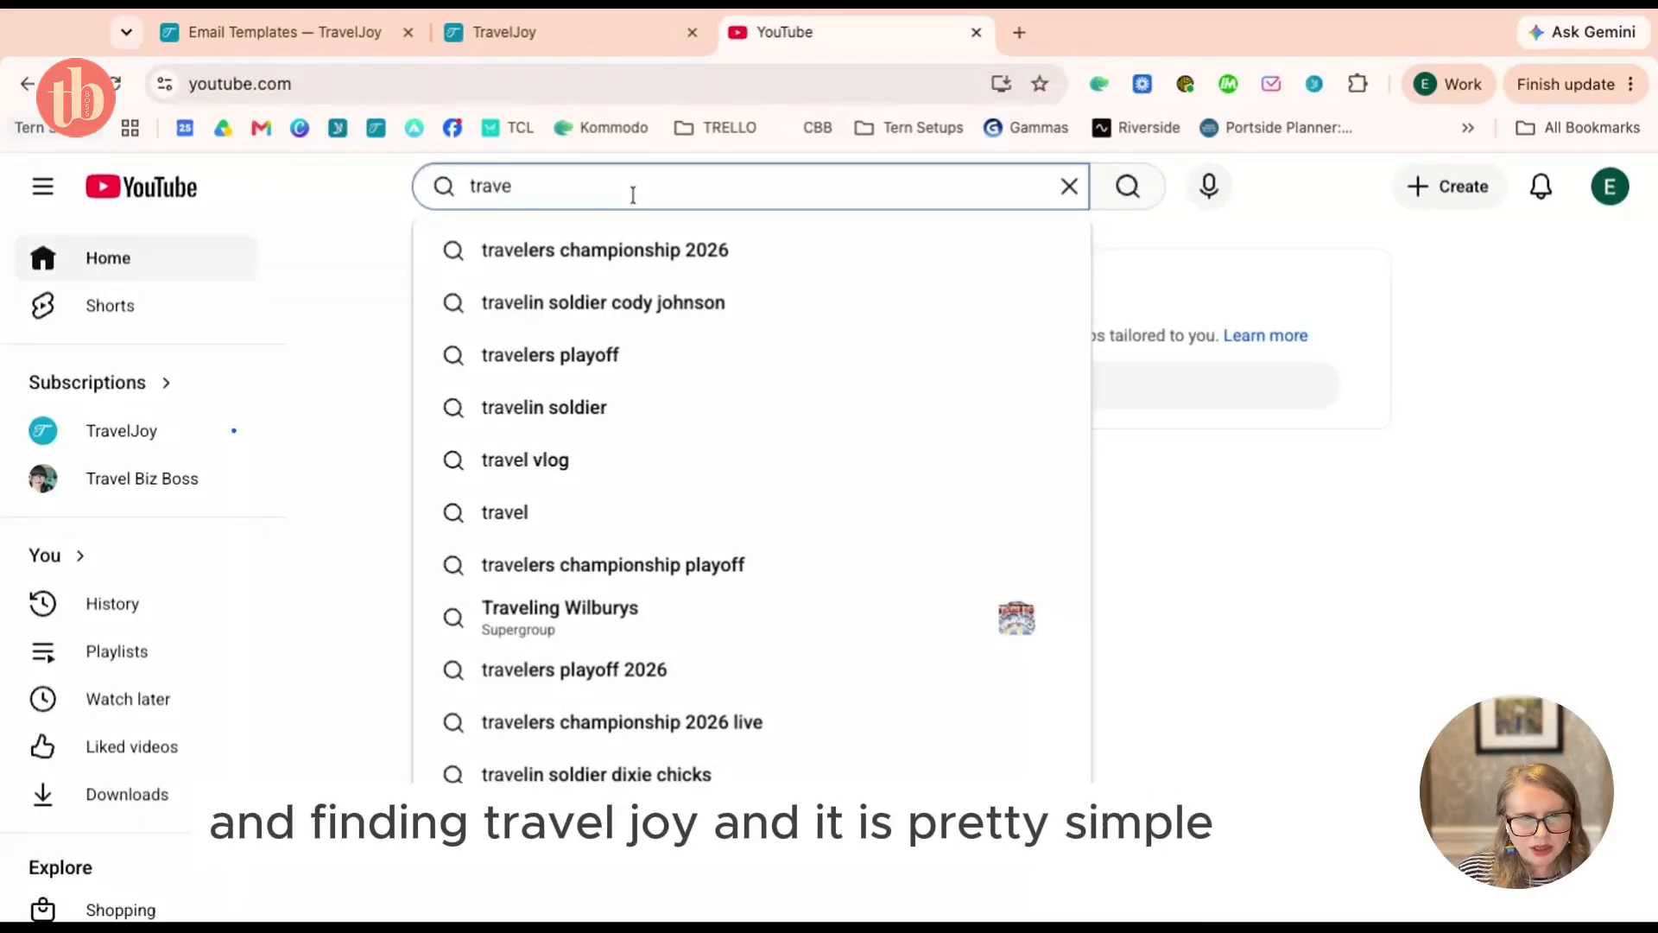
type("l joy")
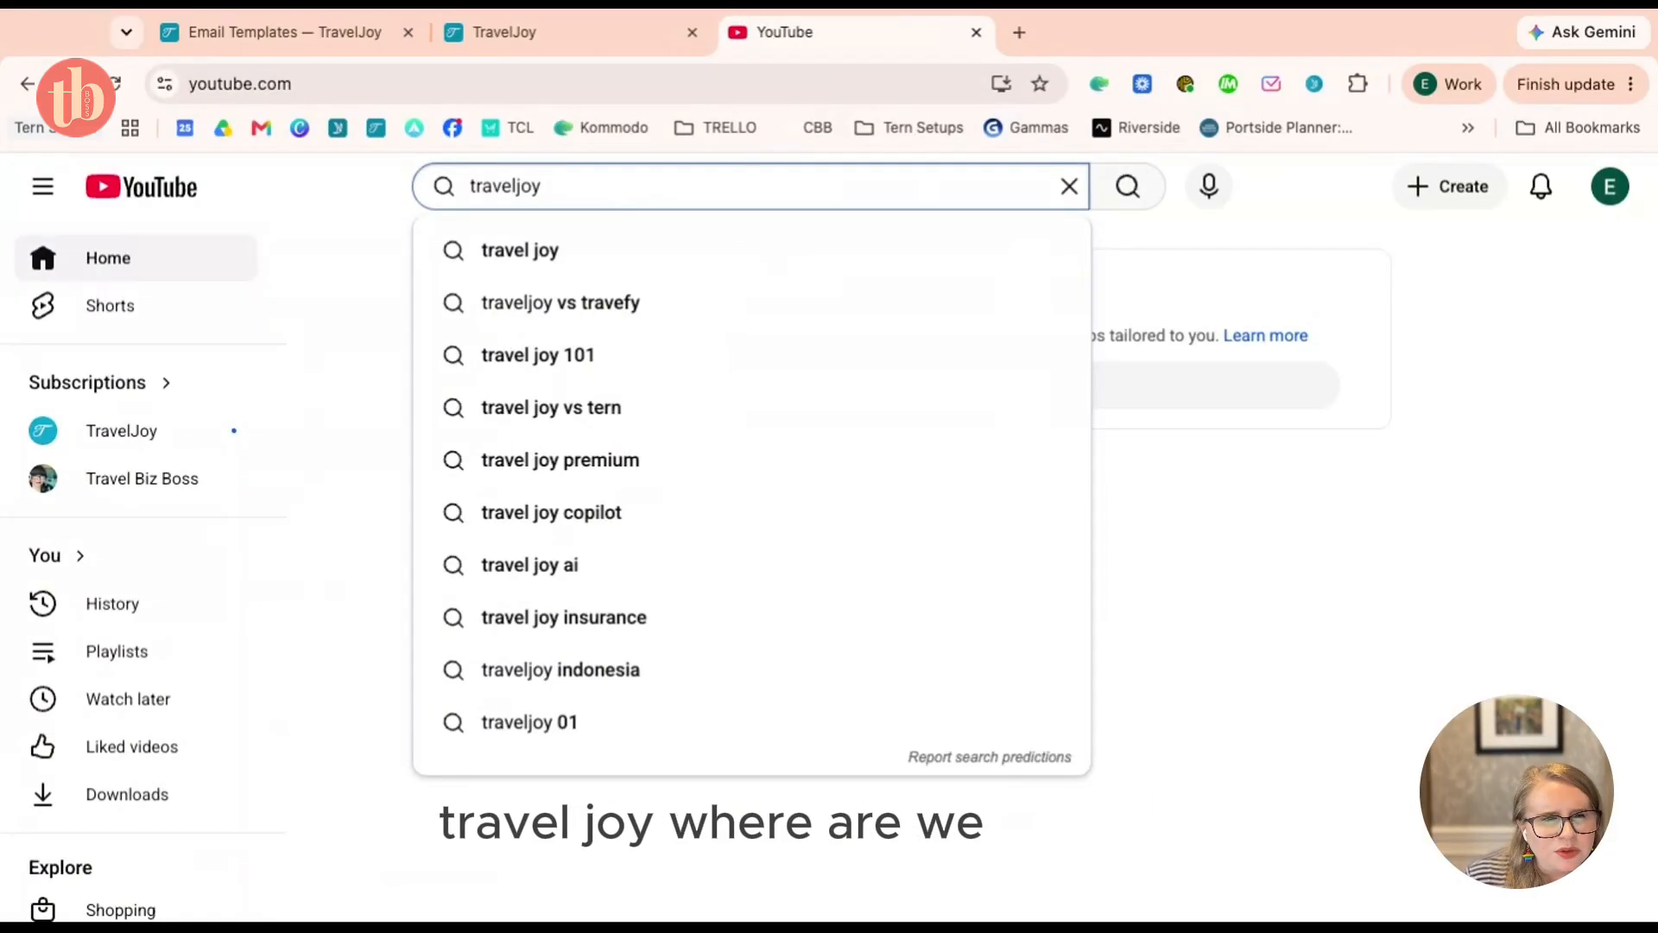
key("Return")
left_click(131, 435)
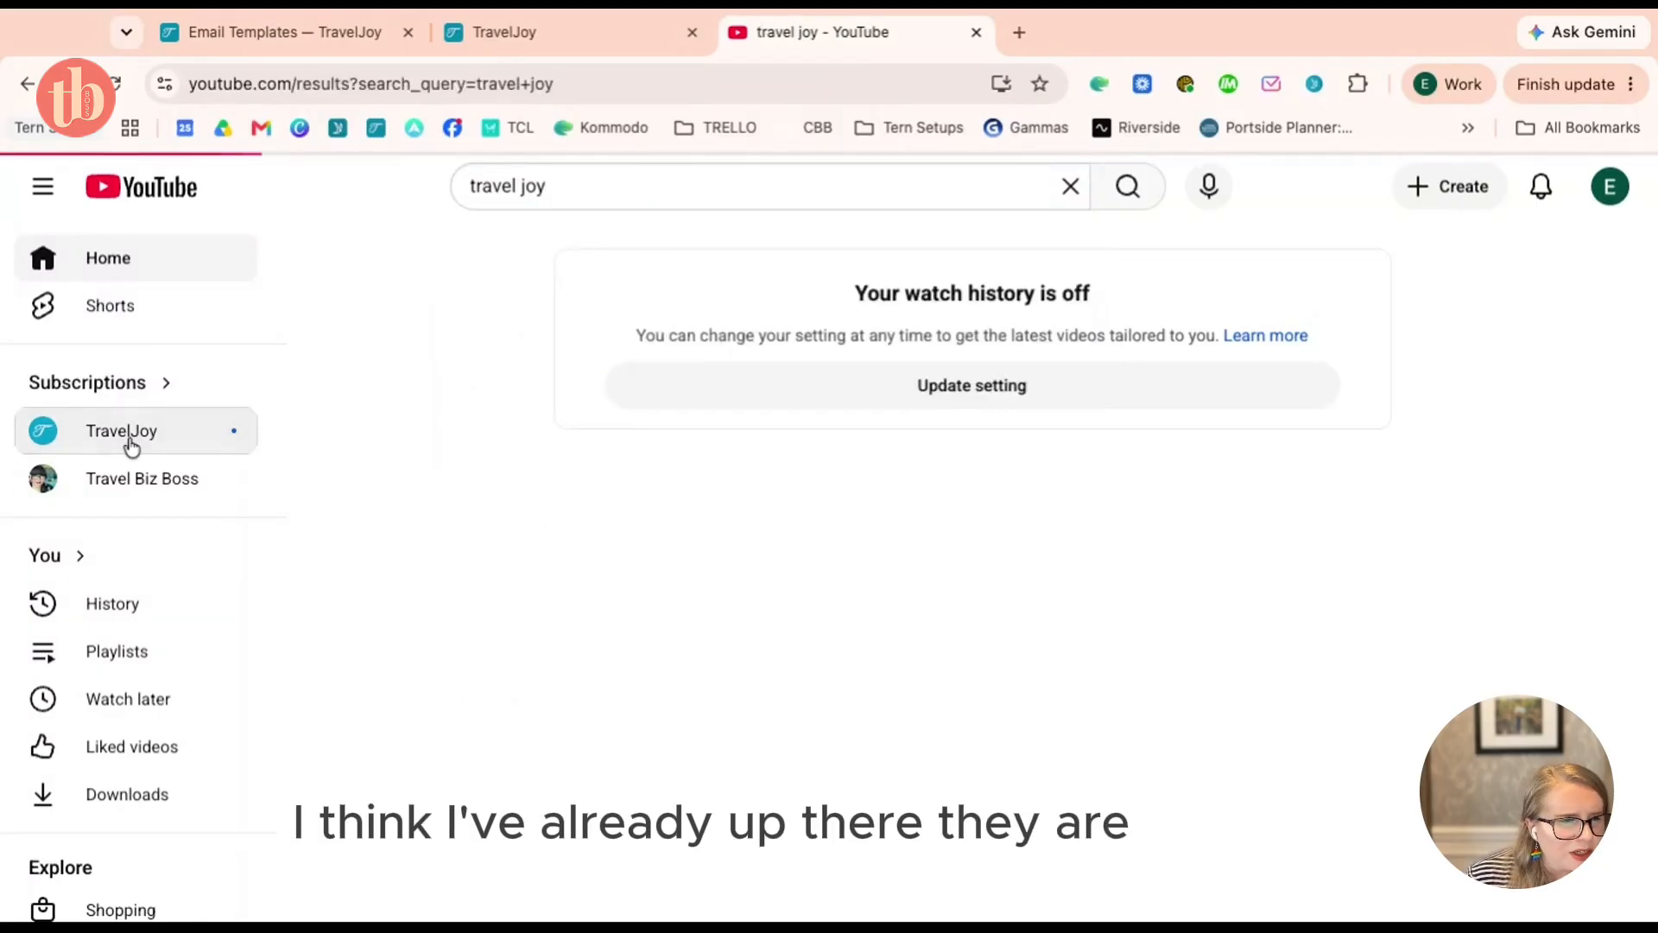
left_click(260, 84)
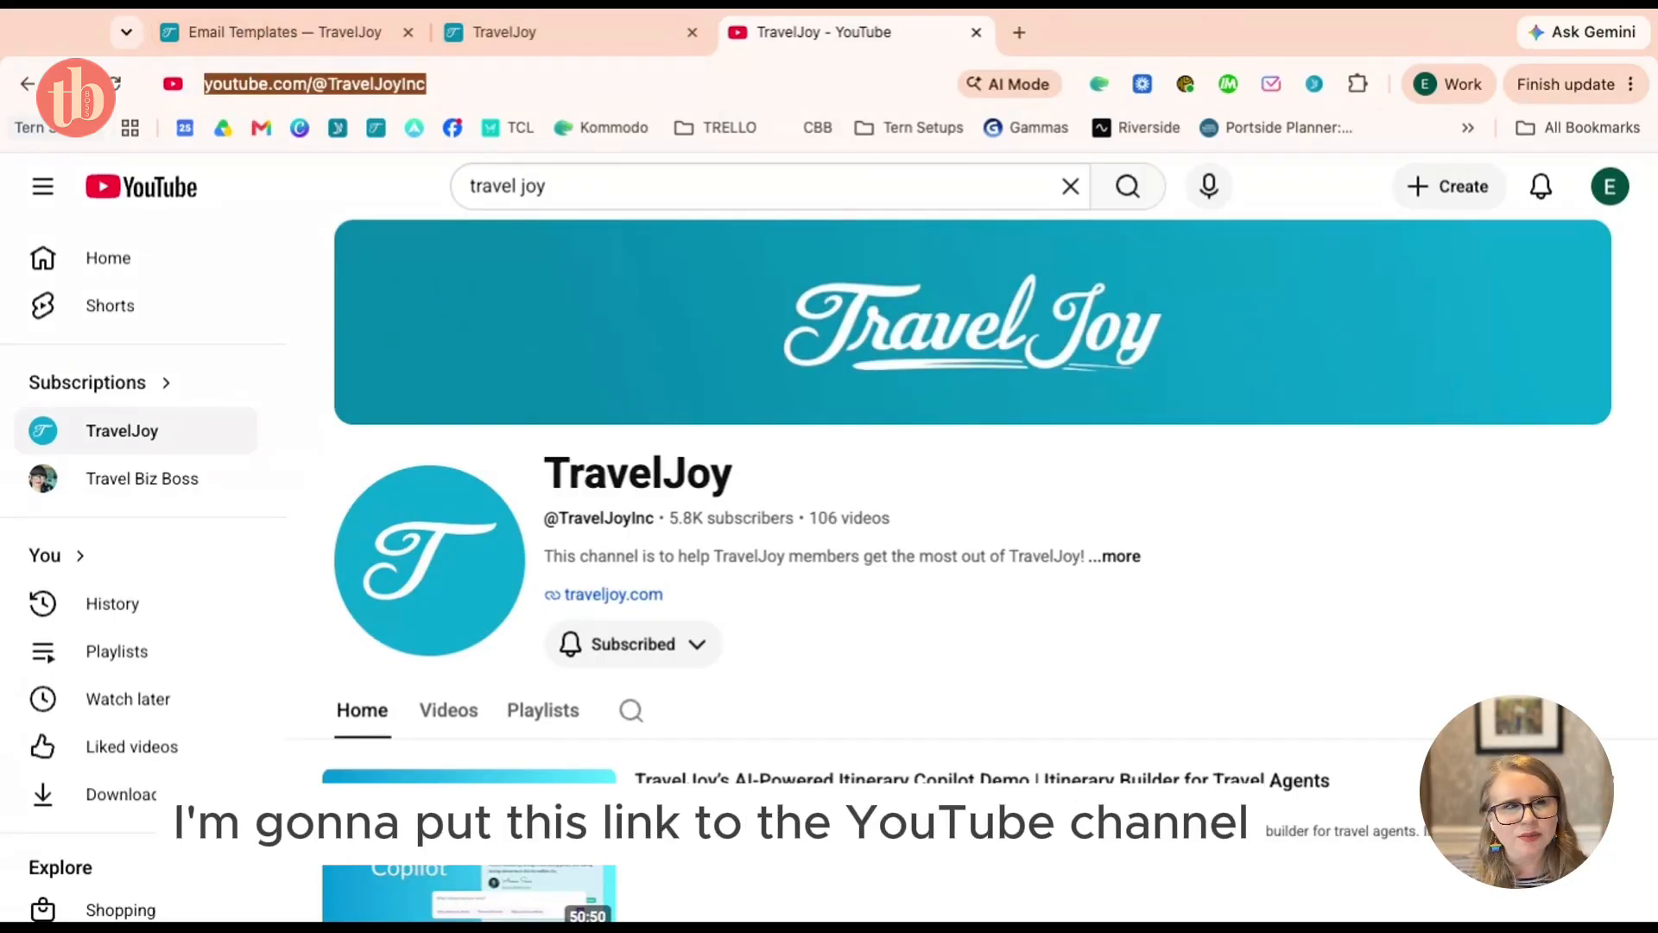
left_click(399, 13)
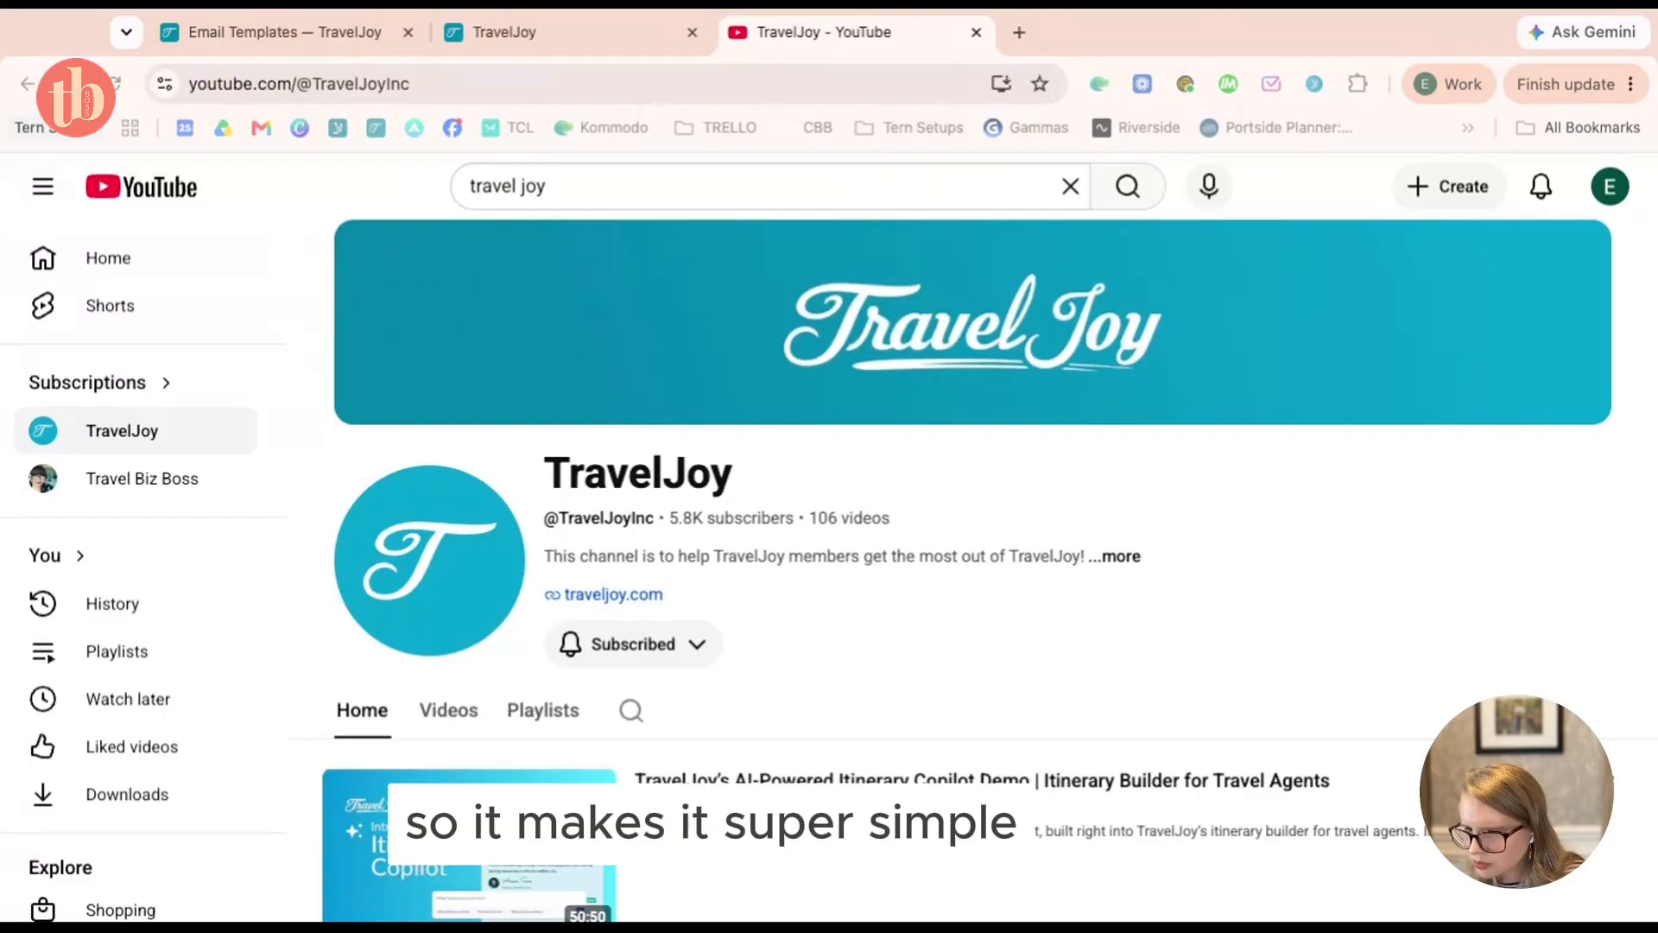
left_click(427, 427)
Browse the channel's beginner and new-feature playlists, then return to the Help Center tab
scroll(811, 477, "down", 2)
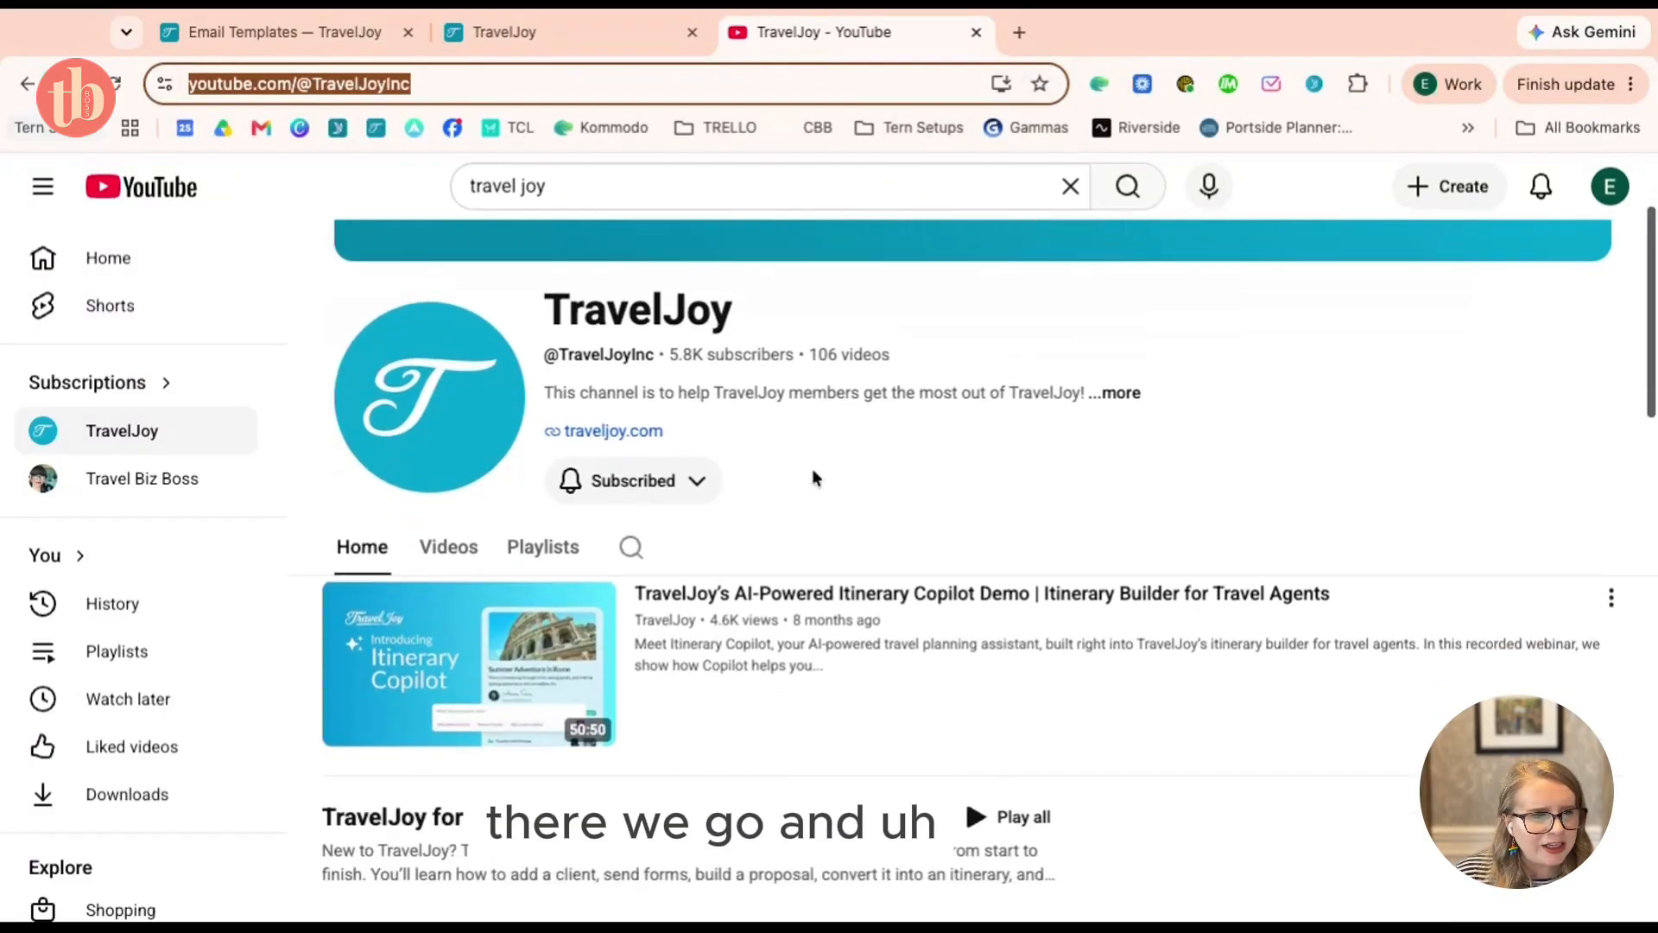
scroll(811, 476, "down", 3)
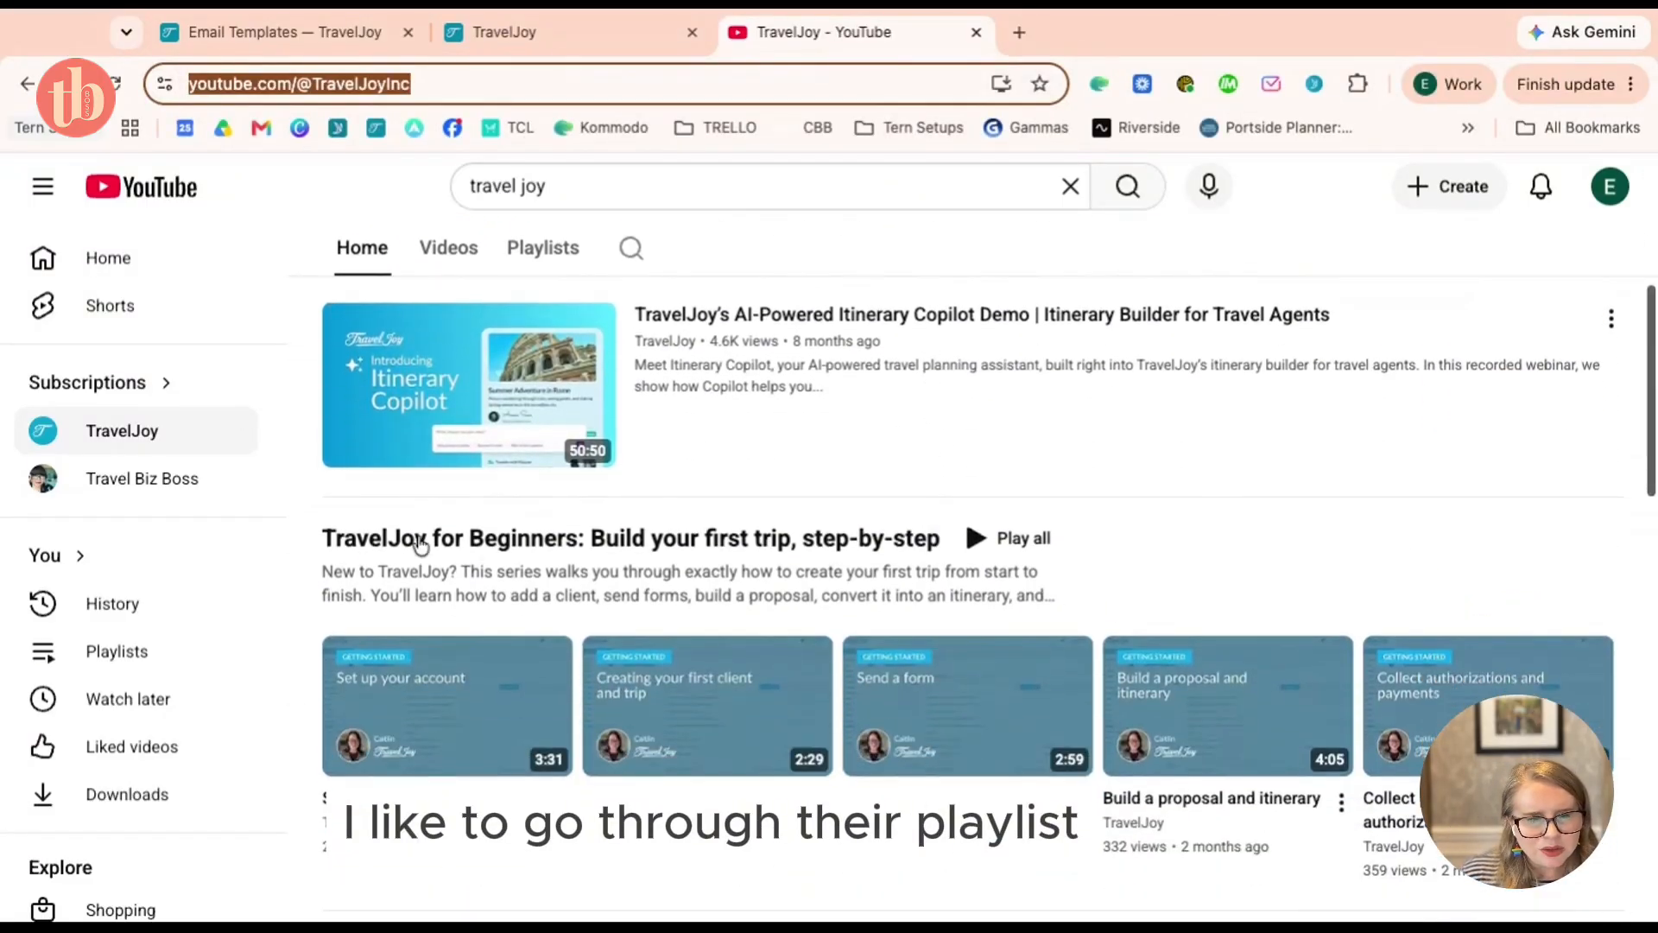
scroll(1007, 540, "down", 4)
scroll(1002, 548, "up", 3)
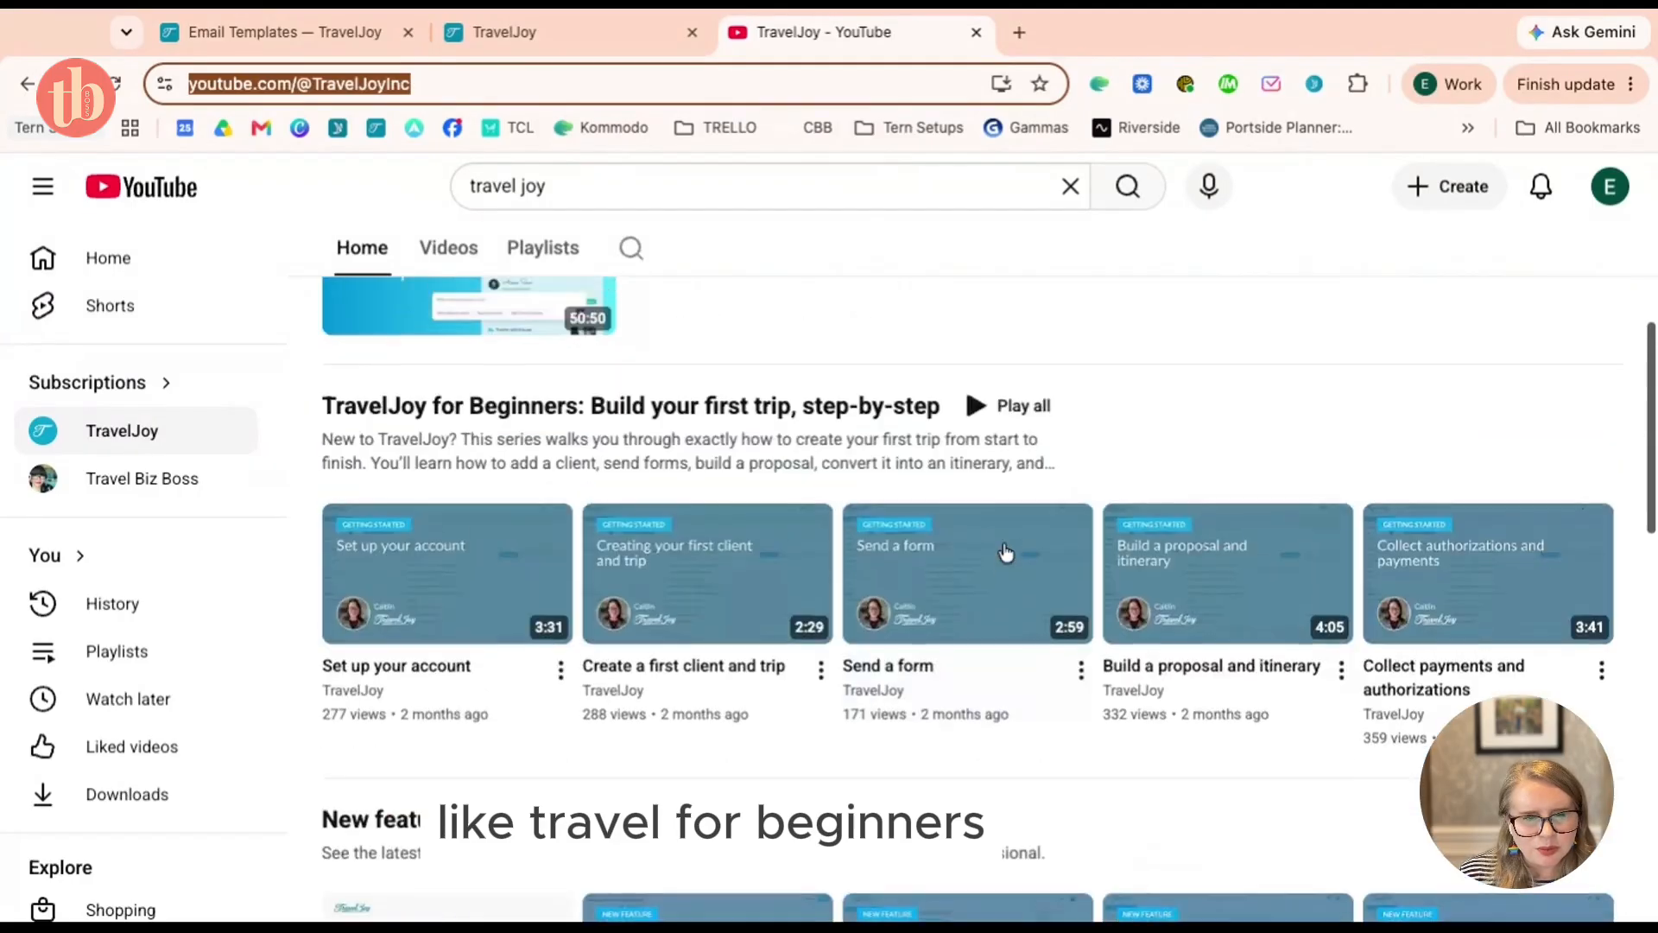
scroll(1006, 551, "up", 1)
scroll(950, 492, "down", 6)
scroll(905, 433, "up", 1)
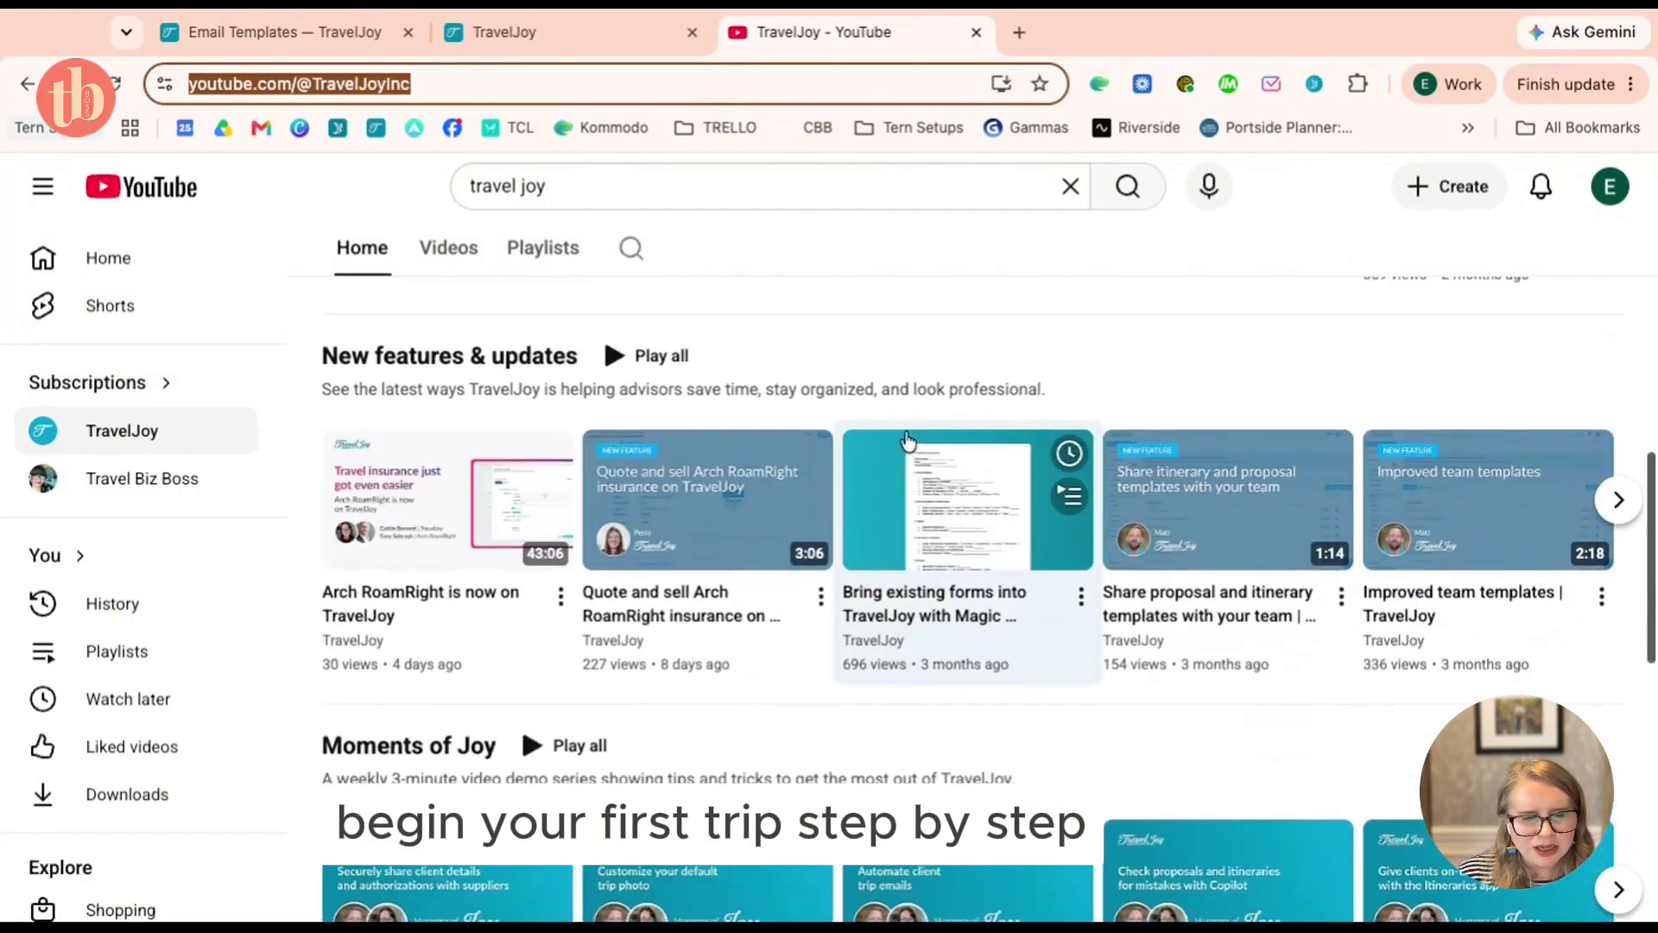
scroll(905, 433, "up", 4)
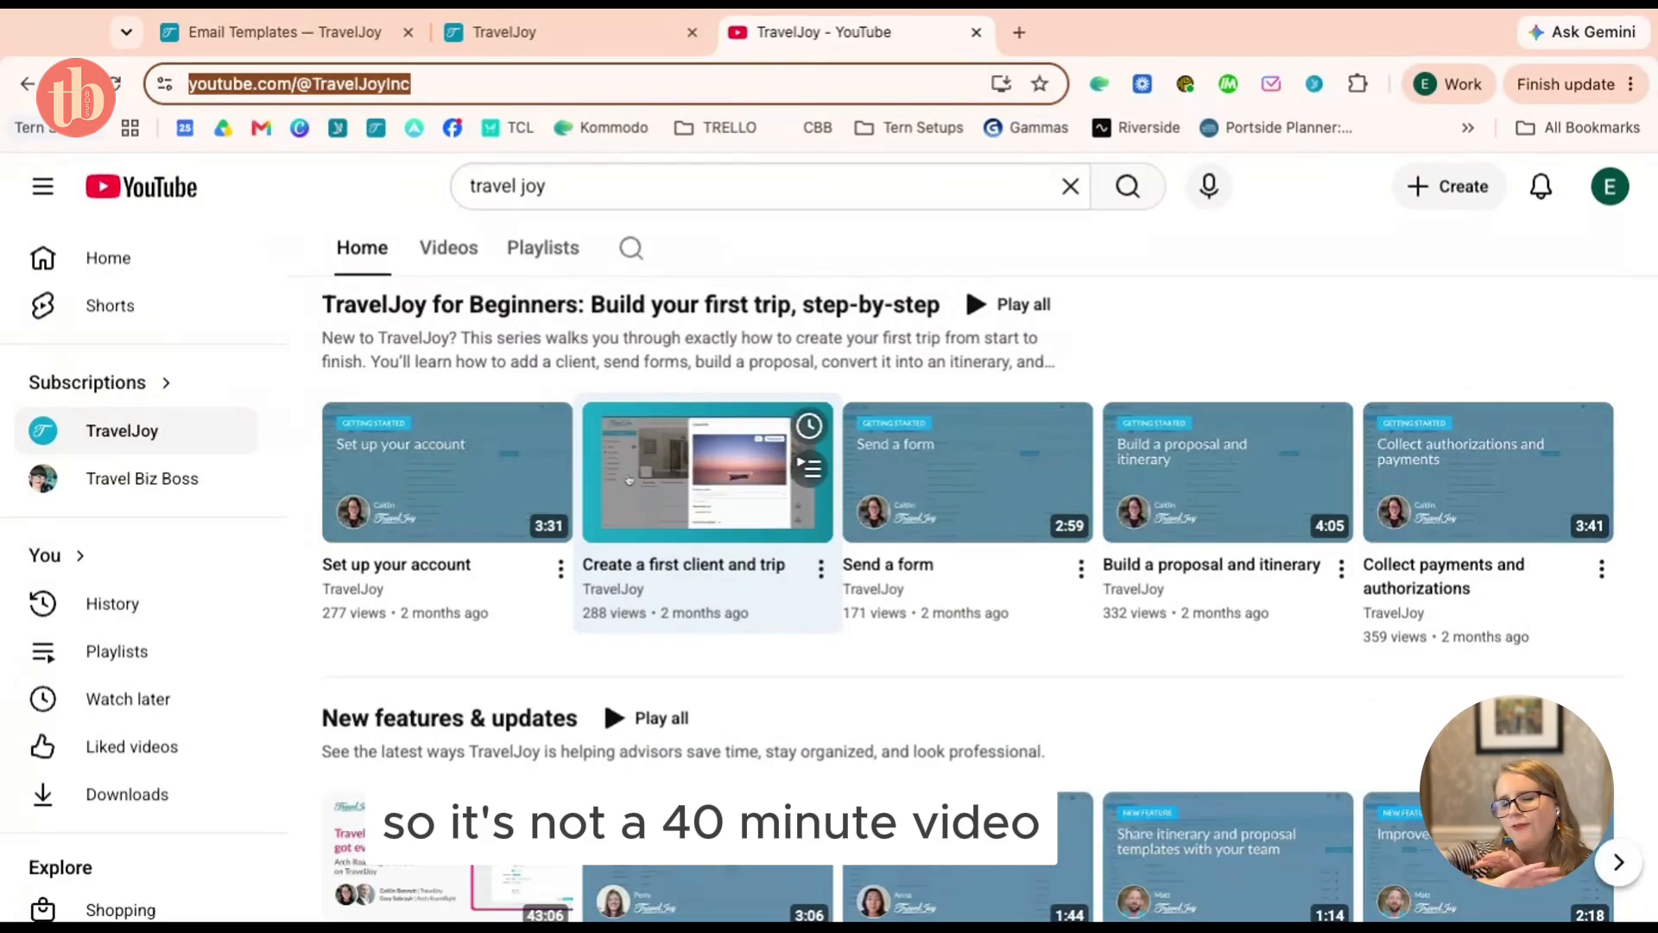
scroll(881, 639, "down", 6)
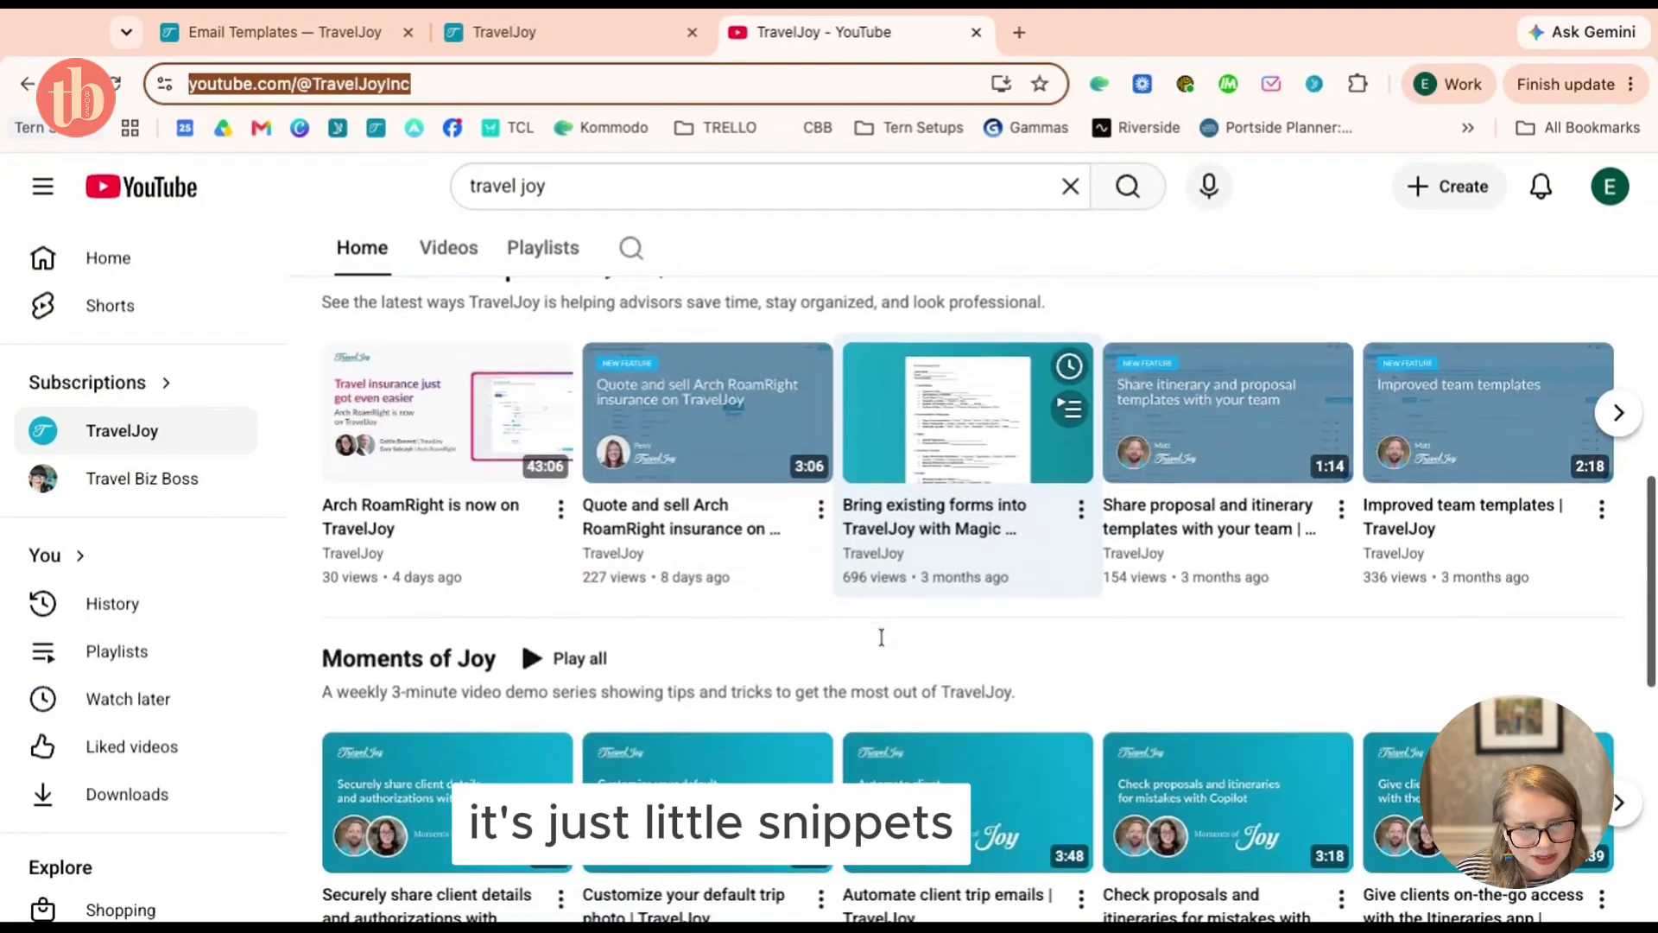
scroll(880, 637, "down", 7)
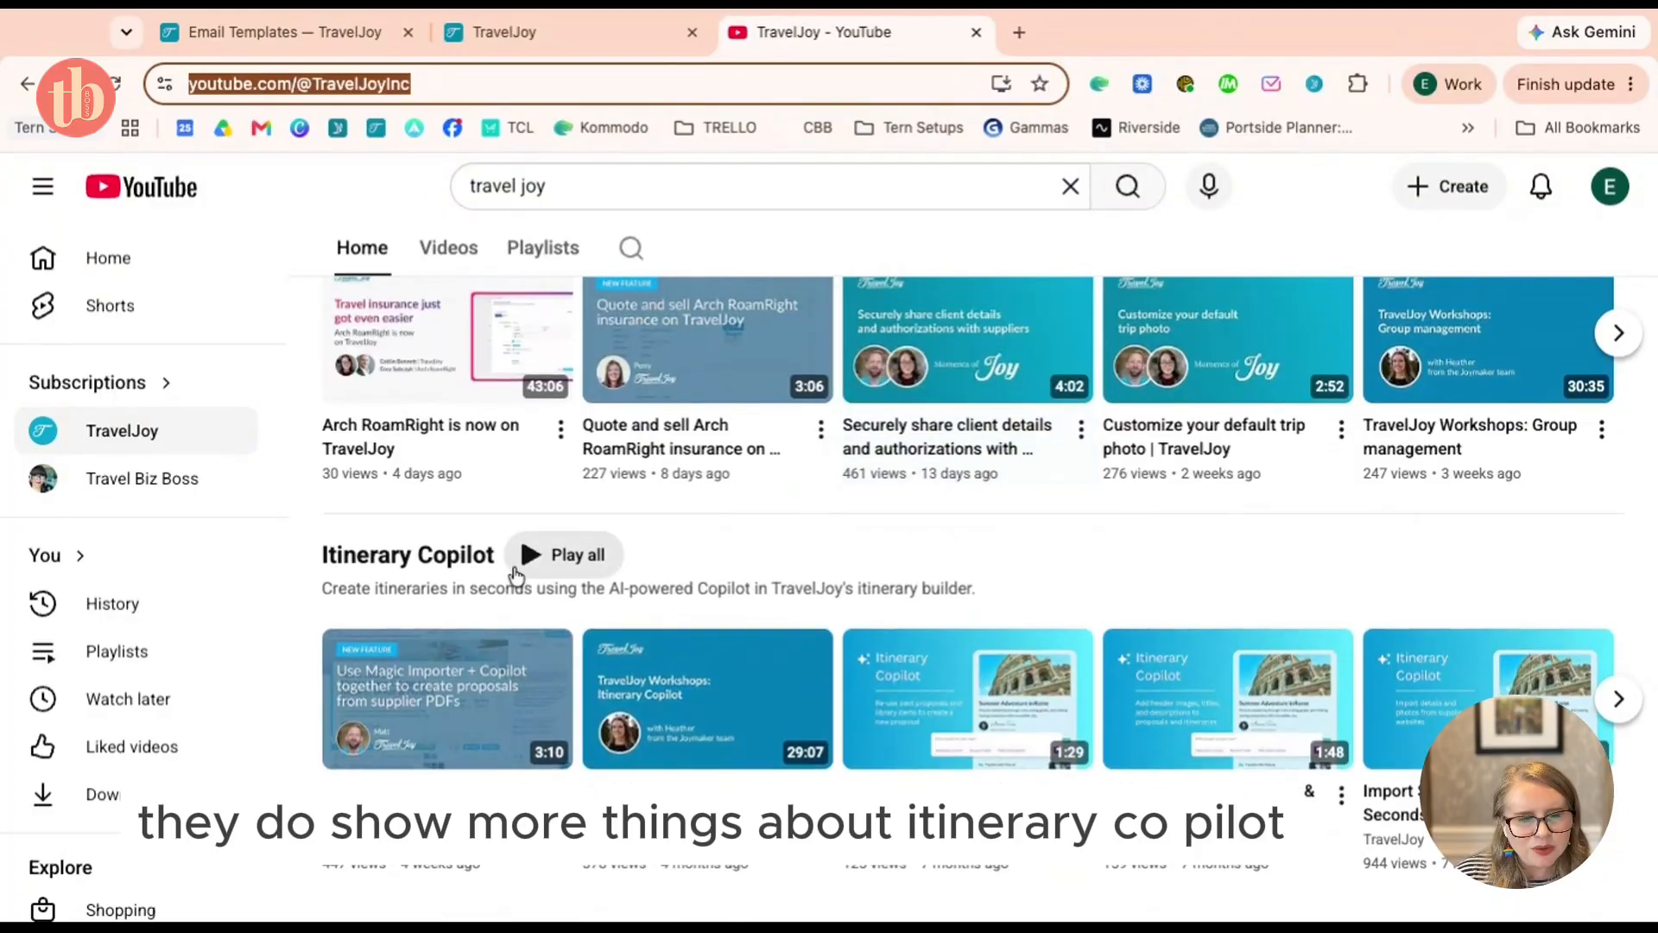
scroll(727, 529, "up", 15)
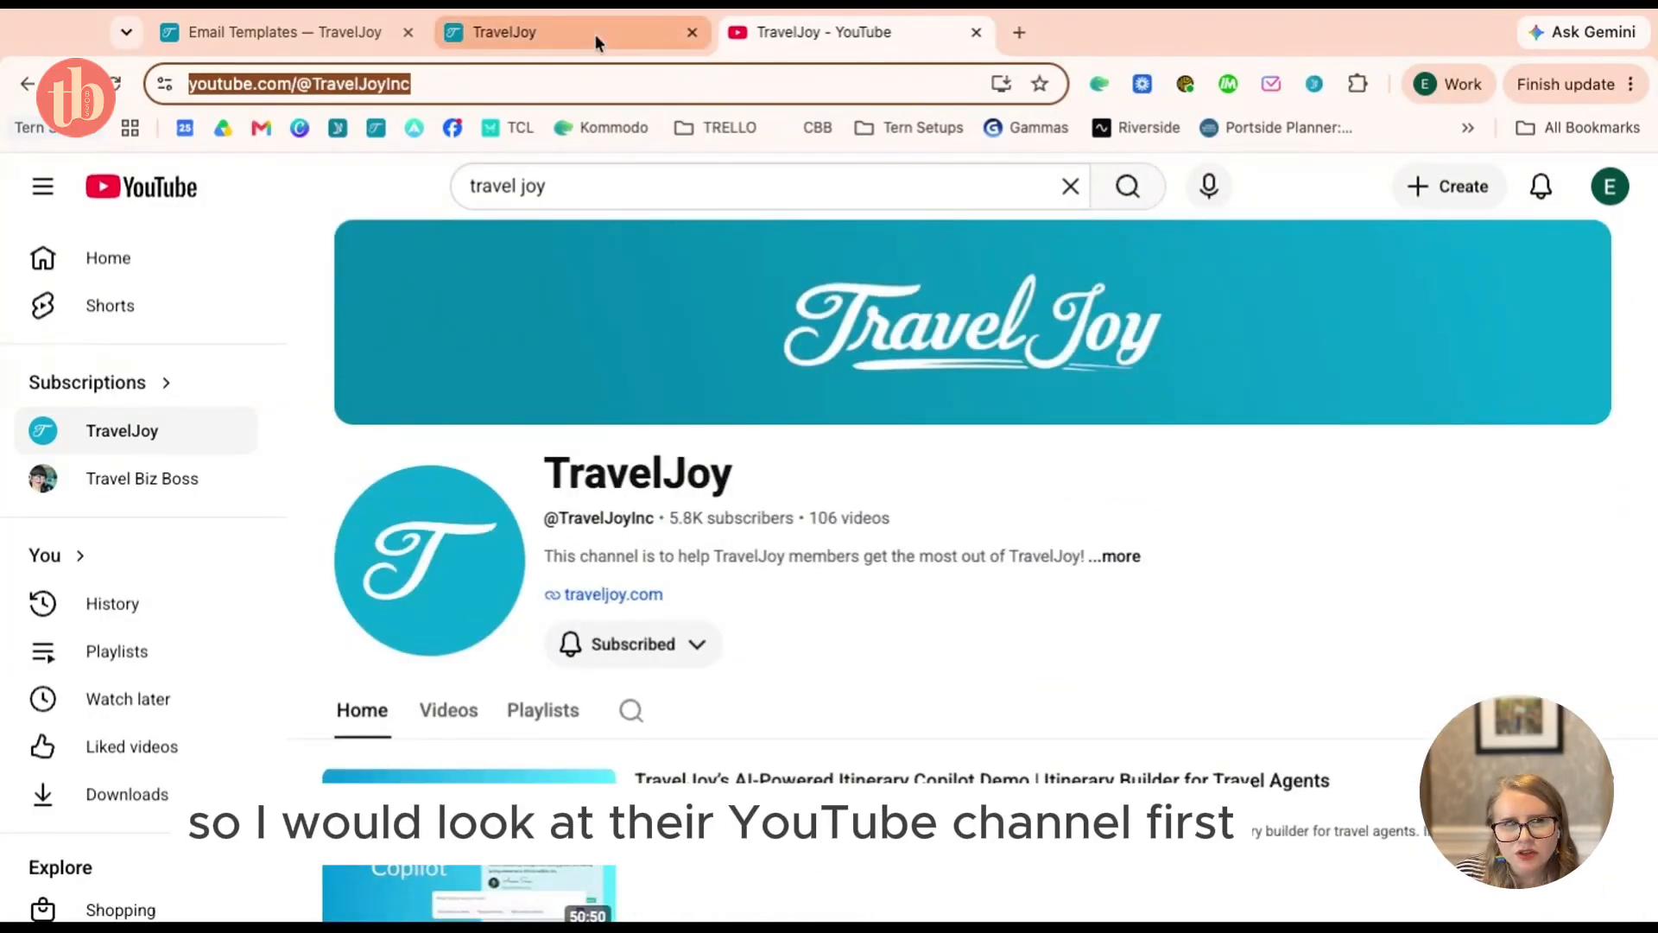
left_click(628, 39)
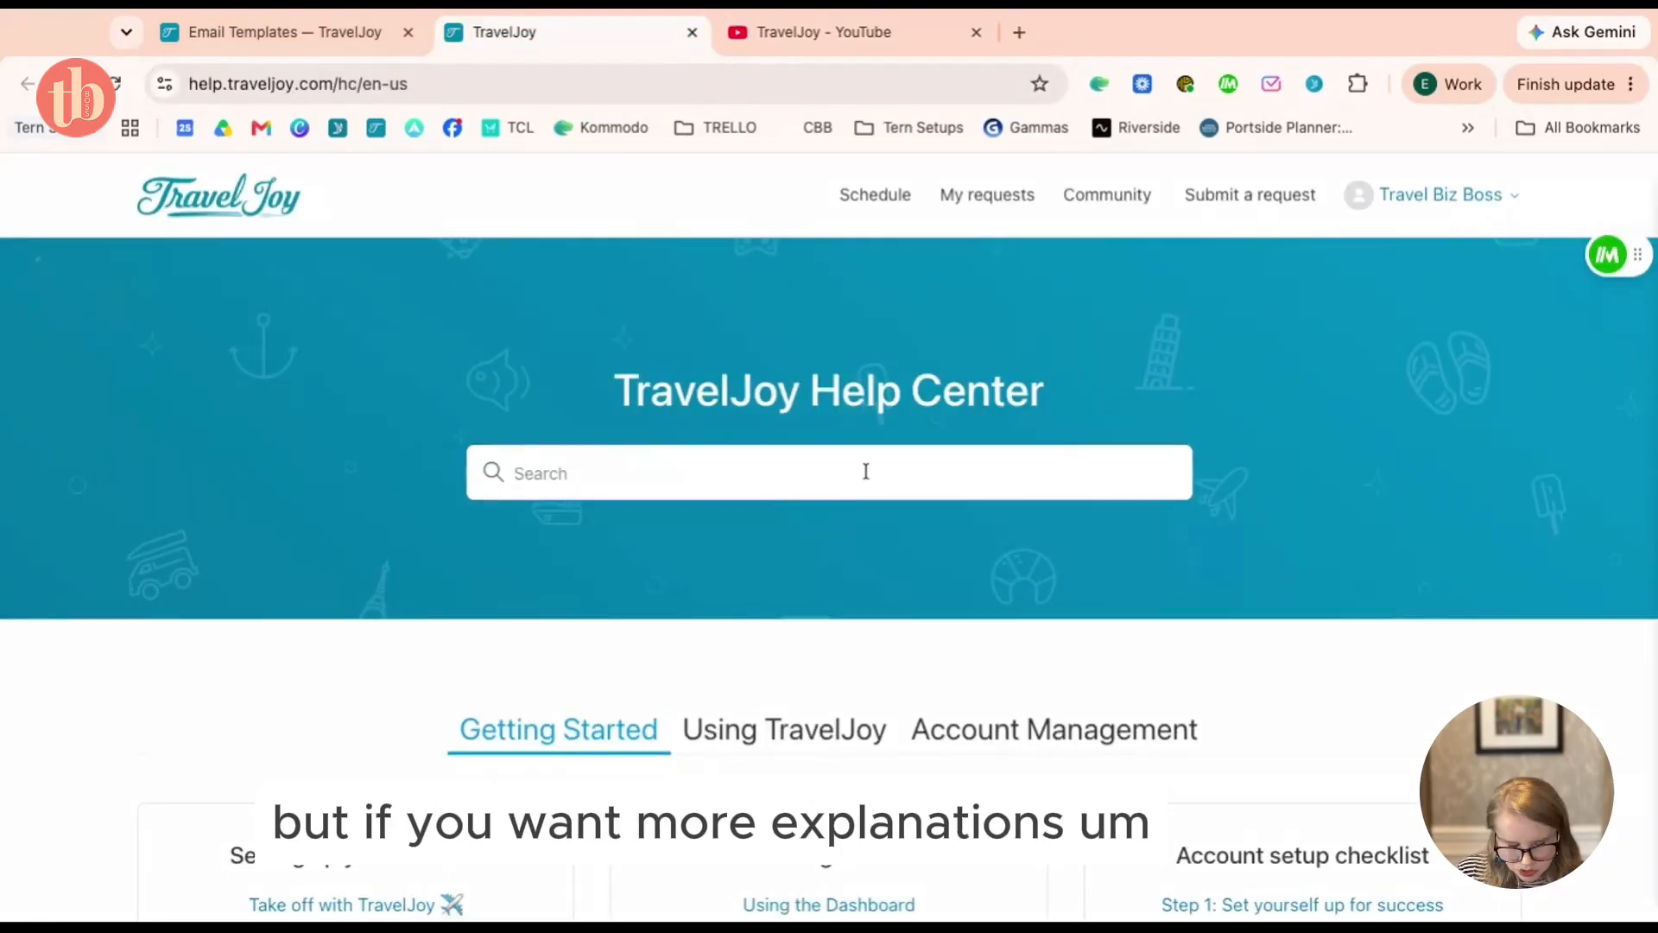
Search the Help Center for 'proposal, app' and open the 'Send our app for itineraries' article
type("proposal, app")
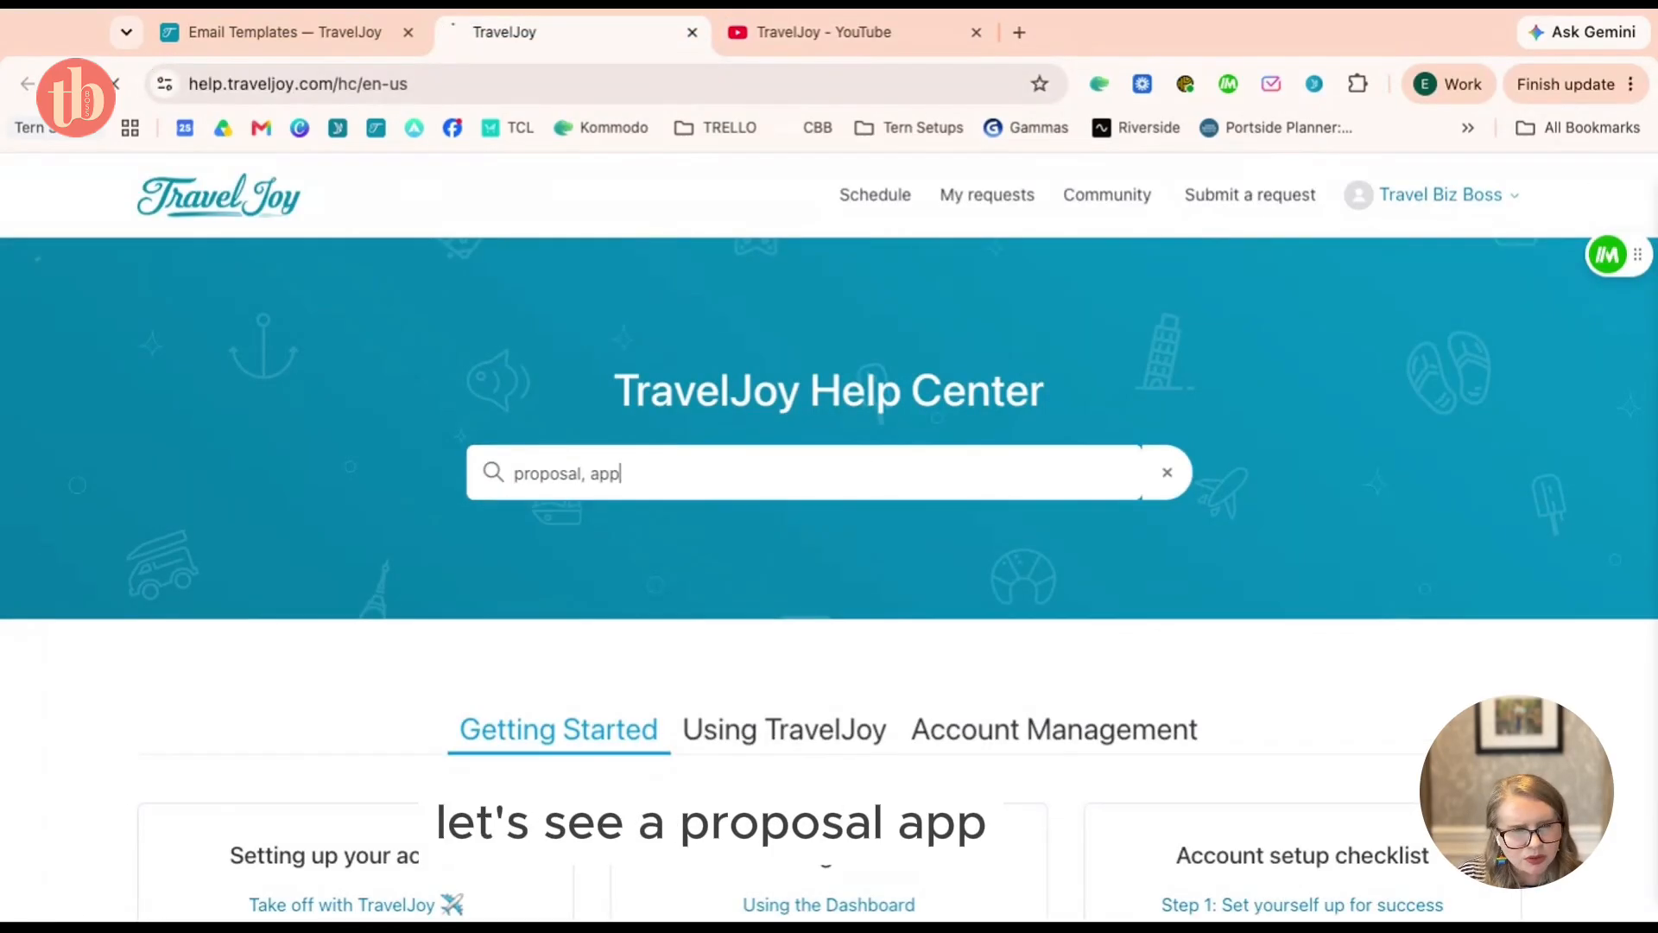
key("Return")
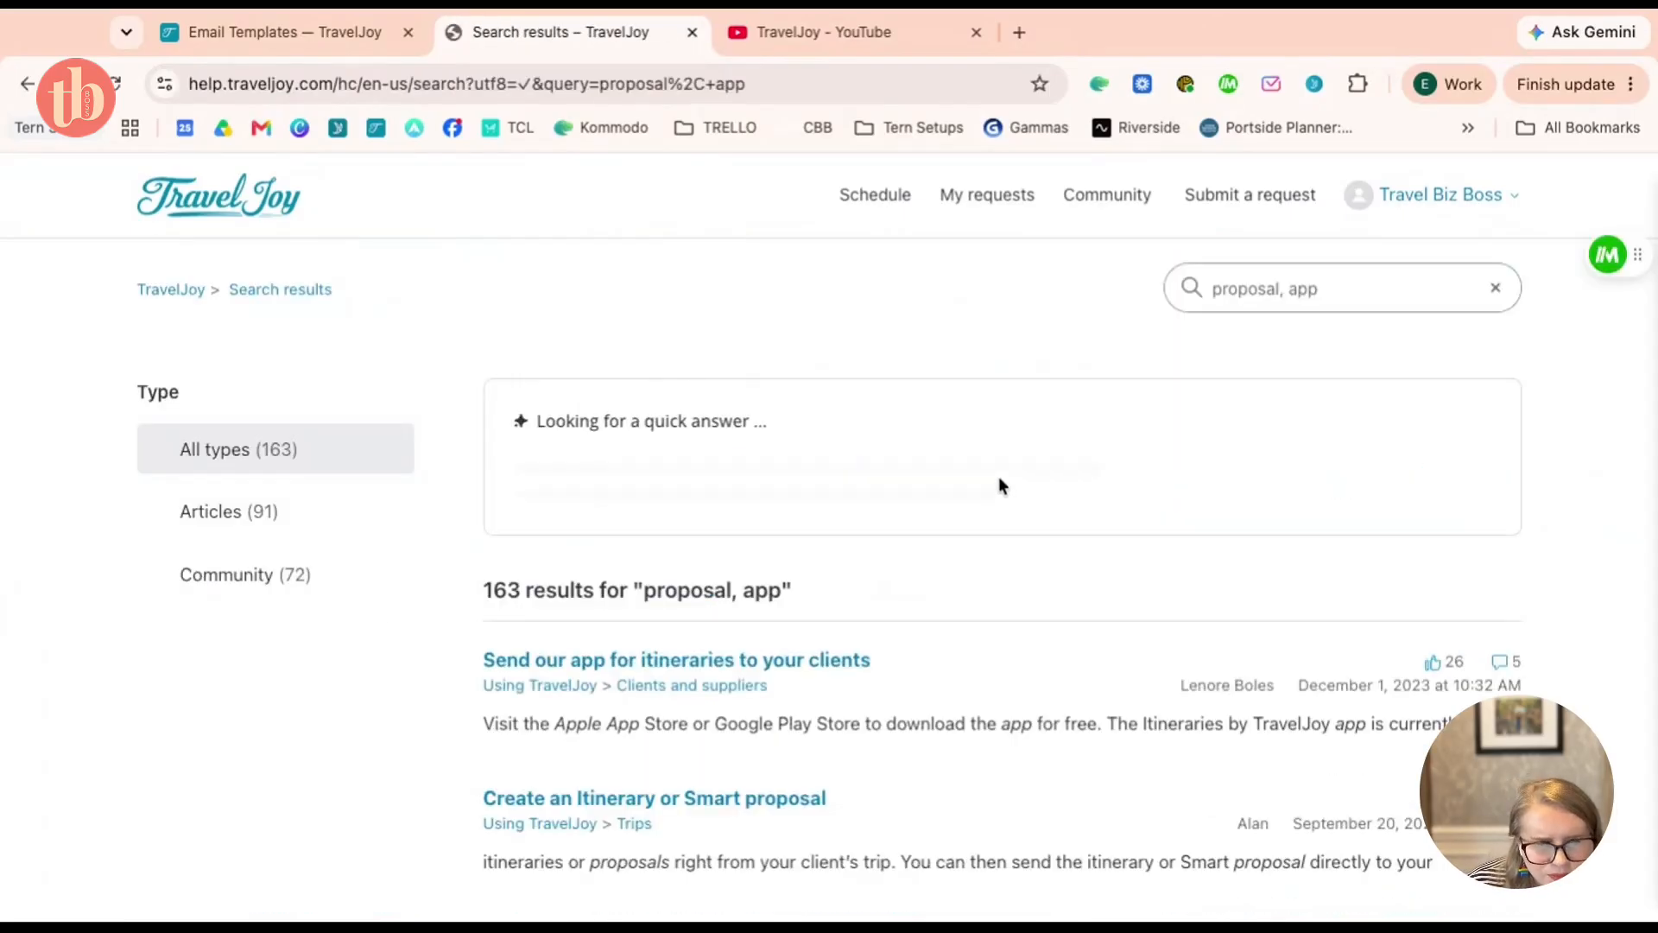
scroll(1010, 471, "down", 1)
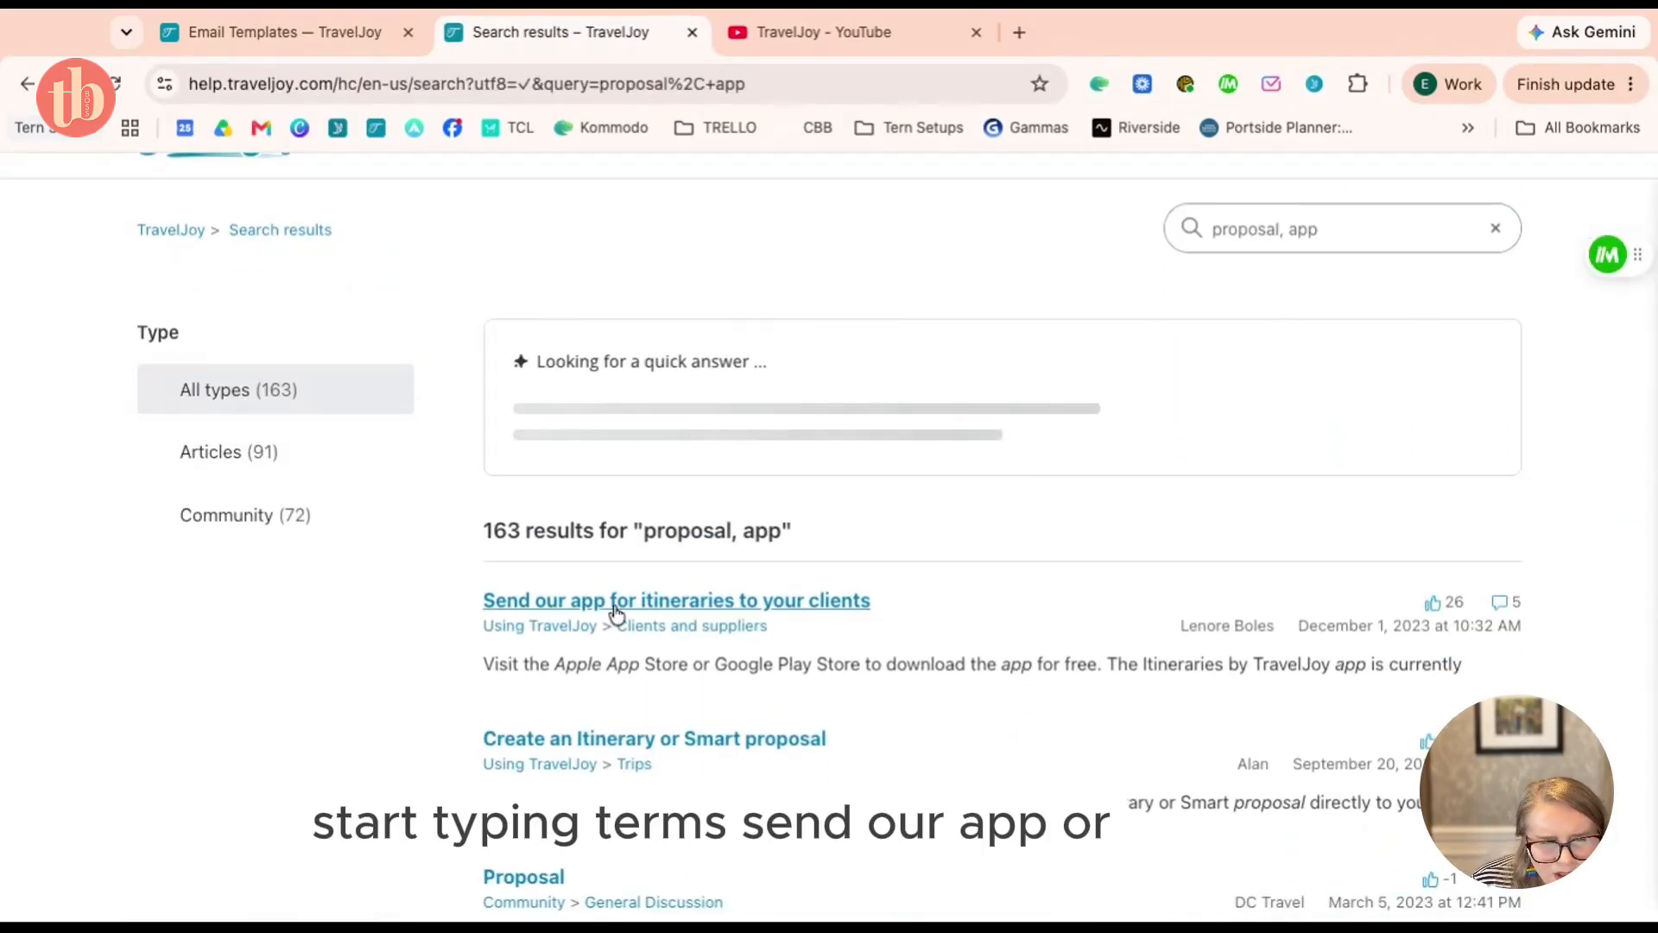
left_click(738, 607)
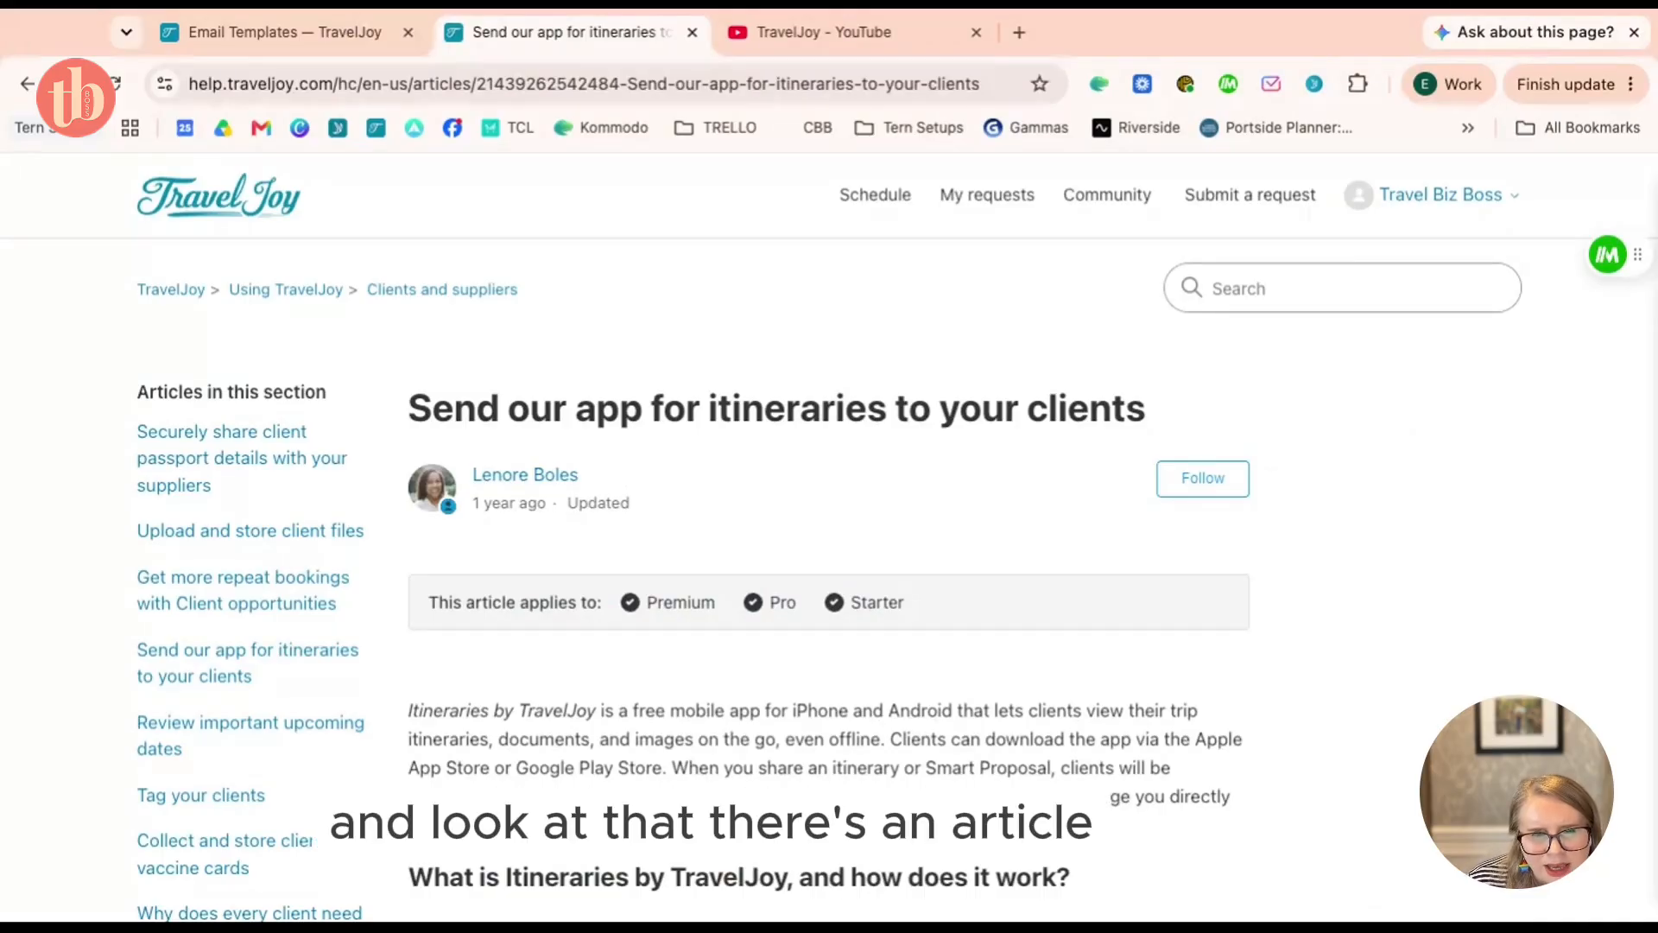
Scroll to section 5, 'How do clients get the app?', then return to Email Templates
scroll(904, 477, "down", 4)
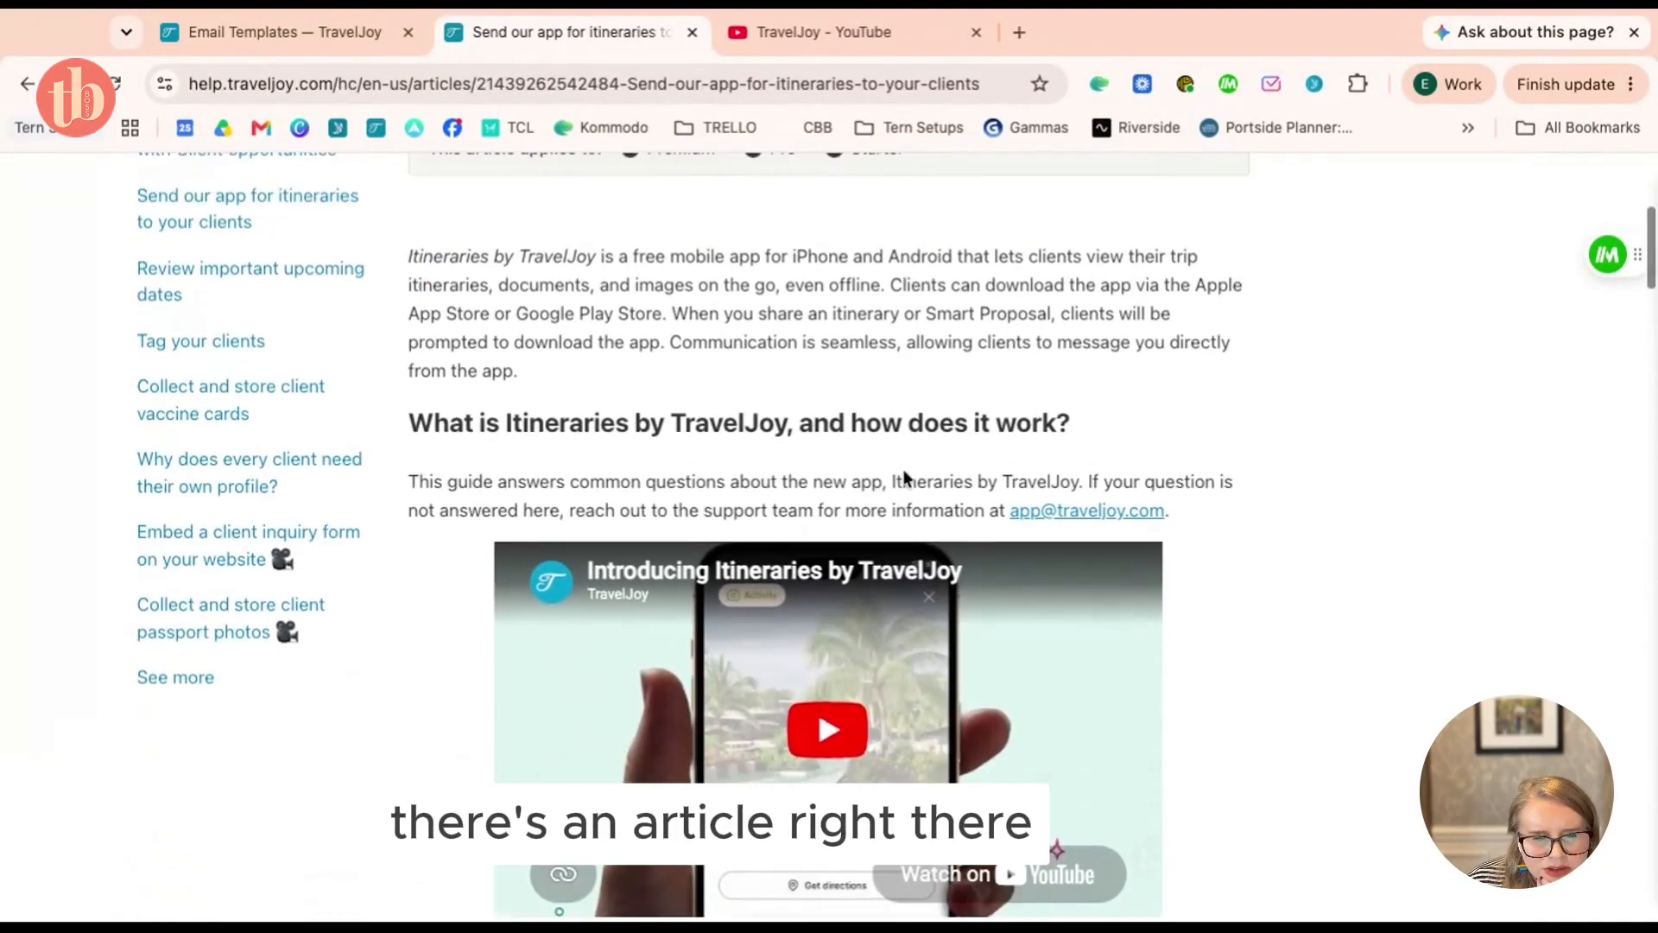
scroll(904, 478, "up", 1)
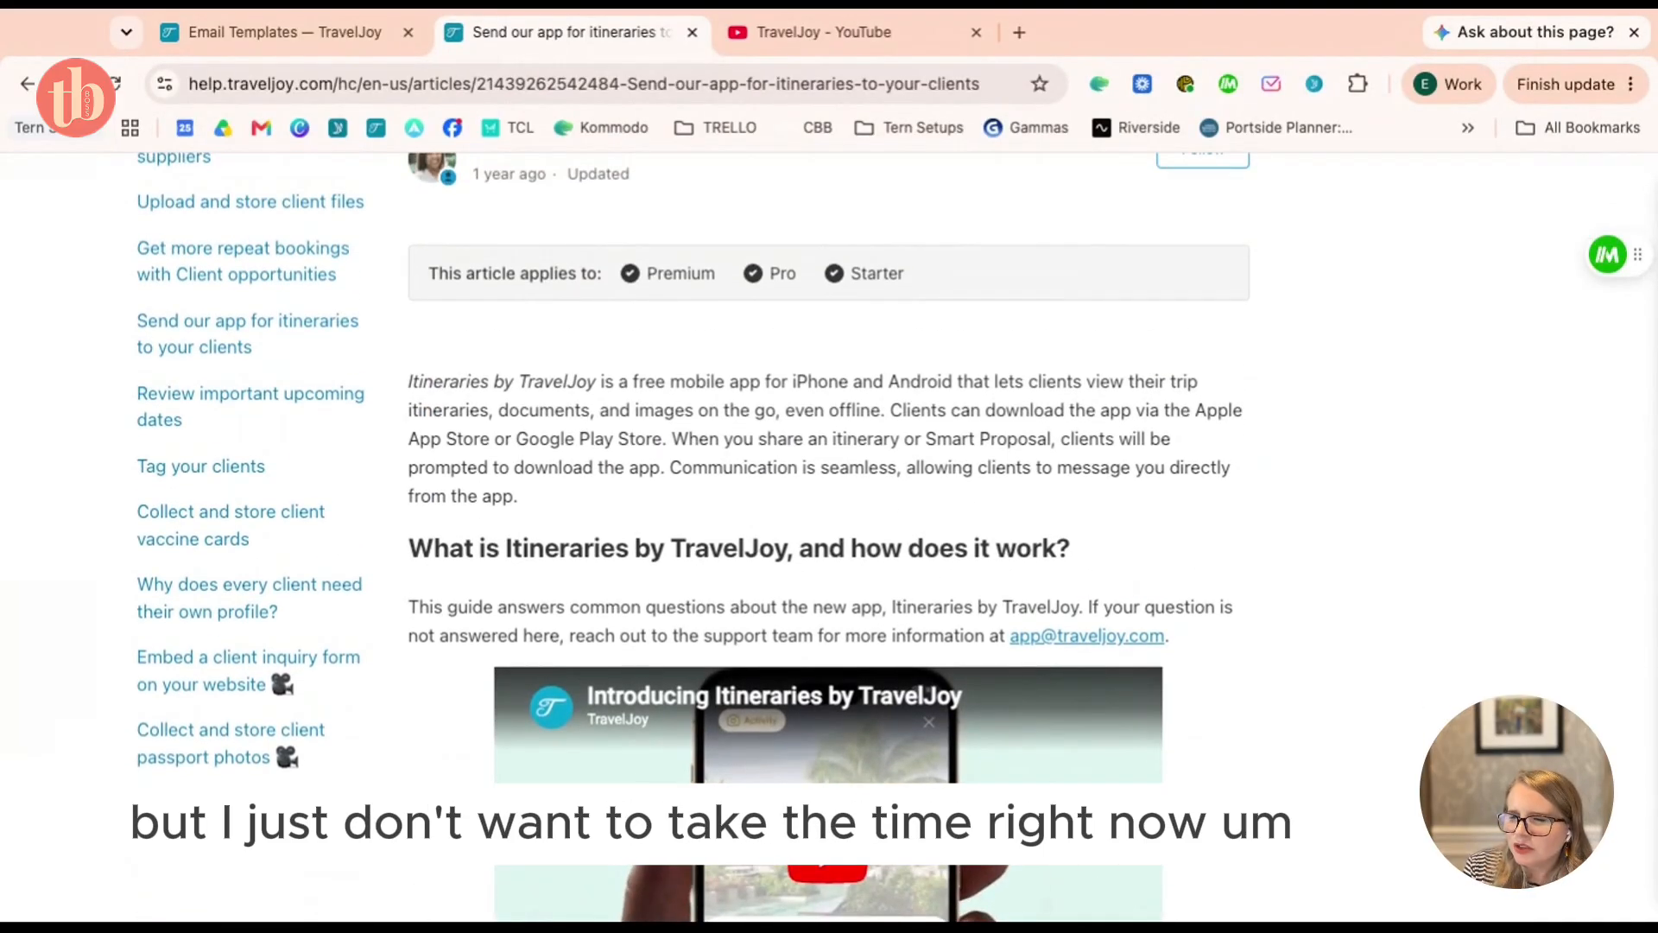
scroll(1078, 522, "down", 1)
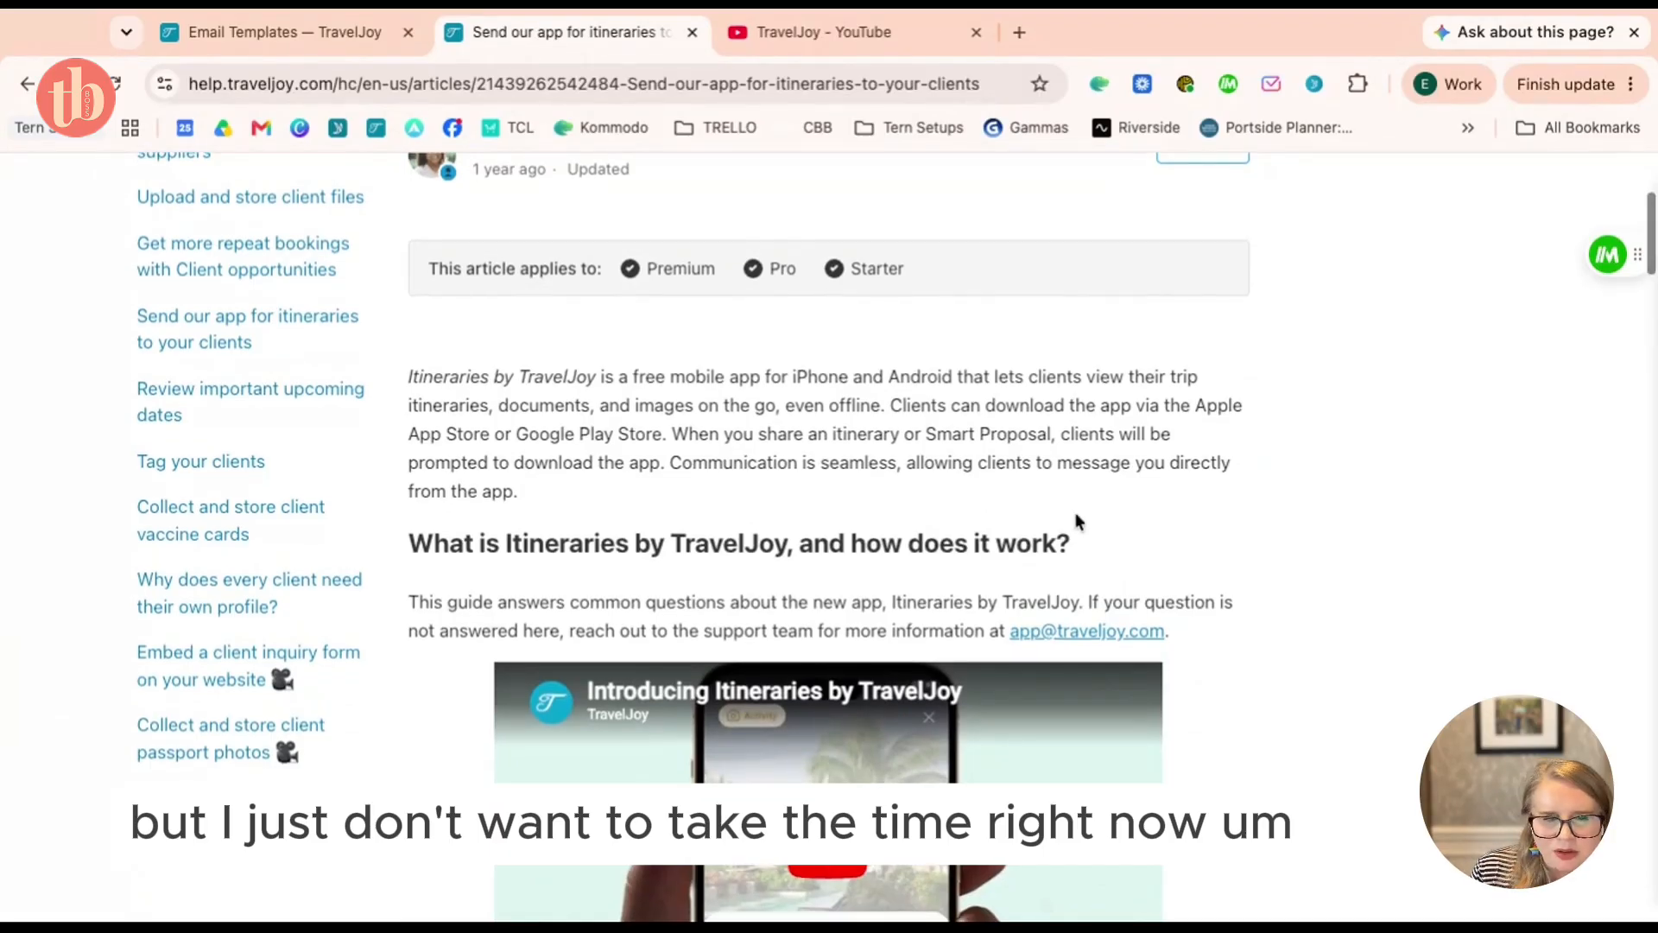
scroll(1075, 514, "up", 4)
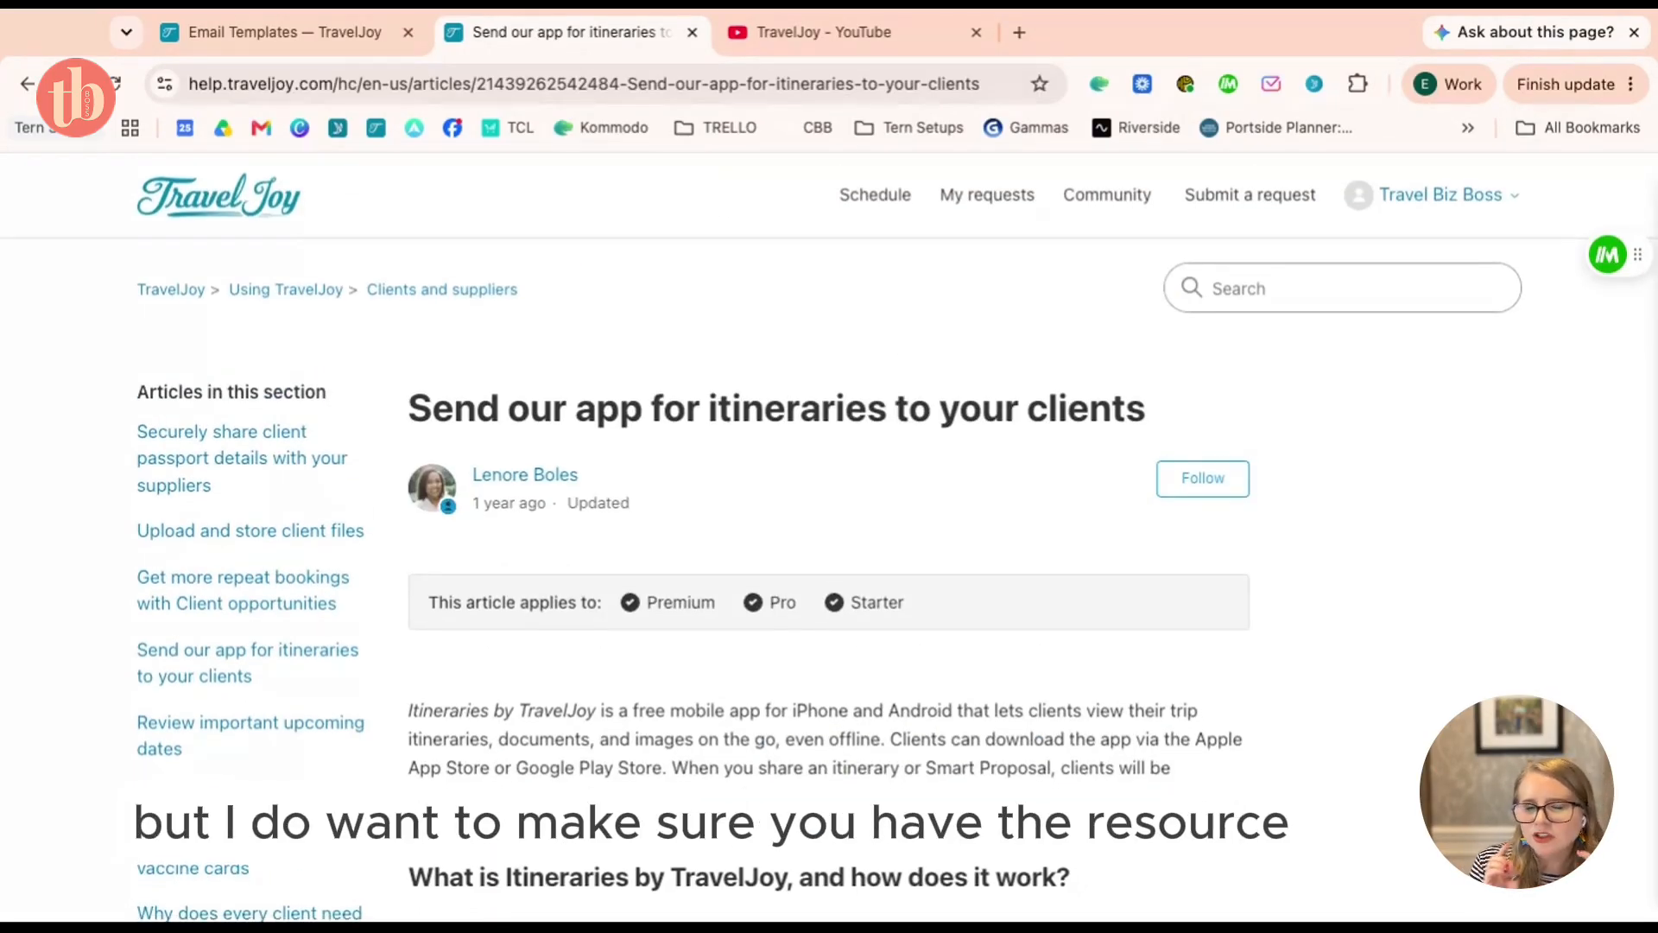
scroll(829, 536, "down", 5)
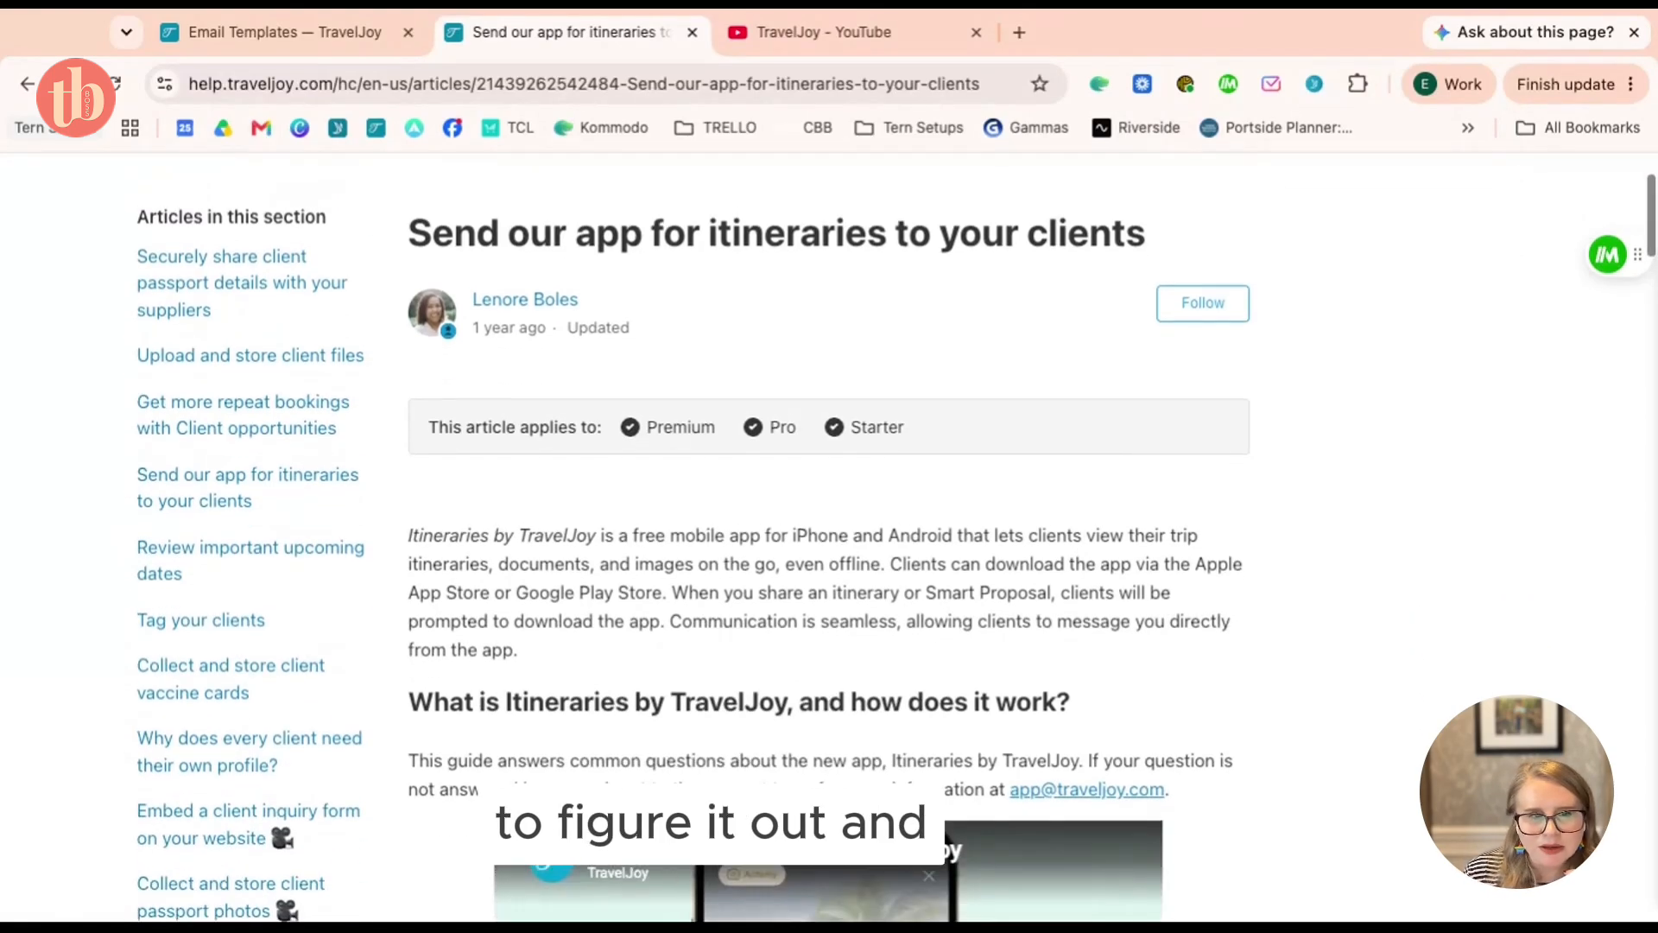
scroll(829, 536, "down", 8)
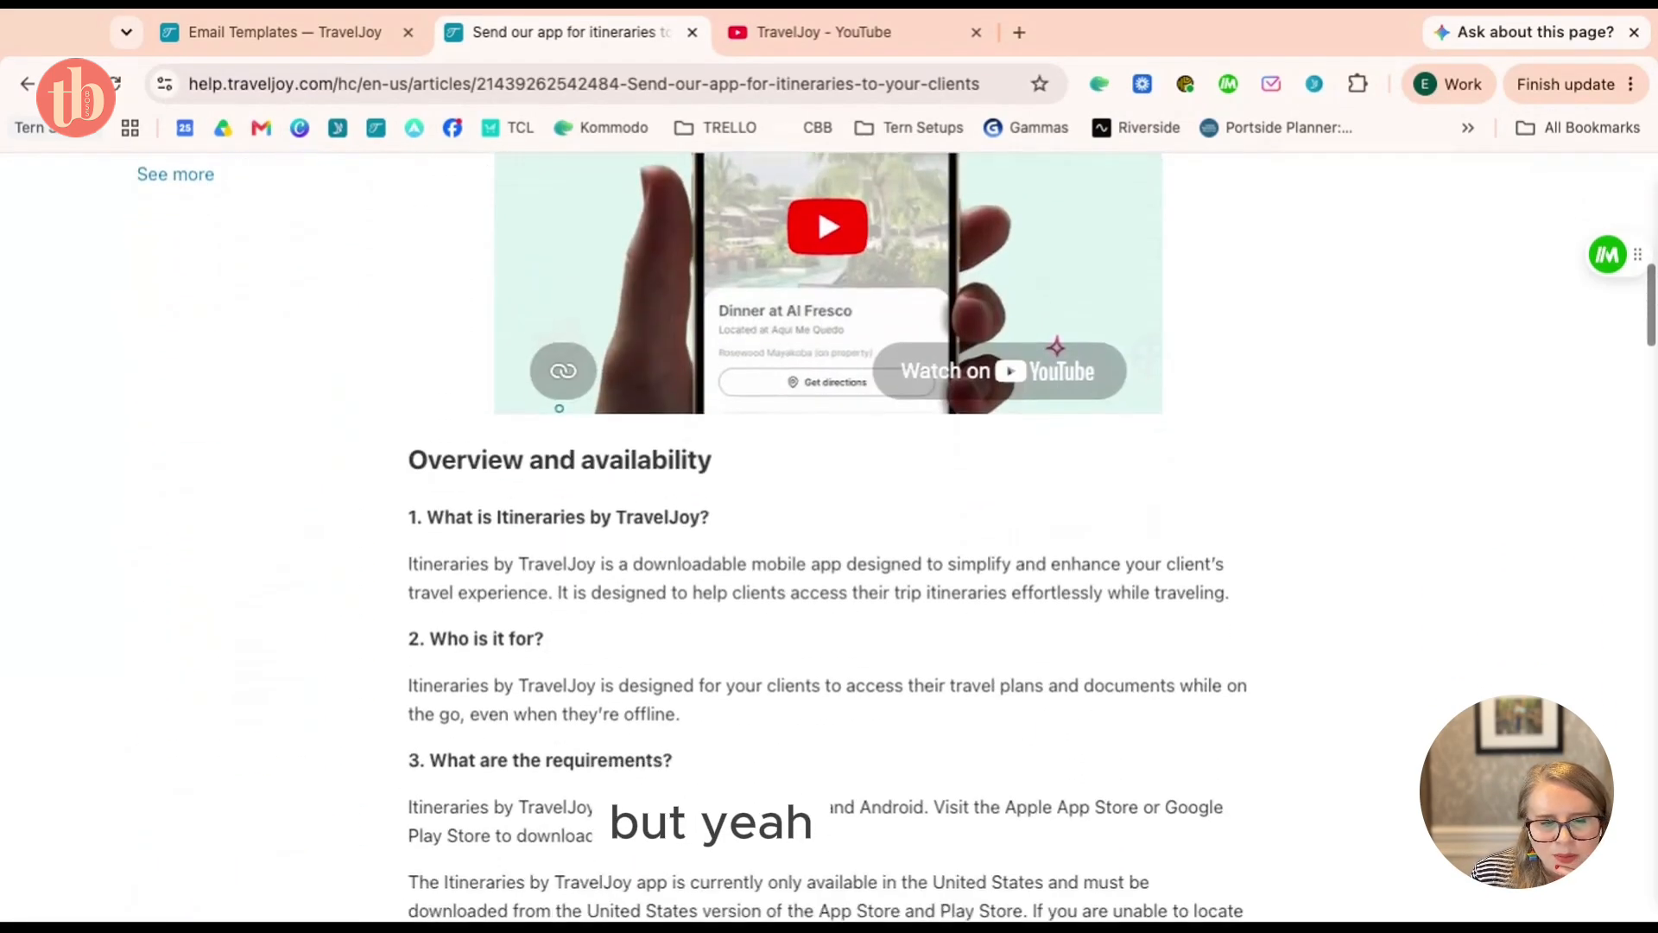
scroll(829, 536, "down", 4)
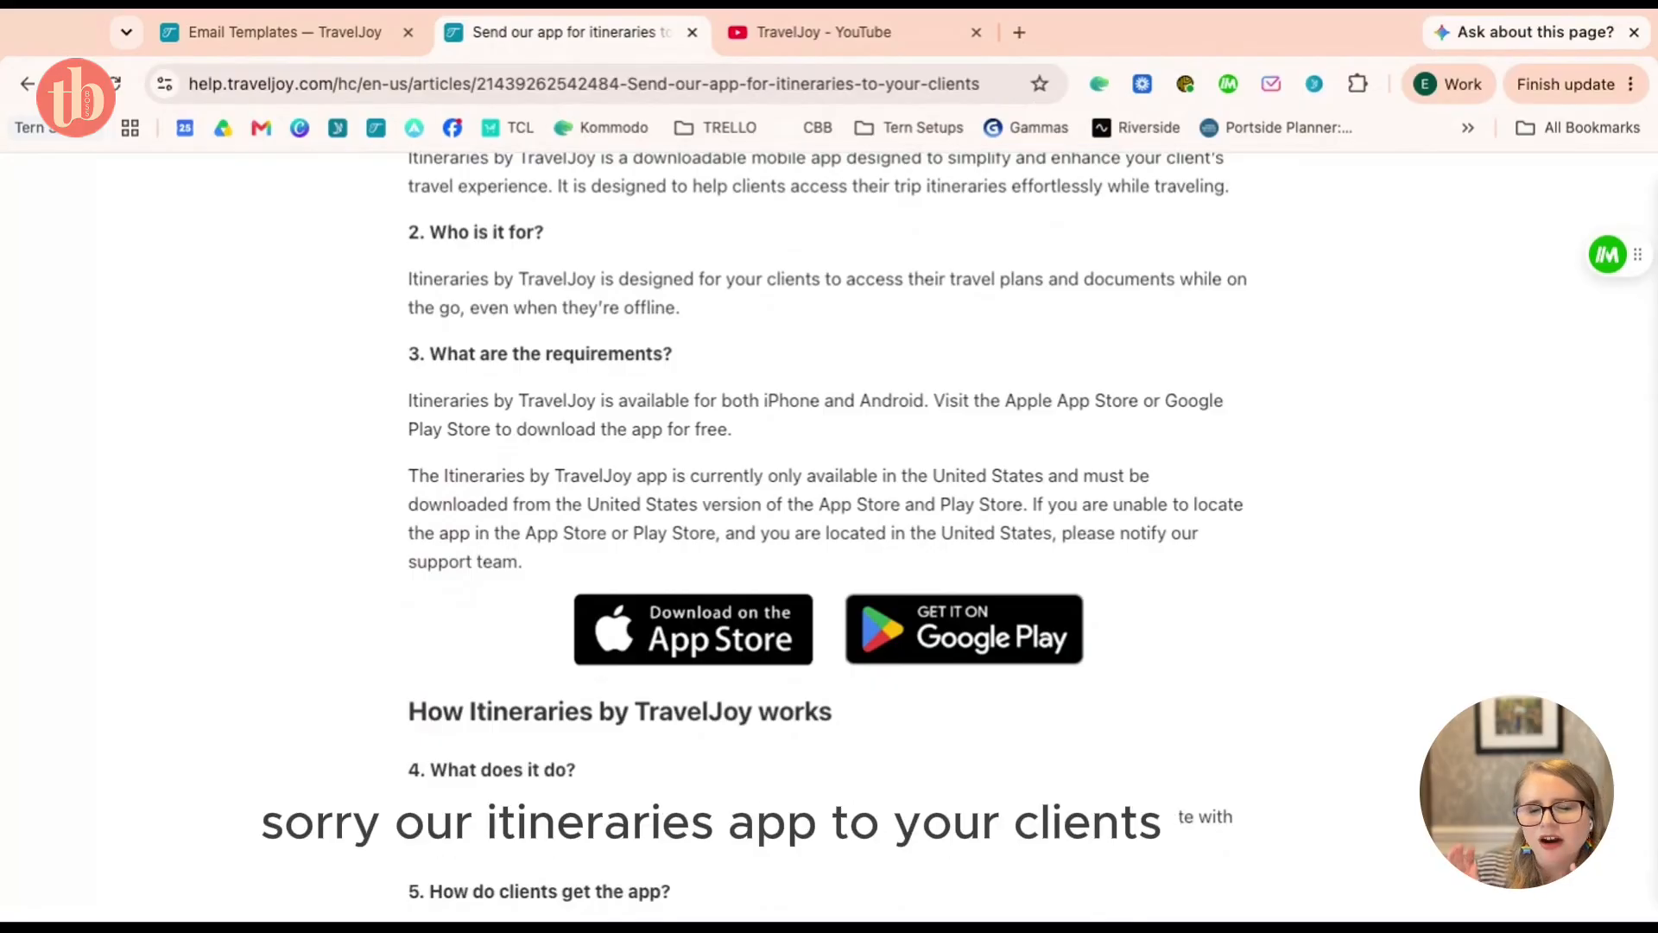
scroll(829, 535, "down", 5)
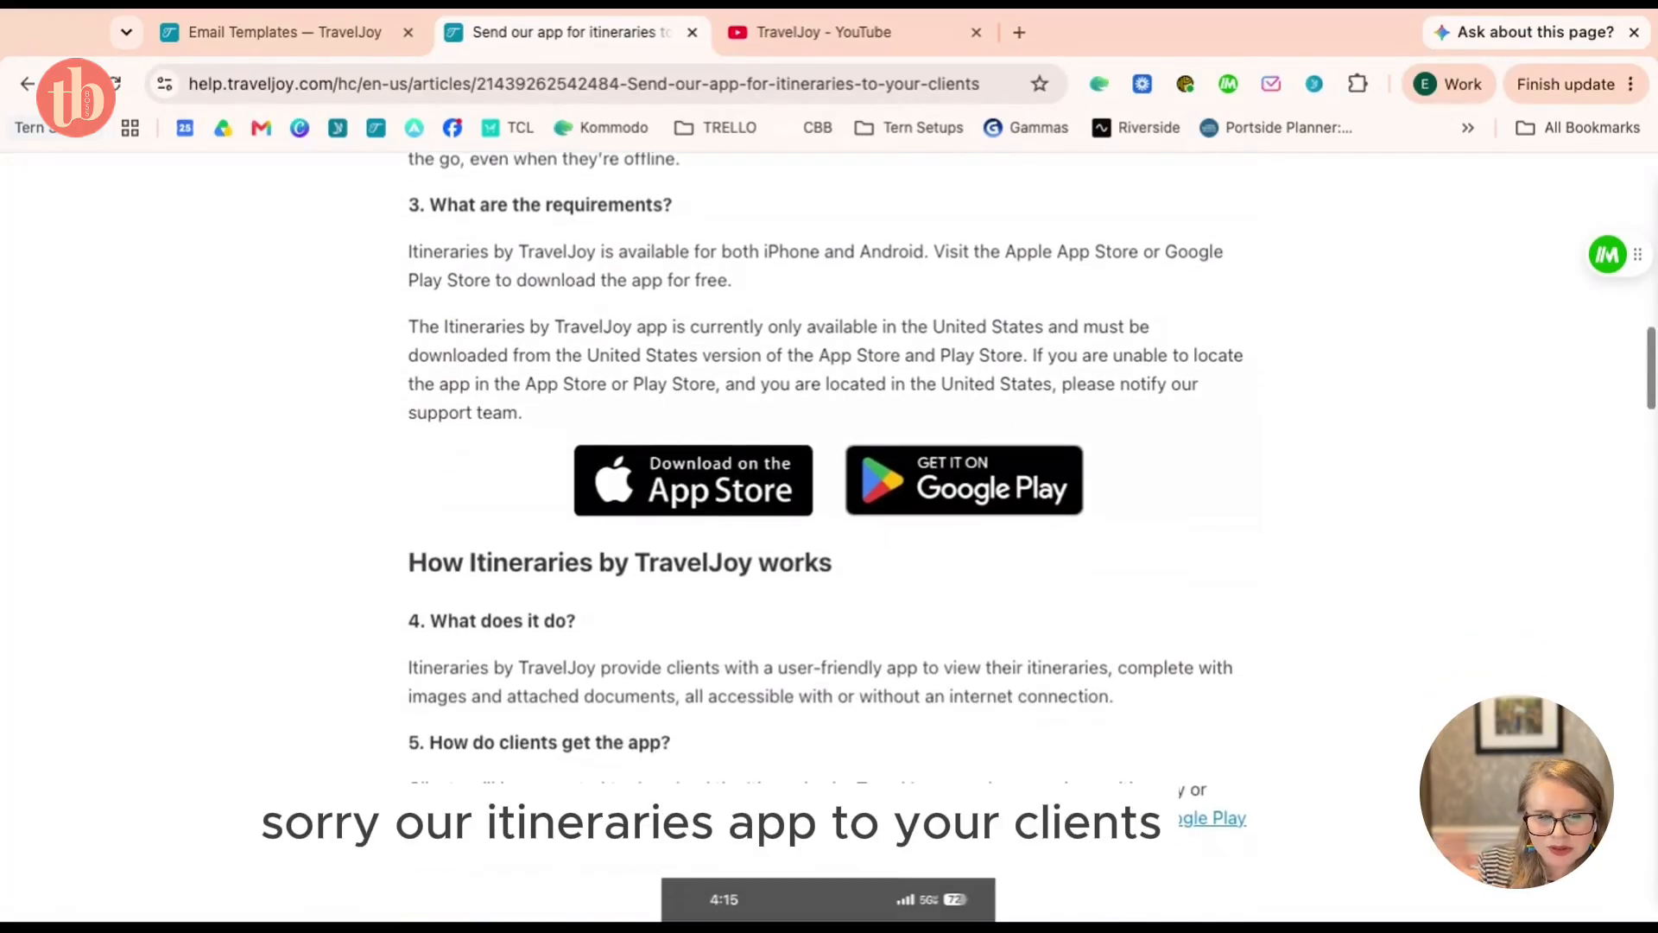
scroll(833, 586, "down", 2)
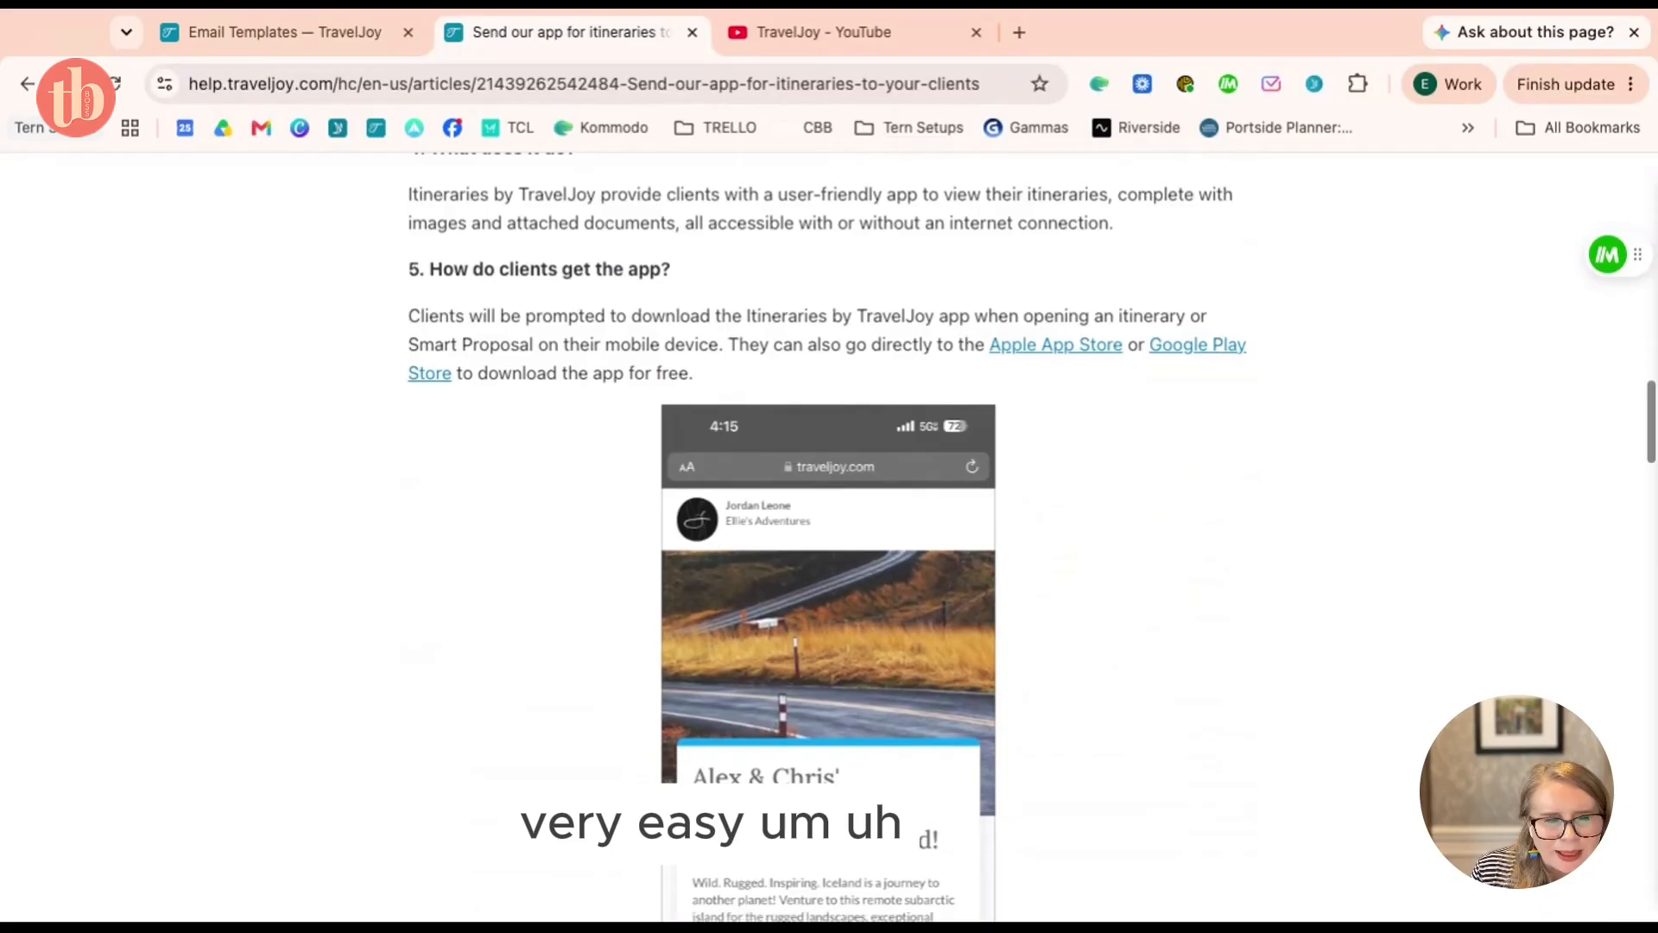
scroll(833, 586, "up", 7)
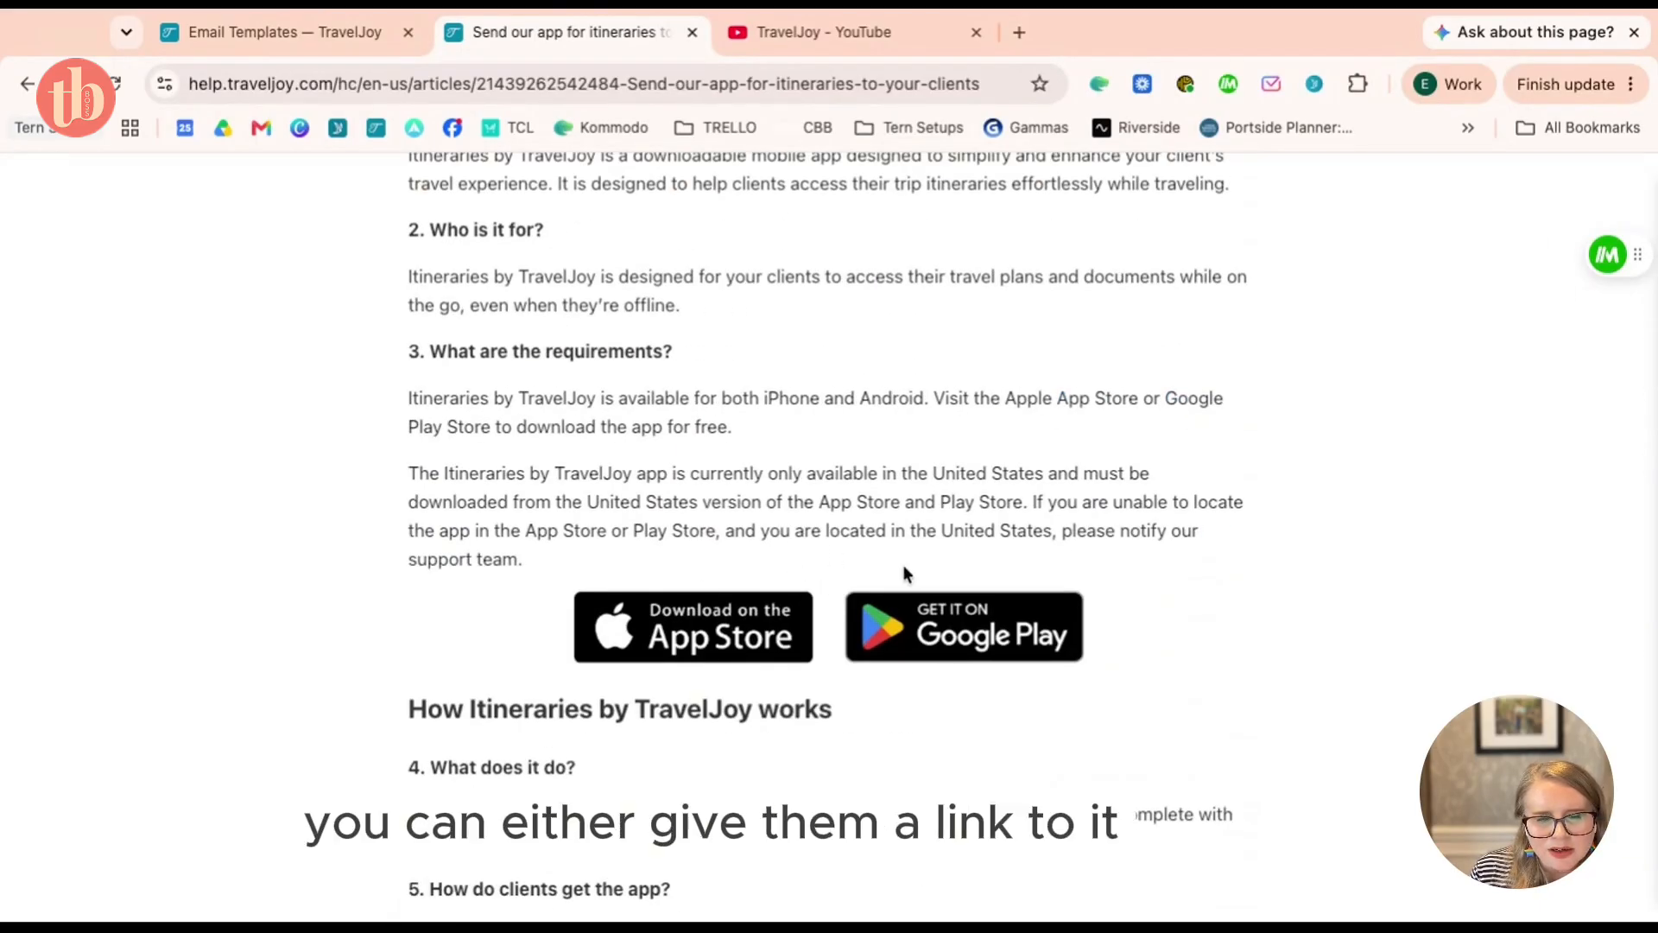
scroll(910, 566, "down", 9)
scroll(910, 572, "up", 1)
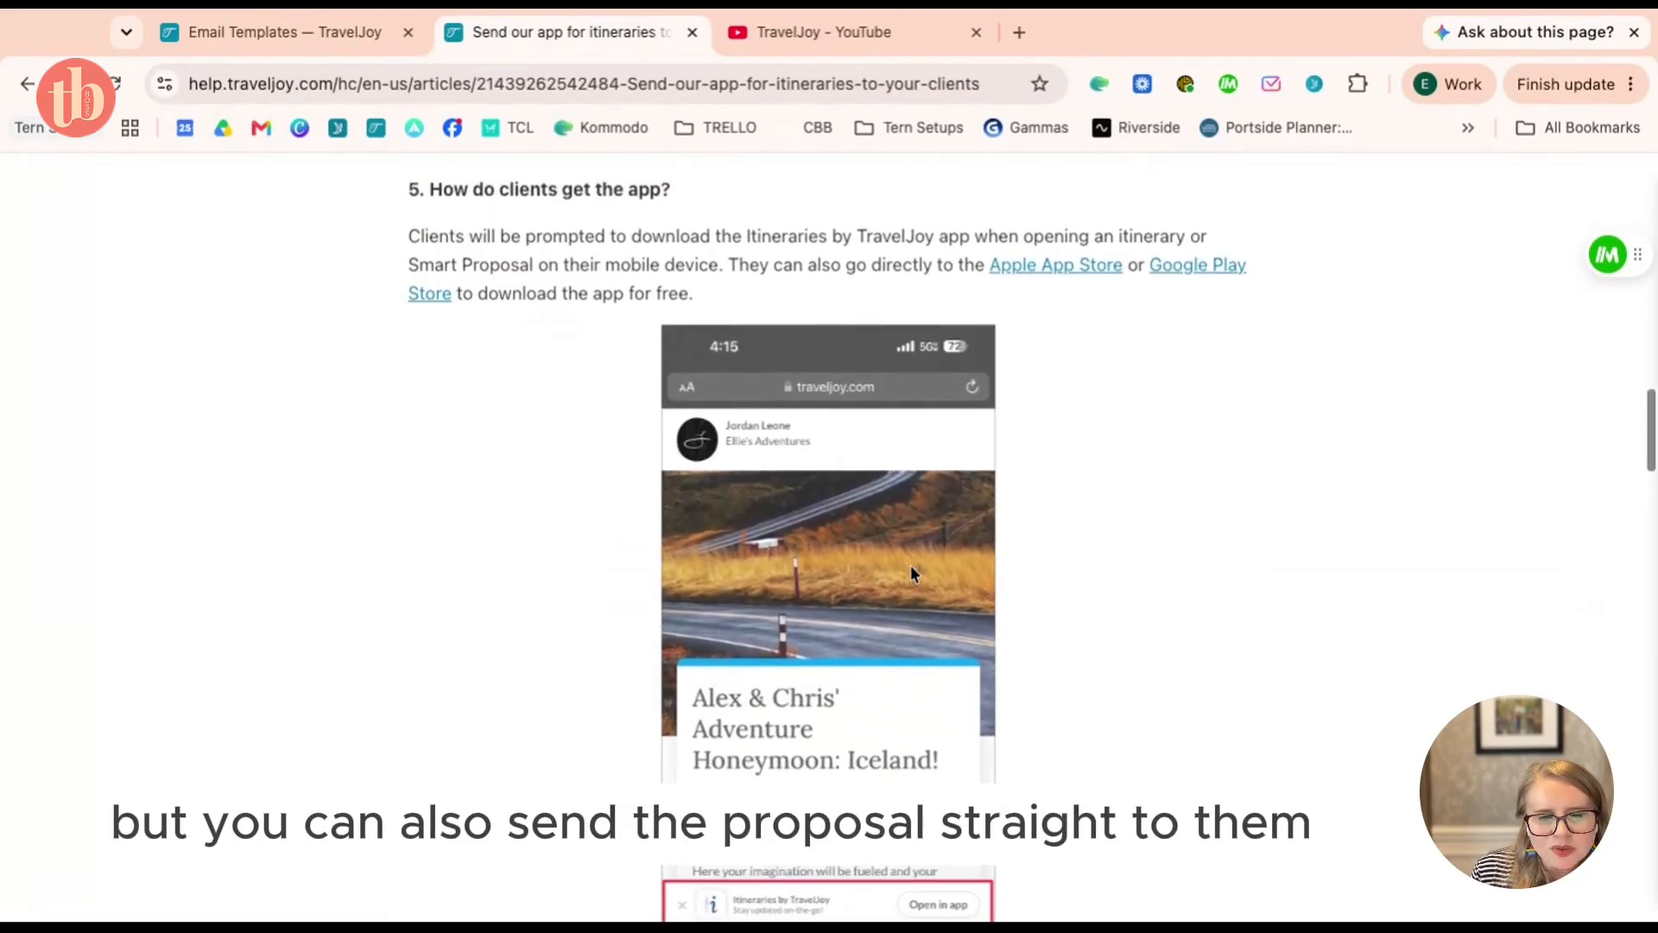
left_click(294, 32)
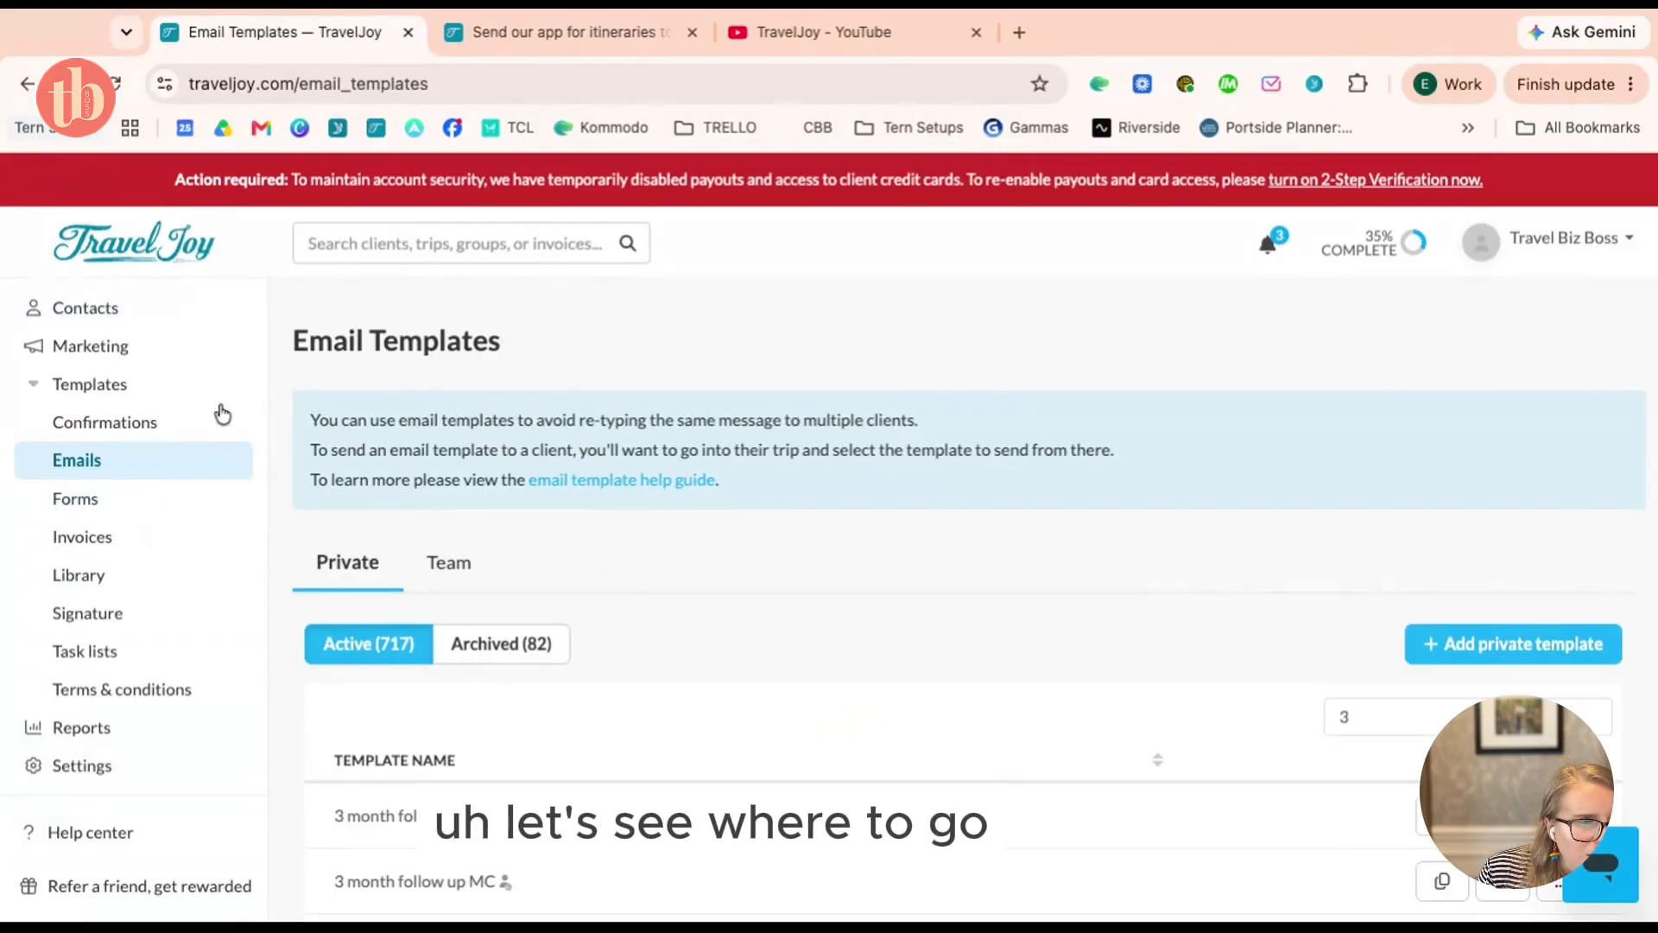
From the Dashboard, open the client's trip, its Files, and the trip proposal
scroll(241, 328, "up", 3)
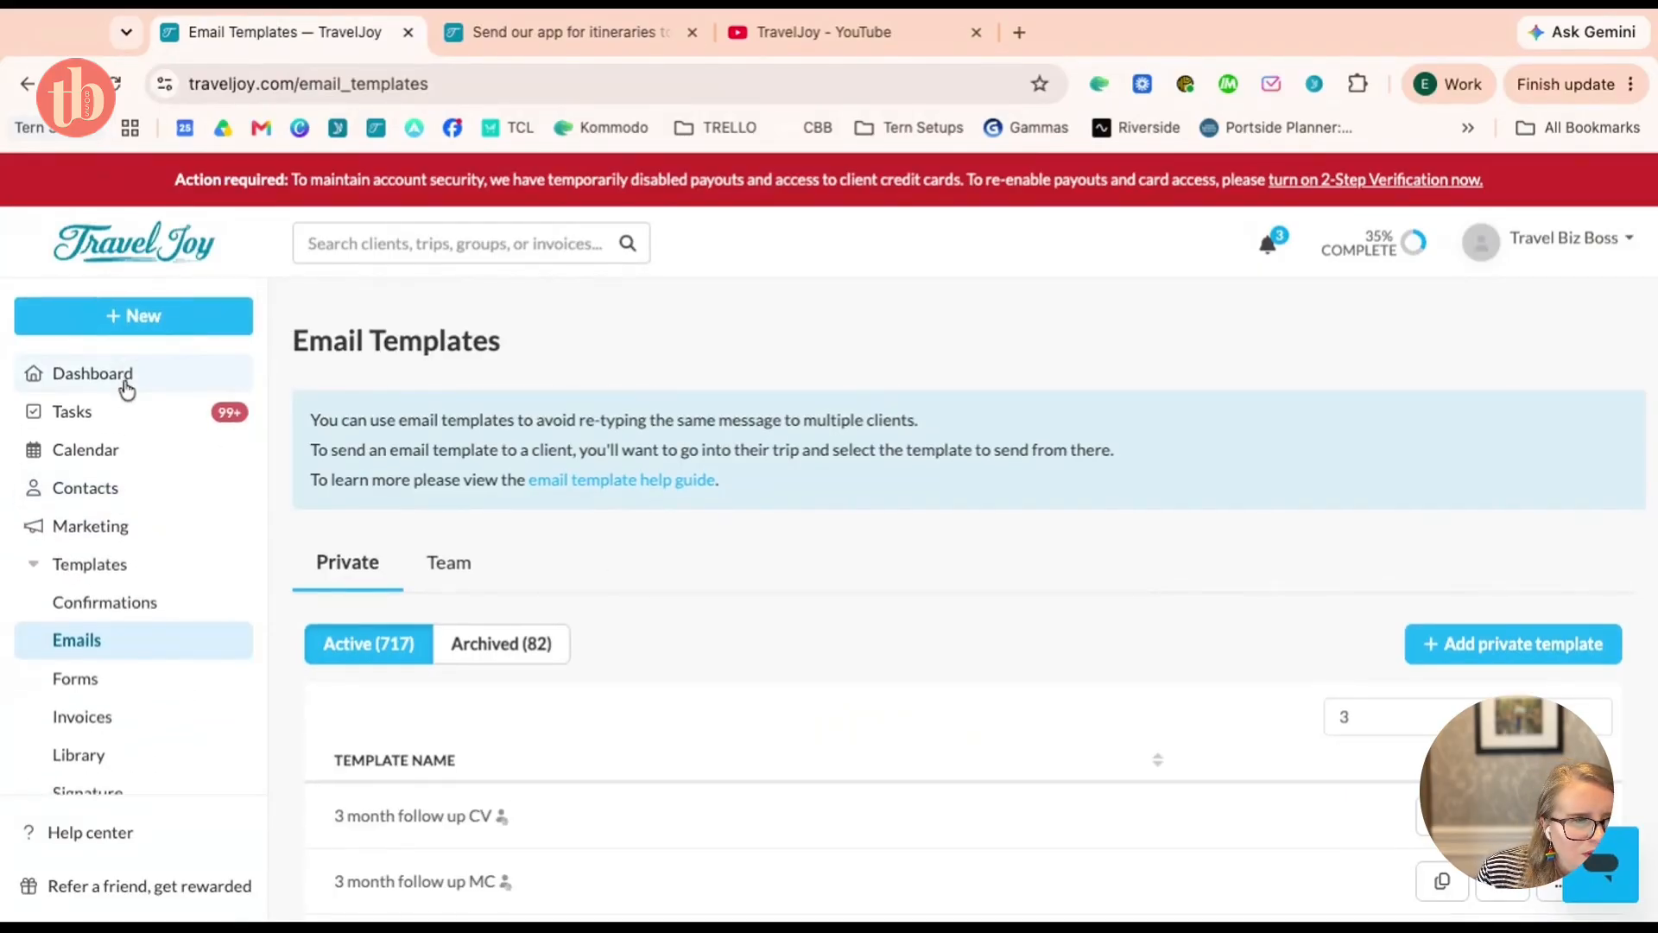
left_click(127, 377)
scroll(851, 509, "down", 3)
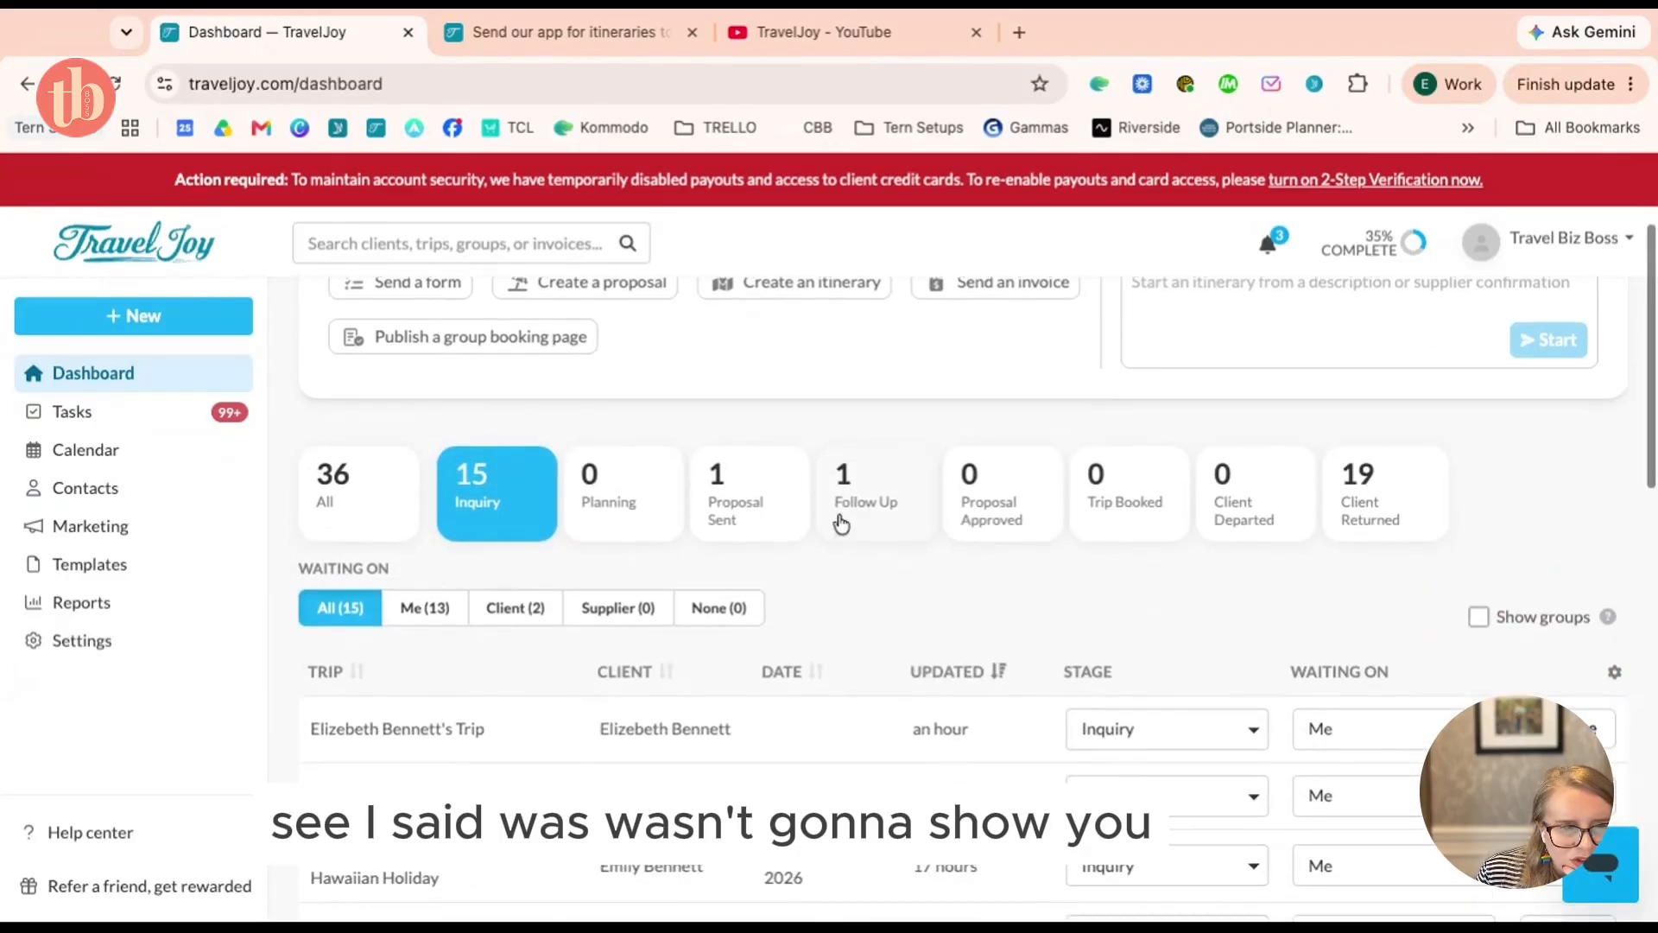
left_click(551, 732)
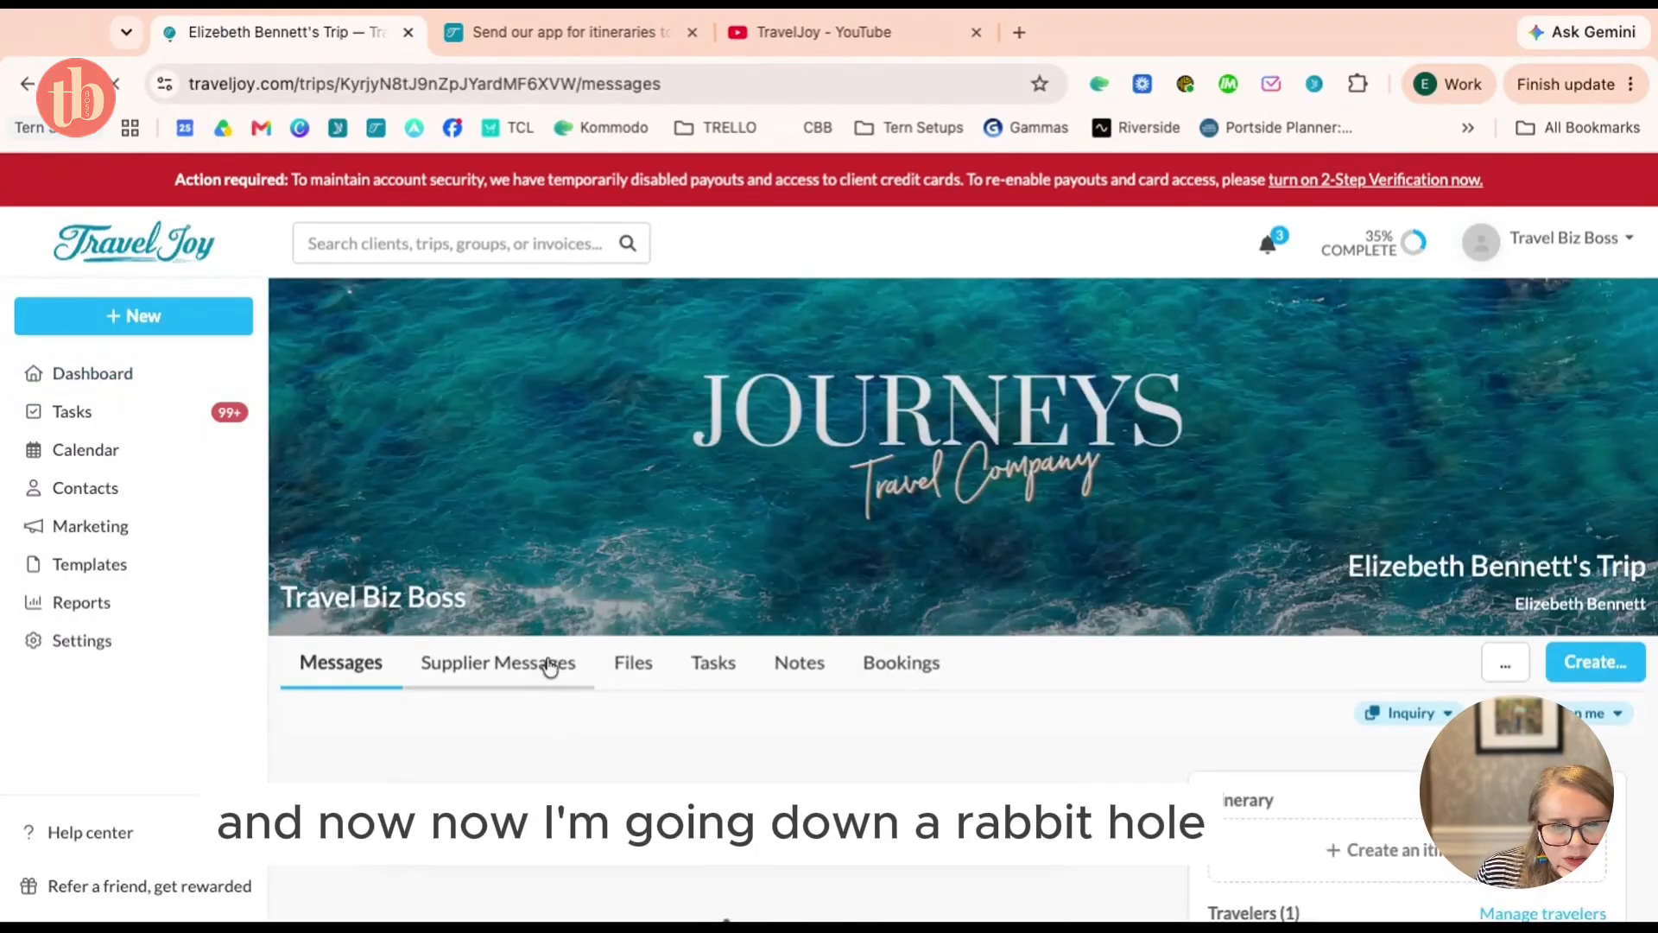
left_click(639, 661)
left_click(547, 877)
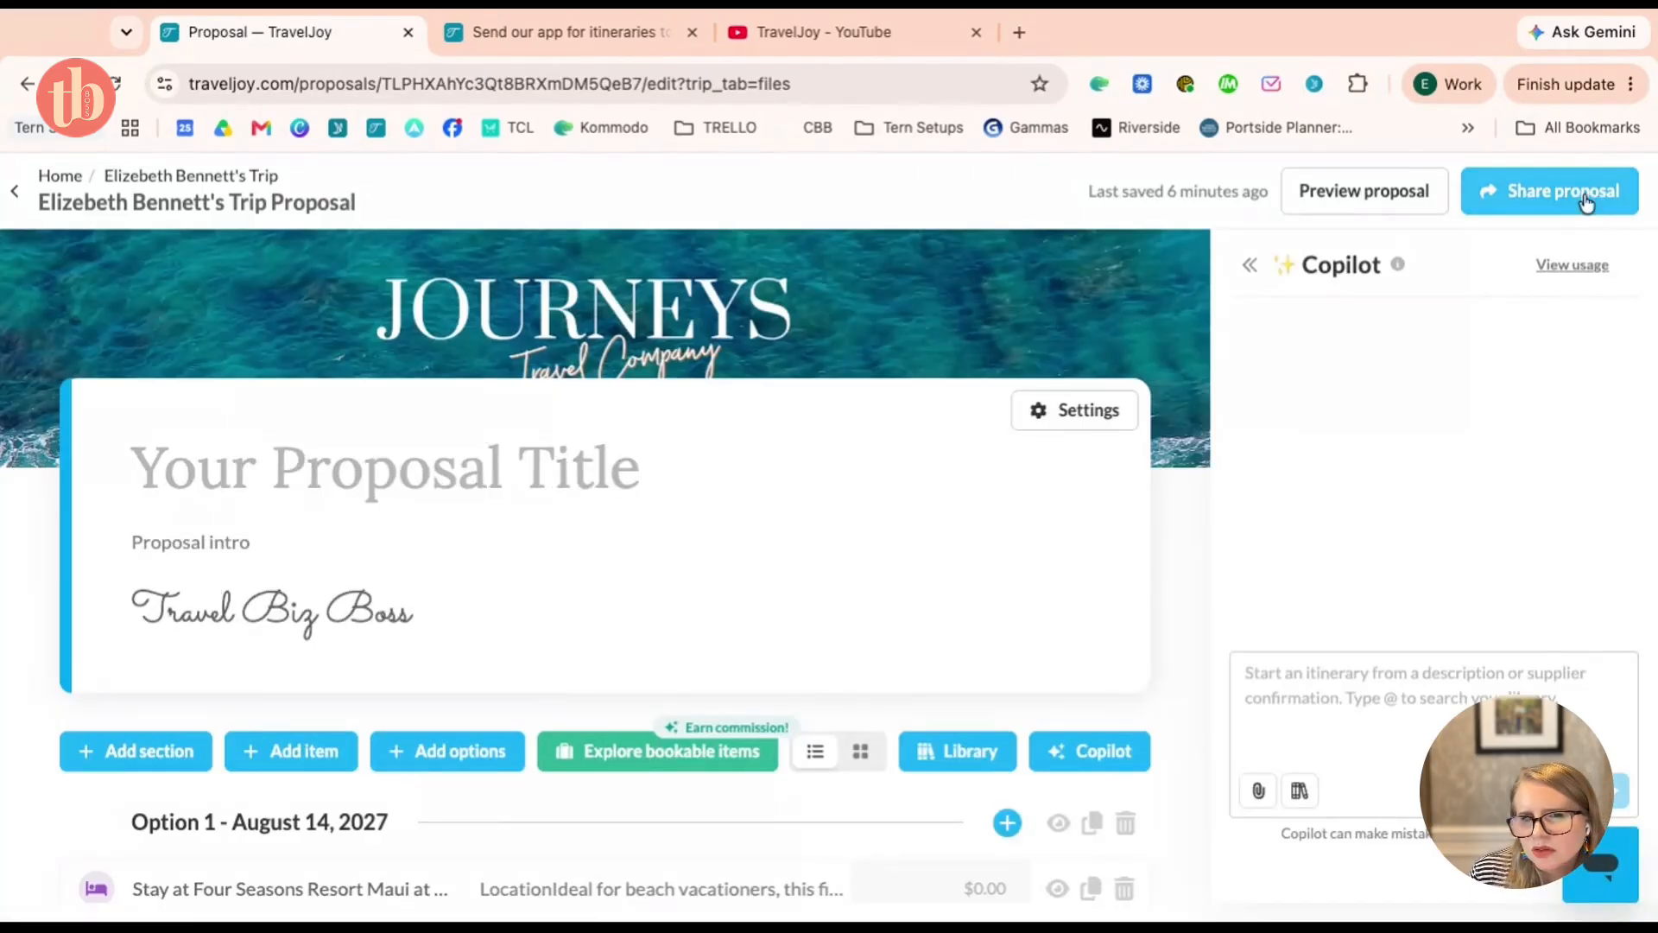
Start a send-proposal email via Share proposal > Send and review the 'Your Proposal' draft
left_click(1585, 200)
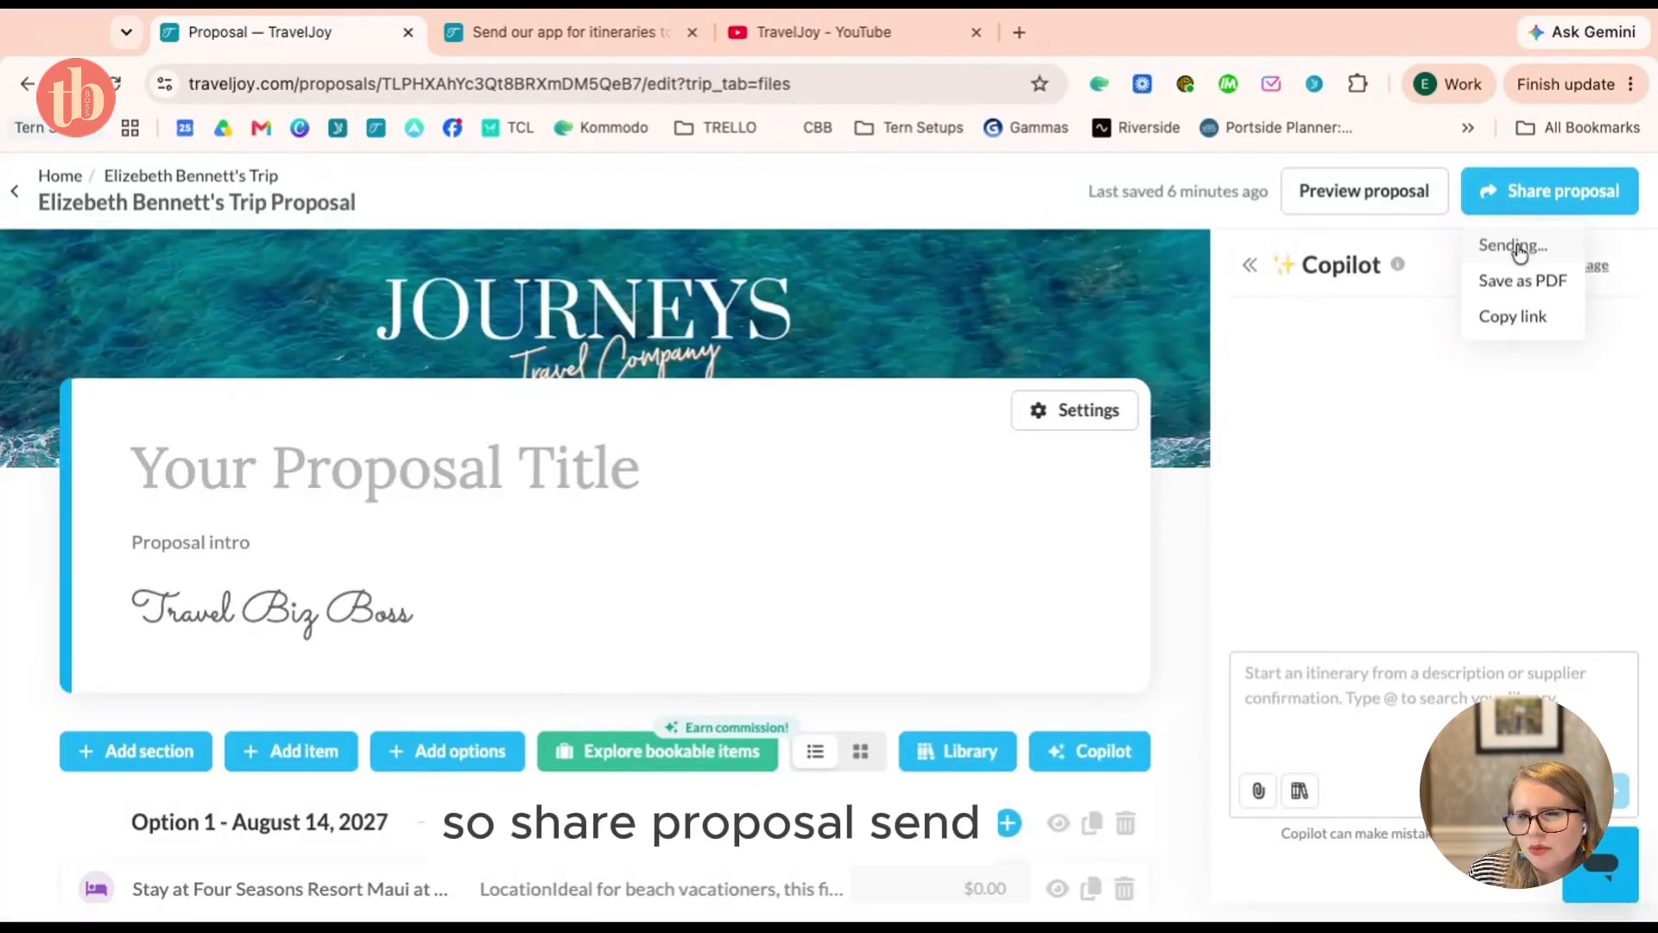
left_click(1518, 248)
scroll(977, 533, "down", 2)
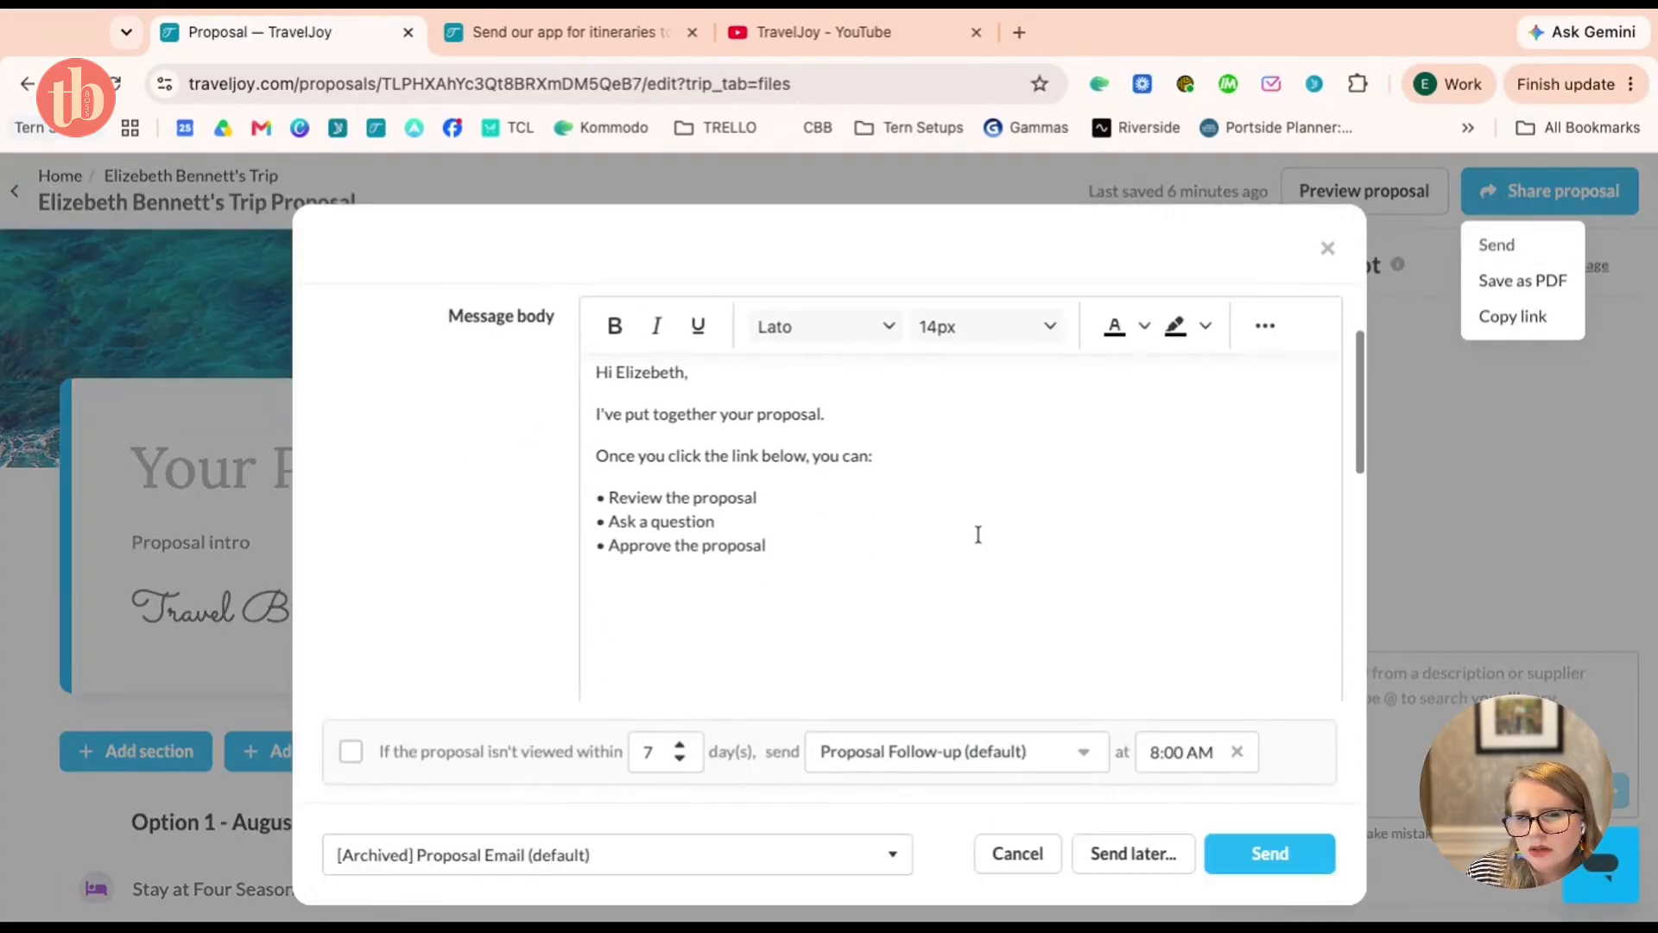
scroll(978, 534, "up", 3)
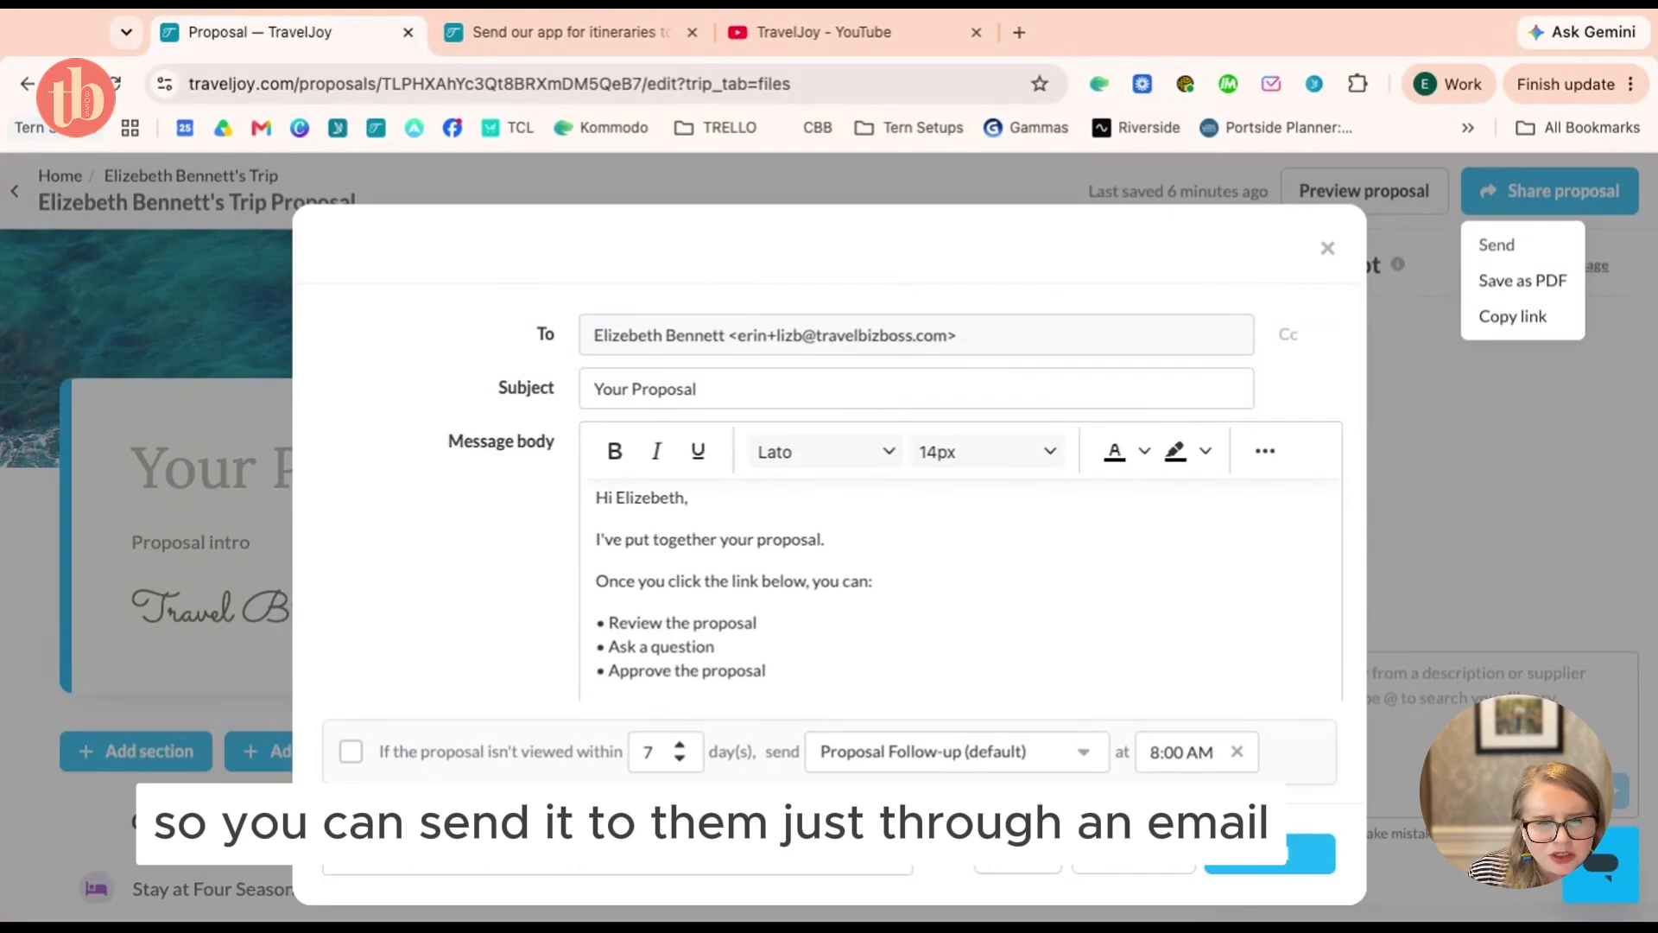
scroll(979, 535, "down", 7)
scroll(978, 534, "down", 1)
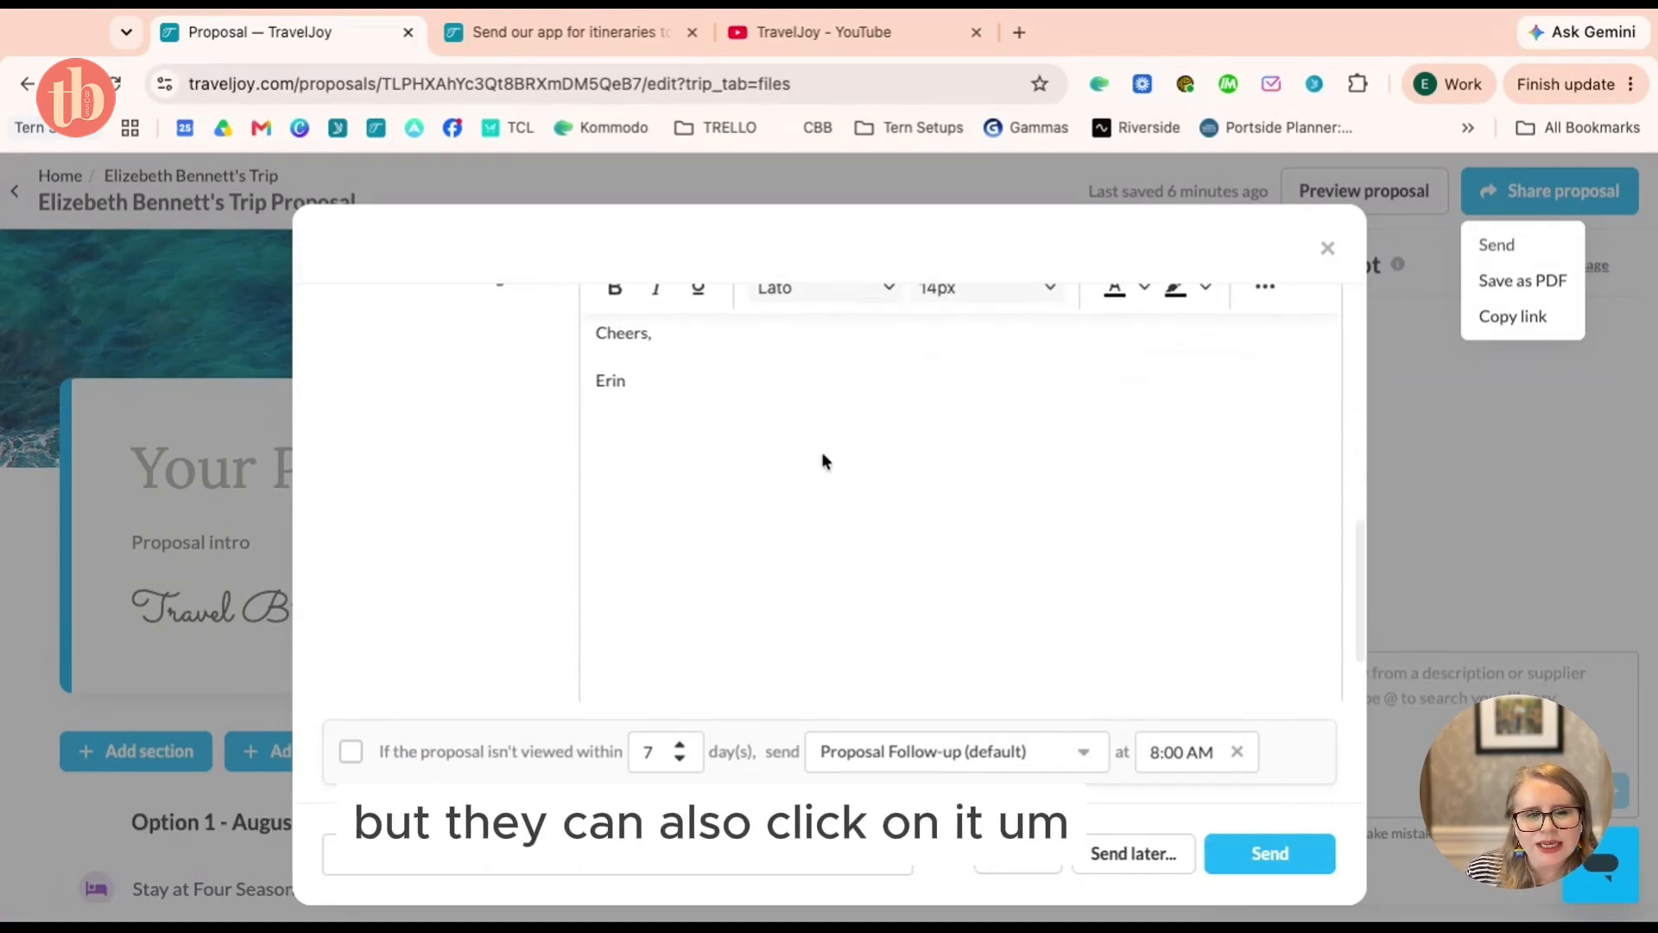
Read through the itinerary app article's FAQ sections, then return to the Proposal email draft
left_click(558, 32)
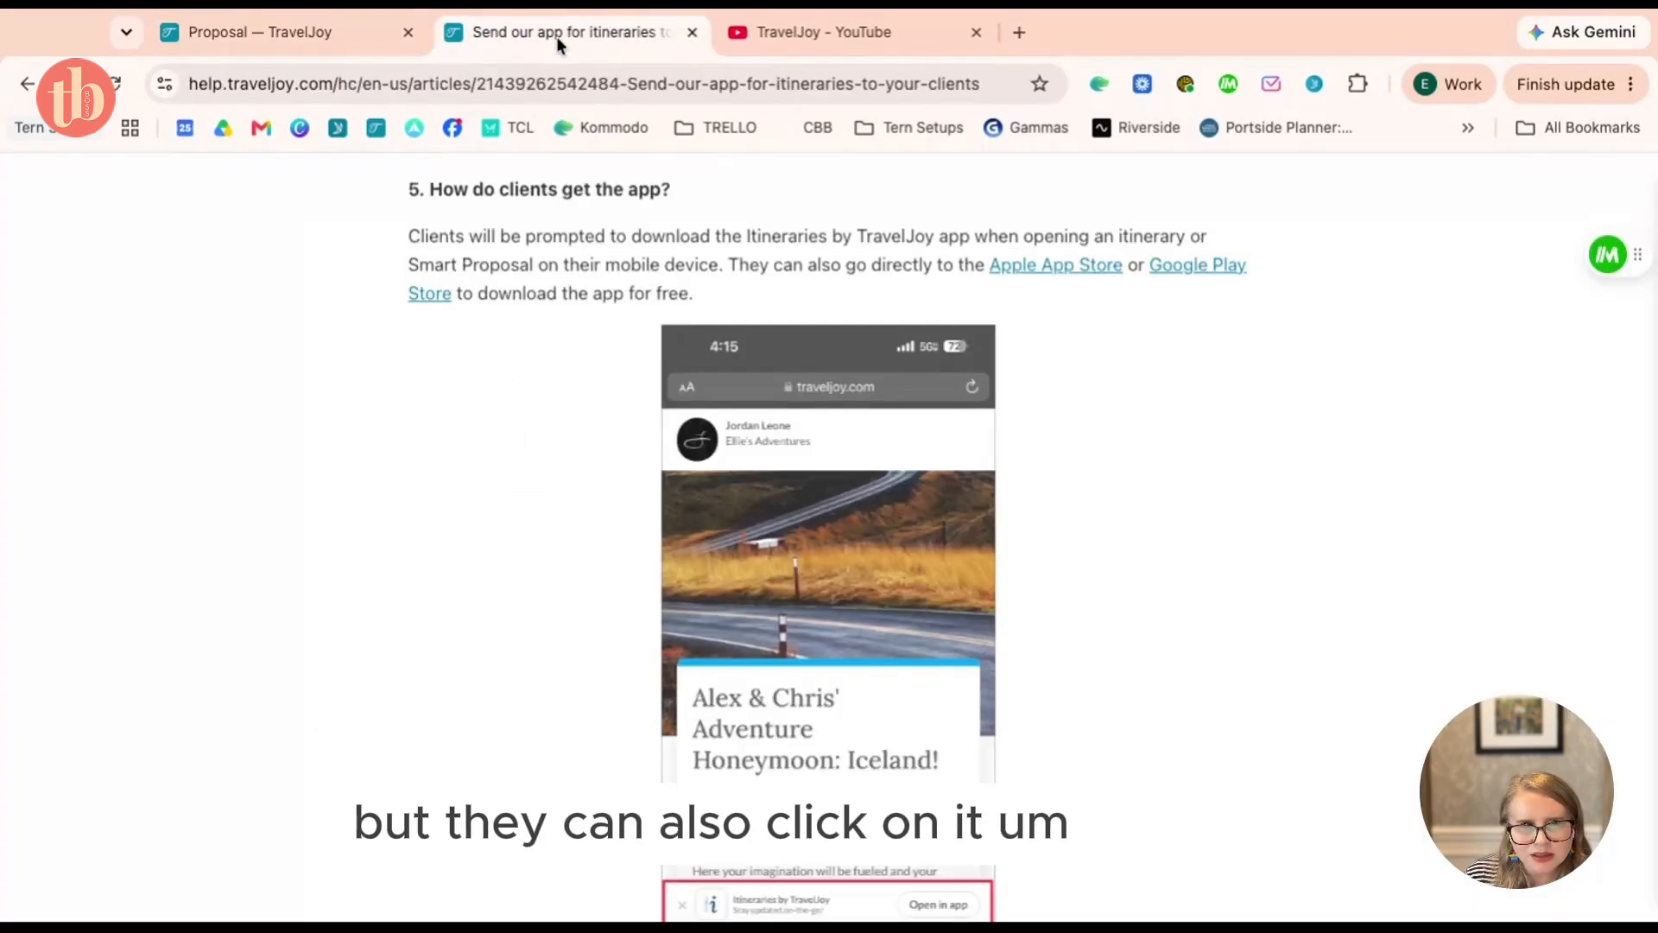
scroll(777, 431, "up", 2)
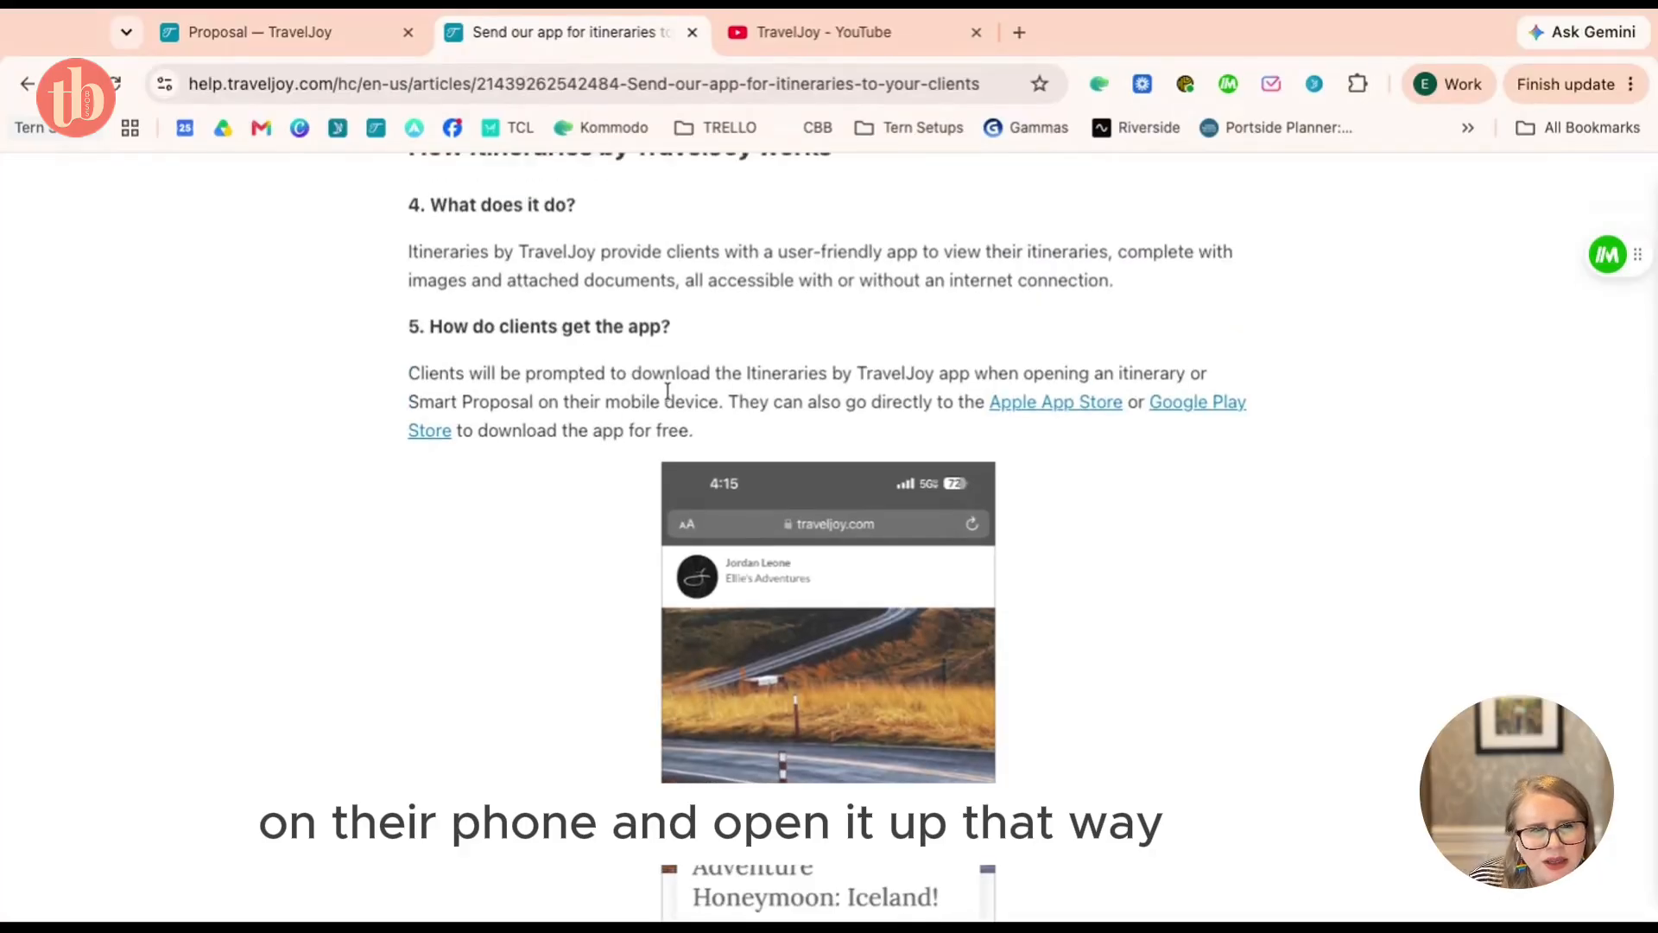
scroll(688, 389, "up", 2)
scroll(667, 391, "down", 2)
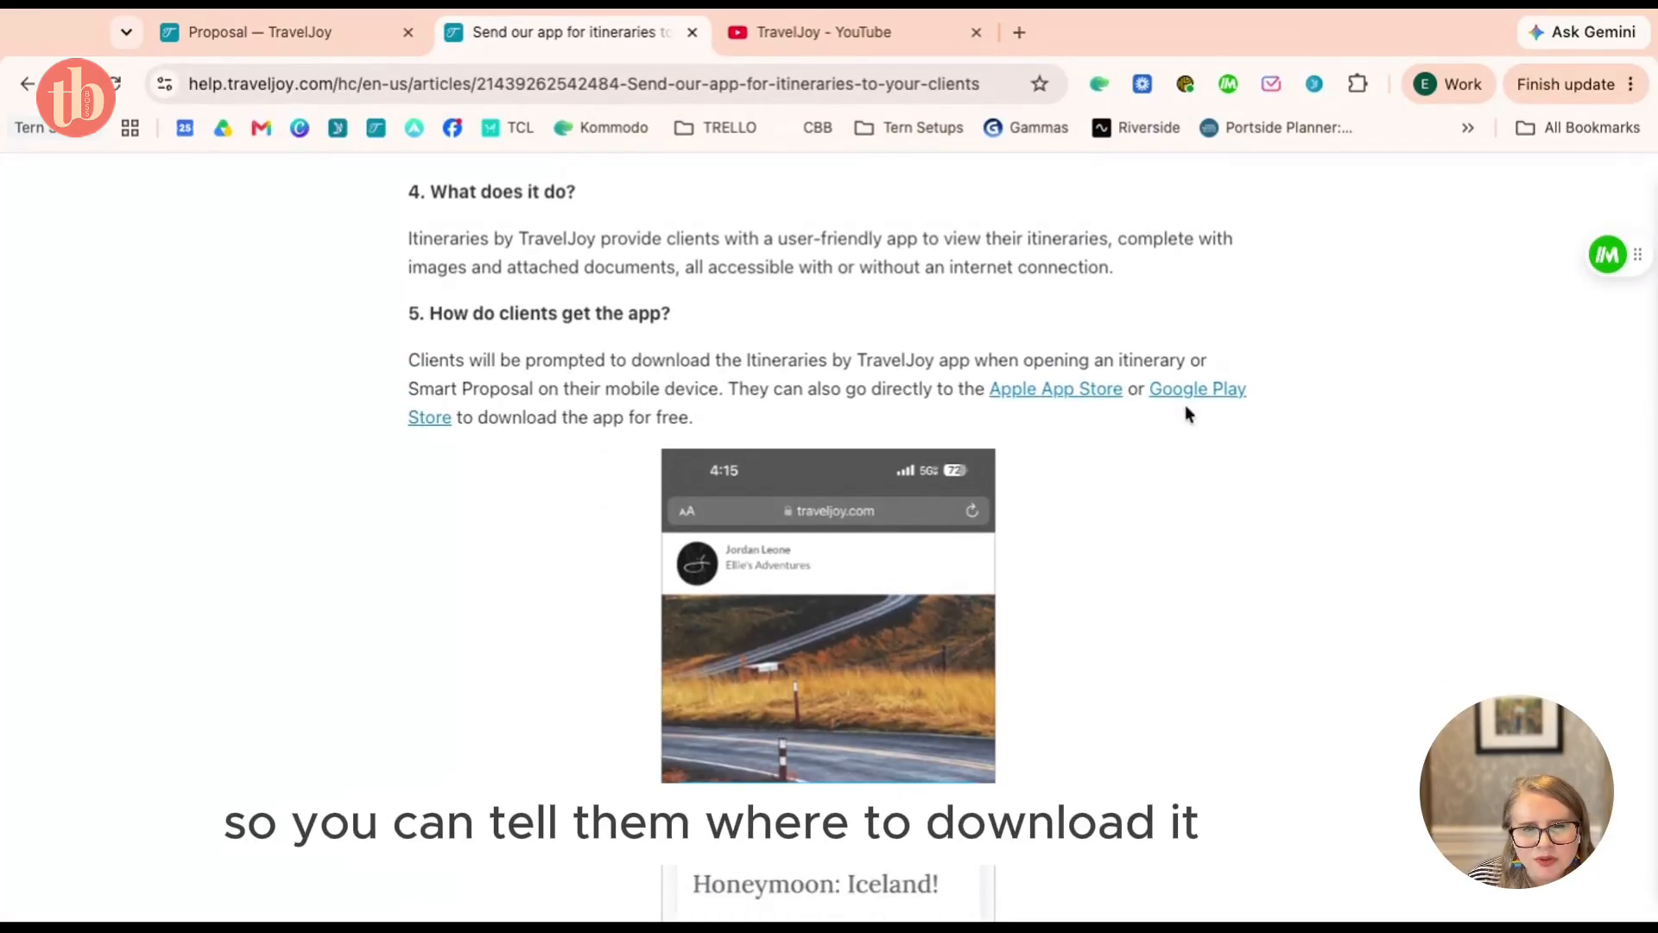
scroll(1188, 404, "down", 5)
scroll(1188, 413, "down", 4)
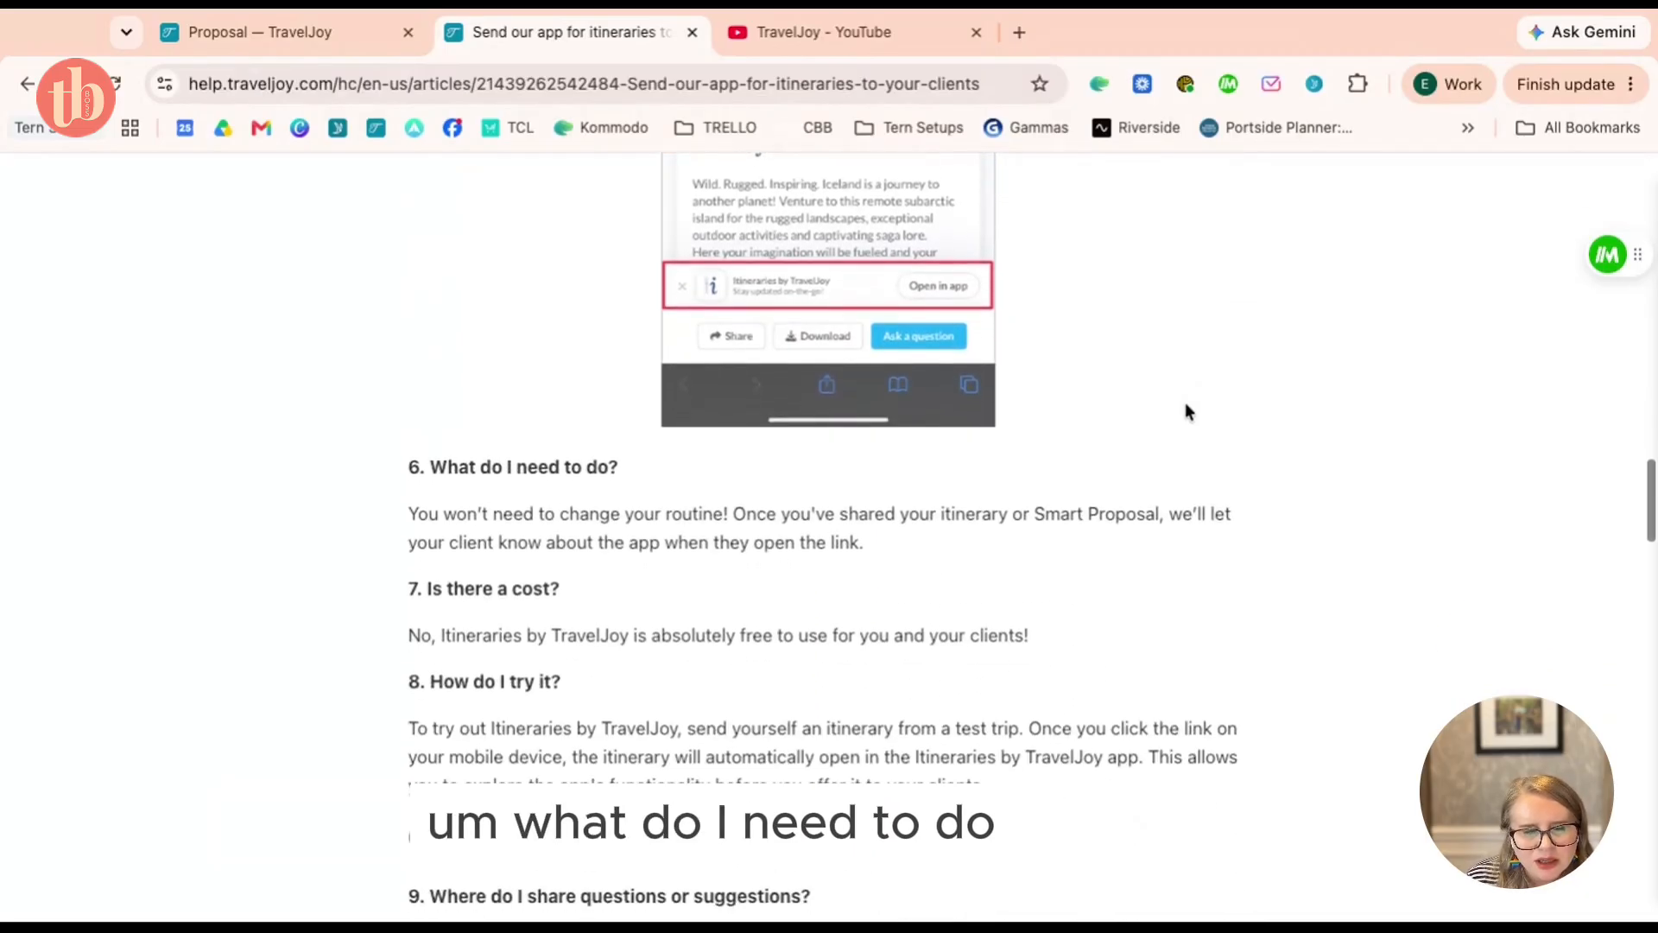
scroll(619, 522, "down", 1)
scroll(619, 522, "down", 1)
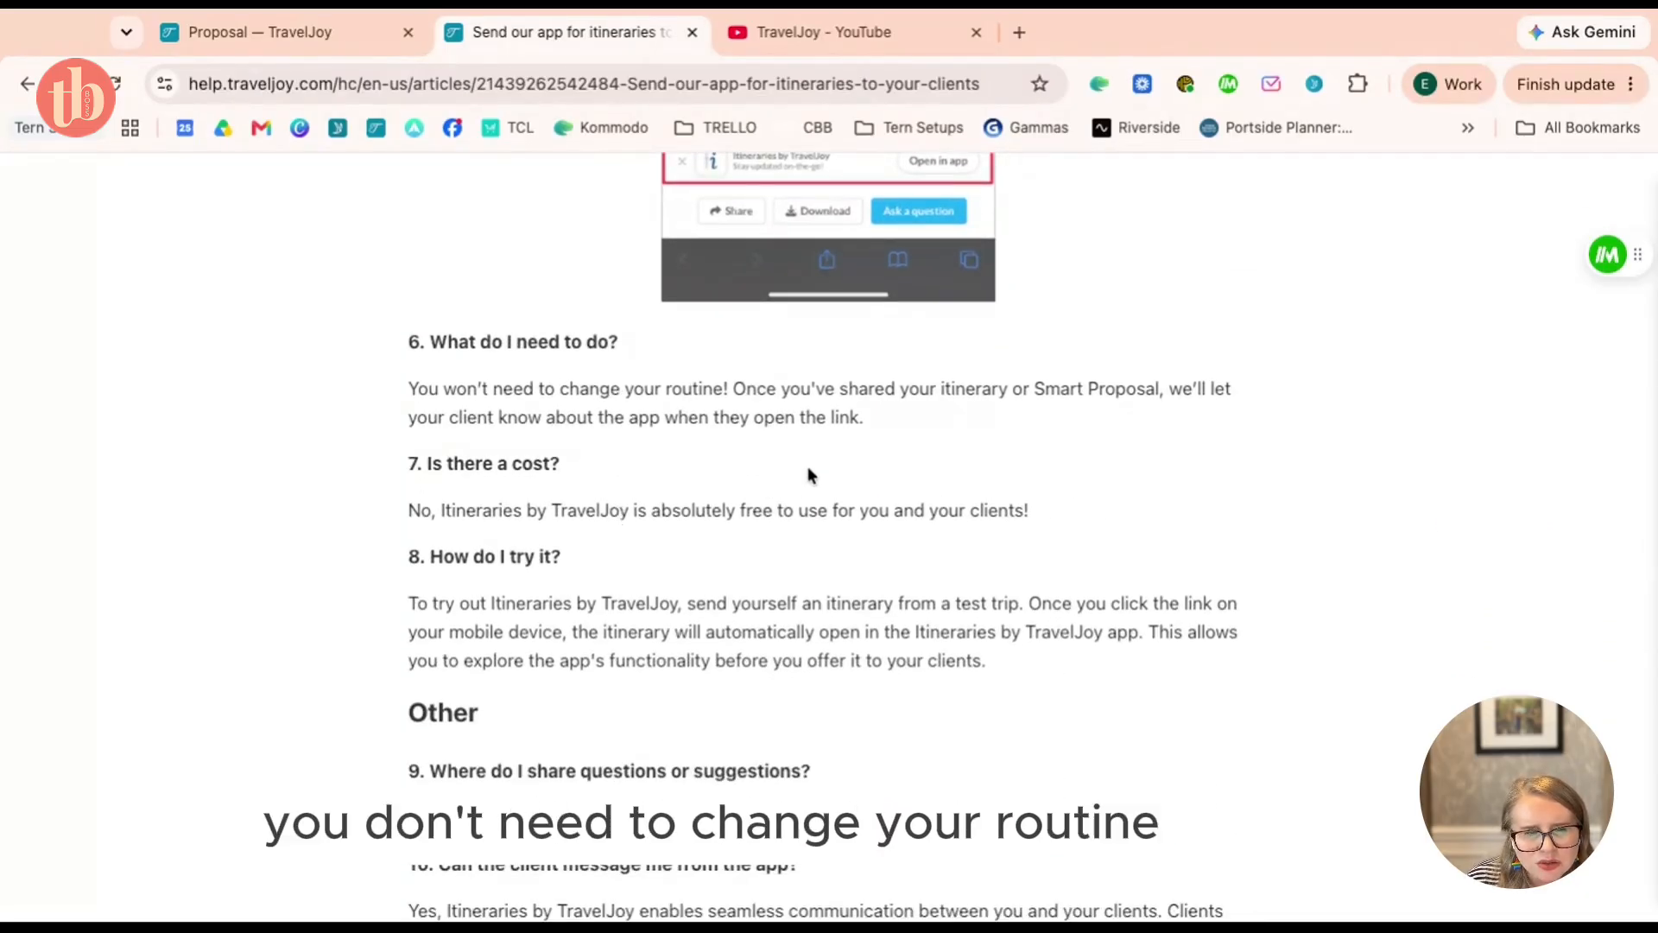
scroll(812, 467, "down", 3)
scroll(812, 471, "down", 2)
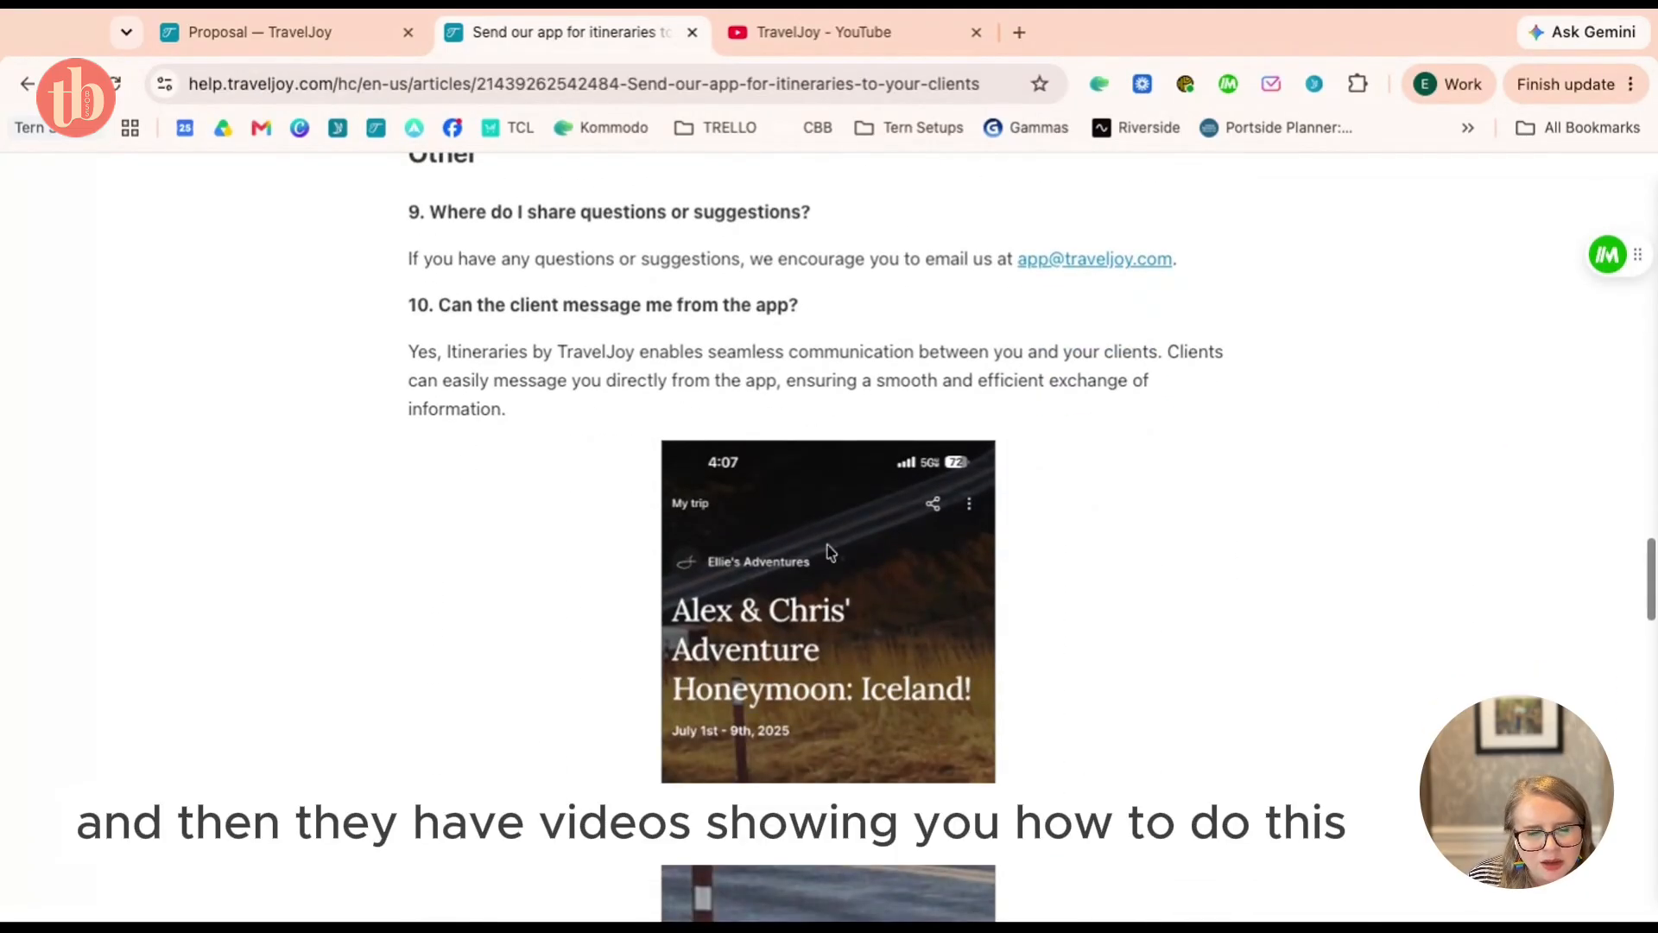
scroll(844, 599, "up", 15)
scroll(840, 595, "up", 10)
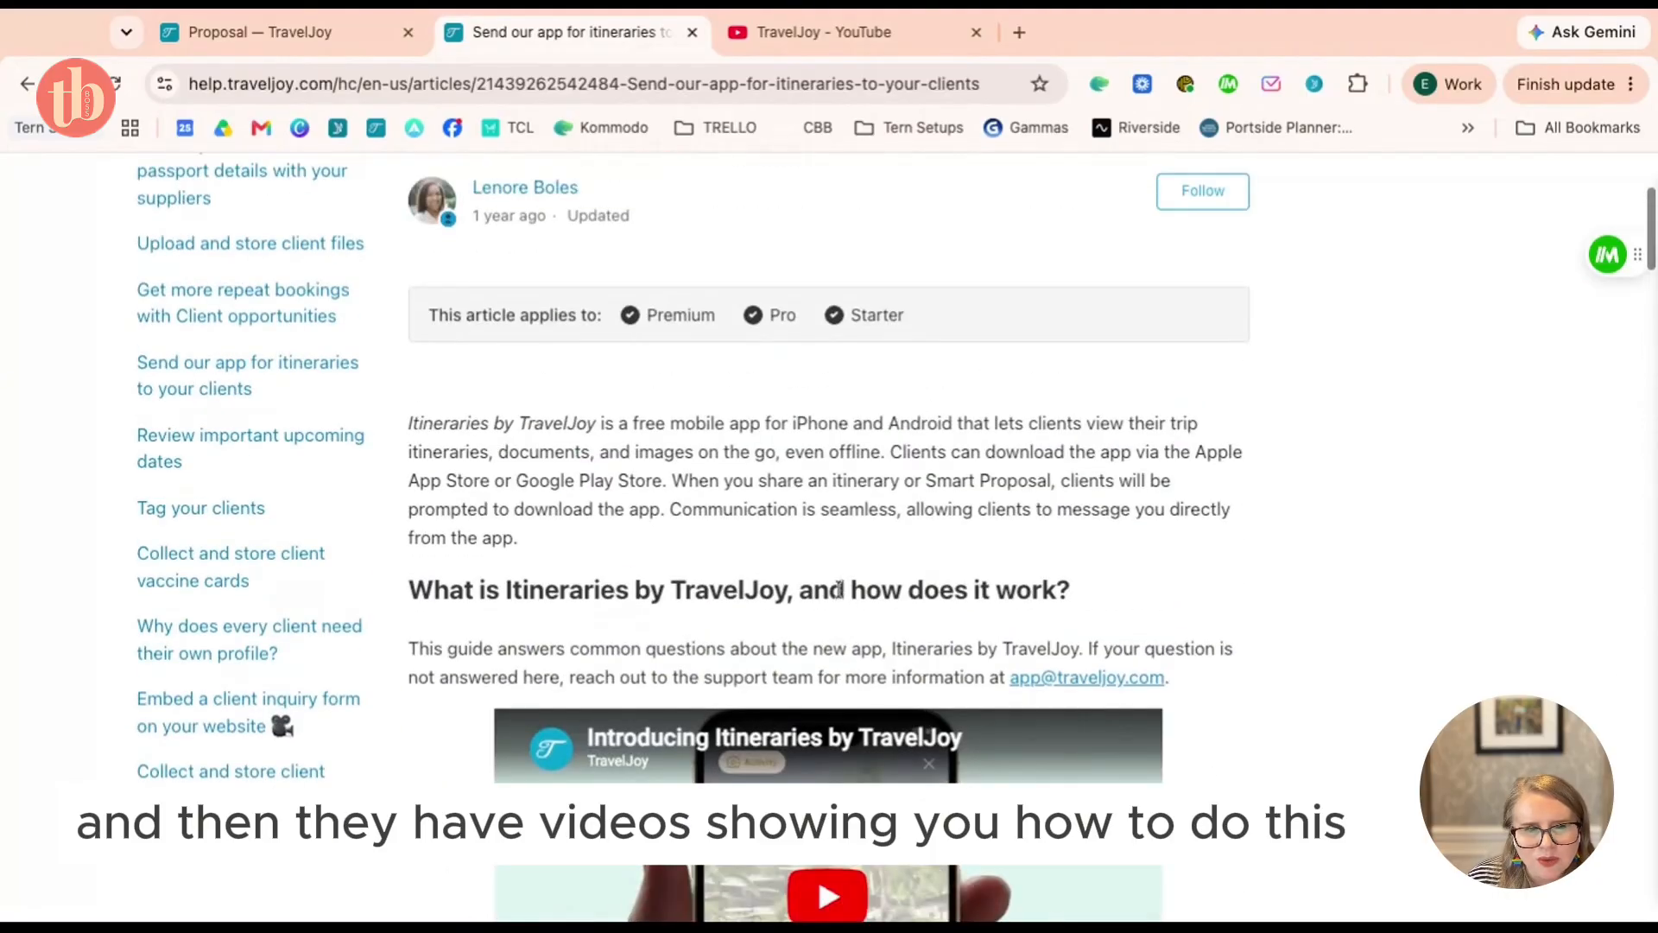
scroll(703, 424, "down", 3)
scroll(704, 423, "down", 1)
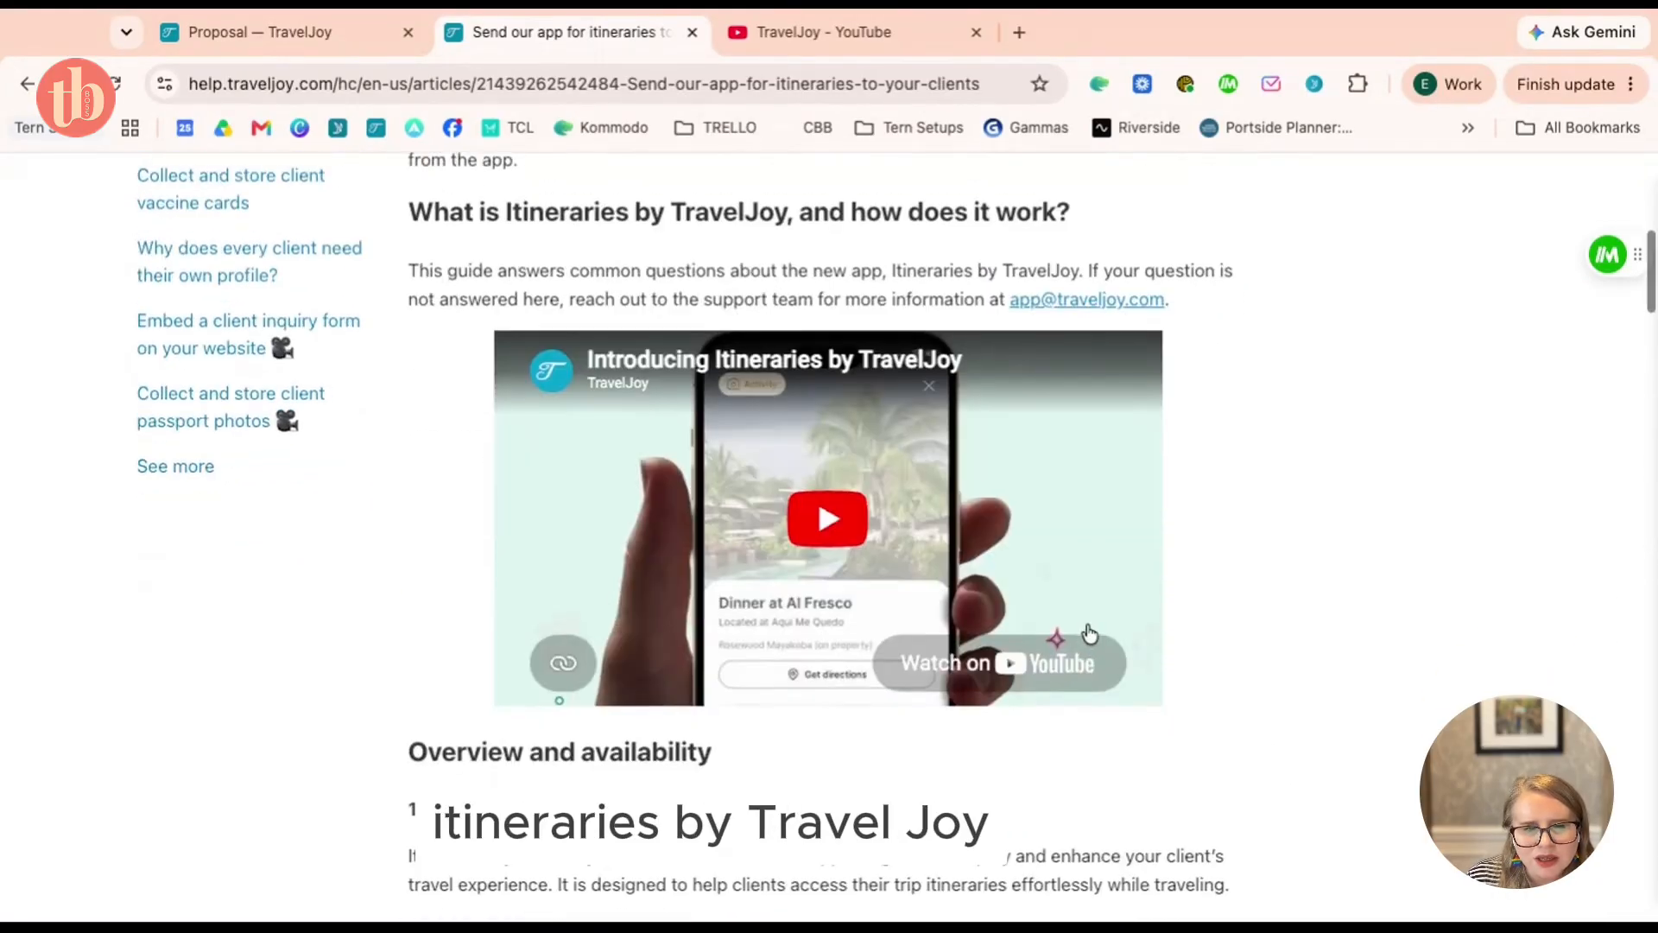
scroll(725, 530, "up", 6)
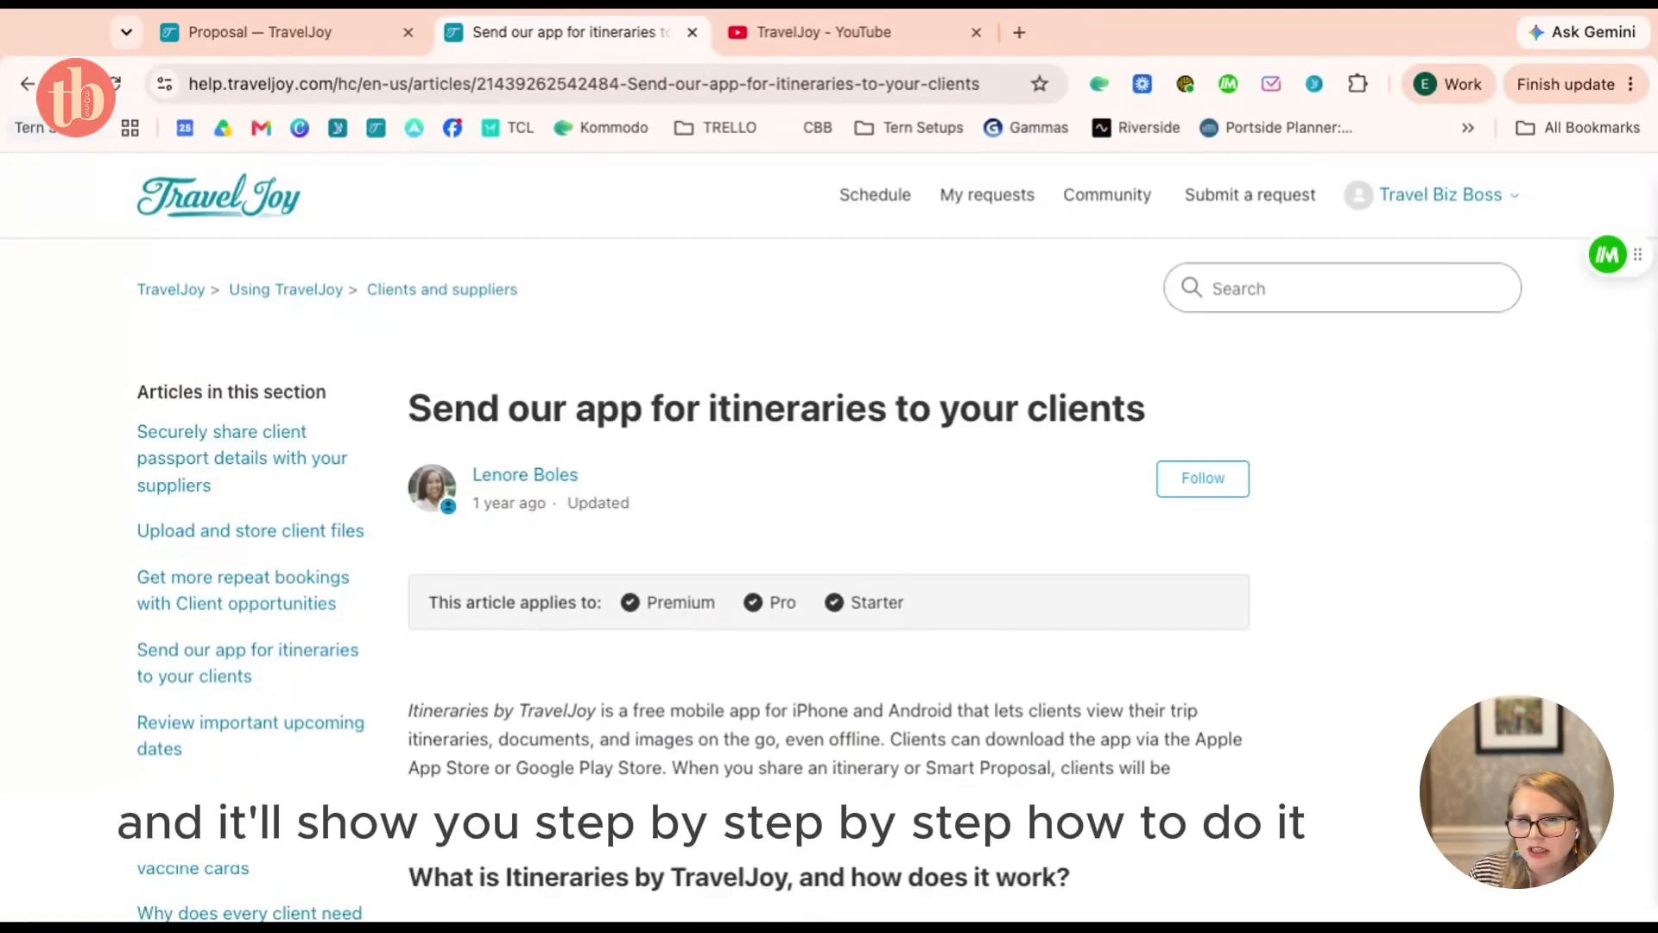
left_click(280, 43)
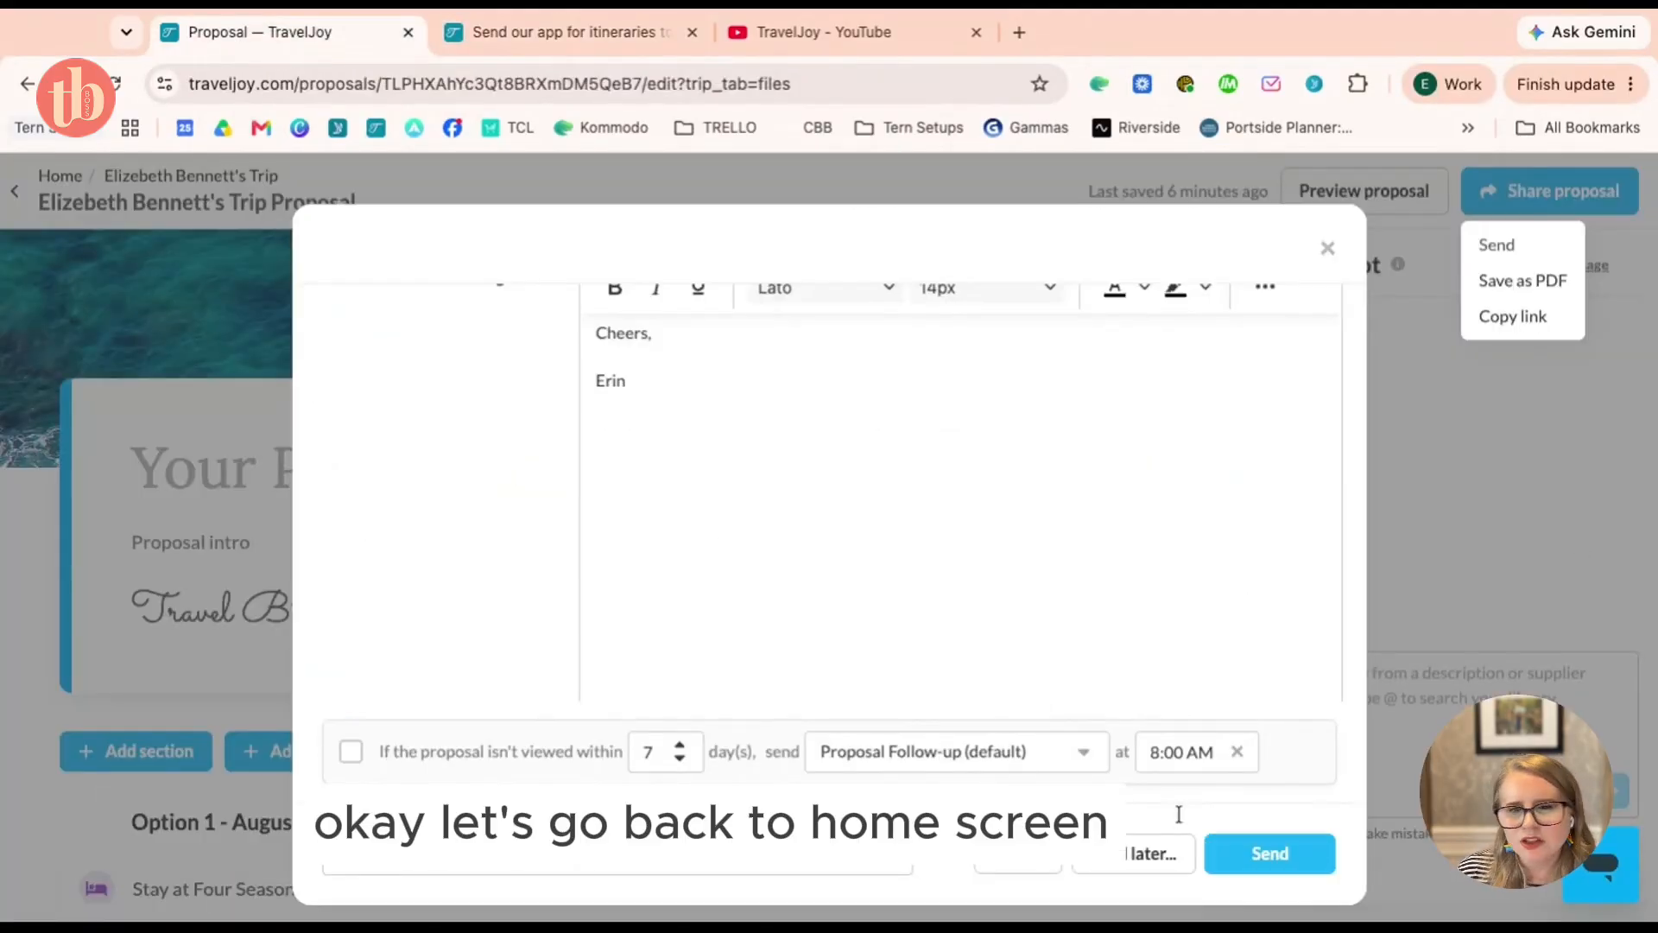
Close the proposal email unsent, return to the Dashboard and expand the account settings menu
left_click(1327, 250)
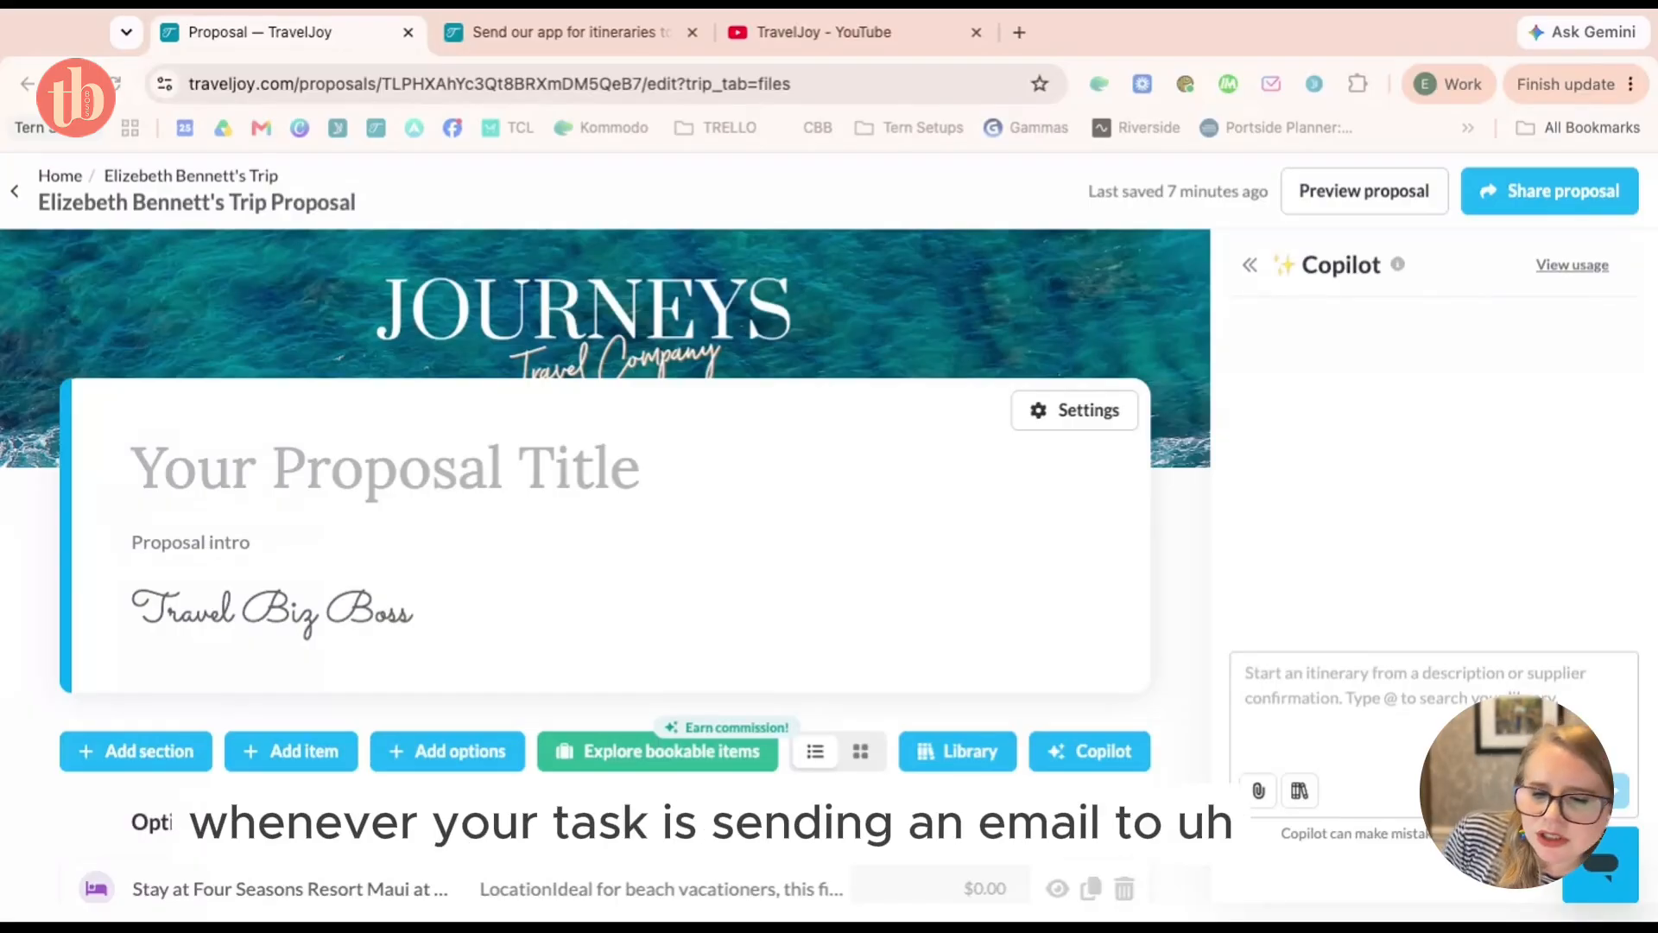
left_click(61, 176)
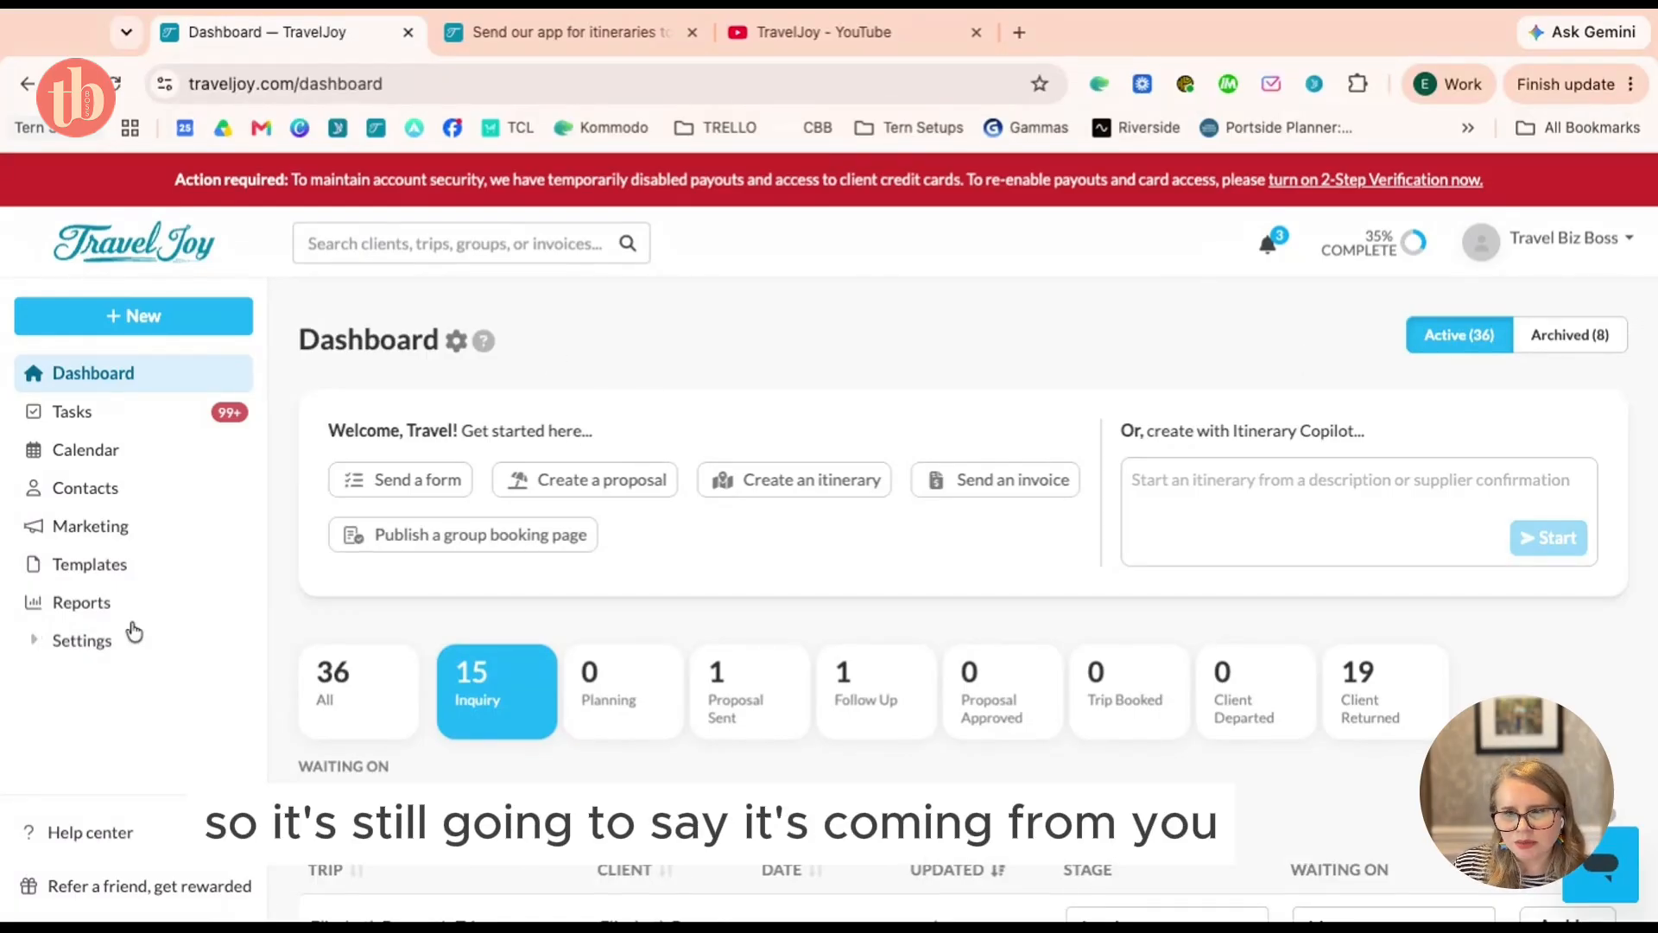
left_click(110, 643)
Open the Messaging settings and scroll through its options
scroll(115, 654, "down", 4)
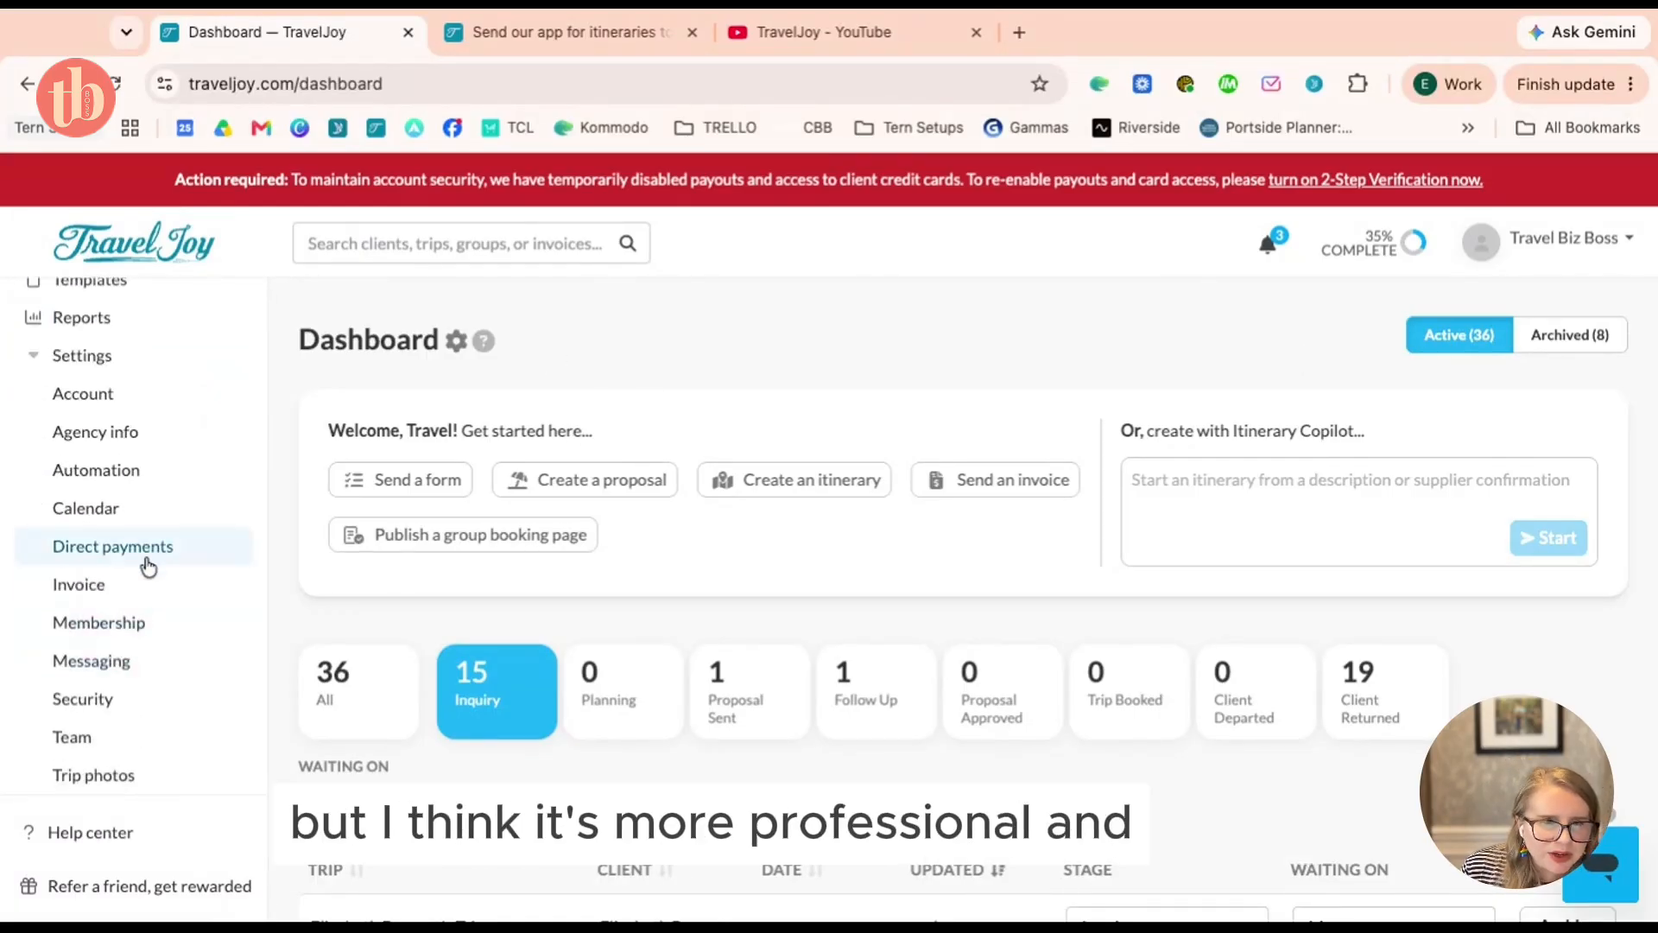
scroll(148, 553, "up", 2)
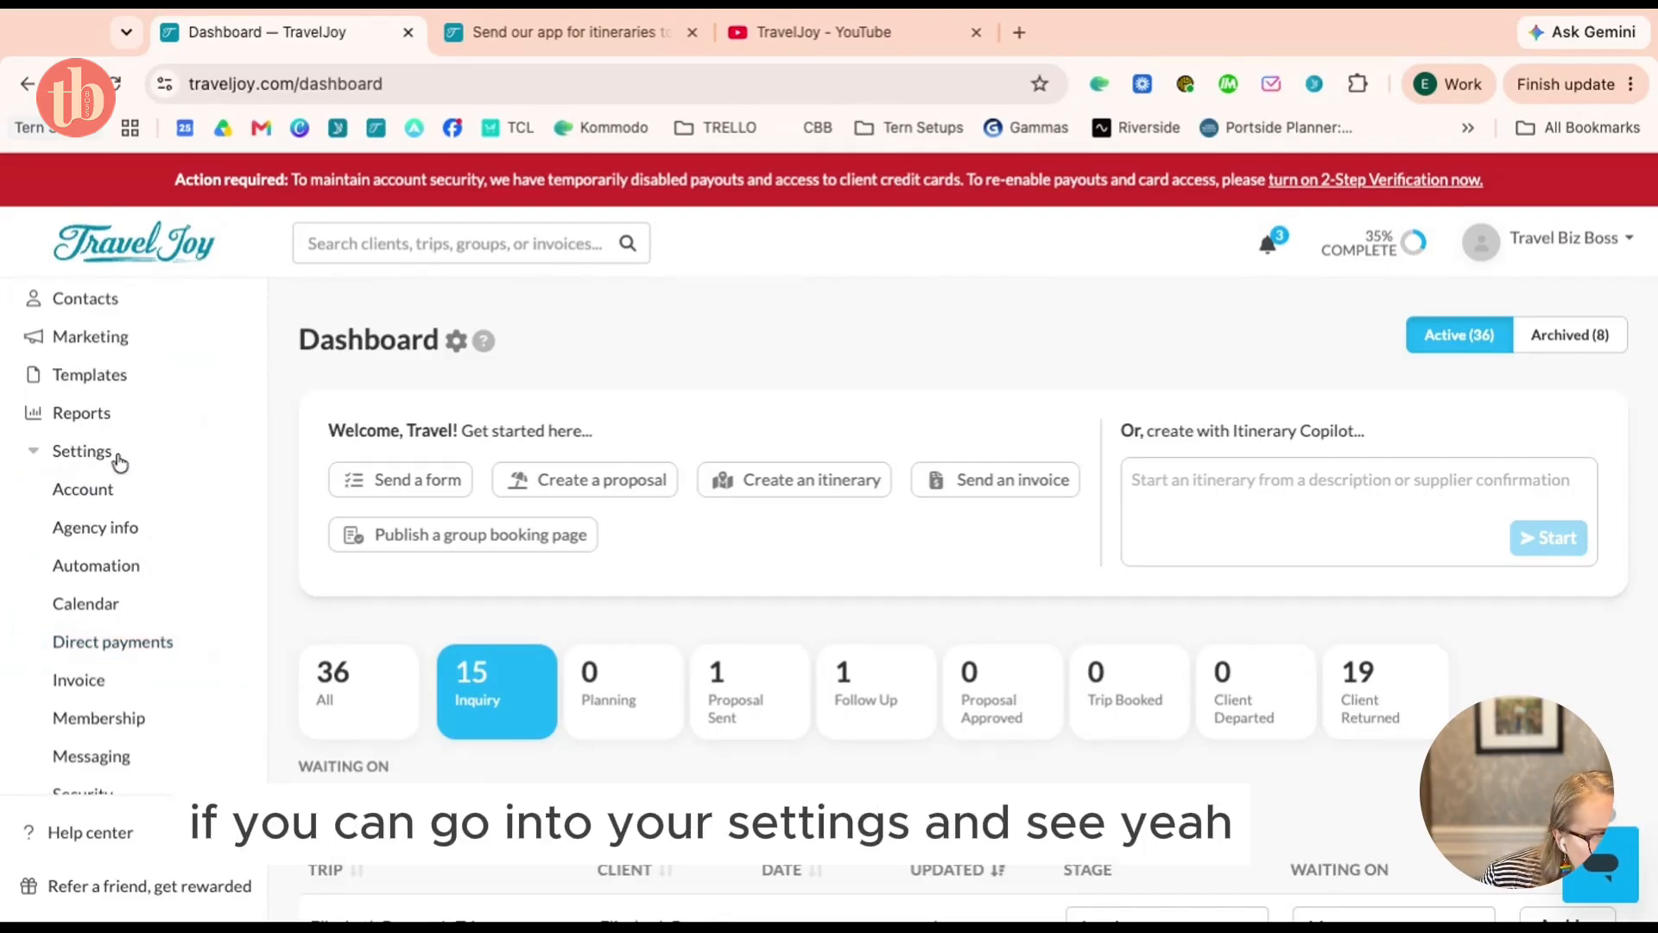
scroll(119, 466, "down", 3)
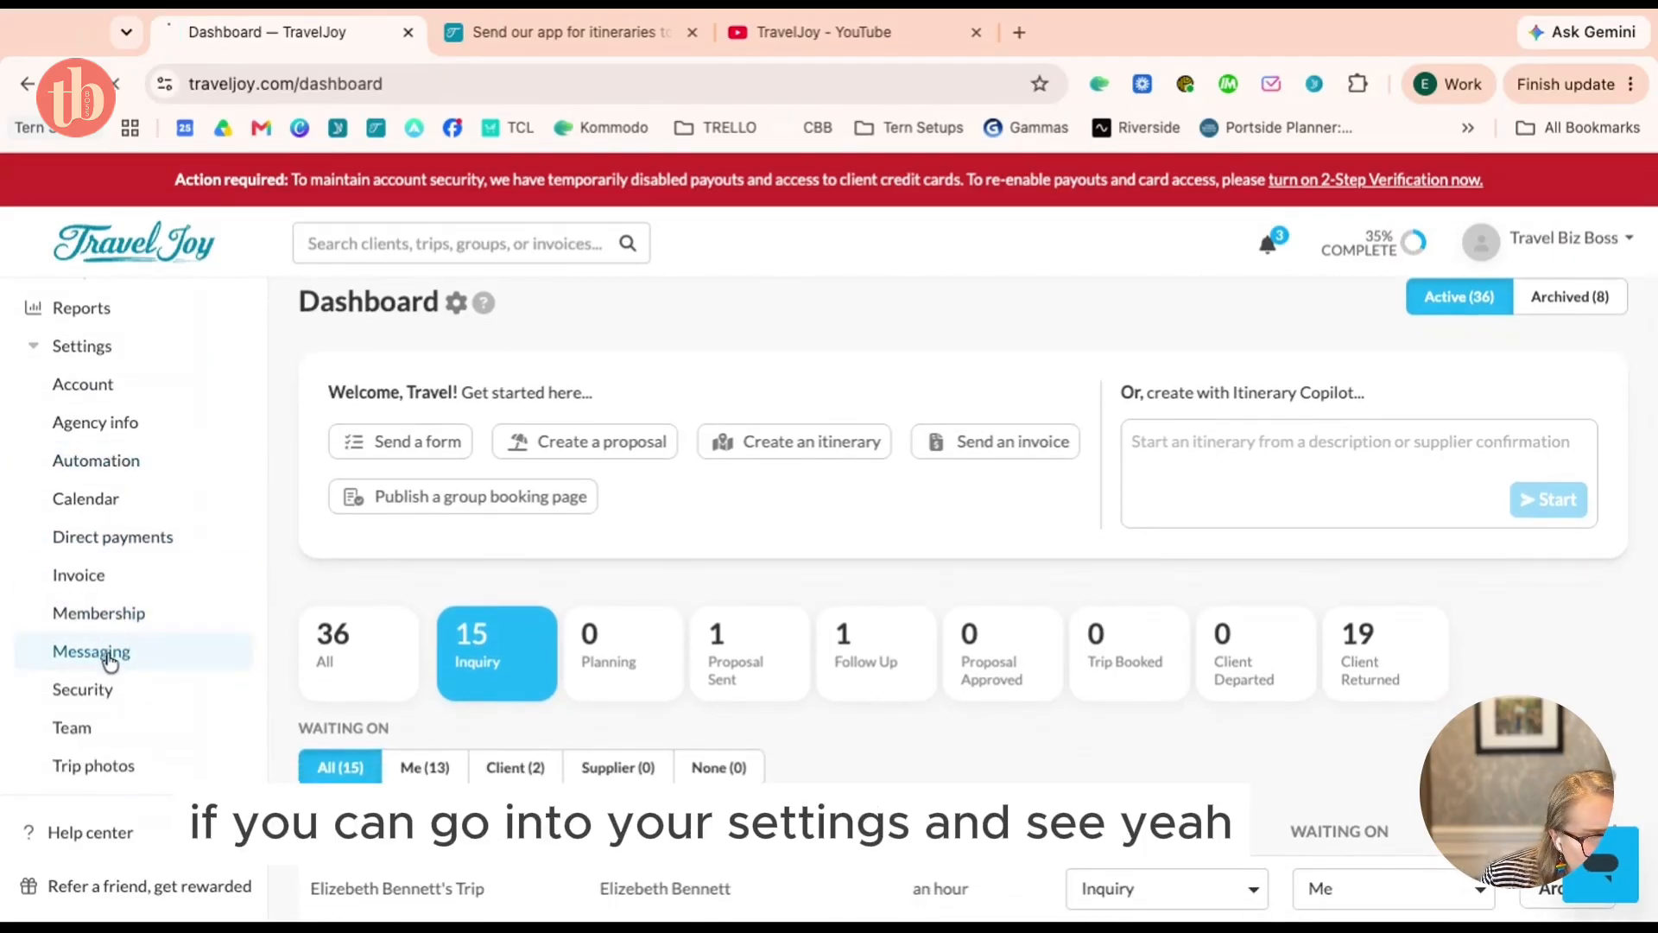
left_click(112, 652)
scroll(775, 484, "down", 2)
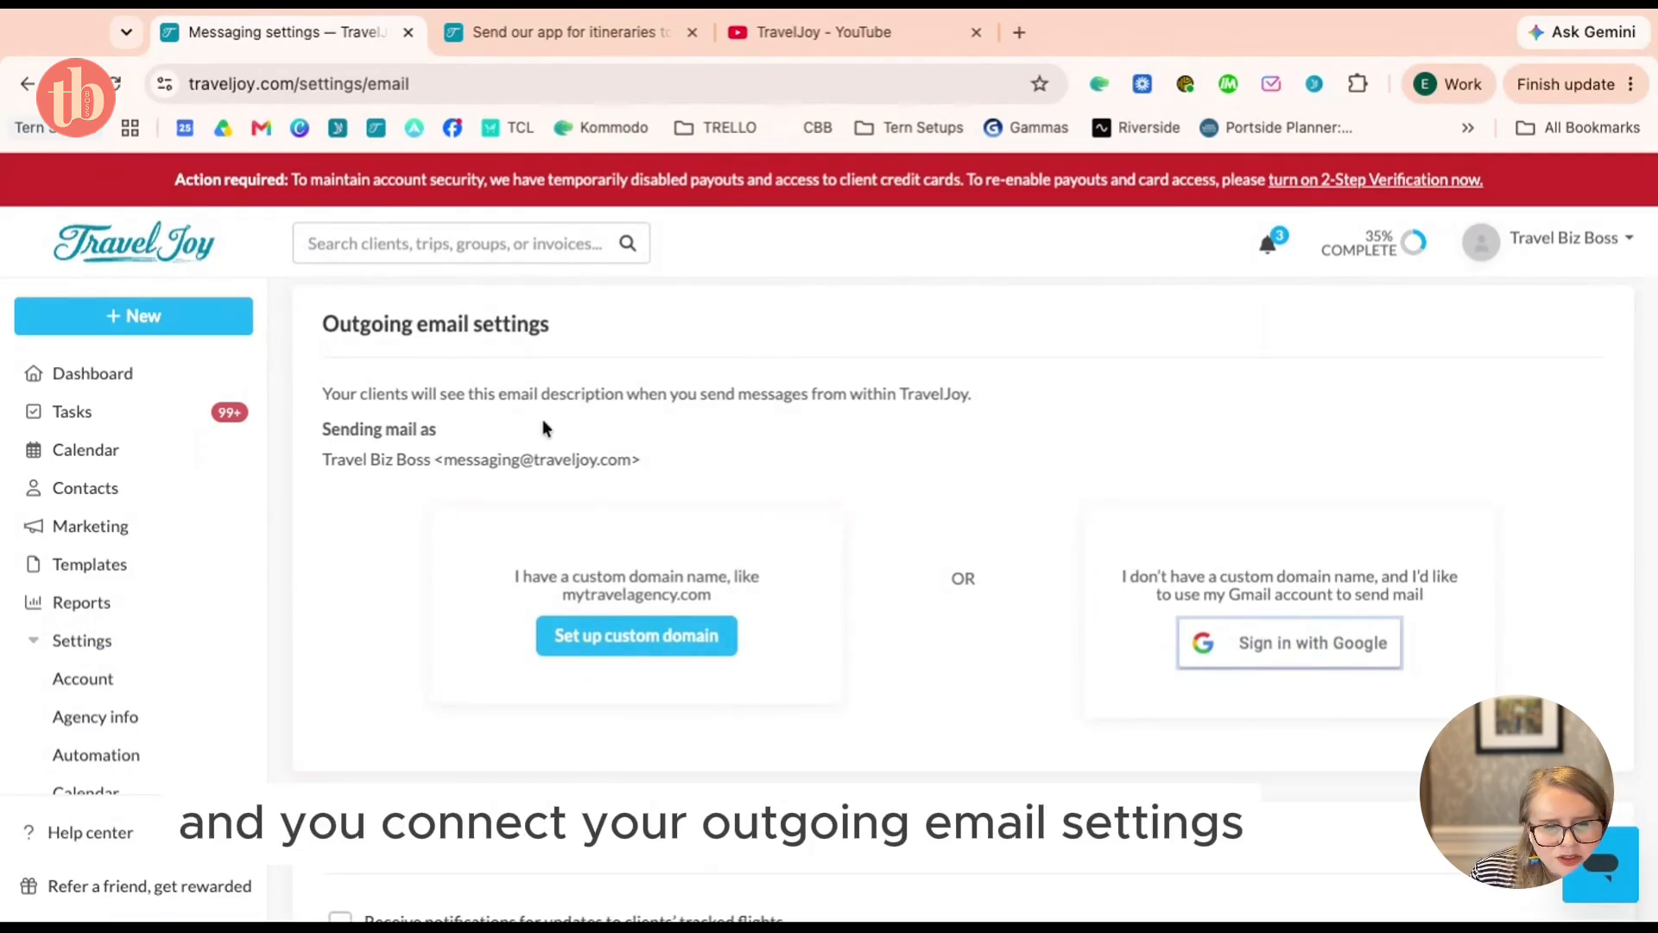
scroll(542, 418, "up", 1)
scroll(505, 513, "down", 1)
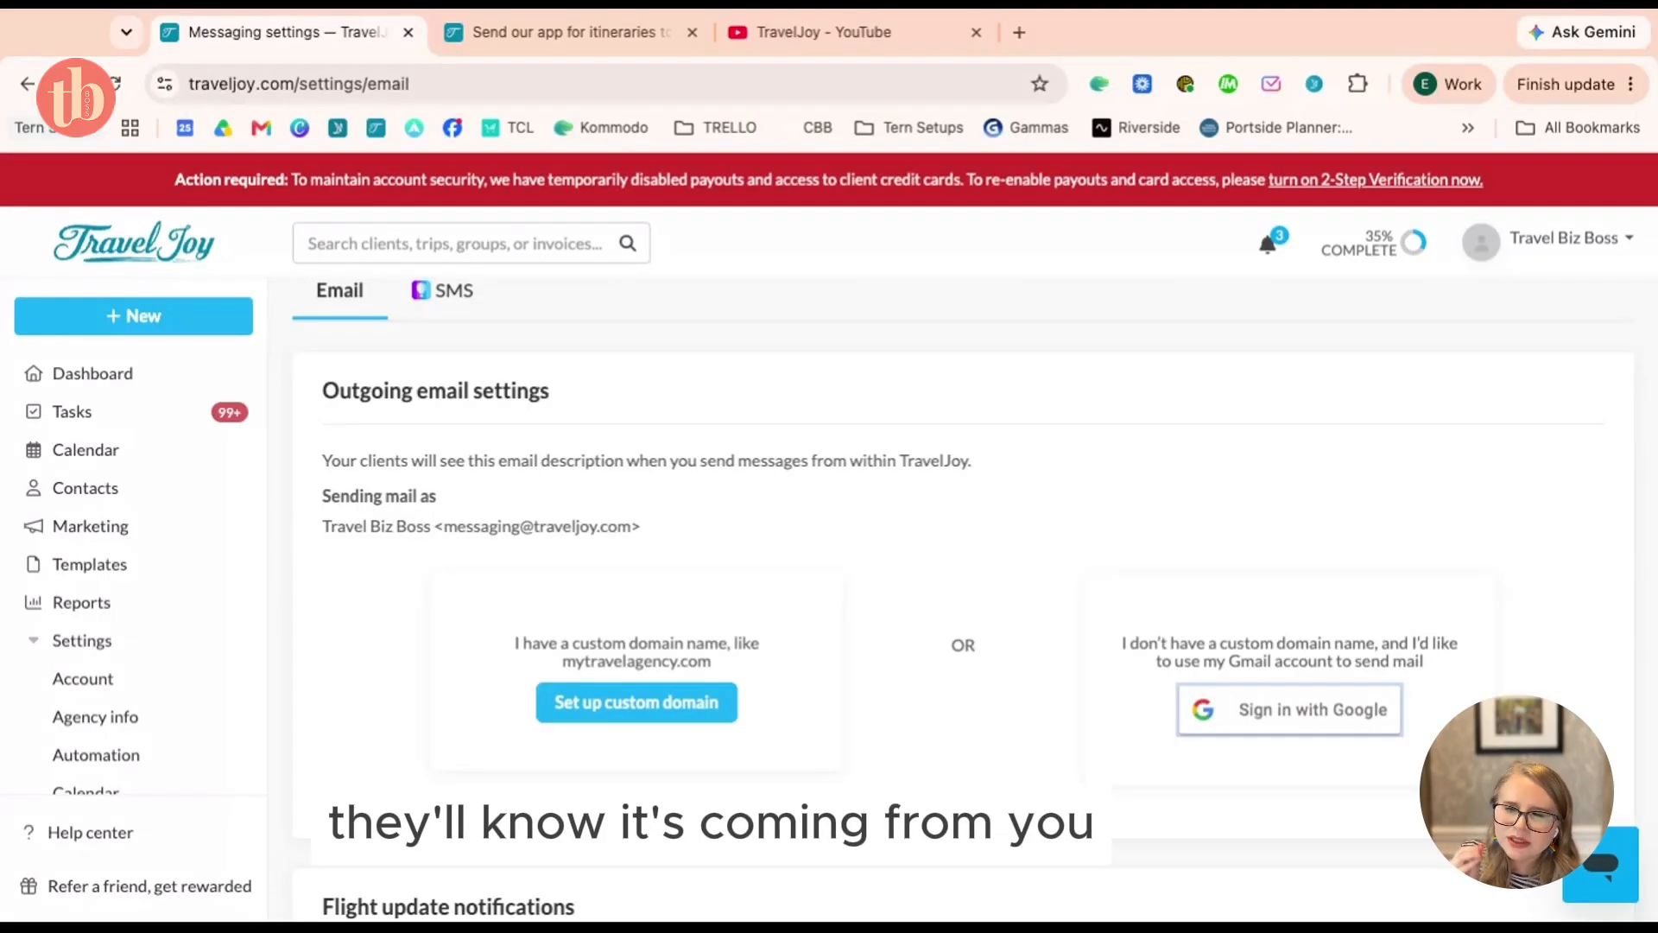
scroll(325, 520, "up", 1)
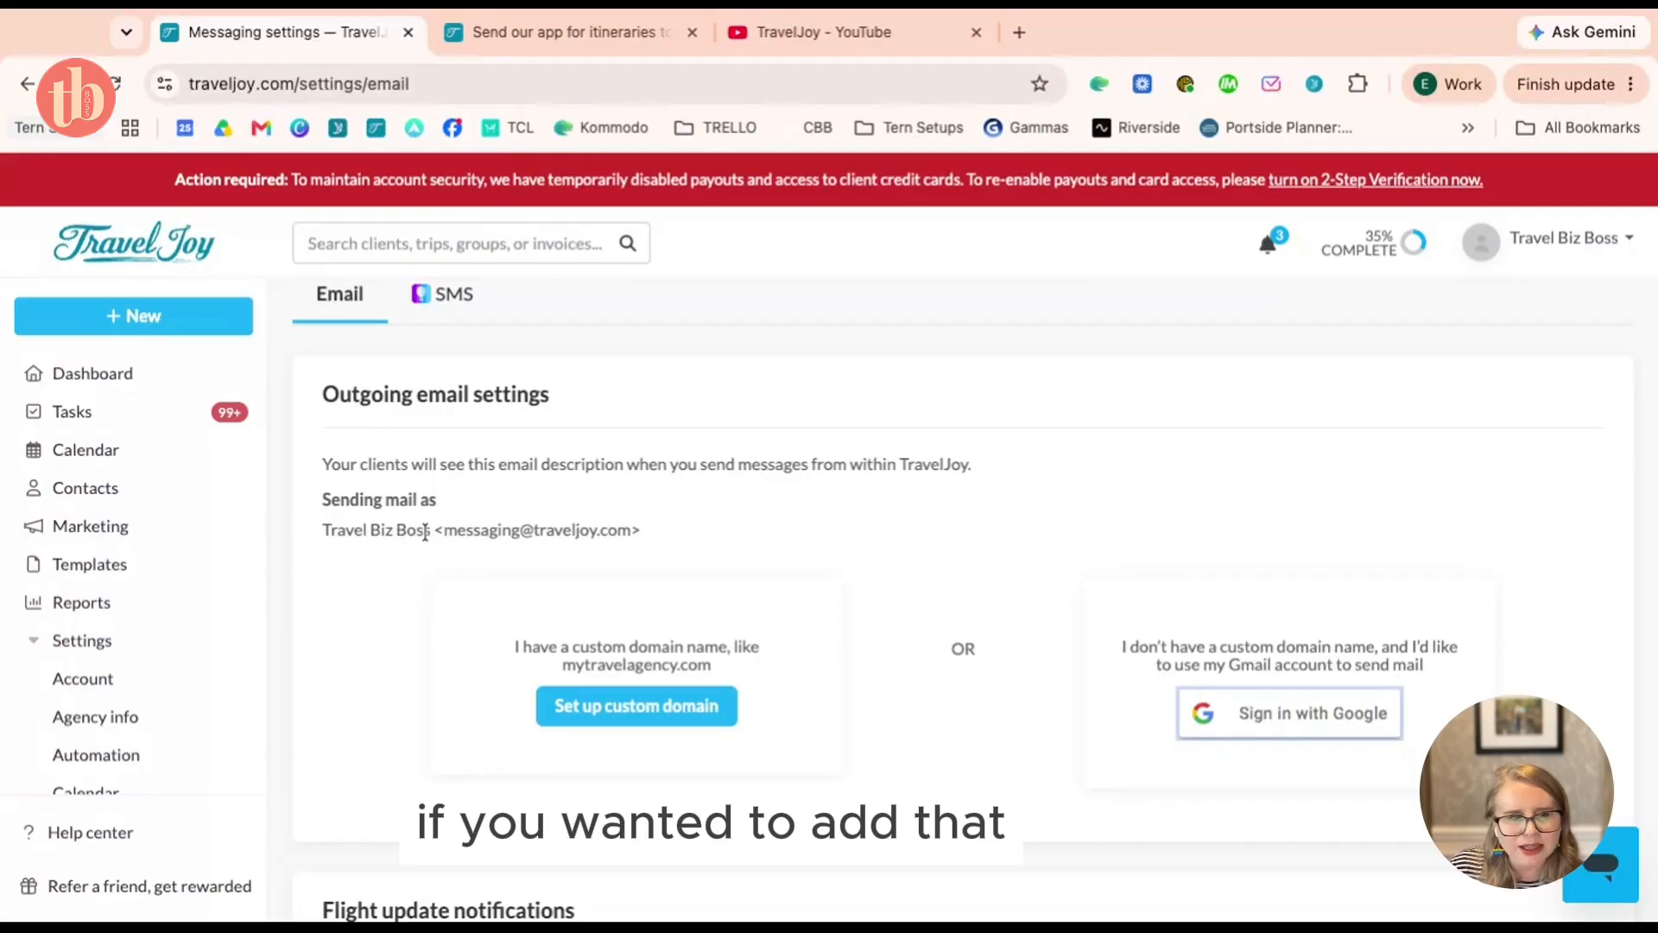
scroll(614, 515, "down", 3)
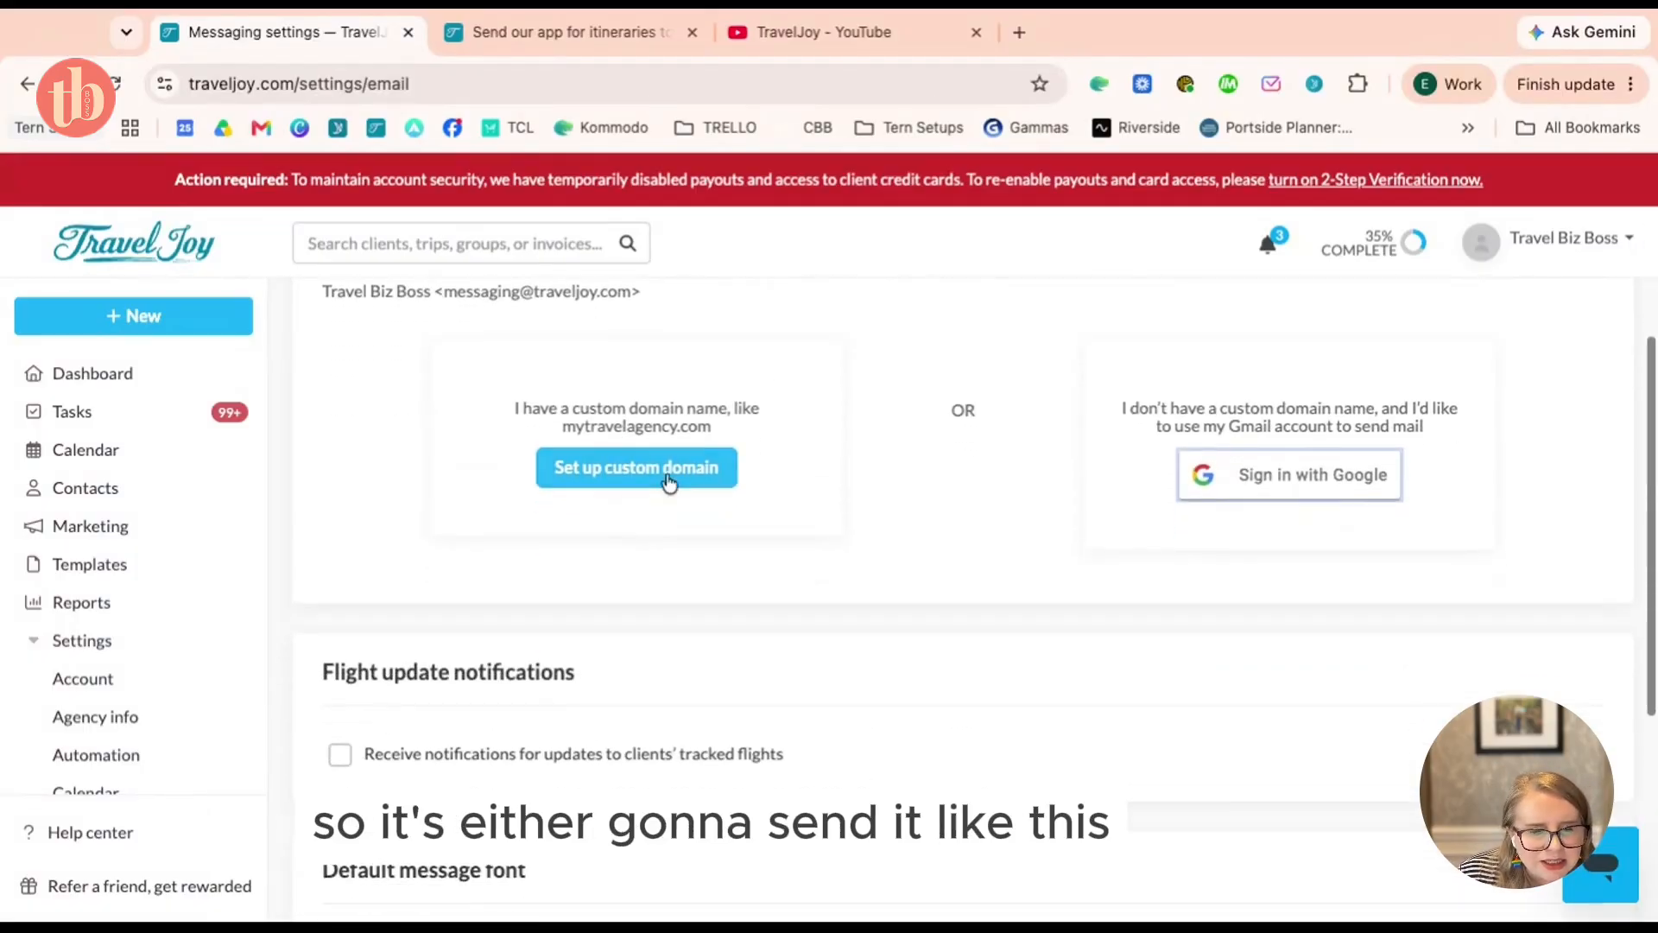
scroll(670, 481, "down", 1)
scroll(676, 484, "up", 1)
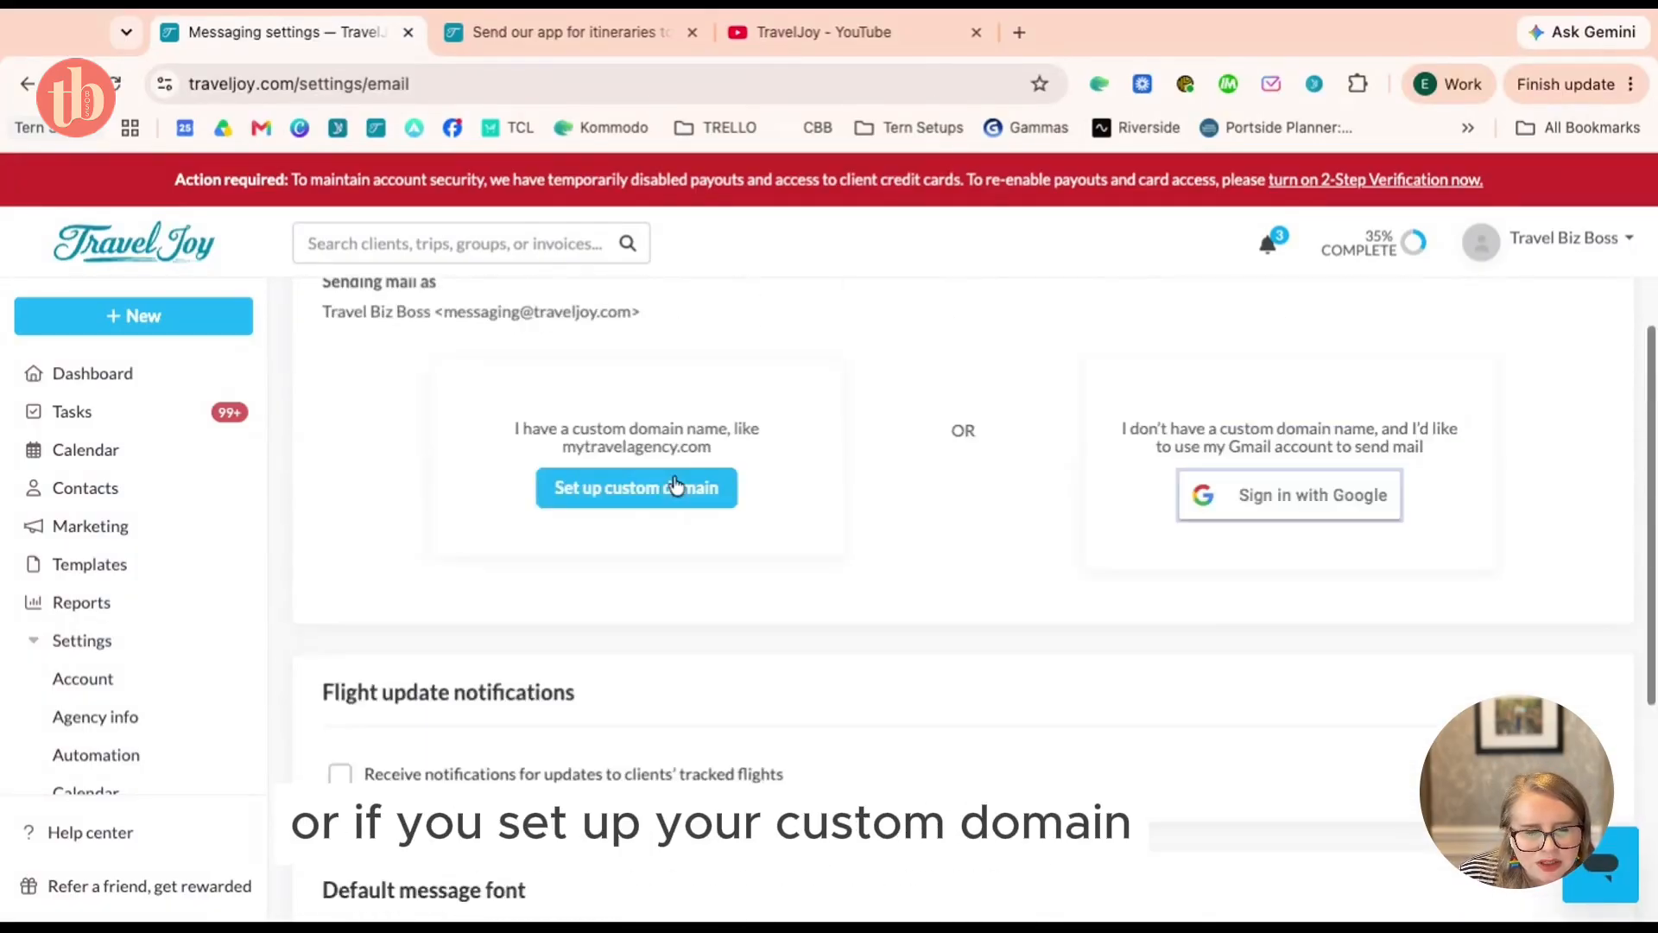
scroll(676, 484, "up", 4)
scroll(1303, 766, "down", 1)
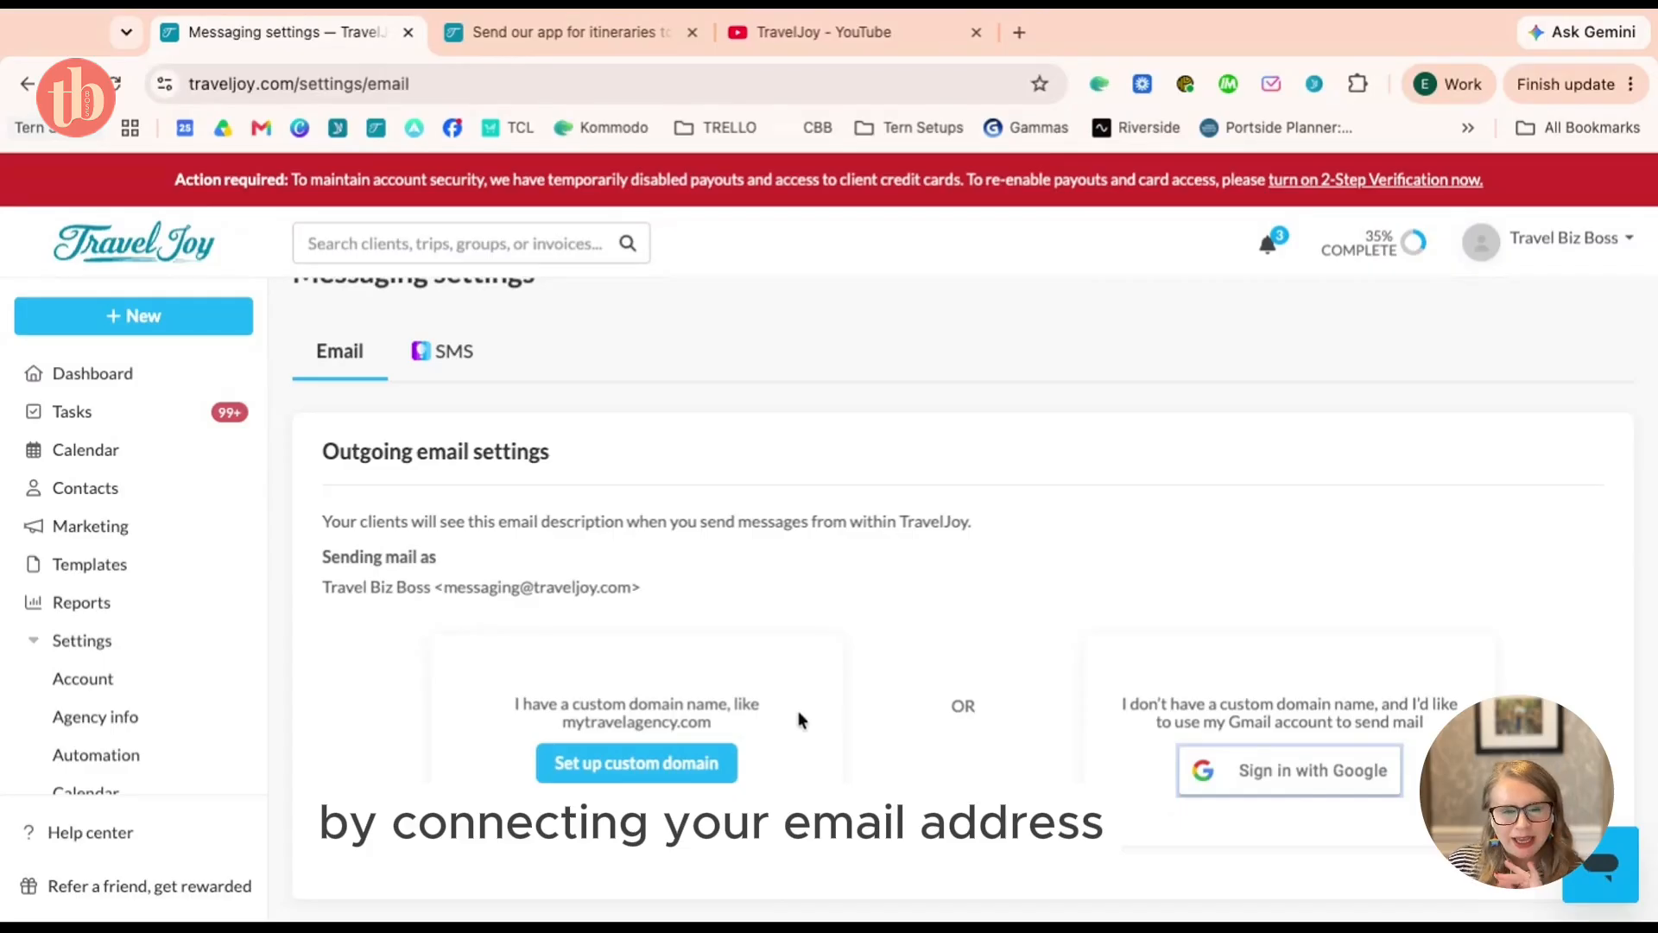
scroll(798, 712, "down", 2)
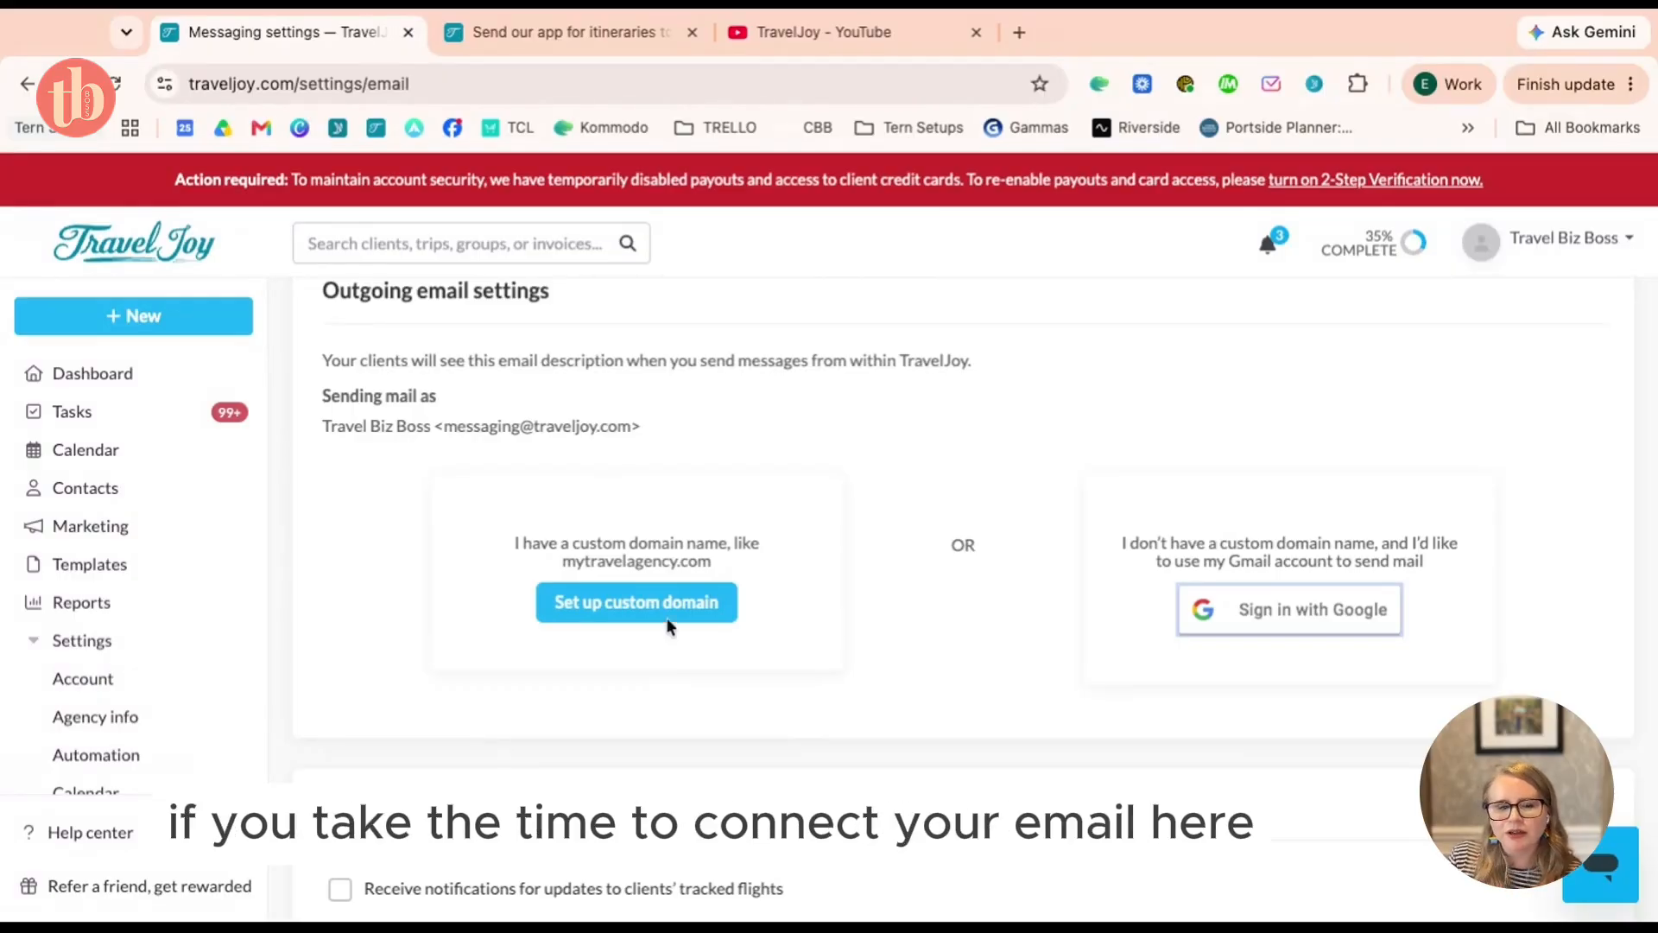
scroll(677, 630, "up", 3)
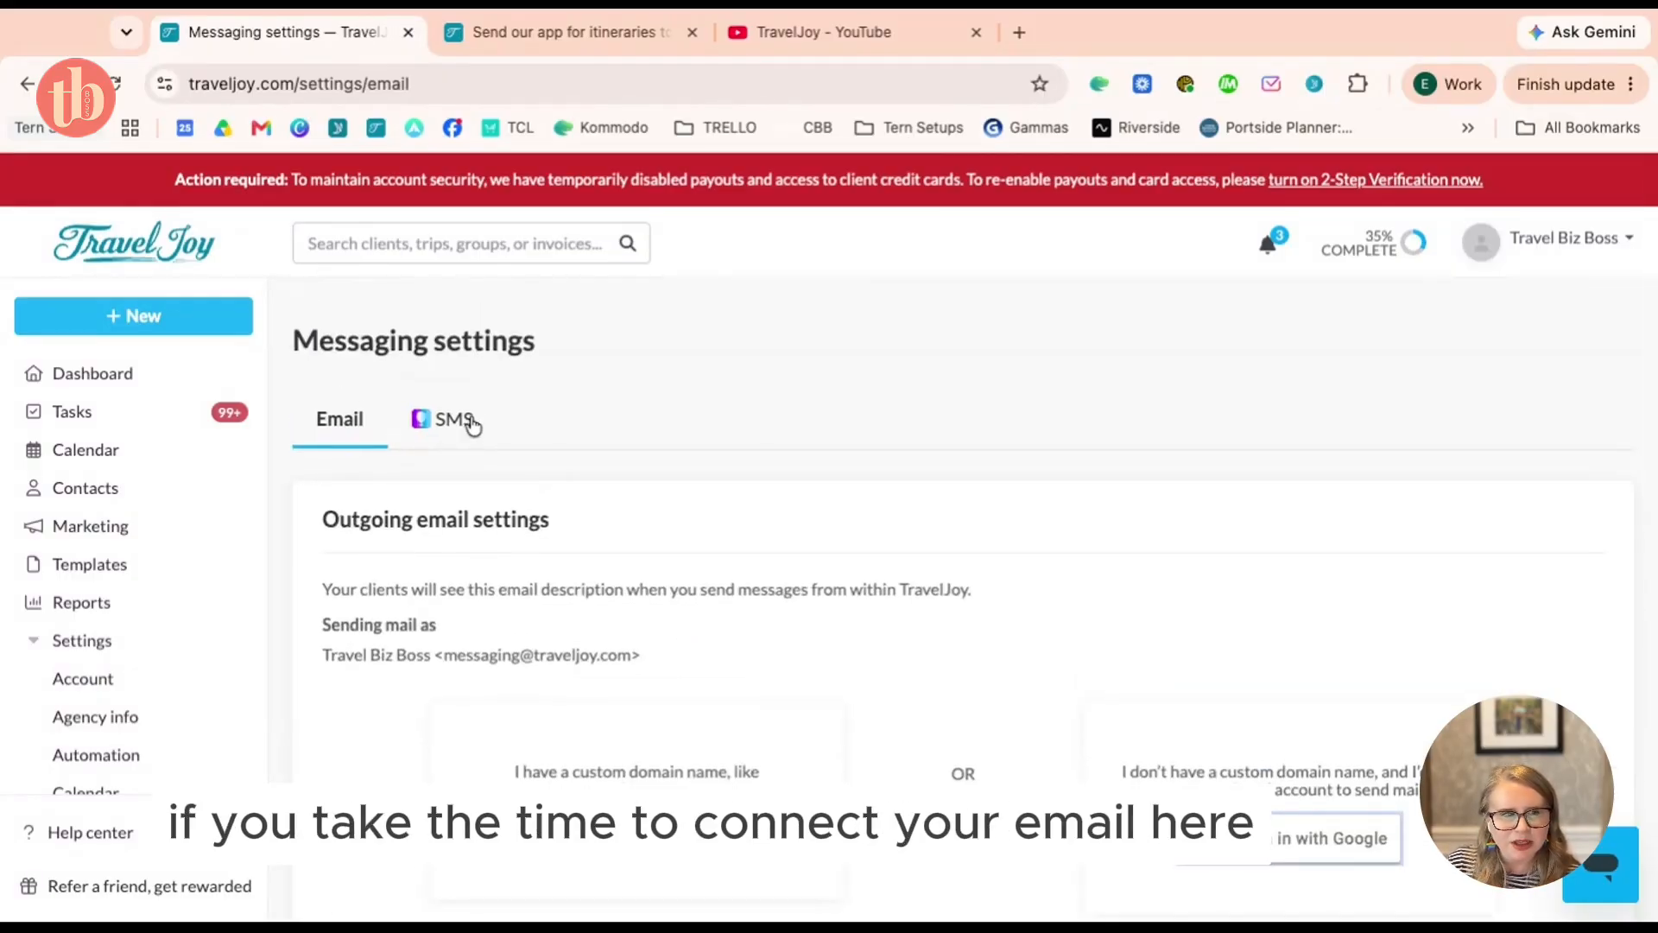
Collapse and re-expand the Settings menu, then reopen Messaging settings
left_click(102, 651)
left_click(102, 651)
scroll(100, 646, "down", 3)
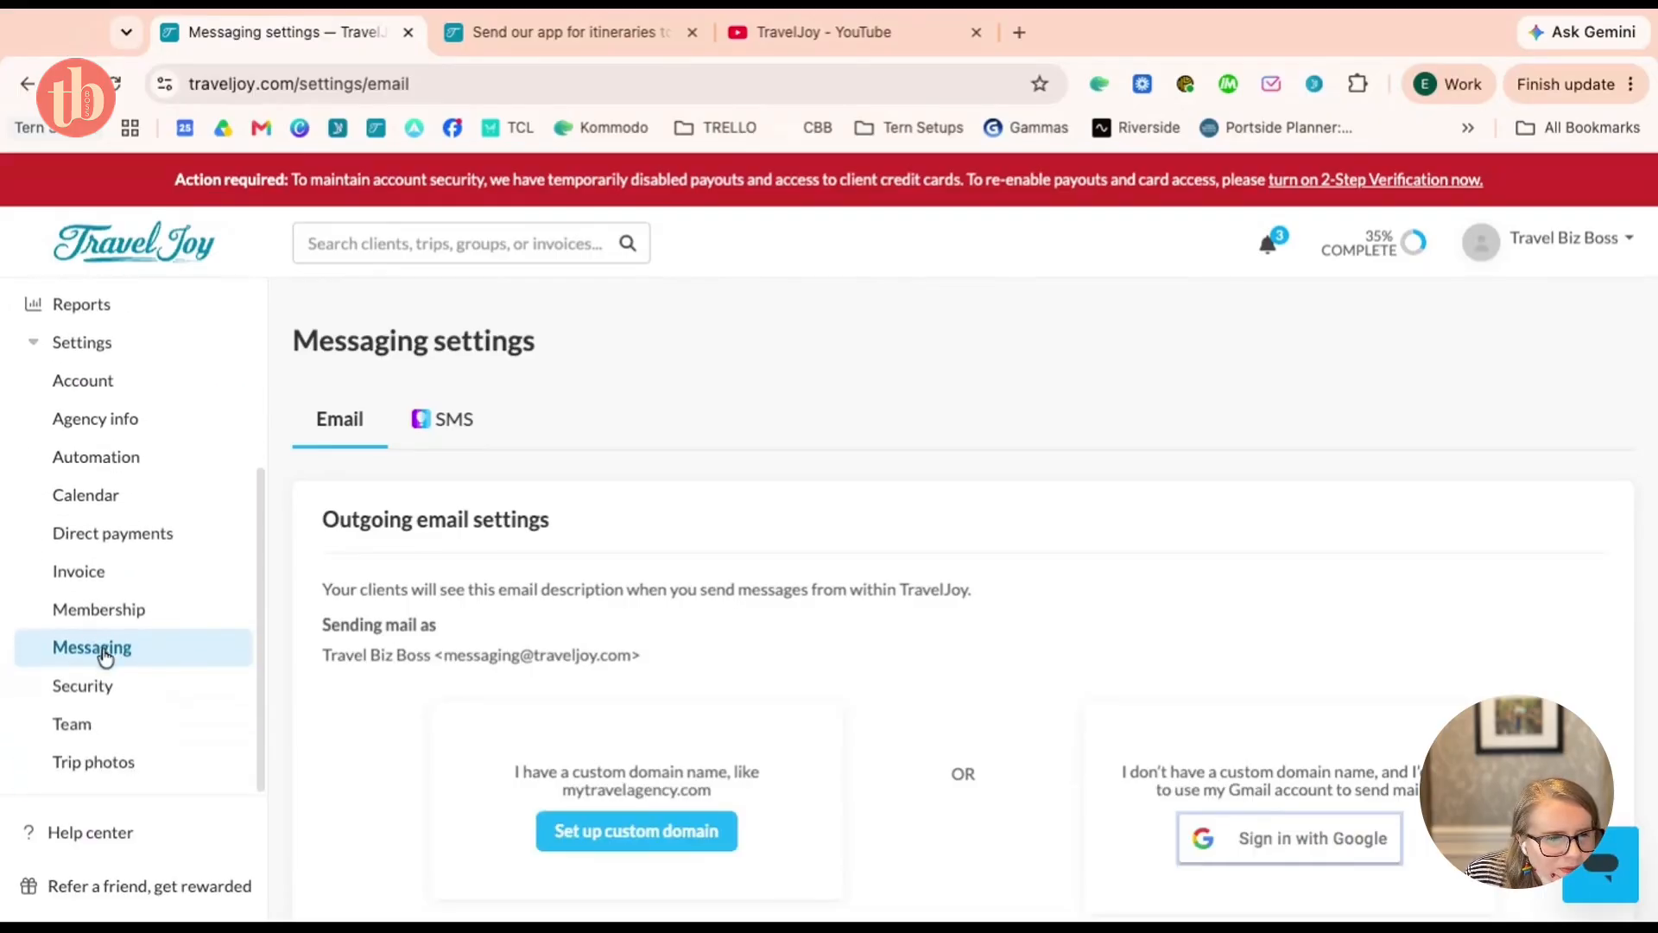
left_click(100, 648)
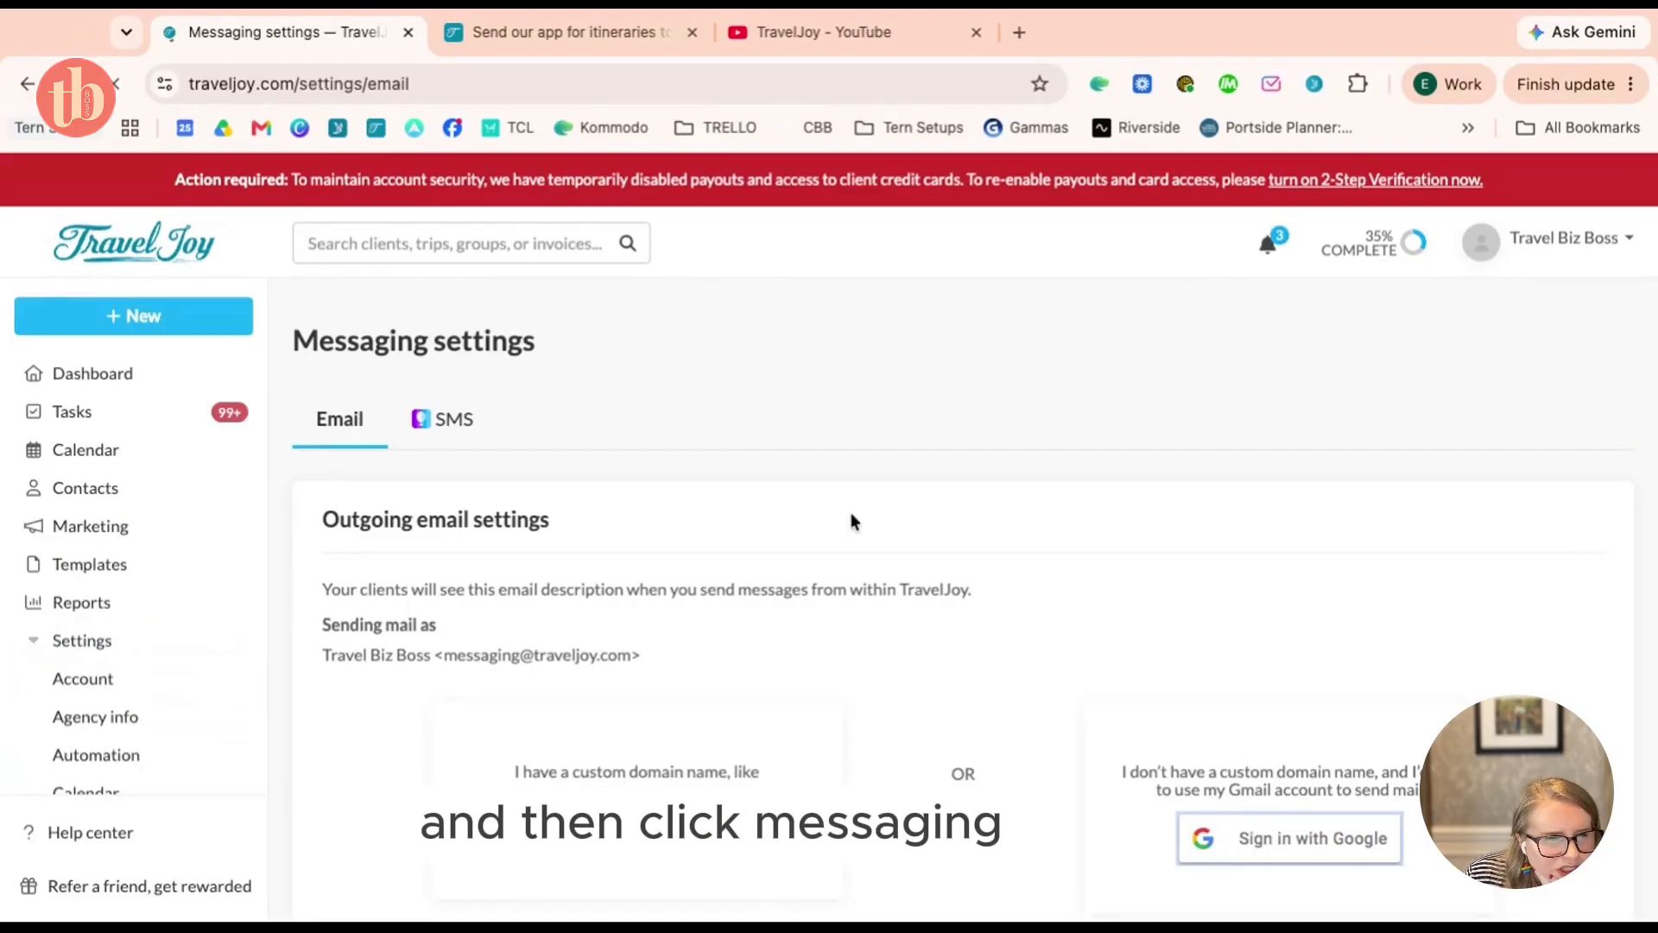
scroll(676, 397, "down", 4)
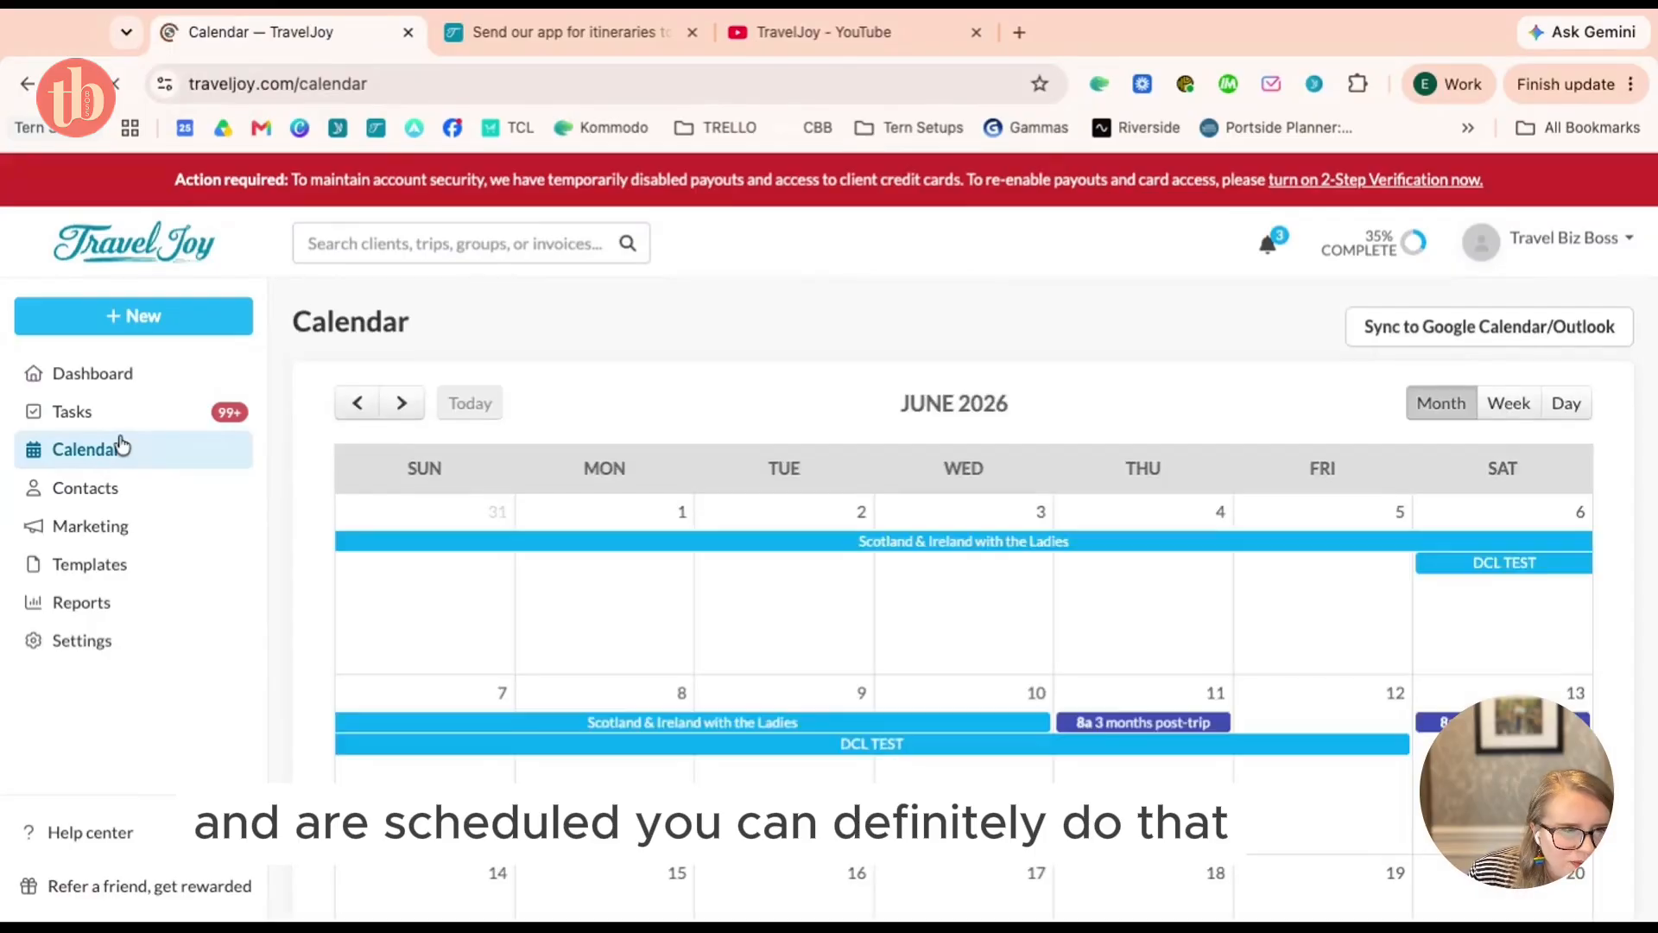
Open the most recently updated trip from the dashboard and view its tasks
left_click(131, 379)
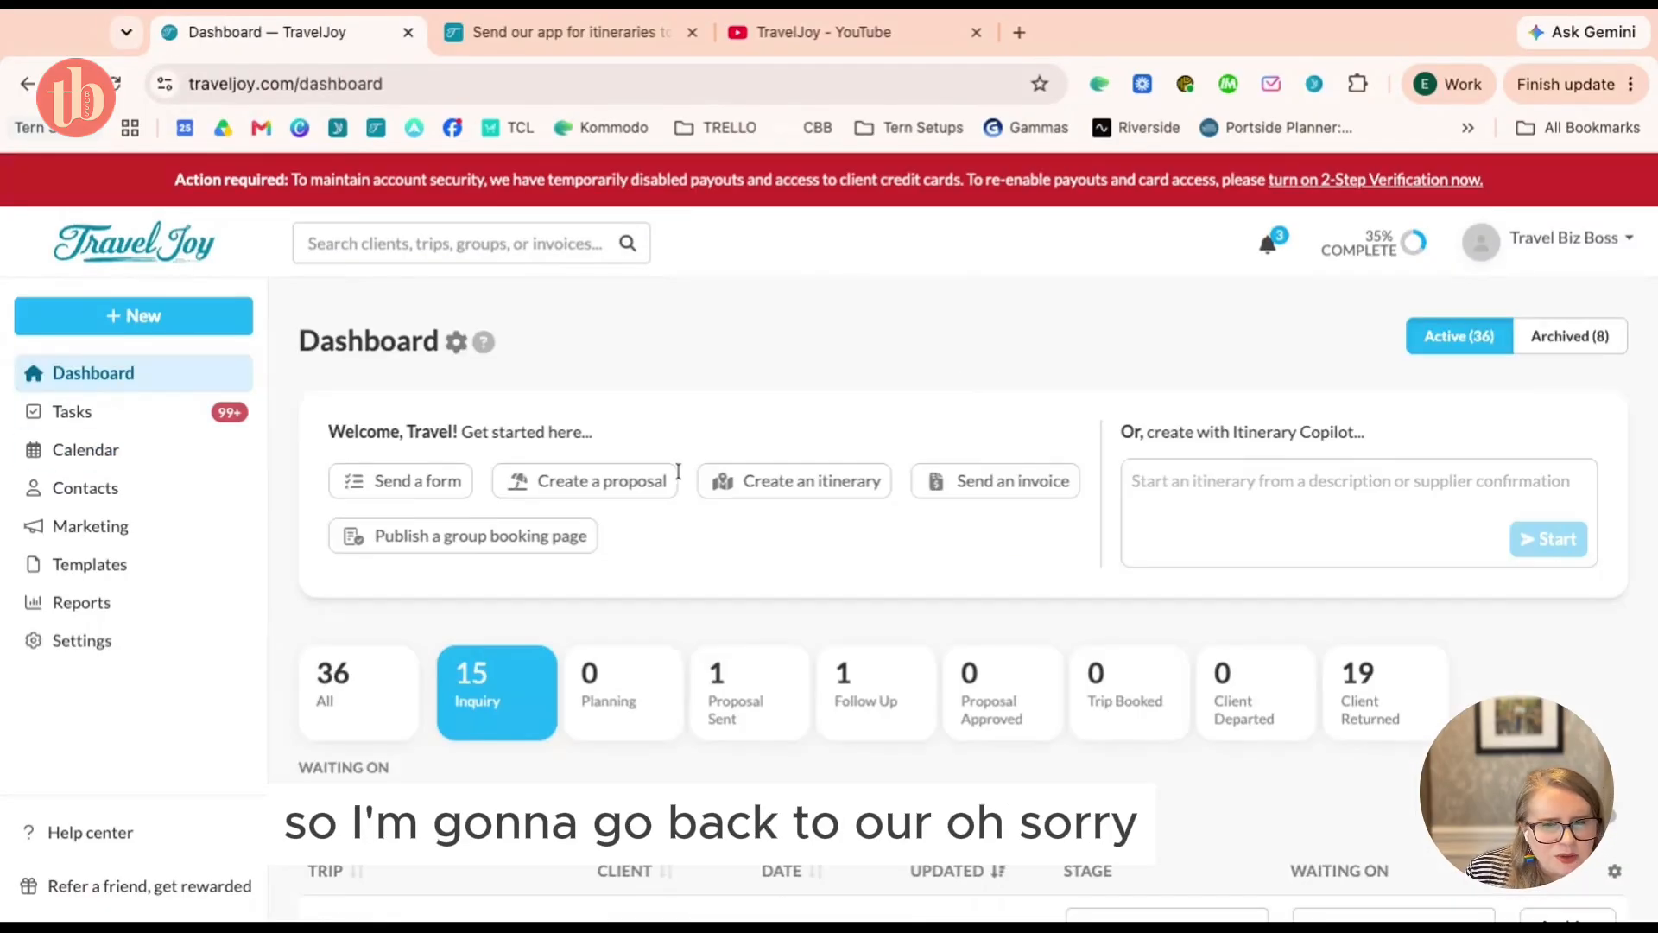
scroll(466, 358, "down", 6)
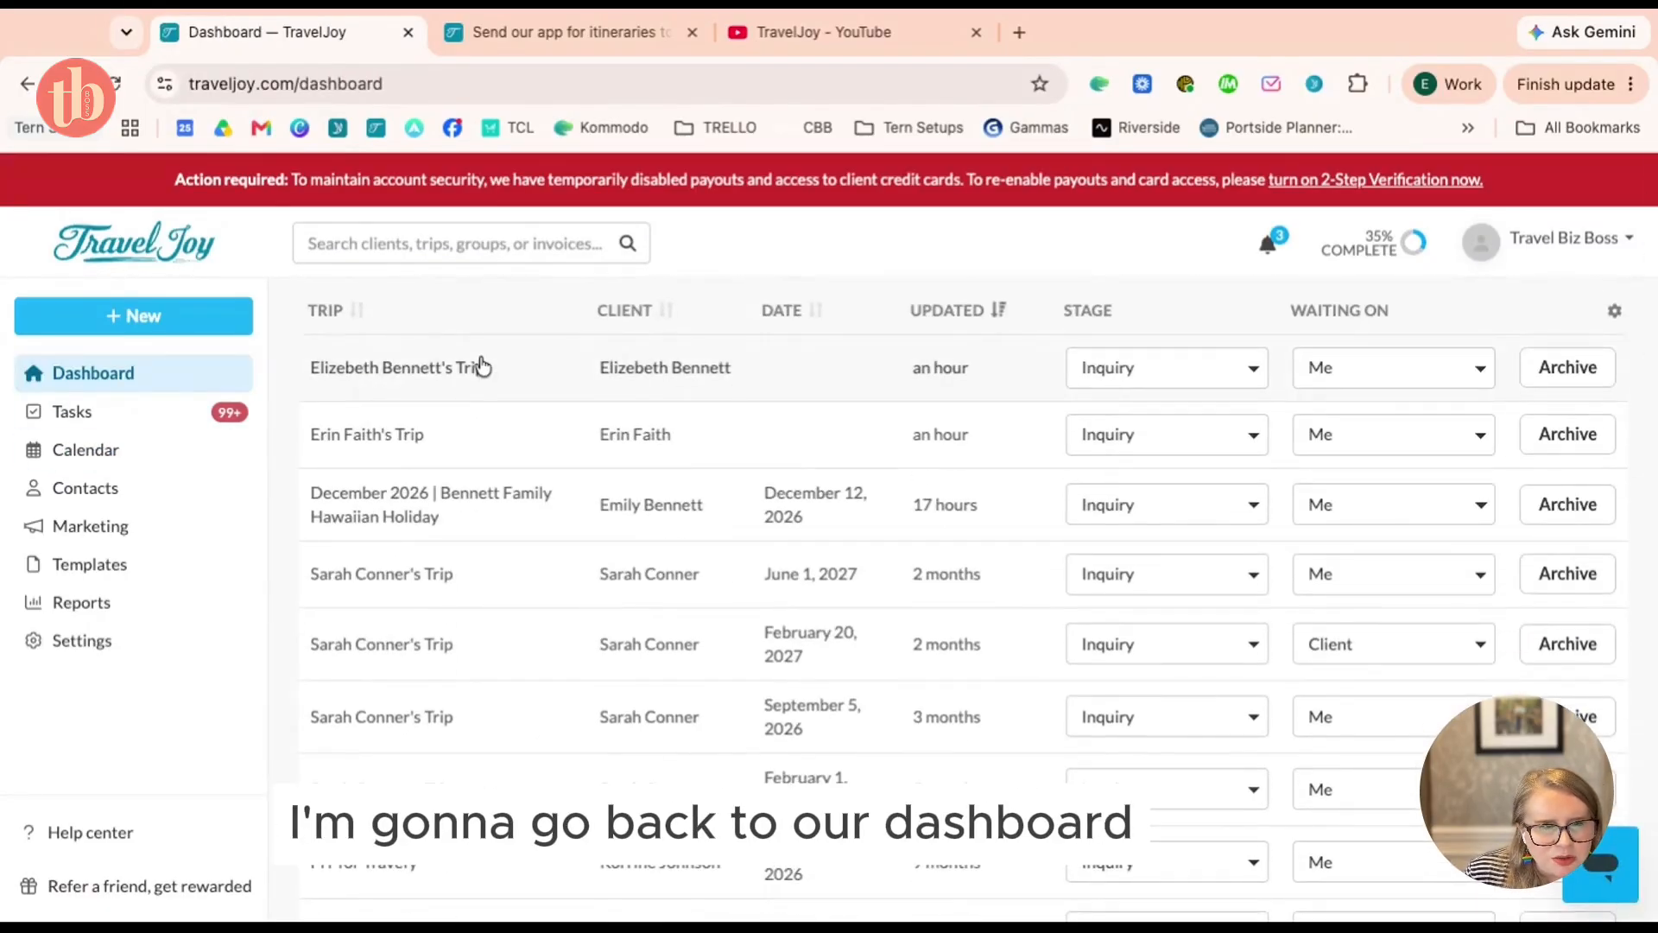
left_click(477, 367)
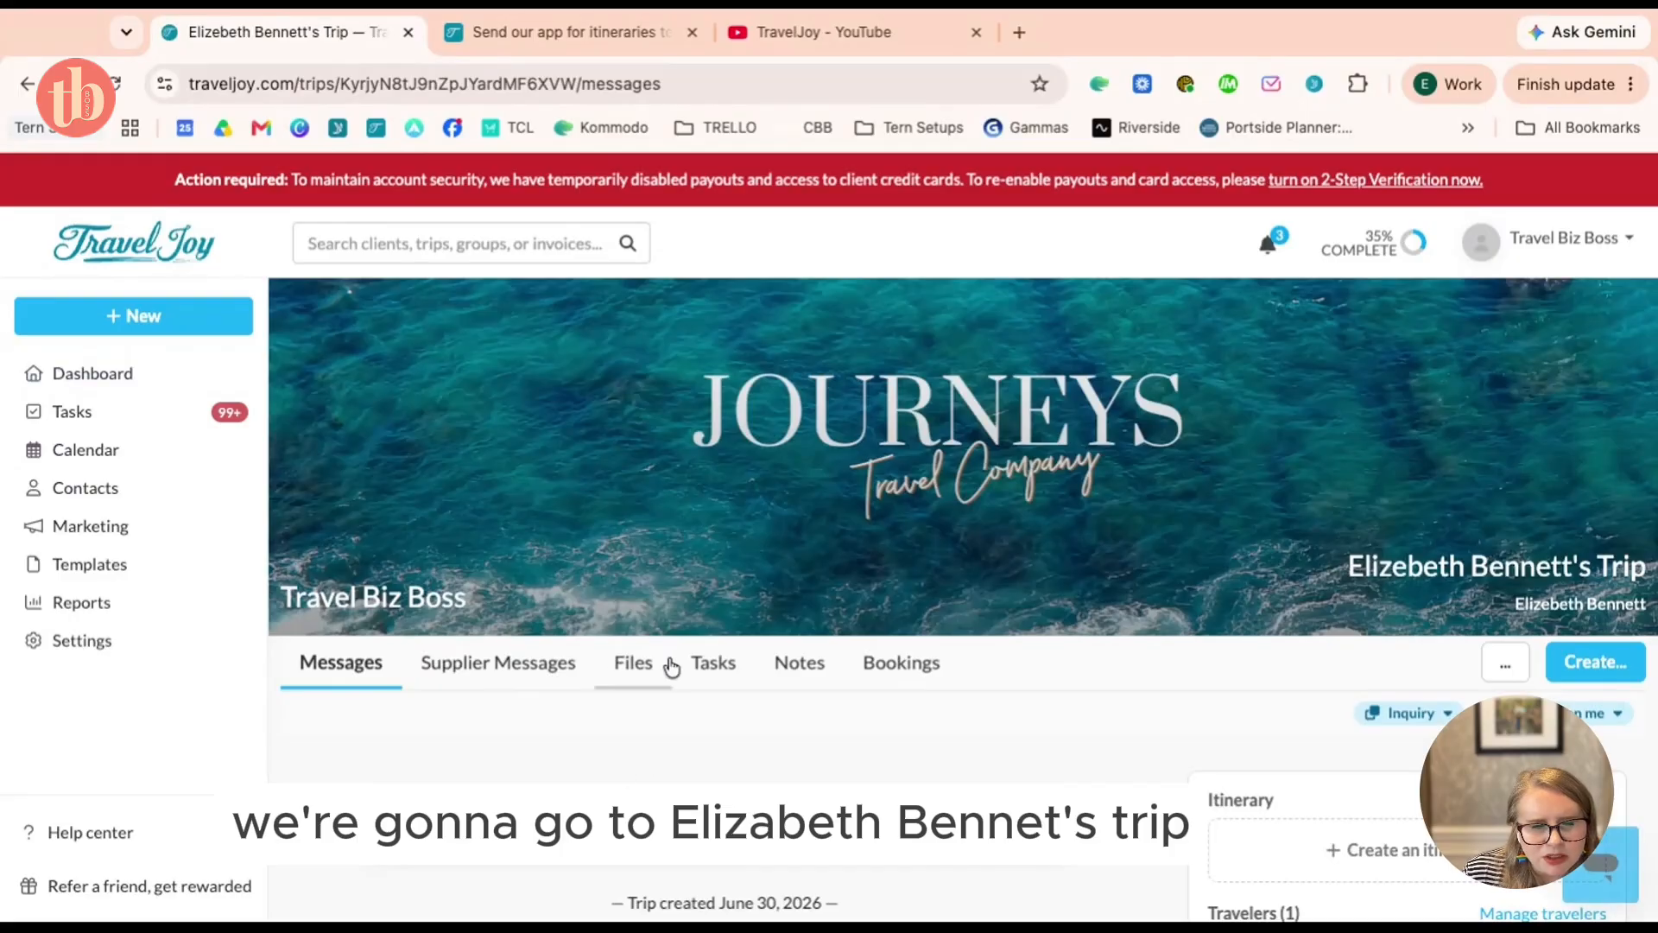
left_click(749, 658)
scroll(1041, 596, "down", 3)
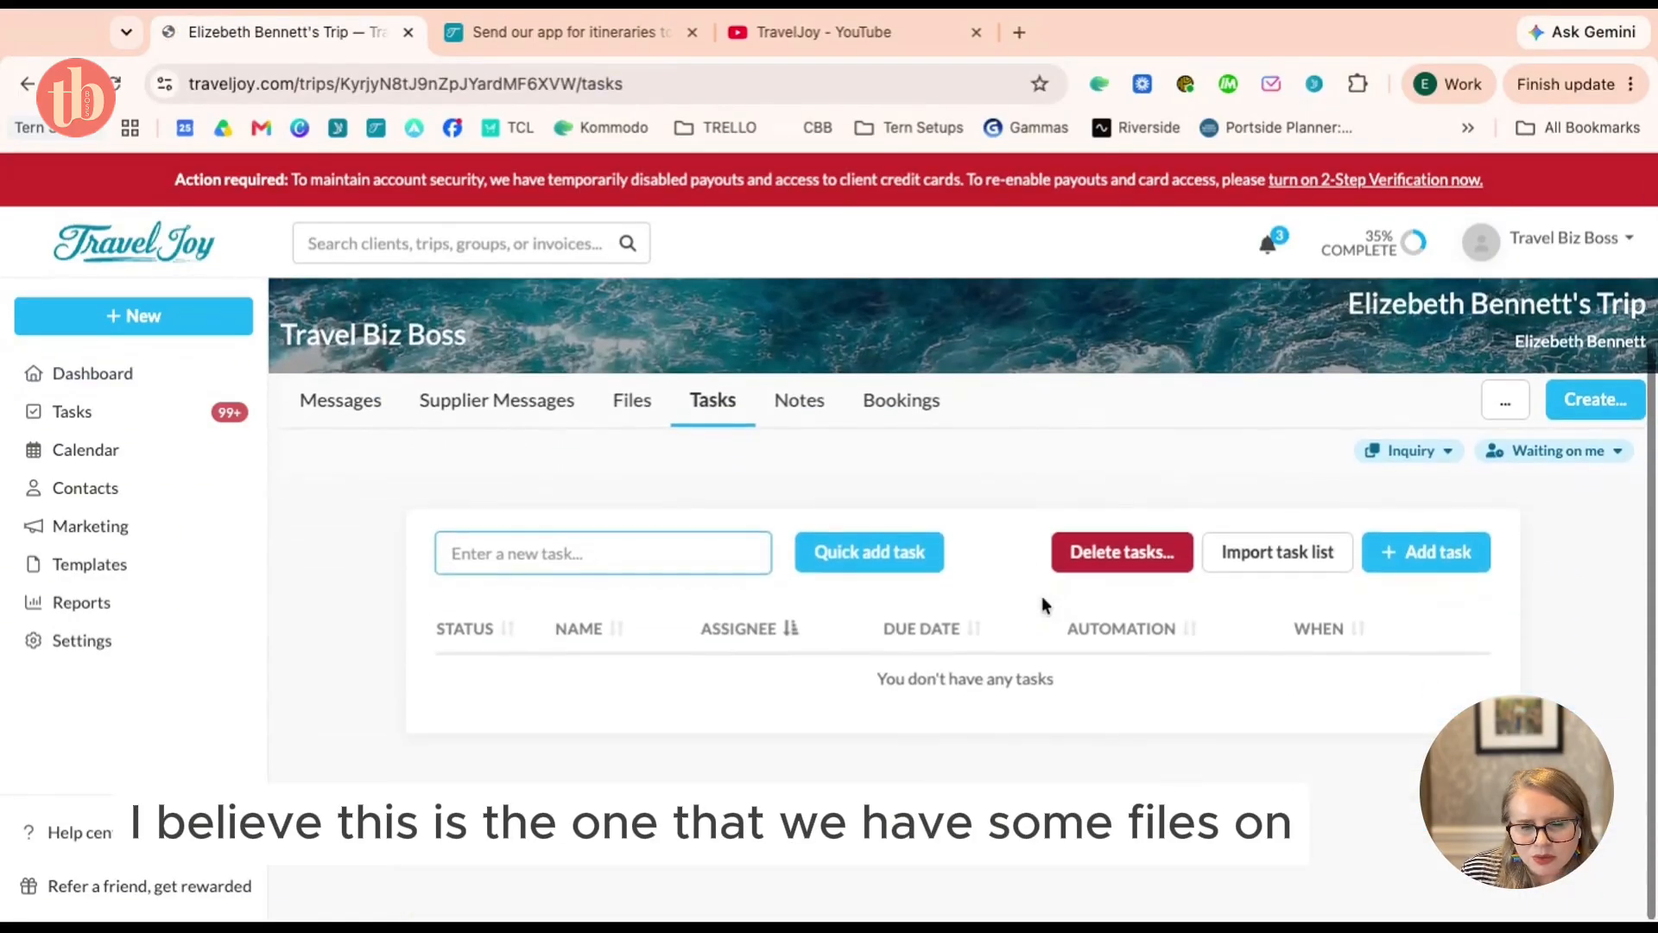
Filter the dashboard to Proposal Sent and open the Norwegian Fjords trip's task list
left_click(65, 372)
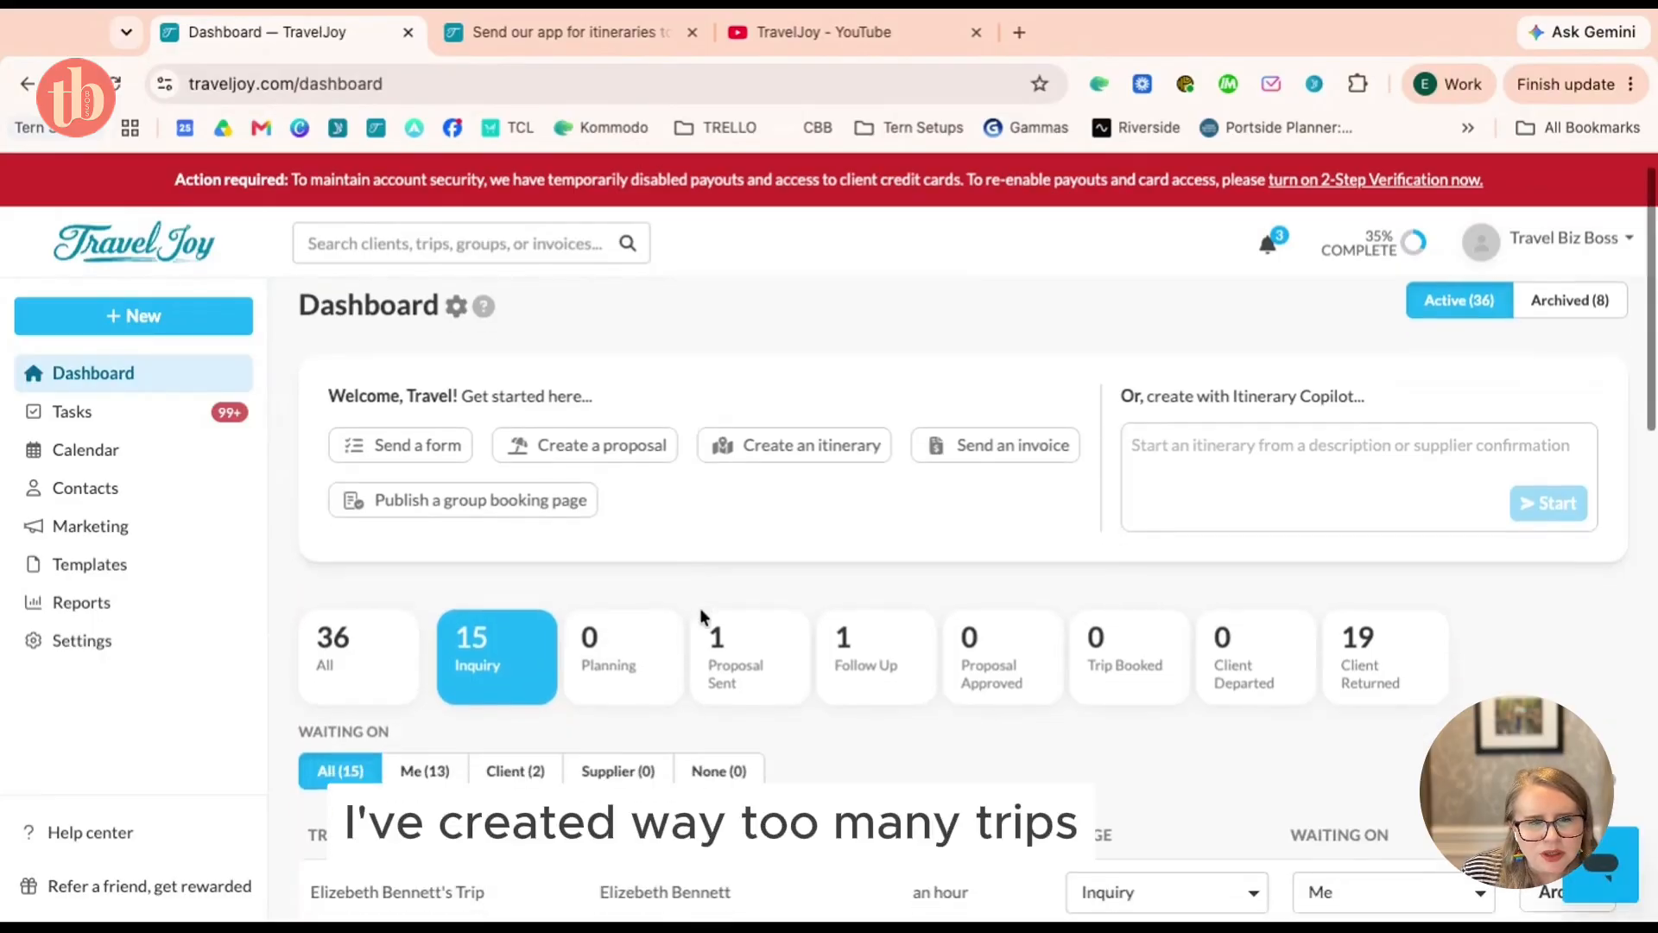
scroll(703, 620, "down", 1)
left_click(729, 619)
left_click(483, 869)
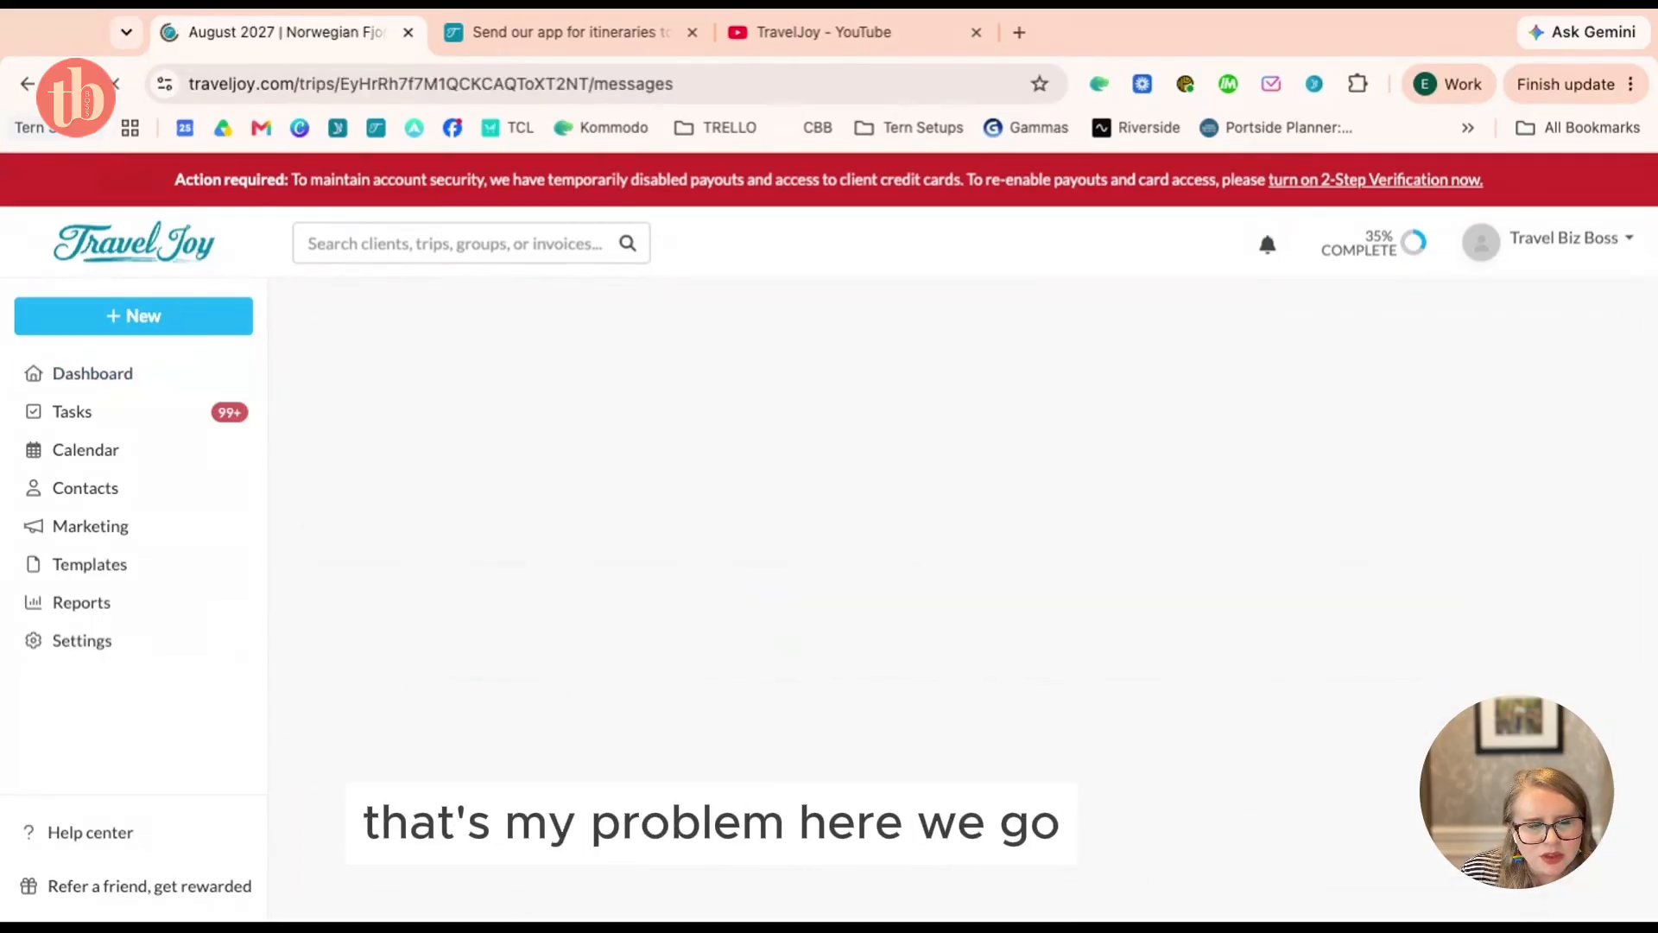
left_click(708, 666)
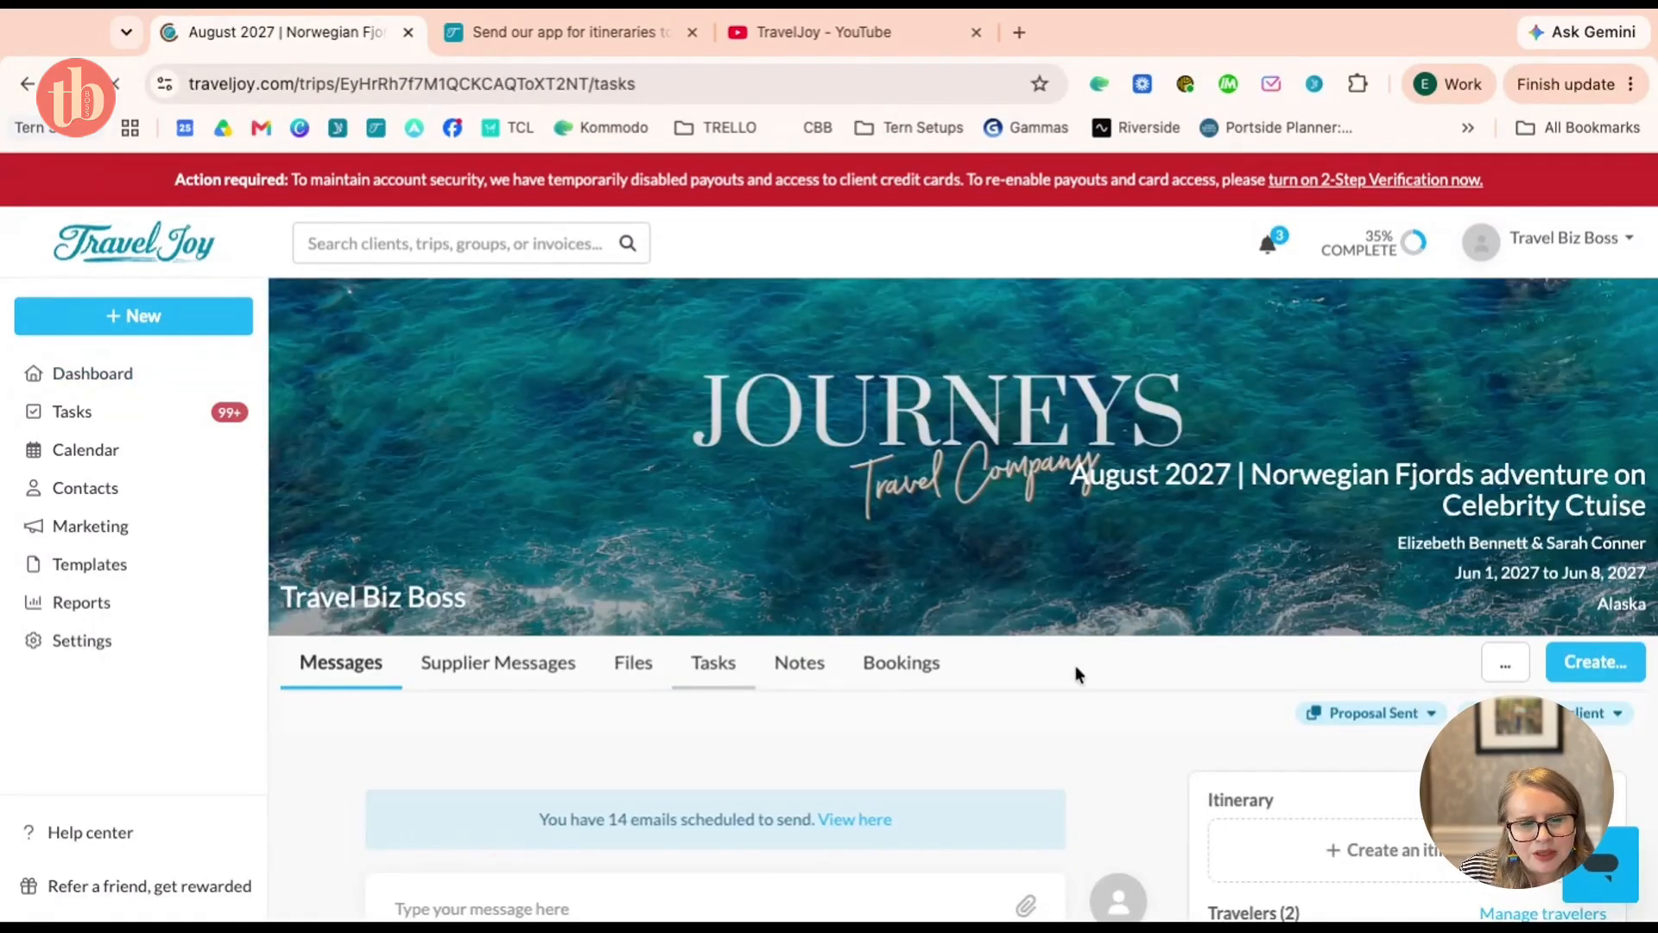
scroll(1075, 670, "down", 4)
scroll(1075, 674, "down", 1)
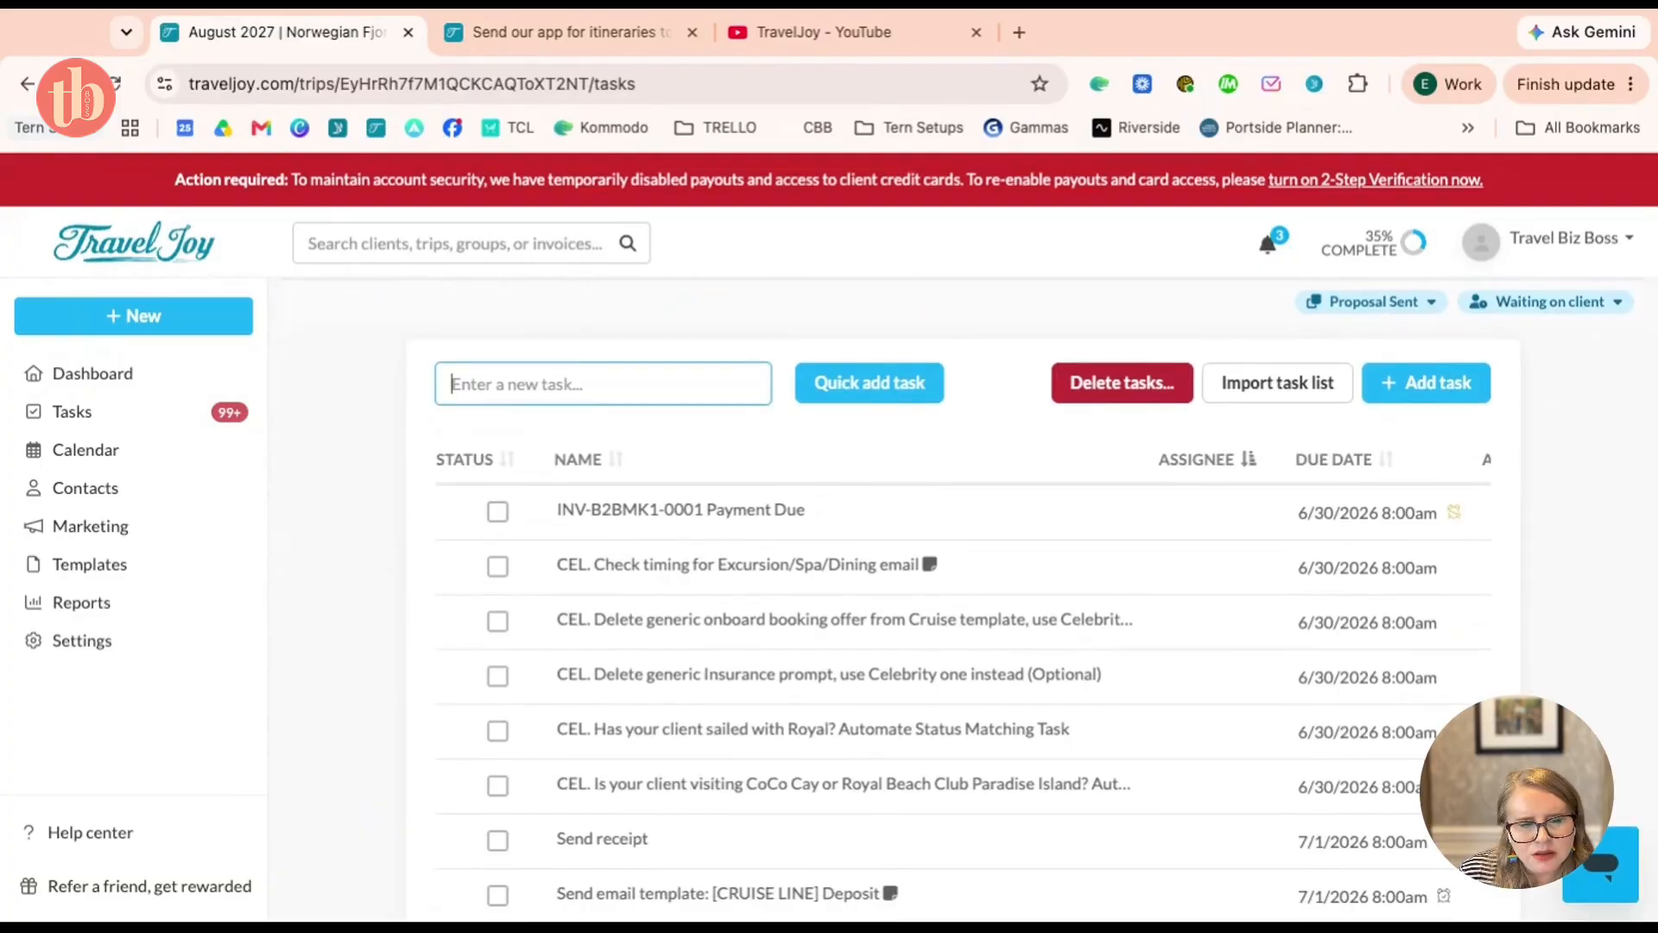
scroll(848, 524, "right", 1)
scroll(688, 525, "down", 5)
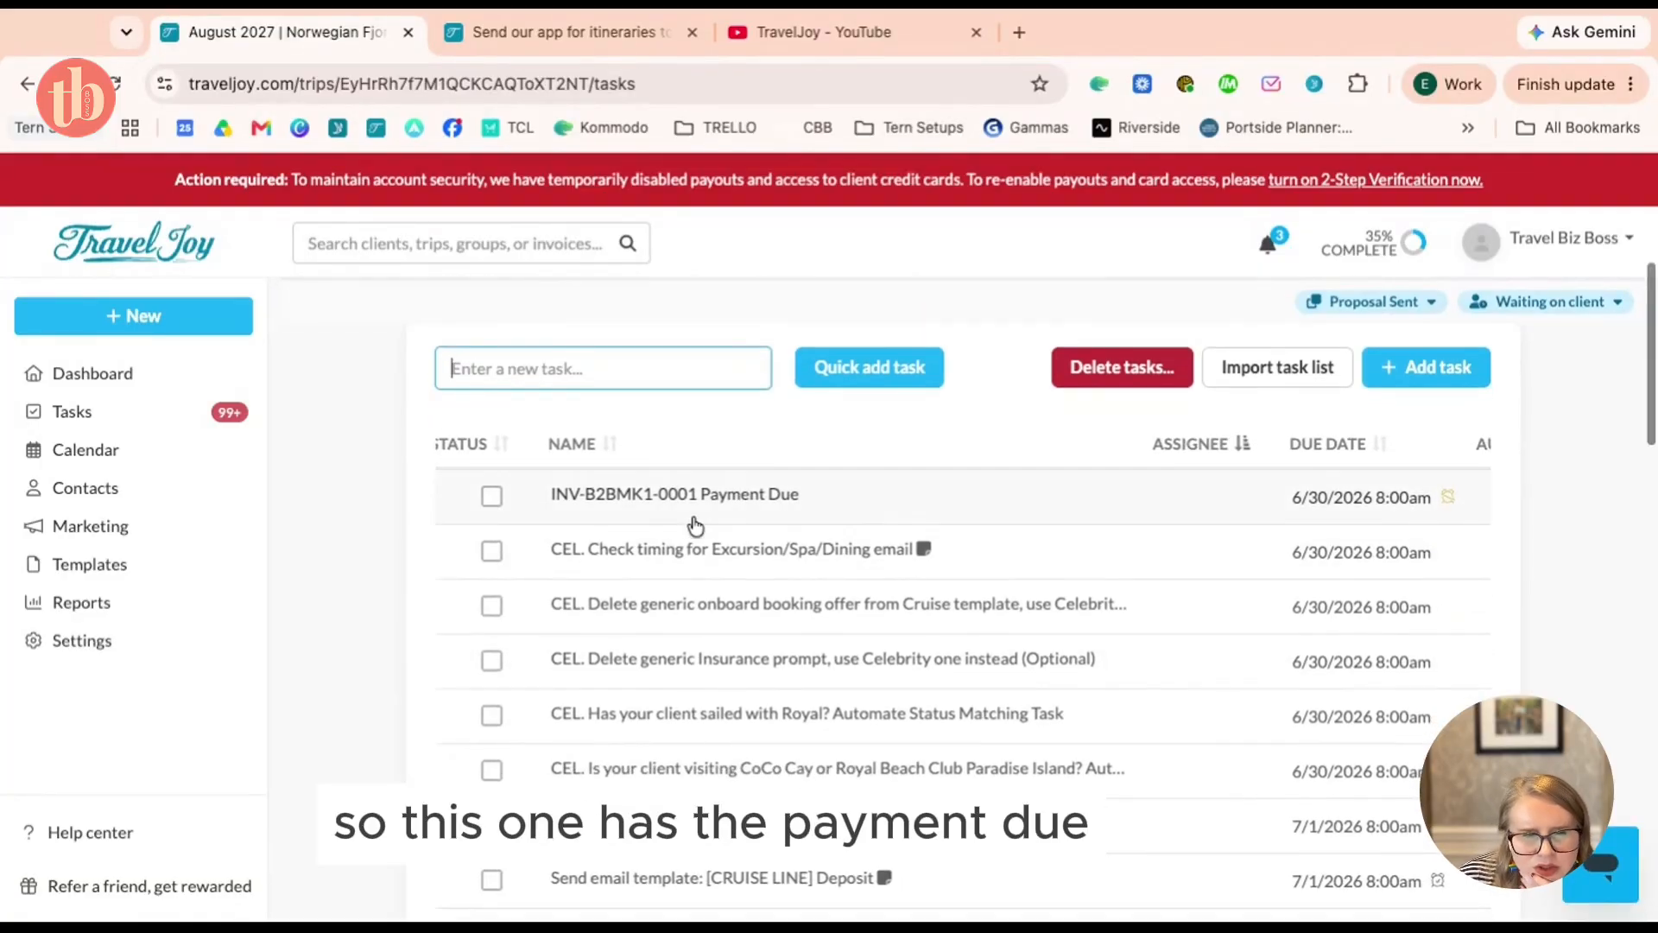
scroll(695, 524, "down", 17)
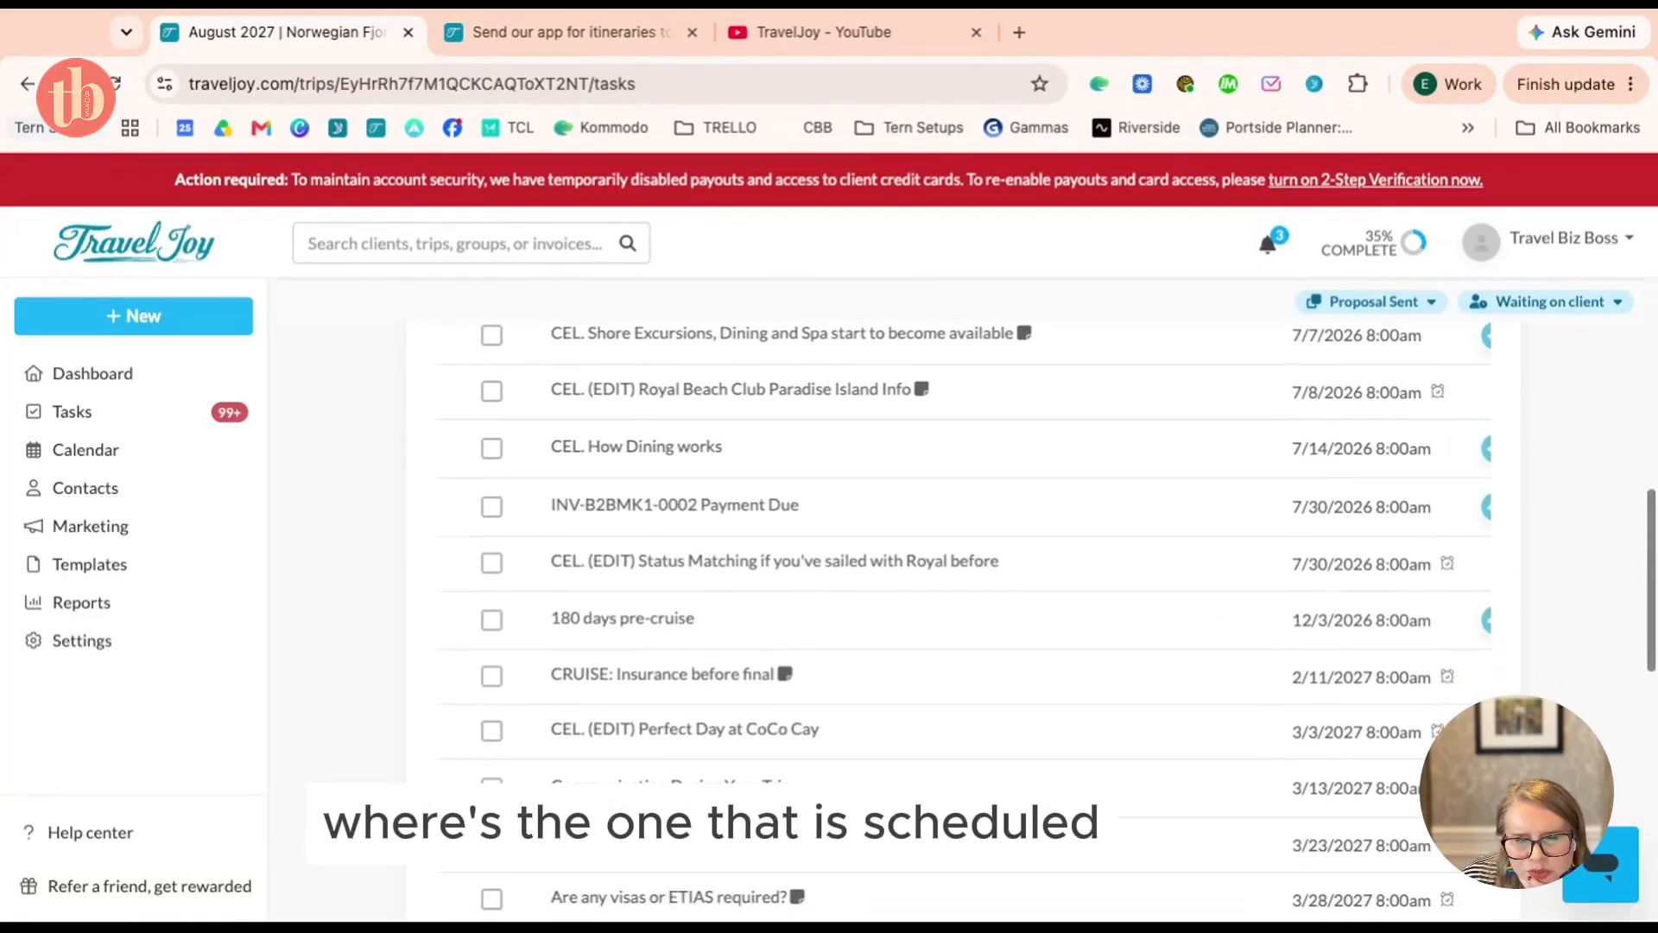
scroll(963, 483, "down", 3)
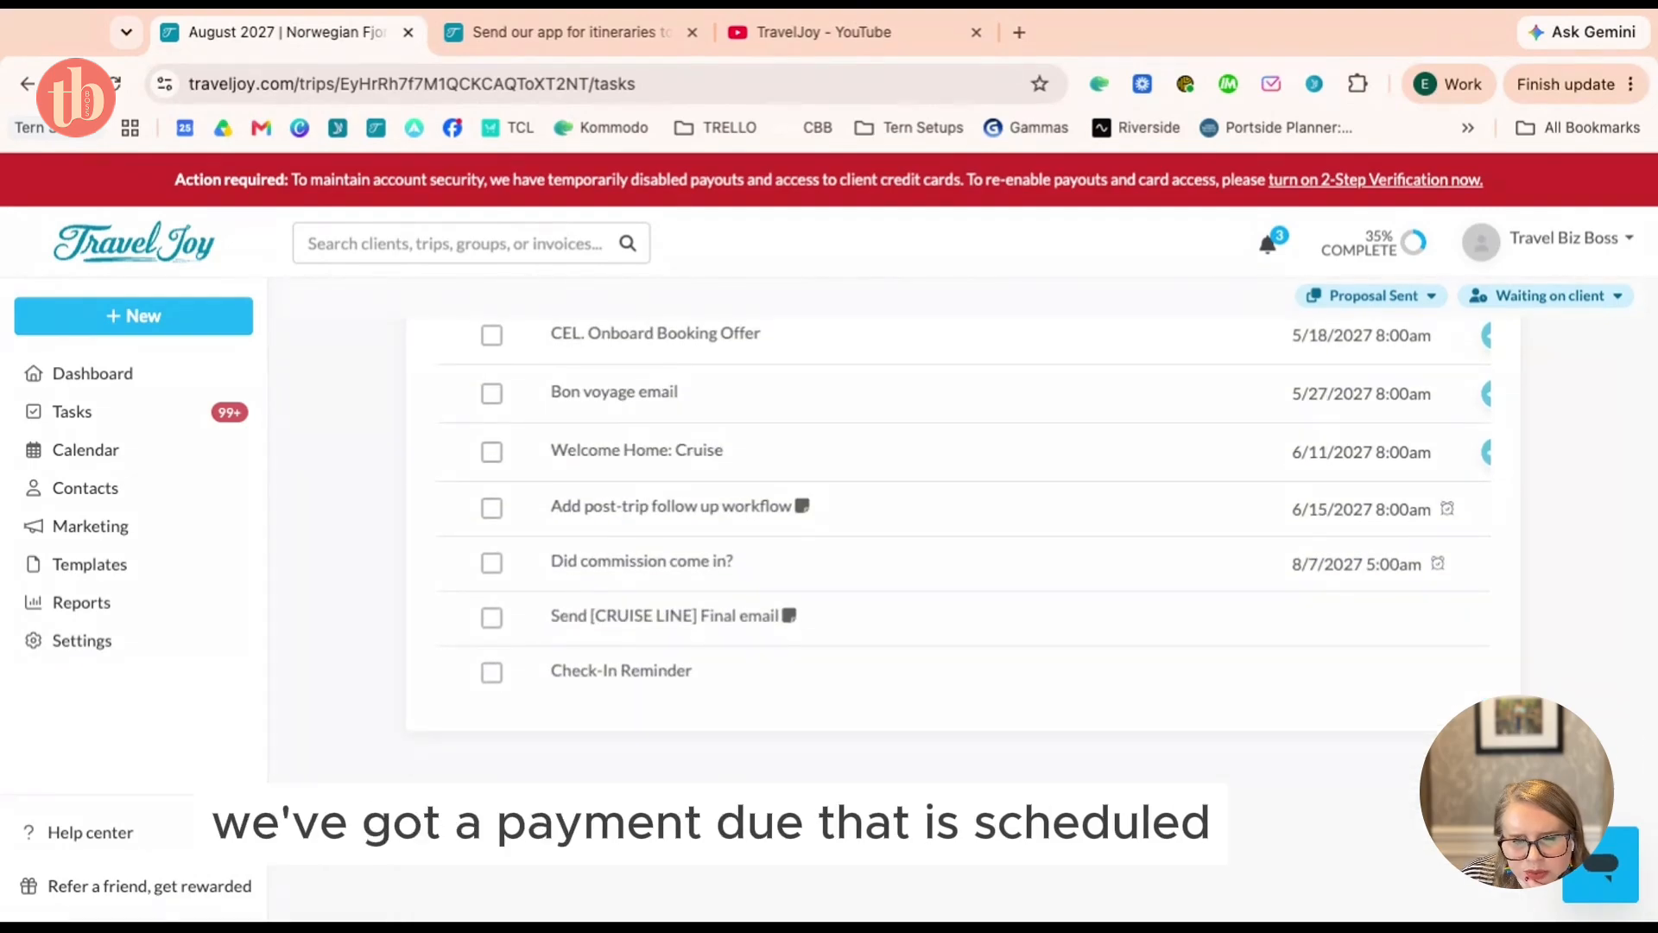
scroll(963, 484, "up", 20)
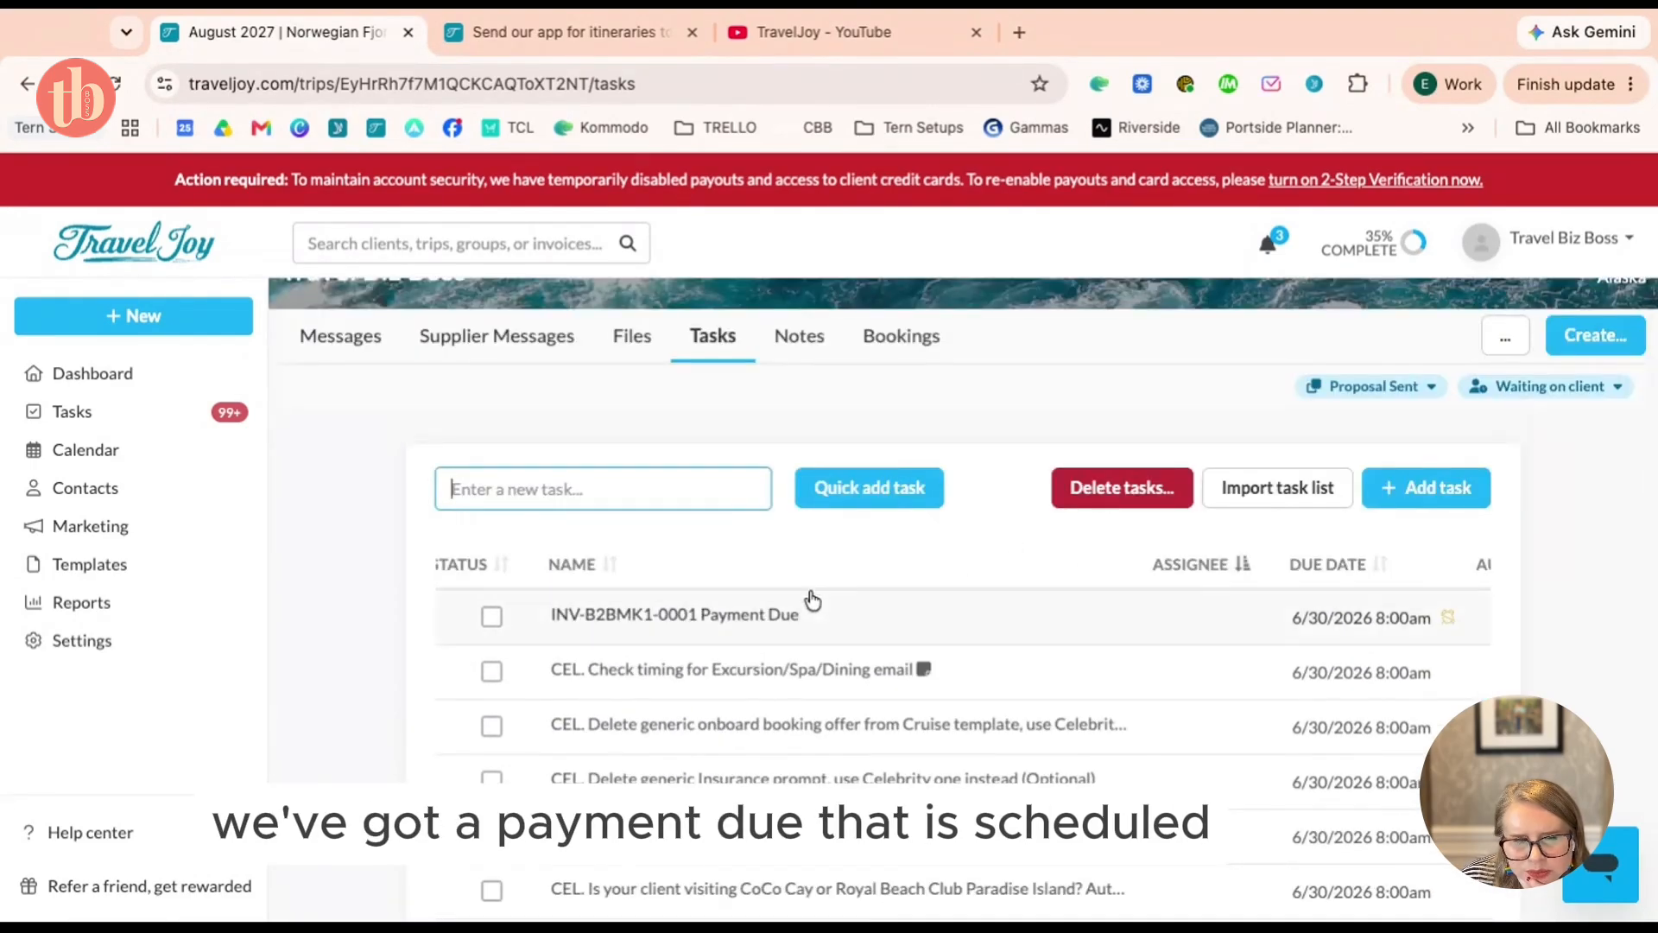
Review the Payment Due task's details and automation settings, then close it
left_click(730, 624)
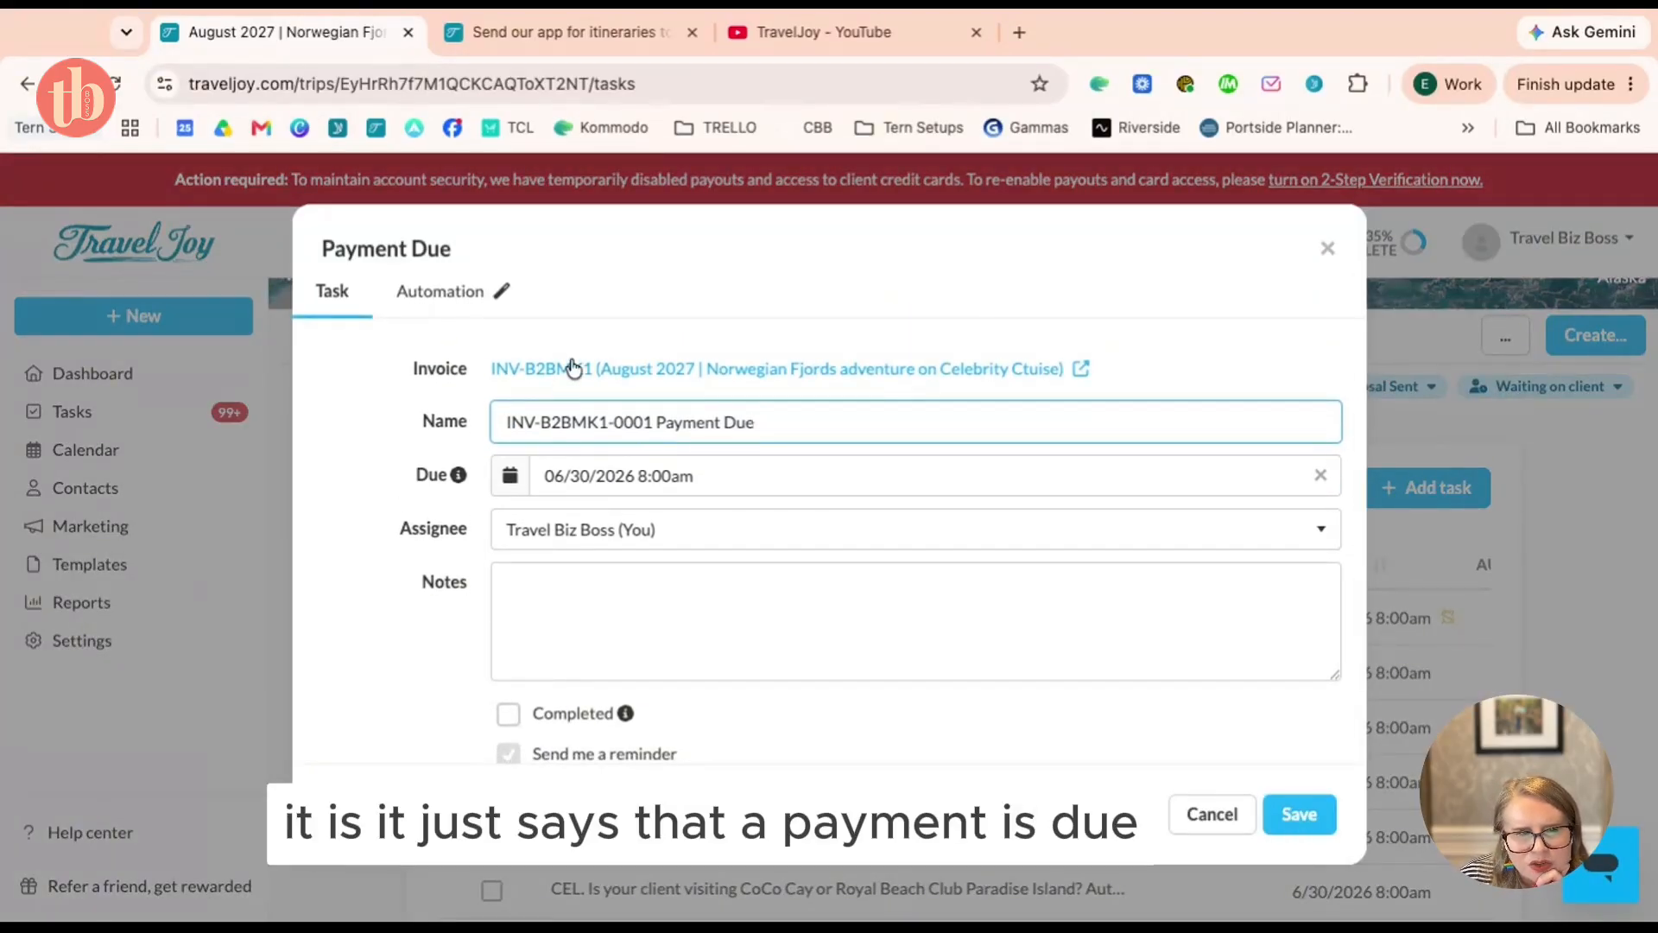
left_click(458, 295)
left_click(349, 304)
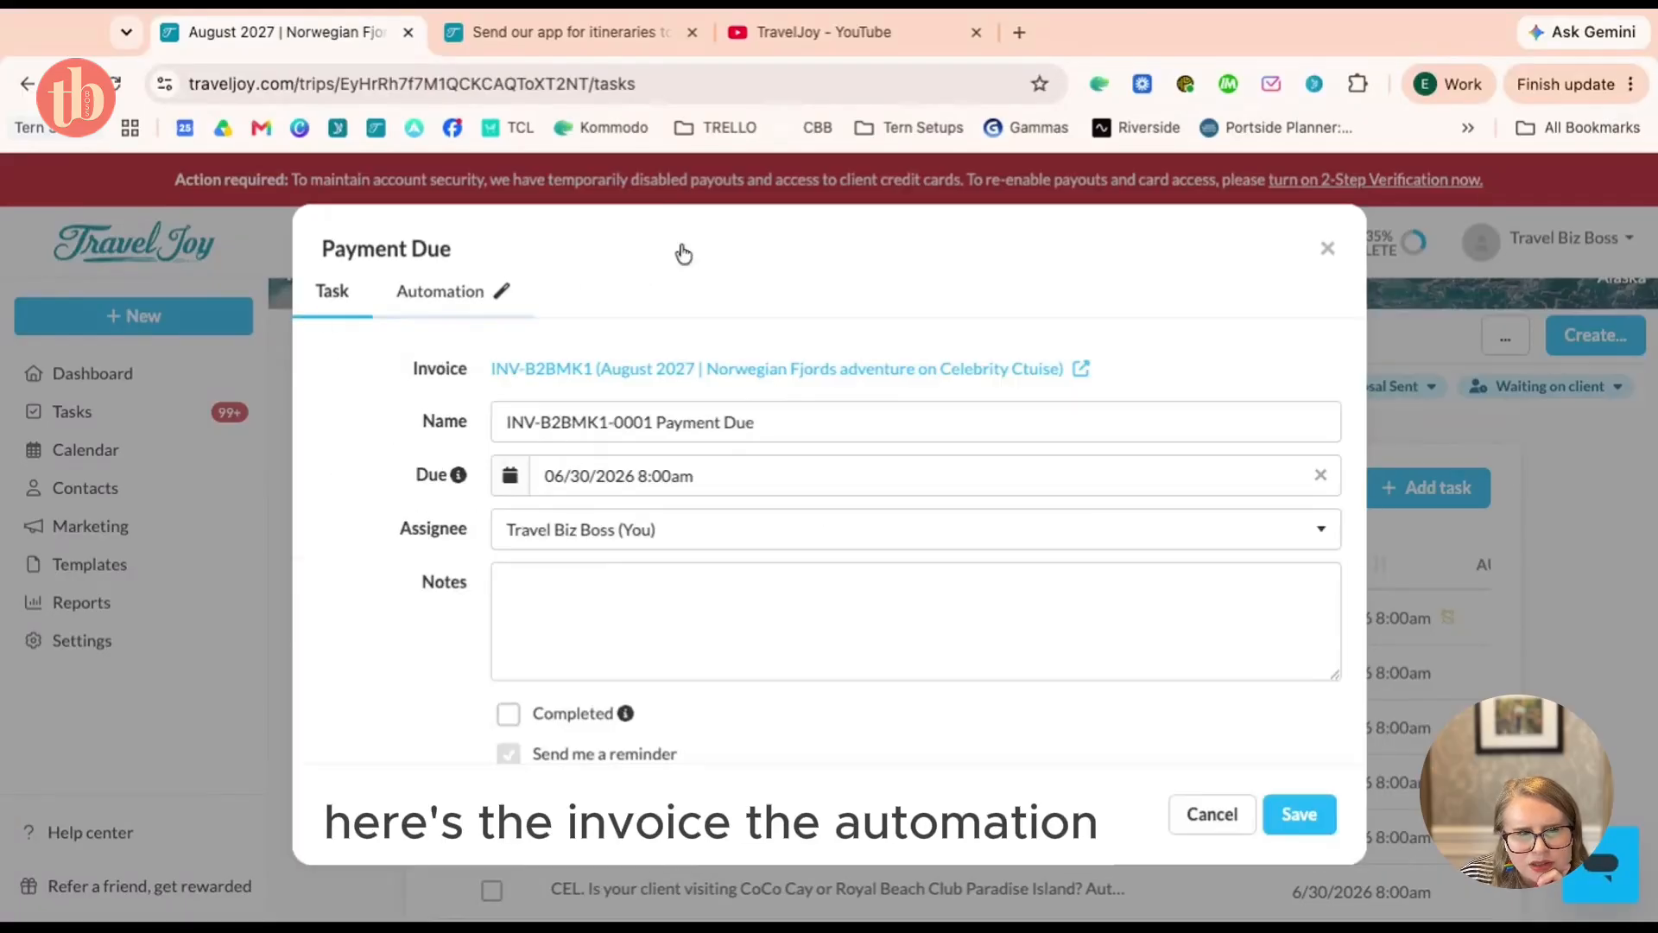
left_click(1327, 250)
Filter the dashboard to Inquiry trips and view the first inquiry trip's tasks
scroll(1045, 582, "down", 5)
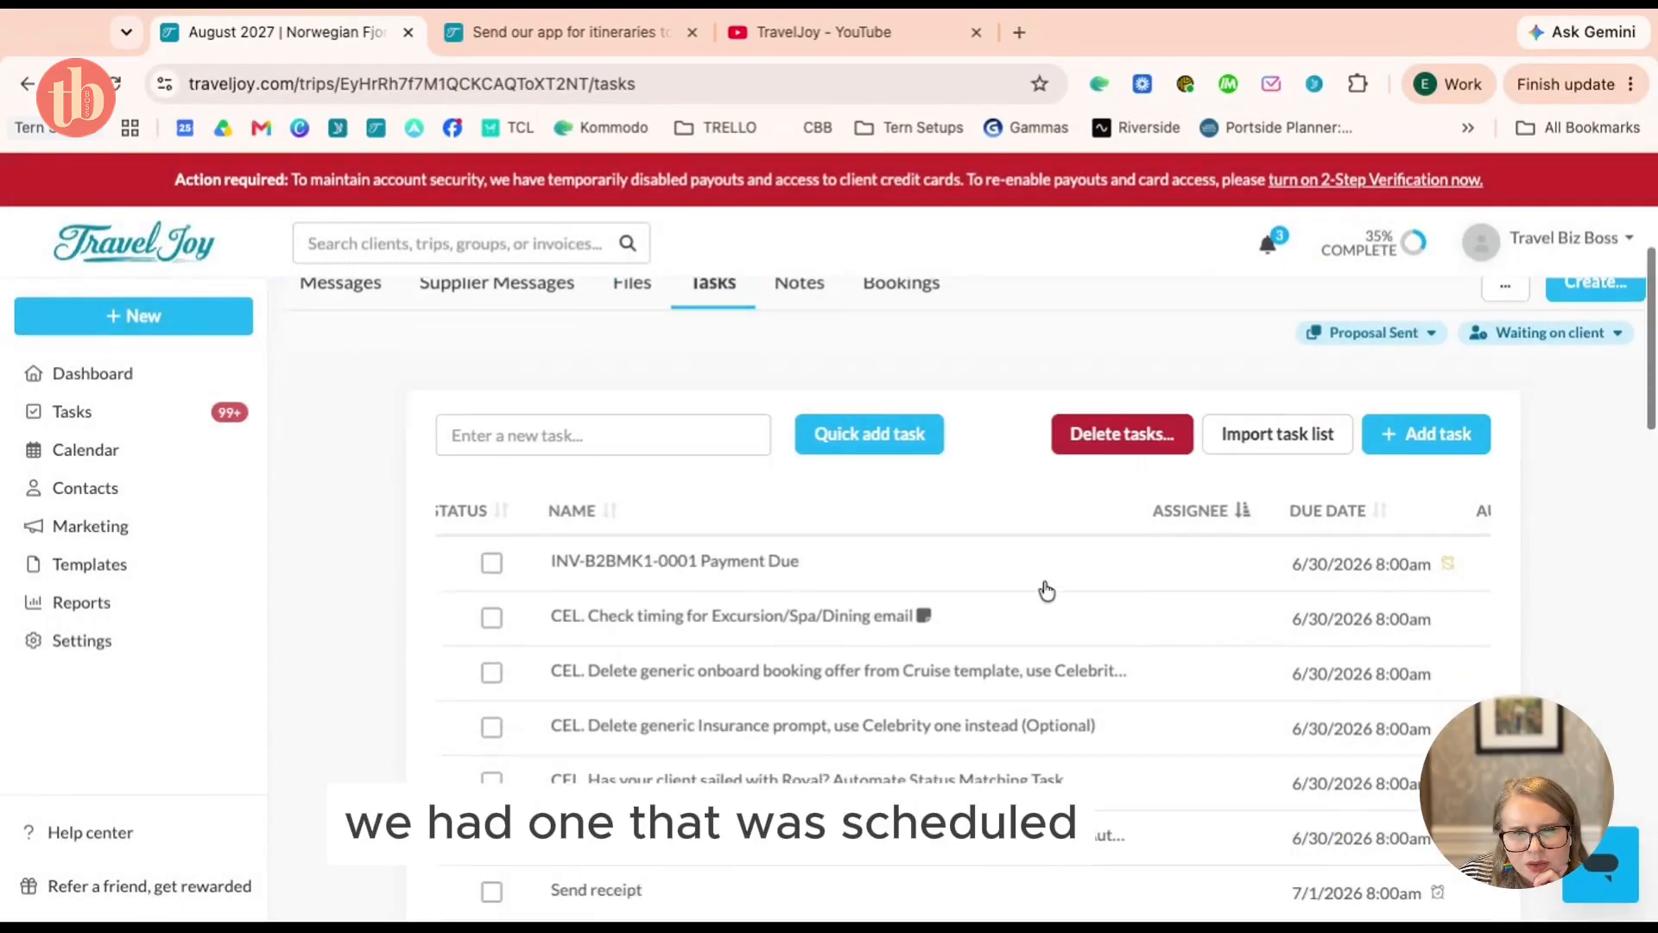
scroll(1045, 592, "down", 20)
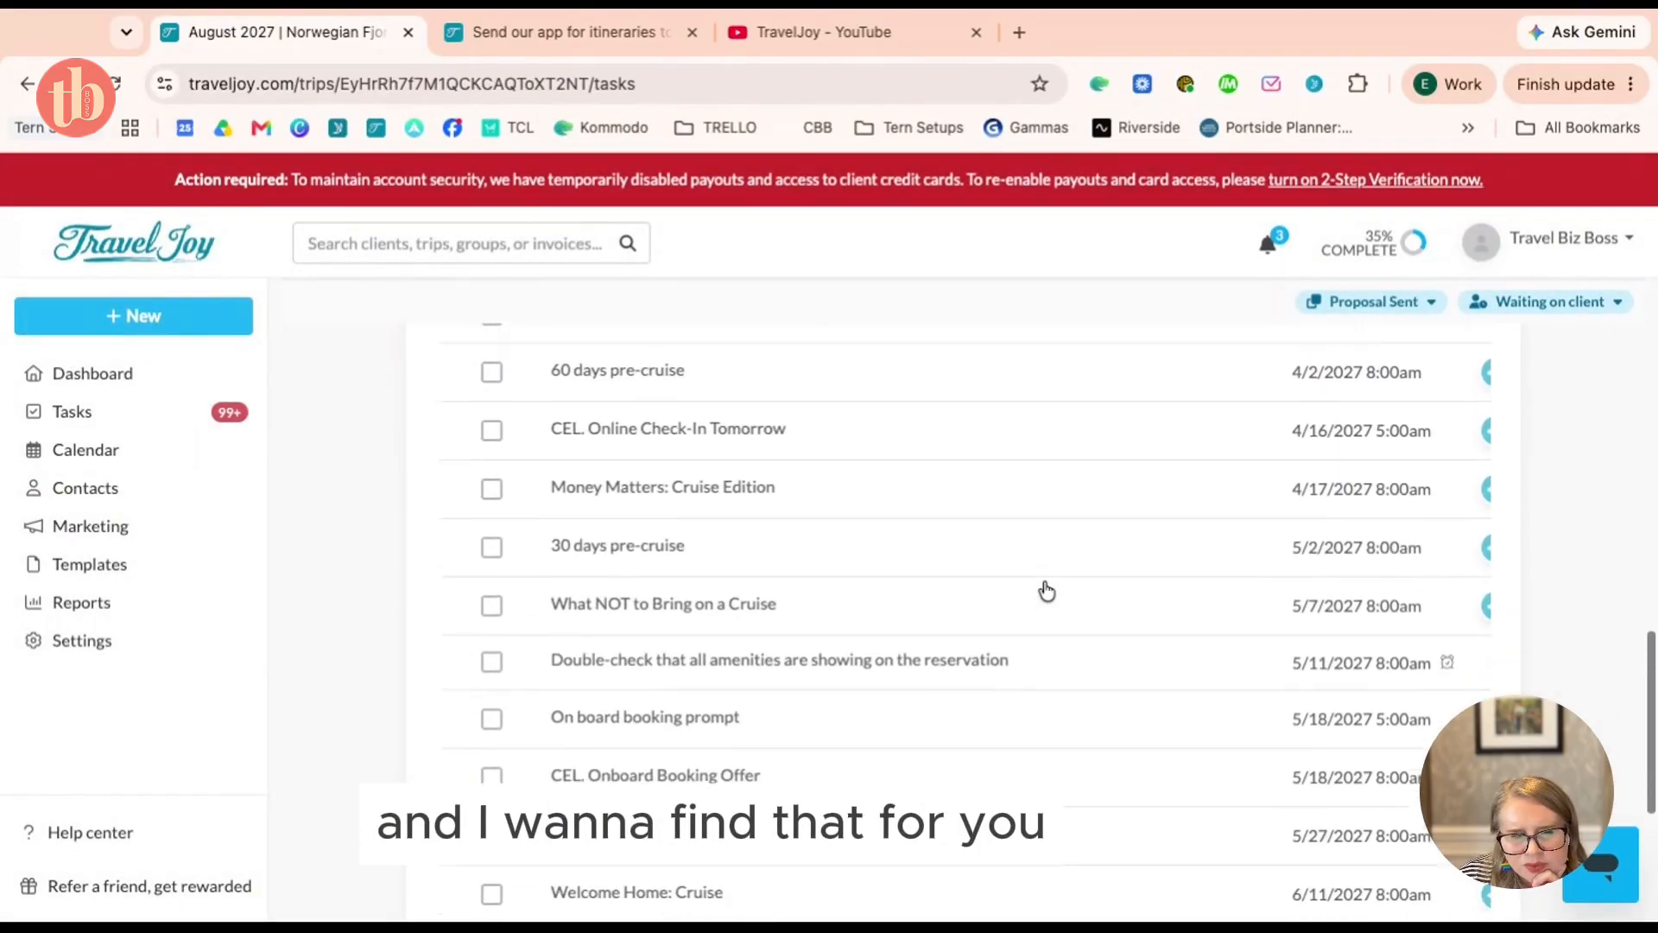
scroll(1047, 591, "down", 2)
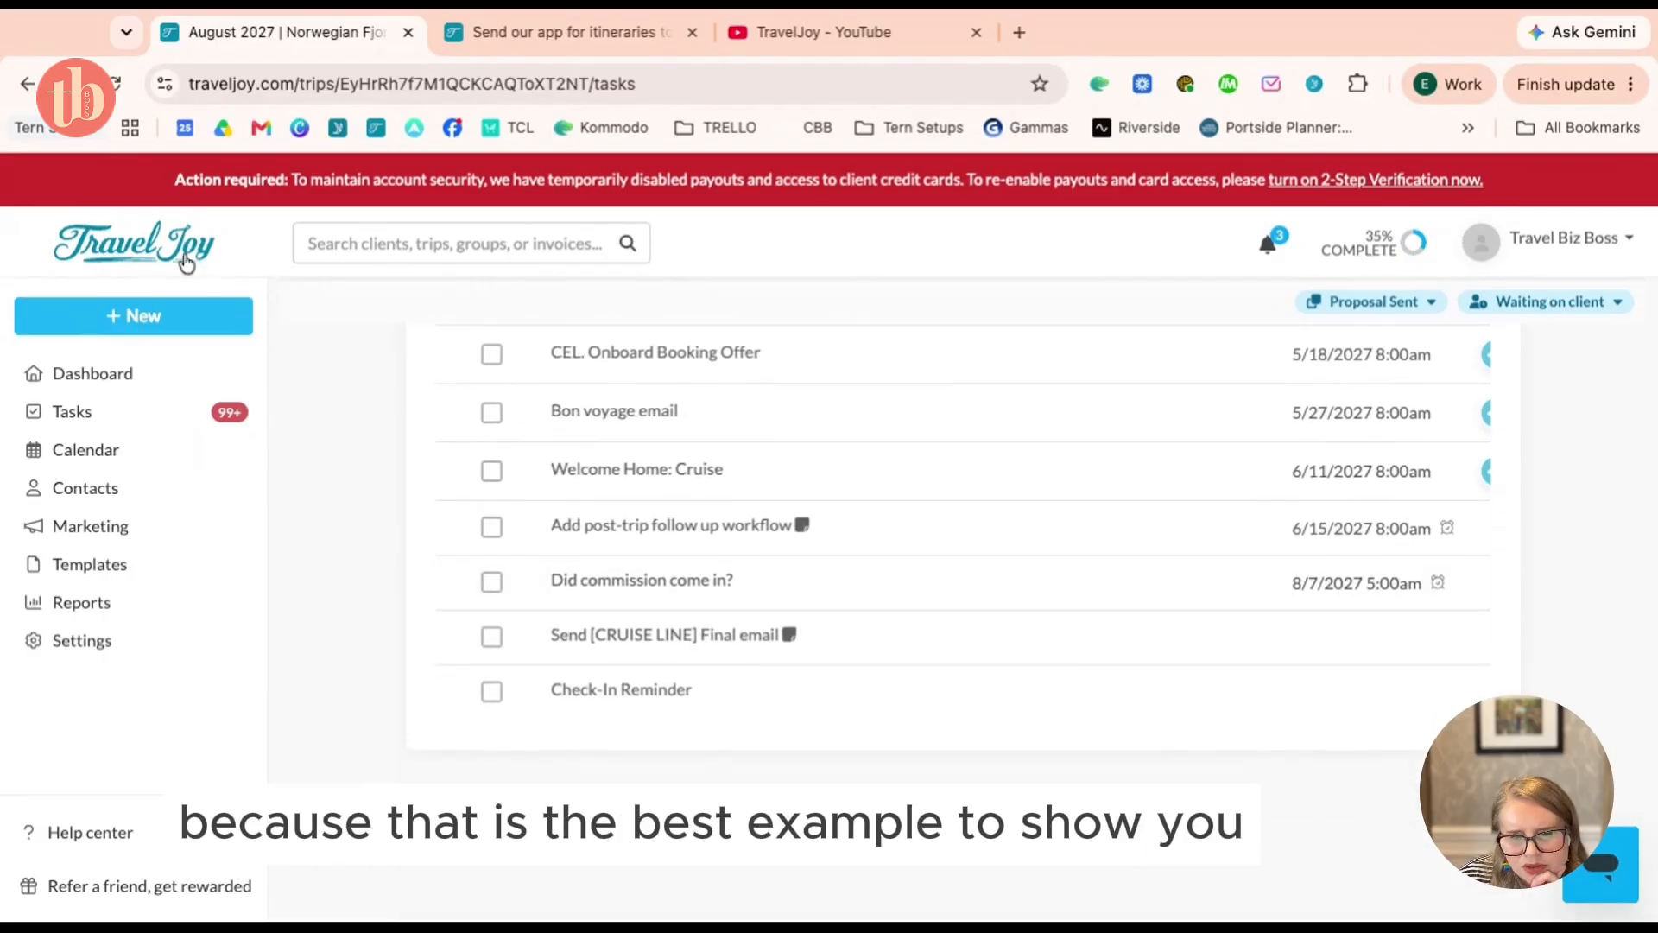
left_click(96, 373)
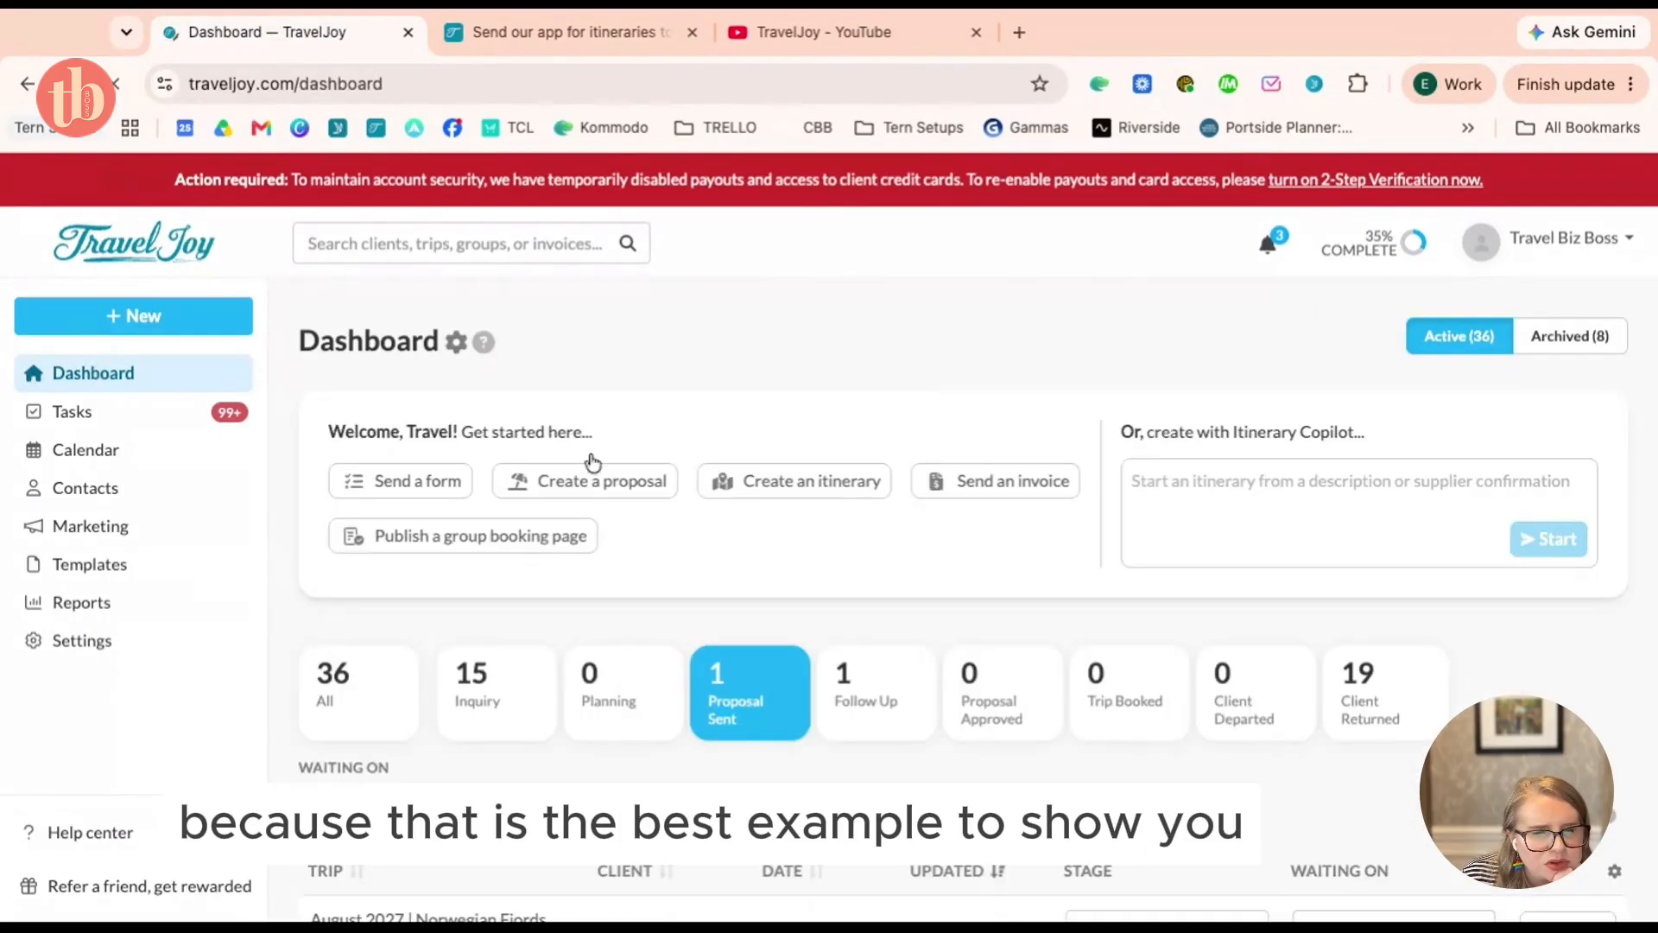
scroll(742, 499, "down", 3)
left_click(513, 439)
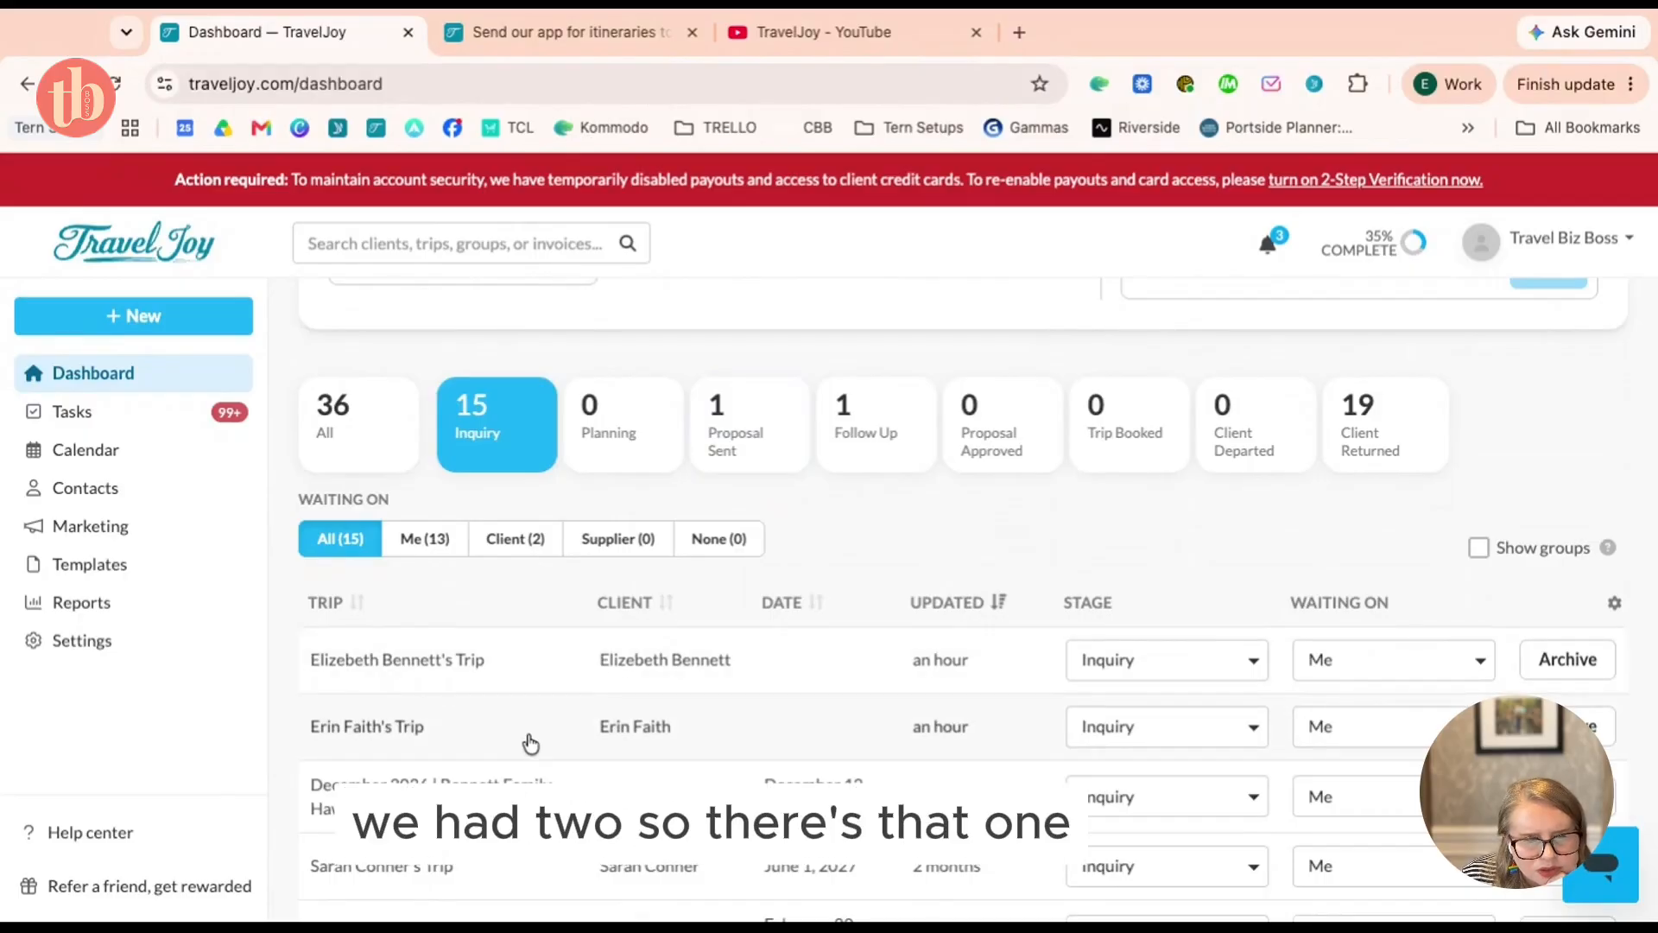
left_click(523, 673)
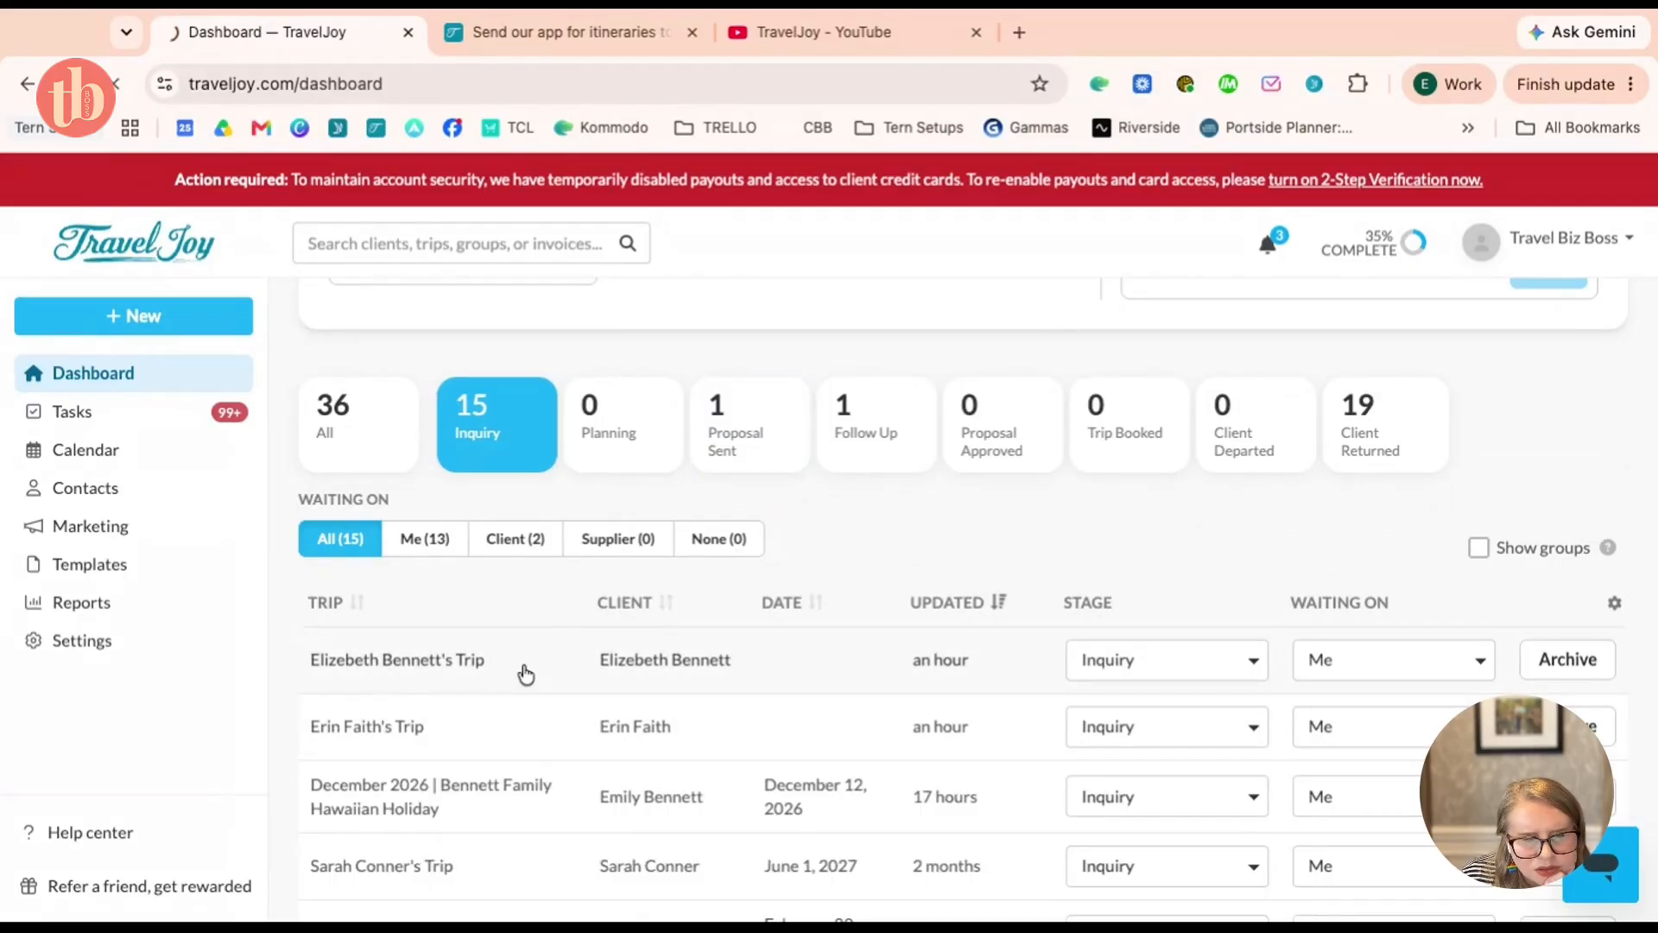
left_click(728, 673)
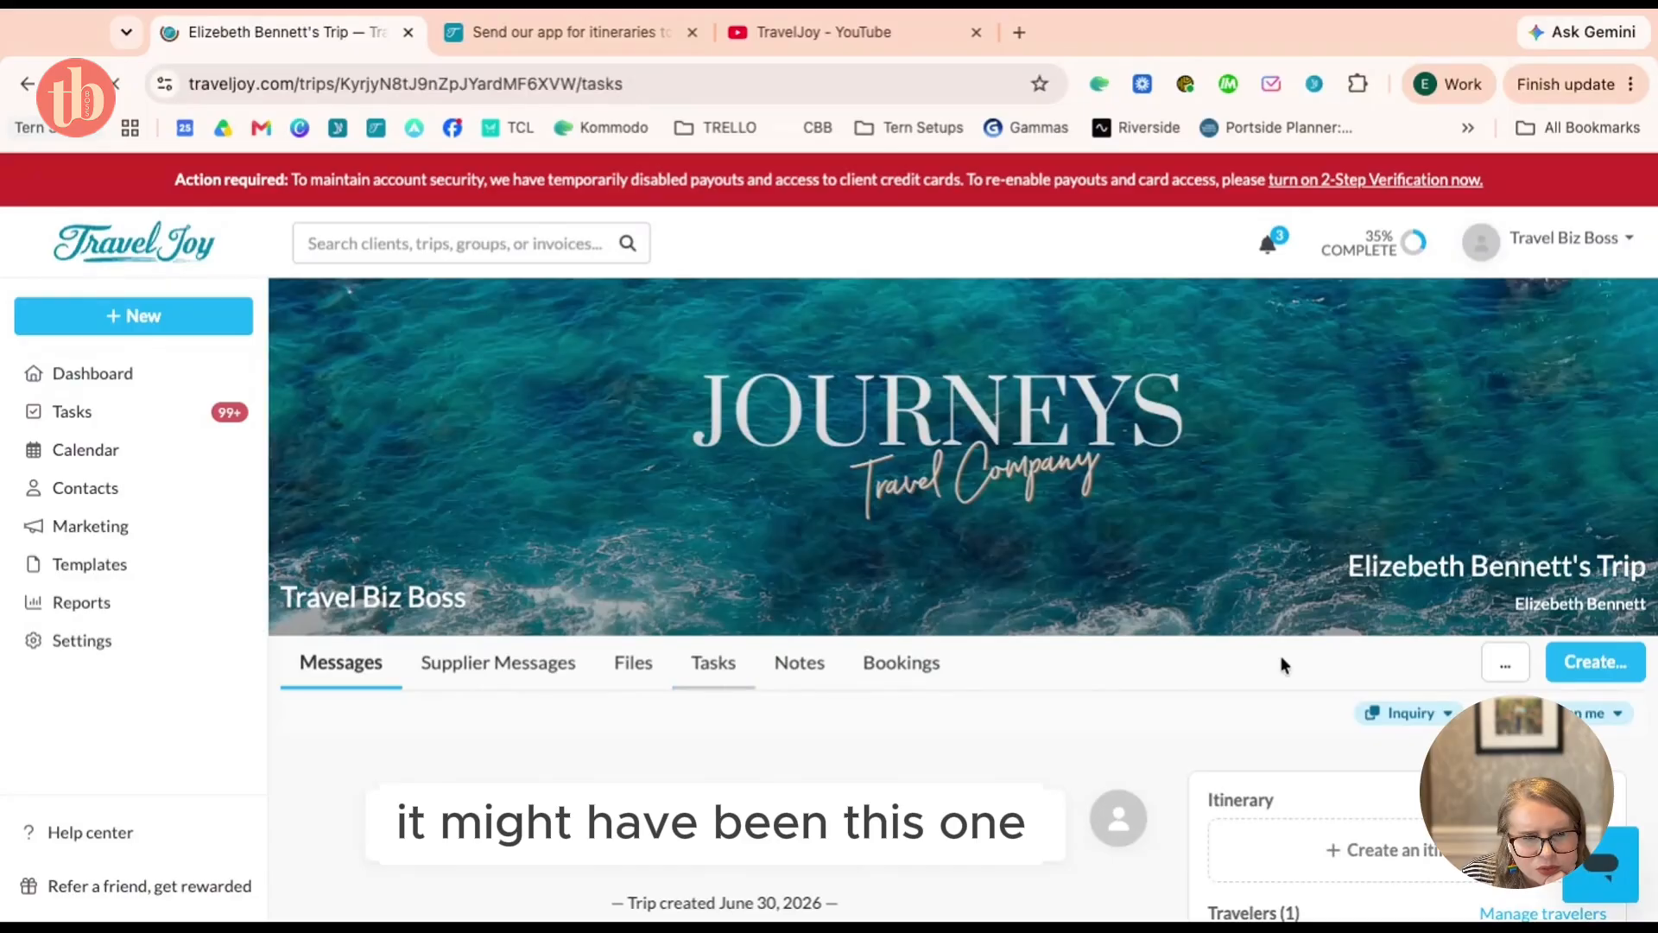
scroll(1081, 670, "down", 3)
scroll(1086, 679, "up", 1)
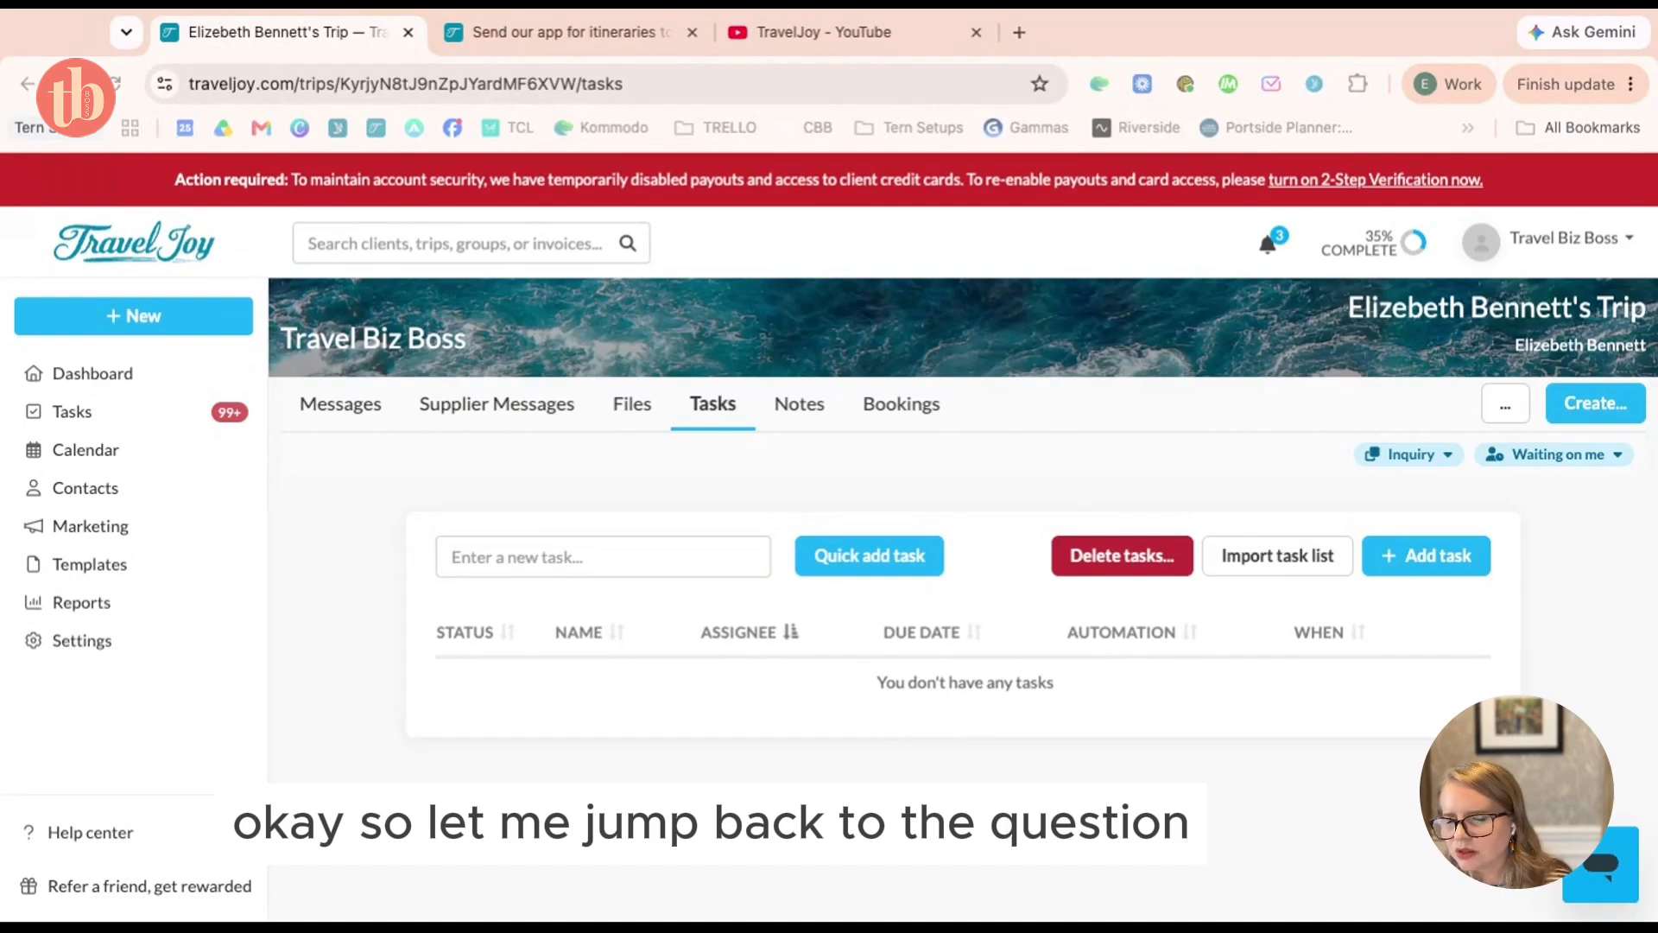
Reopen the first inquiry trip from the dashboard, then go back to the dashboard
left_click(173, 373)
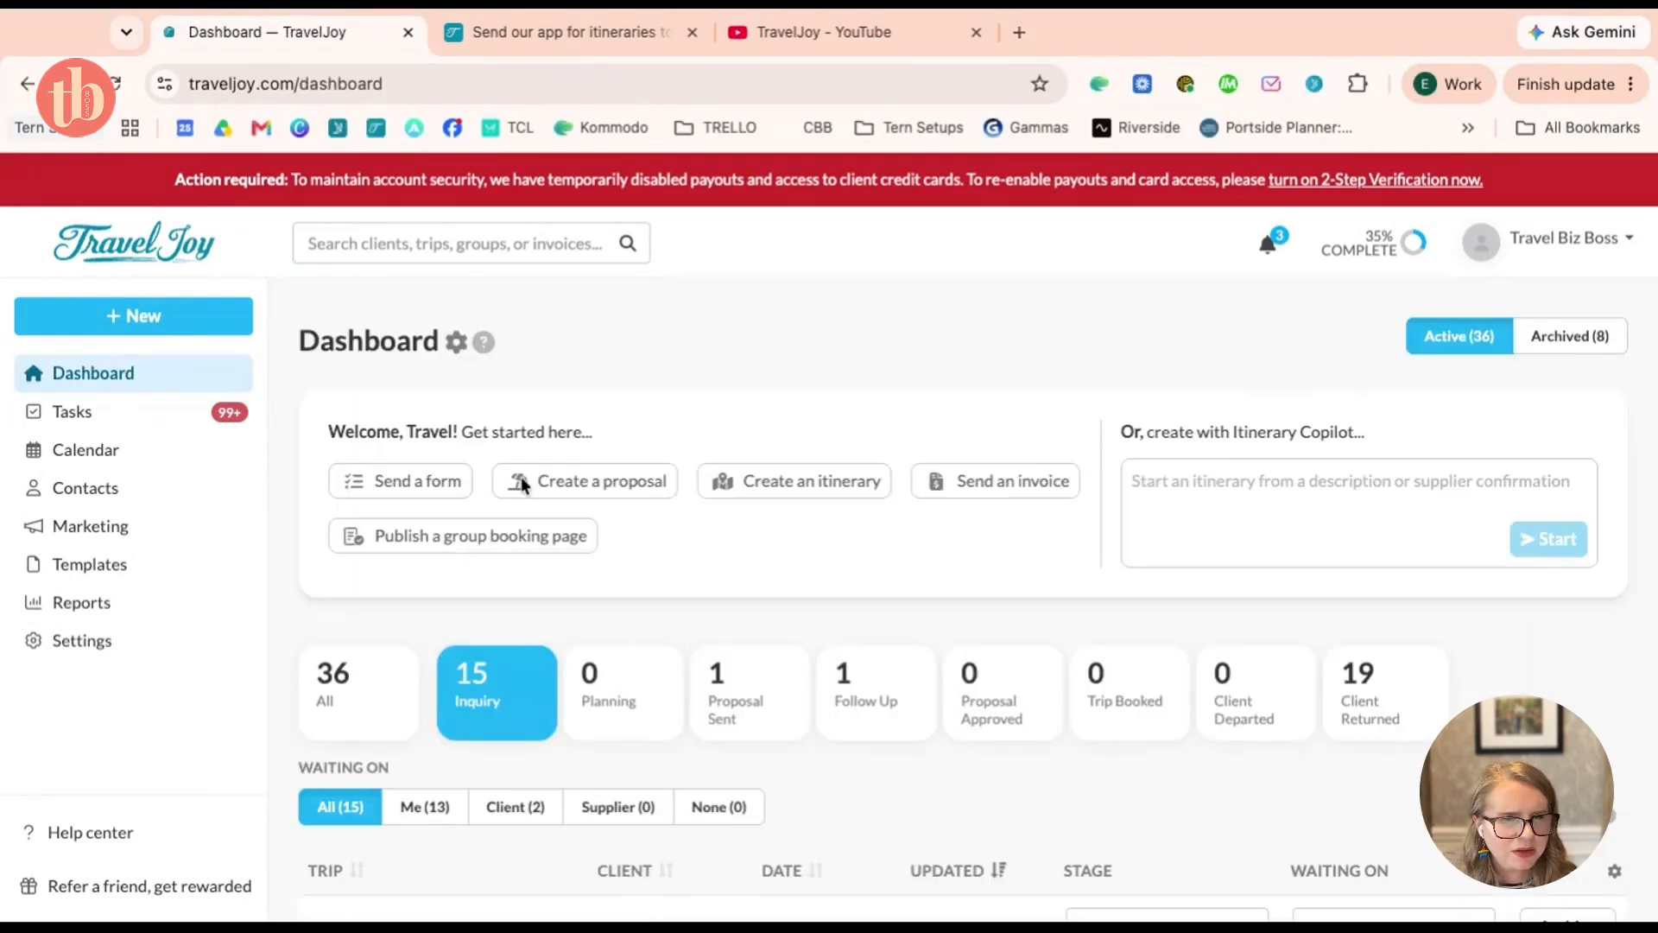
scroll(679, 522, "down", 2)
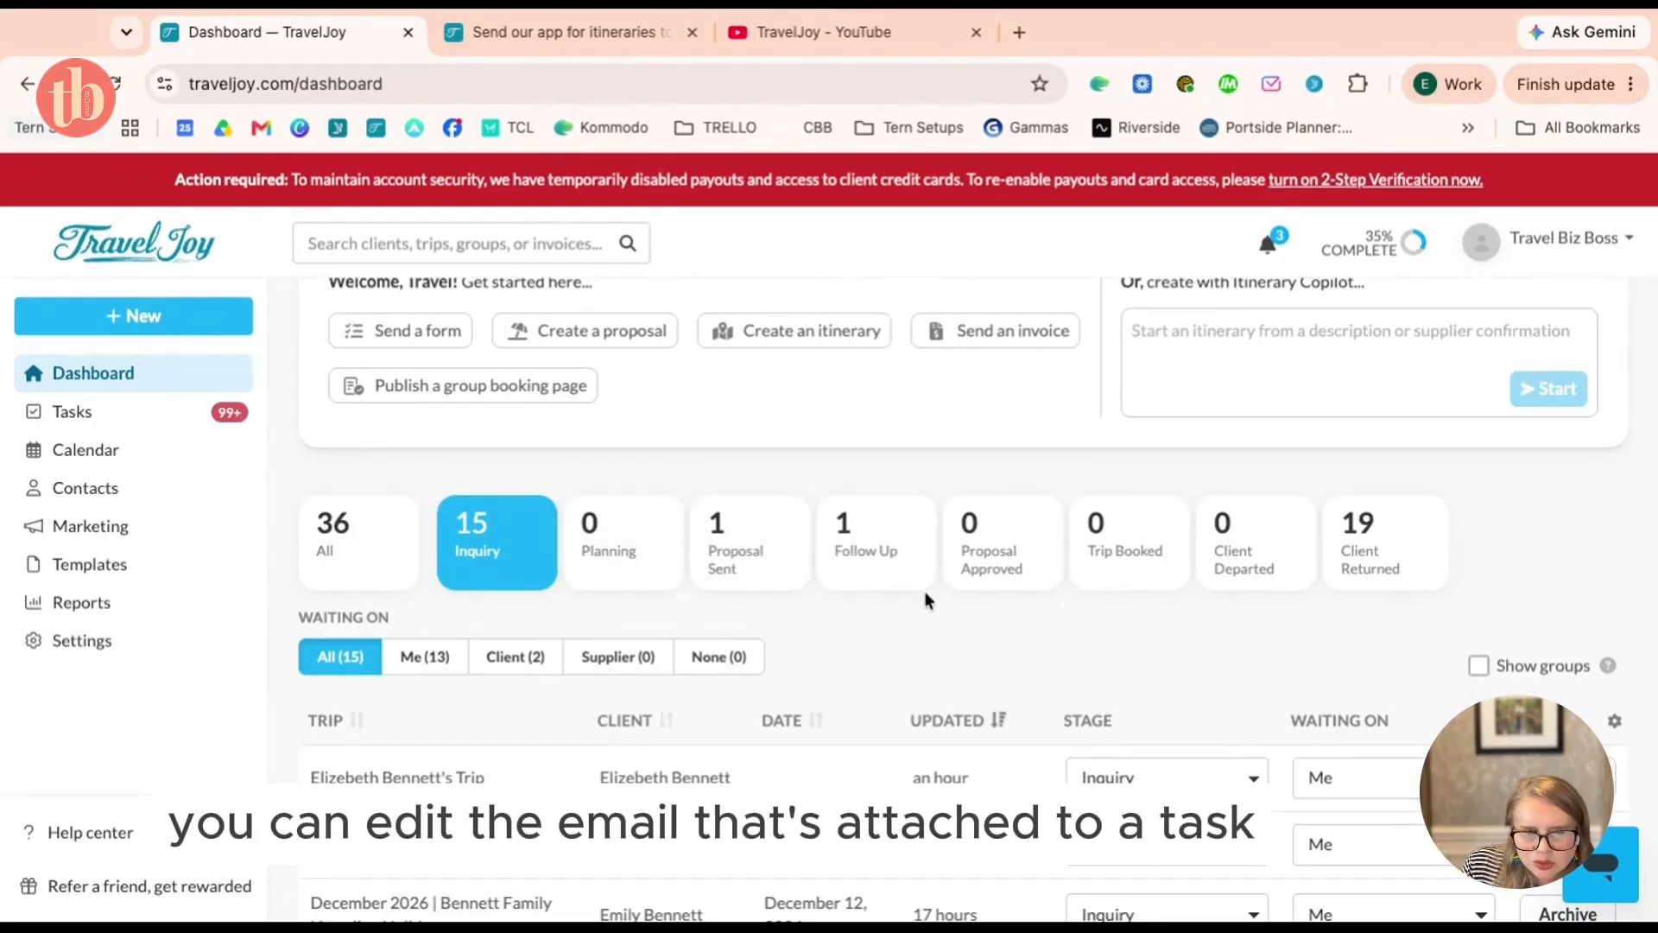
scroll(542, 551, "down", 2)
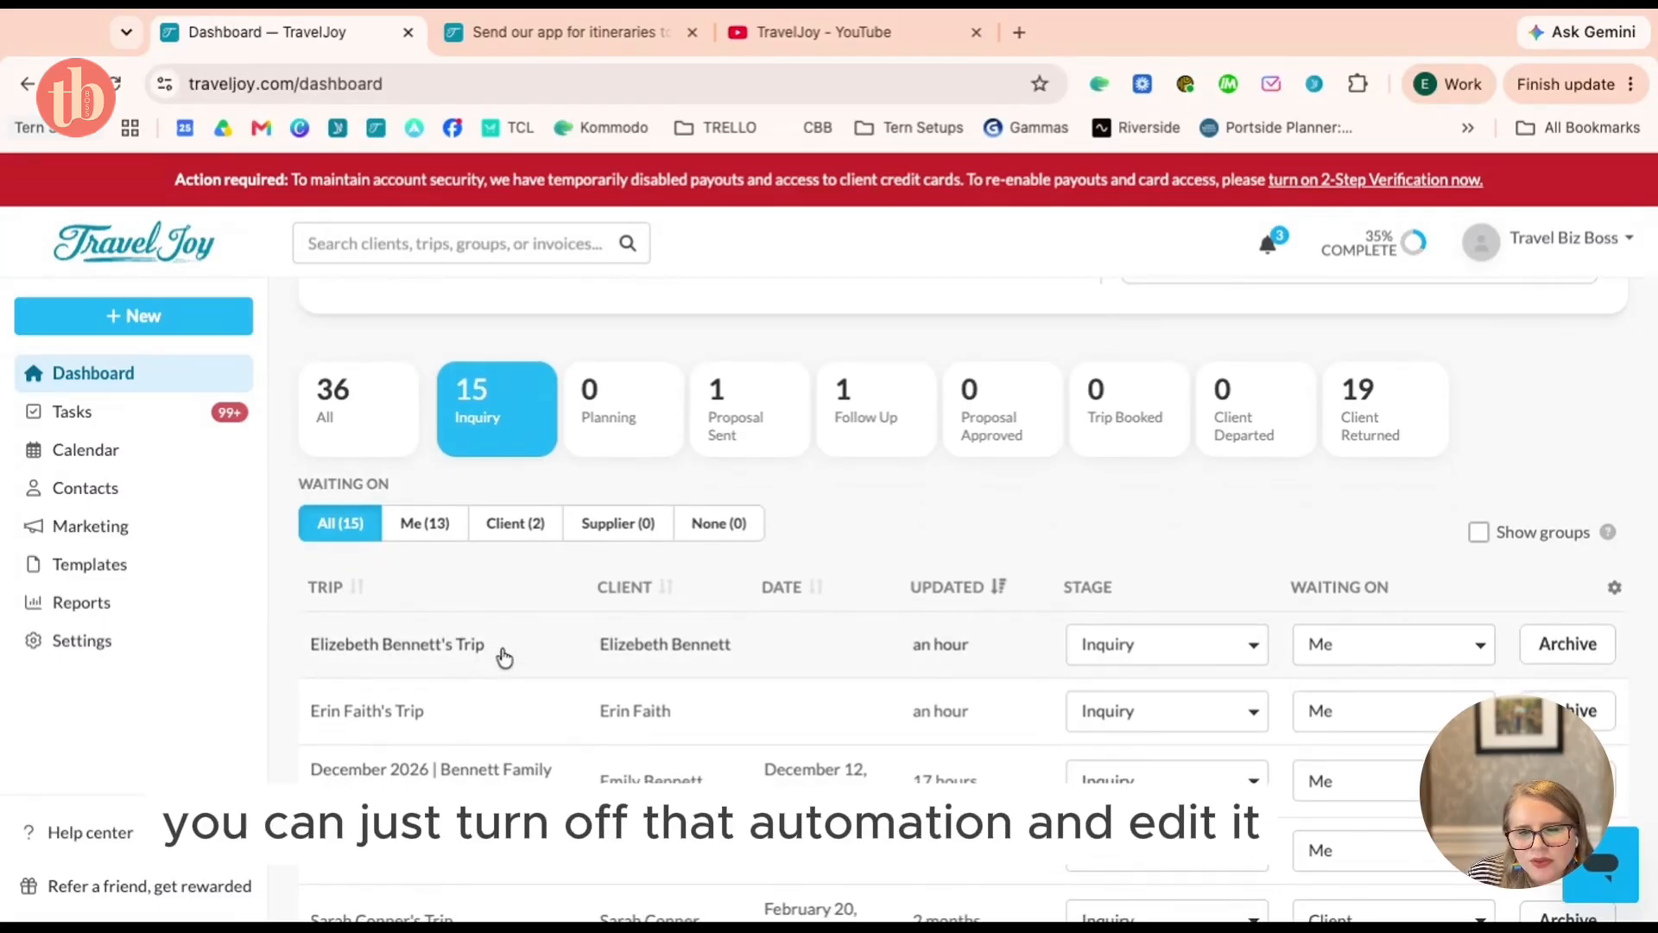
left_click(501, 652)
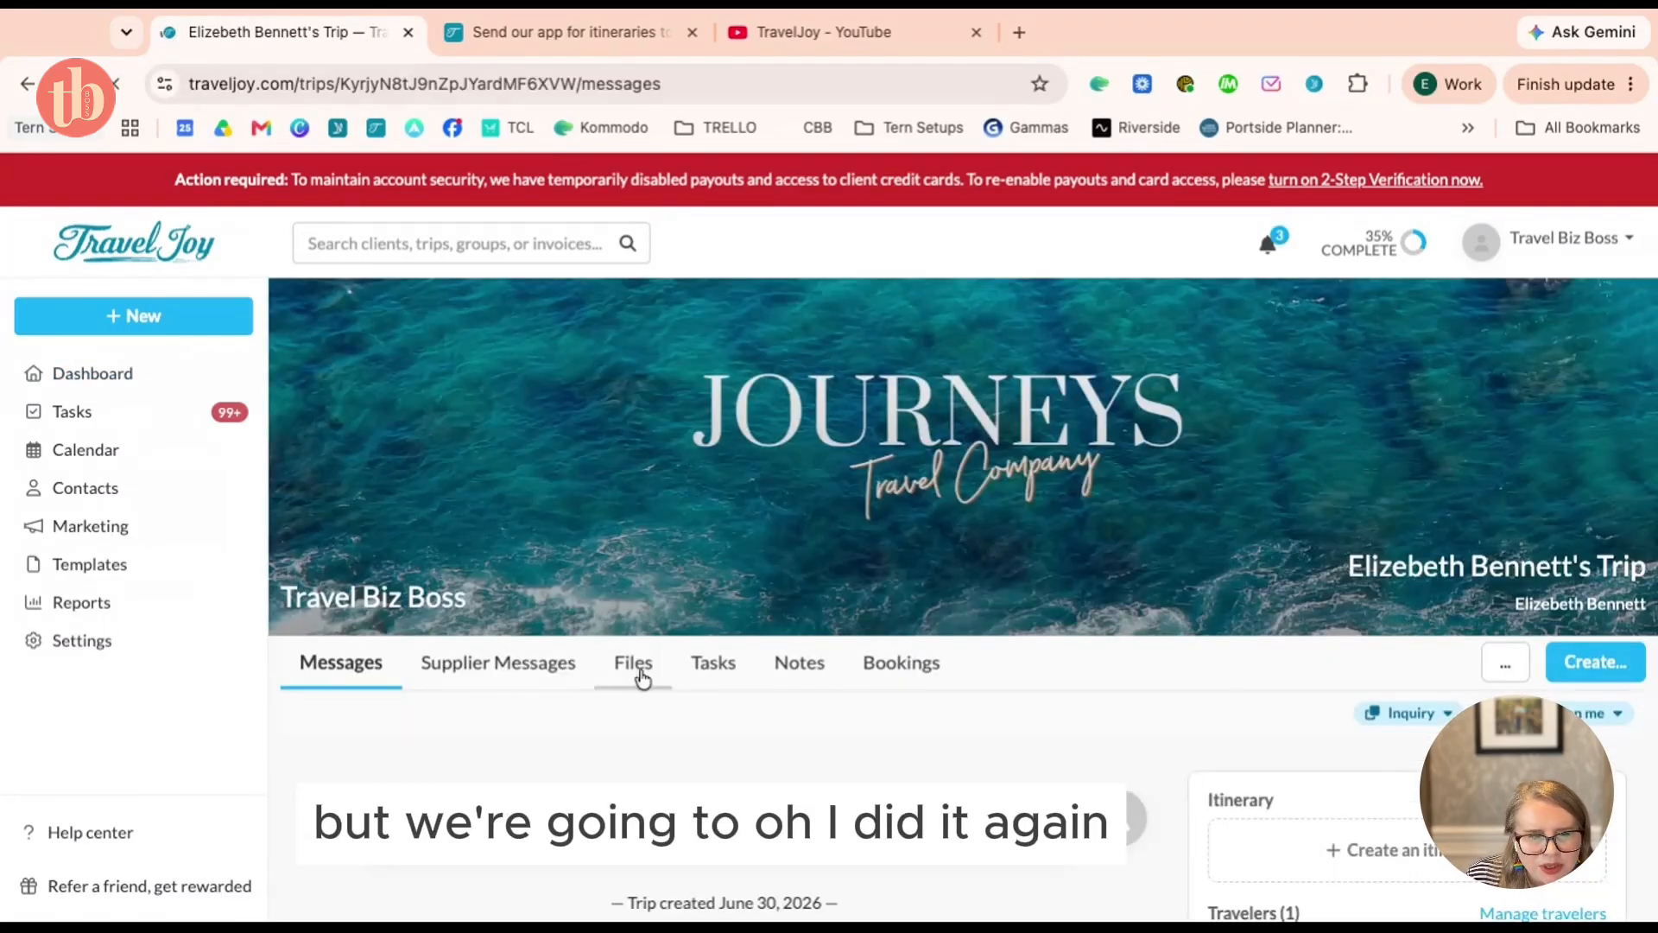
left_click(28, 83)
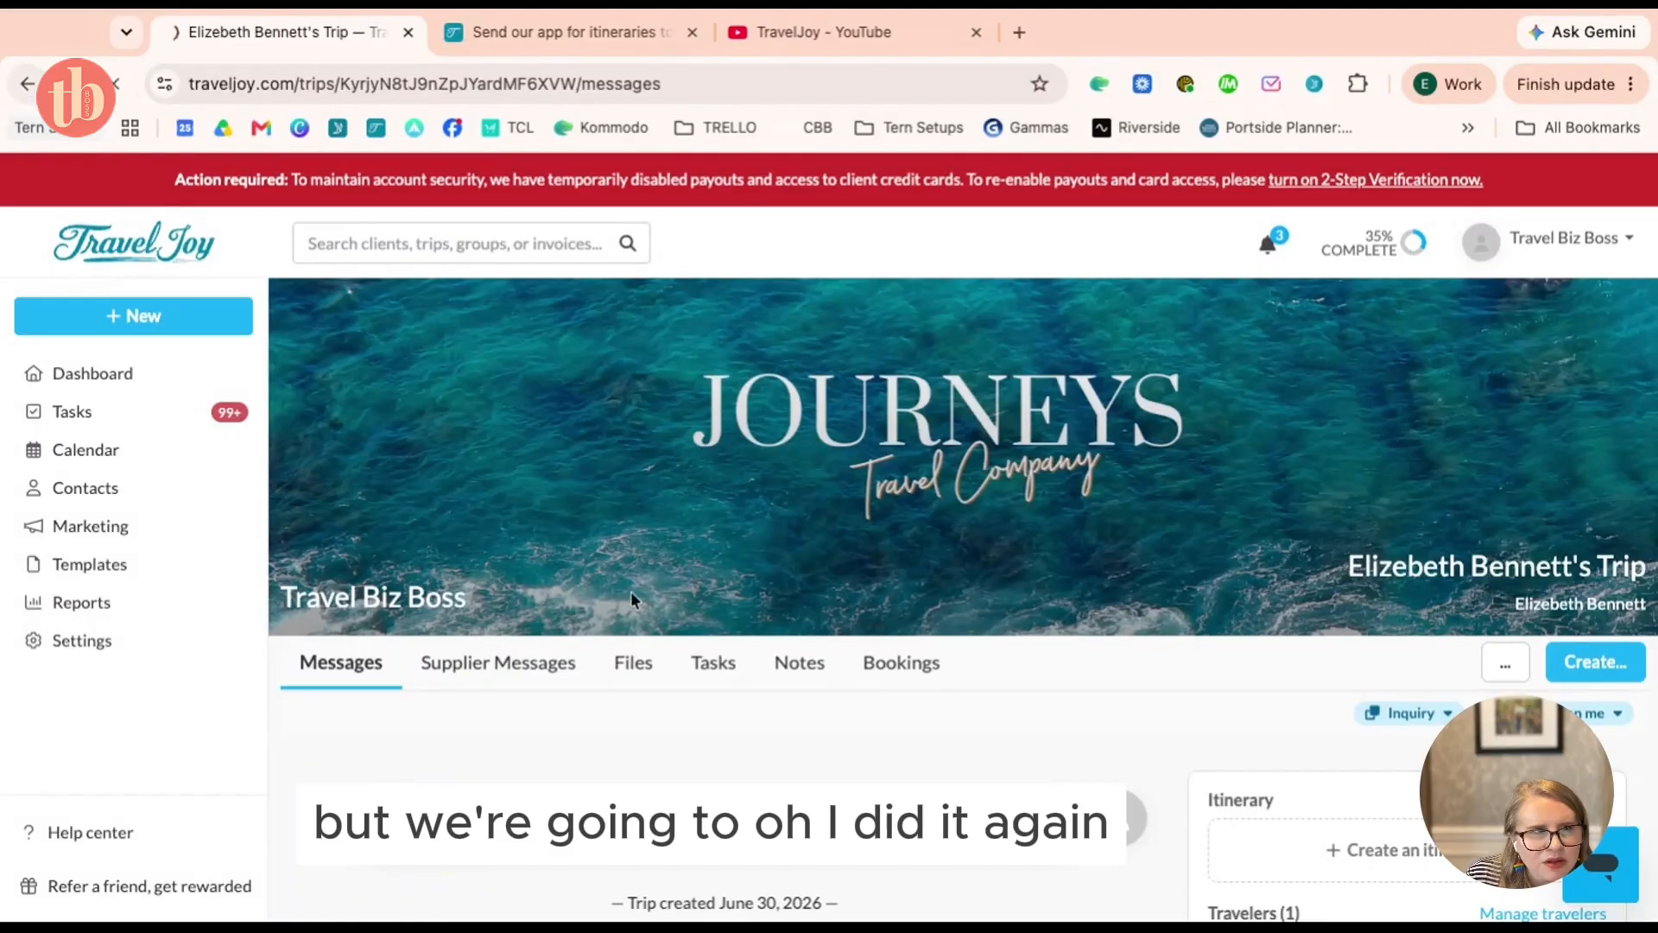
Open the Proposal Sent Norwegian Fjords trip's tasks and scroll to the Celebrity insurance tasks
left_click(735, 429)
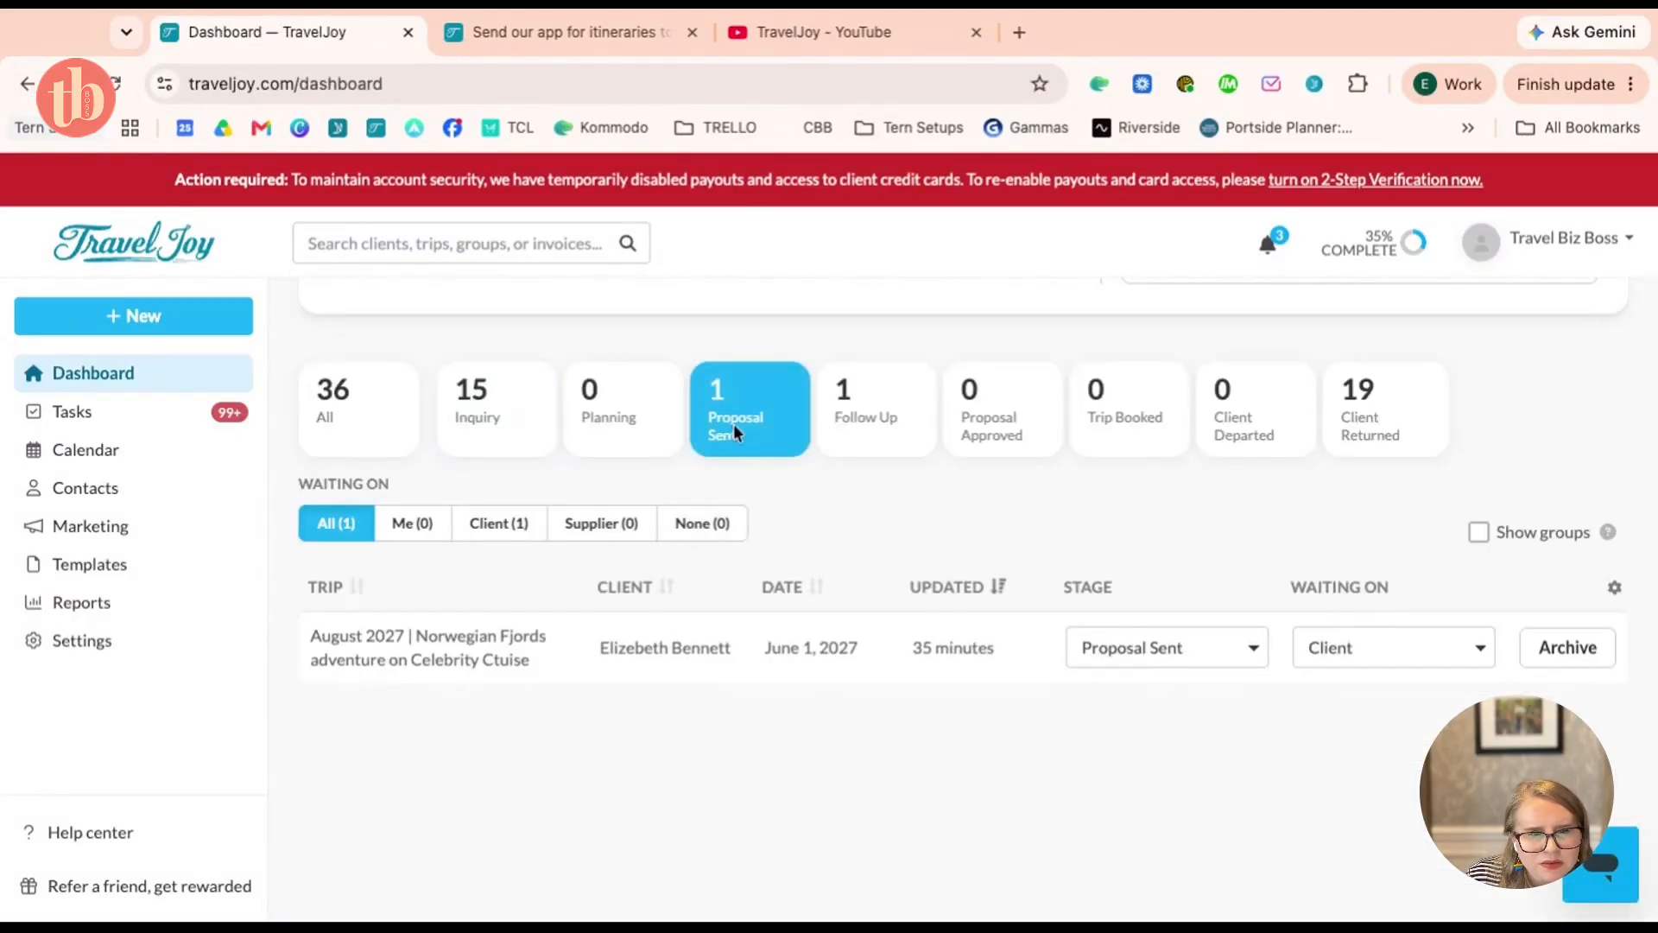
left_click(506, 681)
left_click(719, 662)
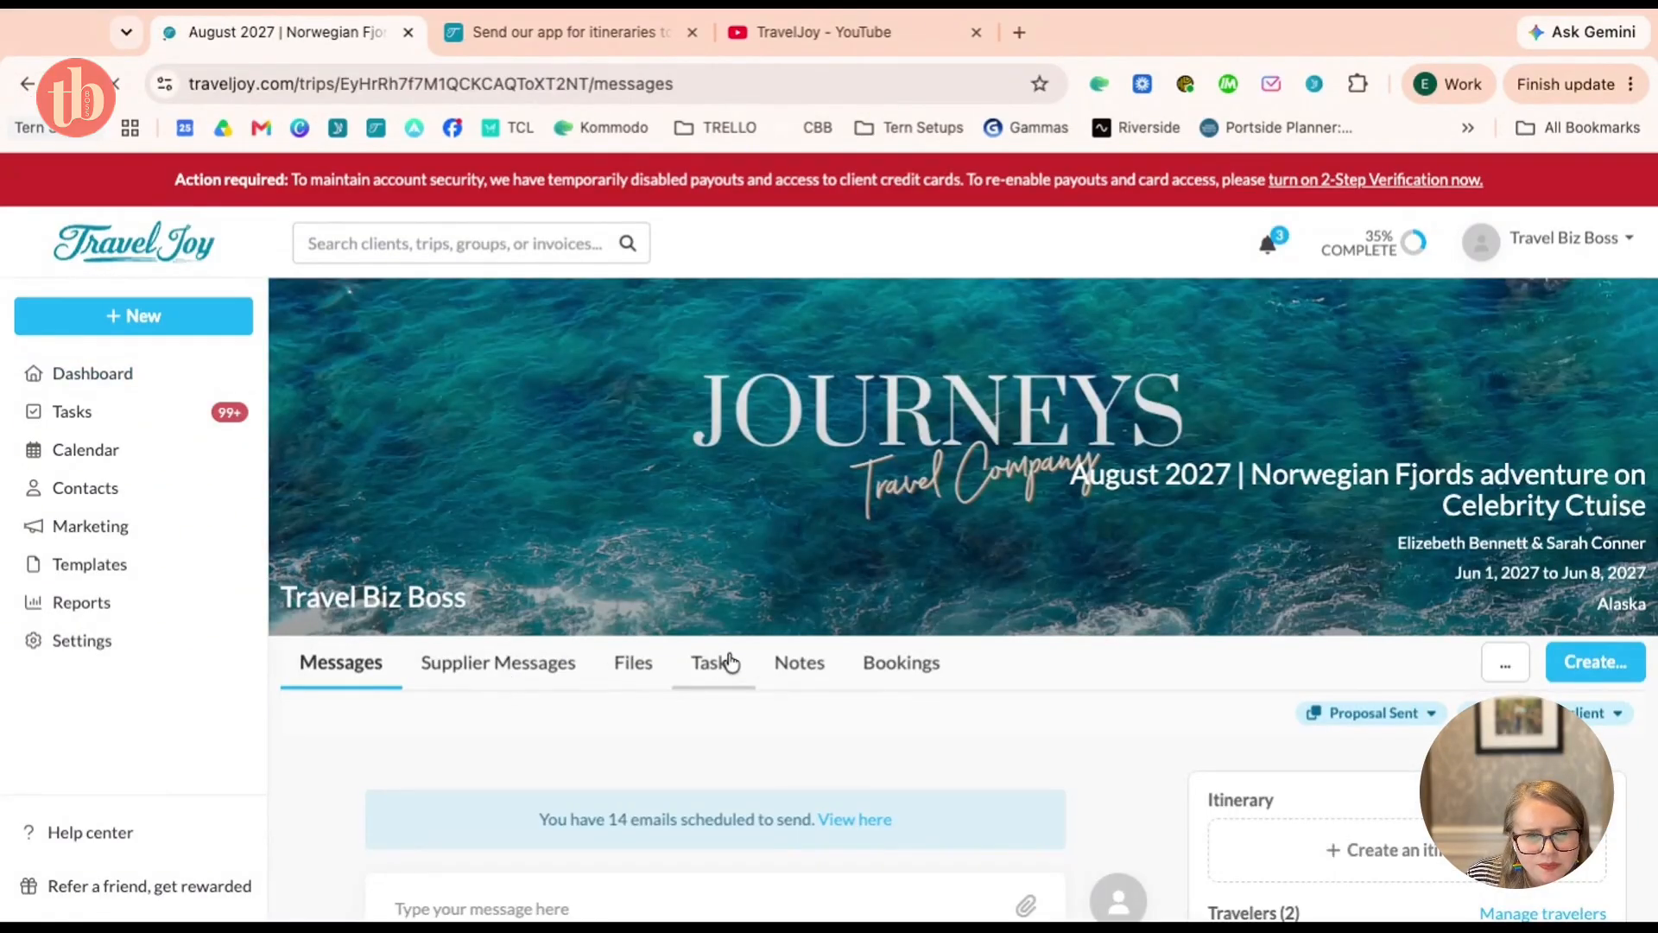
scroll(1022, 722, "down", 10)
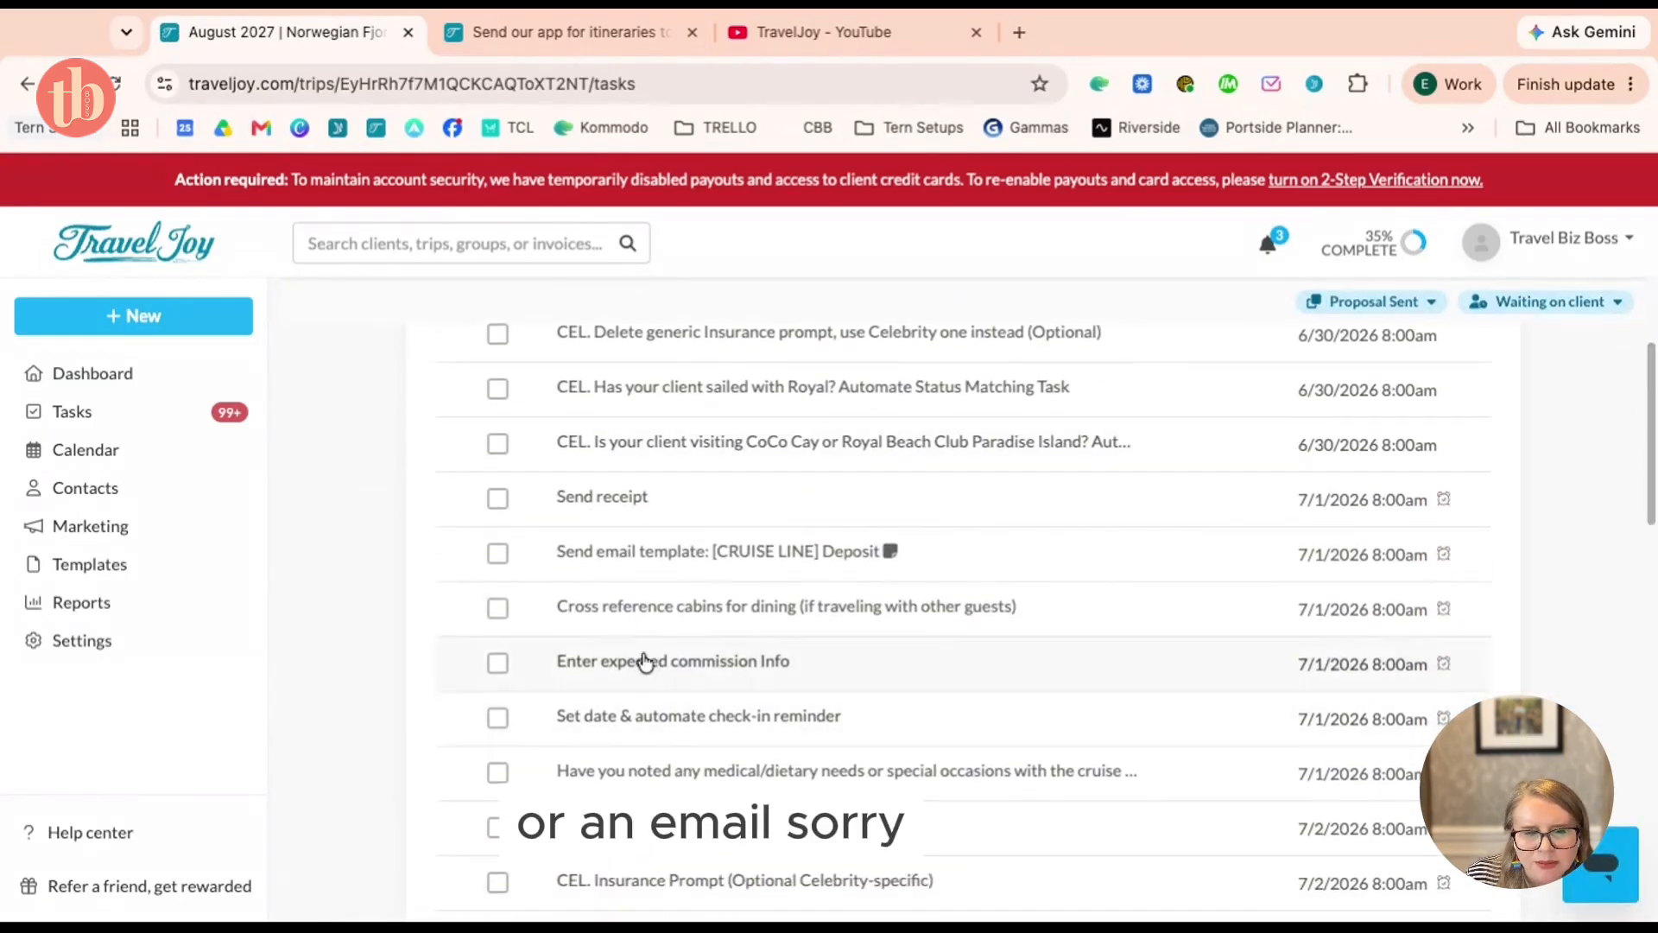
scroll(778, 704, "down", 3)
scroll(777, 705, "down", 1)
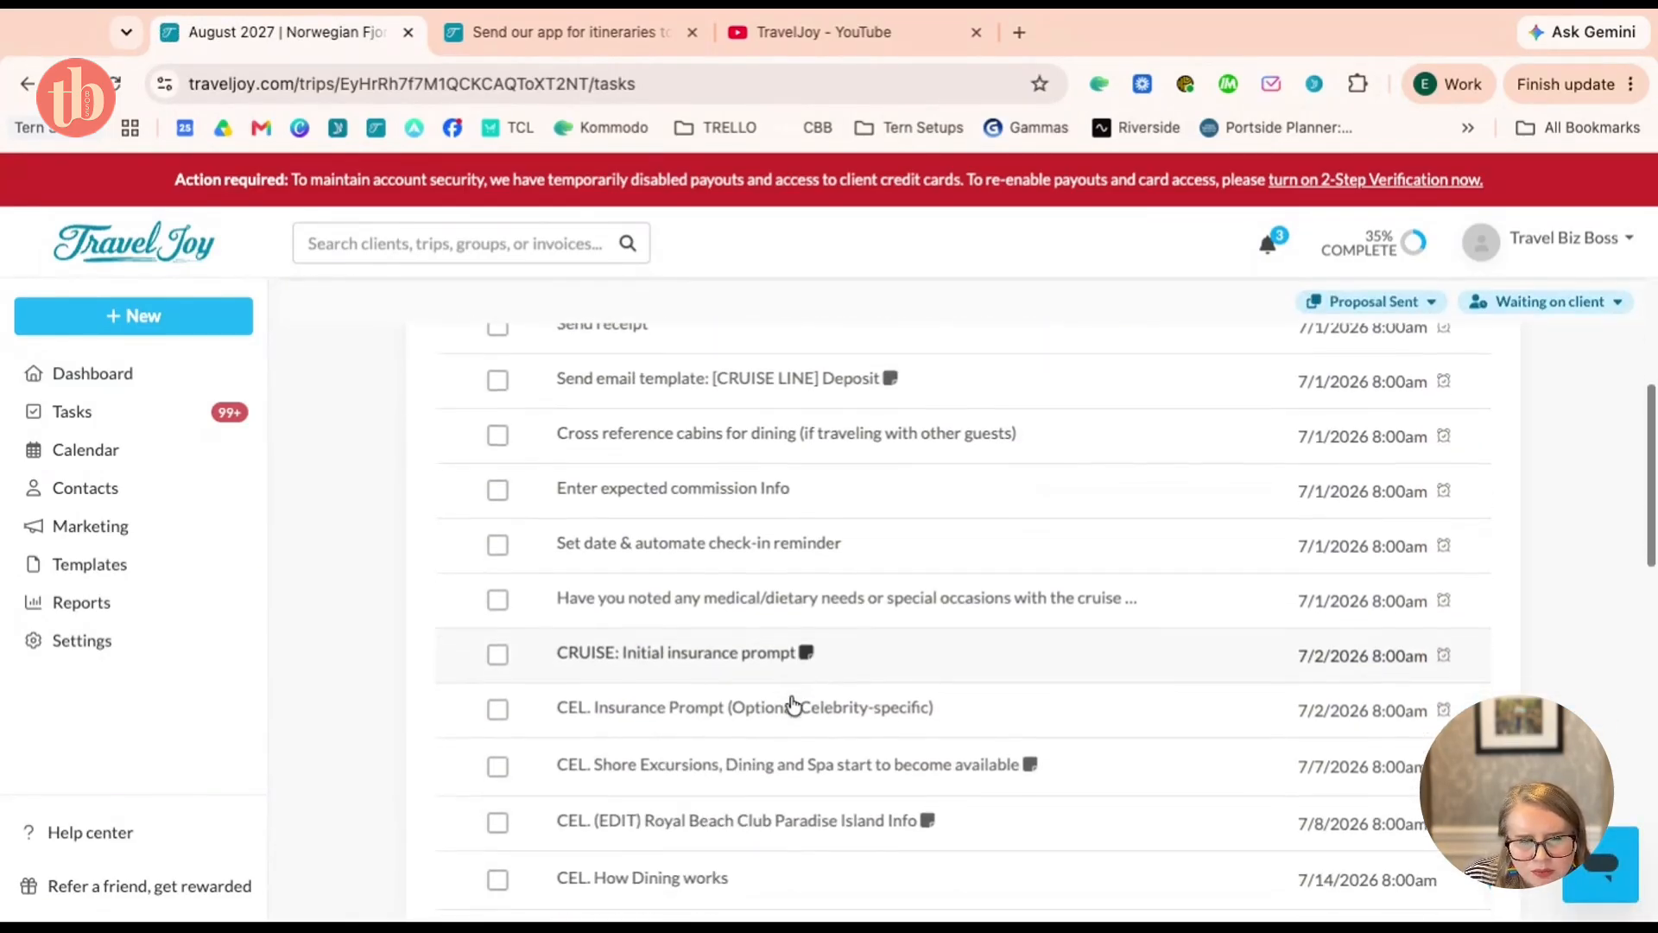
Open the CEL. Insurance Prompt task due 07/02/2026, check its Automation tab, then return to Task details
left_click(712, 730)
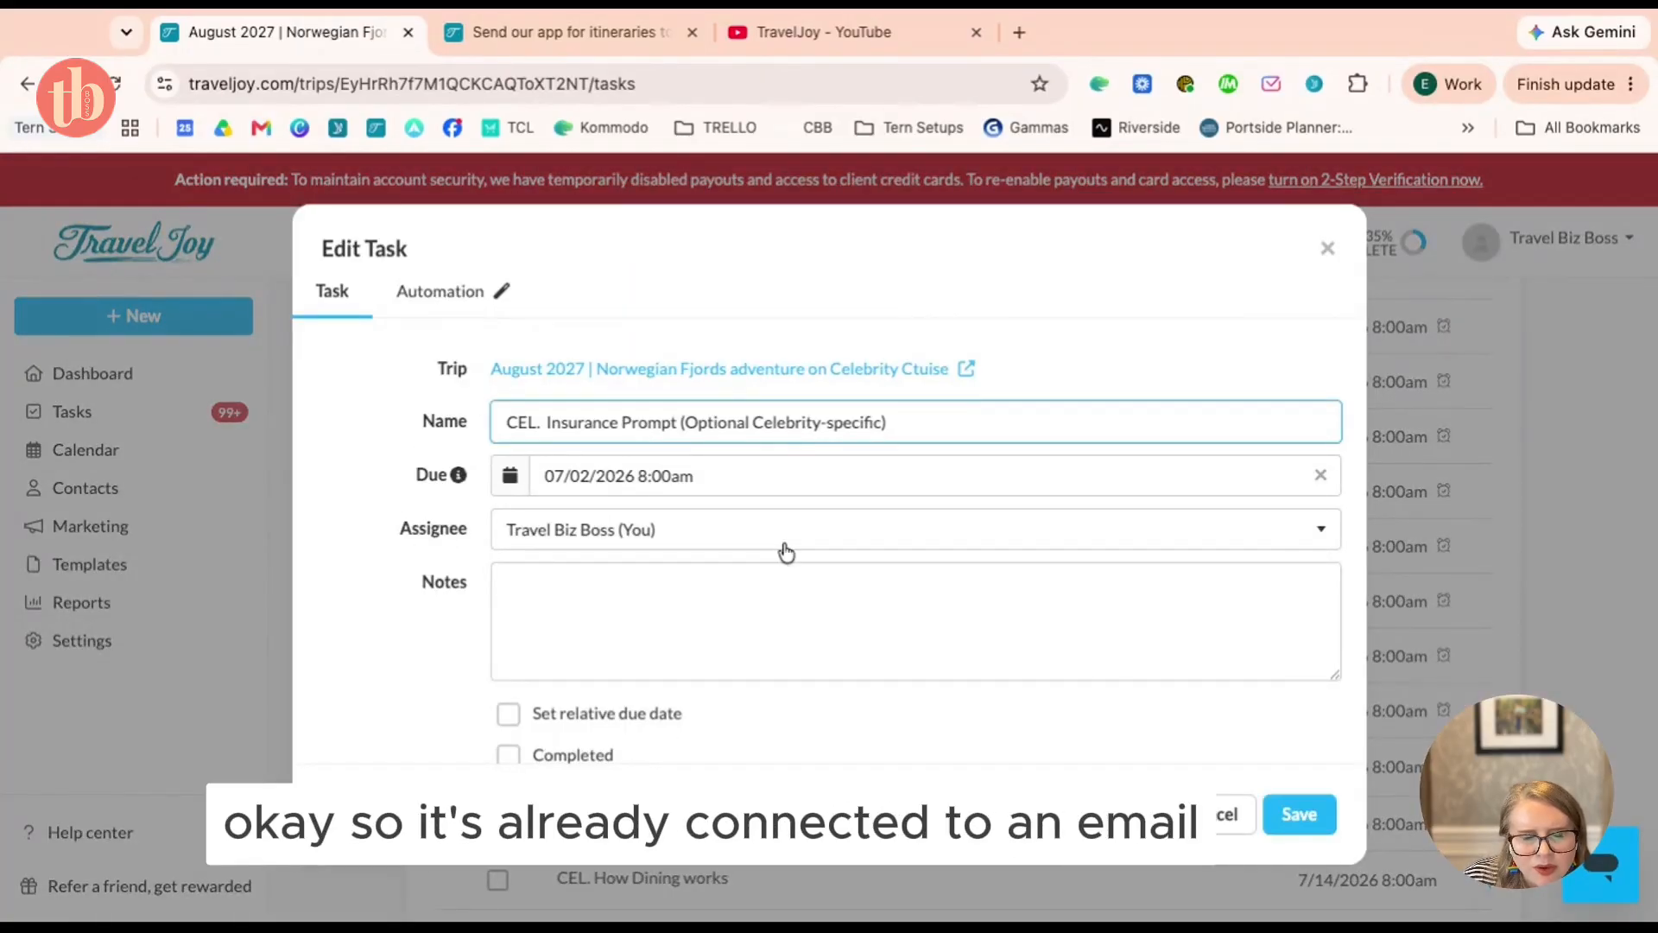
scroll(780, 581, "down", 1)
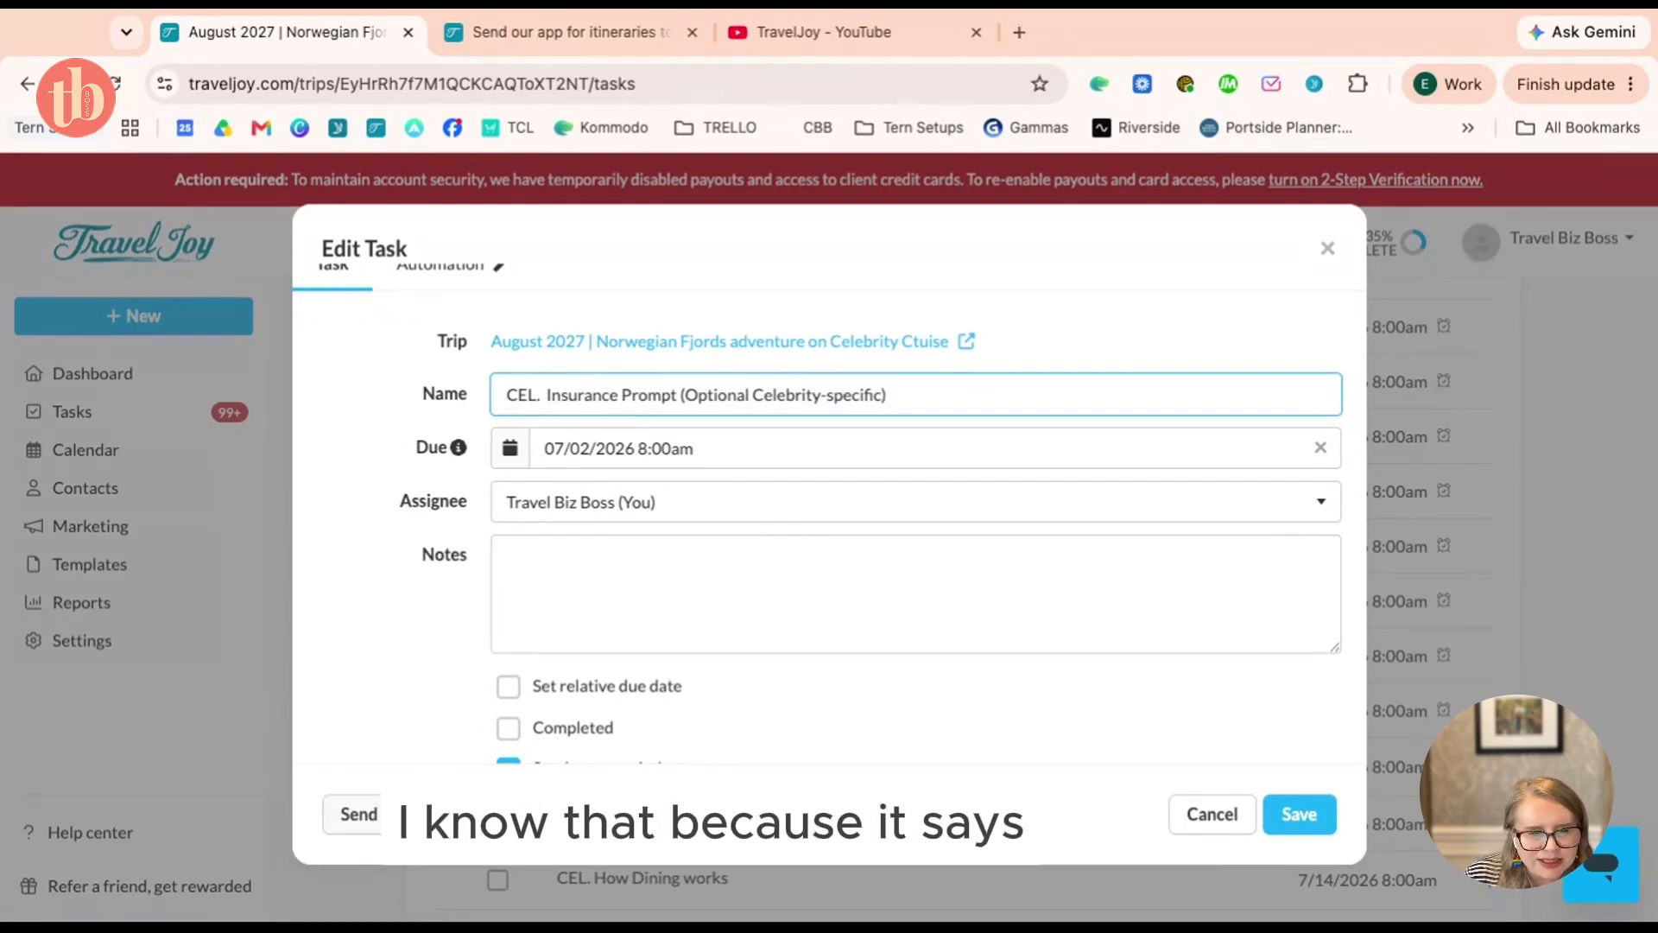
scroll(946, 734, "up", 1)
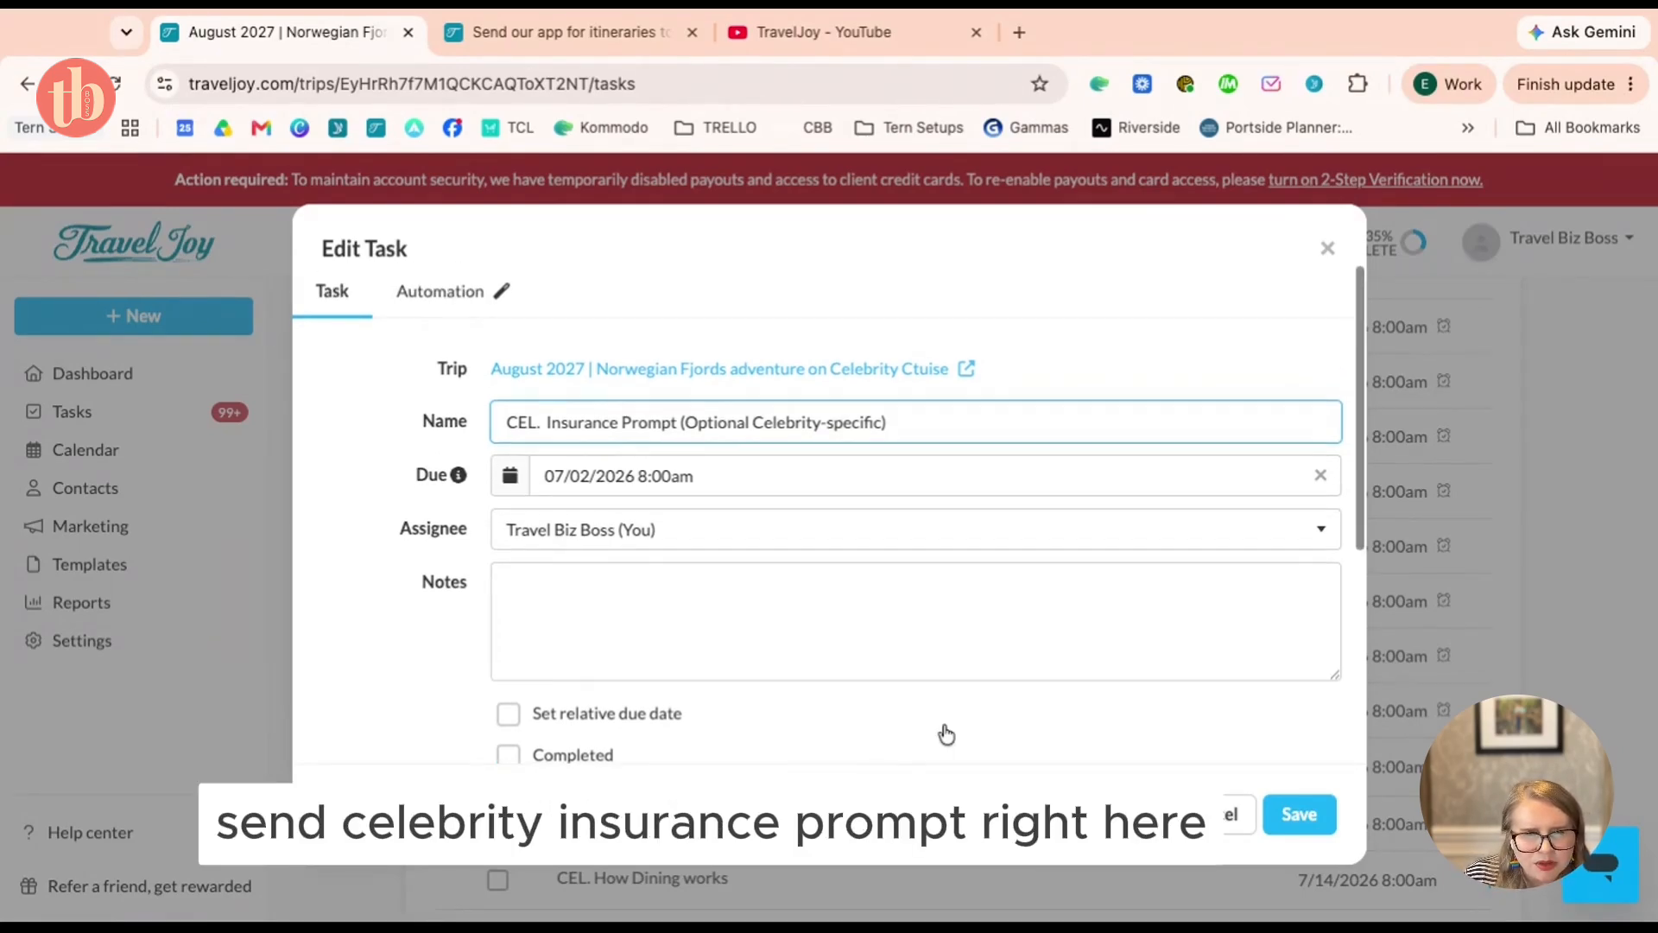
left_click(486, 306)
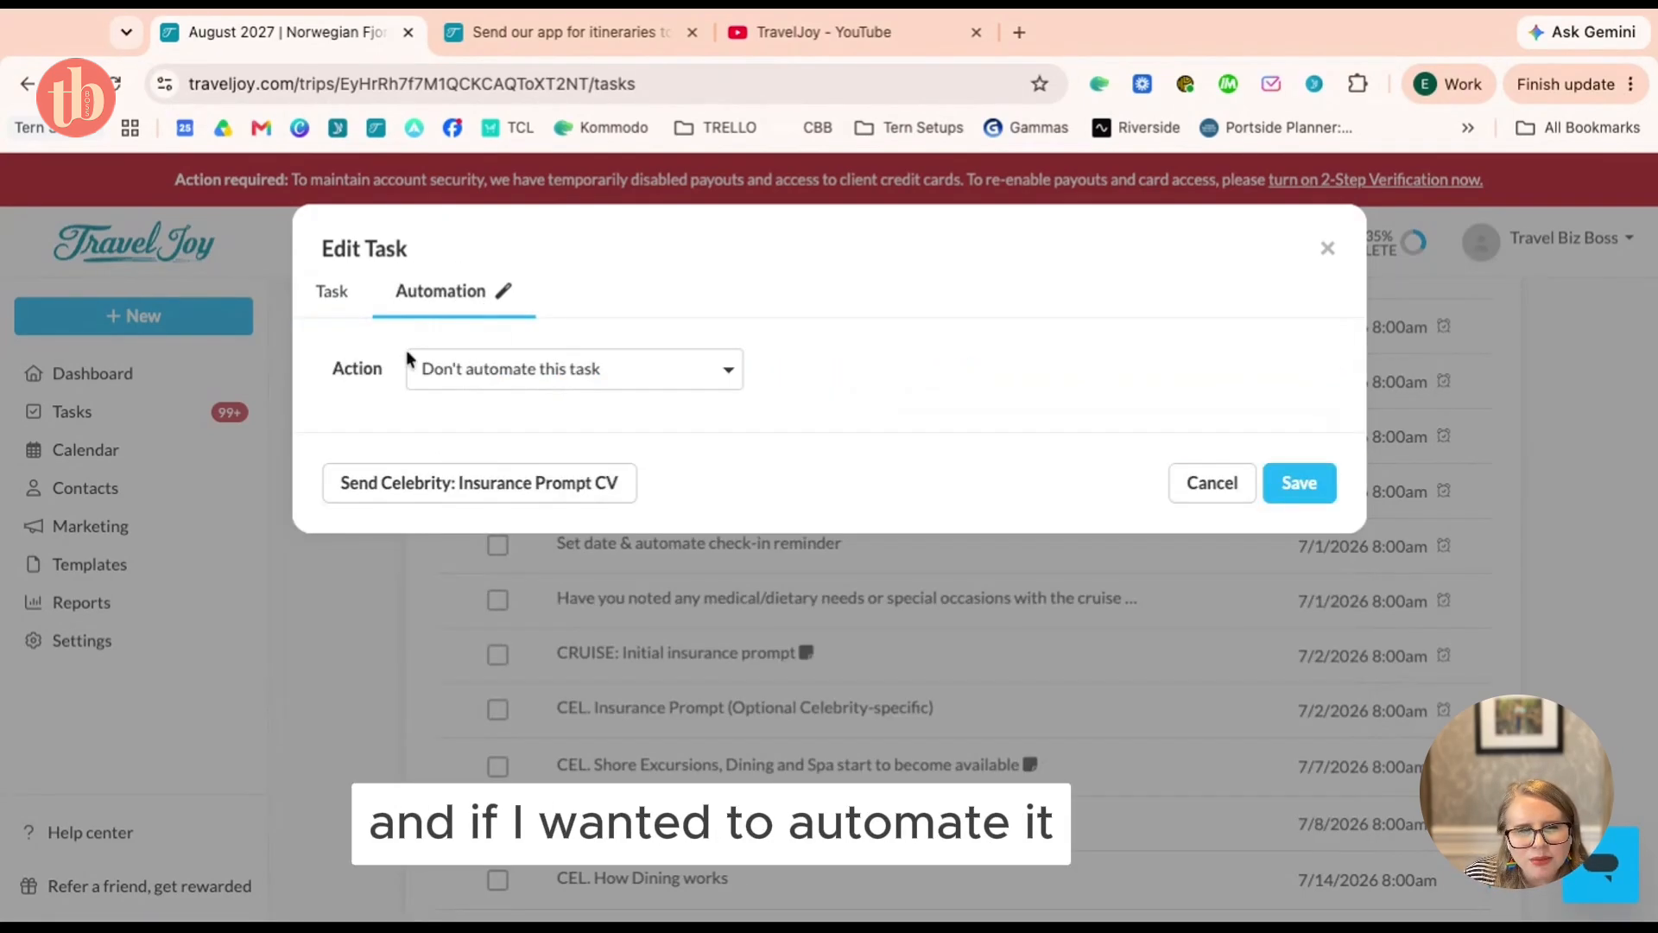
left_click(341, 298)
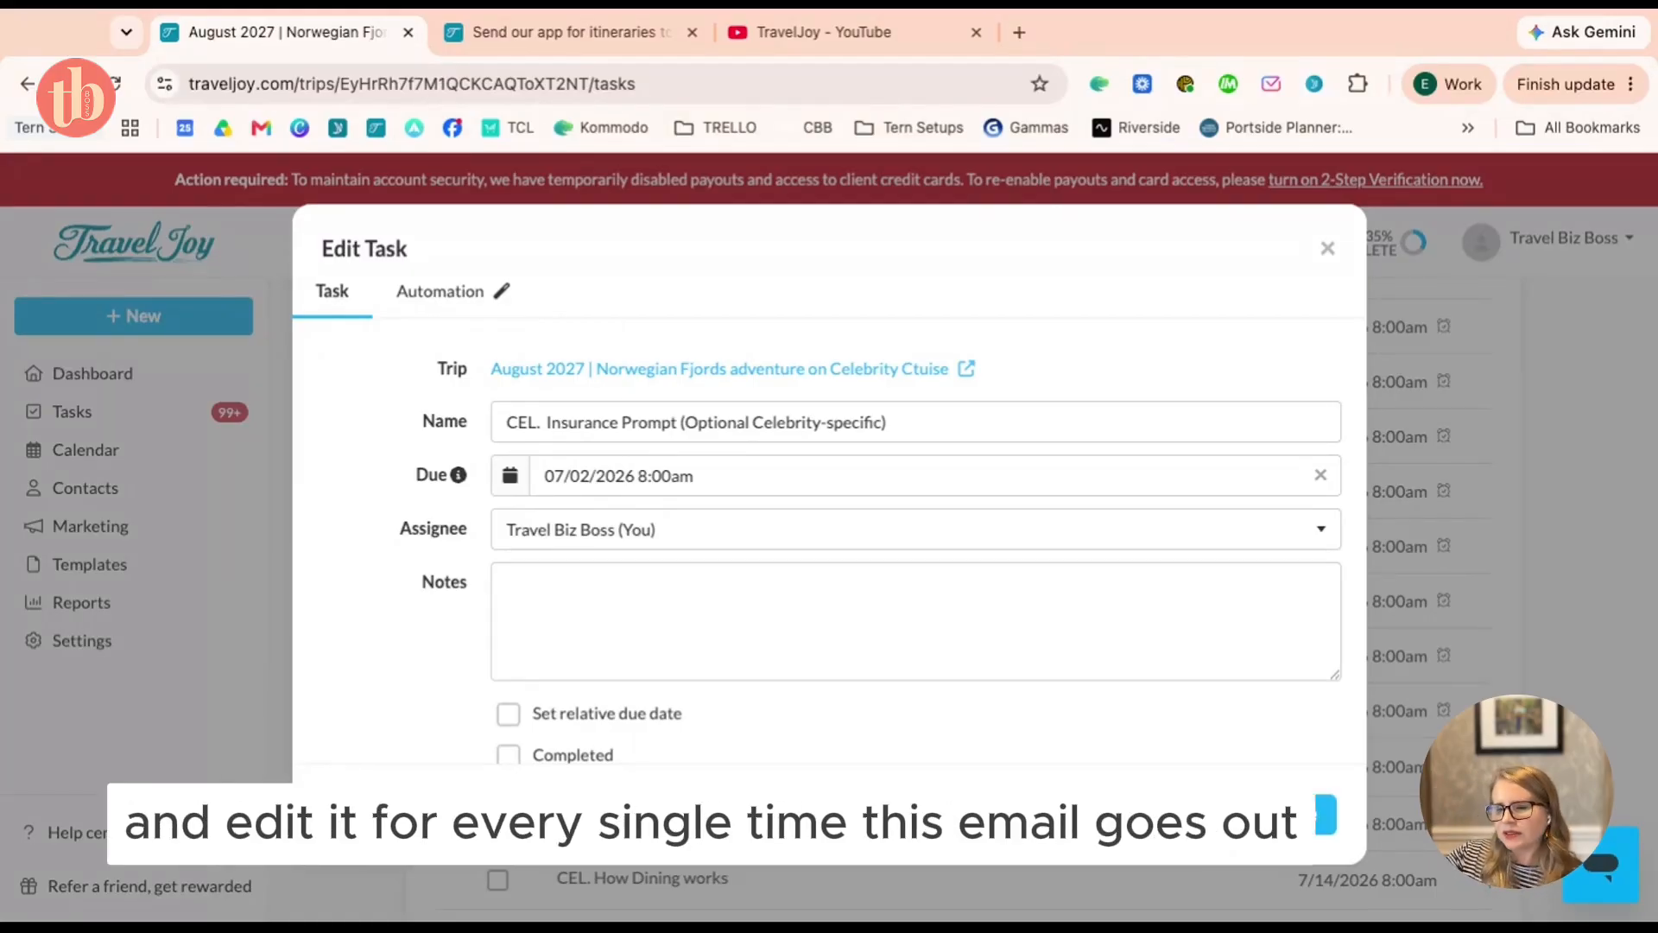
scroll(573, 638, "down", 1)
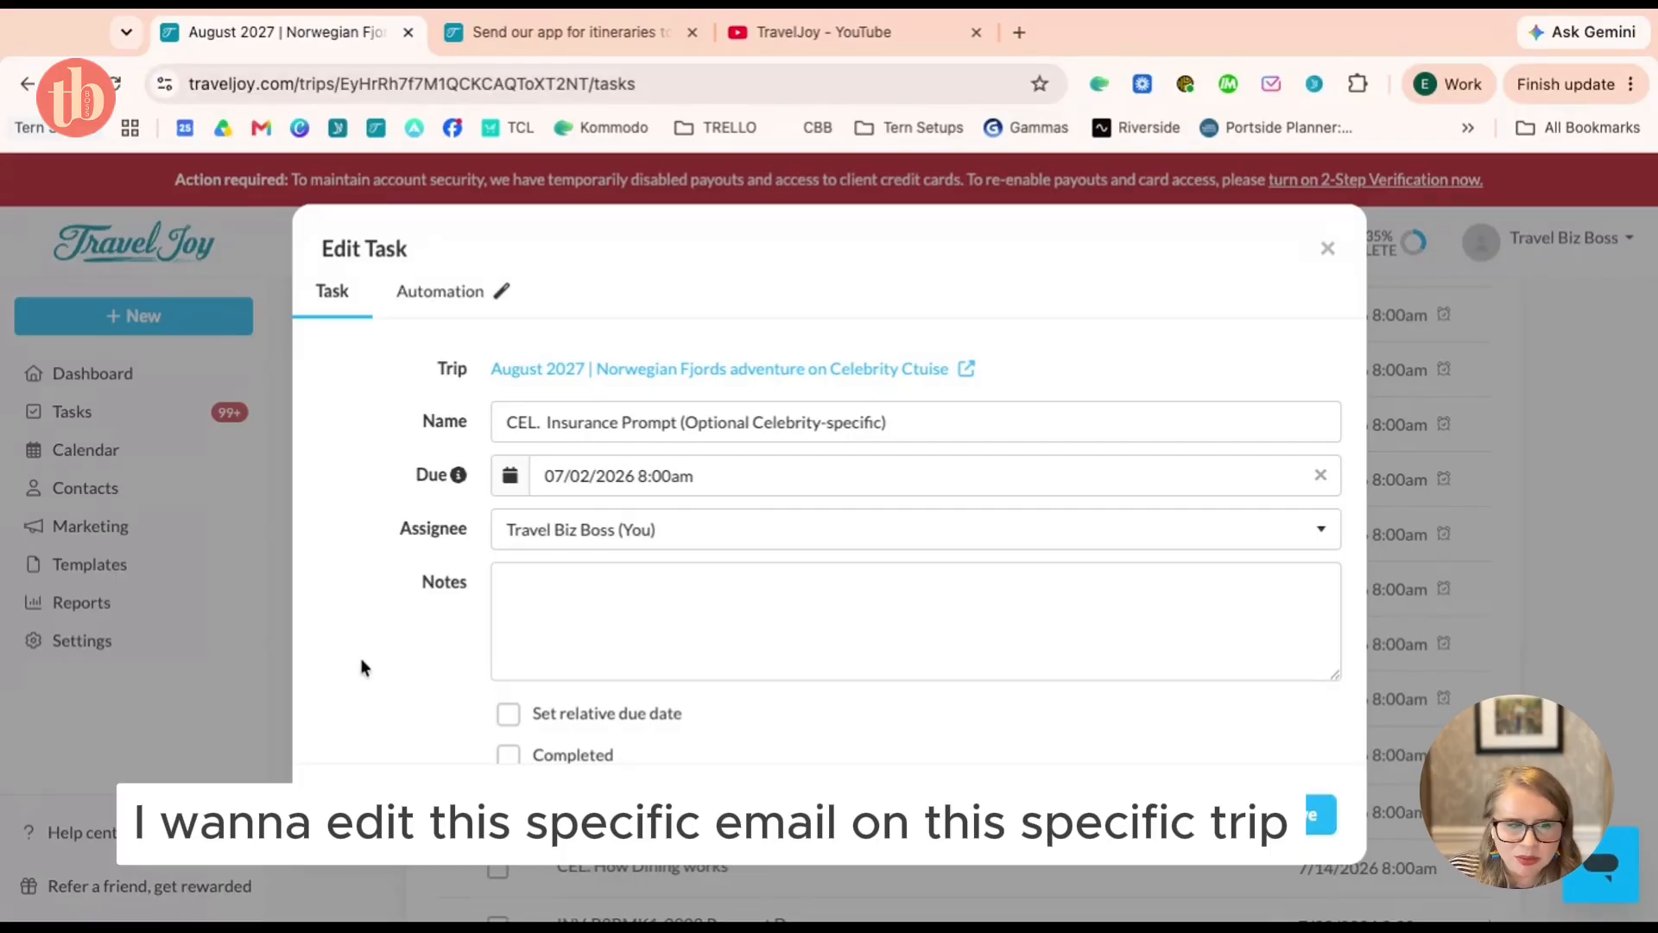
scroll(361, 667, "down", 1)
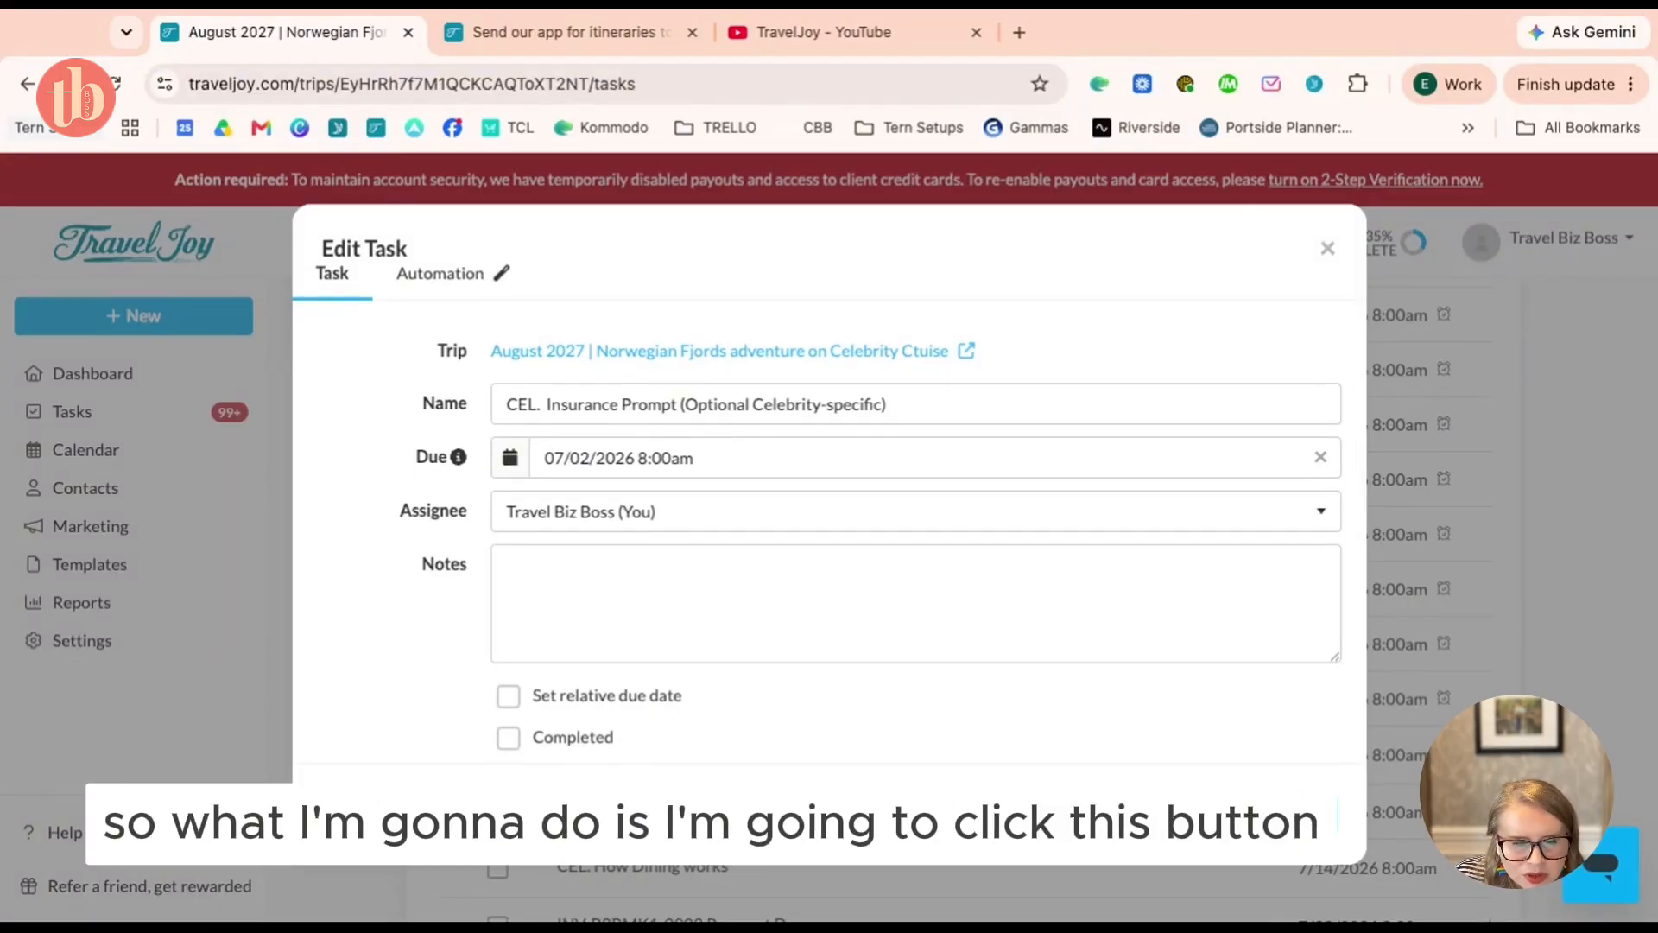
Load the Send Celebrity: Insurance Prompt CV email draft and scroll through it
left_click(1226, 816)
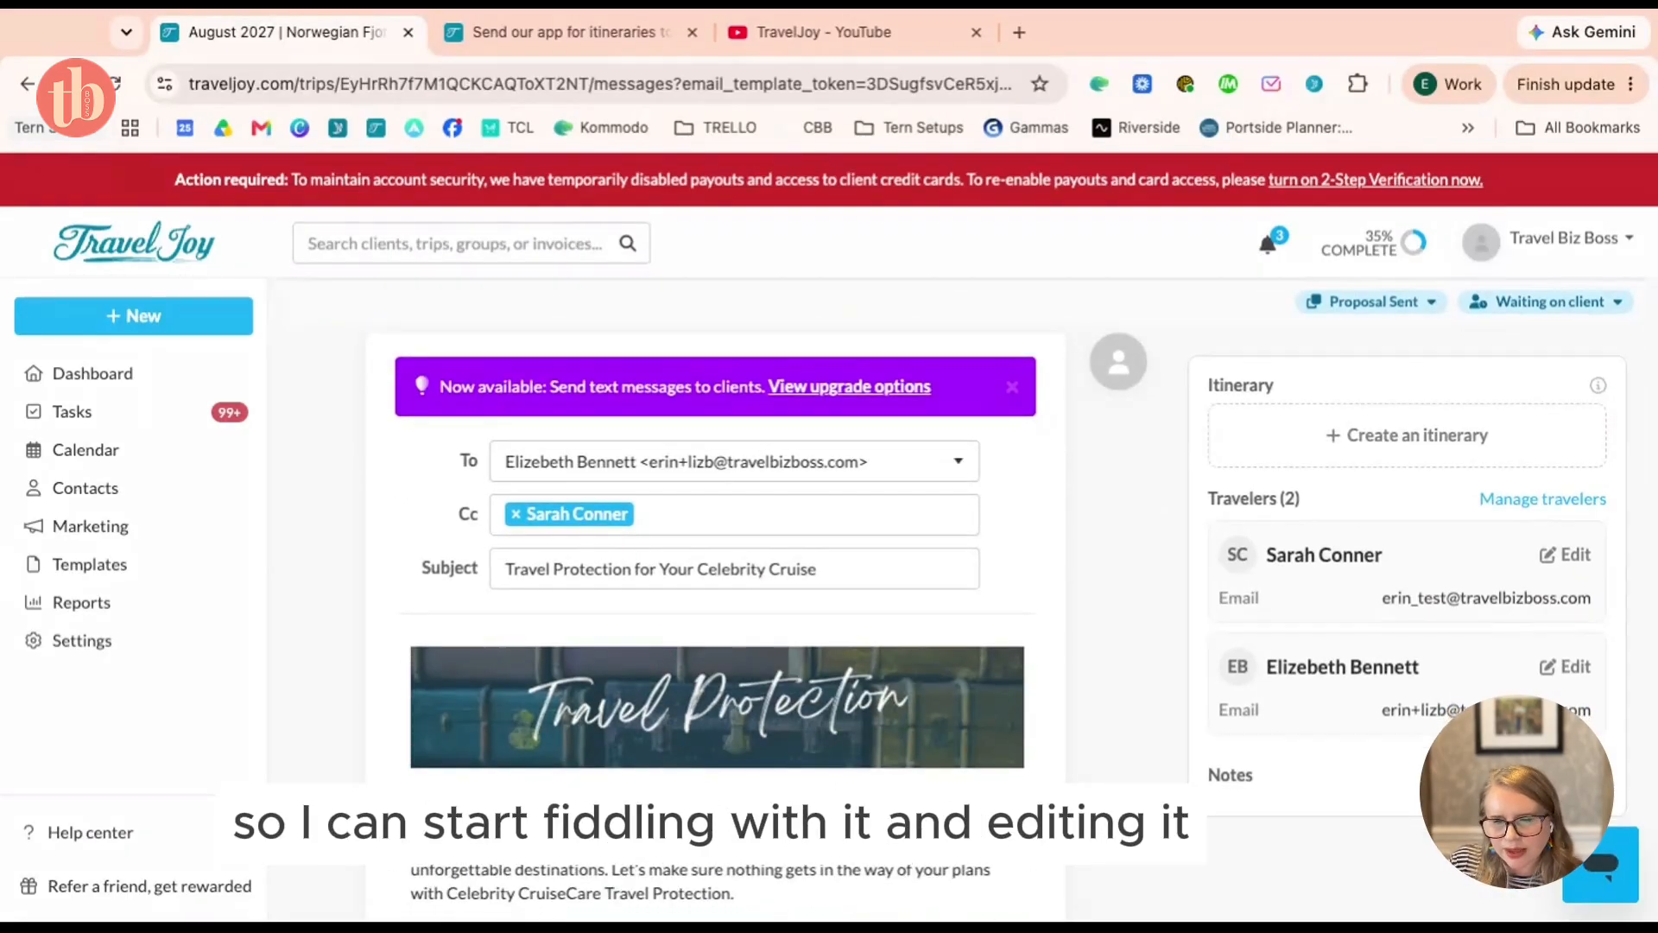
scroll(580, 735, "down", 6)
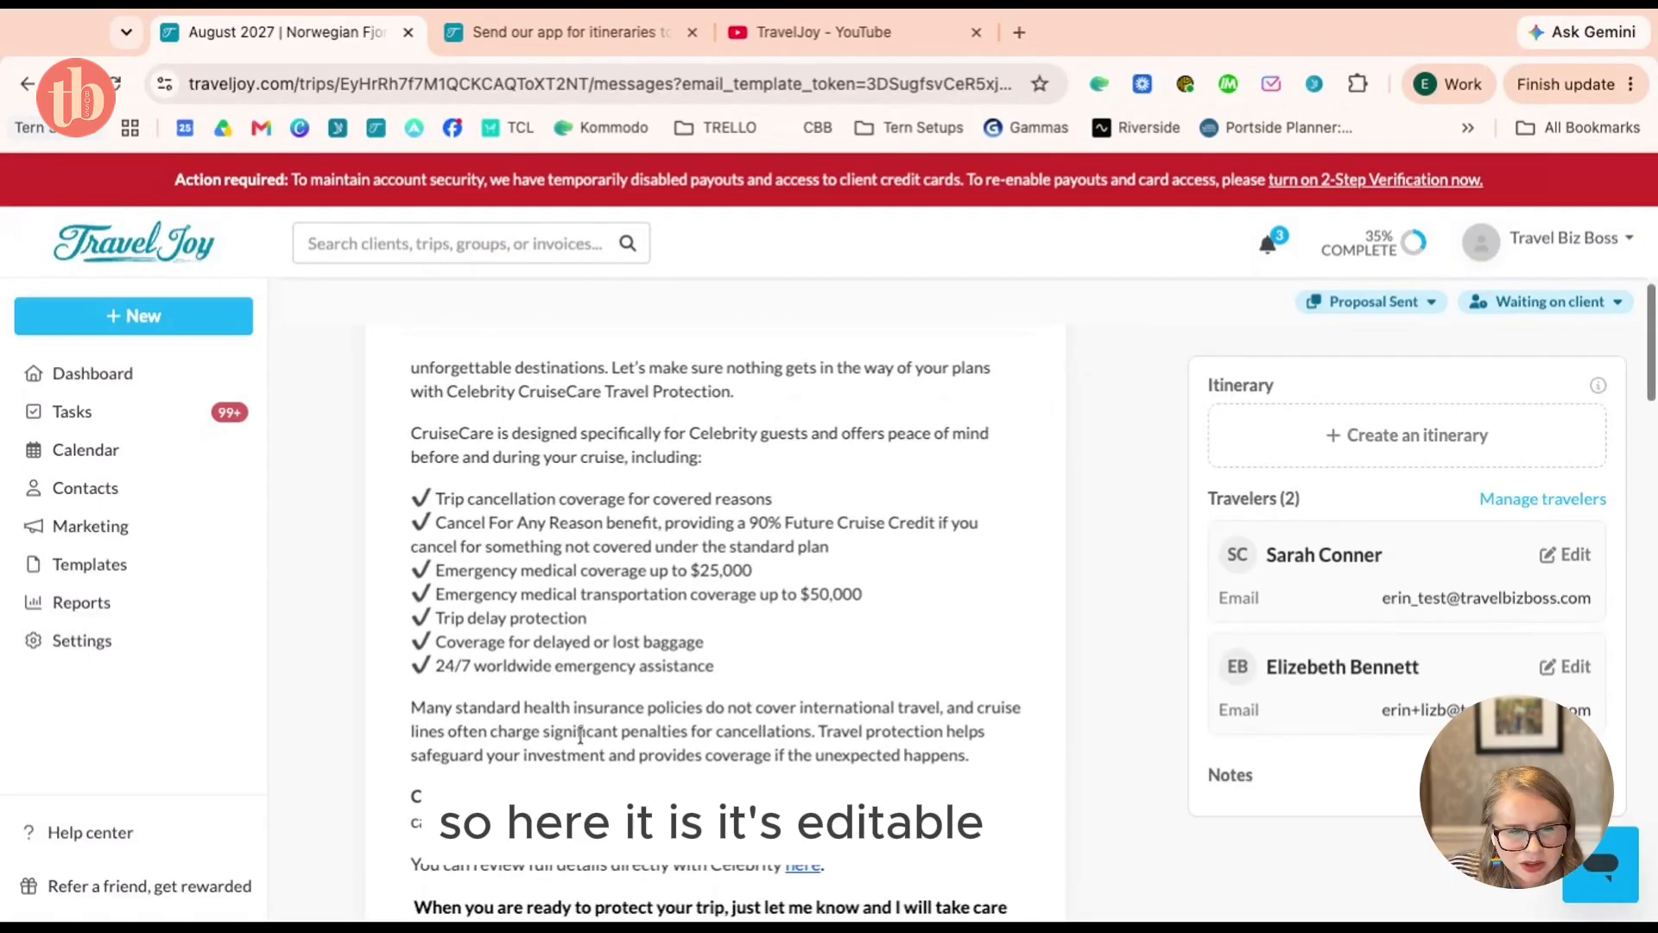
scroll(580, 735, "up", 6)
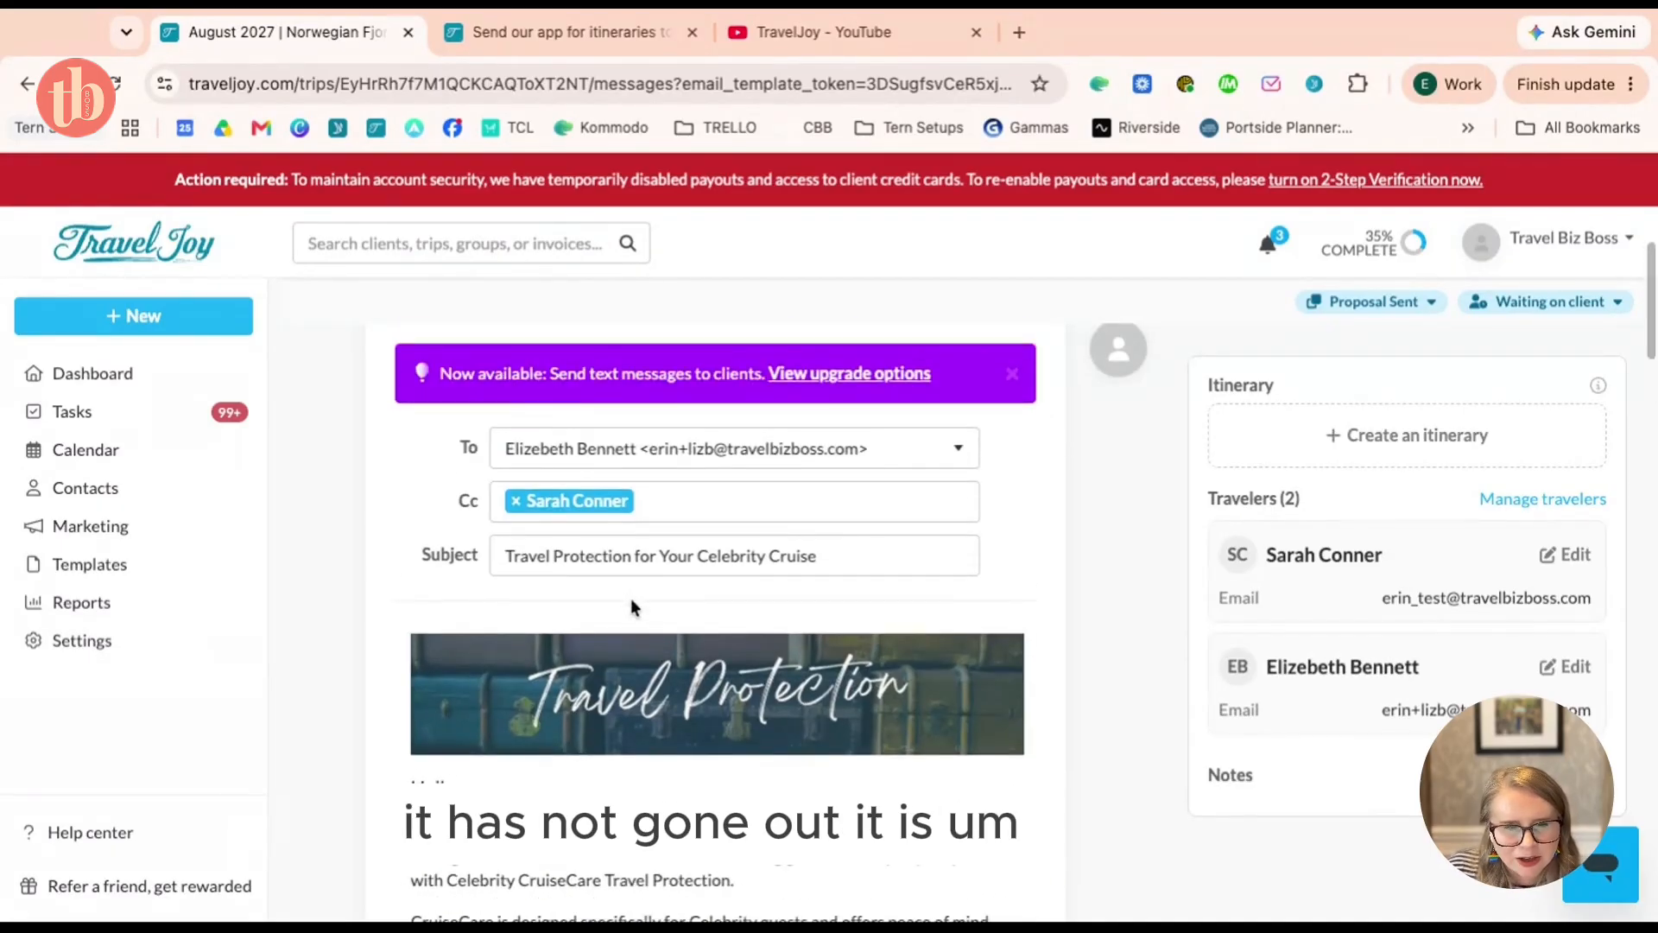
scroll(631, 605, "down", 7)
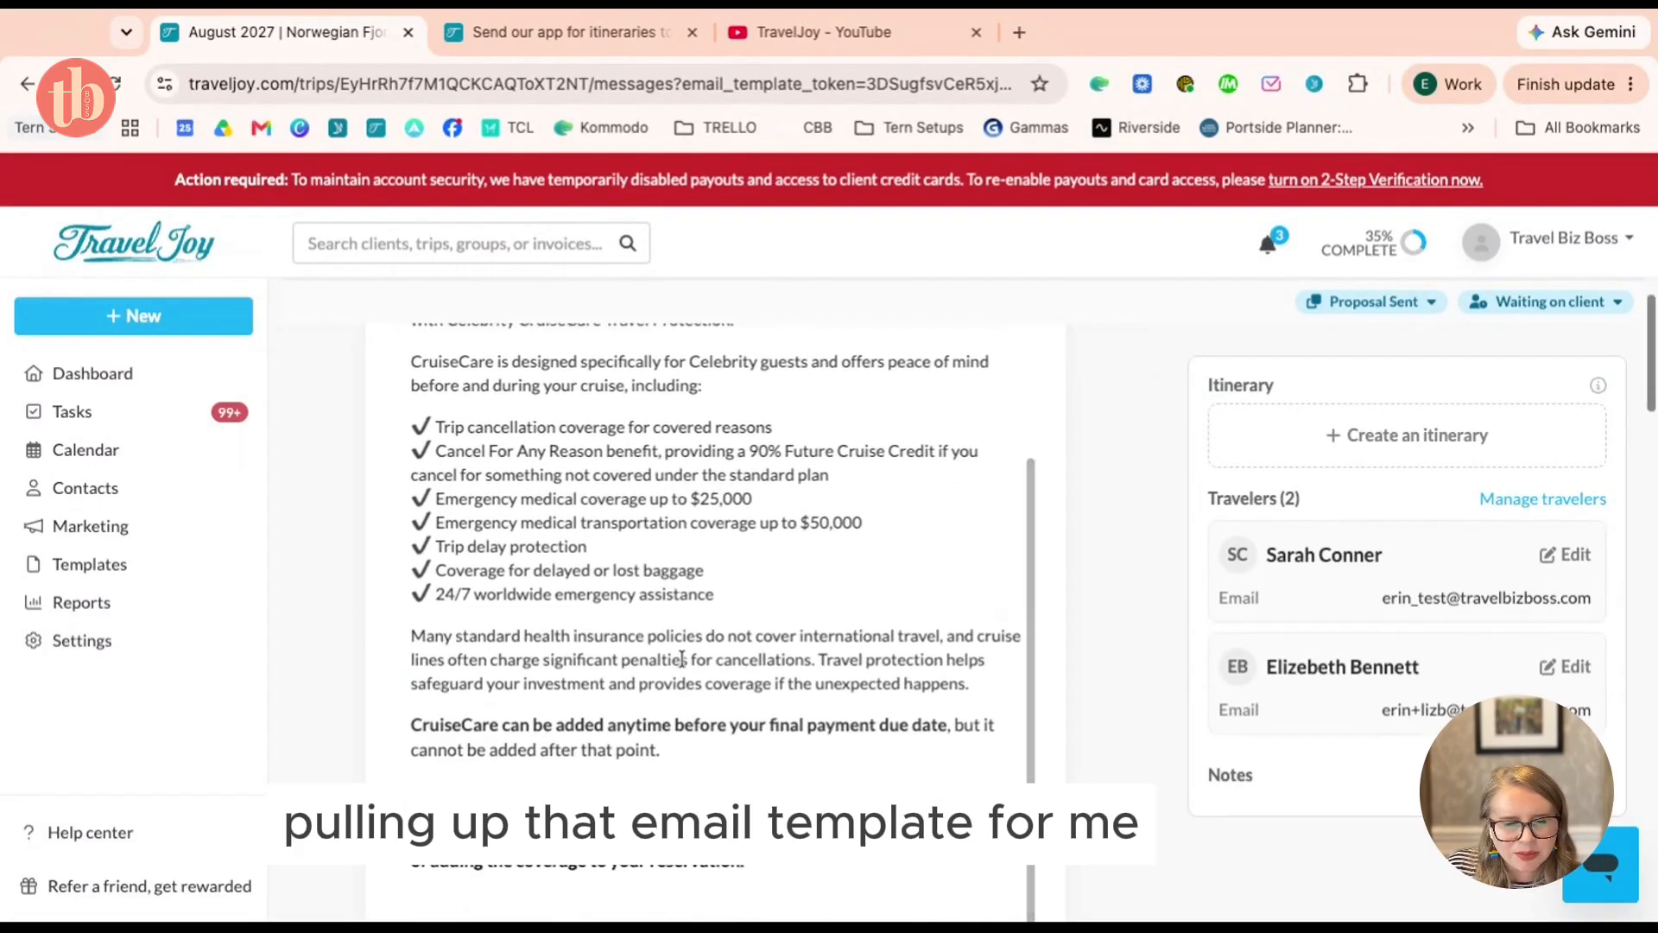
scroll(681, 659, "down", 3)
scroll(756, 760, "up", 1)
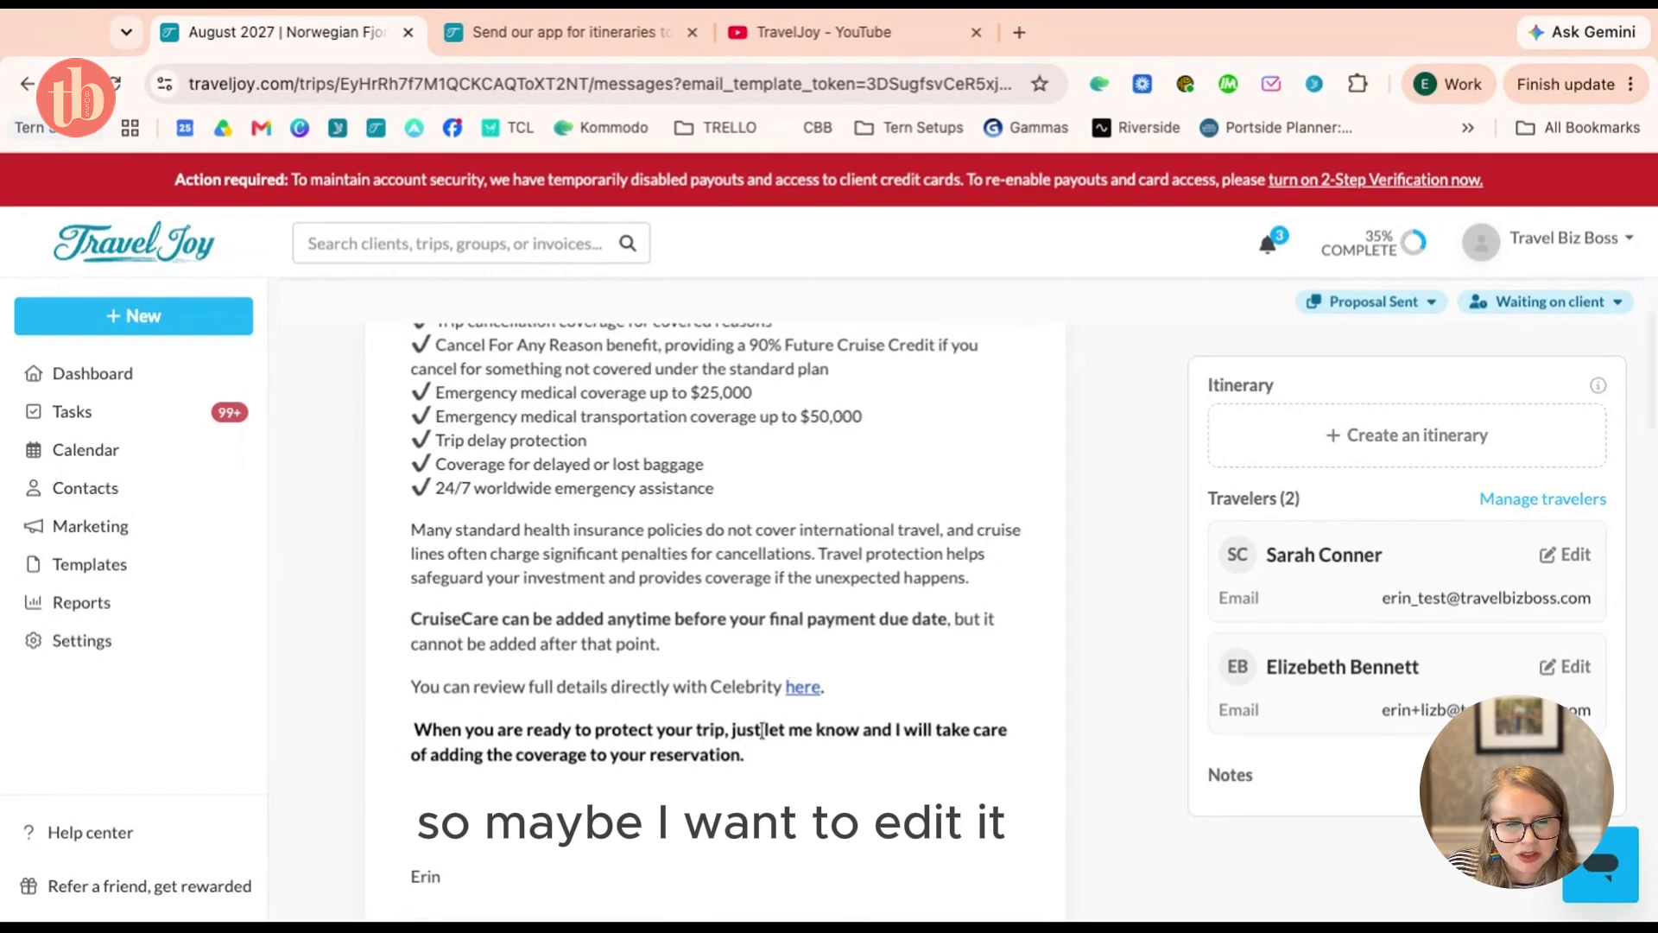
scroll(762, 730, "up", 10)
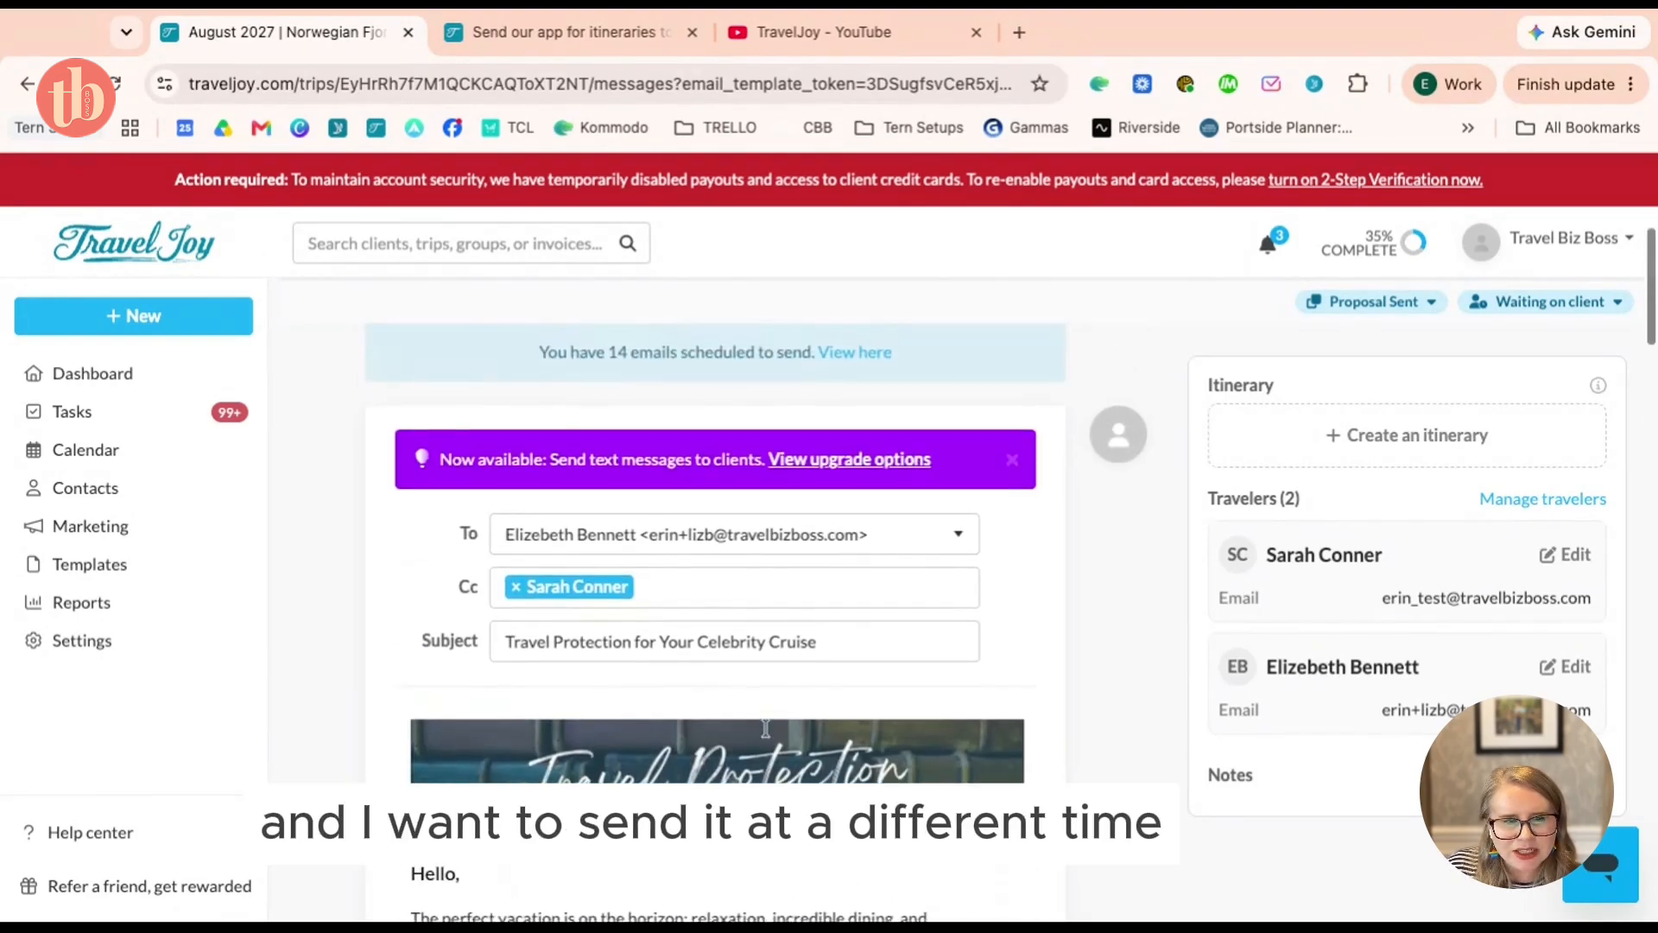
scroll(766, 728, "down", 5)
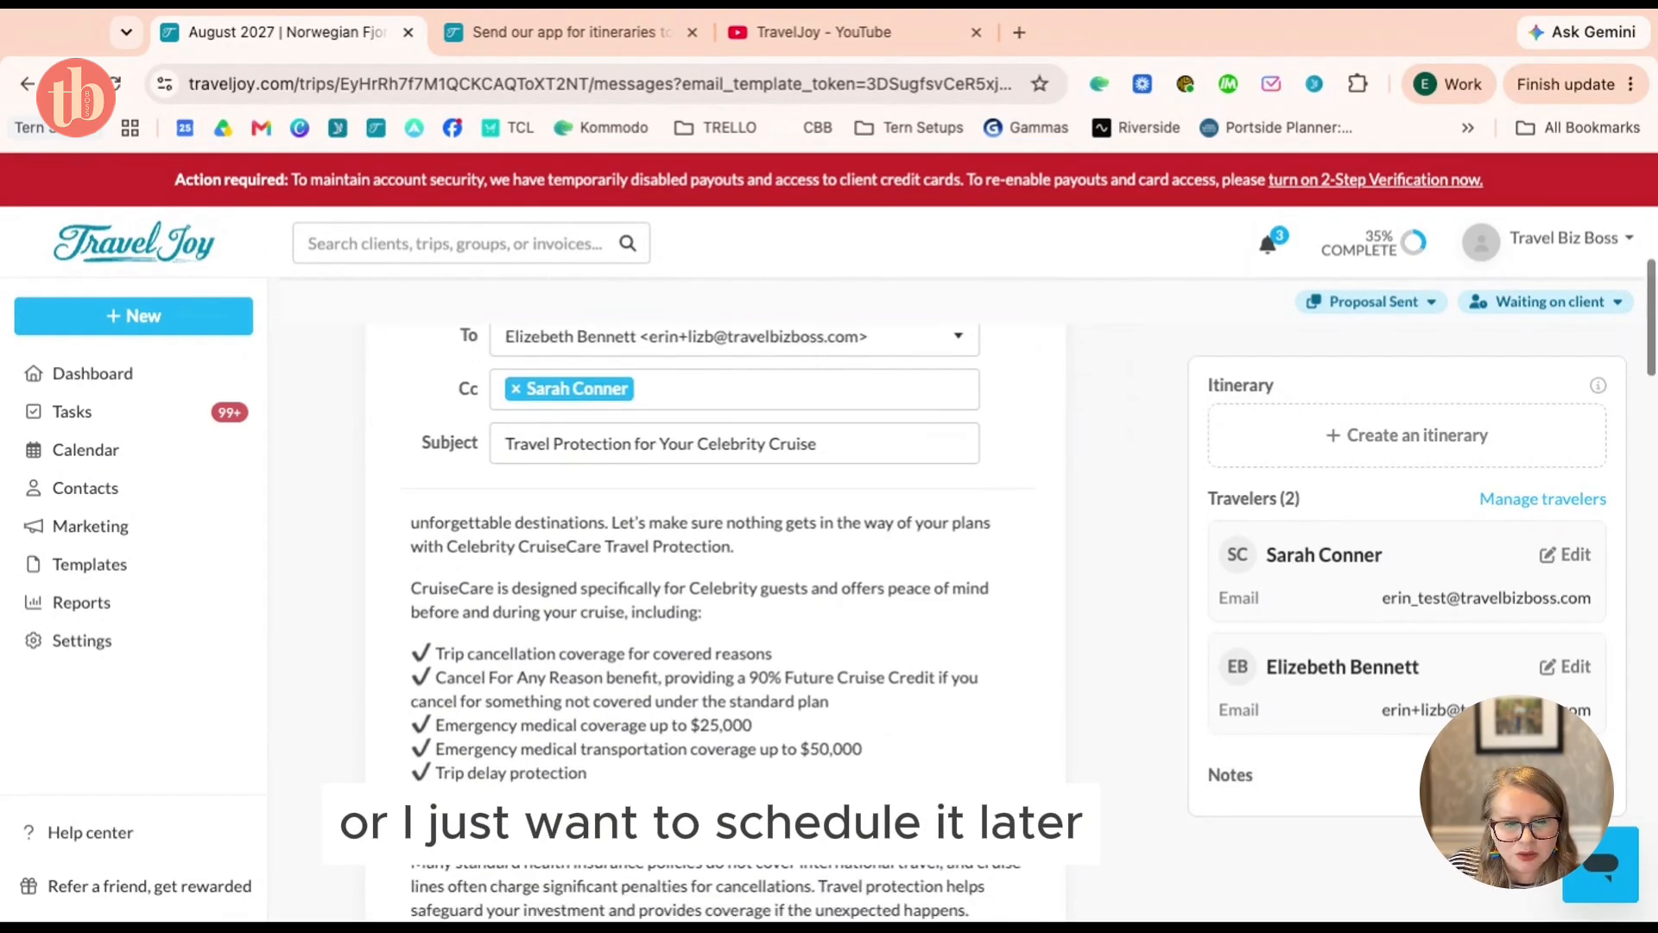
scroll(662, 566, "down", 1)
Delete the paragraph beginning 'CruiseCare is designed specifically' from the email body
left_click_drag(582, 535, 758, 558)
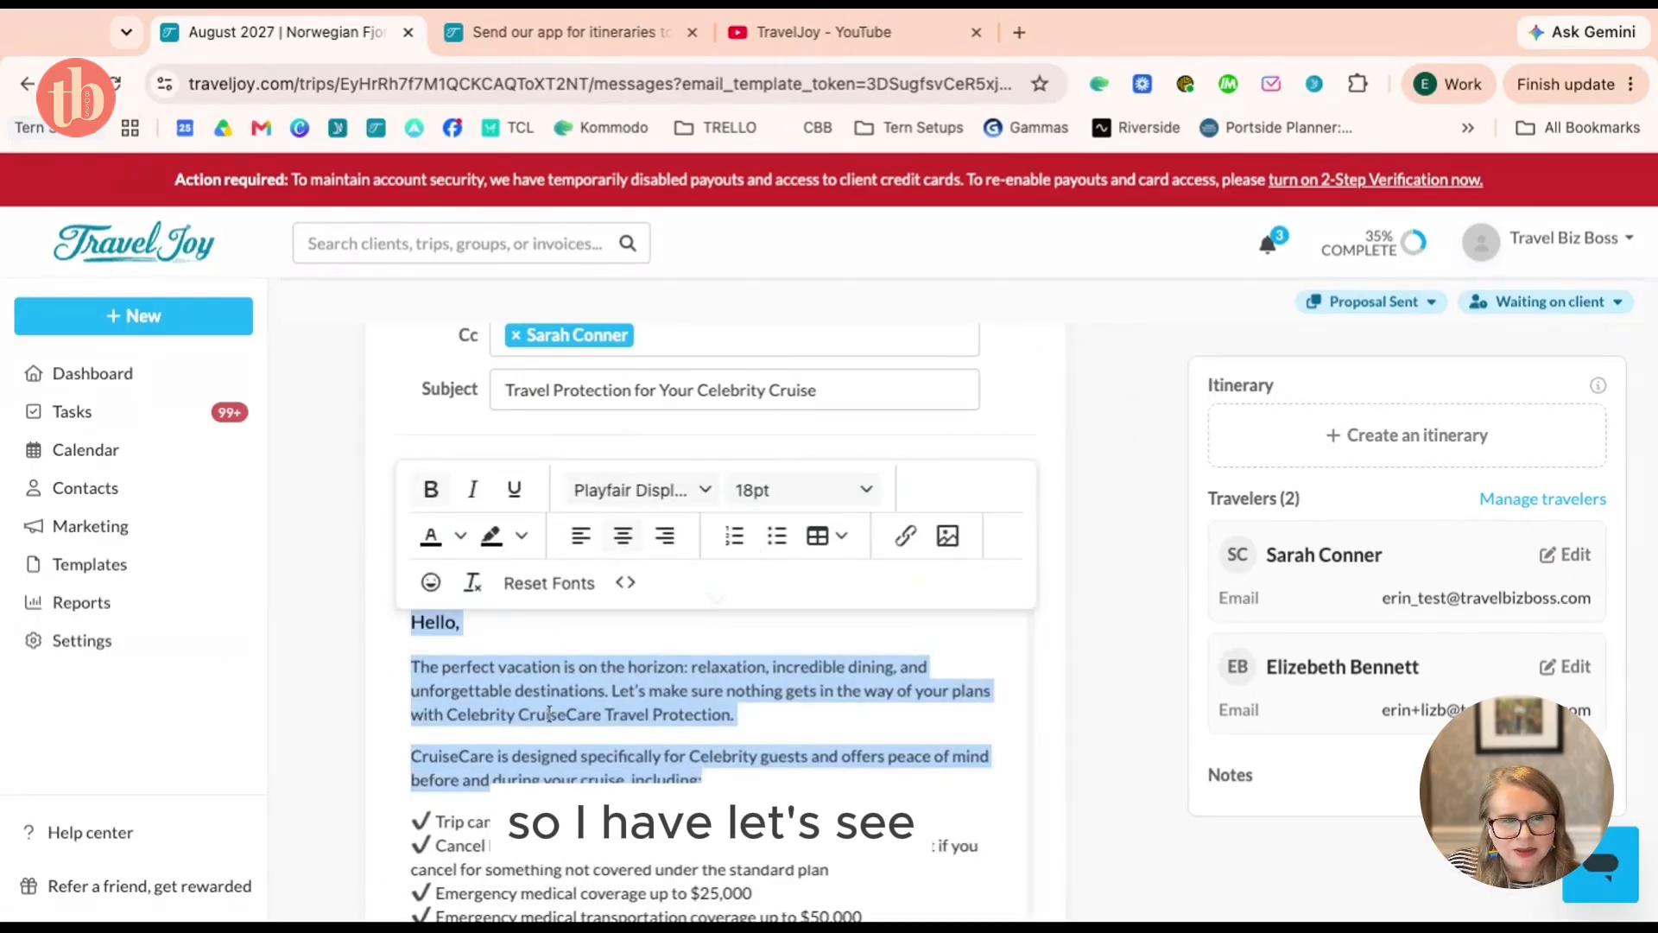
left_click(549, 713)
triple_click(659, 743)
key("BackSpace")
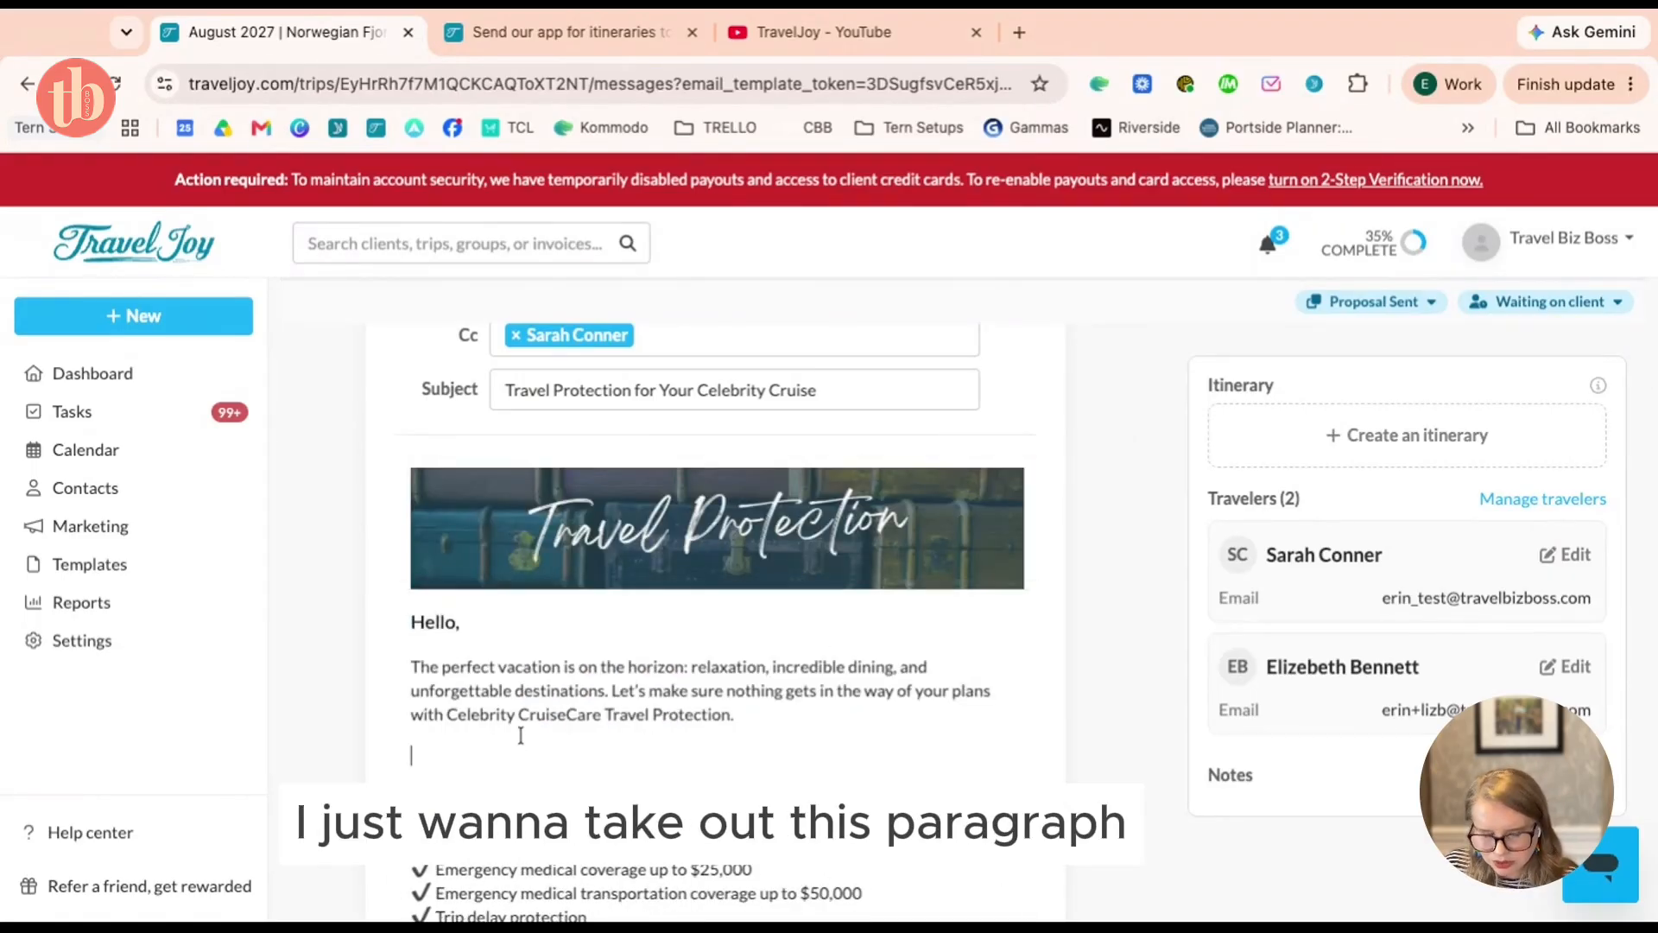
scroll(660, 576, "down", 10)
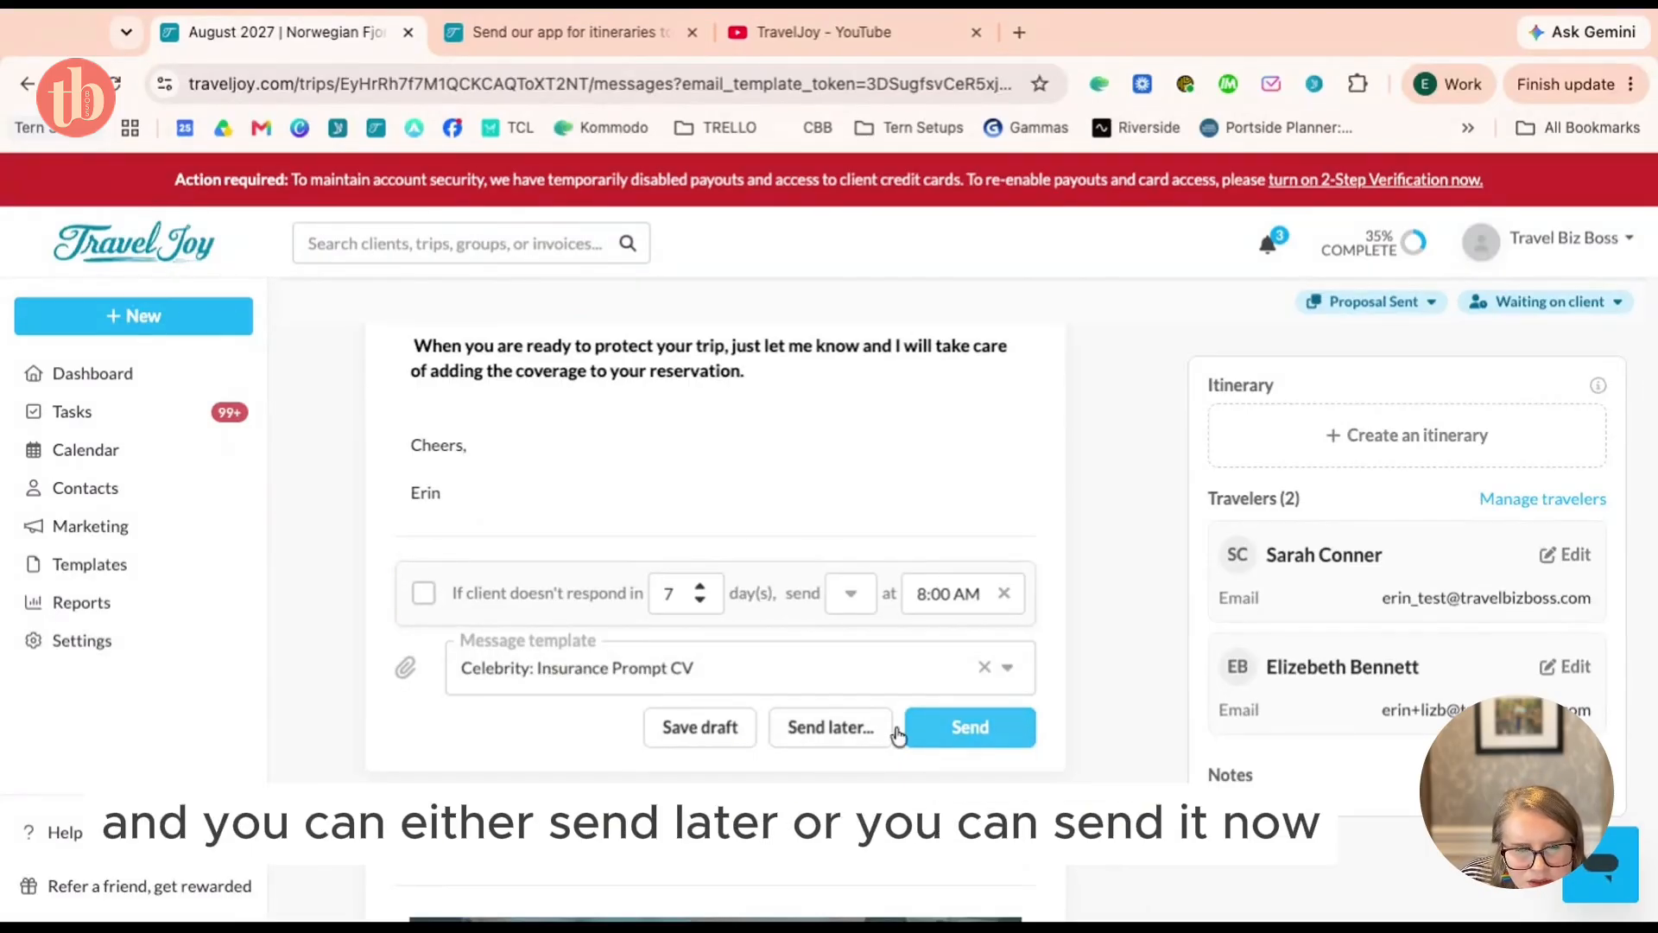
Schedule the travel protection email with Send later for Tomorrow morning
left_click(837, 740)
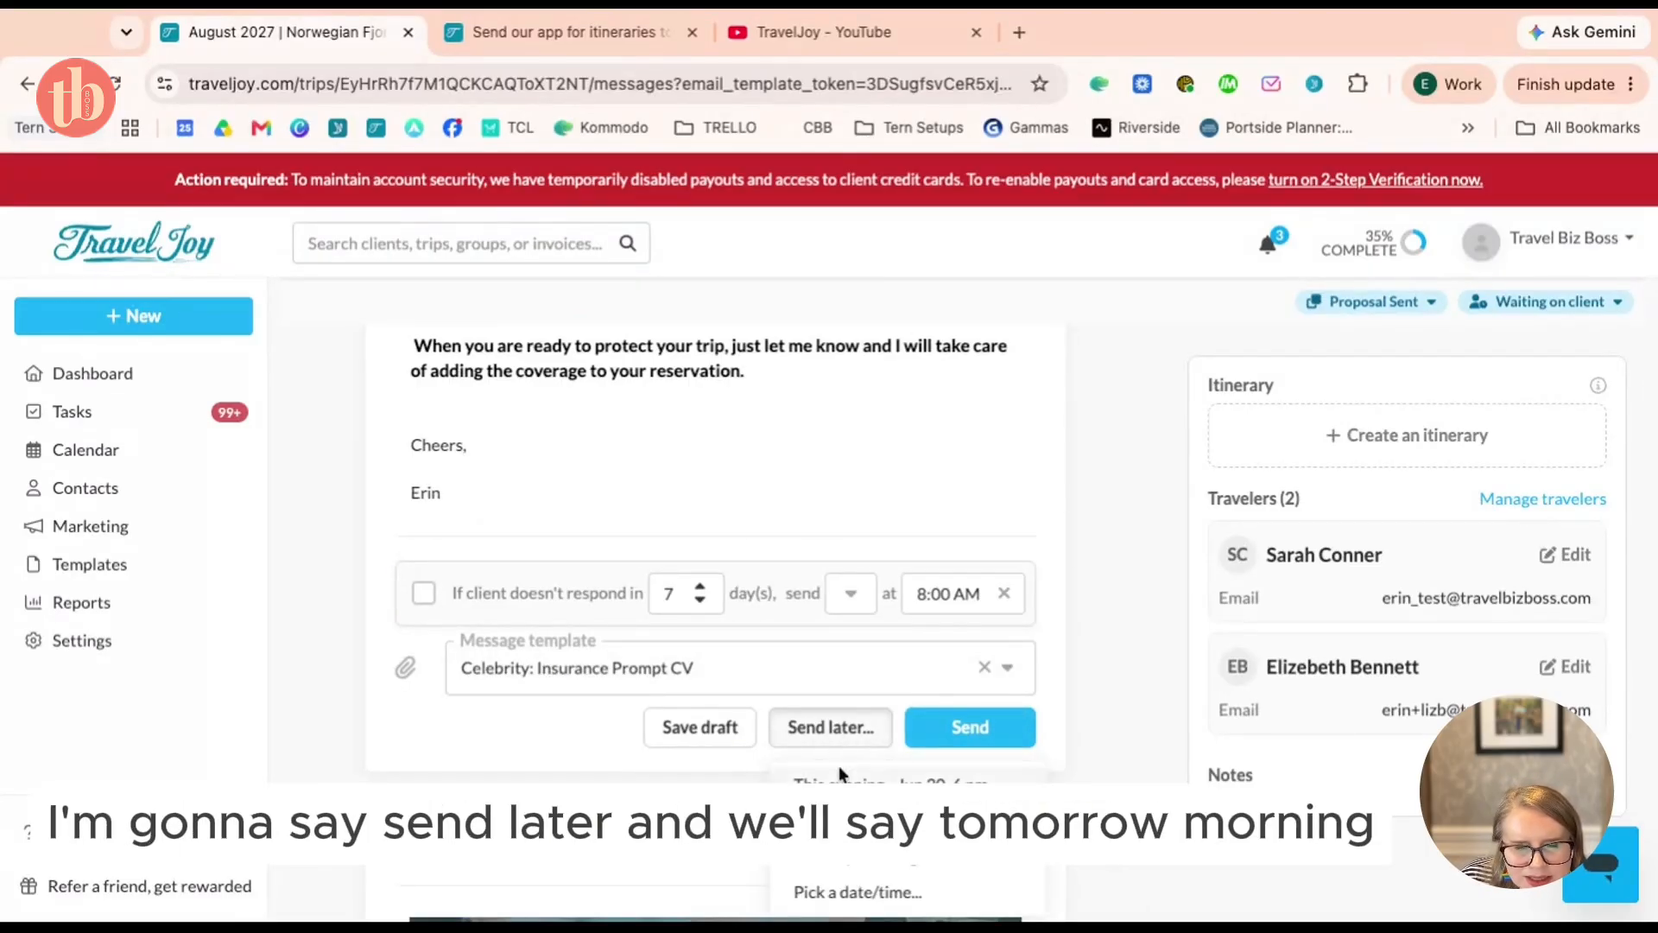
left_click(845, 820)
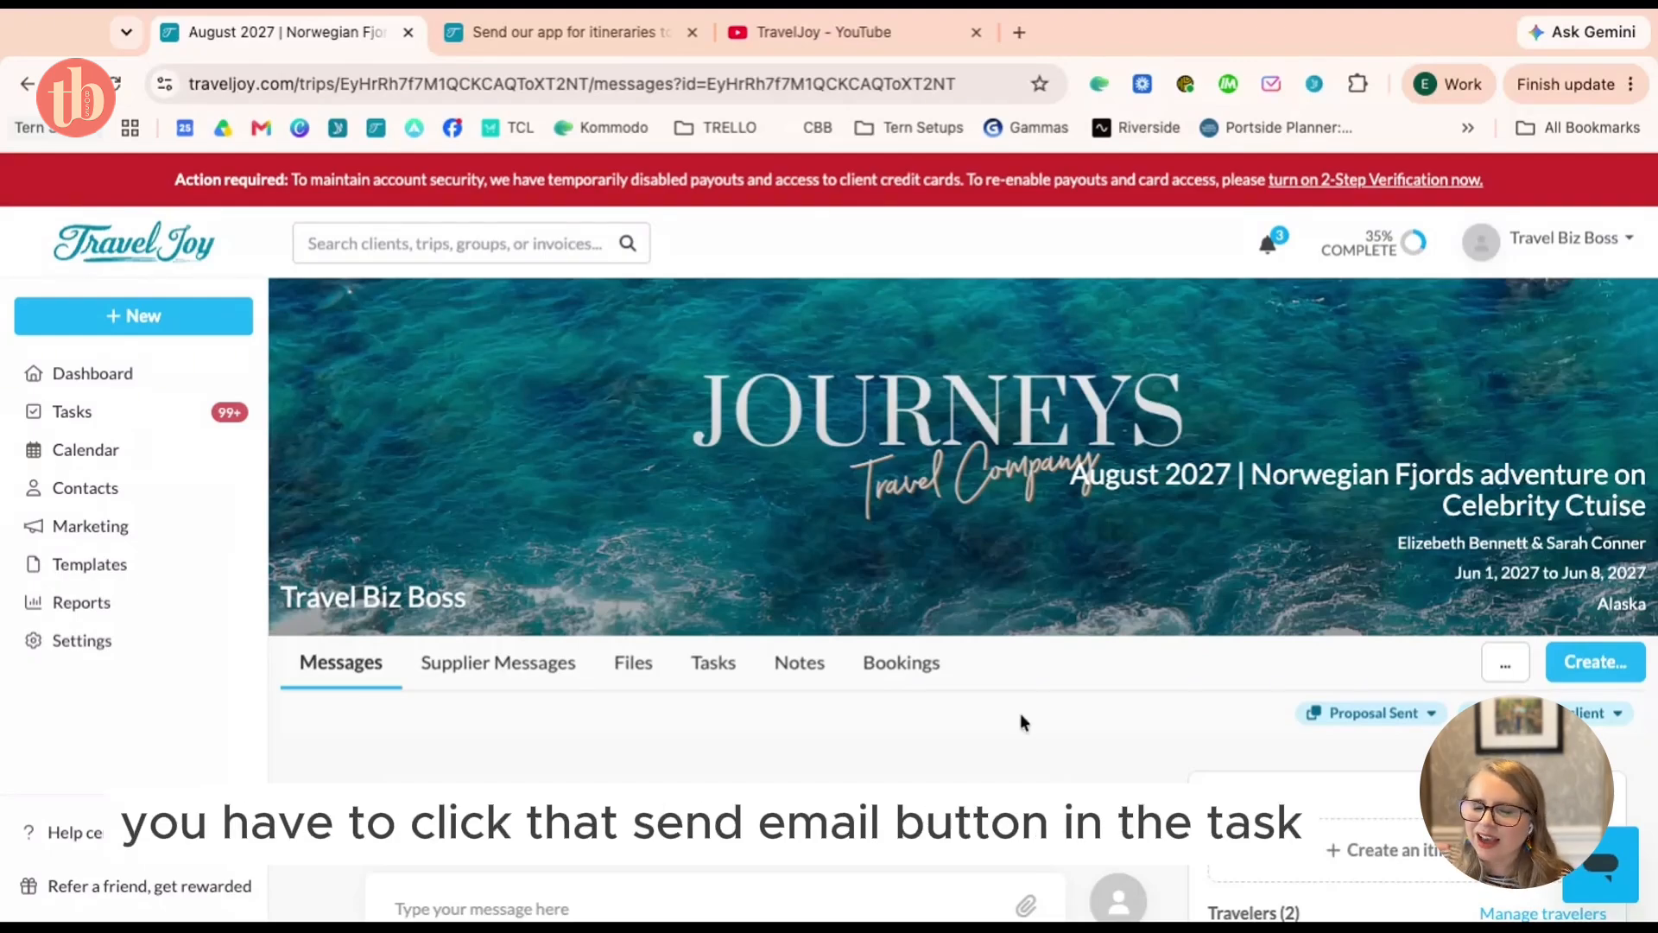
Scroll through the Norwegian Fjords trip's messages, then go to the Dashboard
scroll(1020, 721, "down", 5)
scroll(379, 490, "down", 4)
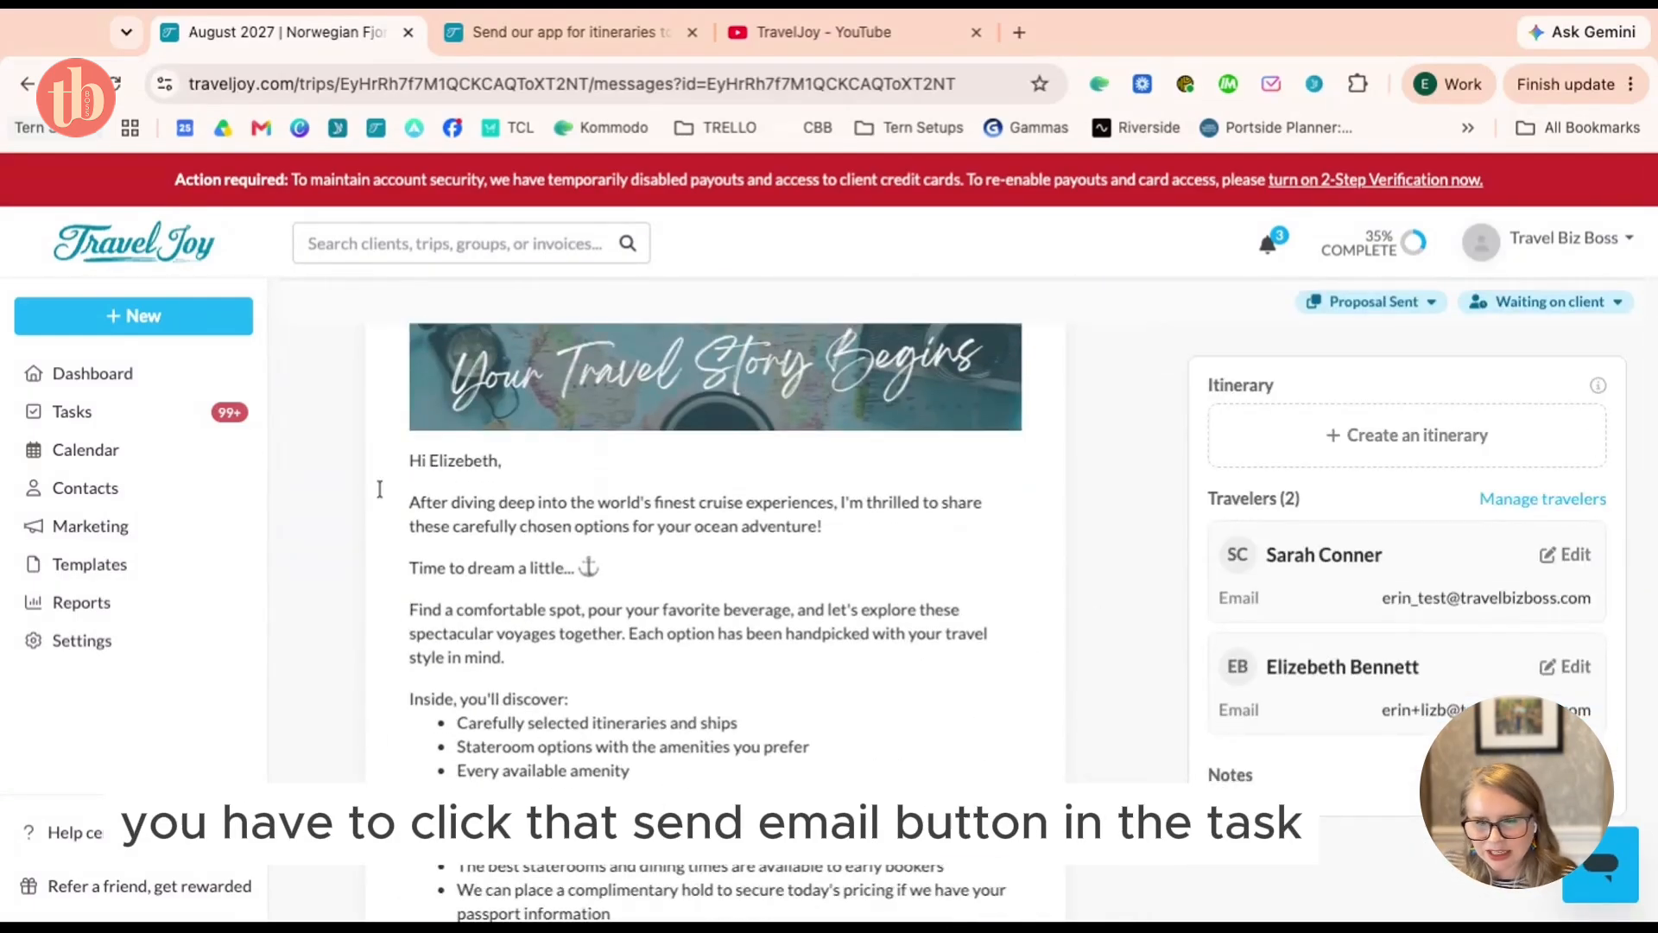
scroll(748, 473, "down", 2)
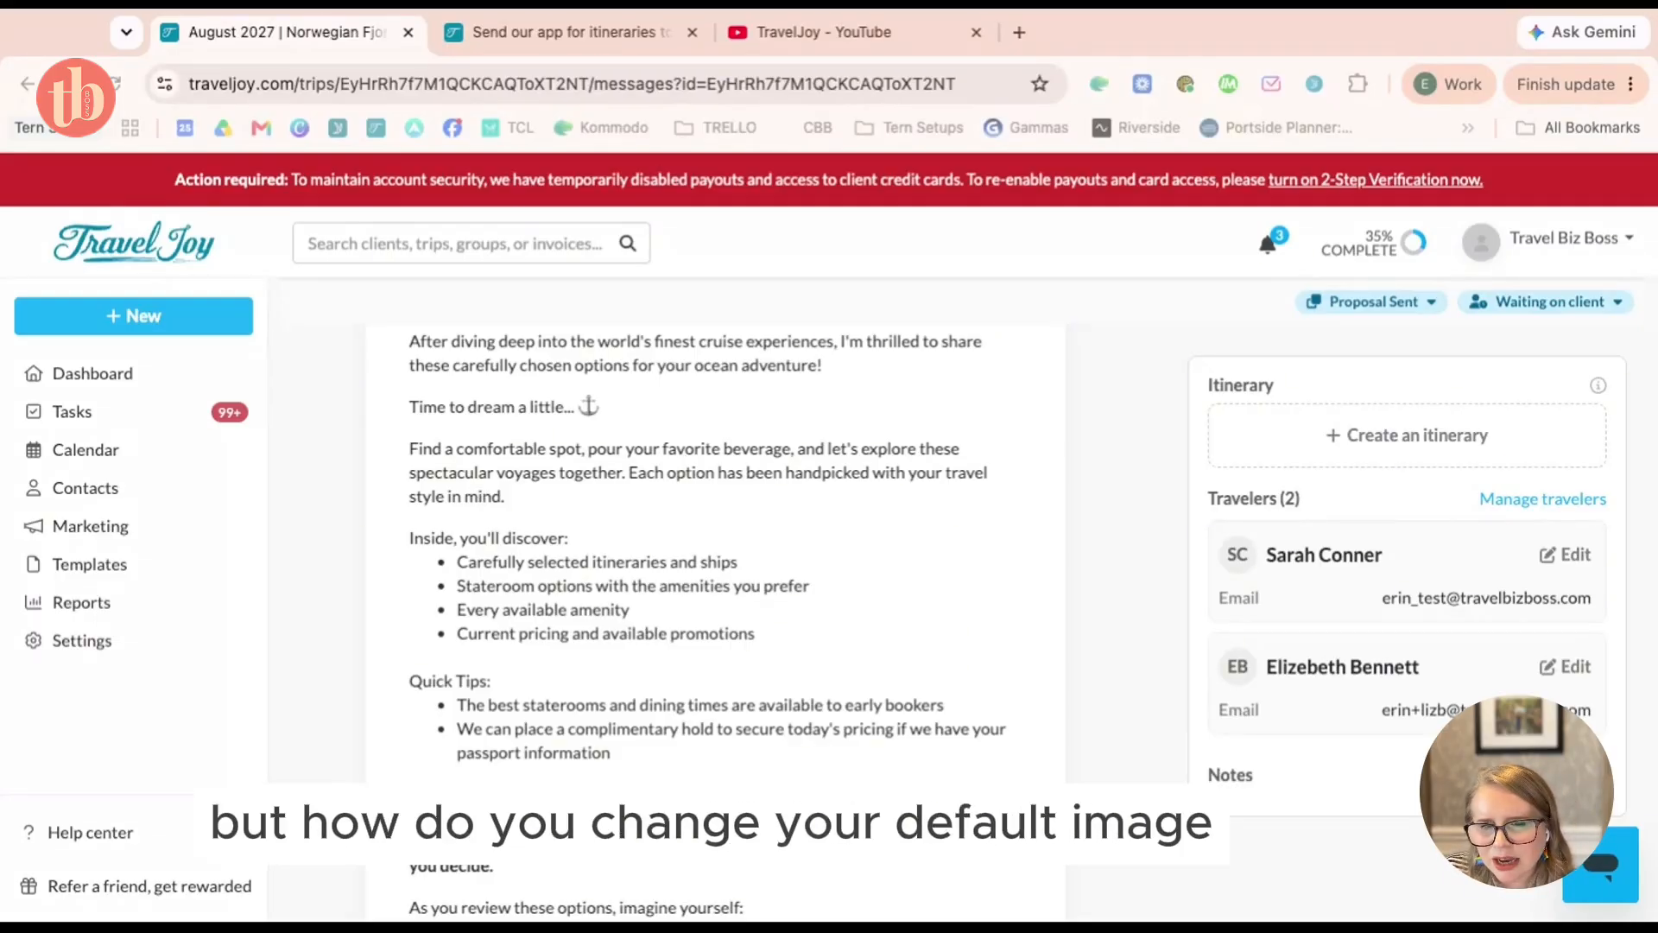
left_click(107, 373)
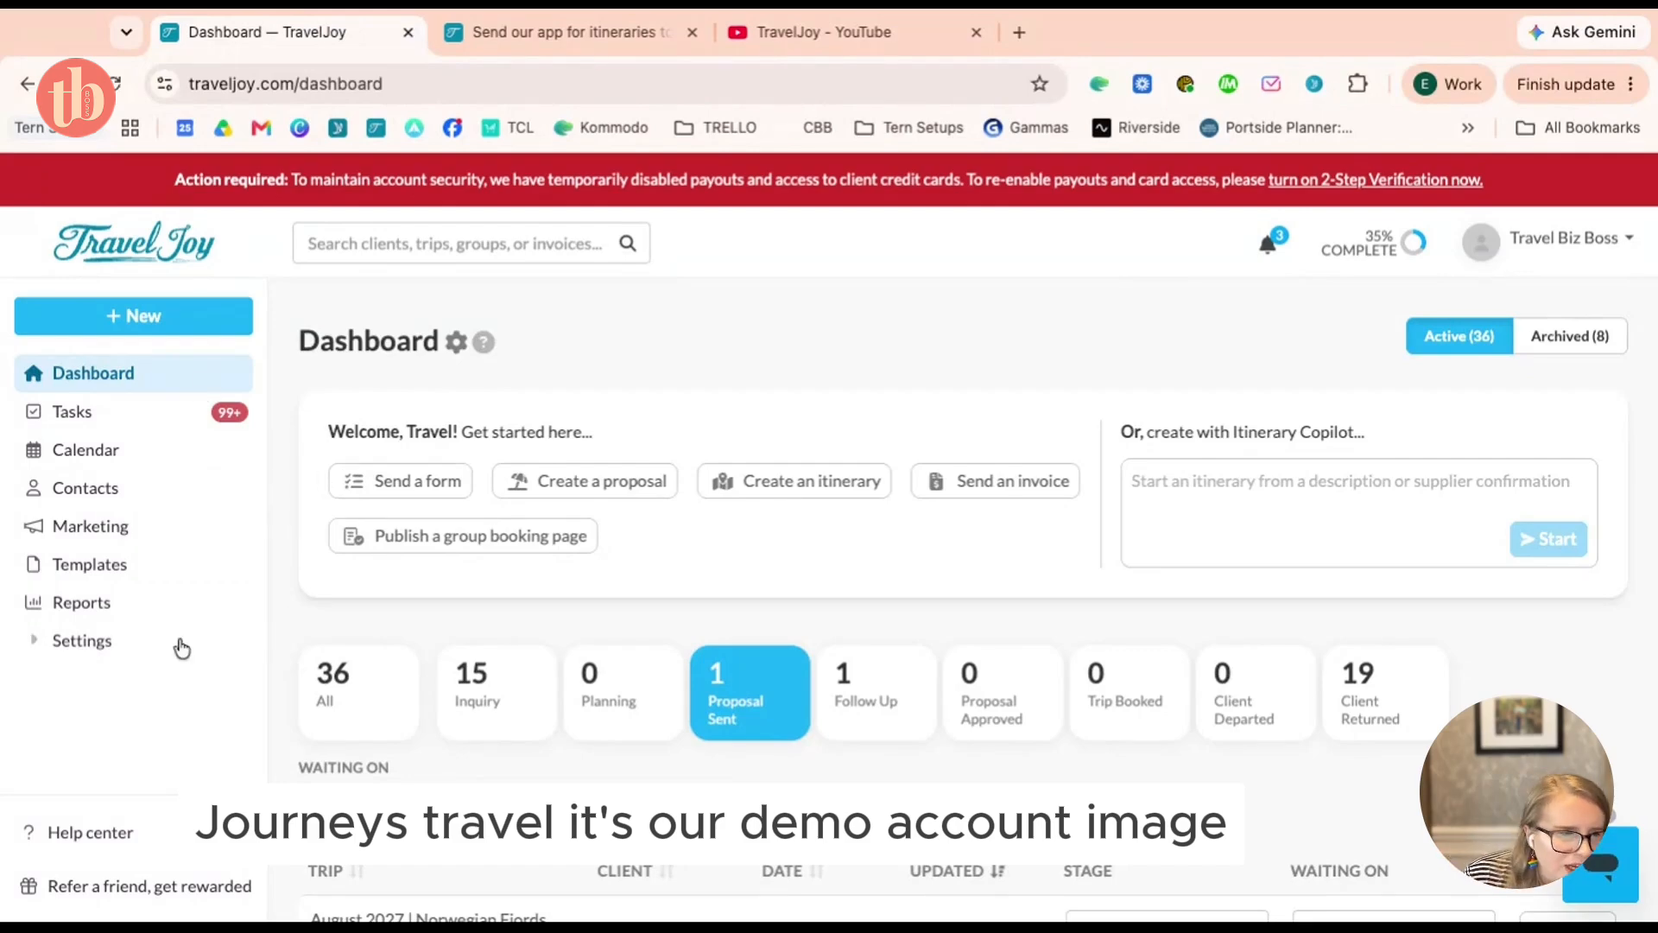
left_click(97, 646)
scroll(165, 595, "down", 1)
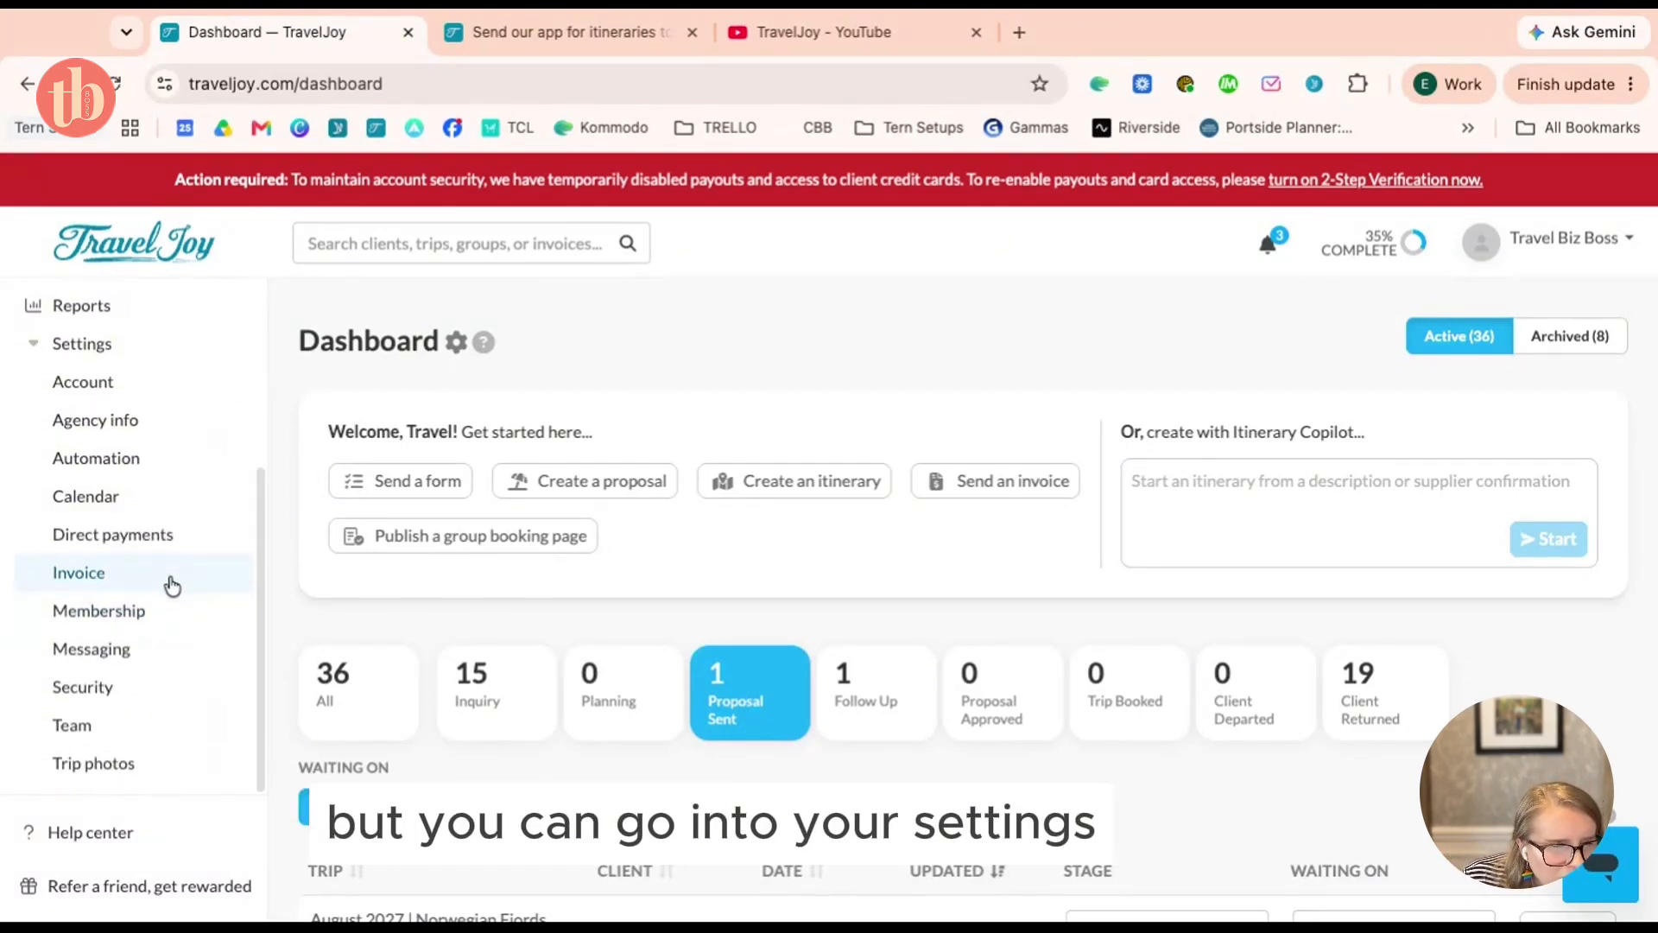
left_click(114, 767)
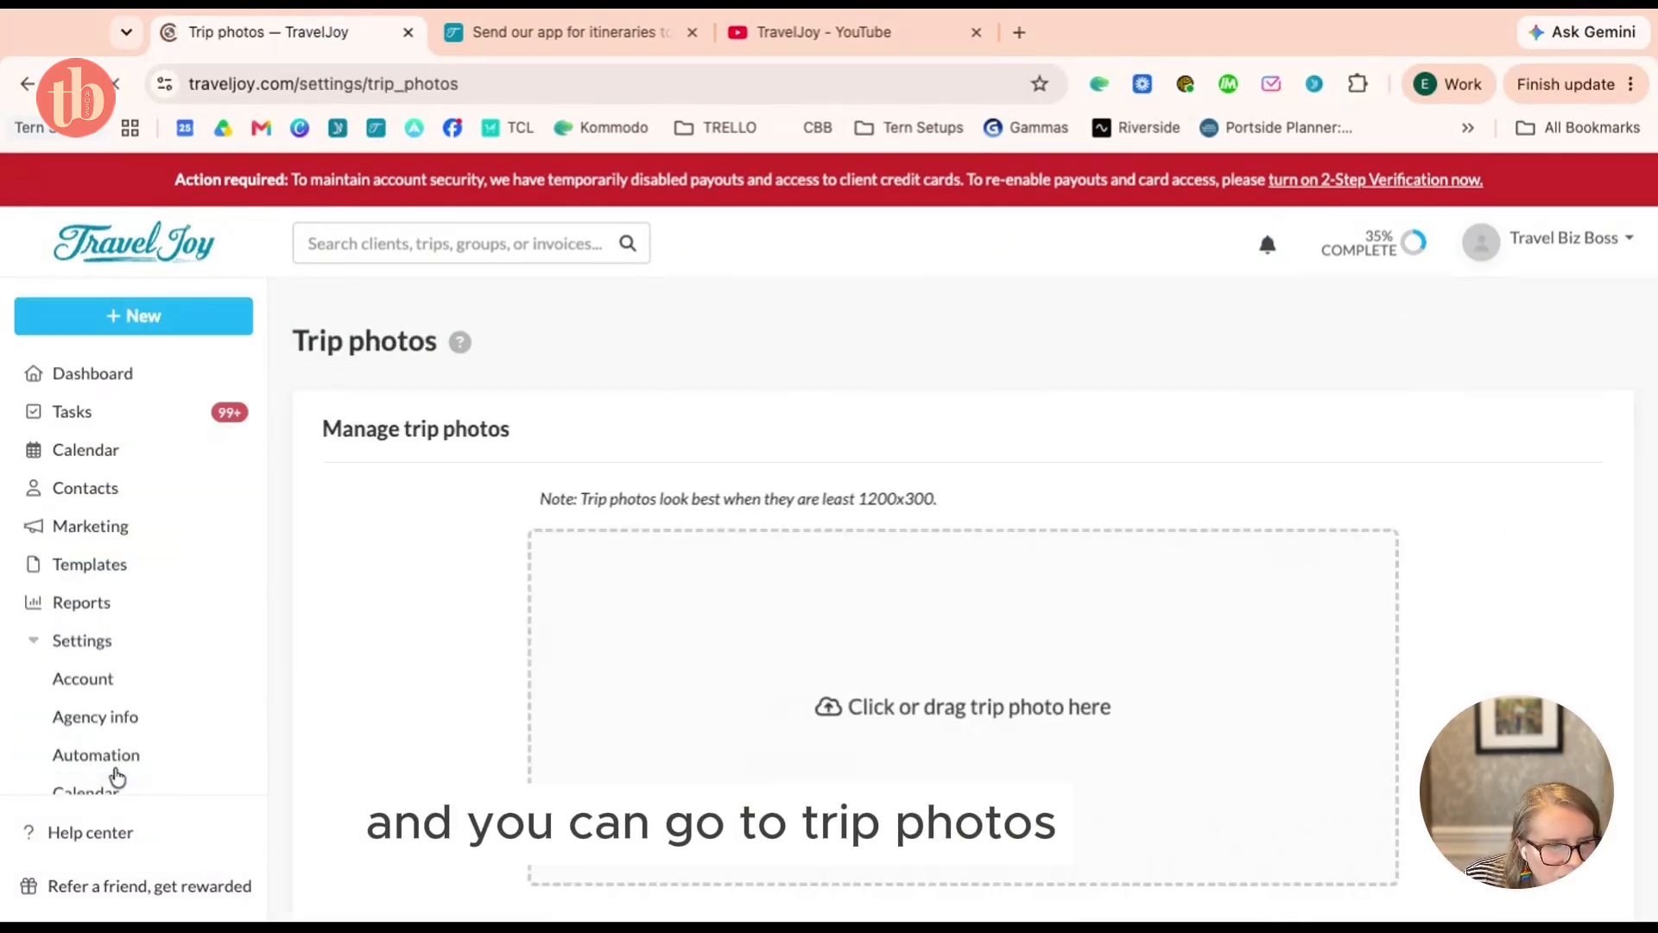
left_click(109, 373)
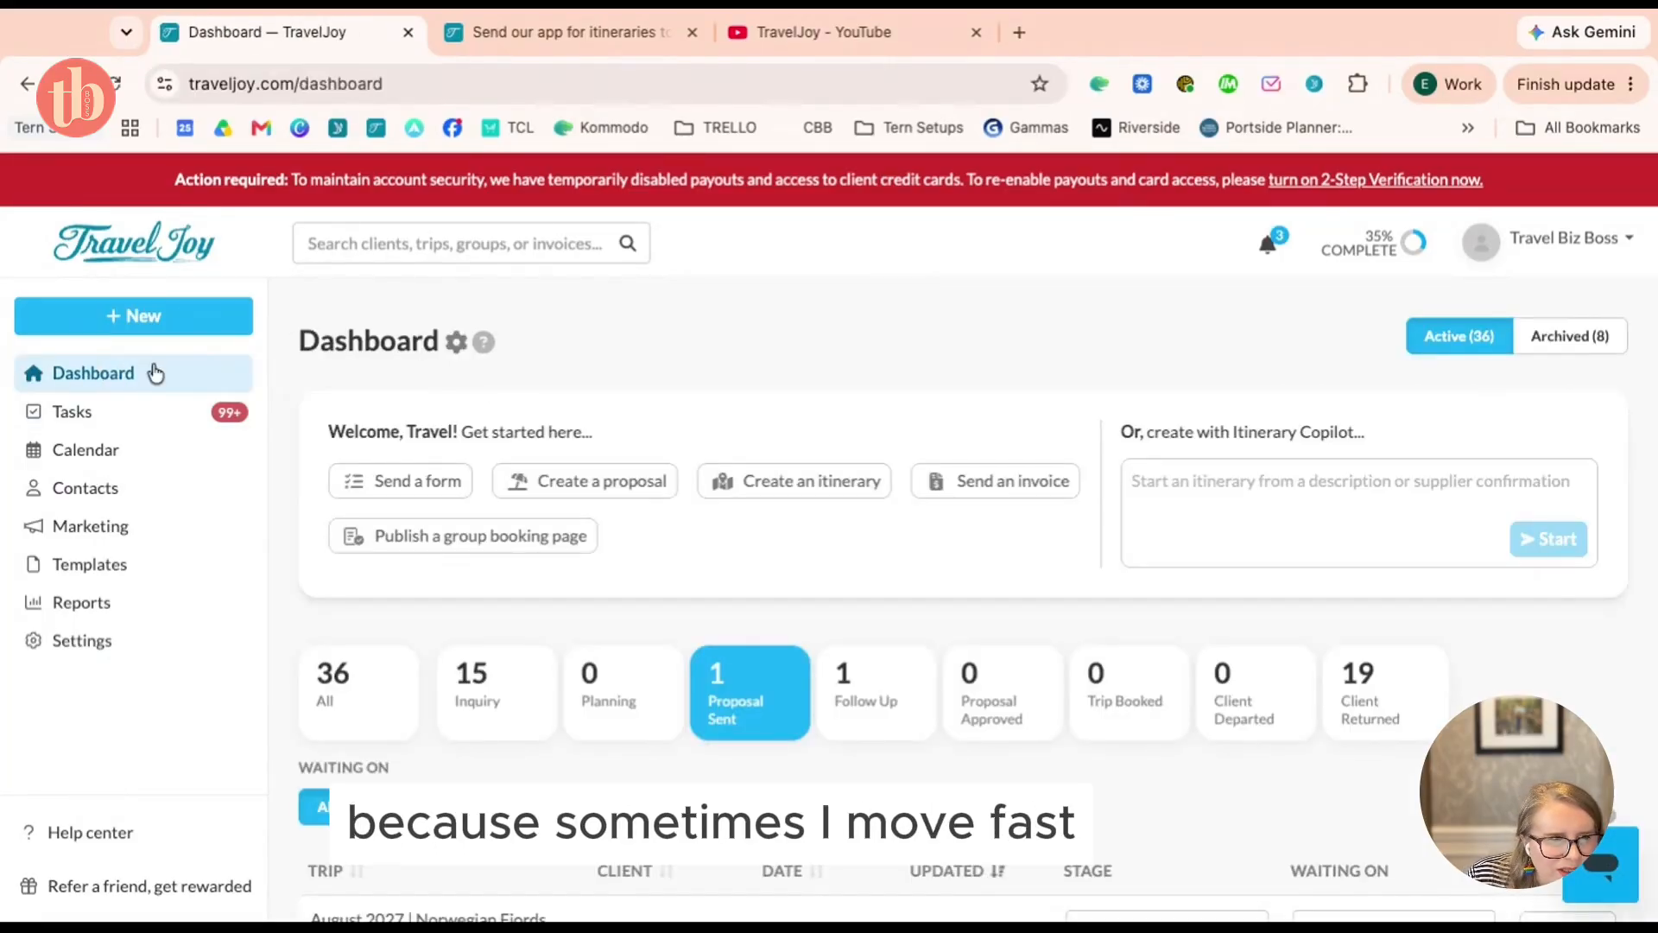
left_click(80, 642)
scroll(79, 652, "down", 4)
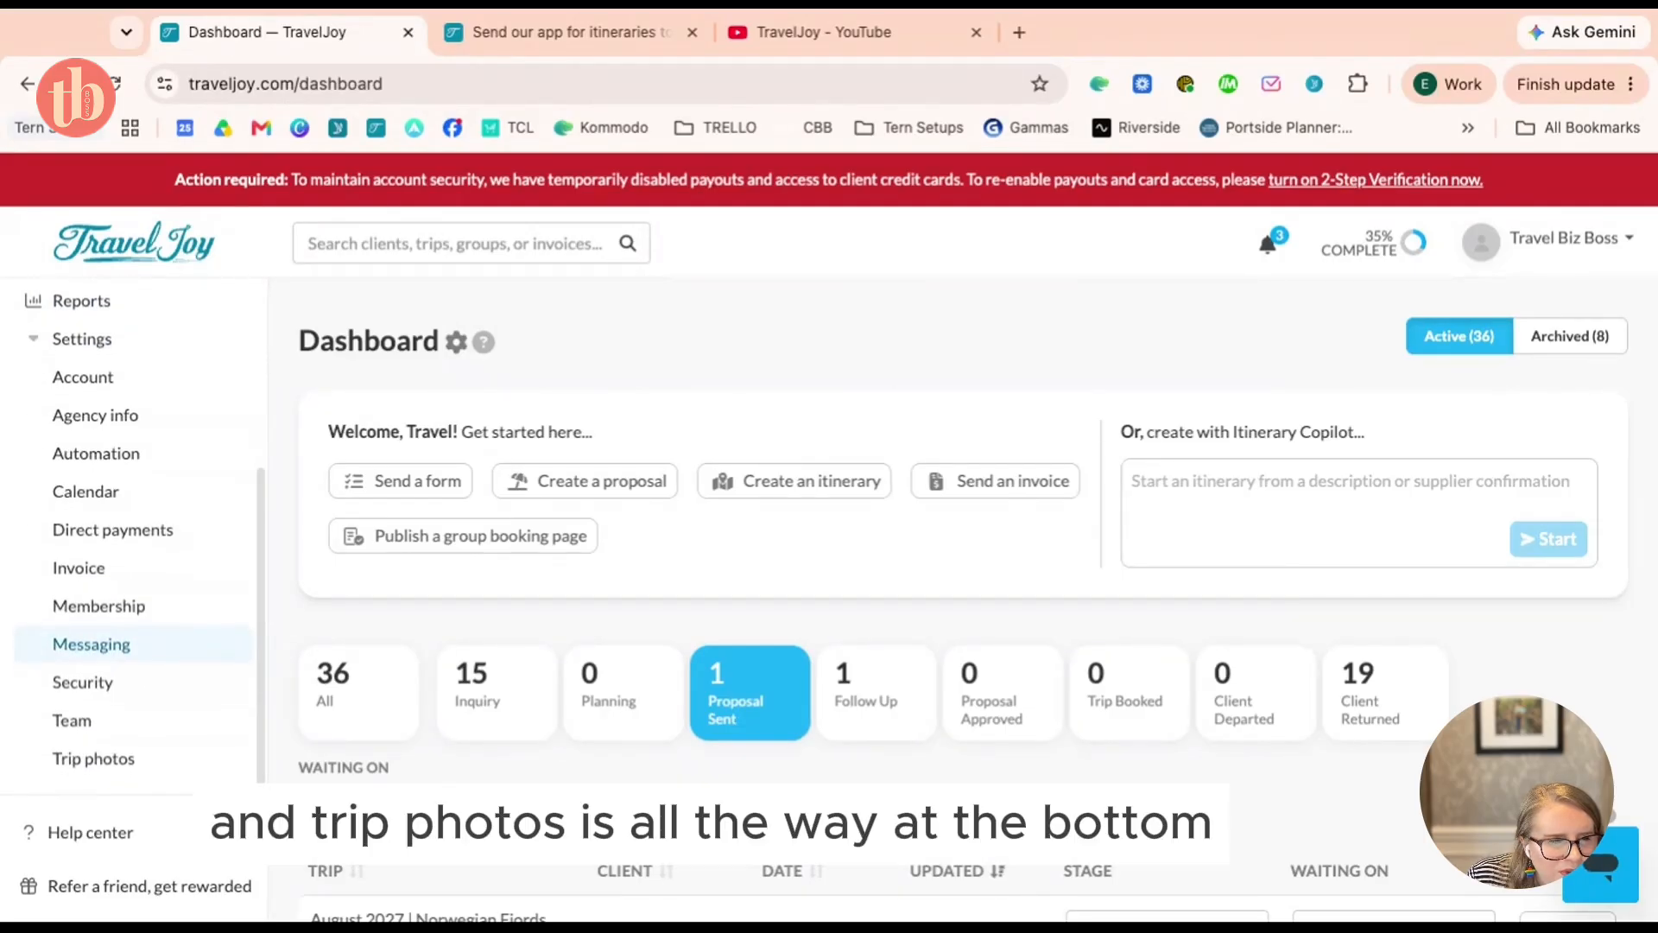
left_click(88, 765)
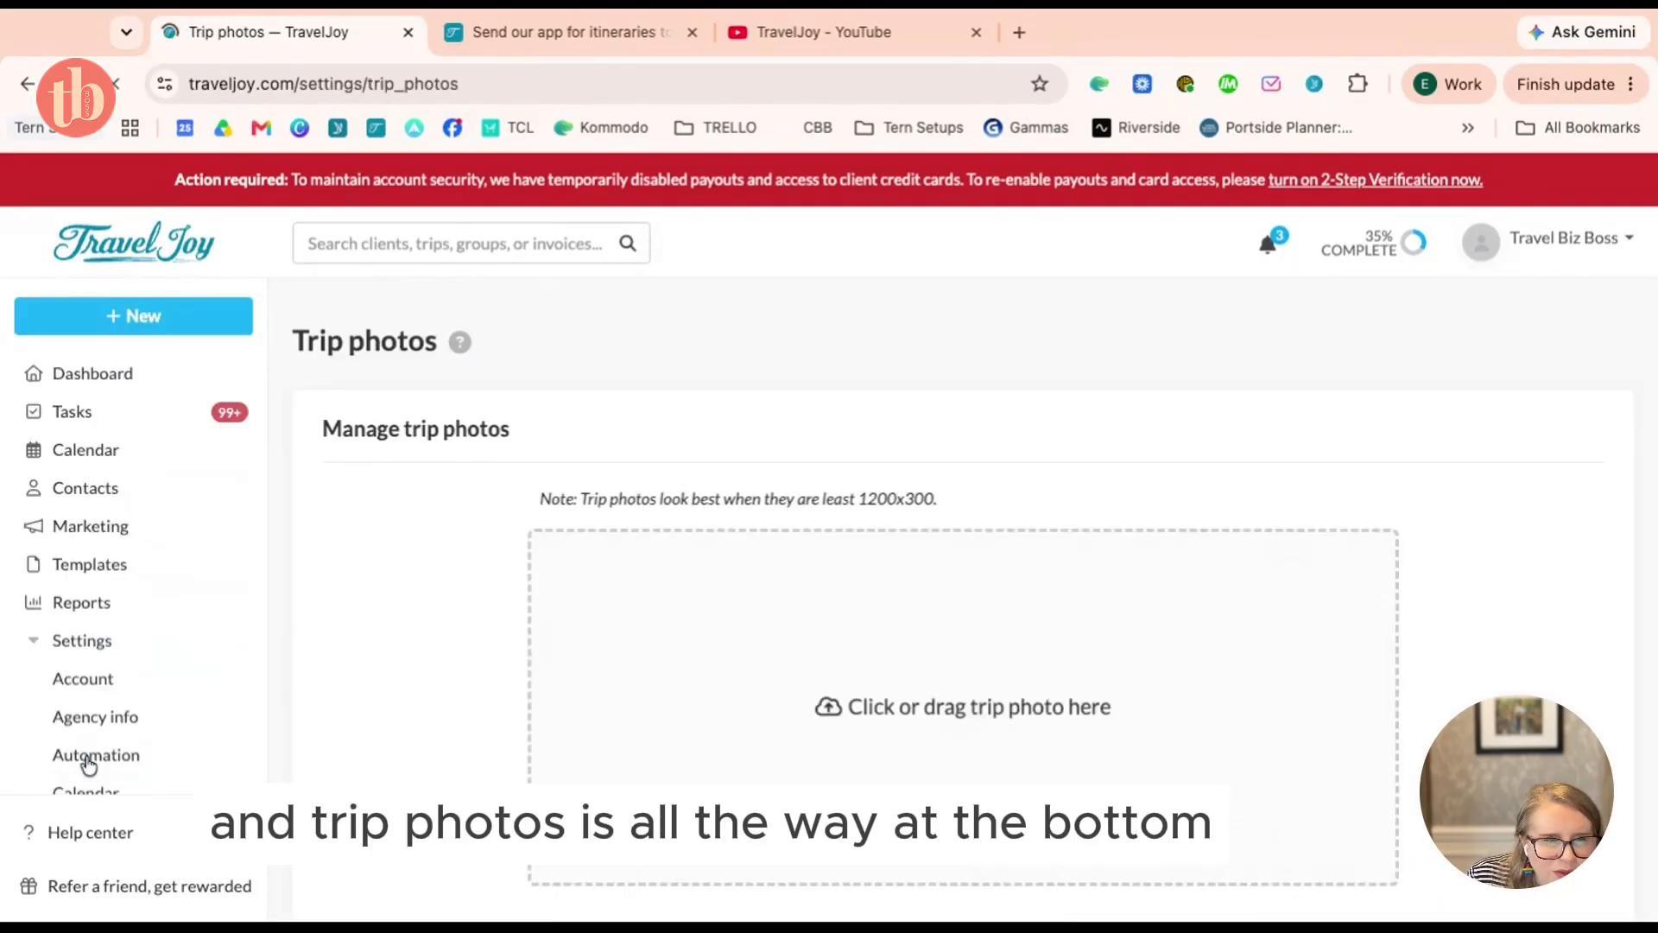
scroll(937, 548, "down", 3)
scroll(937, 548, "down", 5)
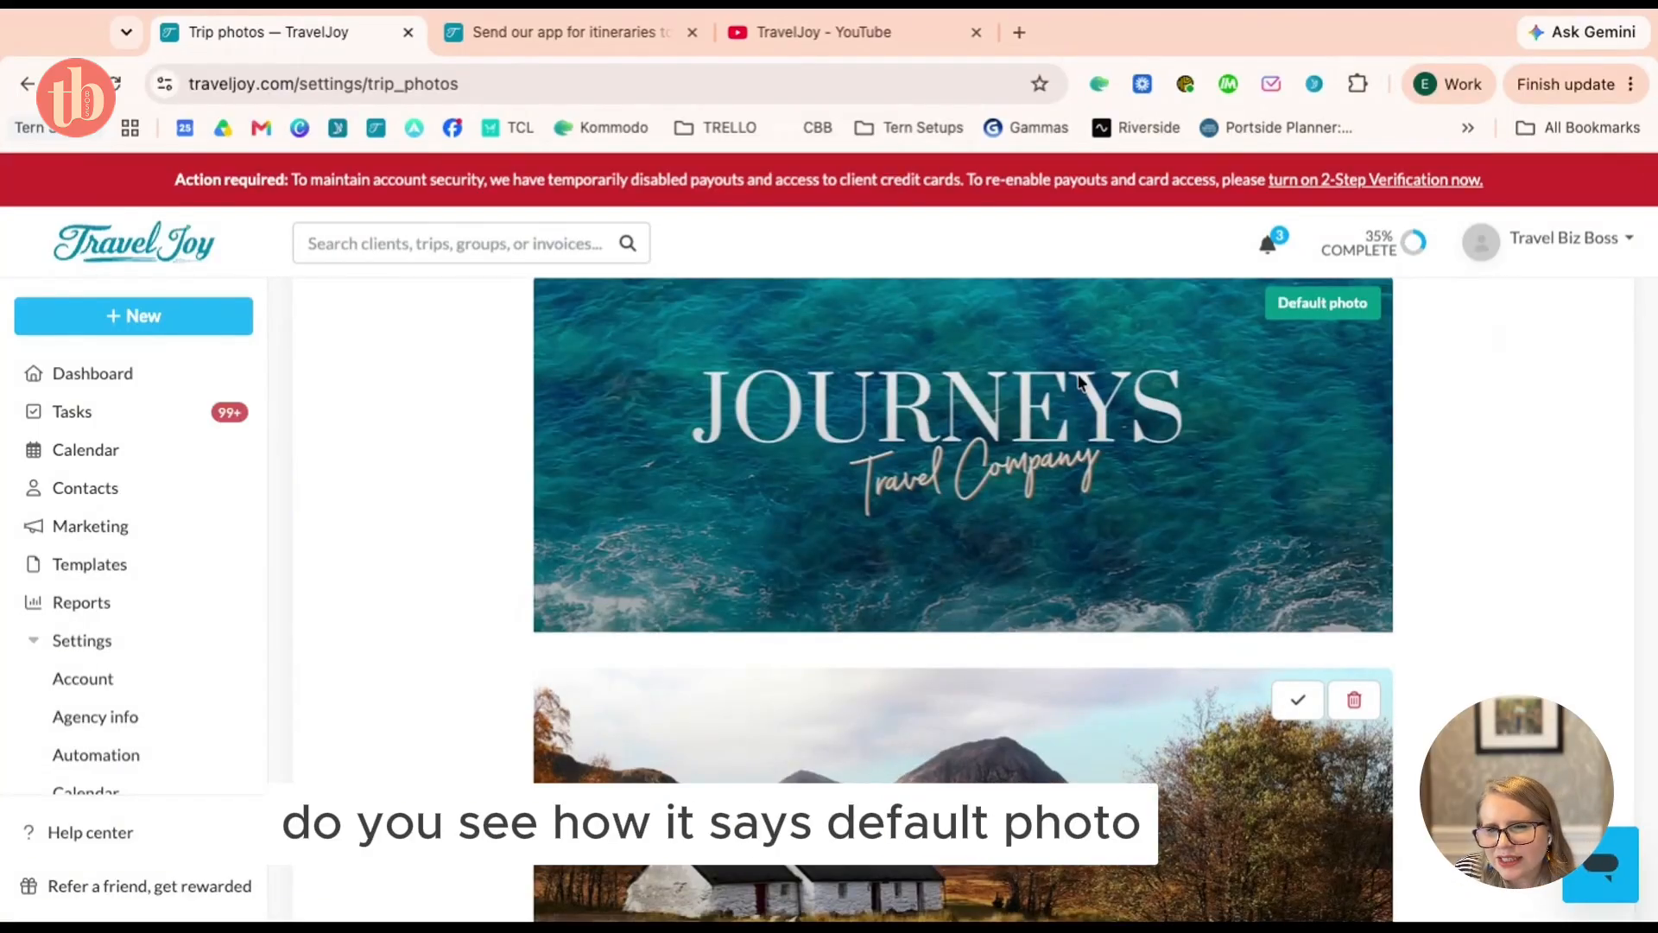
scroll(1077, 377, "down", 3)
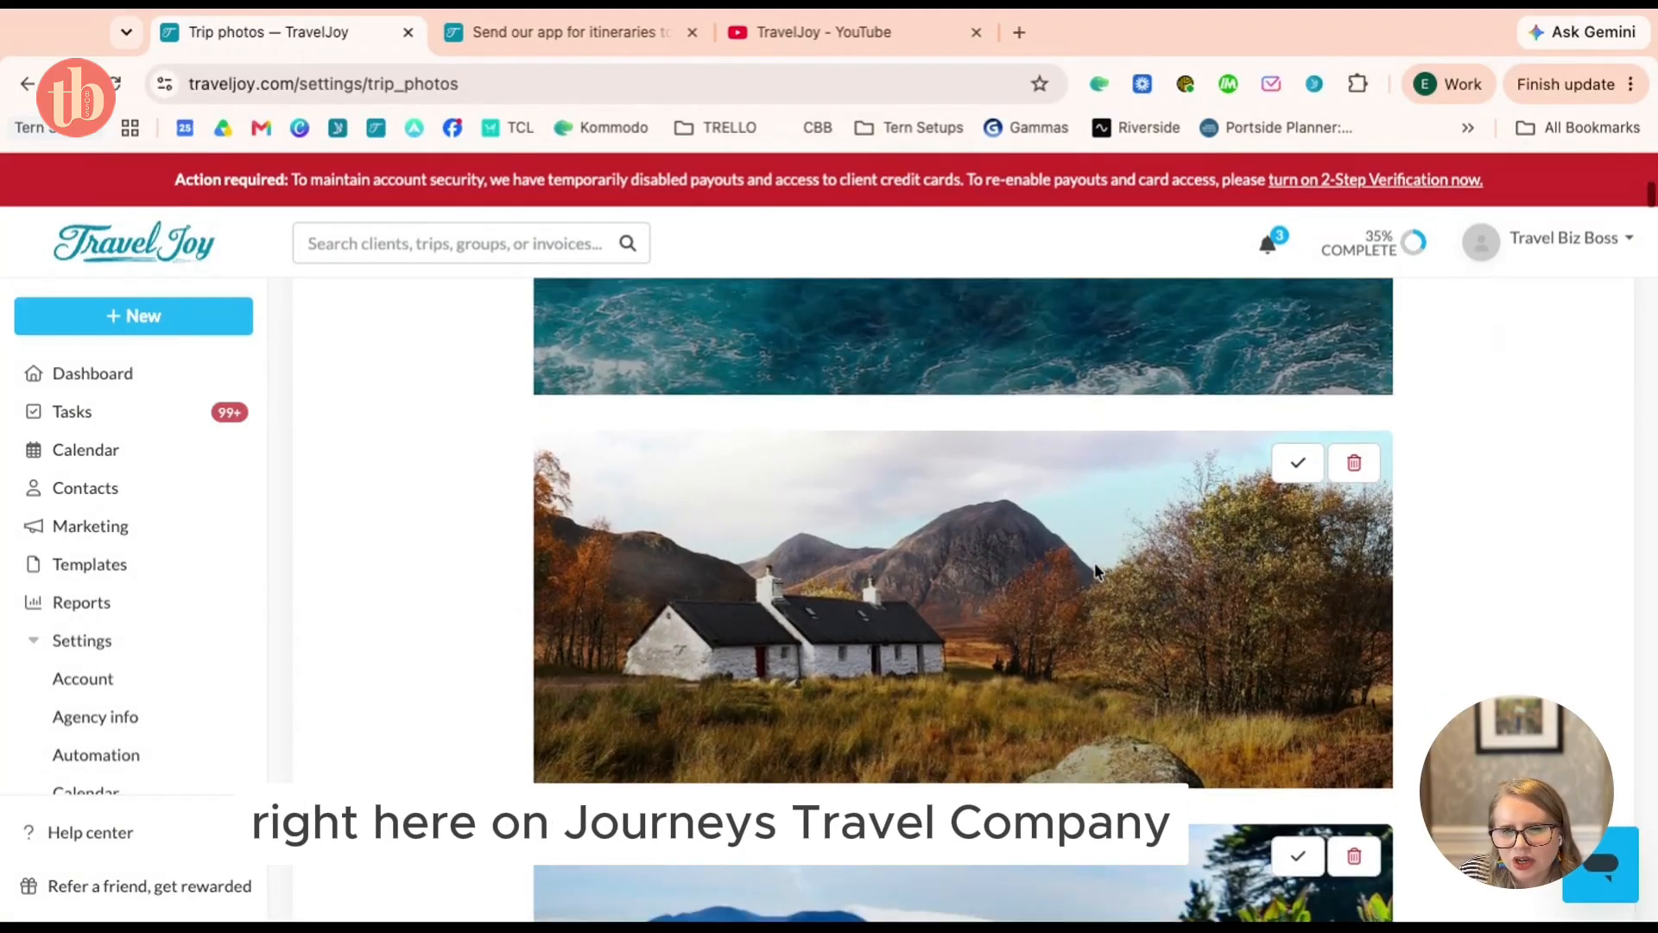
scroll(1095, 569, "up", 4)
scroll(1075, 430, "down", 7)
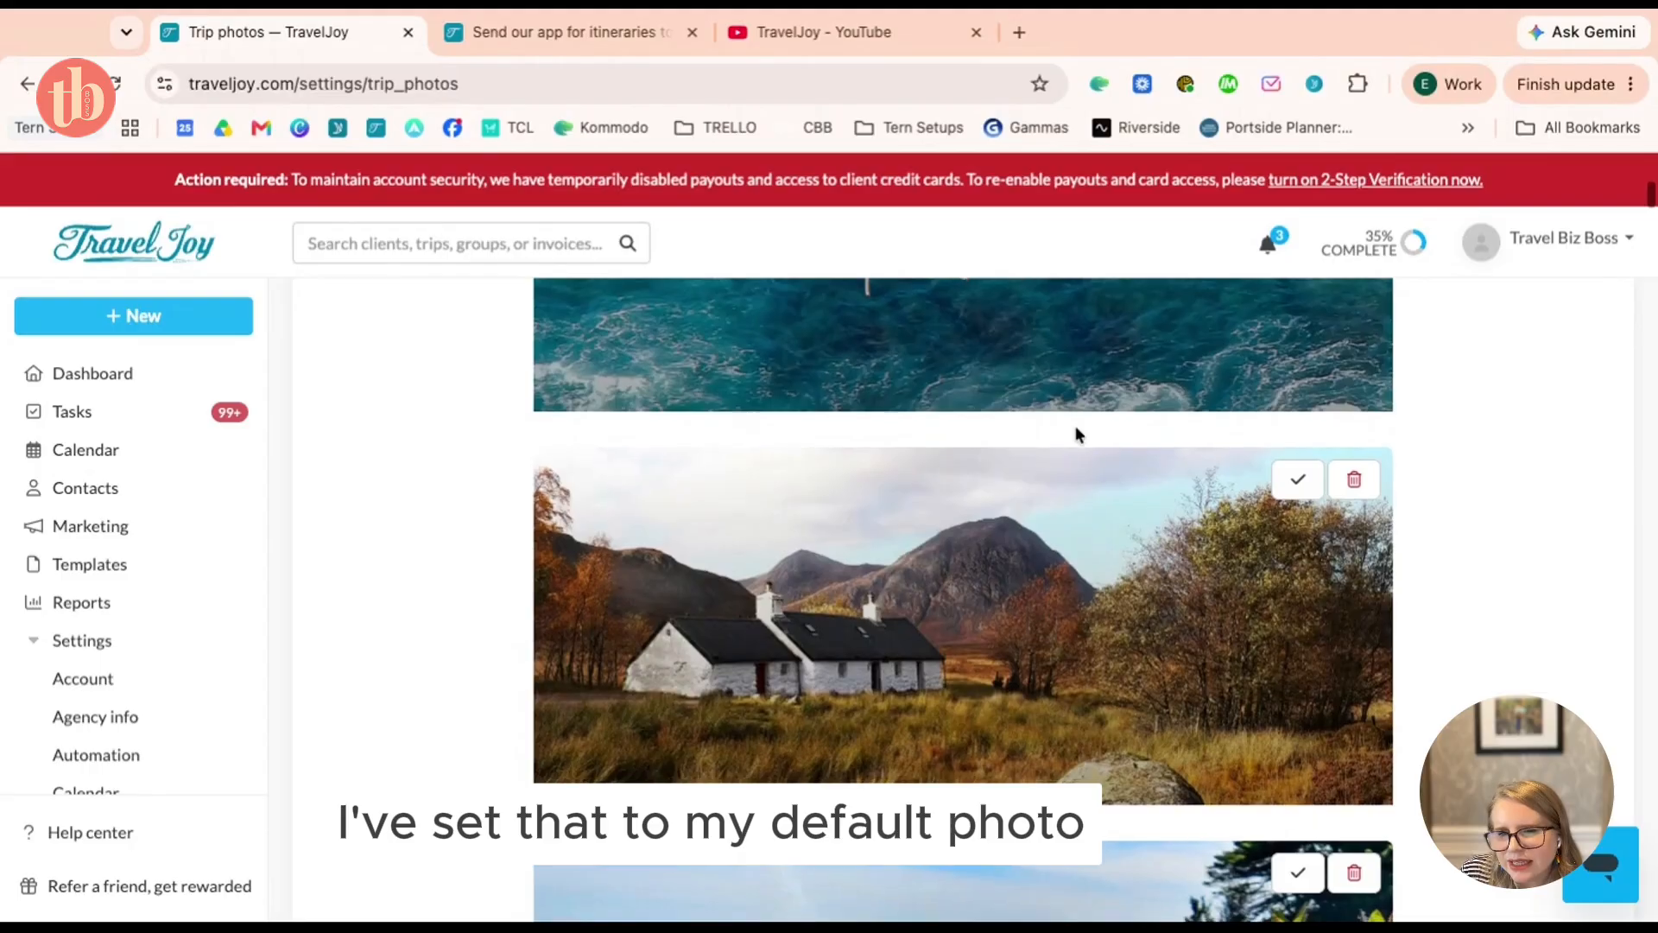
scroll(1075, 428, "down", 1)
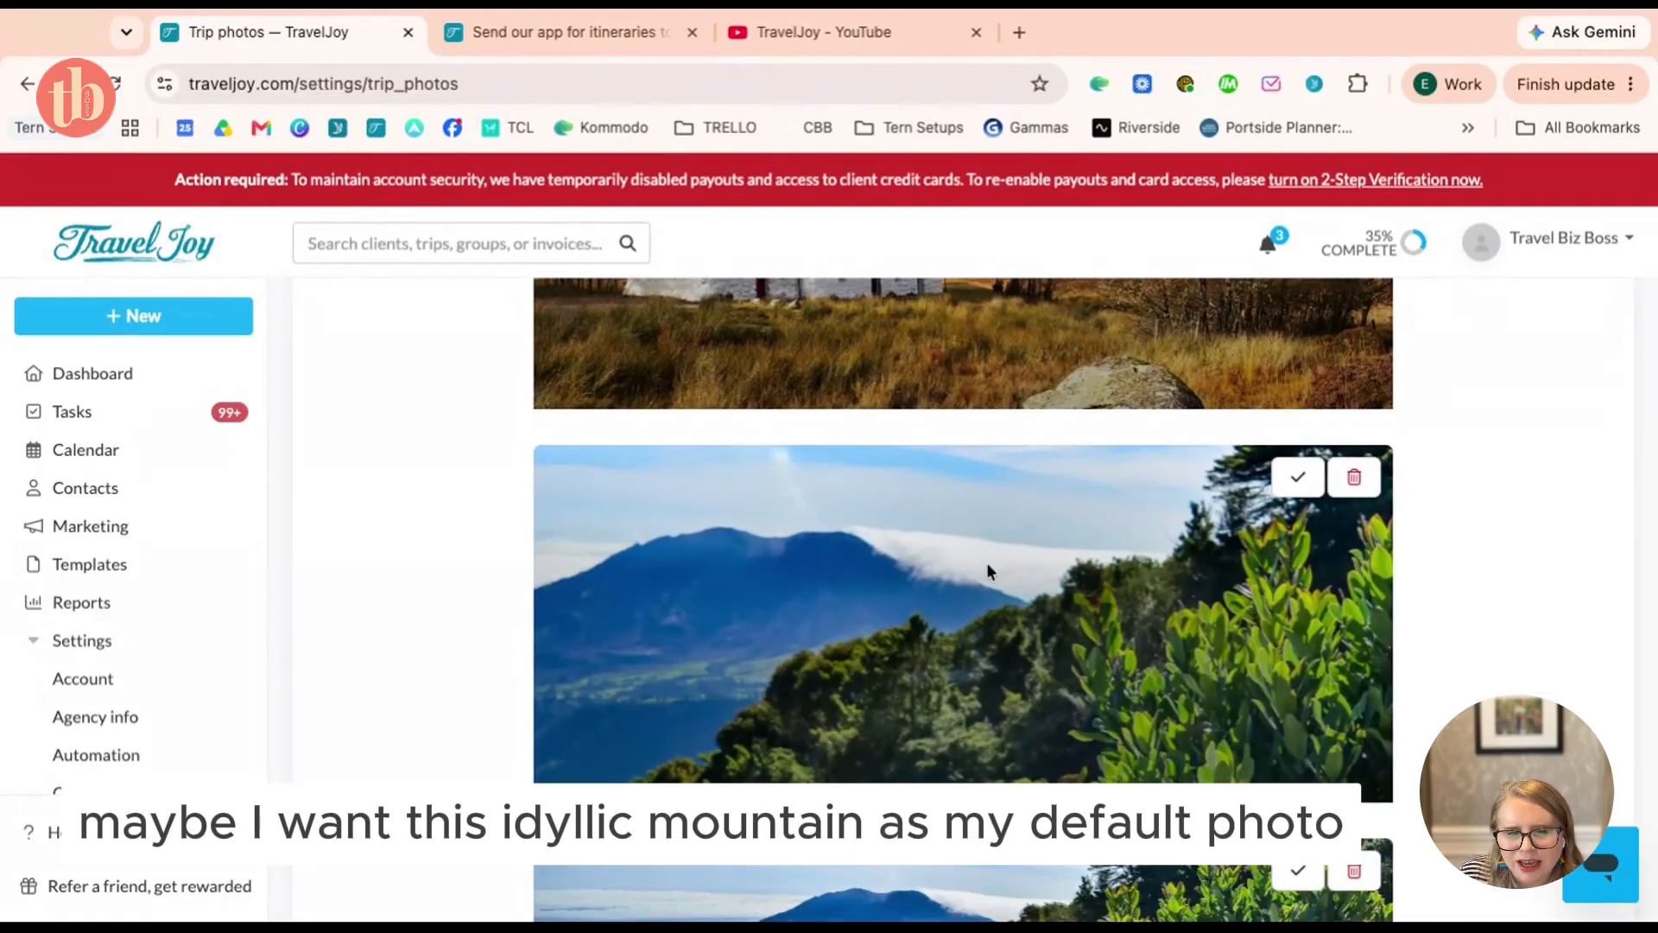
Set the misty mountain photo as the default trip photo
left_click(1306, 486)
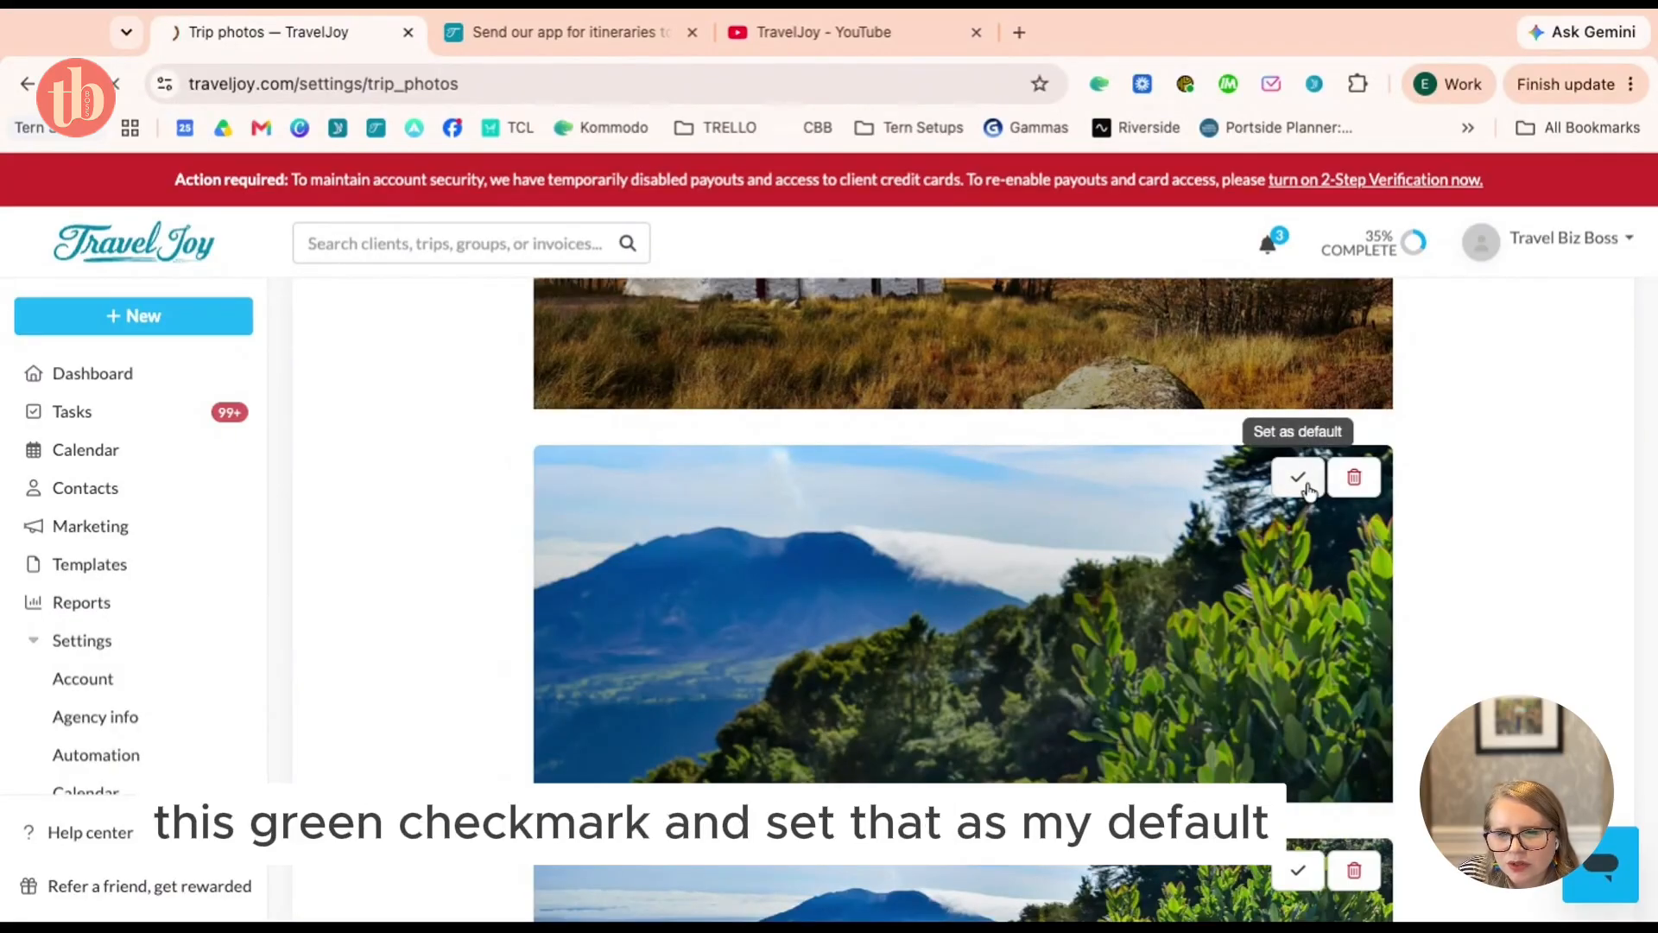
scroll(963, 596, "down", 4)
scroll(963, 596, "down", 10)
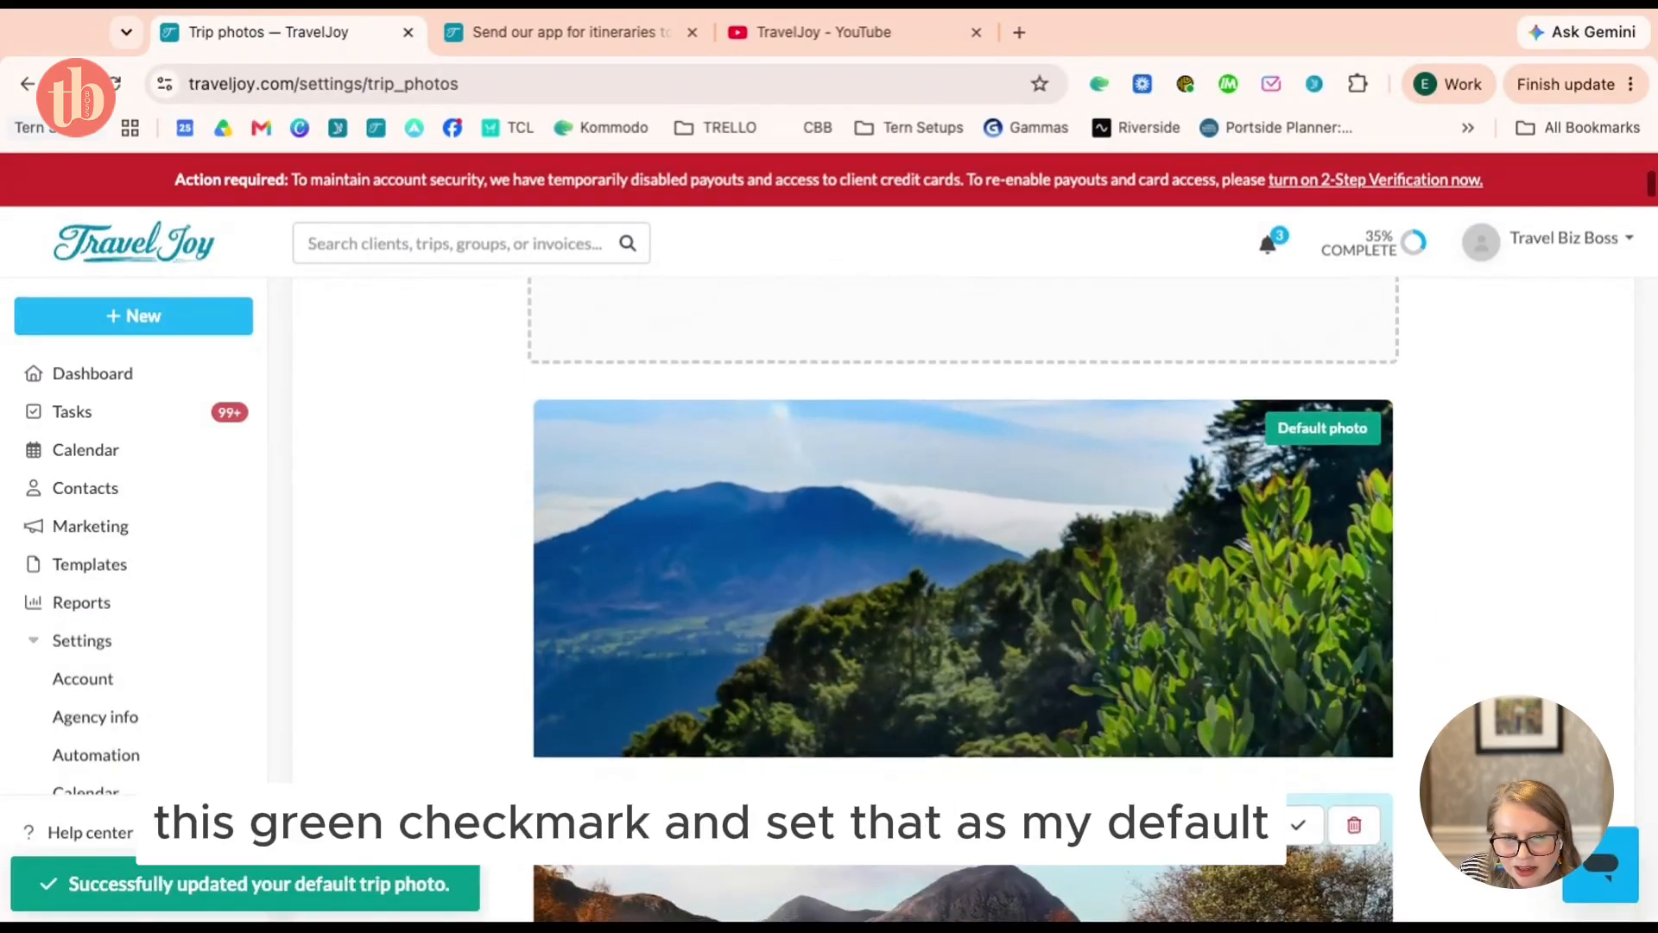
scroll(962, 596, "down", 15)
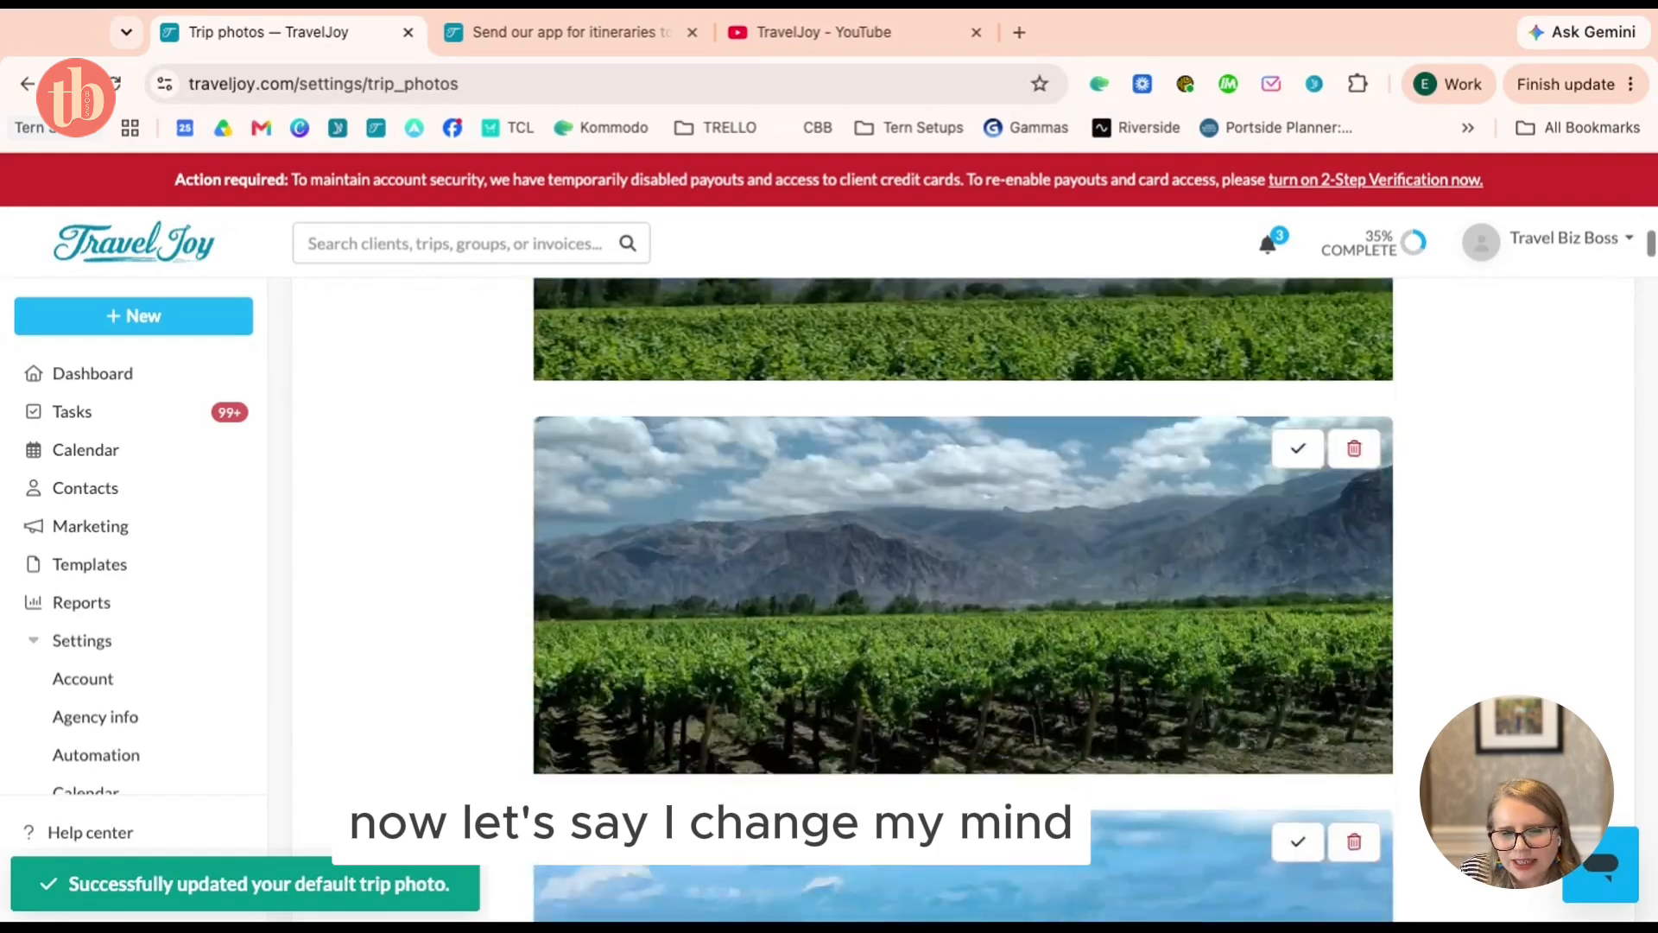
scroll(1286, 553, "down", 2)
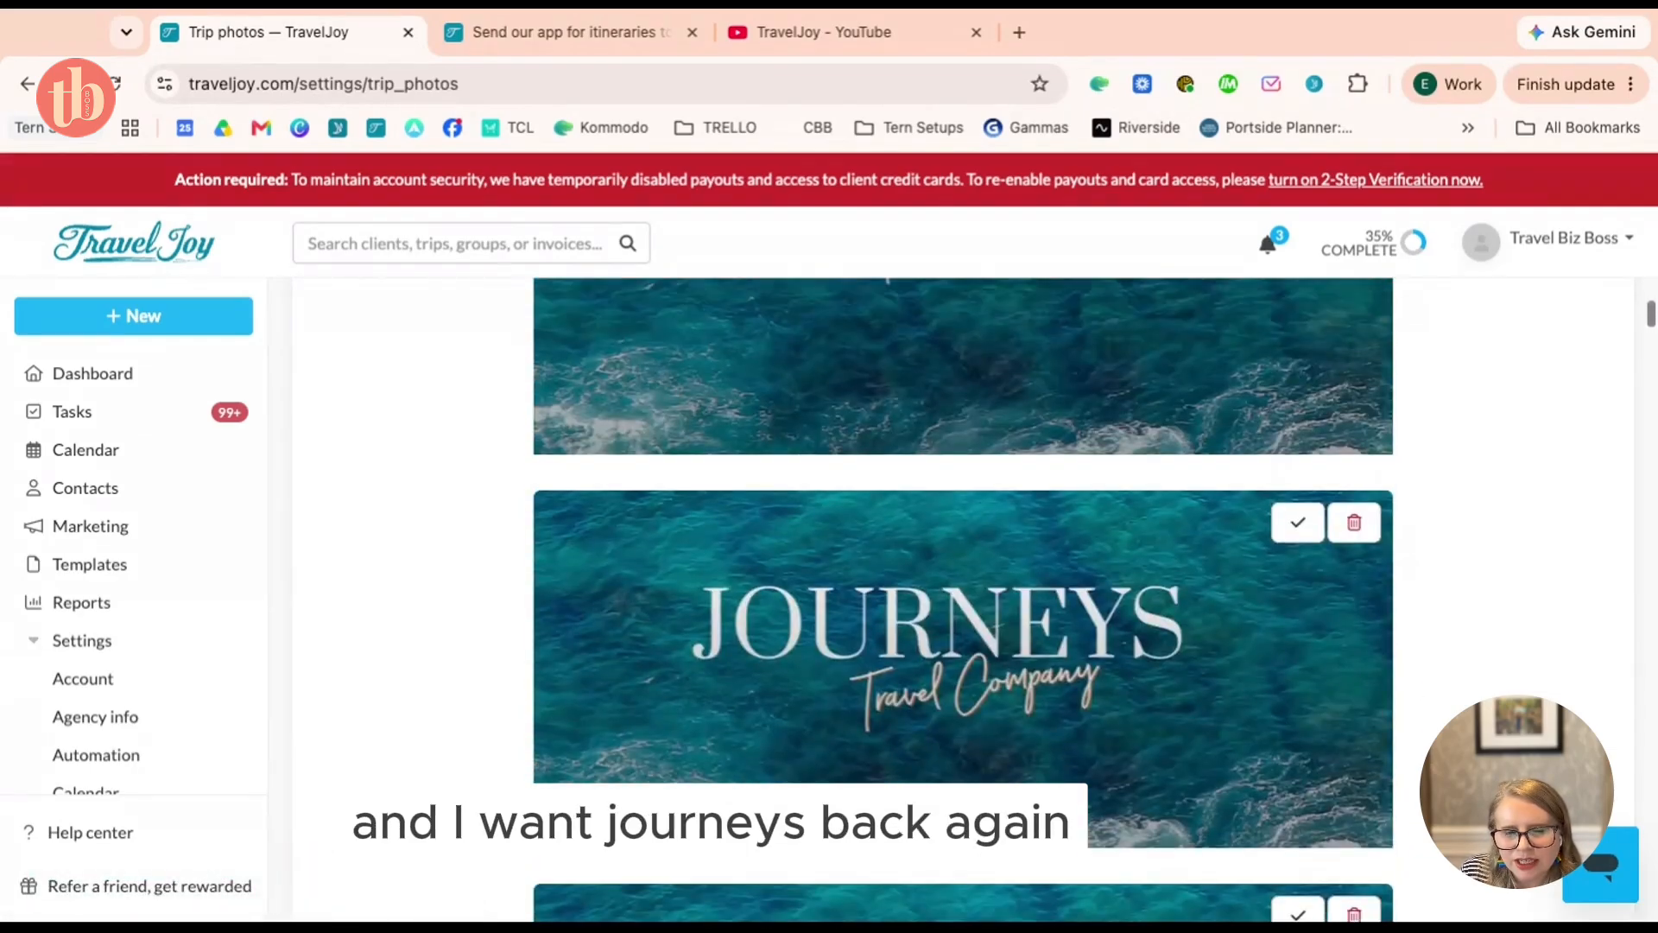
Restore the JOURNEYS Travel Company photo as the default trip photo
left_click(1293, 537)
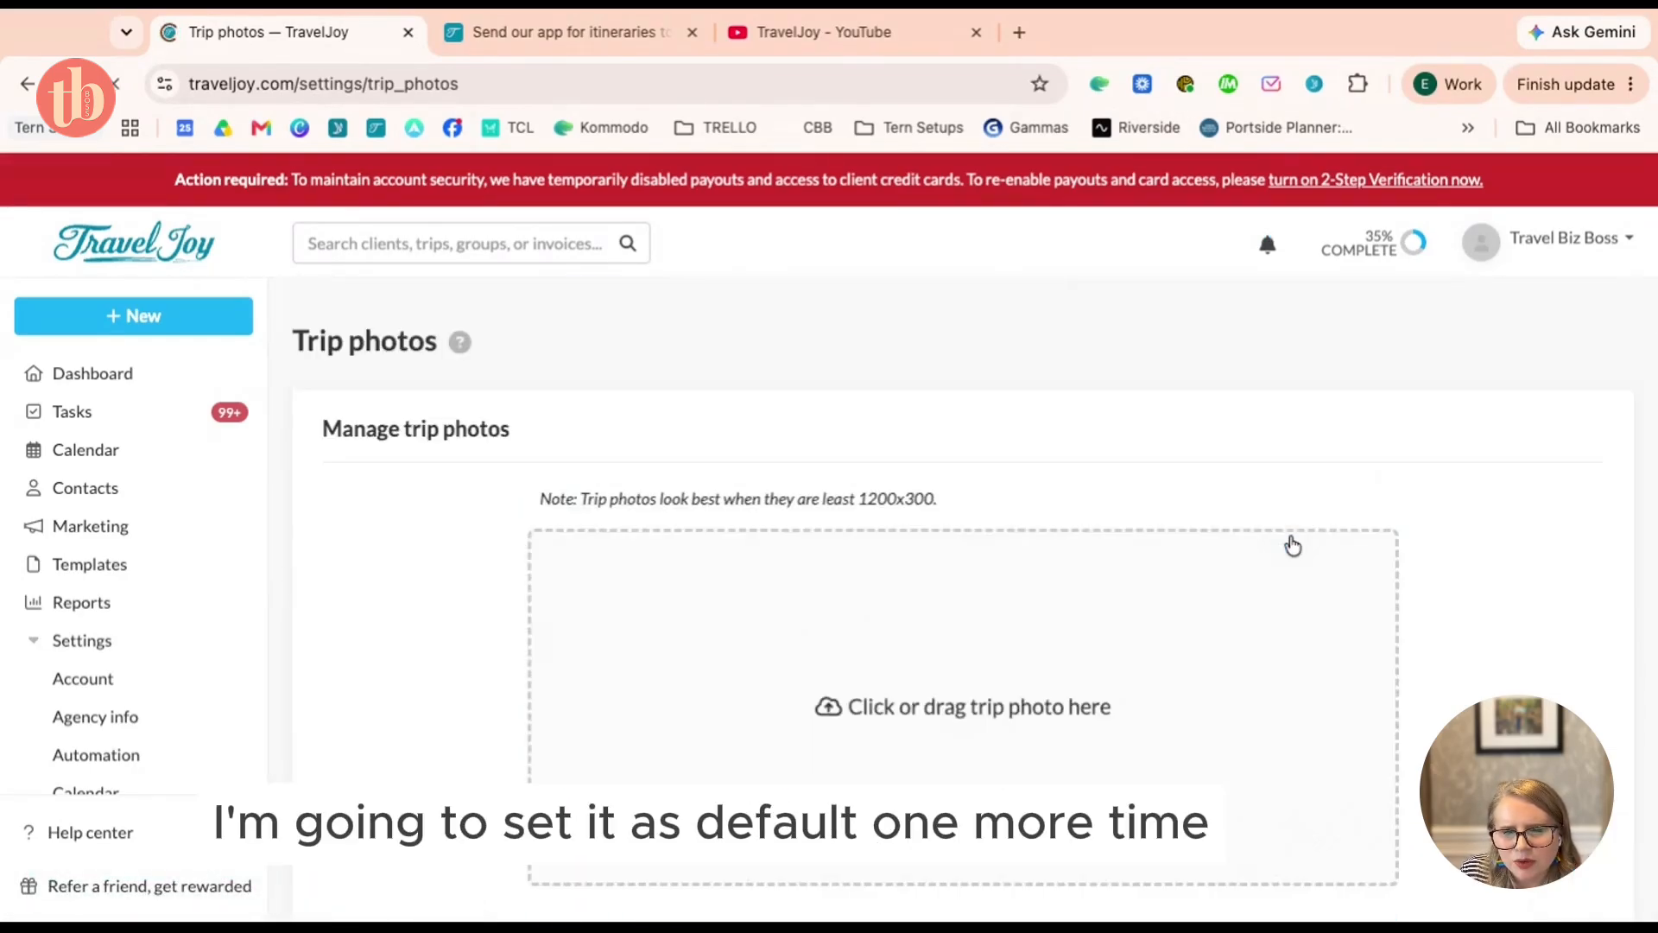
scroll(963, 605, "down", 6)
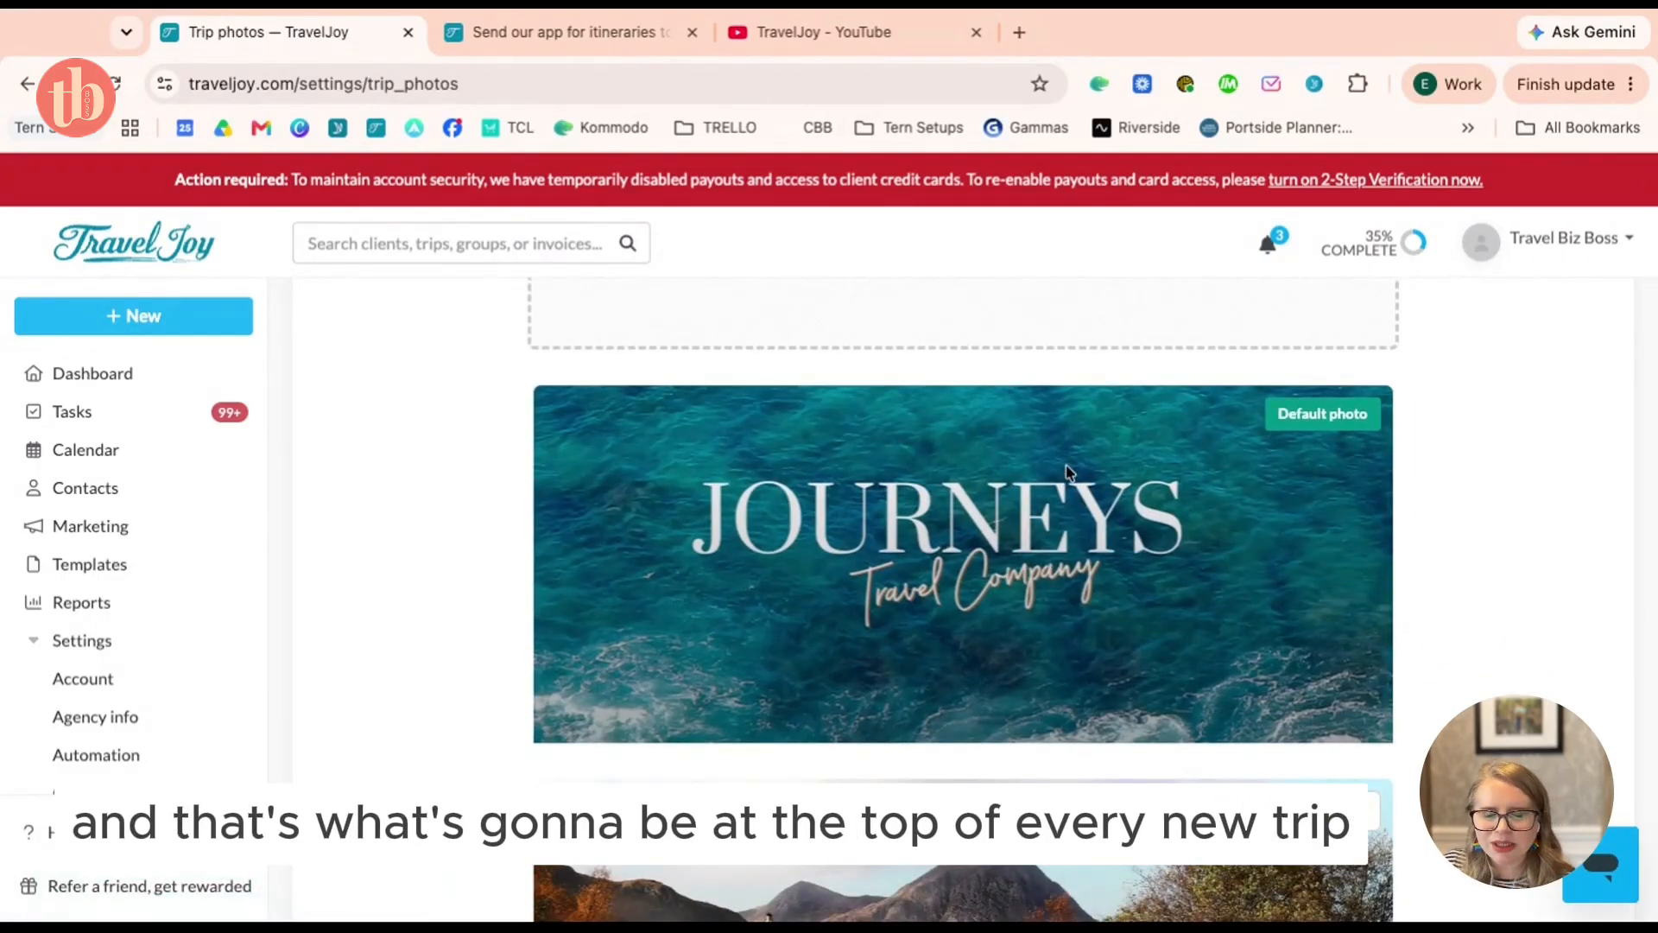
scroll(1136, 531, "down", 1)
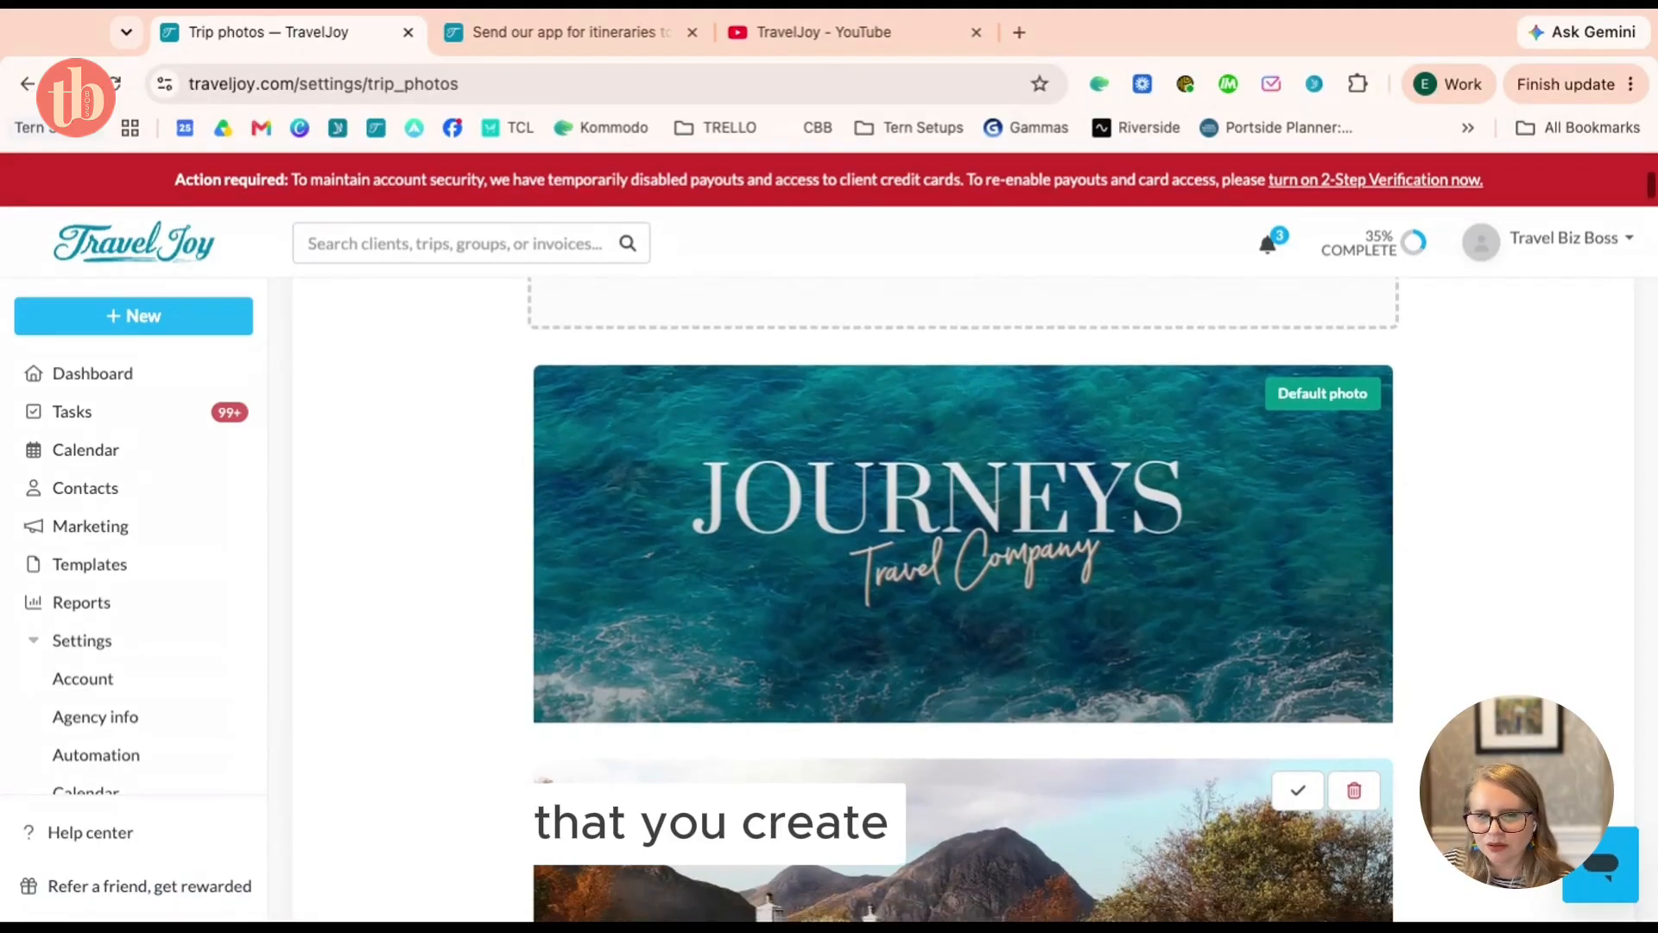
scroll(1137, 530, "up", 2)
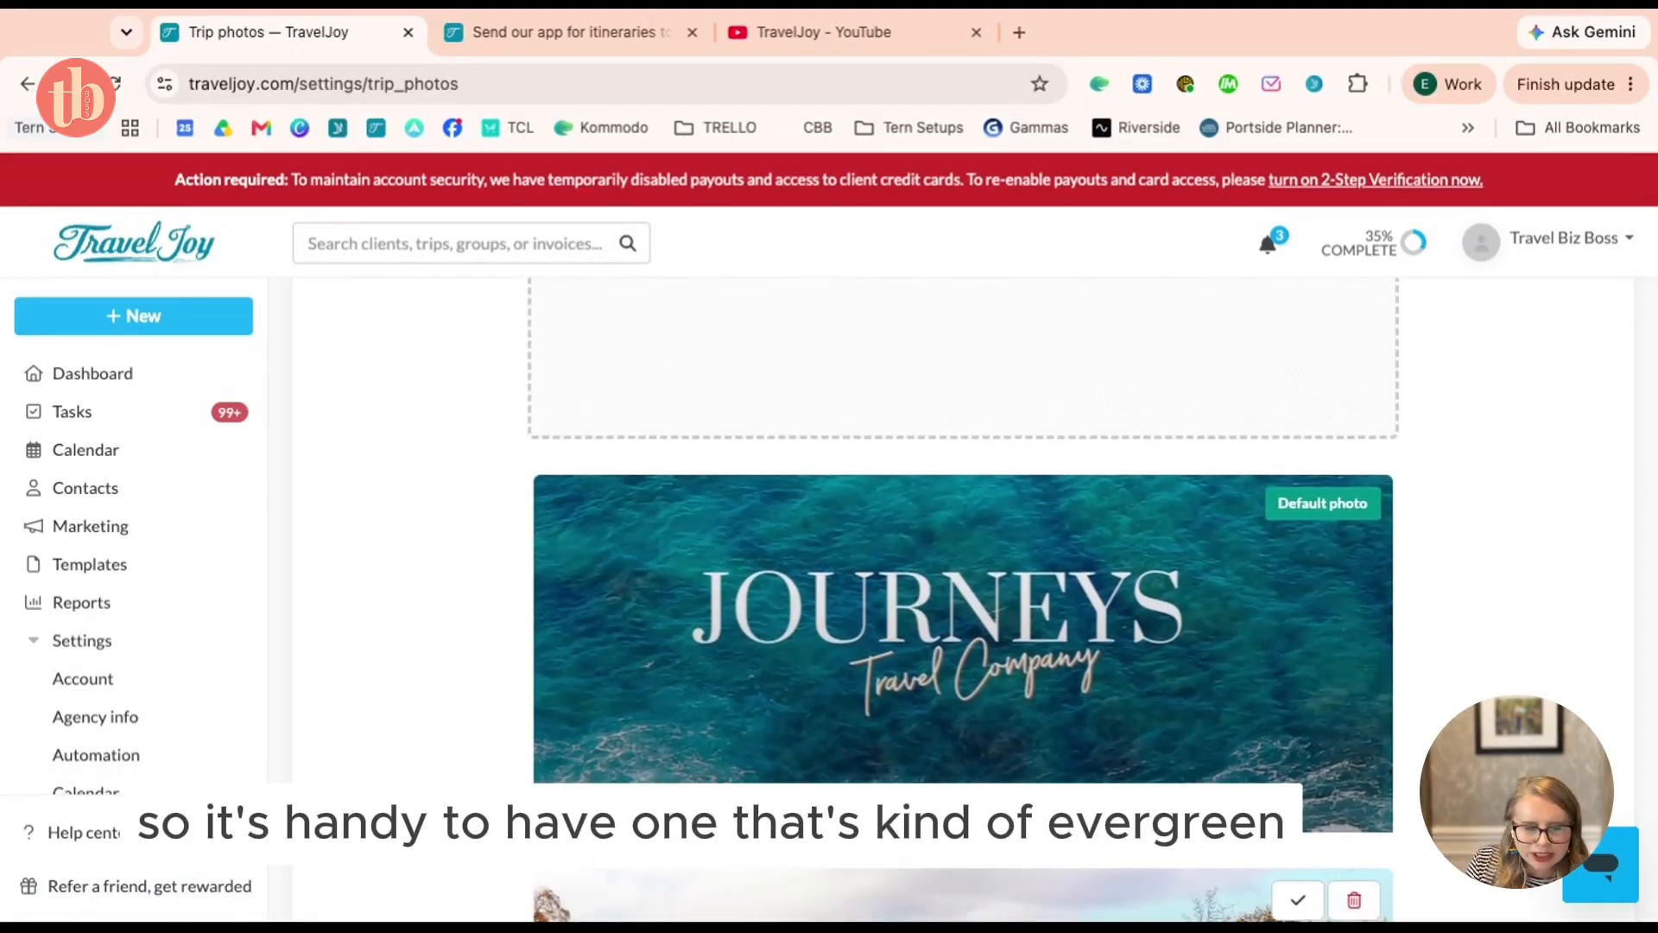
scroll(1000, 646, "down", 1)
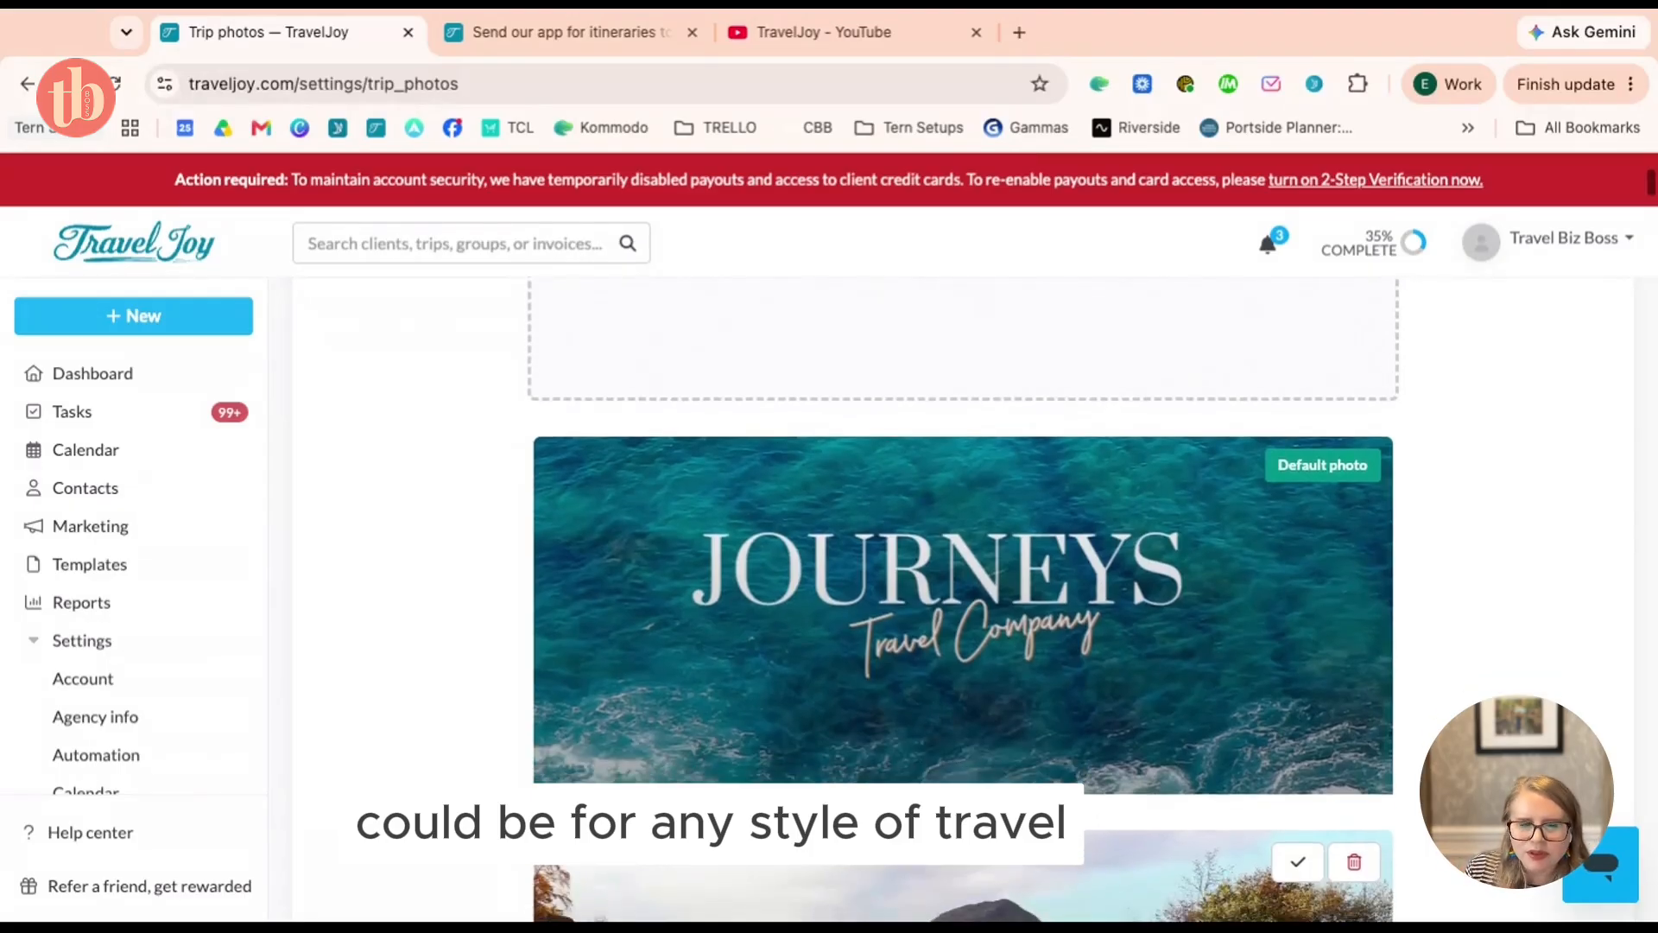
scroll(1000, 645, "up", 2)
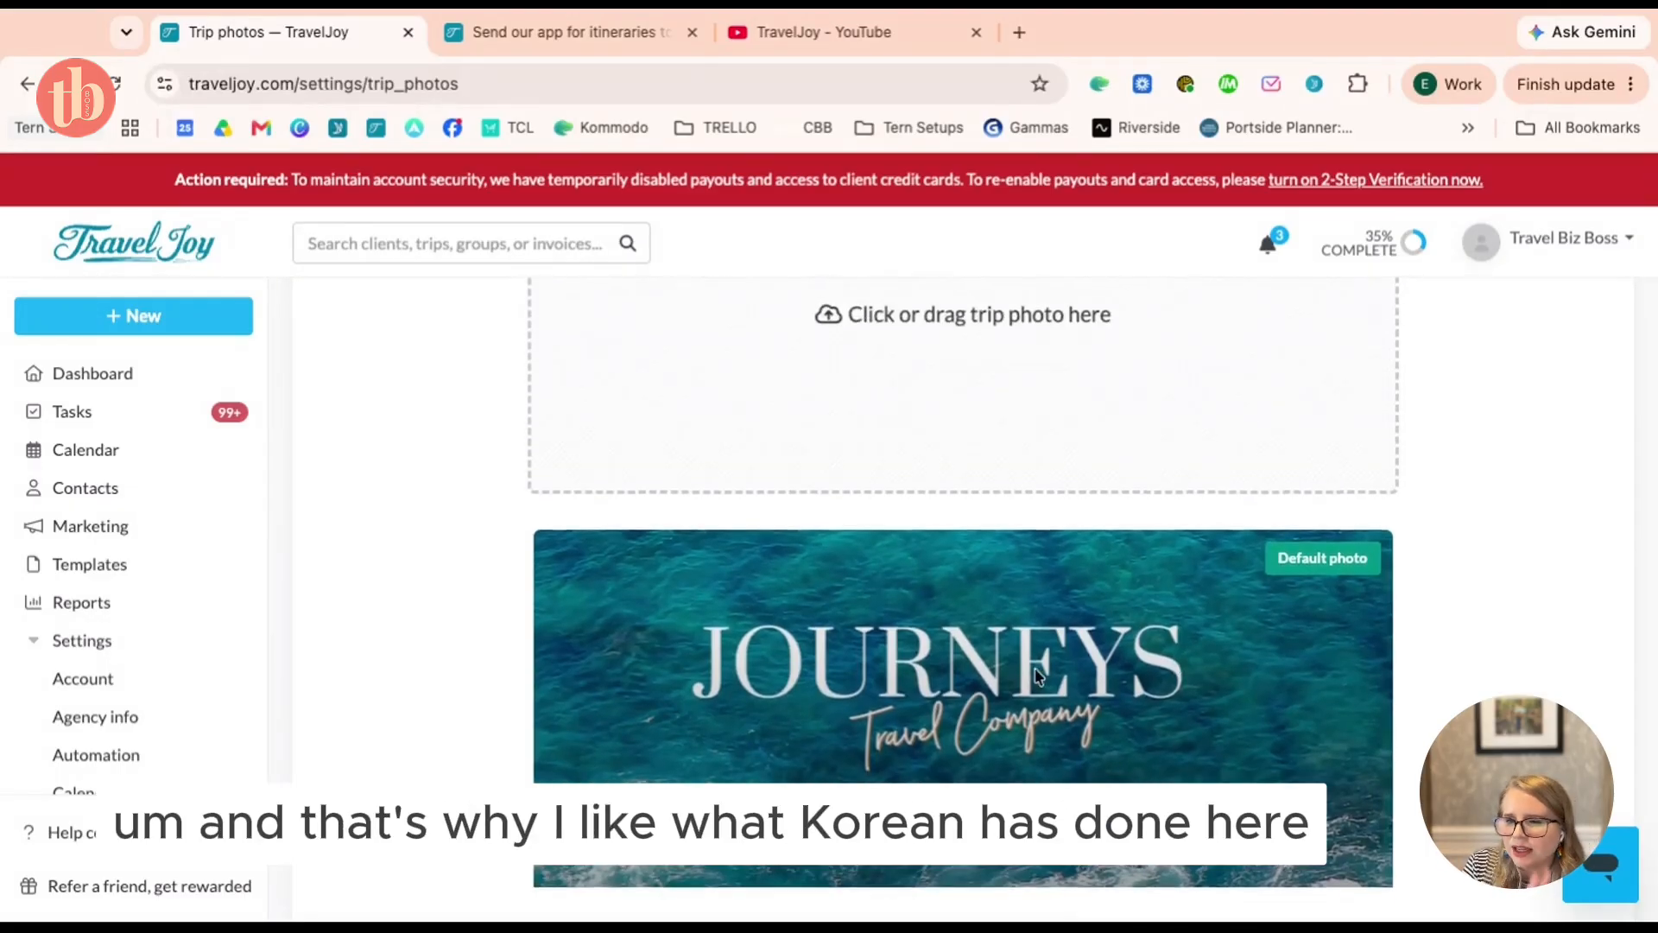
scroll(1036, 676, "down", 1)
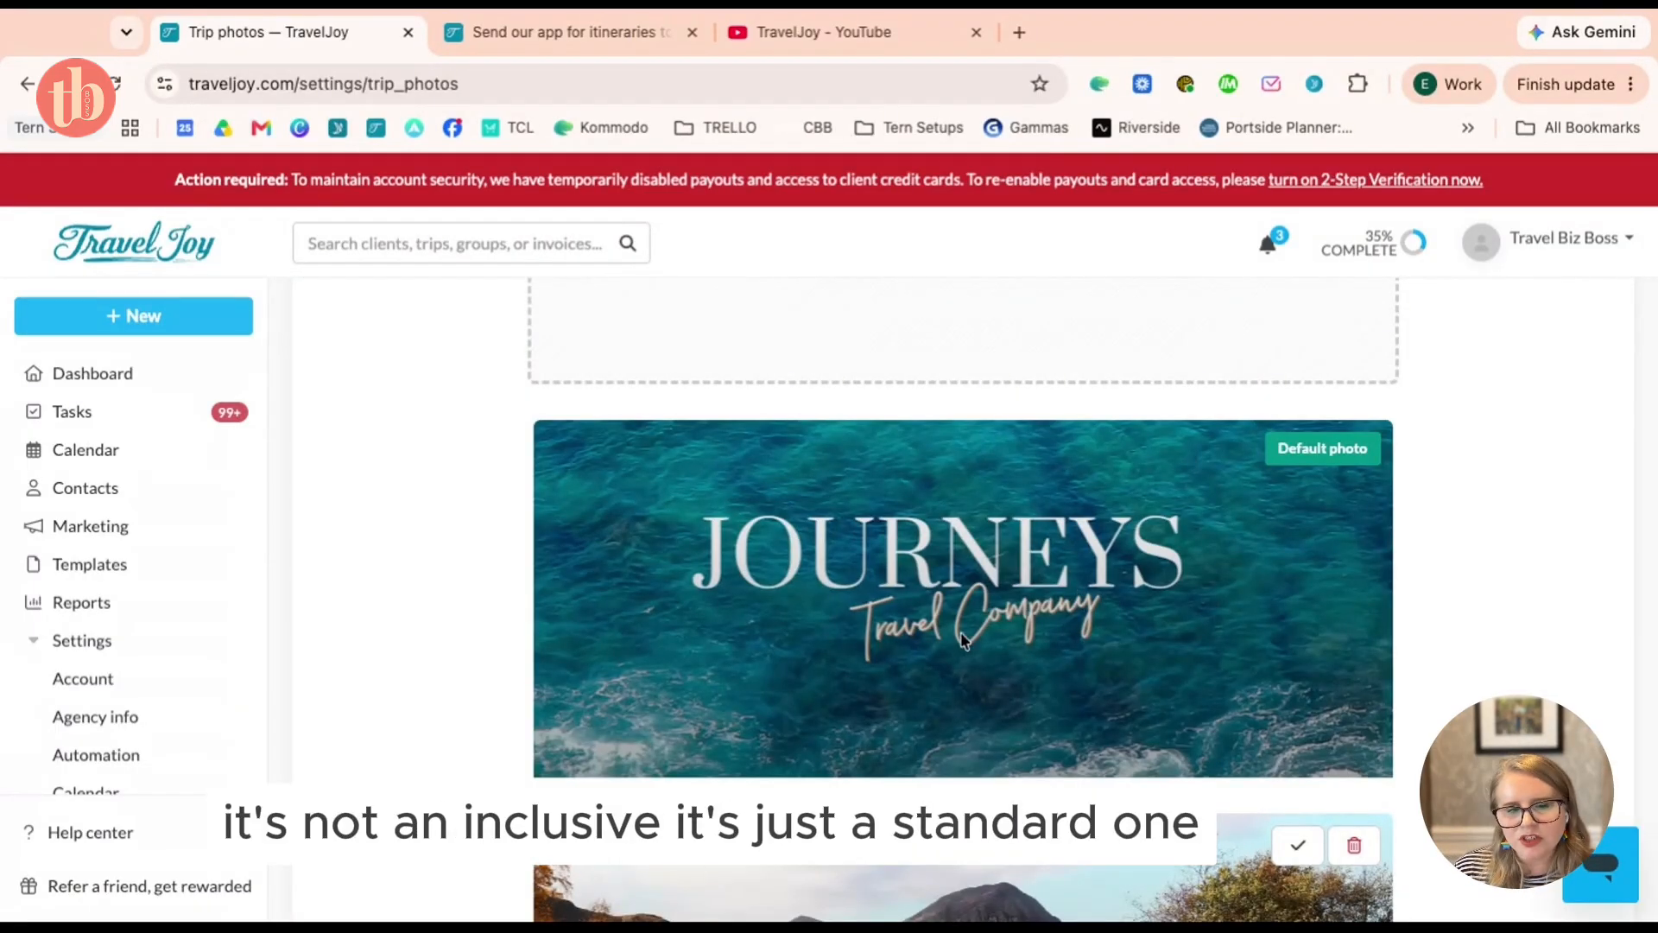
scroll(961, 633, "down", 1)
scroll(961, 633, "up", 7)
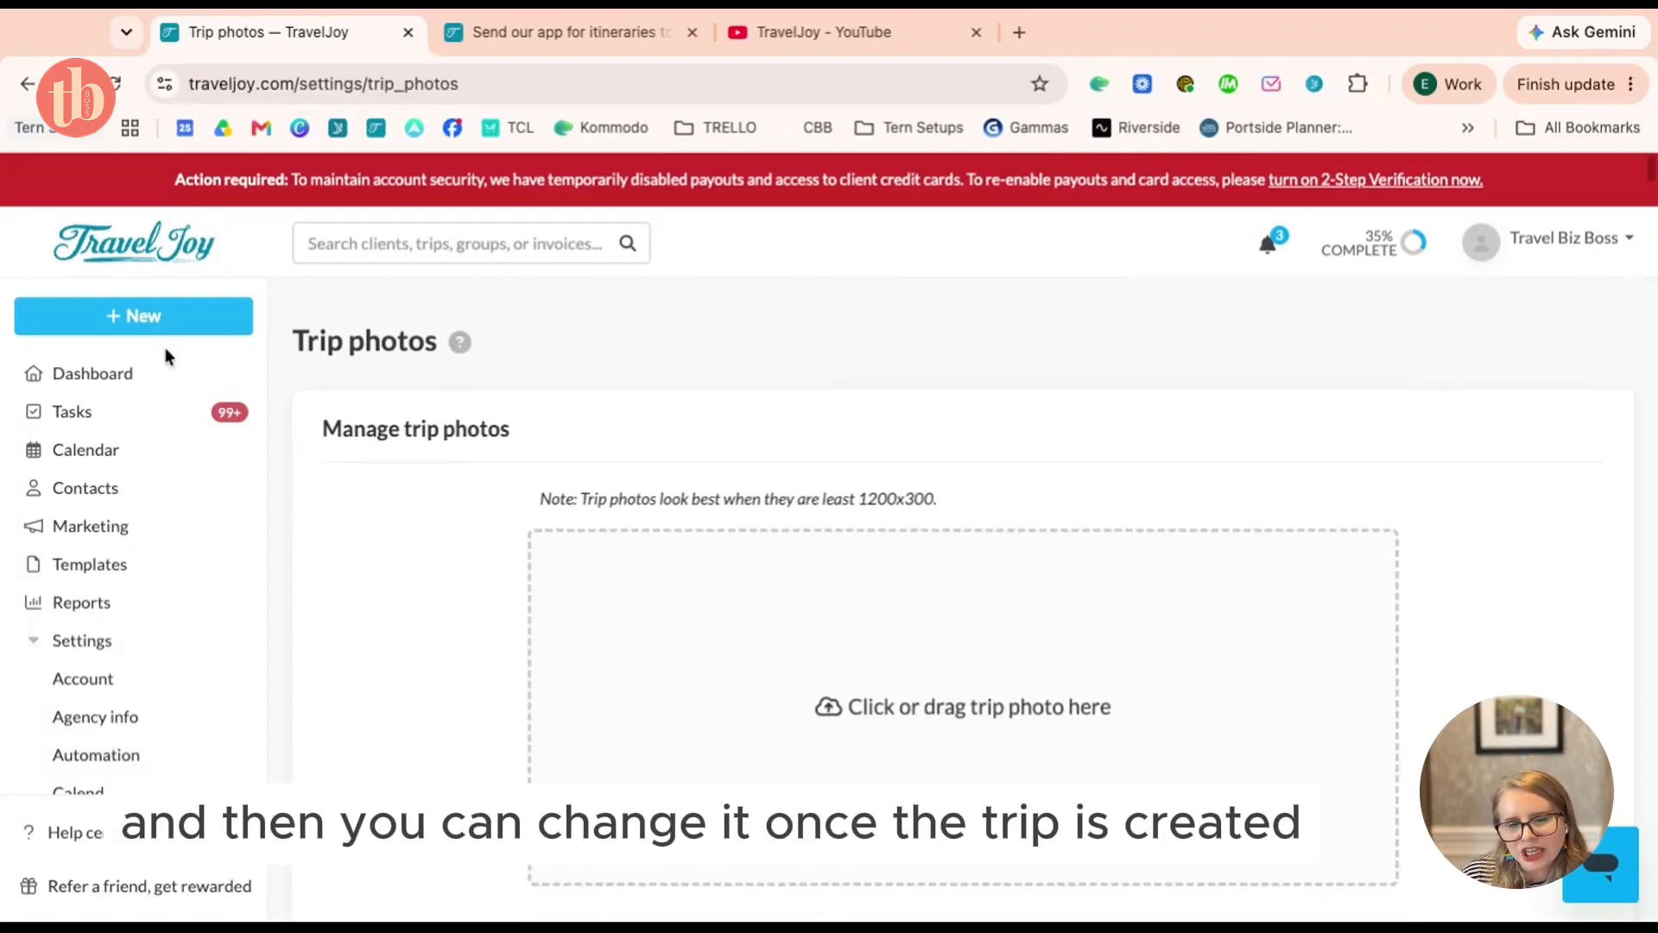
Open the Norwegian Fjords trip from the dashboard and start editing its details
left_click(133, 370)
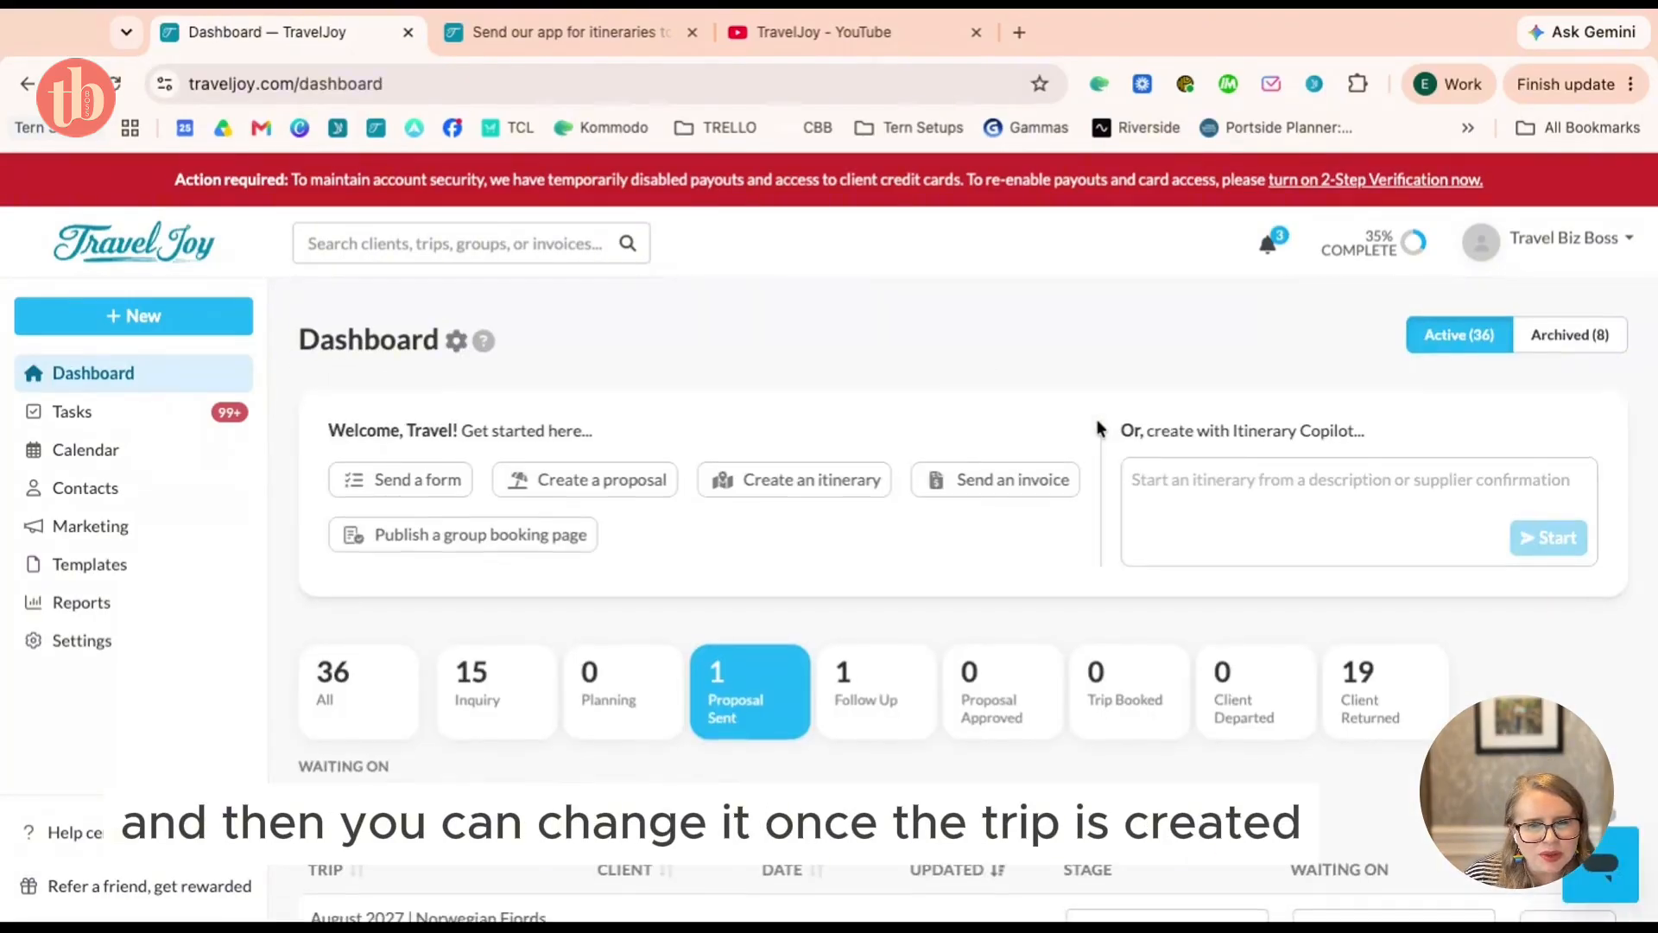
scroll(722, 603, "down", 3)
left_click(504, 727)
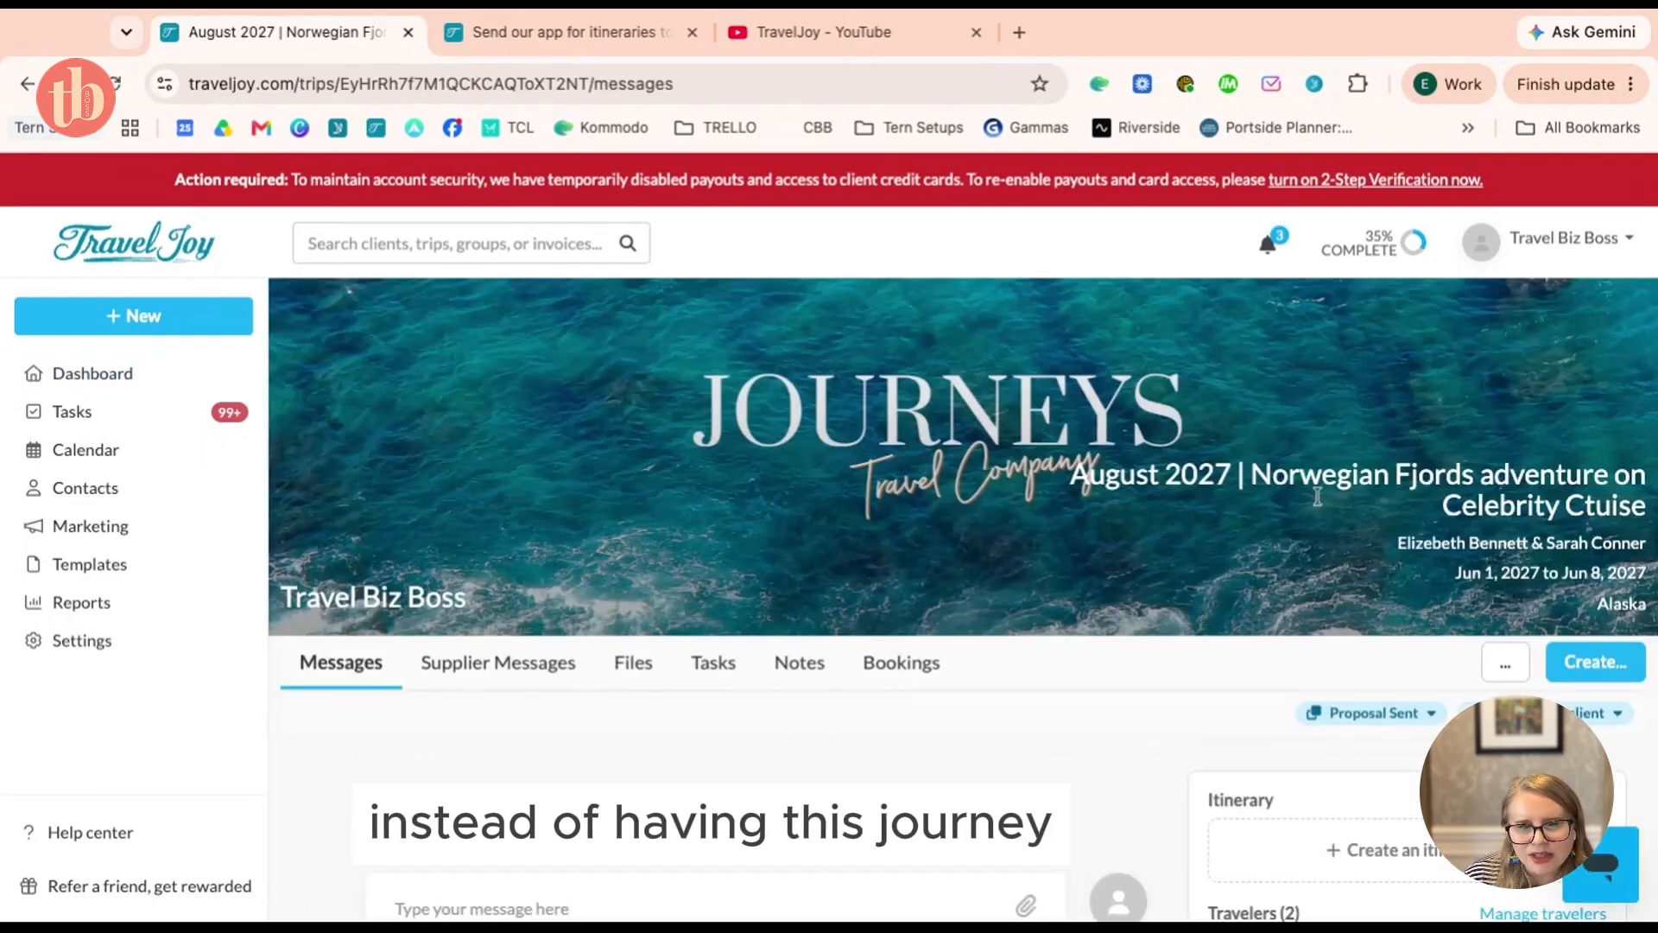
left_click(1508, 674)
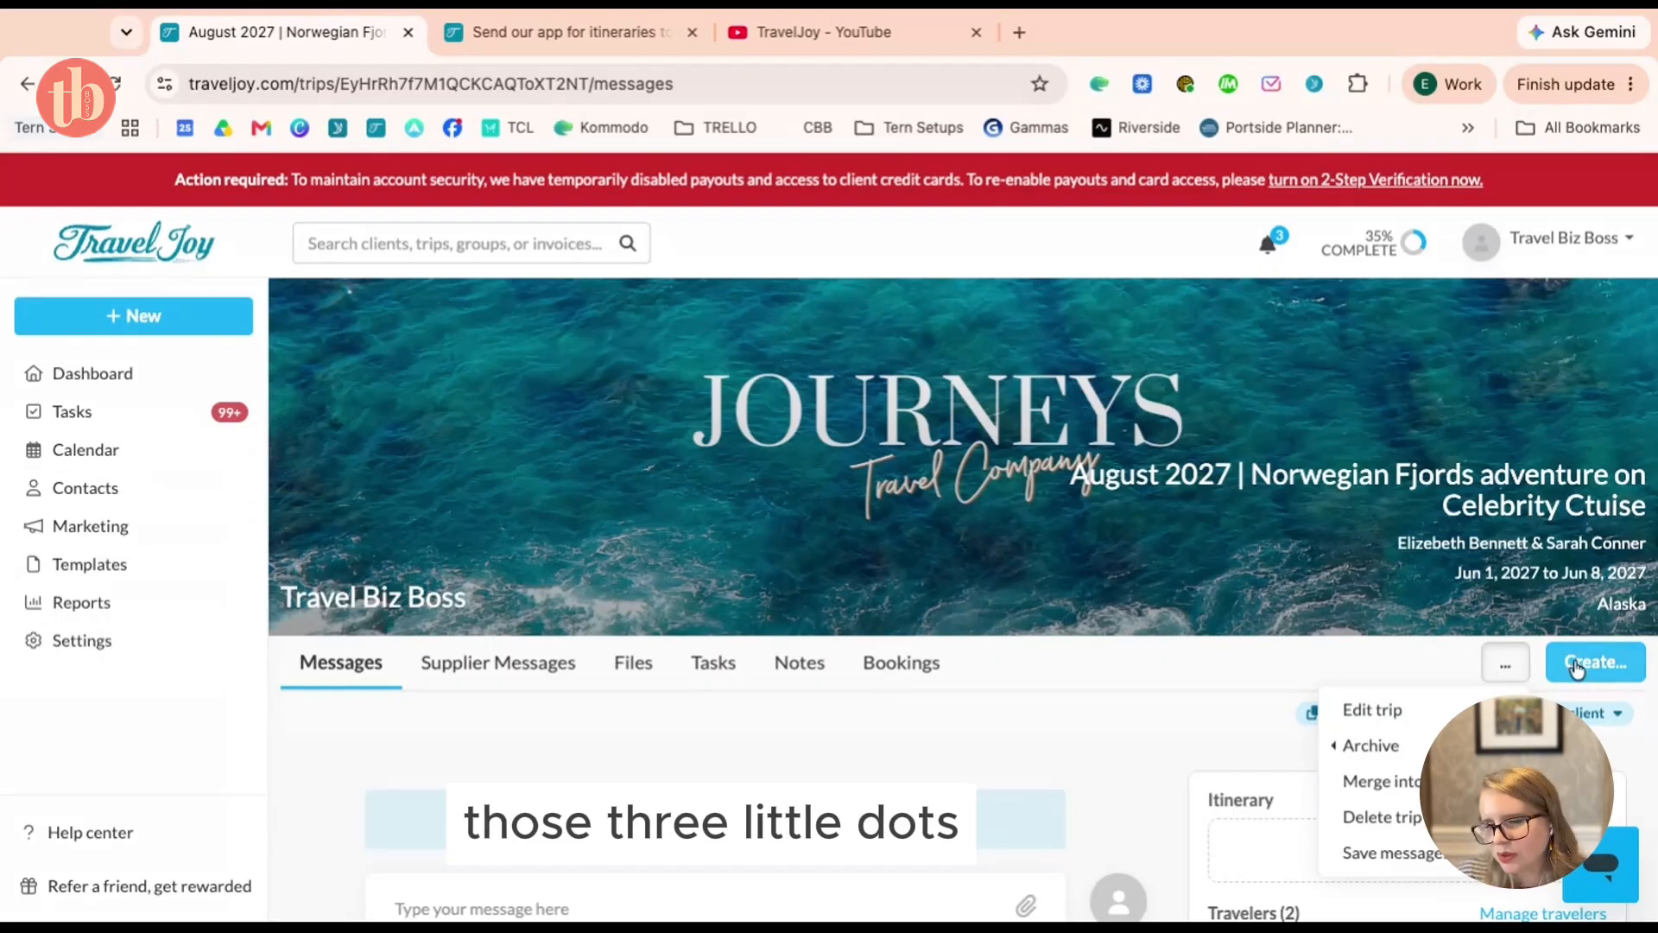
left_click(1372, 709)
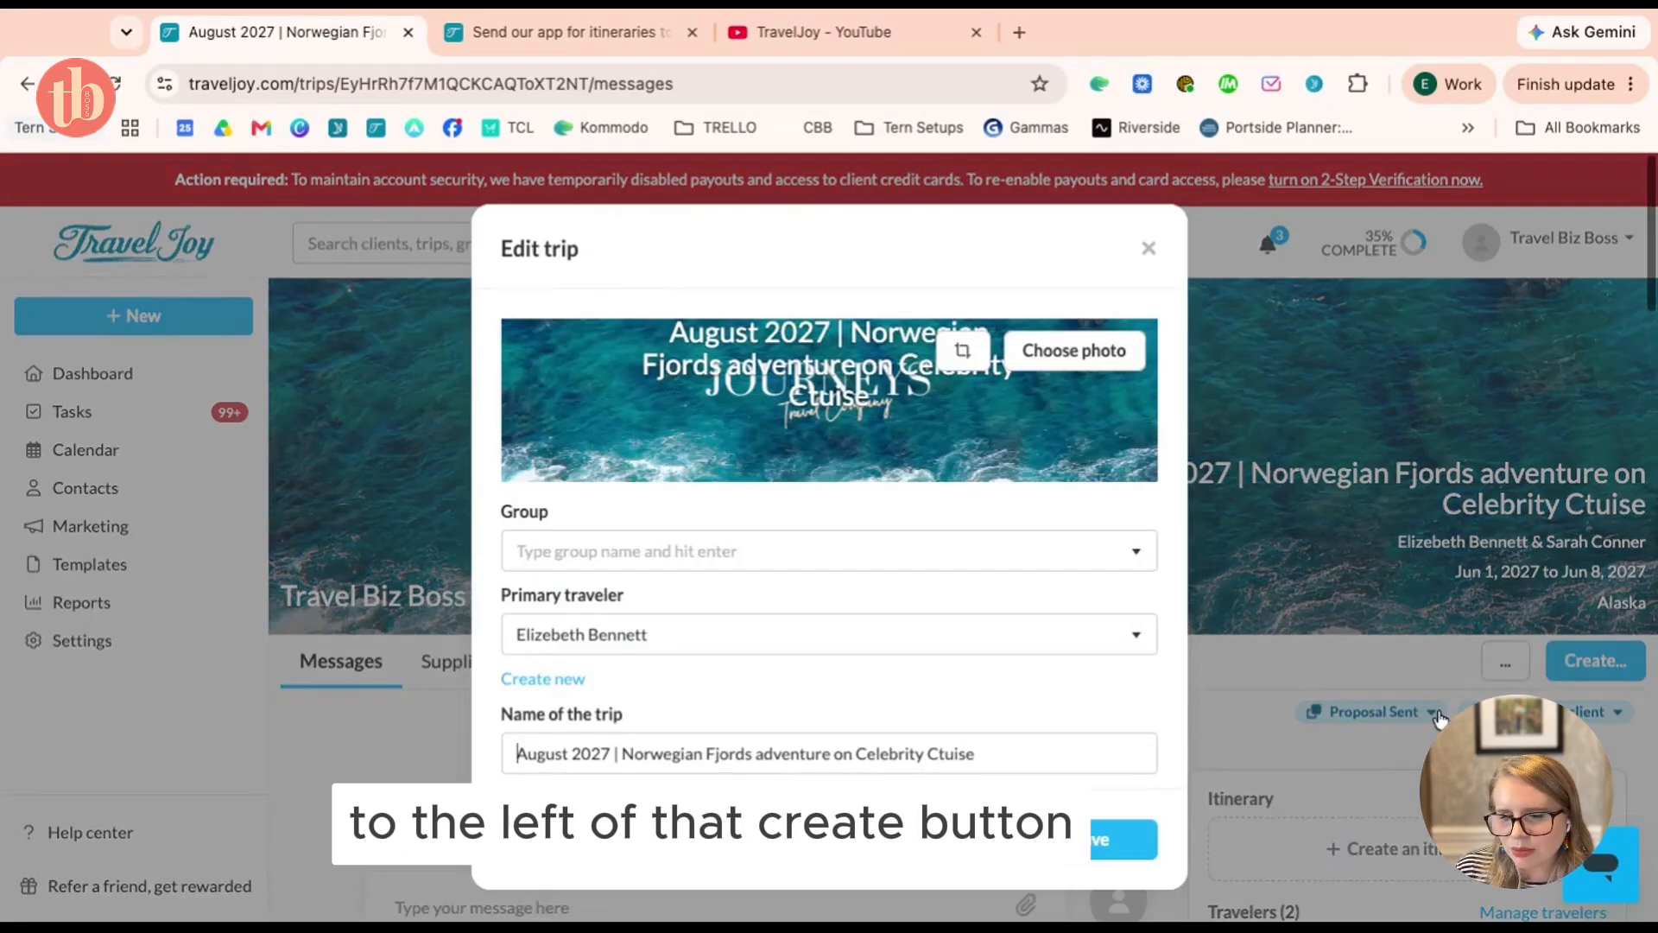
Search cover photos for 'norway' and pick the northern-lights aurora photo
left_click(1080, 354)
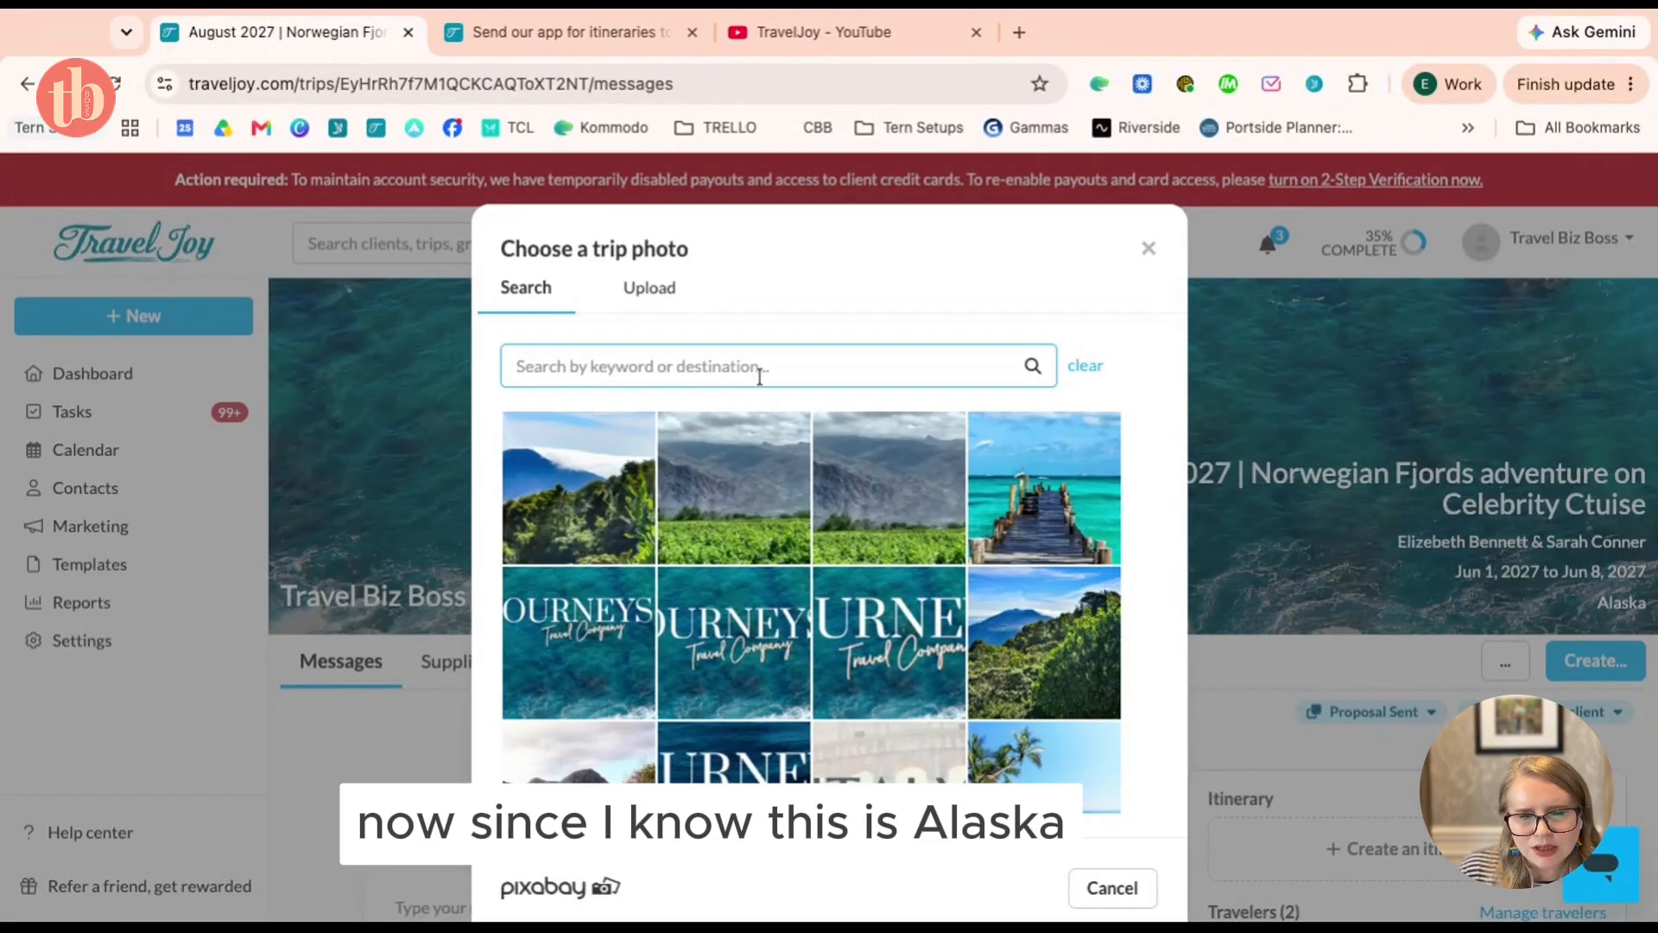
type("alaska")
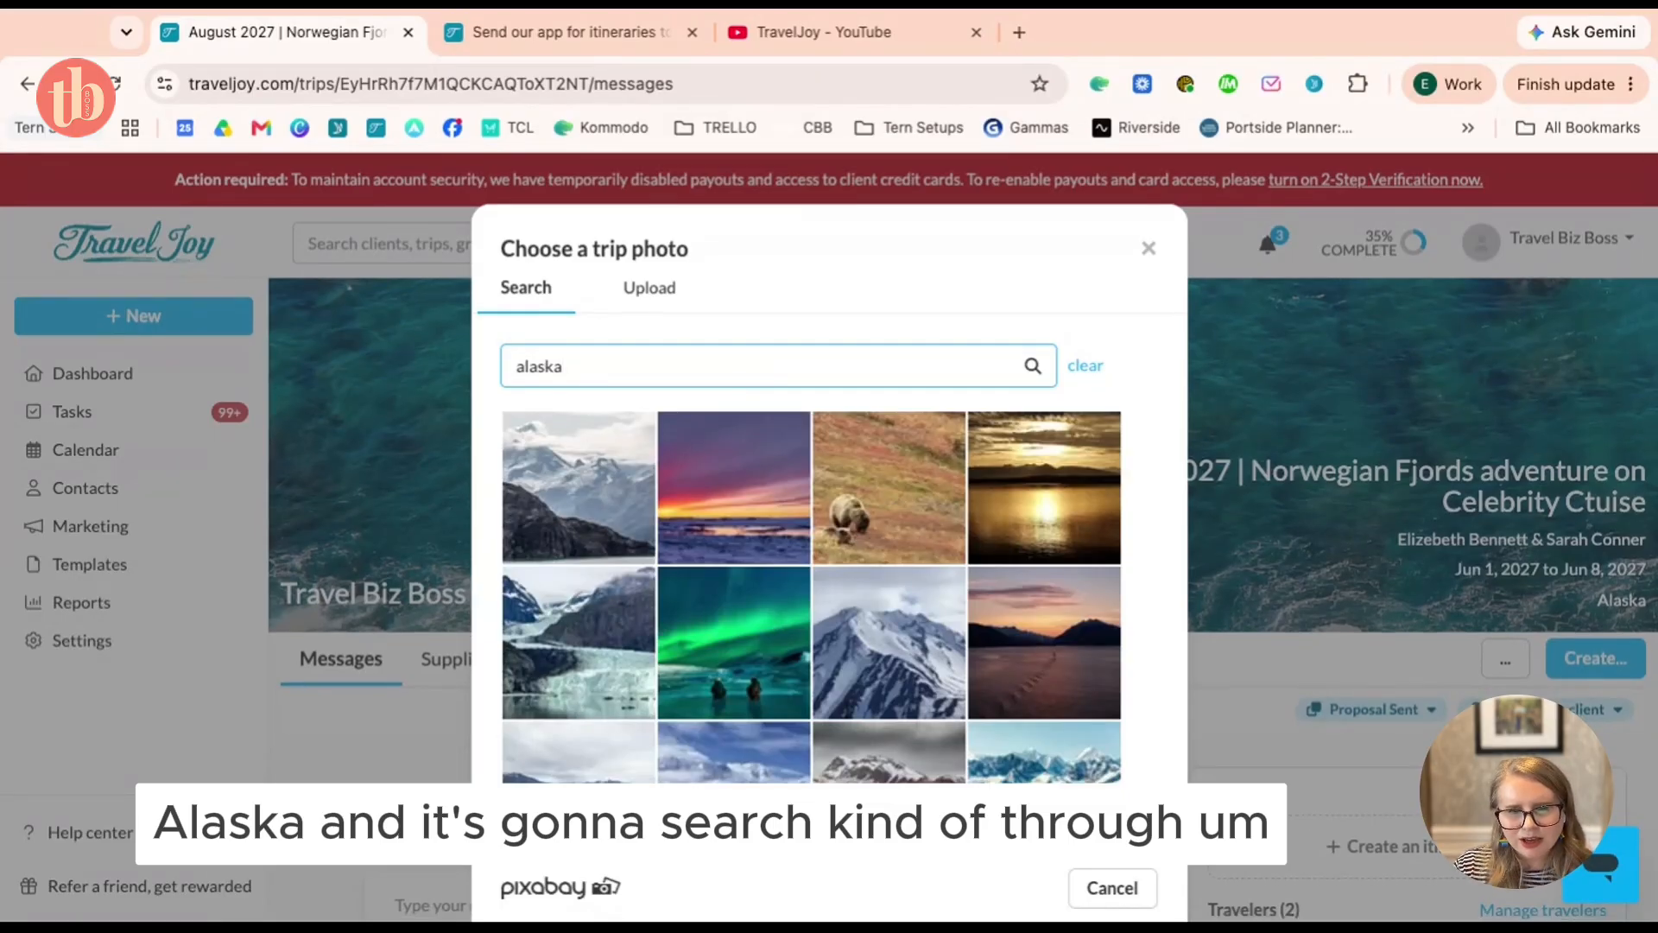
key("ctrl+a")
type("nor")
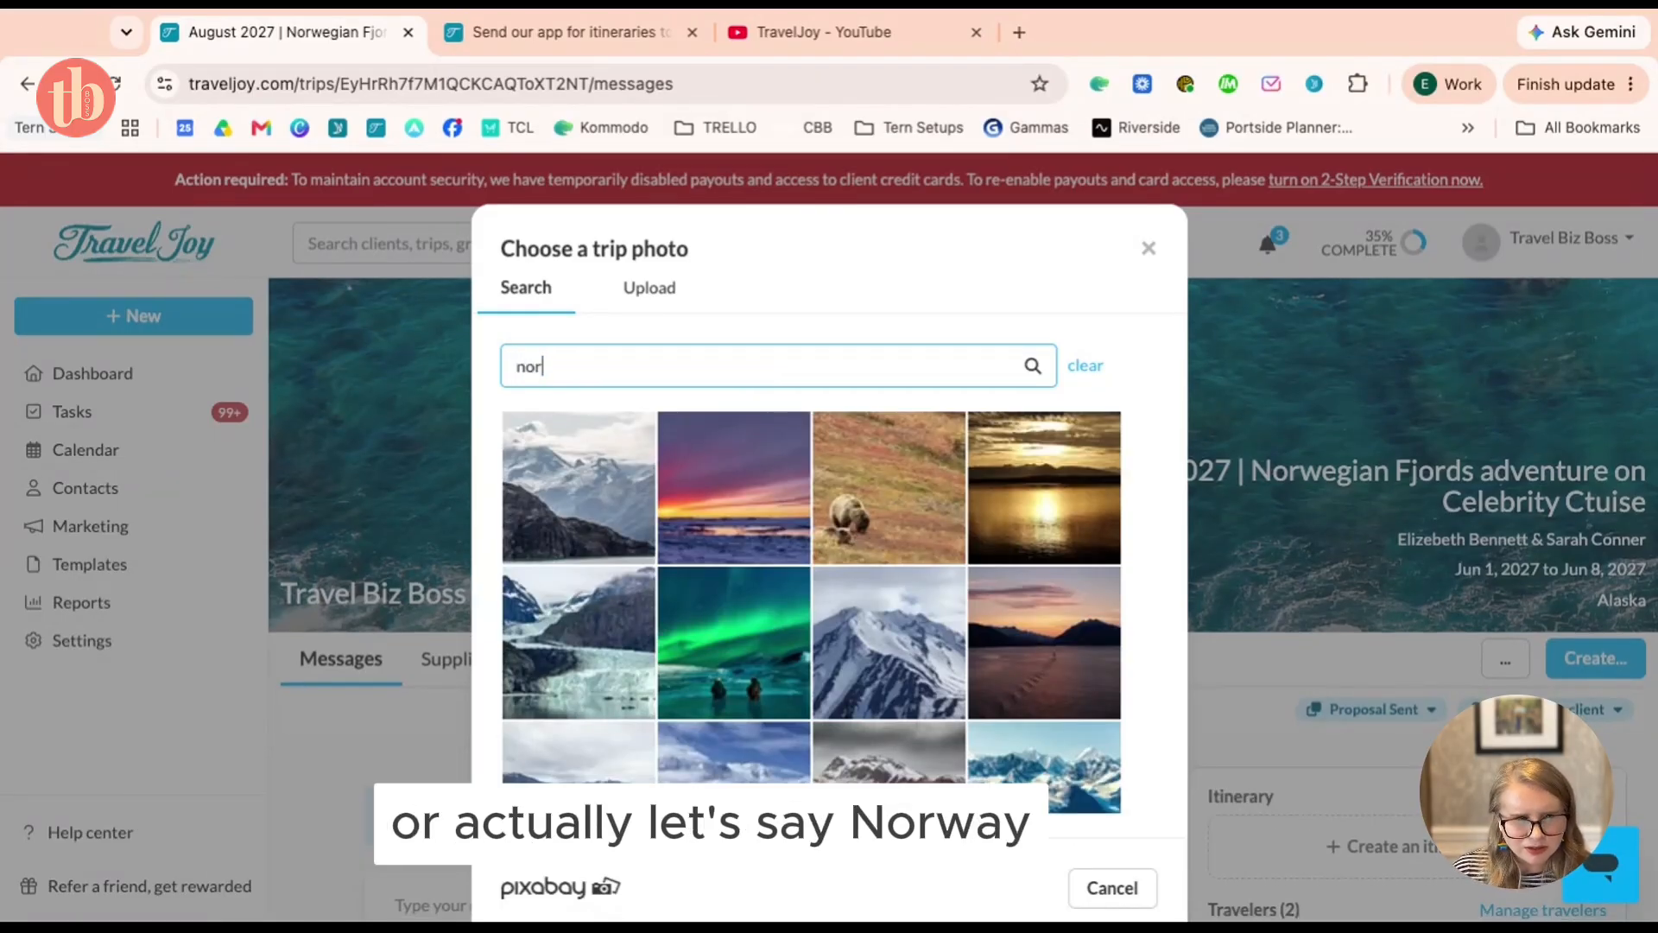
type("way")
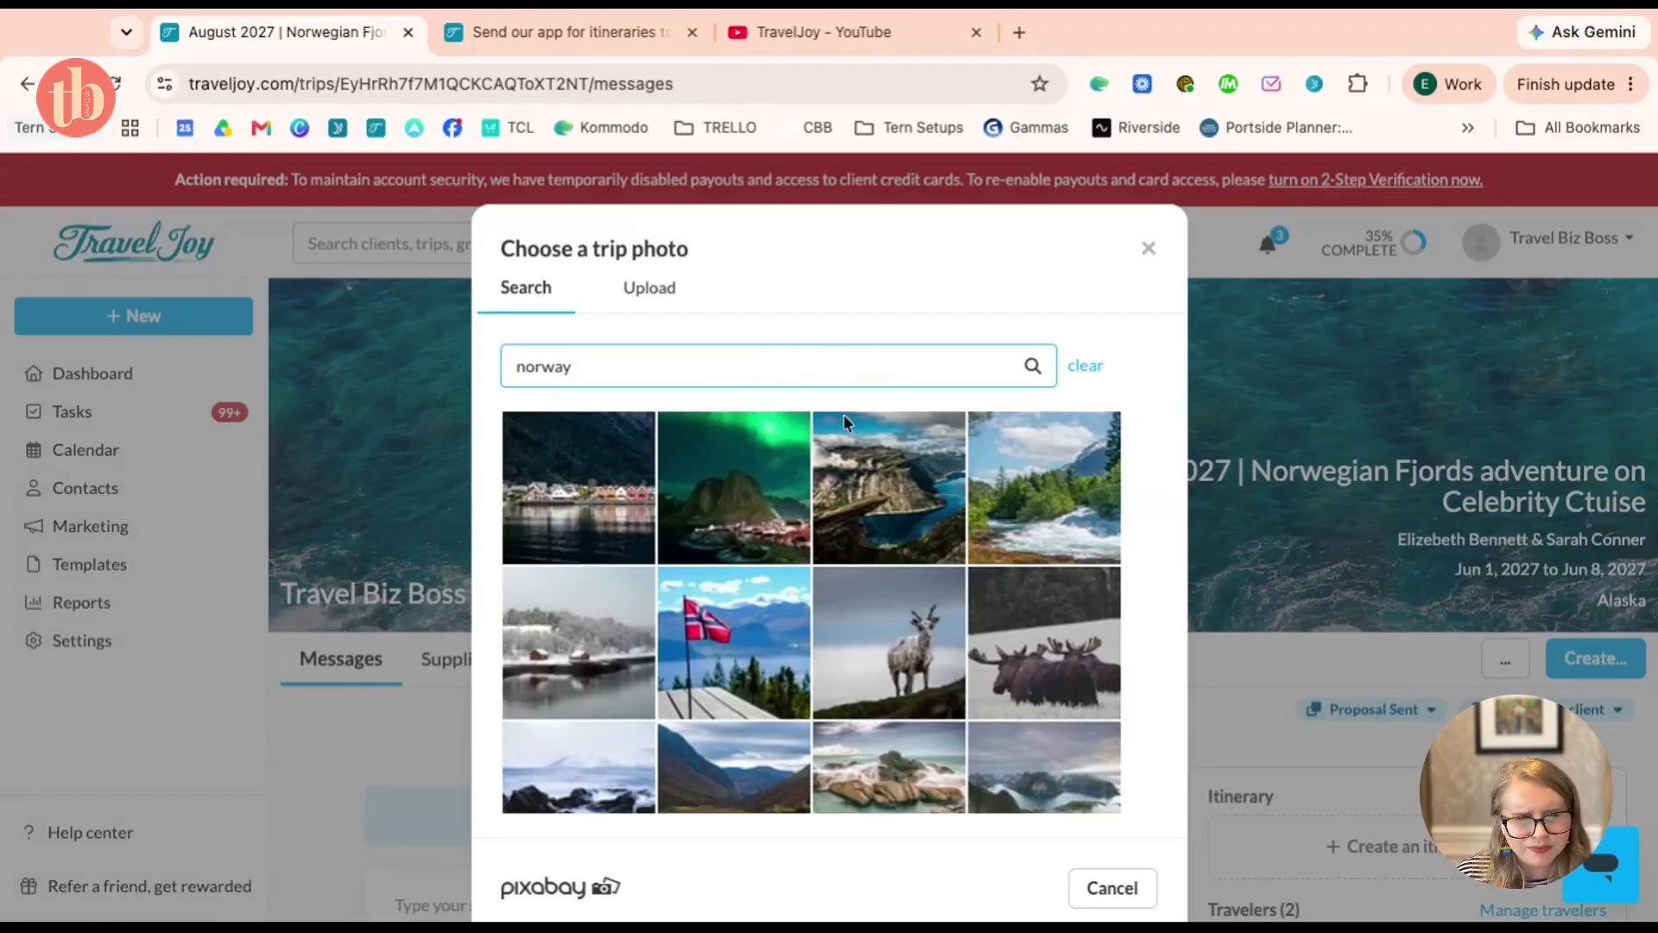
left_click(699, 494)
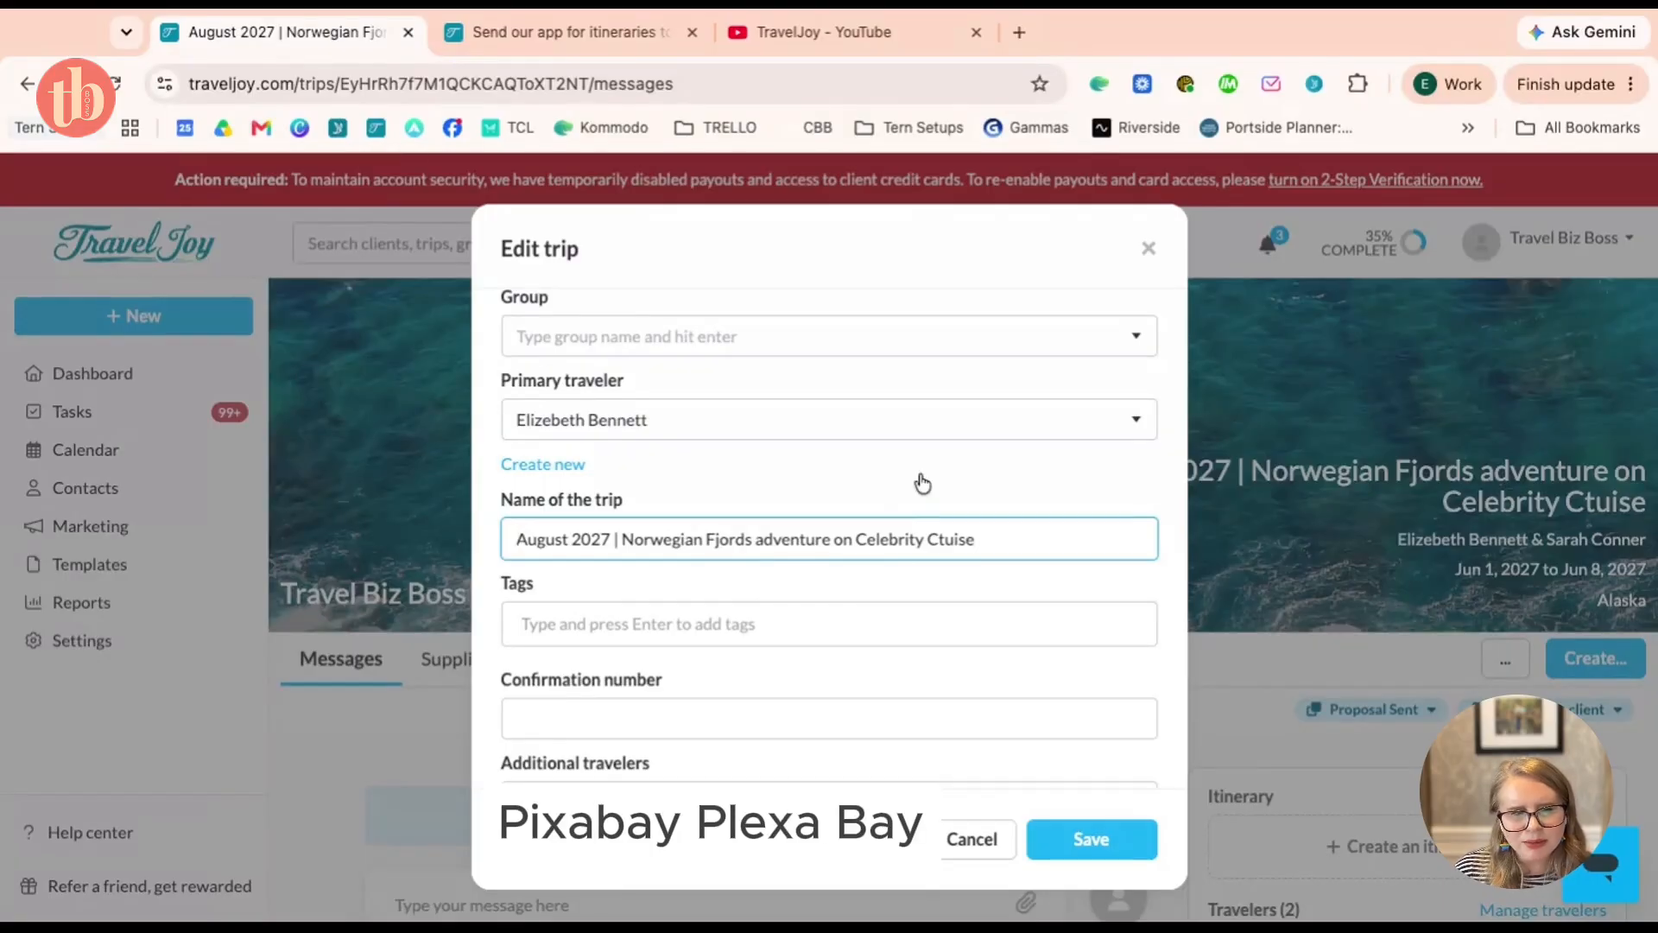
scroll(921, 482, "up", 5)
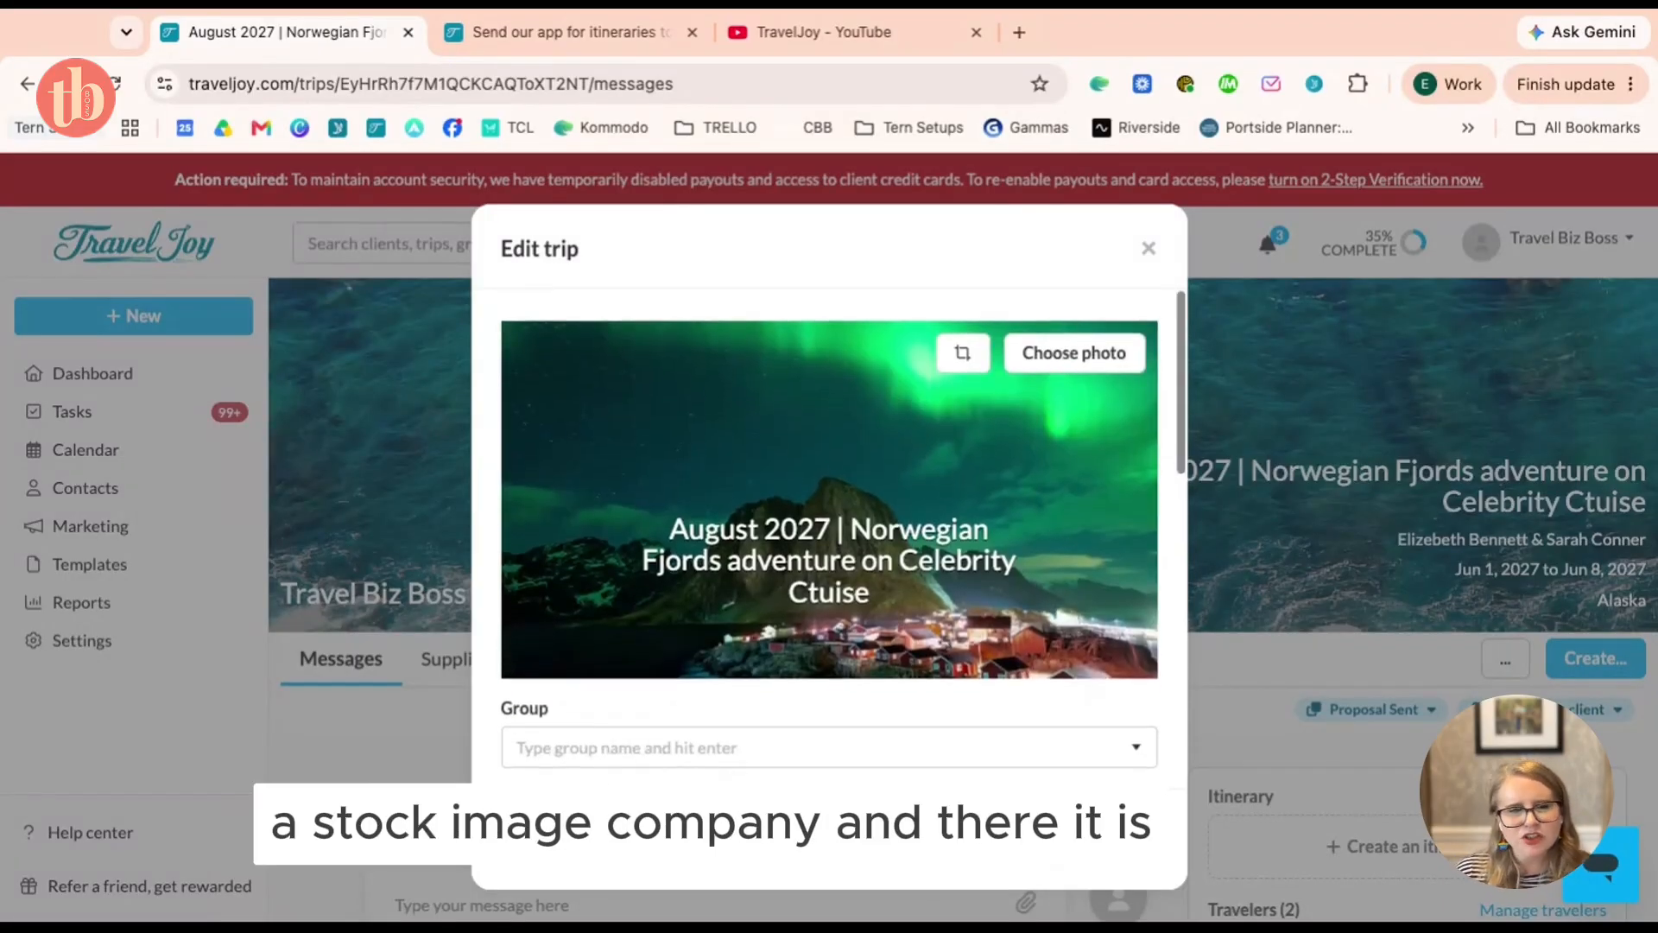
Save the Edit trip dialog so the Norway aurora photo becomes the header banner
left_click(1120, 839)
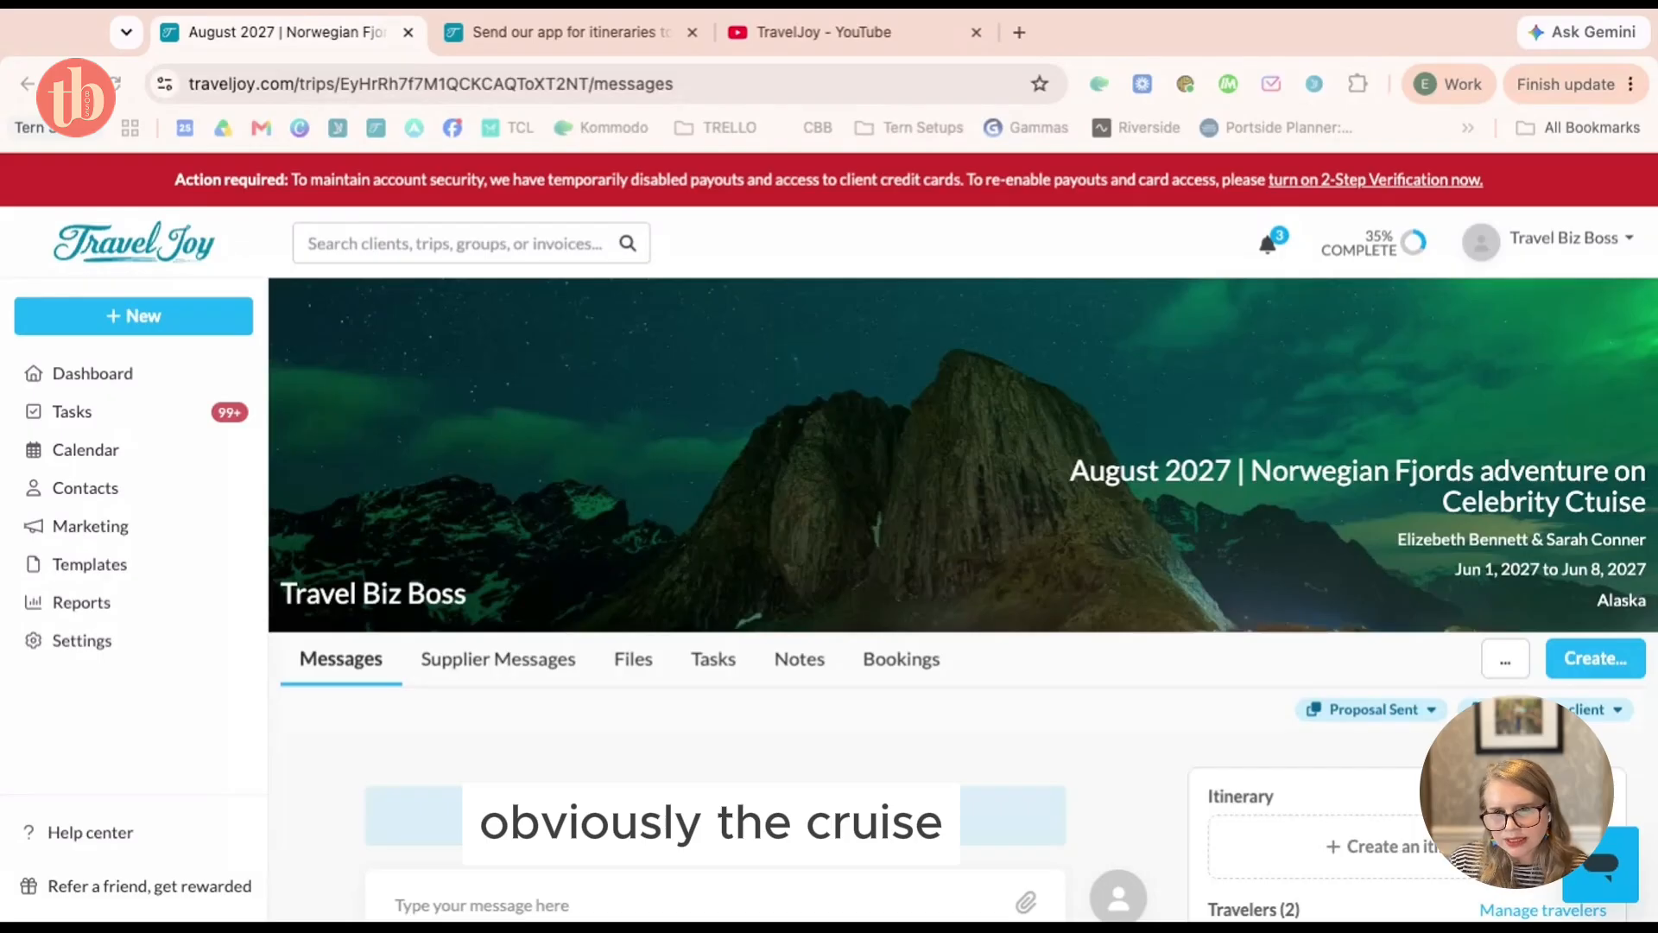
left_click(393, 402)
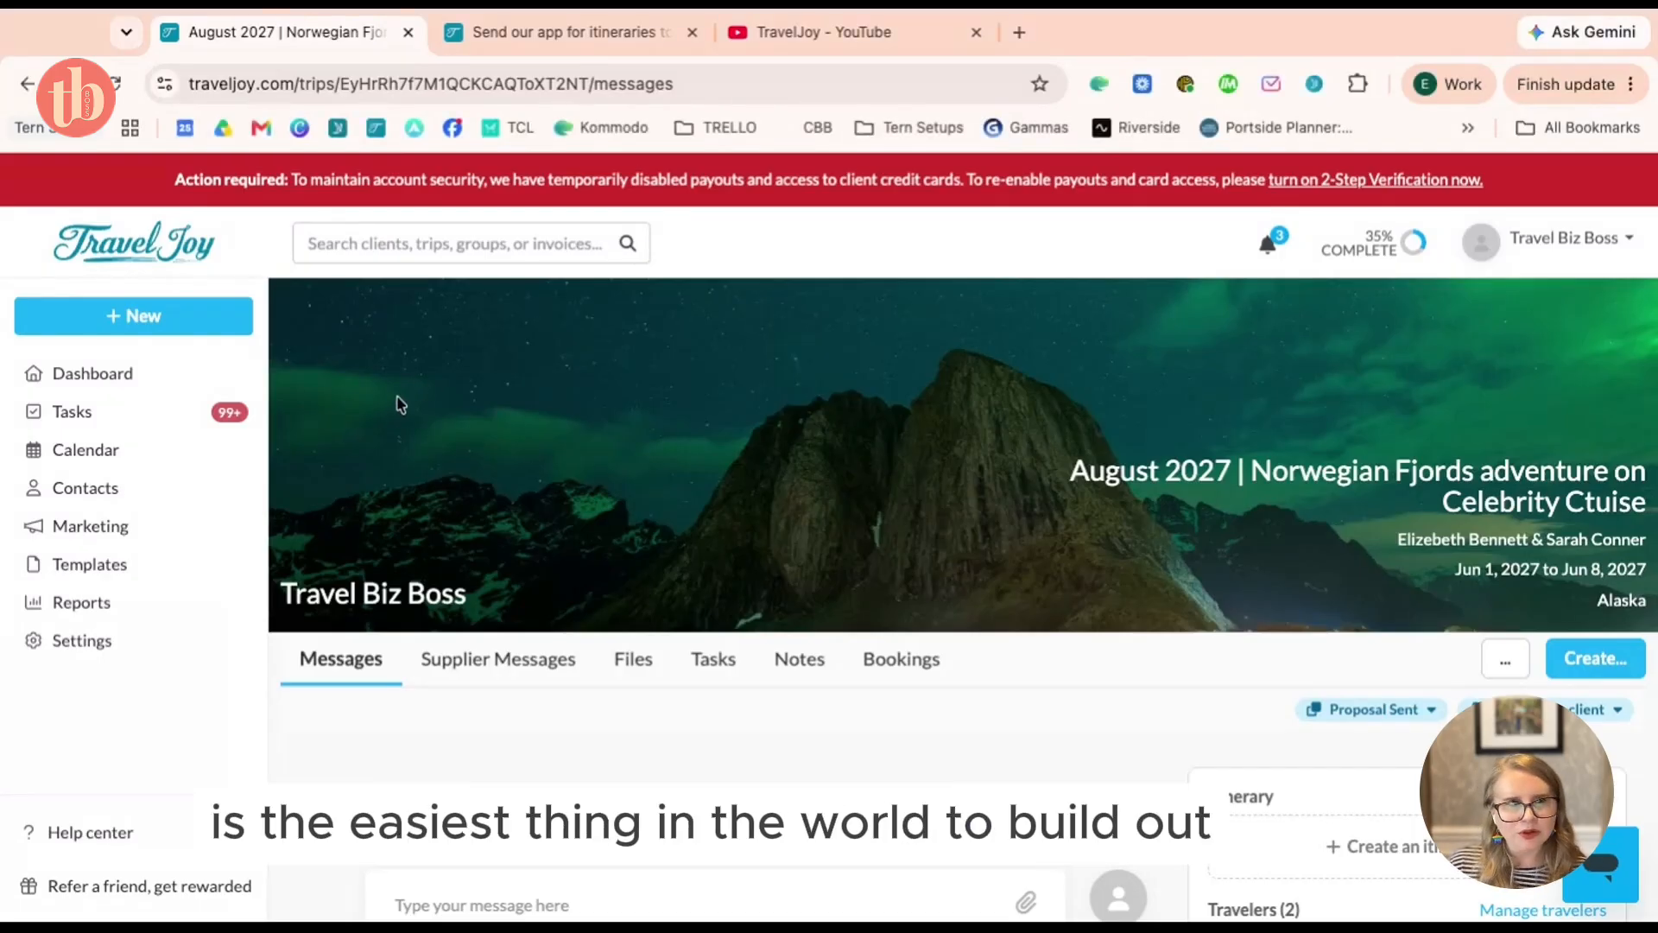